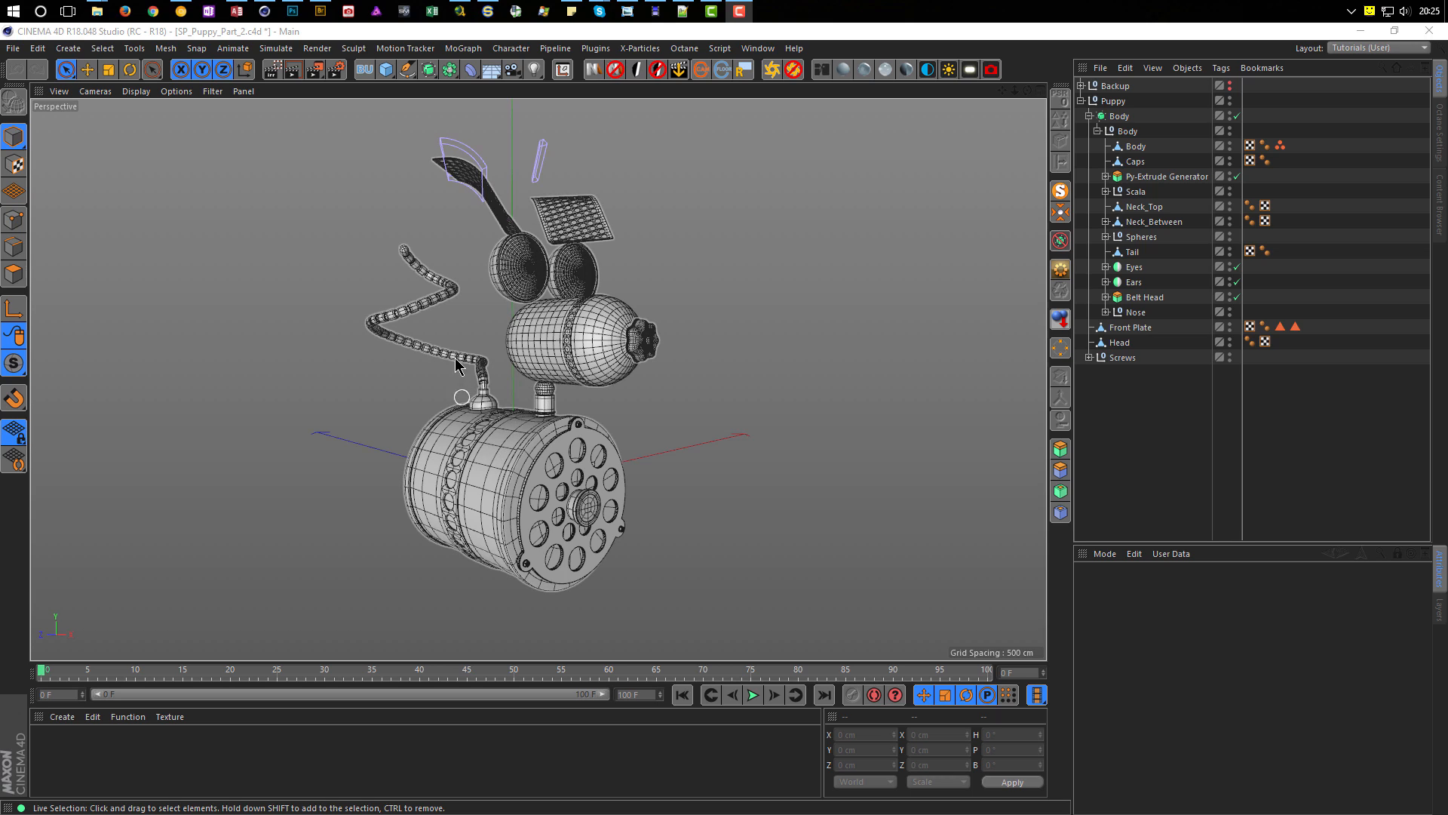
Step: Switch to the open reference project SP_Dog_0003.c4d
right_click_drag(546, 382, 577, 396, "alt")
key("v")
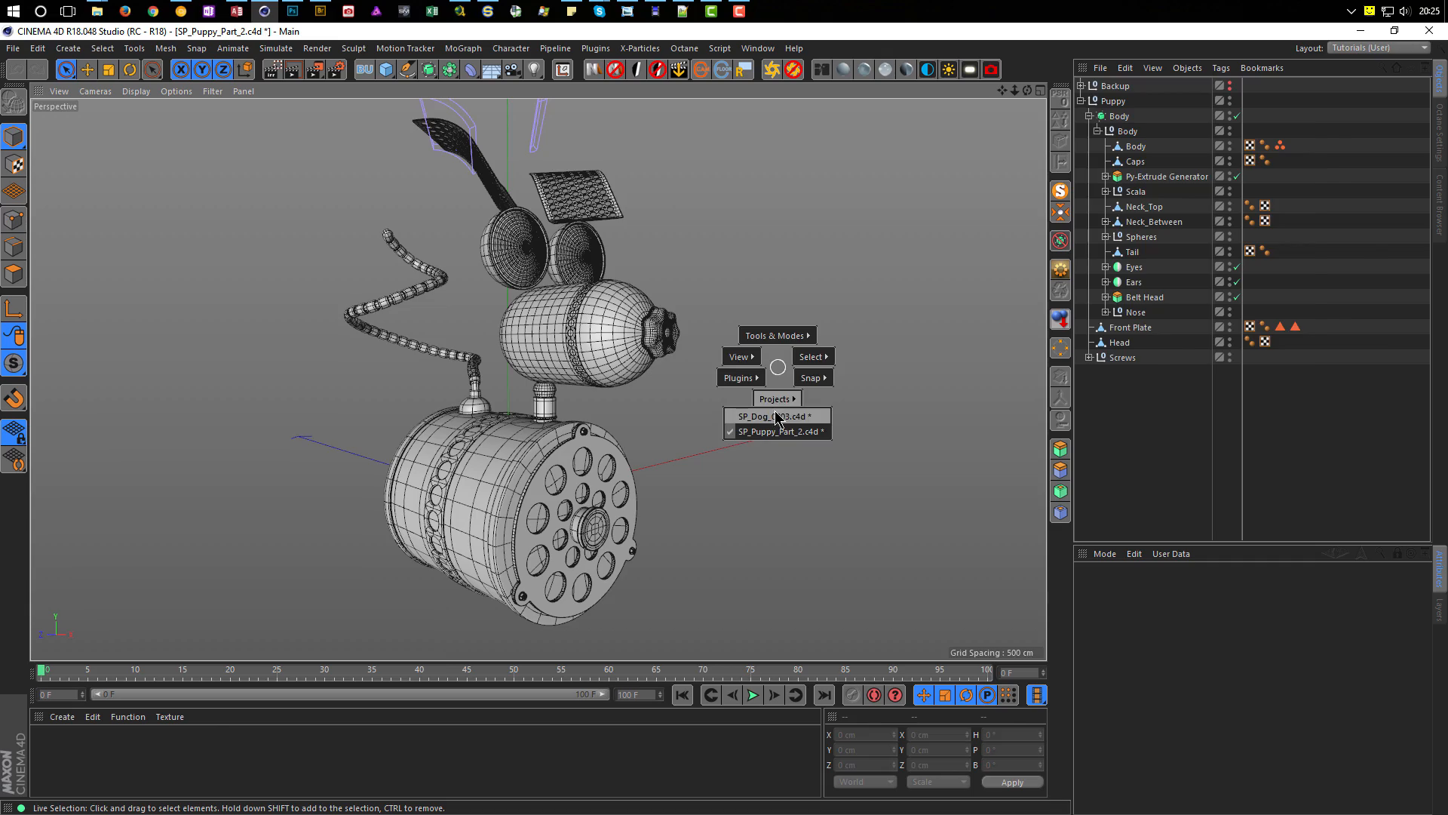
left_click(779, 421)
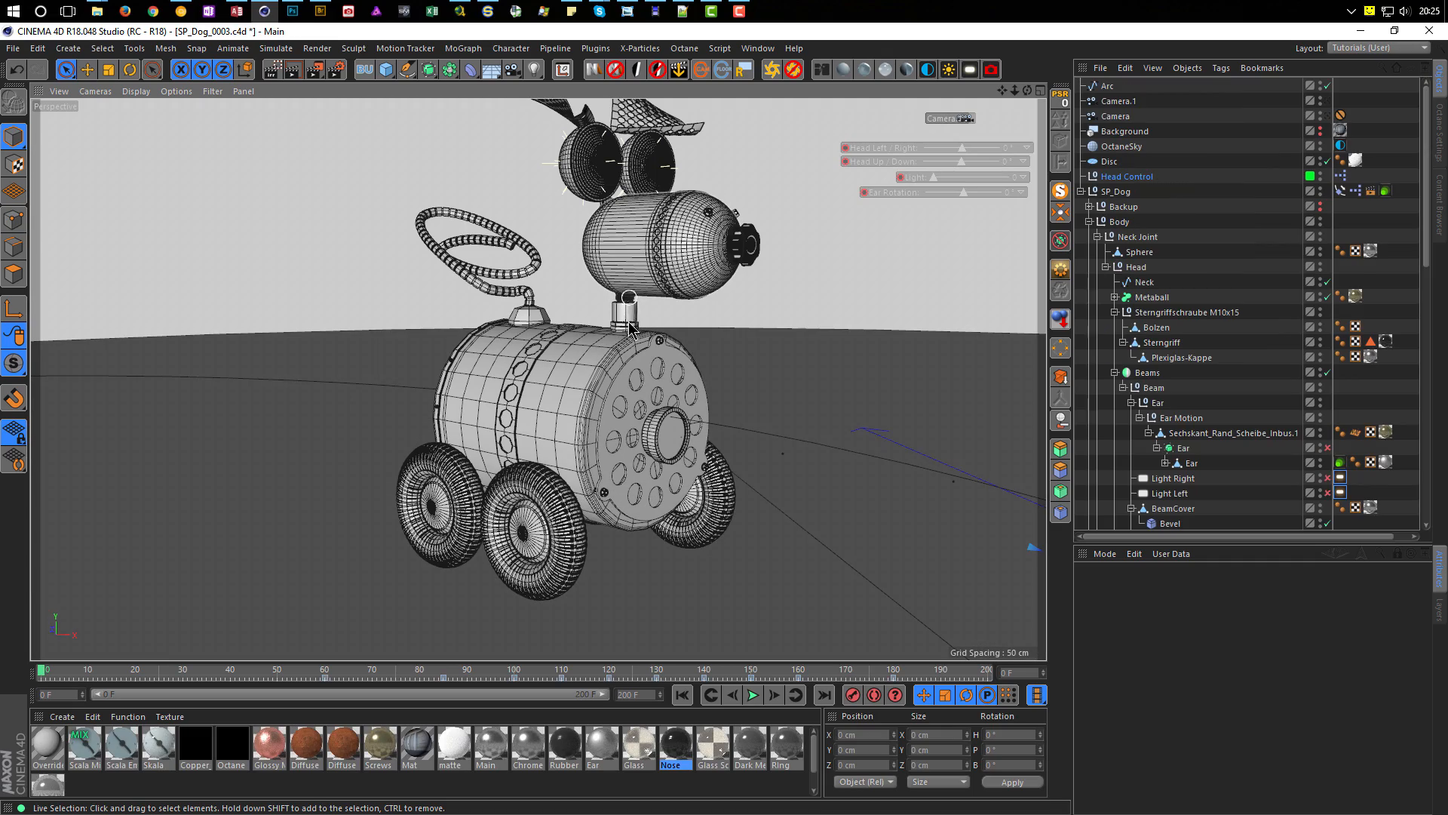
Step: Examine the reference dog's neck joint, the bracket bolting the wheel to the body, and the wheels
scroll(749, 310, "up", 3)
right_click_drag(749, 310, 996, 314, "alt")
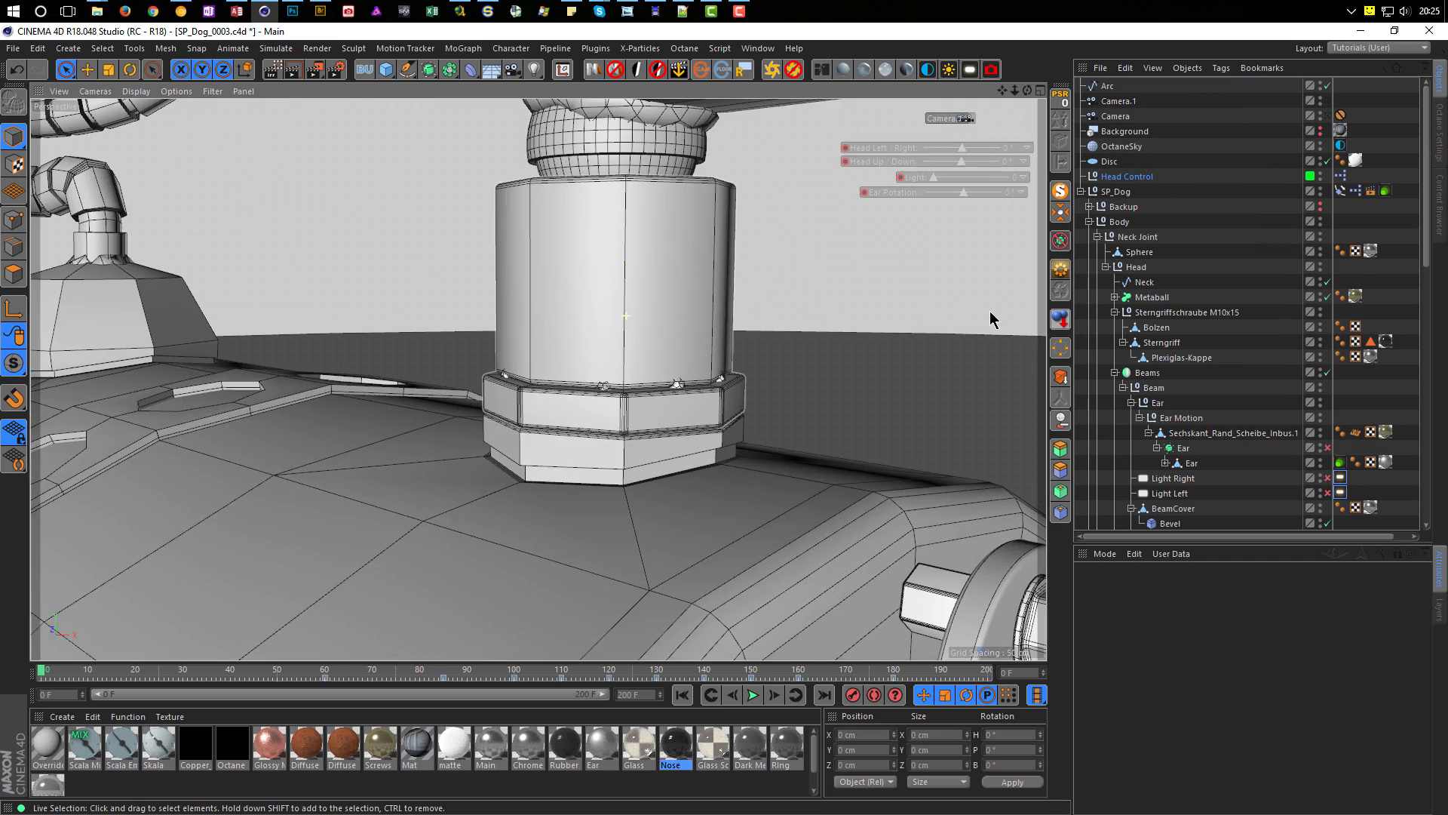
scroll(634, 346, "down", 1)
scroll(462, 420, "down", 5)
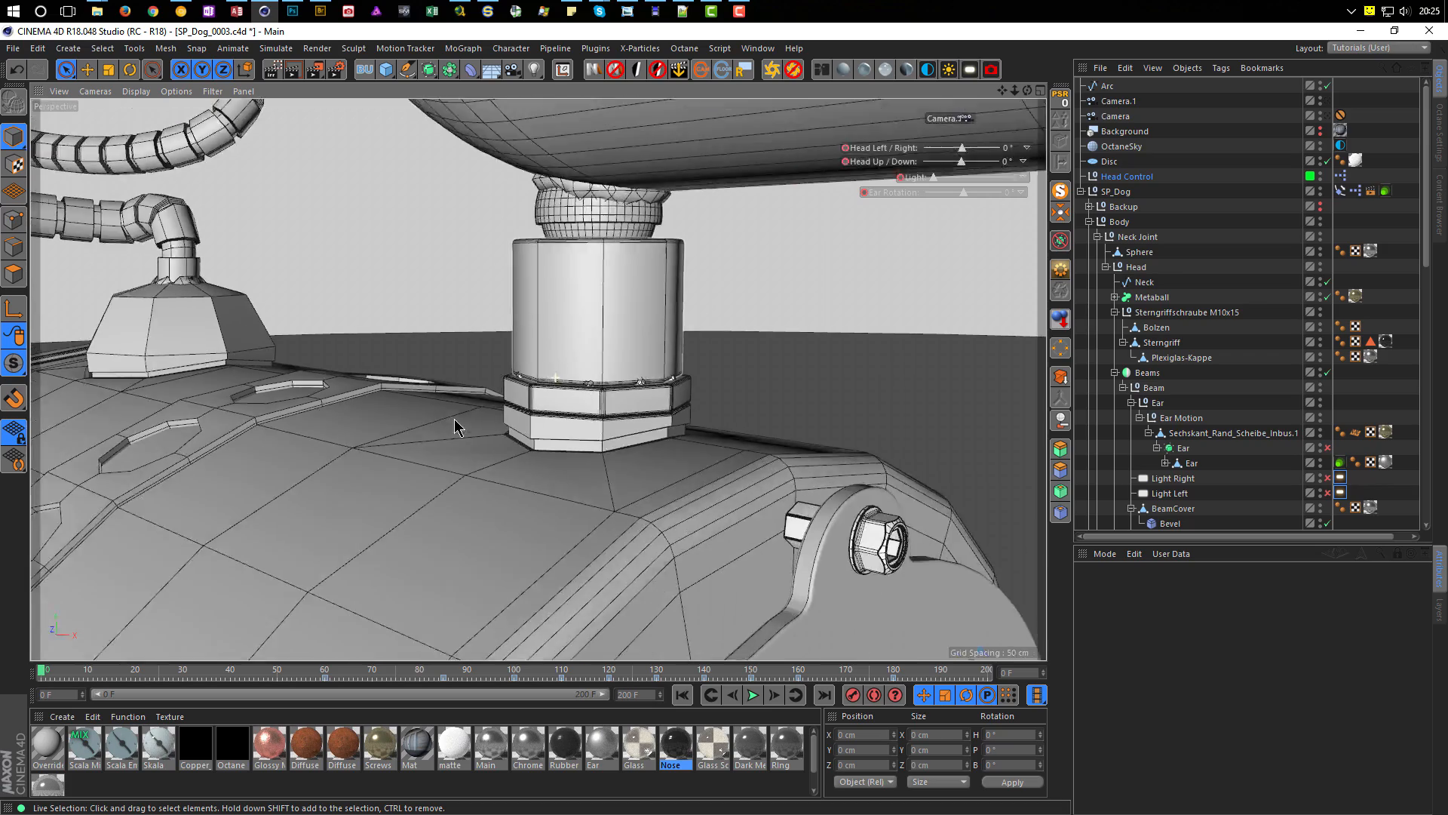
middle_click_drag(532, 438, 547, 240, "alt")
left_click_drag(633, 530, 392, 490, "alt")
scroll(560, 544, "up", 5)
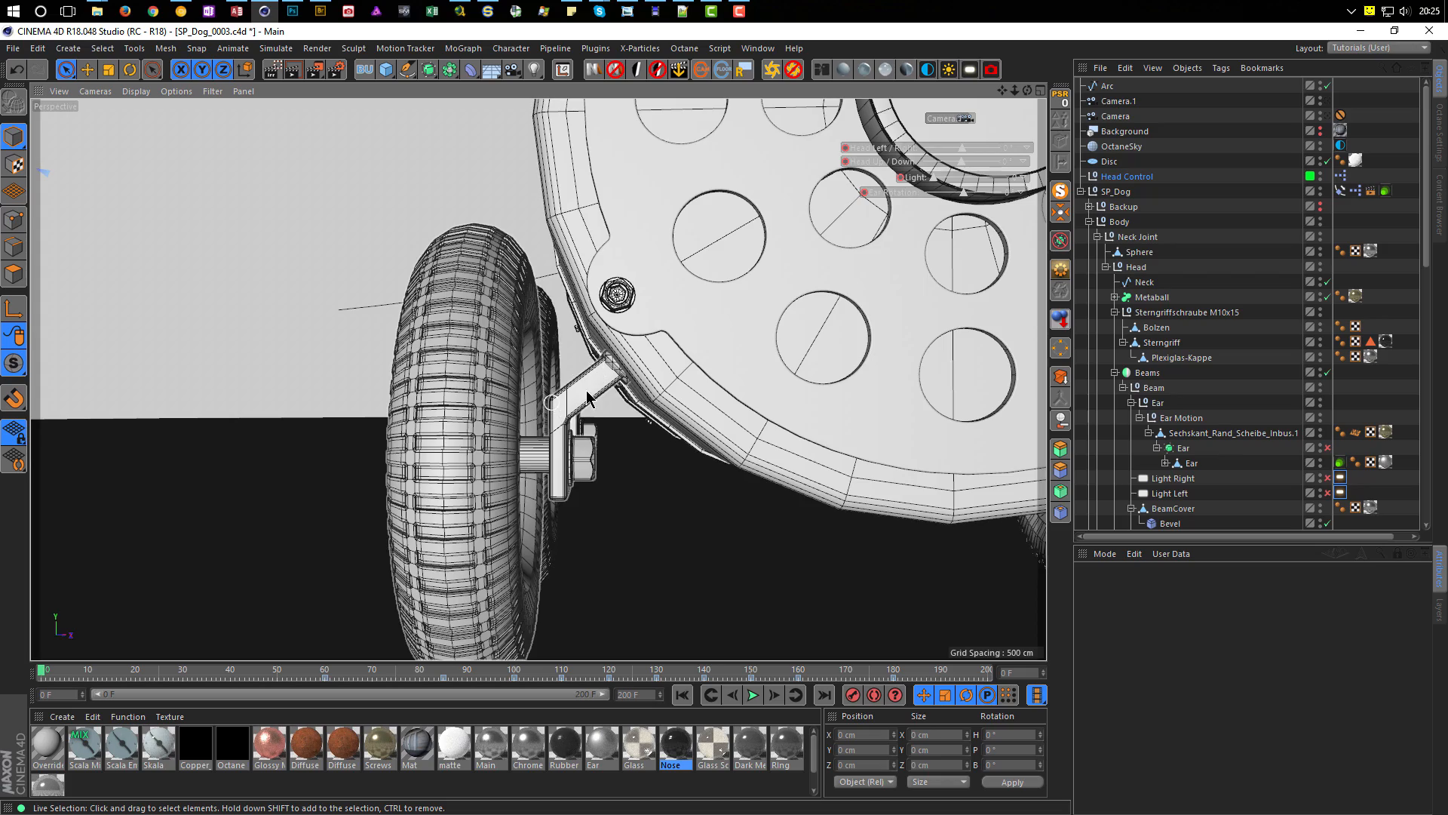
left_click_drag(523, 397, 763, 338, "alt")
scroll(517, 528, "down", 4)
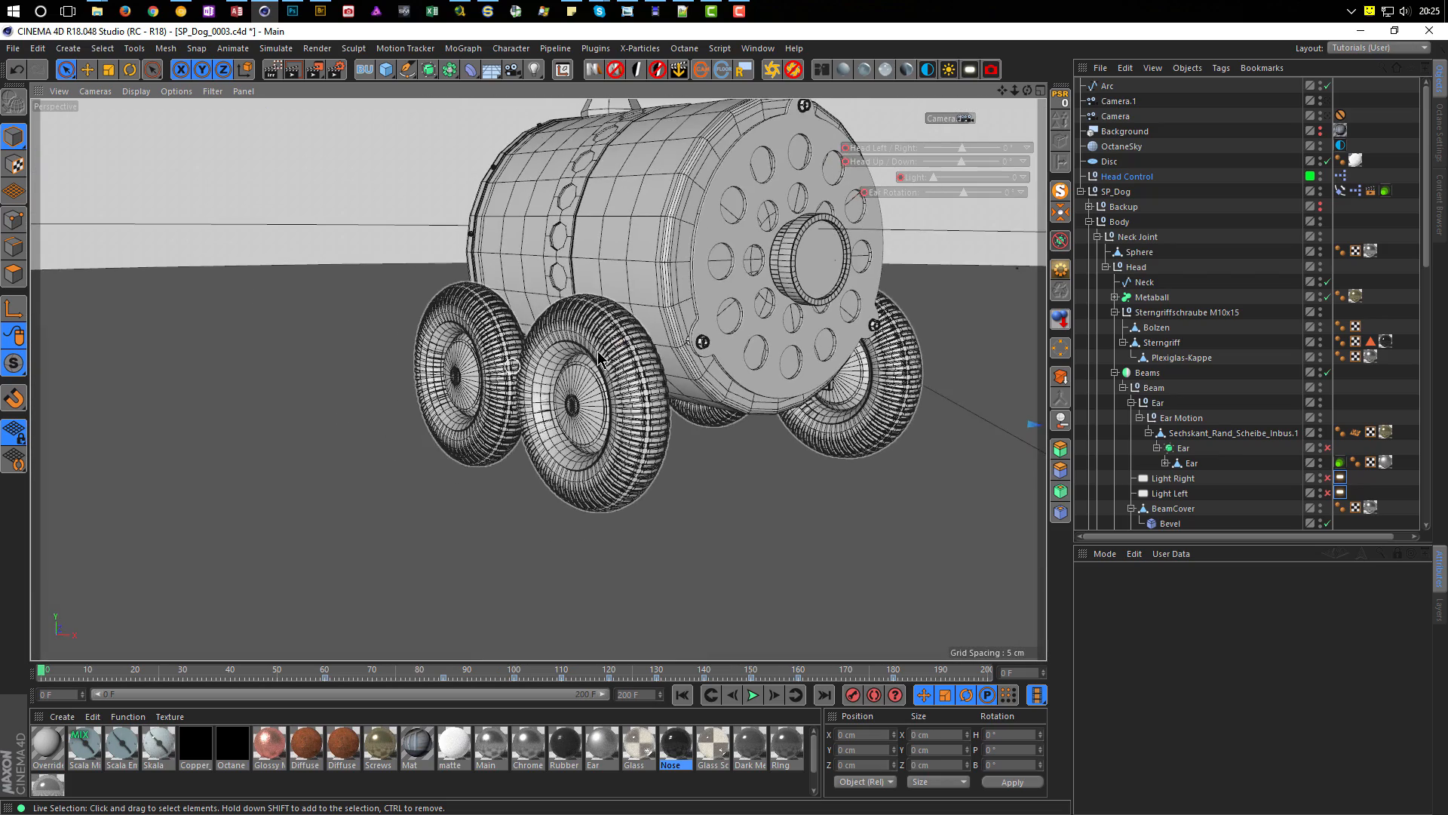
scroll(612, 412, "down", 1)
middle_click_drag(628, 319, 519, 467, "alt")
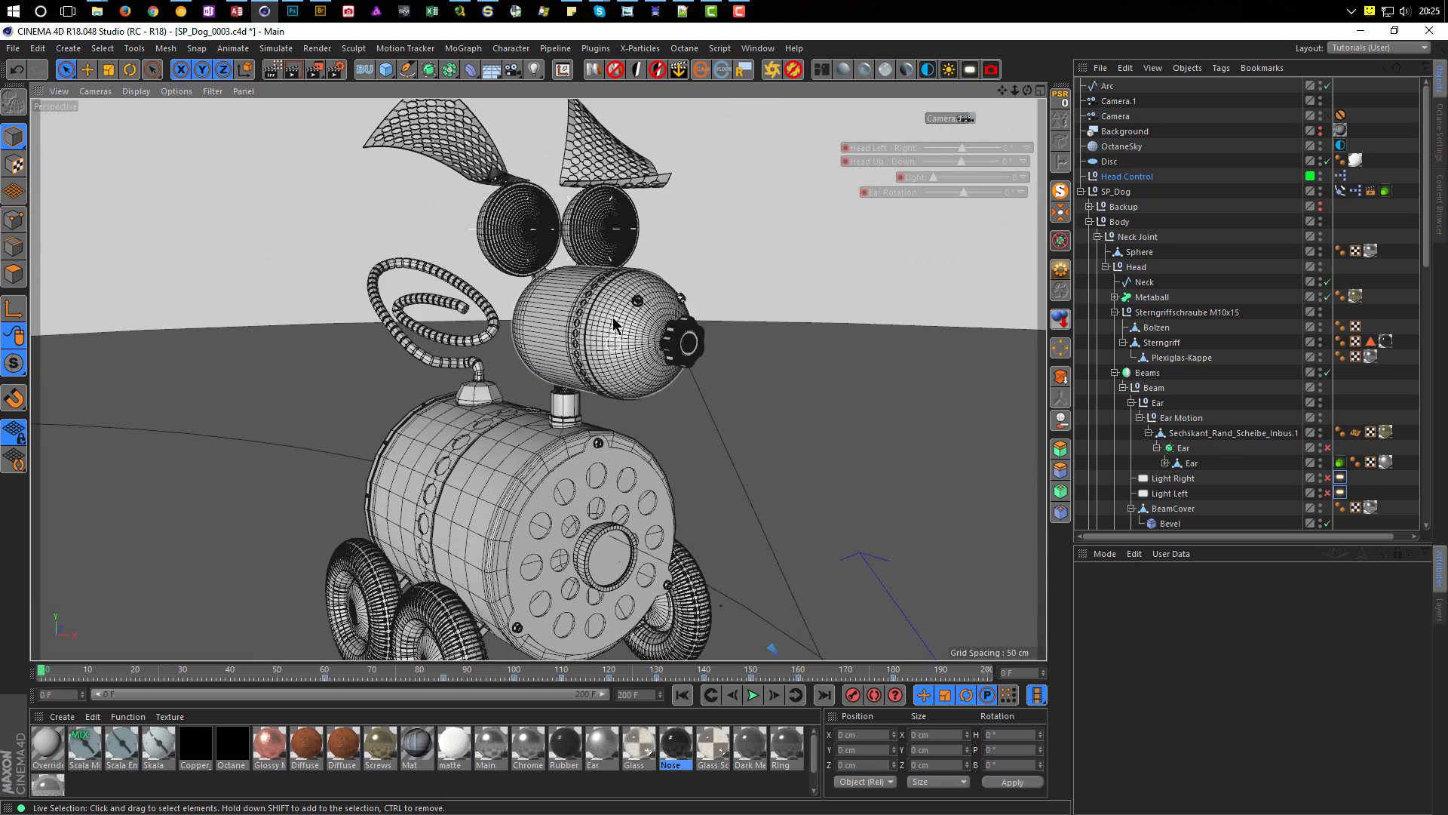
Step: Inspect the whole reference dog, looking closely at the tire tread and rim of the wheels
left_click_drag(614, 323, 588, 396, "alt")
middle_click_drag(594, 289, 563, 320, "alt")
left_click_drag(581, 446, 582, 393, "alt")
middle_click_drag(567, 451, 614, 400, "alt")
left_click_drag(618, 405, 587, 410, "alt")
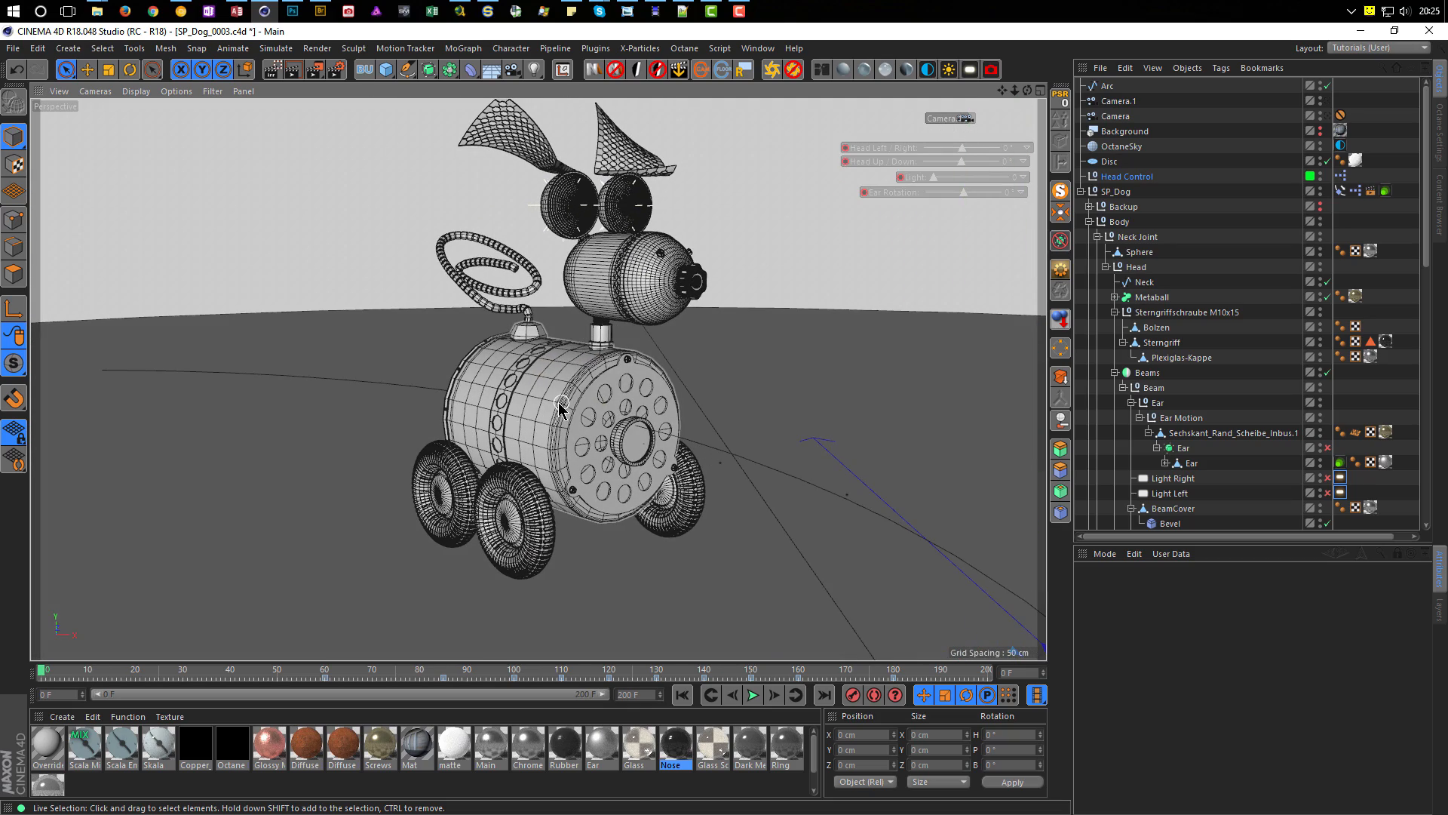
right_click_drag(559, 403, 596, 396, "alt")
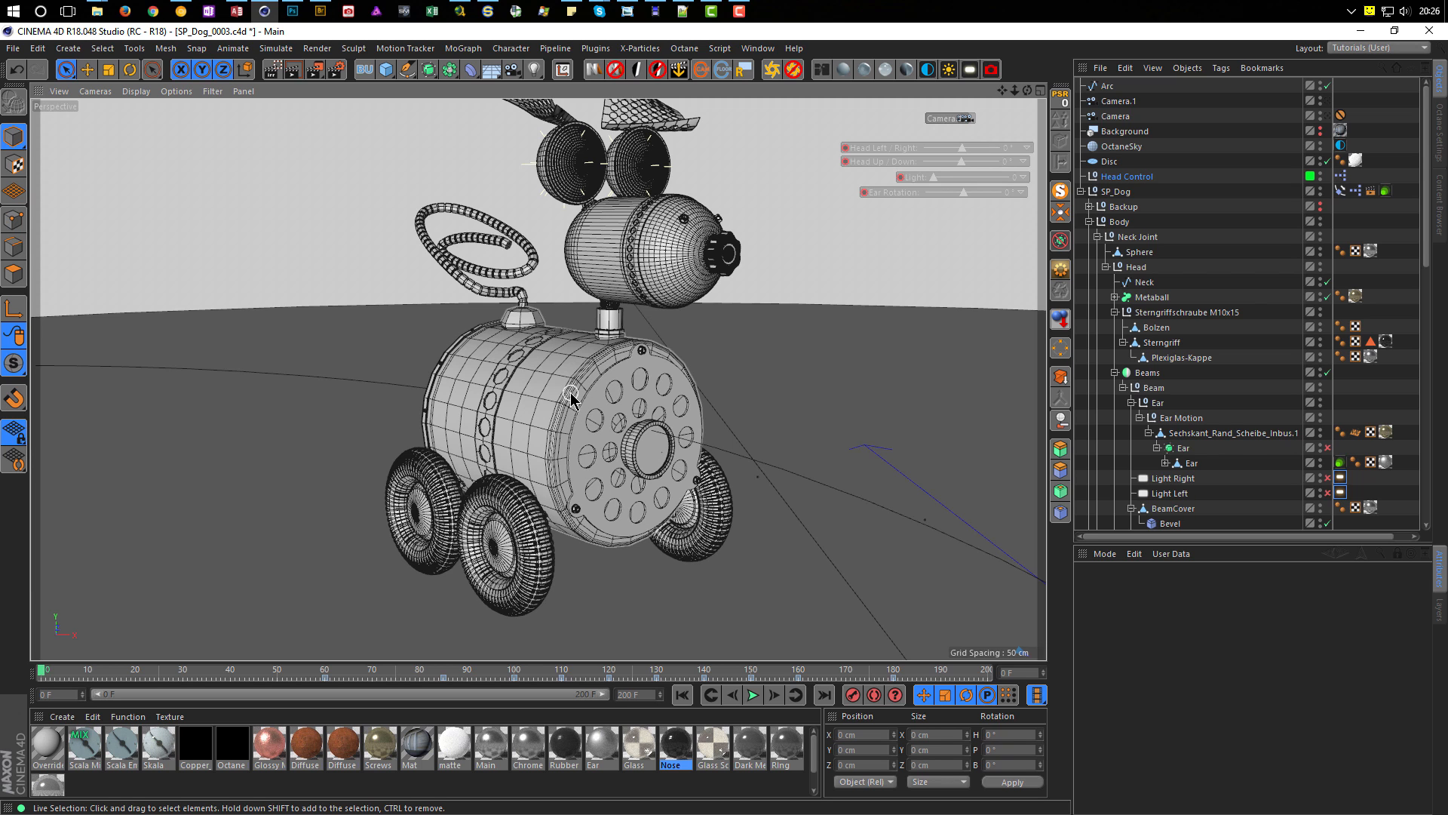
scroll(494, 549, "up", 10)
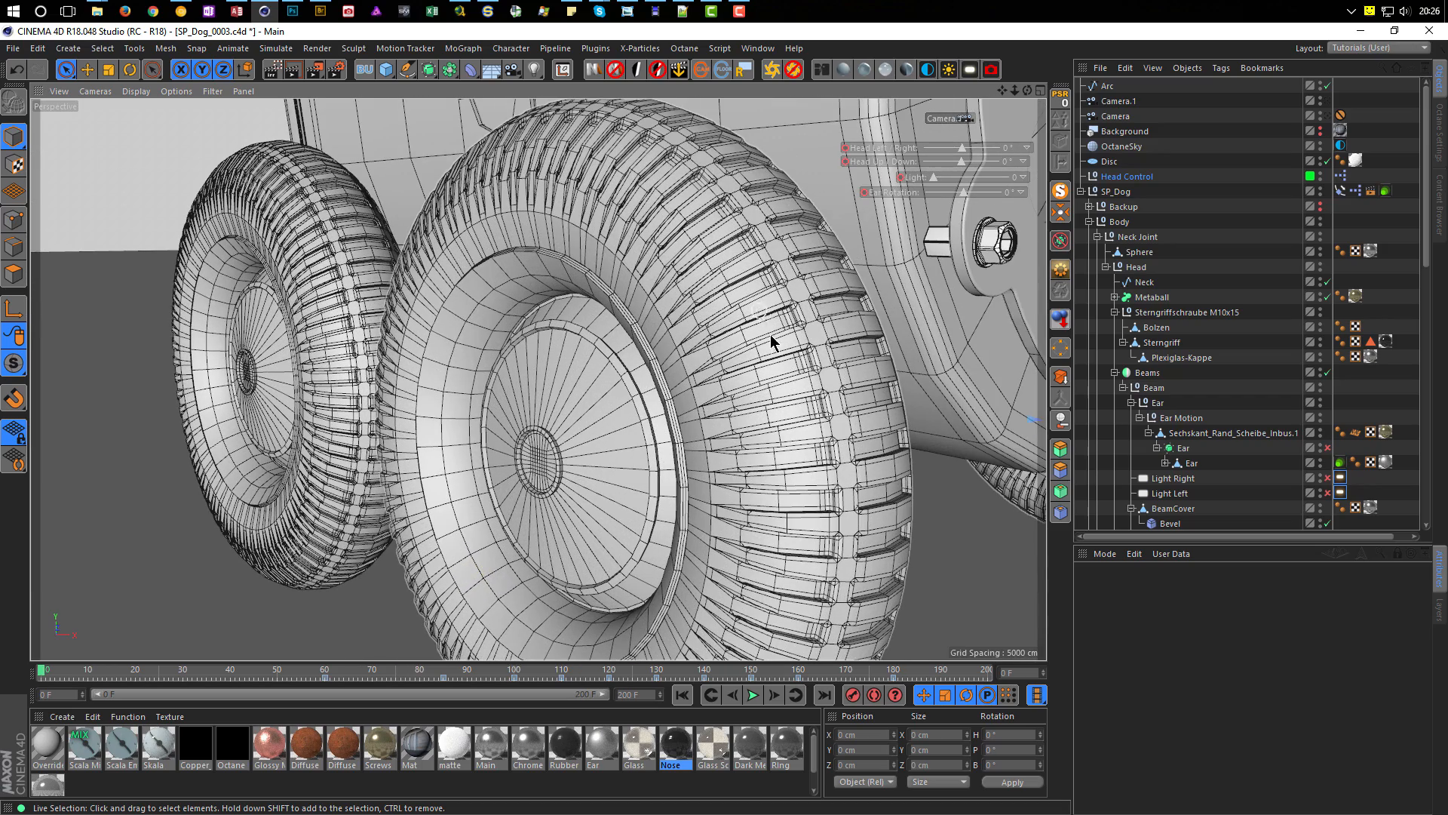
right_click_drag(583, 346, 468, 365, "alt")
middle_click_drag(590, 386, 565, 436, "alt")
right_click_drag(564, 436, 527, 436, "alt")
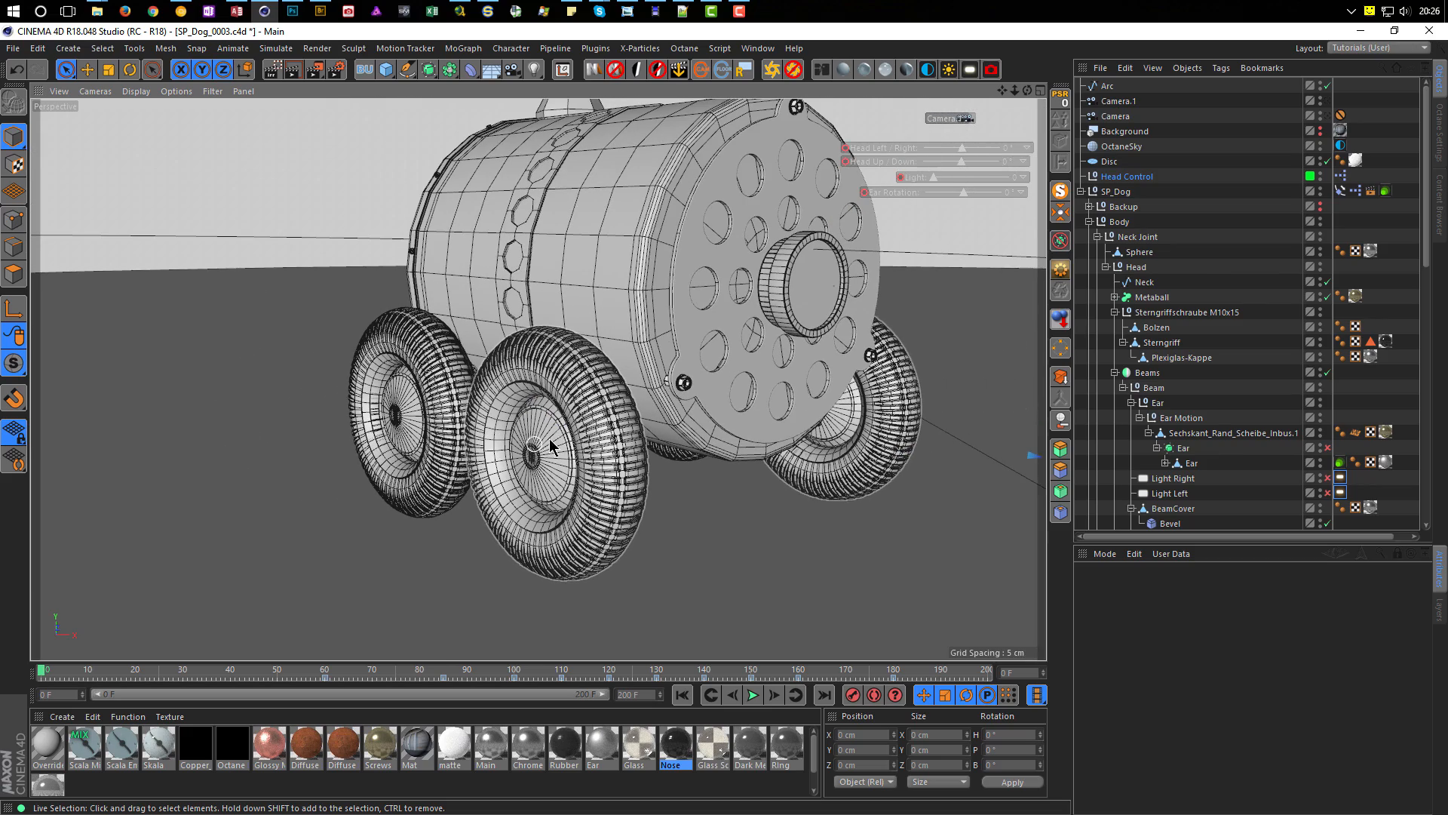
Step: Return to the SP_Puppy_Part_2.c4d project and create a new empty project
key("v")
mouse_move(655, 372)
left_click(661, 405)
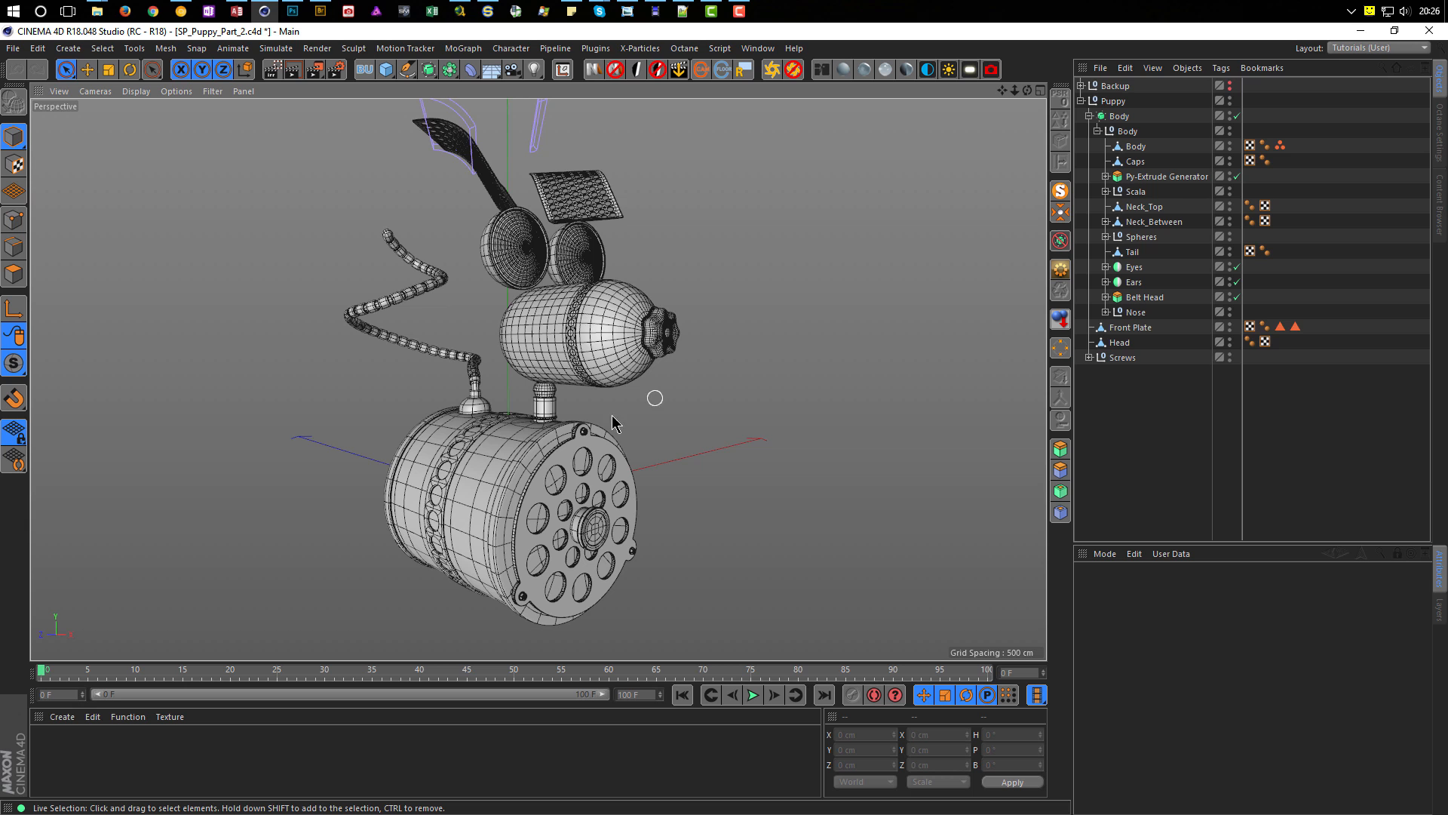
mouse_move(561, 441)
middle_mouse_down("alt")
mouse_move(556, 390)
mouse_move(568, 424)
middle_mouse_up("alt")
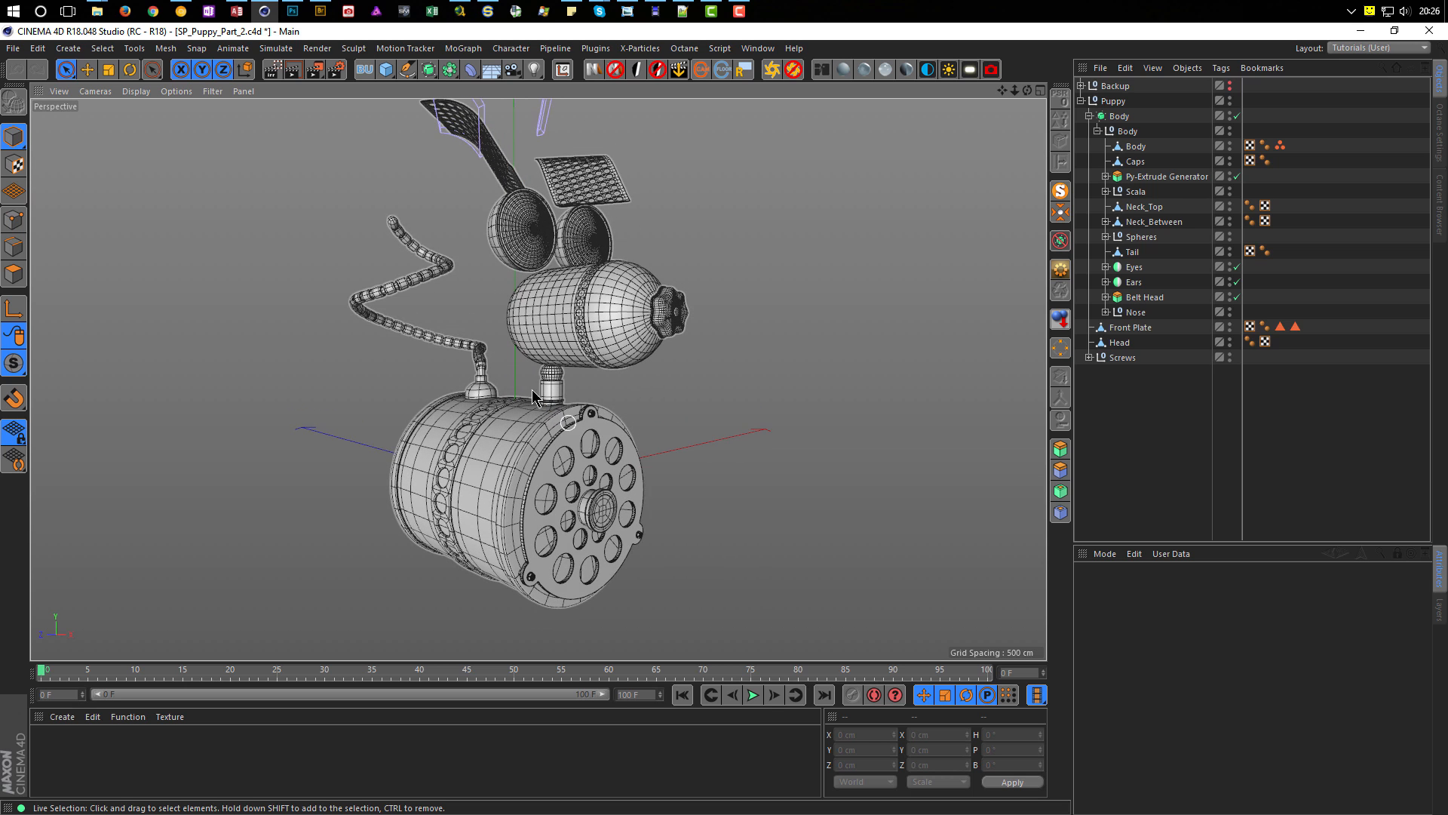
left_click(13, 47)
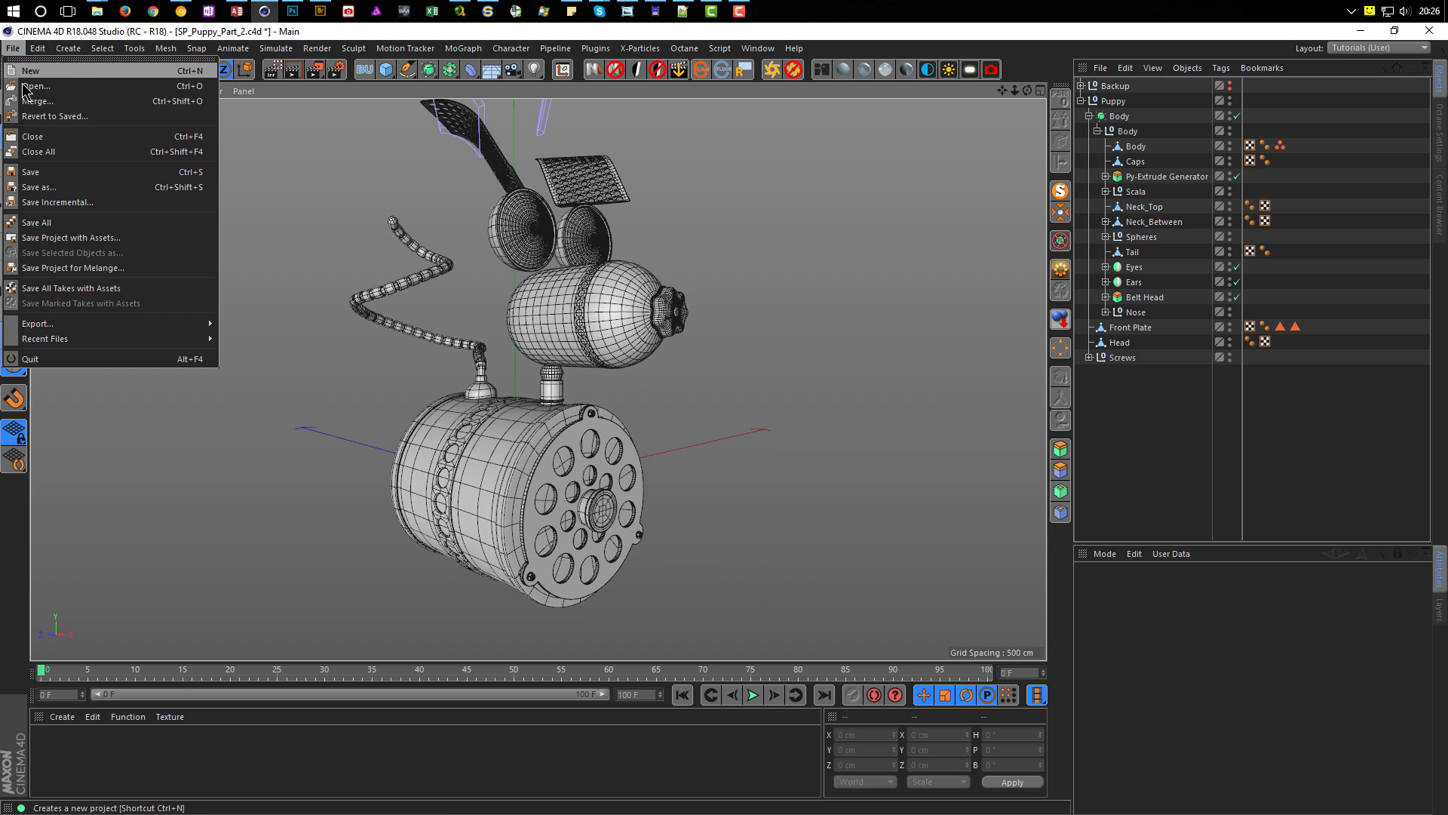
left_click(106, 80)
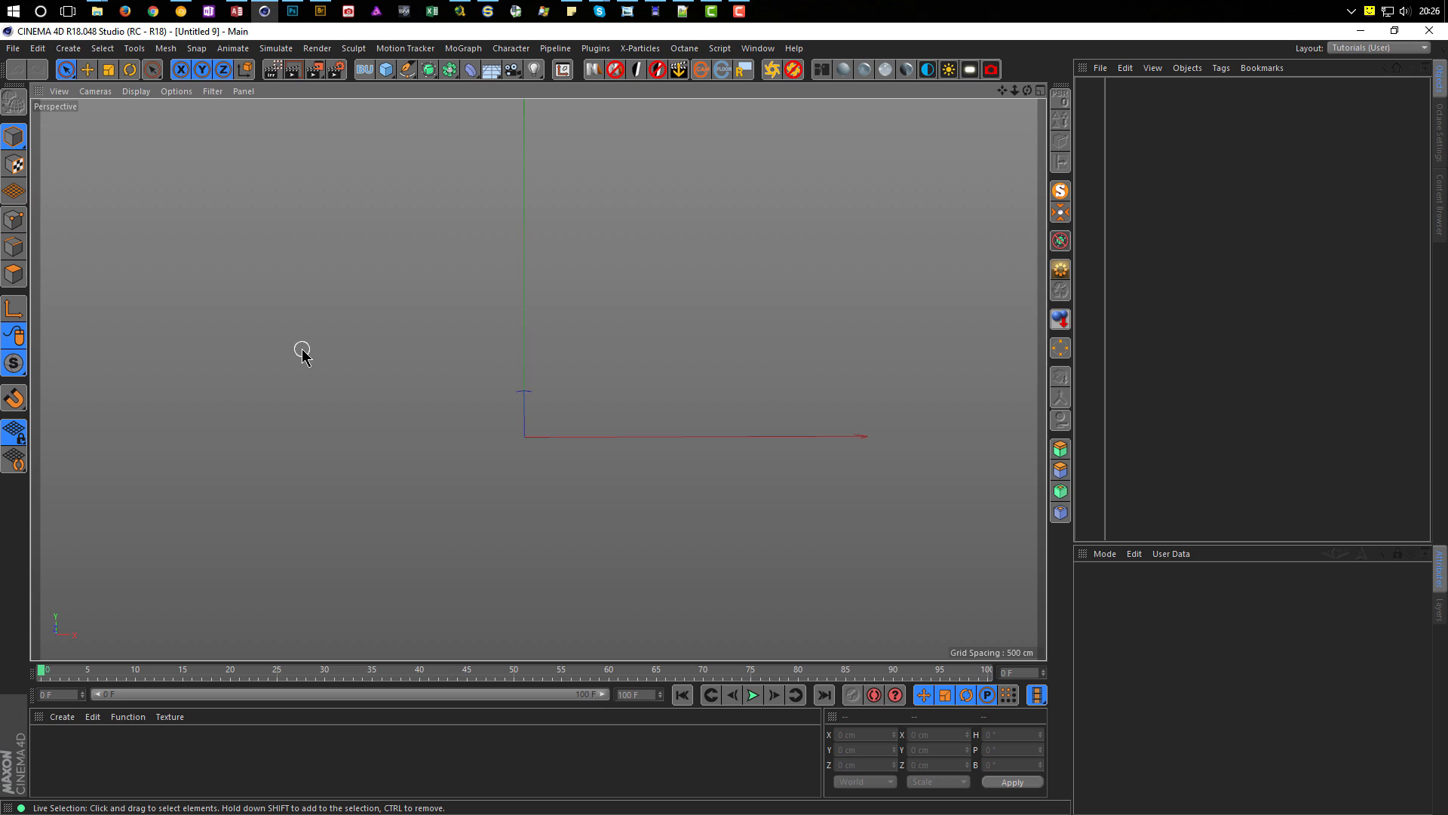
Step: Add a cylinder primitive and set its orientation to +Z
left_click(386, 72)
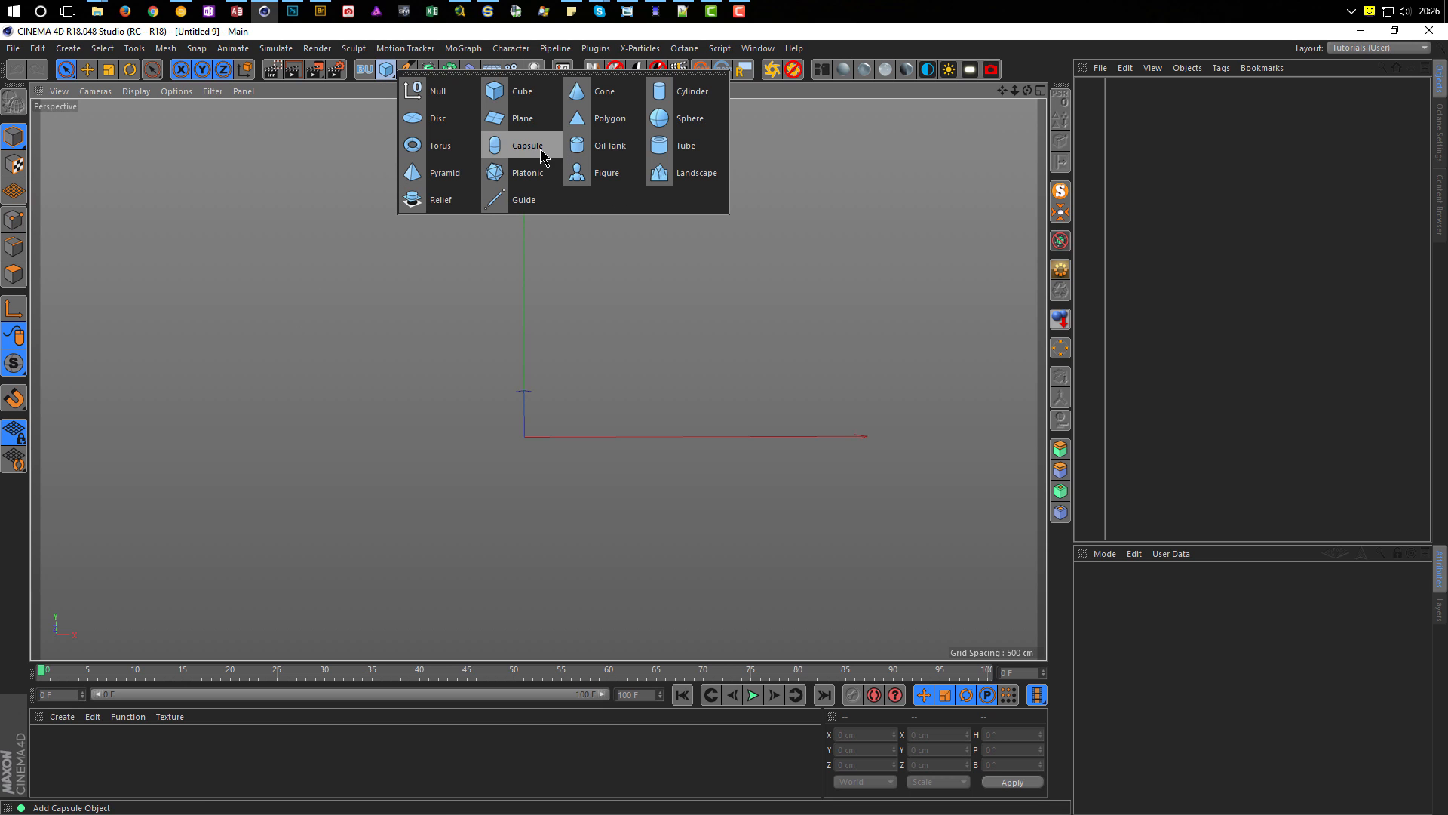
left_click(690, 90)
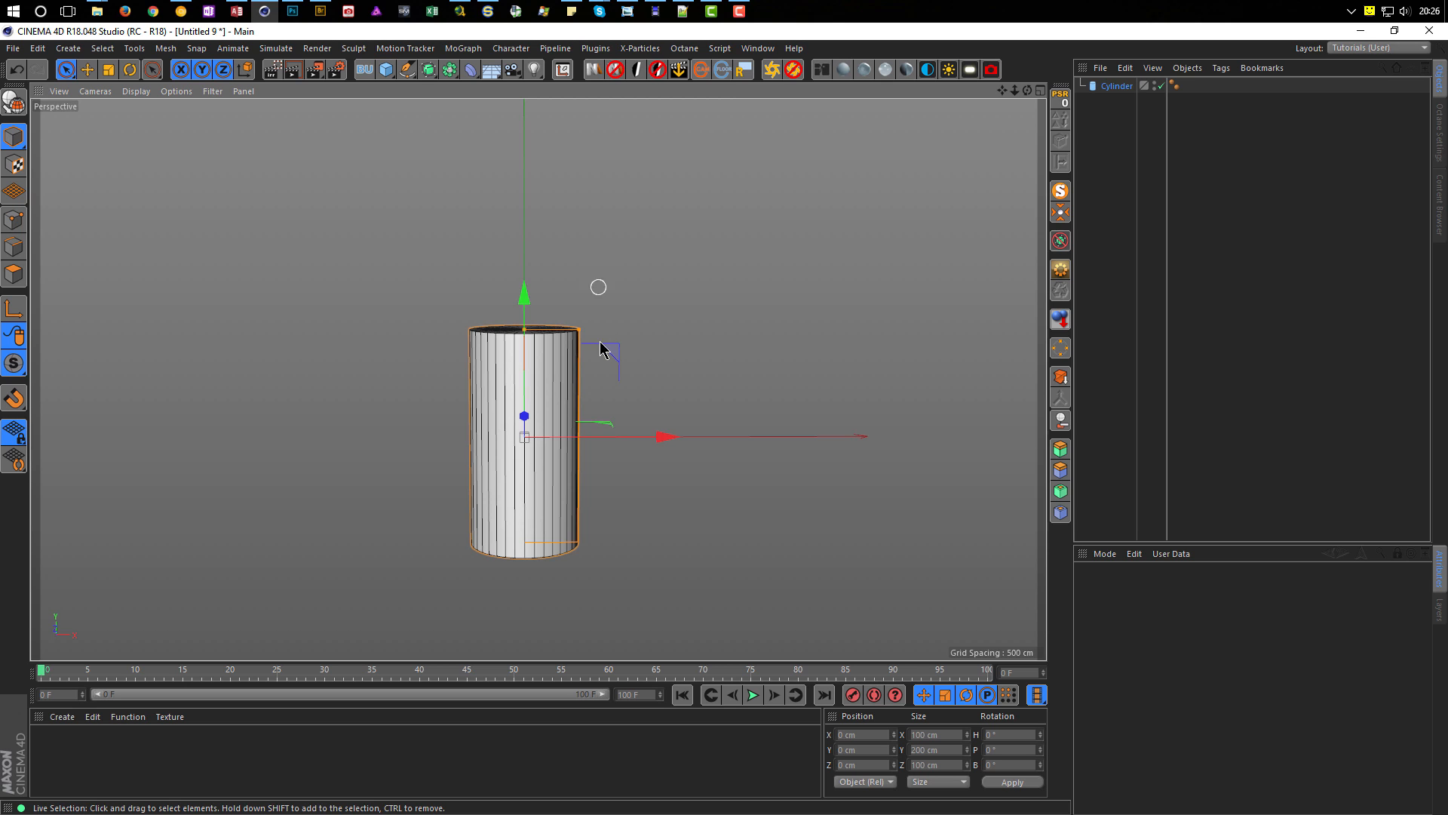
left_click_drag(529, 366, 567, 354, "alt")
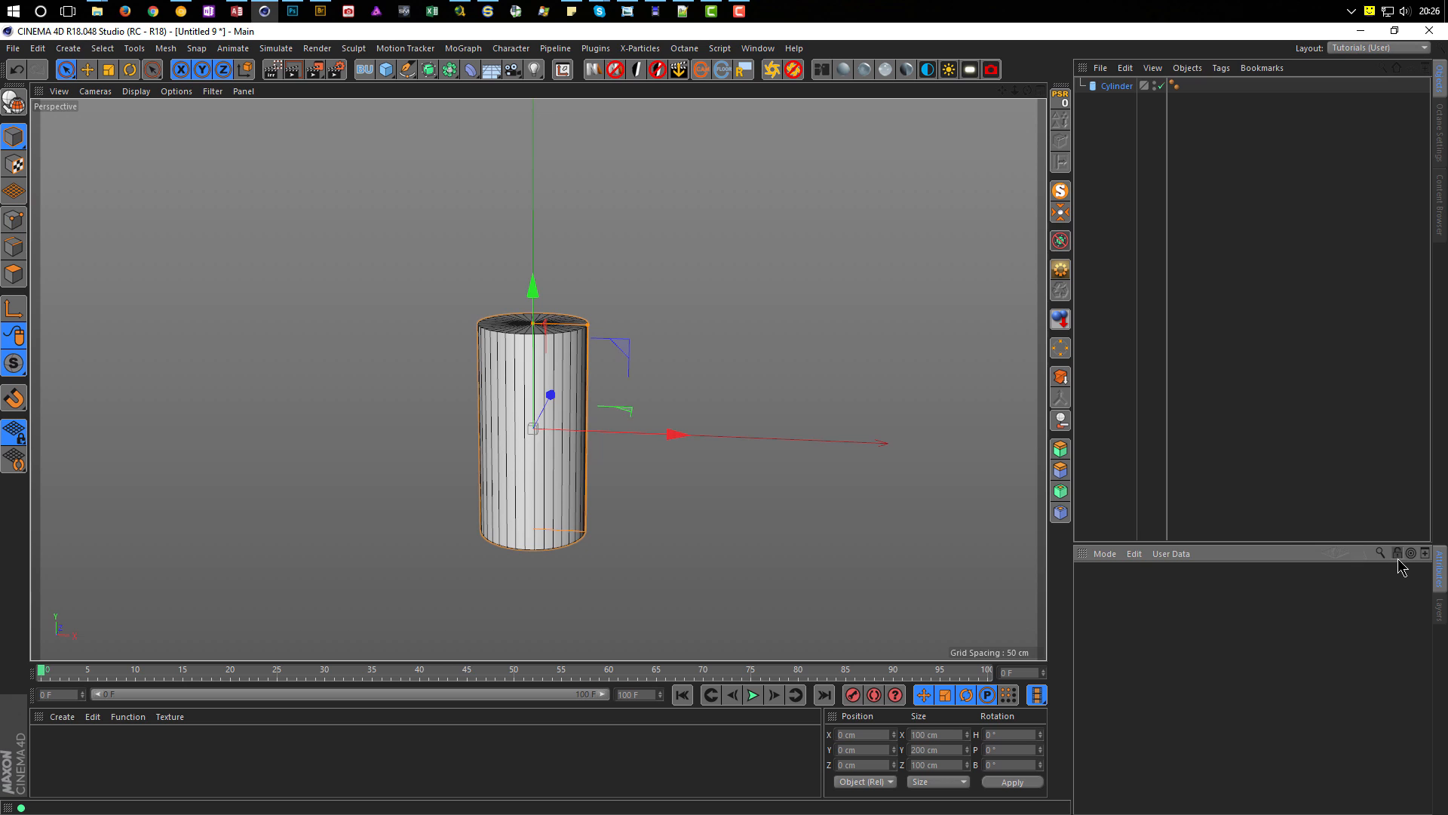
left_click_drag(1287, 543, 1278, 403)
left_click(1196, 542)
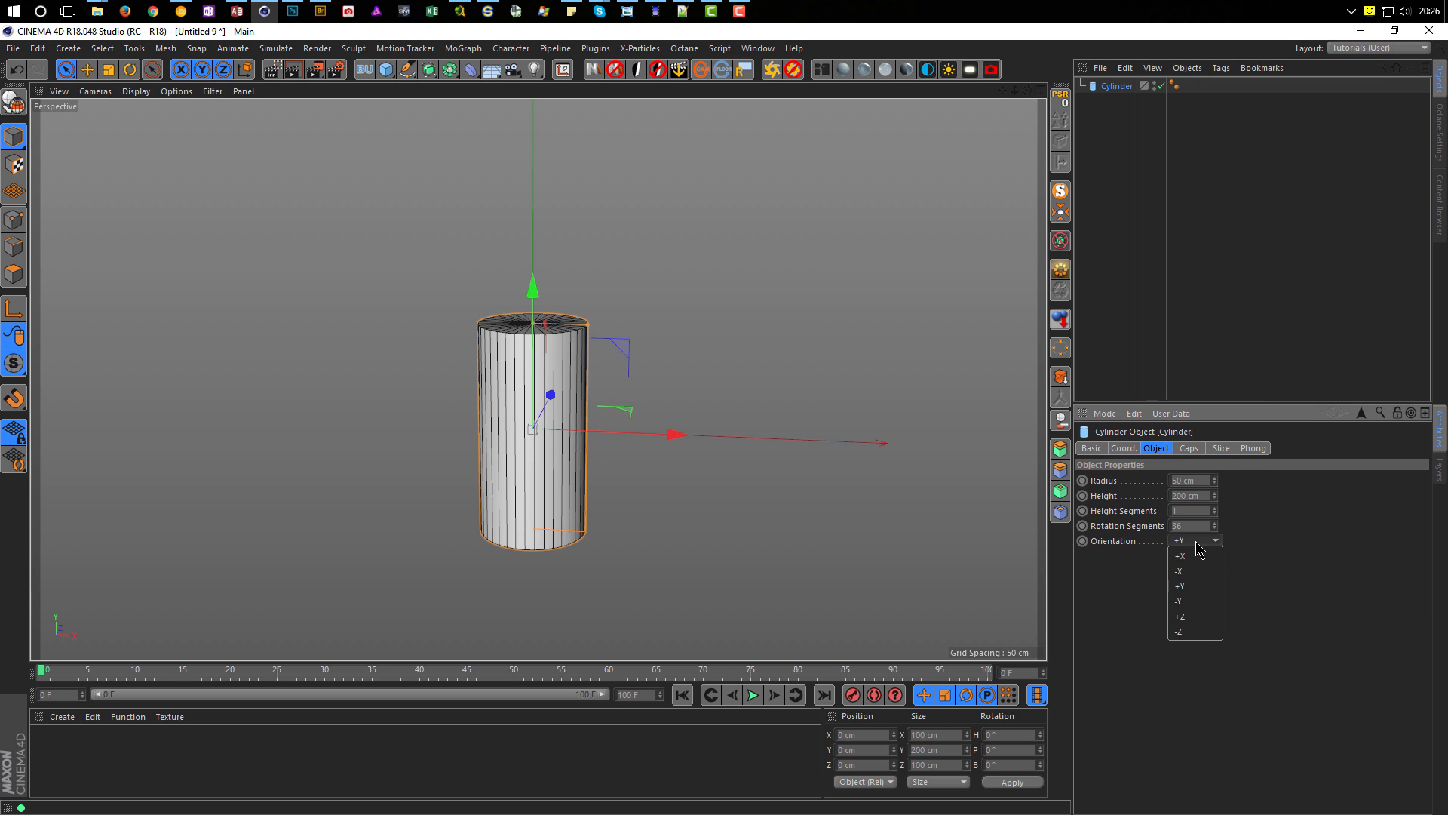
left_click(1200, 618)
left_click_drag(614, 495, 568, 466, "alt")
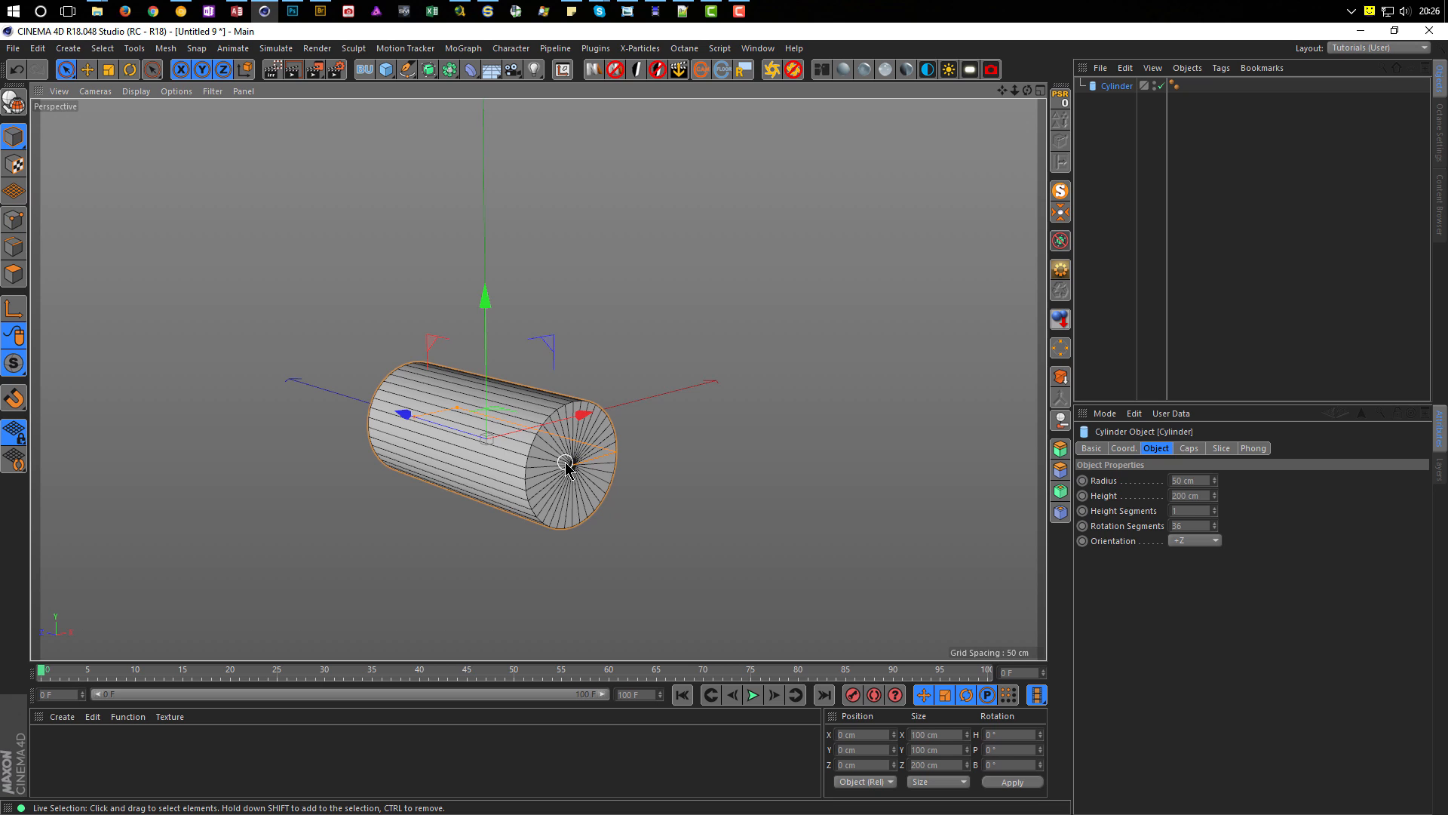
Step: Set the cylinder's height to 20 cm and its height segments to 2
left_click(1206, 492)
type("2")
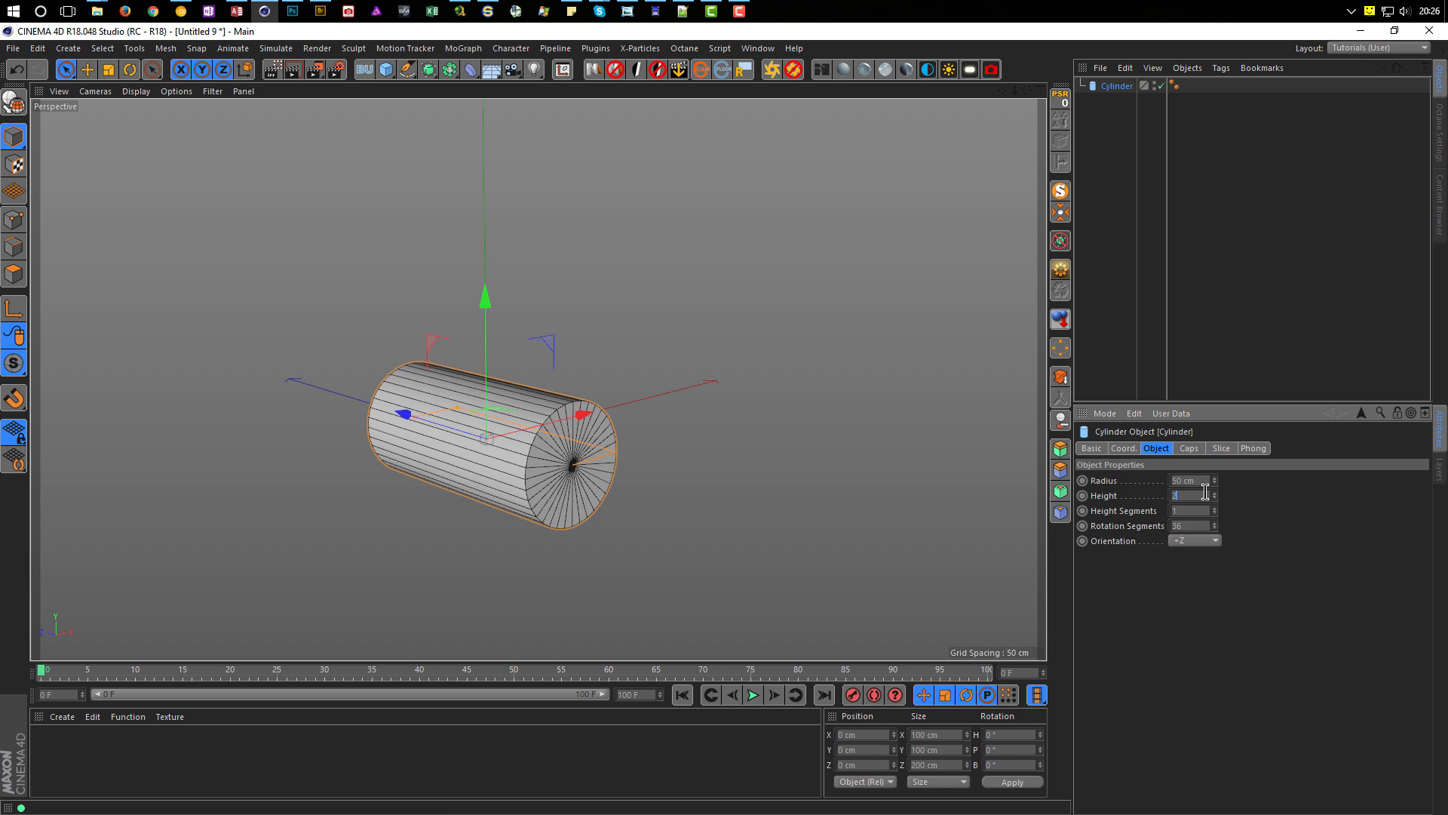
type("0")
key("Return")
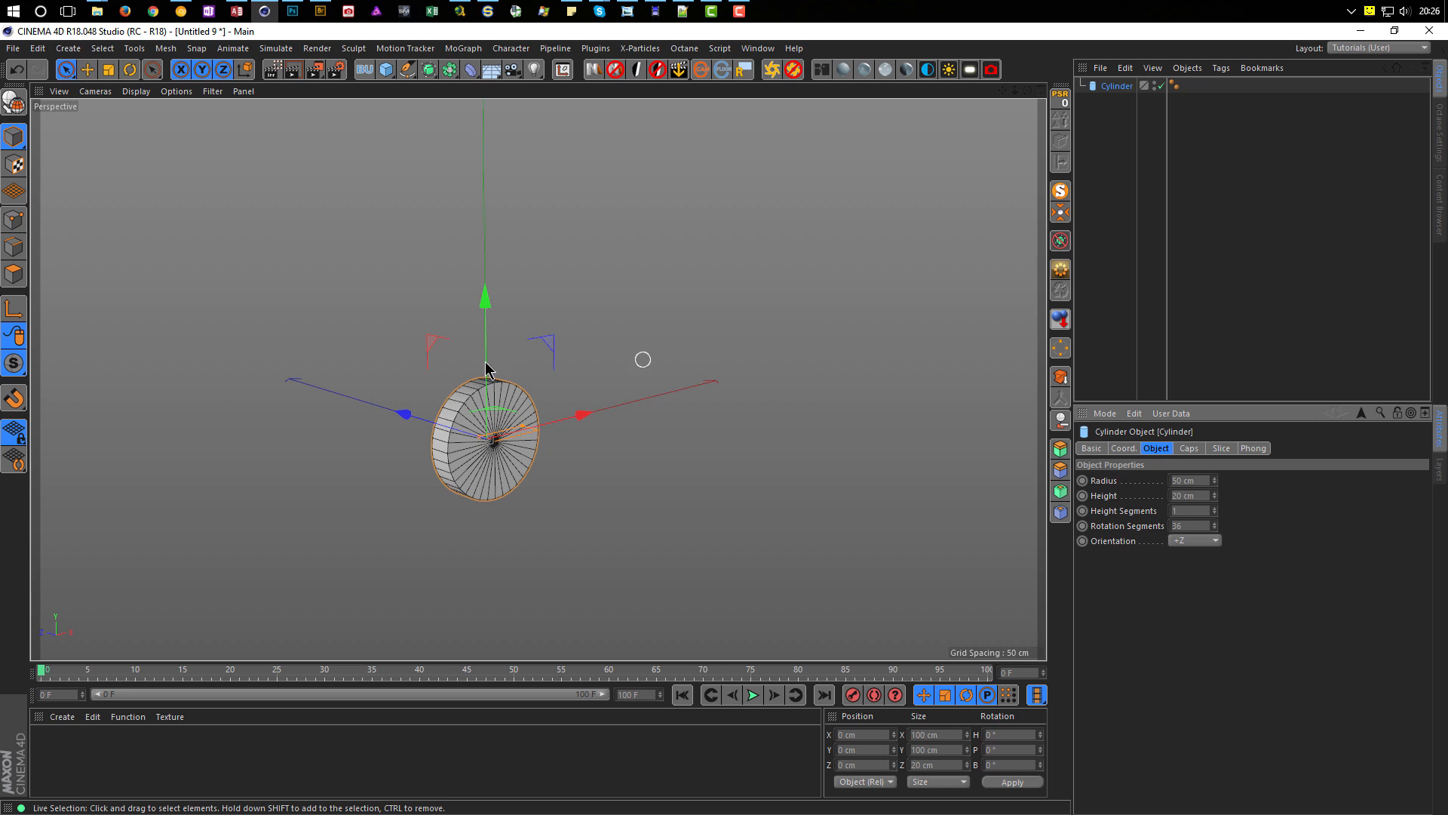
left_click(1215, 509)
right_click_drag(451, 404, 657, 401, "alt")
left_click_drag(580, 364, 563, 280, "alt")
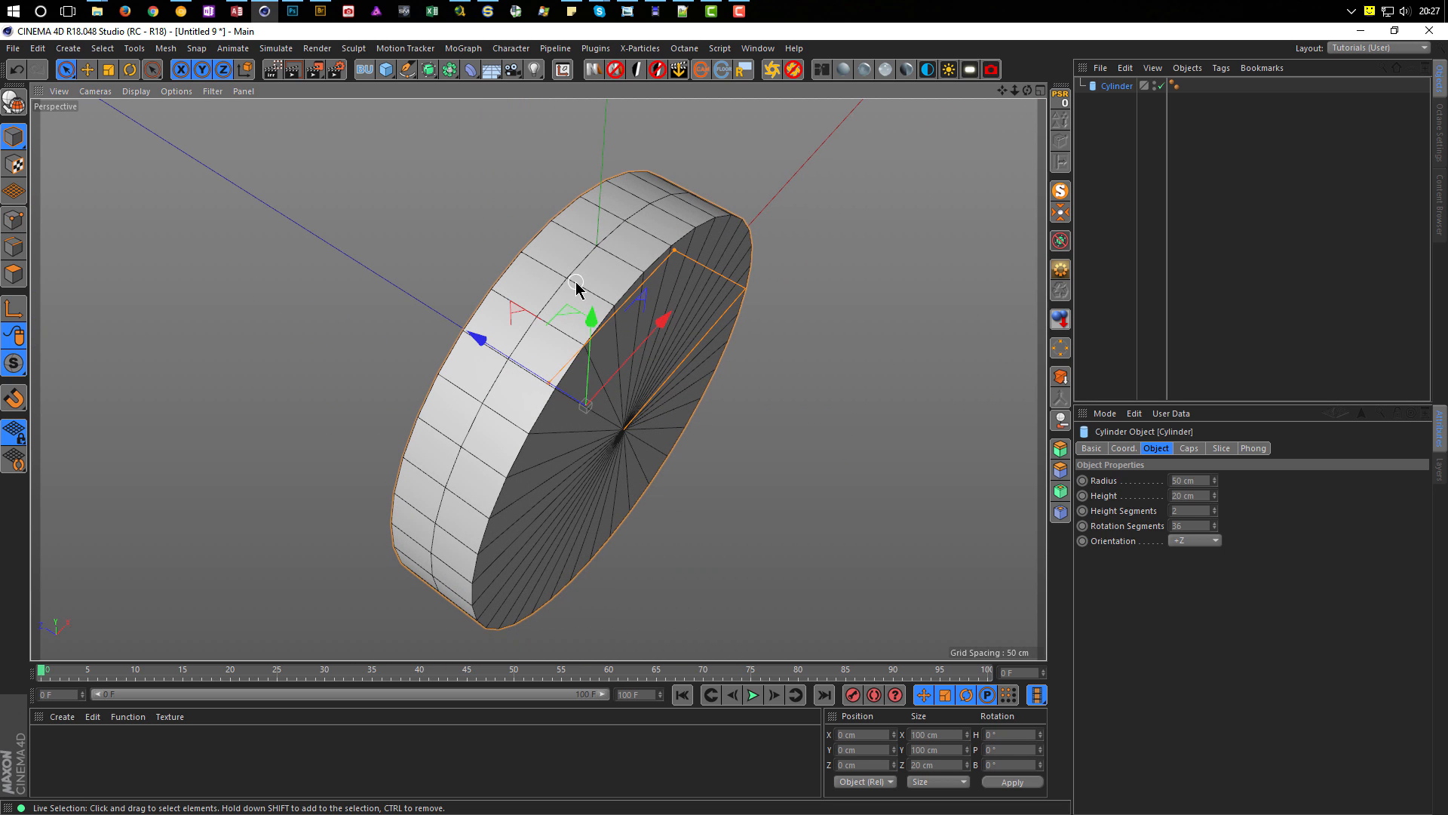
left_click_drag(579, 310, 544, 329, "alt")
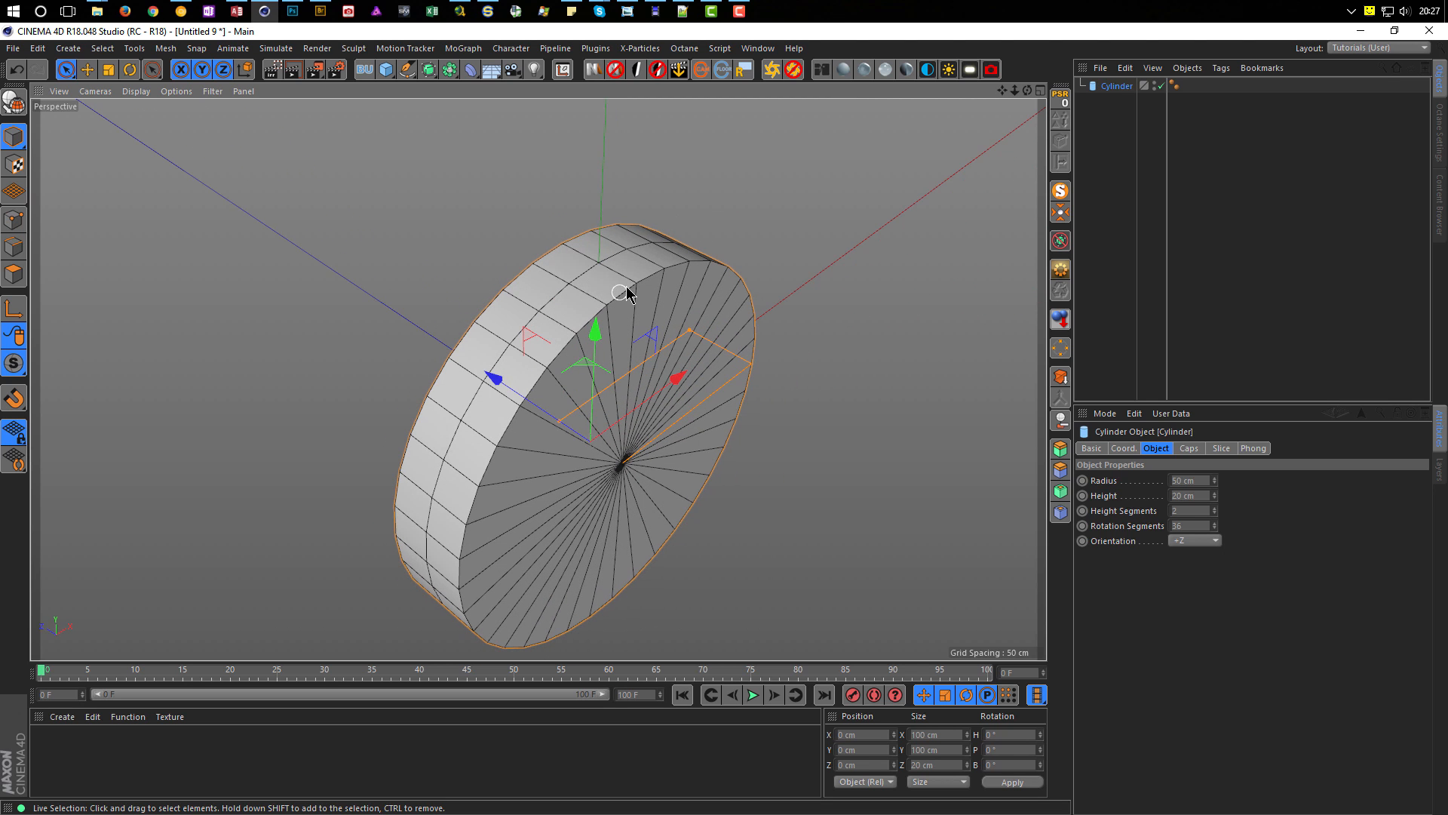
right_click_drag(593, 345, 556, 365, "alt")
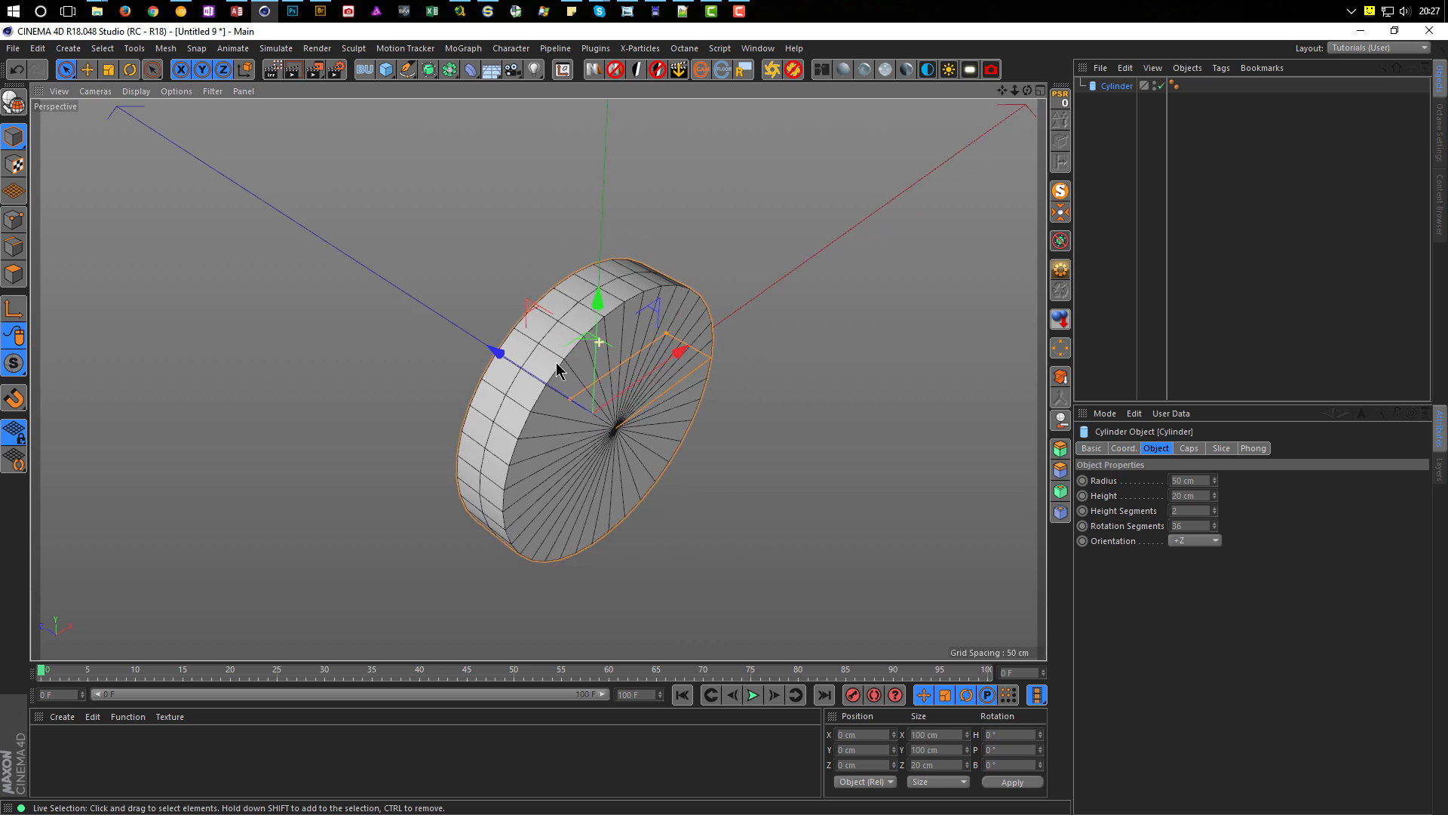
left_click_drag(556, 365, 608, 417, "alt")
Step: Disable the cylinder's caps and convert it into an editable polygon object
left_click(1190, 450)
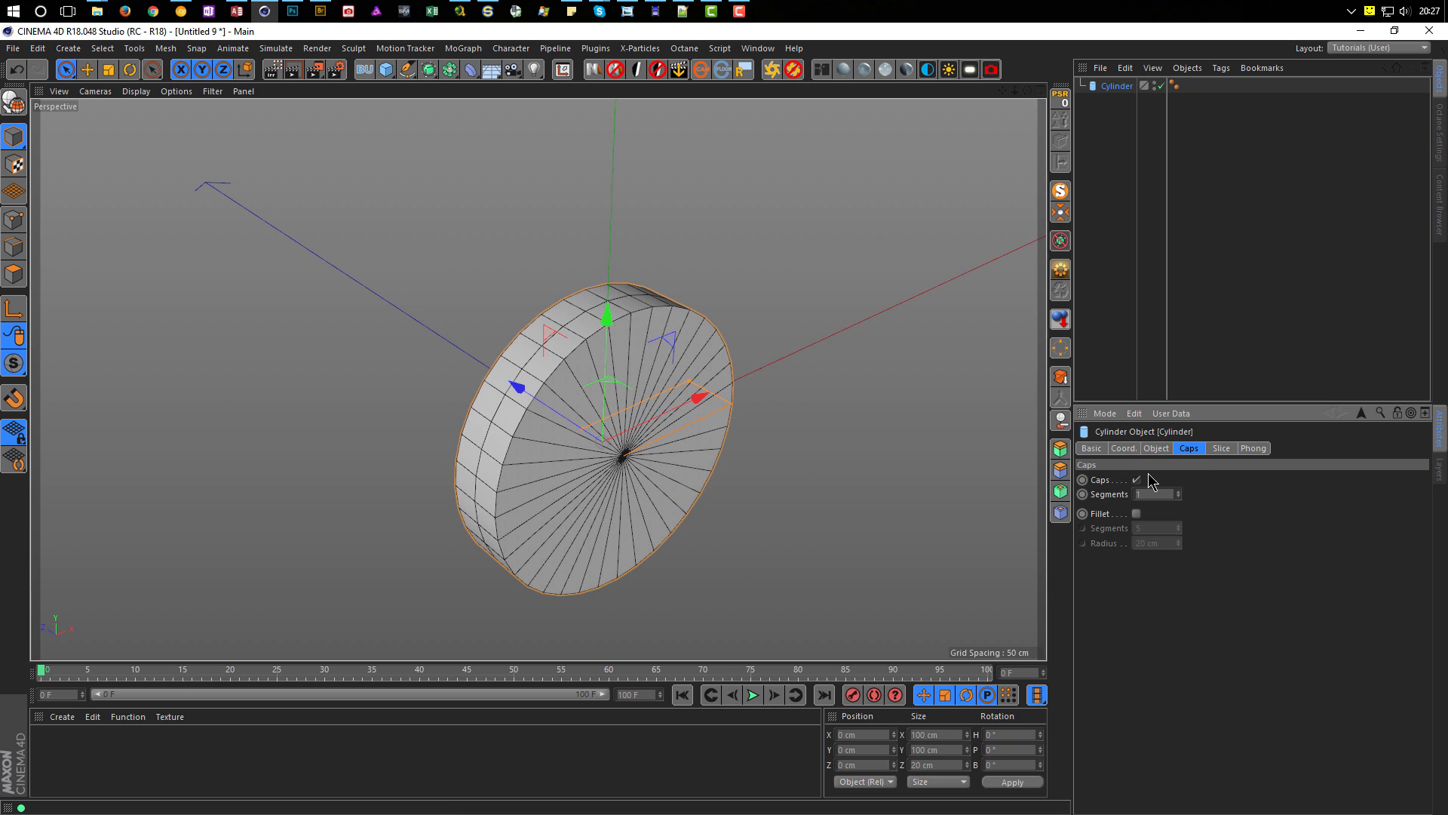
left_click(1137, 480)
left_click_drag(501, 333, 538, 360, "alt")
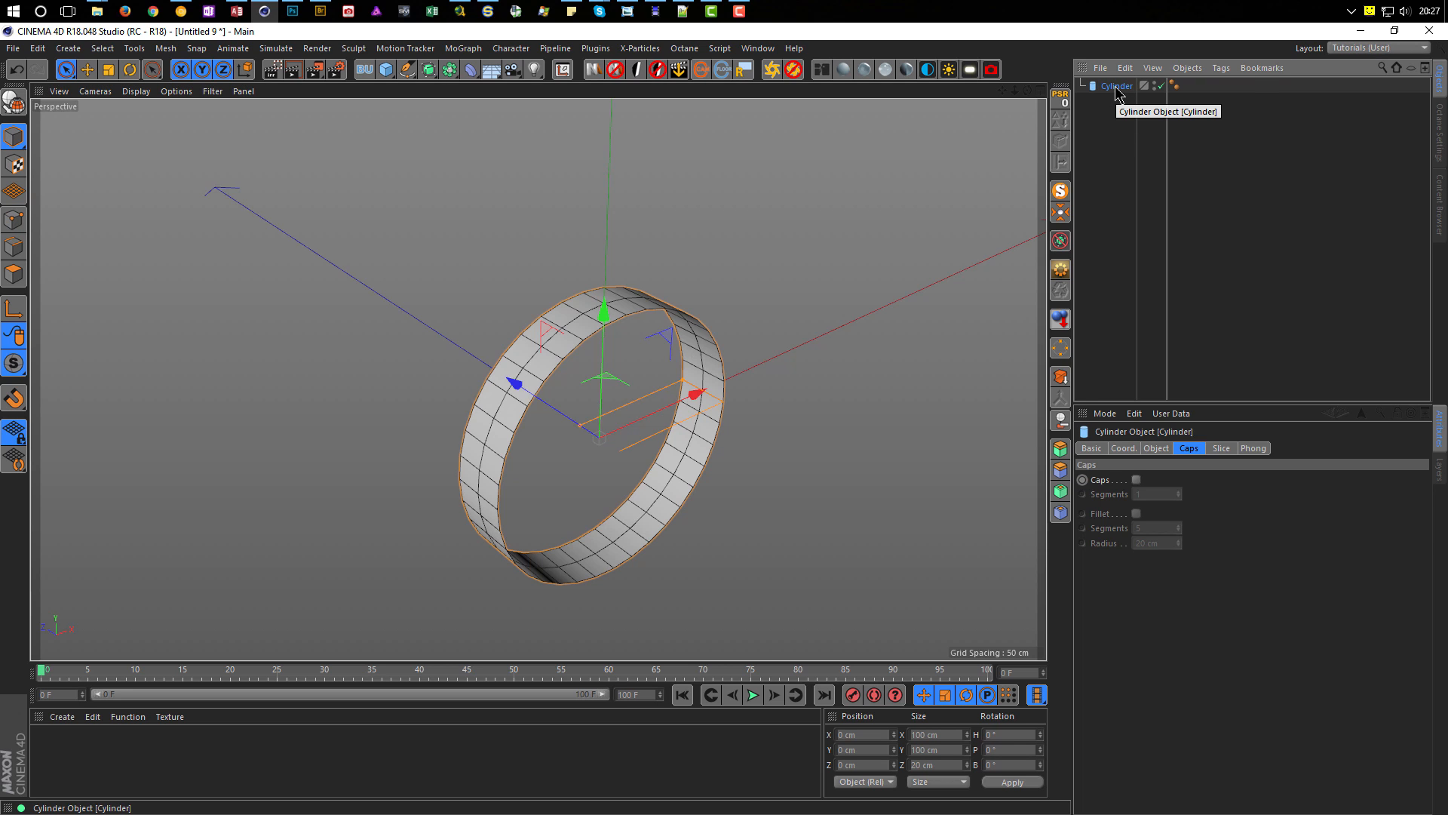
key("c")
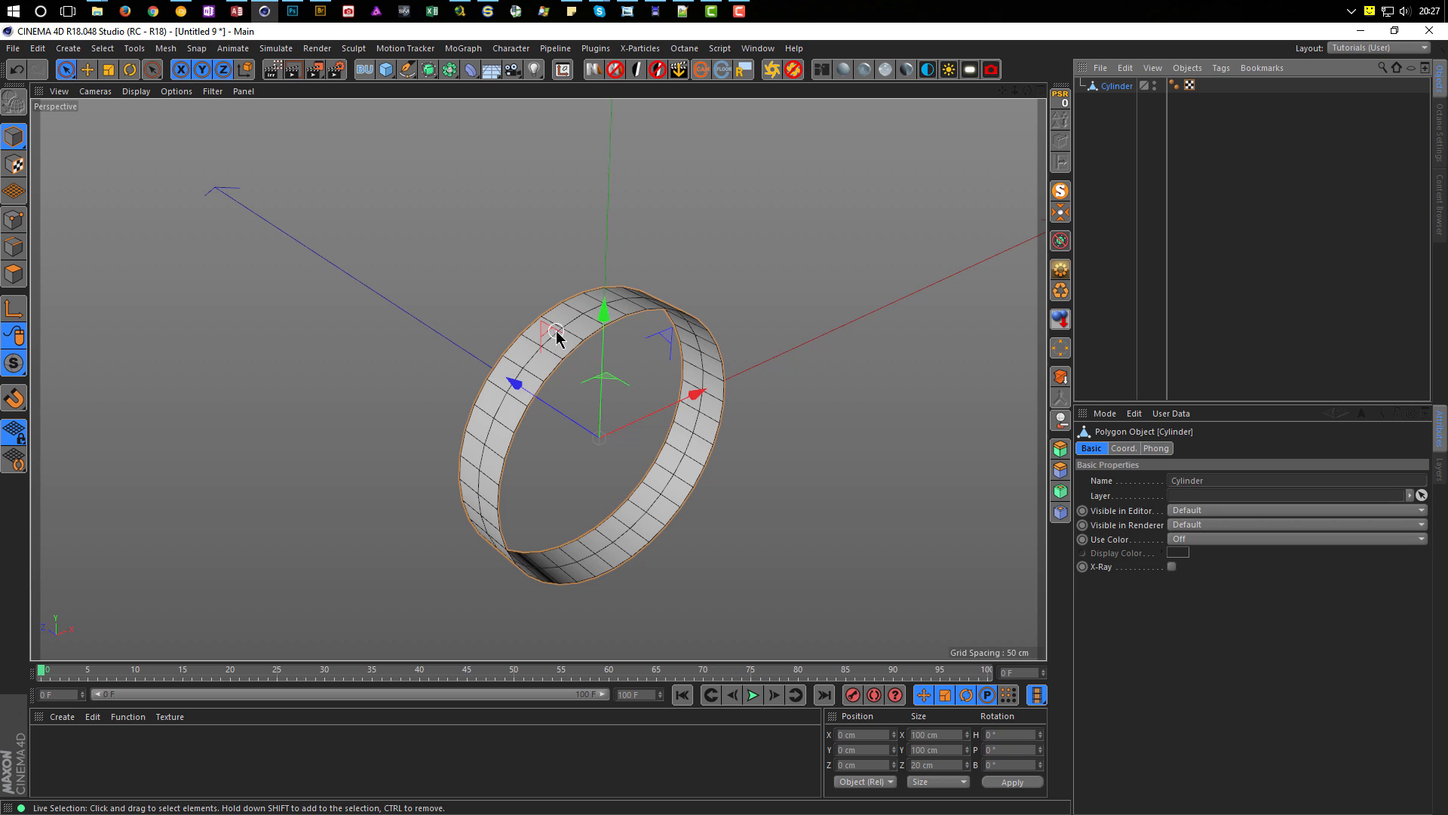
Step: In the top view, select the ring's upper polygons in the -Z row plus one polygon per side in the other row
middle_click(590, 320)
middle_click(731, 297)
right_click_drag(612, 336, 548, 377, "alt")
right_click_drag(507, 426, 596, 385, "alt")
middle_click_drag(597, 385, 663, 381, "alt")
left_click(13, 274)
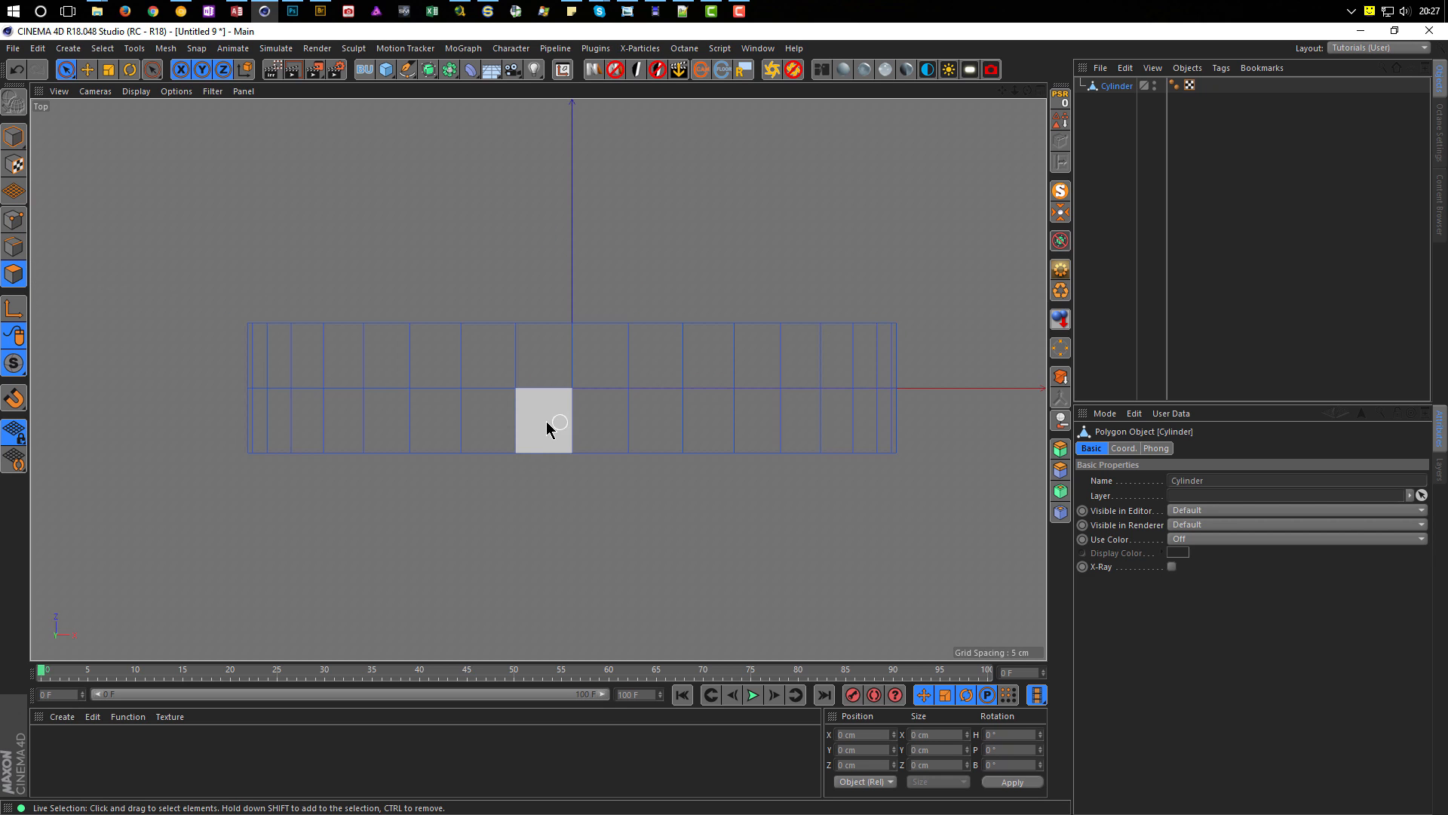
left_click_drag(543, 417, 577, 415)
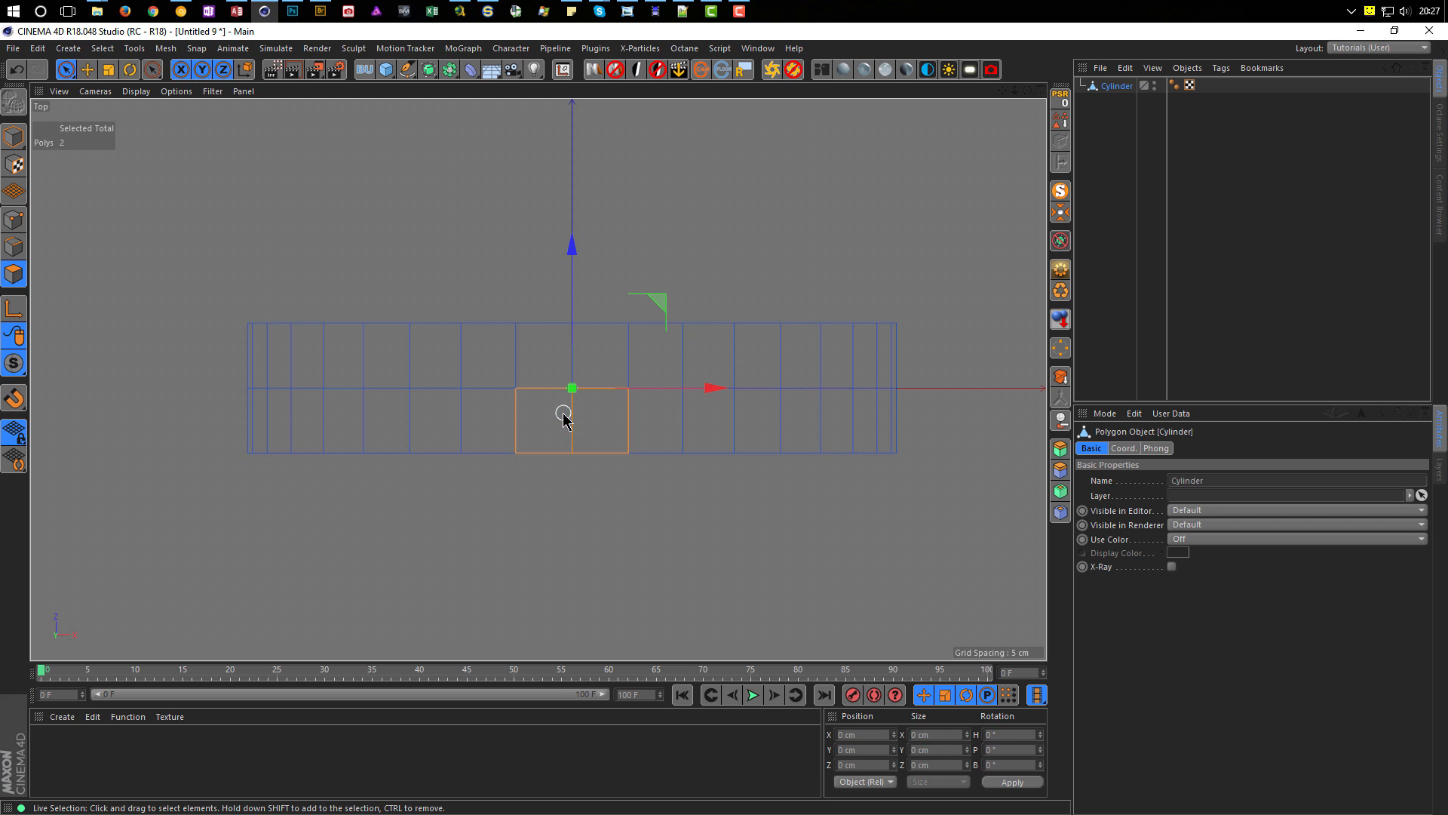
left_click(567, 418)
left_click_drag(541, 446, 448, 439)
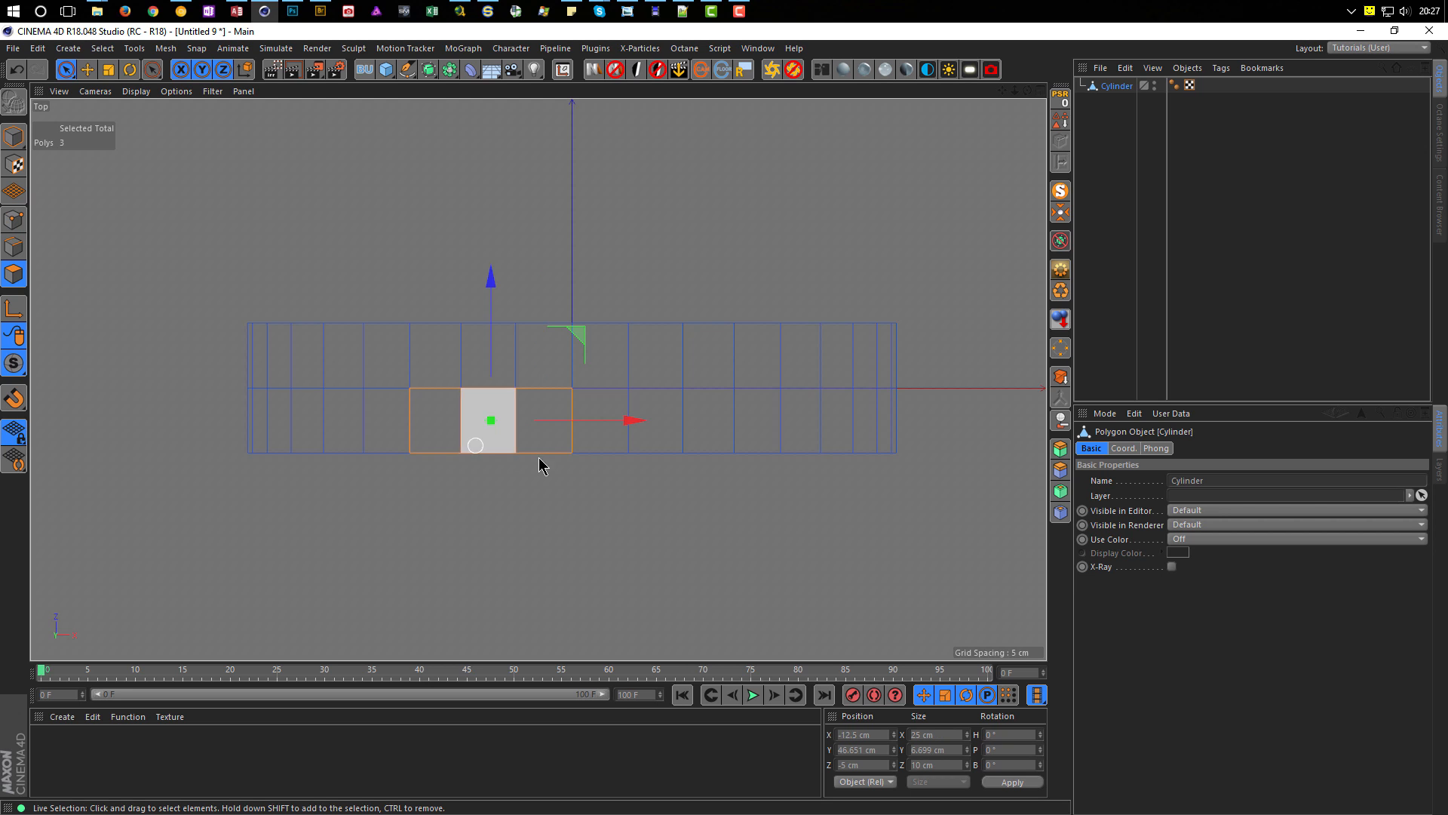
mouse_move(615, 446)
left_mouse_down("shift")
mouse_move(753, 407)
mouse_move(754, 369)
left_mouse_up("shift")
mouse_move(395, 430)
left_mouse_down("shift")
mouse_move(382, 378)
mouse_move(271, 428)
left_mouse_up("shift")
left_click_drag(808, 420, 876, 423, "shift")
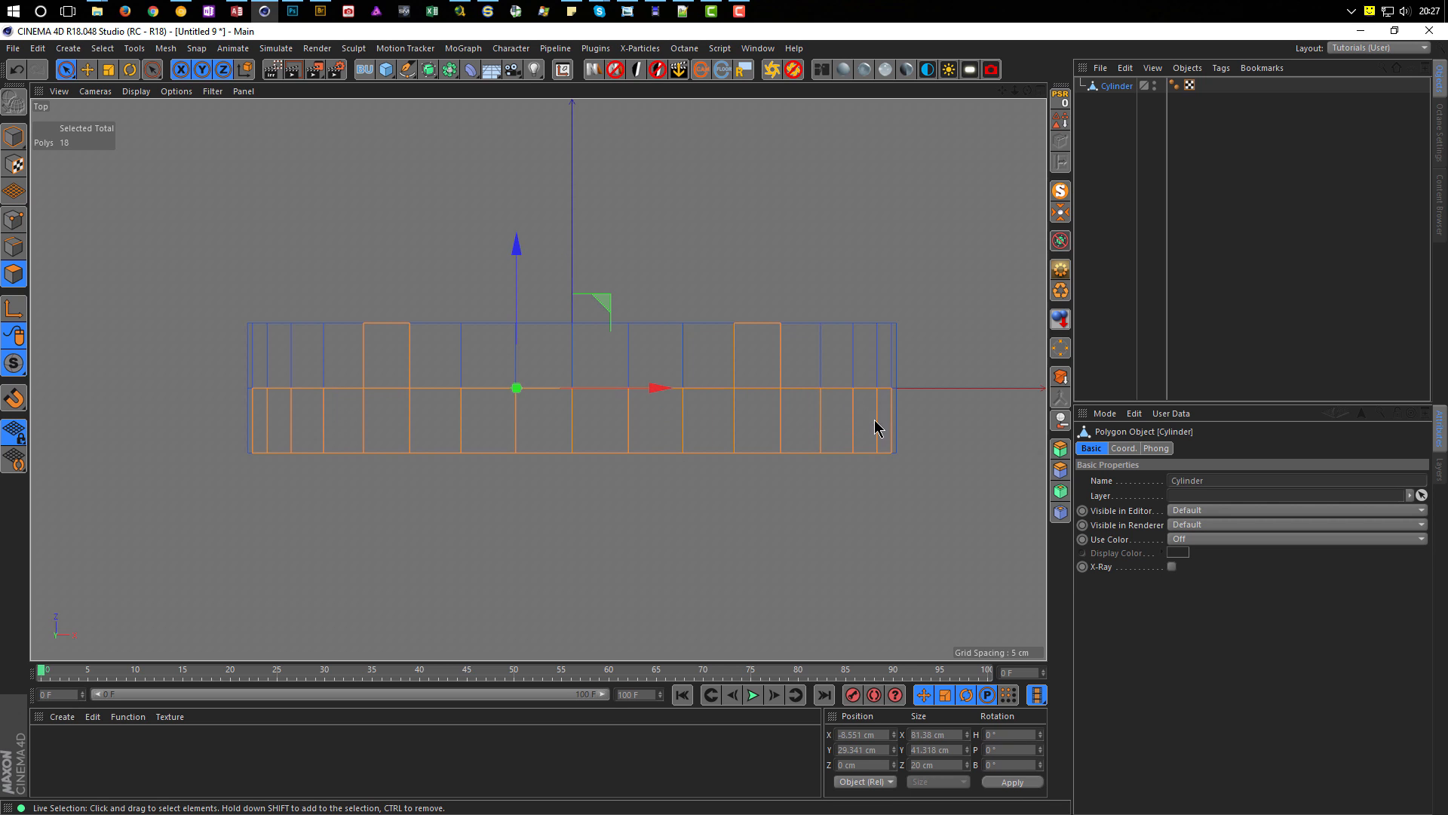
Step: Check the selected polygons on the ring in the perspective view
middle_click(678, 543)
middle_click(326, 306)
left_click_drag(528, 371, 683, 437, "alt")
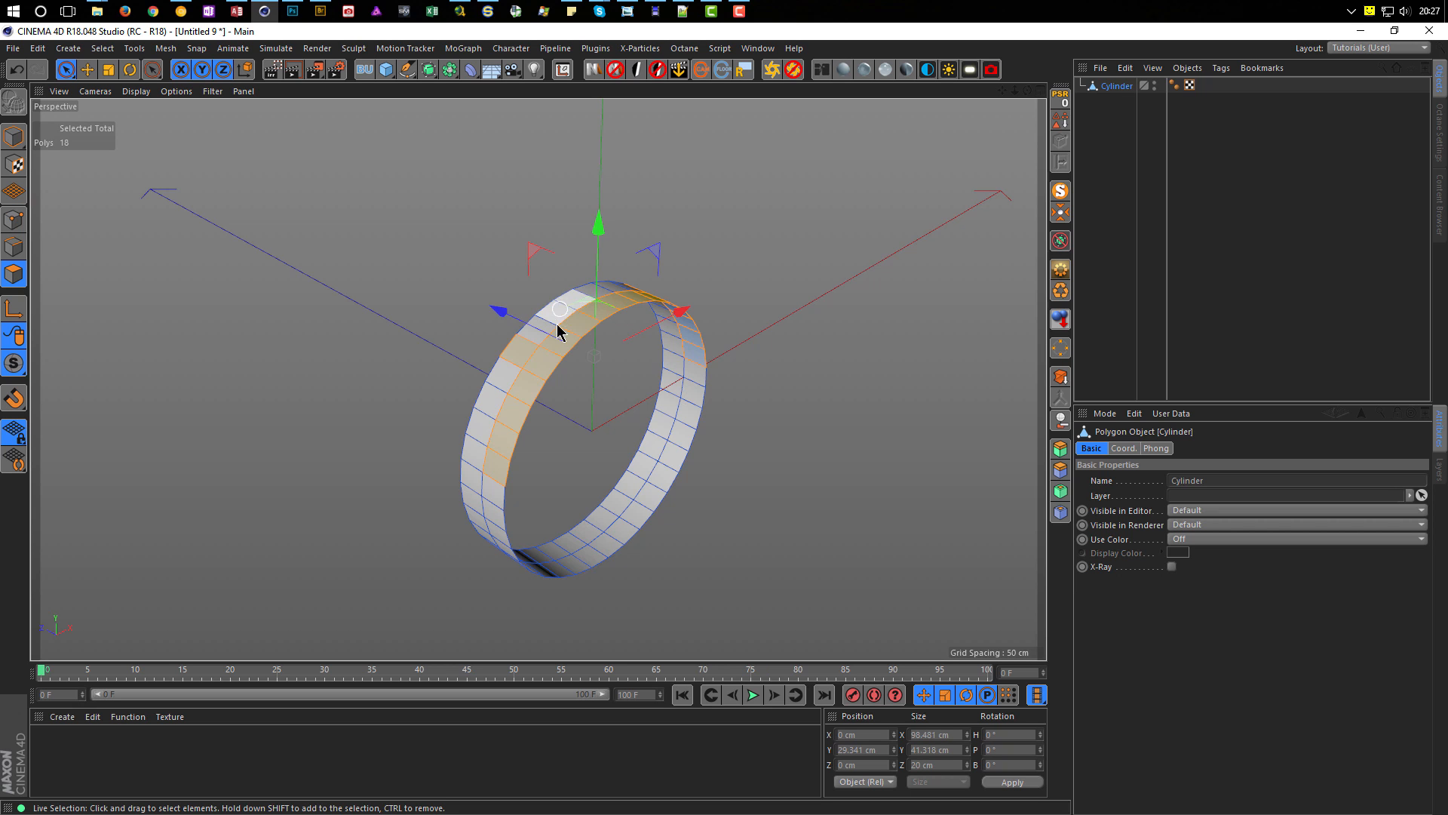
scroll(596, 321, "up", 2)
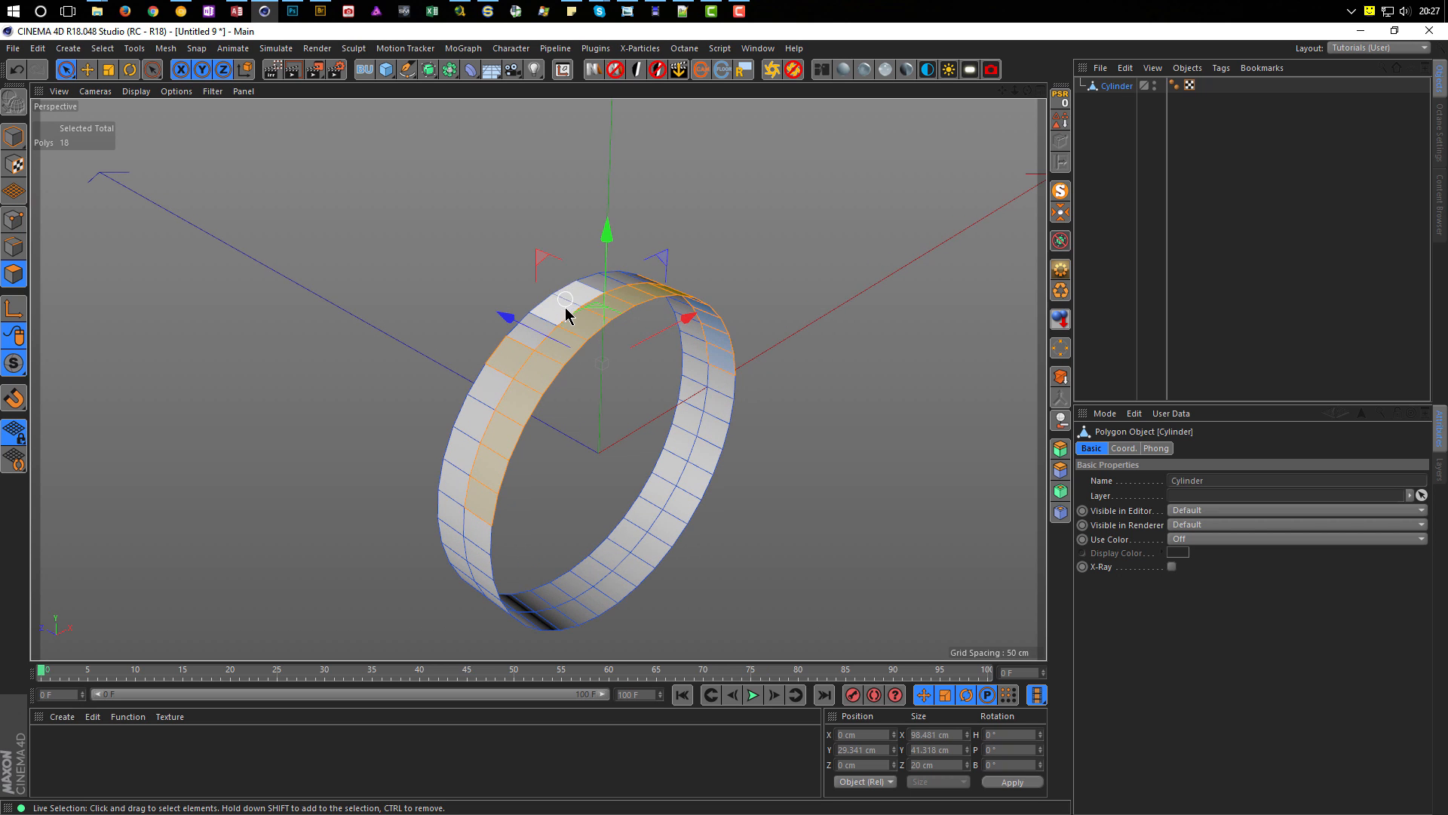
mouse_move(557, 337)
right_mouse_down("alt")
mouse_move(581, 319)
mouse_move(570, 323)
right_mouse_up("alt")
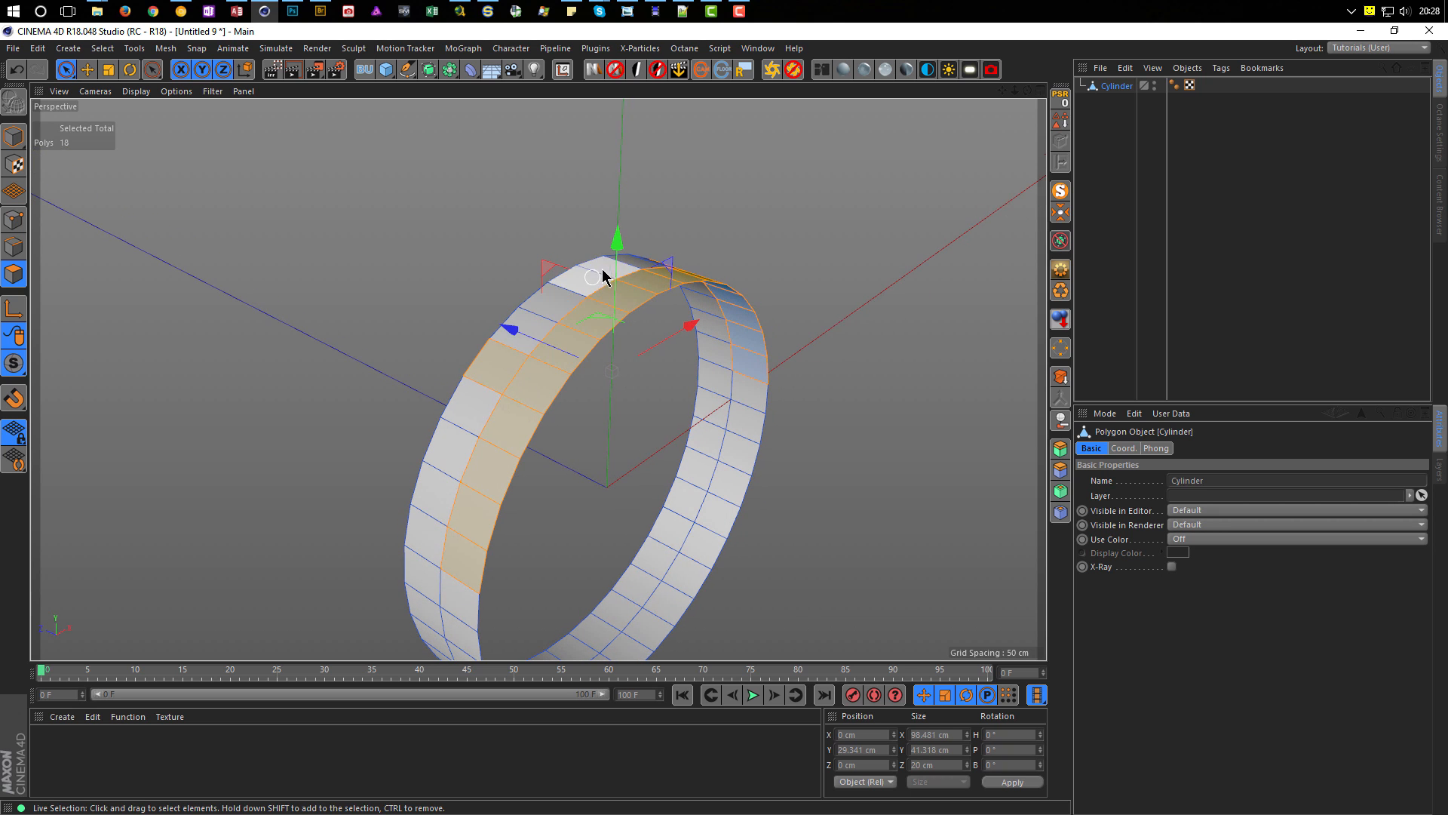
Step: Extrude the selected polygons 5 cm upward along the Y axis to form the raised tread
left_click_drag(618, 237, 617, 217)
mouse_move(591, 305)
left_mouse_down("alt")
mouse_move(556, 326)
mouse_move(602, 306)
left_mouse_up("alt")
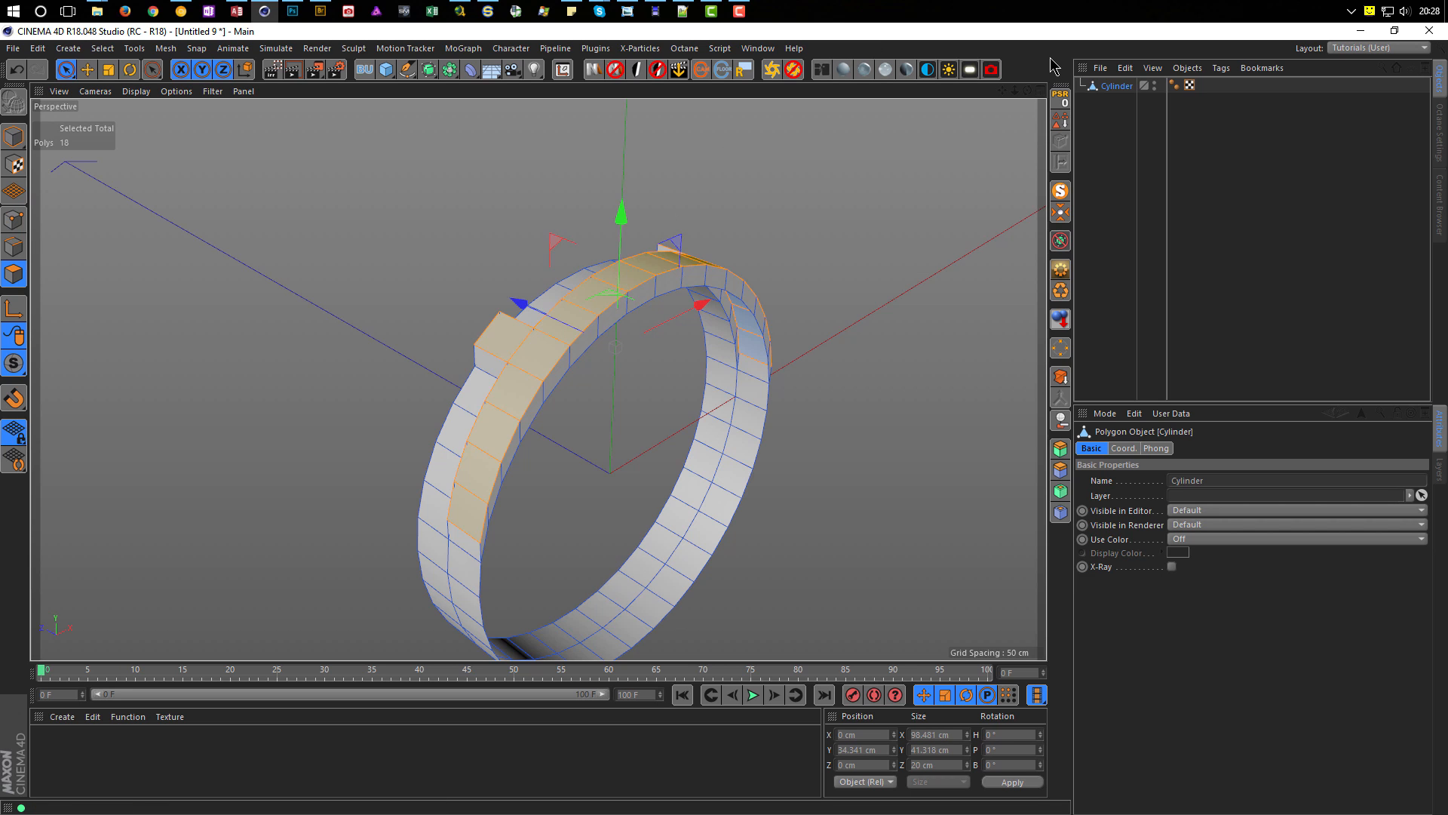
Step: Examine the Quantize options in the Modeling Settings, including the movement, scaling and rotation steps
left_click(1105, 414)
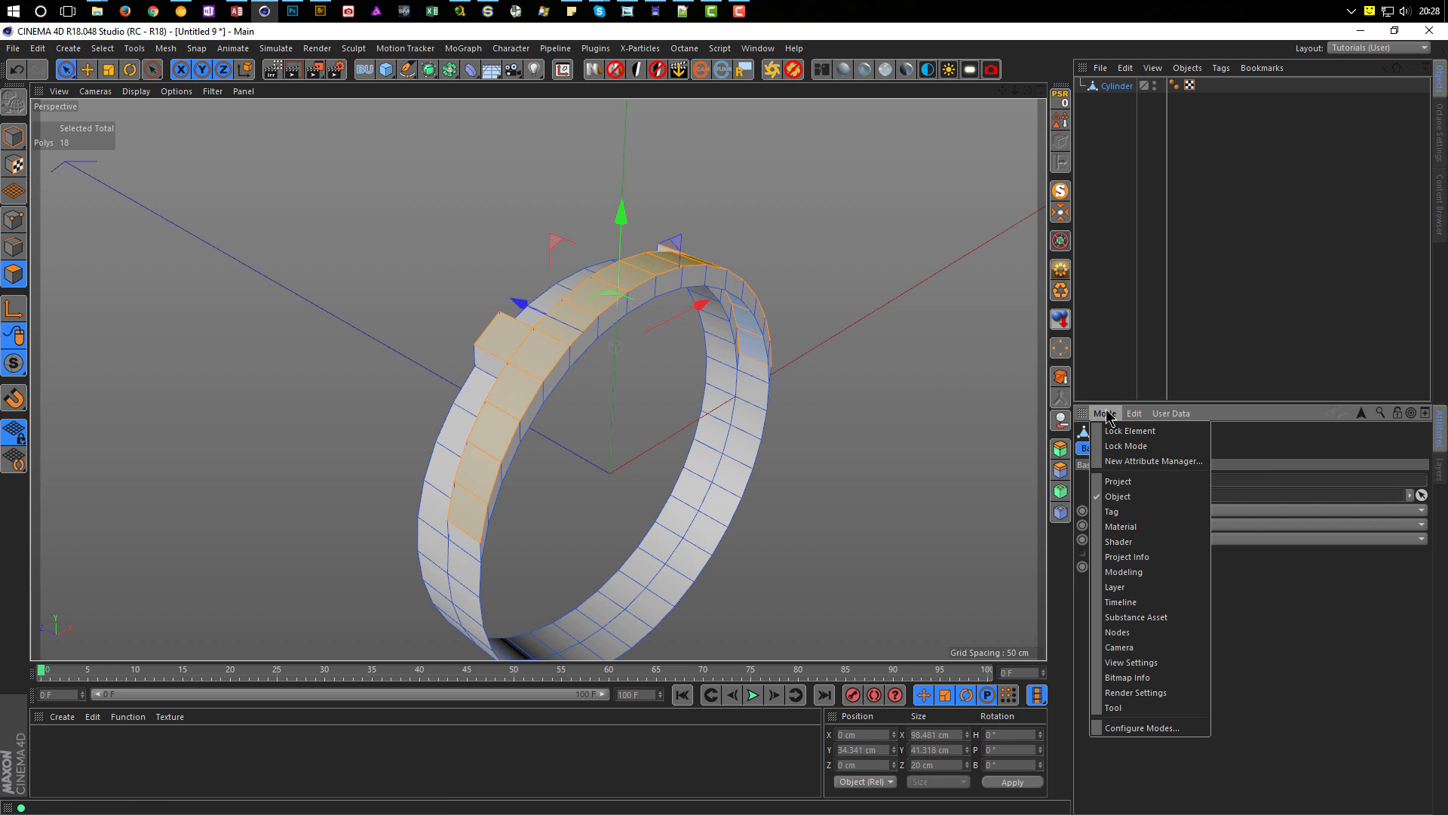
left_click(1118, 572)
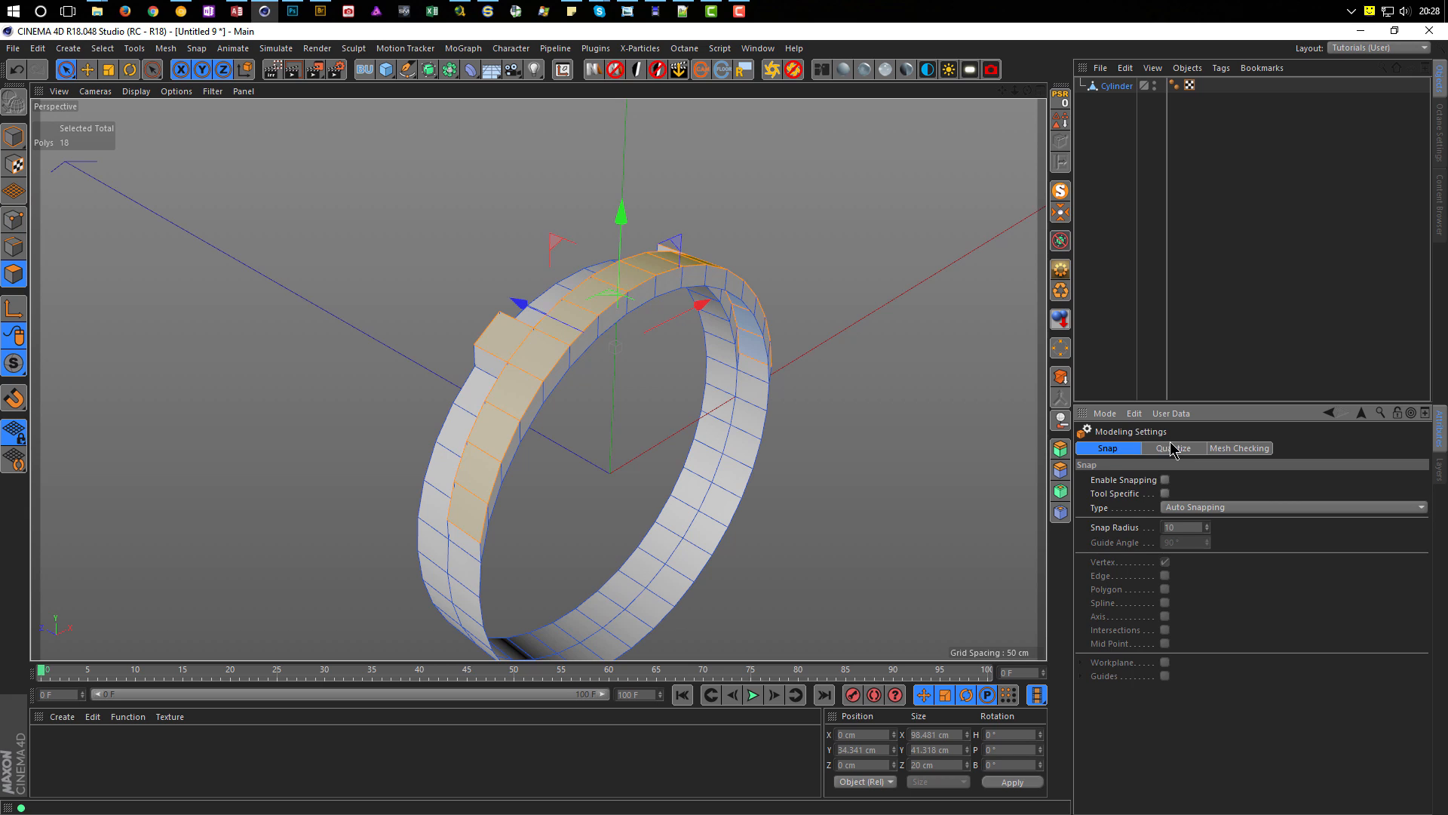
left_click(1172, 449)
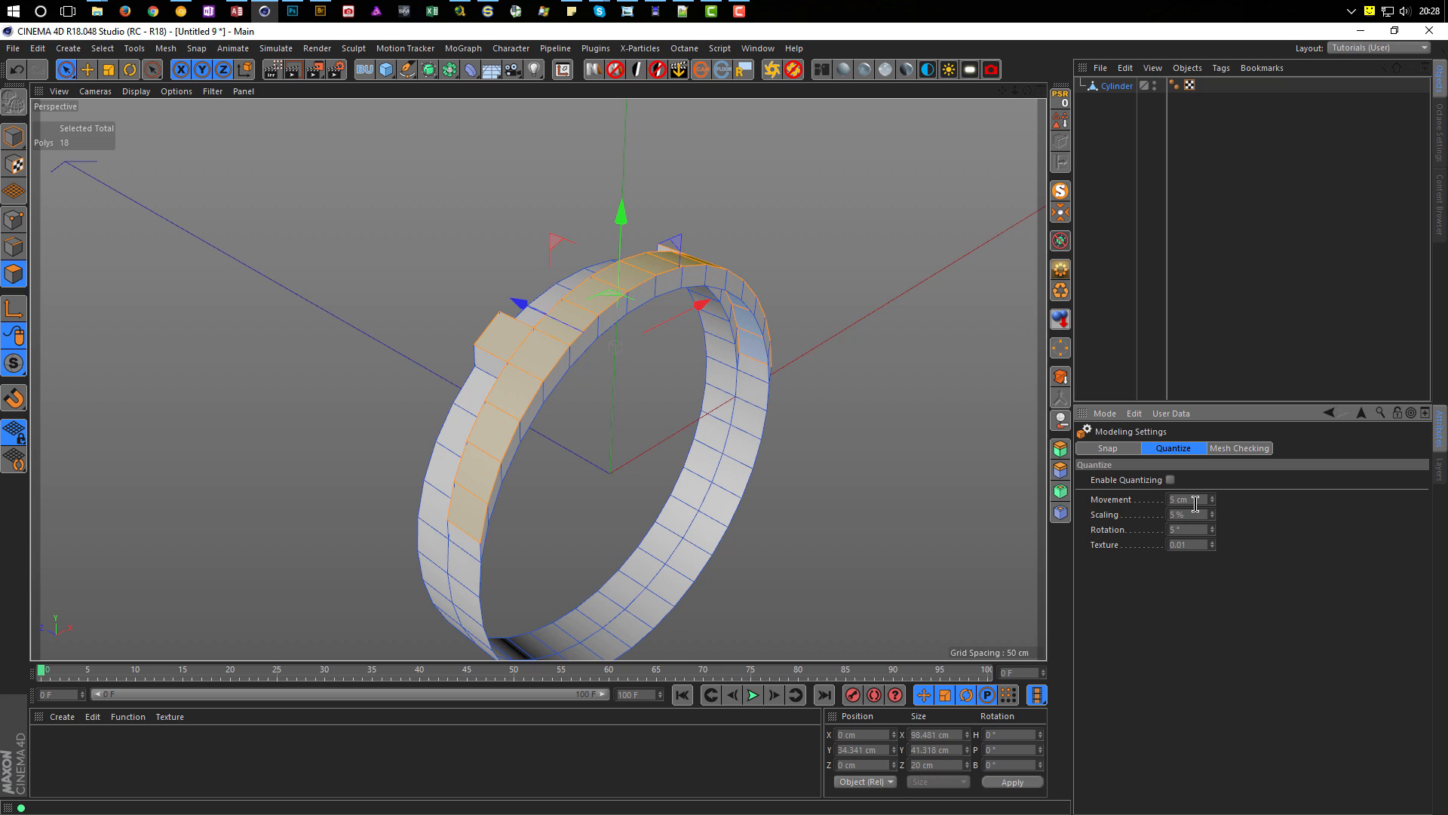
left_click(1139, 414)
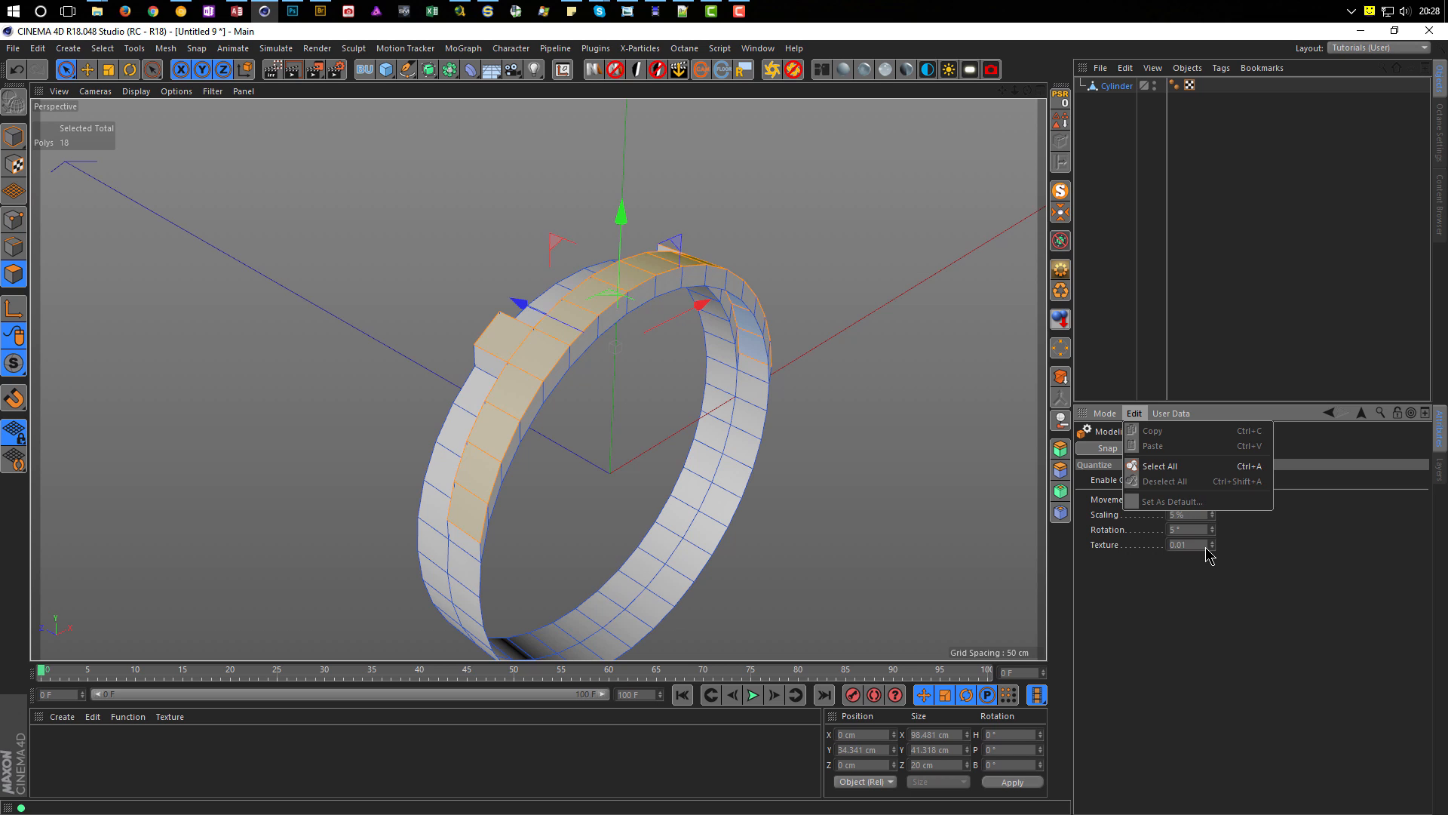
left_click(1298, 543)
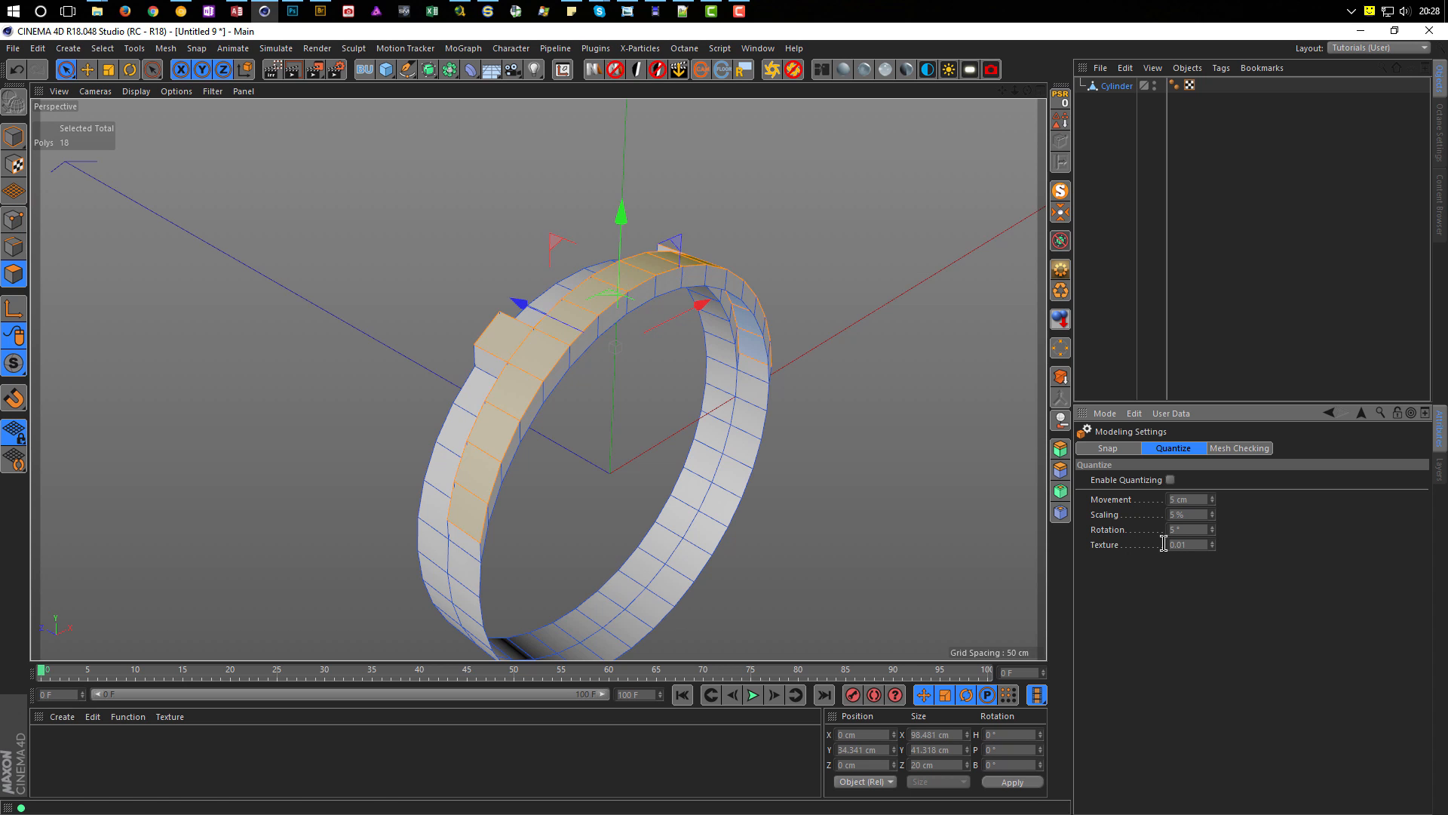
left_click_drag(550, 333, 575, 384, "alt")
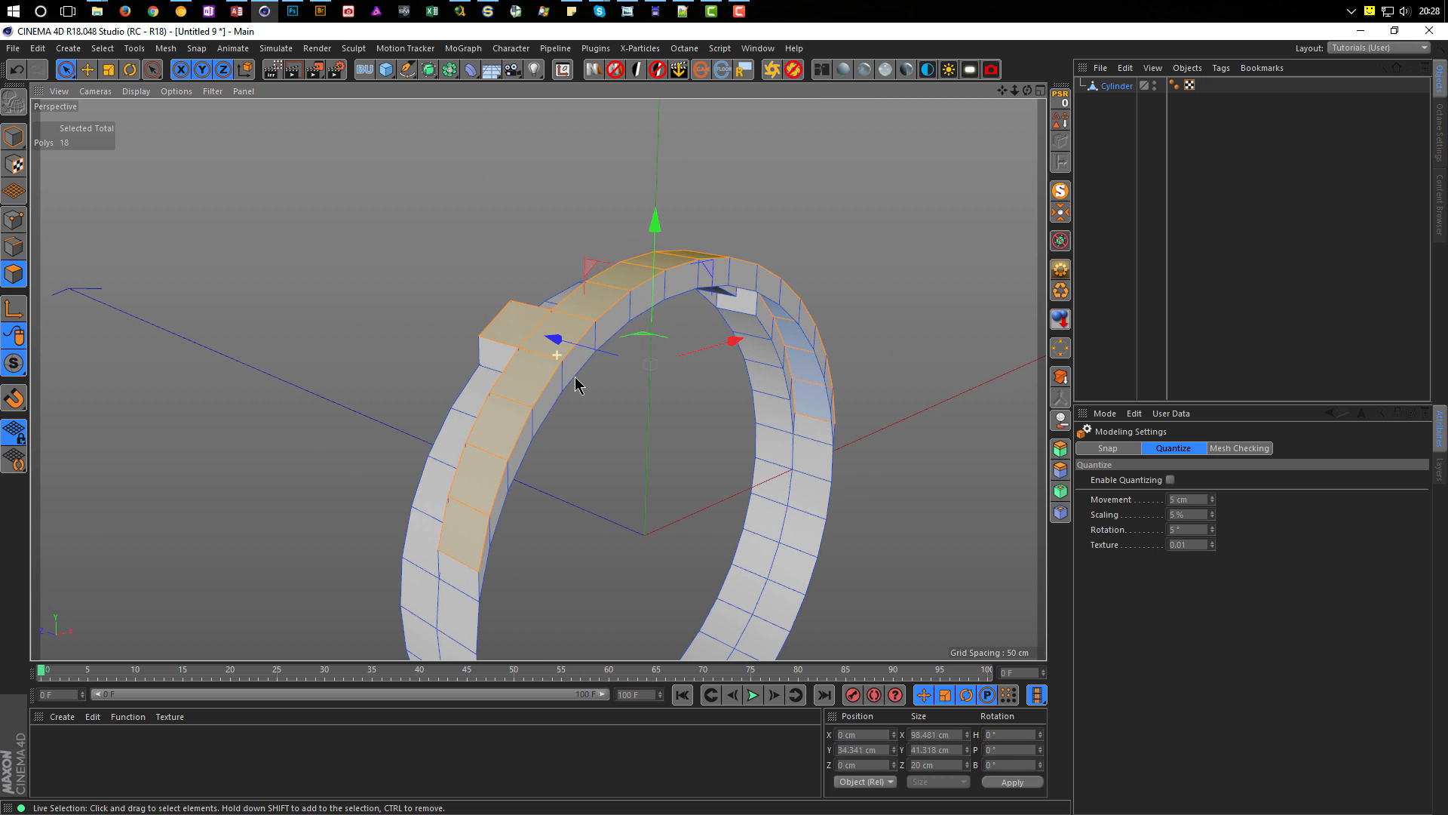
Step: In edge mode, select the rim edges next to the tread block on both sides of the ring and delete them to open the side walls
left_click(15, 248)
mouse_move(585, 317)
left_mouse_down("alt")
mouse_move(456, 307)
mouse_move(556, 330)
mouse_move(445, 327)
mouse_move(566, 362)
mouse_move(745, 370)
mouse_move(712, 381)
mouse_move(573, 241)
left_mouse_up("alt")
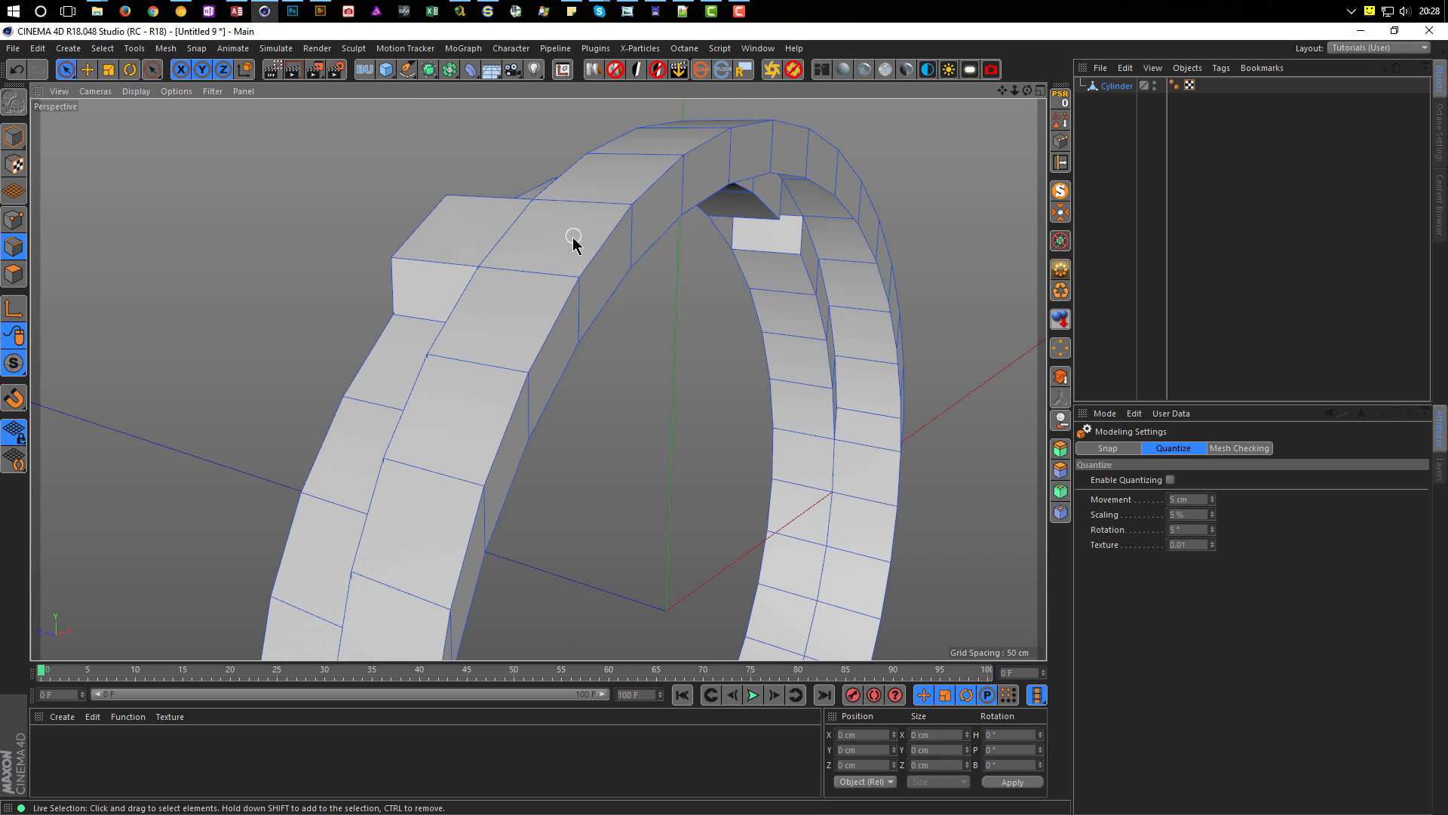
left_click(612, 287)
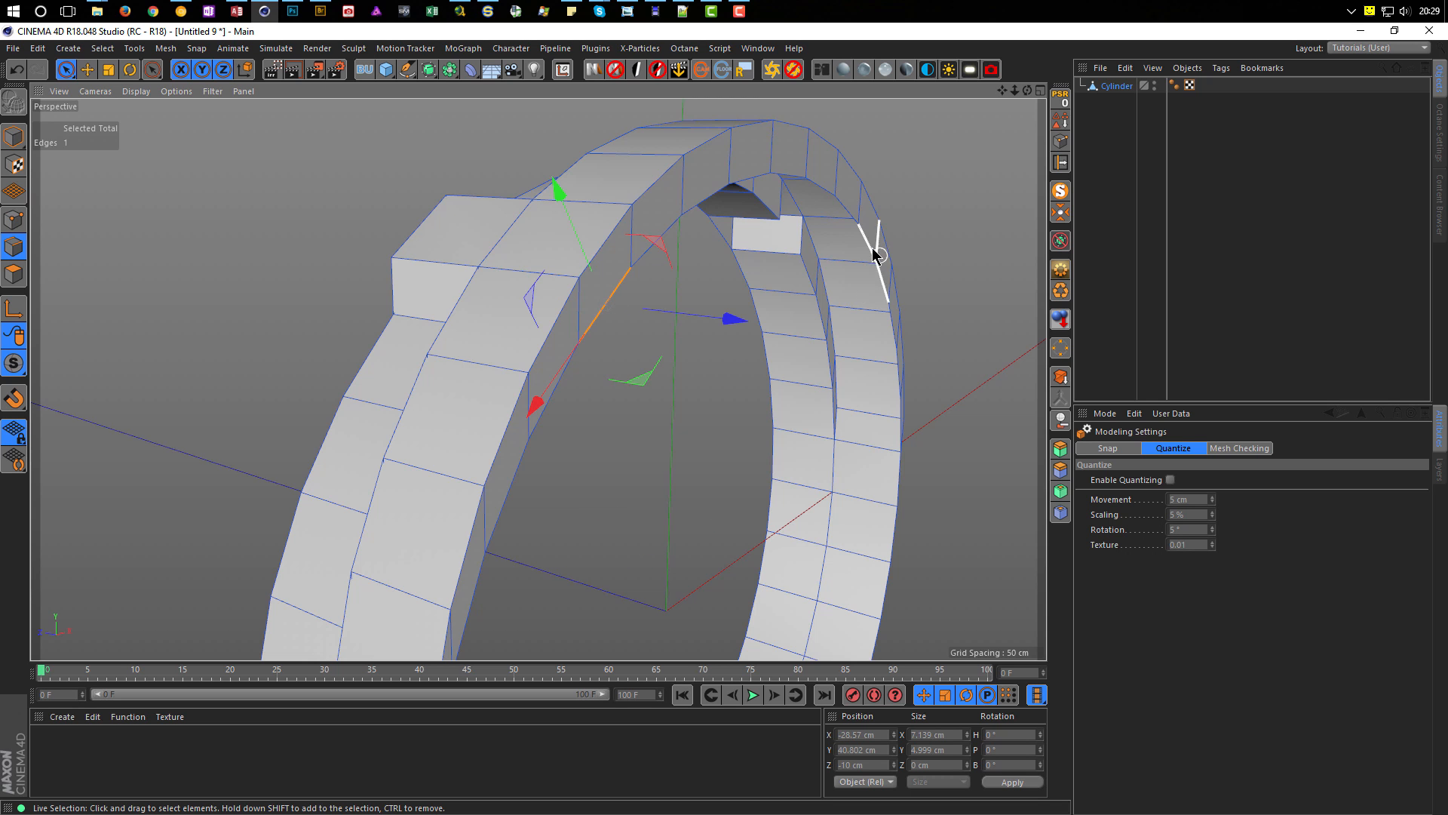
left_click_drag(868, 245, 737, 284, "alt")
left_click(809, 242, "shift")
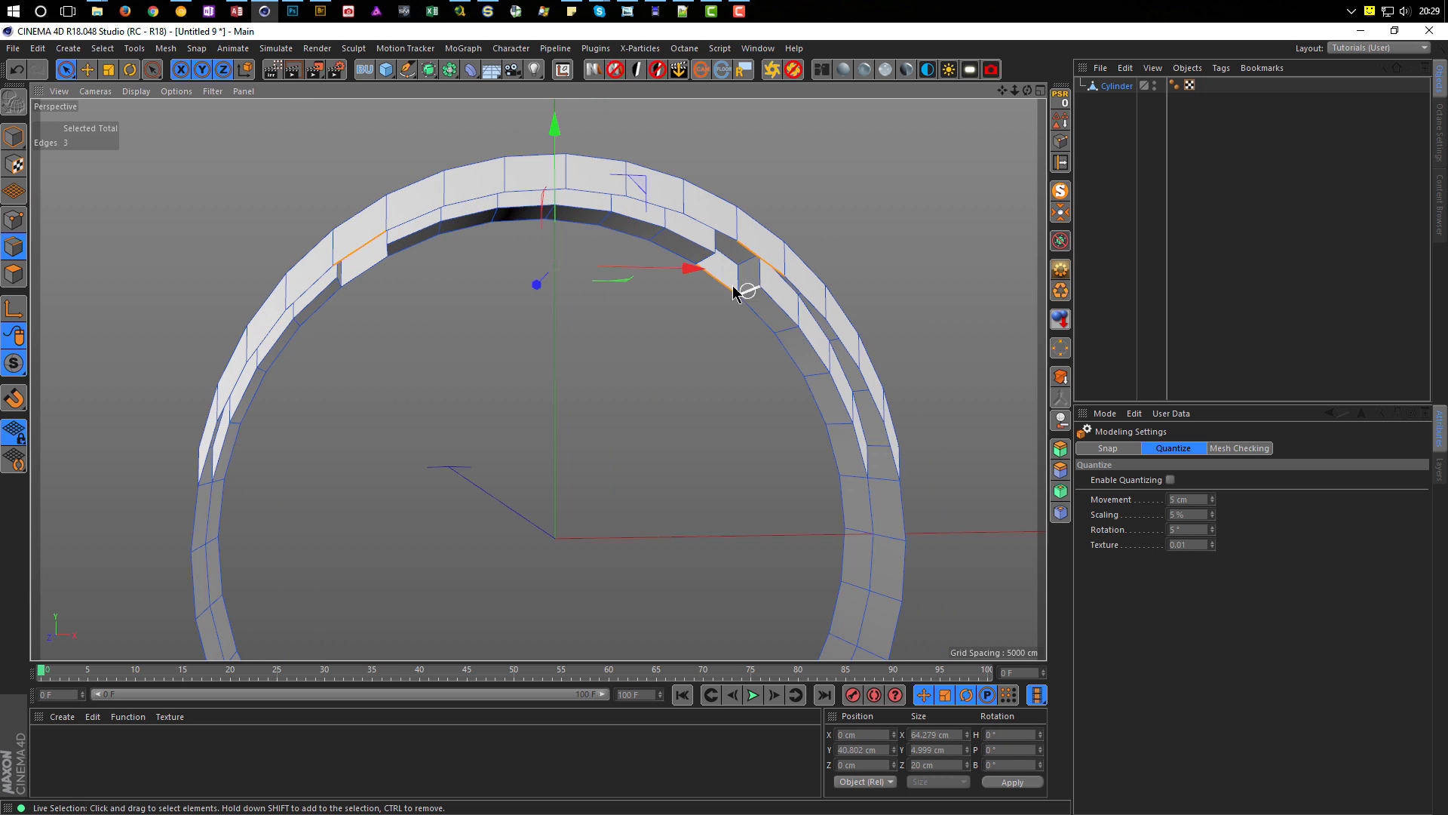
left_click(368, 274, "shift")
key("Delete")
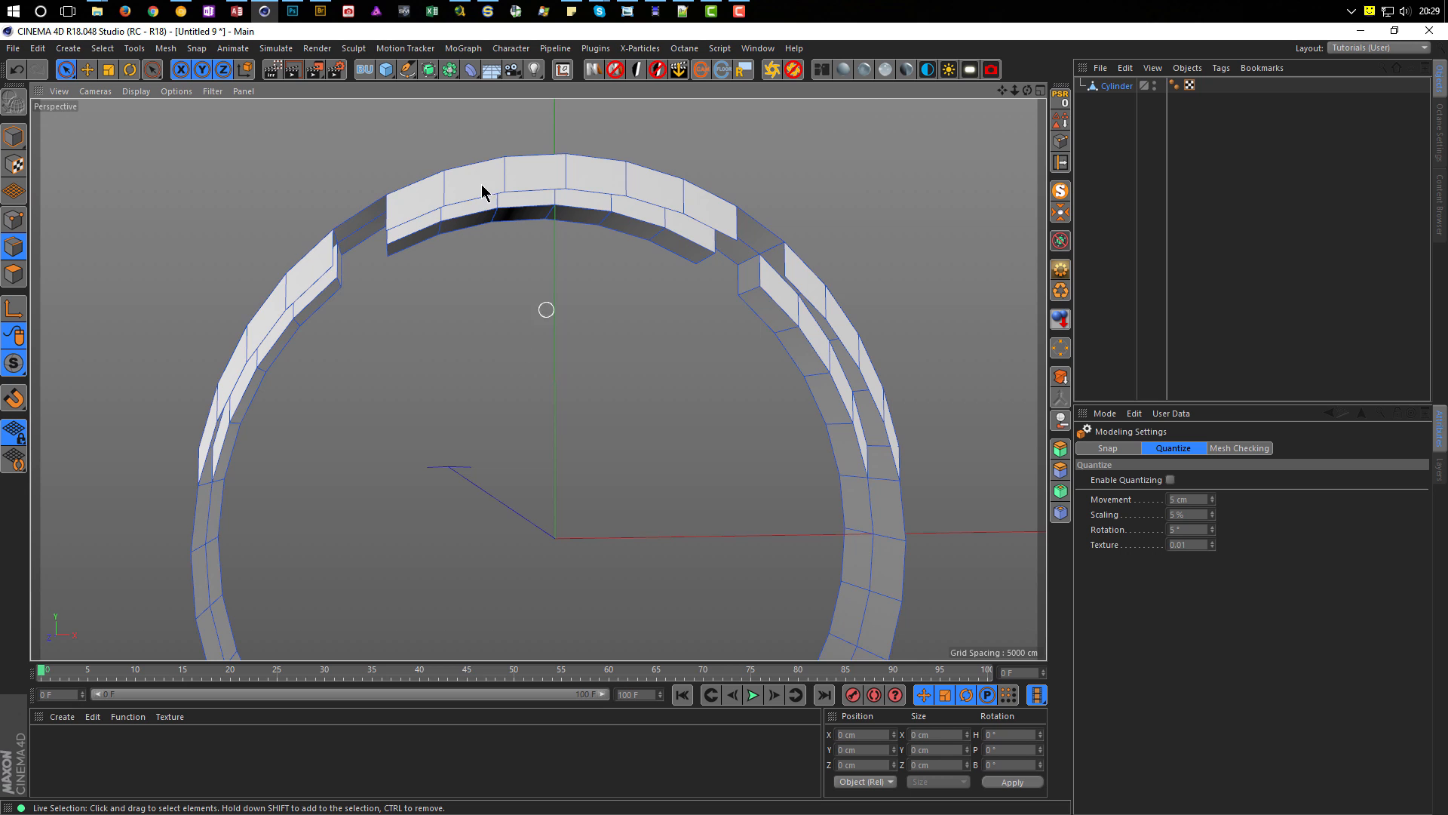
Step: Inspect the gaps in the ring's side walls from several angles
right_click_drag(481, 192, 427, 195, "alt")
left_click_drag(427, 195, 257, 162, "alt")
middle_click_drag(408, 264, 524, 334, "alt")
right_click_drag(504, 239, 581, 313, "alt")
left_click_drag(508, 268, 665, 295, "alt")
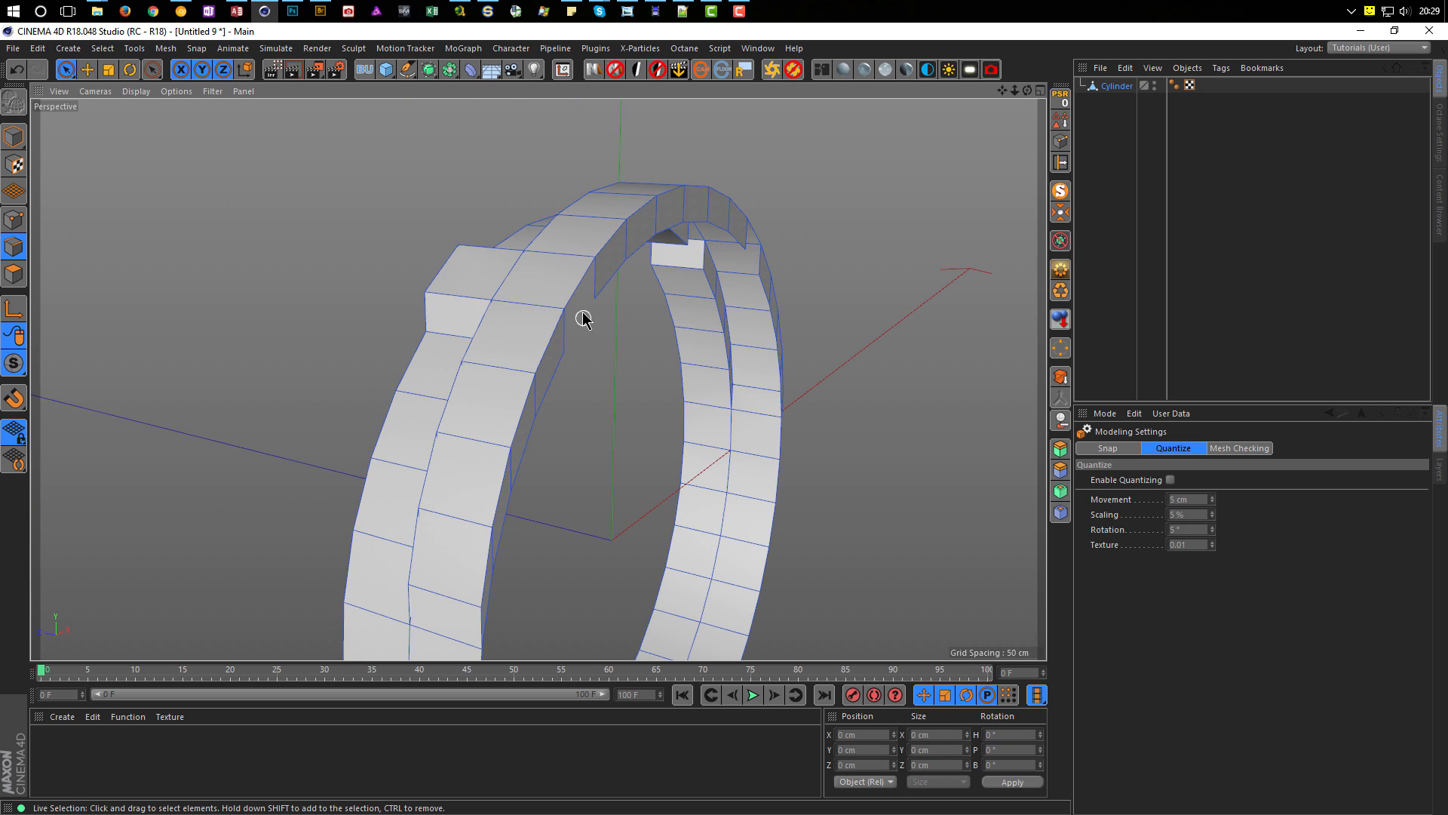
right_click_drag(549, 294, 475, 319, "alt")
left_click_drag(518, 304, 596, 393, "alt")
Step: Return to model mode and add a MoGraph Cloner as the parent of the ring object
left_click(14, 136)
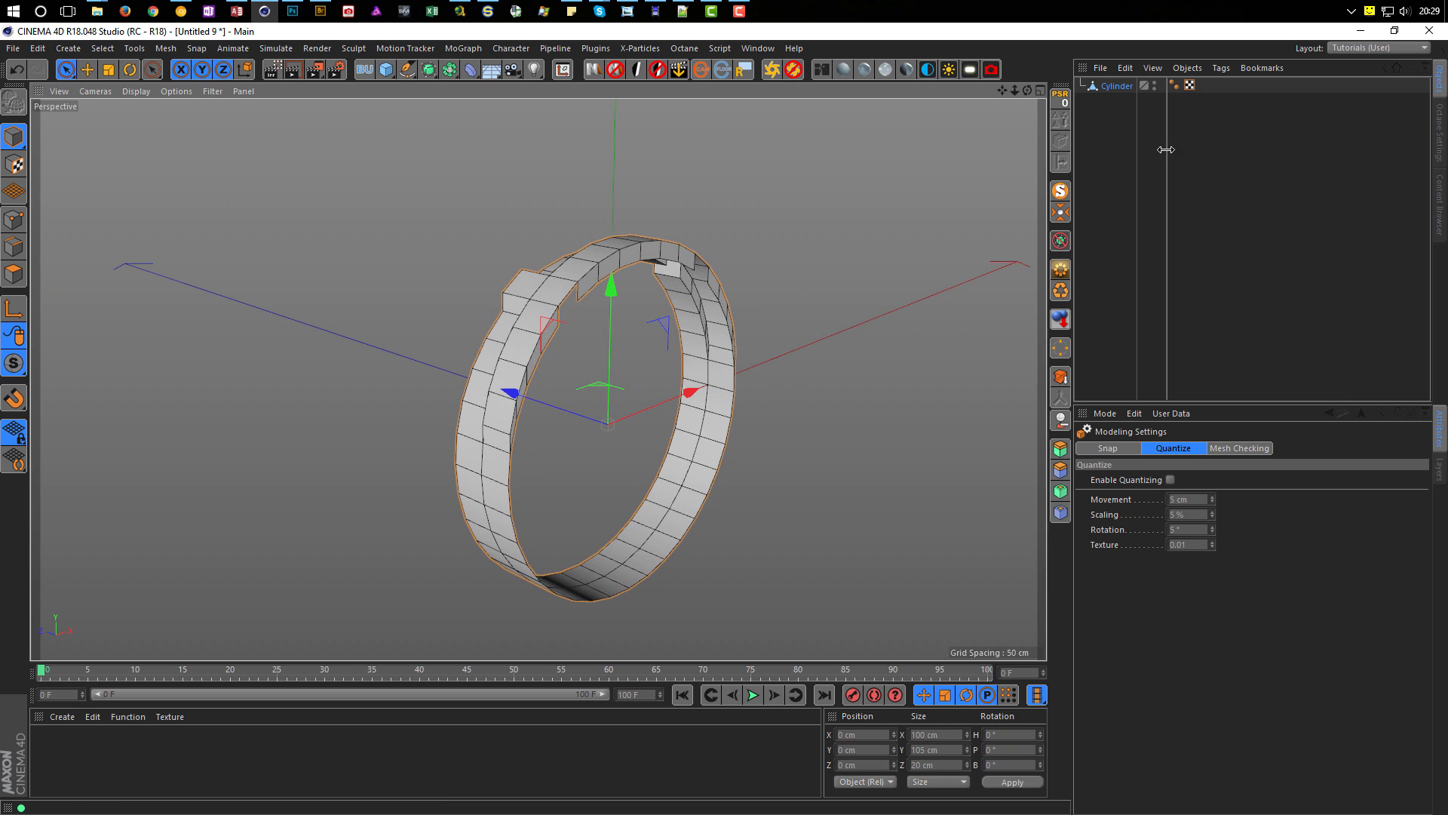
left_click(1117, 86)
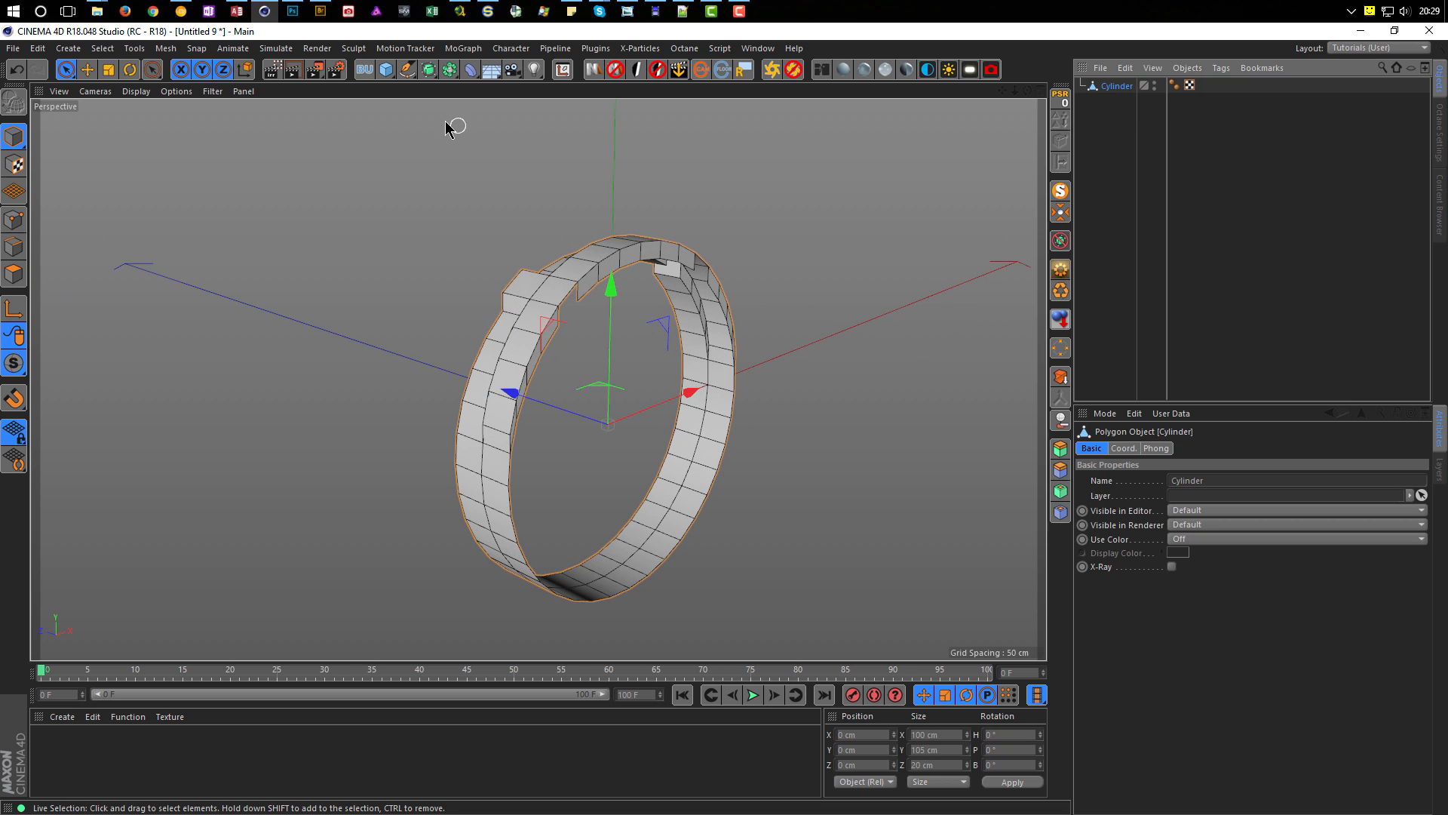
left_click(455, 49)
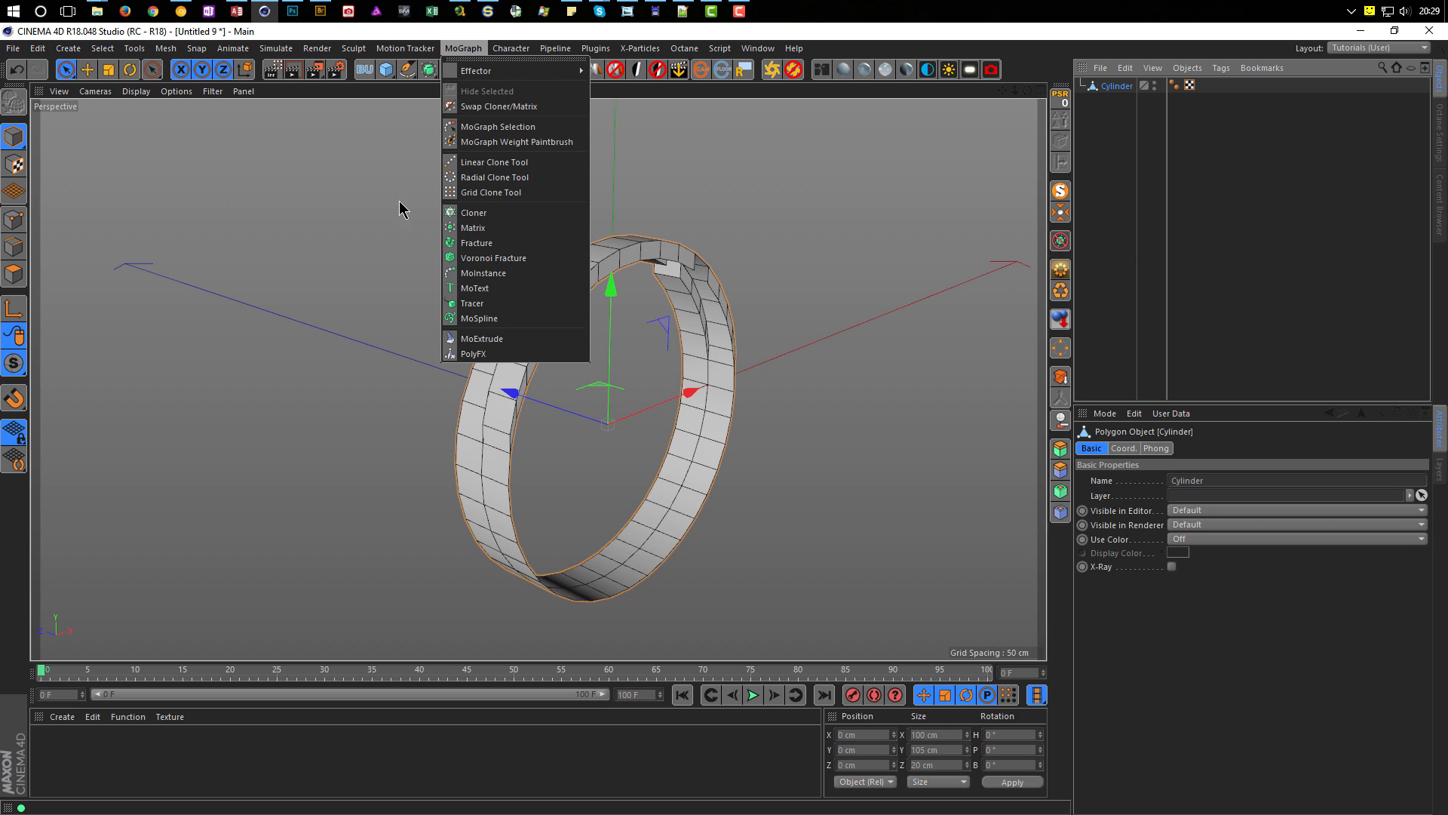
left_click(453, 213, "alt")
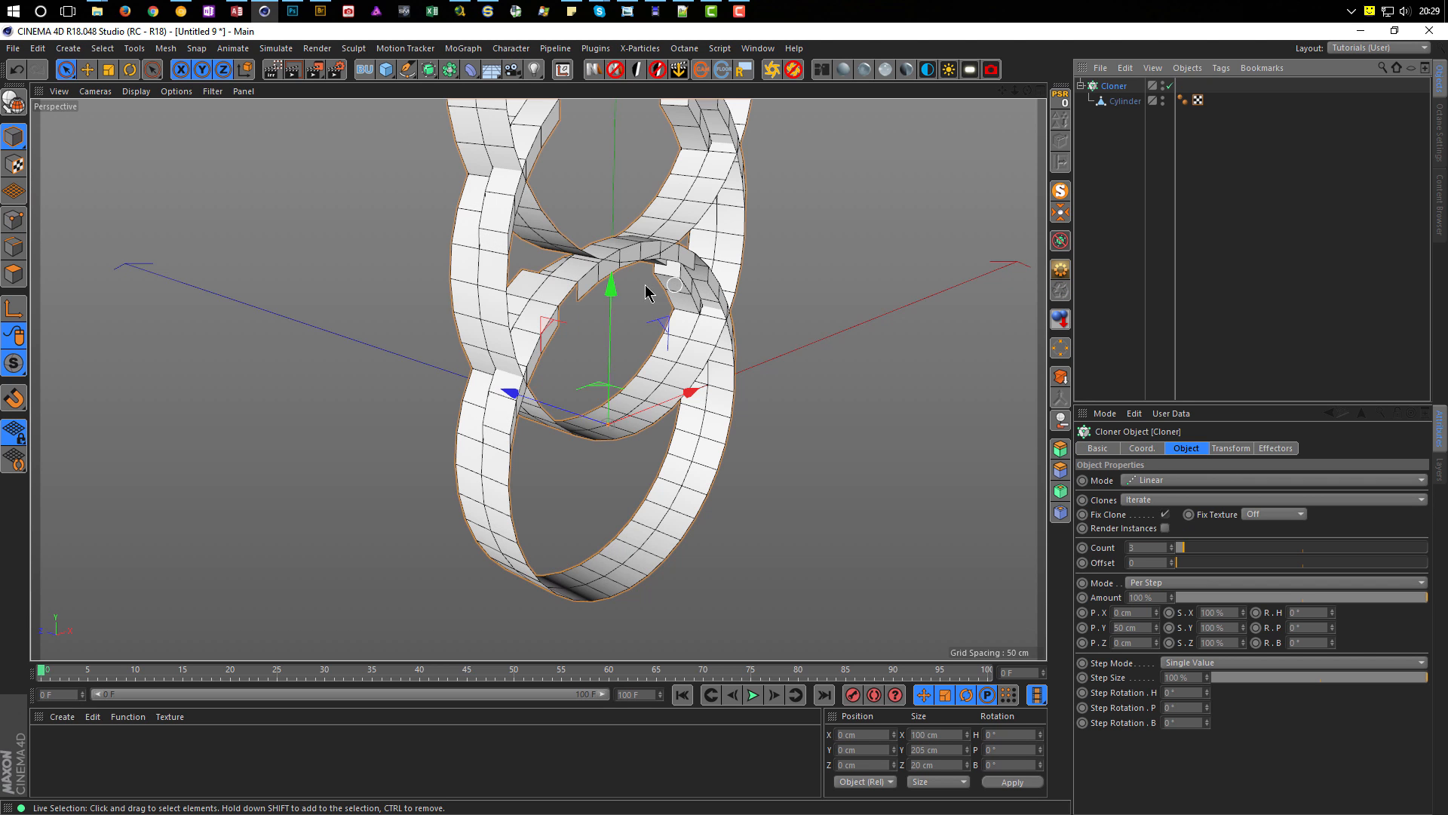
Step: Set the Cloner's per-step position to 0 cm in Y and 20 cm in Z
right_click_drag(645, 284, 588, 290, "alt")
middle_click_drag(569, 313, 430, 454, "alt")
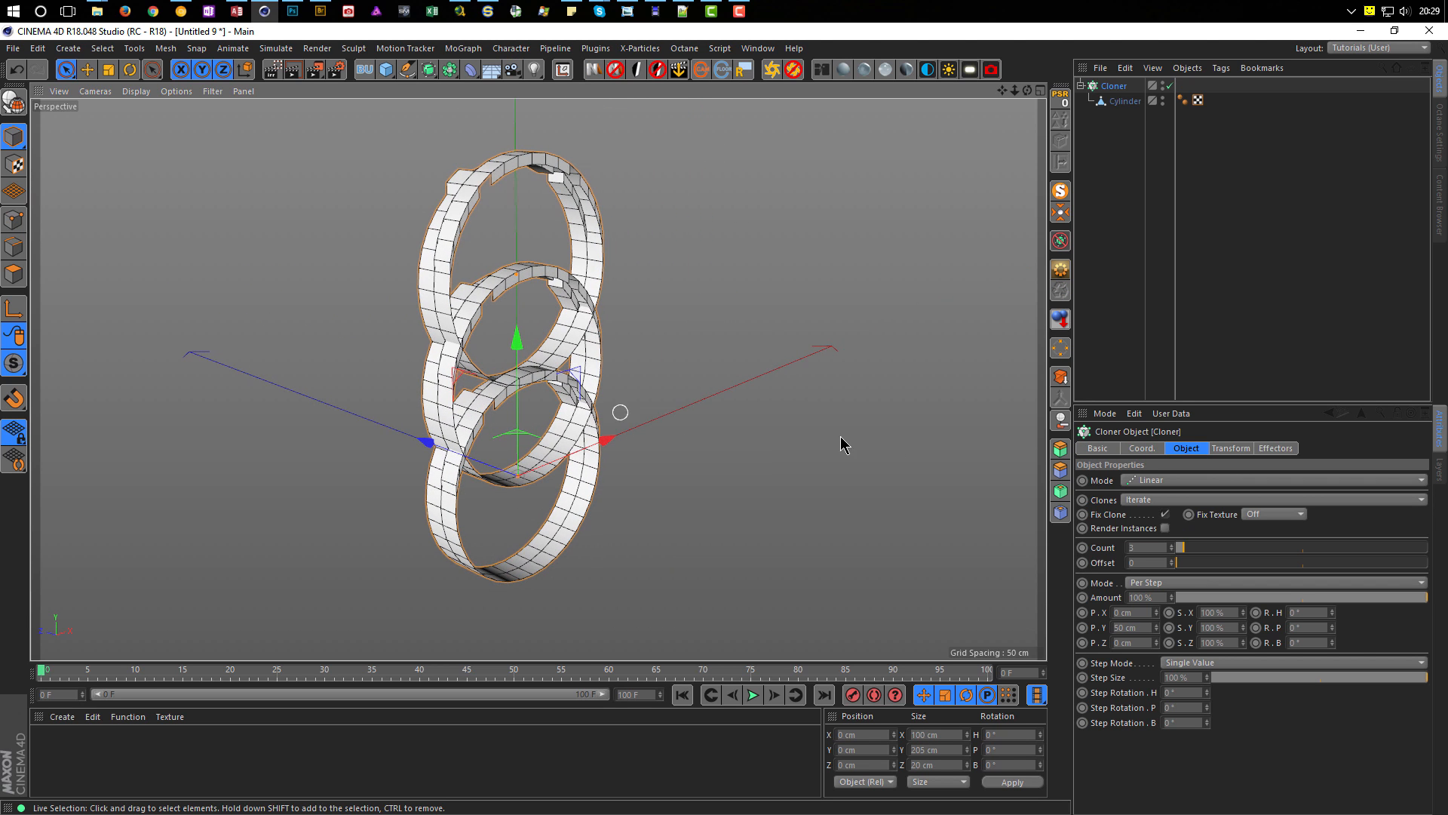
left_click(1132, 627)
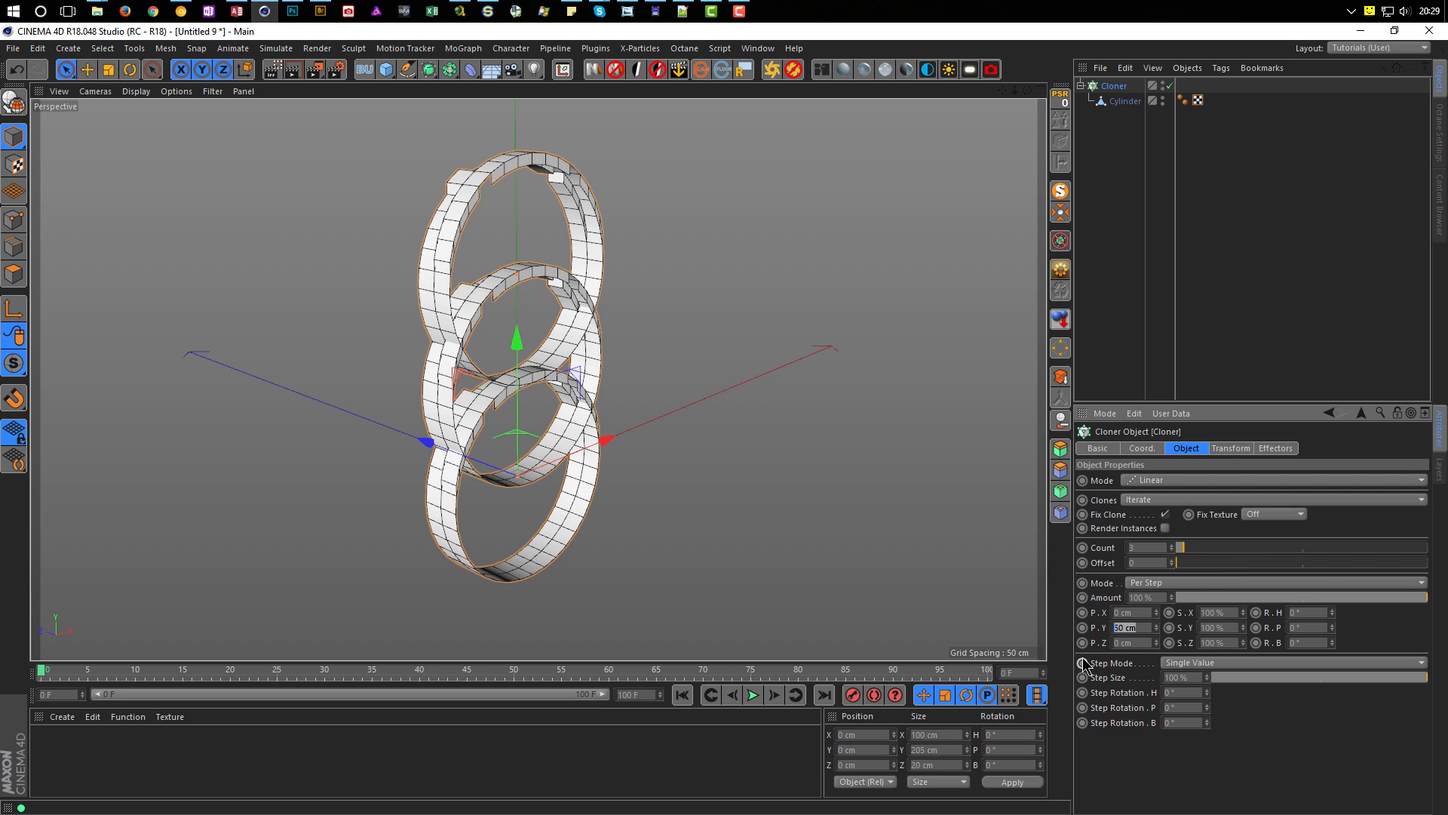
key("Tab")
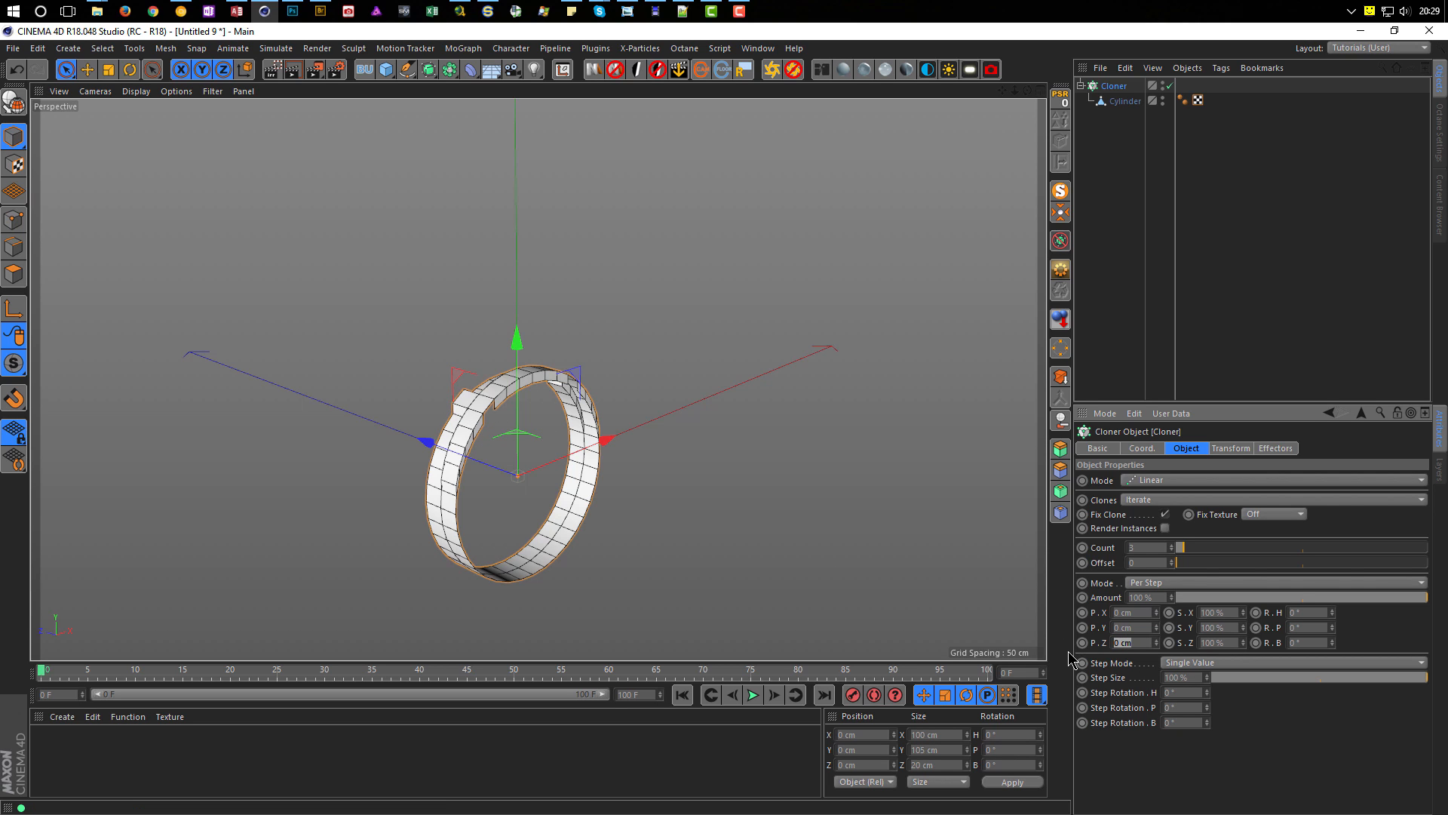
key("Return")
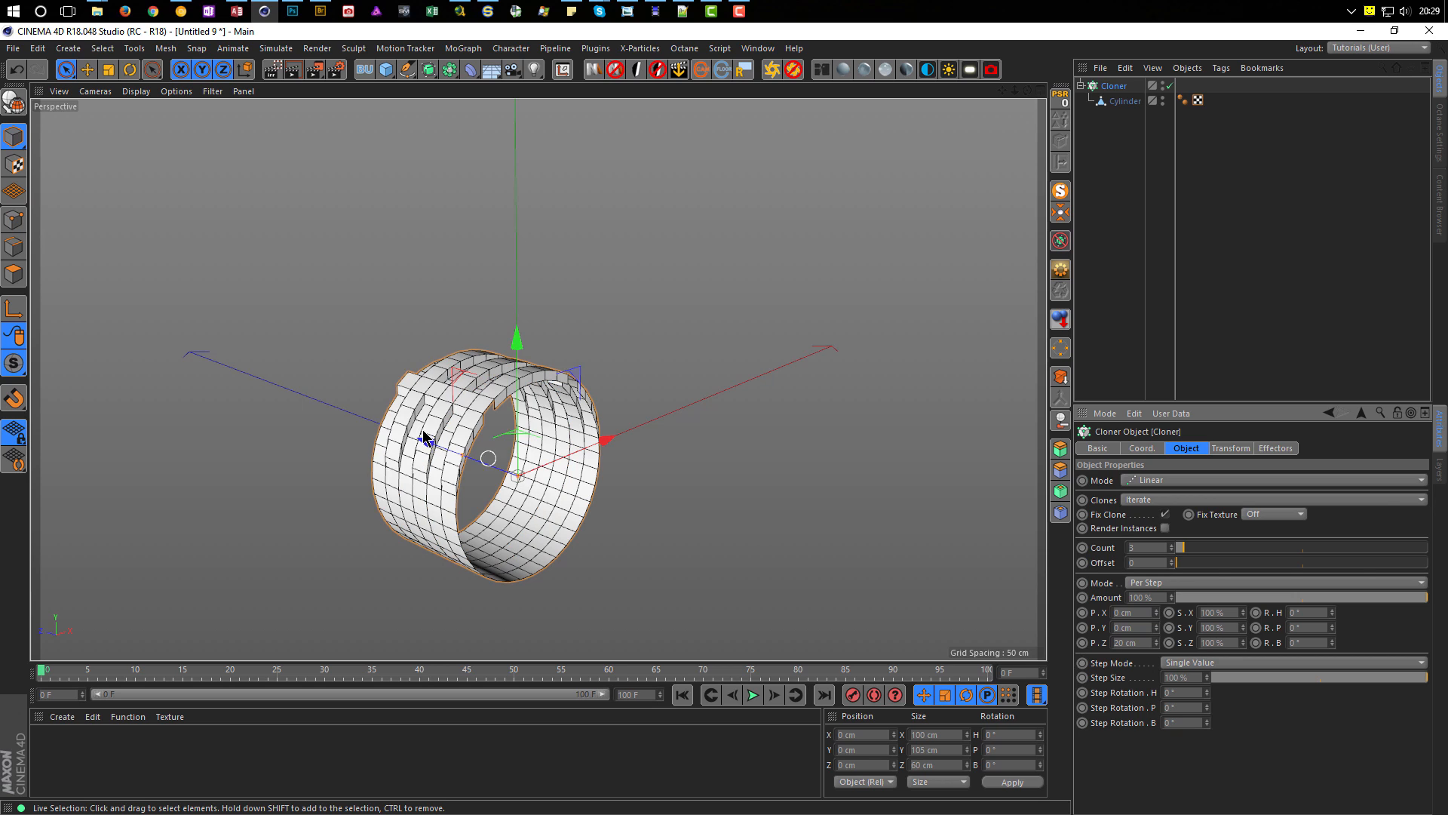
Step: Examine how the tread pattern and side faces line up between the cloned rings
scroll(463, 410, "up", 5)
left_click_drag(532, 283, 534, 501, "alt")
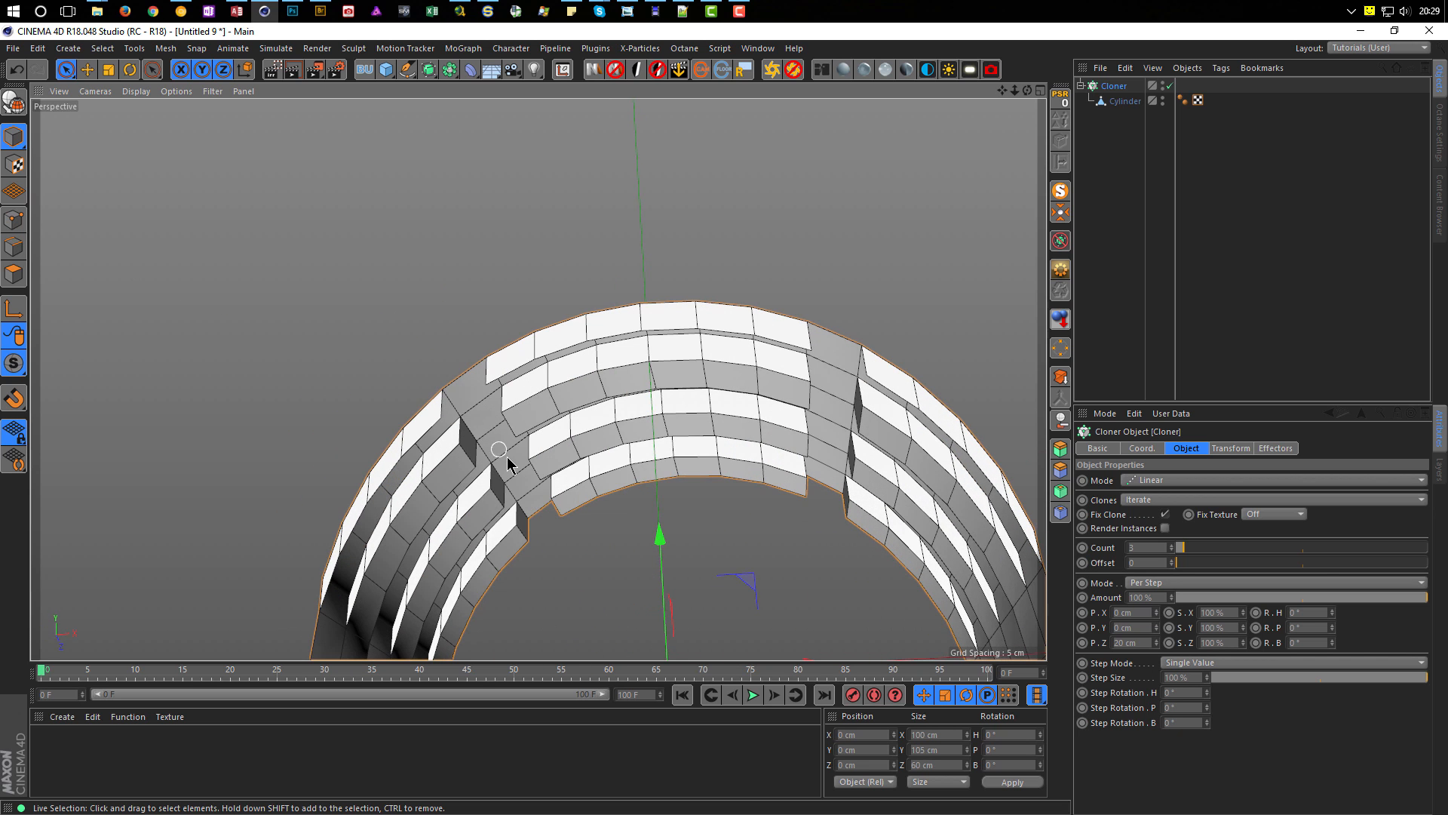
scroll(490, 386, "up", 3)
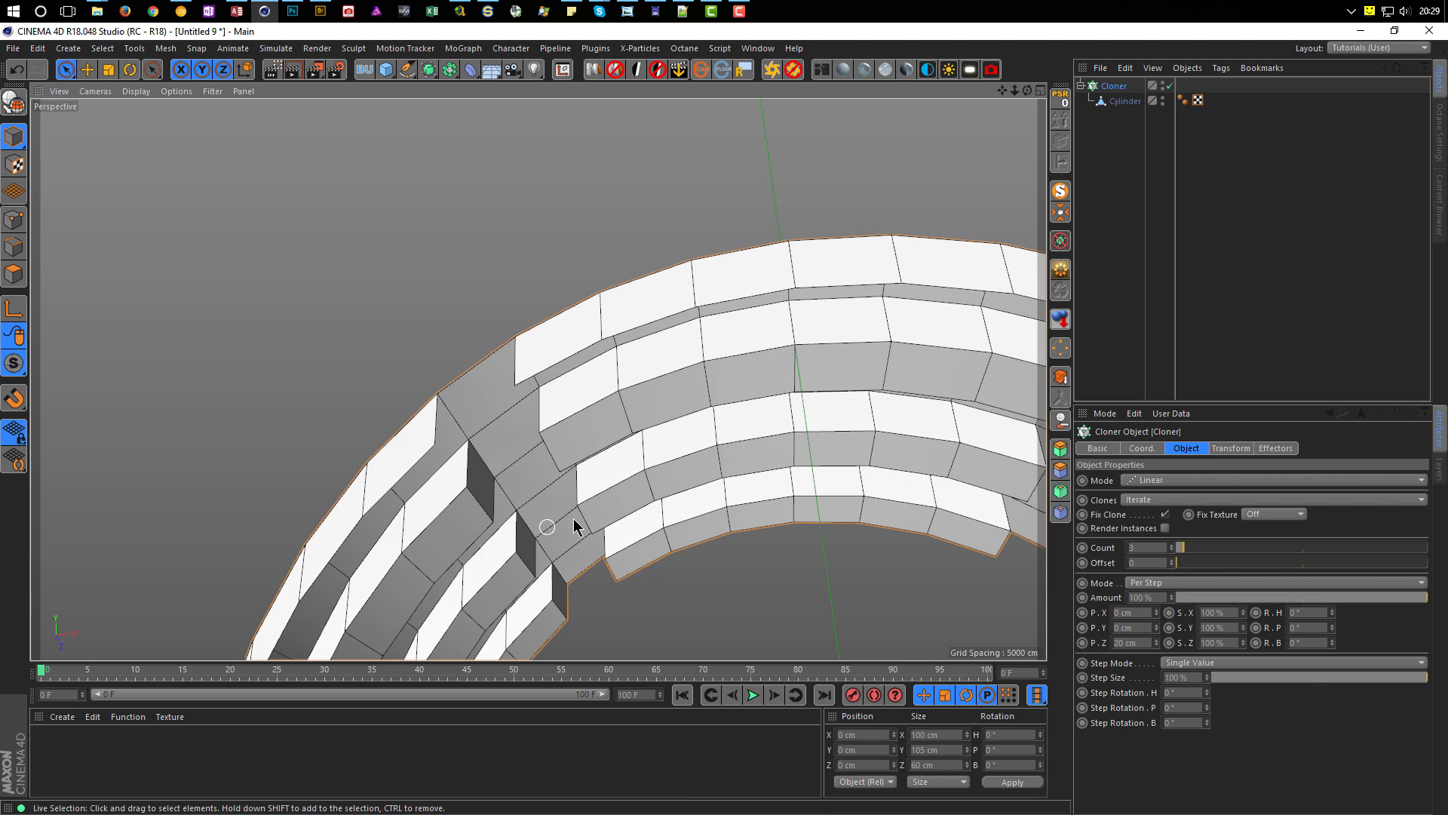
left_click_drag(550, 410, 600, 387, "alt")
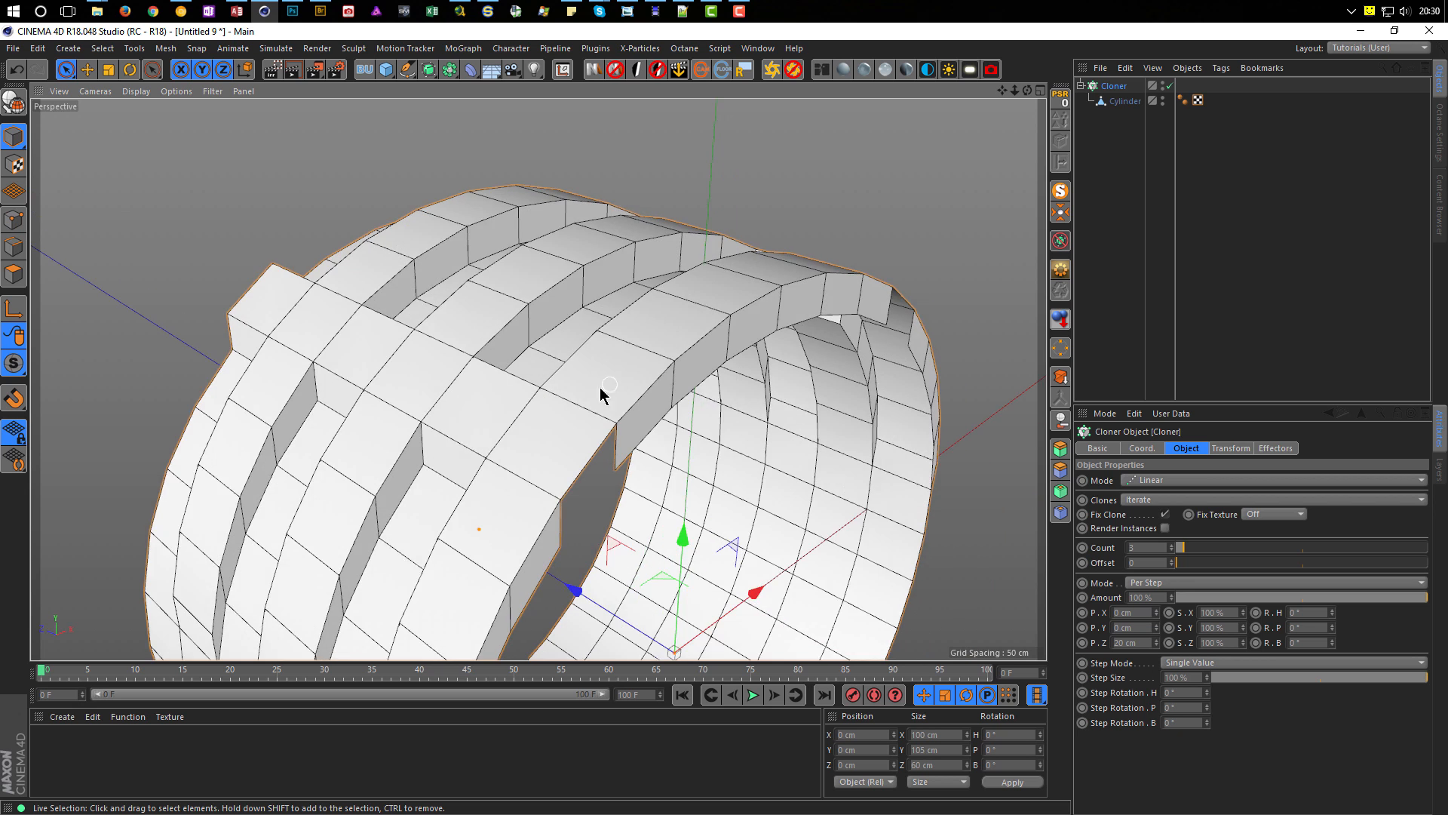
scroll(585, 393, "down", 3)
right_click_drag(662, 297, 546, 369, "alt")
left_click_drag(546, 369, 537, 381, "alt")
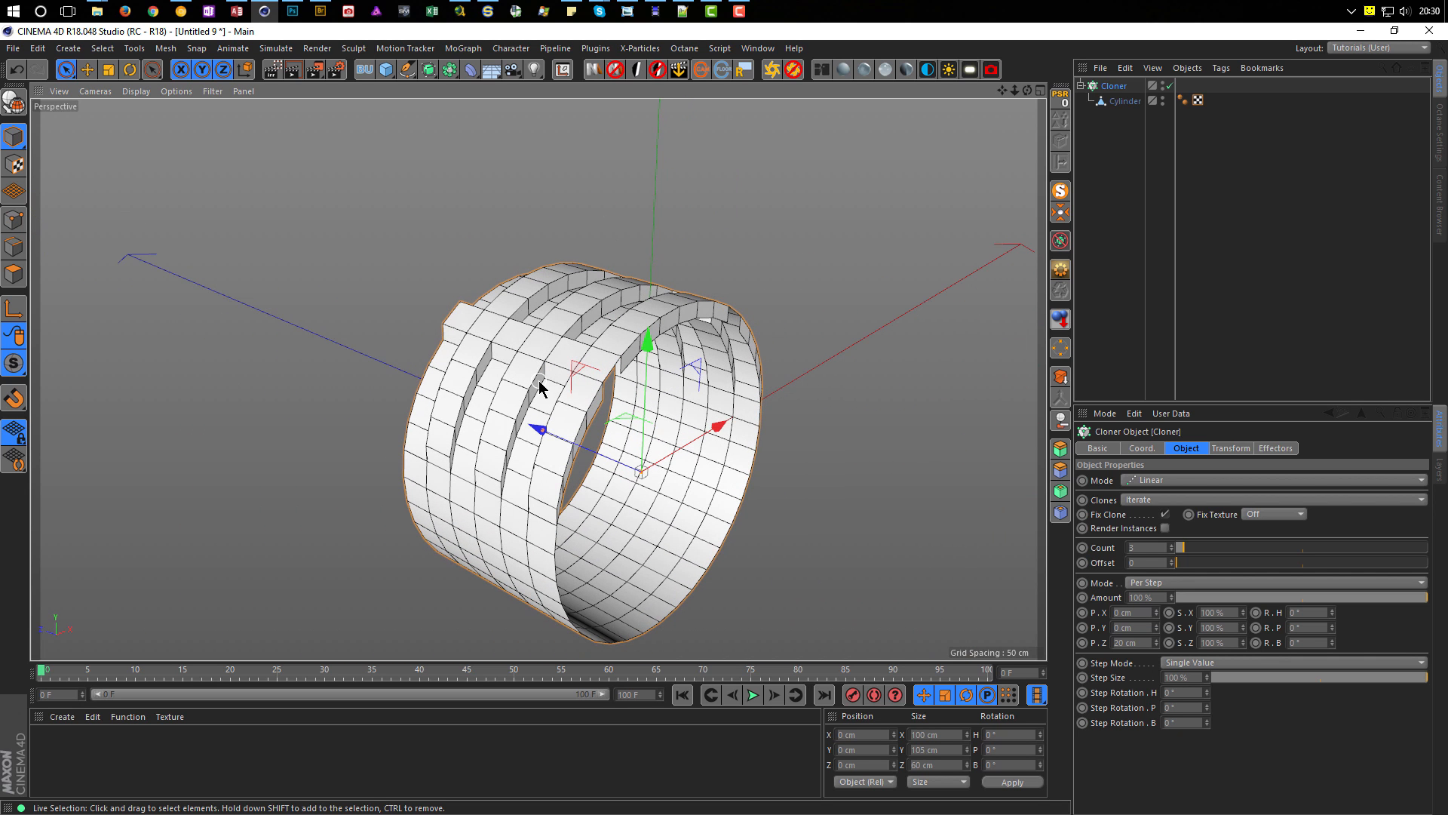
Step: Set the Cloner's count to 20 to lengthen the treaded tube
left_click(1147, 546)
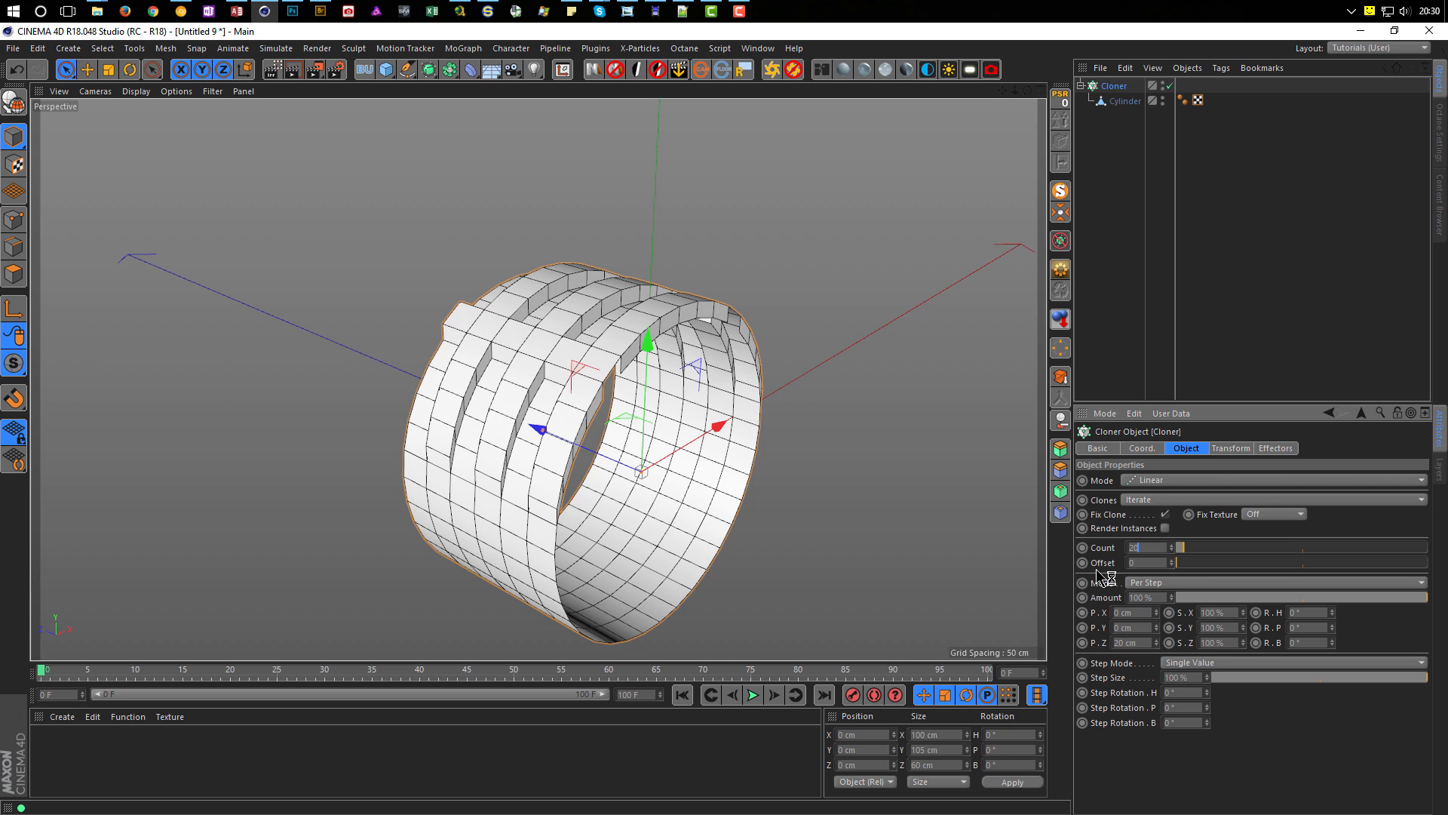
right_click_drag(615, 404, 530, 433, "alt")
middle_click_drag(617, 439, 649, 410, "alt")
left_click_drag(607, 443, 624, 430, "alt")
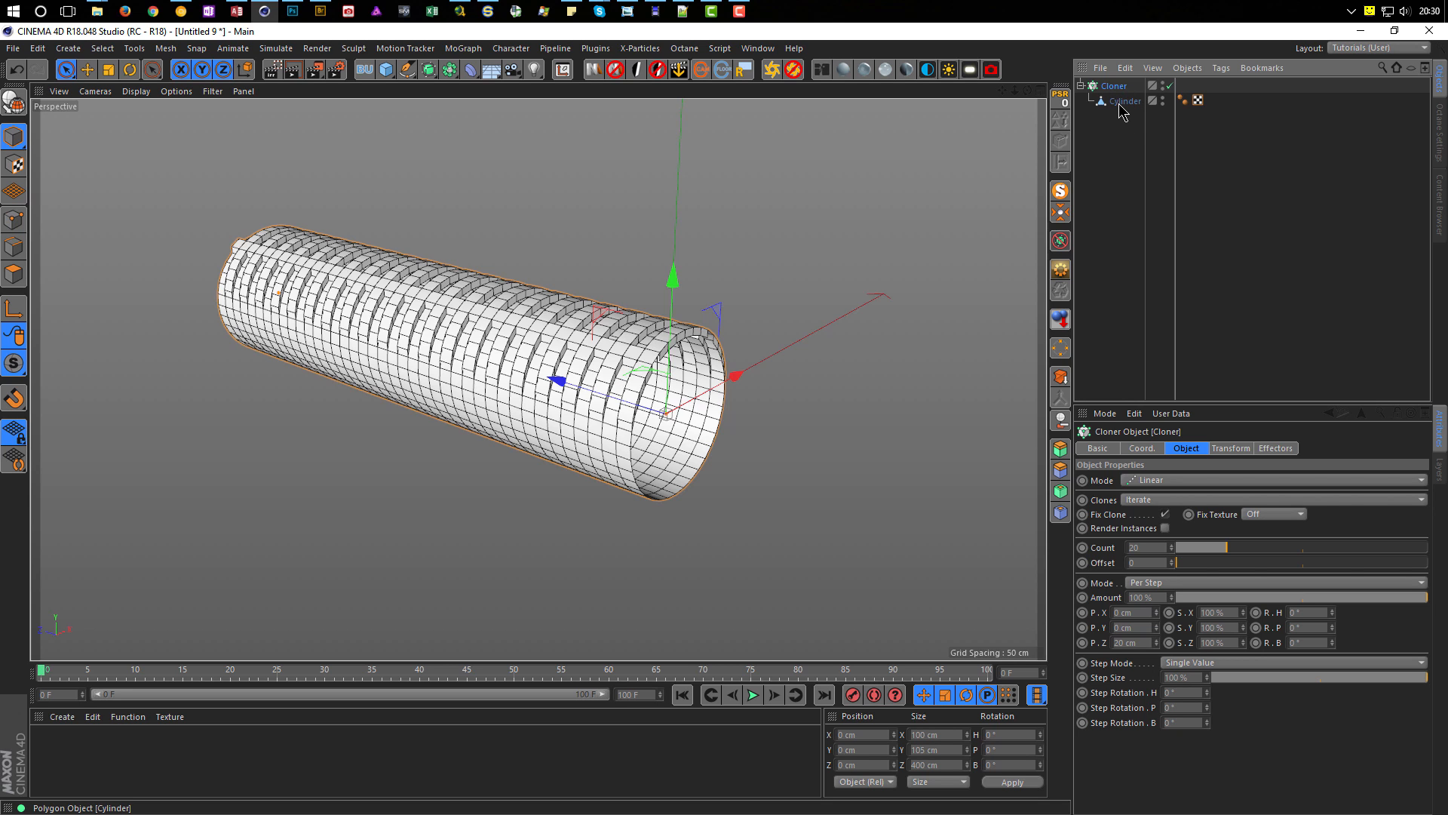
Step: Group the Cloner under a Null and add a Wrap deformer as a child of that Null
key("alt+g")
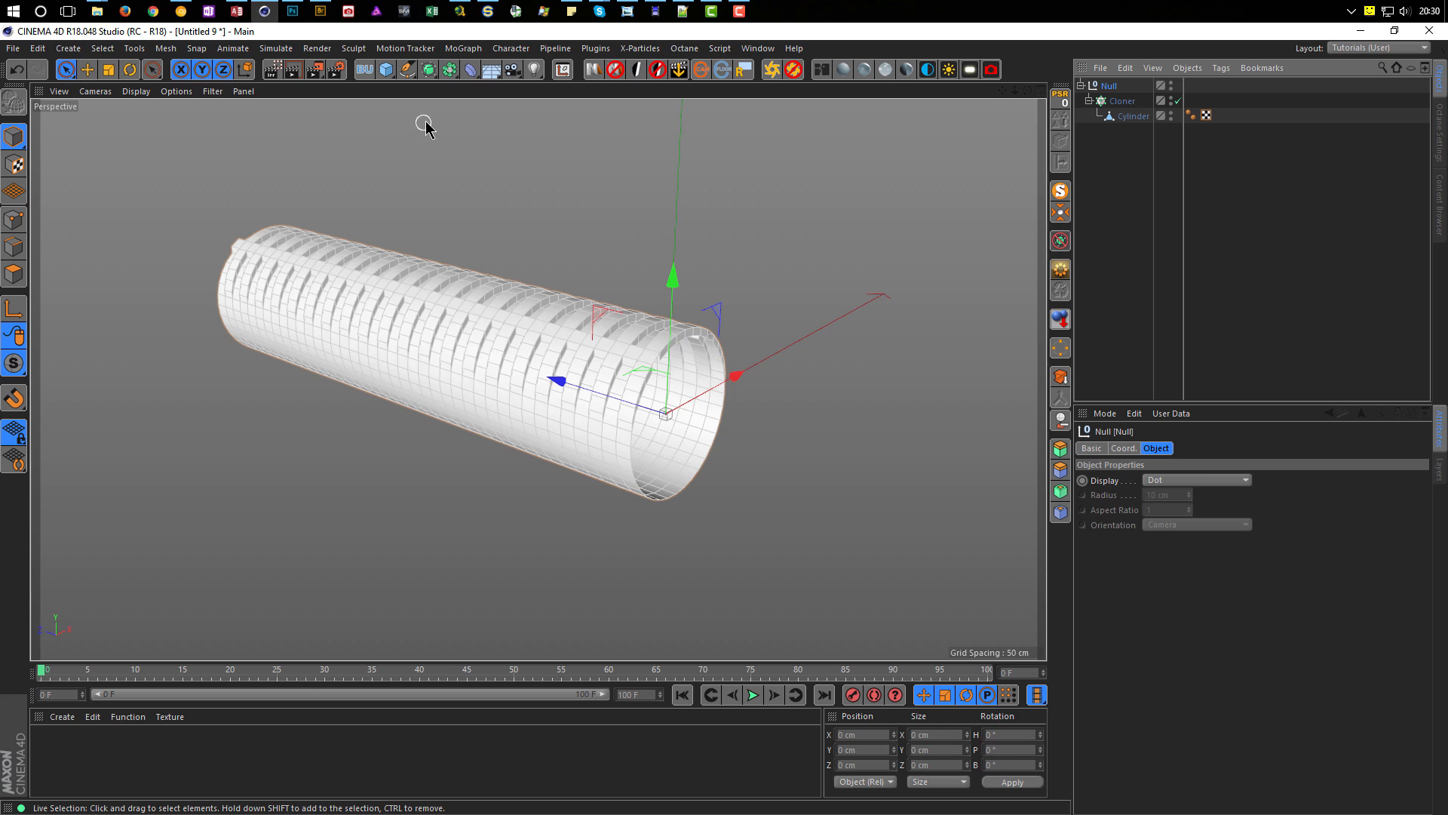
left_click(472, 71)
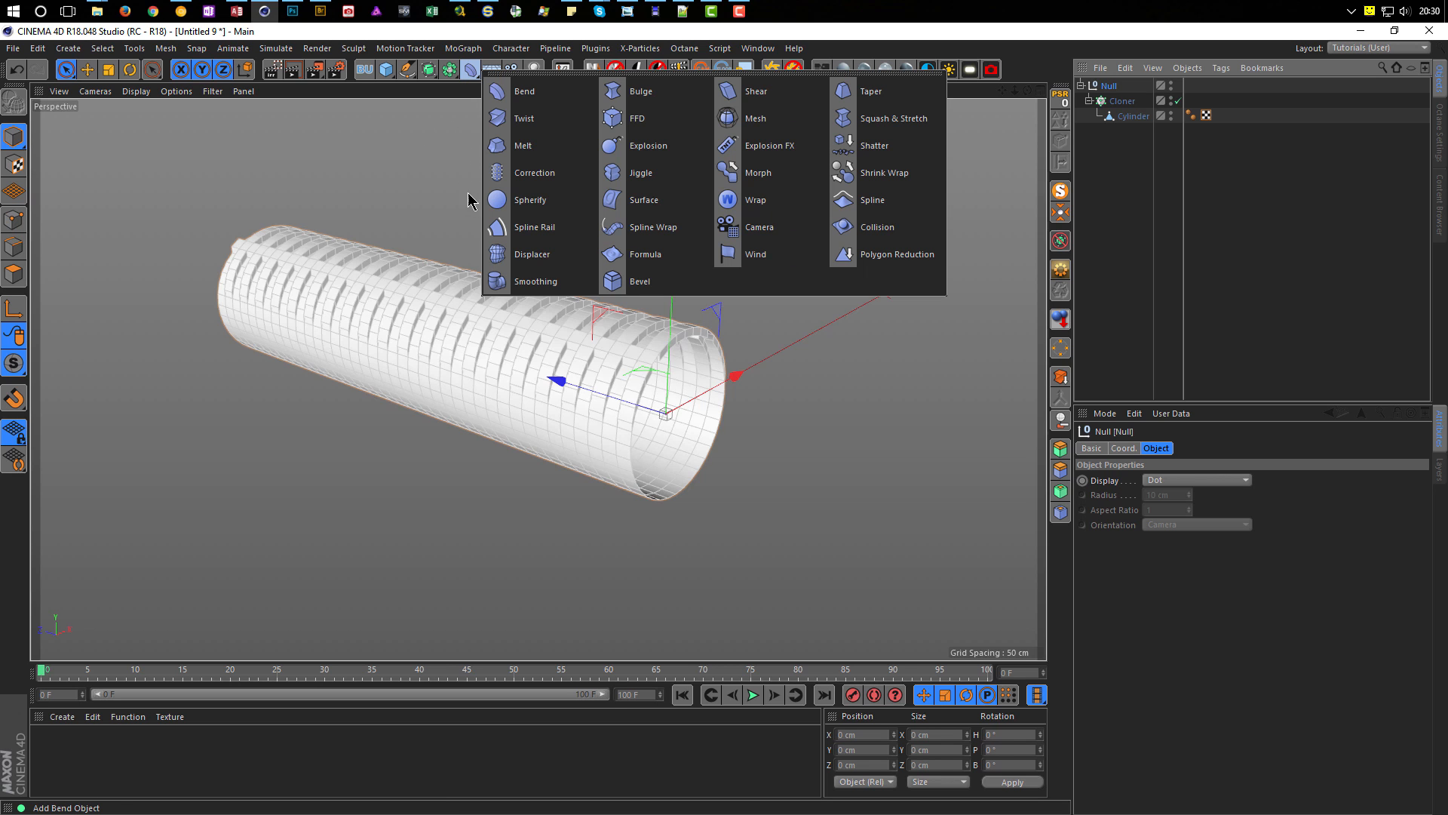
left_click(755, 200, "shift")
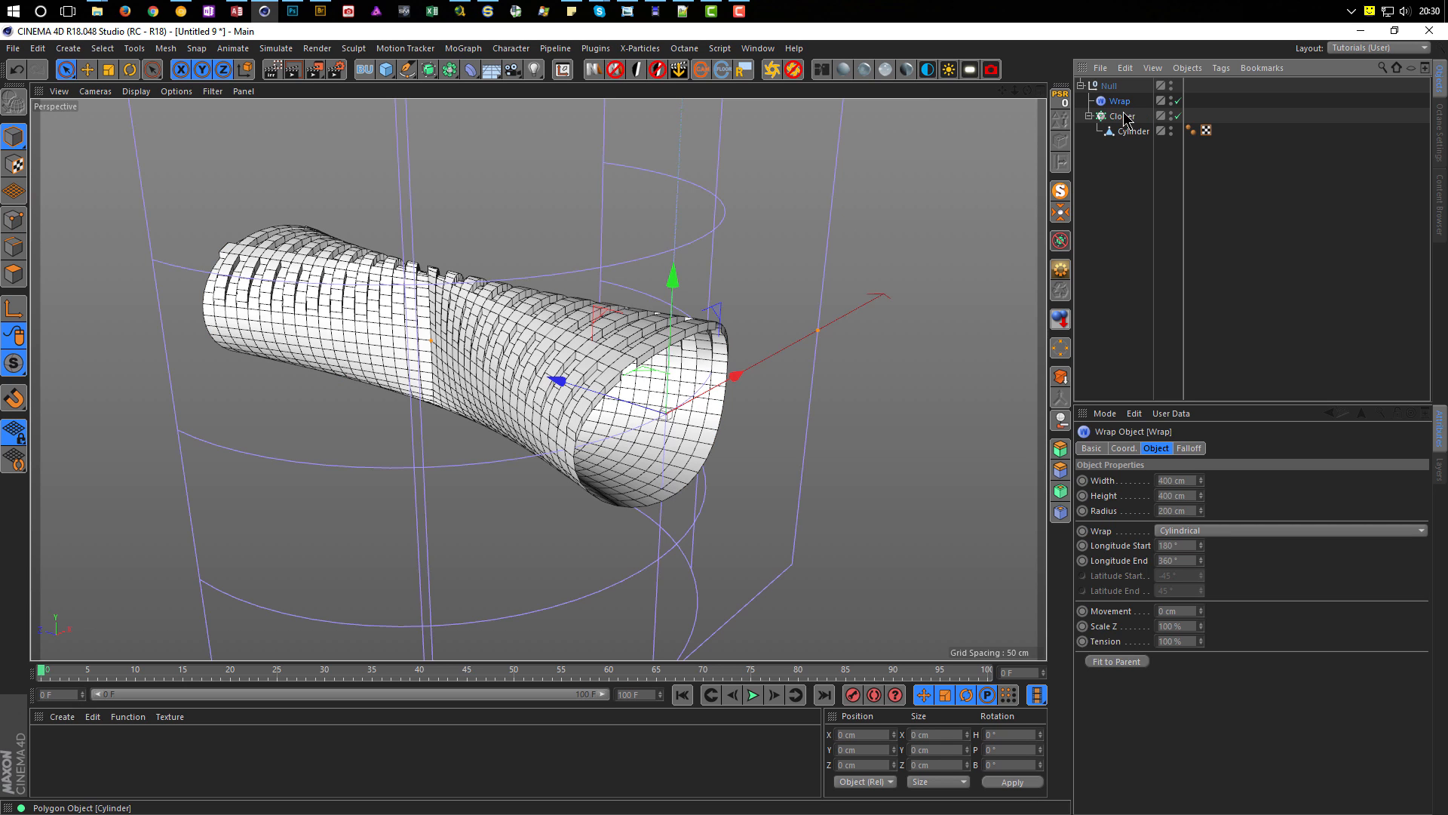
Step: Rotate the Wrap deformer to -90° in pitch and -90° in bank so the tube bends into an arc
scroll(735, 330, "down", 3)
left_click_drag(607, 309, 599, 259, "alt")
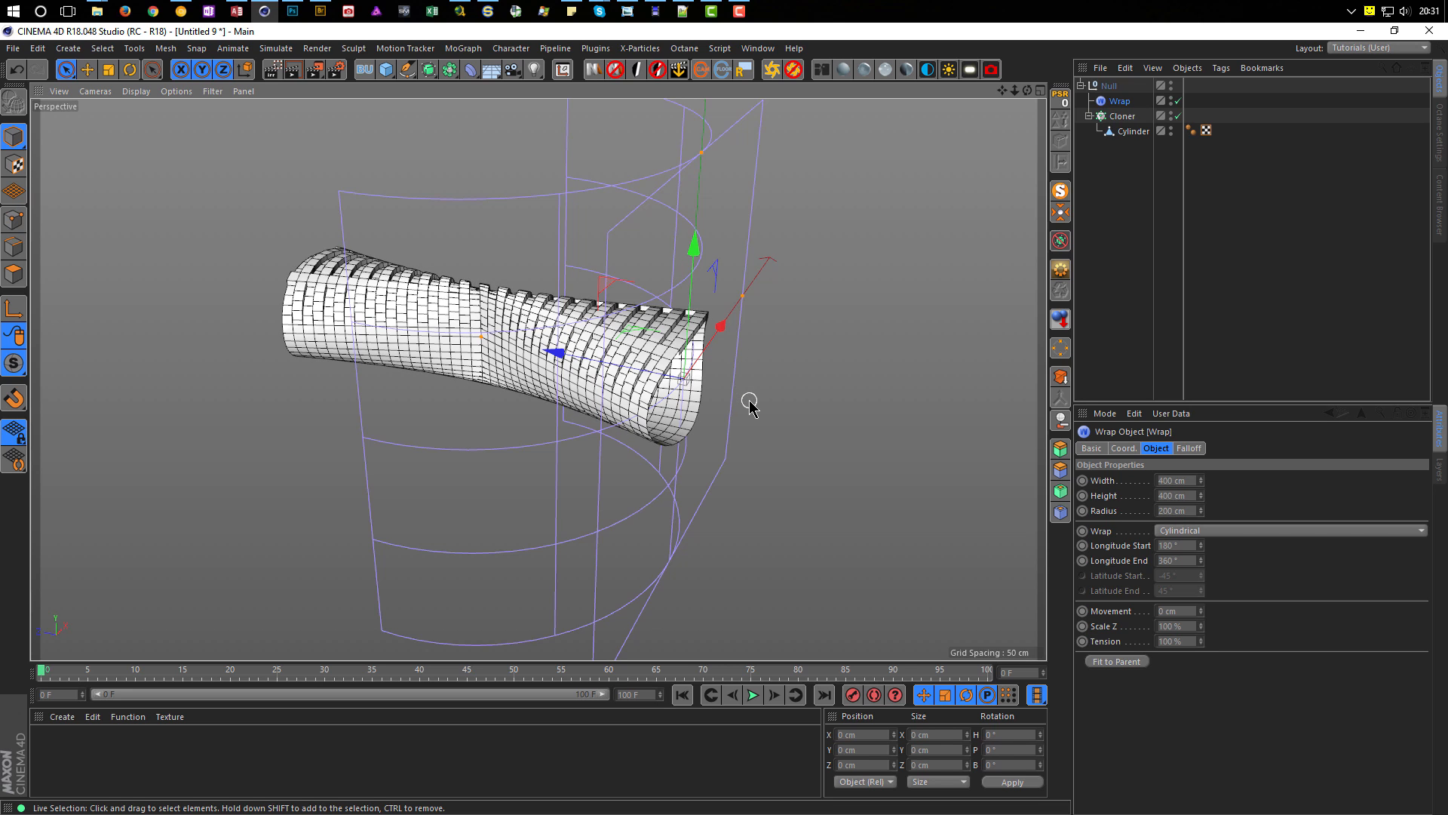
key("r")
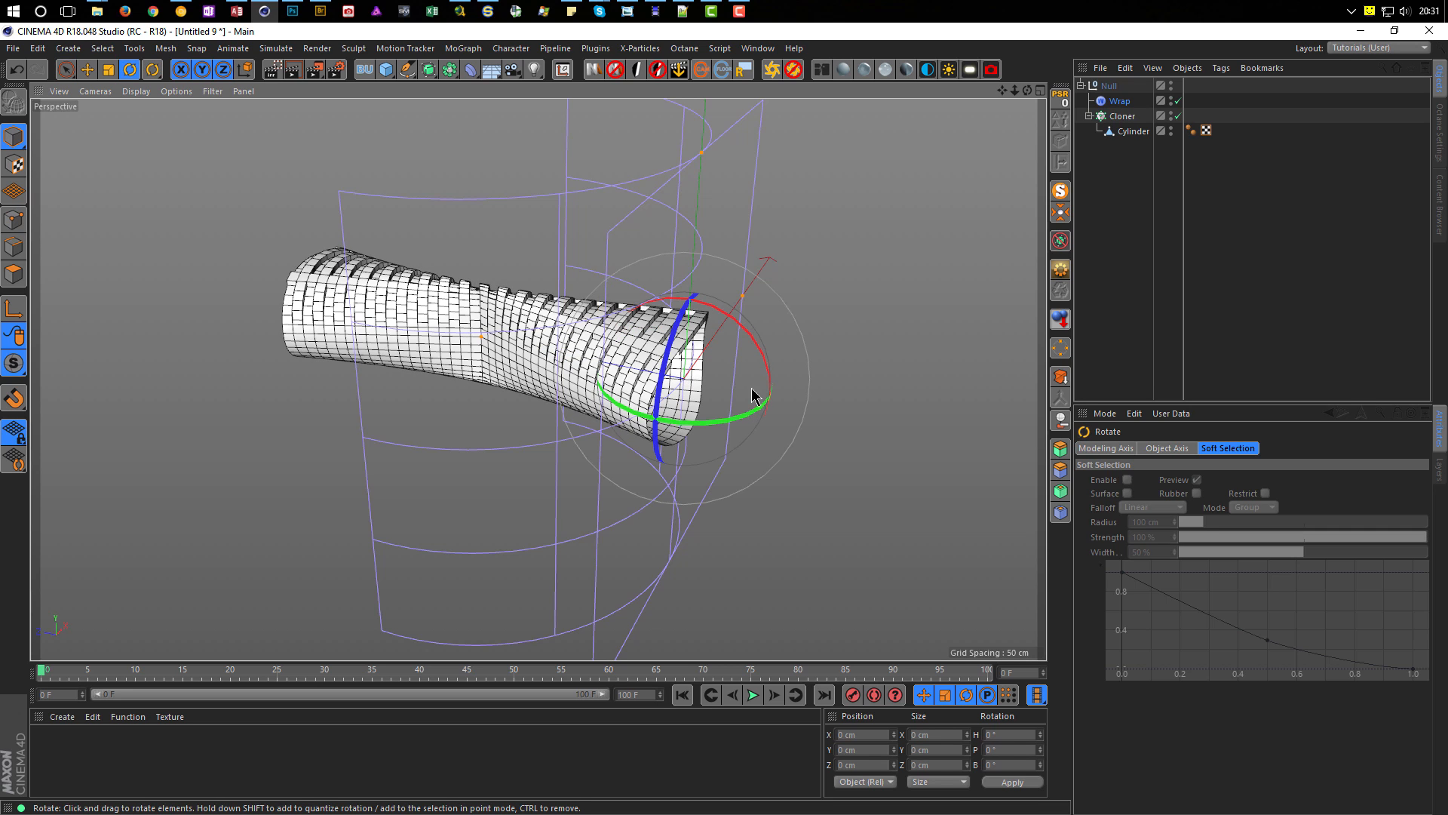
left_click_drag(765, 367, 650, 304)
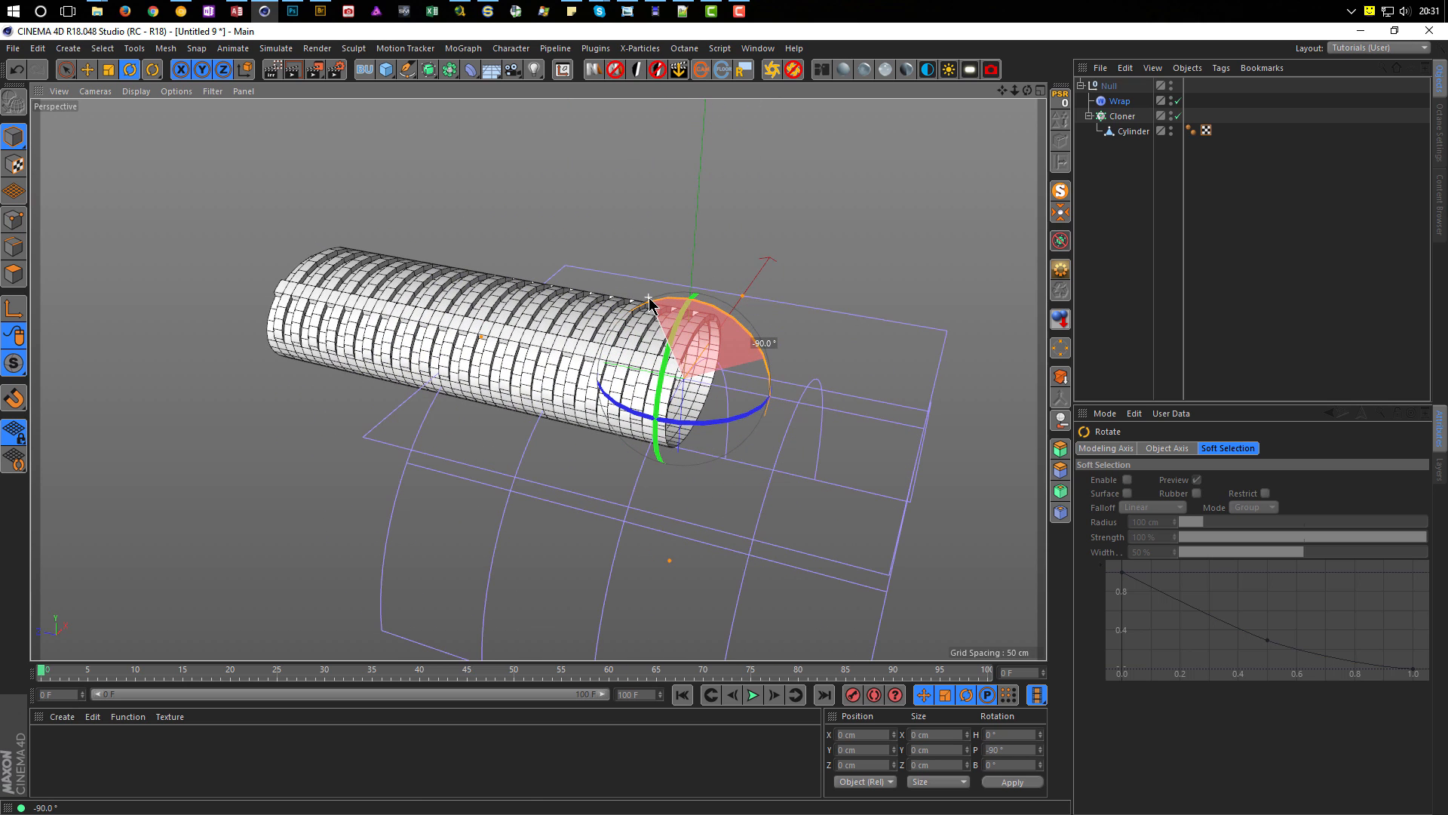
left_click_drag(635, 419, 756, 410)
middle_click_drag(659, 400, 556, 250, "alt")
left_click_drag(504, 277, 565, 353, "alt")
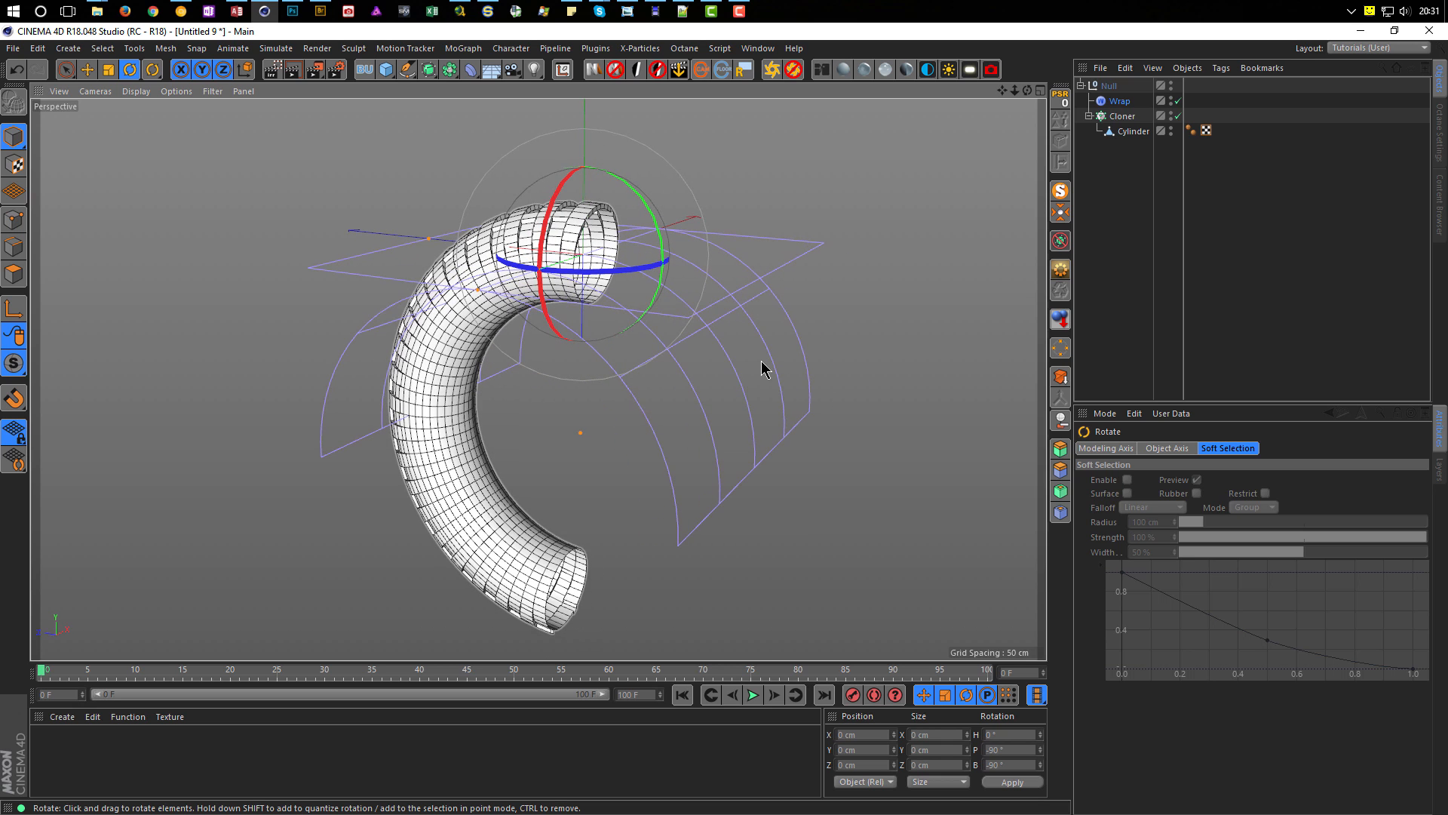
Step: Set the Cloner's count to 40 to close the bent tube into a full tire
left_click(1123, 116)
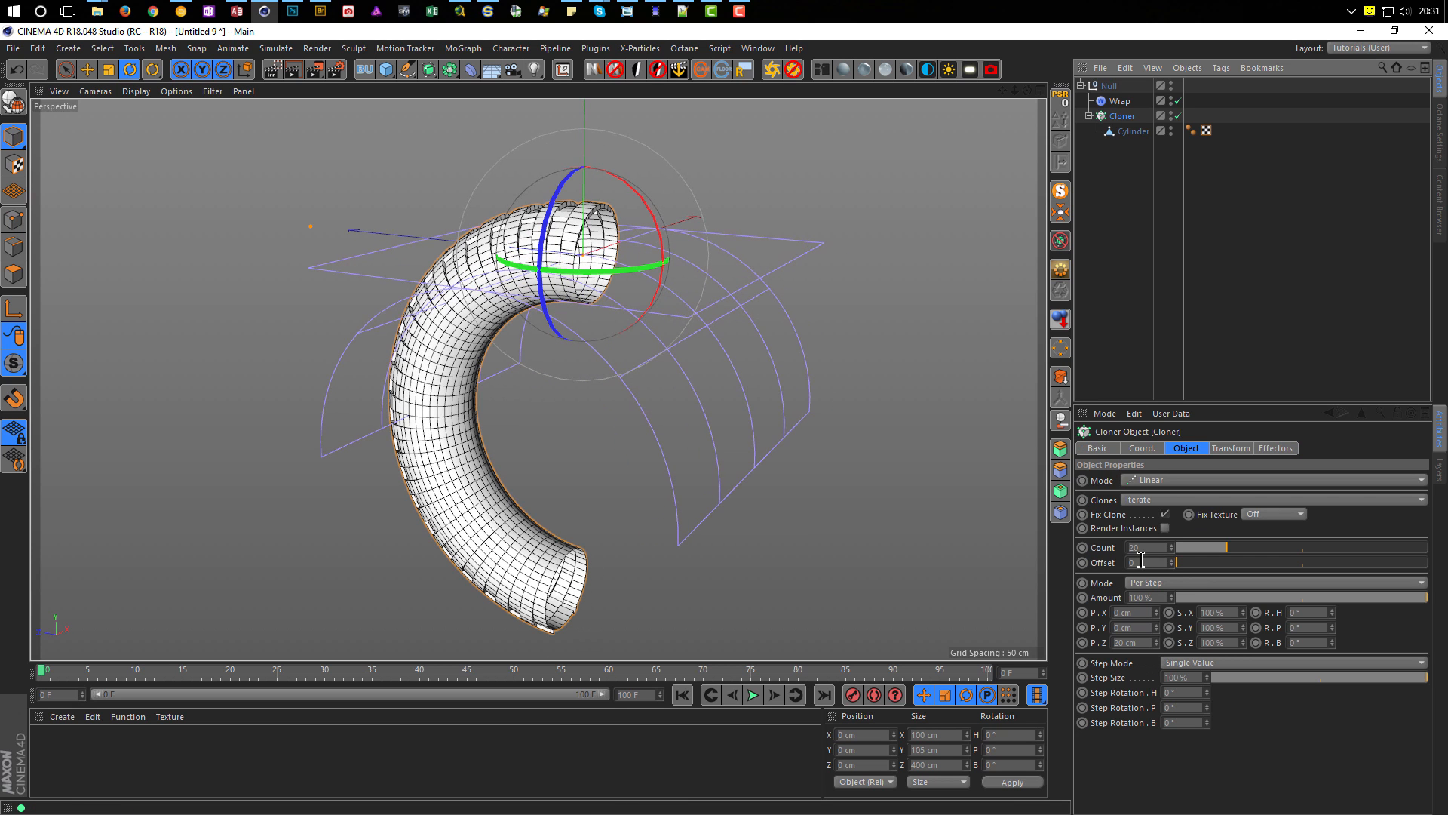
left_click_drag(1173, 552, 1173, 551)
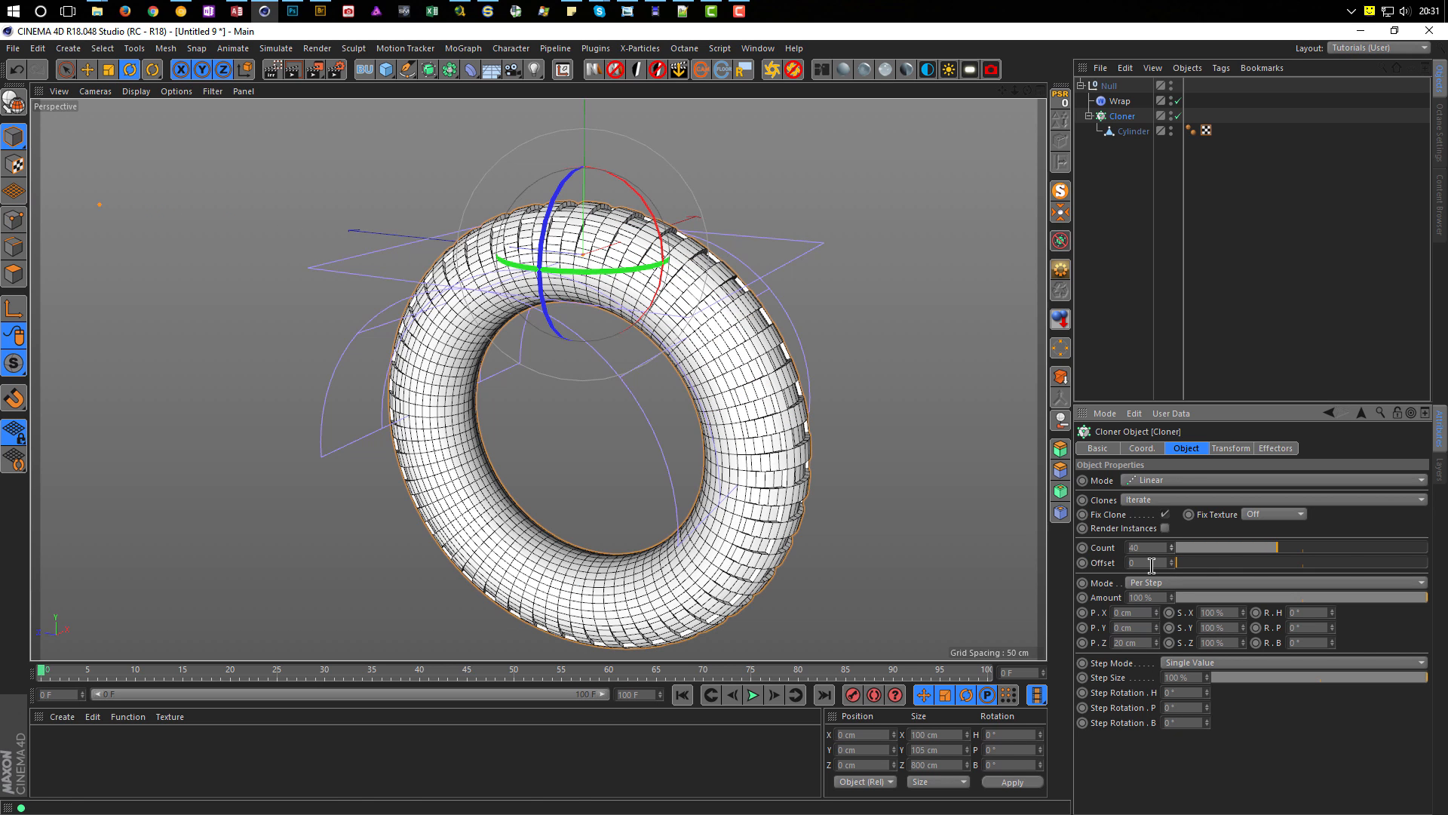
Step: Examine the tire's tread blocks and groove depth from several angles
right_click_drag(610, 216, 857, 265, "alt")
left_click_drag(857, 265, 614, 225, "alt")
right_click_drag(614, 225, 759, 234, "alt")
left_click_drag(760, 234, 663, 314, "alt")
right_click_drag(663, 314, 502, 362, "alt")
middle_click_drag(528, 391, 518, 302, "alt")
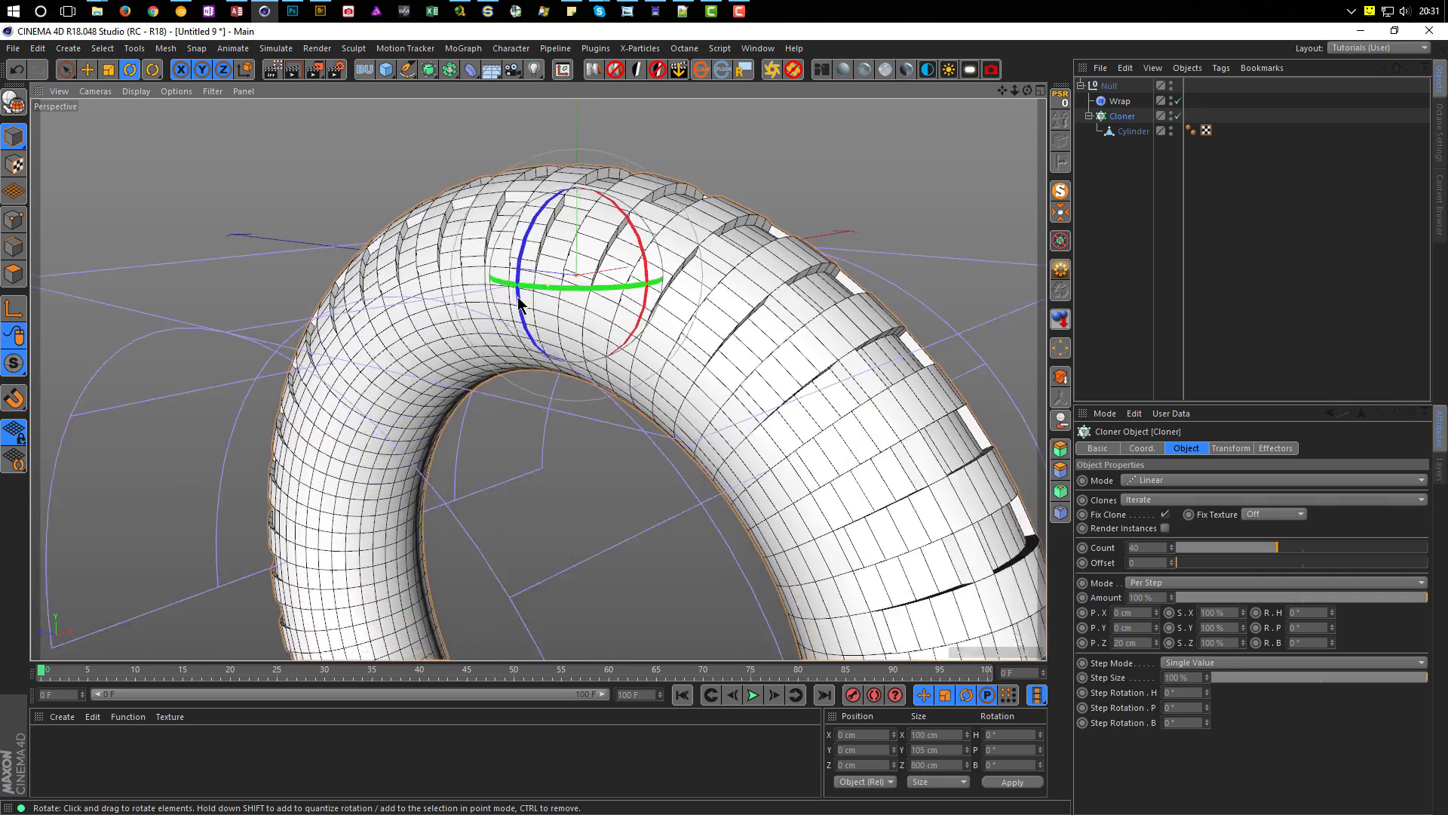
scroll(517, 301, "down", 4)
left_click_drag(662, 332, 649, 383, "alt")
right_click_drag(663, 396, 503, 414, "alt")
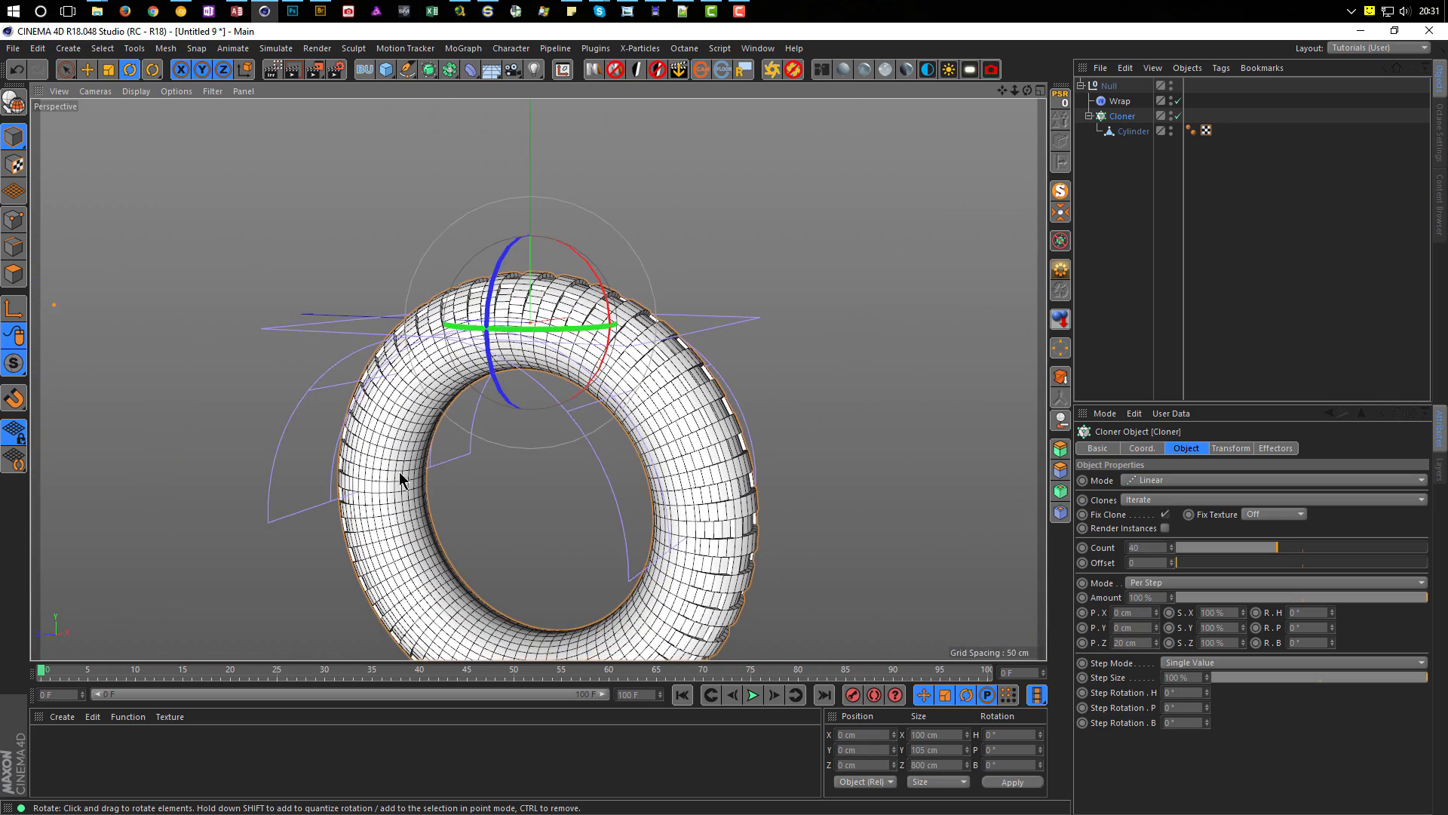
right_click_drag(643, 328, 981, 327, "alt")
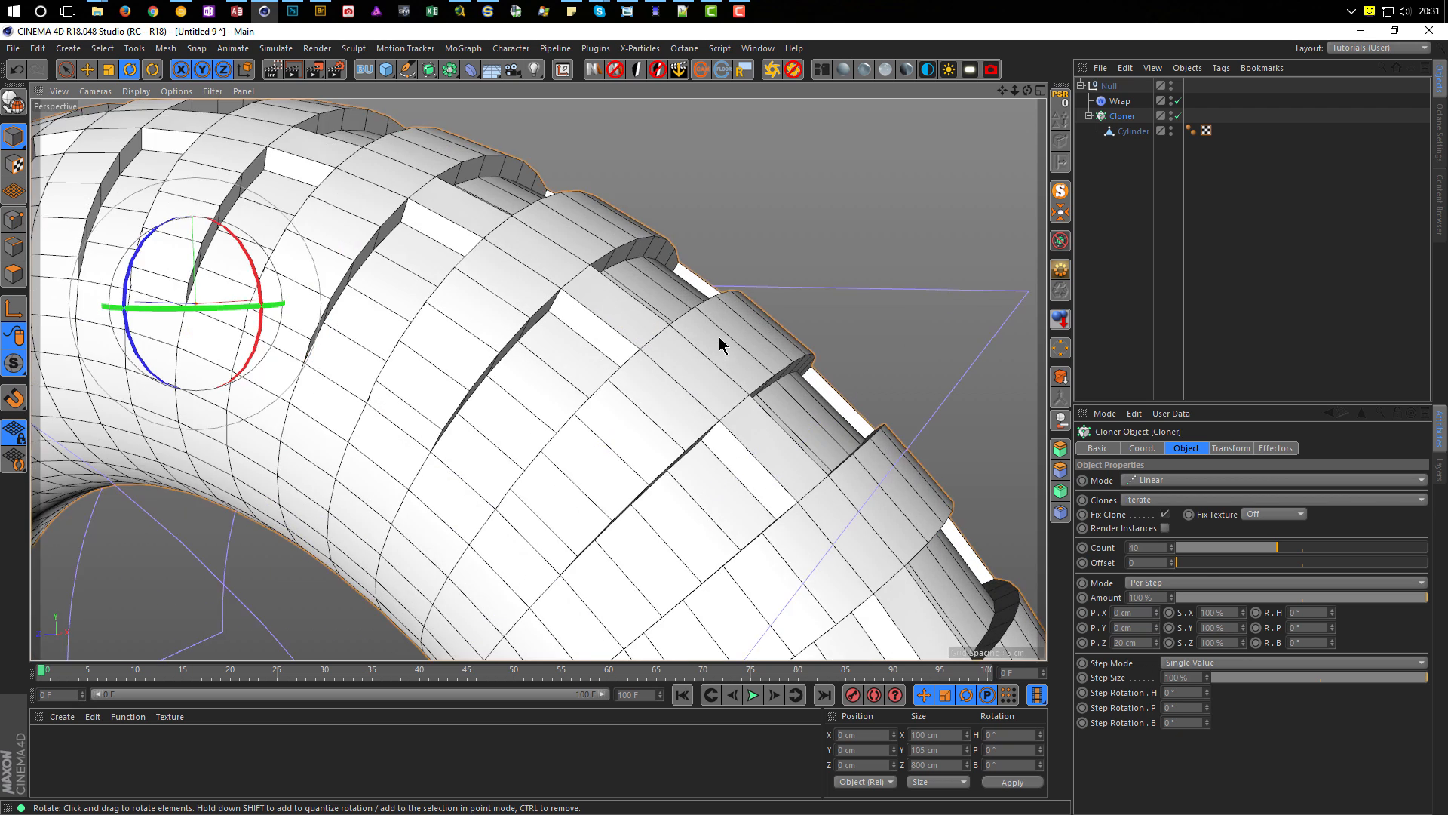
left_click_drag(717, 341, 741, 323, "alt")
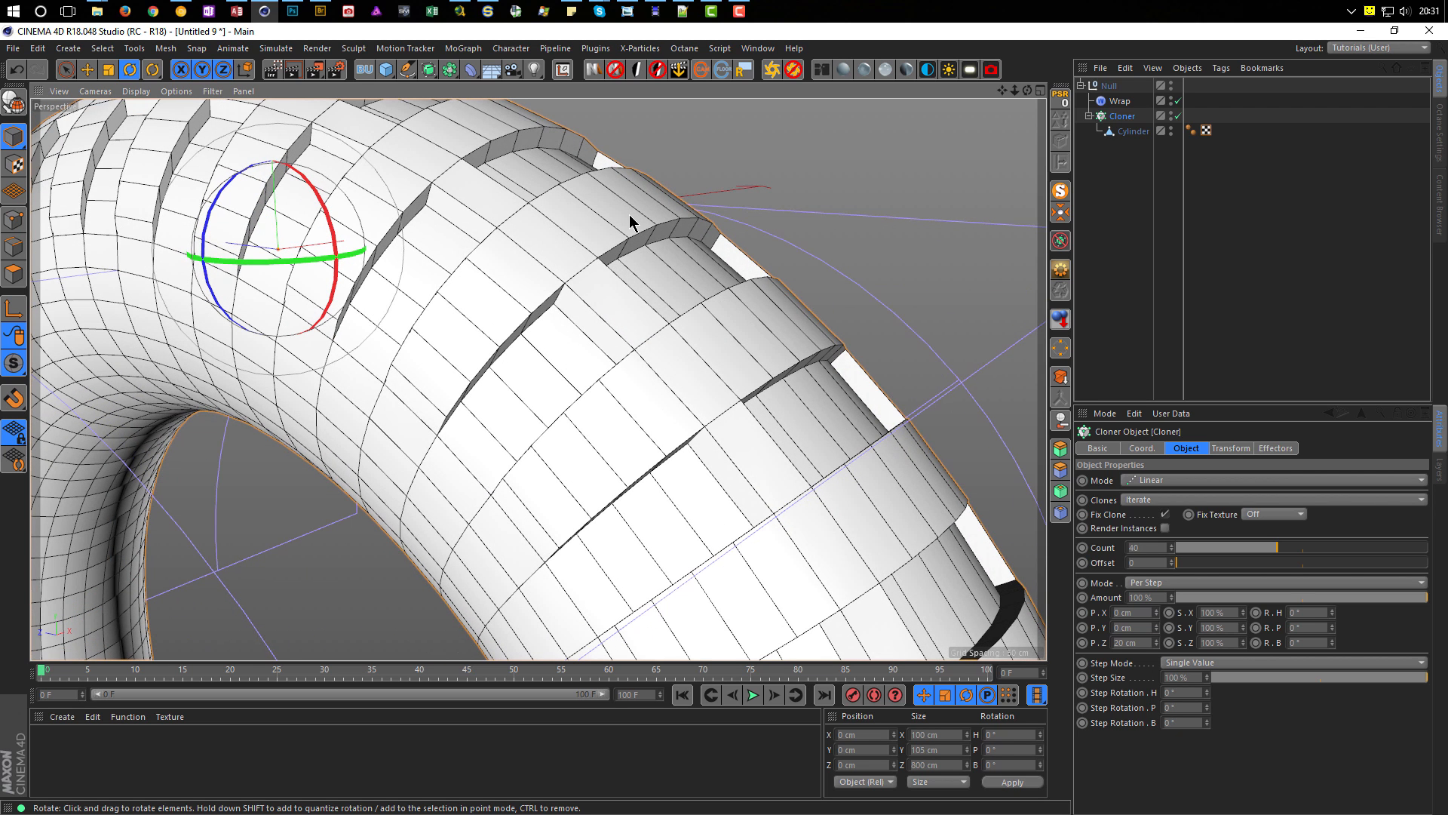
right_click_drag(585, 220, 507, 277, "alt")
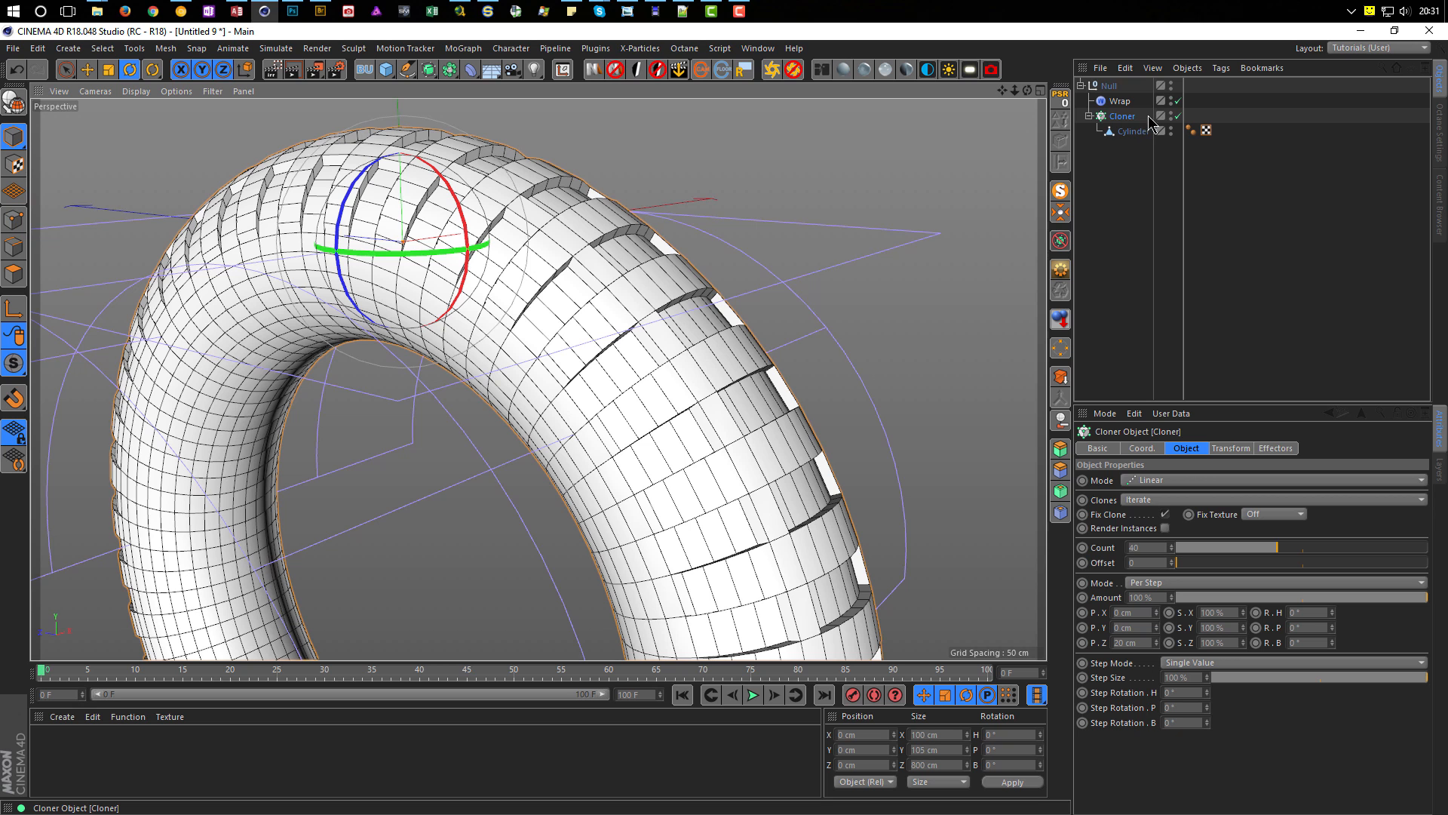
Step: Turn off the Cloner and the Wrap deformer, hide the Wrap's cage, and select the Cylinder in polygon mode
left_click(1178, 116)
left_click(1178, 100)
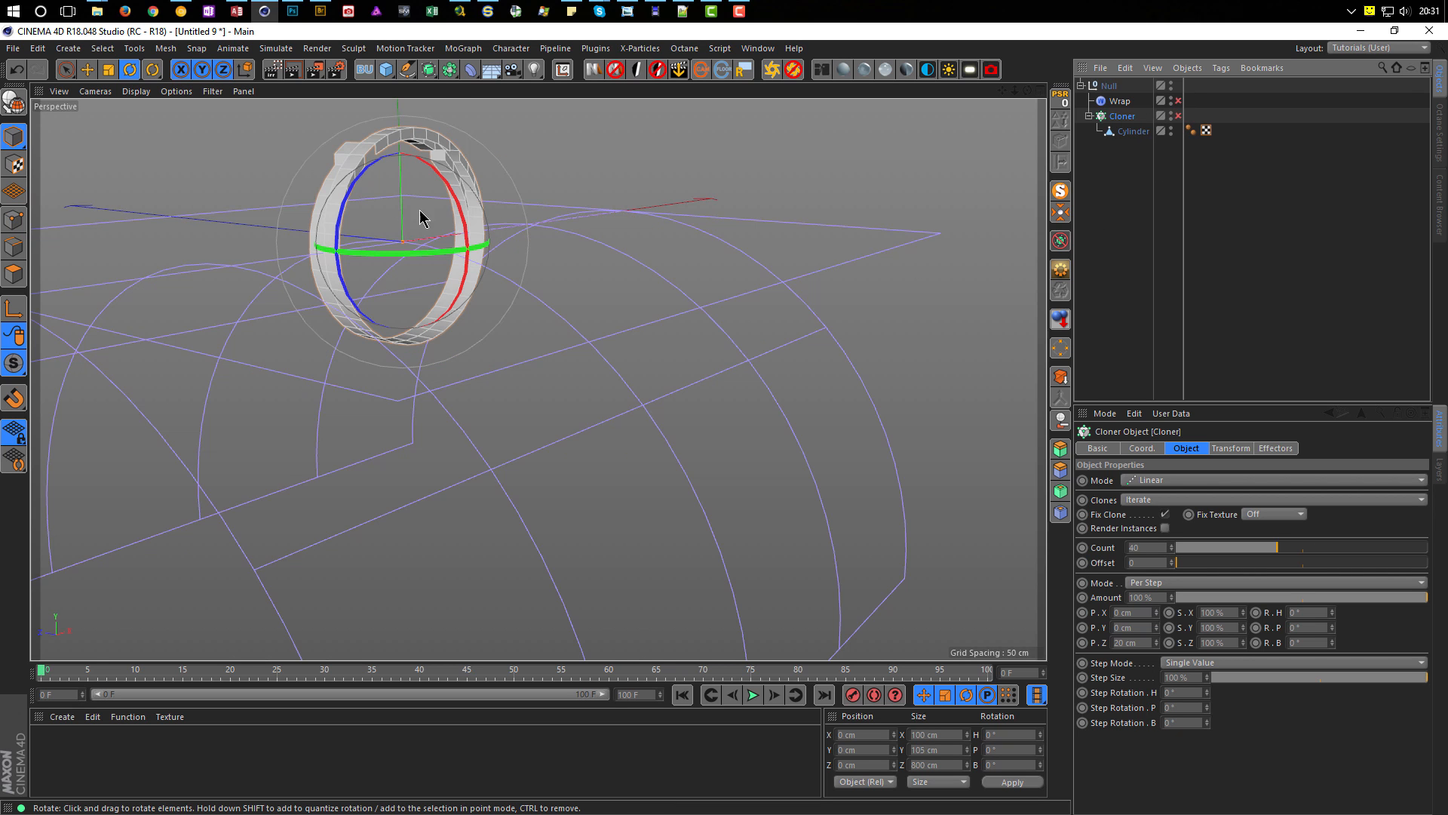
middle_click_drag(396, 331, 408, 362, "alt")
left_click(17, 278)
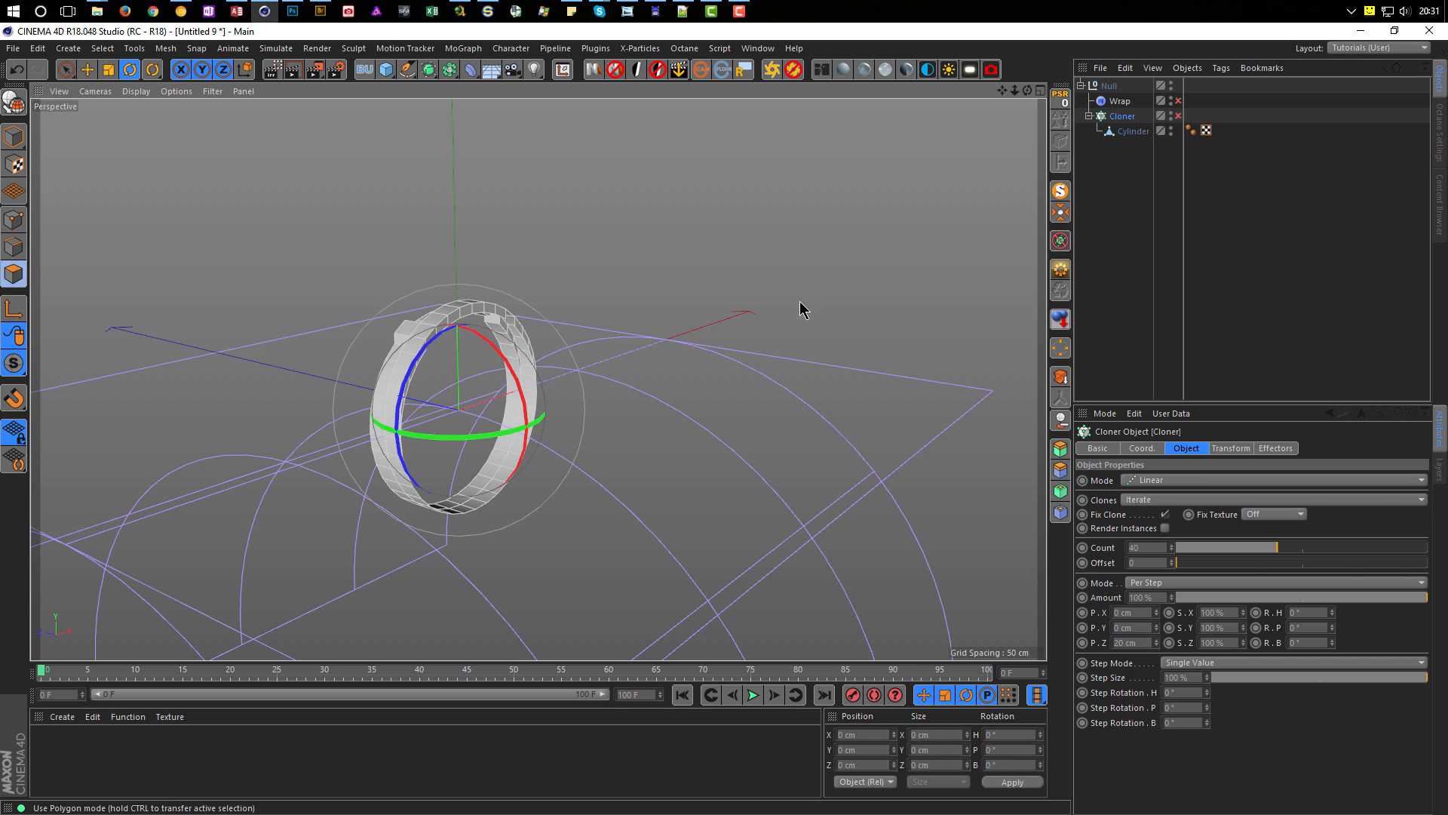
left_click(1133, 131)
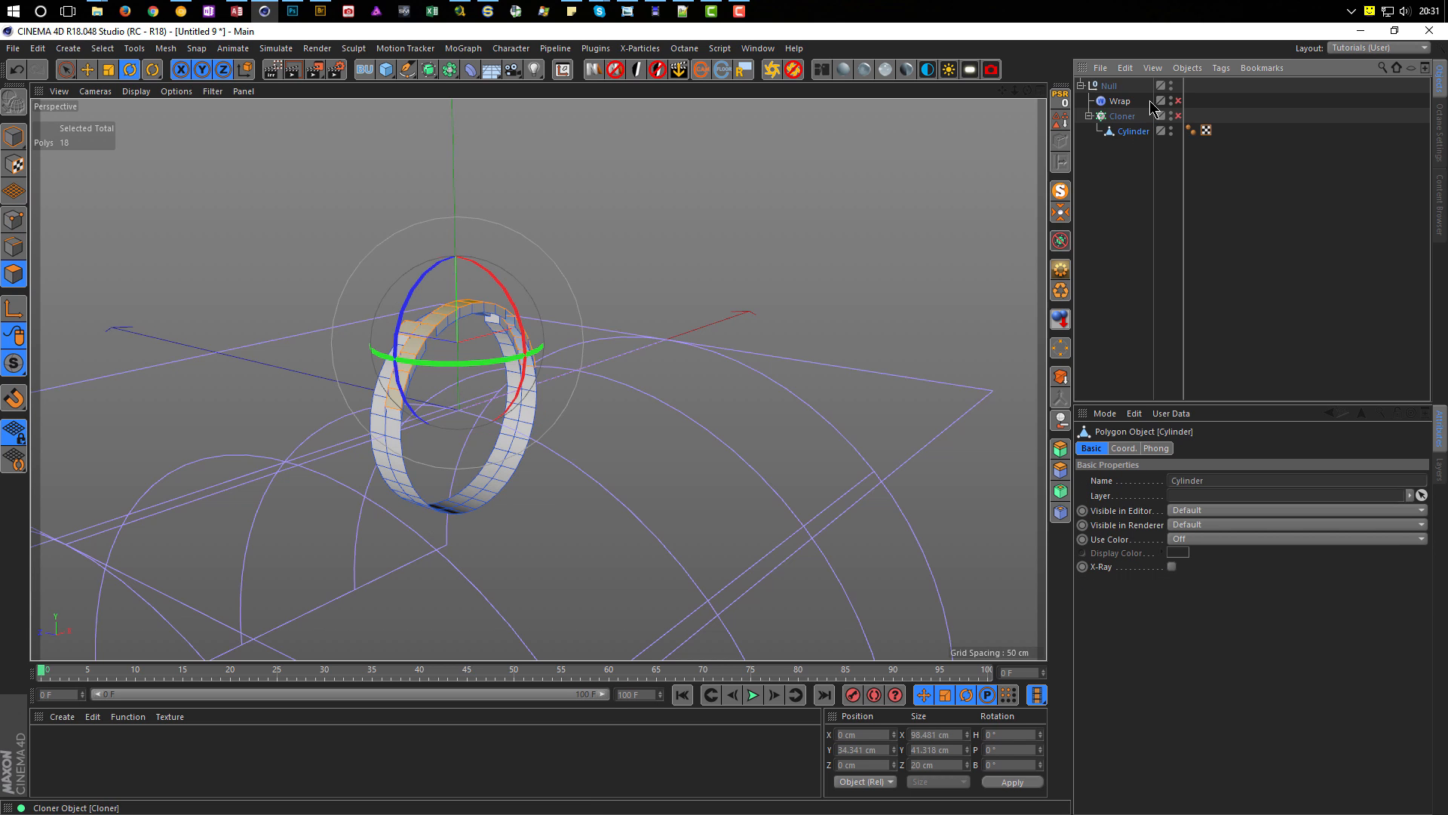
left_click(1177, 100)
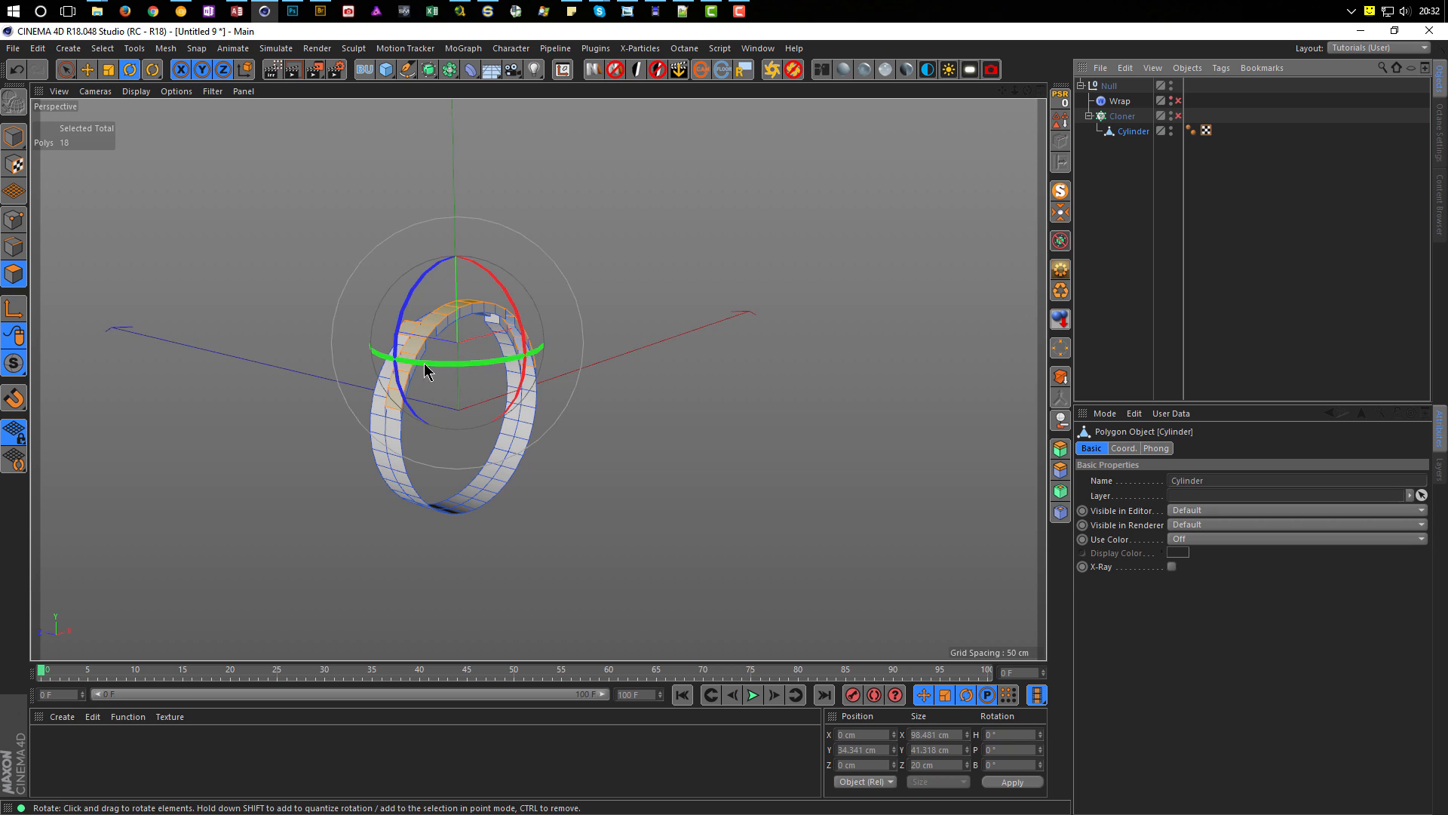
Step: Raise the ring's selected tread polygons 5 cm along Y, and re-enable the Cloner and Wrap deformer in Model mode
scroll(475, 302, "up", 5)
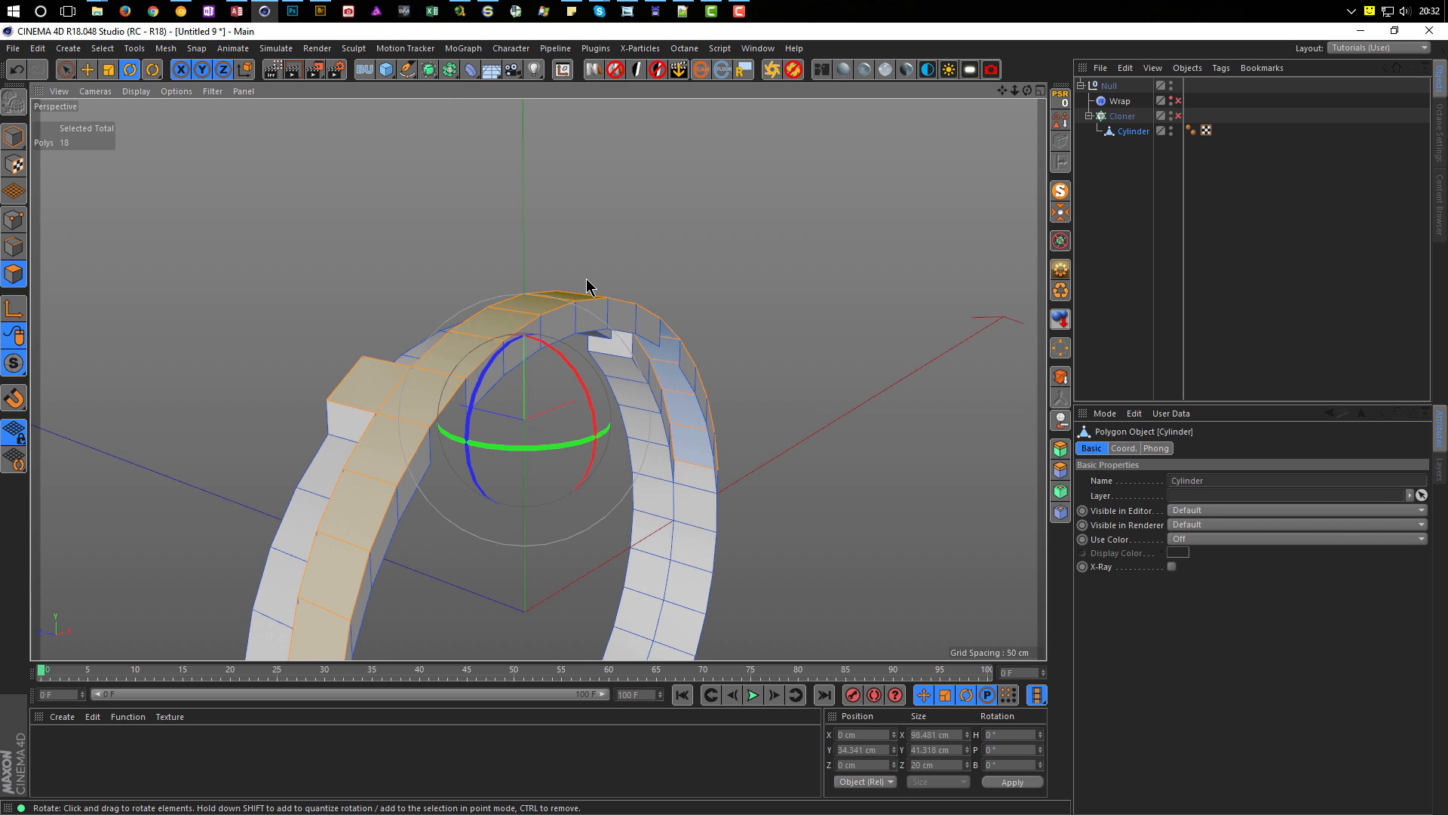
key("e")
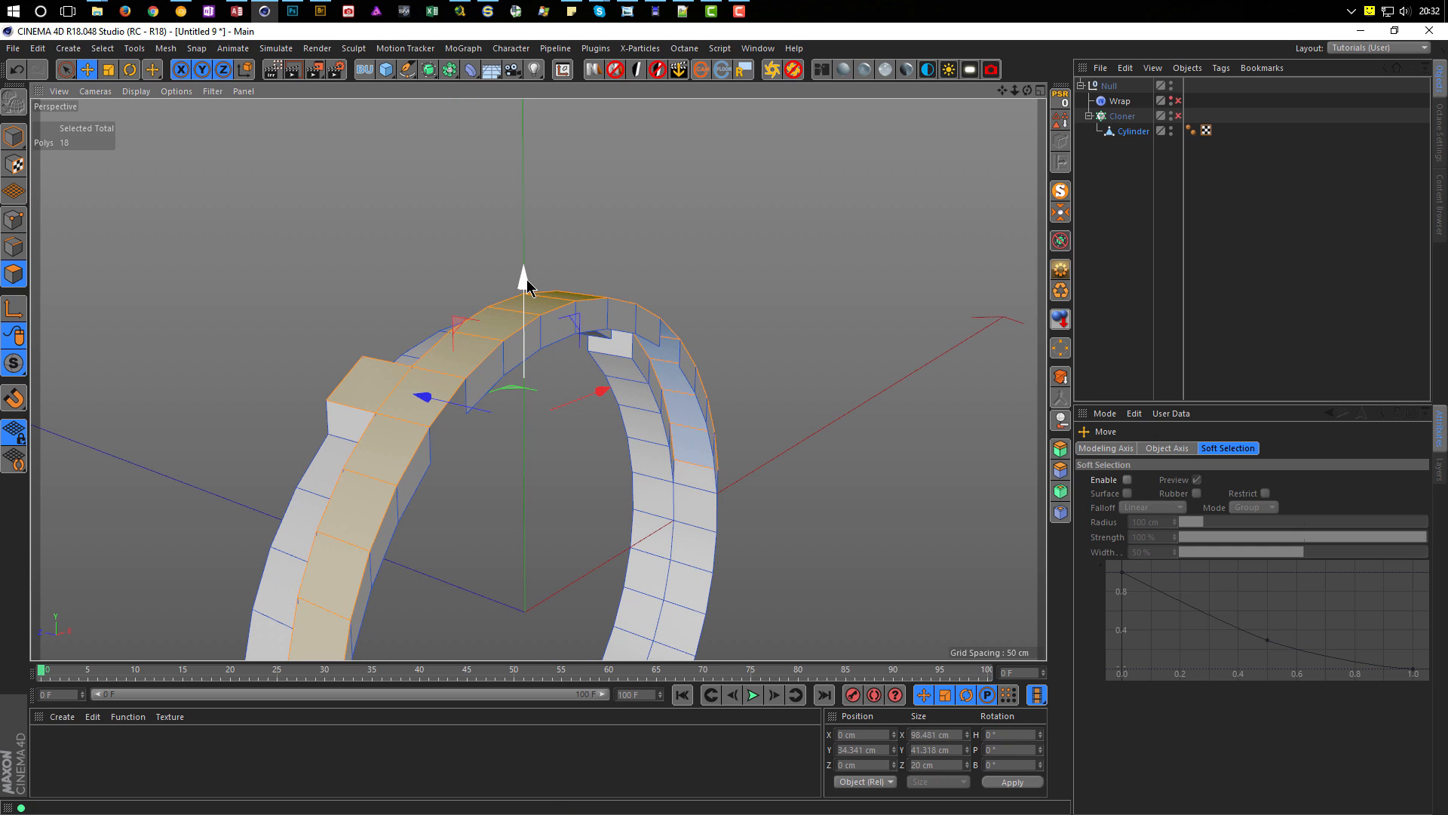
left_click_drag(526, 285, 524, 252)
scroll(473, 351, "down", 2)
left_click_drag(472, 351, 485, 317, "alt")
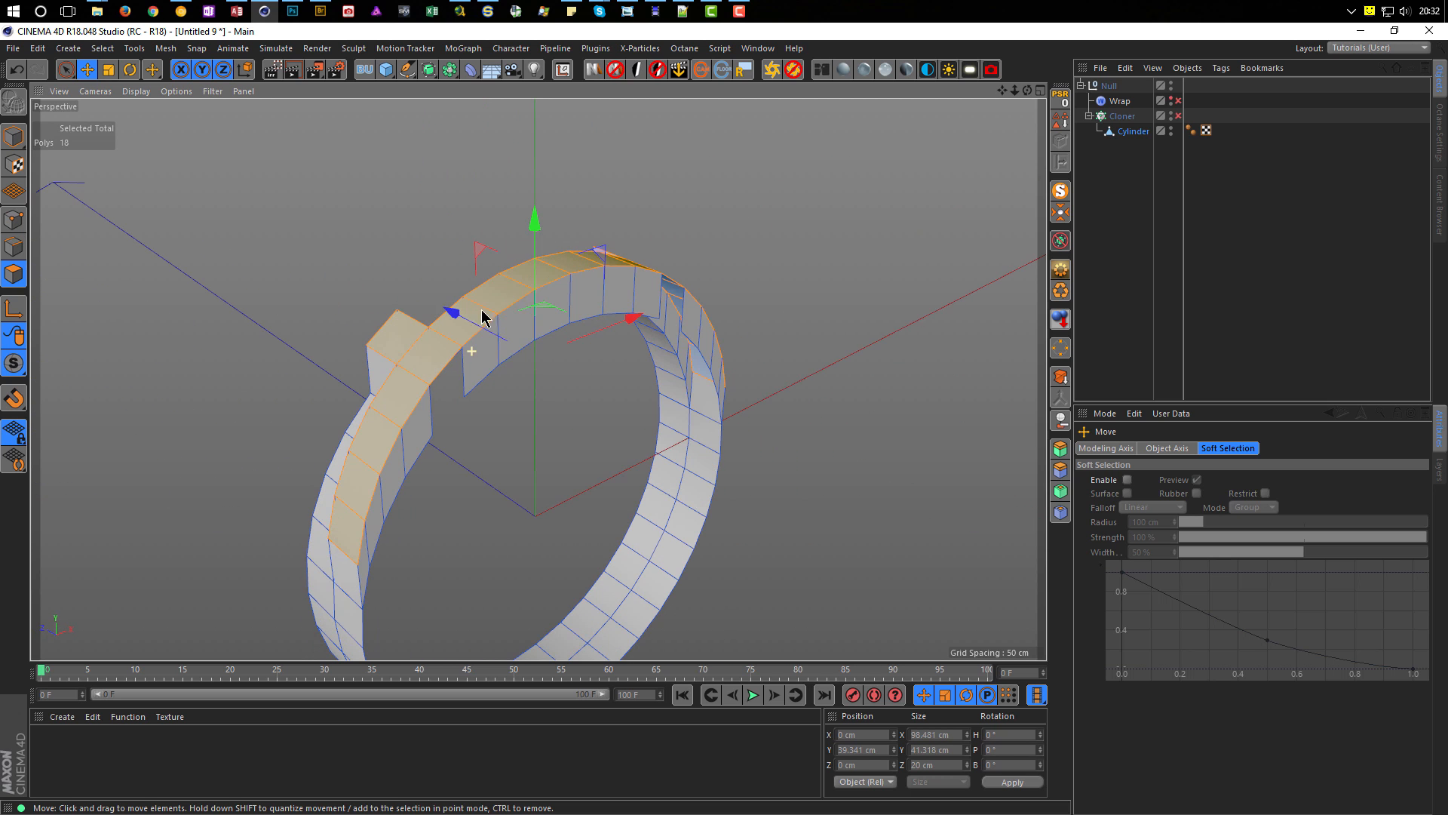
left_click(15, 134)
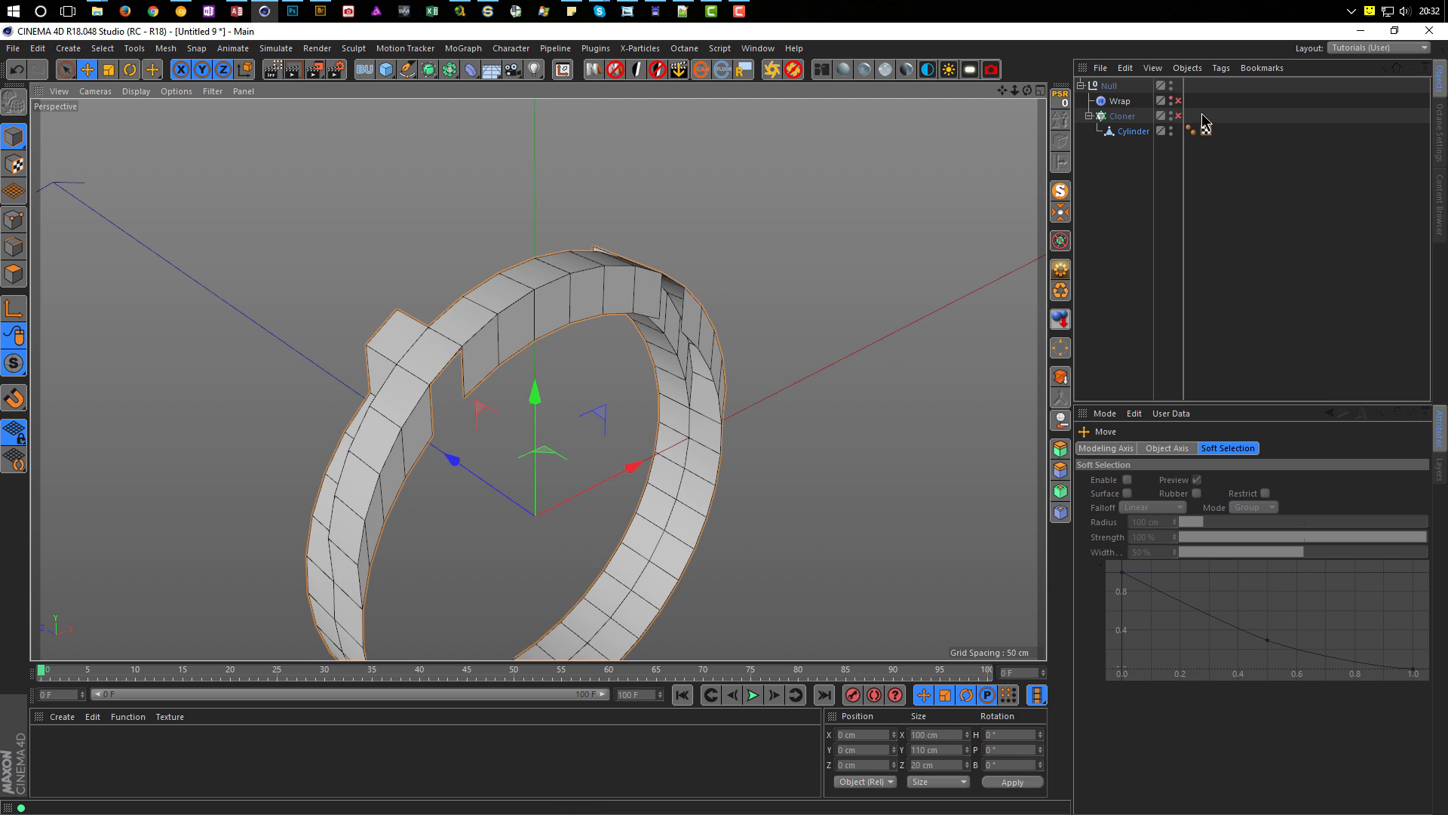
left_click(1178, 116)
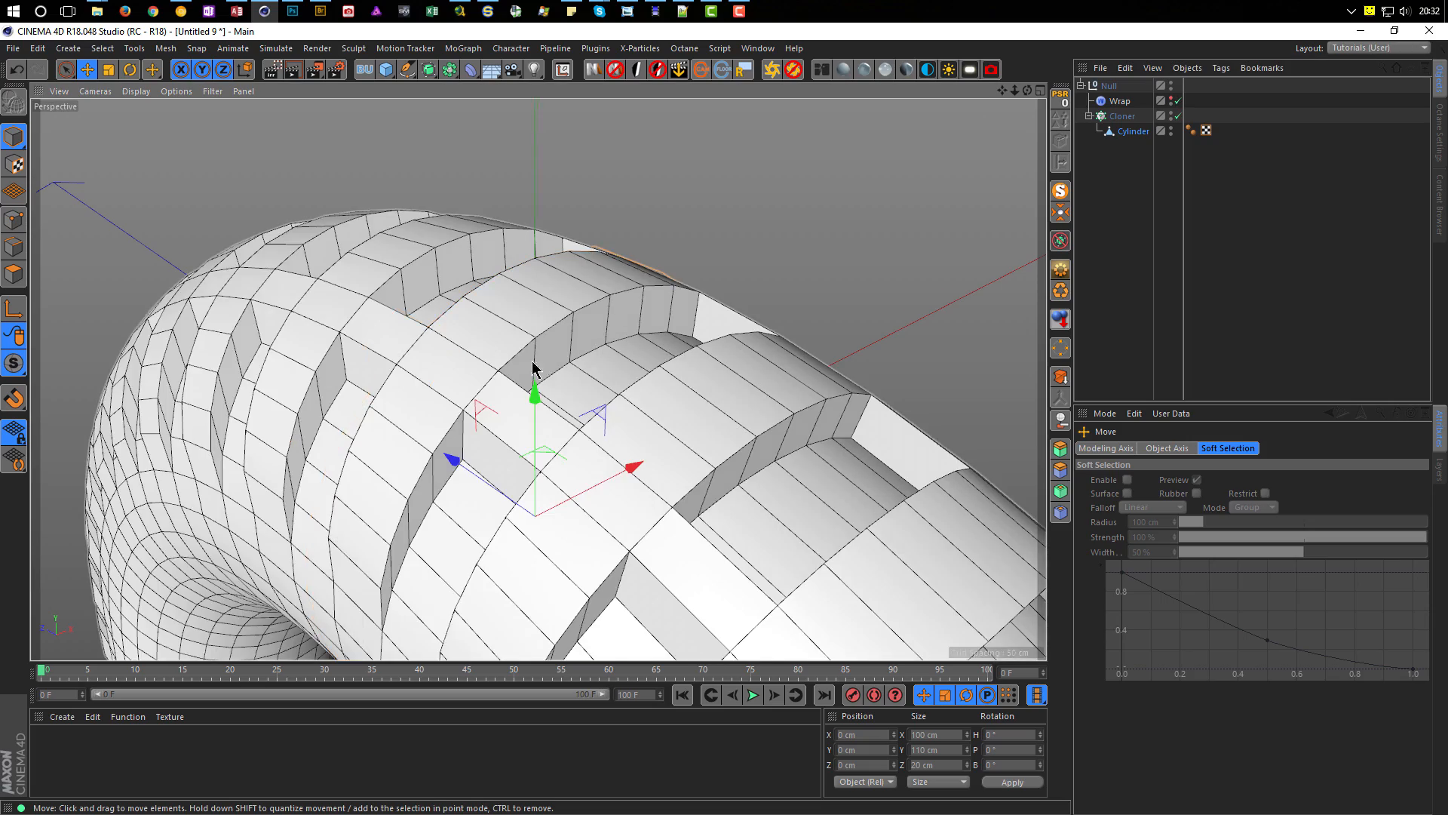
Step: Inspect the deepened tread grooves around the bent tire
left_click_drag(941, 285, 428, 420, "alt")
left_click_drag(651, 453, 758, 419, "alt")
scroll(741, 456, "up", 5)
right_click_drag(758, 418, 689, 432, "alt")
left_click_drag(736, 478, 594, 415, "alt")
right_click_drag(594, 410, 475, 452, "alt")
left_click_drag(621, 441, 621, 357, "alt")
right_click_drag(621, 356, 663, 359, "alt")
middle_click_drag(595, 354, 660, 423, "alt")
right_click_drag(604, 377, 672, 374, "alt")
left_click_drag(672, 380, 648, 383, "alt")
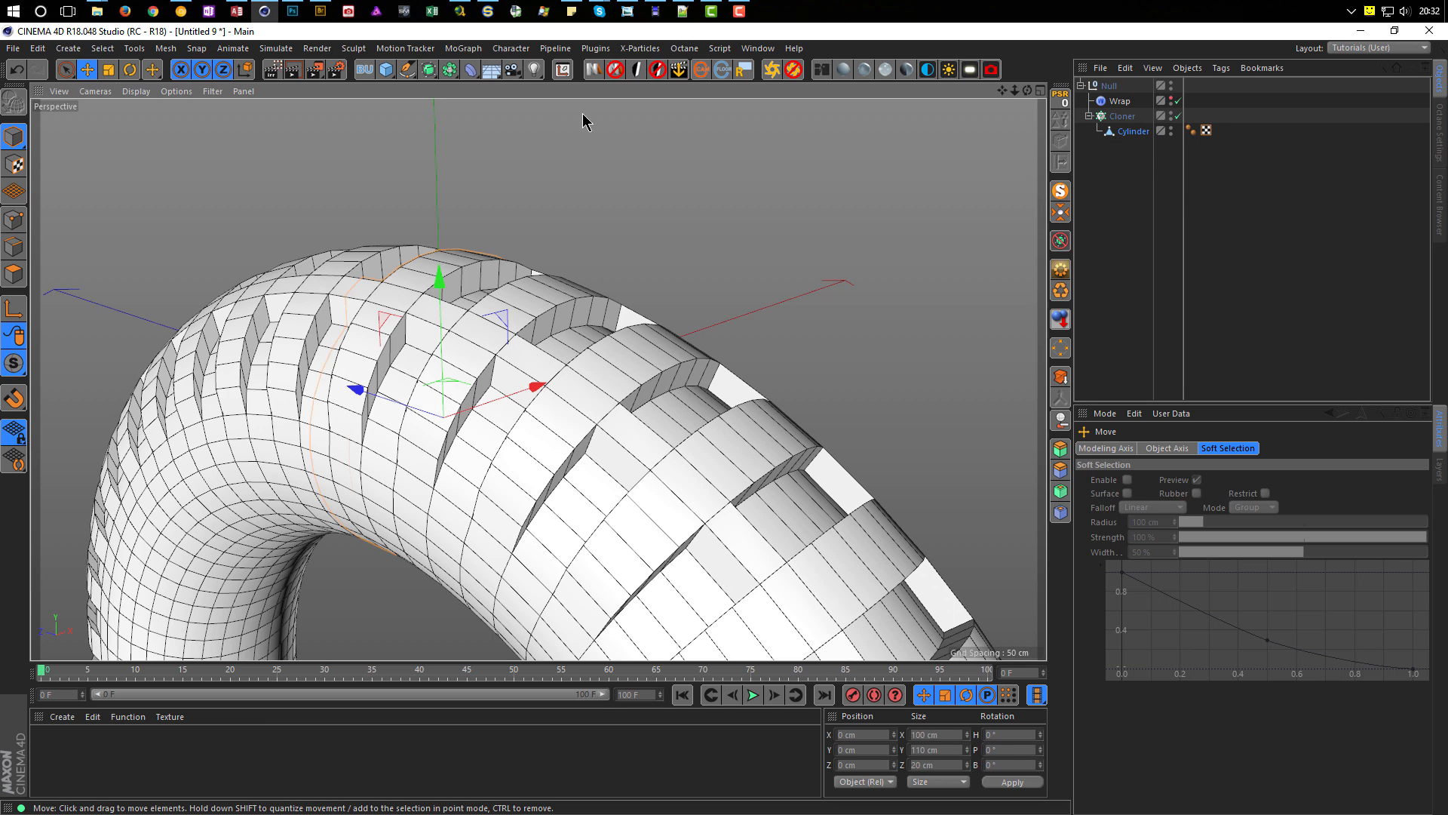
Step: Add a Connect object inside the Null and make the Cloner its child to weld the tread segments
left_click(1118, 123)
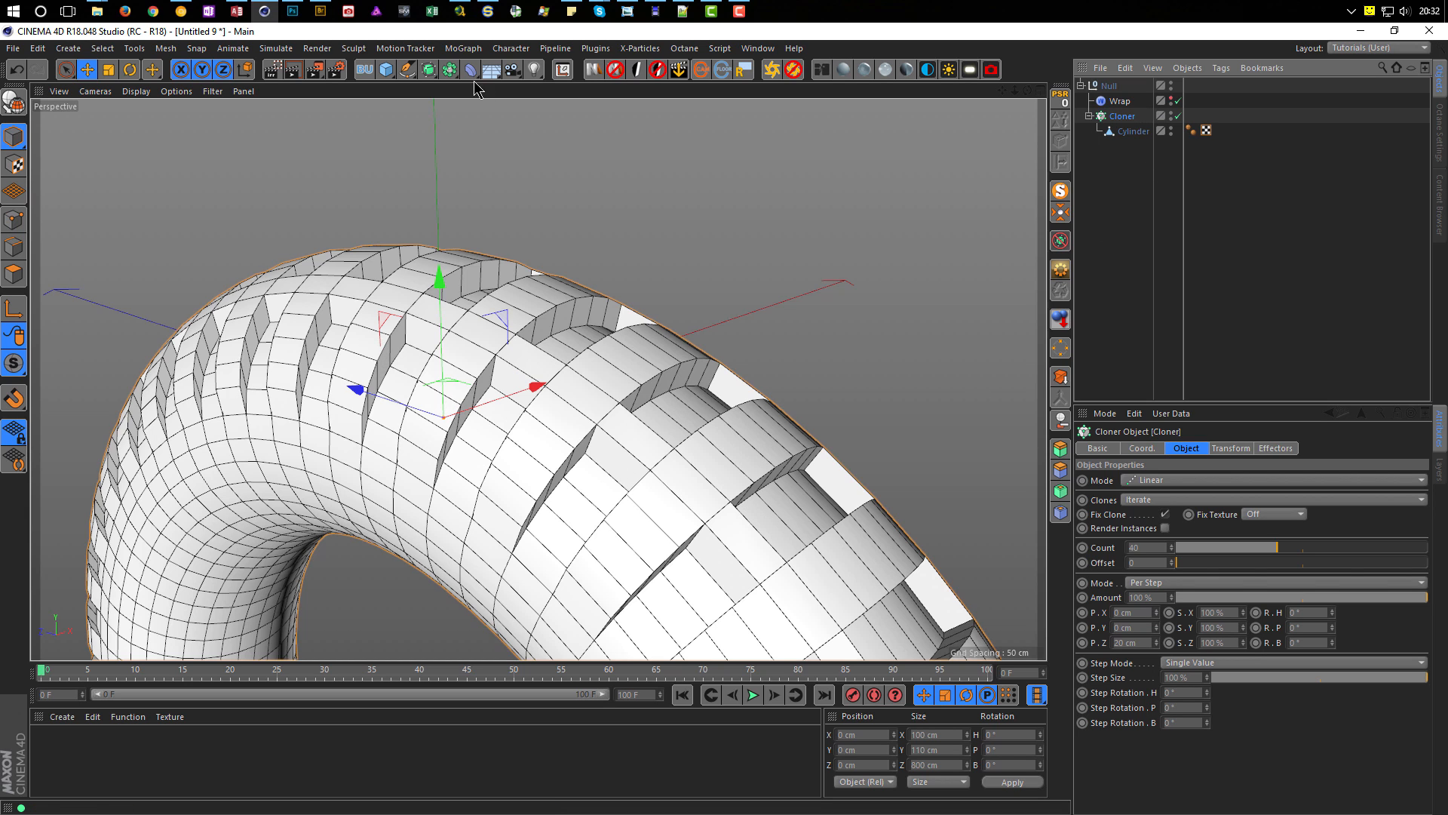
left_click(449, 68)
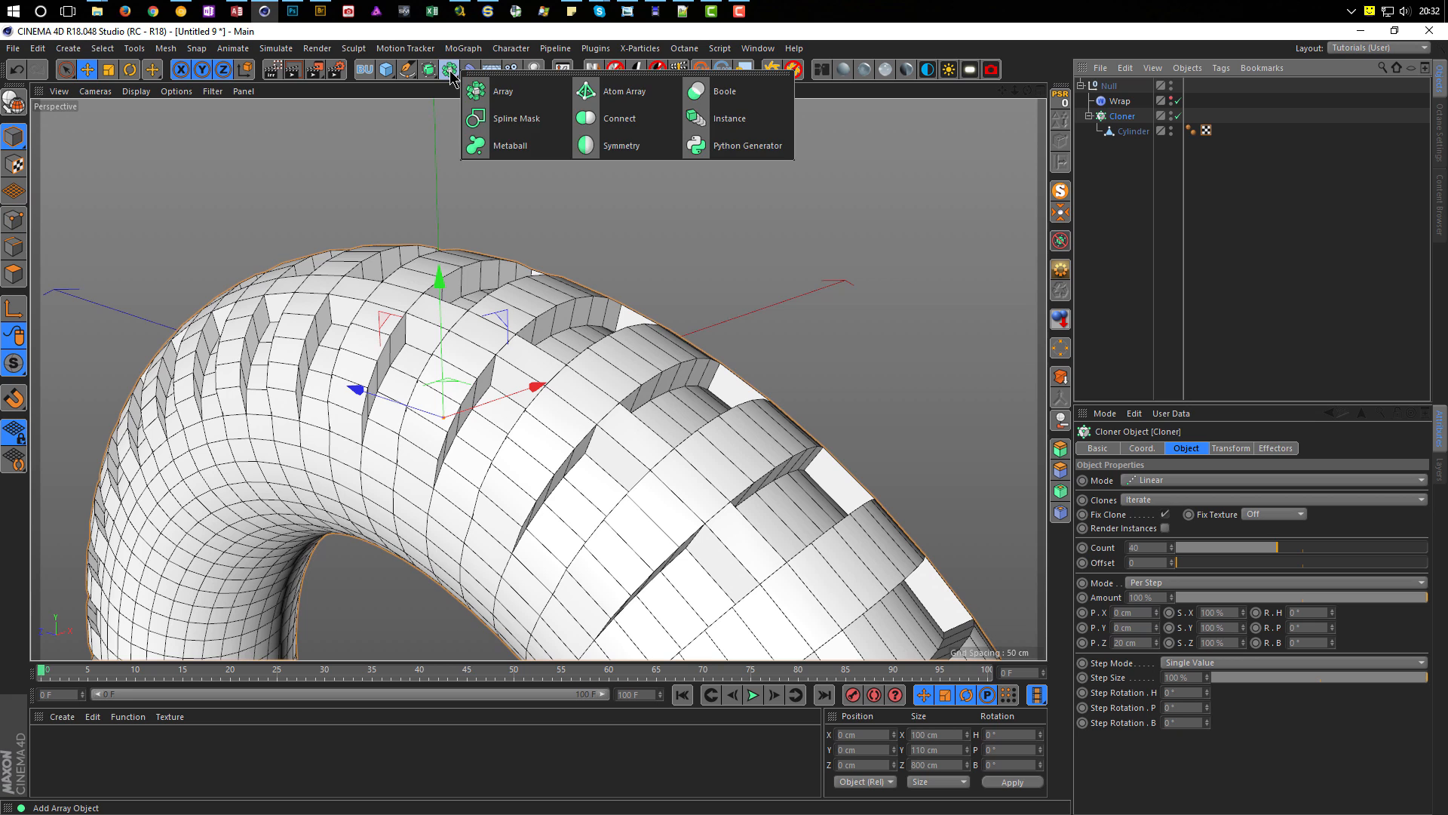
left_click(621, 123)
mouse_move(1118, 89)
left_mouse_down()
mouse_move(1122, 132)
mouse_move(1127, 119)
left_mouse_up()
left_click(1121, 132)
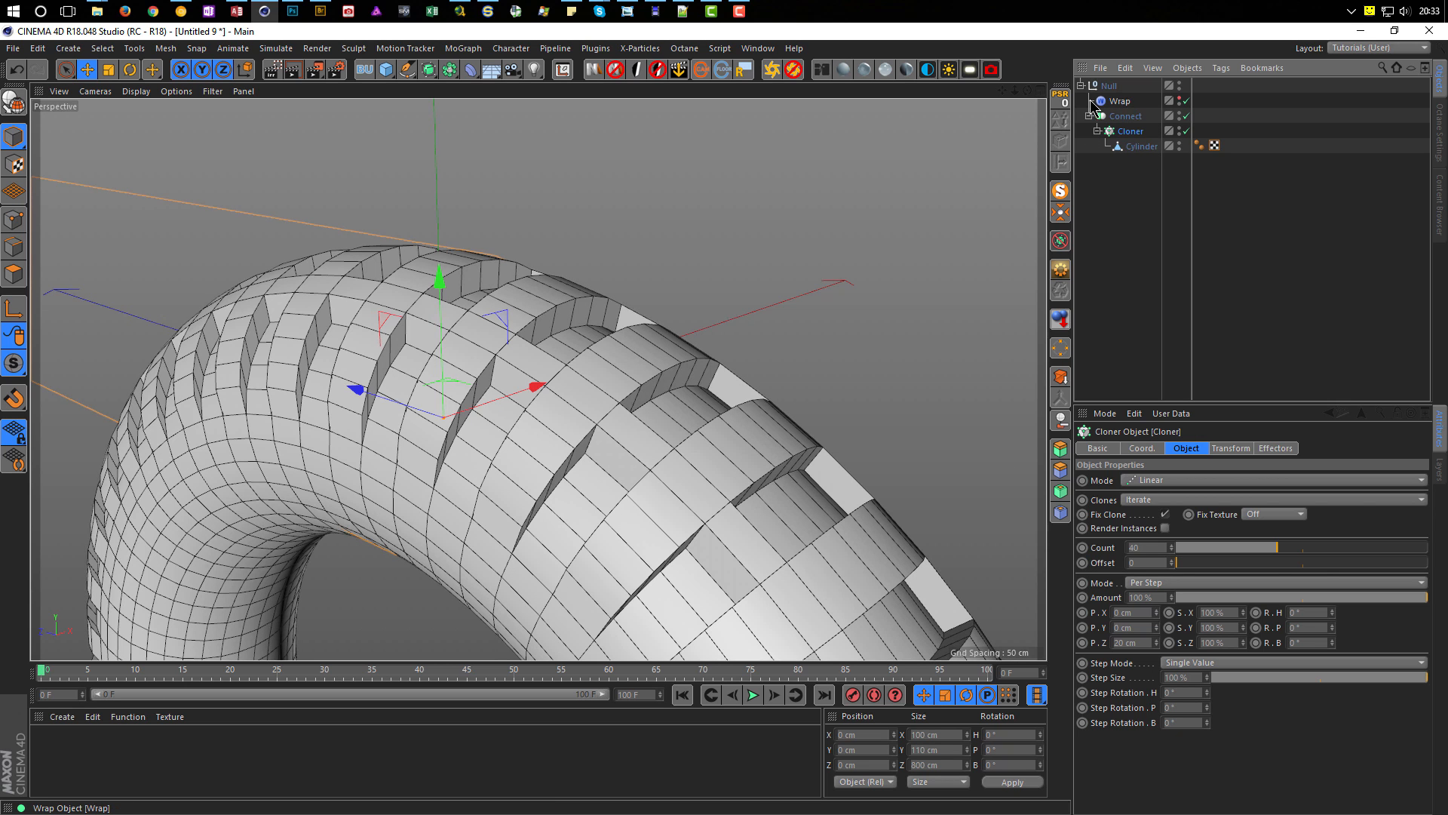
right_click_drag(586, 378, 572, 401, "alt")
left_click_drag(572, 401, 703, 340, "alt")
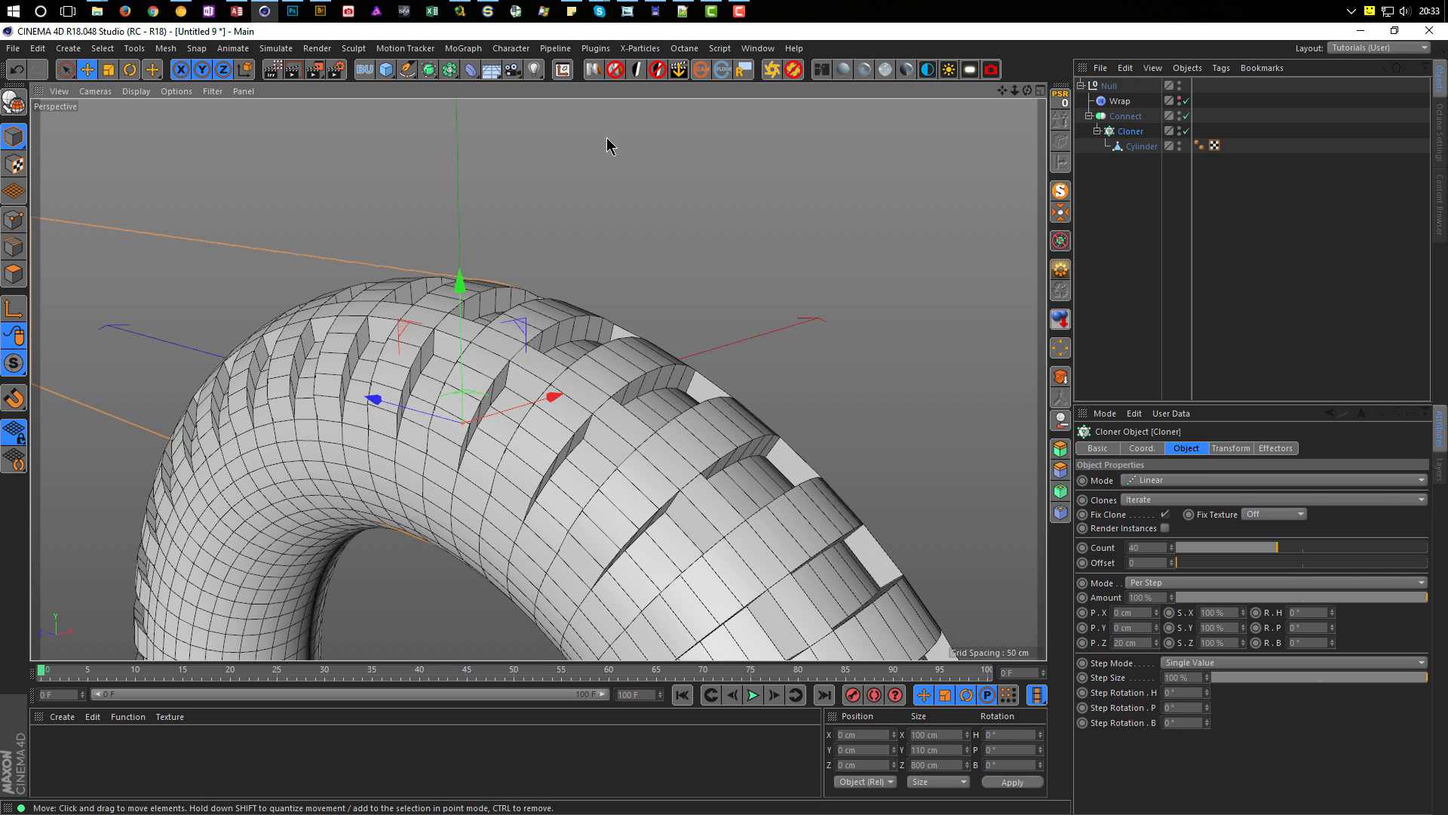
Step: Add a Bevel deformer and place it inside the Null between the Wrap deformer and the Connect object
left_click_drag(476, 76, 638, 280)
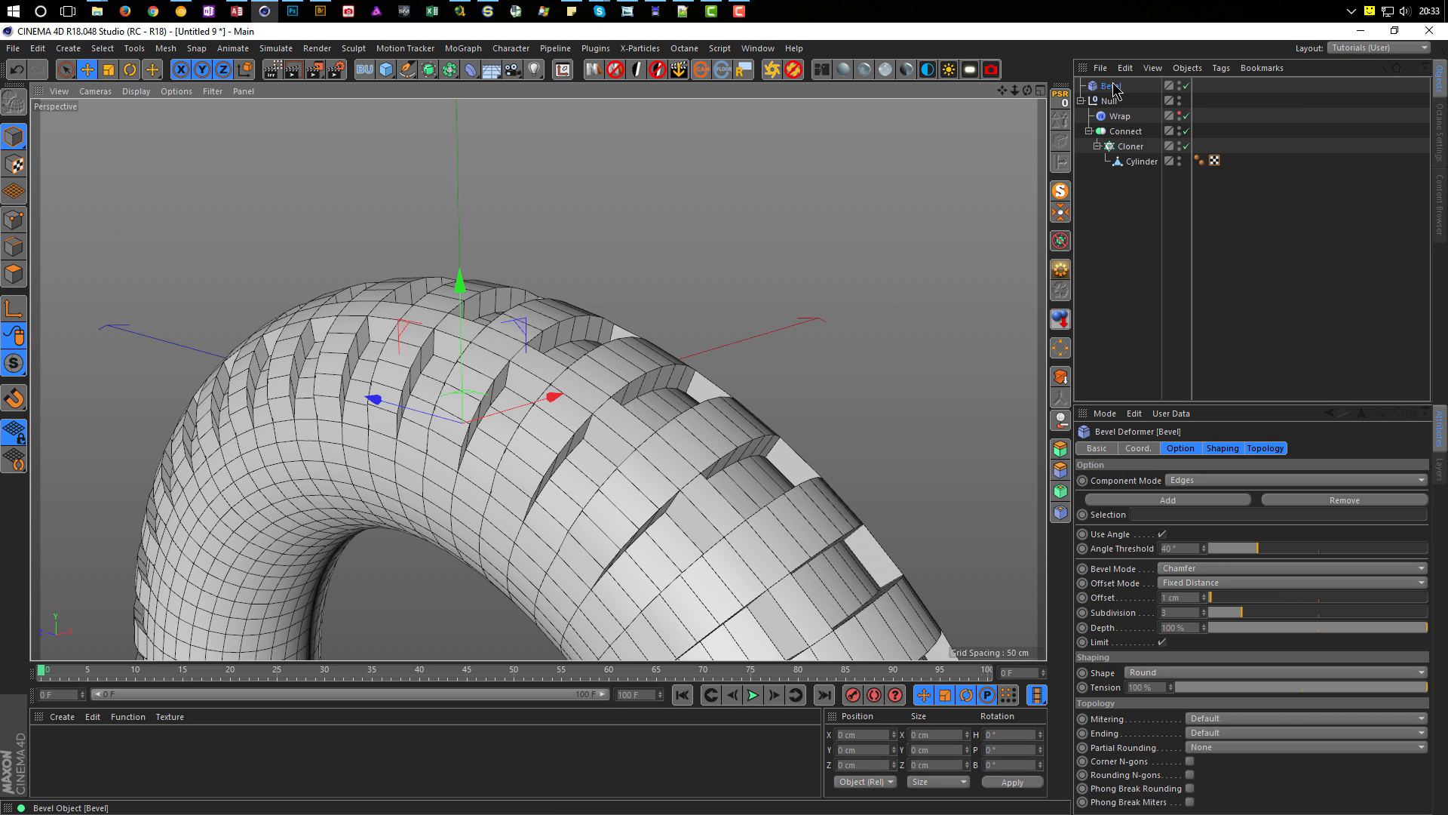
left_click_drag(1114, 88, 1122, 117)
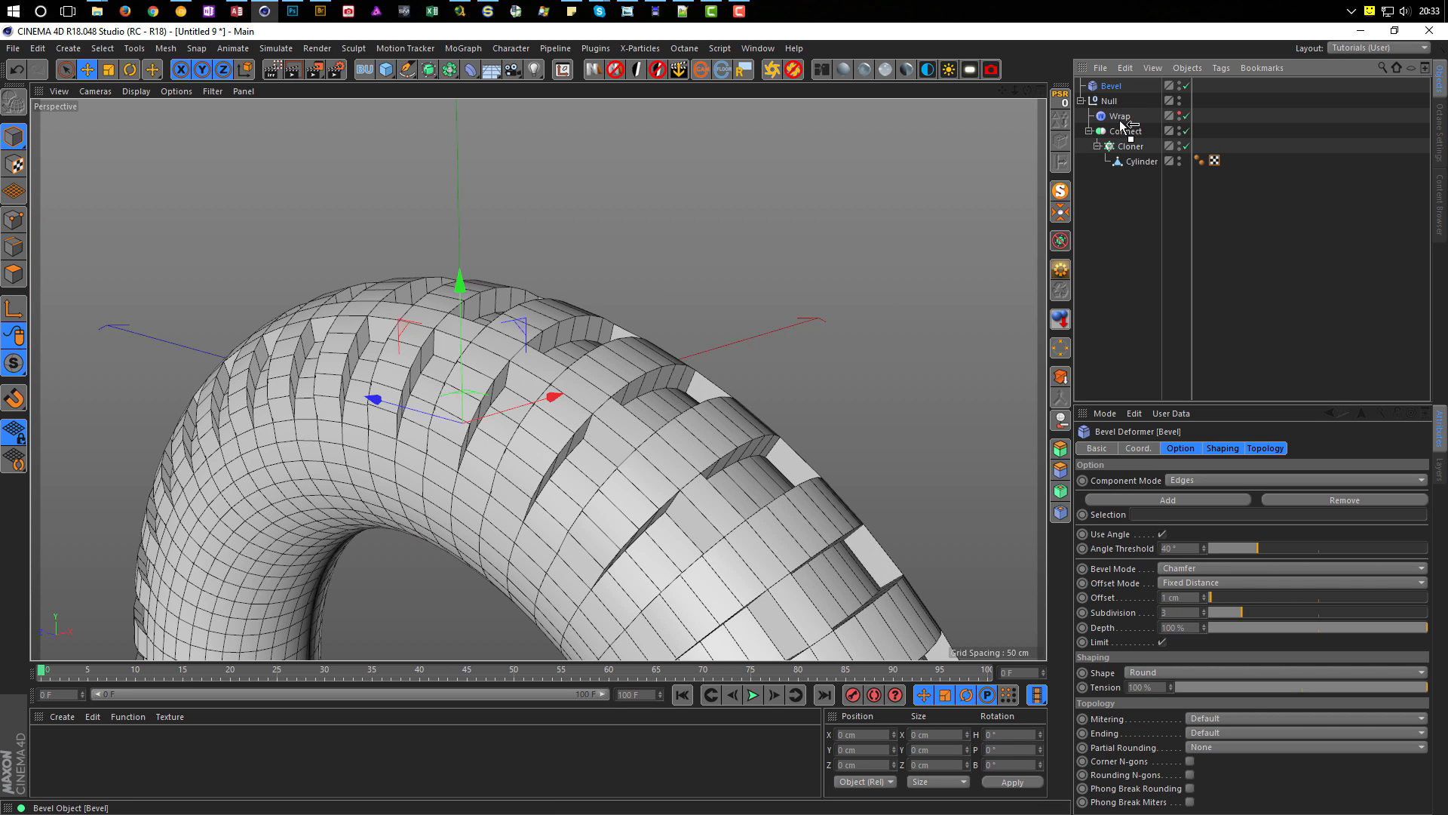
left_click_drag(1121, 124, 1121, 123)
scroll(685, 419, "up", 2)
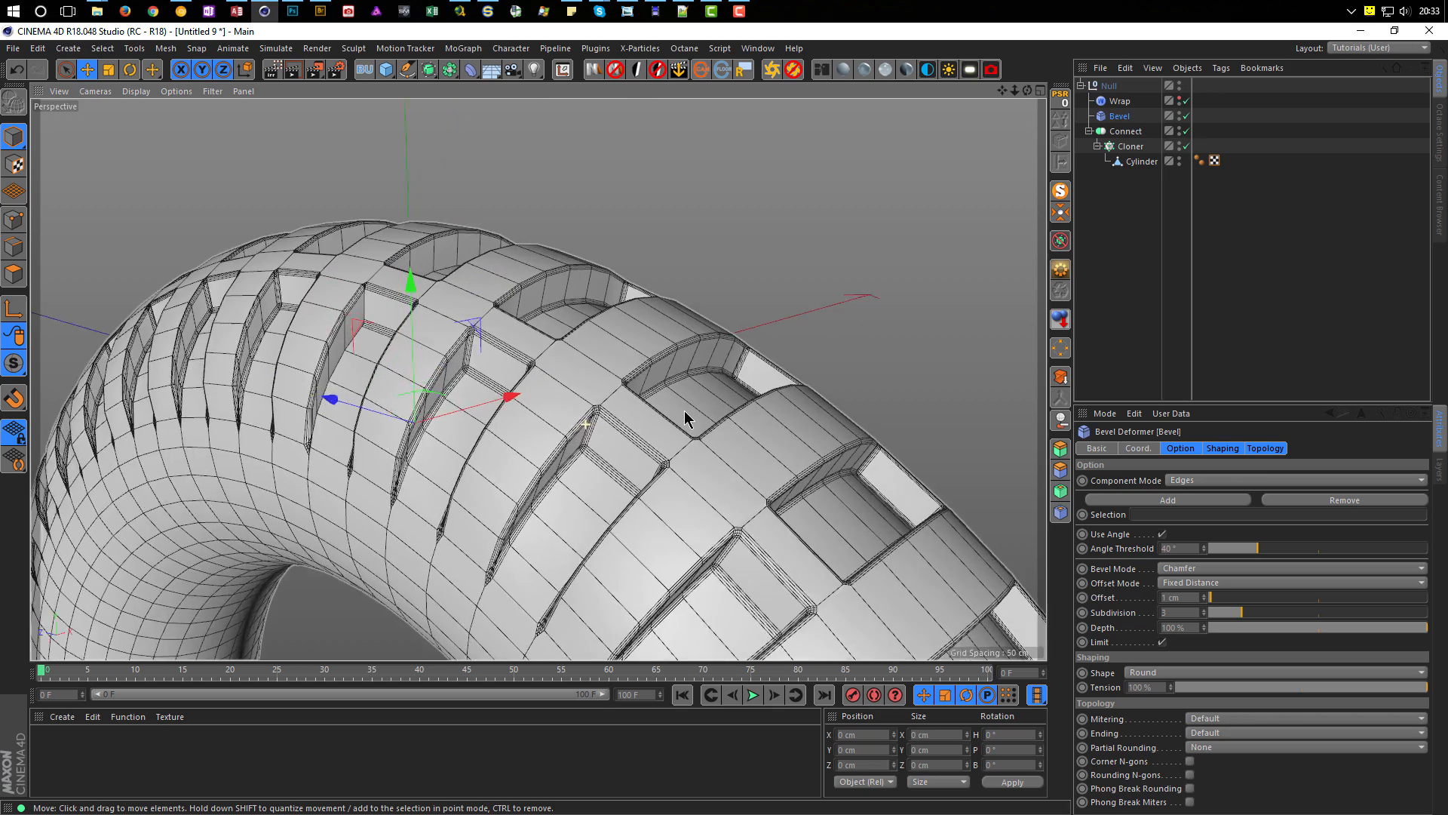
Step: Examine the beveled tread edges, corners and groove ends up close
scroll(685, 419, "up", 3)
scroll(681, 402, "down", 5)
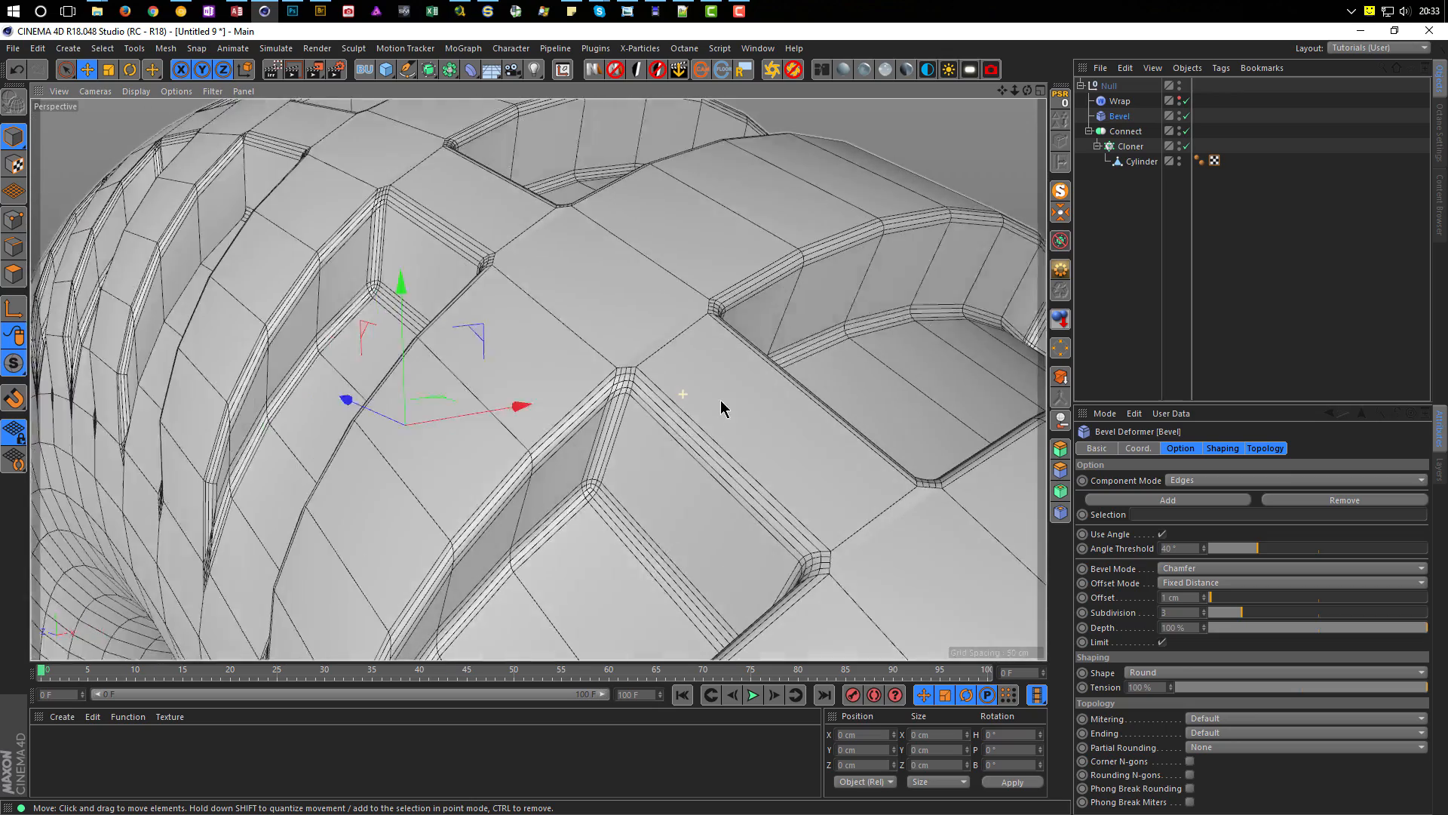
right_click_drag(647, 427, 592, 438, "alt")
middle_click_drag(592, 427, 576, 294, "alt")
left_click_drag(590, 423, 481, 425, "alt")
scroll(634, 446, "up", 6)
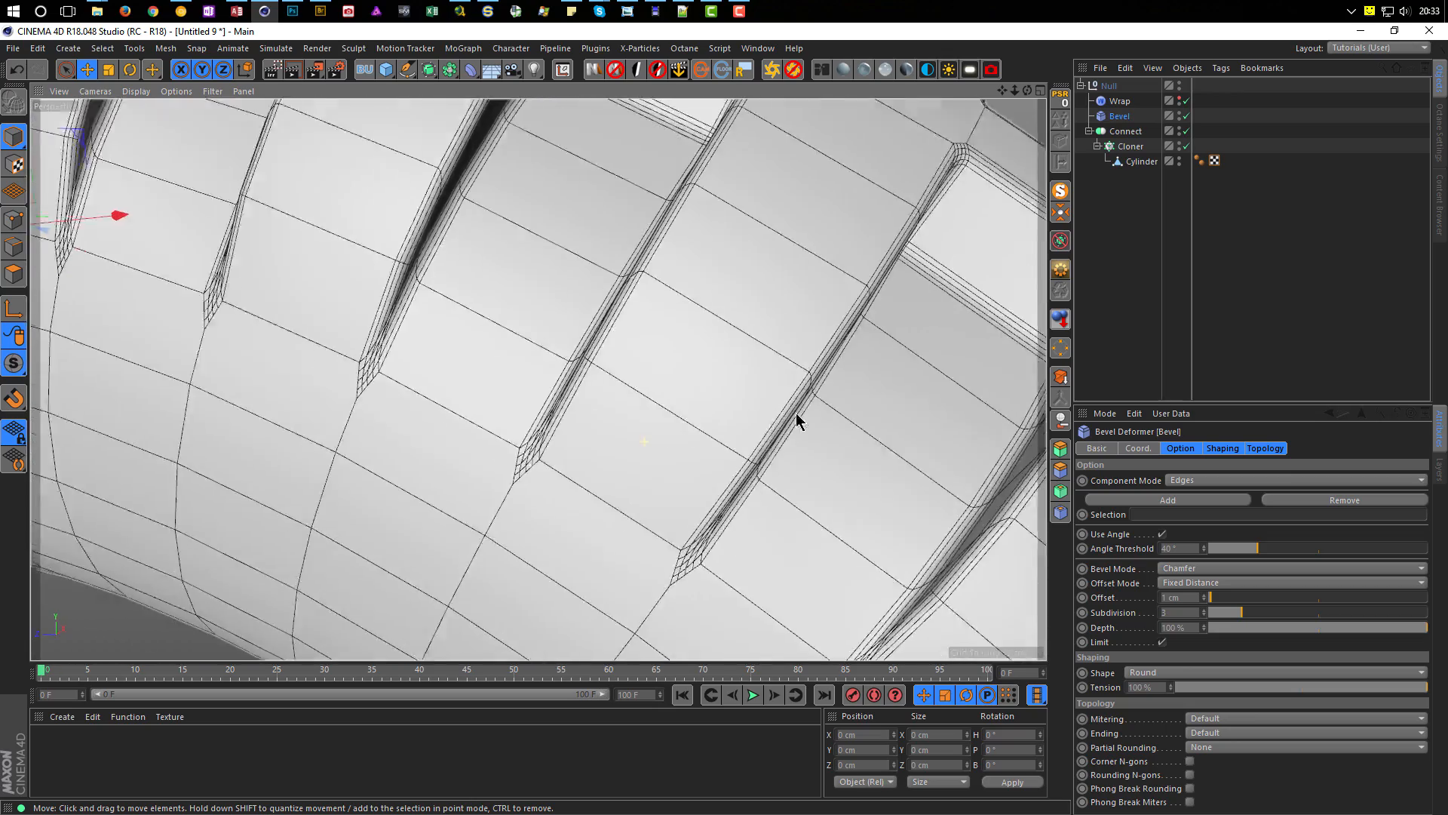
right_click_drag(743, 446, 682, 468, "alt")
middle_click_drag(664, 475, 562, 533, "alt")
left_click_drag(640, 462, 616, 449, "alt")
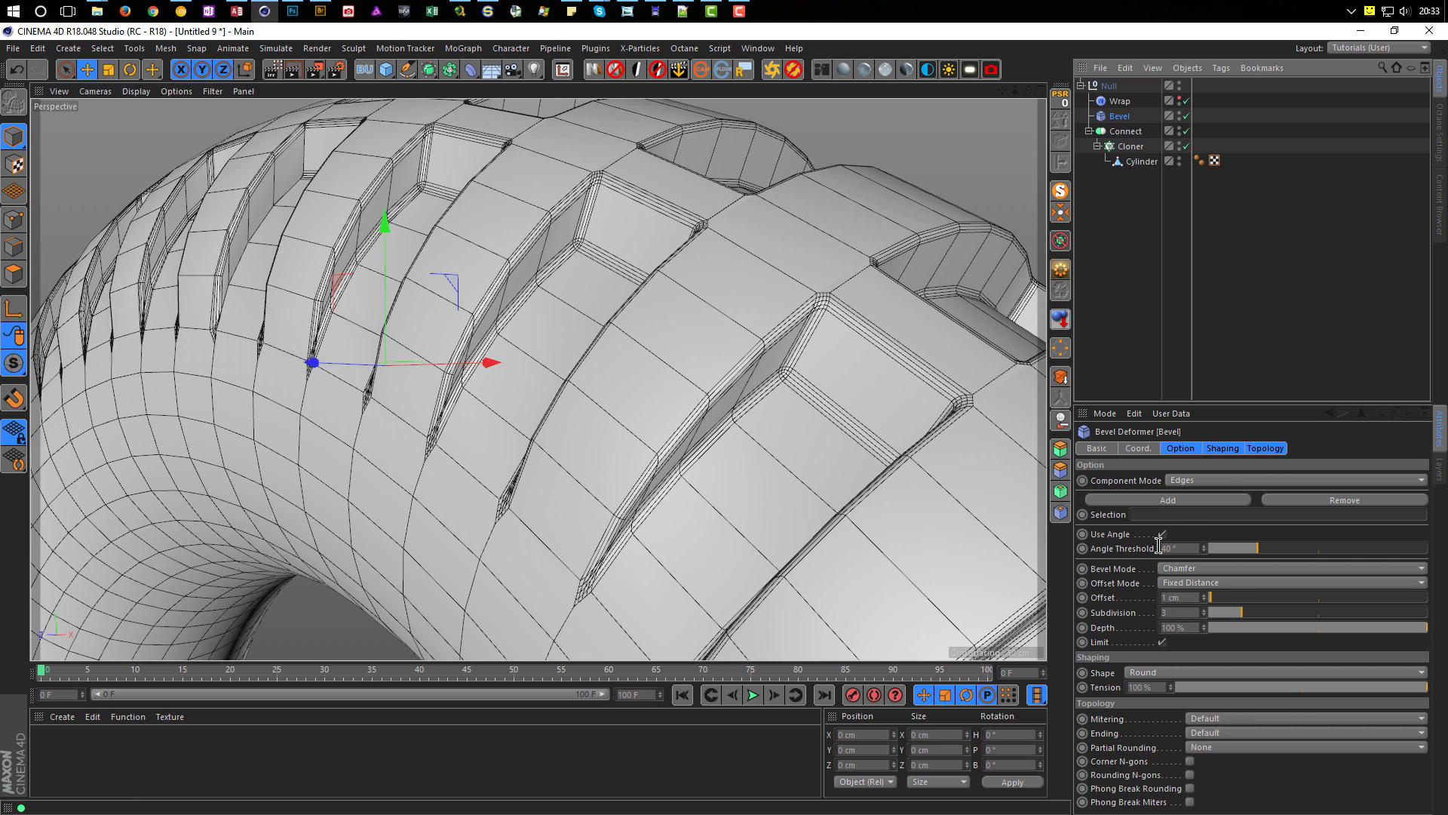
Step: Set the Bevel deformer's bevel mode to Solid and its offset to 2 cm
left_click(1192, 575)
left_click(1192, 596)
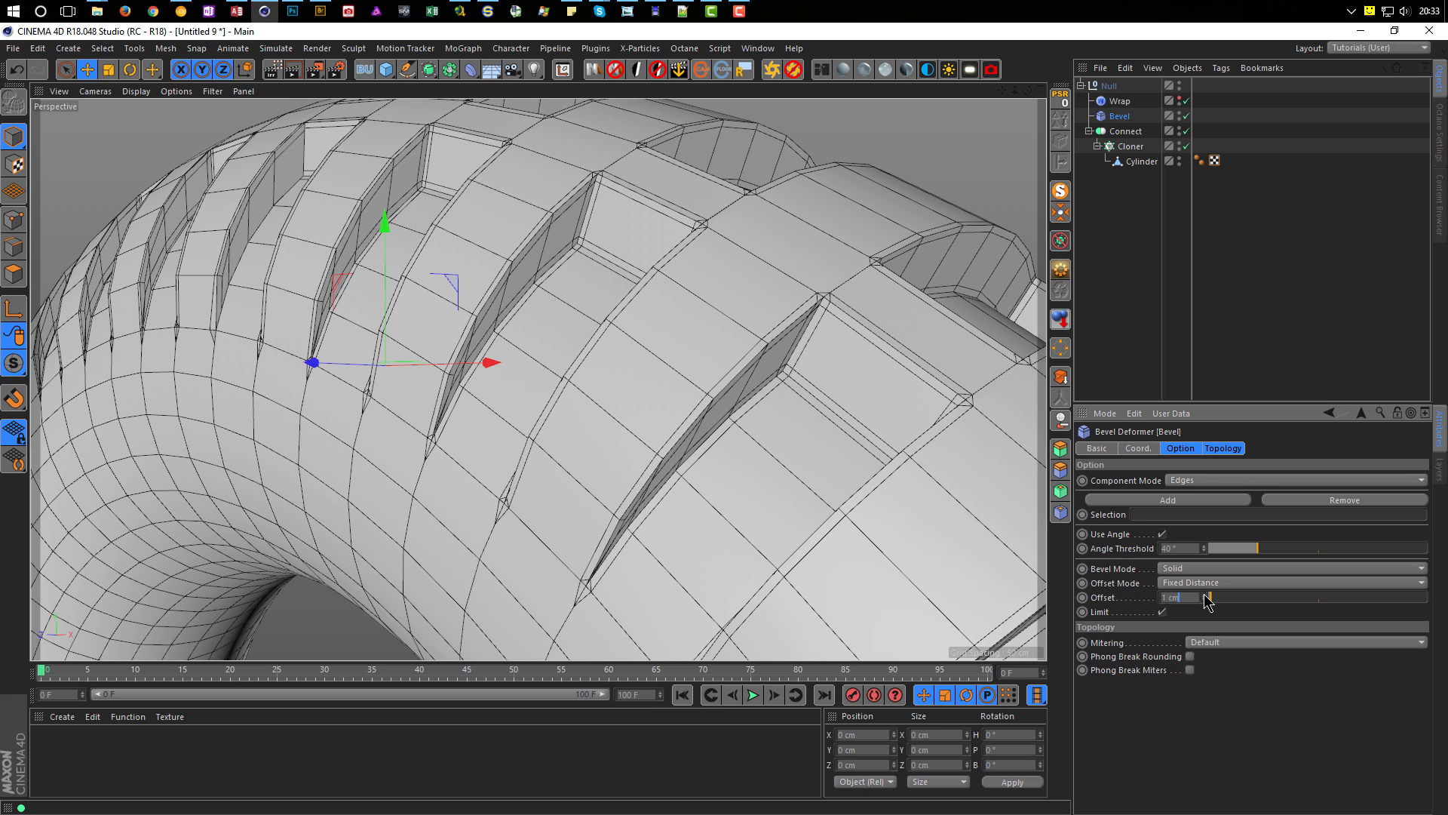
left_click(1204, 595)
left_click_drag(614, 205, 563, 297, "alt")
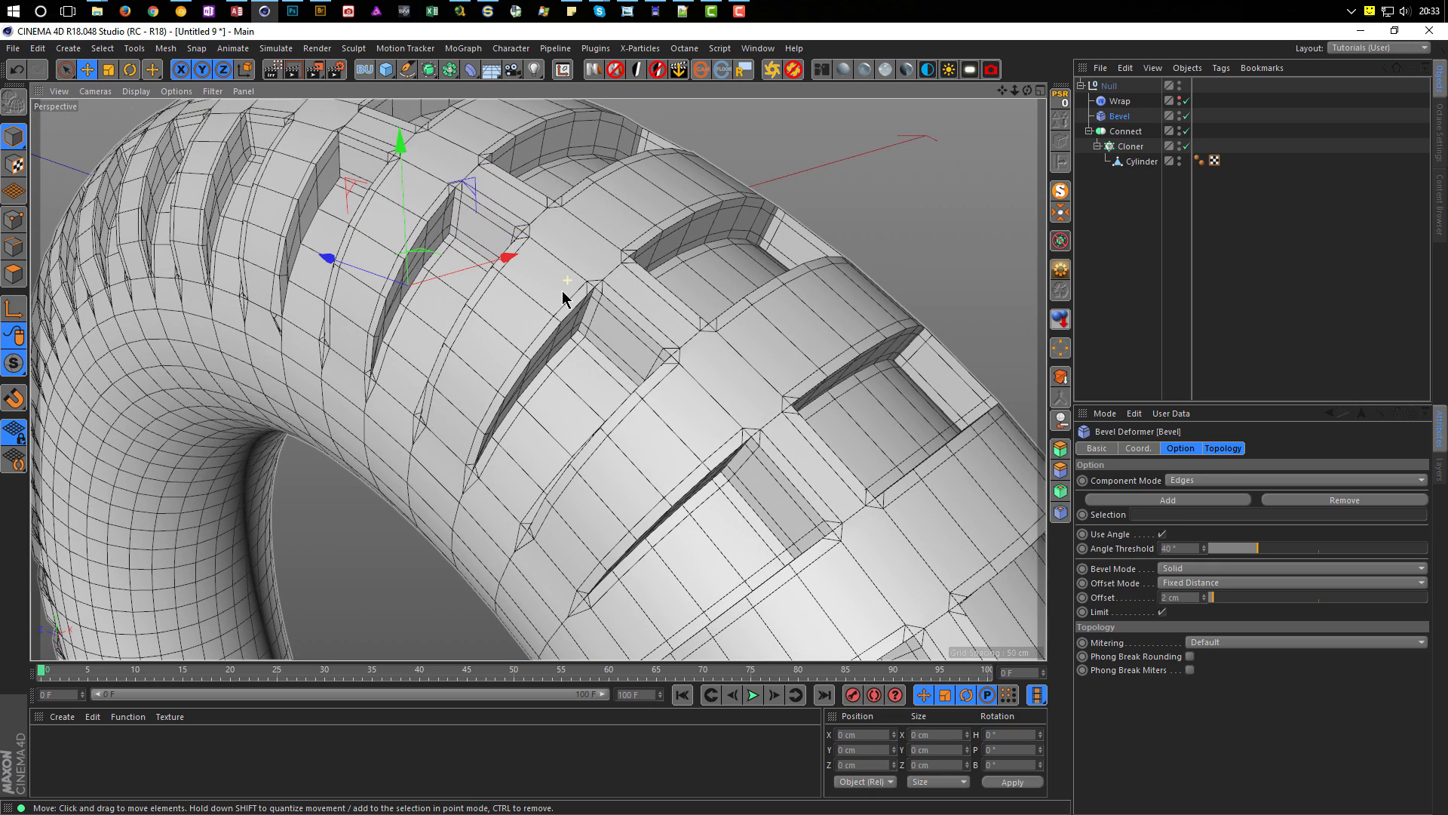
Step: Nest the Null under a new Subdivision Surface and switch the viewport wireframe to isoparms
left_click(1110, 87)
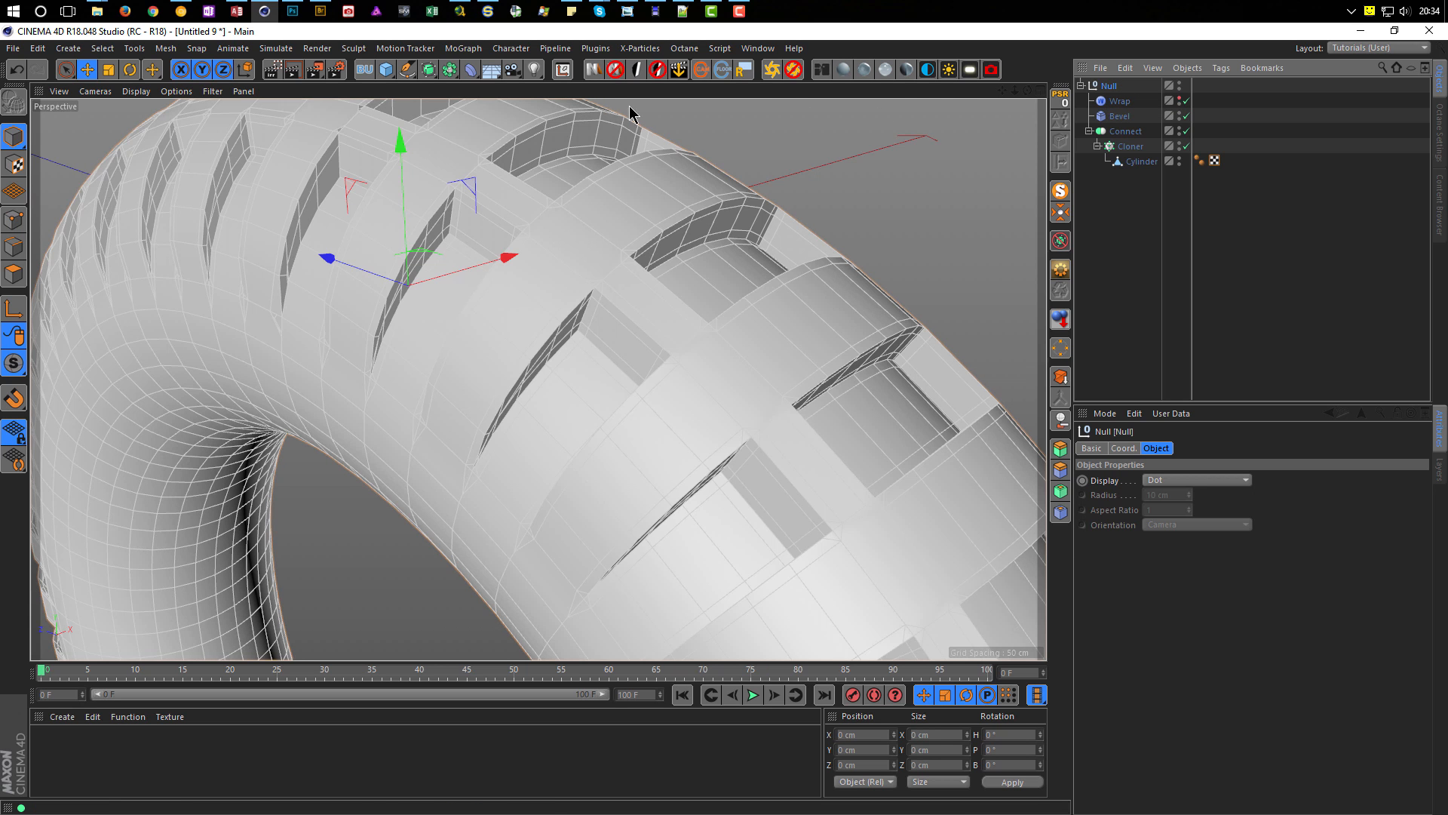
left_click(429, 70, "alt")
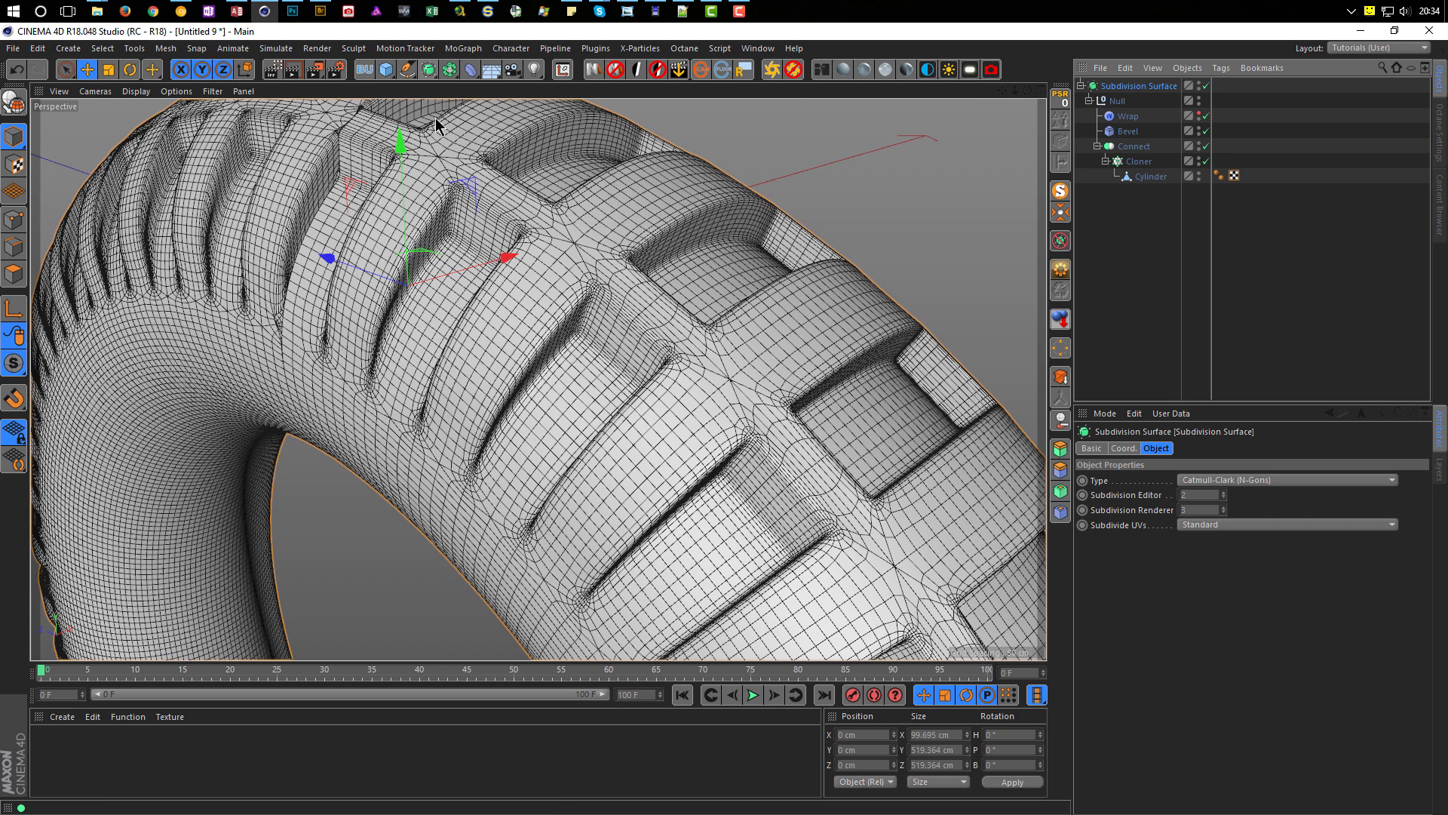
right_click_drag(659, 379, 621, 394, "alt")
left_click_drag(626, 396, 614, 410, "alt")
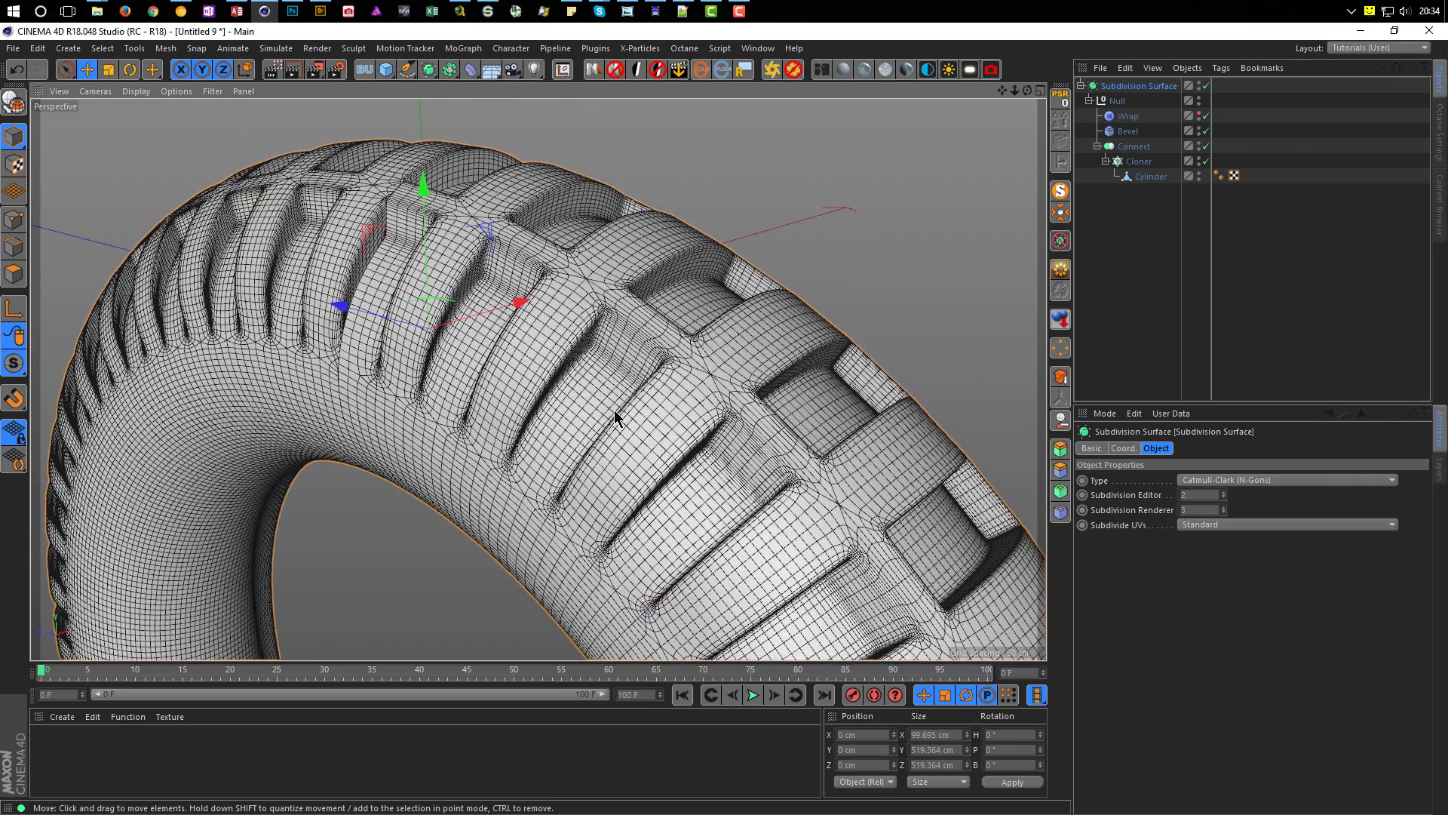
key("n")
key("i")
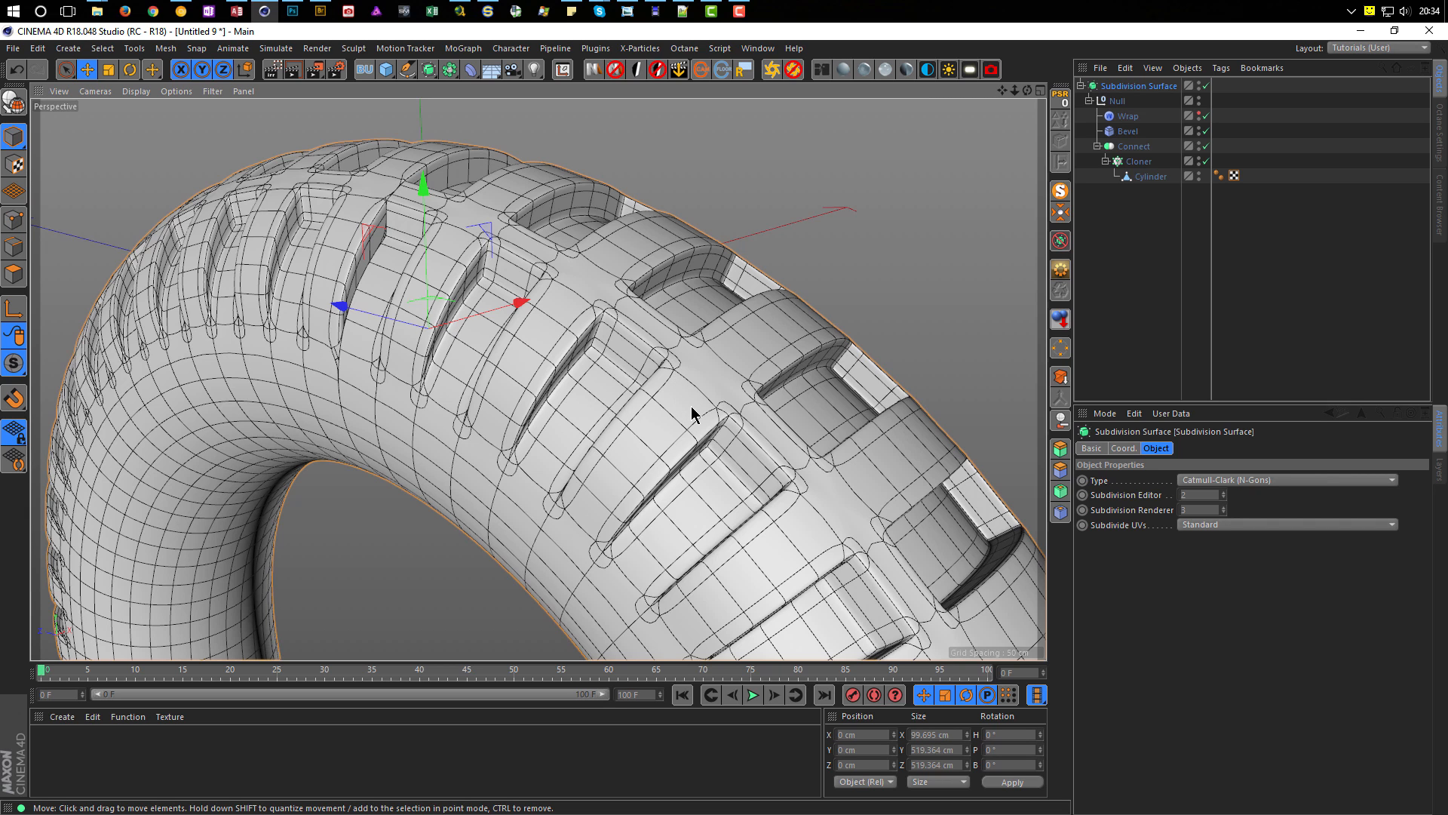
Step: Preview the smoothed tire in a viewport render and inspect the groove ends on the sidewall for flaws
left_click(275, 70)
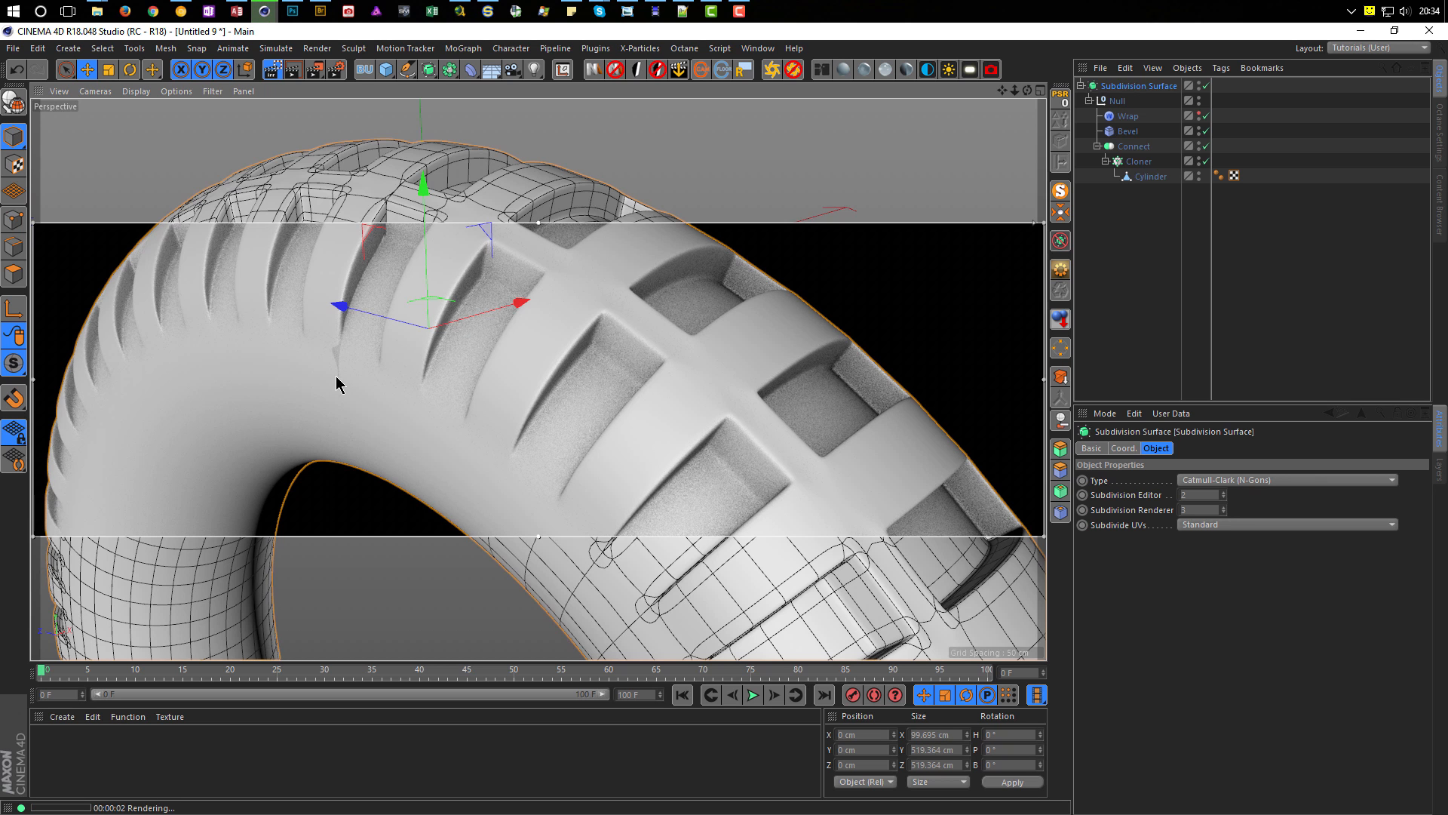
left_click(275, 69)
scroll(338, 355, "up", 10)
scroll(332, 348, "down", 3)
scroll(327, 346, "up", 1)
scroll(641, 306, "up", 1)
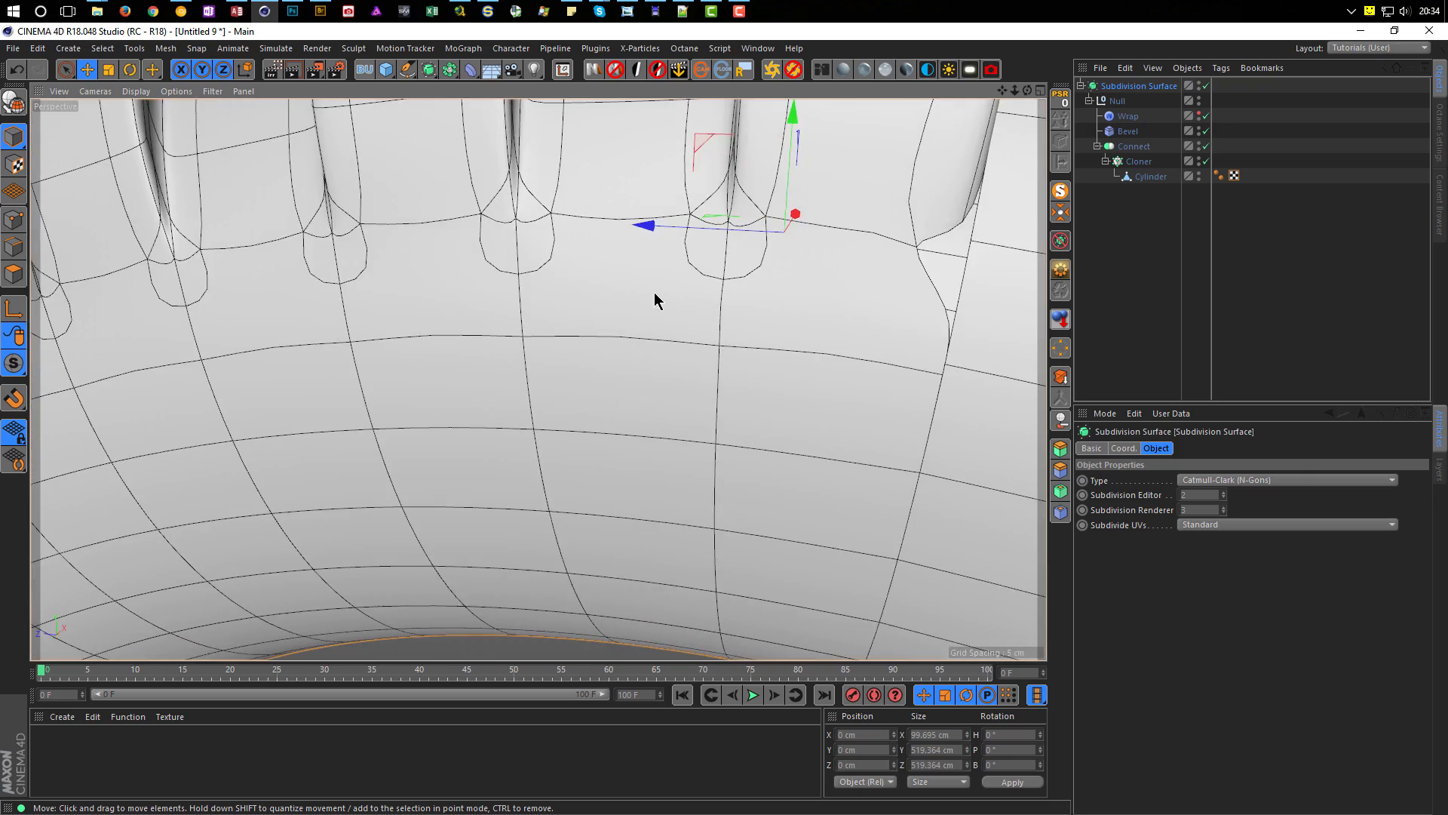
scroll(476, 430, "up", 3)
left_click_drag(471, 428, 526, 441, "alt")
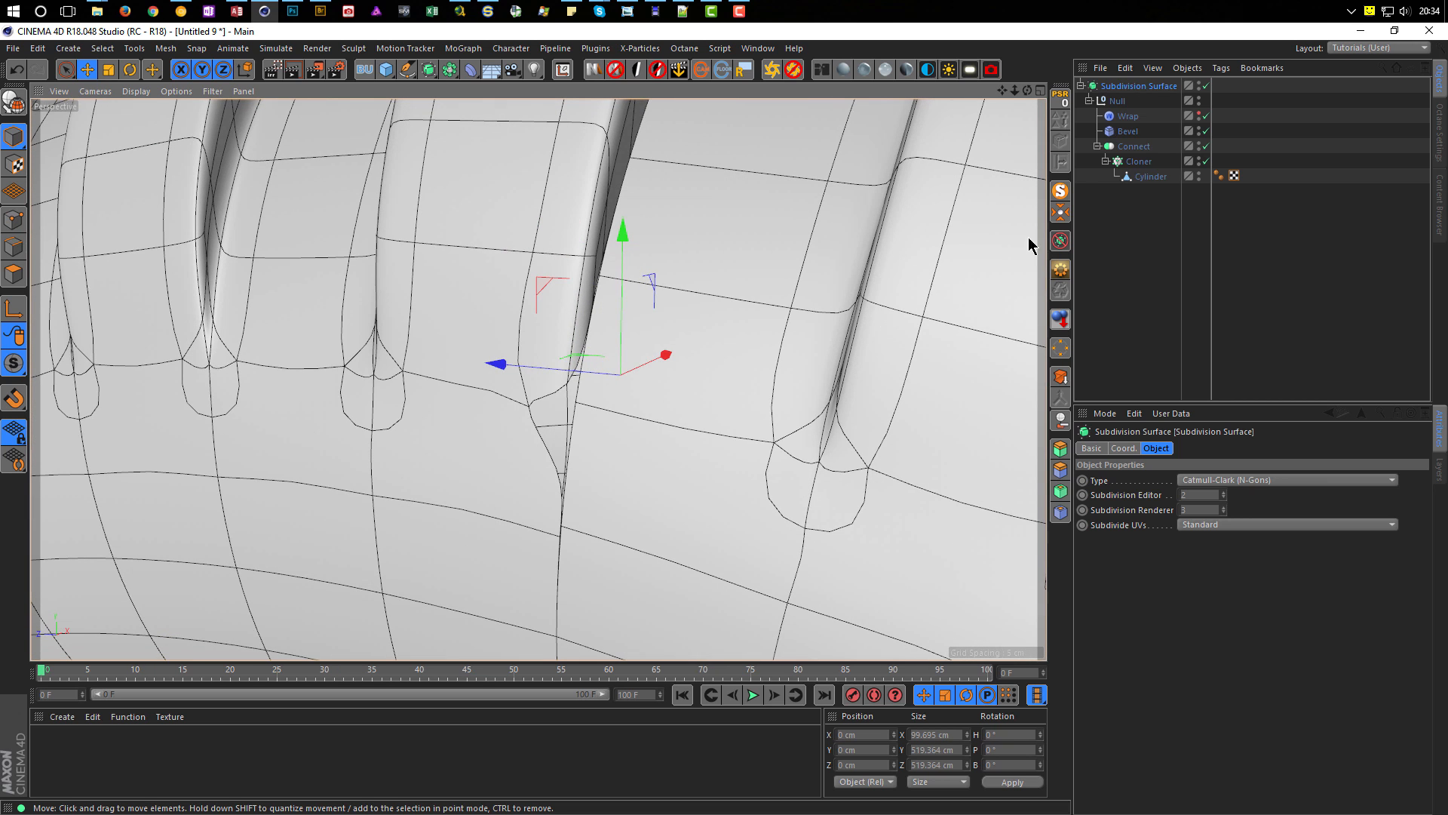
Step: Review the Connect object's weld settings and examine the flawed groove end on the tire sidewall up close
left_click(1136, 147)
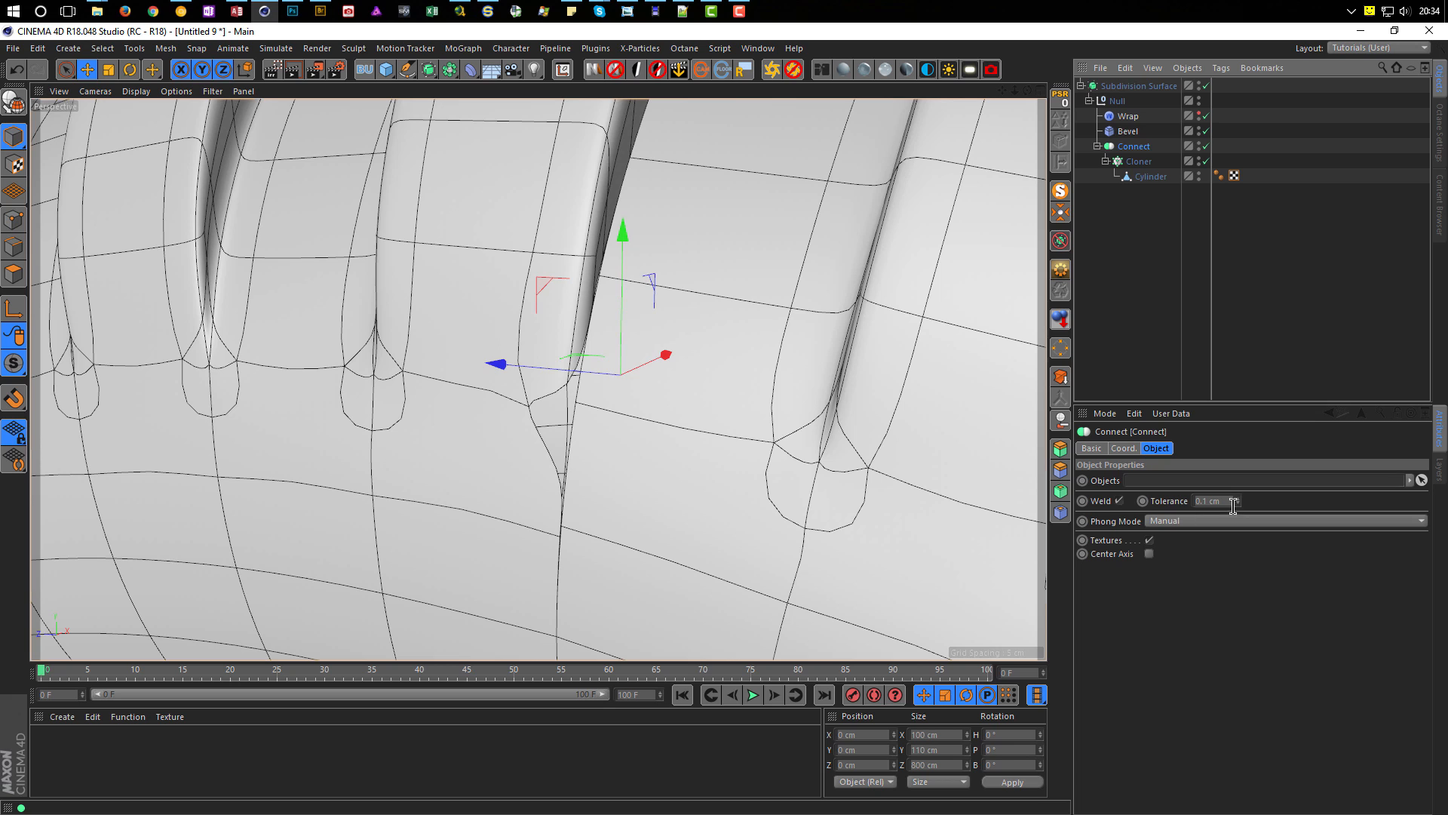
left_click(1189, 522)
left_click(1187, 523)
left_click(1192, 523)
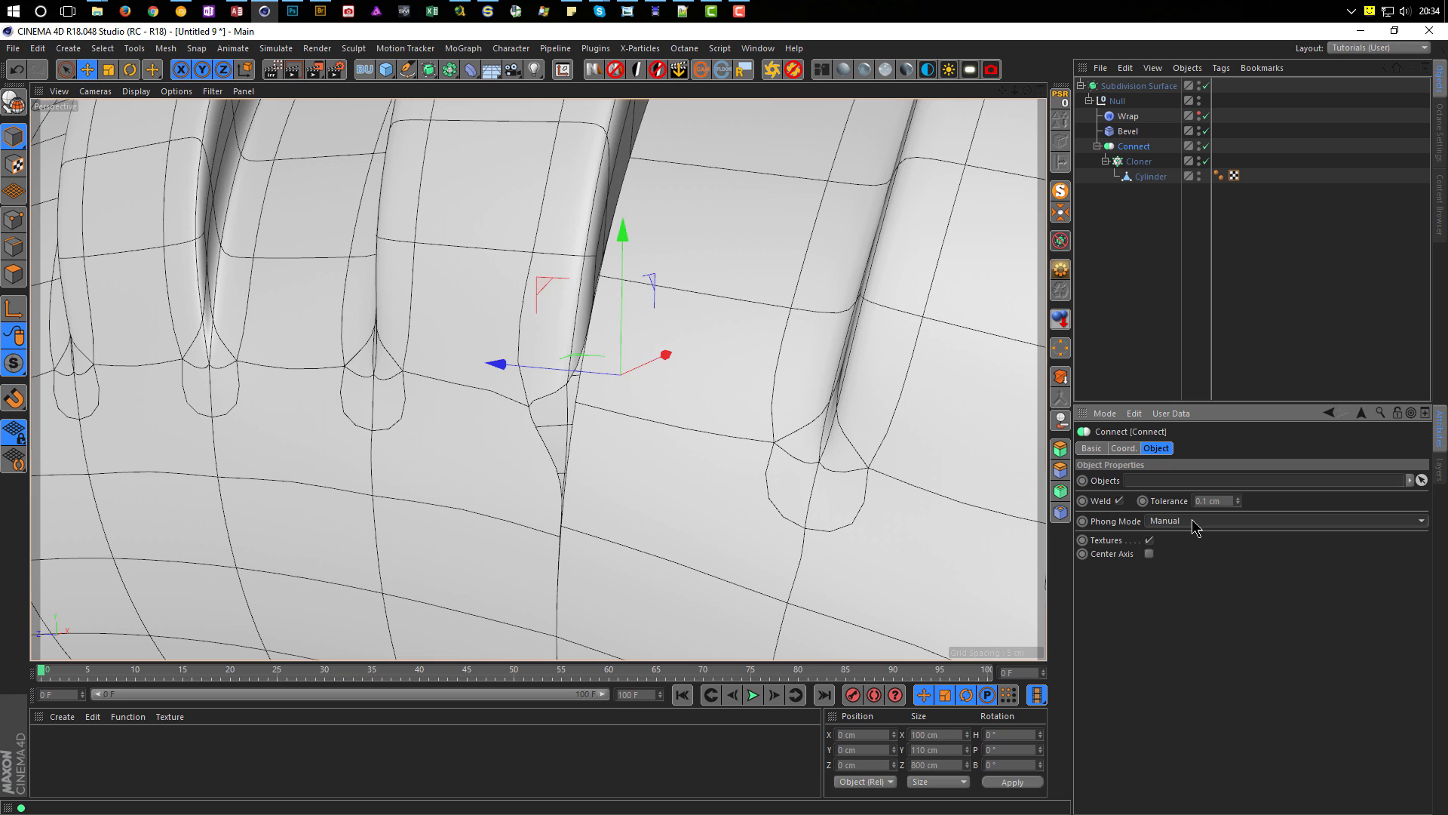
left_click(1134, 413)
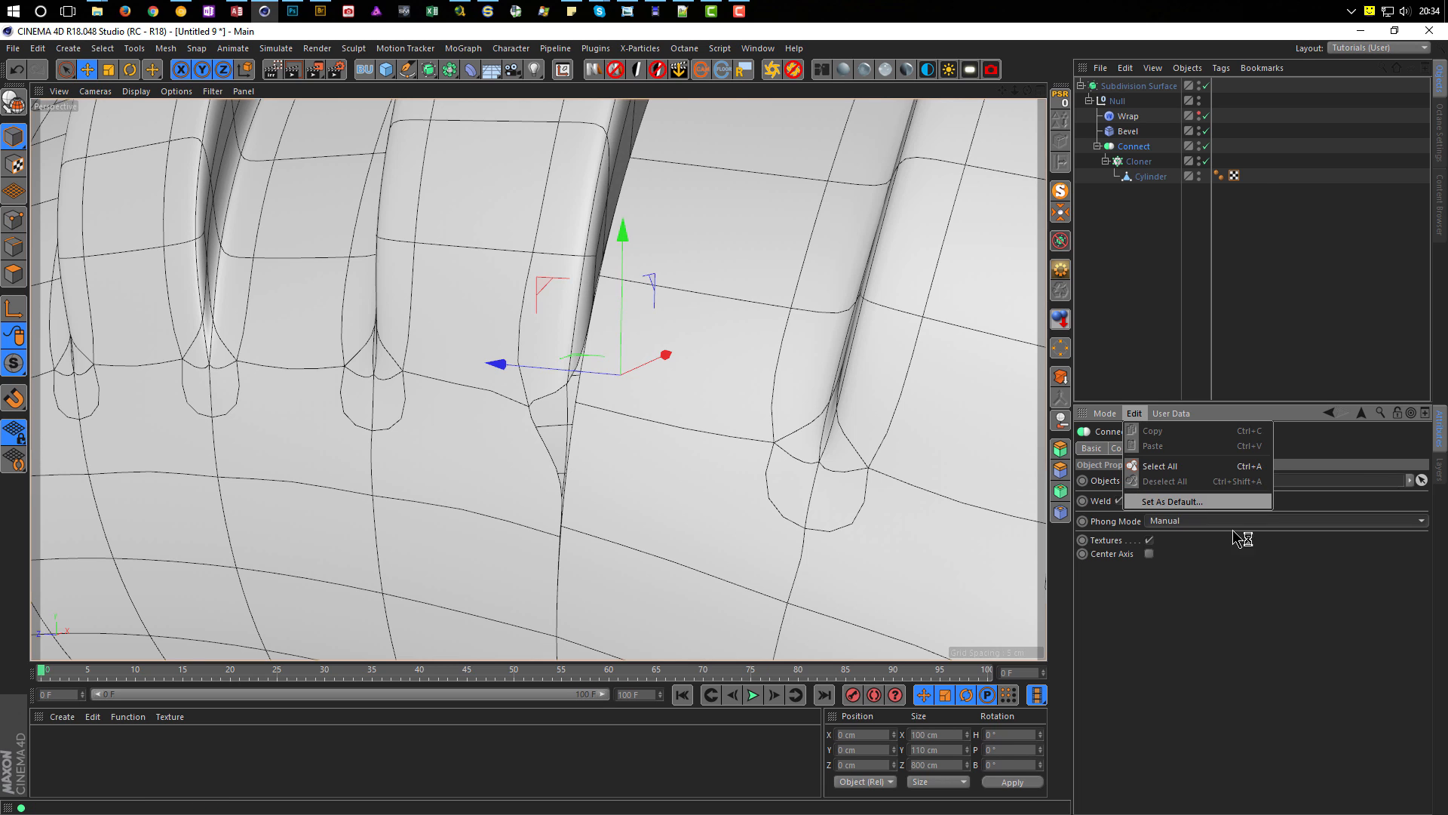
left_click(1226, 571)
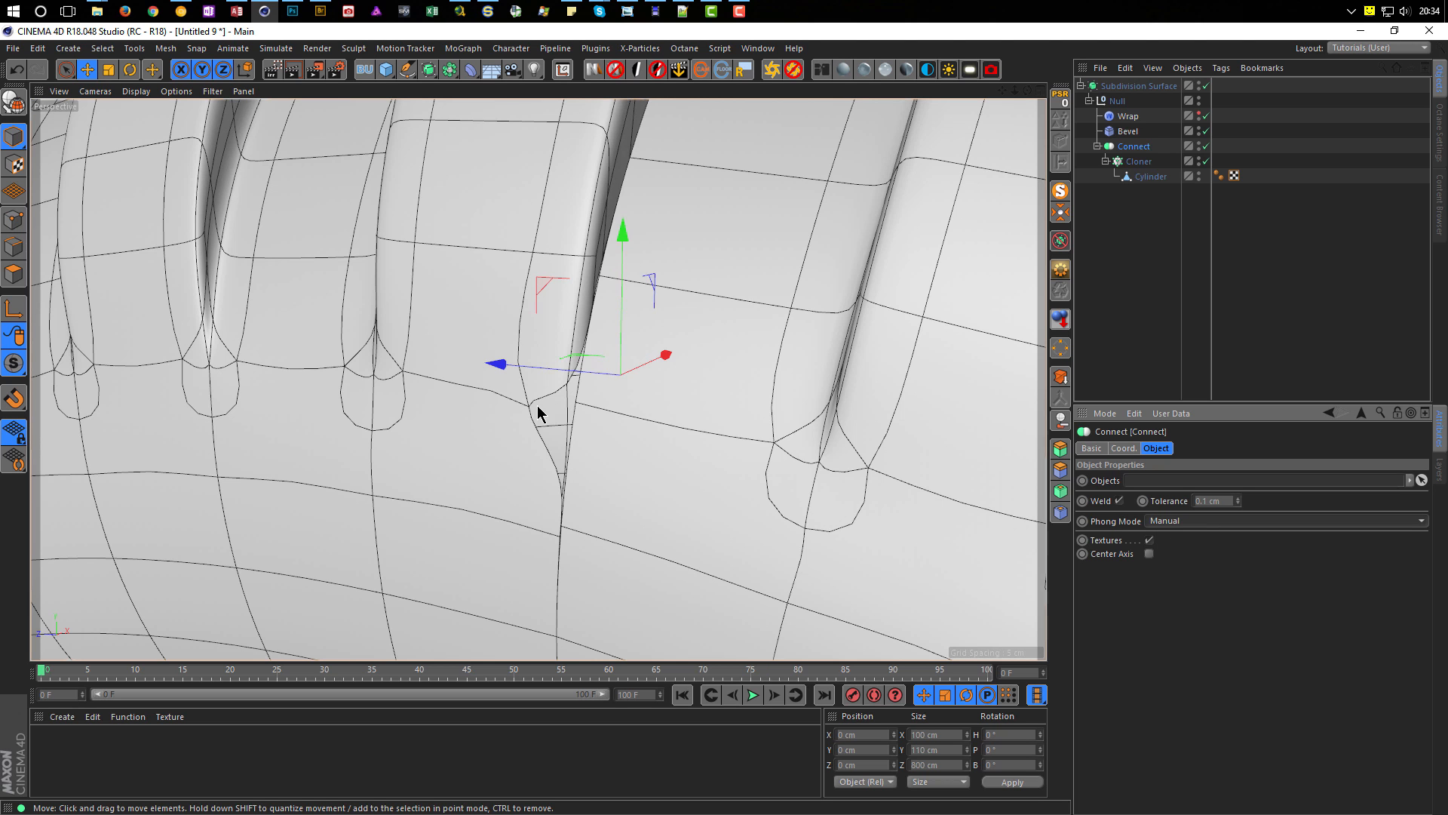
right_click_drag(538, 414, 559, 408, "alt")
middle_click_drag(559, 407, 555, 407, "alt")
left_click_drag(634, 406, 634, 435, "alt")
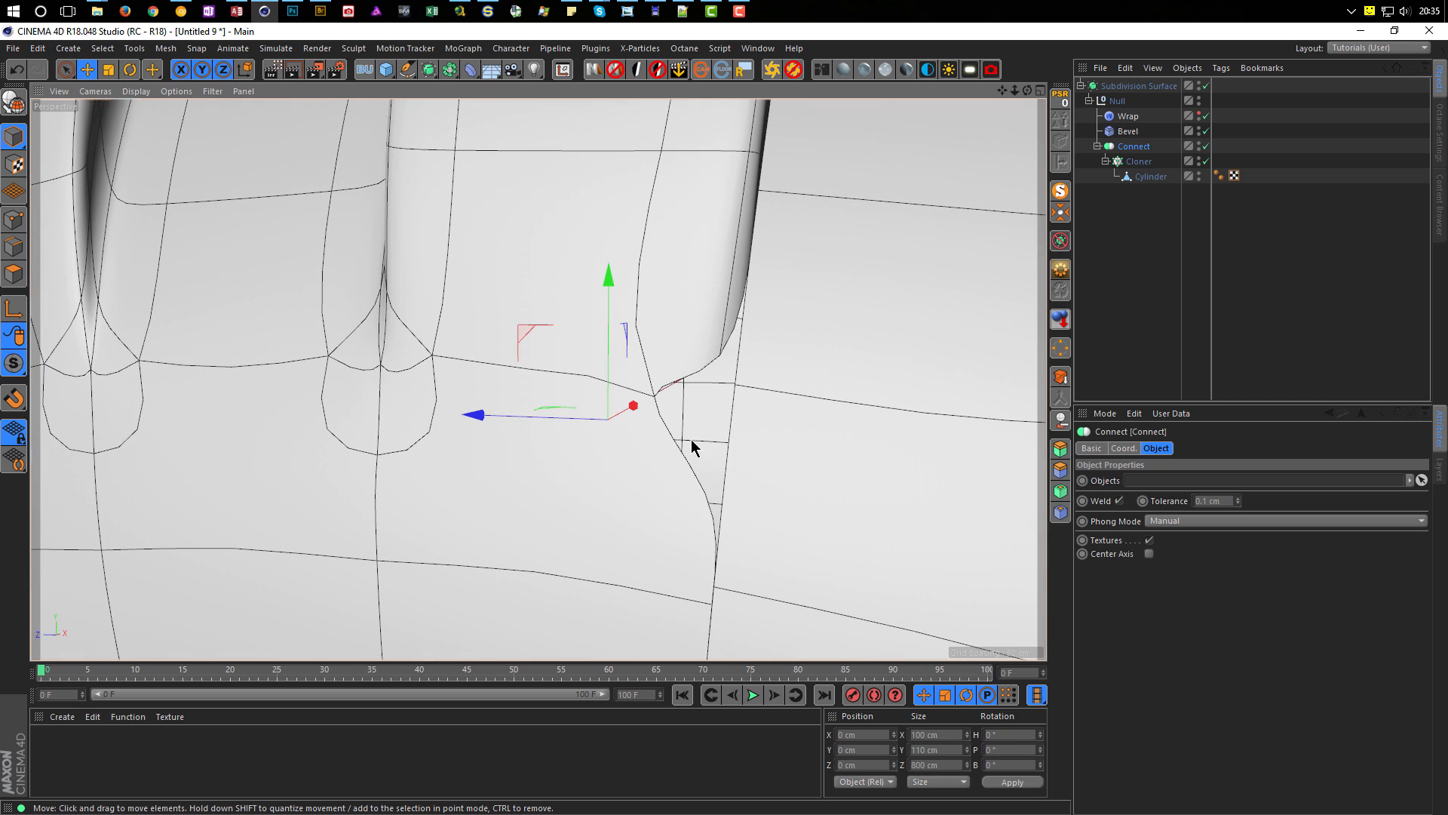
Step: Try Connect weld tolerances of 1 cm and 2 cm on the groove flaw and reset the tolerance to its default
left_click(1239, 499)
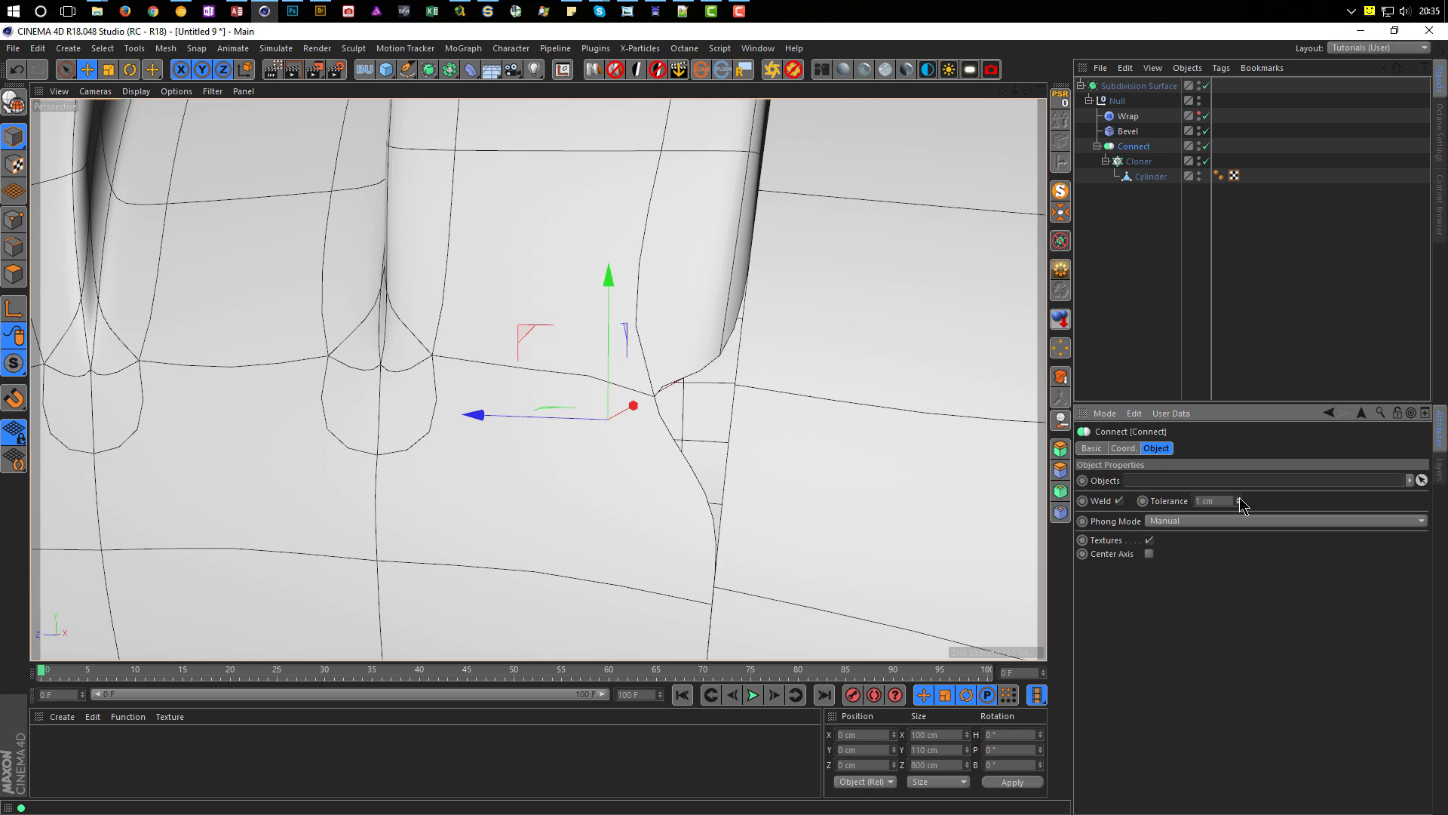
scroll(572, 485, "down", 5)
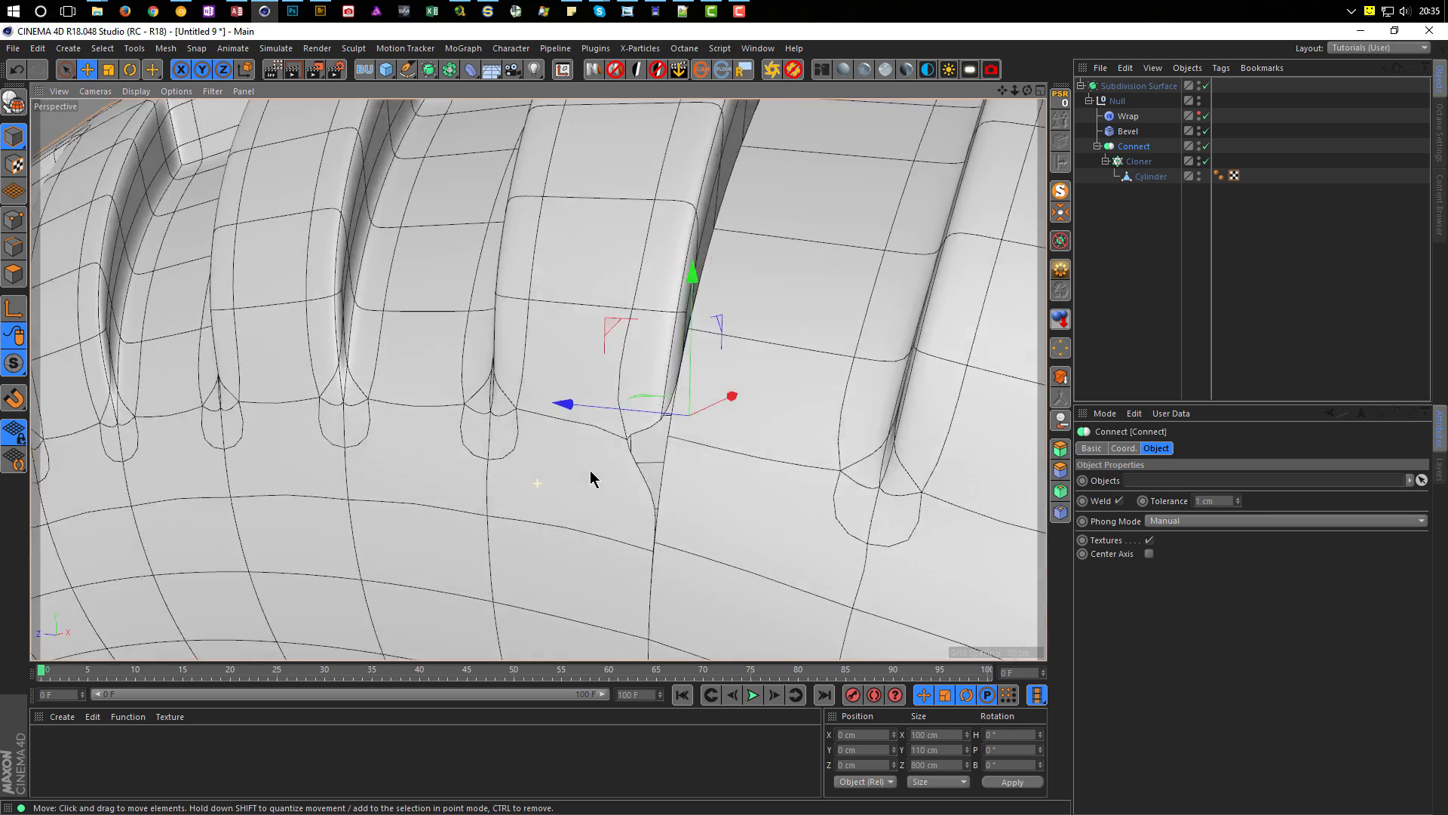
scroll(591, 477, "down", 8)
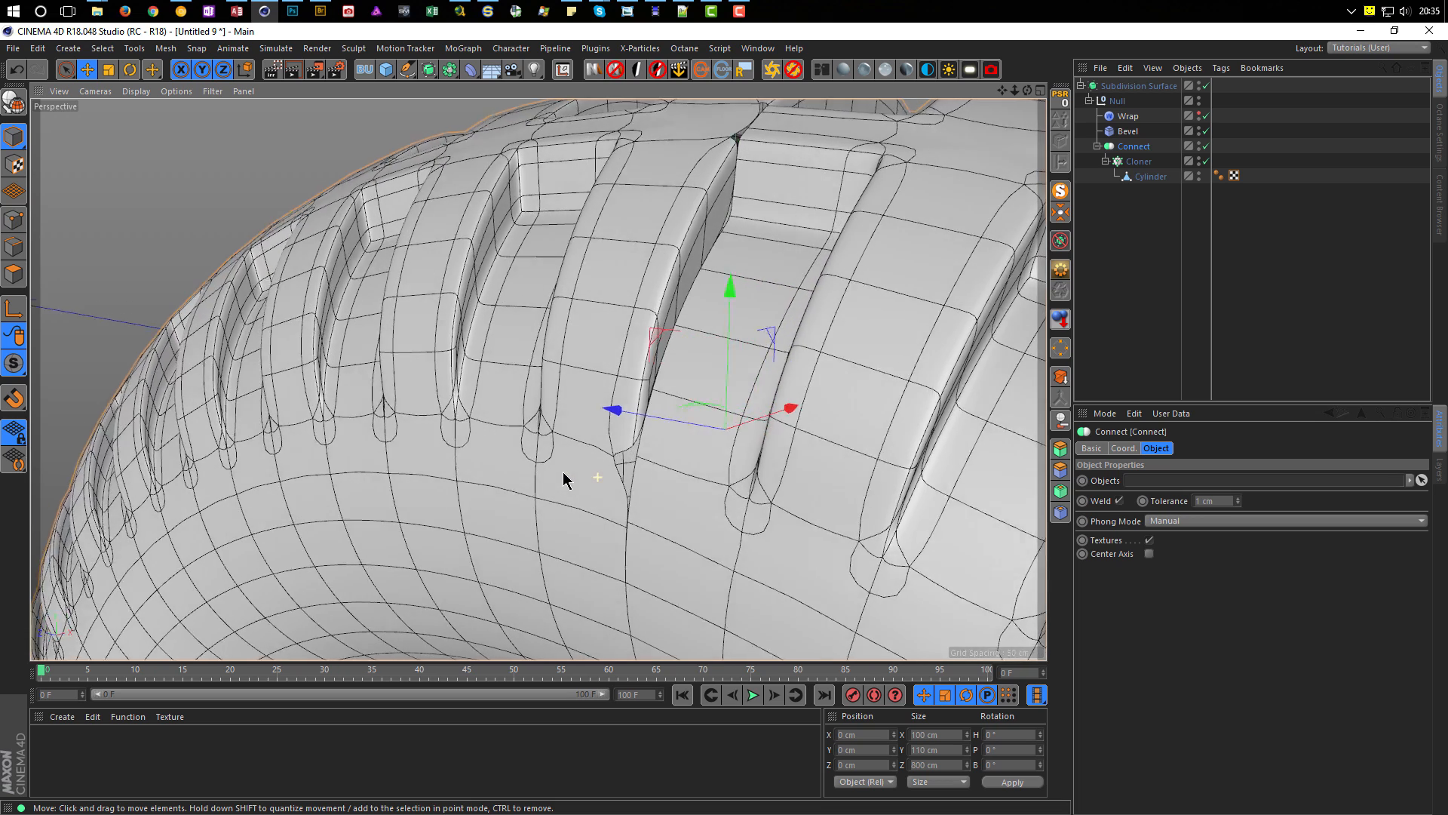
scroll(558, 478, "down", 3)
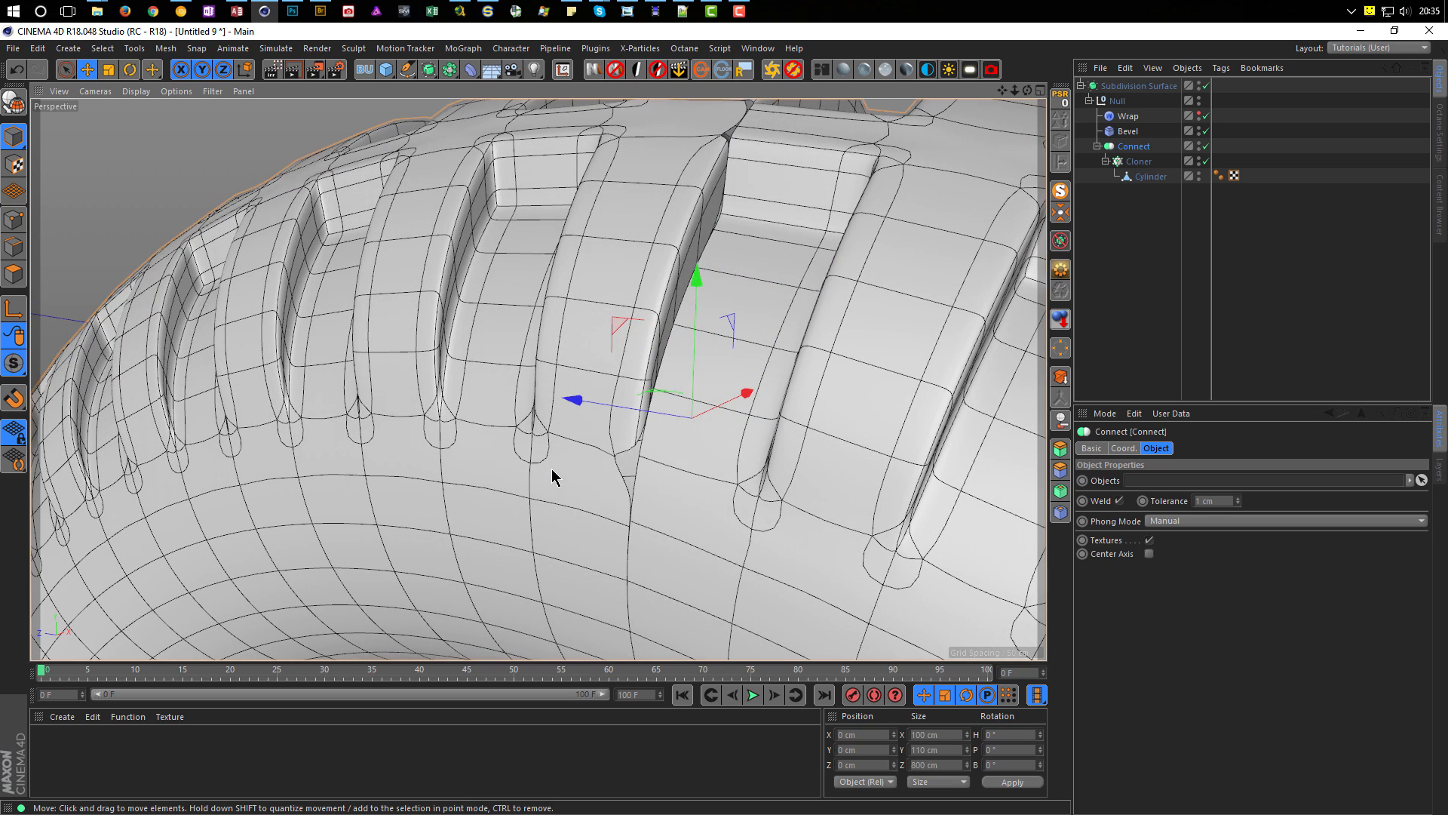
left_click(1229, 501)
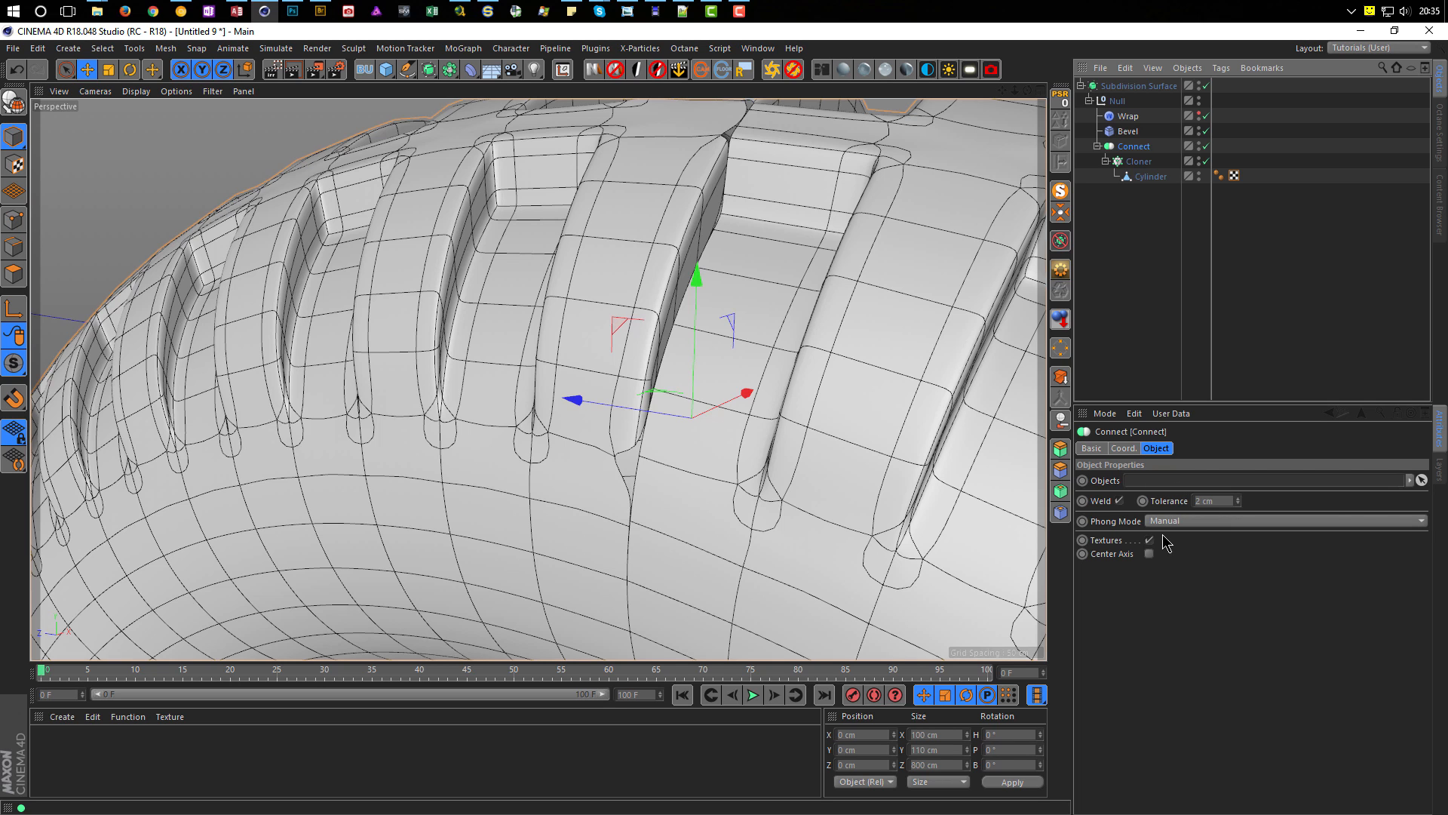
left_click_drag(1222, 500, 1168, 522)
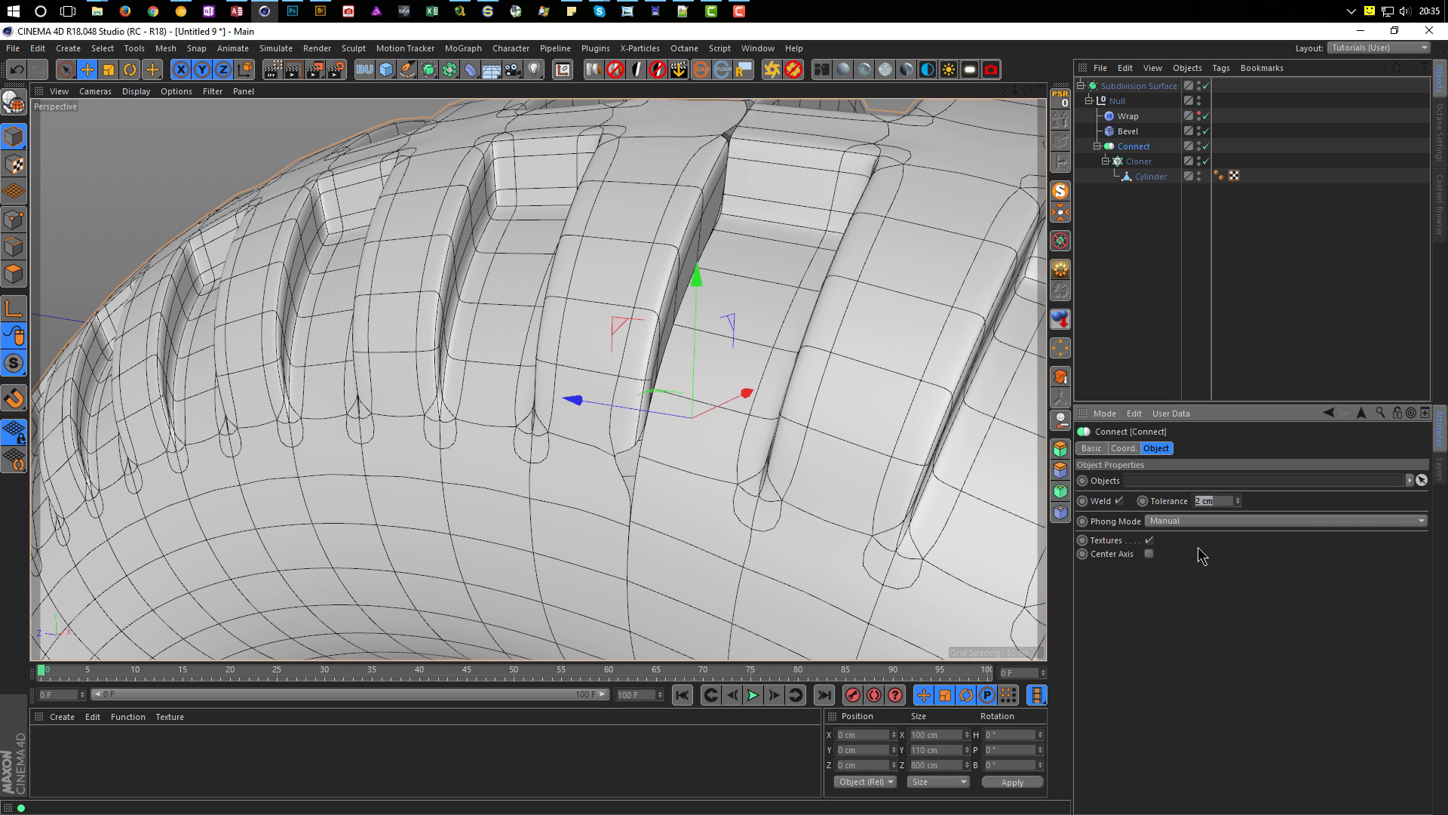
right_click(1176, 504)
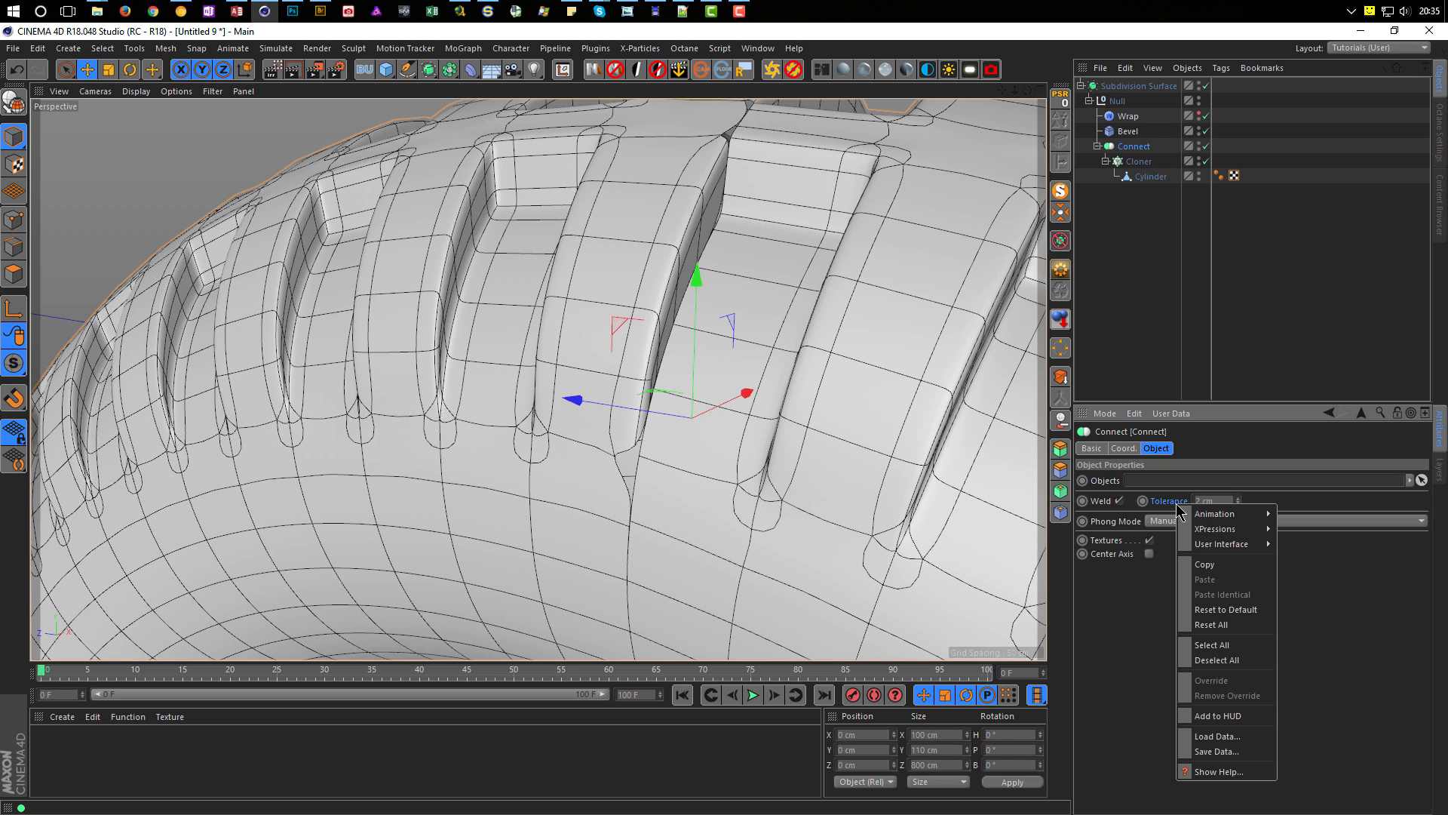
left_click(1236, 619)
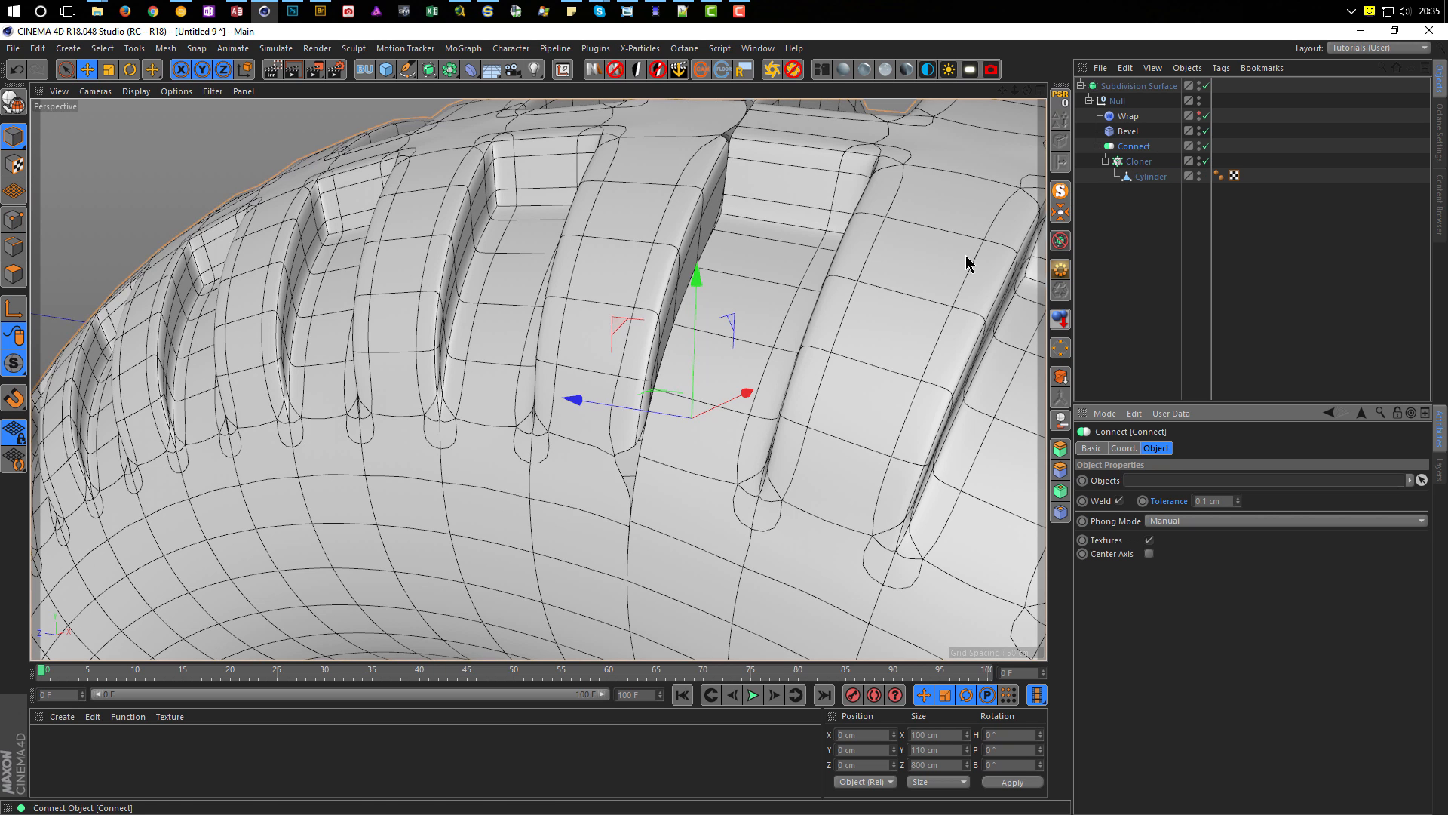
Step: Turn off the Subdivision Surface to inspect the underlying mesh around the flawed groove end
scroll(655, 473, "up", 4)
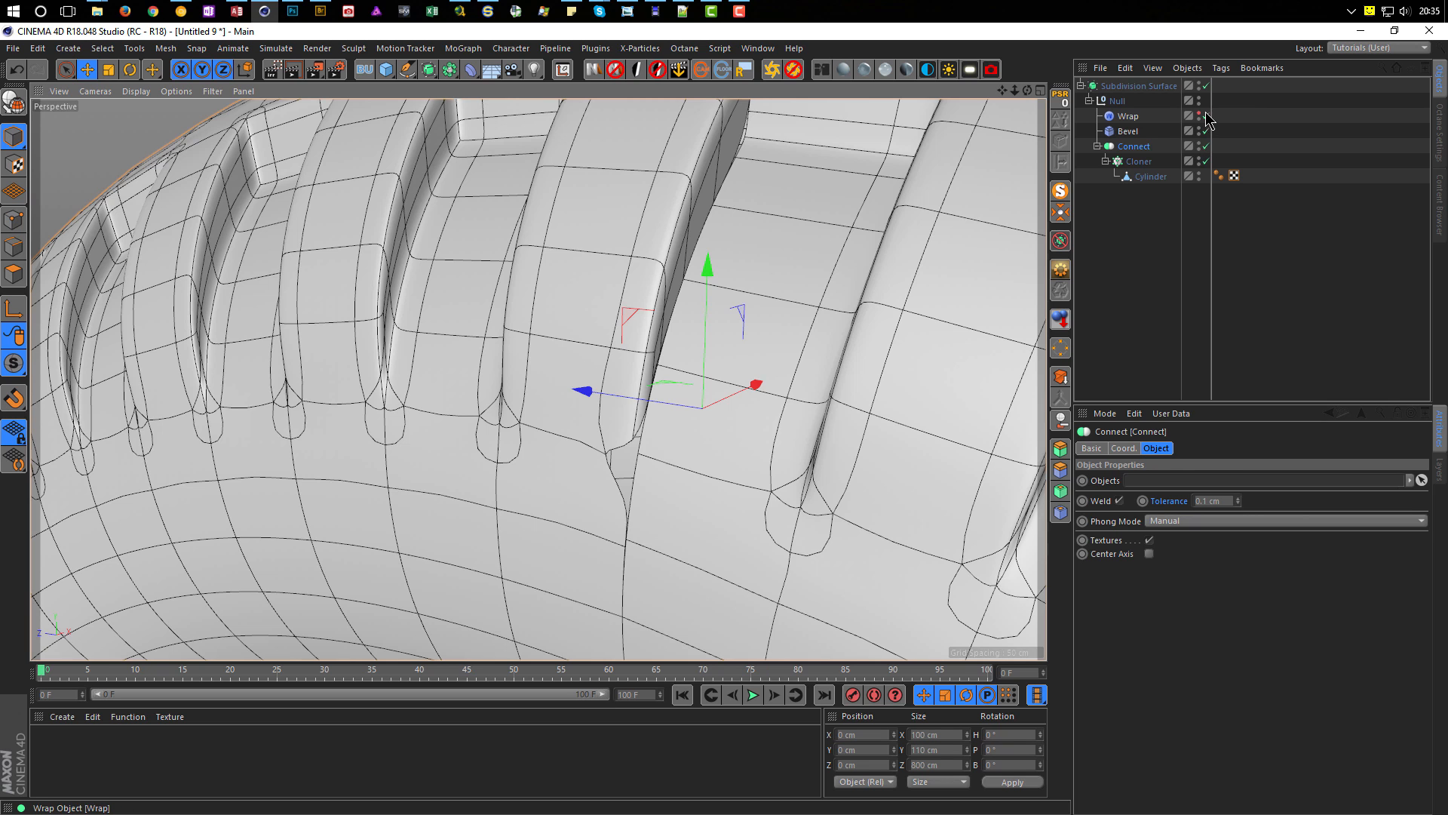
left_click(1205, 85)
left_click_drag(652, 450, 580, 440, "alt")
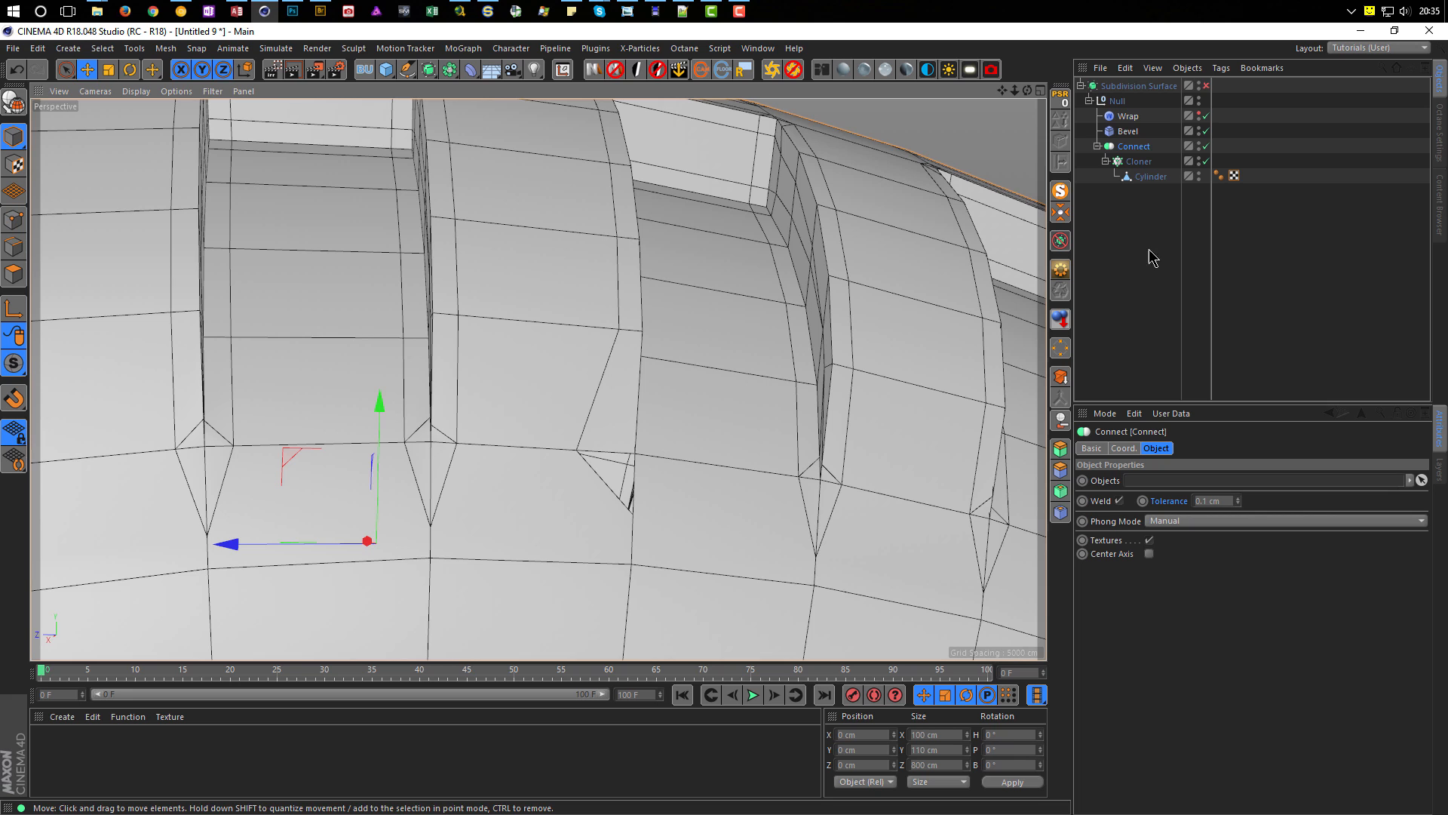
Step: Compare the groove ends with the Bevel deformer's offset at 0 cm and back at 2 cm
left_click(1128, 131)
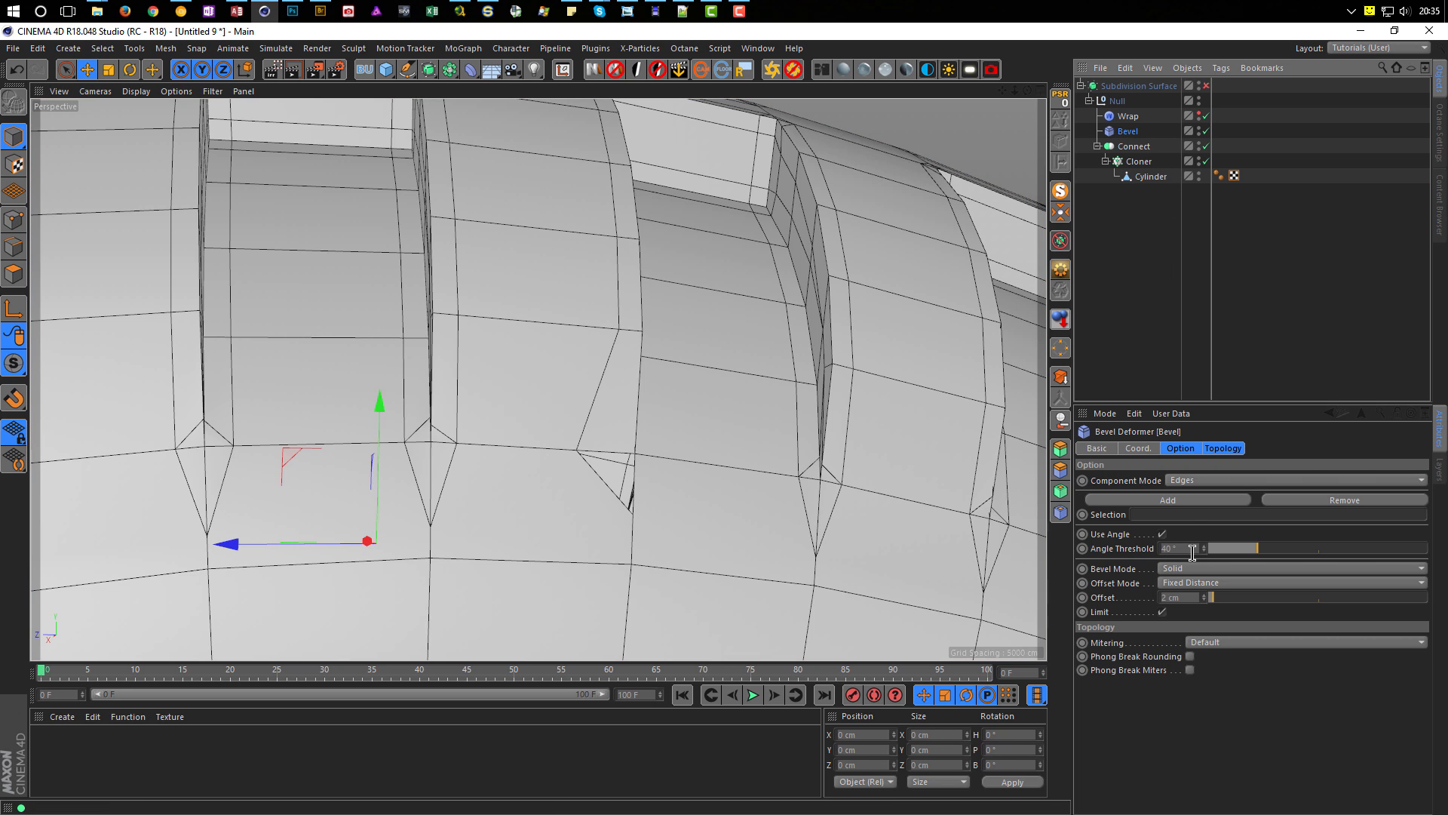
left_click(1204, 601)
left_click(1204, 600)
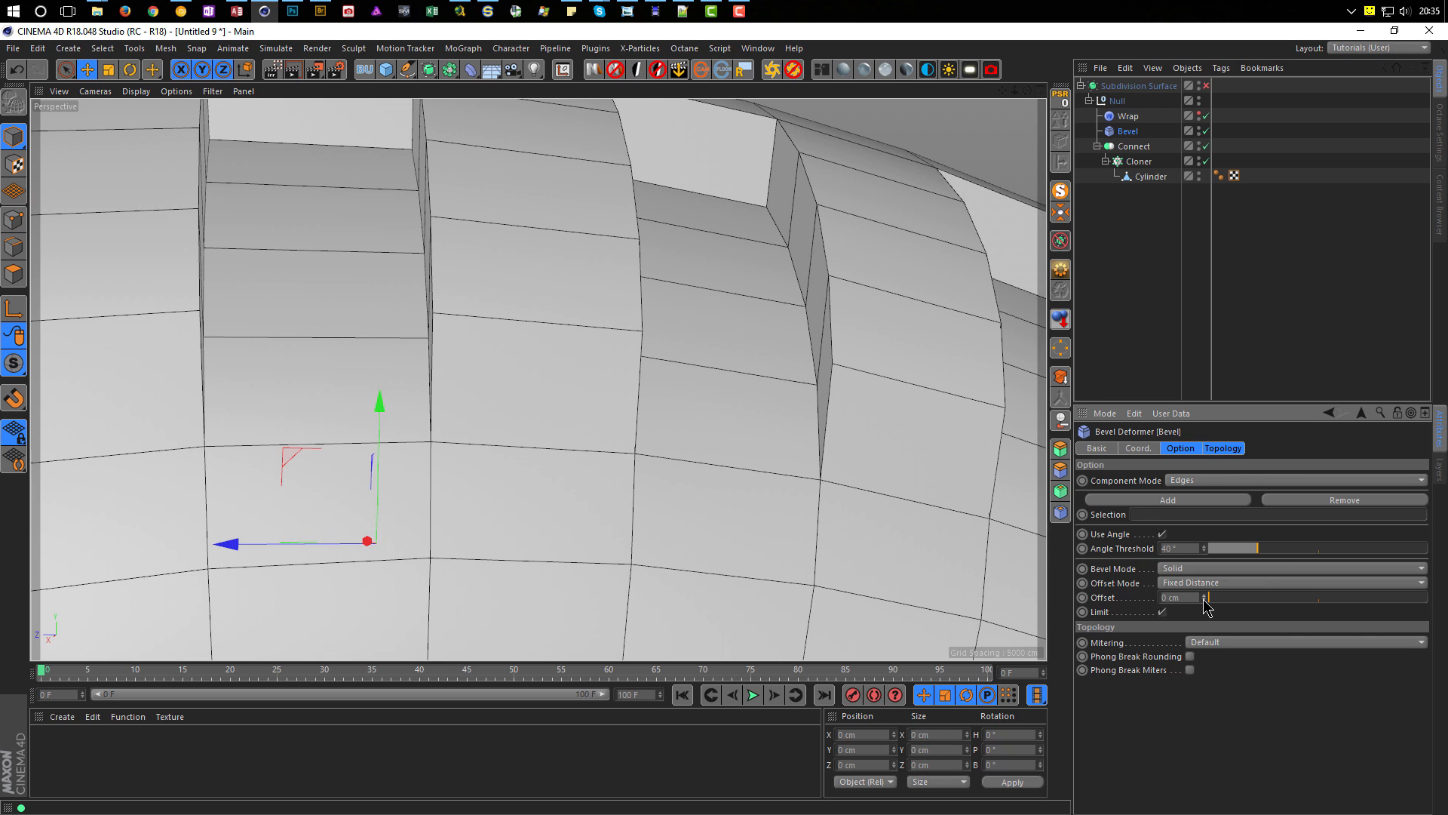
left_click(1205, 594)
left_click(1204, 595)
left_click_drag(652, 457, 676, 434, "alt")
right_click_drag(671, 431, 603, 451, "alt")
middle_click_drag(644, 446, 615, 438, "alt")
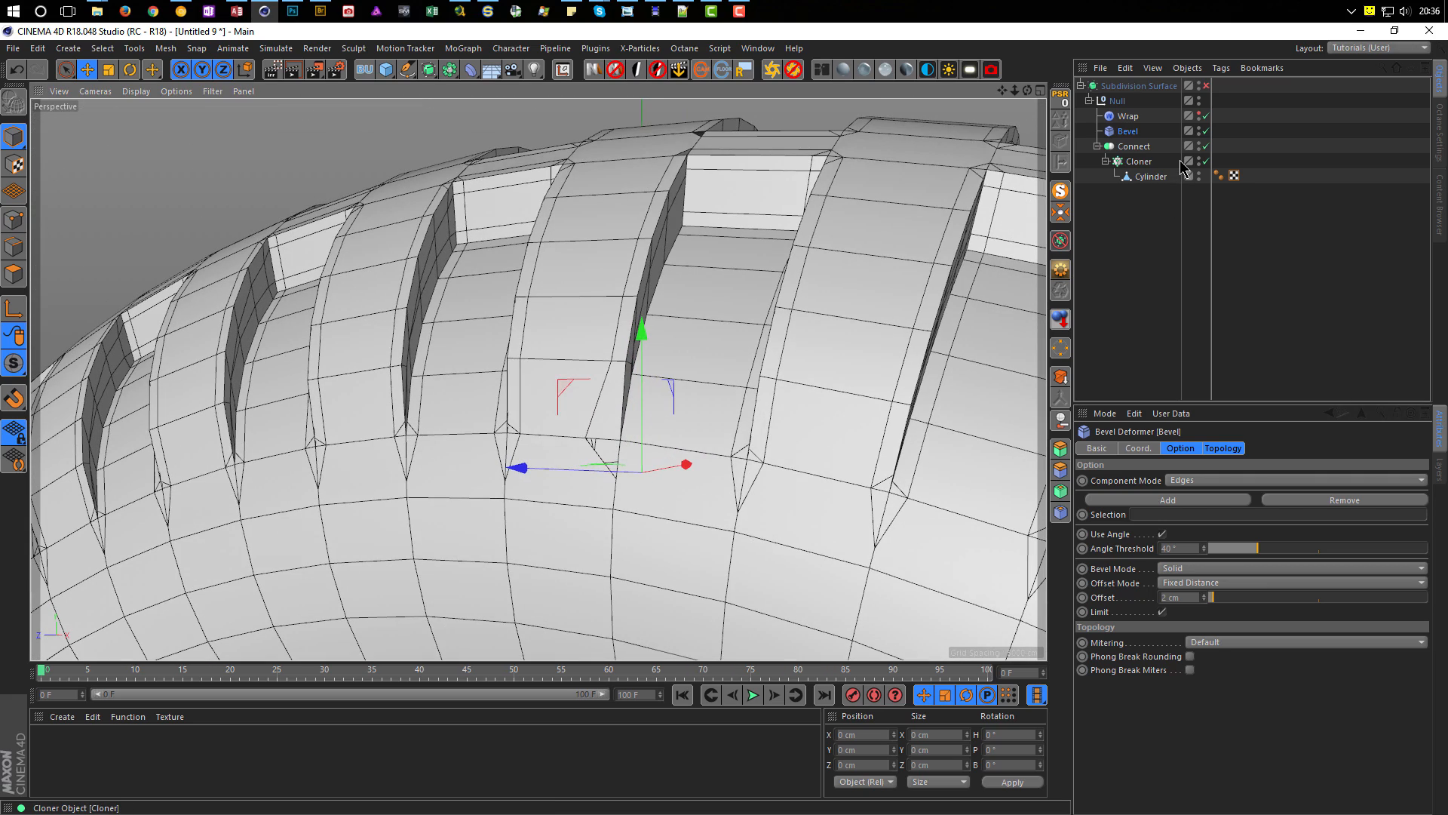
Step: Turn off the Bevel deformer to inspect the tire's unbeveled mesh
left_click(1207, 131)
left_click_drag(814, 343, 970, 275, "alt")
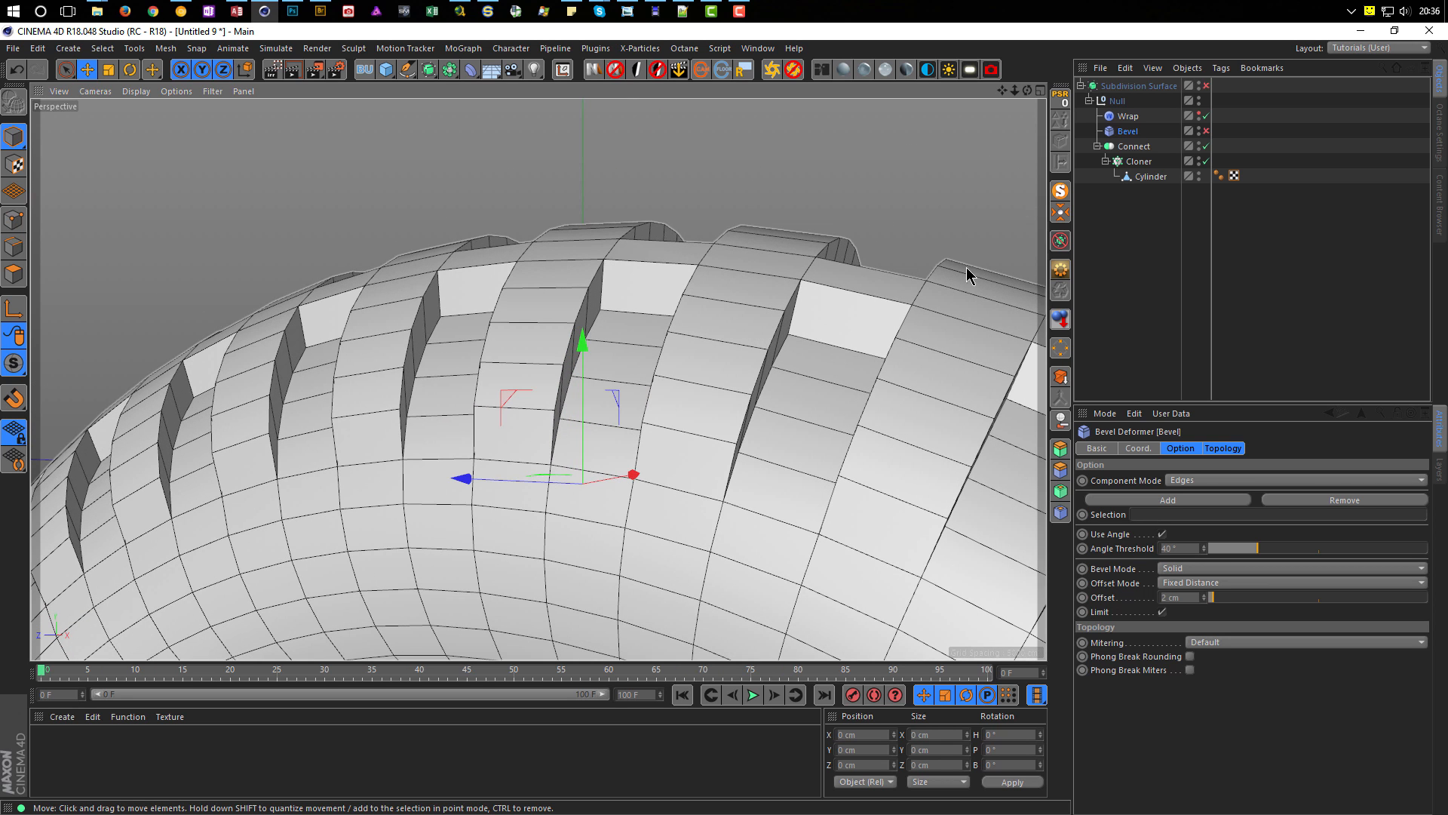
Step: Create a hidden Null named Backup and store a disabled copy of the Connect hierarchy in it
left_click(365, 70)
left_click(1135, 162)
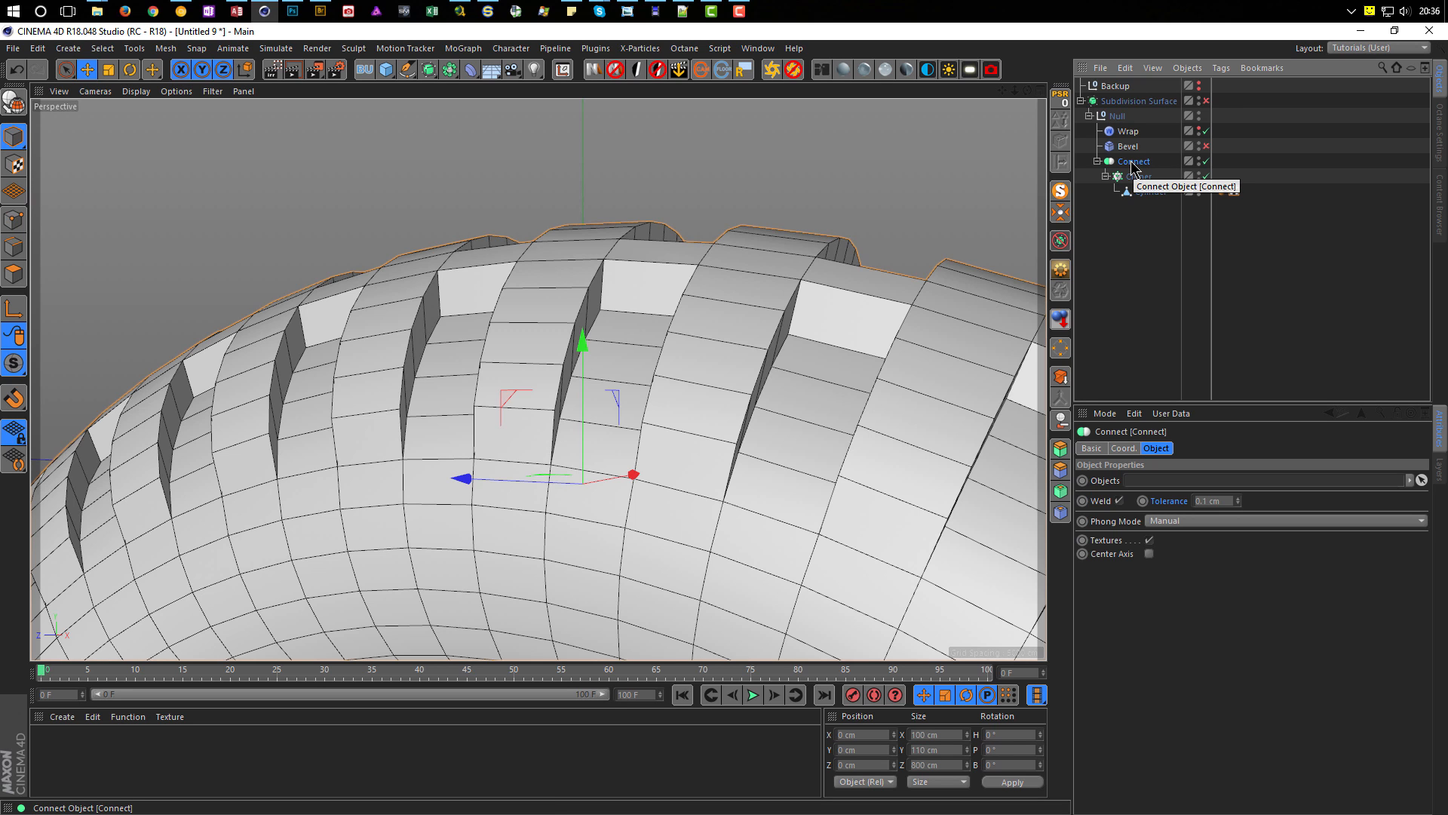
left_click_drag(1134, 165, 1119, 89, "ctrl")
left_click(1206, 100)
left_click(1206, 116)
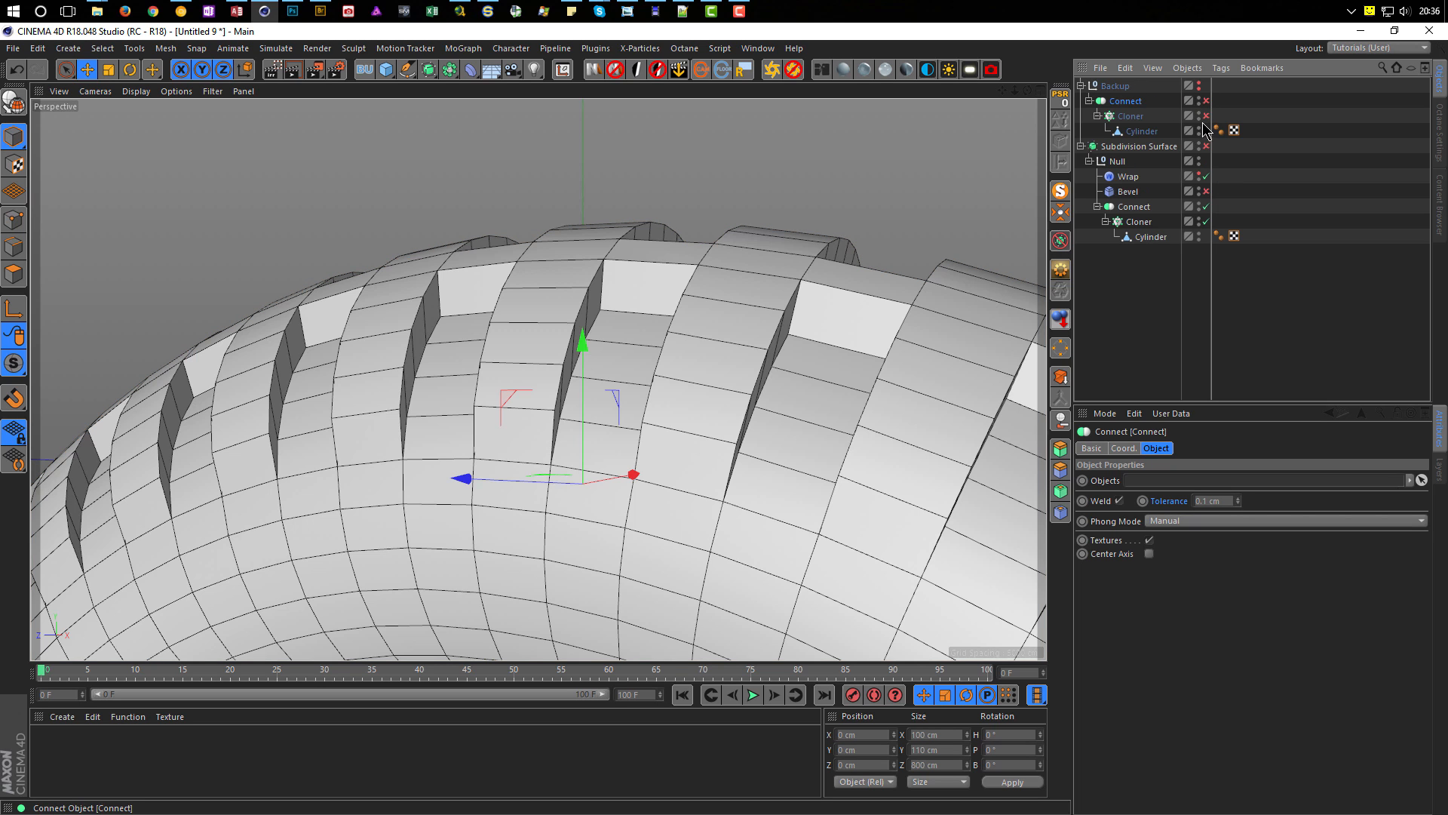
left_click(1082, 86)
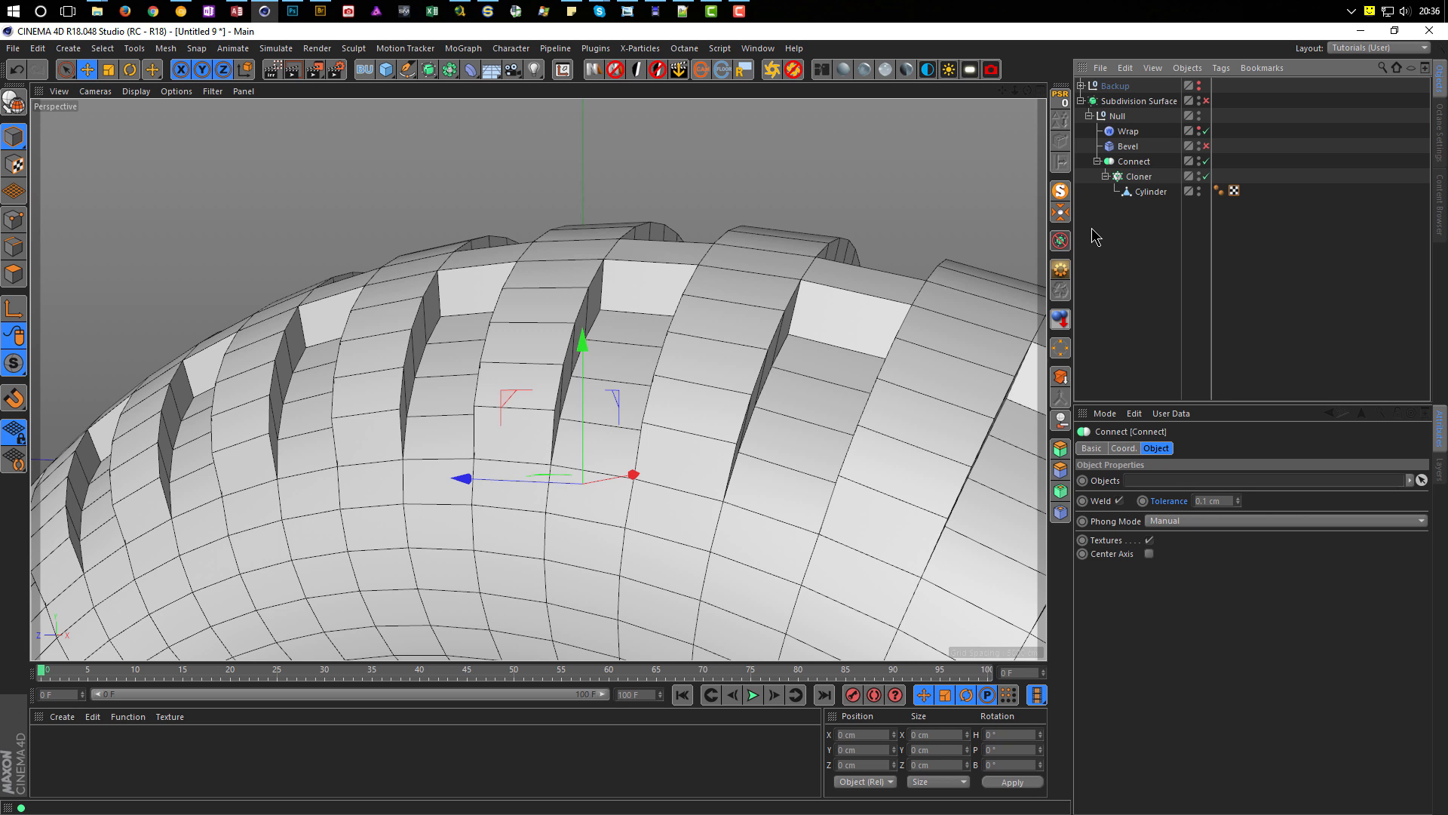
Step: Save the scene to the Desktop as wheel
key("ctrl+s")
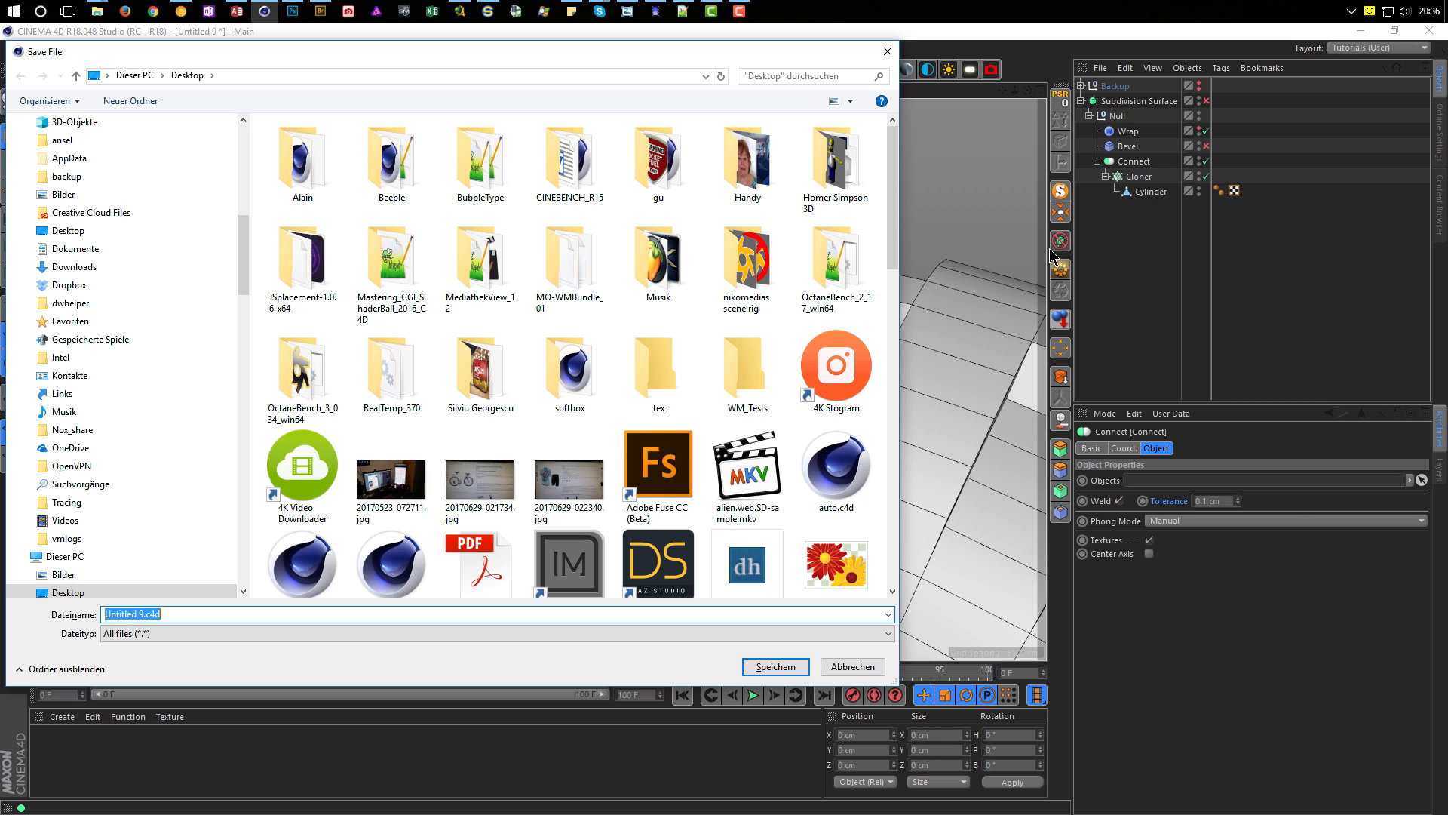
type("wheel")
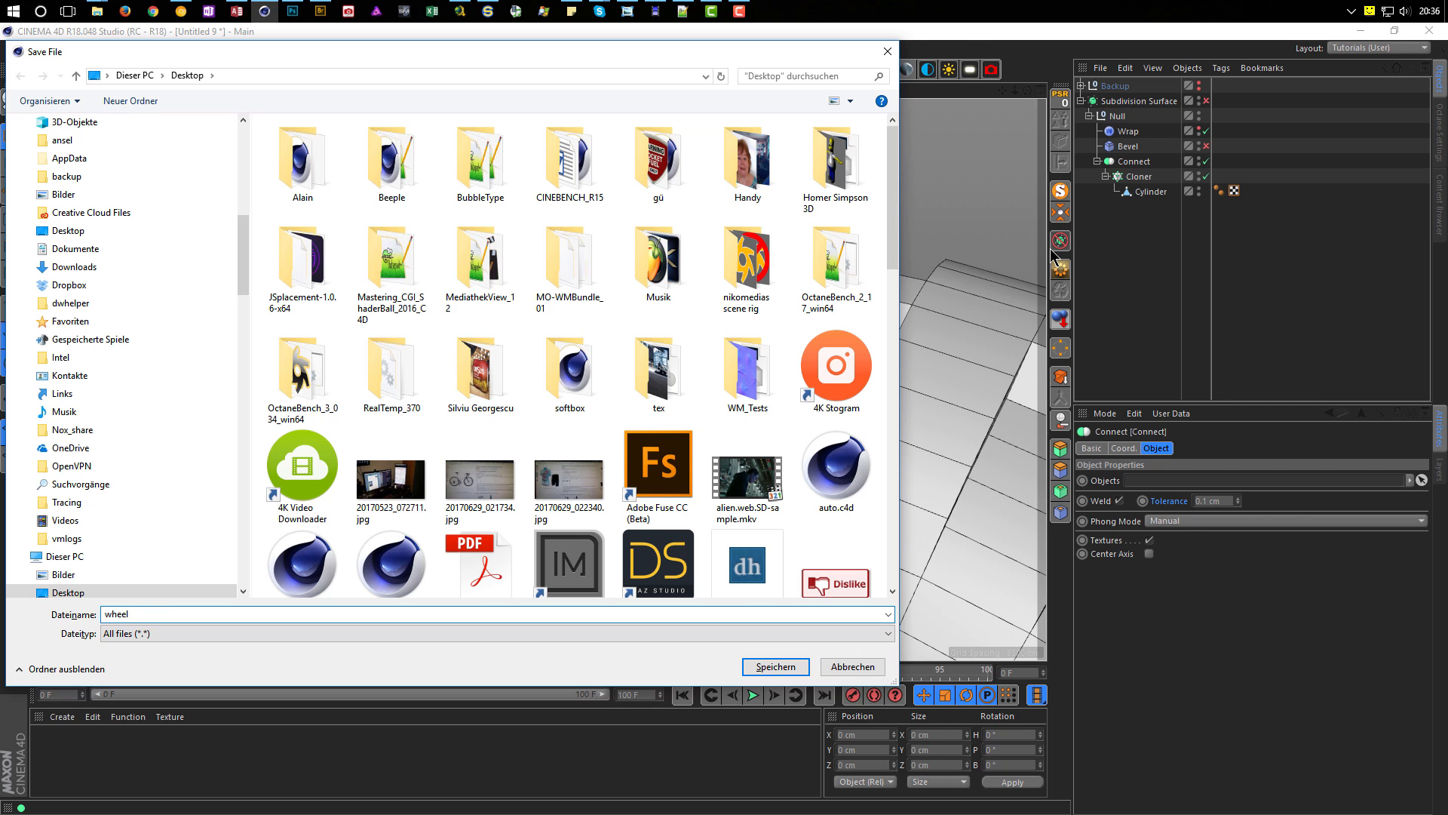
key("Return")
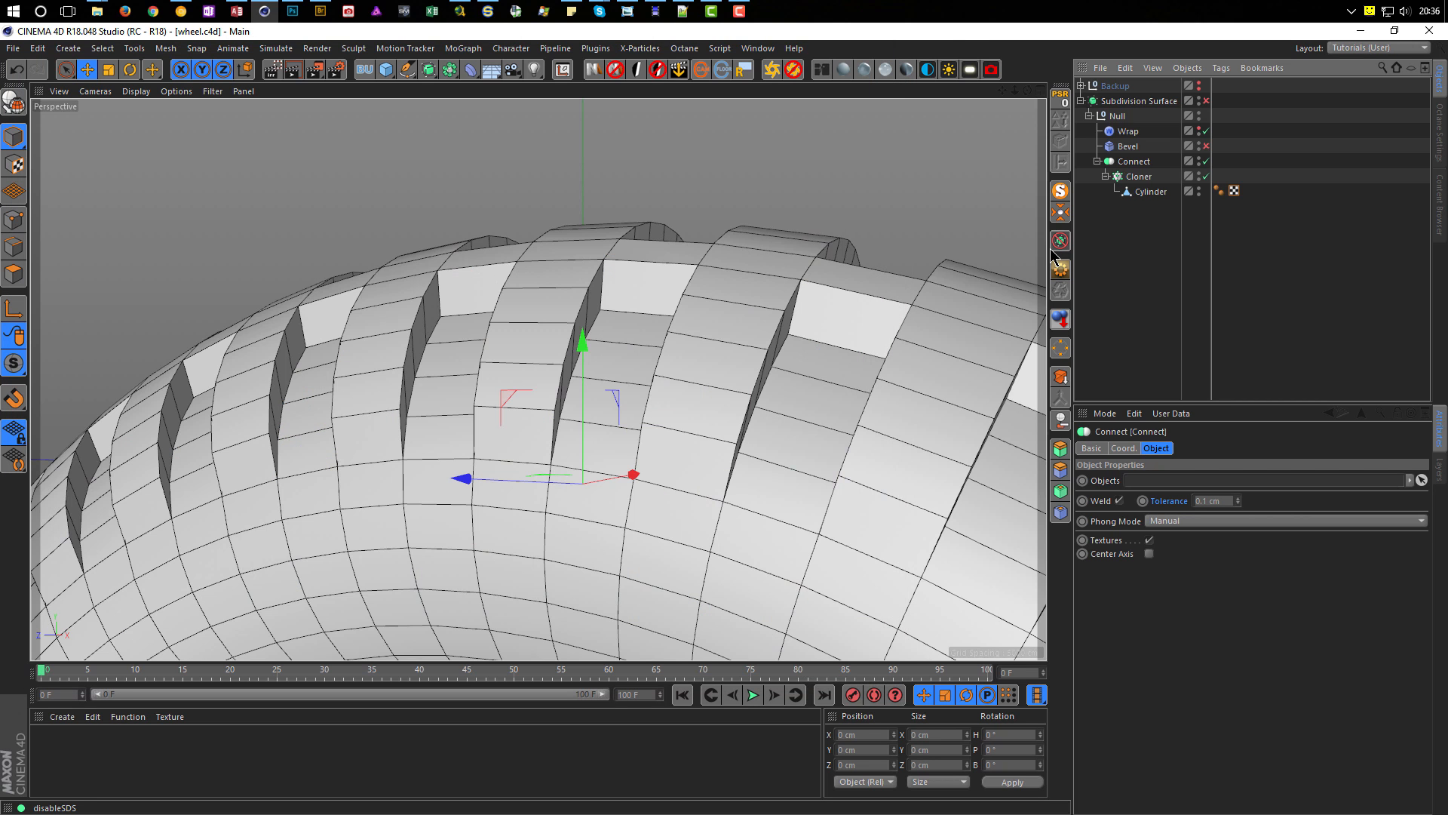
Step: Convert the active Connect hierarchy into a single editable polygon object
left_click(1138, 176)
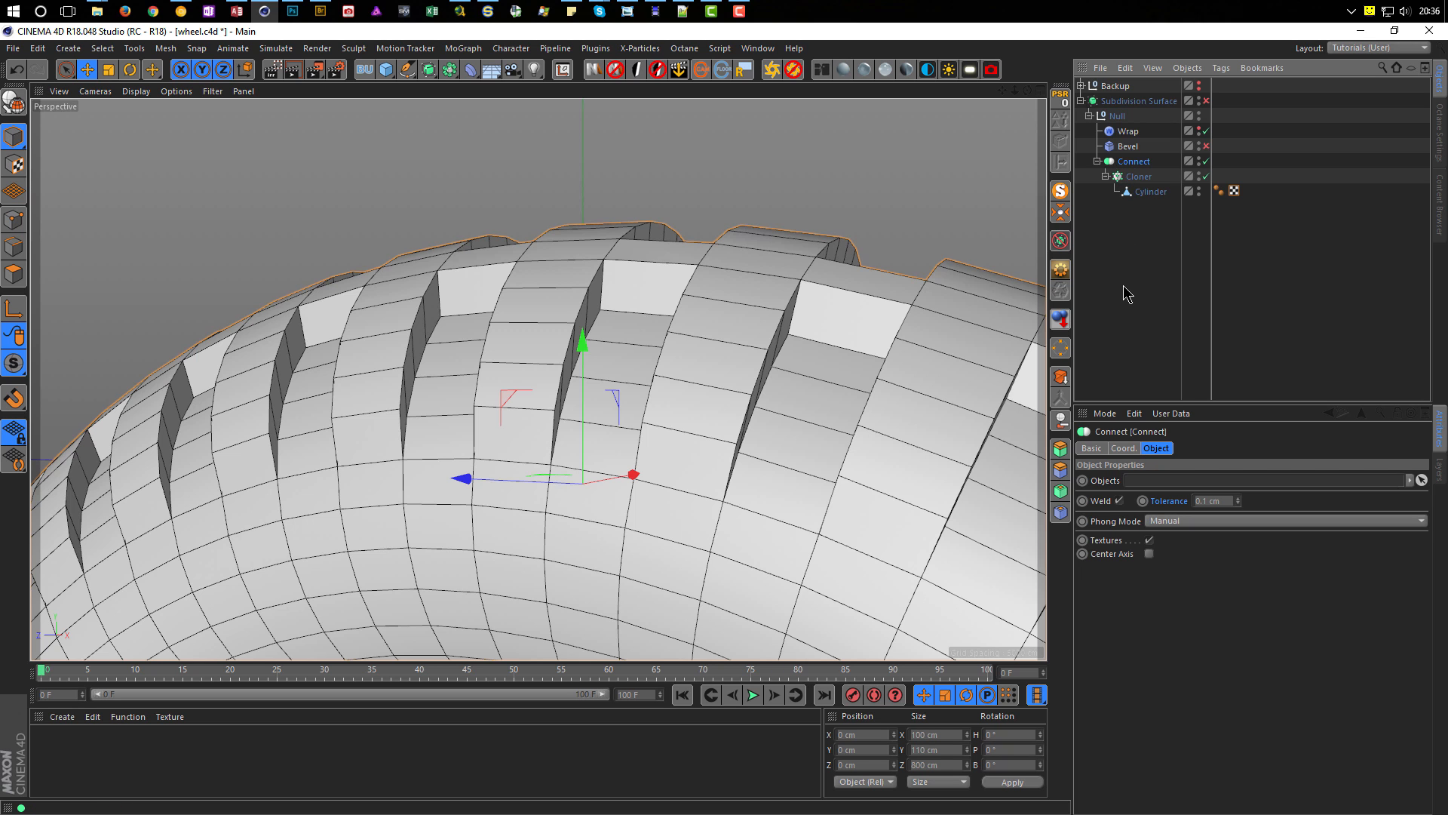
key("c")
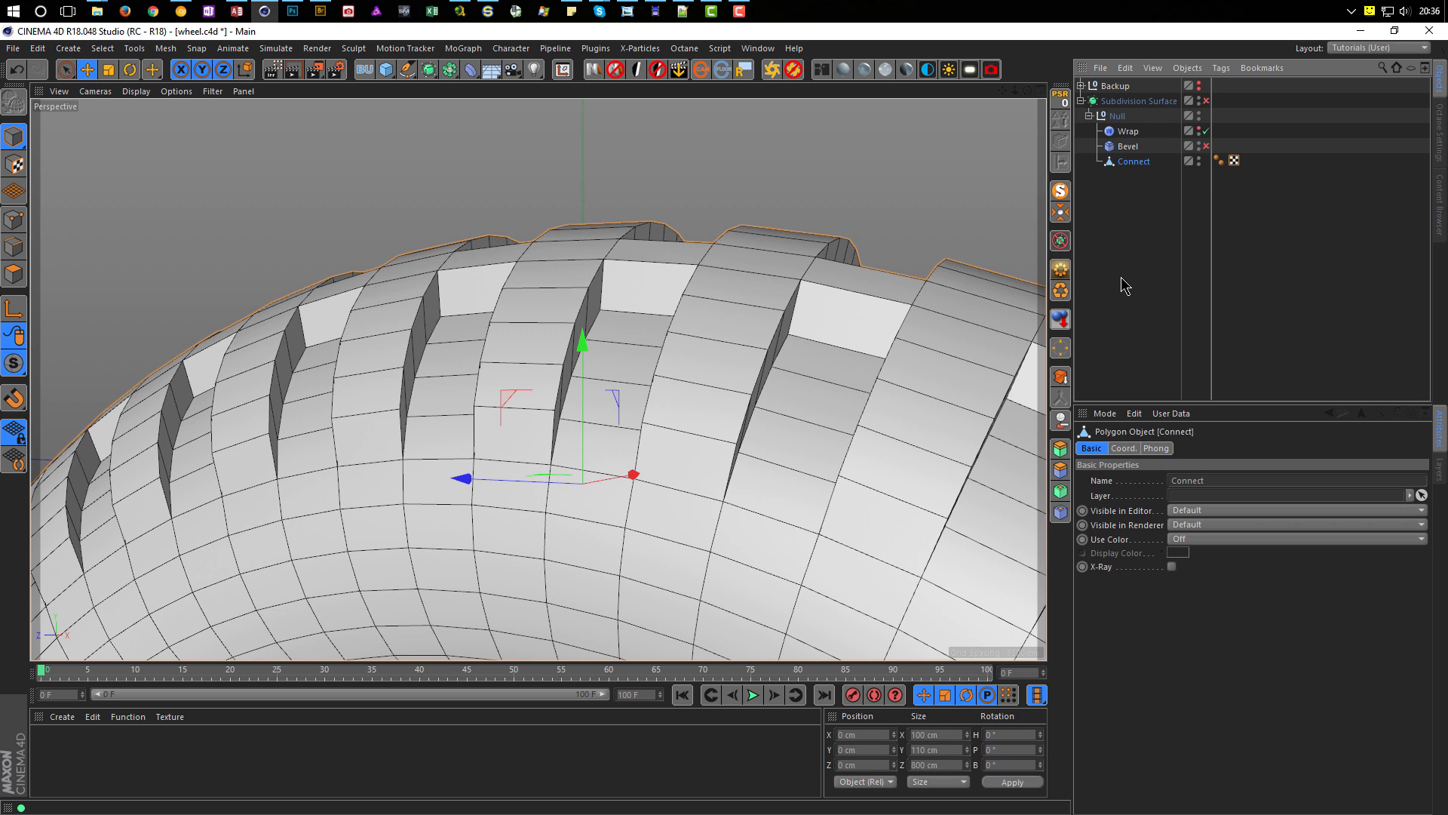
left_click_drag(551, 449, 663, 382, "alt")
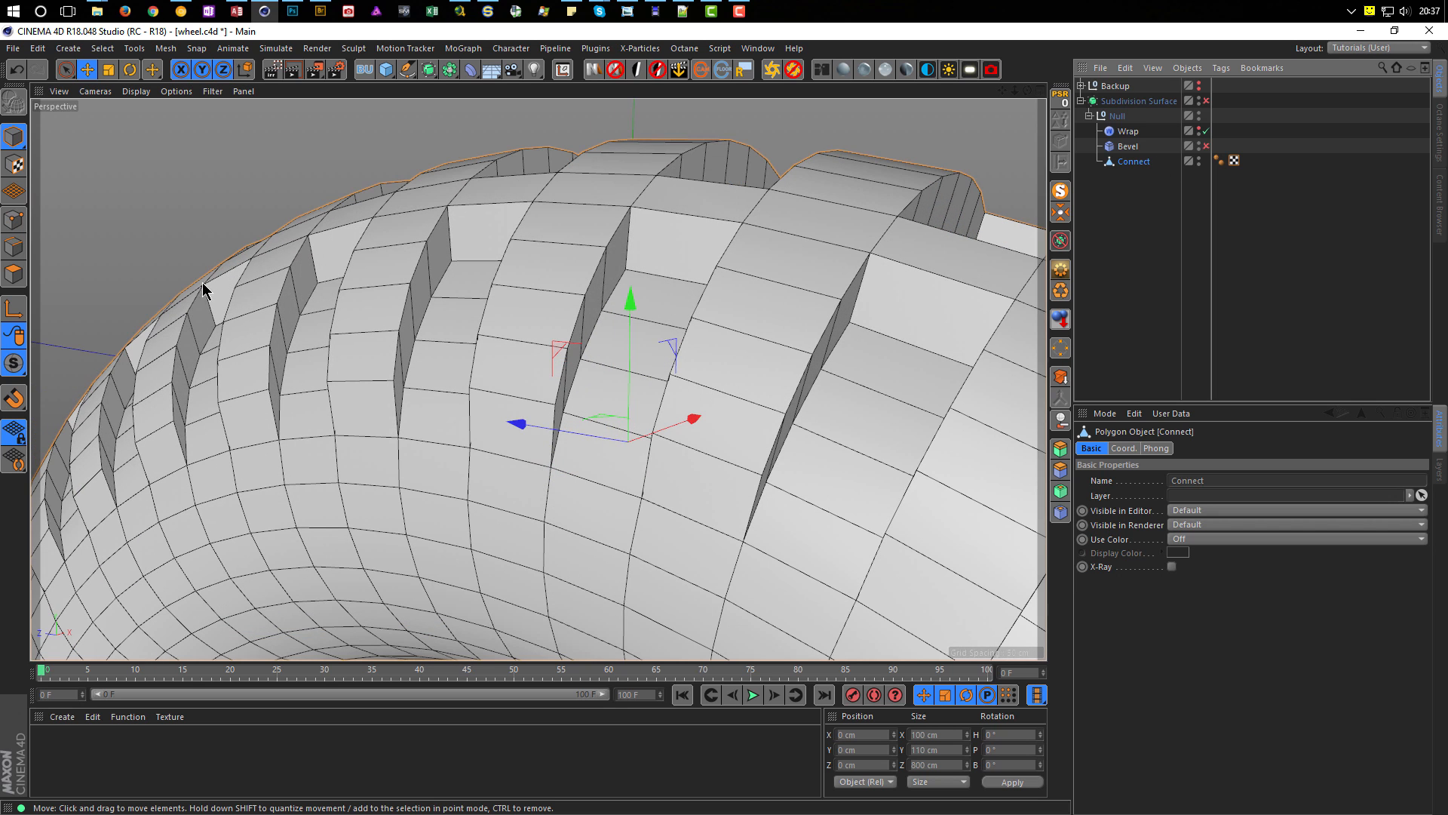
Step: Examine the Connect mesh's unbent tube shape in point mode and return to model mode
left_click(14, 220)
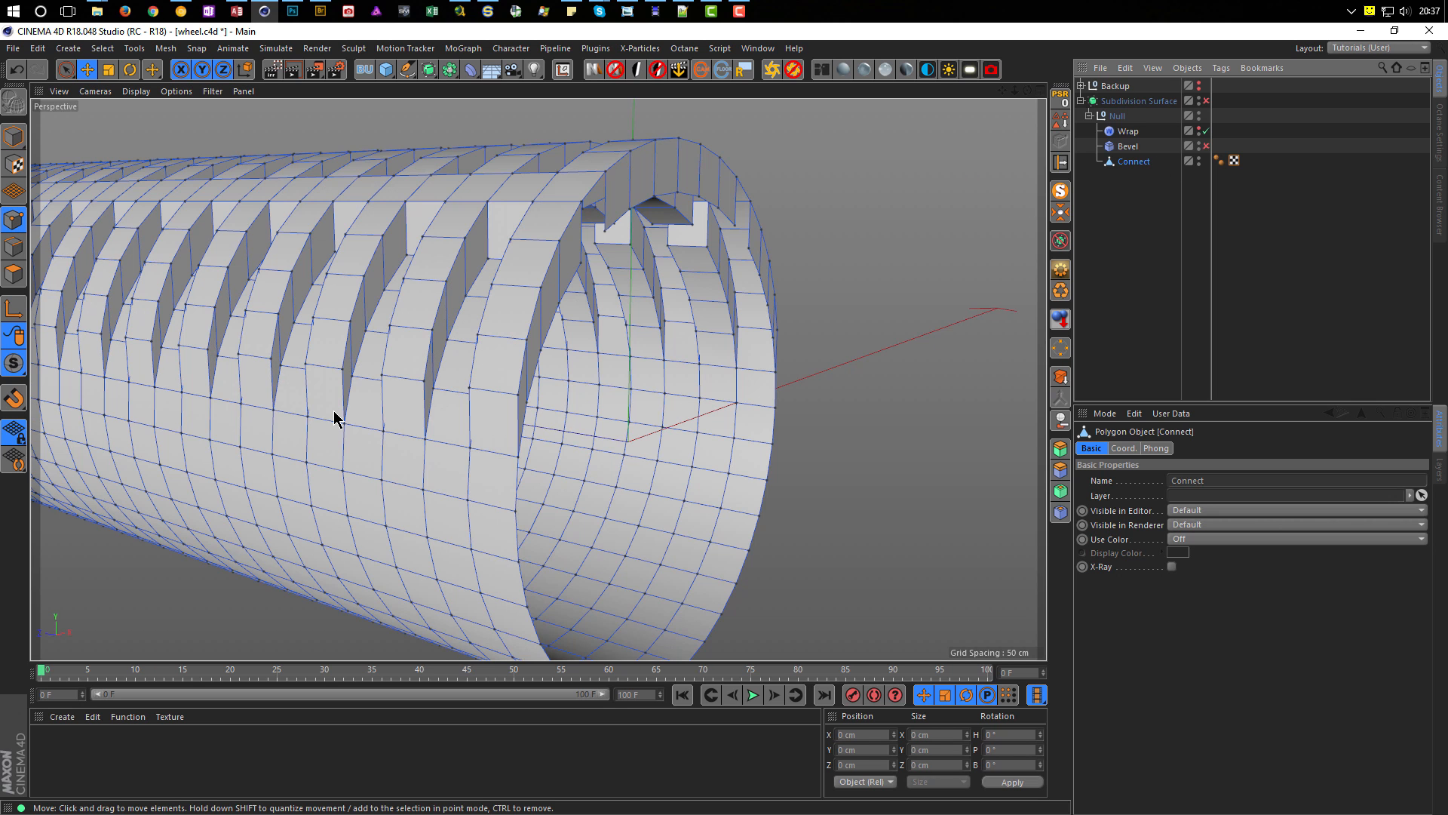
middle_click_drag(528, 376, 759, 388, "alt")
right_click_drag(743, 391, 528, 398, "alt")
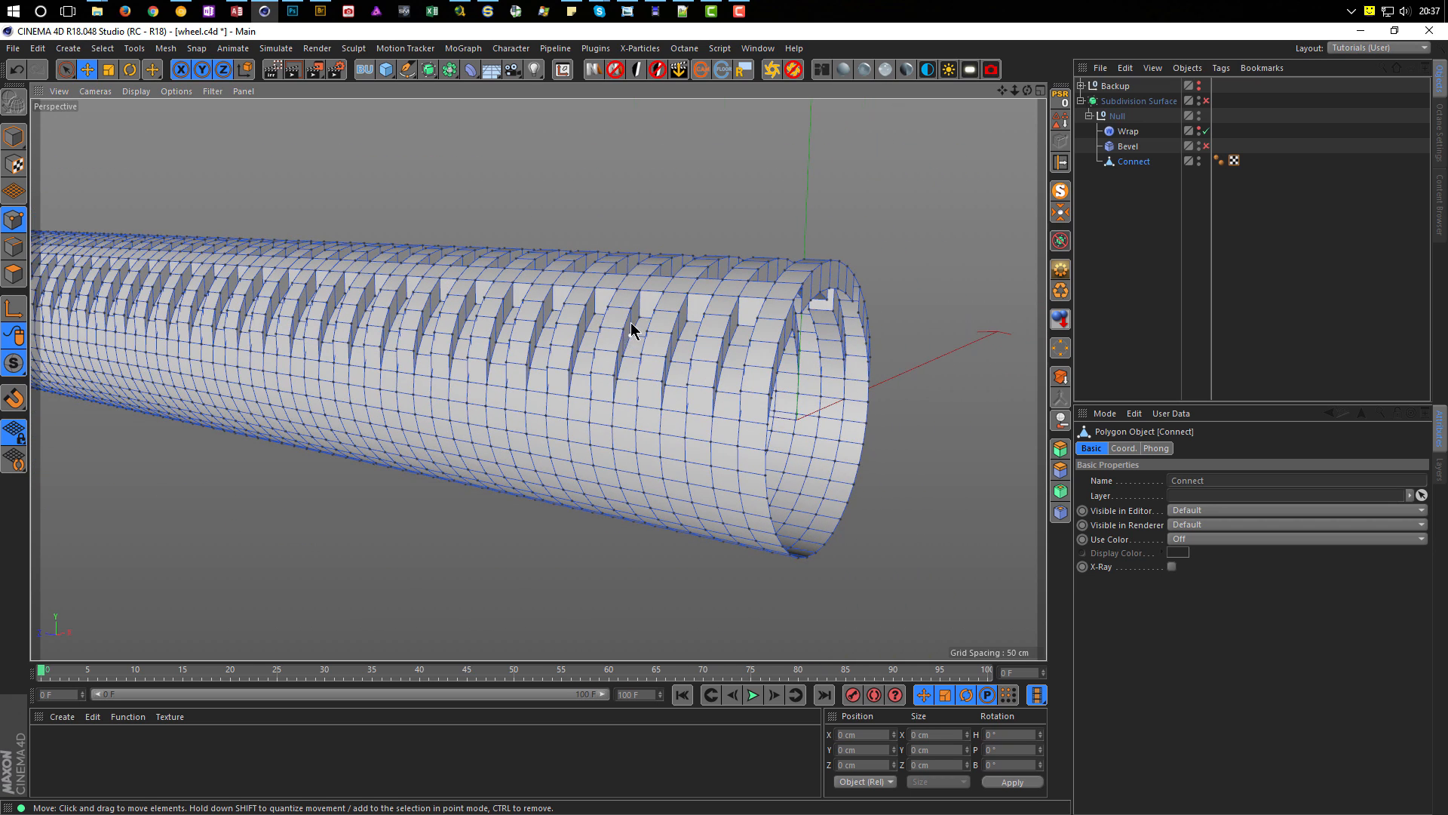
left_click(15, 134)
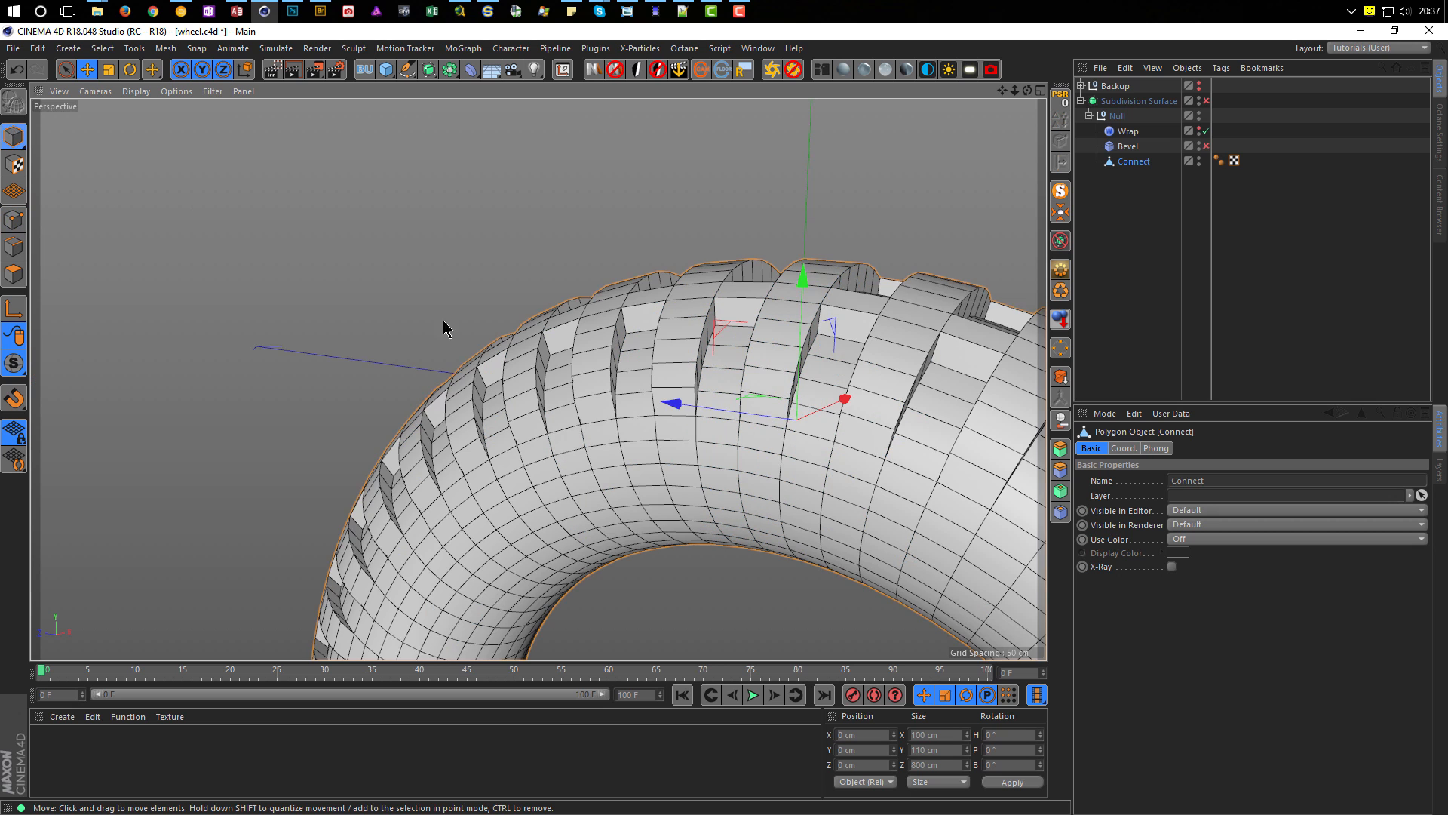
middle_click_drag(830, 350, 573, 276, "alt")
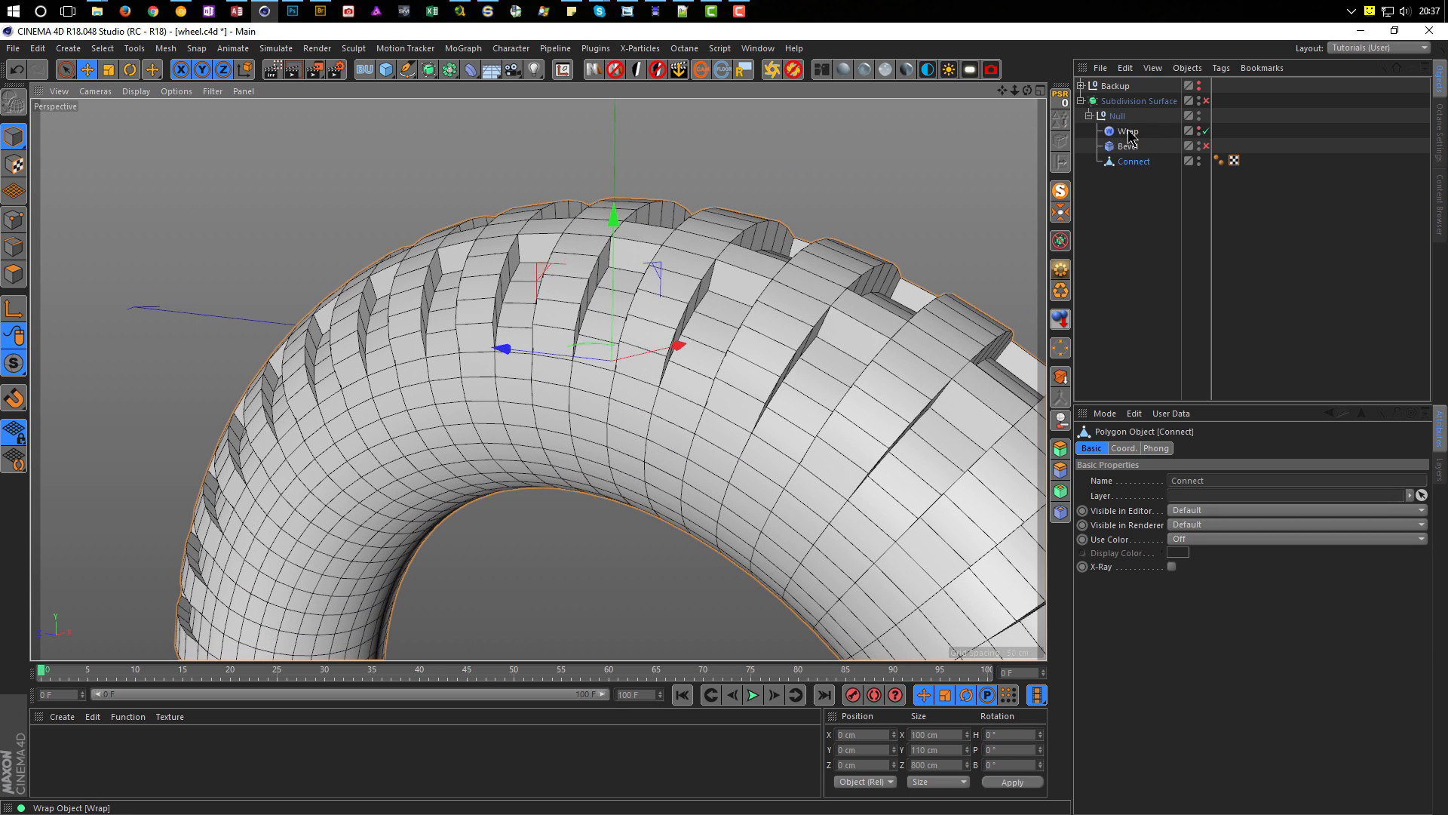
Step: Nest the Wrap deformer under the Connect polygon object and select Connect
left_click(1136, 132)
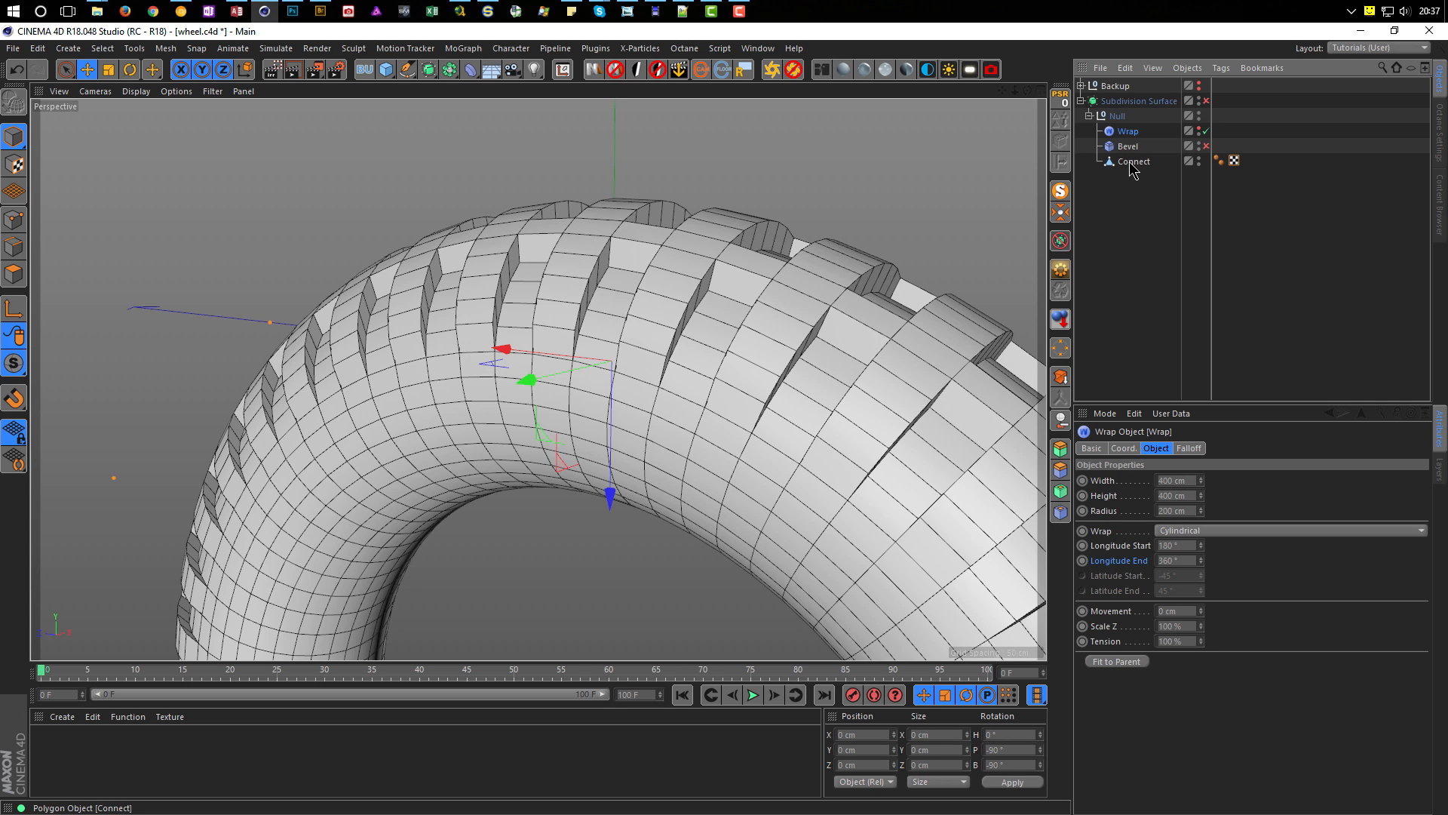
left_click_drag(1129, 162, 1131, 162)
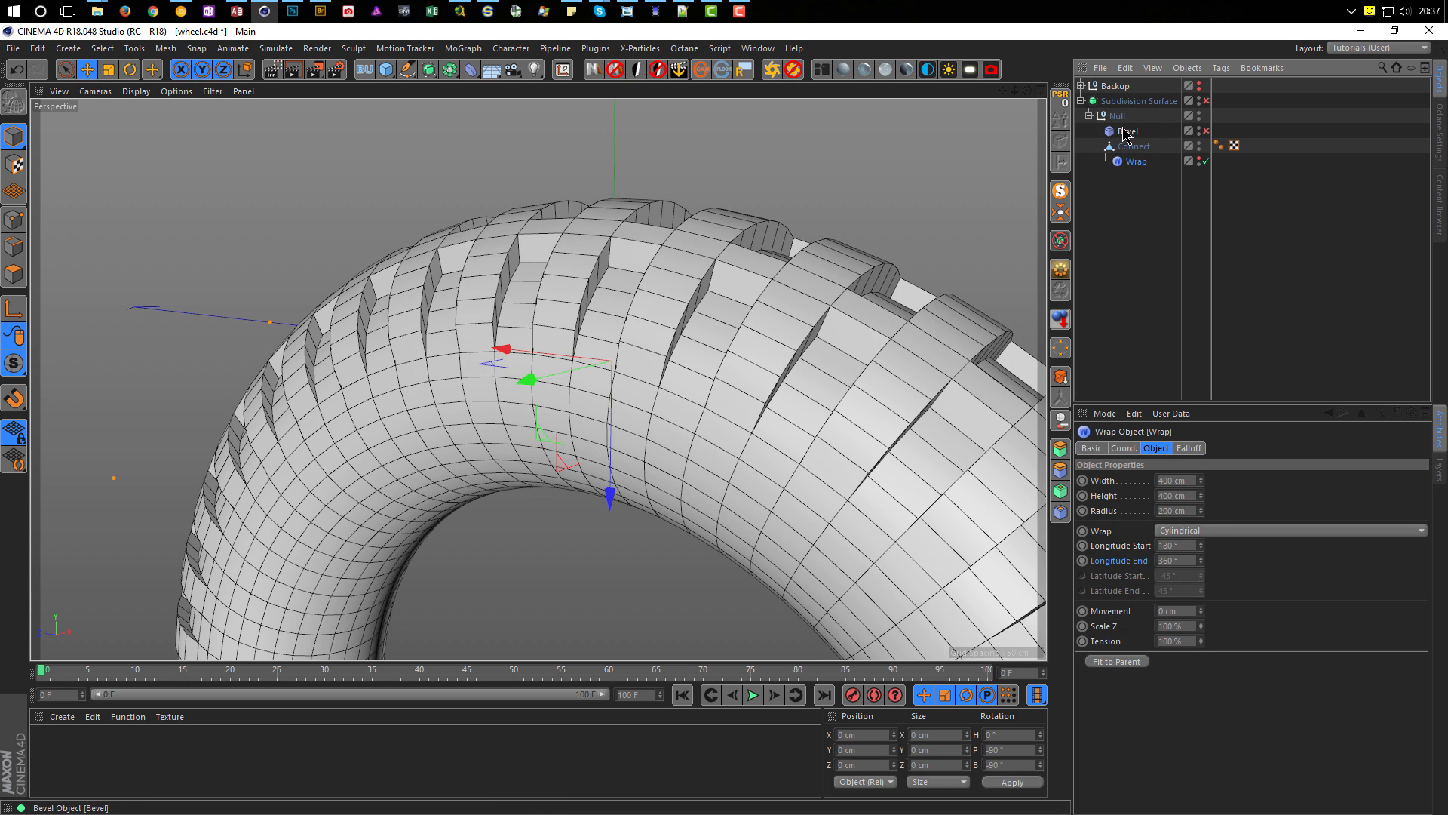
left_click(1133, 148)
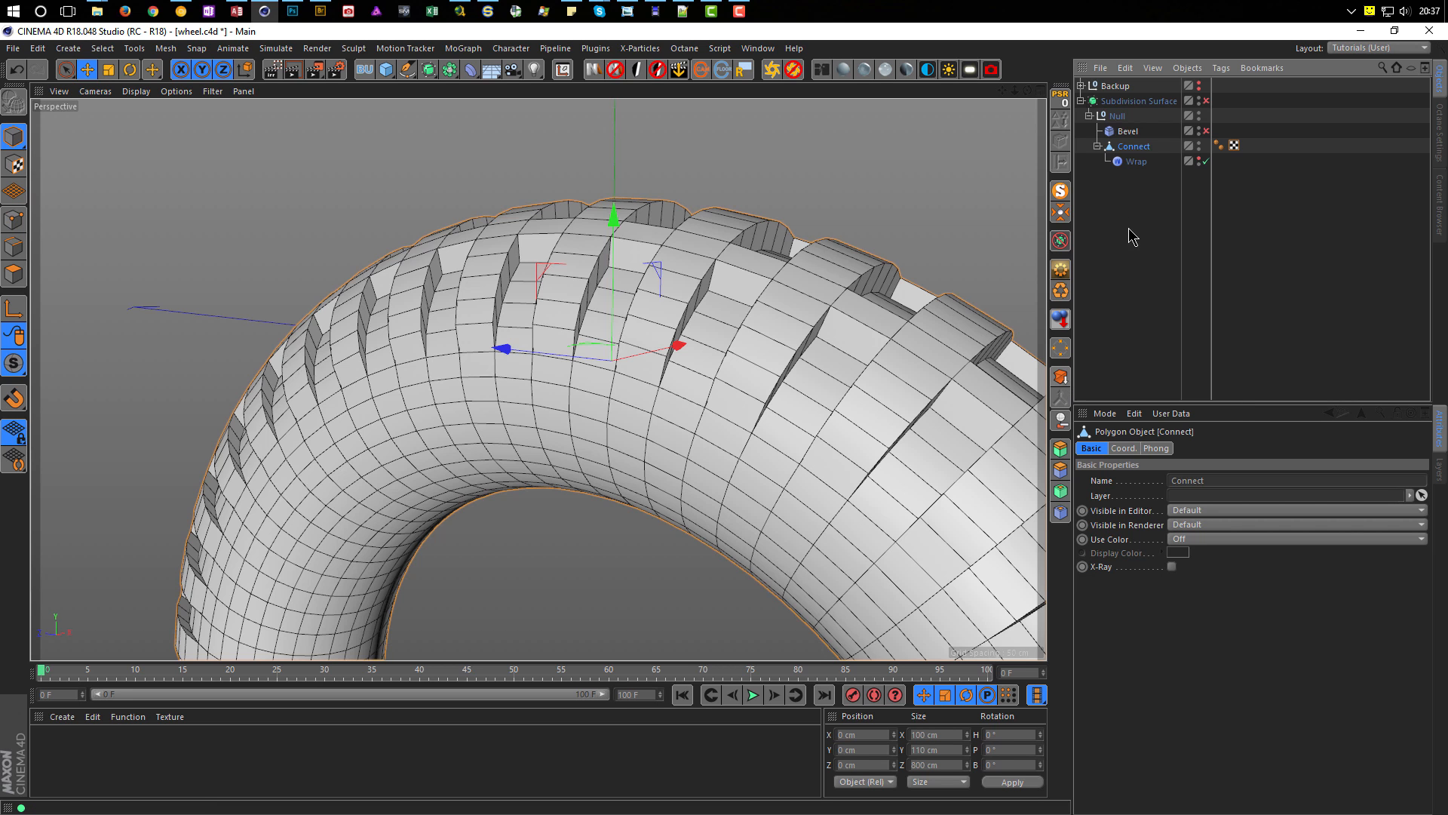
Step: Create a baked copy of the wrapped Connect mesh with Current State to Object, and delete the original along with its Wrap deformer
right_click(1136, 165)
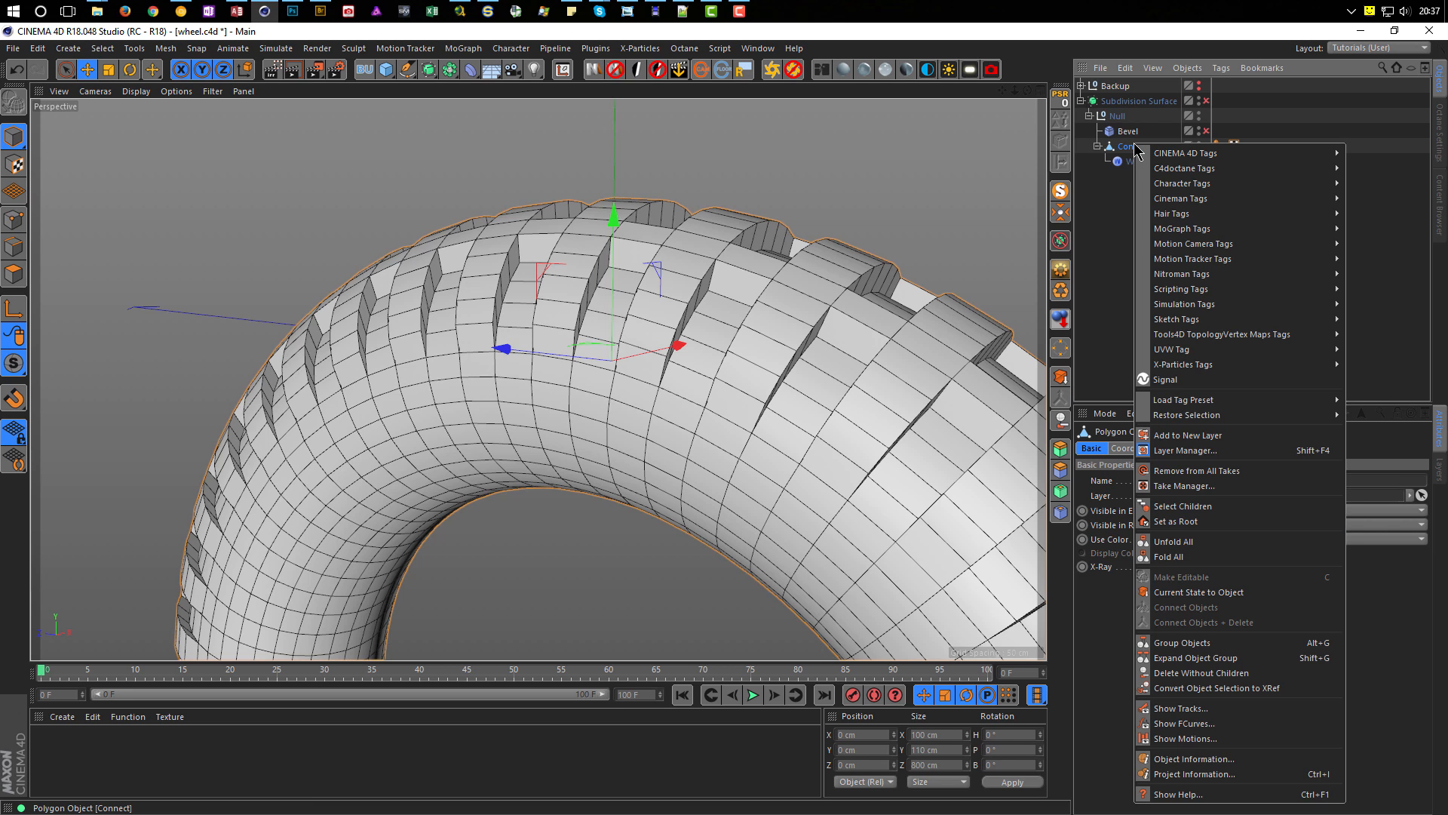
left_click(1228, 593)
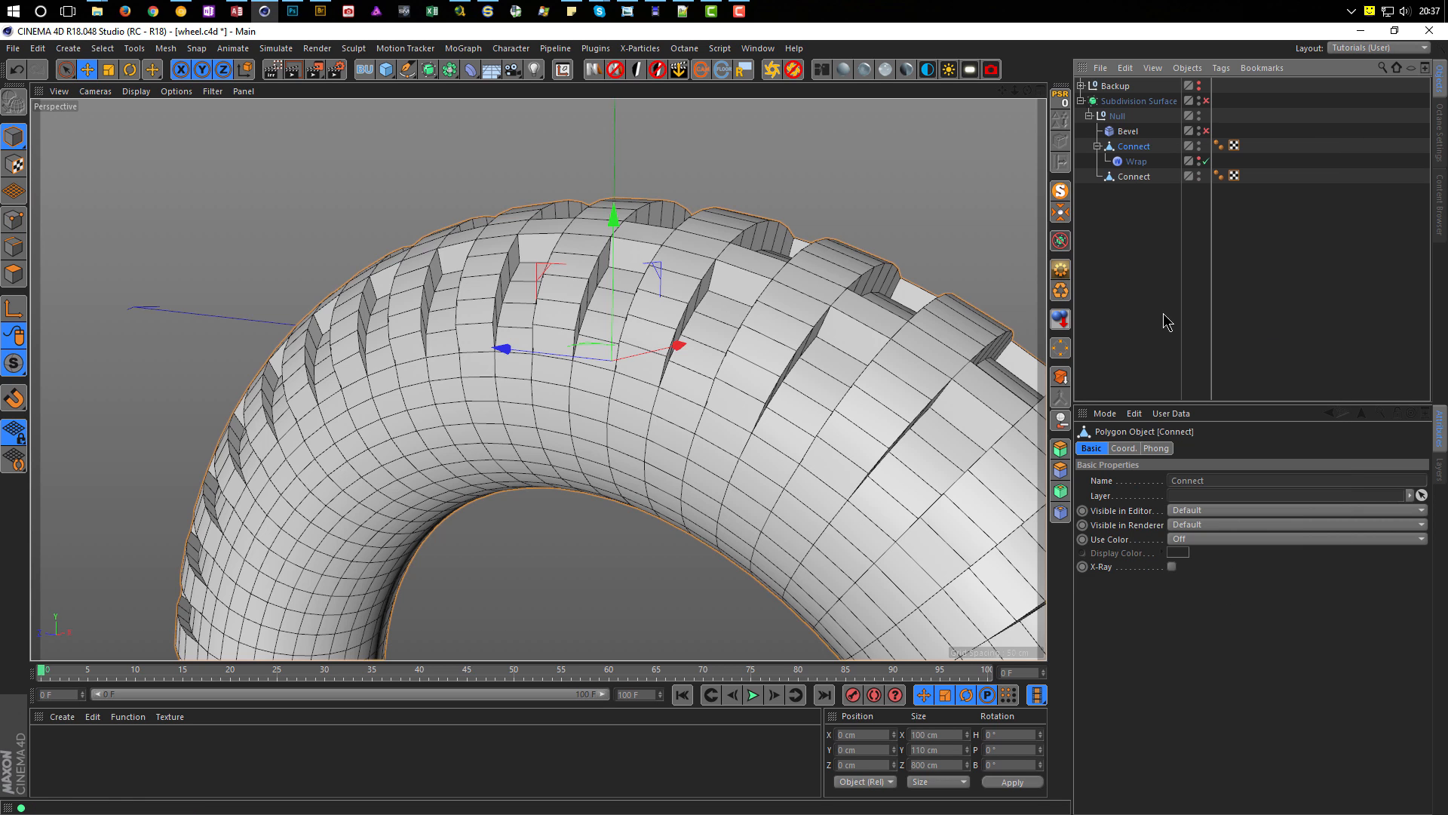
key("Delete")
left_click(1134, 147)
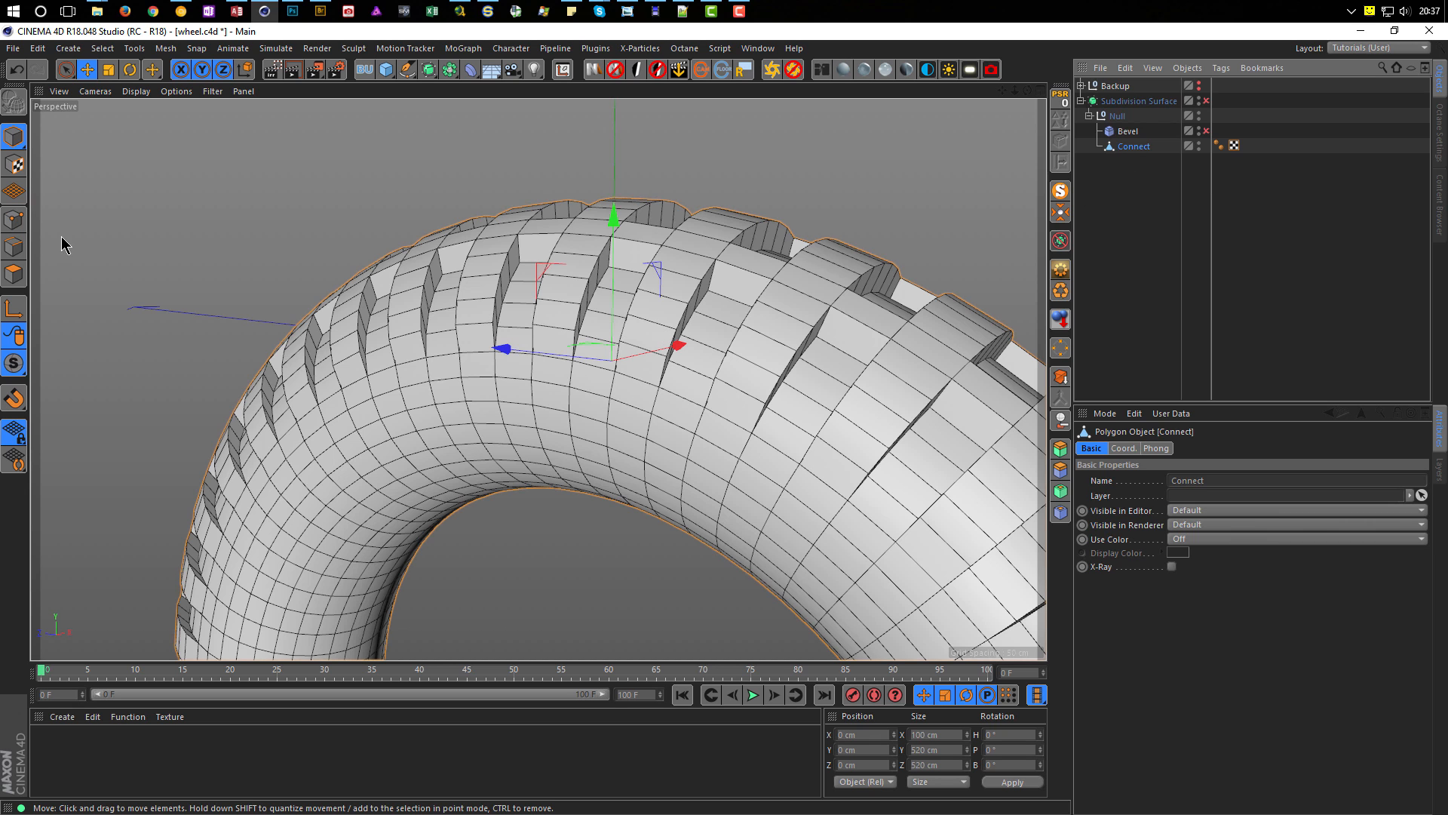
Step: Clear the Connect mesh's polygon selection and switch to point mode for a close view of the groove ends
left_click(14, 274)
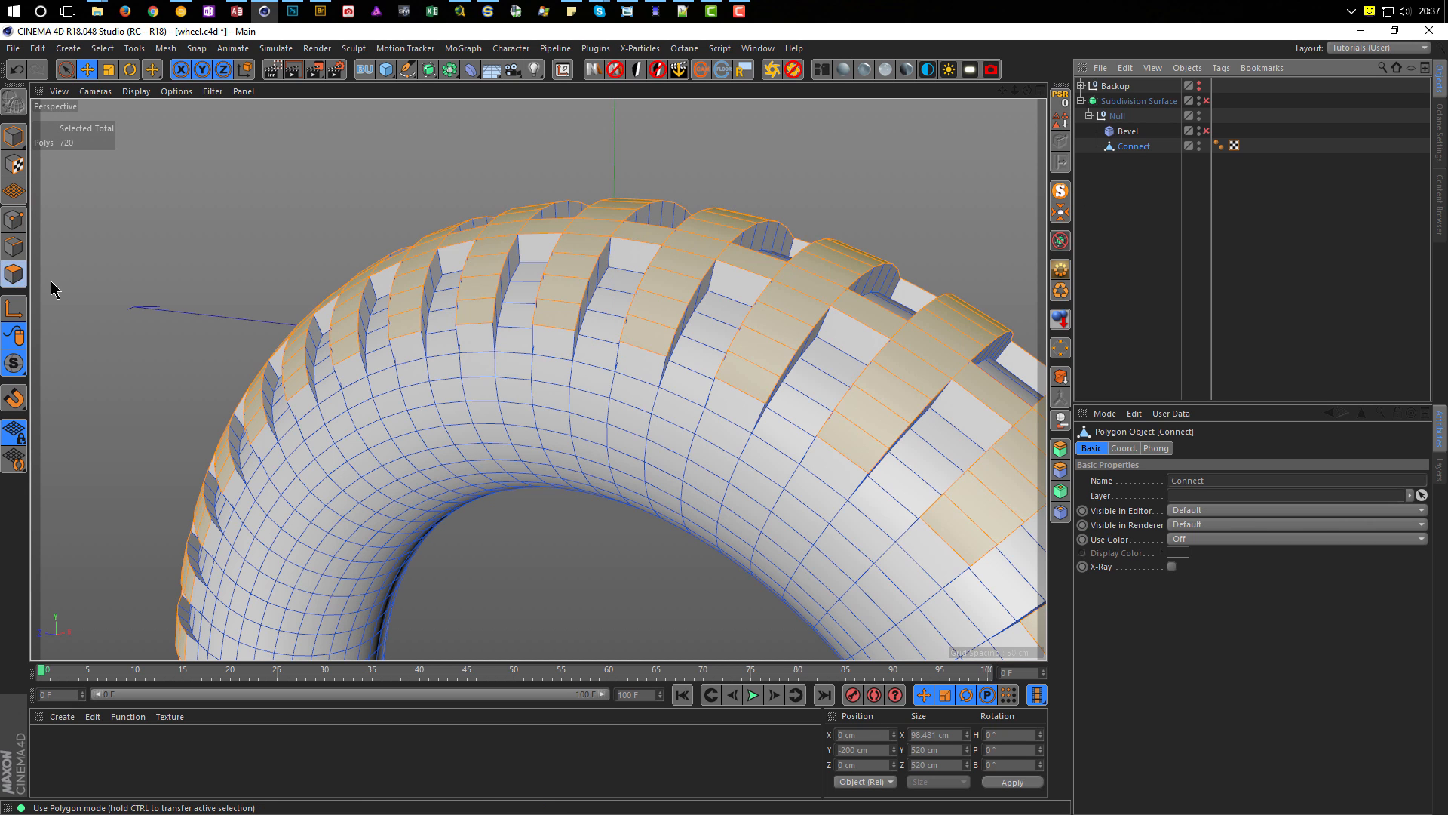
key("space")
left_click(920, 200)
left_click(14, 220)
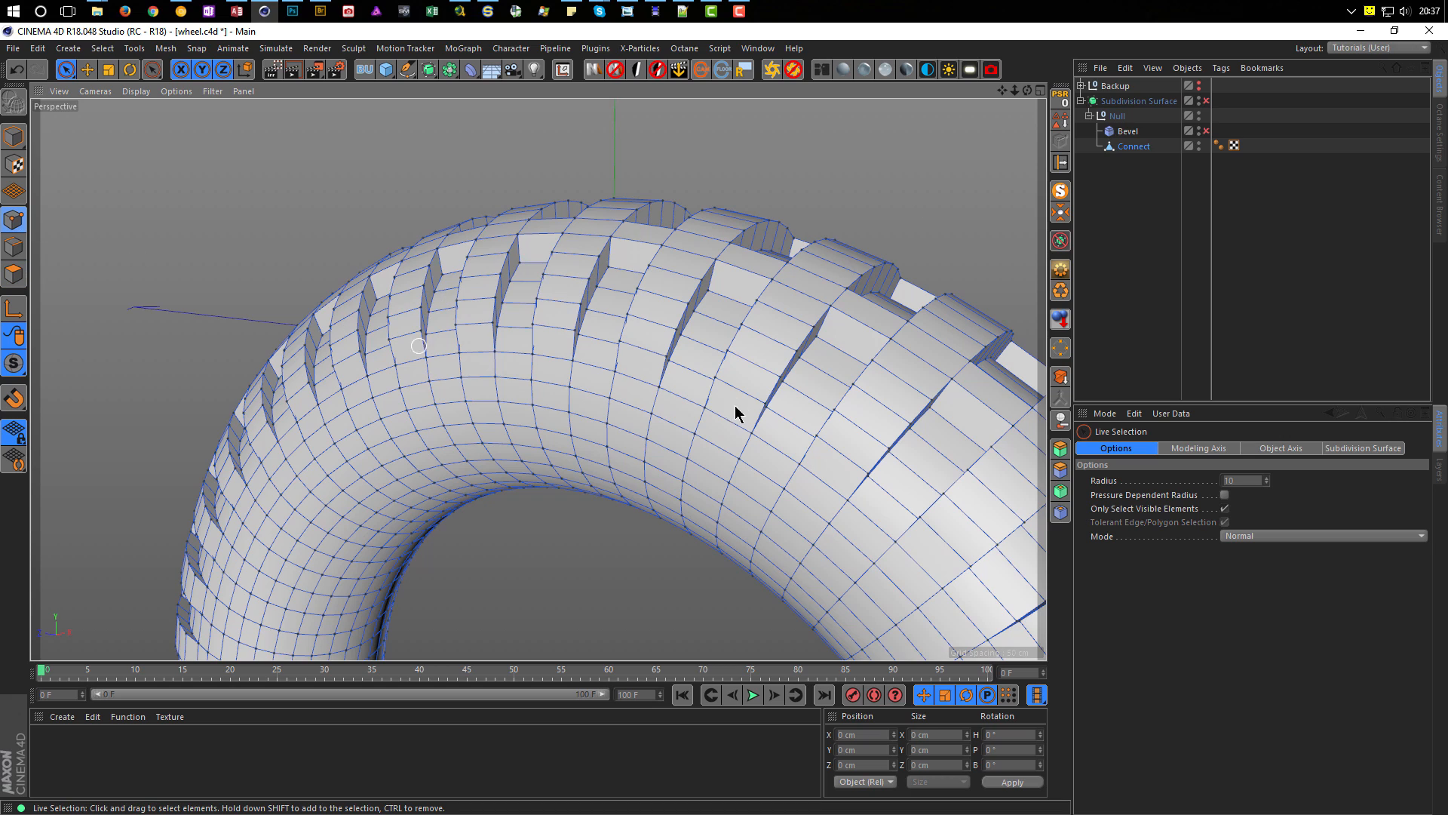
scroll(724, 394, "up", 10)
scroll(676, 384, "down", 4)
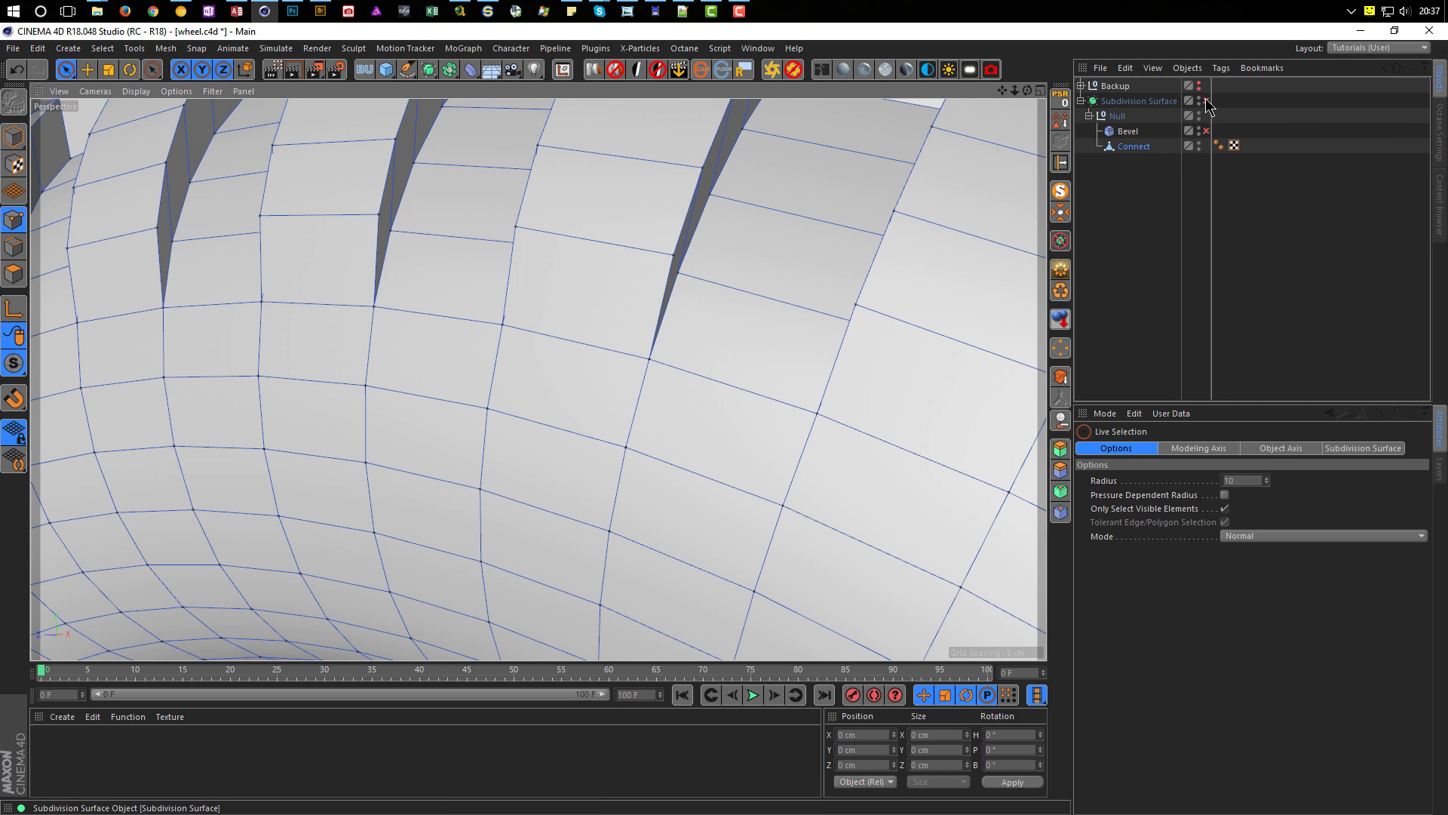
Step: Enable the Bevel deformer and examine the beveled corners at the groove ends in model mode
left_click(1207, 132)
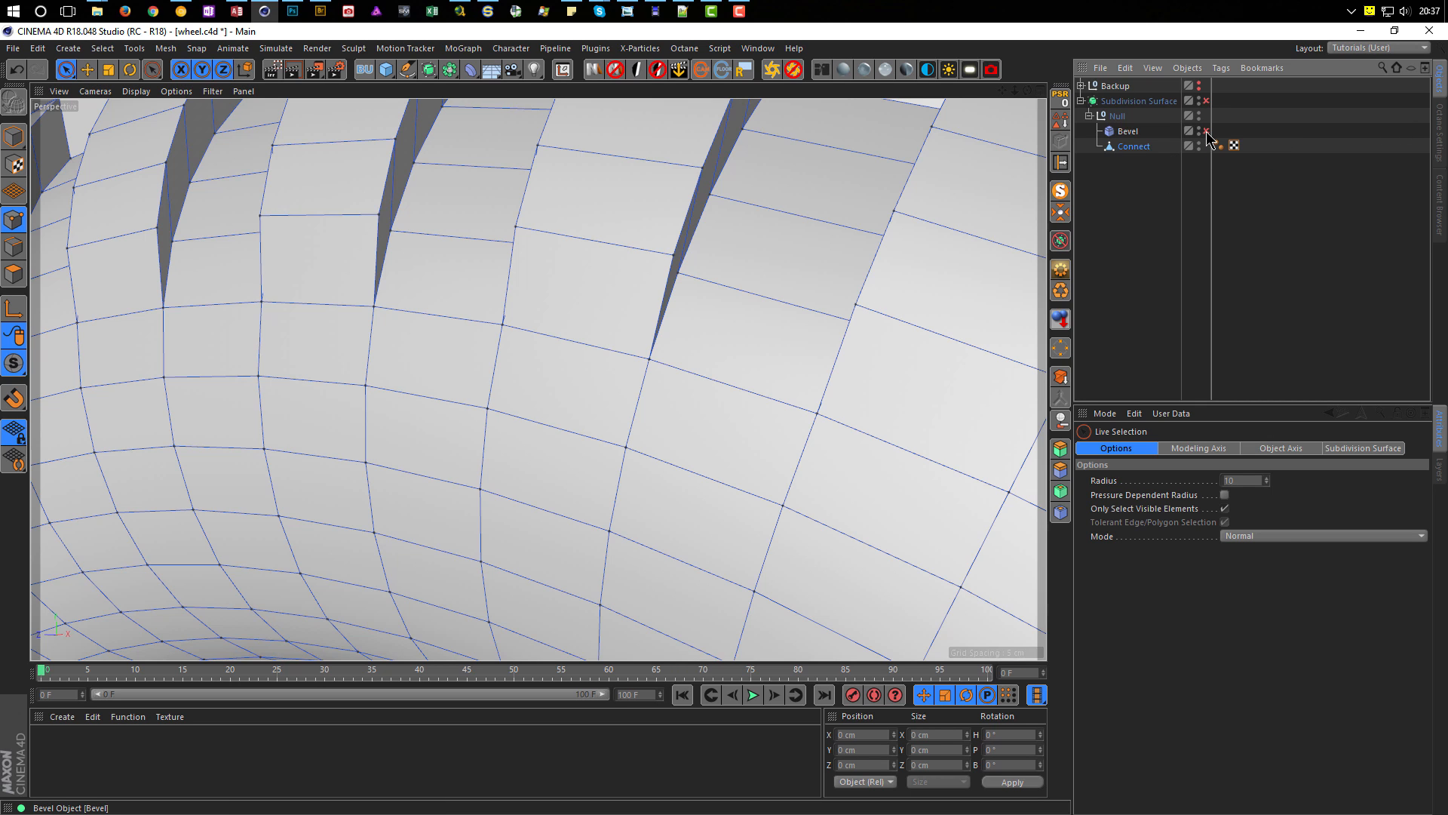
left_click(15, 136)
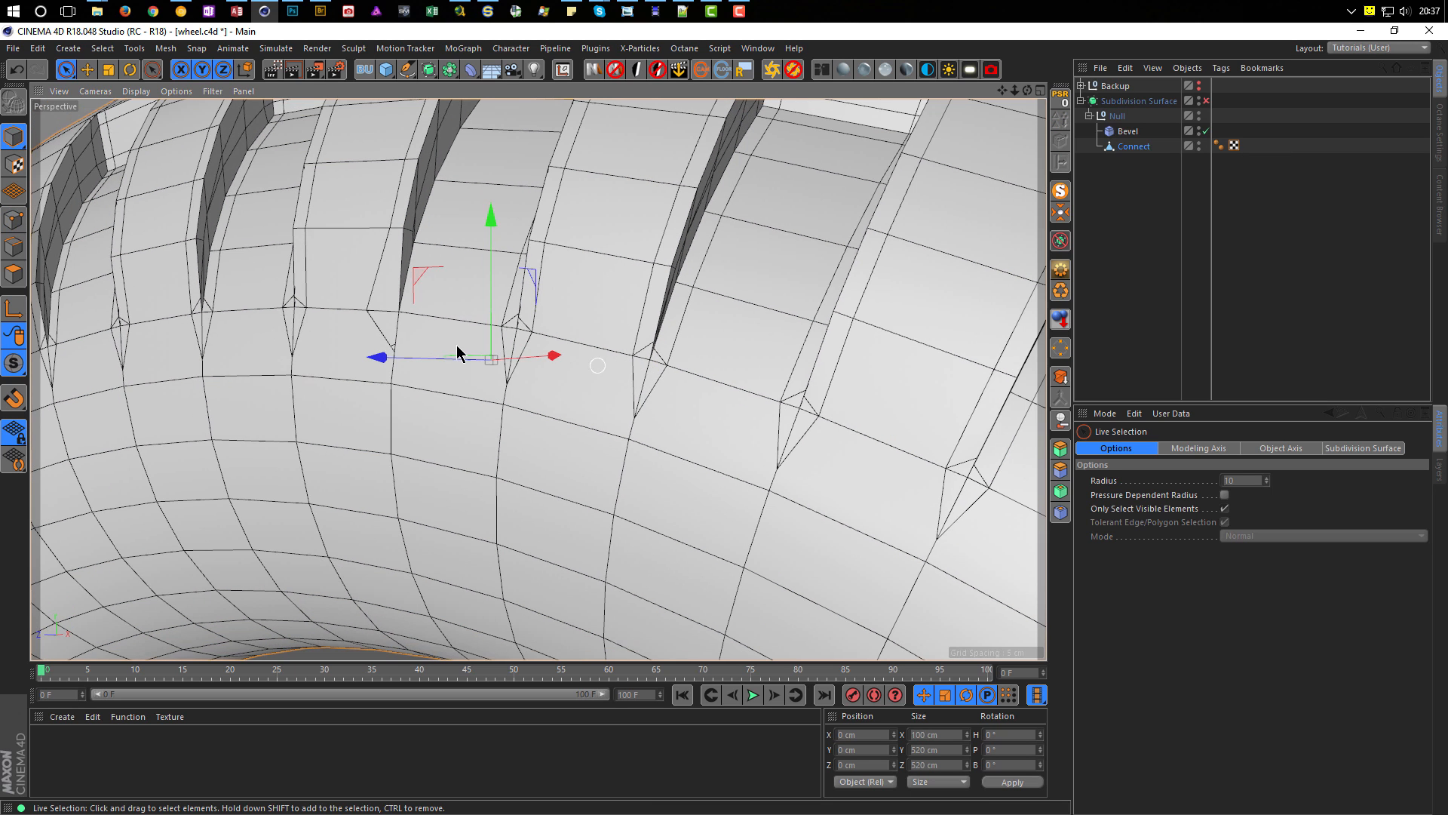
scroll(453, 343, "up", 6)
scroll(445, 289, "down", 3)
scroll(445, 284, "up", 5)
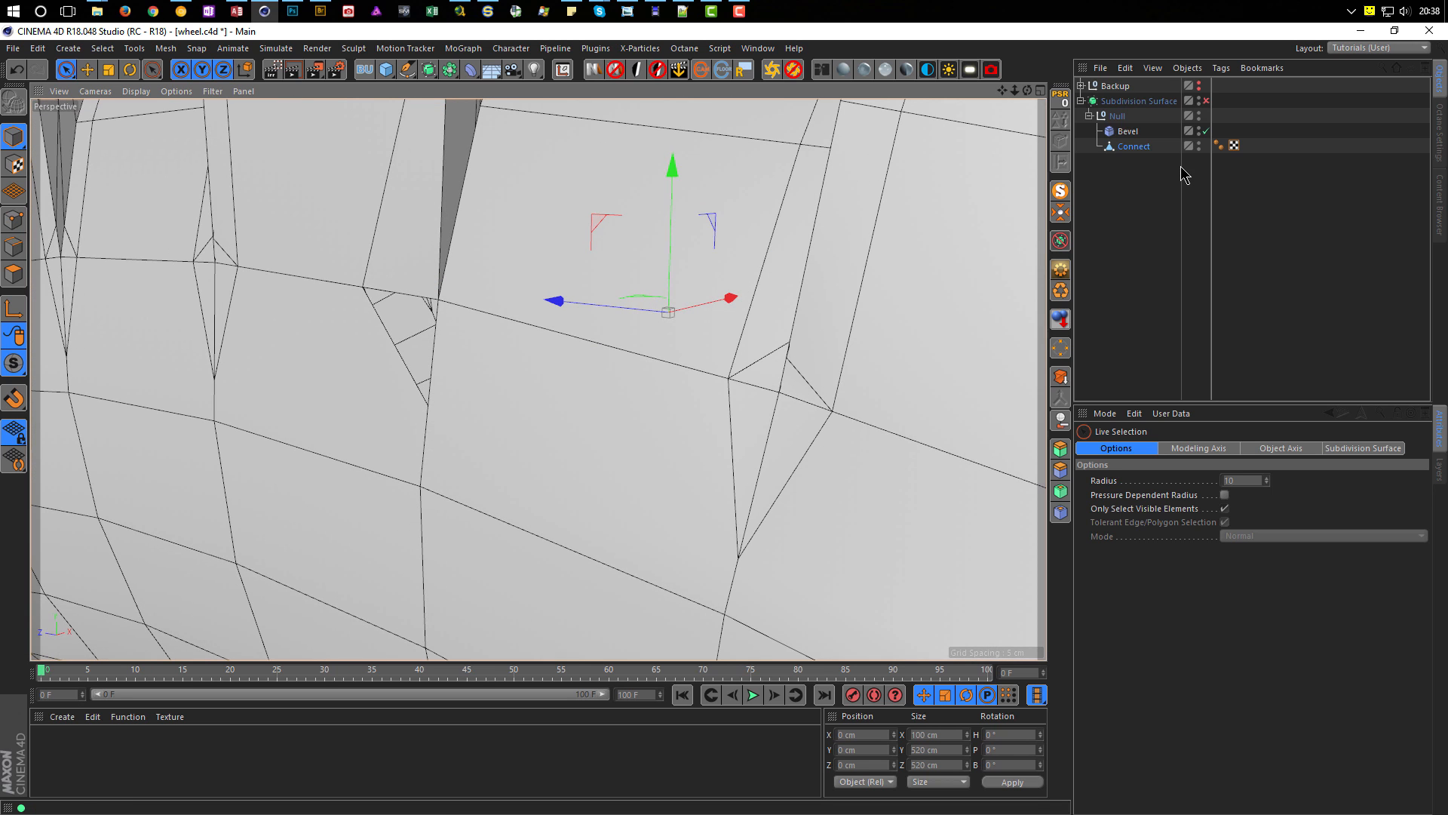
Step: Disable the Bevel deformer and examine the unbeveled vertex at a groove end in point mode
left_click(1206, 130)
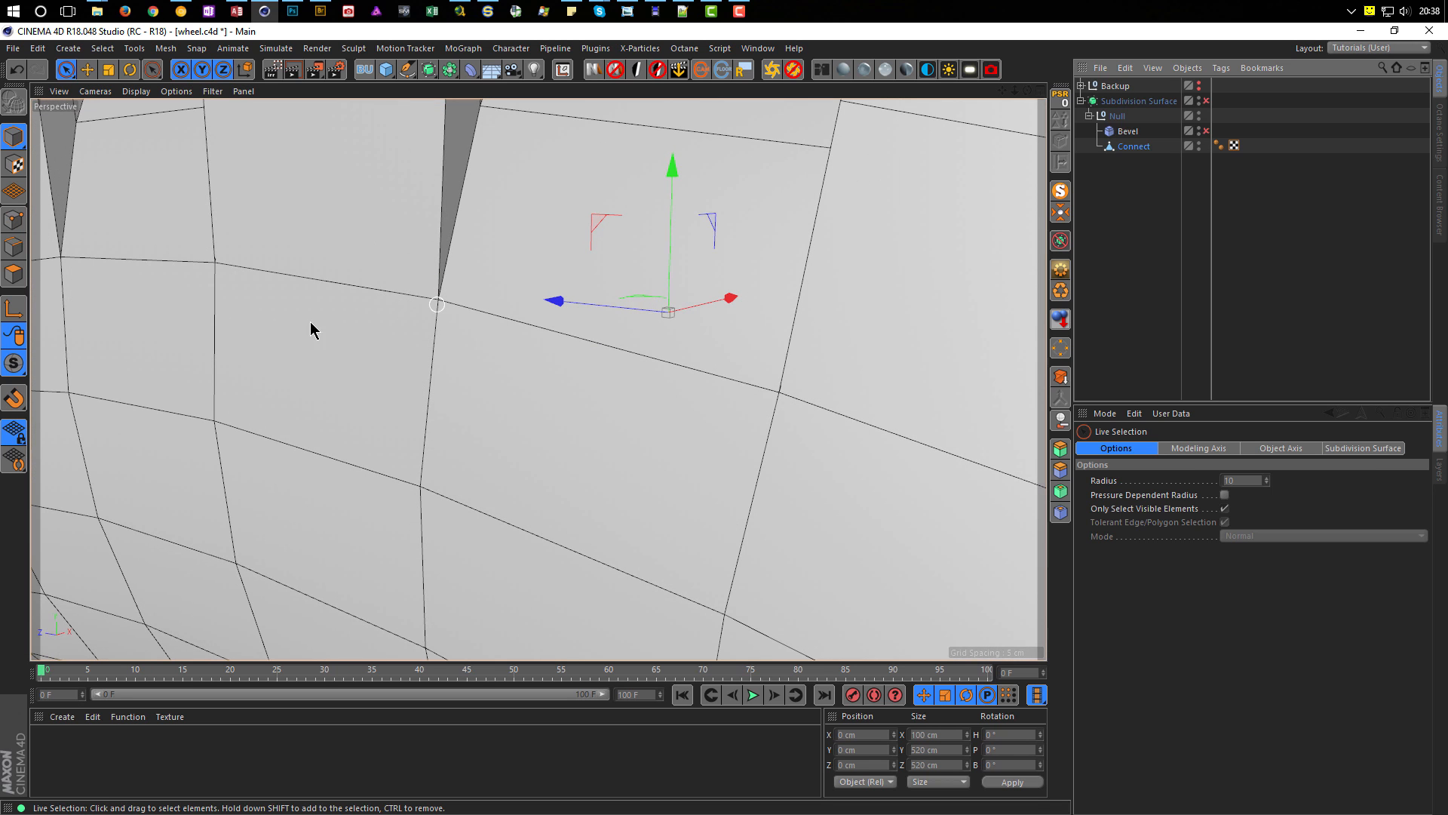
left_click(14, 219)
scroll(452, 300, "up", 2)
scroll(485, 302, "up", 5)
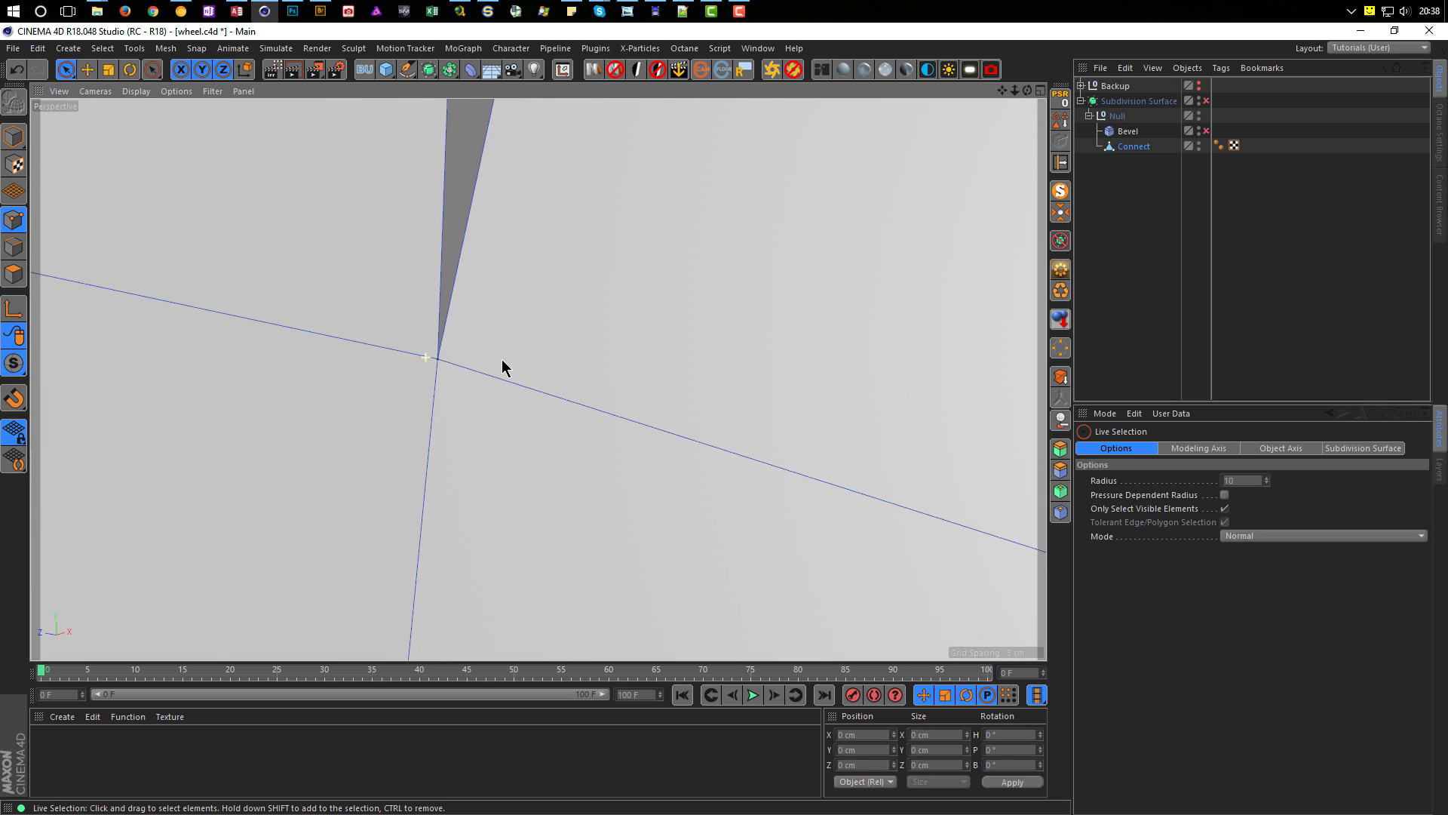
scroll(558, 366, "down", 4)
scroll(604, 370, "up", 4)
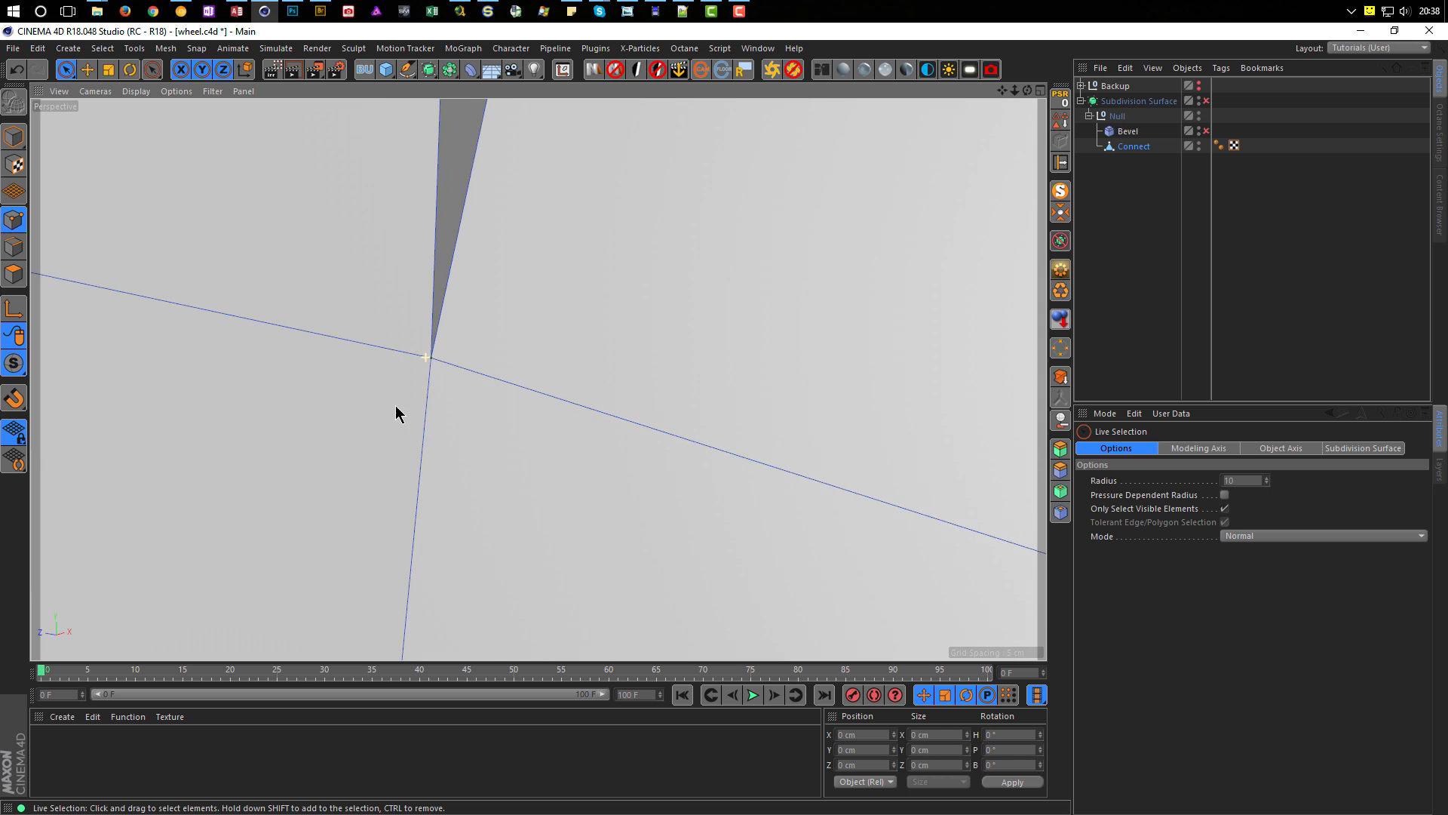
scroll(400, 410, "down", 10)
scroll(488, 385, "up", 8)
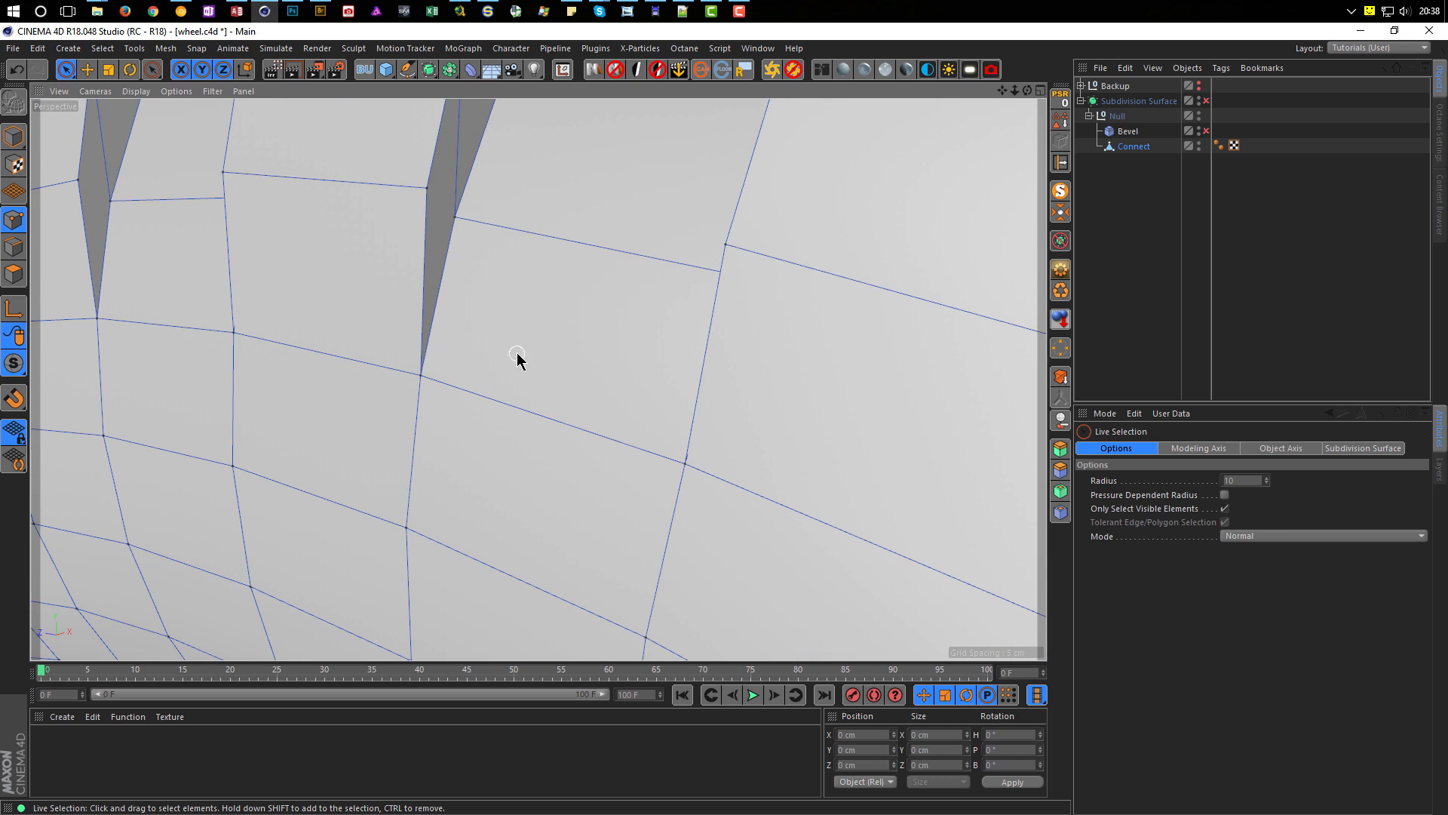
Step: Check a groove-end vertex for duplicate points by selecting it and viewing it from inside and outside the tire, and clear the selection
left_click(420, 375)
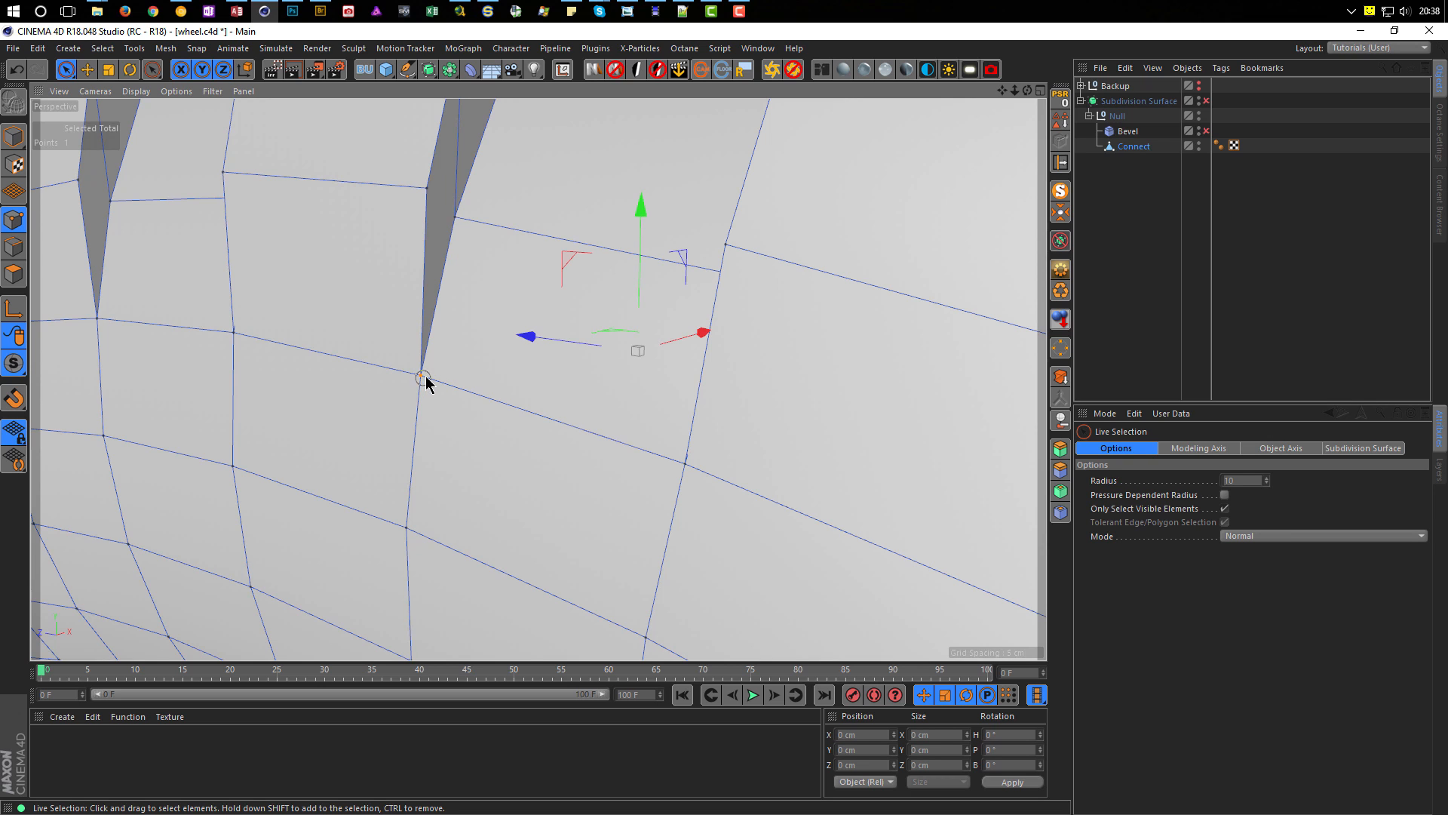
left_click_drag(406, 380, 578, 409, "alt")
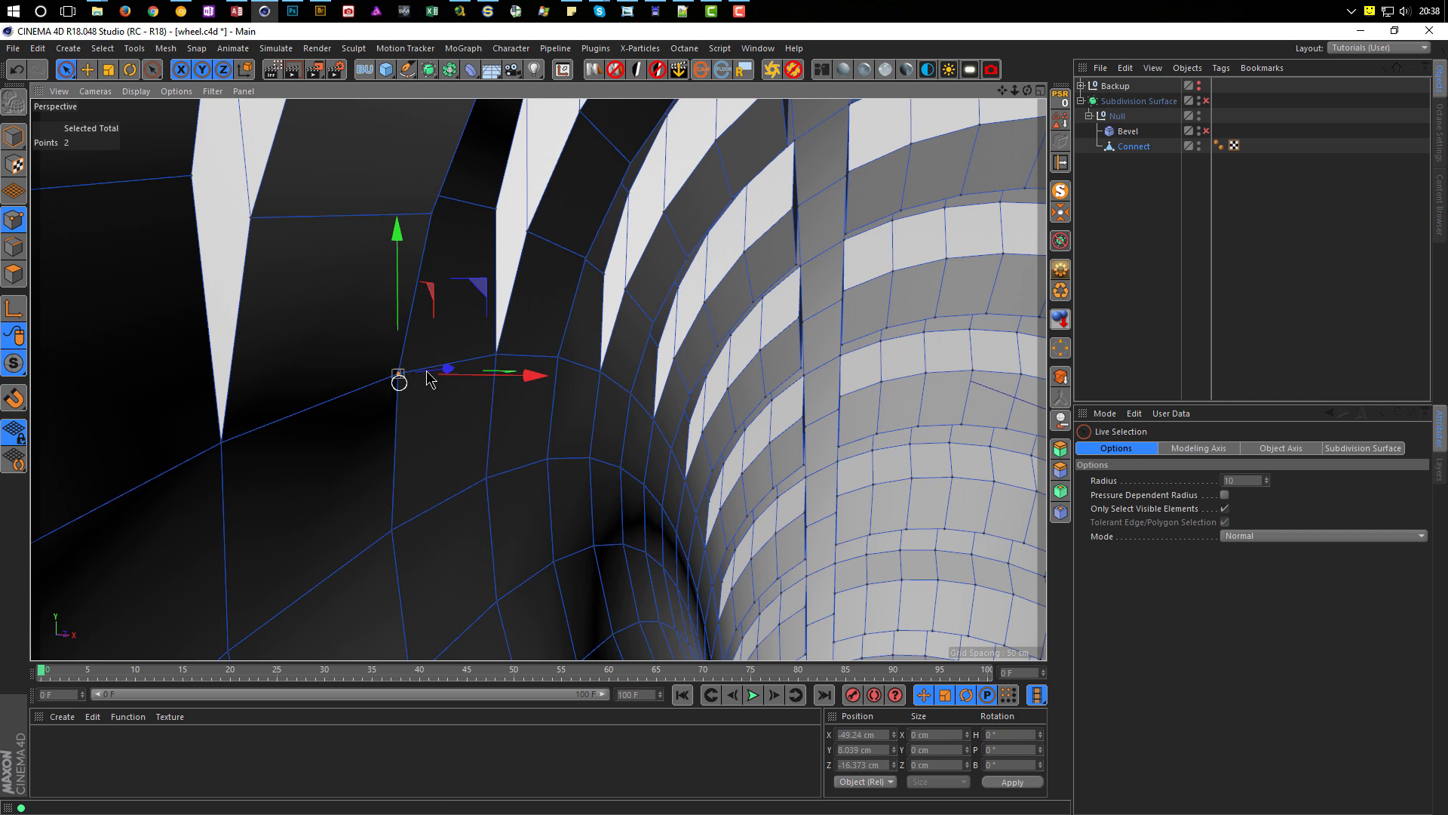
scroll(355, 374, "up", 5)
mouse_move(225, 364)
left_mouse_down("alt")
mouse_move(408, 382)
mouse_move(341, 371)
left_mouse_up("alt")
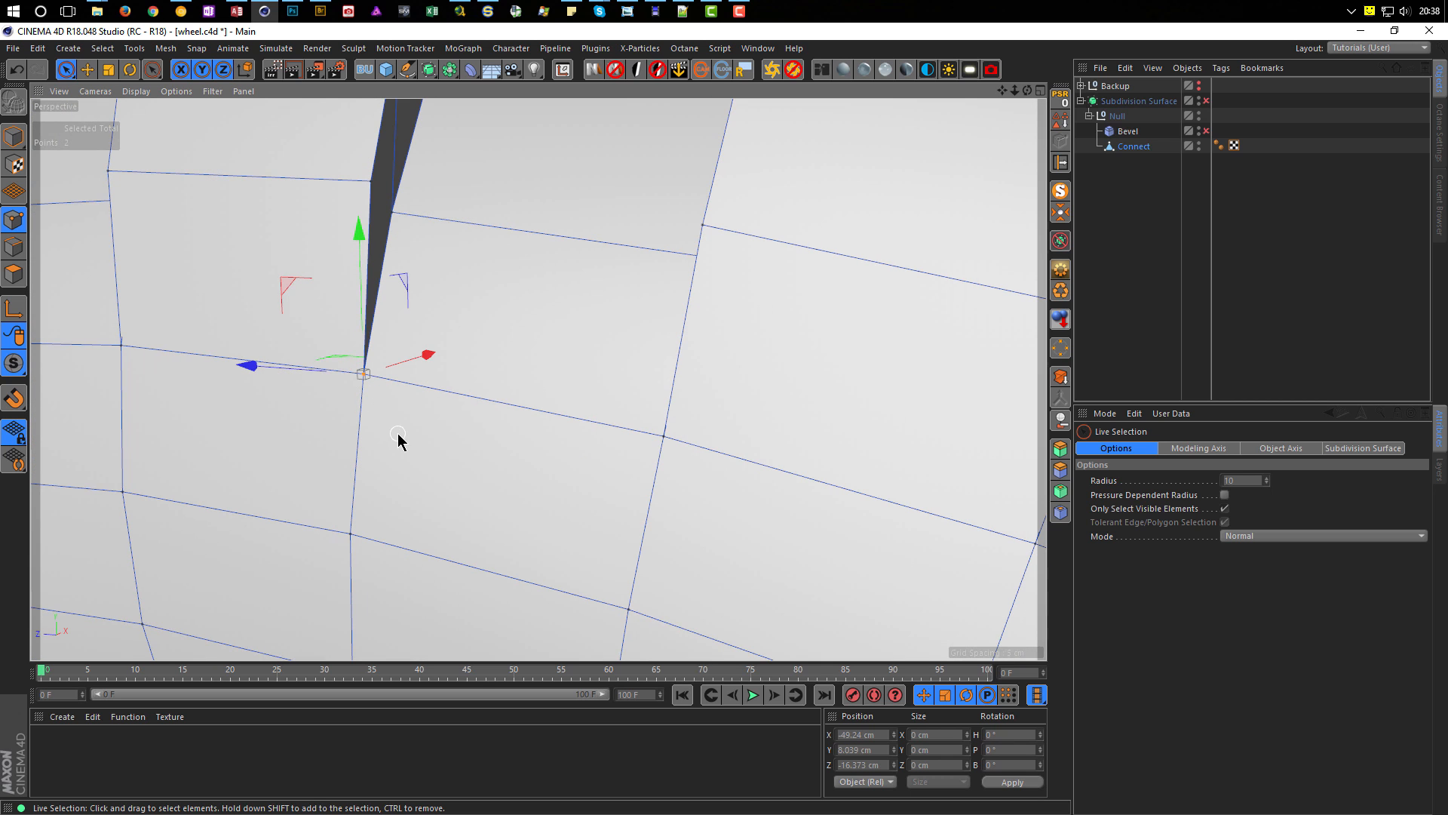
scroll(405, 438, "down", 6)
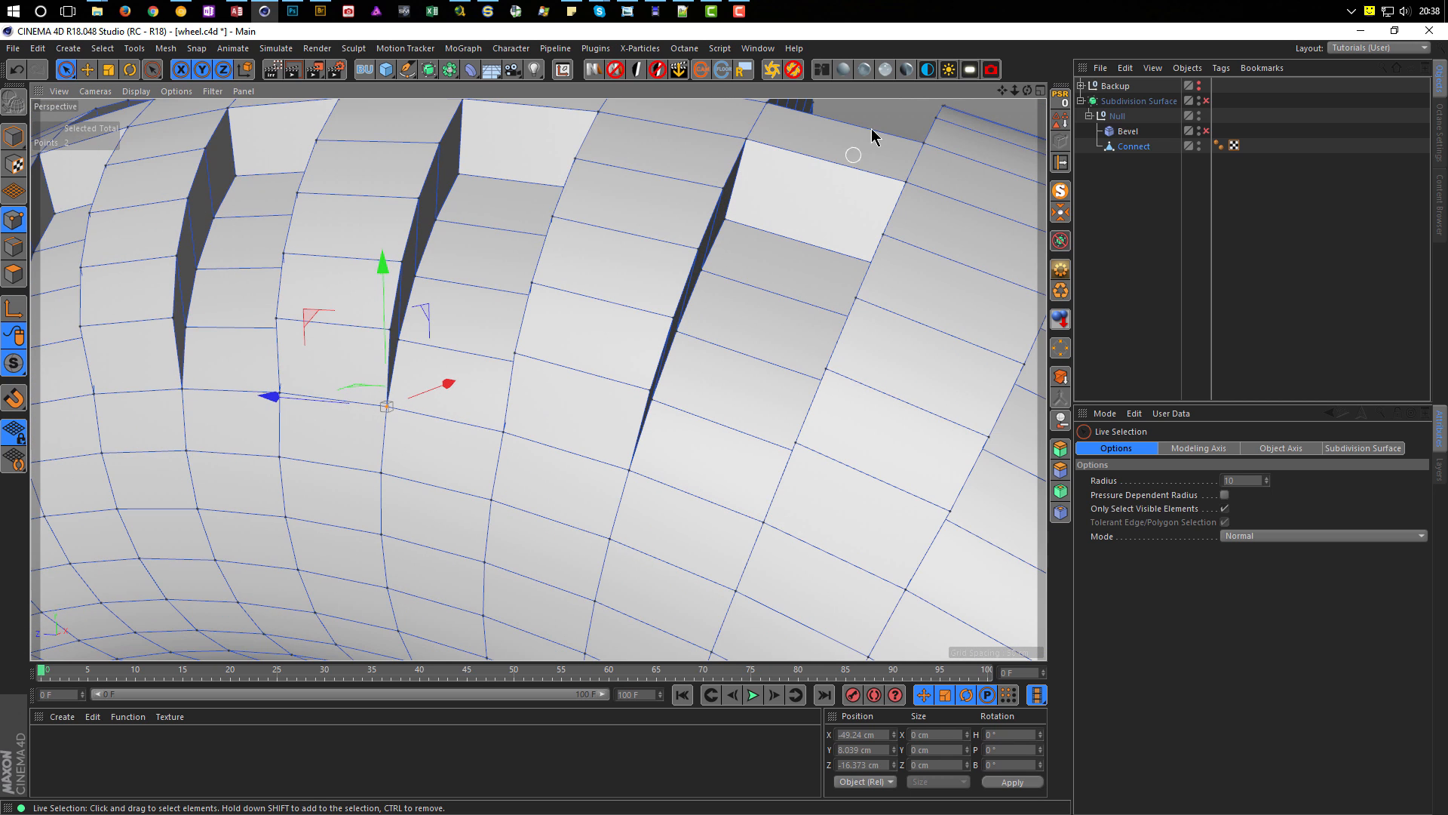
left_click(896, 114)
Step: Run Optimize on all points of the Connect mesh to merge the duplicates
left_click_drag(585, 333, 473, 390, "alt")
scroll(472, 390, "up", 10)
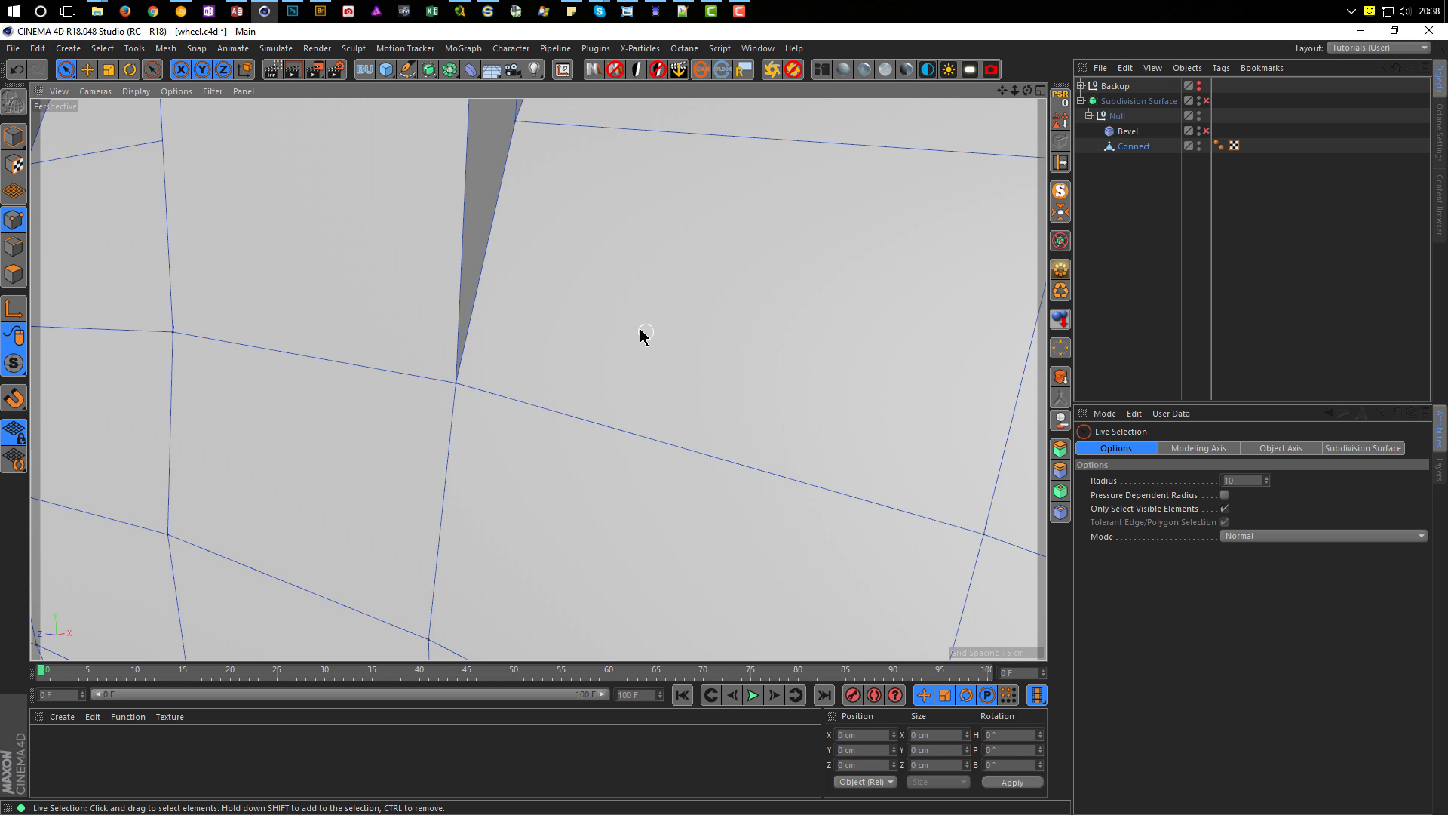
scroll(394, 391, "down", 10)
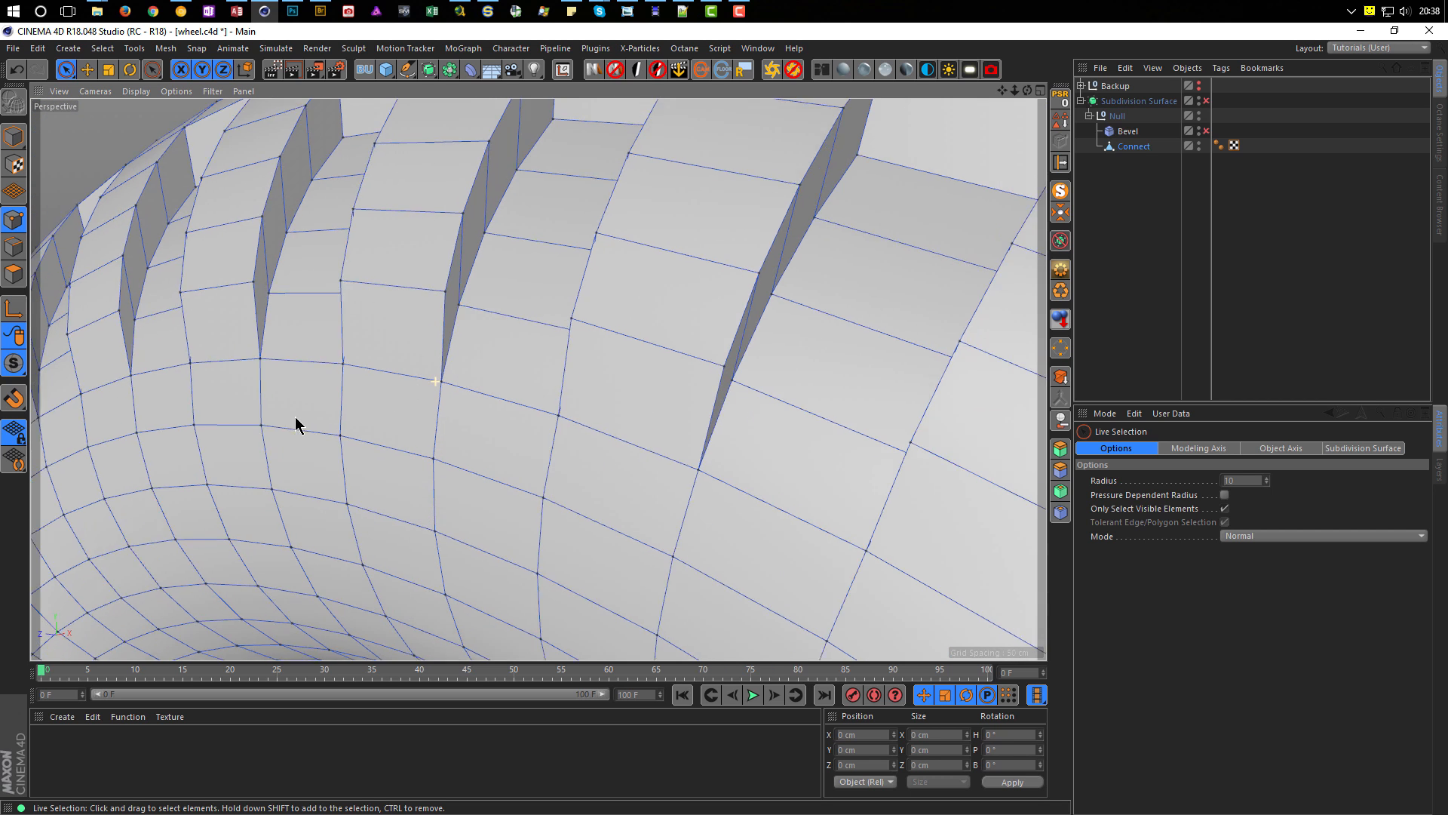
scroll(430, 381, "up", 2)
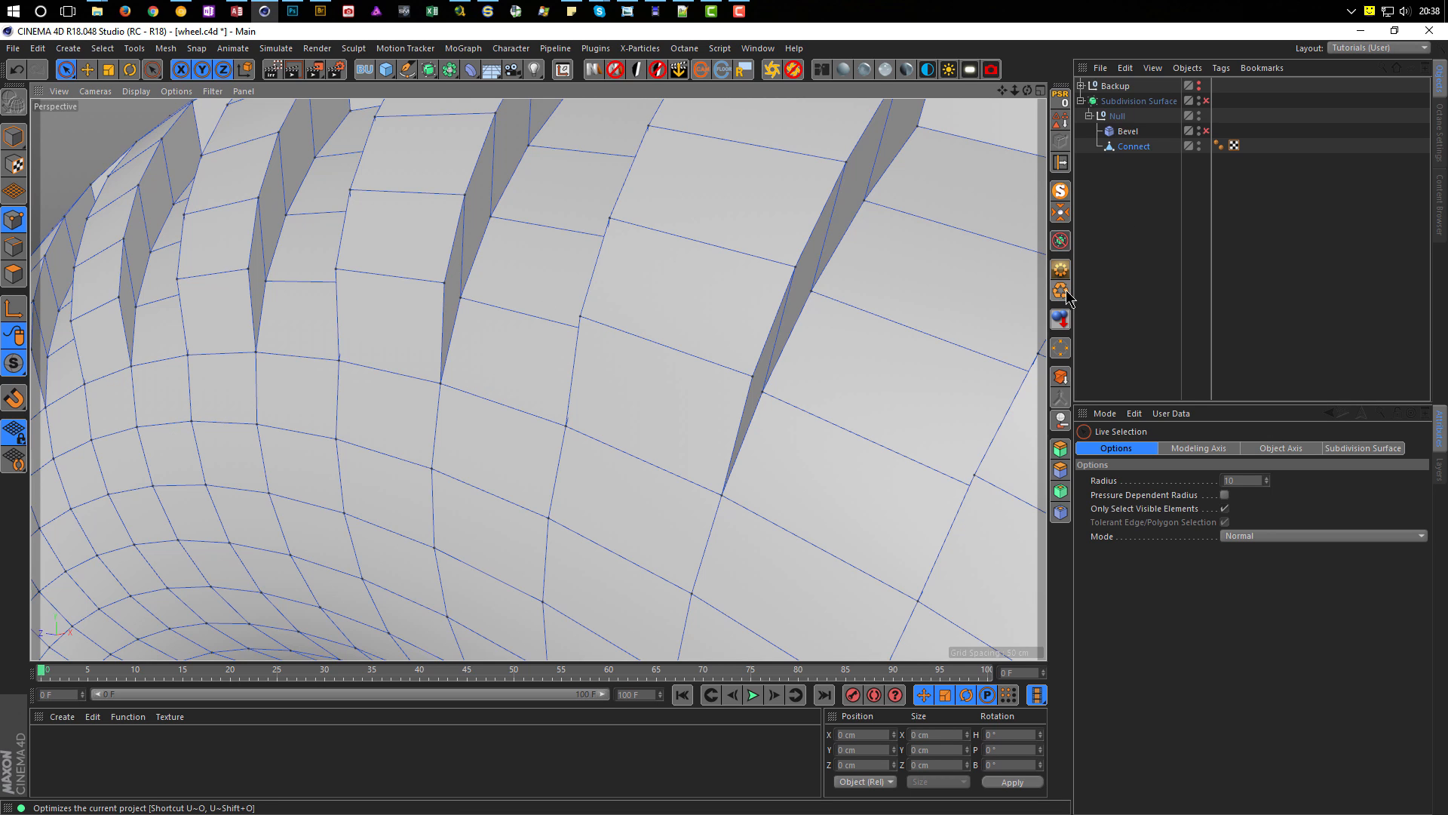
right_click(937, 322)
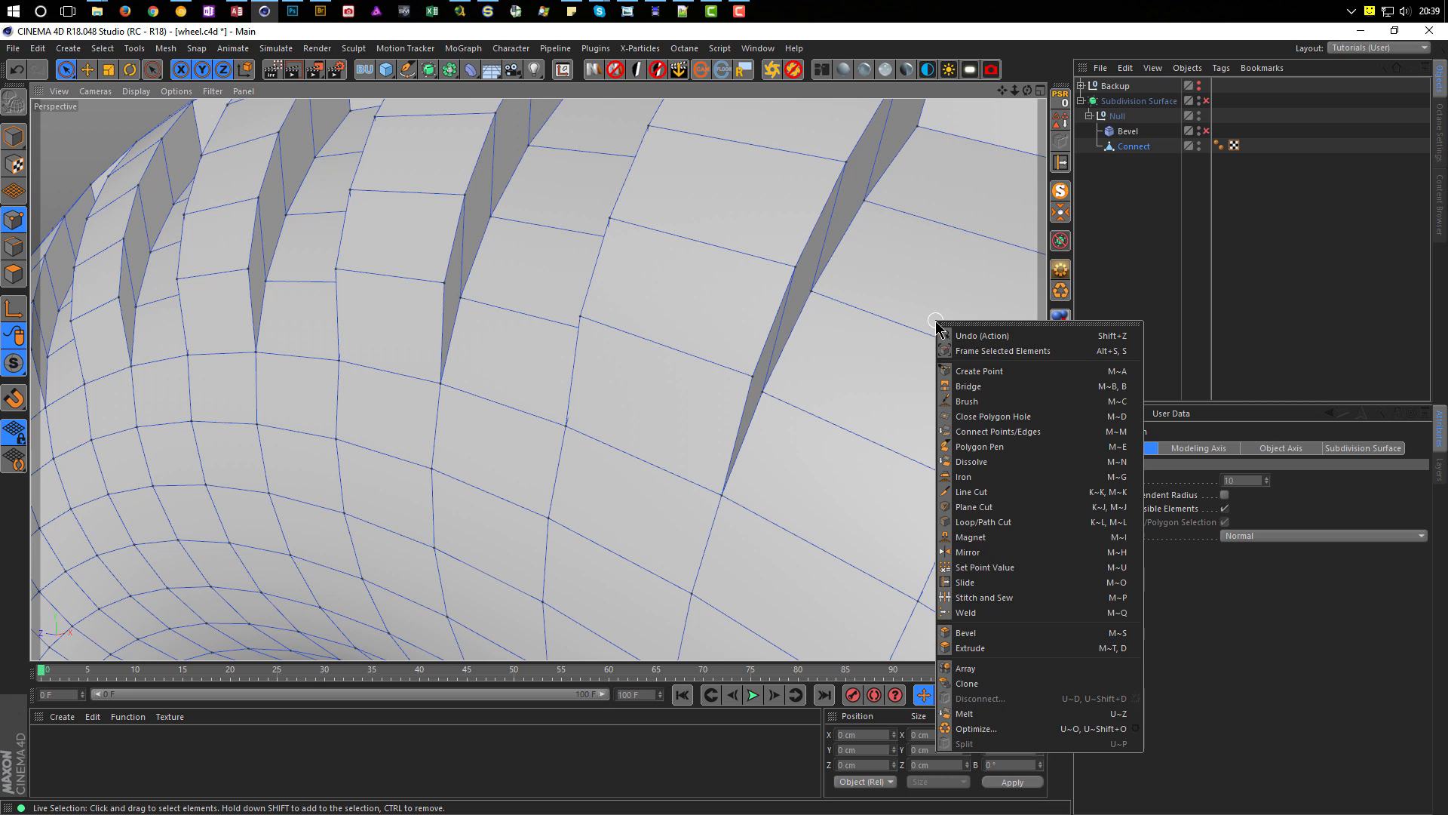
left_click(988, 730)
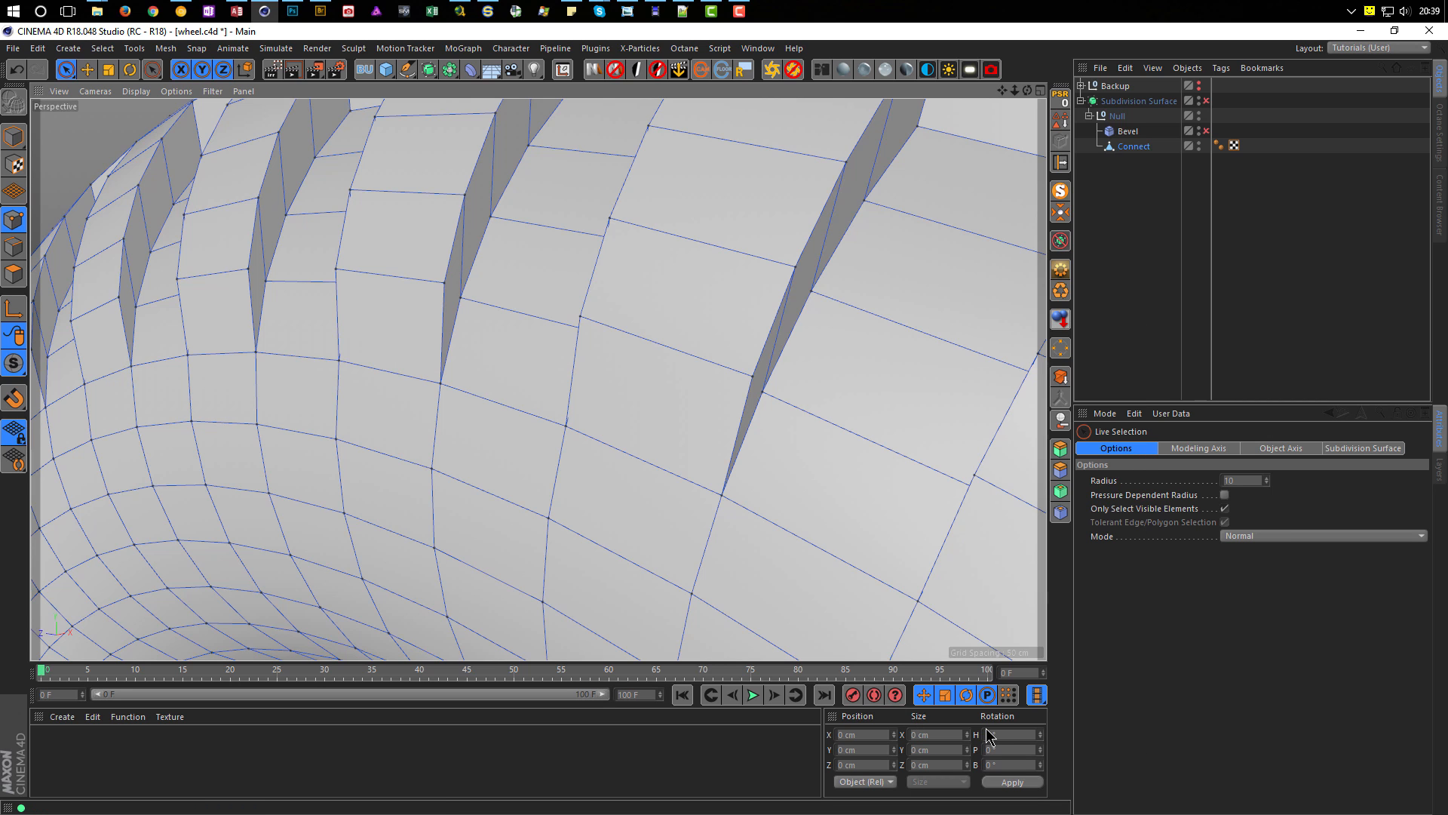
Step: Return to model mode, turn the Bevel deformer on for the optimized mesh, and inspect the groove ends and whole tread
left_click(13, 137)
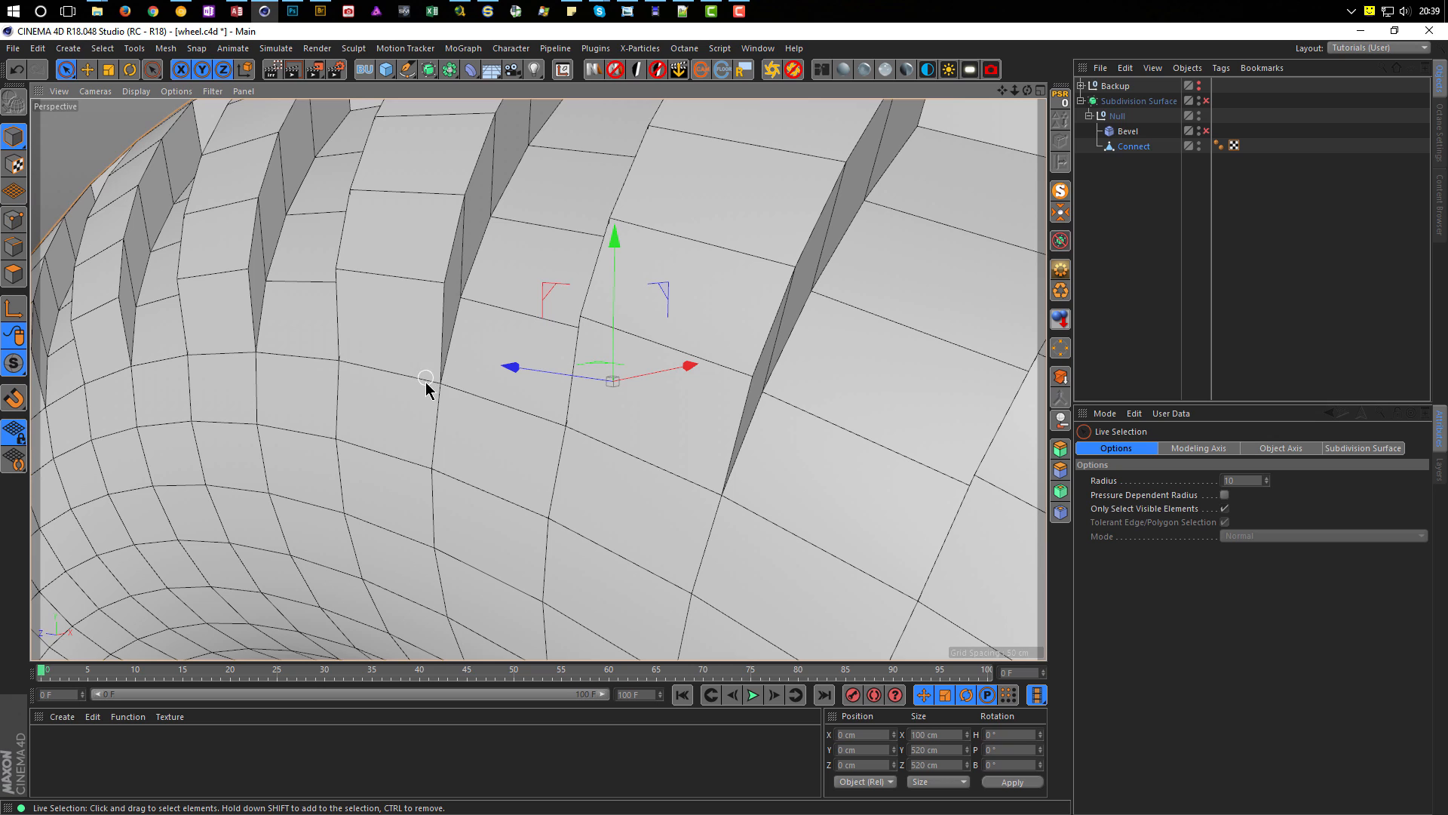
left_click(1206, 131)
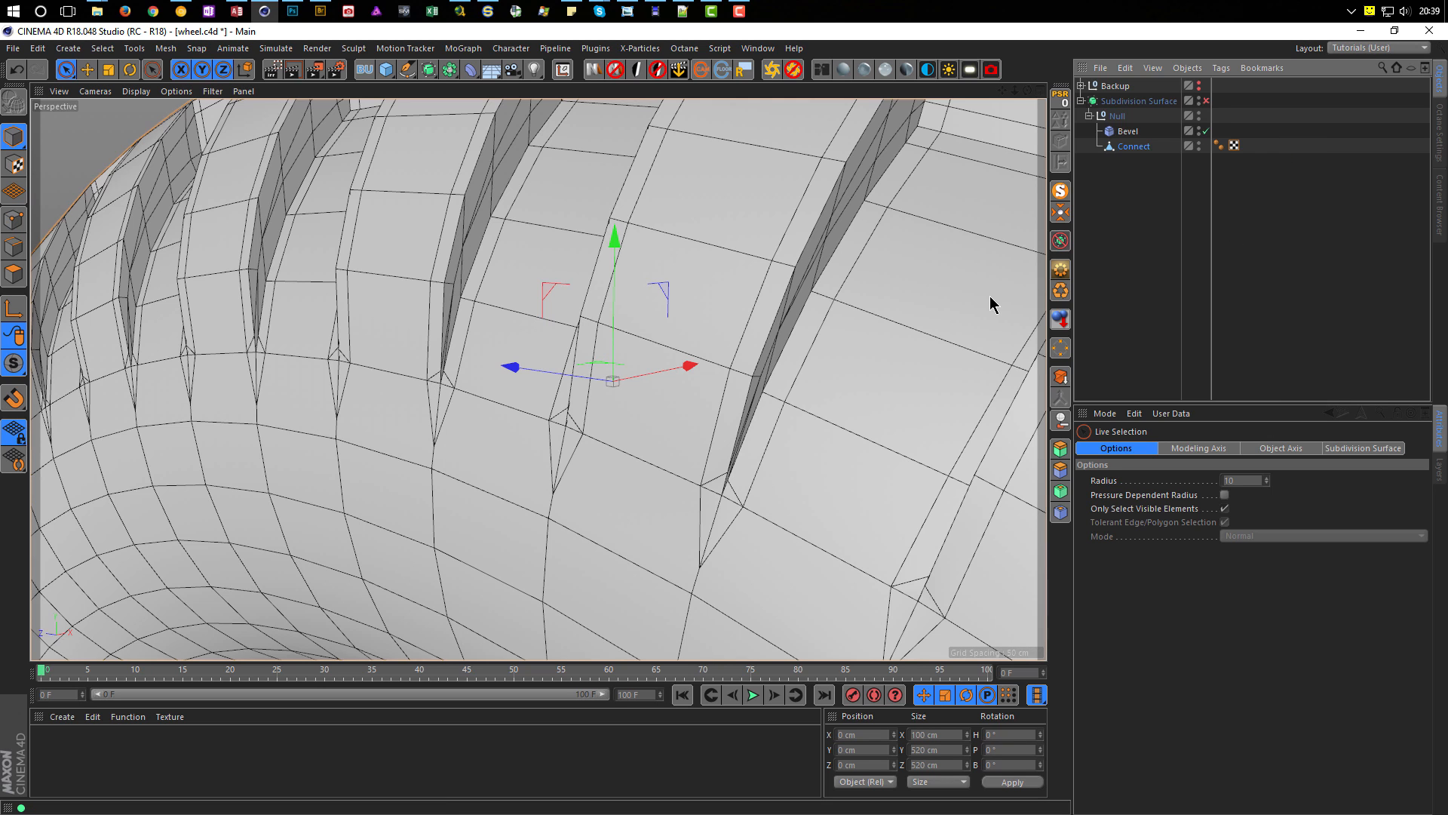
scroll(468, 382, "up", 10)
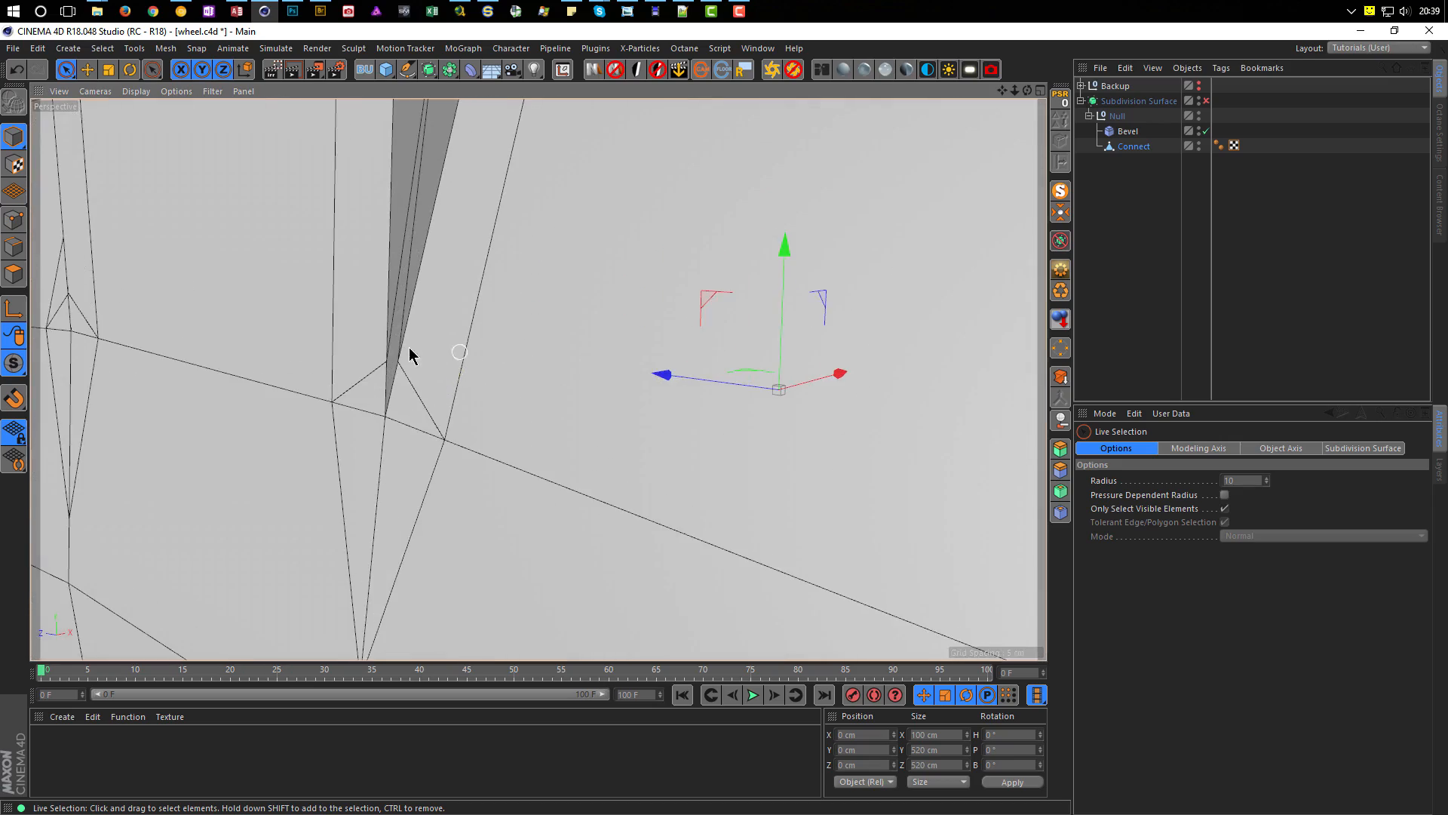
left_click_drag(274, 363, 422, 358, "alt")
right_click_drag(422, 357, 221, 447, "alt")
right_click_drag(448, 392, 278, 453, "alt")
left_click_drag(566, 396, 641, 365, "alt")
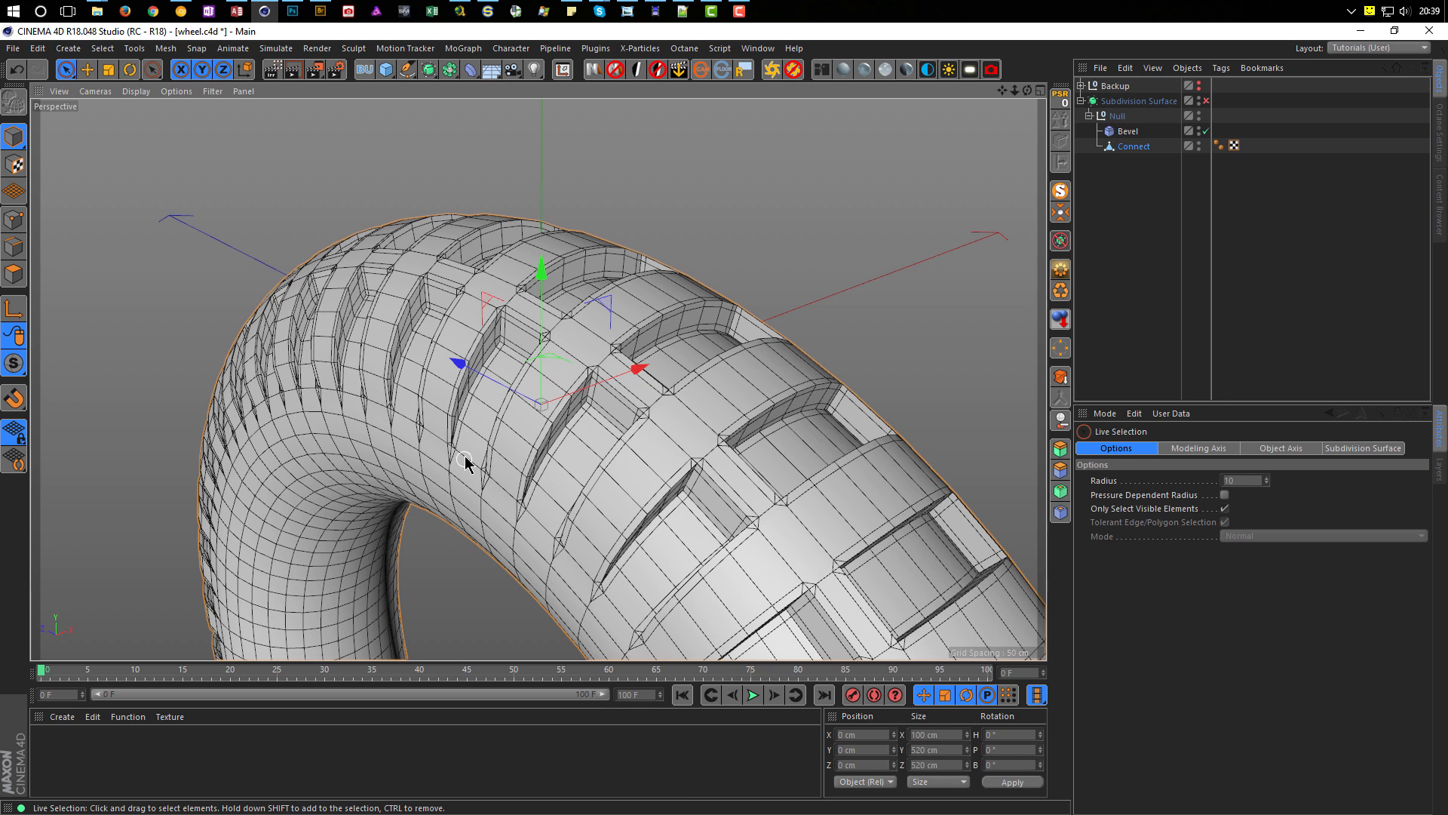
left_click_drag(463, 417, 439, 381, "alt")
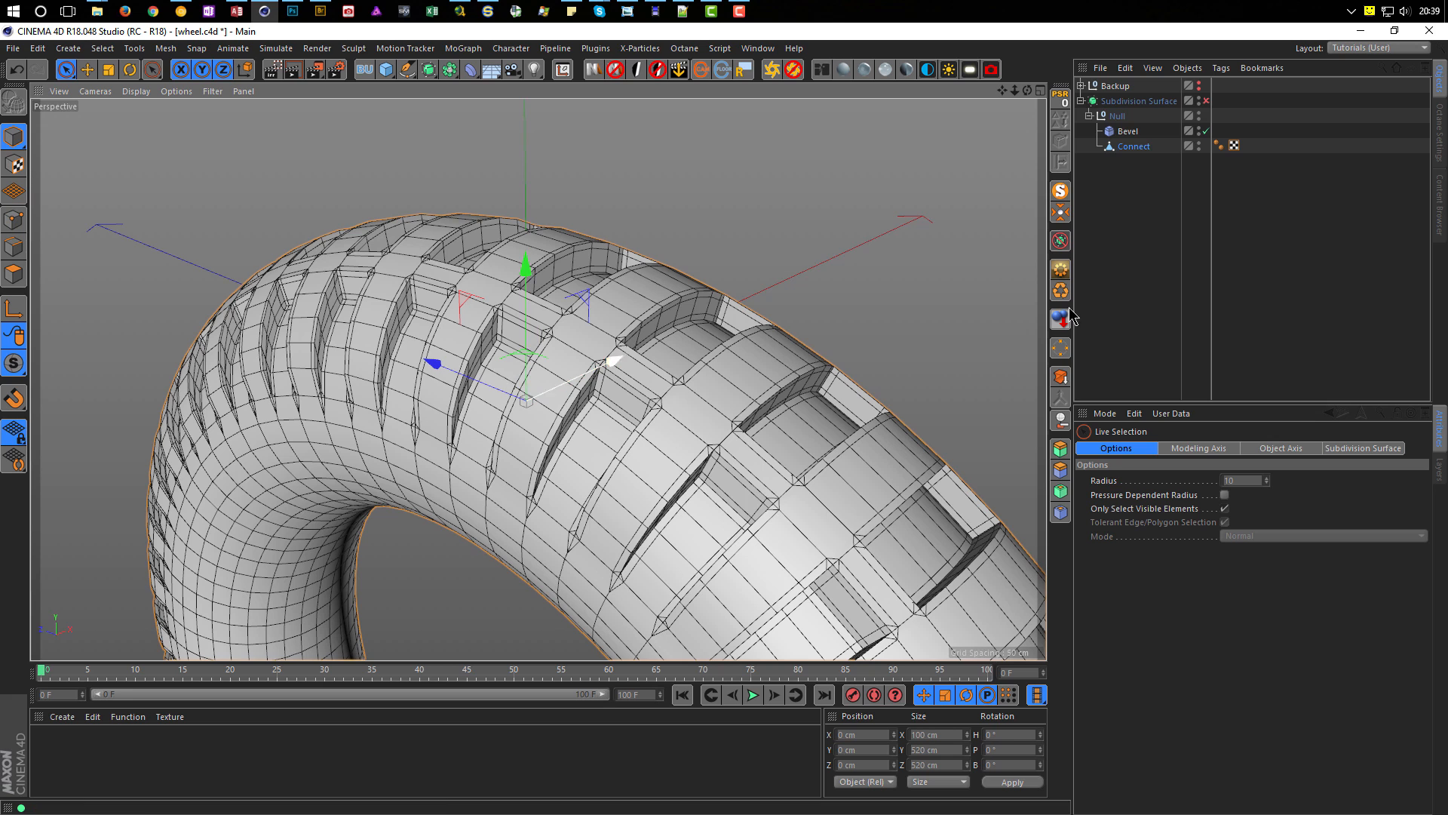
Step: Enable the Subdivision Surface on the beveled tire and render the perspective view
left_click(1205, 101)
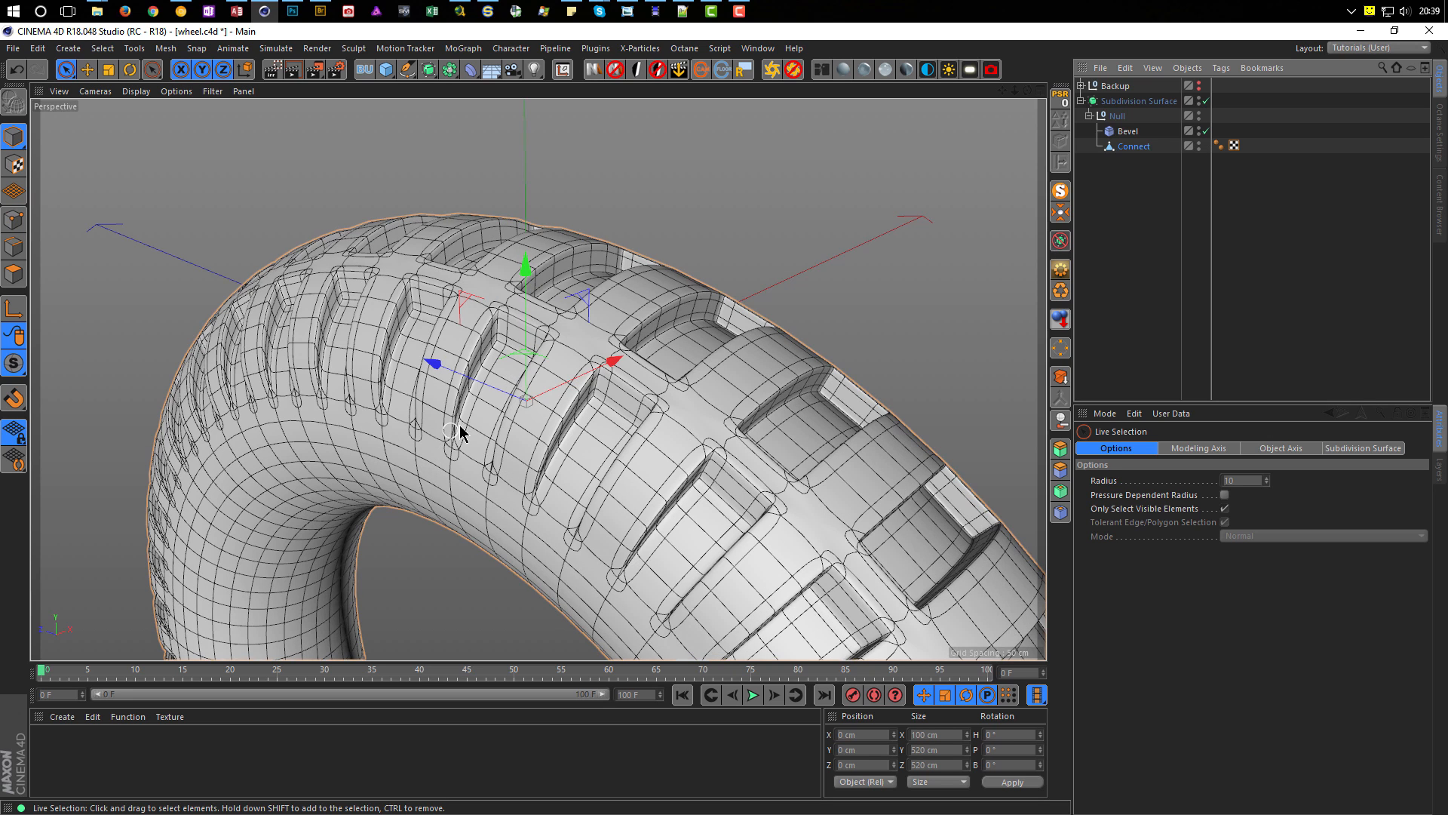
scroll(462, 420, "up", 5)
scroll(618, 402, "down", 8)
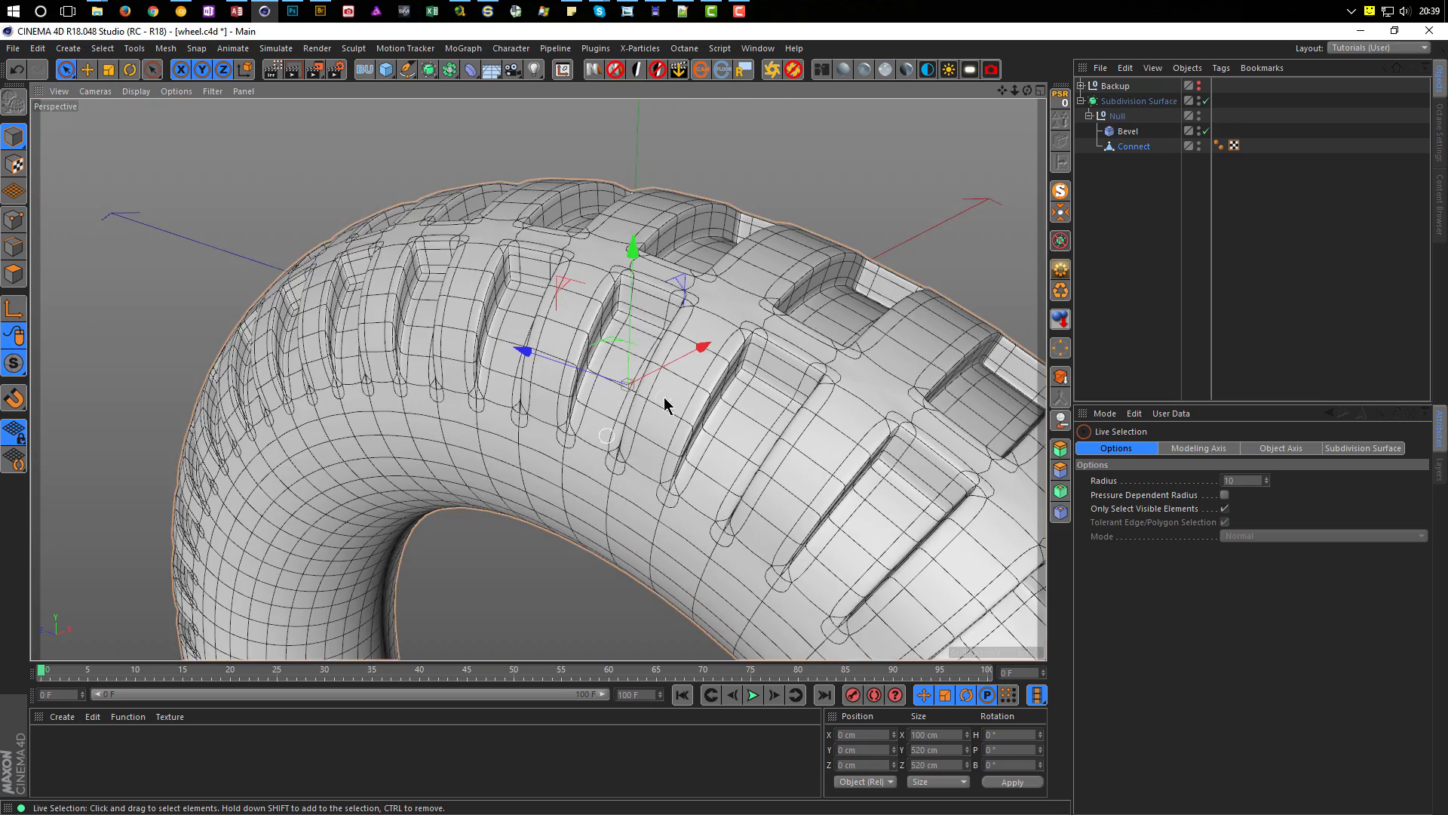
scroll(550, 409, "down", 1)
key("ctrl+r")
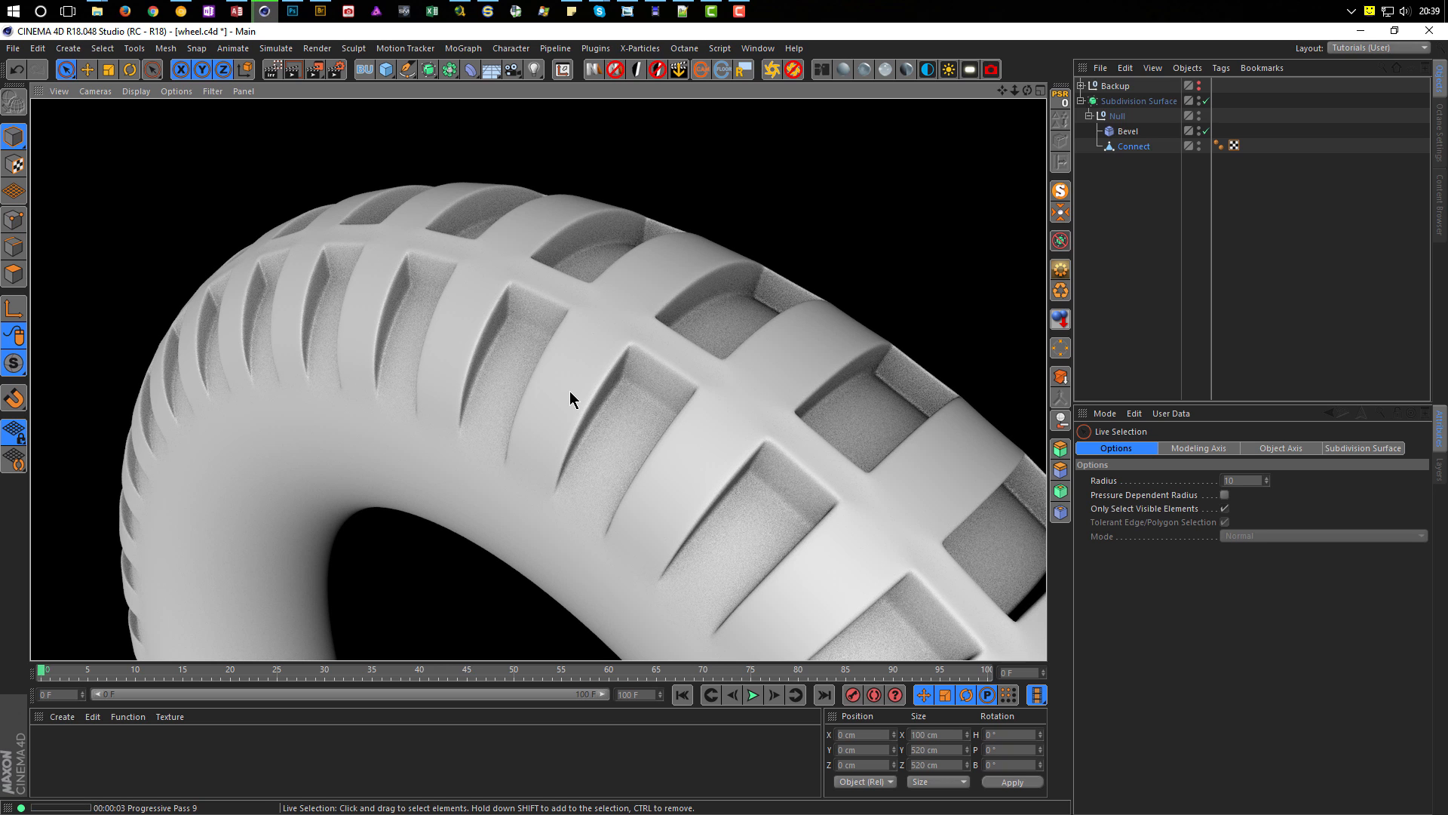
Step: Start an Interactive Render Region on a close view of the tread and stretch it to the viewport's full height
mouse_move(603, 348)
right_mouse_down("alt")
mouse_move(614, 338)
mouse_move(623, 388)
mouse_move(679, 419)
mouse_move(724, 415)
right_mouse_up("alt")
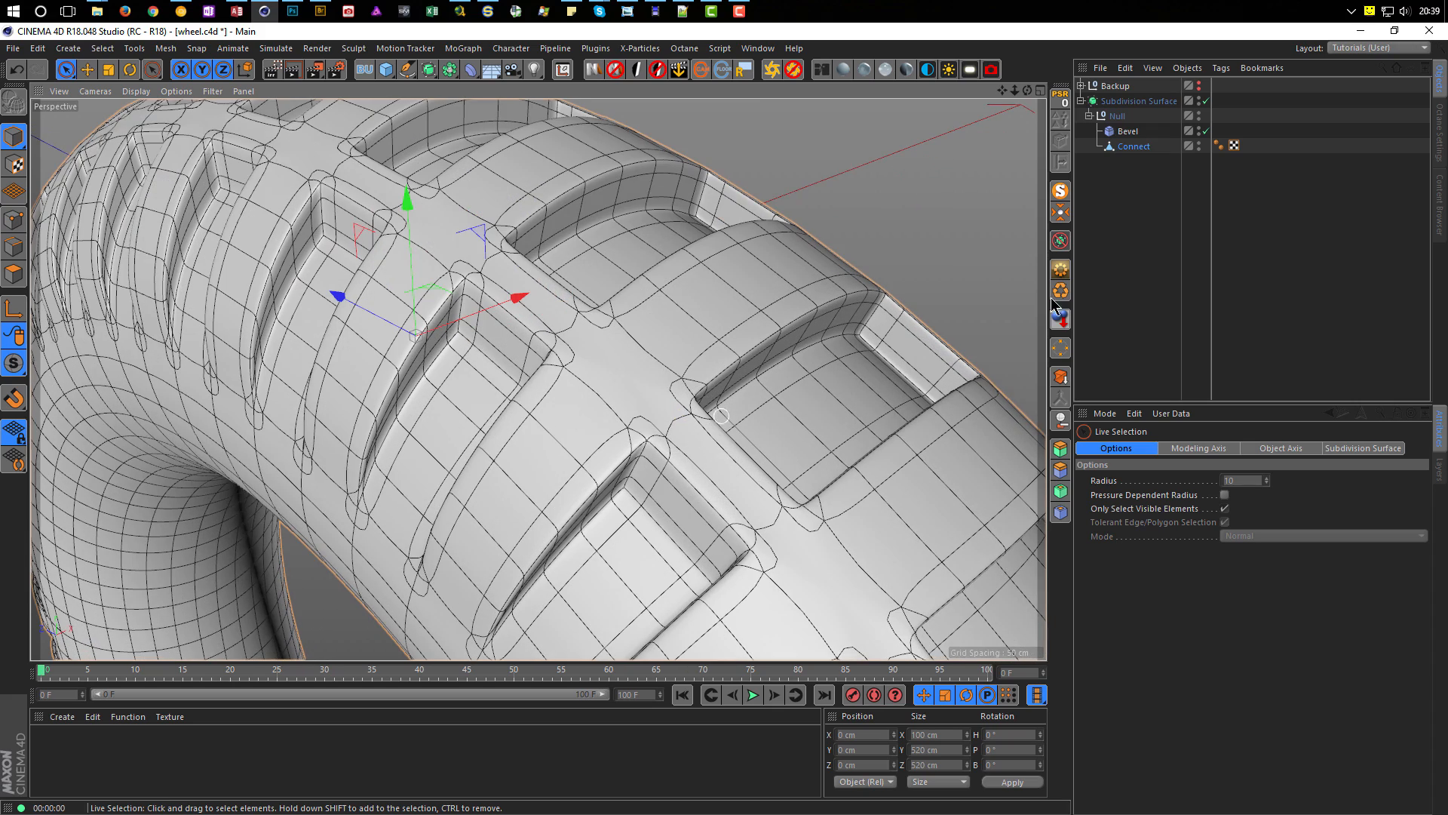
left_click(274, 70)
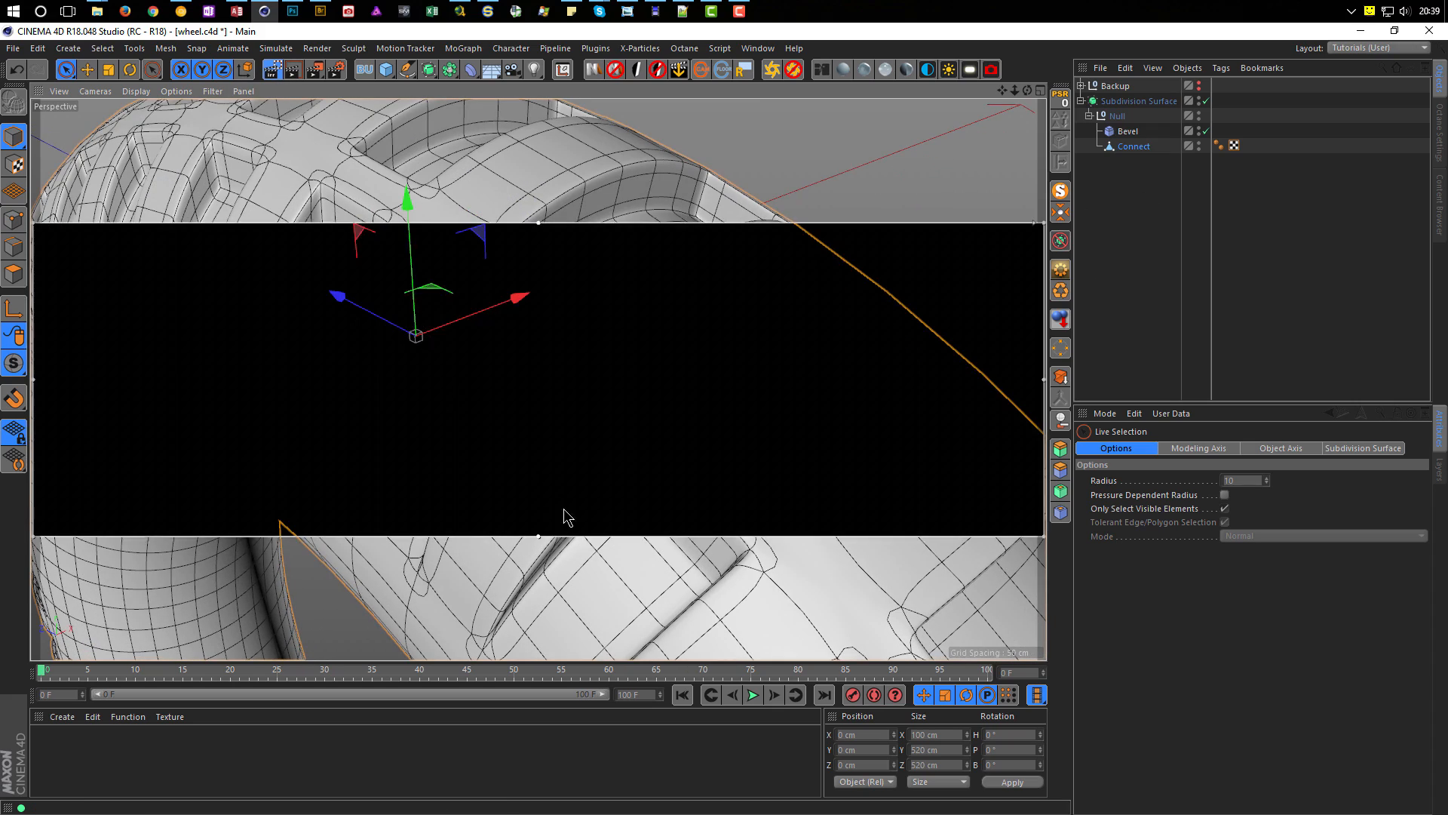
left_click_drag(537, 220, 546, 102)
left_click_drag(541, 534, 545, 657)
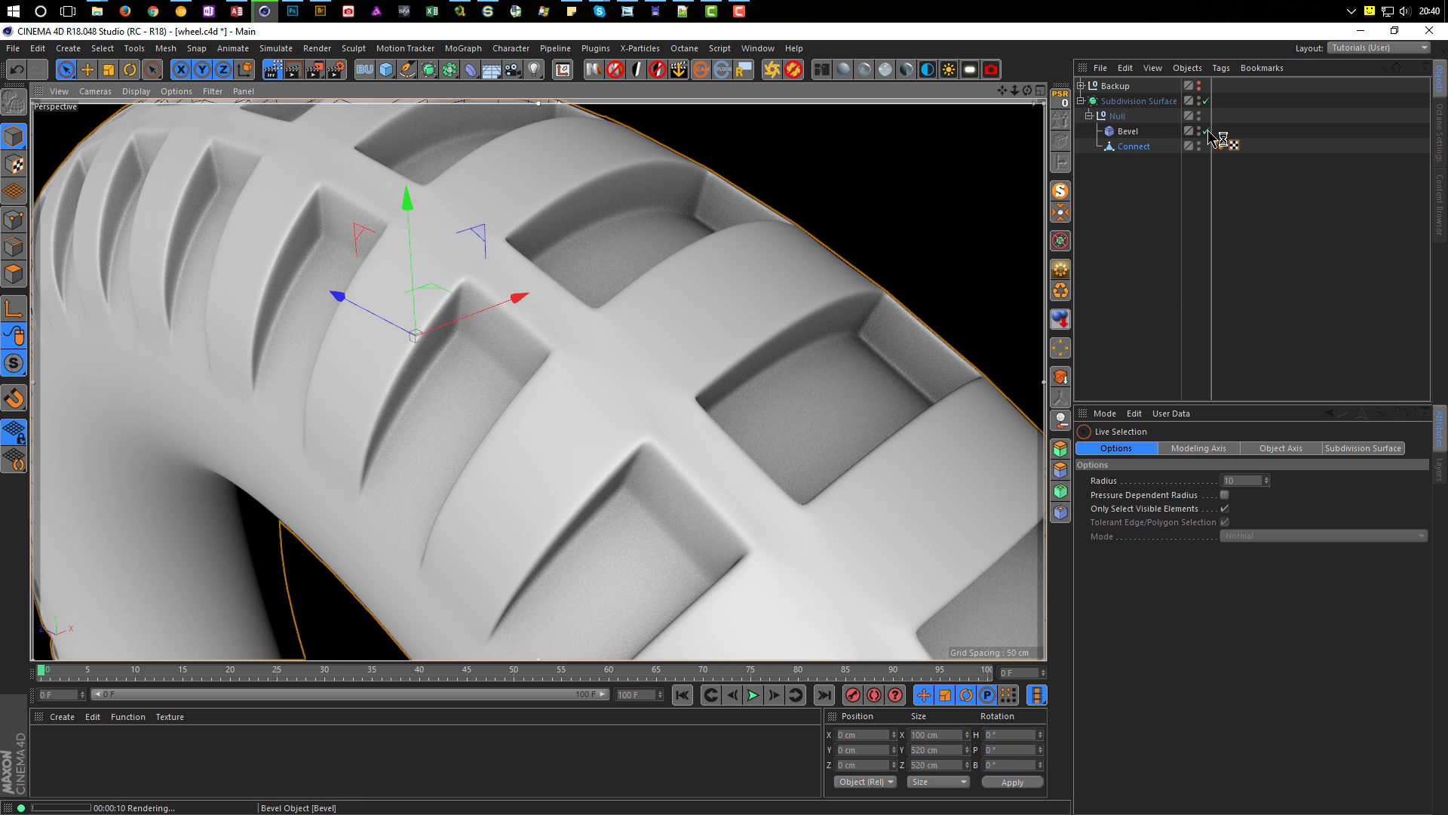
Step: Toggle Phong Break Rounding in the Bevel deformer's topology settings
left_click(1129, 132)
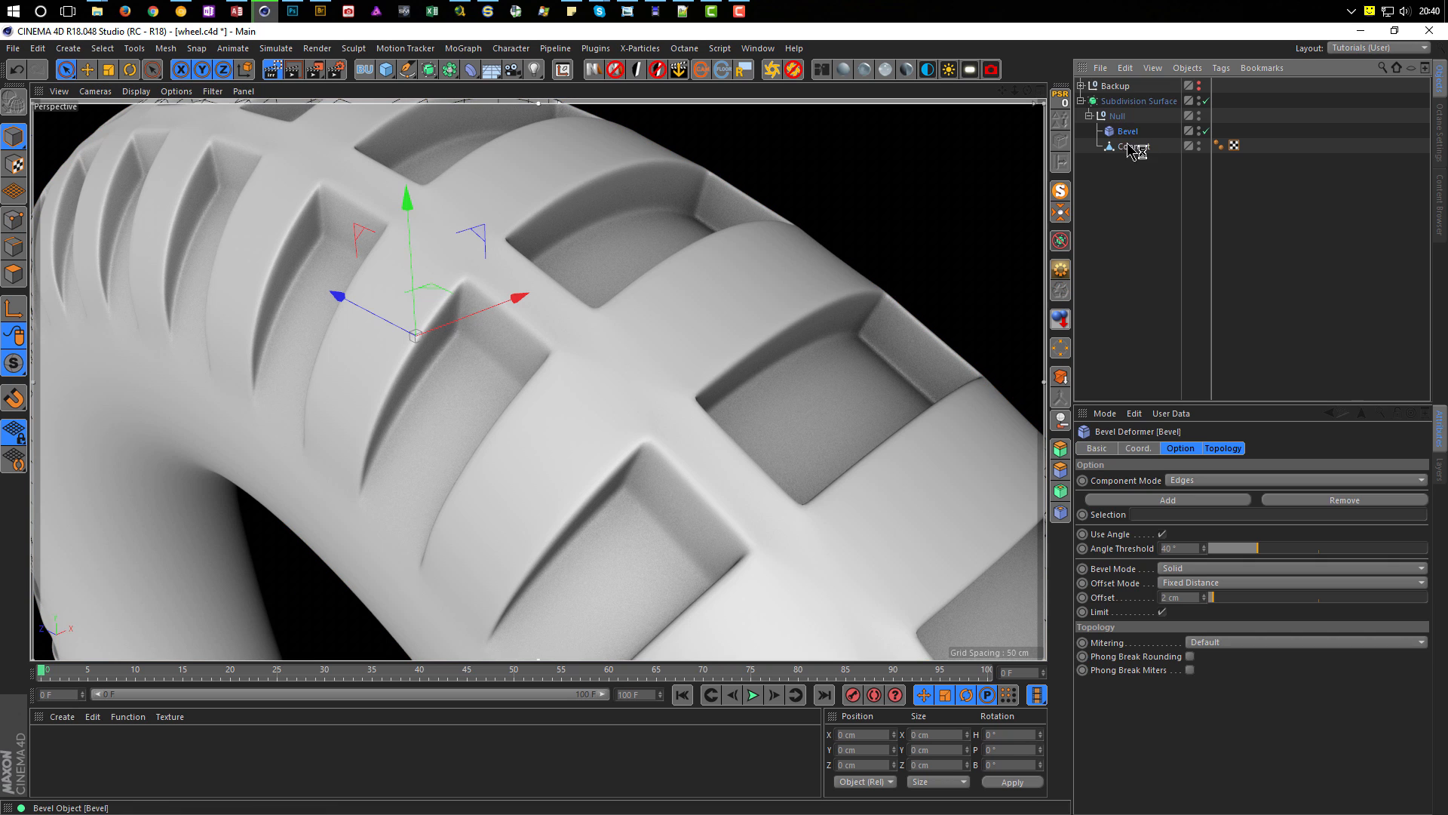
left_click(1225, 449)
left_click(1191, 494)
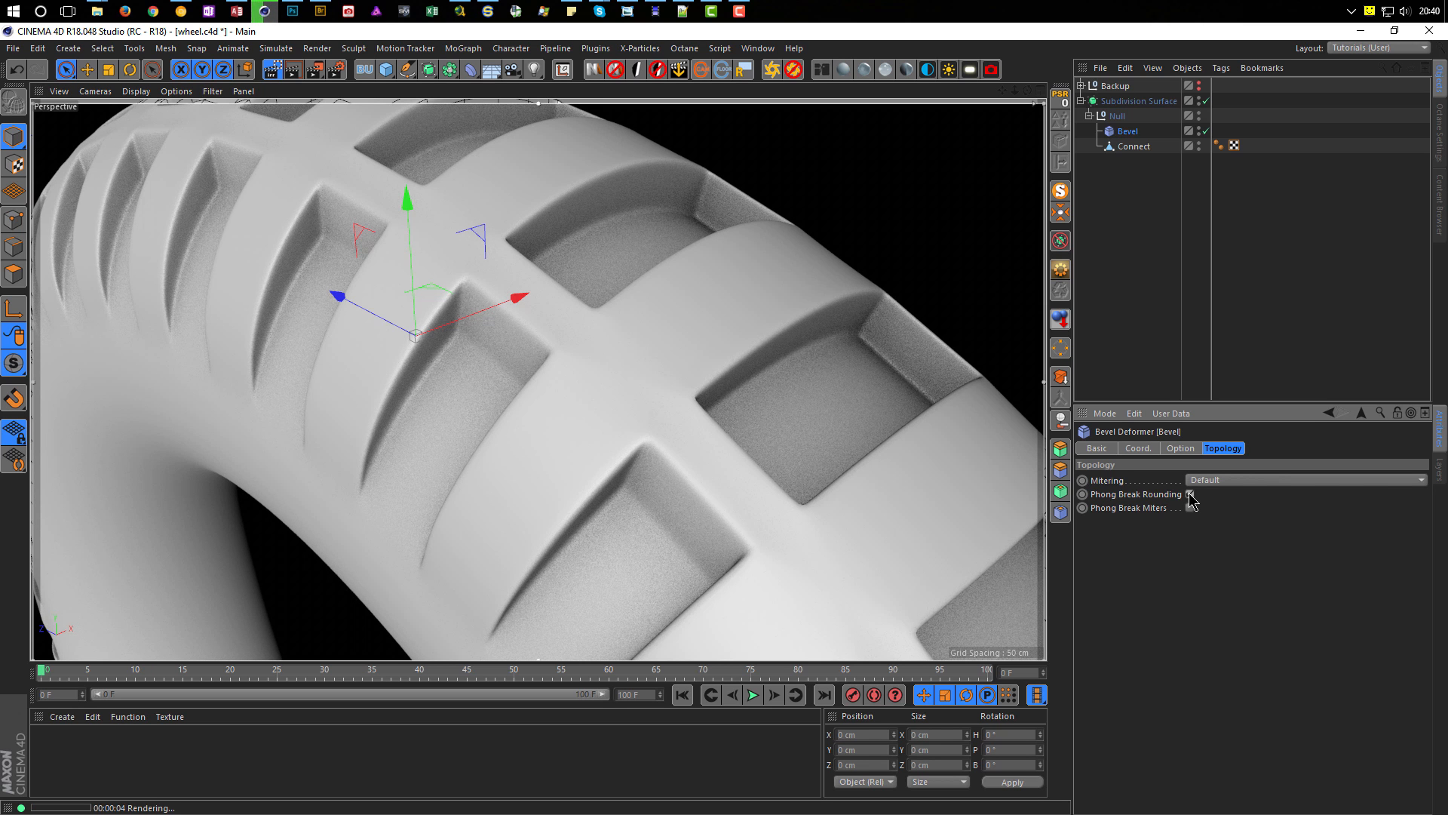
Step: Pull back to review the whole tread and turn off the Interactive Render Region
right_click_drag(730, 355, 553, 399, "alt")
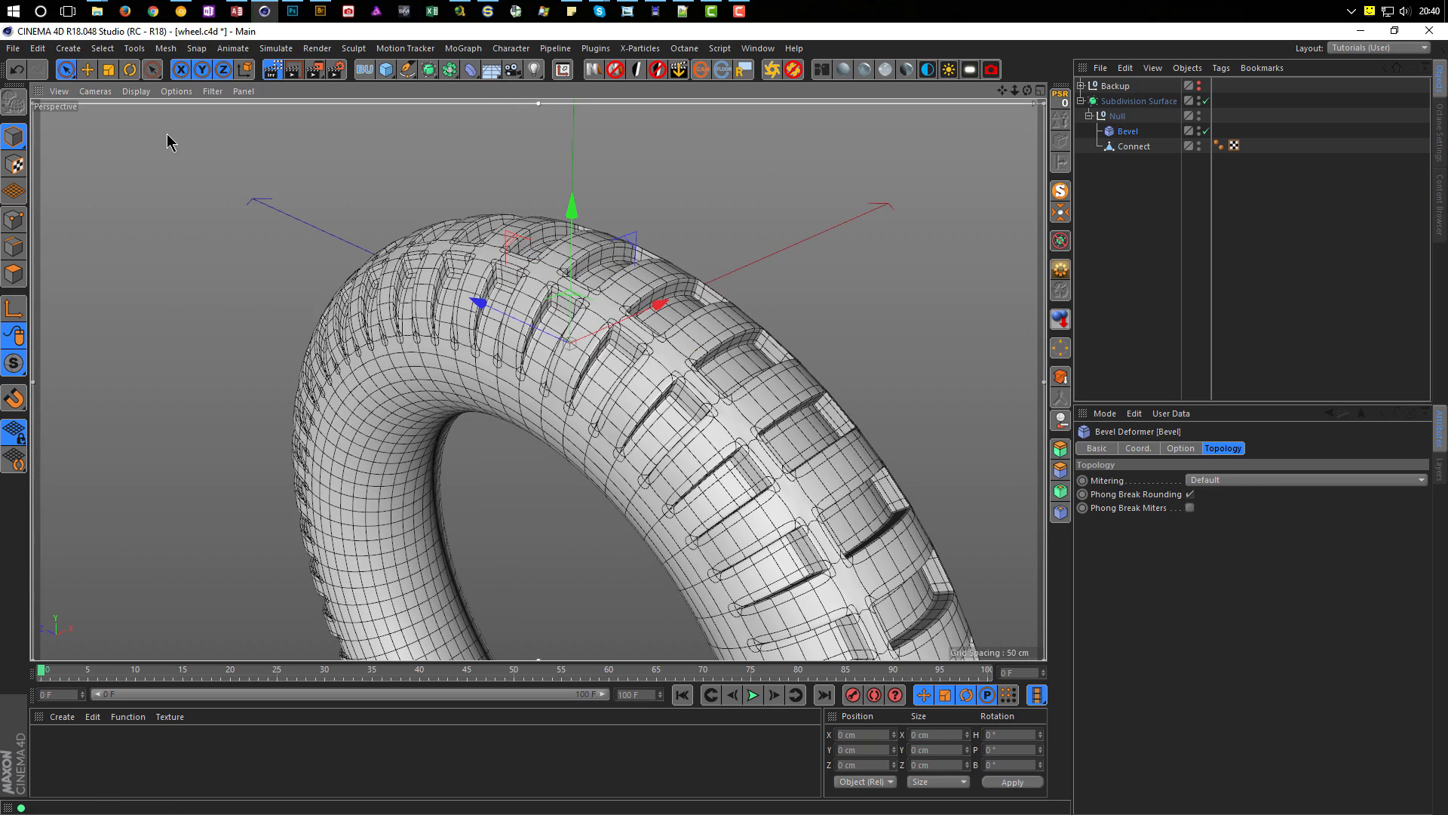
left_click_drag(572, 339, 550, 323, "alt")
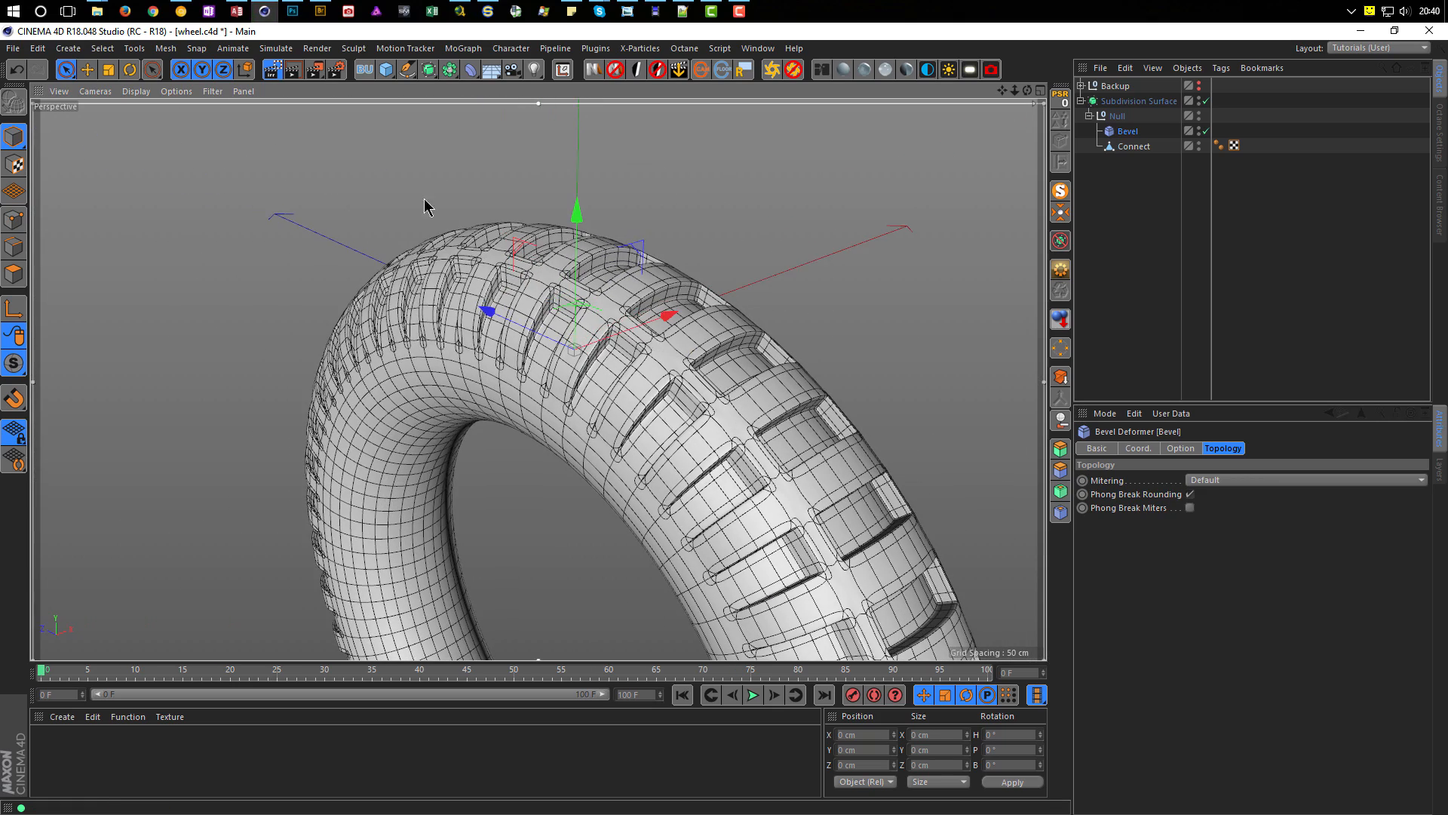
left_click(272, 75)
left_click(272, 75)
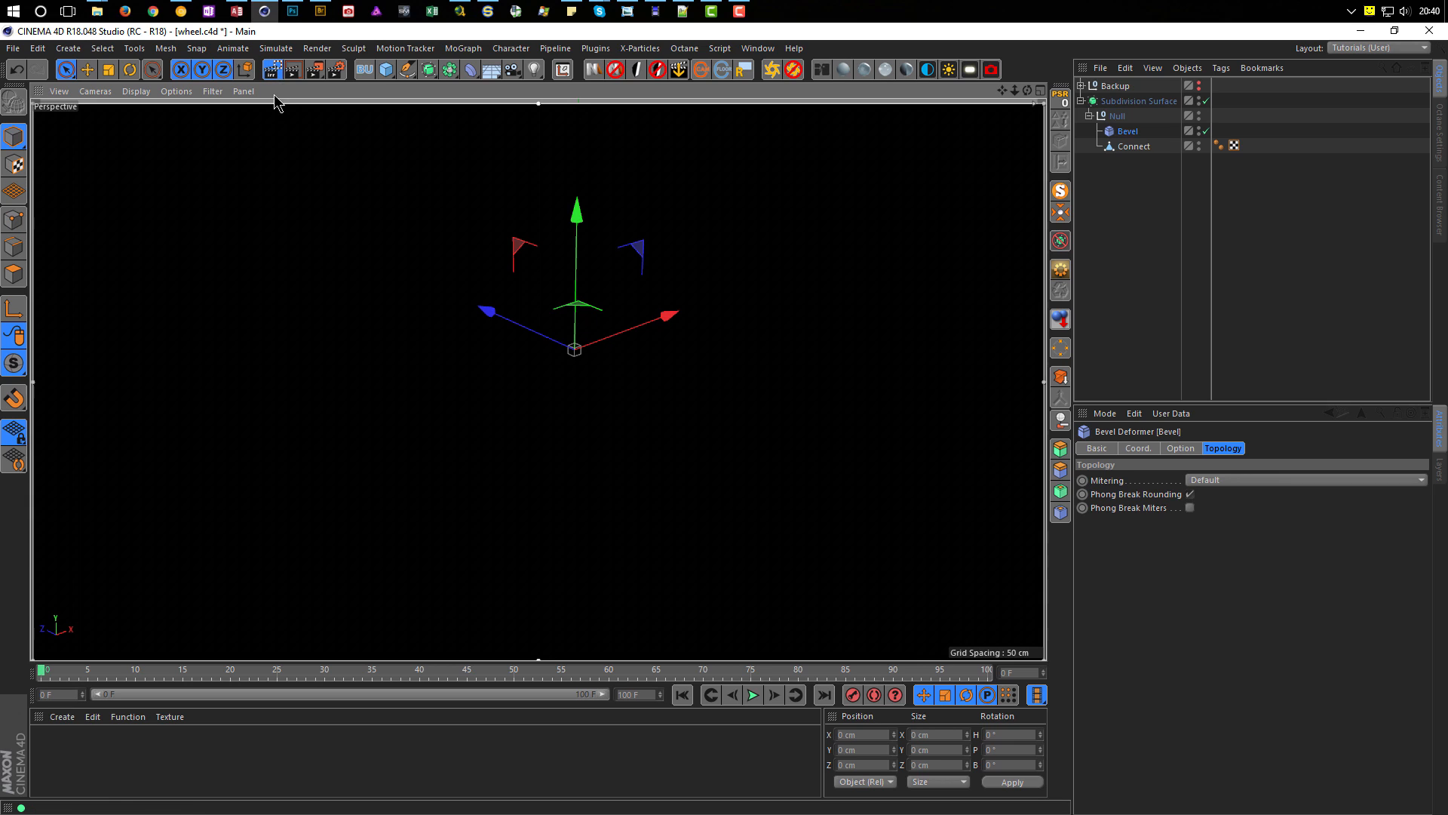
left_click_drag(531, 224, 614, 315, "alt")
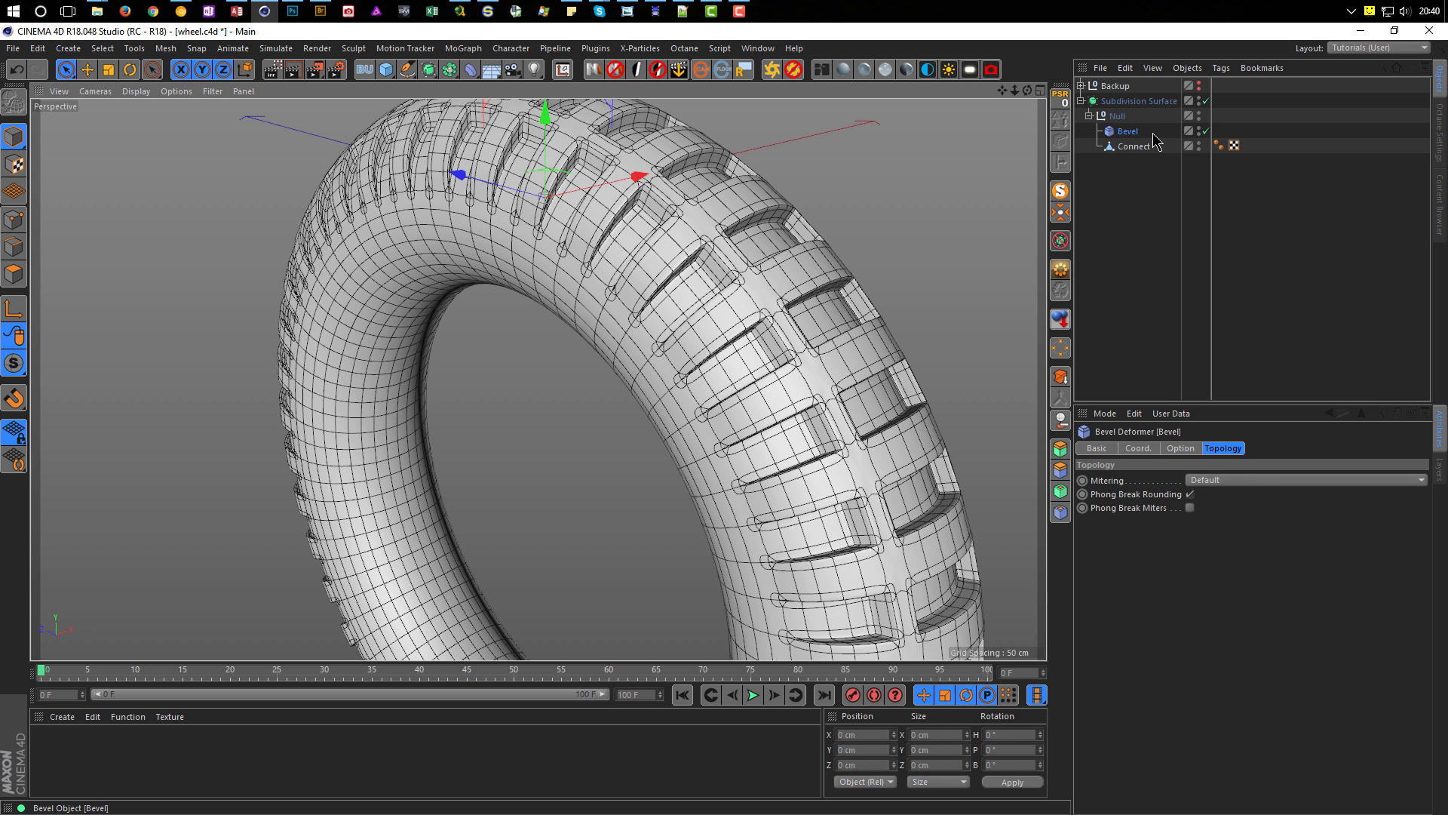
Step: Disable the Subdivision Surface on the tire and save the scene file
left_click(1206, 100)
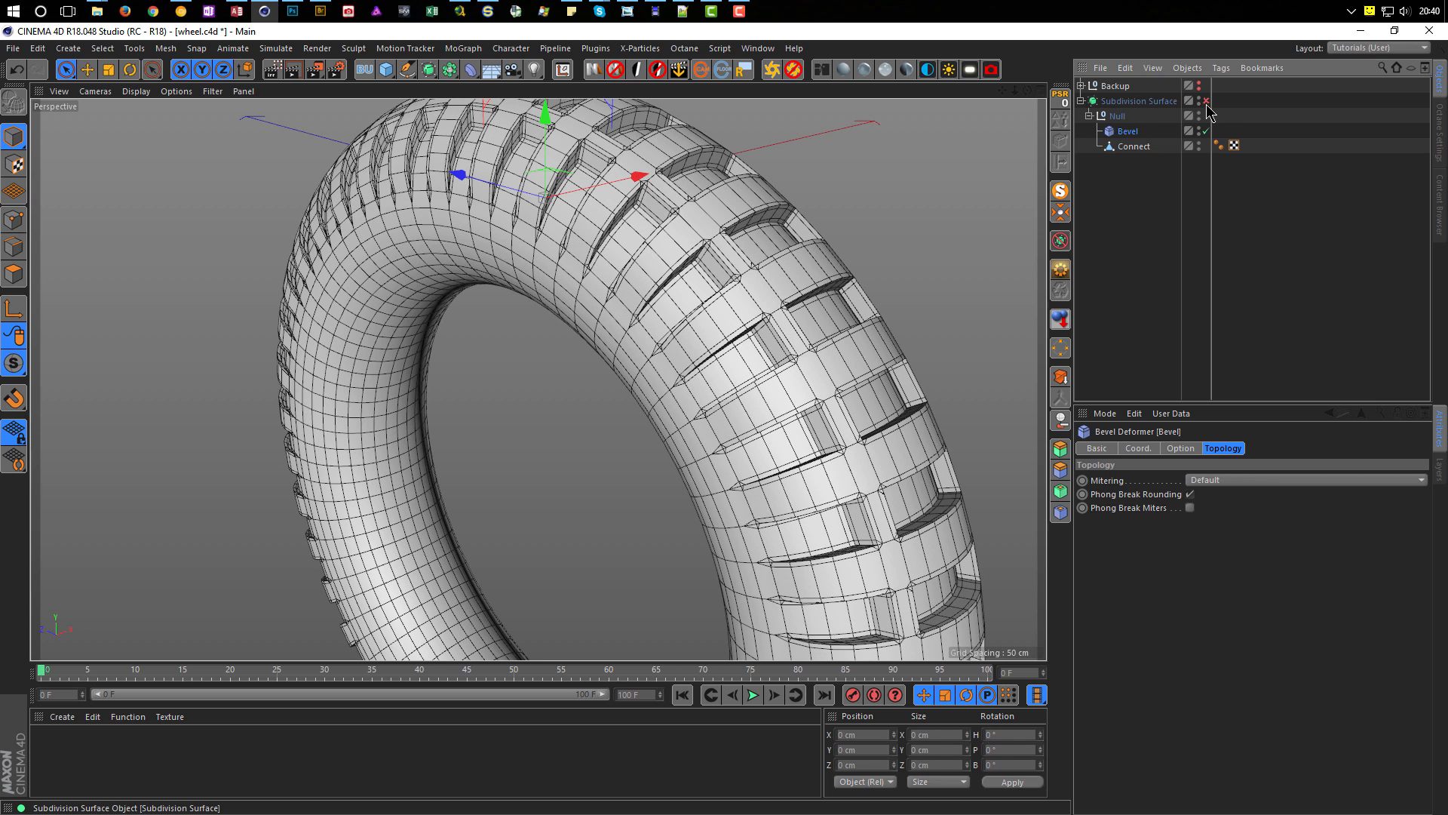
left_click_drag(749, 319, 725, 319, "alt")
key("ctrl+s")
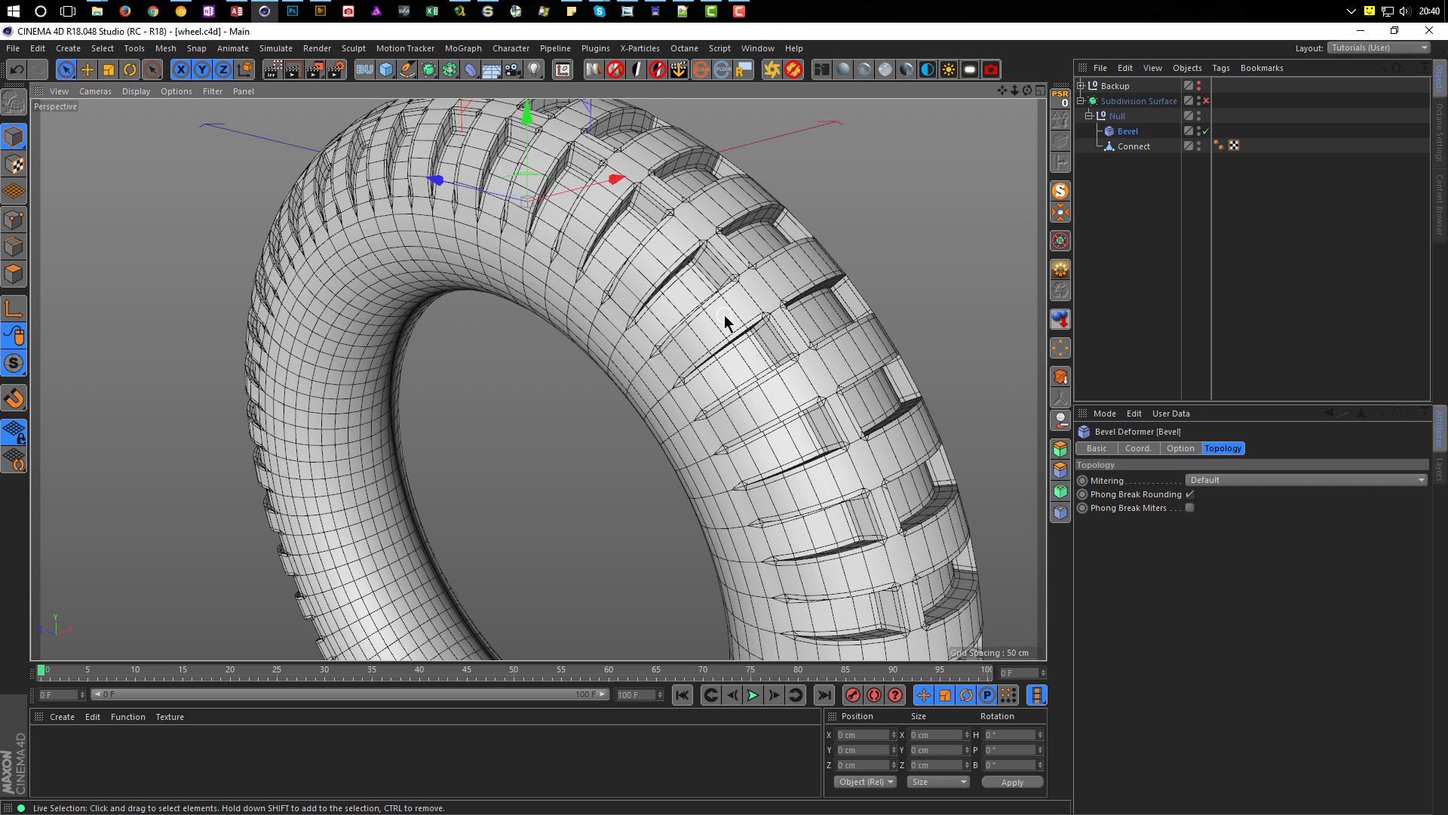
left_click_drag(722, 314, 721, 315, "alt")
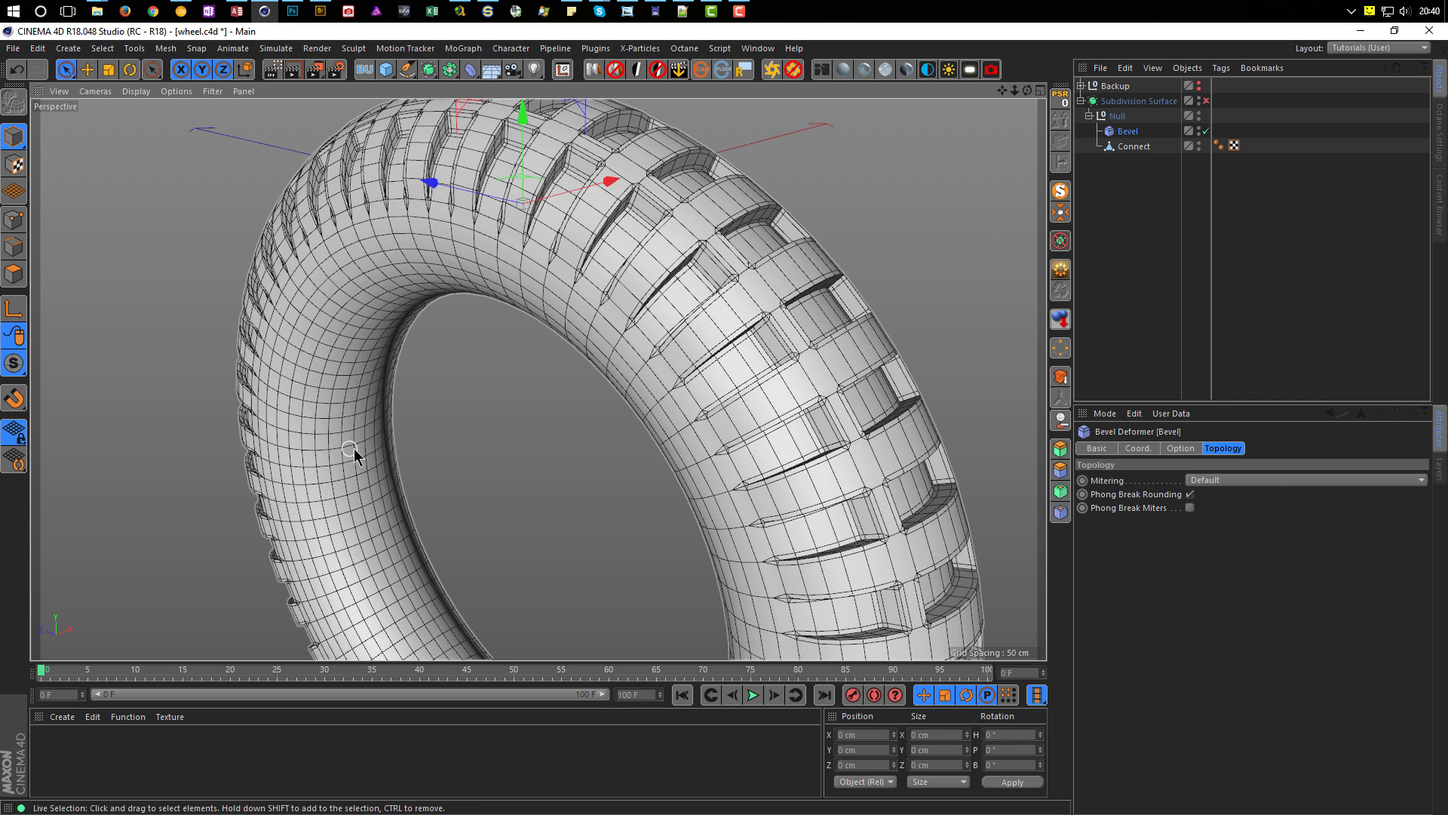
left_click_drag(356, 458, 362, 451, "alt")
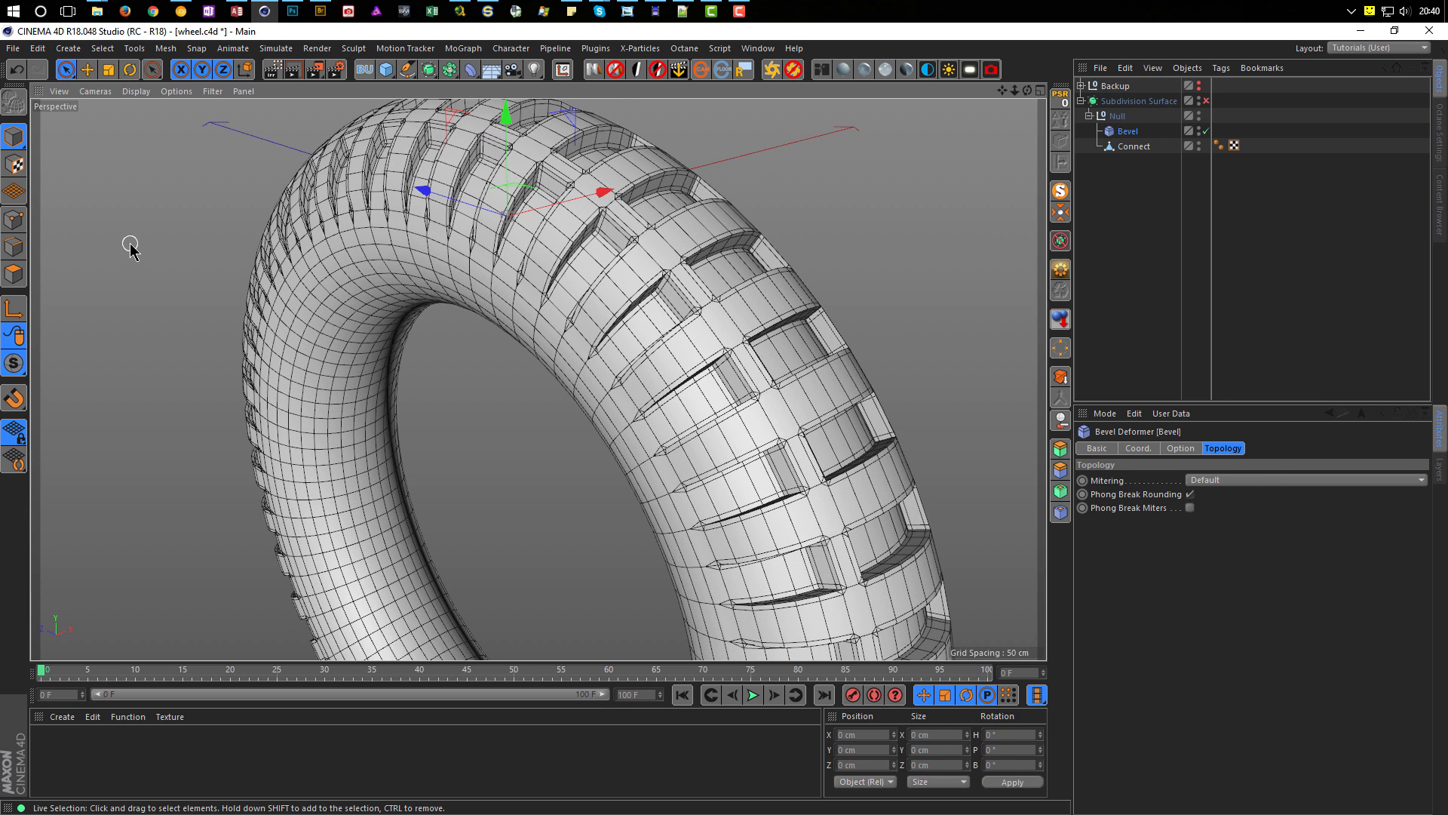
Step: In polygon mode on the Connect mesh, loop-select the two adjacent polygon rings along the centre of the tire's inner side
left_click(14, 273)
left_click(1133, 146)
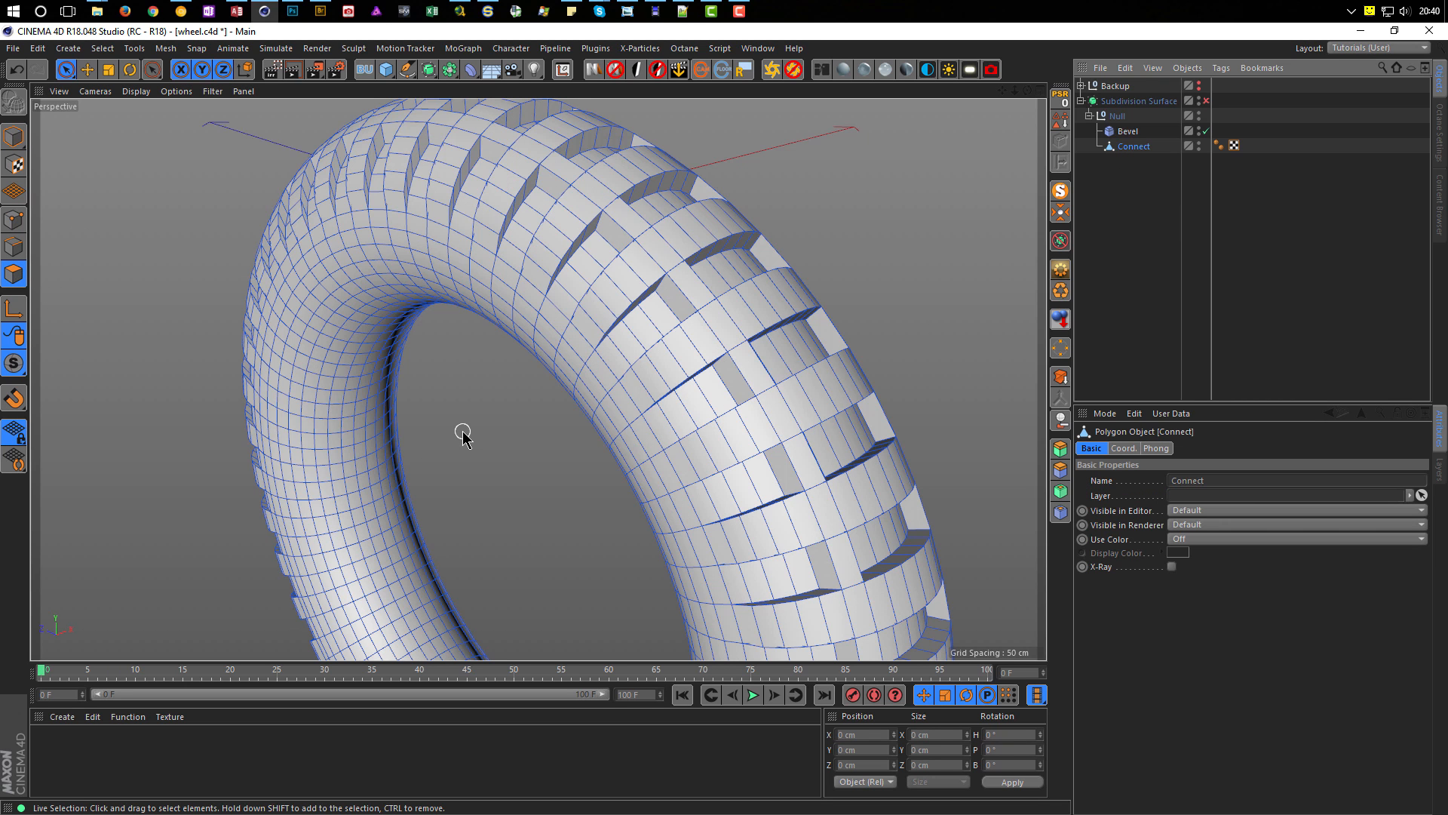
key("u")
key("l")
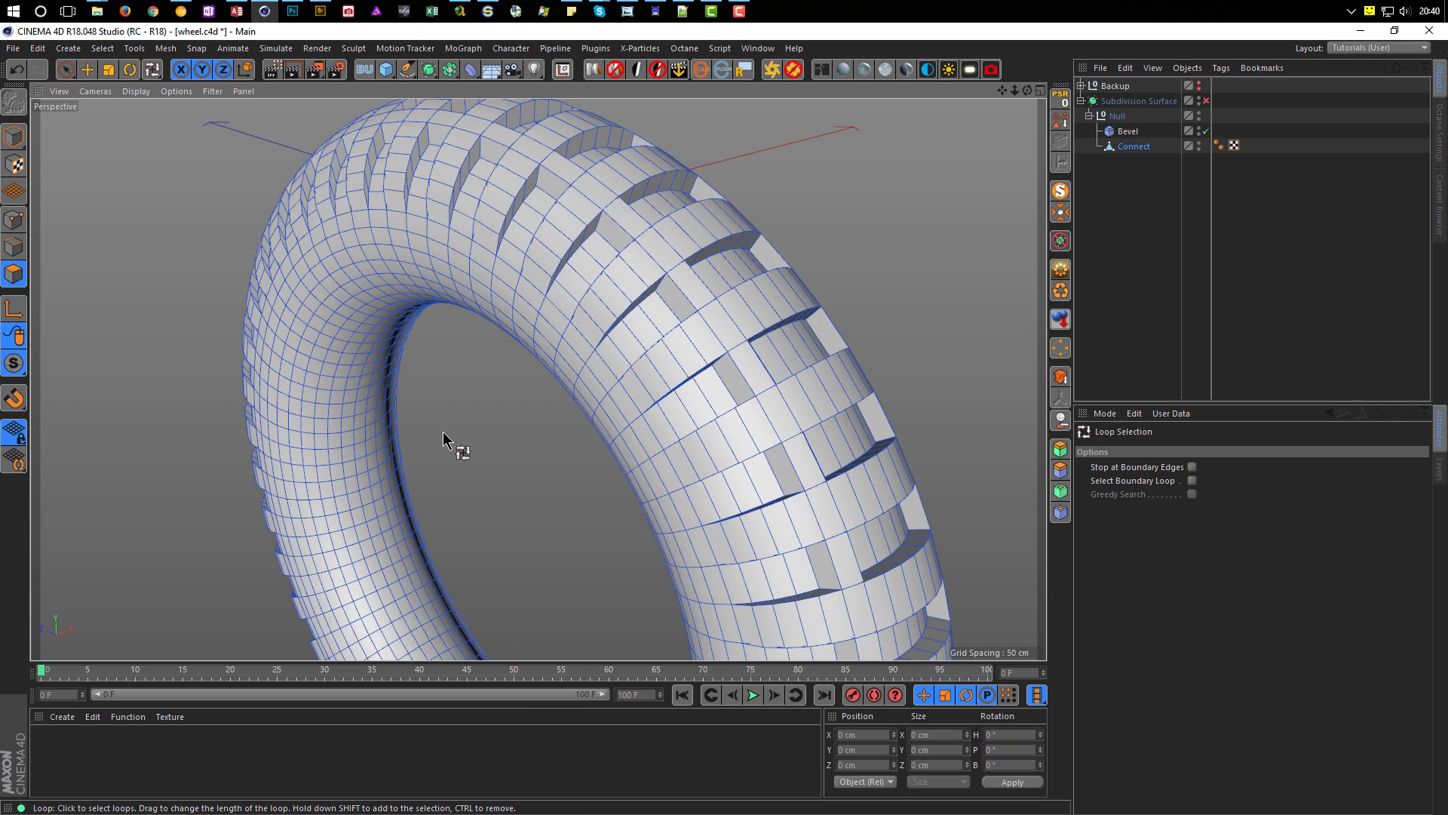
left_click(374, 419)
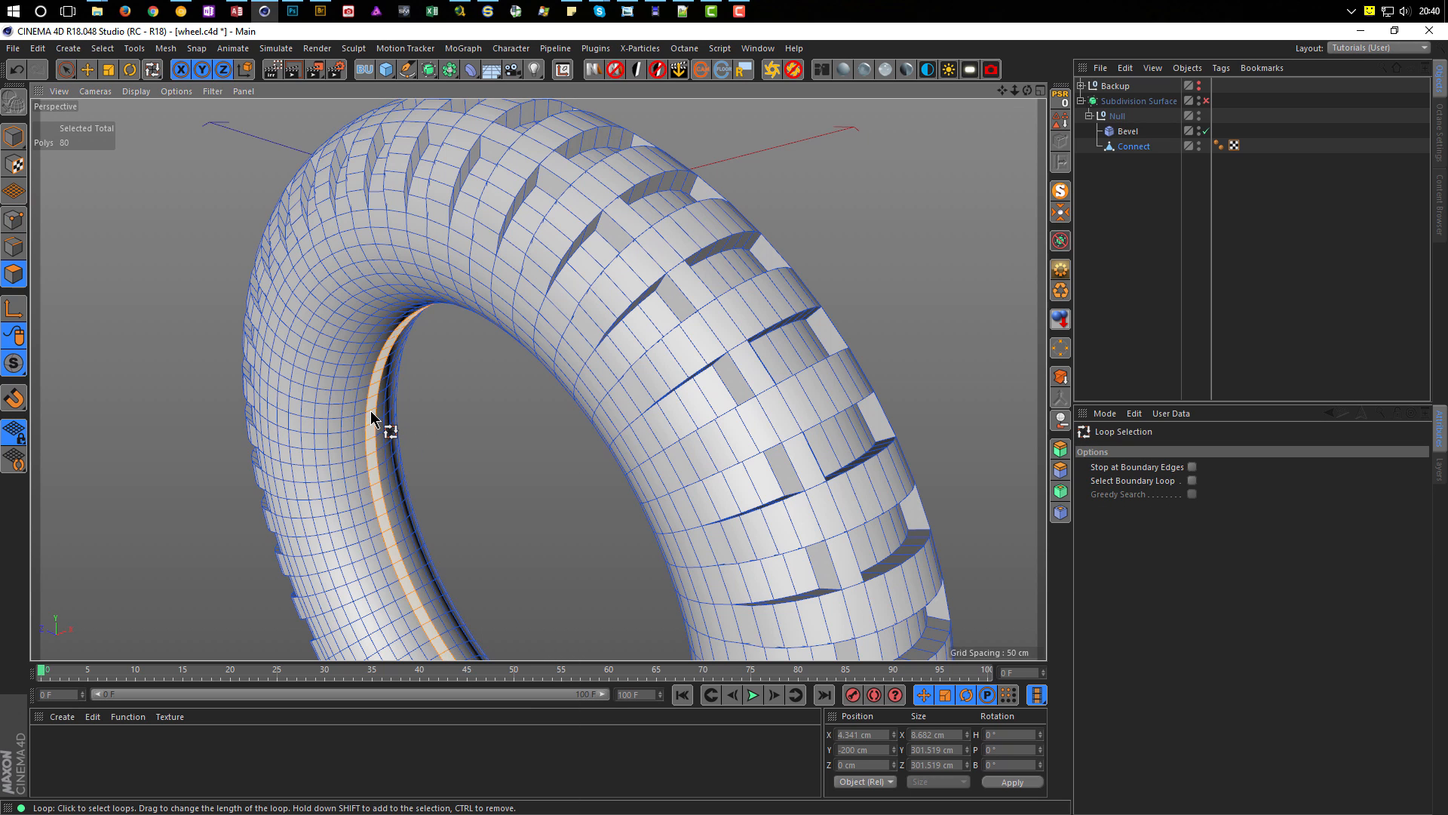
middle_click(468, 423)
scroll(679, 317, "down", 4)
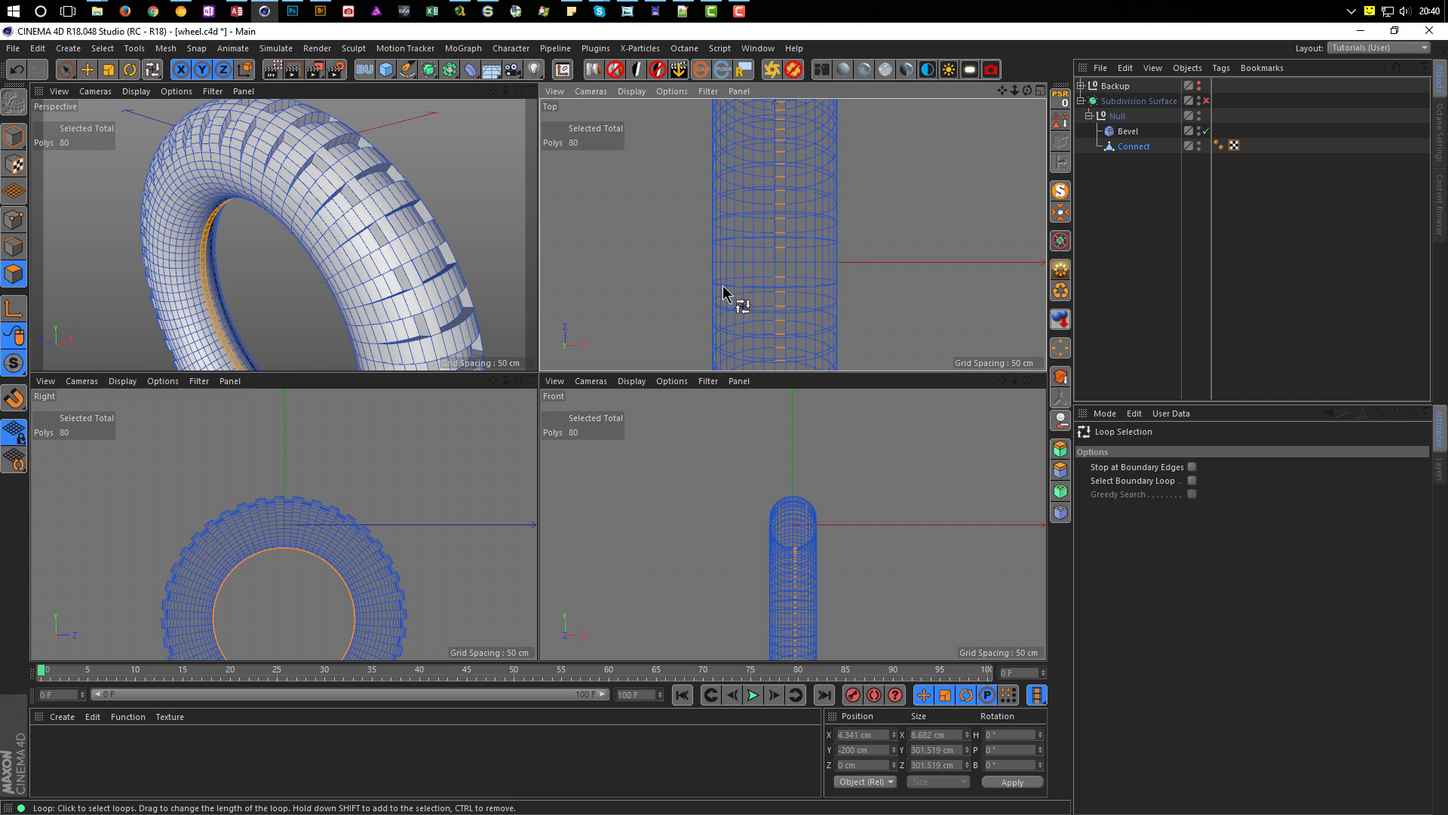
left_click(201, 254, "shift")
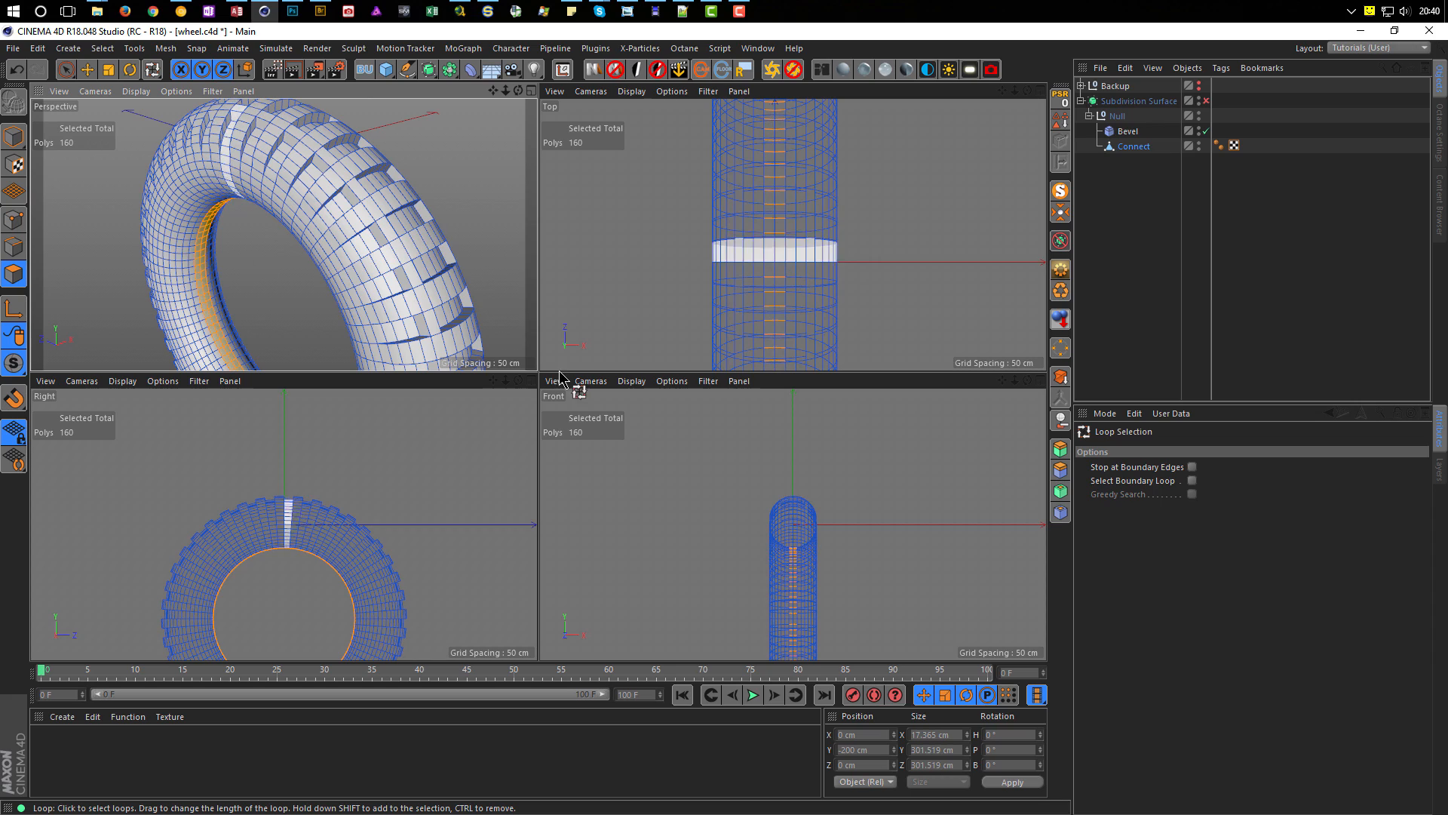
Step: Grow the polygon selection five times so it spreads evenly outward from the tire's inner centre rings
middle_click(355, 313)
left_click_drag(375, 340, 518, 372, "alt")
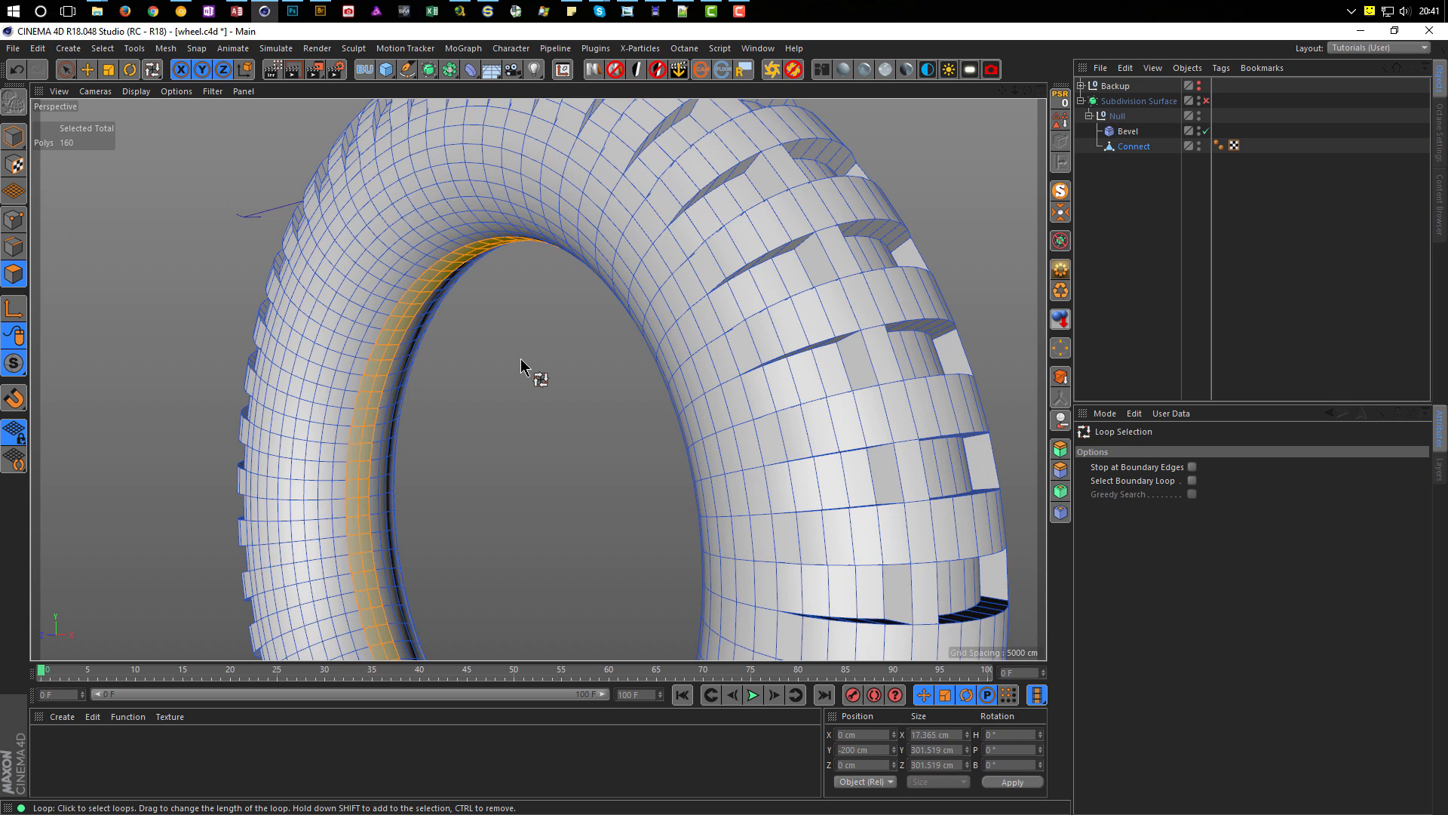
key("u")
key("y")
key("u")
key("y")
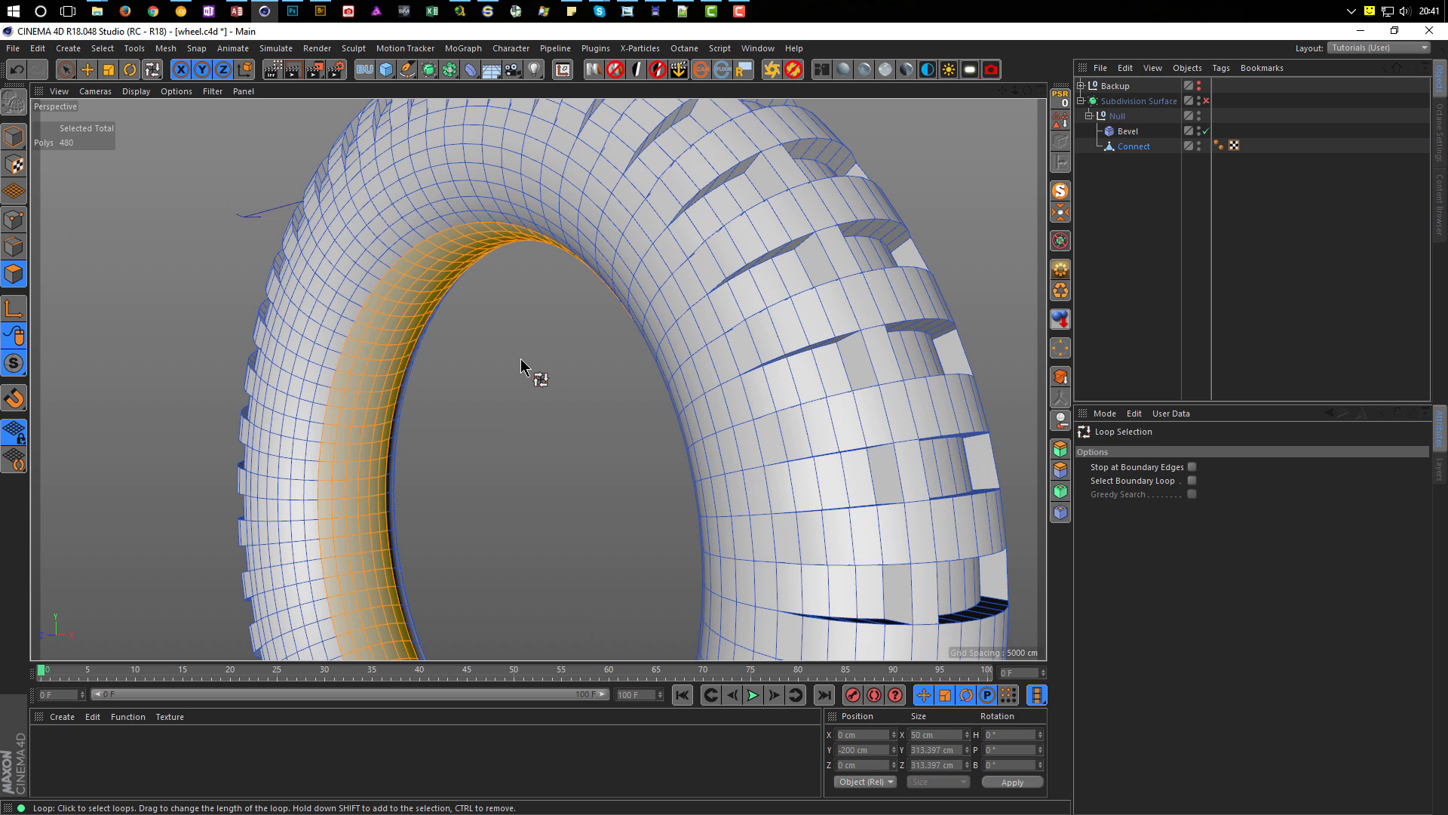
key("u")
key("y")
key("u")
key("y")
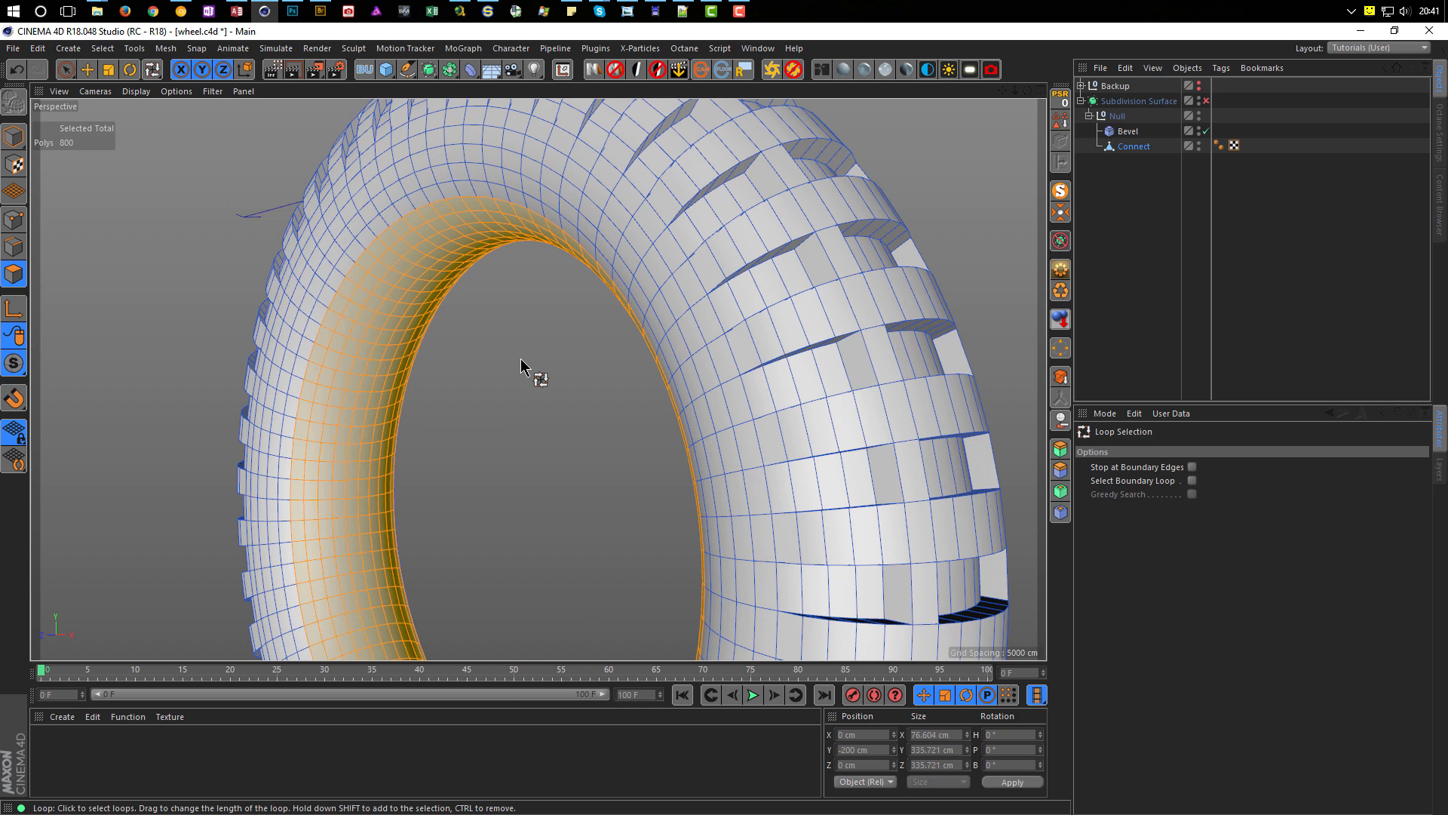
mouse_move(665, 304)
left_mouse_down("alt")
mouse_move(728, 314)
mouse_move(619, 302)
mouse_move(708, 282)
mouse_move(705, 310)
mouse_move(661, 307)
left_mouse_up("alt")
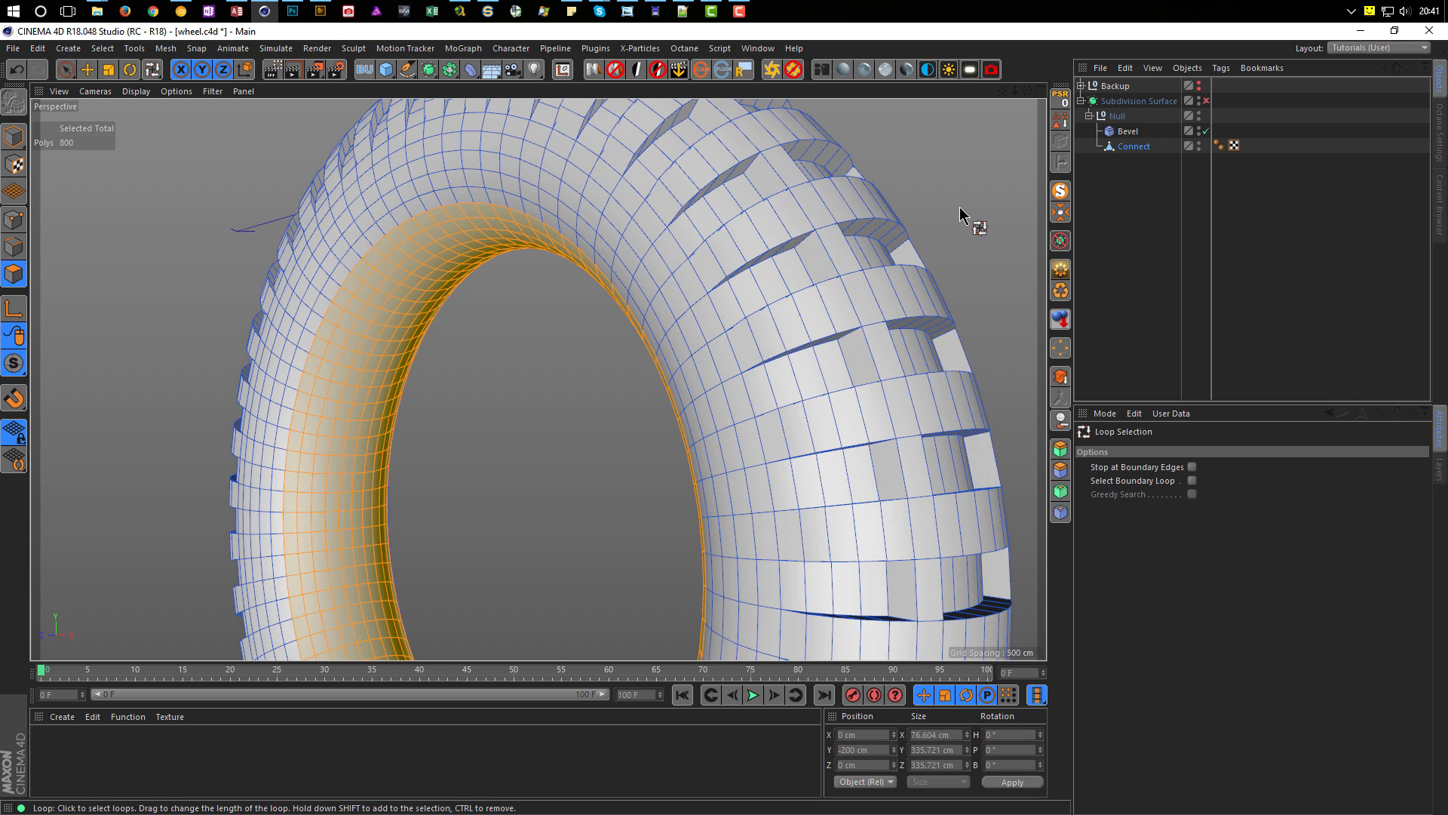
key("u")
key("g")
left_click_drag(954, 226, 657, 395, "alt")
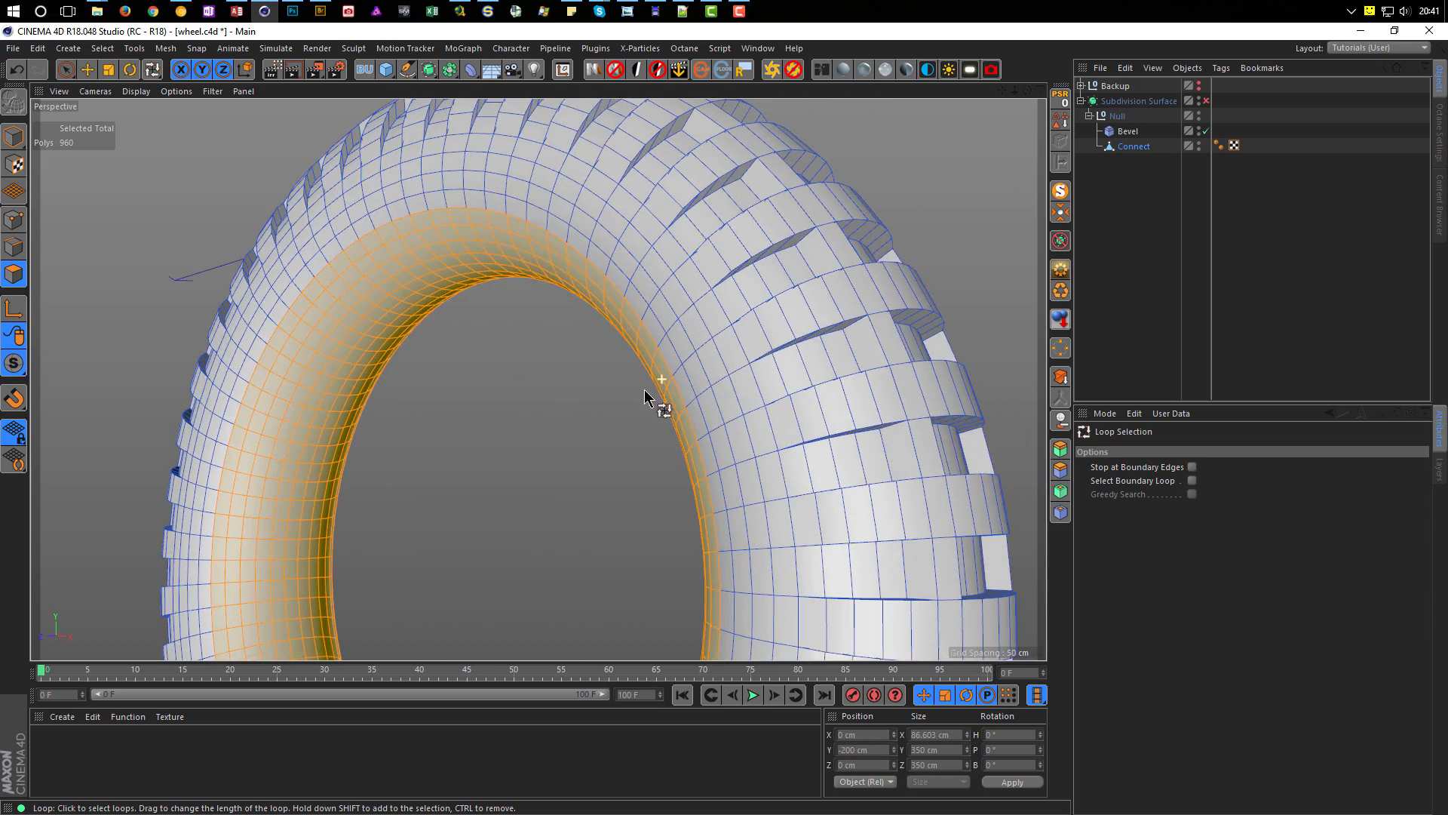
key("u")
key("k")
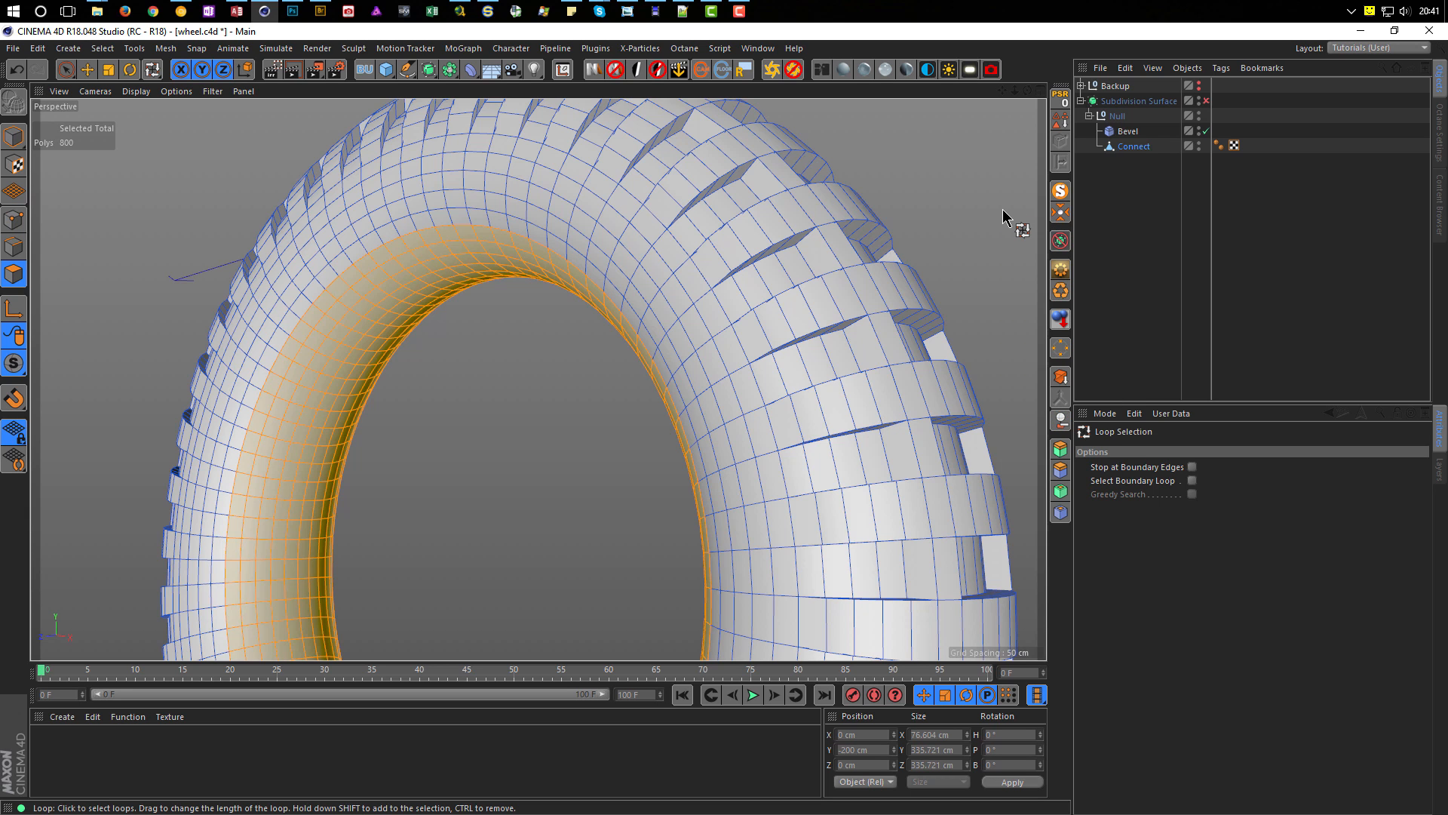
key("ctrl+z")
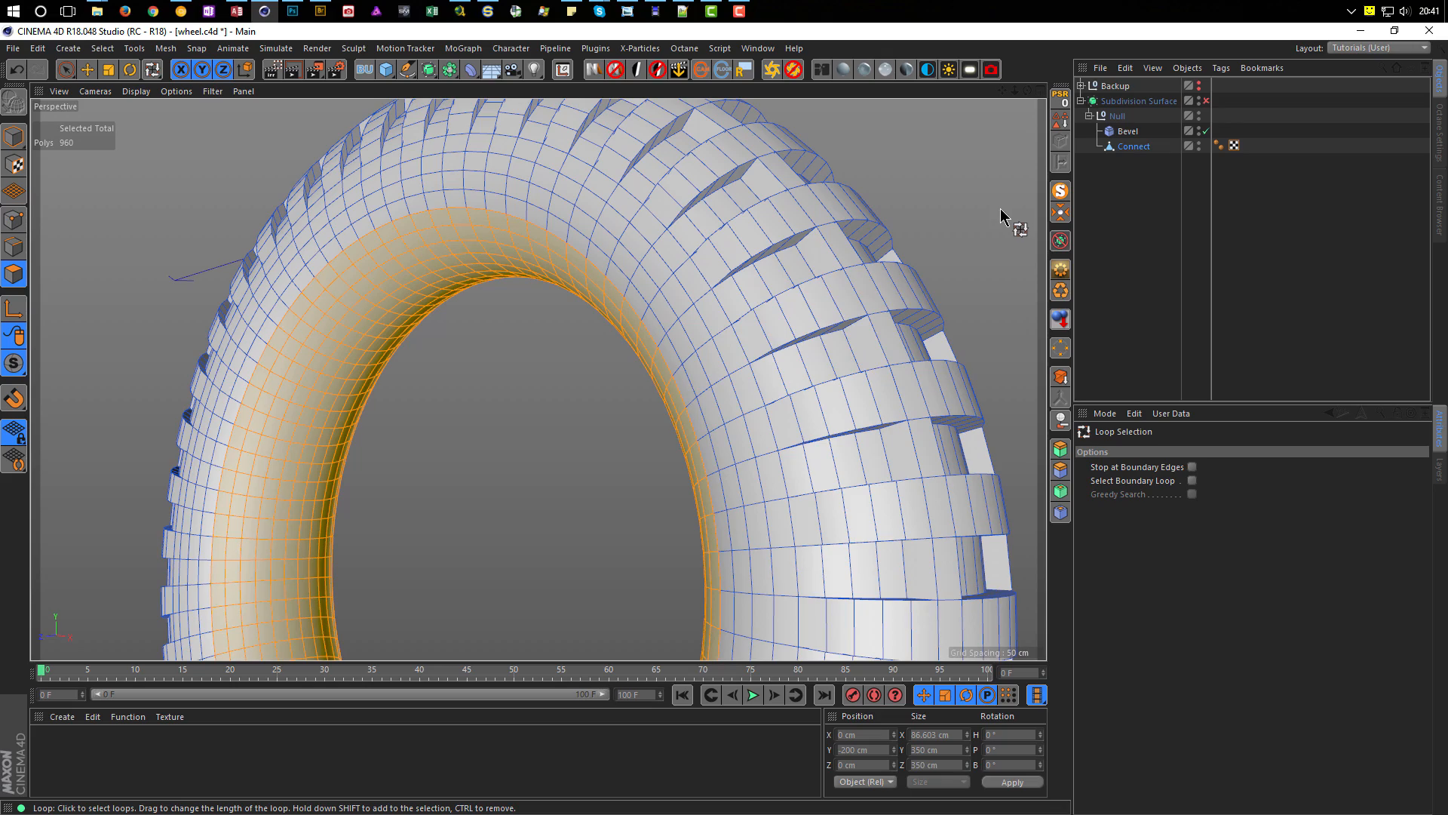
Step: Split the selected inner polygons of the tire off into a separate object
left_click_drag(679, 355, 669, 292, "alt")
scroll(688, 349, "down", 5)
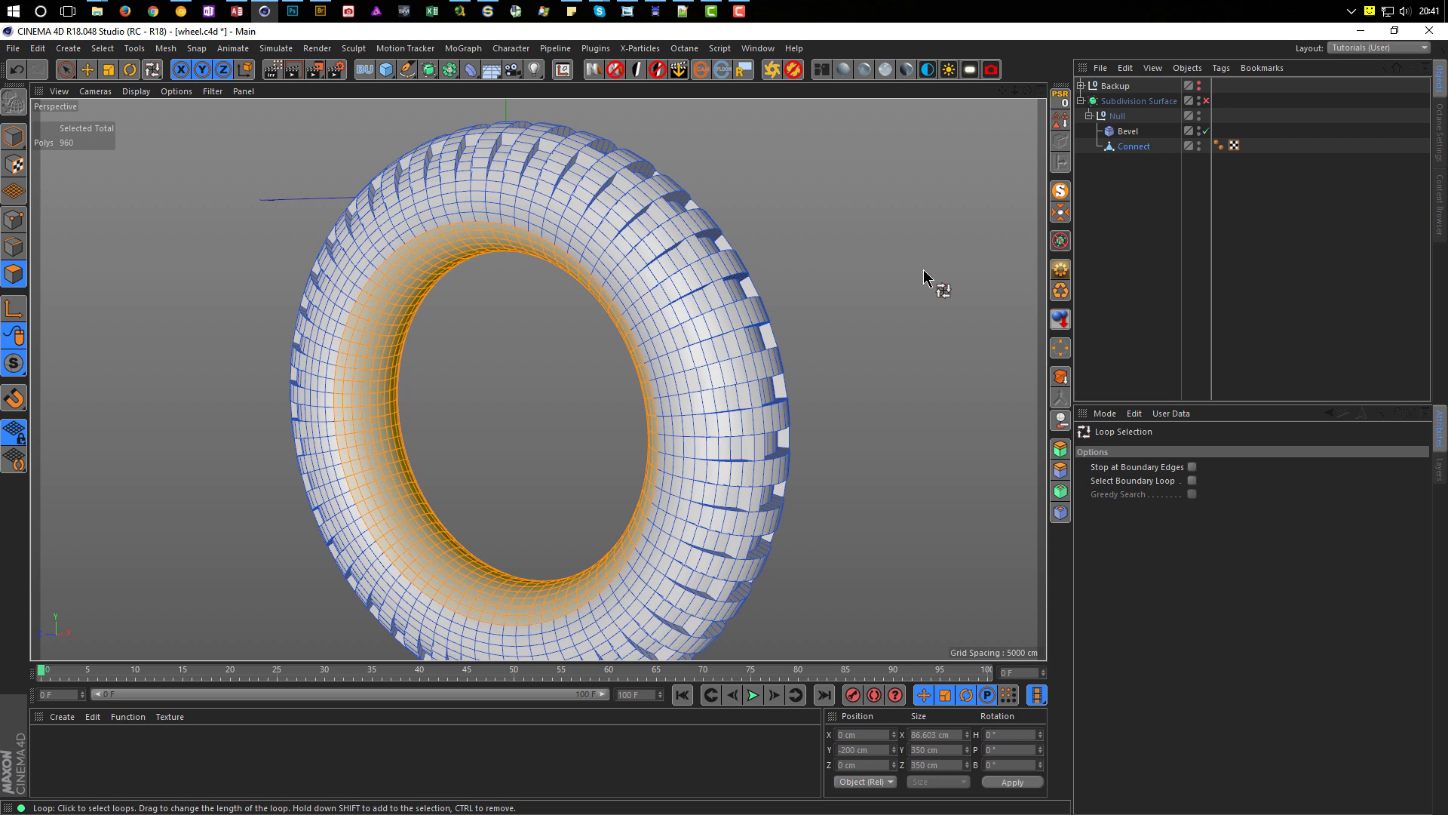
right_click(871, 284)
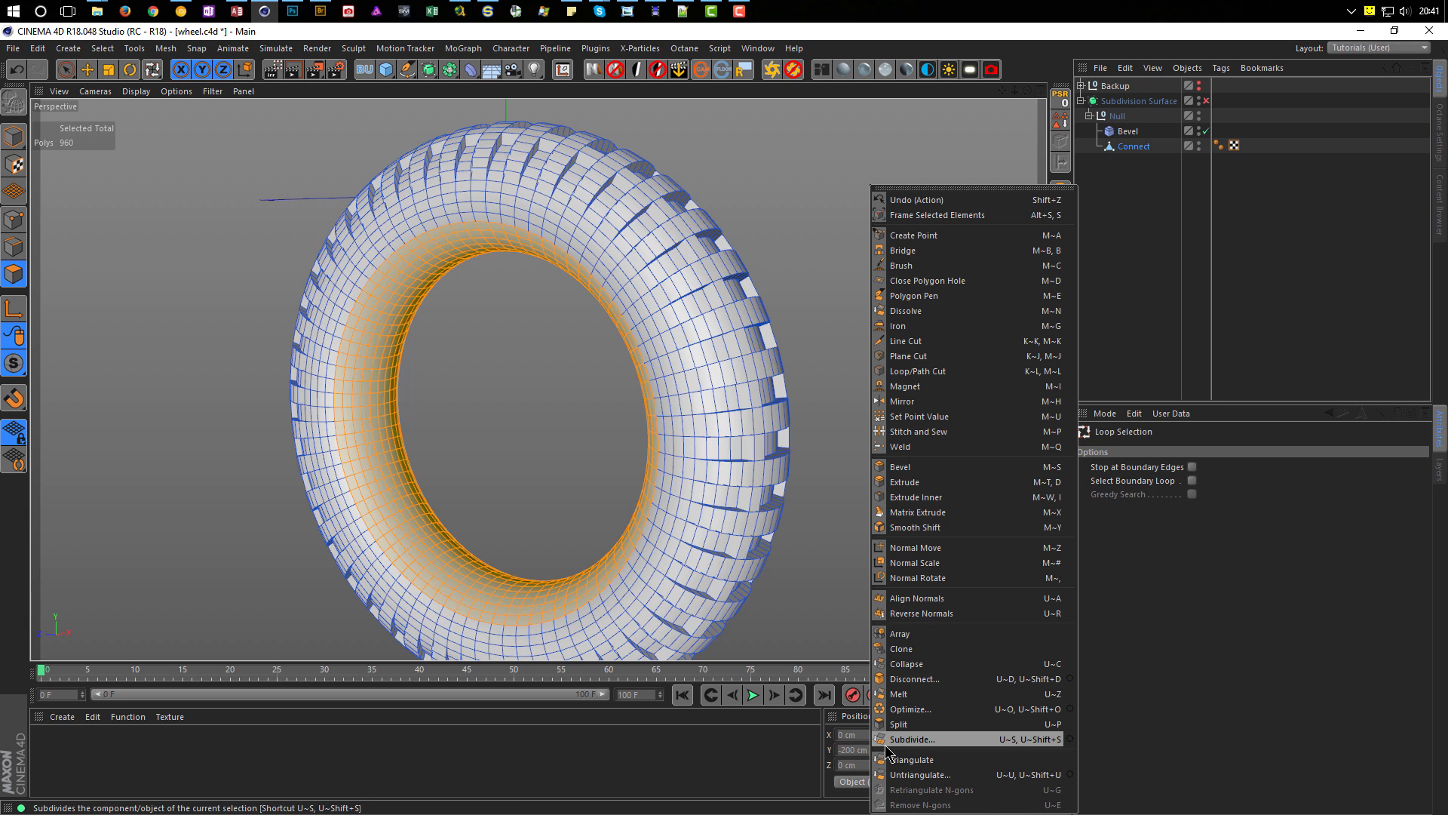
left_click(927, 34)
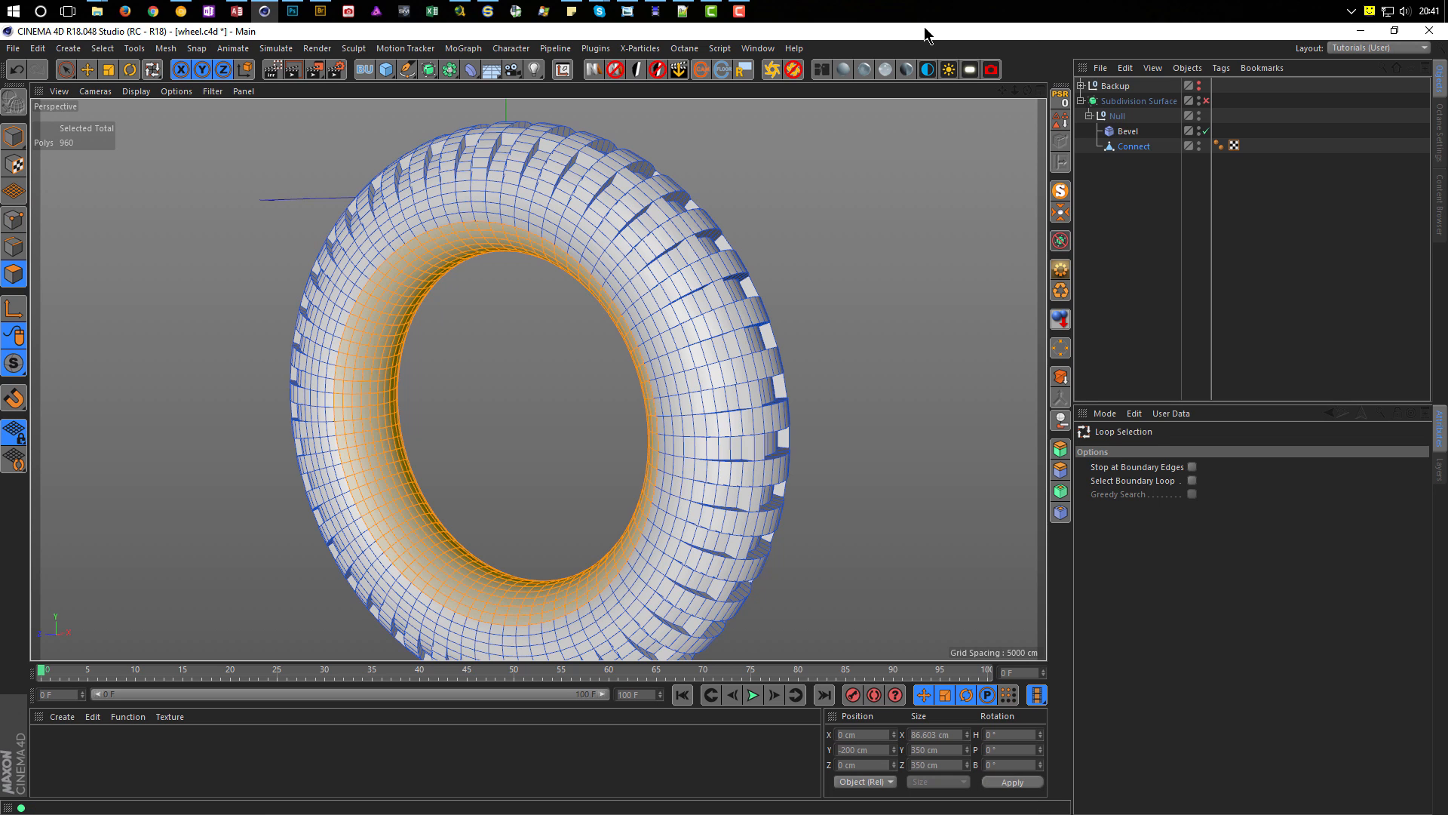
key("u")
key("p")
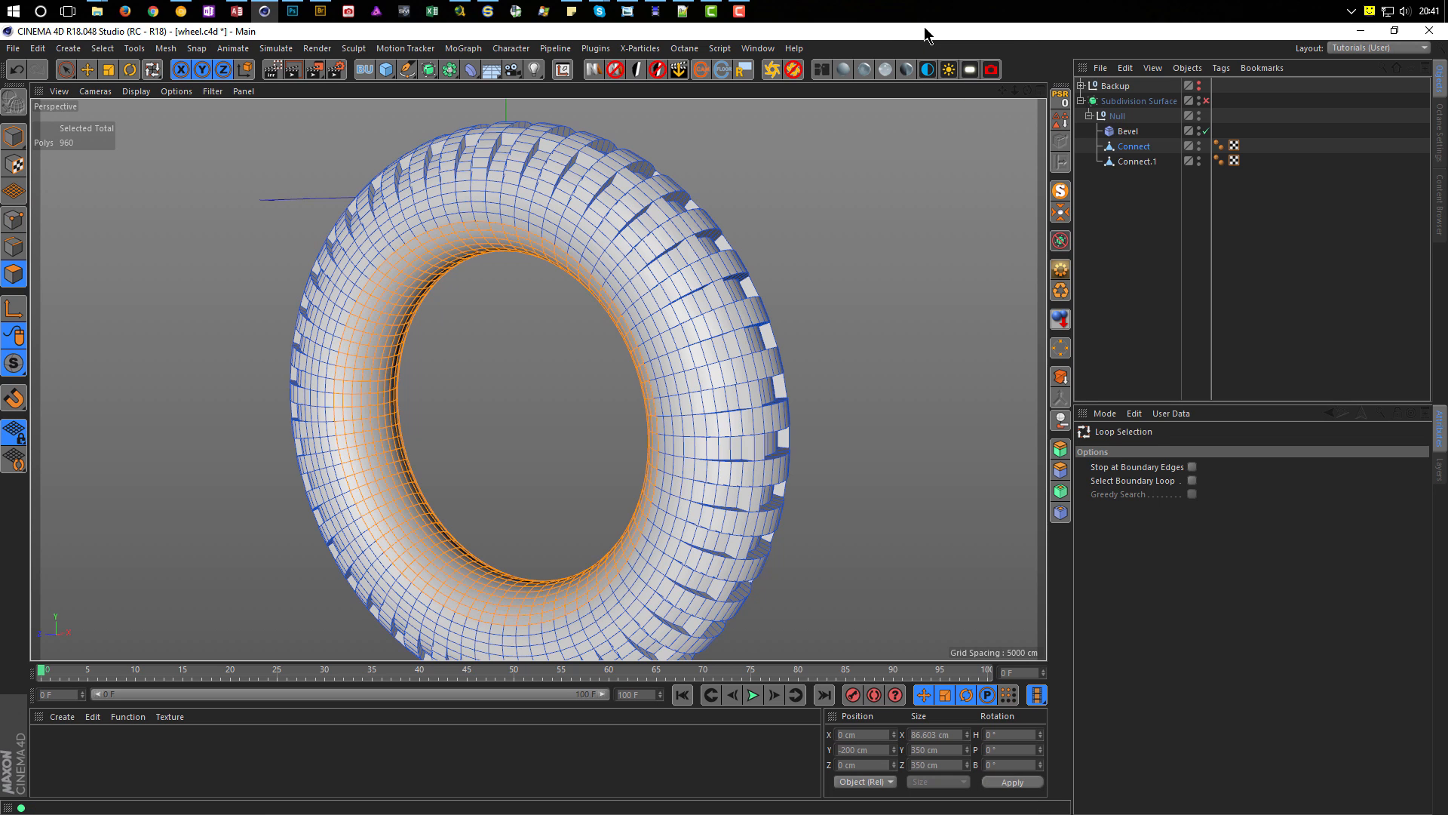
Step: Rename the split-off inner ring object as Rim
left_click(1132, 162)
double_click(1136, 162)
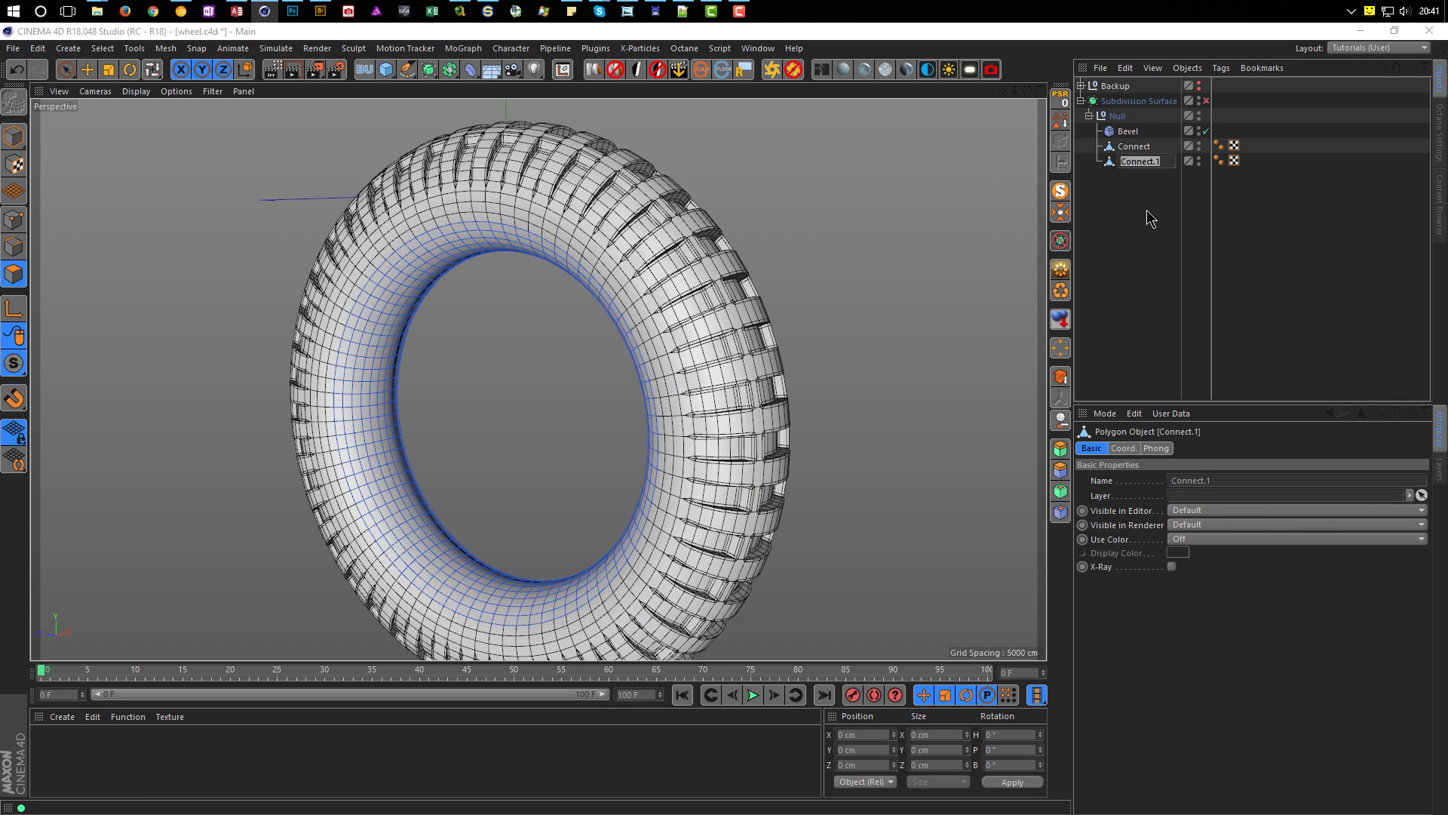
type("Rim")
key("Return")
key("u")
key("l")
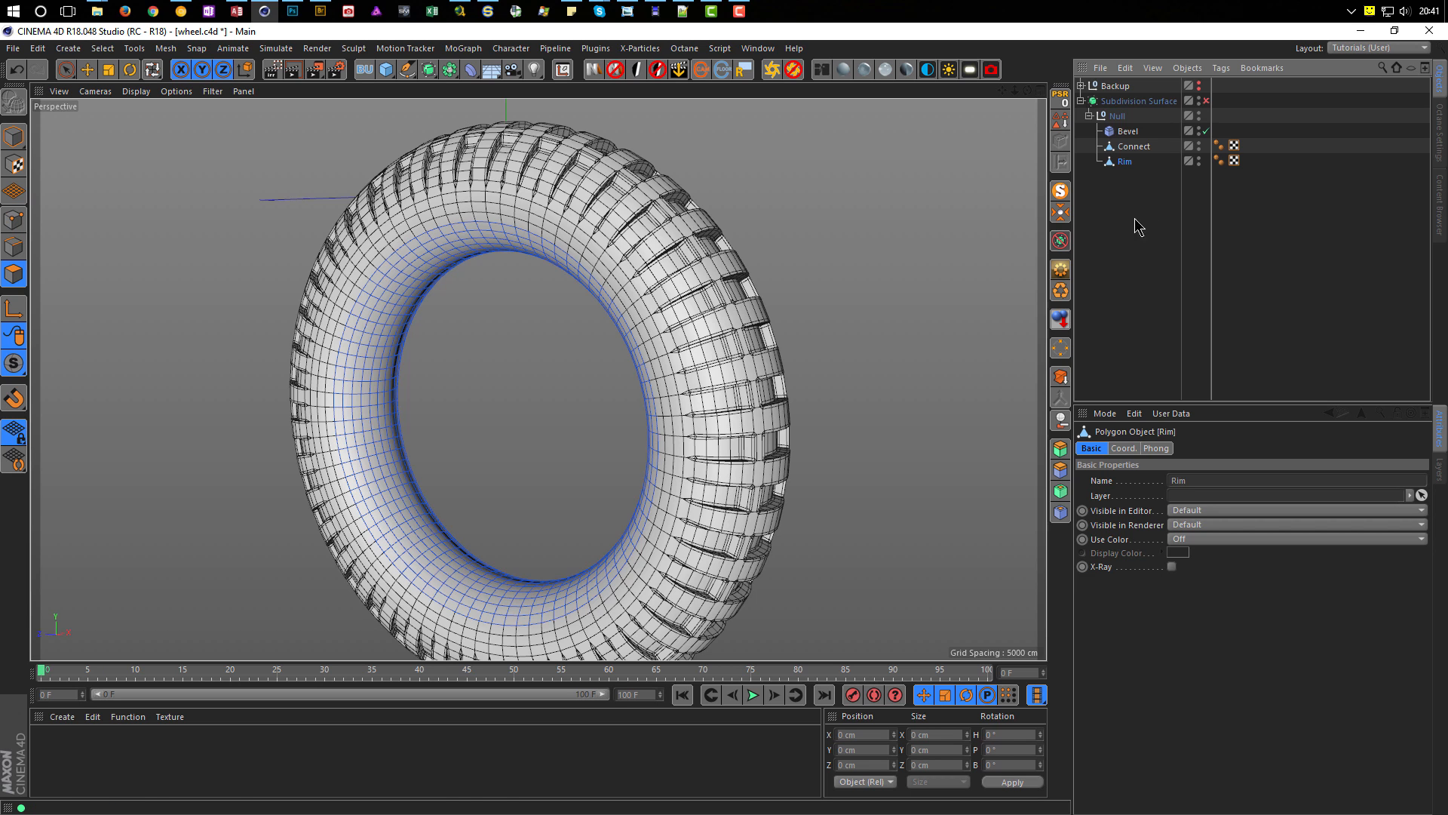
Step: Rename the original Connect mesh as Tire and make the Bevel deformer its child
double_click(1137, 147)
type("T")
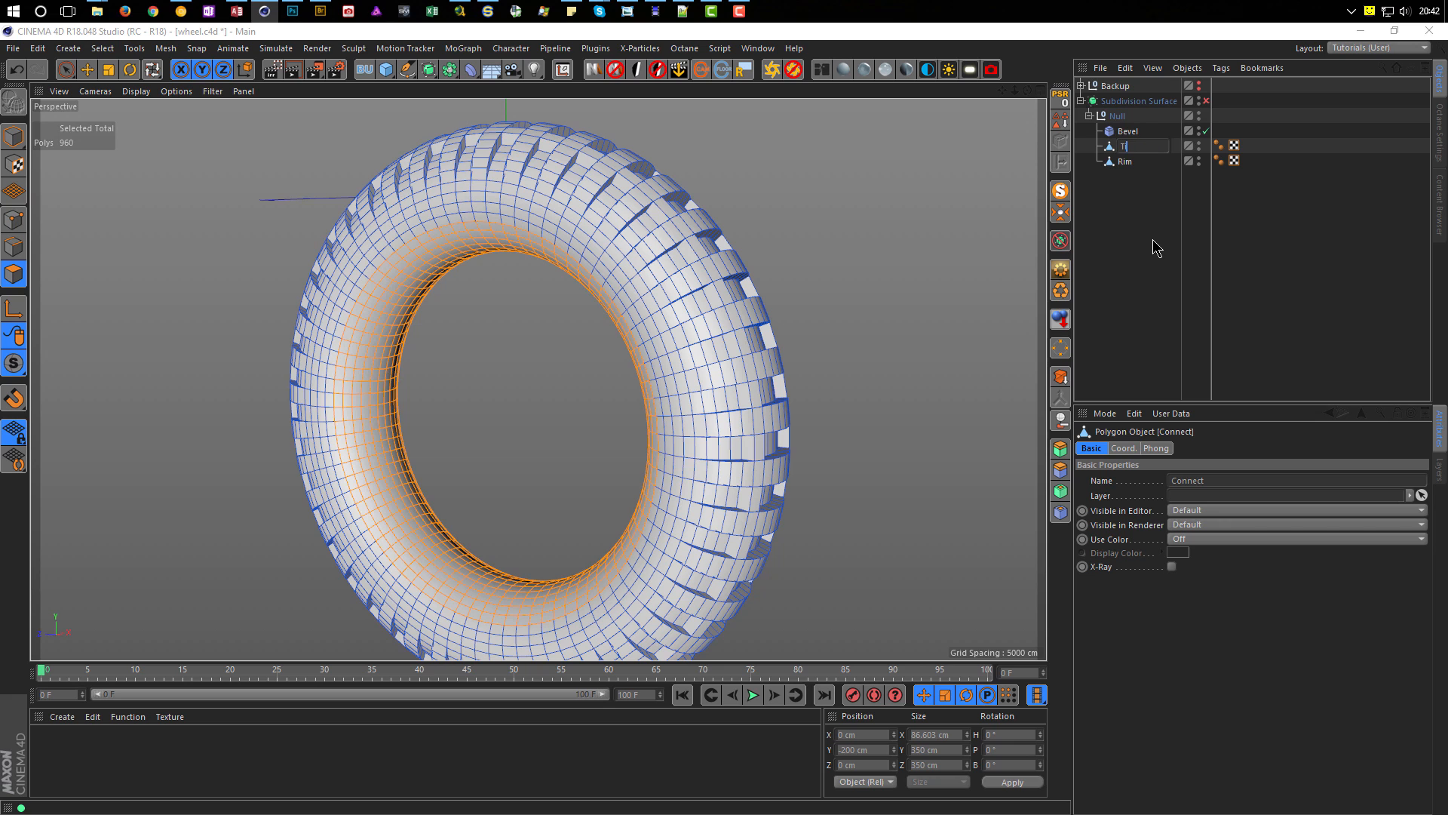
type("ire")
key("Return")
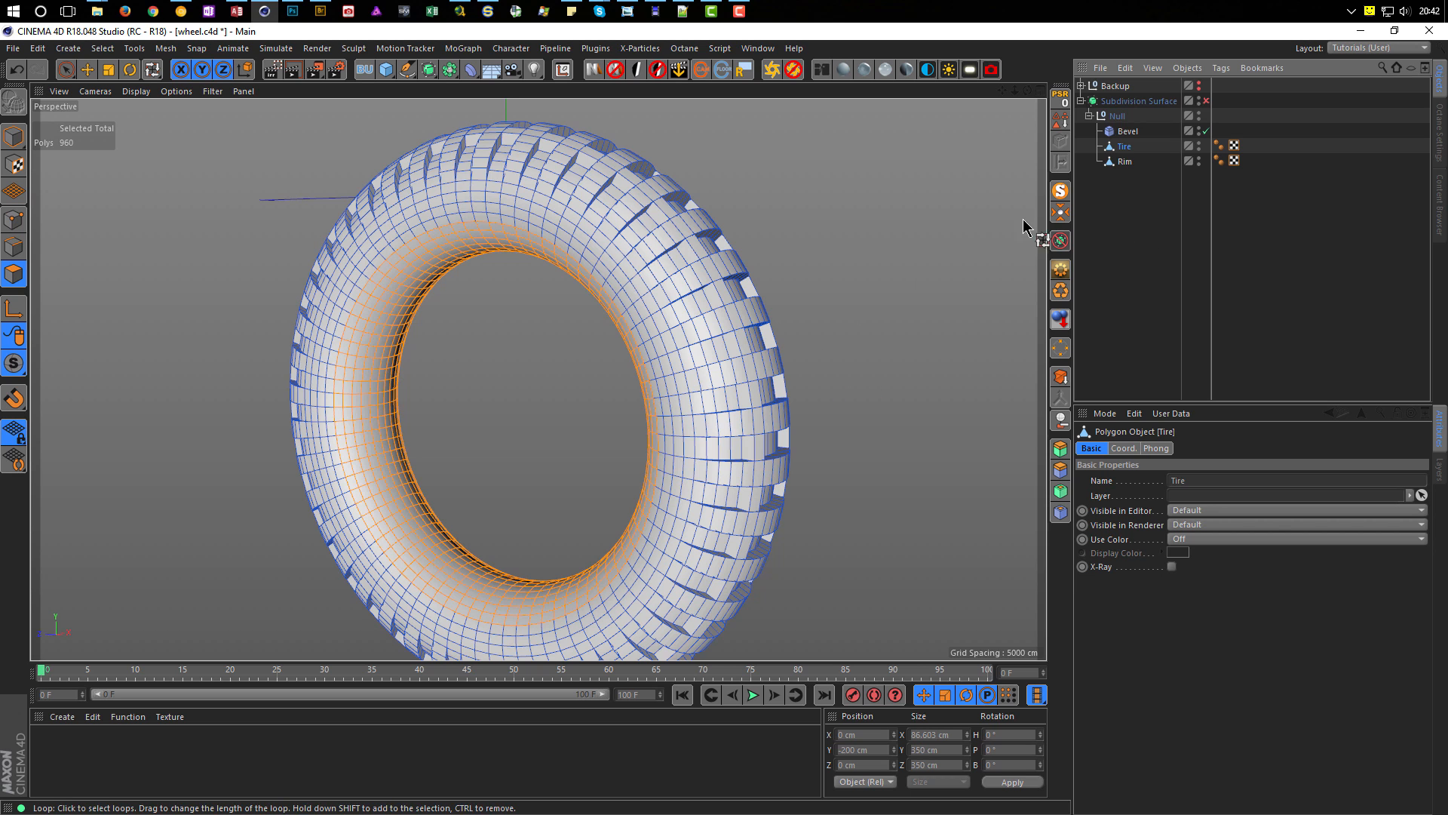
left_click(1129, 132)
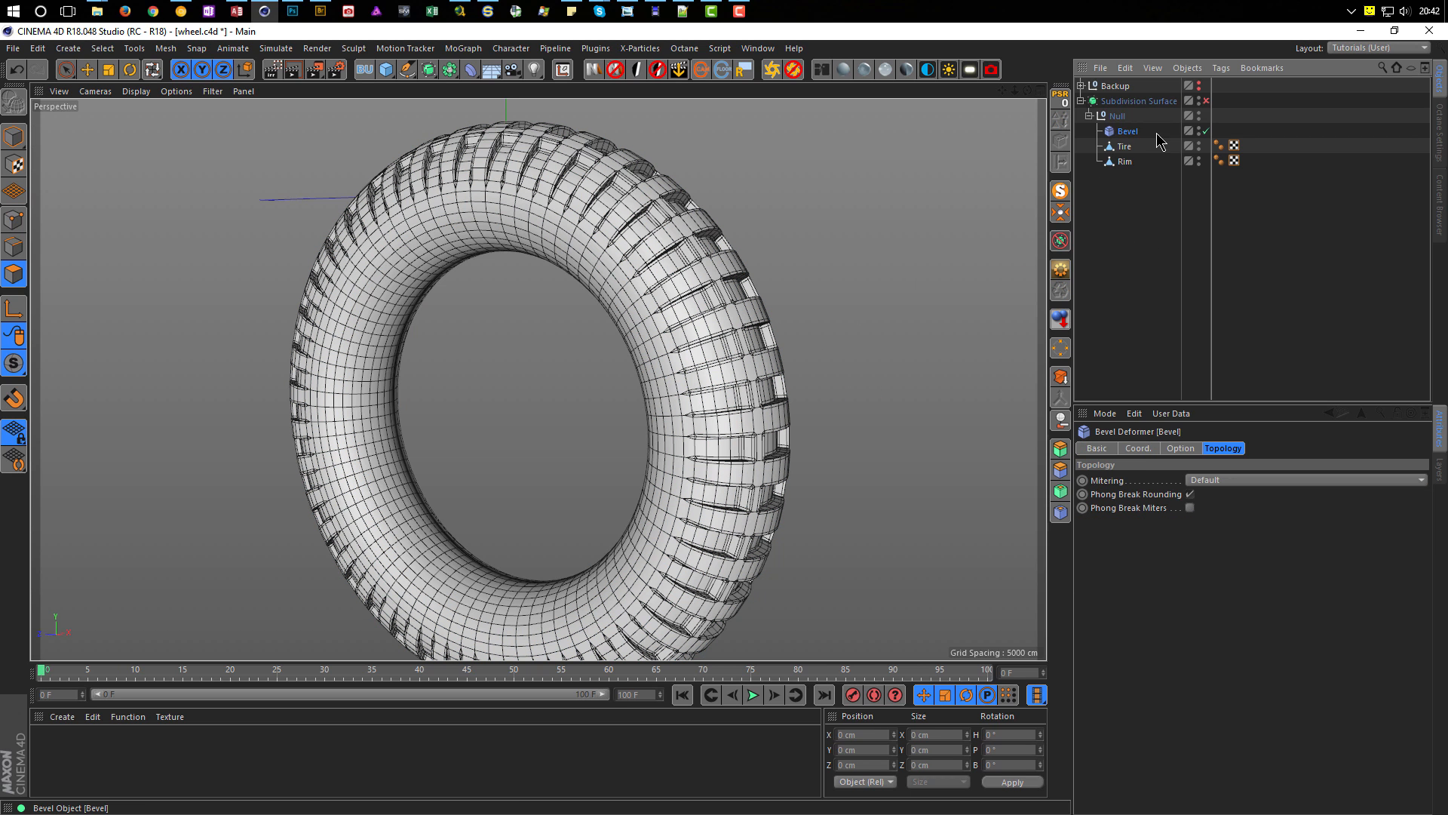
left_click_drag(1126, 134, 1127, 146)
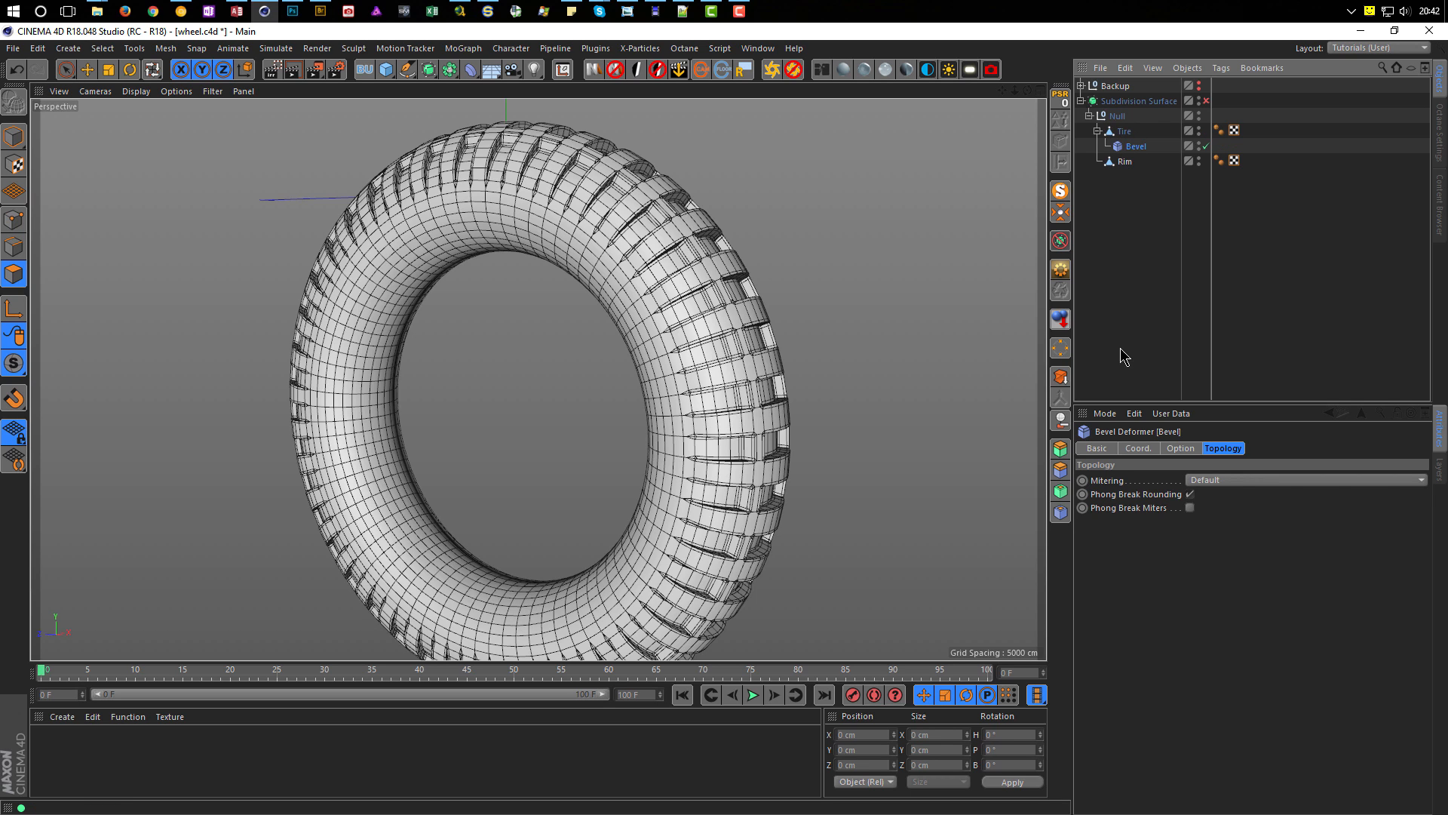
Step: Select all polygons of the Rim object and extrude them with an offset of 5 cm
left_click(1127, 163)
left_click(12, 282)
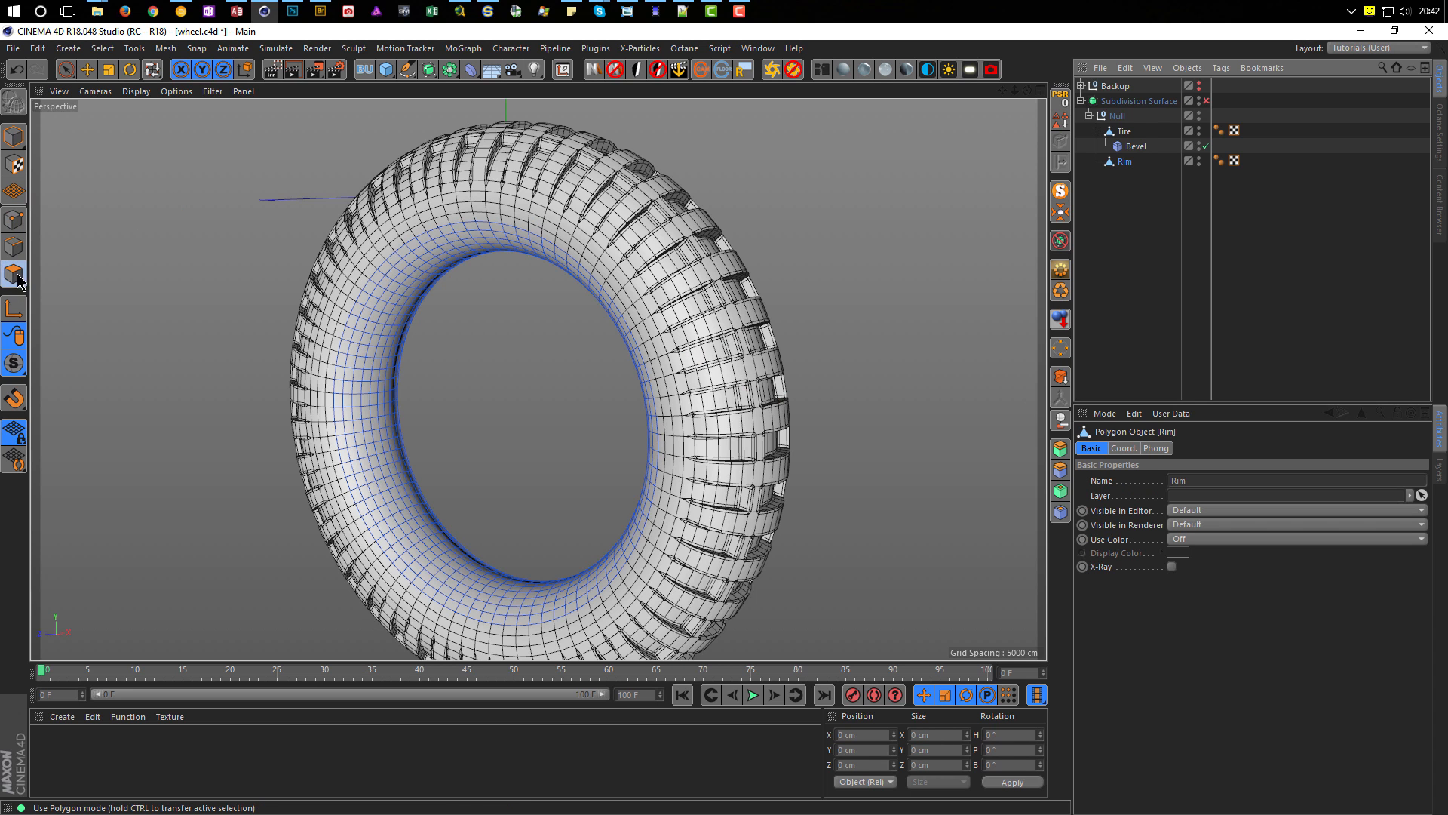
left_click(66, 70)
left_click(373, 320)
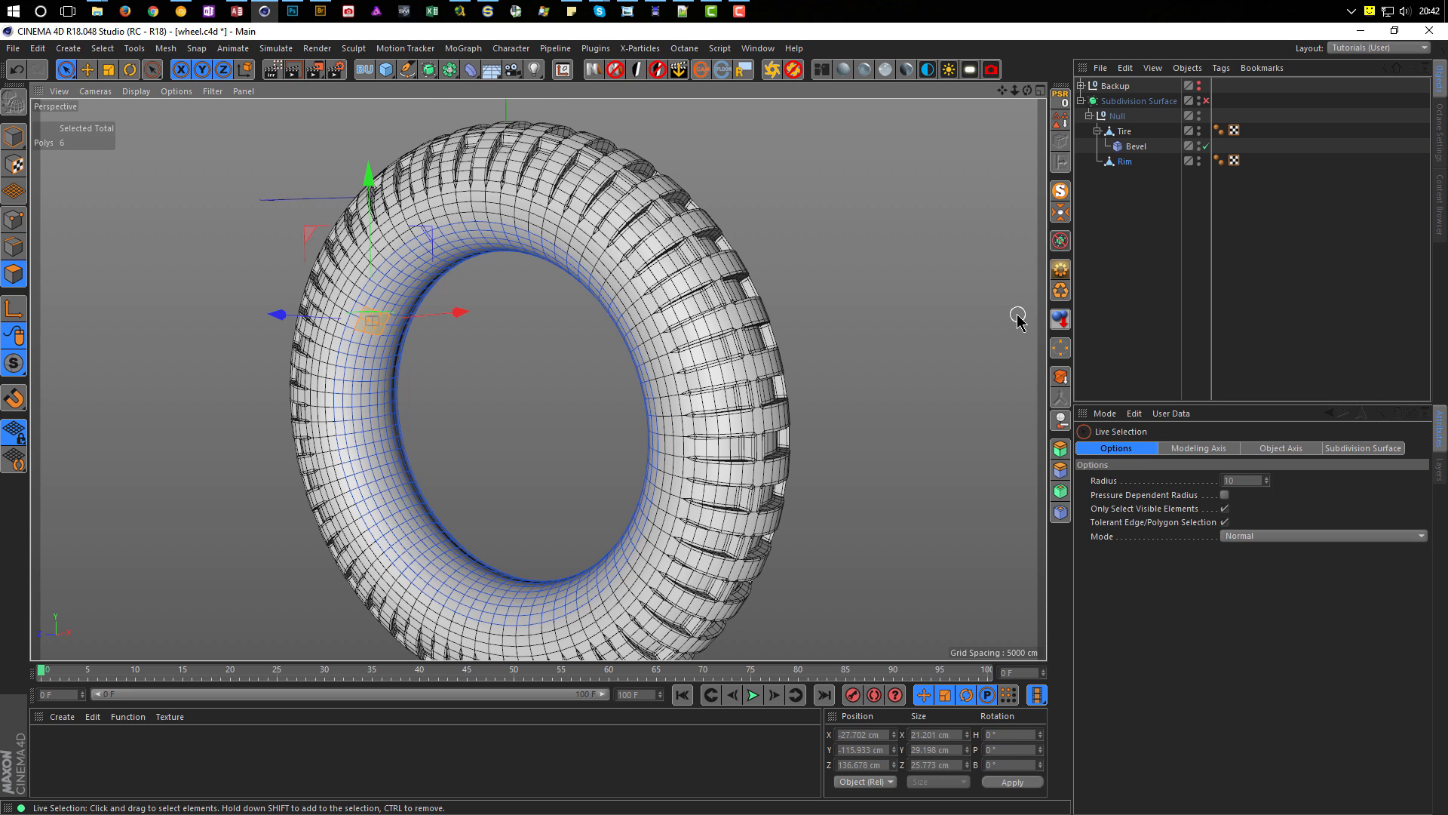
key("ctrl+a")
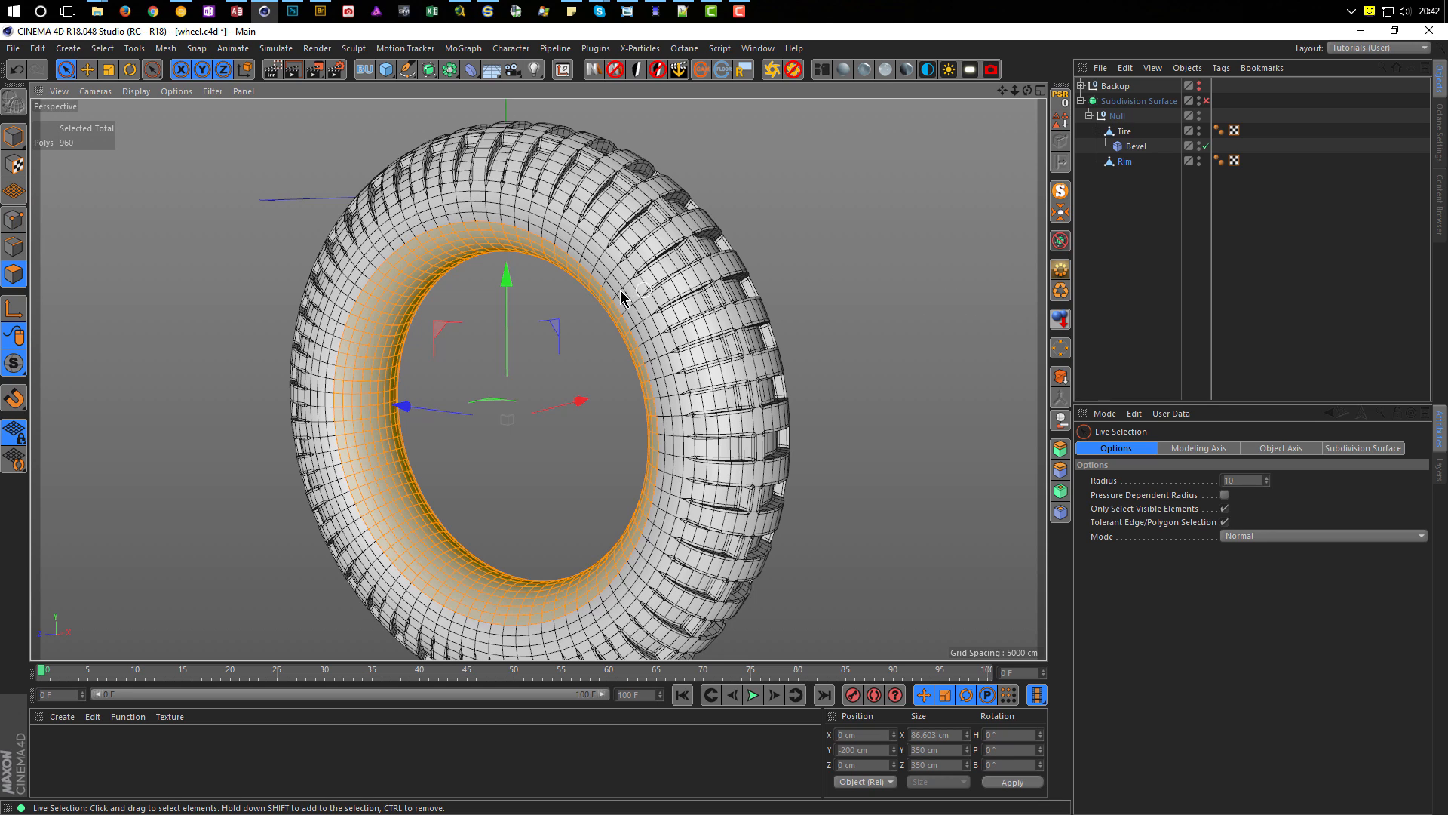
scroll(661, 292, "up", 2)
scroll(679, 288, "up", 3)
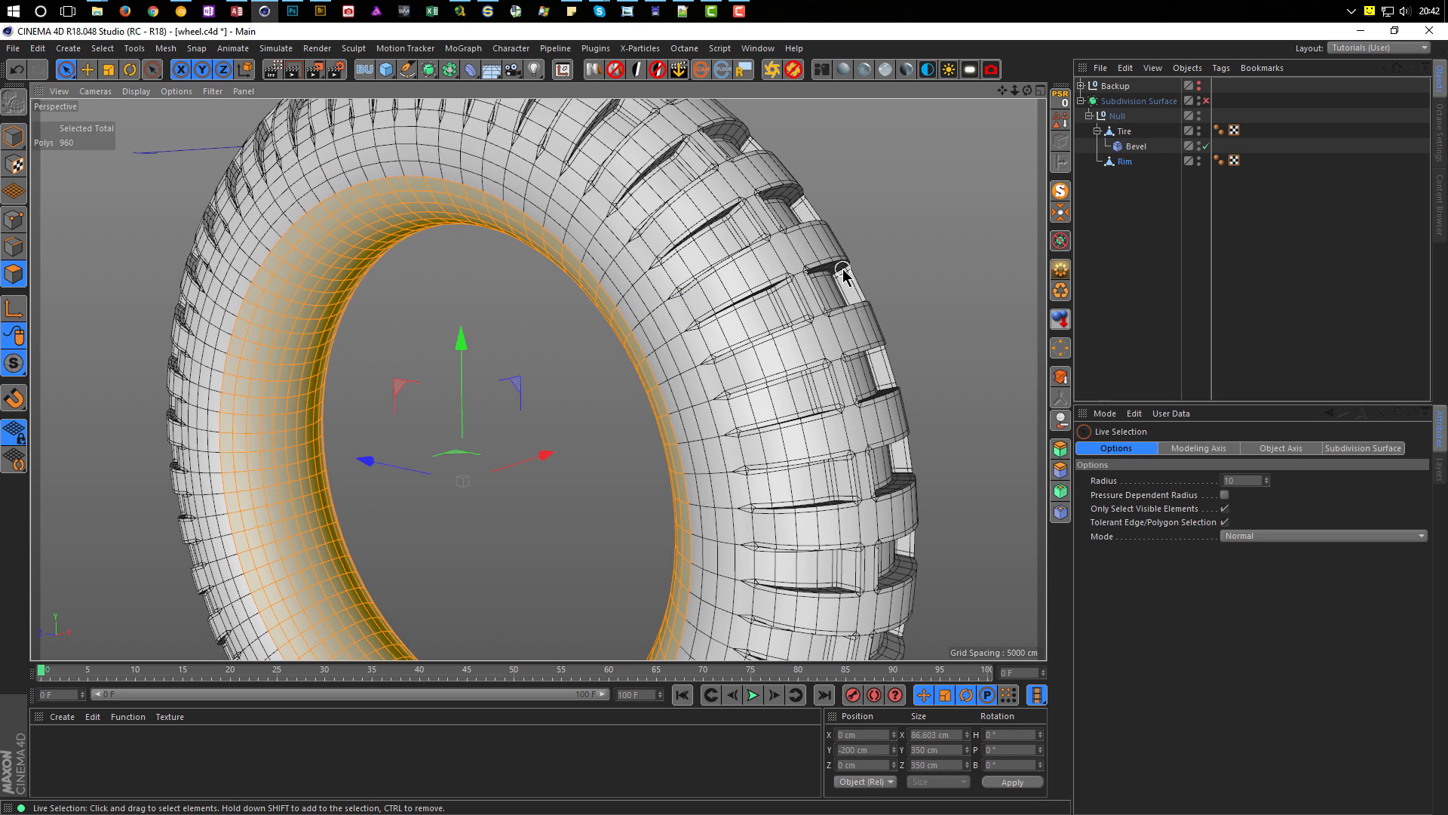
key("d")
left_click_drag(897, 252, 941, 252)
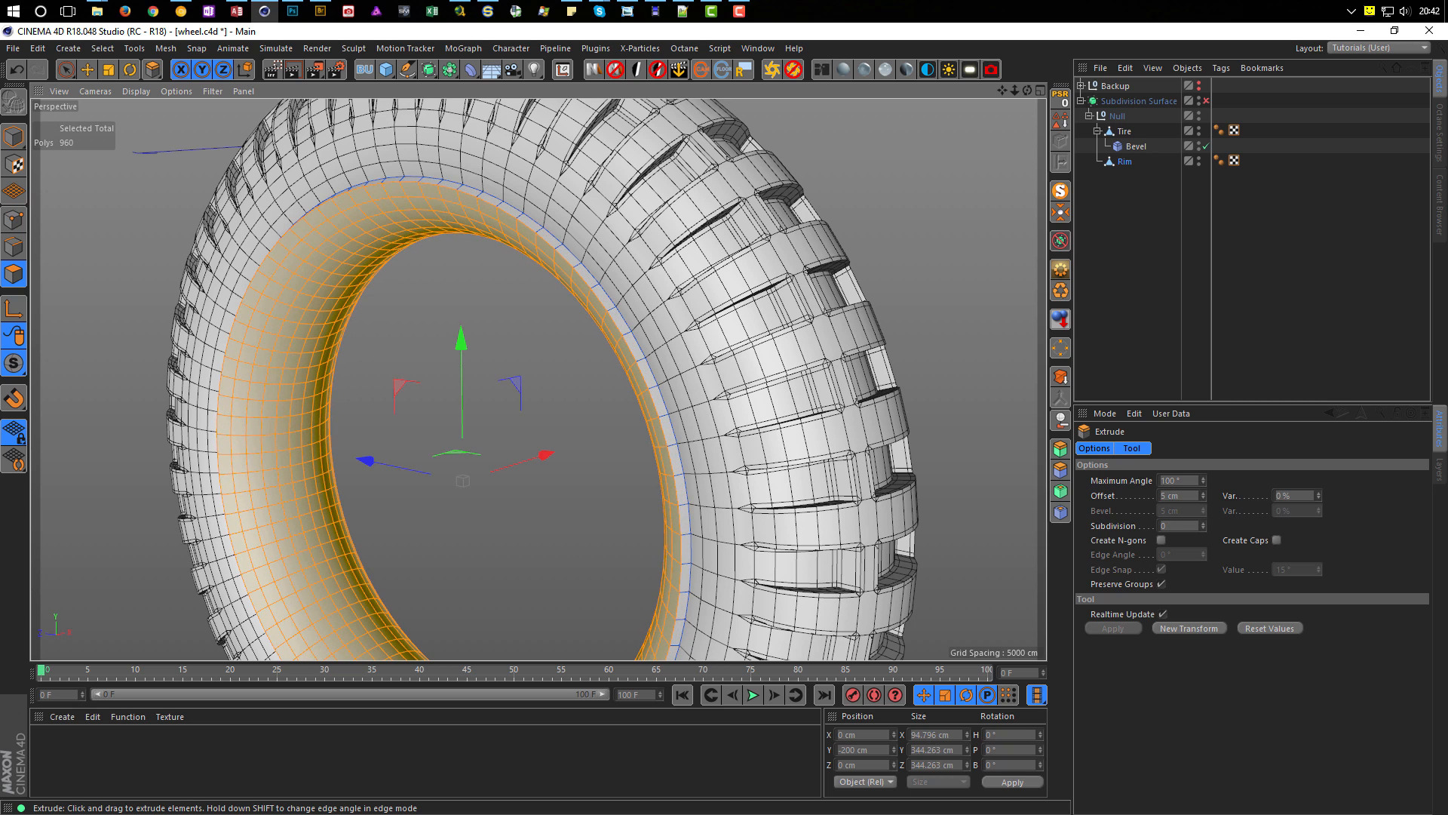
Step: Set the Rim extrusion to a 5 cm offset with 2 subdivisions and caps created
left_click_drag(933, 325, 931, 324)
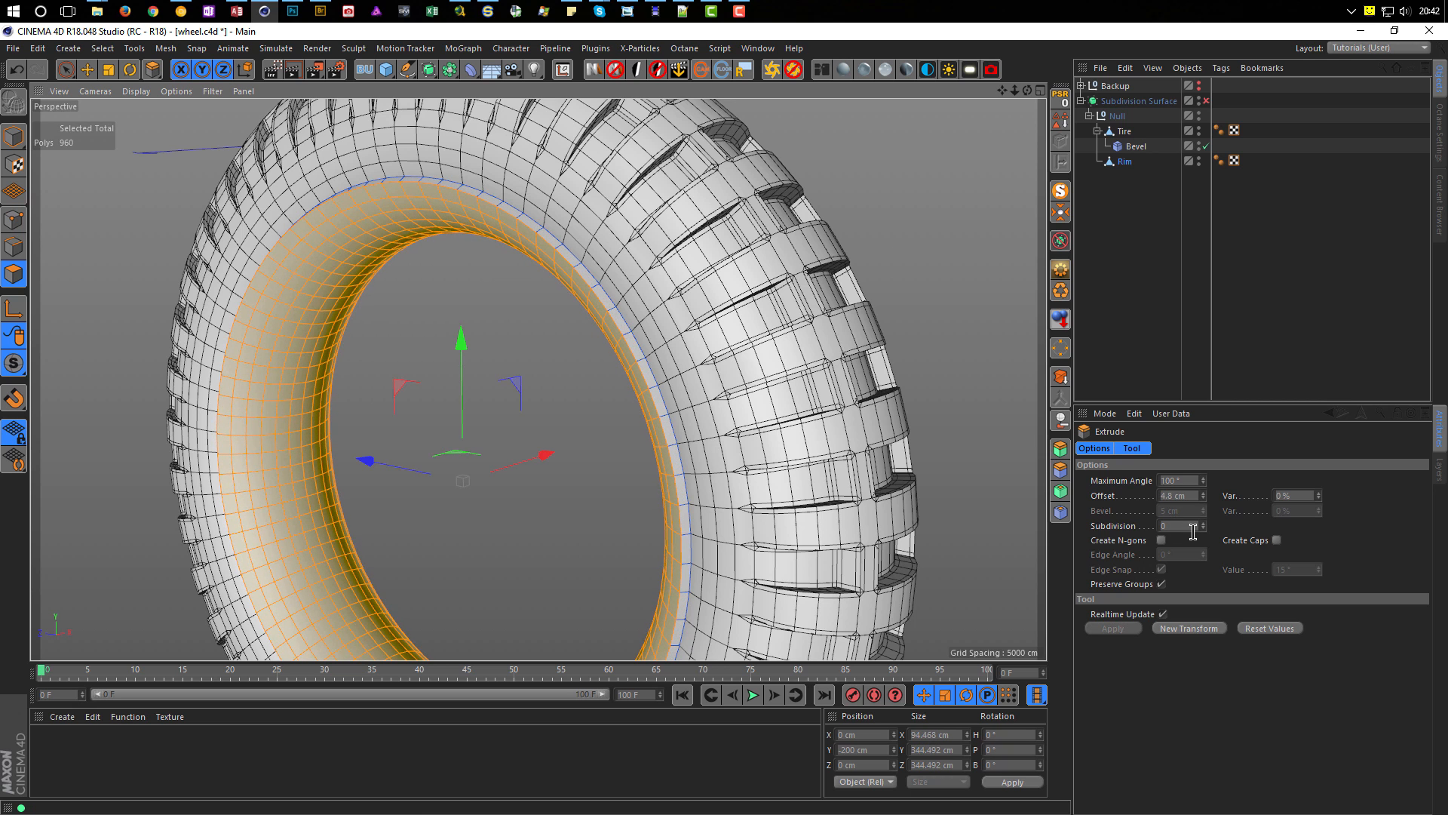
double_click(1177, 495)
type("5")
key("Return")
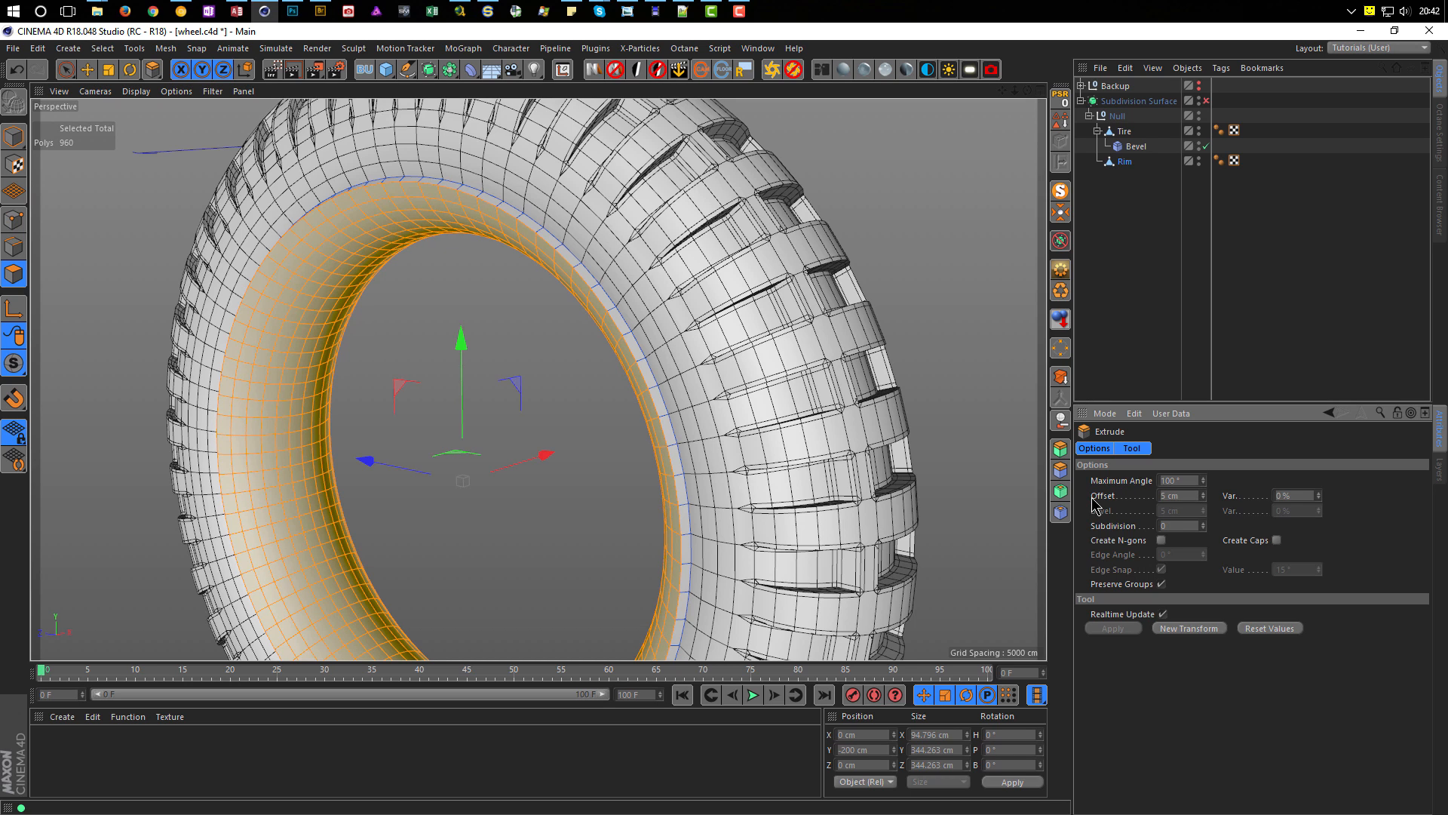
left_click(1204, 523)
left_click(1204, 524)
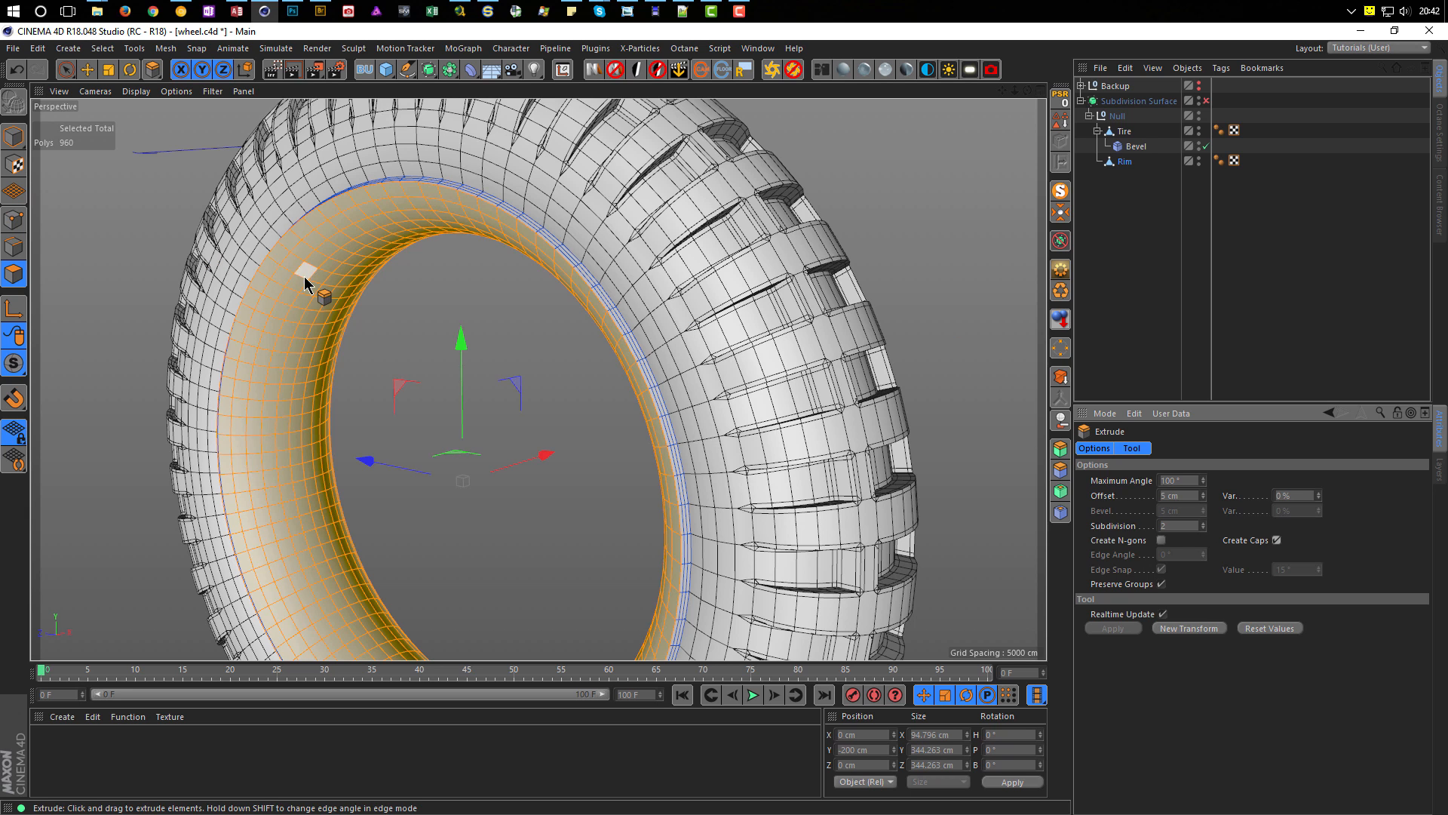
Step: Turn on the Subdivision Surface and preview the smoothed tire and rim in an interactive render region
left_click(15, 138)
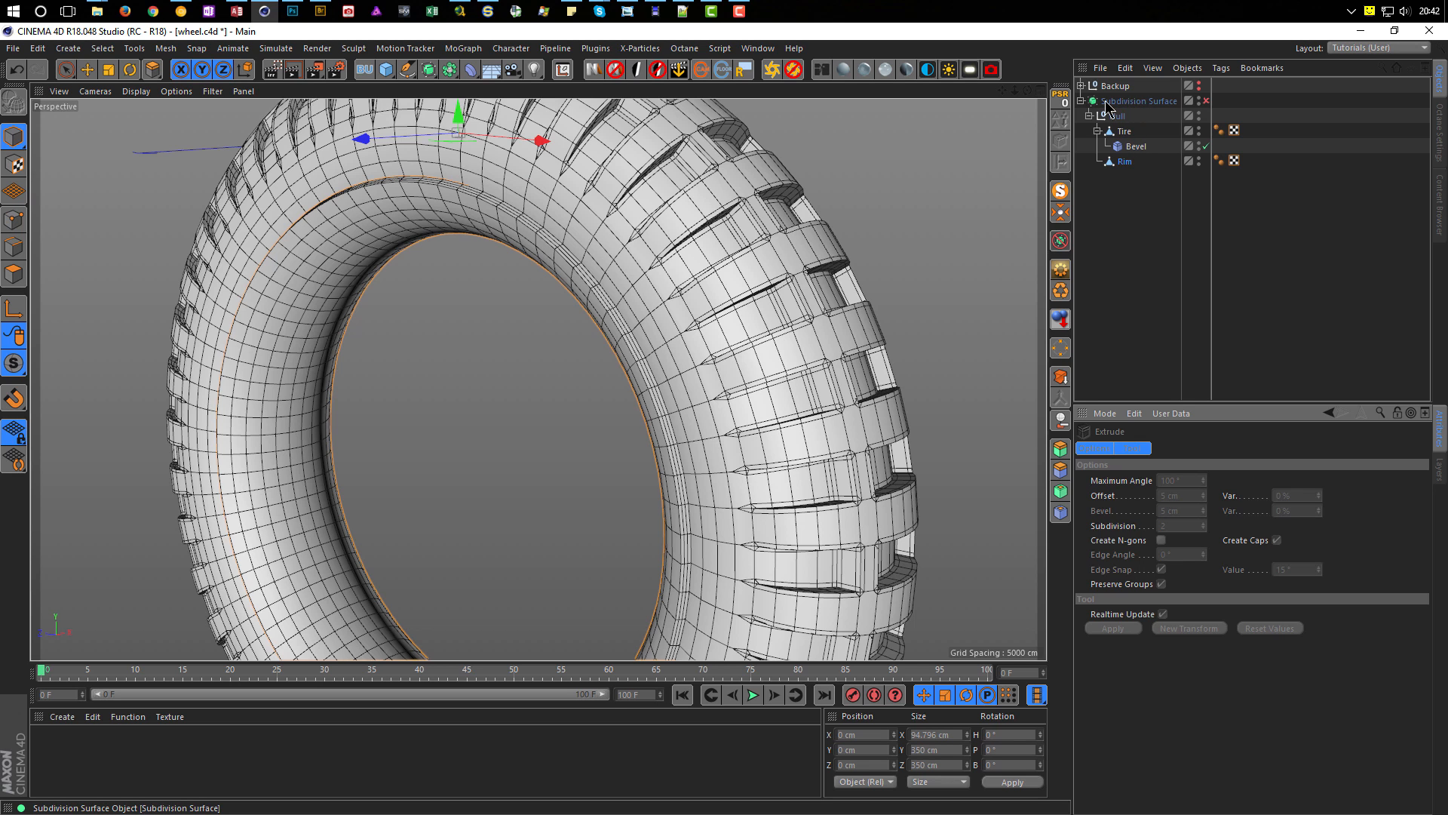
left_click(1207, 101)
left_click_drag(618, 310, 650, 291, "alt")
right_click_drag(624, 301, 830, 272, "alt")
left_click_drag(602, 298, 531, 348, "alt")
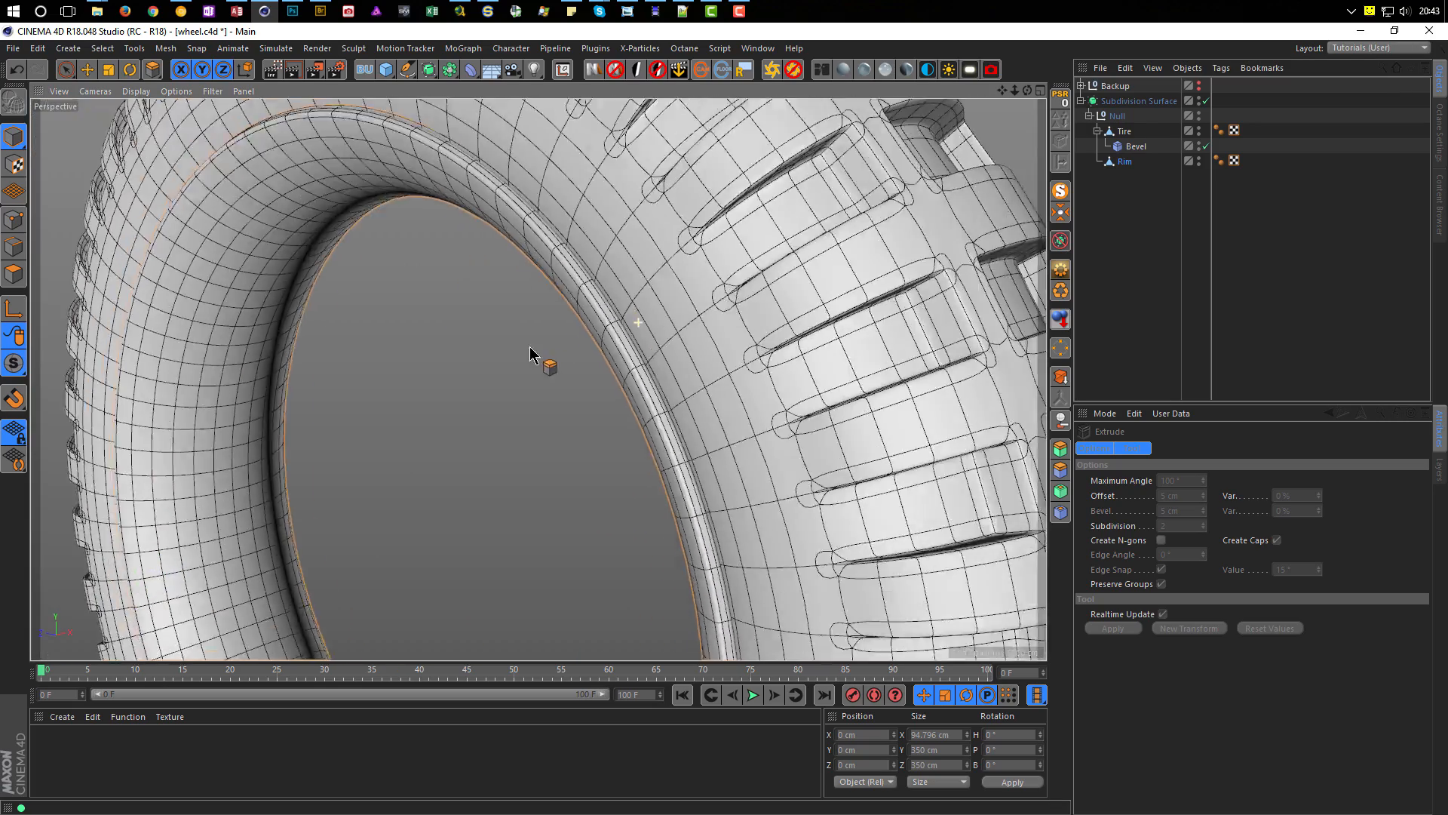
right_click_drag(530, 349, 485, 379, "alt")
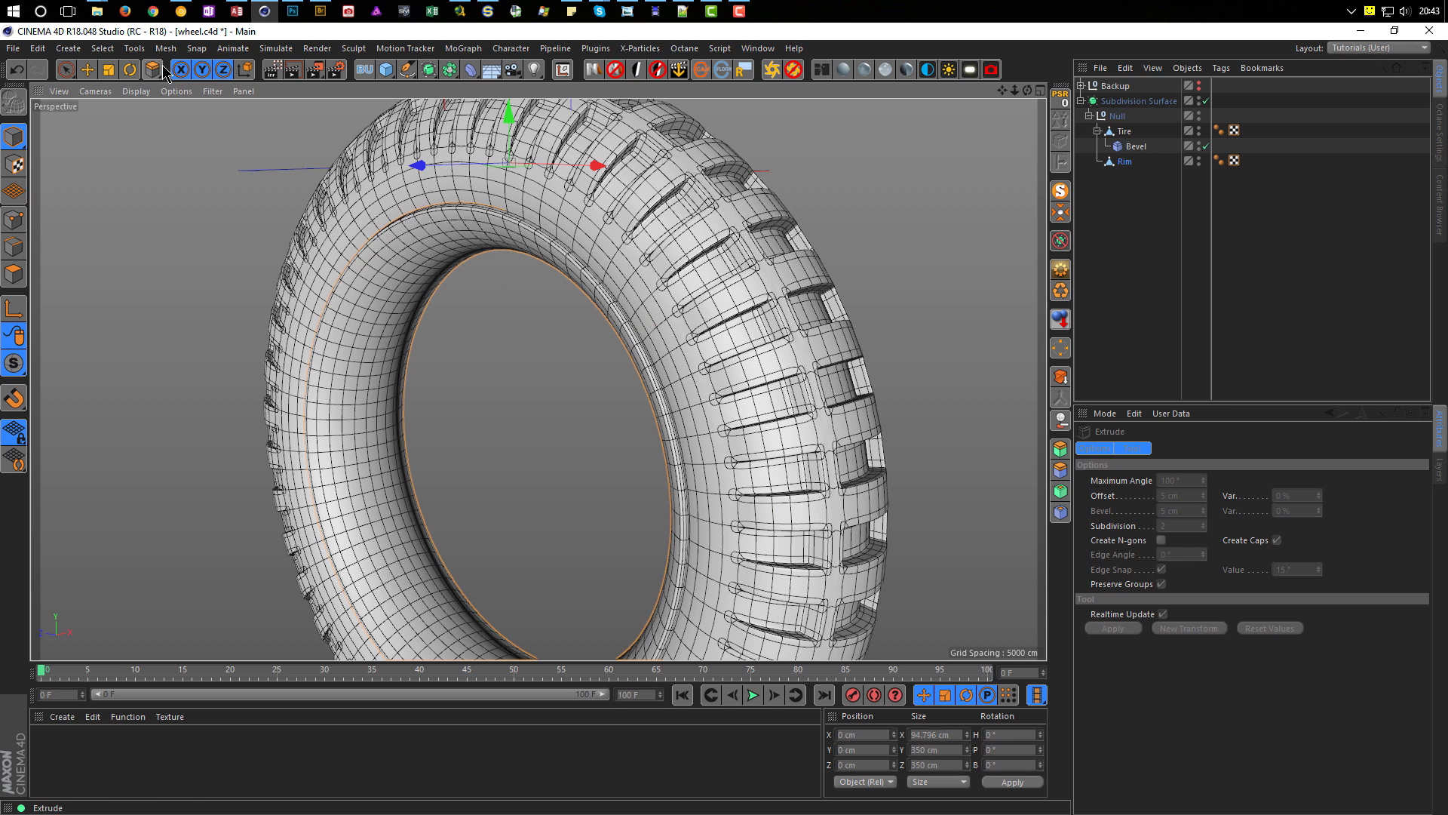
left_click(273, 71)
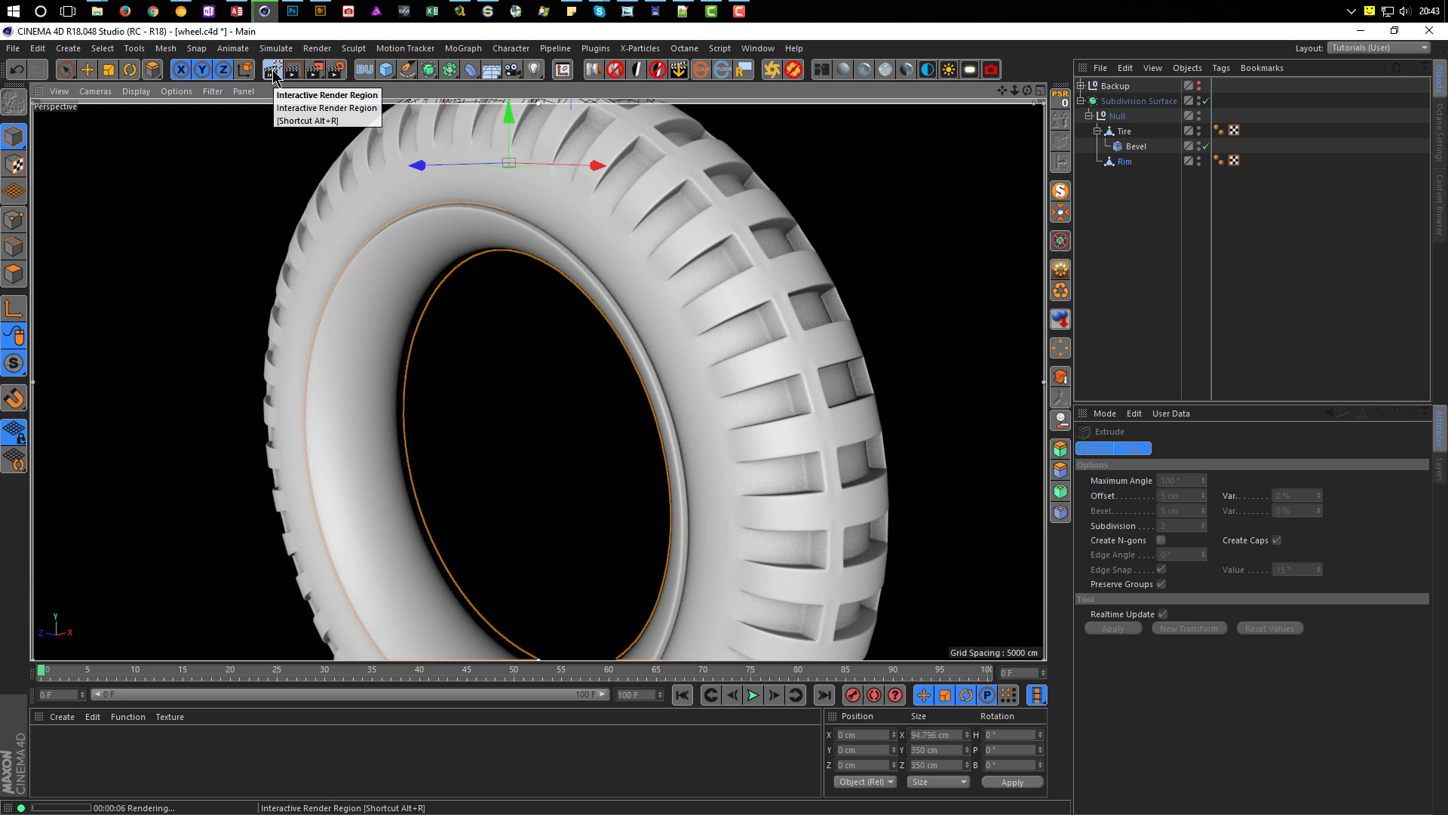
right_click_drag(665, 267, 603, 284, "alt")
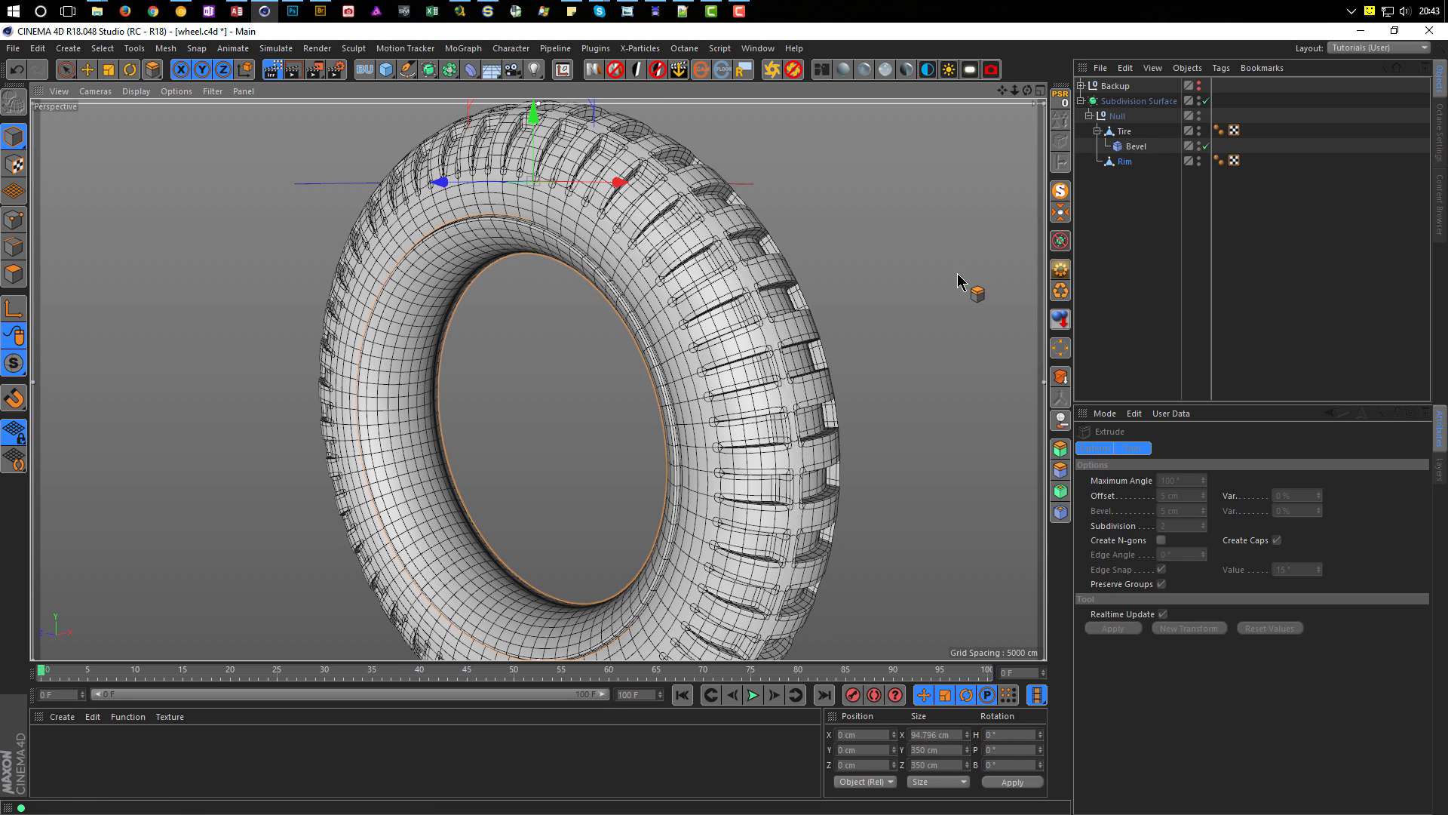
Step: Disable the Subdivision Surface and the interactive render region, keeping the Rim object selected
left_click(1206, 101)
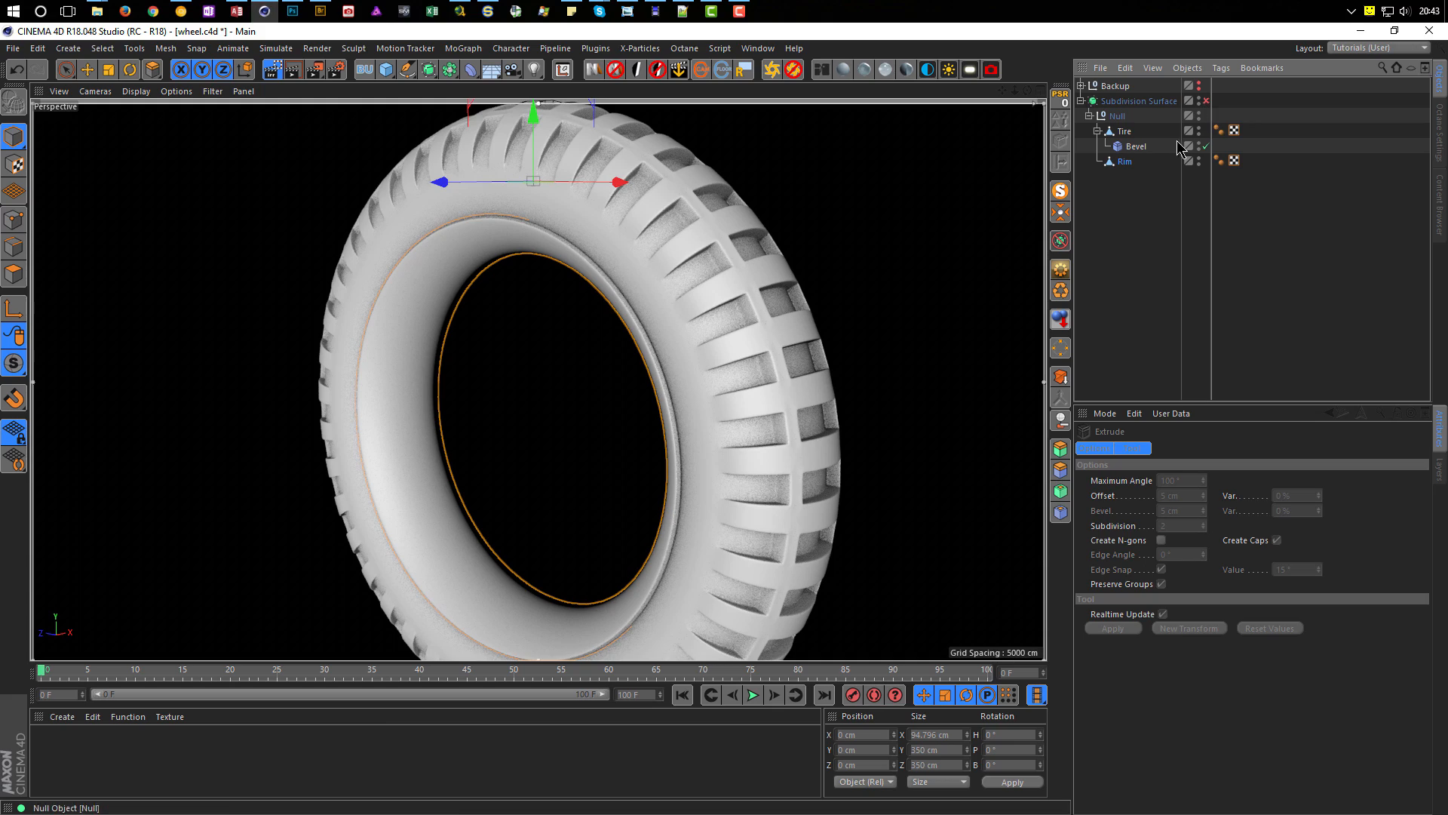
left_click(1125, 163)
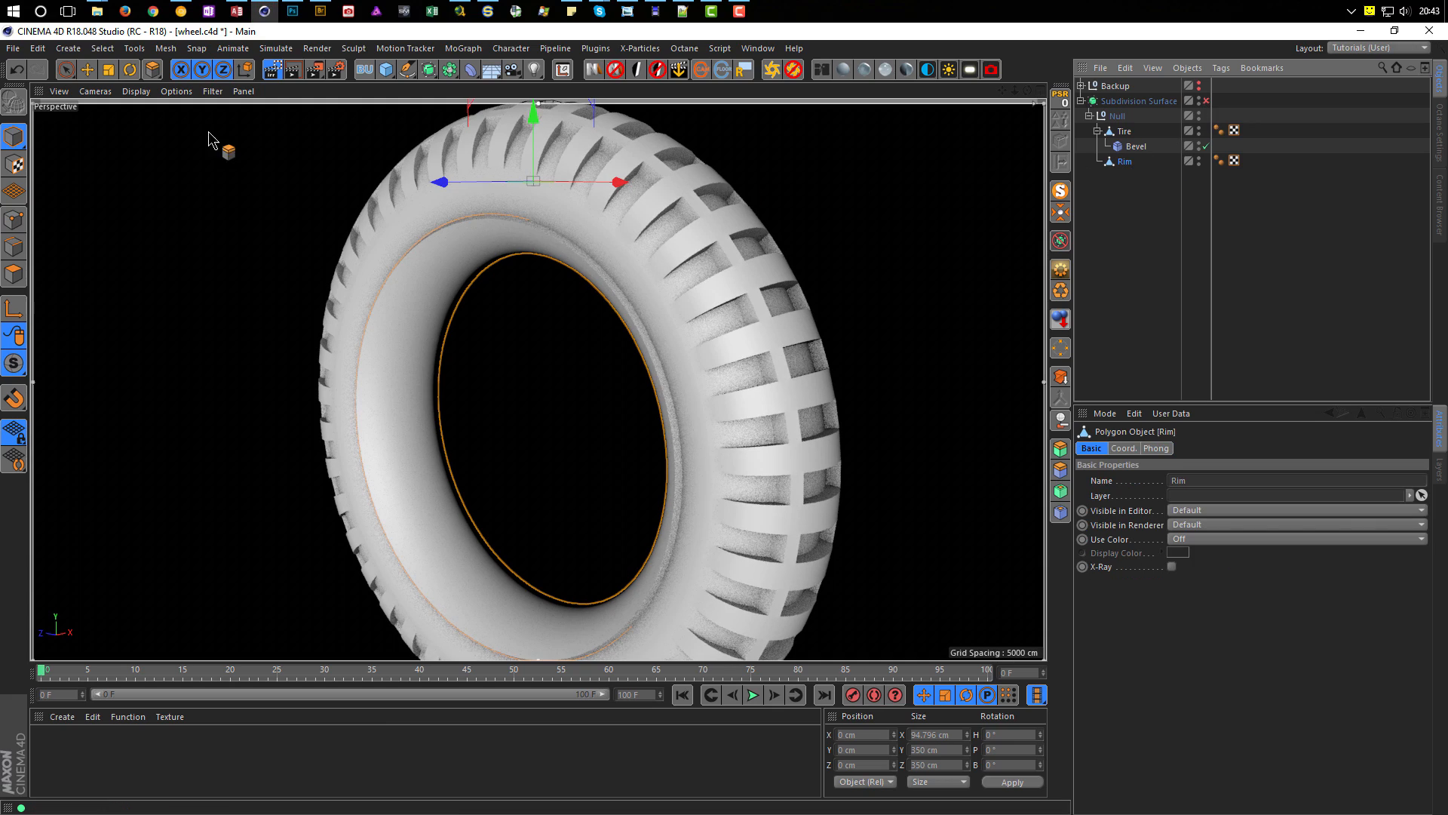
left_click(271, 69)
mouse_move(676, 352)
left_mouse_down("alt")
mouse_move(601, 338)
mouse_move(530, 350)
left_mouse_up("alt")
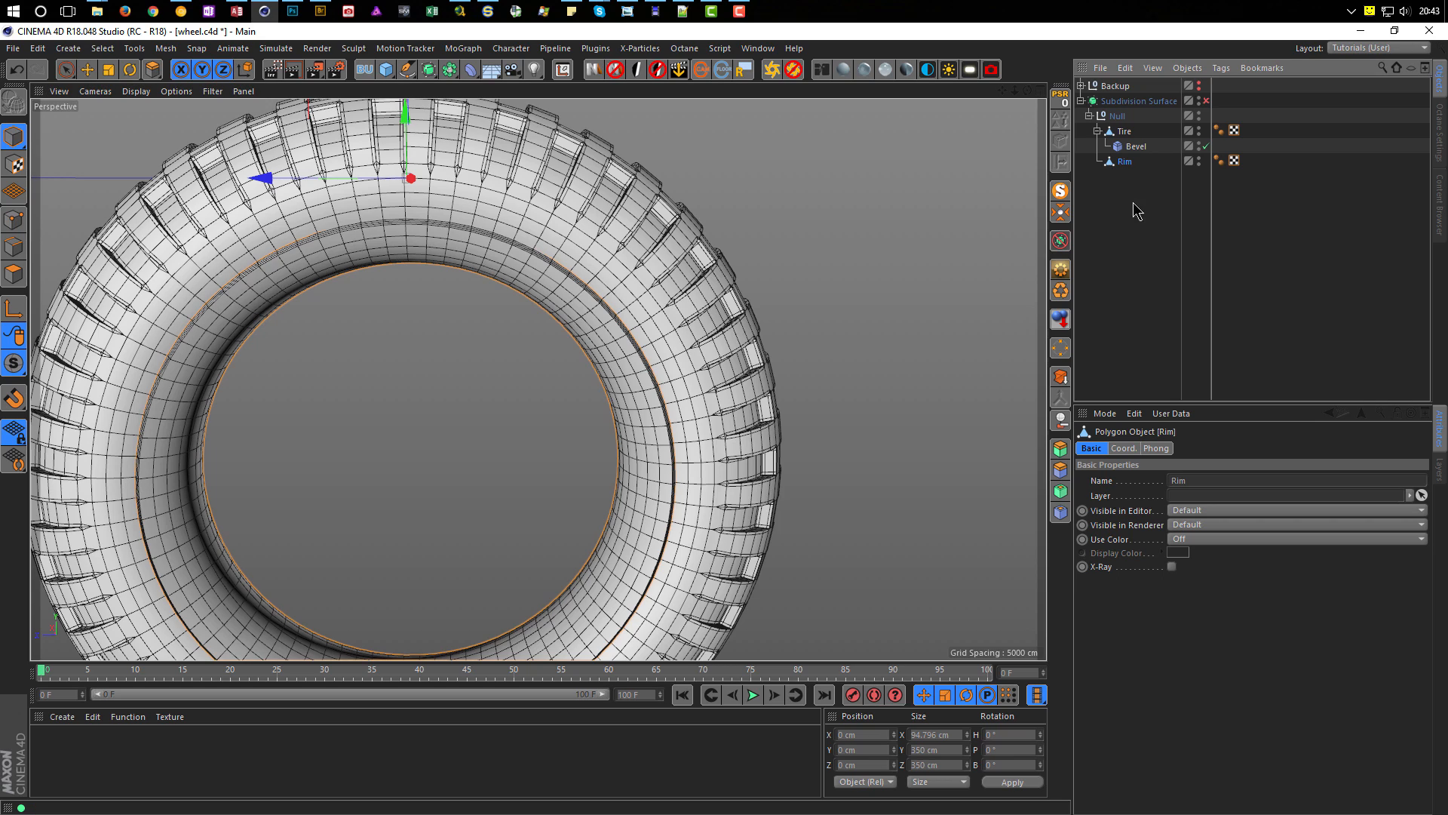
Step: Shrink the Rim's polygon selection to the narrow band of loops around the middle of its inner side
left_click(14, 274)
left_click_drag(737, 332, 920, 246, "alt")
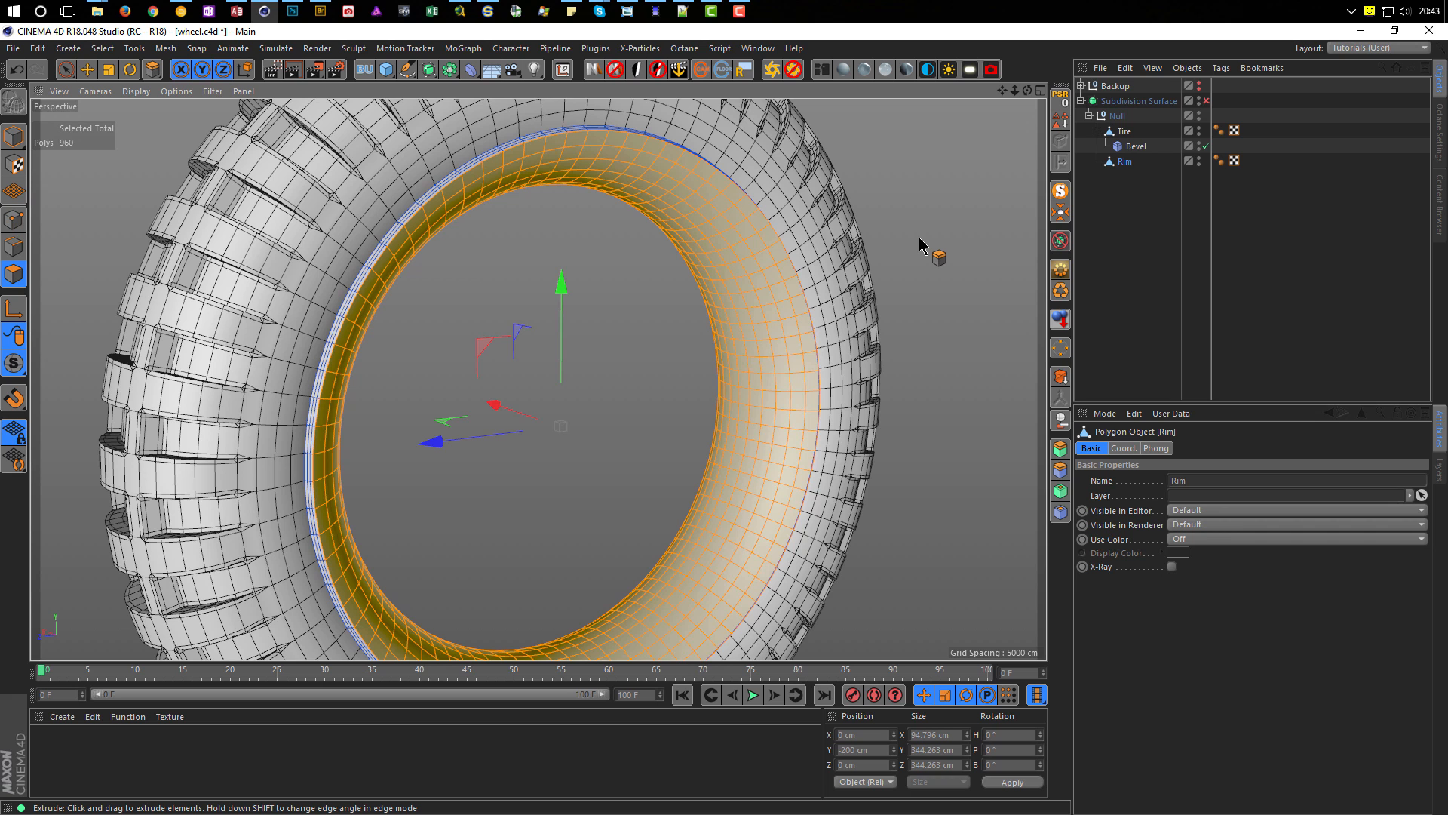
key("u")
key("k")
key("u")
key("k")
key("u")
key("k")
key("u")
key("k")
key("u")
key("k")
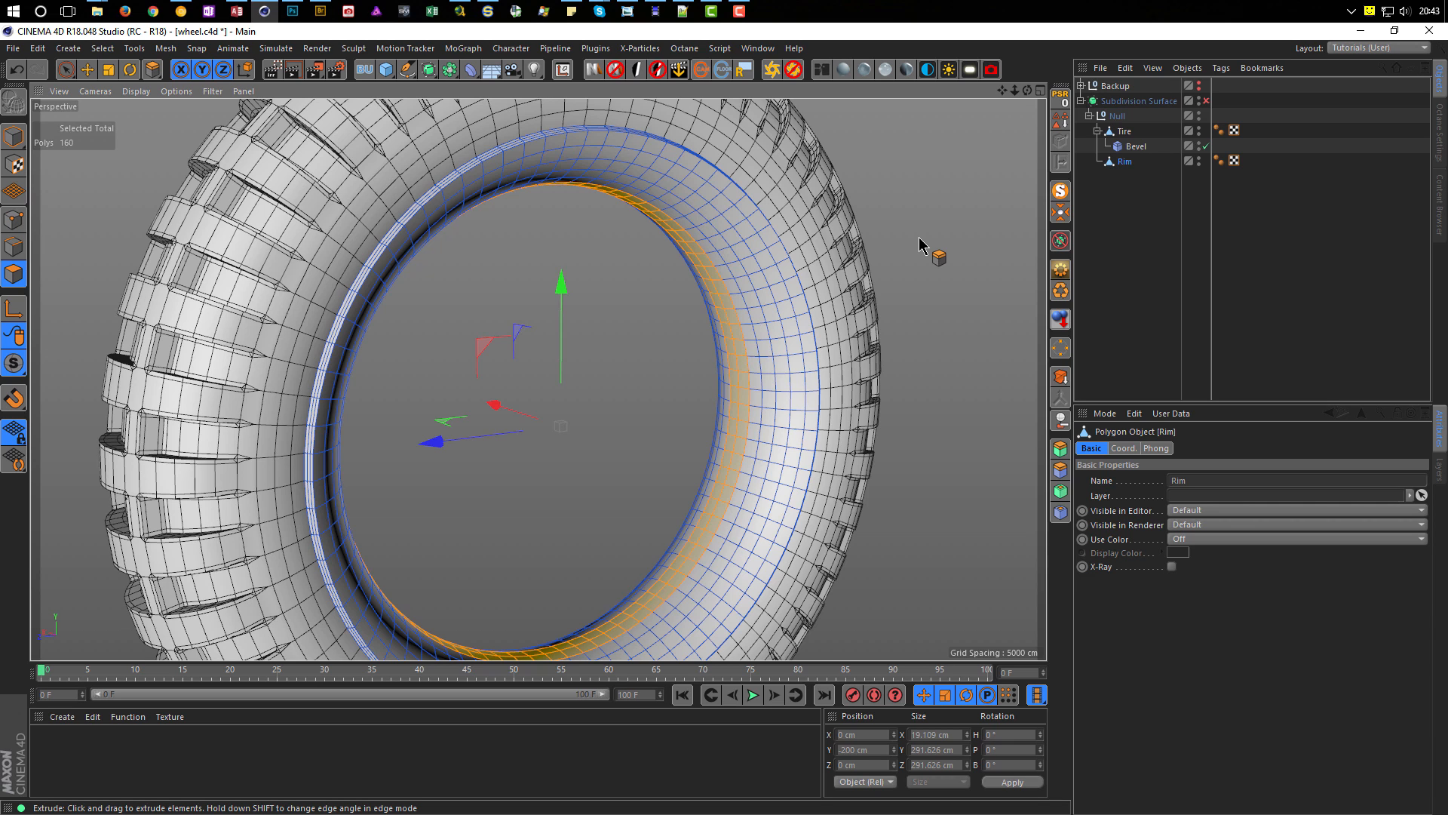
Step: Loop-select the center ring of points in the Rim's inner band and delete it
left_click(15, 220, "ctrl")
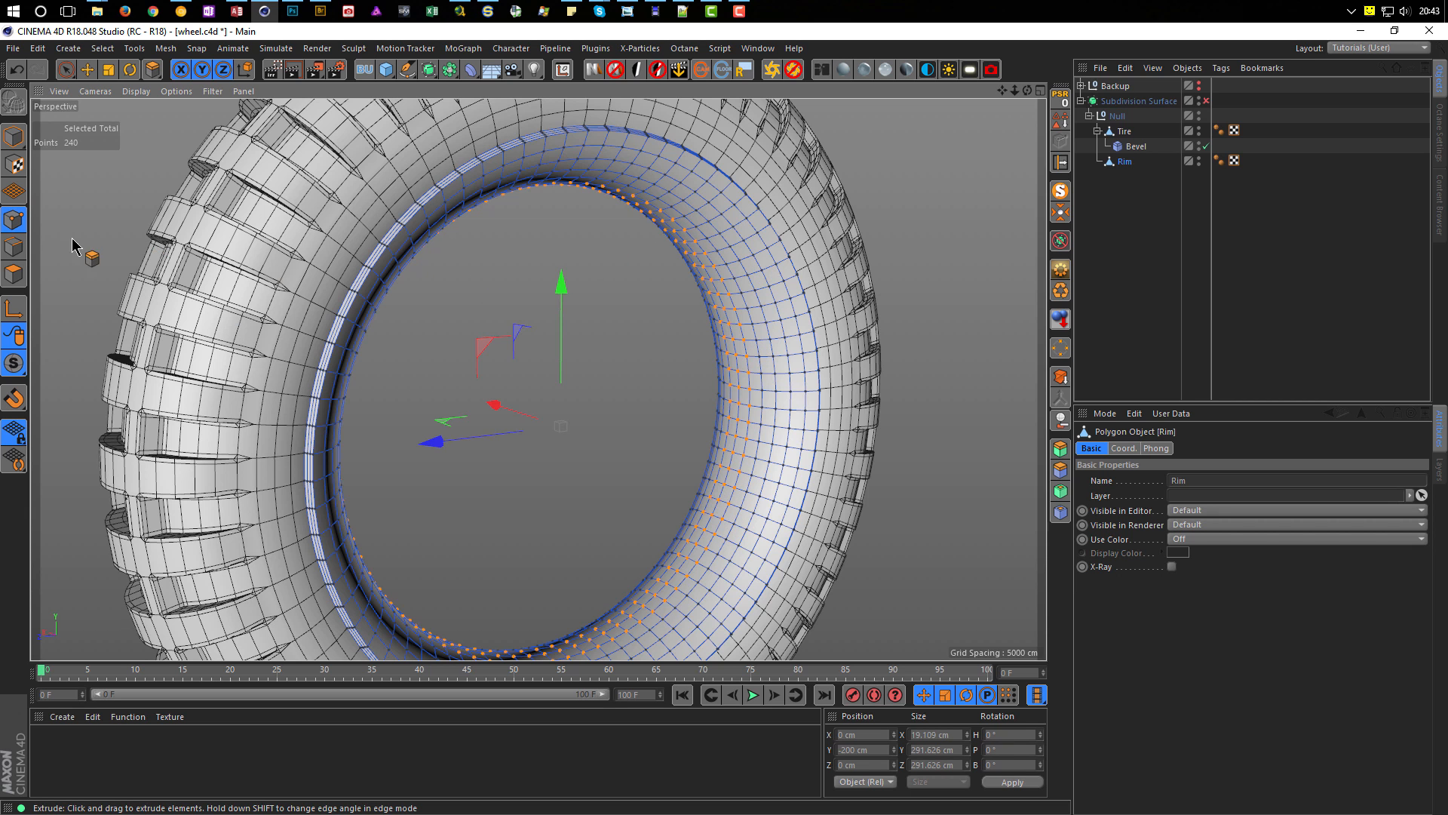
scroll(744, 298, "up", 5)
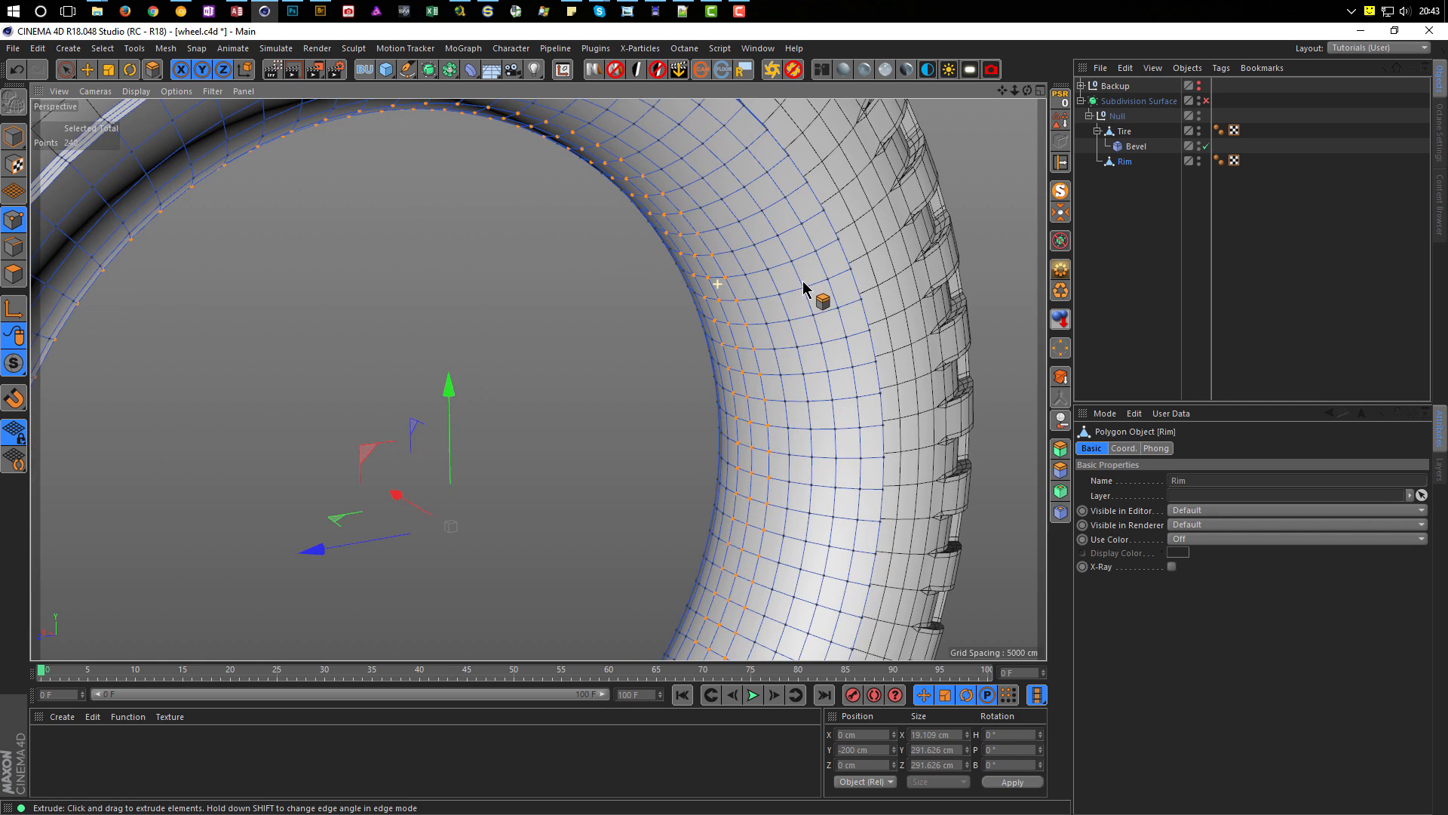
scroll(777, 301, "up", 1)
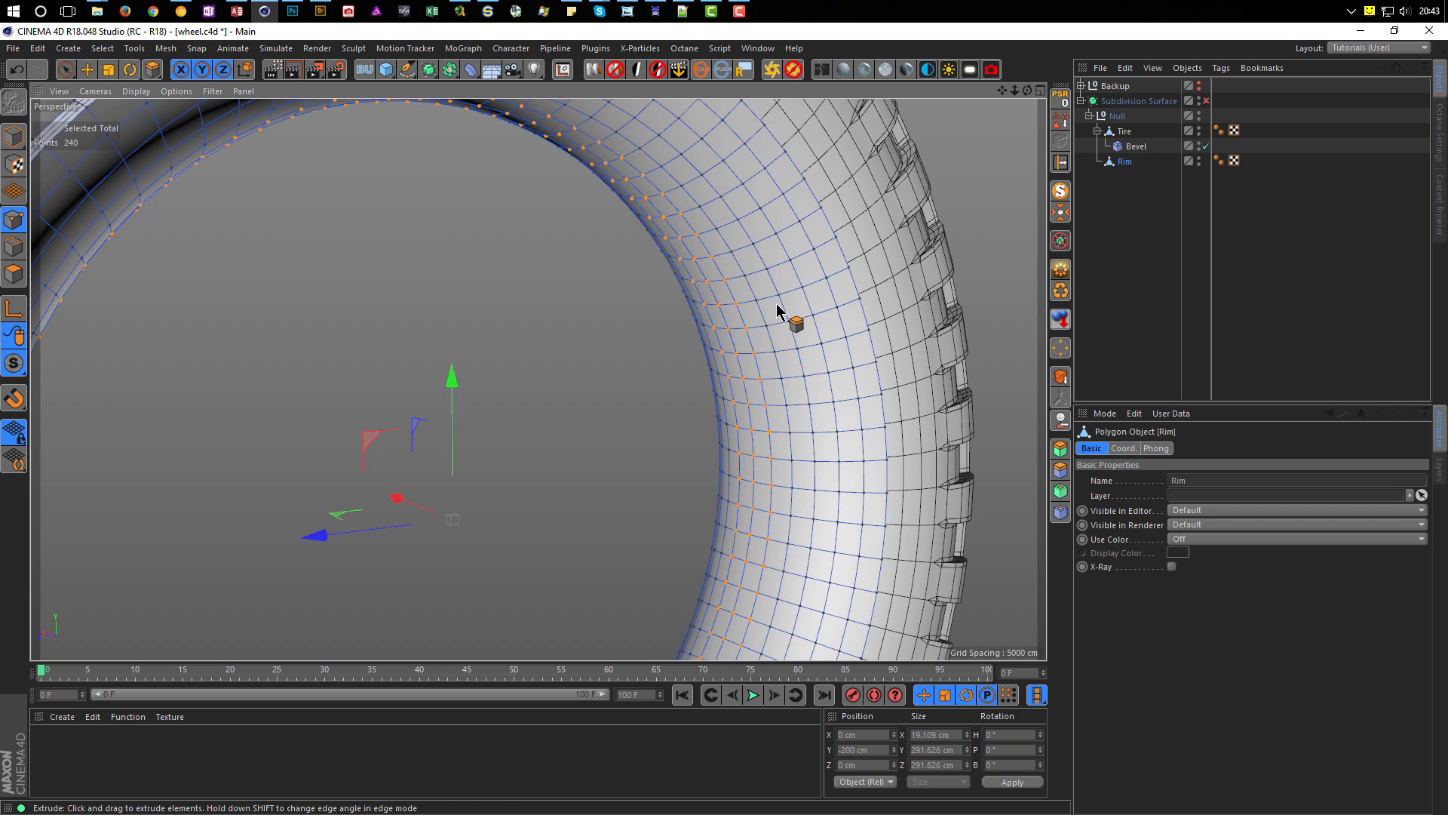
key("u")
key("l")
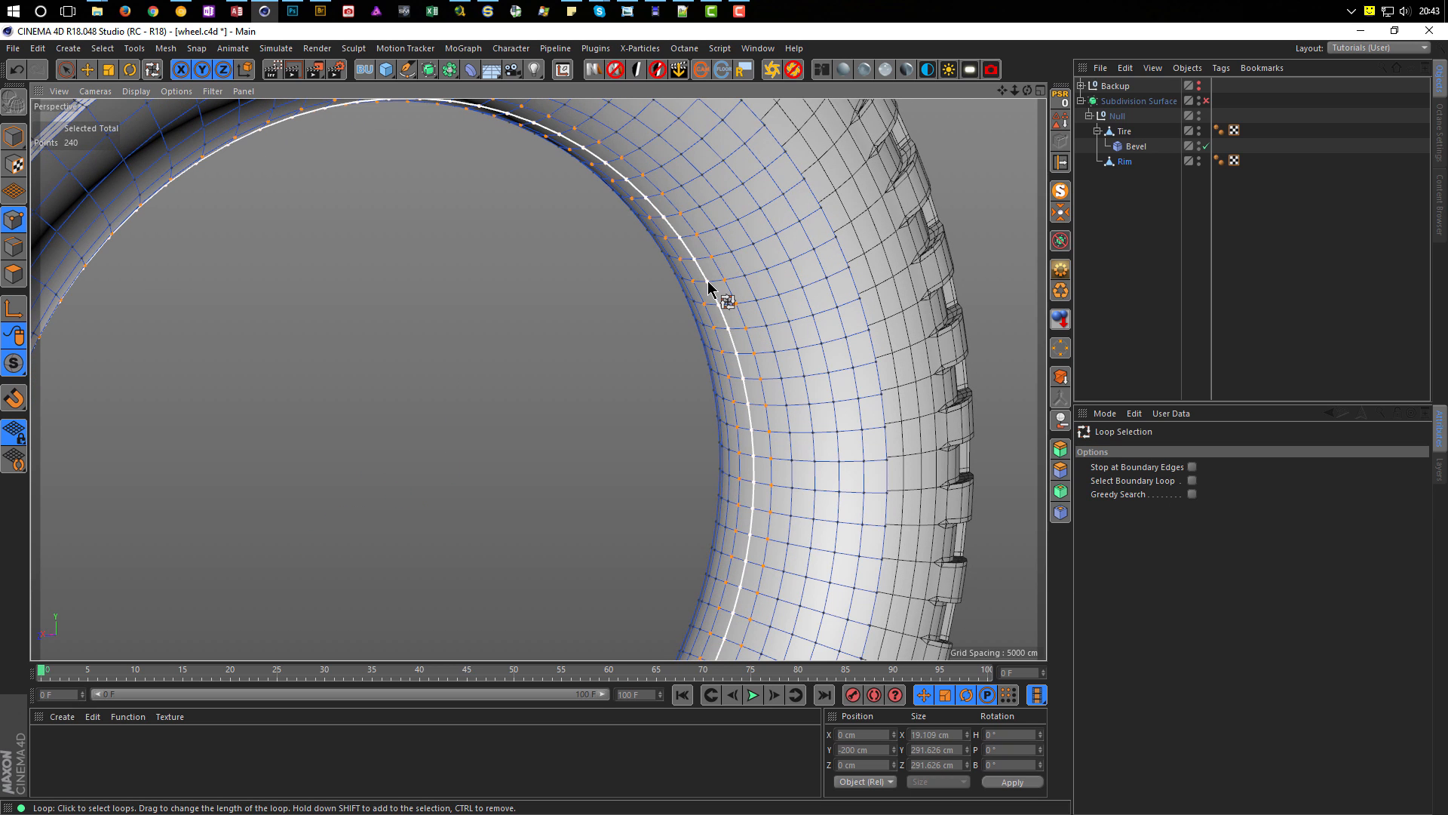
left_click(707, 281)
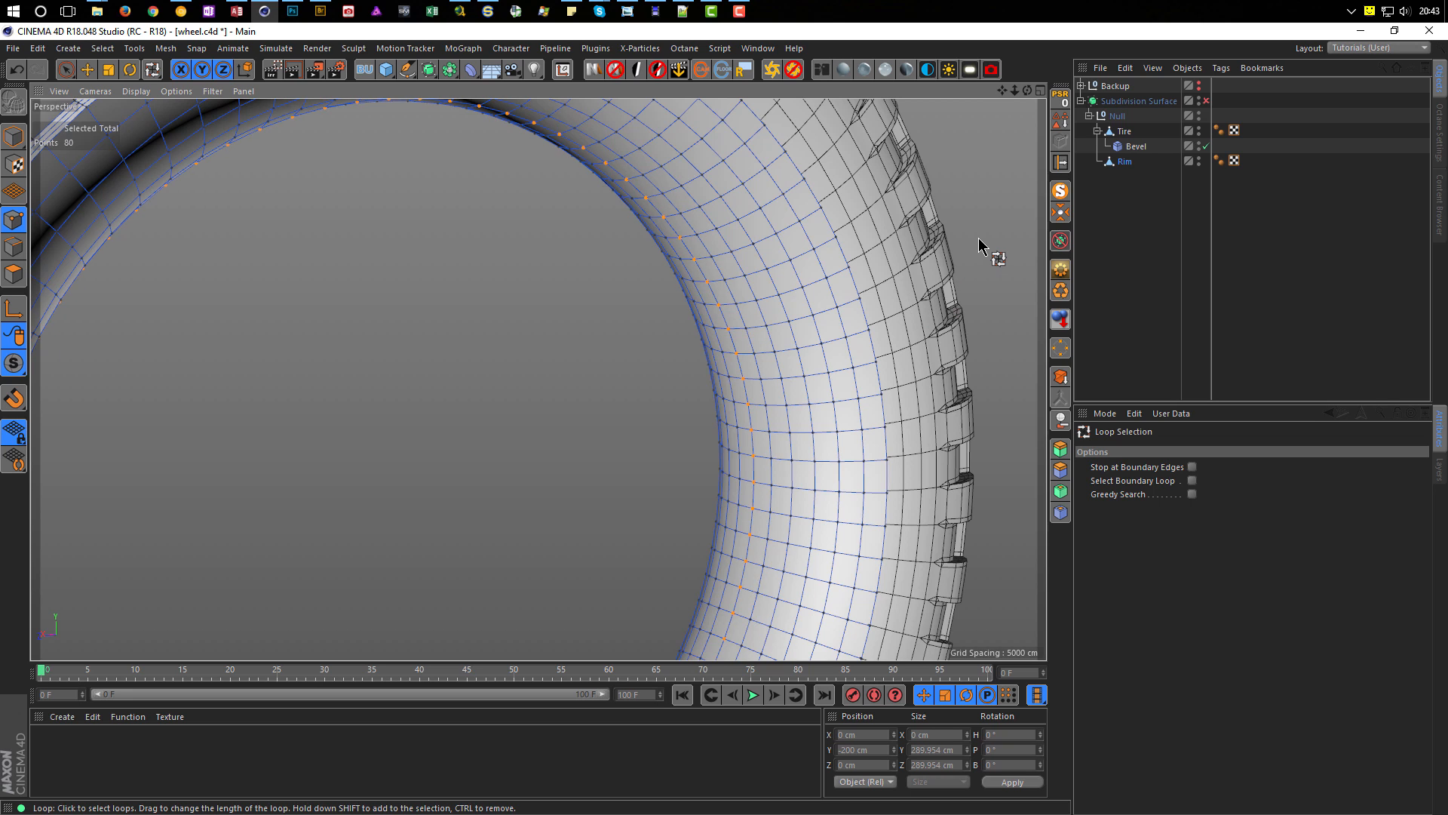
key("Delete")
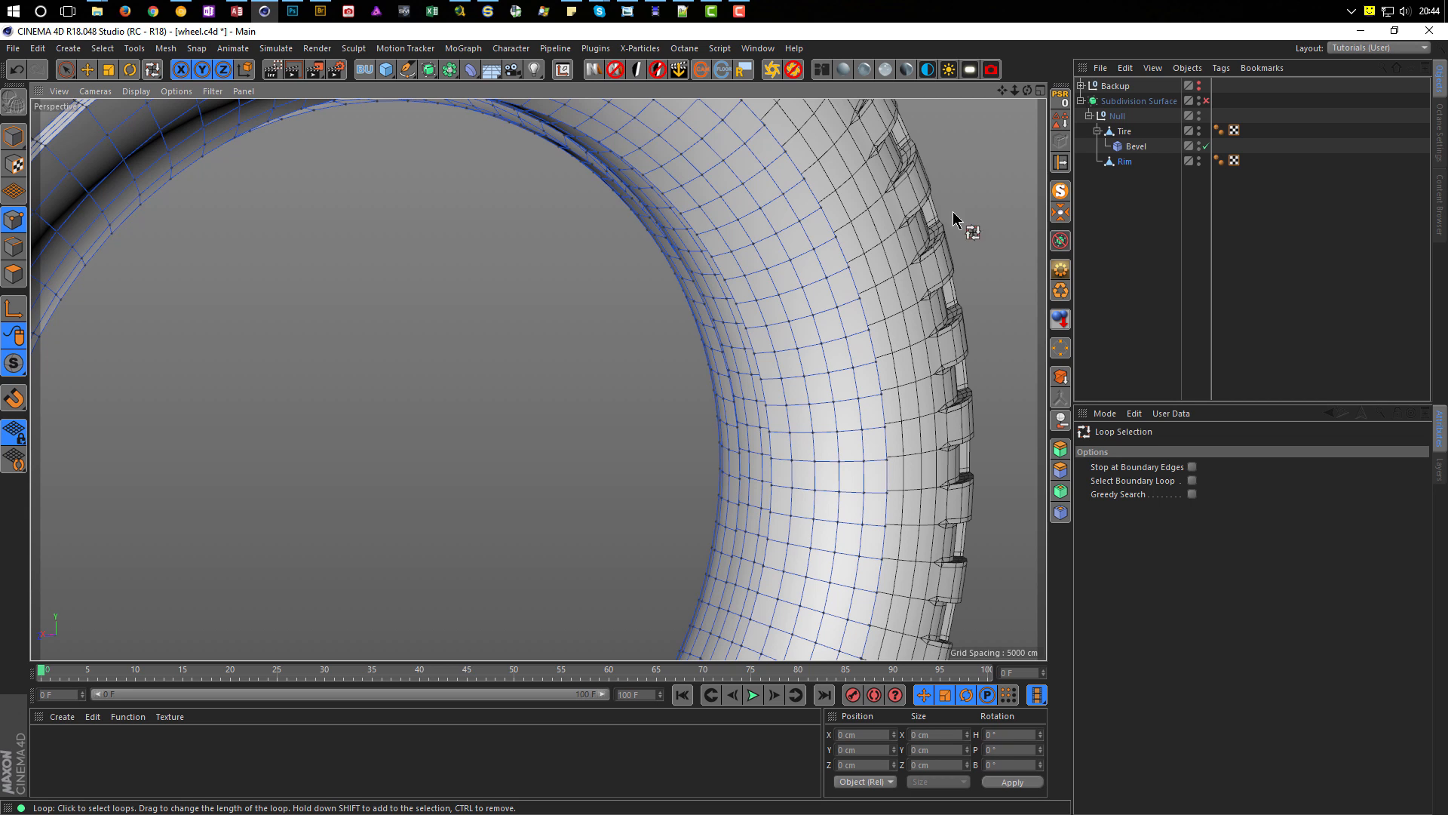
Step: Loop-select both open edge loops bordering the gap in the Rim's inner side
left_click(15, 246)
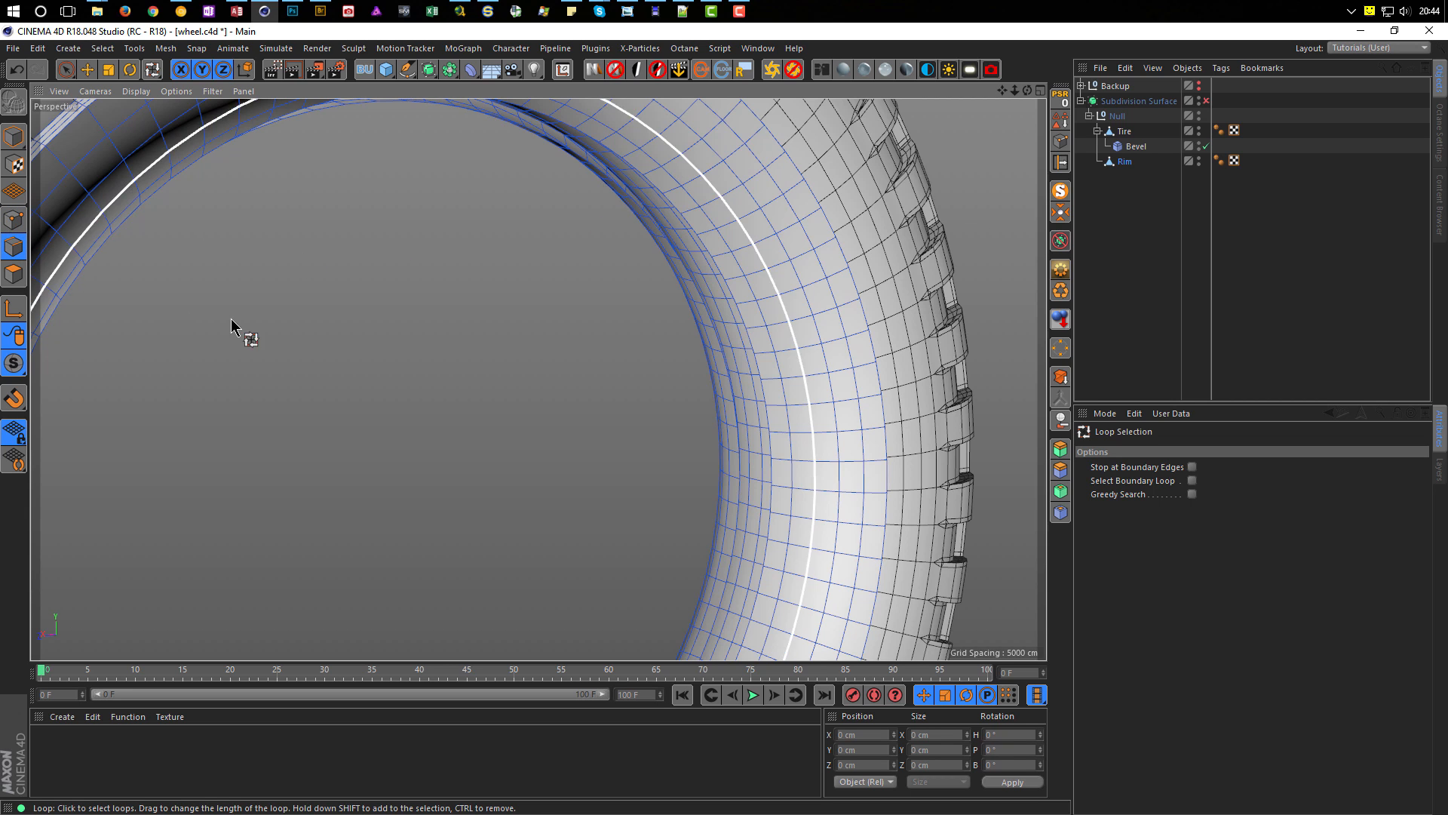
left_click(743, 320)
left_click_drag(718, 334, 502, 363, "alt")
left_click(715, 348, "shift")
left_click_drag(750, 362, 830, 317, "alt")
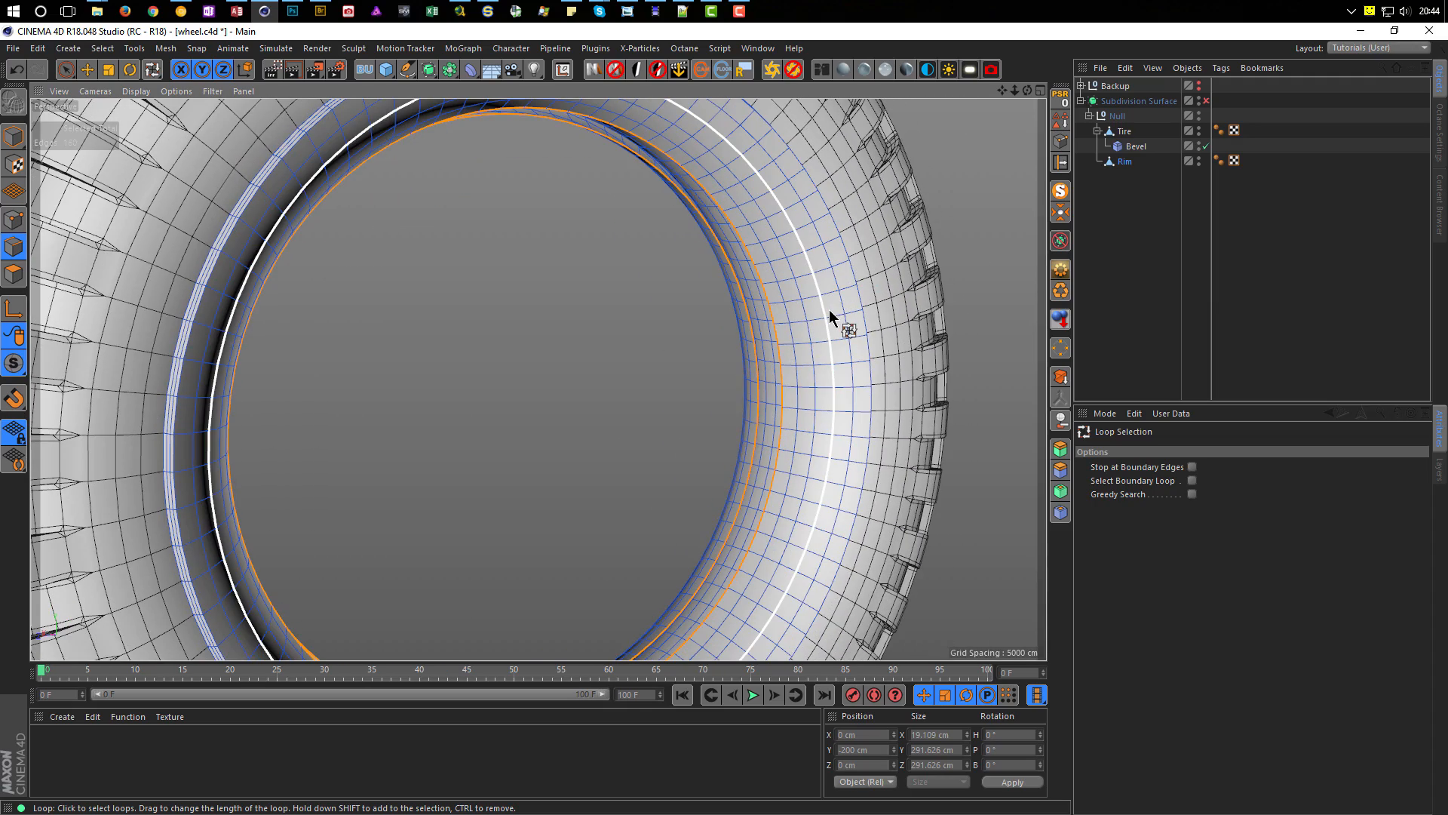
Step: Extrude both selected edge loops inward by scaling on the YZ plane to a diameter of about 219 cm
key("t")
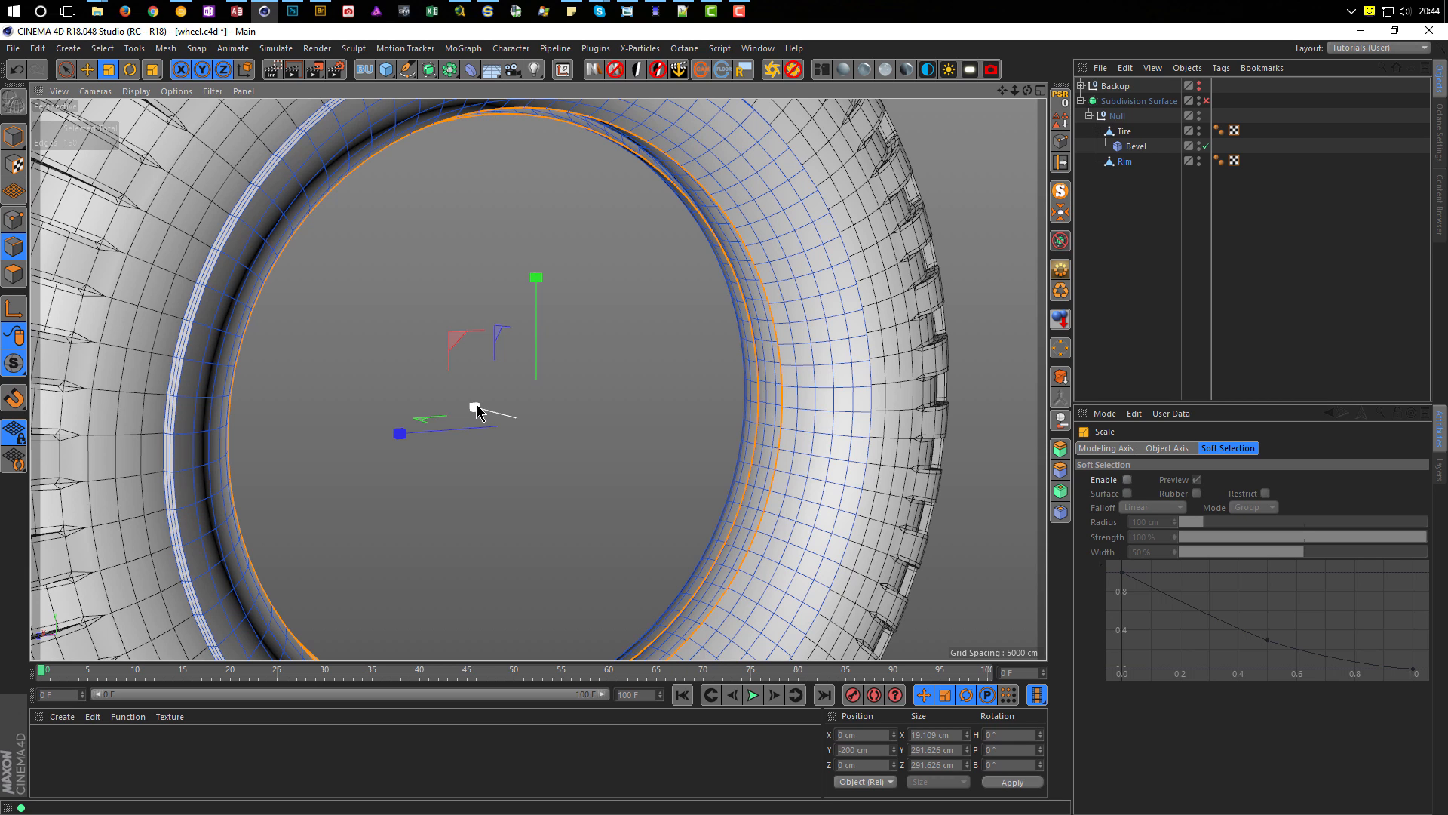
key("shift")
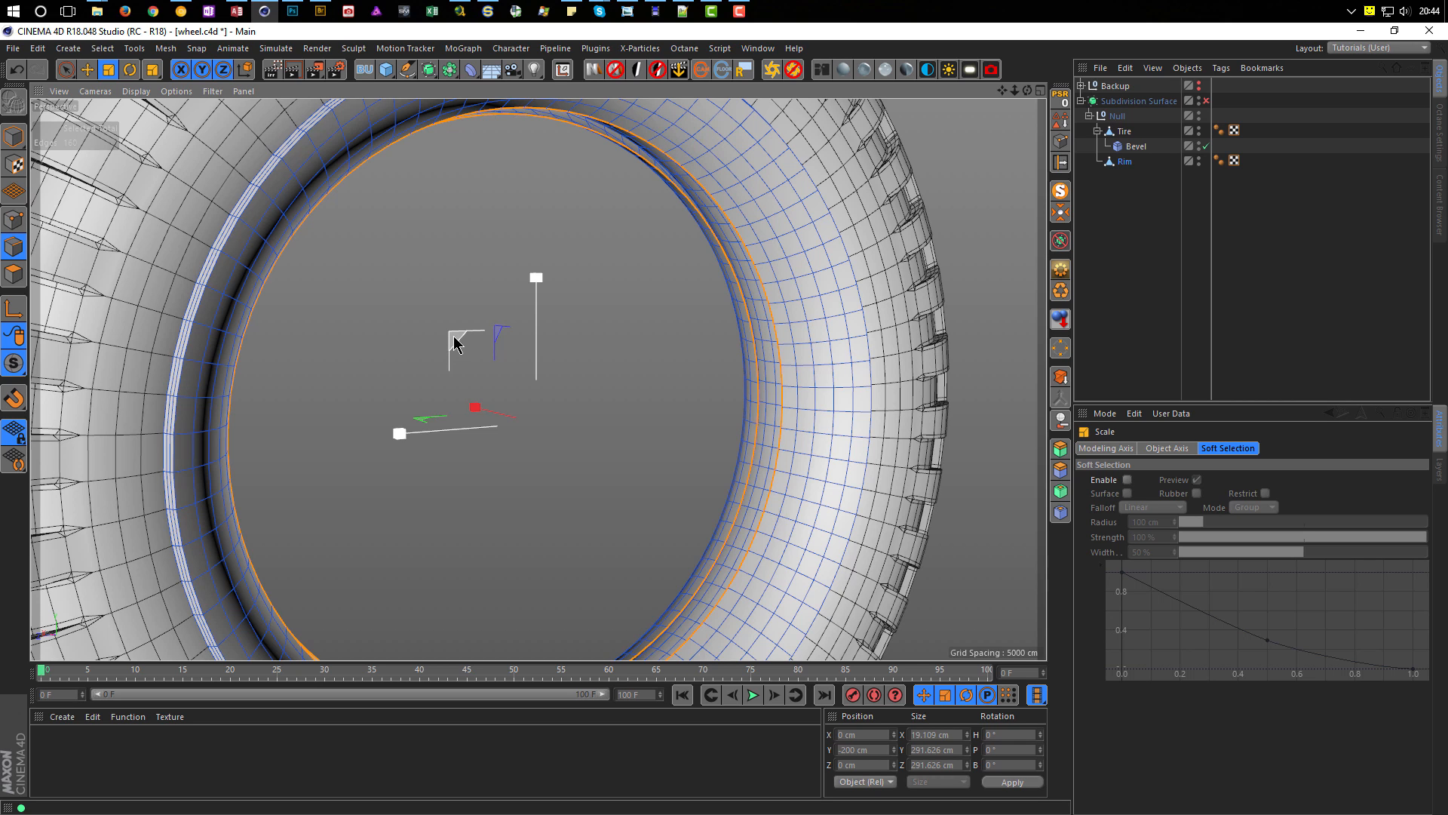
left_click_drag(454, 337, 317, 406)
left_click_drag(326, 411, 339, 401)
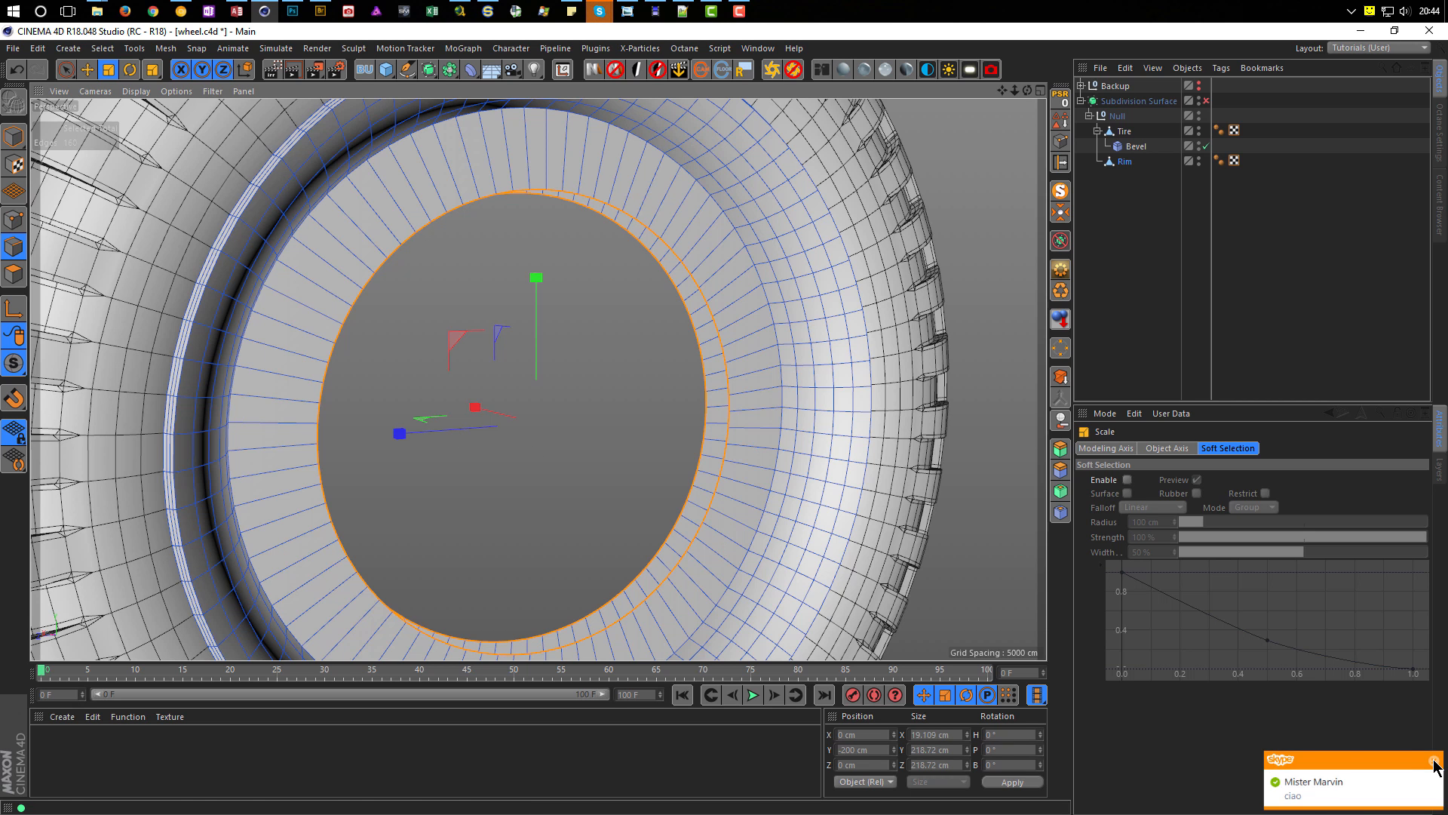
Step: Extrude the two inner edge loops apart along X to a spacing of about 79 cm
left_click_drag(452, 376, 409, 350, "alt")
left_click_drag(463, 404, 292, 302)
mouse_move(726, 371)
left_mouse_down("alt")
mouse_move(976, 414)
mouse_move(718, 376)
mouse_move(726, 386)
left_mouse_up("alt")
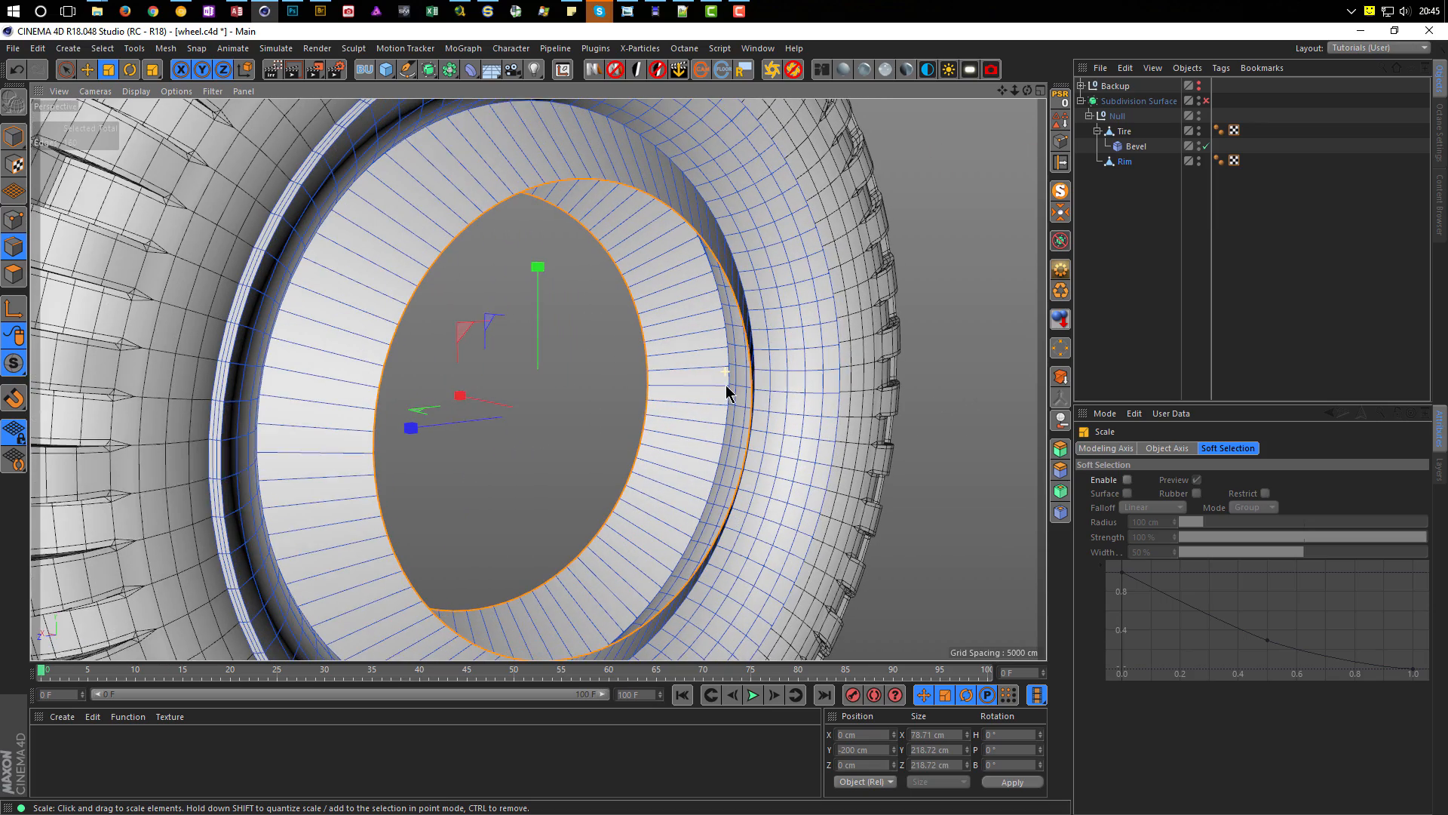
Step: Extrude both loops further in YZ and X into a stepped hub, ending about 90 cm apart and 42 cm in diameter
left_click_drag(461, 329, 512, 433)
left_click_drag(466, 330, 217, 456)
left_click_drag(461, 401, 286, 243)
left_click_drag(463, 334, 212, 493)
left_click_drag(550, 378, 765, 405, "alt")
right_click_drag(765, 404, 712, 419, "alt")
middle_click_drag(696, 390, 598, 378, "alt")
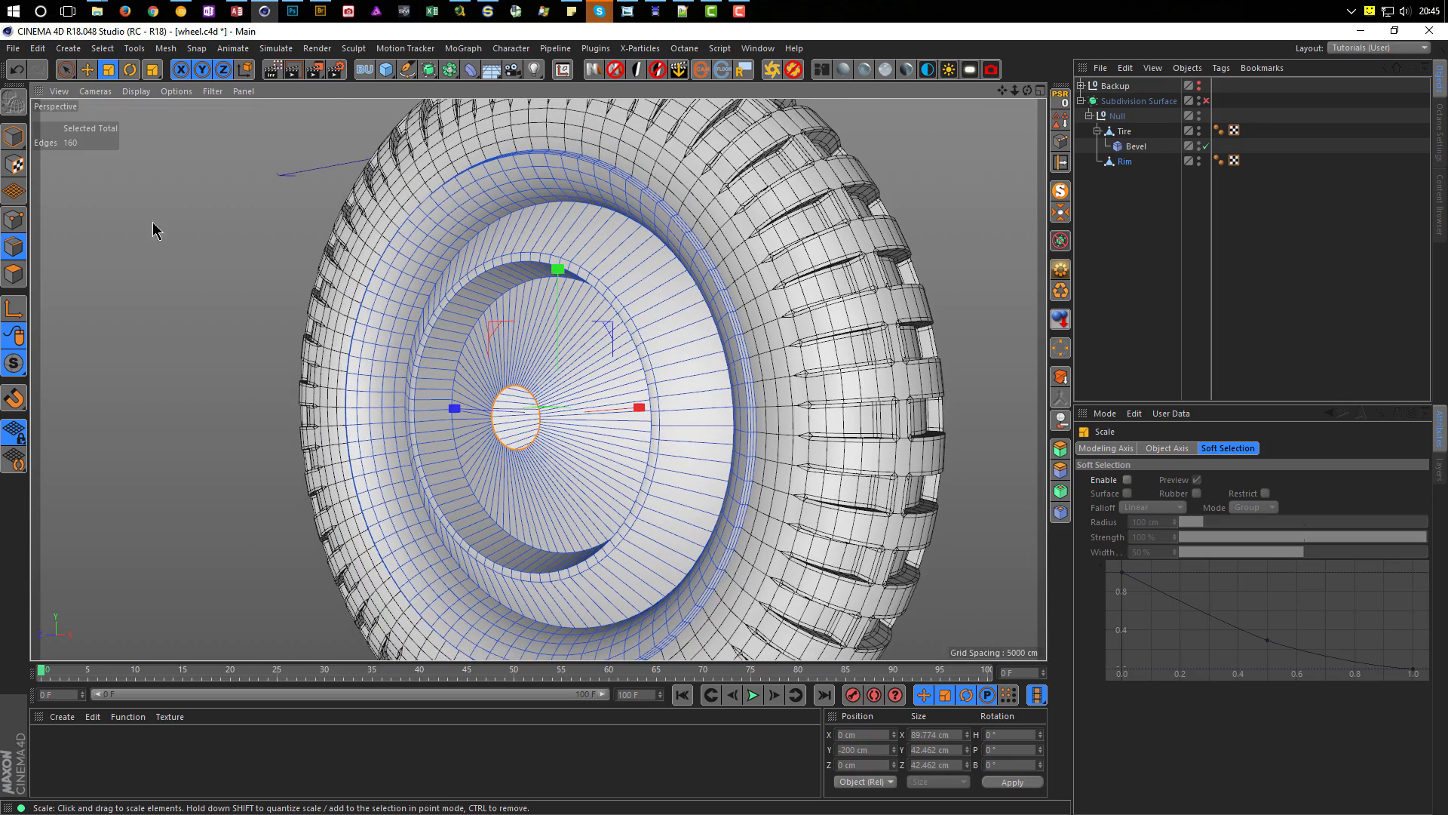
Step: Turn on the Subdivision Surface and check the Rim's hub shape in a temporary interactive render and up close
left_click(15, 137)
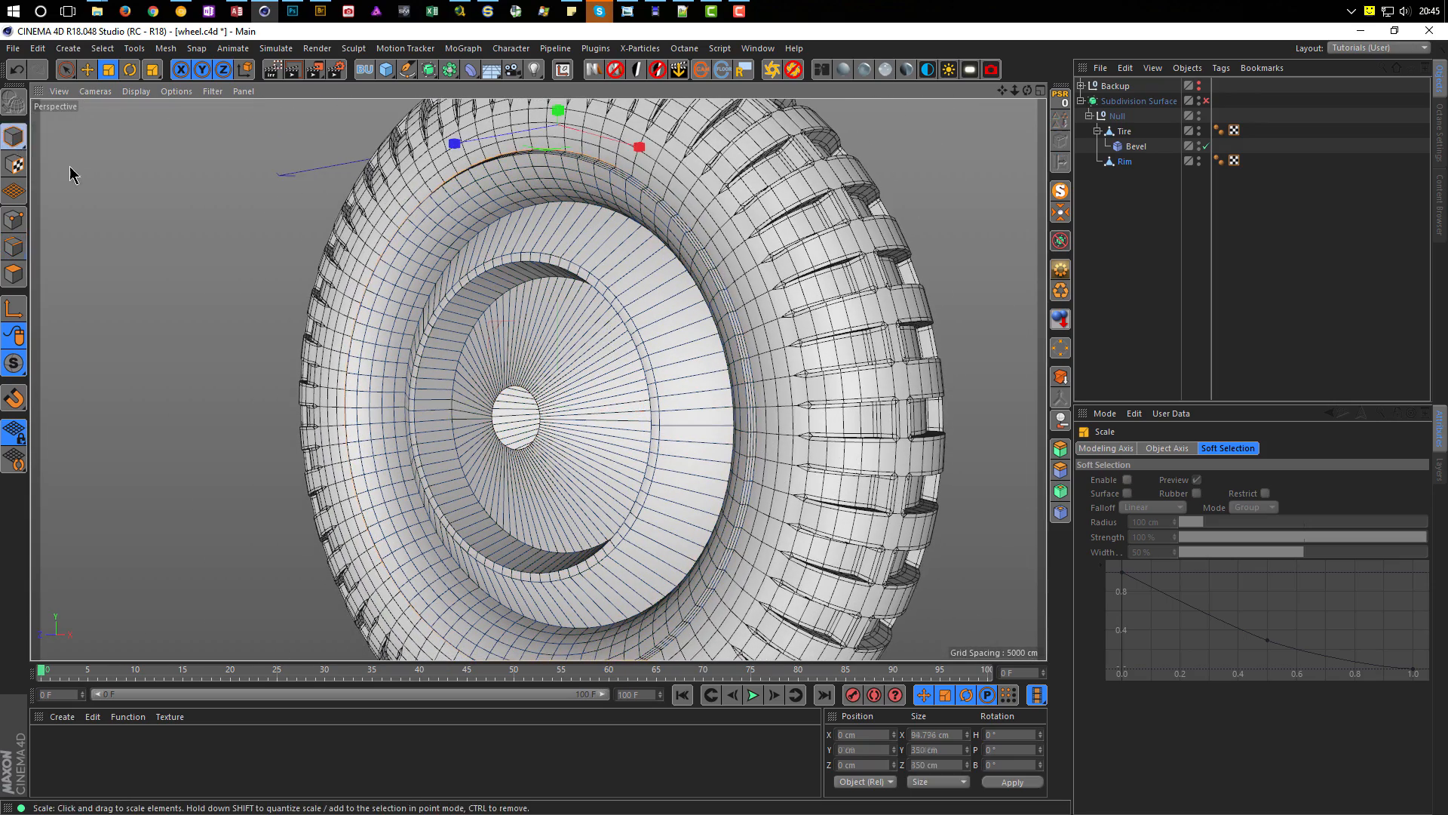
left_click(1208, 102)
mouse_move(728, 443)
left_mouse_down("alt")
mouse_move(809, 451)
mouse_move(677, 450)
mouse_move(604, 468)
mouse_move(589, 491)
mouse_move(715, 420)
left_mouse_up("alt")
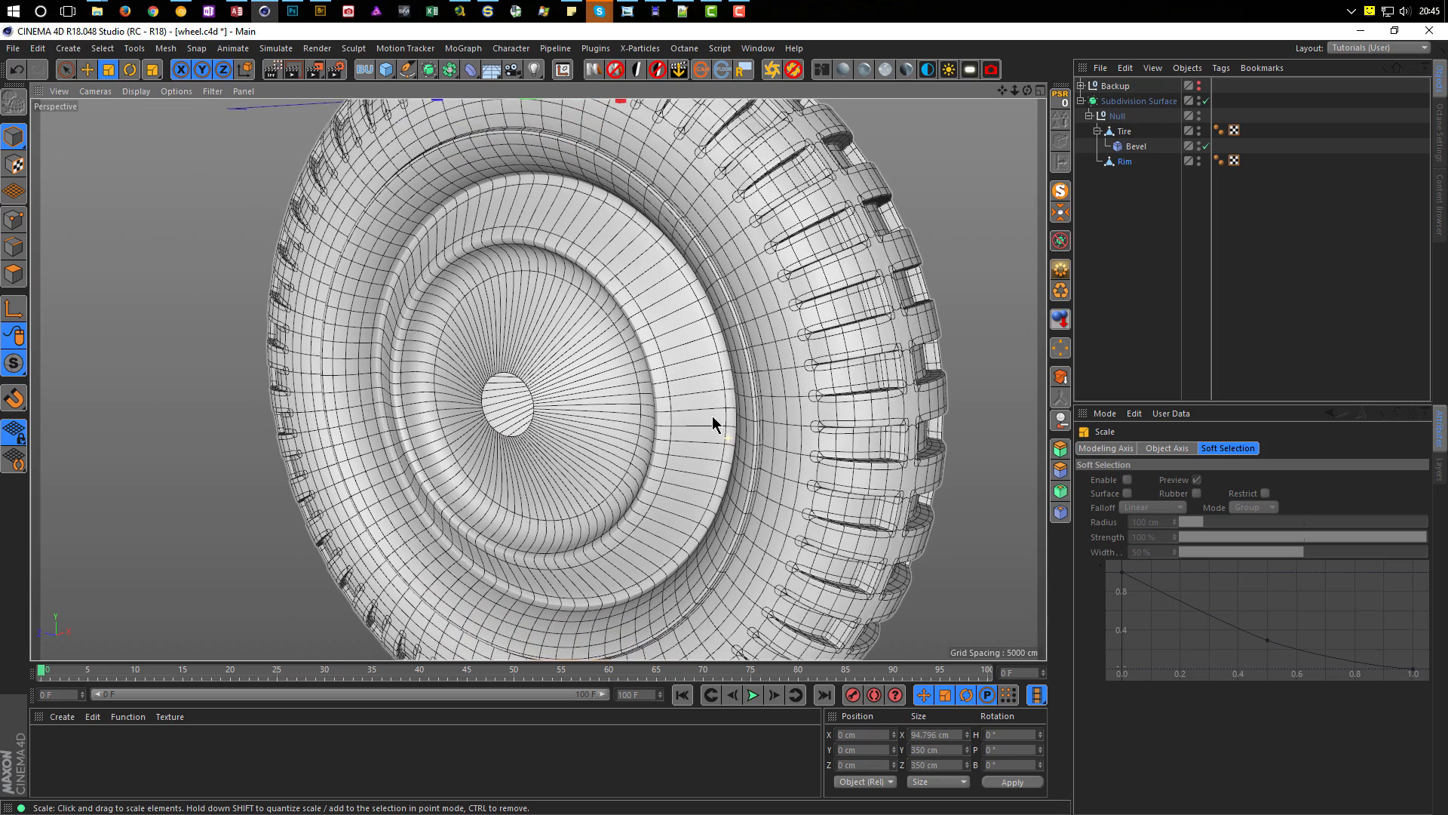
left_click(272, 70)
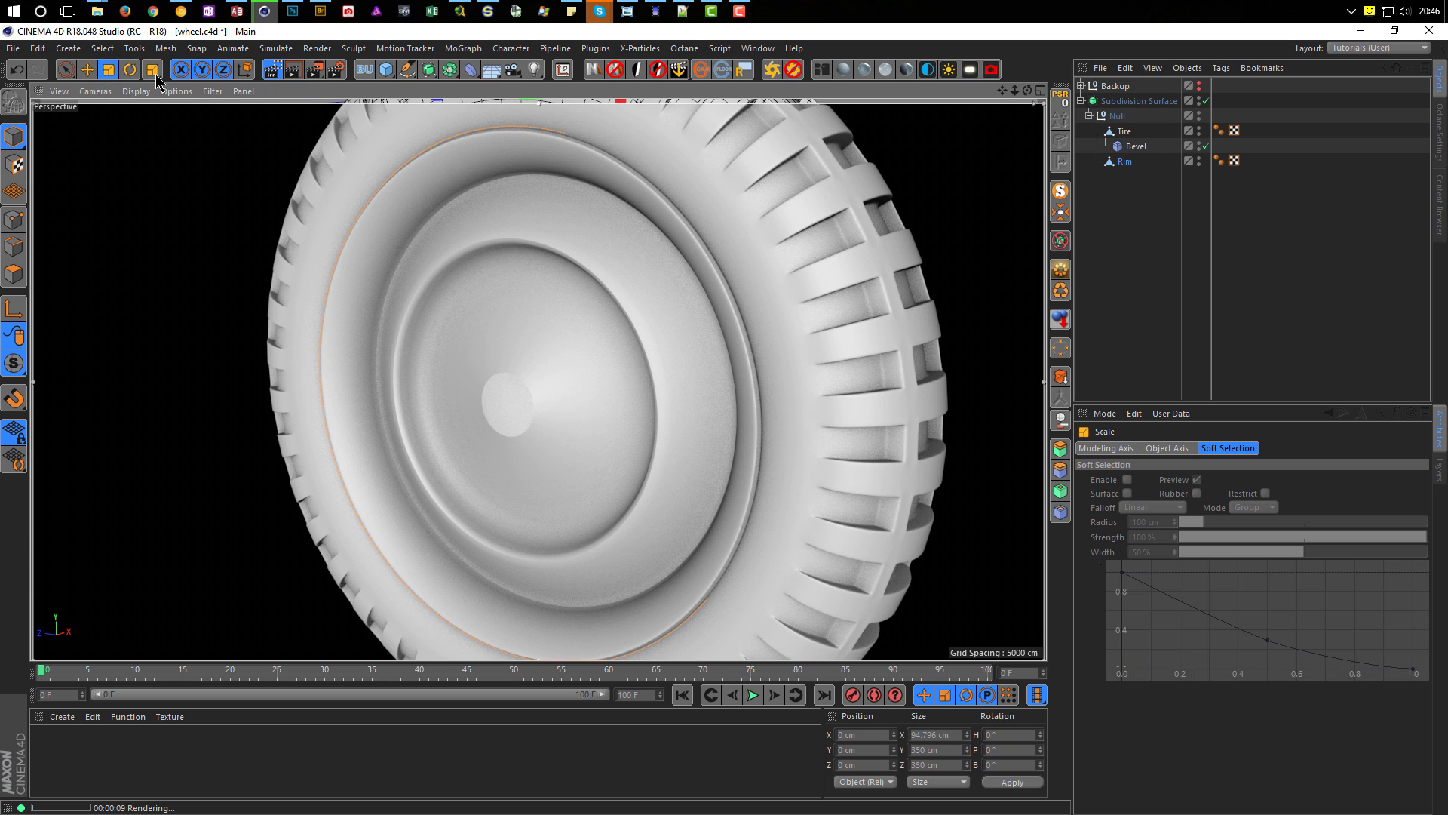
left_click(275, 69)
mouse_move(598, 428)
left_mouse_down("alt")
mouse_move(473, 447)
mouse_move(564, 414)
left_mouse_up("alt")
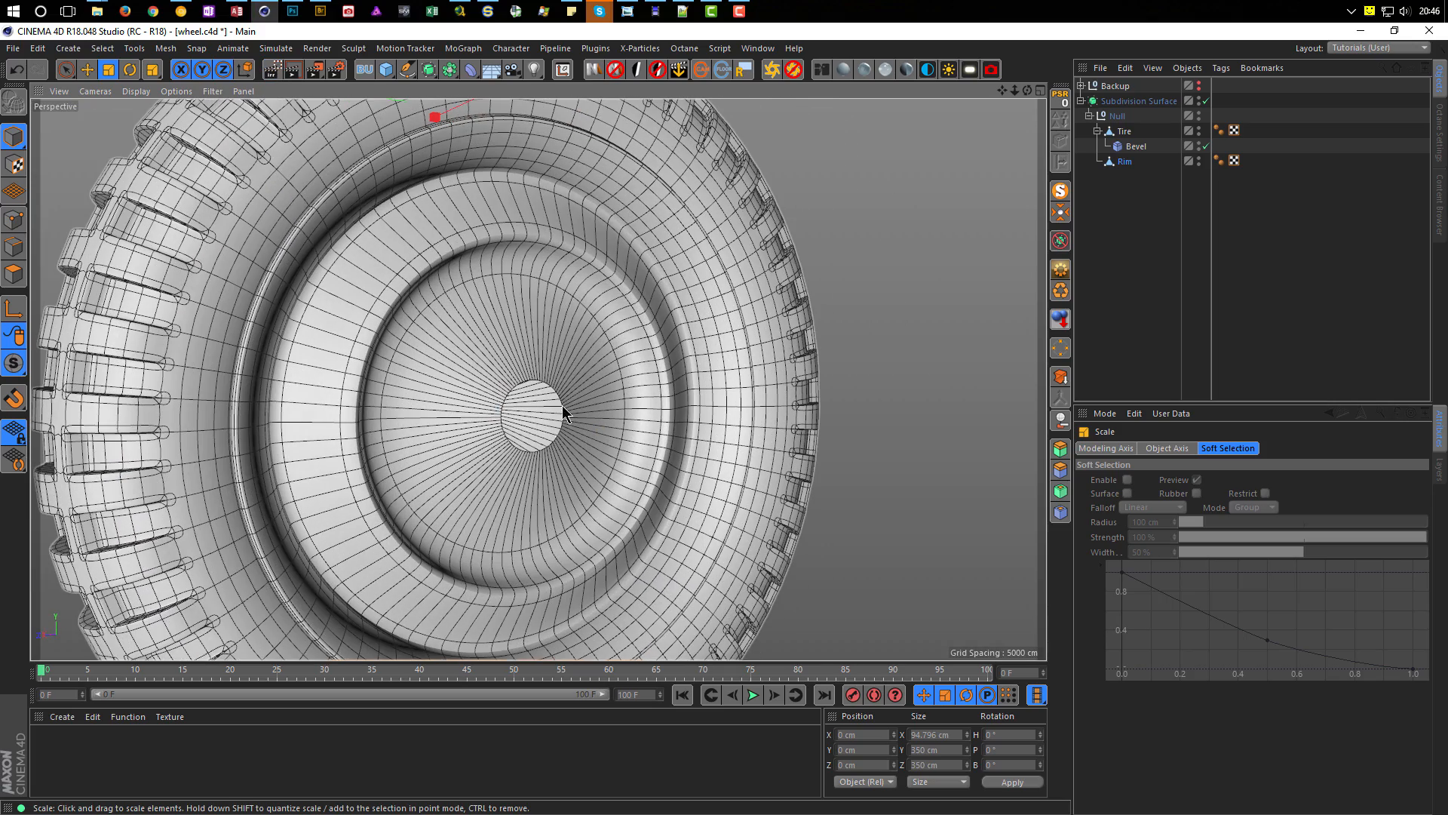
right_click_drag(552, 411, 658, 392, "alt")
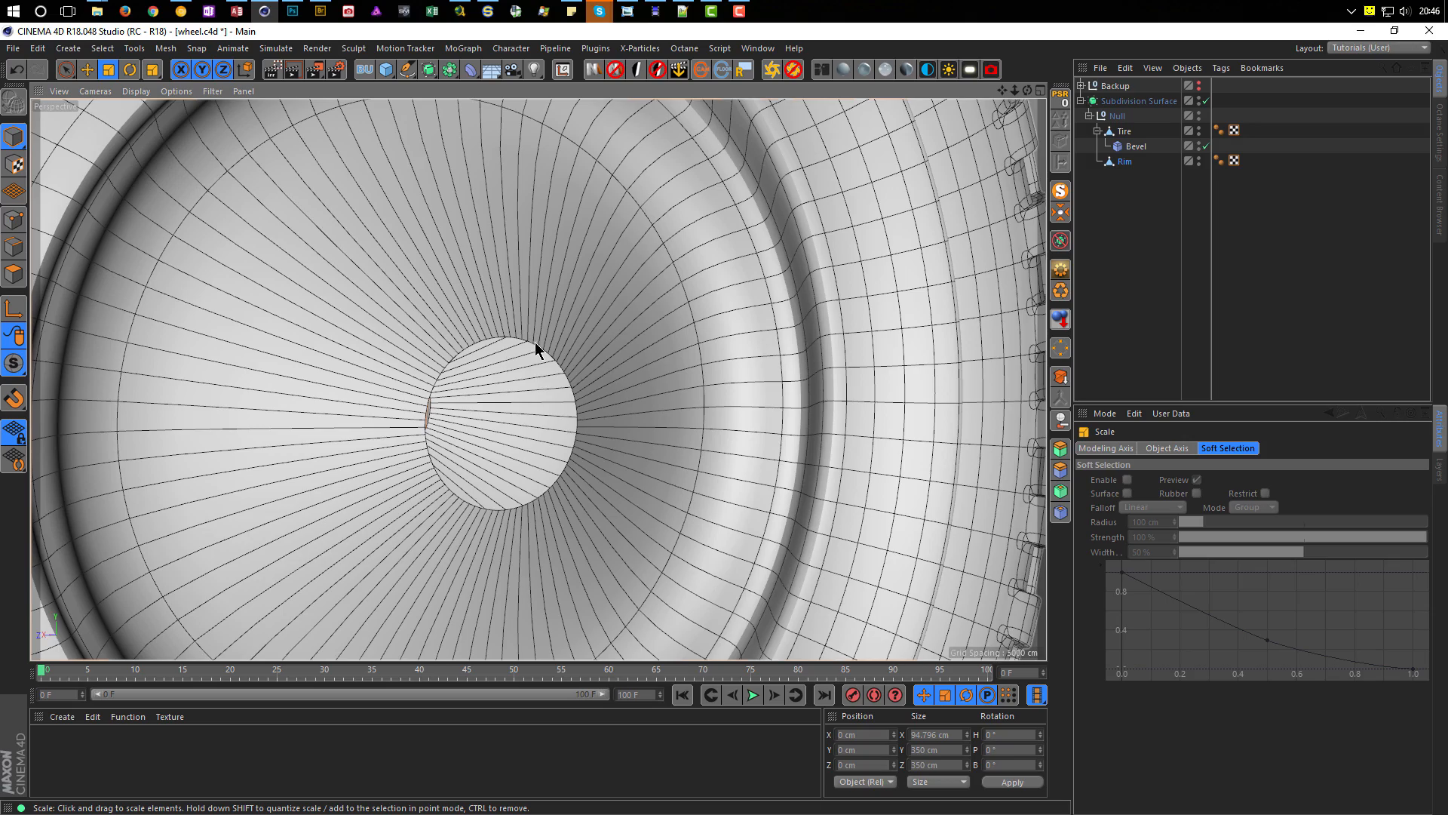
left_click_drag(556, 347, 981, 315, "alt")
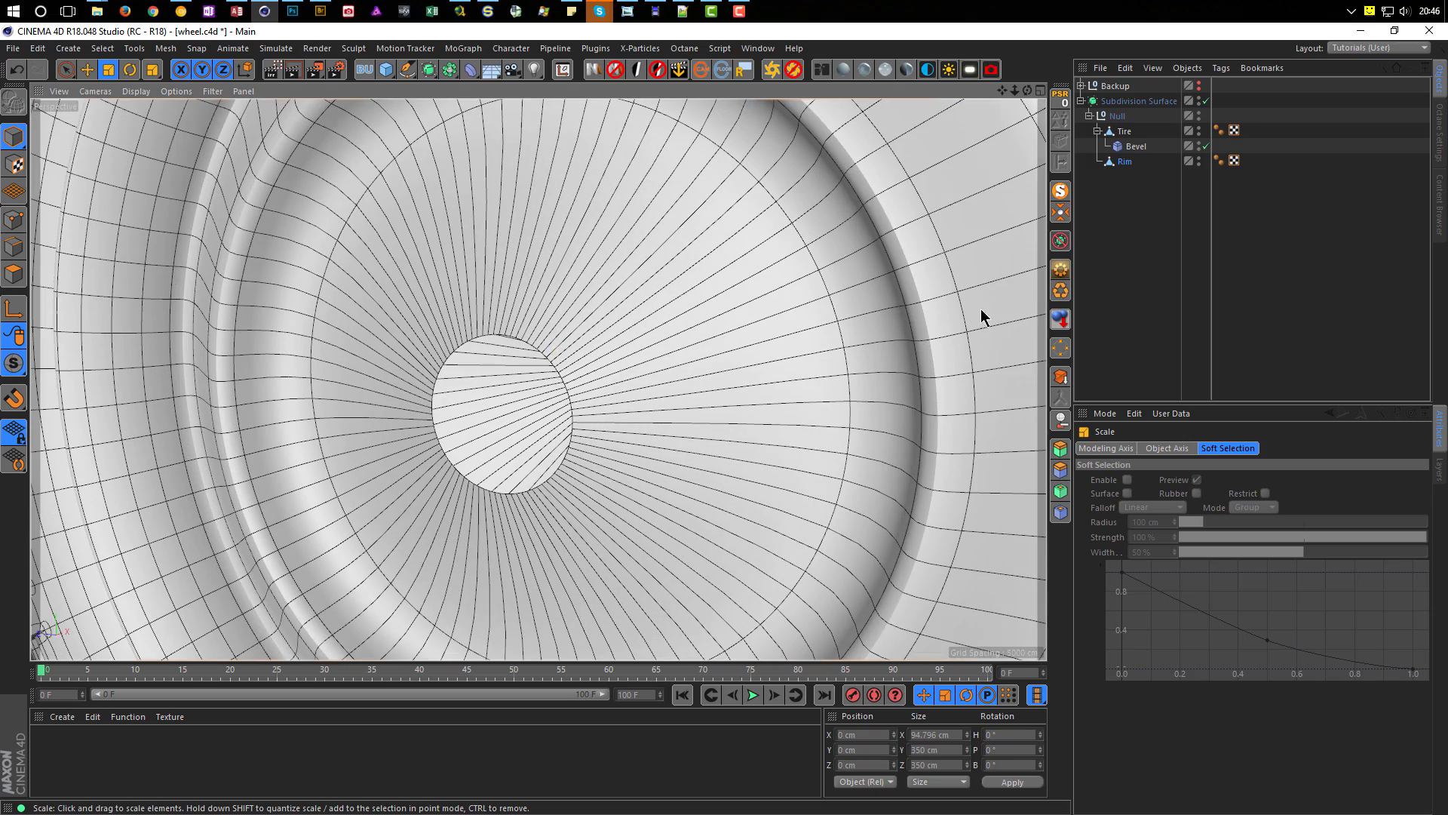
Step: Scale the Rim's central edge loops down on the YZ plane to a diameter of about 38 cm
left_click(1135, 162)
left_click(13, 246)
left_click_drag(279, 387, 430, 373, "alt")
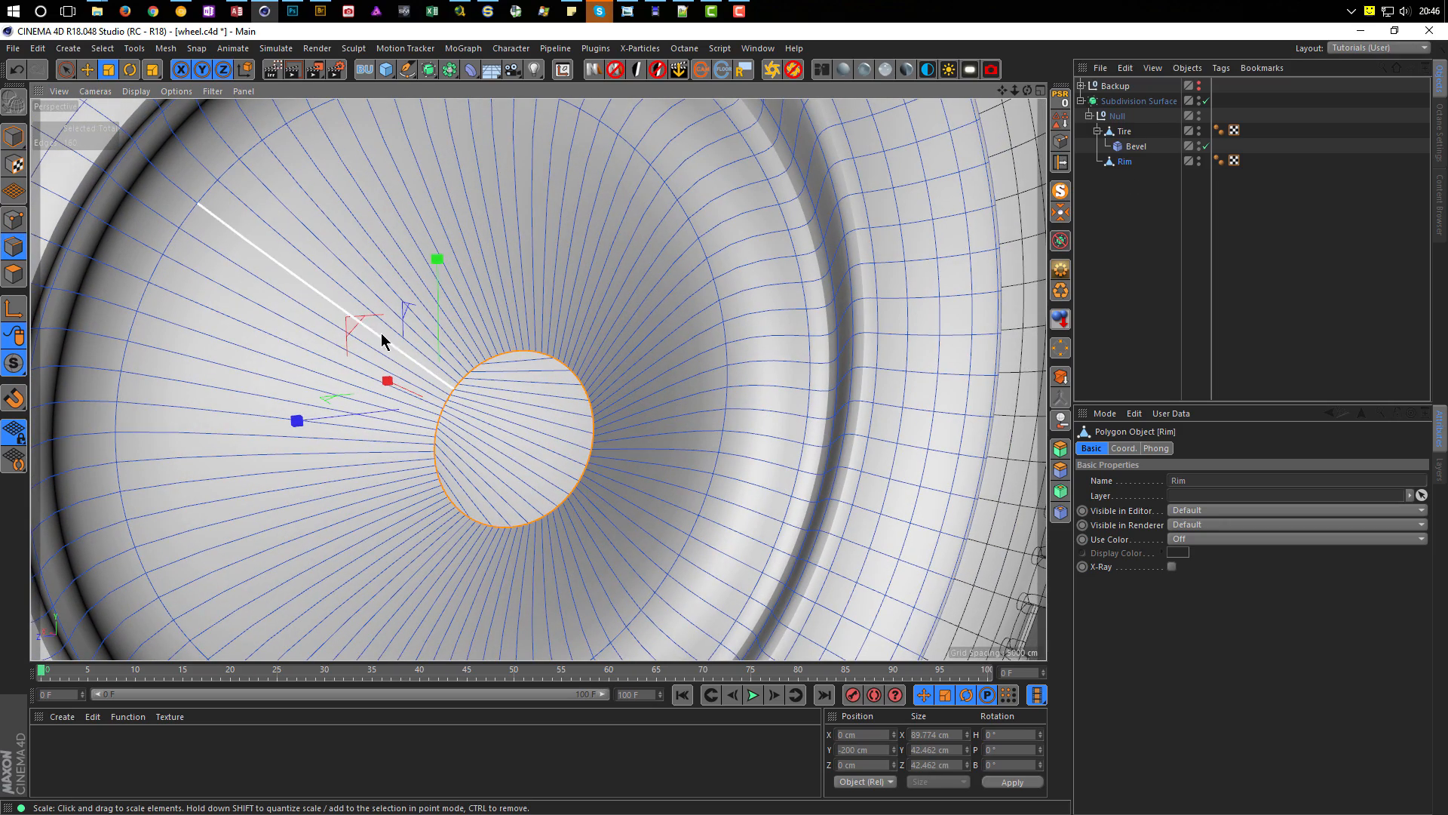
left_click_drag(352, 326, 195, 364)
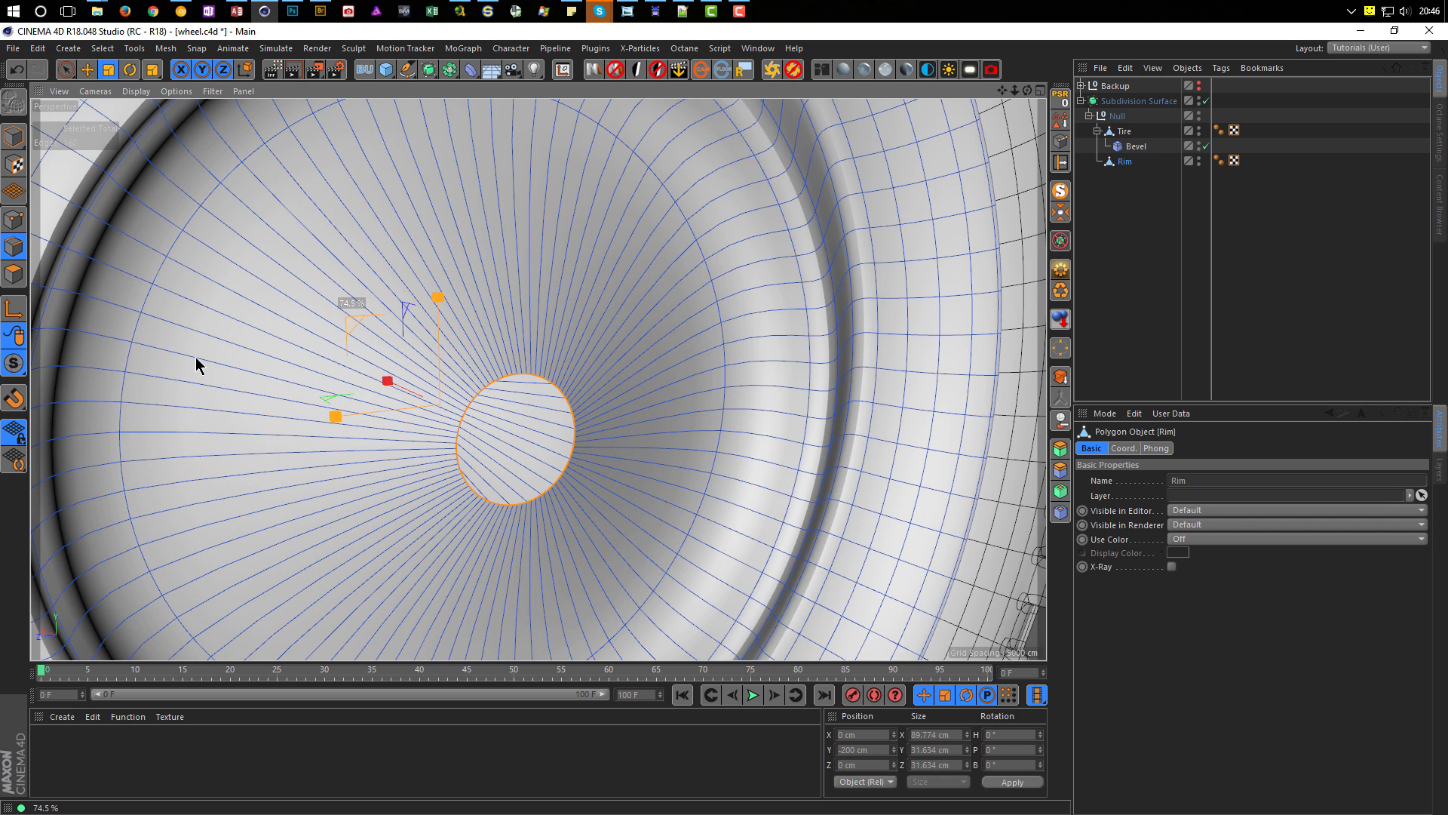
left_click_drag(201, 364, 293, 343)
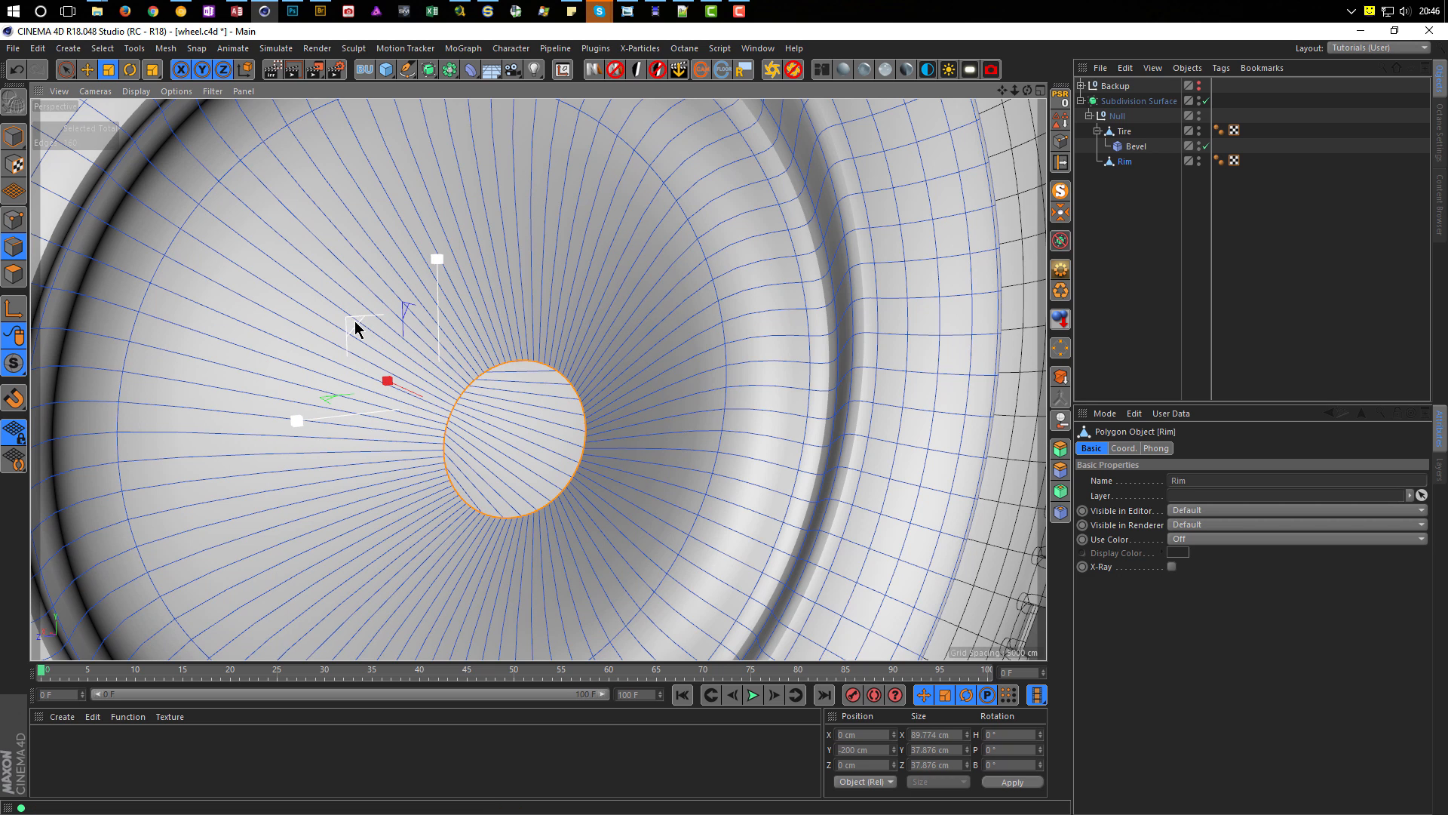
Step: Extrude the Rim's central edge loops inward on YZ to about 27 cm in diameter, and spread them about 93 cm apart with subdivision off
left_click_drag(356, 323, 185, 362)
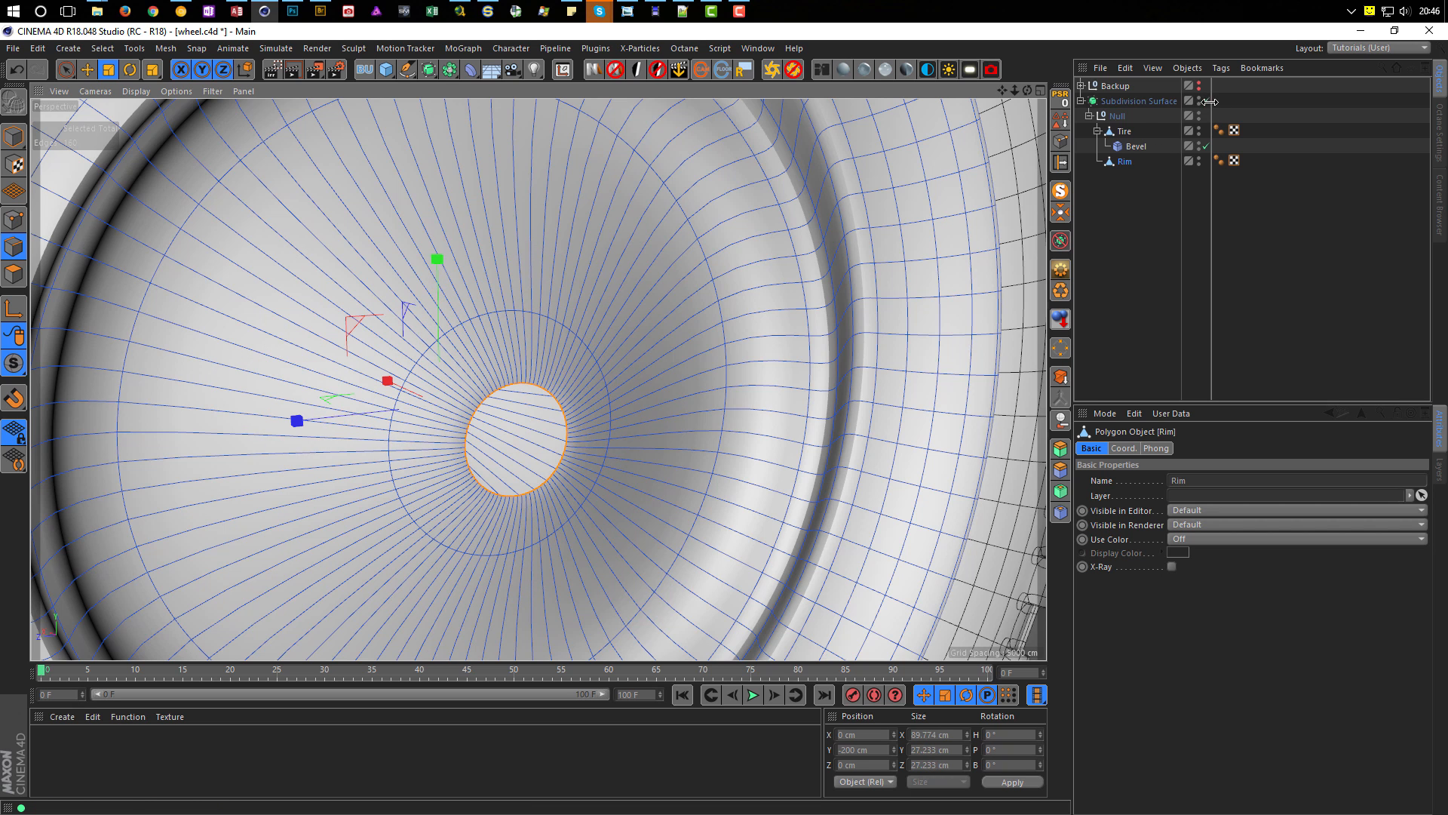
key("q")
left_click_drag(553, 414, 847, 395, "alt")
scroll(582, 406, "up", 3)
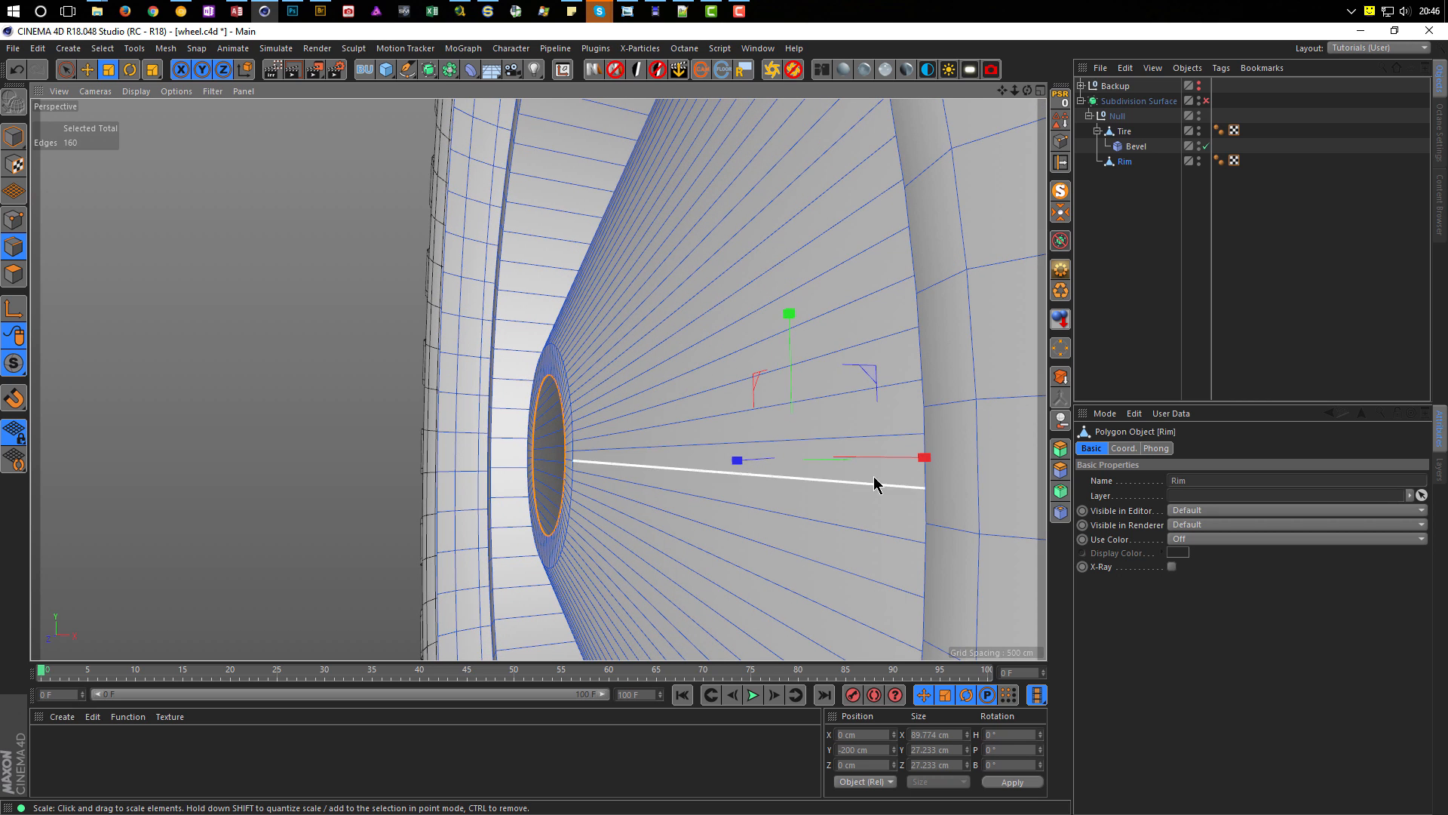
left_click_drag(847, 451, 910, 369, "alt")
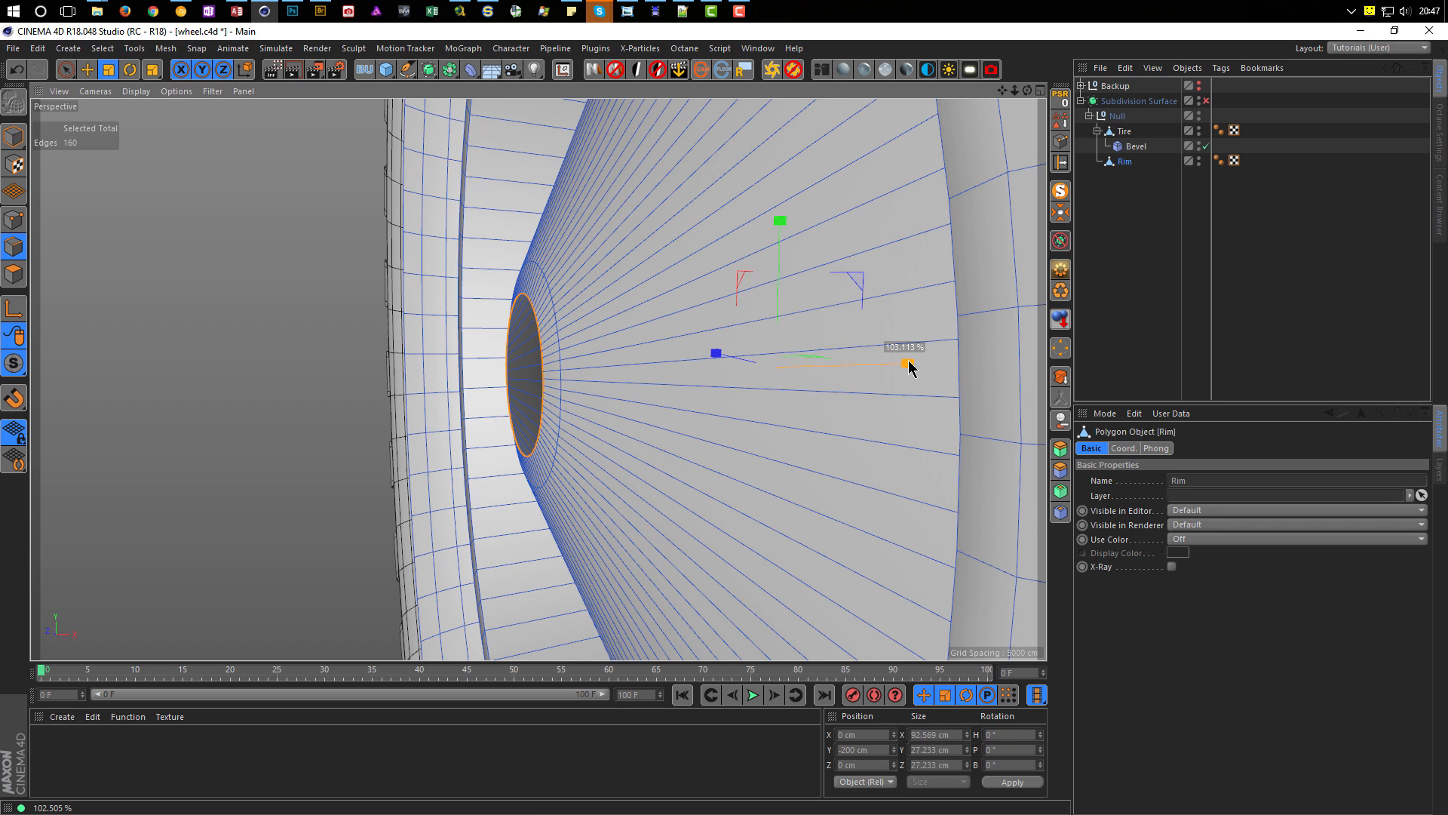
left_click_drag(588, 355, 317, 365, "alt")
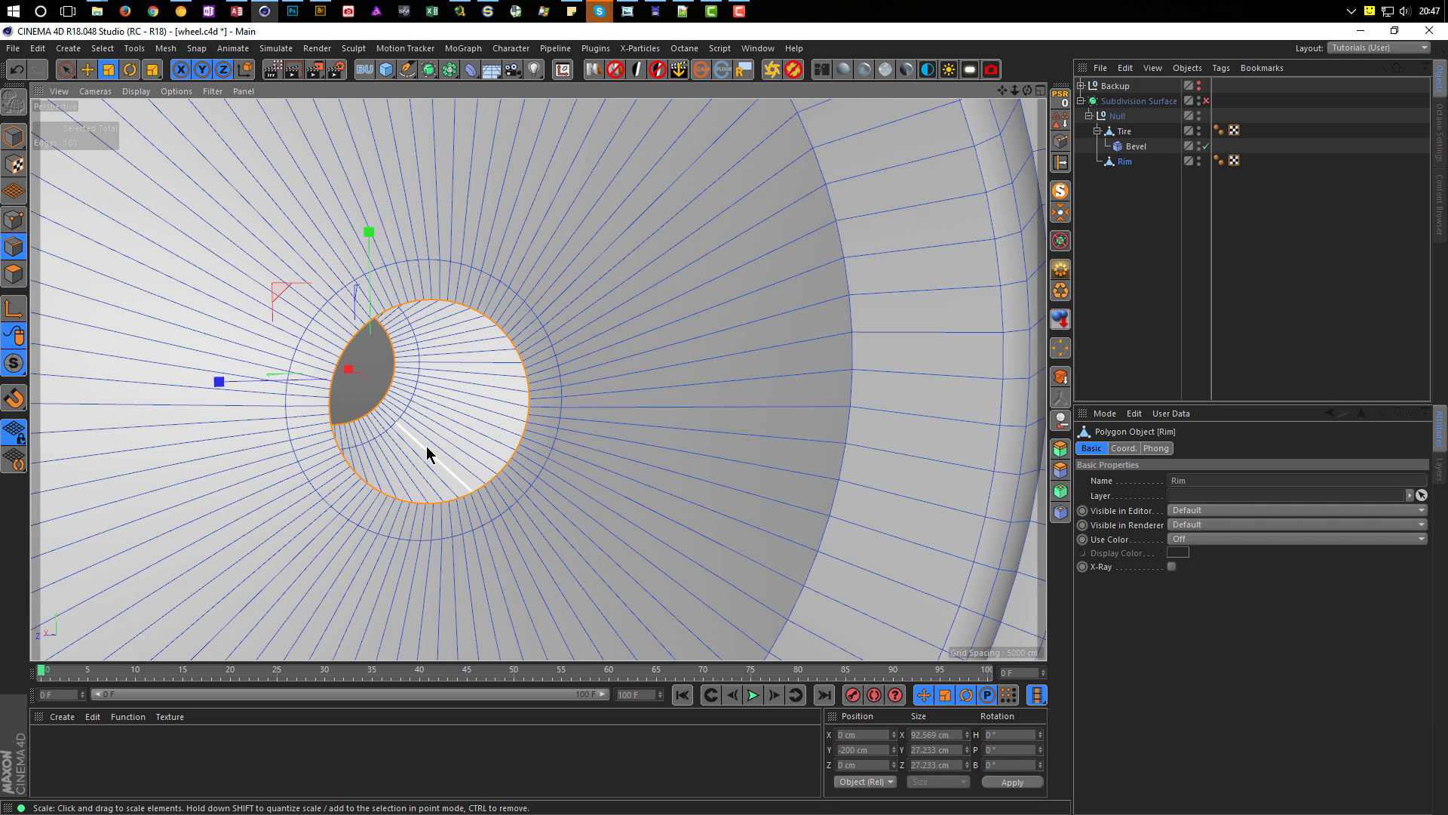
Step: Select the innermost polygon loop around the hub opening on both sides of the Rim
left_click(14, 274)
key("u")
key("l")
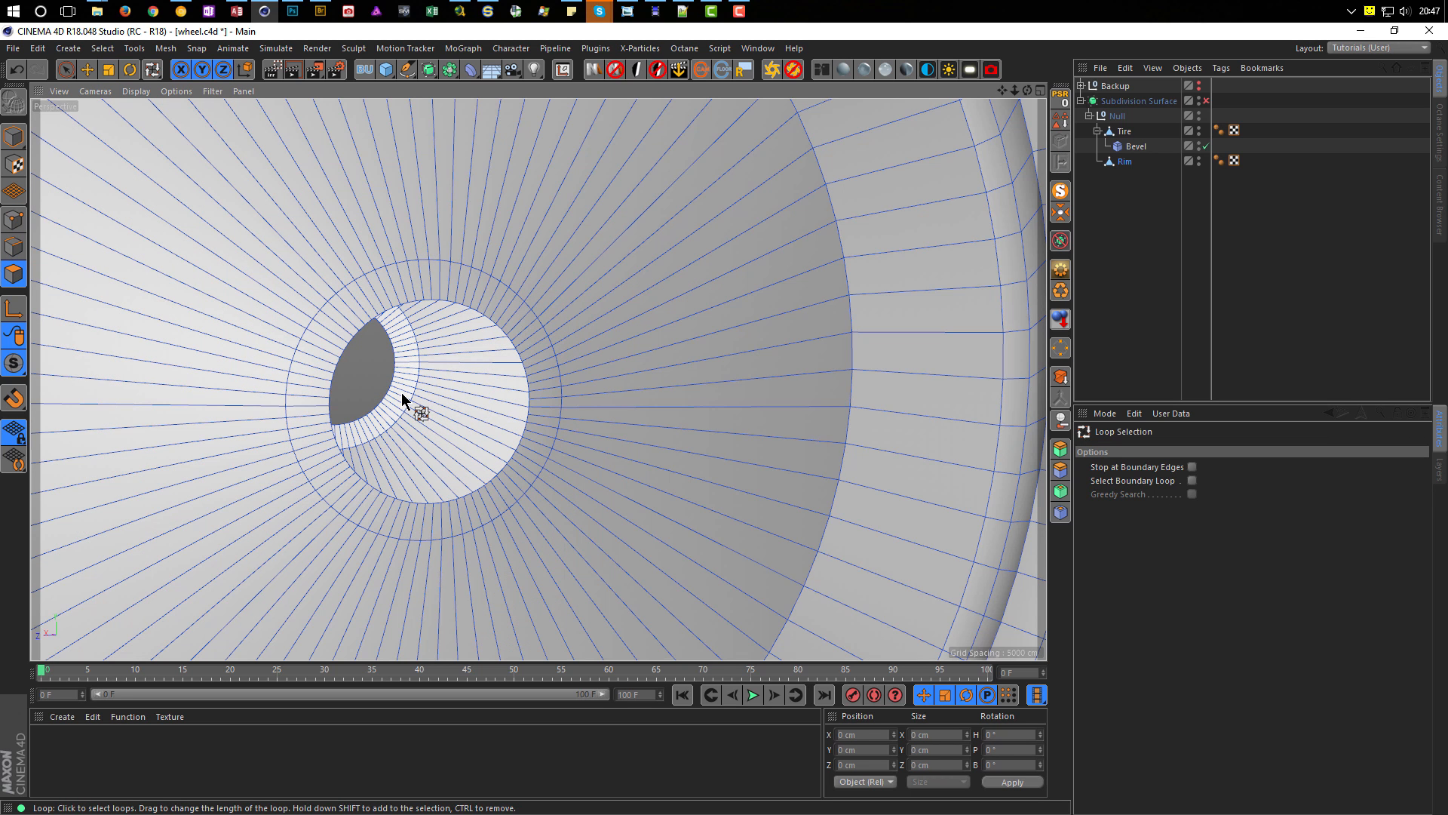
left_click(402, 399)
left_click(537, 411, "shift")
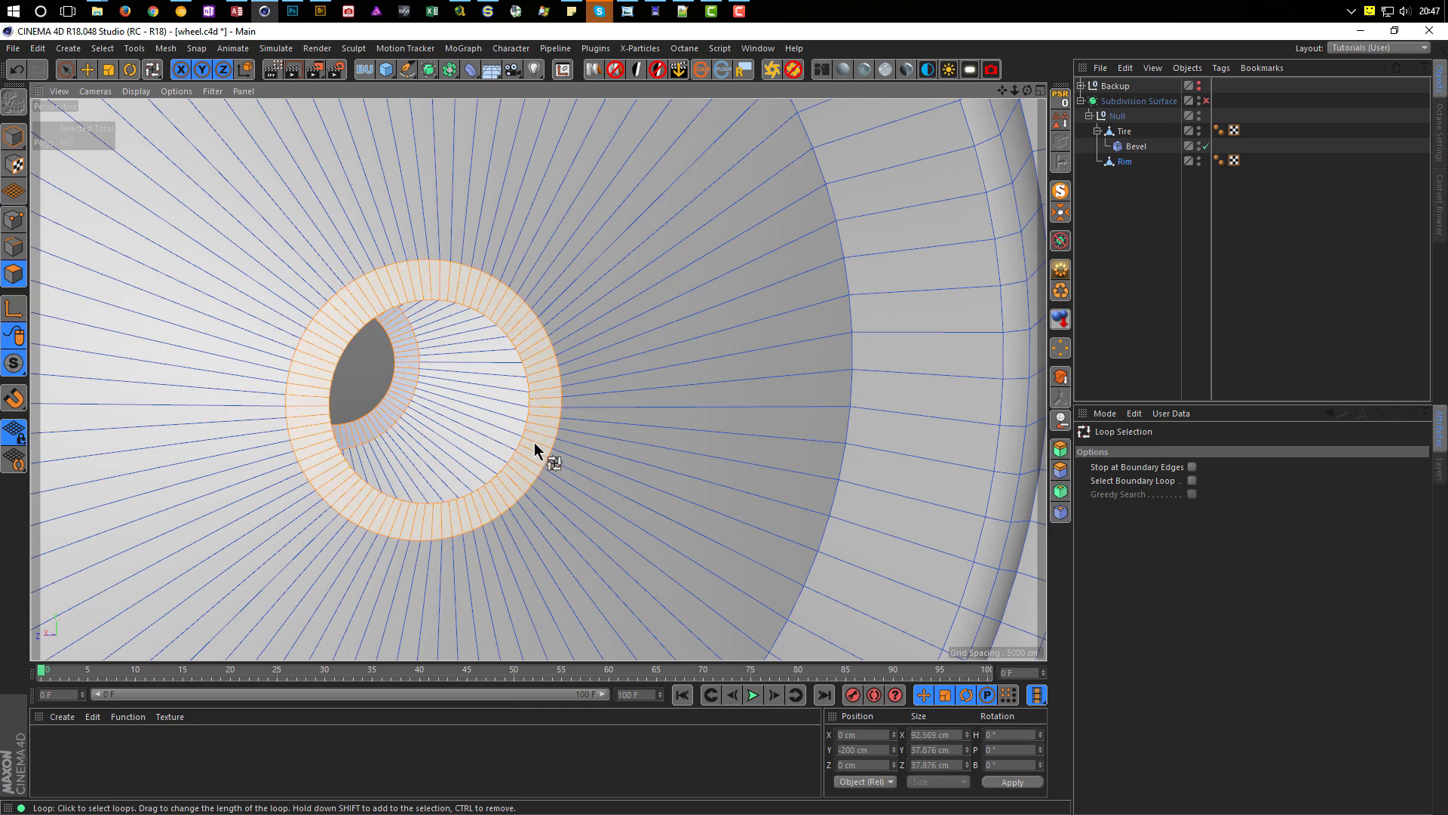
left_click_drag(534, 469, 557, 482, "alt")
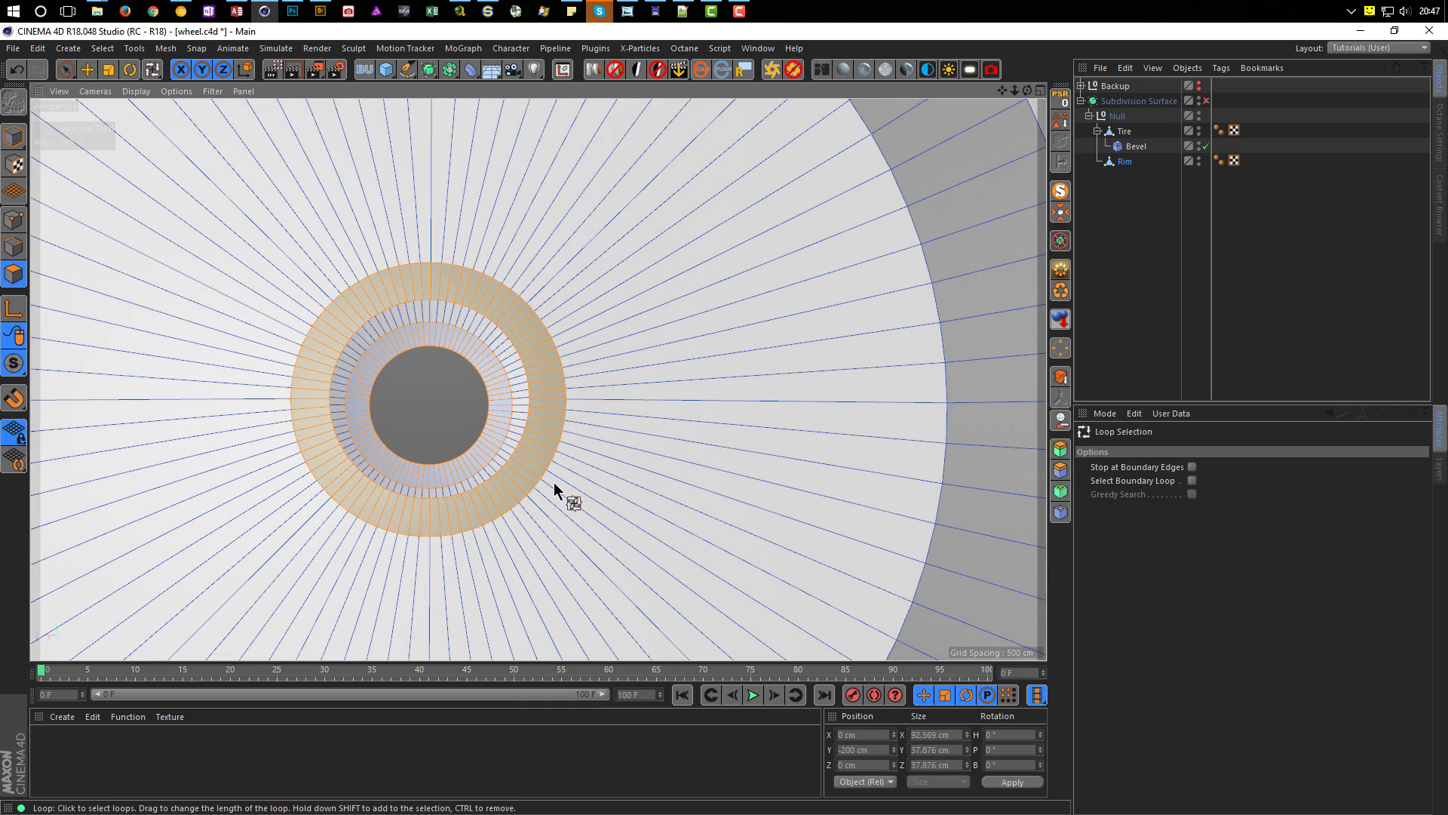
Step: Try to bridge the two selected polygon rings through the hub with Delete Original Polygons enabled
key("m")
key("b")
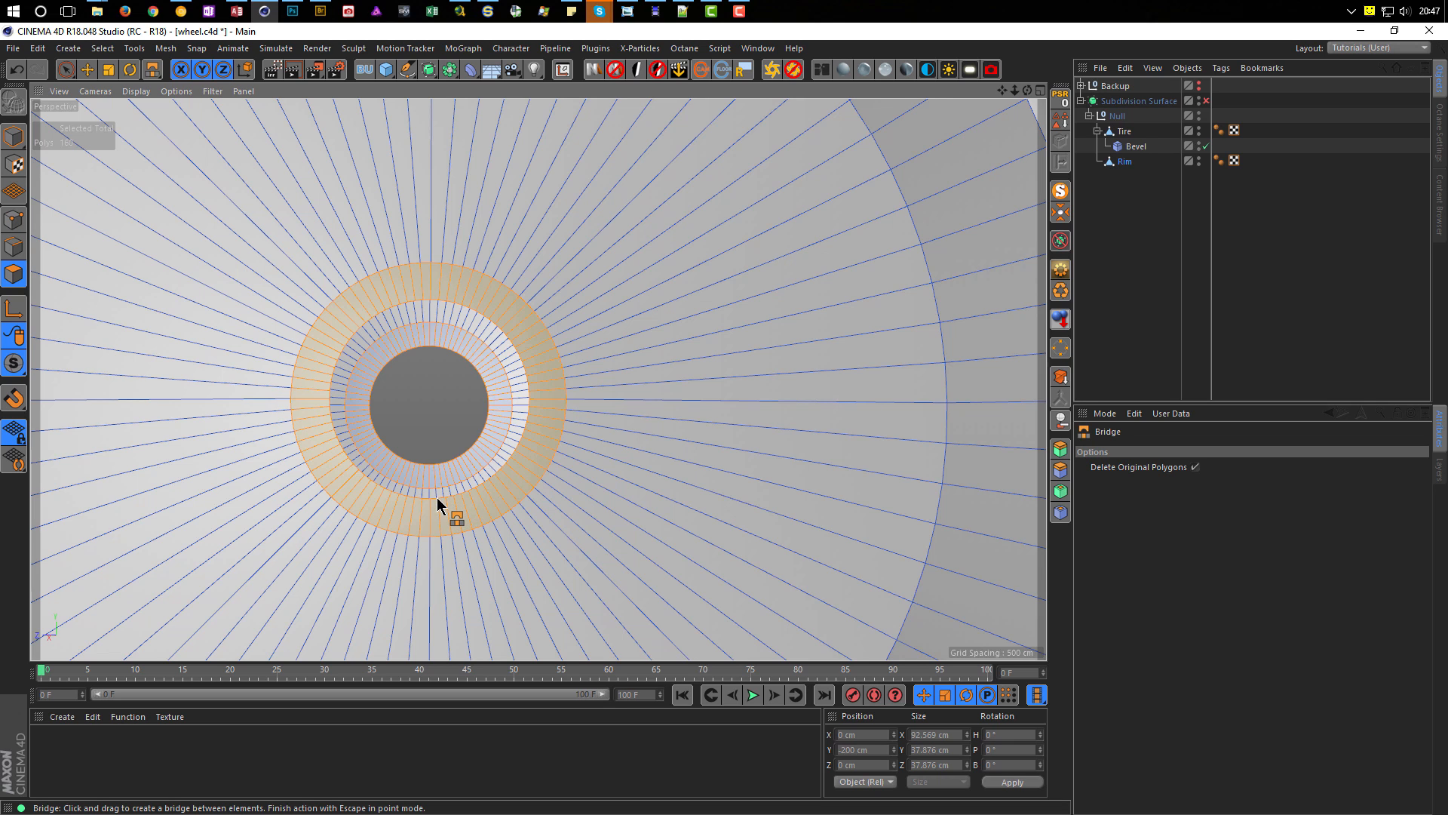
left_click_drag(436, 498, 433, 467)
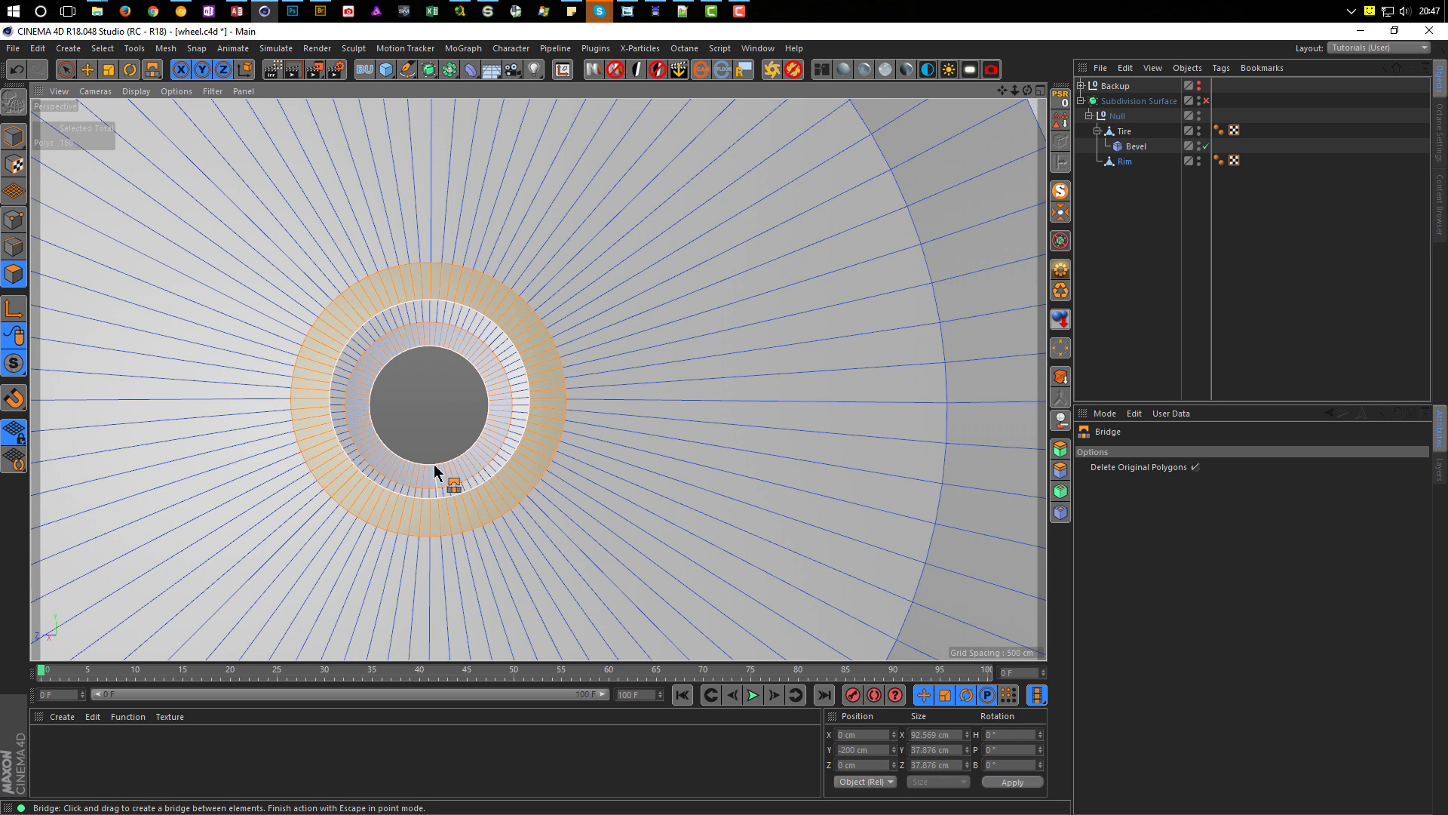
left_click_drag(435, 466, 436, 468)
left_click_drag(530, 438, 487, 417, "alt")
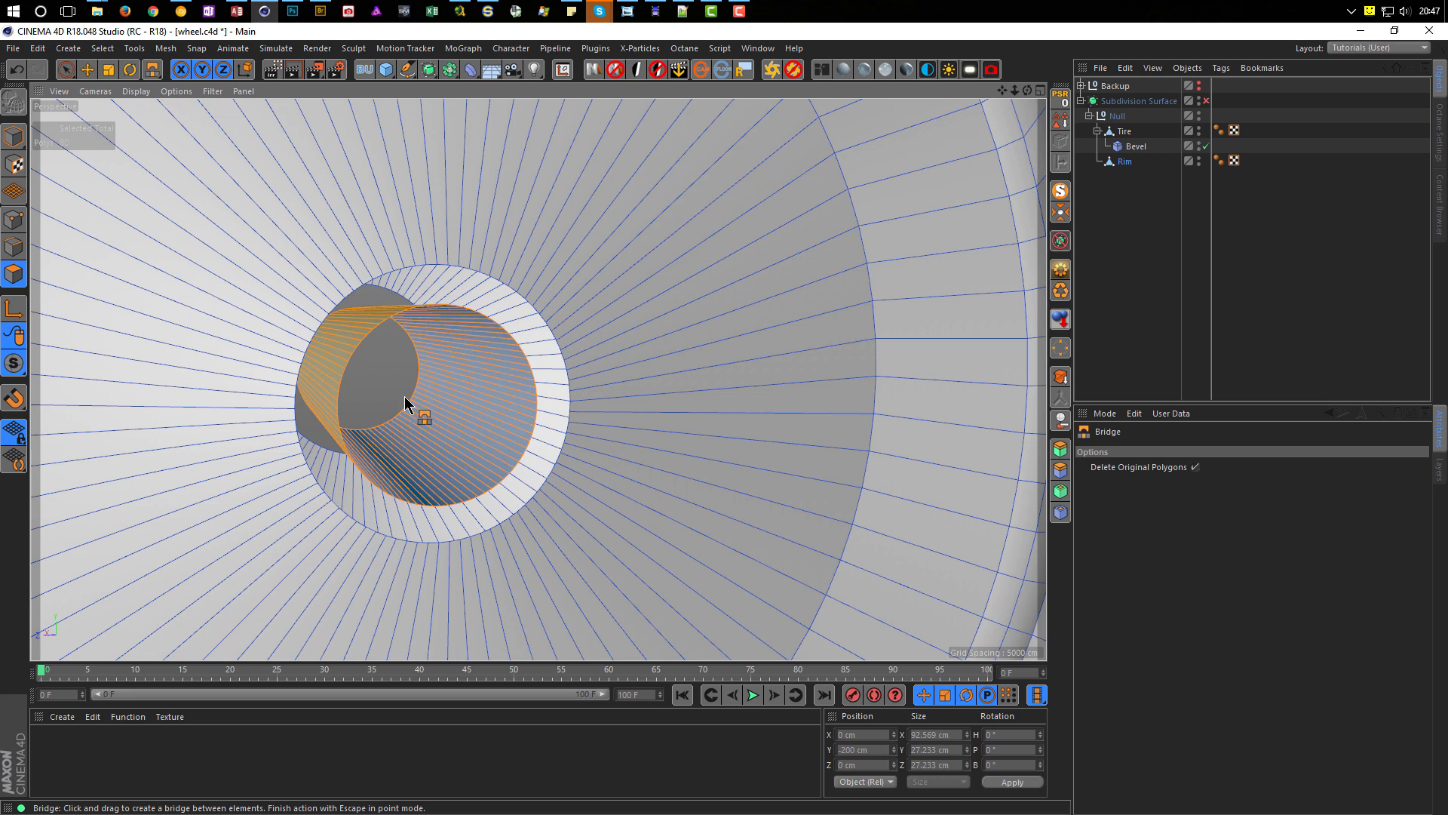
key("ctrl+z")
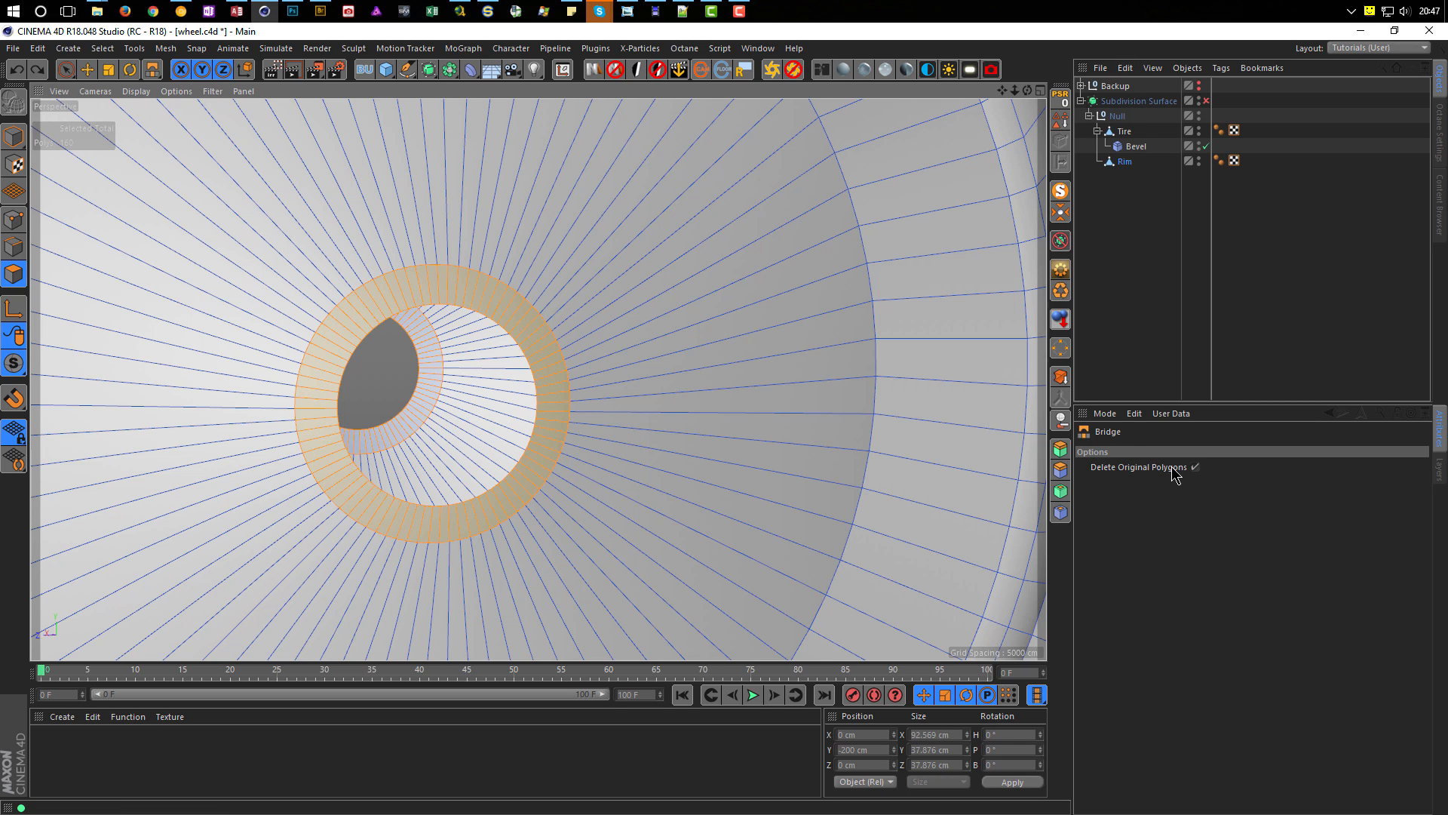
Step: Bridge the two selected polygon rings through the hub with Delete Original Polygons disabled
left_click(1196, 467)
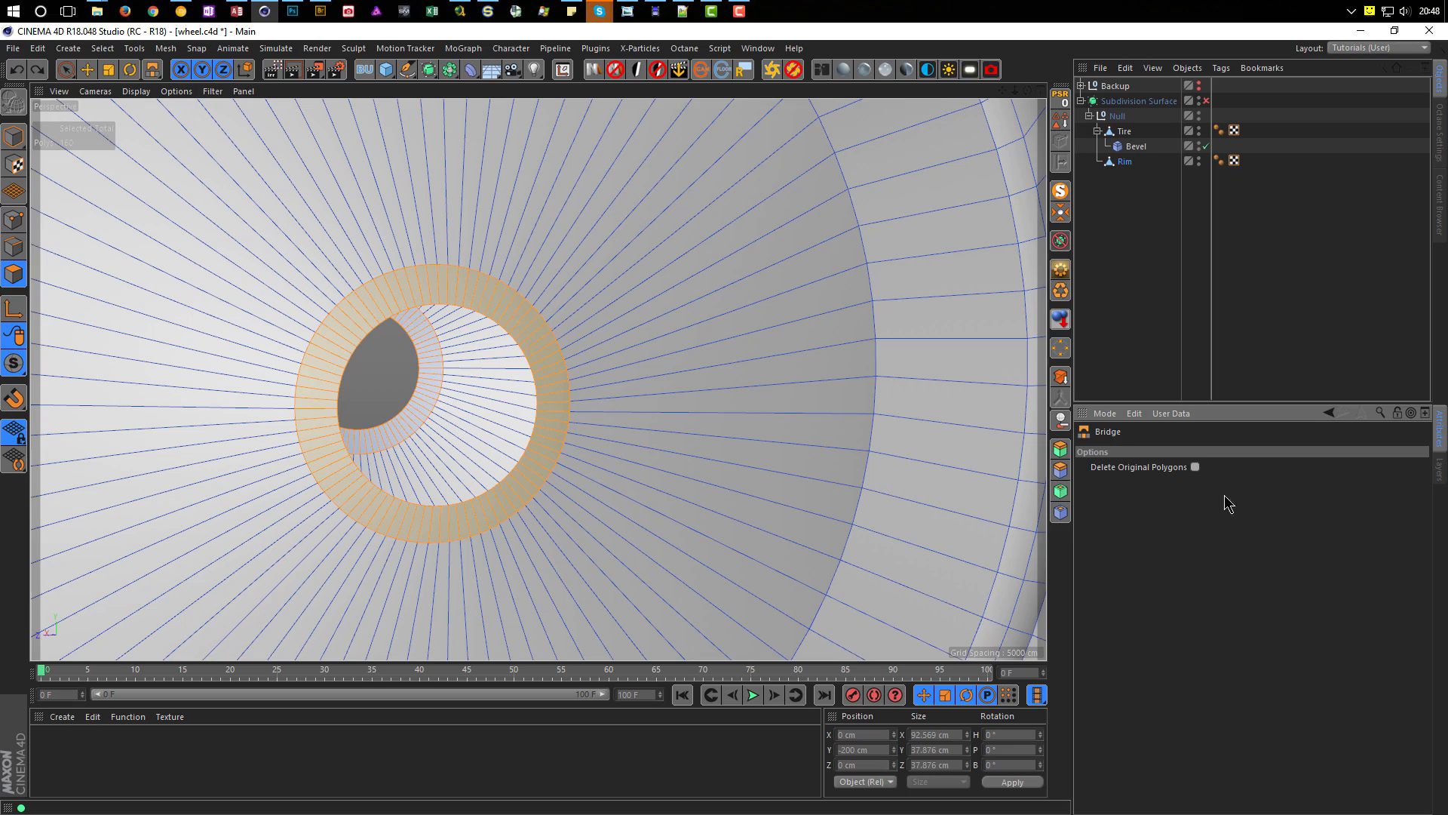
left_click_drag(694, 469, 612, 495, "alt")
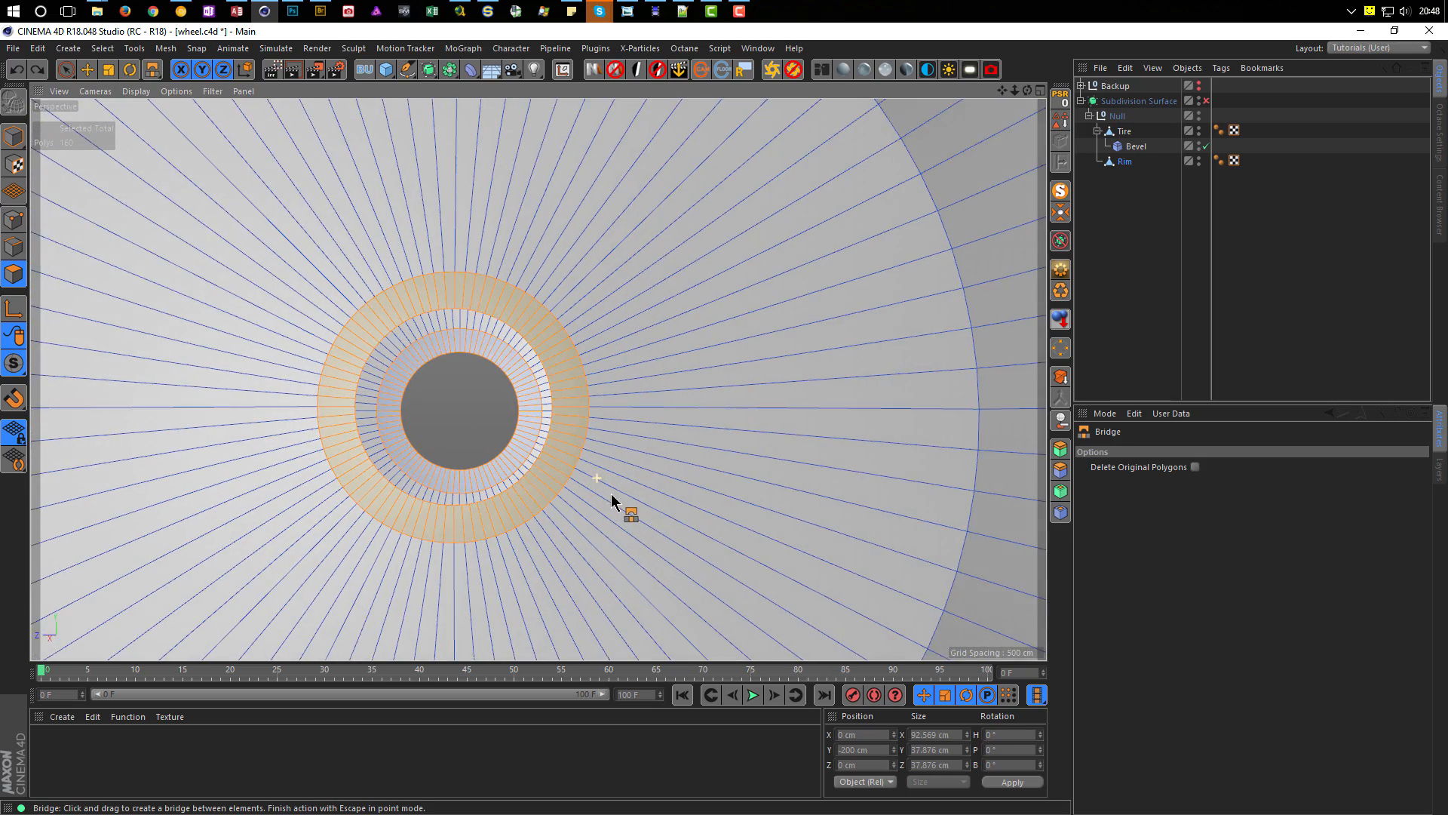
left_click_drag(470, 504, 469, 469)
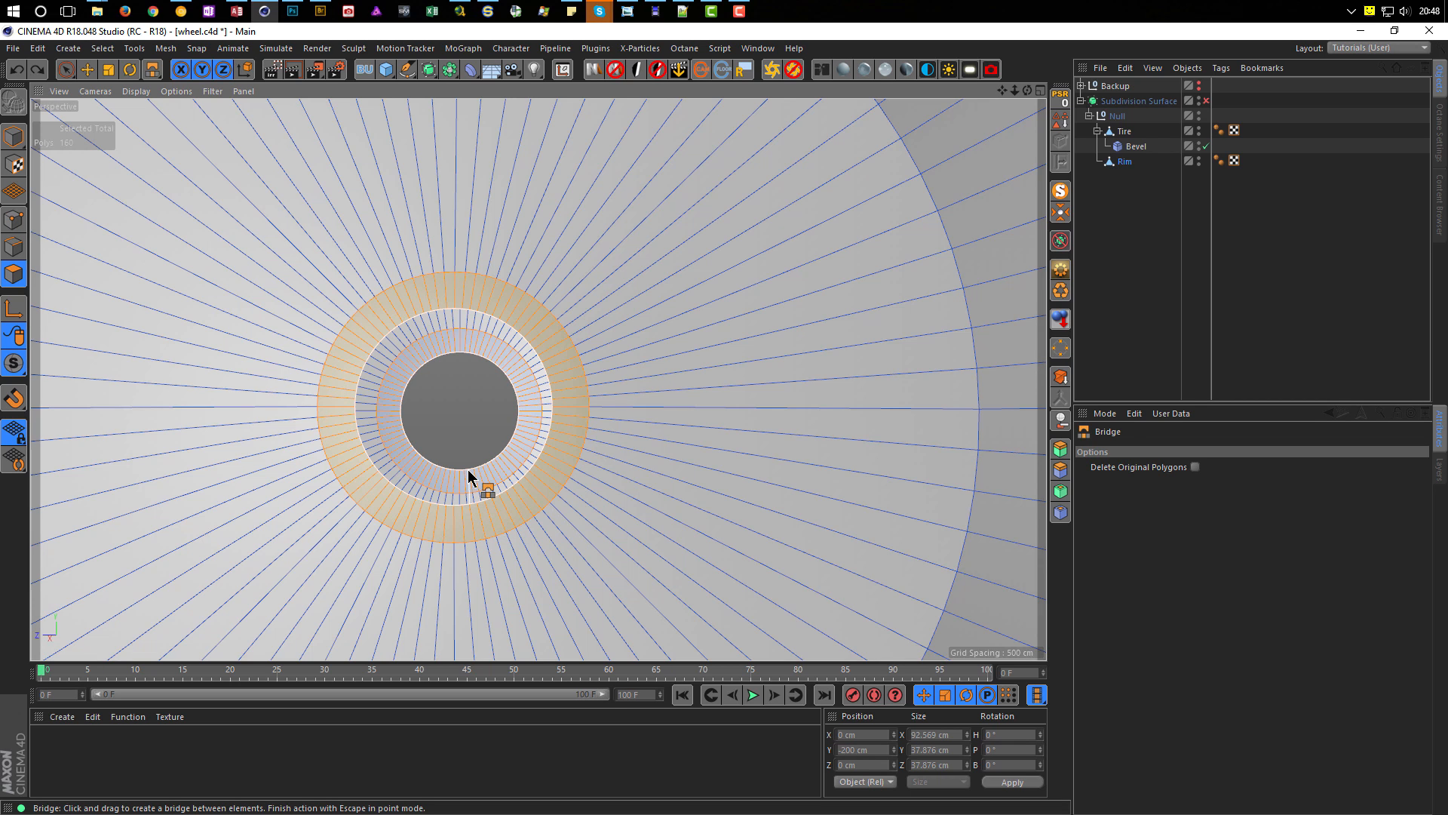
left_click_drag(465, 468, 1003, 407)
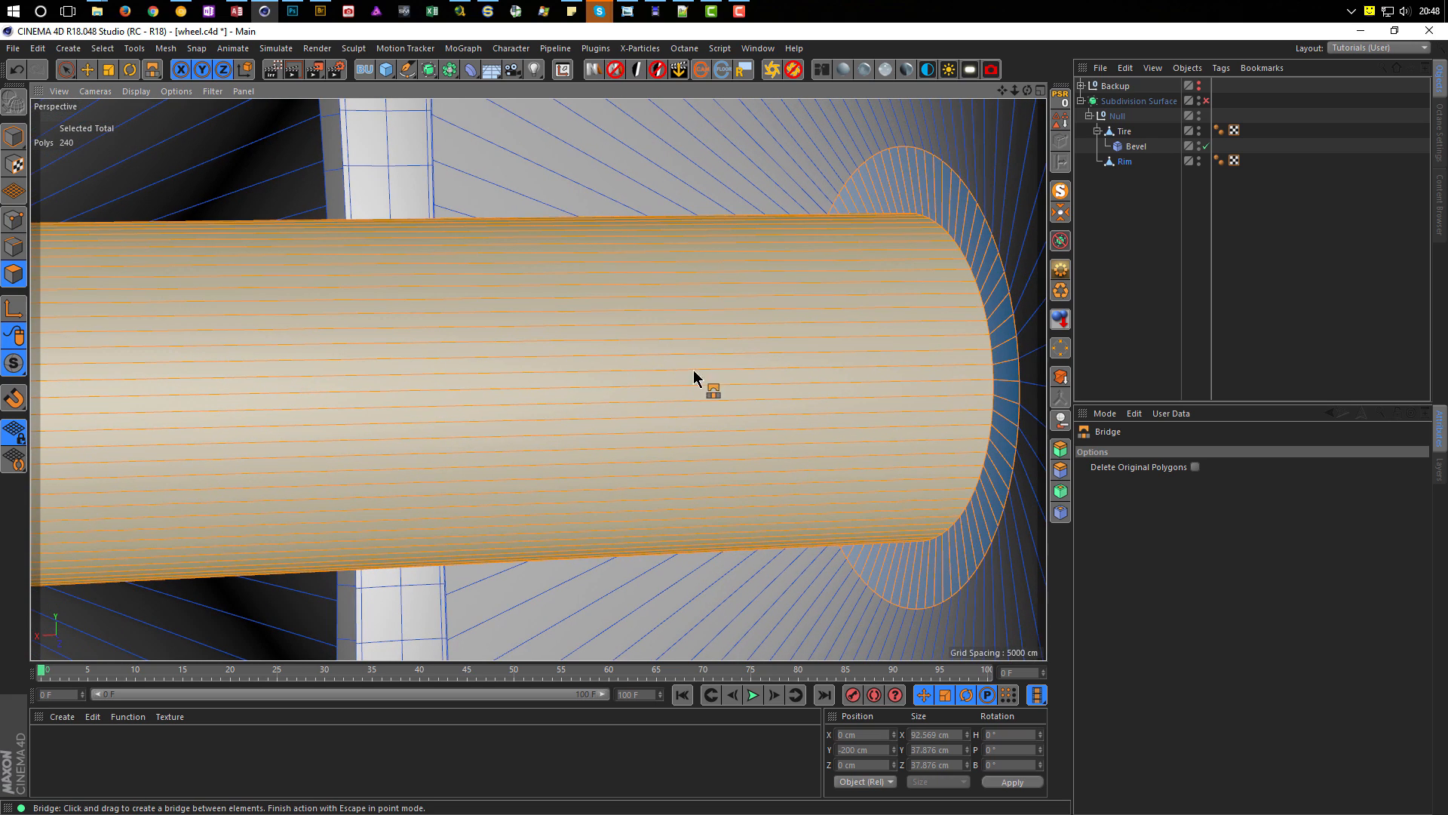
left_click_drag(591, 388, 519, 429, "alt")
Step: Turn on the Subdivision Surface and examine the smoothed hub hole up close from several angles
left_click(13, 137)
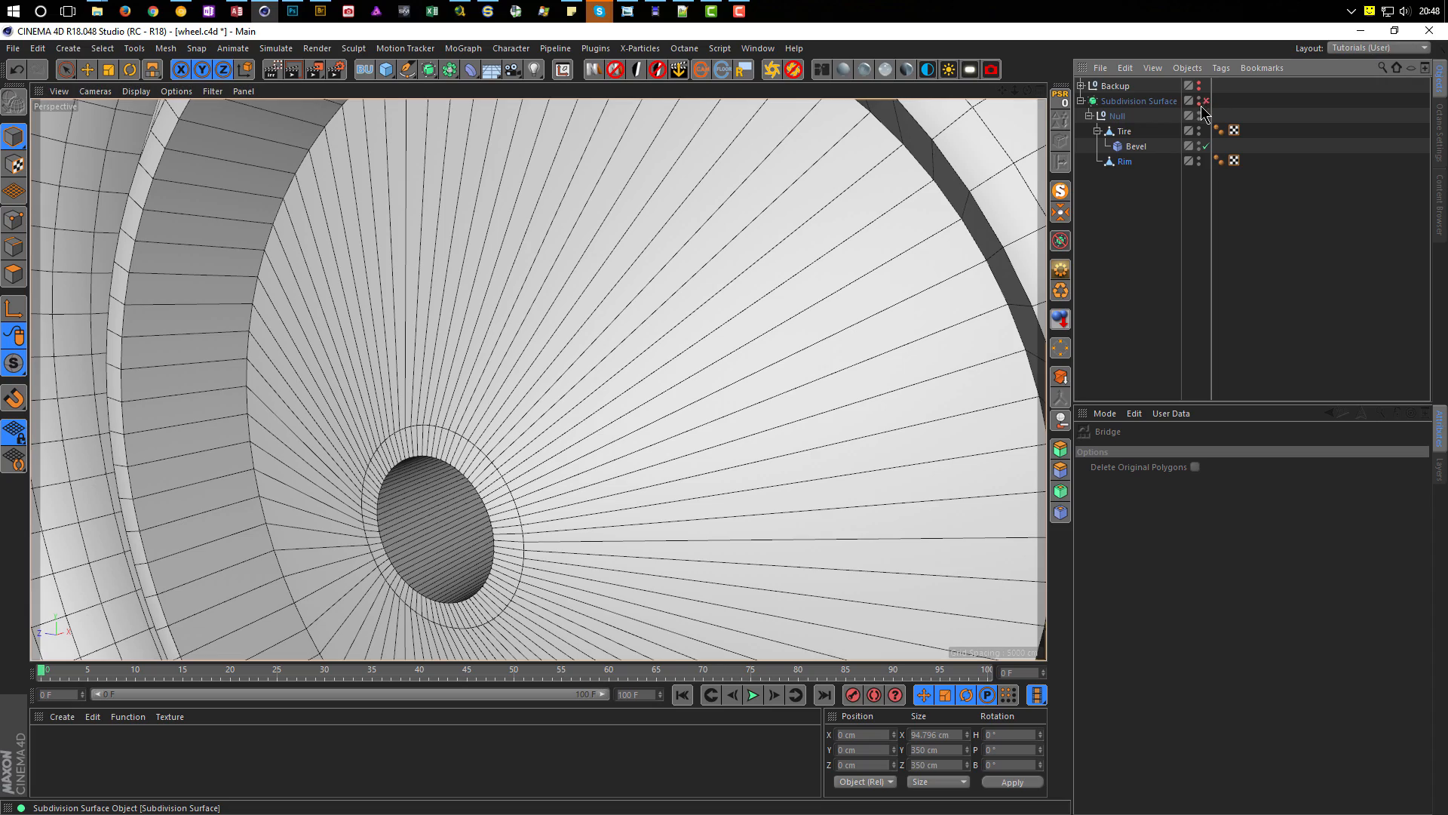
scroll(550, 522, "down", 2)
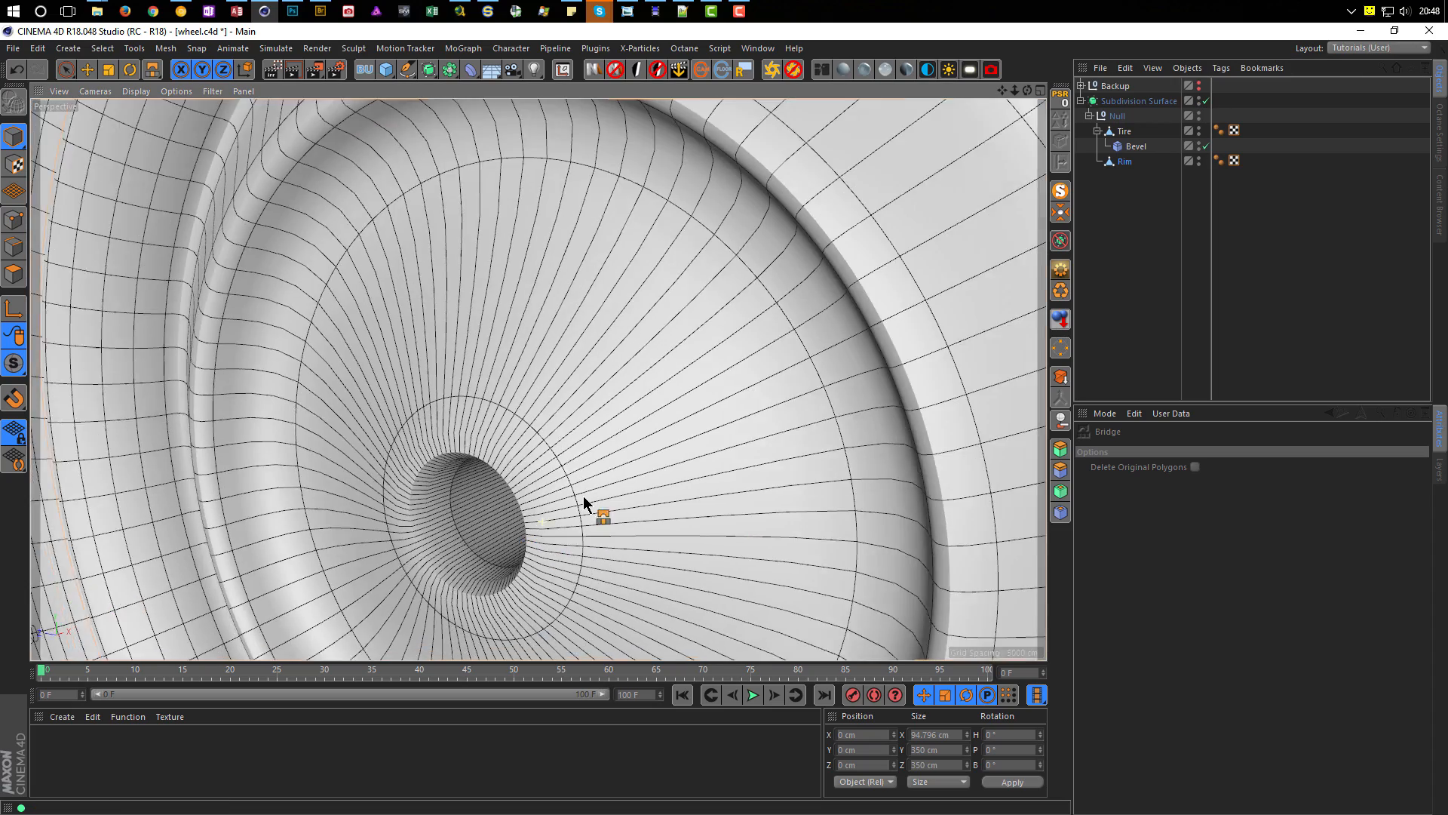
left_click_drag(584, 494, 635, 529, "alt")
middle_click_drag(570, 446, 595, 390, "alt")
left_click_drag(594, 391, 527, 488, "alt")
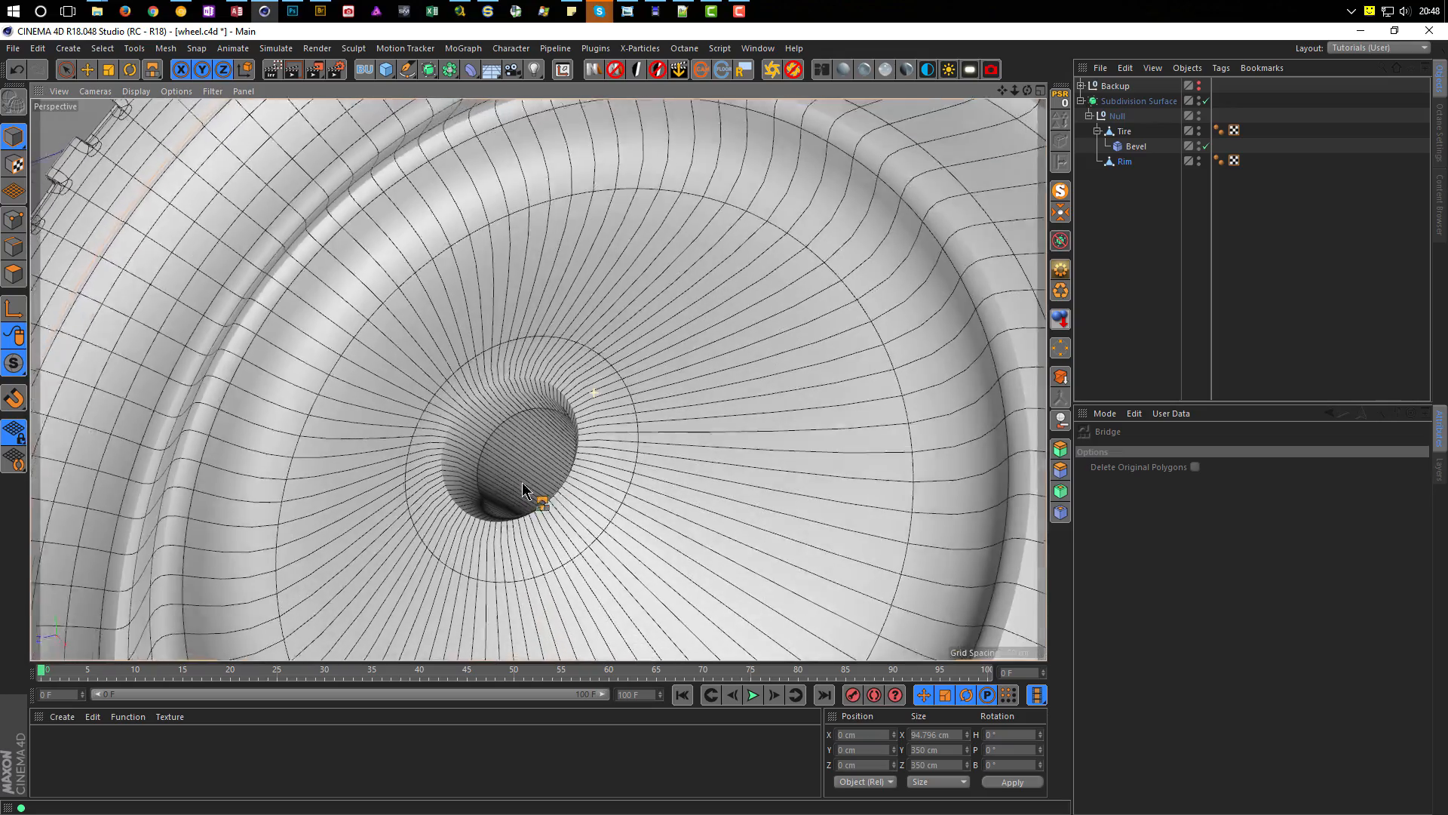
scroll(613, 463, "up", 2)
left_click_drag(606, 457, 680, 392, "alt")
right_click_drag(591, 407, 645, 395, "alt")
left_click_drag(624, 403, 789, 432, "alt")
middle_click_drag(906, 419, 584, 498, "alt")
left_click_drag(593, 491, 613, 483, "alt")
right_click_drag(498, 392, 676, 401, "alt")
left_click_drag(524, 374, 612, 307, "alt")
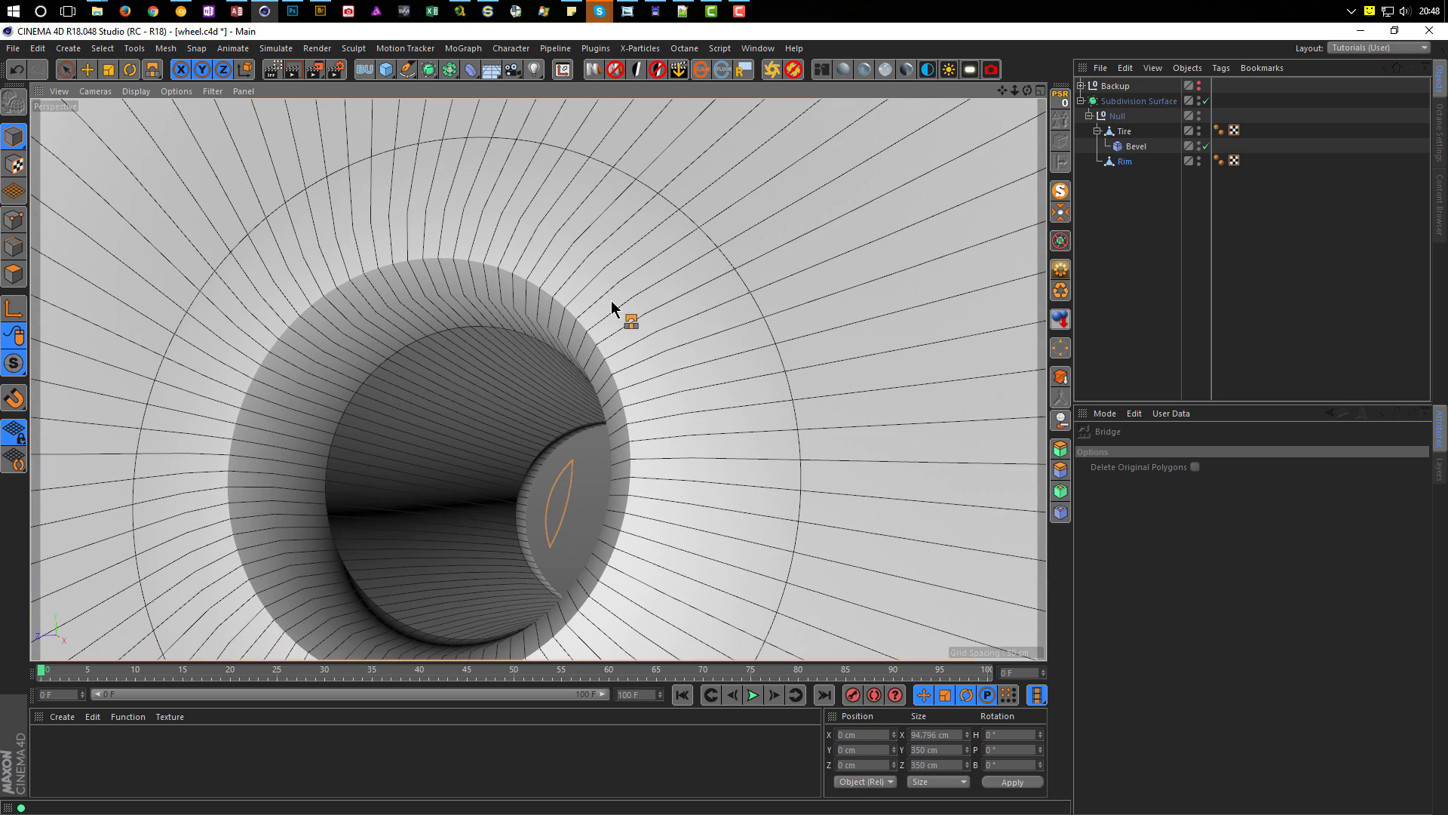
Step: Compare the hub hole with the Subdivision Surface on and off, and leave it off
left_click(1207, 105)
left_click(1207, 105)
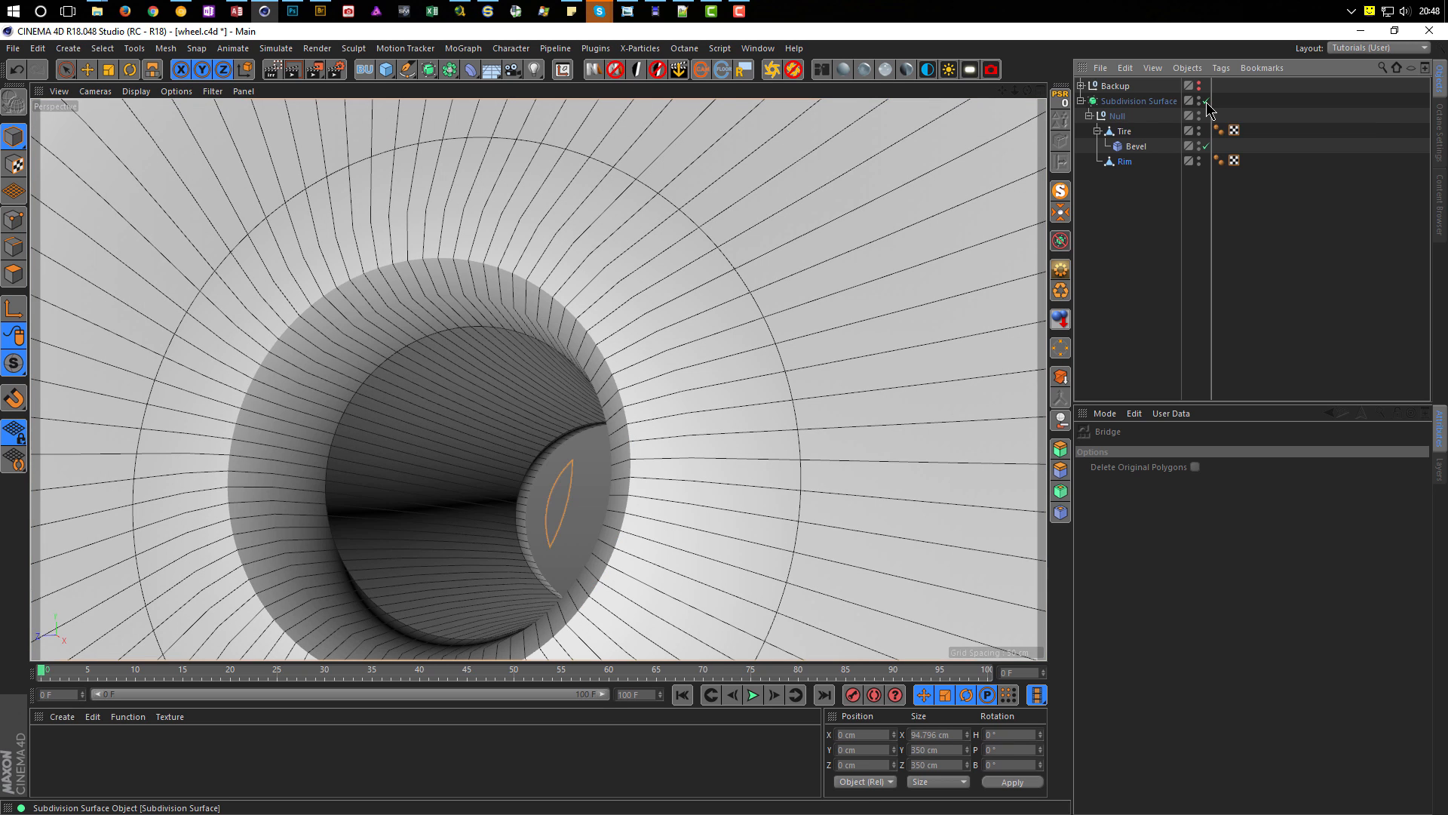
left_click(1207, 104)
left_click(1207, 102)
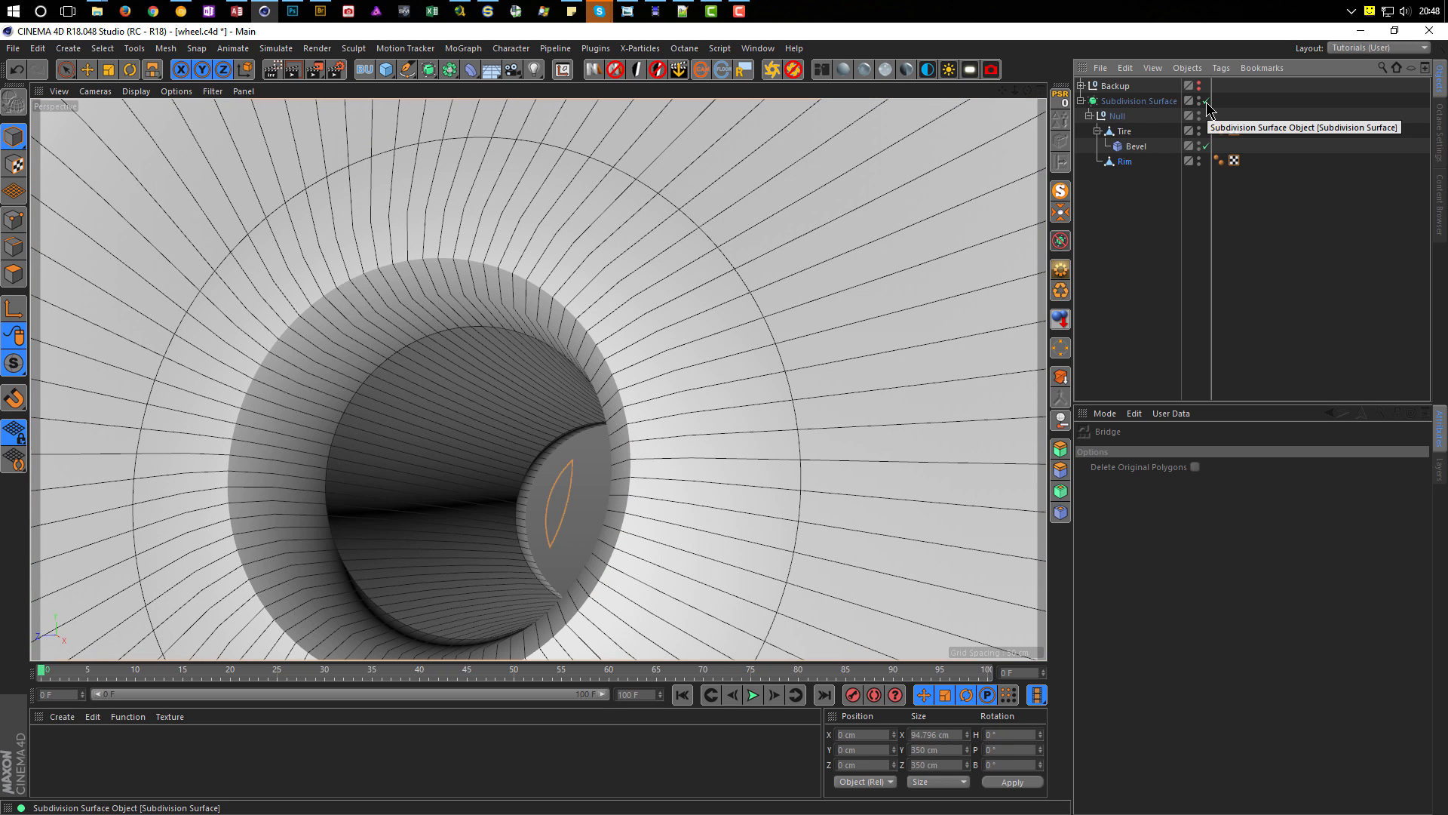
left_click(1207, 103)
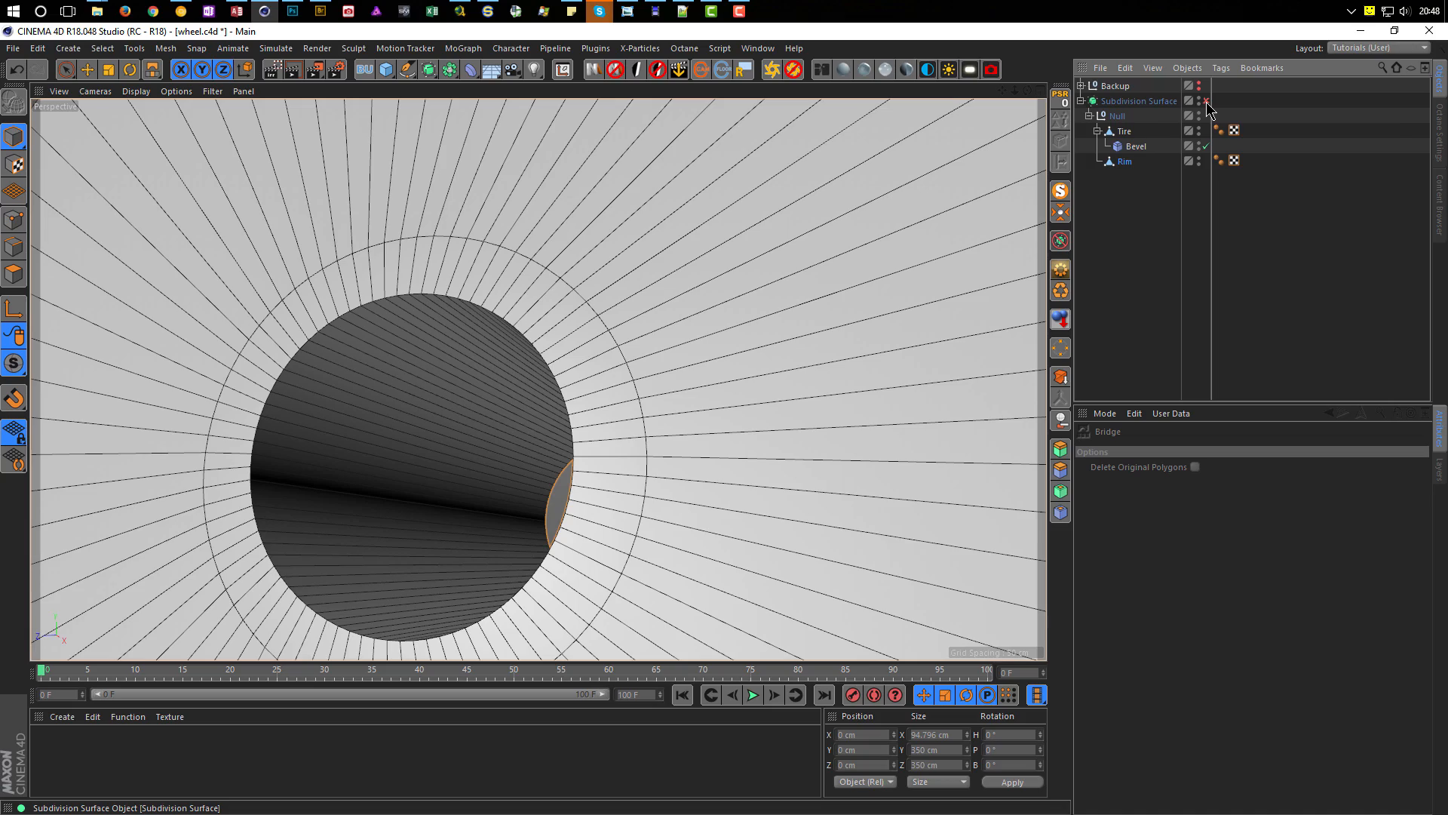
Step: Run Optimize on the Rim's points and recheck the hub hole with the Subdivision Surface on and off
left_click_drag(718, 407, 81, 204, "alt")
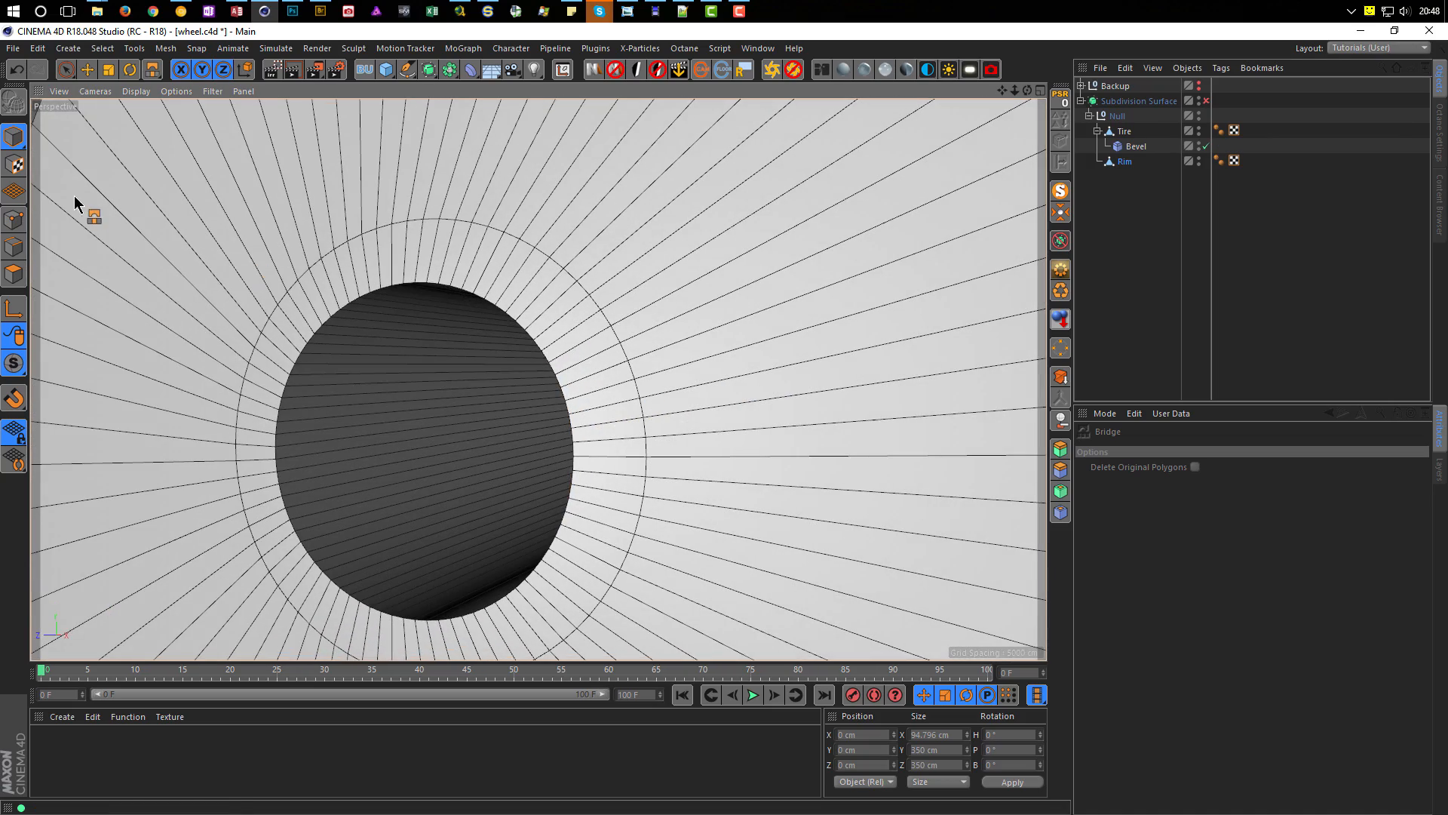
left_click(7, 222)
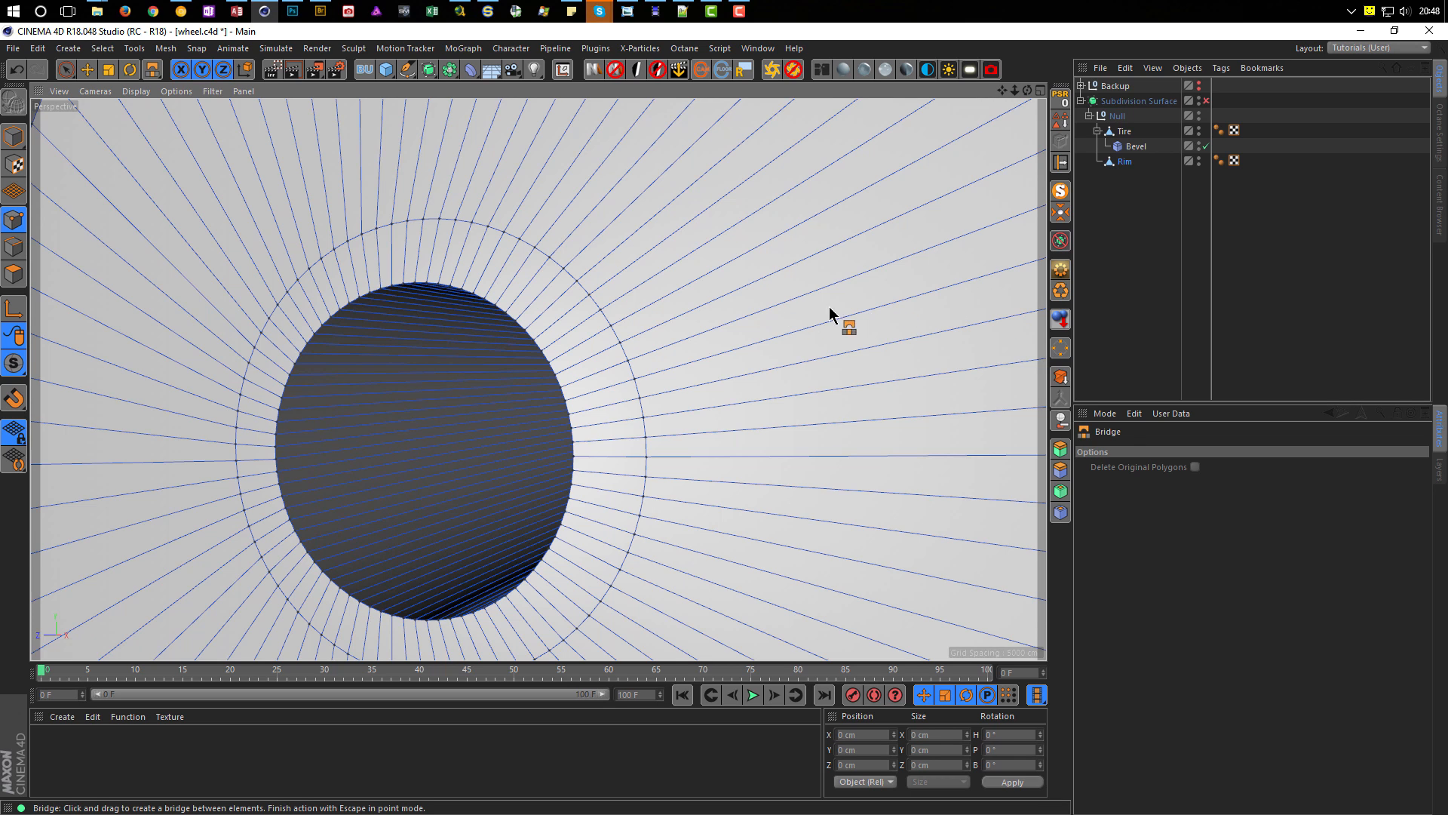
left_click(1060, 292)
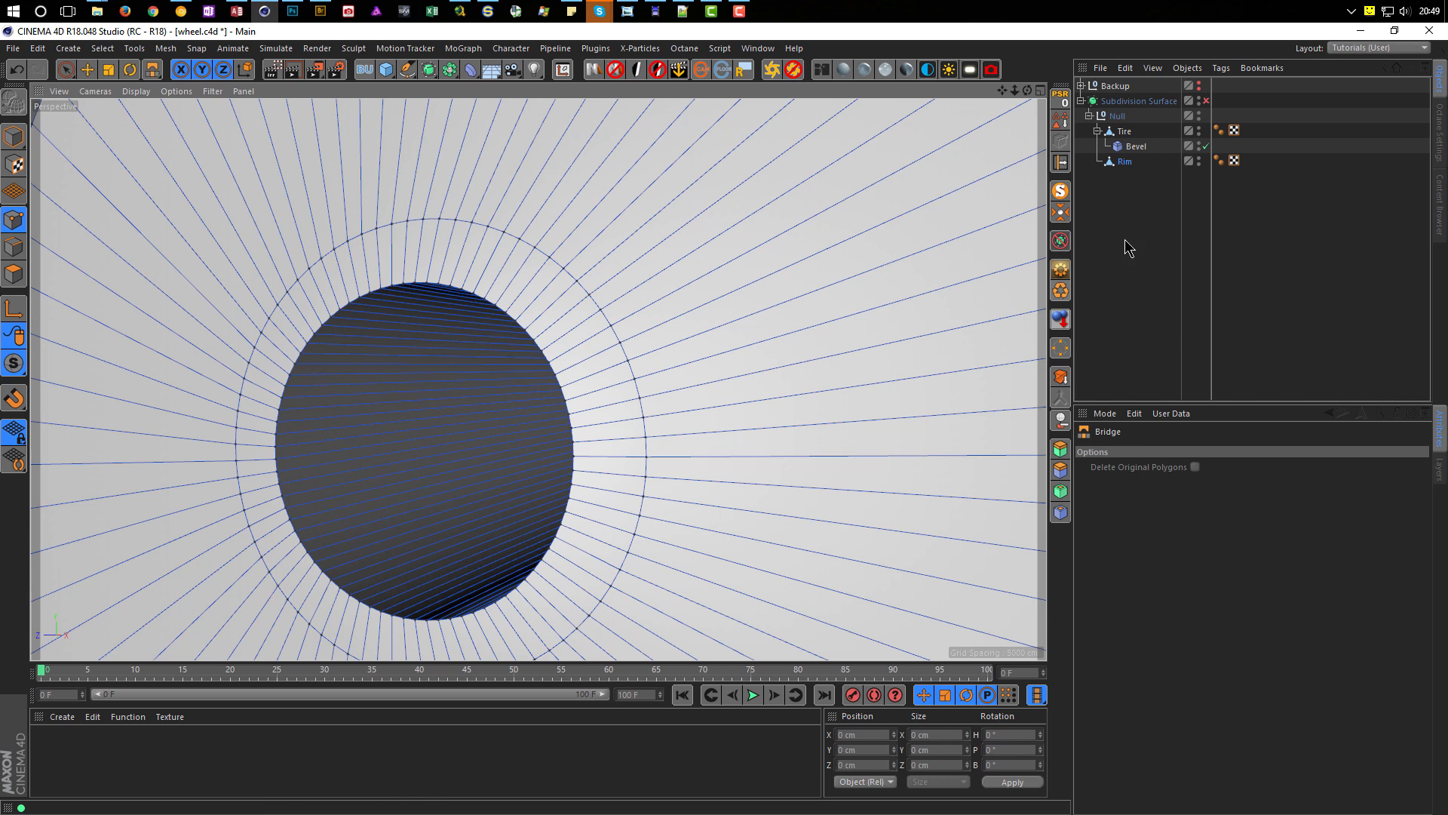
left_click(14, 137)
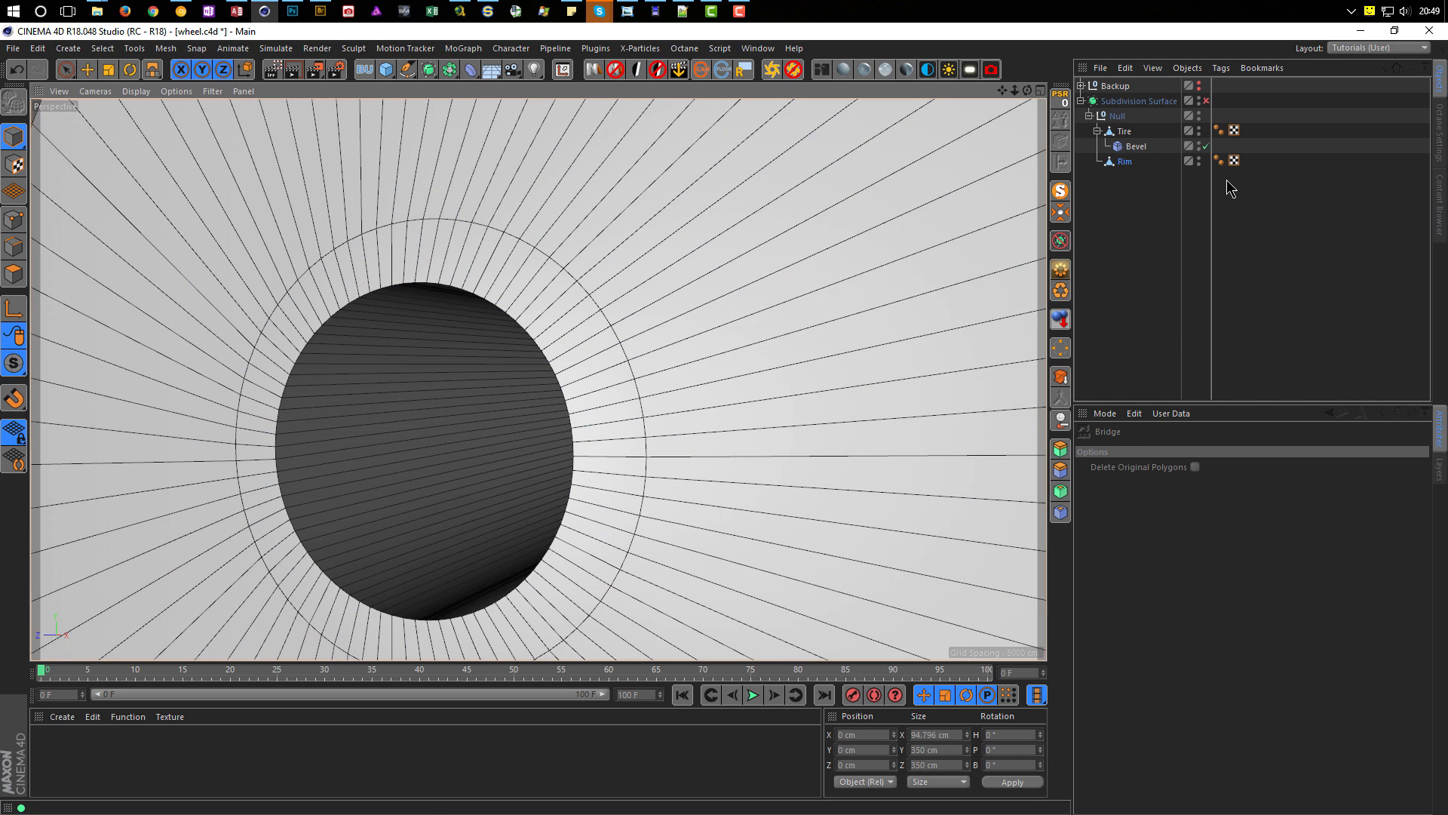
left_click_drag(480, 273, 519, 289, "alt")
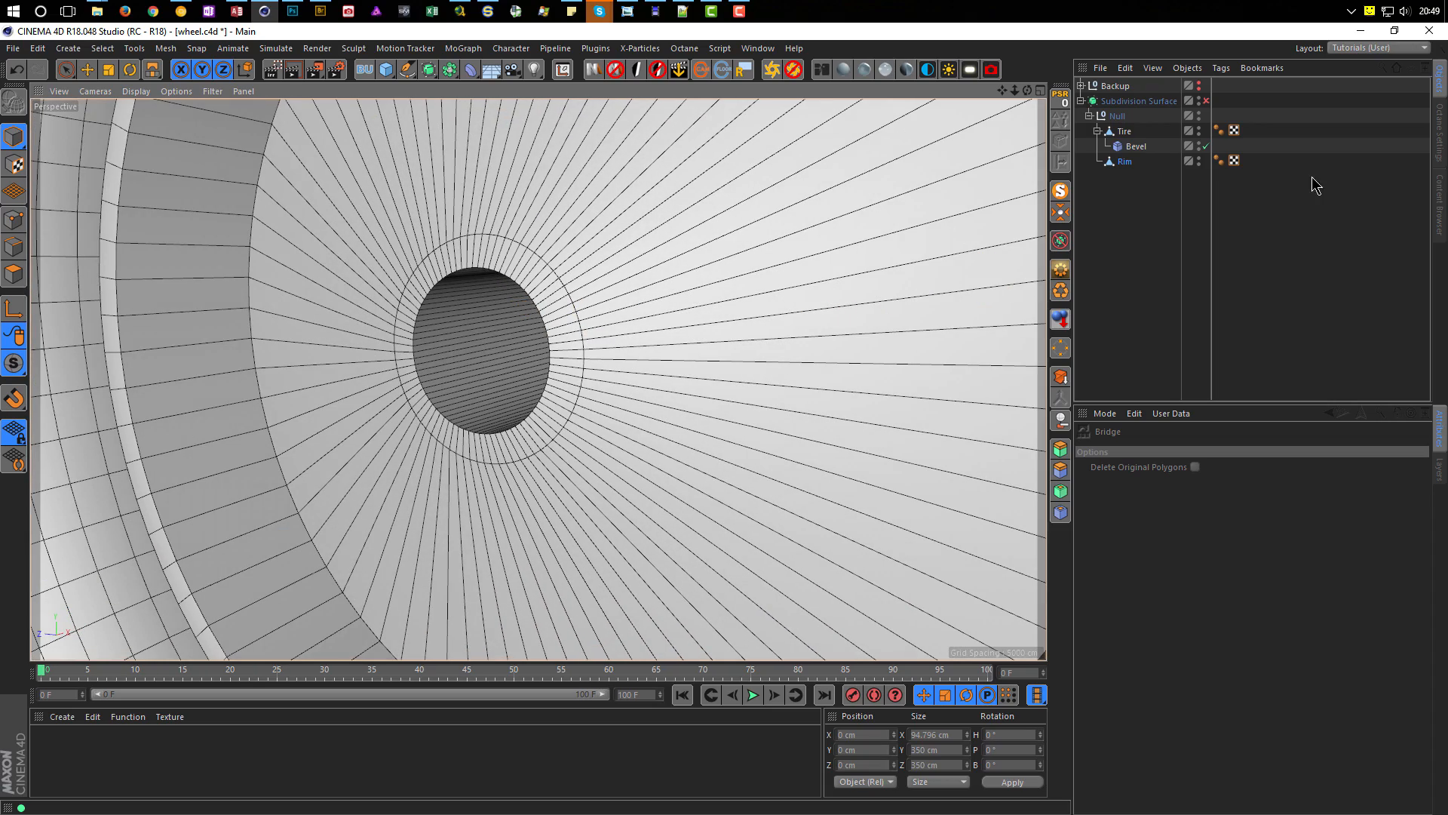
left_click(1207, 101)
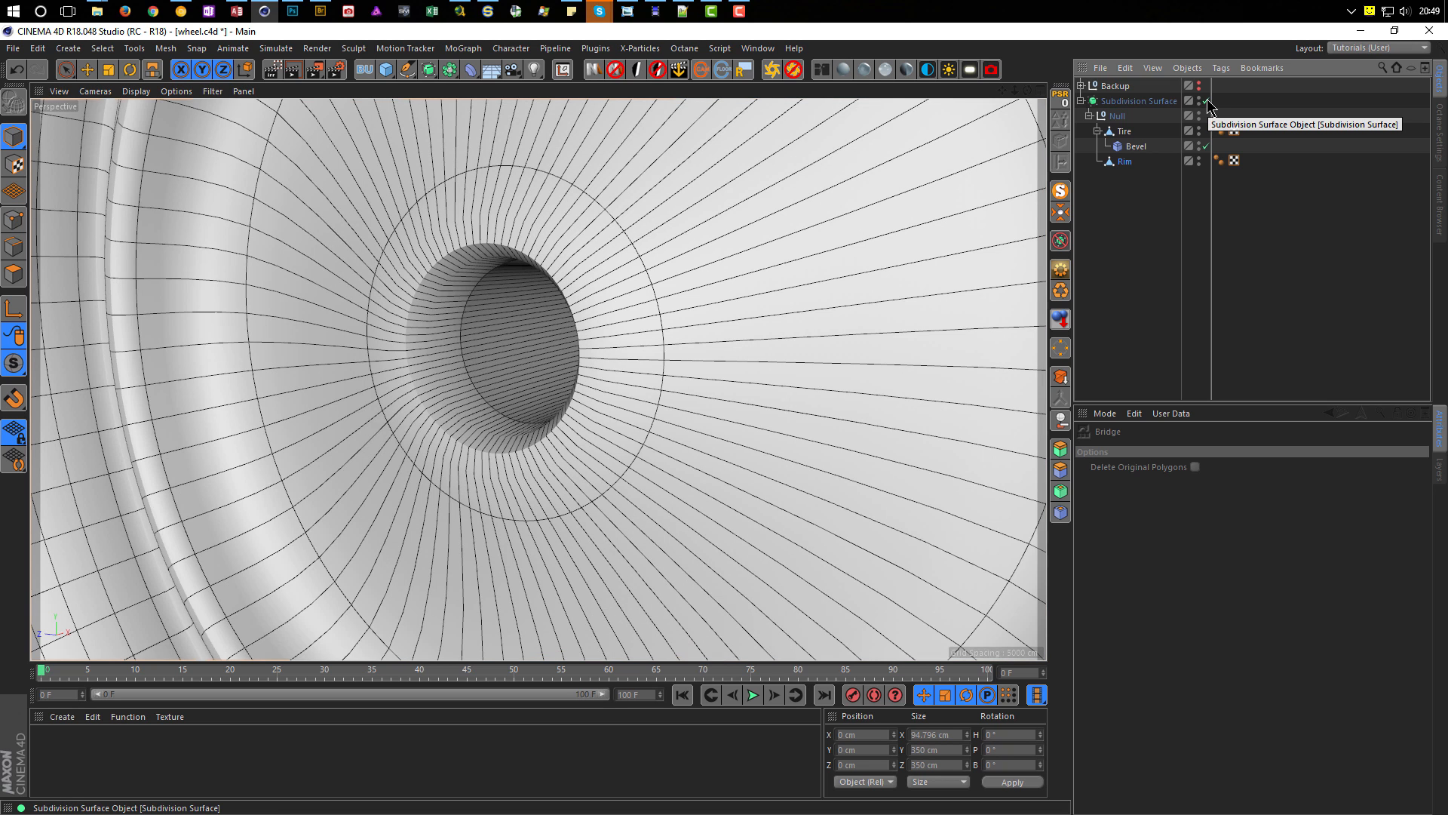
left_click(1207, 101)
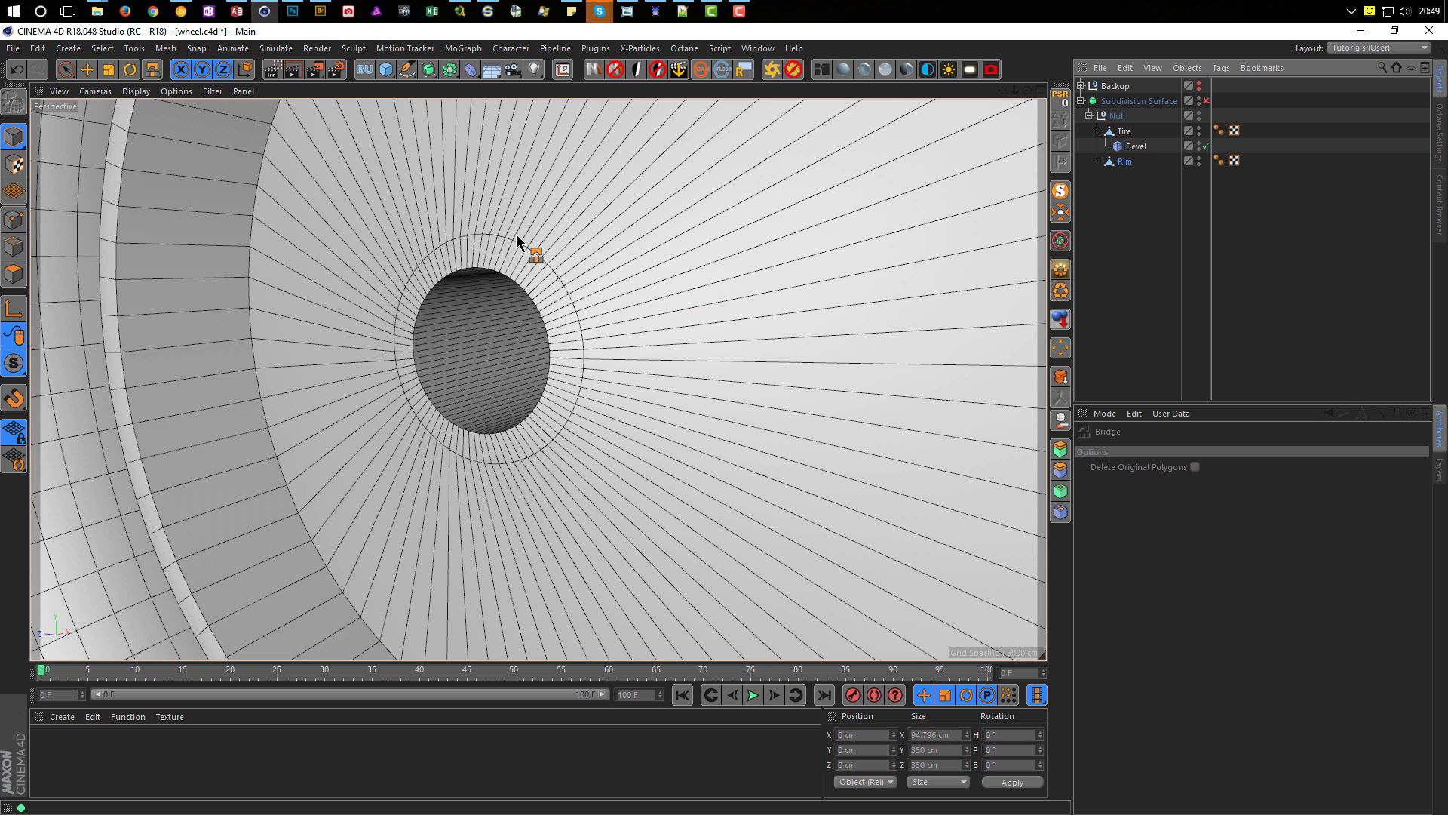
Step: Dissolve the edge loop surrounding the hub hole on both sides of the Rim
left_click(14, 247)
key("u")
key("l")
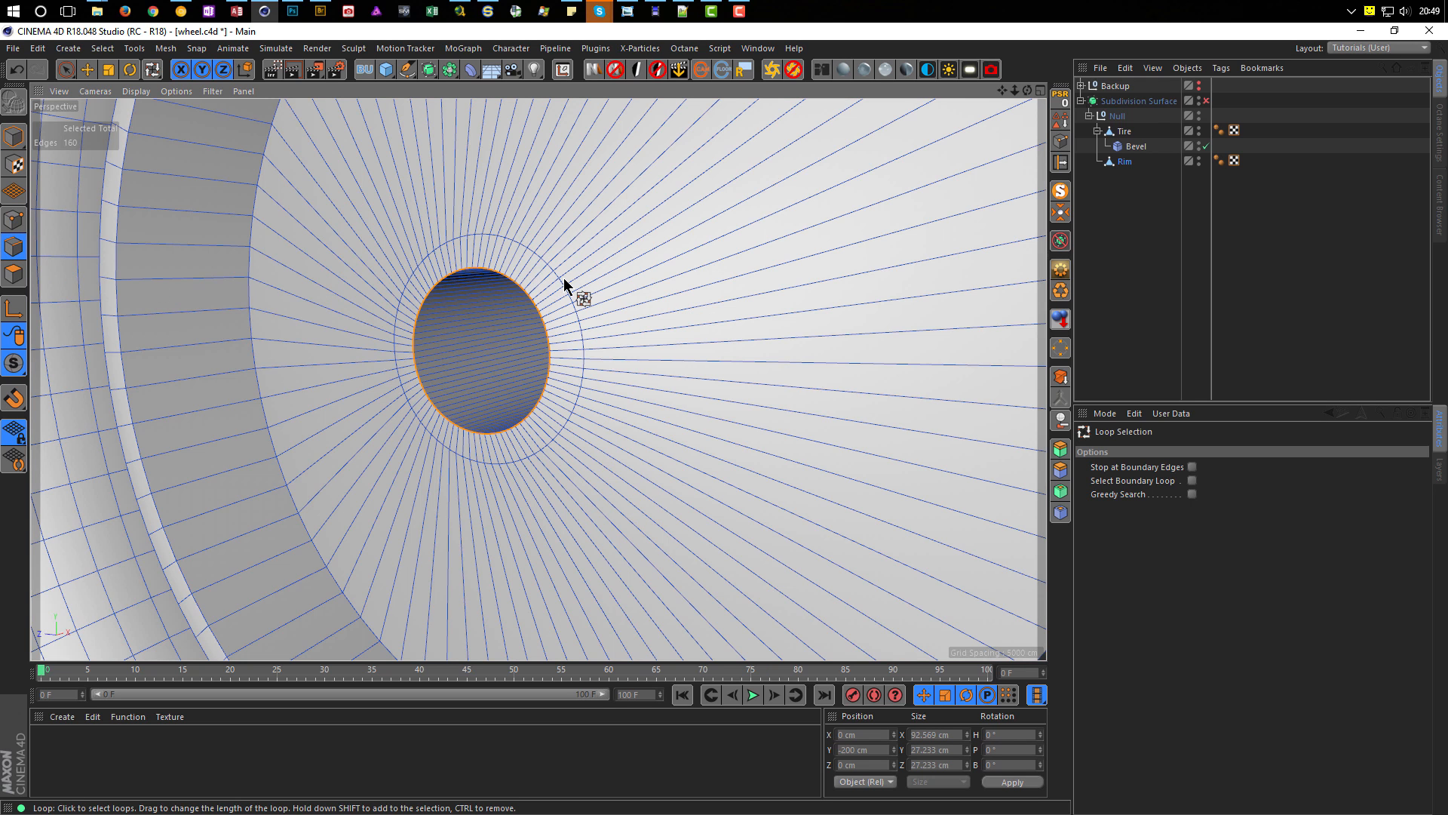
left_click(561, 279)
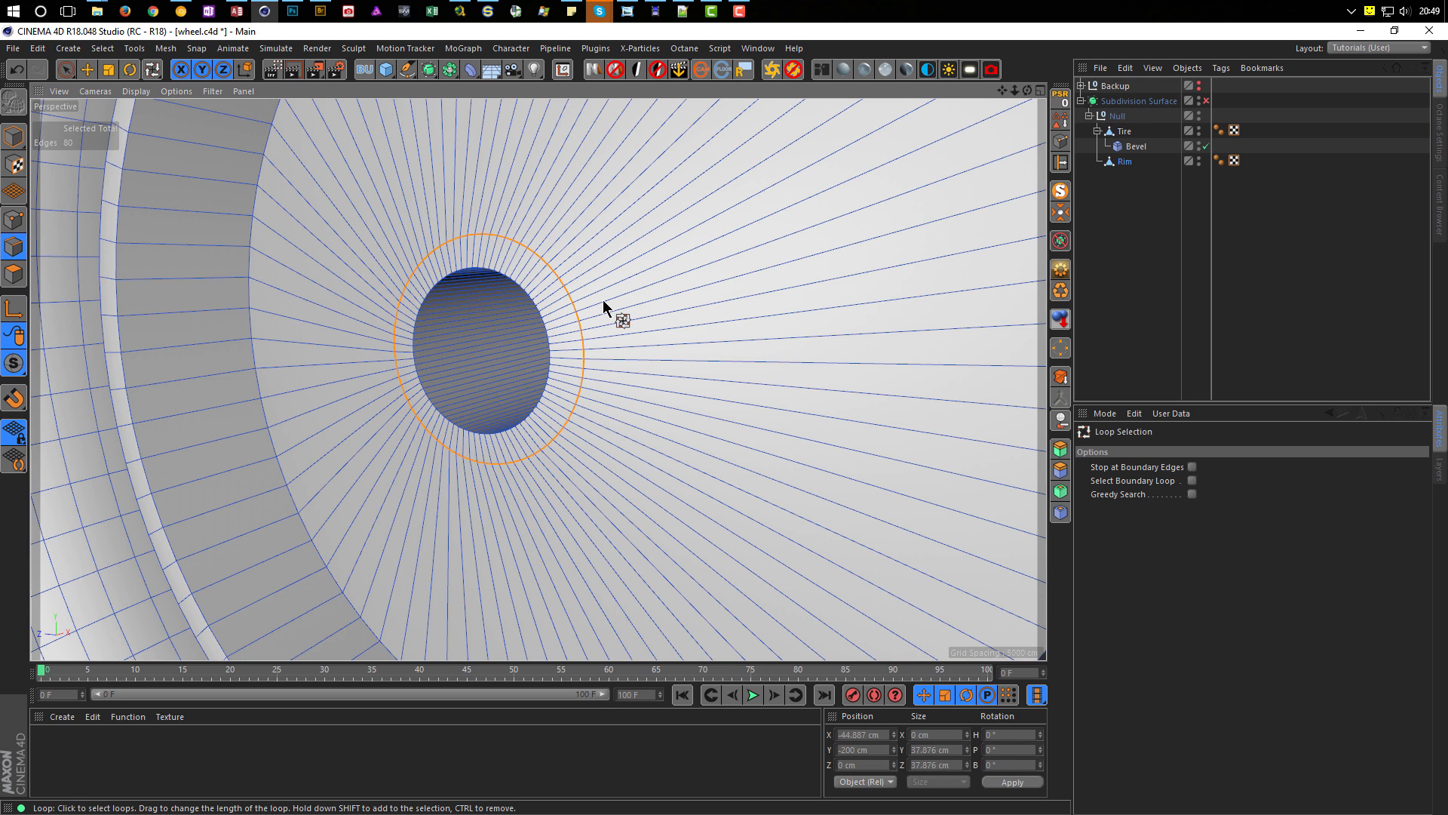
right_click_drag(560, 309, 317, 377, "alt")
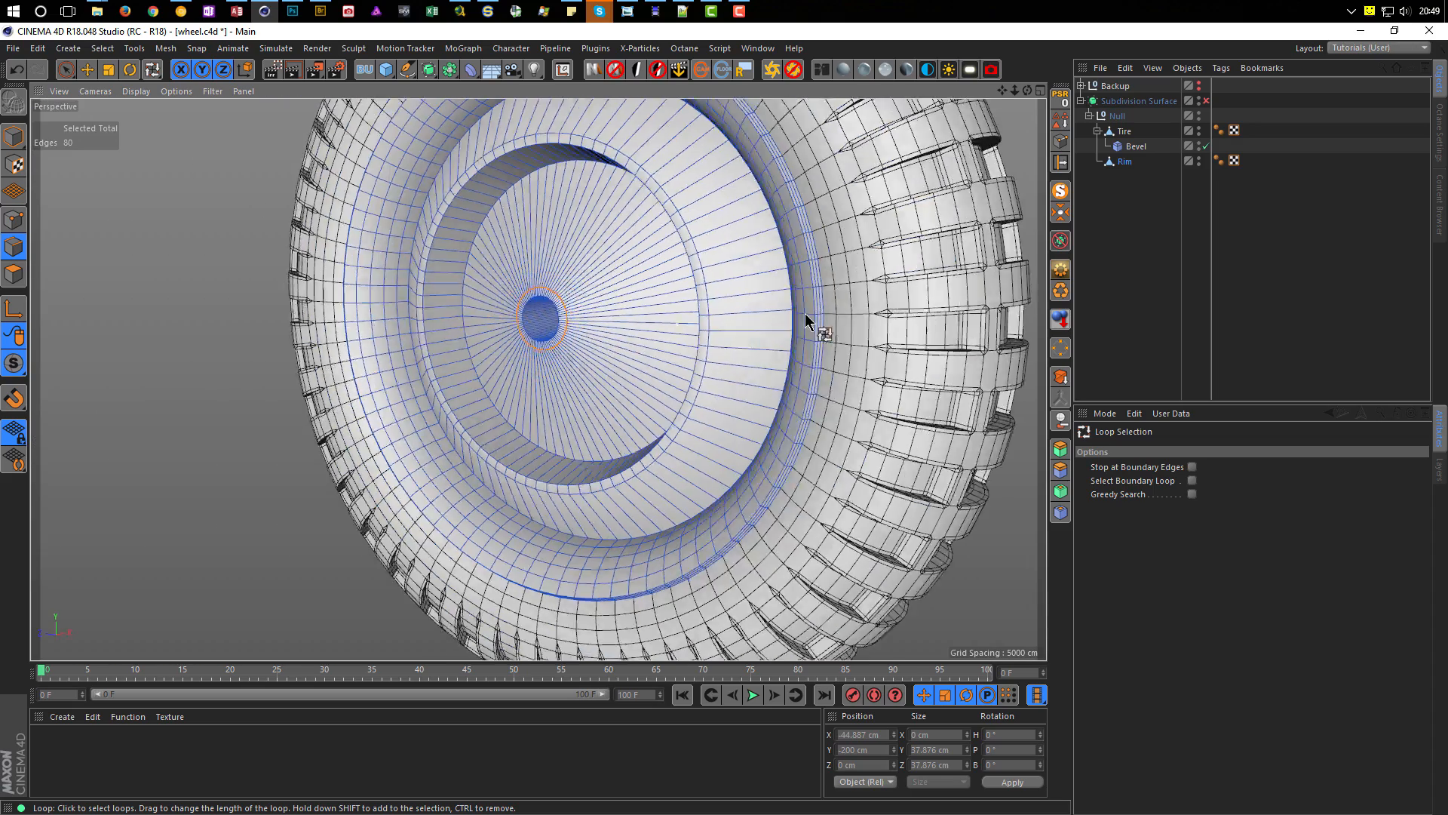
left_click_drag(804, 317, 912, 327, "alt")
middle_click_drag(748, 340, 601, 352, "alt")
right_click_drag(601, 352, 788, 315, "alt")
left_click(549, 302, "shift")
key("m")
key("n")
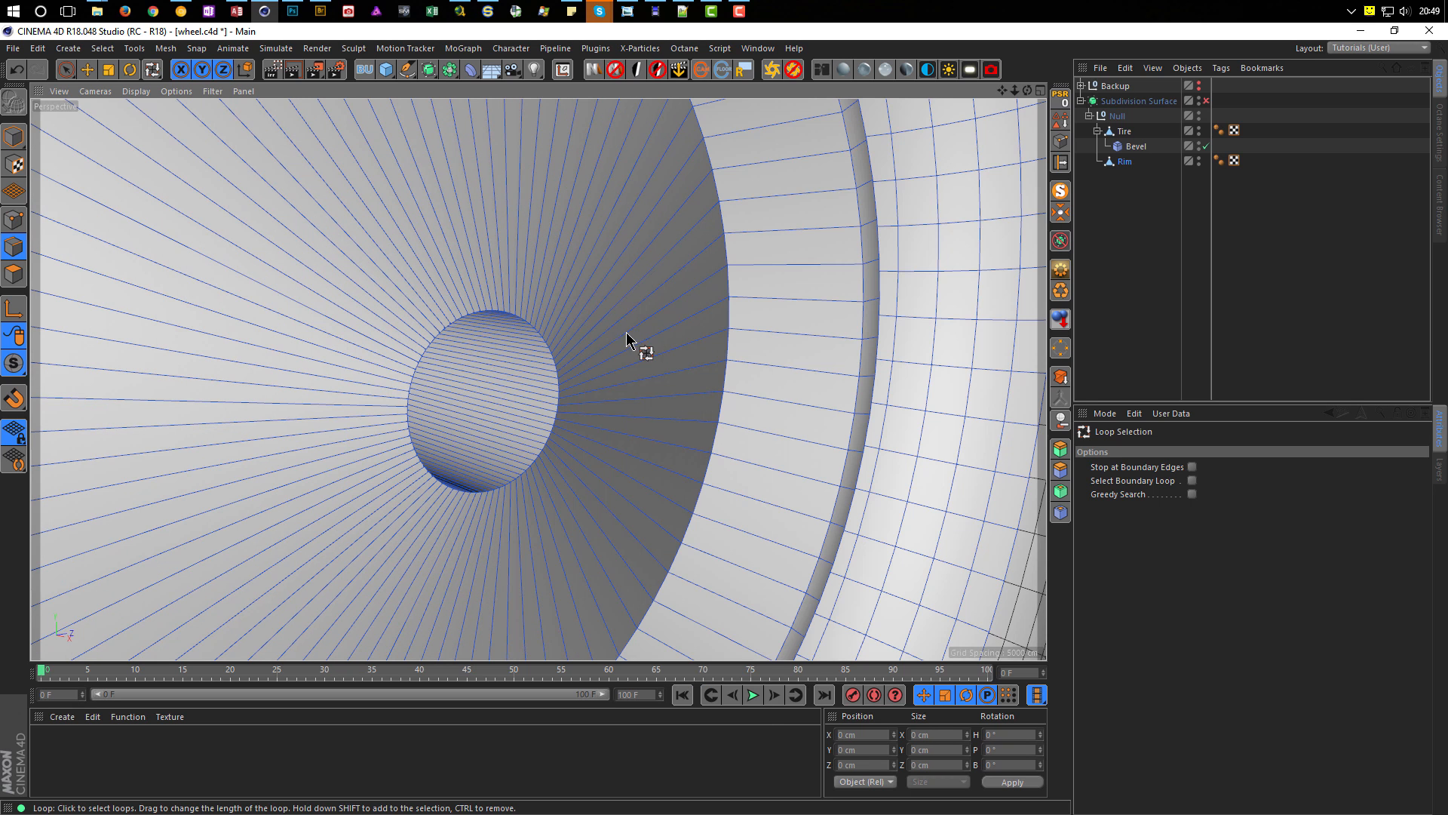
Step: Look up the Dissolve command among the modeling commands available for the Rim's edges
left_click_drag(627, 337, 489, 291, "alt")
right_click_drag(488, 291, 388, 324, "alt")
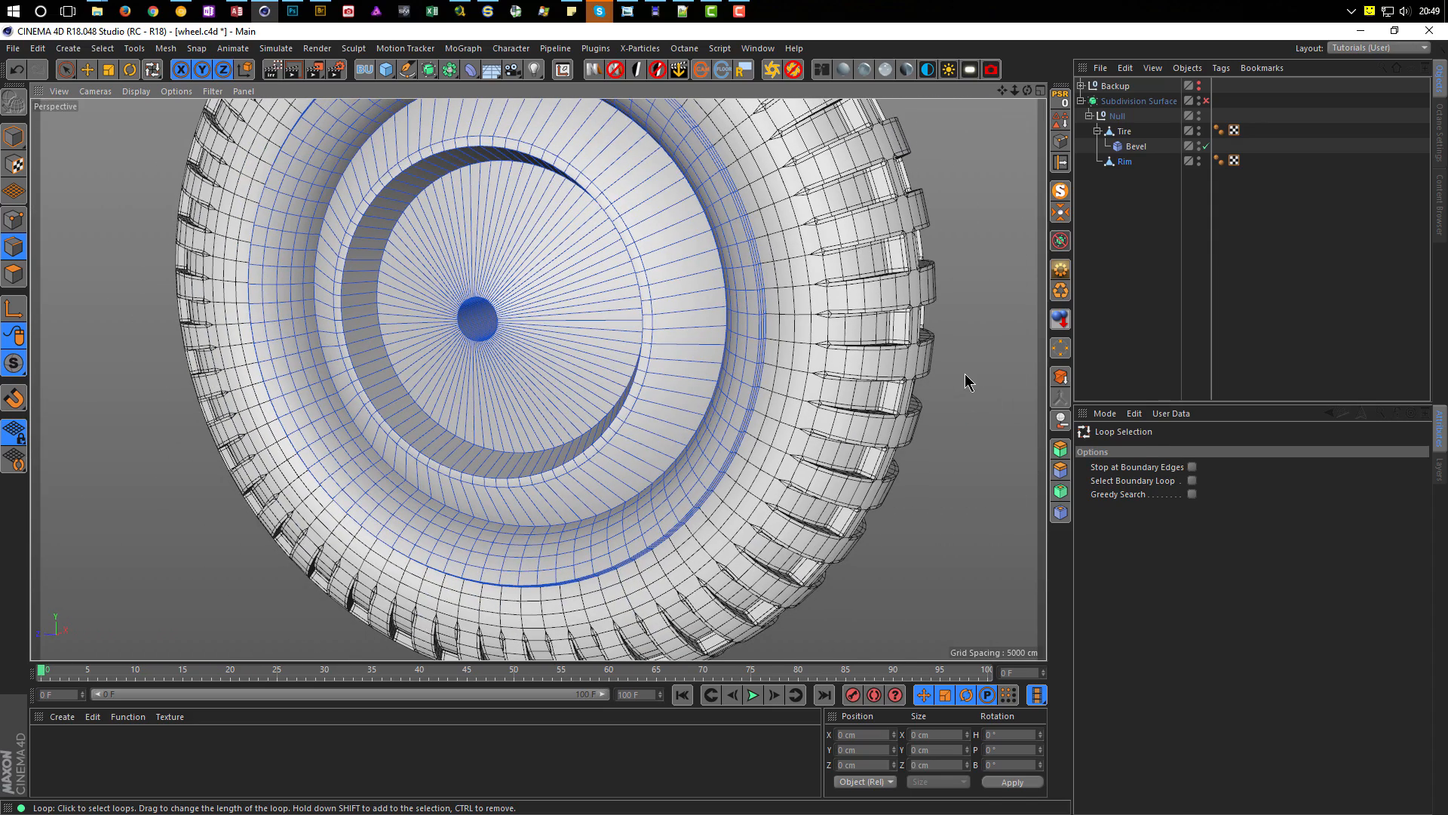
right_click(966, 382)
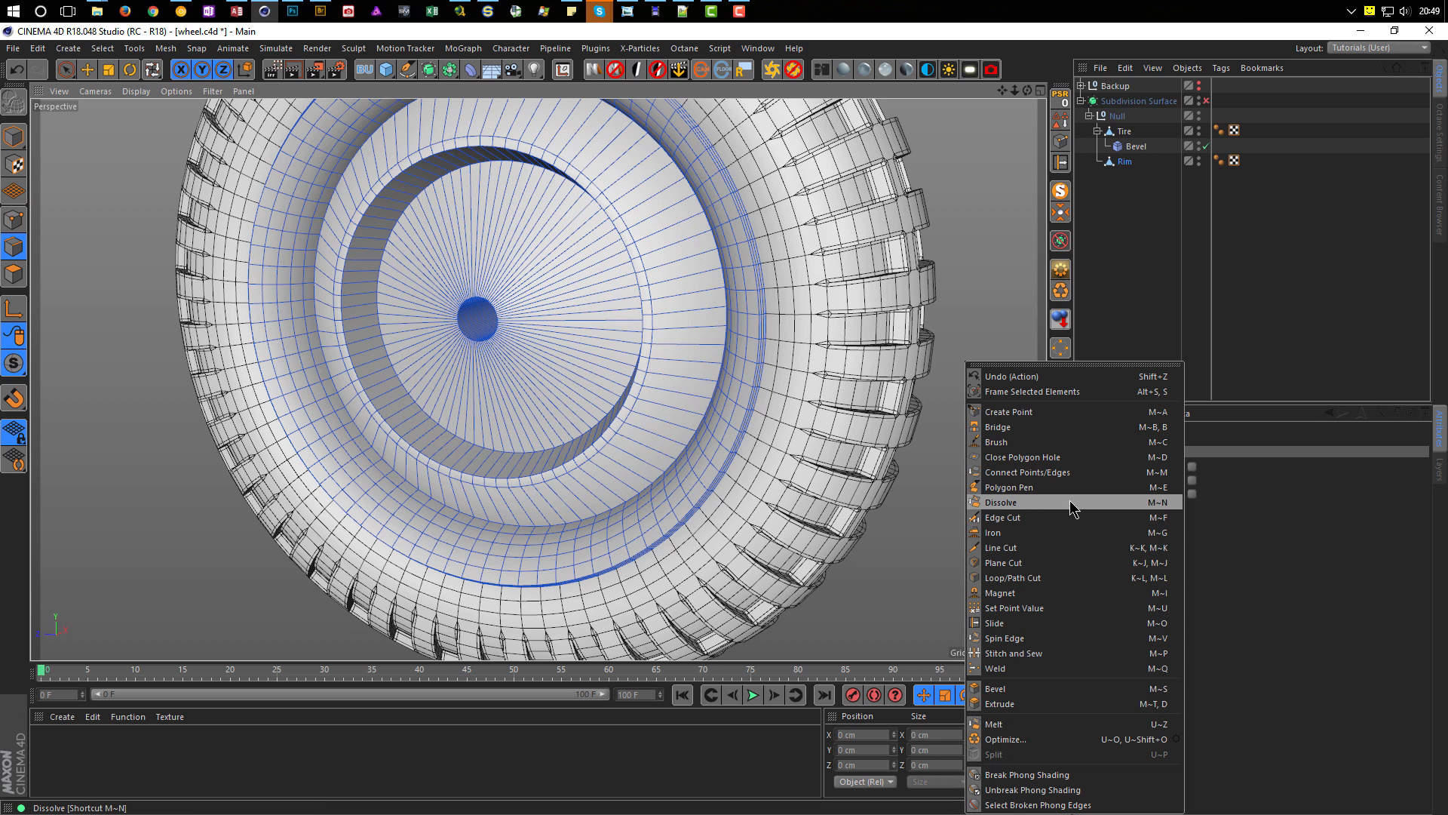
Step: Close the command list and examine the Rim's hub hole up close with the Subdivision Surface off and on
left_click(1051, 37)
right_click_drag(526, 330, 626, 309, "alt")
left_click_drag(542, 321, 525, 365, "alt")
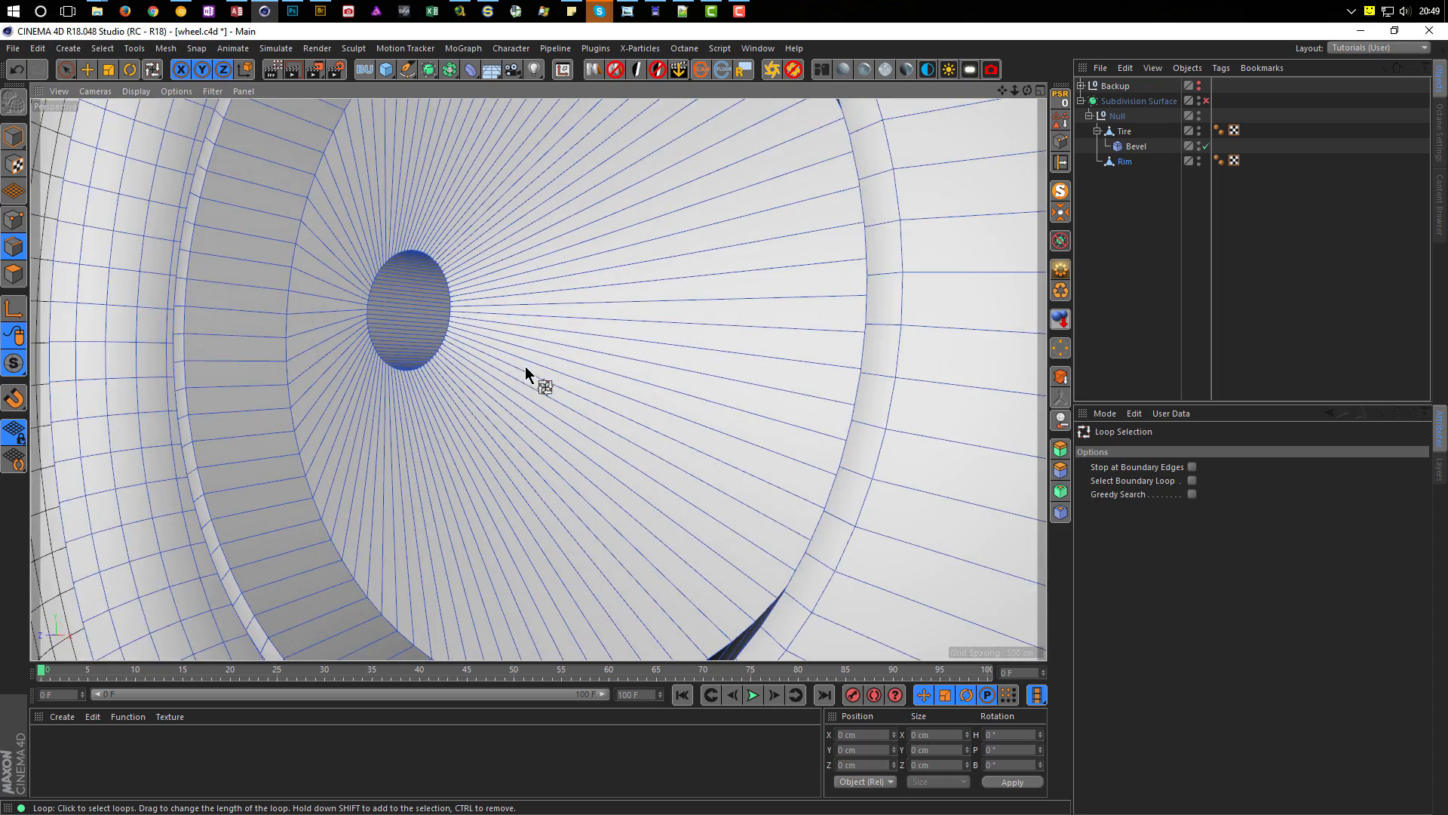
right_click_drag(525, 366, 477, 355, "alt")
left_click_drag(477, 354, 500, 315, "alt")
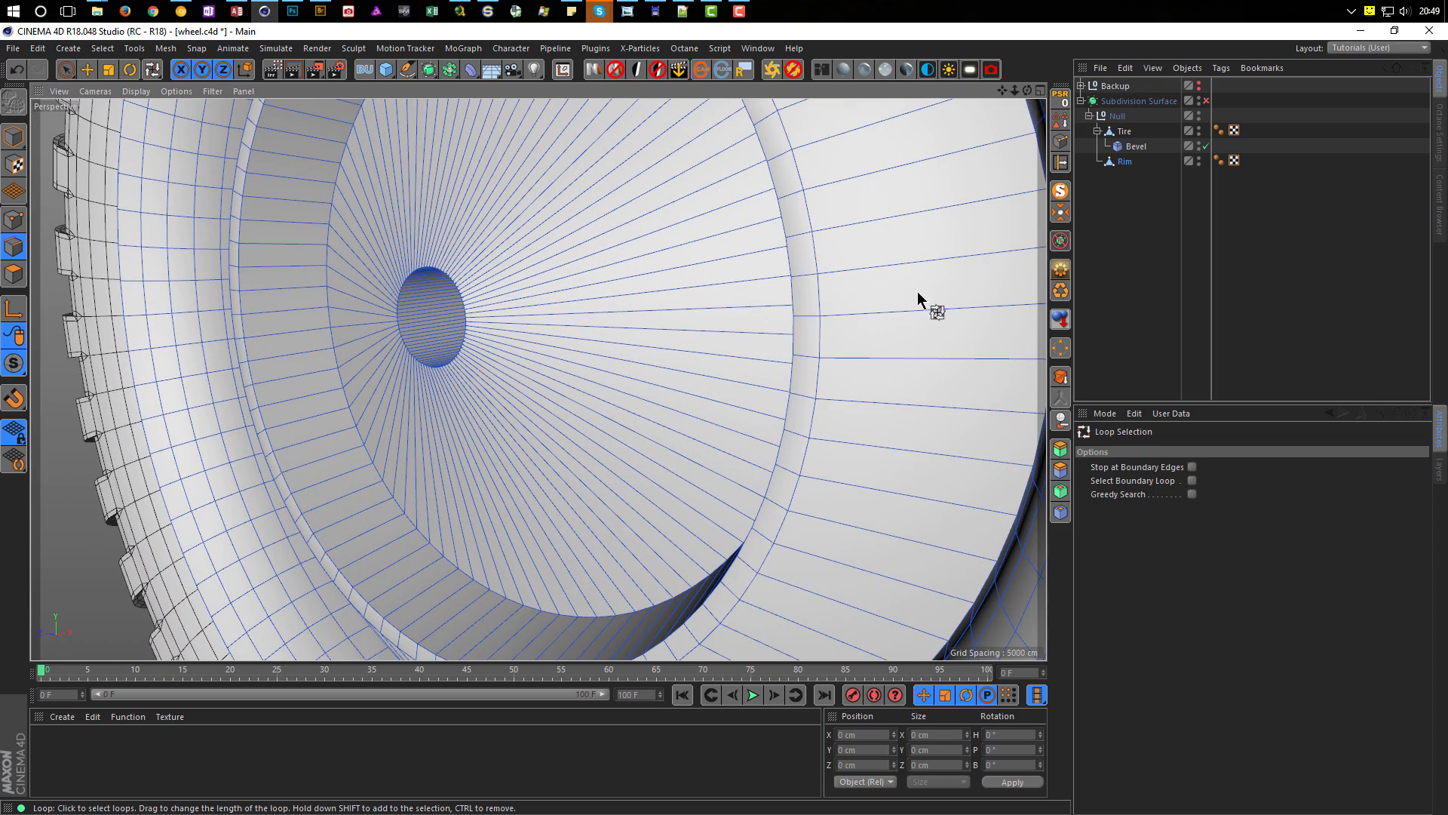
left_click(1190, 313)
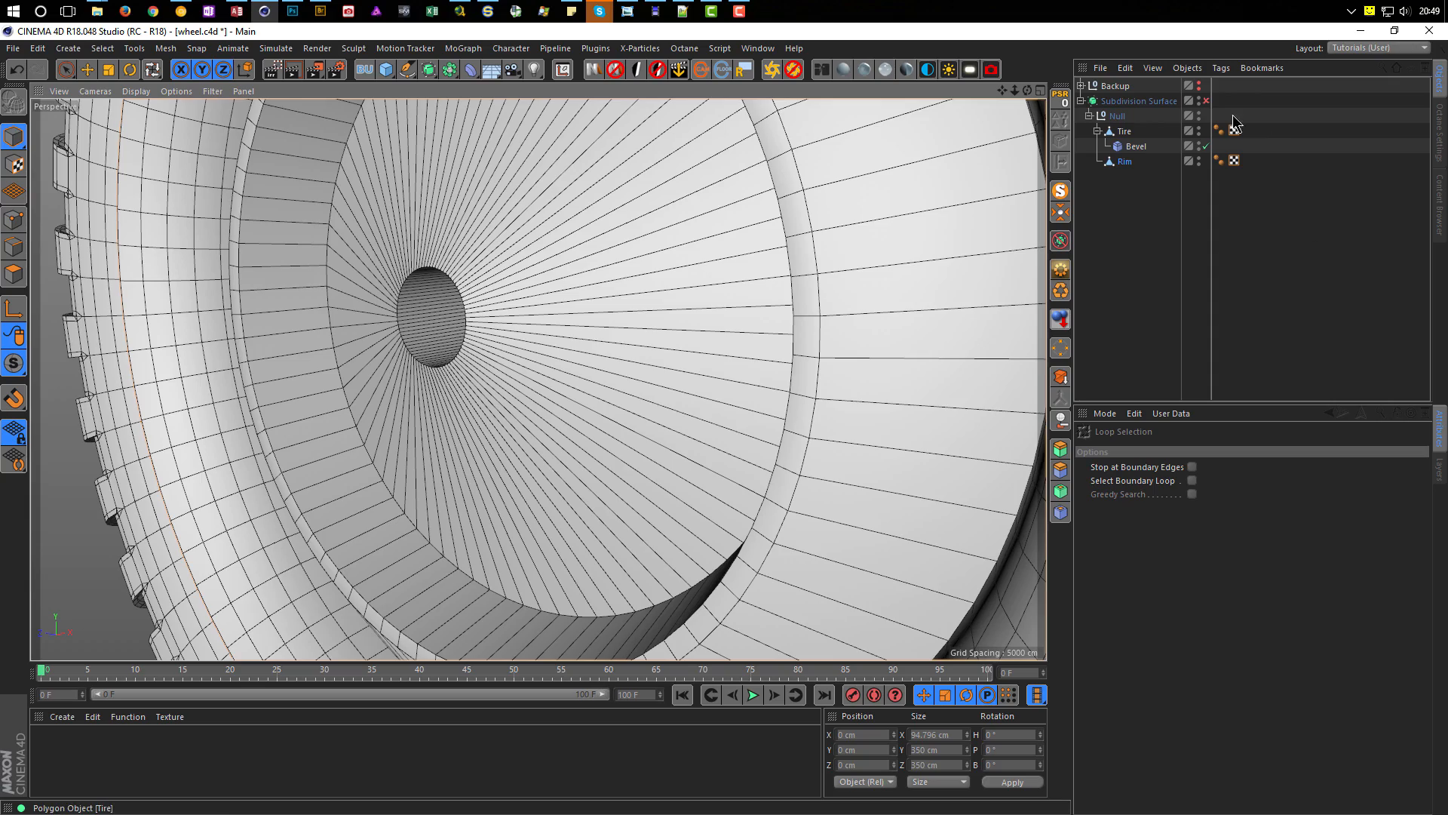
left_click(1207, 101)
left_click_drag(590, 365, 504, 501, "alt")
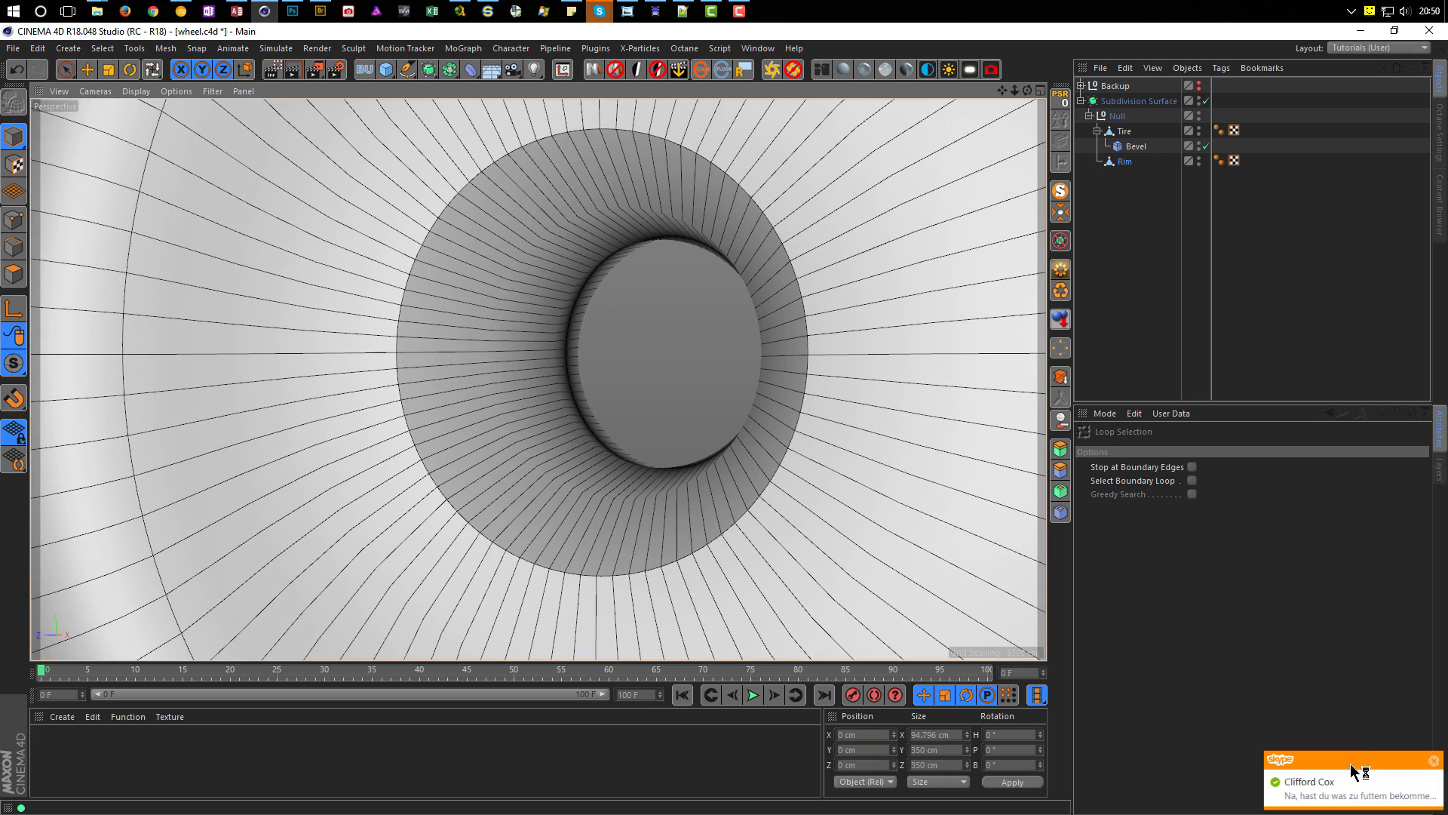
left_click(1356, 771)
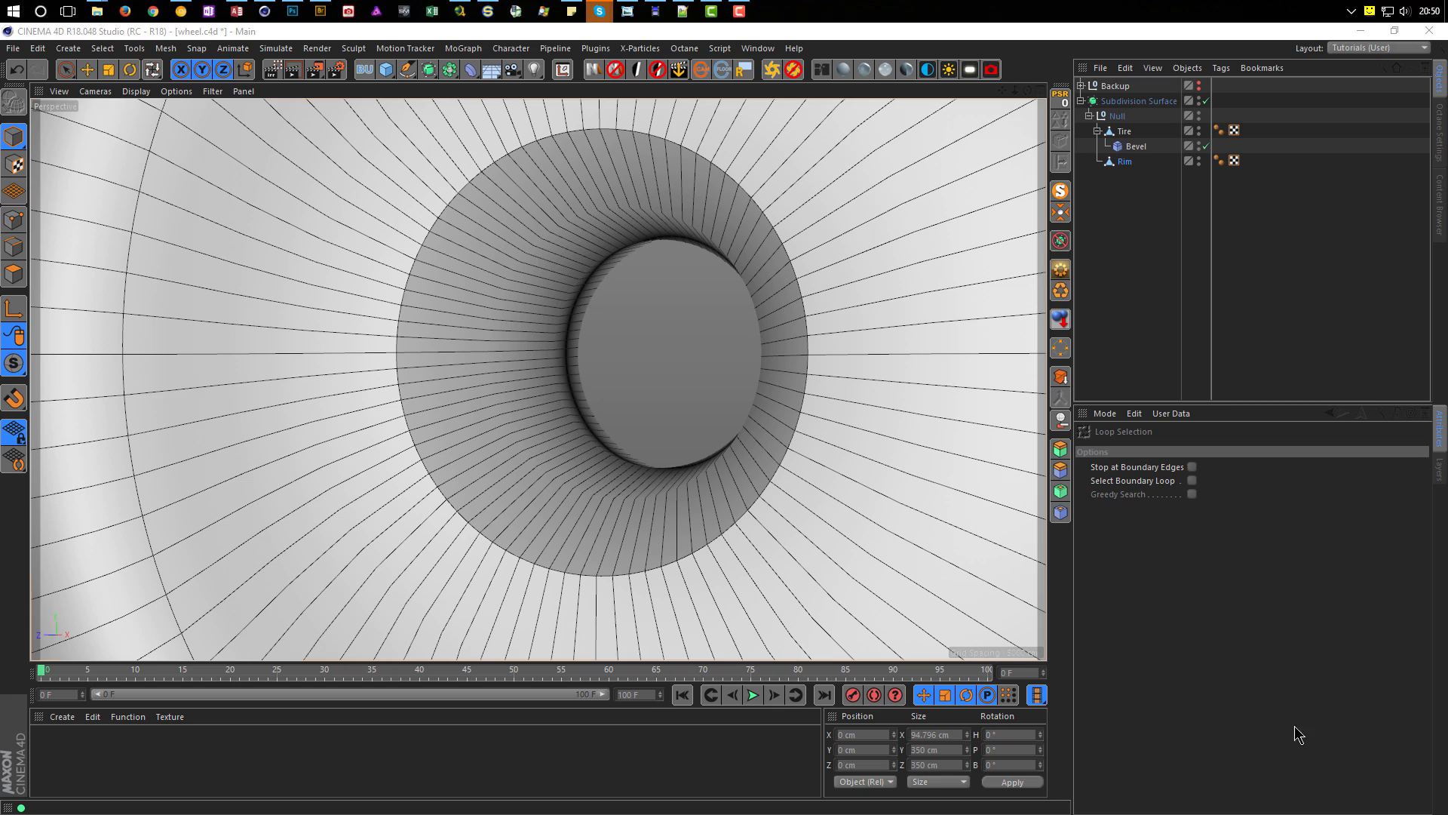
left_click_drag(938, 551, 584, 460, "alt")
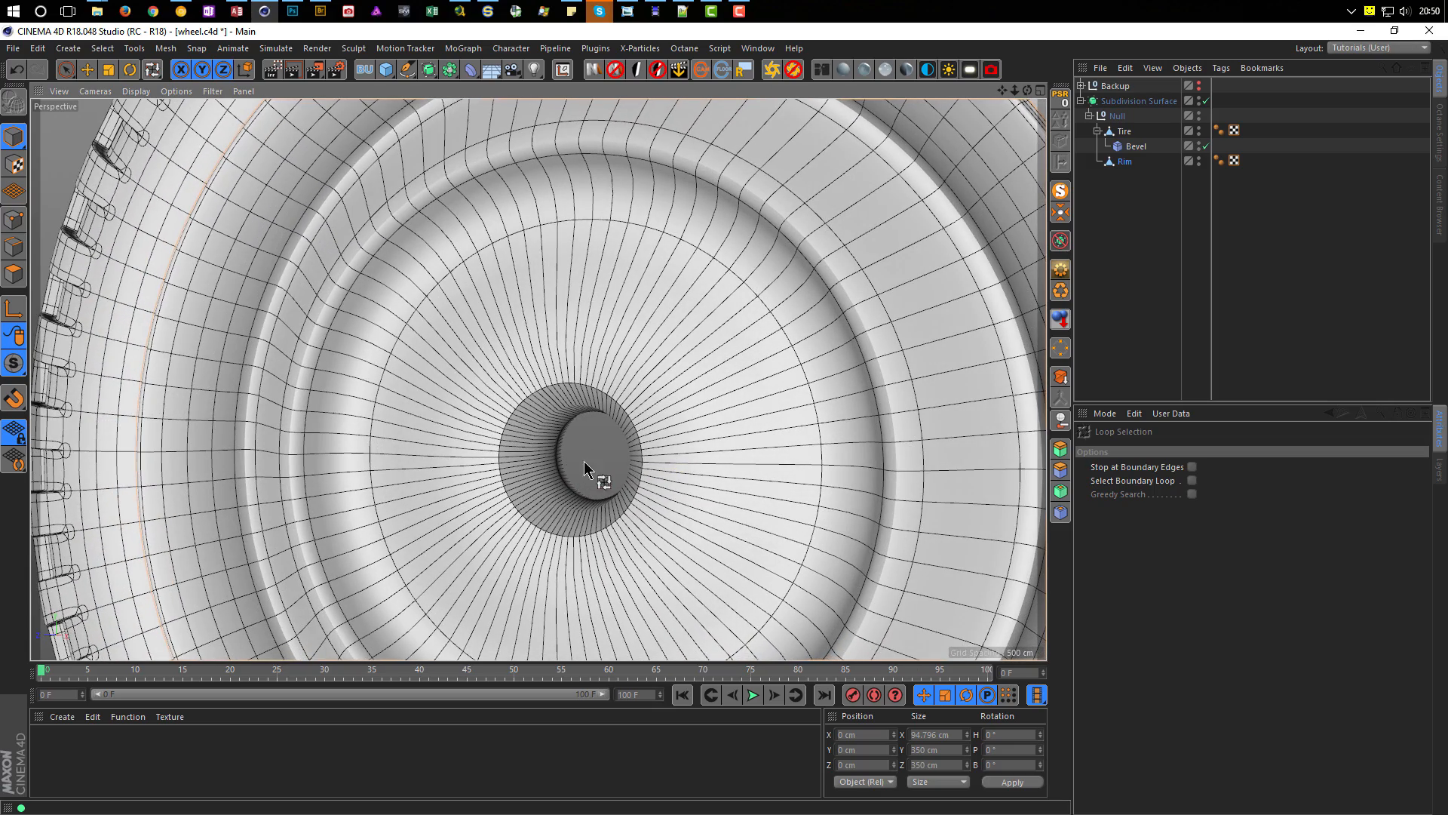
Step: Switch off the Subdivision Surface and select the edge loop around the hub hole on one side of the Rim
left_click(1125, 162)
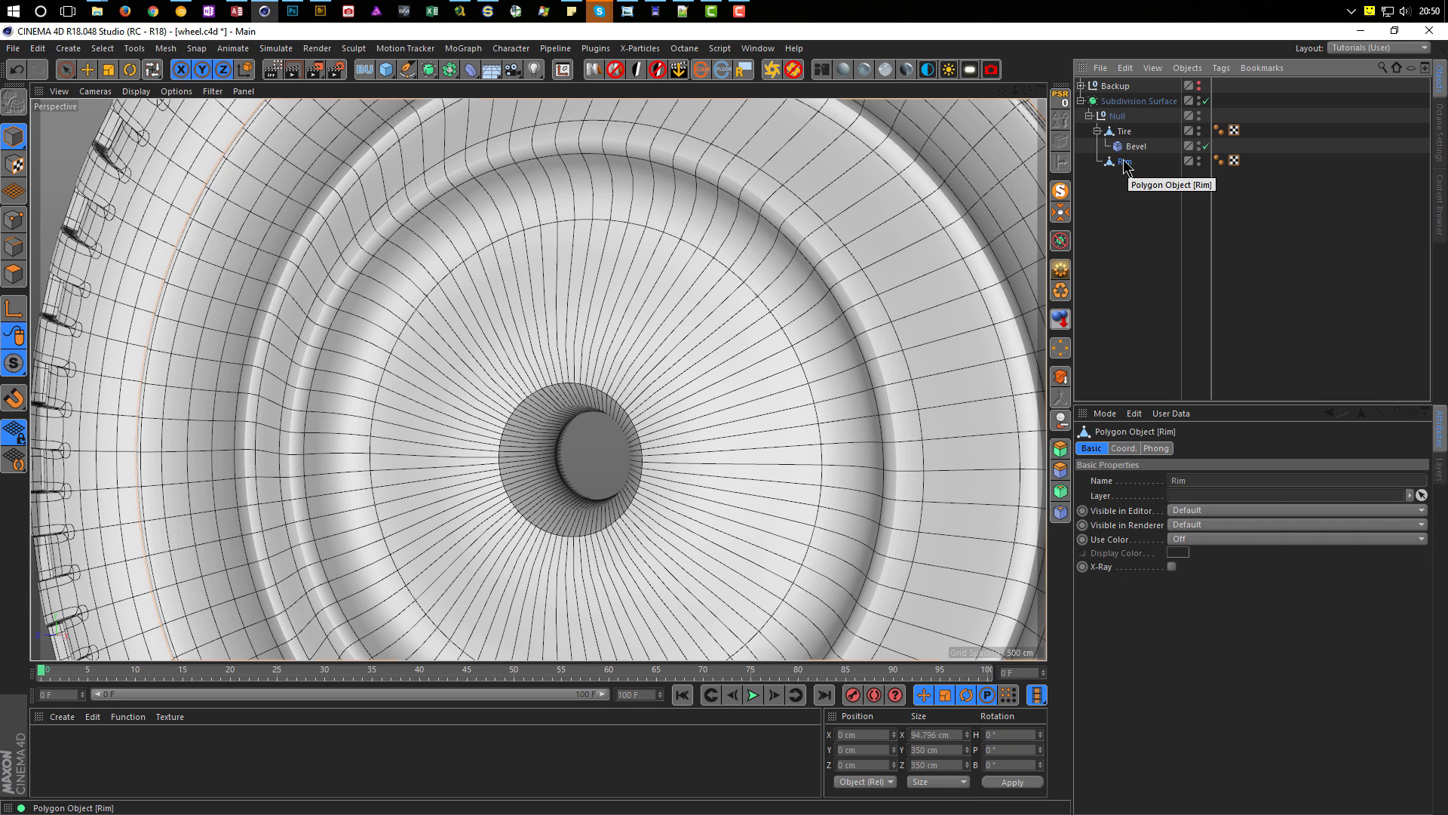
left_click(1206, 101)
left_click_drag(730, 390, 650, 422, "alt")
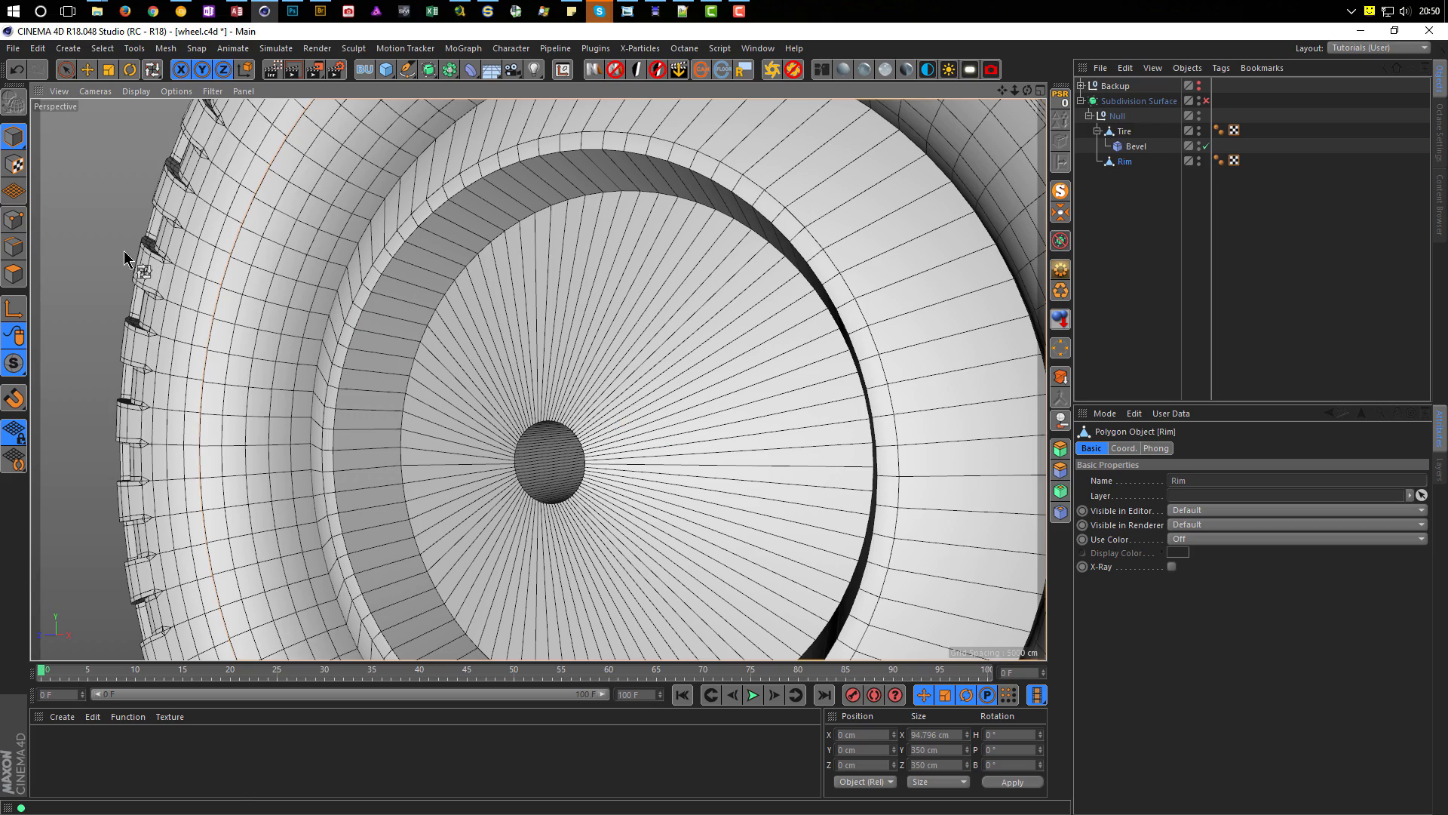
left_click(16, 248)
key("u")
key("l")
scroll(581, 404, "up", 5)
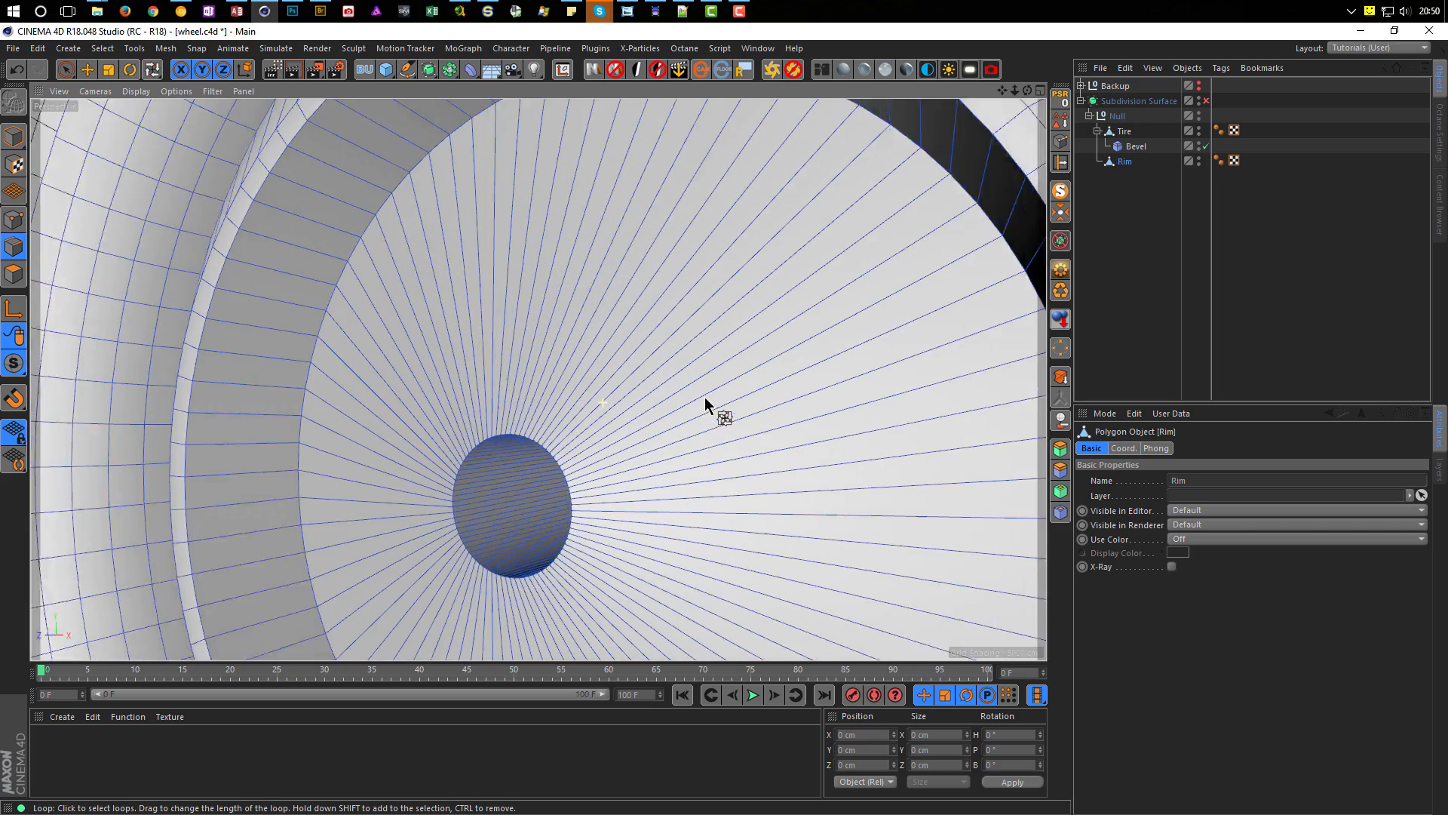
scroll(744, 320, "up", 3)
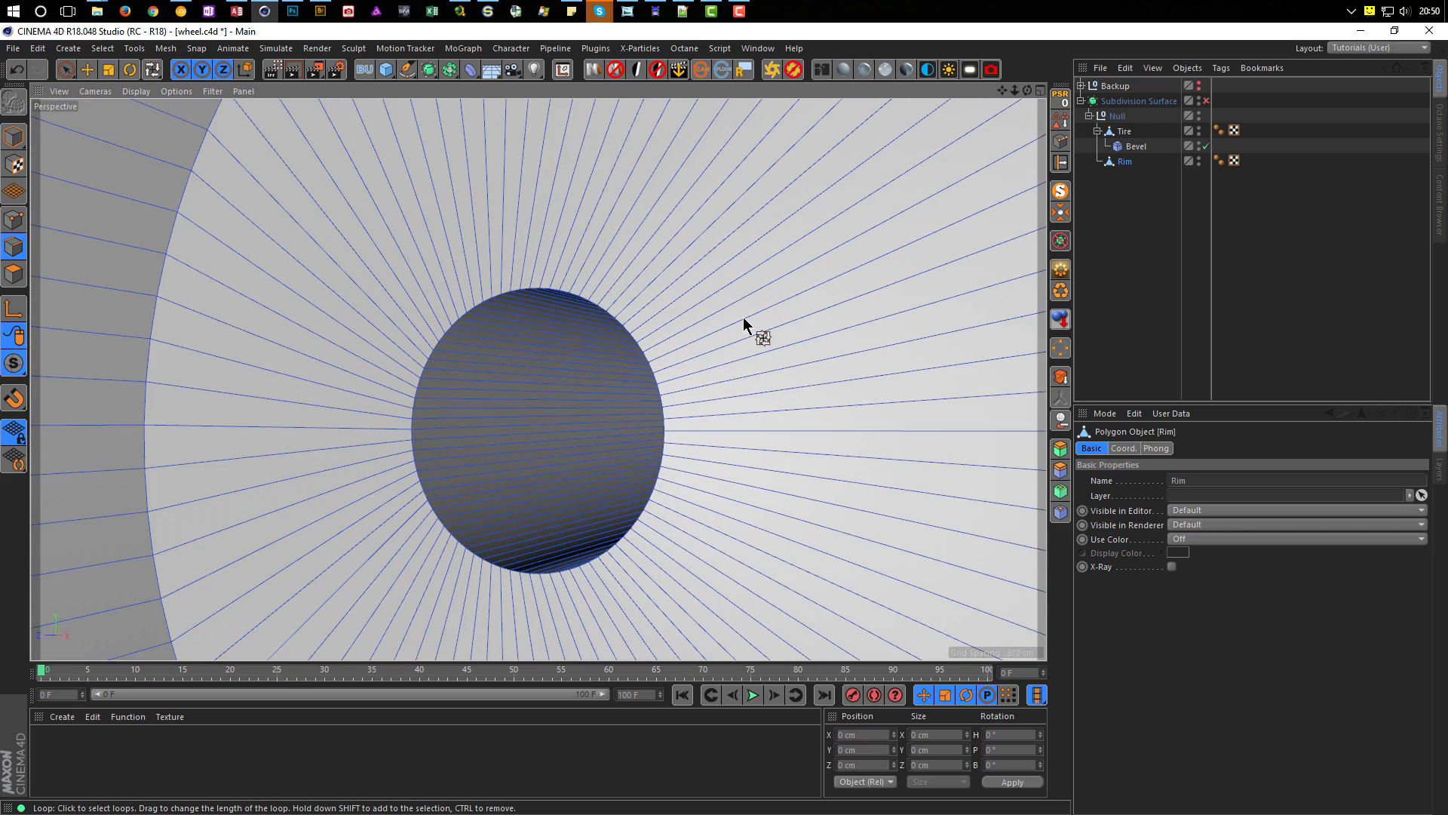
left_click(650, 364)
scroll(701, 352, "up", 2)
scroll(741, 332, "up", 1)
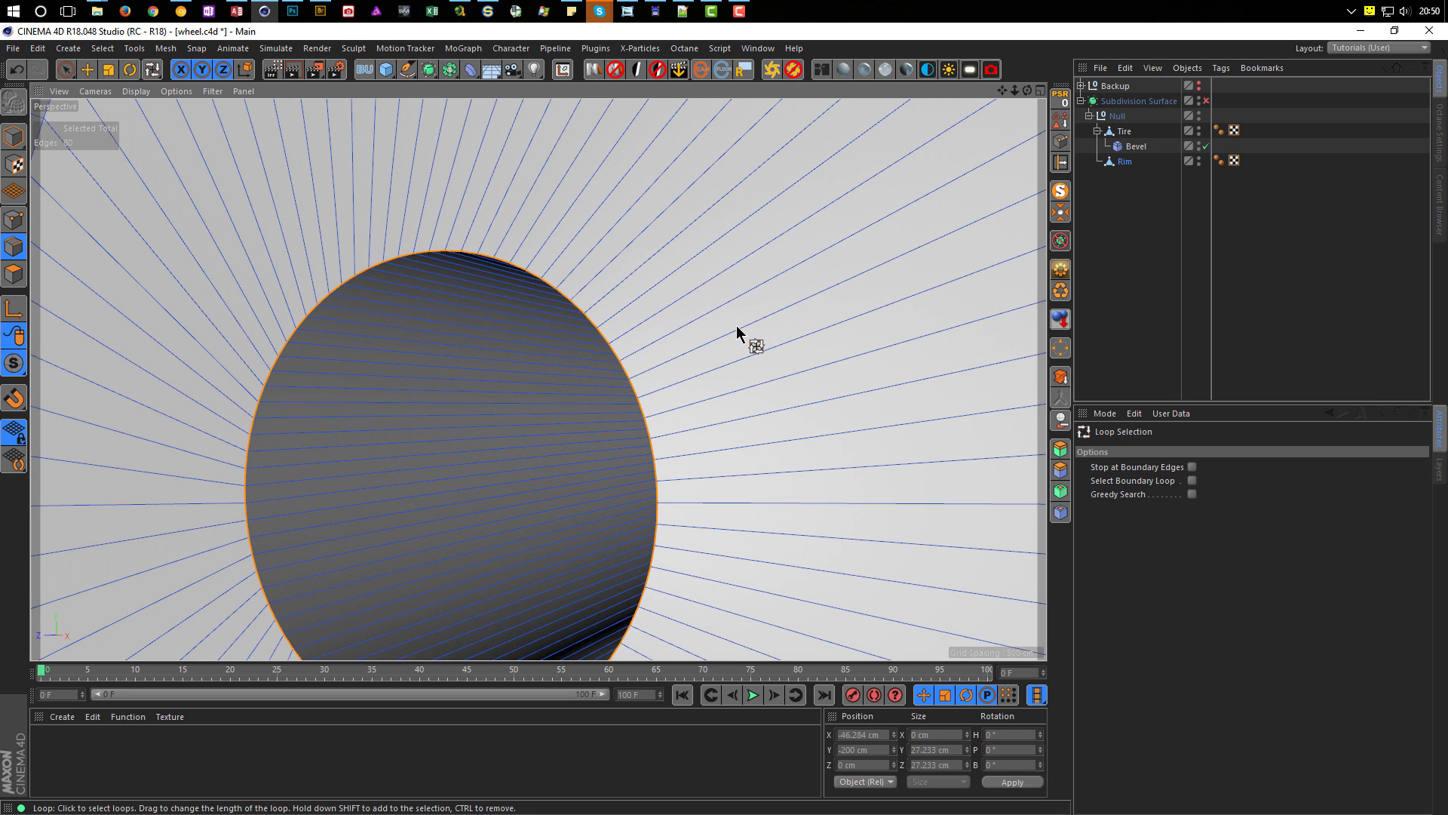
Step: Try beveling the hub hole's edge loop in Chamfer mode with an offset of about 4 cm and 7 subdivisions
key("m")
key("s")
left_click_drag(677, 381, 315, 400)
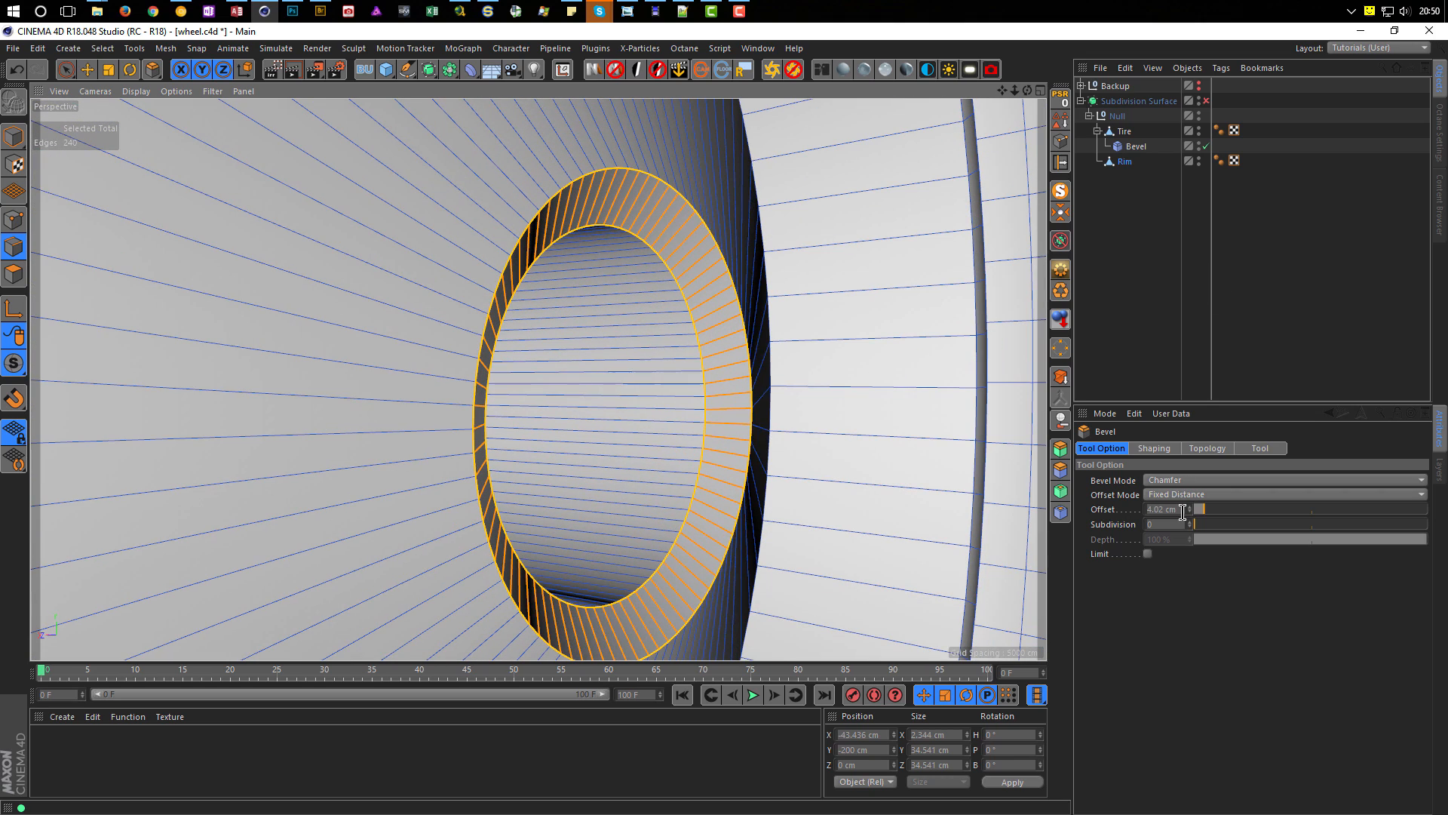
left_click_drag(1195, 527, 1191, 522)
mouse_move(769, 388)
left_mouse_down("alt")
mouse_move(928, 400)
mouse_move(689, 420)
mouse_move(679, 394)
left_mouse_up("alt")
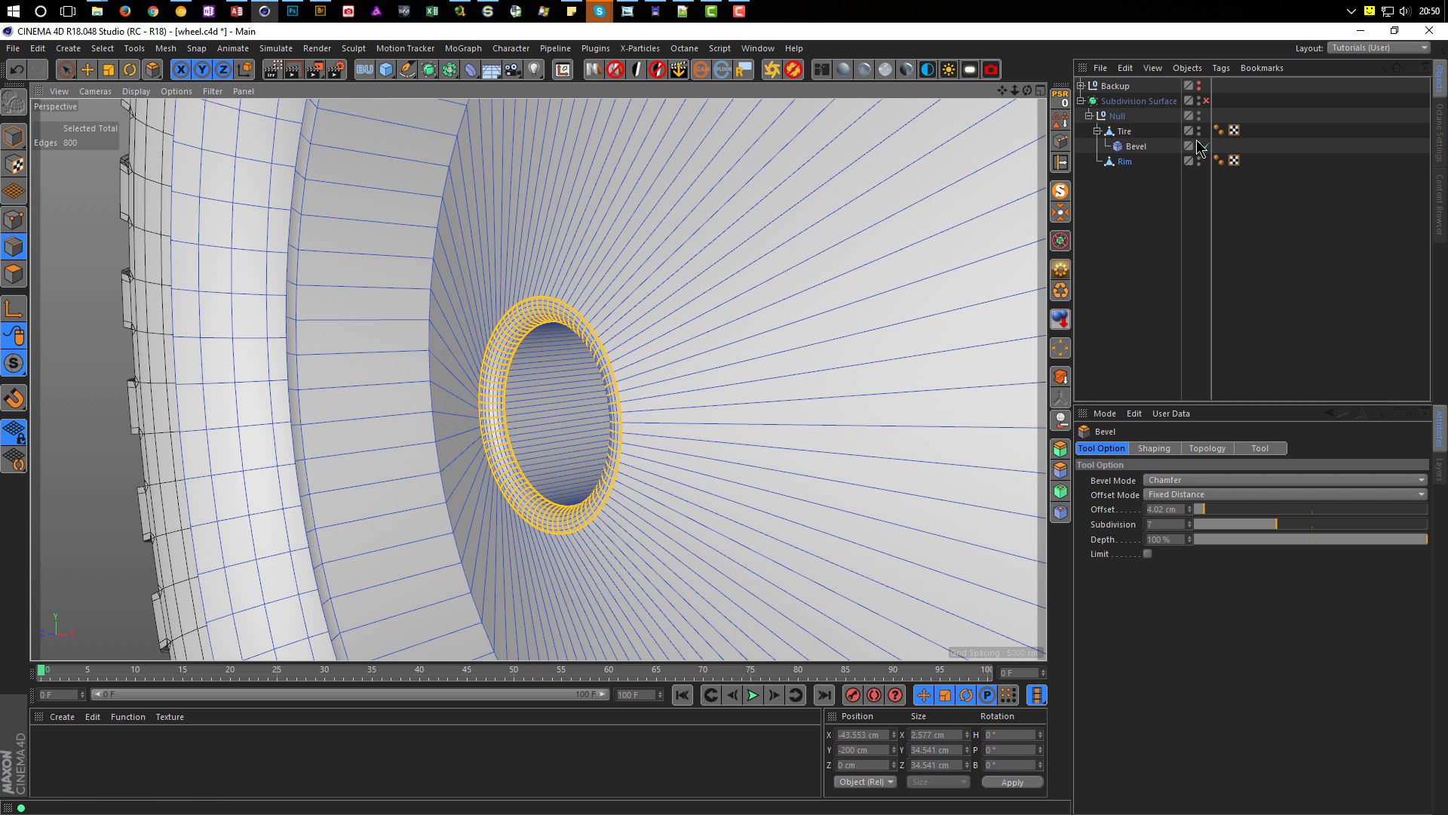
Step: Preview the beveled hub hole in the Interactive Render Region with the Subdivision Surface on and off
left_click(1207, 103)
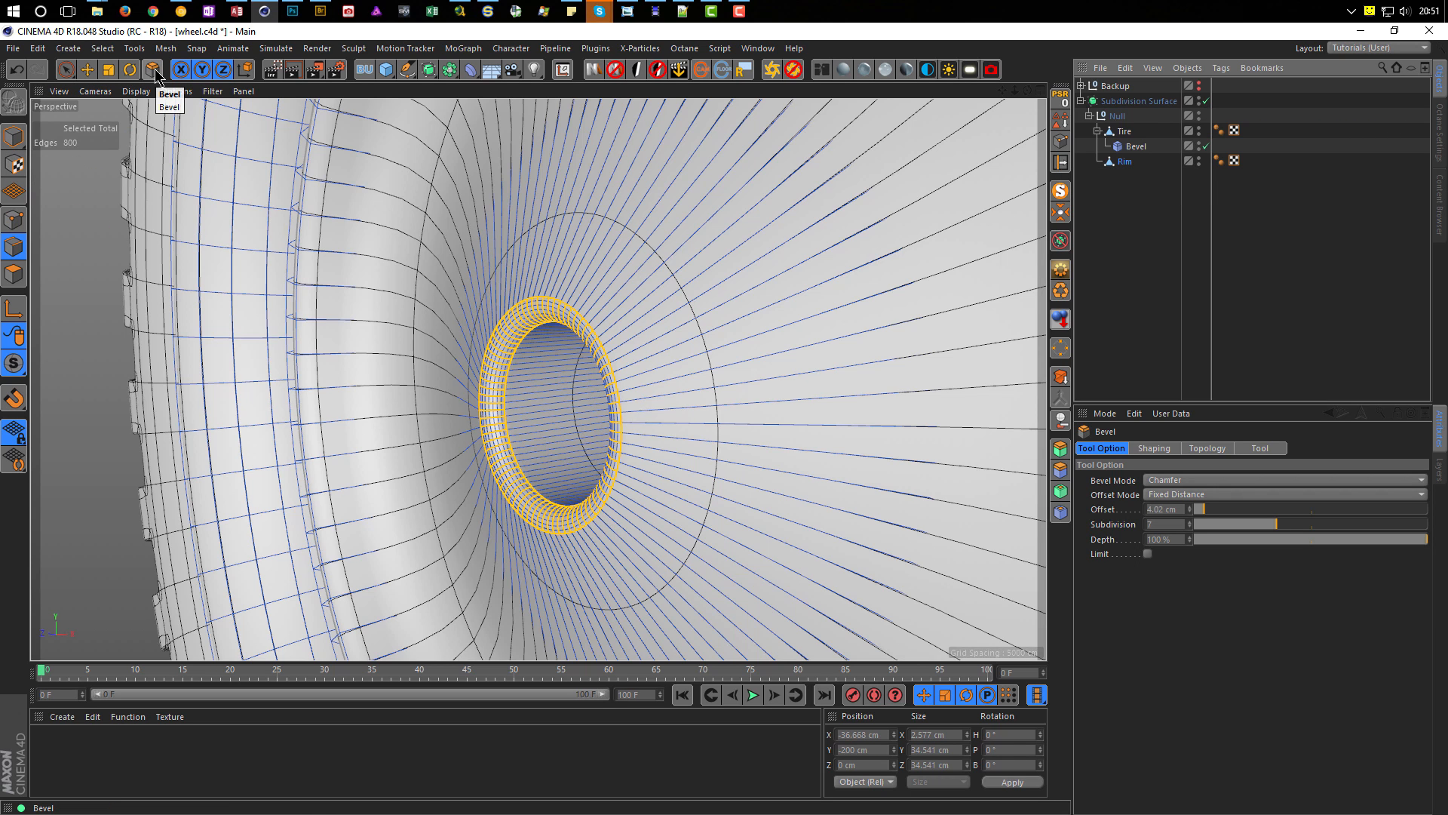
left_click(270, 72)
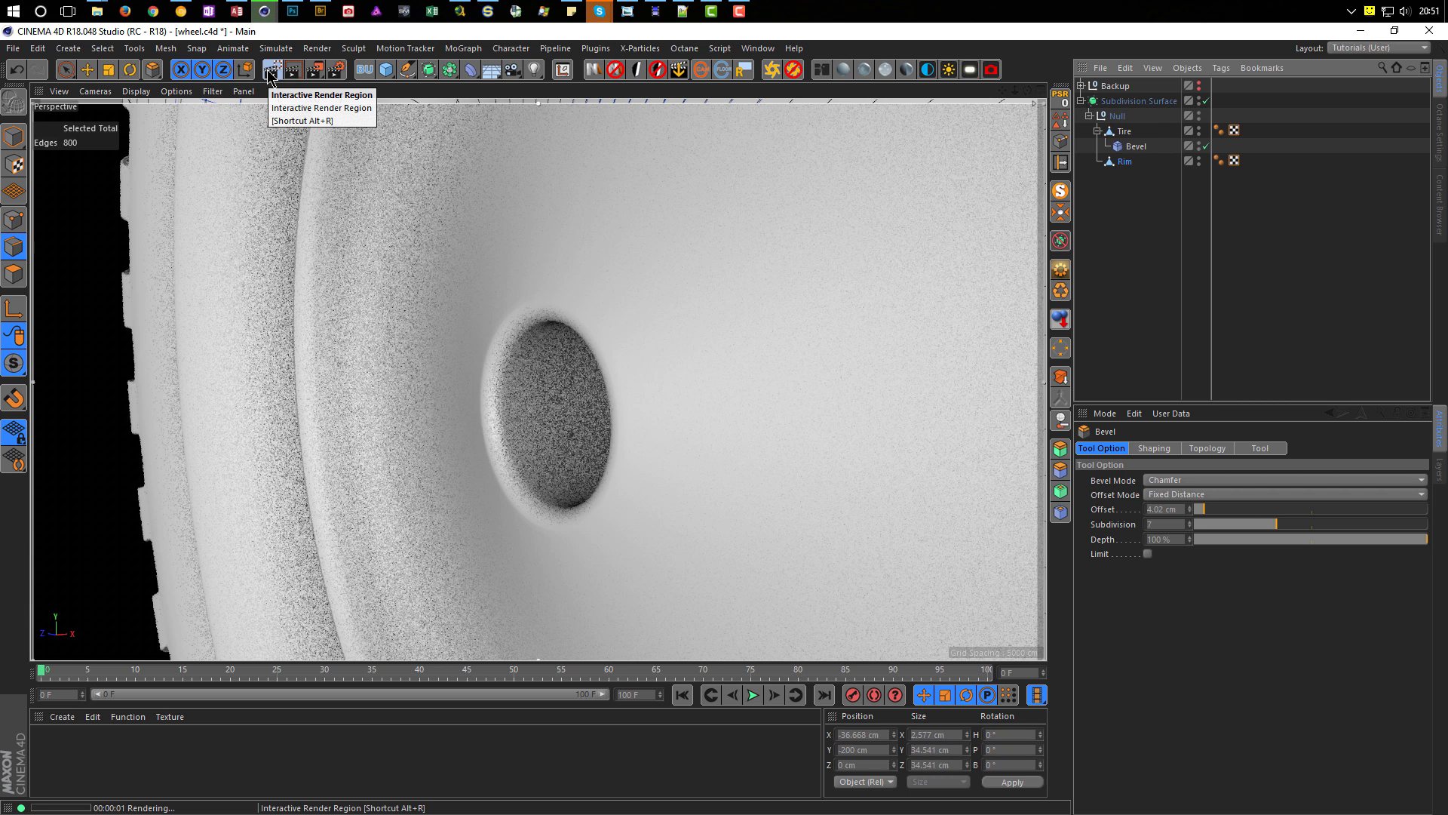
right_click_drag(711, 347, 539, 400, "alt")
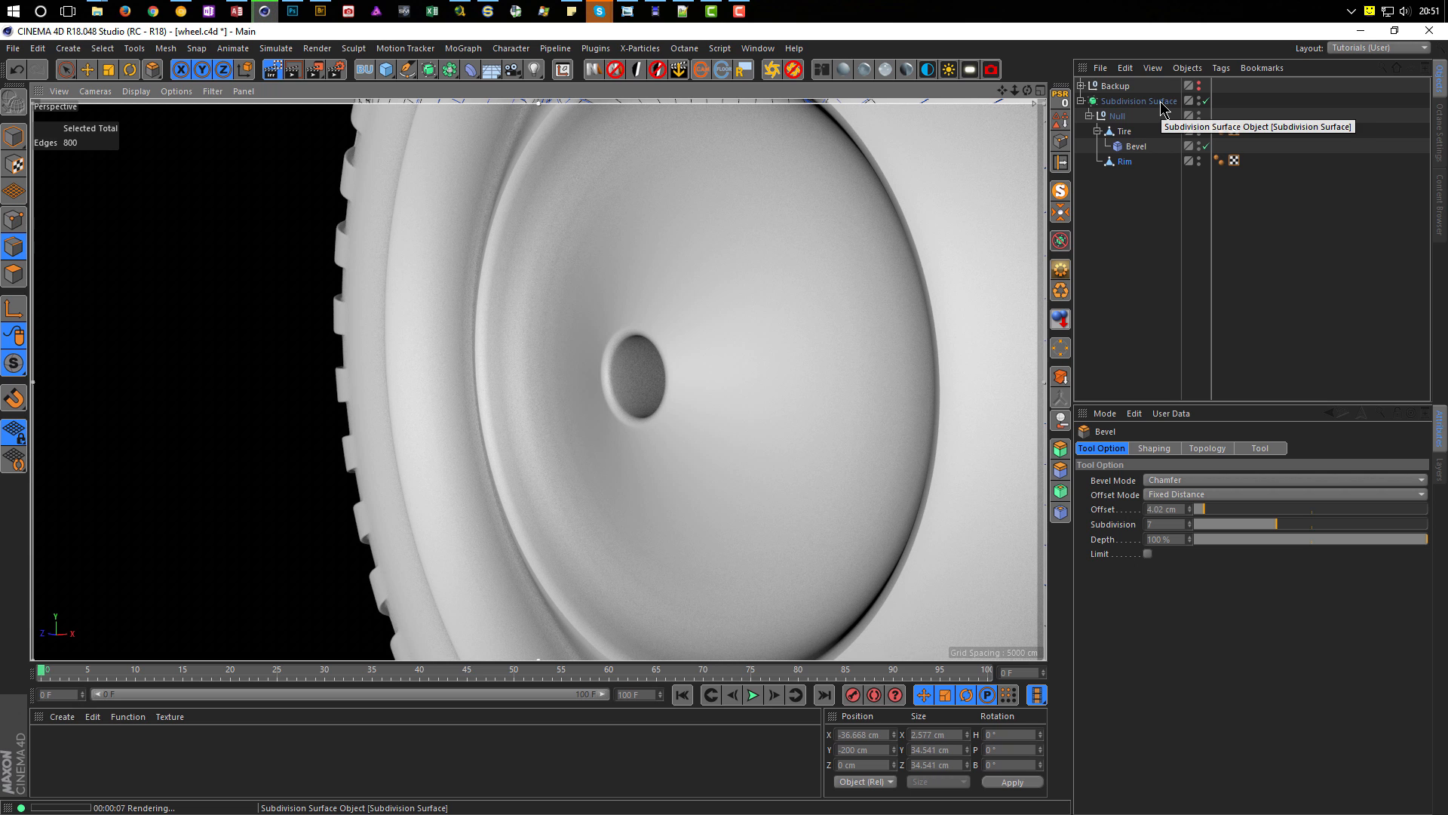
left_click(1205, 101)
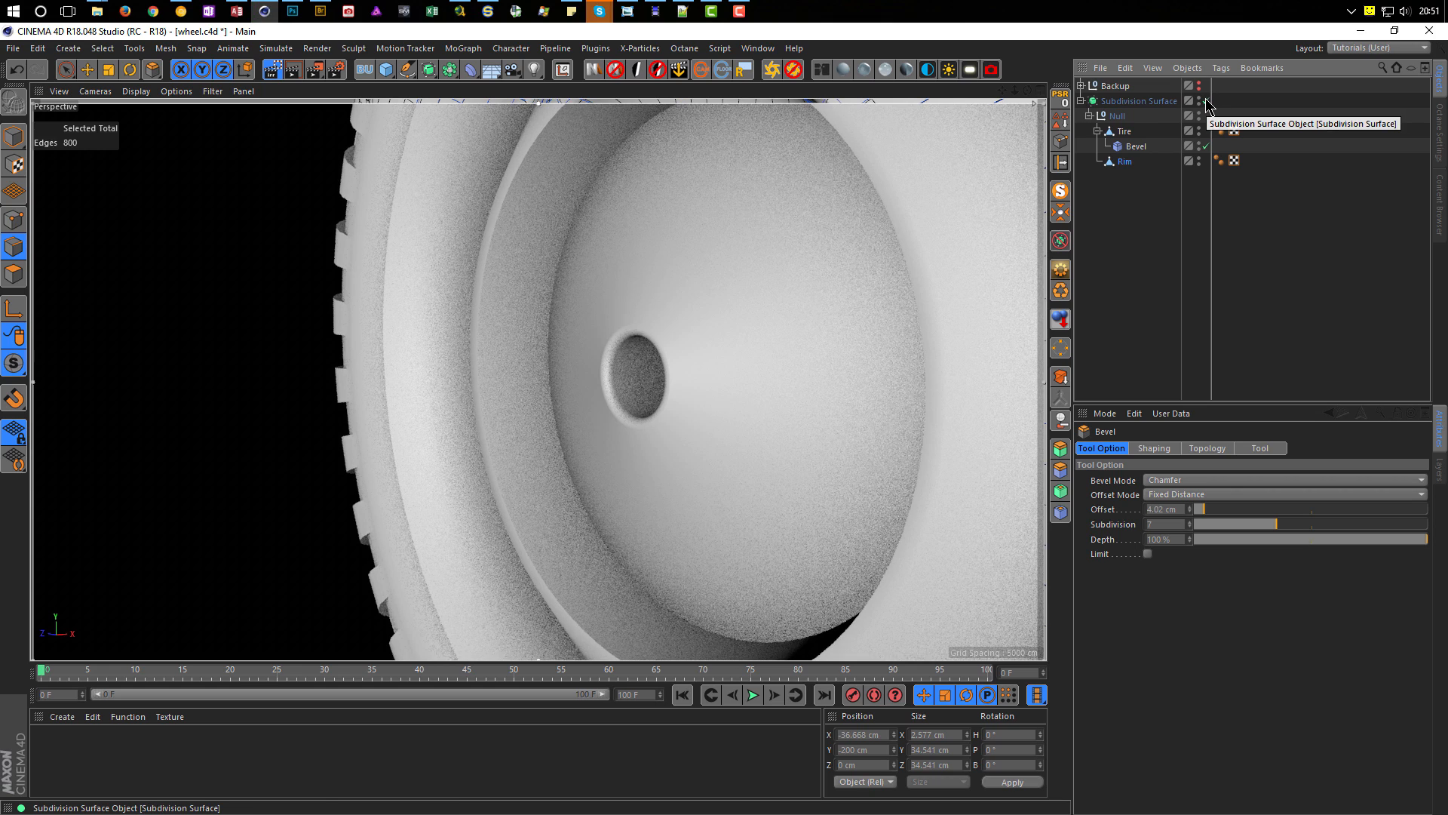
left_click(1206, 100)
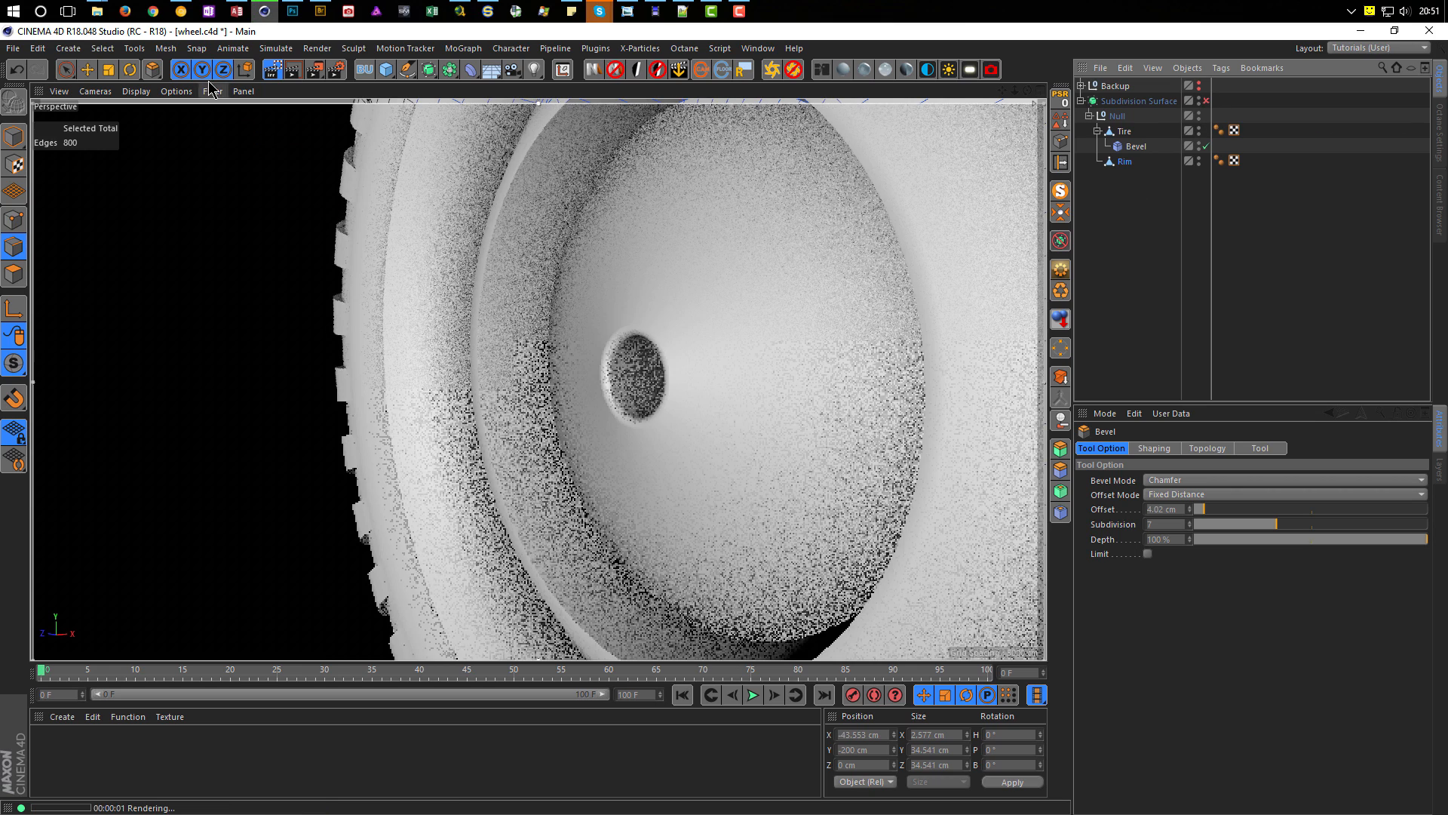
left_click(272, 69)
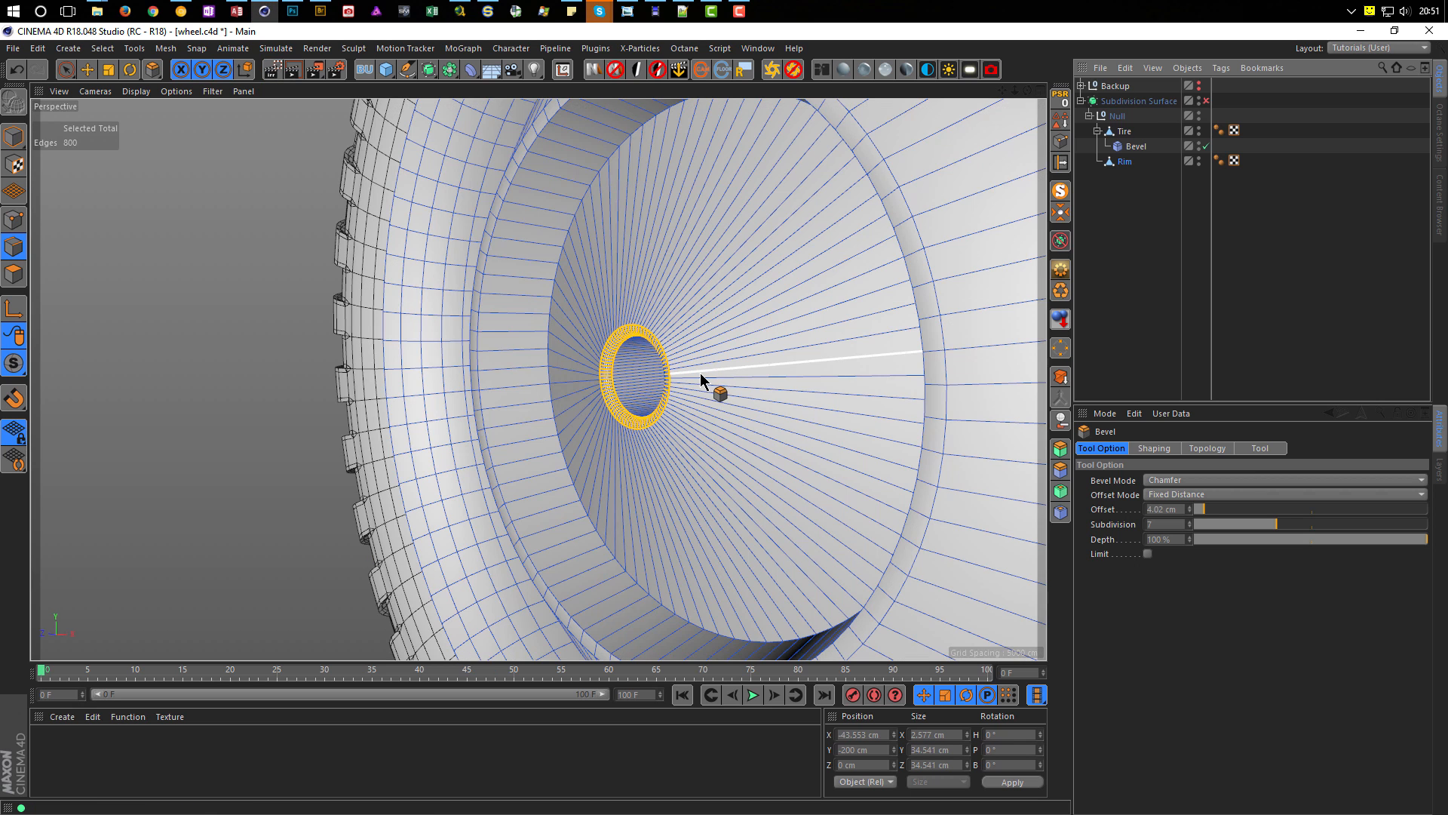
Step: Undo the Chamfer bevel on the hub hole's edge loop
key("ctrl+z")
key("ctrl+z")
key("q")
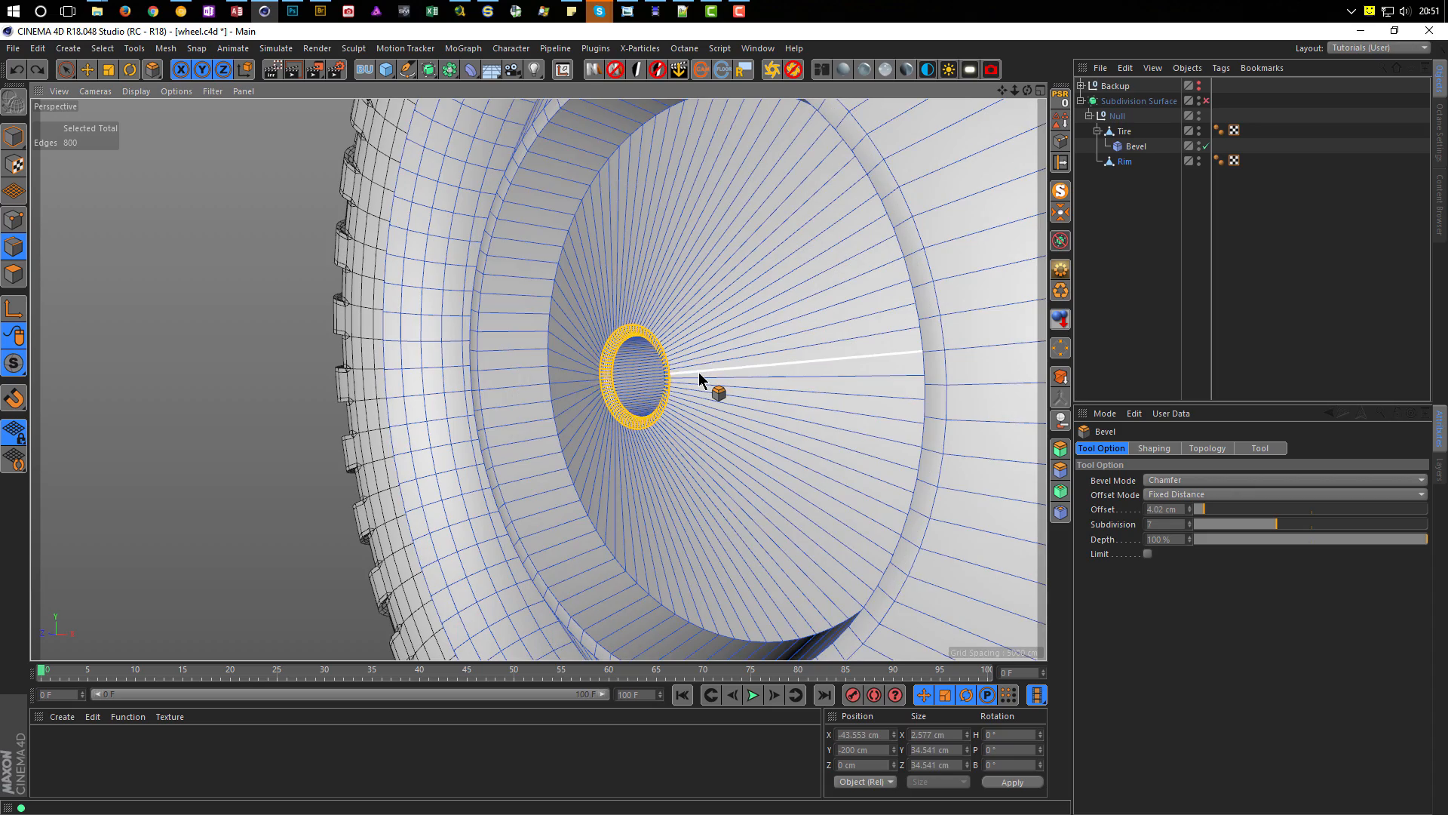
Step: Bevel the hub hole's selected edge loop in Solid mode with a fixed-distance offset of 3 cm
left_click_drag(699, 375, 423, 407, "alt")
right_click_drag(698, 424, 753, 414, "alt")
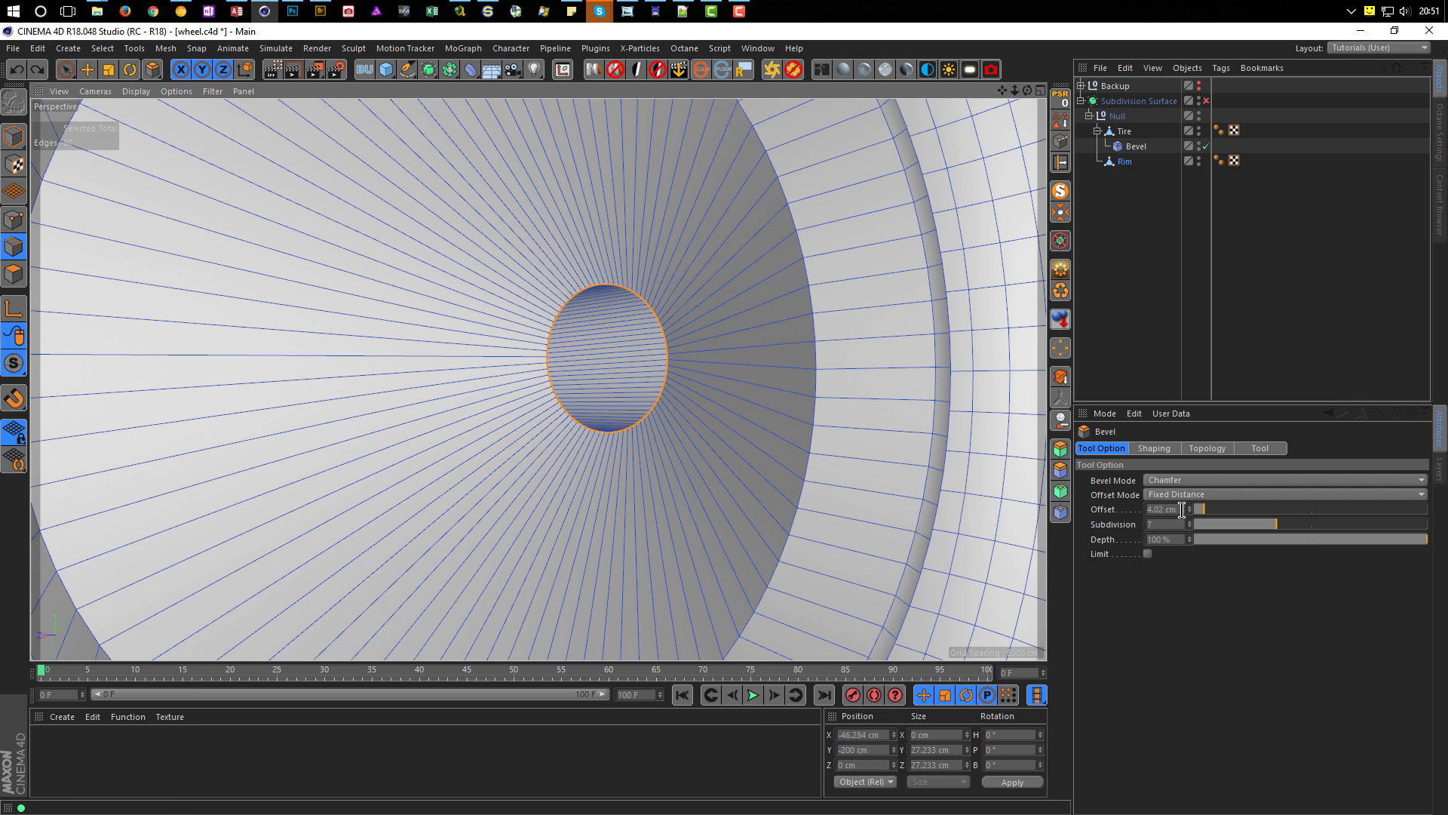
type("4")
key("Return")
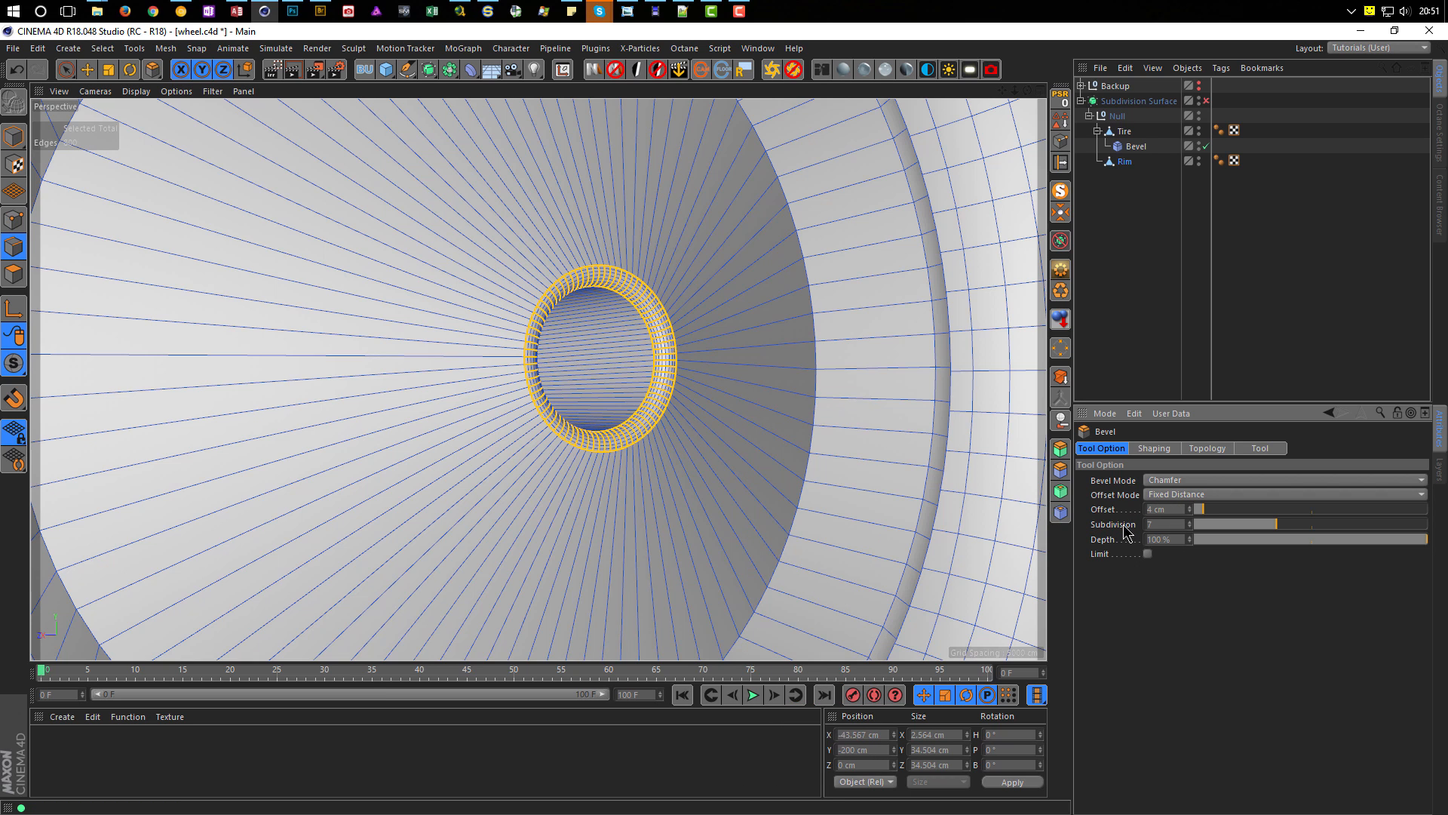
left_click(1187, 481)
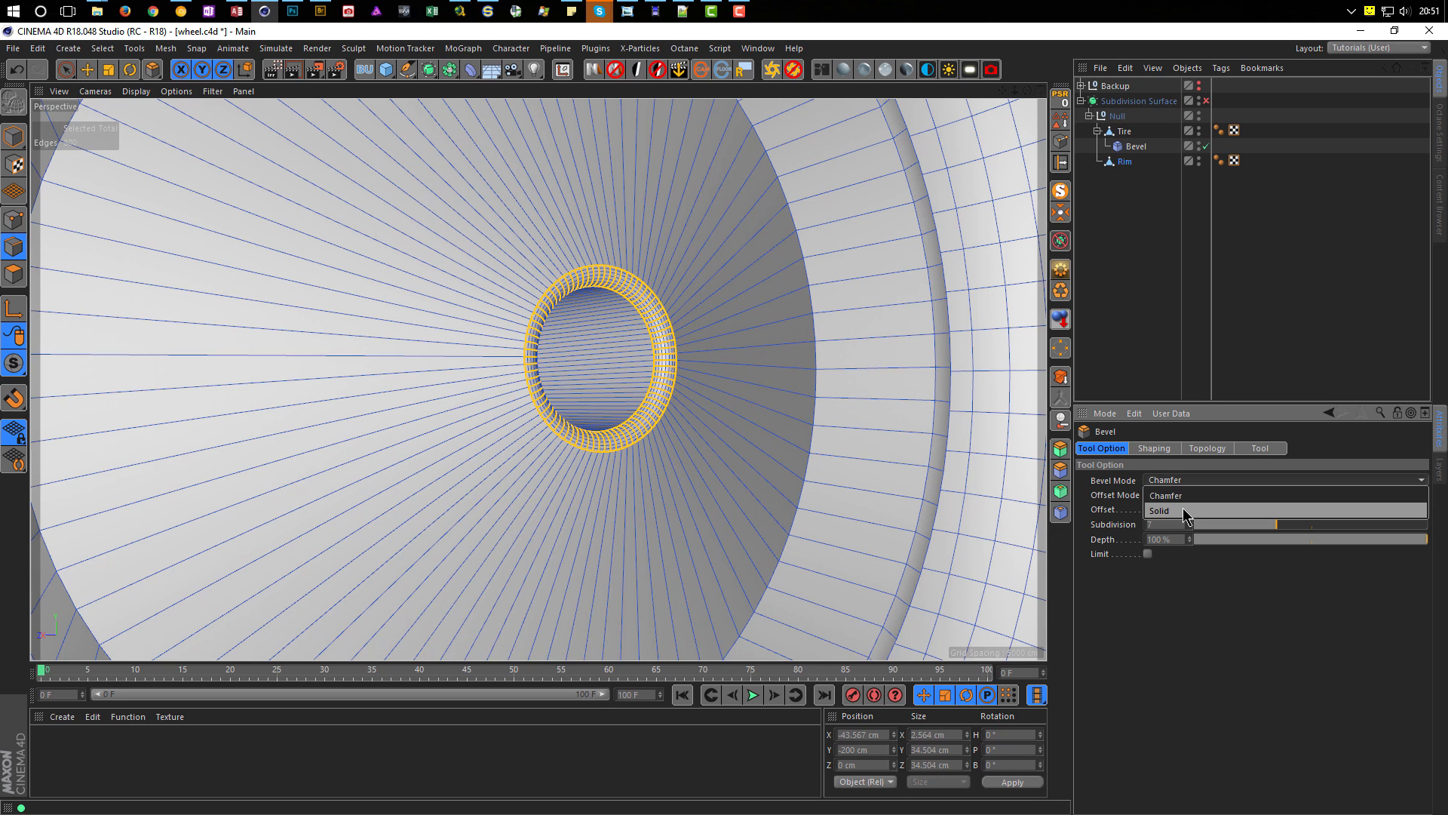
left_click(1183, 510)
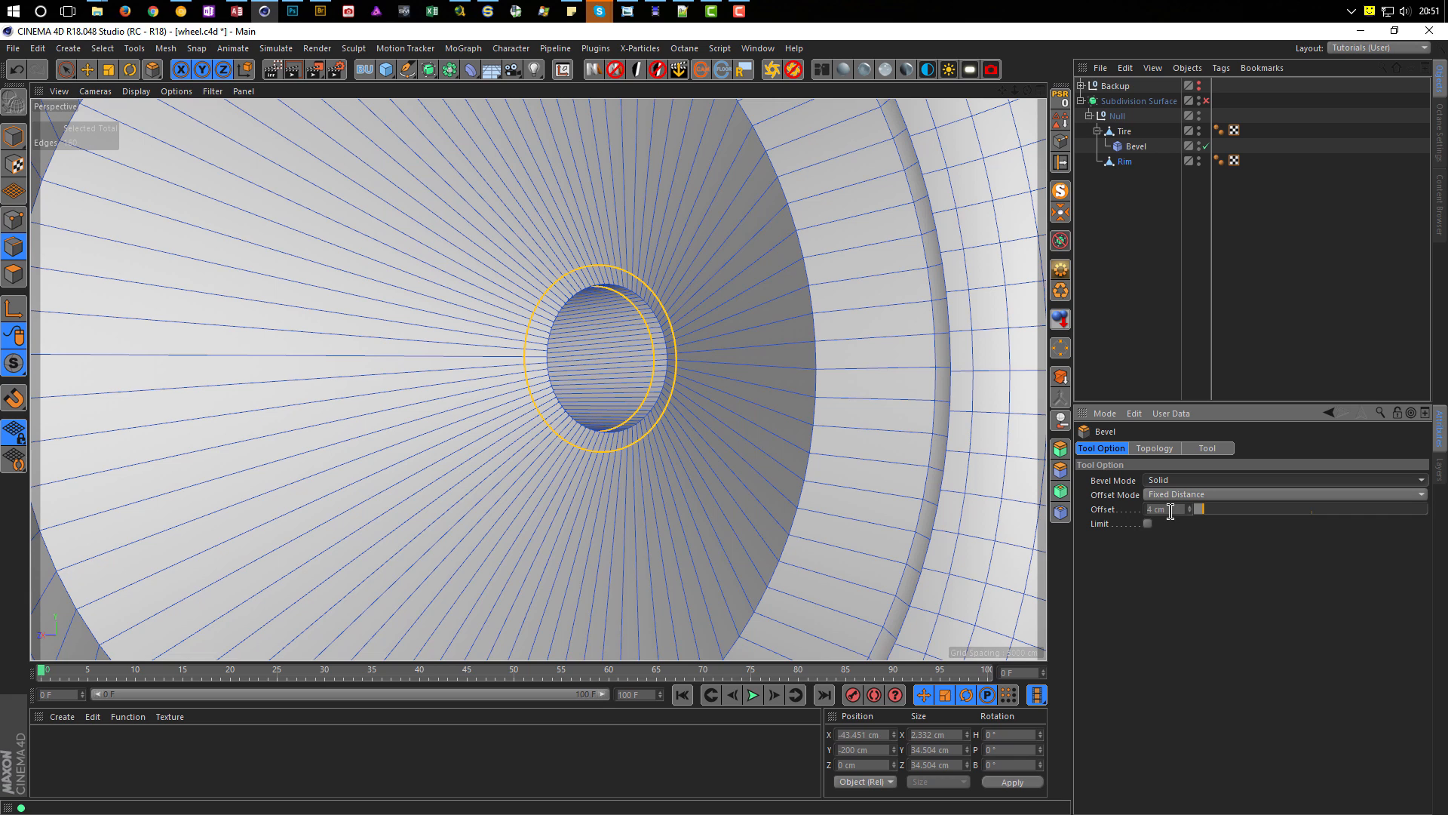
left_click(1190, 513)
left_click(1190, 512)
left_click(1191, 507)
left_click_drag(738, 415, 198, 218, "alt")
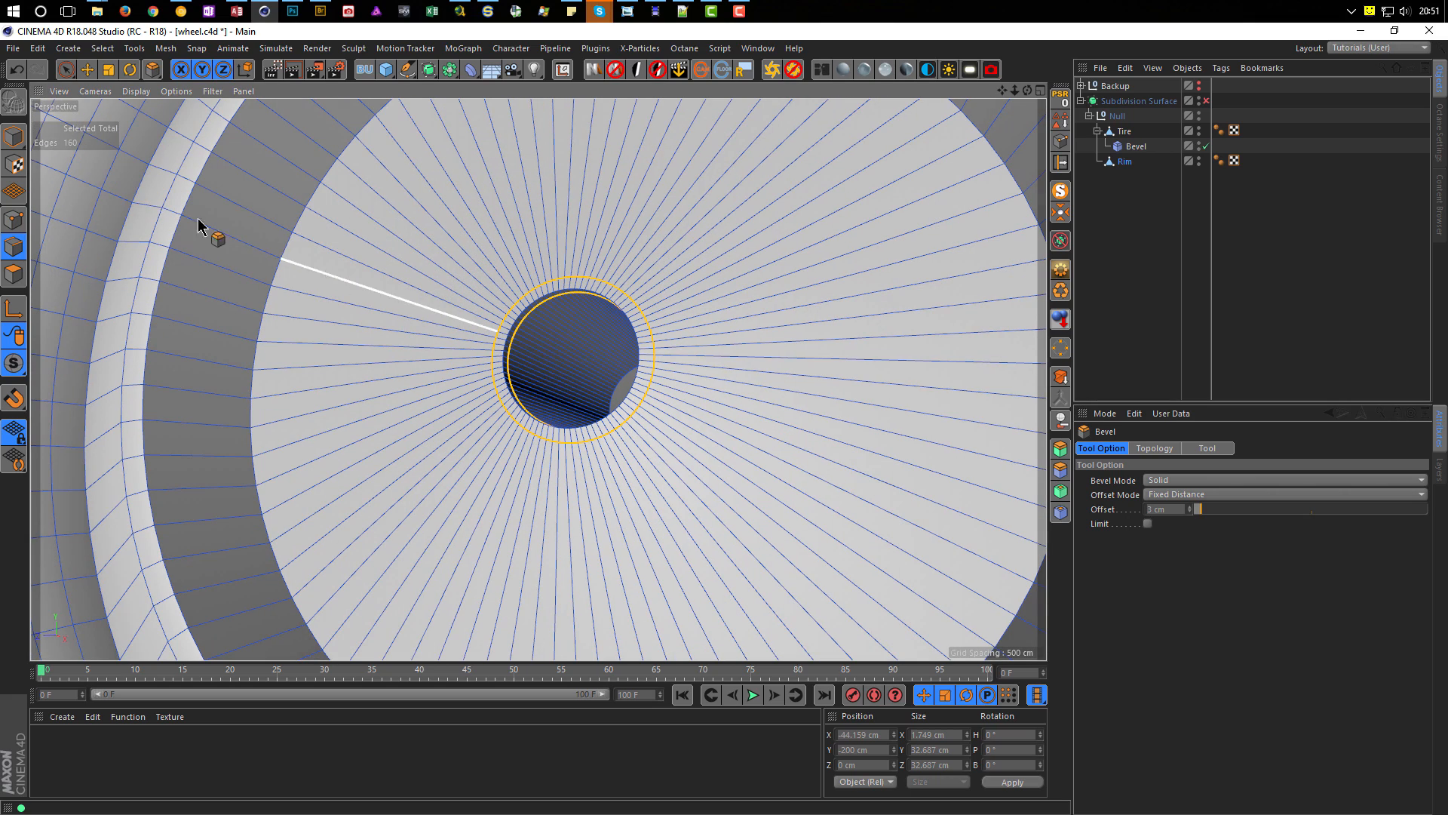
Step: Check the hub hole's new support edges with the Subdivision Surface on
left_click(14, 135)
left_click(65, 70)
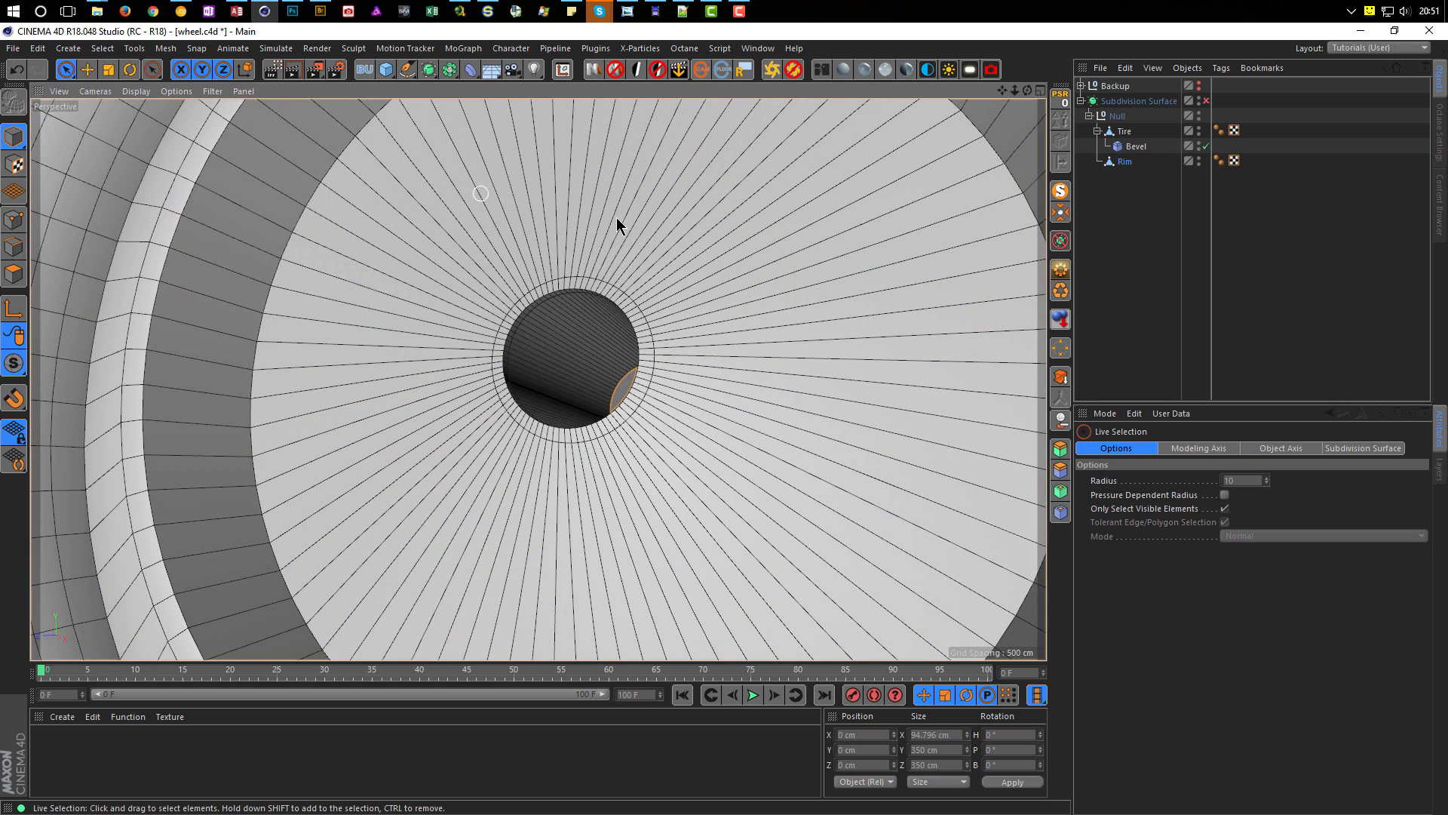
left_click(1207, 103)
left_click_drag(602, 417, 805, 409, "alt")
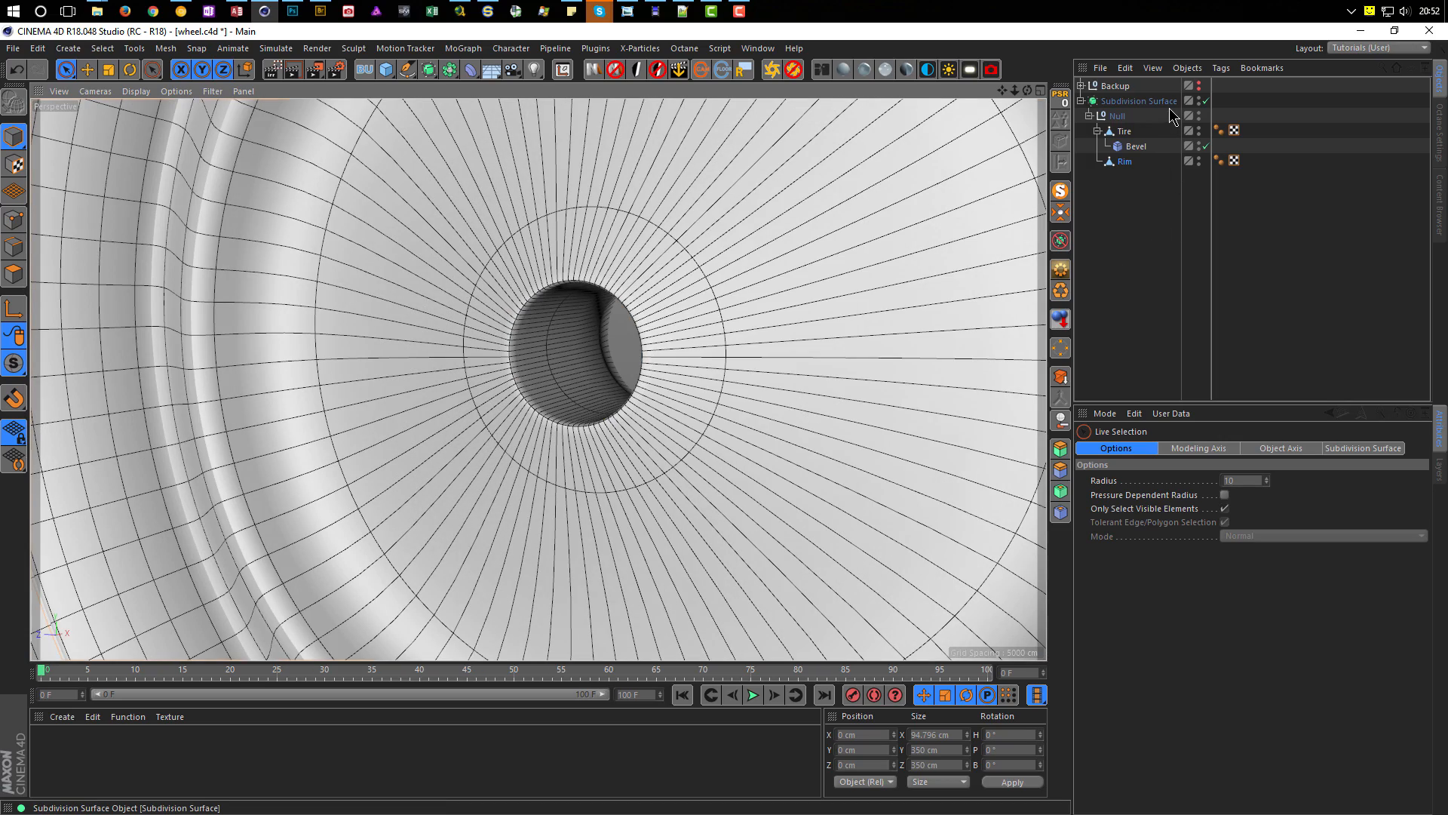
Step: Switch off the Subdivision Surface and select the edge loop around the hub hole on the Rim's opposite side
left_click(1206, 101)
right_click_drag(637, 393, 471, 429, "alt")
left_click_drag(471, 429, 522, 459, "alt")
right_click_drag(521, 458, 777, 439, "alt")
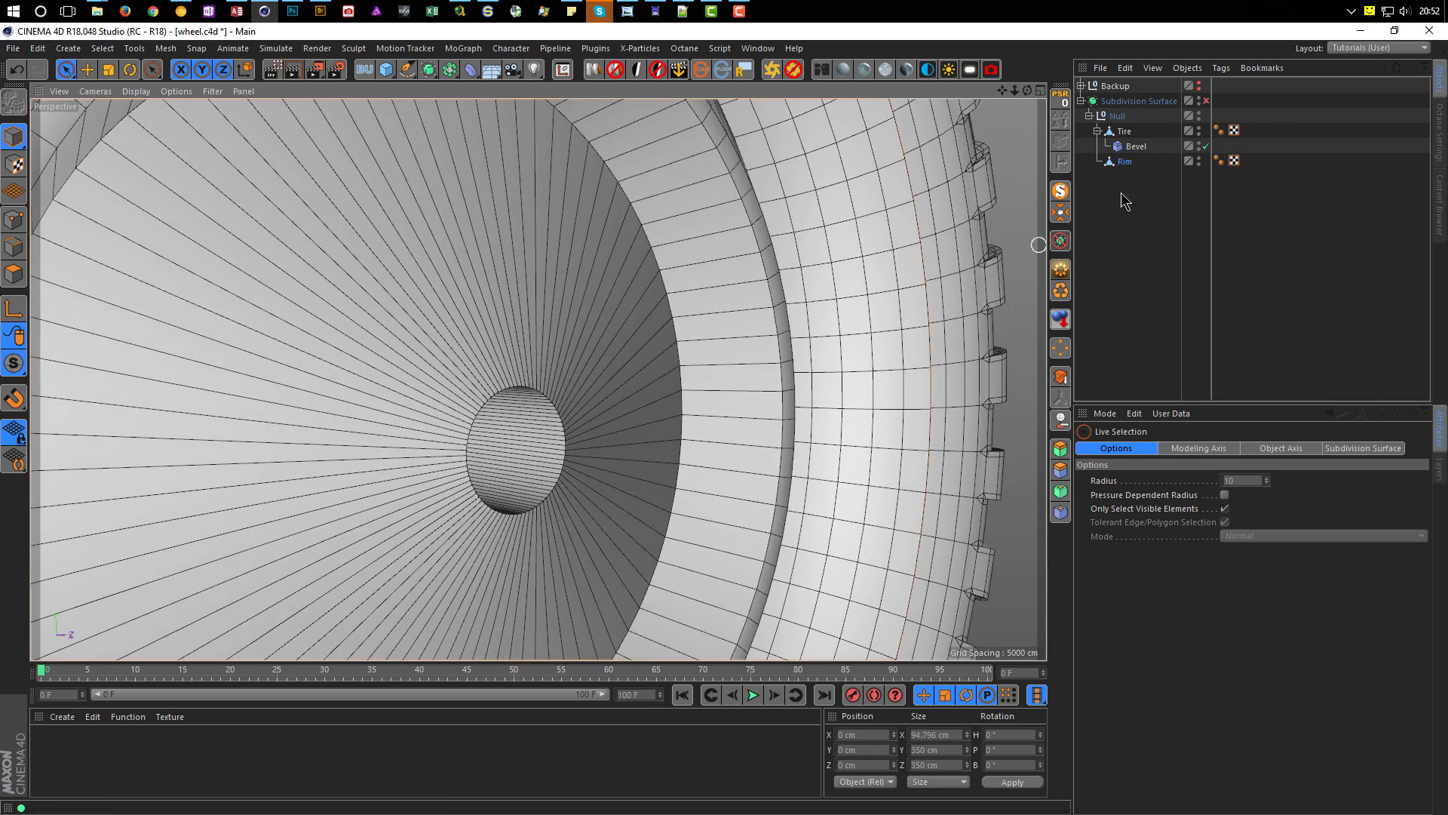
left_click(1125, 162)
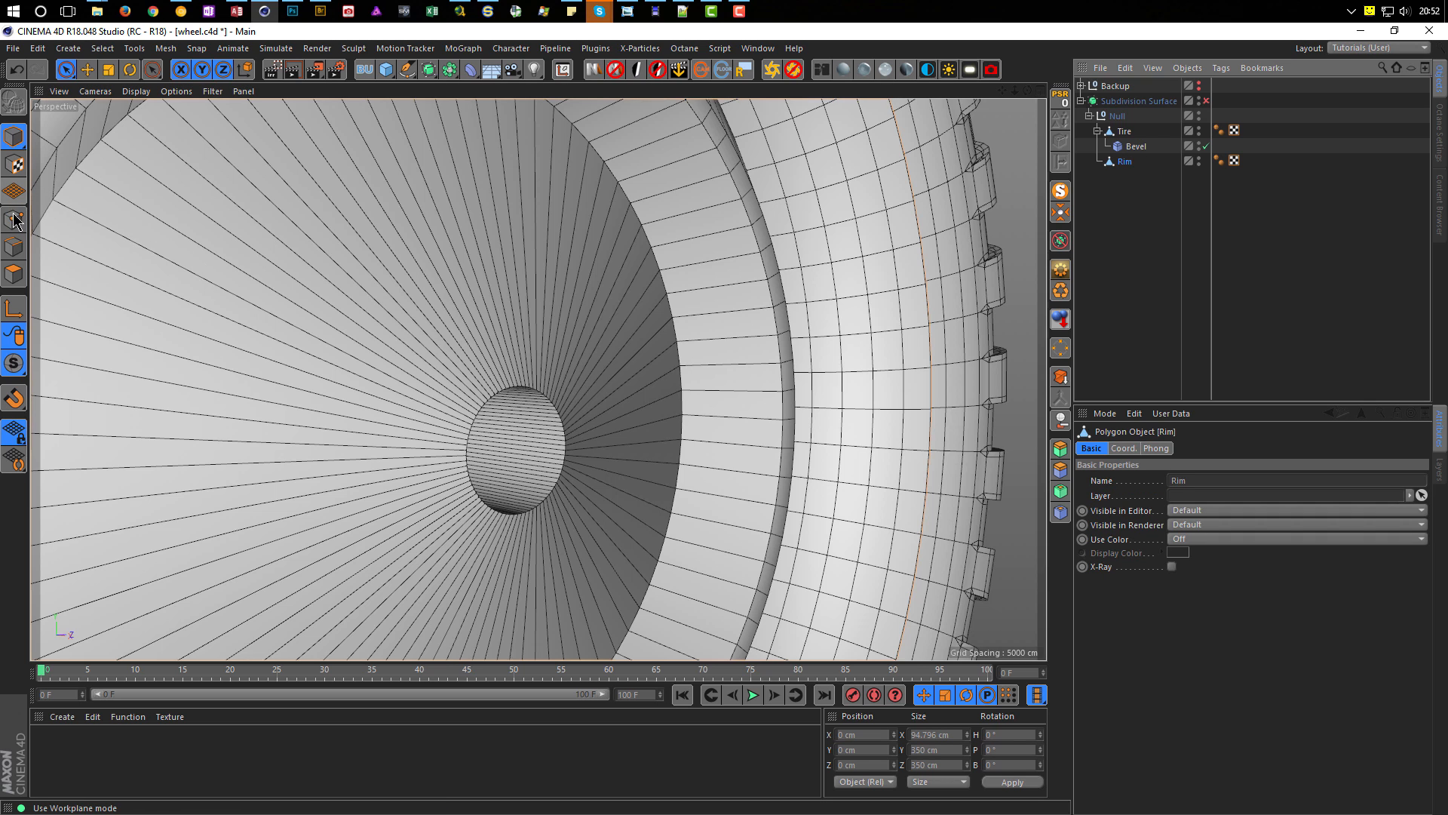
left_click(16, 249)
scroll(626, 387, "up", 3)
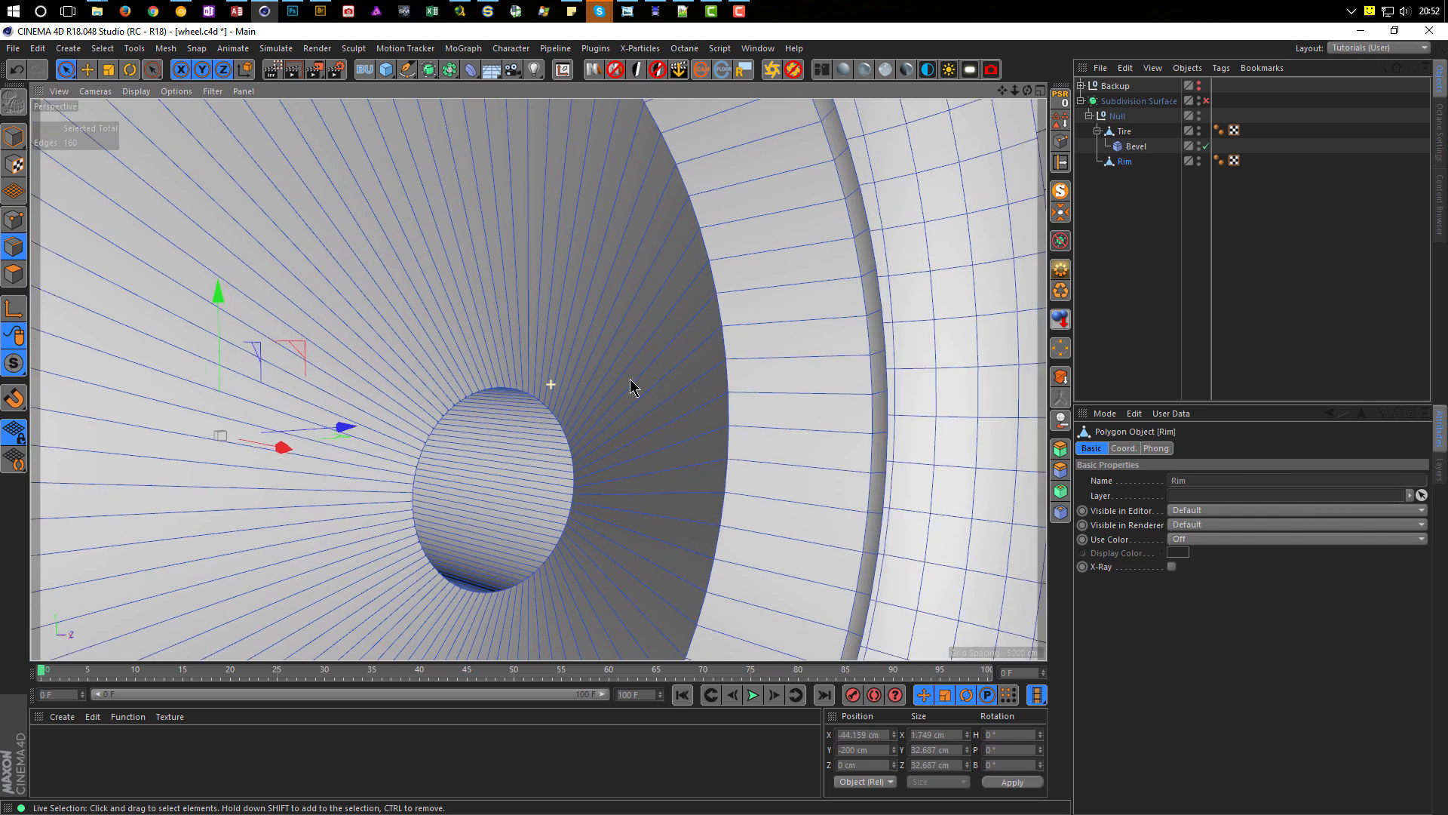
key("u")
key("l")
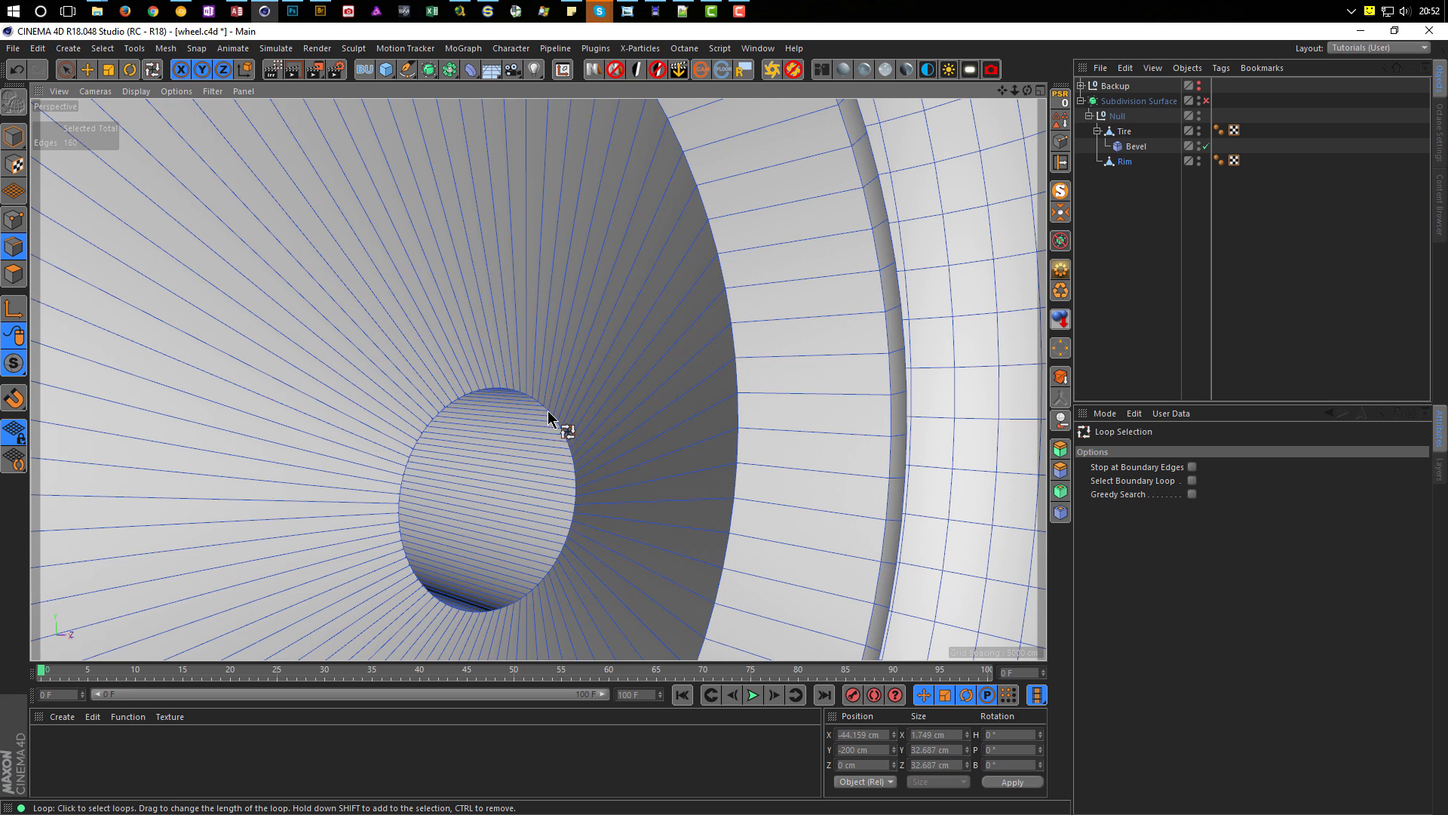
left_click(542, 408)
Step: Bevel the opposite hub hole edge loop in Solid mode with a fixed-distance offset of 2 cm
key("m")
key("s")
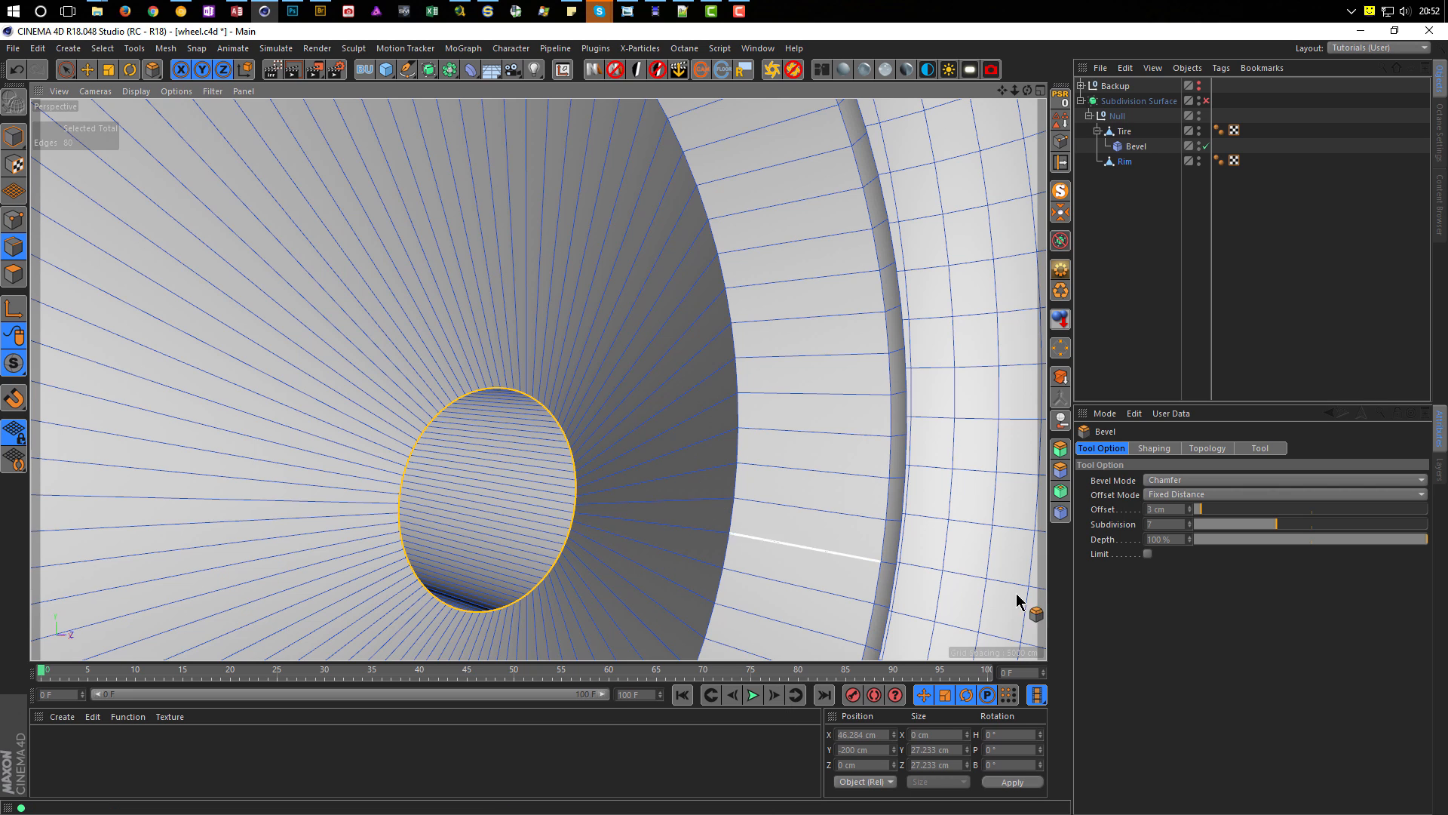
left_click(1177, 511)
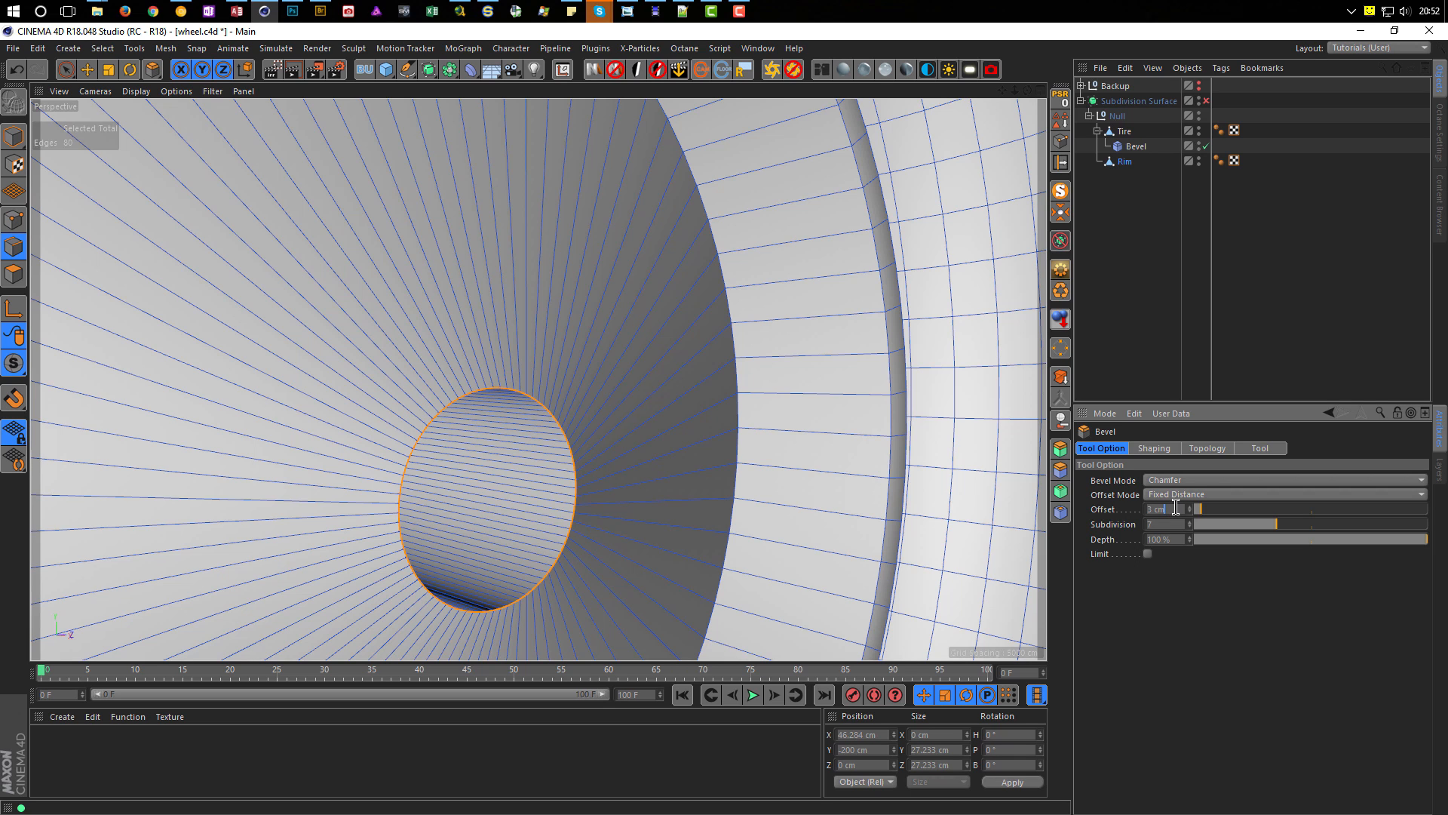
left_click(1192, 481)
left_click(1192, 495)
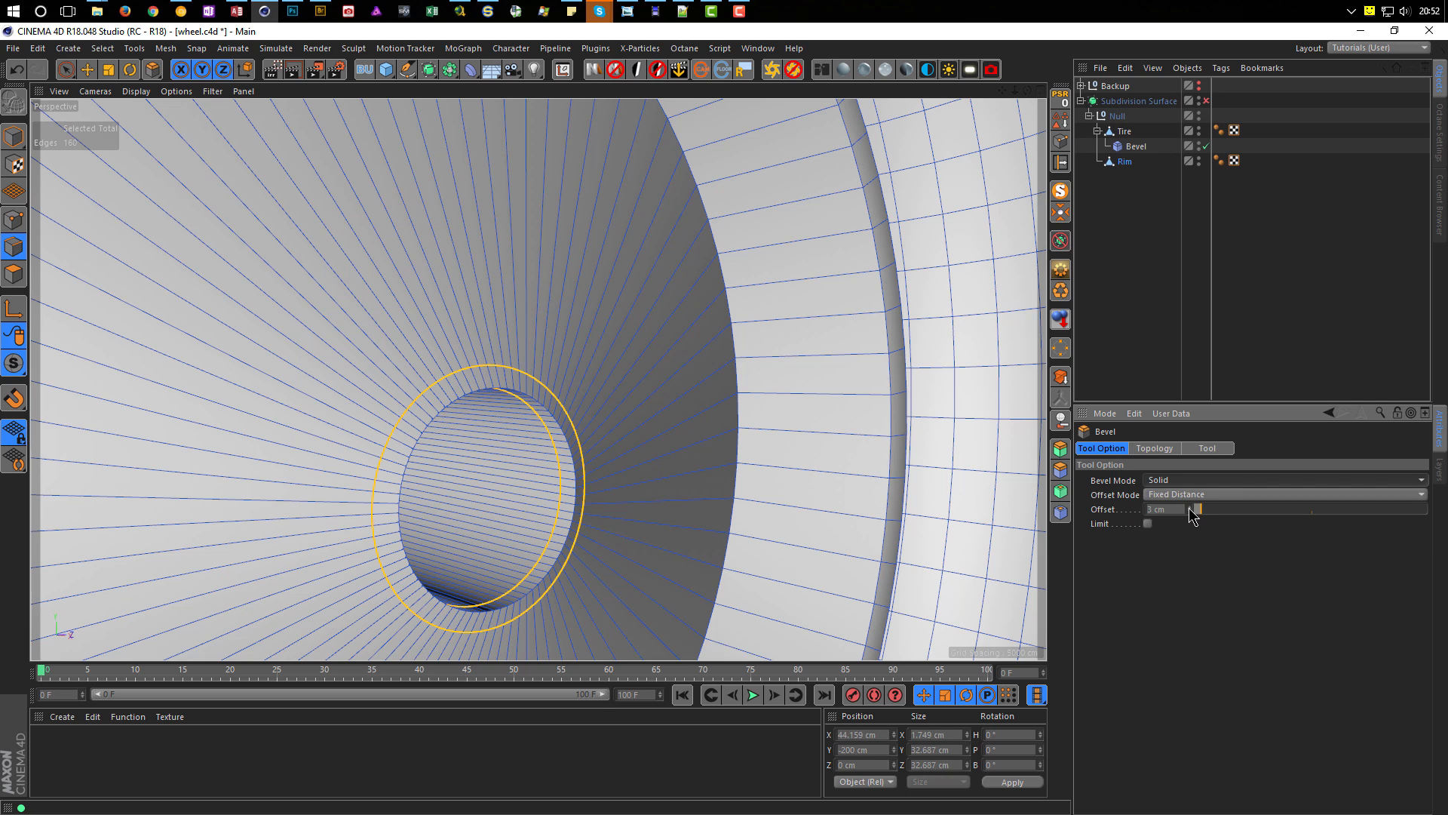
left_click(1189, 513)
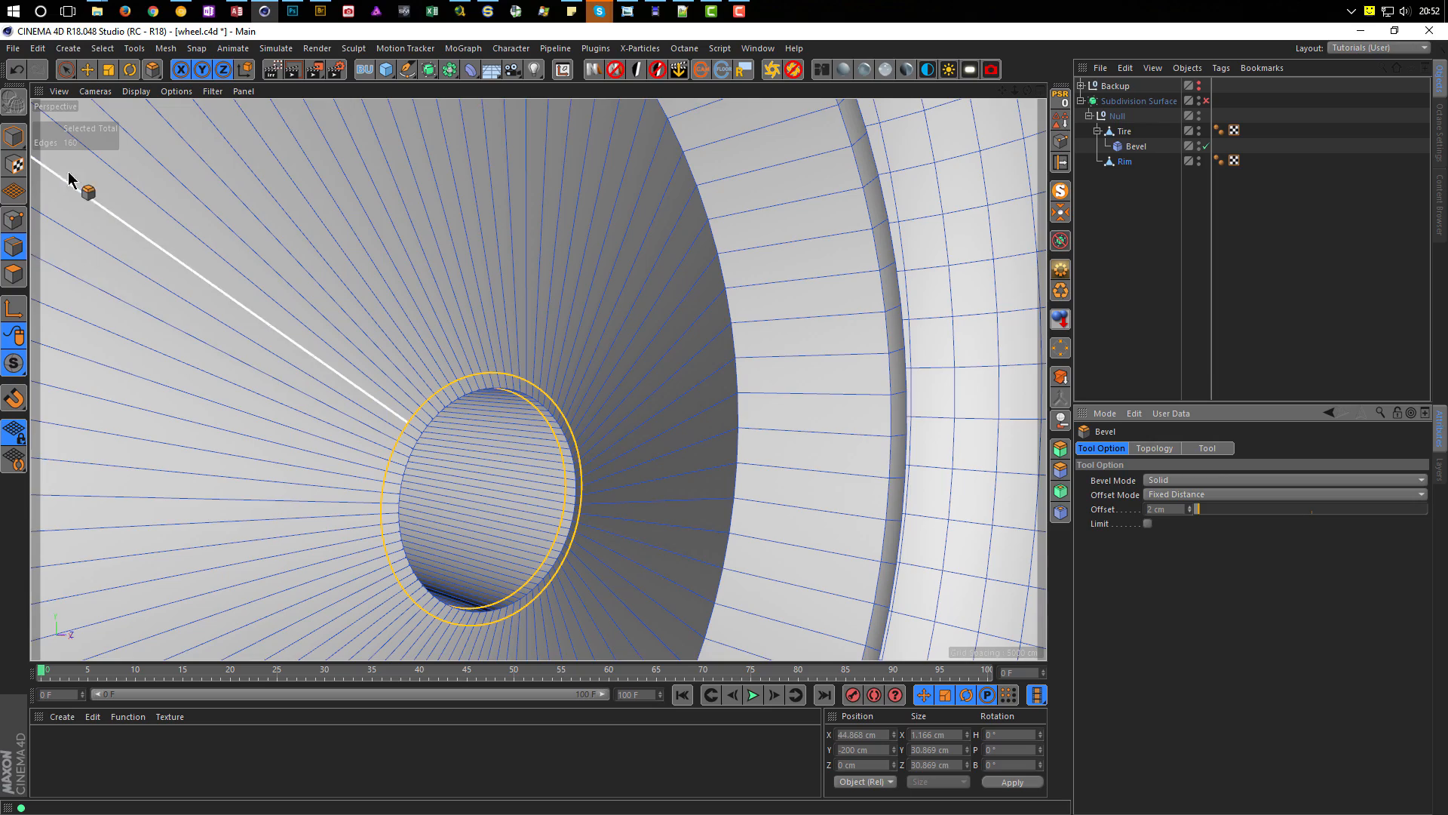
Step: Inspect the new bevel edges around the hub hole on both sides of the Rim with nothing selected
left_click(13, 137)
left_click(66, 70)
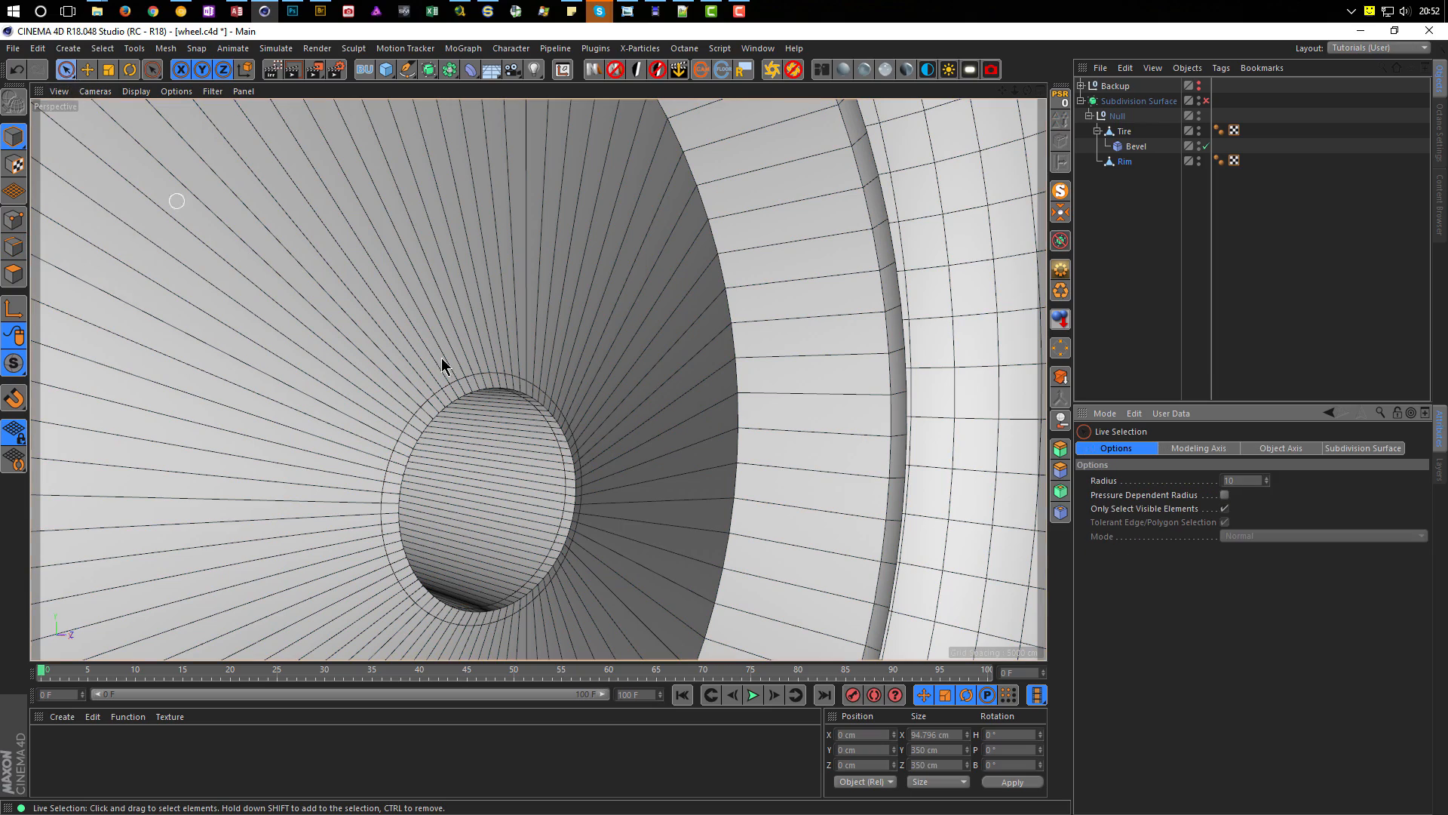
scroll(563, 500, "down", 8)
left_click_drag(571, 496, 323, 452, "alt")
middle_click_drag(584, 432, 628, 356, "alt")
right_click_drag(627, 356, 576, 384, "alt")
scroll(576, 383, "up", 6)
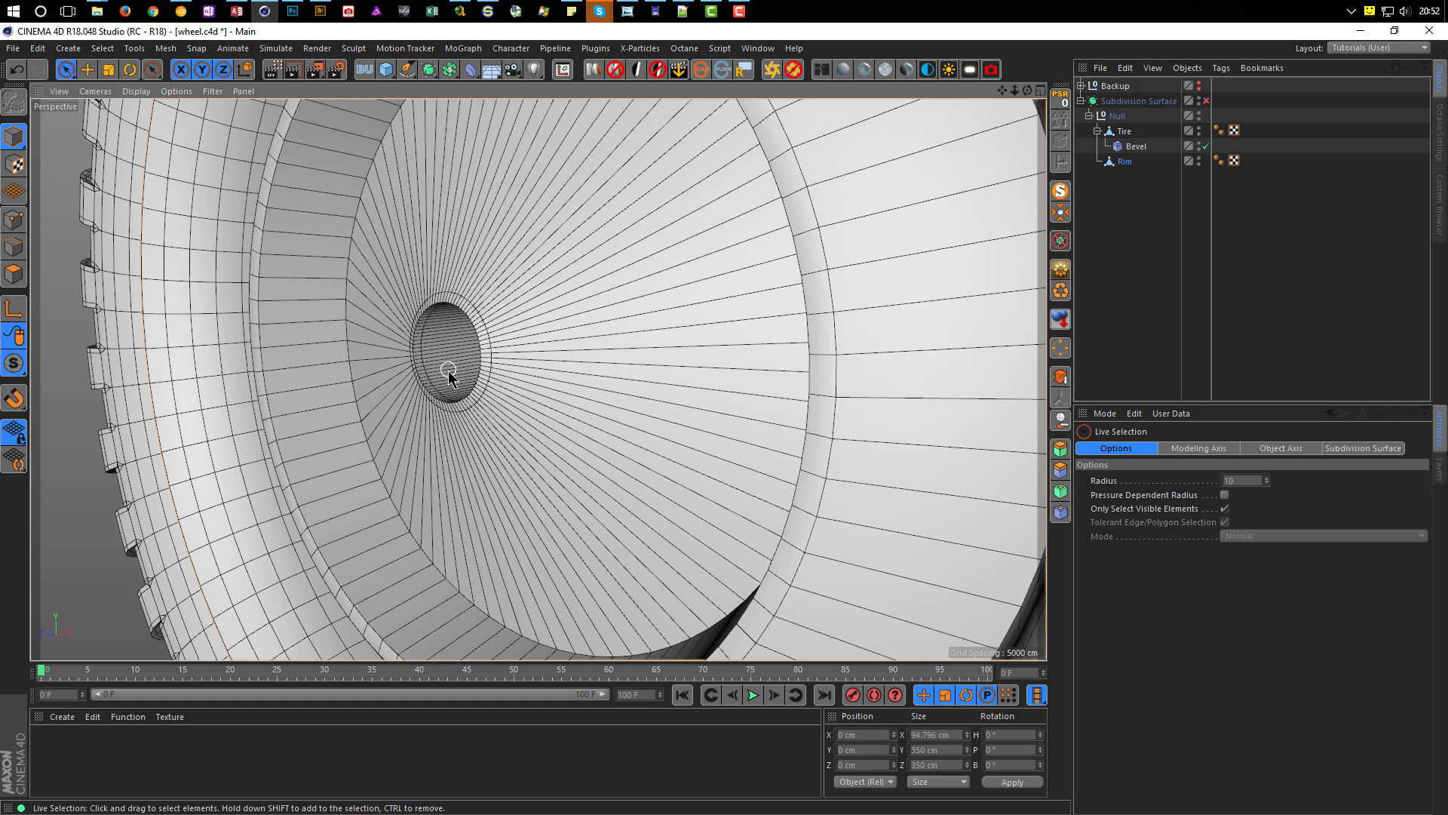
left_click_drag(495, 399, 550, 390, "alt")
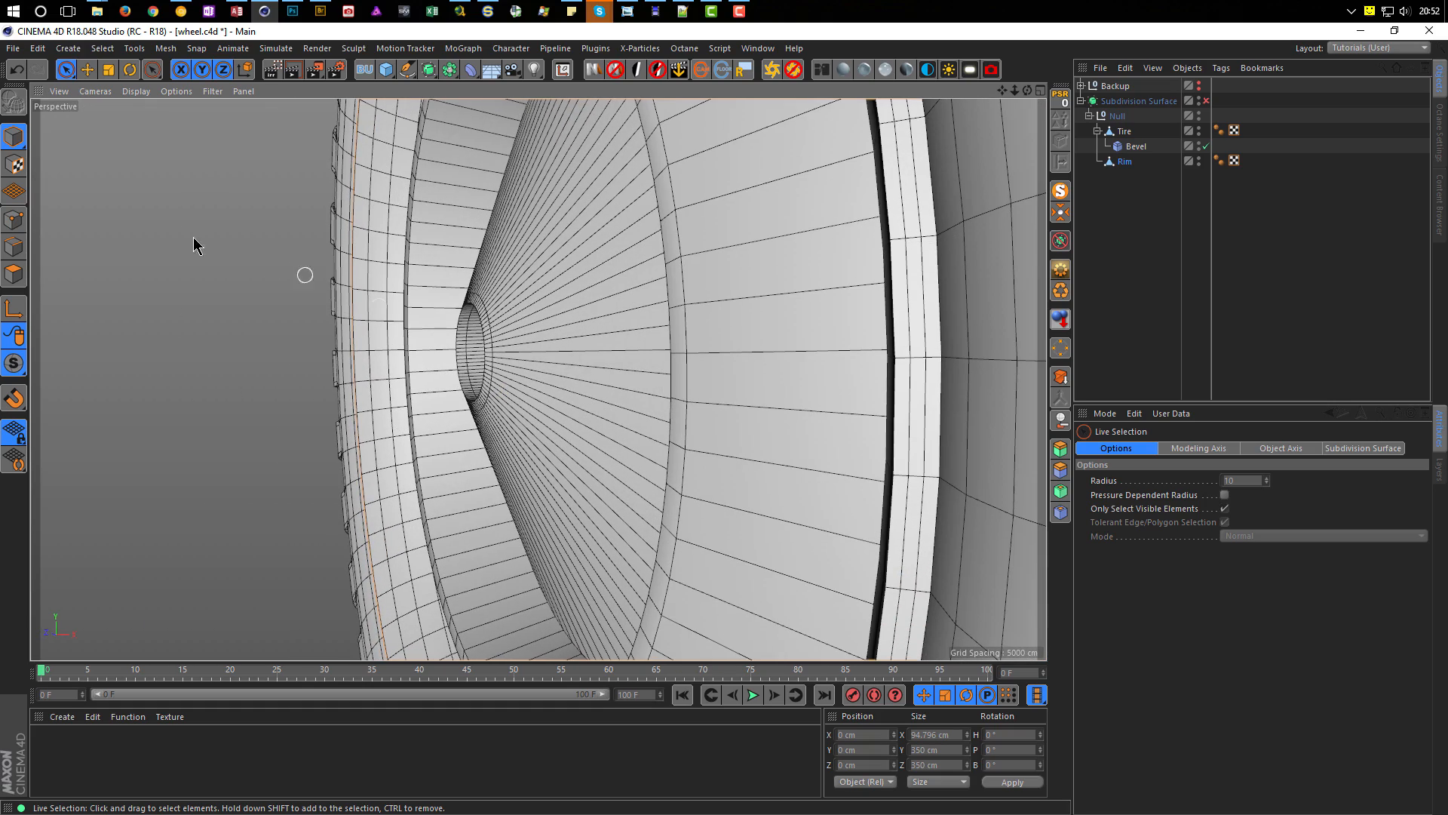
Step: Undo the bevels on both of the Rim's hub hole edge loops
left_click(14, 247)
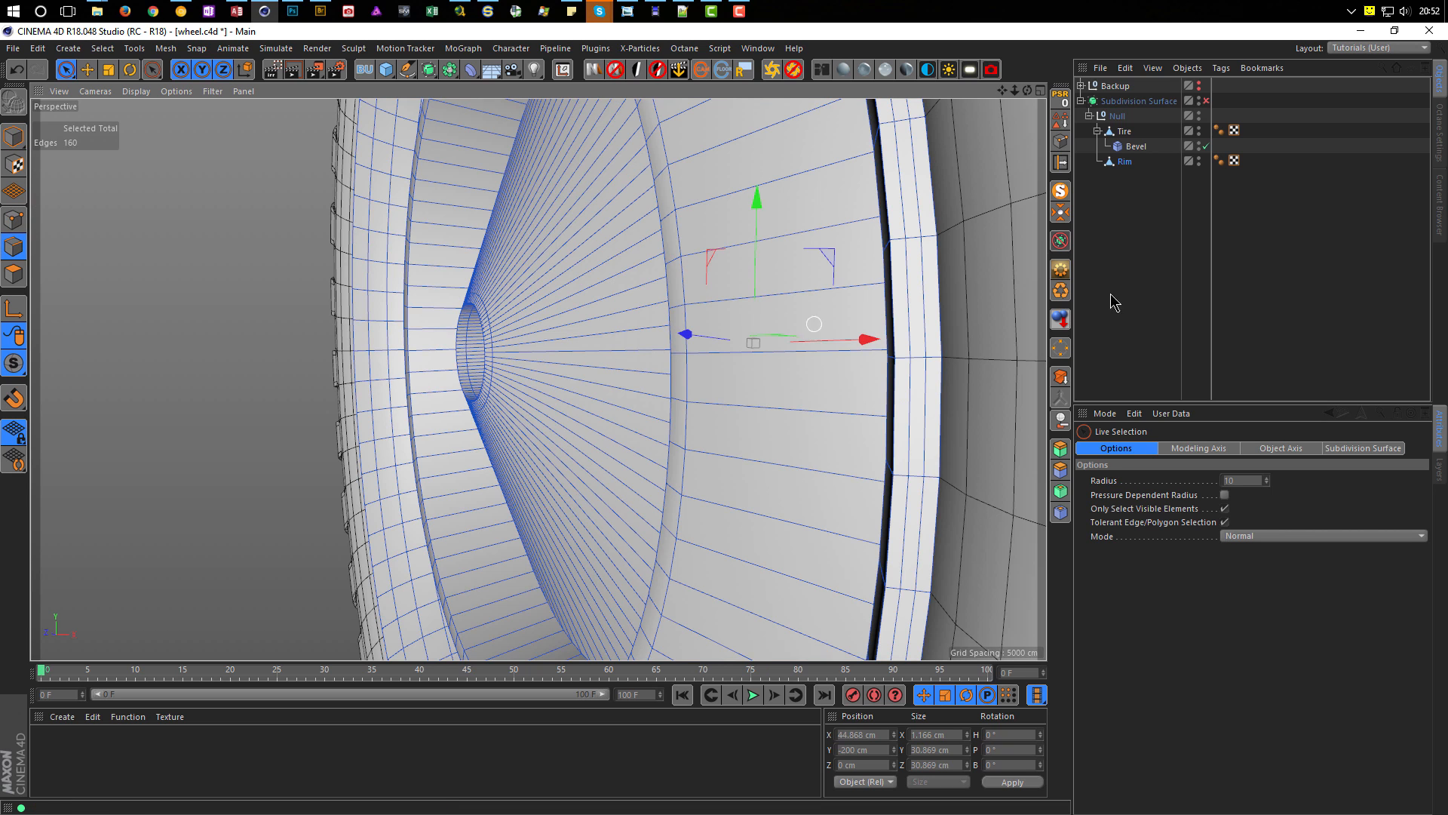
left_click(1132, 163)
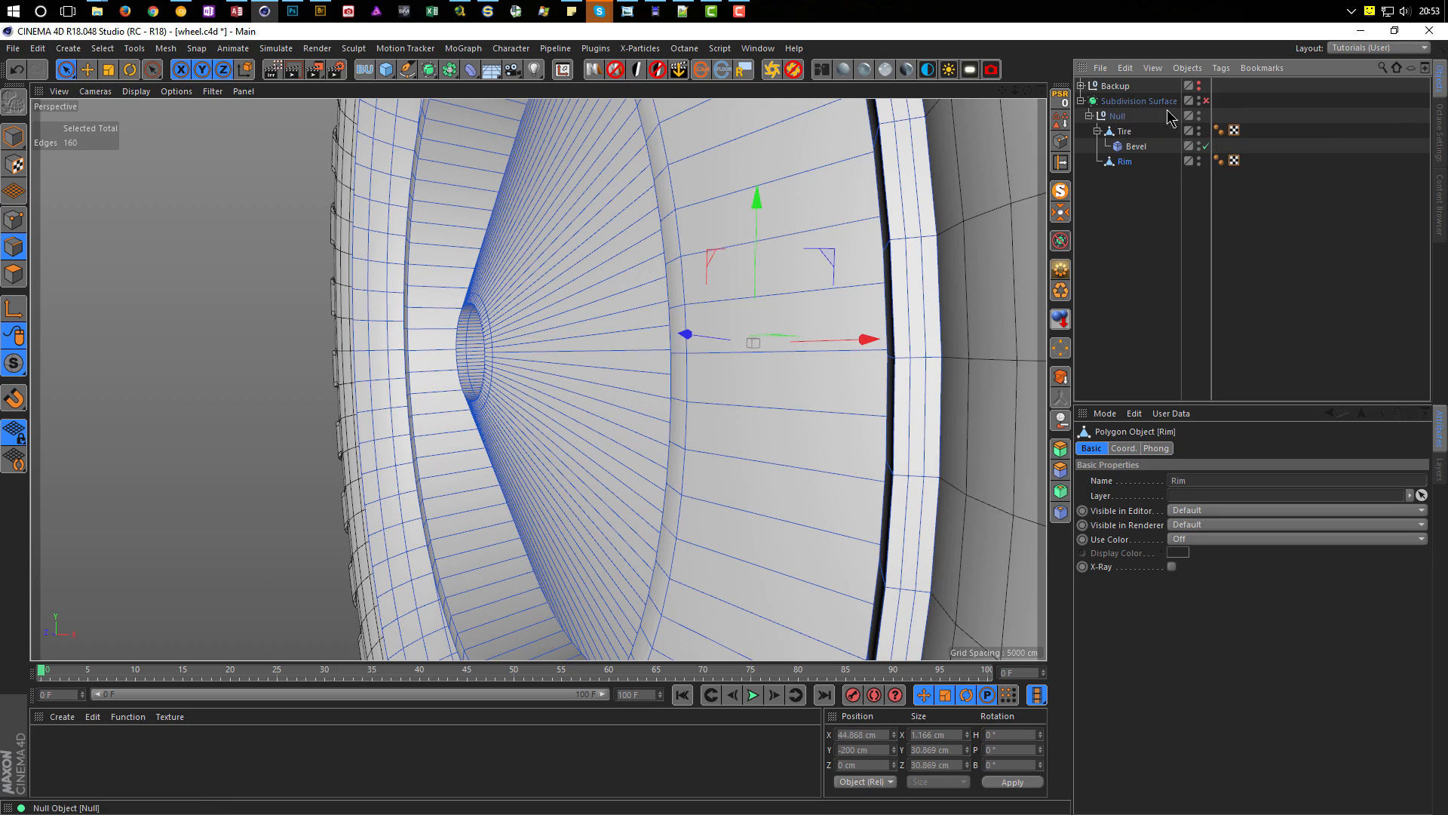
mouse_move(495, 314)
left_mouse_down("alt")
mouse_move(394, 307)
mouse_move(490, 299)
left_mouse_up("alt")
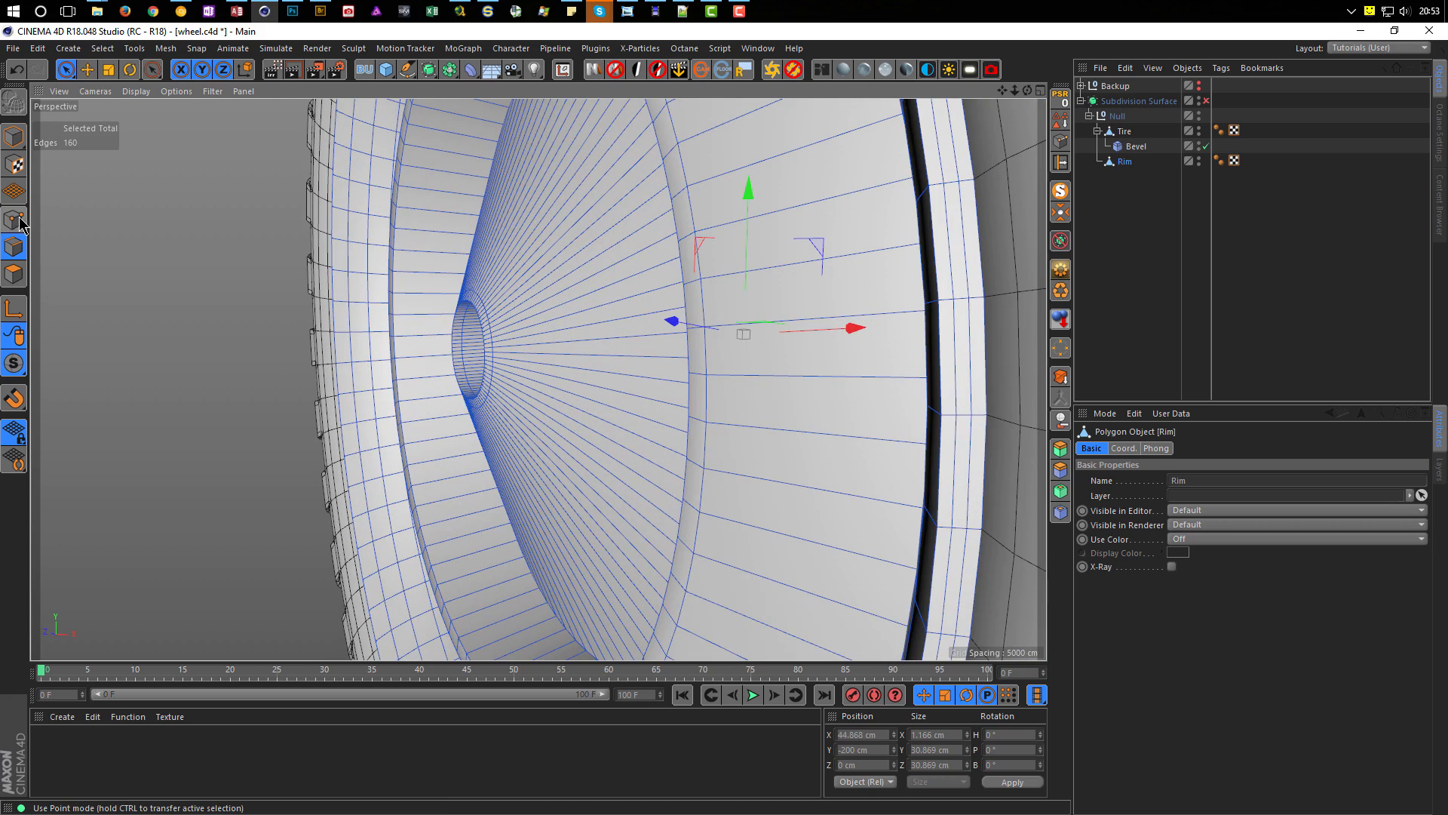
left_click(14, 246)
mouse_move(511, 307)
left_mouse_down("alt")
mouse_move(436, 299)
mouse_move(536, 307)
left_mouse_up("alt")
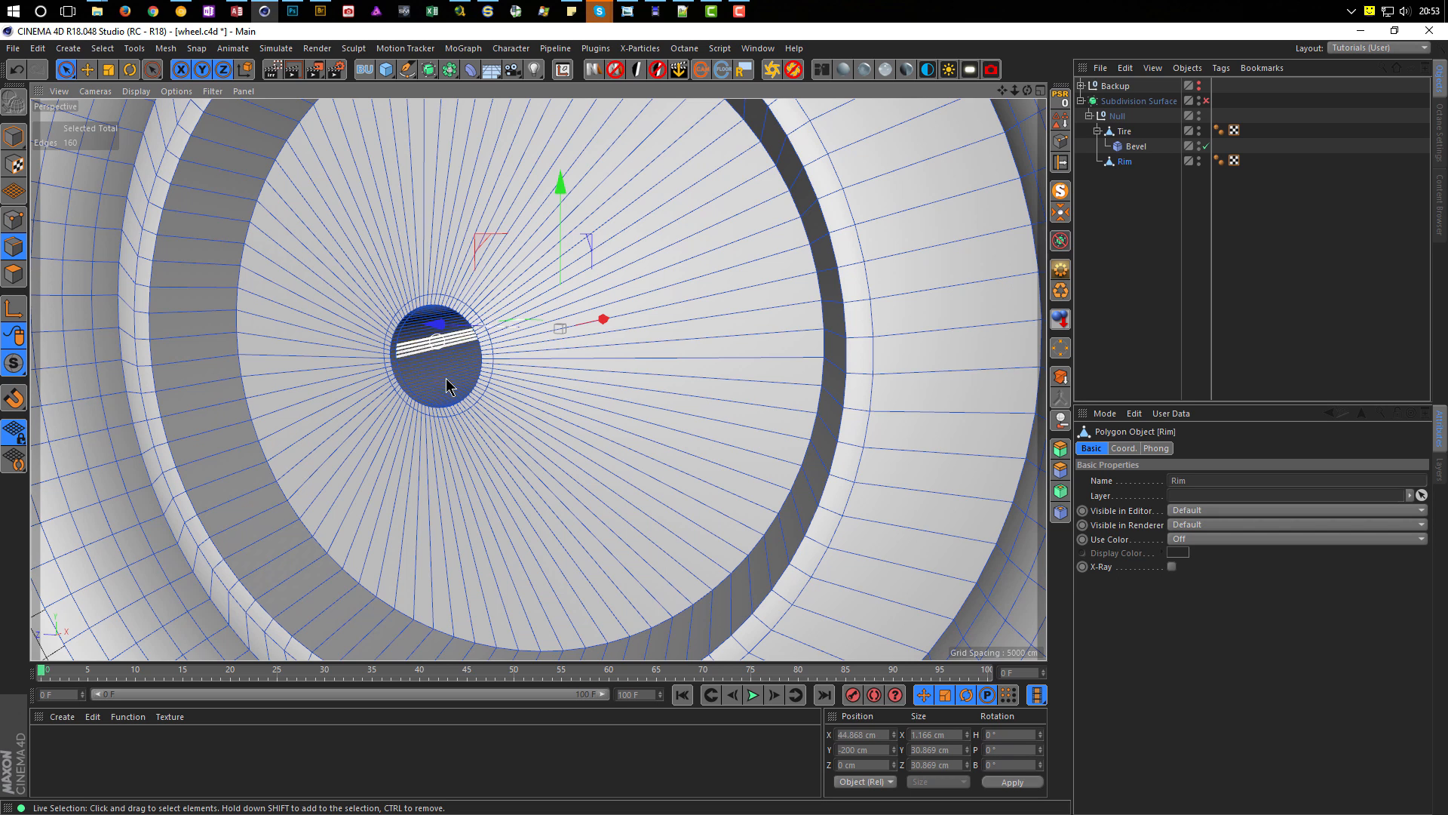
key("ctrl+z")
key("q")
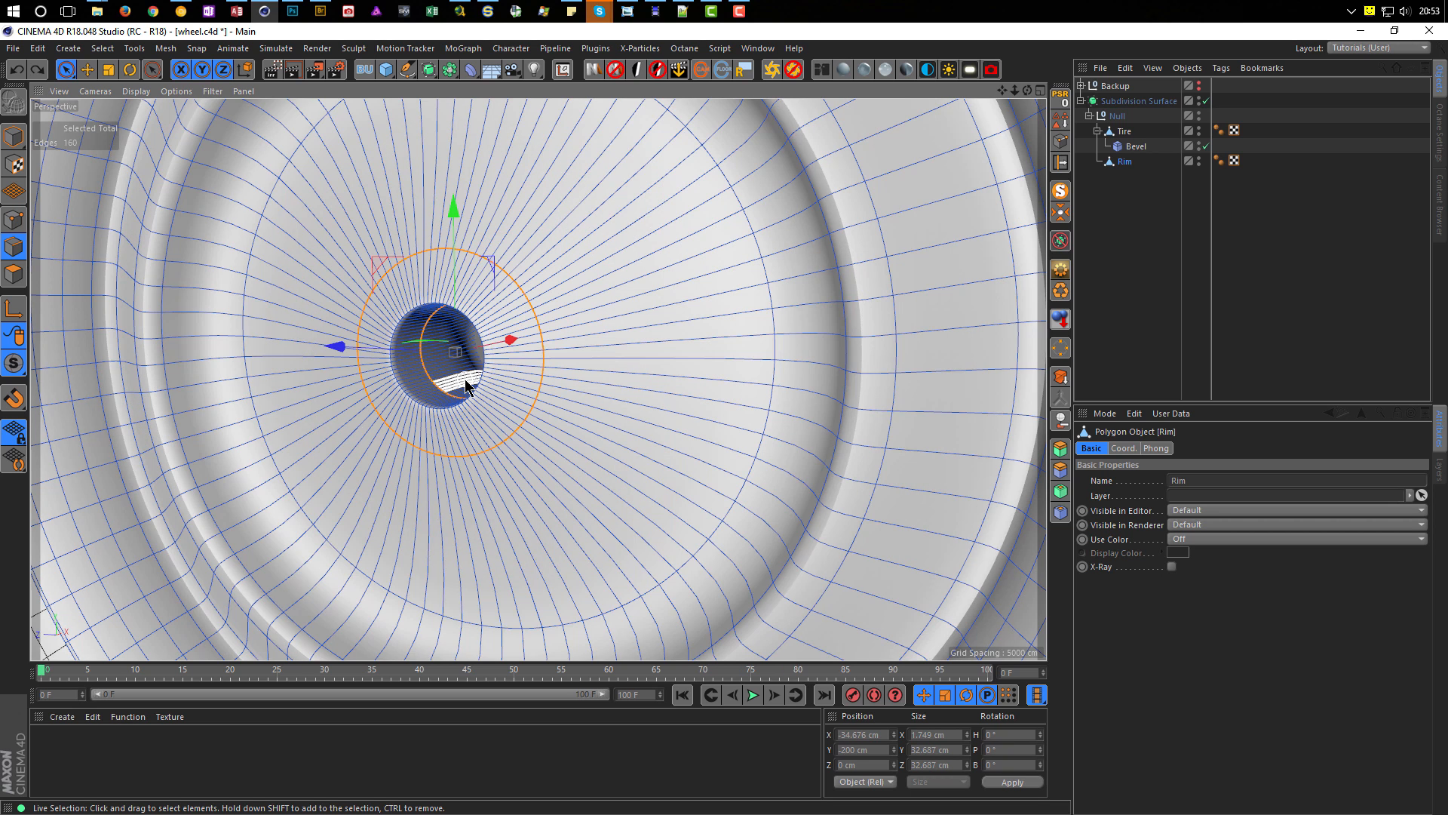
key("ctrl+z")
key("ctrl+z")
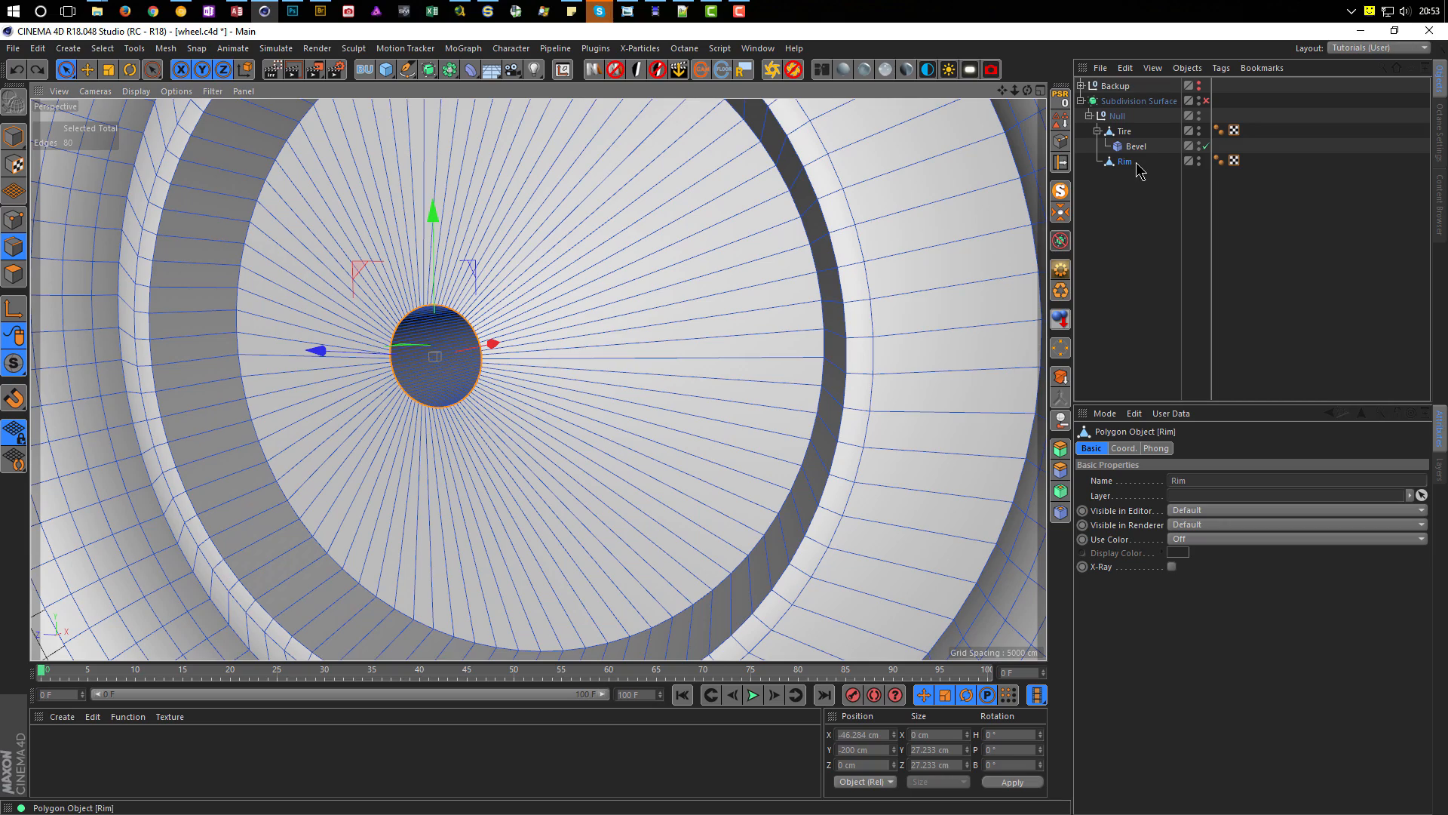
Step: Add the hub hole's edge loop on the opposite side of the Rim to the current loop selection
right_click_drag(754, 298, 588, 343, "alt")
left_click_drag(589, 343, 898, 346, "alt")
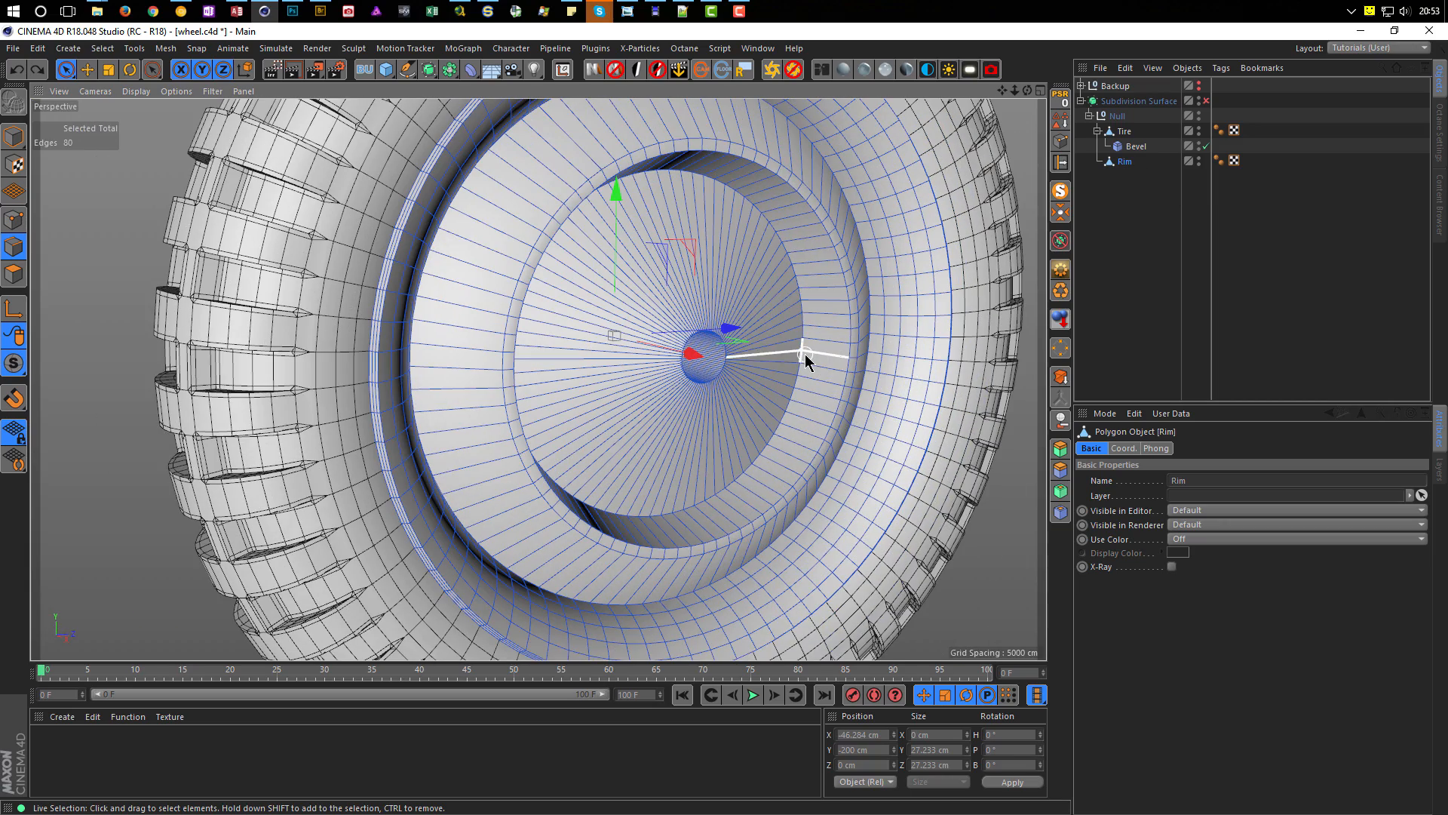
key("u")
key("l")
scroll(769, 362, "up", 5)
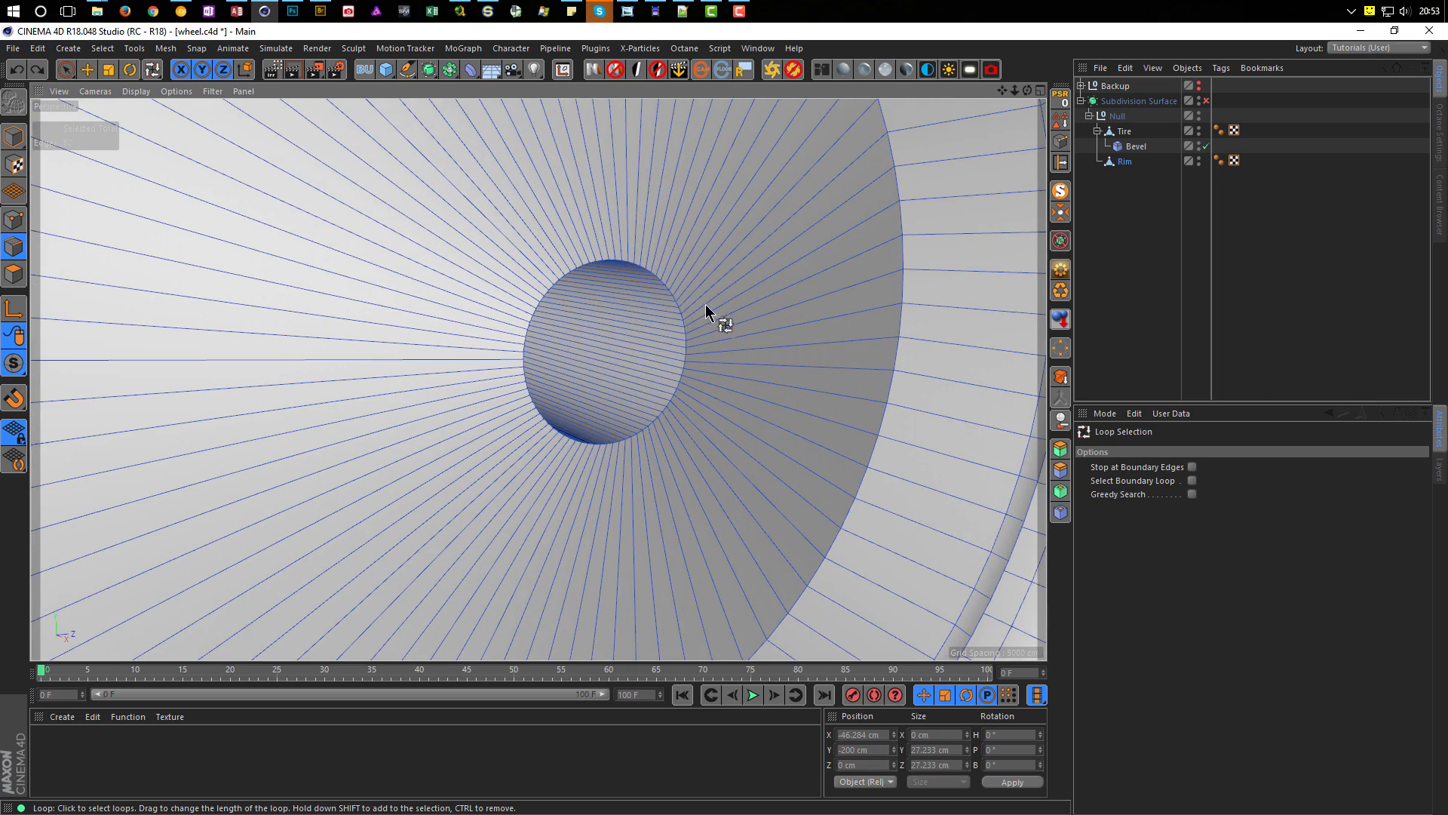
left_click(679, 307)
scroll(757, 339, "down", 5)
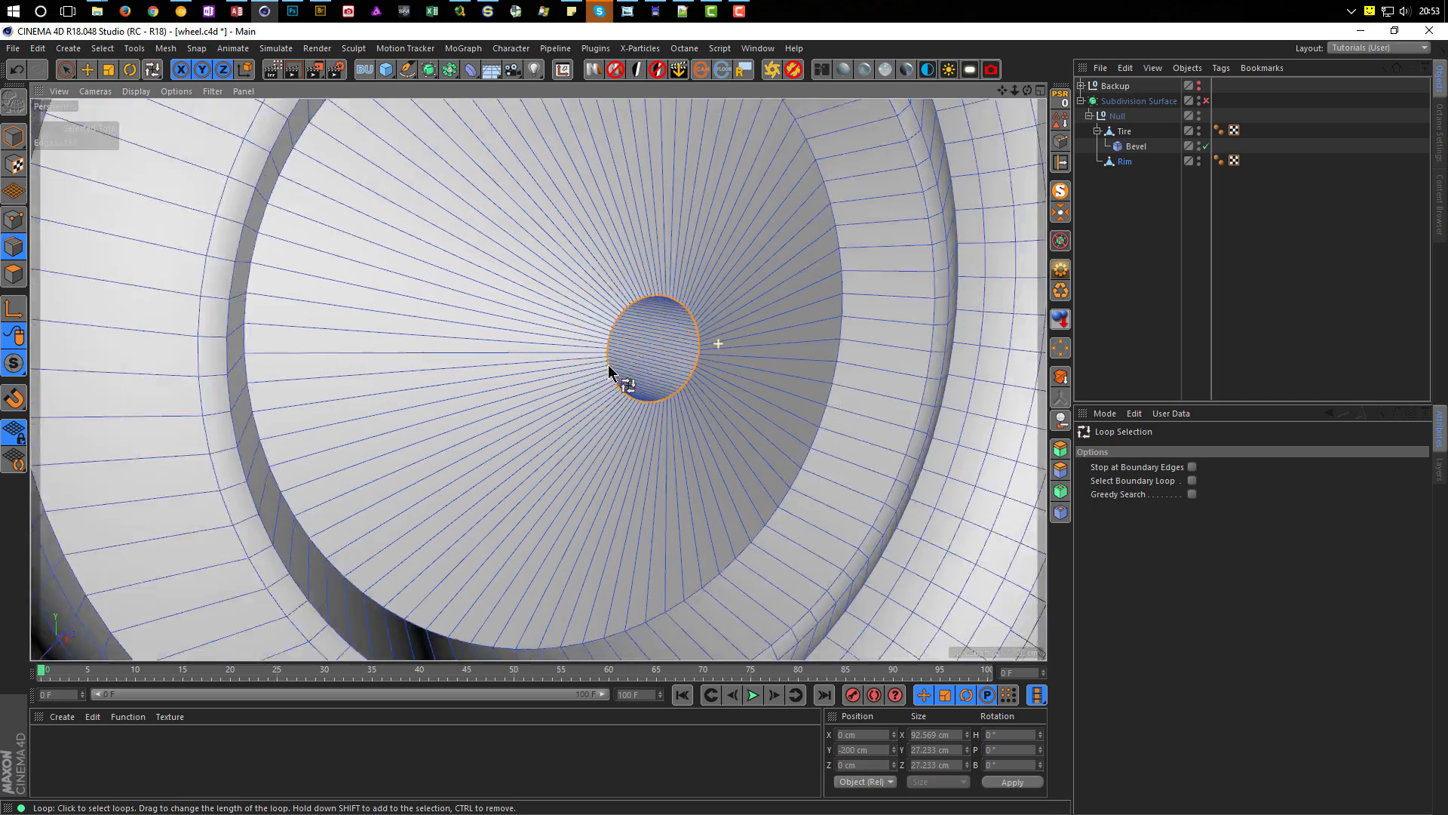
right_click_drag(608, 370, 414, 359, "alt")
left_click_drag(415, 359, 523, 348, "alt")
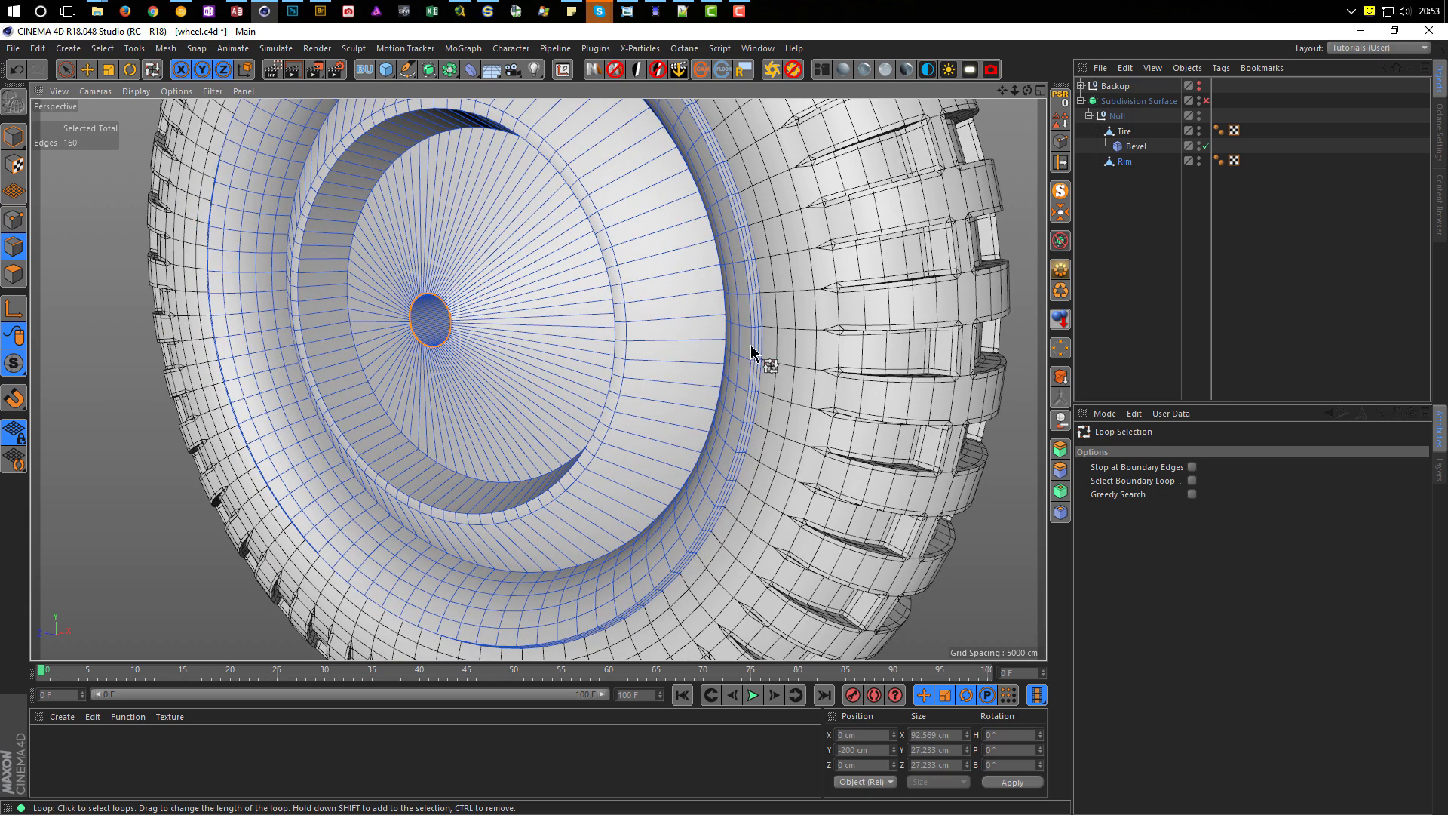
Step: Store the two selected hub hole edge loops as an edge selection tag on the Rim
left_click(1063, 123)
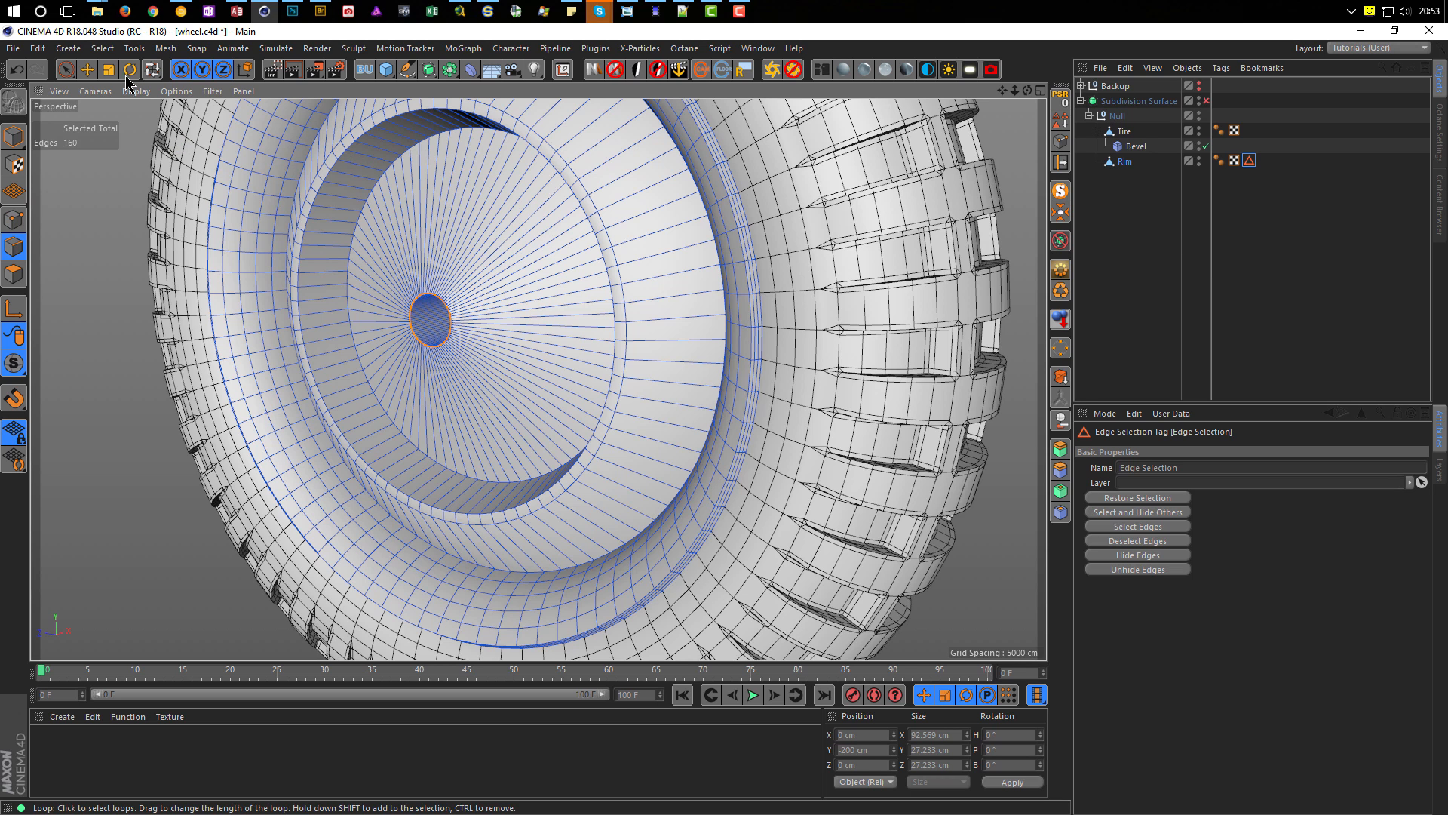
left_click(103, 48)
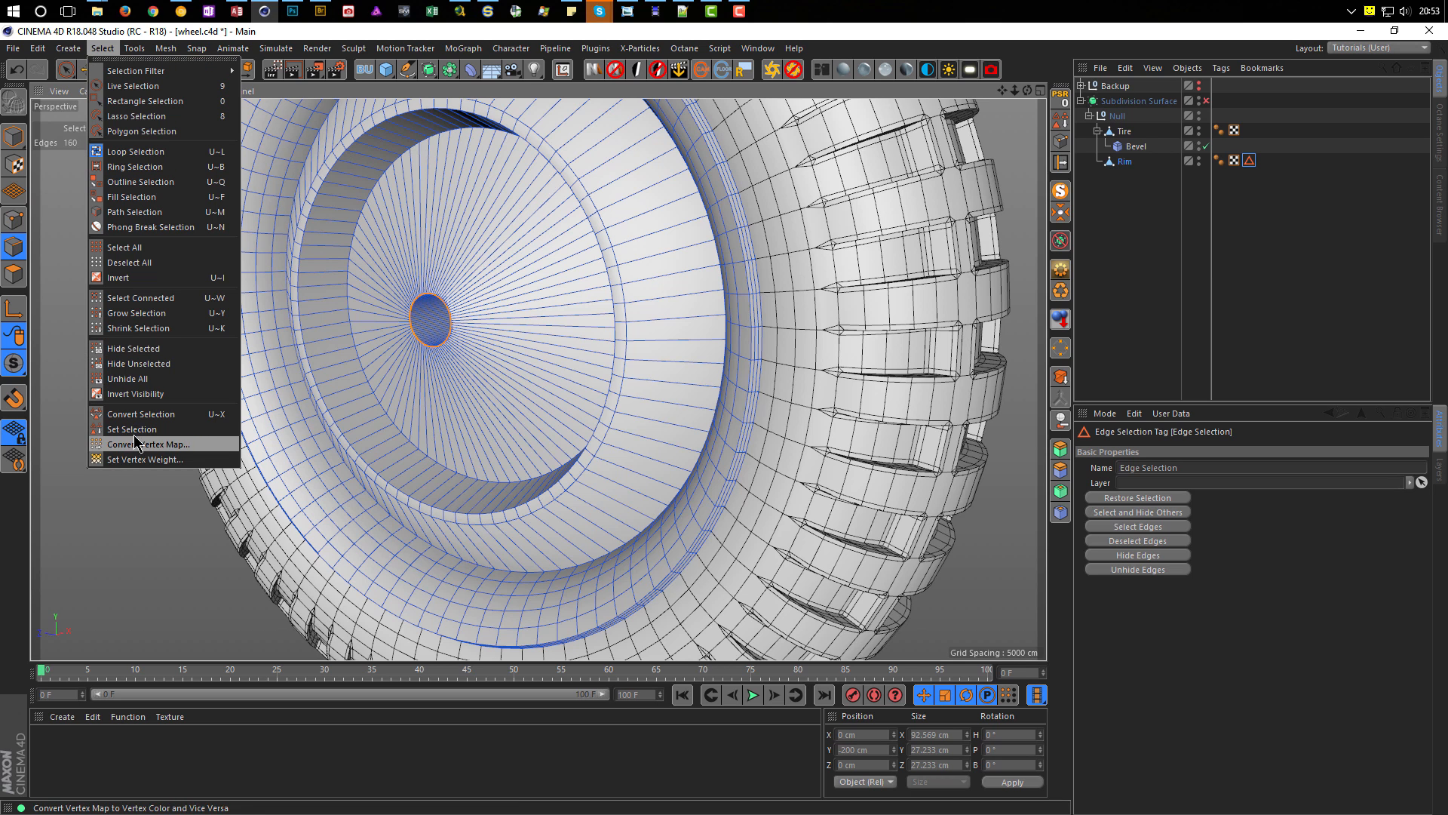
left_click(395, 450)
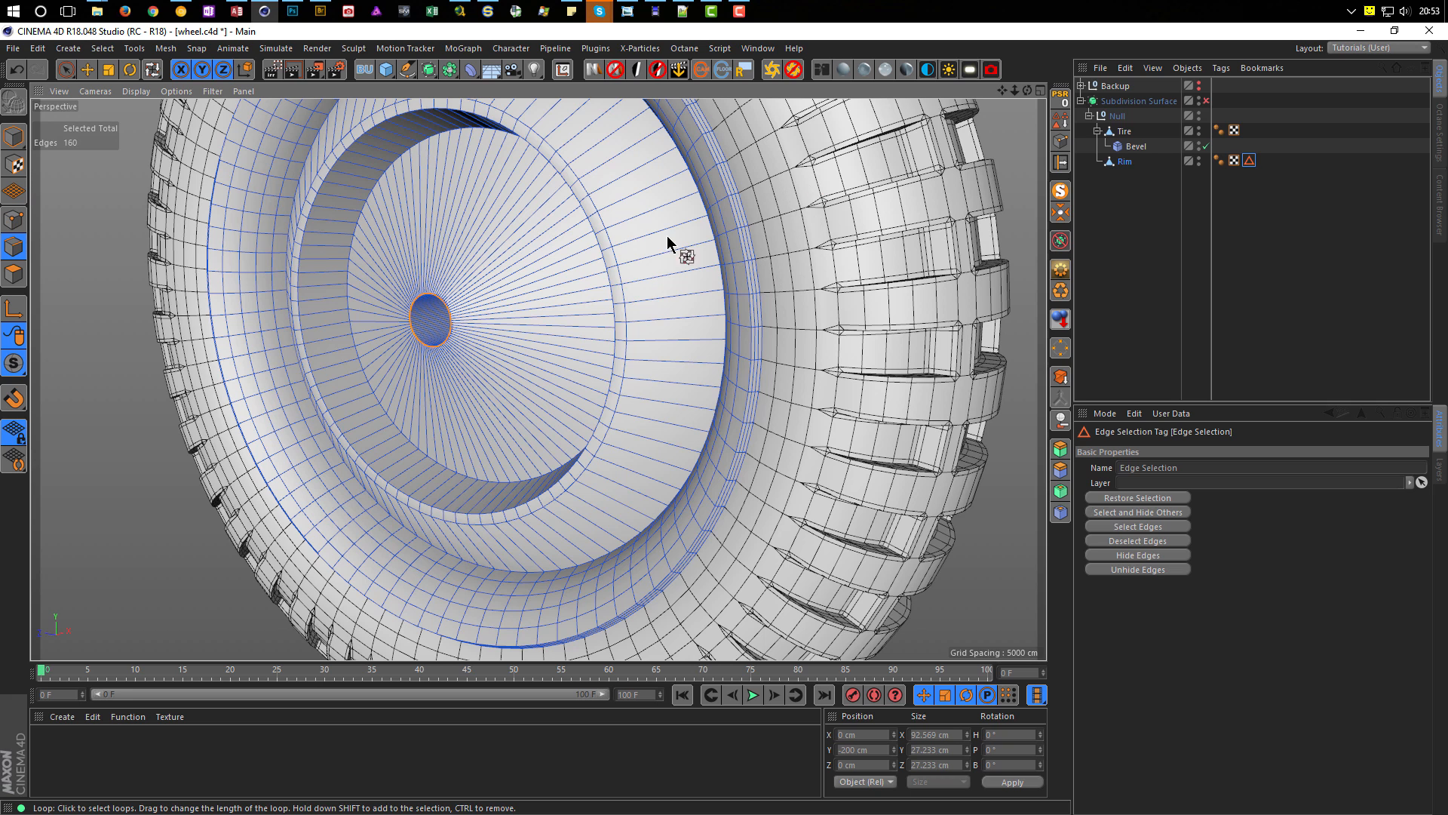
Step: Copy the Tire's Bevel deformer under the Rim, with Use Angle off and its effect restricted to the Rim's Edge Selection
left_click(1137, 148)
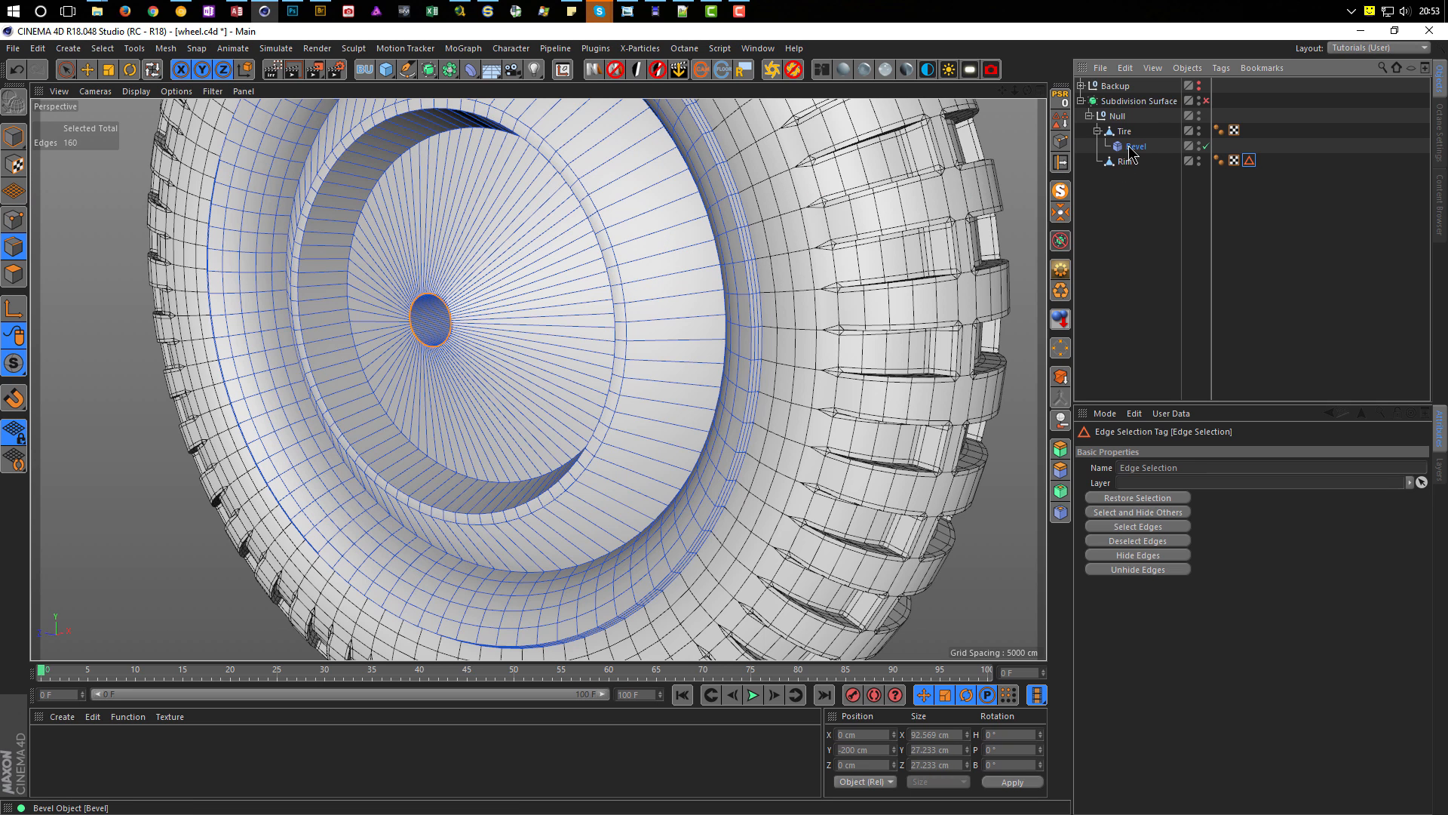
left_click_drag(1137, 148, 1124, 226, "ctrl")
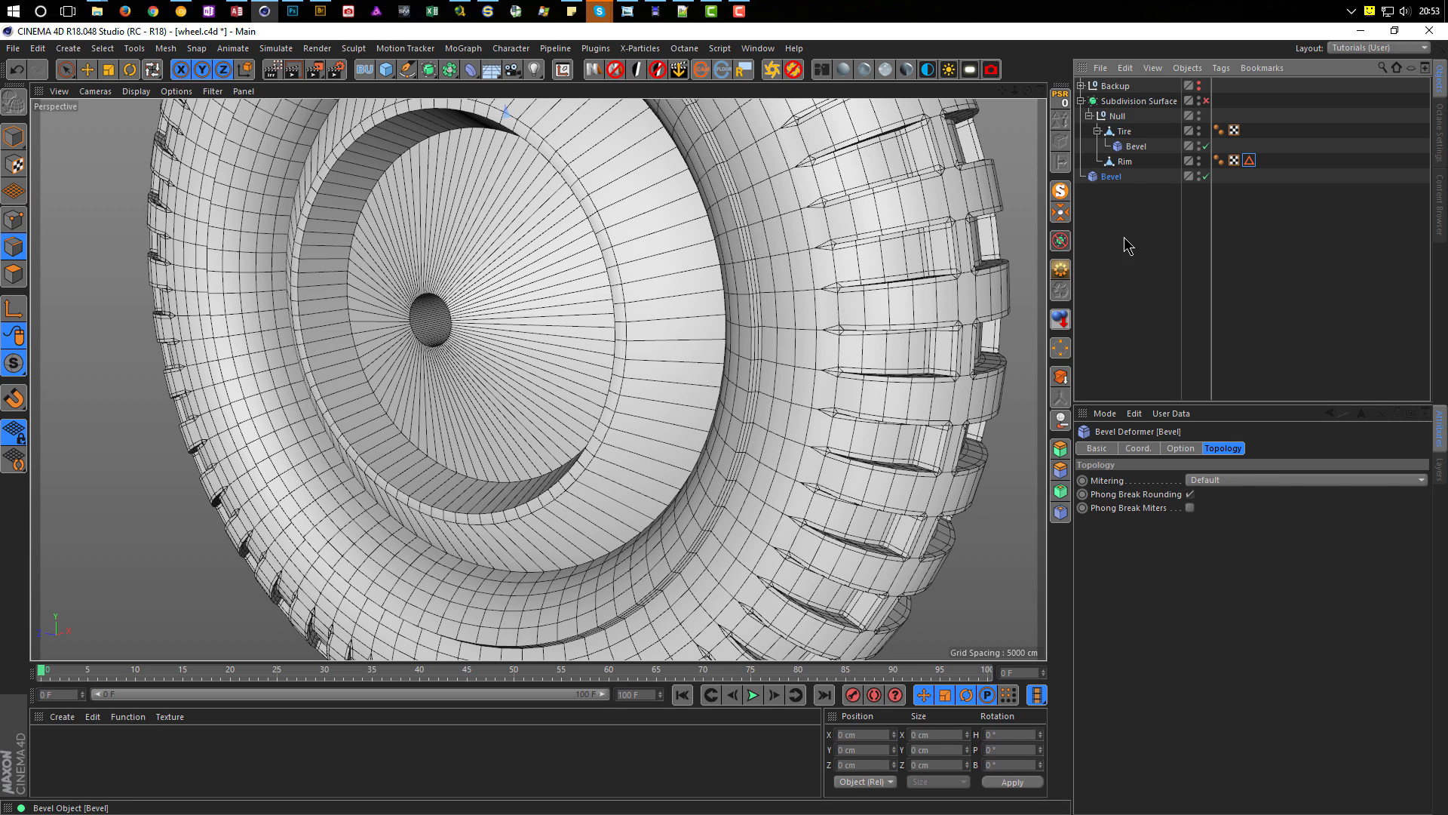
left_click(1179, 449)
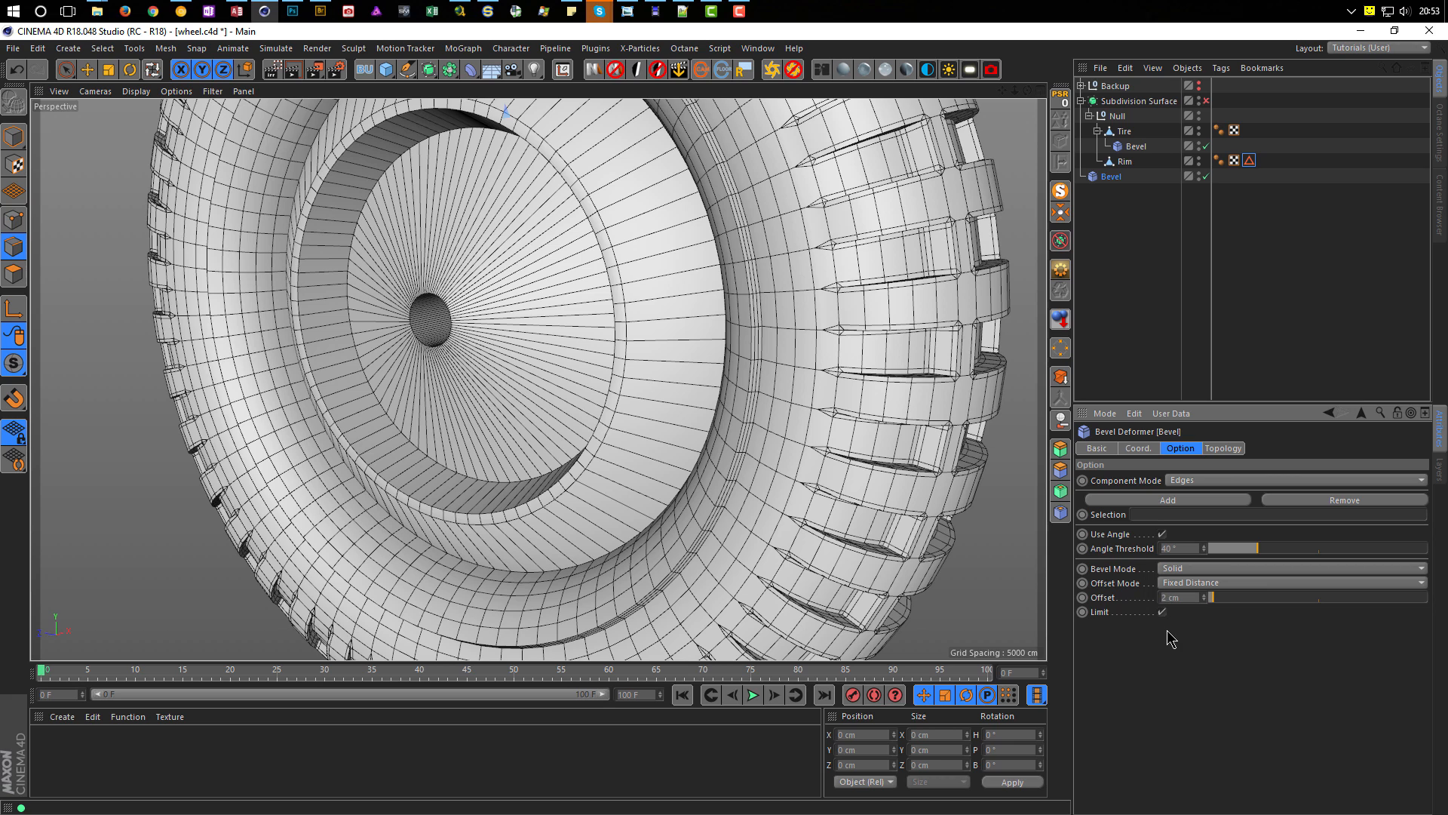
left_click(1163, 534)
left_click_drag(1249, 161, 1166, 515)
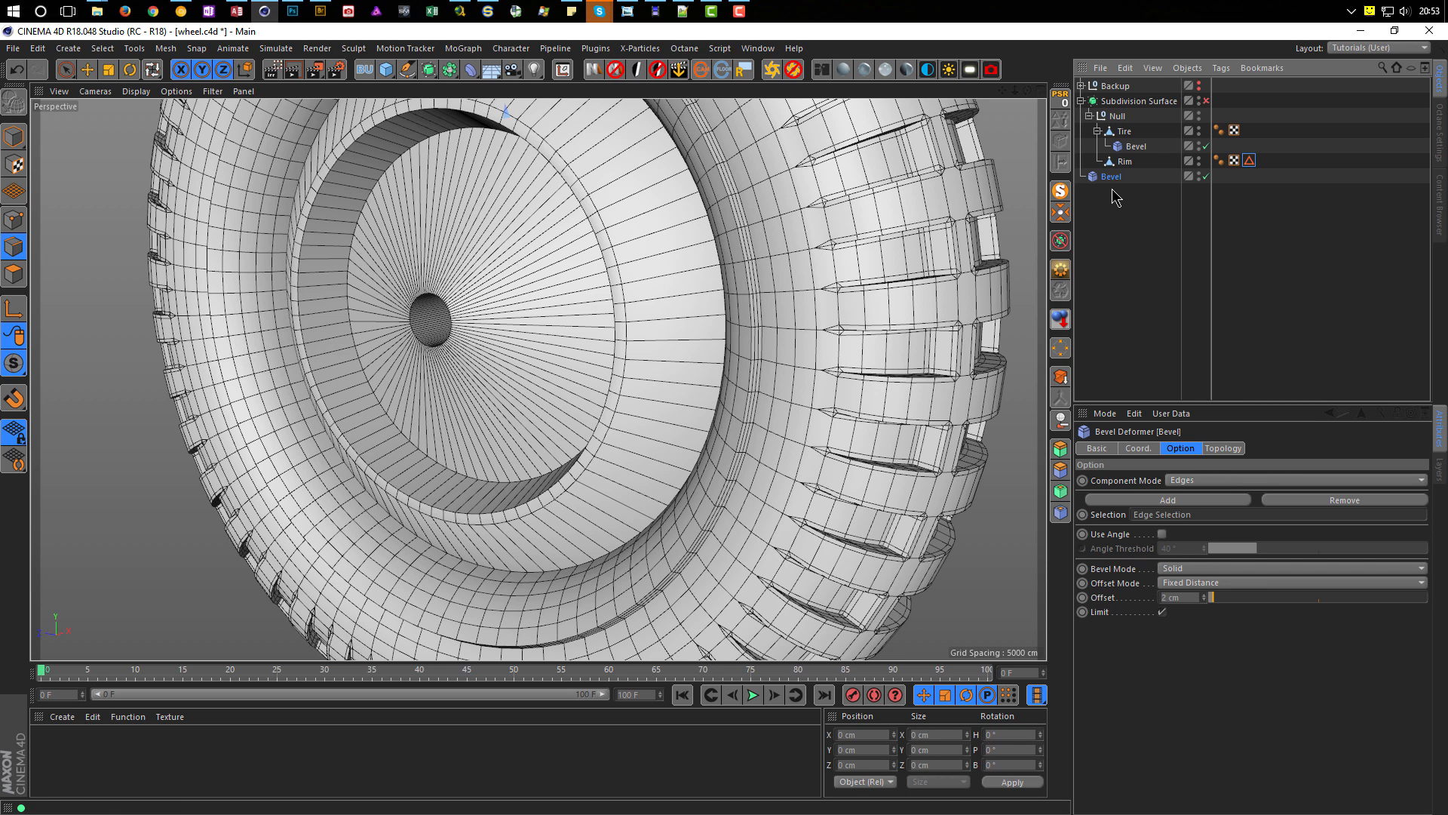
left_click_drag(1125, 166, 1125, 164)
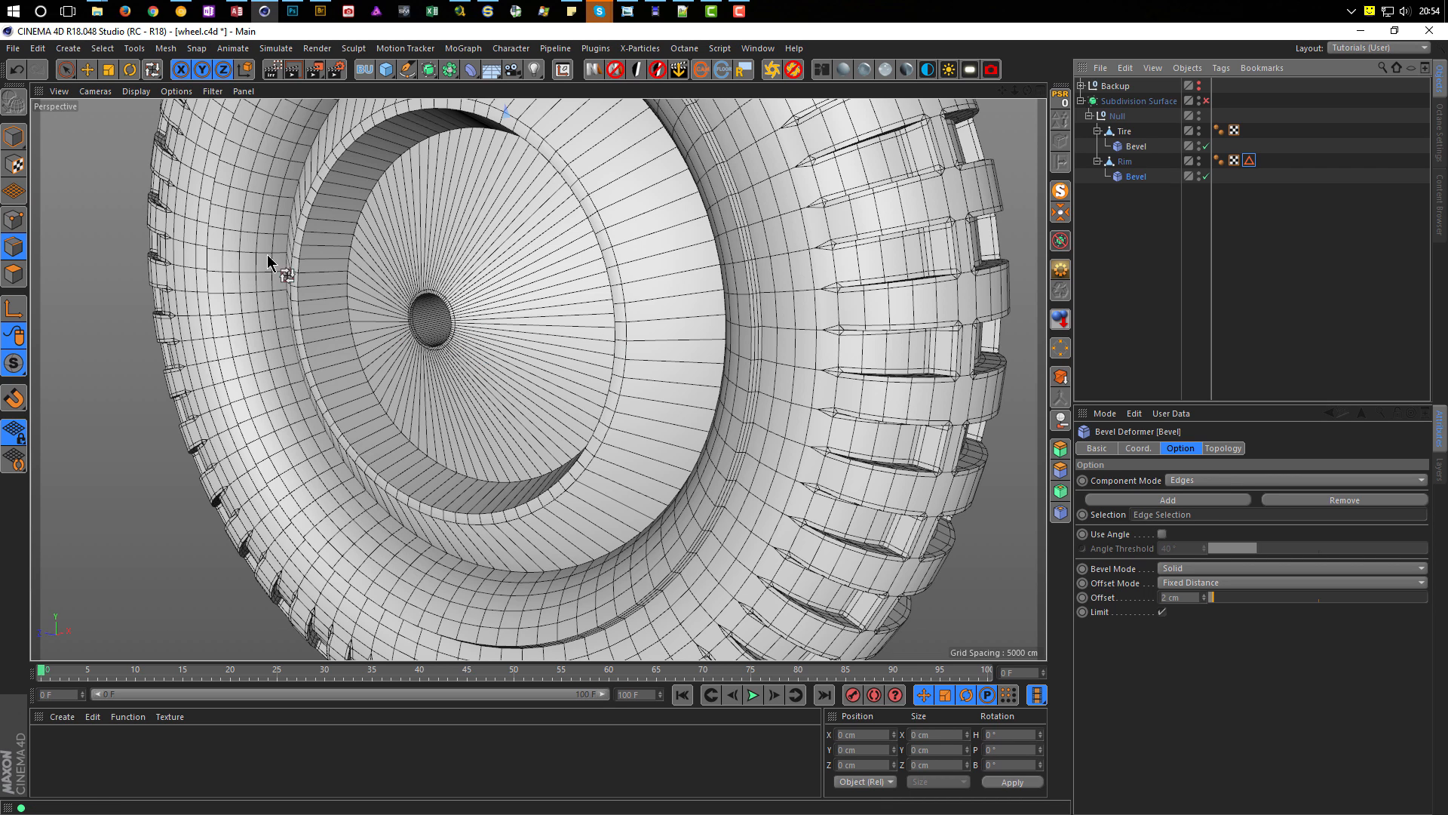
Step: Check the Rim's beveled hub hole in Model mode with the Subdivision Surface switched on and off
left_click(16, 144)
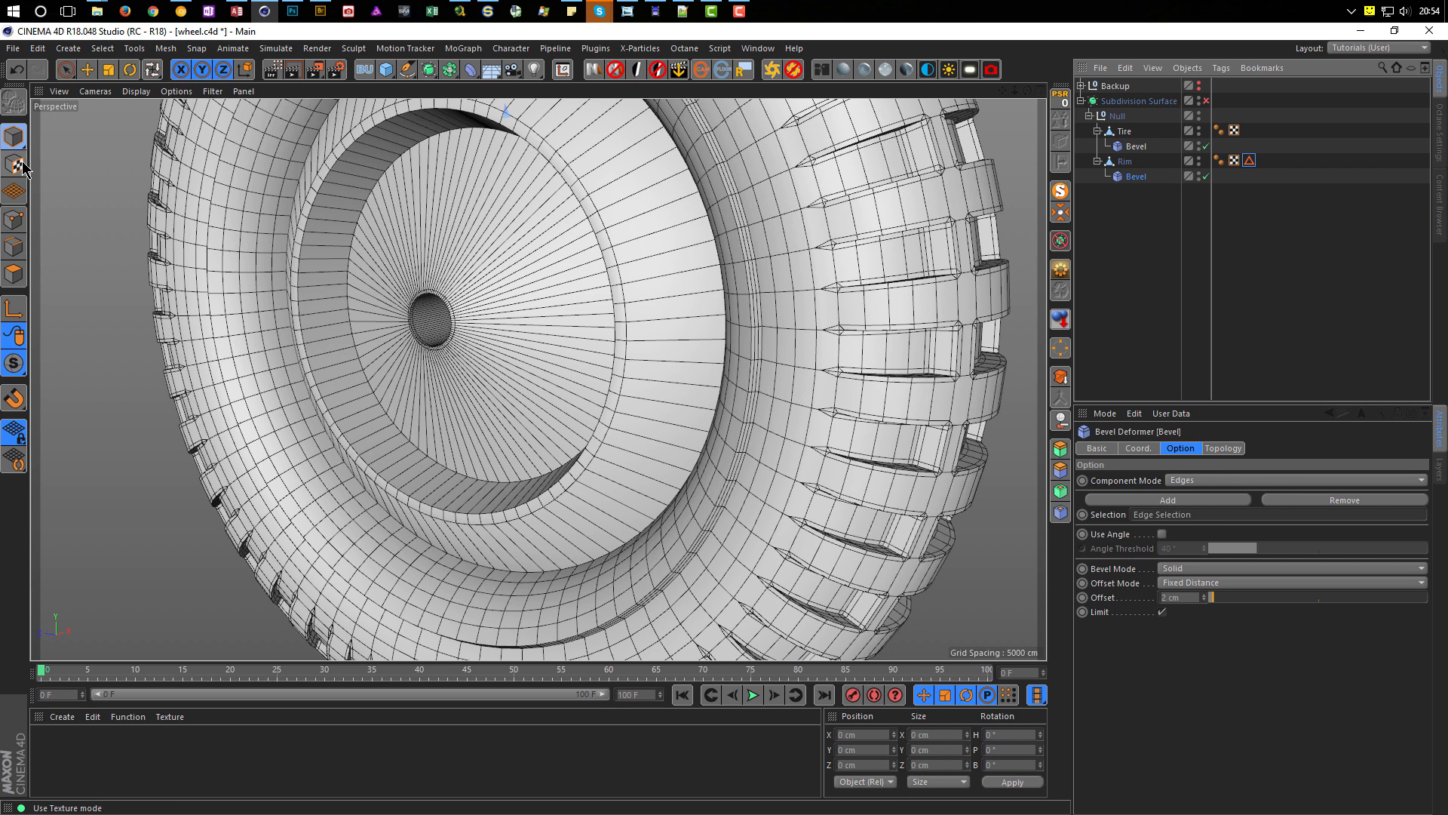
left_click(1125, 161)
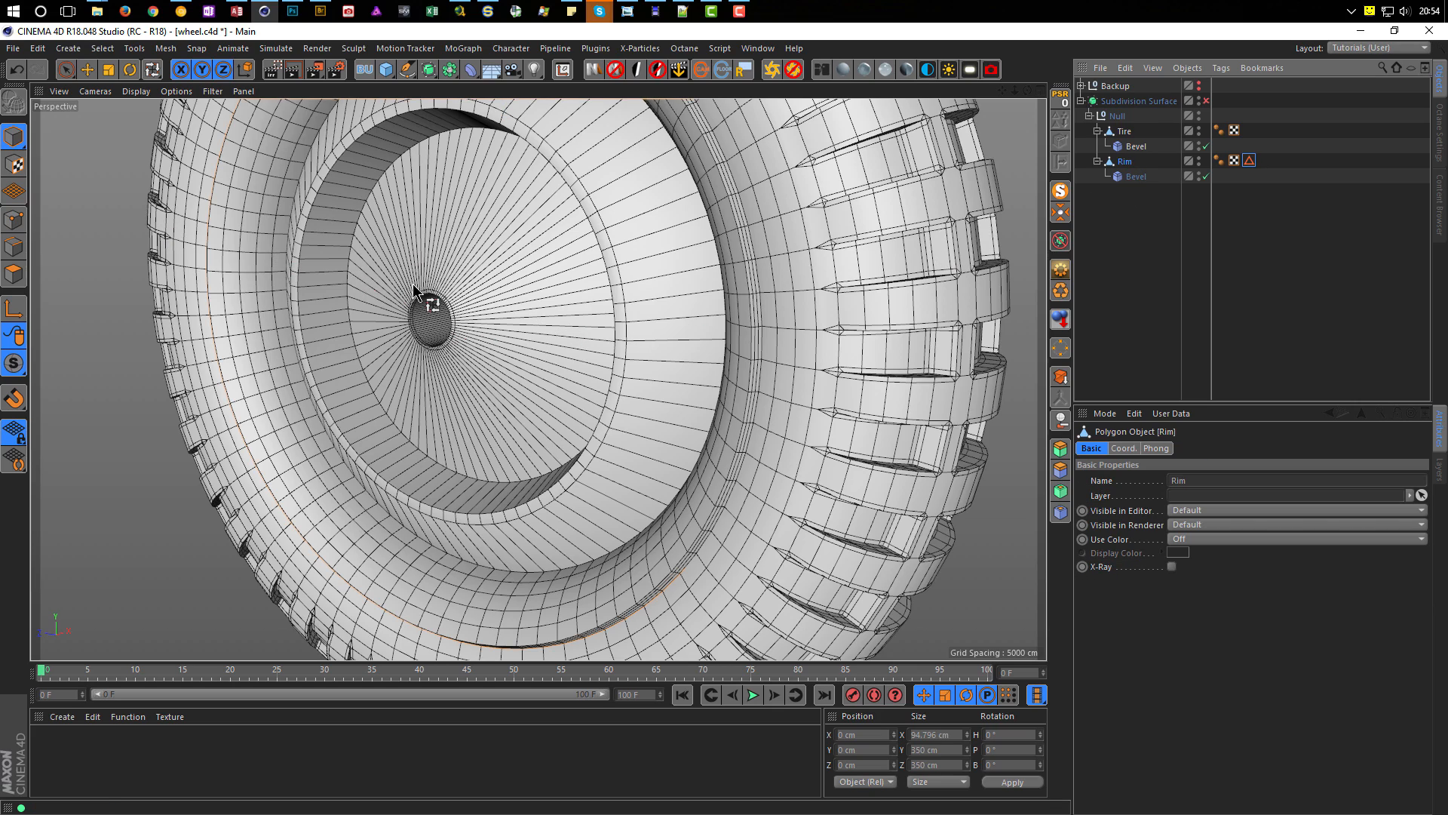
scroll(463, 313, "up", 6)
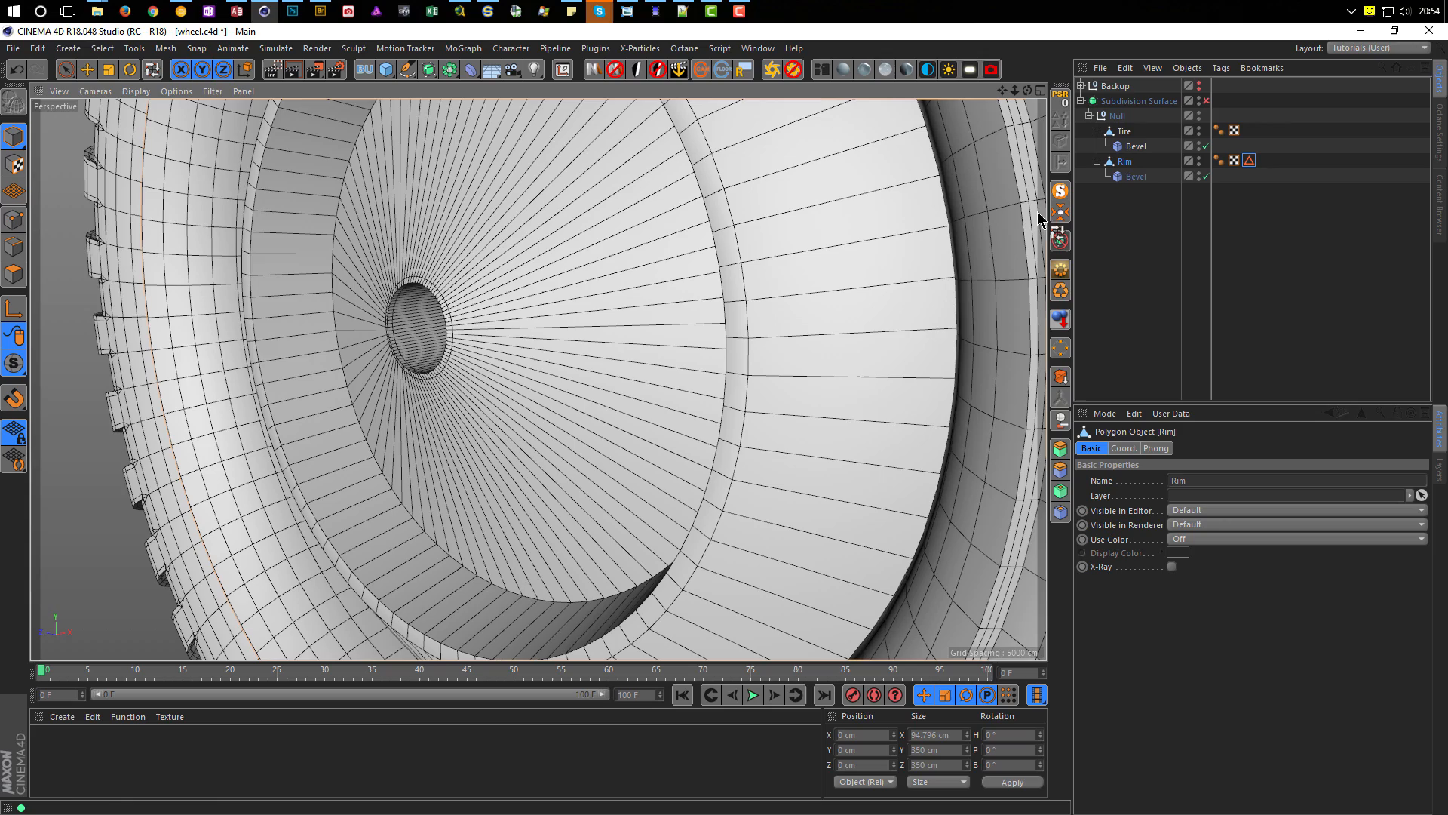
left_click(1206, 101)
left_click(1206, 101)
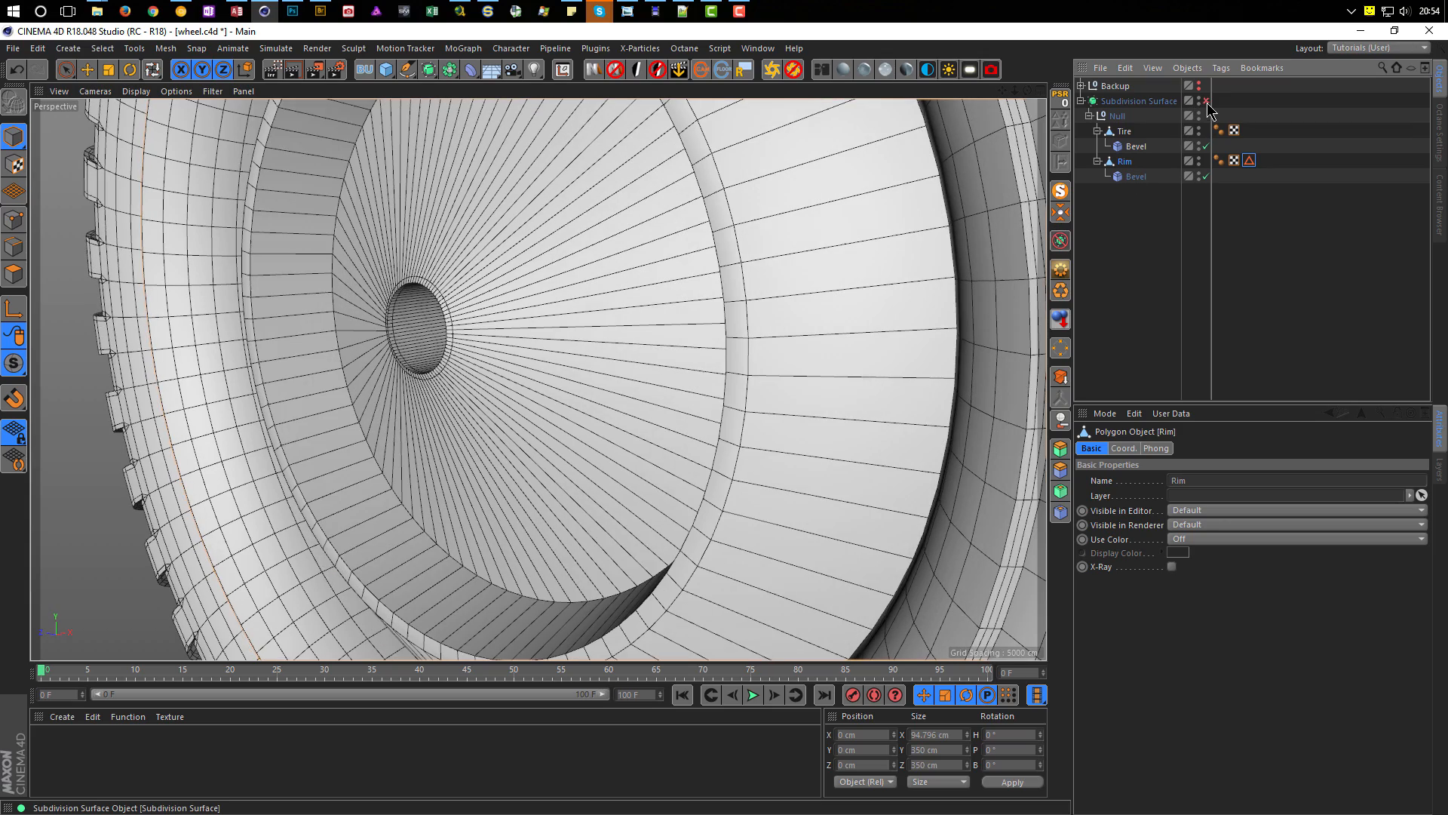
left_click_drag(420, 436, 484, 448, "alt")
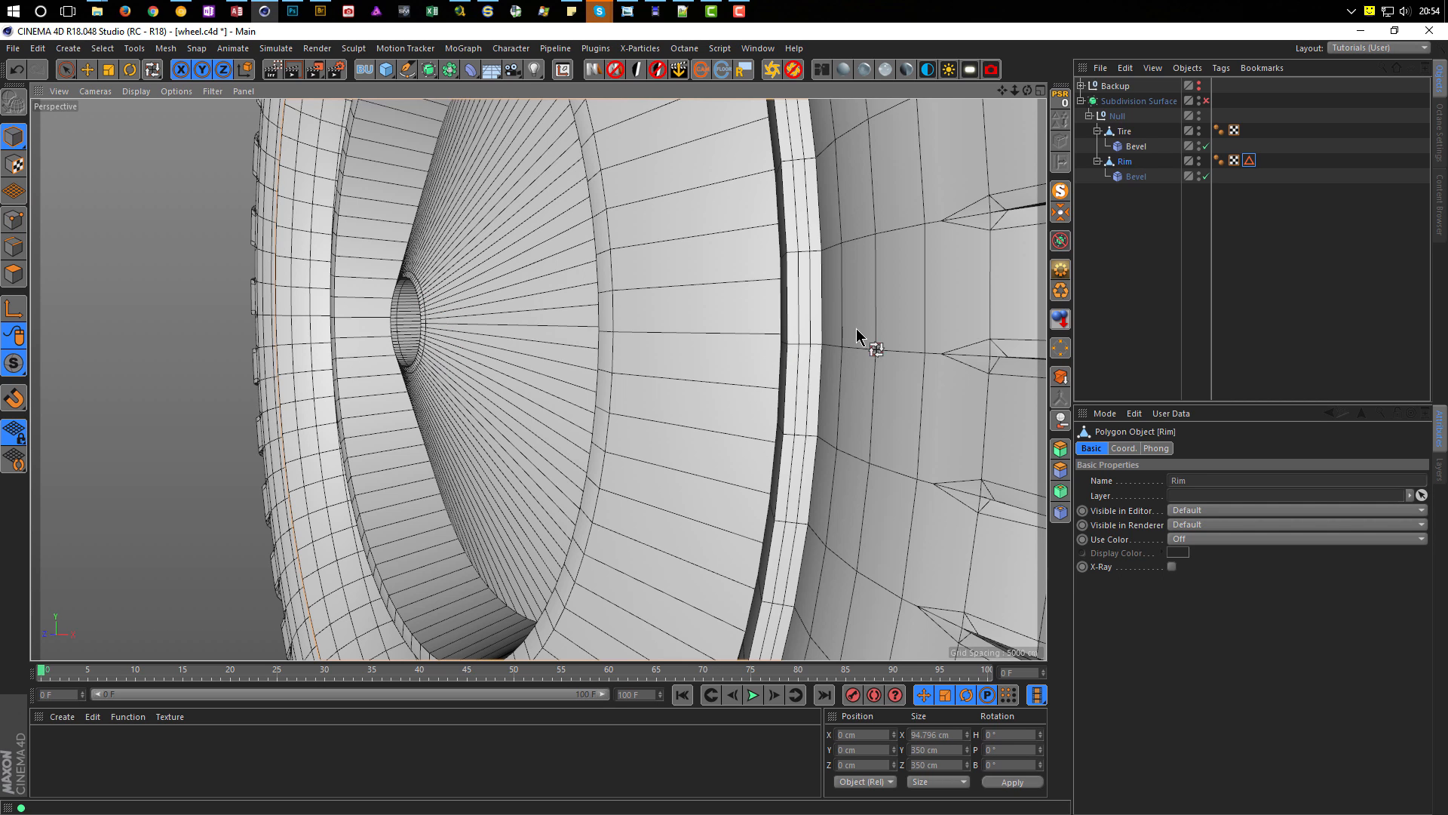
Step: Disable the Rim's Bevel, restore its saved edge selection, and scale the hub hole edges along X to about 74 cm
left_click(1207, 177)
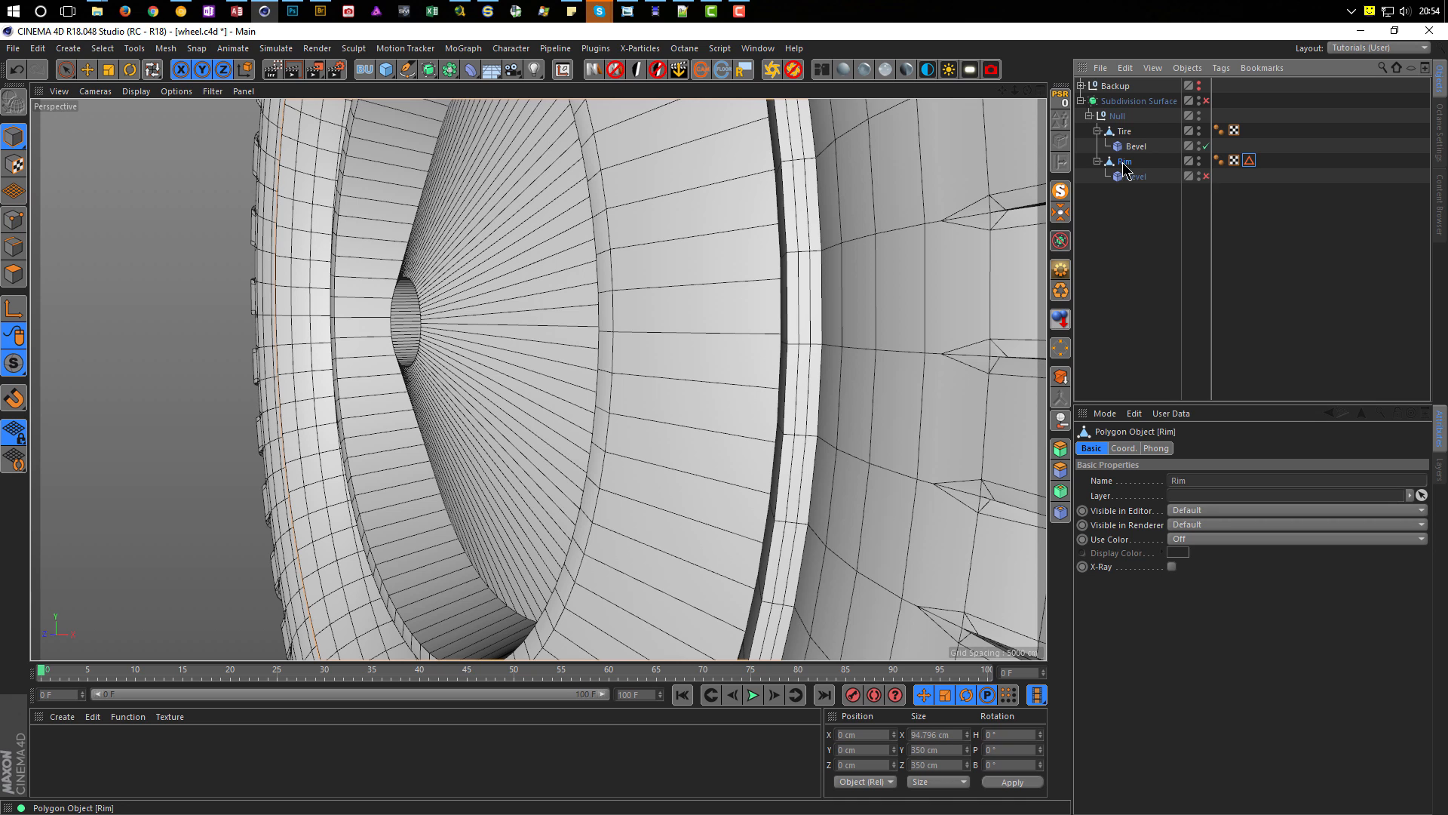
double_click(1250, 164)
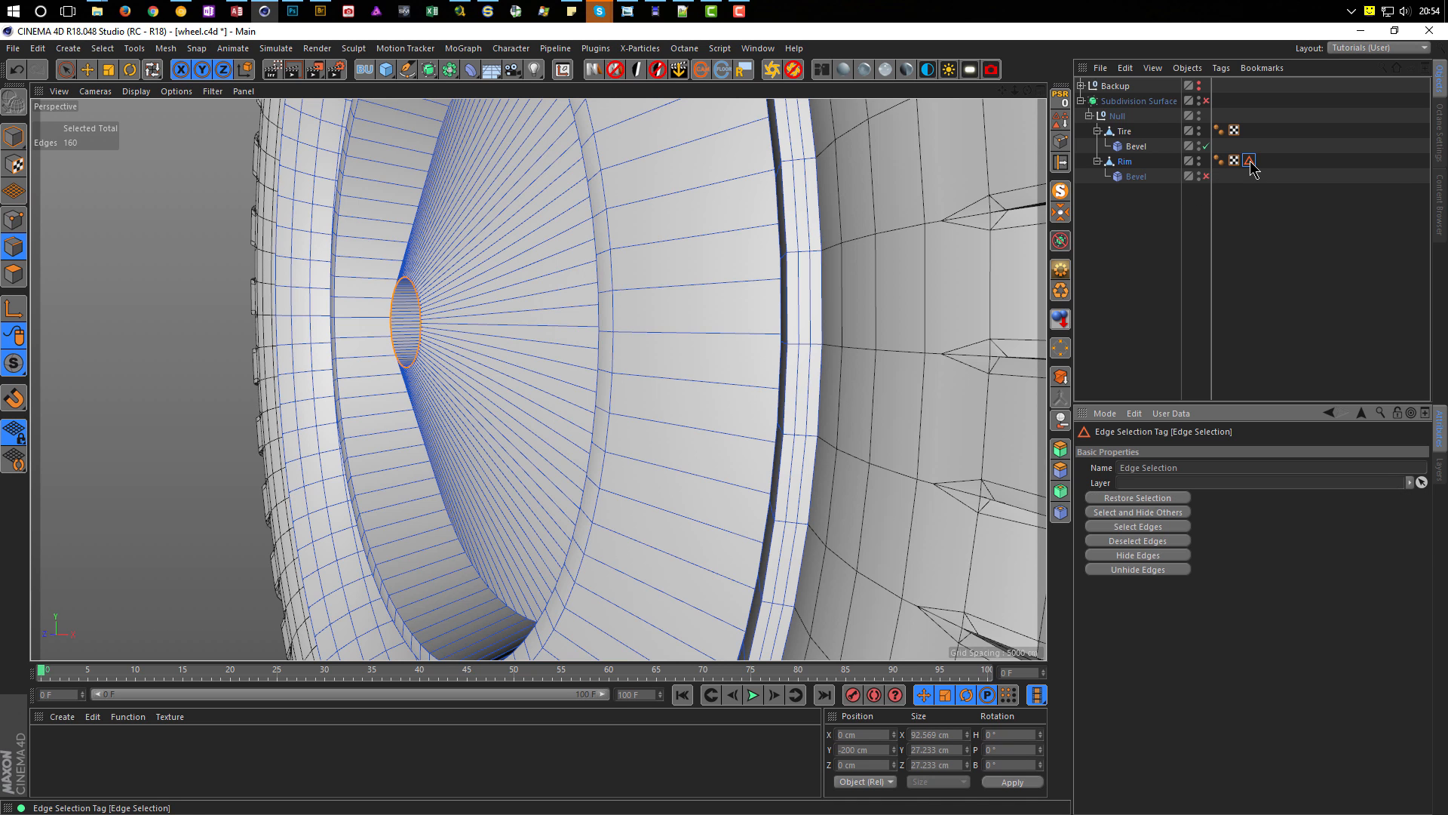
key("t")
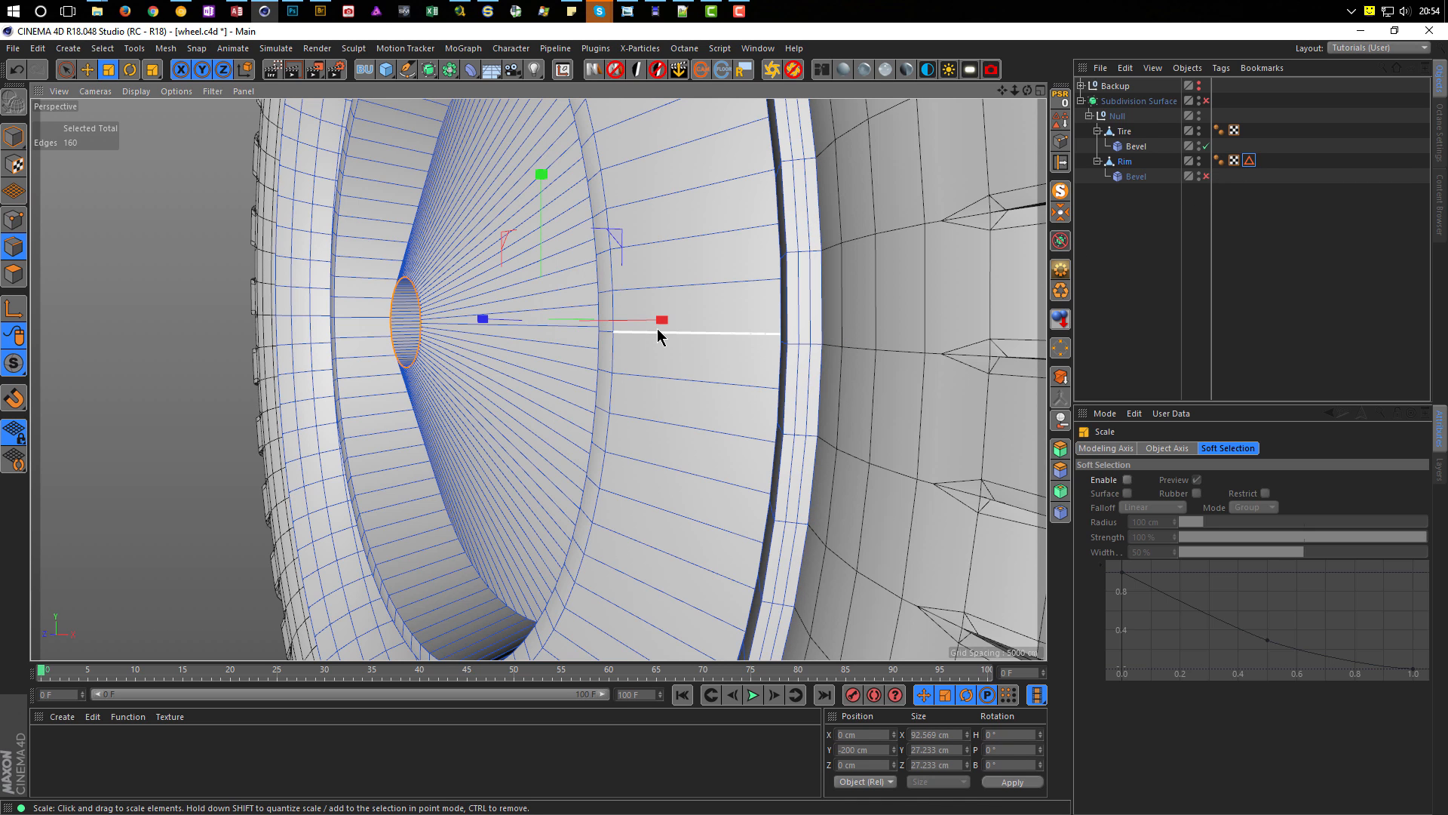
left_click_drag(662, 323, 454, 297)
left_click_drag(673, 318, 662, 318)
left_click_drag(662, 319, 261, 357, "alt")
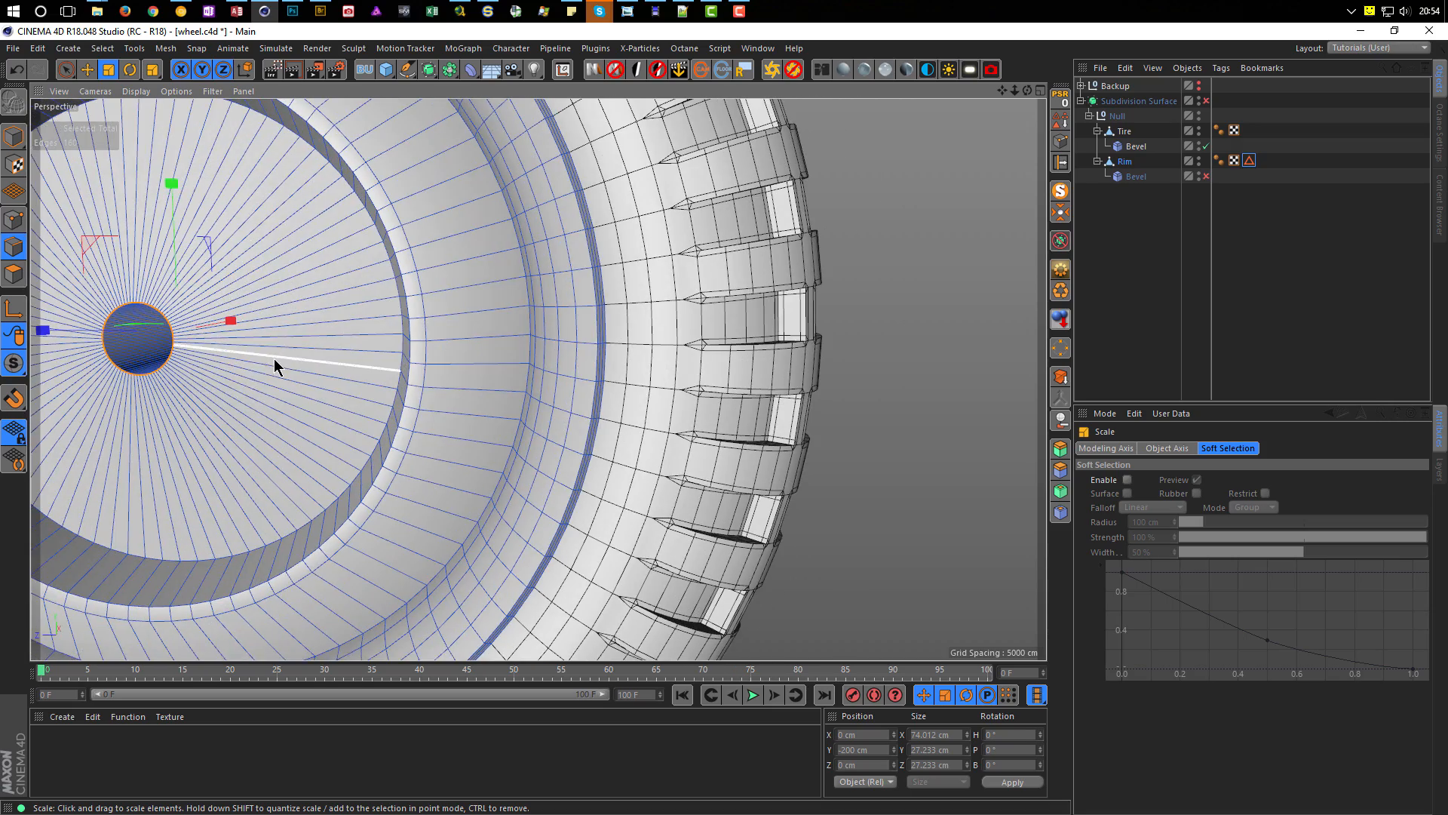
Step: Examine the width between the selected hub edges relative to the tire in the front and perspective views
middle_click(275, 360)
middle_click(695, 532)
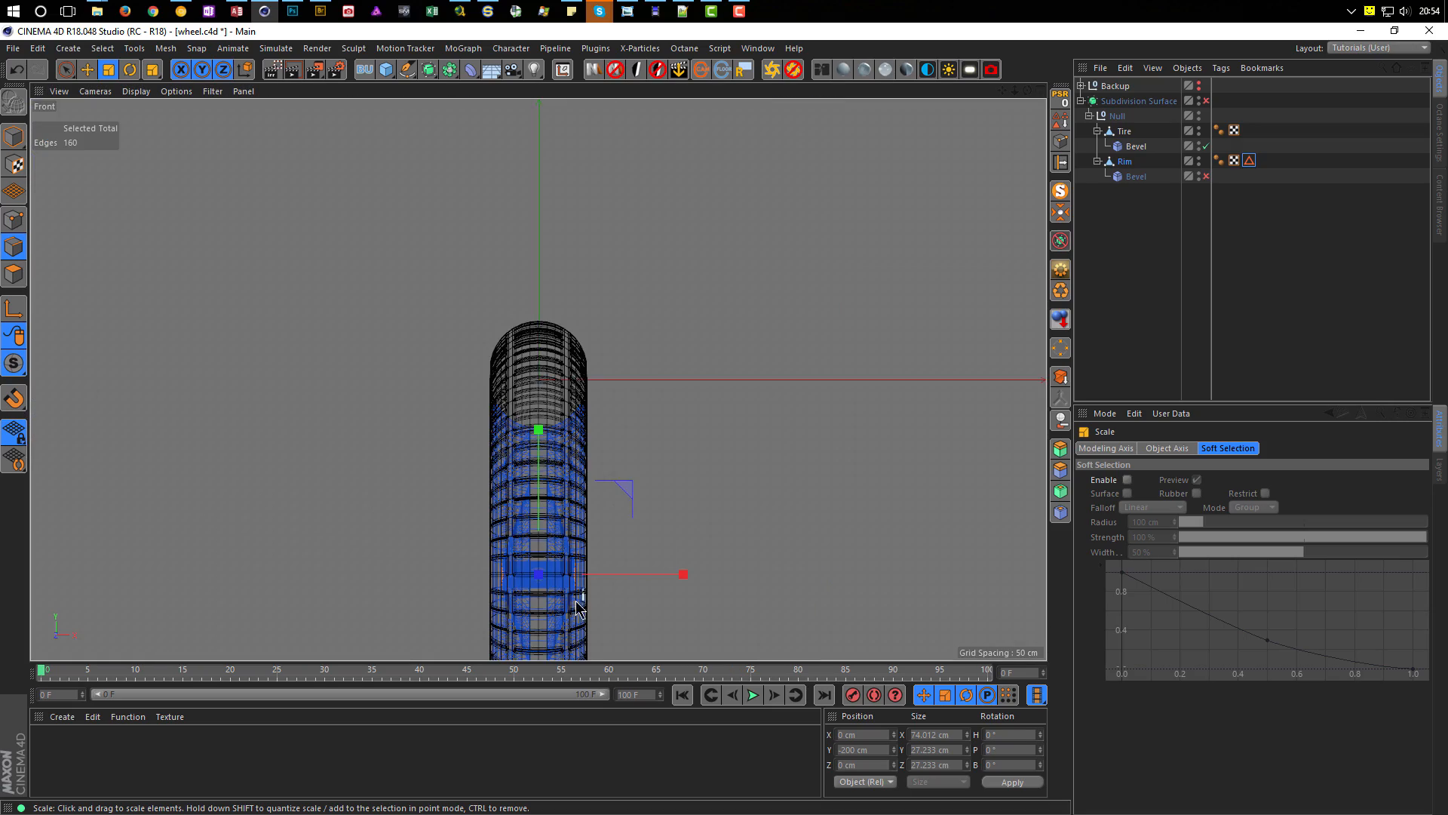
scroll(578, 607, "up", 4)
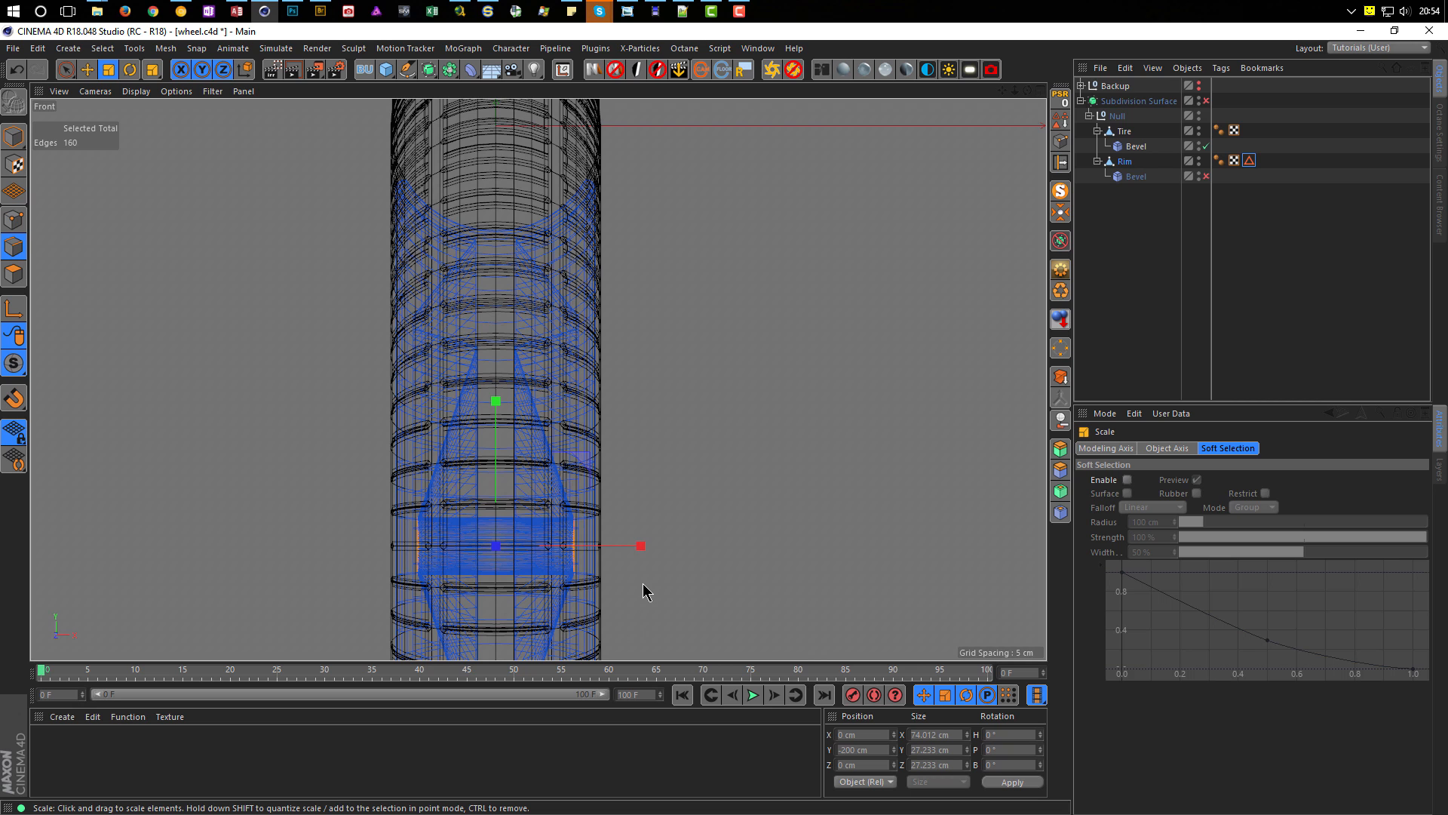
middle_click(643, 586)
middle_click(643, 586)
left_click_drag(640, 544, 638, 553)
middle_click(642, 578)
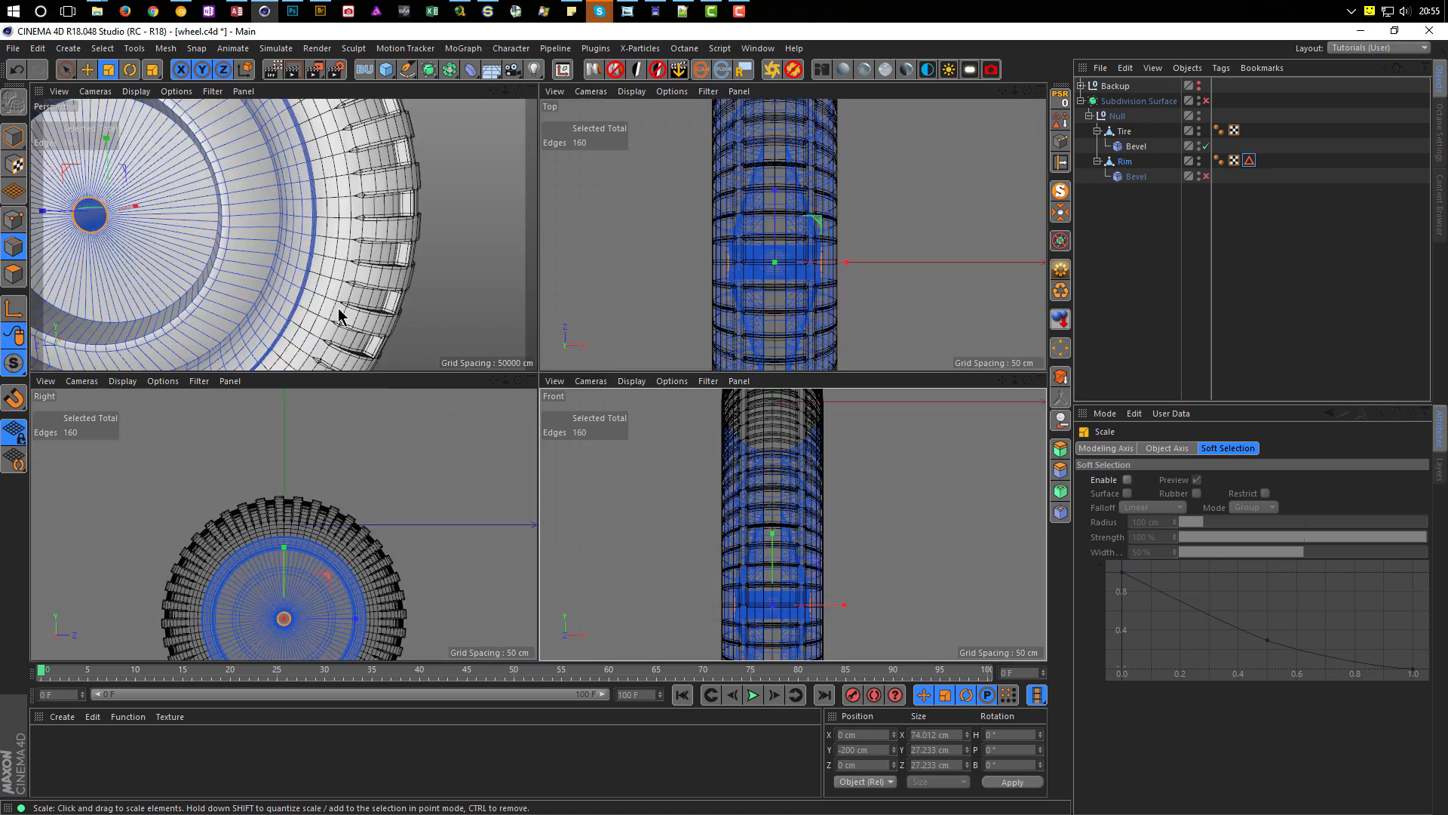
middle_click(338, 308)
middle_click_drag(401, 397, 451, 397, "alt")
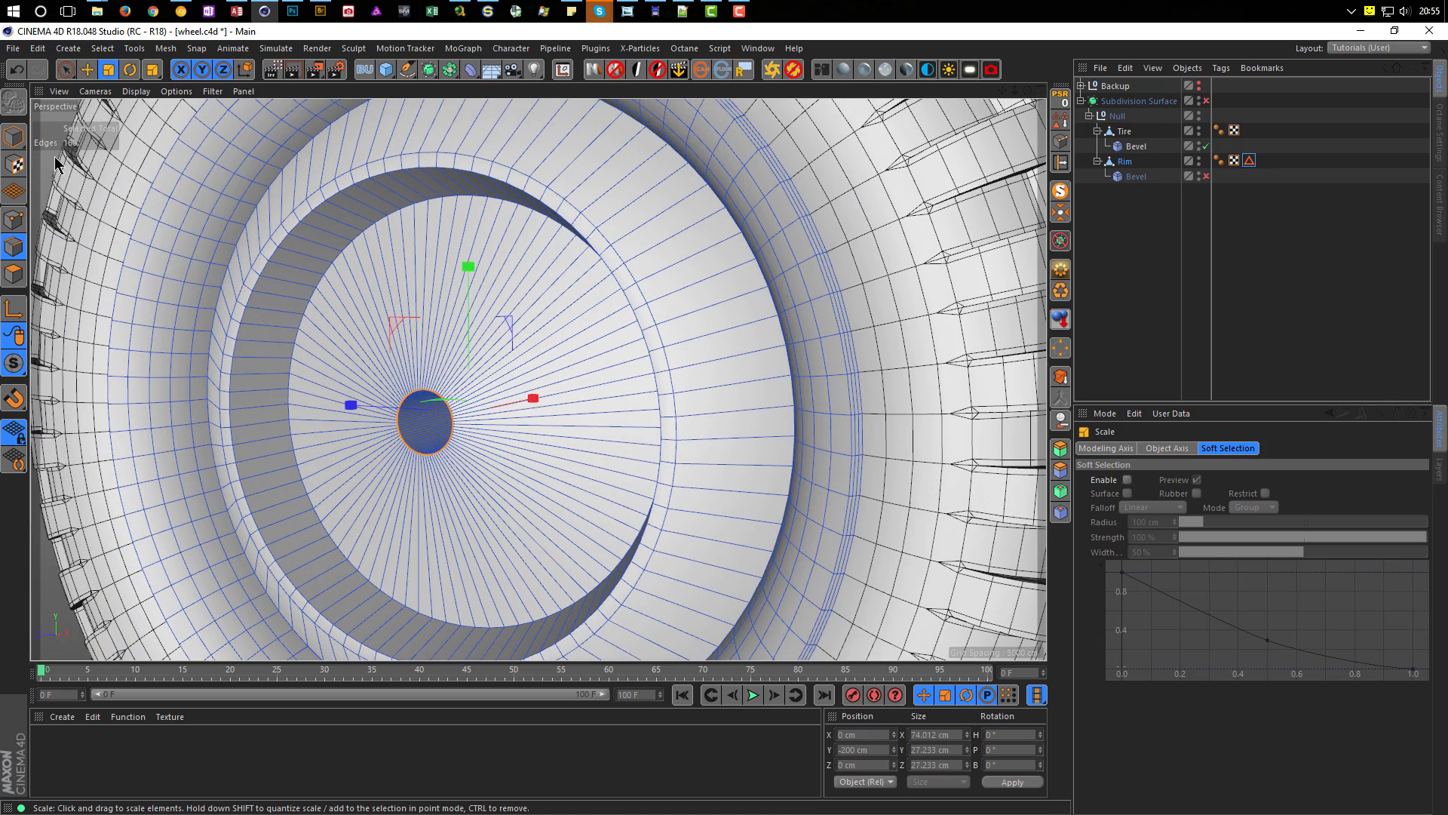
Step: Re-enable the Bevel deformer on the Rim and save the project
left_click(1206, 176)
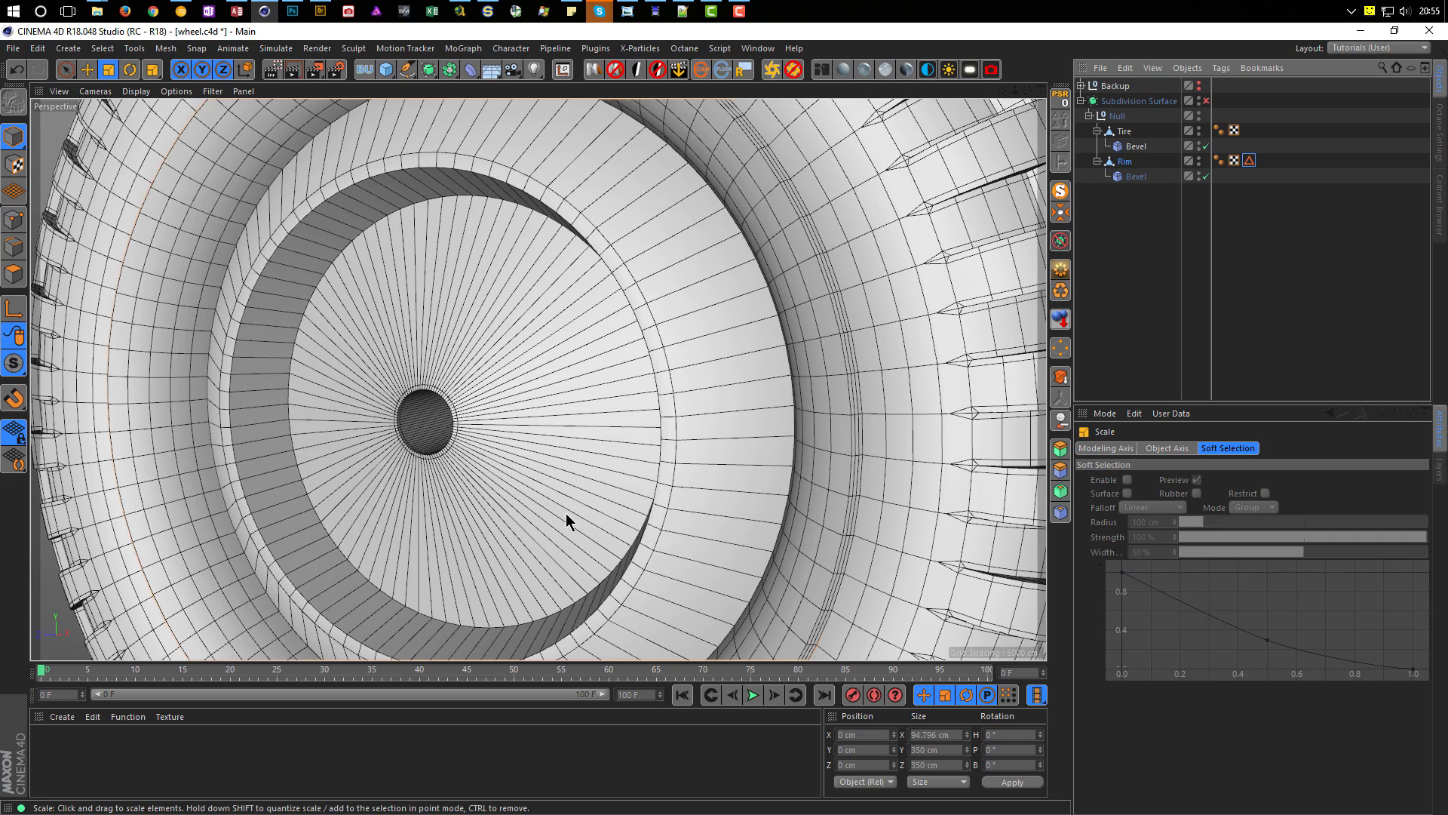
mouse_move(528, 450)
left_mouse_down("alt")
mouse_move(508, 443)
mouse_move(547, 450)
mouse_move(542, 437)
left_mouse_up("alt")
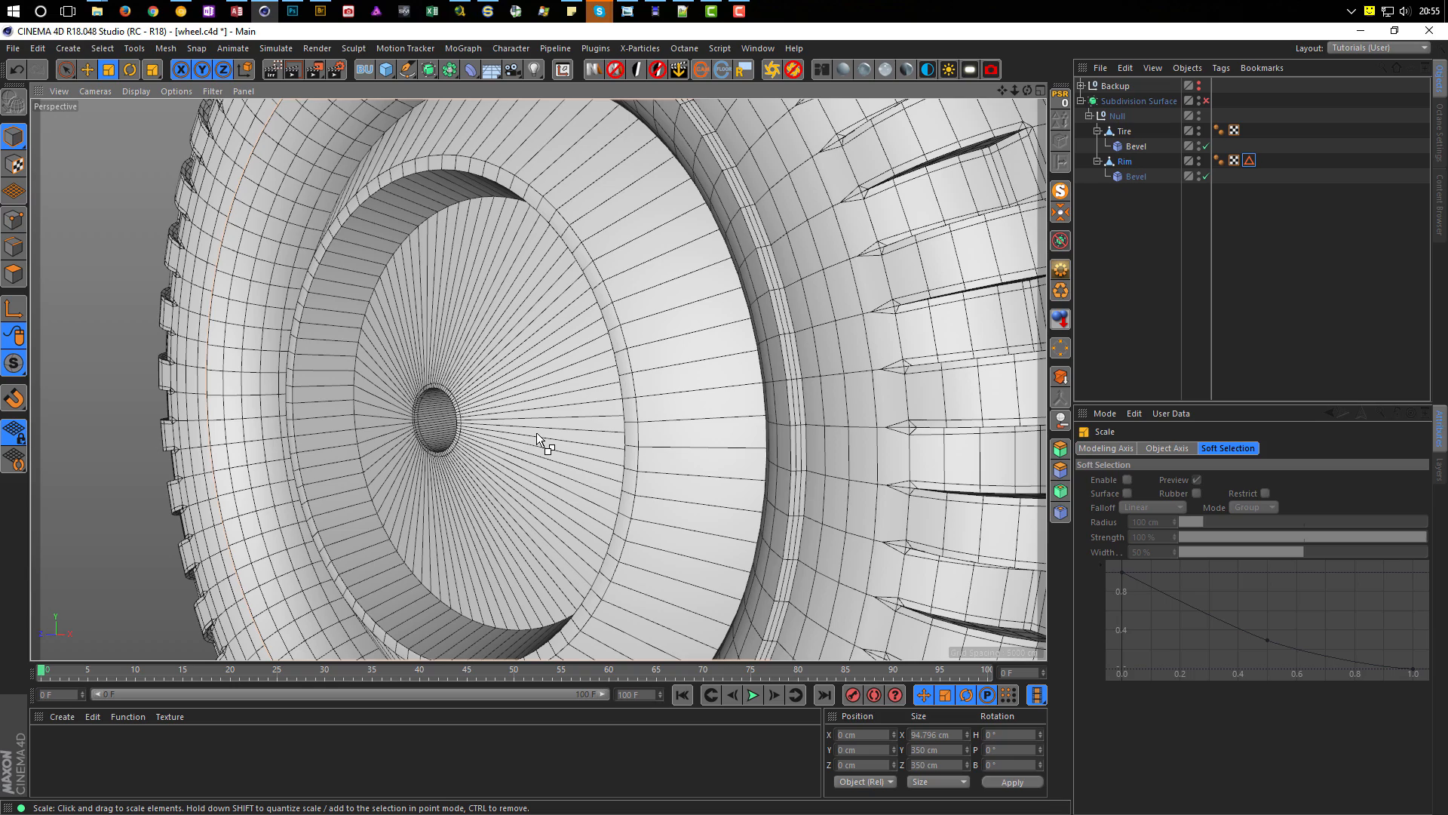
key("ctrl+s")
Step: Add an Oil Tank primitive to the scene for the wheel hub
left_click_drag(537, 432, 433, 333, "alt")
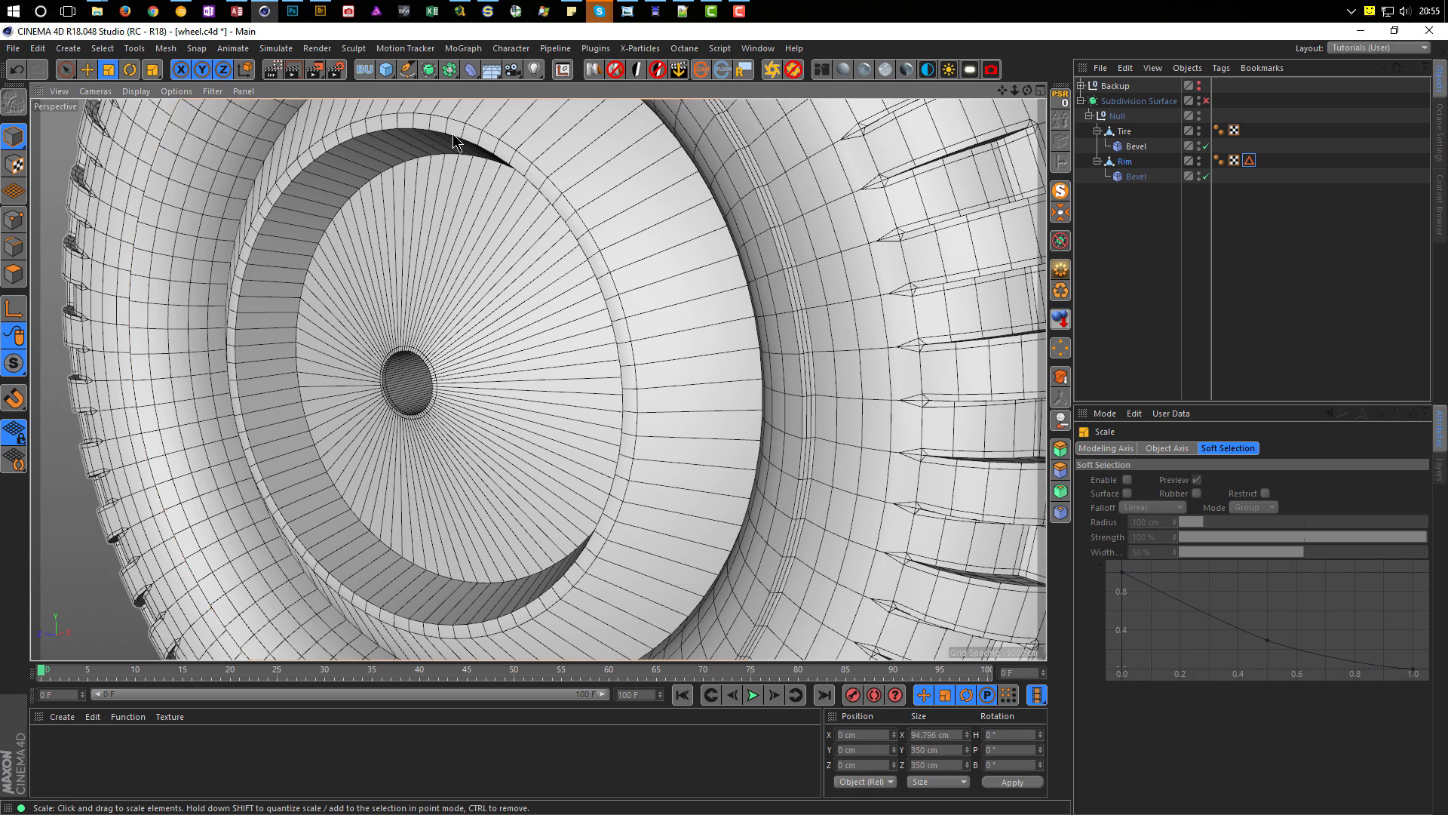
left_click_drag(453, 133, 387, 231, "alt")
right_click_drag(389, 232, 417, 249, "alt")
left_click_drag(416, 249, 420, 278, "alt")
right_click_drag(420, 279, 523, 249, "alt")
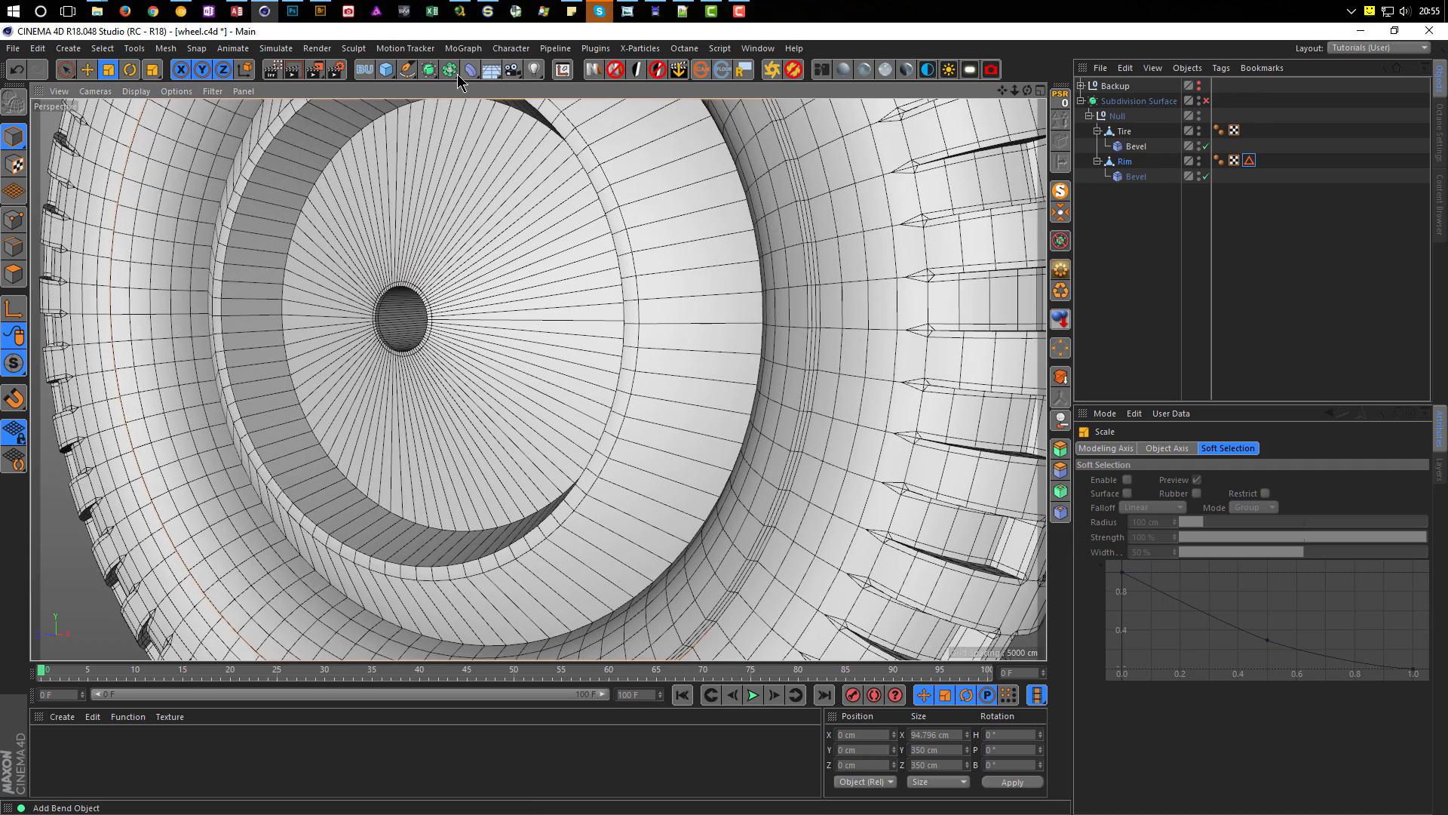
left_click(386, 69)
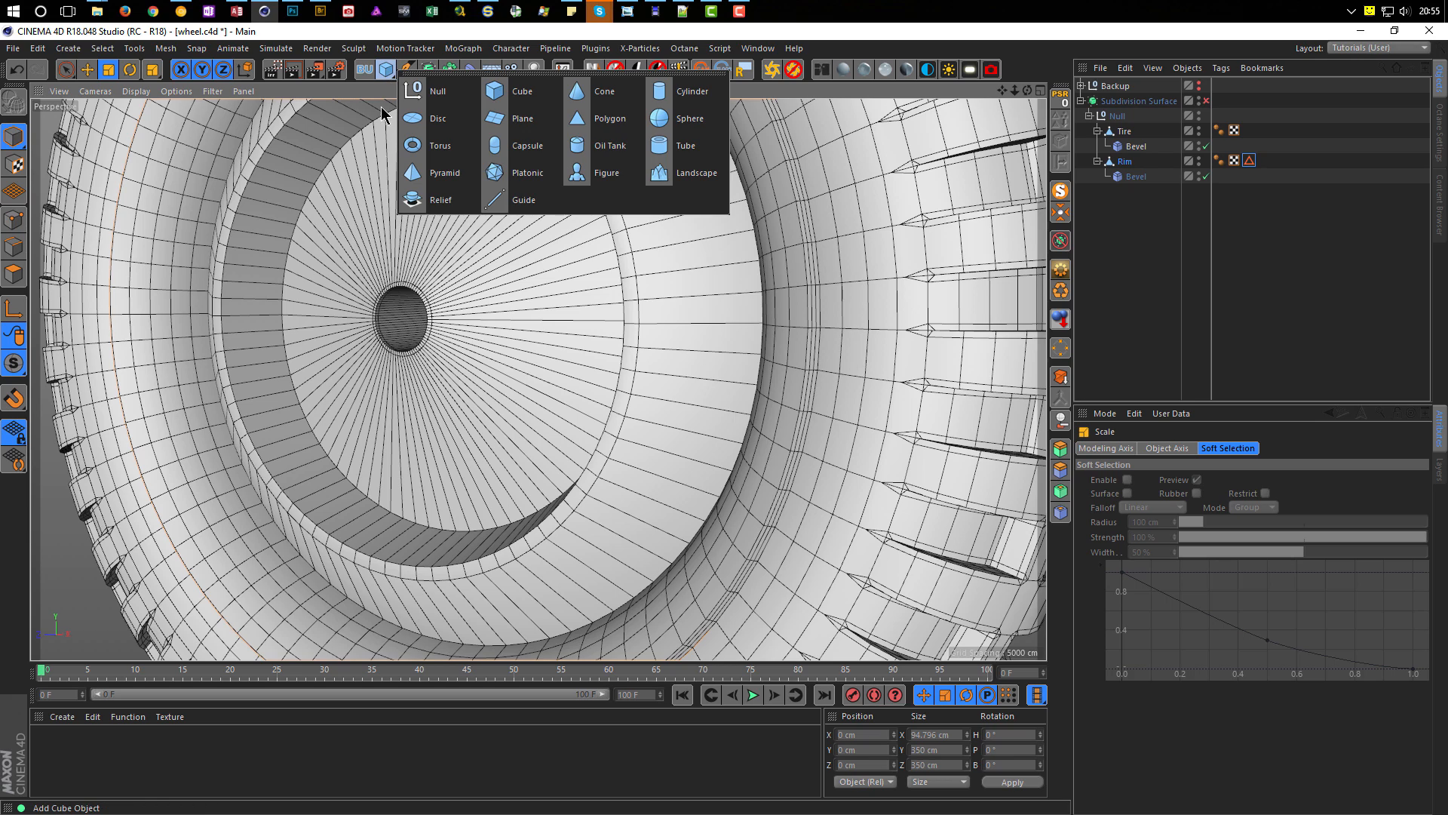
left_click(600, 146)
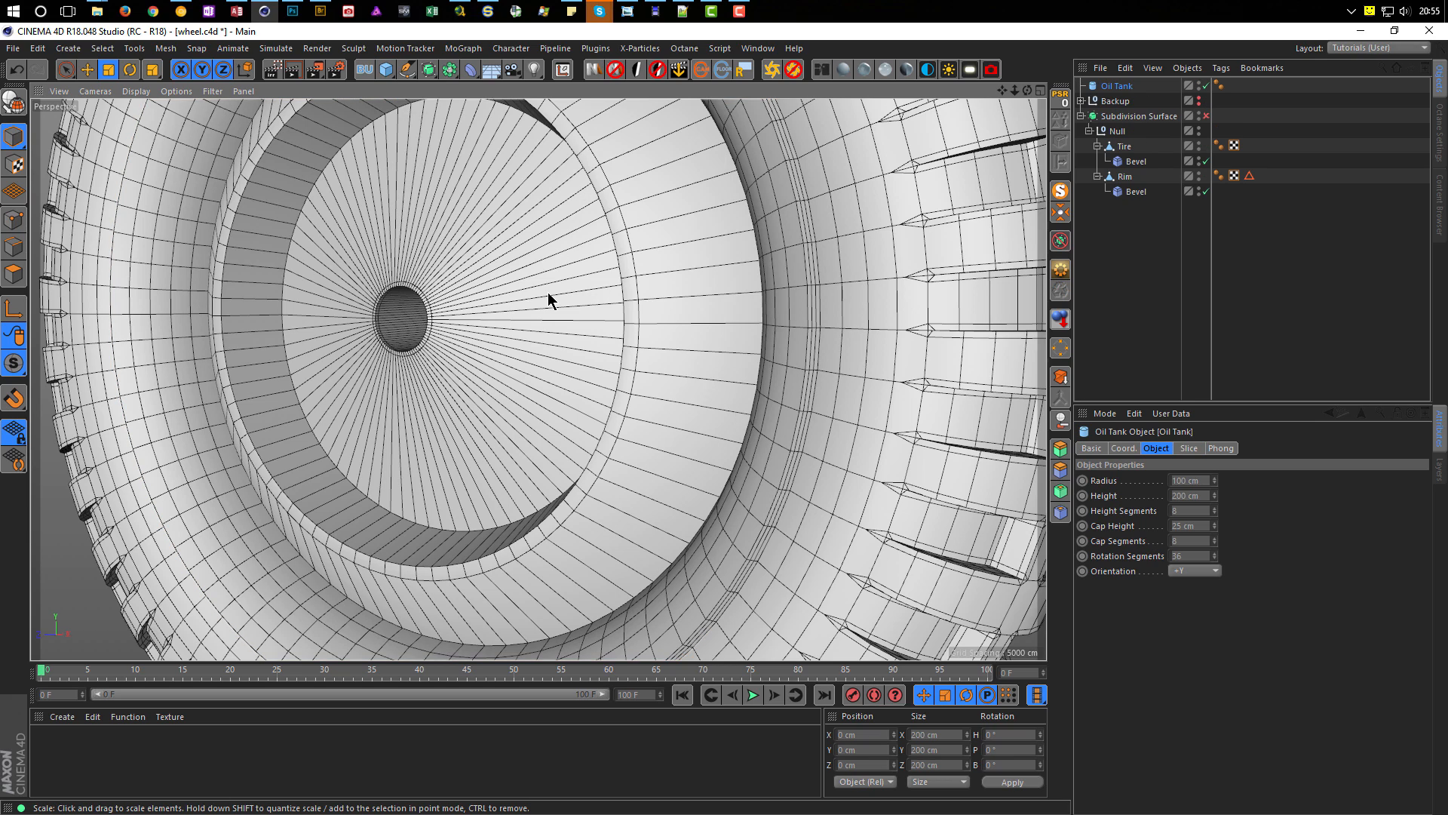
right_click_drag(545, 294, 361, 348, "alt")
middle_click_drag(468, 278, 465, 464, "alt")
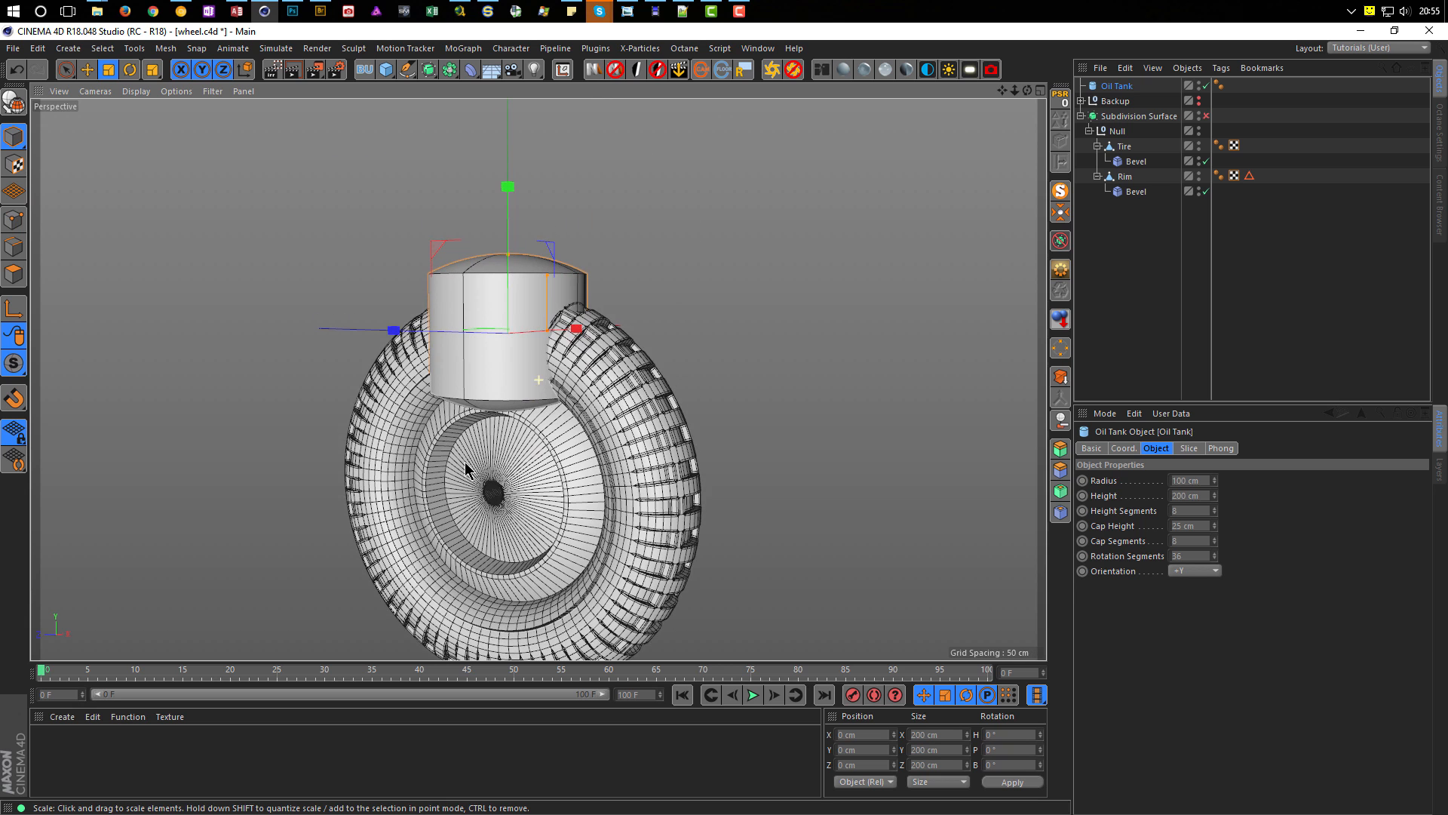
Step: Set the Oil Tank's orientation to +X so it aligns with the wheel's axle
left_click(1213, 571)
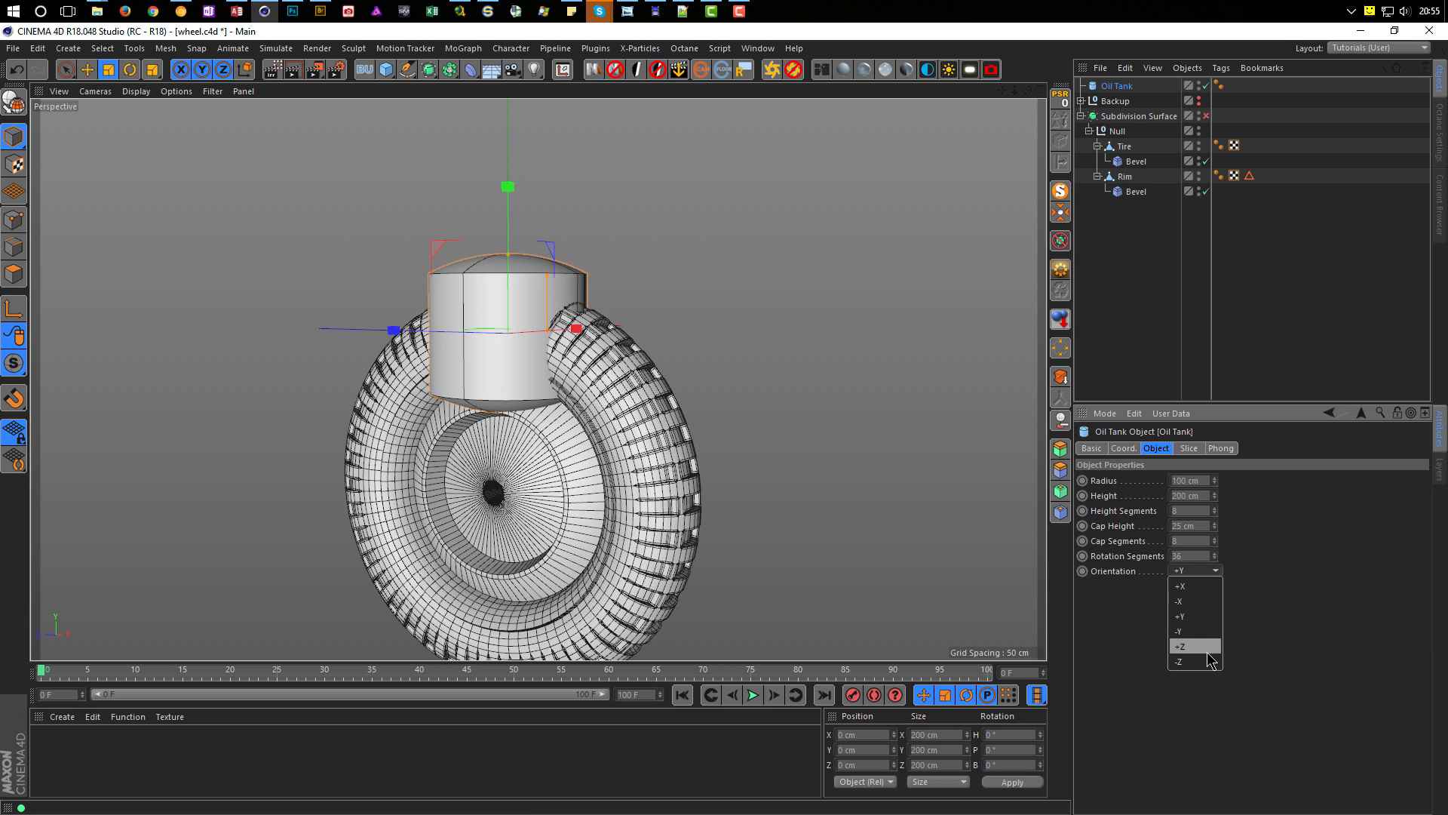
left_click(1195, 647)
left_click(1209, 572)
left_click(1207, 588)
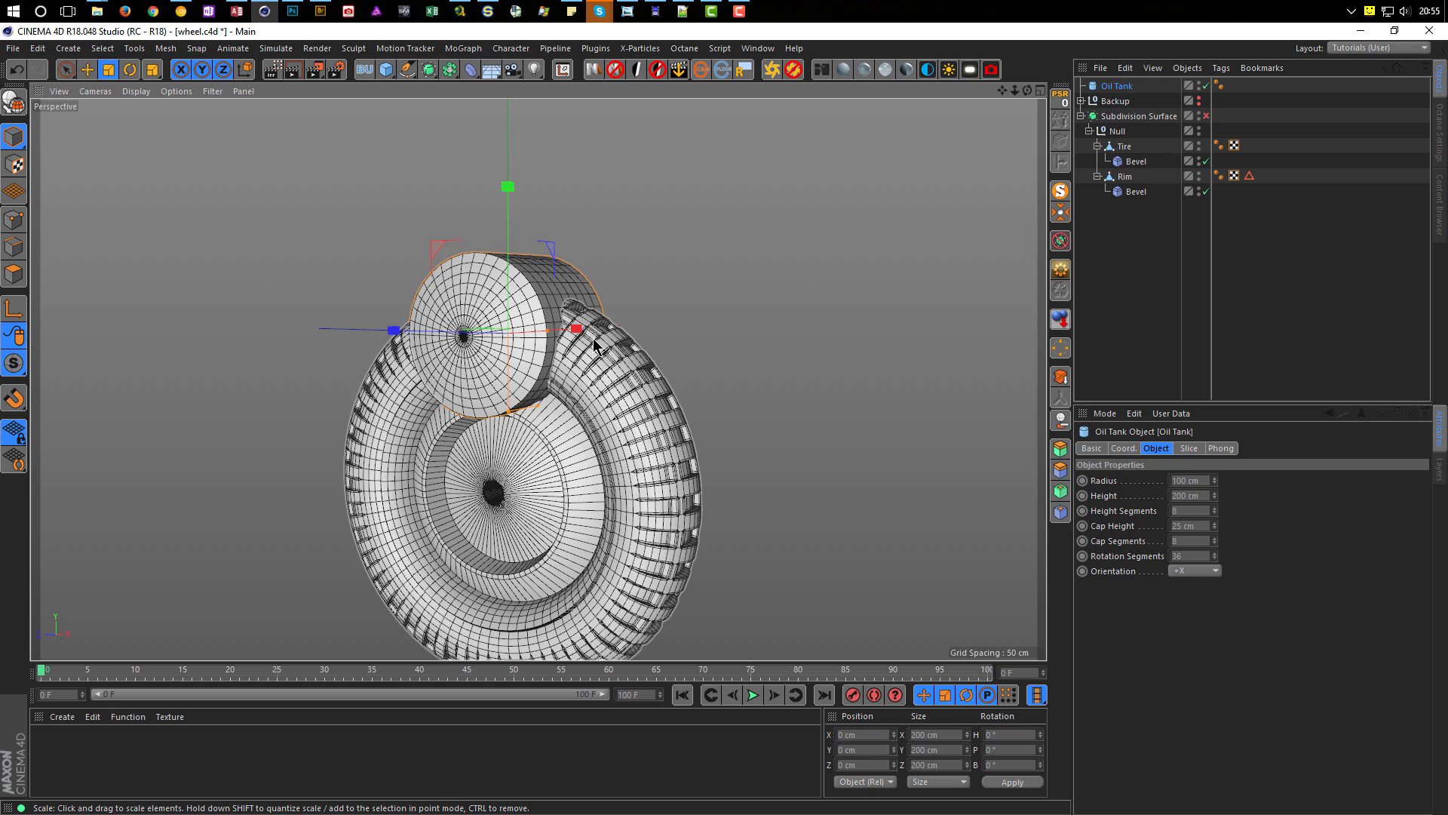
scroll(596, 335, "up", 5)
right_click_drag(596, 319, 520, 346, "alt")
middle_click_drag(520, 347, 535, 321, "alt")
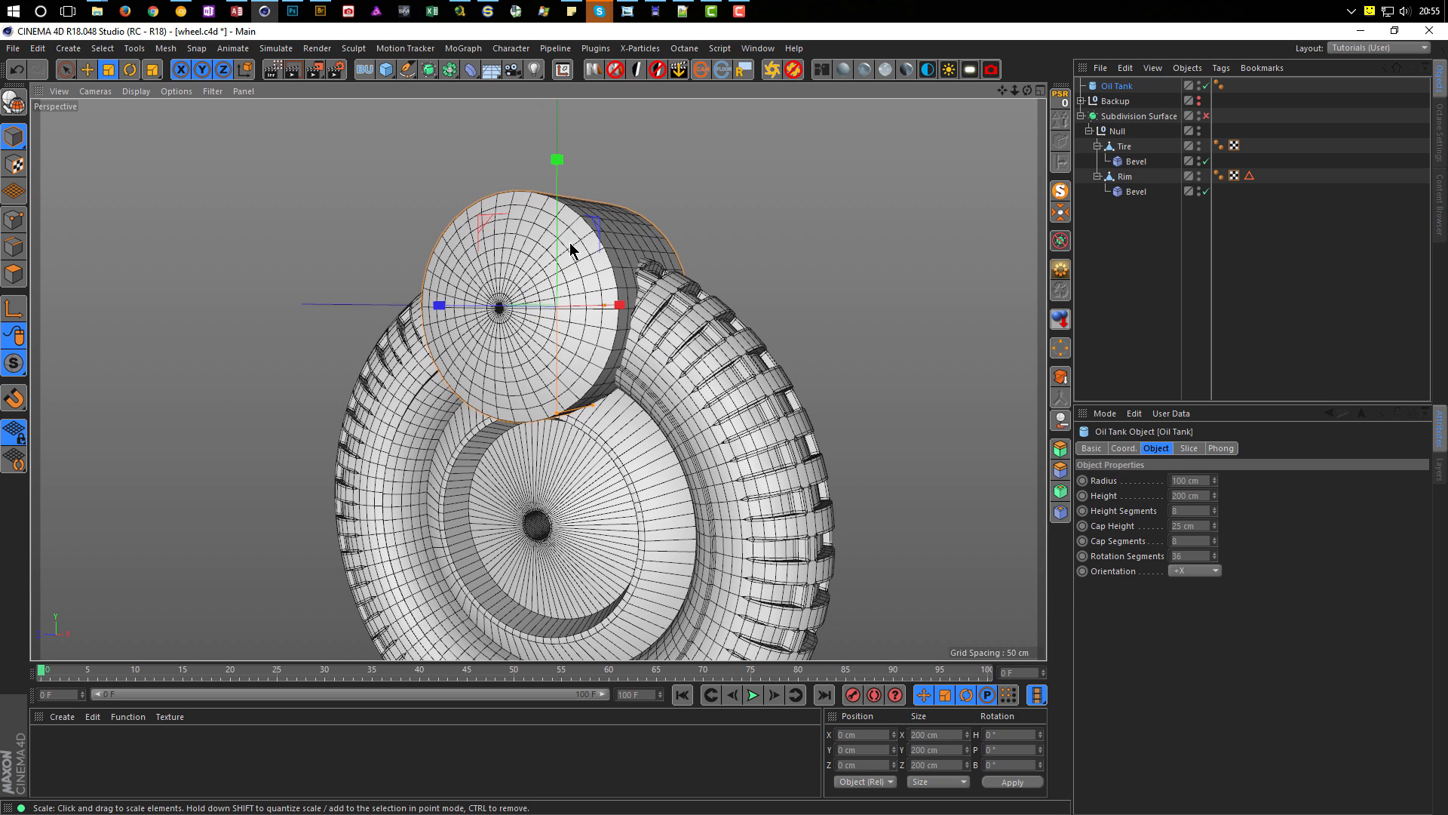
Step: Set the Oil Tank's rotation segments to 8 and its cap segments to 4
left_click(1199, 556)
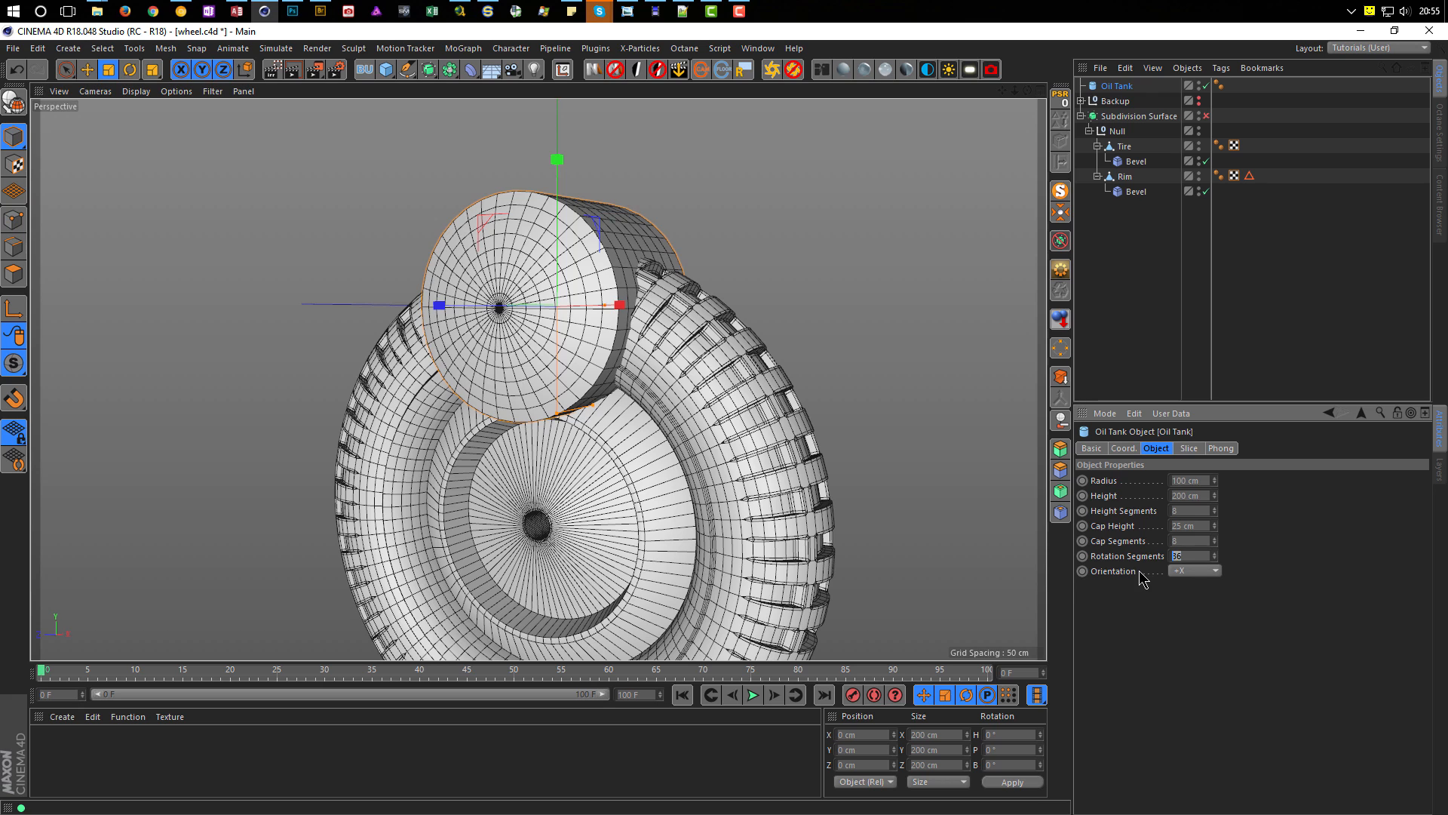
key("Return")
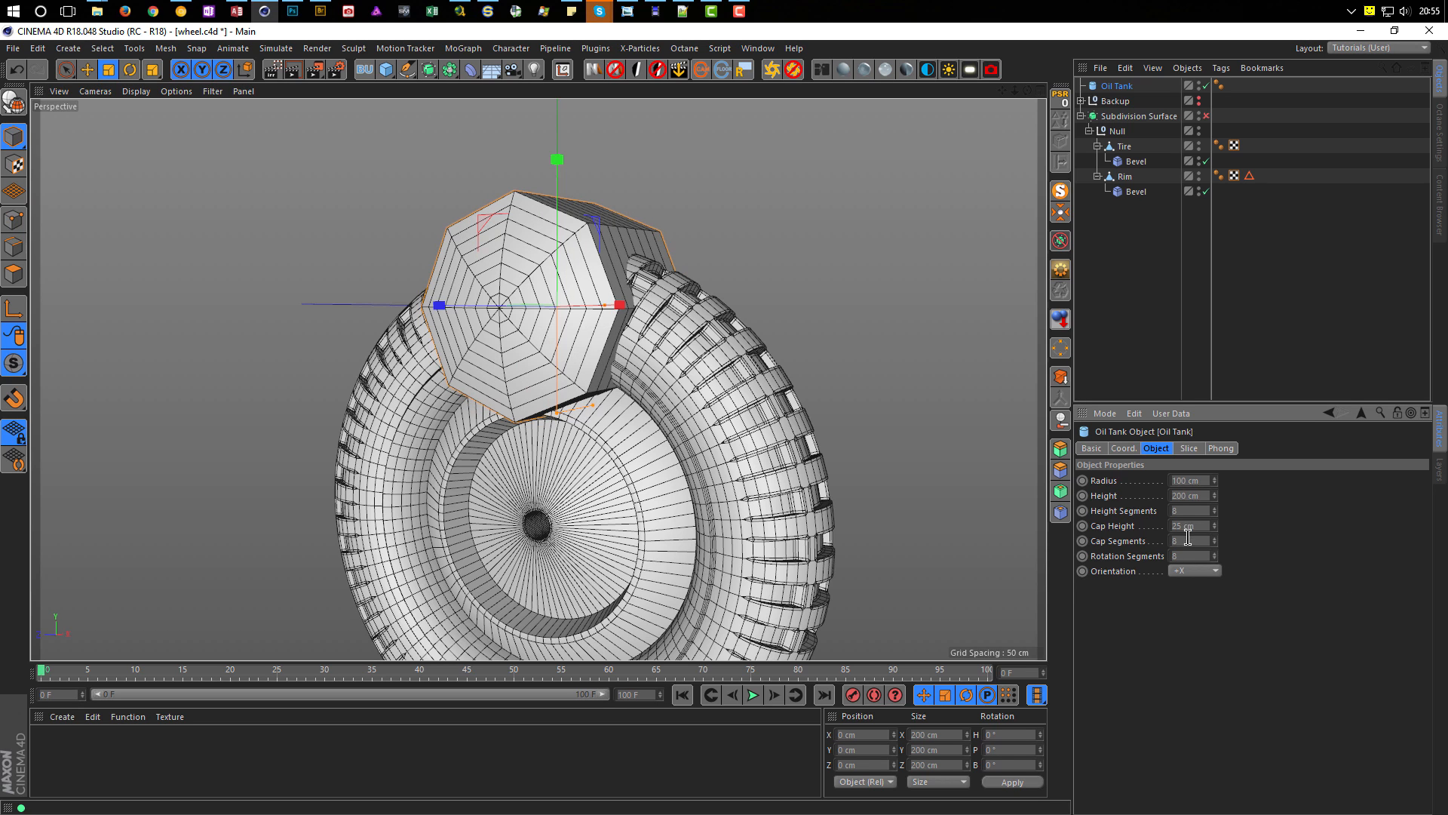
type("4")
key("Return")
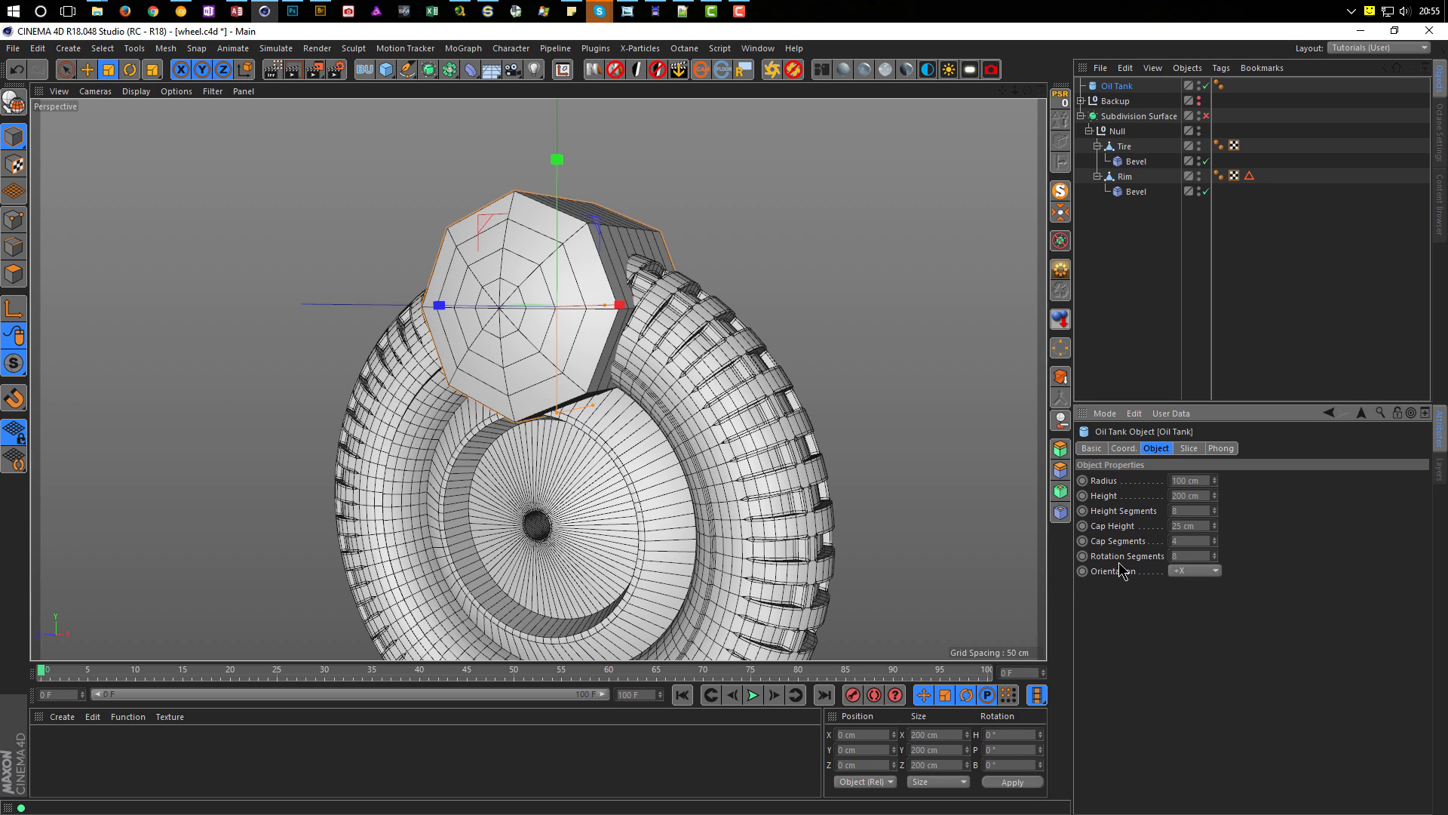
Step: Make the Oil Tank a child of the Rim, above its Bevel
scroll(619, 475, "down", 2)
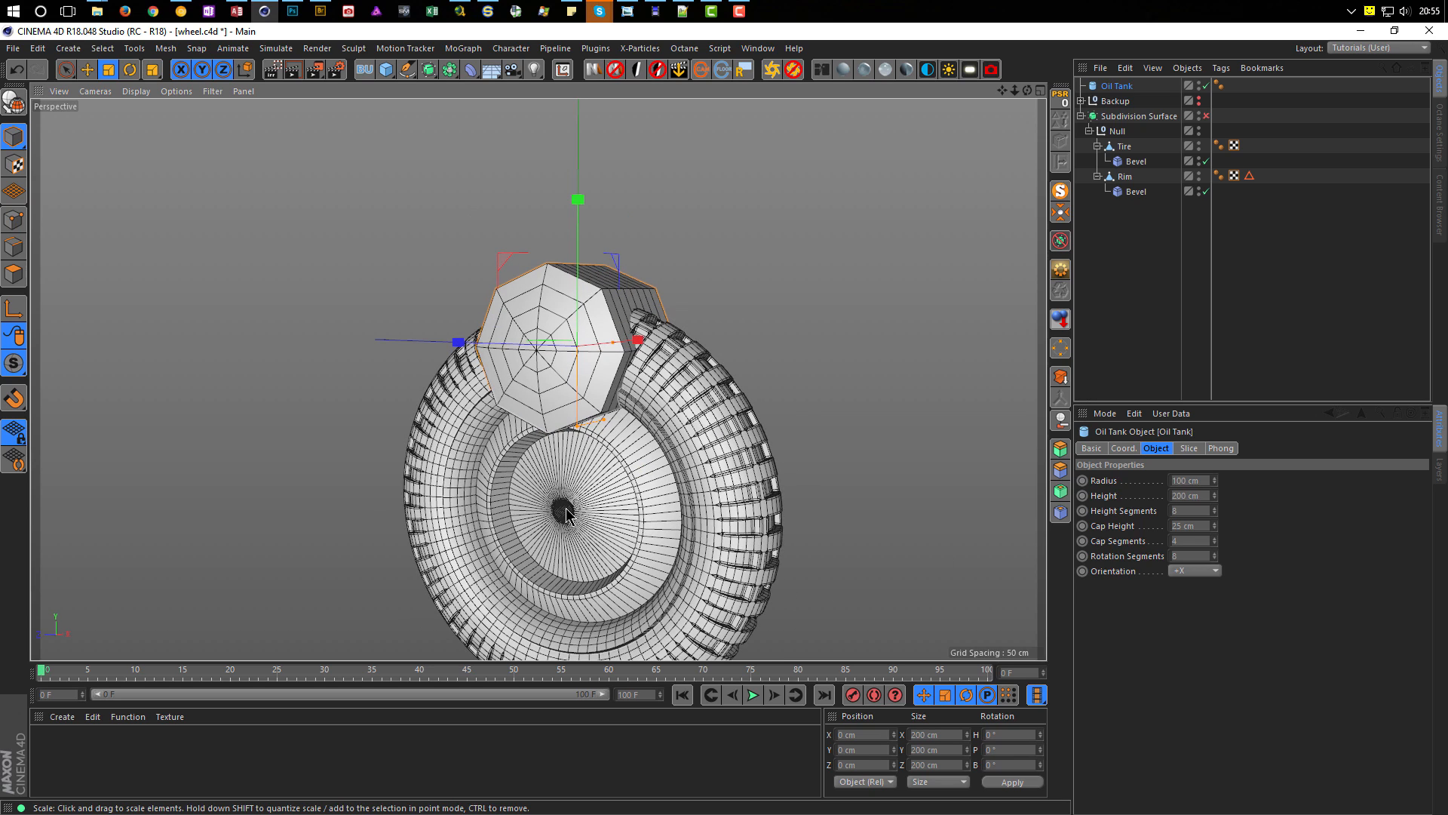
scroll(566, 508, "up", 3)
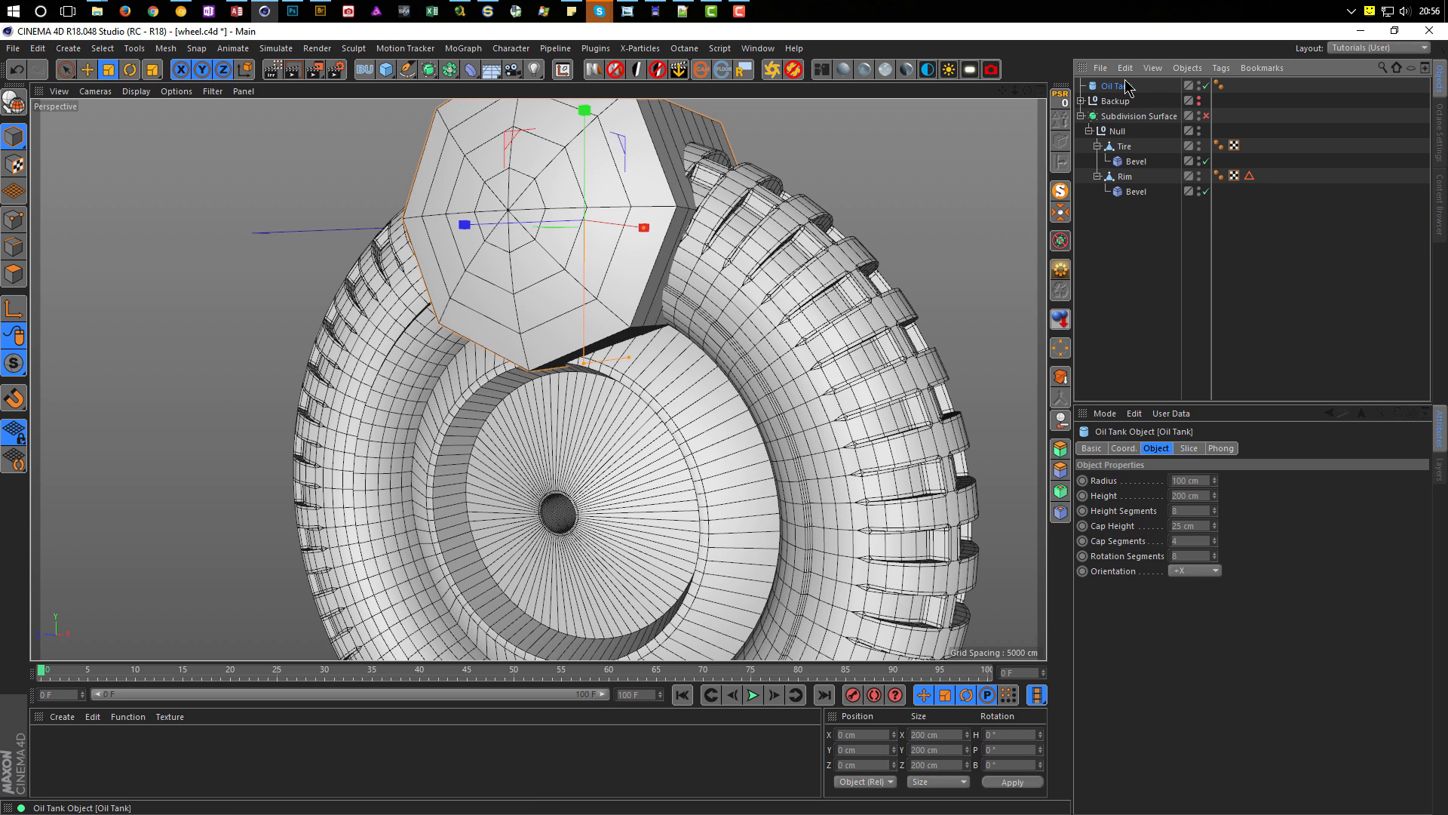
left_click_drag(1111, 89, 1143, 185)
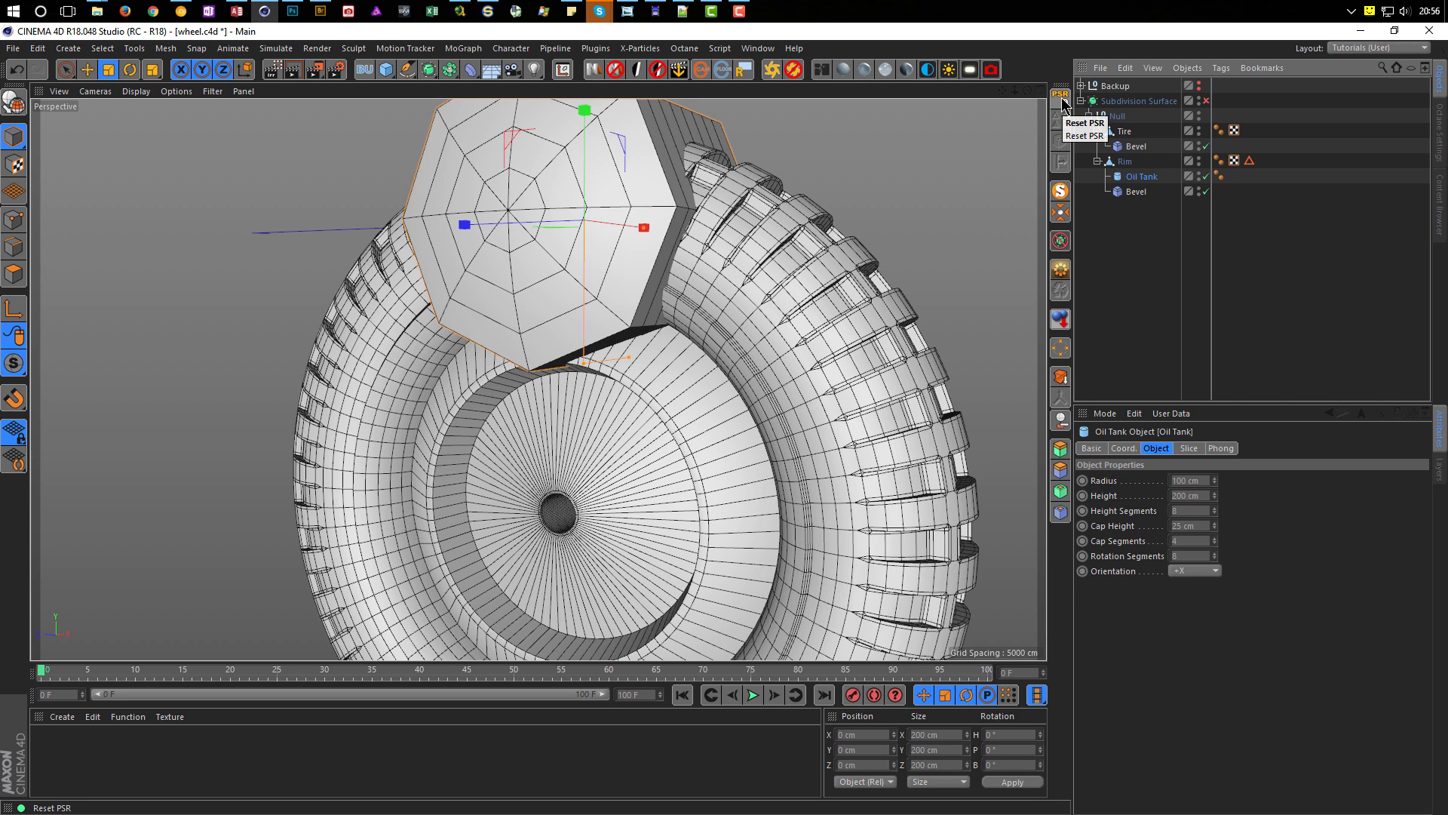
Step: Center the Rim's axis on its own geometry
left_click(1125, 163)
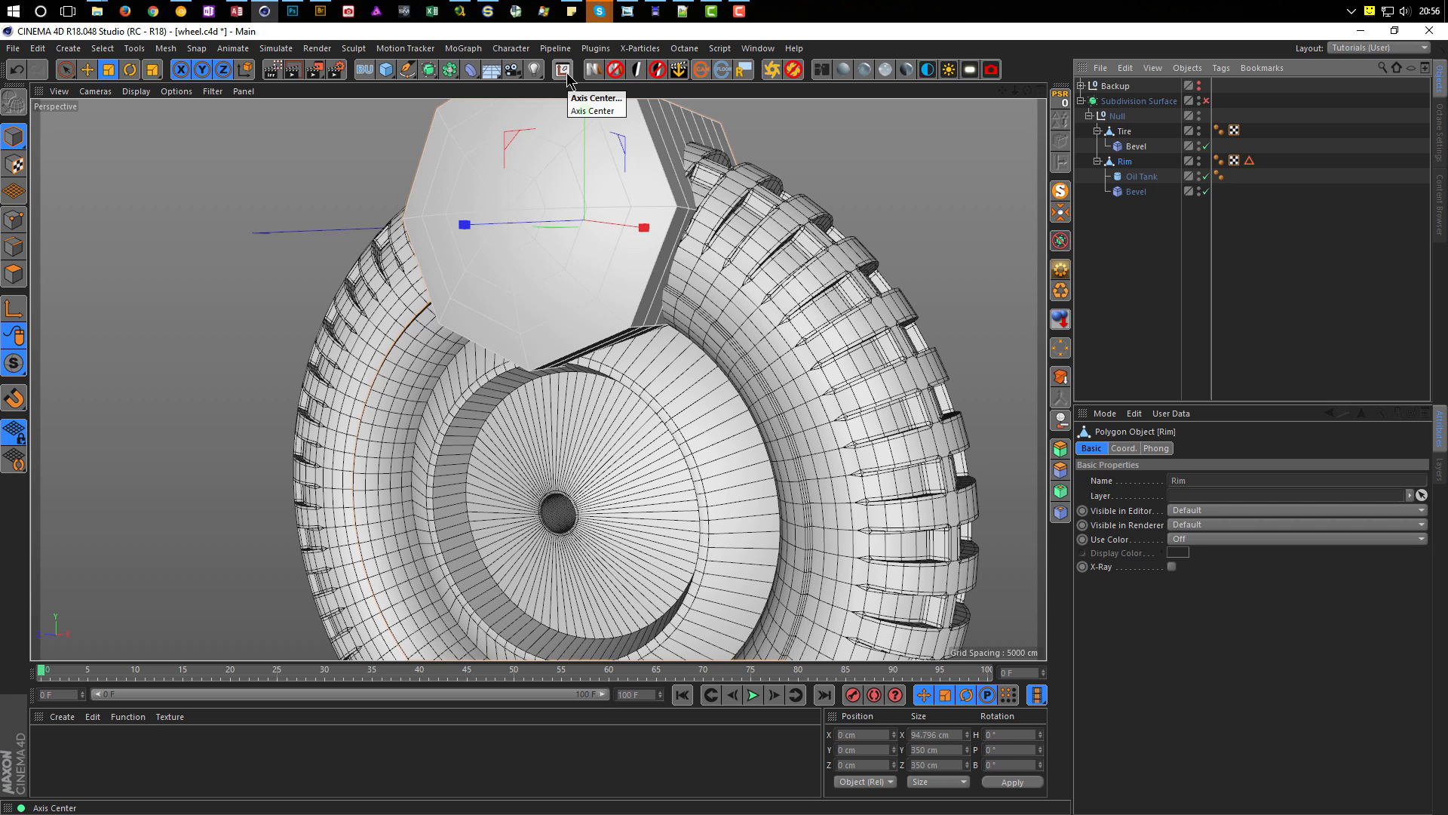
left_click(166, 47)
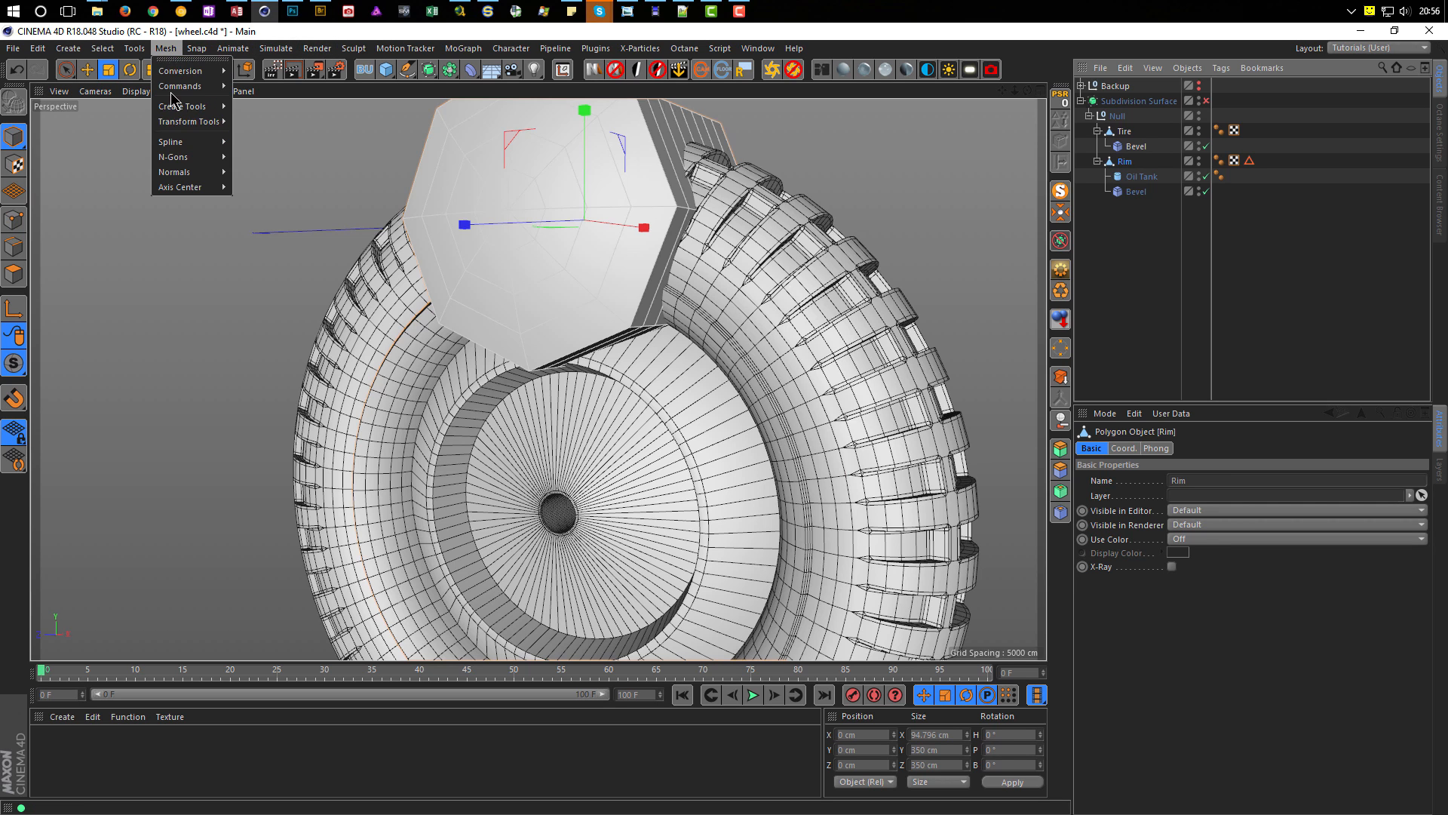
mouse_move(182, 190)
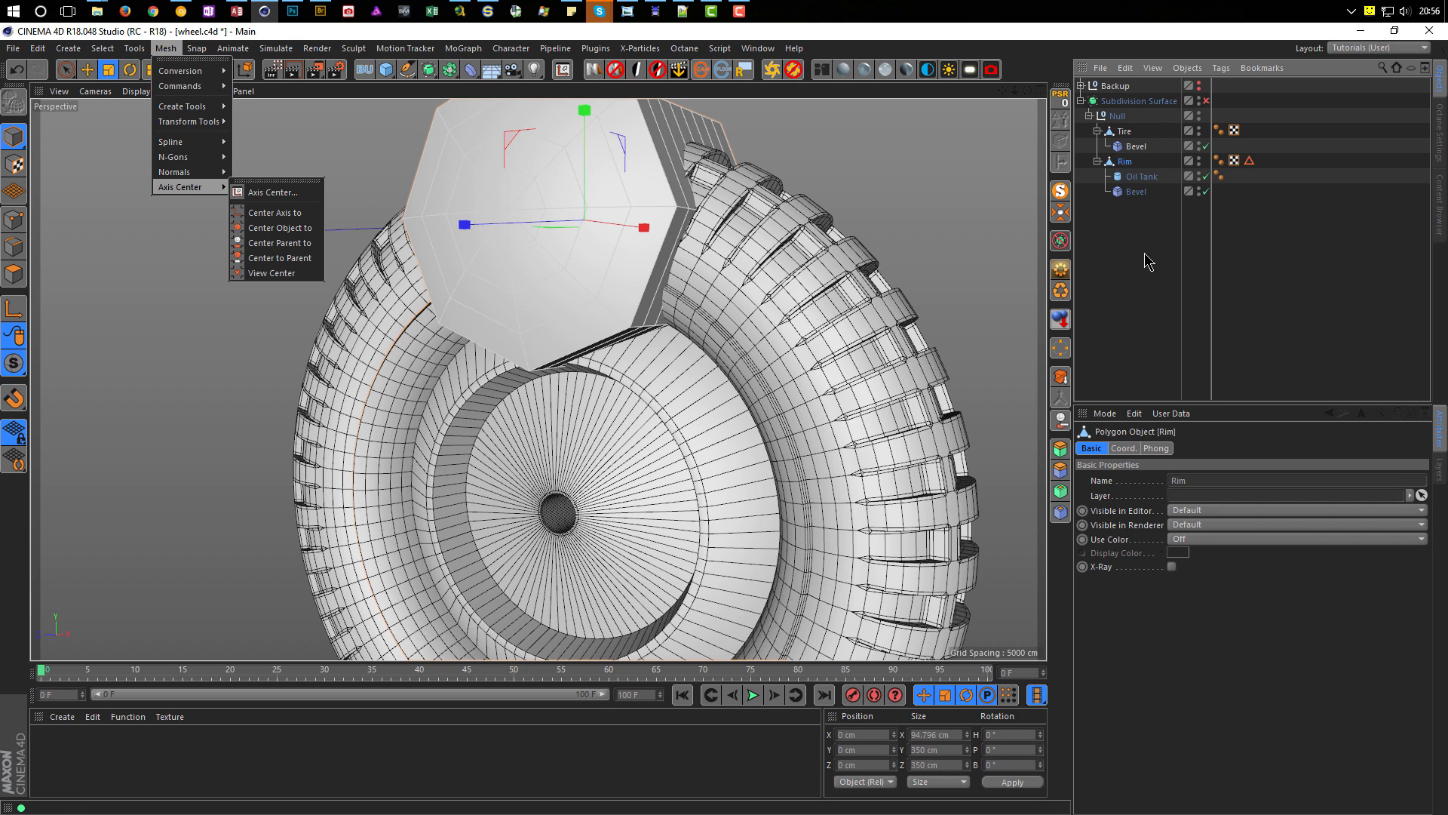
left_click(1102, 215)
left_click(1060, 212)
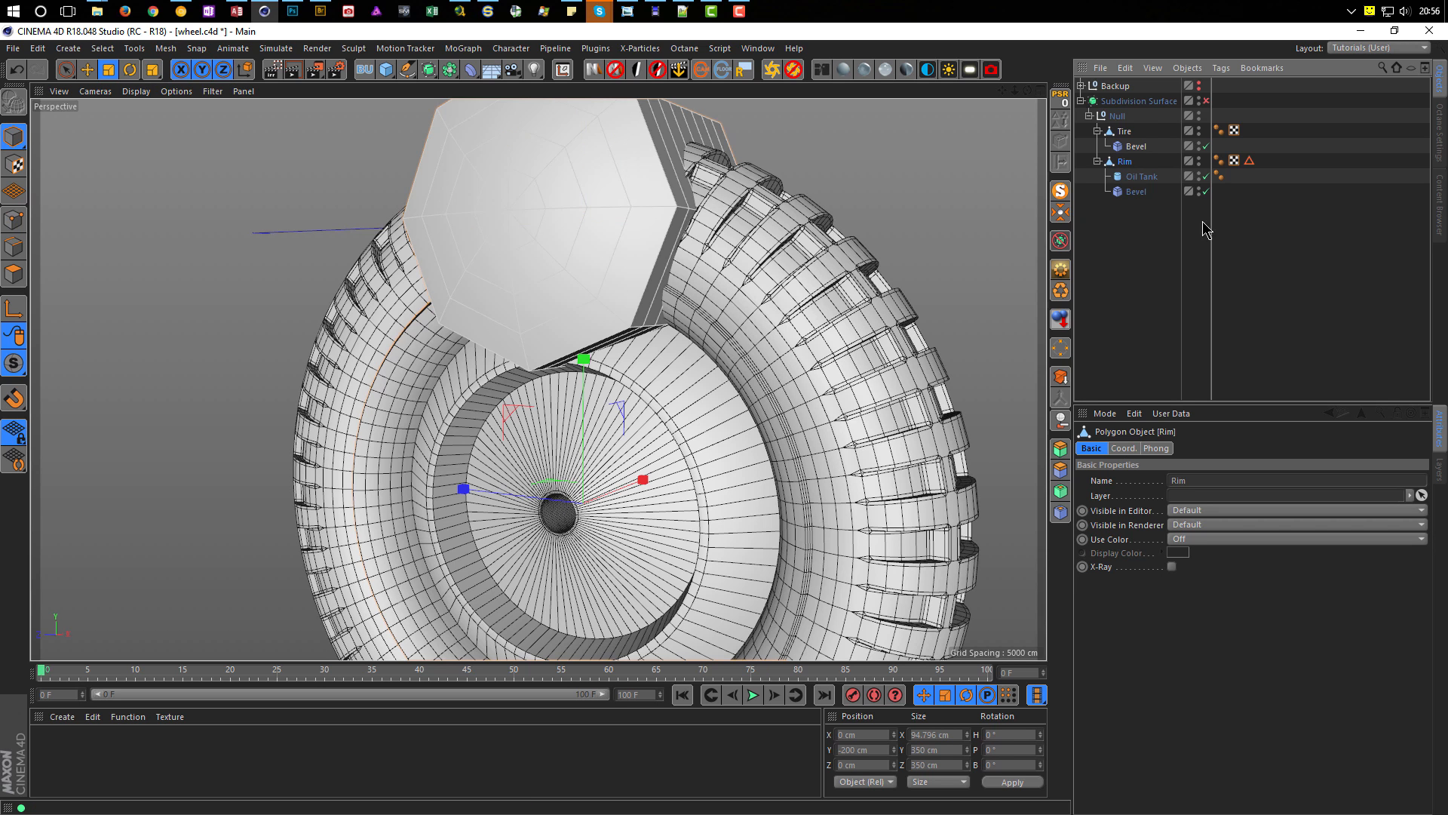
Step: Reset the Oil Tank's PSR to place it at the Rim's center
left_click(1142, 178)
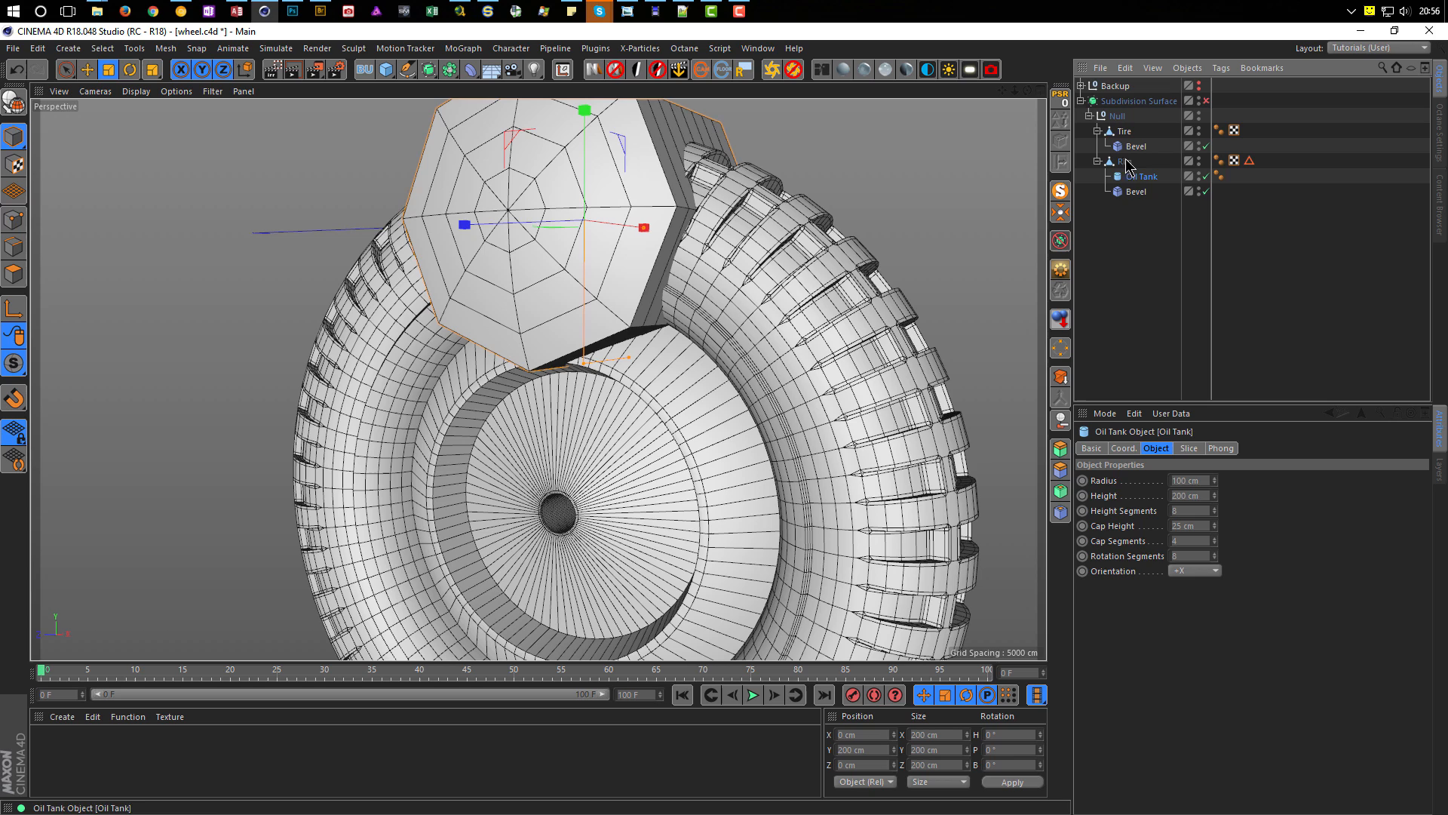
left_click(1062, 97)
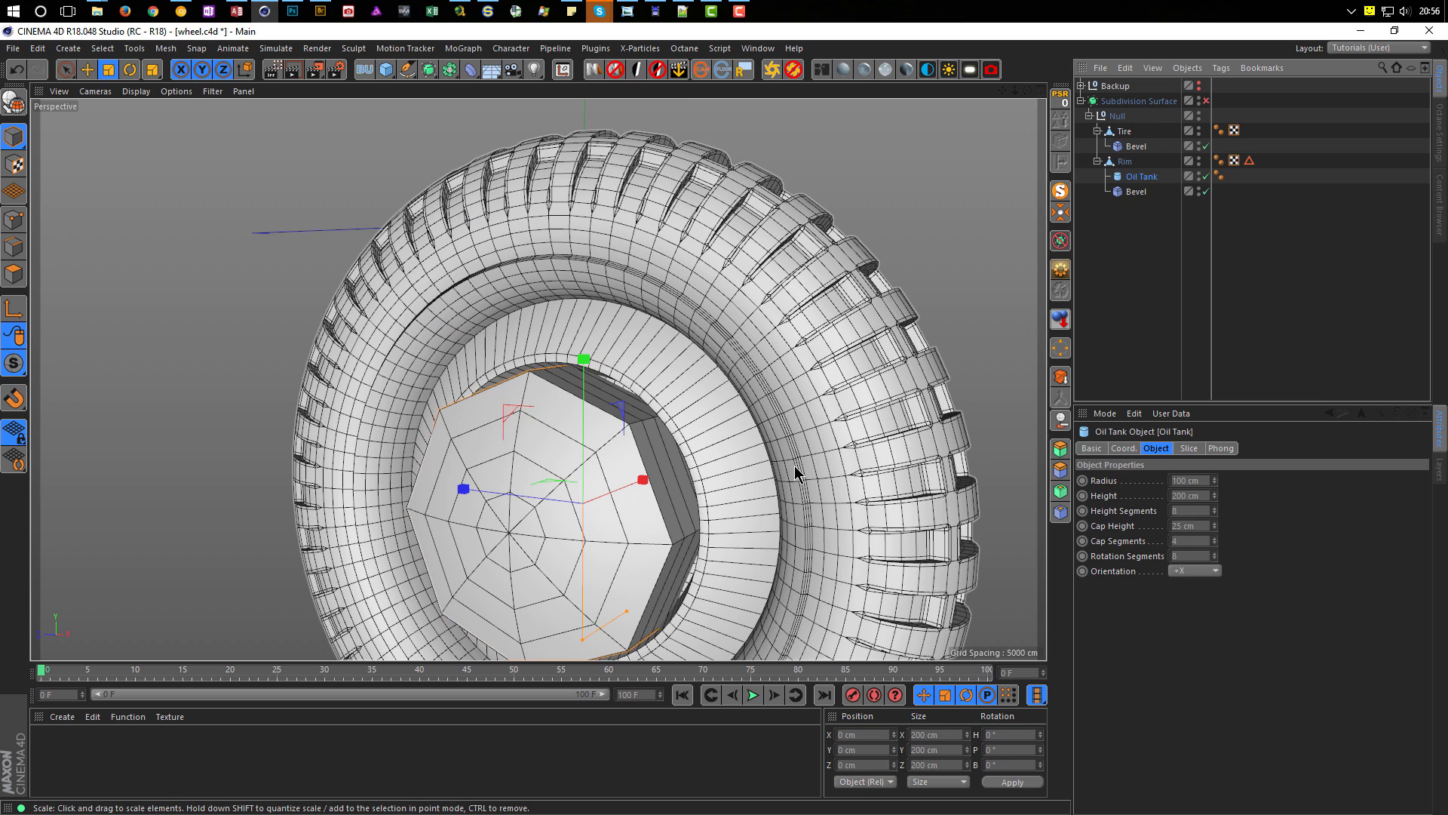
left_click_drag(598, 504, 604, 411, "alt")
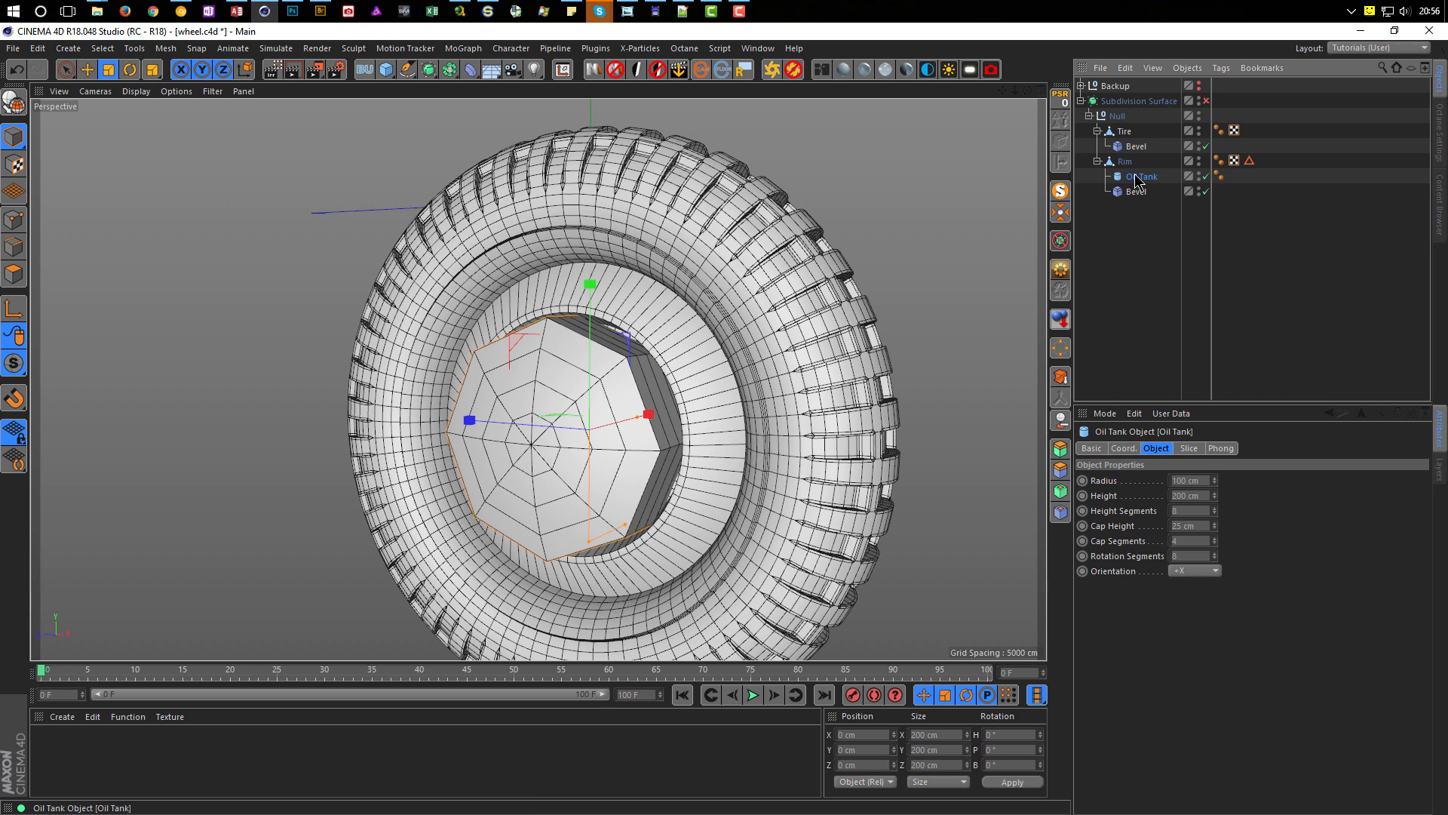
Step: Move the Oil Tank out of the Rim to directly below it in the Null, and collapse the Tire and Rim hierarchies
left_click_drag(1138, 179, 1140, 258)
left_click(1097, 160)
left_click(1098, 131)
left_click_drag(1117, 162, 1121, 155)
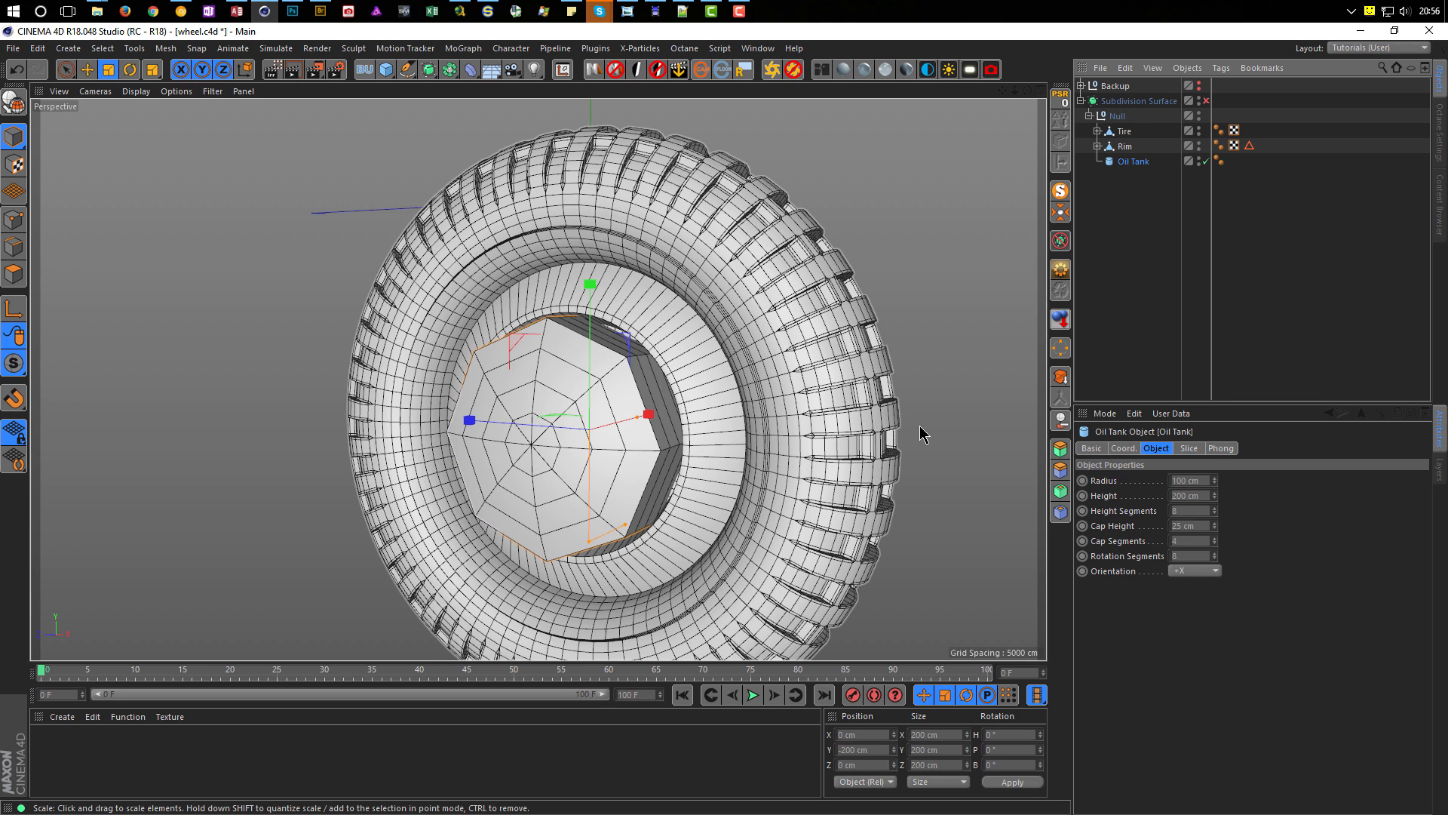
Step: Set the Oil Tank's height segments to 1
left_click(1202, 513)
type("1")
key("Return")
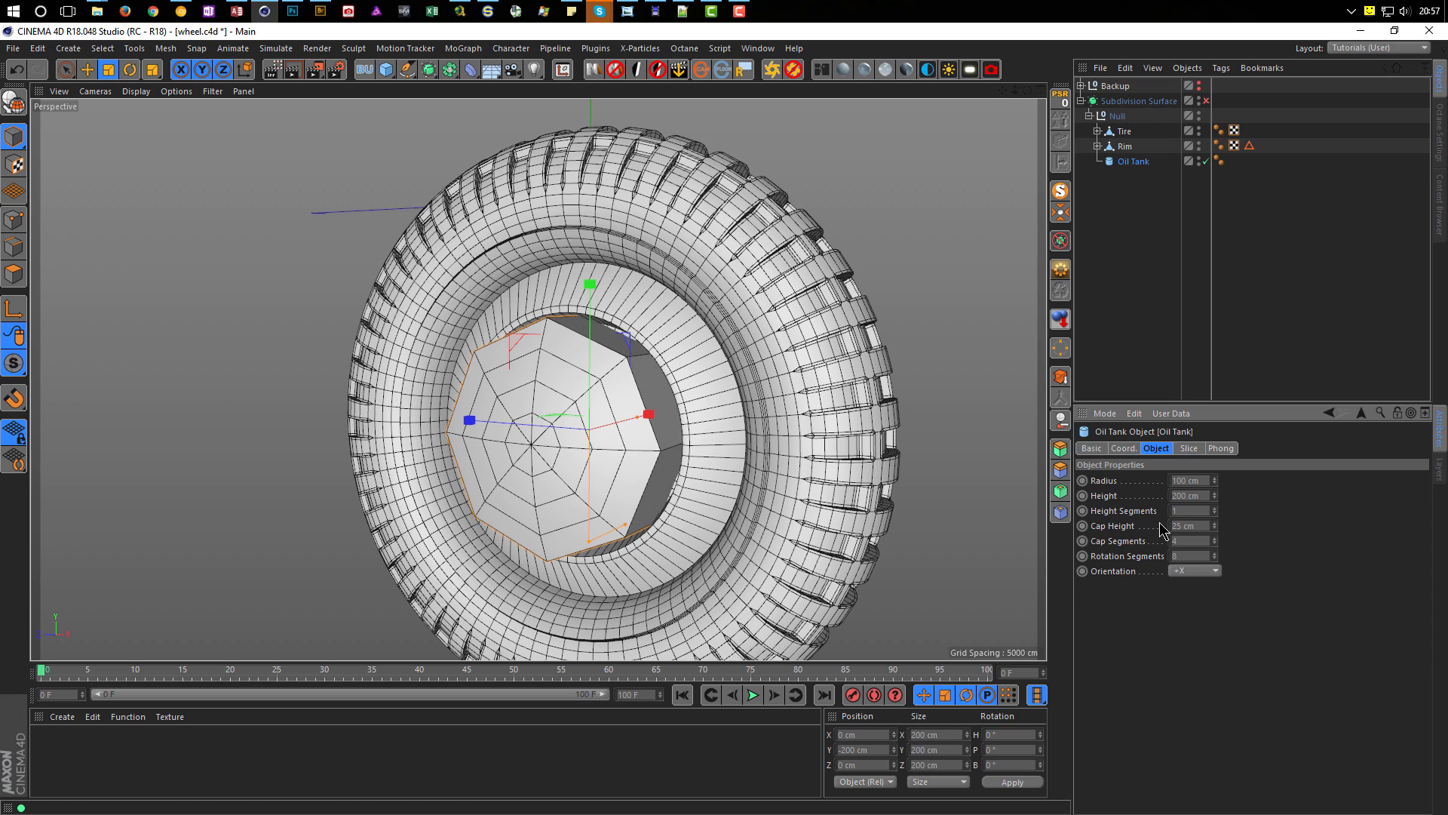
Step: Collapse the Oil Tank into a single polygon object, confirming the conversion
left_click_drag(643, 414, 688, 410, "alt")
middle_click_drag(689, 404, 587, 323, "alt")
middle_click(596, 441)
middle_click(605, 459)
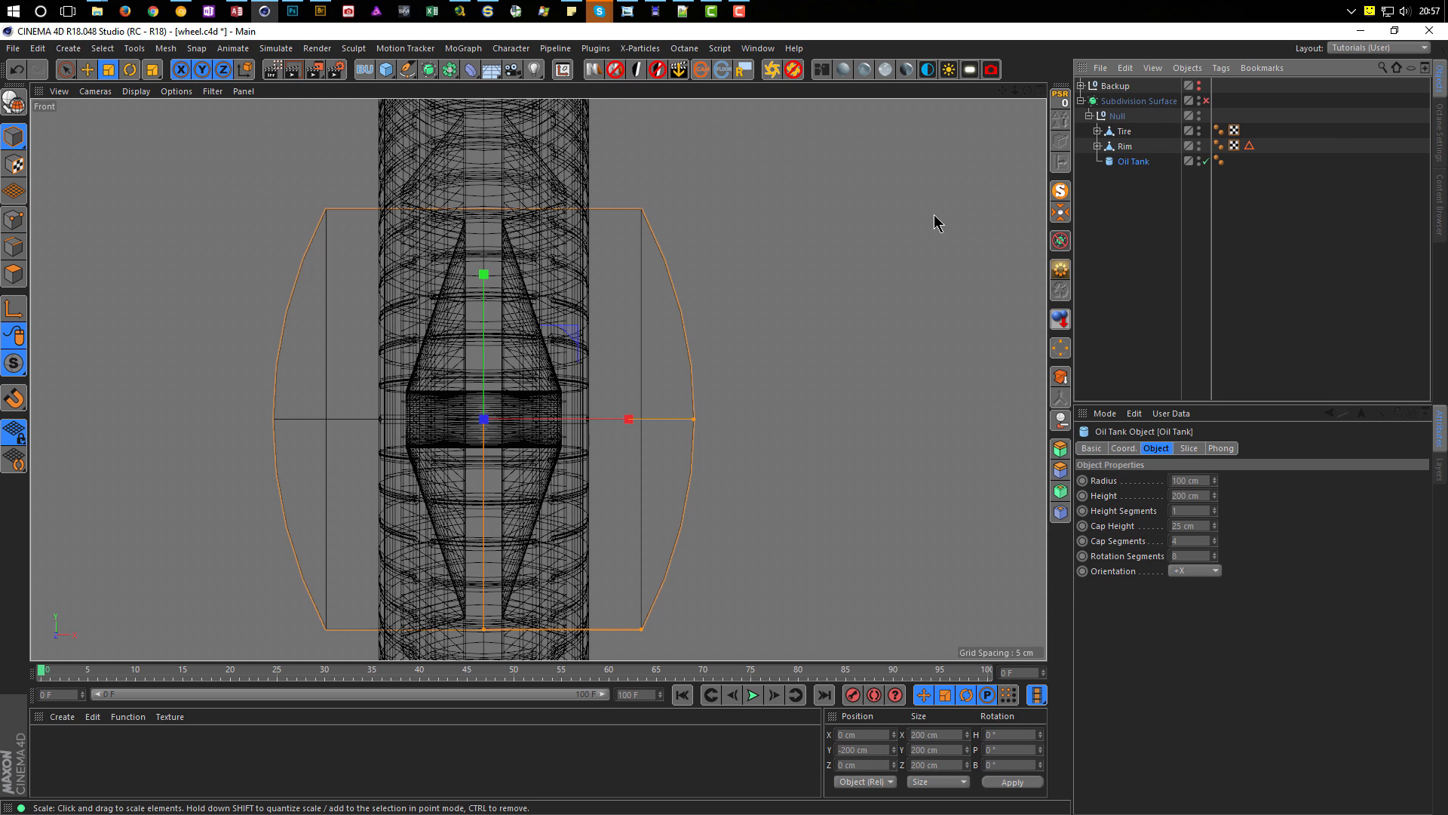
left_click(1061, 269)
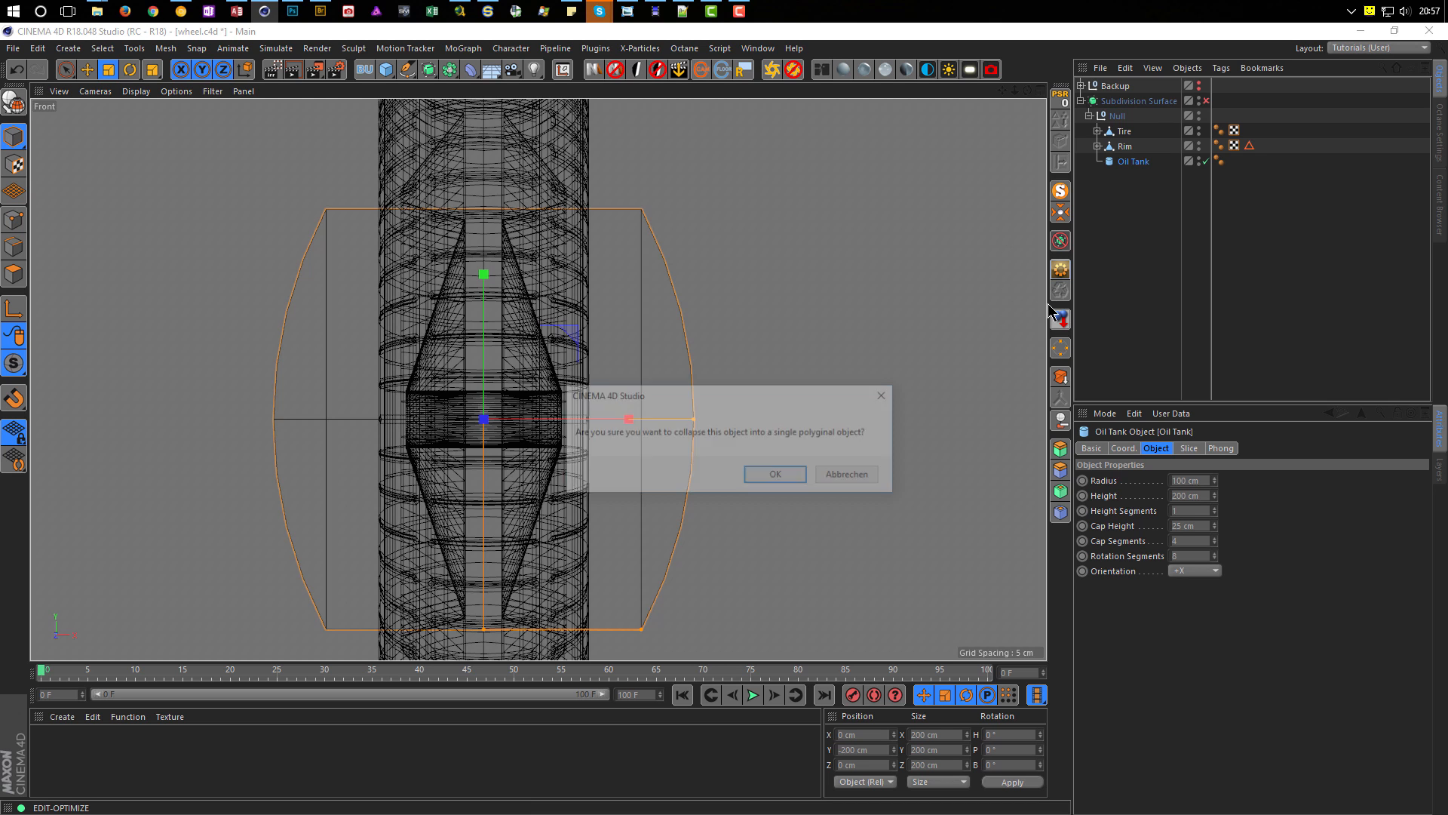
left_click(766, 478)
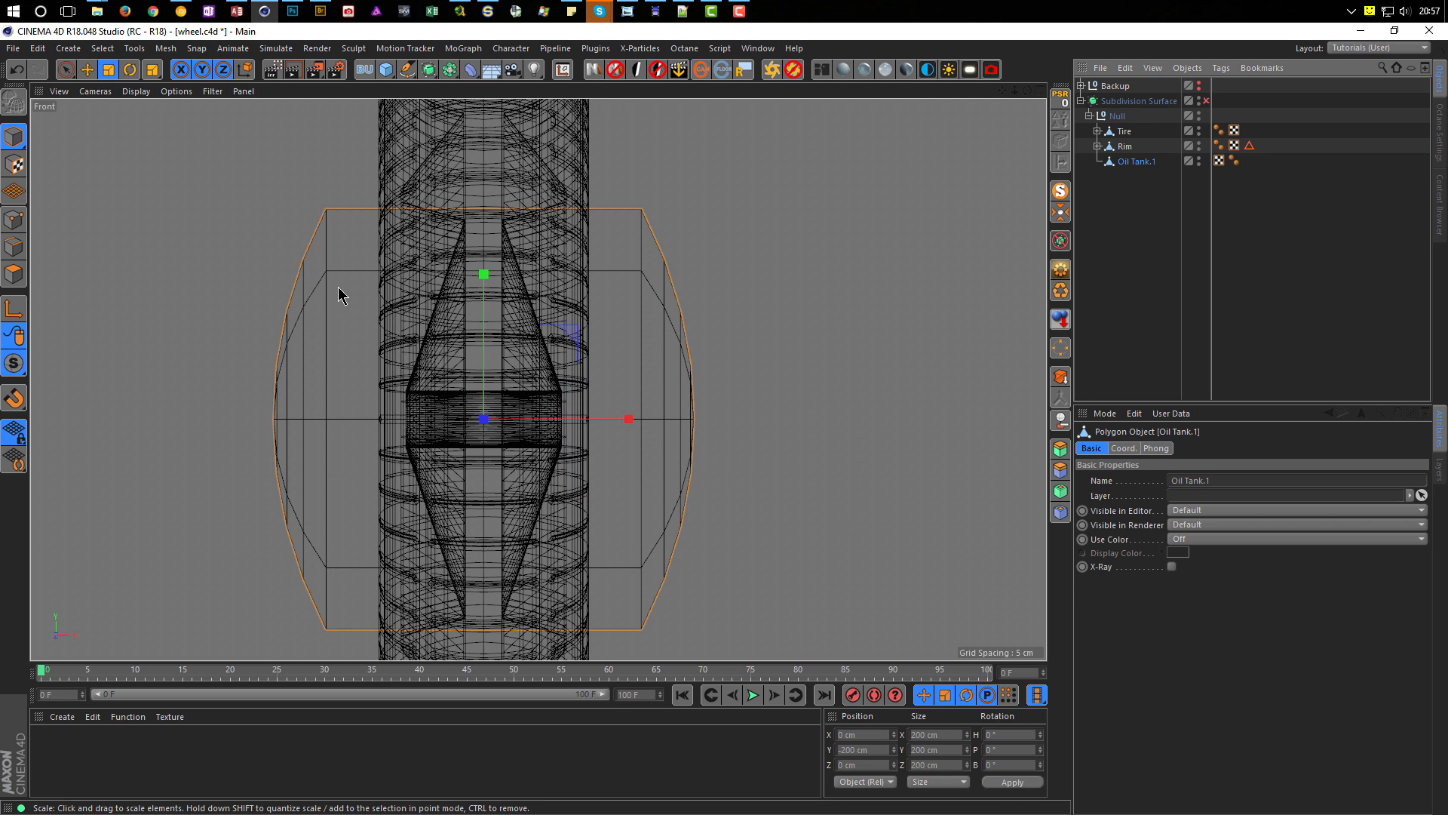
Step: Delete all Oil Tank points on the +X side in the Front view, keeping only the domed cap on the -X side
left_click(13, 219)
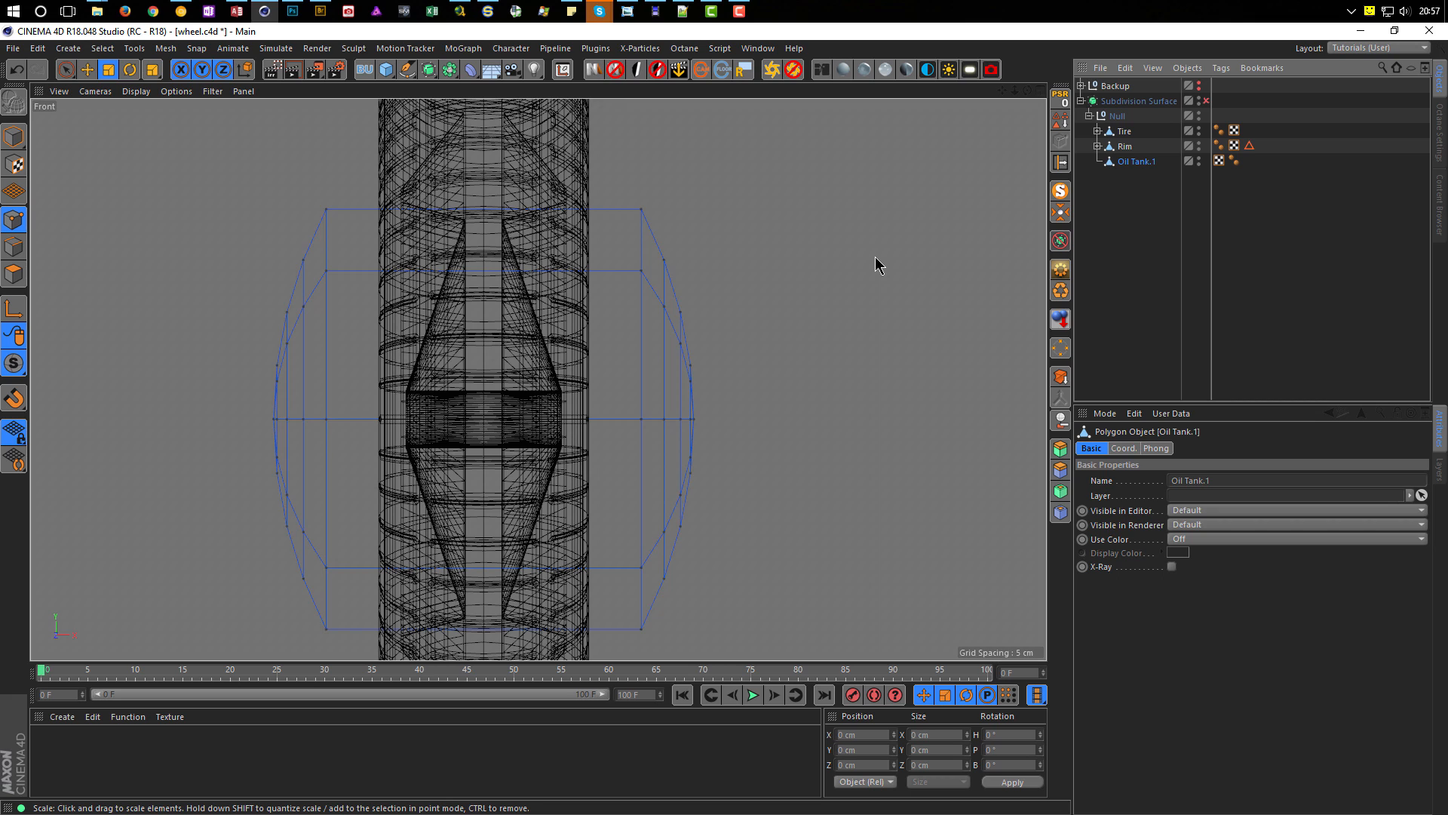
key("0")
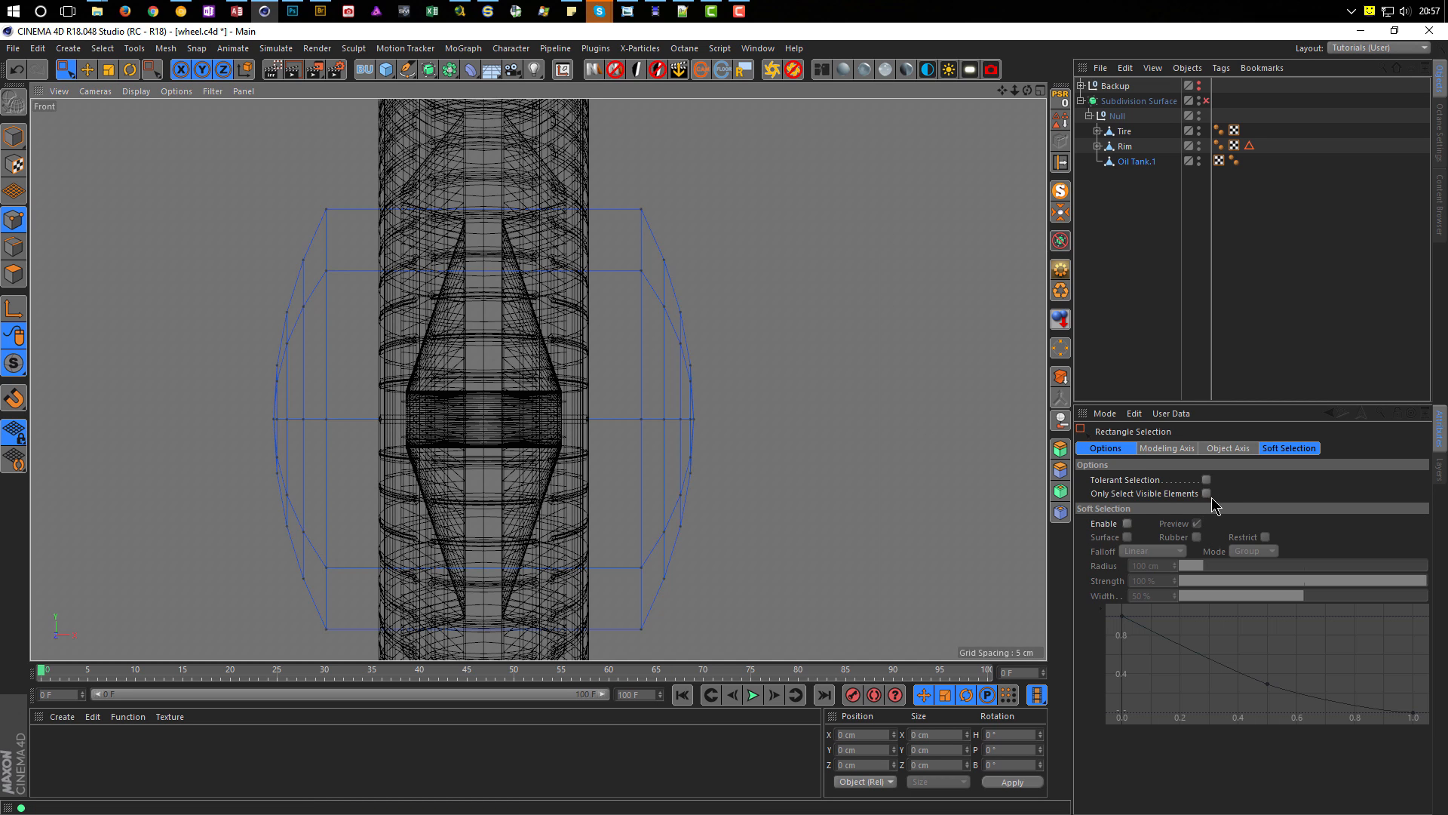
left_click_drag(884, 183, 587, 659)
key("Delete")
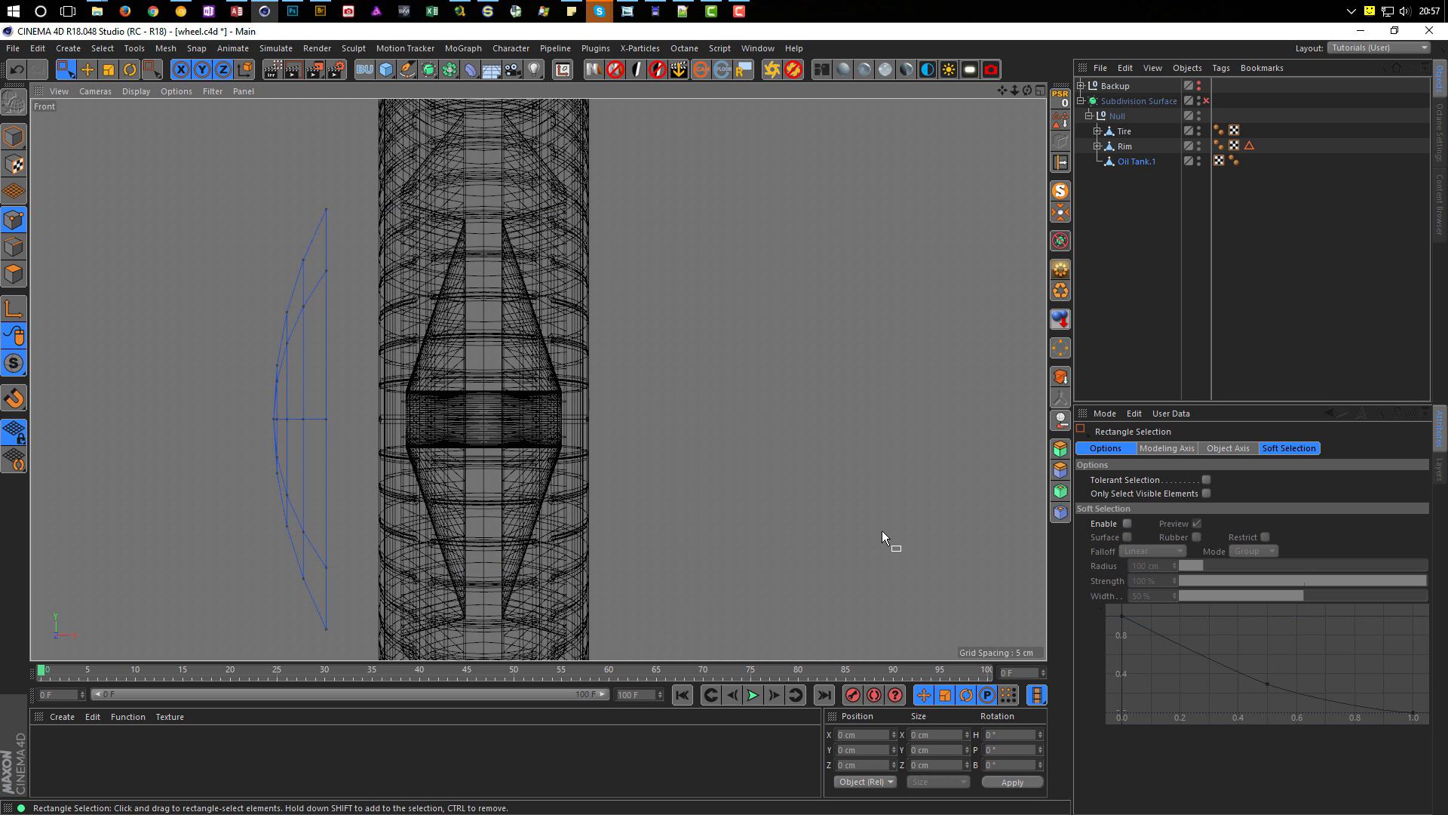
Step: Remove four alternate spoke edges around the cap's center point so that its innermost triangles merge into quads
middle_click(879, 534)
middle_click(379, 285)
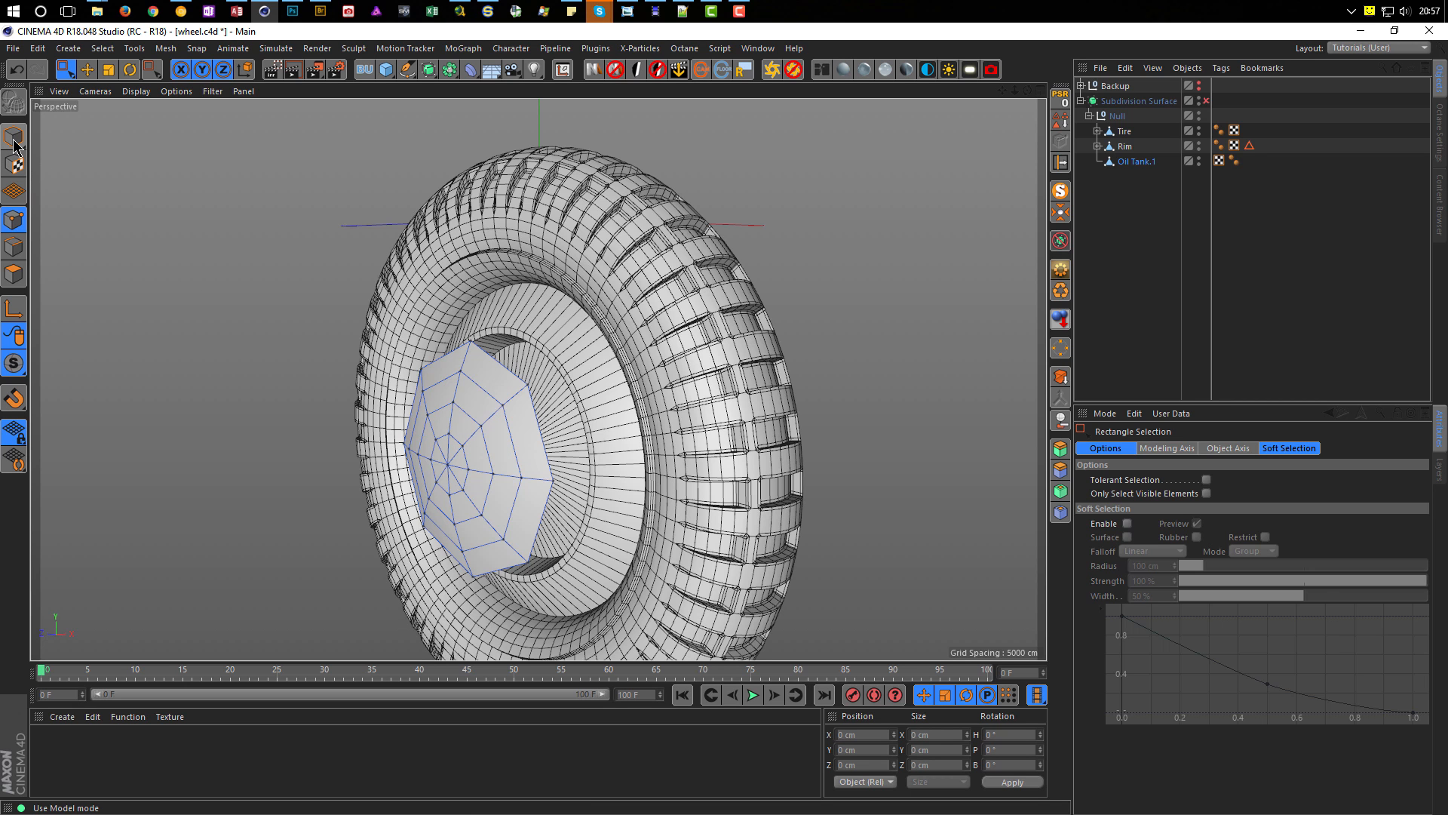
left_click_drag(589, 442, 726, 465, "alt")
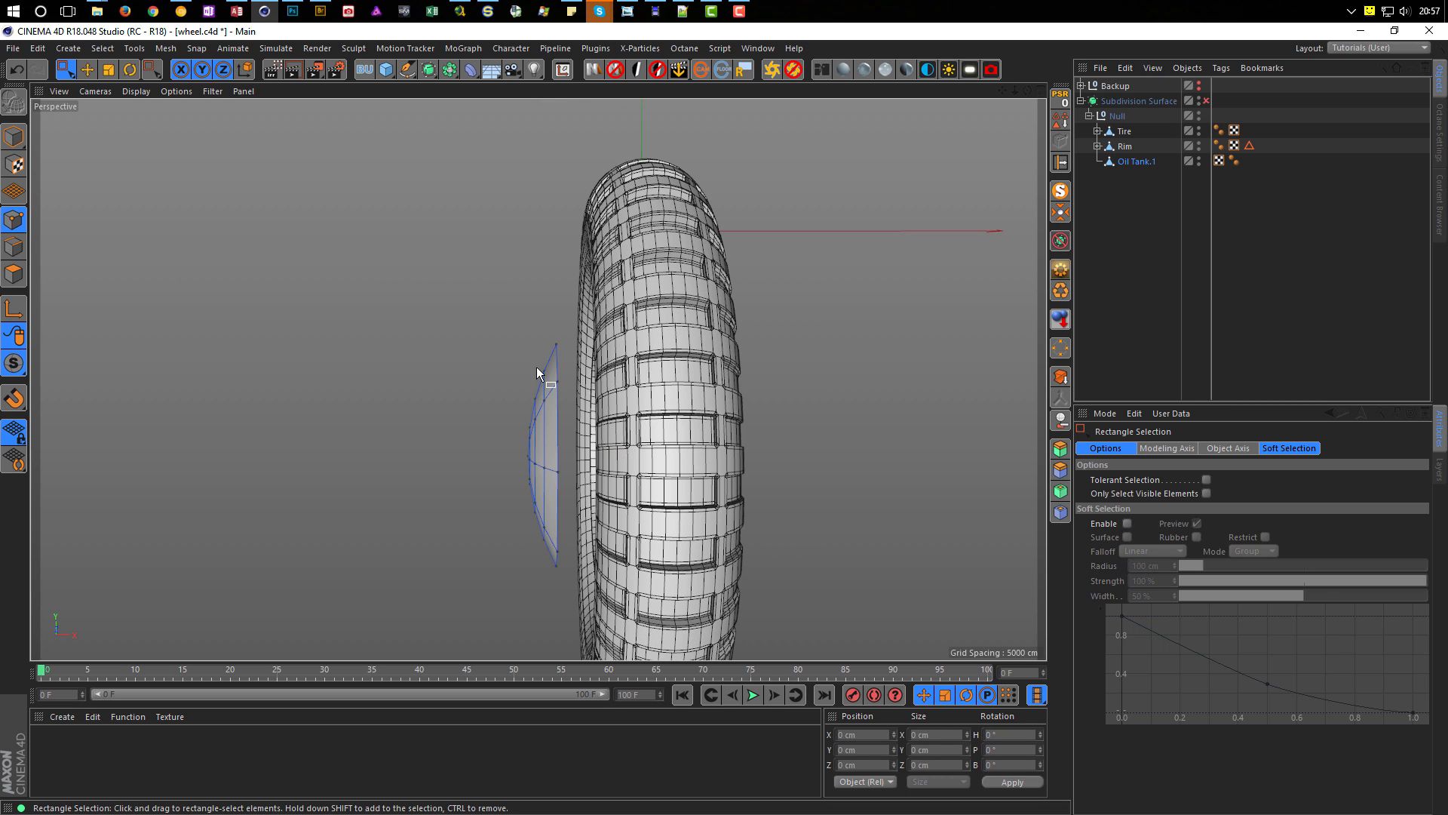
left_click_drag(542, 472, 544, 419, "alt")
right_click_drag(544, 420, 604, 392, "alt")
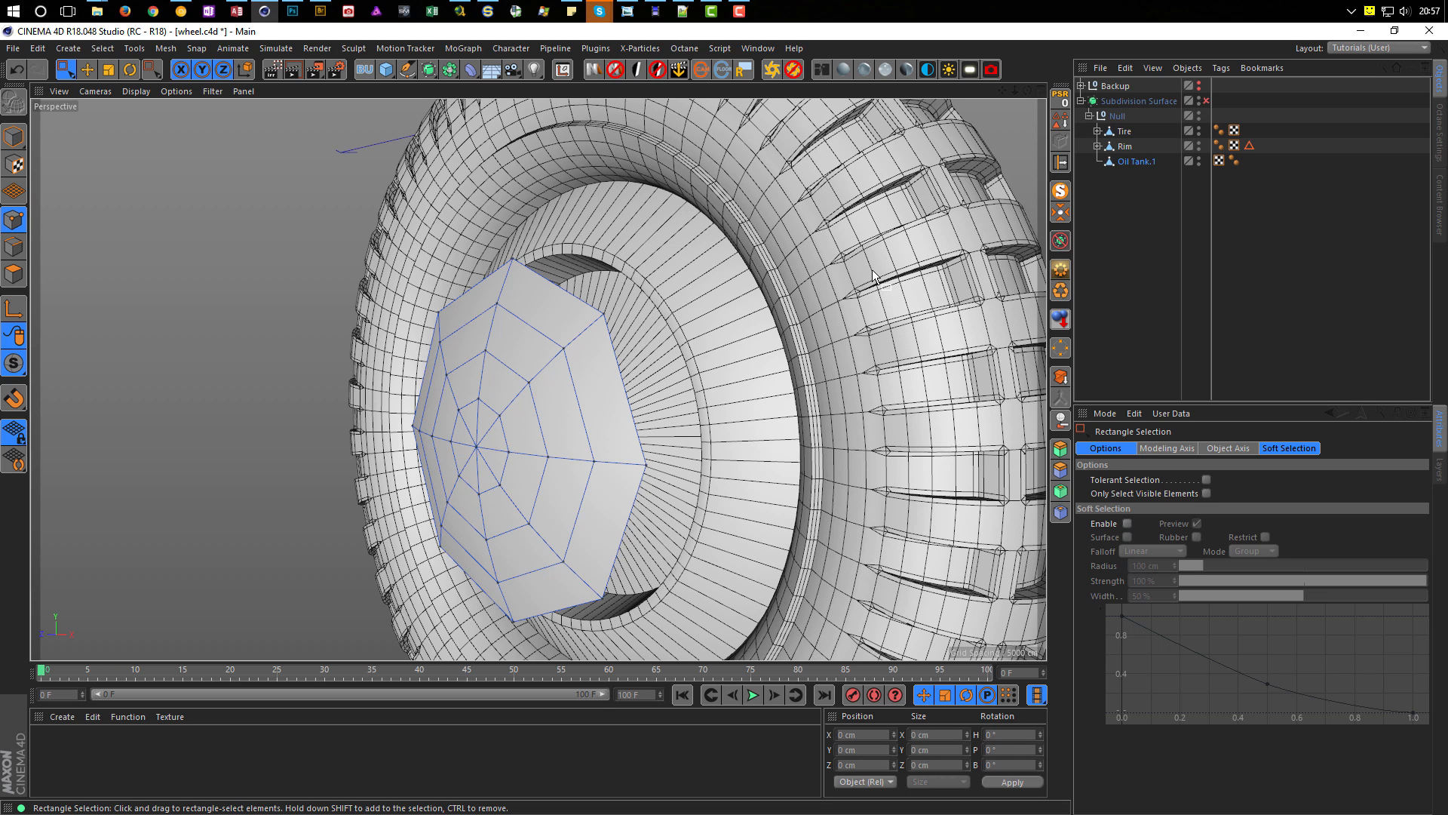
mouse_move(541, 332)
left_mouse_down("alt")
mouse_move(490, 315)
mouse_move(537, 319)
left_mouse_up("alt")
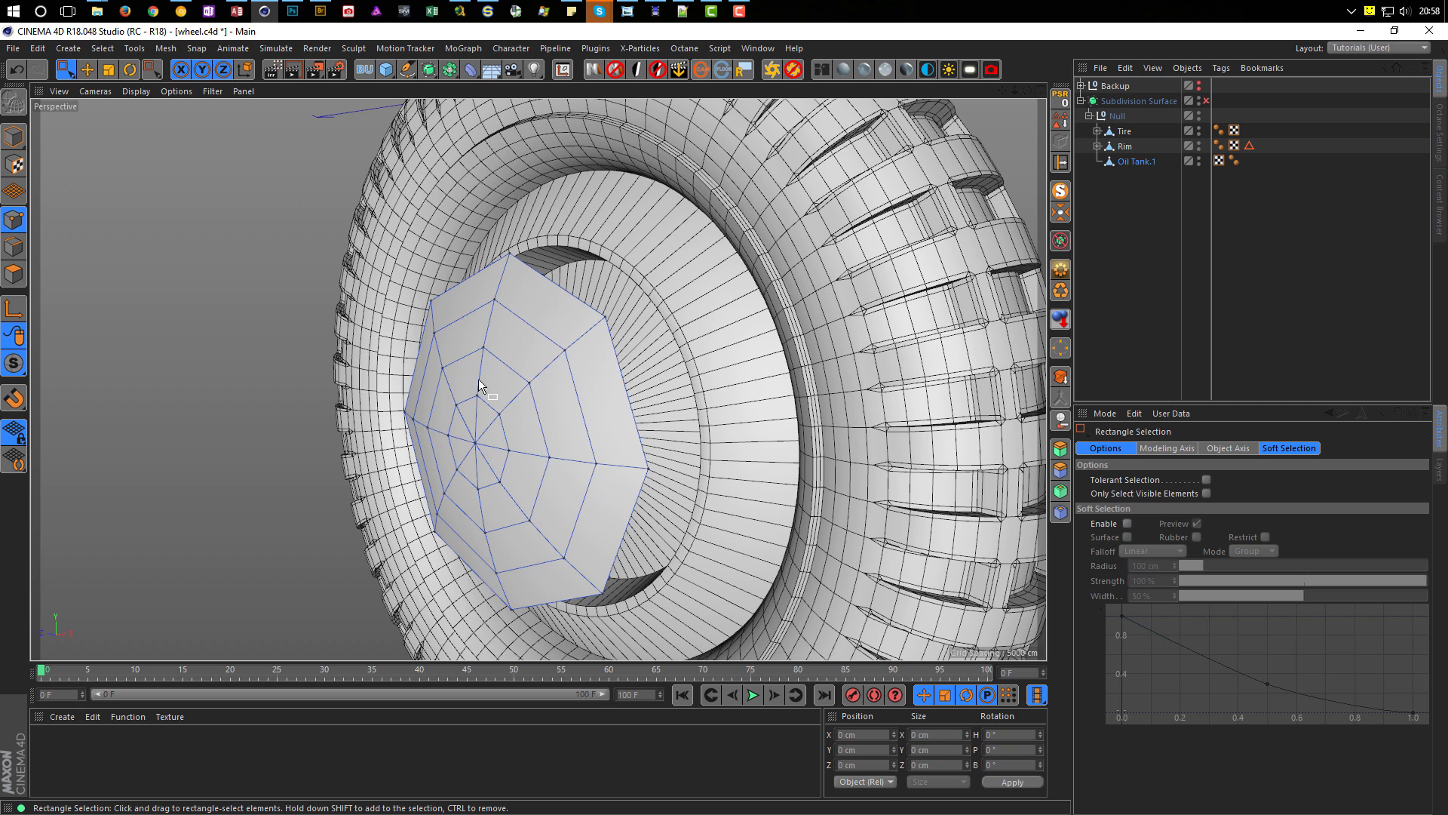
left_click_drag(490, 373, 512, 364, "alt")
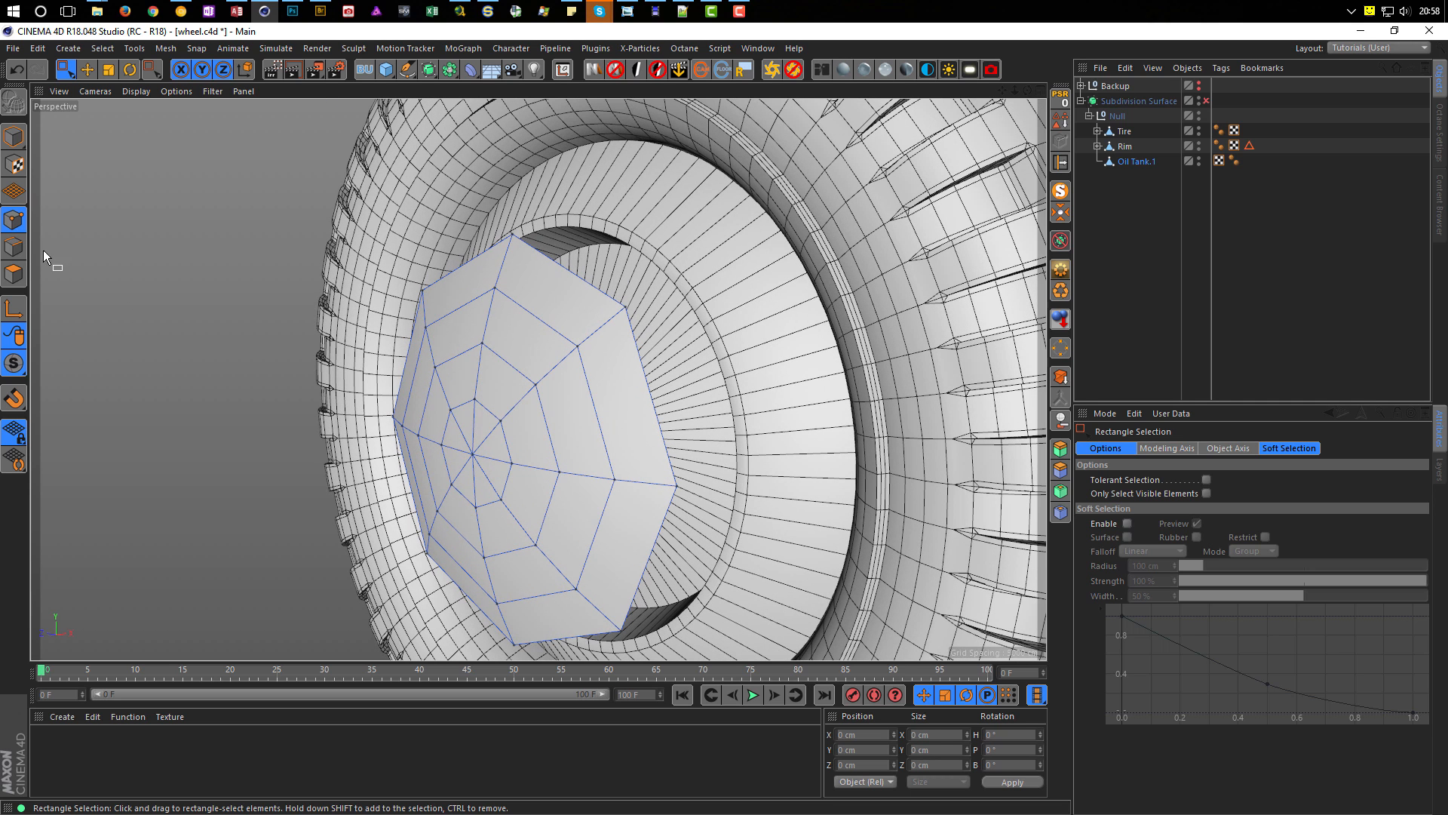
left_click(13, 247)
key("t")
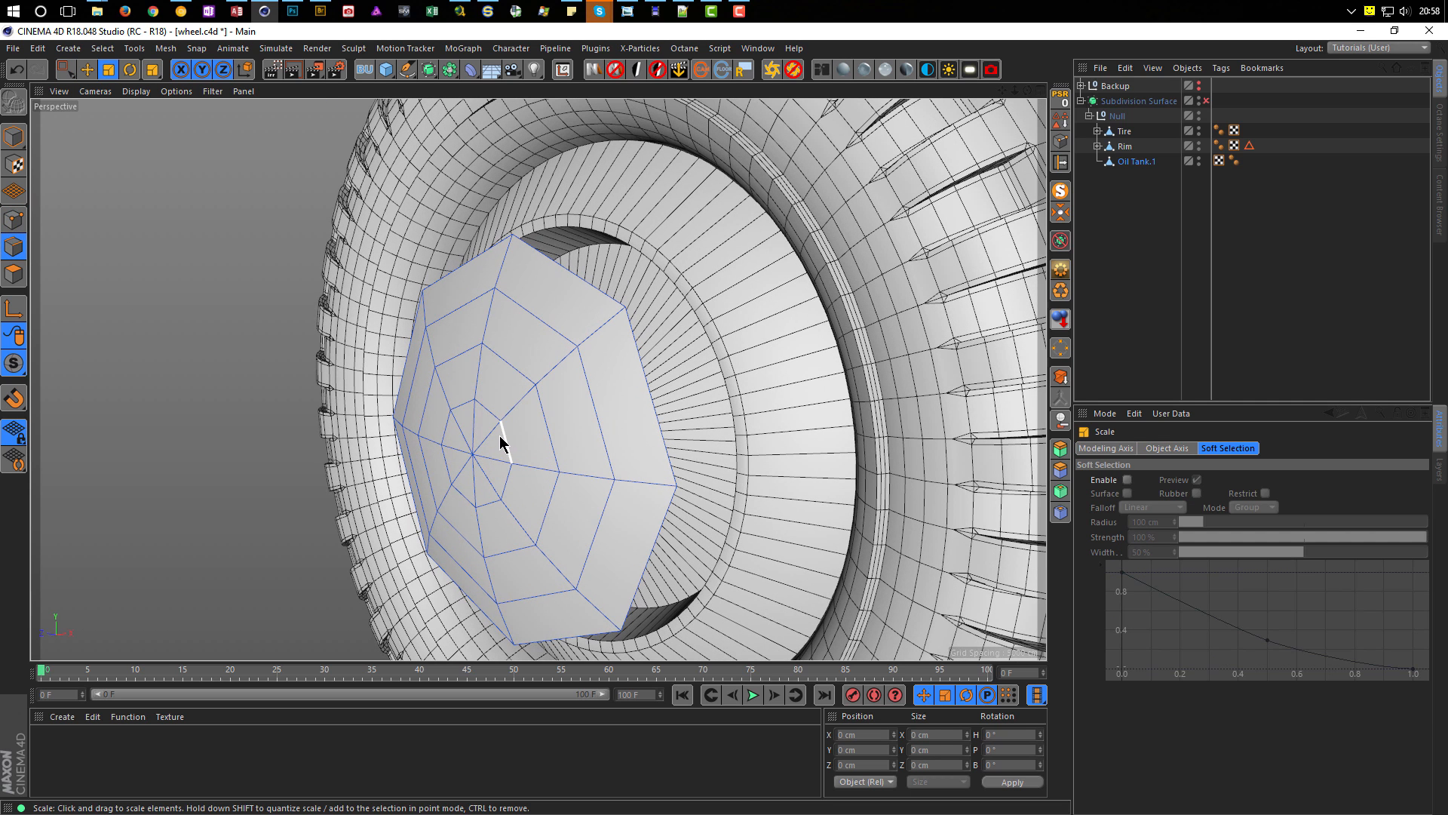
key("9")
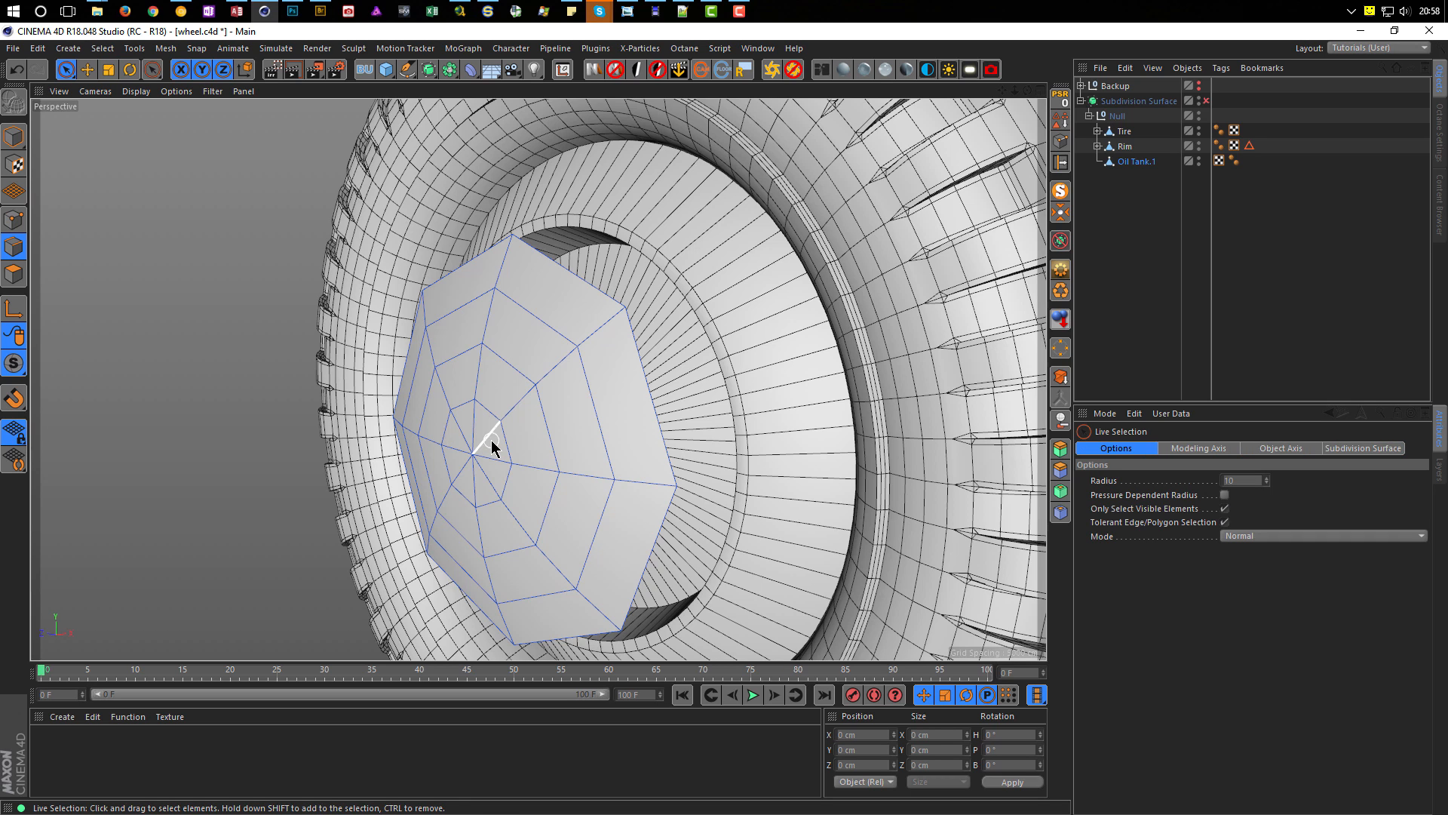
left_click(476, 433)
left_click(492, 458, "shift")
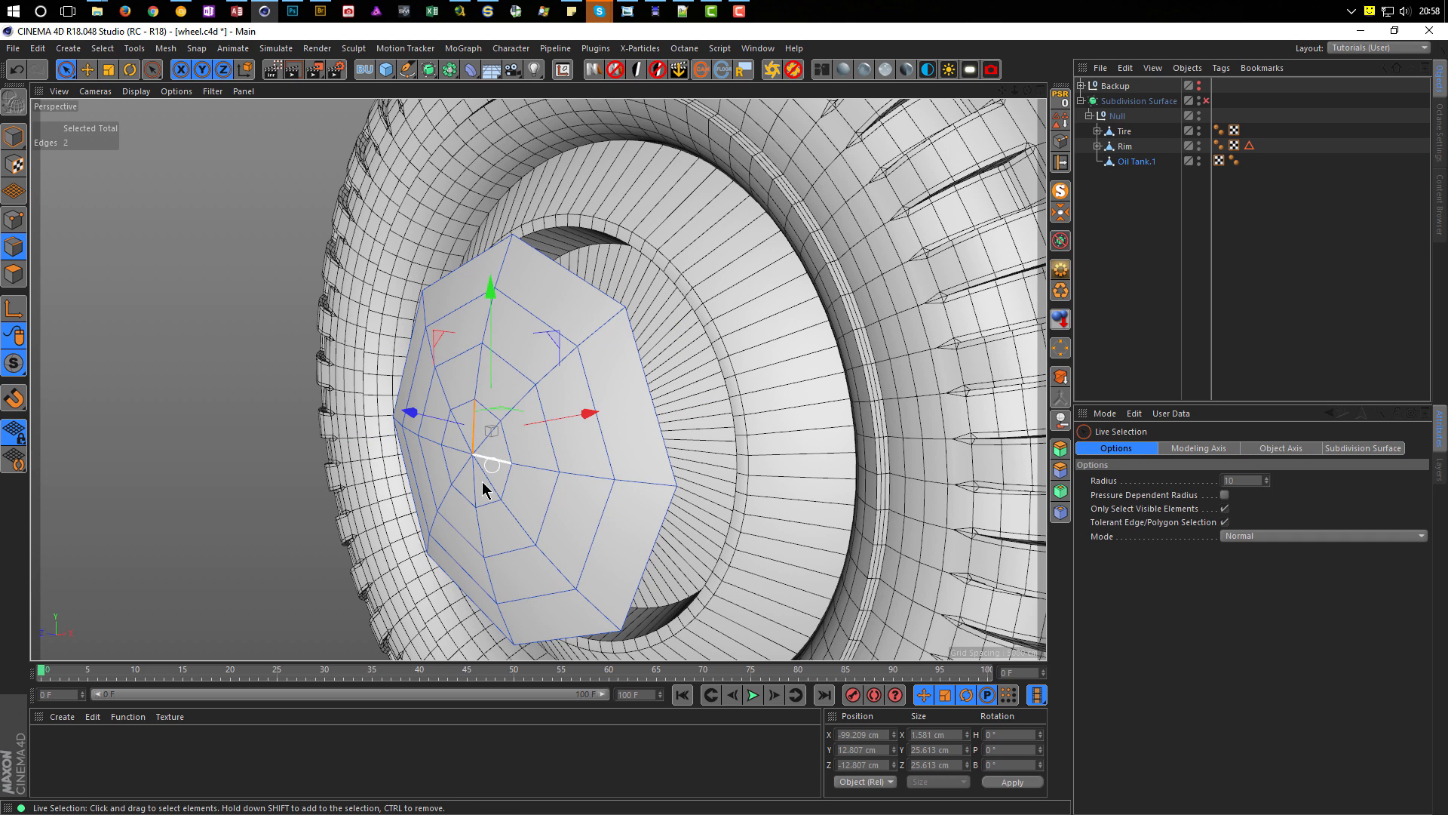
left_click(476, 489, "shift")
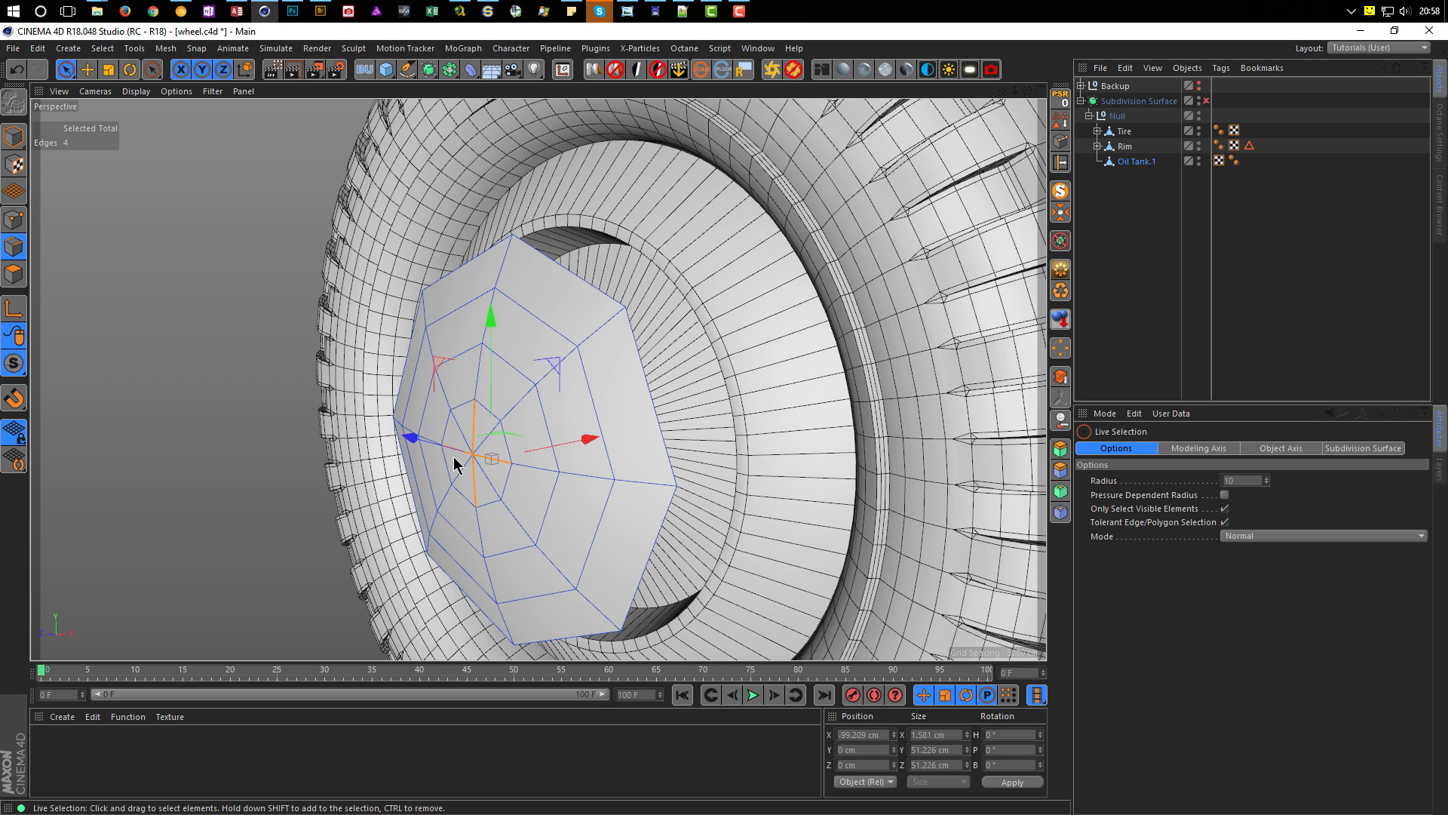
right_click(723, 530)
left_click(723, 529)
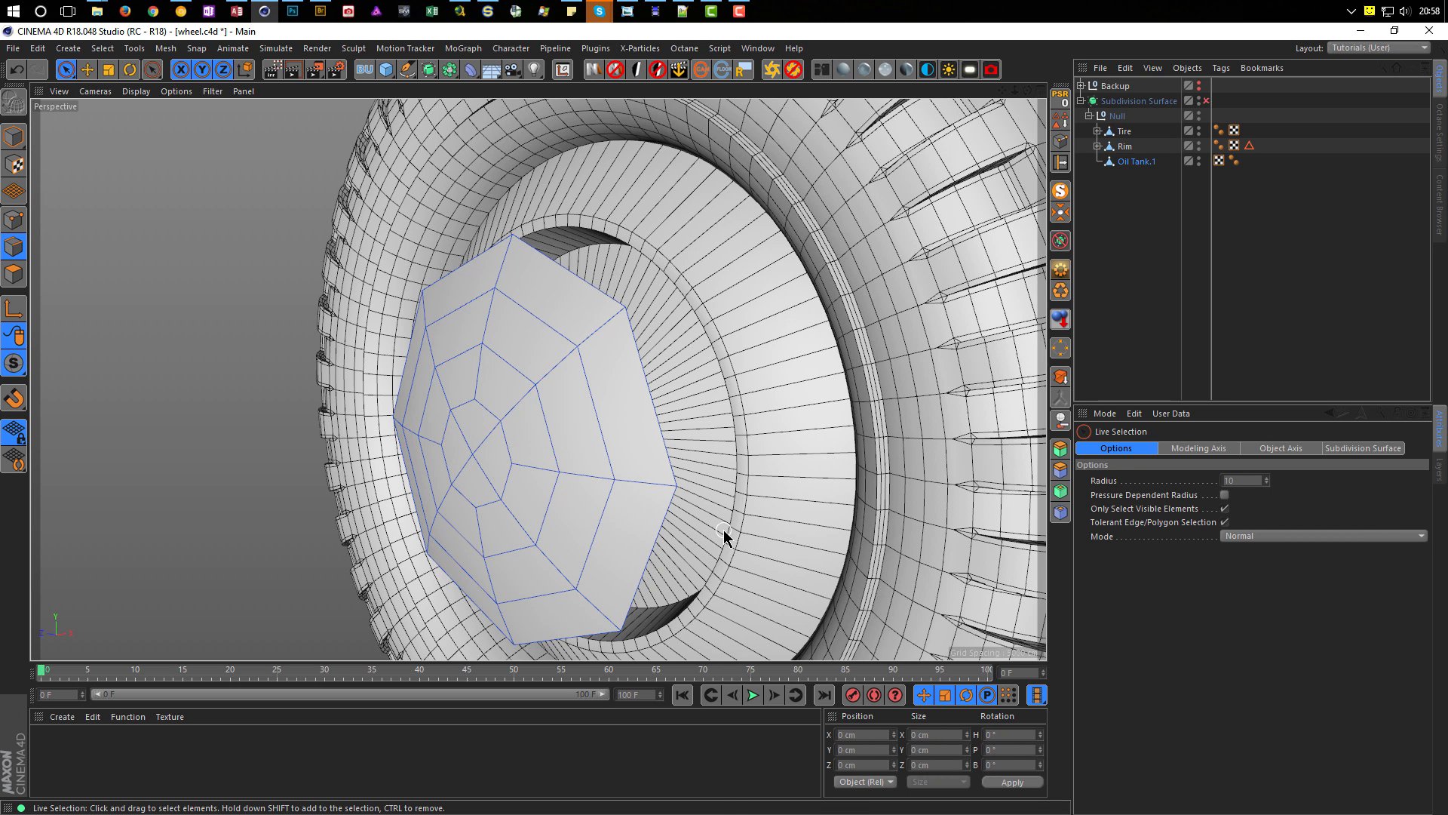
Step: Center the cap's axis on its remaining geometry
mouse_move(615, 486)
left_mouse_down("alt")
mouse_move(473, 469)
mouse_move(394, 485)
mouse_move(559, 476)
mouse_move(569, 507)
mouse_move(569, 491)
mouse_move(604, 487)
left_mouse_up("alt")
scroll(432, 481, "up", 2)
left_click(13, 137)
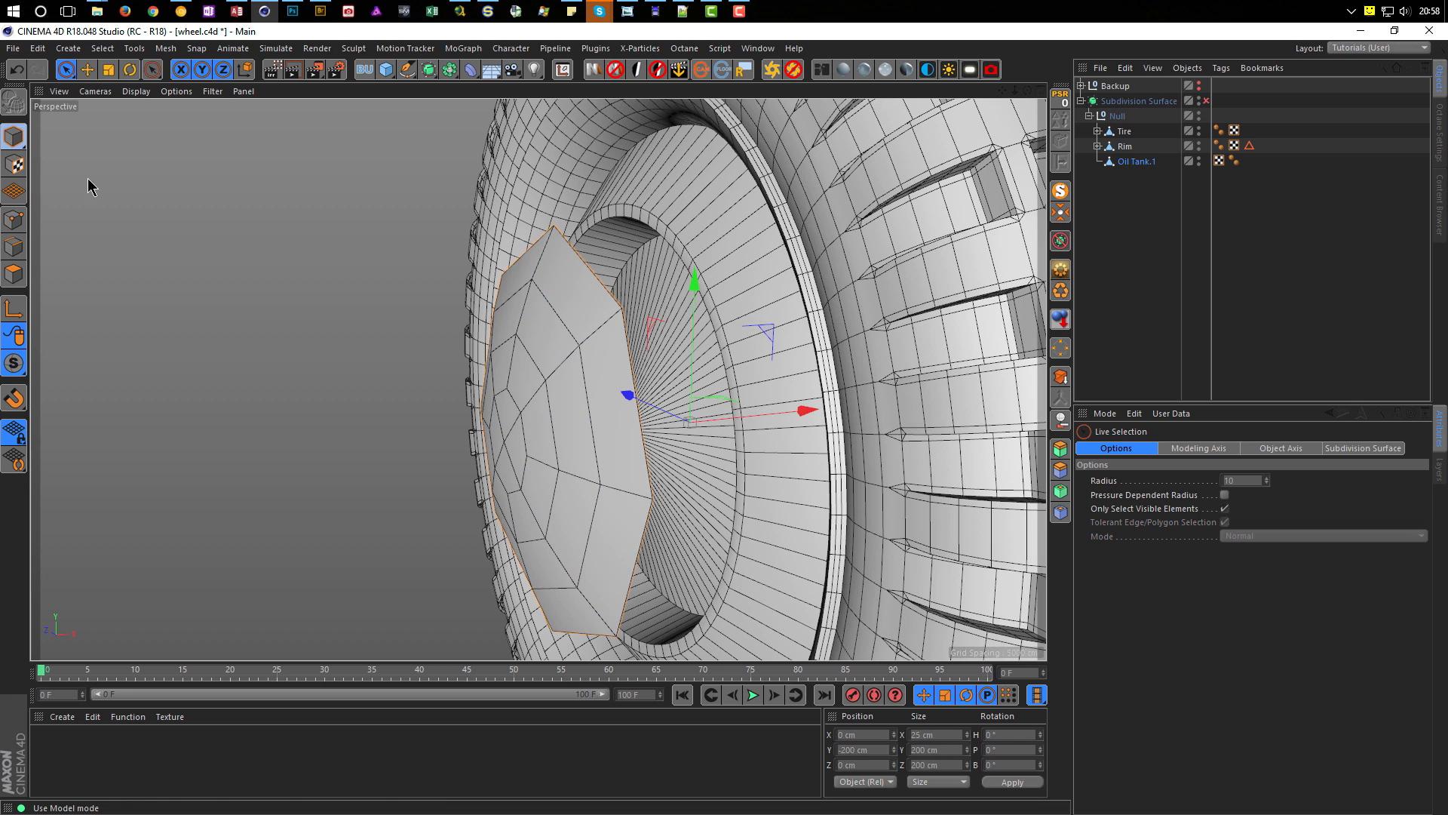
left_click(1137, 163)
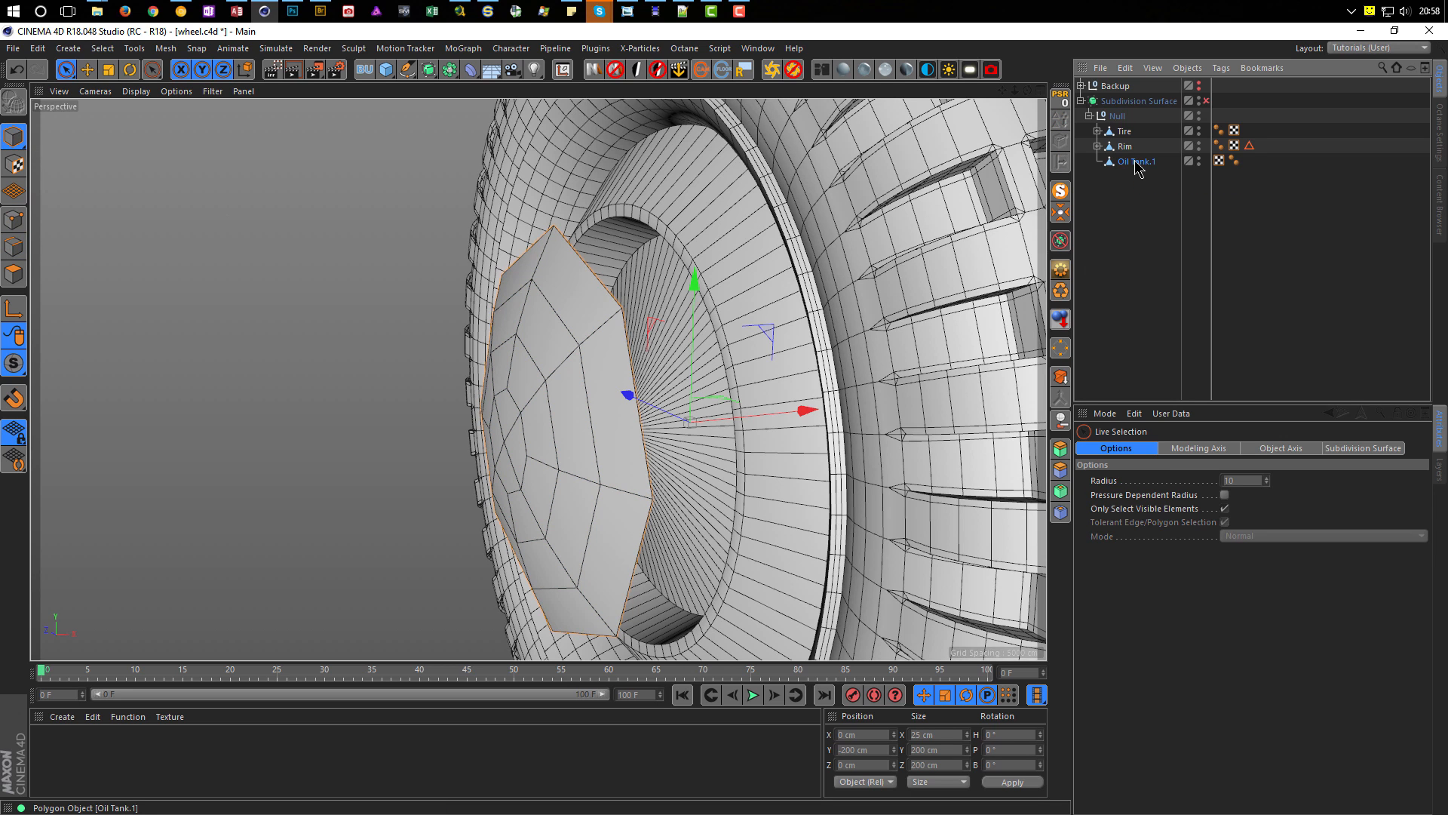
left_click(1061, 213)
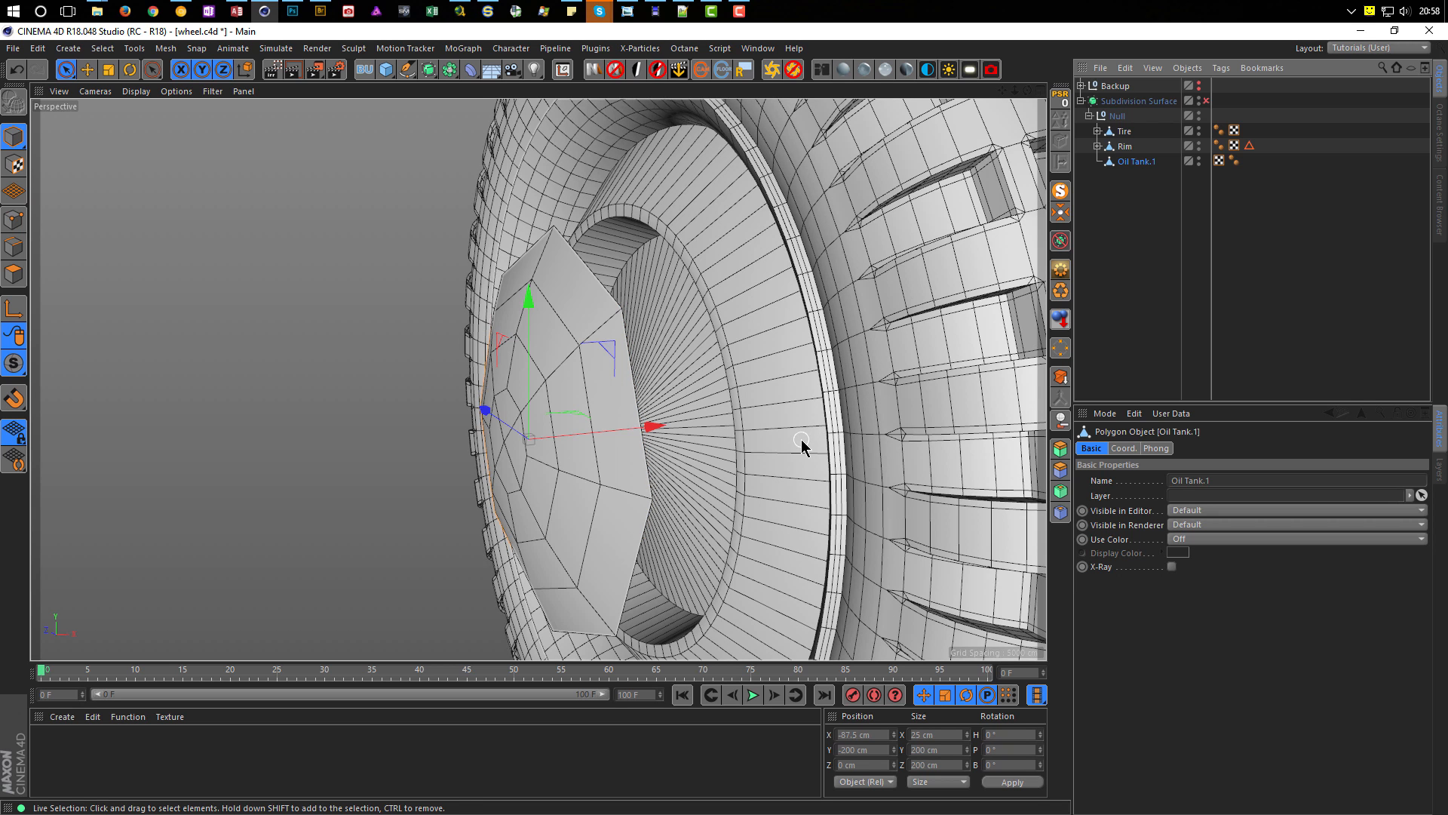
Step: Scale the cap uniformly to about 80 cm across and move it along X to about -44.8 cm, toward the hub hole
key("t")
left_click_drag(802, 450, 428, 575)
right_click_drag(550, 477, 663, 451, "alt")
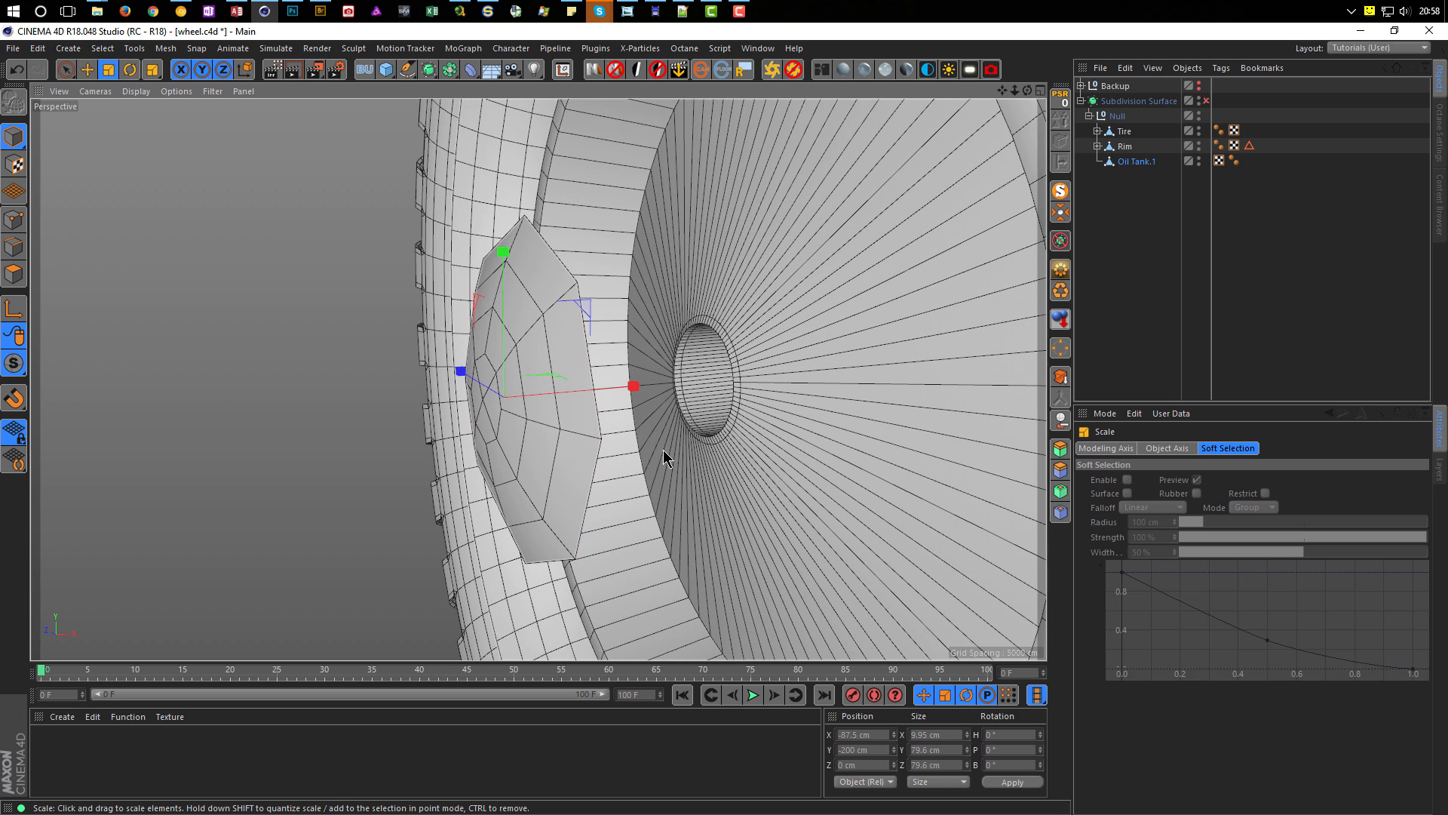
key("e")
left_click_drag(635, 388, 495, 553)
Step: Scale the cap uniformly to about 38.6 cm across, slightly larger than the rim's hub hole
key("t")
middle_click(494, 553)
middle_click(359, 611)
scroll(659, 599, "up", 8)
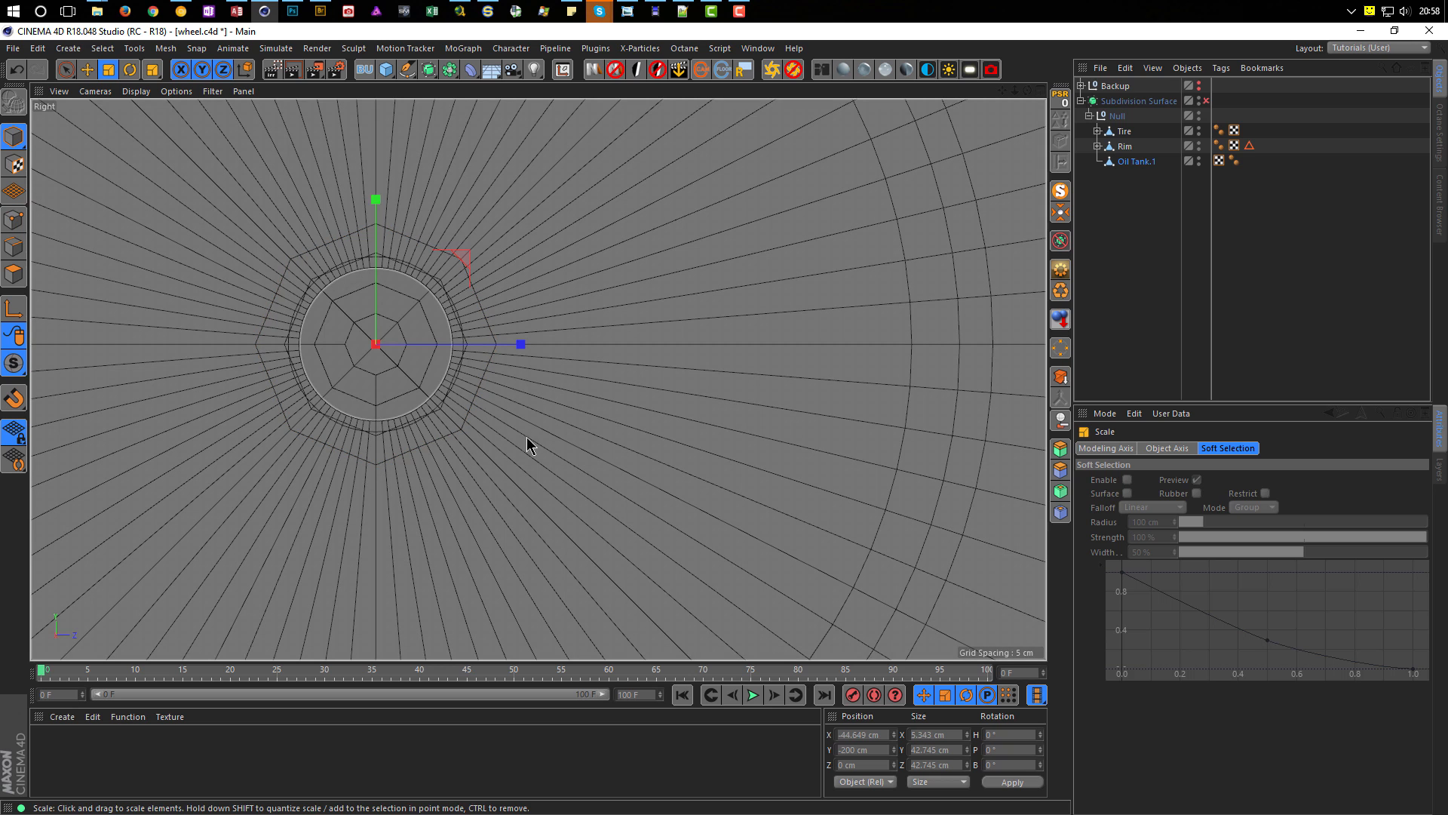
left_click_drag(554, 450, 495, 459)
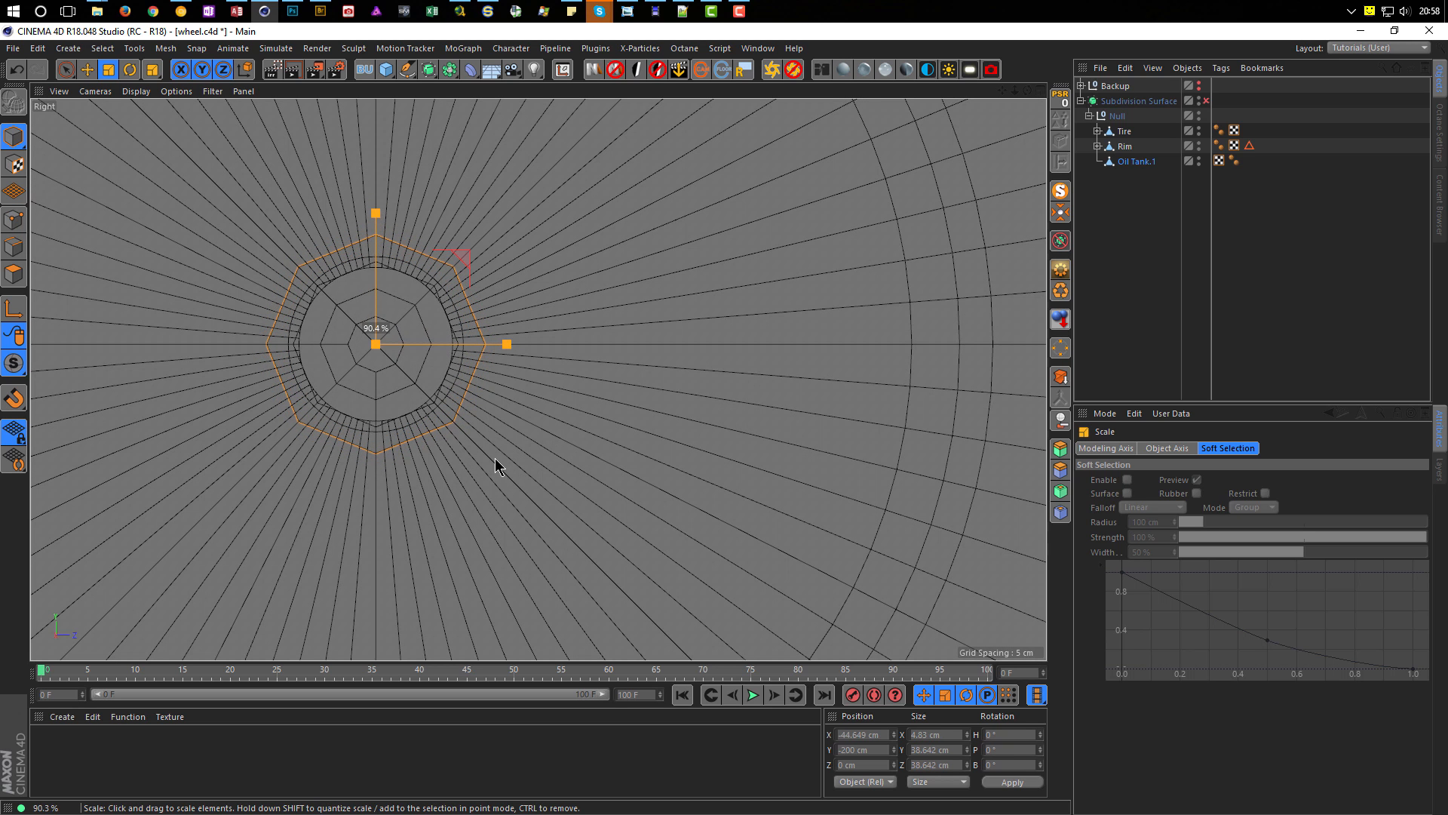
Step: Extrude all of the cap's polygons by about -1.98 cm with caps created and two subdivisions to give it thickness
middle_click(494, 459)
middle_click(485, 275)
left_click_drag(589, 451, 792, 394, "alt")
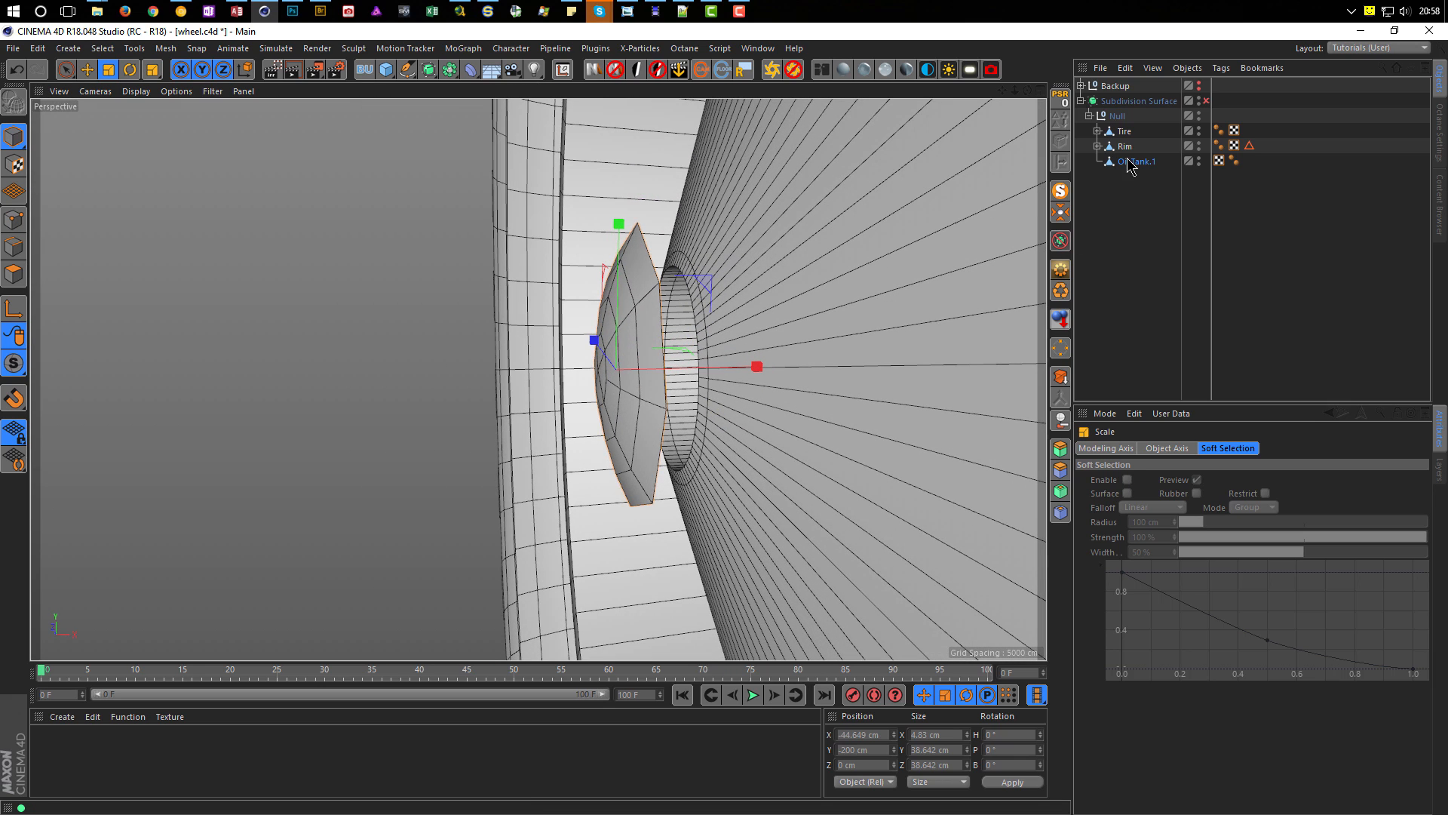
left_click(13, 274)
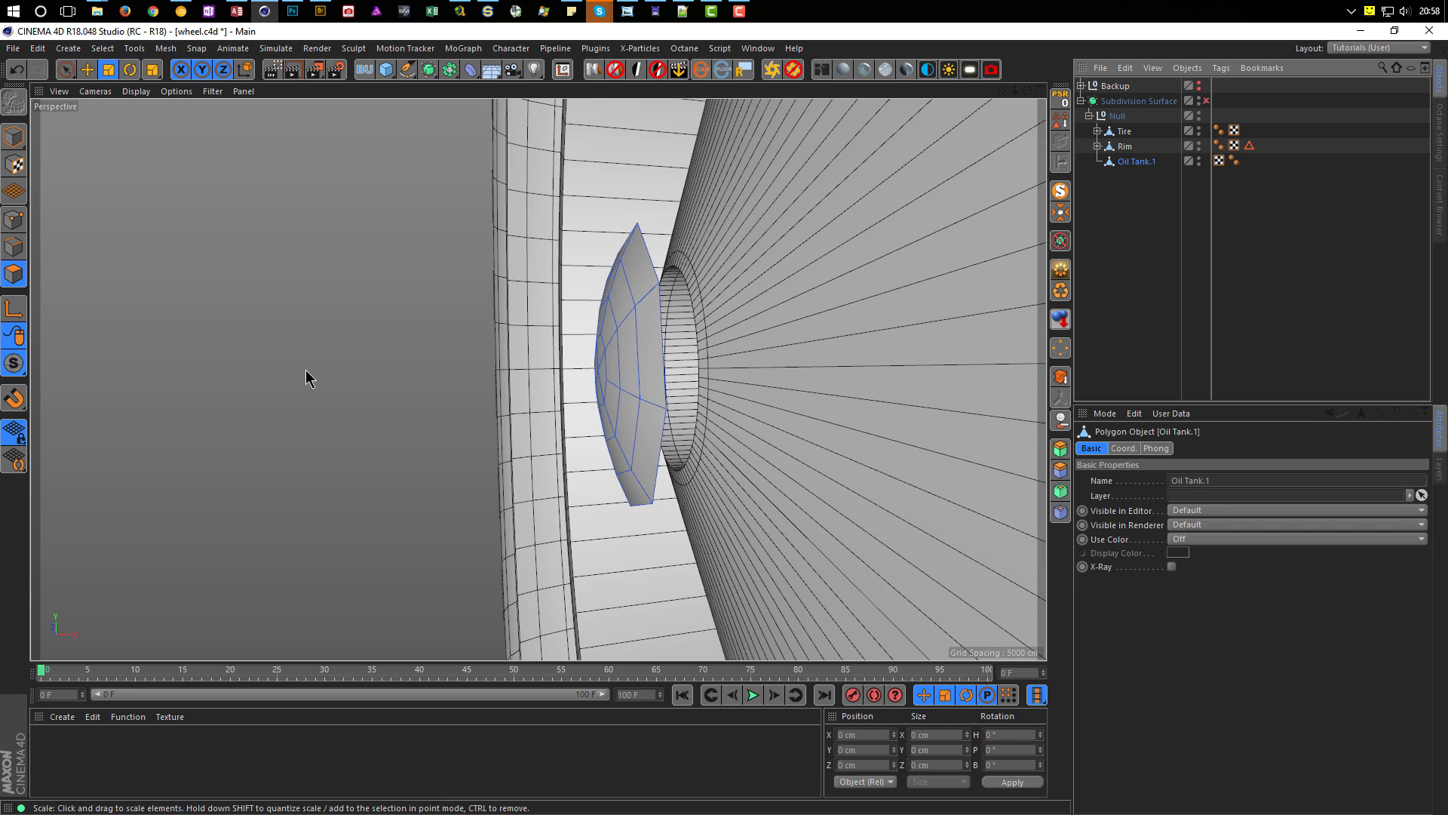
key("ctrl+a")
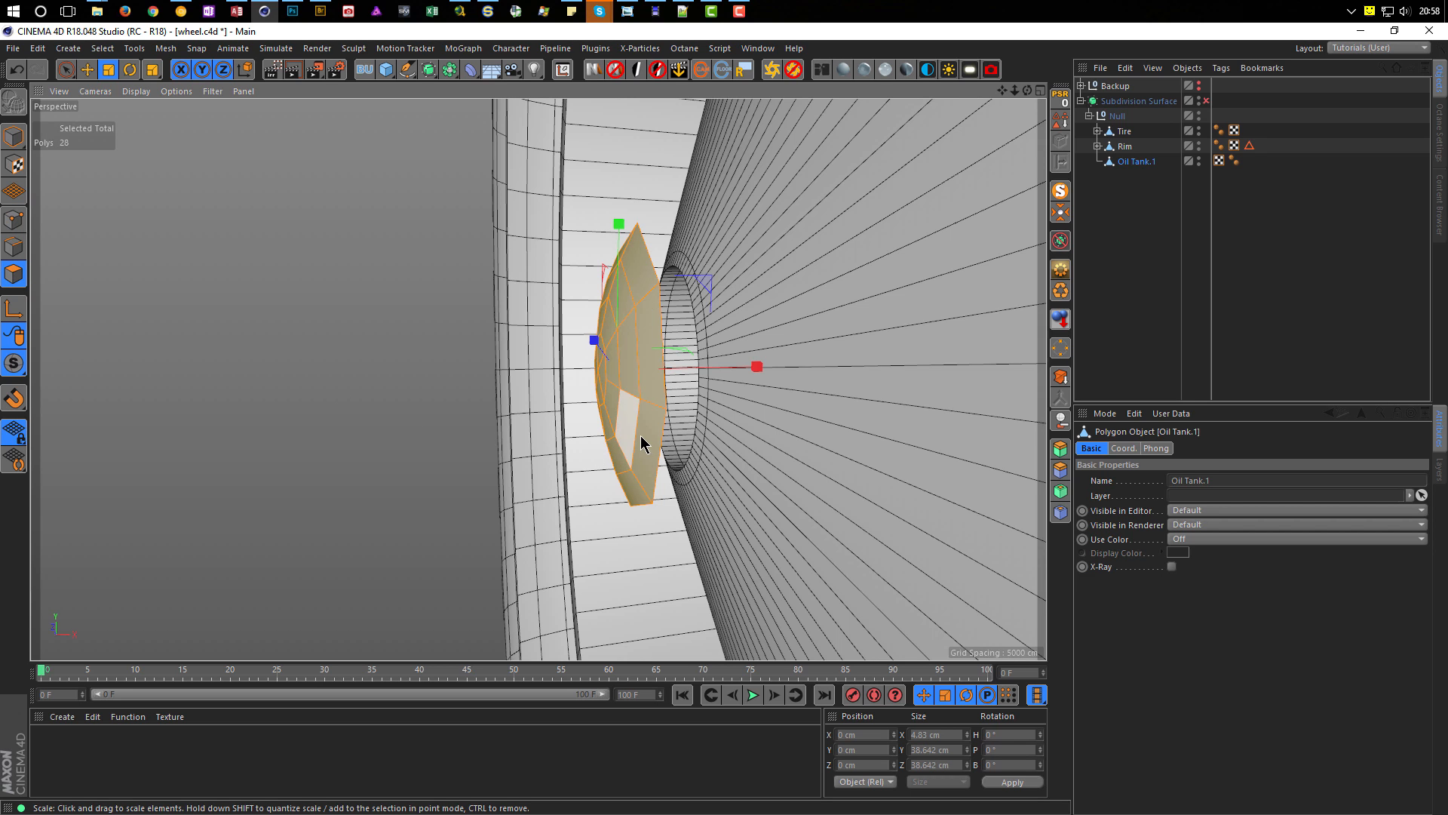
key("d")
right_click_drag(685, 407, 713, 418, "alt")
left_click_drag(713, 451, 581, 451)
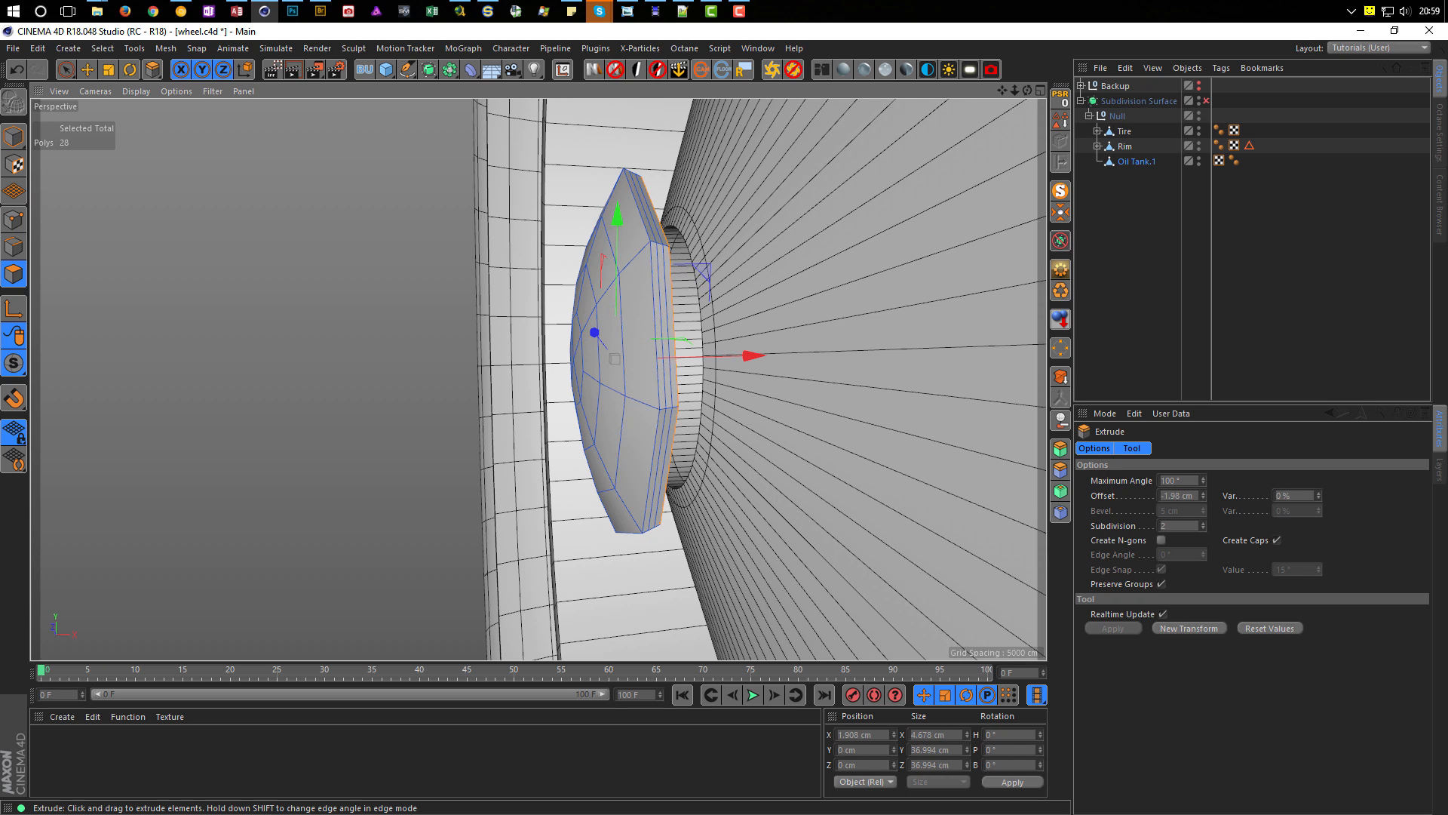
Step: Isolate the cap to inspect its extruded thickness from the side, and bring the whole wheel back
mouse_move(651, 397)
left_mouse_down("alt")
mouse_move(737, 419)
mouse_move(653, 394)
left_mouse_up("alt")
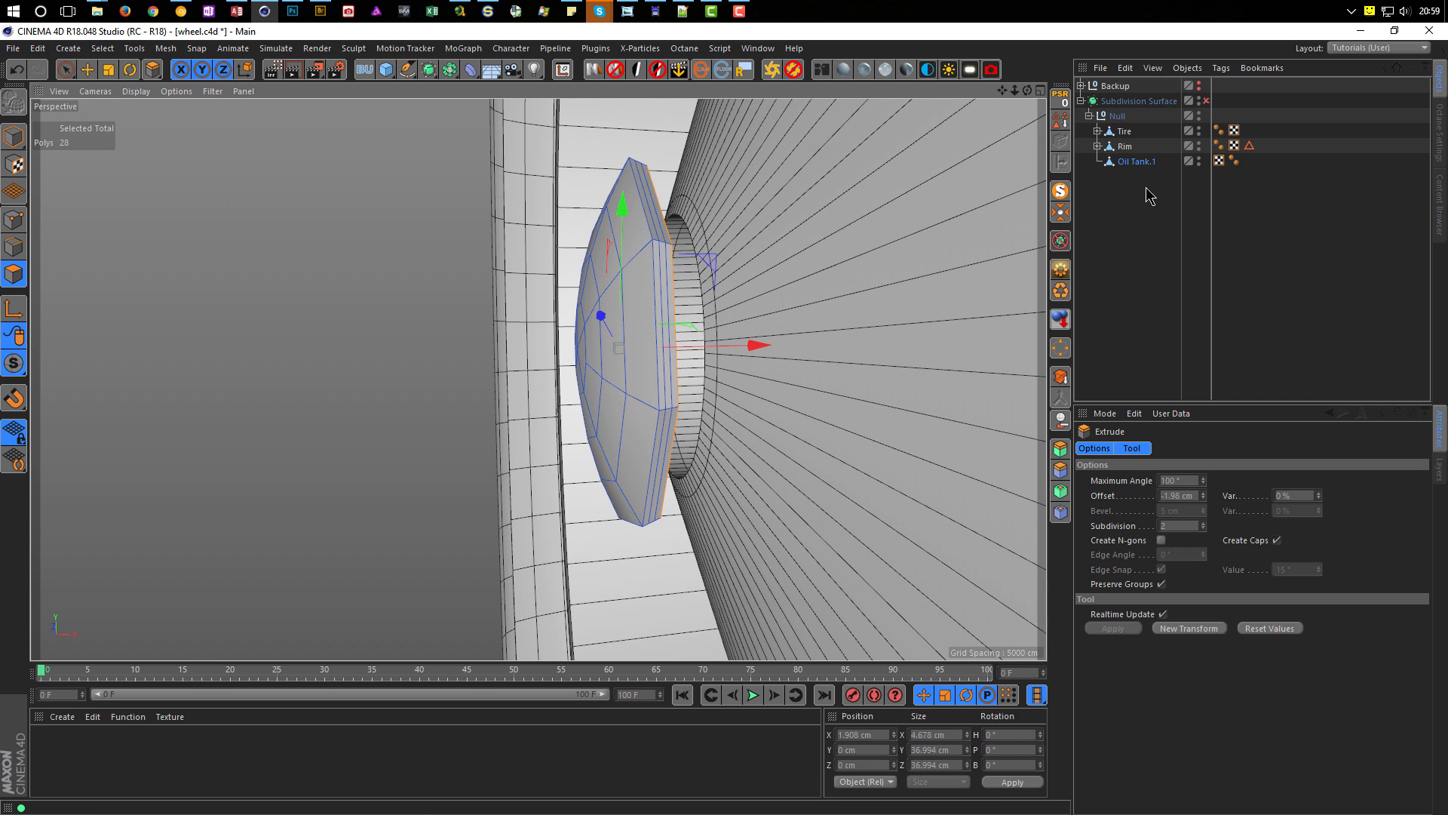
left_click(1136, 163)
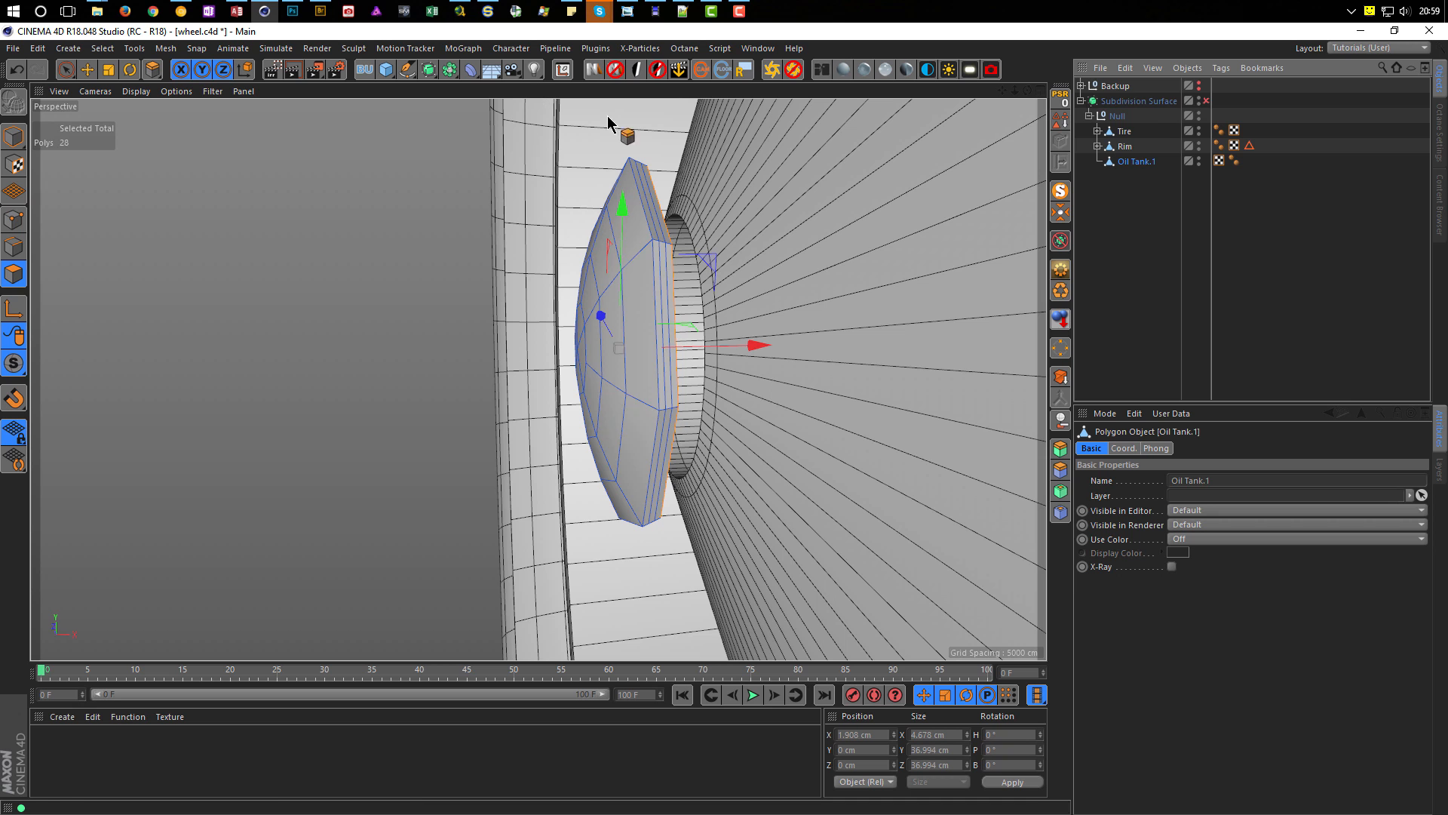
left_click(1061, 191)
left_click_drag(716, 370, 806, 413, "alt")
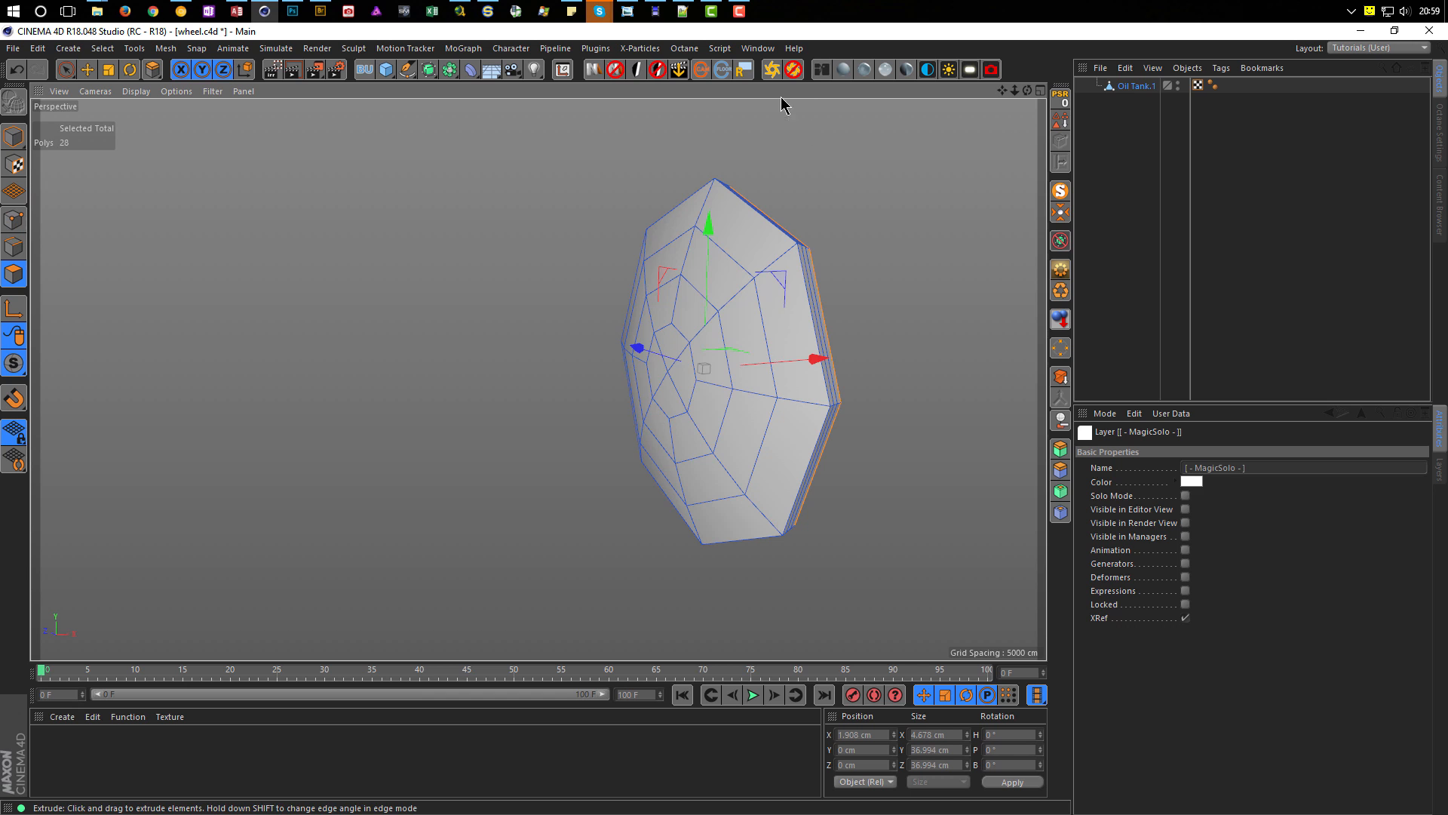
left_click(1061, 190)
Step: Enable the Subdivision Surface in Model mode and check the smoothed cap over the hub hole
middle_click_drag(573, 376, 498, 397, "alt")
left_click(13, 135)
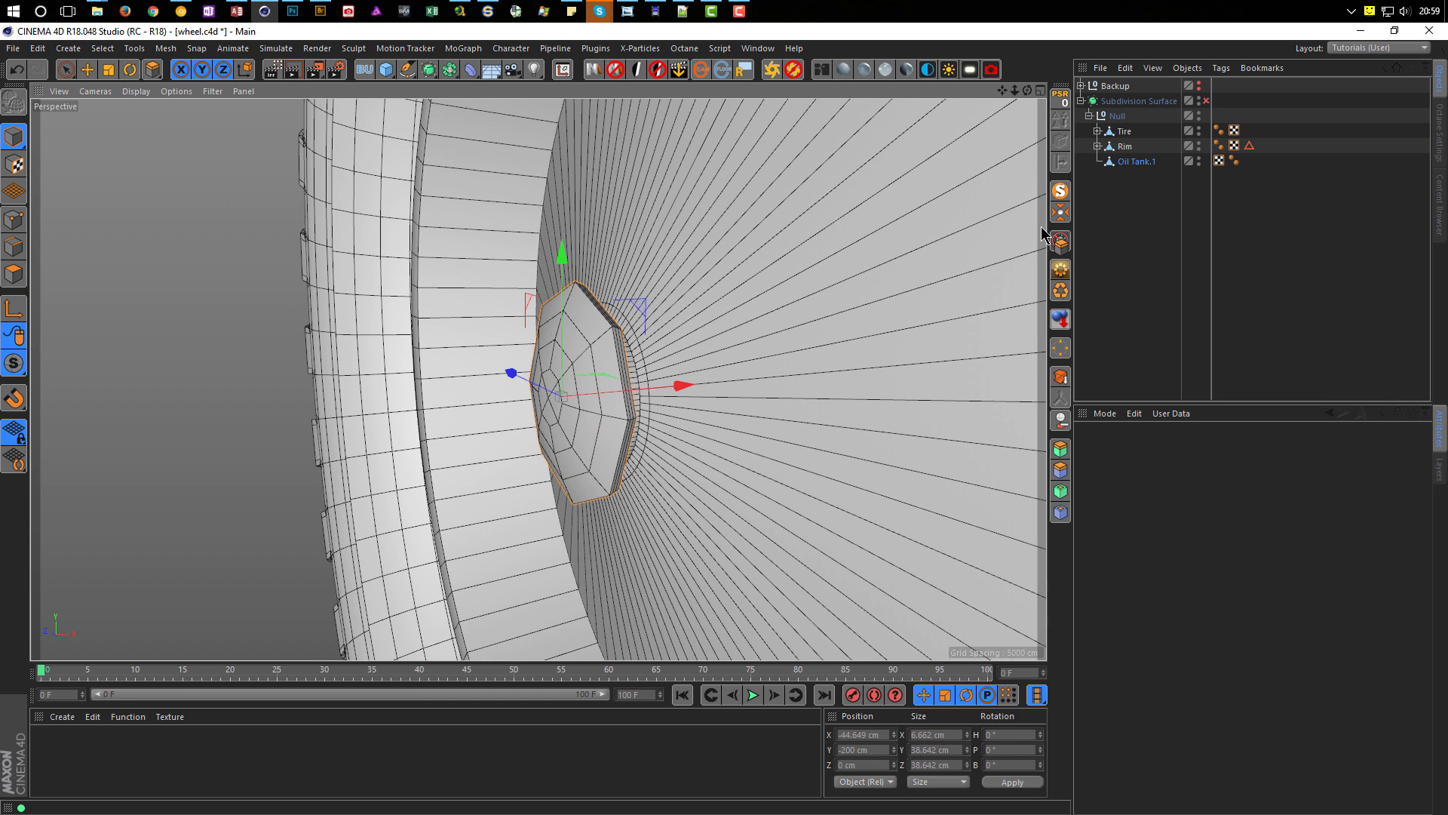
left_click(1206, 101)
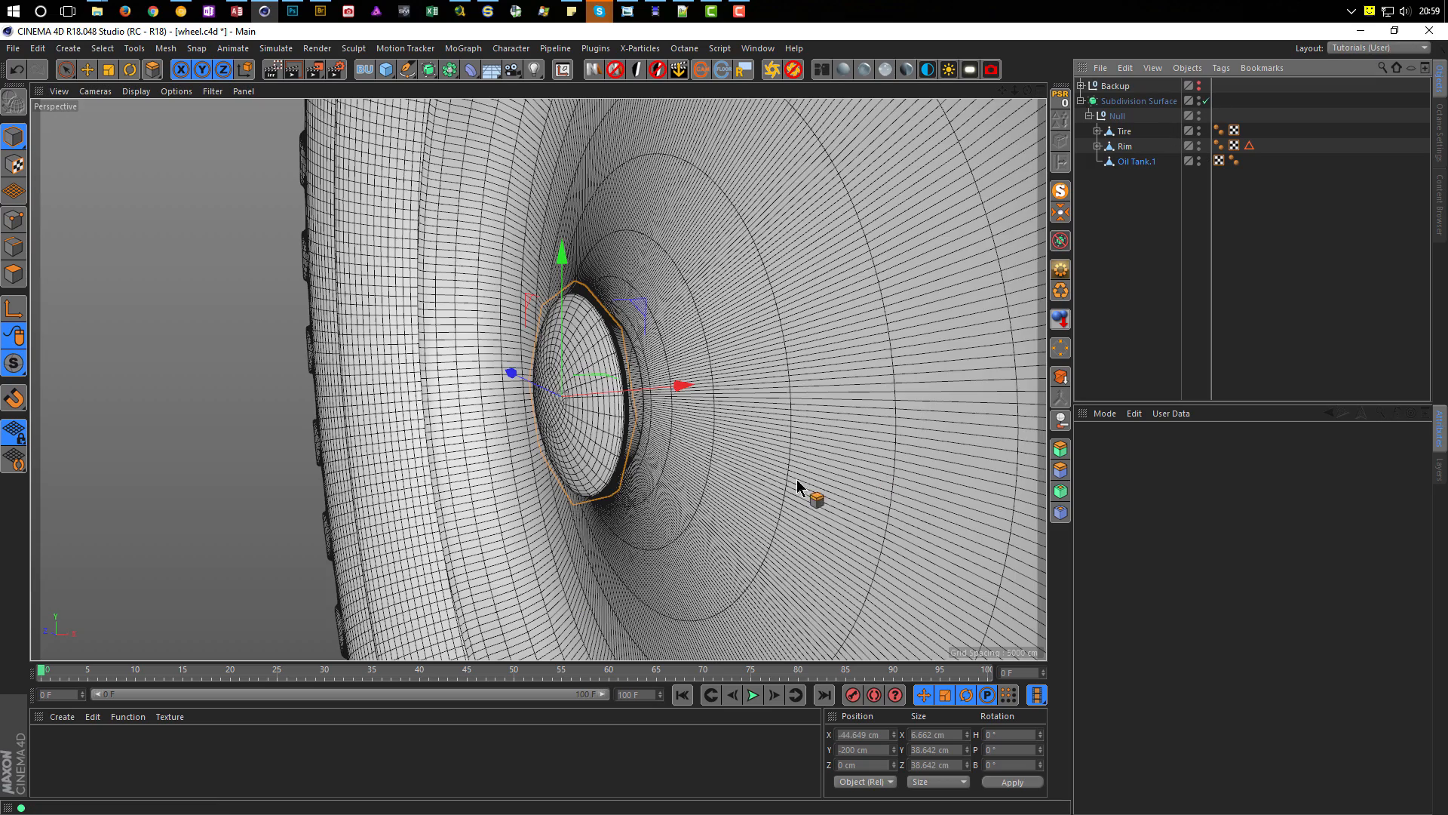
right_click_drag(577, 404, 684, 381, "alt")
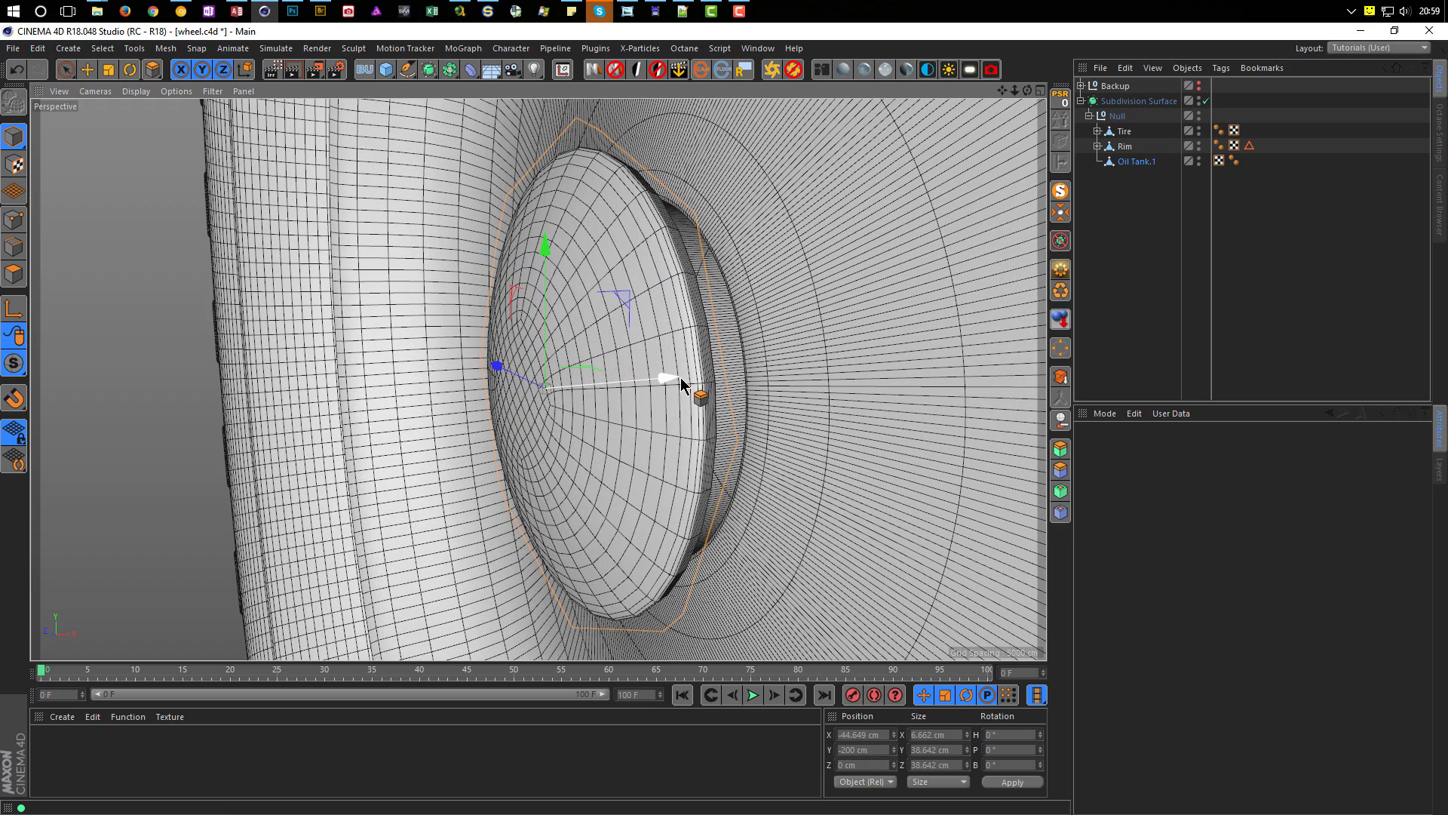
mouse_move(659, 427)
left_mouse_down("alt")
mouse_move(763, 459)
mouse_move(670, 432)
left_mouse_up("alt")
Step: Move the Oil Tank.1 cap inward along X to about -40.06 cm so it sits against the rim's hub hole
middle_click(671, 427)
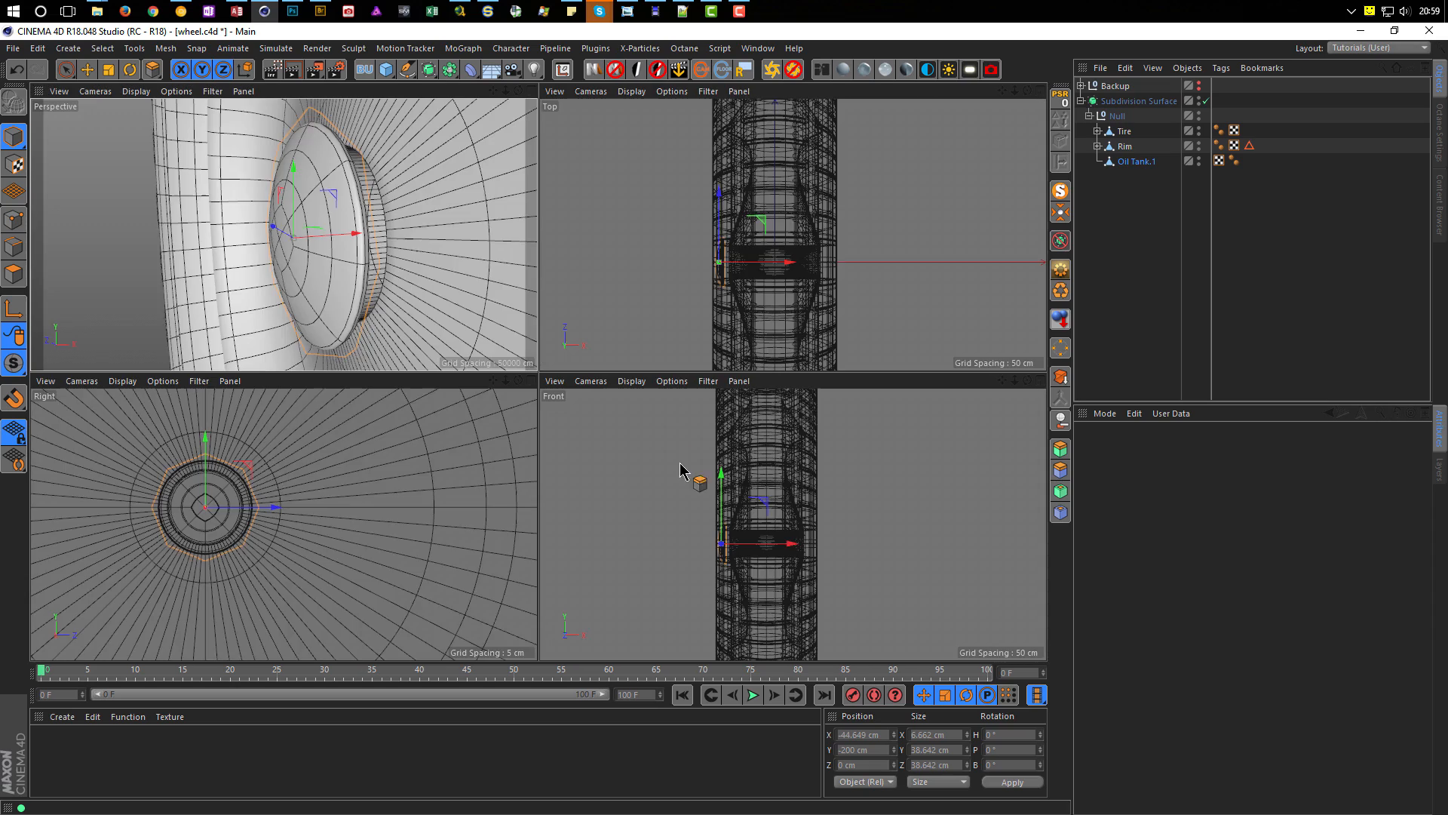
middle_click(661, 474)
scroll(446, 453, "up", 5)
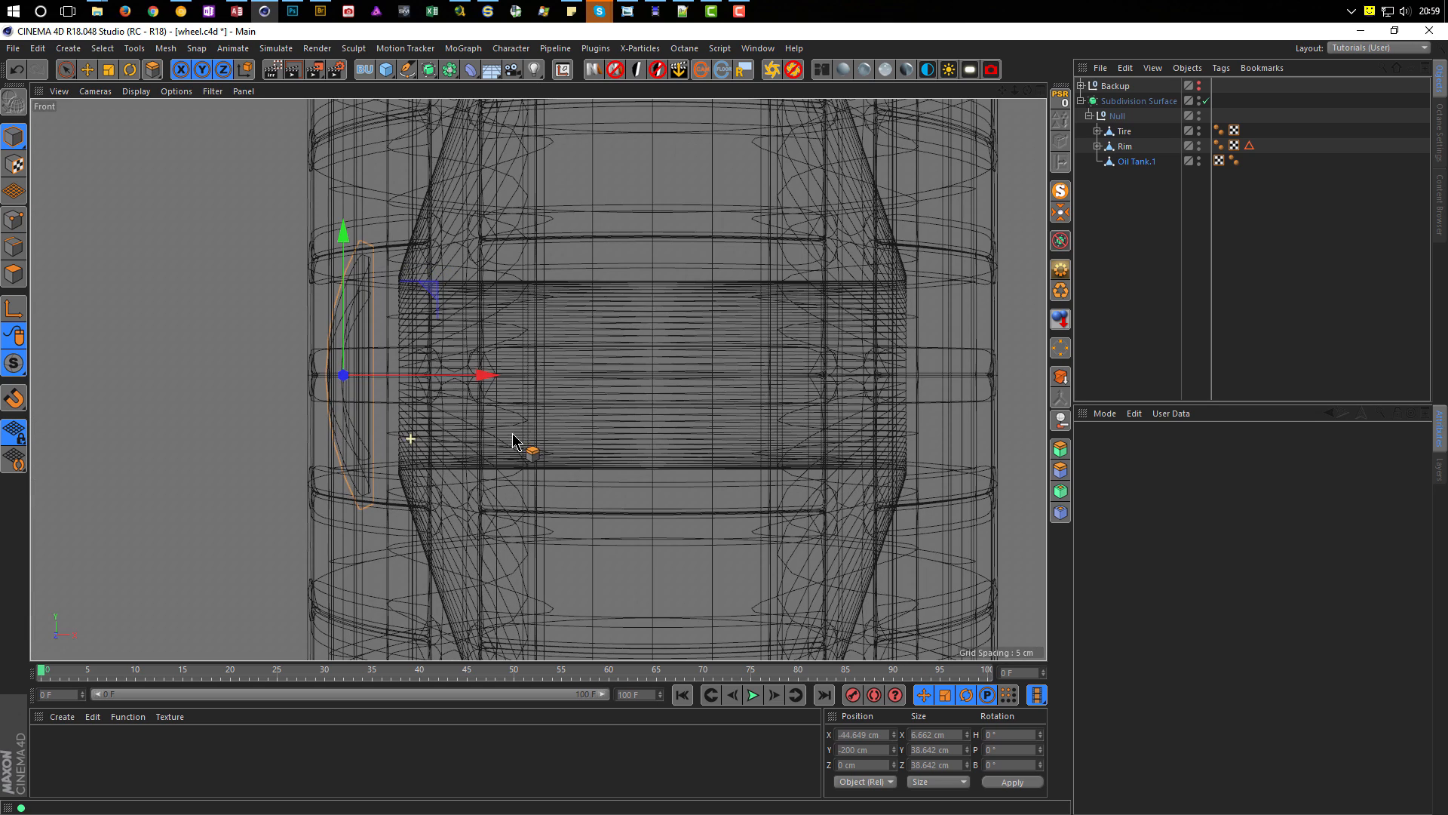
scroll(453, 415, "up", 1)
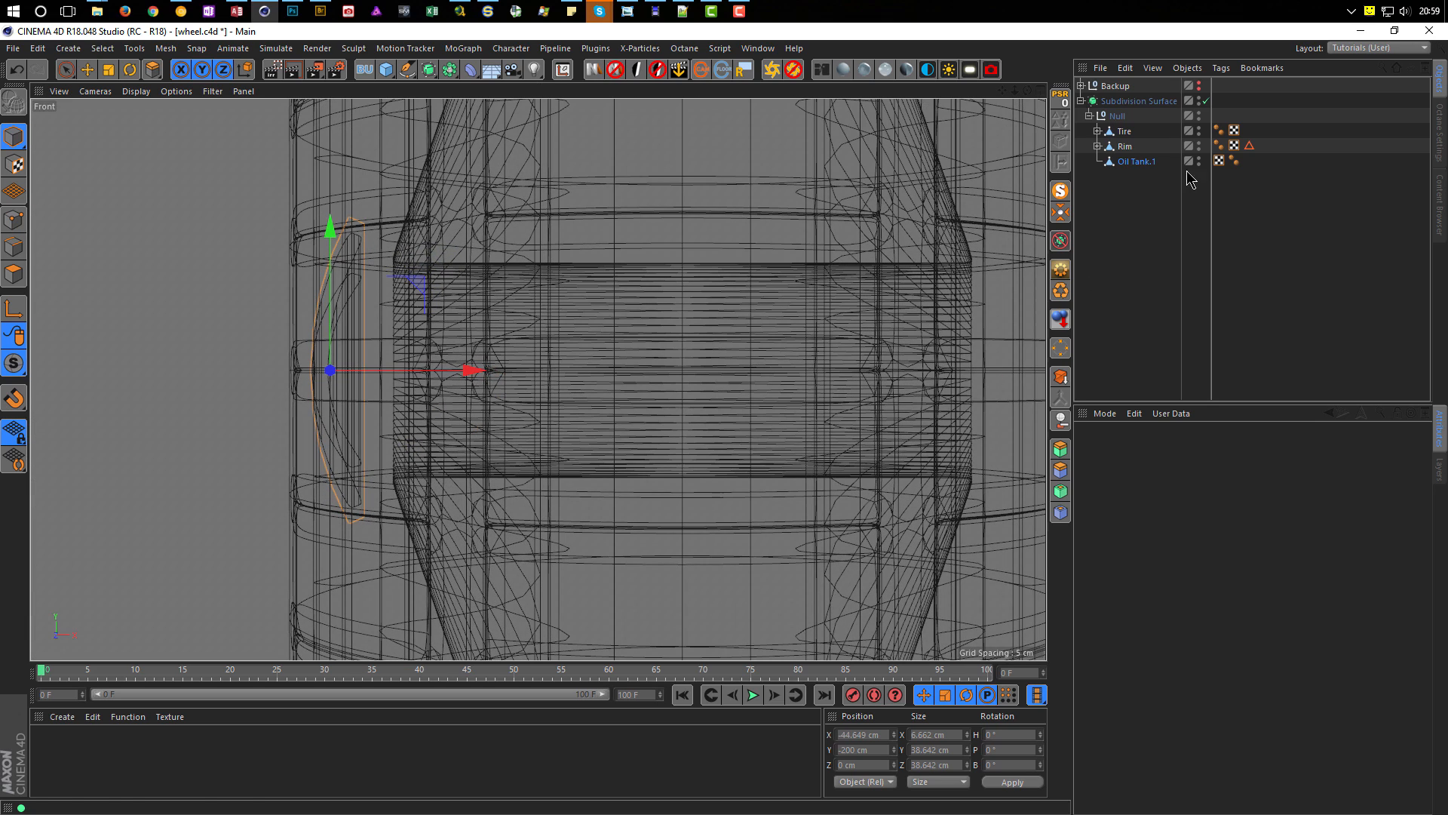
left_click(1128, 164)
left_click(87, 69)
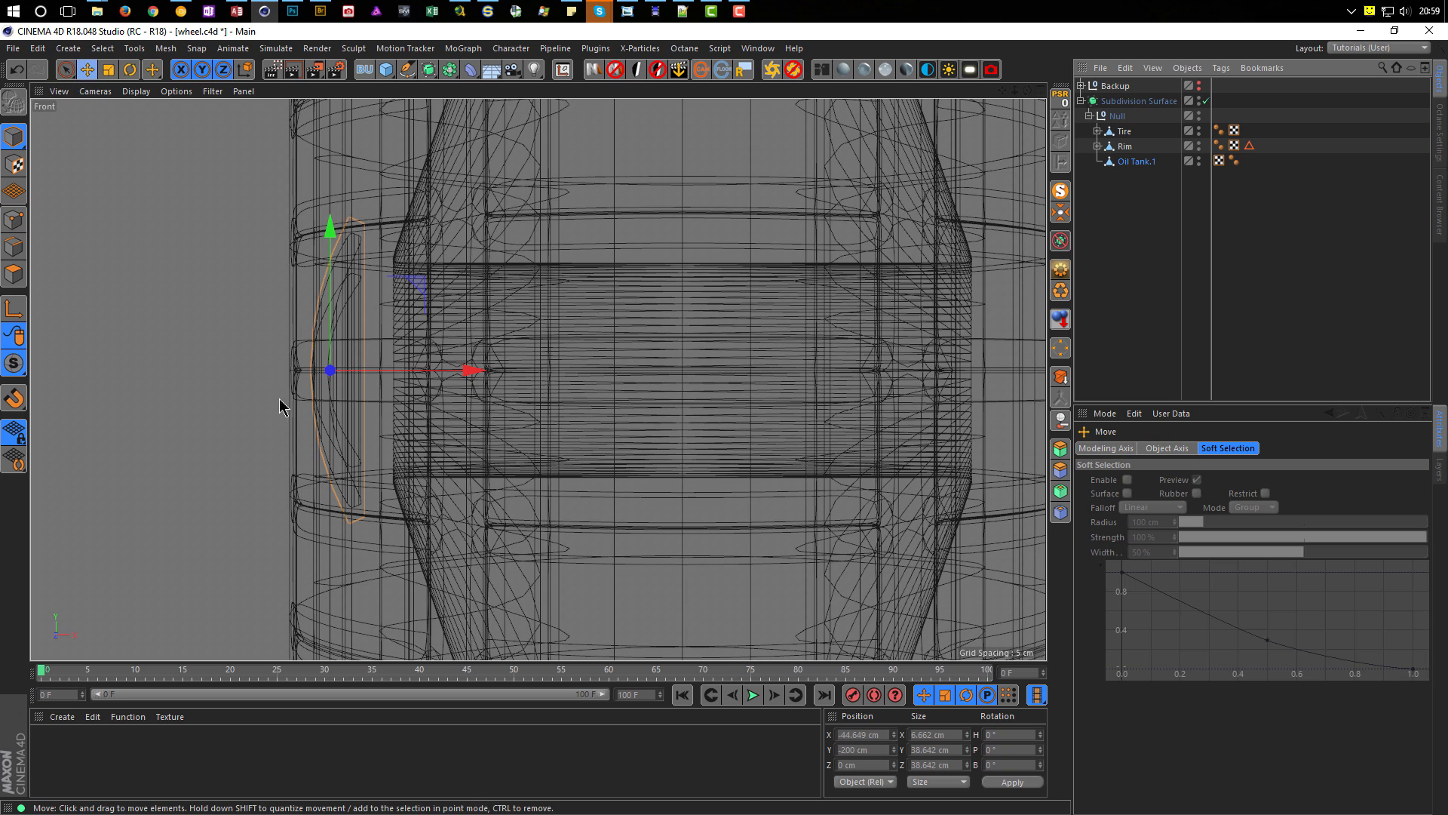
left_click_drag(475, 372, 510, 369)
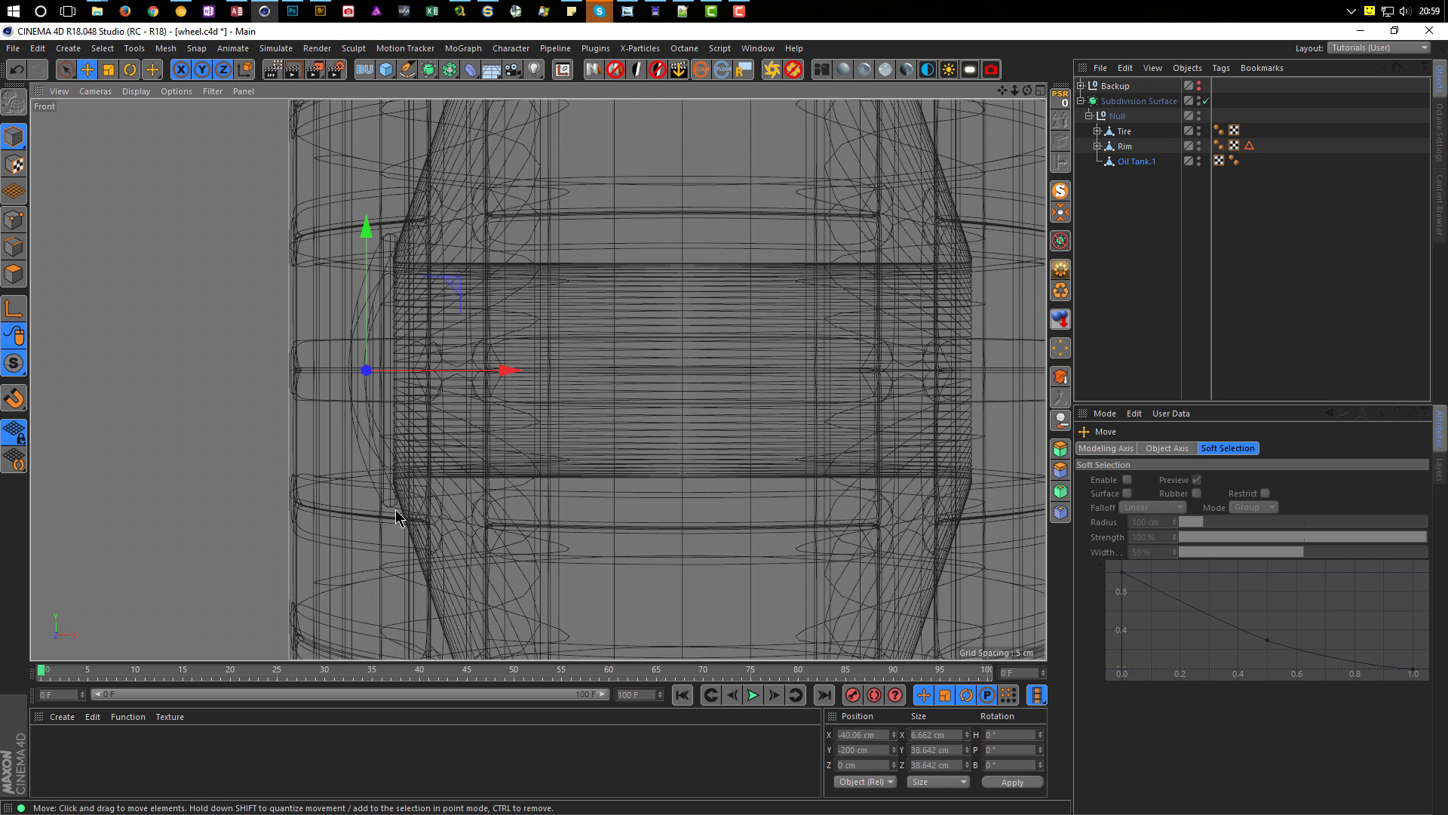
Step: Raise the editor subdivision level of the wheel's Subdivision Surface
middle_click(420, 519)
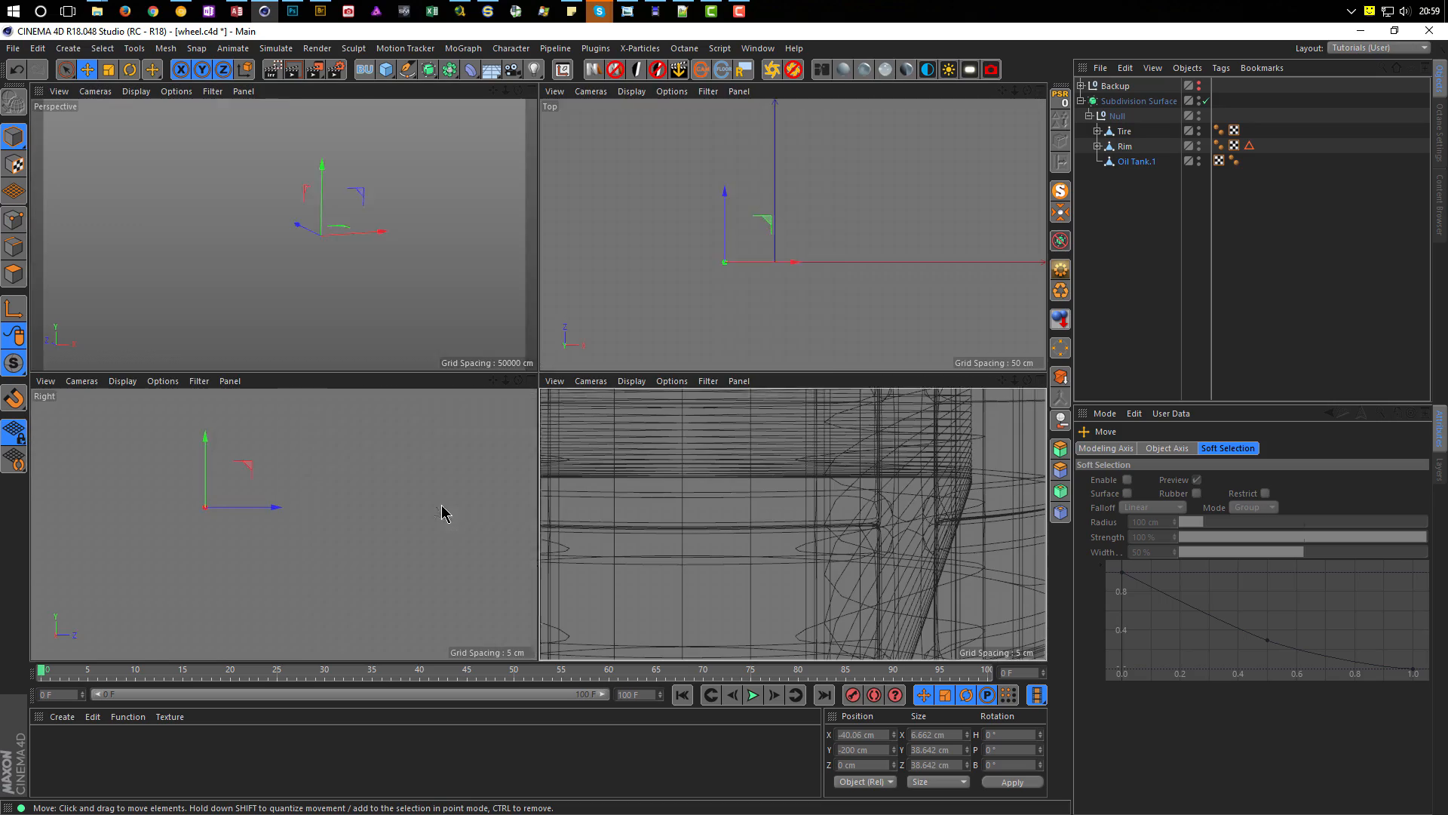
middle_click(366, 314)
left_click_drag(712, 508, 681, 486, "alt")
right_click_drag(678, 481, 382, 504, "alt")
middle_click_drag(563, 498, 502, 445, "alt")
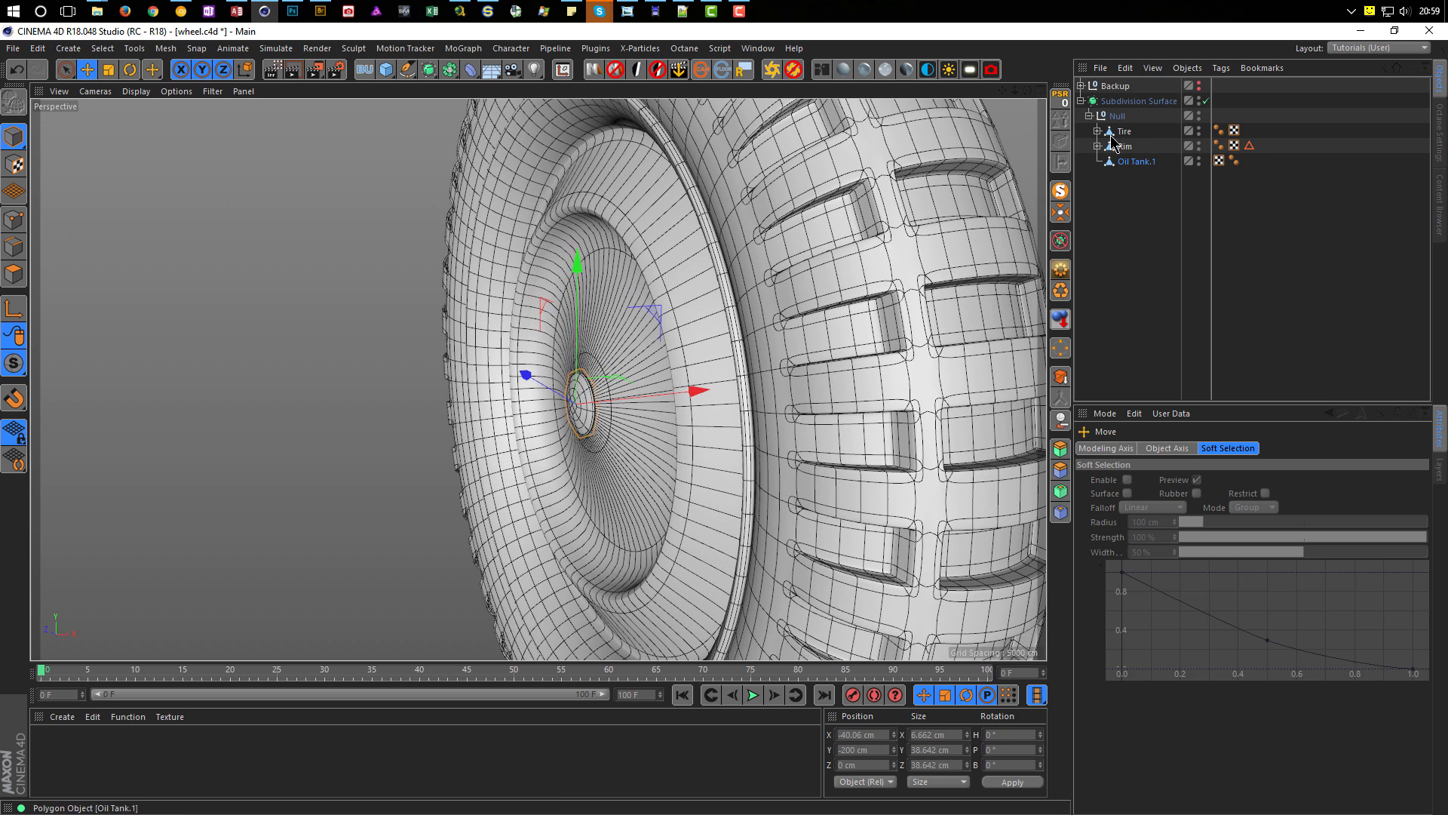
left_click(1145, 102)
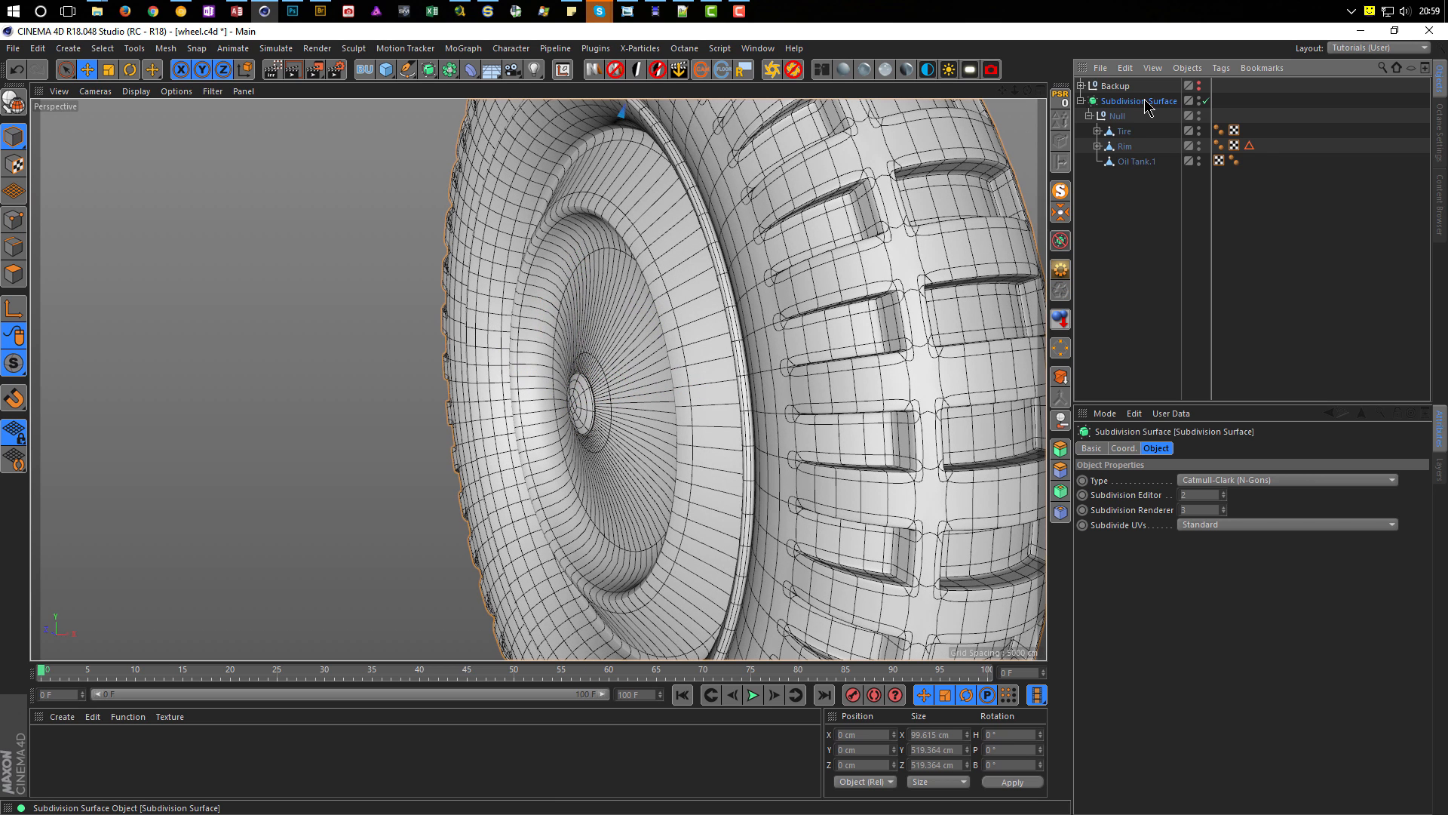
left_click(1190, 495)
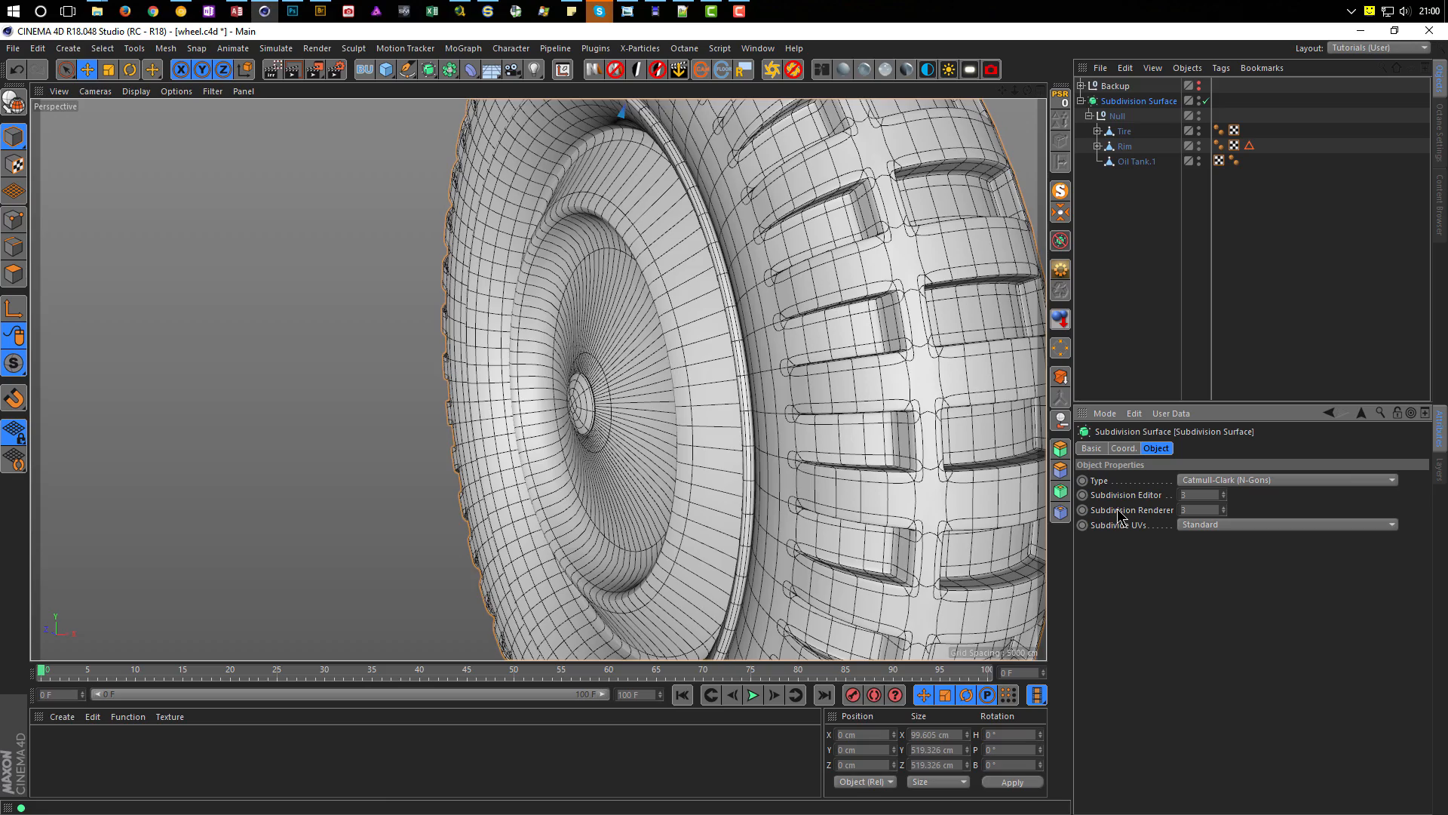
Step: Frame the whole wheel and preview its smoothed surface with the interactive render region
left_click_drag(704, 397, 537, 408, "alt")
right_click_drag(624, 382, 593, 426, "alt")
middle_click_drag(594, 426, 565, 395, "alt")
left_click_drag(566, 394, 574, 403, "alt")
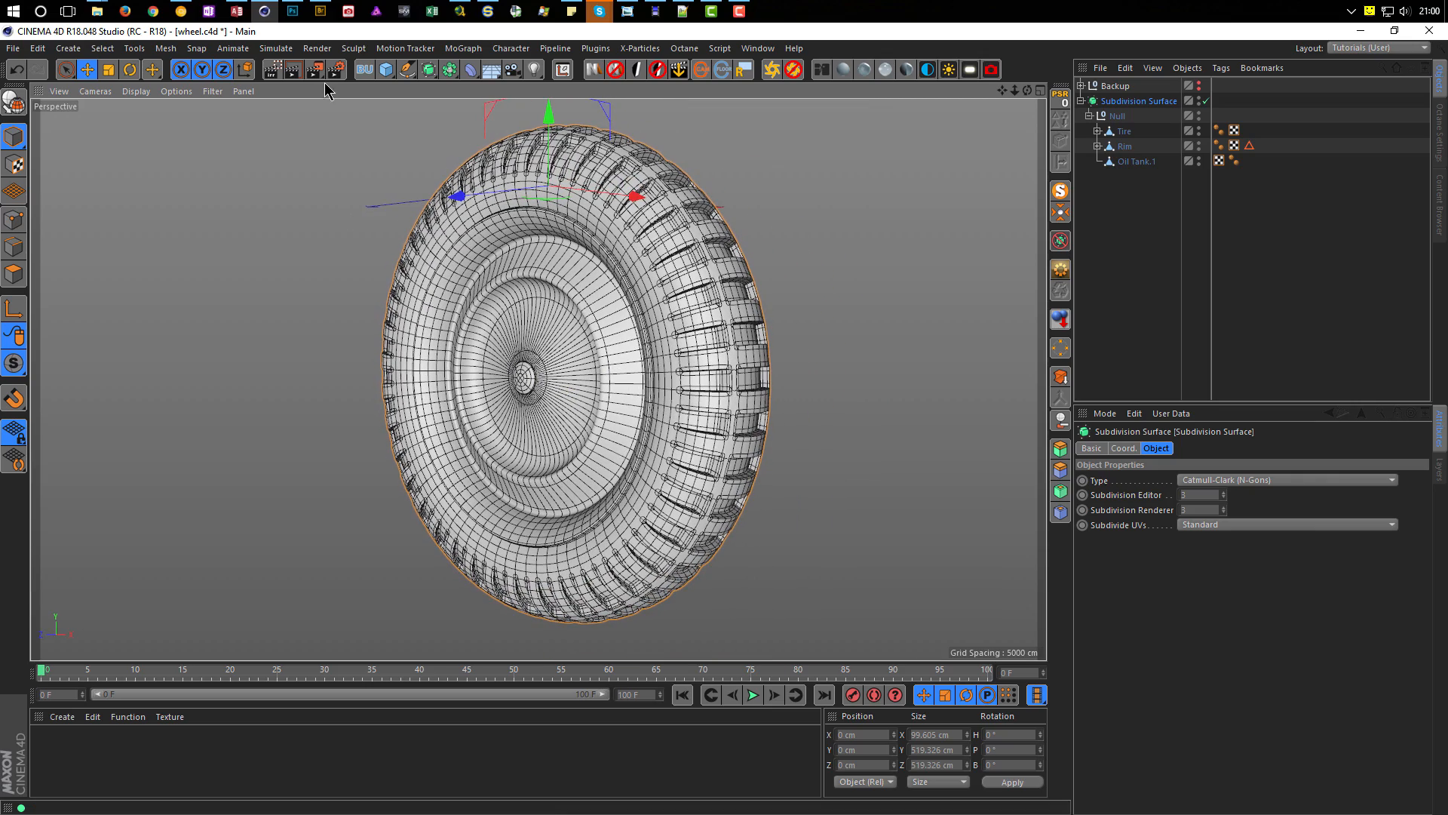
left_click(272, 69)
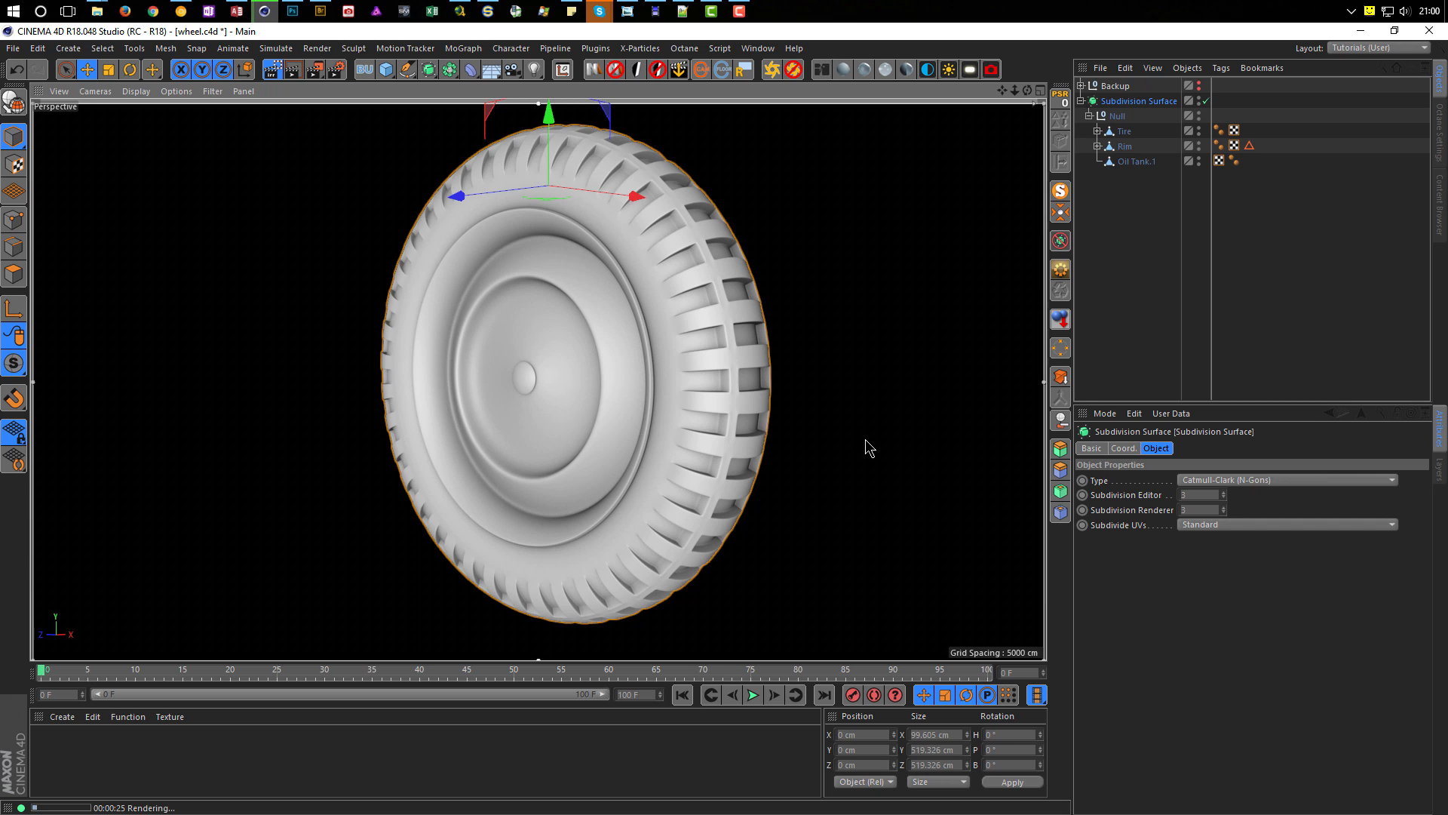
mouse_move(636, 427)
left_mouse_down("alt")
mouse_move(614, 424)
mouse_move(624, 416)
left_mouse_up("alt")
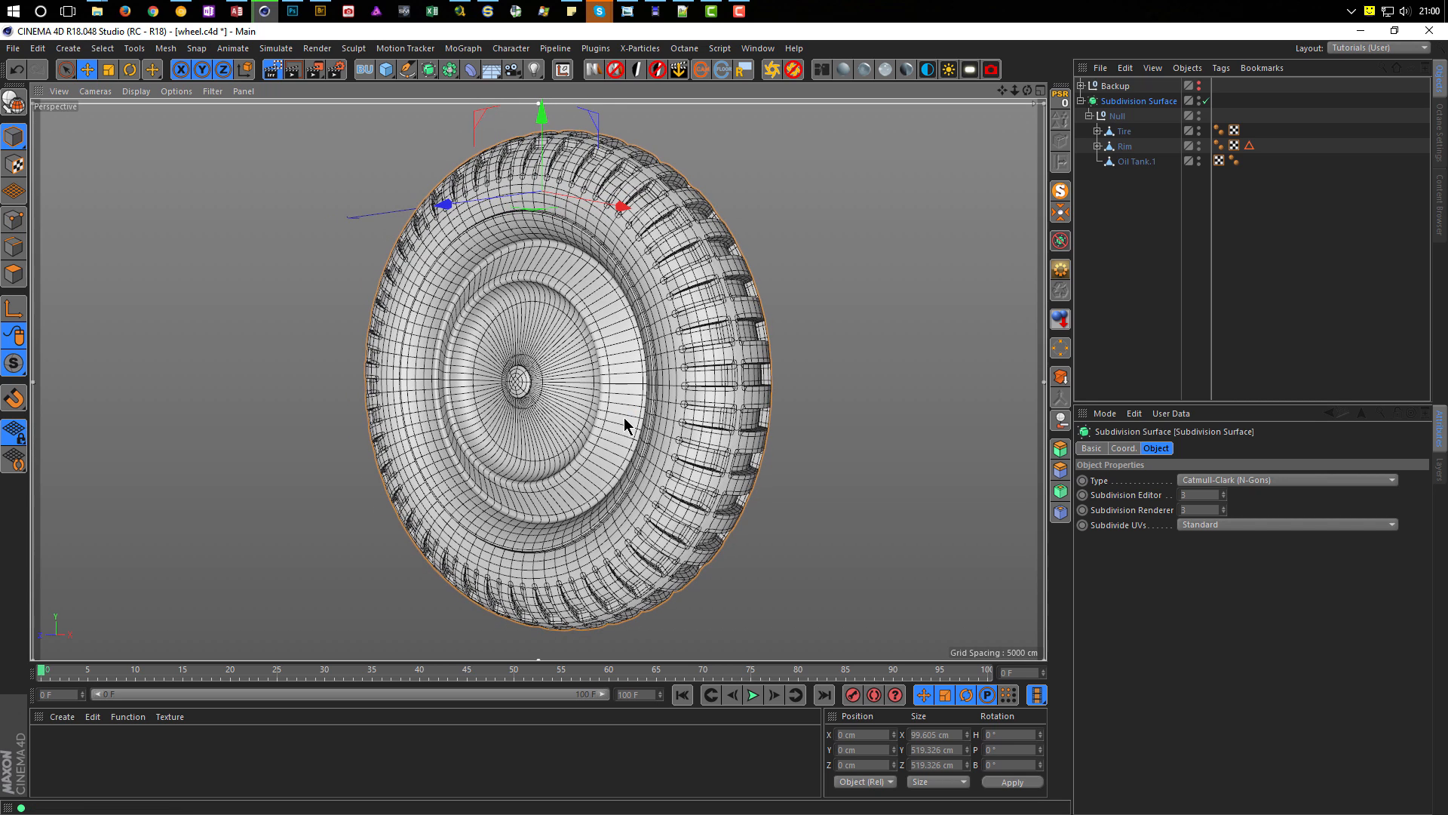
key("ctrl+r")
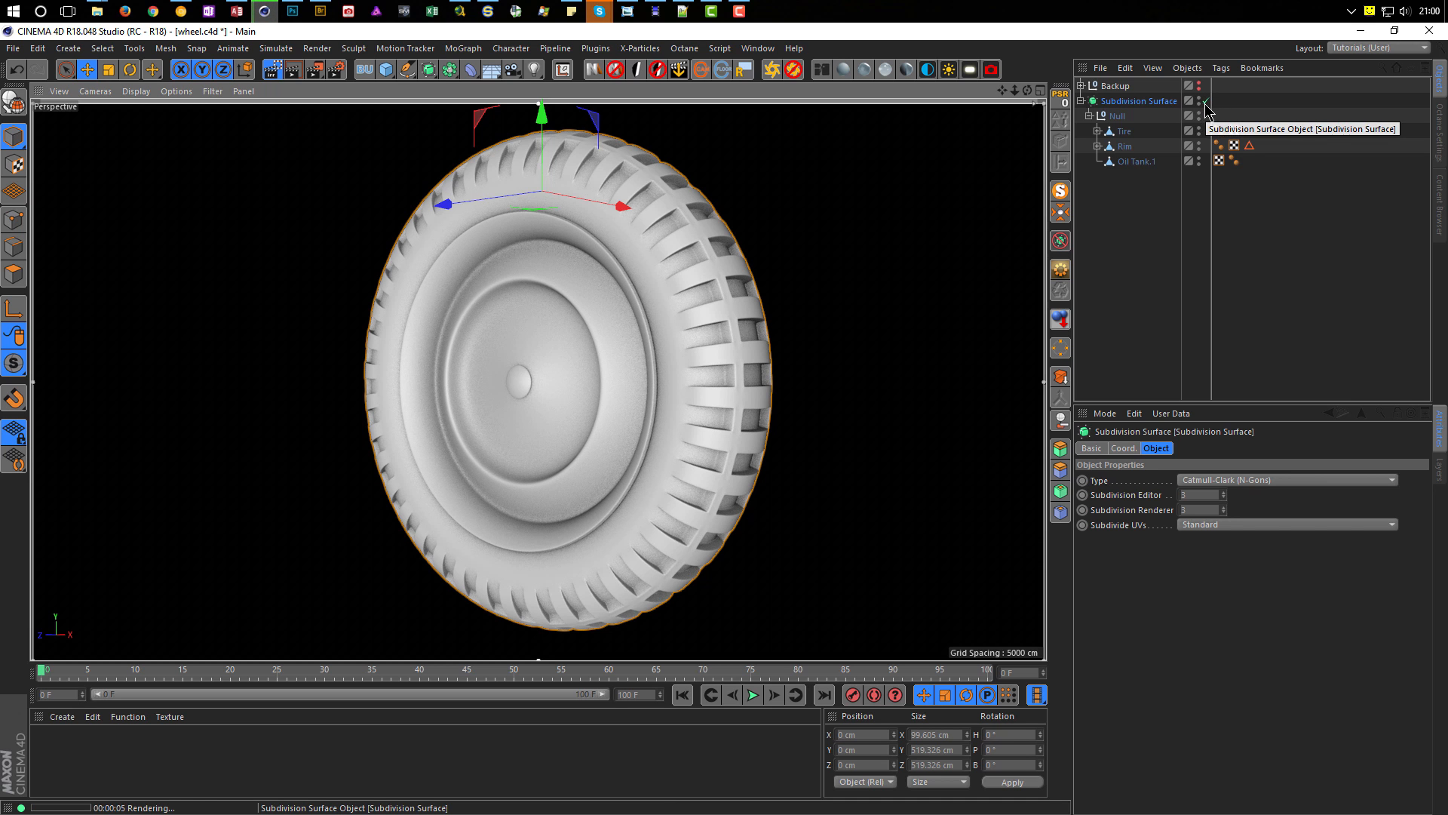
Step: Turn off the Subdivision Surface and the interactive render region, and save the wheel project
left_click(1205, 103)
left_click(269, 76)
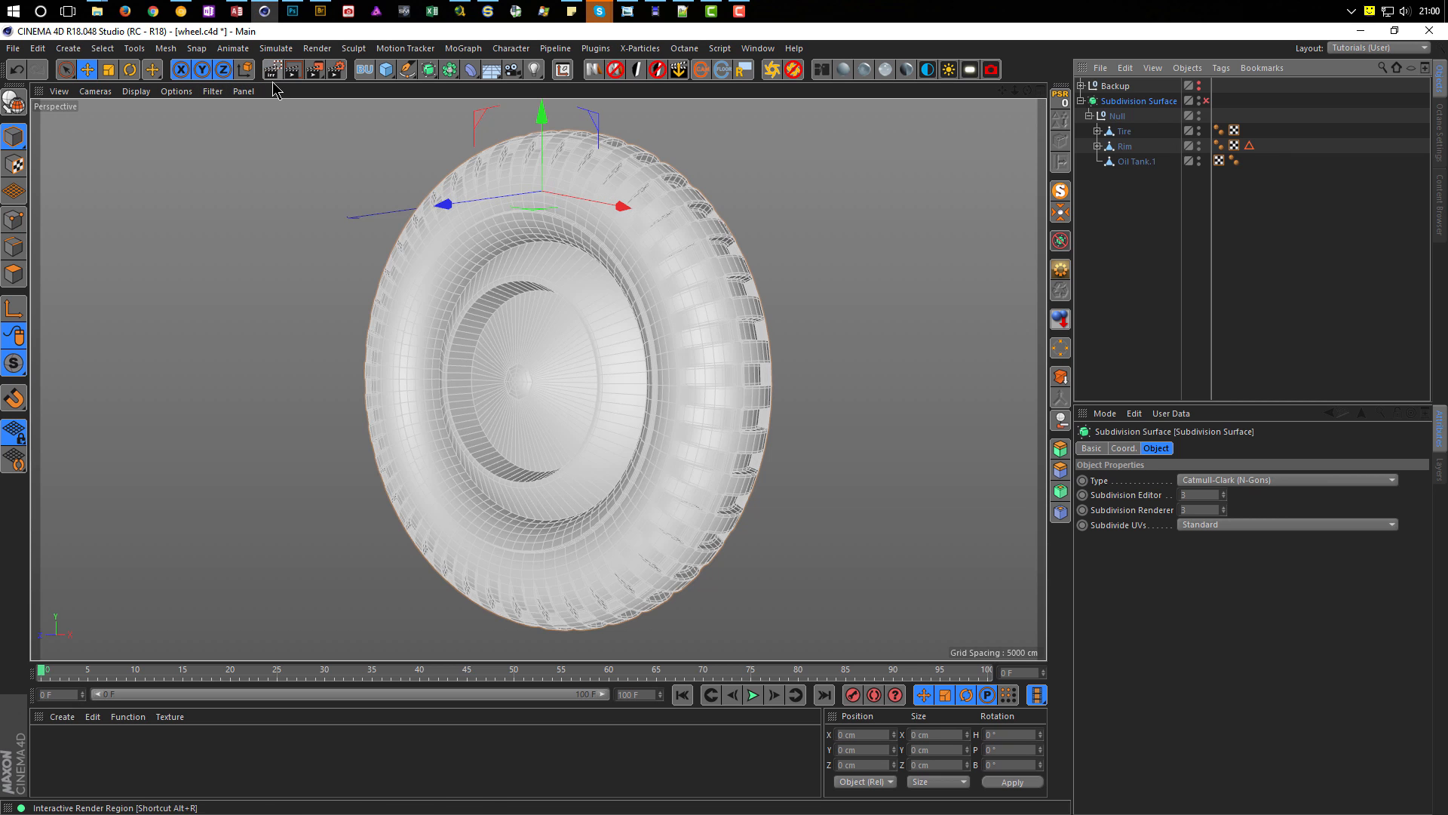
key("ctrl+s")
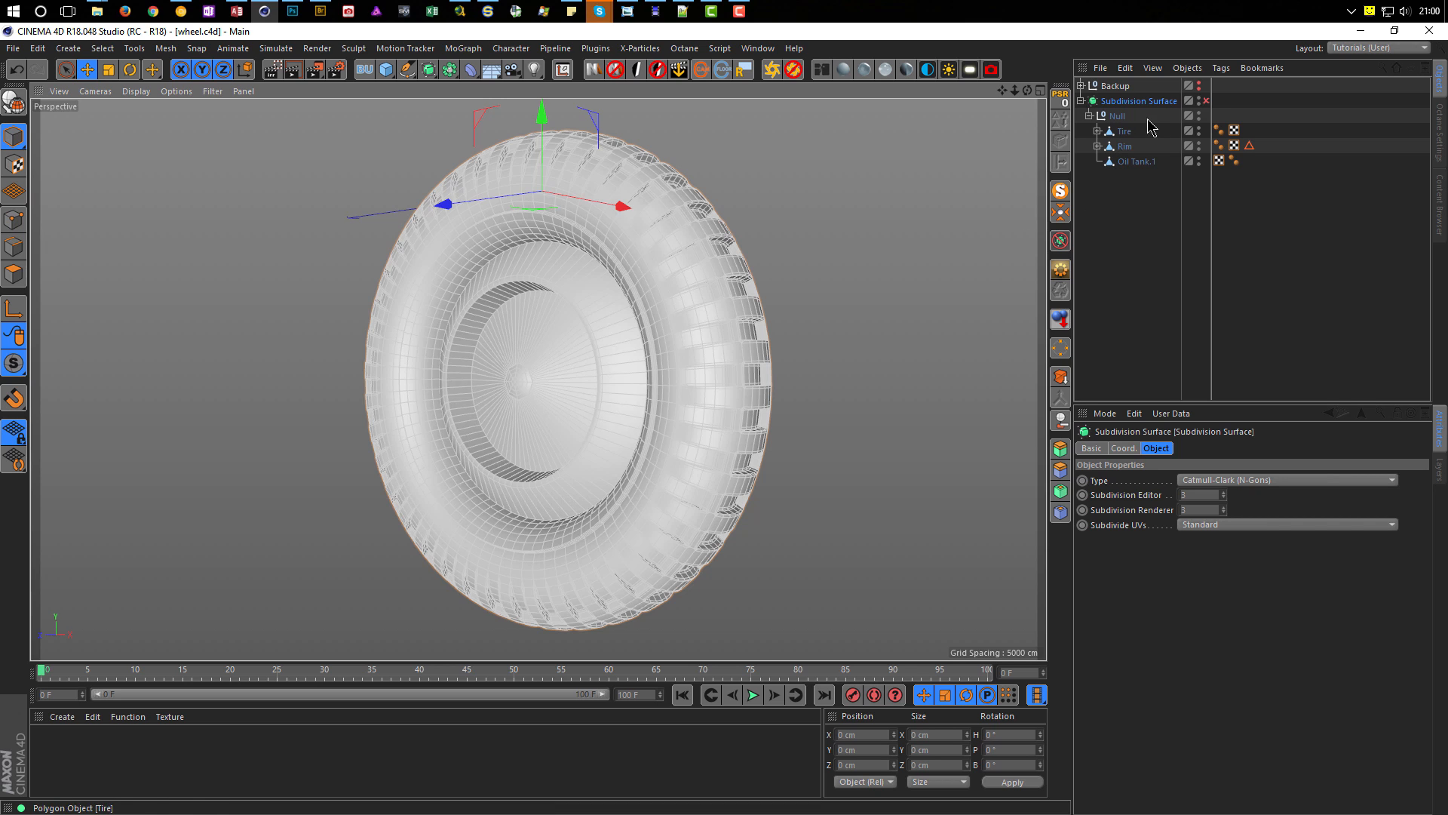
Step: View the open projects SP_Puppy_Part_2.c4d and SP_Dog_0003.c4d, and return to wheel.c4d
key("v")
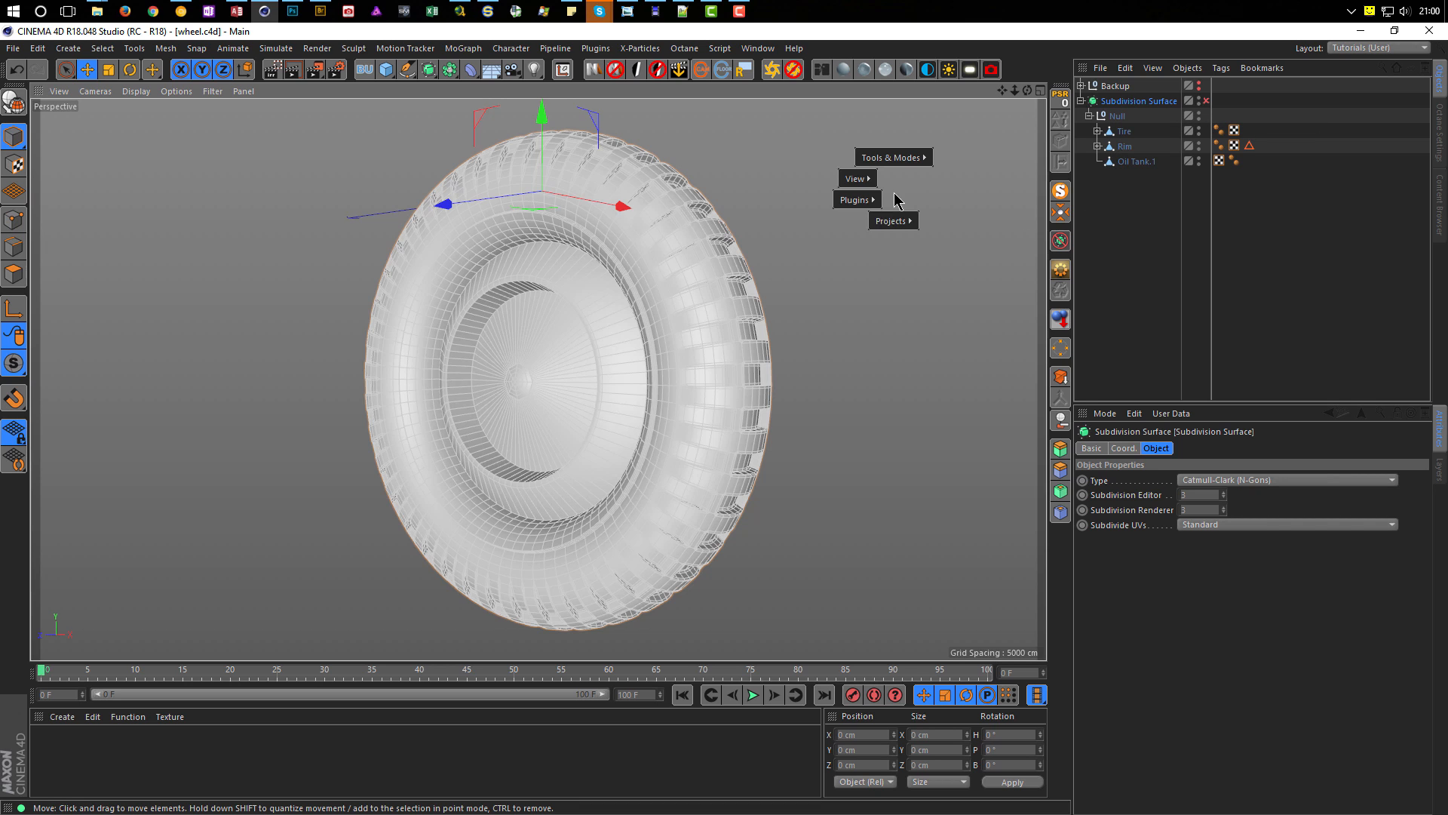
mouse_move(890, 220)
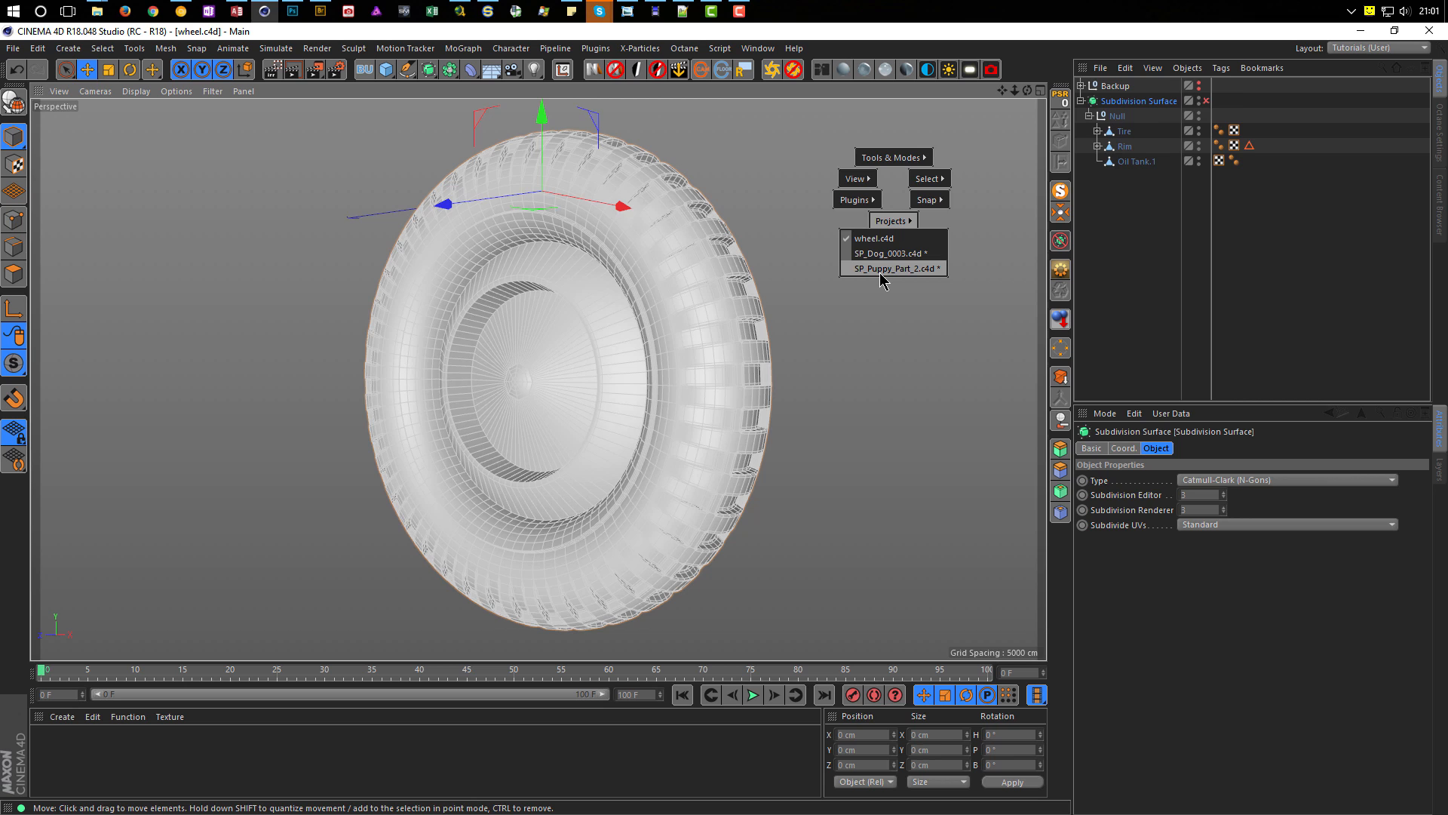
left_click(881, 268)
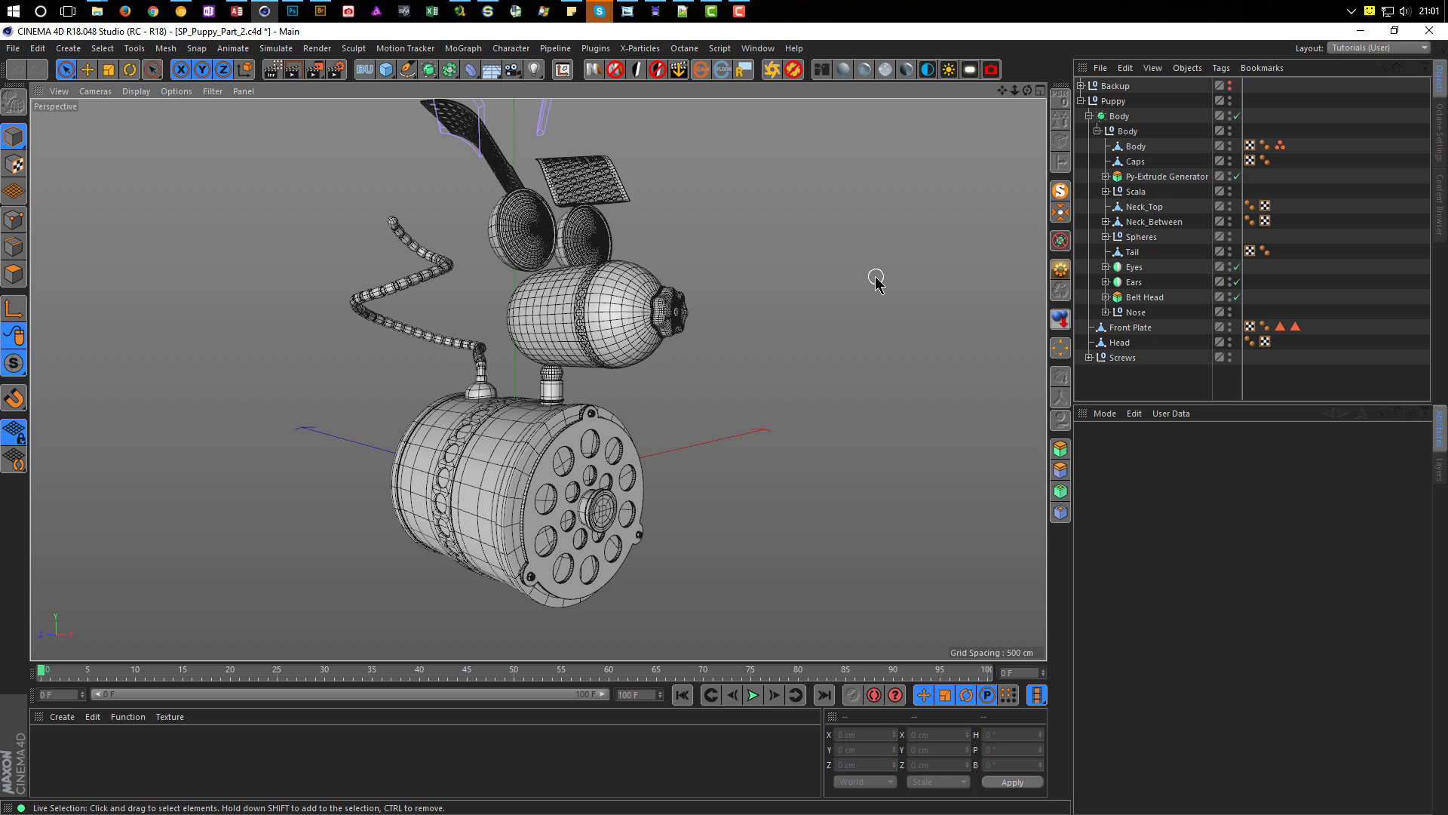
key("v")
mouse_move(873, 307)
left_click(871, 340)
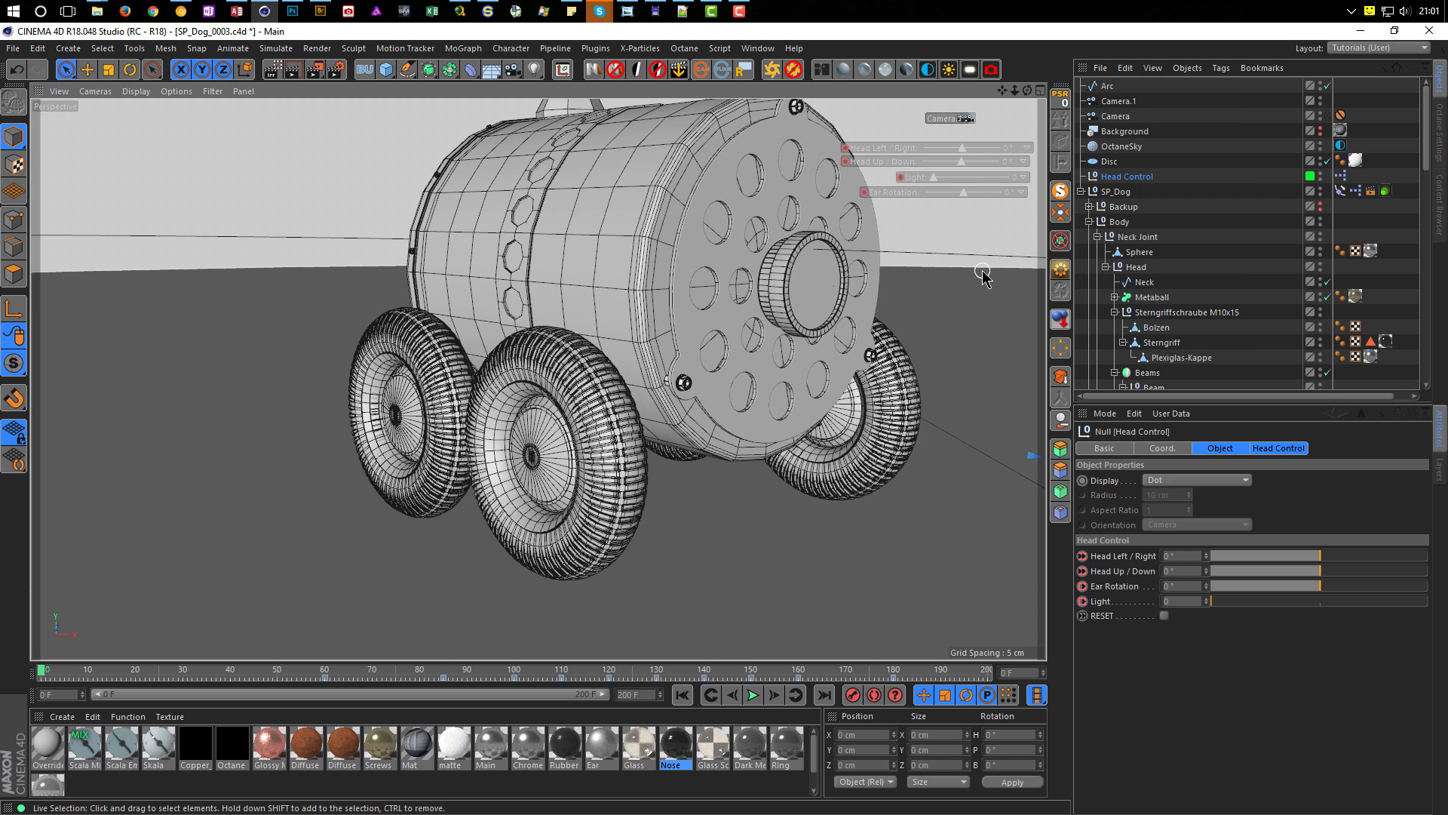
key("v")
mouse_move(880, 293)
left_click(875, 347)
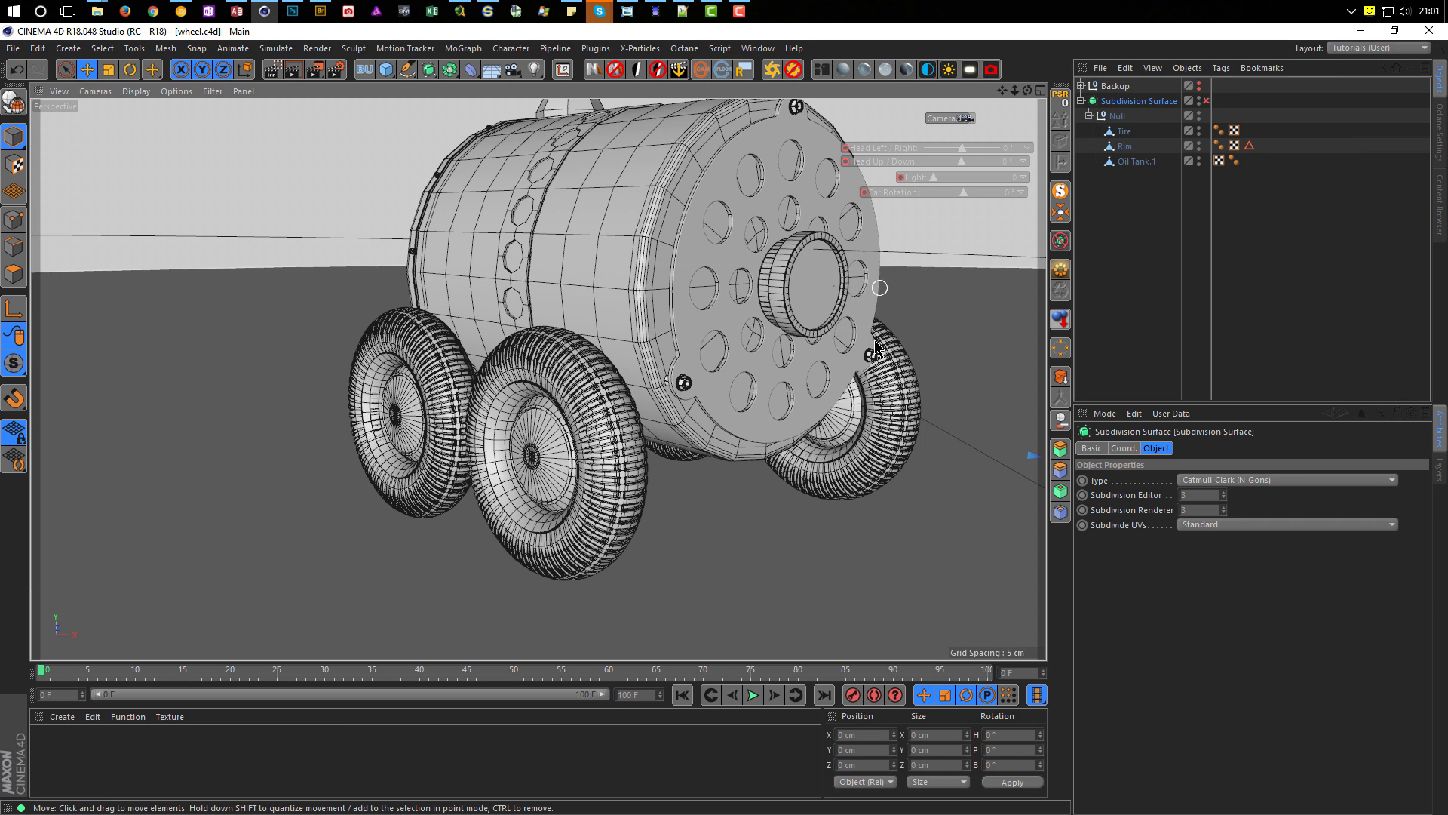
Step: Rename the null holding the wheel parts to Wheel and paste a copy of the group into the SP_Puppy_Part_2.c4d project
double_click(1118, 116)
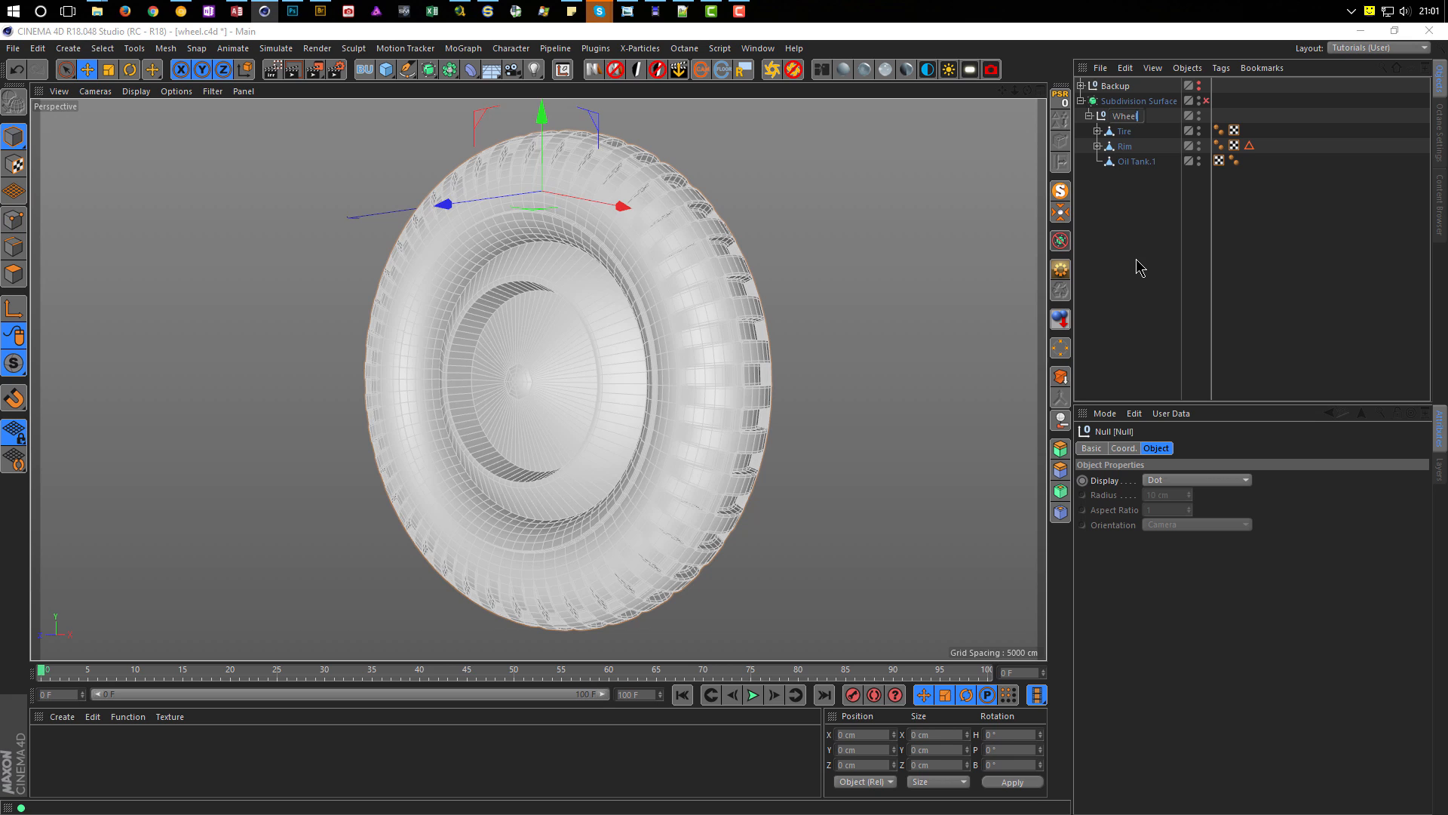
key("Return")
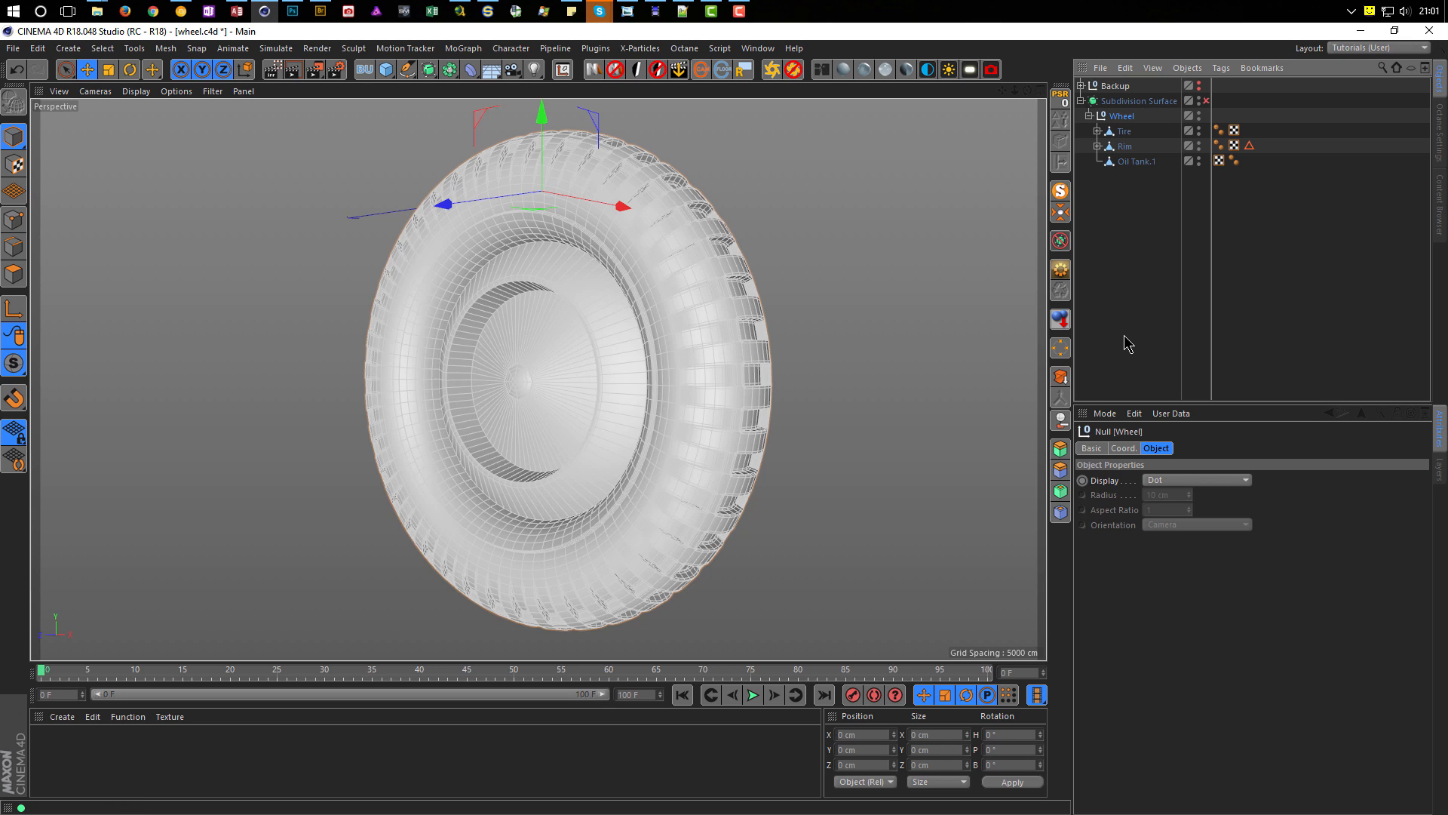
key("v")
mouse_move(814, 361)
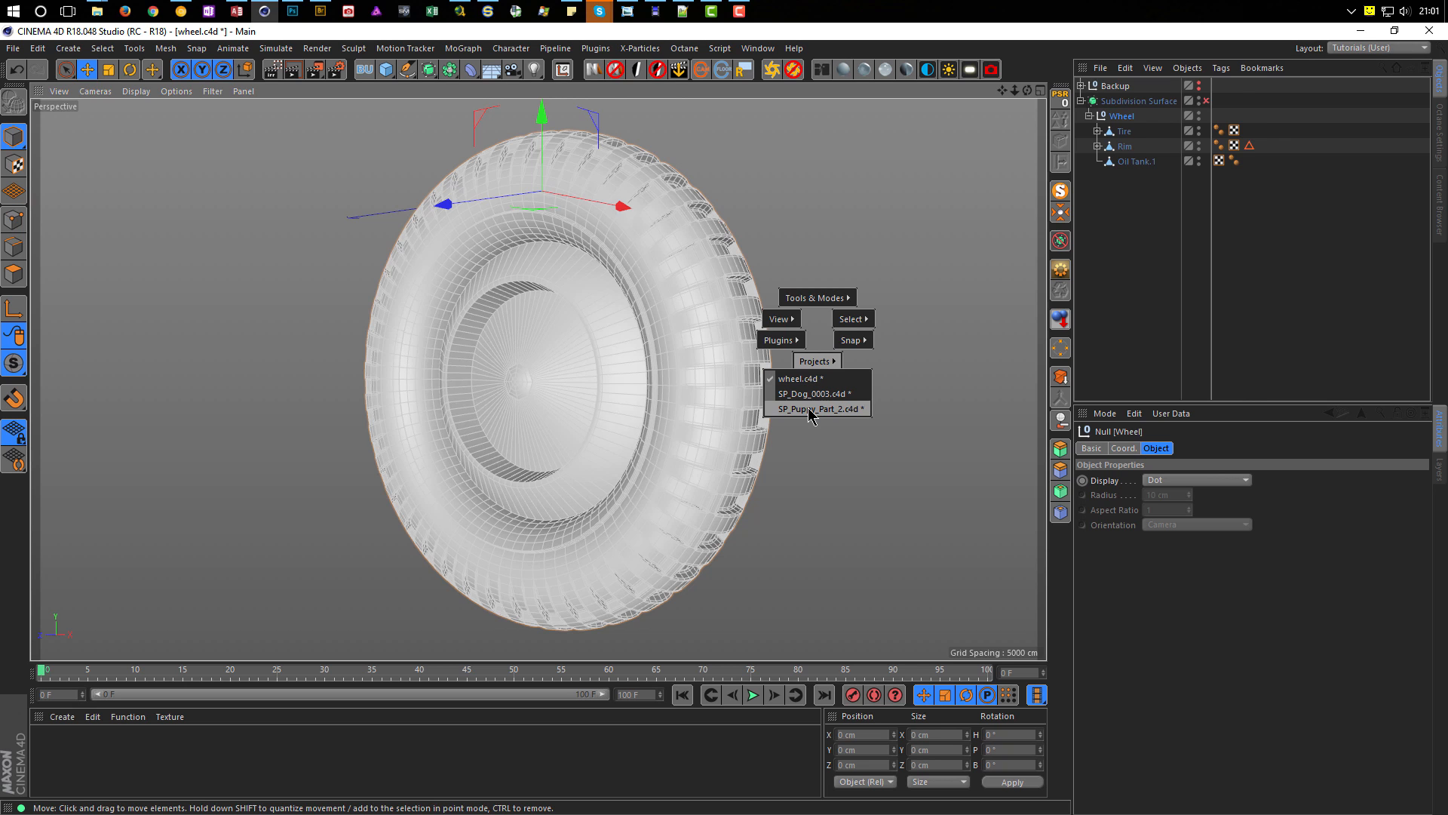
left_click(809, 409)
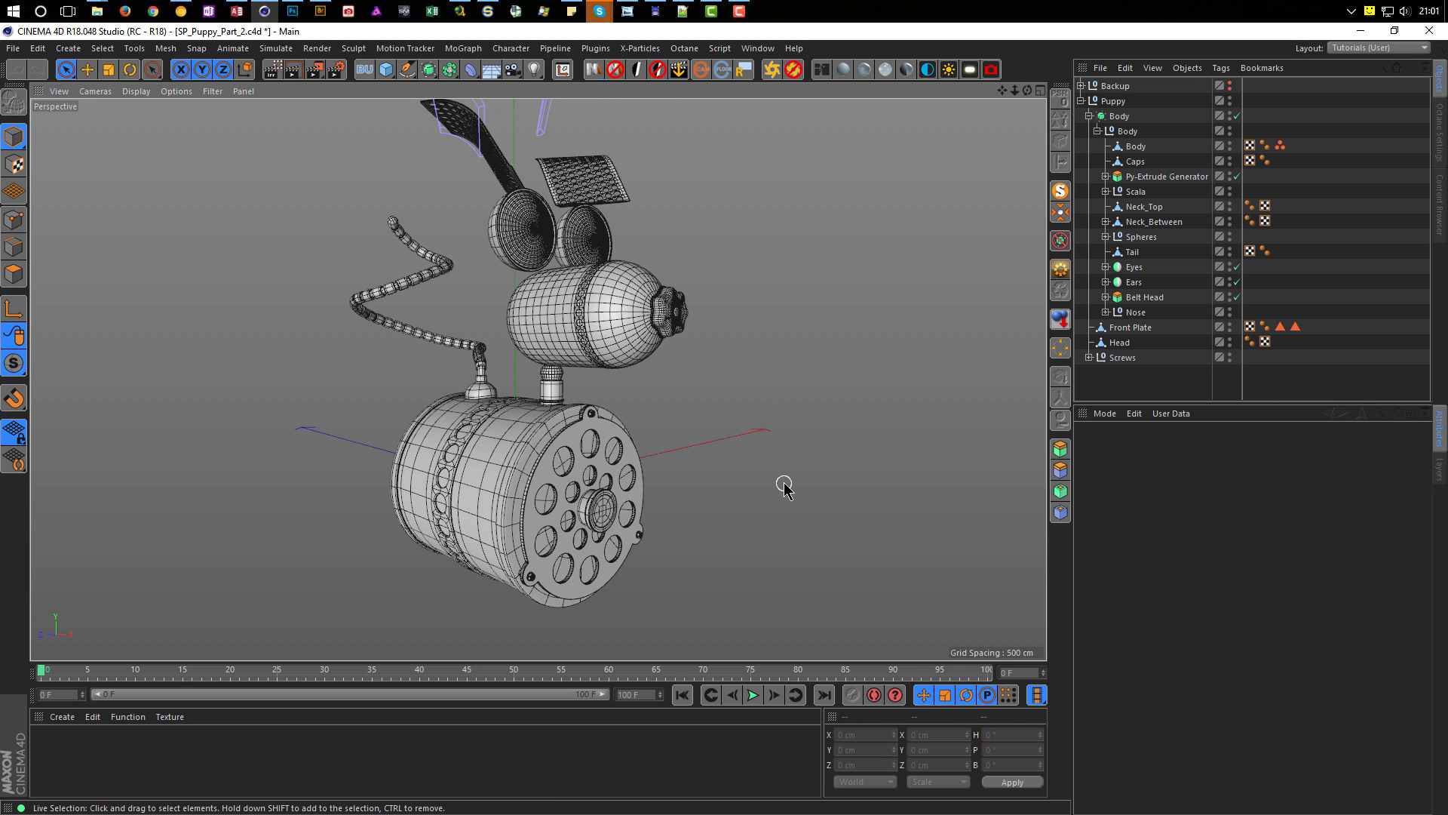
key("ctrl+v")
right_click_drag(779, 478, 547, 521, "alt")
middle_click_drag(573, 506, 476, 306, "alt")
left_click_drag(538, 380, 552, 352, "alt")
middle_click_drag(551, 350, 562, 450, "alt")
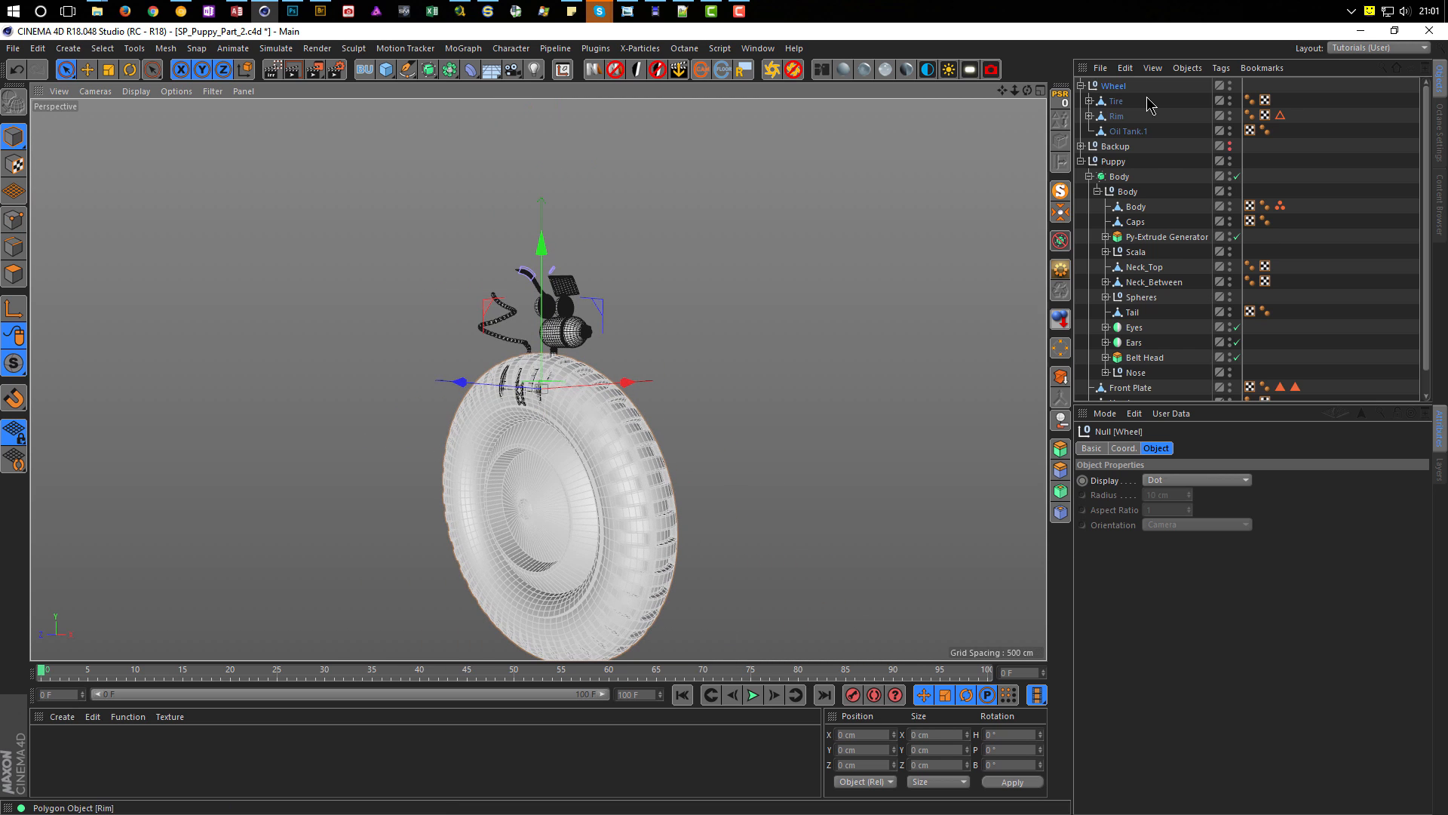
Step: Delete the pasted Wheel null without its children, keeping the Oil Tank.1, Rim and Tire objects
left_click_drag(446, 449, 682, 482, "alt")
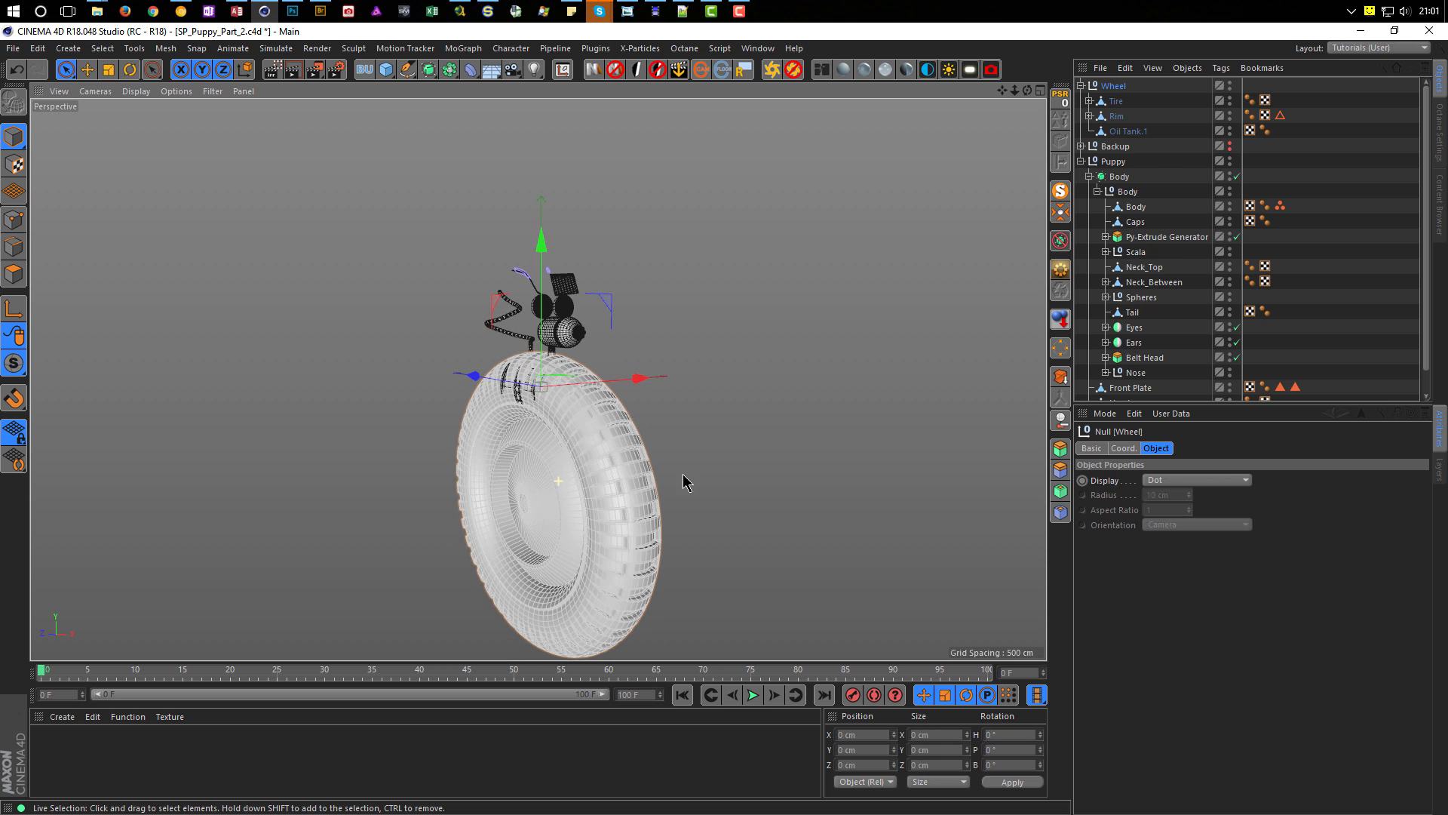
mouse_move(507, 502)
left_mouse_down("alt")
mouse_move(447, 502)
mouse_move(527, 483)
left_mouse_up("alt")
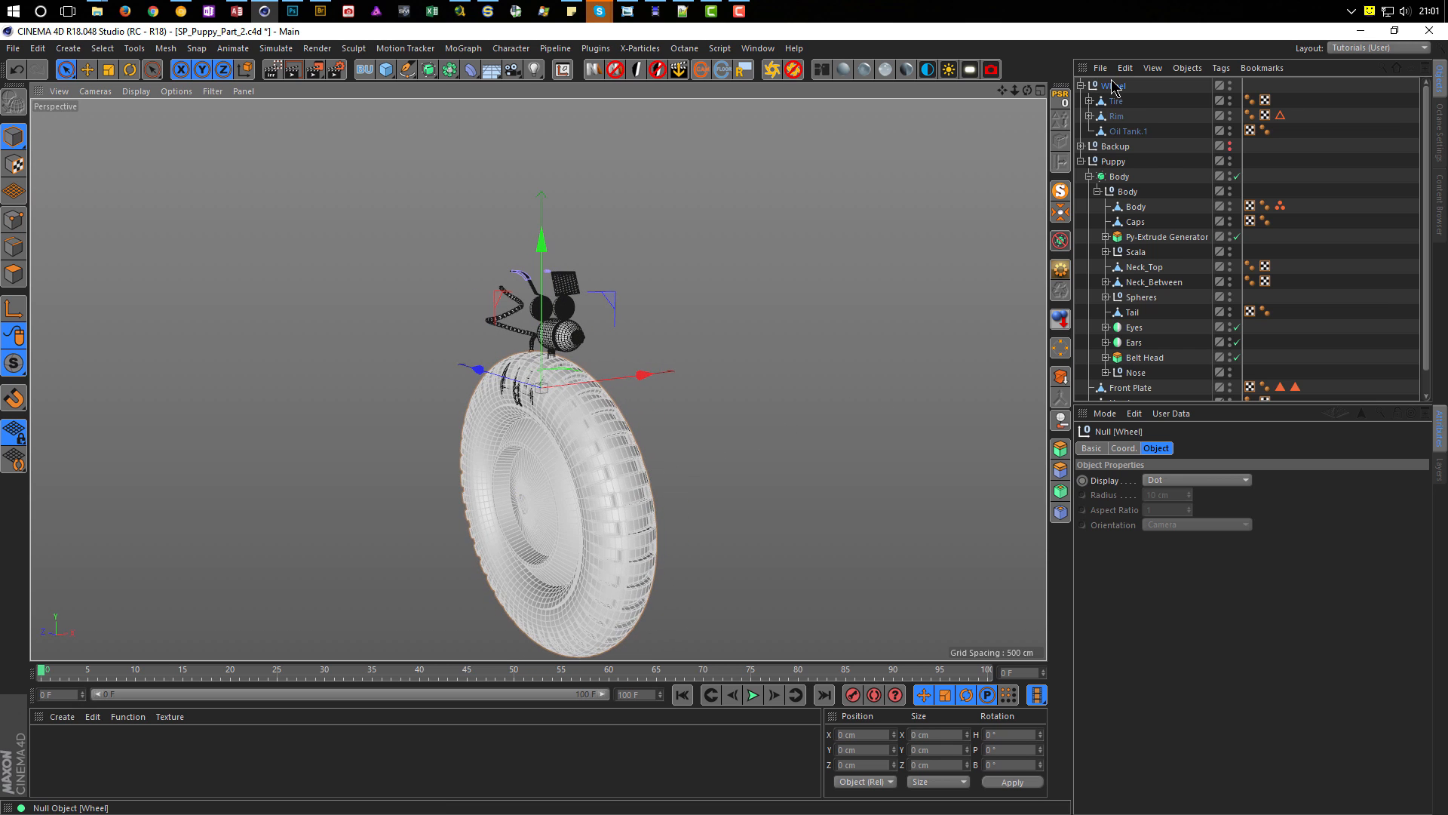
left_click(1081, 86)
left_click(1081, 86)
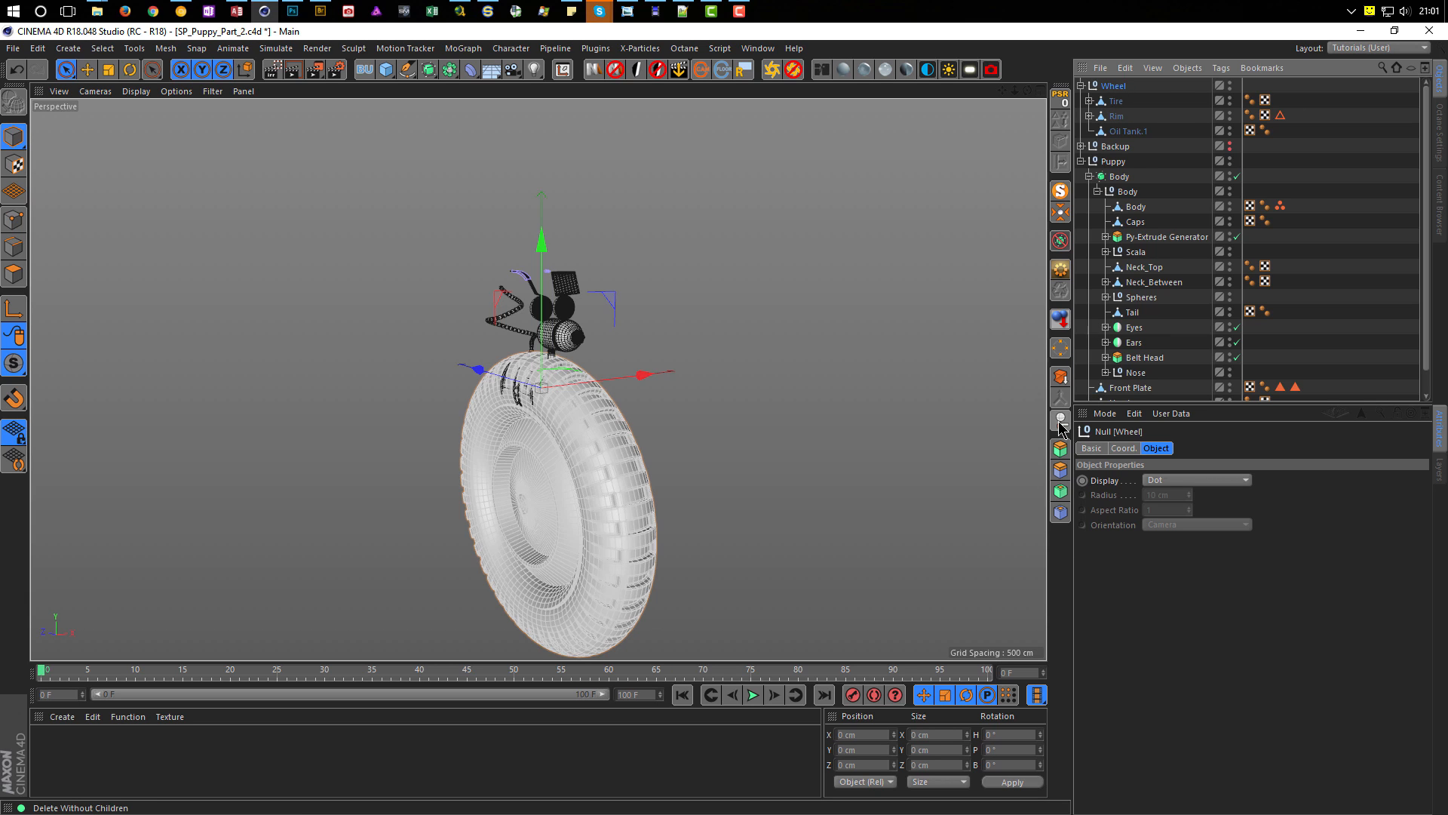
right_click(1109, 88)
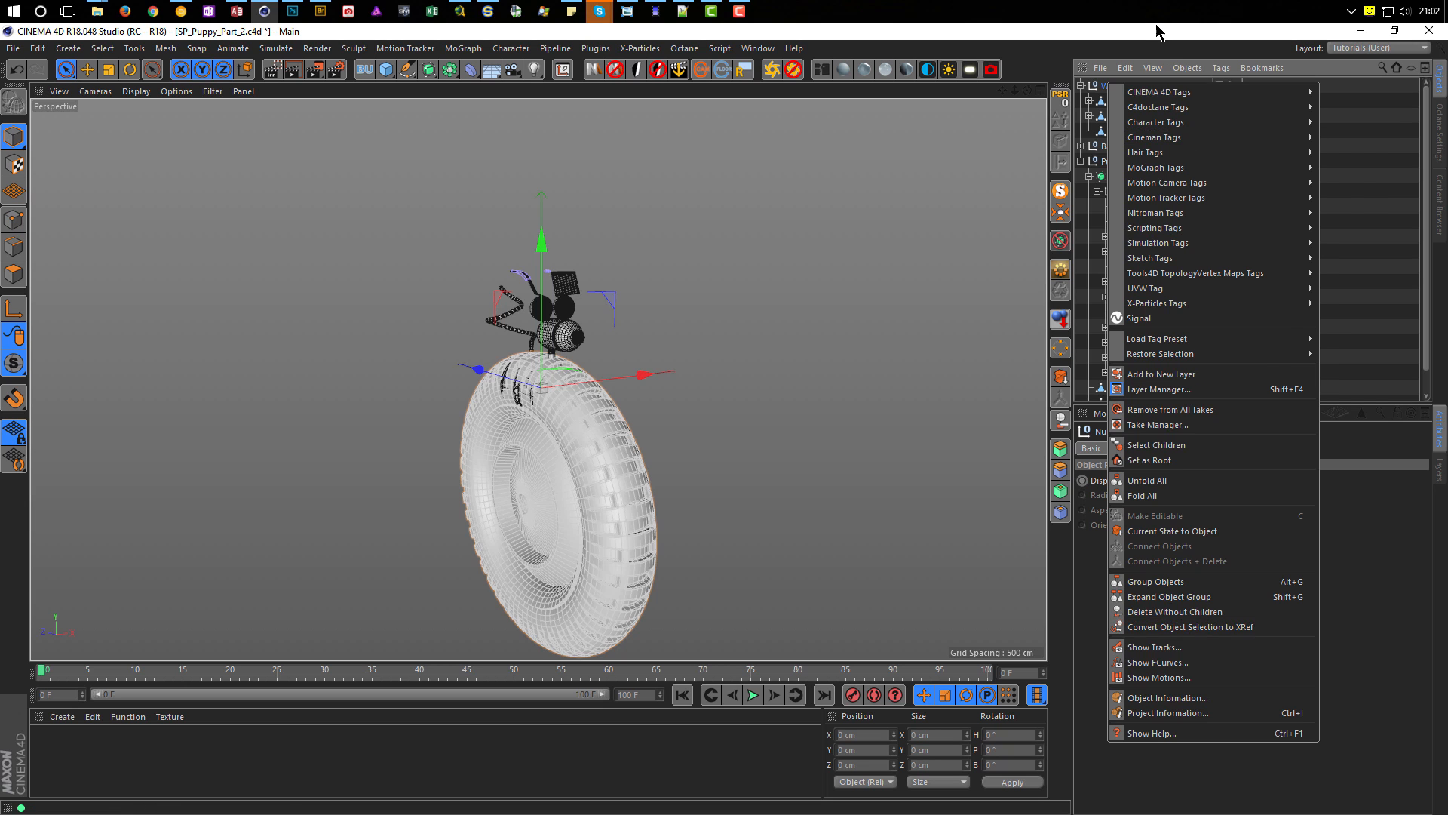
left_click(1061, 420)
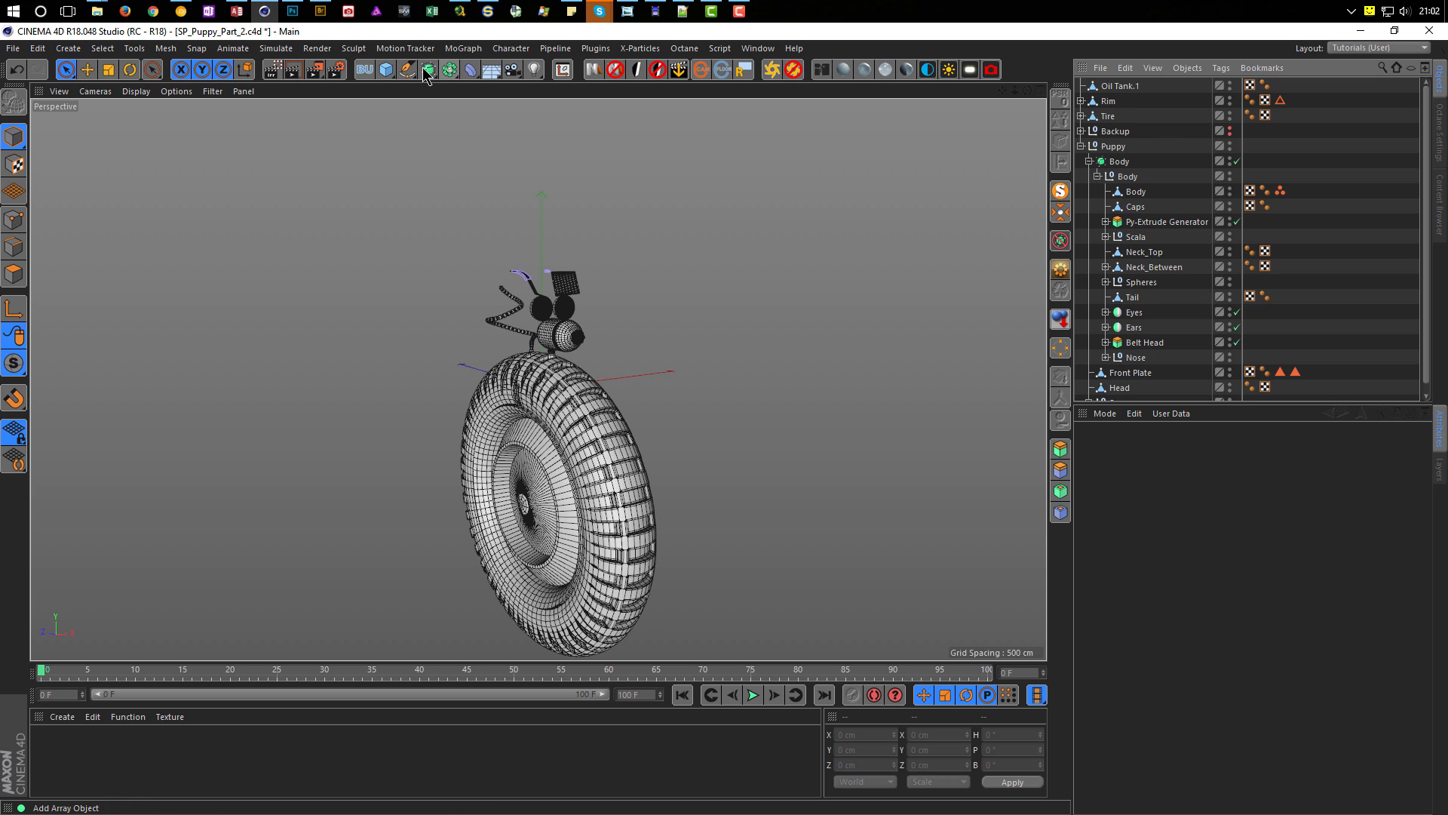
Step: Add a null and centre it on the Rim by nesting it there, resetting its PSR and returning it to the top level
left_click(386, 70)
left_click(455, 100)
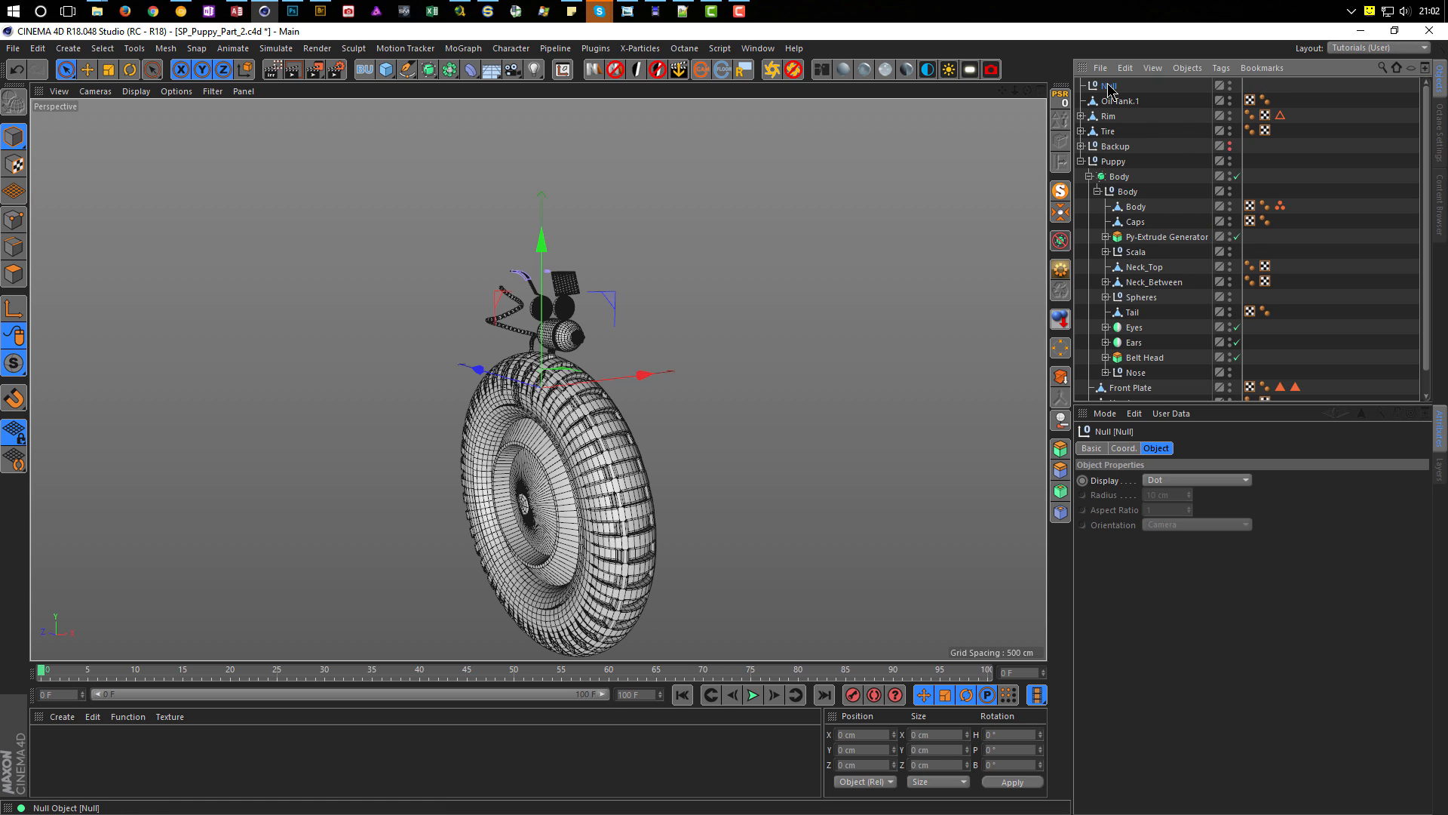
left_click_drag(1111, 118, 1111, 120)
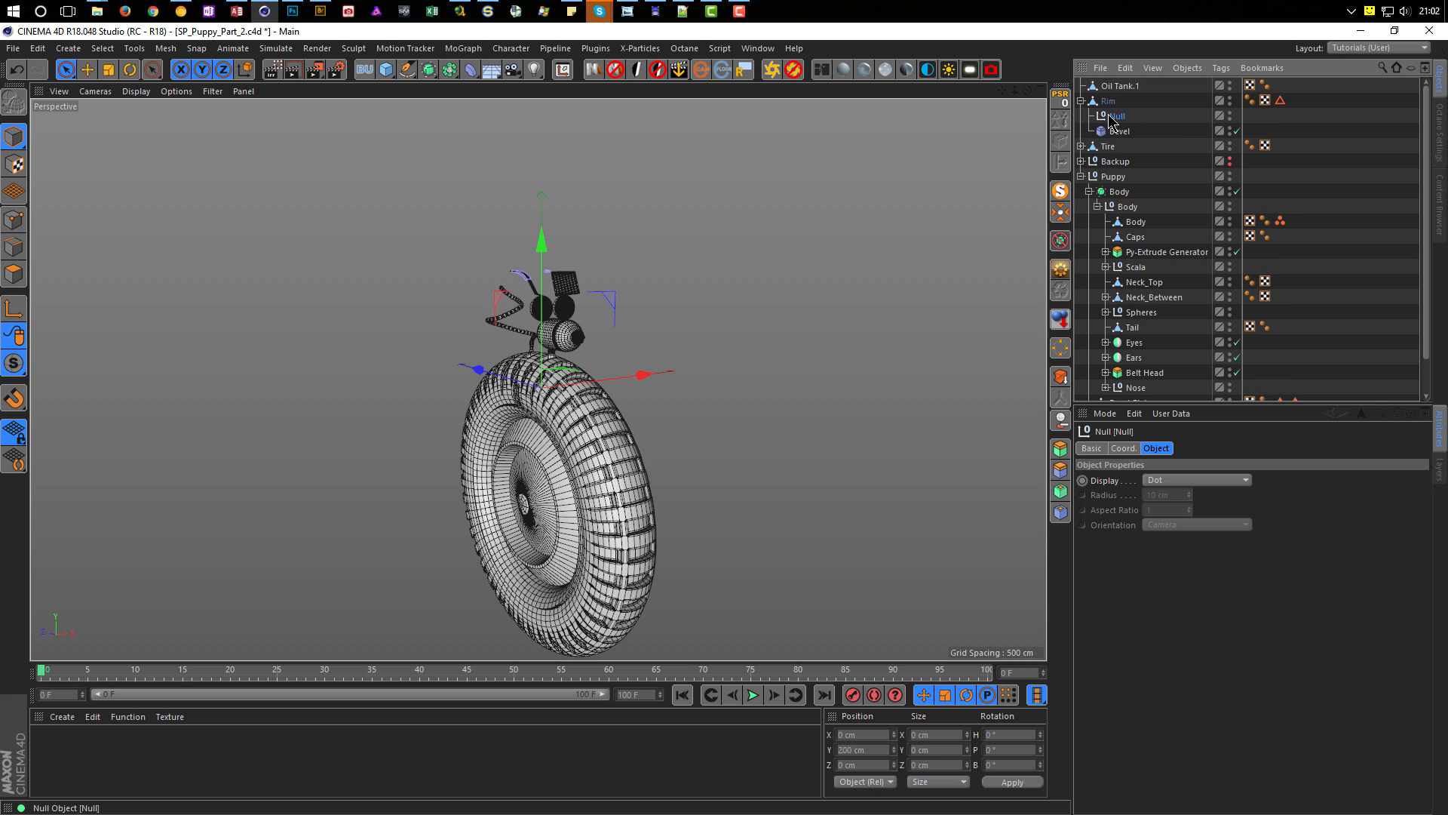
left_click(1060, 100)
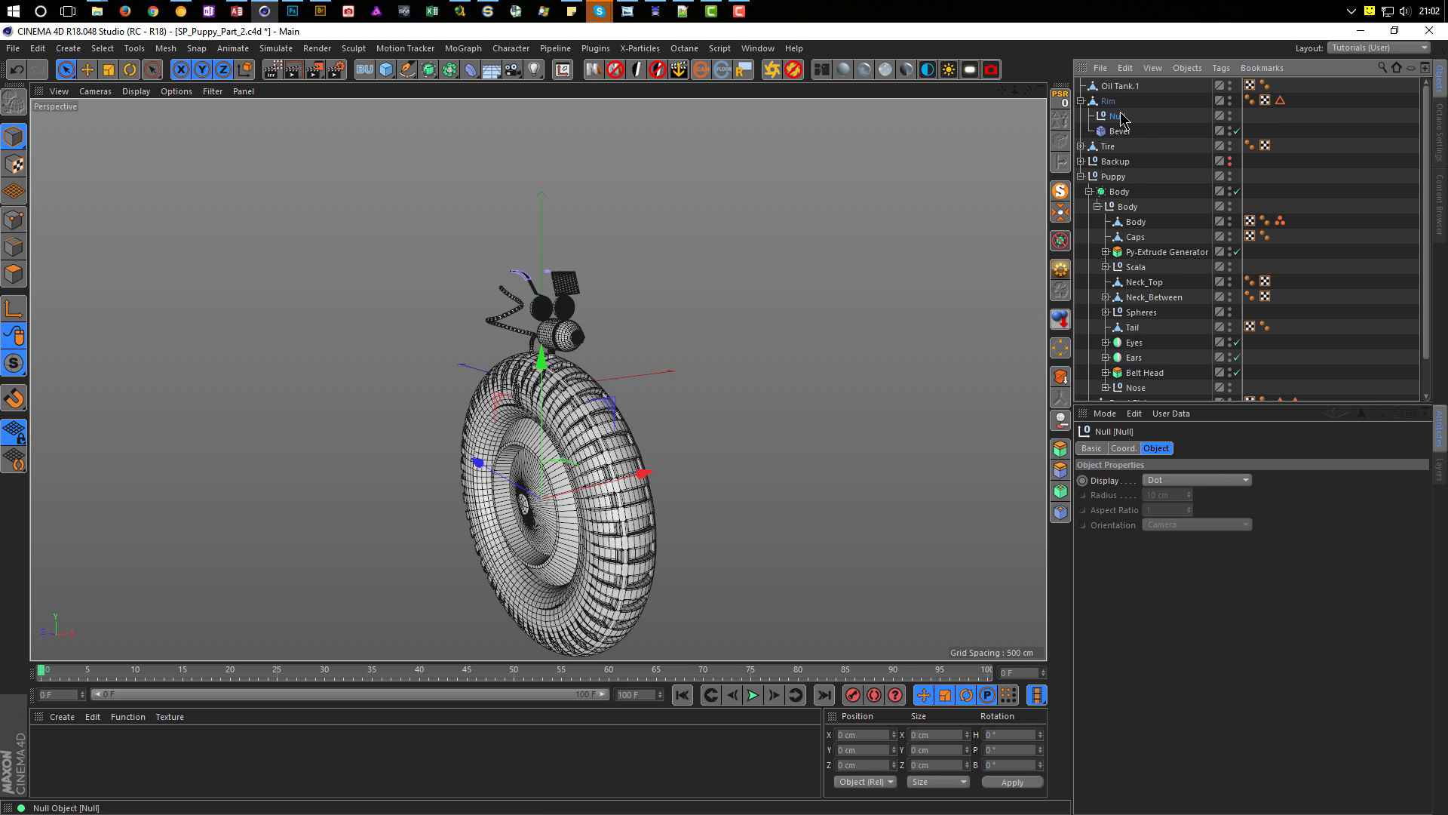
left_click_drag(1109, 84, 1109, 83)
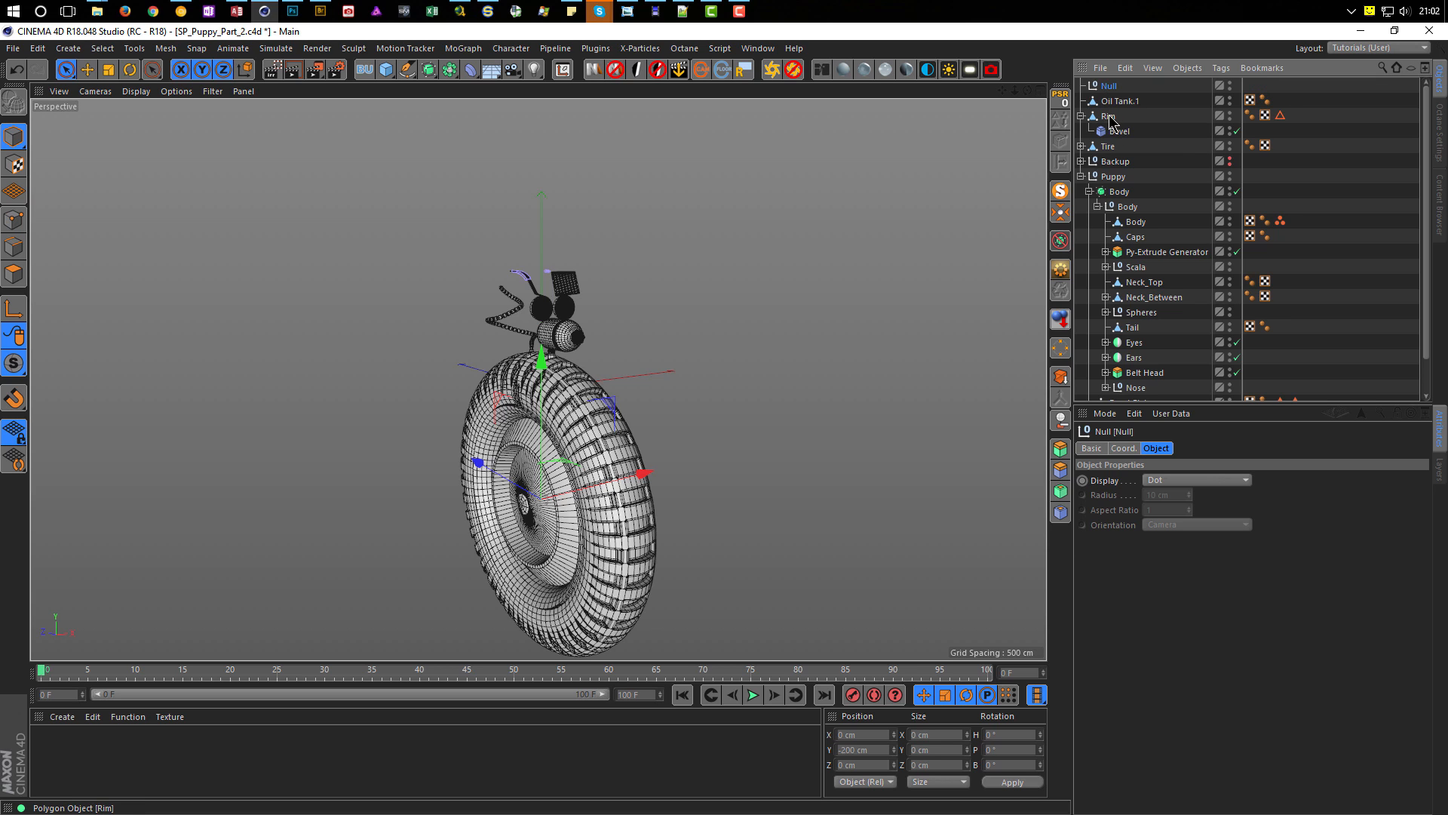
left_click(1082, 116)
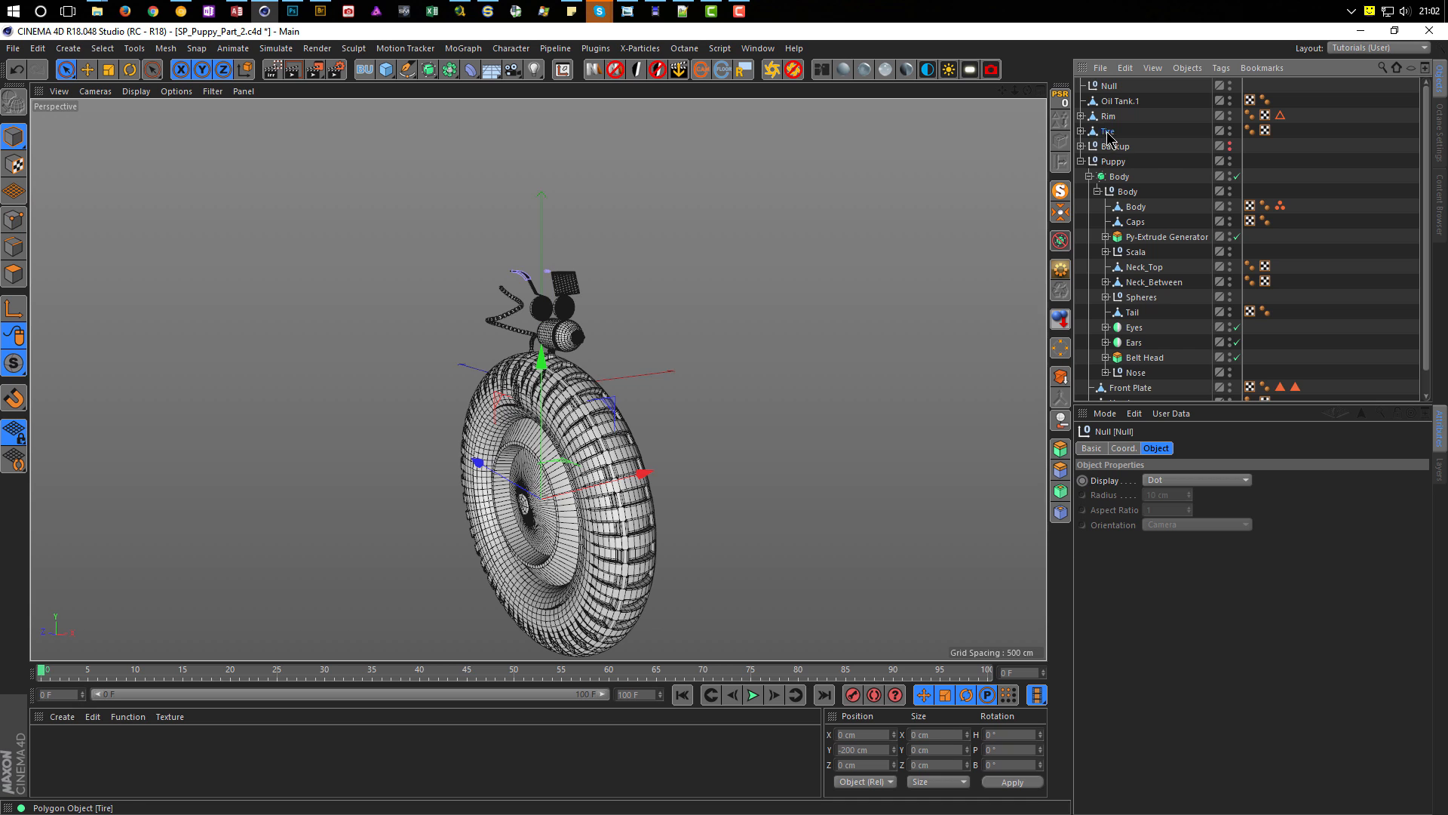
Step: Nest the Oil Tank.1, Rim and Tire objects under the new null
left_click(1111, 103, "shift")
left_click_drag(1110, 89, 1111, 86)
left_click_drag(585, 476, 661, 480, "alt")
left_click(1110, 86)
left_click_drag(624, 371, 679, 456, "alt")
left_click(1112, 88)
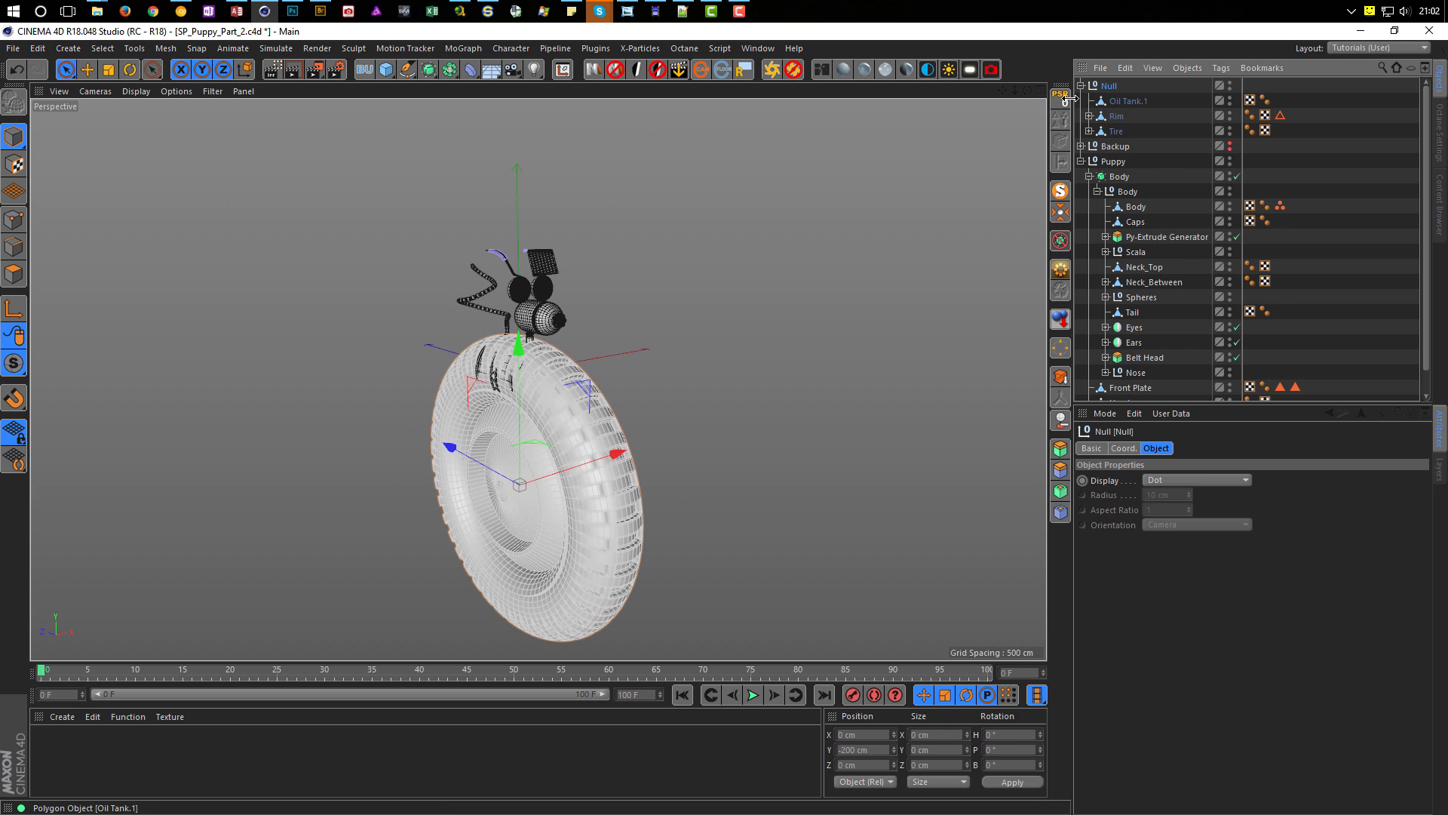
Step: Reset the null's PSR and scale the wheel group down uniformly until it is smaller than the puppy's body
left_click(1064, 99)
left_click_drag(538, 380, 524, 398, "alt")
middle_click_drag(525, 398, 515, 412, "alt")
right_click_drag(529, 391, 570, 389, "alt")
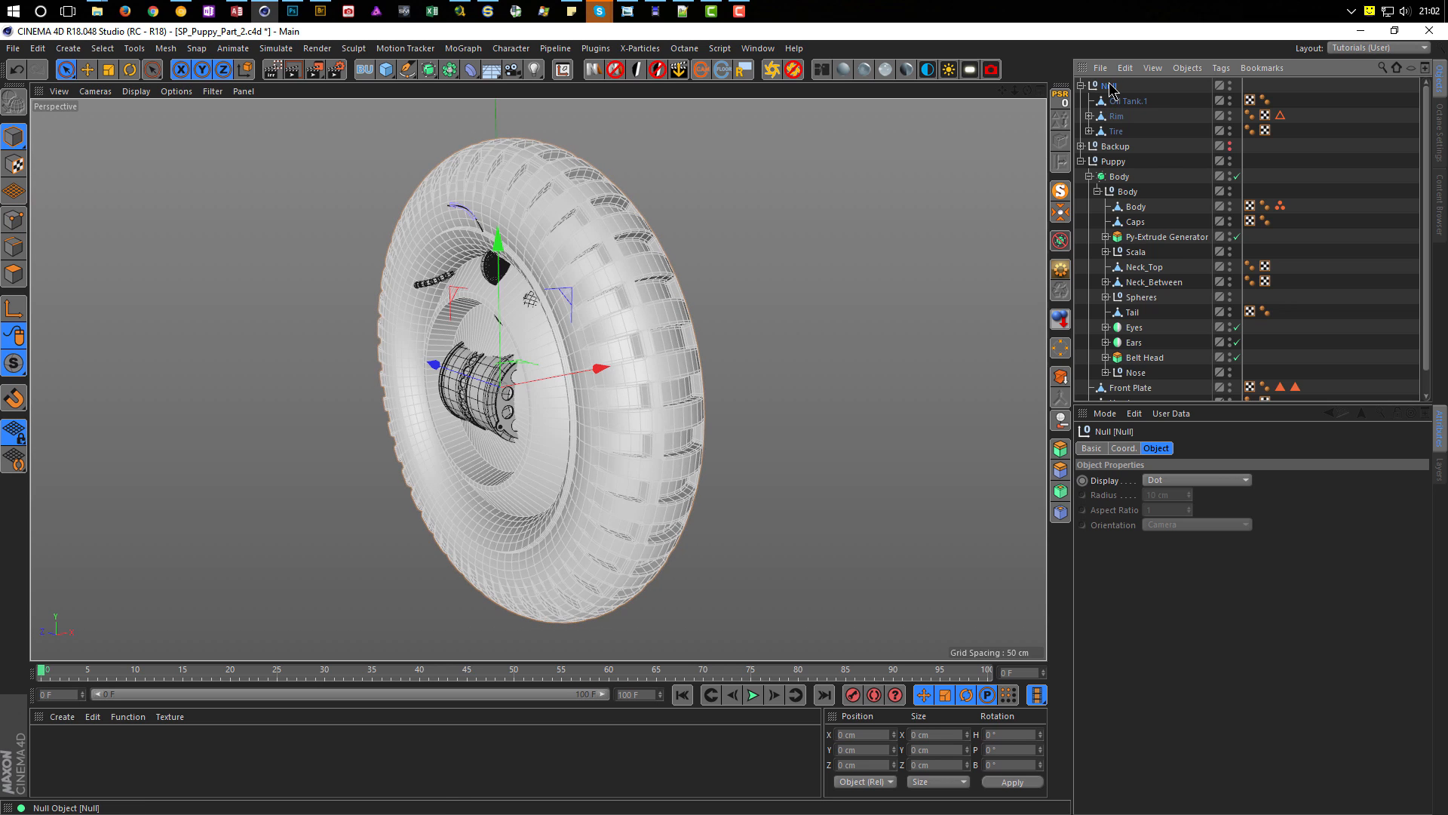
key("t")
left_click_drag(847, 405, 414, 533, "alt")
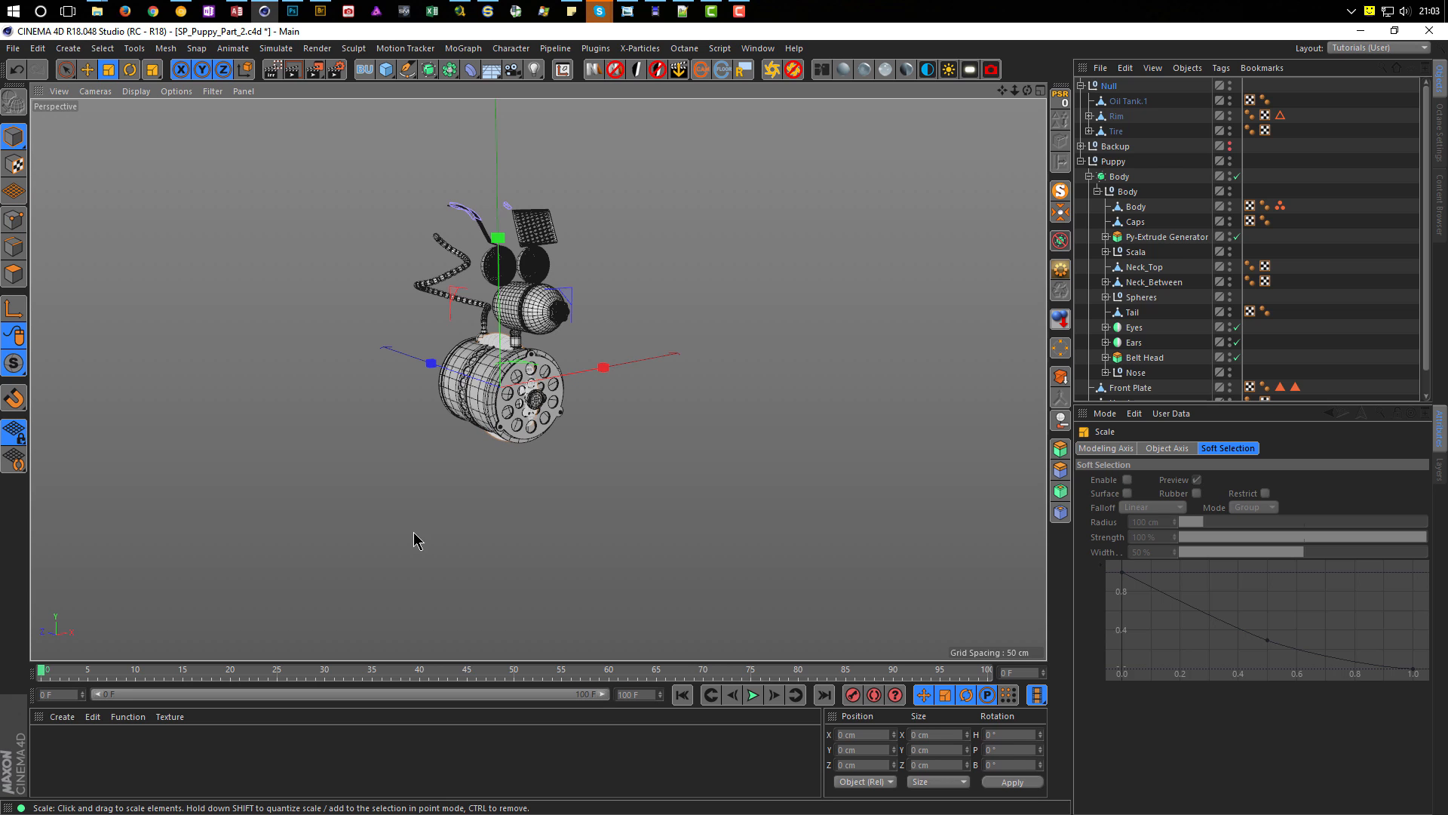
Step: Check the options of the Bevel deformer under the Rim
left_click(1090, 117)
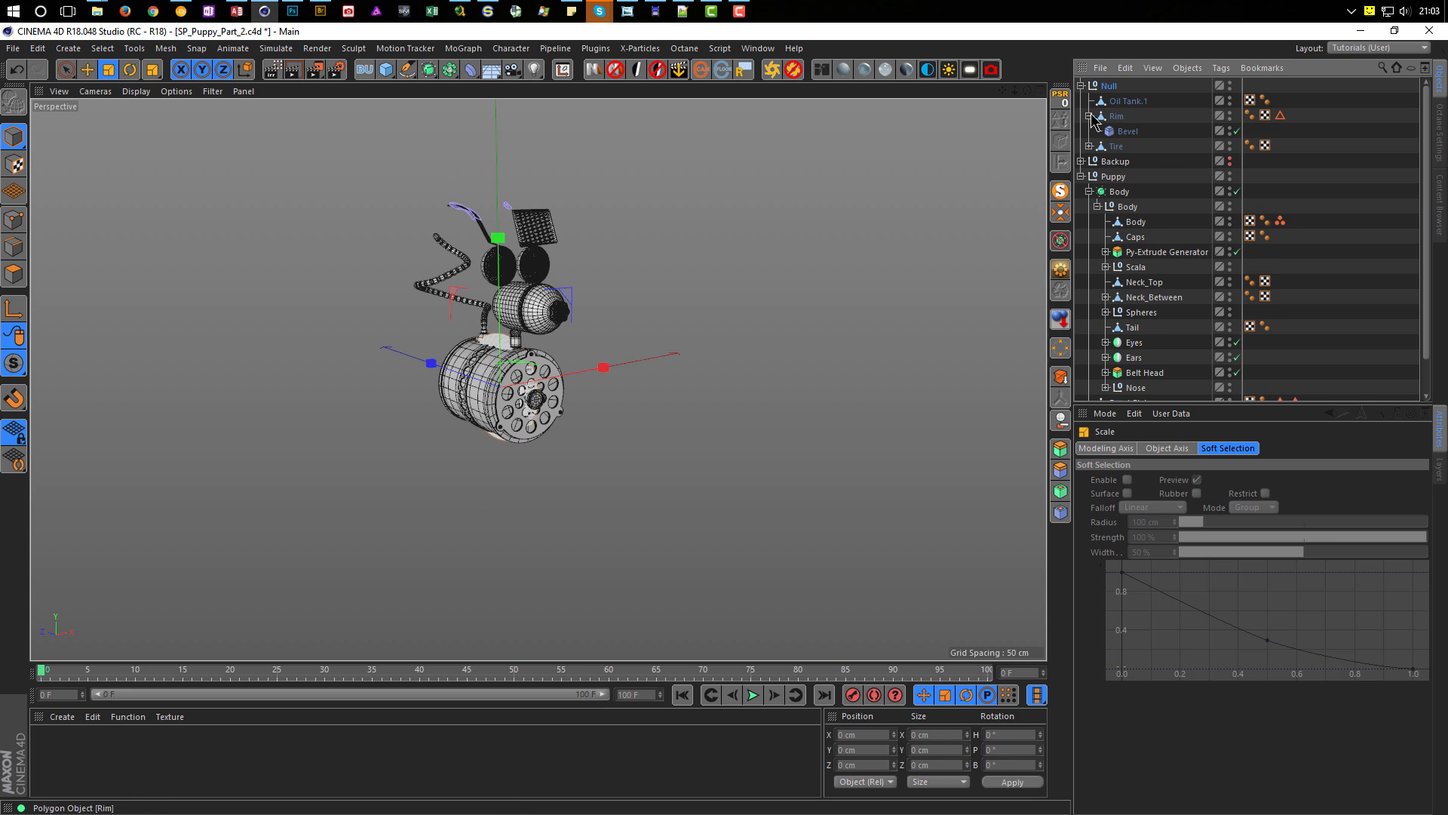
left_click(1128, 131)
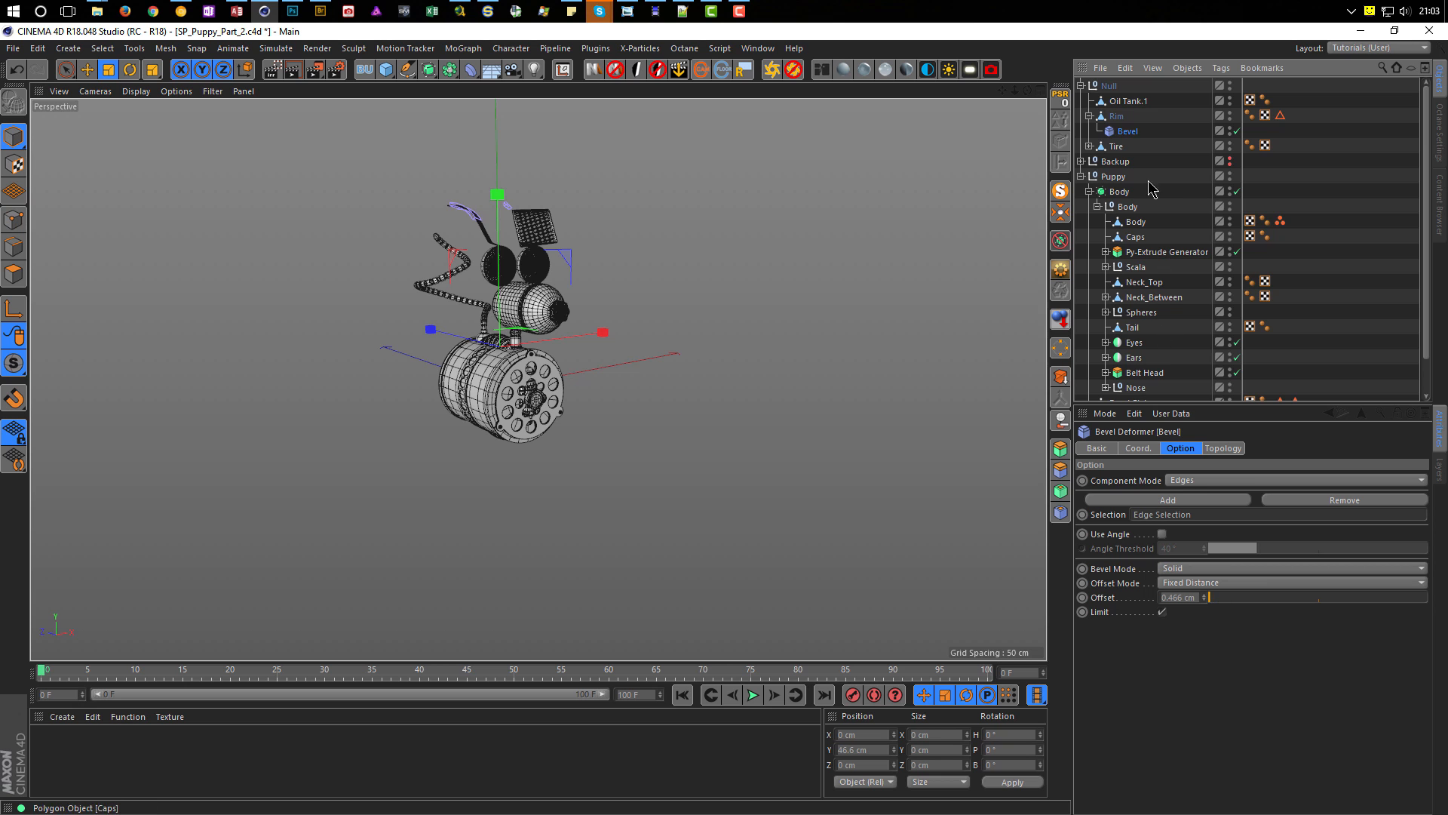
left_click(1090, 116)
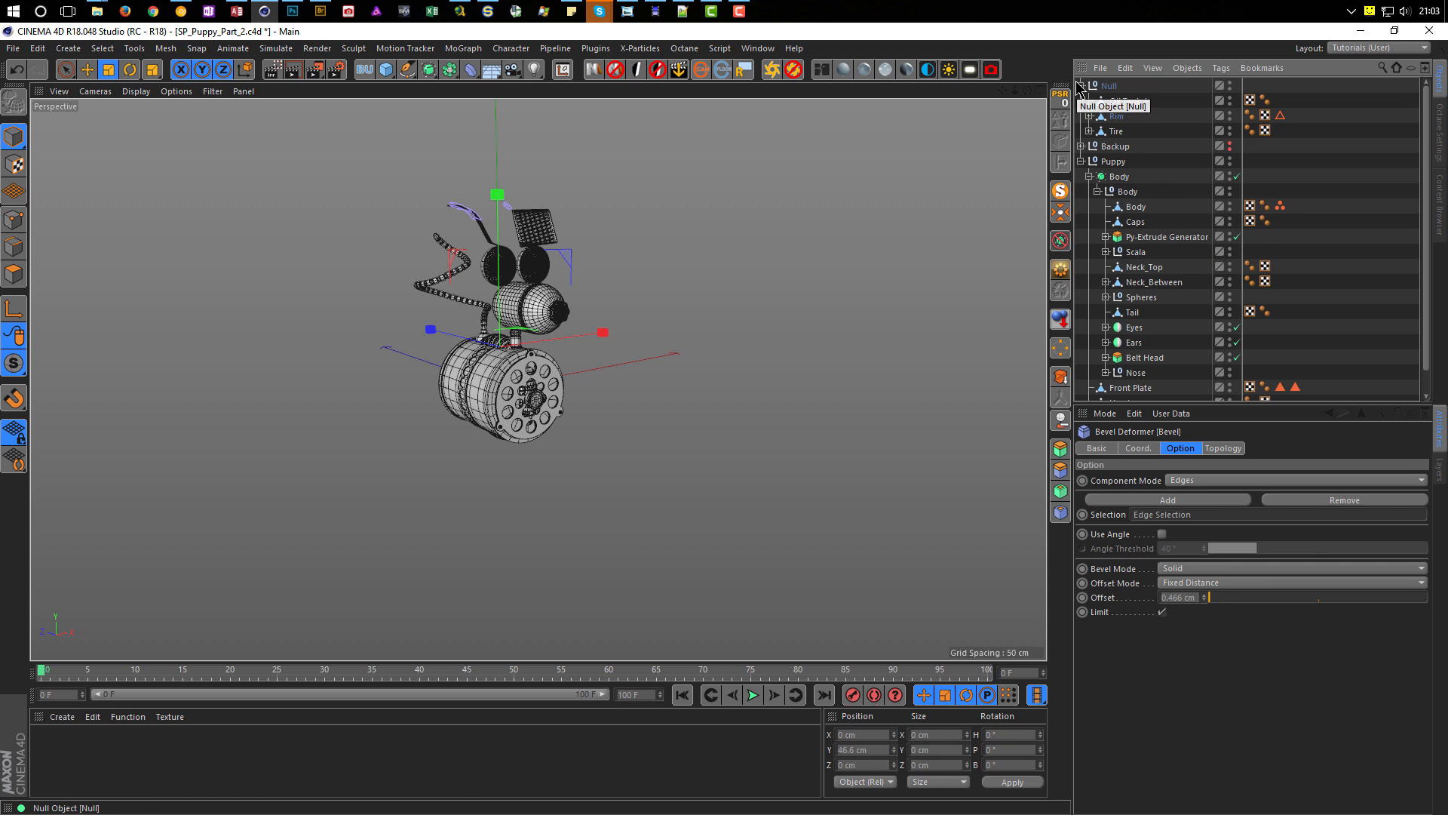
Step: Show the model in the Front view and rename the null holding the wheel parts to Wheel
left_click_drag(493, 454, 526, 472, "alt")
scroll(526, 472, "up", 10)
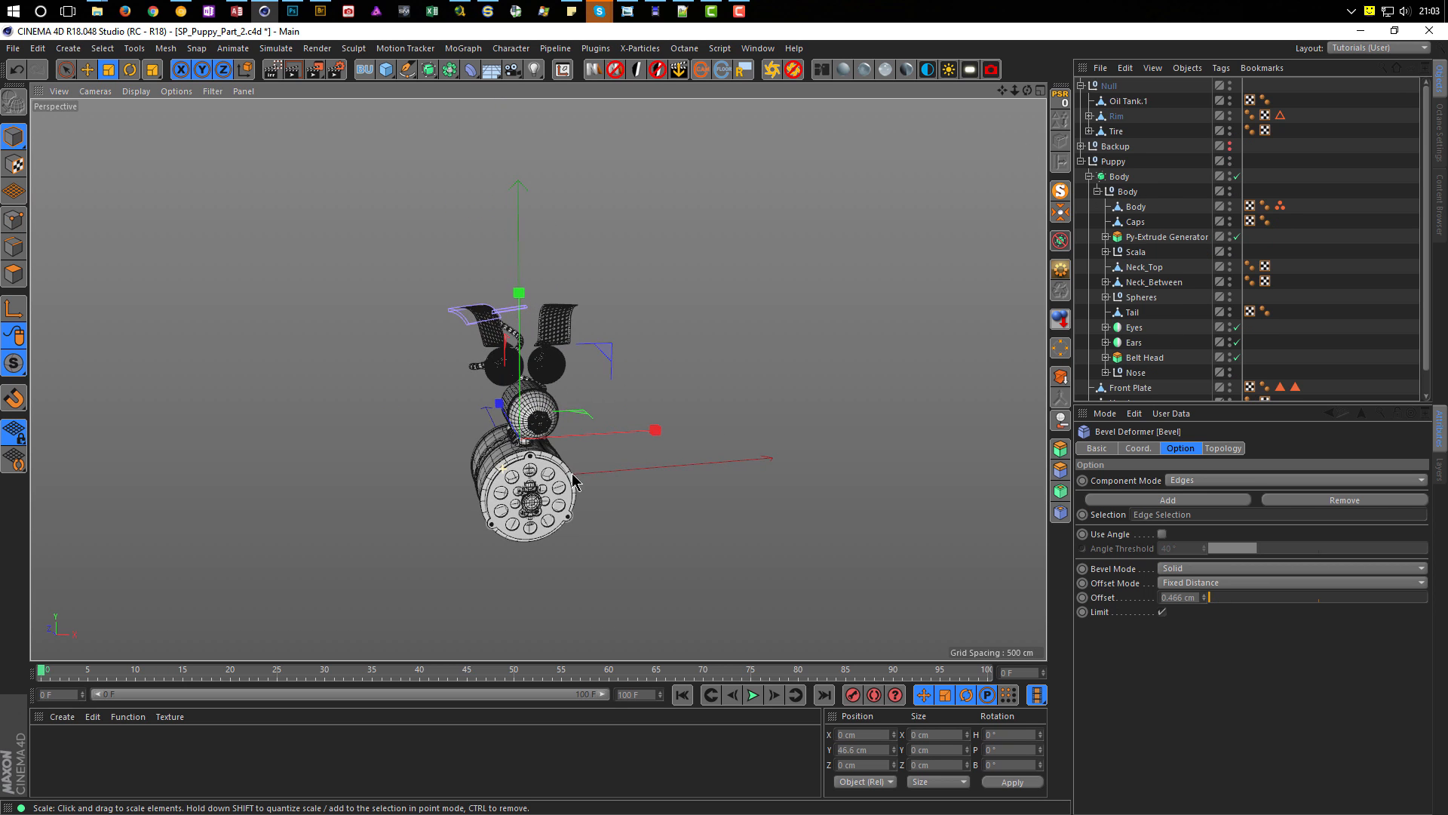
scroll(507, 464, "down", 5)
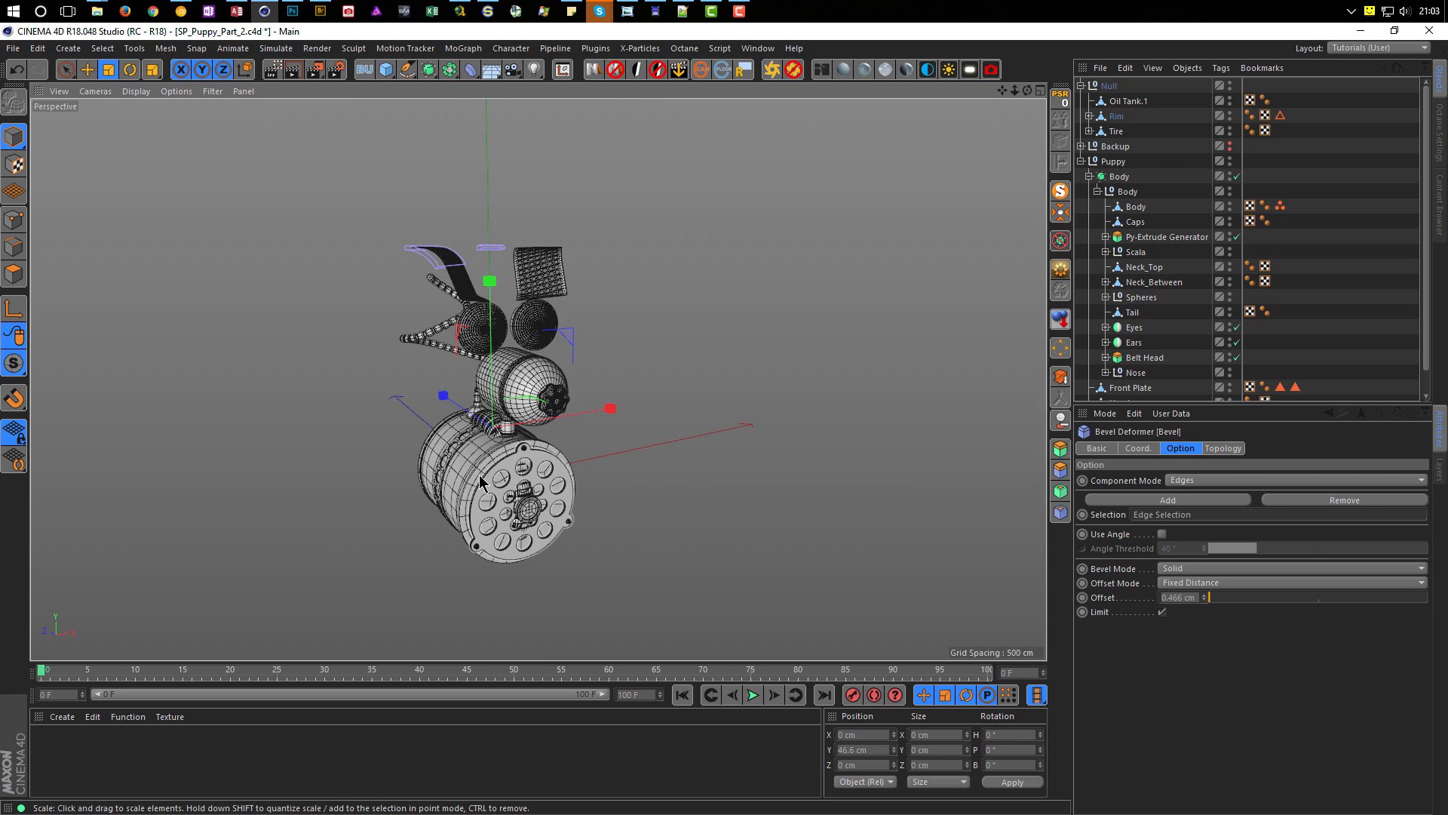
middle_click(492, 483)
middle_click(646, 549)
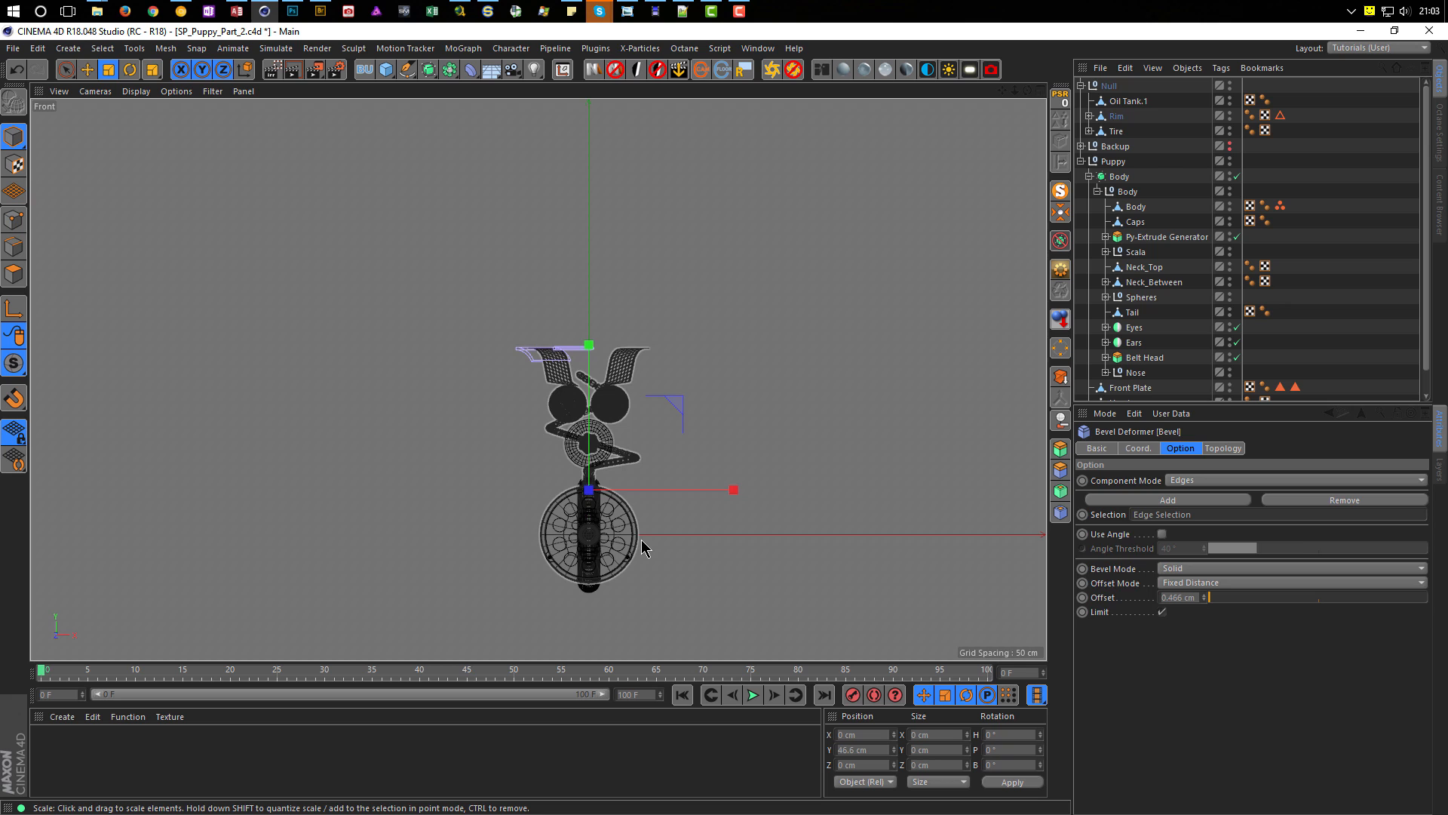
key("e")
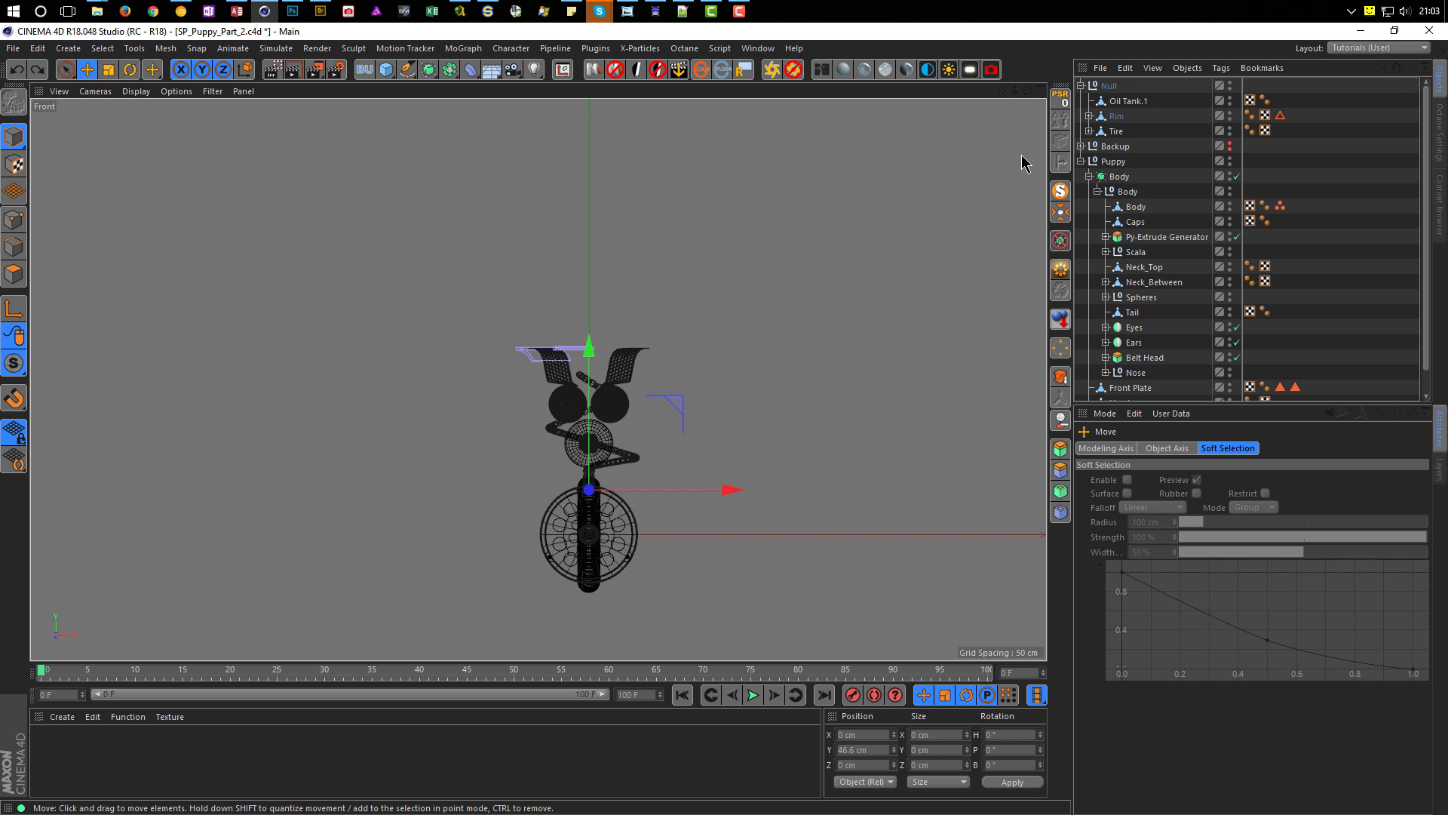
left_click(1108, 86)
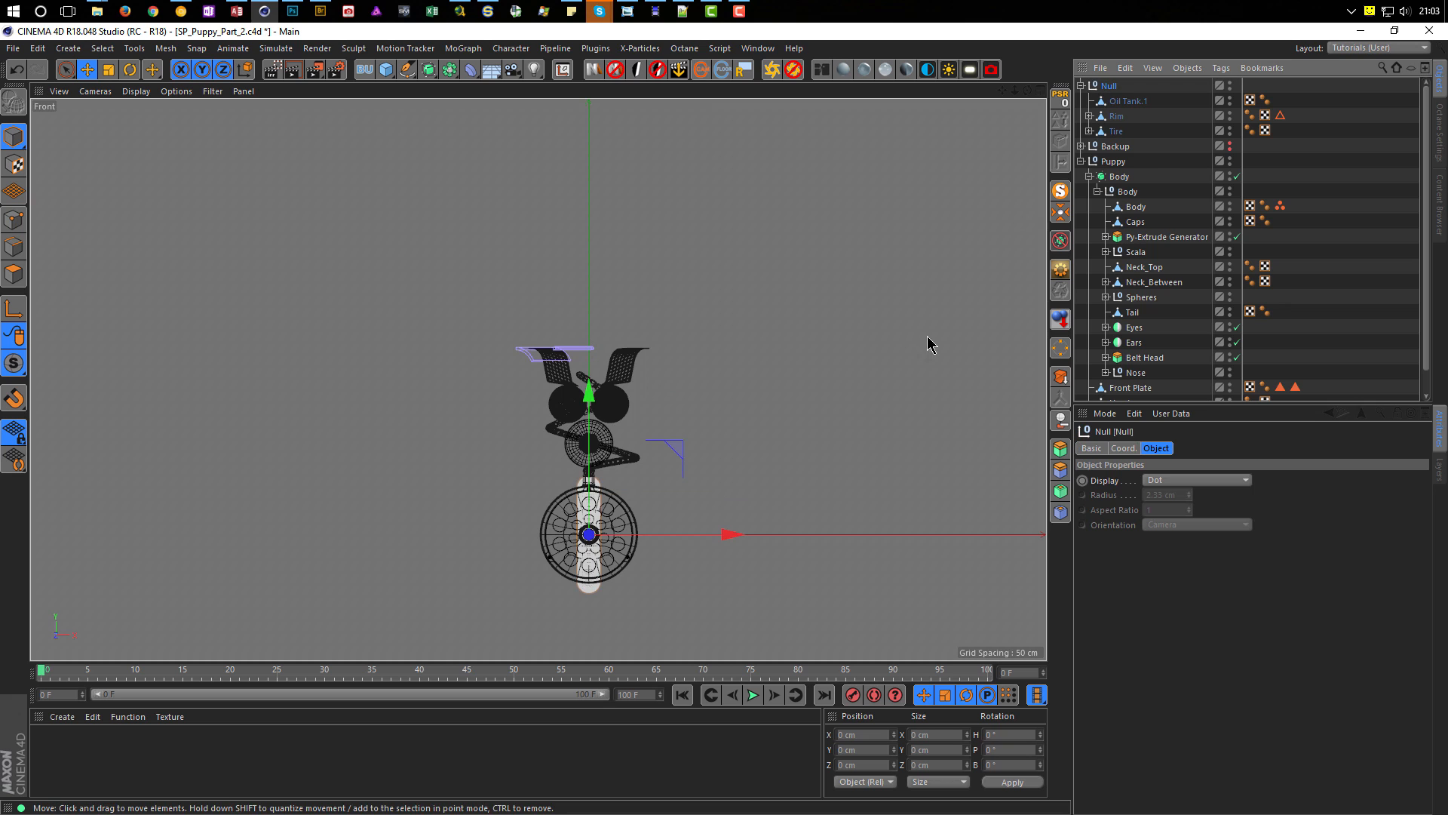
double_click(1110, 87)
type("Wheel")
key("Return")
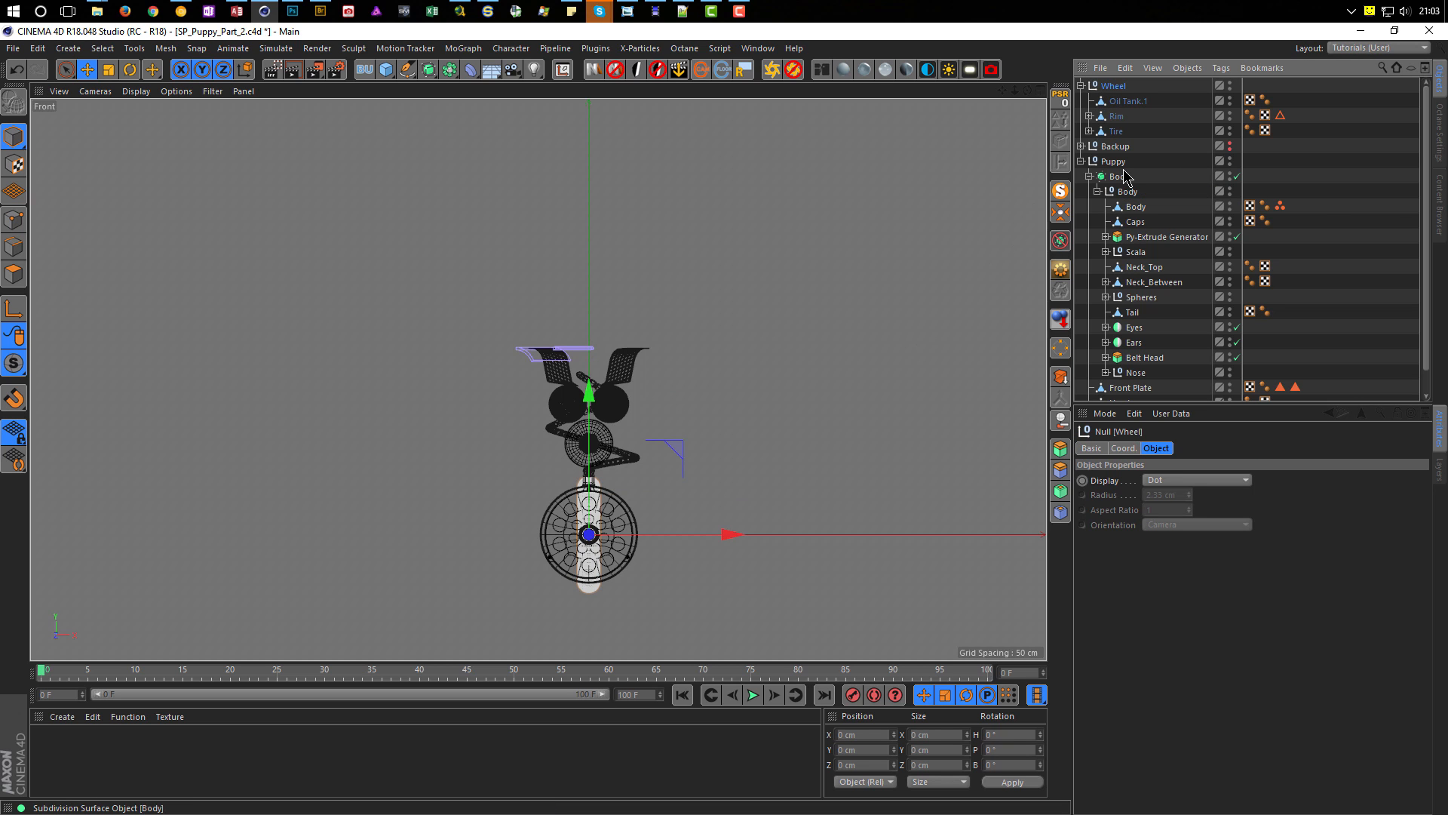
Step: Scale the Wheel group down further and move it beside the lower body to about X -62 cm, Y -51 cm
left_click_drag(736, 535, 664, 558)
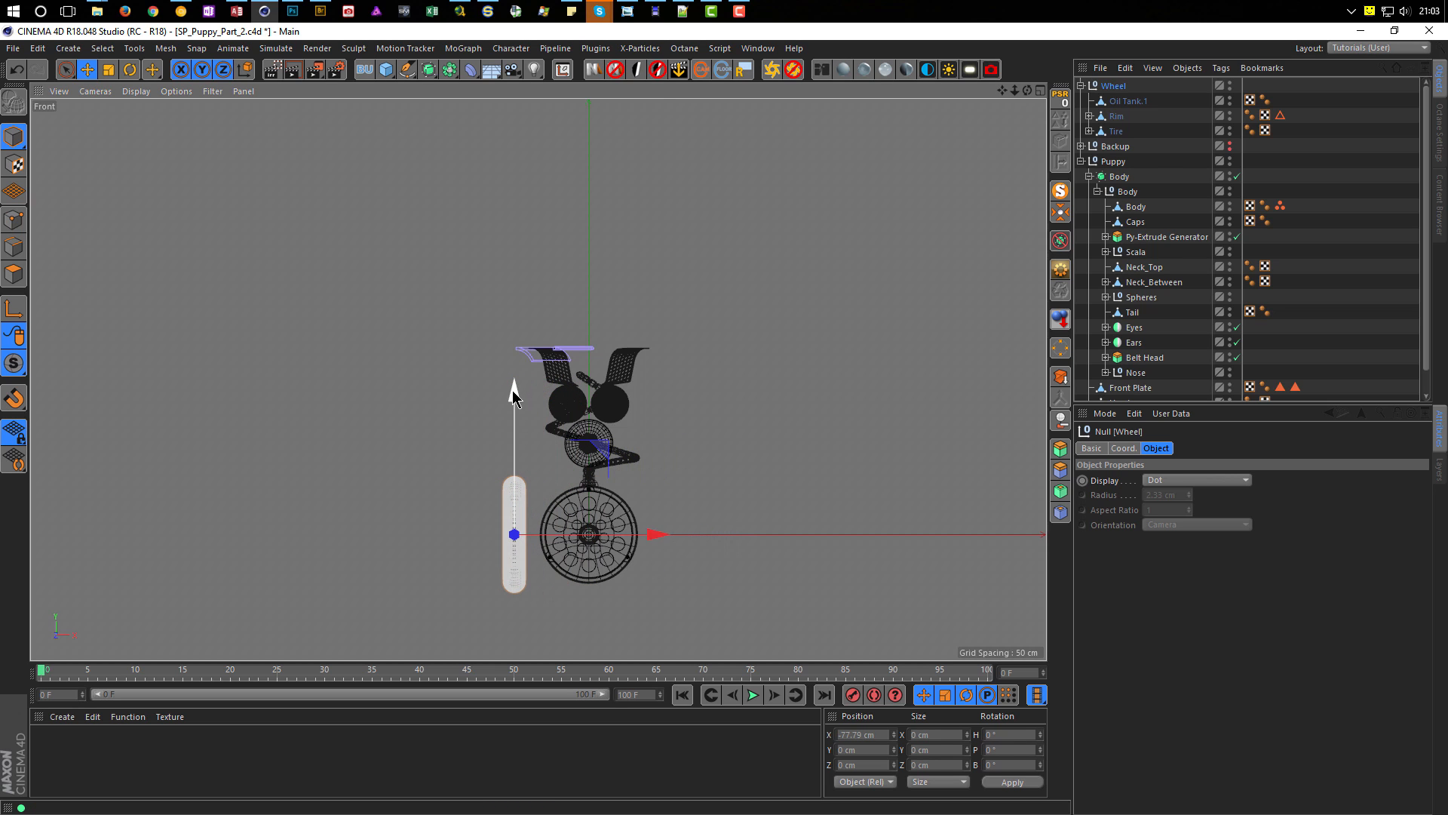
left_click_drag(513, 391, 515, 446)
key("t")
left_click_drag(787, 602, 672, 586)
key("e")
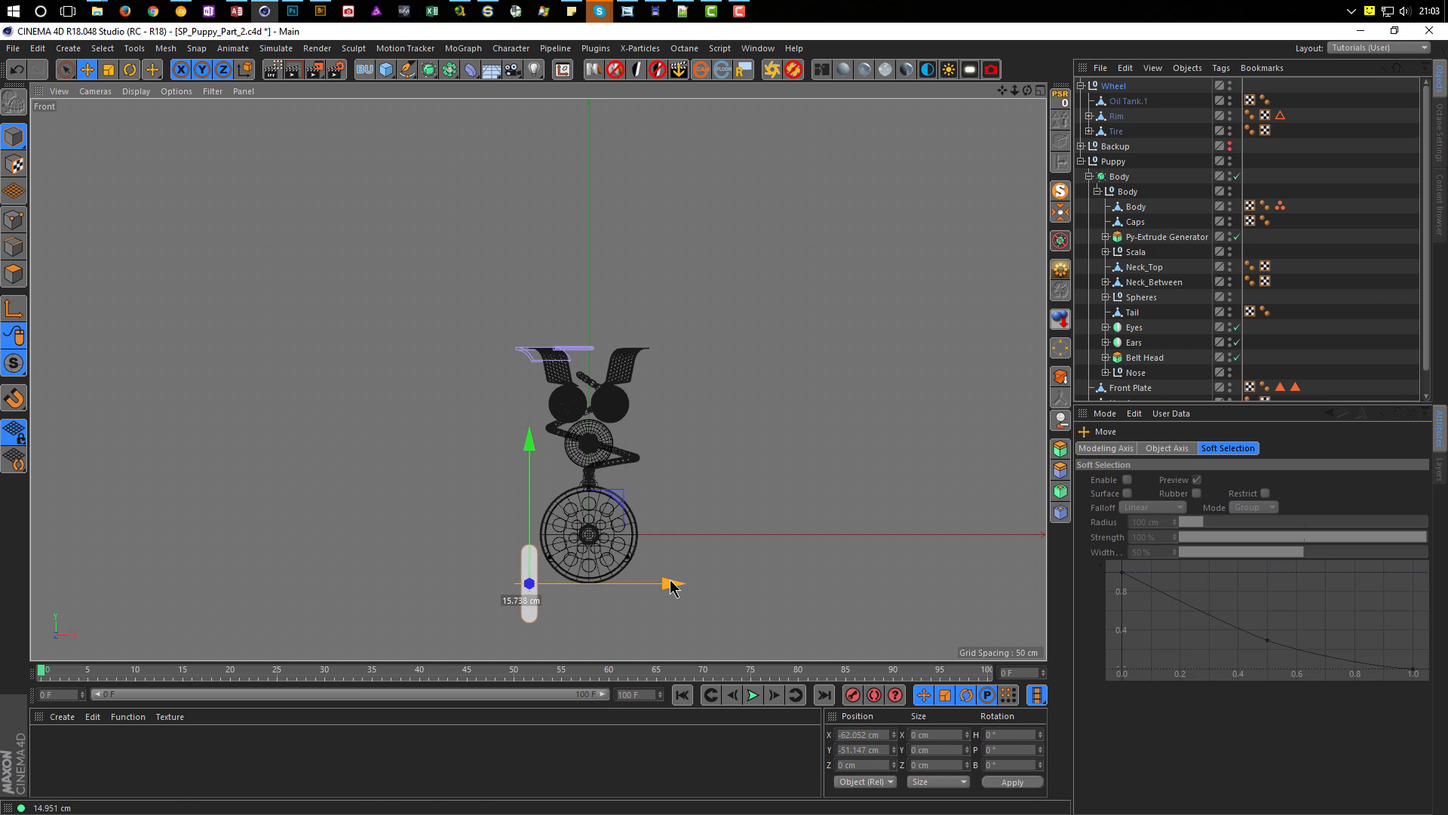
Step: Fine-tune the wheel's height and side distance in the Front view to about X -63 cm, Y -41 cm
scroll(566, 581, "up", 2)
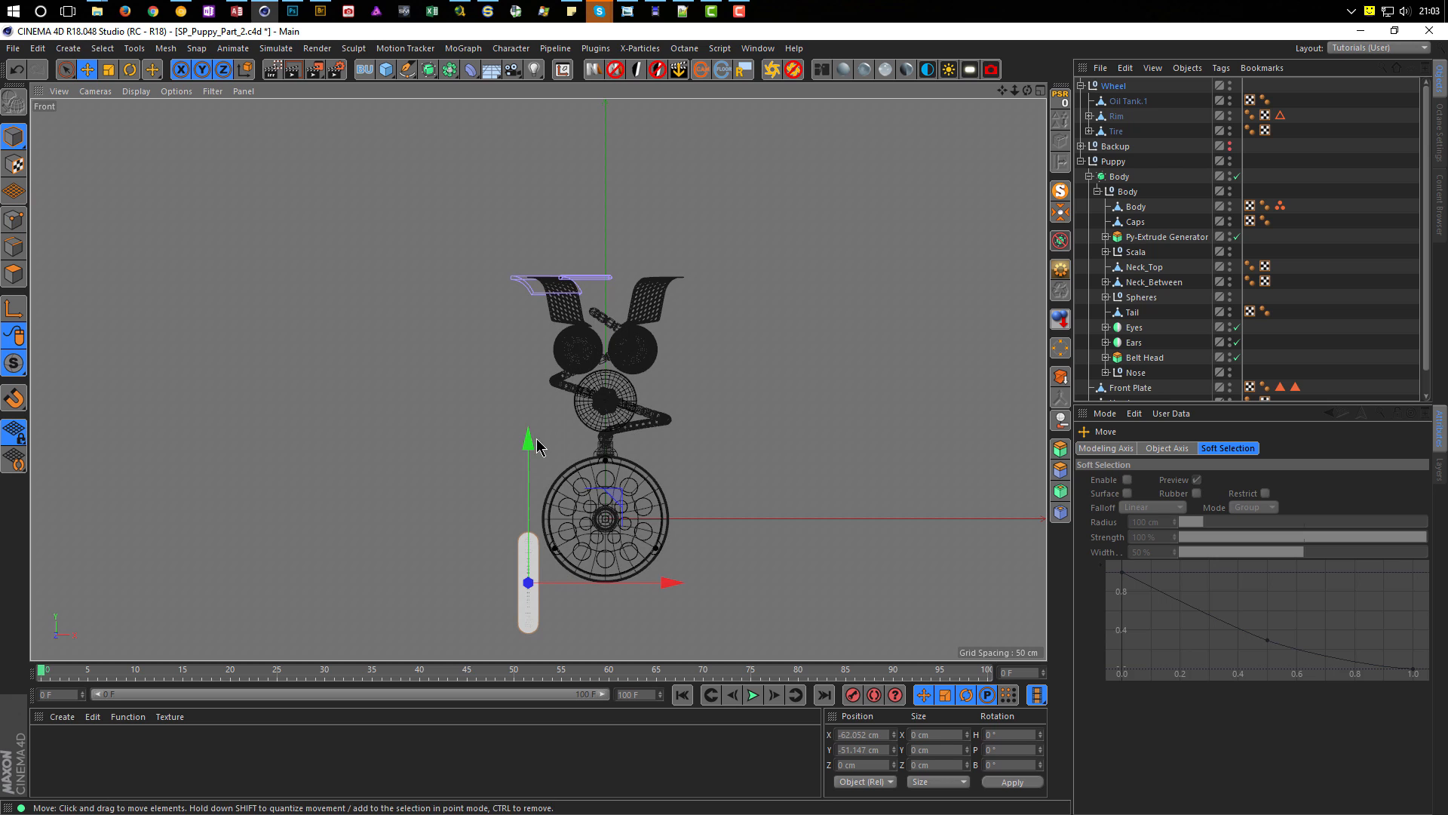
left_click_drag(530, 444, 528, 431)
left_click_drag(673, 579, 669, 573)
middle_click(669, 603)
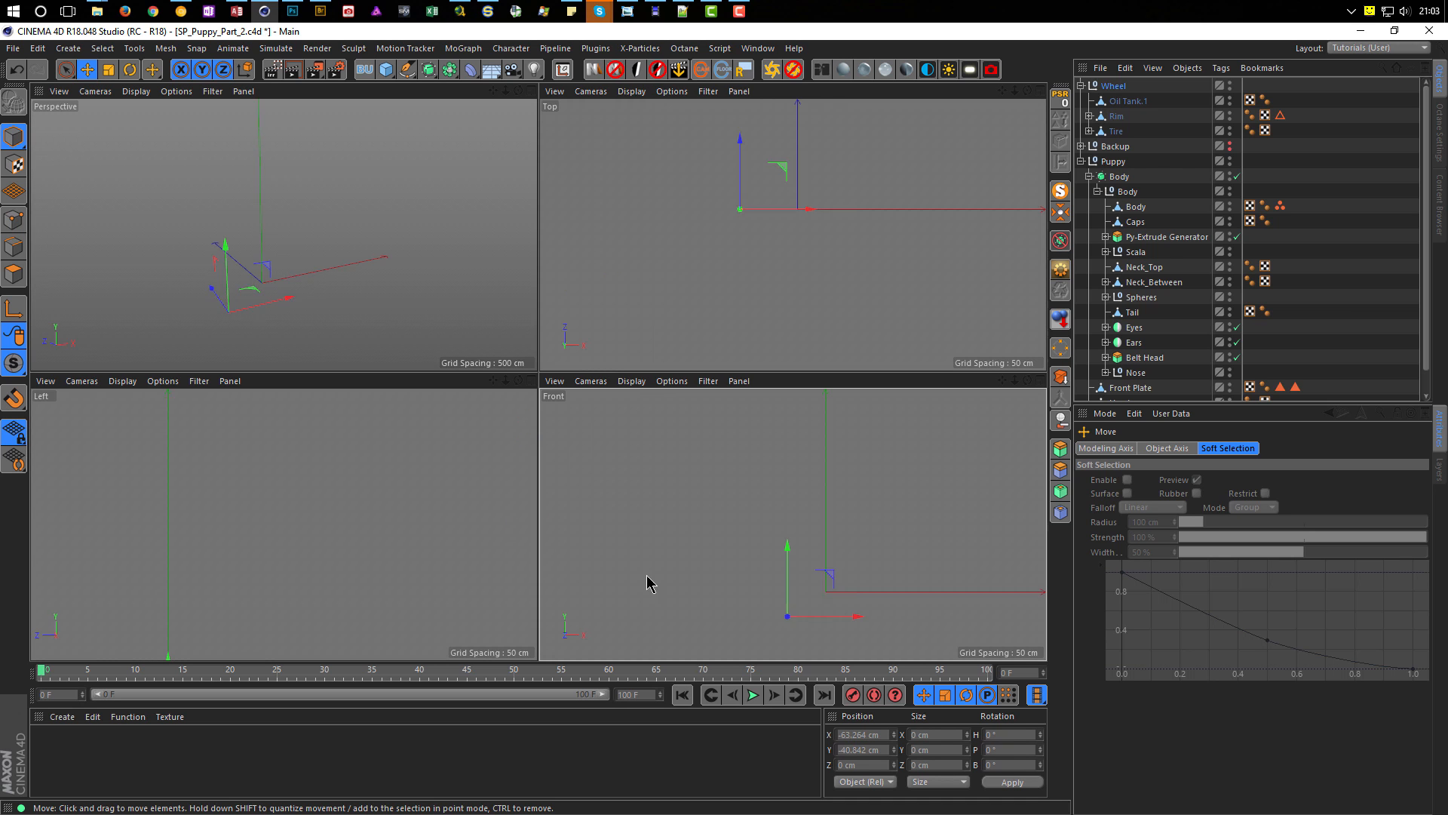
Step: Move the wheel toward the front of the body in the Left view, to about Z -42 cm
middle_click(411, 295)
left_click_drag(570, 577, 401, 560, "alt")
middle_click(460, 581)
middle_click(453, 601)
scroll(453, 596, "down", 3)
scroll(377, 543, "up", 2)
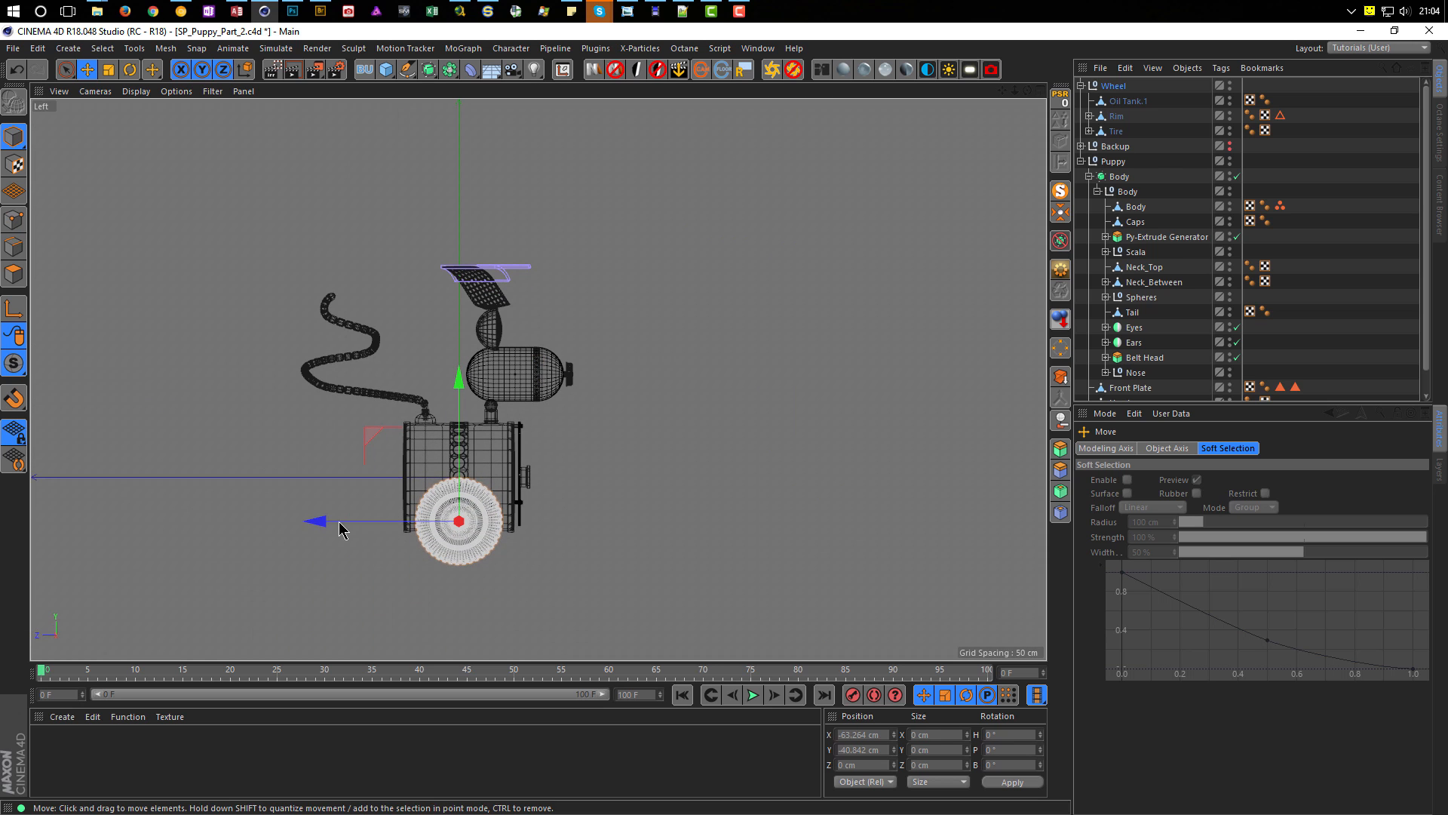
left_click_drag(315, 519, 363, 533)
middle_click(565, 559)
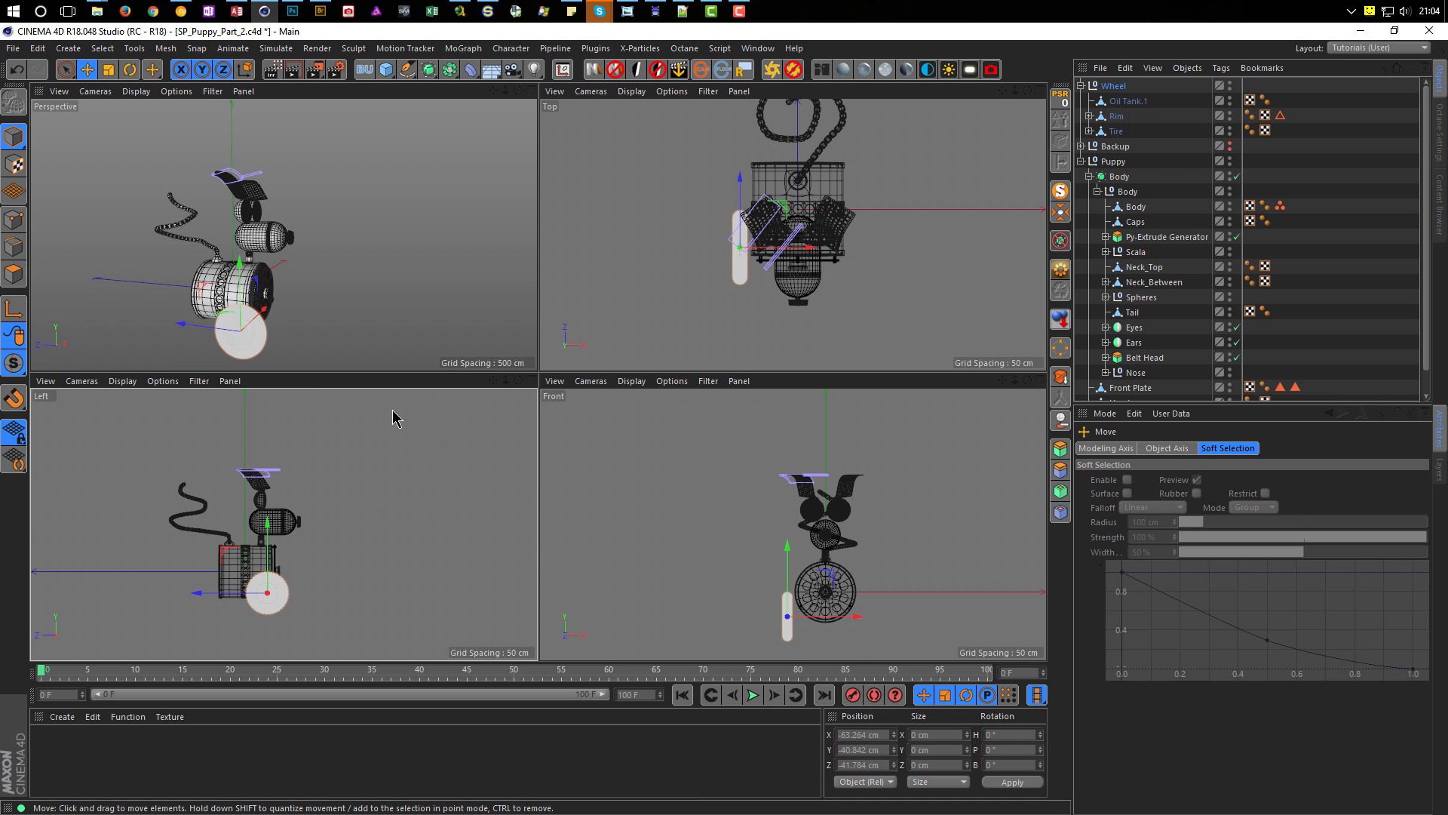
middle_click(348, 311)
left_click_drag(453, 513, 490, 540, "alt")
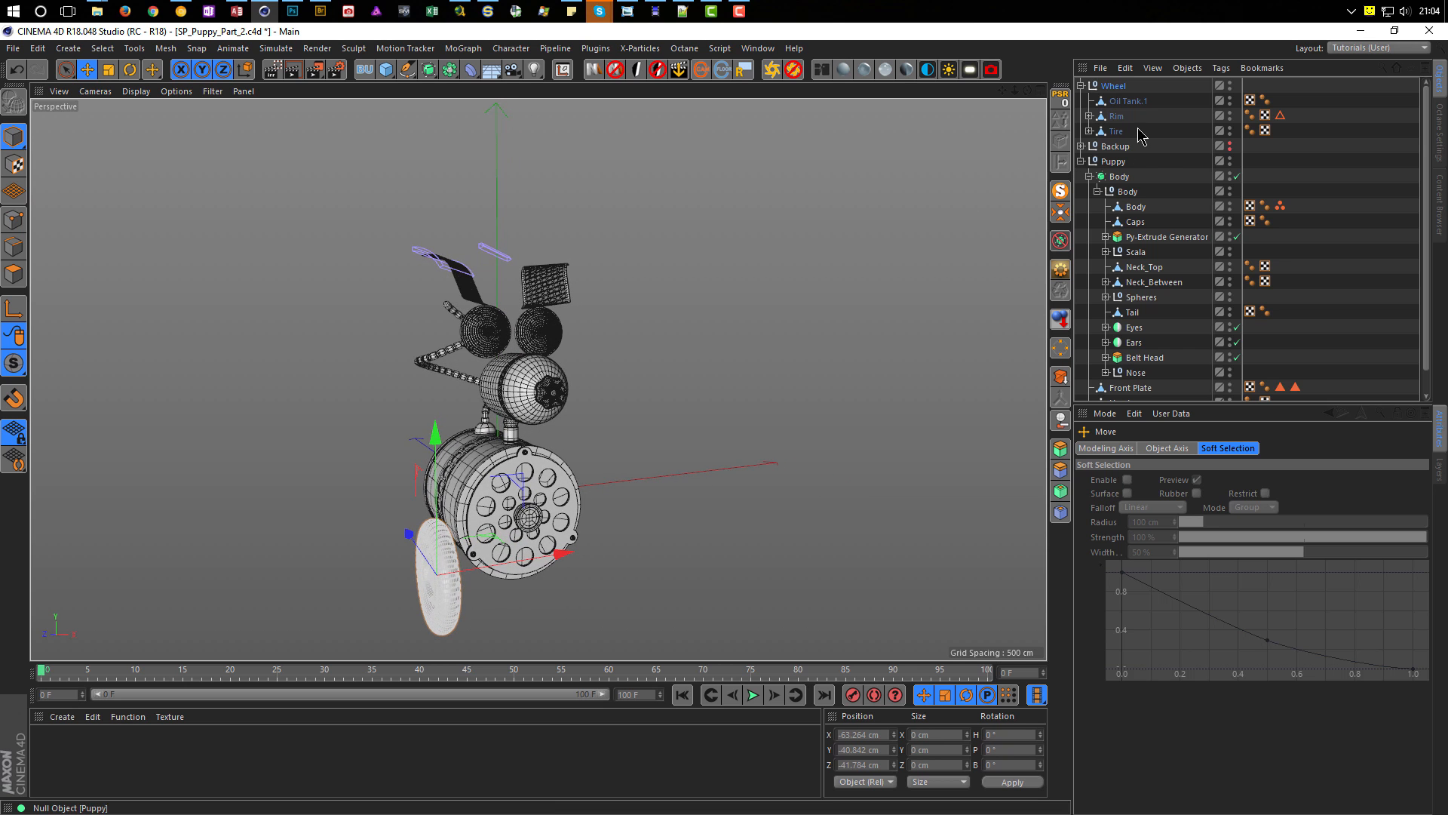
Step: Add a Symmetry object and nest the Wheel group in it to mirror the wheel across the ZY plane
left_click(1082, 86)
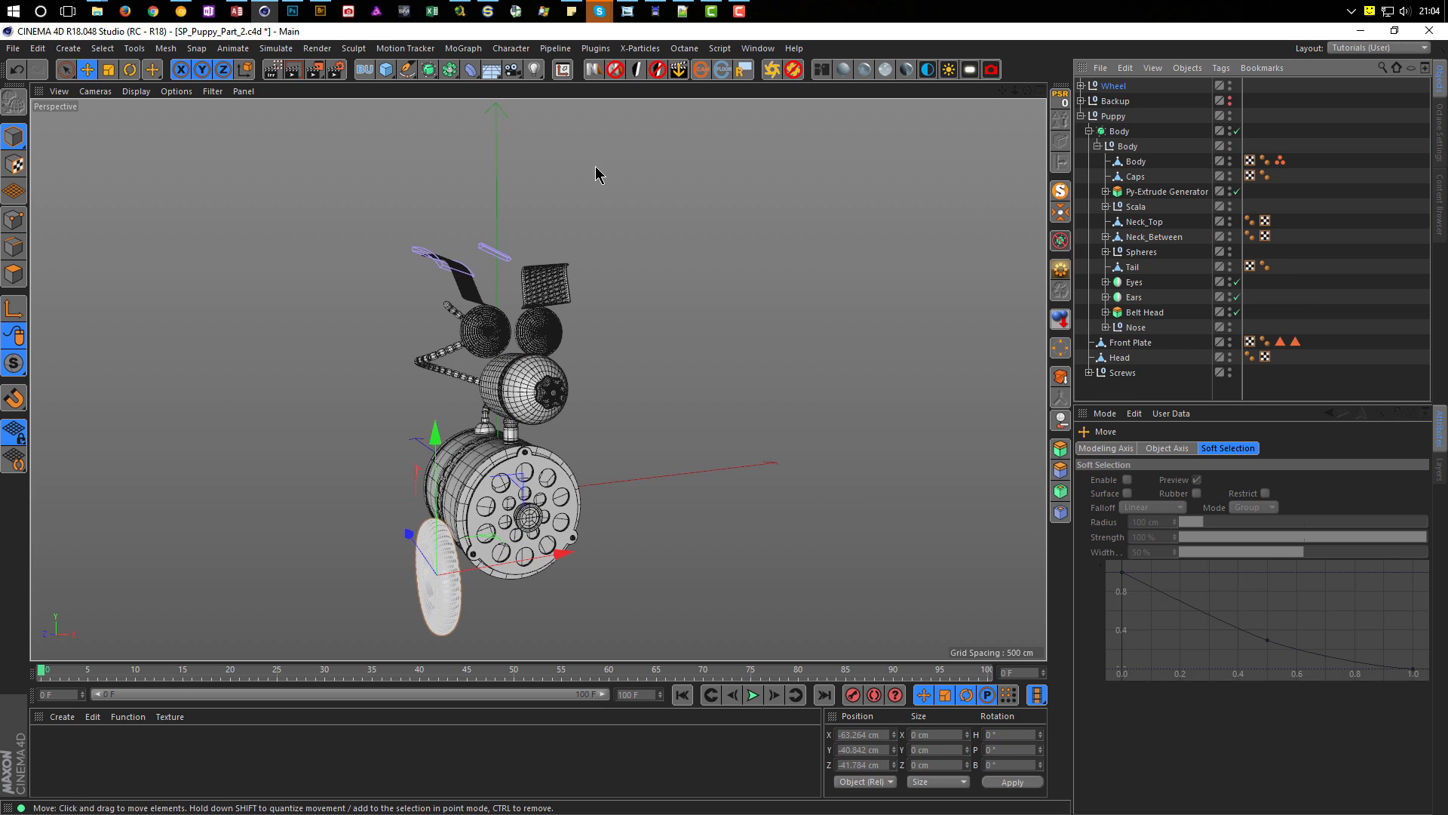
left_click(449, 70)
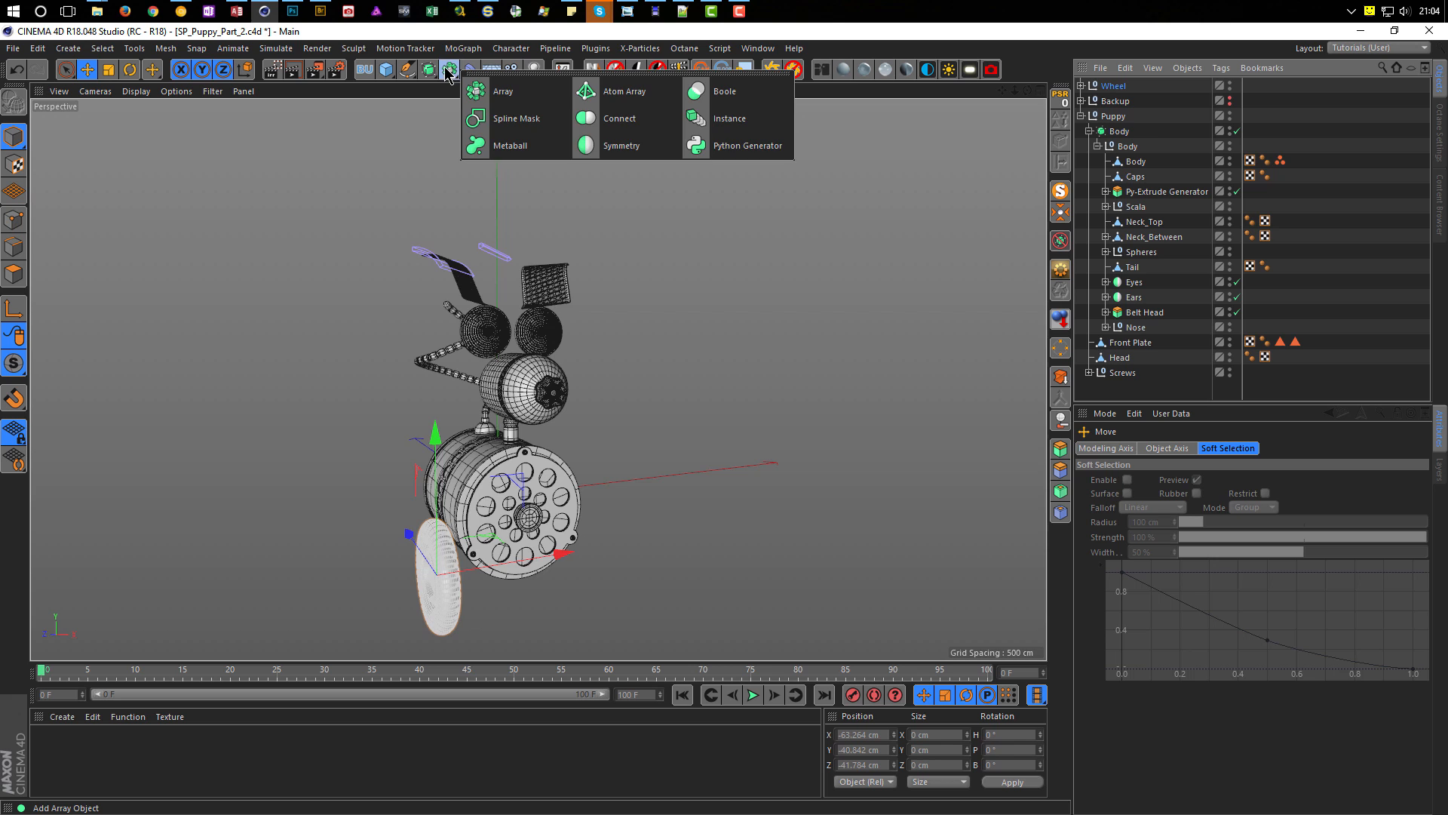
left_click(634, 150)
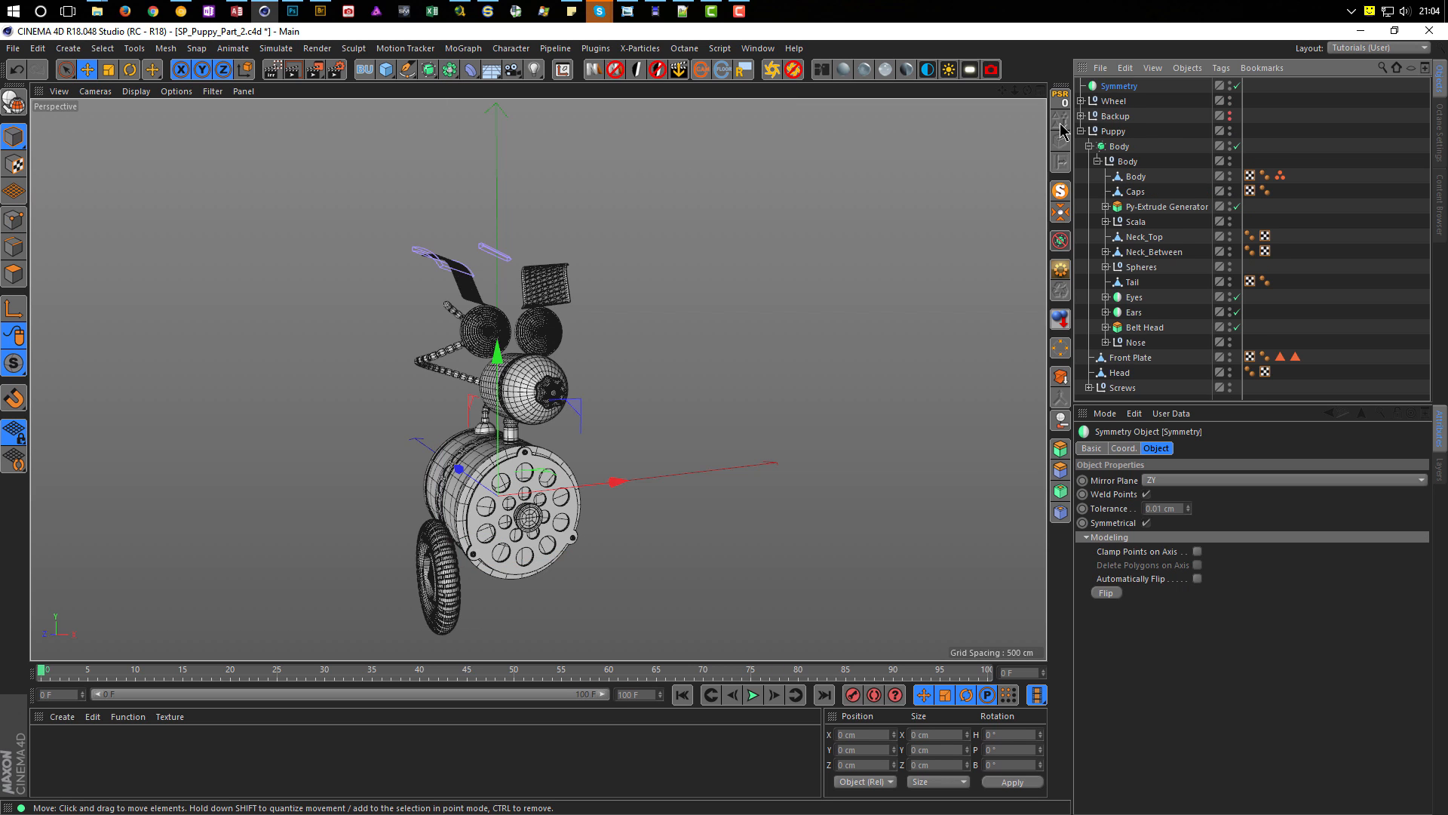
left_click(1112, 103)
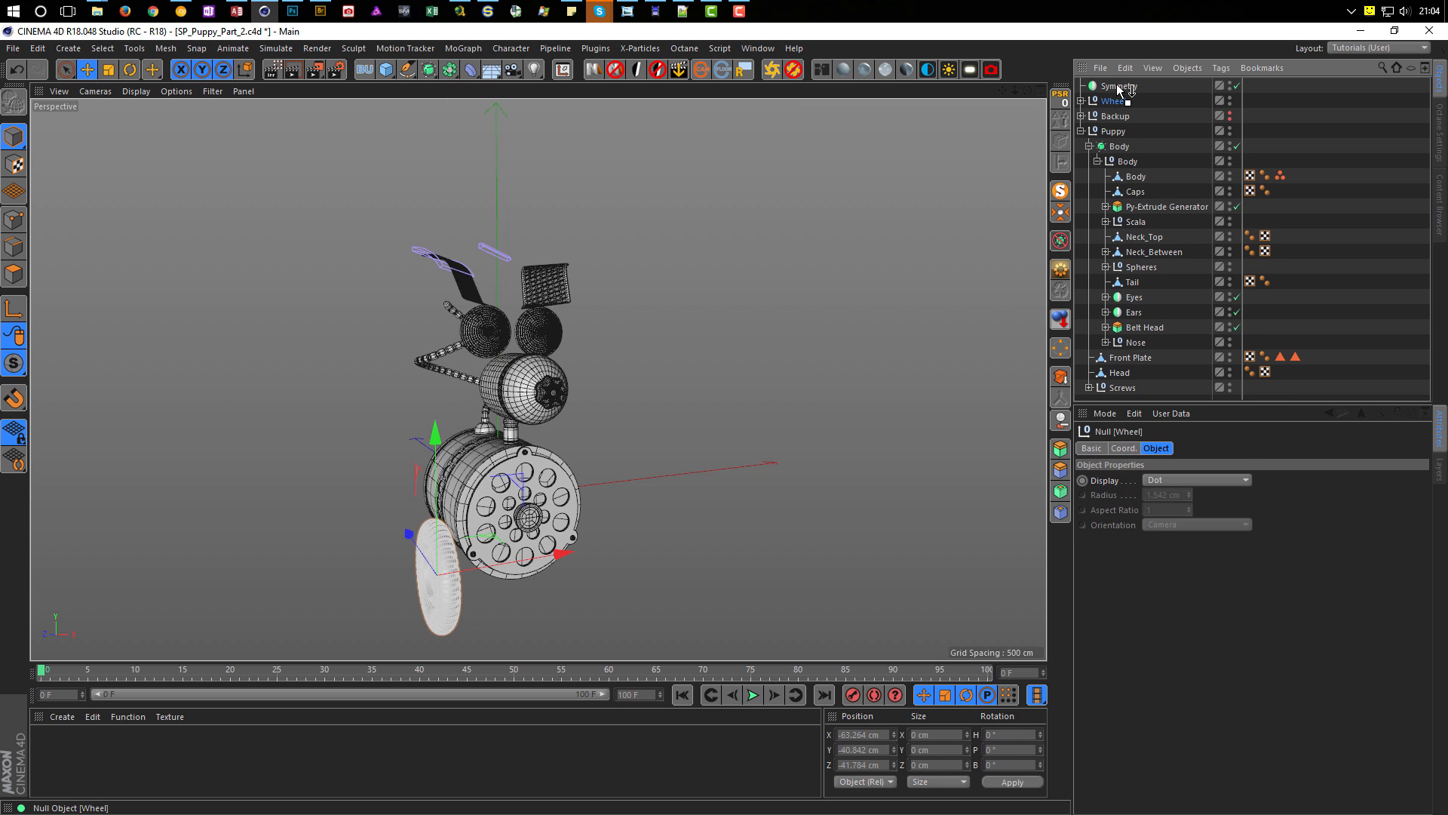
left_click_drag(1117, 85, 1119, 86)
mouse_move(539, 553)
left_mouse_down("alt")
mouse_move(632, 556)
mouse_move(558, 561)
left_mouse_up("alt")
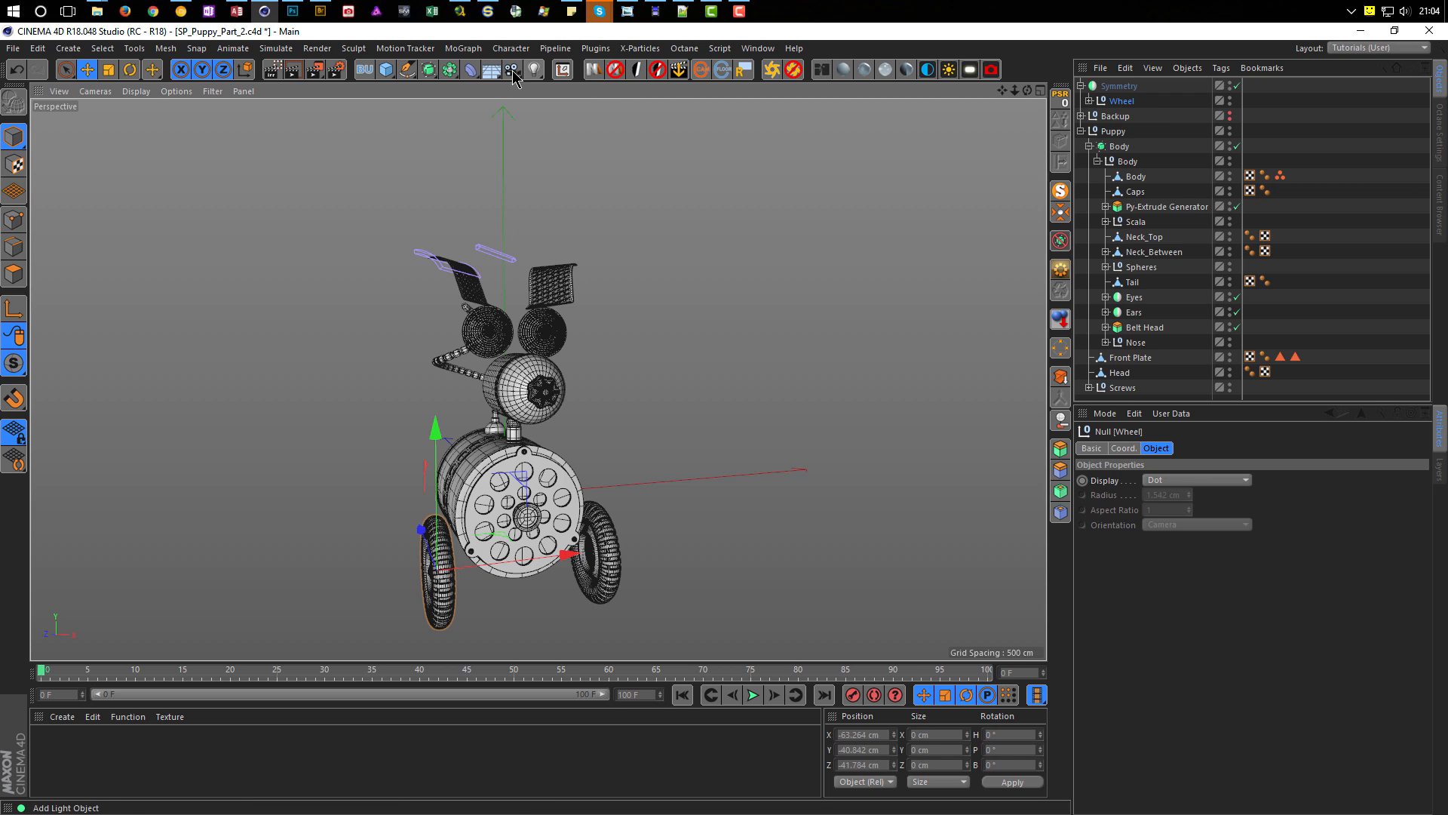
Step: Add a second Symmetry object and nest the first Symmetry with the Wheel group inside it
left_click(436, 71)
left_click(450, 70)
left_click(619, 146)
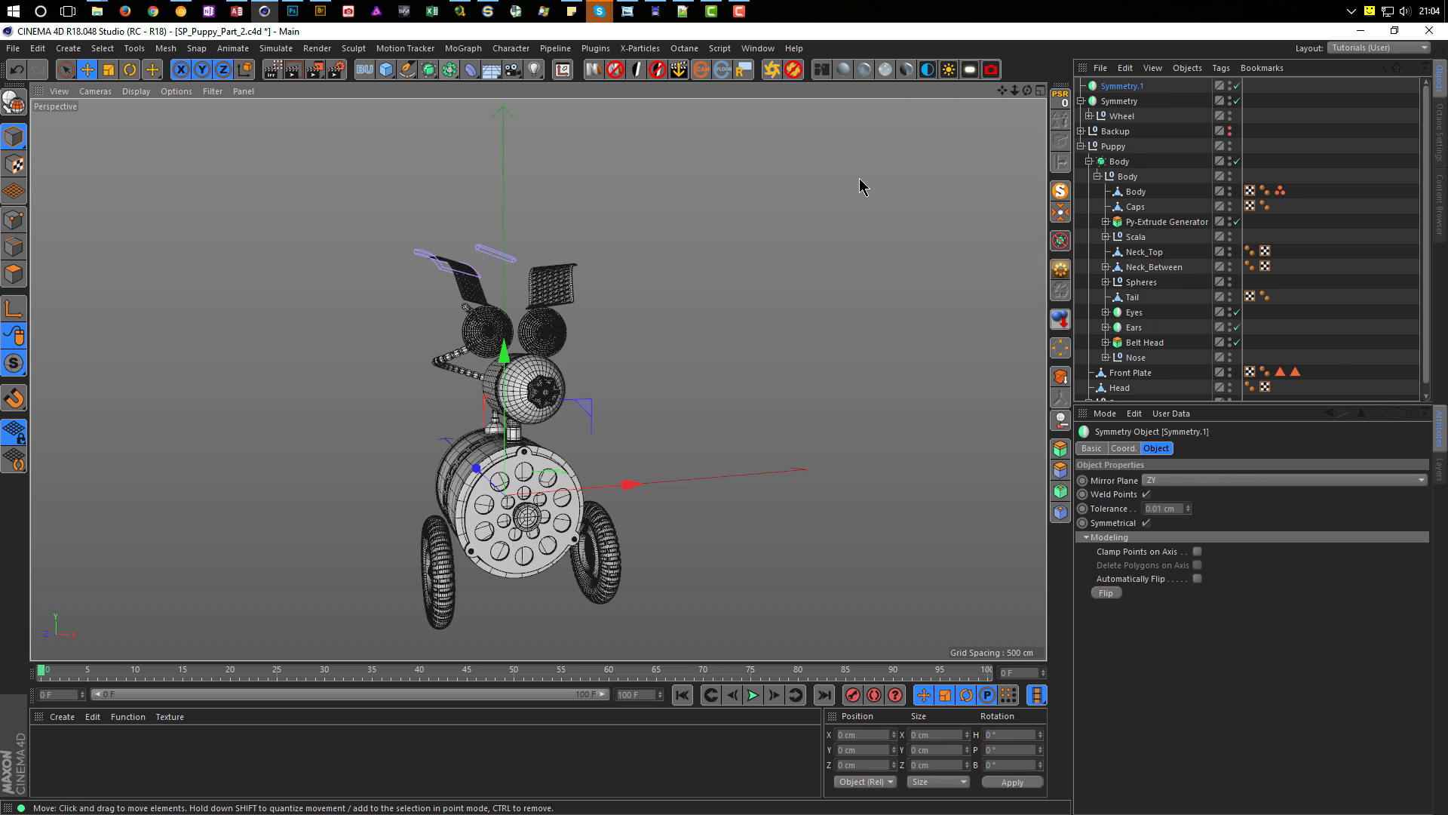
left_click(1119, 102)
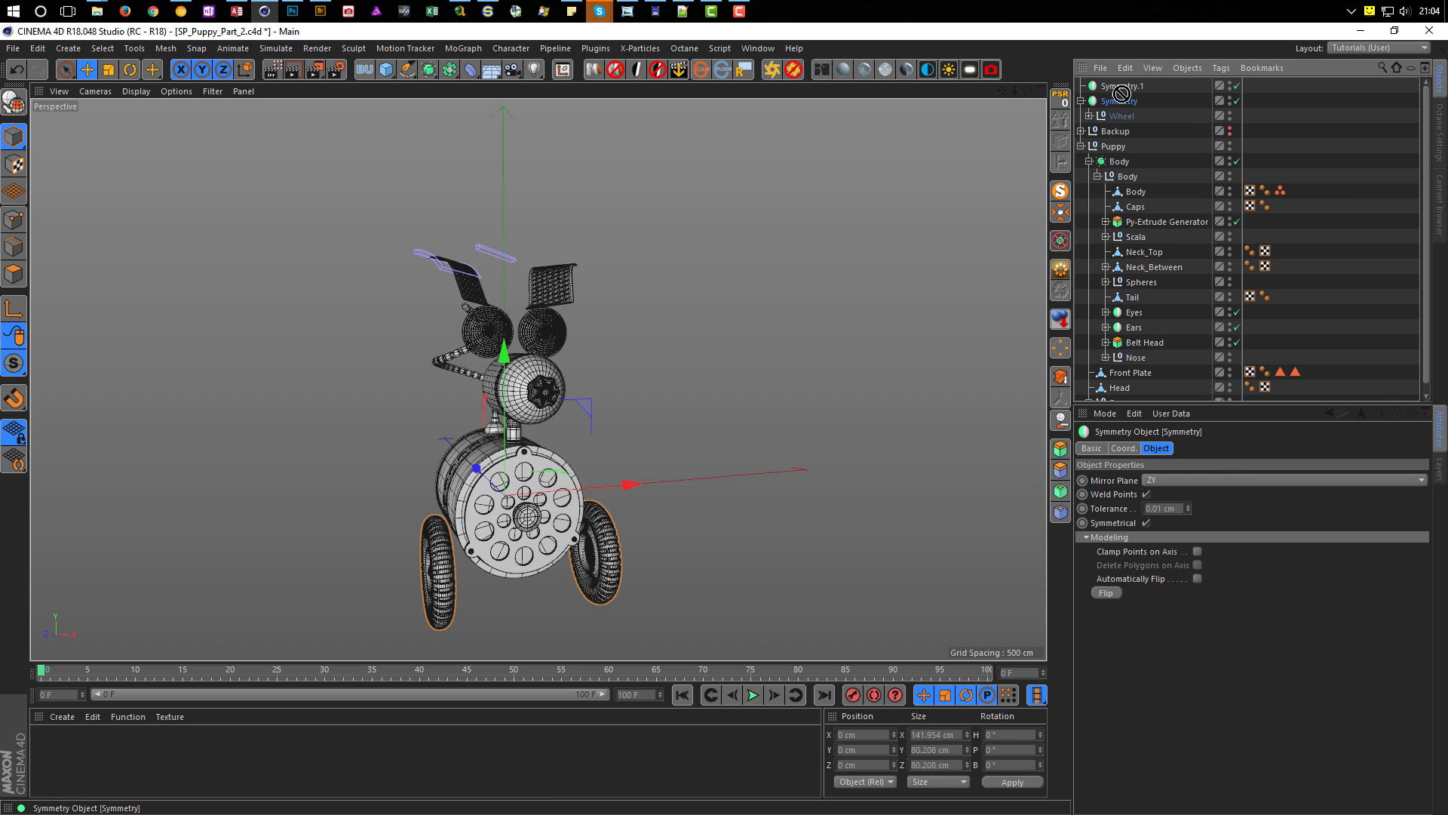
left_click_drag(1116, 89, 1117, 89)
left_click_drag(640, 453, 474, 455, "alt")
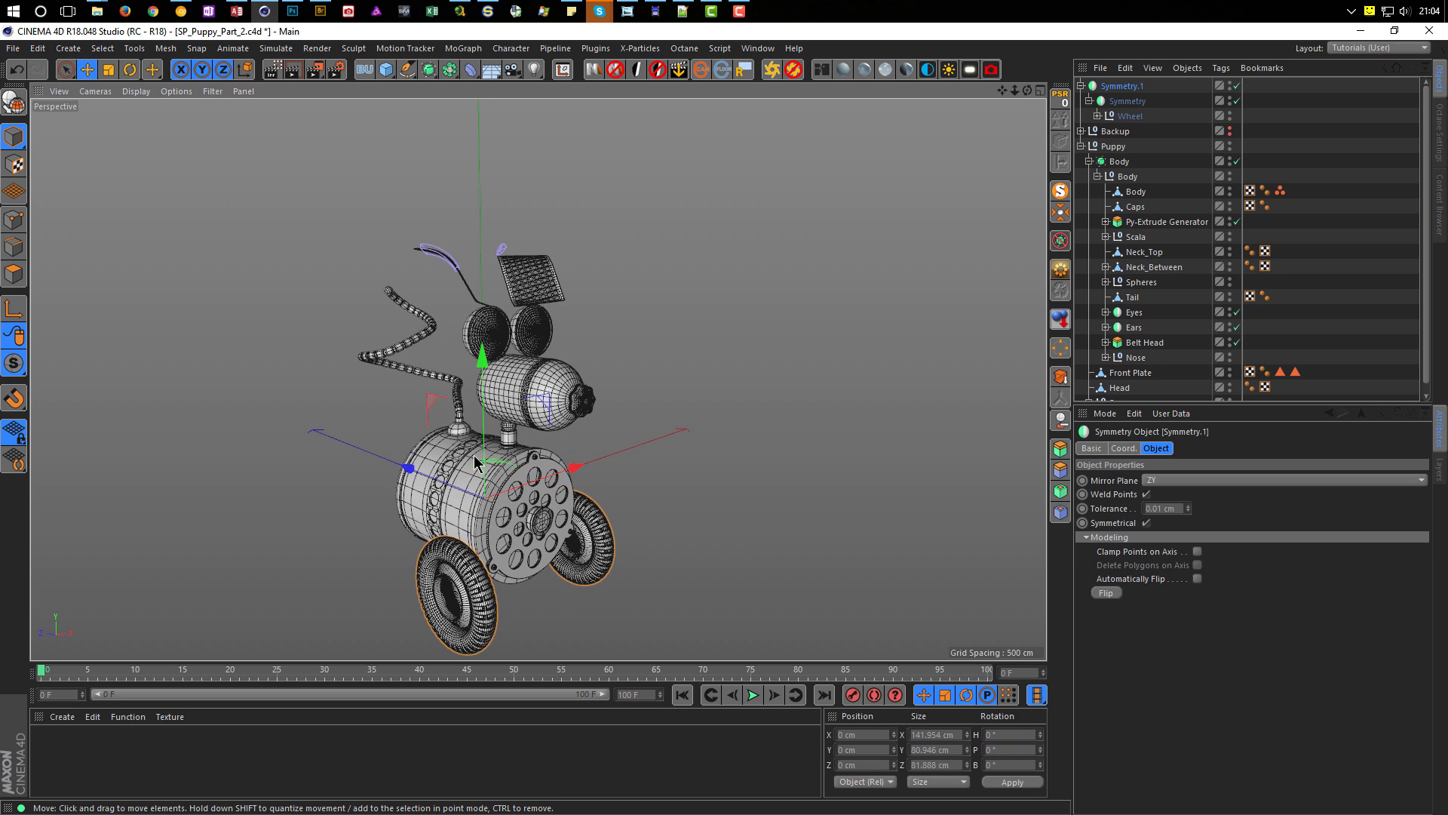
Step: Set the outer Symmetry's mirror plane to XY to mirror the front wheels to the rear
left_click(1167, 483)
left_click(1167, 495)
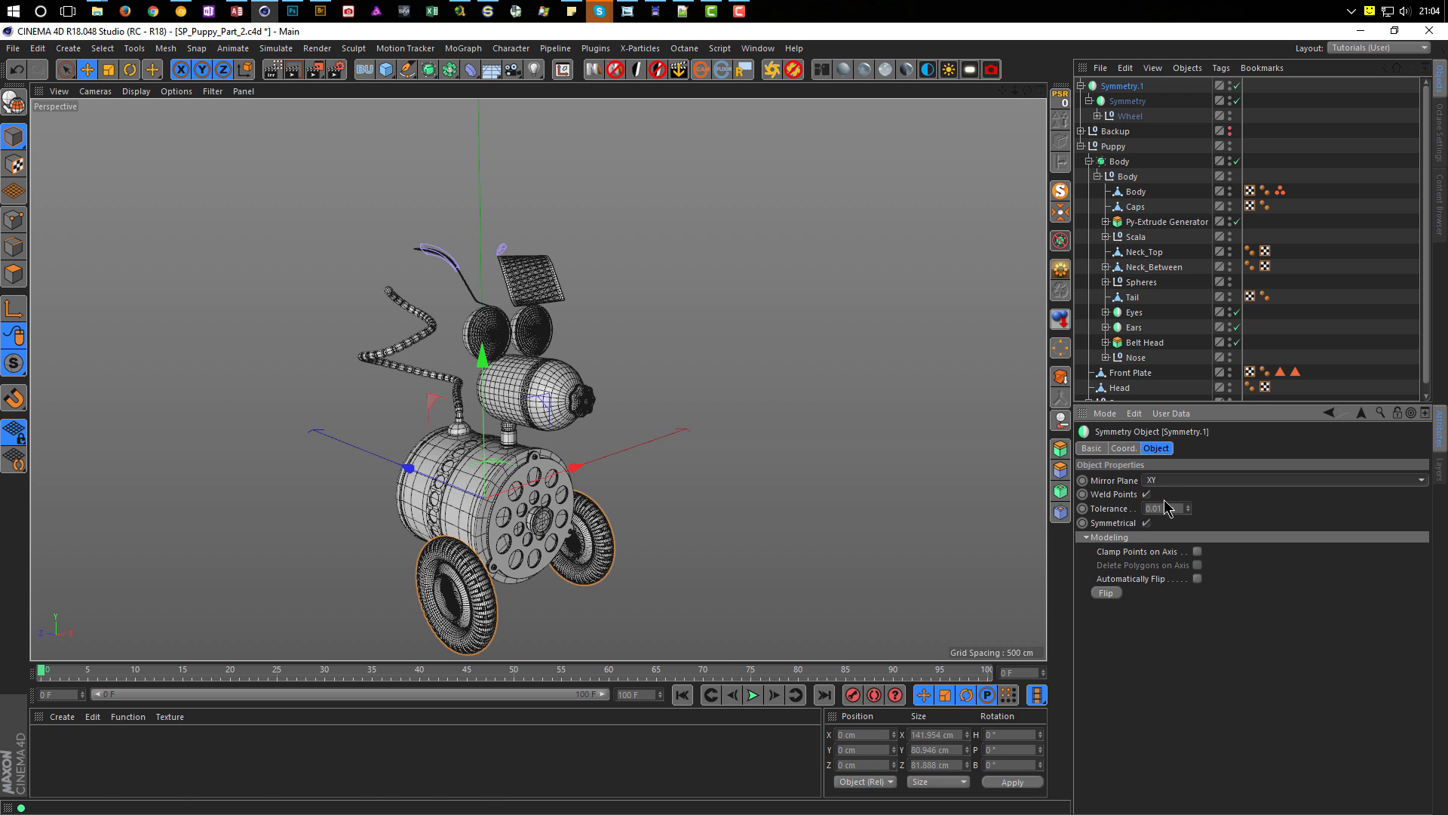
left_click_drag(370, 565, 516, 507, "alt")
middle_click(516, 508)
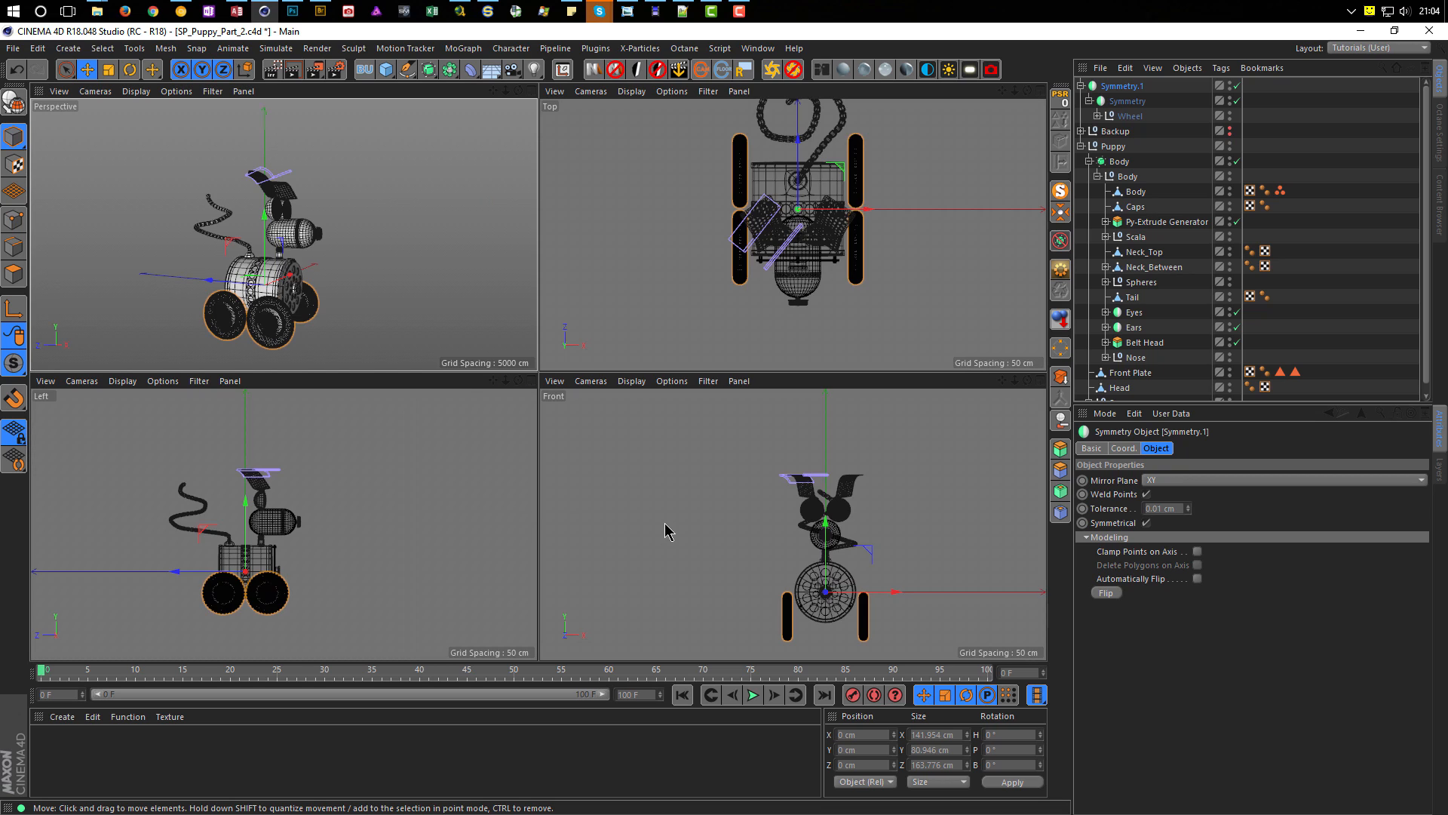
Step: Examine the placement of the four wheels on the puppy from several angles in the Perspective view
middle_click(458, 294)
scroll(670, 420, "up", 10)
right_click_drag(670, 420, 608, 451, "alt")
left_click_drag(626, 438, 583, 438, "alt")
right_click_drag(583, 439, 559, 445, "alt")
left_click_drag(559, 451, 578, 465, "alt")
right_click_drag(578, 465, 601, 502, "alt")
left_click_drag(604, 494, 614, 492, "alt")
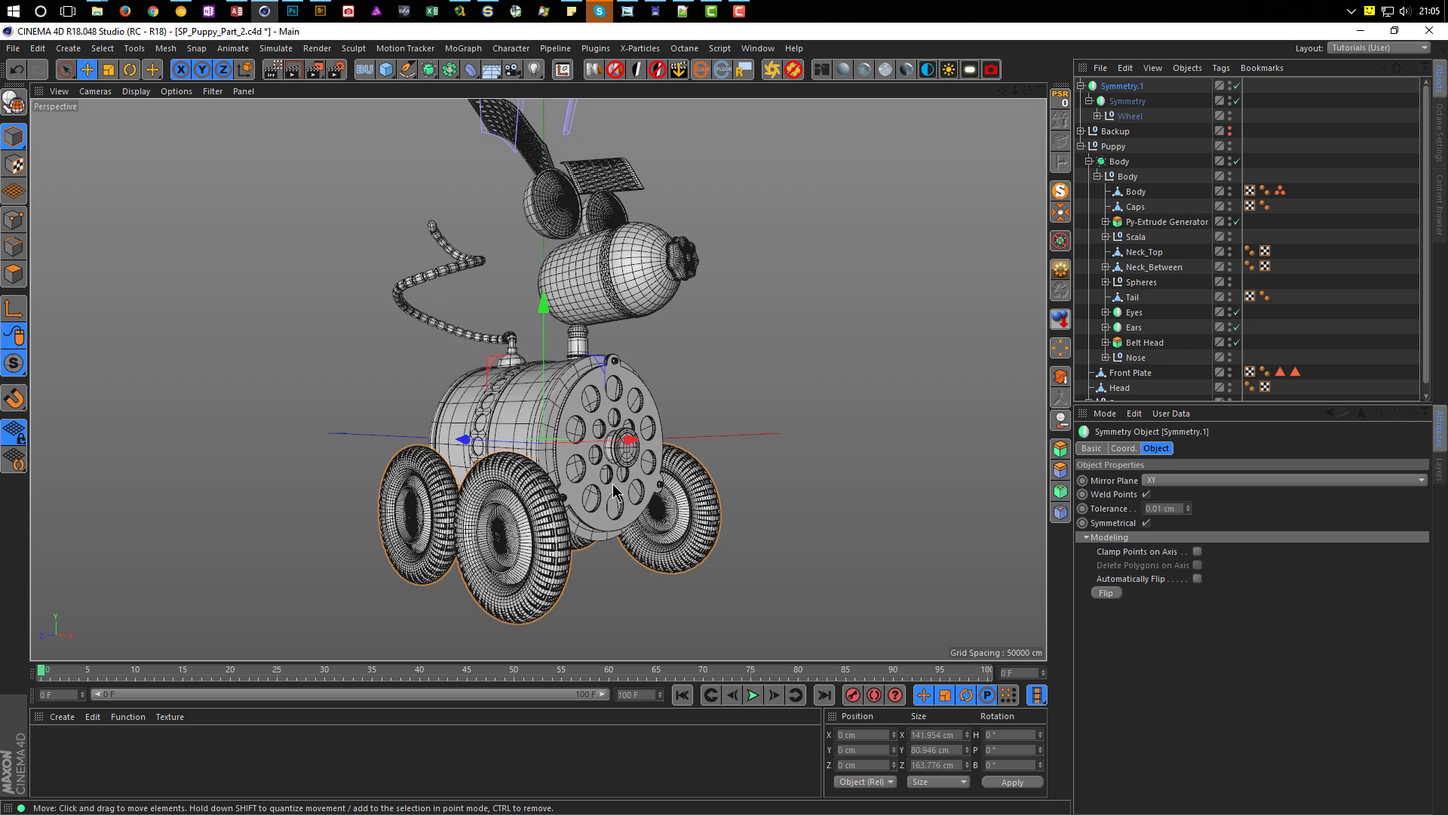
right_click(617, 531)
key("Escape")
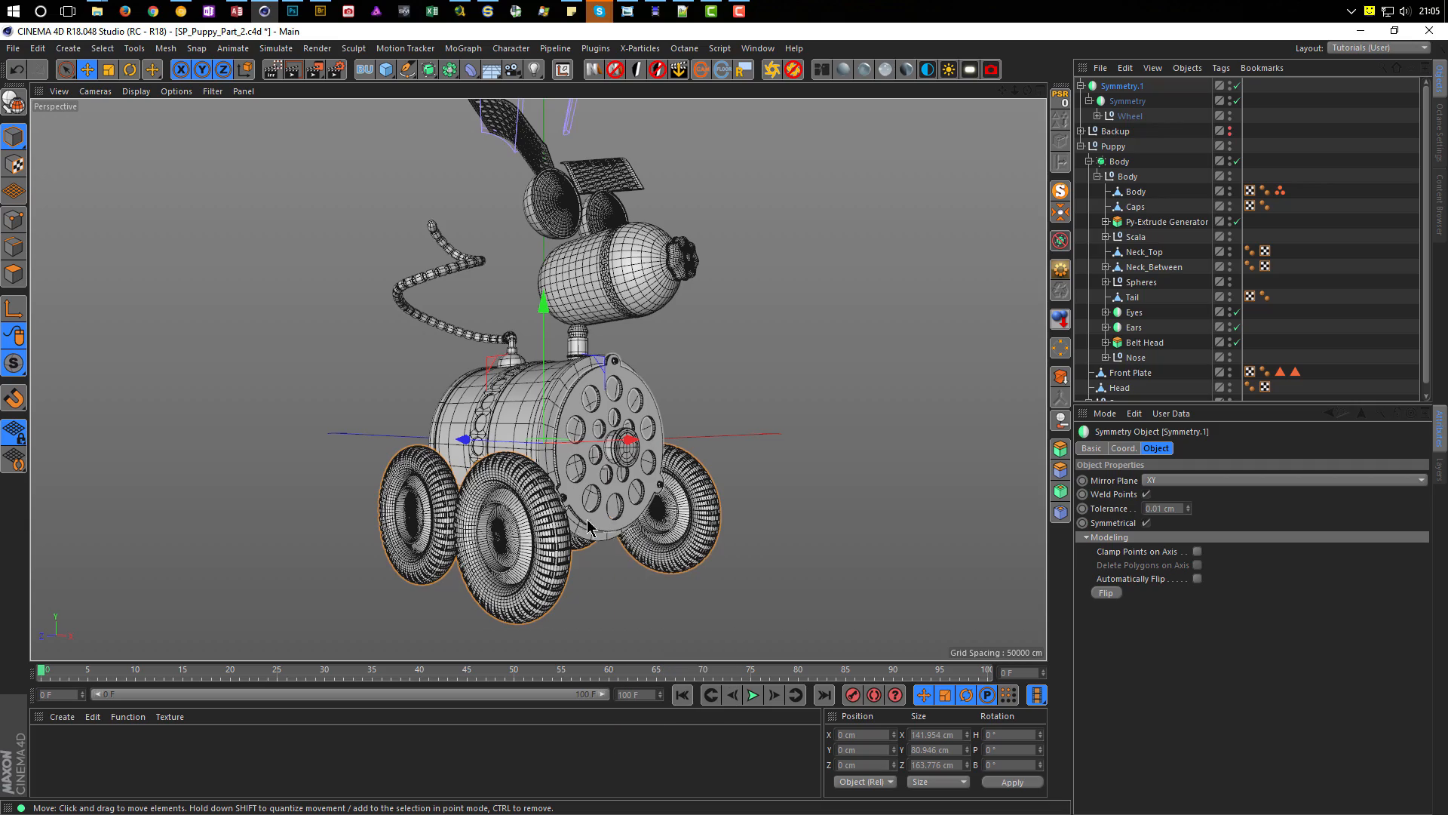
right_click_drag(487, 534, 530, 579, "alt")
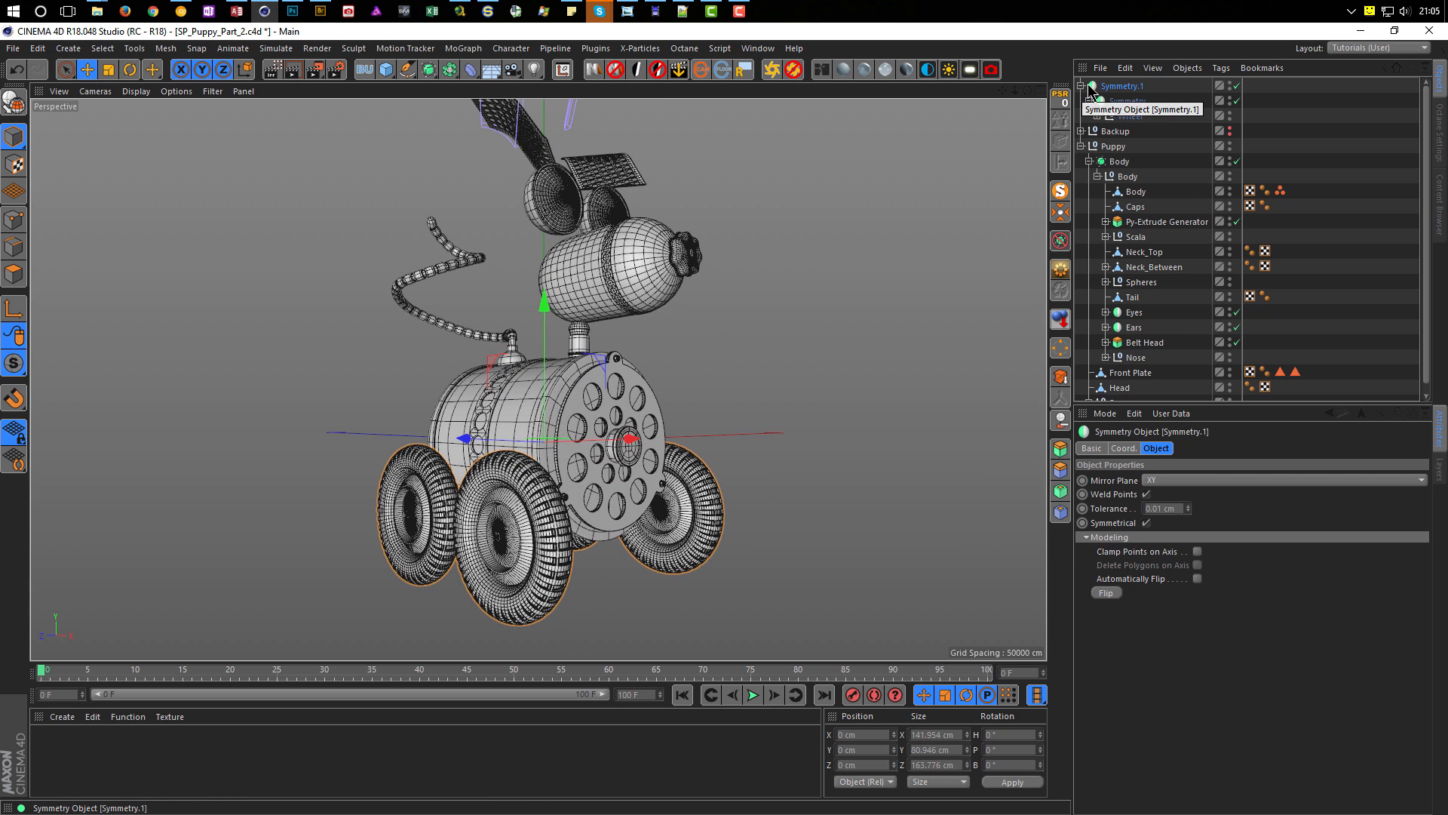
Step: Rename the outer Symmetry to Wheels and place it below Nose inside the Body null of the Puppy group
double_click(1117, 87)
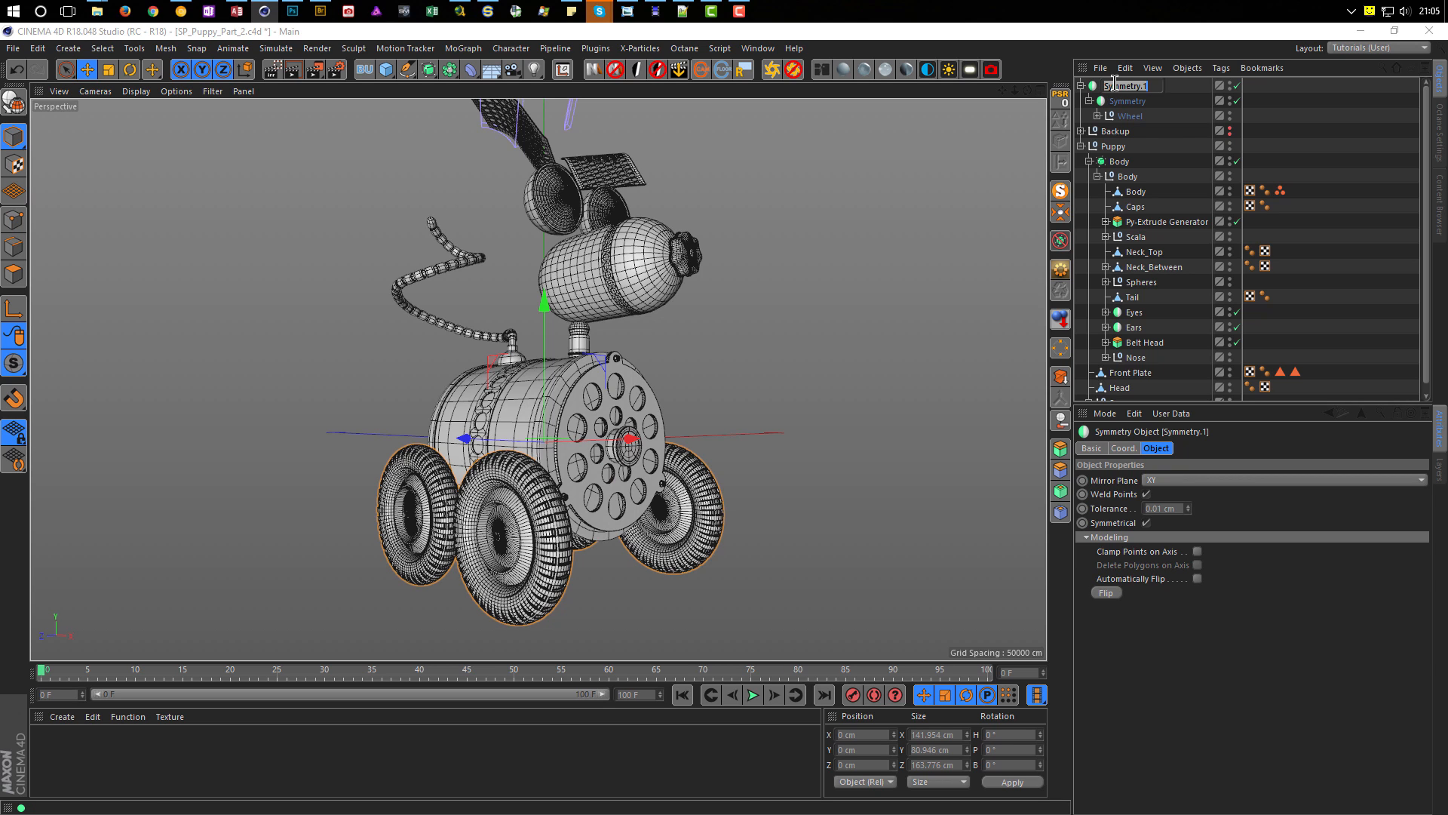
type("W")
key("Return")
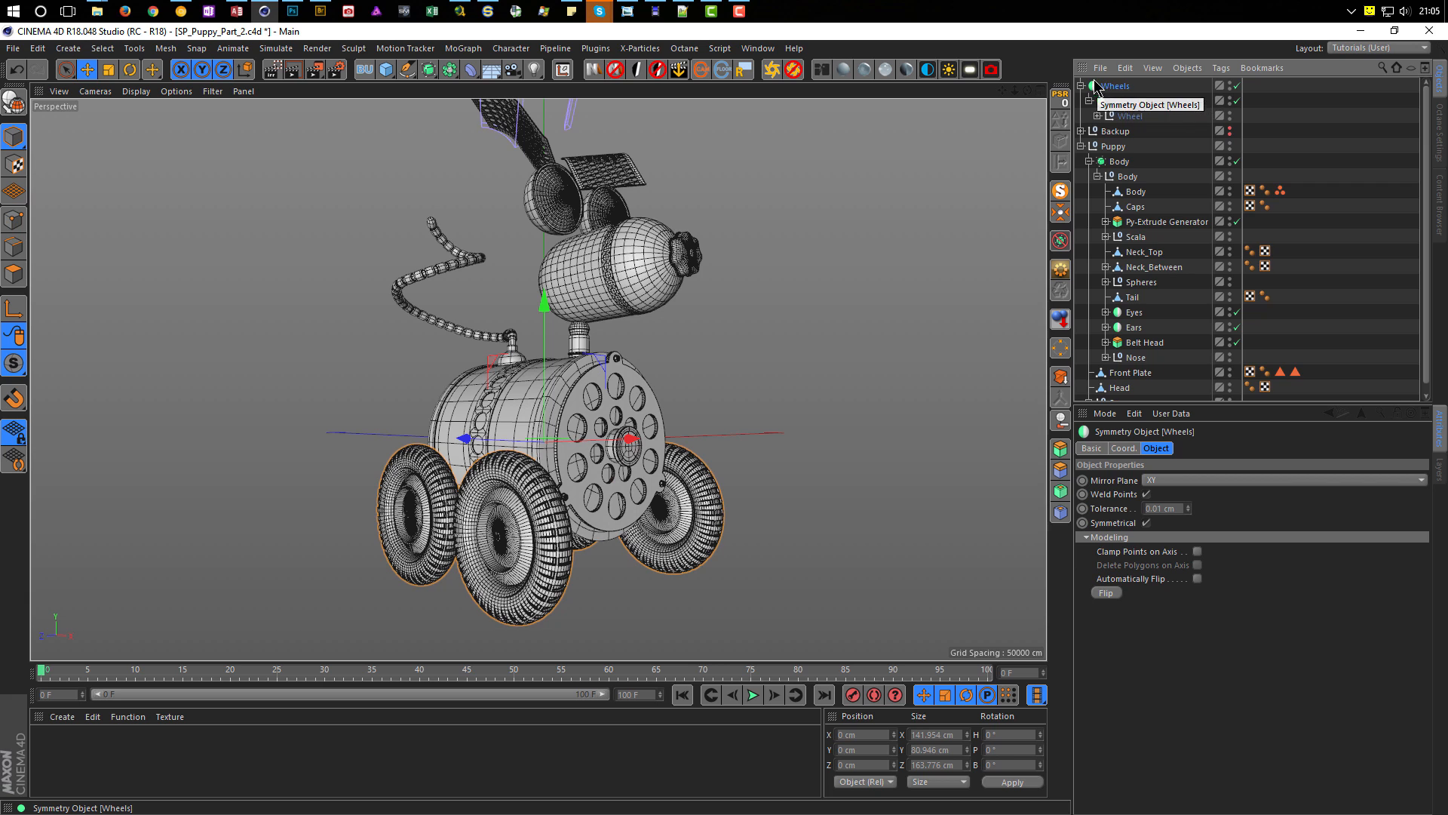
left_click(1081, 86)
left_click_drag(1115, 87, 1127, 360)
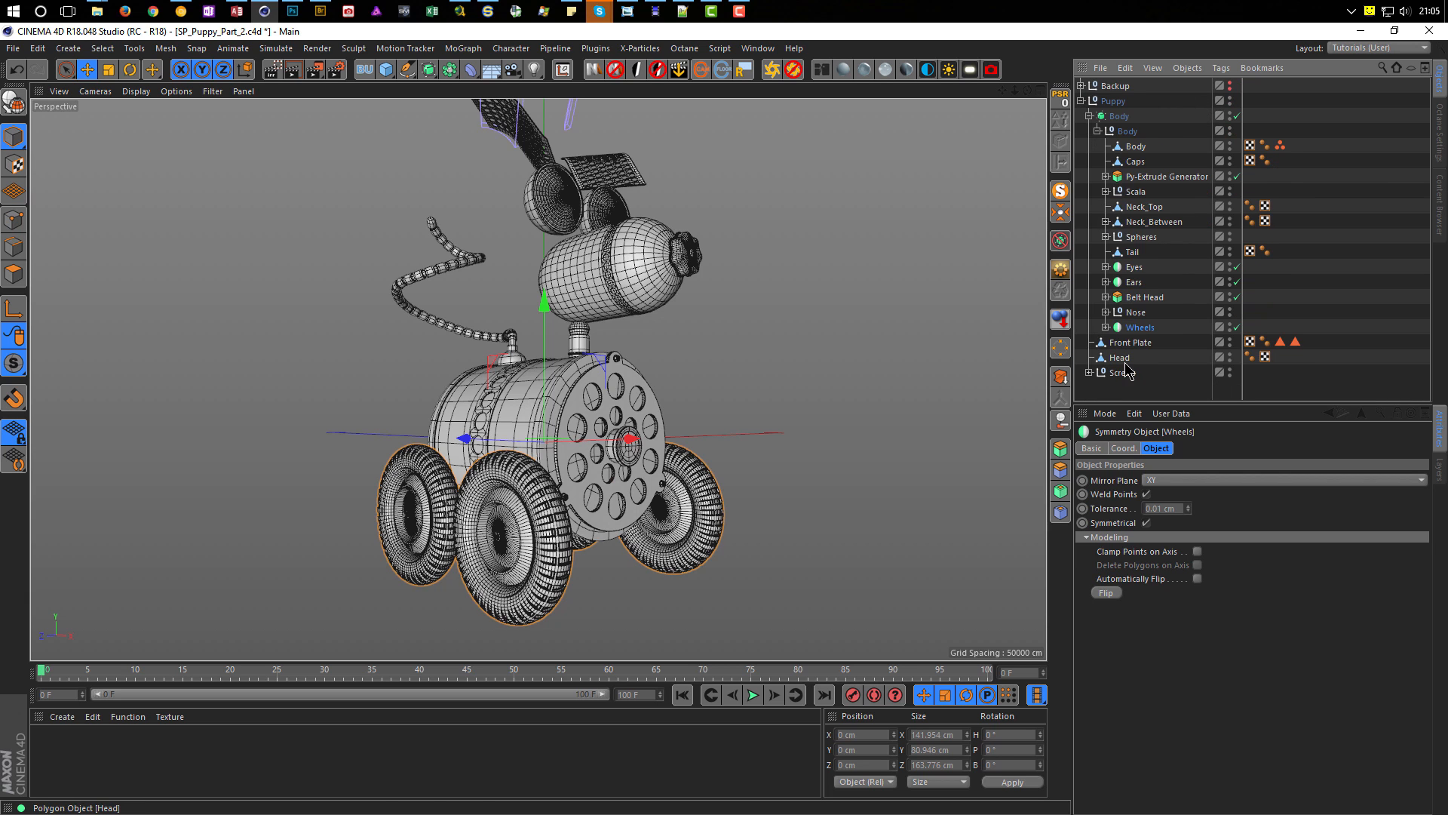
scroll(513, 522, "up", 10)
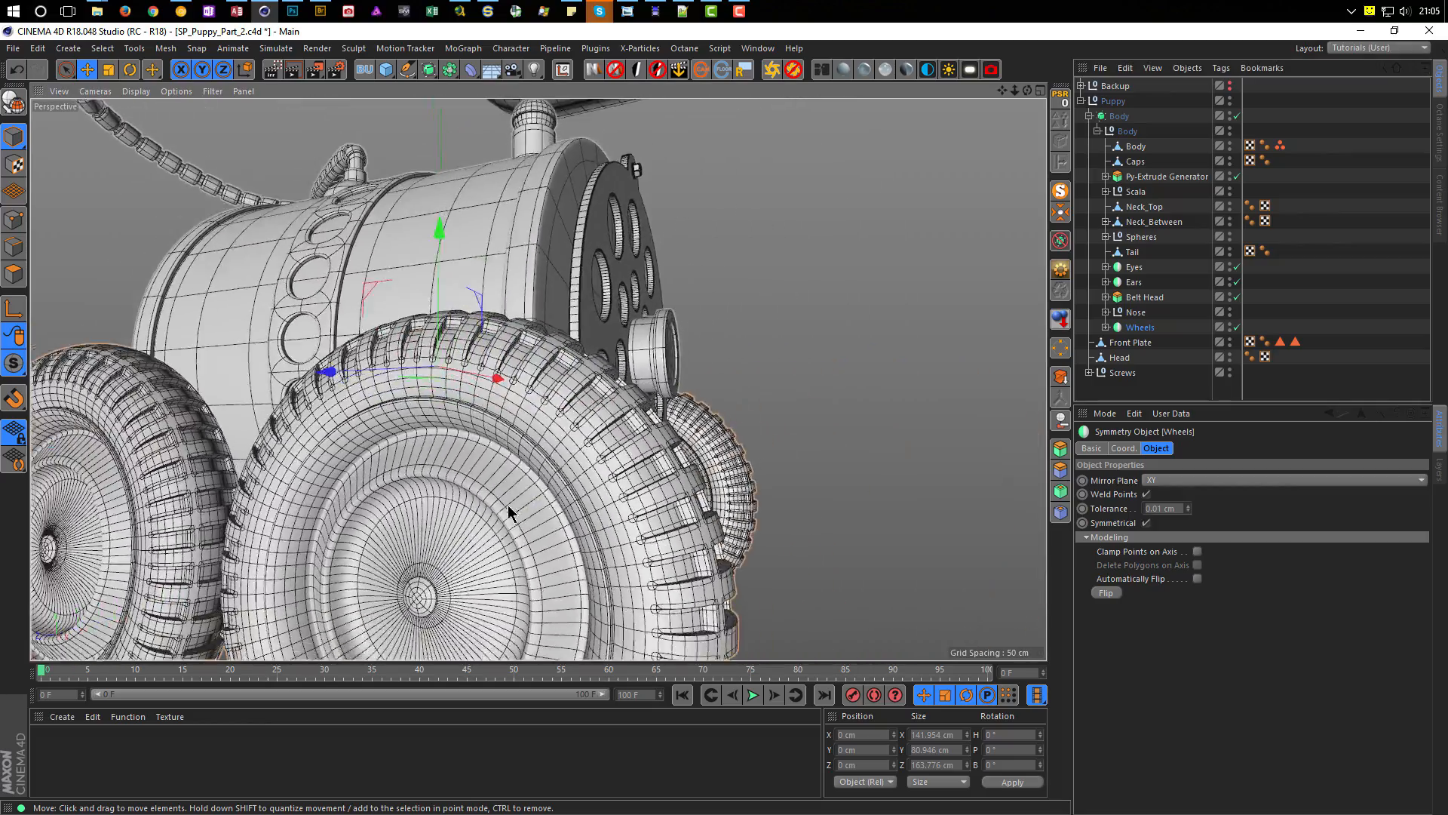
left_click_drag(509, 504, 643, 448, "alt")
scroll(643, 447, "down", 10)
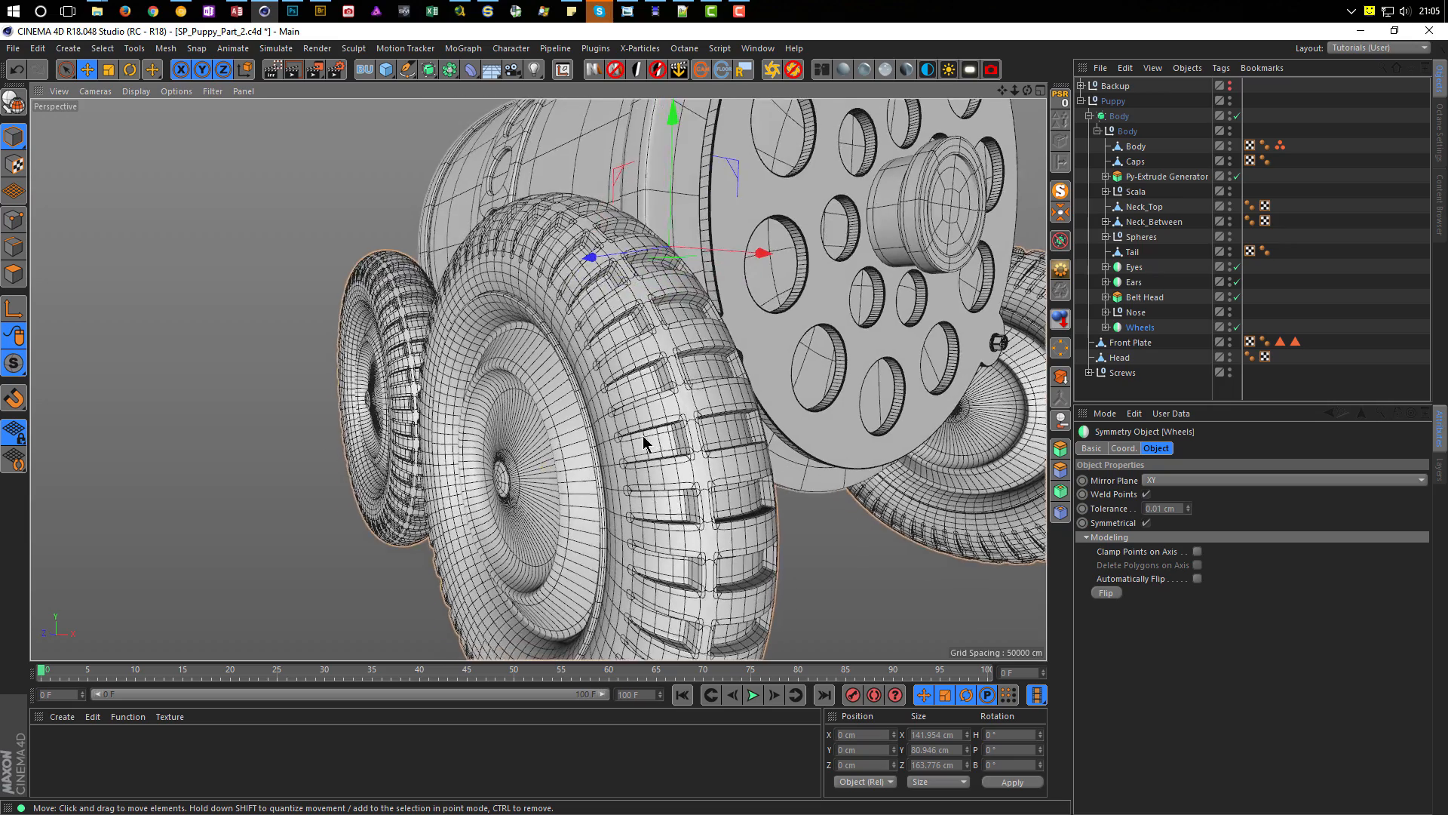
scroll(585, 489, "up", 5)
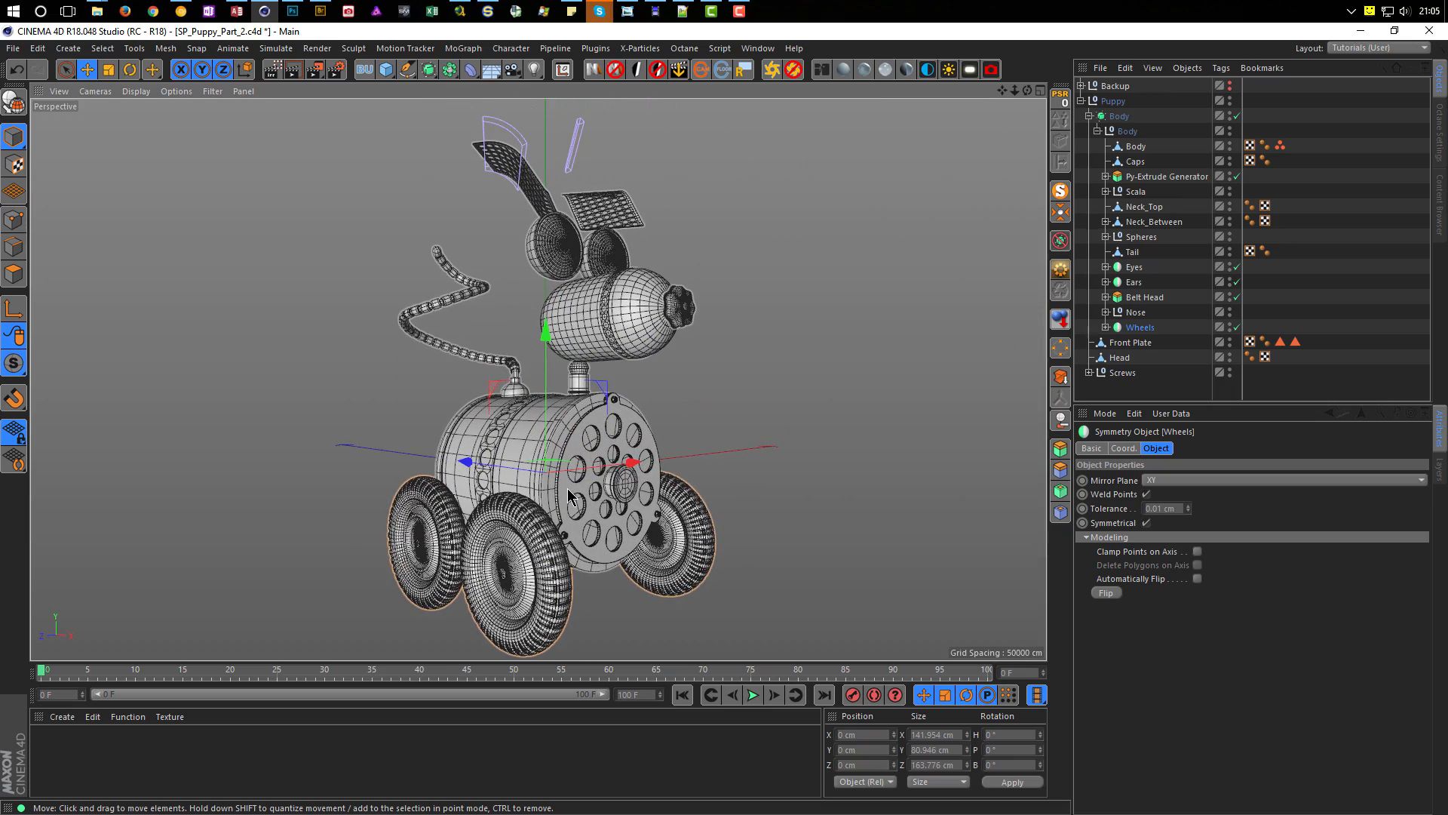
Step: Save the project under the new file name SP_Puppy_Part_3.c4d
key("ctrl+shift+s")
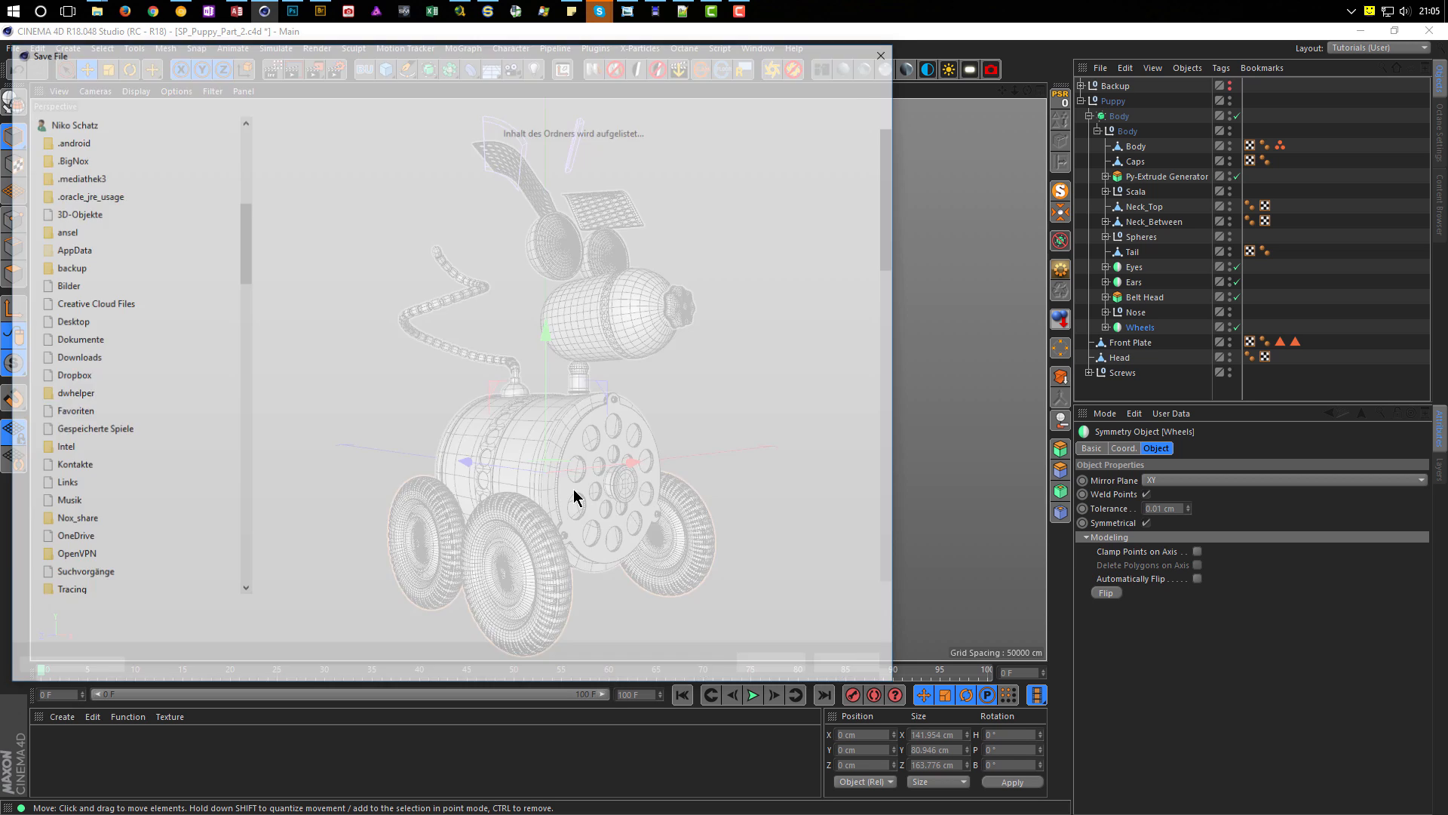
key("End")
key("Left")
key("Left")
key("Left")
key("Left")
key("shift+Left")
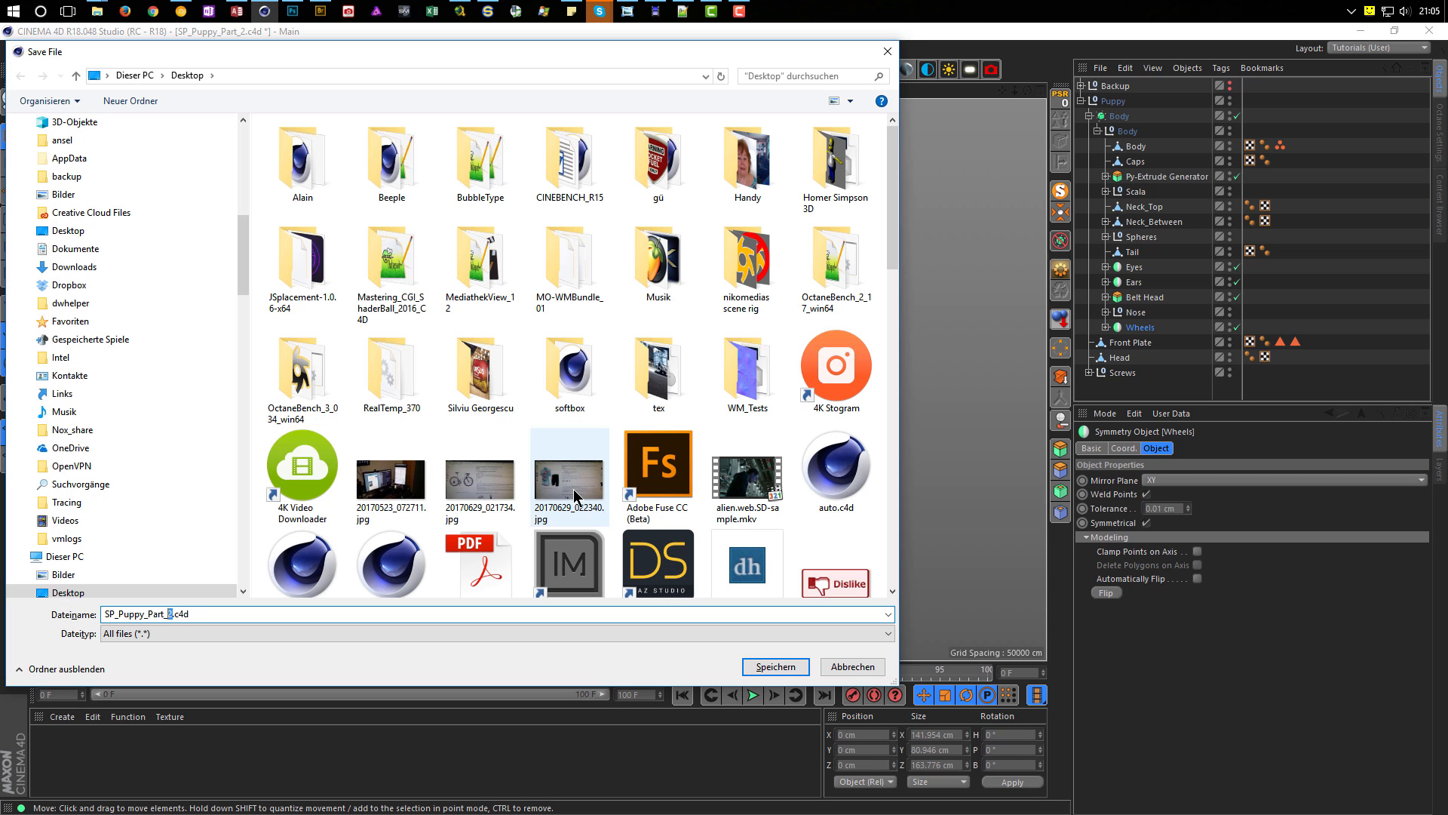
type("3")
key("Return")
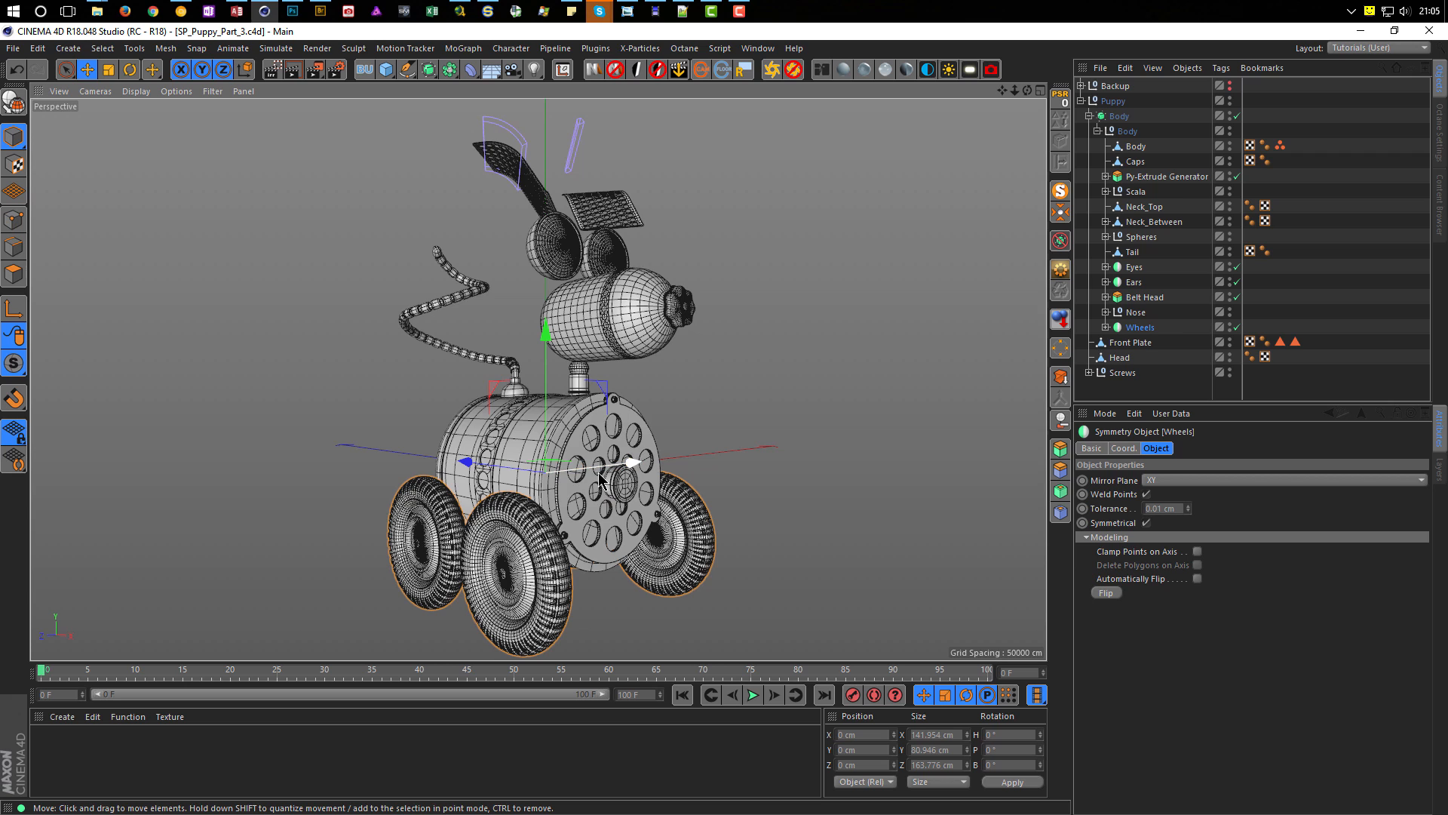
Step: Preview the puppy in an interactive render region extended down over the wheels, with nothing selected, and turn the region off
left_click(273, 70)
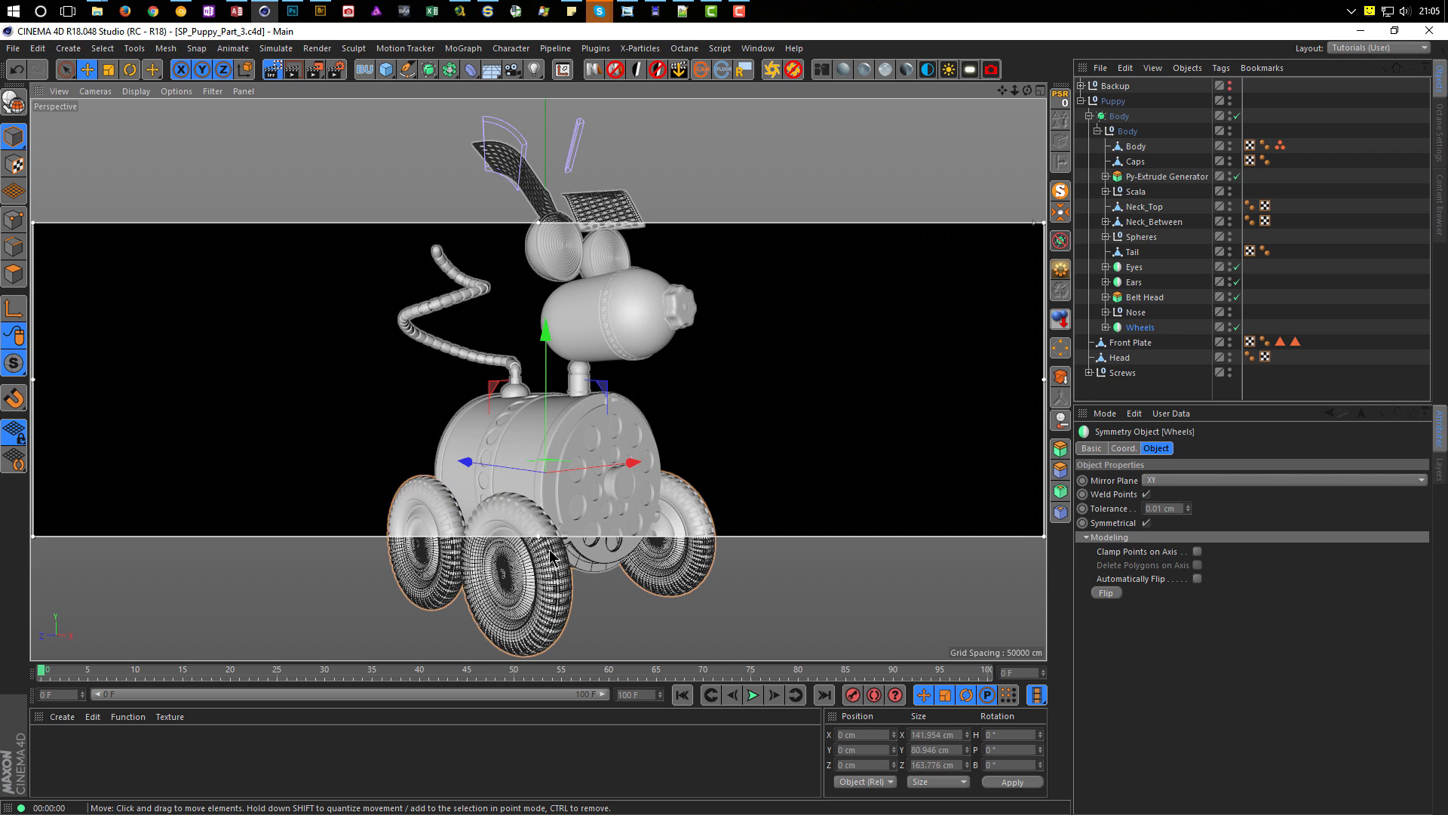
left_click_drag(541, 534, 546, 640)
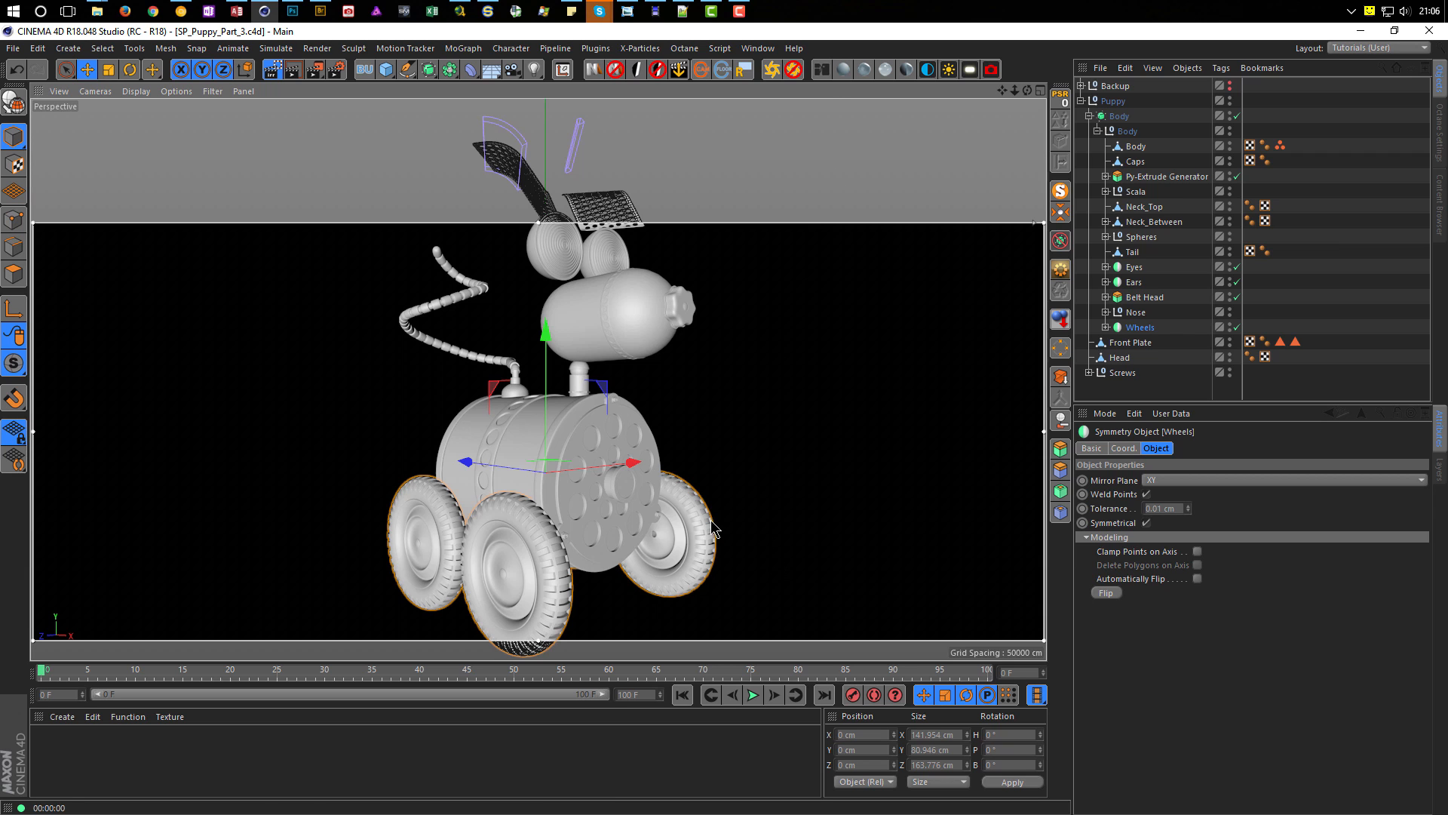
left_click(834, 122)
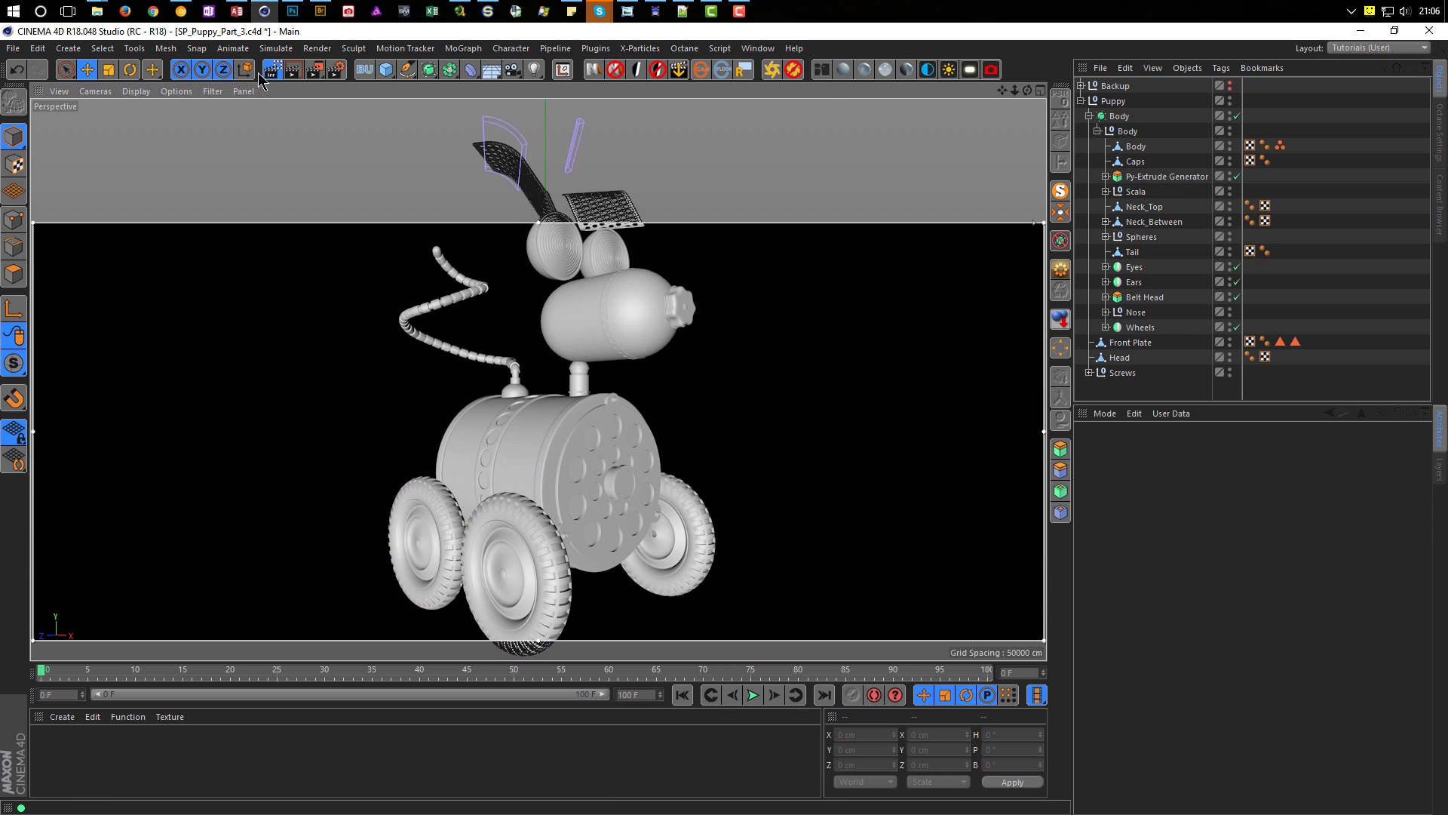
left_click(273, 70)
Step: Examine the wheels and the gap between them and the puppy's body from the front, close up and from a distance
left_click_drag(608, 576, 653, 566, "alt")
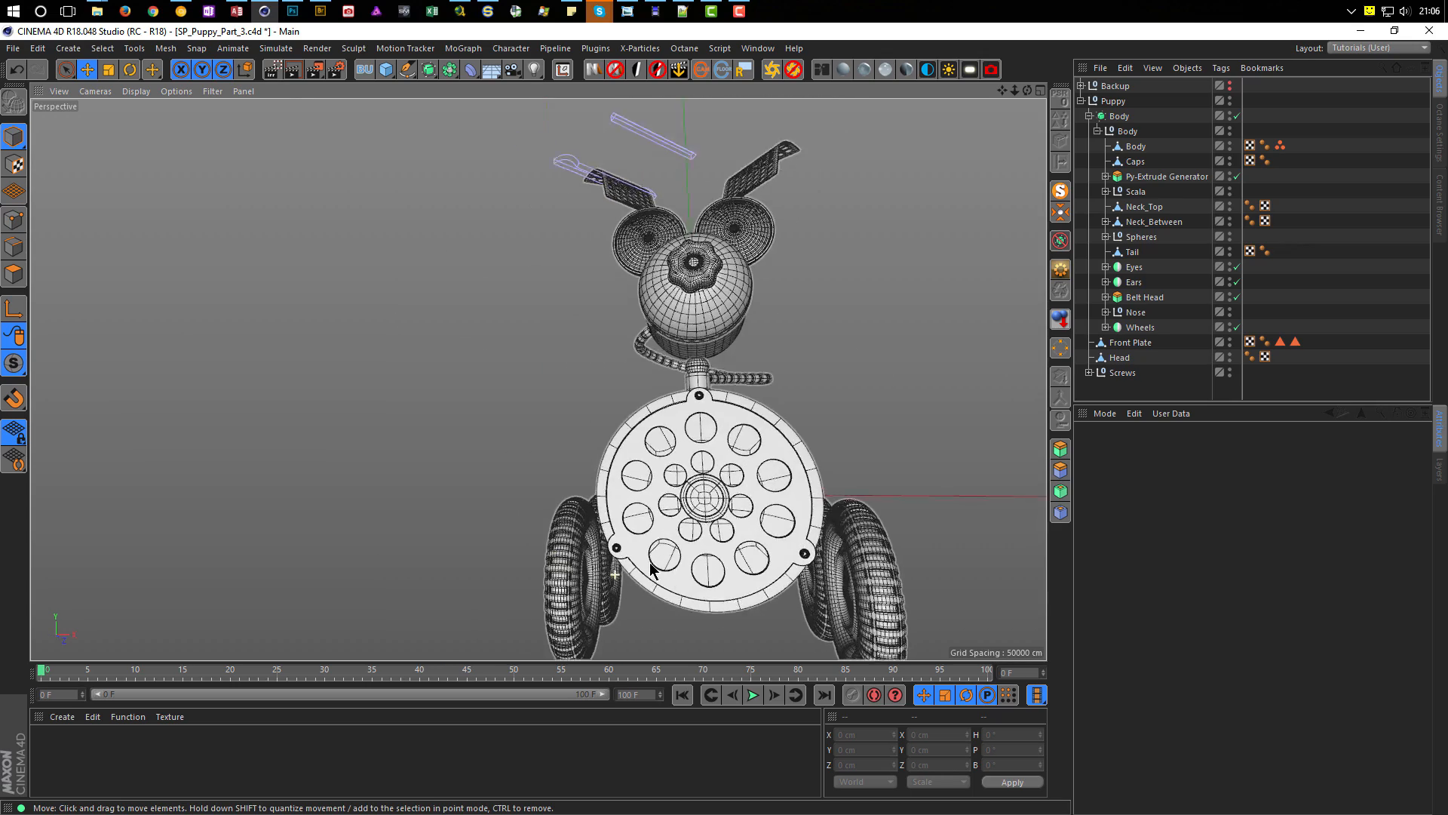
right_click_drag(612, 578, 634, 513, "alt")
left_click_drag(451, 581, 511, 459, "alt")
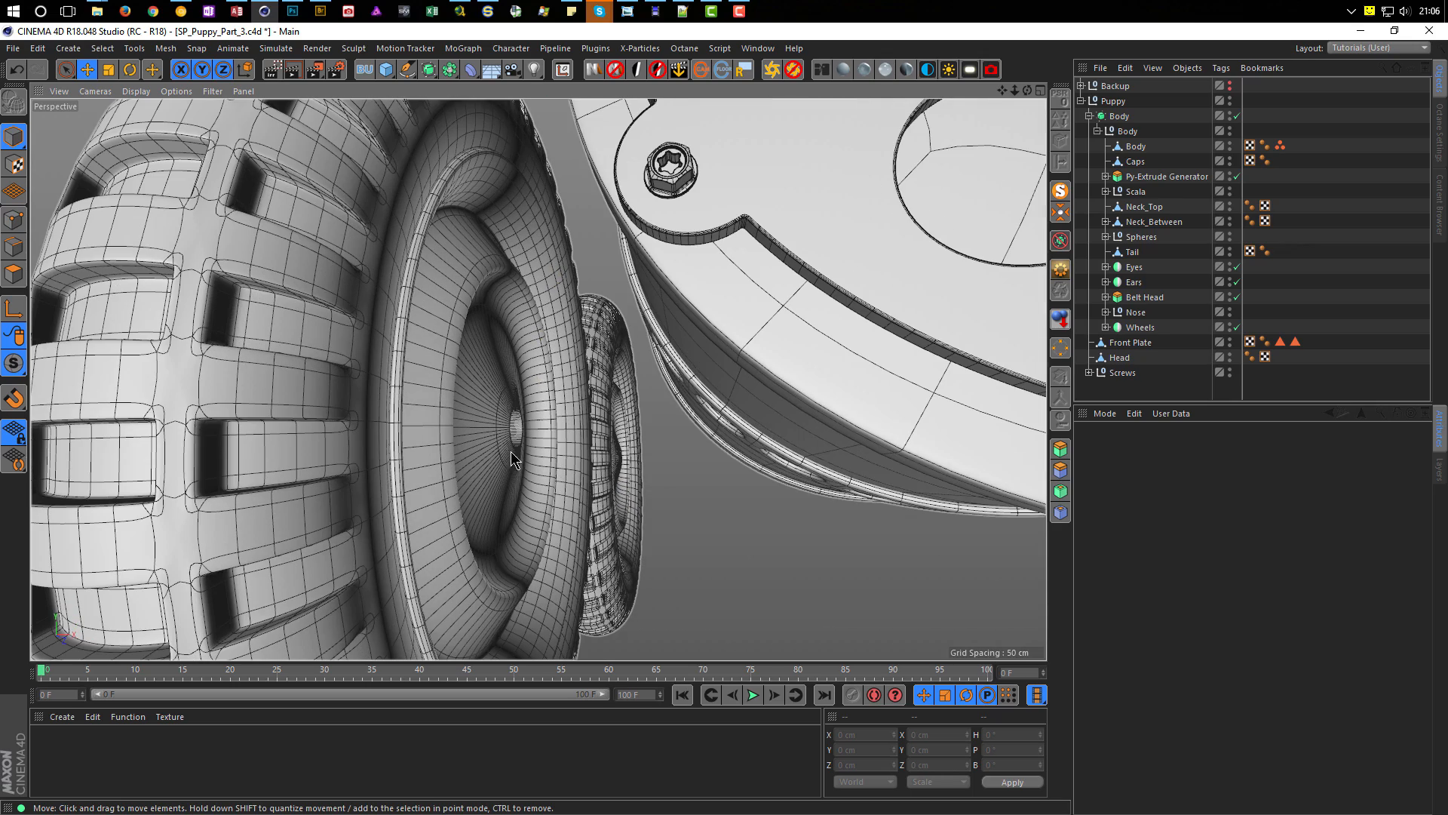
right_click_drag(618, 424, 528, 386, "alt")
left_click_drag(528, 387, 464, 298, "alt")
right_click_drag(464, 299, 442, 314, "alt")
middle_click_drag(441, 314, 549, 461, "alt")
right_click_drag(549, 460, 541, 460, "alt")
middle_click_drag(540, 461, 538, 516, "alt")
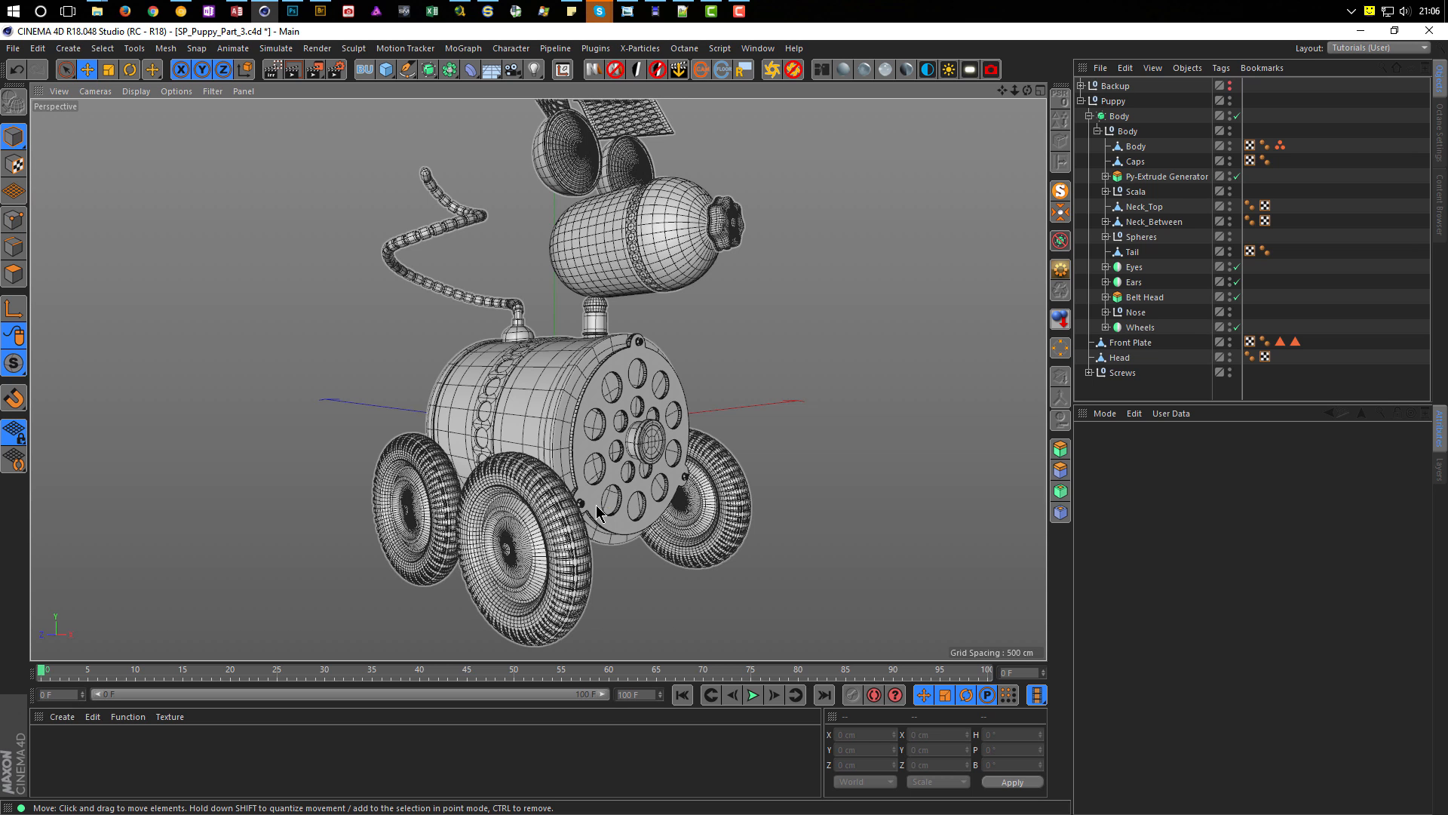
scroll(595, 505, "down", 2)
left_click_drag(594, 505, 599, 517, "alt")
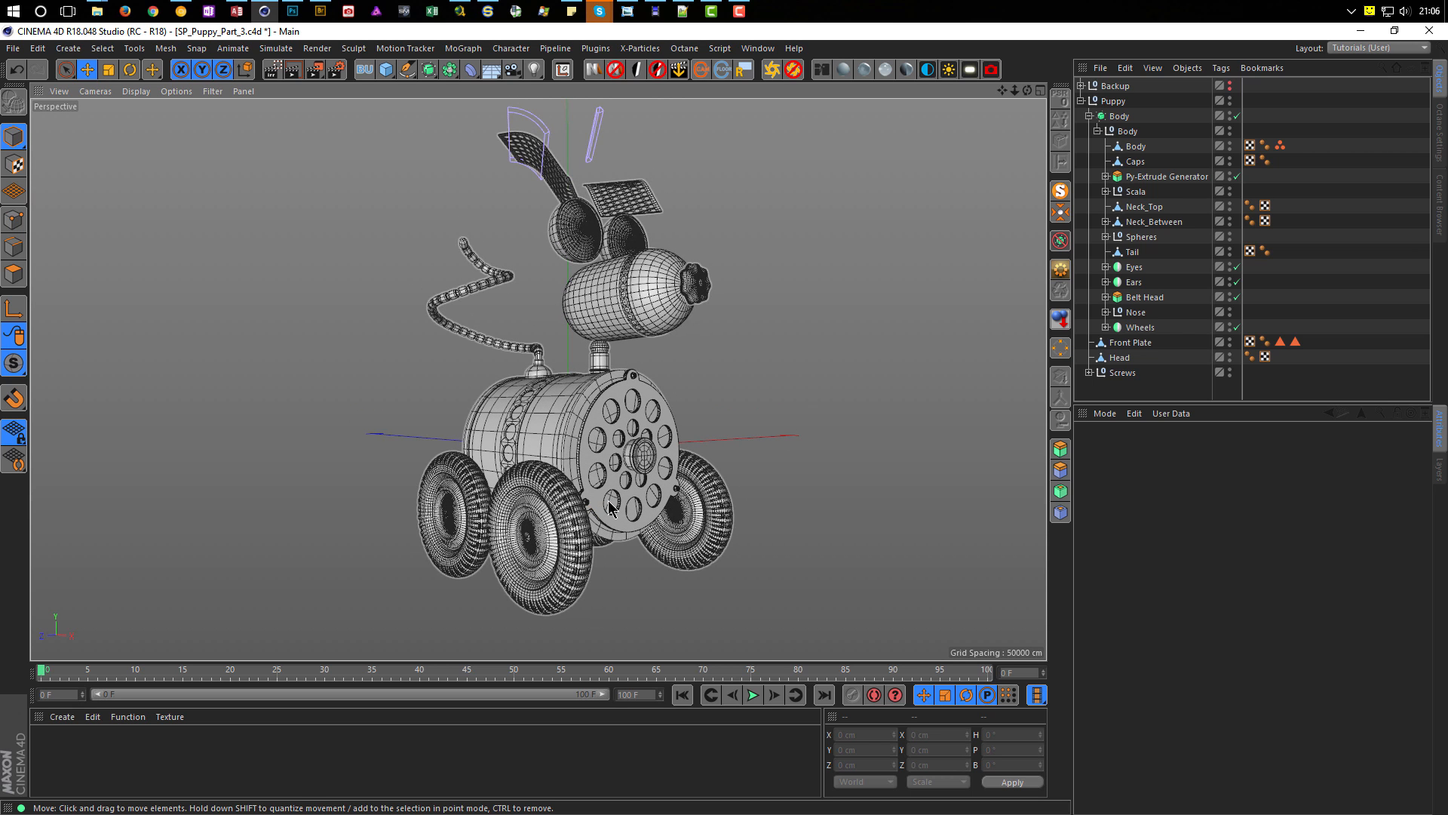
Step: Switch to the open project SP_Dog_0003.c4d and close it without saving the changes
key("v")
left_click(806, 378)
key("v")
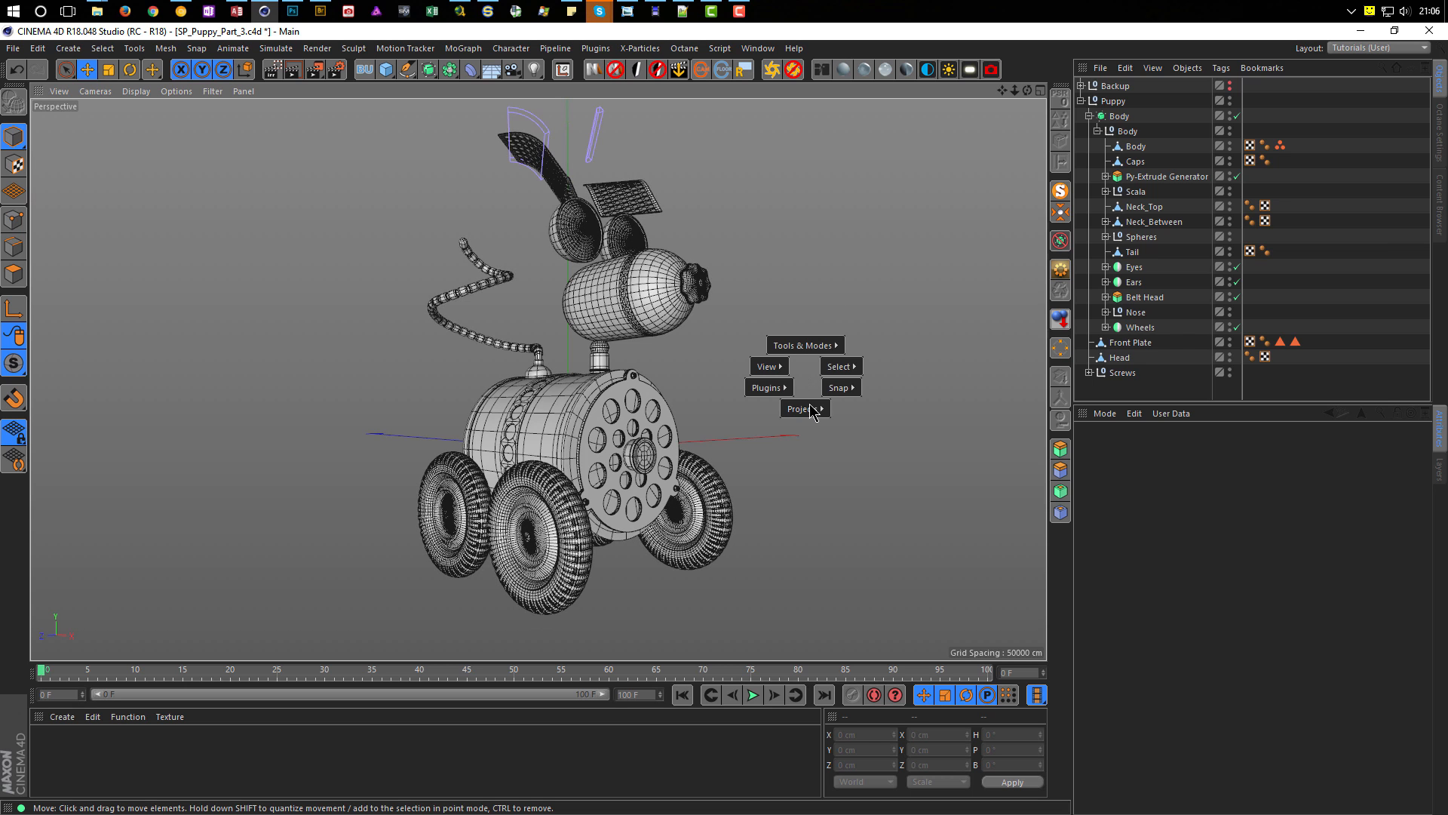
mouse_move(805, 408)
left_click(812, 445)
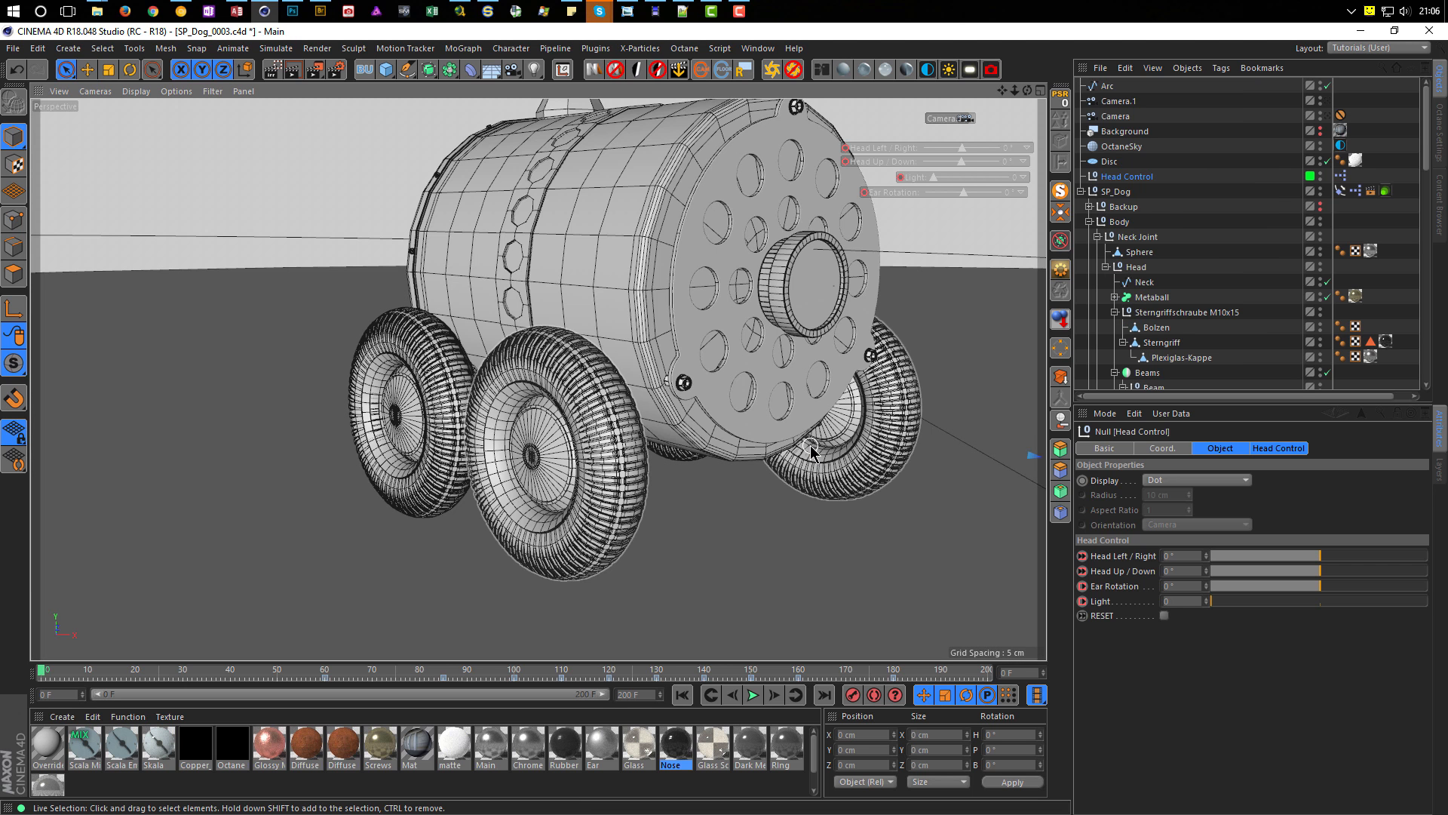
key("ctrl+F4")
key("Tab")
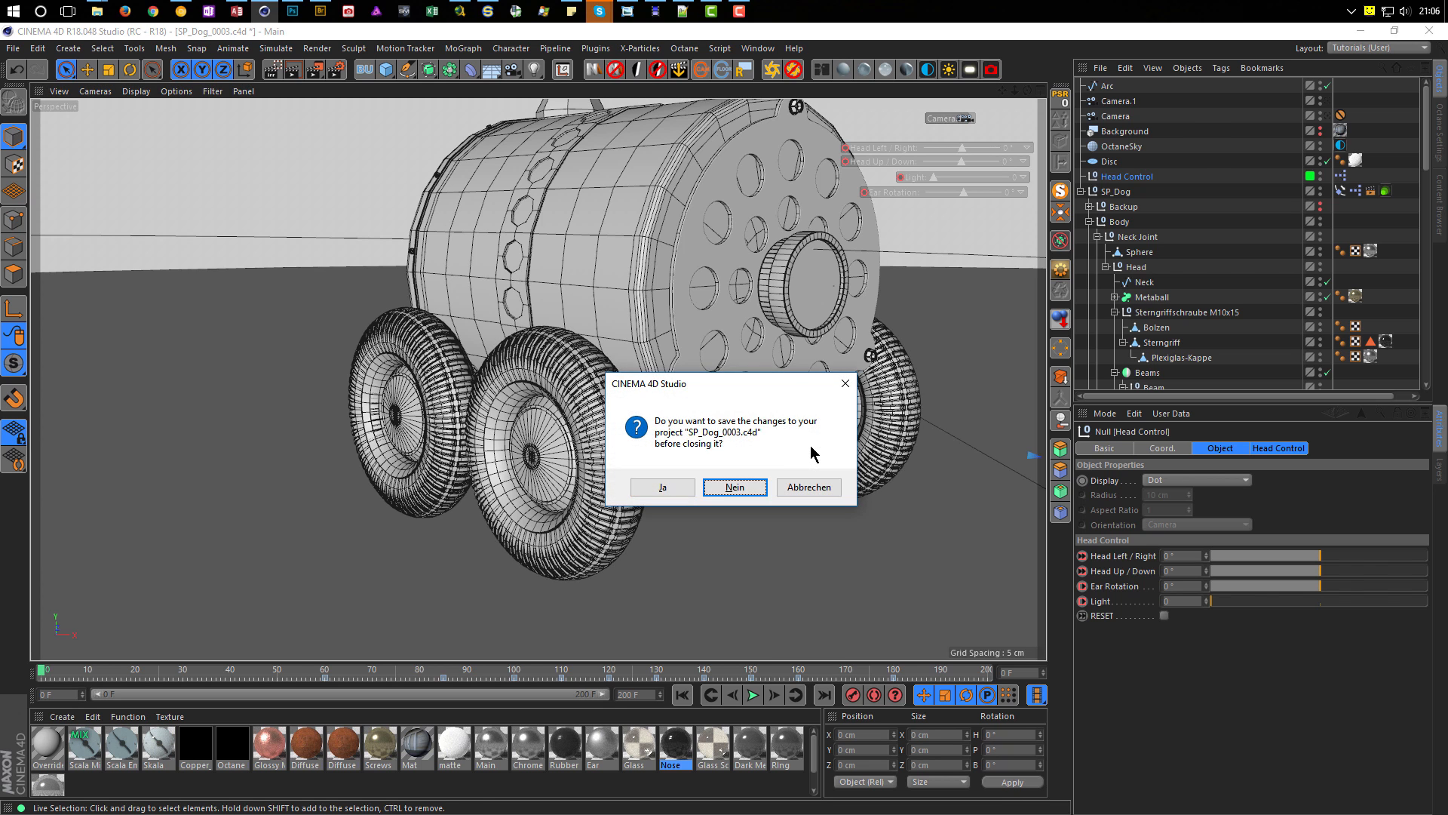
key("Return")
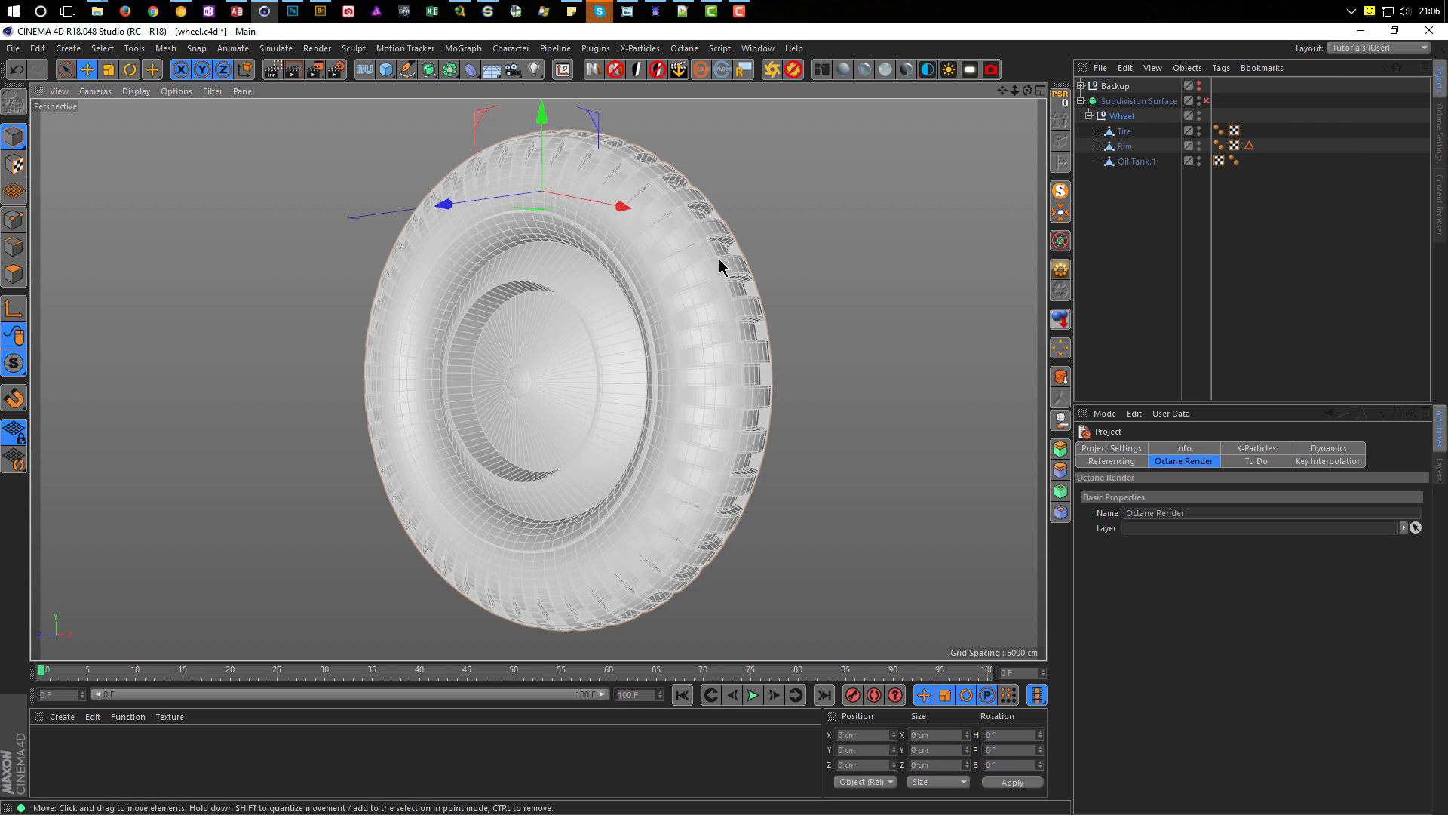
Step: Hide the wheel's Subdivision Surface object in the viewport and expand the Backup null to reach its Connect and Cloner objects
left_click_drag(725, 270, 719, 258, "alt")
left_click_drag(851, 230, 592, 321, "alt")
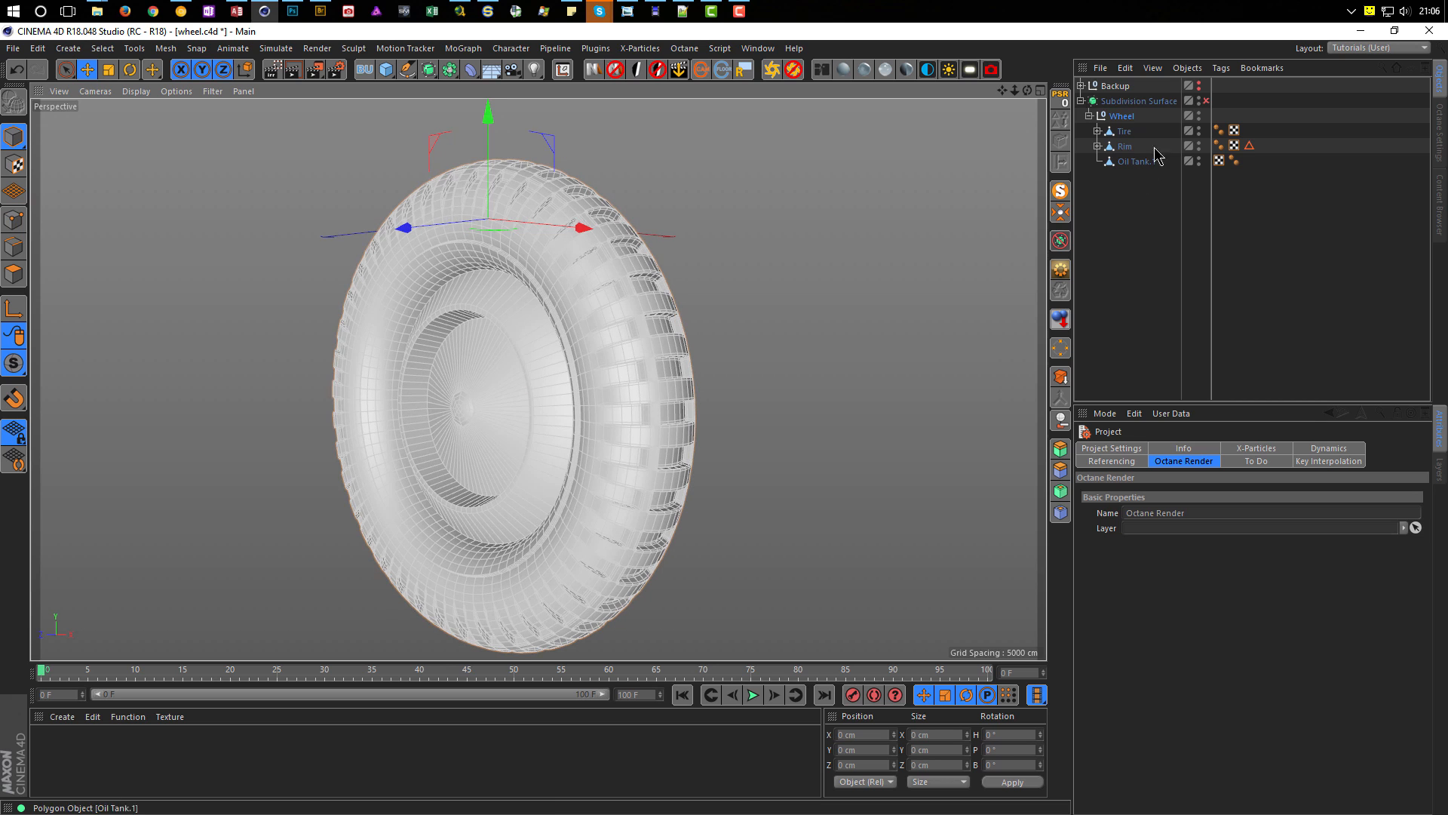
left_click(1204, 100)
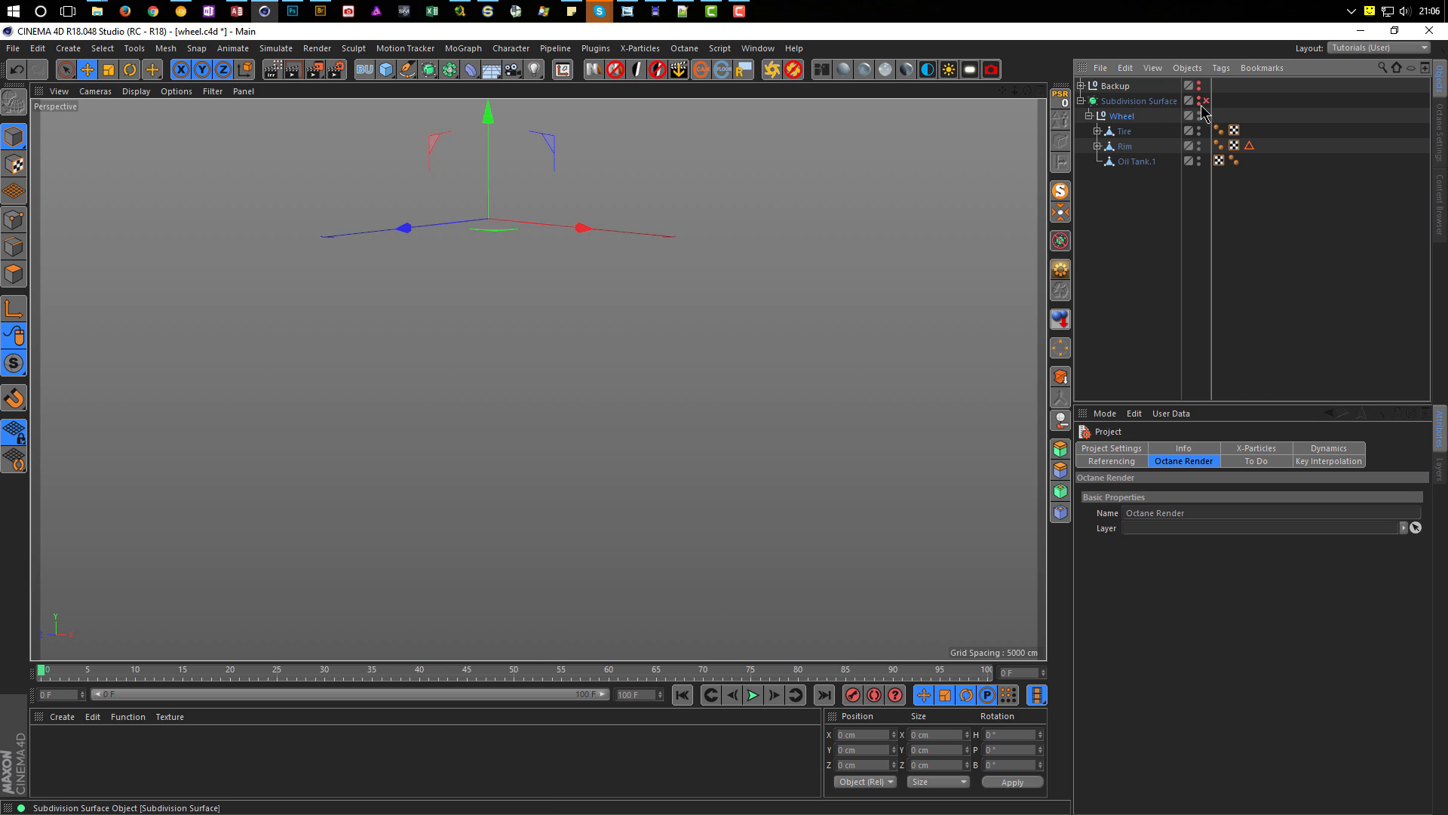
left_click(1081, 85)
left_click(1125, 102)
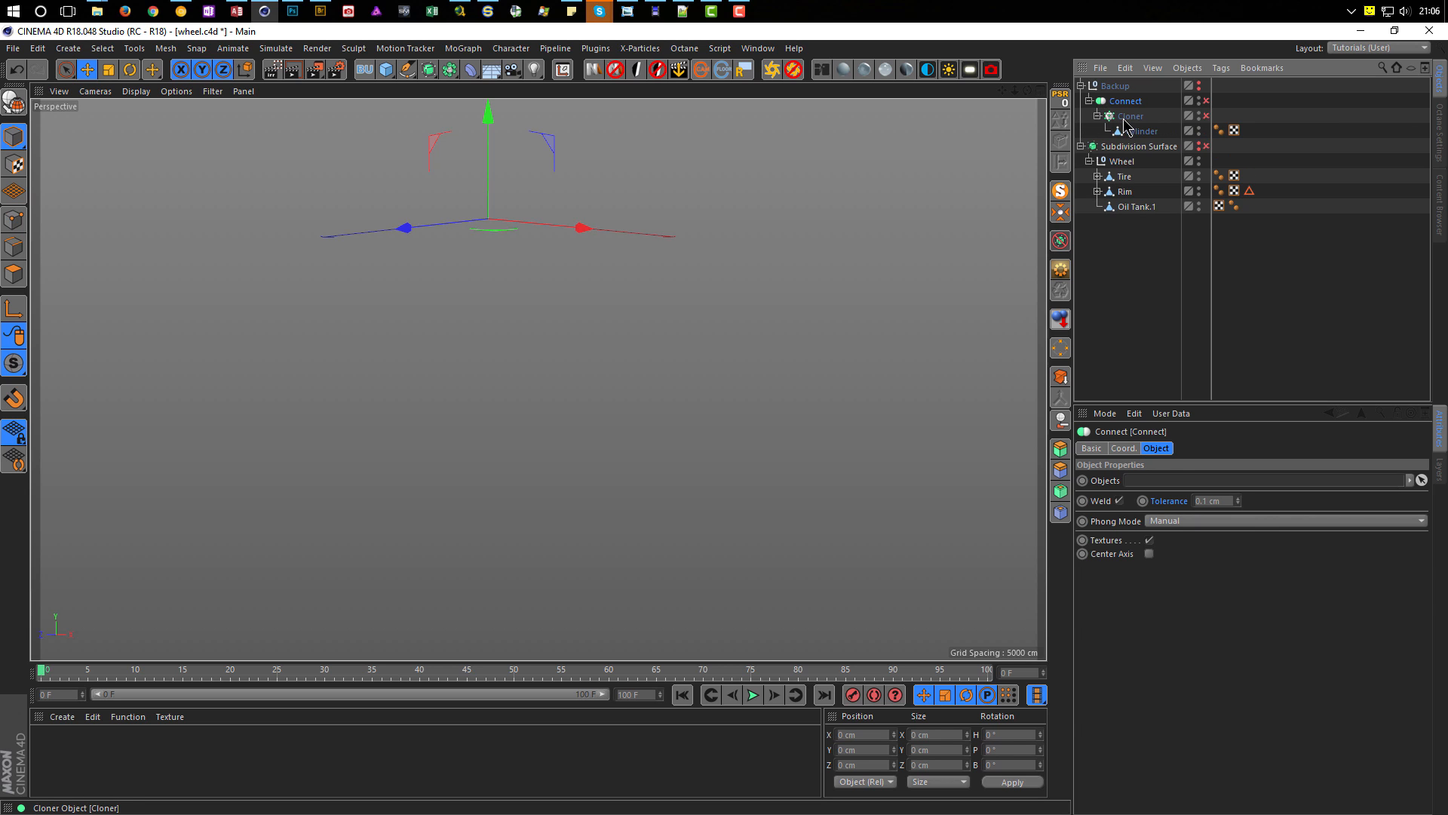
left_click(1124, 119)
left_click(1115, 101)
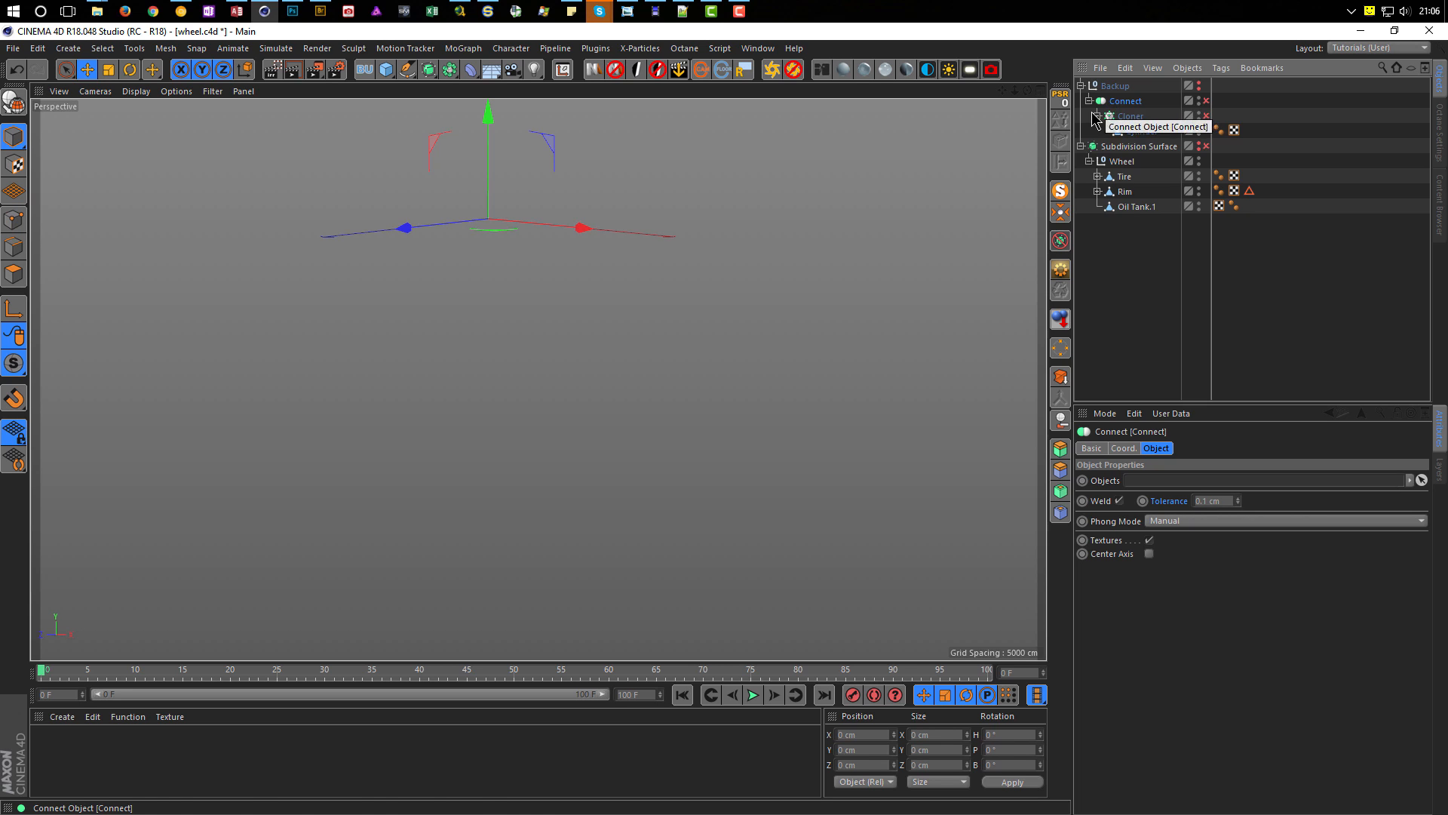
Step: Add a Cylinder primitive to the scene and centre the view on it
right_click_drag(539, 253, 501, 279, "alt")
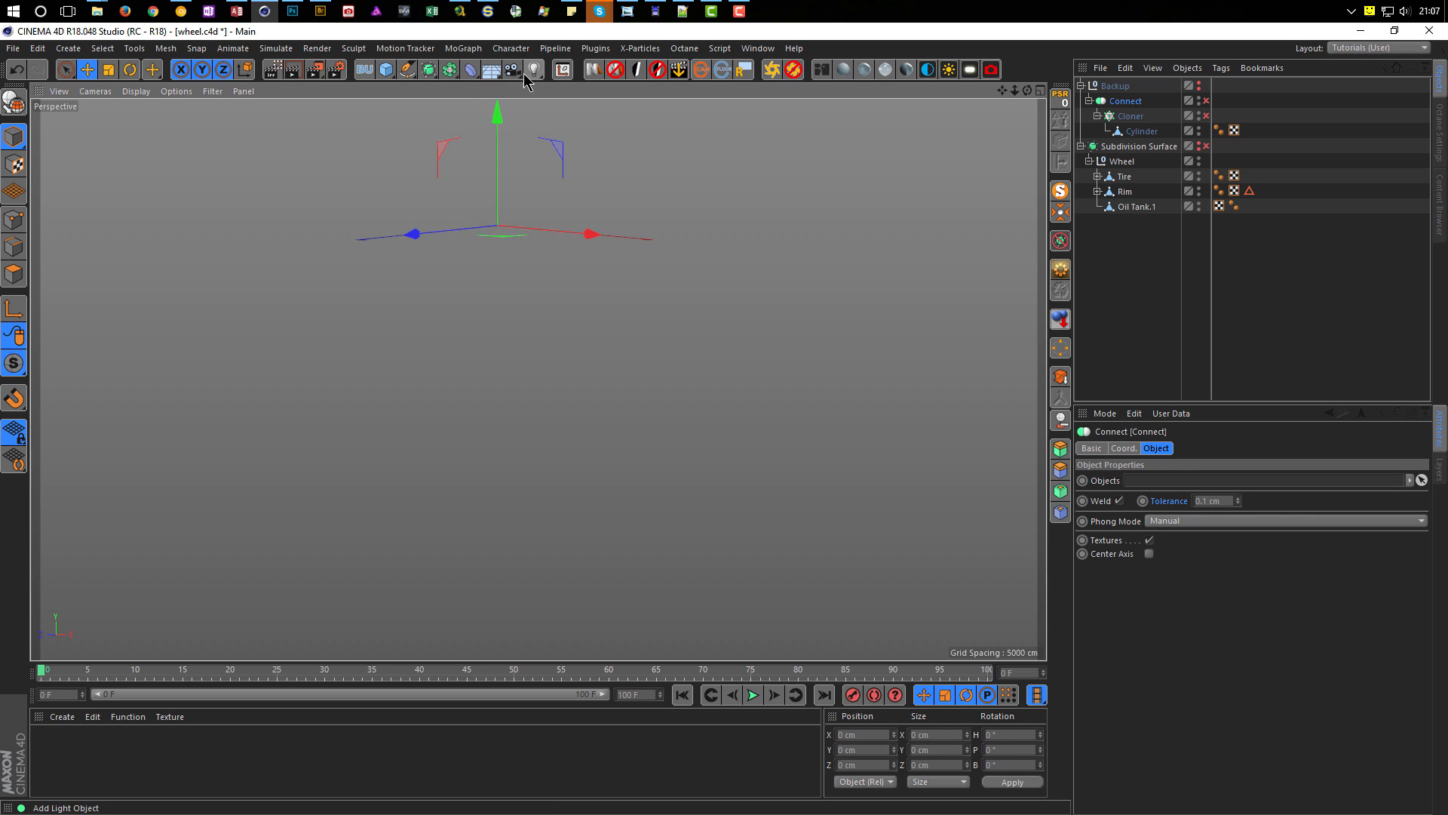
left_click(386, 70)
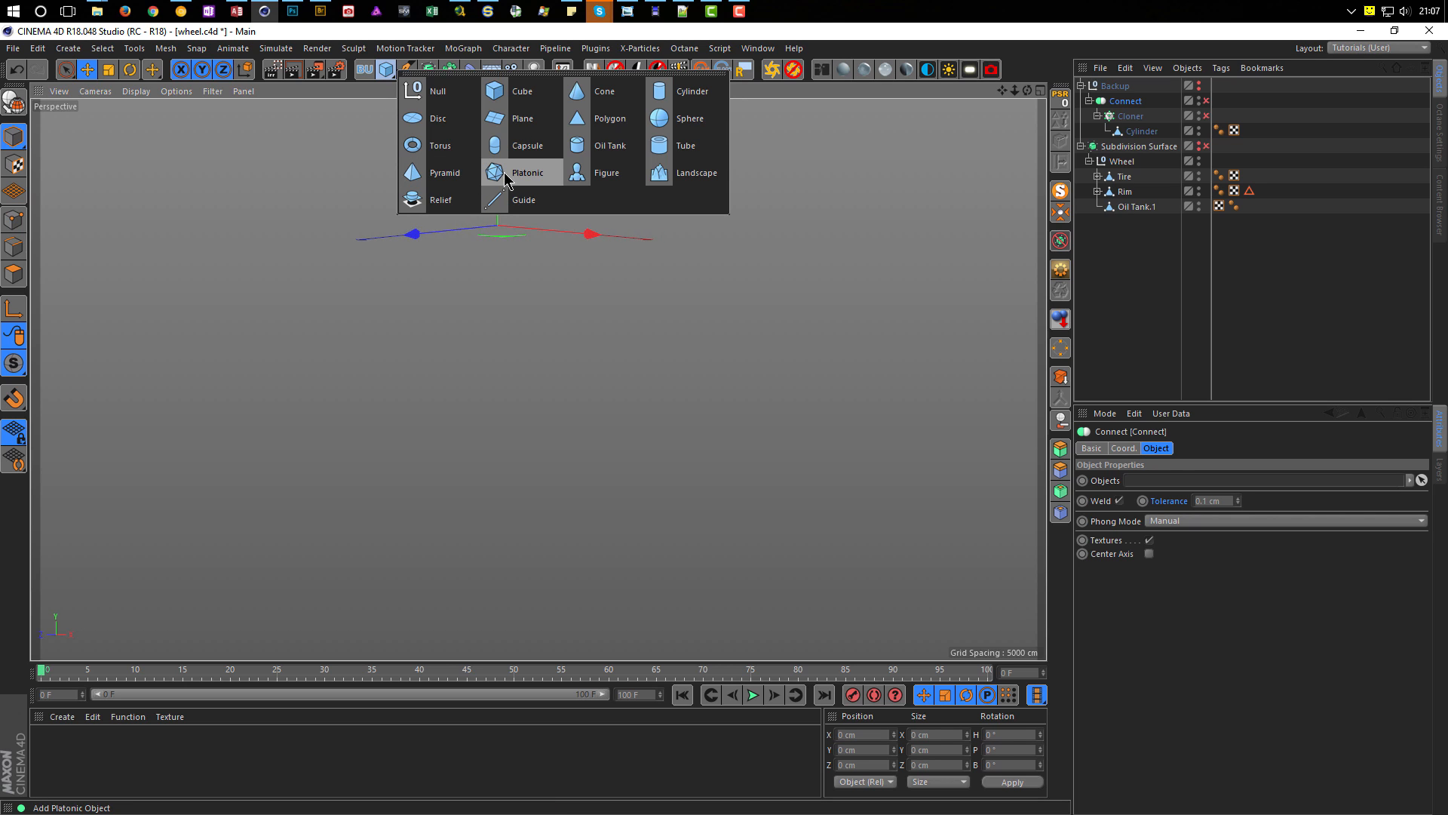
left_click(683, 91)
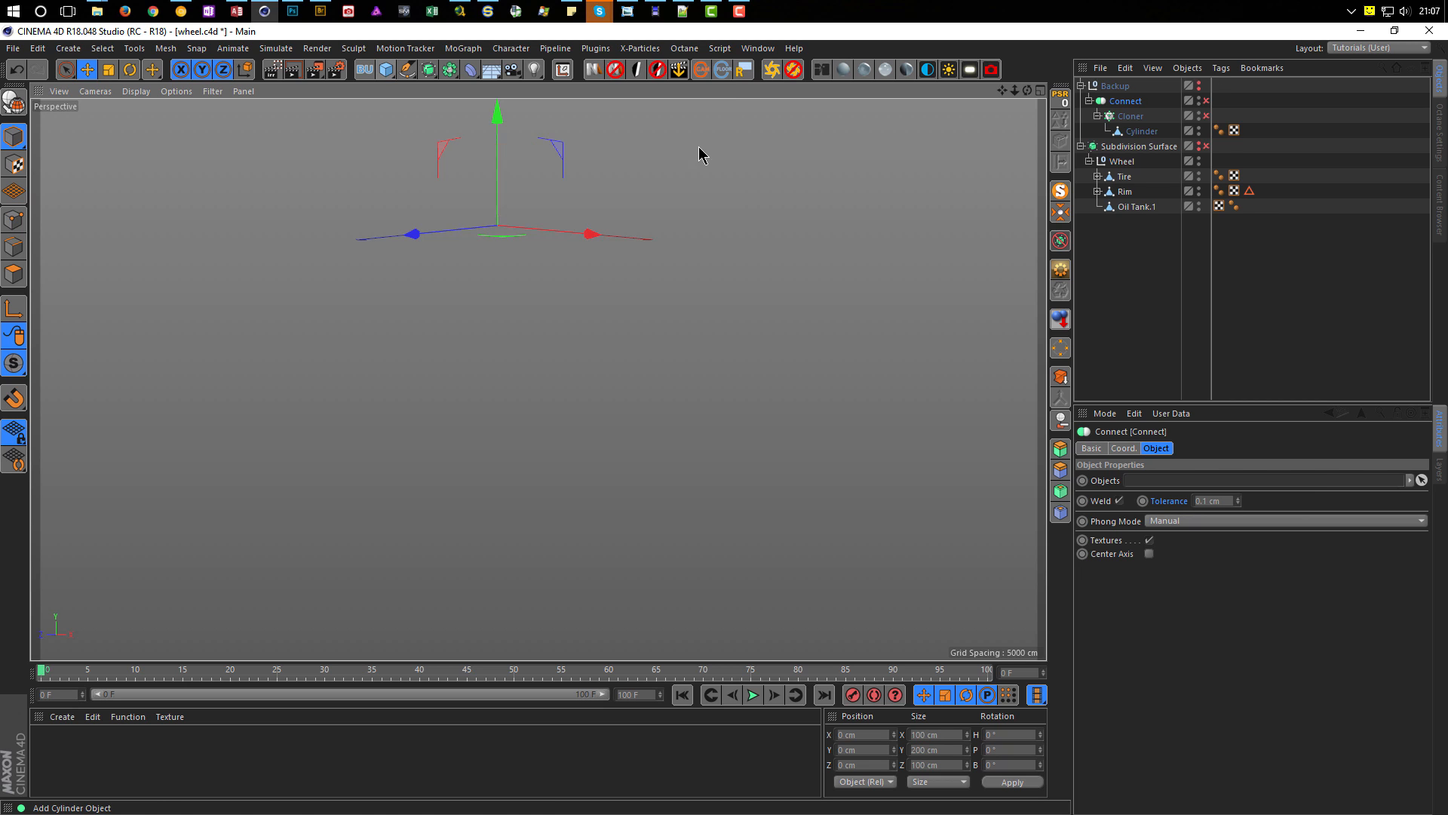
middle_click_drag(507, 295, 506, 359, "alt")
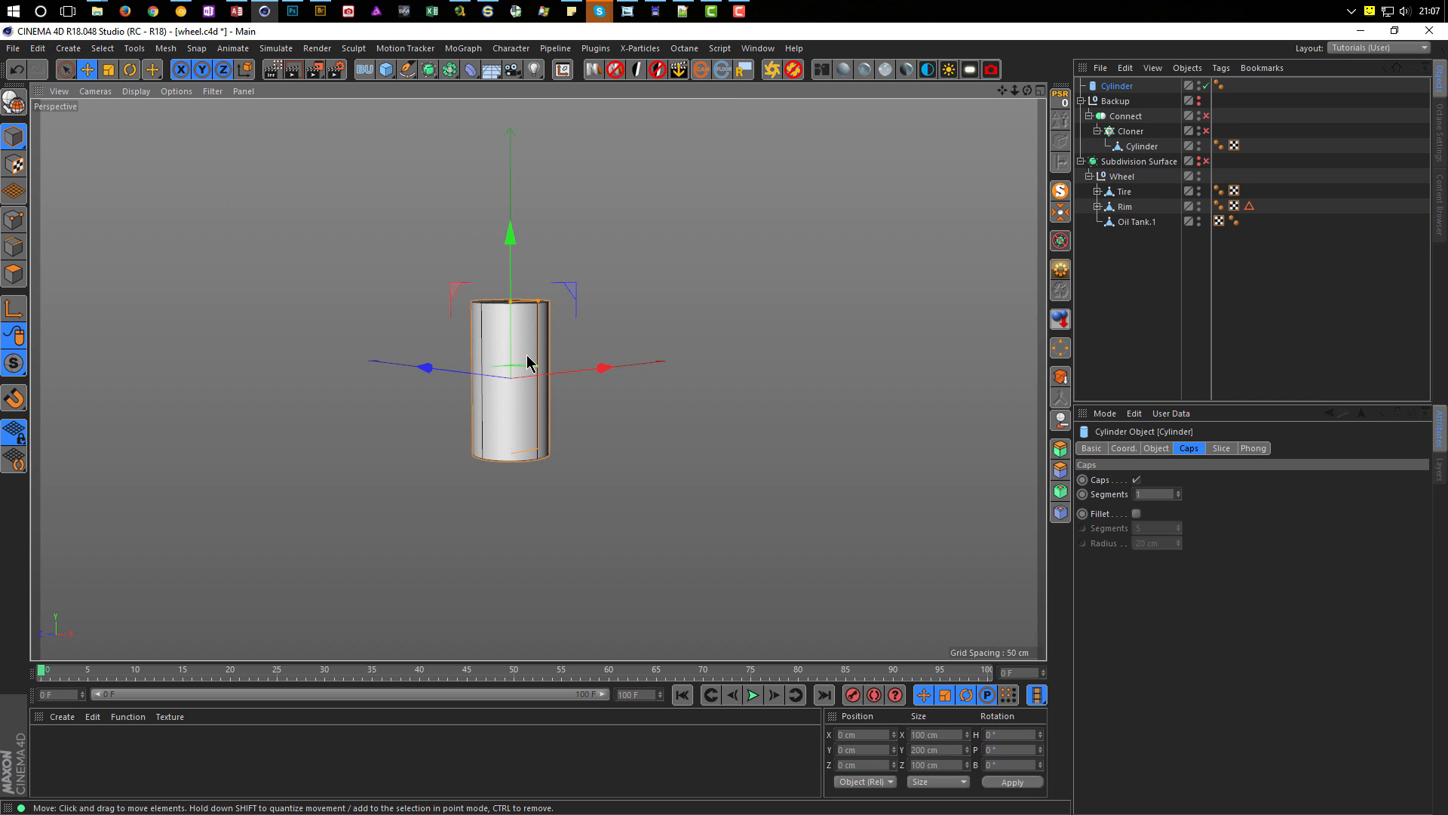
Step: Change the viewport display to show the full wireframe lines over the shaded cylinder
key("m")
key("h")
key("m")
key("h")
key("m")
key("h")
key("m")
key("h")
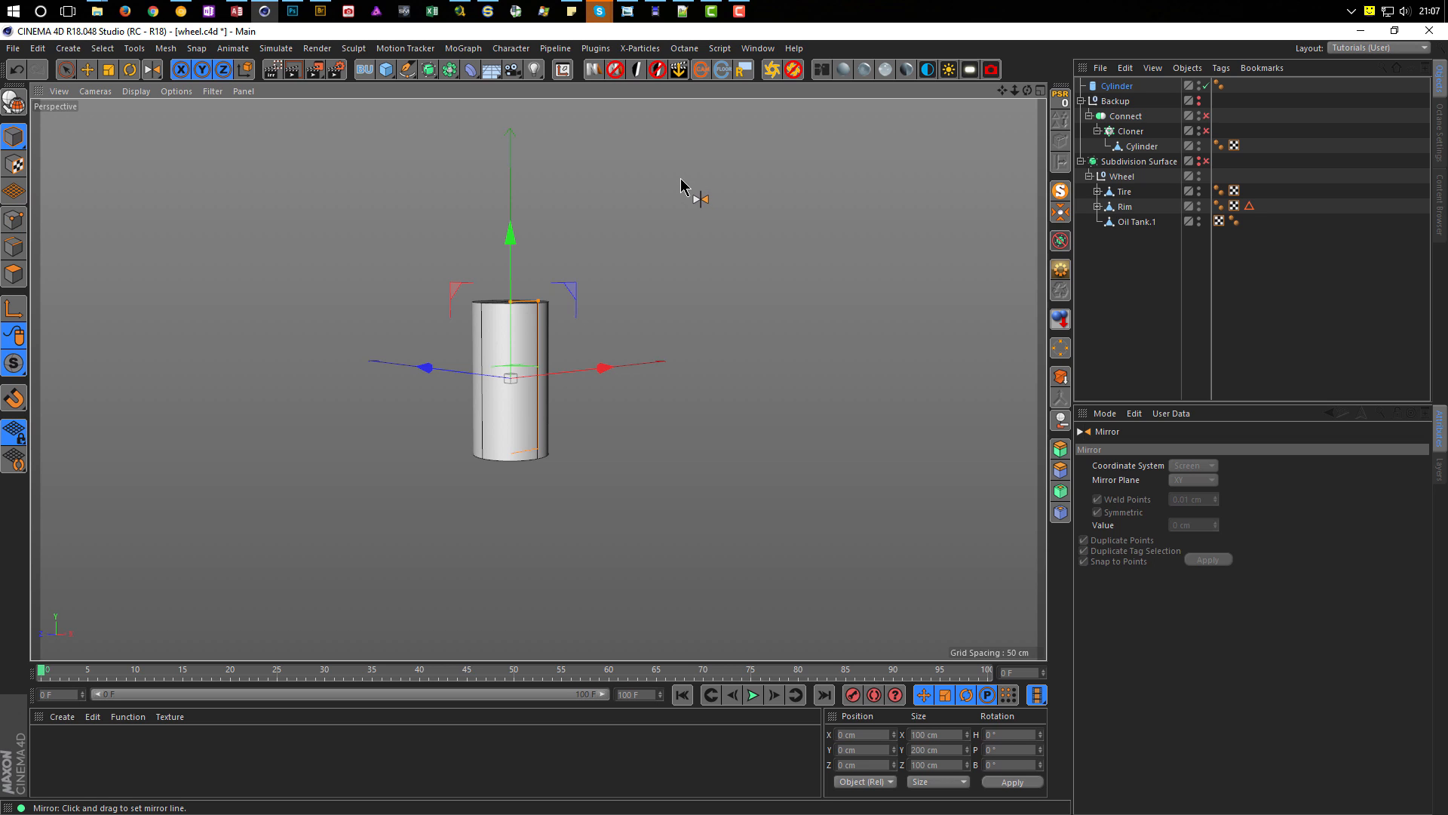
key("n")
key("g")
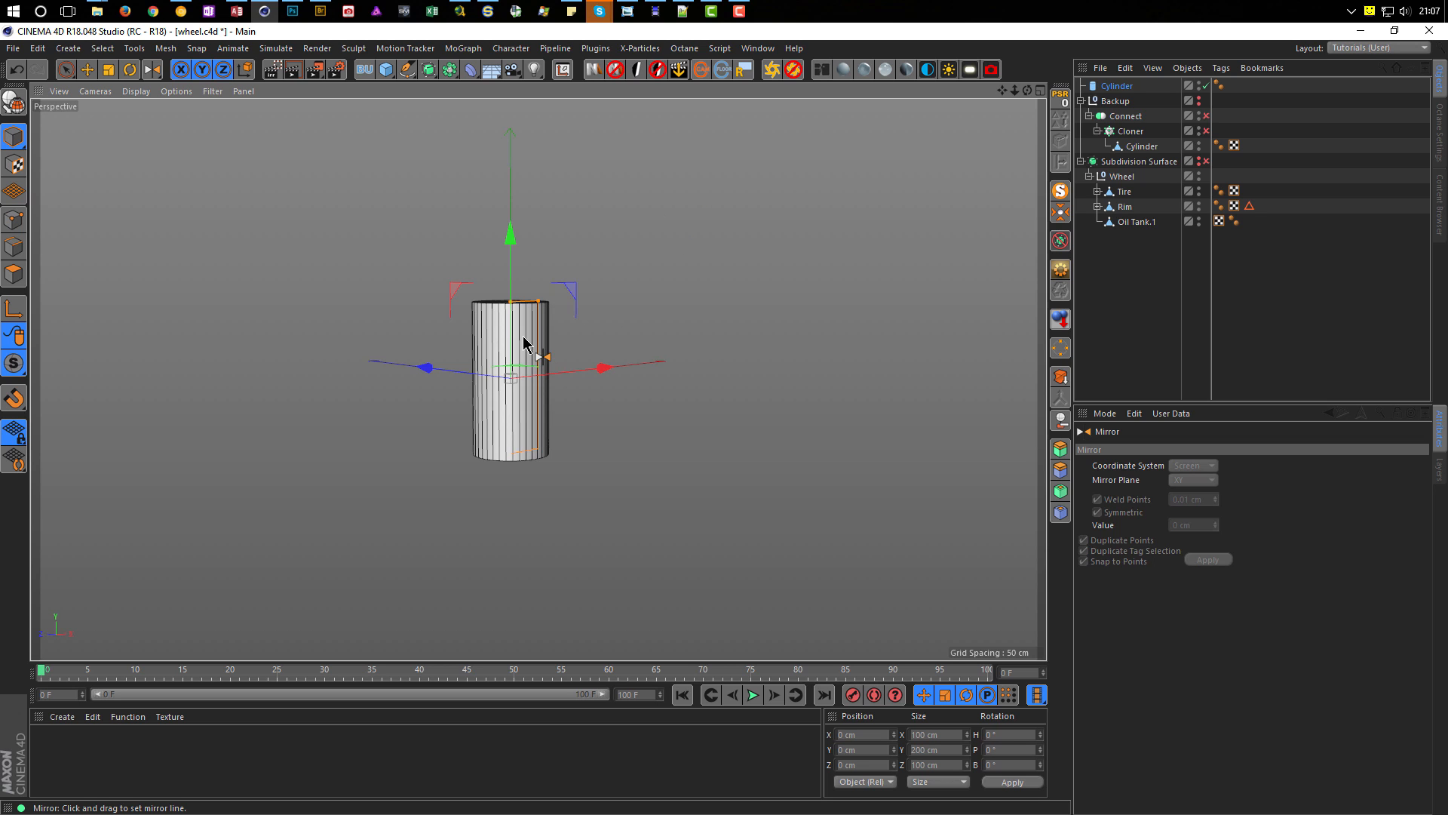
Step: Collapse the Subdivision Surface group and place the new Cylinder below it in the object hierarchy
middle_click_drag(523, 341, 540, 385, "alt")
left_click_drag(540, 385, 541, 407, "alt")
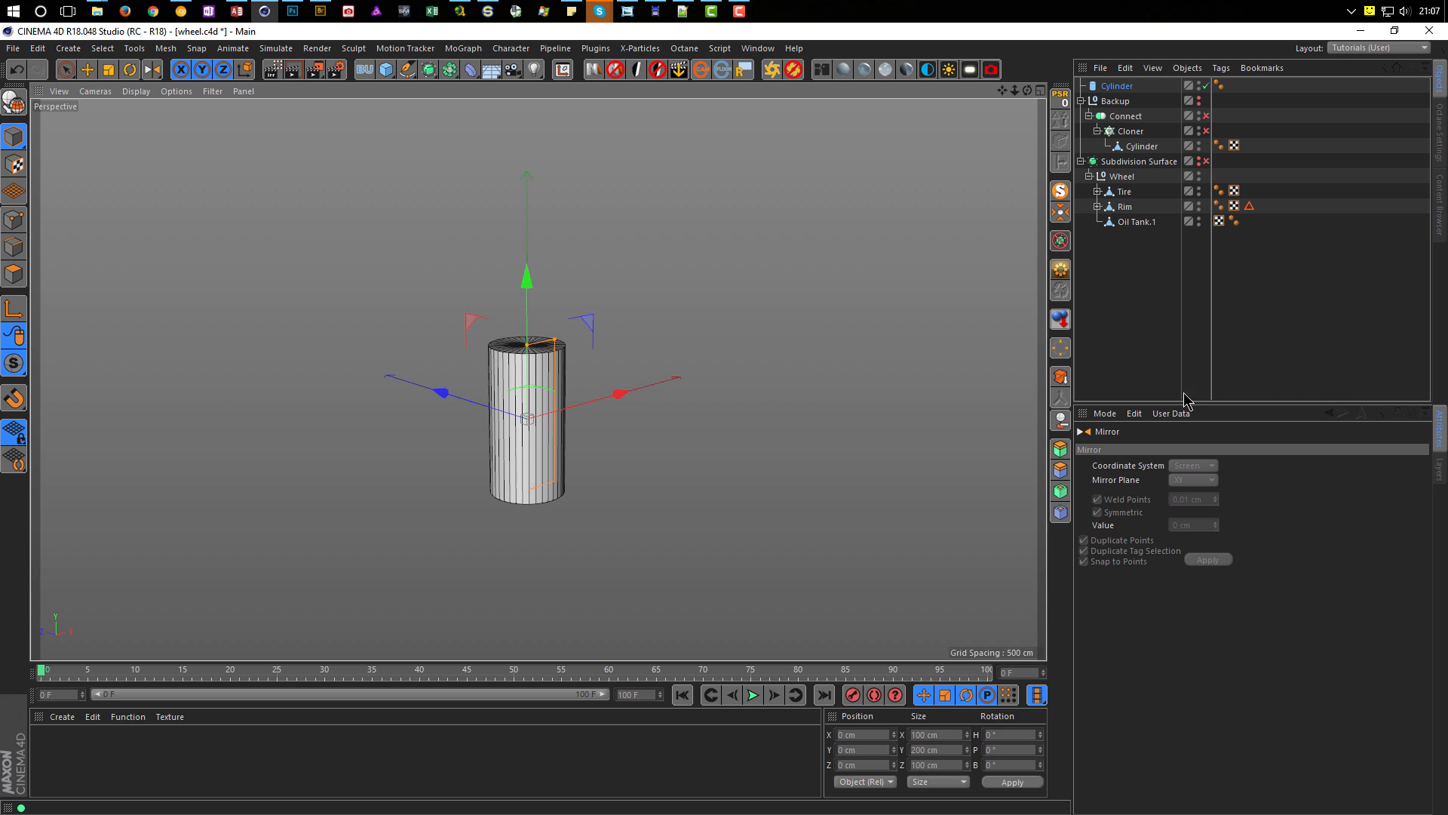
left_click(1109, 86)
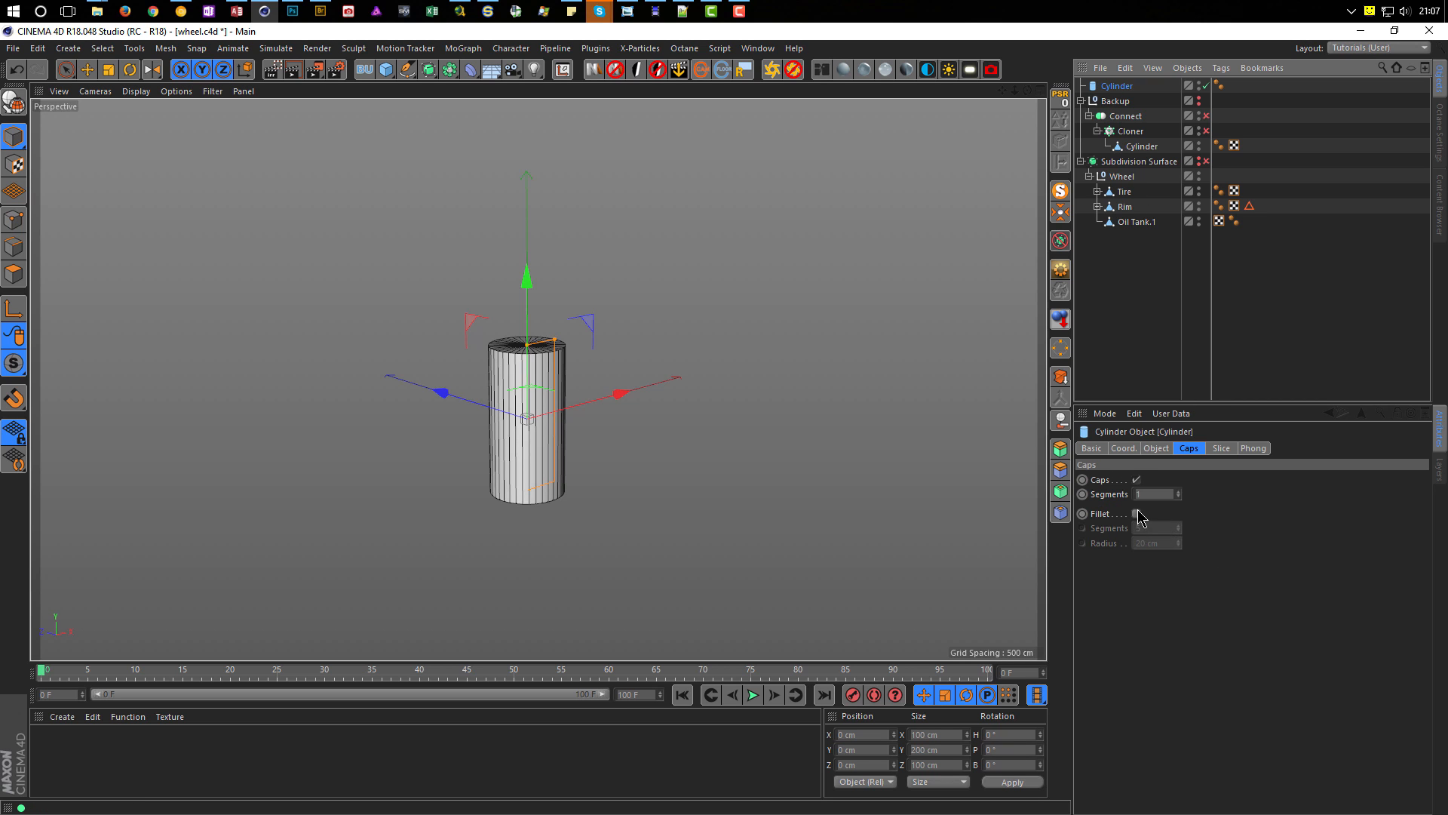
left_click(1082, 162)
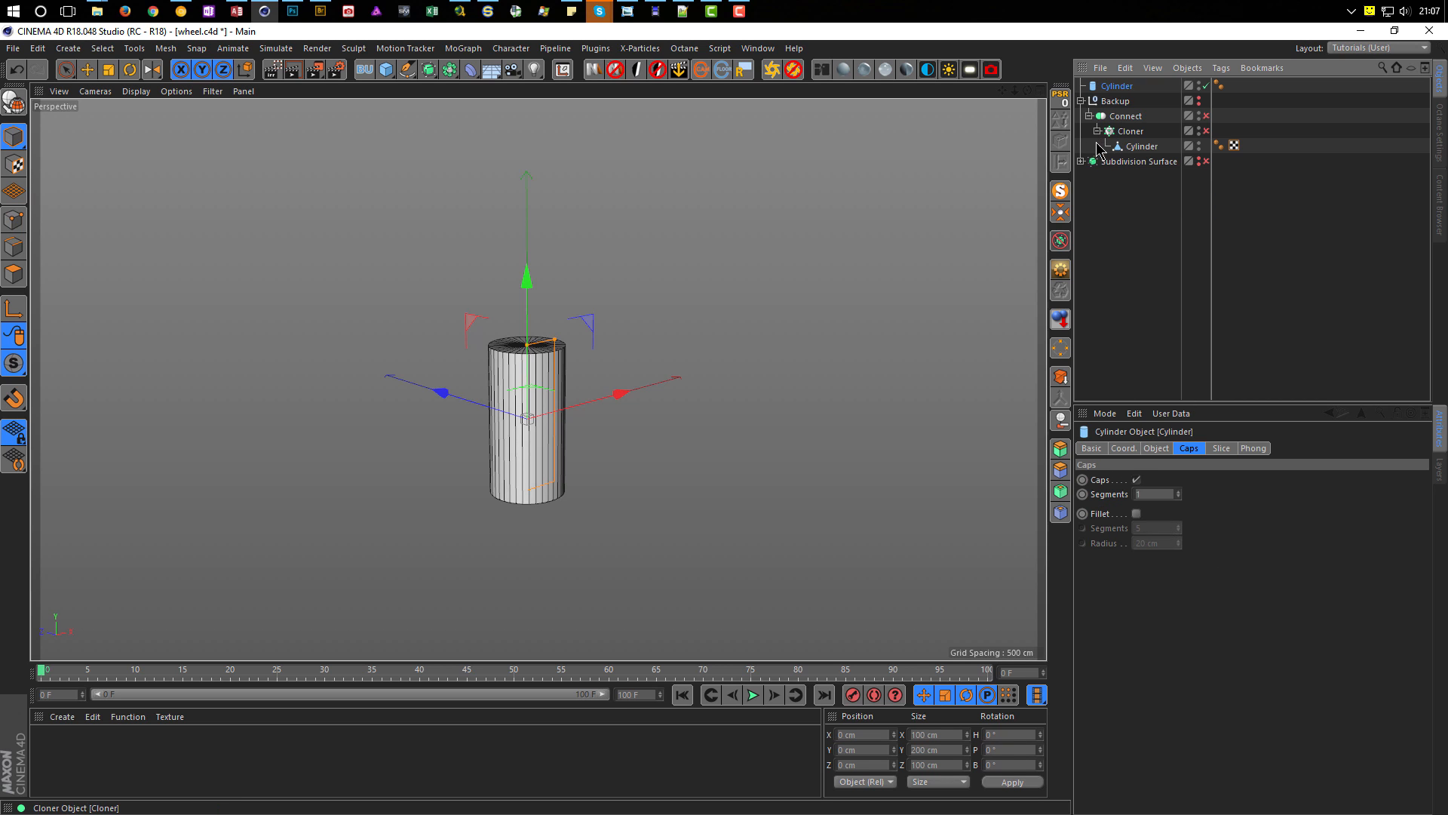
left_click_drag(1116, 87, 1122, 167)
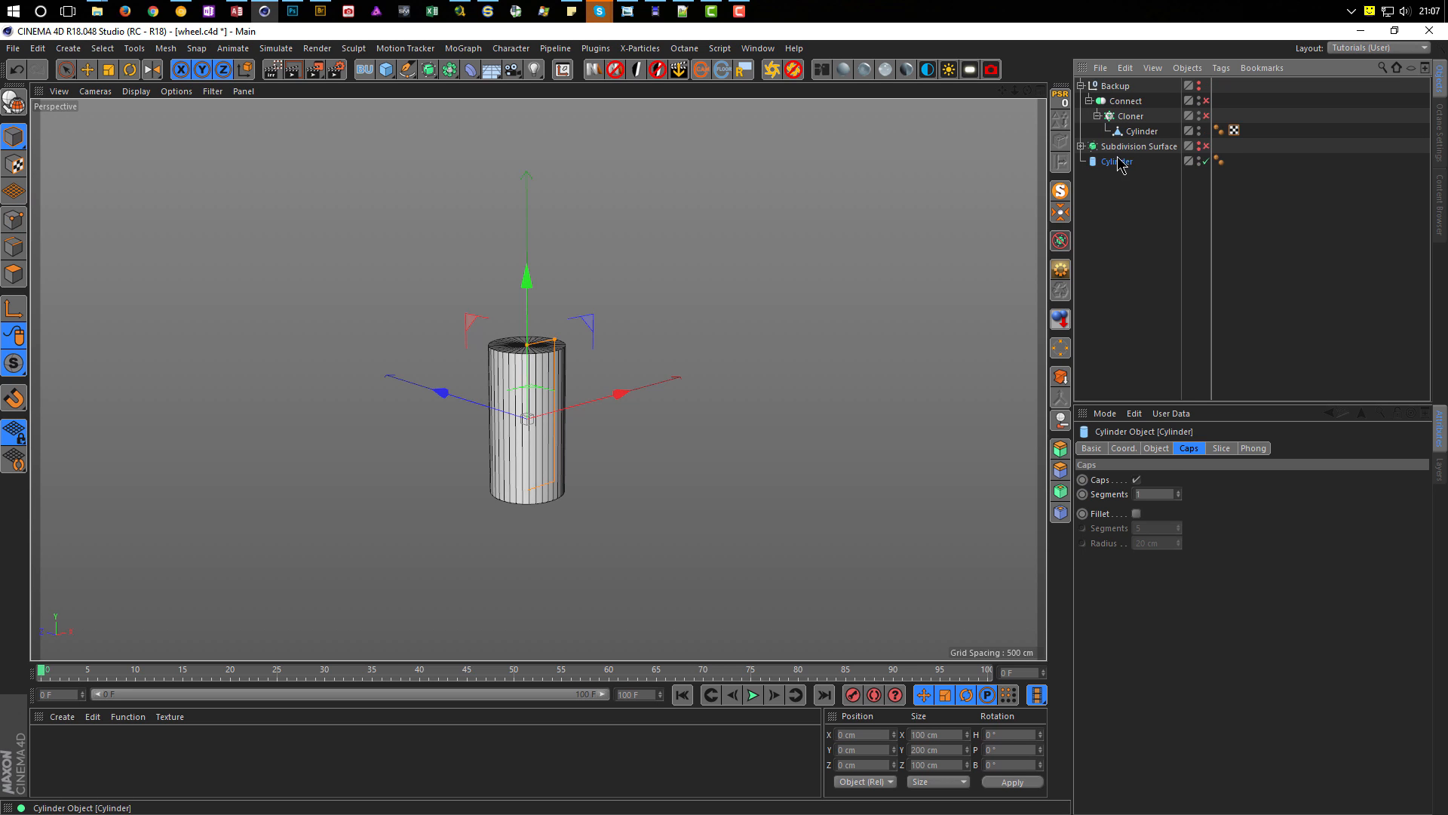
Step: Set the new cylinder's orientation to +Z and its height to 833 cm
left_click(1162, 449)
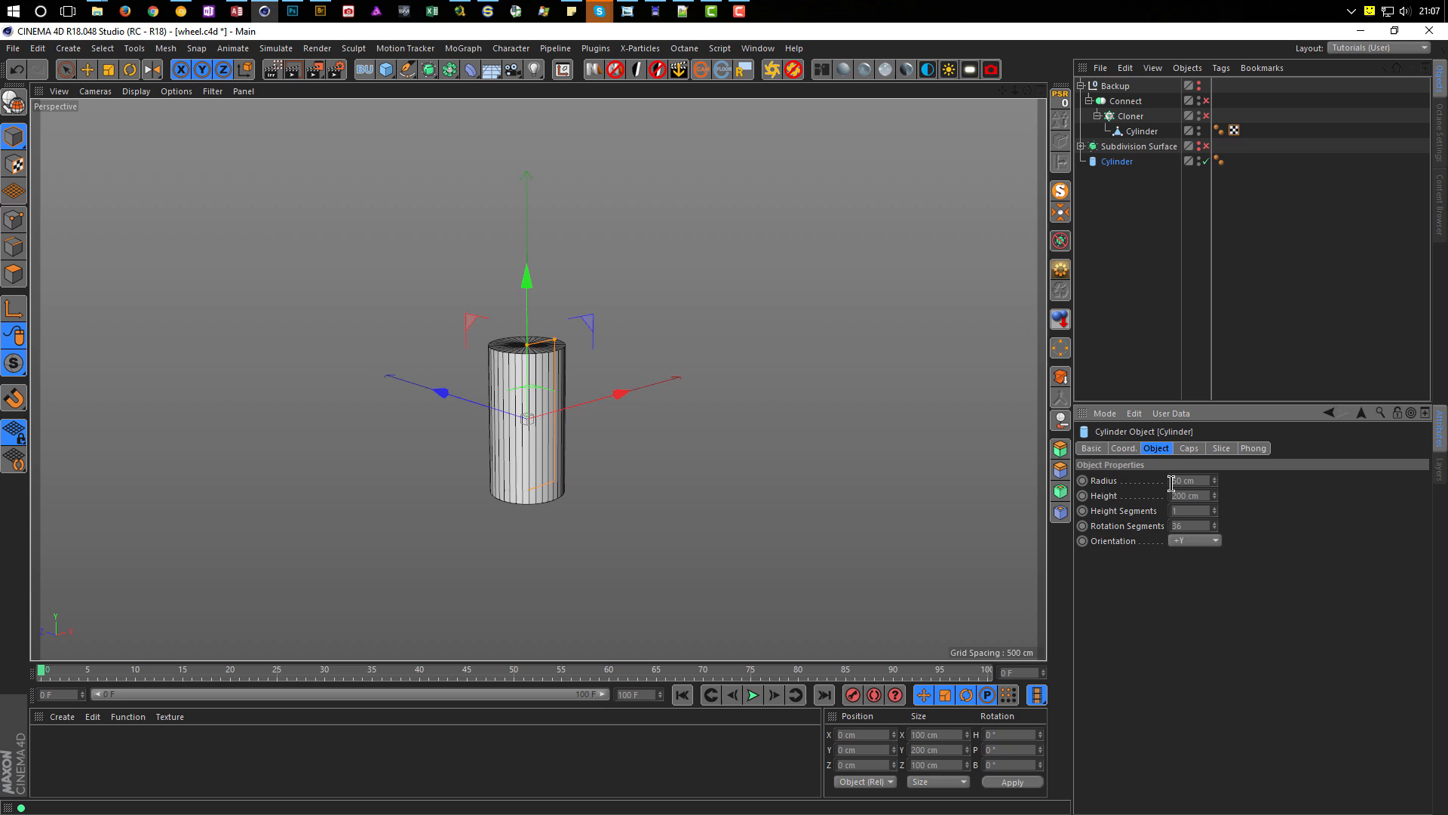
left_click(1204, 540)
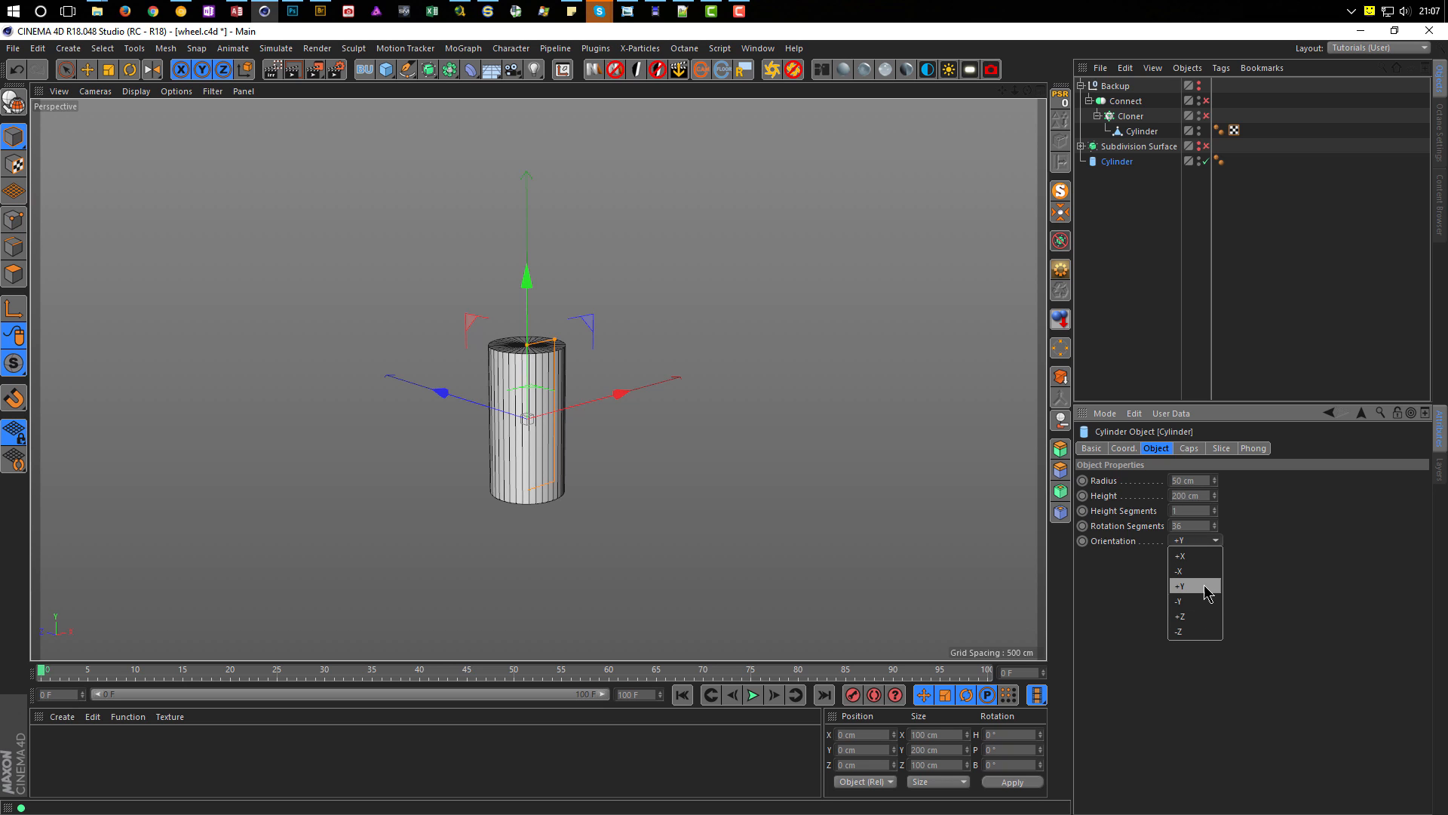
left_click(1192, 616)
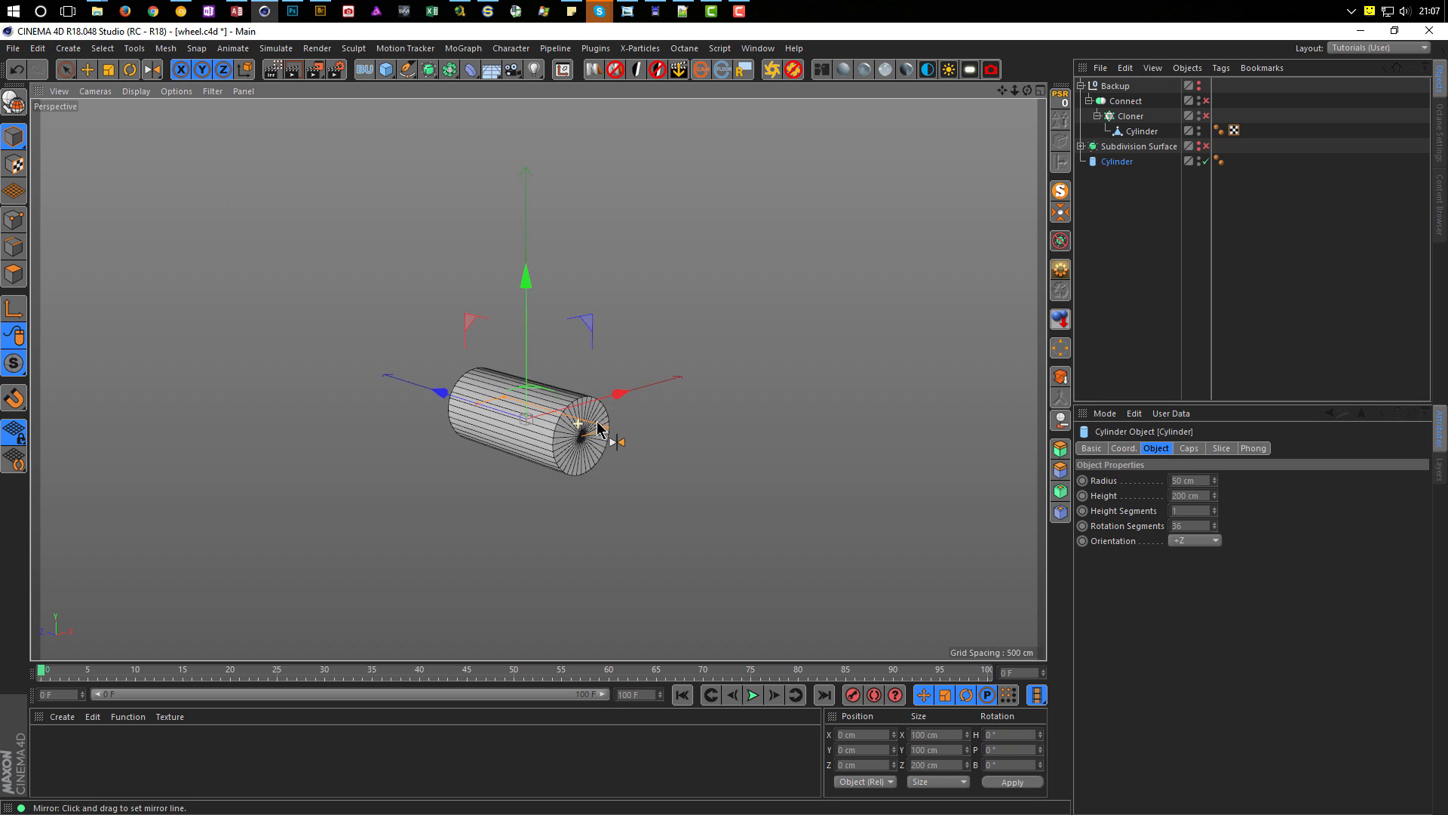
scroll(648, 435, "up", 3)
left_click_drag(1215, 495, 1334, 496)
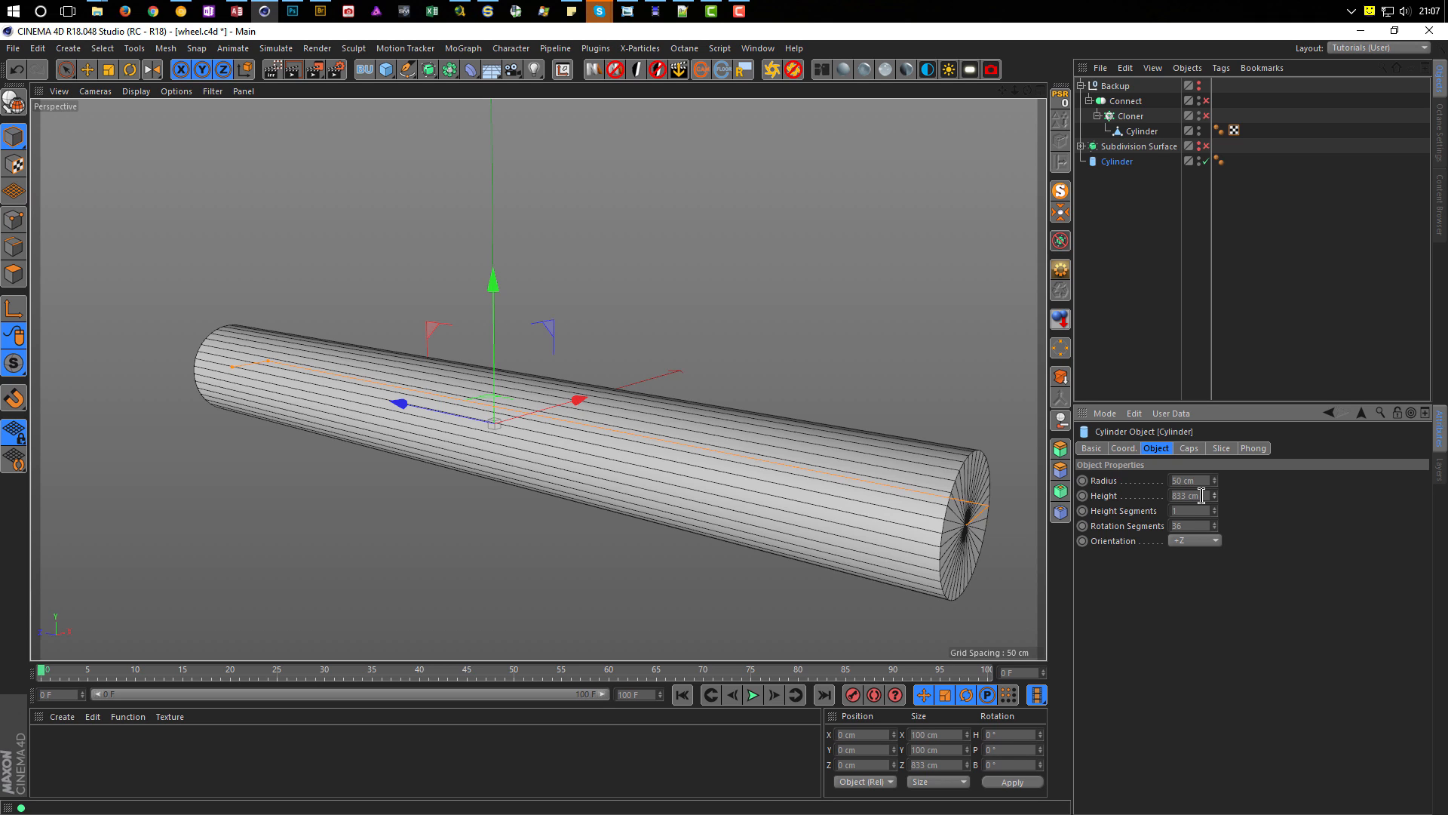
Step: Set the new cylinder's height to 800 cm and its height segments to 67
type("800")
key("Return")
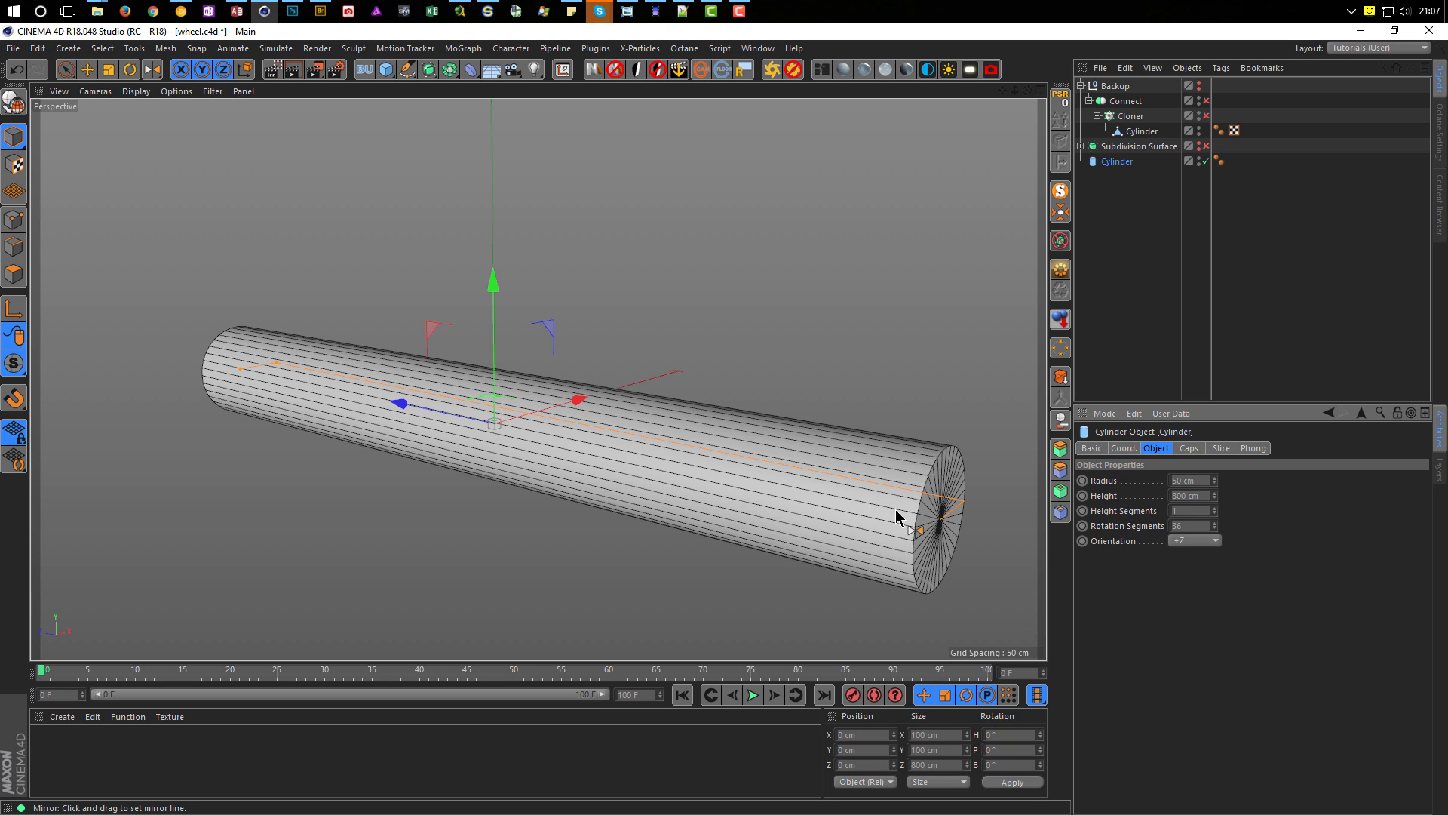
scroll(690, 482, "down", 2)
scroll(614, 491, "down", 1)
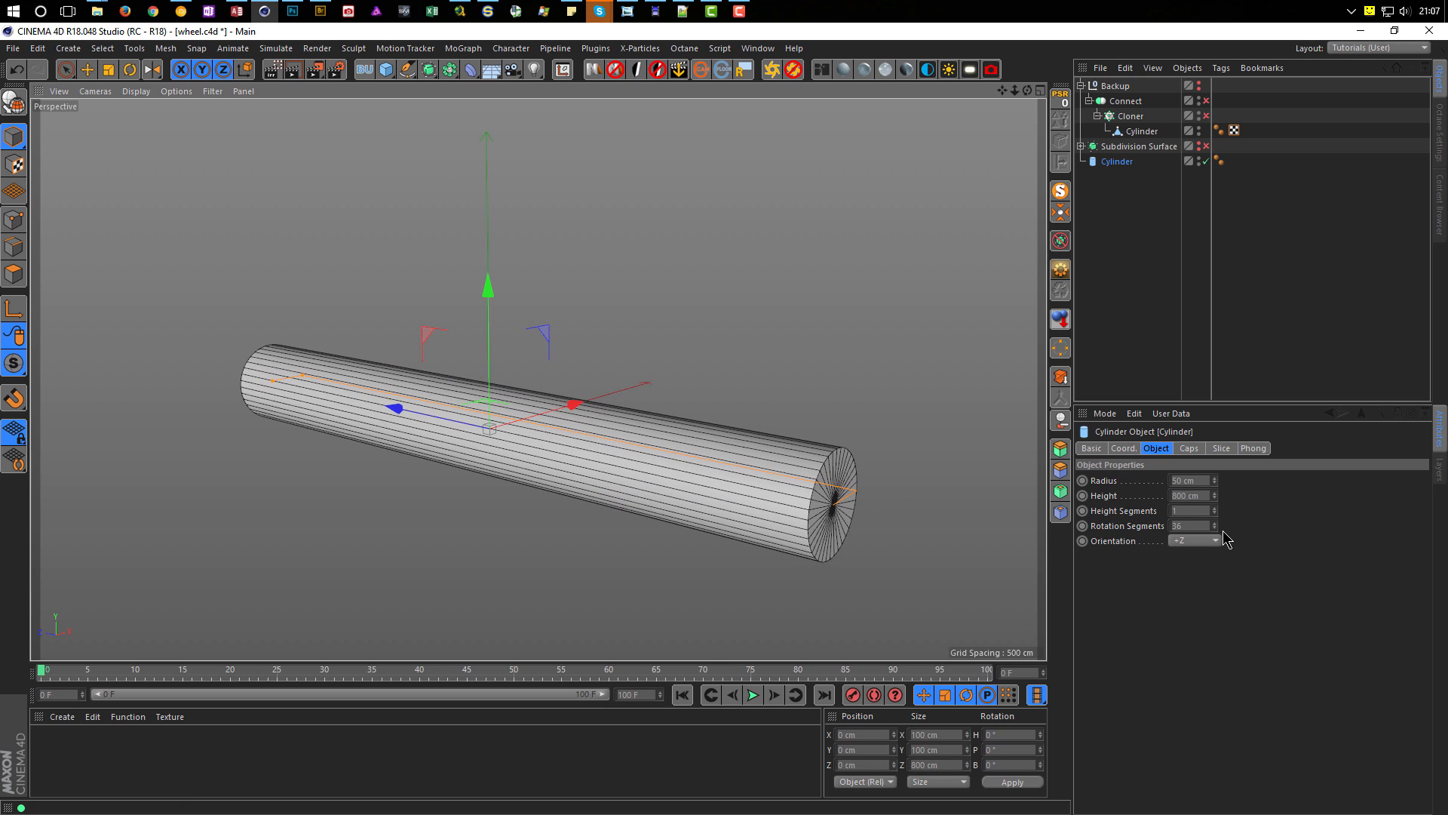
left_click_drag(1215, 510, 1217, 464)
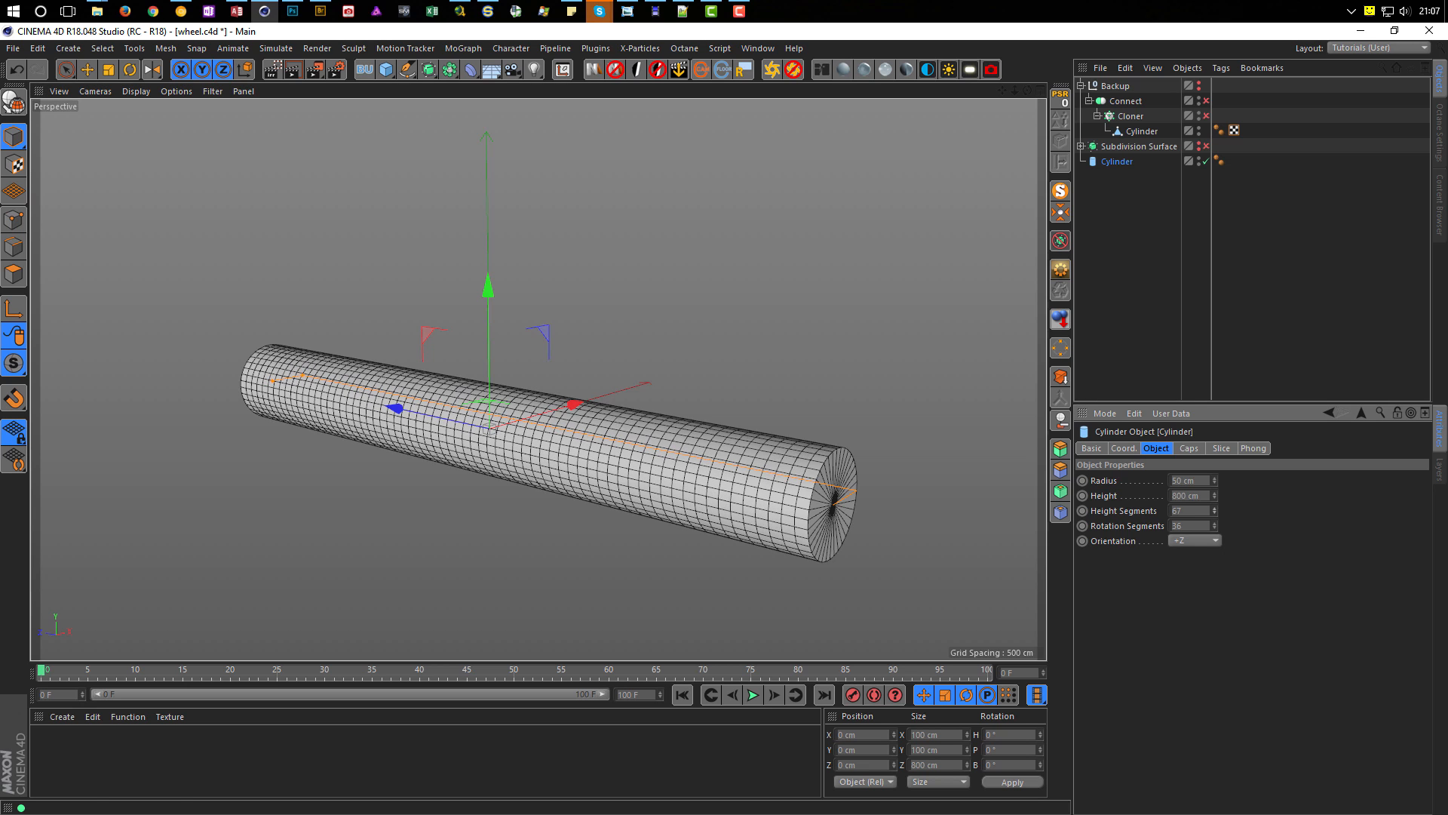
scroll(736, 509, "down", 1)
middle_click_drag(728, 504, 709, 495, "alt")
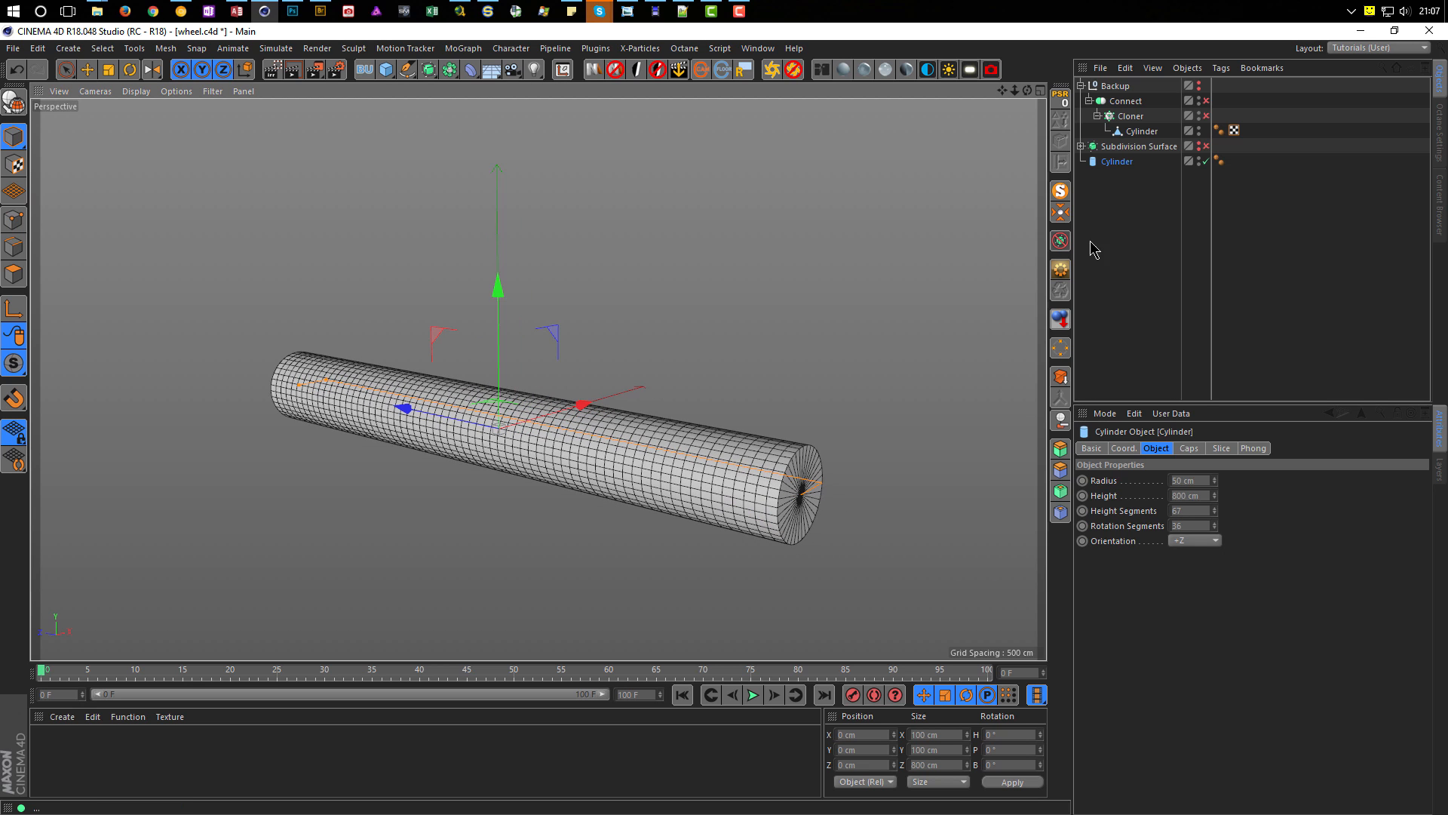
Step: Add a Wrap deformer as a child of the new Cylinder
left_click(469, 71)
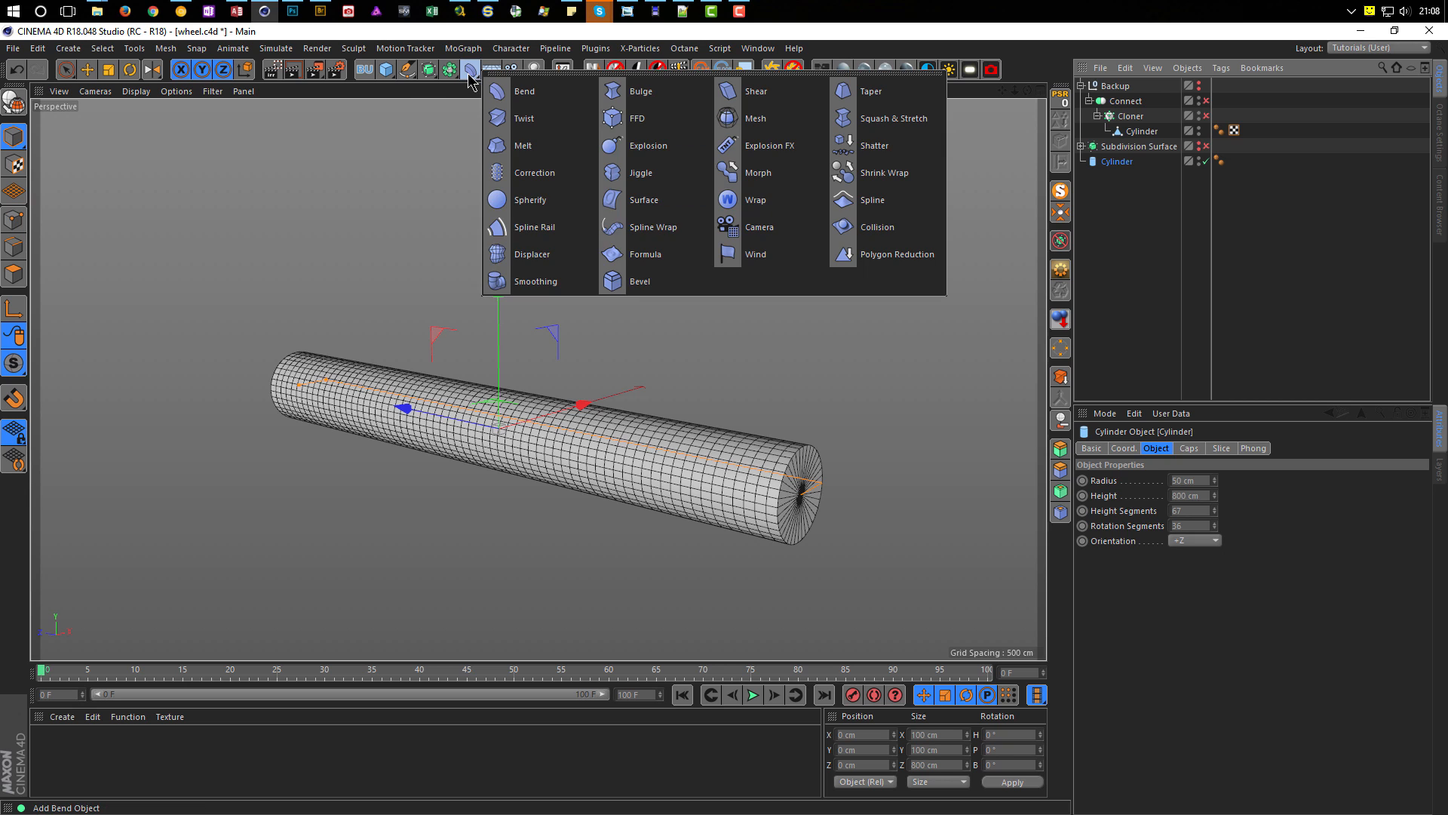
left_click(757, 200, "shift")
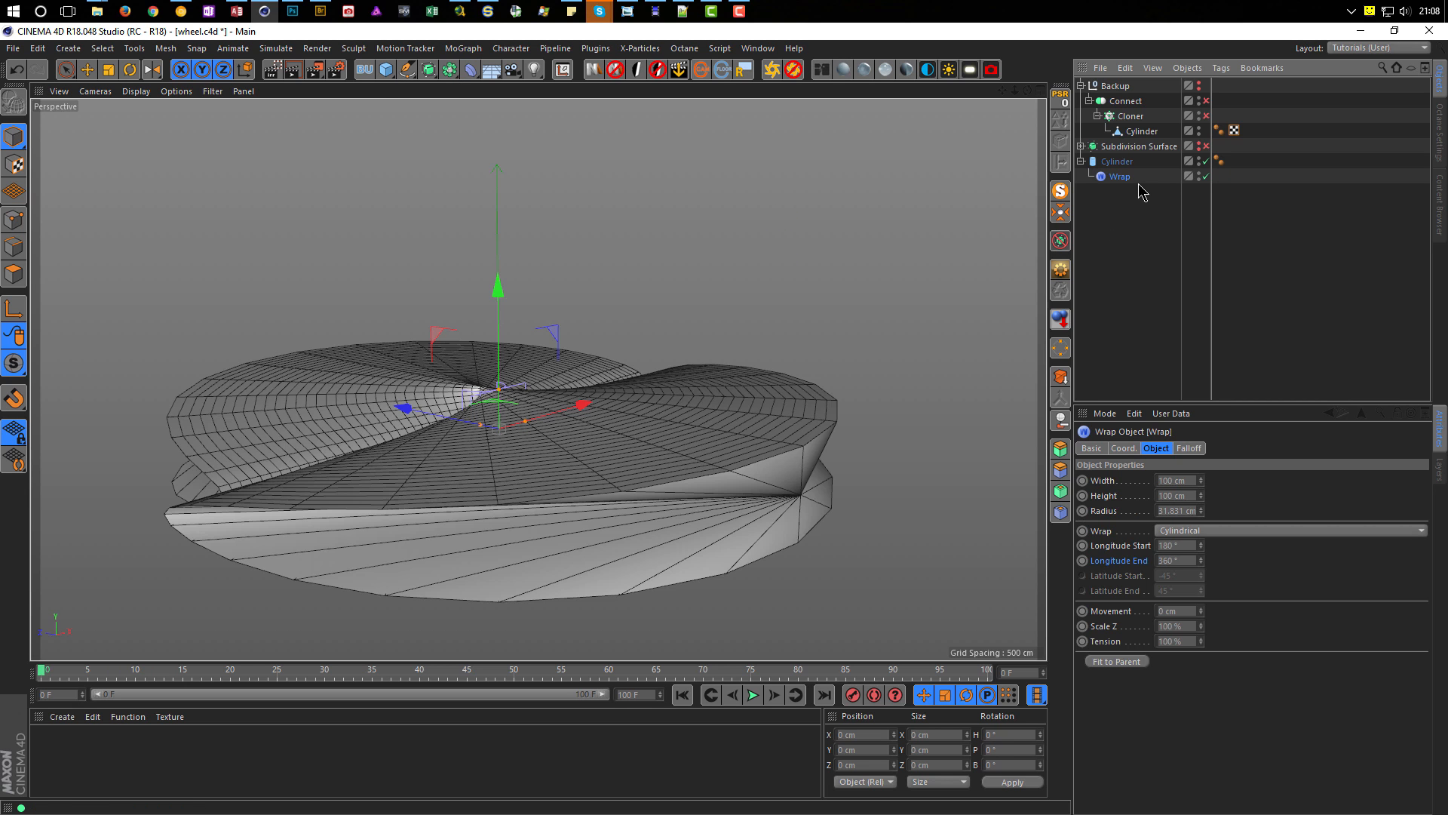
left_click_drag(754, 395, 598, 451, "alt")
left_click_drag(637, 430, 641, 428)
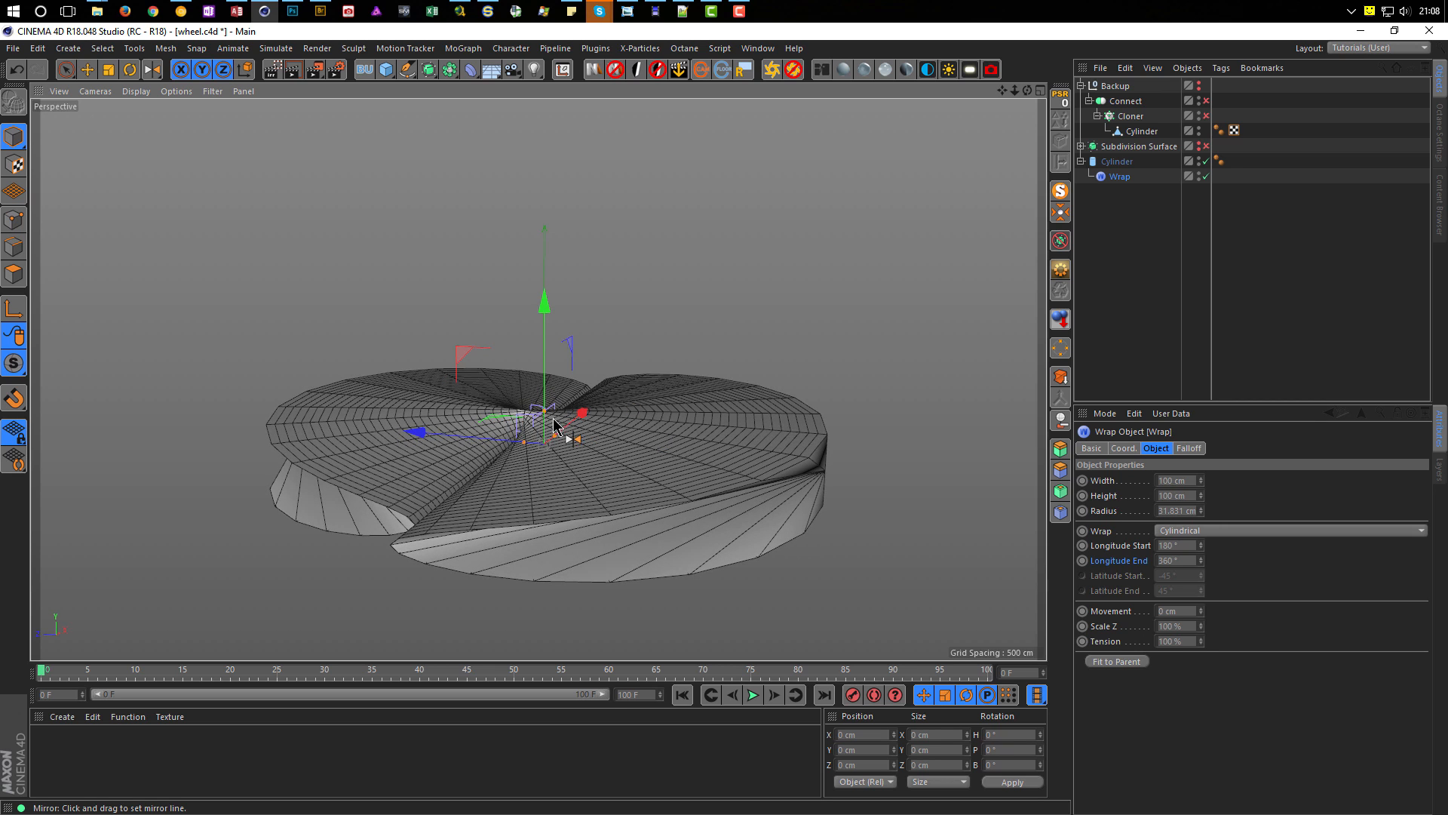
Step: Rotate the Wrap deformer to -90° pitch and -90° bank so the cylinder curls into a wheel
scroll(543, 418, "up", 5)
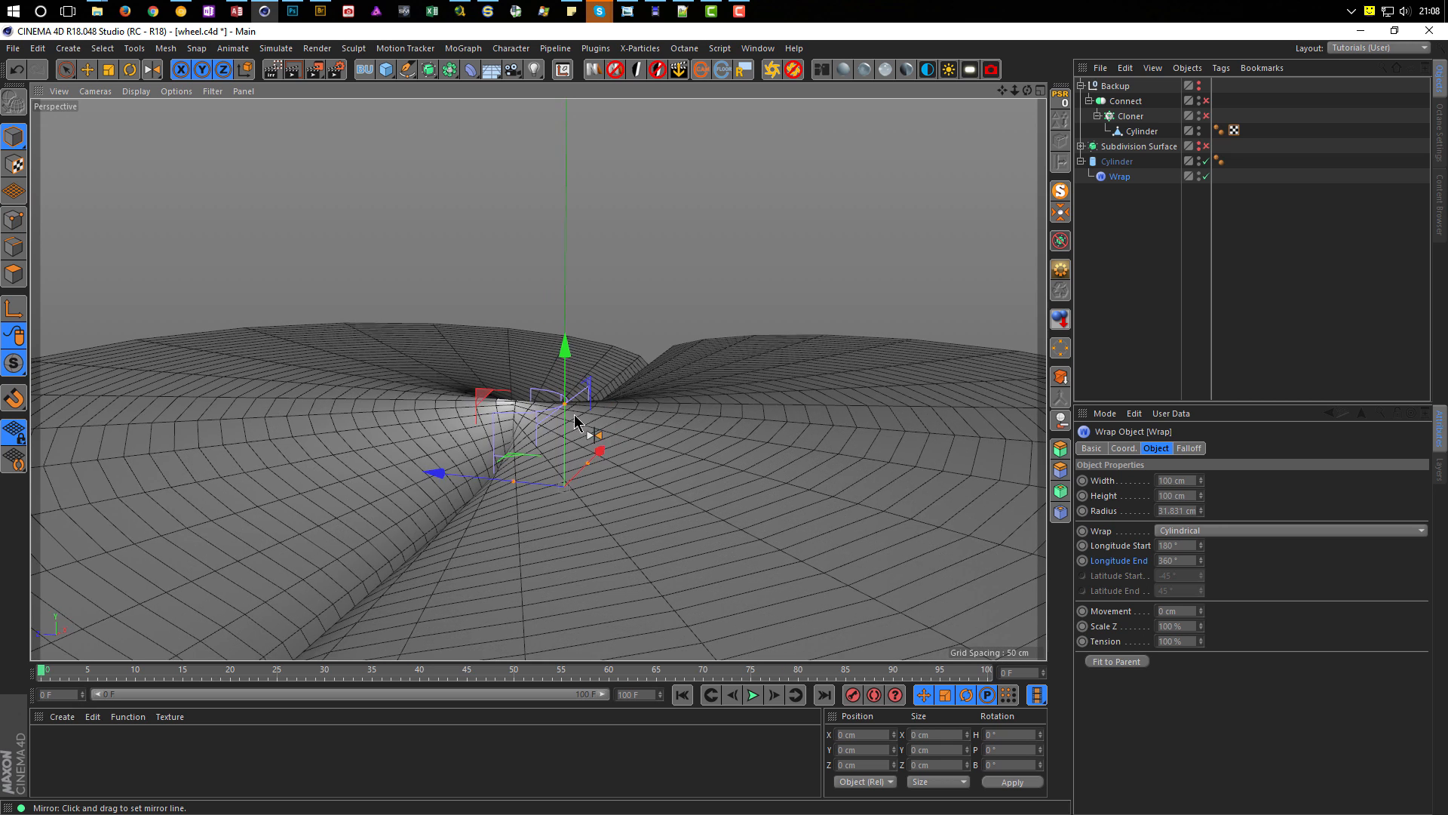
scroll(584, 414, "up", 3)
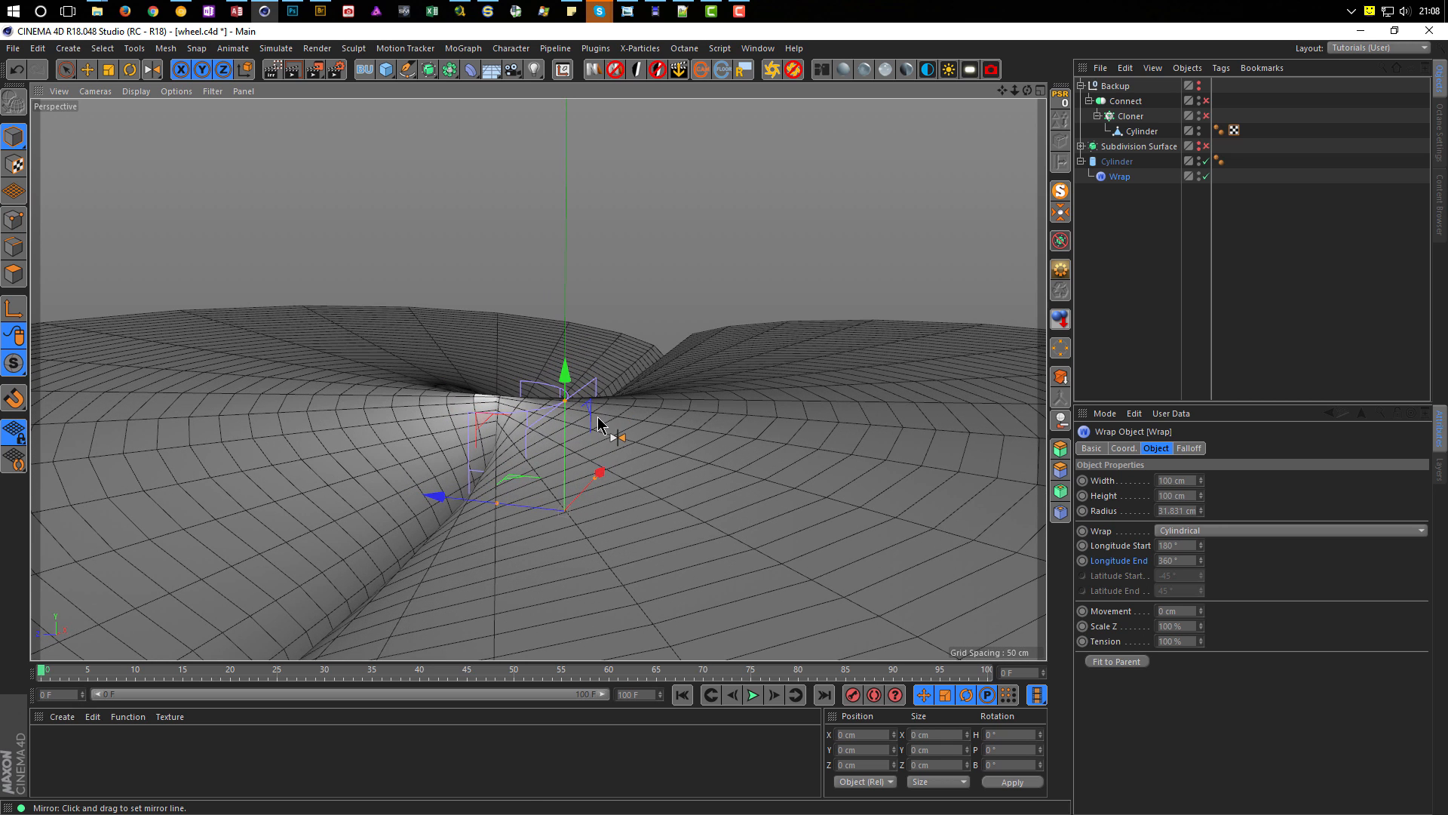
key("r")
left_click_drag(621, 455, 479, 424)
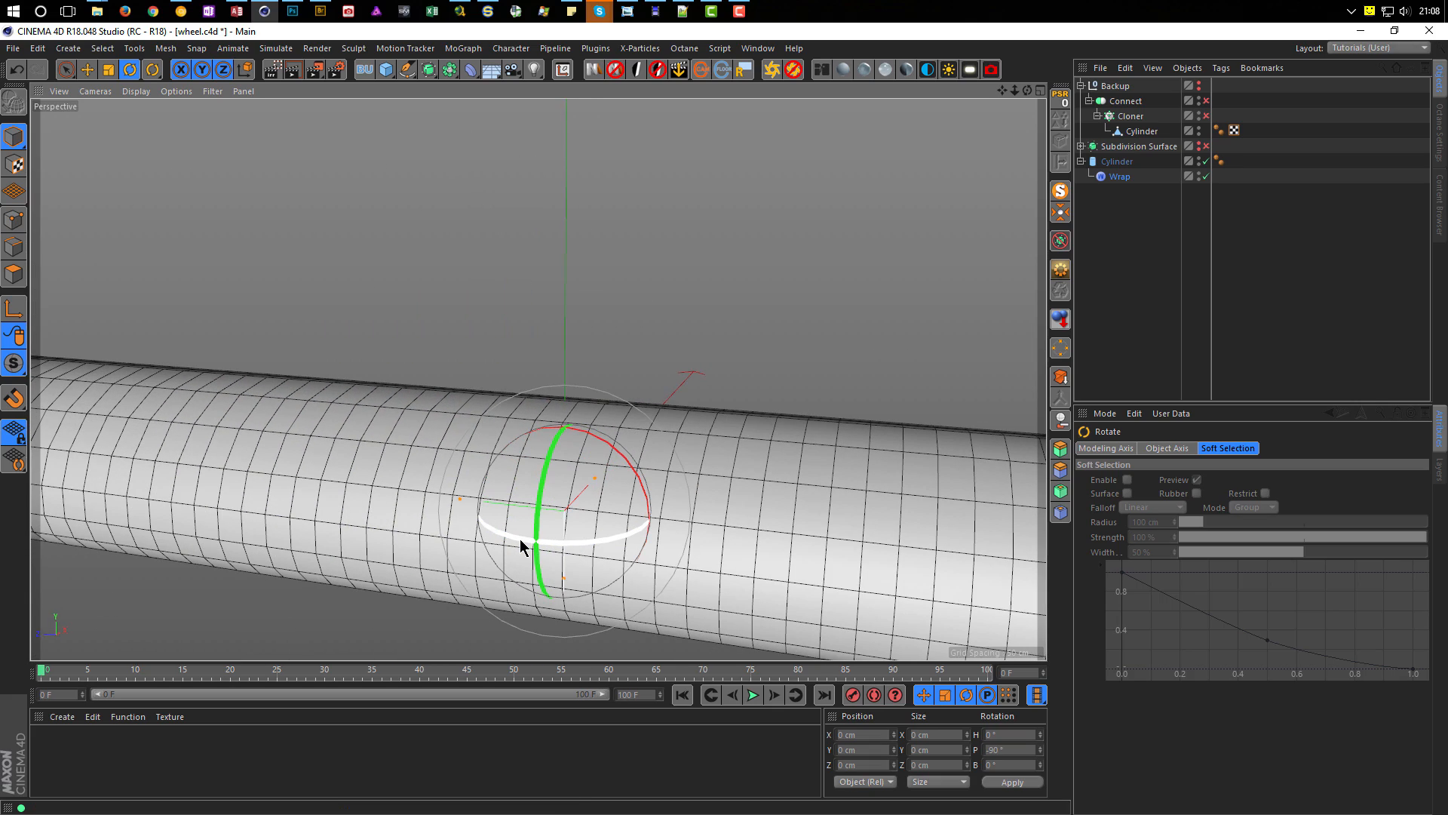
left_click_drag(519, 537, 754, 524)
middle_click_drag(719, 424, 622, 290, "alt")
left_click_drag(621, 290, 490, 343, "alt")
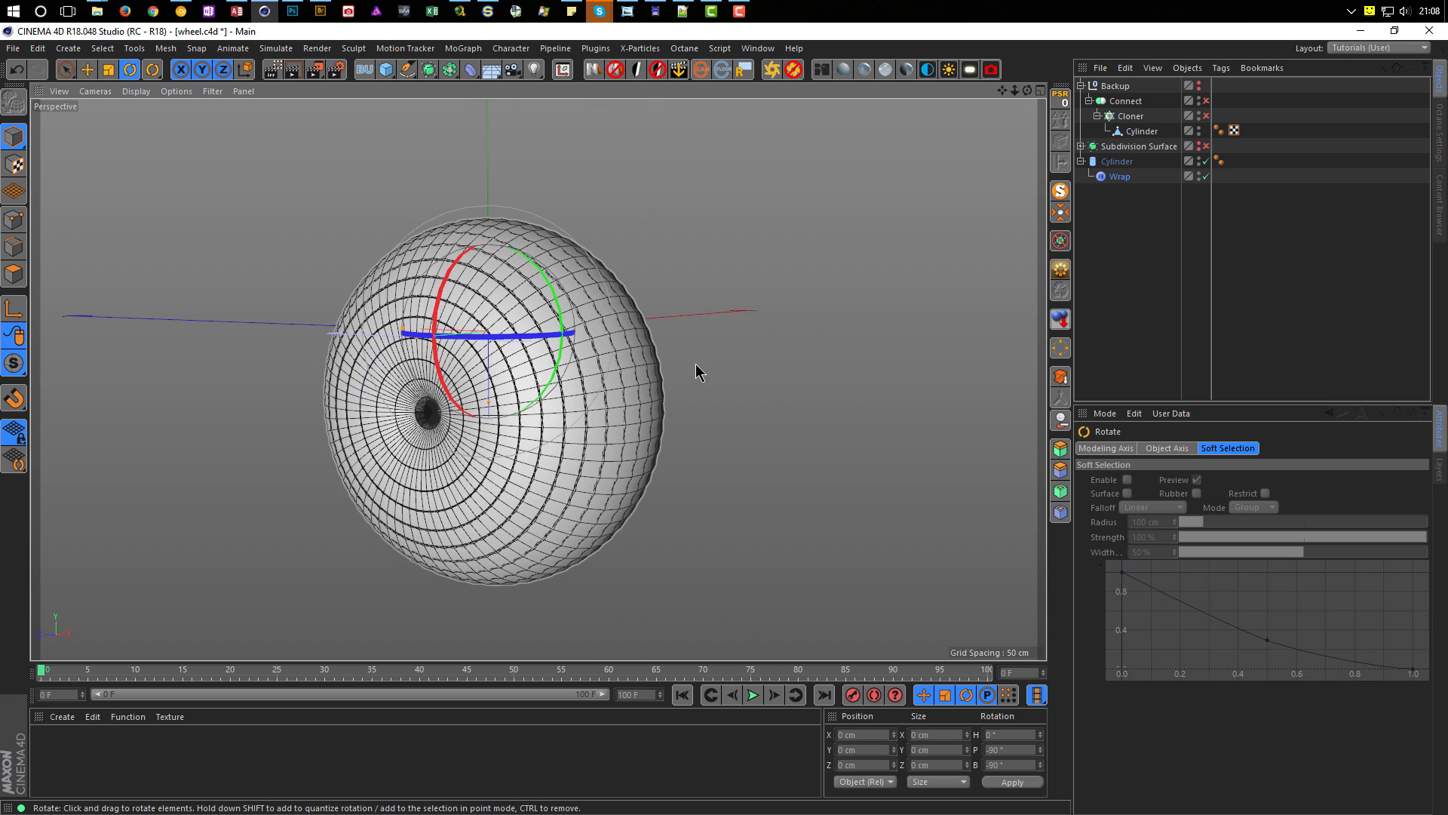
Step: Disable the Wrap deformer and select its parent Cylinder
left_click(1206, 175)
left_click(1118, 161)
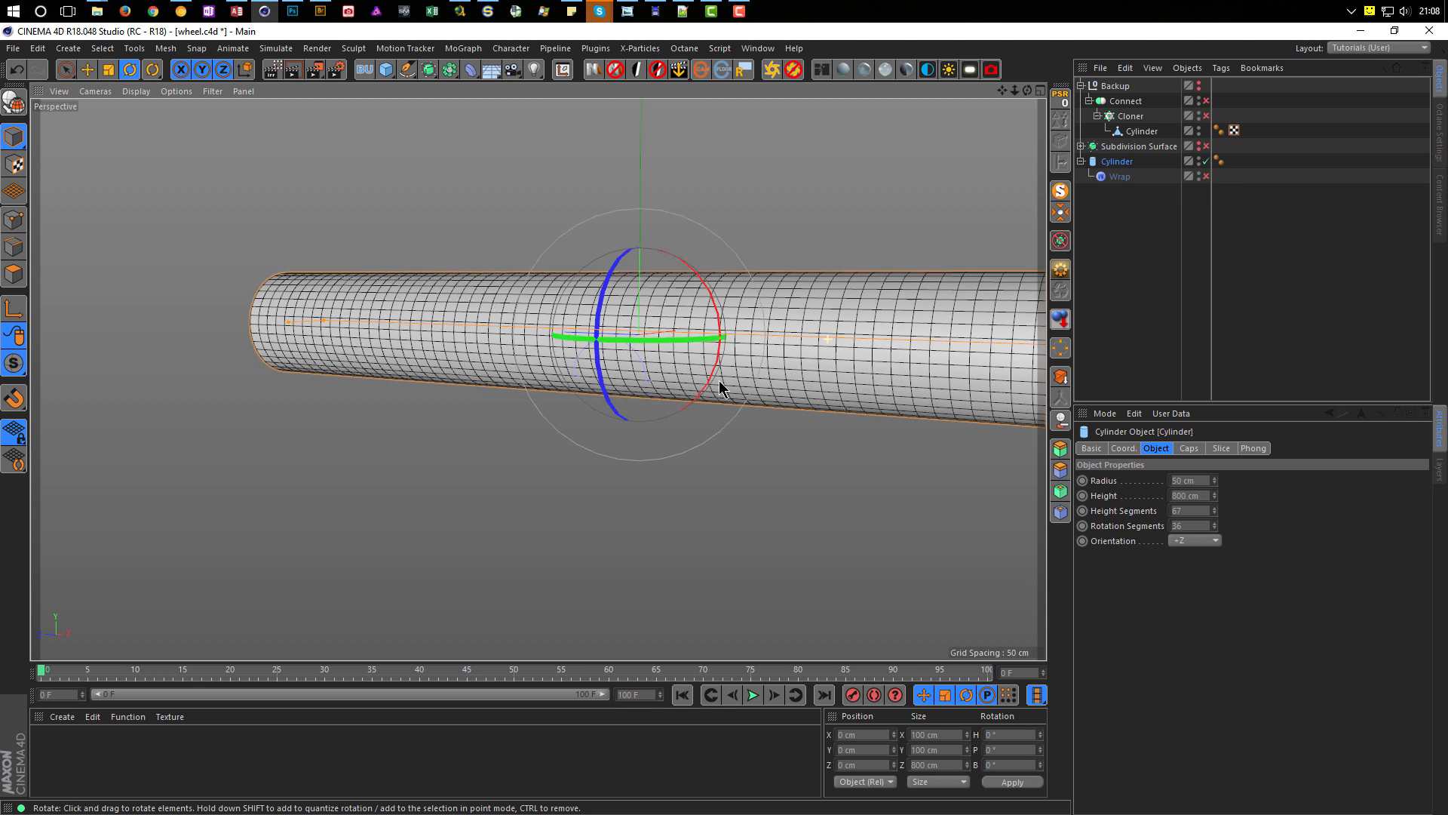
left_click_drag(719, 381, 665, 403, "alt")
middle_click_drag(665, 403, 445, 486, "alt")
left_click_drag(988, 479, 895, 521, "alt")
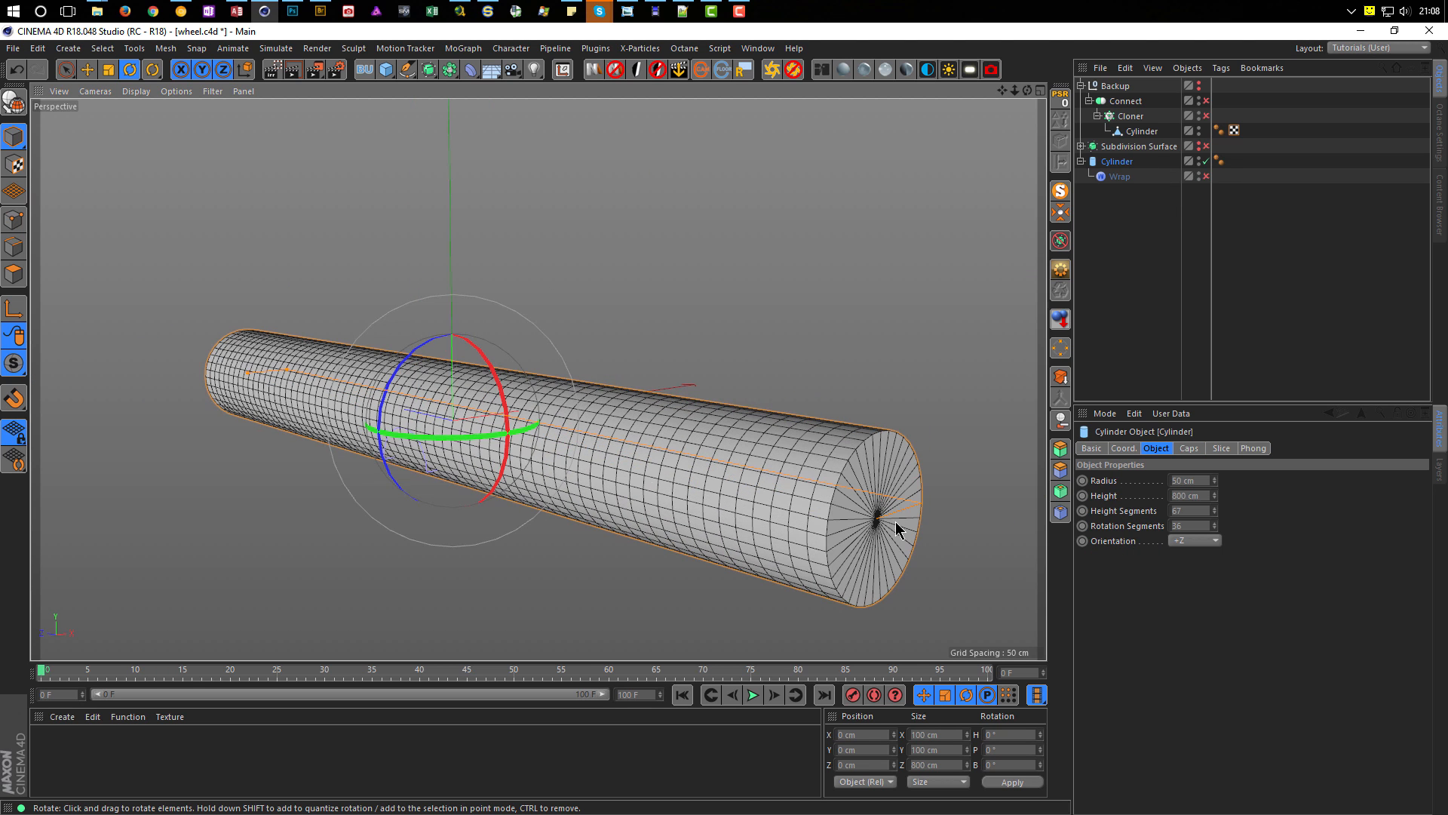
Step: Set the cylinder's height to 20 cm and its height segments to 2
left_click(1207, 495)
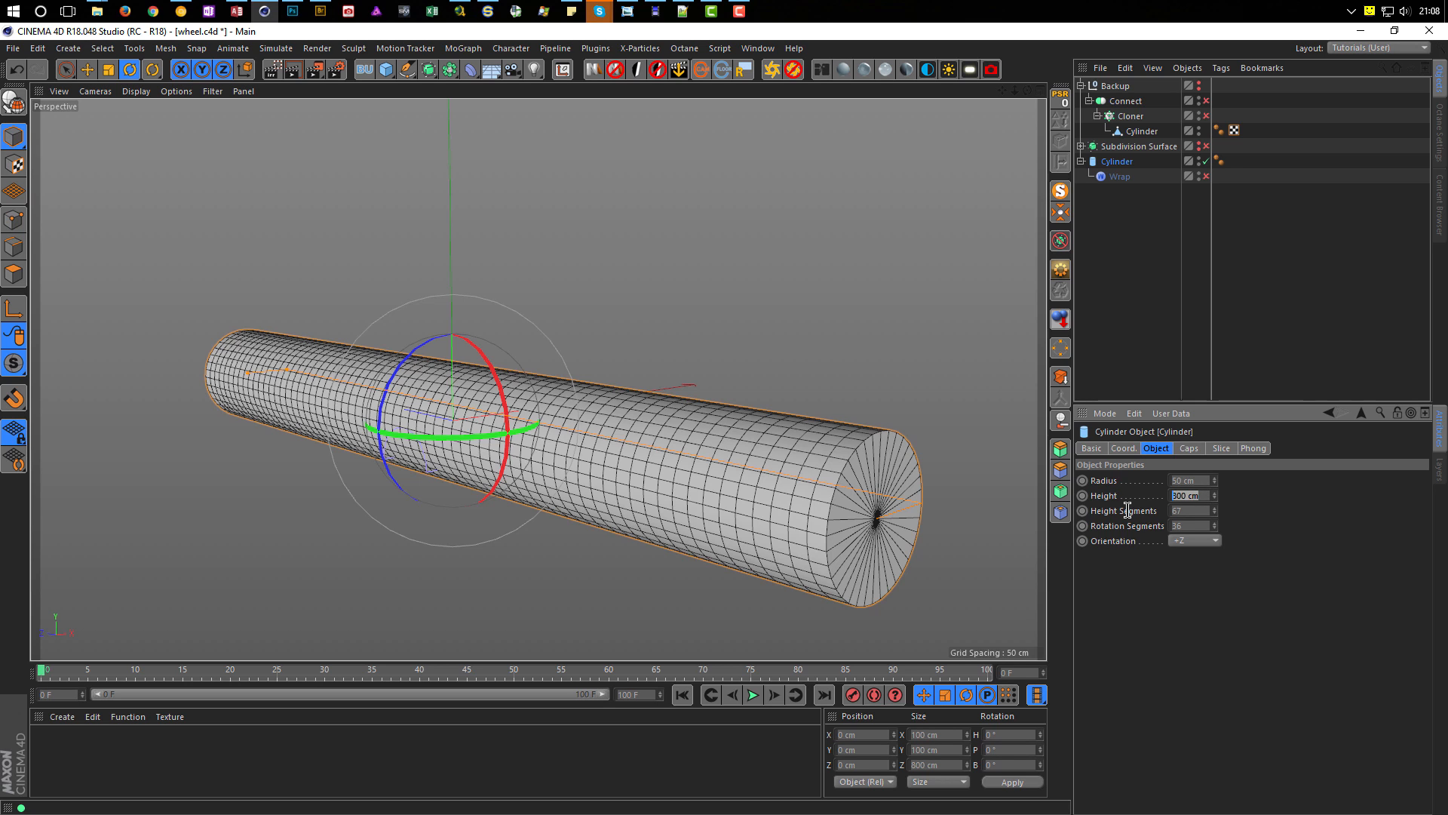
type("20")
key("Return")
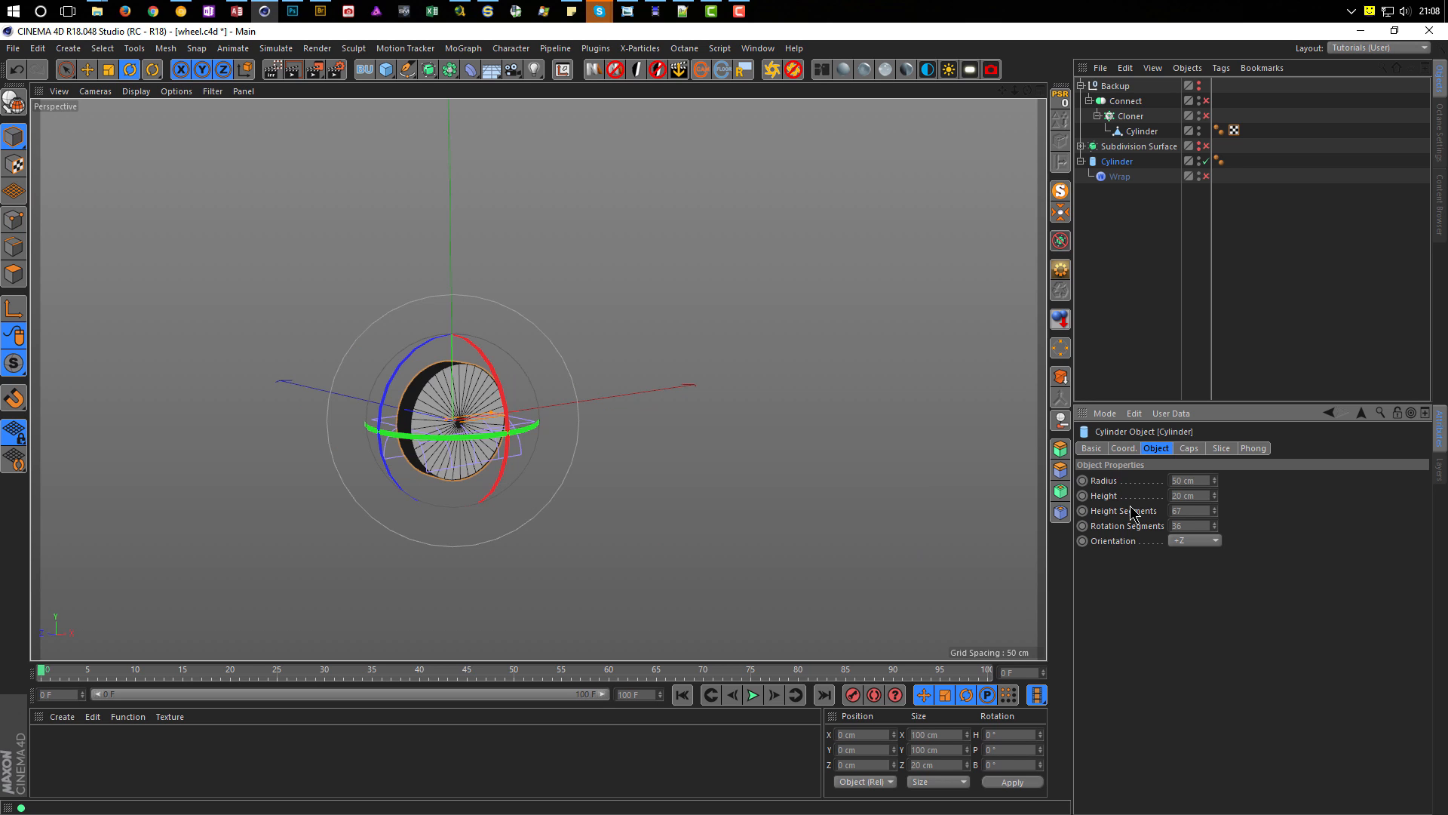
left_click(1208, 512)
key("Return")
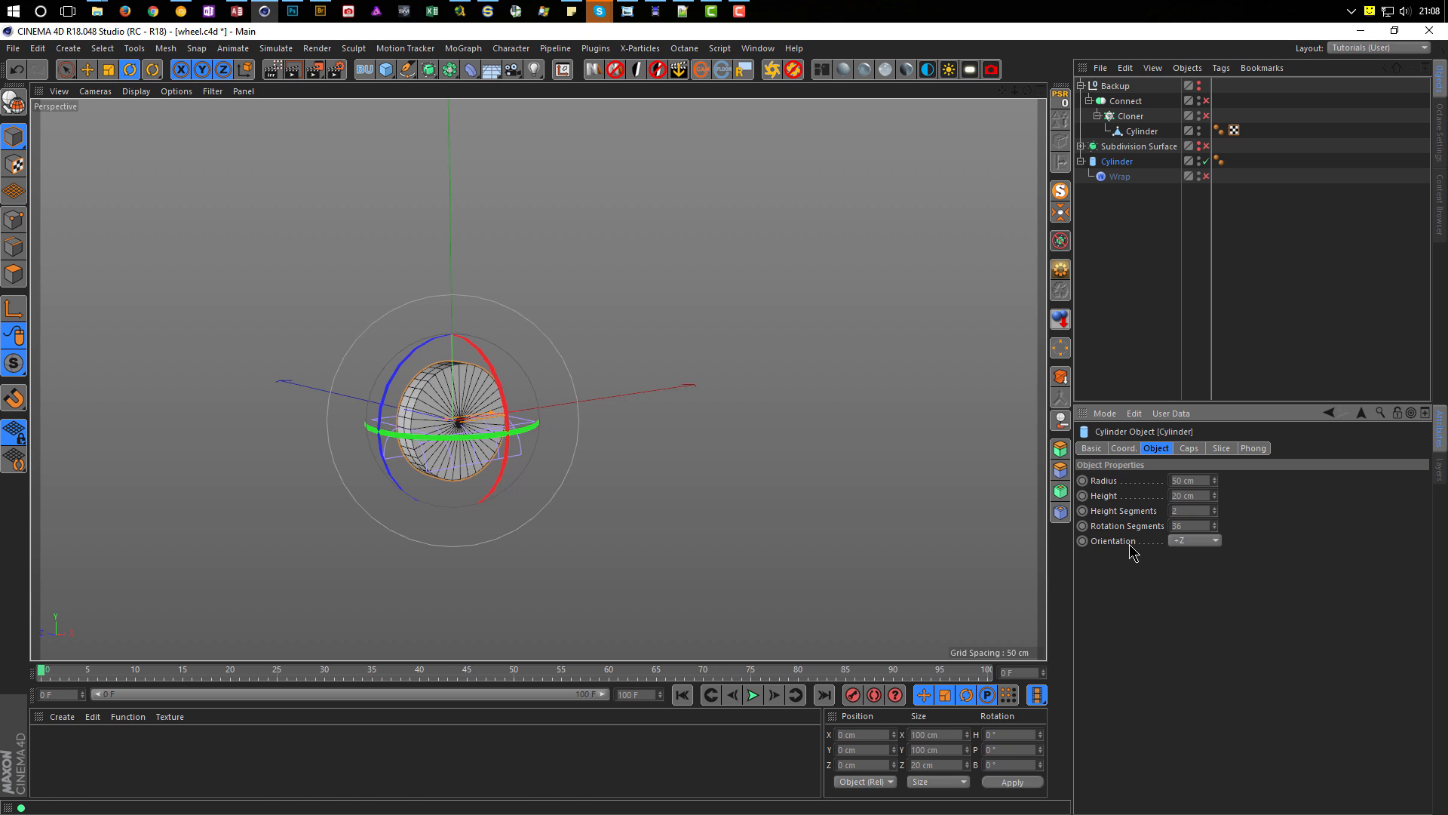
scroll(429, 399, "up", 3)
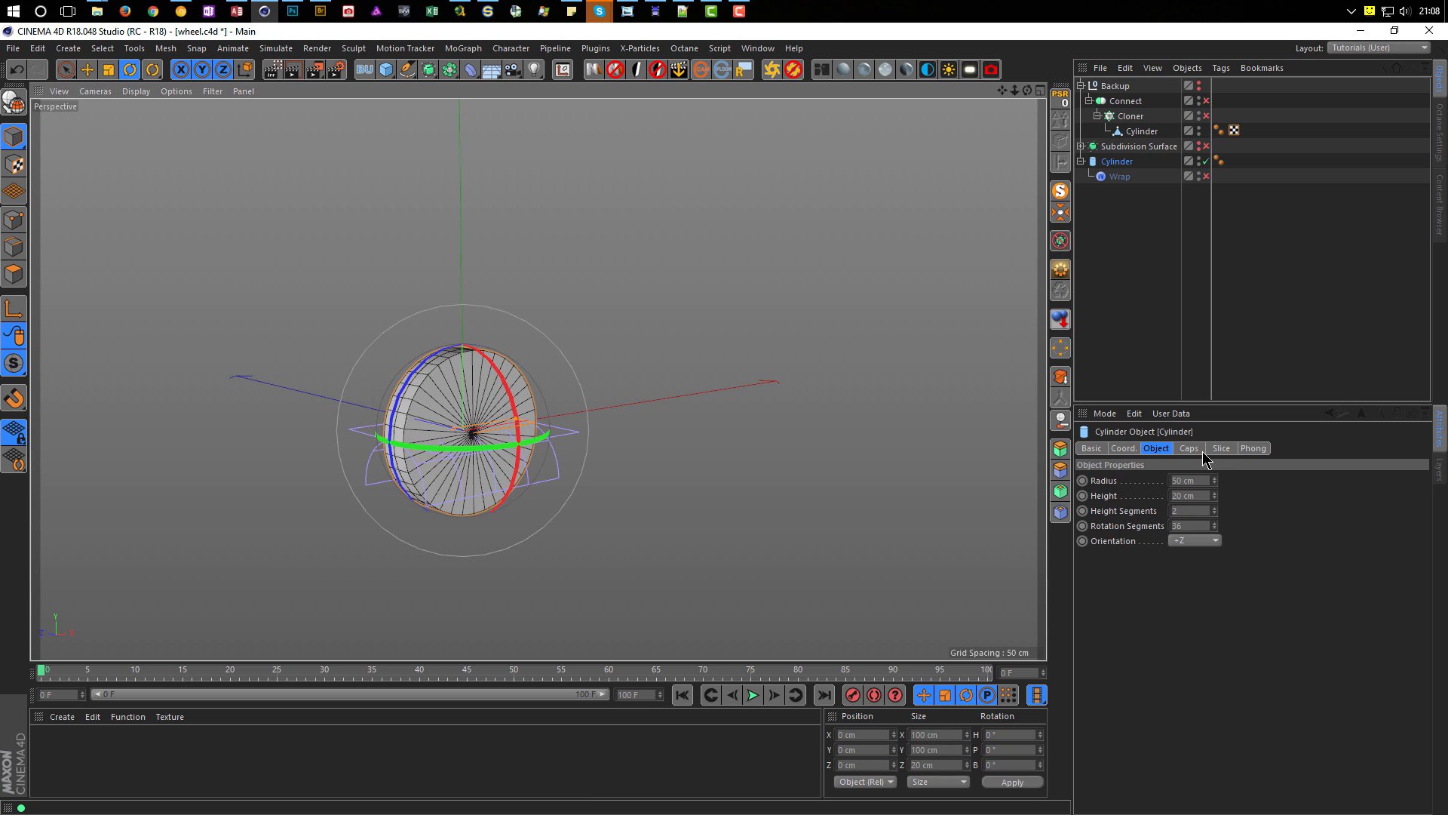
Step: Turn off the cylinder's caps and return to its object properties
left_click(1190, 448)
left_click(1137, 480)
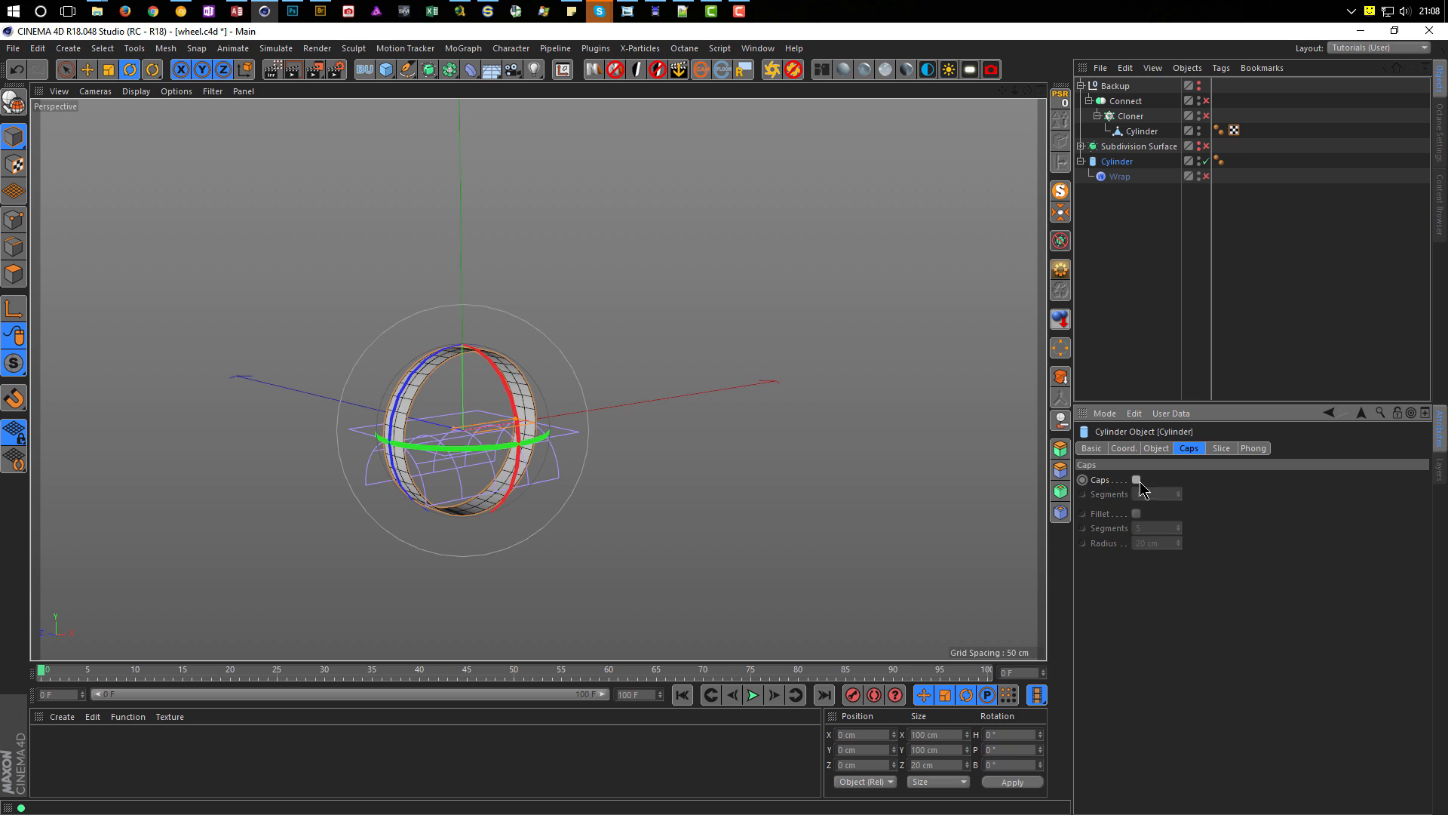
left_click(1157, 449)
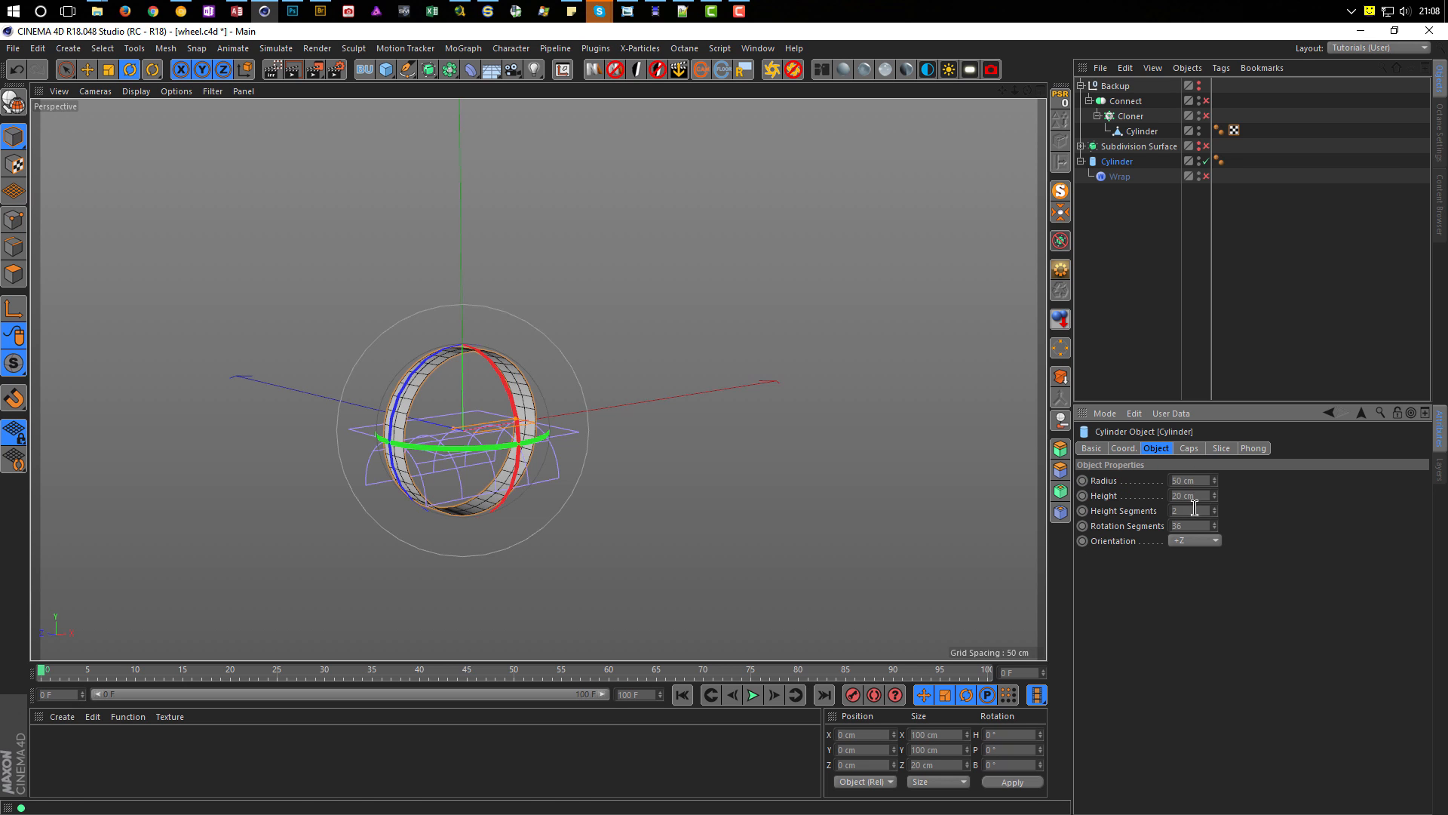
scroll(415, 459, "down", 1)
left_click_drag(405, 460, 419, 404, "alt")
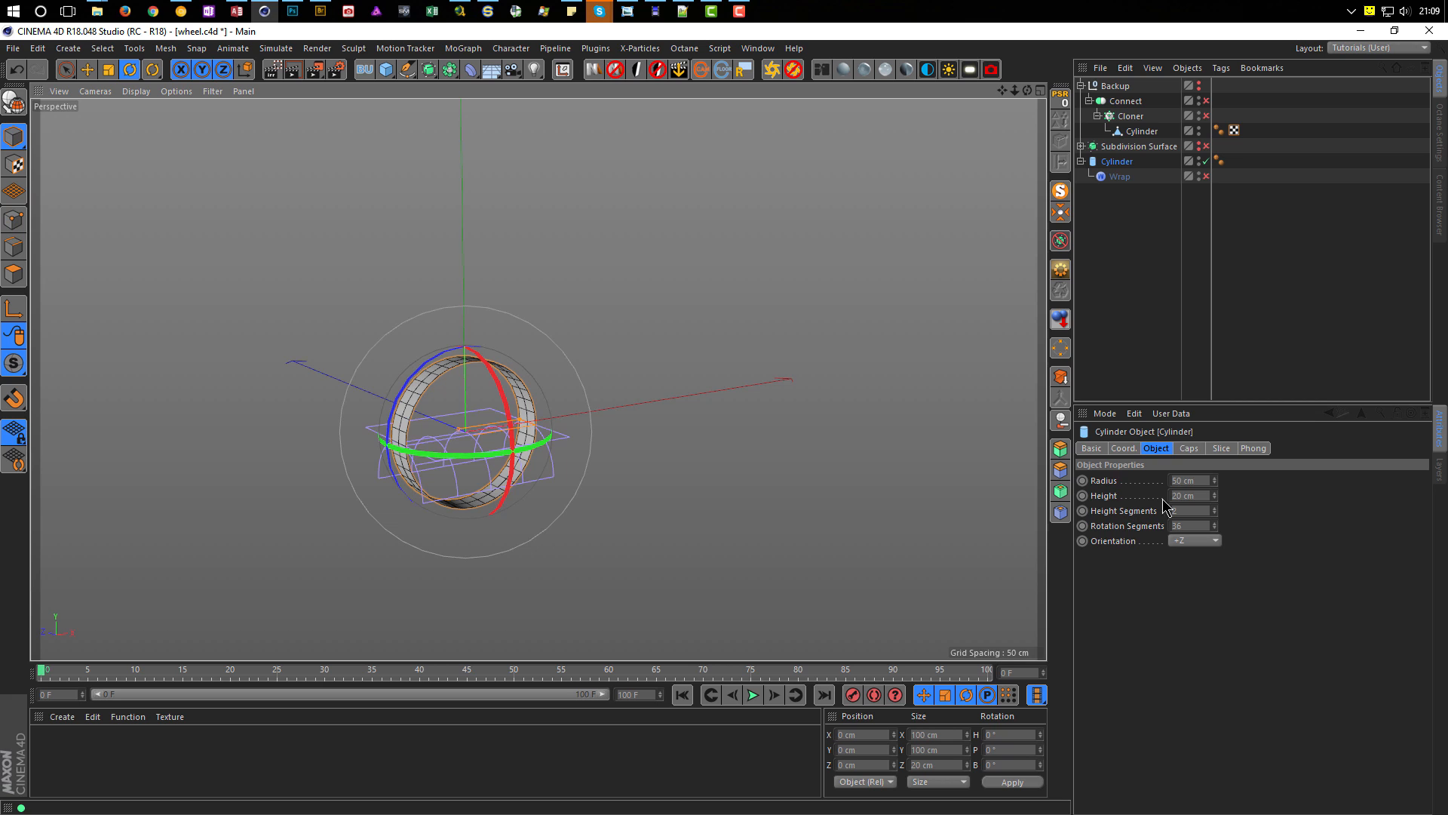
Step: Multiply the cylinder's height by 40 to reach 800 cm and increase its height segments to a dense mesh
left_click(1203, 497)
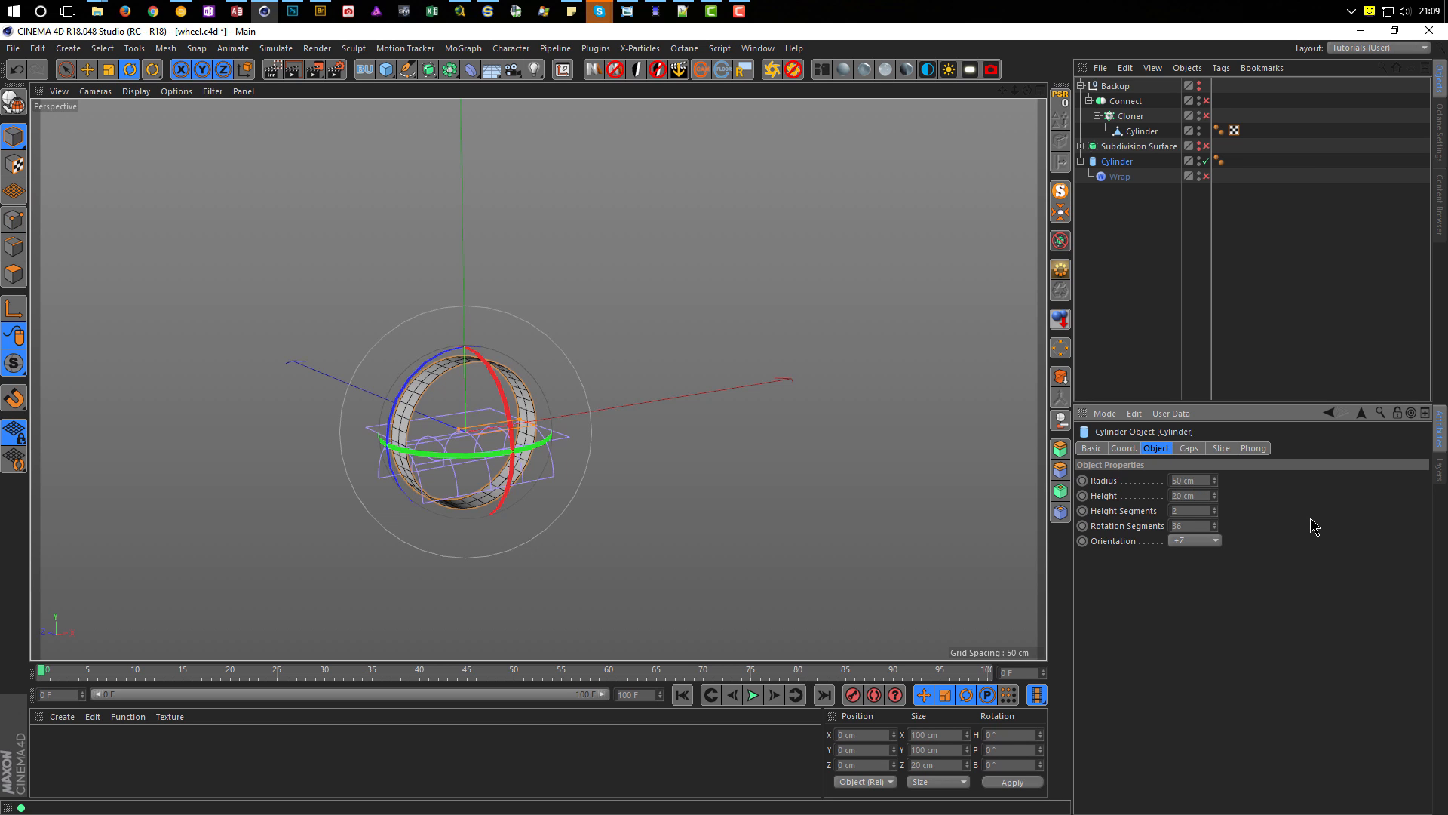
type("*40")
key("Return")
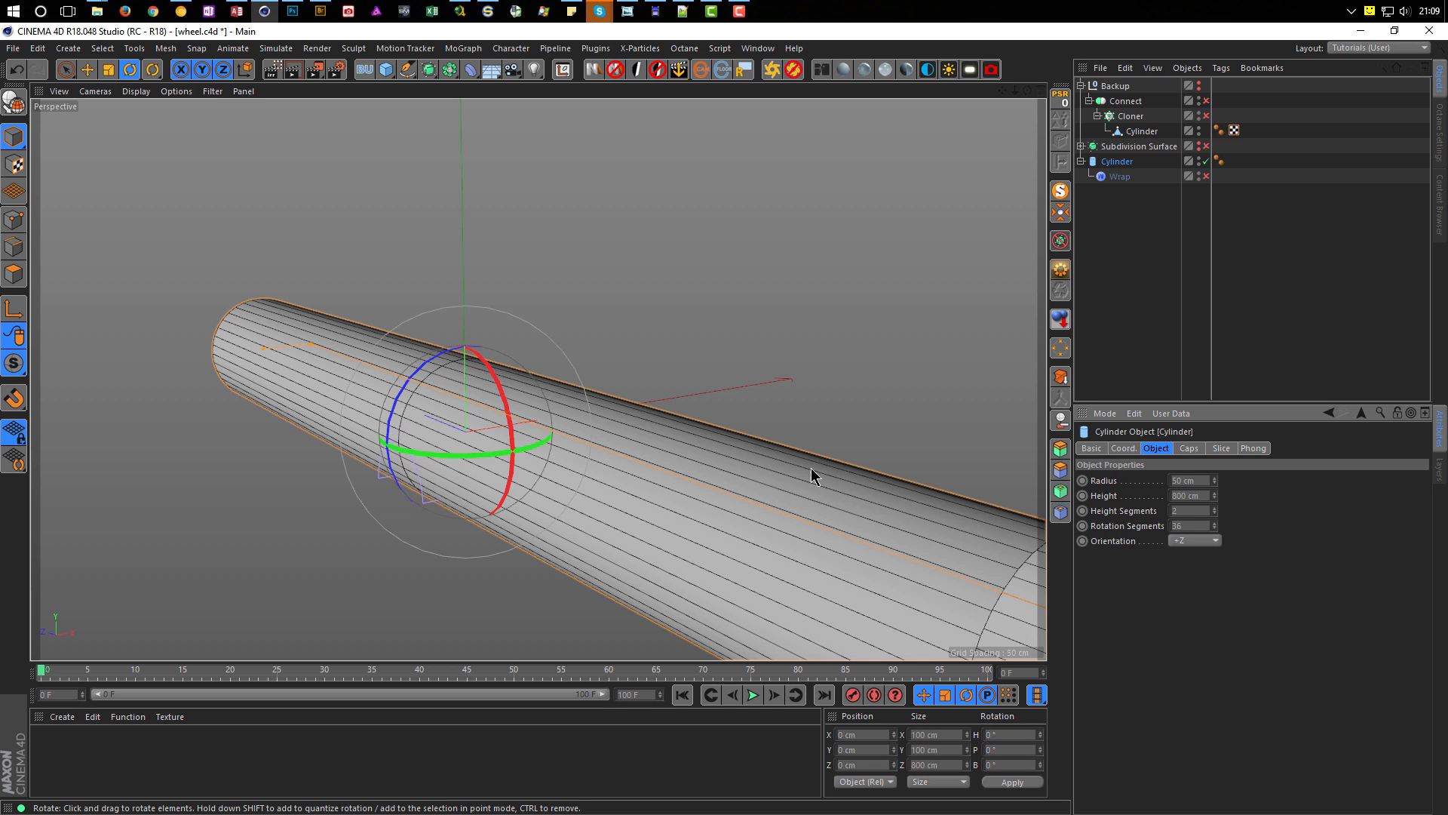
scroll(655, 475, "down", 8)
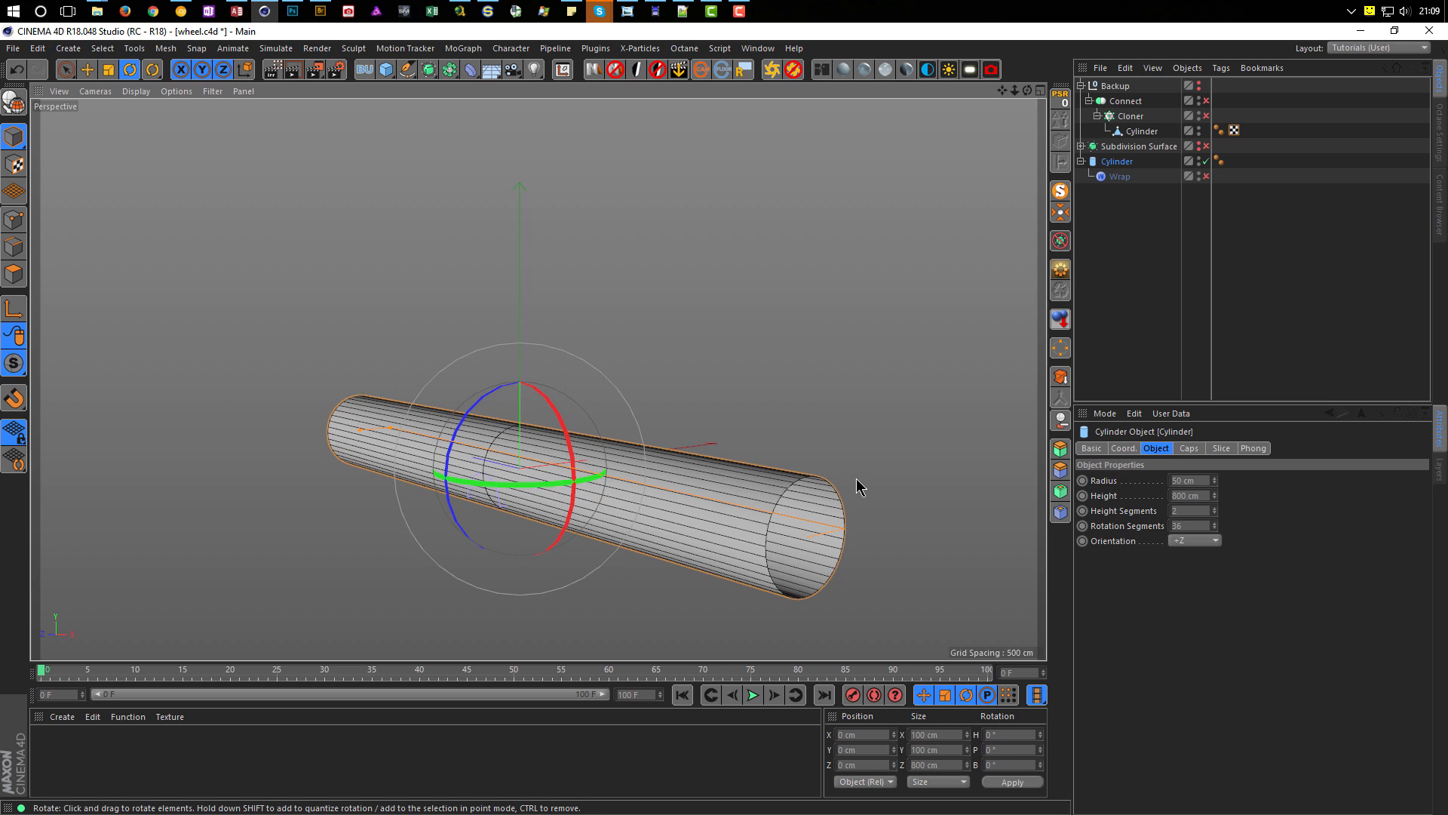
left_click_drag(1215, 510, 1217, 510)
left_click_drag(763, 498, 703, 491, "alt")
Step: Re-enable the Wrap deformer on the open-ended cylinder
left_click(1124, 176)
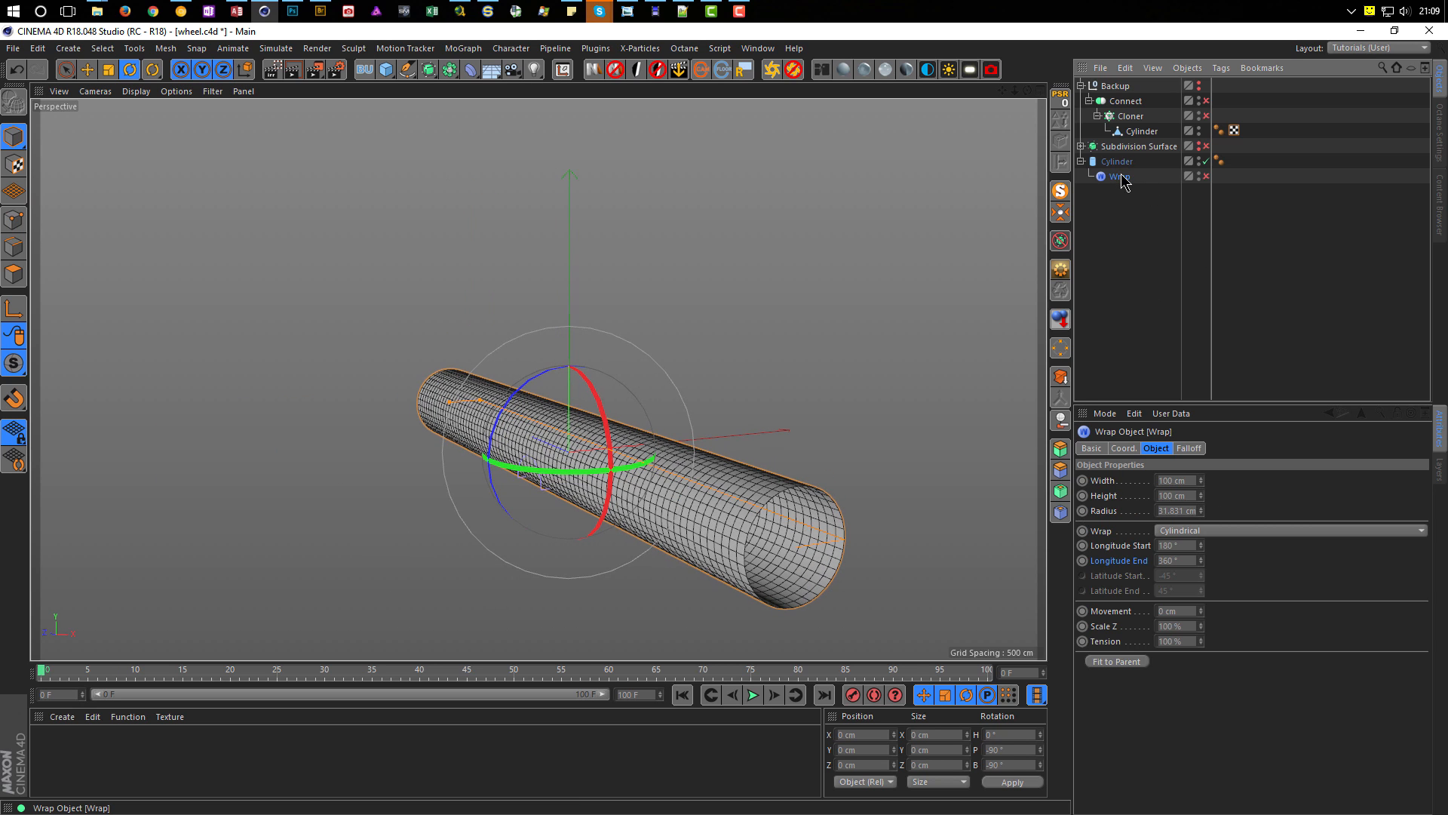
left_click(1206, 176)
scroll(619, 459, "up", 5)
mouse_move(638, 463)
left_mouse_down("alt")
mouse_move(539, 460)
mouse_move(397, 492)
mouse_move(533, 481)
left_mouse_up("alt")
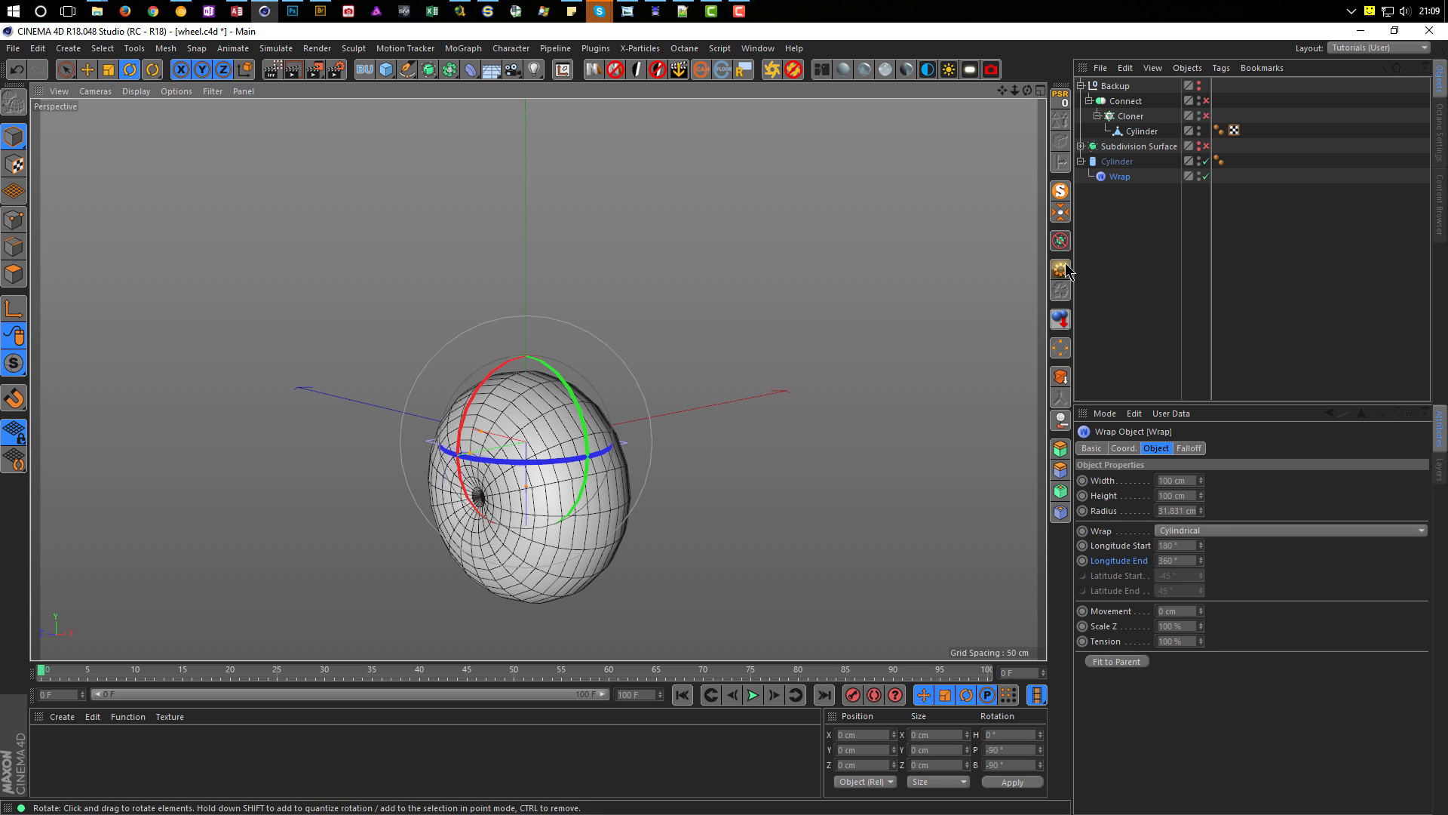
Step: Move the Connect object out of the Backup group to the end of the hierarchy and enable it with its Cloner
left_click(1123, 101)
left_click_drag(1124, 101, 1136, 290)
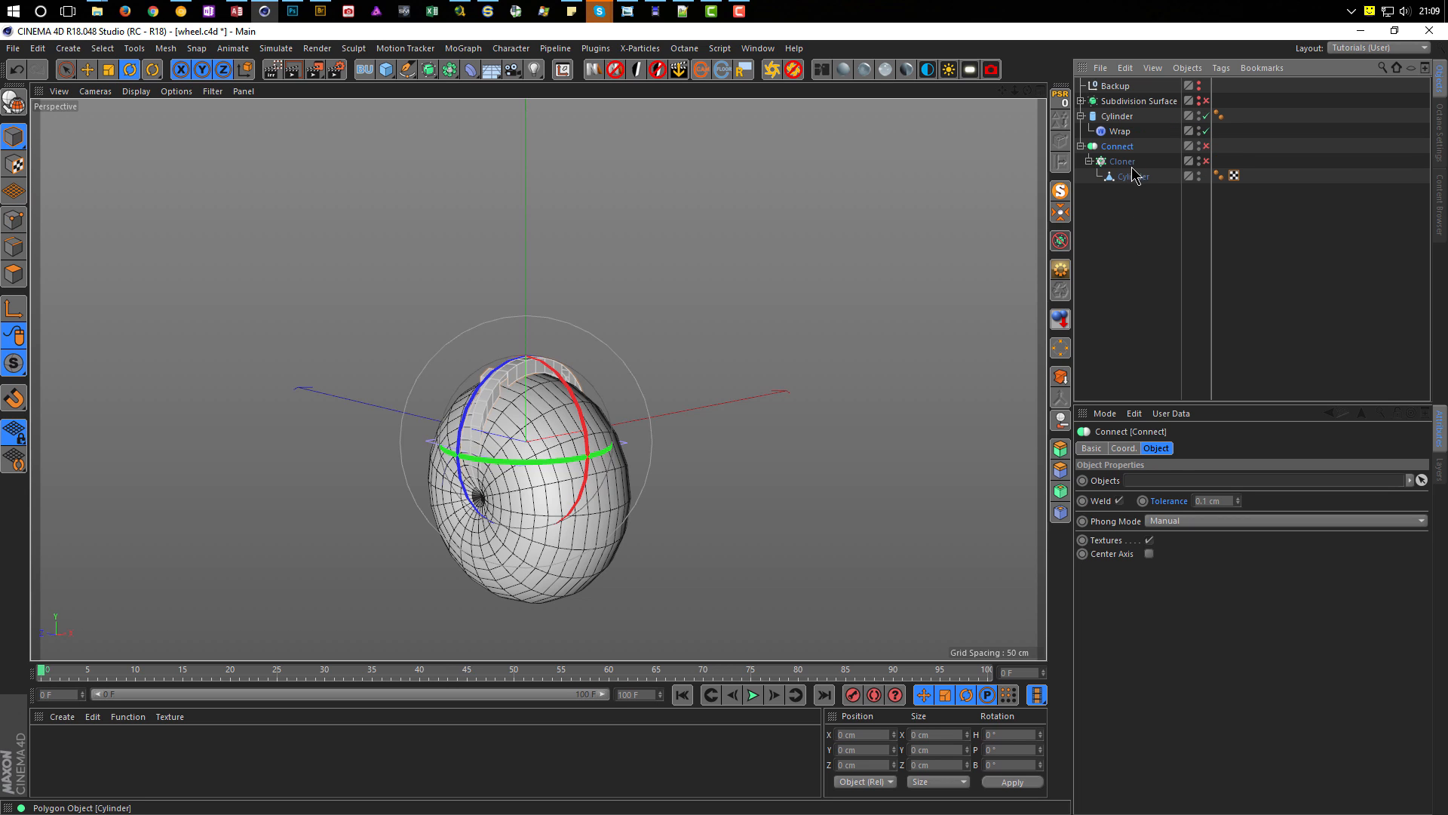
left_click(1206, 132)
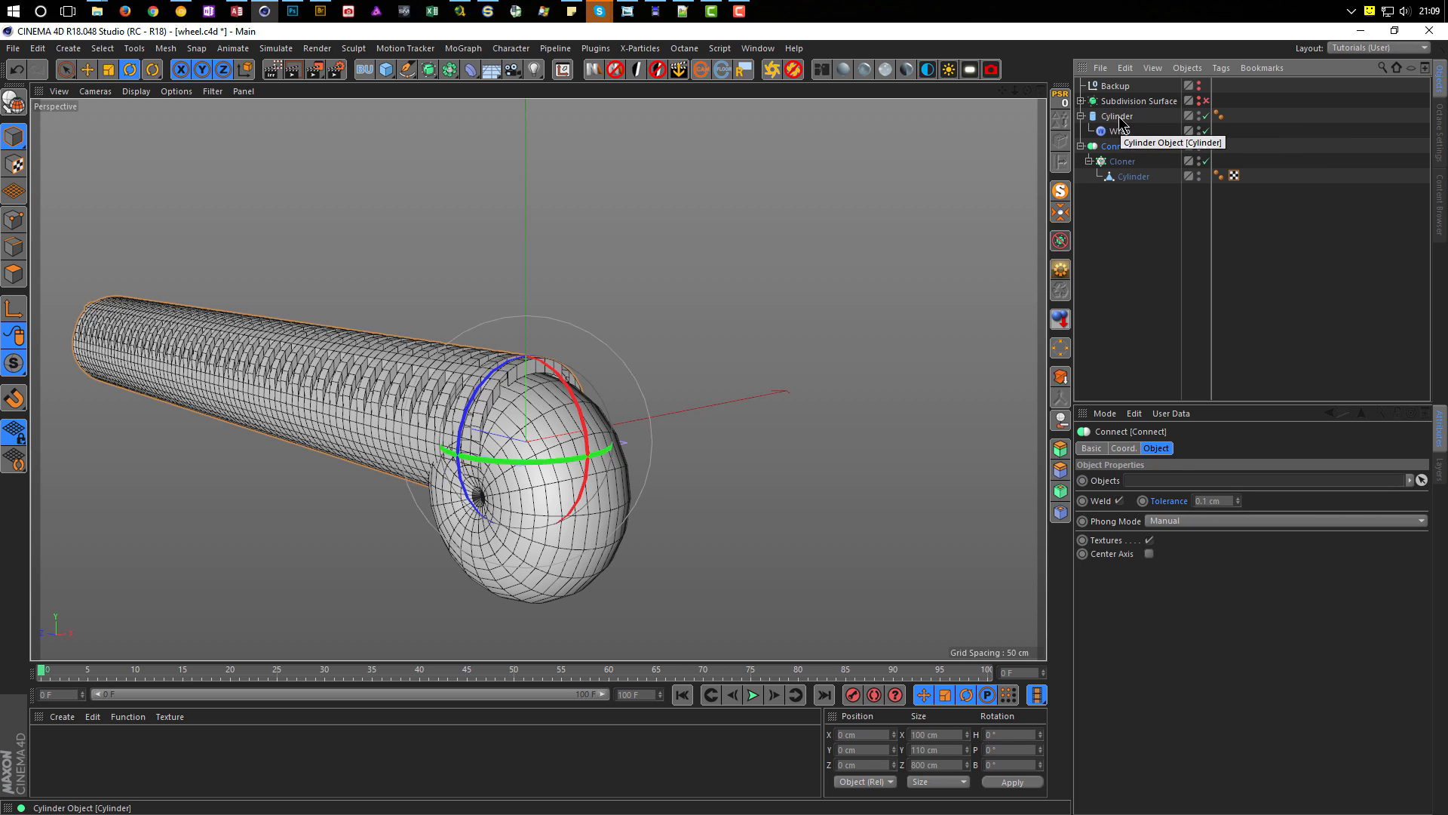
Step: Move the Wrap deformer out of the plain Cylinder to the hierarchy's top level and delete that Cylinder
left_click_drag(1116, 131, 1121, 230)
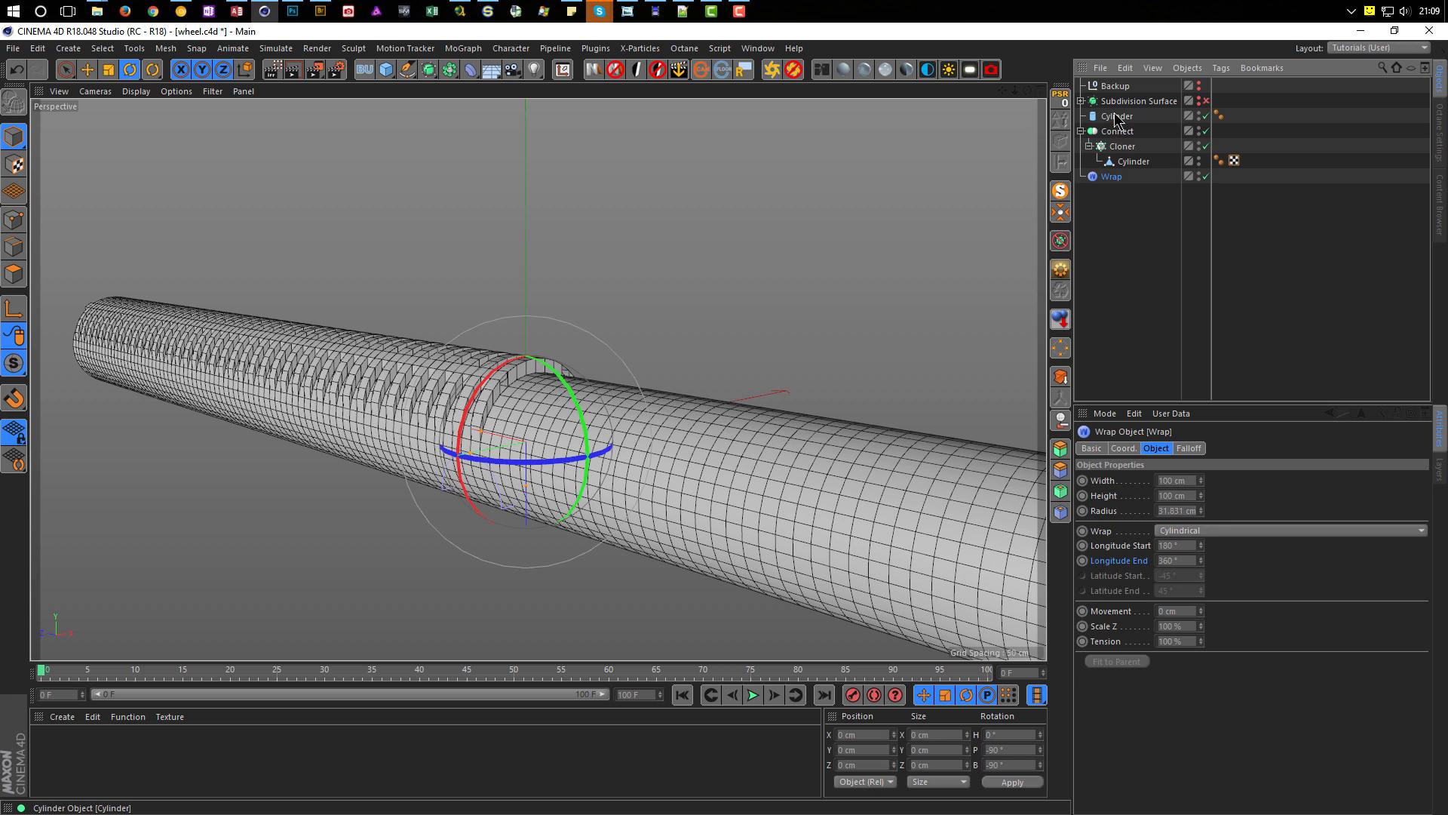
left_click(1118, 117)
key("Delete")
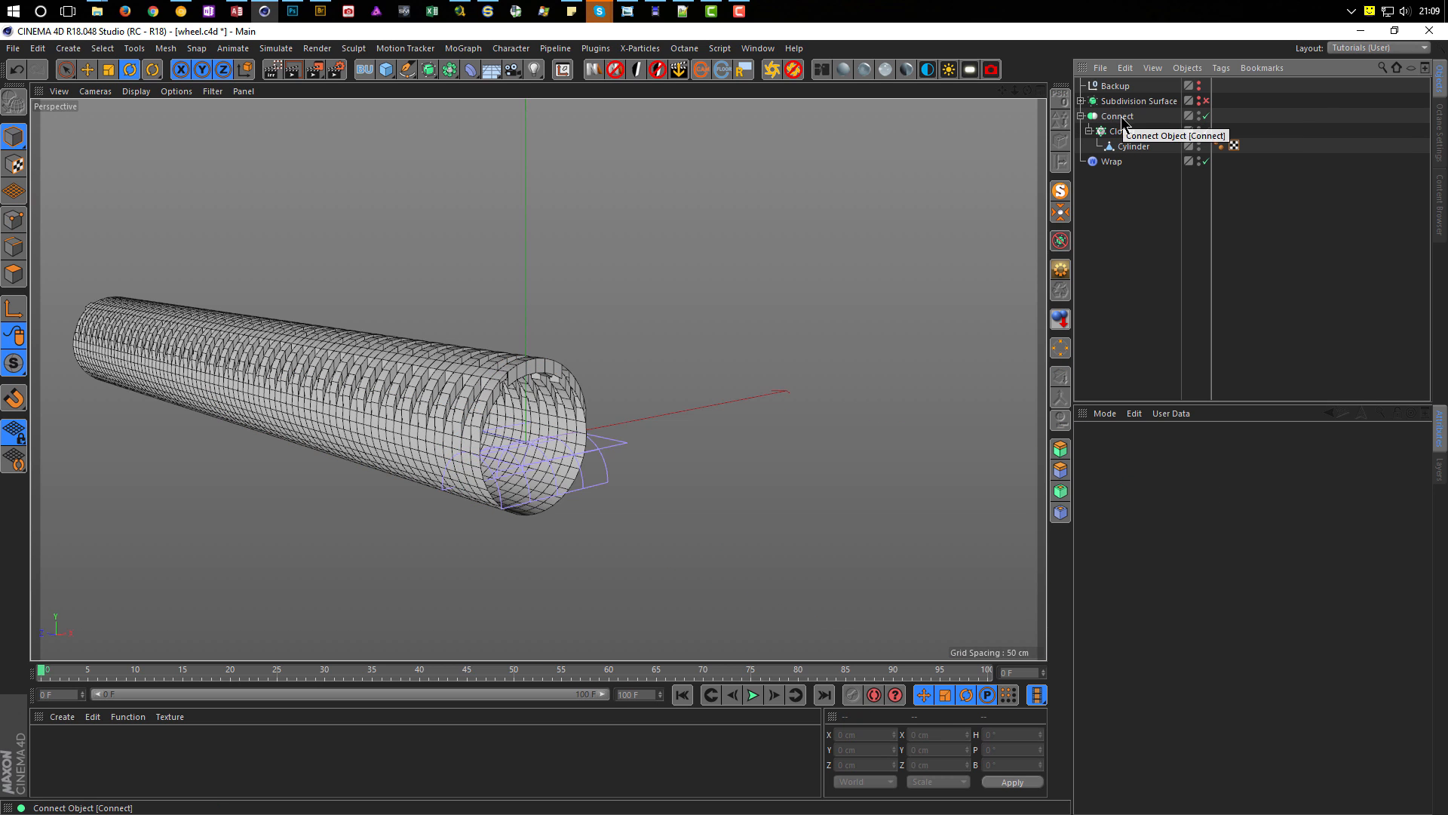
Step: Group the Connect object under a Null and place the Wrap deformer inside the Null above Connect
left_click(1118, 118)
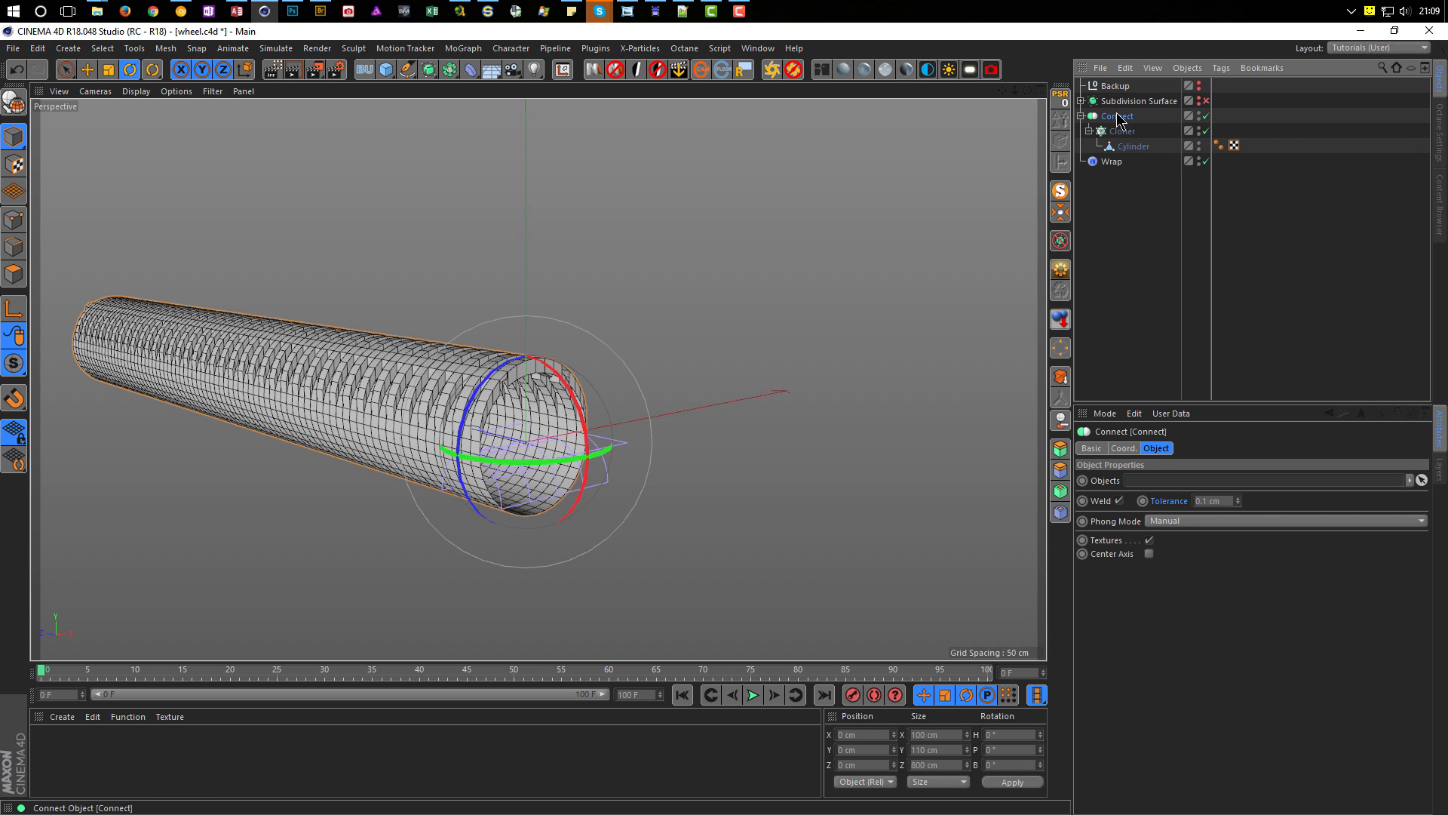
key("c")
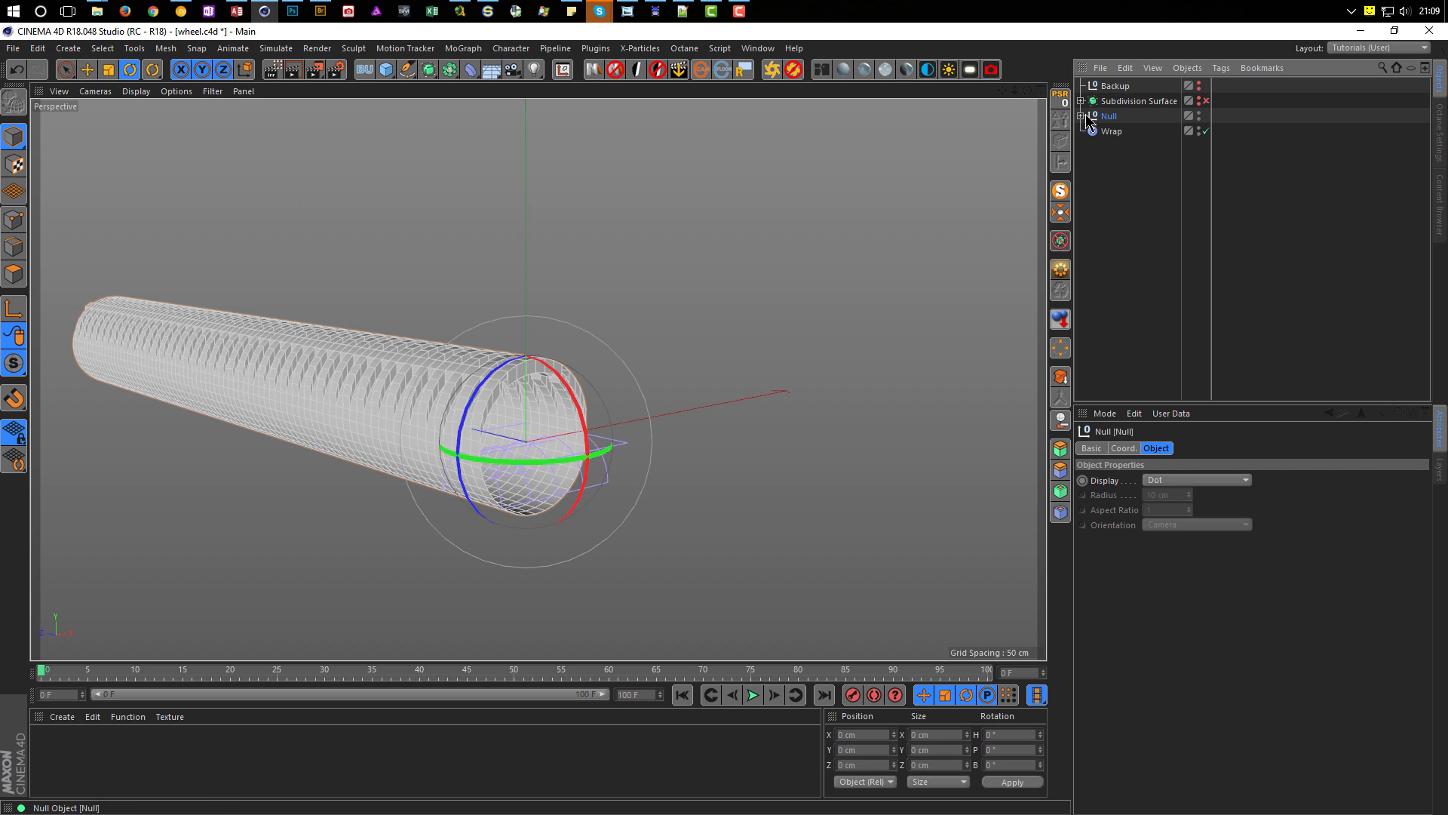
left_click(1081, 115)
left_click_drag(1113, 177, 1111, 119)
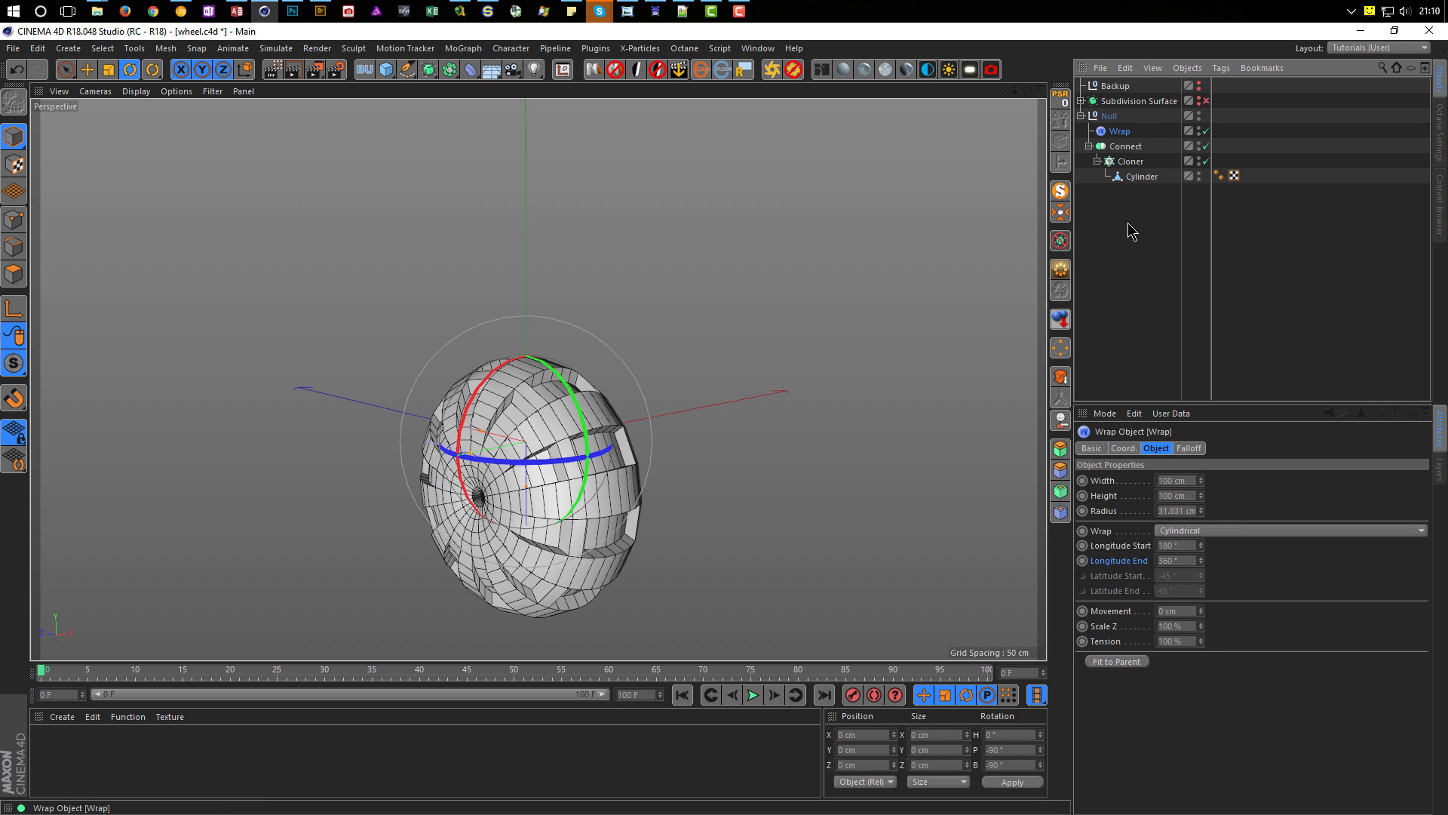
Step: Delete the existing Wrap deformer and add a new one as the first child of the Null above Connect
key("Delete")
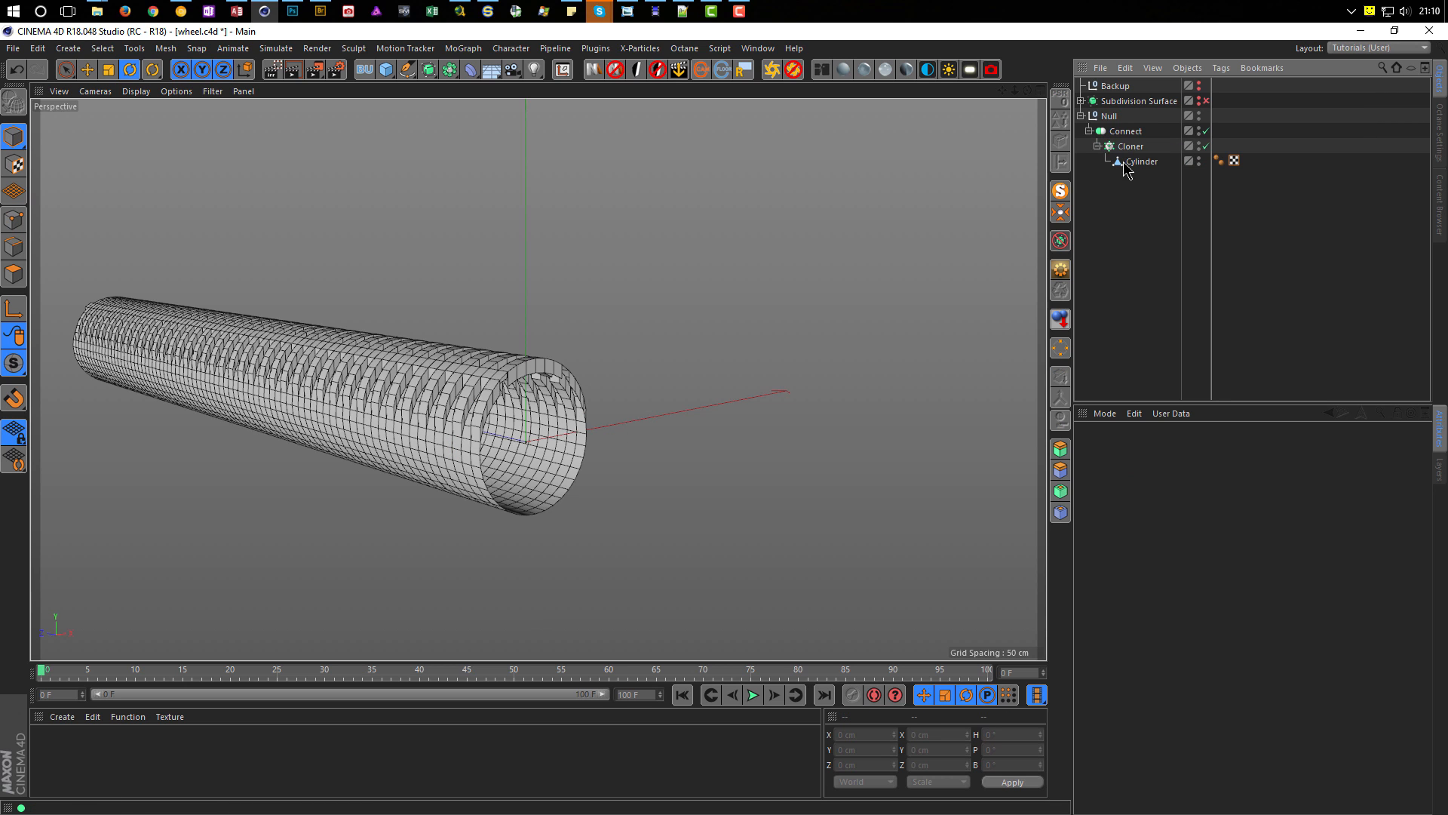
left_click(1109, 116)
left_click_drag(424, 387, 646, 405, "alt")
left_click_drag(764, 420, 750, 252, "alt")
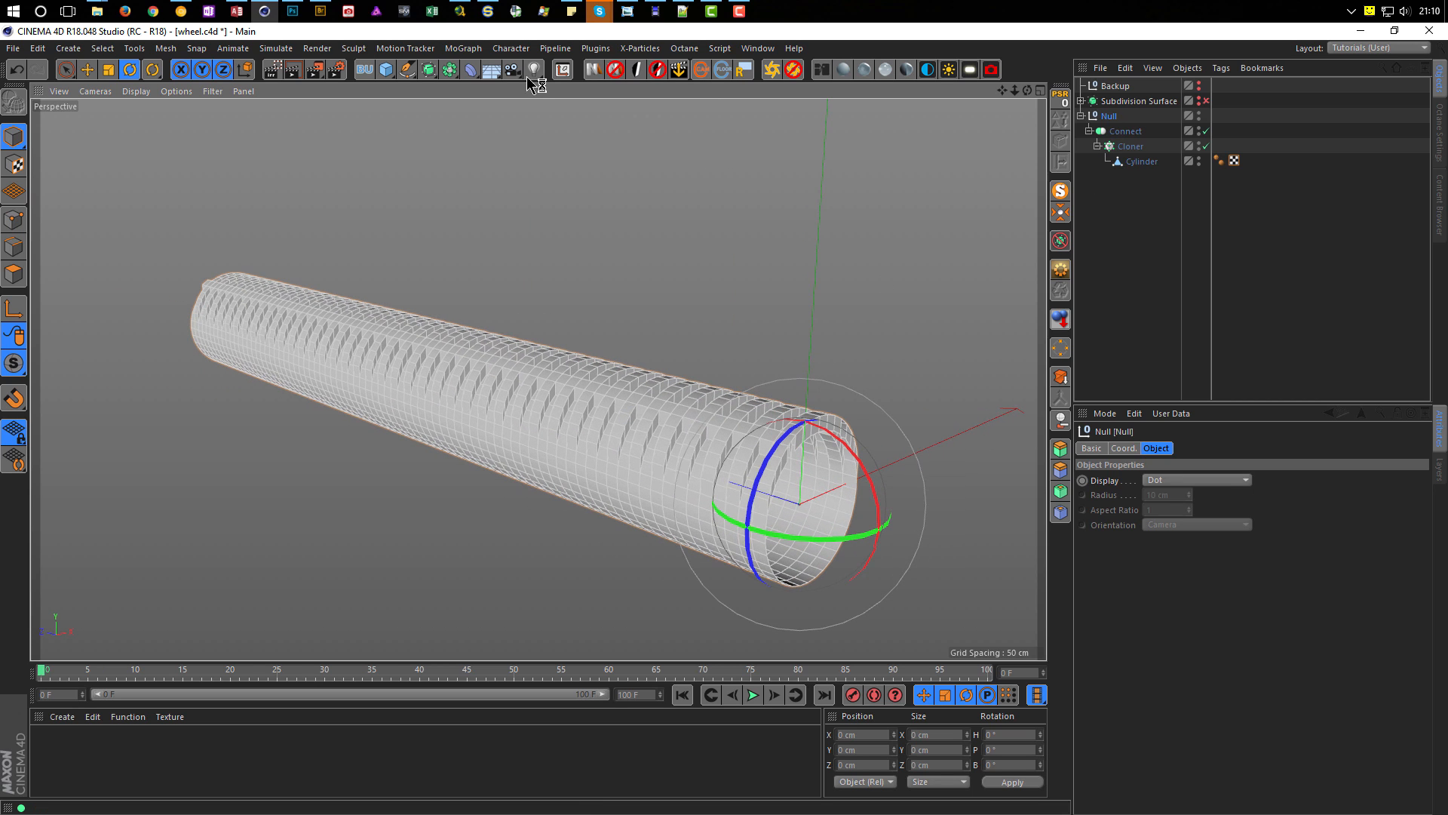
left_click(470, 71)
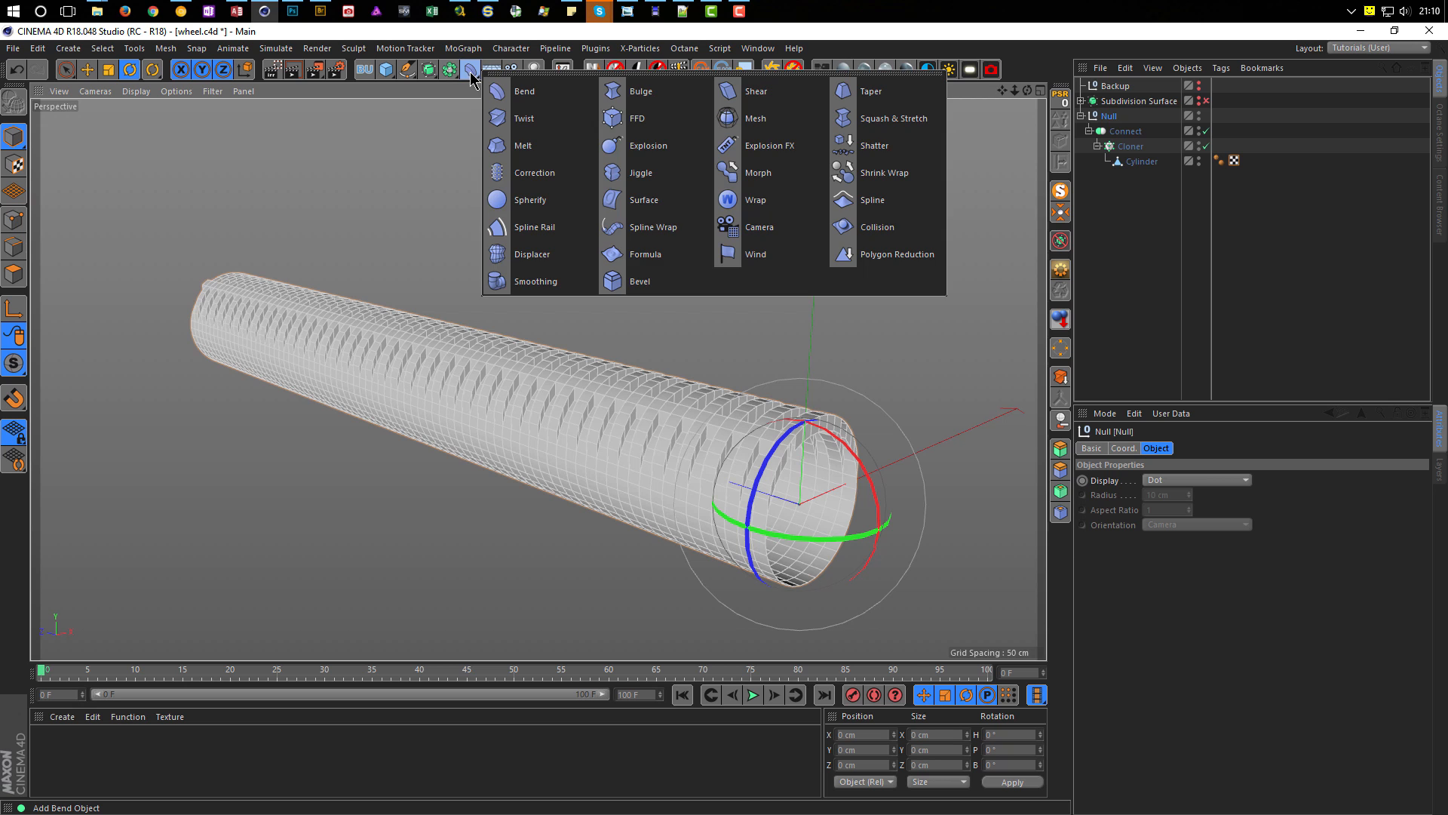
left_click(756, 199)
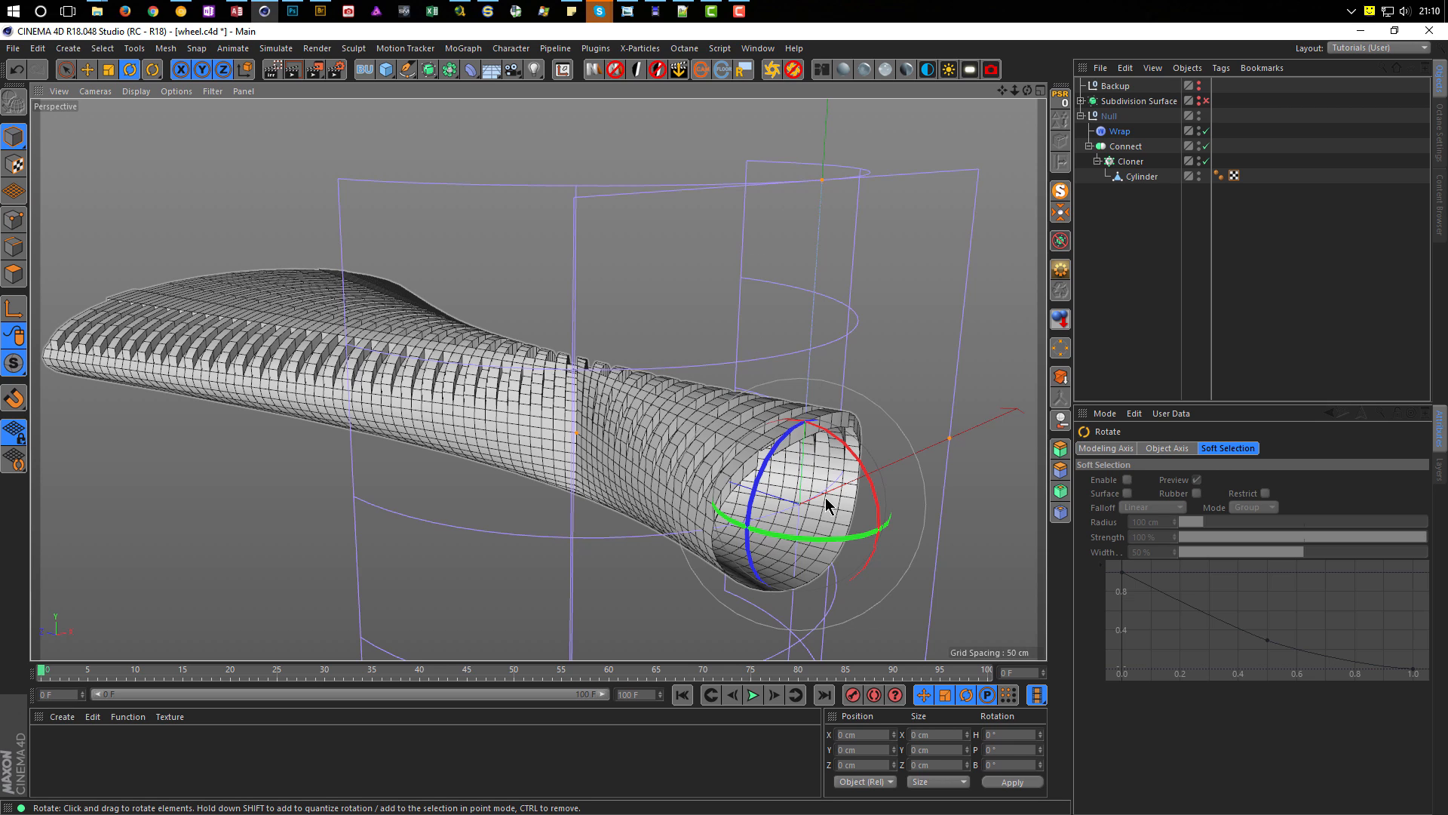
Step: Rotate the Wrap deformer to a pitch of -90° and a bank of -90° so the tread cylinder bends into a ring
left_click_drag(868, 487, 767, 438)
left_click_drag(766, 538, 857, 519)
right_click_drag(676, 383, 551, 332, "alt")
left_click_drag(551, 332, 834, 488, "alt")
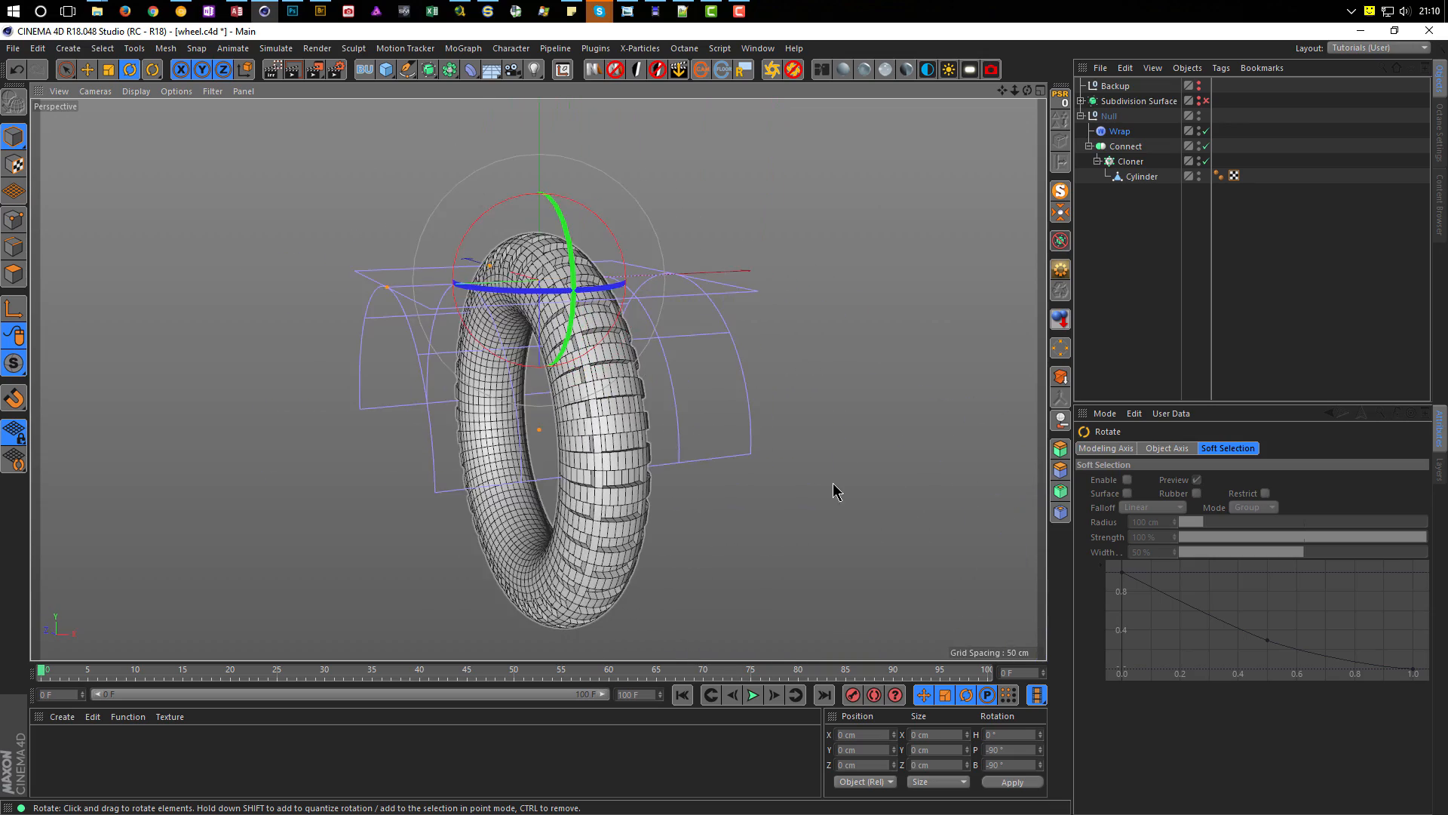
Step: Switch the Wrap deformer's wrap type from Cylindrical to Spherical
left_click(1120, 131)
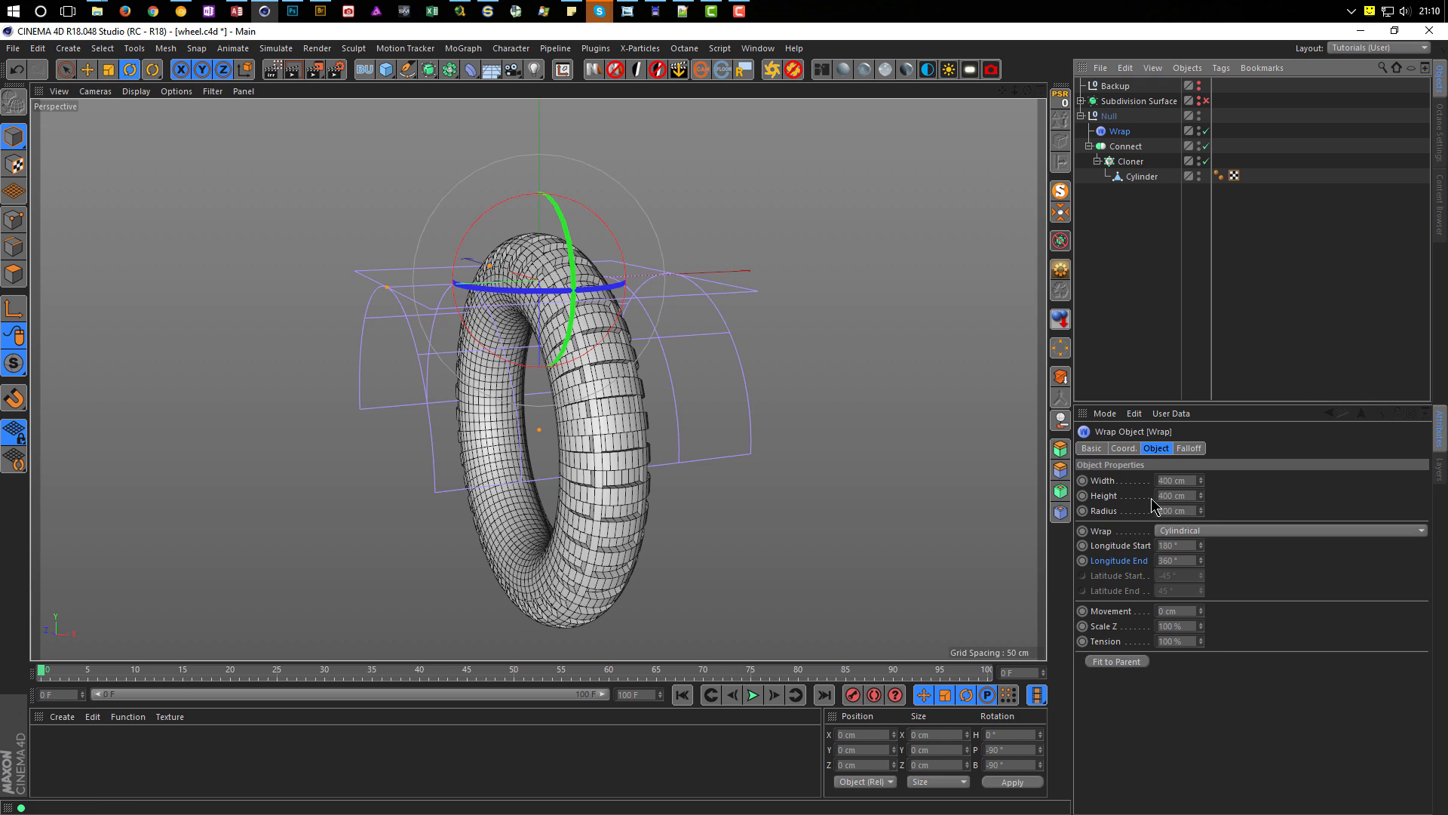
left_click(1185, 531)
left_click(1201, 555)
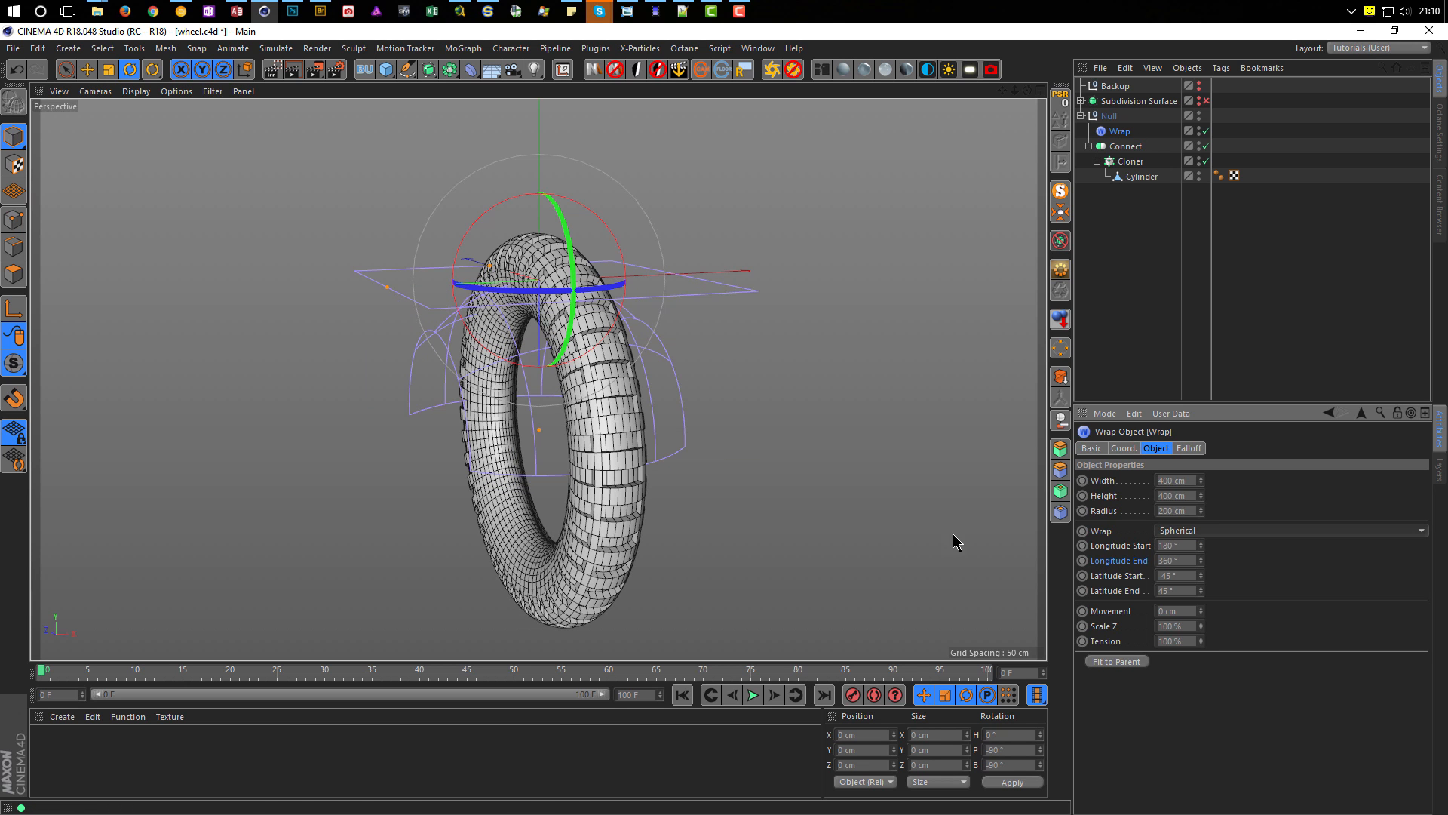
left_click_drag(623, 453, 676, 473, "alt")
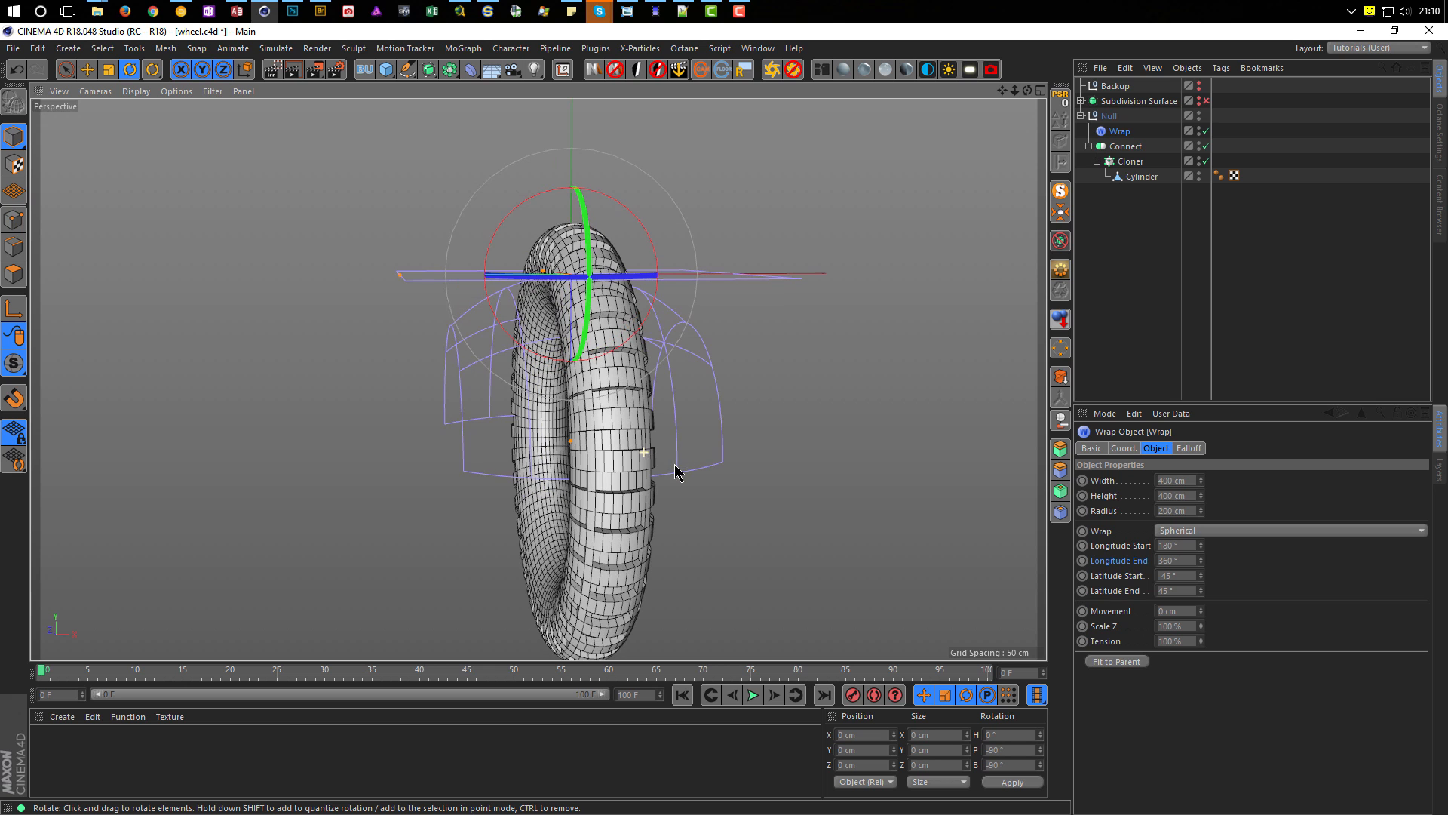
Step: Set the Wrap deformer's latitude start to -90° and latitude end to 90°
left_click(1179, 578)
type("-90")
key("Tab")
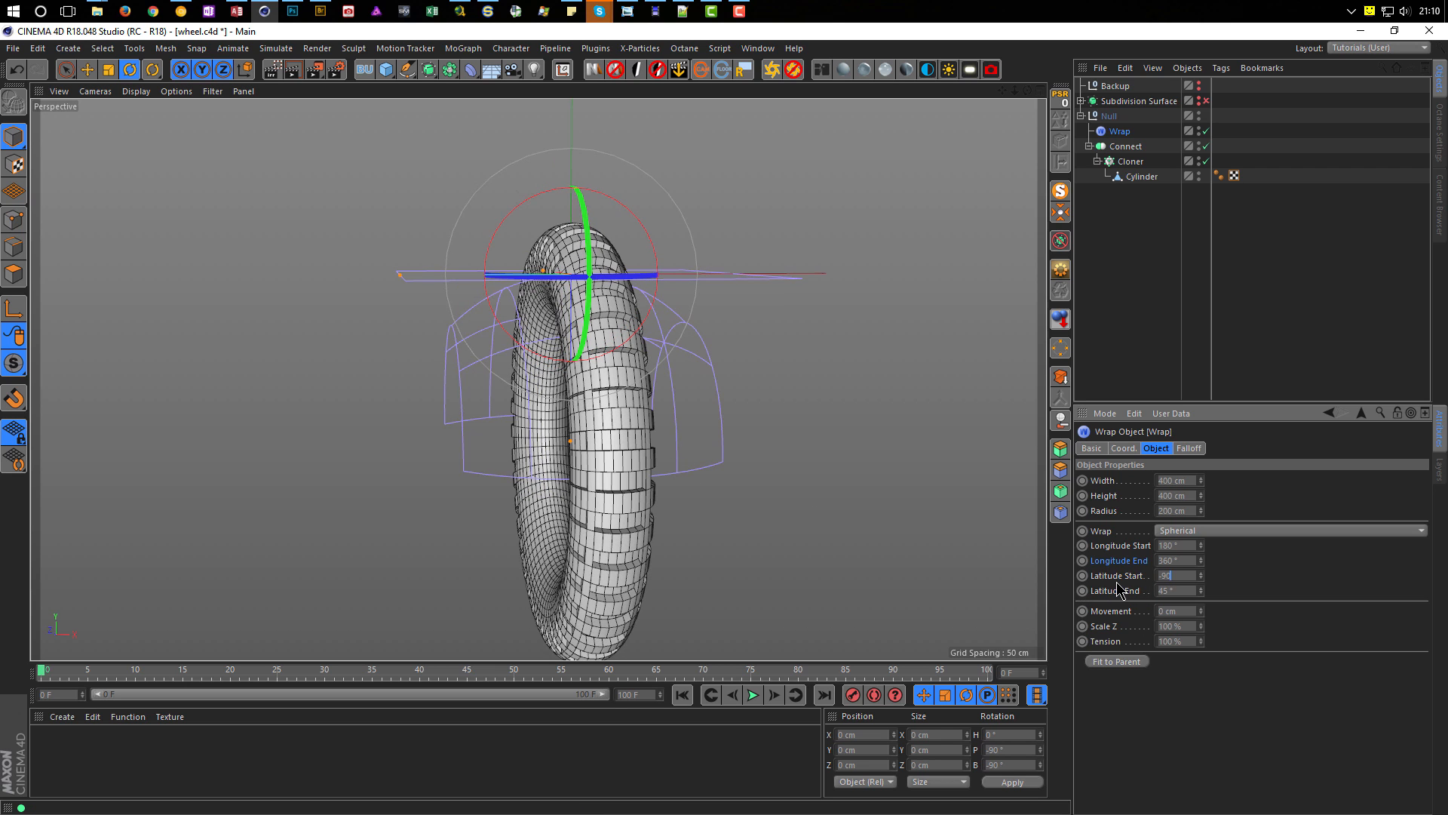
type("90")
key("Return")
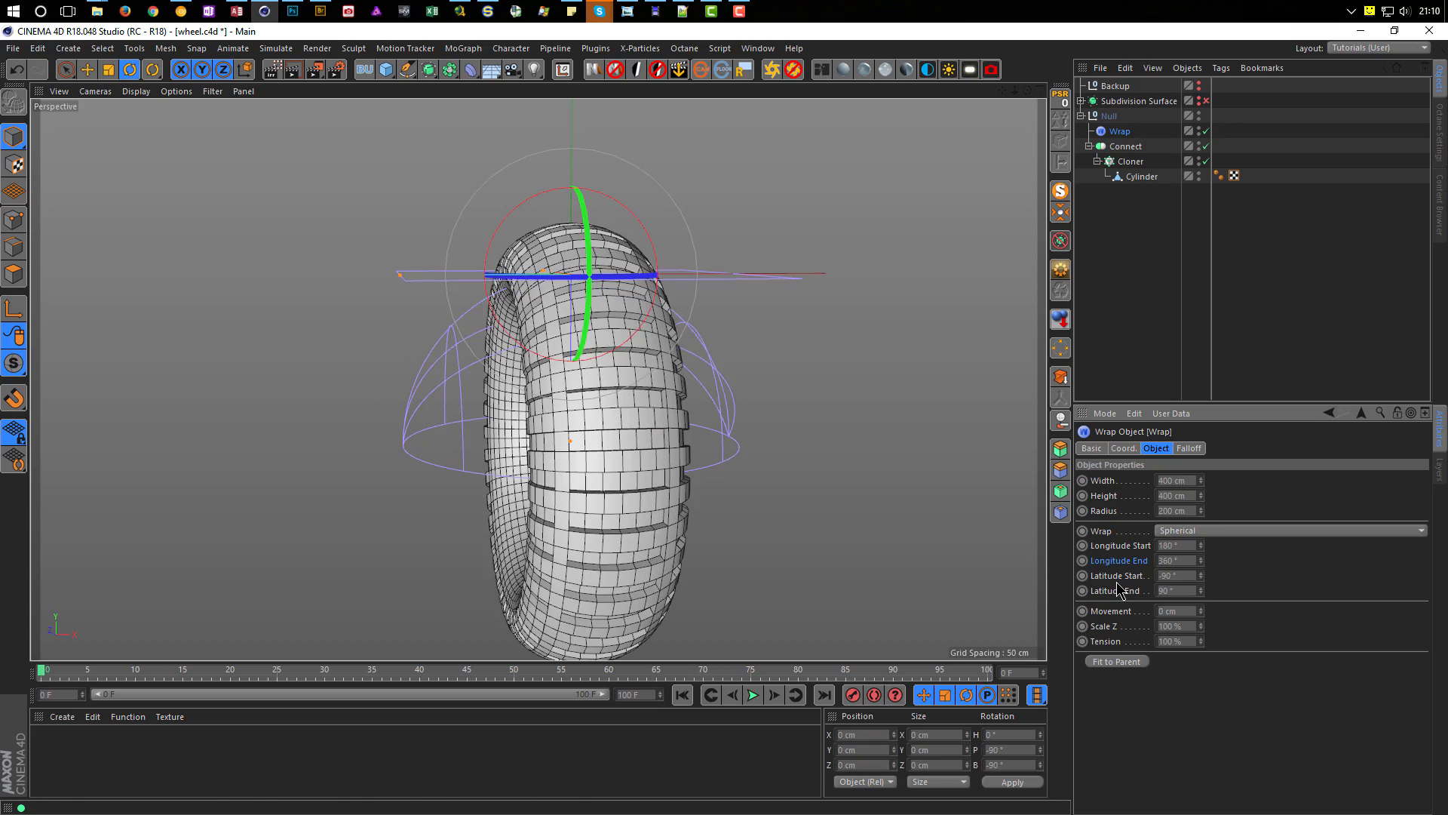
left_click_drag(576, 491, 682, 543, "alt")
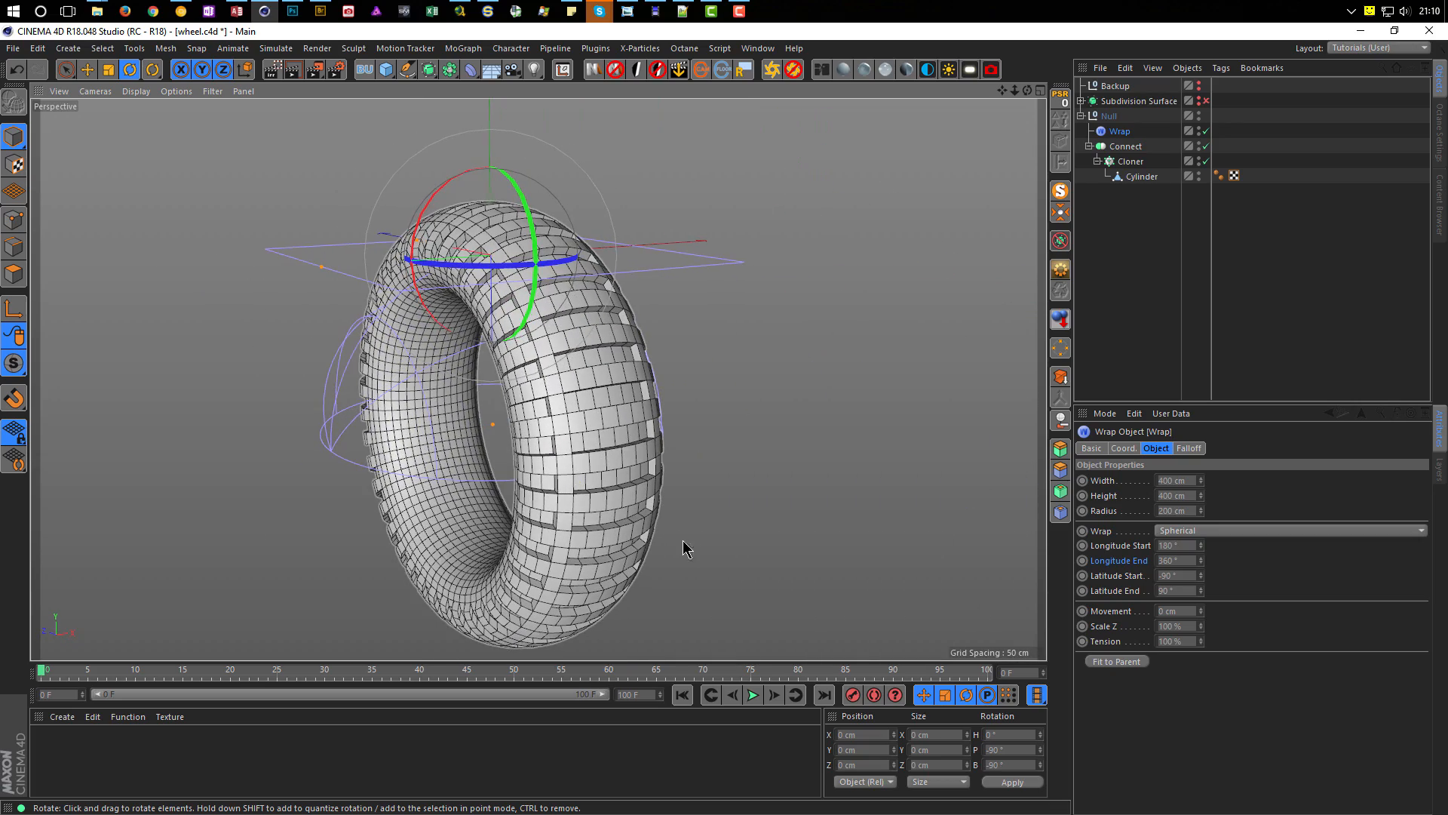
Step: Set the Wrap deformer's latitude start to -60° and latitude end to 60°
left_click(1188, 575)
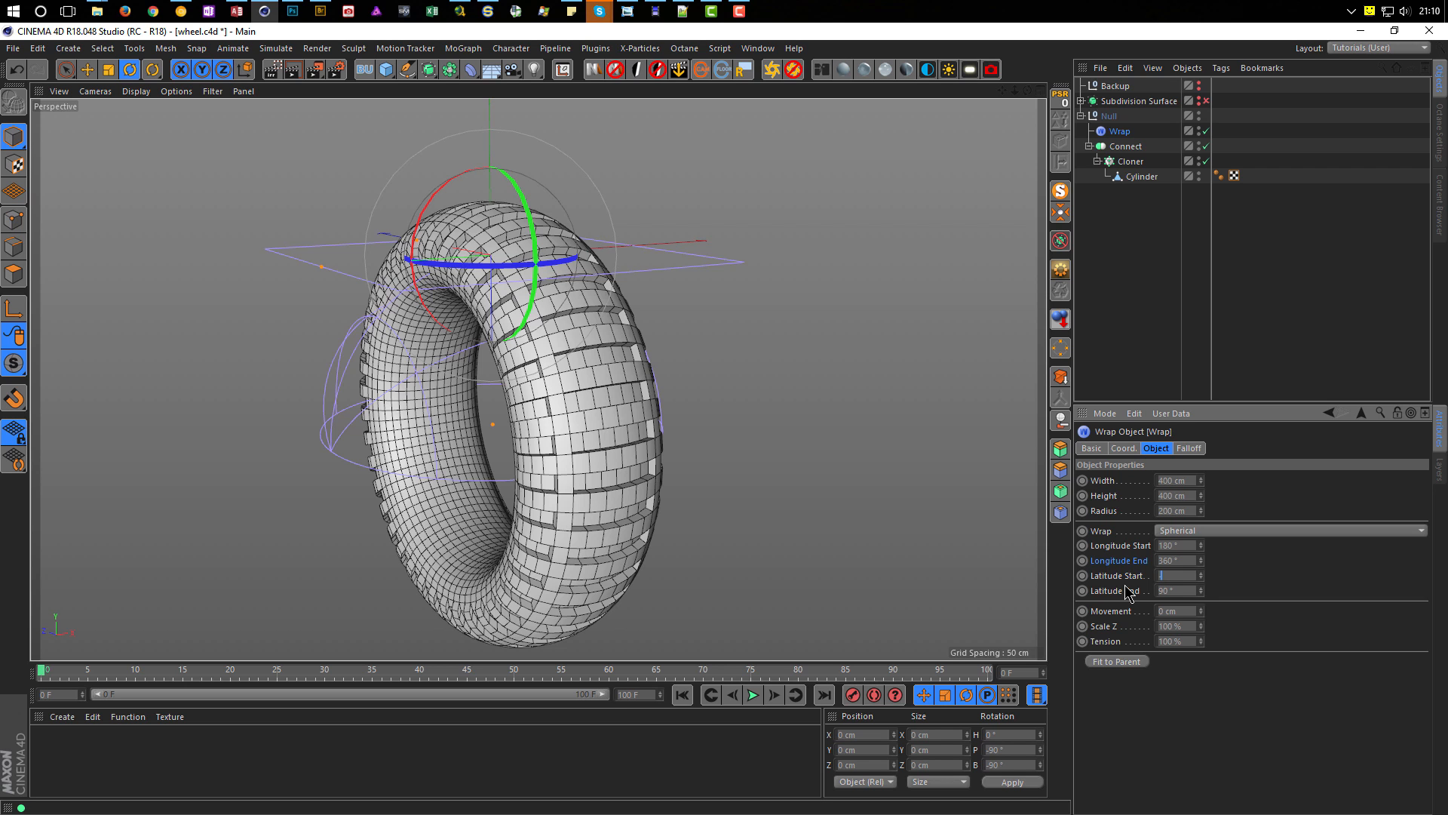
type("-60")
key("Tab")
type("60")
key("Return")
left_click_drag(516, 367, 408, 420, "alt")
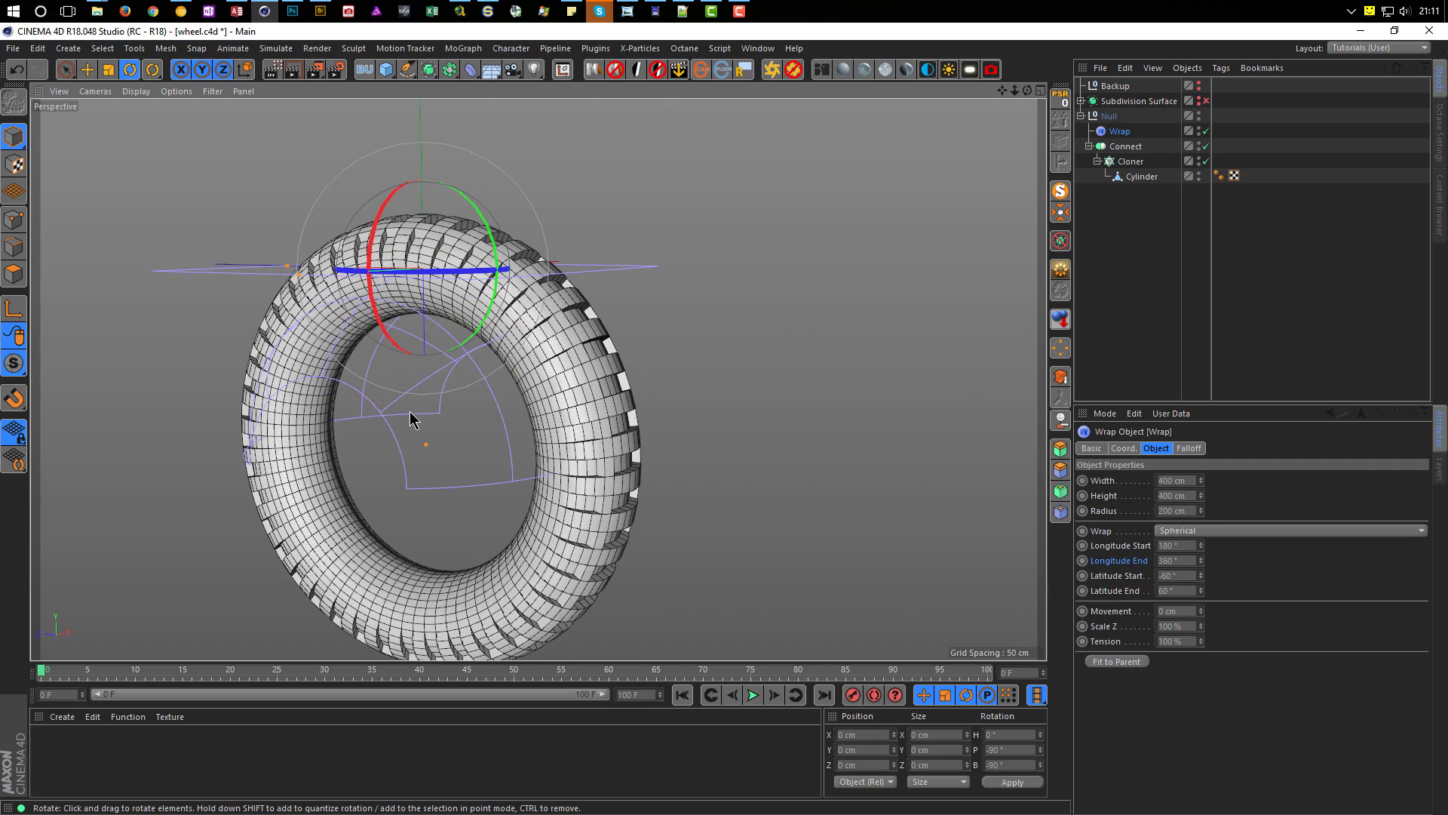
left_click_drag(419, 380, 519, 308, "alt")
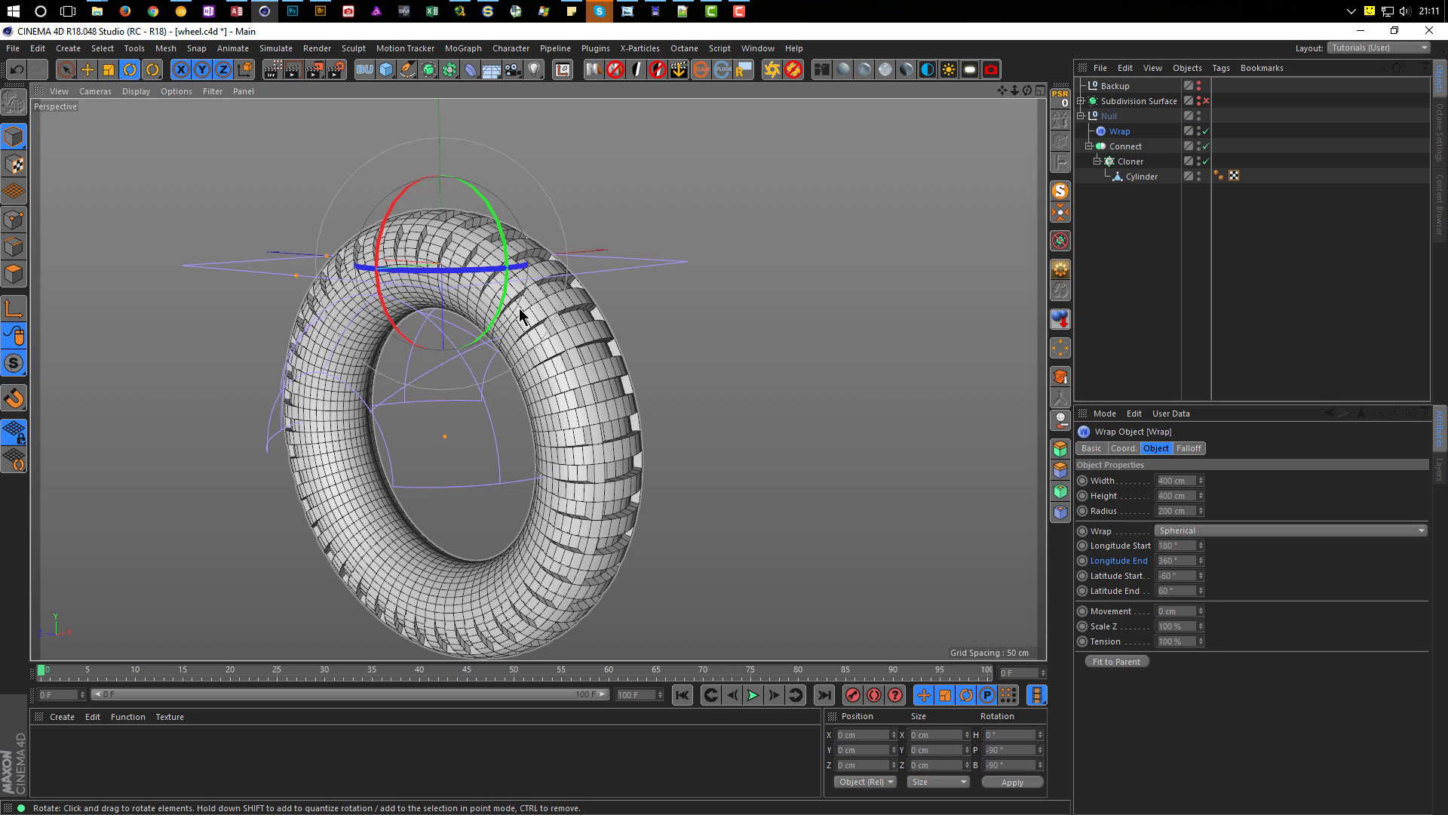
Step: Close the wheel.c4d project without saving its changes
key("ctrl+F4")
key("Tab")
key("Return")
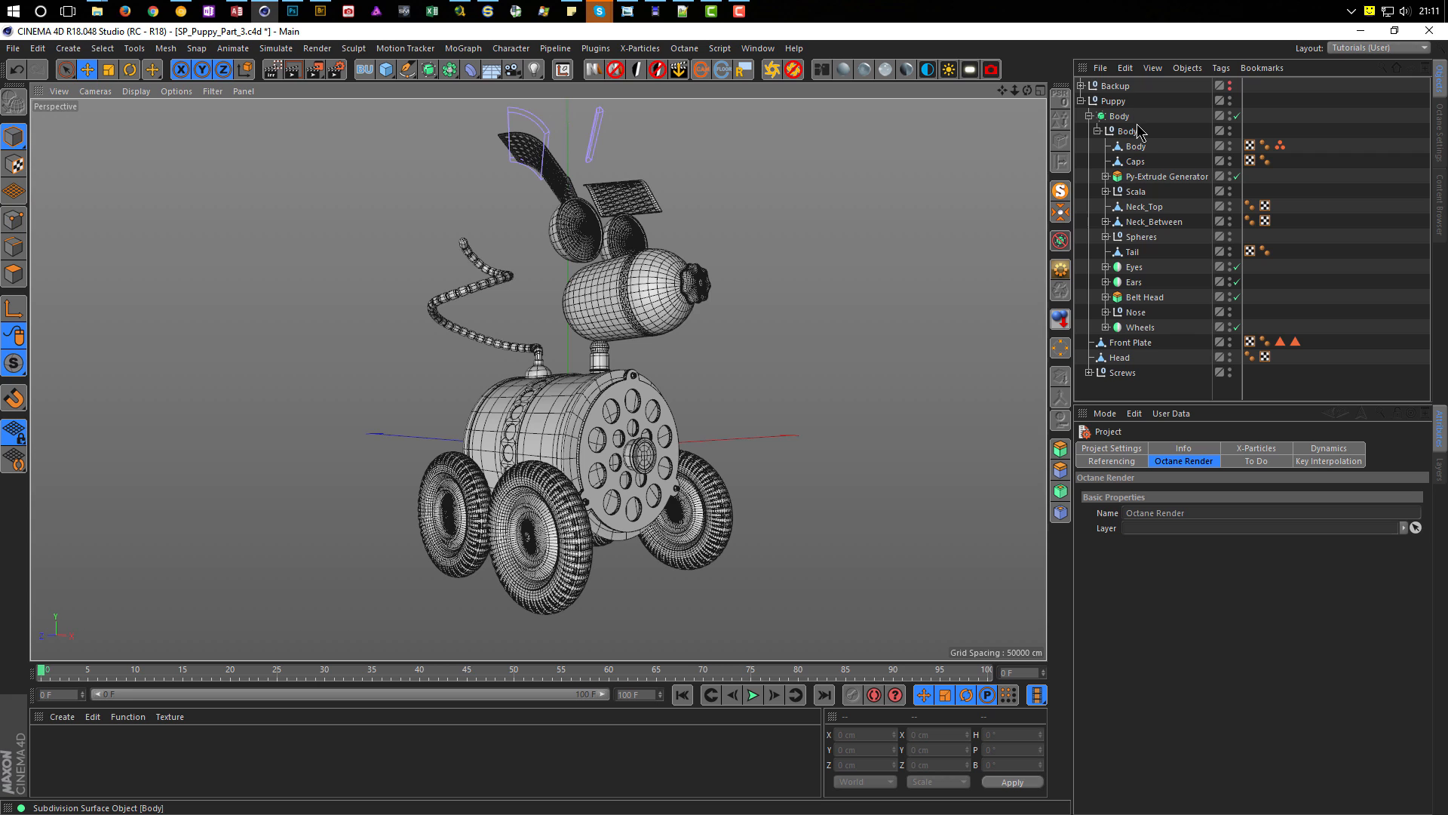
Step: Copy the Wheel group from the Symmetry inside the puppy's Wheels object and paste it into a new project
left_click(1106, 327)
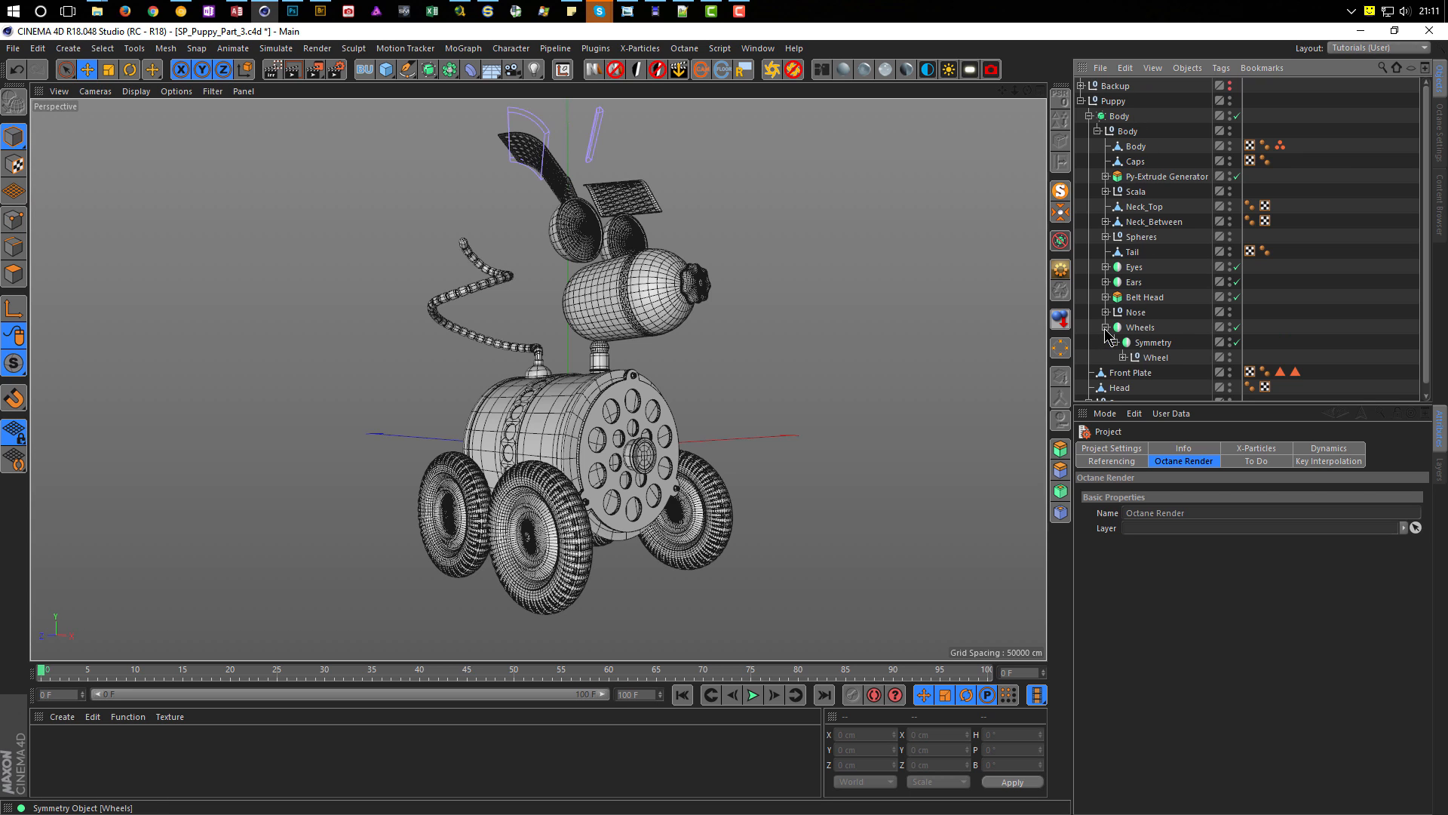
left_click(1155, 358)
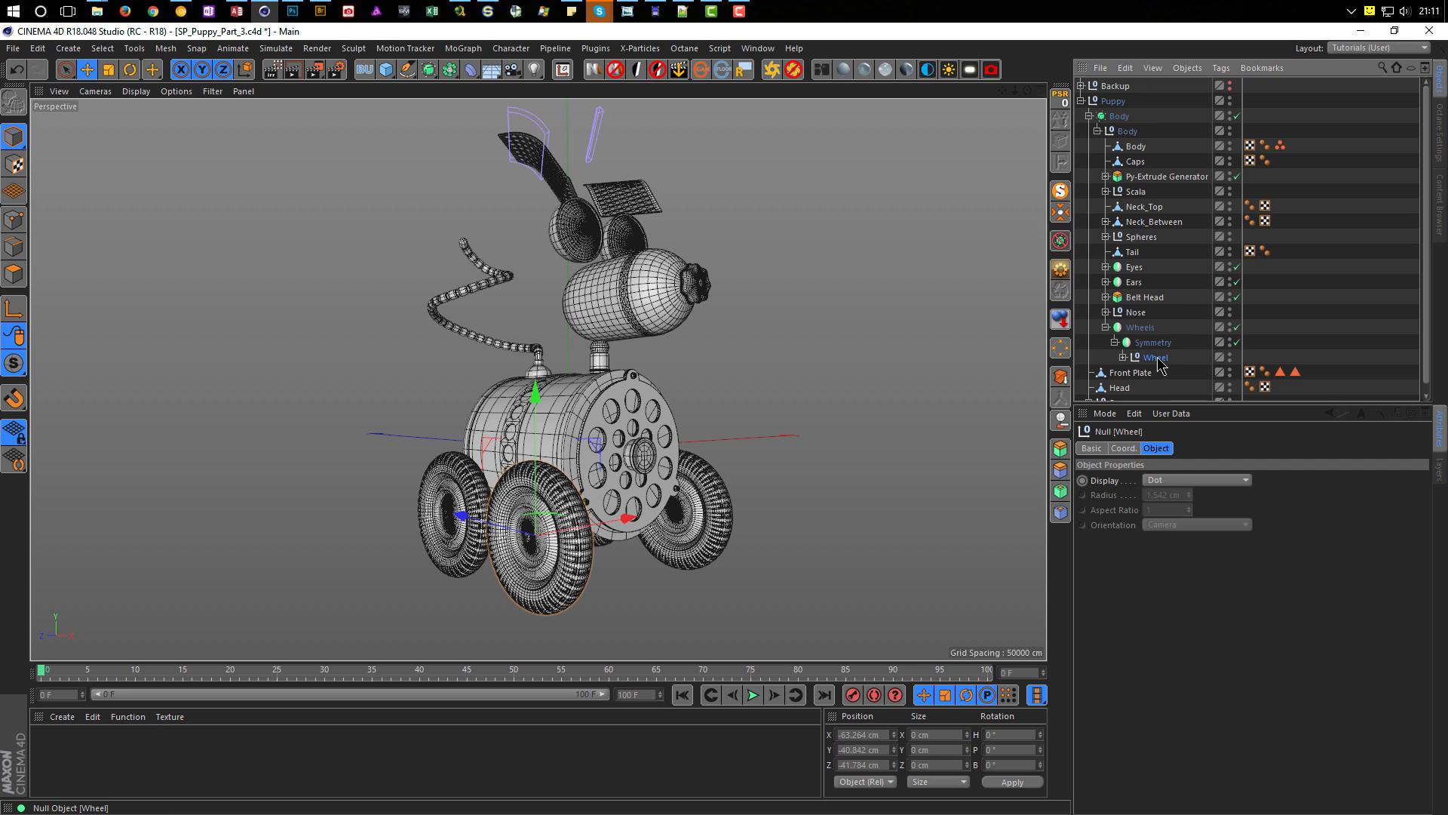
left_click(14, 49)
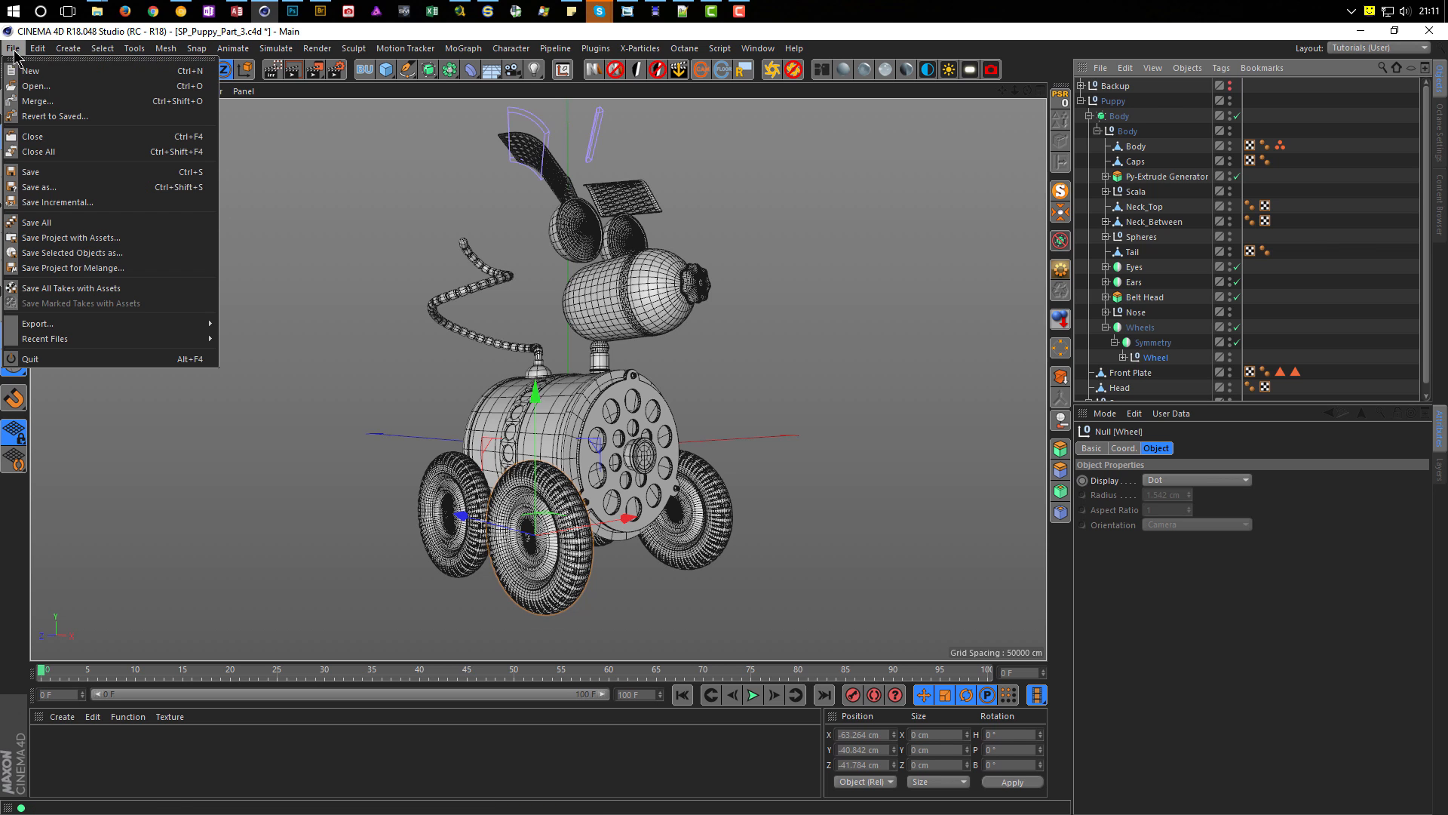
left_click(34, 71)
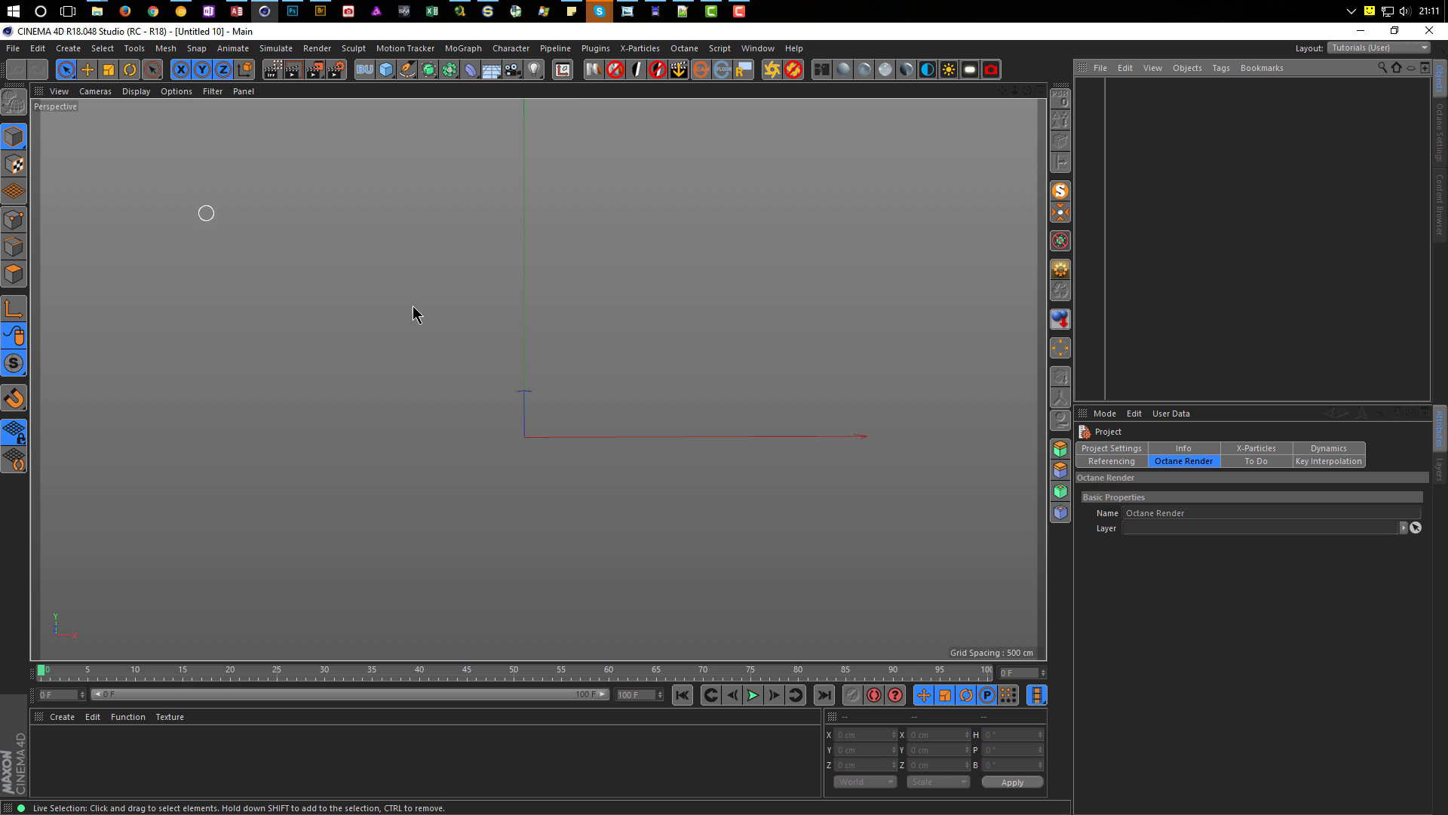
key("ctrl+v")
left_click_drag(476, 510, 359, 501, "alt")
right_click_drag(418, 498, 550, 472, "alt")
left_click_drag(551, 471, 541, 407, "alt")
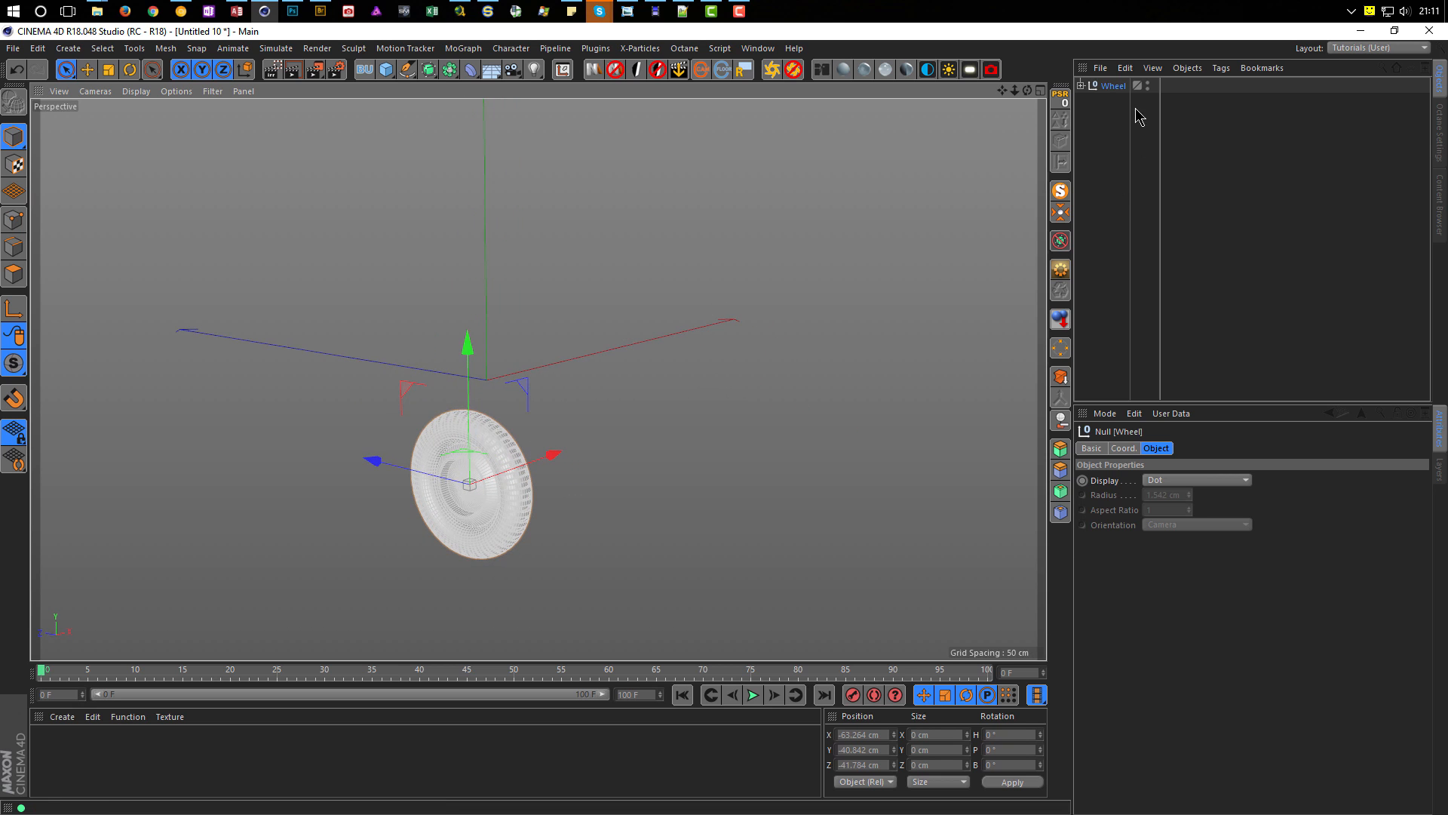
Step: Reset the pasted Wheel group's position, scale and rotation so it sits at the world origin, and deselect it
left_click(1062, 101)
mouse_move(566, 407)
left_mouse_down("alt")
mouse_move(543, 476)
mouse_move(622, 446)
left_mouse_up("alt")
scroll(619, 441, "up", 3)
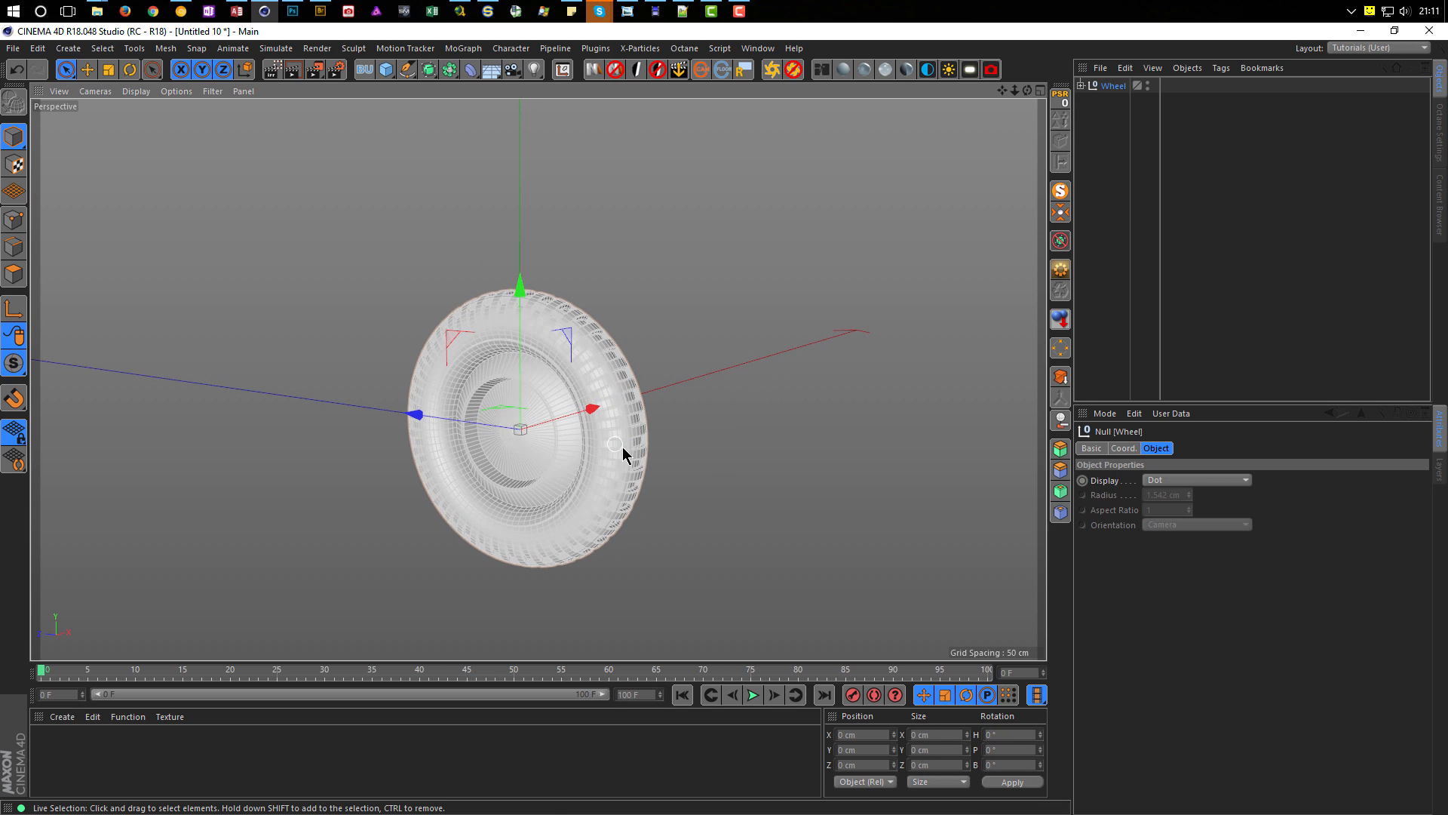
left_click(1137, 218)
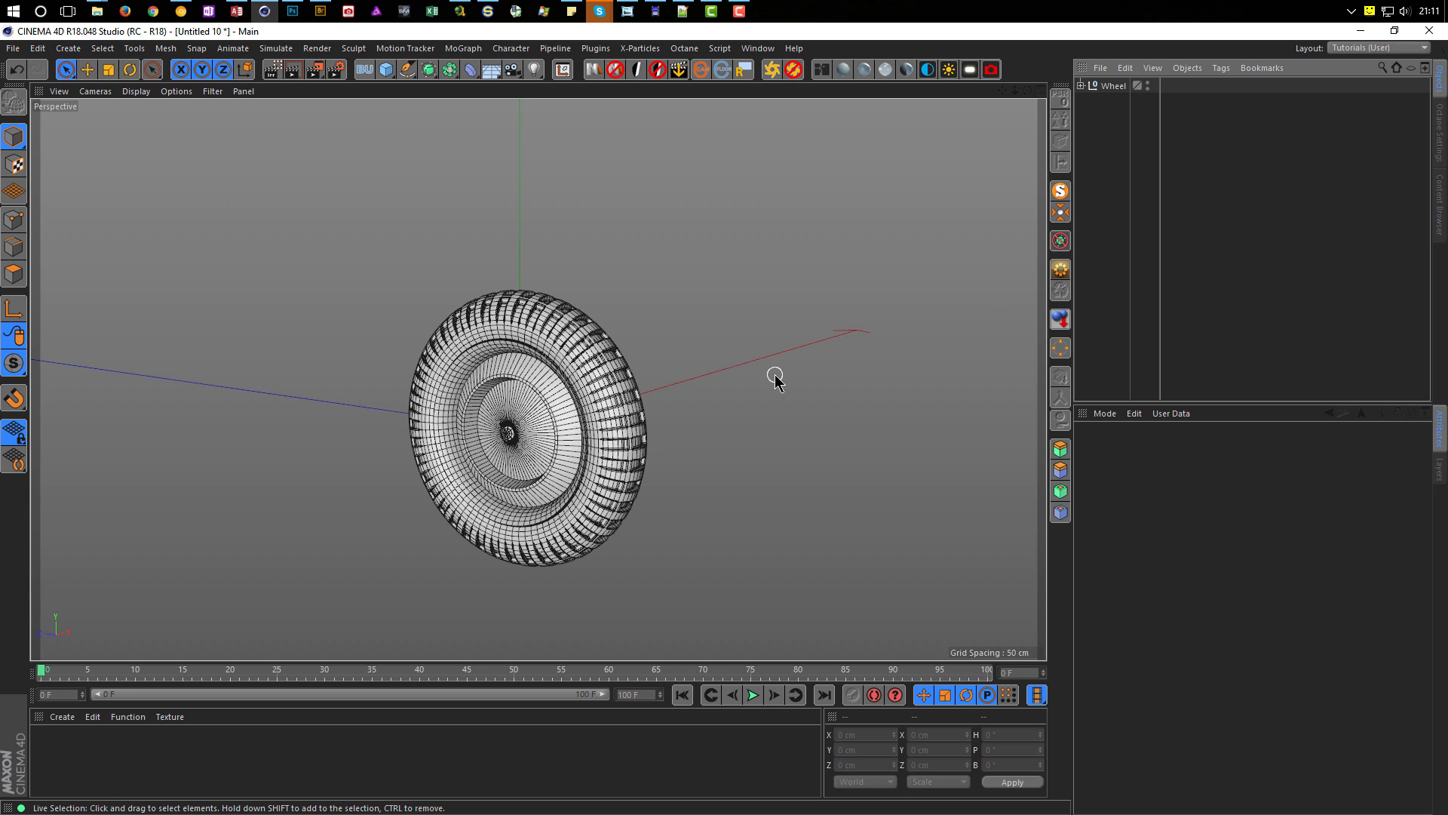
Step: Display the wheel in Gouraud shading without wireframe lines and expand the Wheel group's hierarchy
key("n")
key("a")
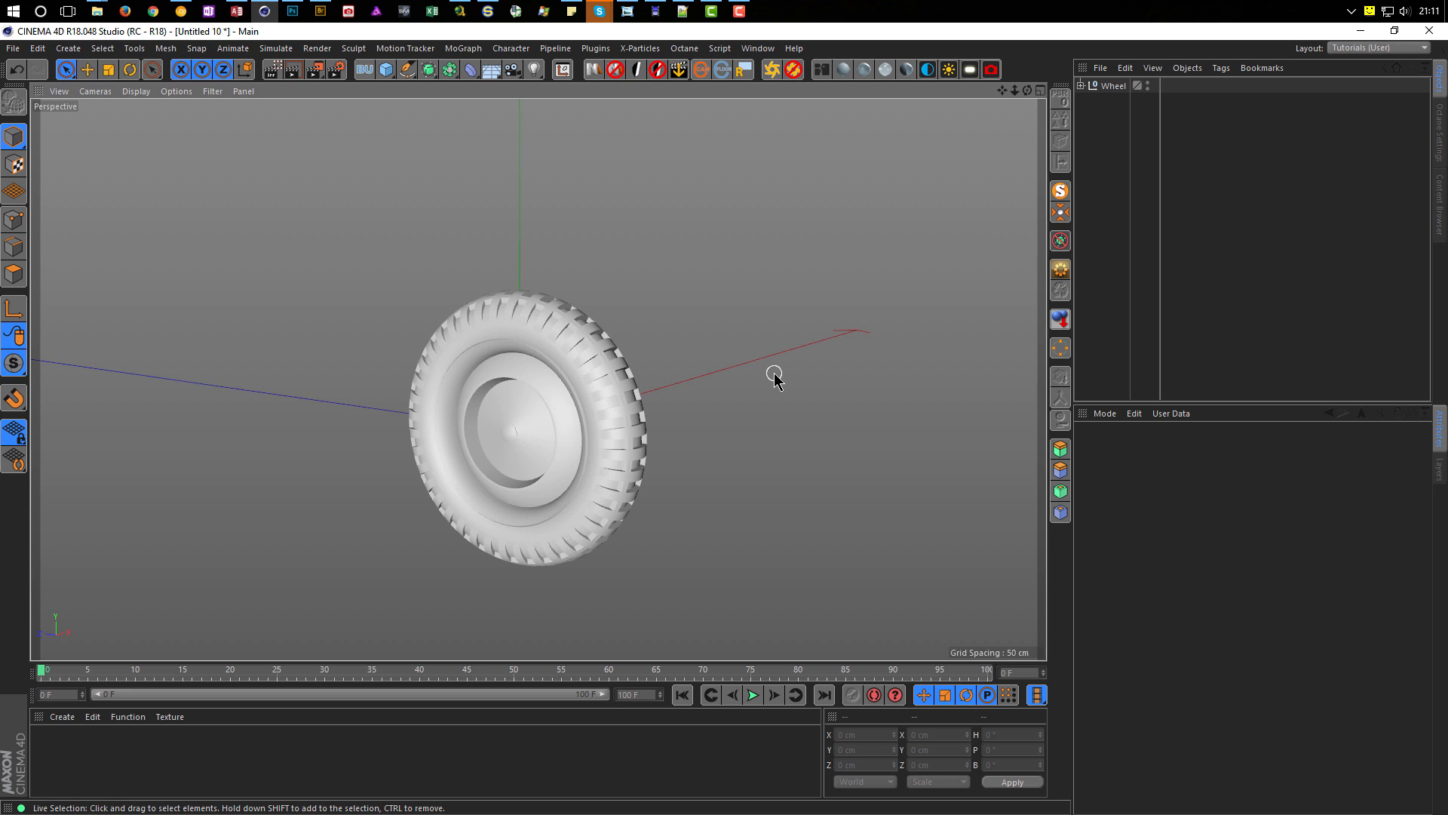
mouse_move(628, 410)
left_mouse_down("alt")
mouse_move(604, 405)
mouse_move(627, 423)
mouse_move(601, 418)
left_mouse_up("alt")
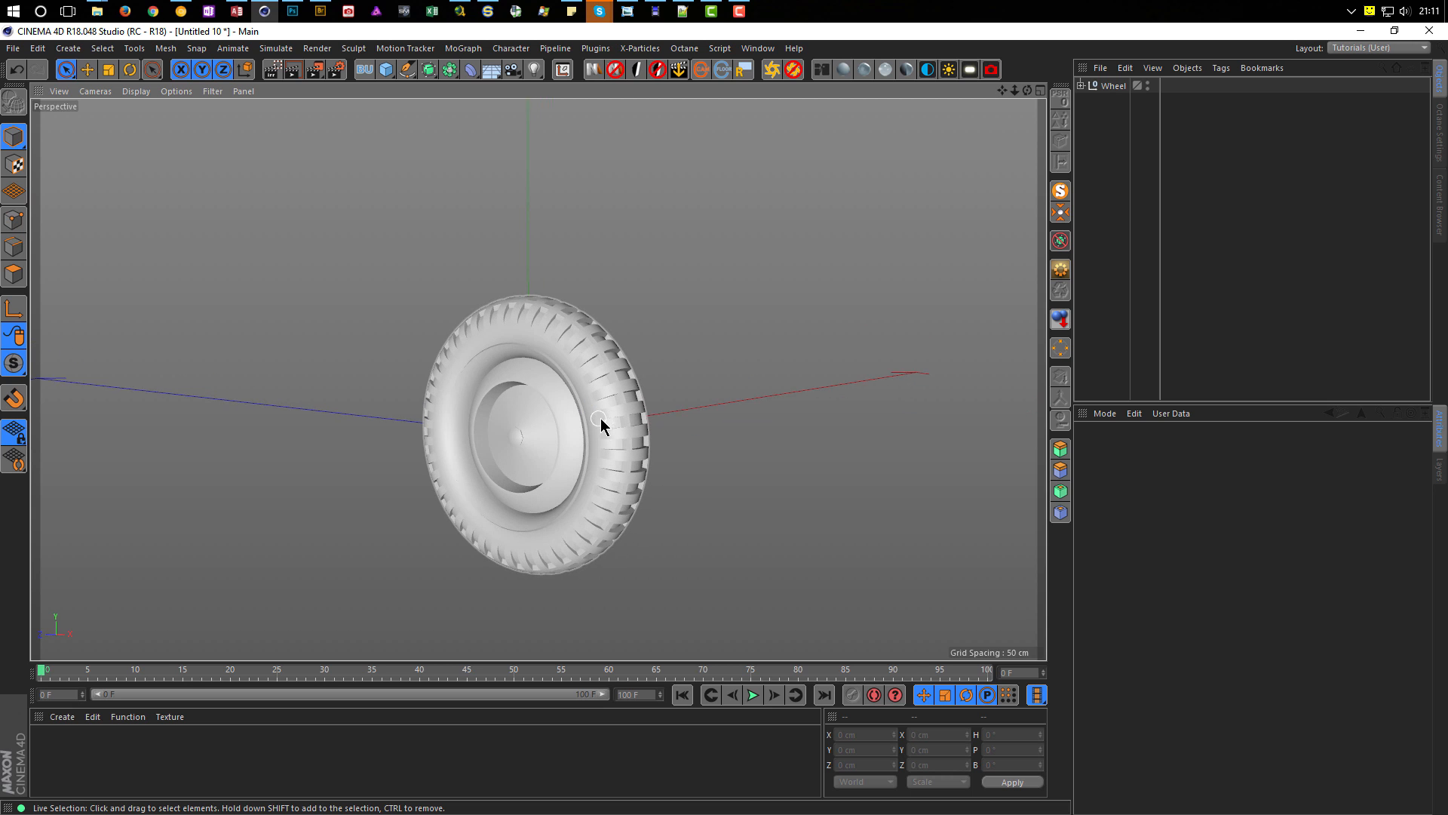
scroll(604, 415, "up", 4)
scroll(597, 408, "down", 3)
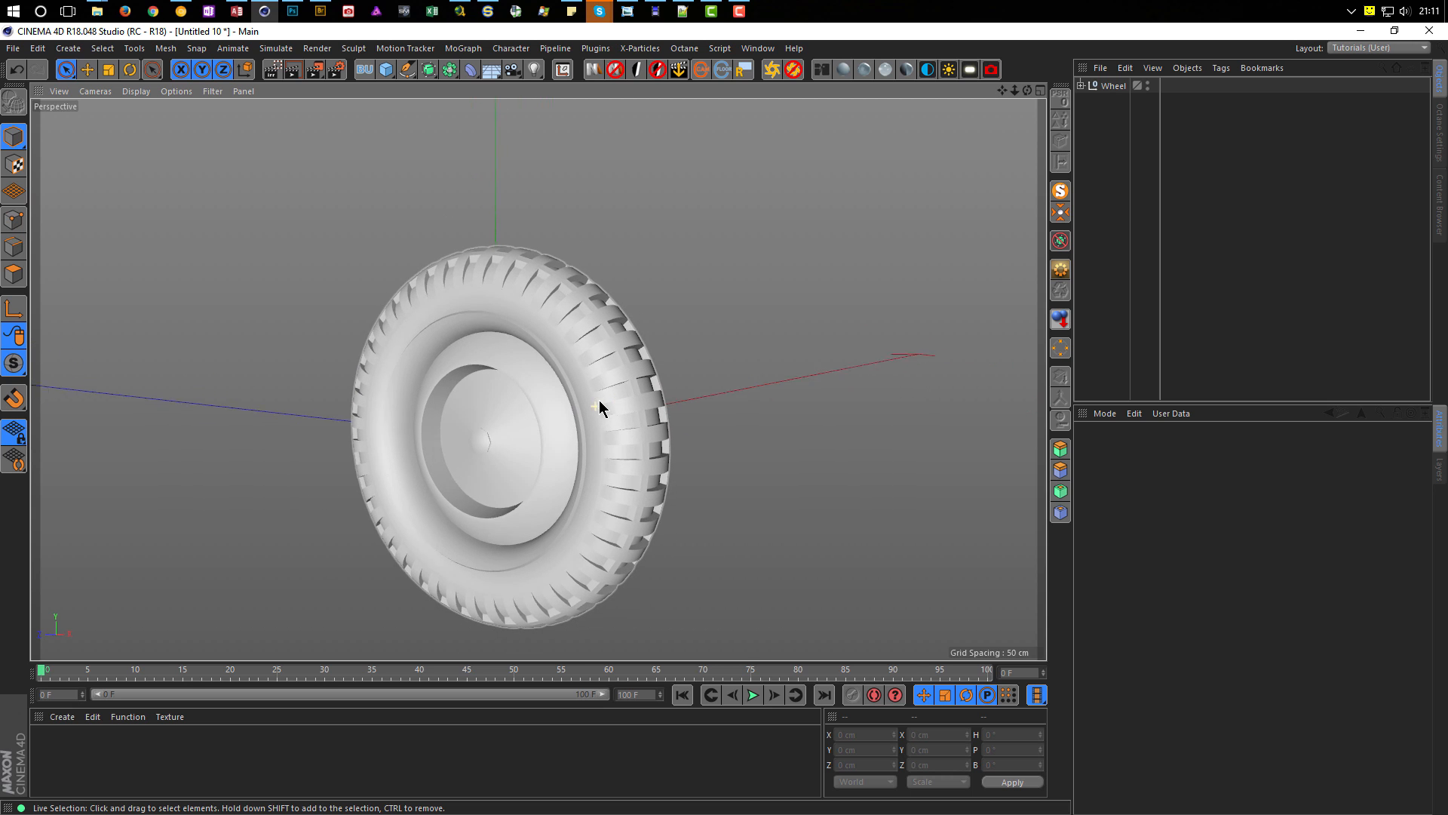
left_click(1082, 85)
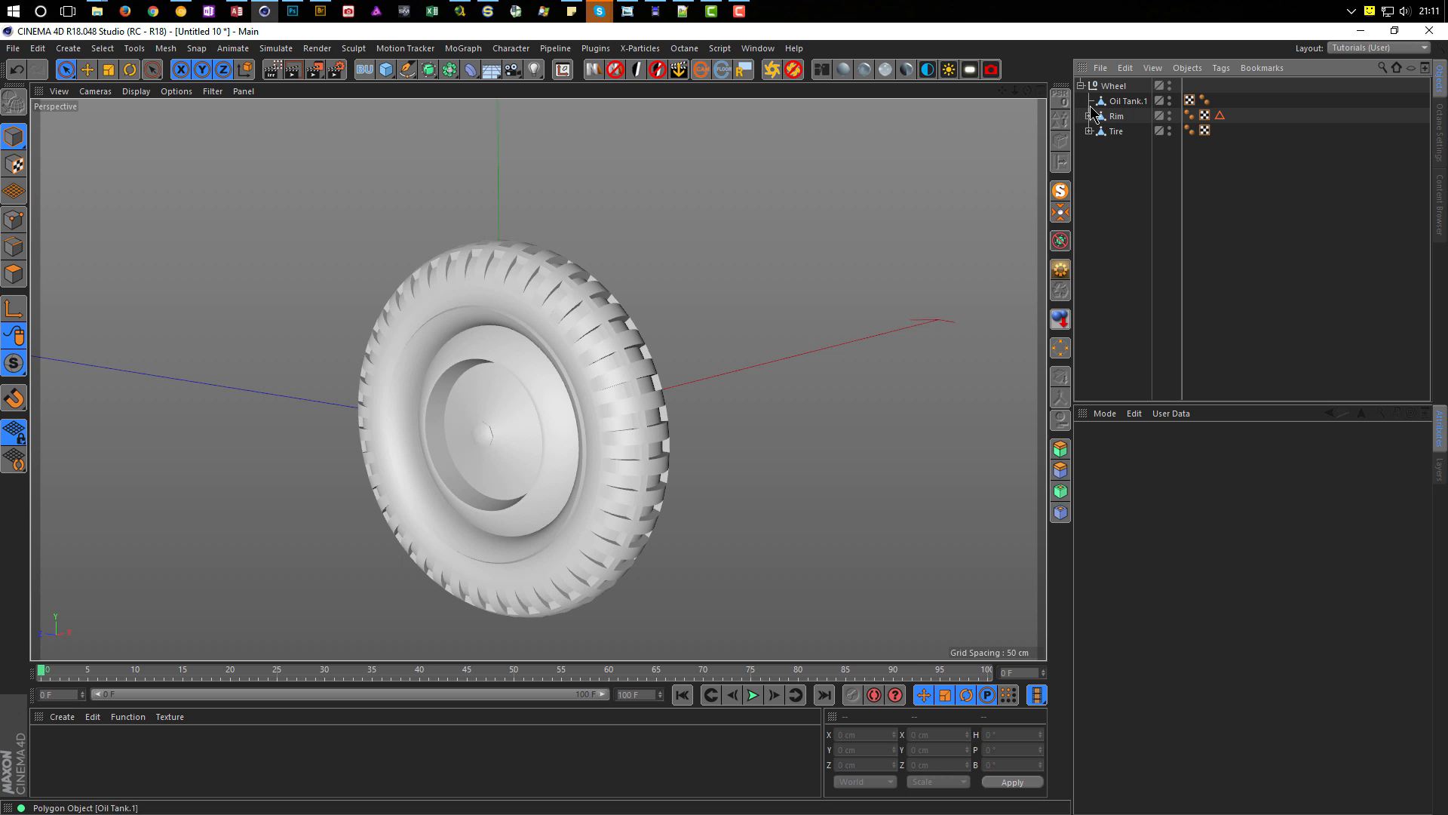
mouse_move(510, 310)
left_mouse_down("alt")
mouse_move(395, 291)
mouse_move(540, 313)
mouse_move(504, 306)
left_mouse_up("alt")
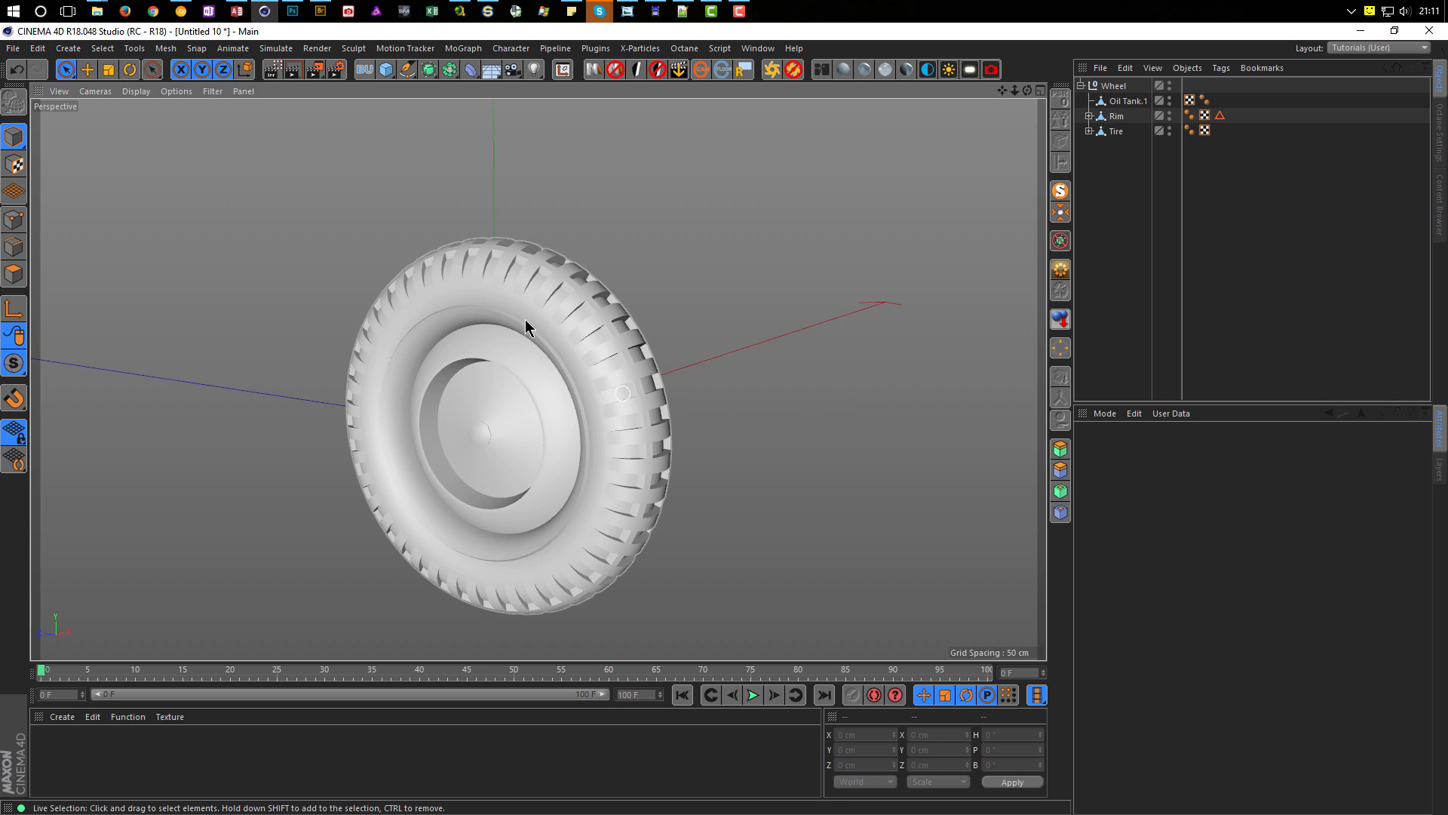
Step: Create a new material and load a Checkerboard shader as its Color texture
double_click(153, 771)
double_click(49, 743)
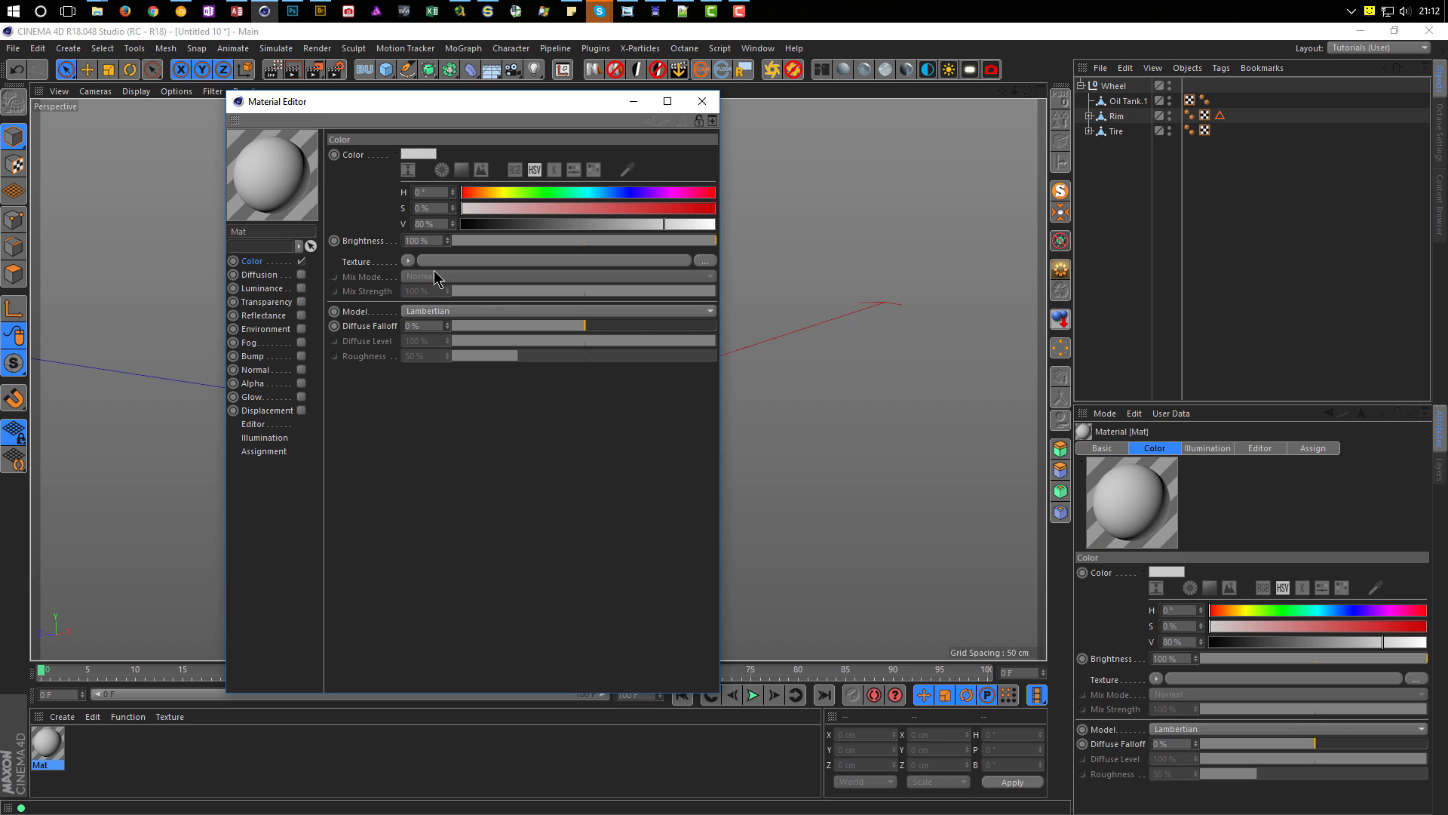
left_click(408, 260)
mouse_move(448, 560)
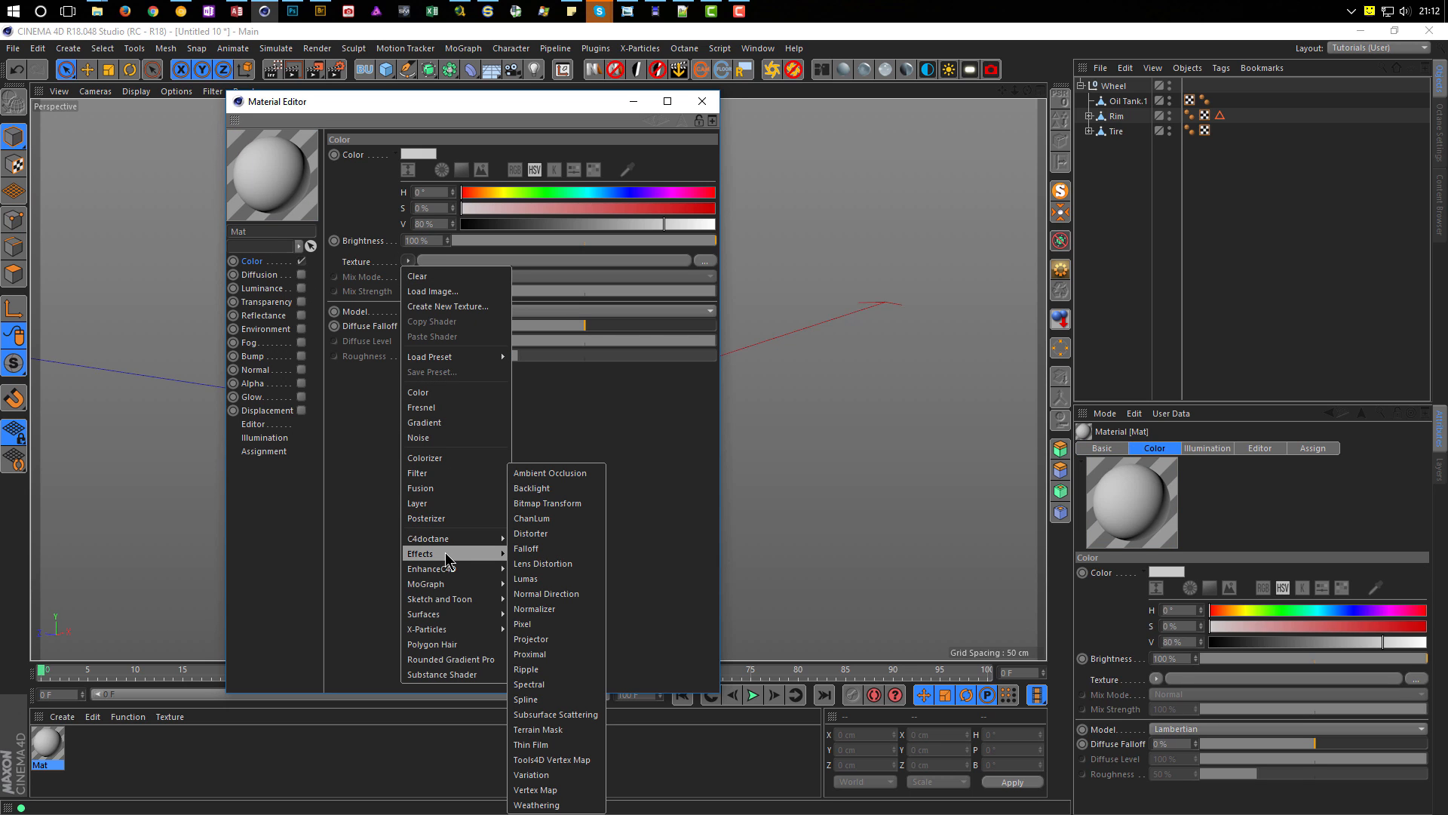
mouse_move(472, 614)
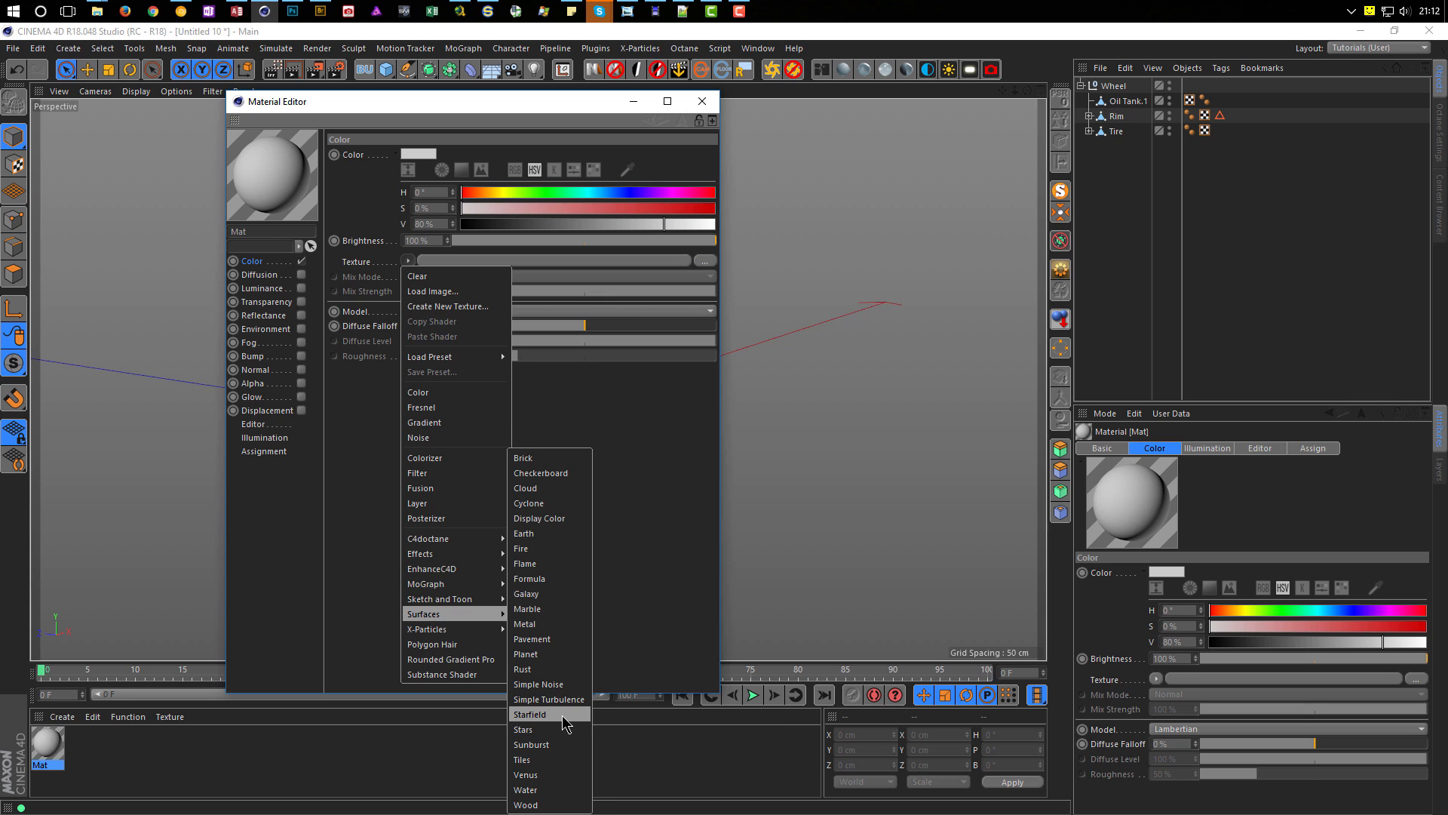
left_click(545, 473)
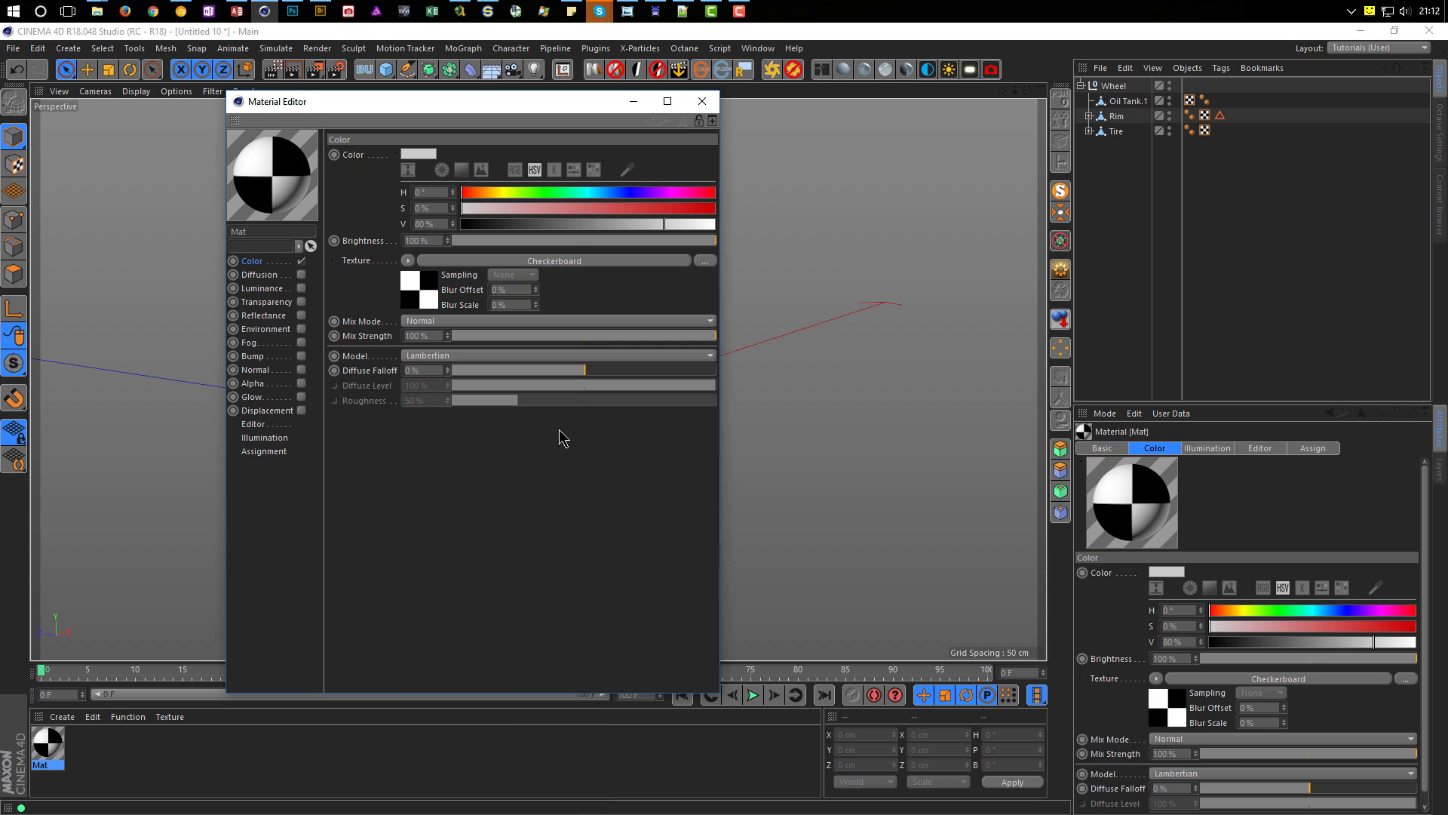
left_click(702, 101)
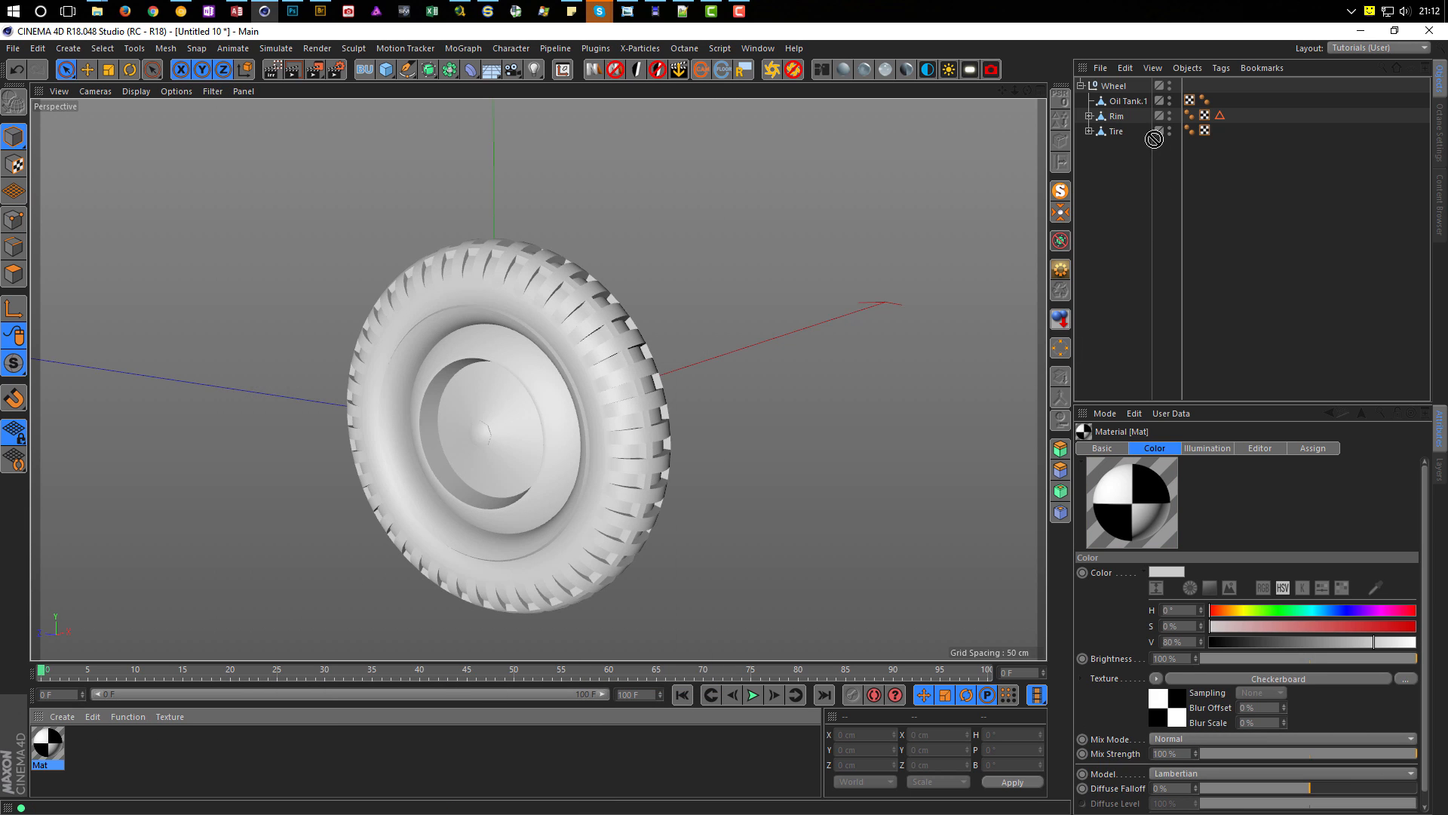
Step: Apply the checkerboard material to the Rim and set its texture tag's projection to Cubic
left_click_drag(1120, 115, 1120, 116)
left_click_drag(526, 440, 756, 377, "alt")
left_click(1116, 116)
left_click(1235, 115)
left_click(1216, 510)
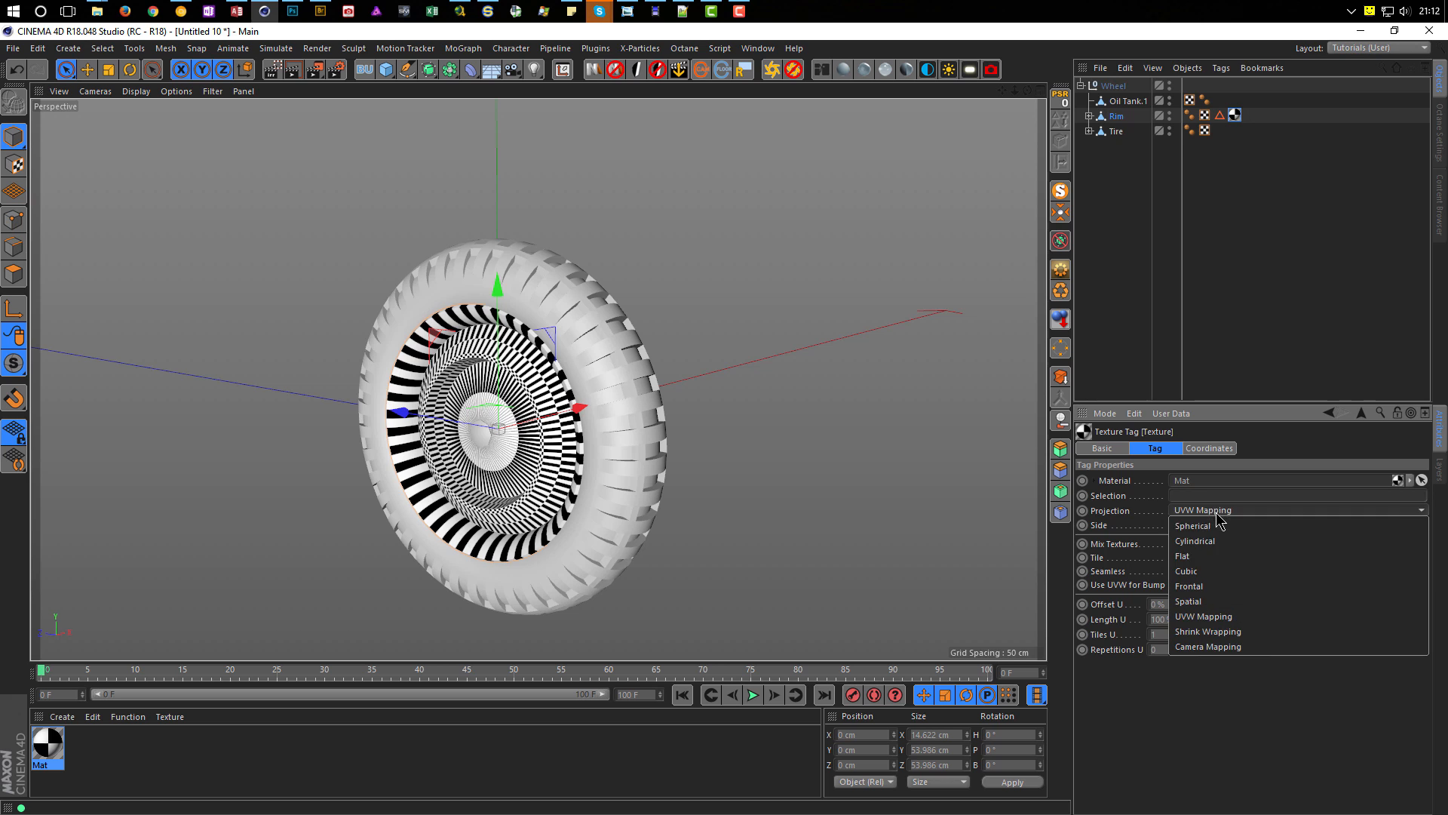
left_click(1212, 565)
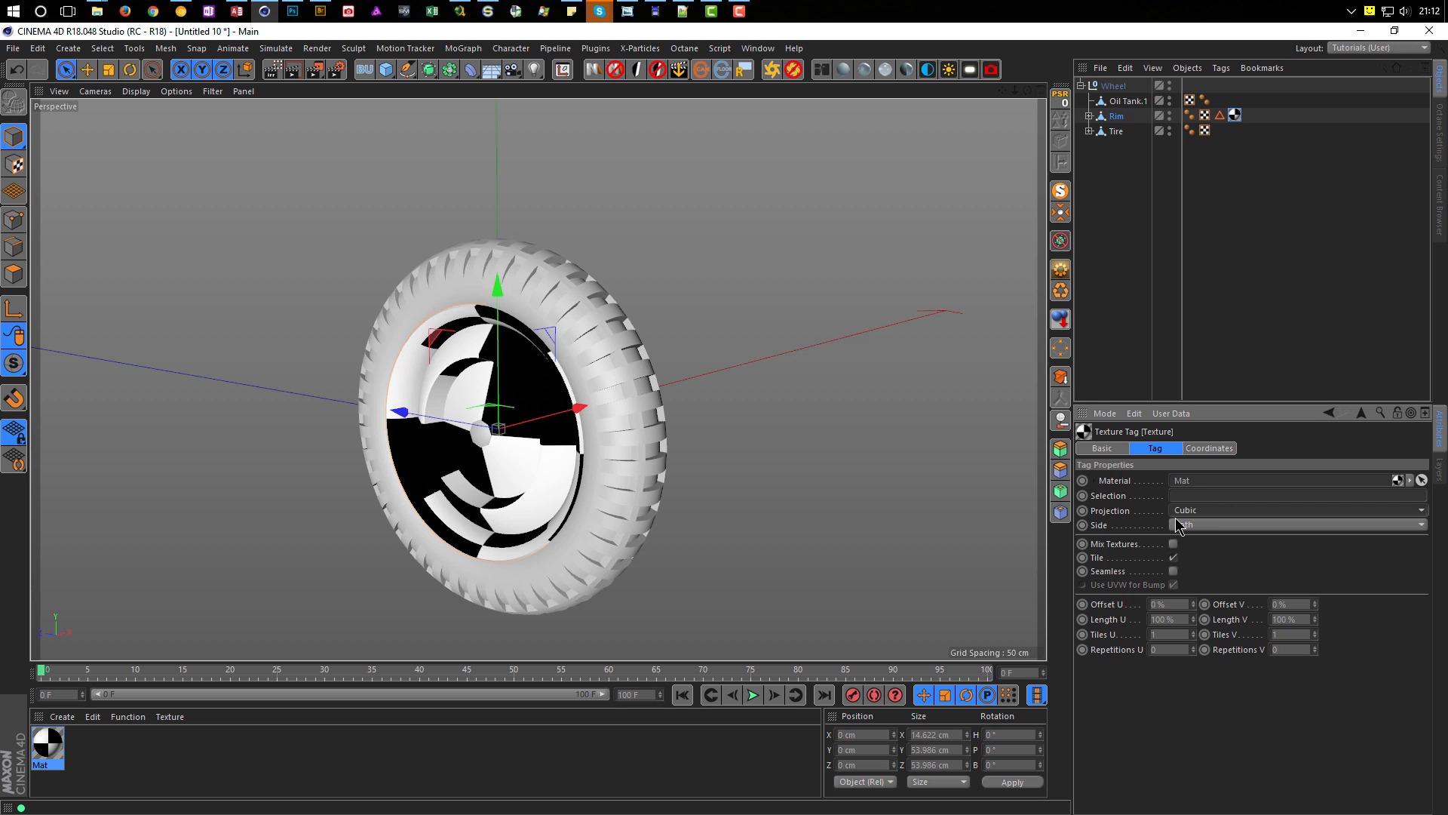
Step: Fit the Rim's checkerboard texture to the object, including its sub-objects
right_click(1235, 114)
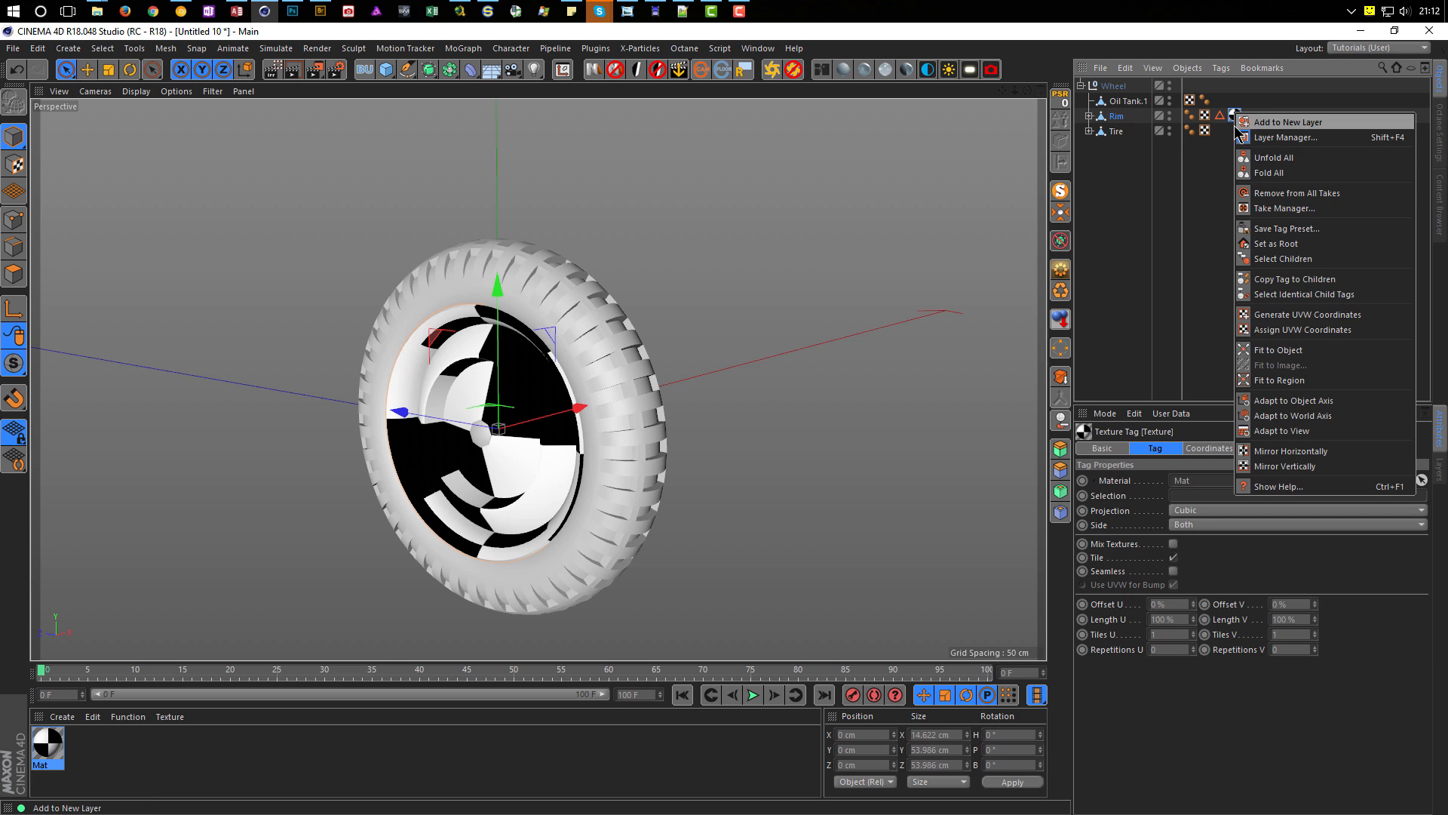
left_click(1270, 350)
left_click(728, 484)
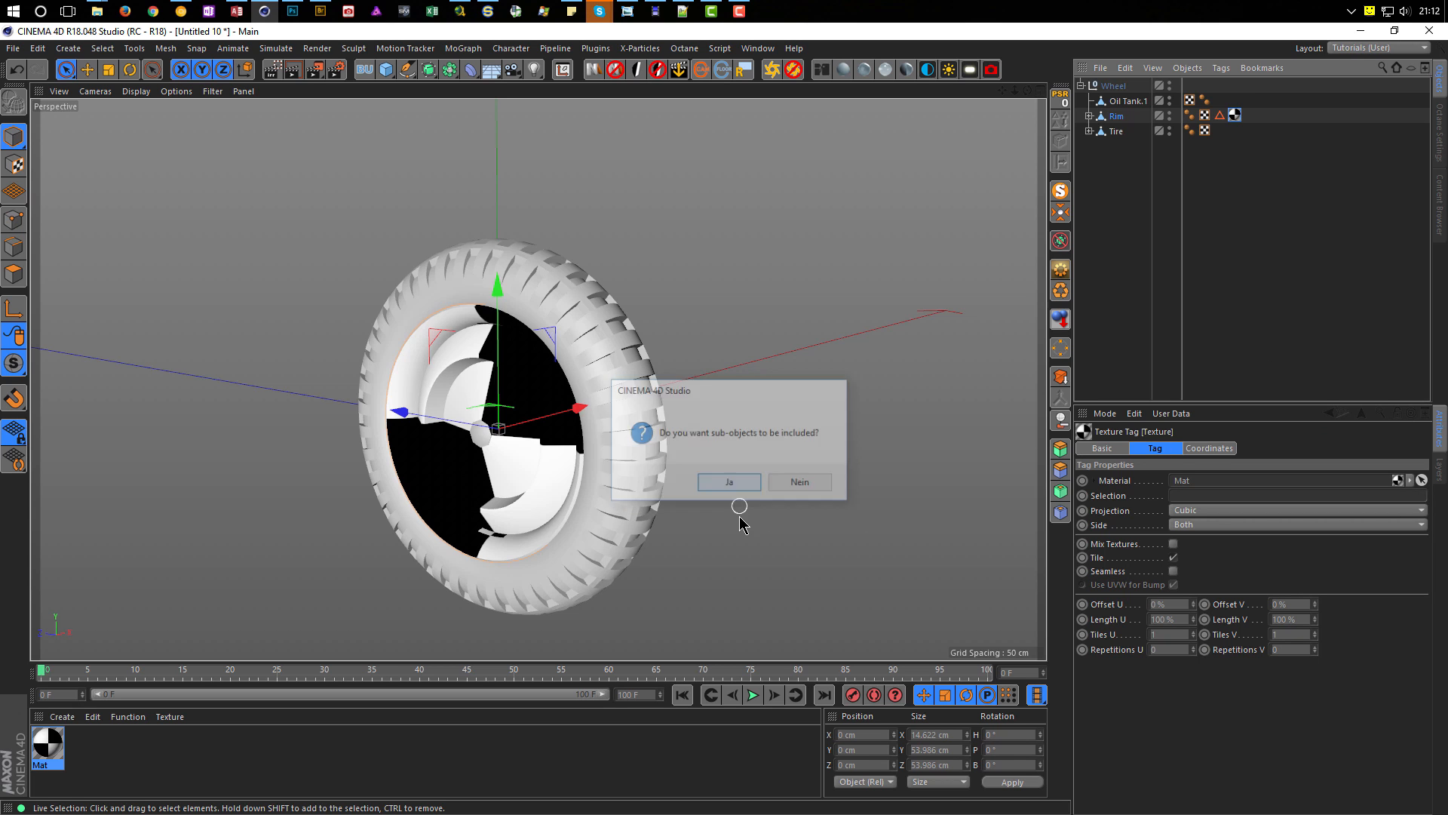
left_click_drag(694, 532, 528, 393, "alt")
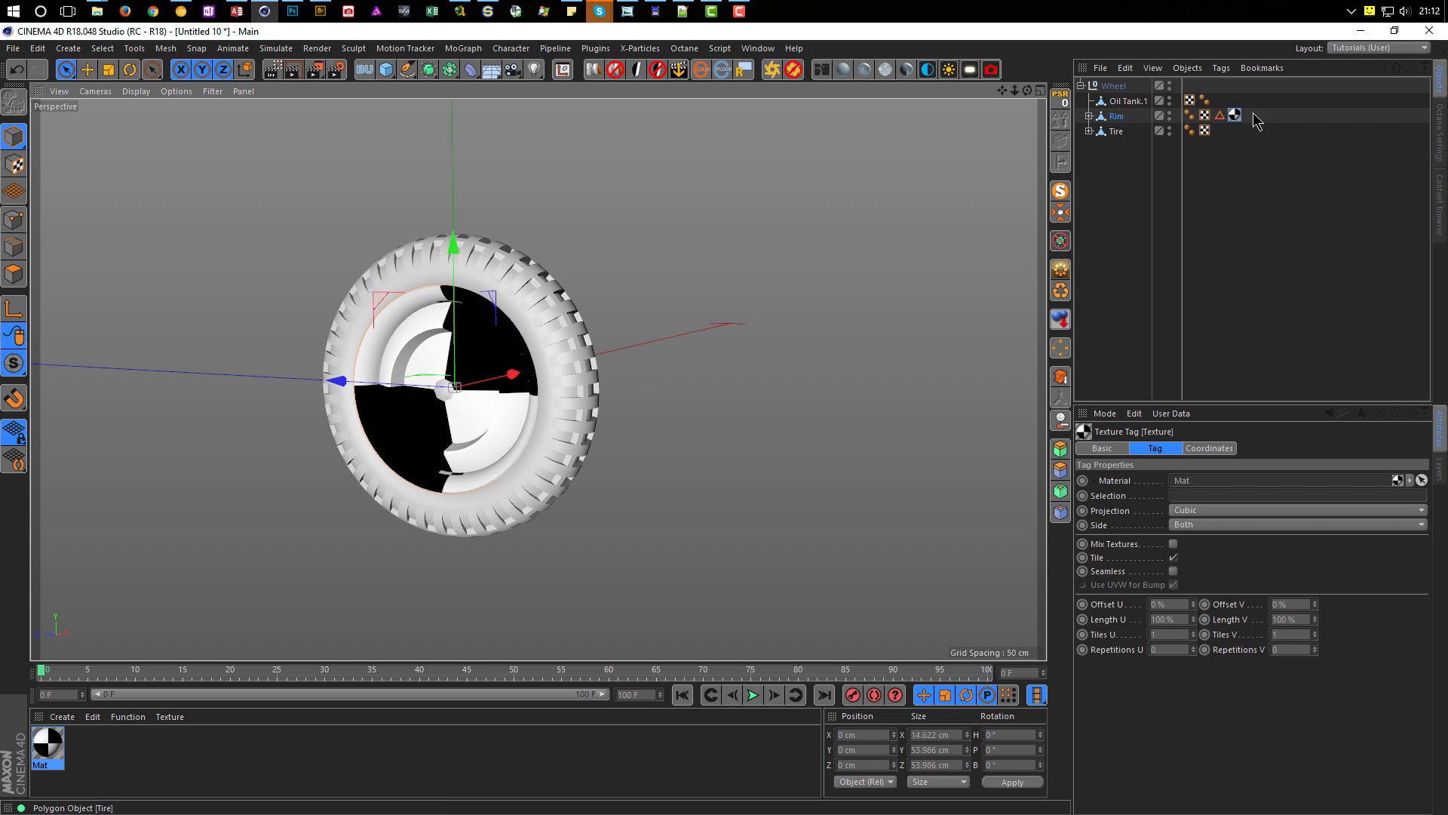
Step: Move the checkerboard texture tag from the Rim to the Tire and fit it to the object with sub-objects included
left_click_drag(1235, 116, 1220, 130)
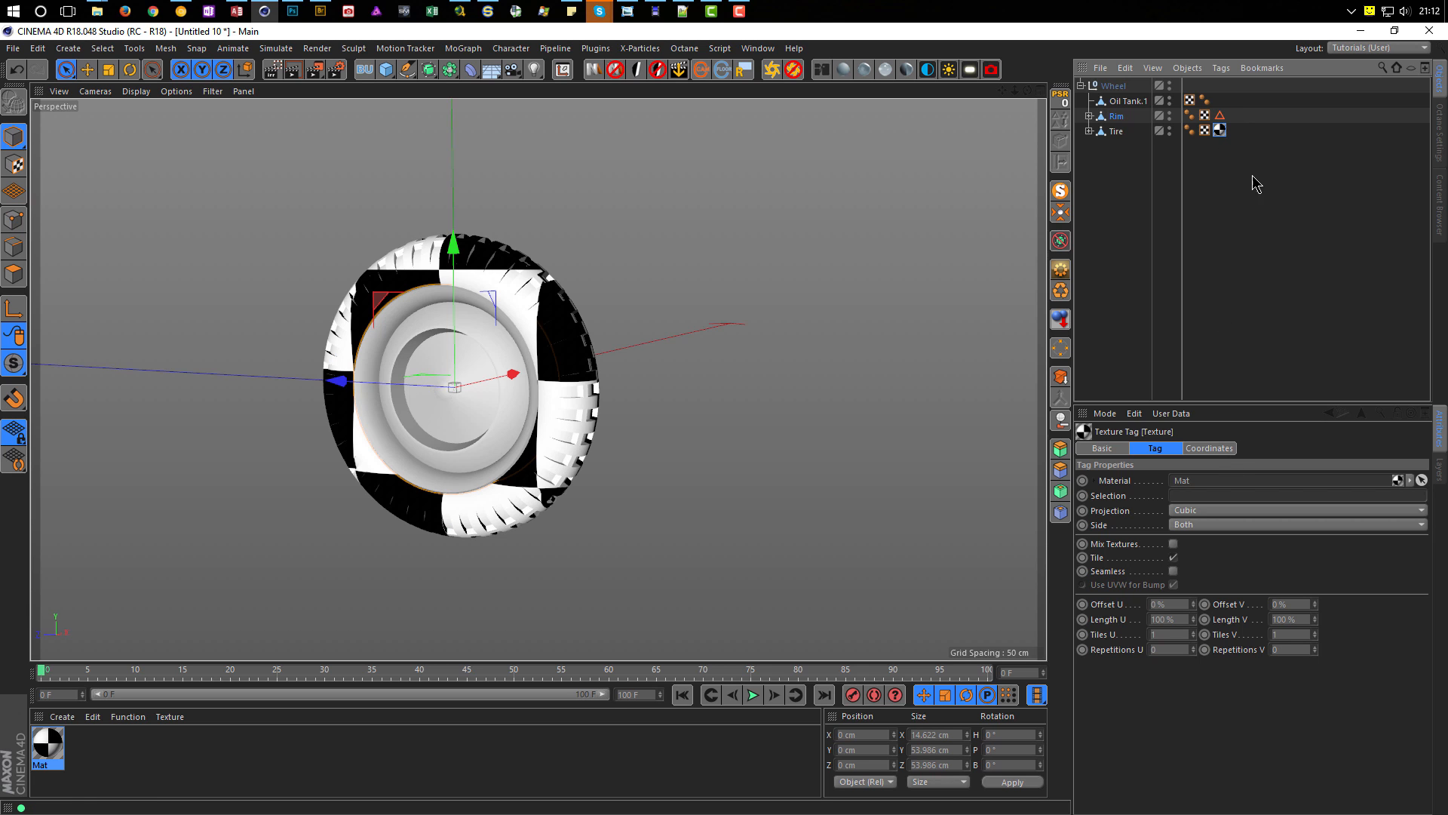
right_click(1222, 131)
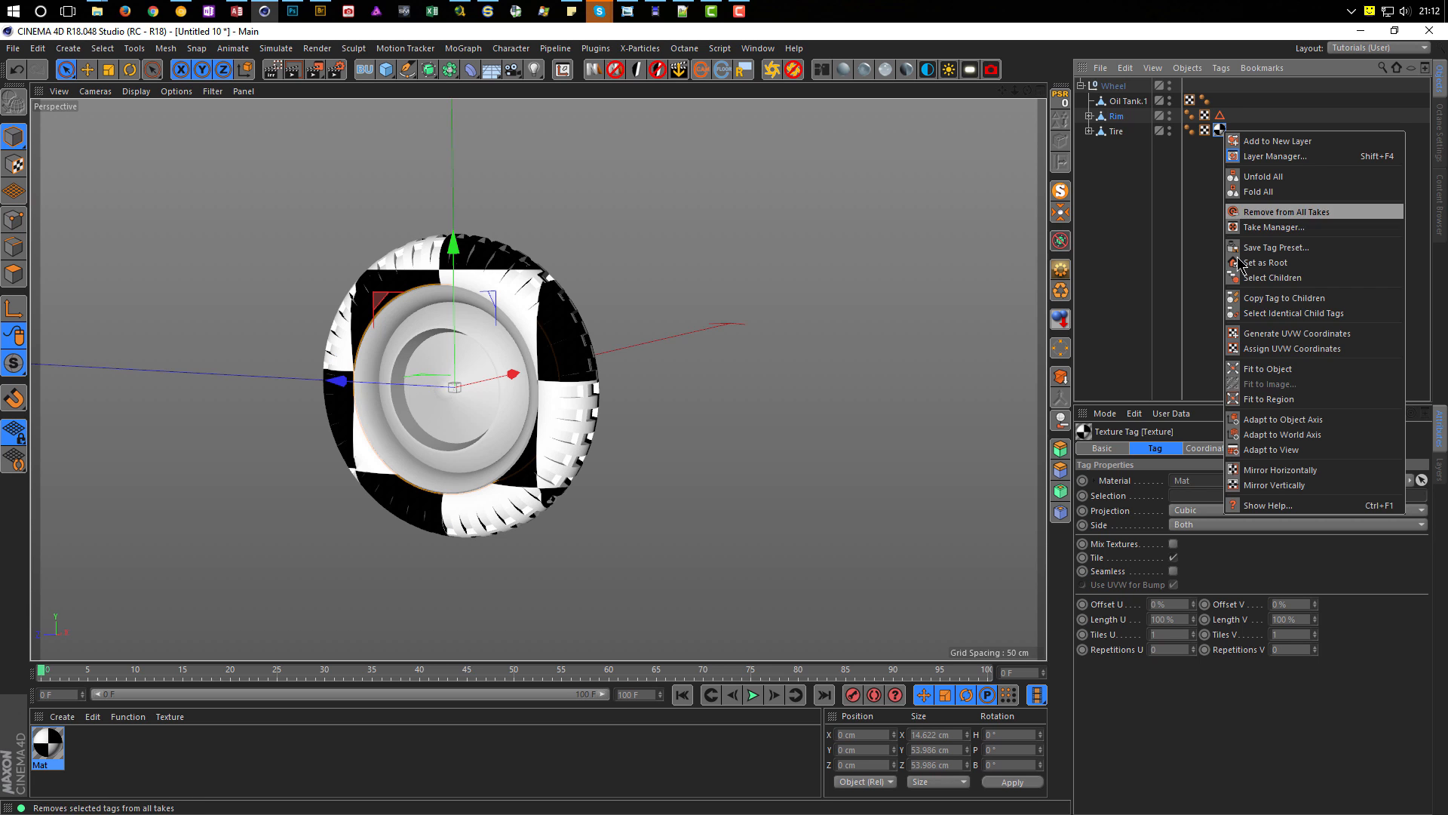
left_click(1259, 369)
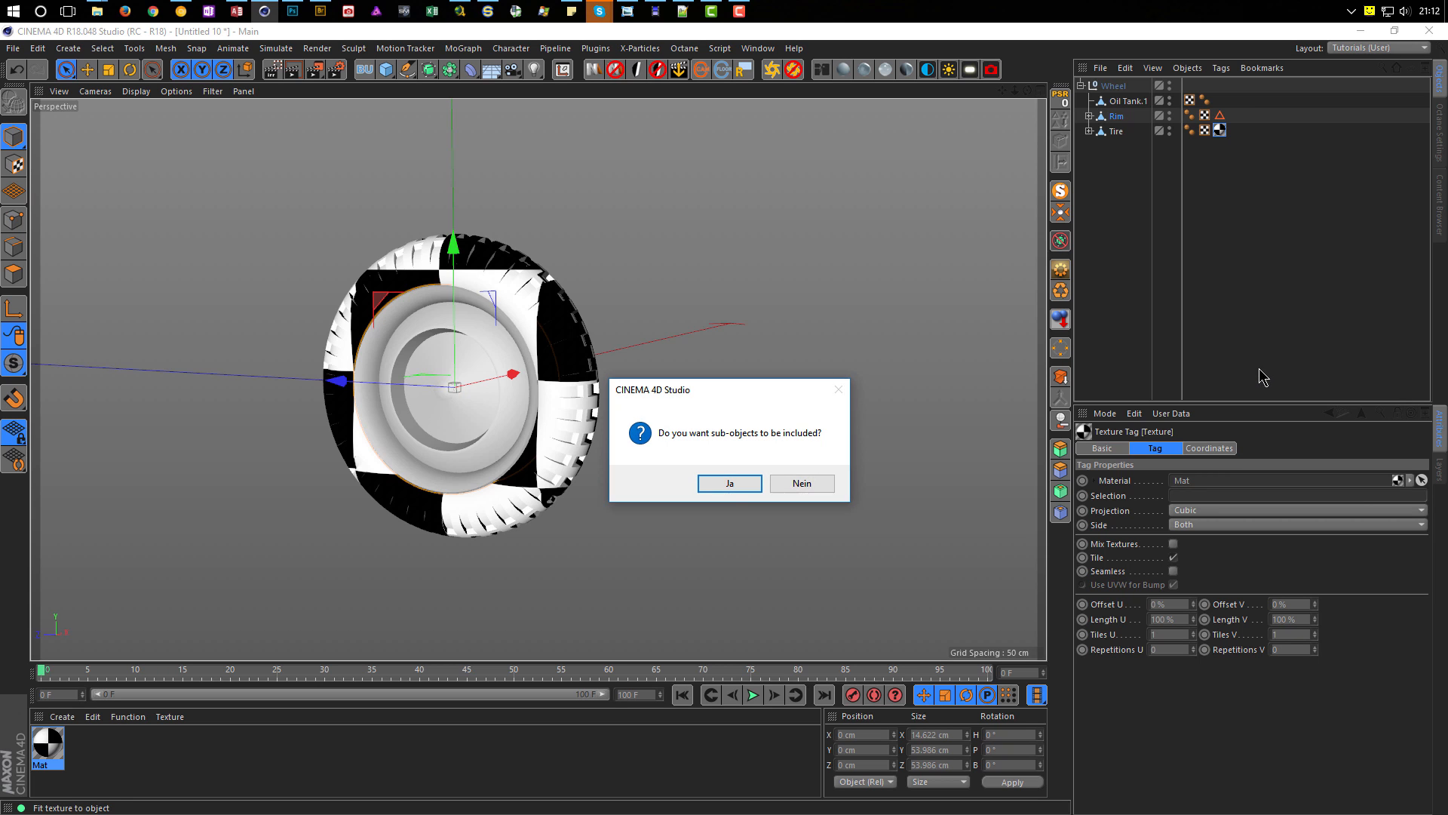
left_click(729, 484)
left_click_drag(792, 501, 494, 419, "alt")
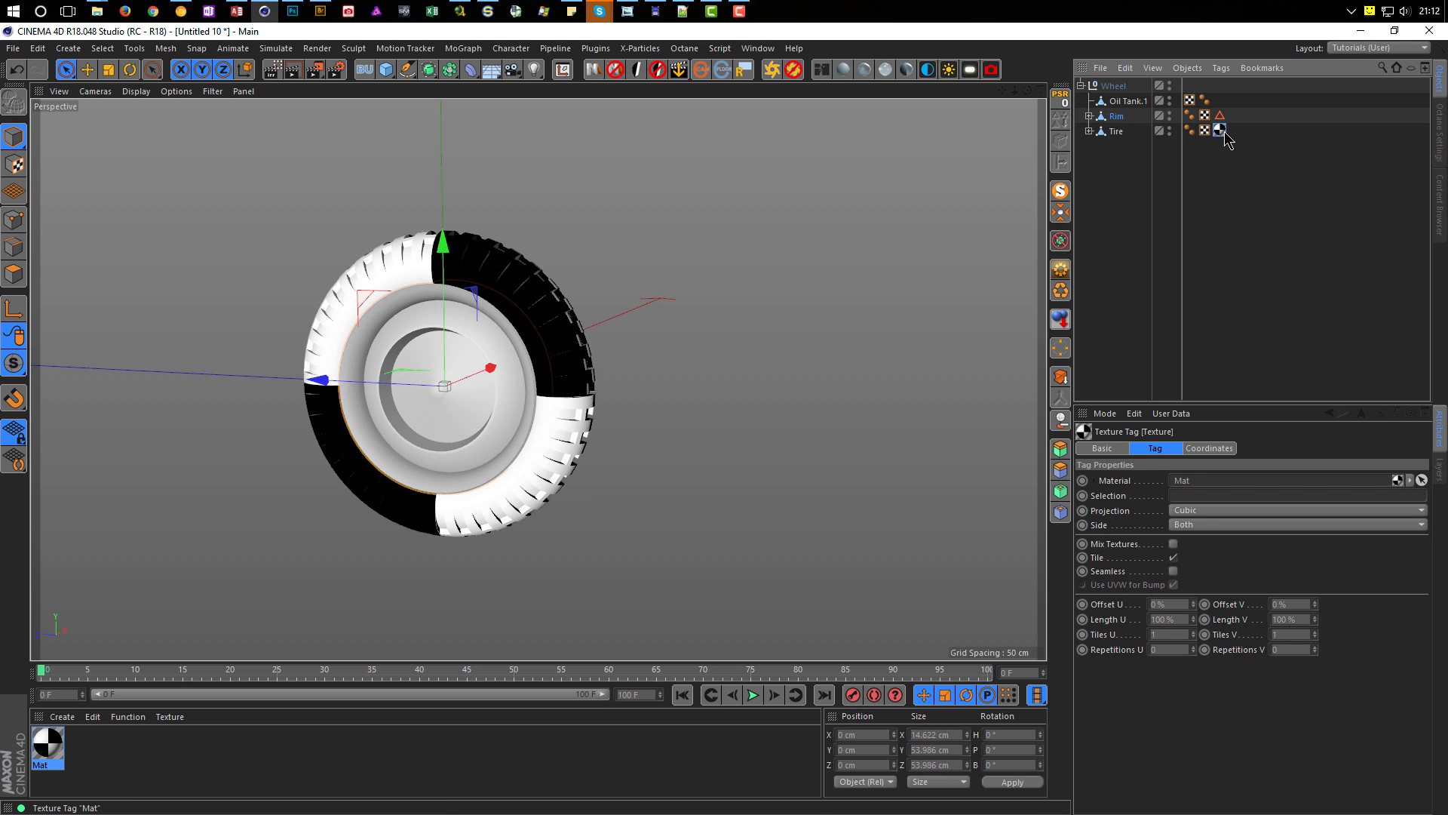
Step: Copy the Tire's checkerboard tag onto the Rim and fit it to the object with sub-objects included
left_click_drag(1240, 115, 1237, 117, "ctrl")
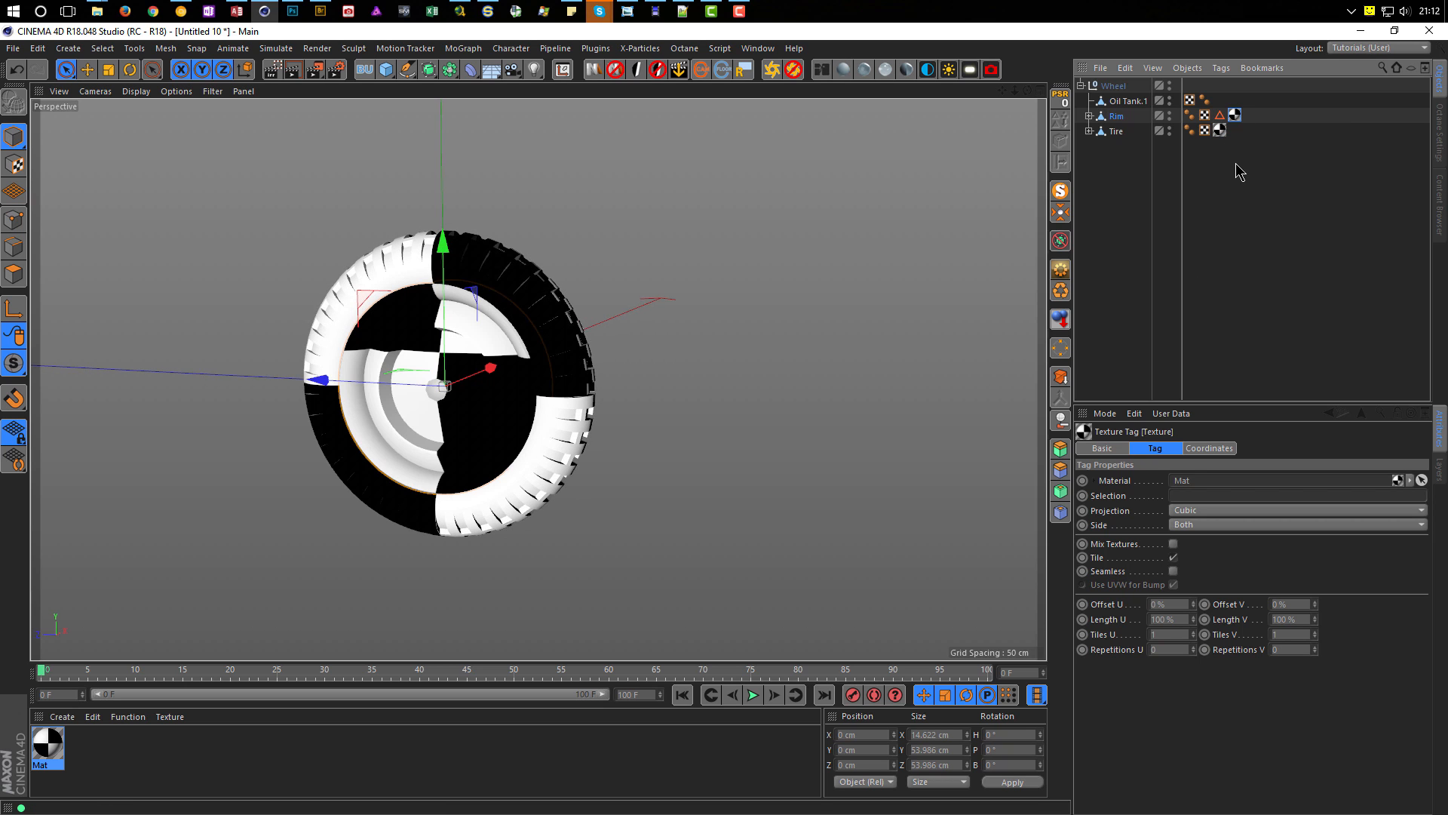
right_click(1236, 115)
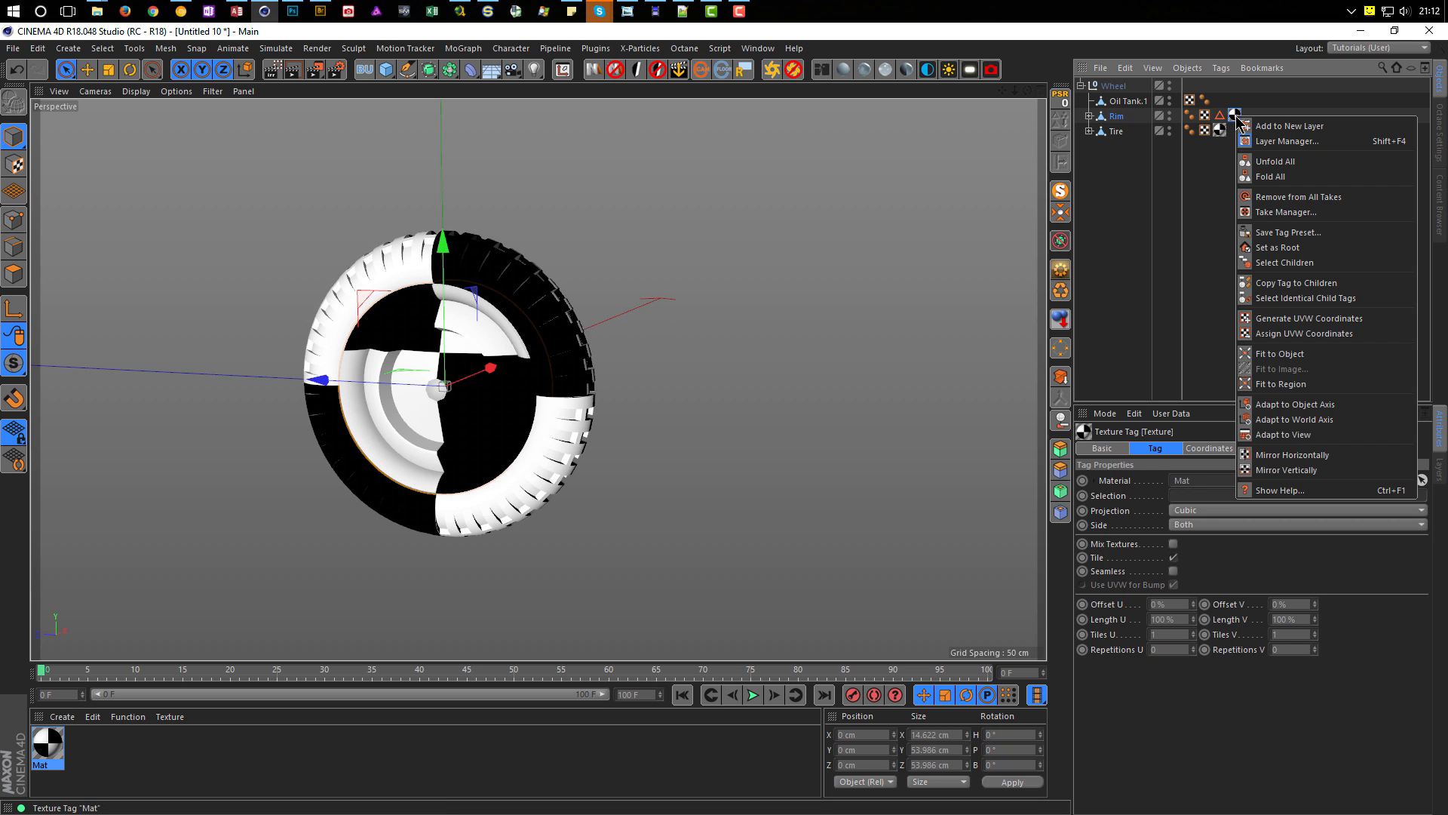
left_click(1299, 359)
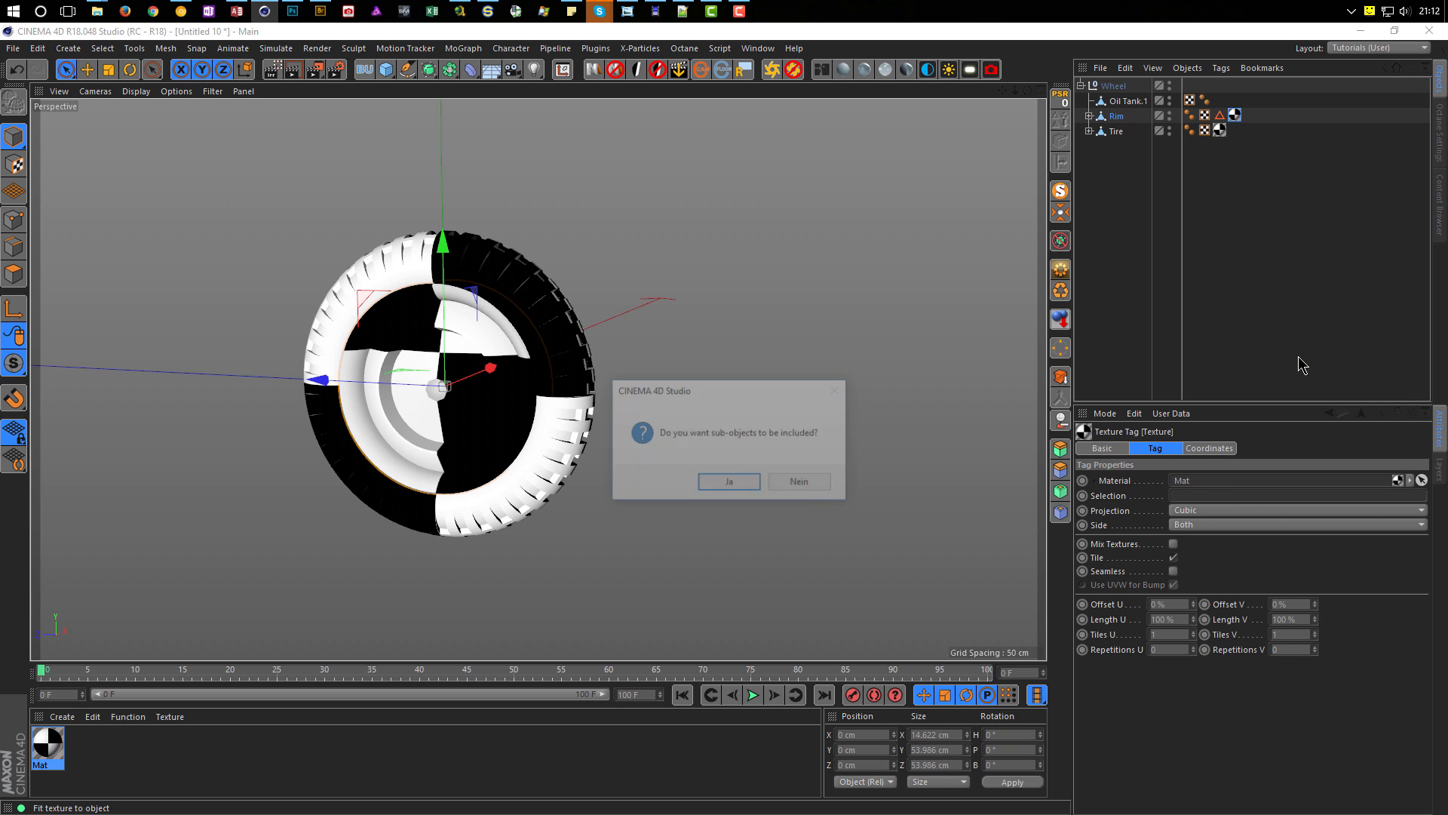
left_click(741, 486)
left_click_drag(528, 408, 567, 423, "alt")
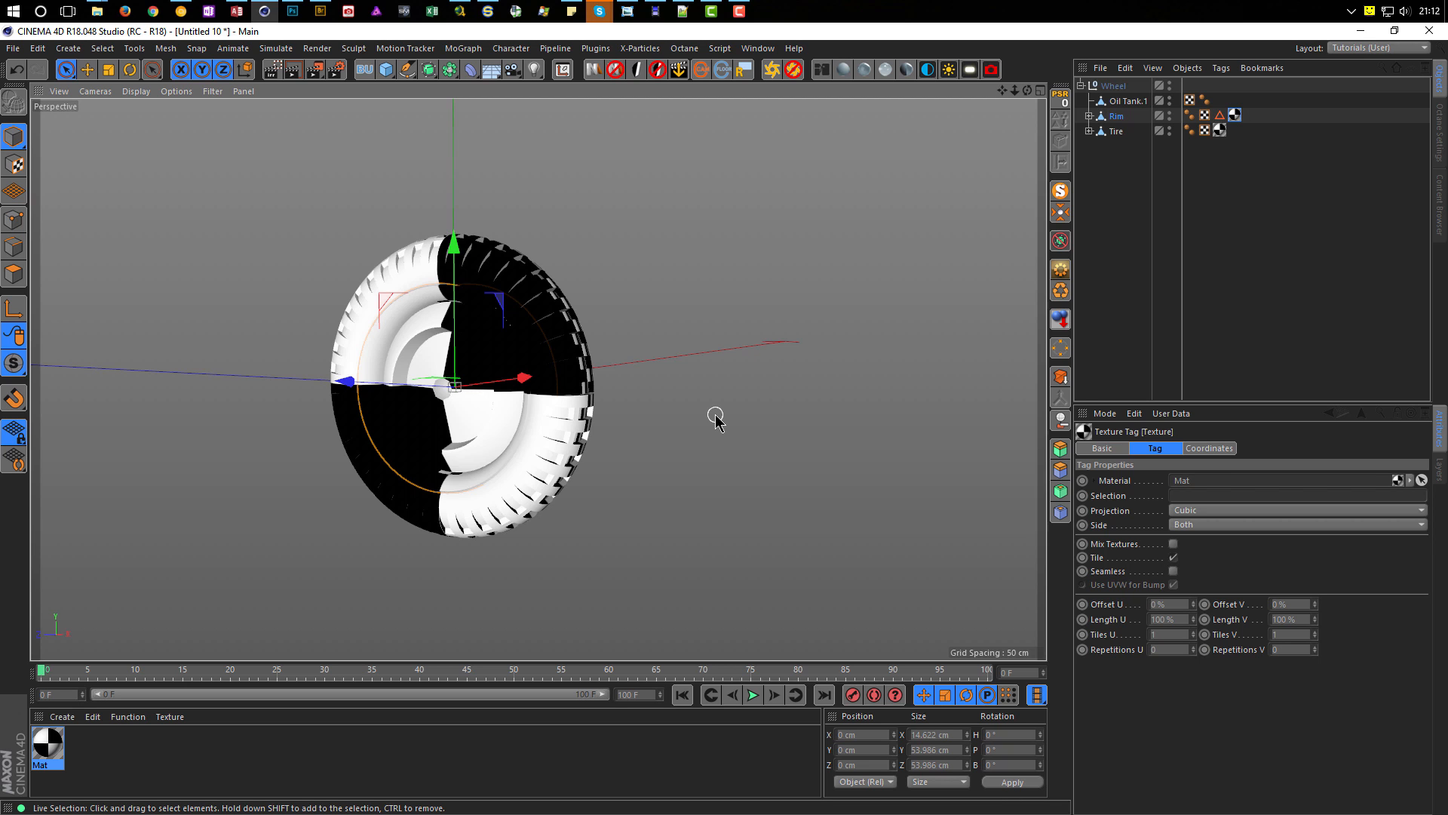
scroll(477, 419, "down", 3)
mouse_move(477, 420)
left_mouse_down("alt")
mouse_move(530, 422)
mouse_move(503, 422)
left_mouse_up("alt")
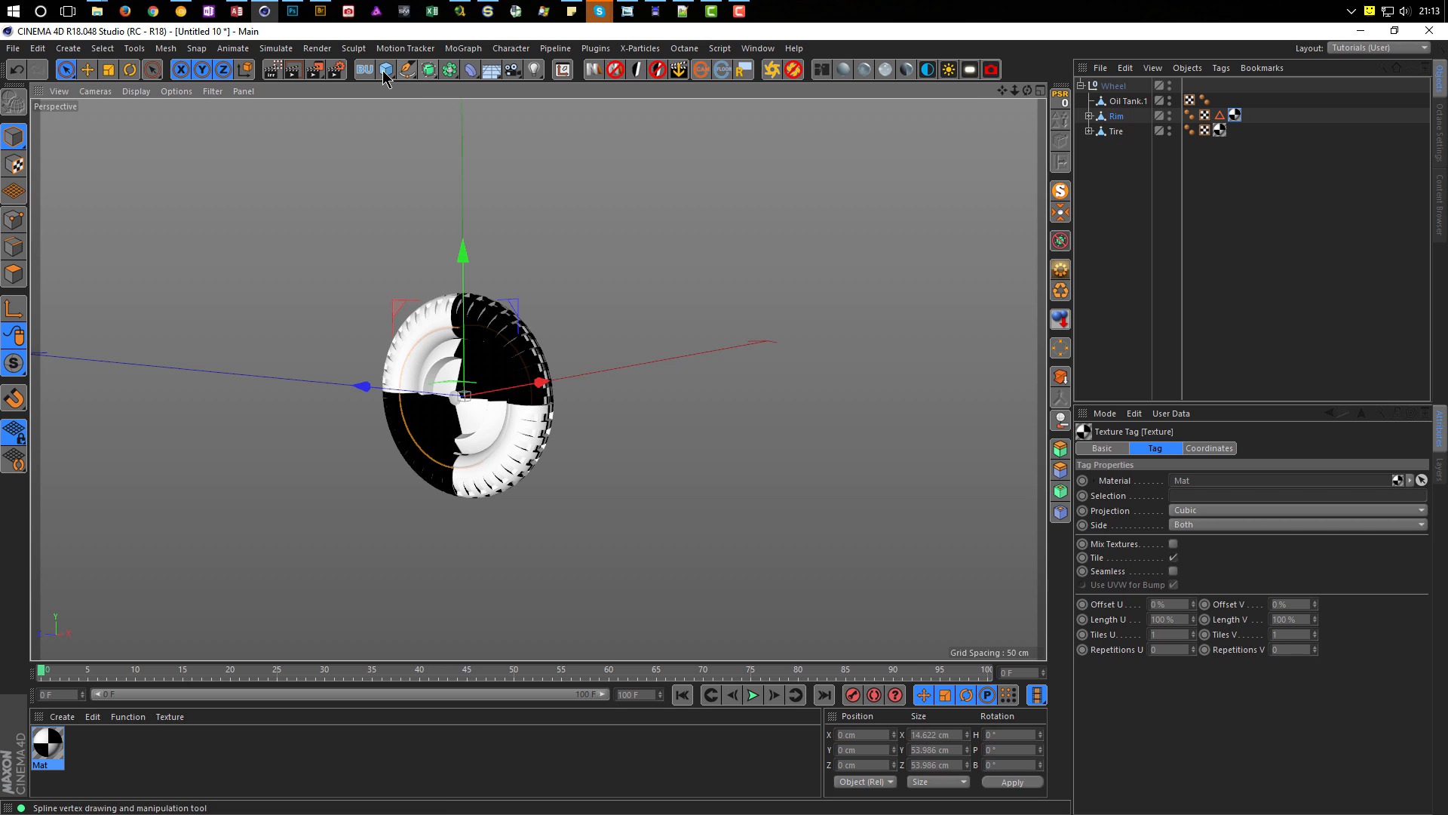
Step: Add a Null object to the scene and rename it CTRL
left_click_drag(387, 70, 411, 90)
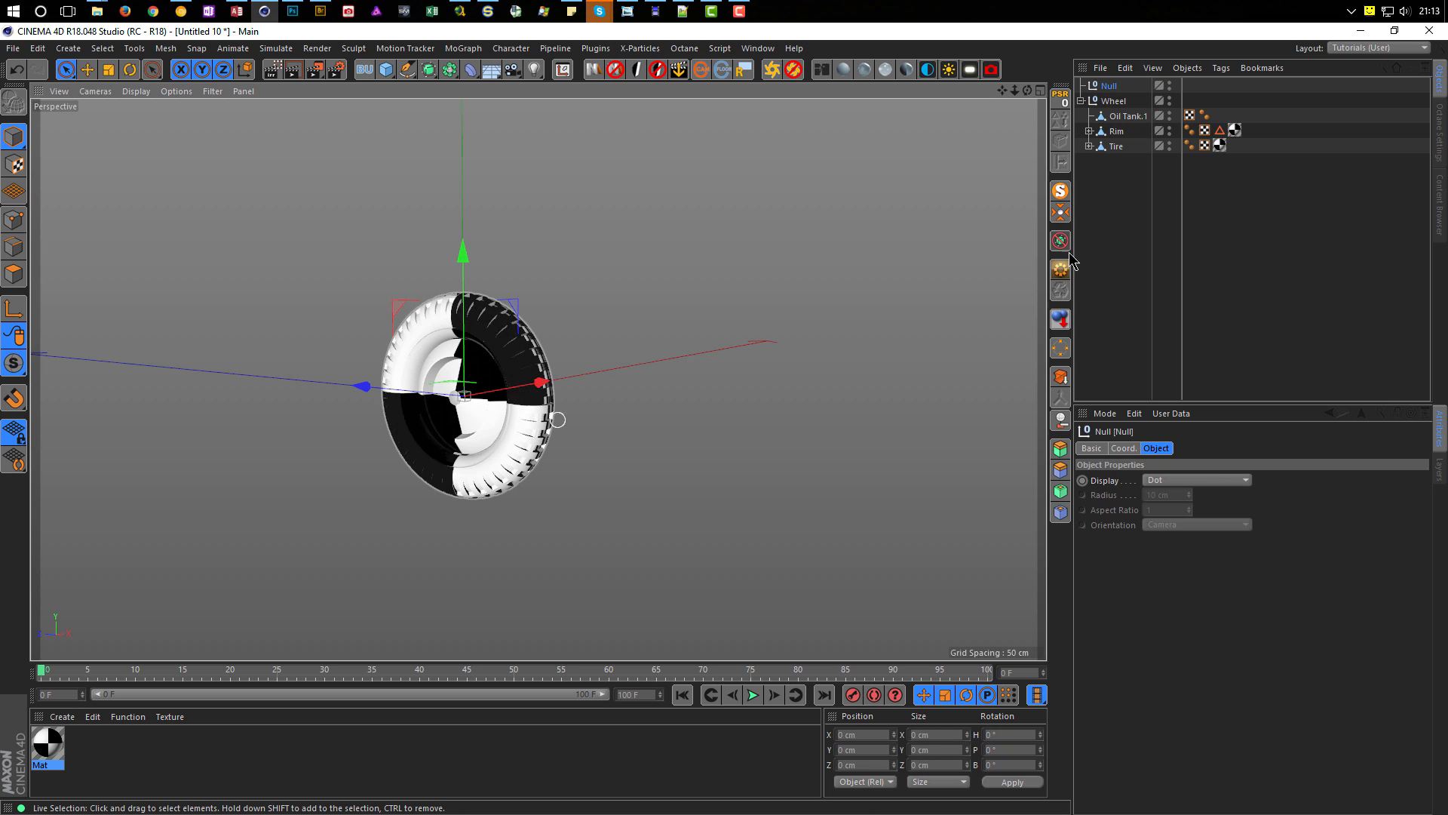
double_click(1114, 86)
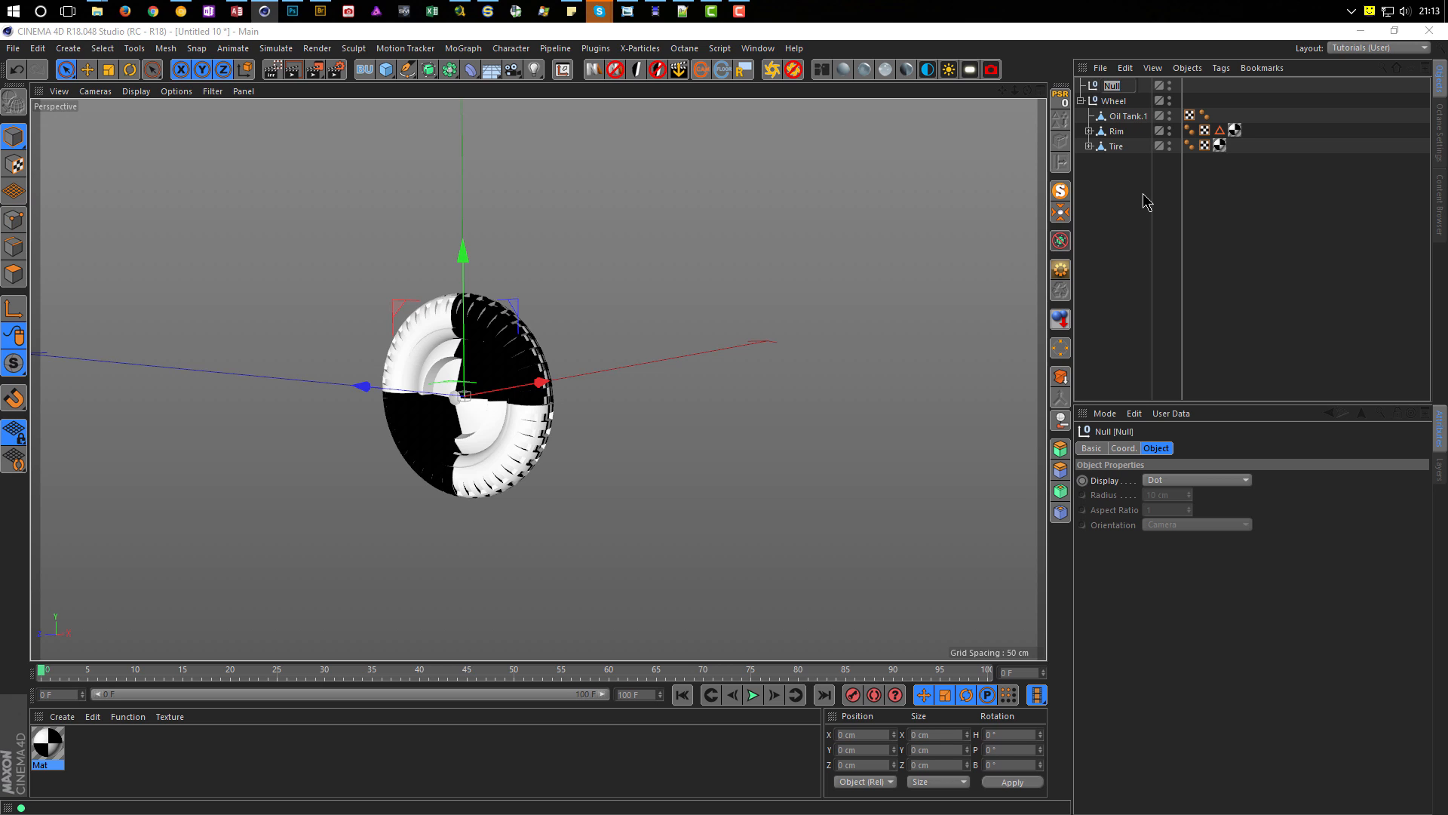
type("CTRL")
key("Return")
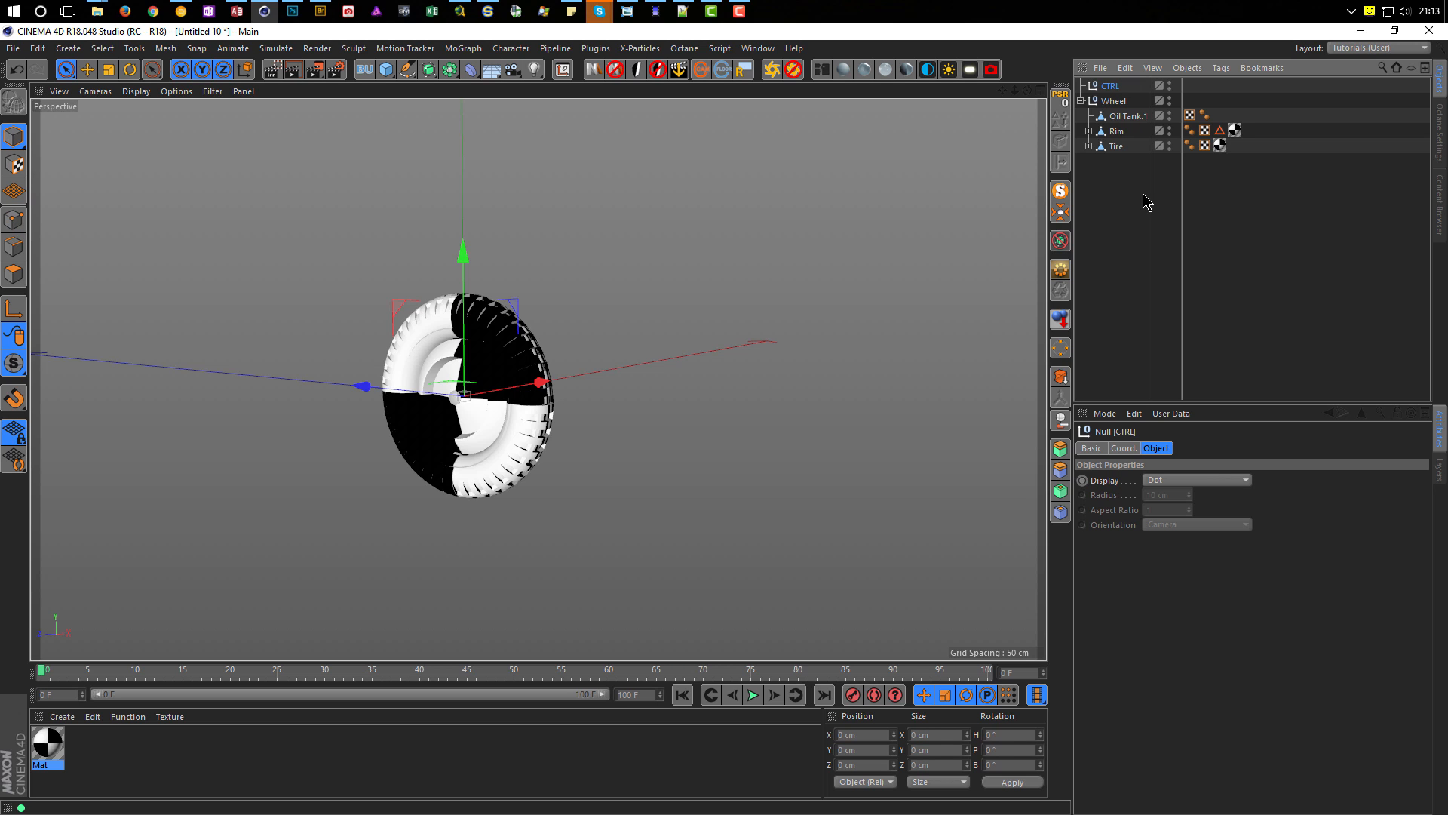
Step: Add an XPresso tag to the CTRL null, then enlarge its XPresso Editor and place it clear of the wheel
right_click(1112, 87)
mouse_move(1192, 97)
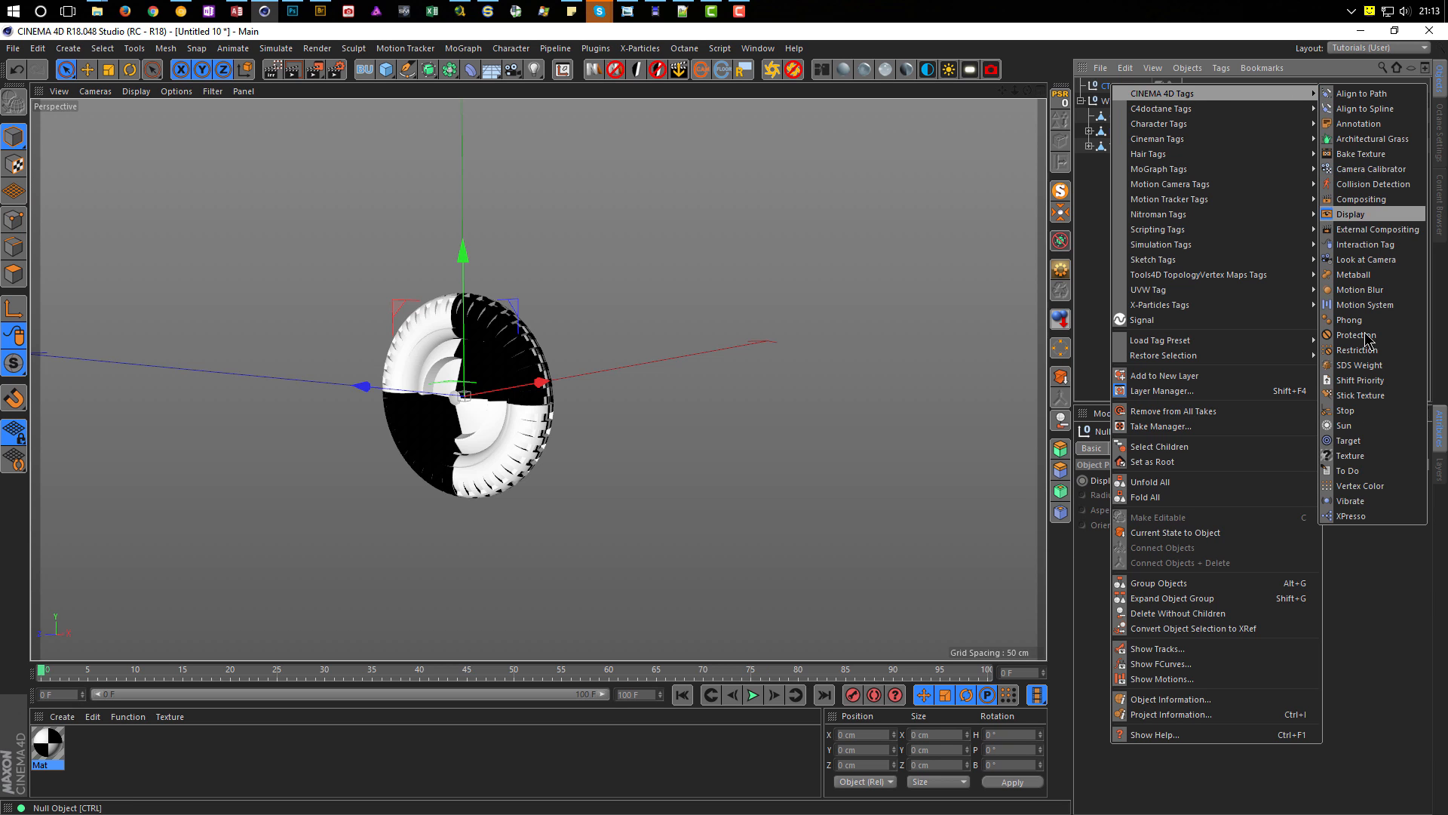
left_click(1350, 516)
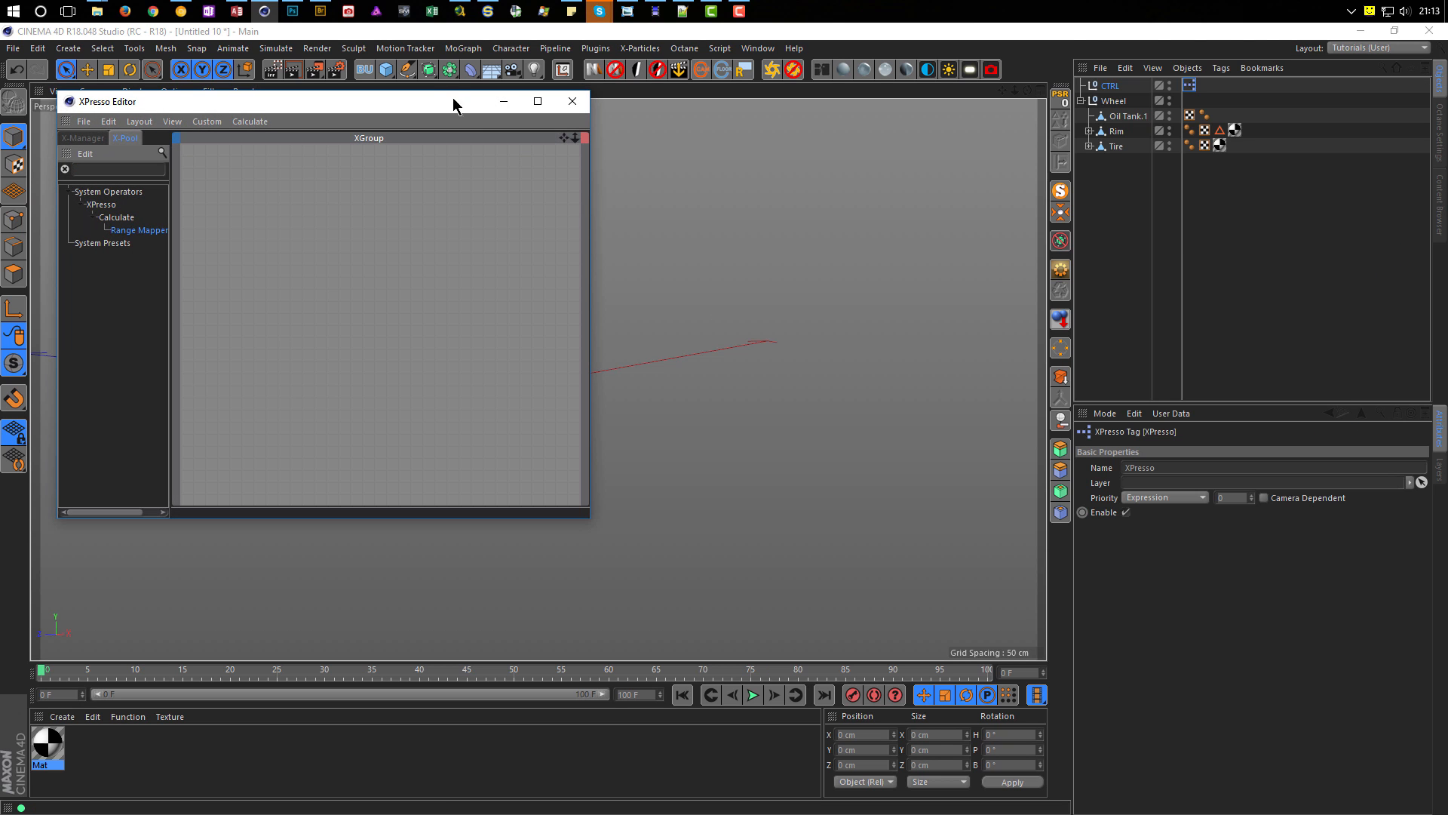
left_click_drag(426, 108, 949, 224)
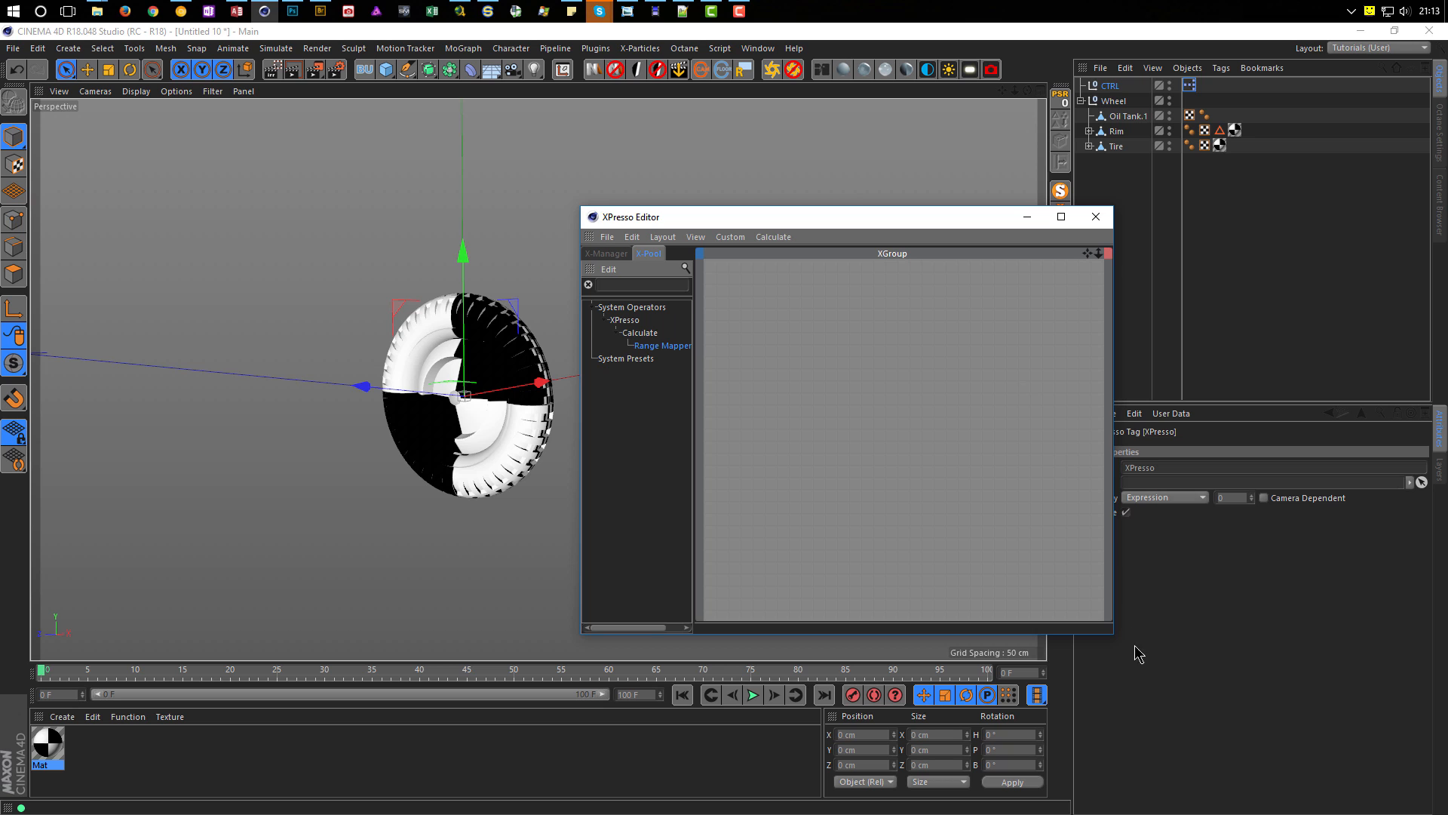
left_click_drag(1116, 638, 1335, 693)
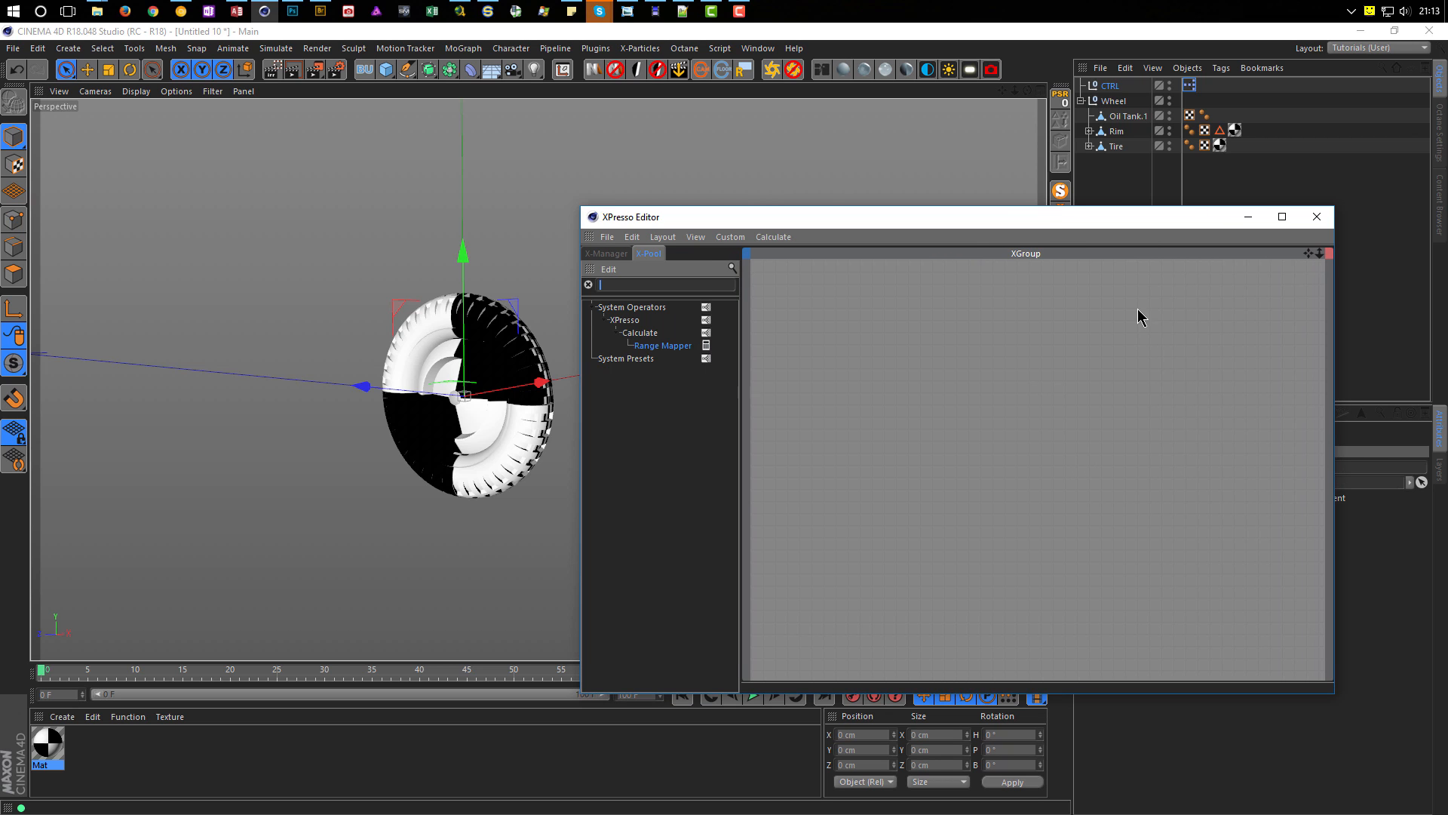
left_click_drag(1127, 215, 1187, 261)
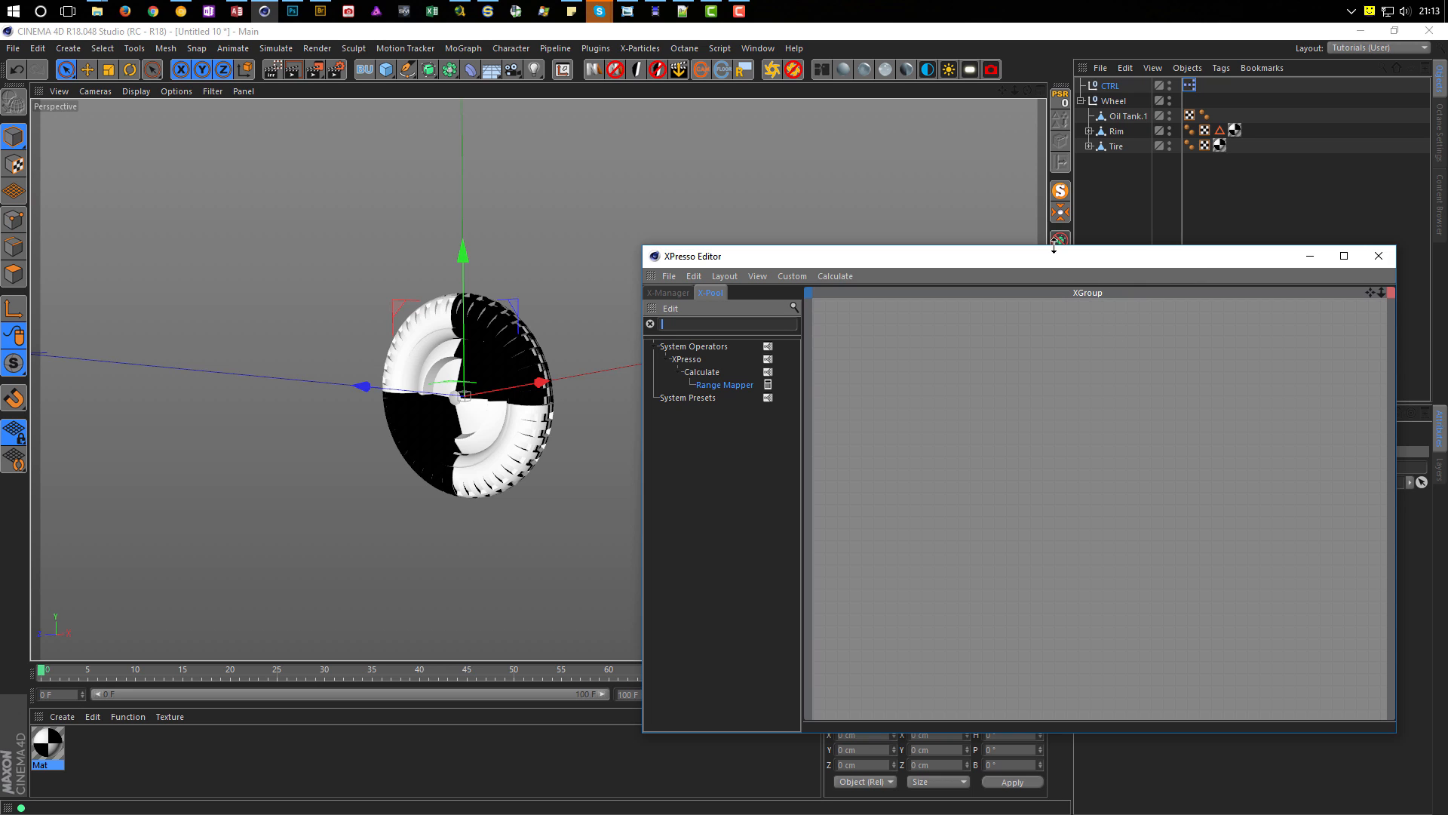
left_click_drag(1048, 260, 1047, 276)
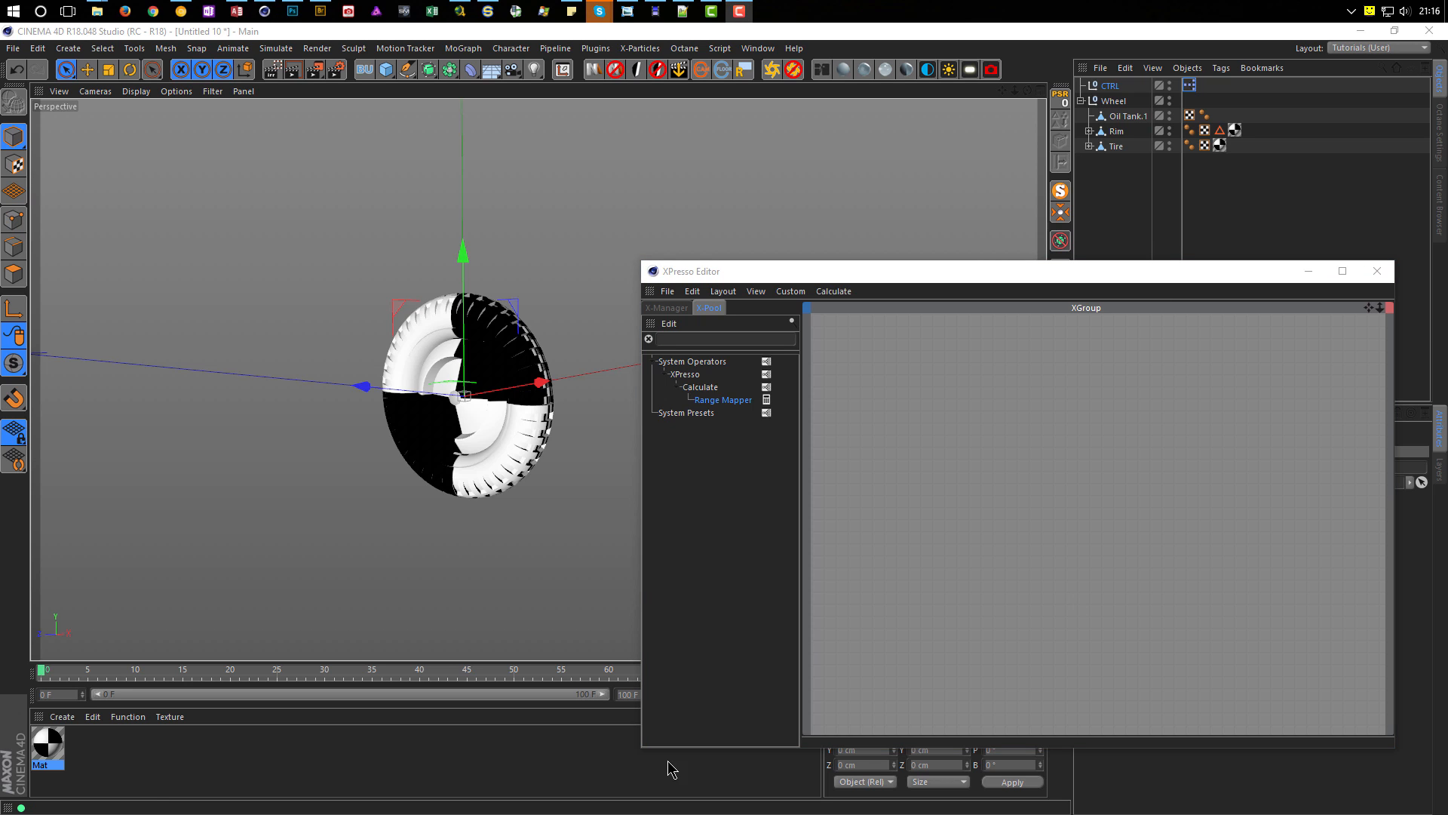
left_click_drag(949, 264, 944, 224)
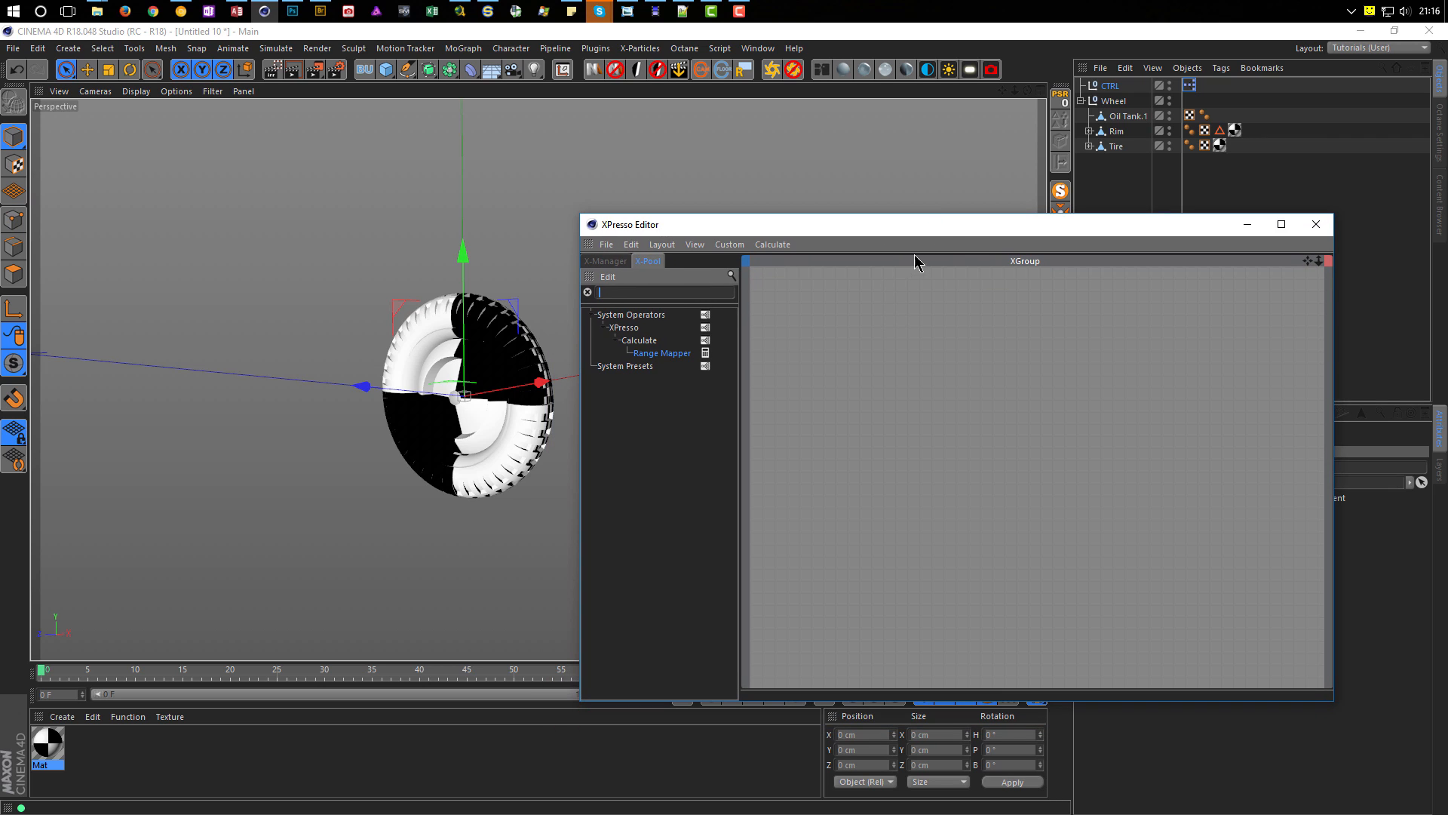
left_click_drag(935, 230, 991, 261)
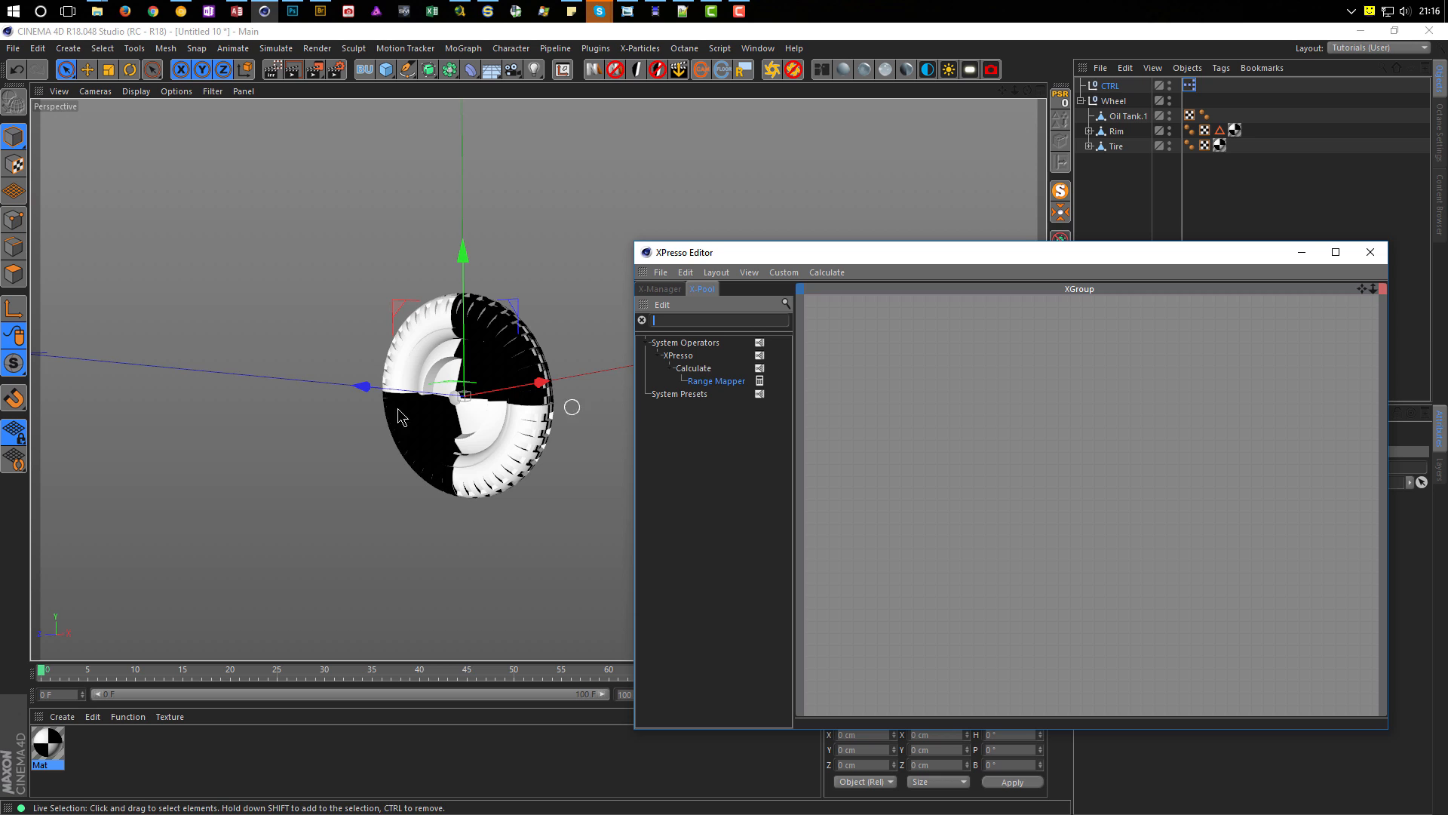
Step: Try moving the CTRL null along its Z axis, then undo the move
left_click(1115, 93)
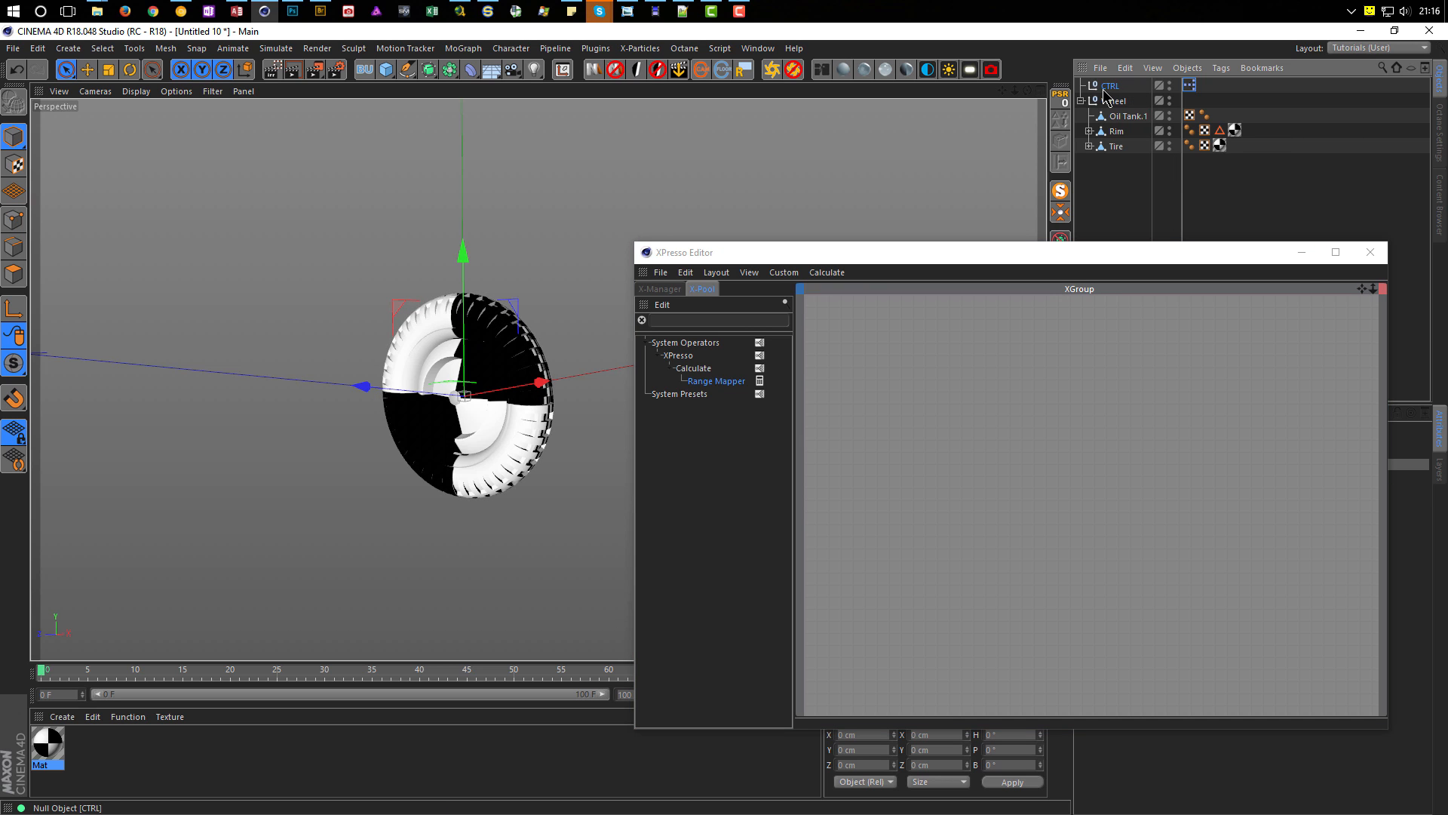
left_click_drag(363, 390, 294, 428)
key("ctrl+z")
left_click_drag(488, 368, 226, 328, "alt")
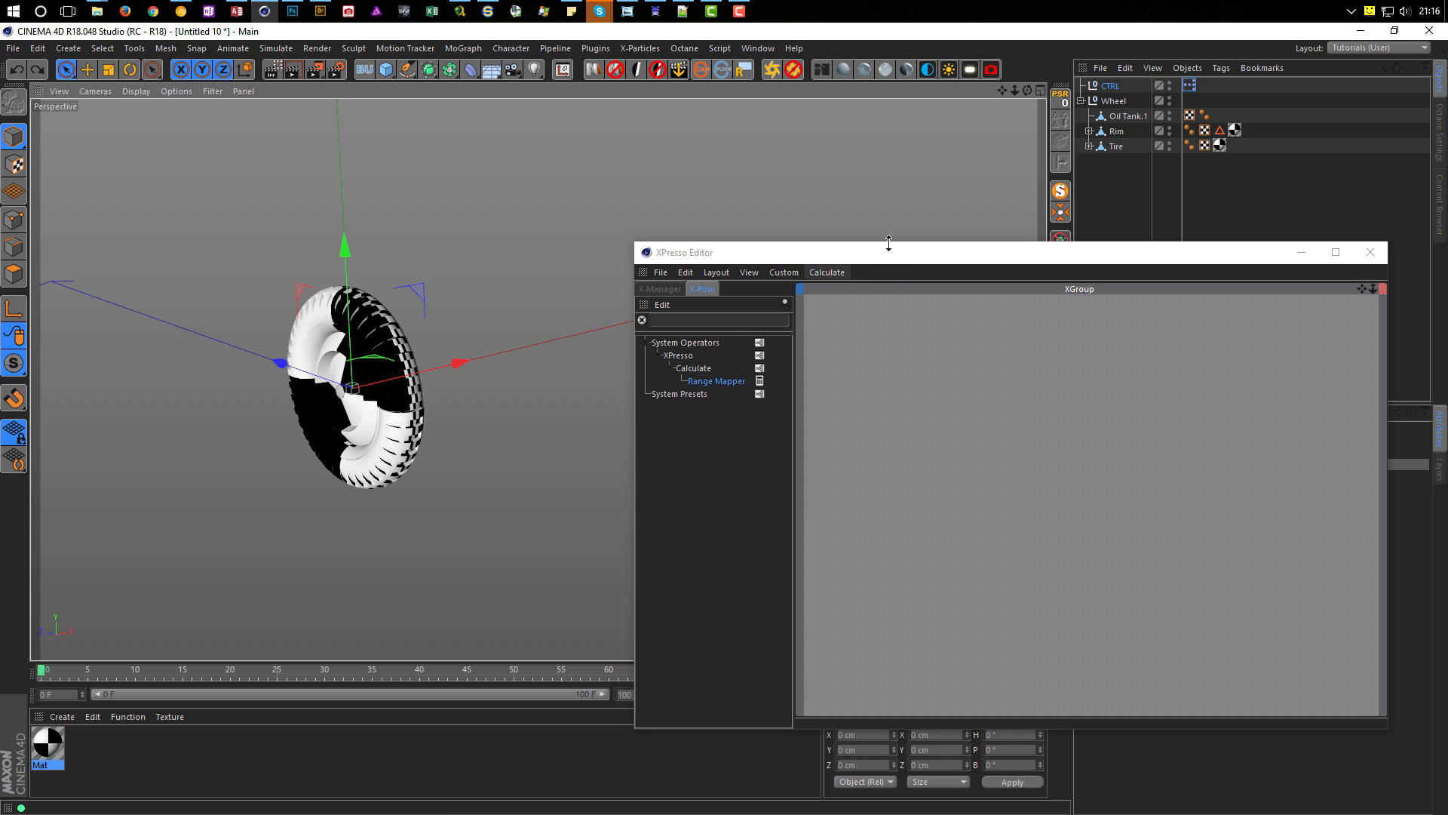
Step: Add the CTRL null as a node in the XPresso graph and move the editor clear of its attributes
left_click_drag(887, 260, 867, 284)
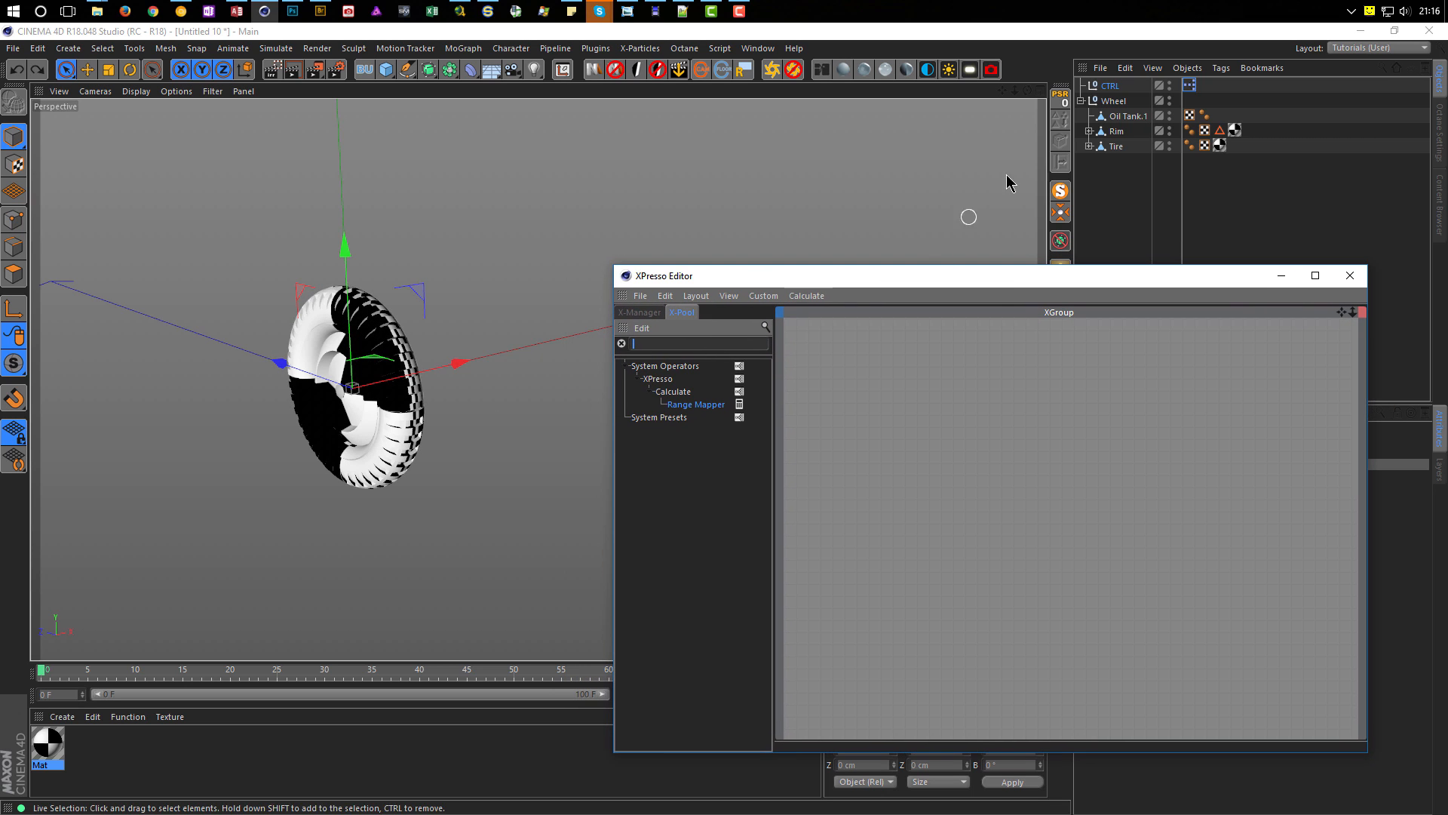
left_click_drag(1111, 86, 1000, 260)
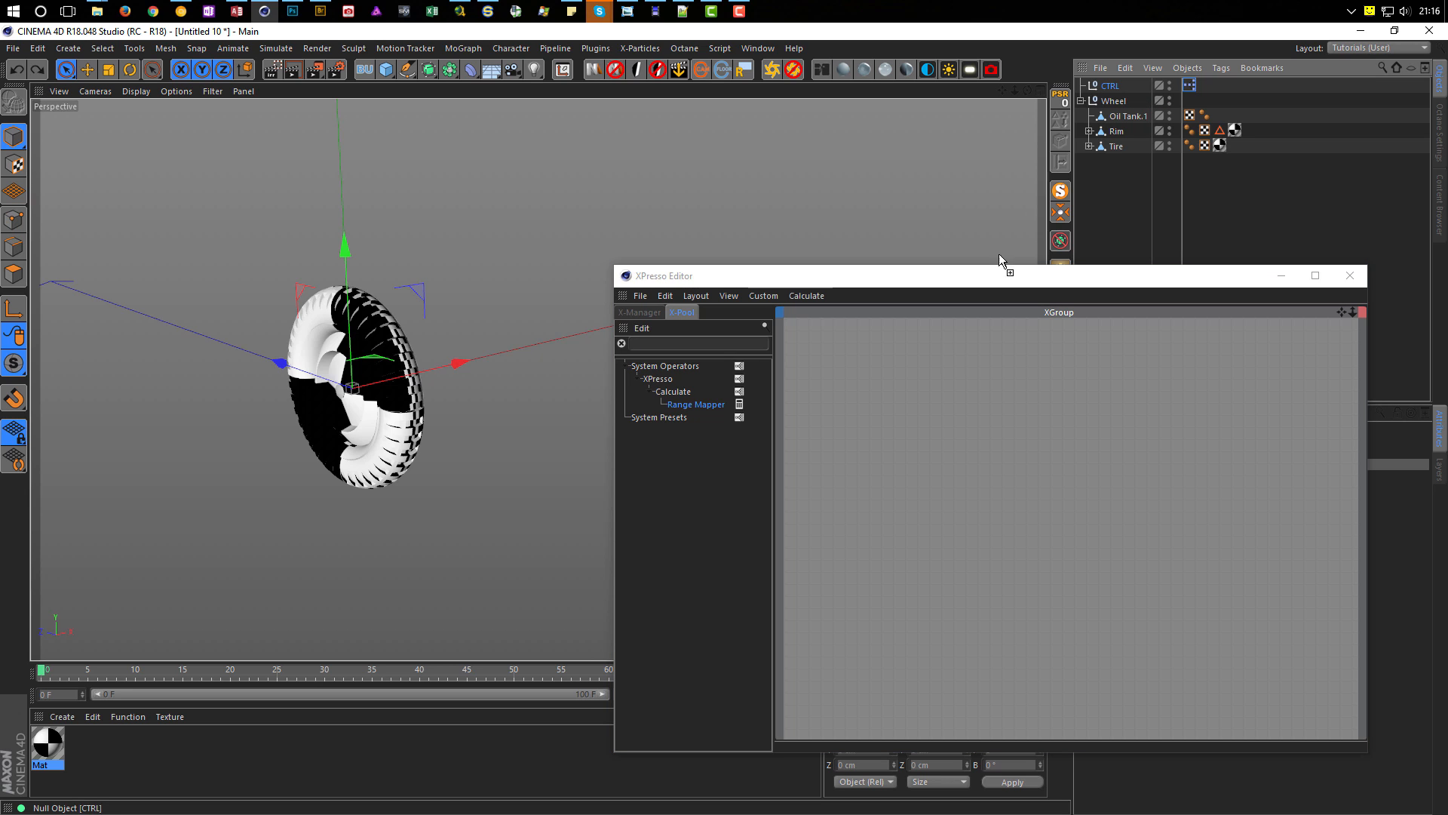
left_click_drag(838, 402, 914, 429)
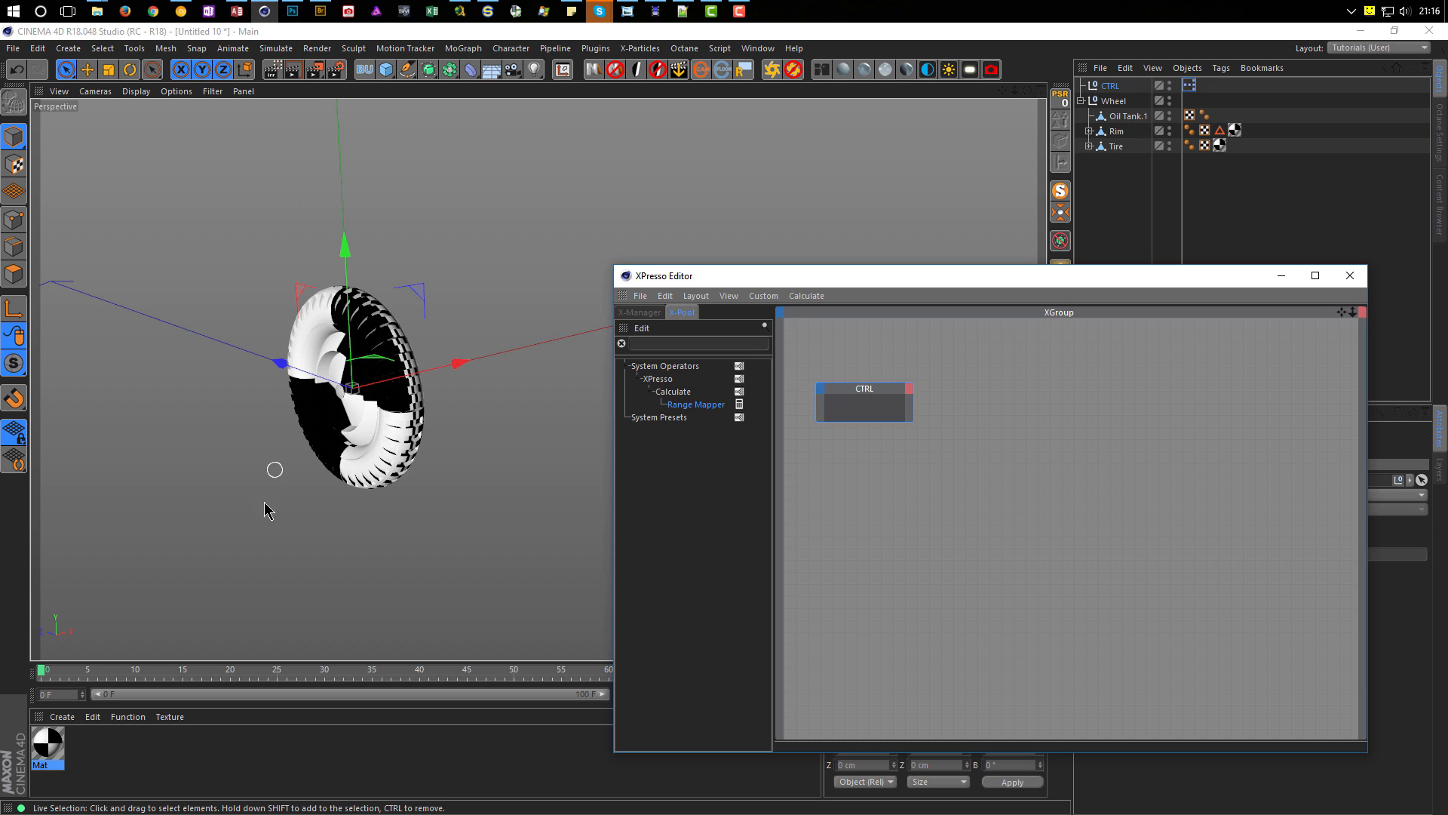
left_click_drag(966, 281, 714, 270)
left_click_drag(883, 270, 810, 251)
Step: Give the CTRL node a Position Z output port from the null's coordinates and move the editor clear of the wheel
left_click(1113, 89)
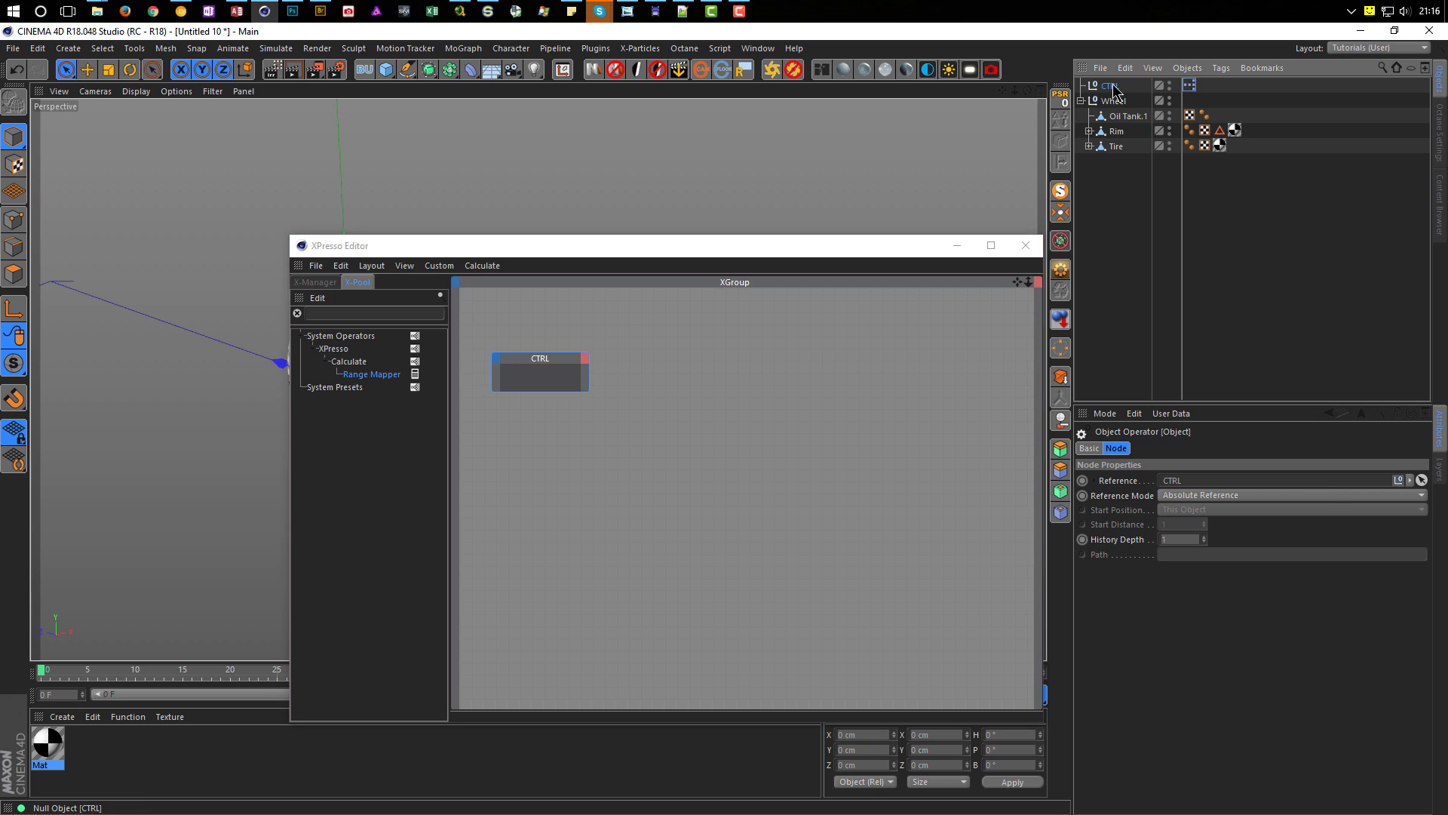
left_click(1113, 89)
left_click(1125, 451)
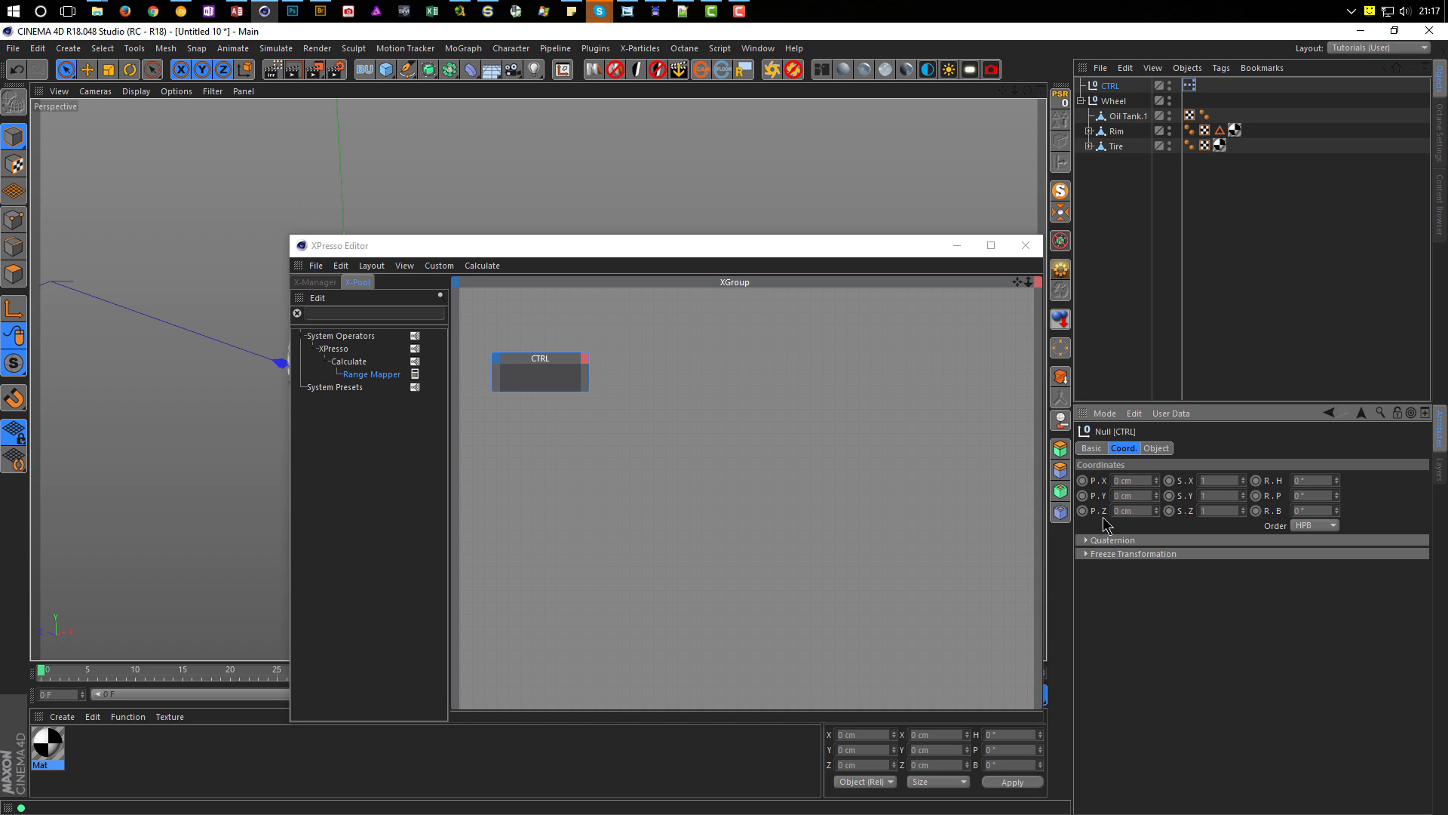
left_click(586, 359)
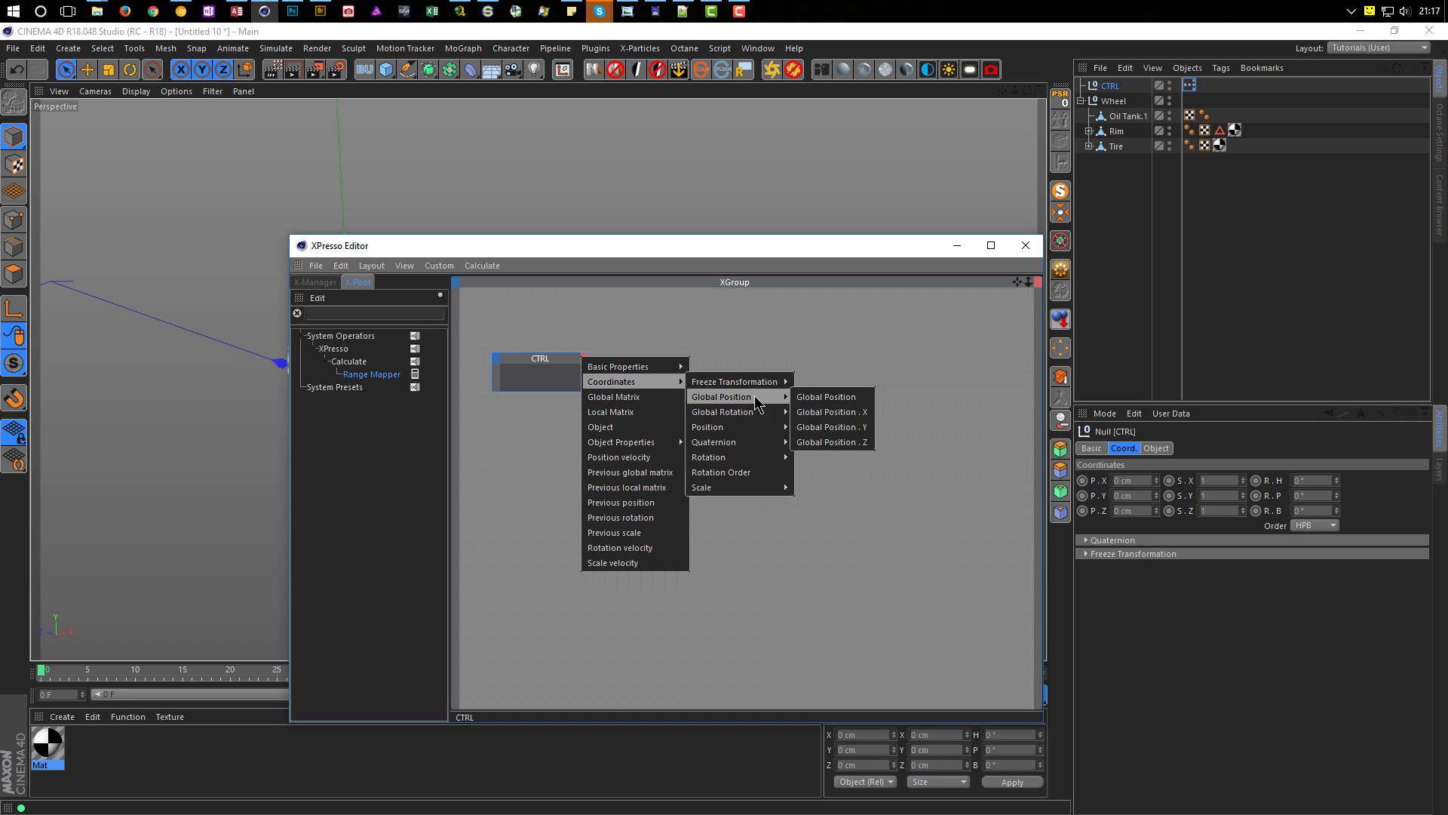
mouse_move(754, 427)
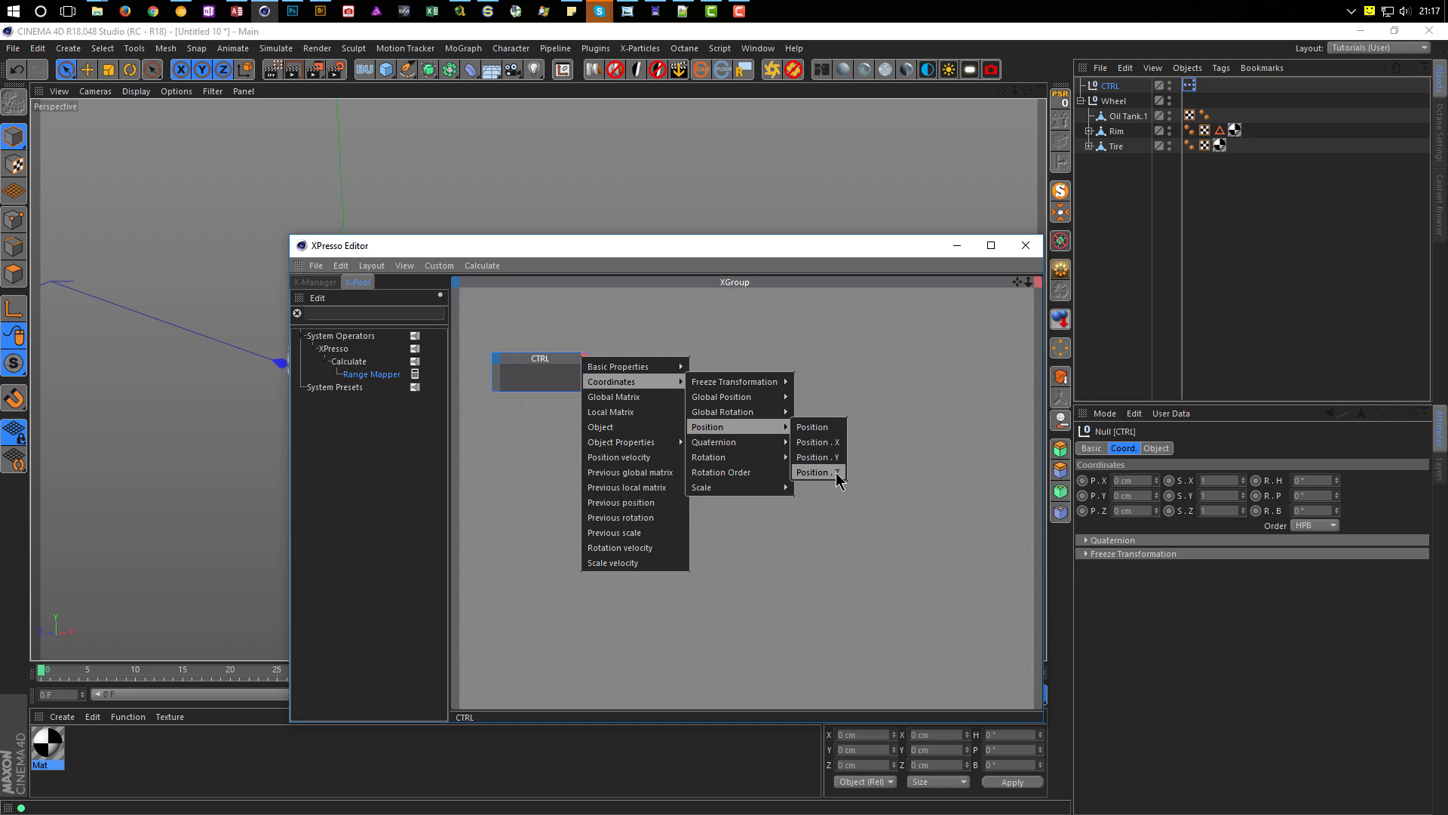
left_click(886, 242)
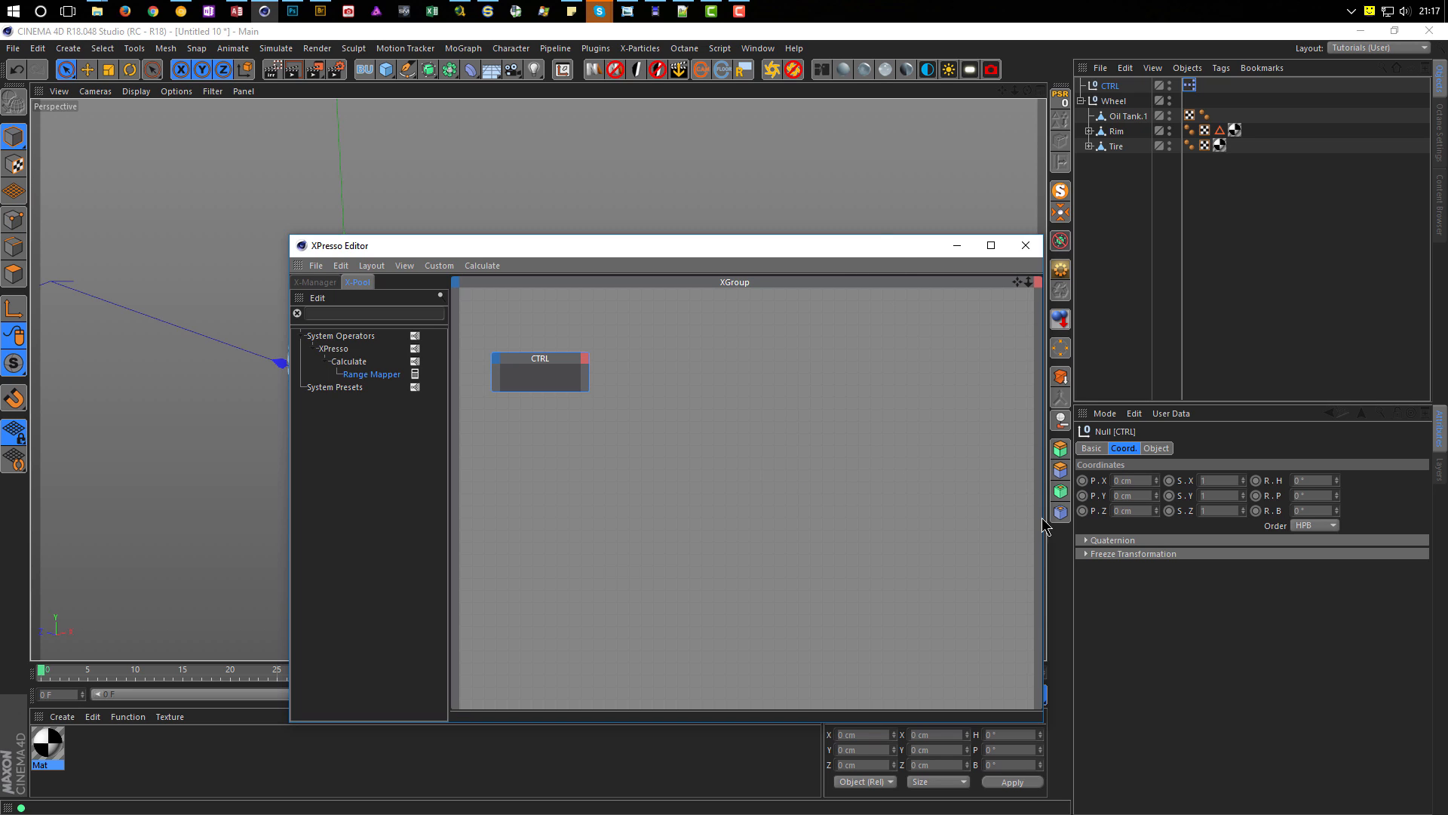
left_click_drag(1106, 513, 588, 366)
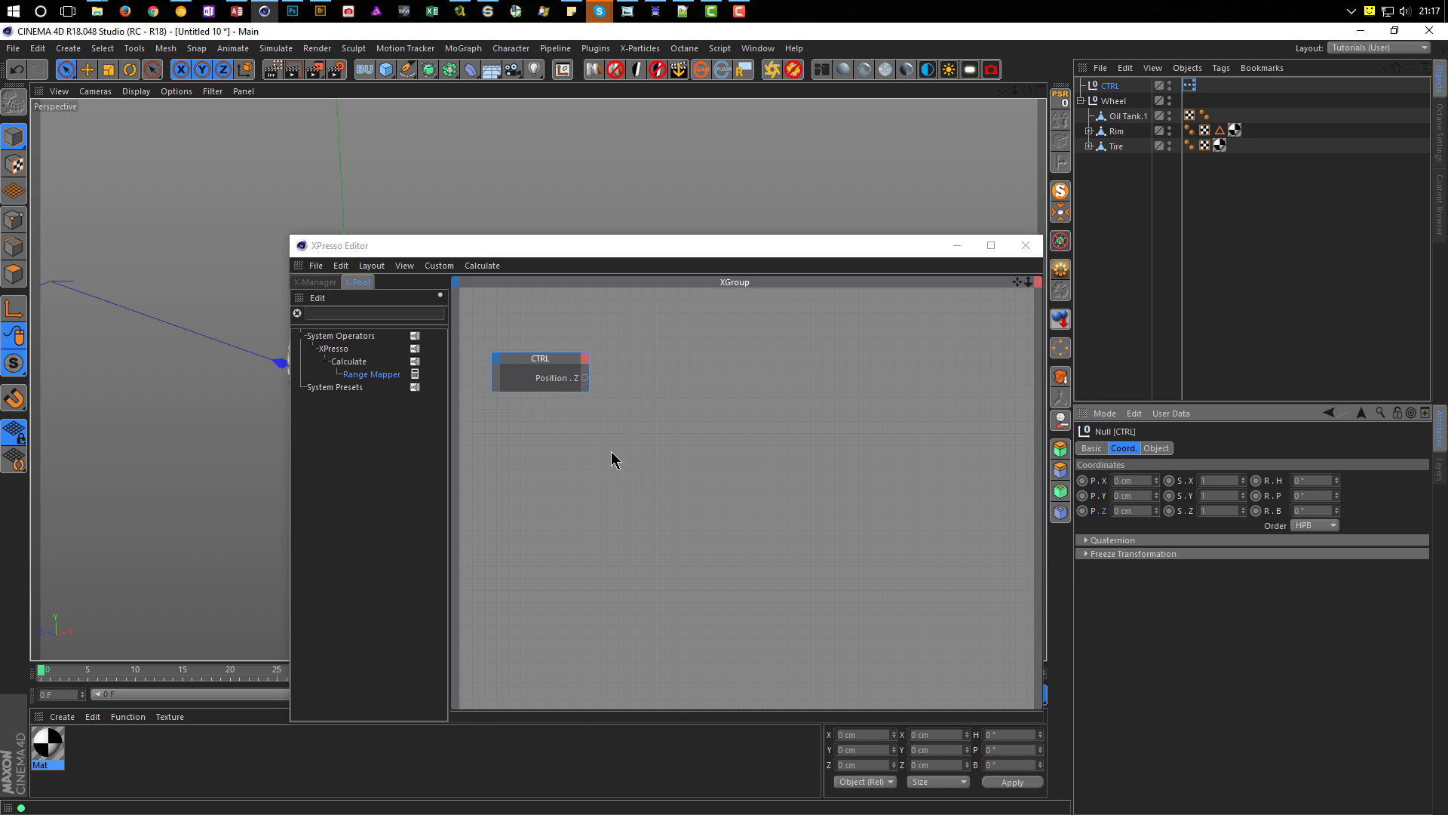
left_click_drag(754, 247, 1043, 278)
left_click_drag(381, 392, 453, 217, "alt")
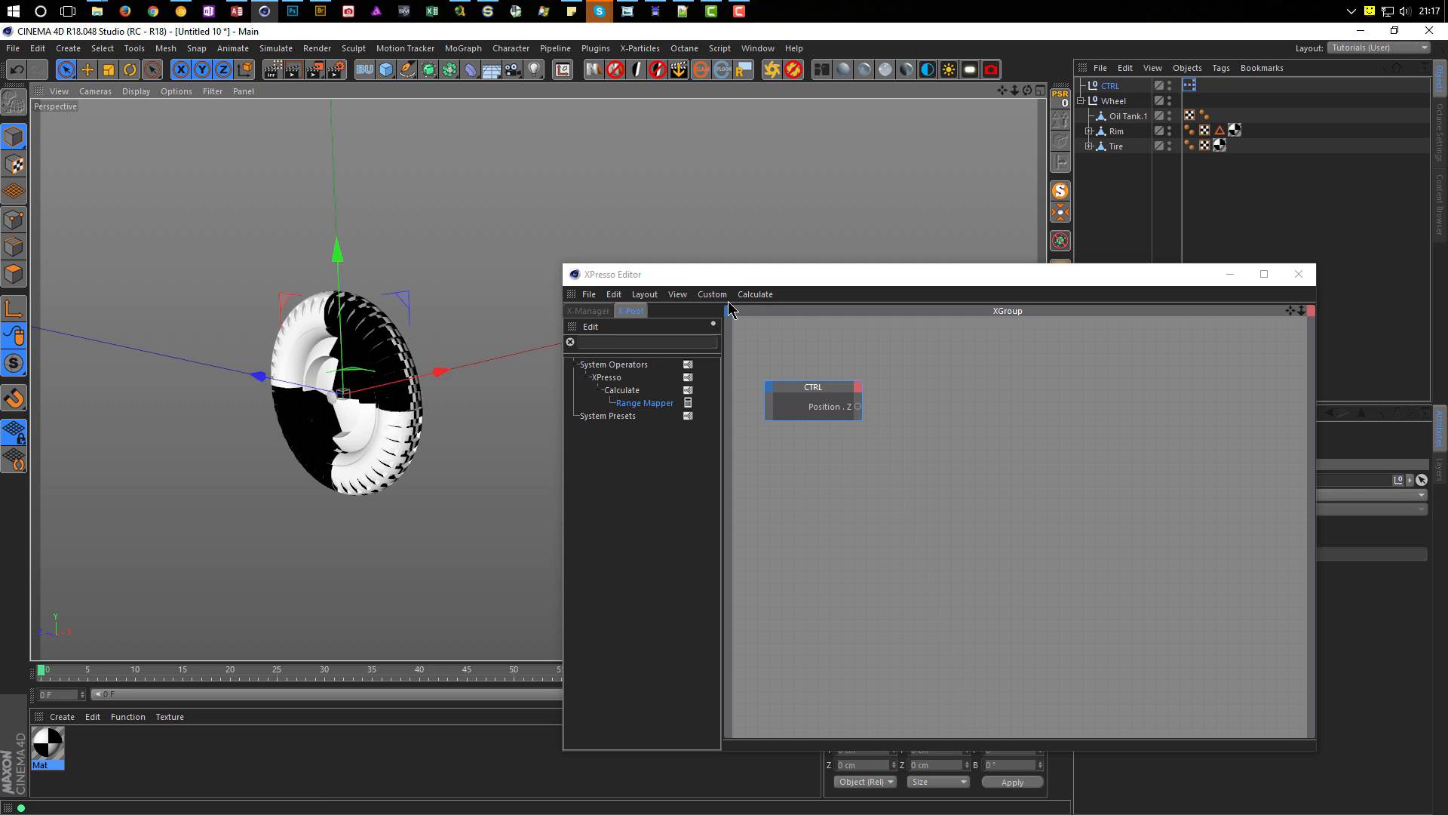
Step: Add a Disc as the ground with an outer radius of 5000 cm, moving the XPresso Editor away from its attributes and back
left_click(386, 70)
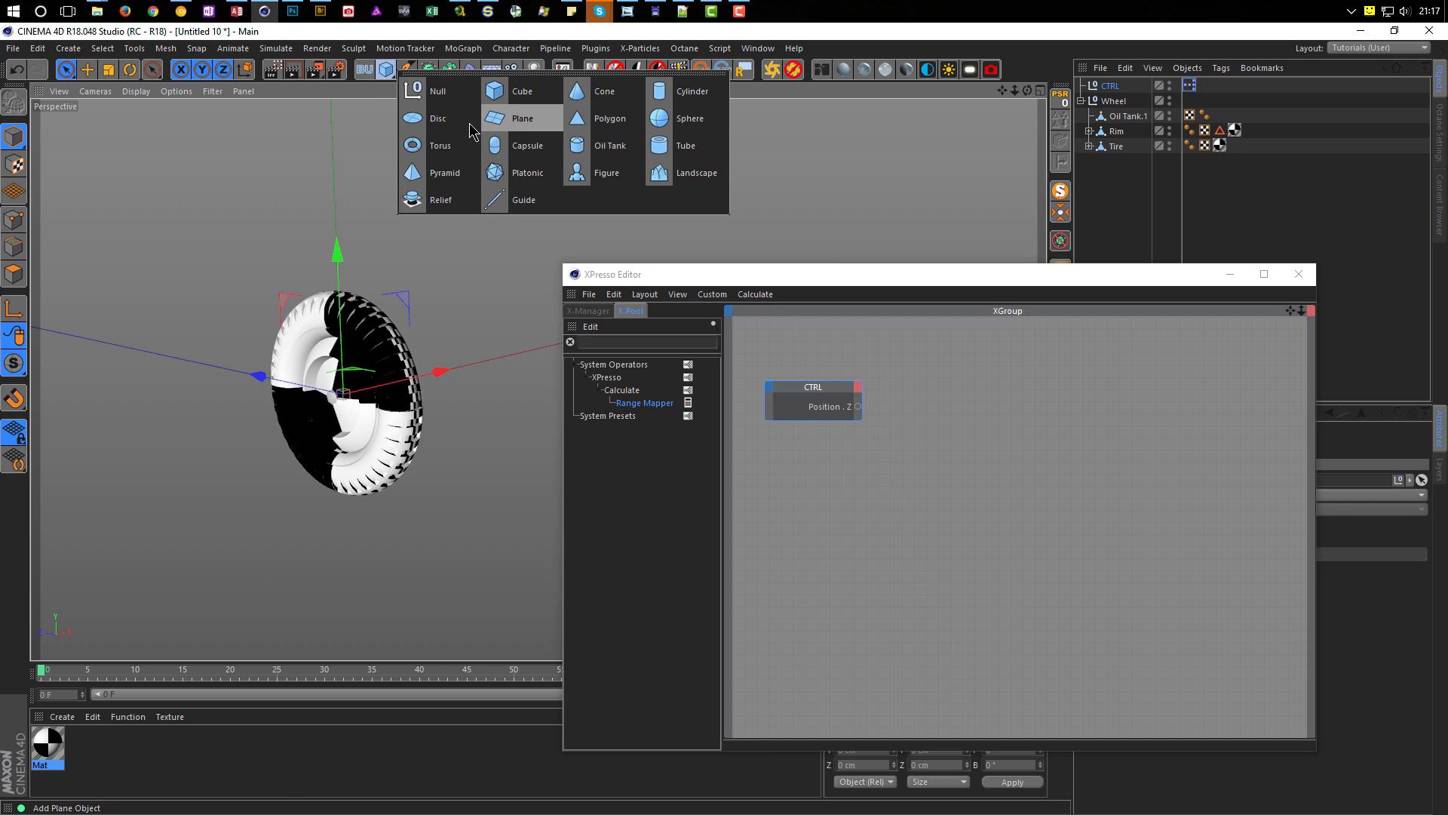
left_click(431, 119)
left_click_drag(1106, 278, 815, 692)
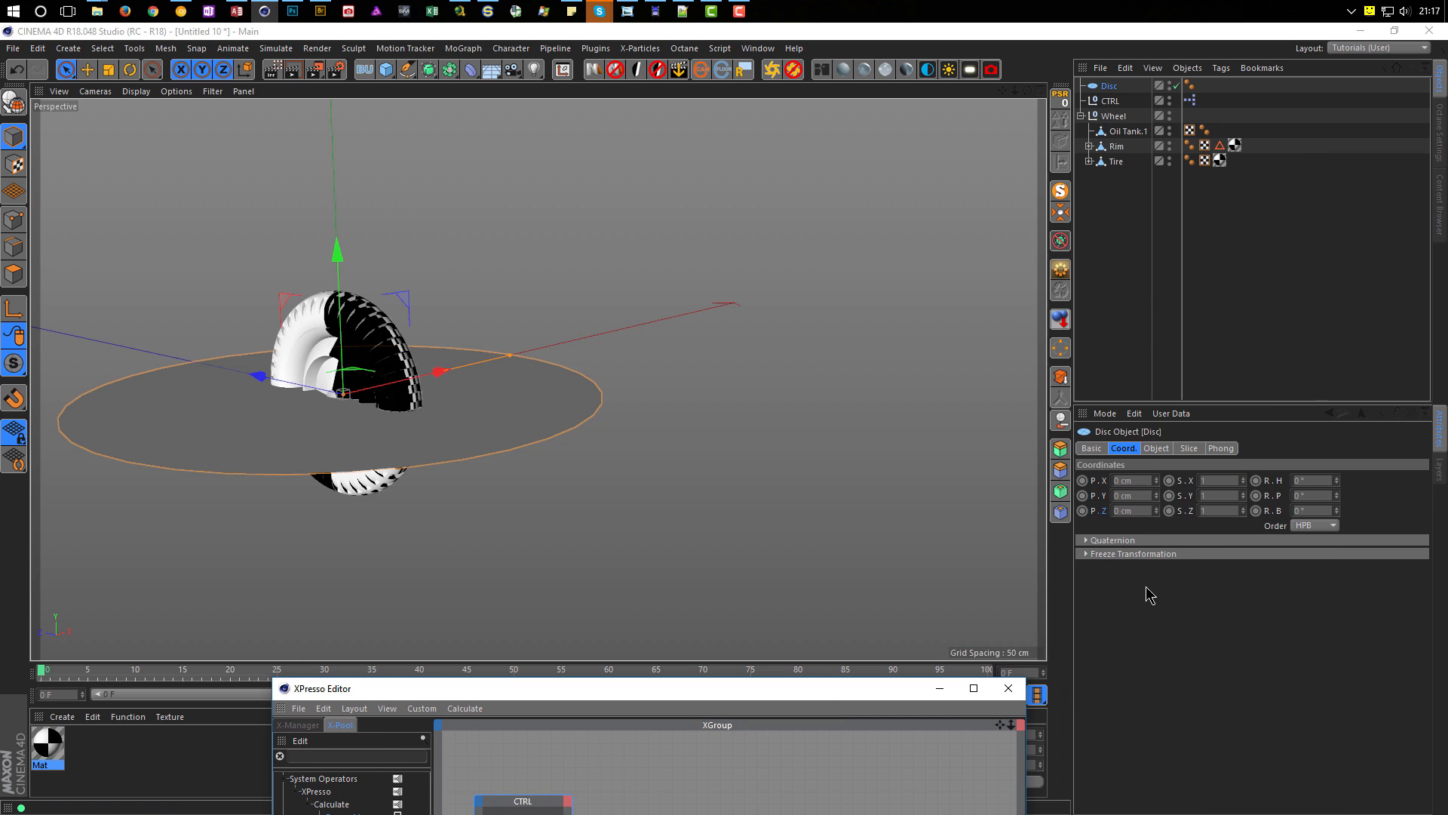
left_click(1154, 449)
left_click(1203, 498)
type("5000")
key("Return")
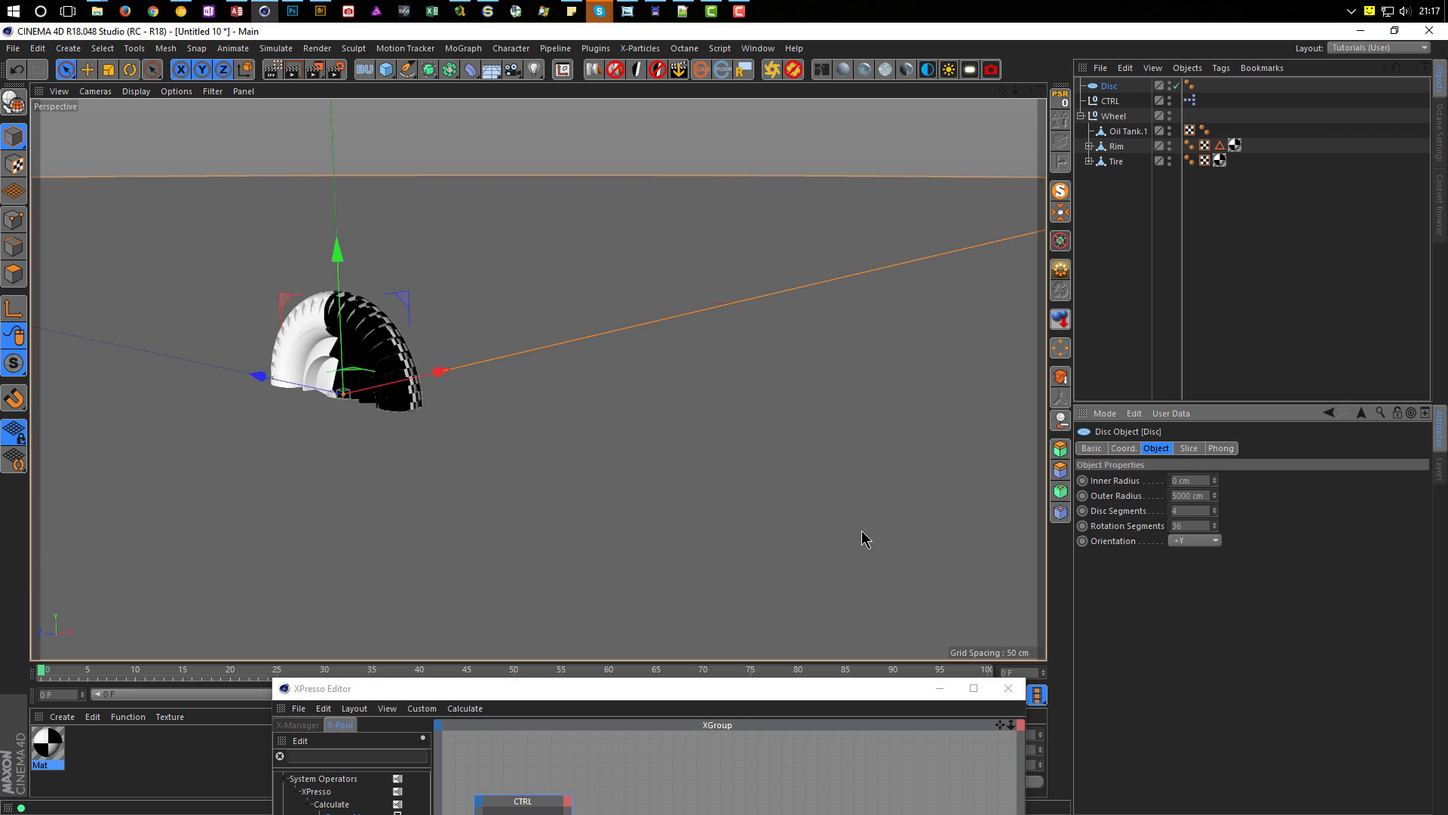
left_click_drag(676, 689, 850, 275)
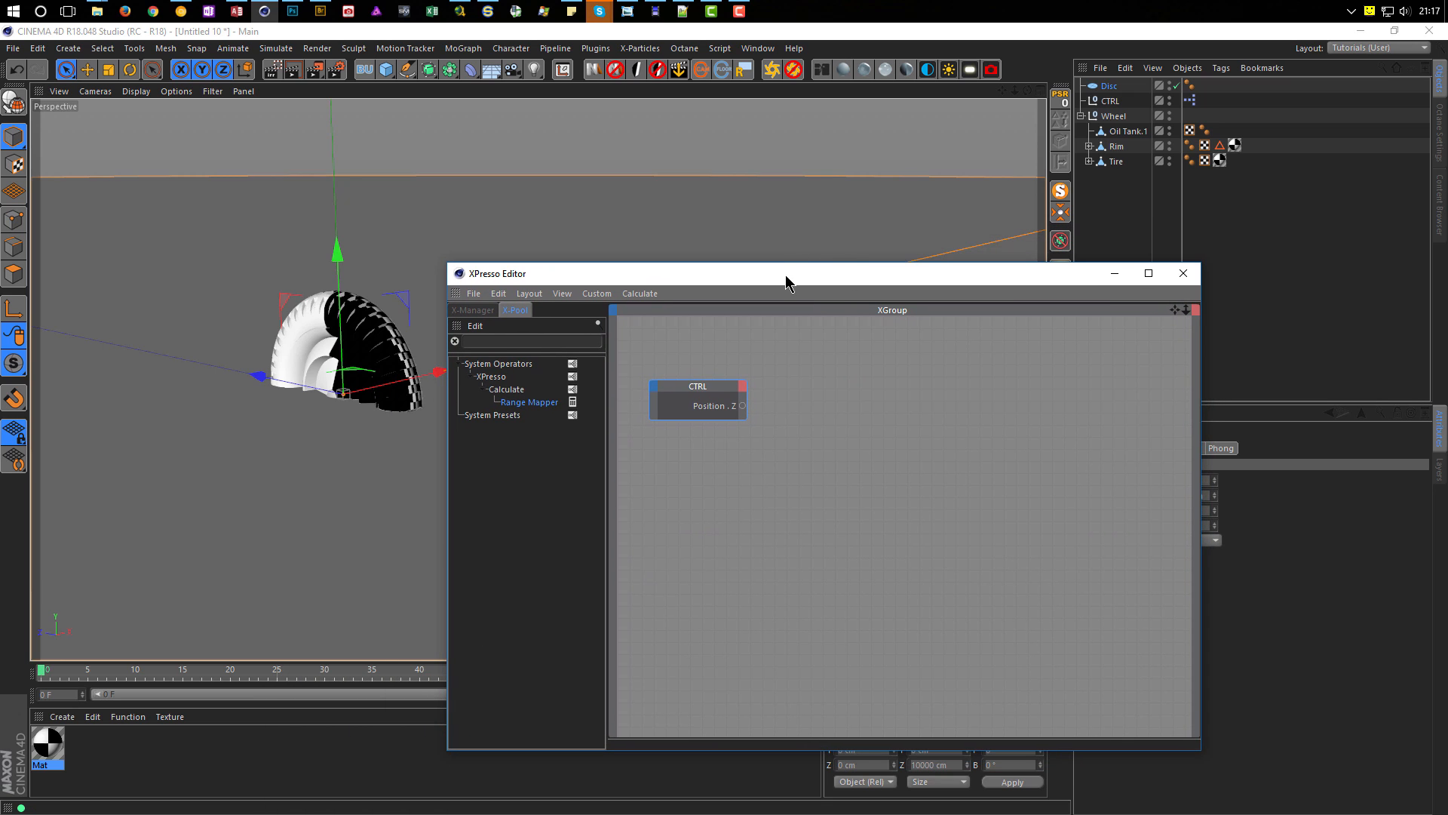
Step: Collapse the Wheel hierarchy and hide the Wheel group in both the viewport and the render
left_click(1081, 117)
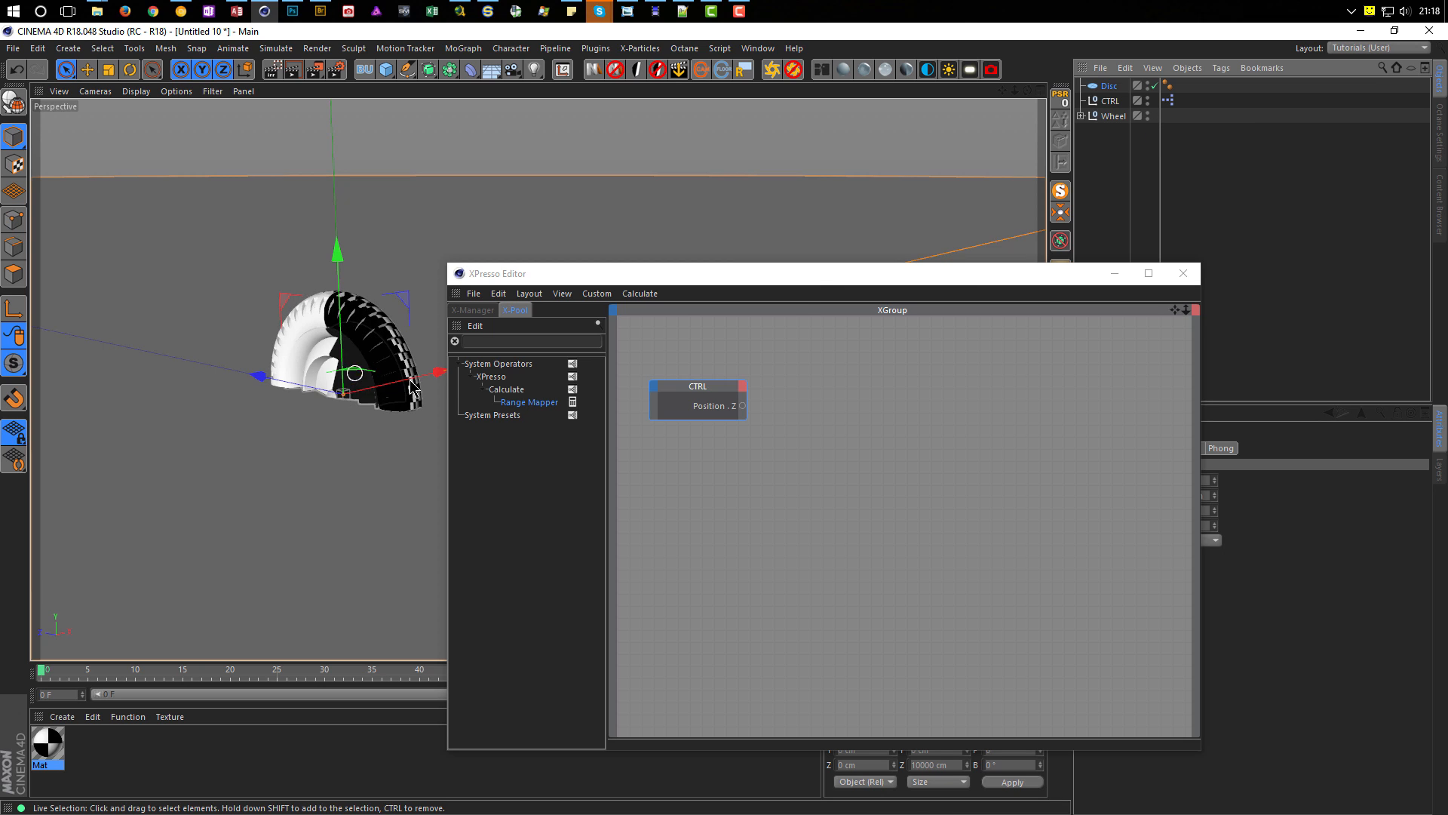
left_click_drag(834, 279, 915, 309)
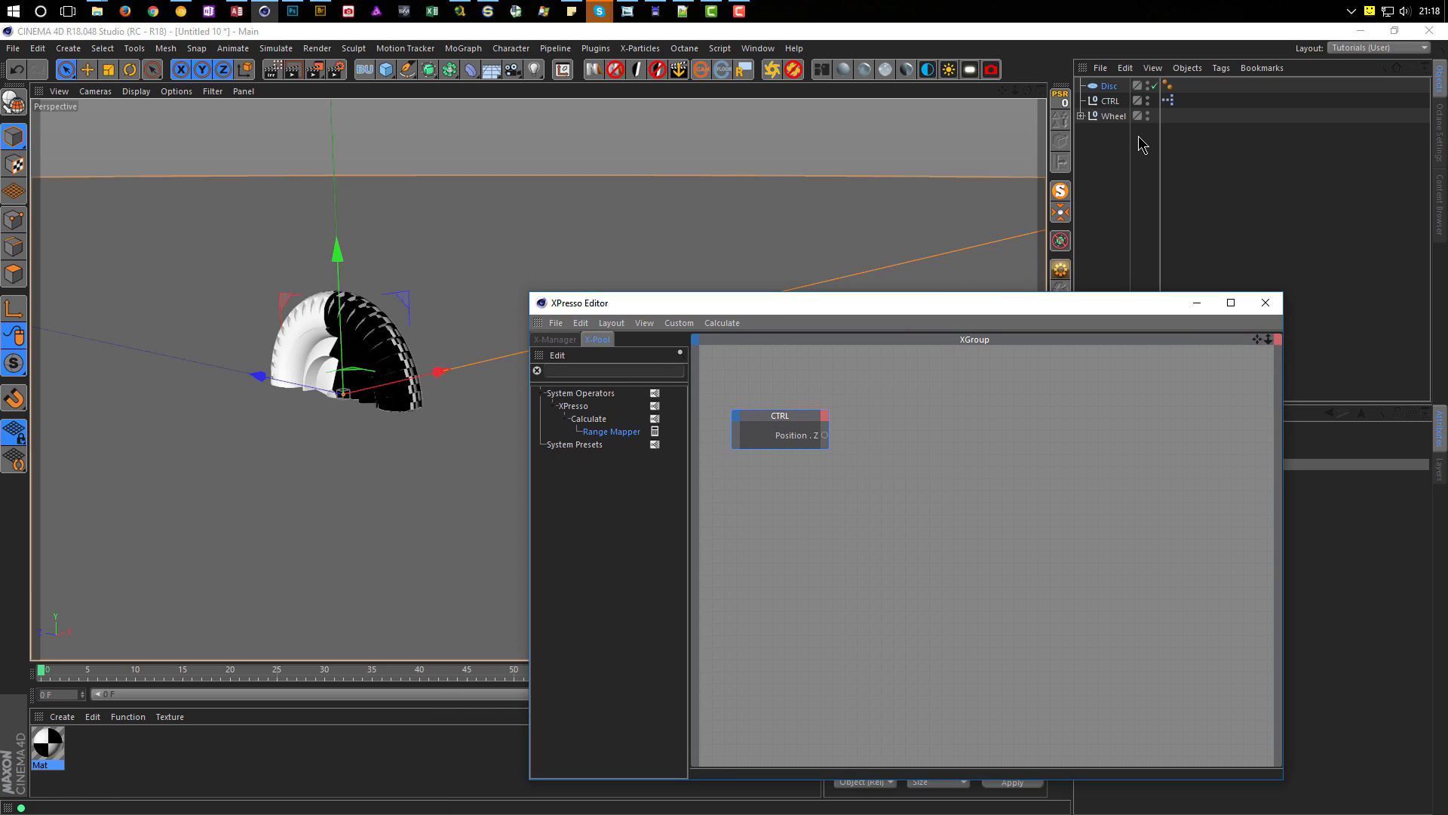
left_click(1082, 116)
left_click(1081, 115)
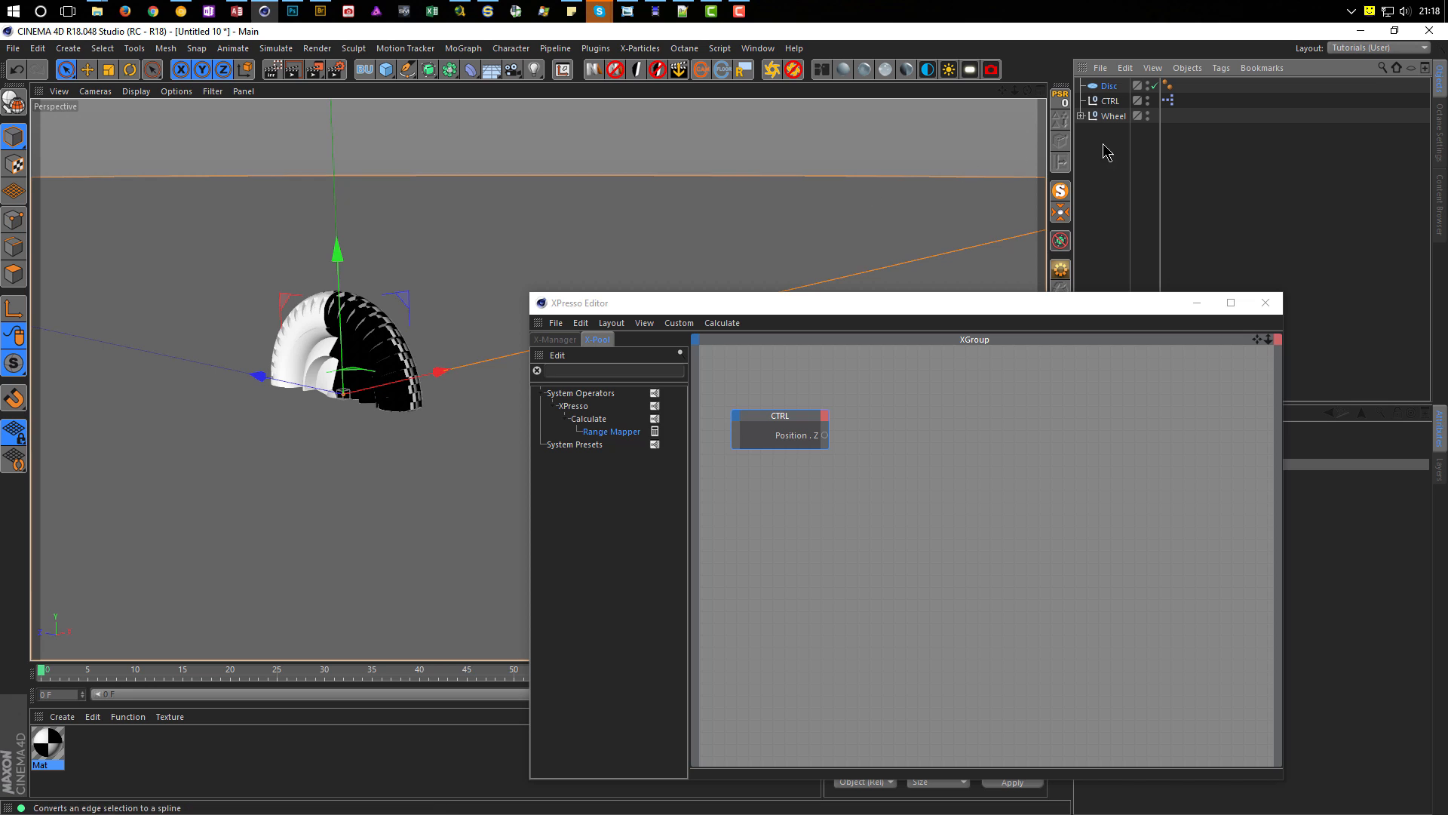
left_click(1147, 114)
left_click(1147, 114)
left_click(1147, 113)
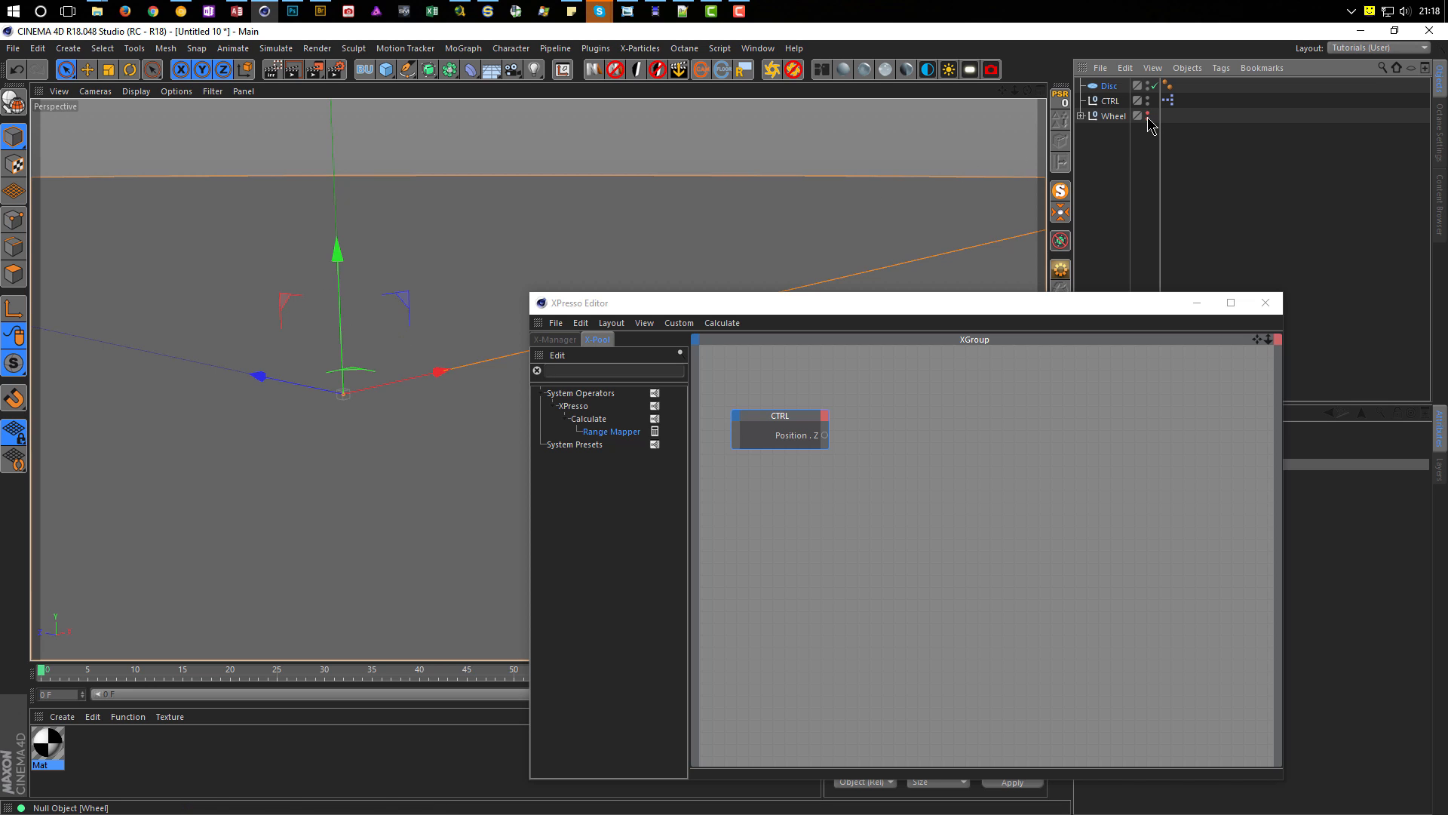
Step: Add a Cylinder and set its orientation to +X
left_click(385, 69)
left_click(688, 92)
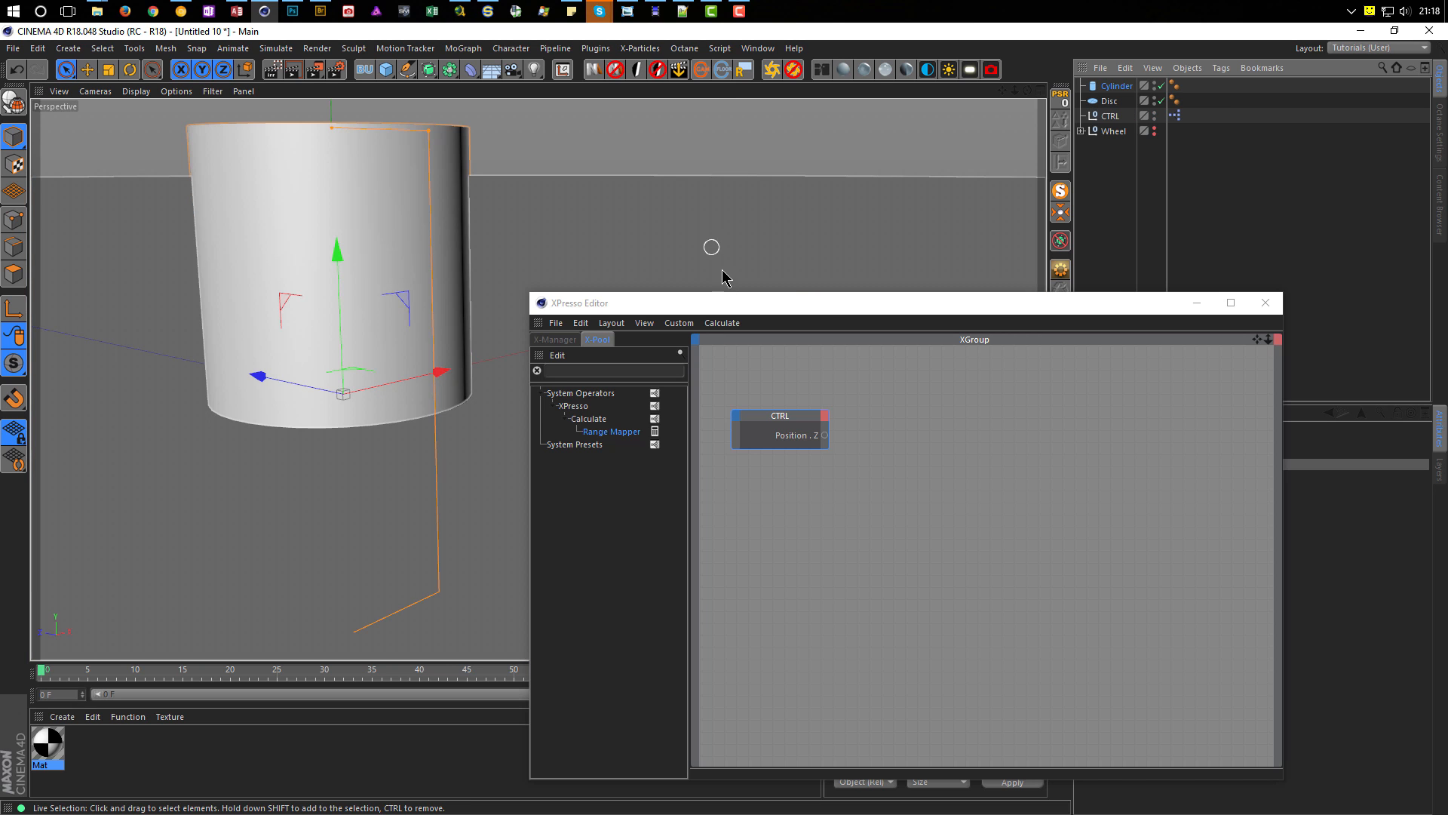
left_click_drag(958, 304, 683, 604)
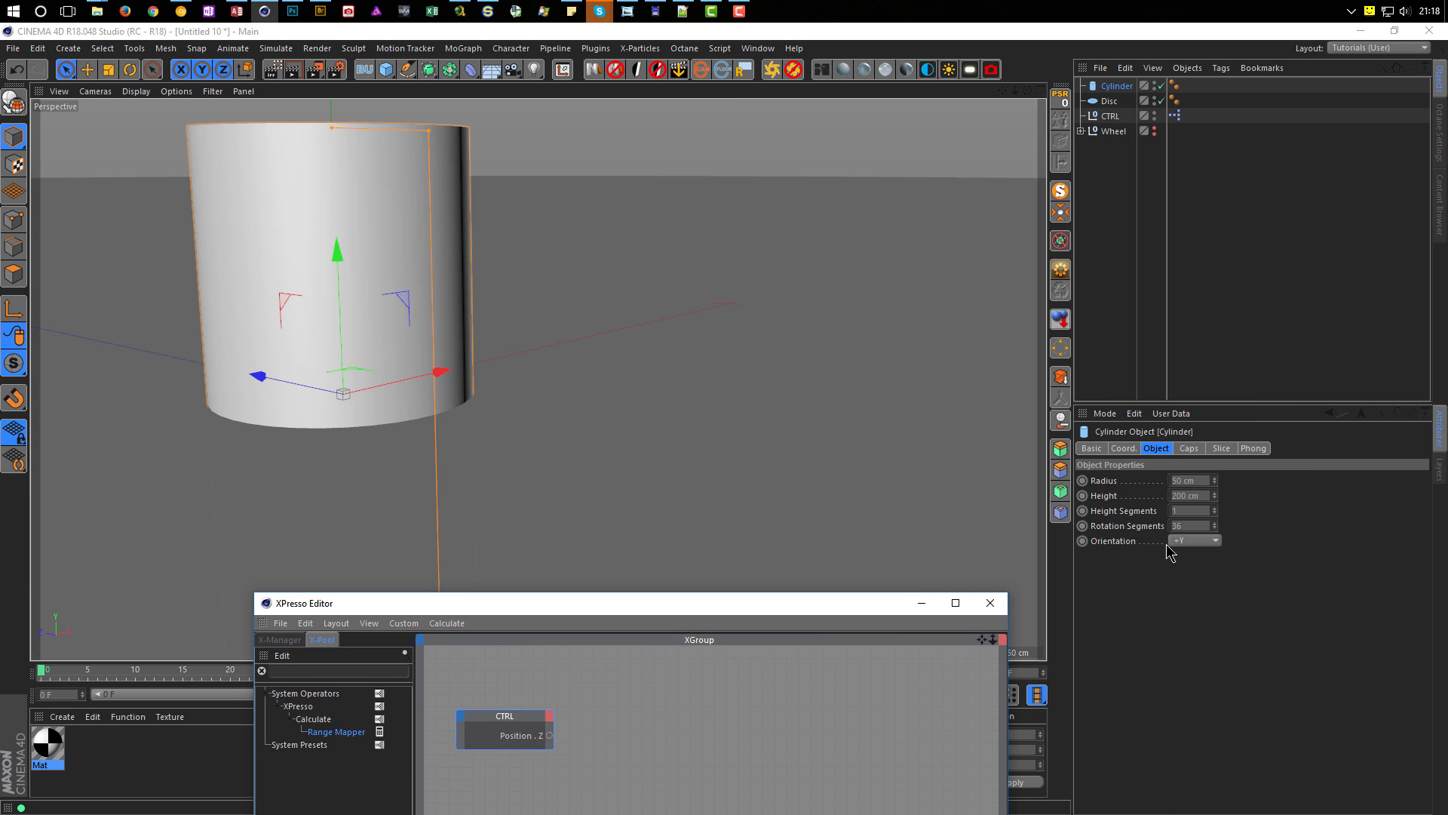
left_click(1198, 541)
left_click(1207, 617)
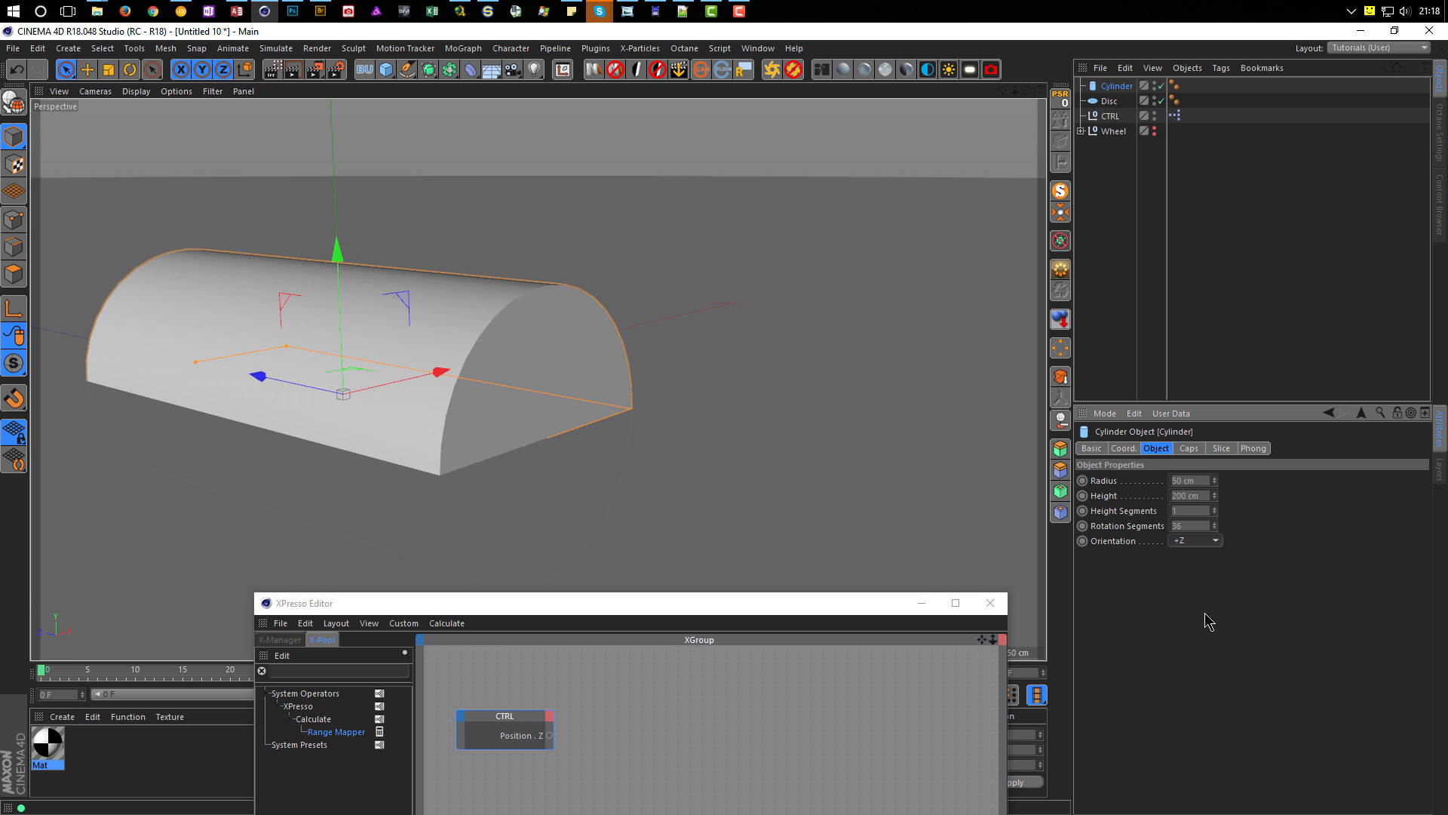
left_click(1200, 542)
left_click(1198, 555)
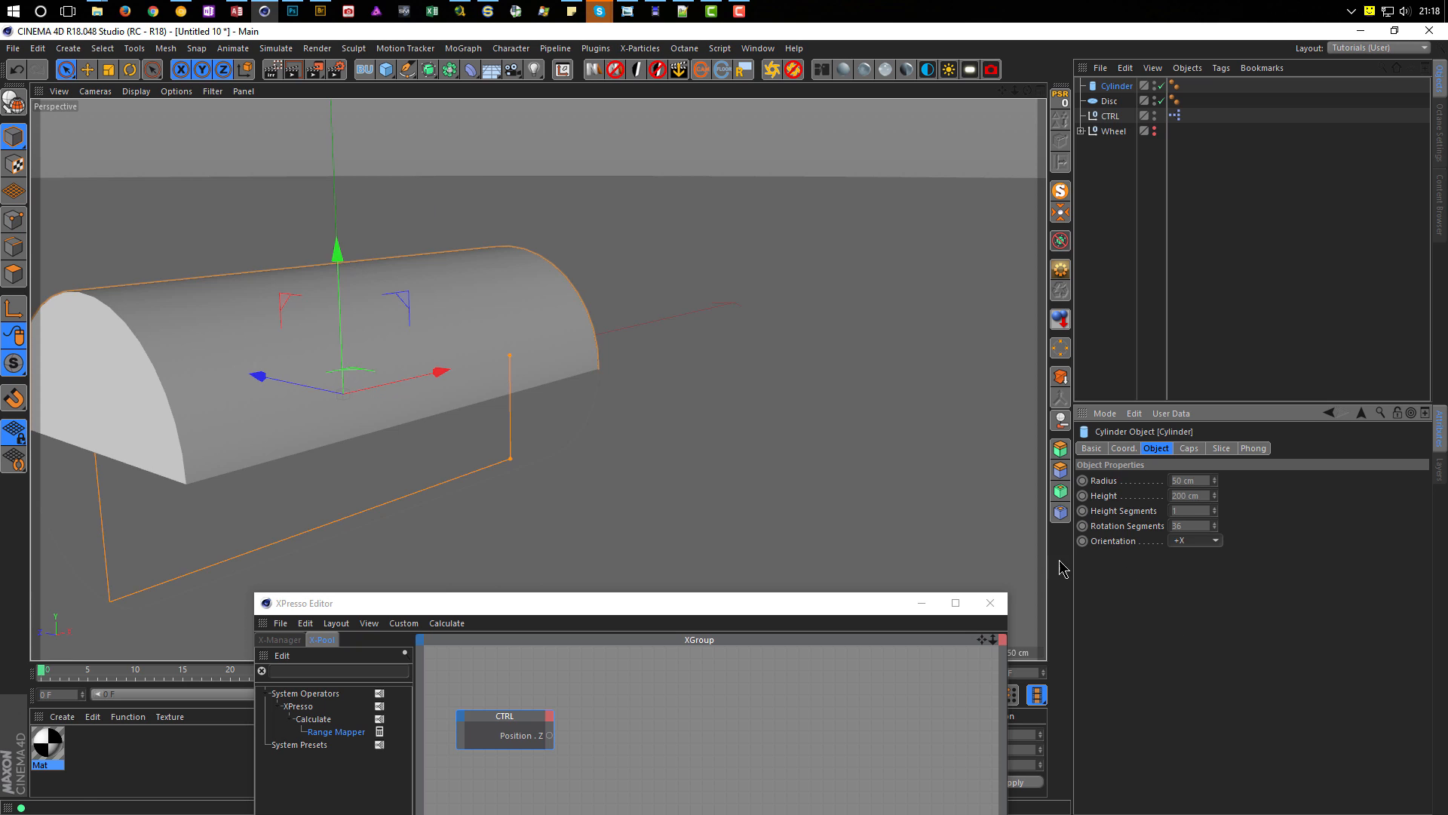
Step: Set the cylinder's height to 50 cm and keep the XPresso Editor clear of it
left_click(1205, 495)
type("50")
key("Return")
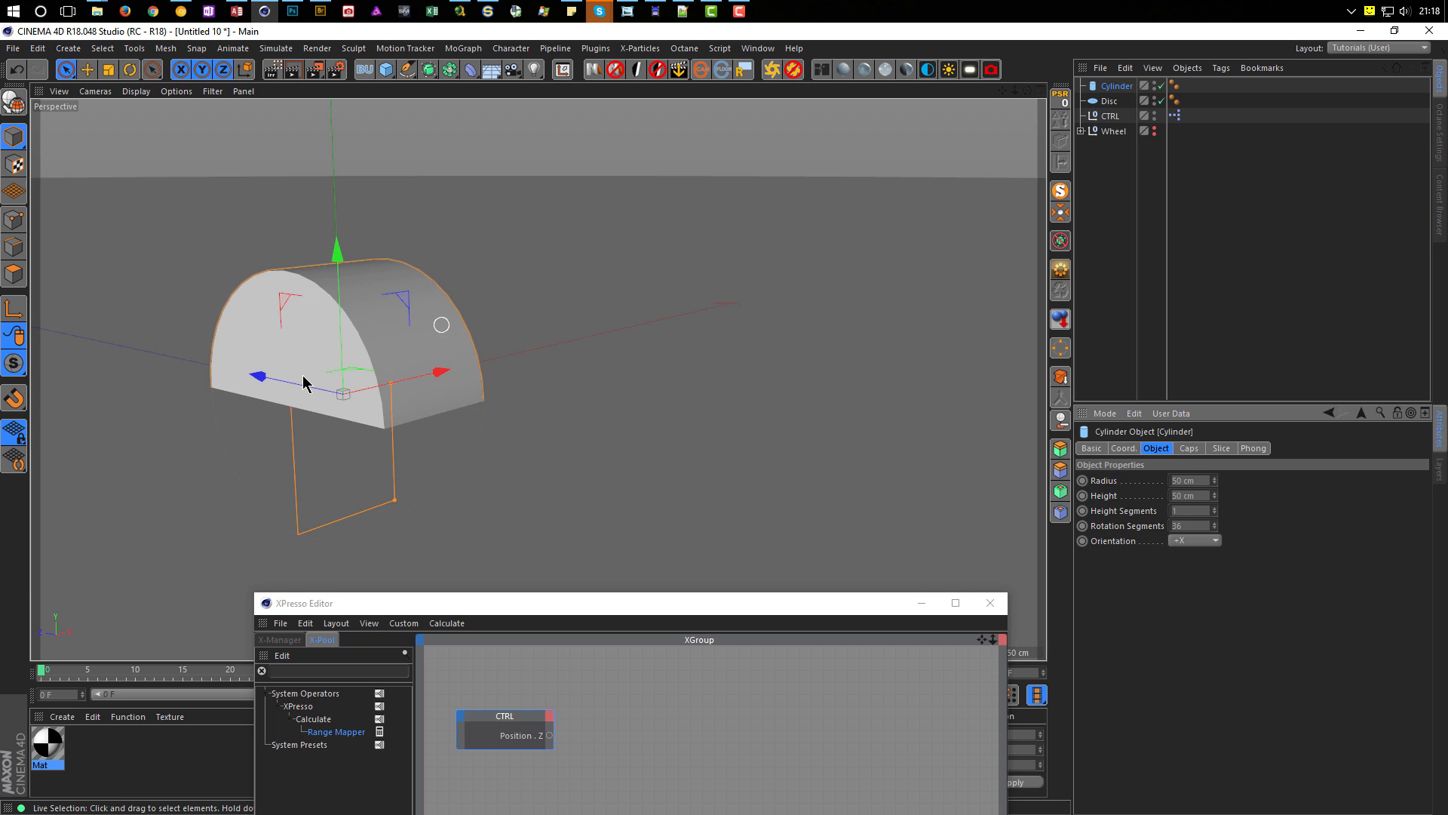
left_click_drag(584, 607, 594, 268)
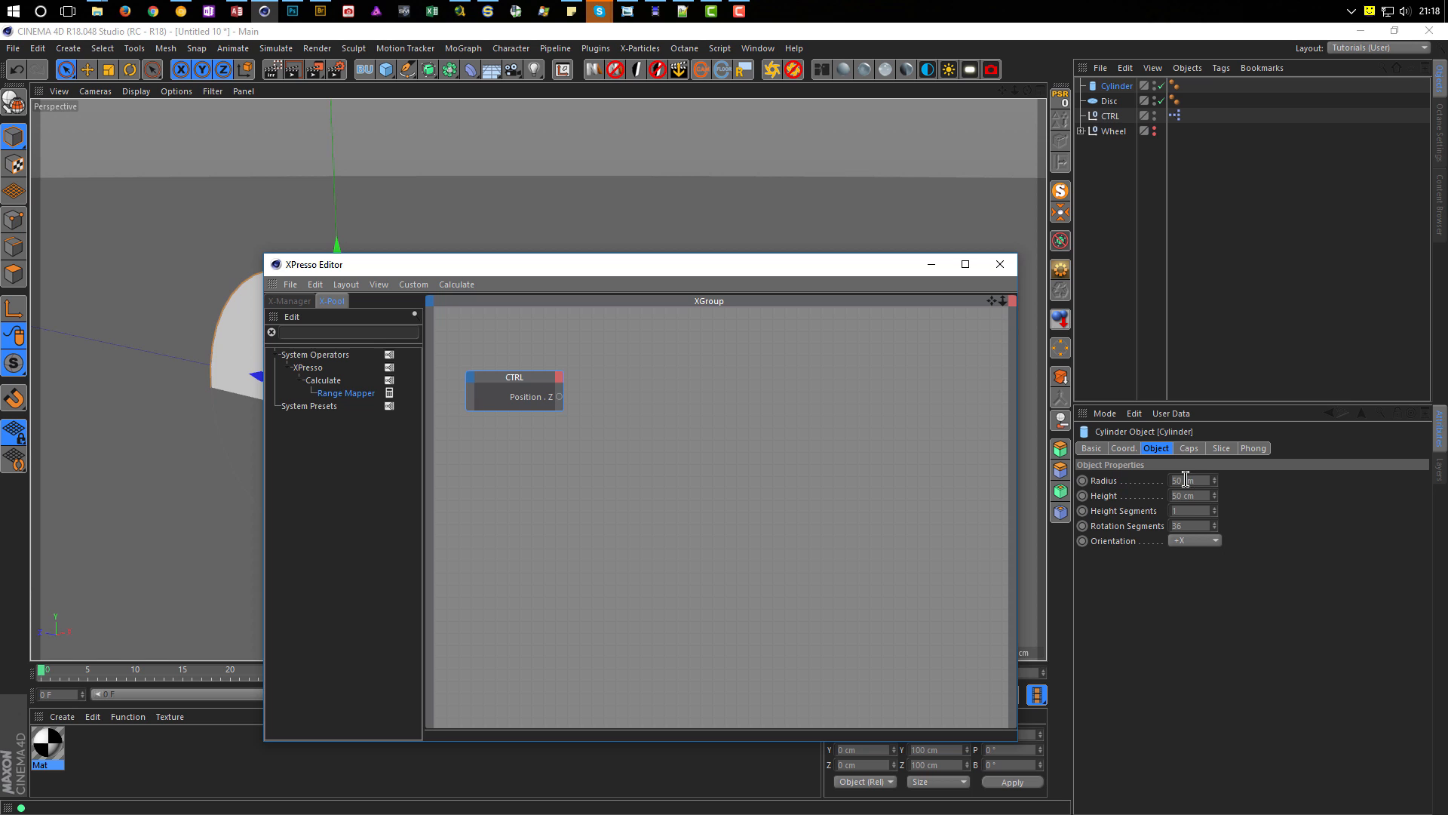
left_click_drag(774, 264, 1029, 716)
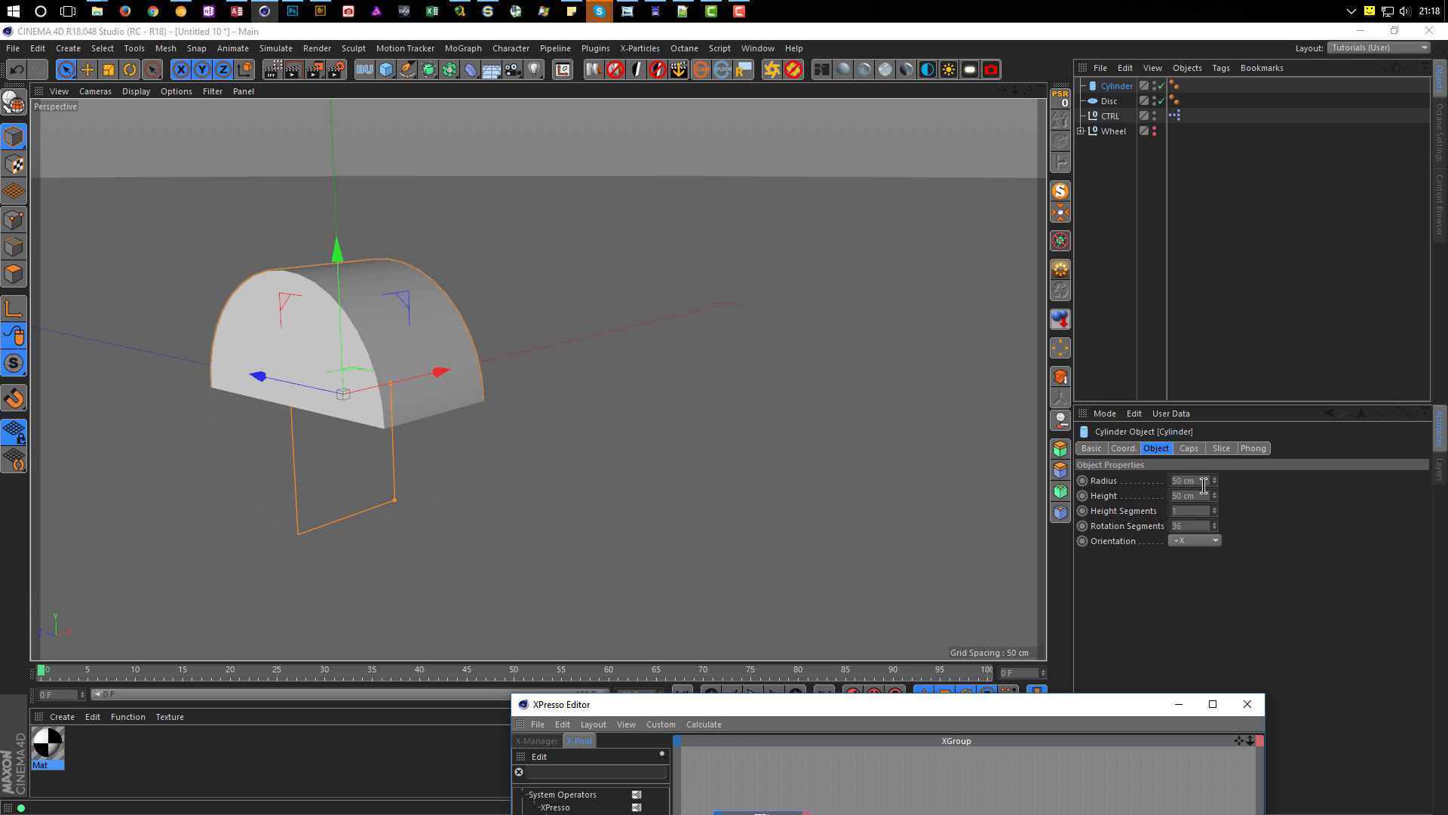
Step: Set the cylinder's Y position to 50 cm and bring the XPresso Editor back into full view
left_click(1124, 452)
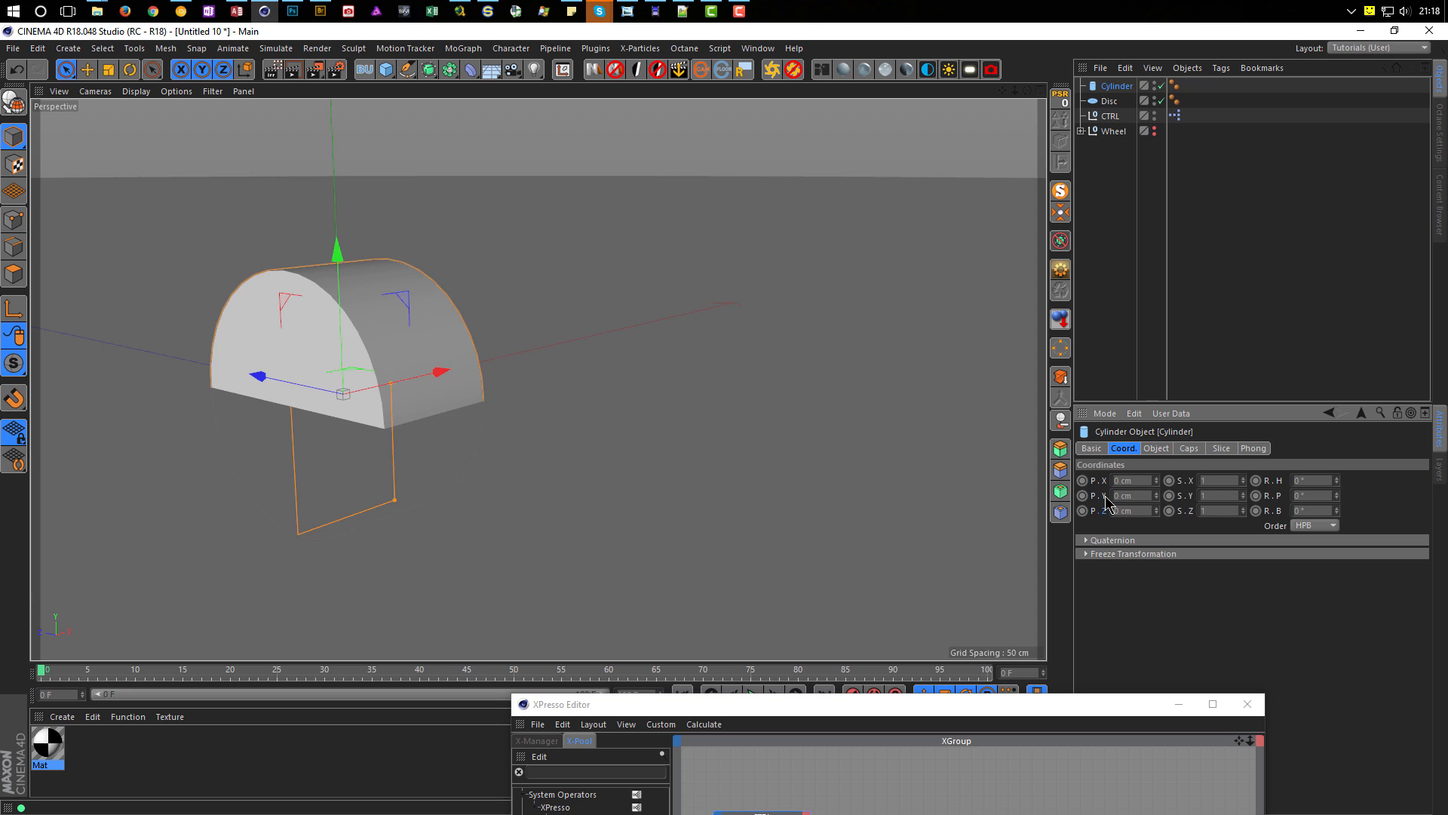
left_click(1137, 497)
type("50")
key("Return")
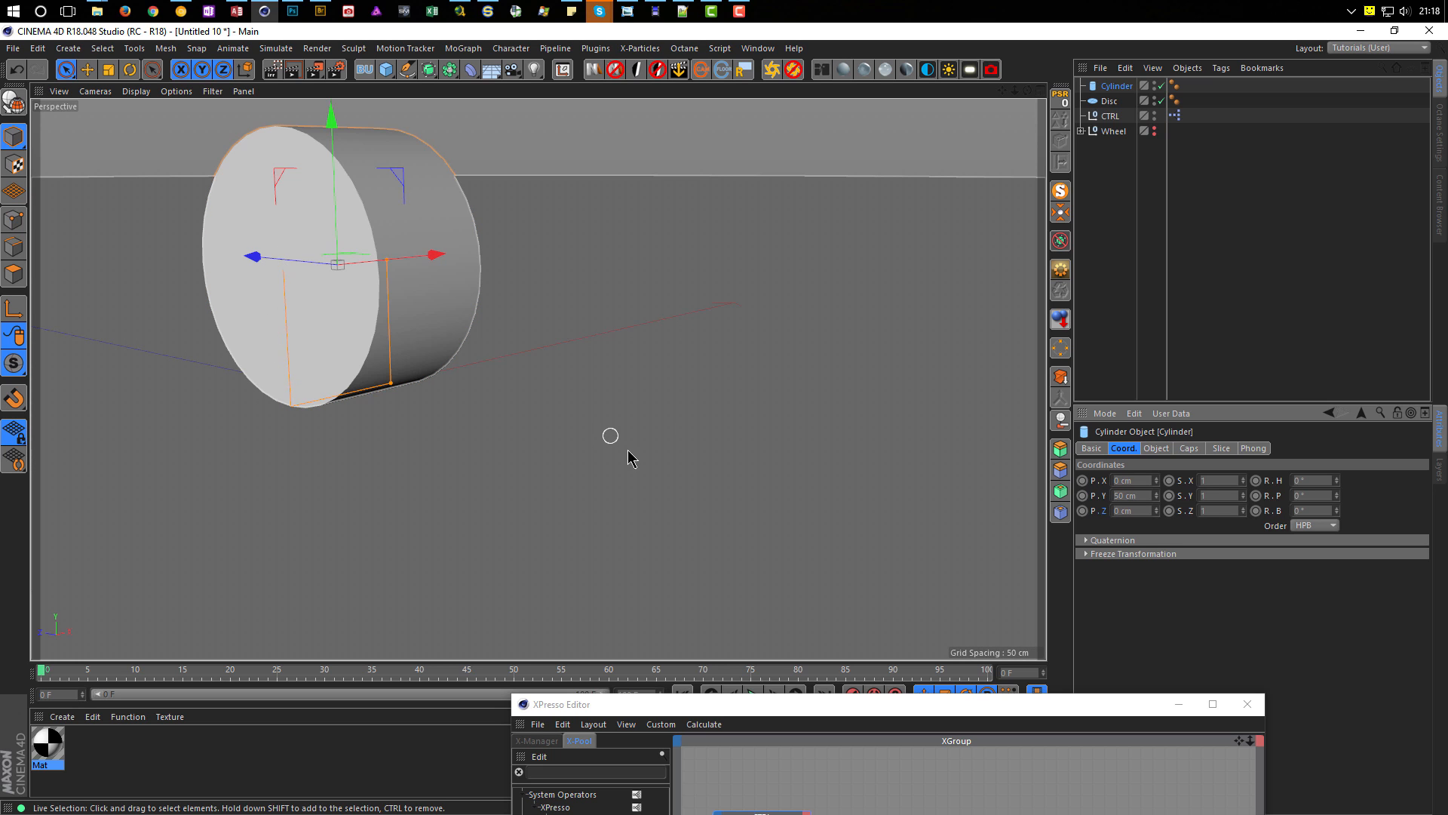
left_click_drag(922, 704, 831, 320)
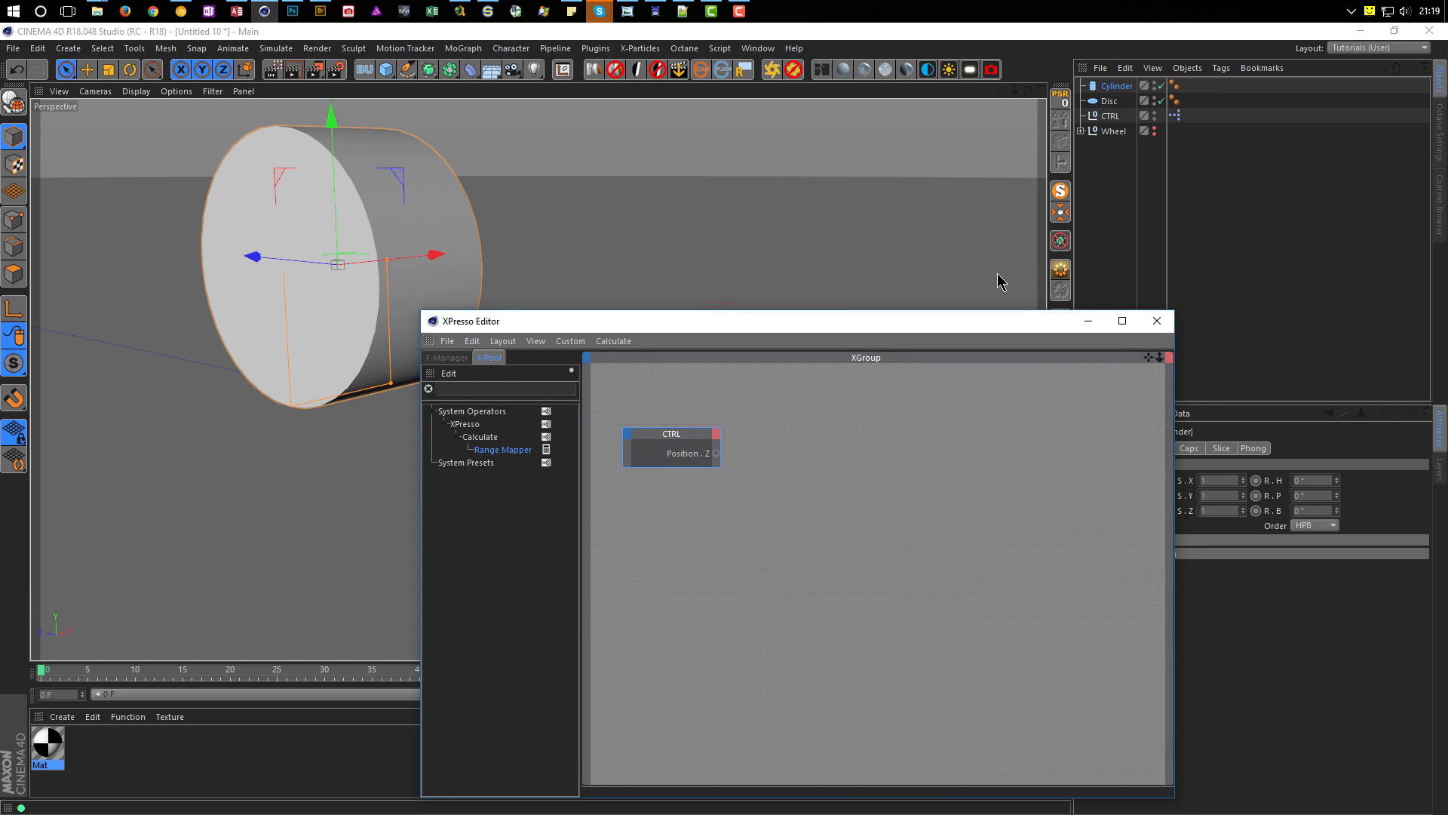
left_click(1082, 131)
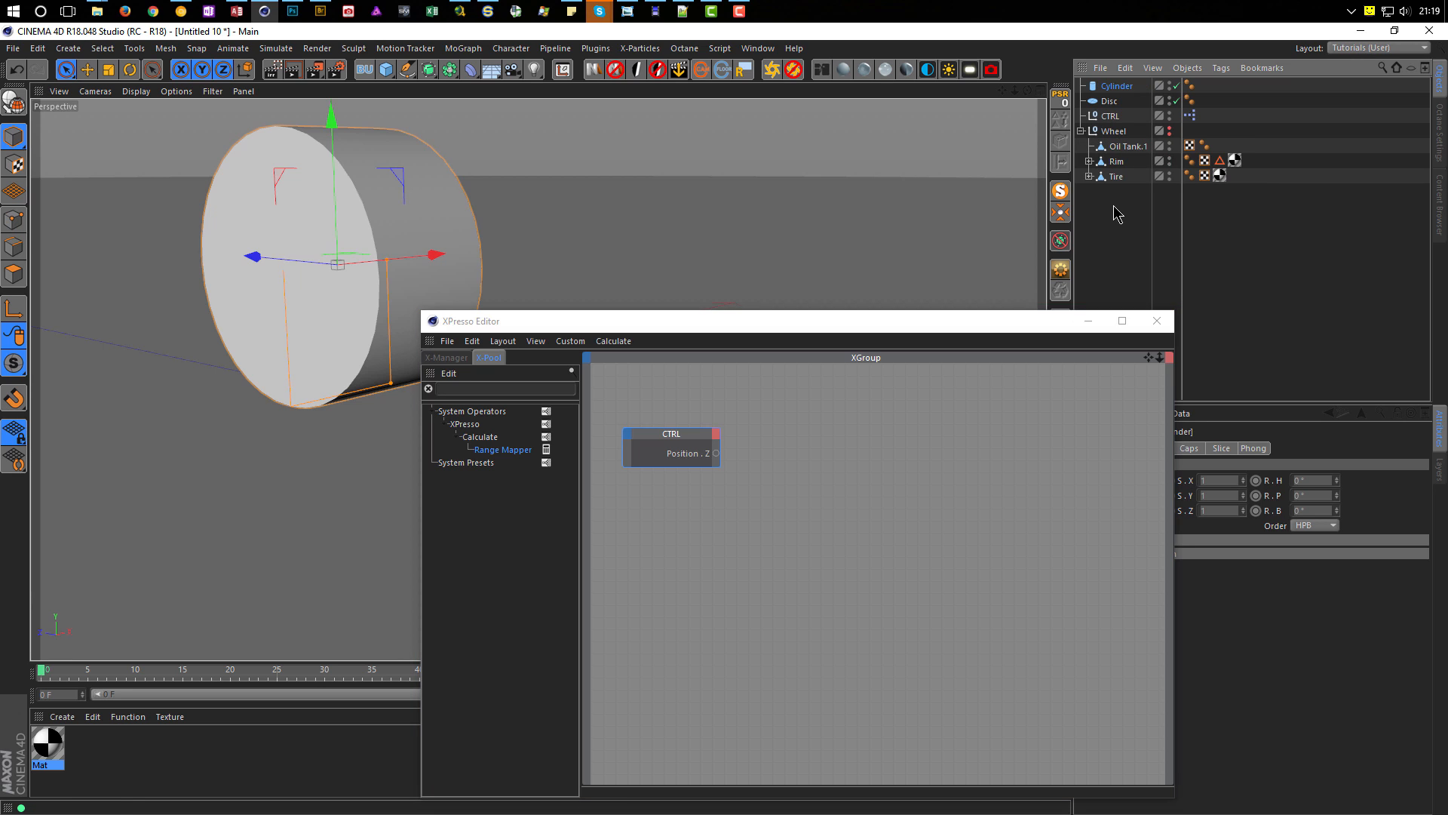
left_click(1082, 131)
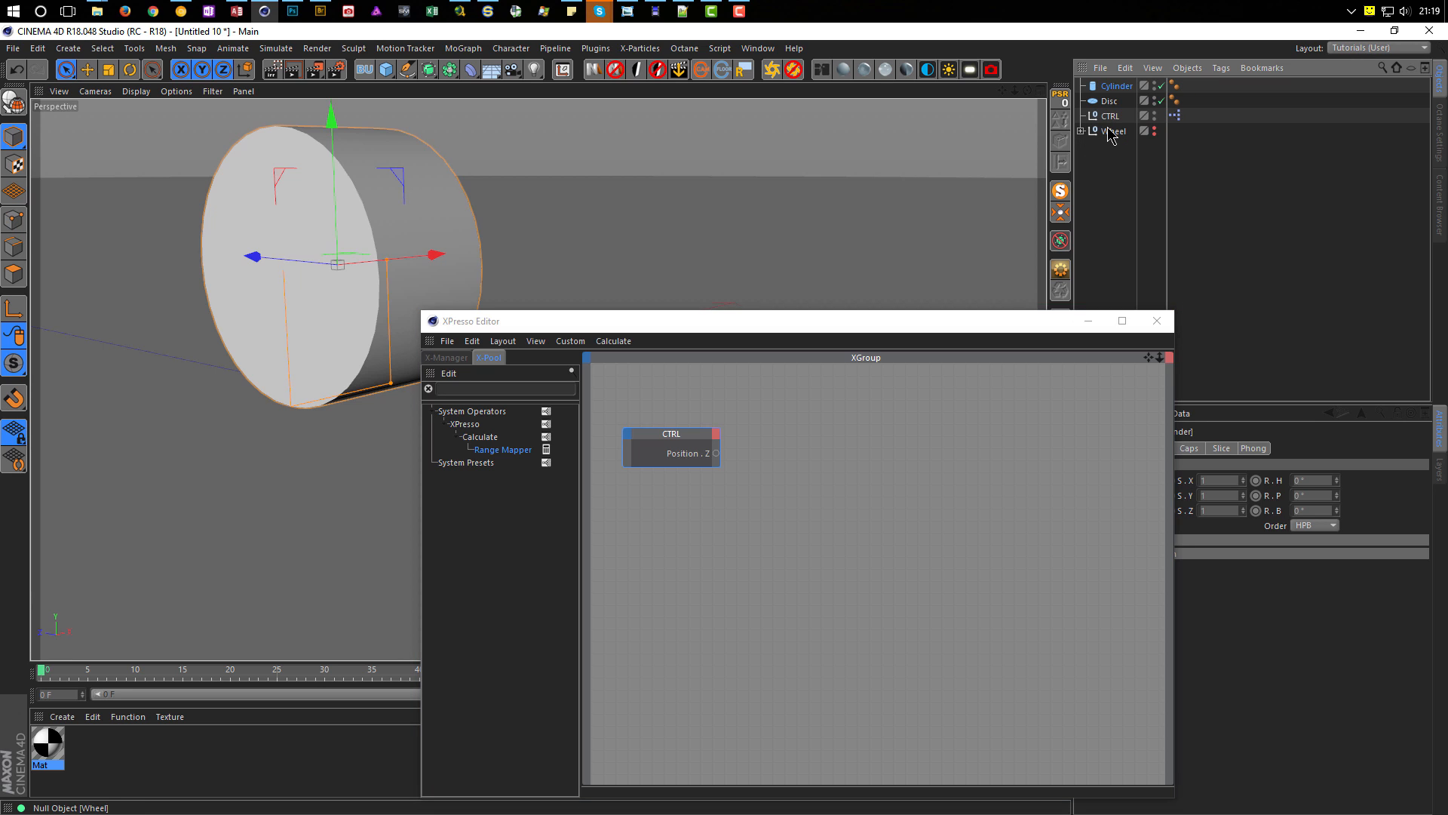
left_click(1110, 132)
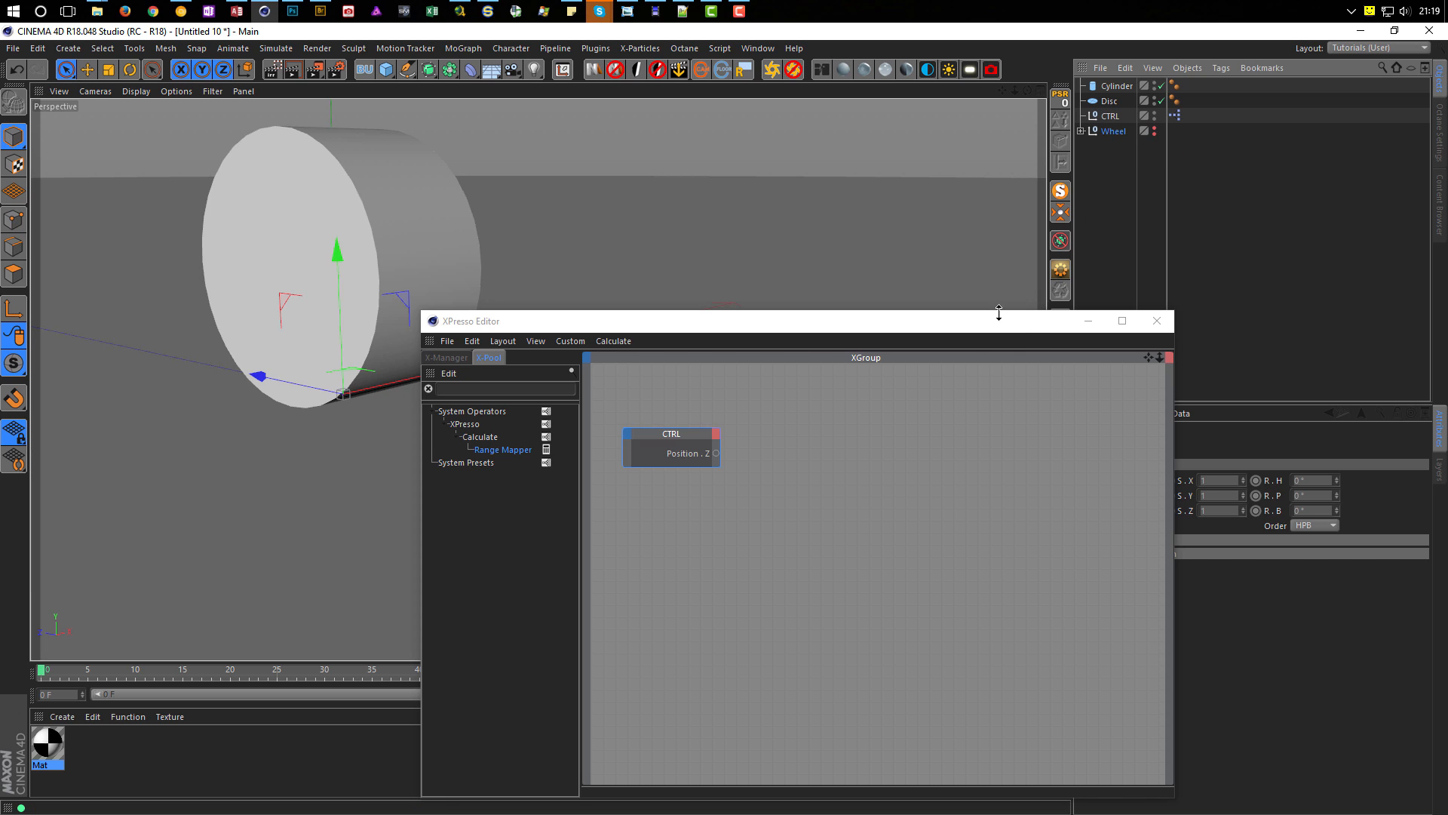
left_click_drag(900, 320, 956, 350)
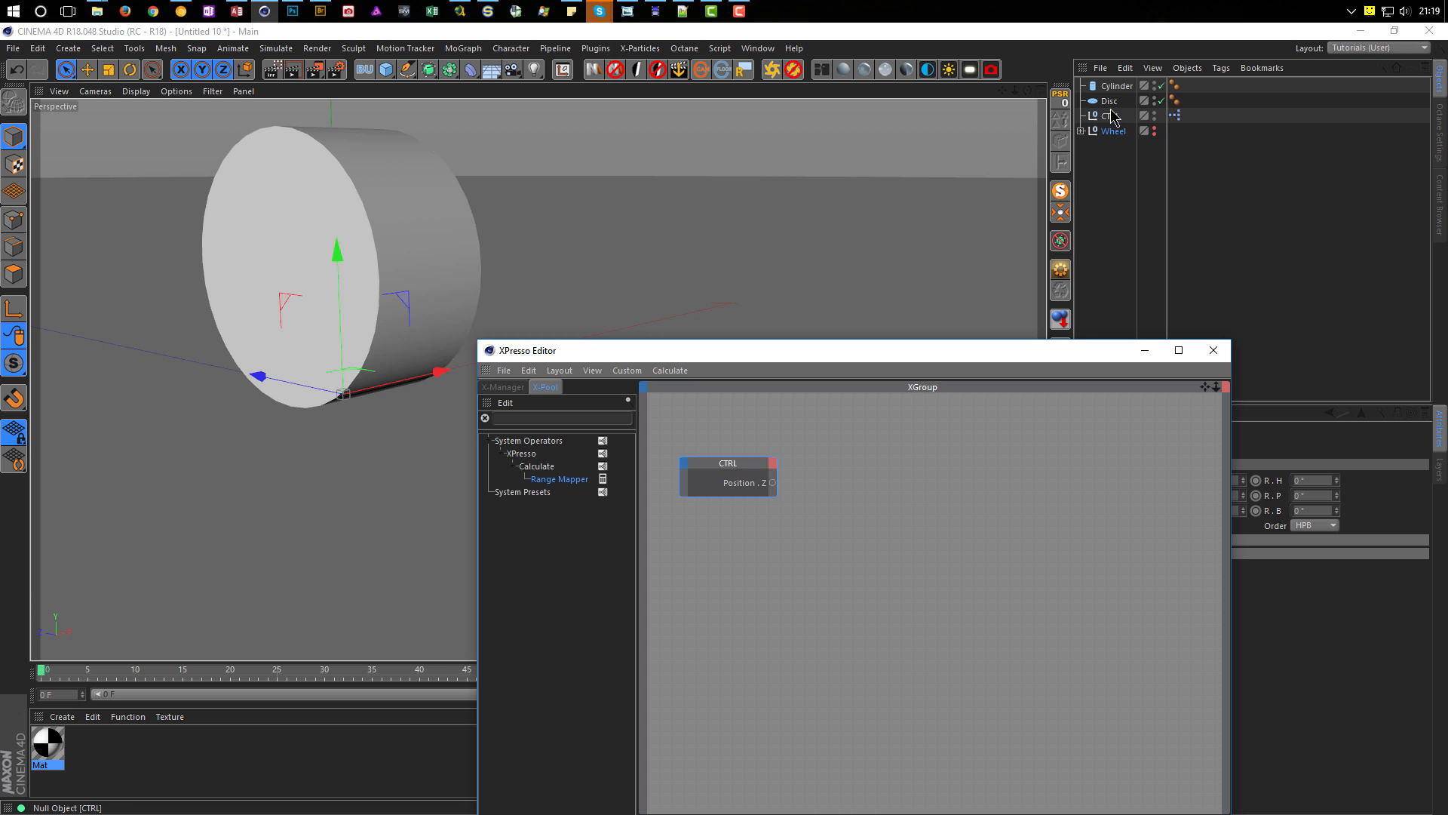
Step: Add the Cylinder as a node below the CTRL node in the XPresso graph and widen it
left_click(1117, 86)
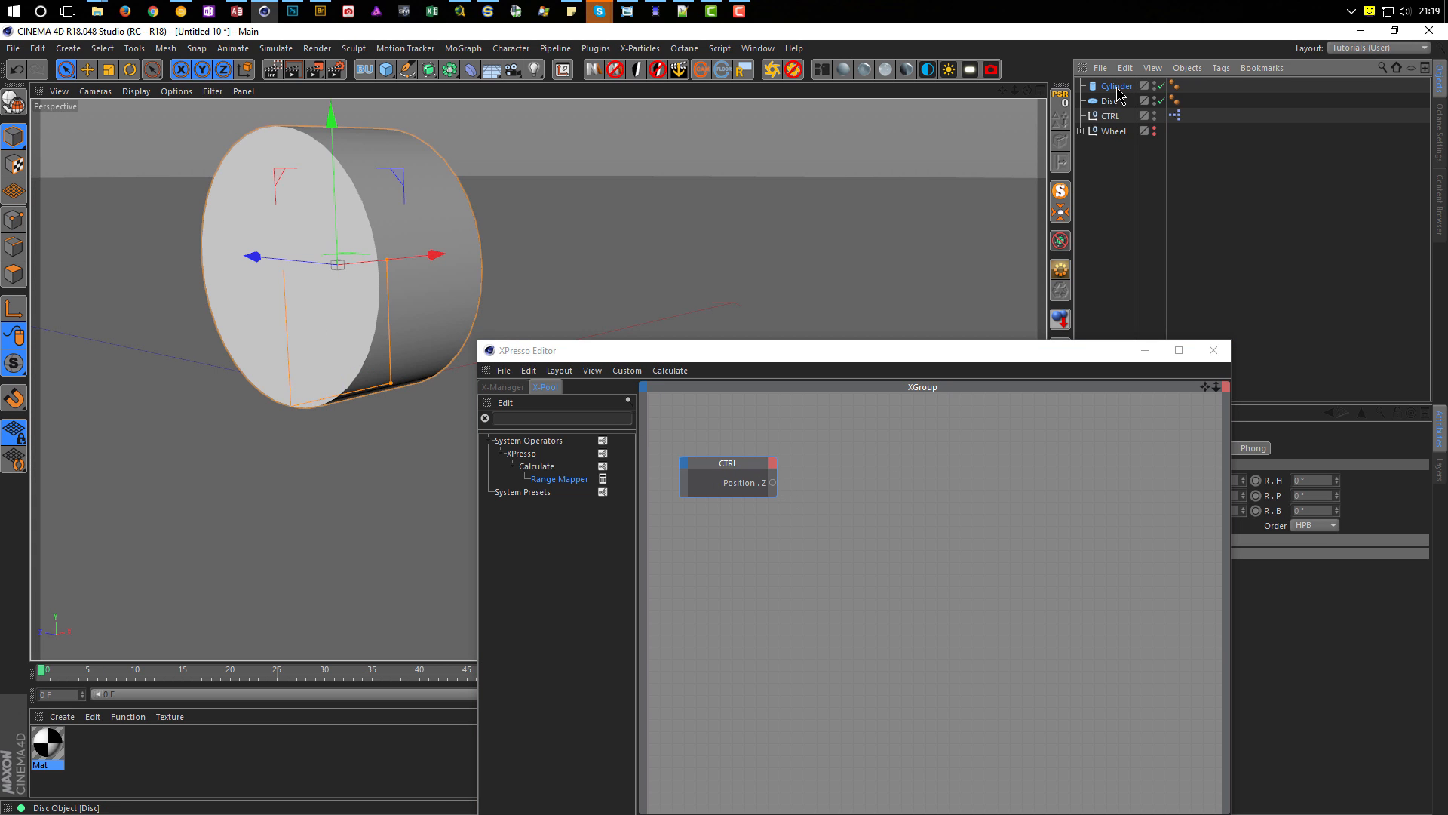
left_click_drag(1119, 92, 694, 599)
left_click_drag(730, 469, 720, 423)
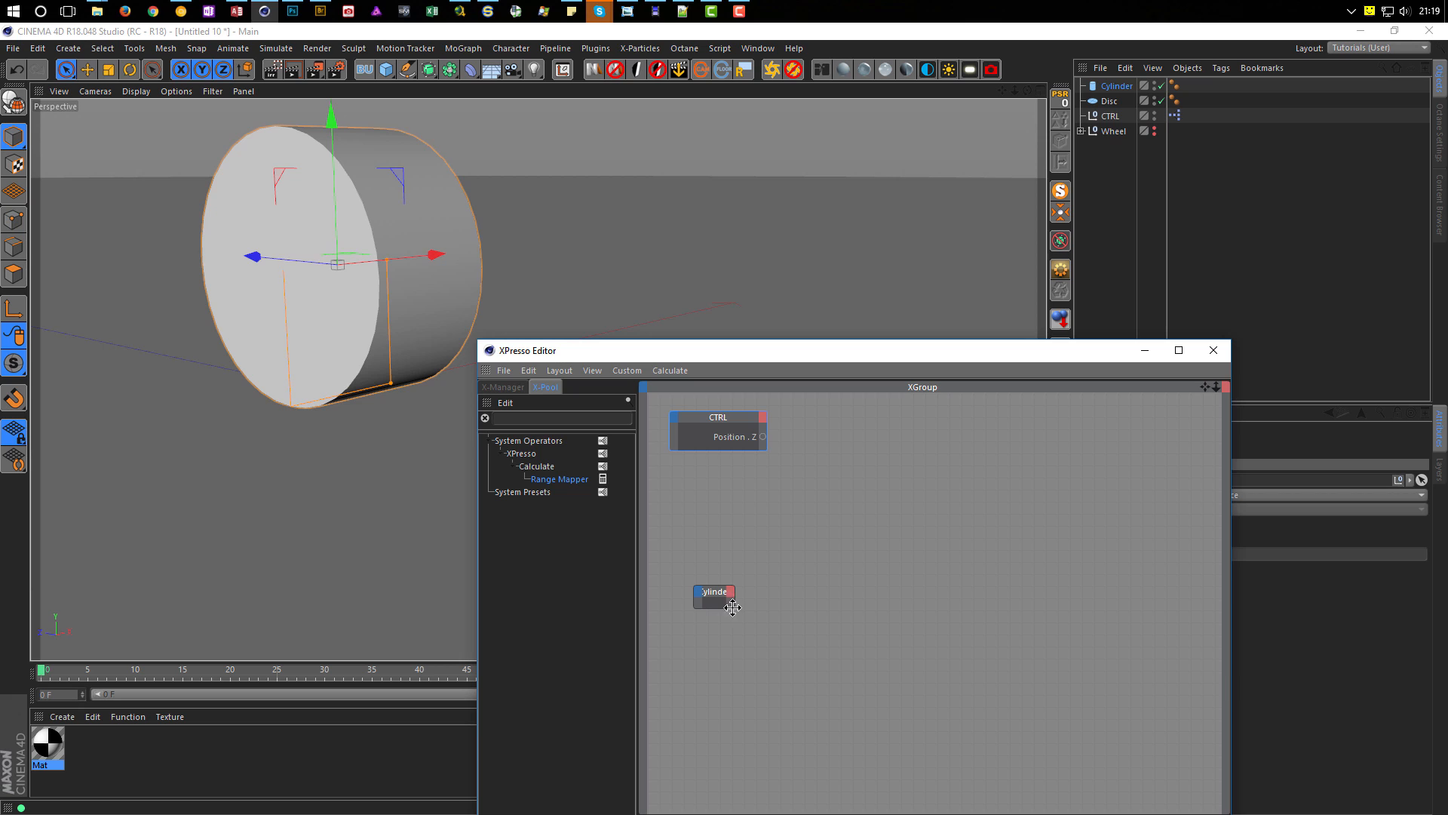
left_click_drag(734, 607, 796, 619)
left_click(760, 601)
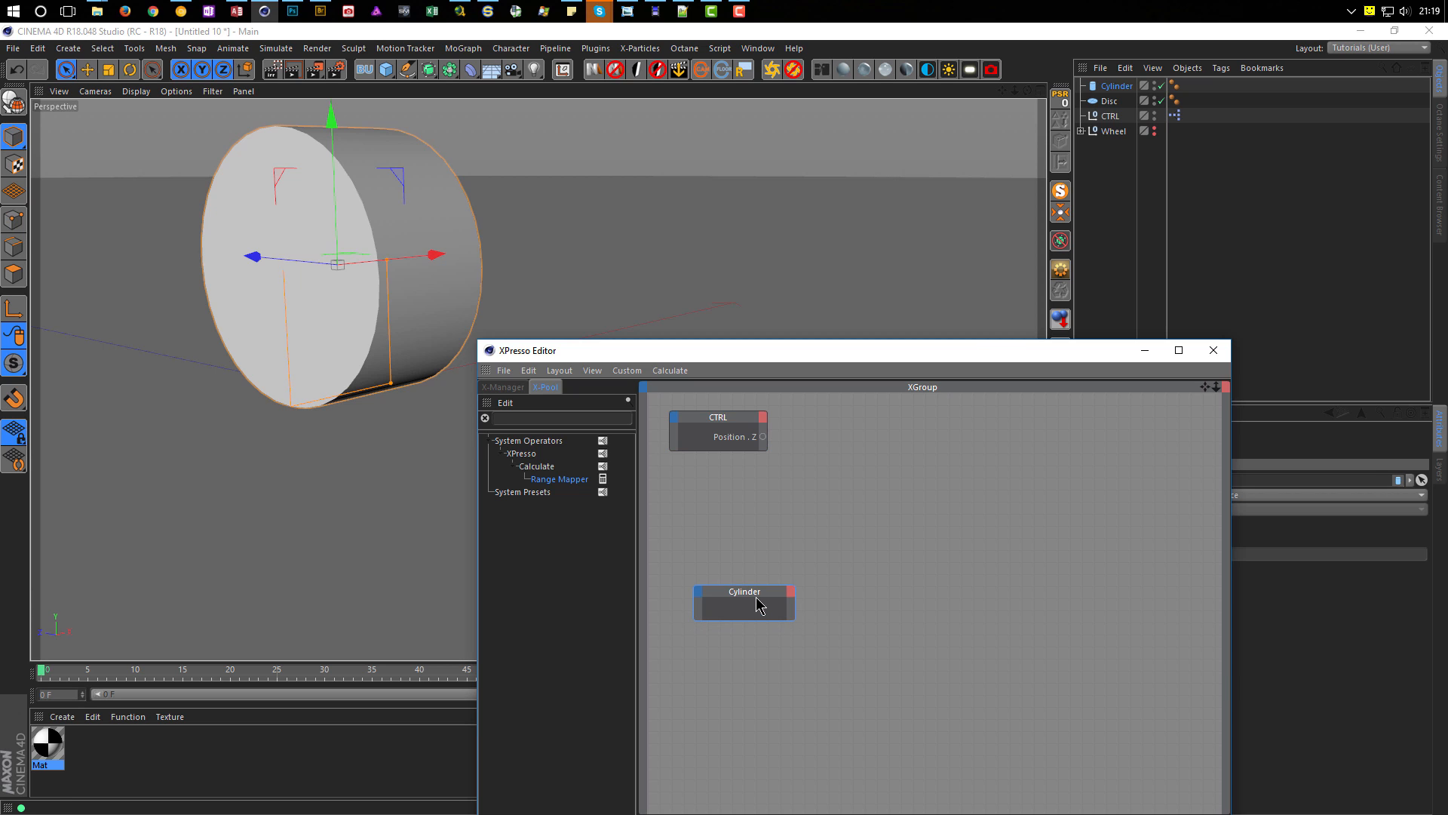
Step: Give the Cylinder node a Radius output port from the cylinder's object properties
left_click_drag(926, 351, 720, 317)
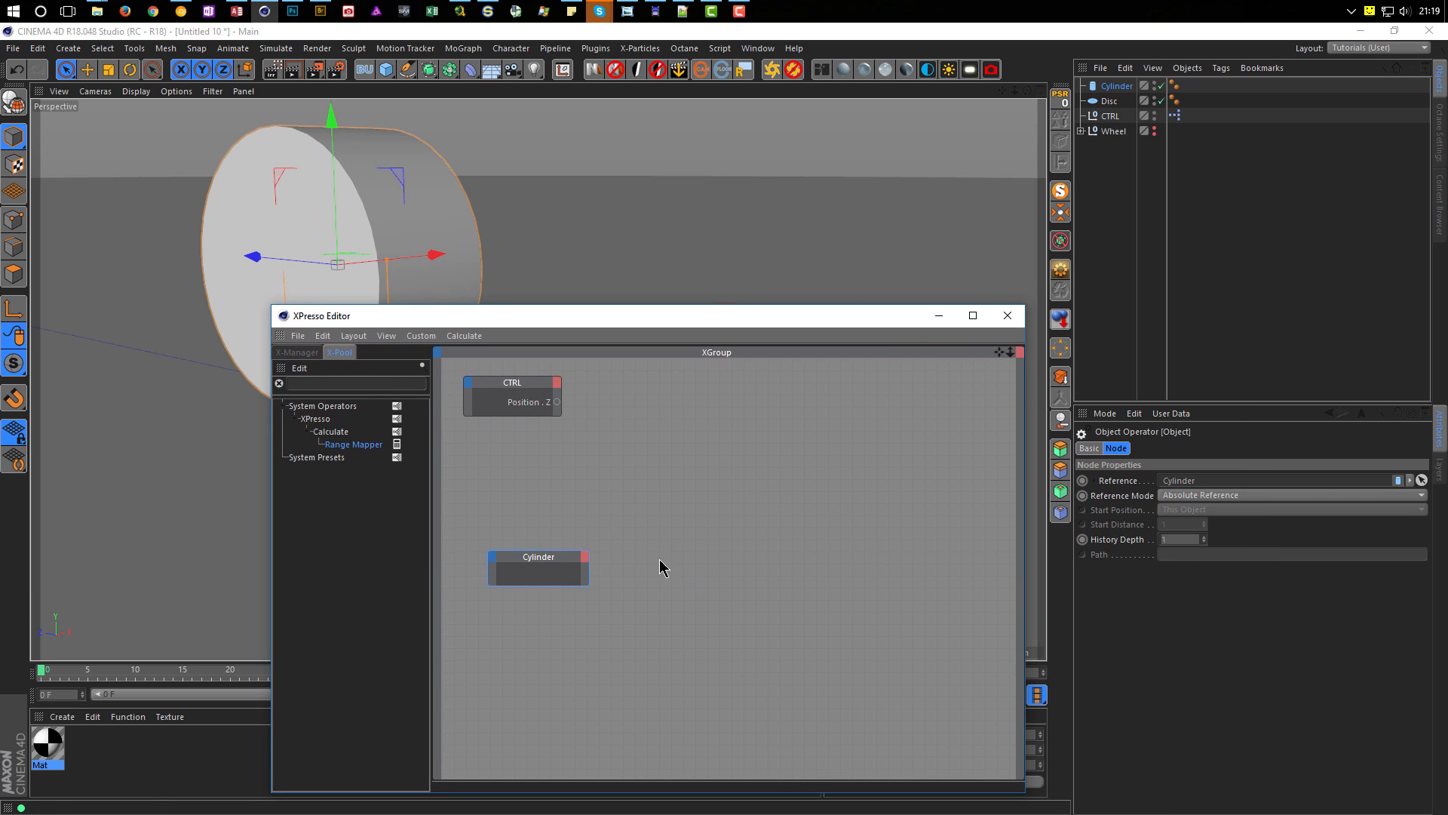
left_click(1118, 87)
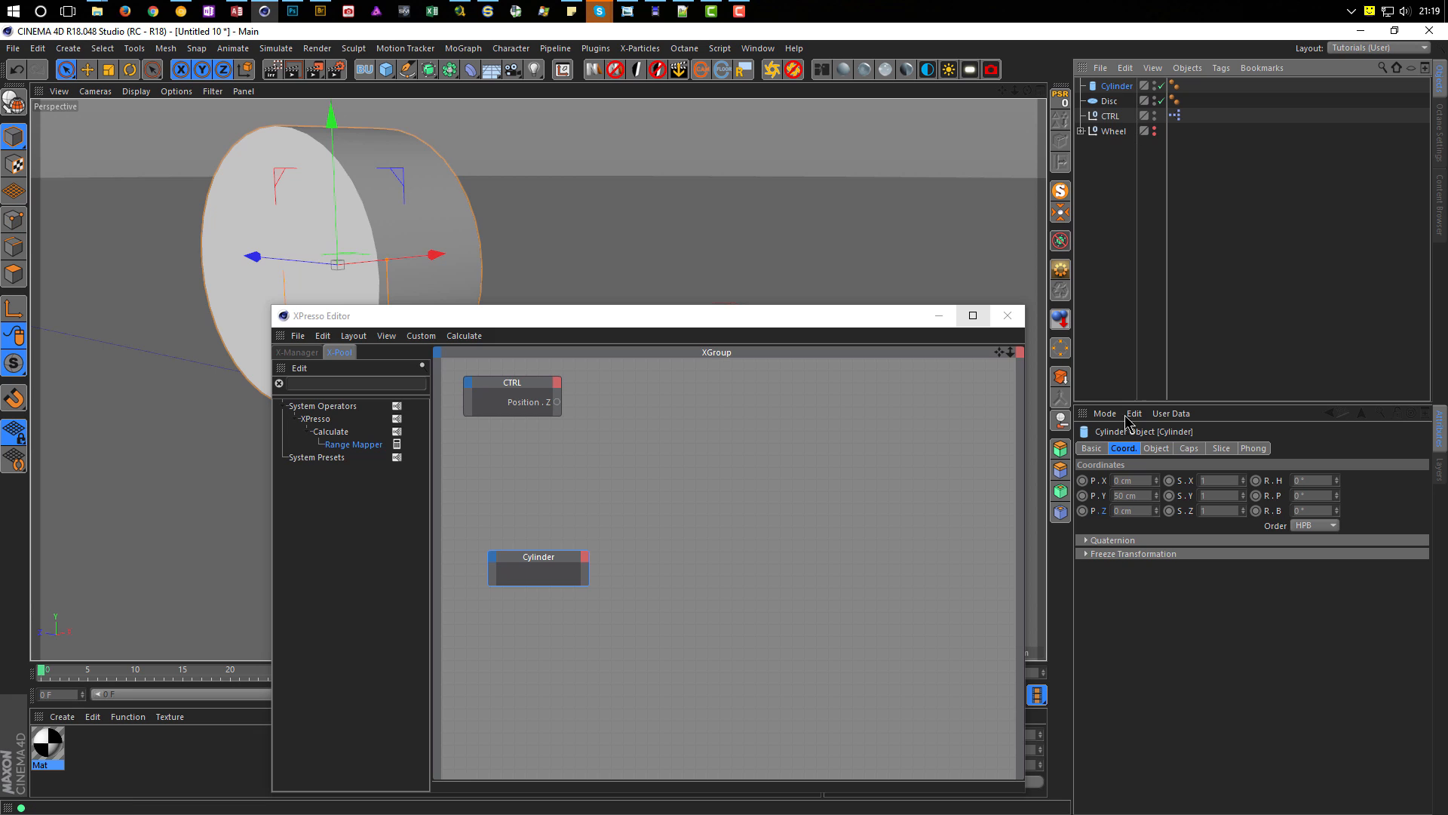
left_click(1157, 448)
left_click_drag(1105, 483, 591, 572)
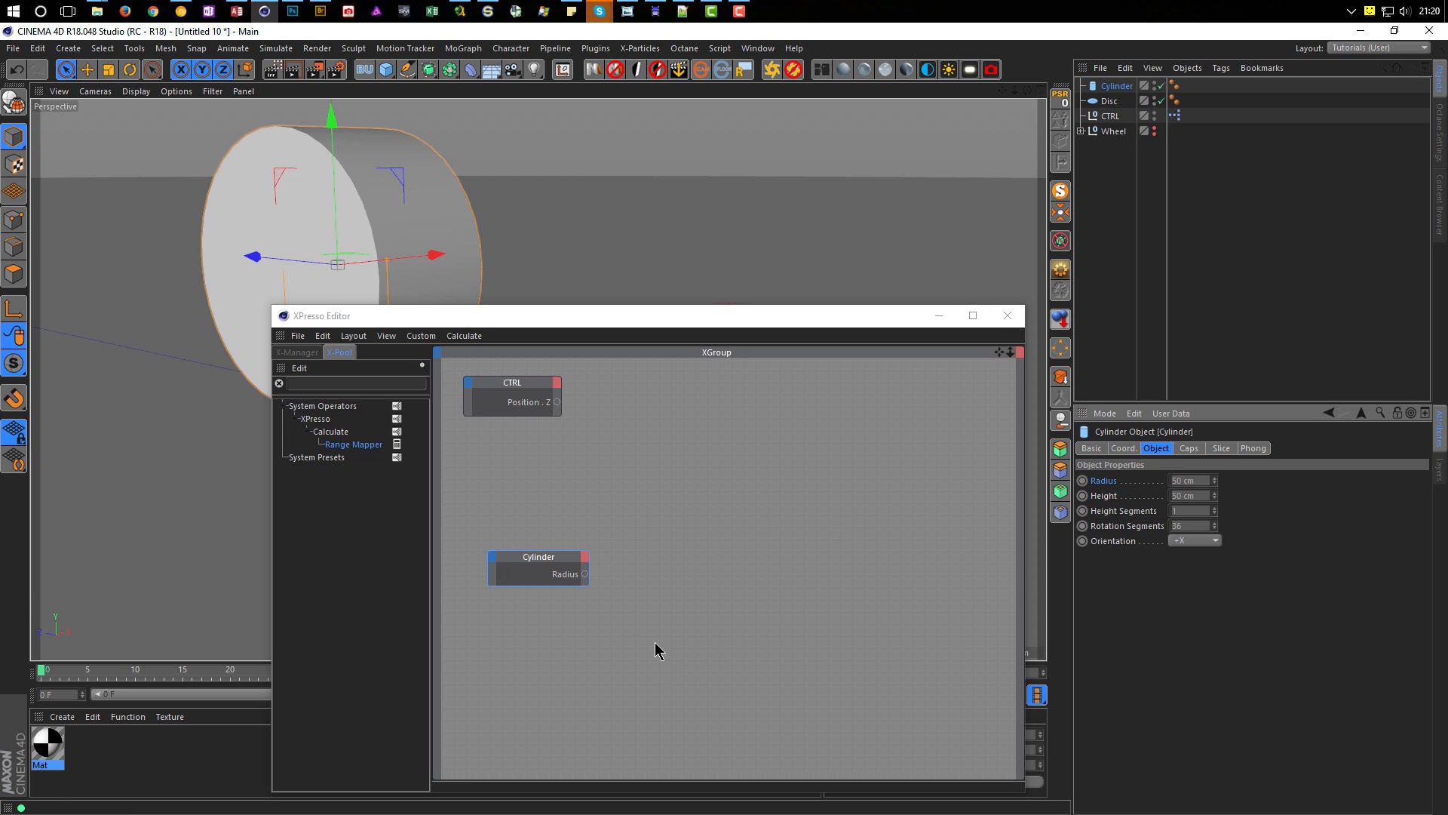
Step: Add a second Cylinder node with a Position Y input port and connect the first node's Radius output to it
left_click_drag(1115, 86, 721, 561)
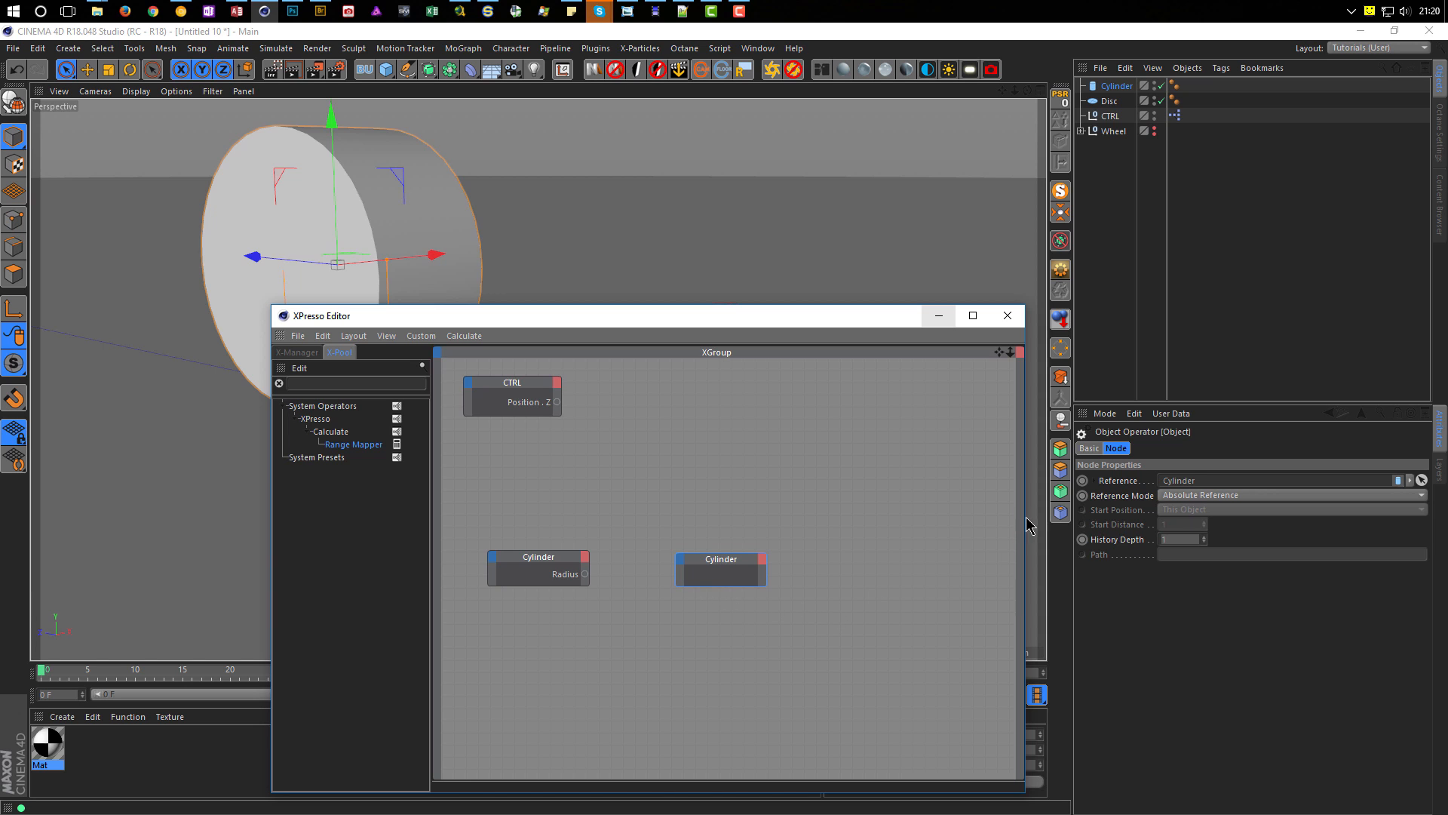
left_click(1124, 86)
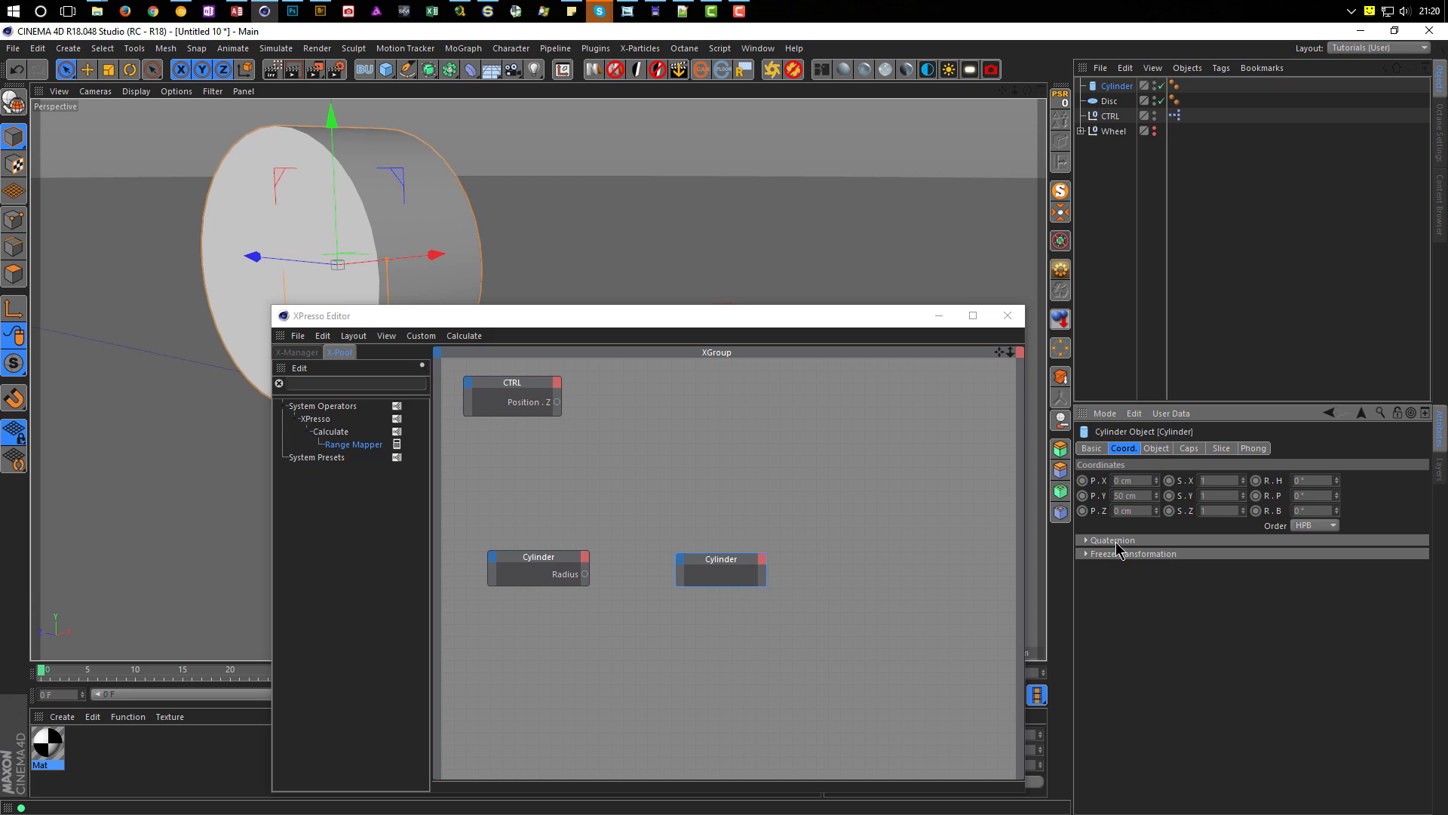
left_click_drag(1106, 501, 682, 568)
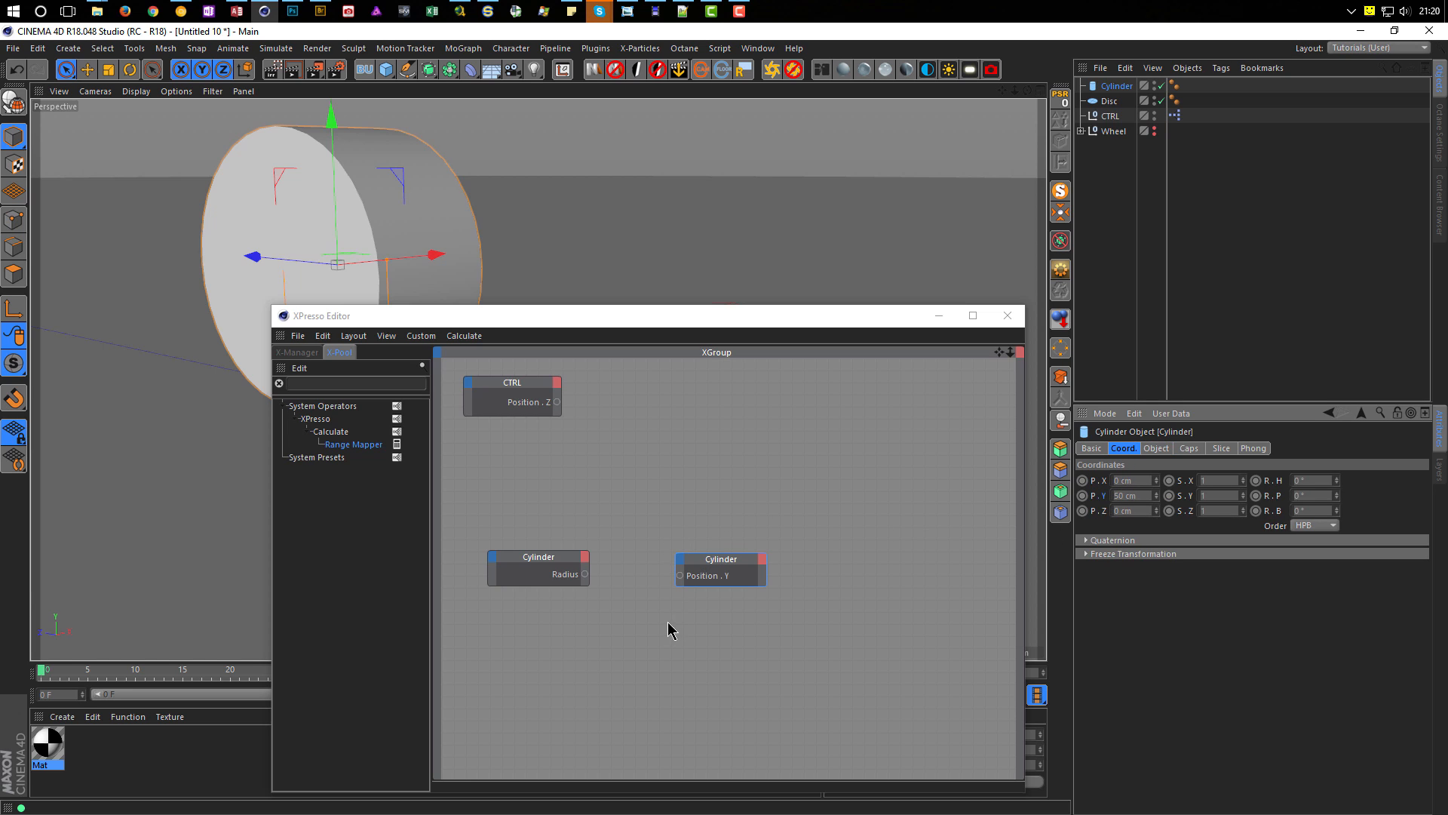
left_click(587, 575)
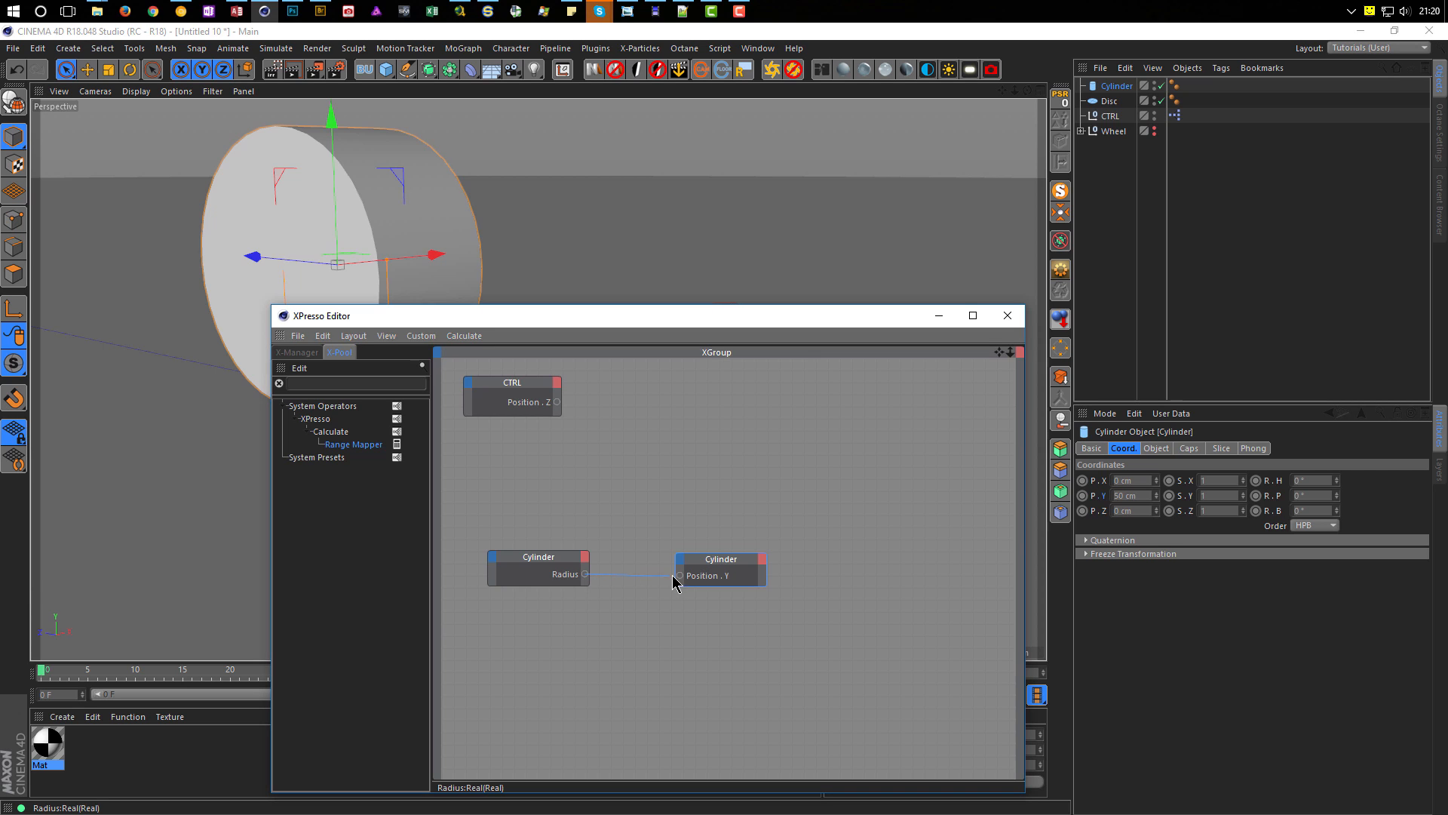
left_click_drag(681, 581, 681, 576)
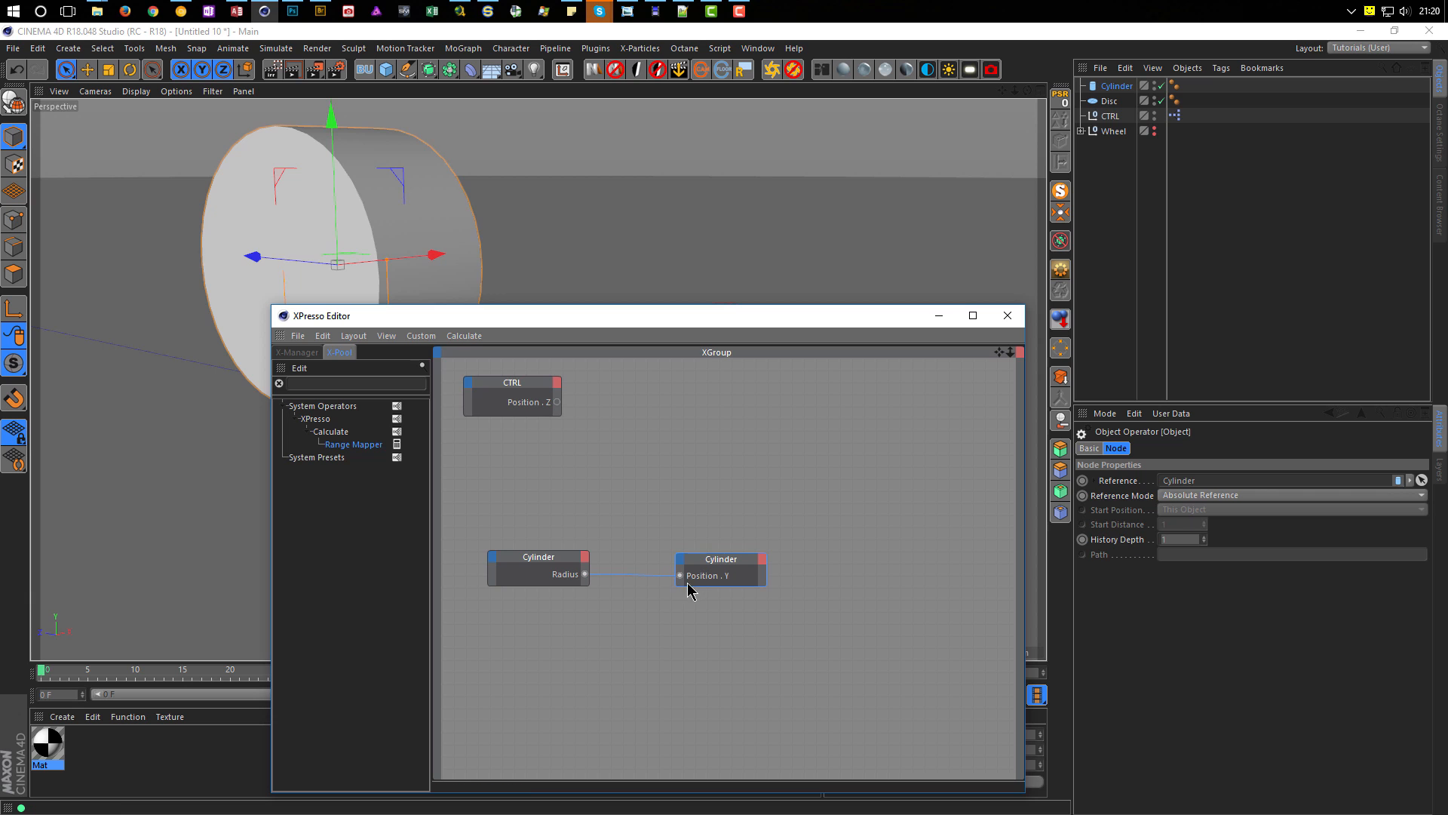
Step: Lower the cylinder's radius slightly to test whether its Y position follows through the XPresso link
left_click_drag(808, 319, 929, 622)
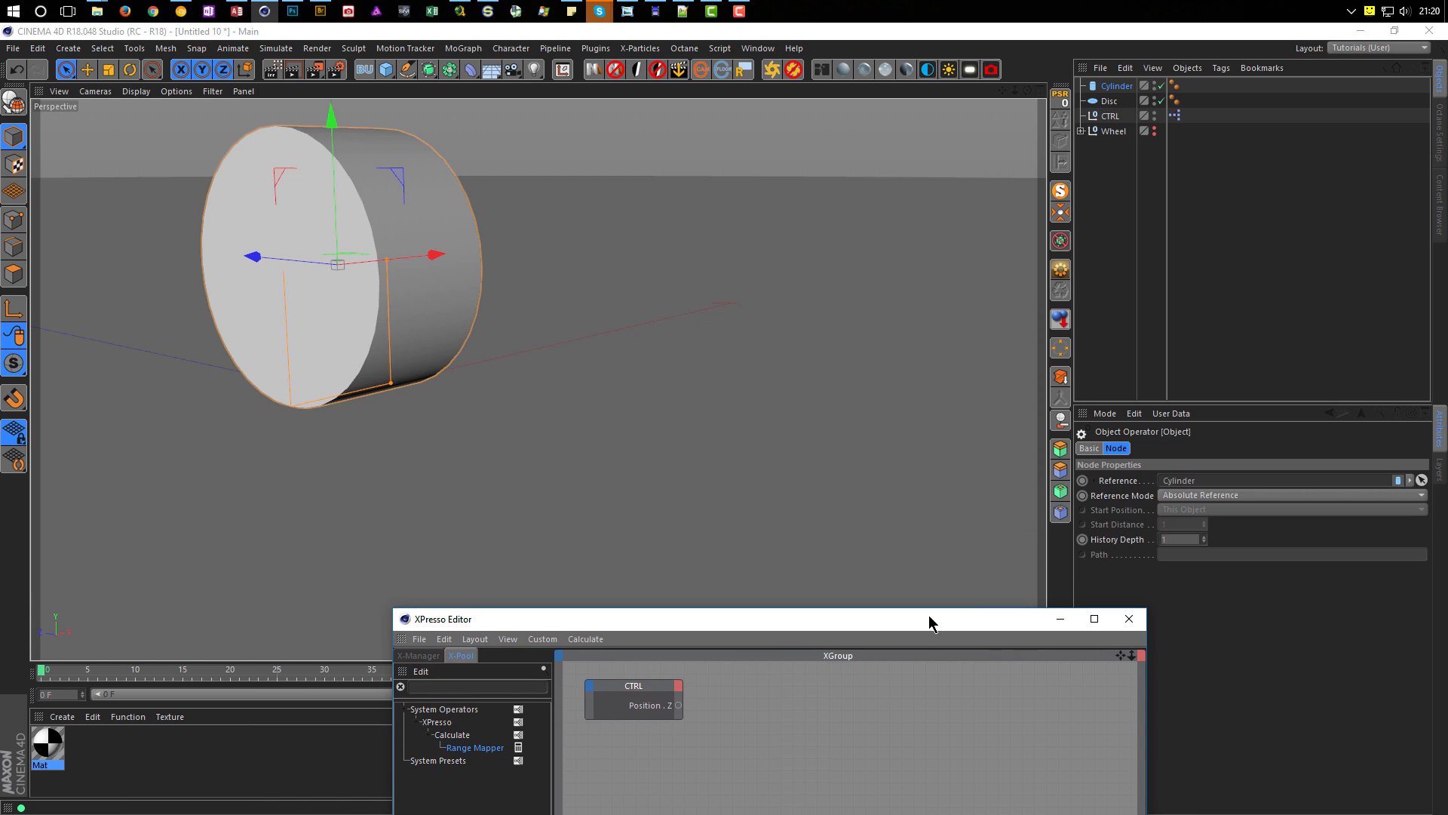
left_click(1108, 85)
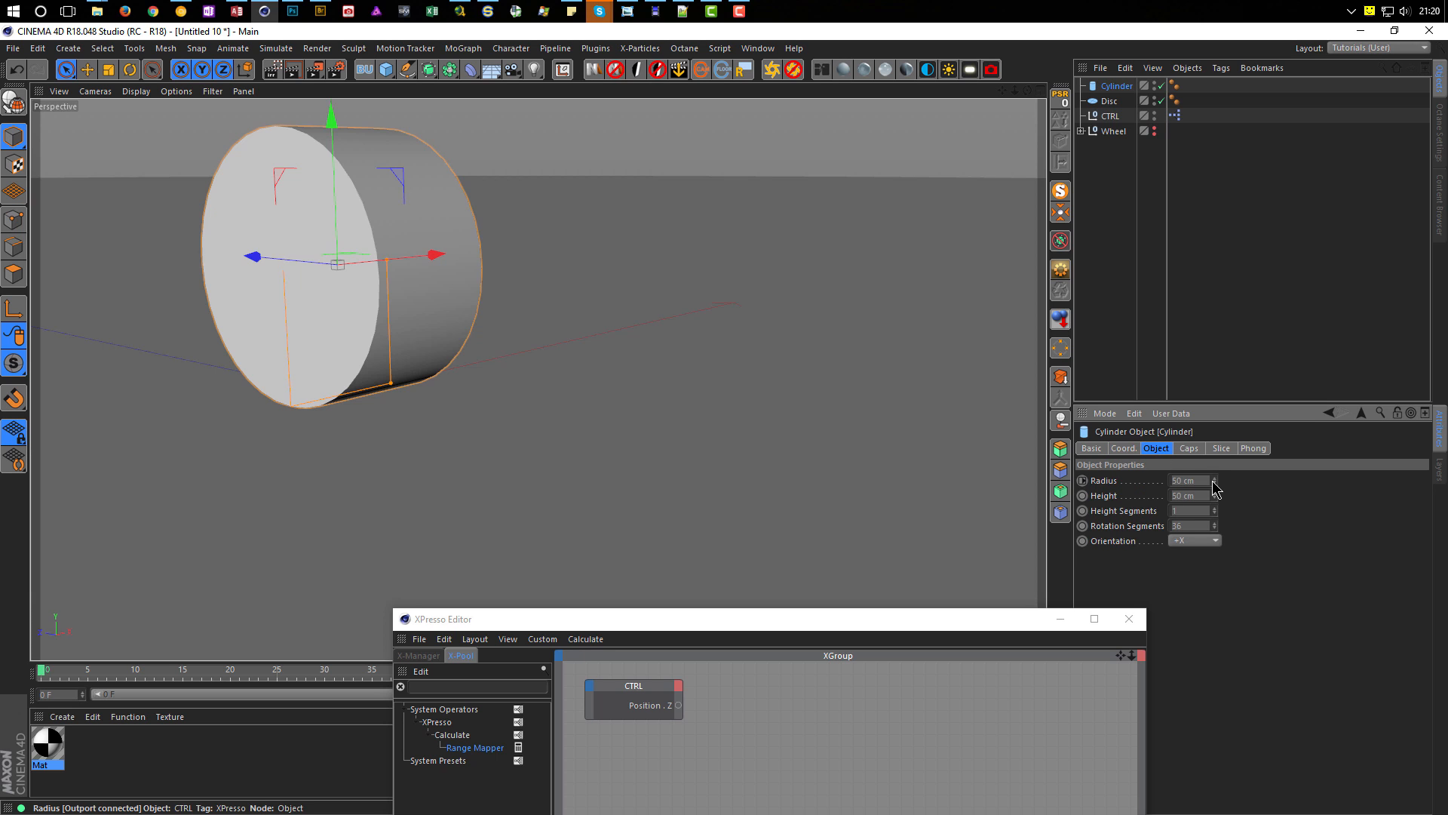
mouse_move(1214, 483)
left_mouse_down()
mouse_move(1214, 543)
mouse_move(1216, 484)
left_mouse_up()
Step: Delete both Cylinder nodes from the XPresso graph and remove the Cylinder object from the scene
left_click_drag(1026, 618, 1068, 291)
left_click_drag(996, 514, 653, 639)
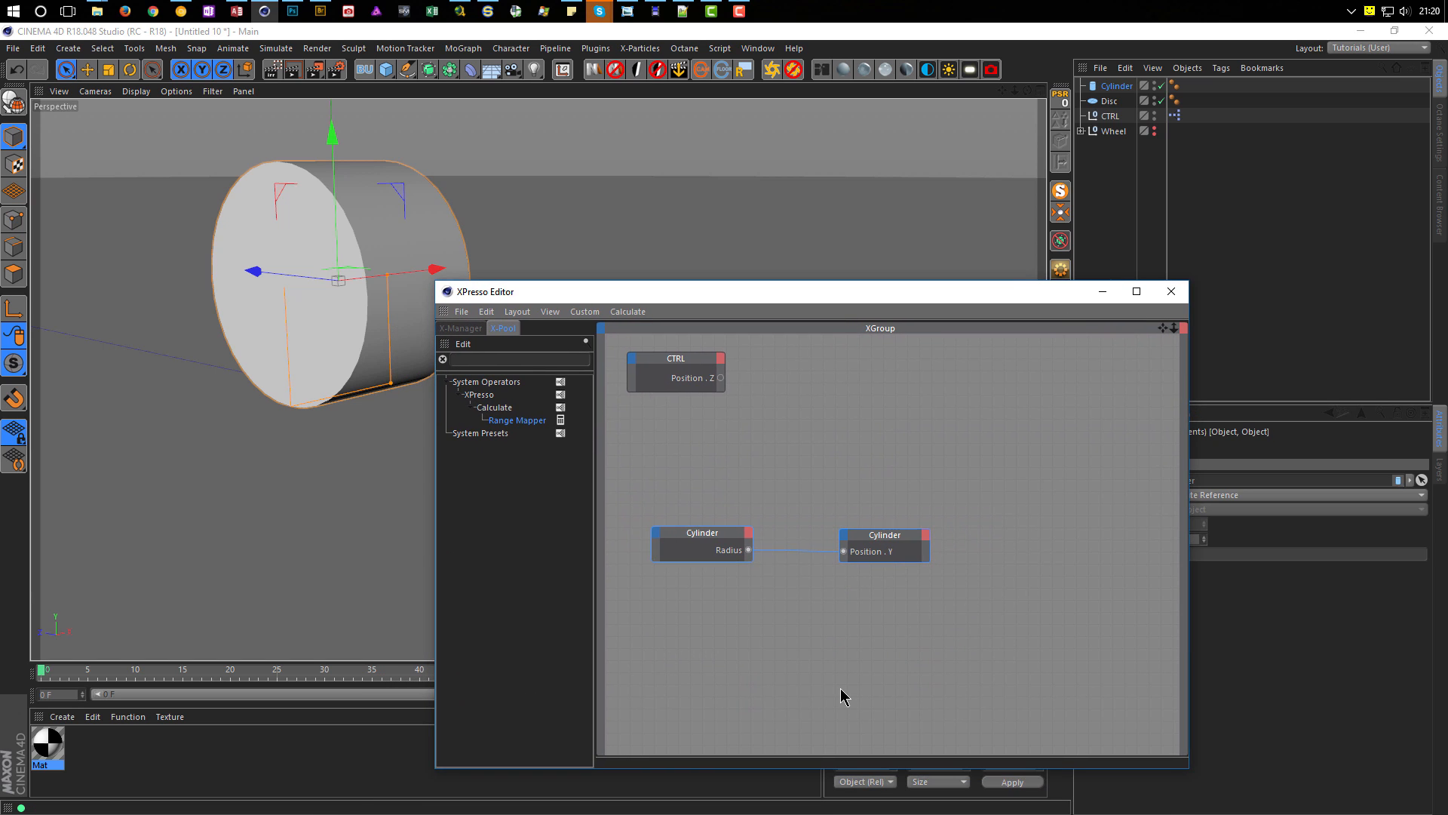
key("Delete")
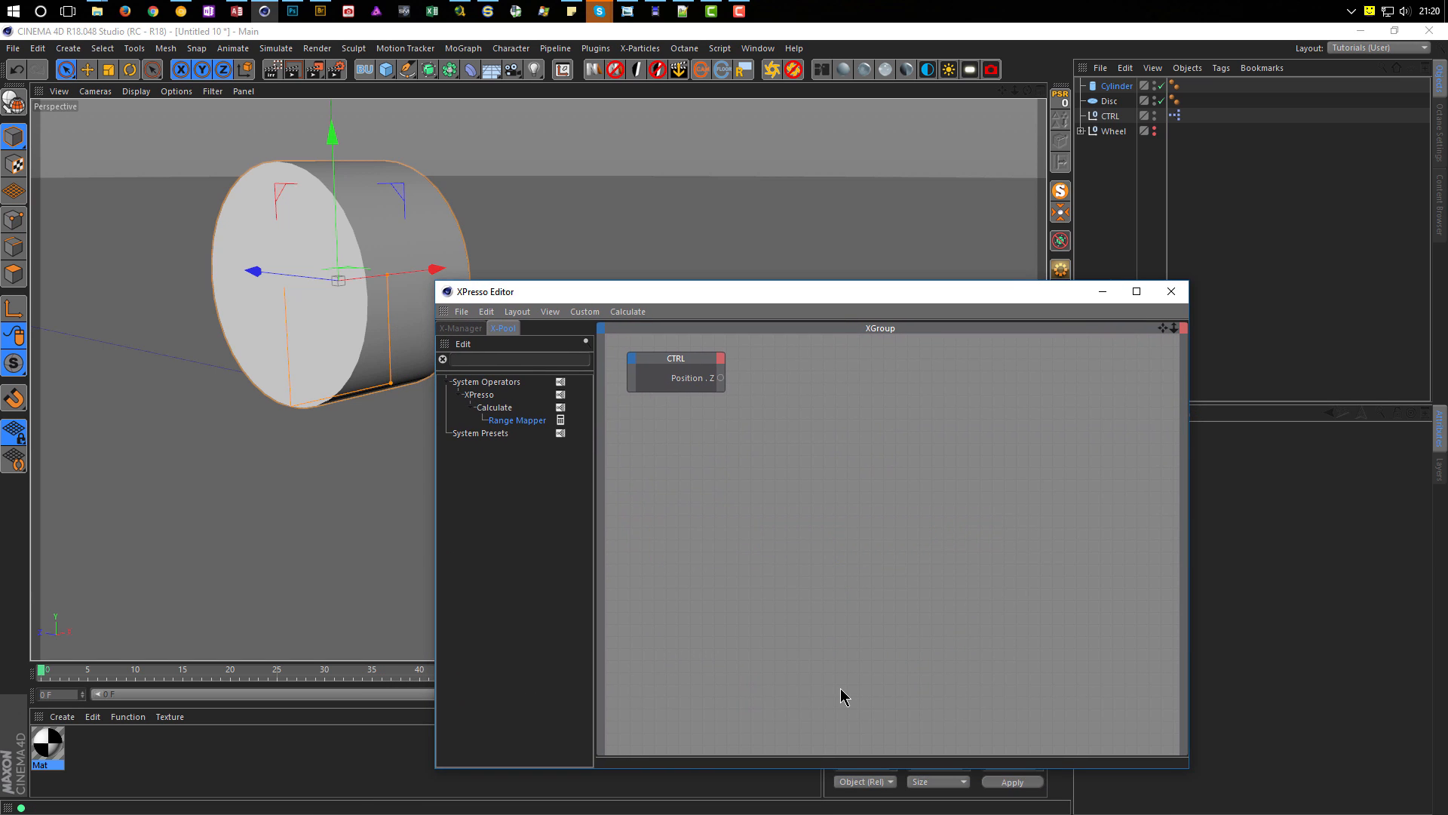
left_click(1114, 86)
key("Delete")
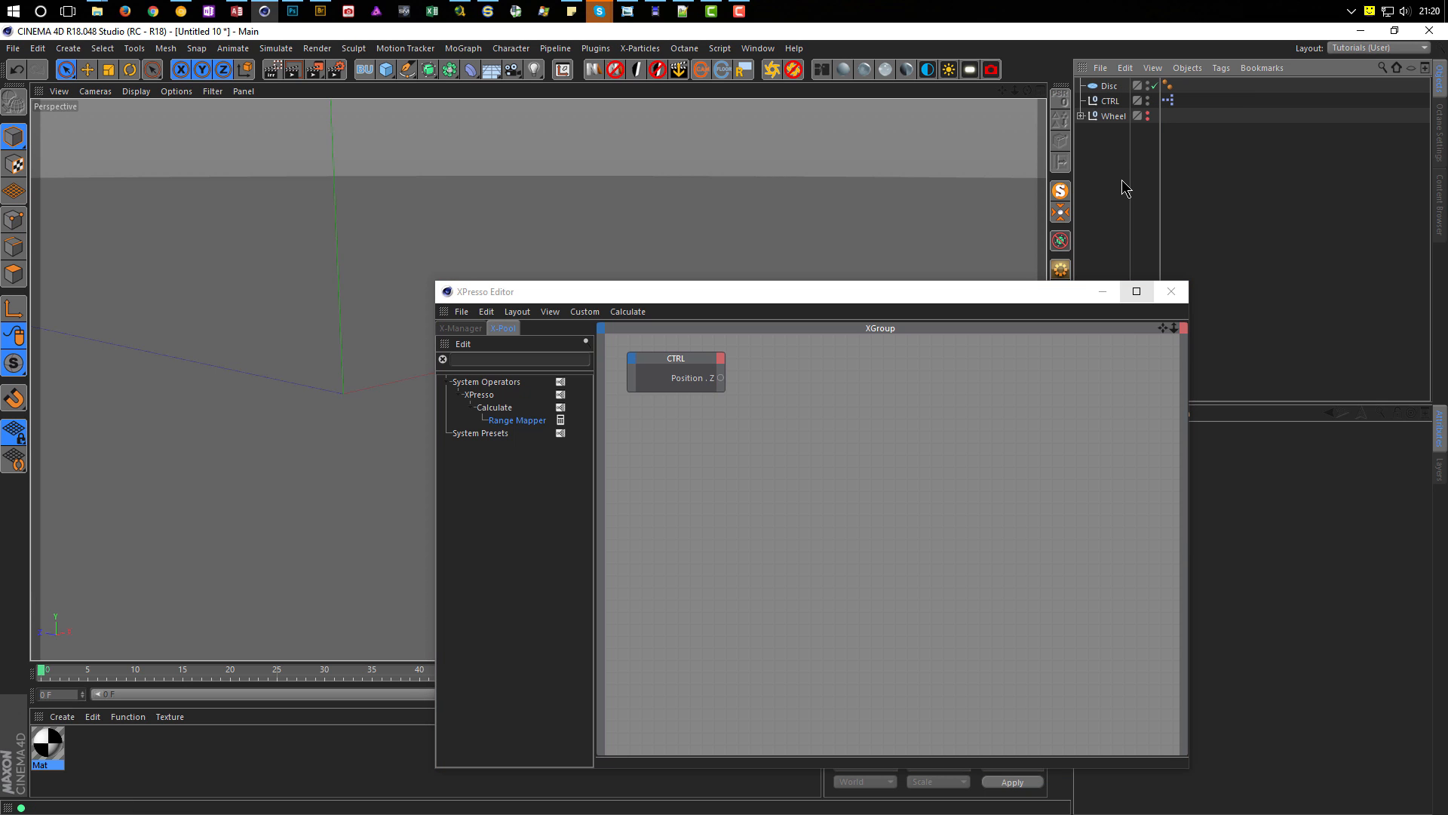
Step: Restore the Wheel null's visibility so the wheel displays in the viewport again
left_click_drag(977, 297, 1156, 323)
left_click(1115, 117)
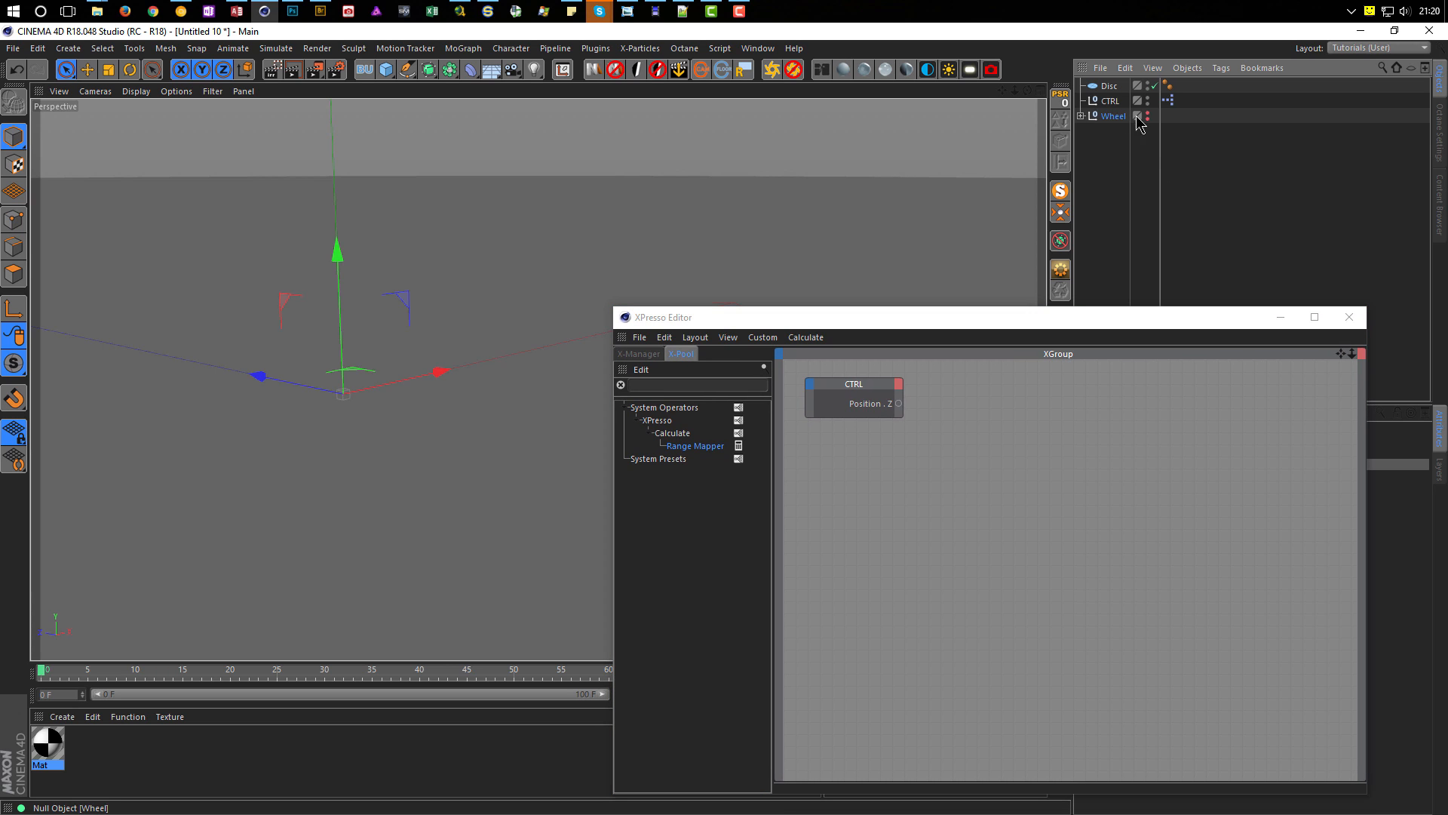
left_click(1148, 118)
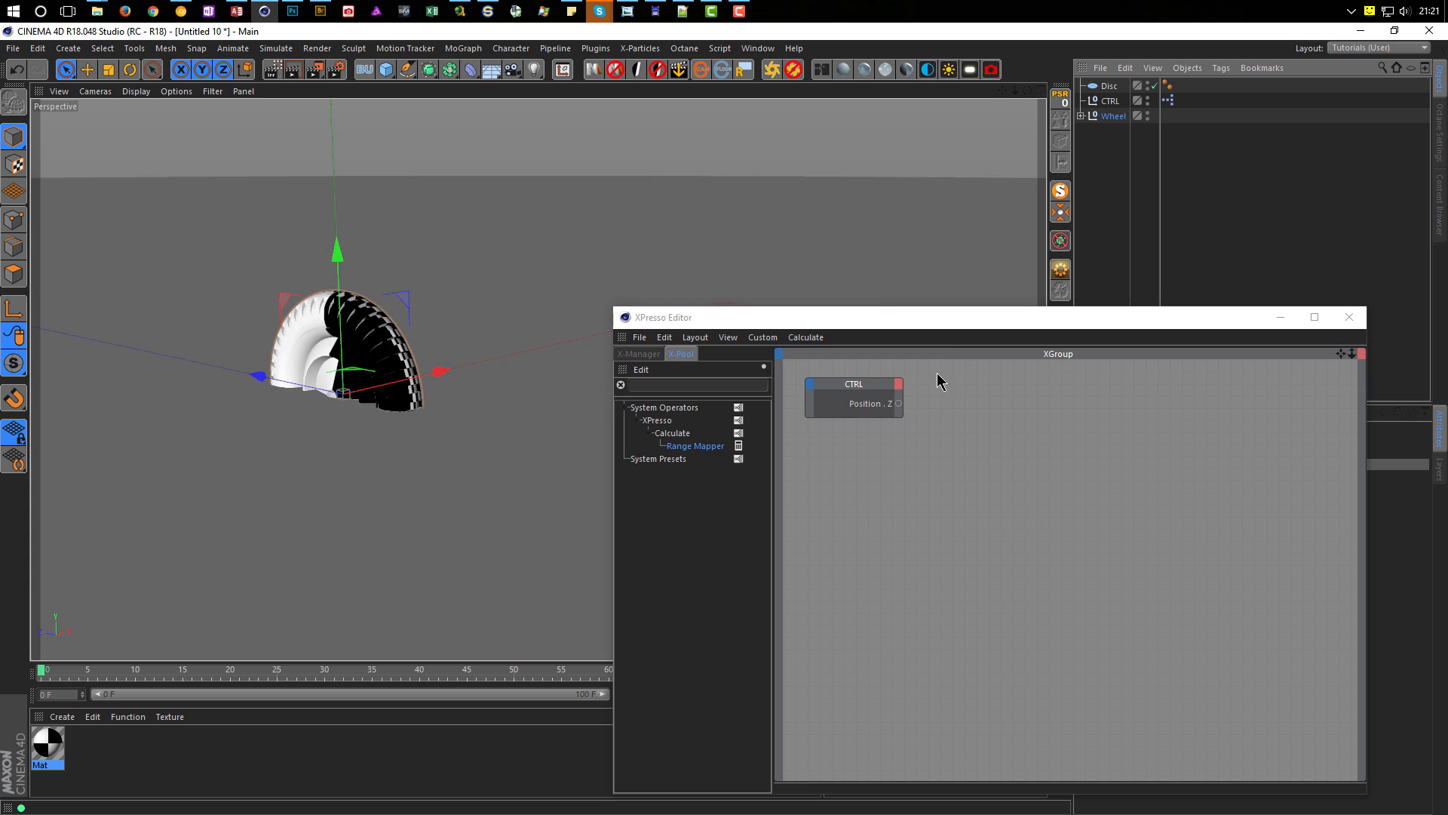
Step: Examine the size and position of the Tire inside the Wheel group, then return to the collapsed Wheel null with the wheel in view
left_click_drag(937, 323, 731, 254)
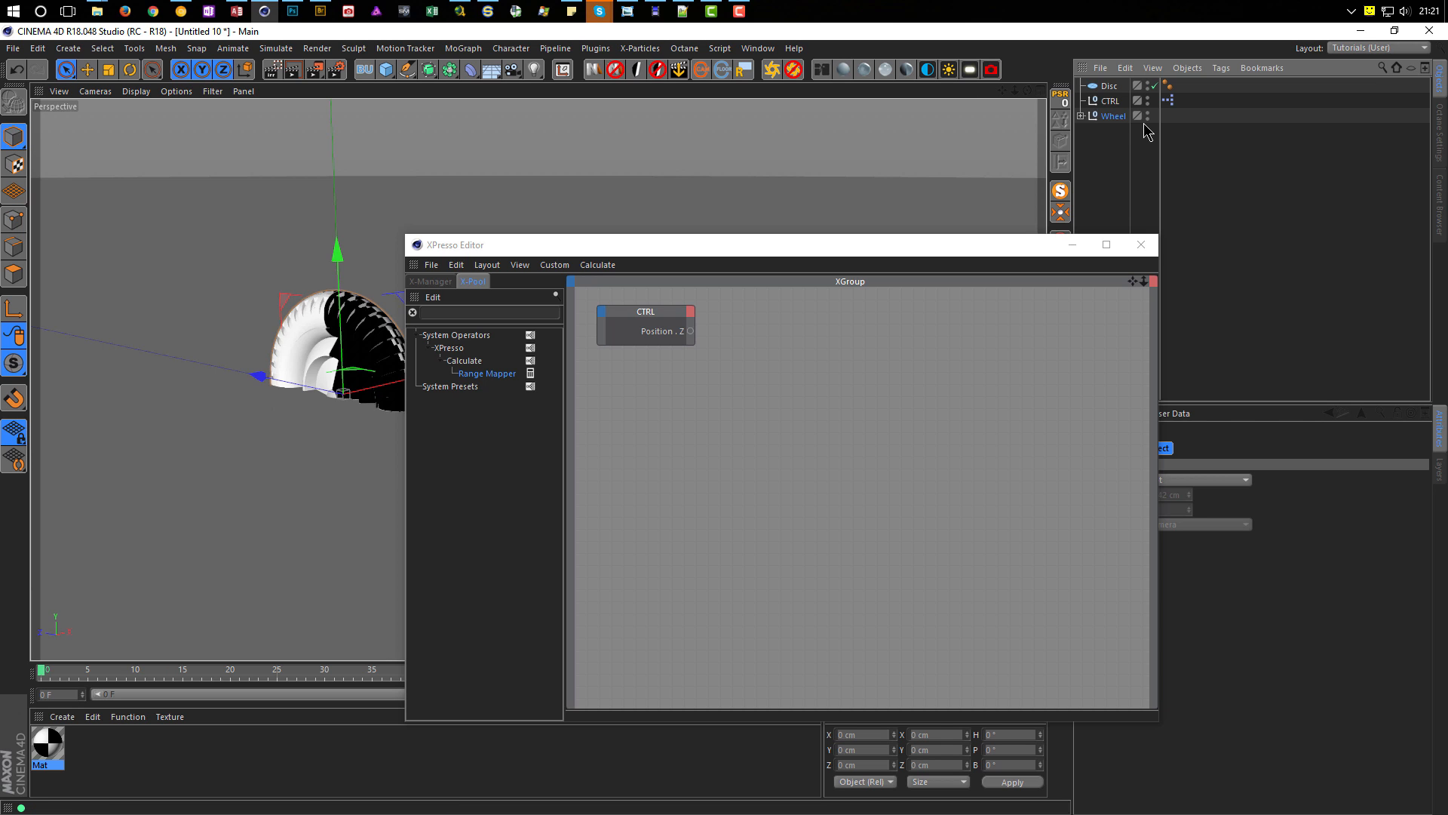
left_click_drag(966, 249, 715, 211)
left_click(1082, 117)
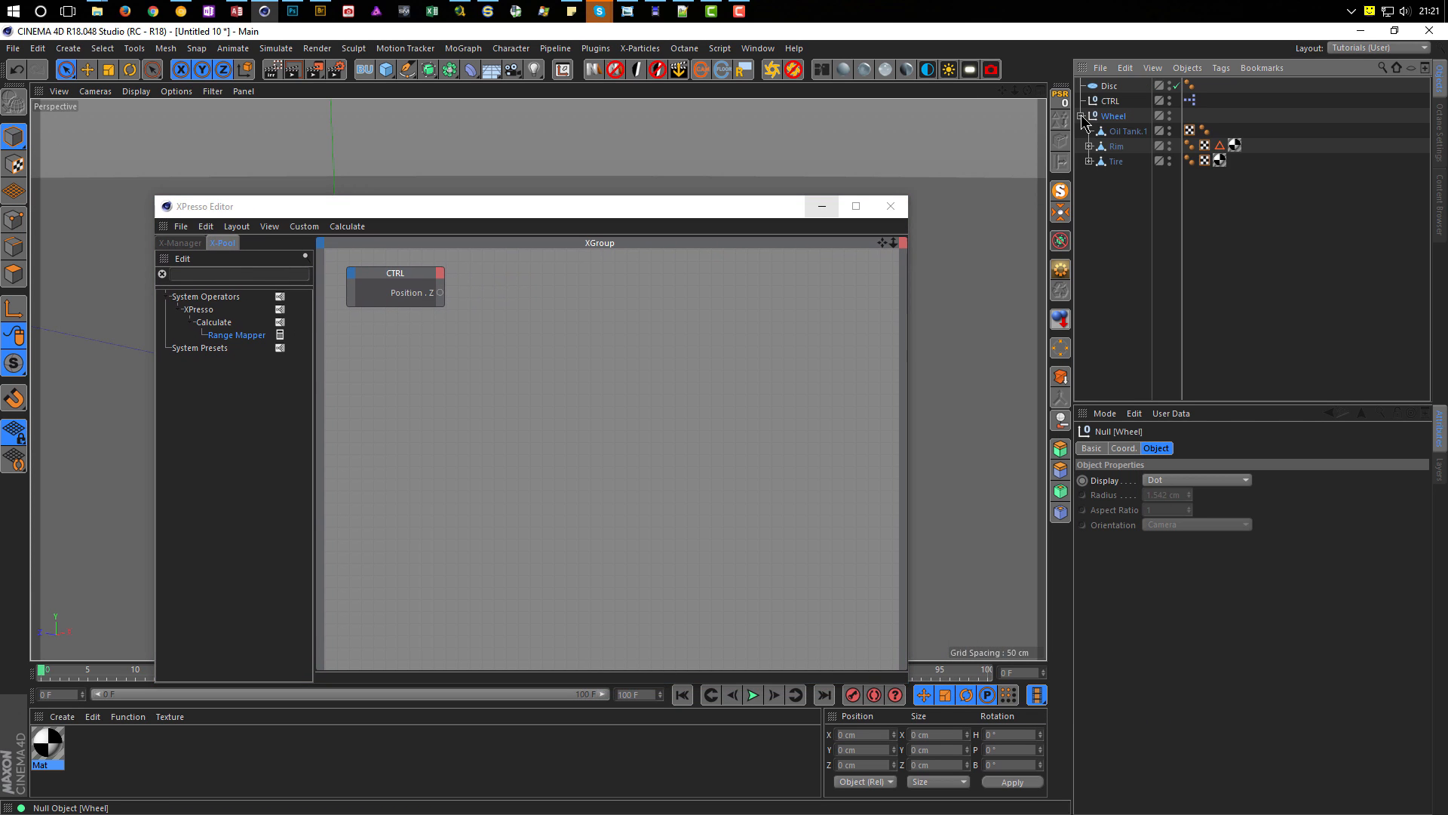
left_click(1116, 163)
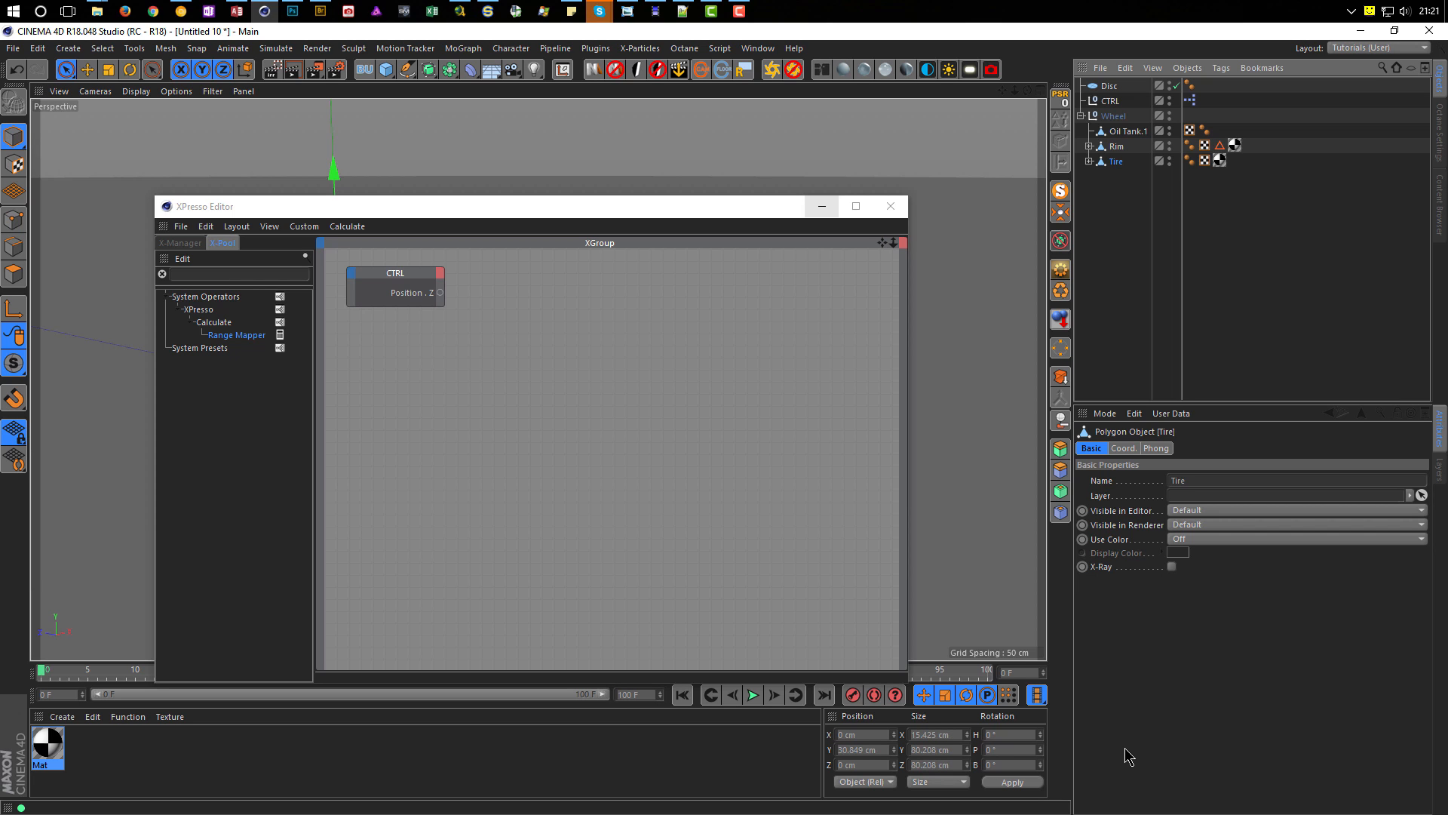
left_click_drag(743, 212, 1192, 176)
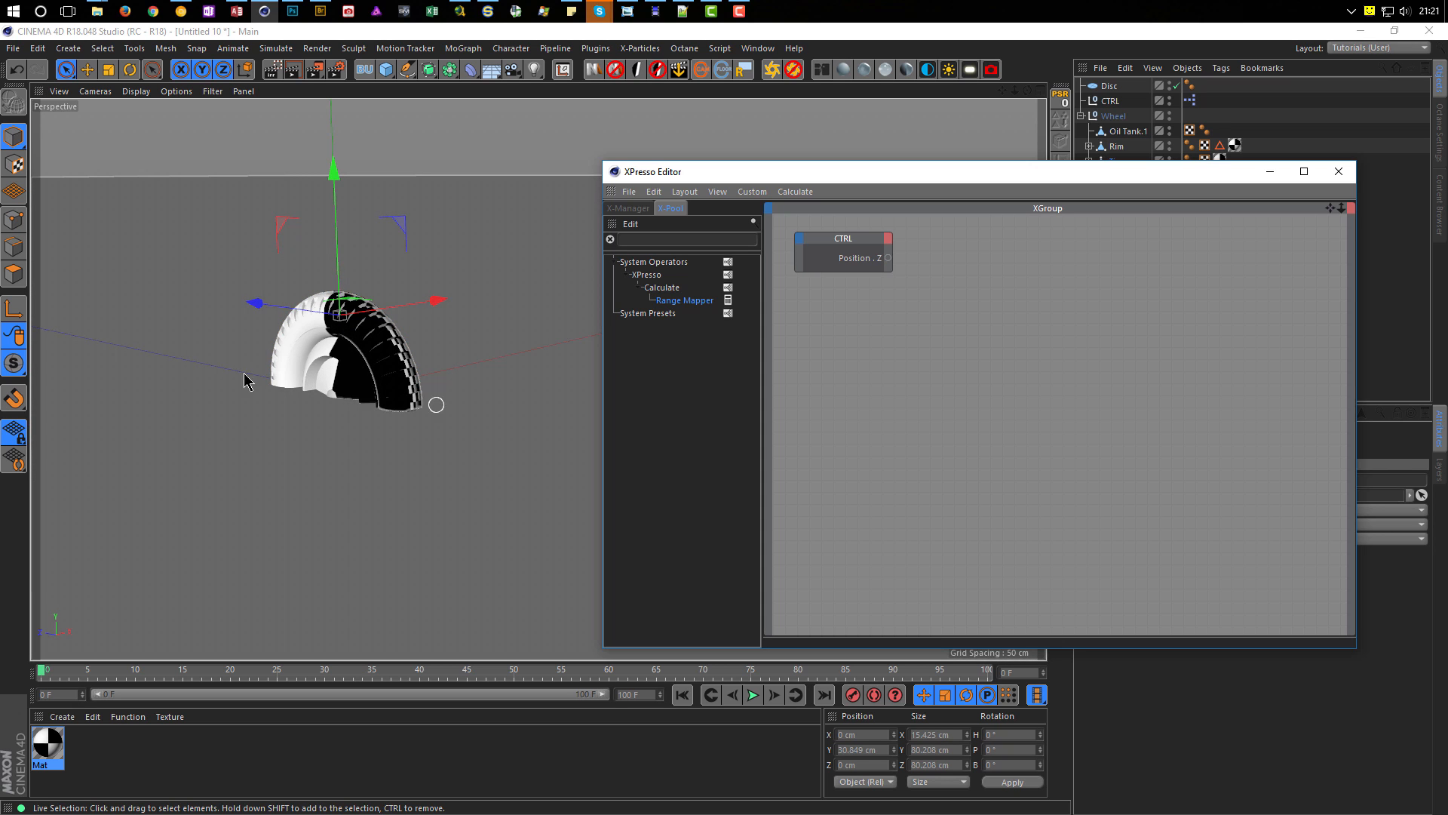
left_click_drag(1039, 177, 662, 187)
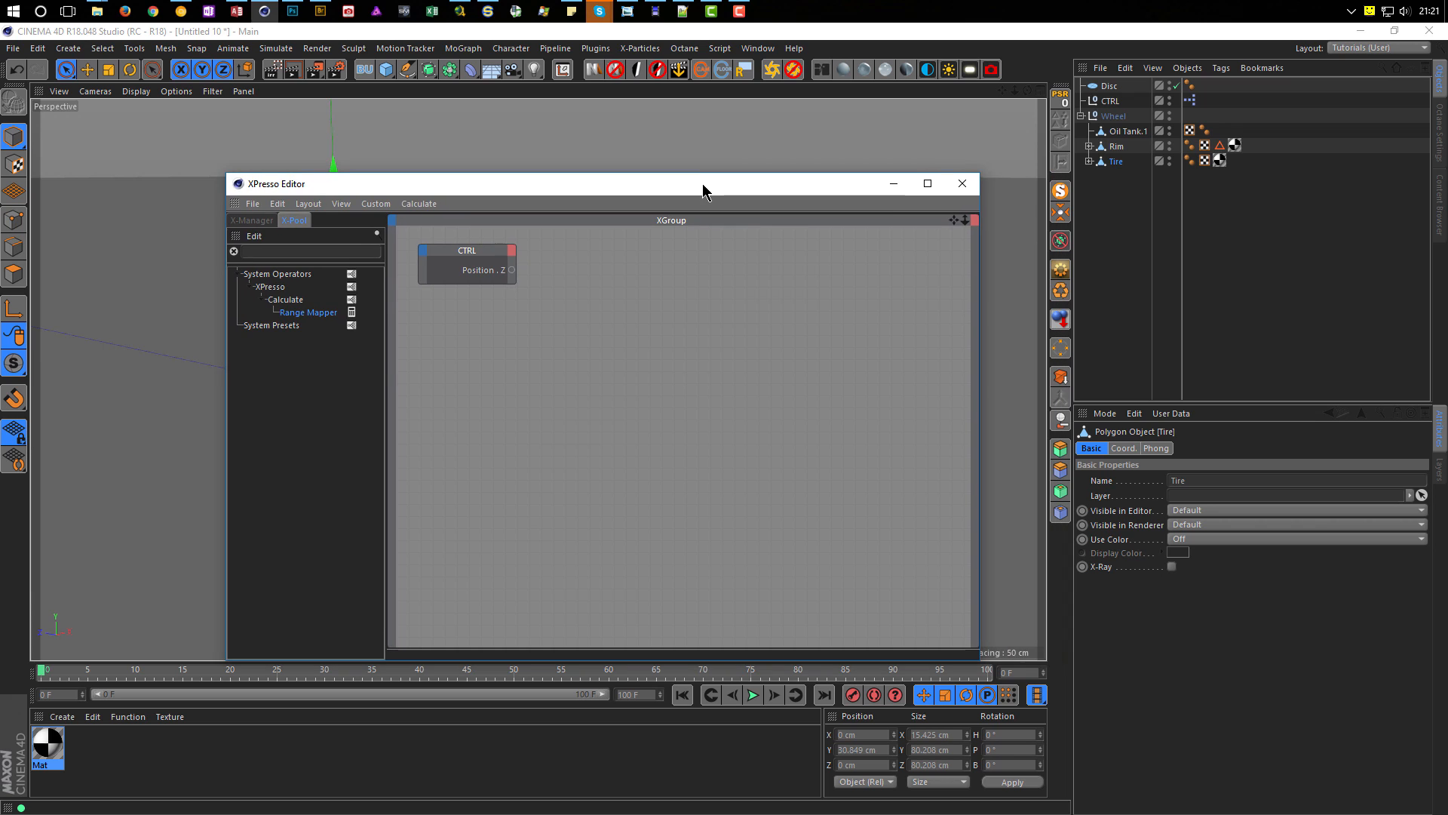
left_click(1081, 116)
left_click(1113, 117)
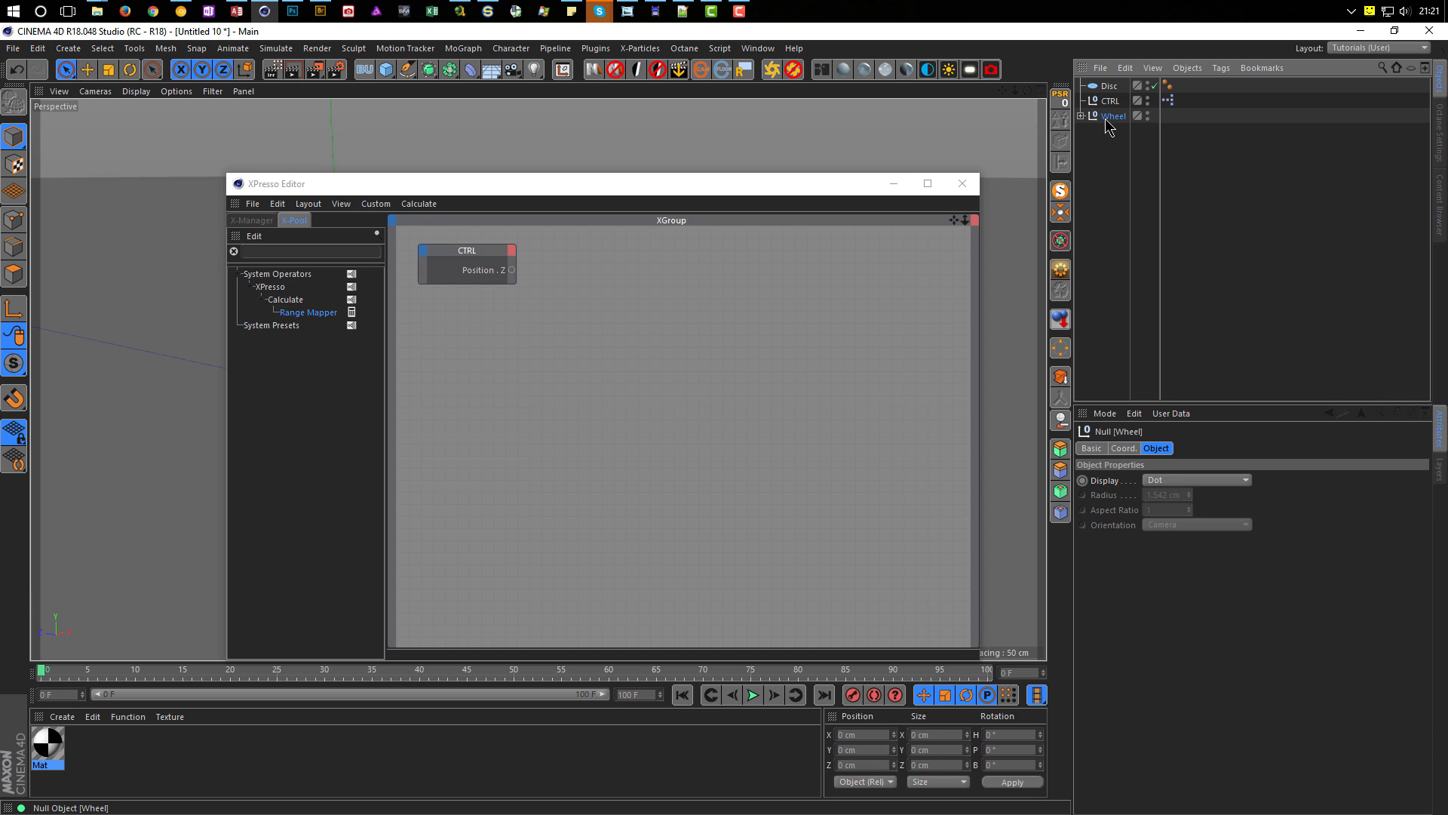
left_click_drag(808, 188, 1177, 220)
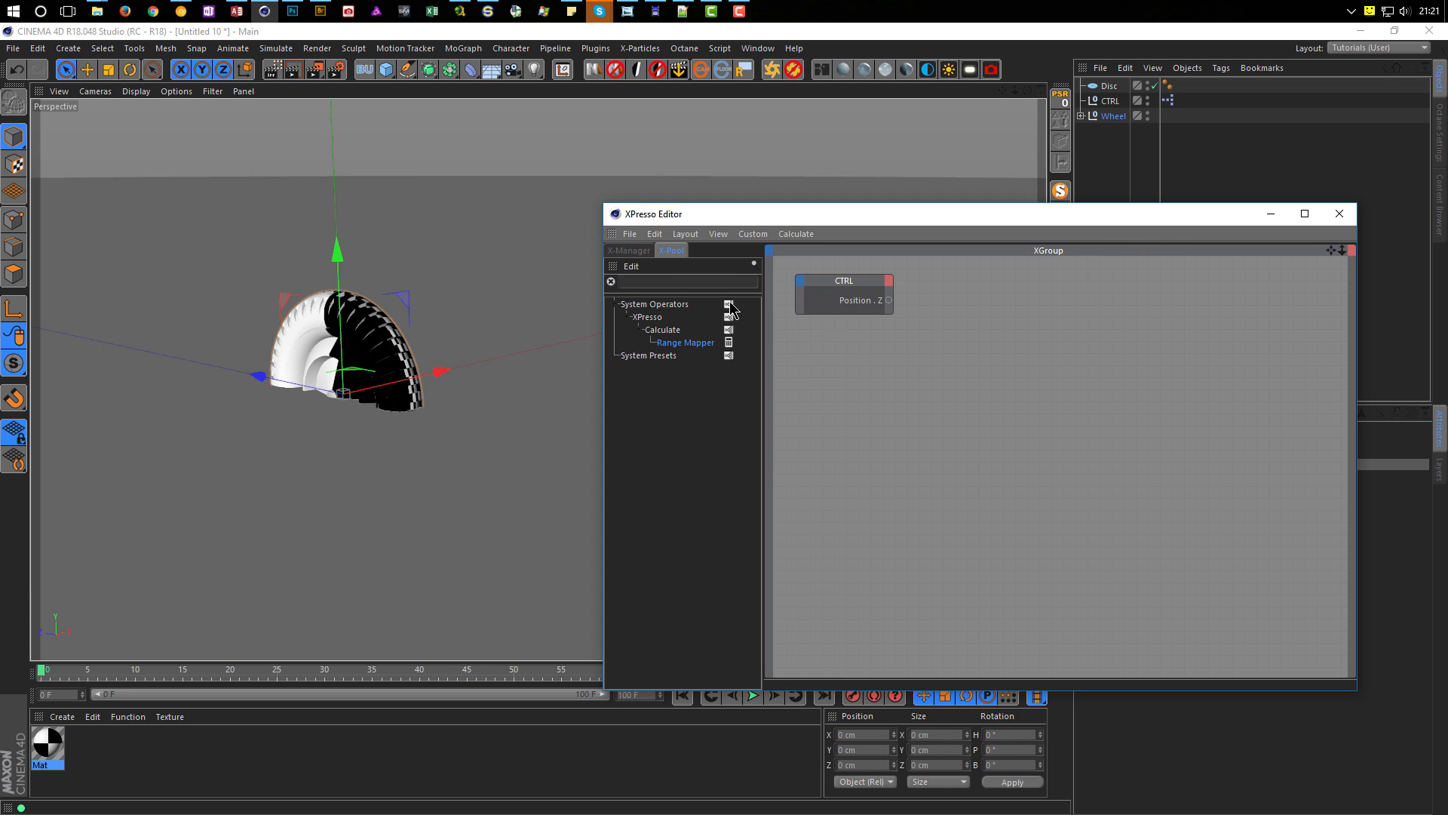
Step: Search the X-Pool for "bound" and add a Bounding Box node to the XPresso graph below the CTRL node
left_click(755, 265)
type("range")
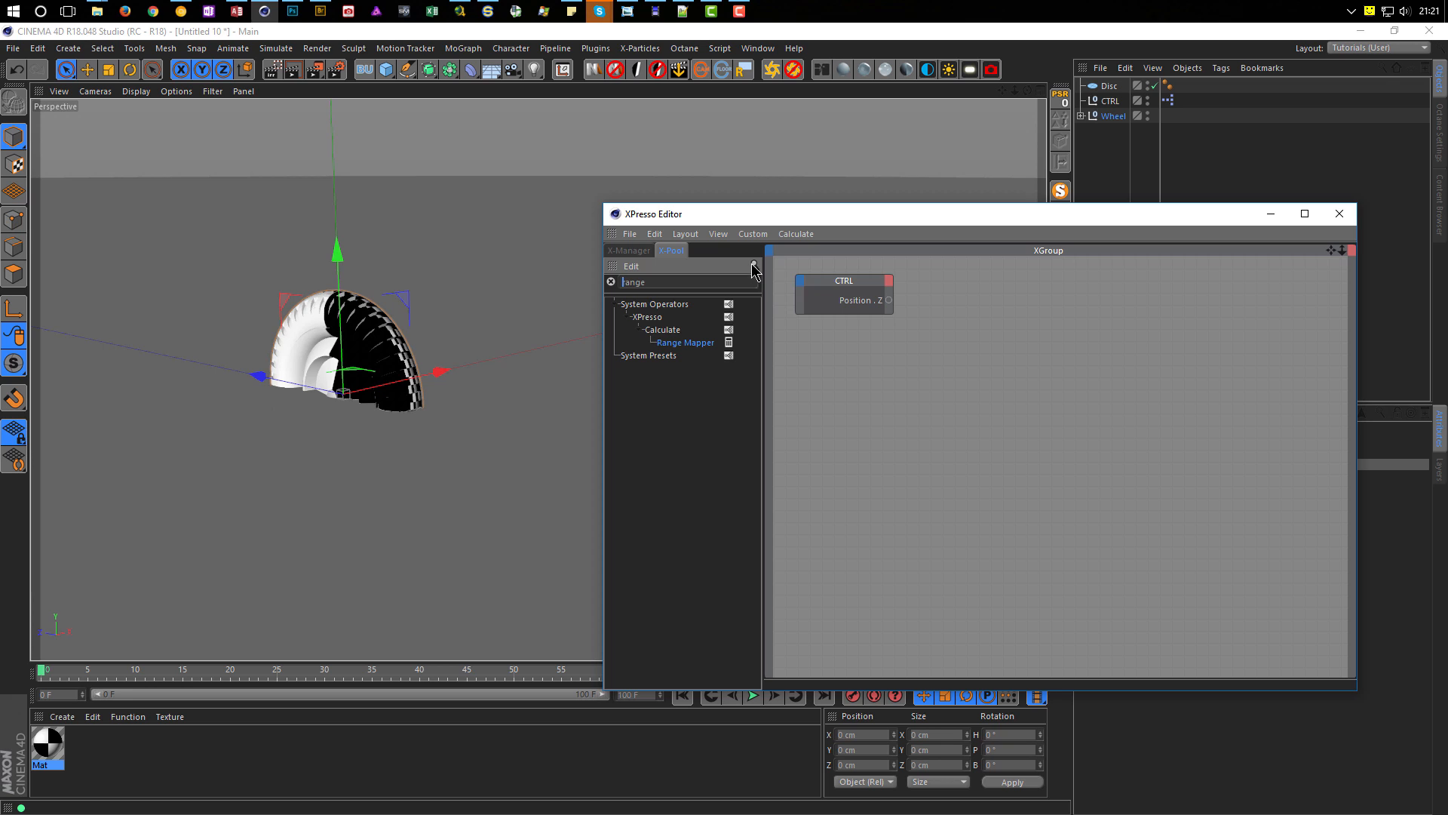
double_click(715, 286)
type("bound")
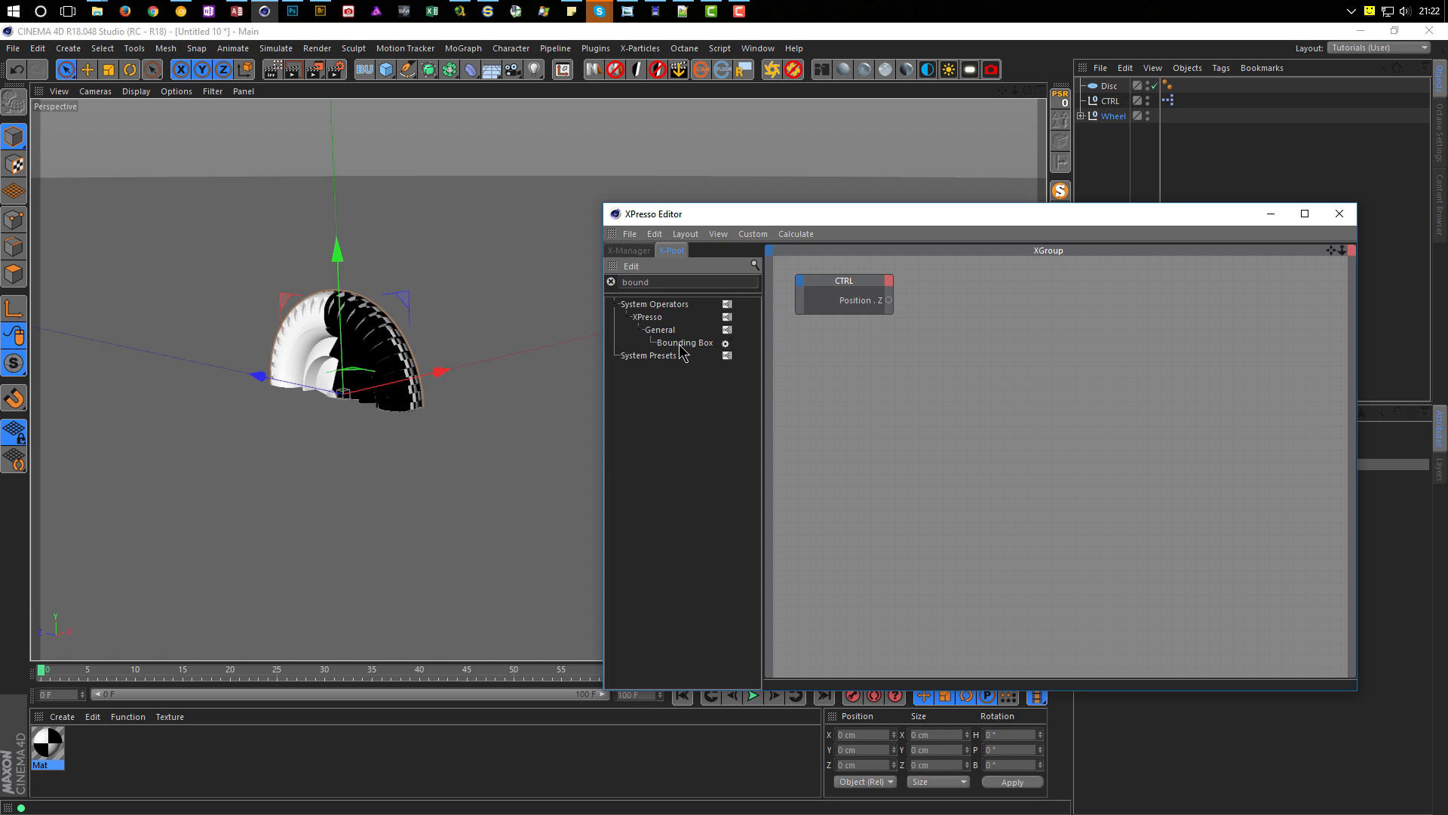
left_click_drag(681, 349, 1079, 395)
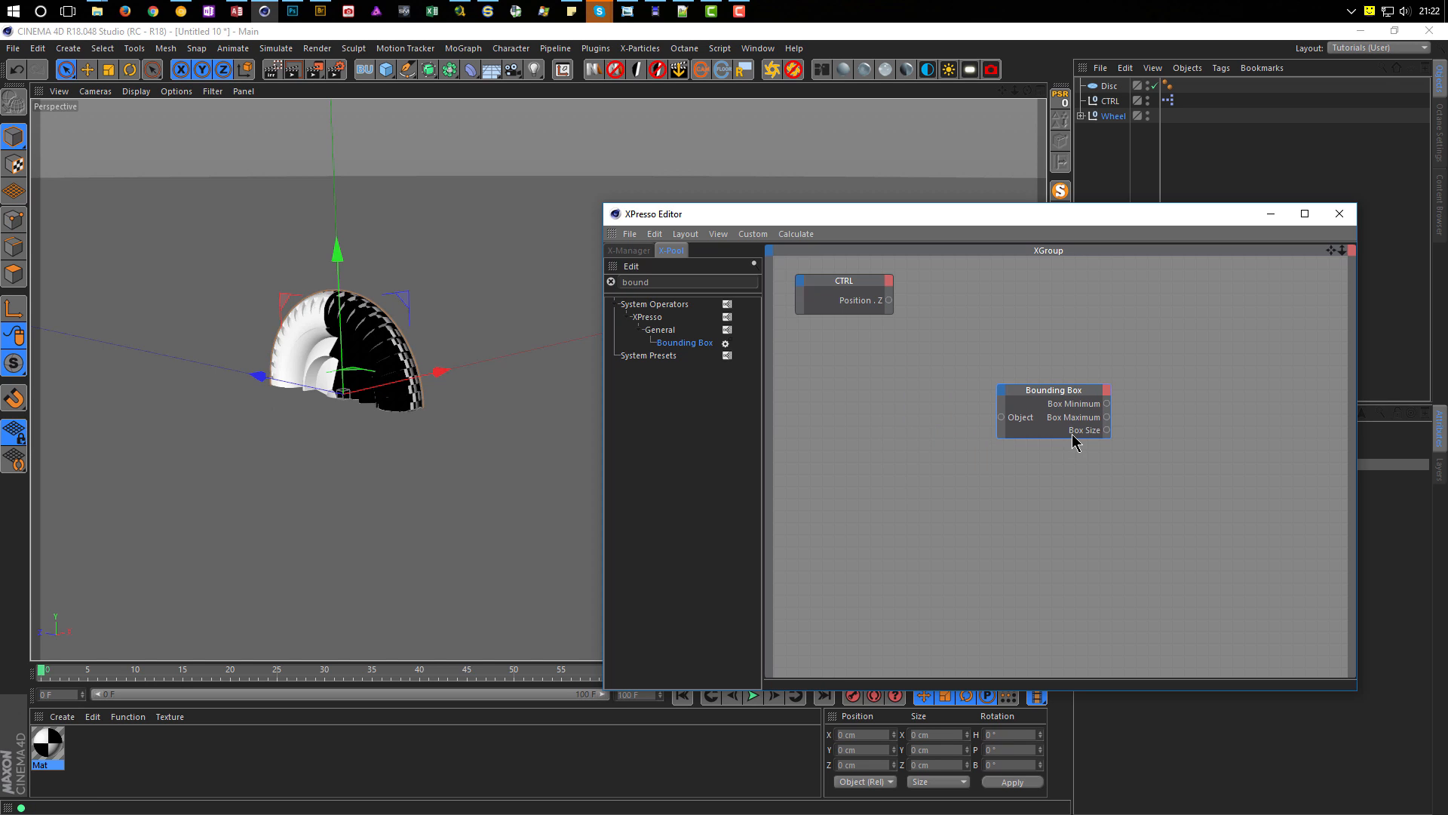
Step: Remove the Box Minimum and Box Maximum outputs from the Bounding Box node and shift the node slightly
double_click(1106, 404)
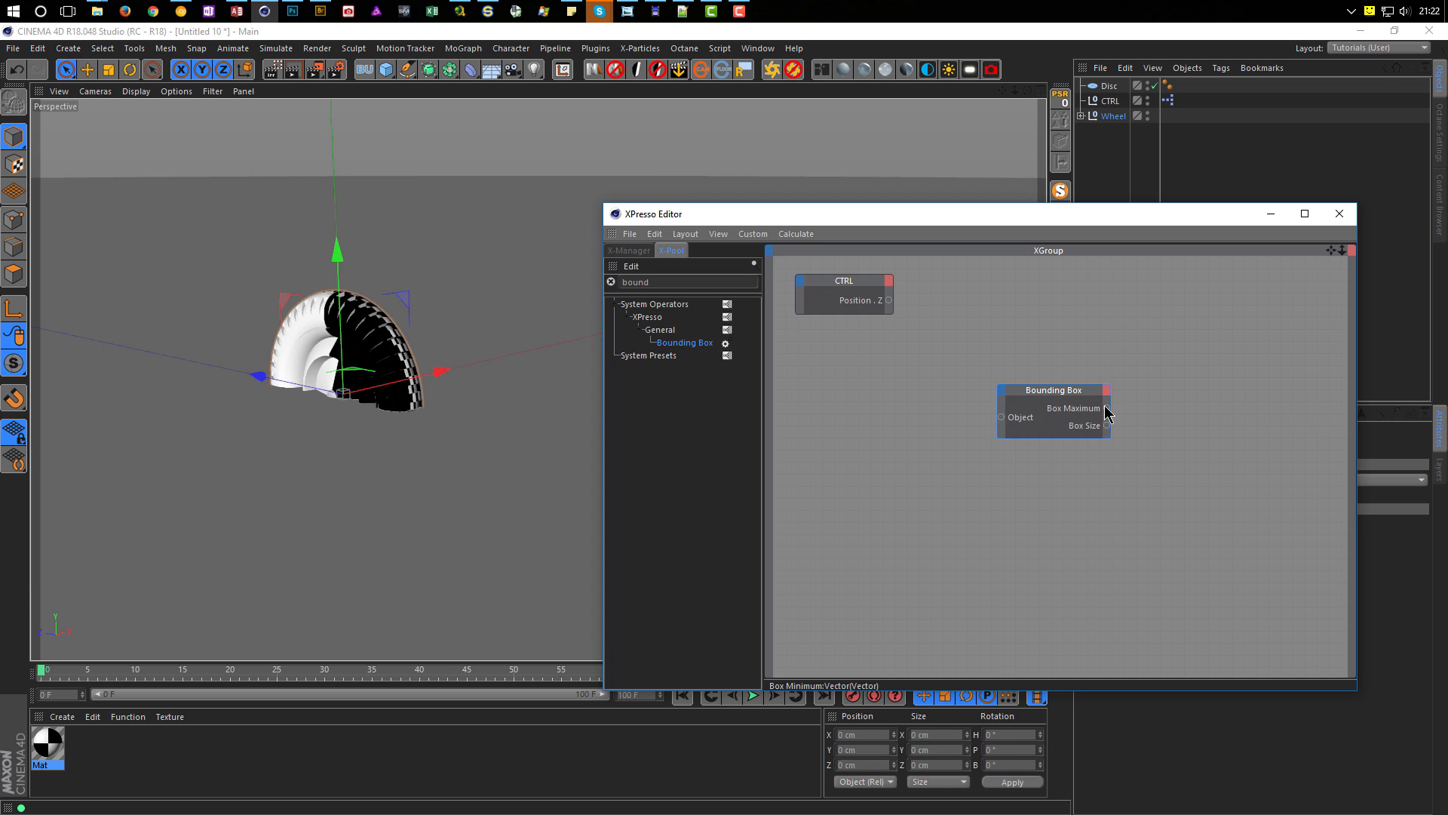
double_click(1106, 409)
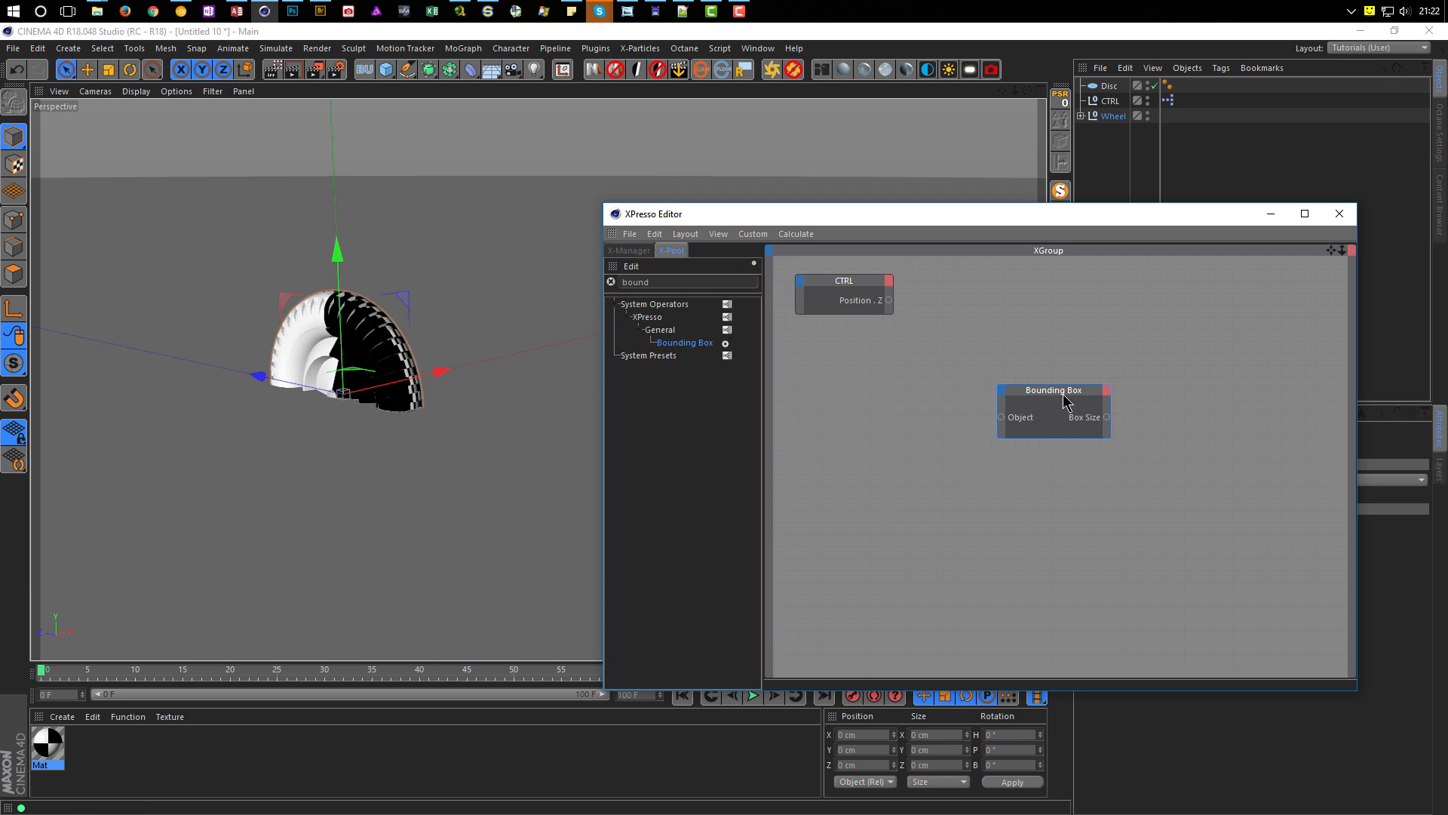
left_click_drag(1047, 395, 1025, 392)
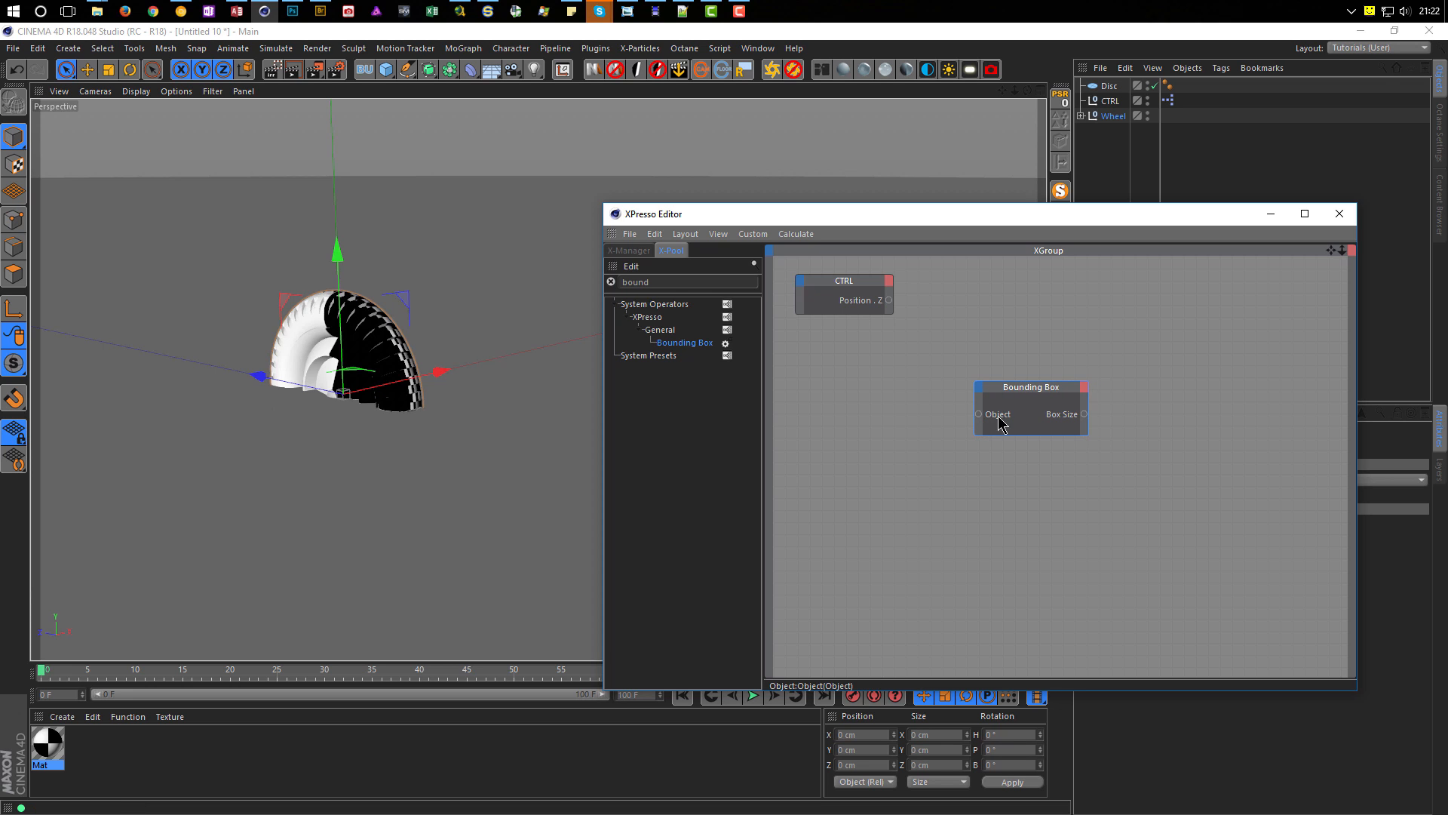
Step: Add the Wheel null as a node beside the Bounding Box node and enlarge it
left_click_drag(1112, 116, 834, 414)
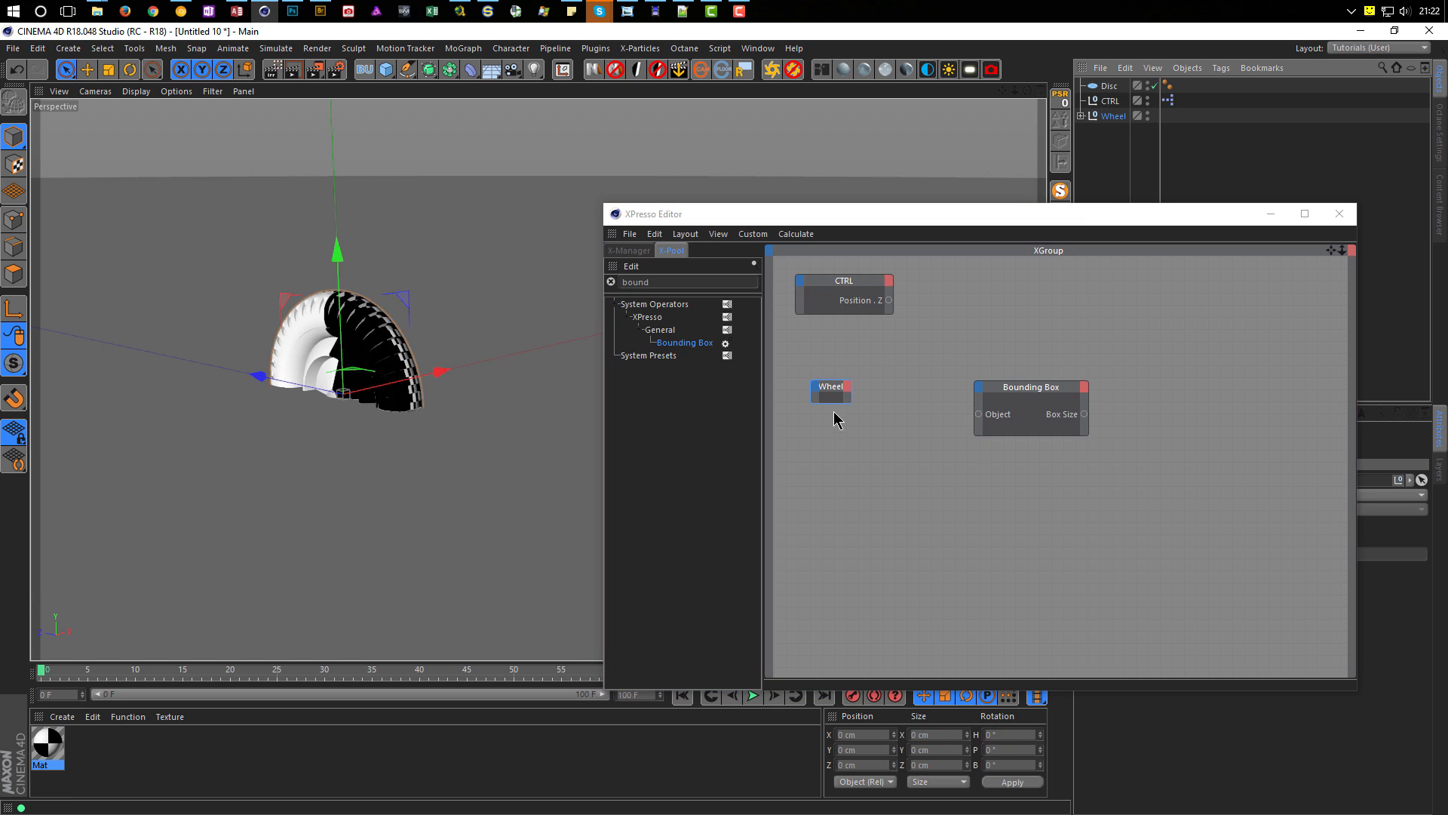
left_click(851, 400)
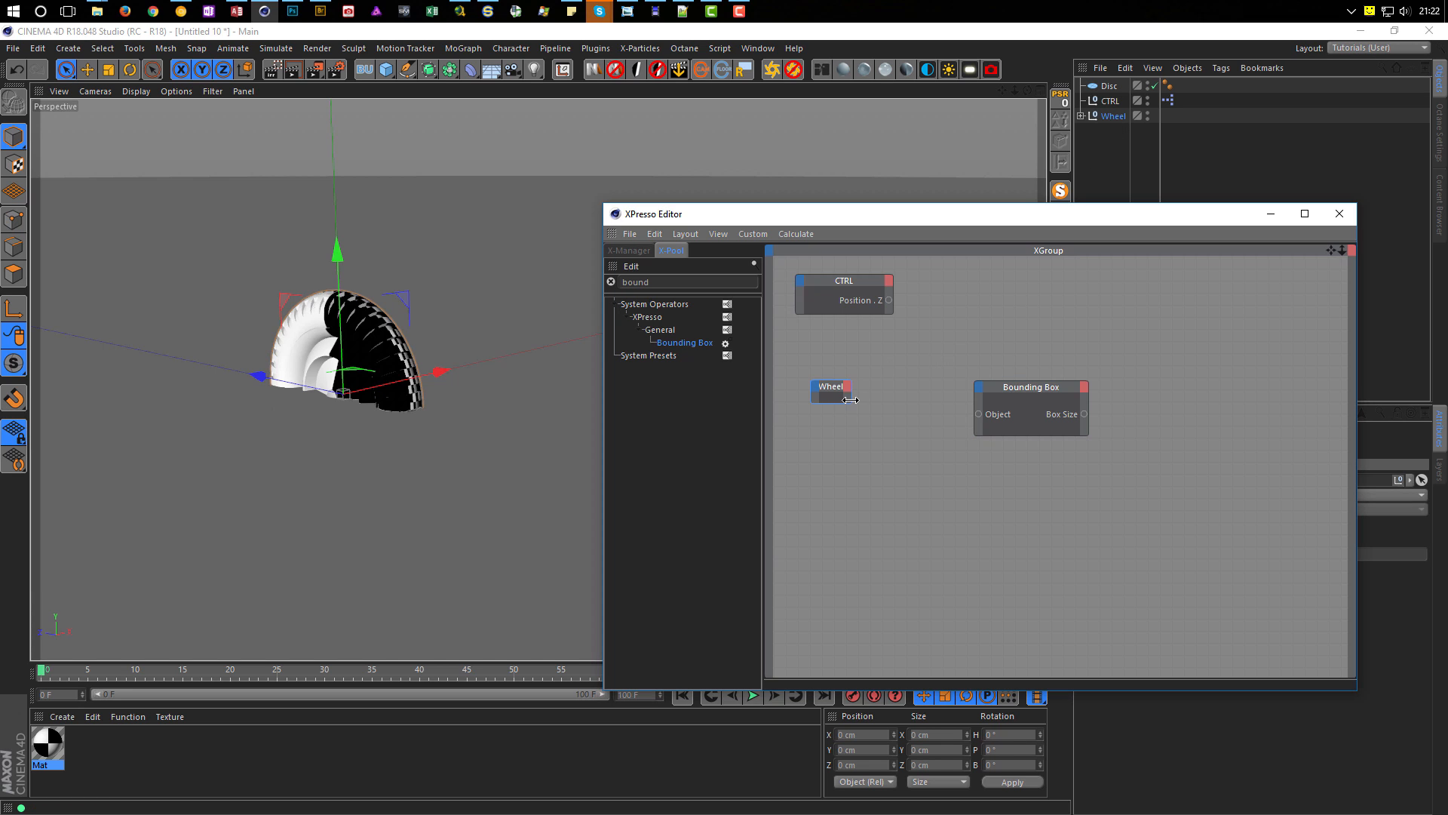
left_click_drag(851, 404, 910, 432)
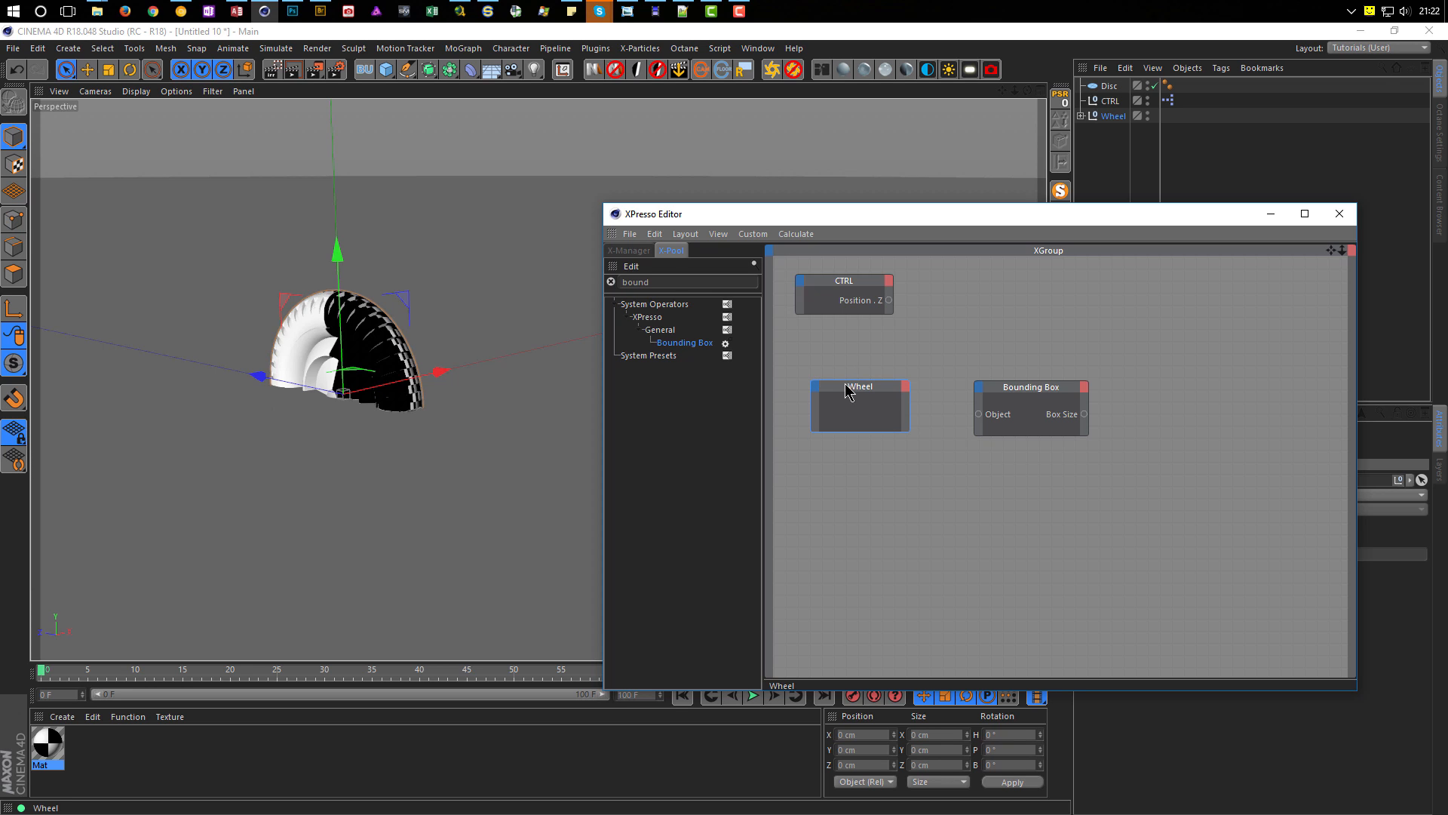
Step: Connect an Object output of the Wheel node to the Bounding Box's Object input and move the Bounding Box closer
left_click(903, 390)
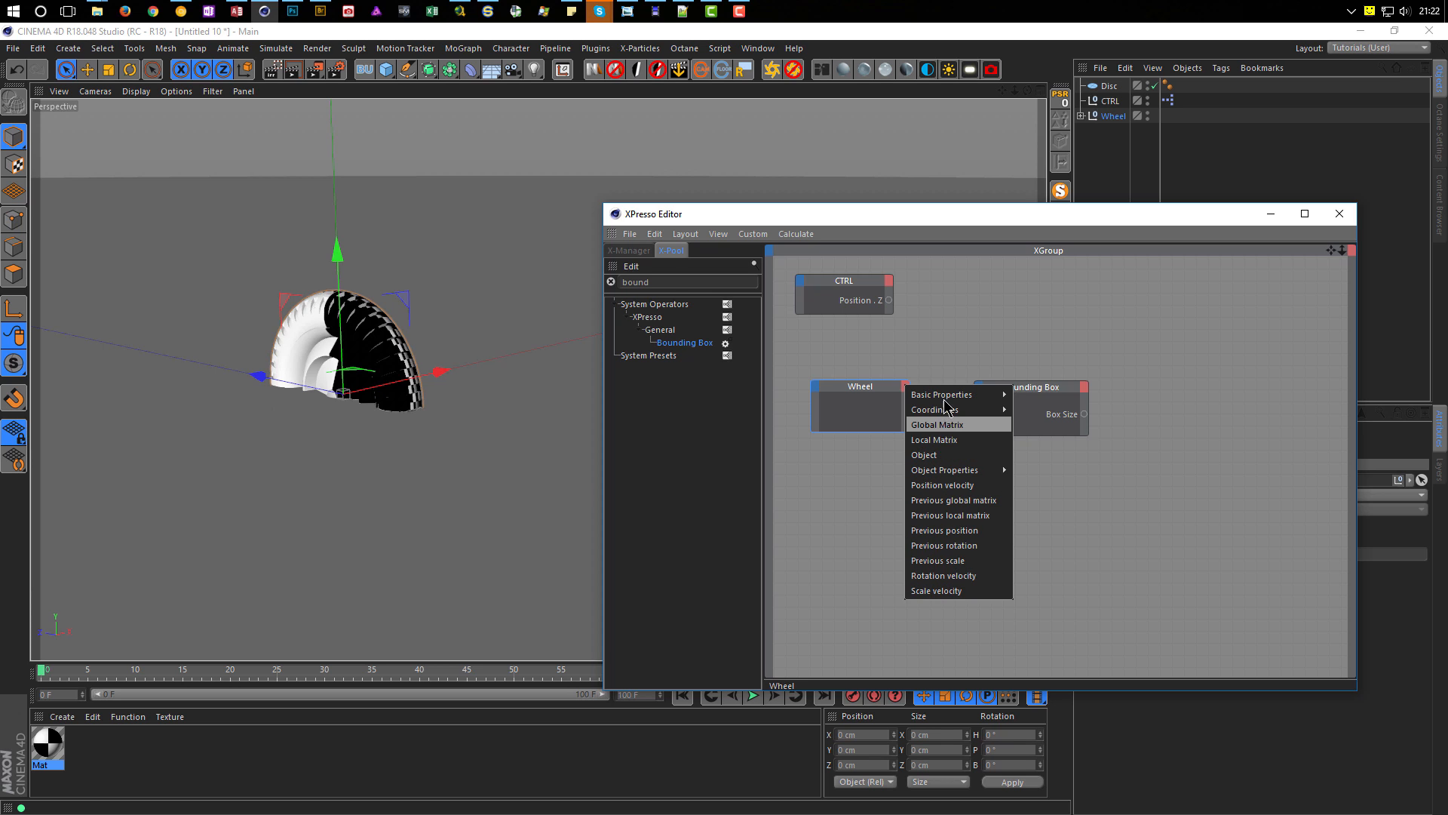
left_click(958, 331)
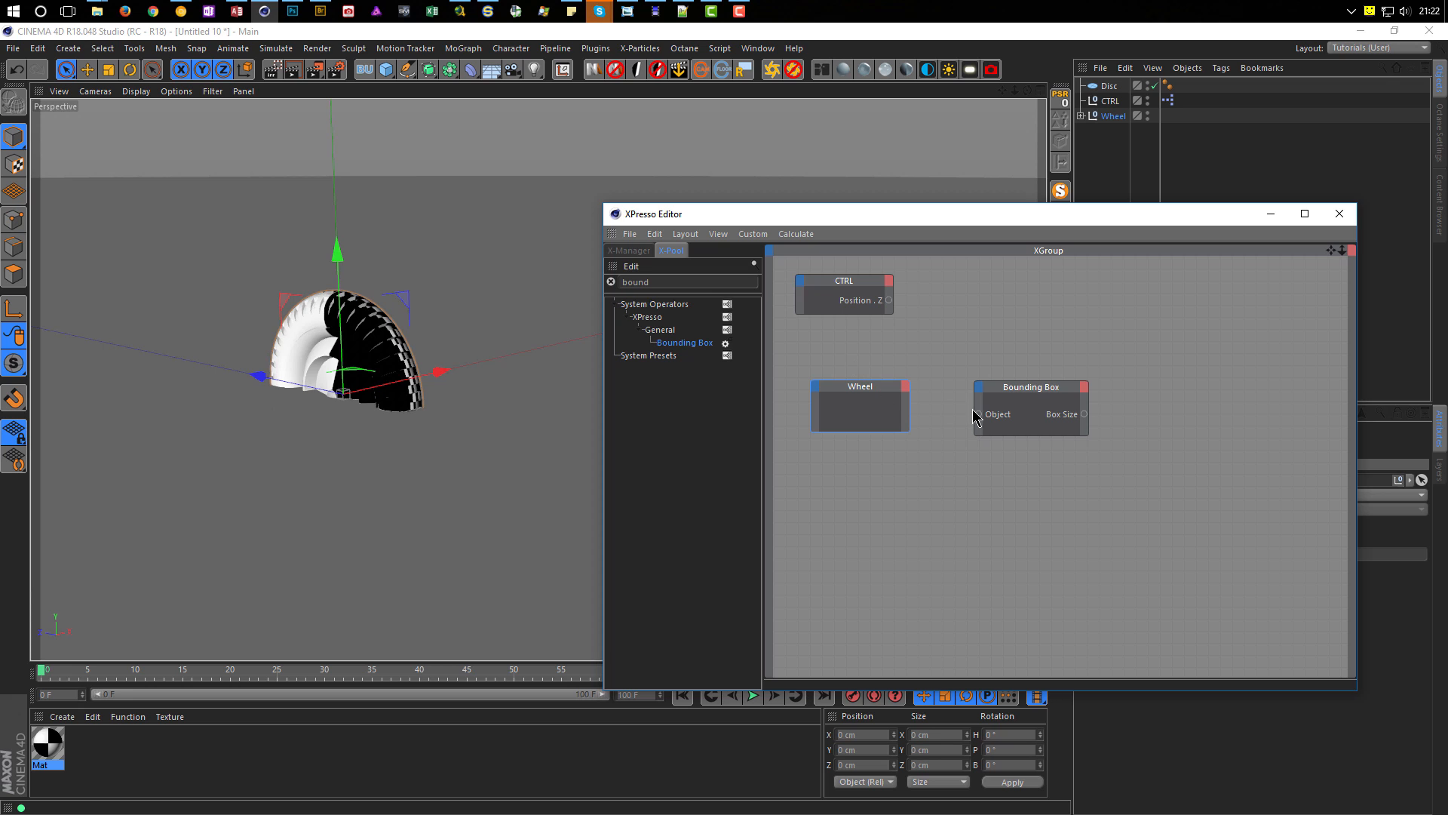
left_click_drag(978, 414, 908, 392)
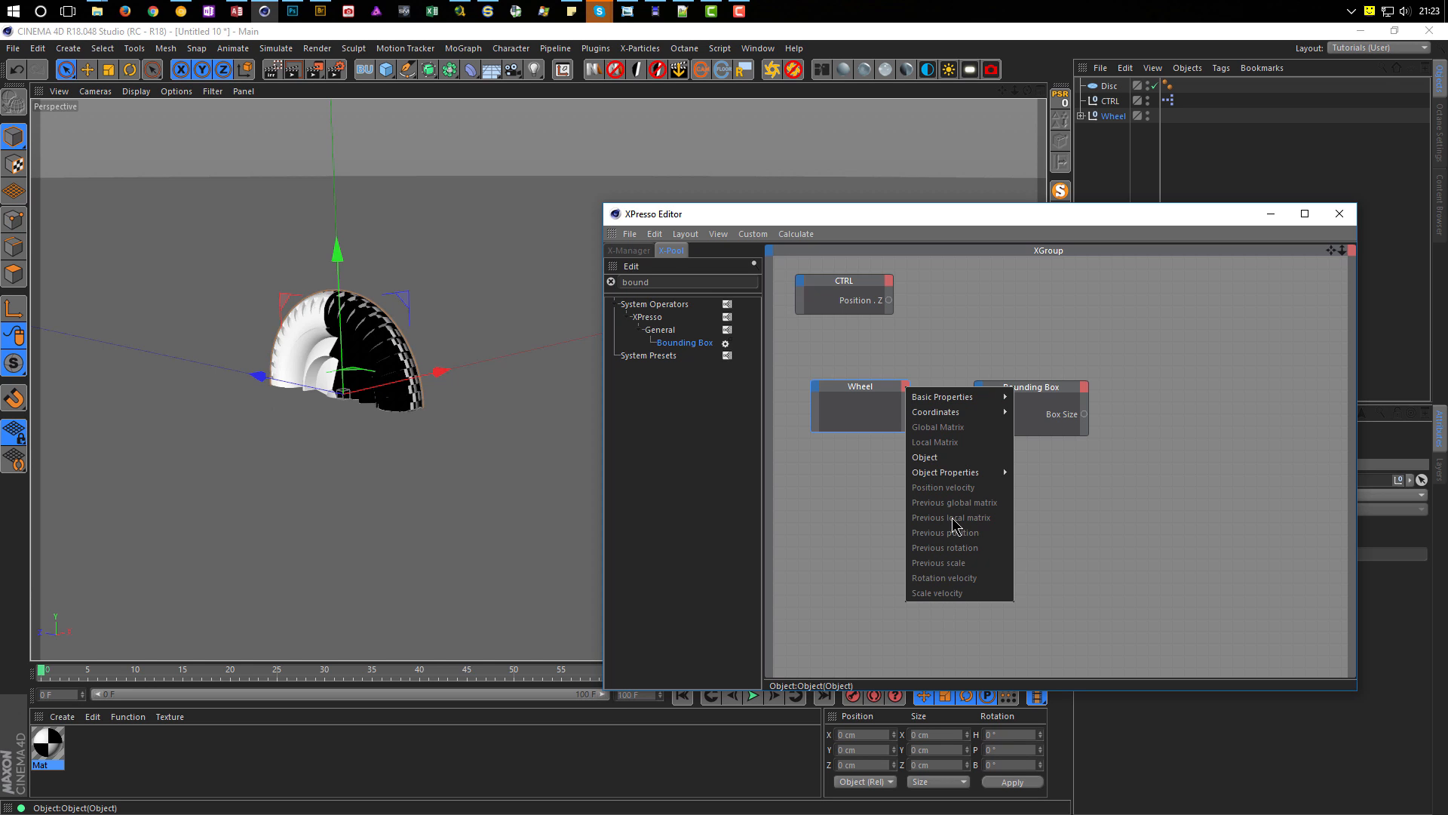
left_click(926, 457)
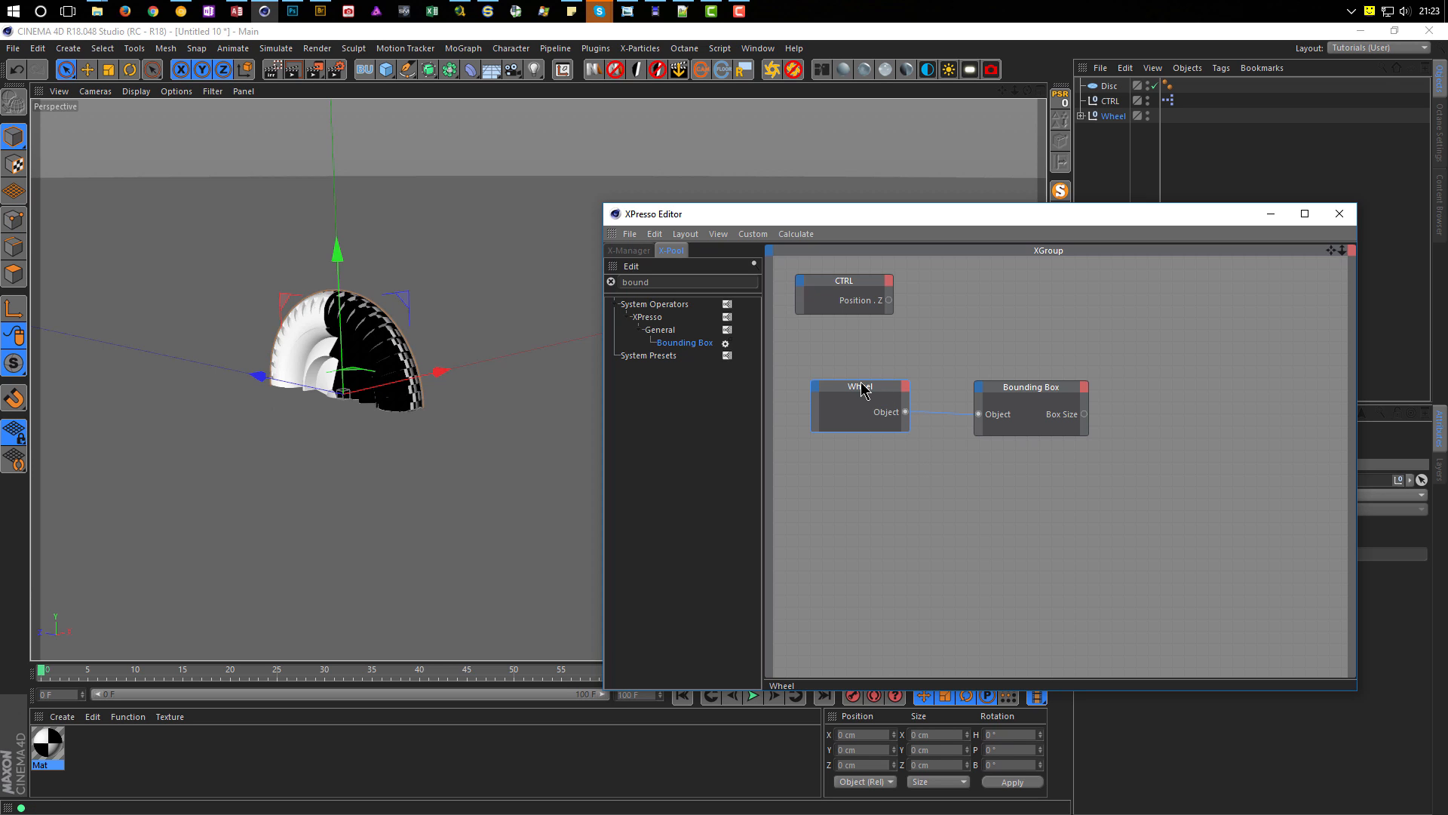
left_click(998, 391)
left_click_drag(997, 387, 964, 388)
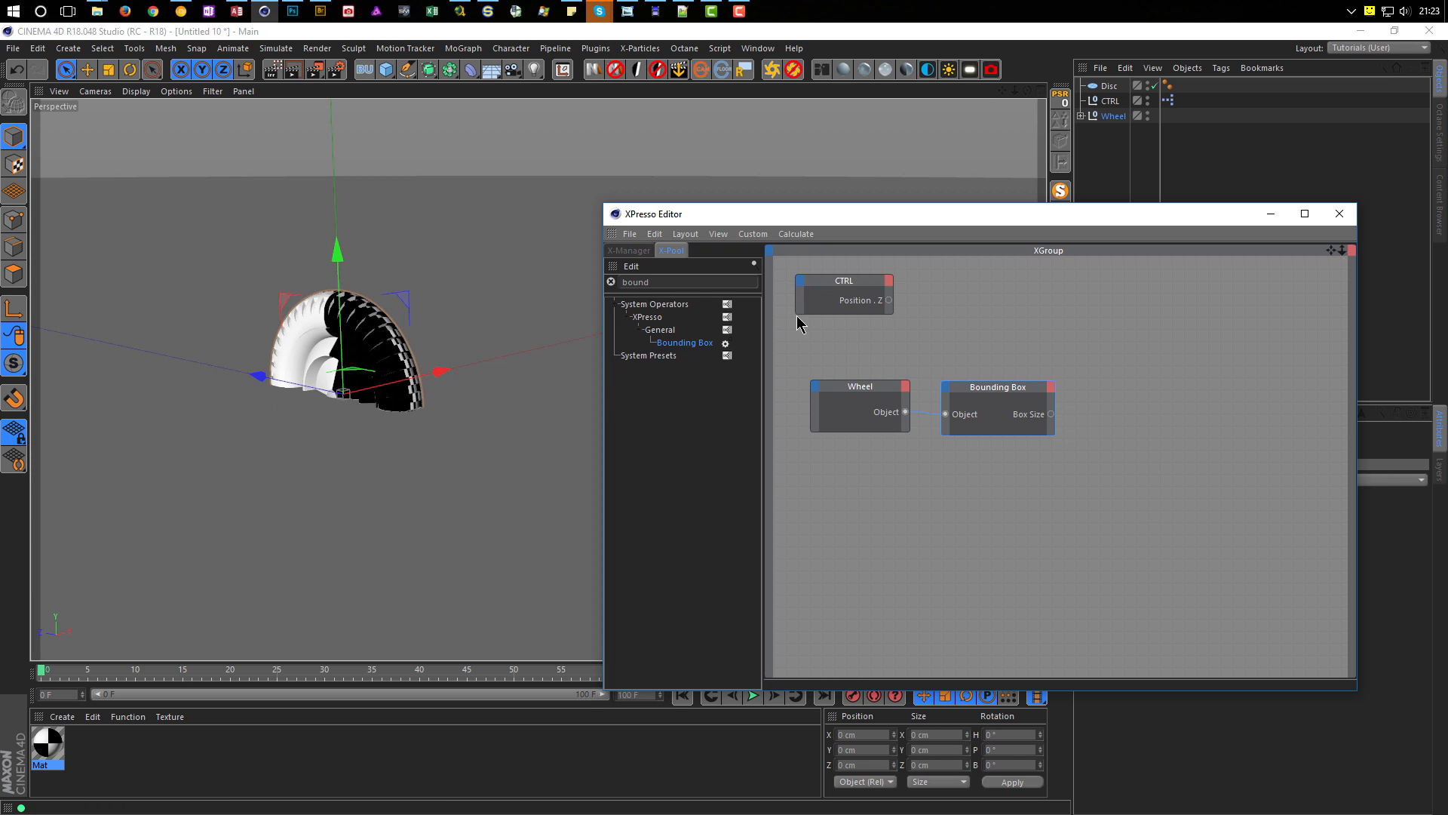
Step: Find the Result operator with "resul", add and widen its node, and connect the Bounding Box's Box Size output to it
double_click(671, 283)
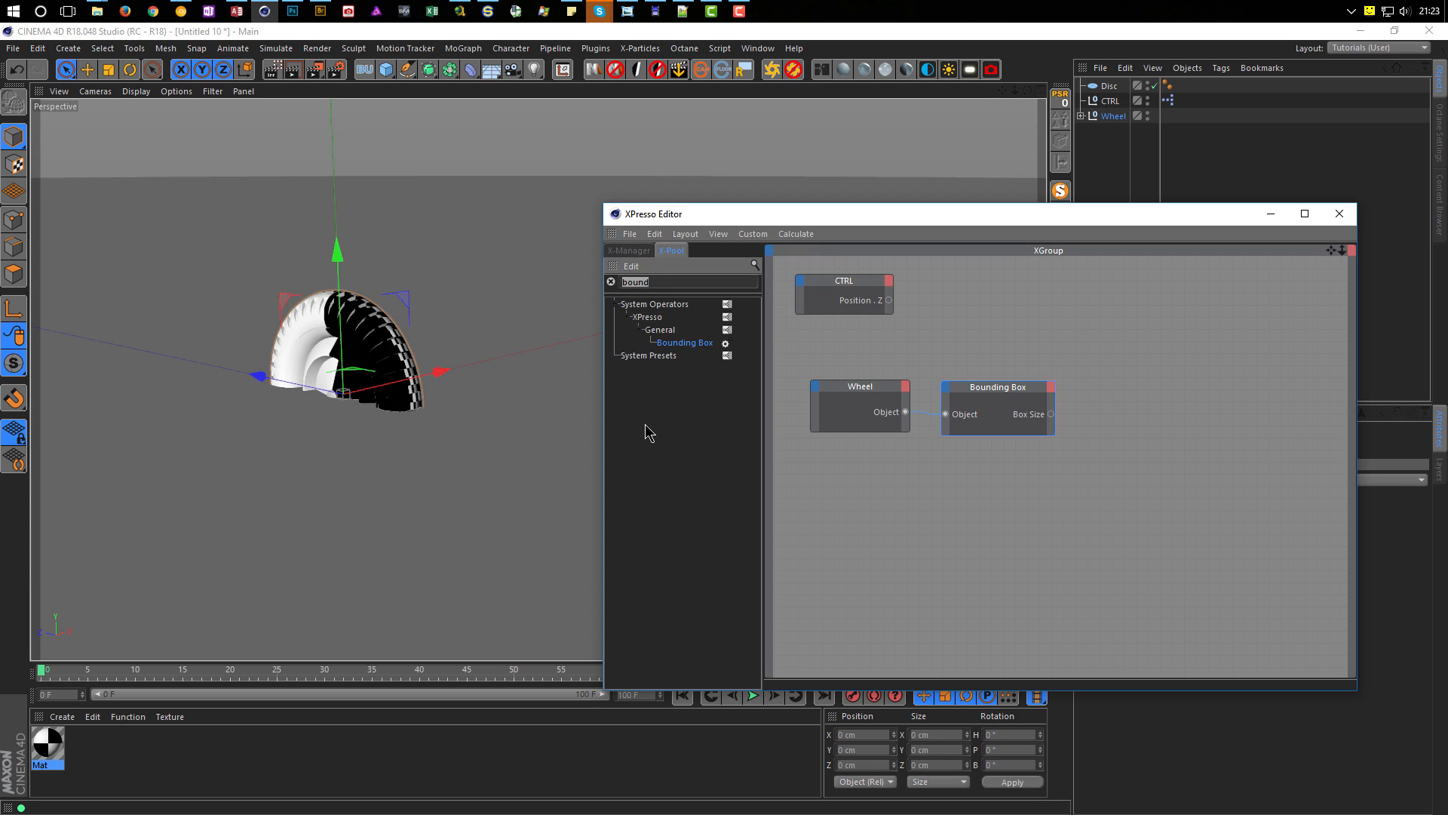
type("resul")
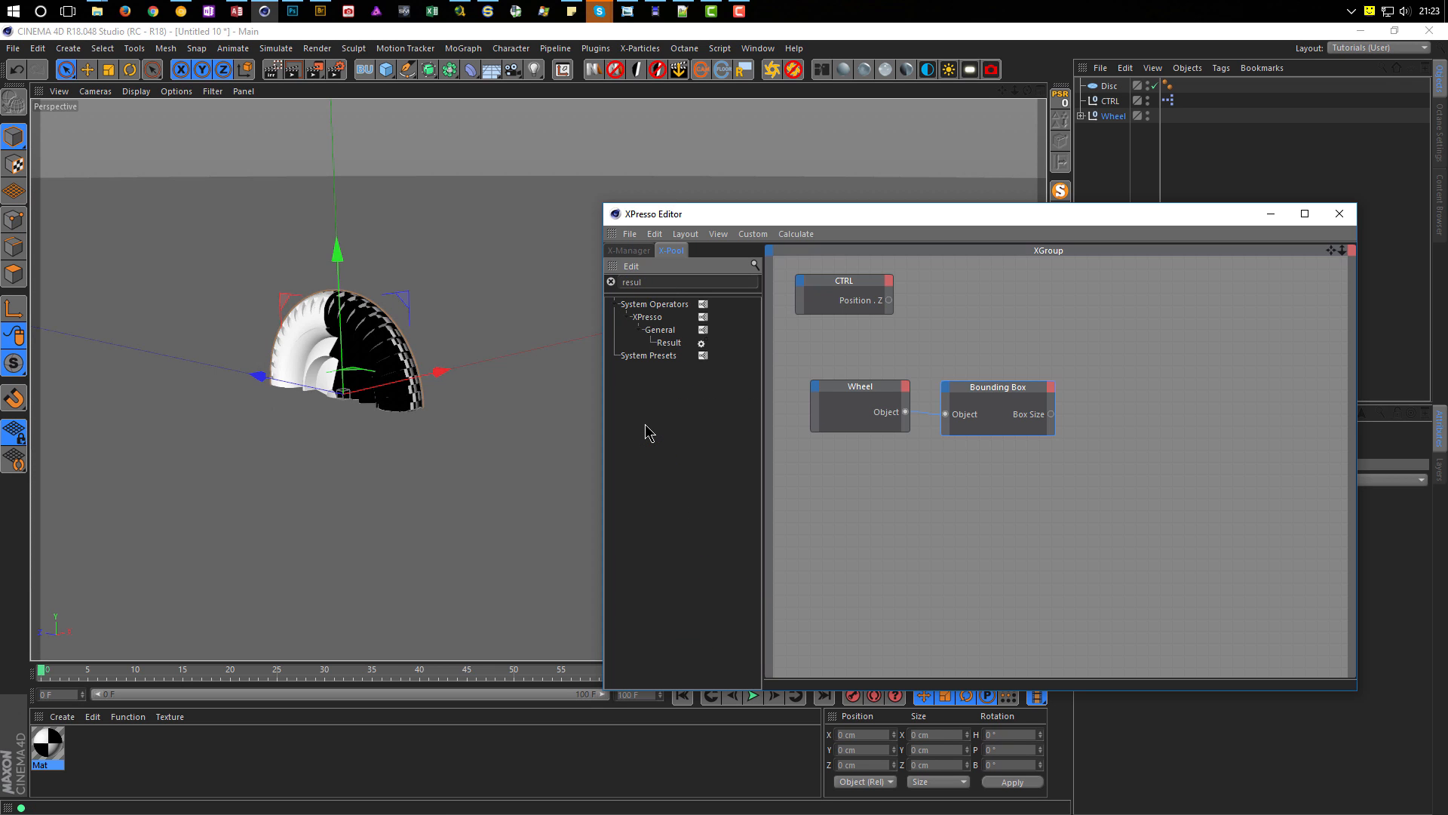
left_click_drag(672, 343, 1083, 494)
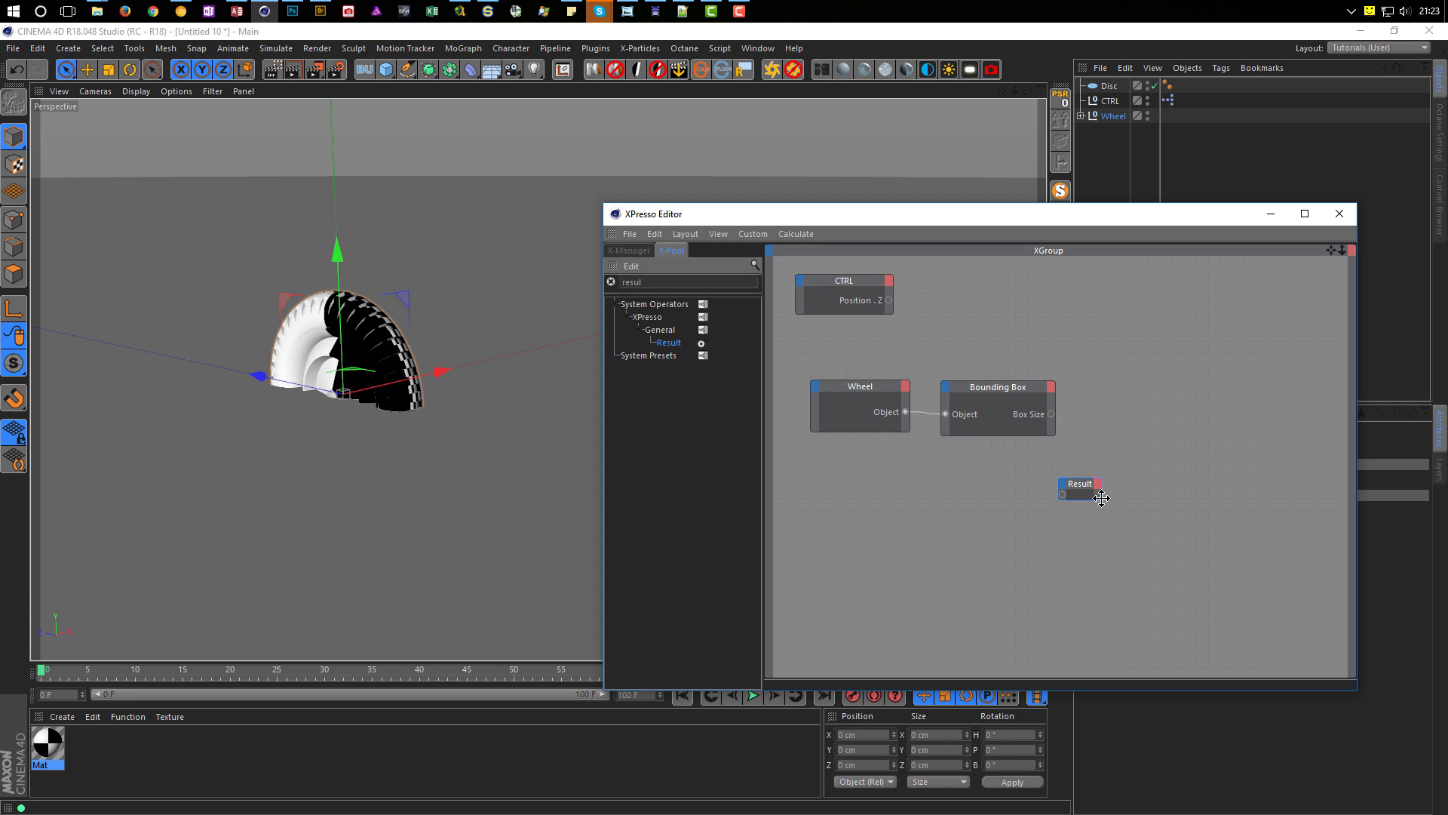
mouse_move(1101, 499)
left_mouse_down()
mouse_move(1135, 511)
mouse_move(1129, 497)
left_mouse_up()
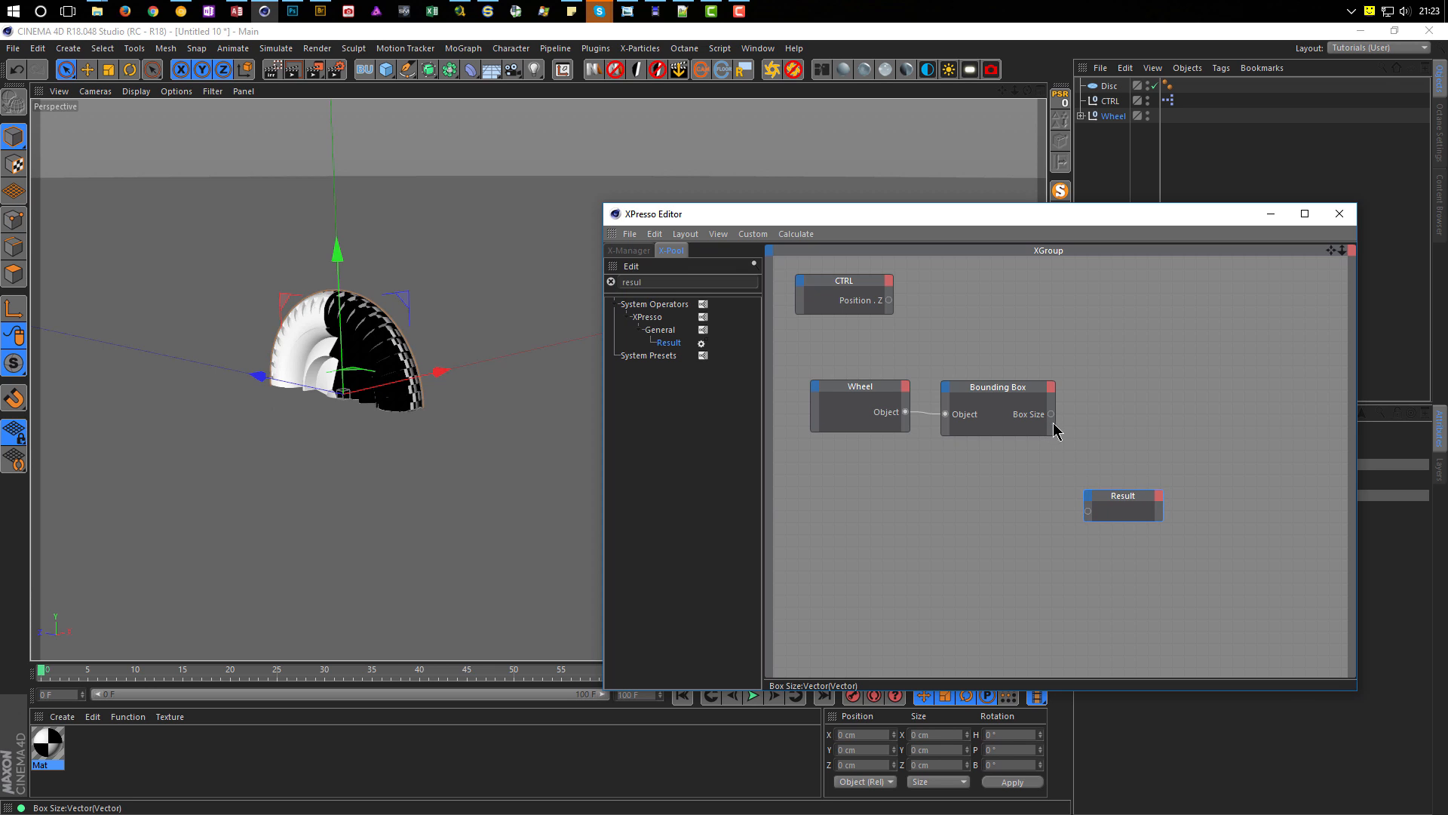
left_click_drag(1089, 517, 1087, 513)
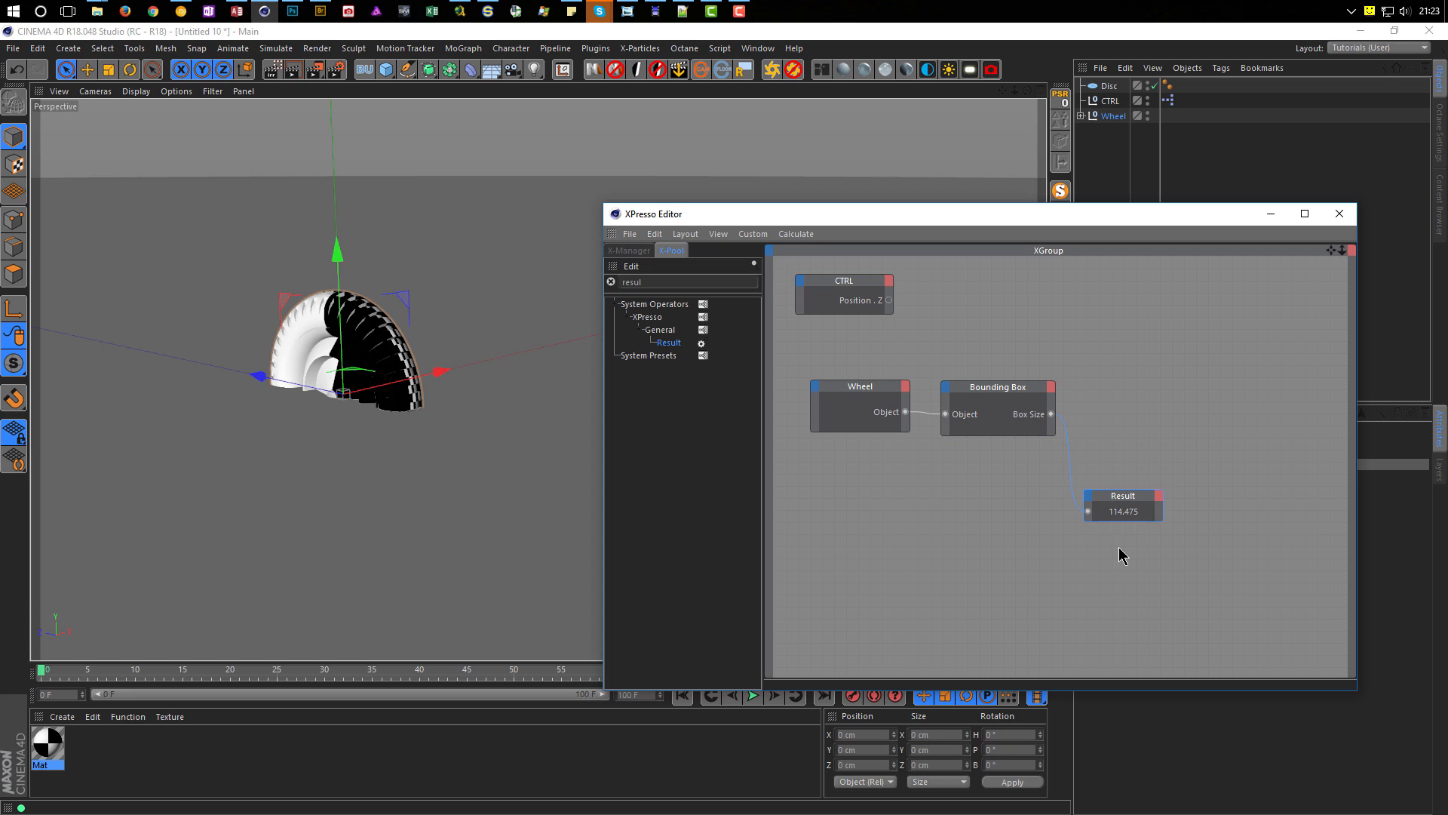
Step: Select the Tire in the Wheel group to compare its size with the Result node's value, and check that node's output options
left_click(1081, 115)
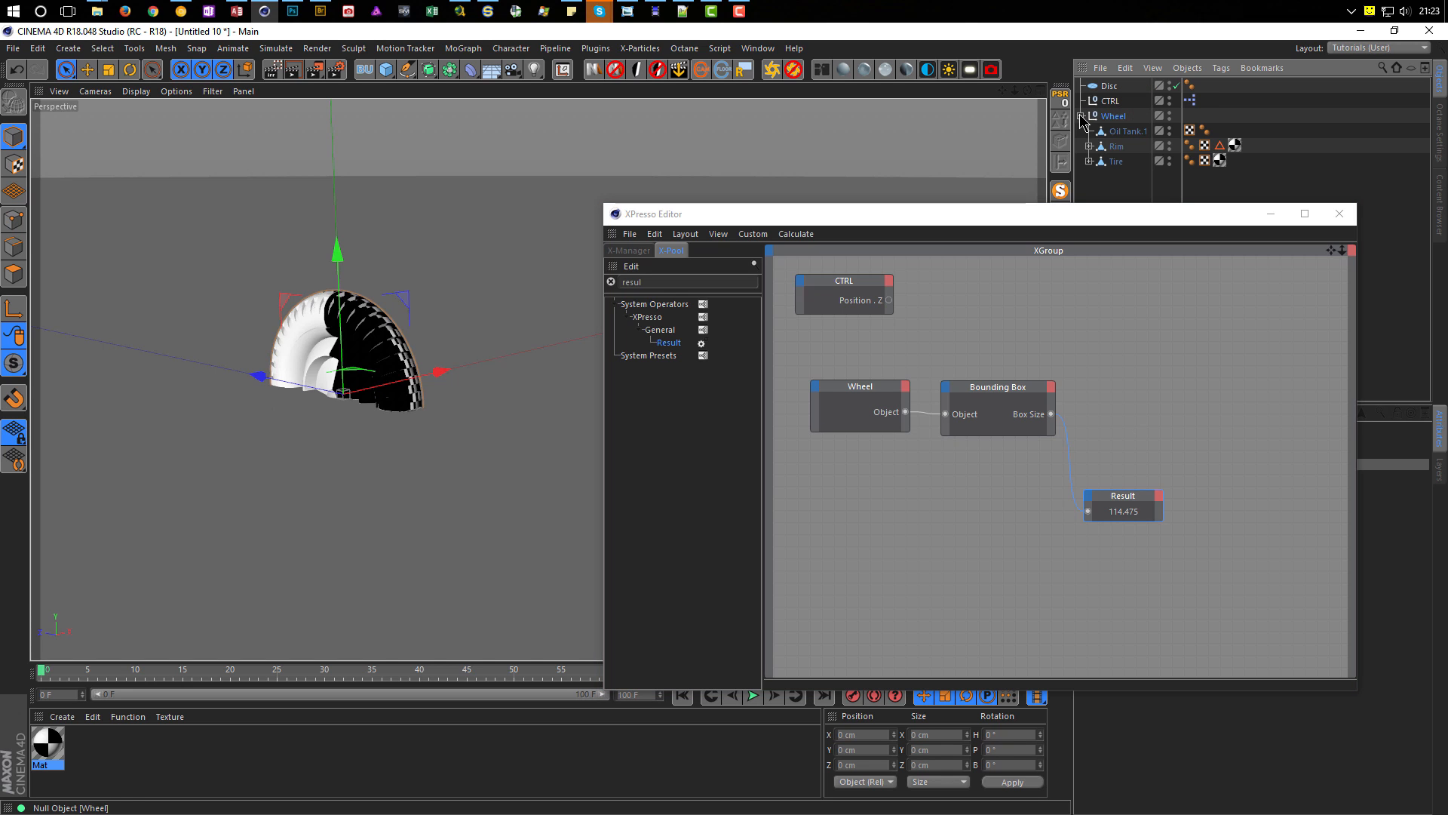
left_click(1118, 165)
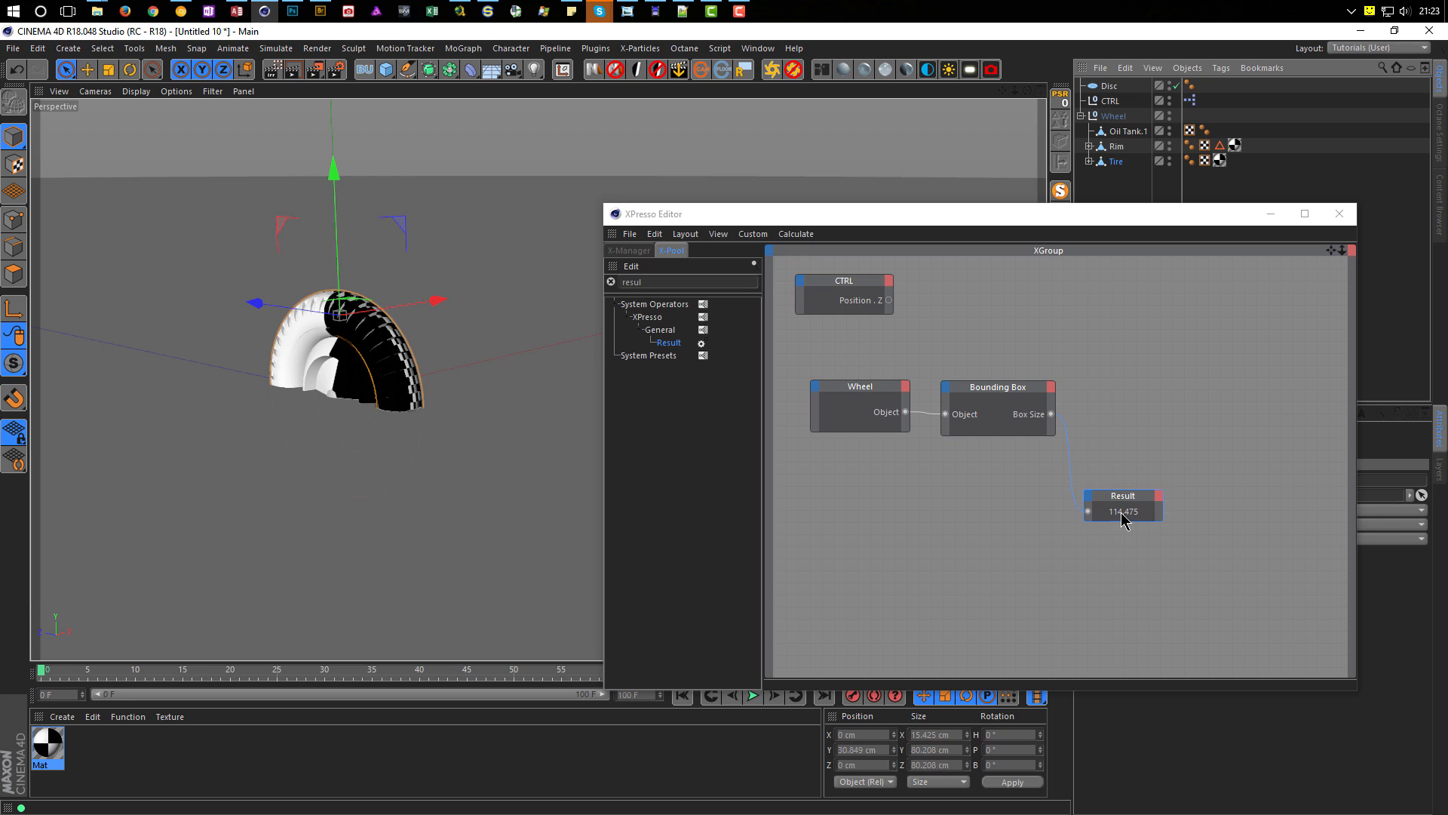
left_click(1159, 496)
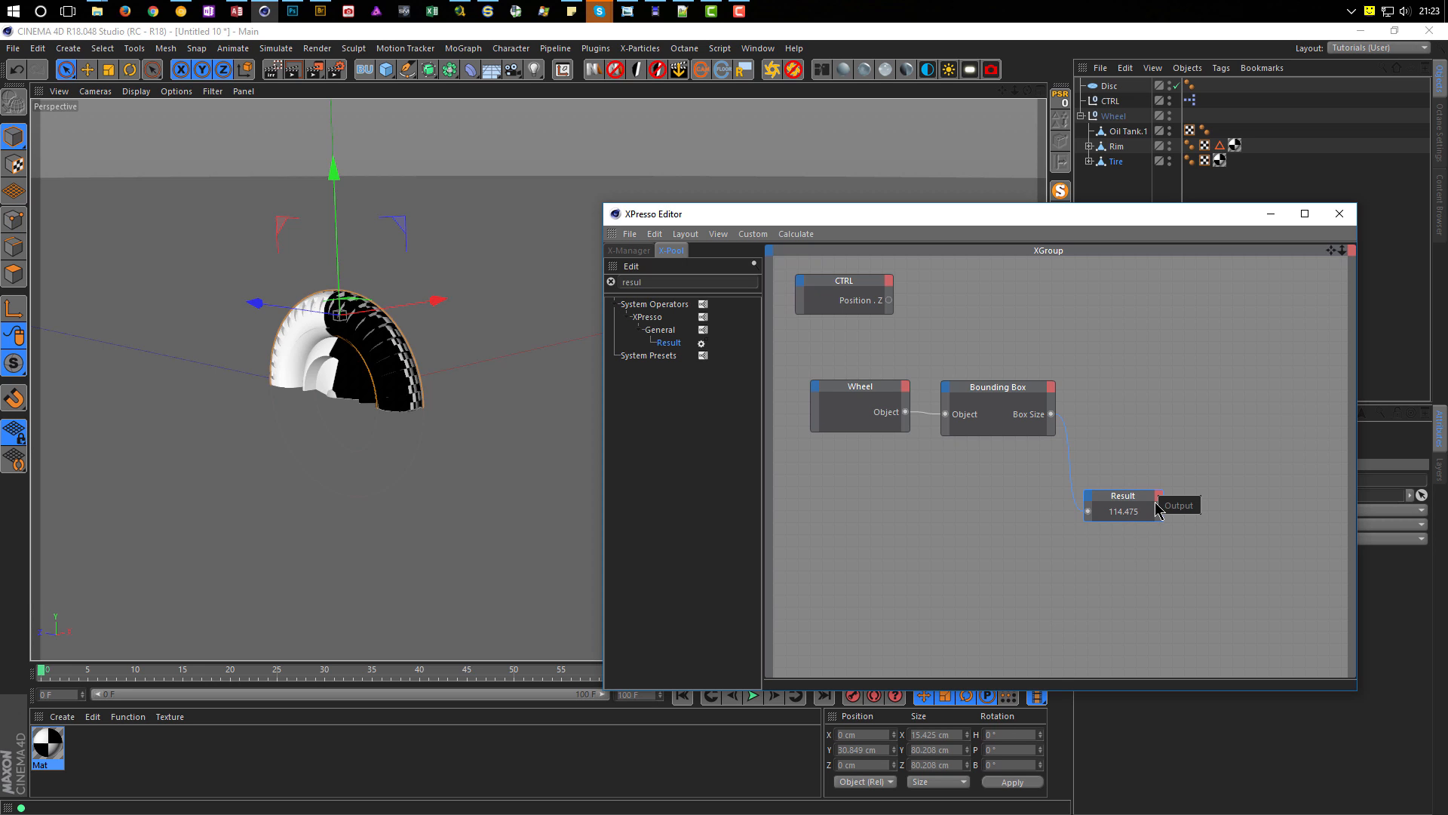
left_click(1117, 503)
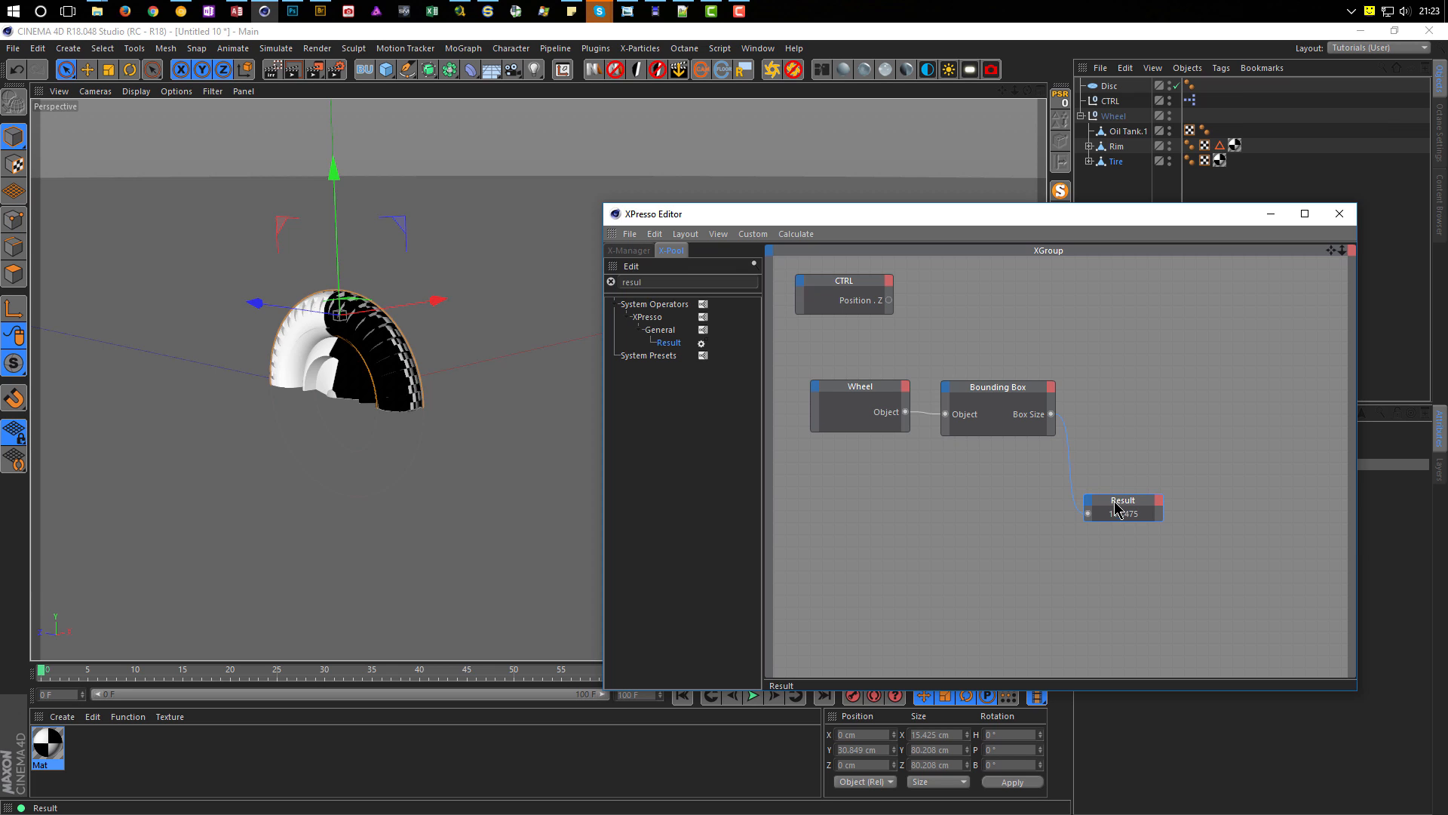
Step: Disconnect the Result node from the Bounding Box node, and feed Box Size into a new Vector2Reals node beside it
left_click_drag(1117, 512, 1132, 534)
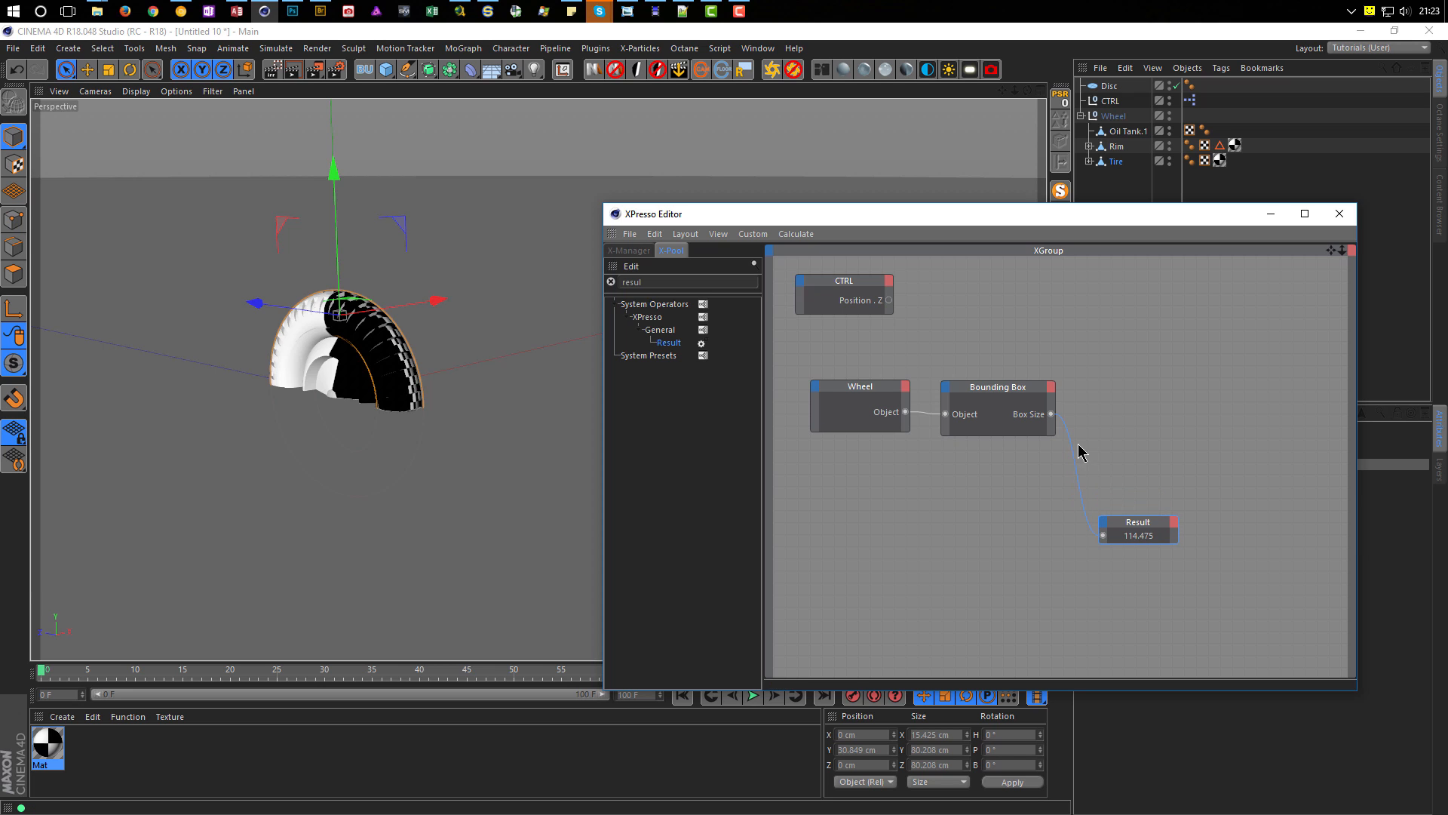
left_click_drag(1051, 415, 1070, 504)
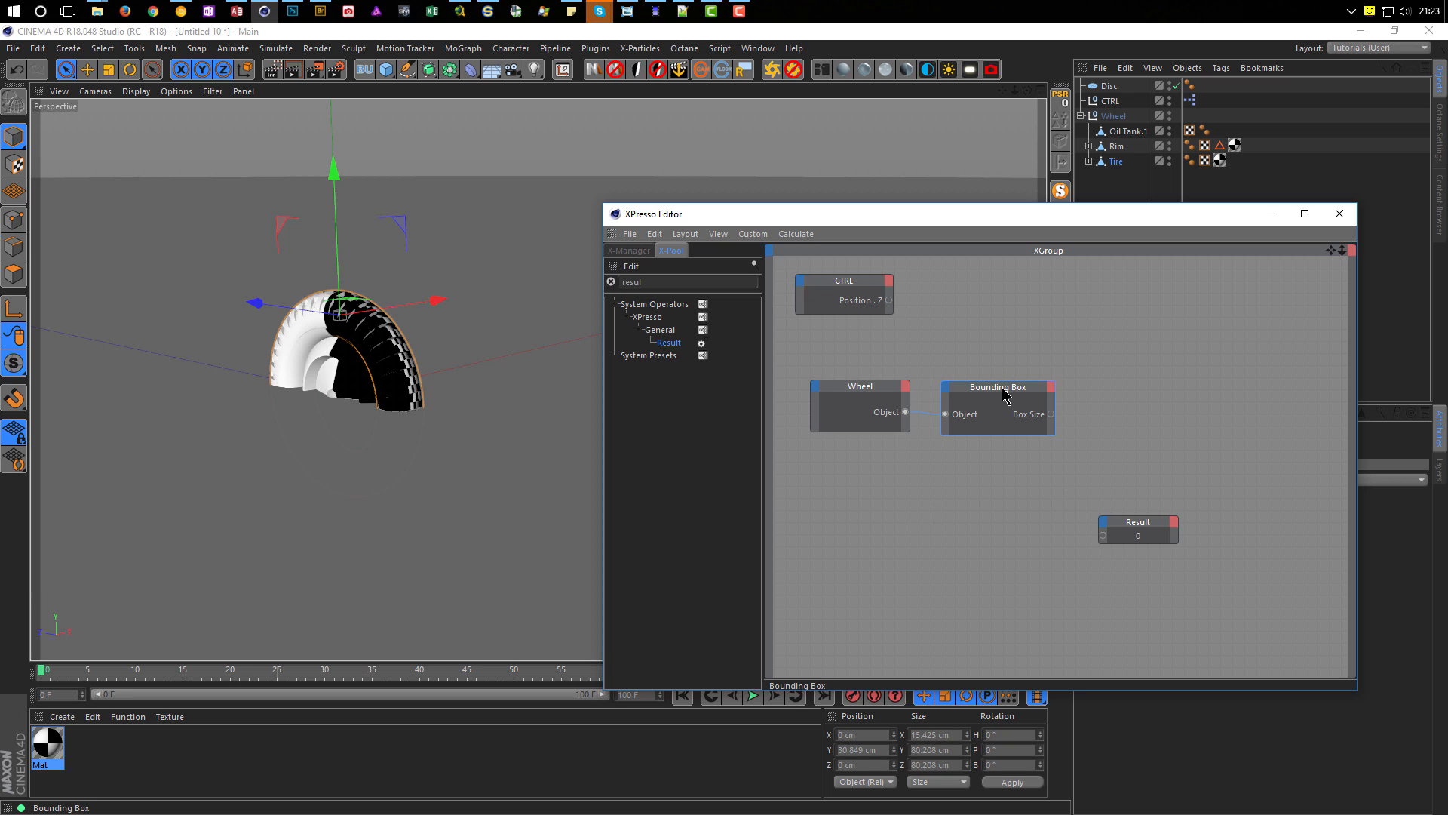
left_click(667, 282)
double_click(667, 282)
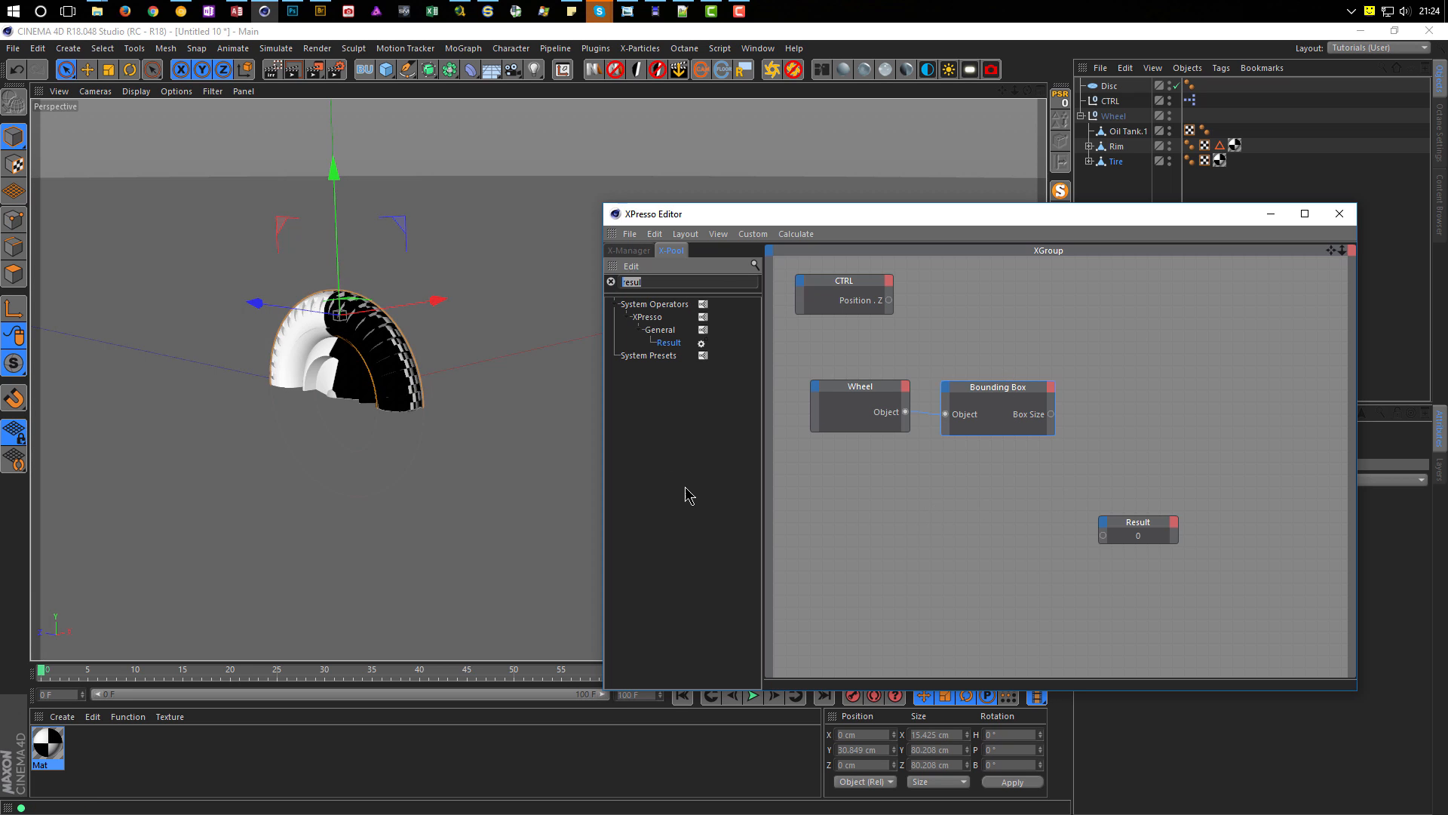
type("vect")
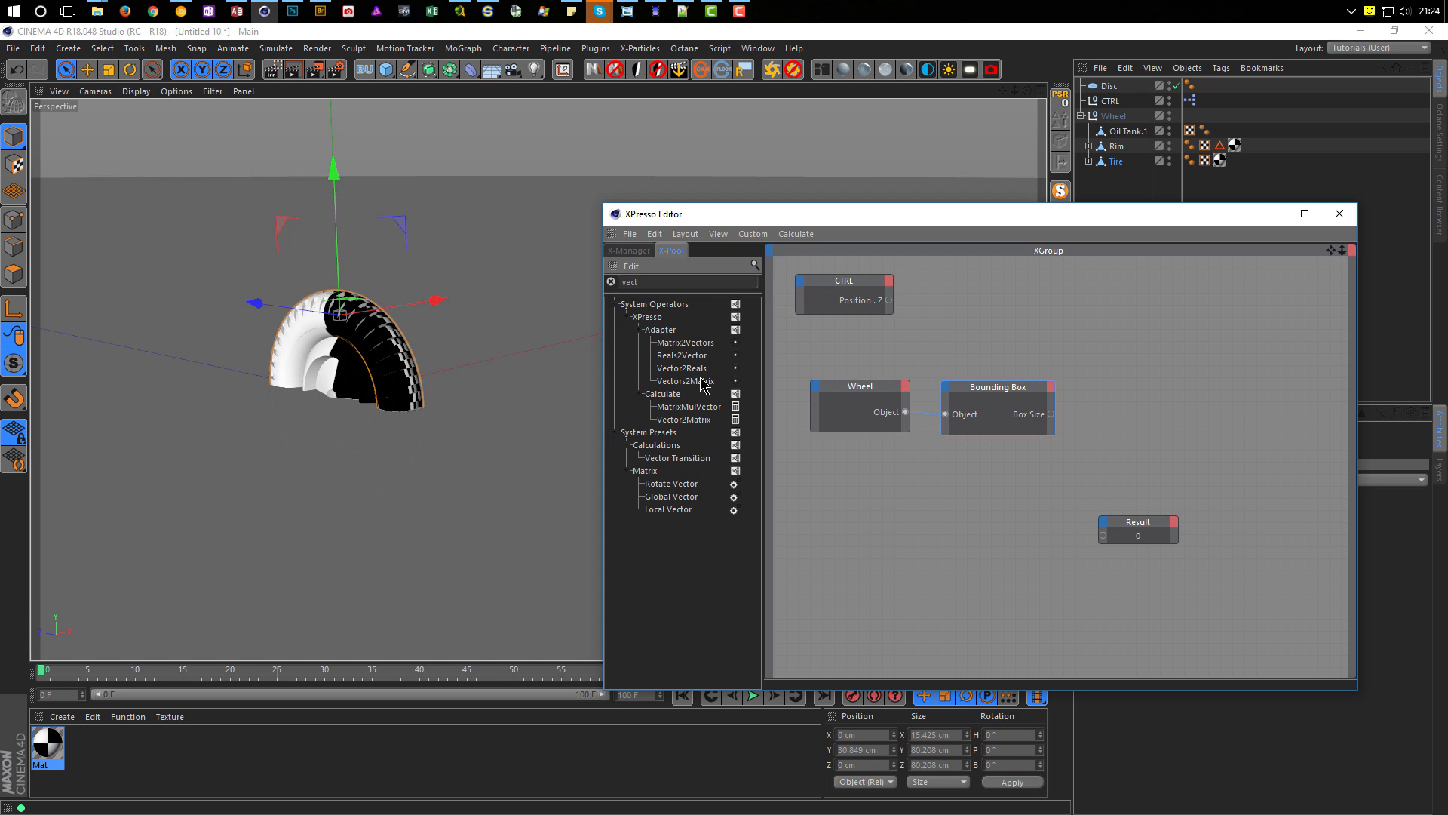
left_click_drag(685, 371, 1111, 400)
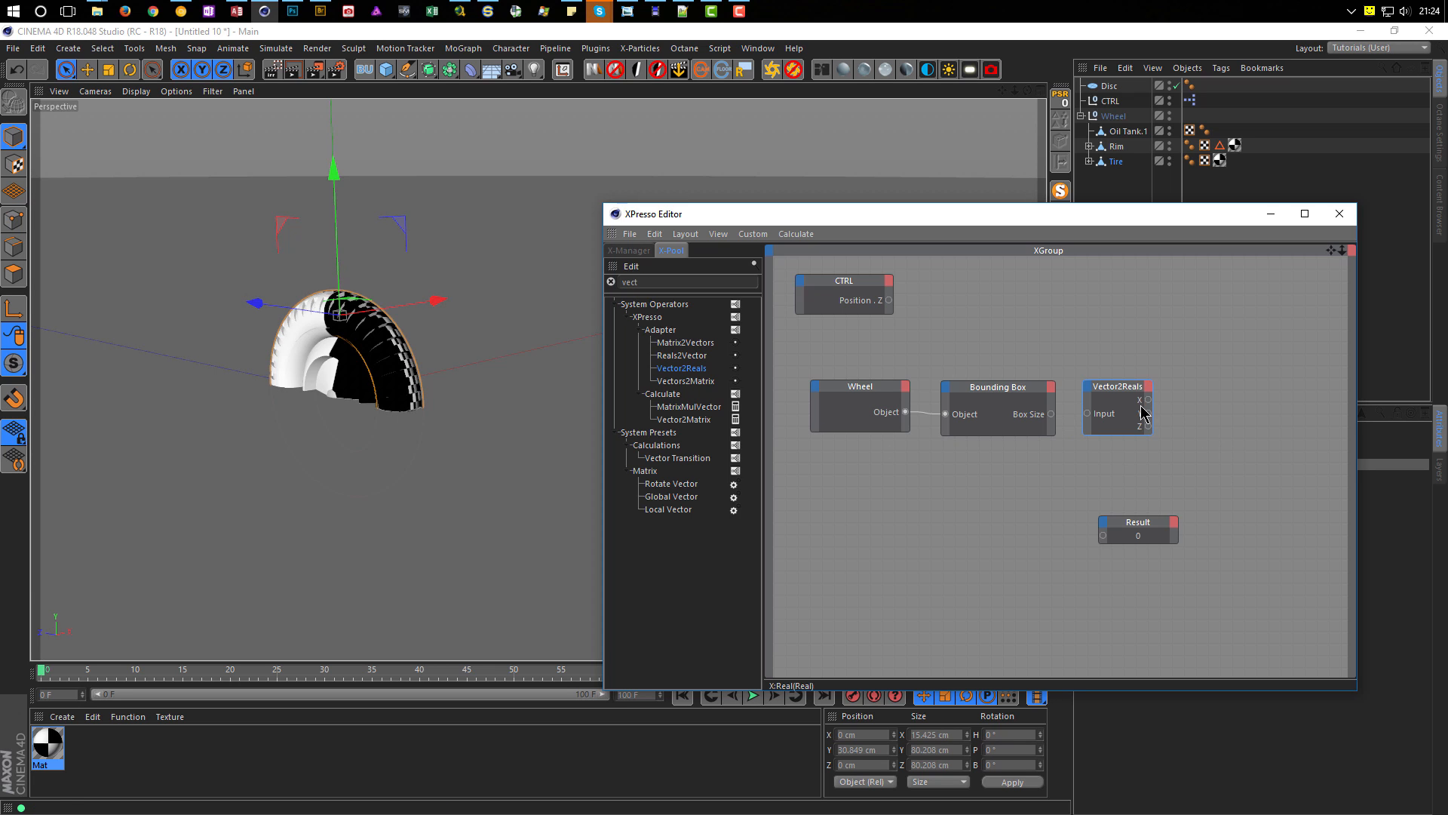
left_click_drag(1122, 384, 1126, 384)
left_click_drag(1050, 414, 1093, 414)
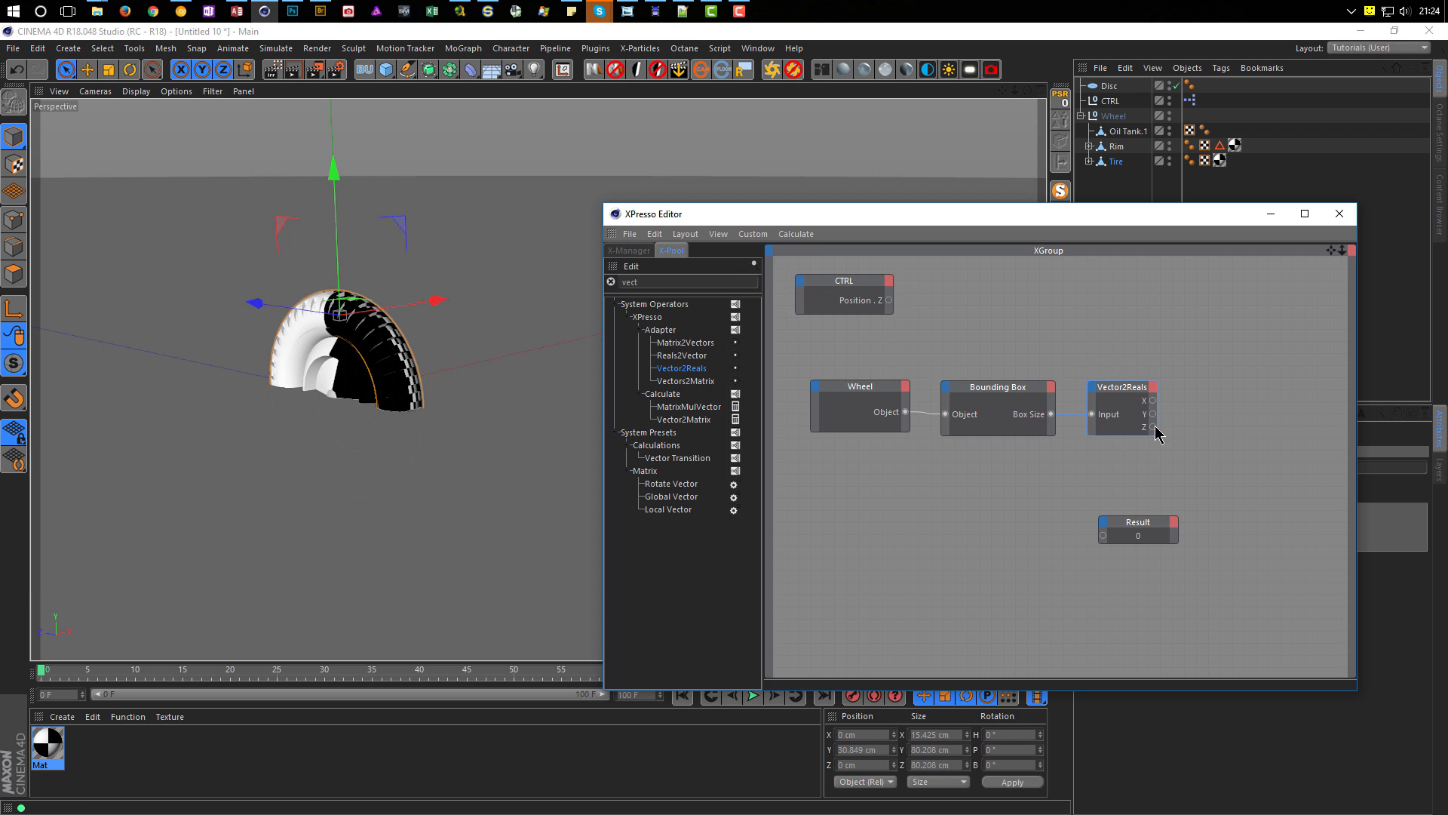
Step: Connect the Y output of Vector2Reals to the Result node and tighten the spacing between the nodes
left_click_drag(1149, 453, 1104, 537)
left_click_drag(1105, 393, 1087, 393)
left_click_drag(998, 393, 982, 393)
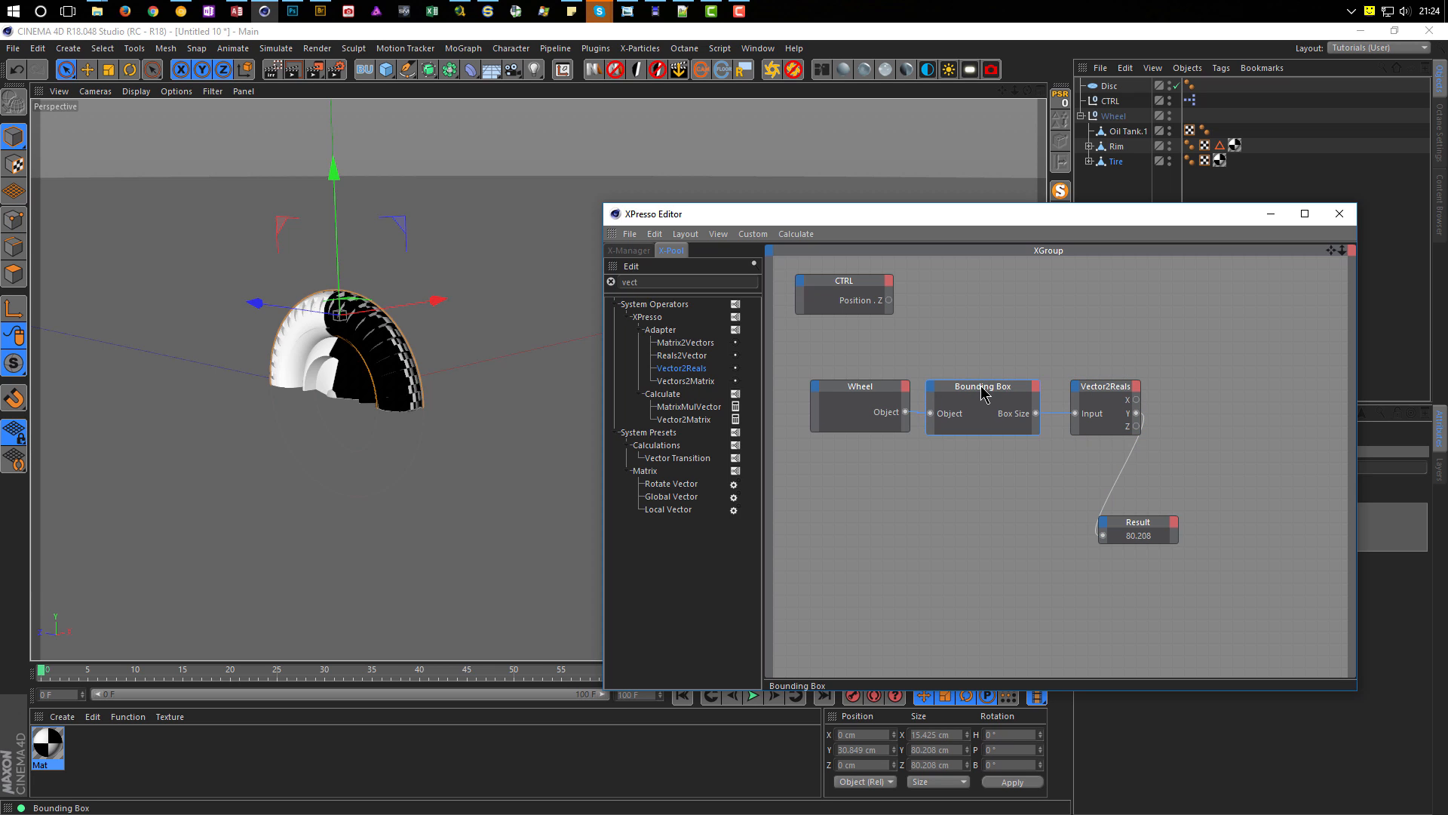
left_click(1095, 393)
left_click_drag(1095, 393, 1077, 395)
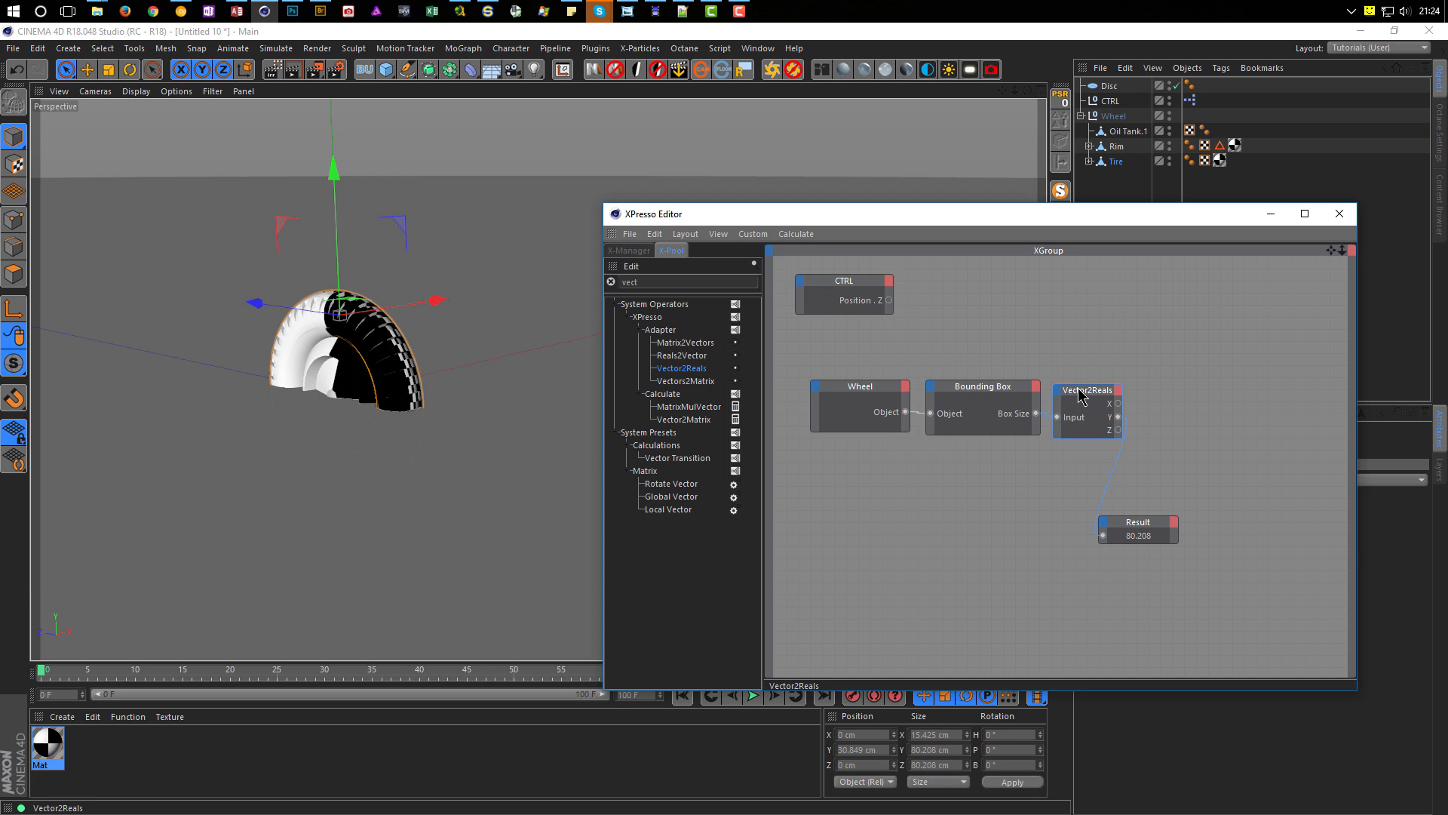
left_click_drag(1139, 526, 1155, 518)
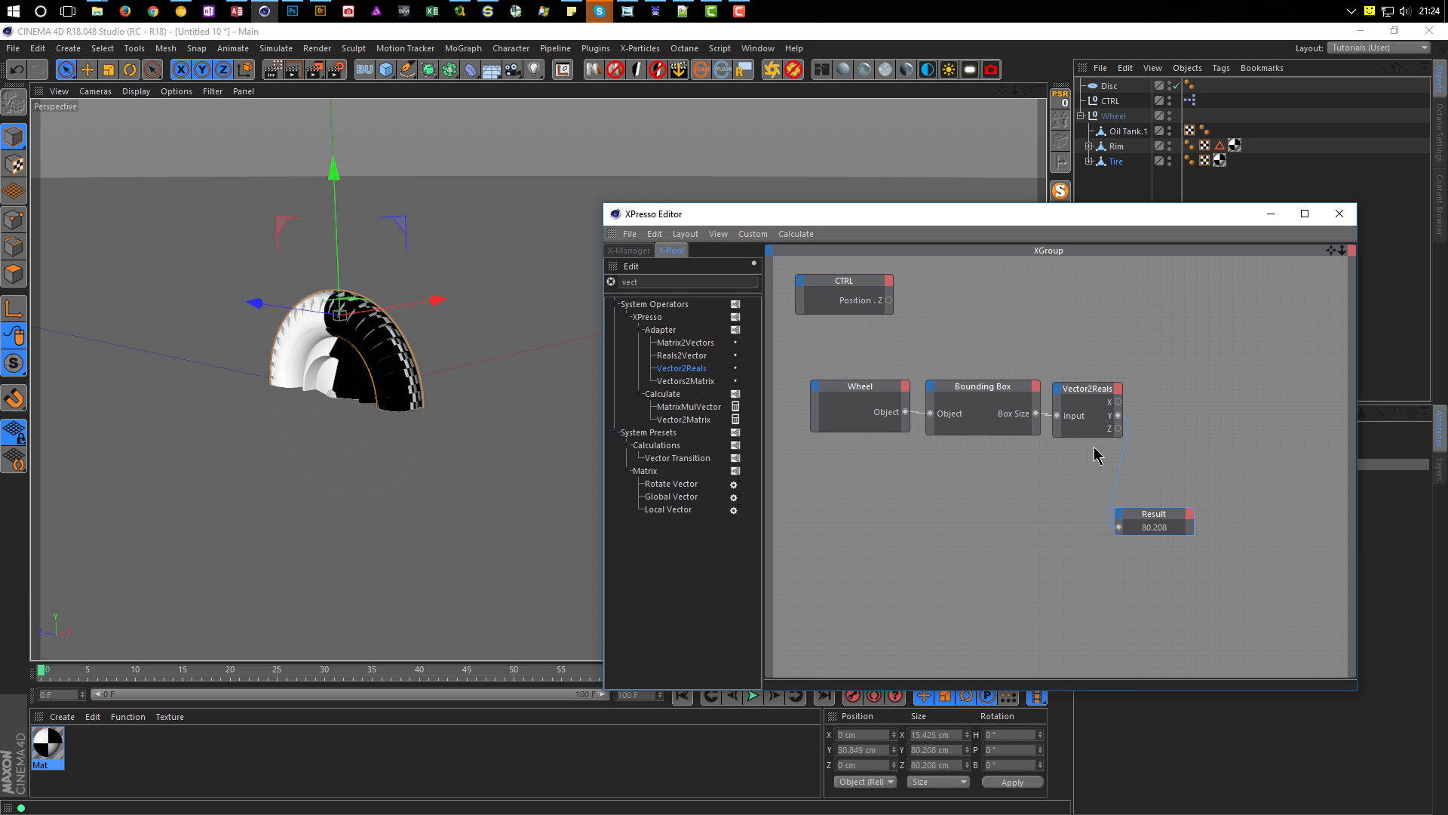
left_click_drag(1091, 394, 1093, 393)
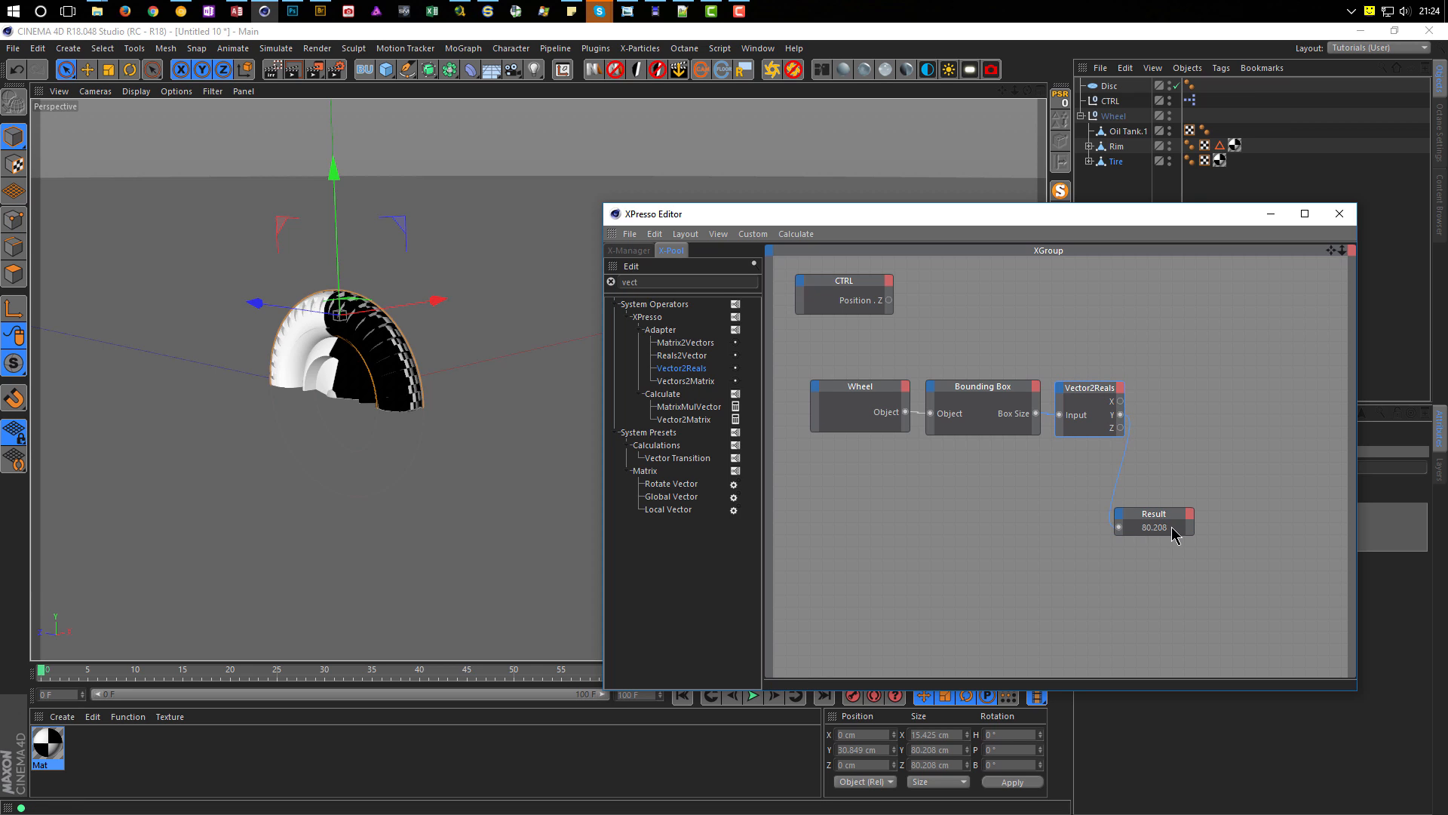
left_click_drag(1166, 525, 1131, 540)
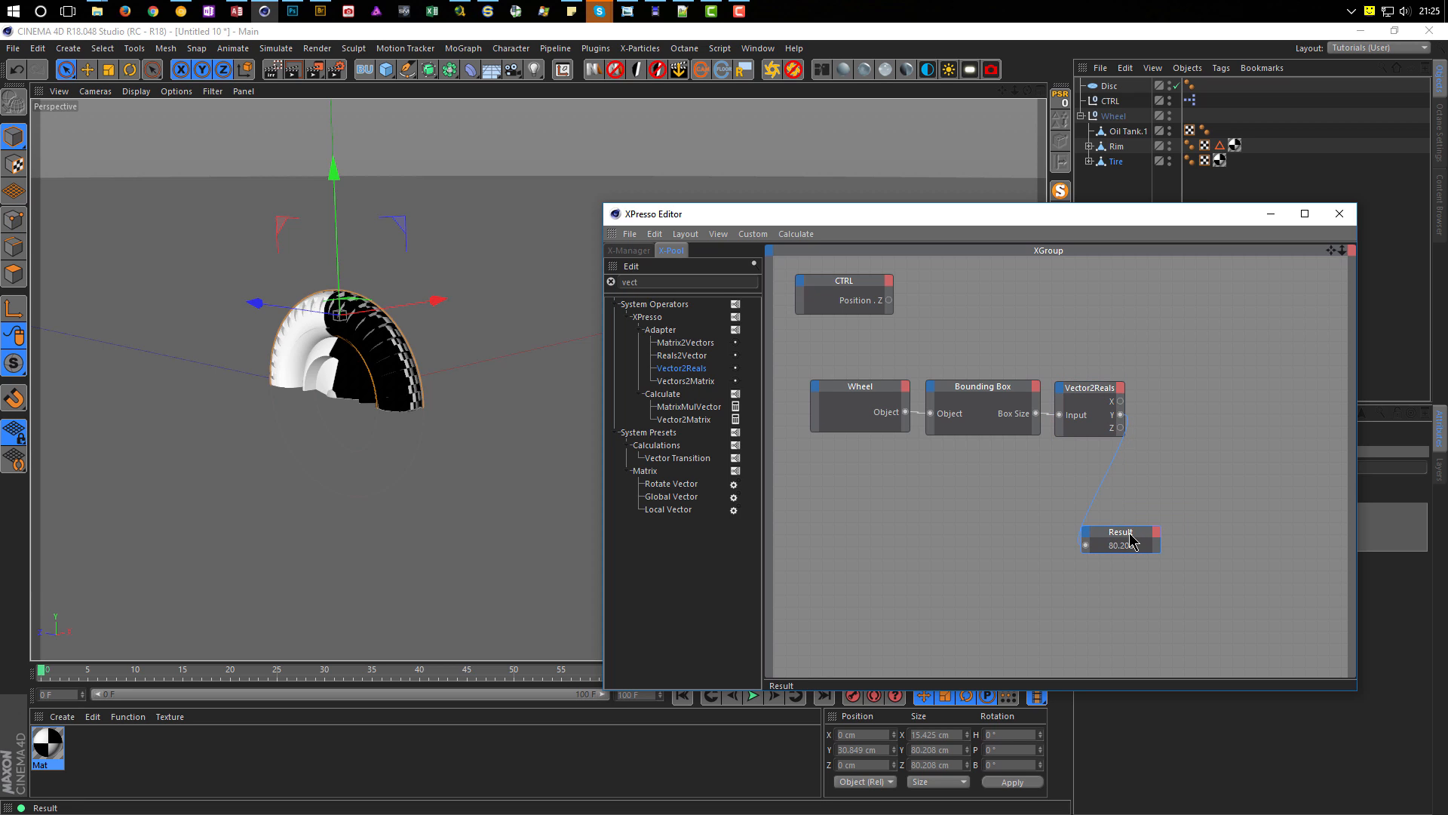
Step: Reroute the Vector2Reals Y output from the Result node into the first input of a new Math:Add node
double_click(1085, 545)
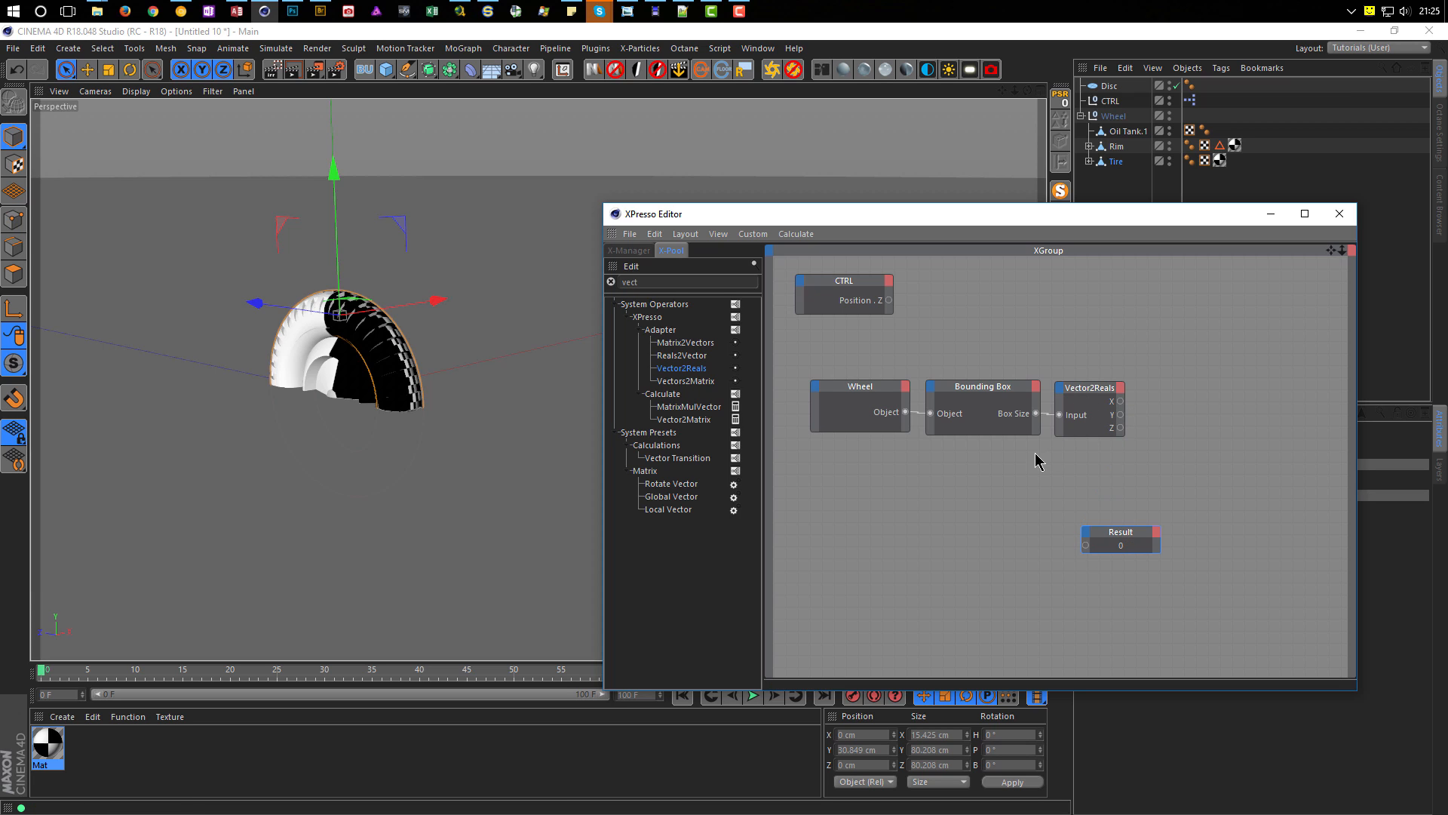
double_click(664, 281)
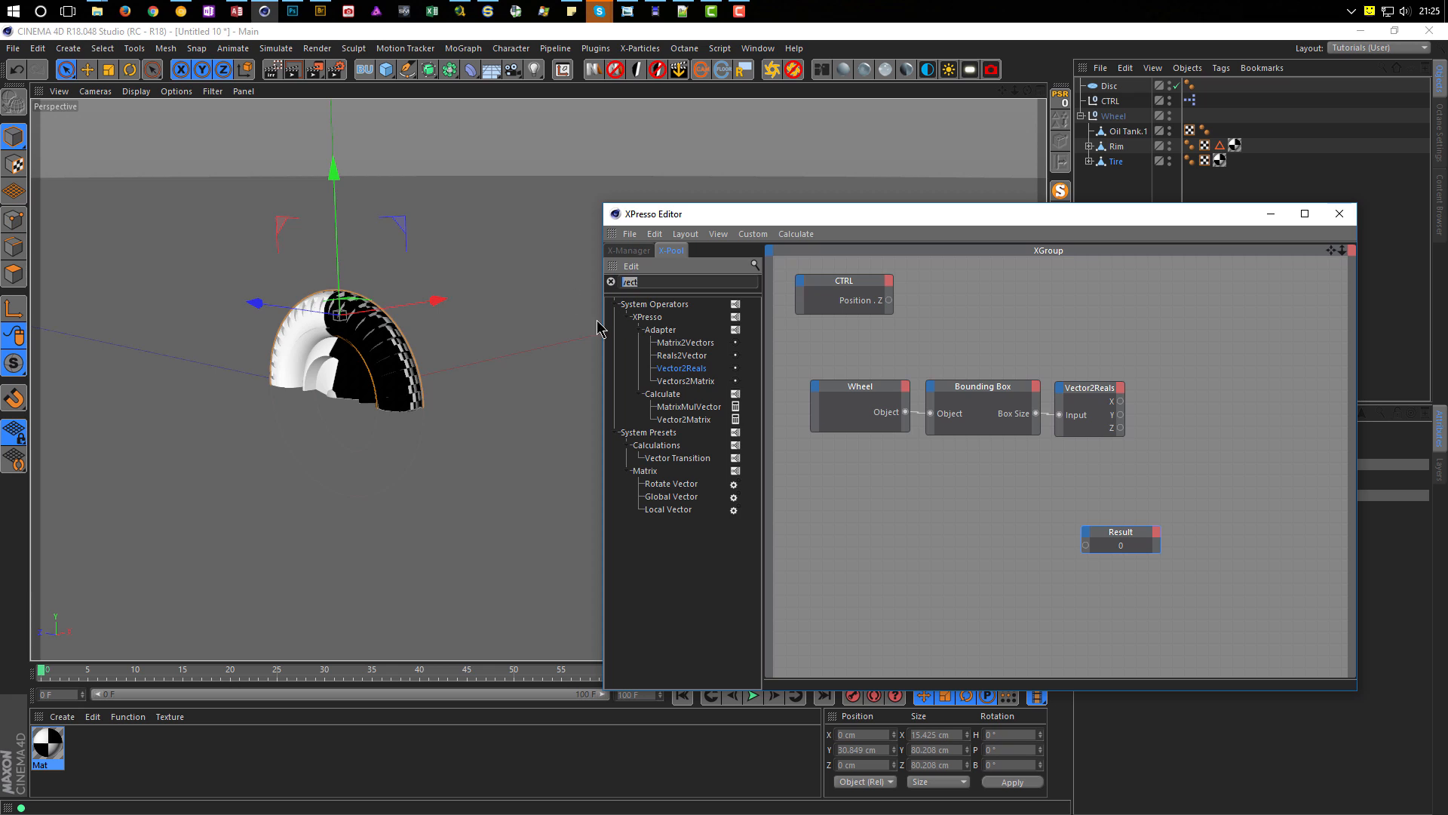
type("math")
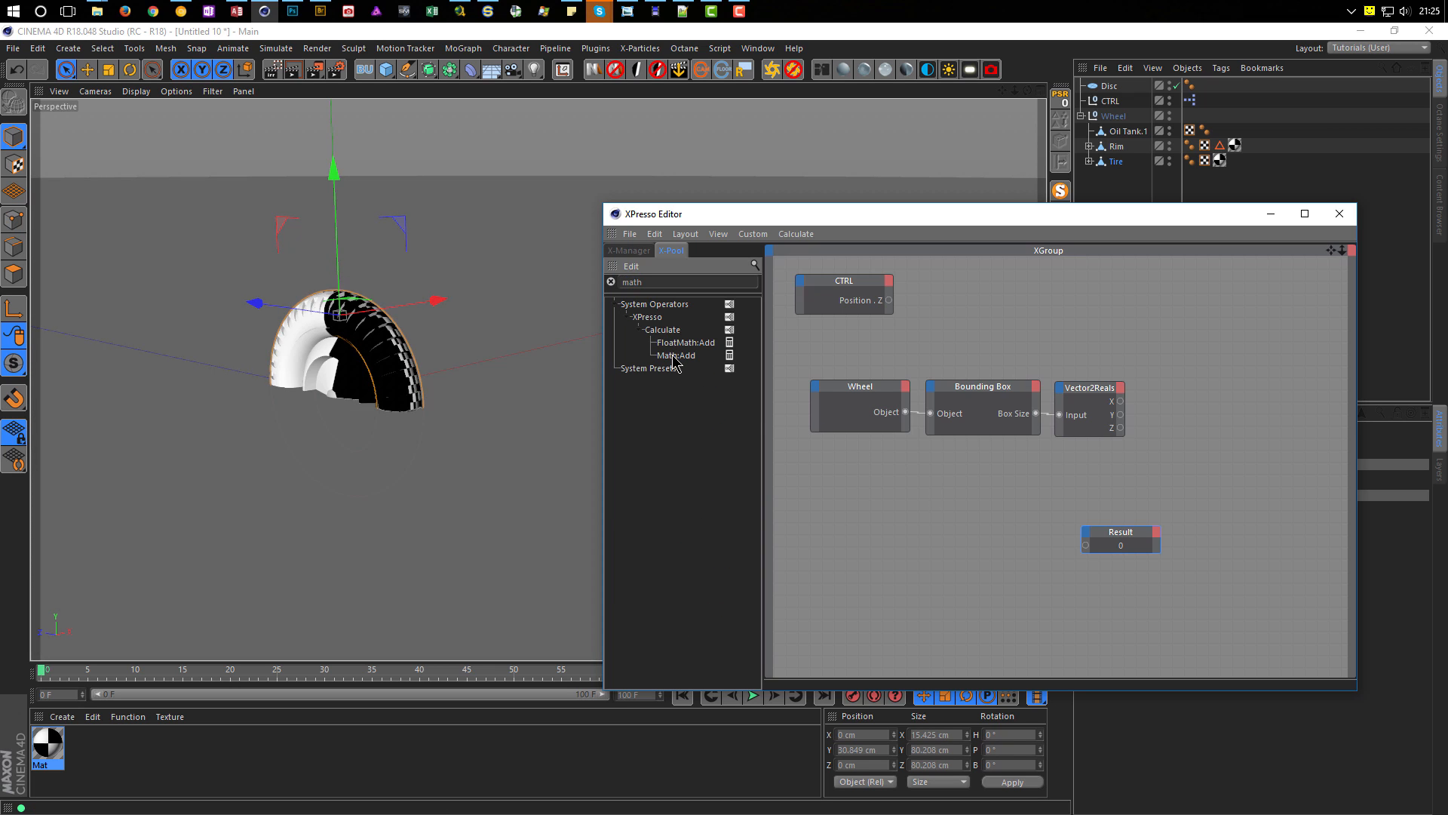
left_click_drag(674, 362, 1193, 400)
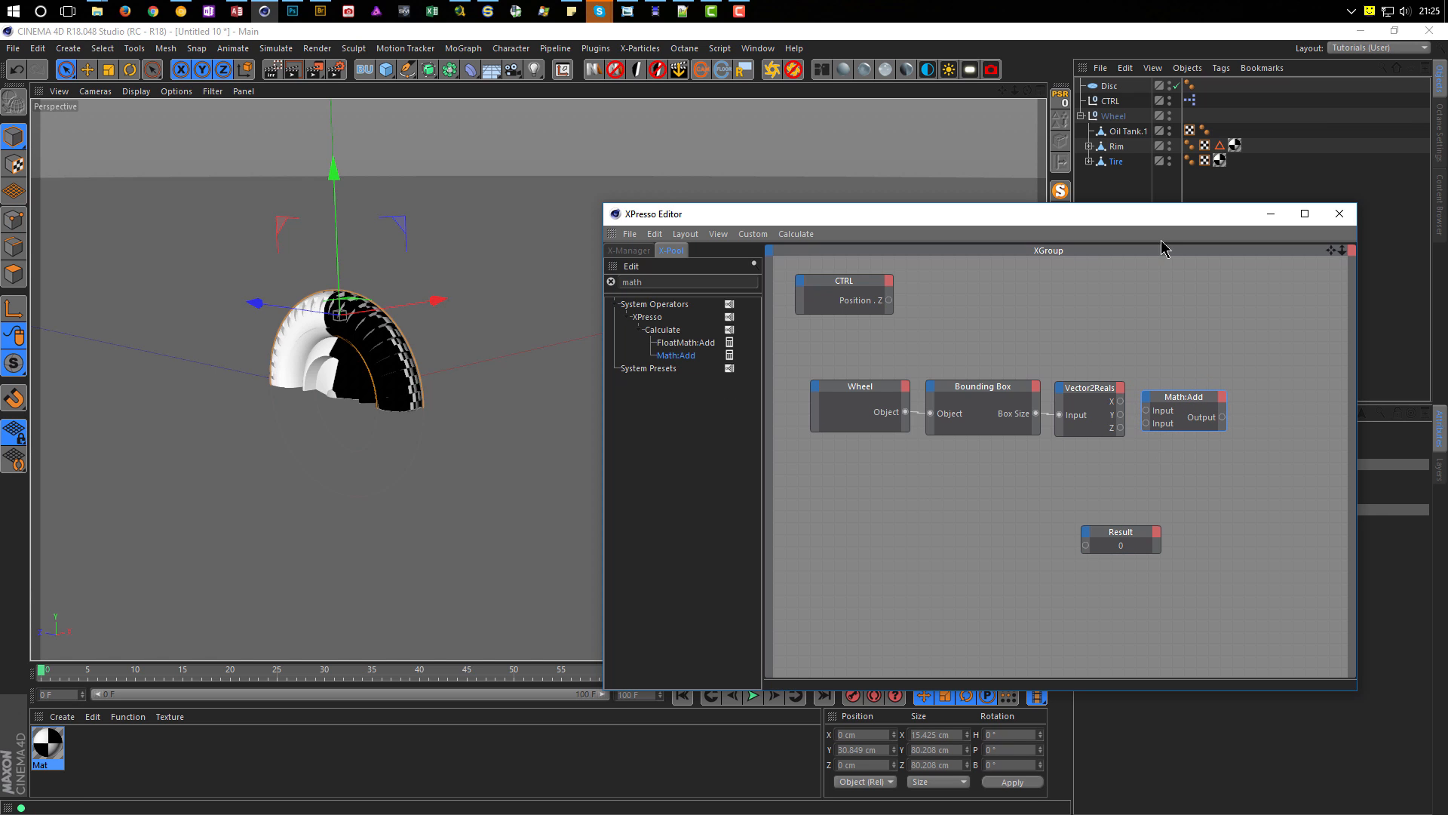
left_click_drag(1146, 214, 1004, 274)
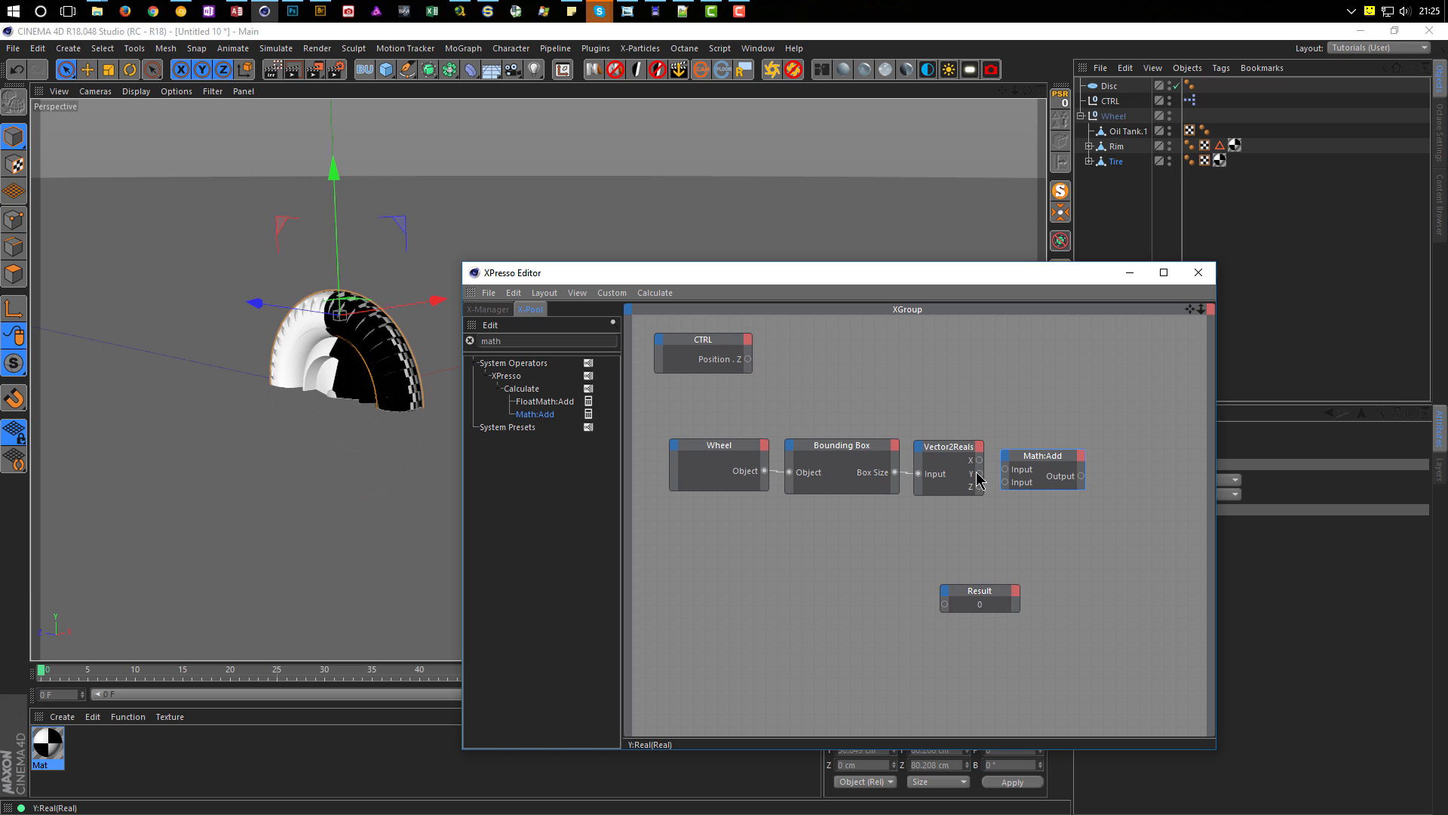
left_click_drag(1007, 475, 1007, 470)
Step: Set the math node's function to Divide with Input [2] at 2, and connect its output to the Result node
left_click_drag(996, 280, 799, 218)
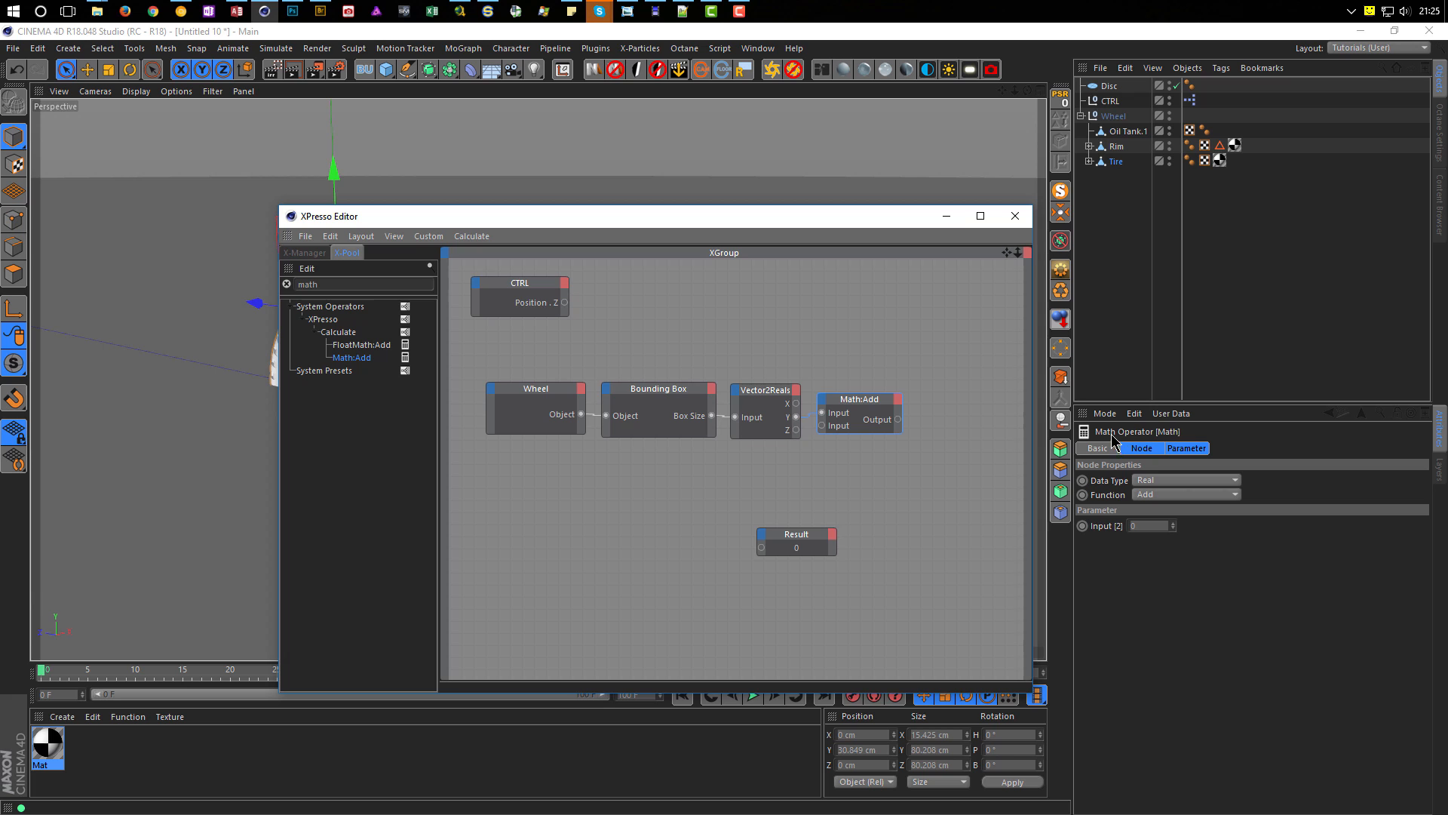
left_click(1157, 495)
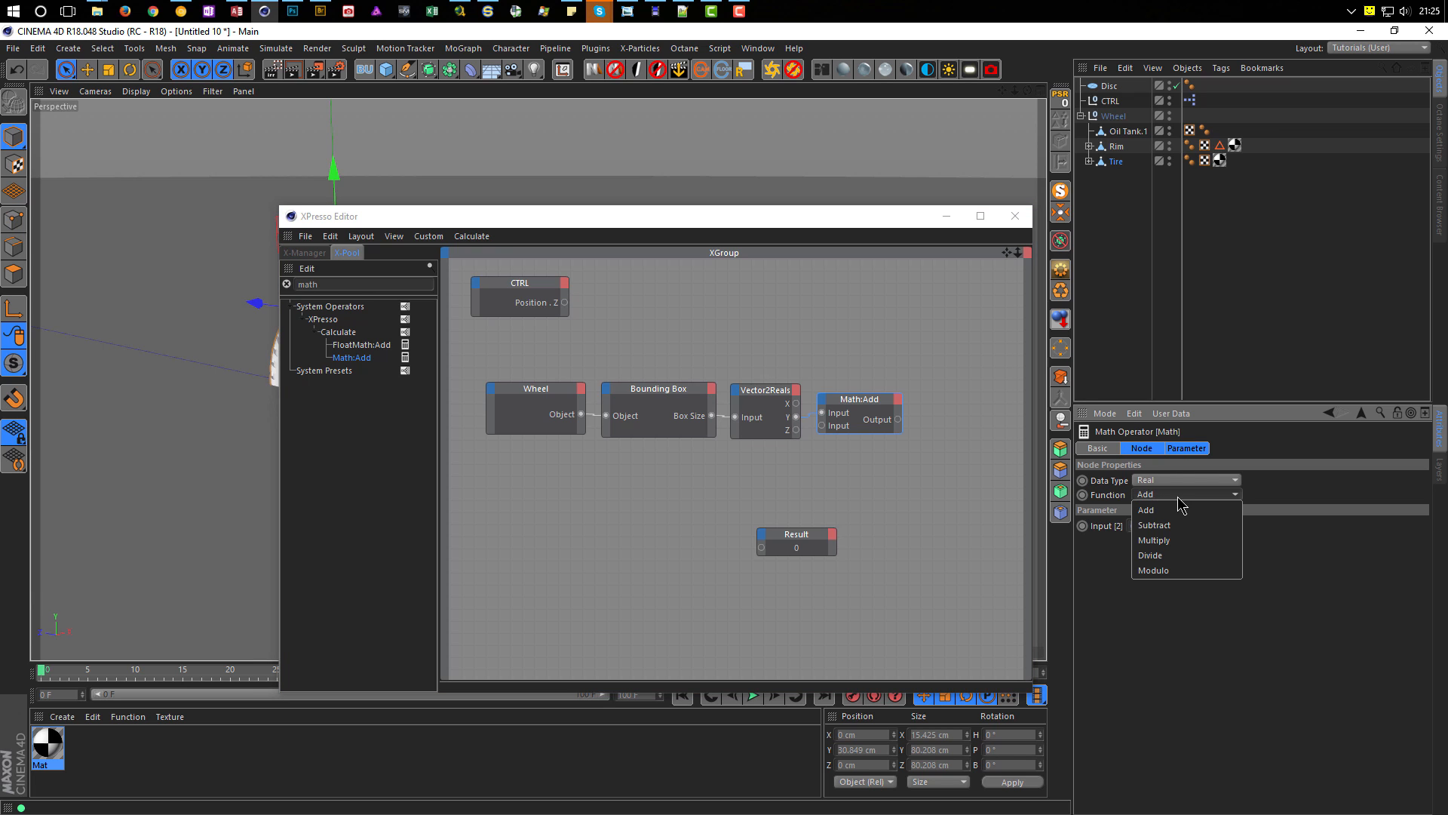
left_click(1174, 556)
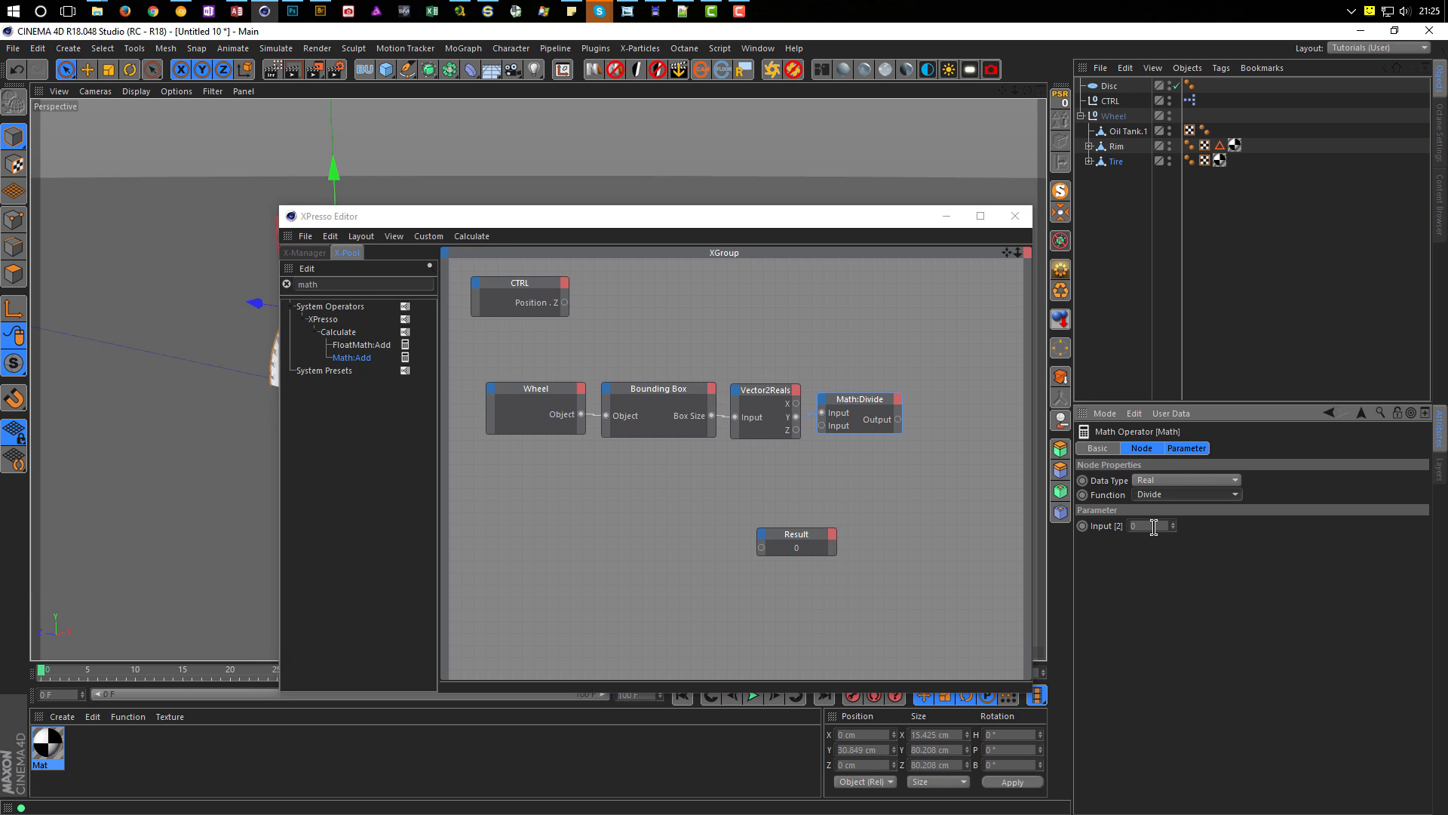
left_click(1153, 525)
type("2")
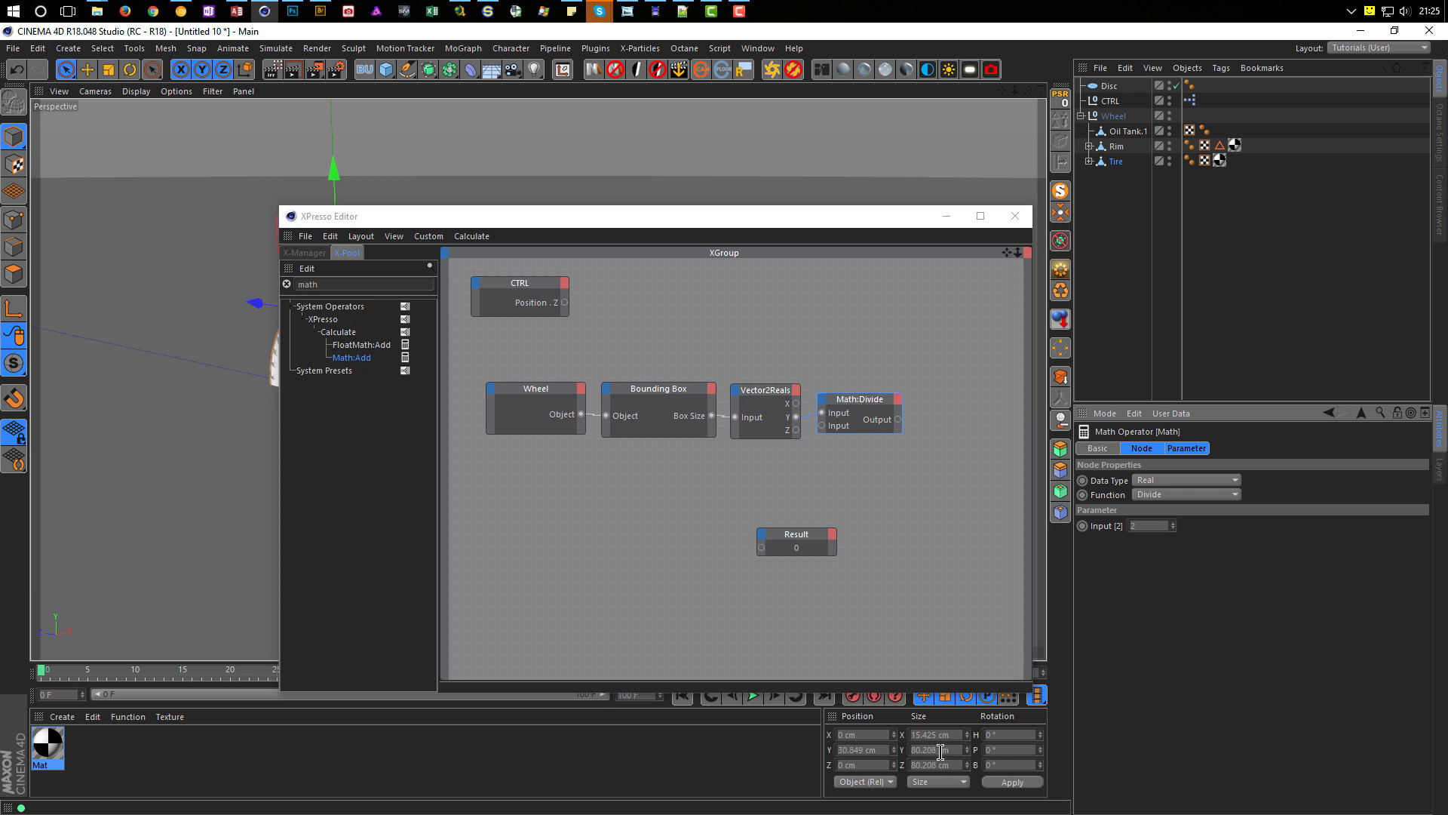
left_click_drag(898, 419, 762, 549)
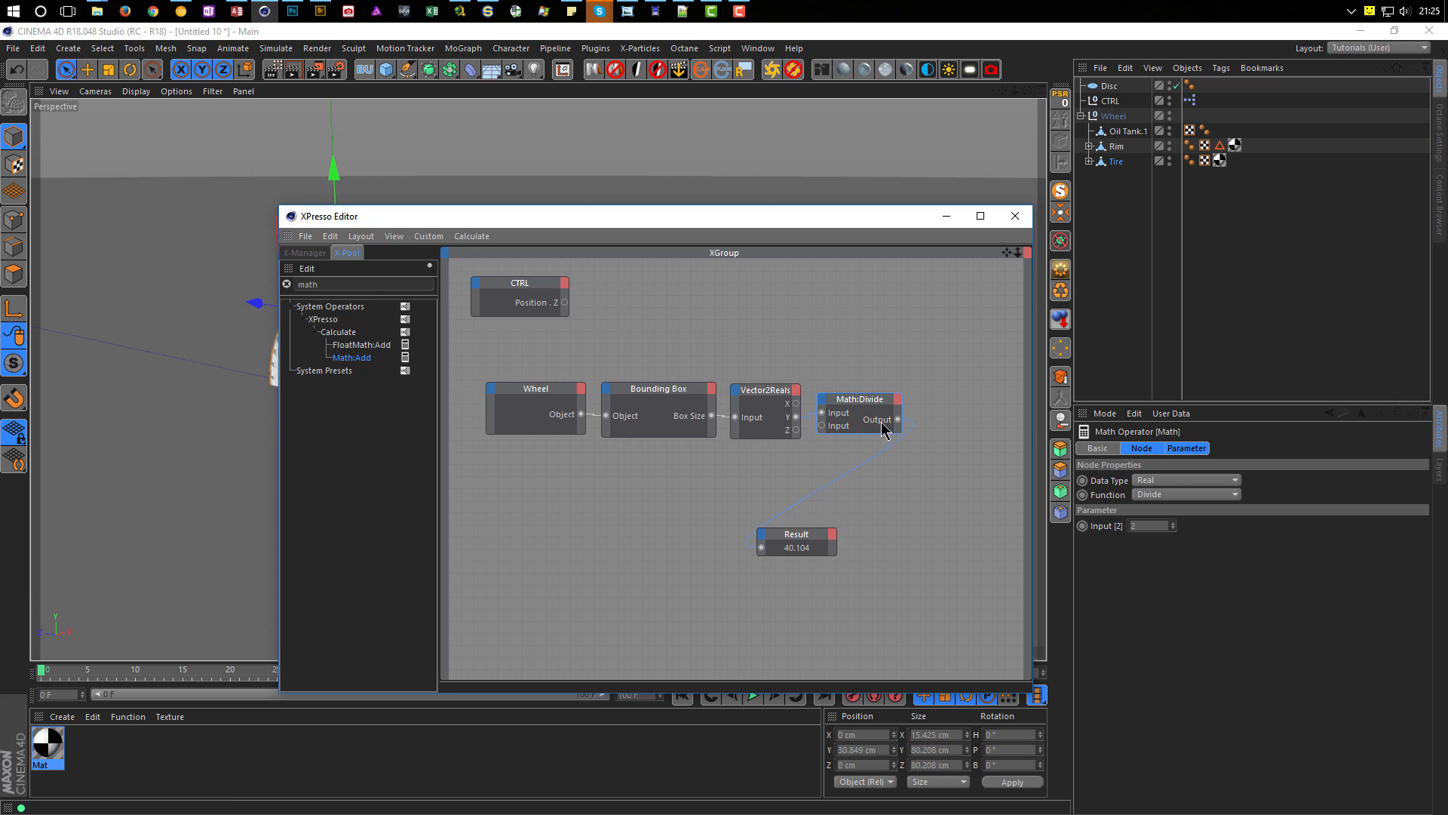
Step: Add a second Wheel node with a Position Y input port and connect the Math:Divide output to it
middle_click_drag(698, 414, 673, 480, "alt")
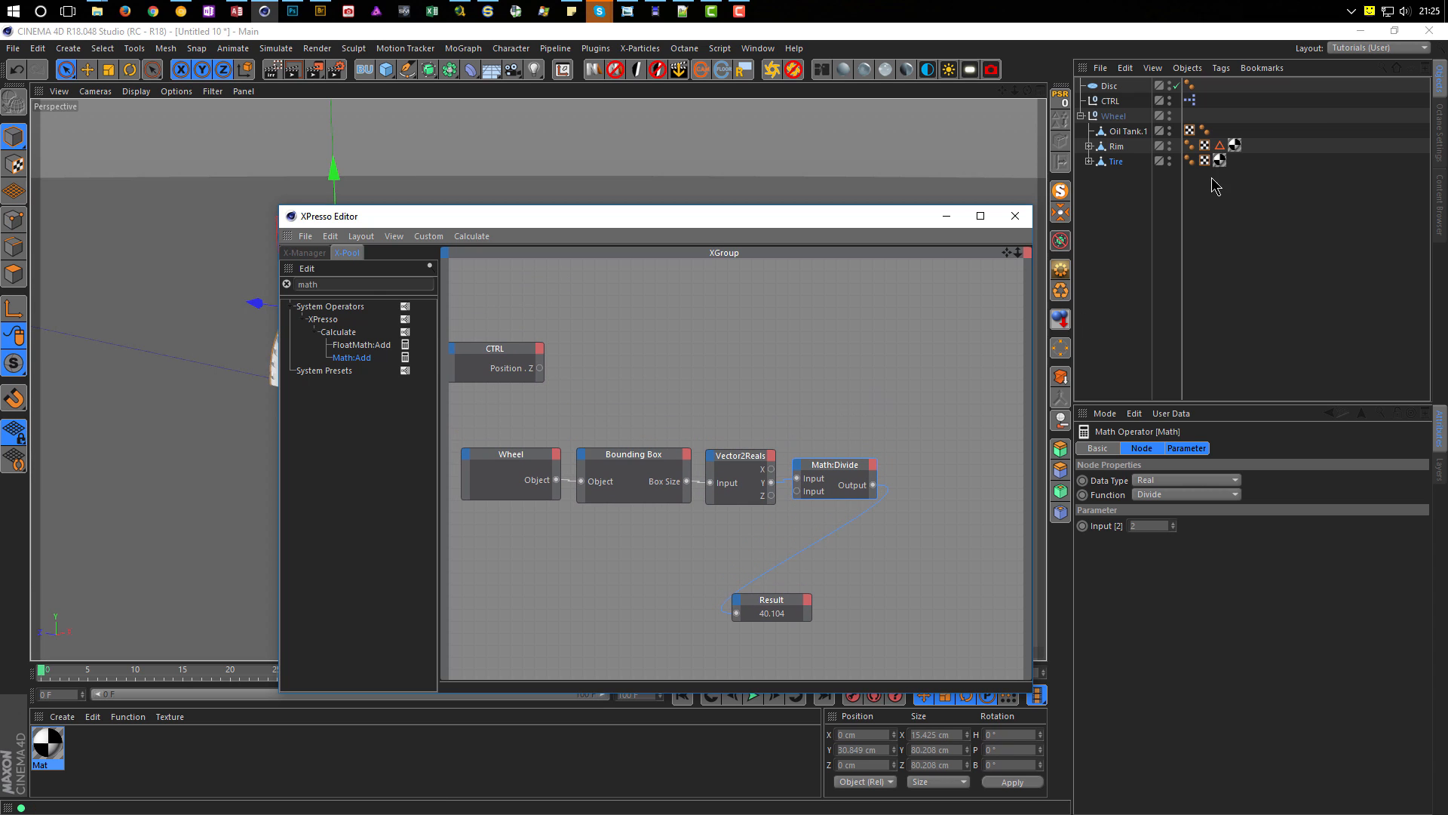
left_click(1113, 117)
left_click_drag(1116, 116, 1147, 227)
left_click_drag(1060, 436, 969, 469)
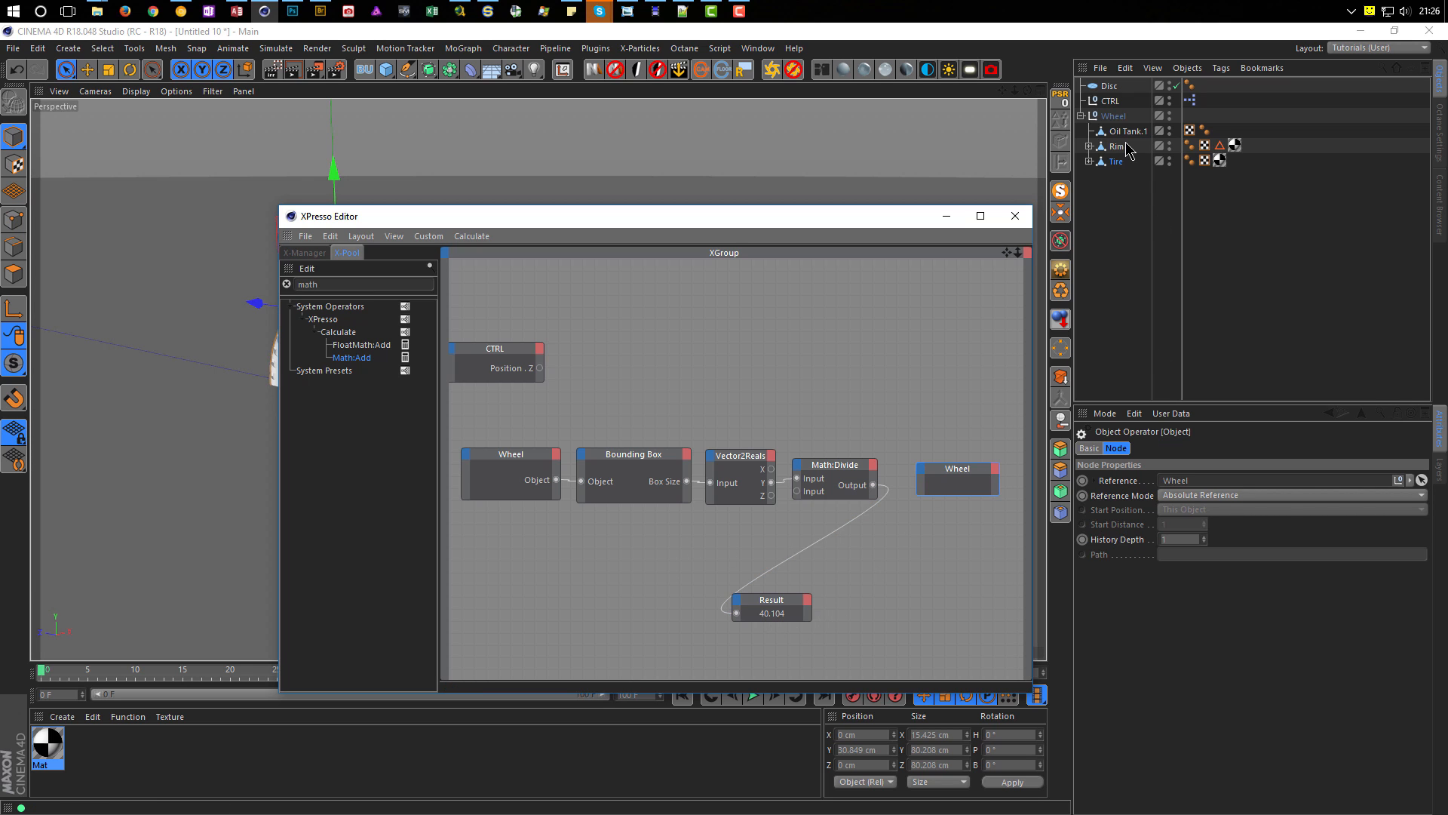
left_click(1115, 117)
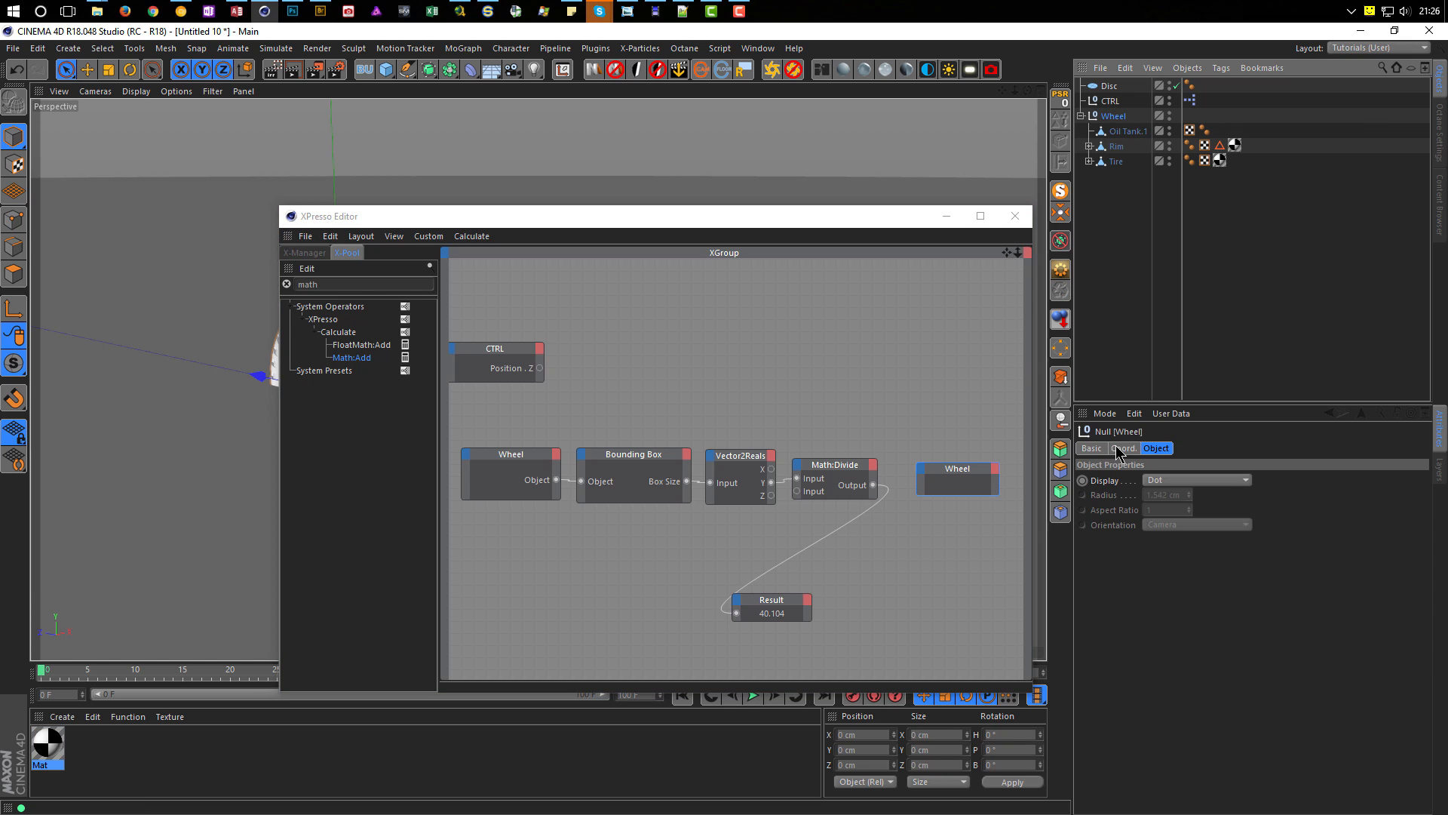
left_click(1121, 449)
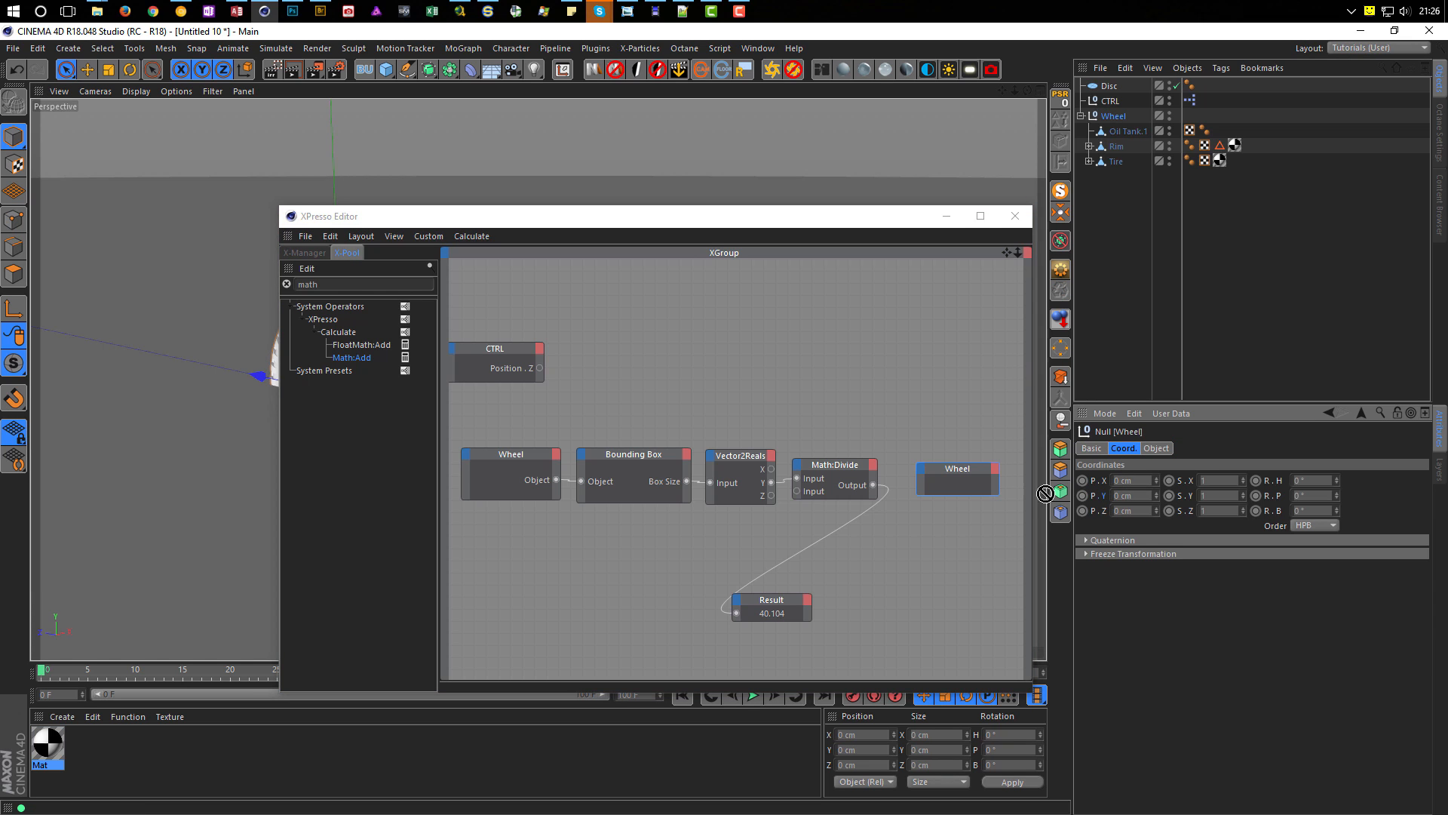
left_click_drag(919, 479, 880, 509)
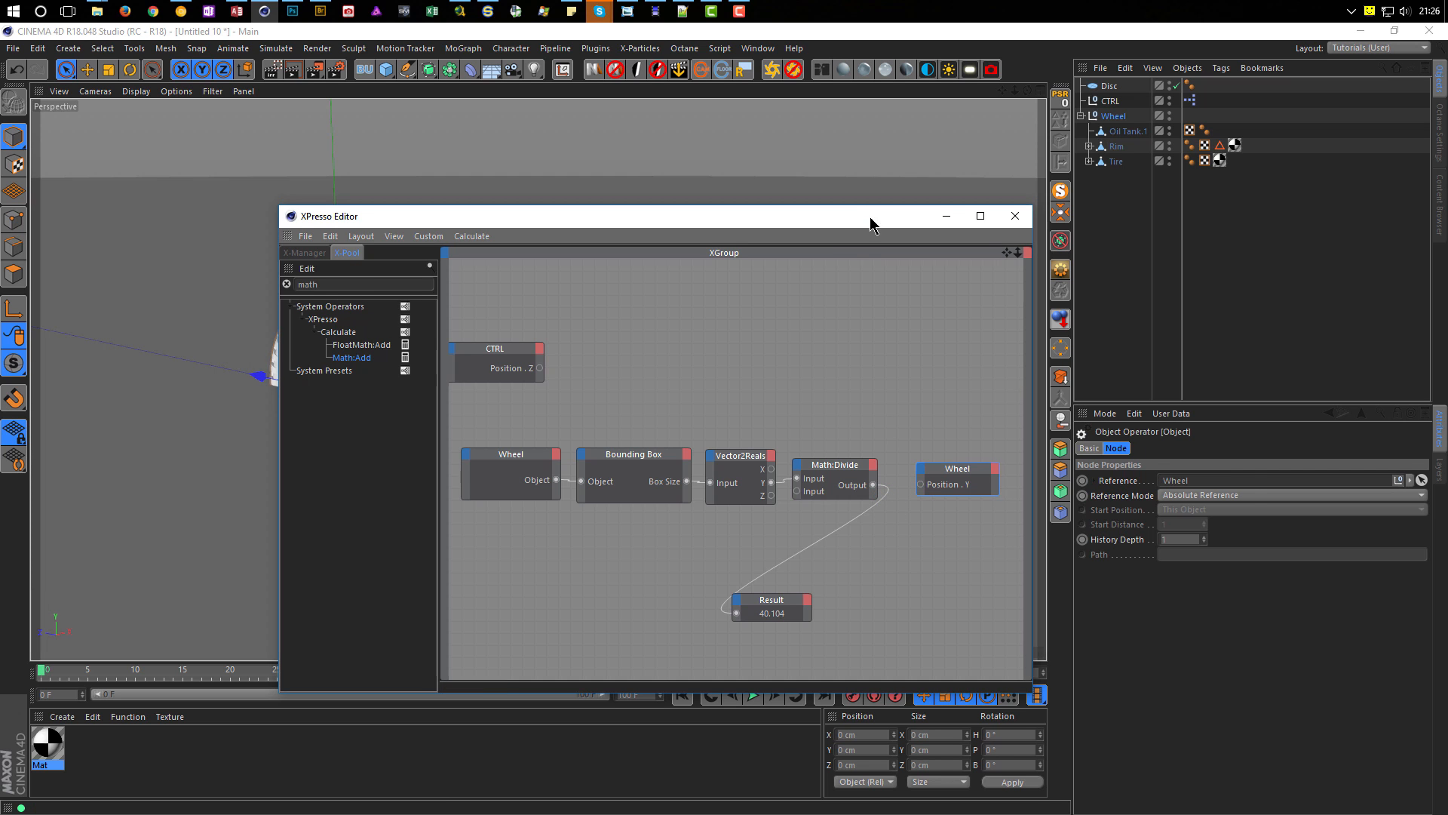
left_click_drag(871, 220, 1121, 206)
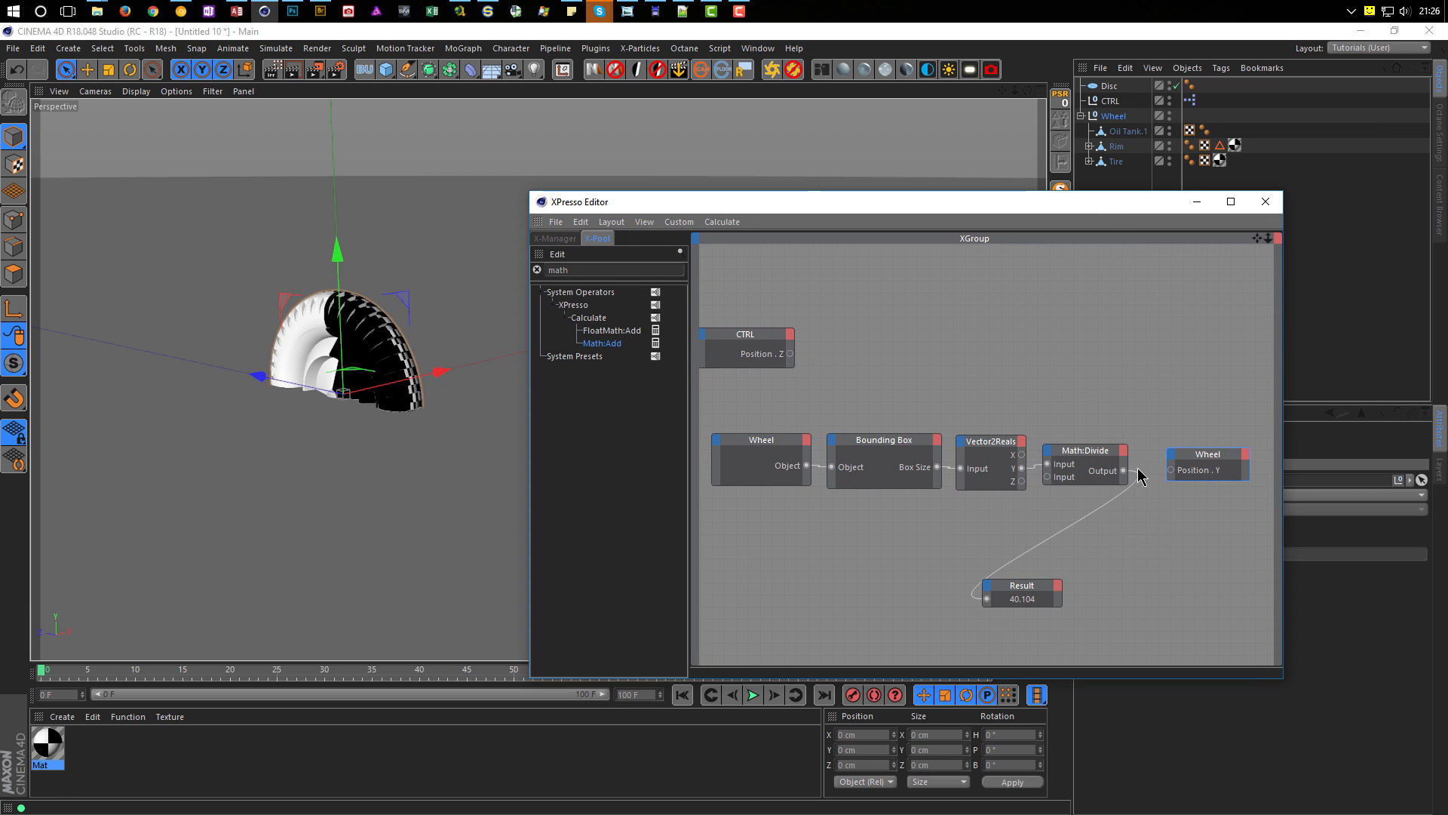
left_click_drag(1131, 470, 1169, 468)
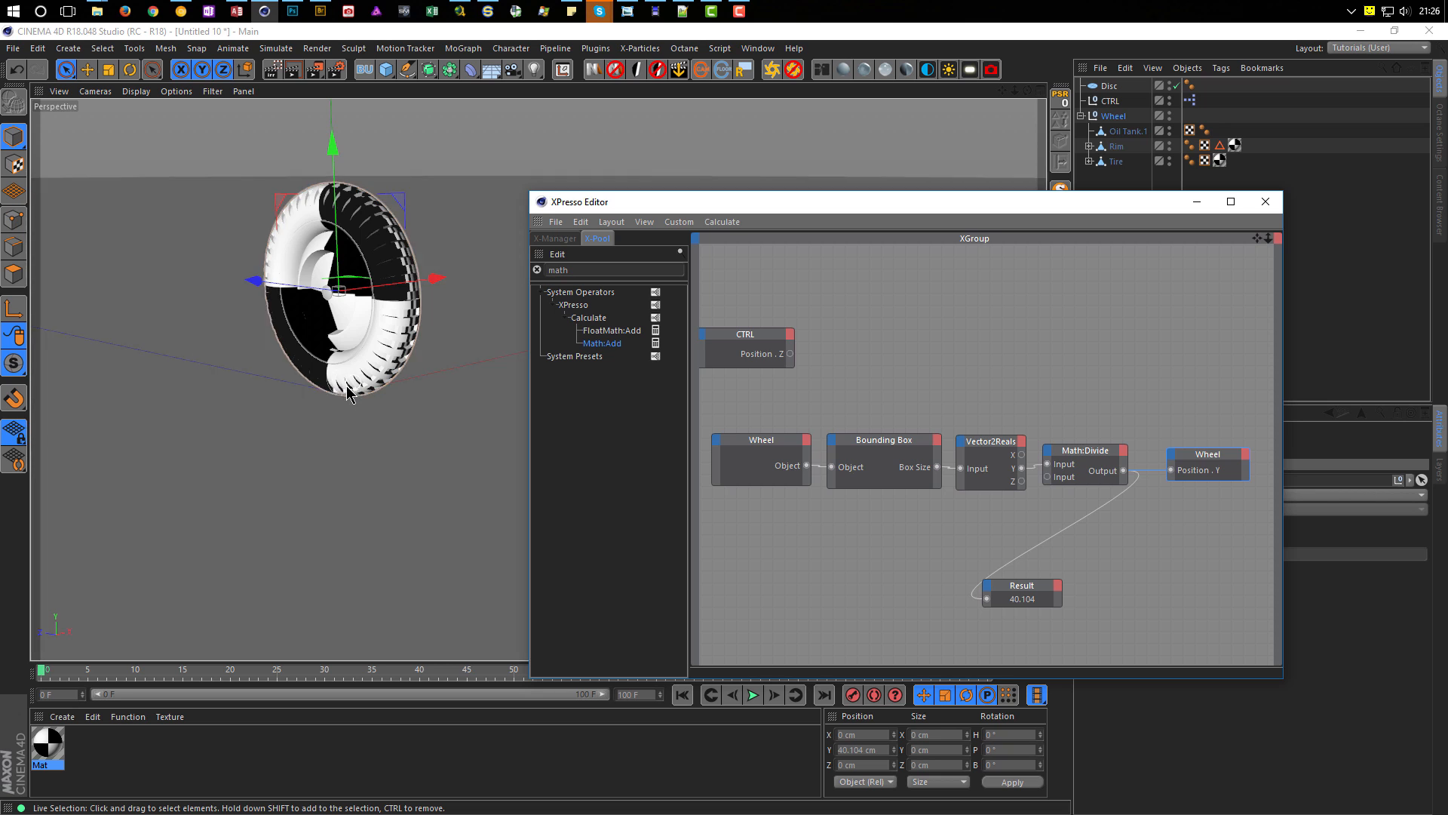
Step: Inspect the wheel's ground contact in the Right view, and try scaling the Wheel null up slightly before undoing it
middle_click(463, 521)
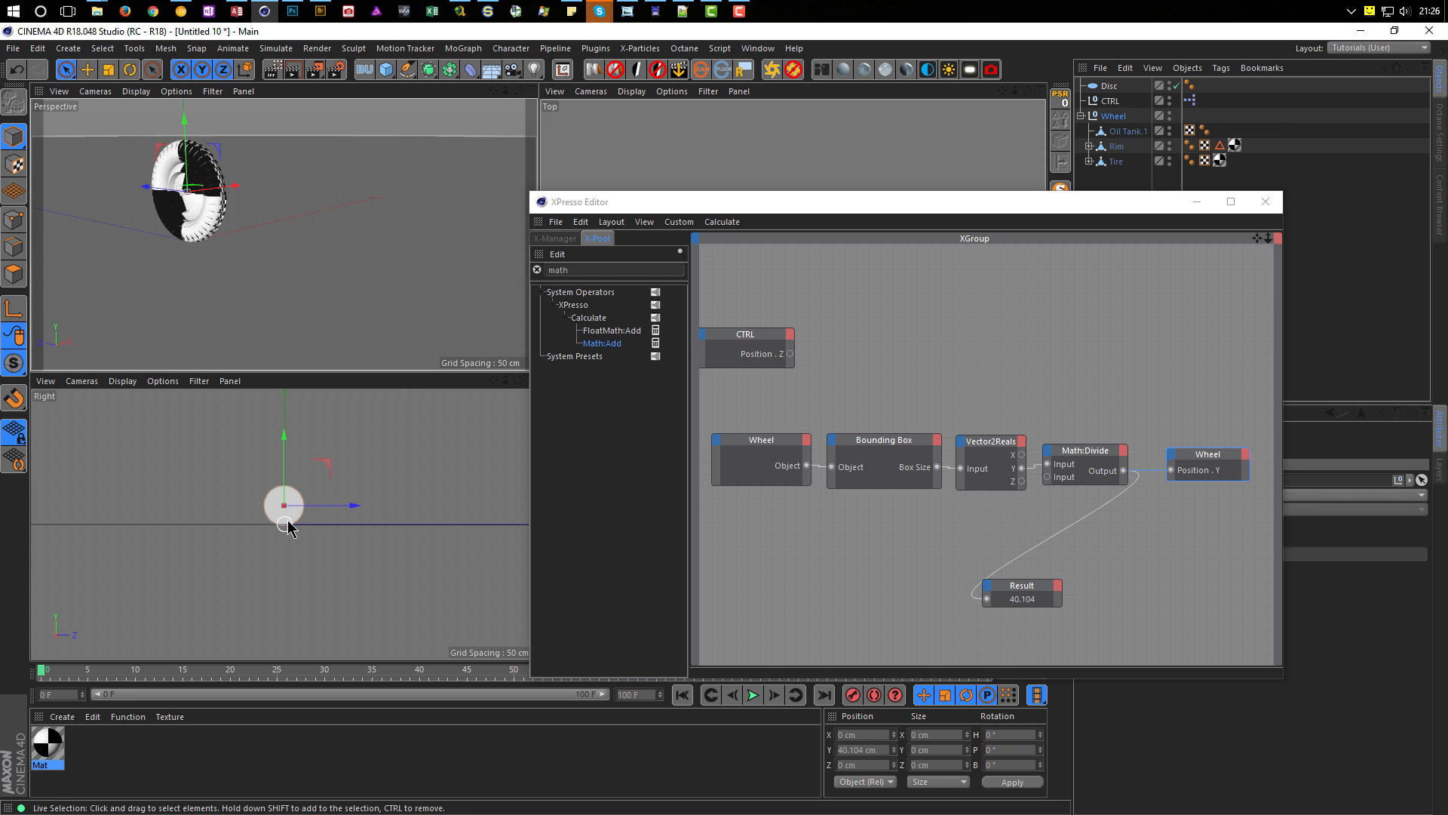
scroll(354, 505, "up", 6)
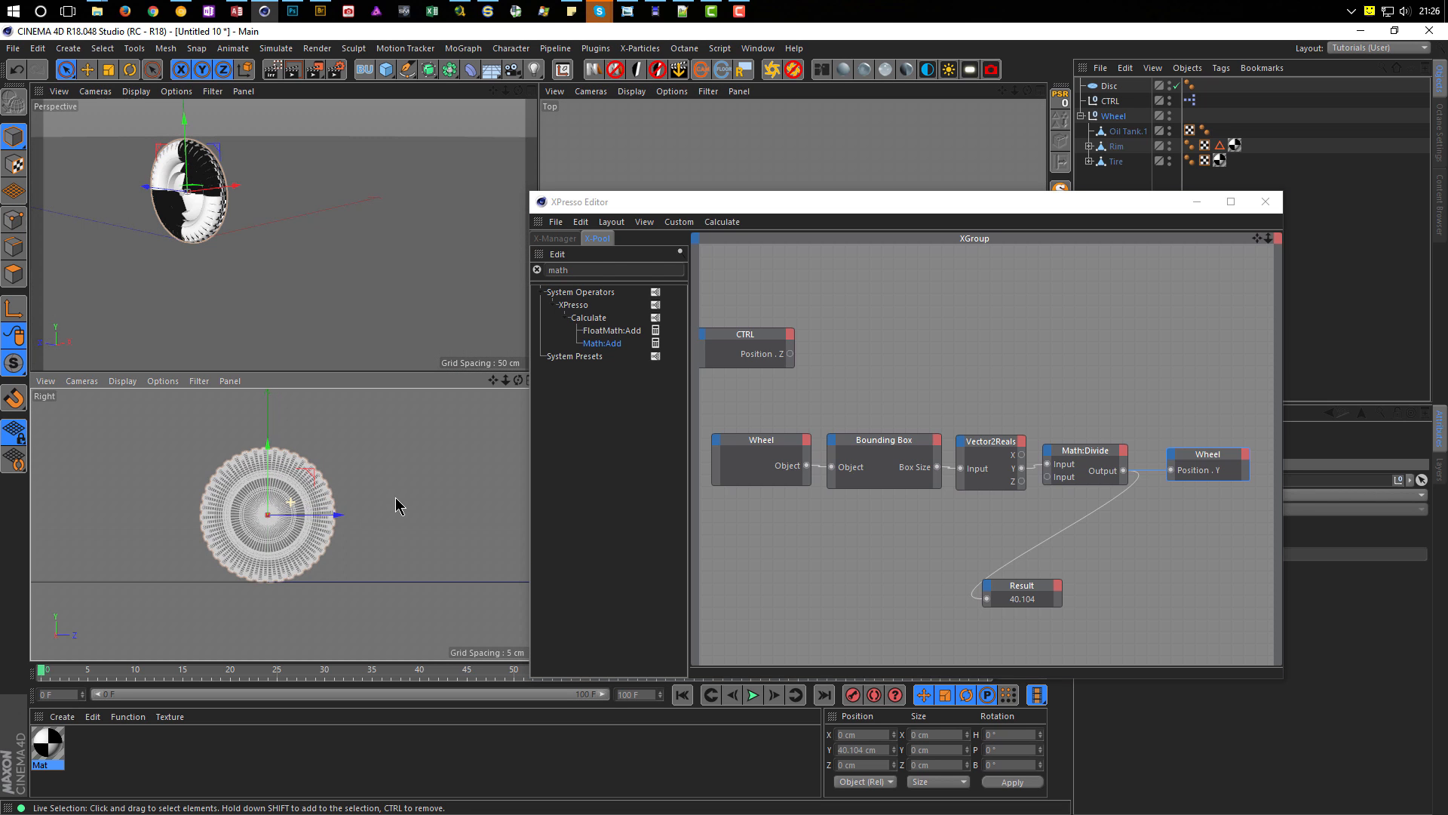
middle_click(371, 291)
middle_click_drag(373, 323, 377, 396, "alt")
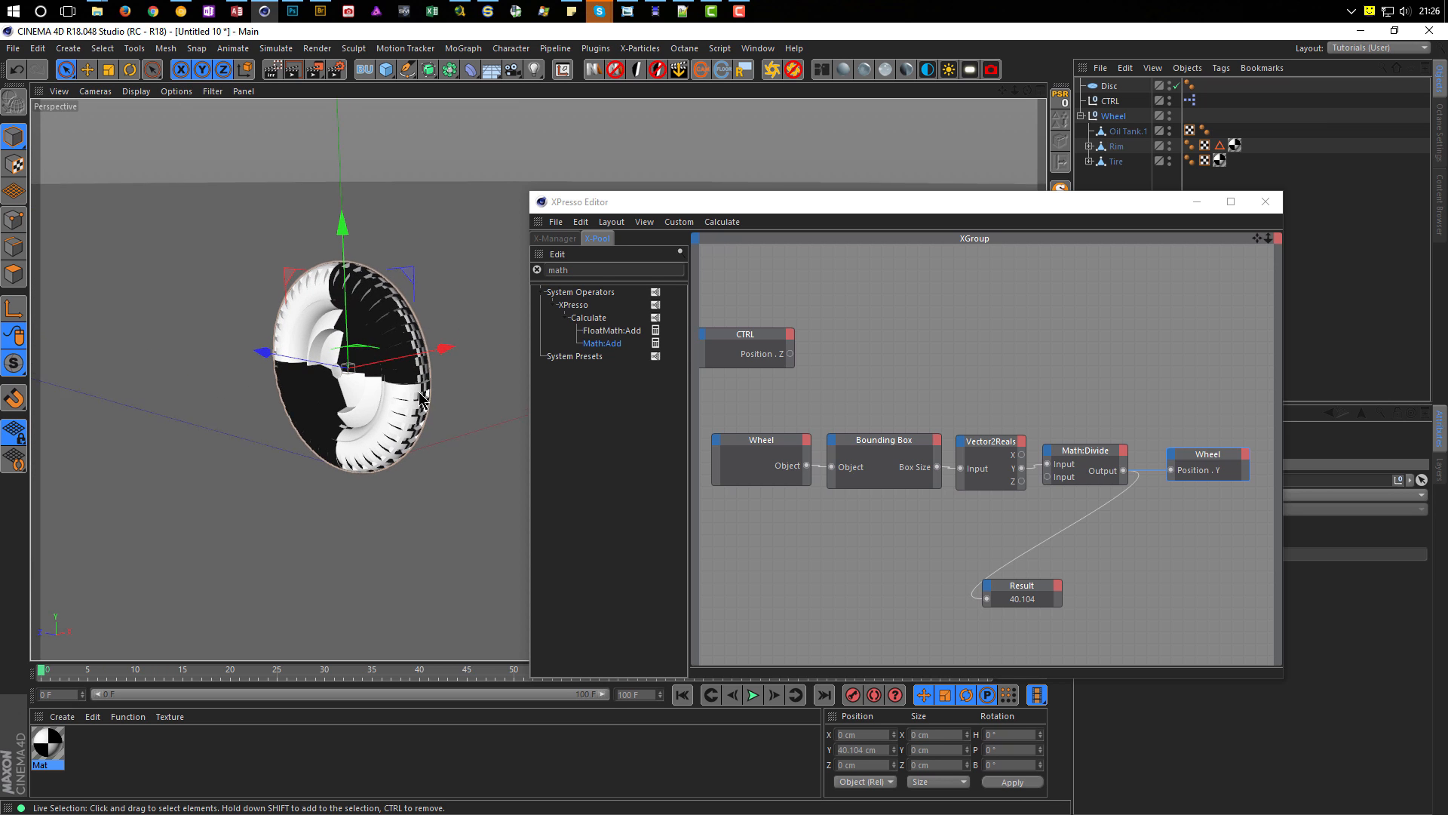
left_click(1110, 116)
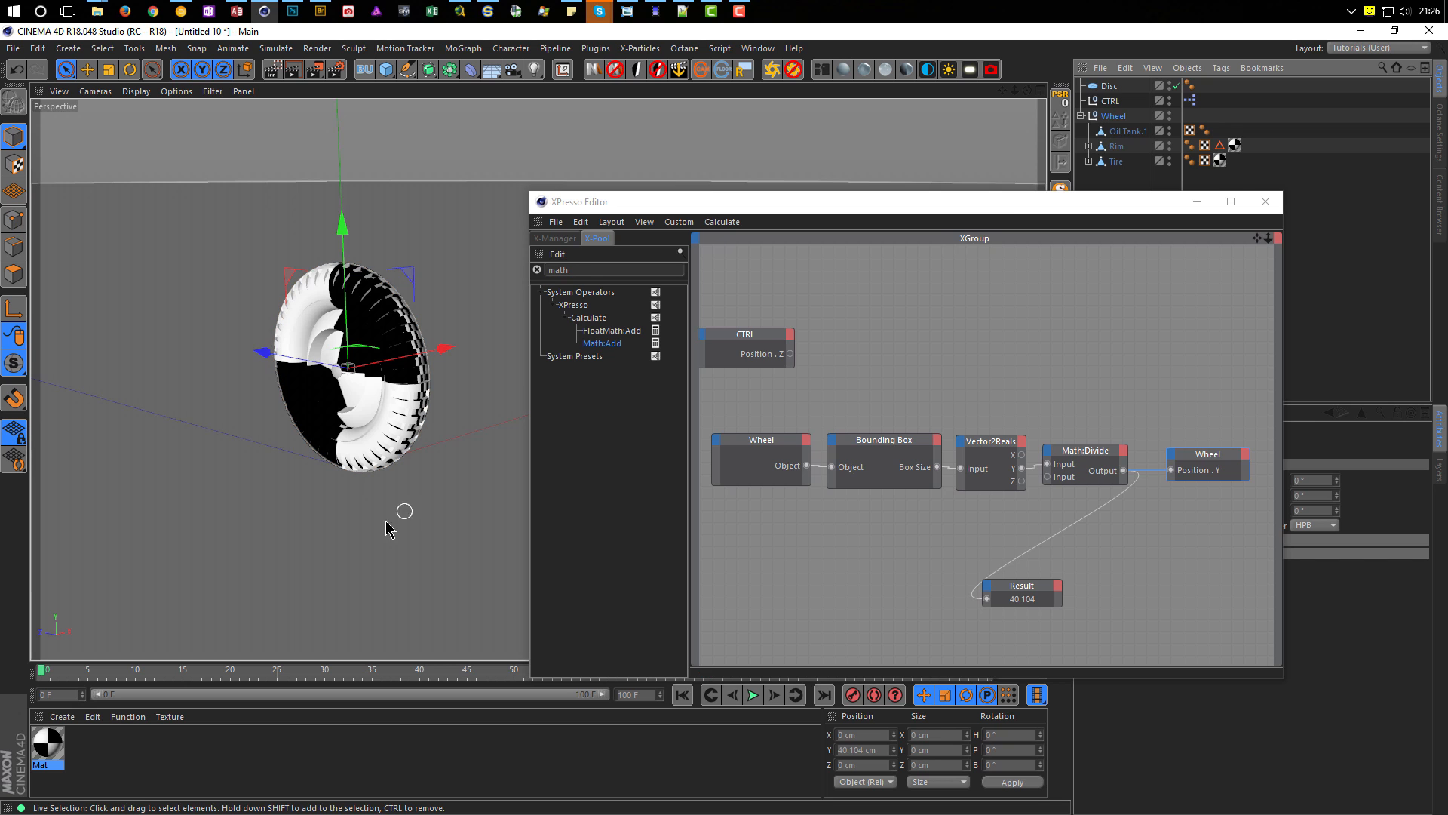
key("t")
left_click_drag(446, 528, 504, 523)
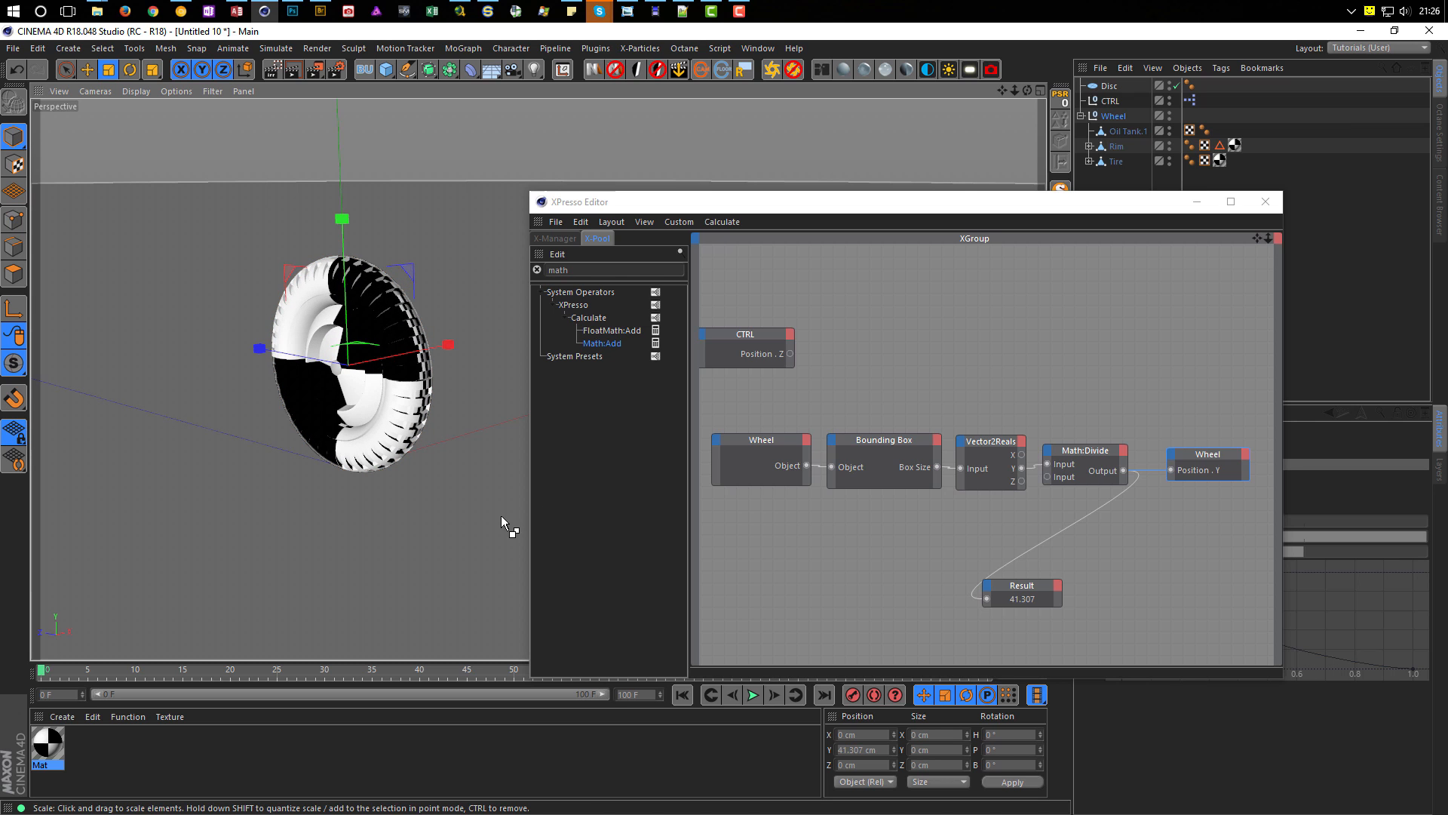
key("ctrl+z")
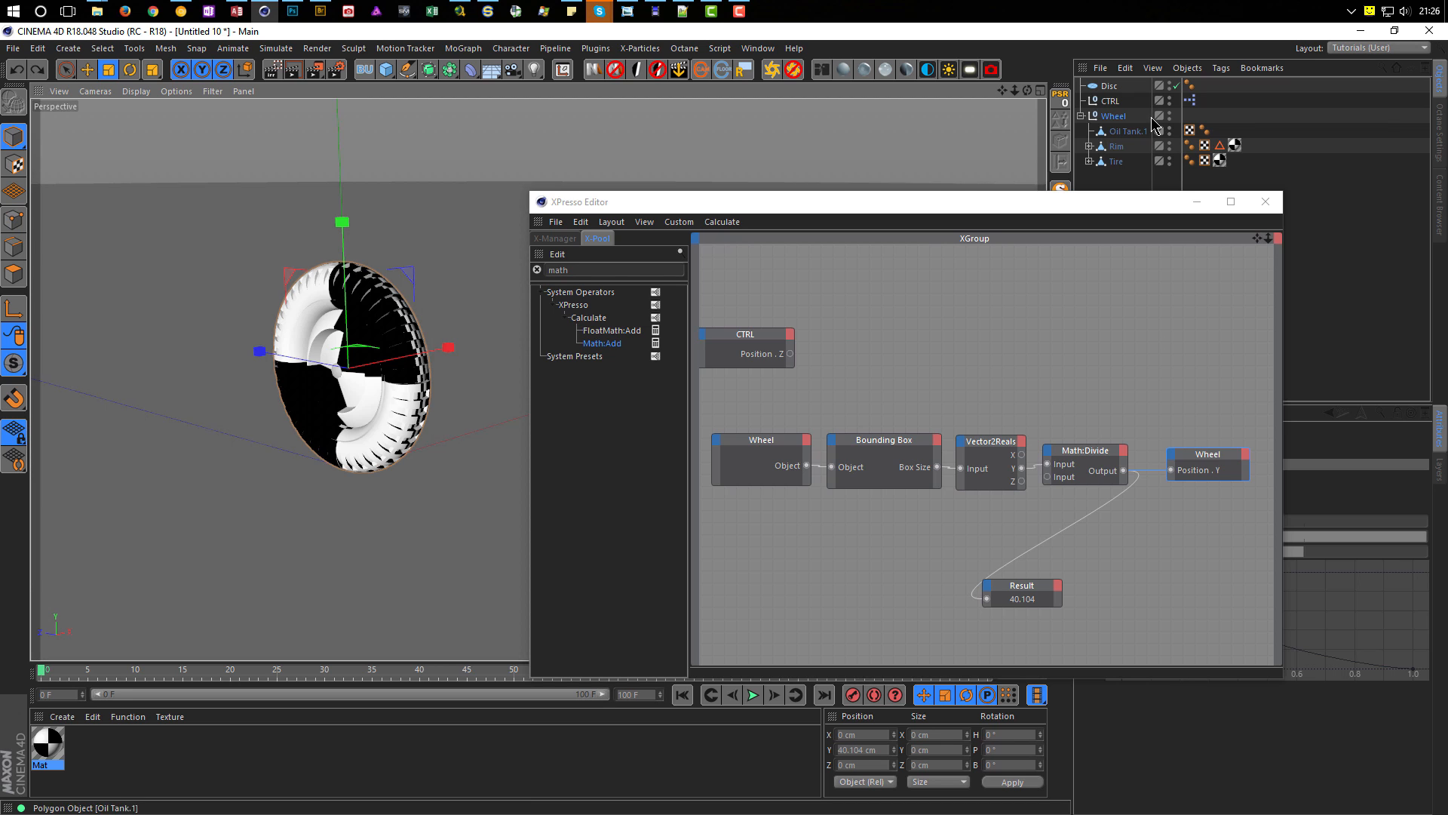
left_click(1115, 117)
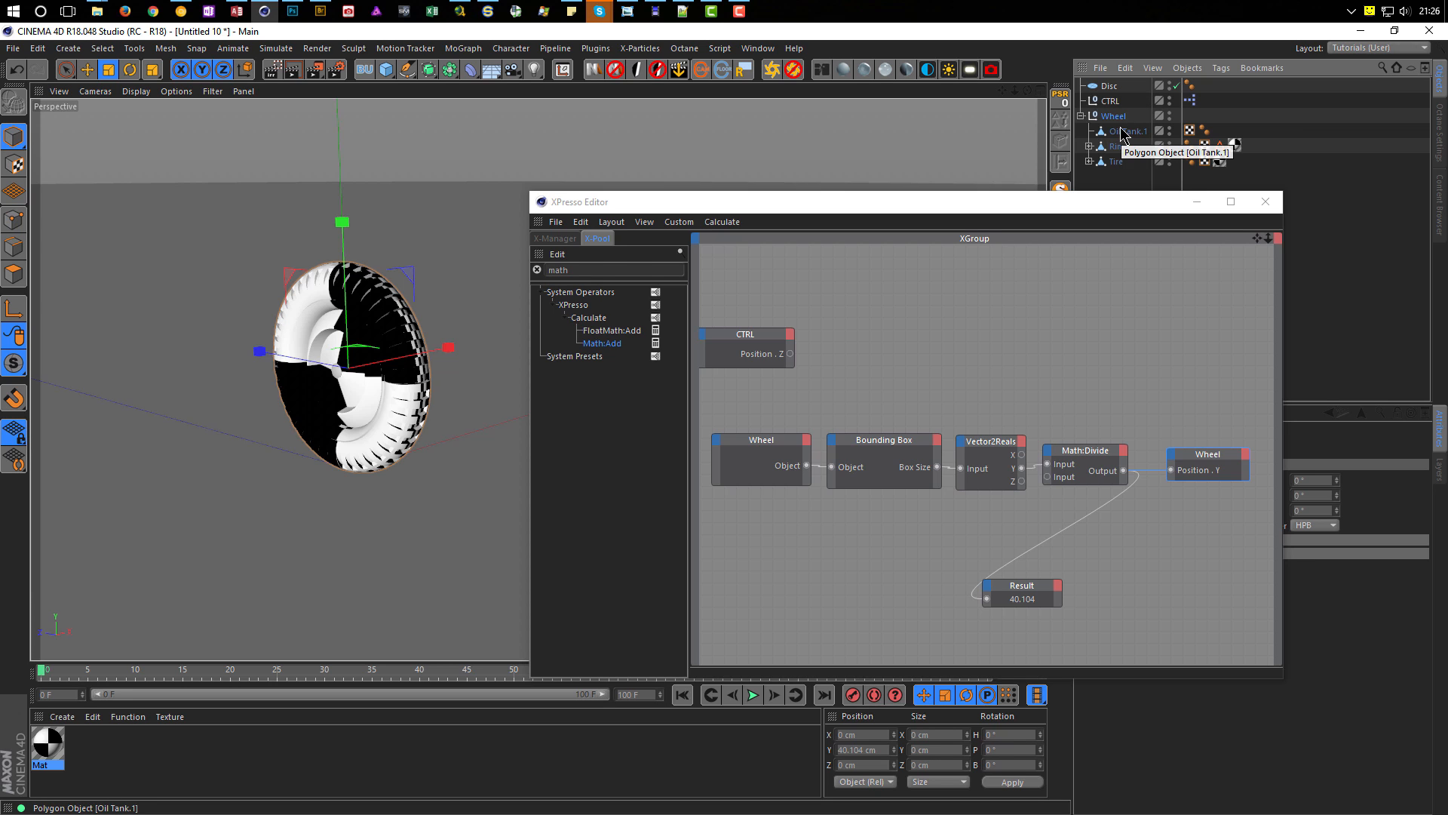
Step: Delete the Result node, move the wheel height node chain lower in the XGroup, and reposition the CTRL node above it
left_click(1005, 594)
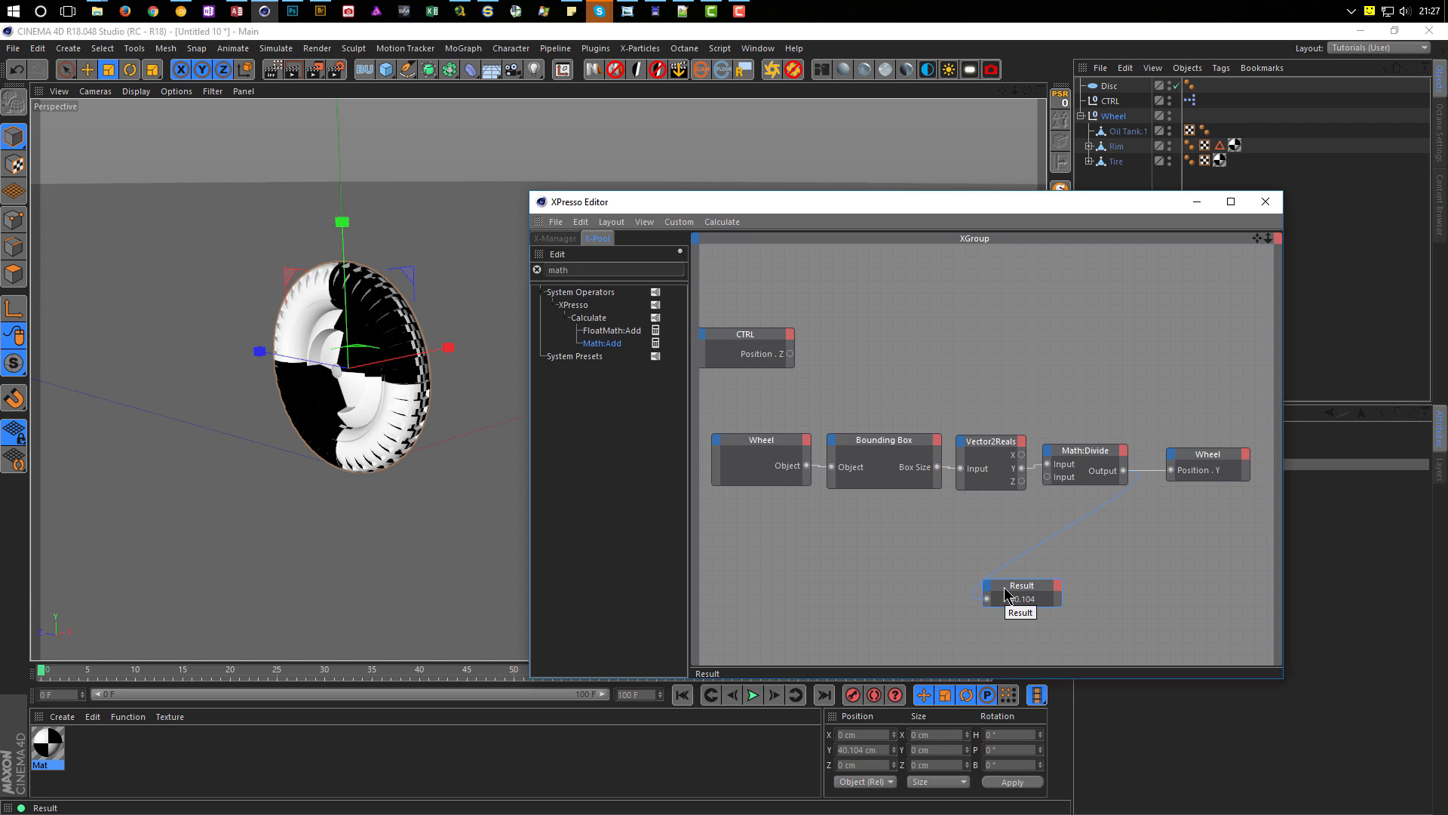
key("Delete")
left_click_drag(707, 407, 1256, 519)
left_click_drag(1223, 455, 1227, 604)
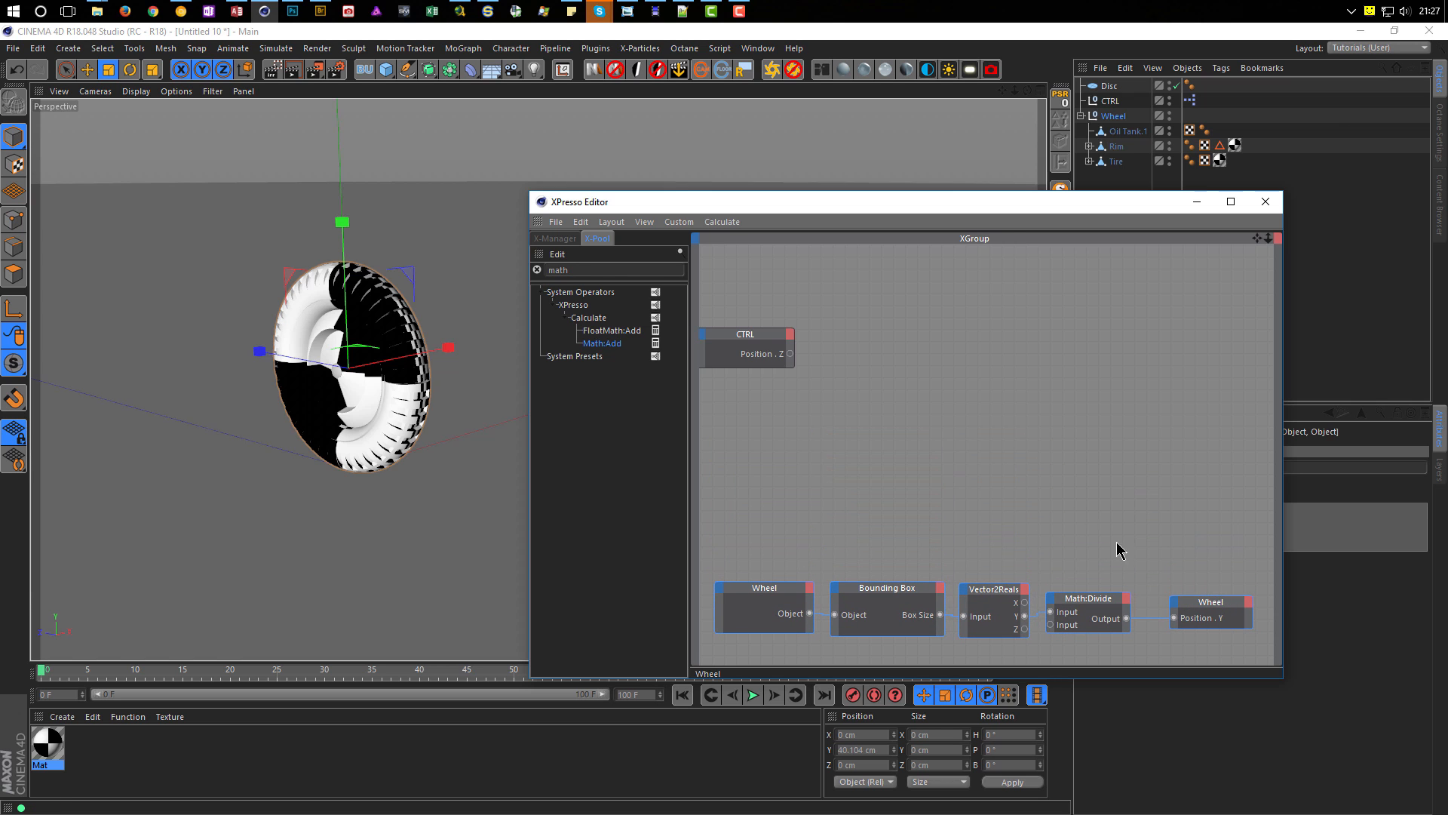
left_click_drag(744, 347, 767, 397)
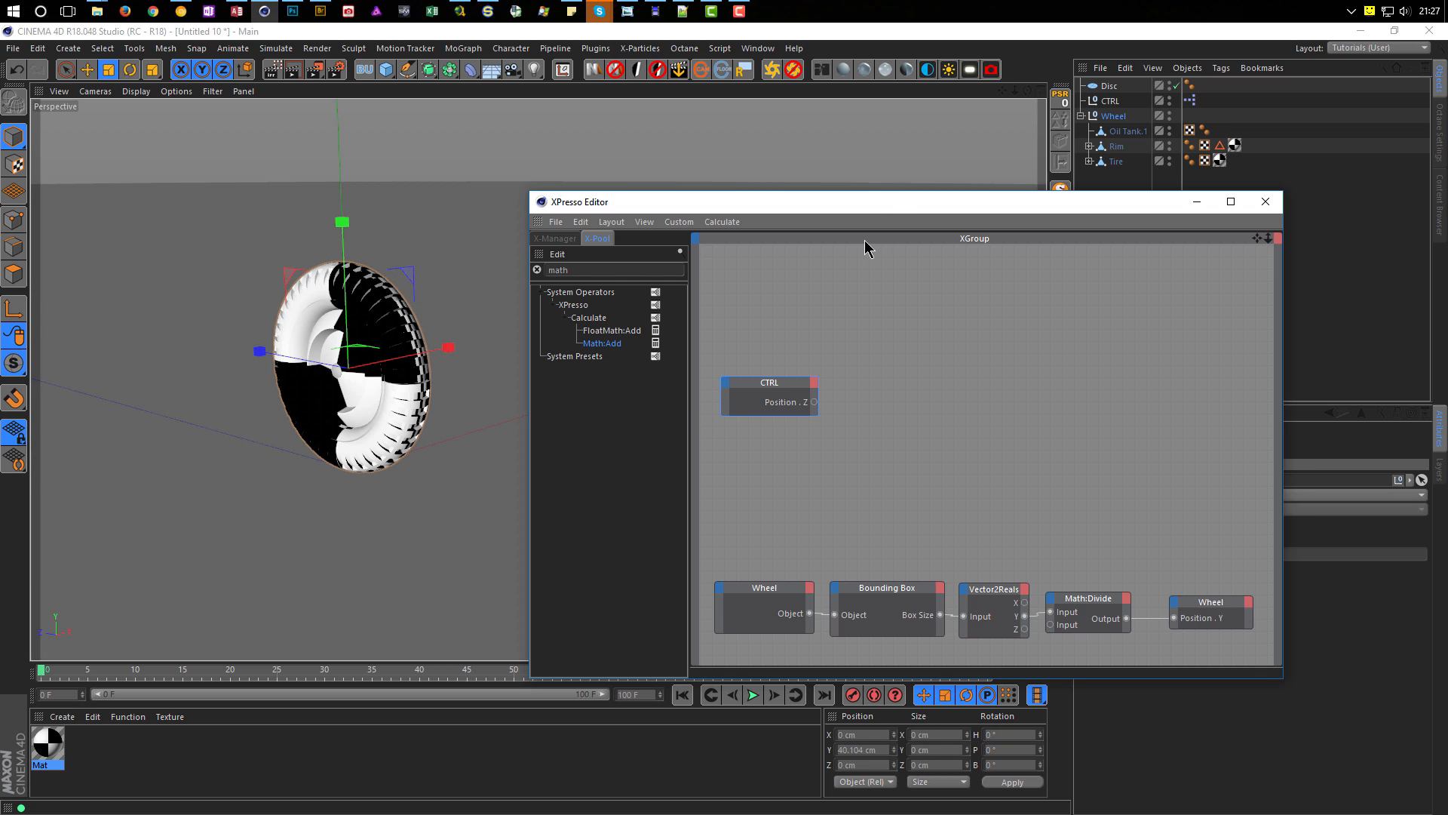
left_click_drag(885, 208, 955, 252)
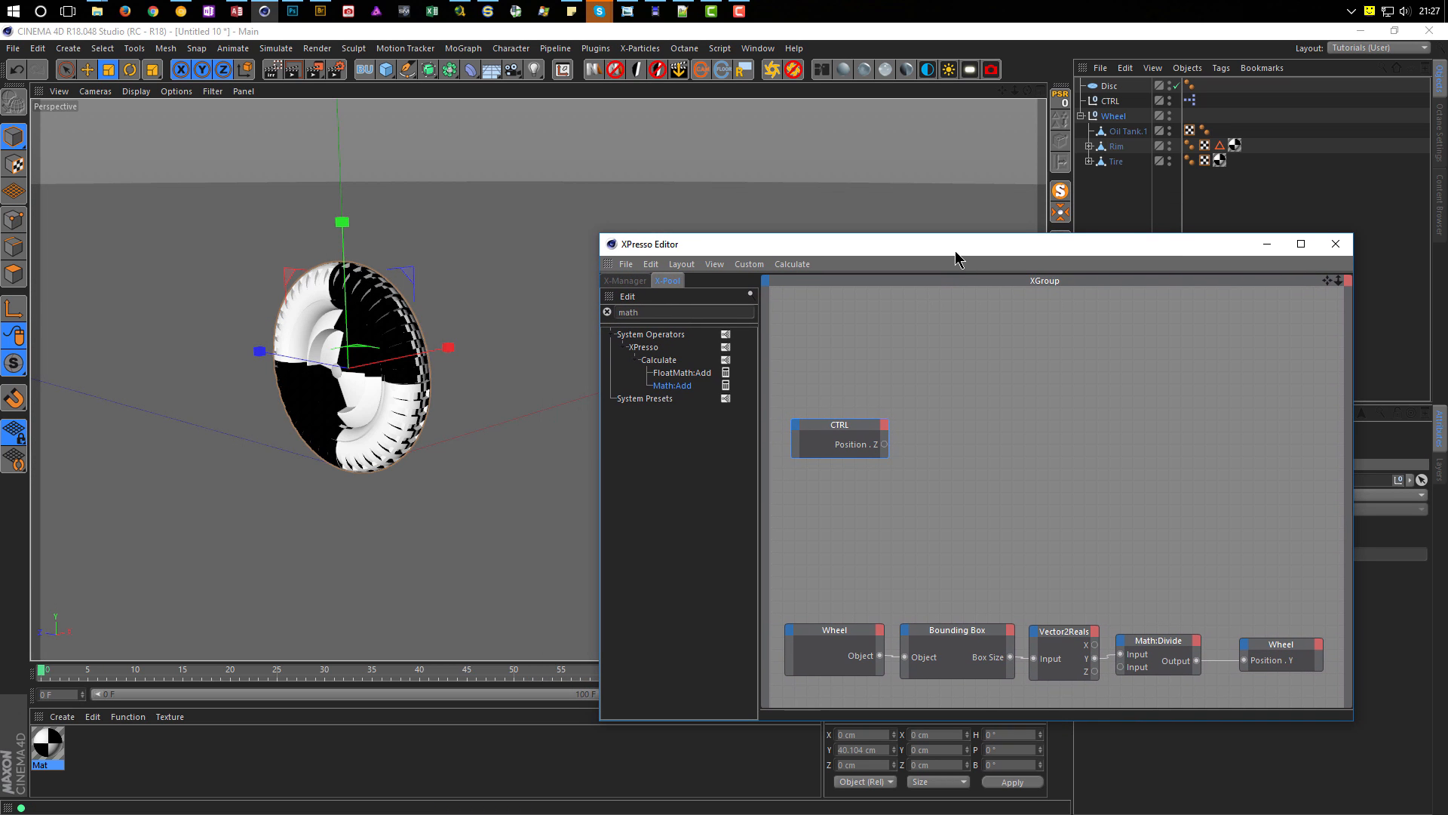
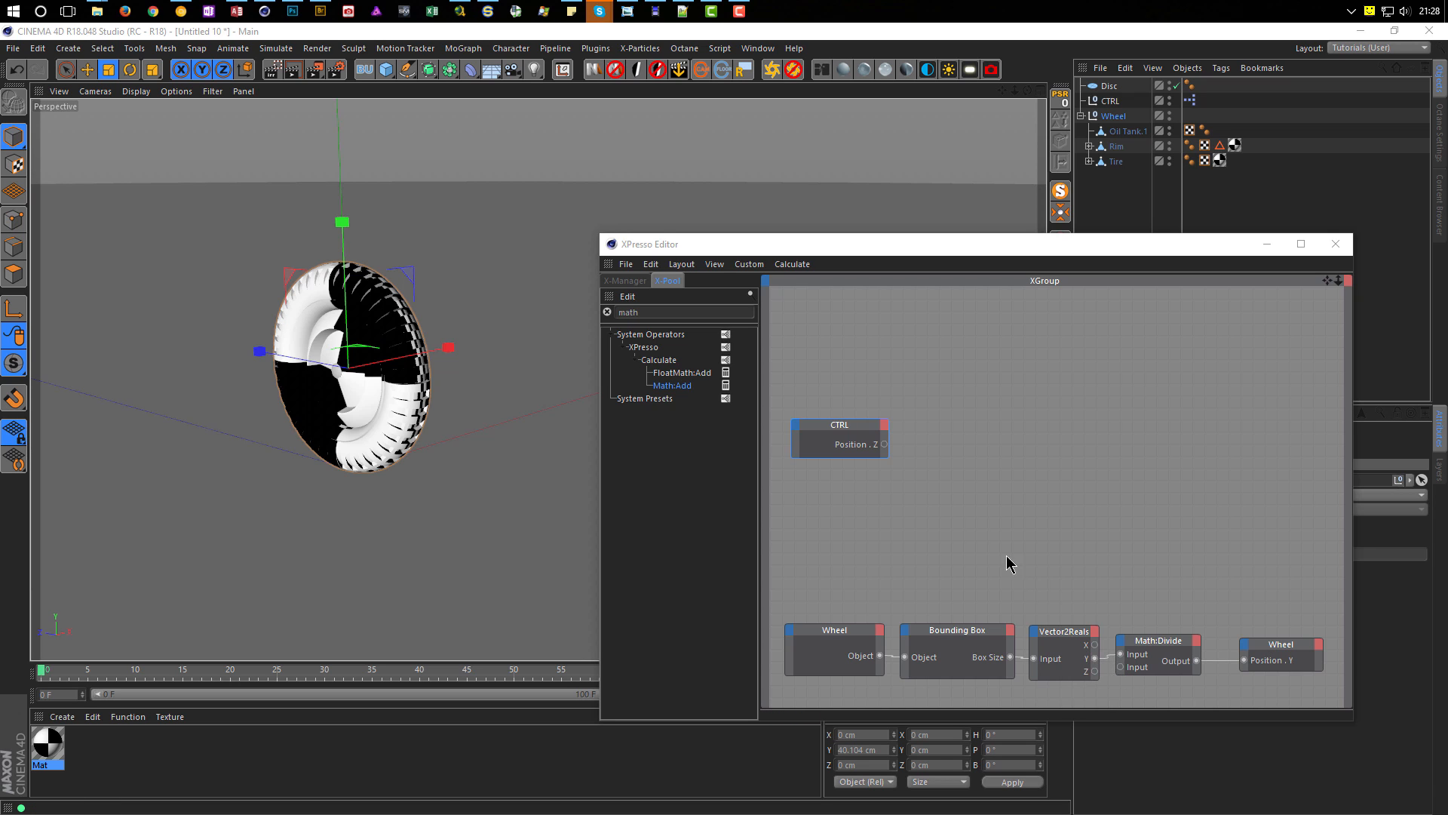
Step: Add a Math:Add node below CTRL, connect the Vector2Reals Y output to its first input, and rename that port Diameter
left_click_drag(670, 390, 851, 500)
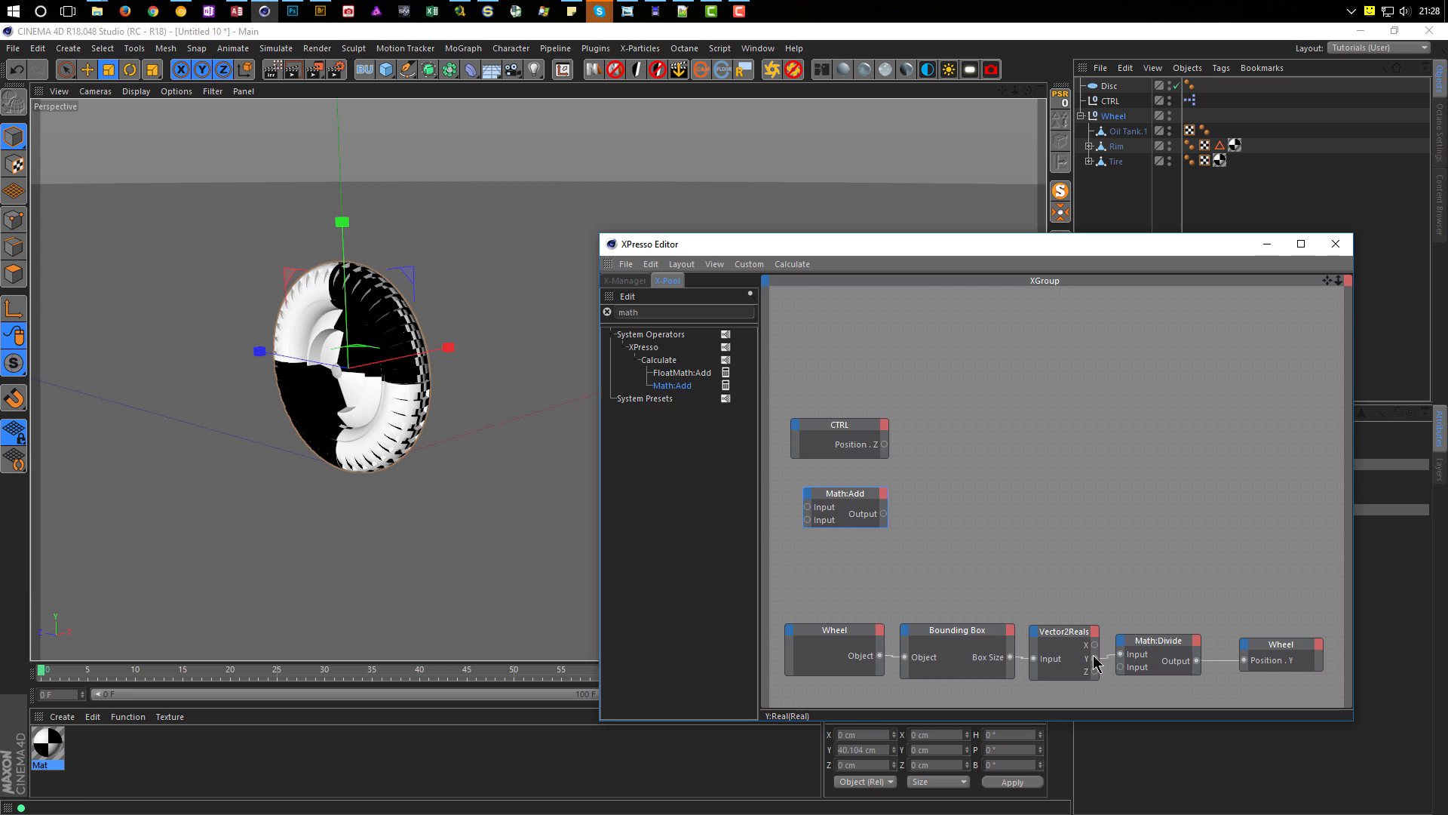
left_click_drag(1093, 656, 809, 509)
right_click(826, 516)
left_click(863, 565)
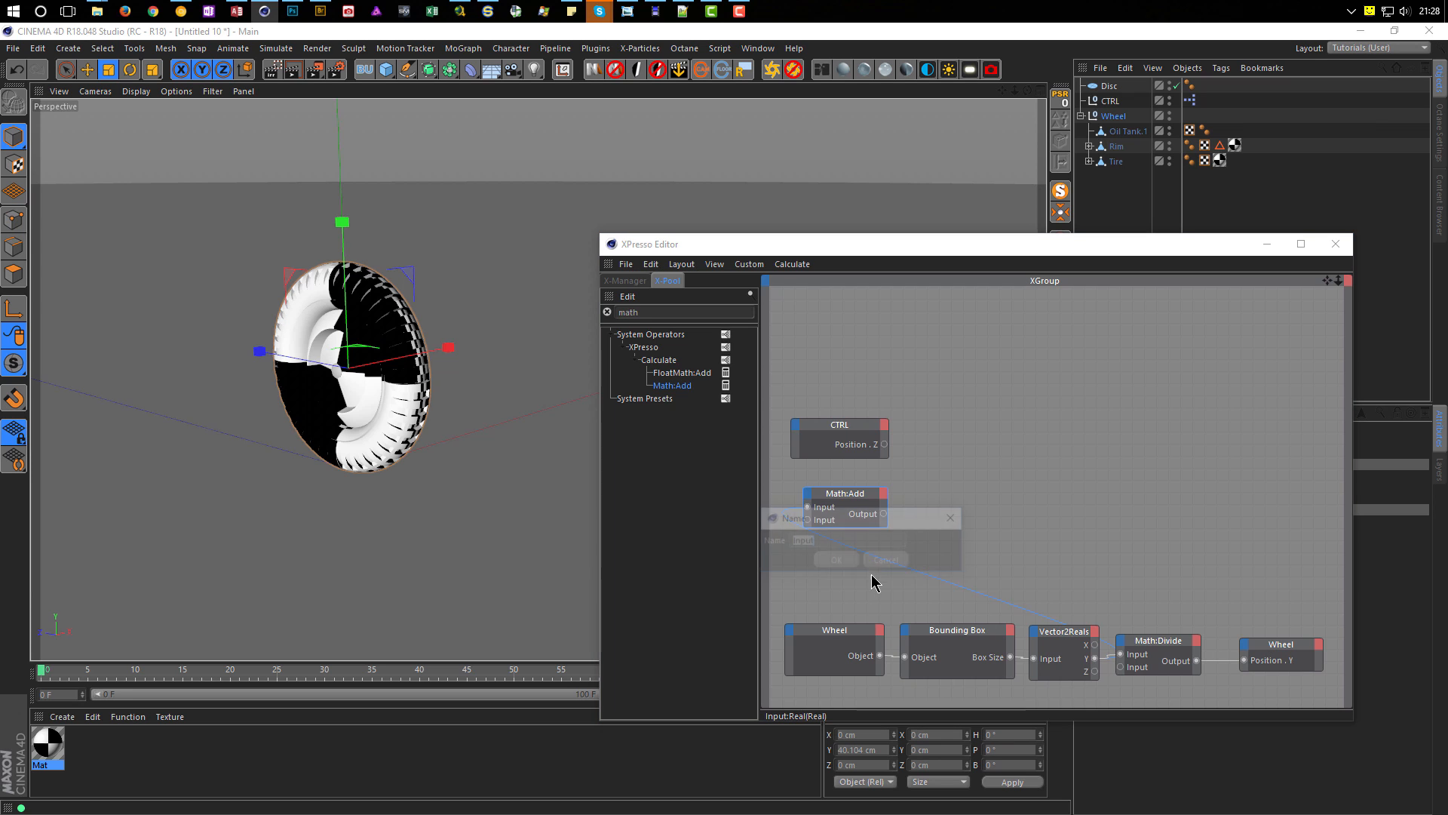
type("Dianeter")
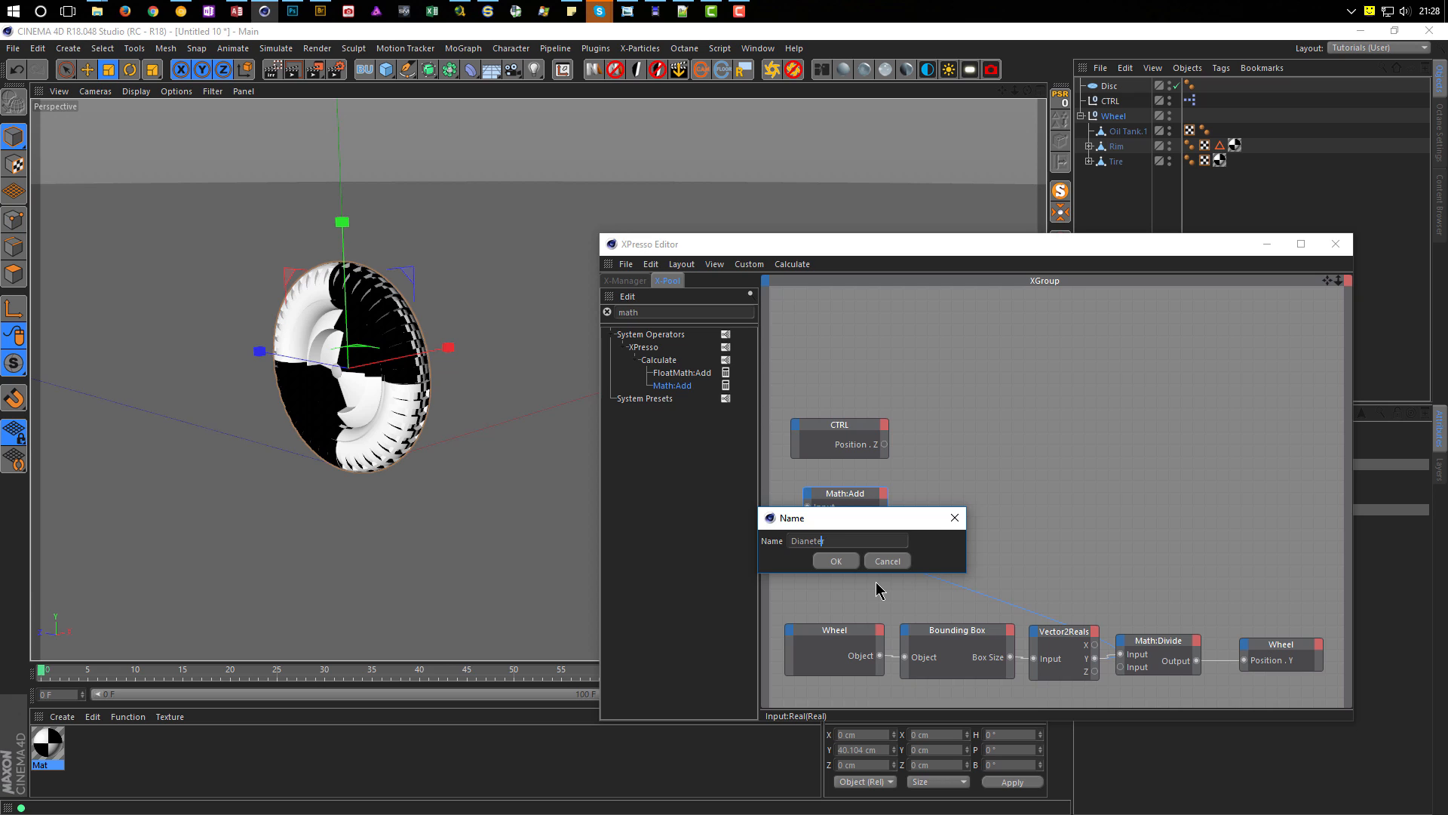
key("Return")
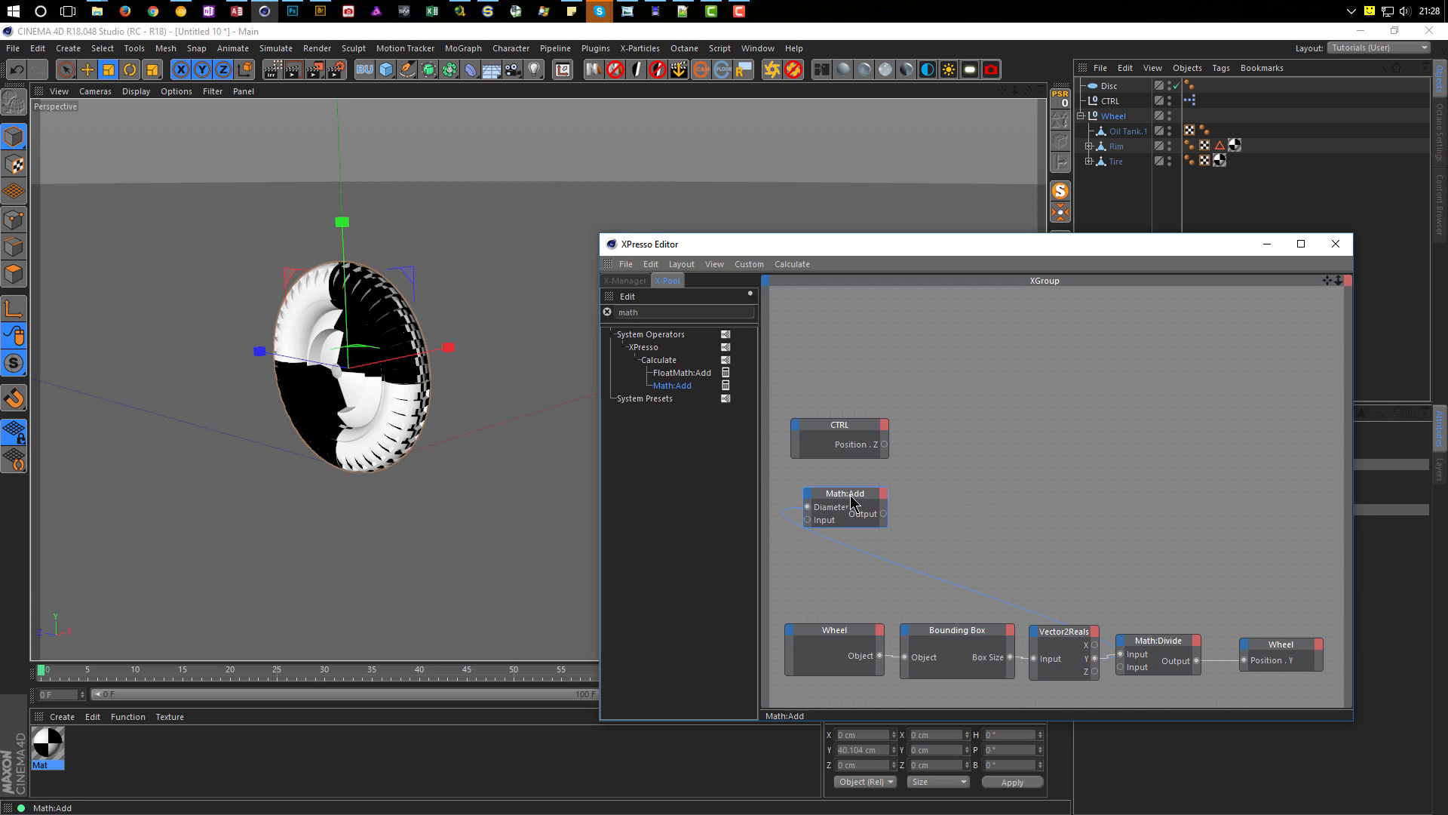
Step: Set the new math node's function to Multiply with Input [2] at pi, and widen the node to fit its port names
left_click_drag(1083, 247, 738, 228)
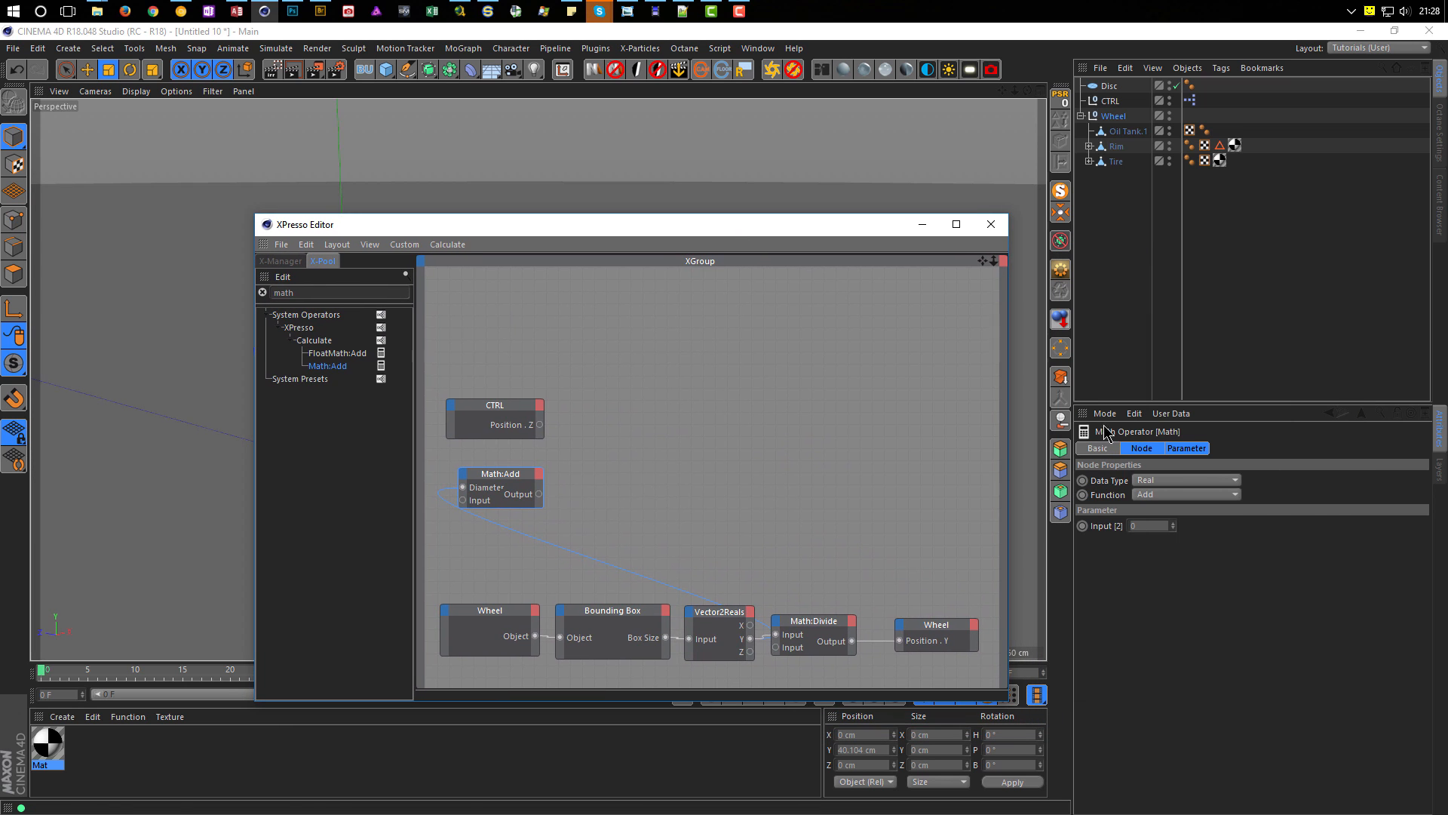
left_click(1158, 495)
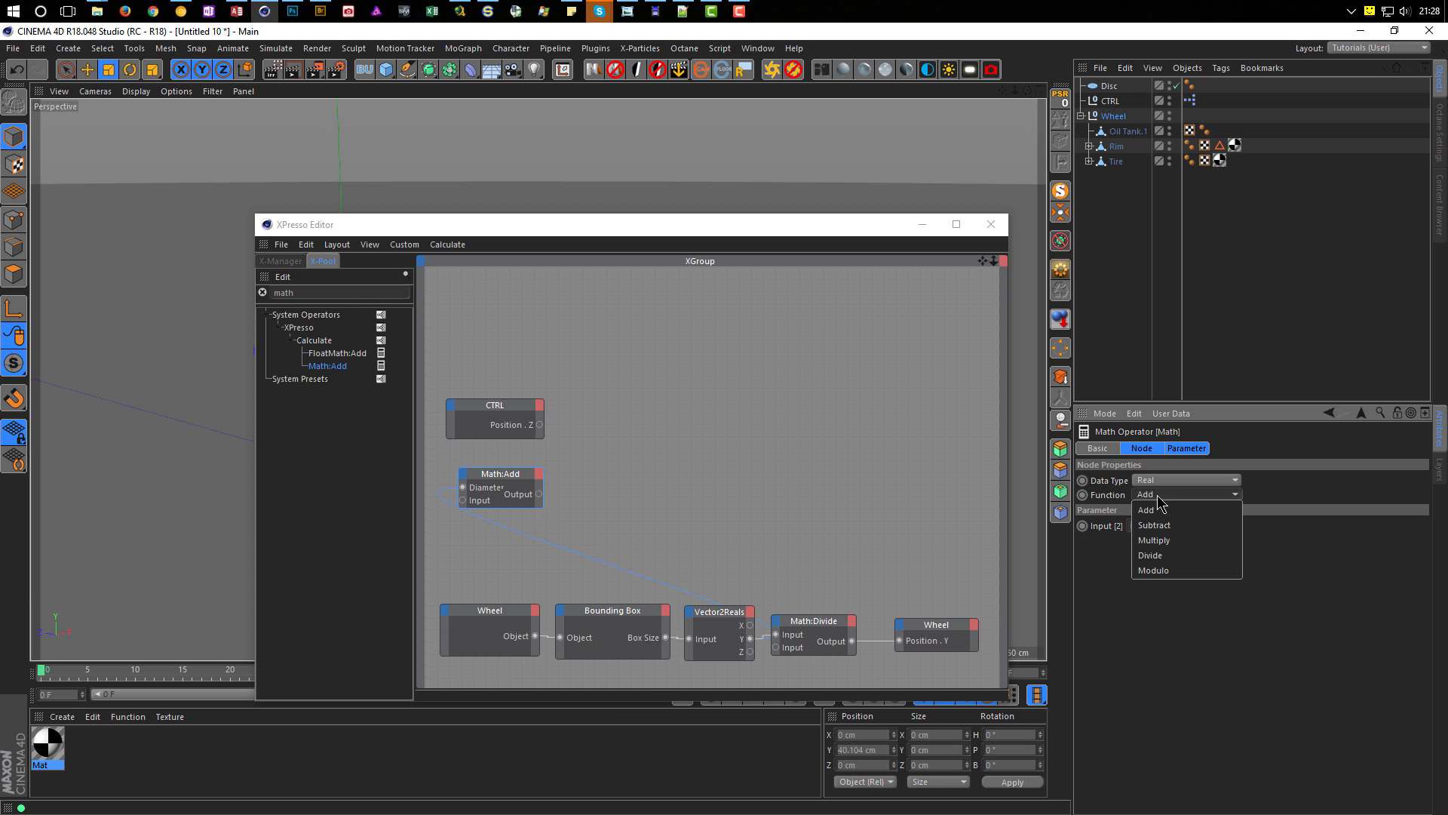
left_click(1173, 538)
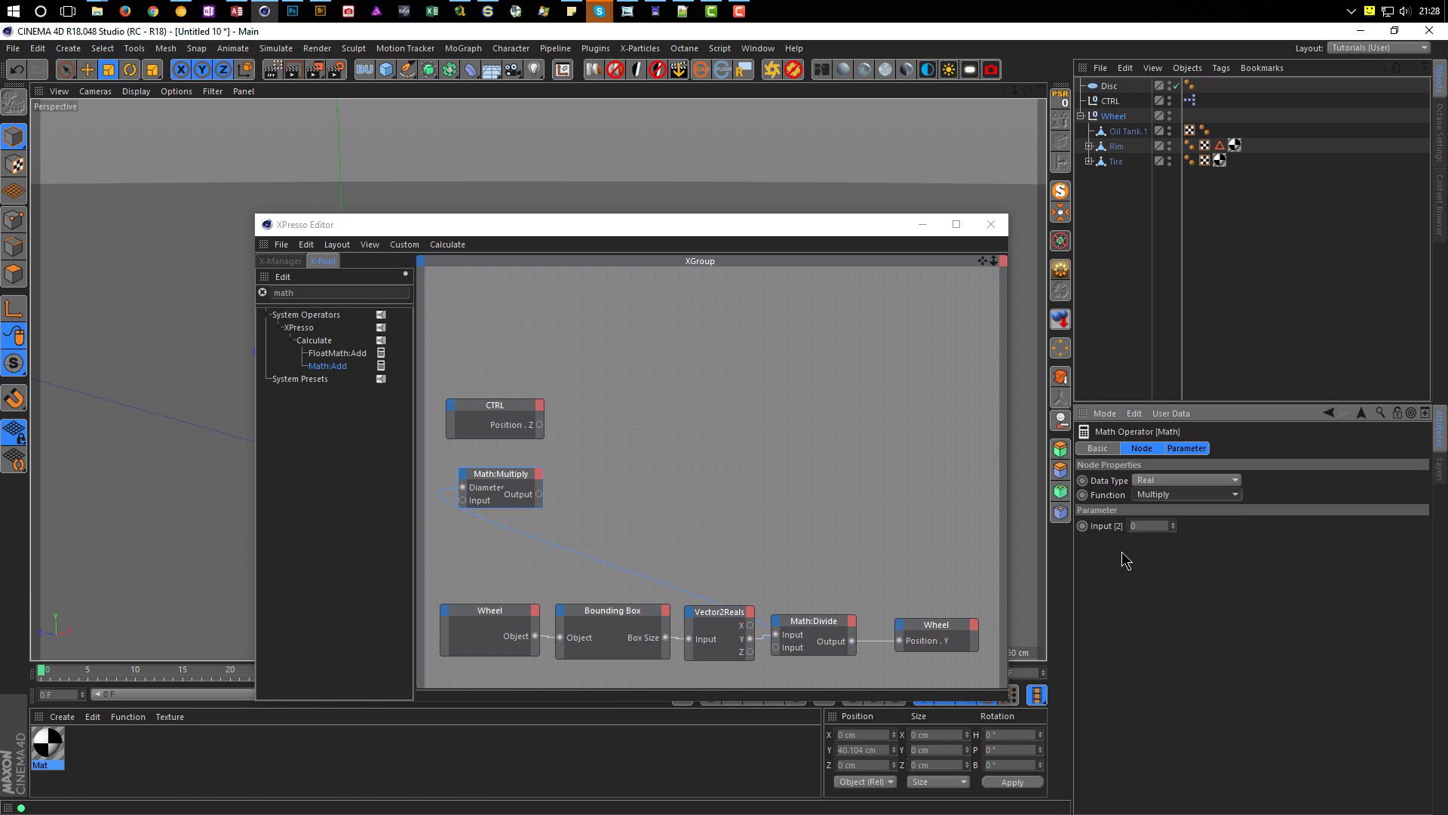
key("Tab")
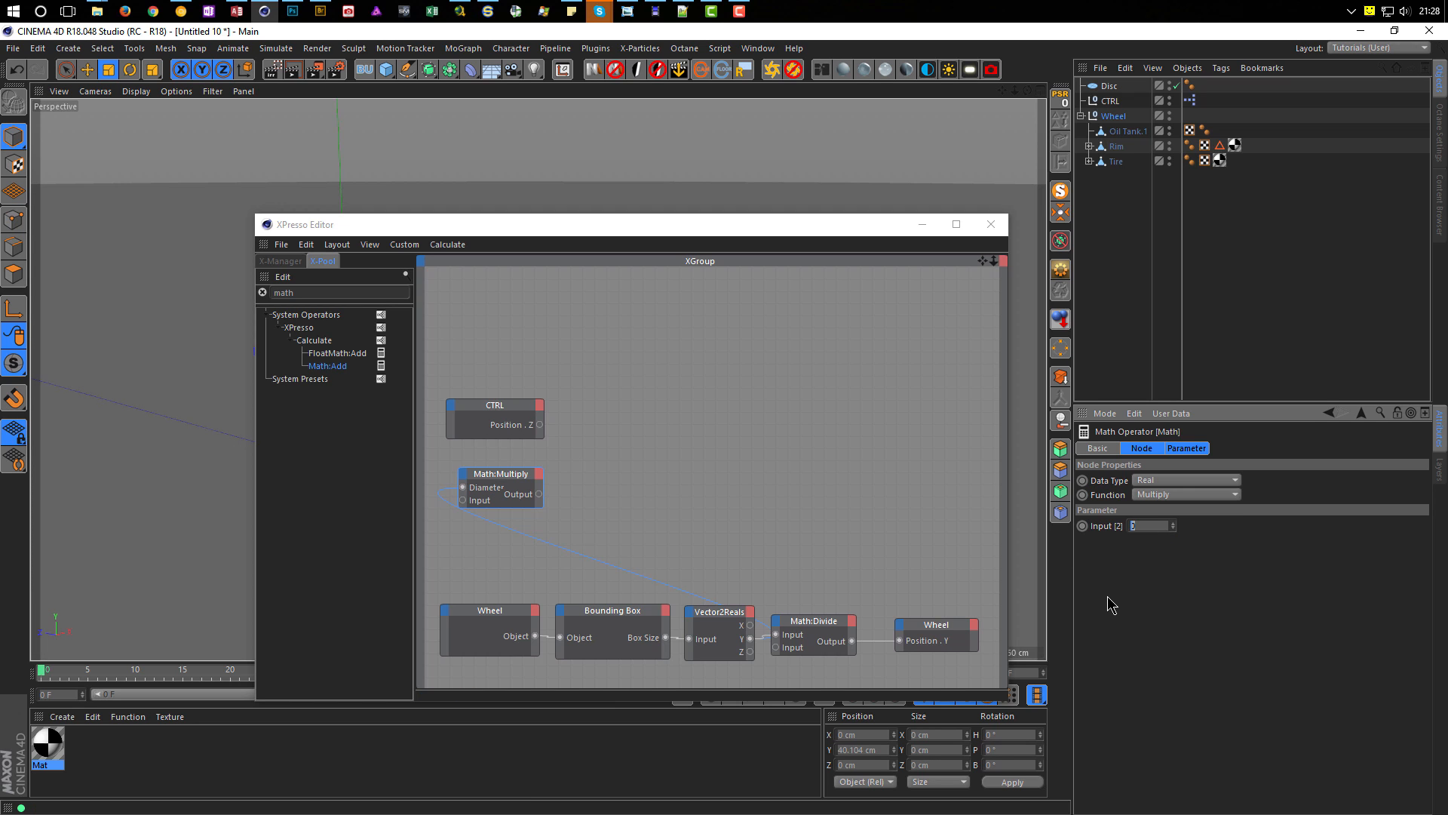
type("pi")
key("Return")
left_click_drag(879, 228, 1115, 294)
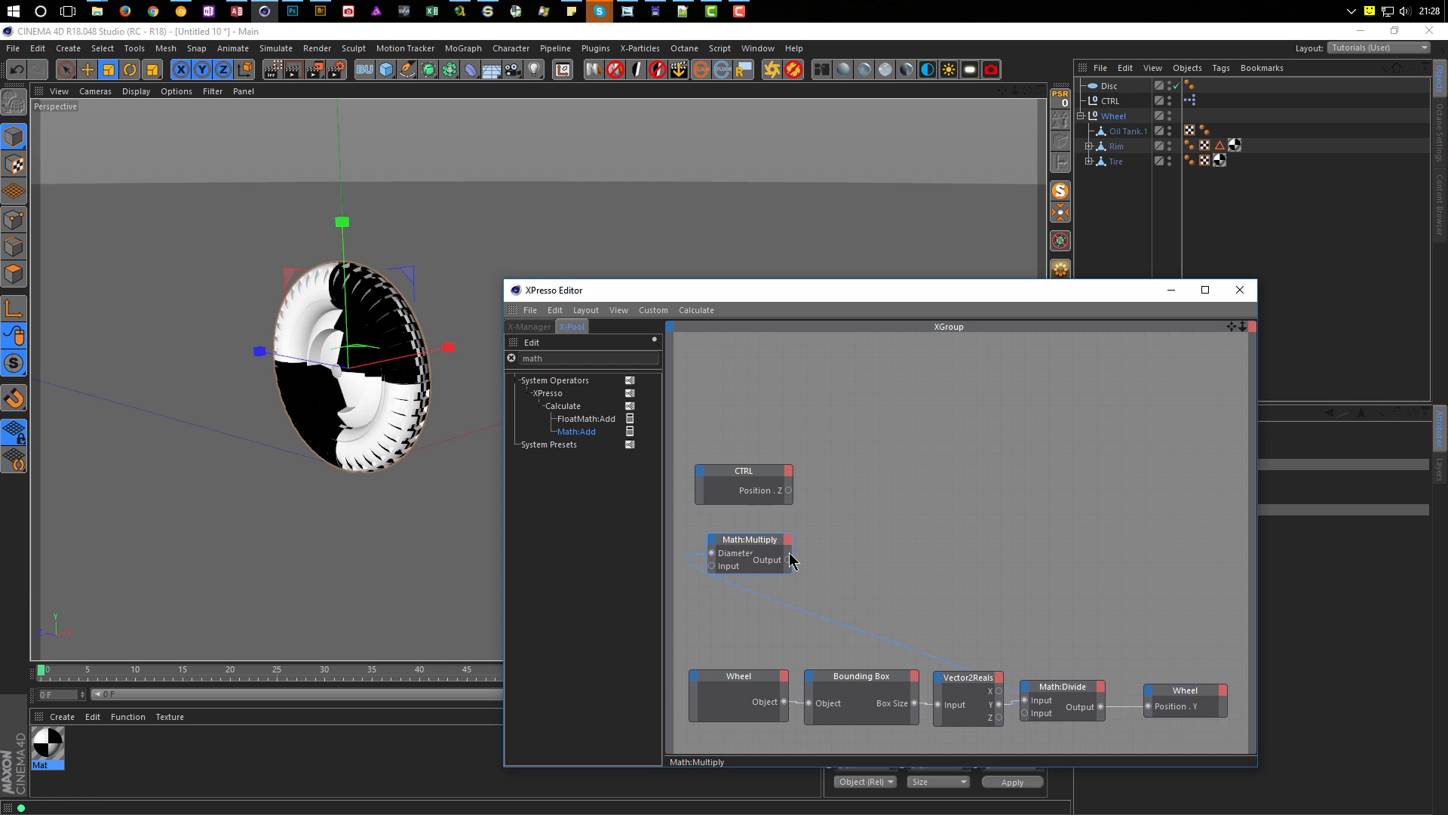
mouse_move(792, 572)
left_mouse_down()
mouse_move(834, 574)
mouse_move(815, 573)
left_mouse_up()
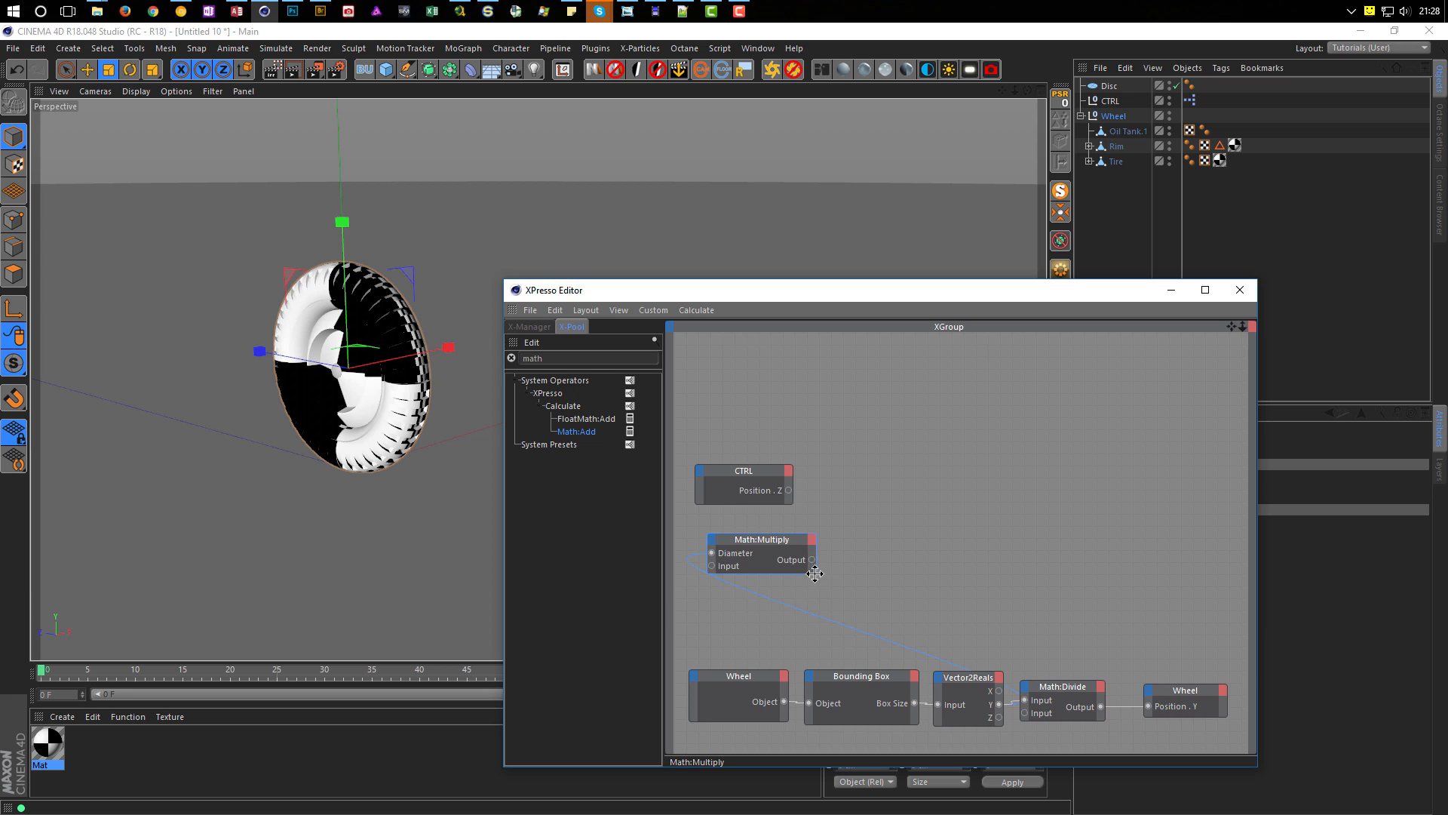
Step: Connect a temporary Result node to the Math:Multiply output to check the circumference, and delete it again
left_click(553, 357)
type("res")
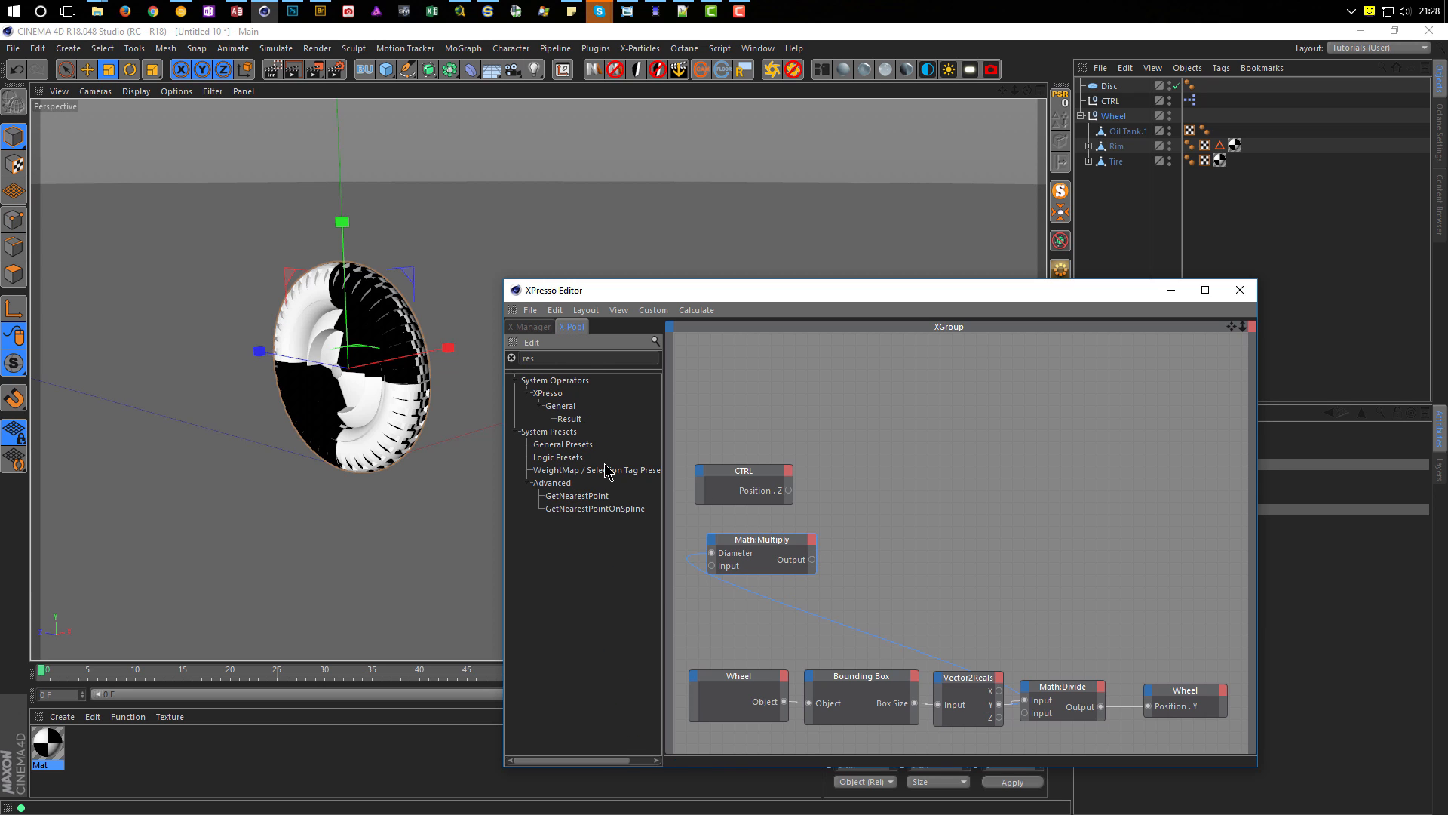
type("ul")
left_click_drag(571, 419, 906, 603)
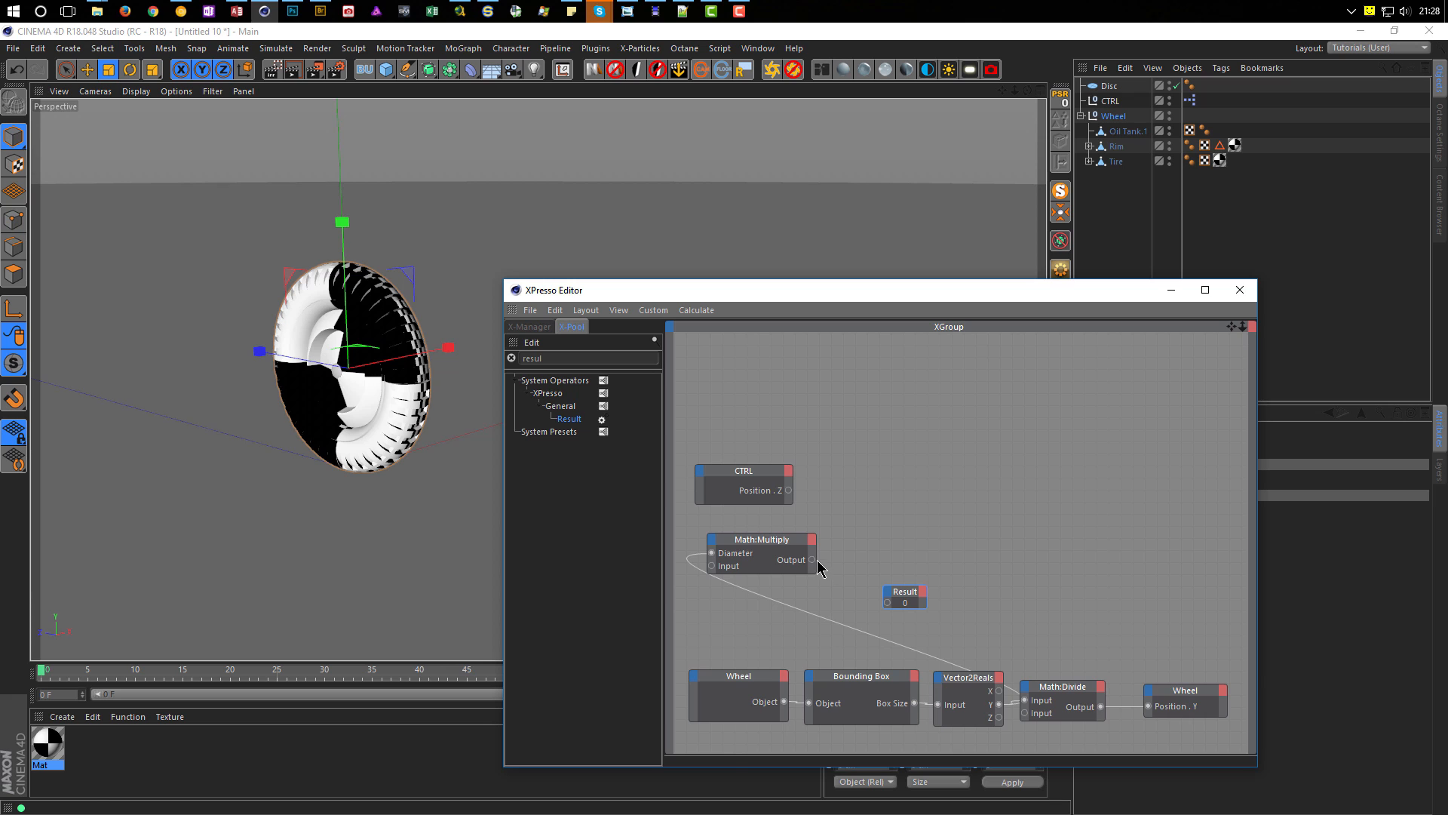
left_click_drag(813, 560, 909, 607)
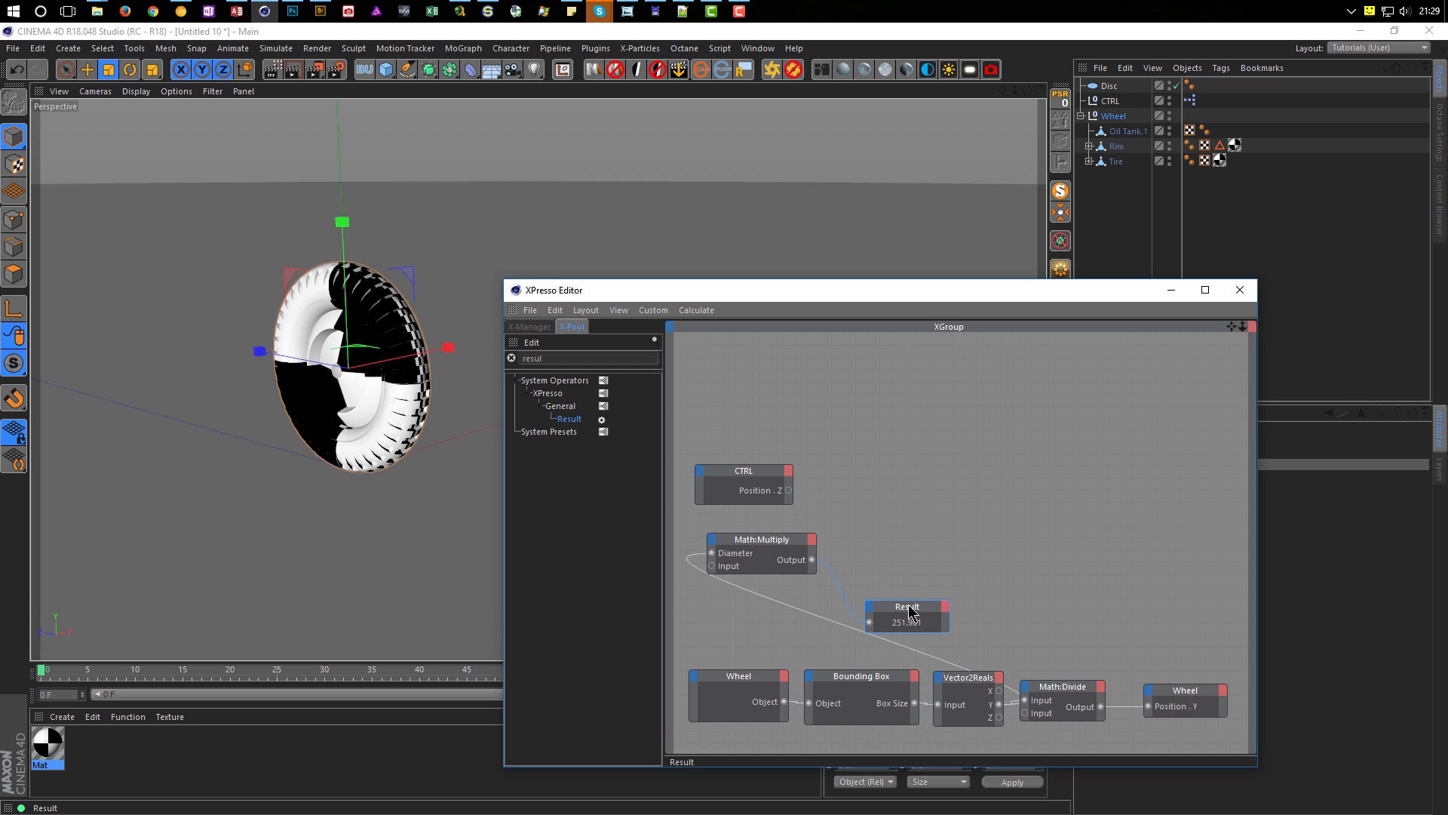
key("Delete")
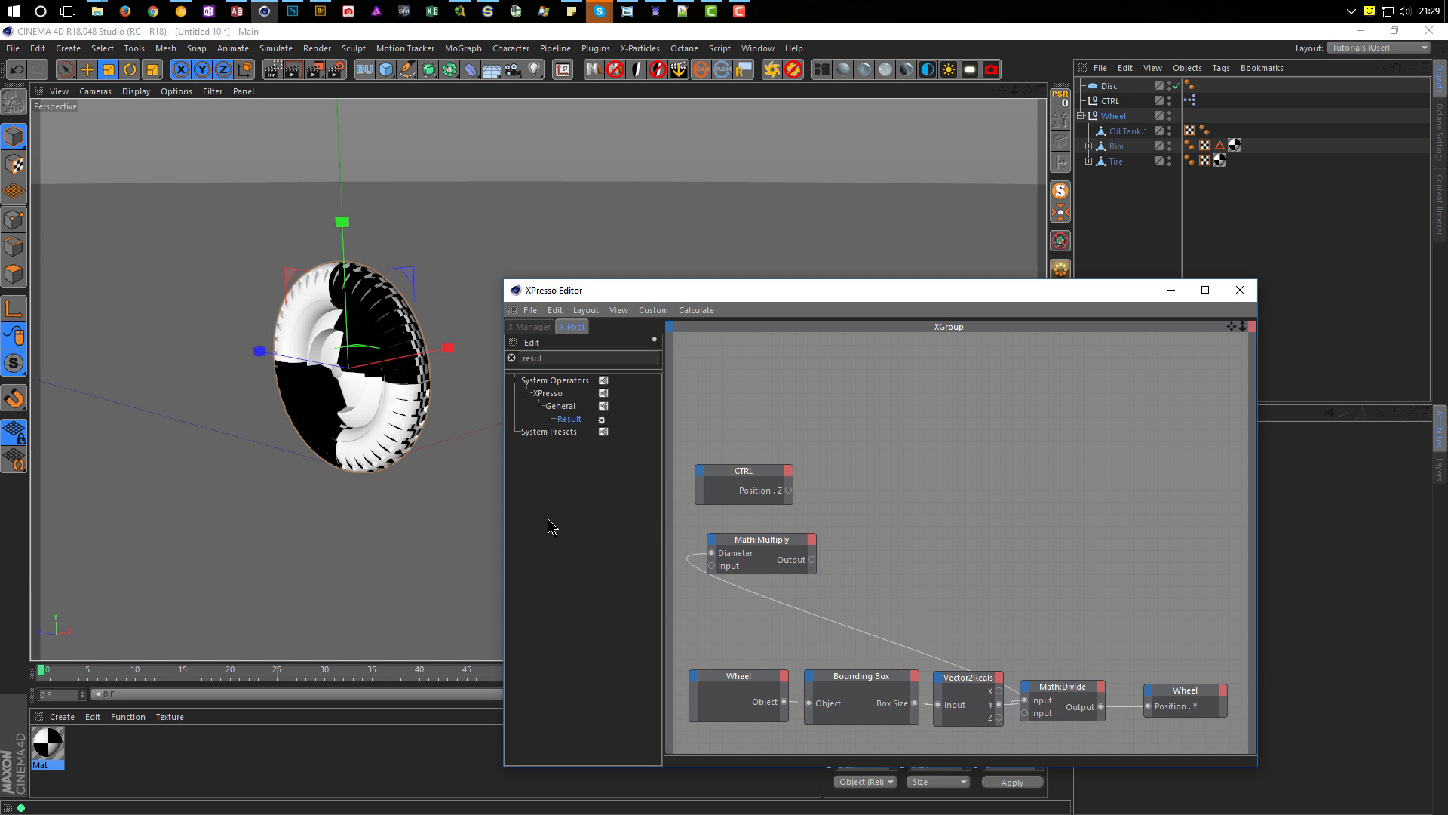
Step: Add a Range Mapper node beside the CTRL node, give it an Input Upper port, and enlarge it to show its ports
left_click_drag(759, 471, 774, 478)
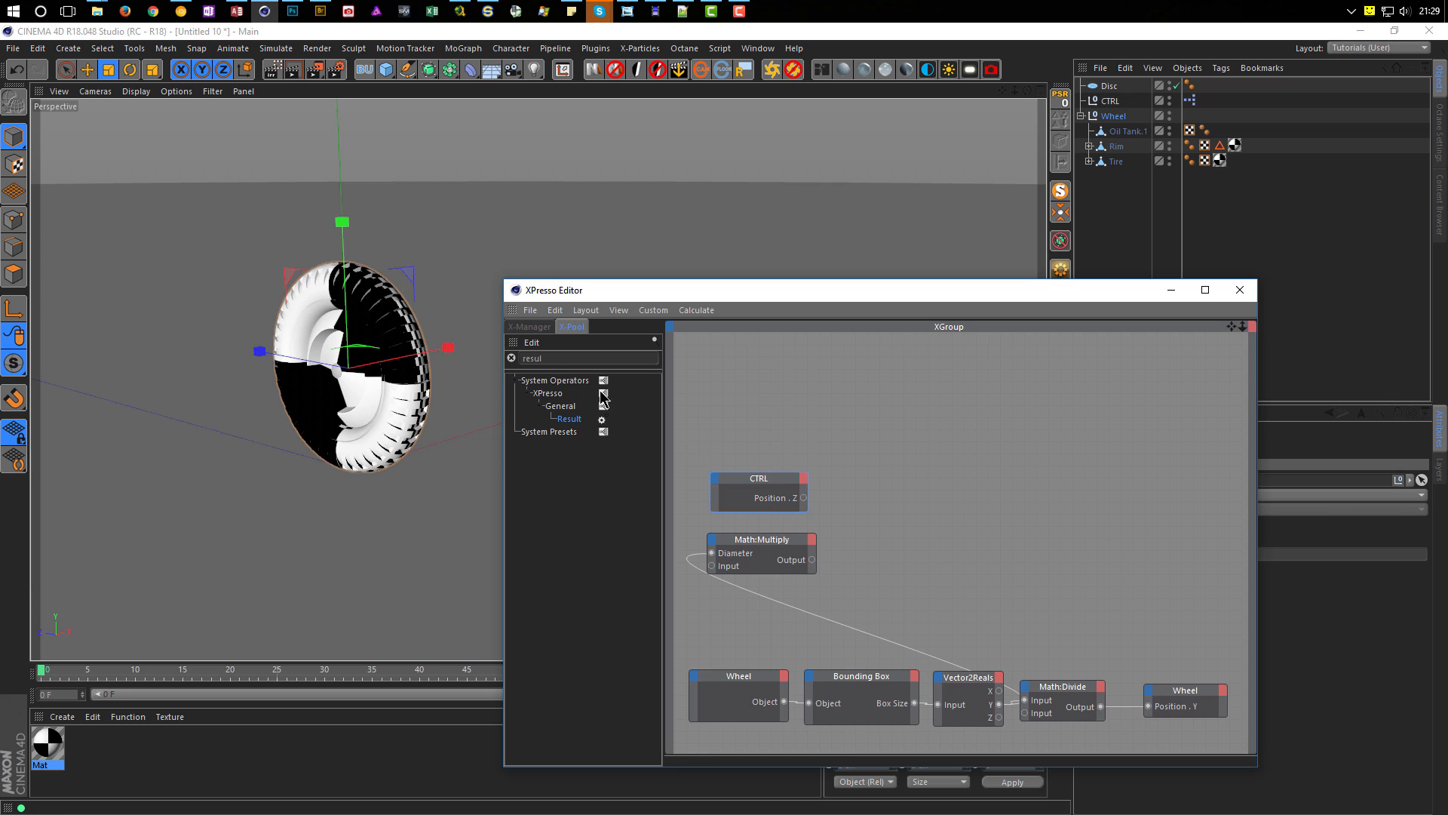
double_click(558, 362)
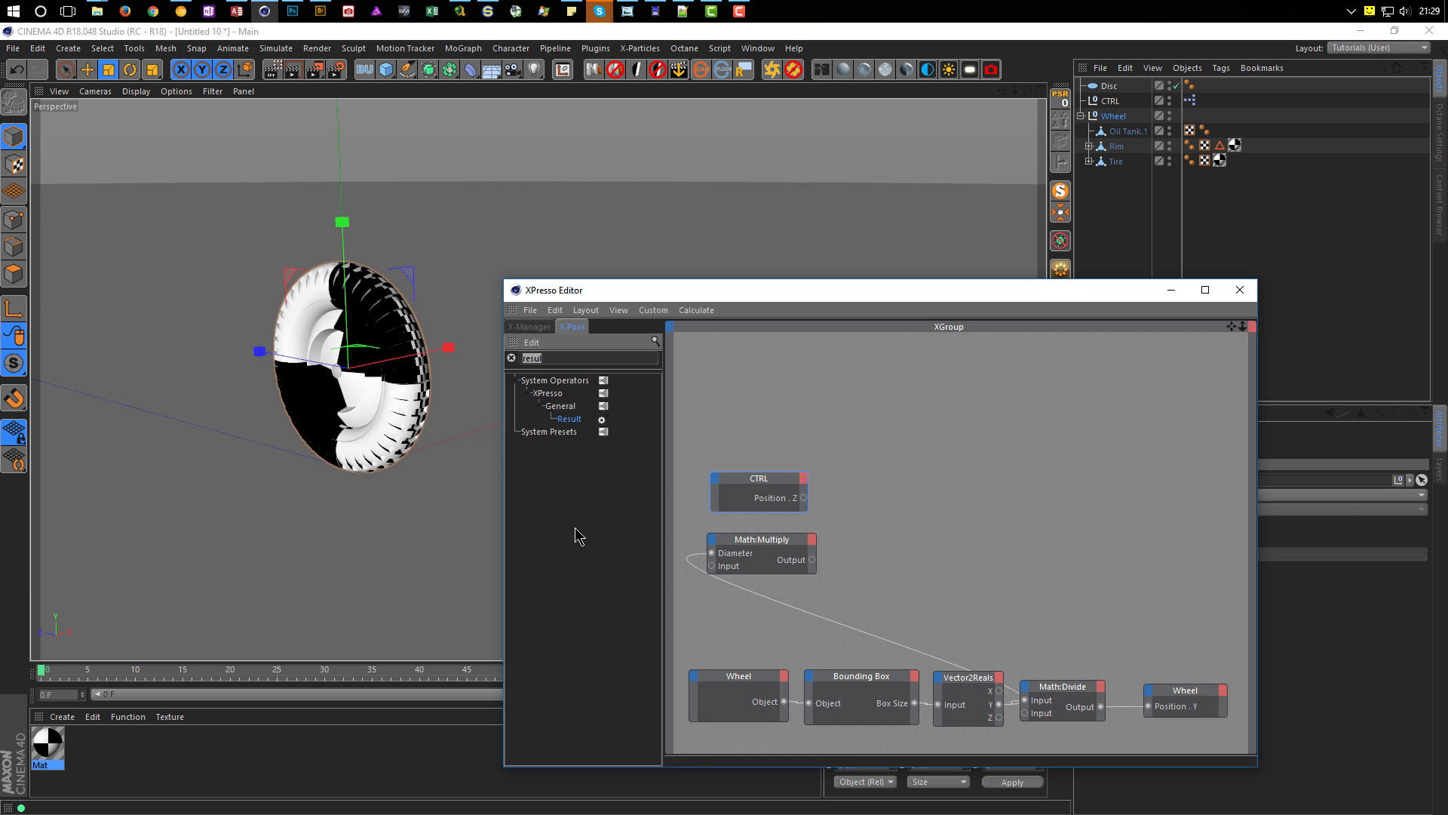
type("range")
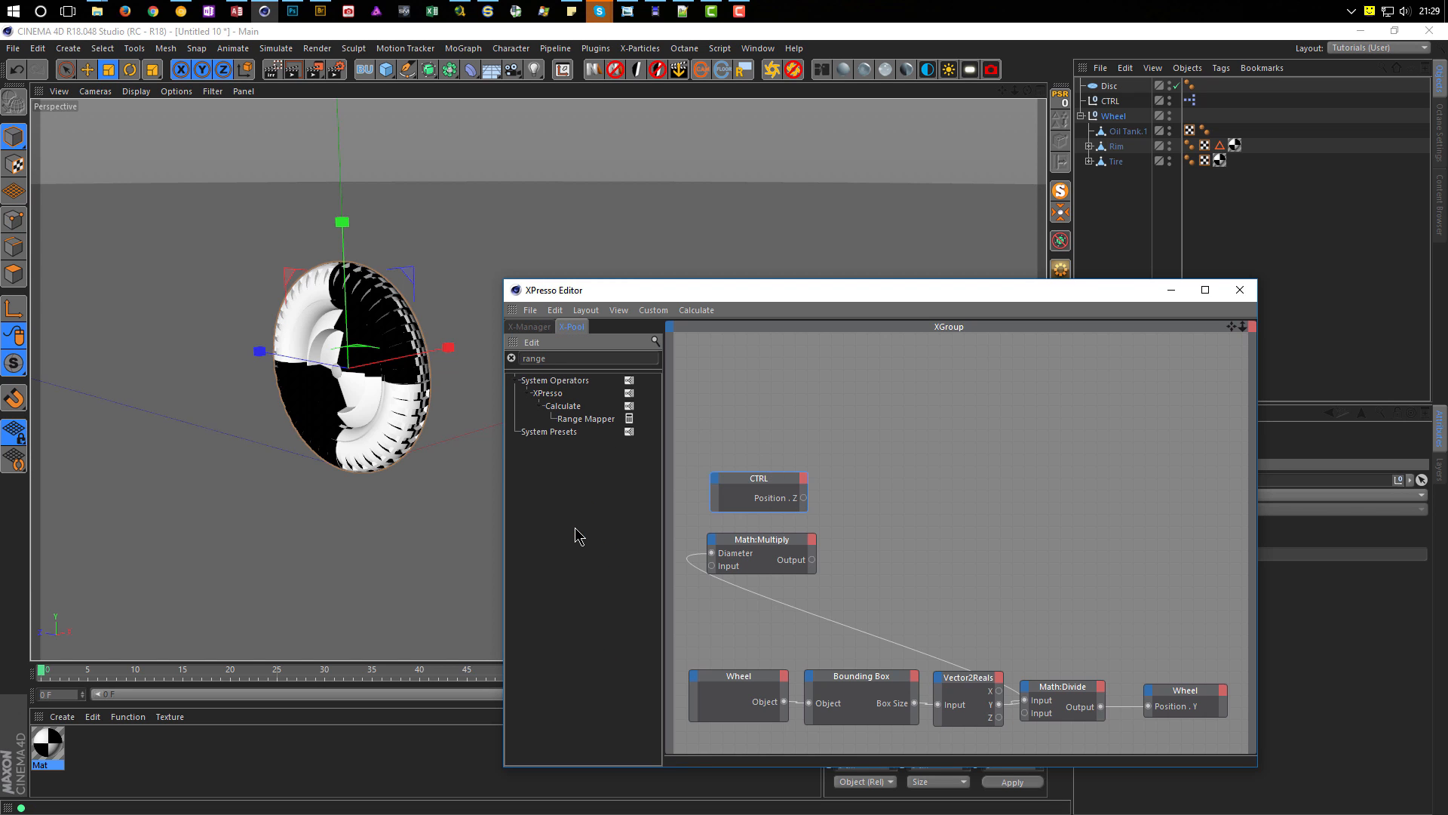
left_click_drag(600, 419, 920, 514)
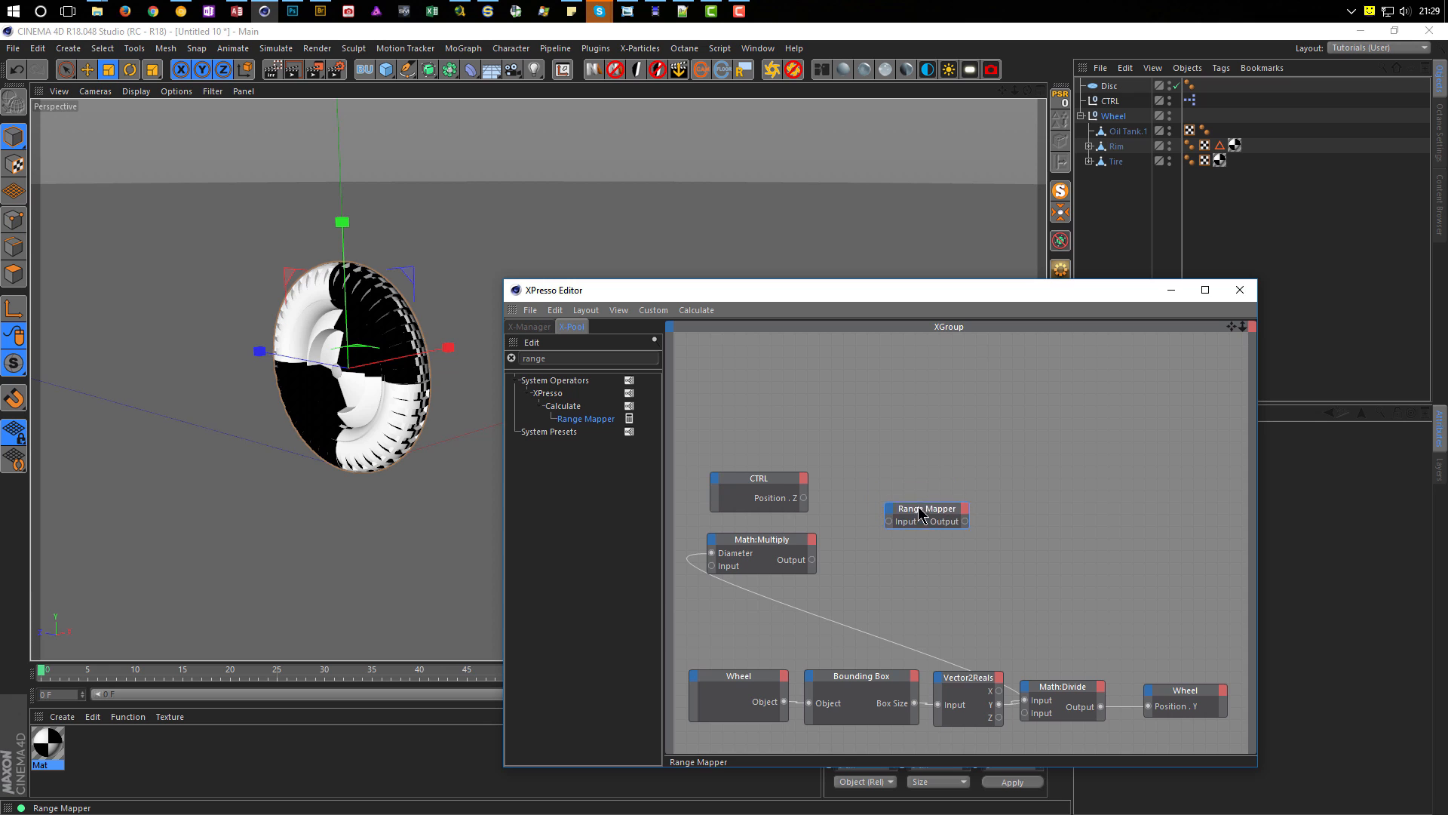
left_click(889, 511)
left_click(922, 534)
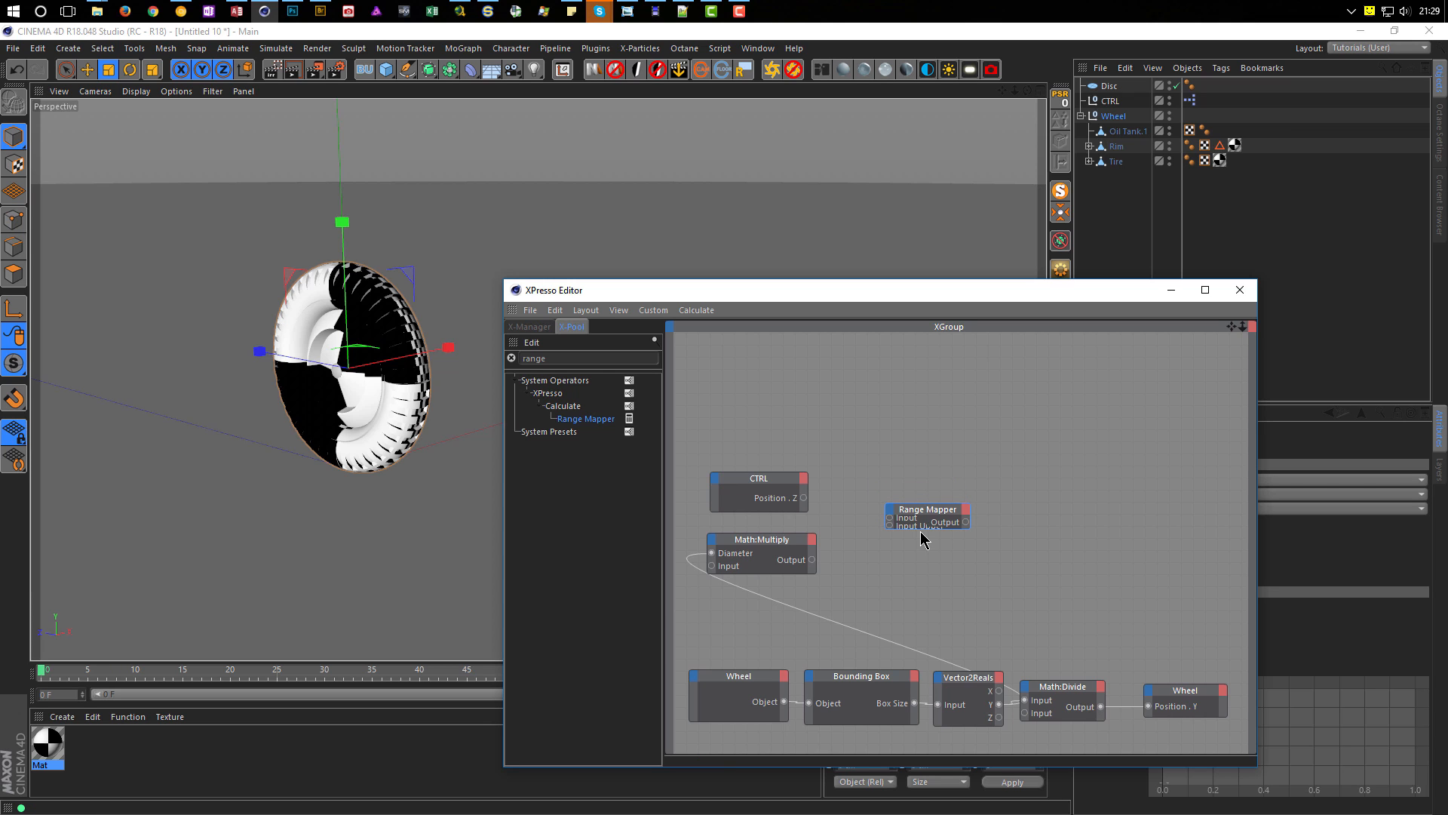
left_click_drag(920, 528, 927, 496)
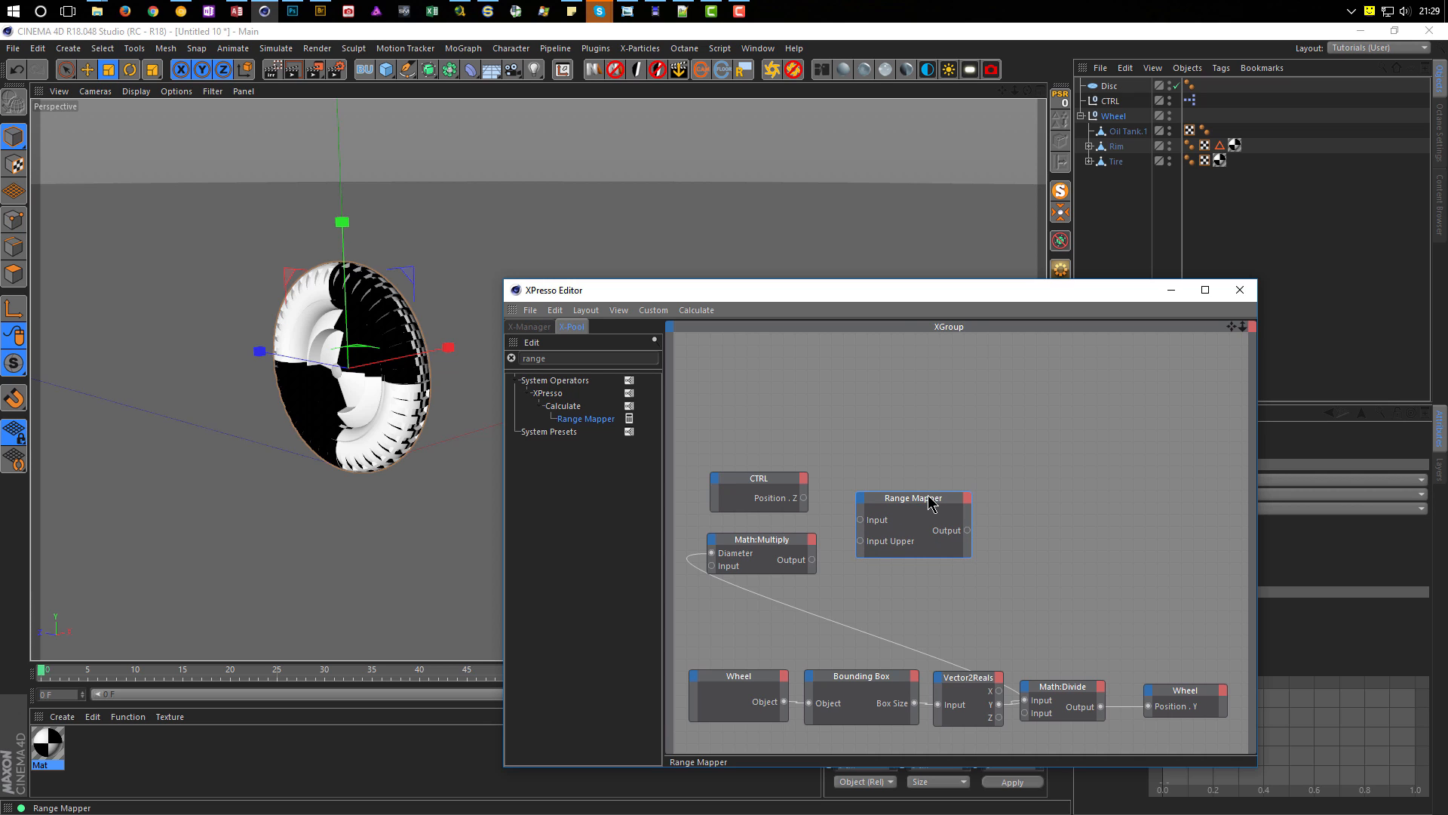
Step: Keep the Range Mapper's input range at User Defined and set its output range to Degree
left_click_drag(890, 292, 672, 260)
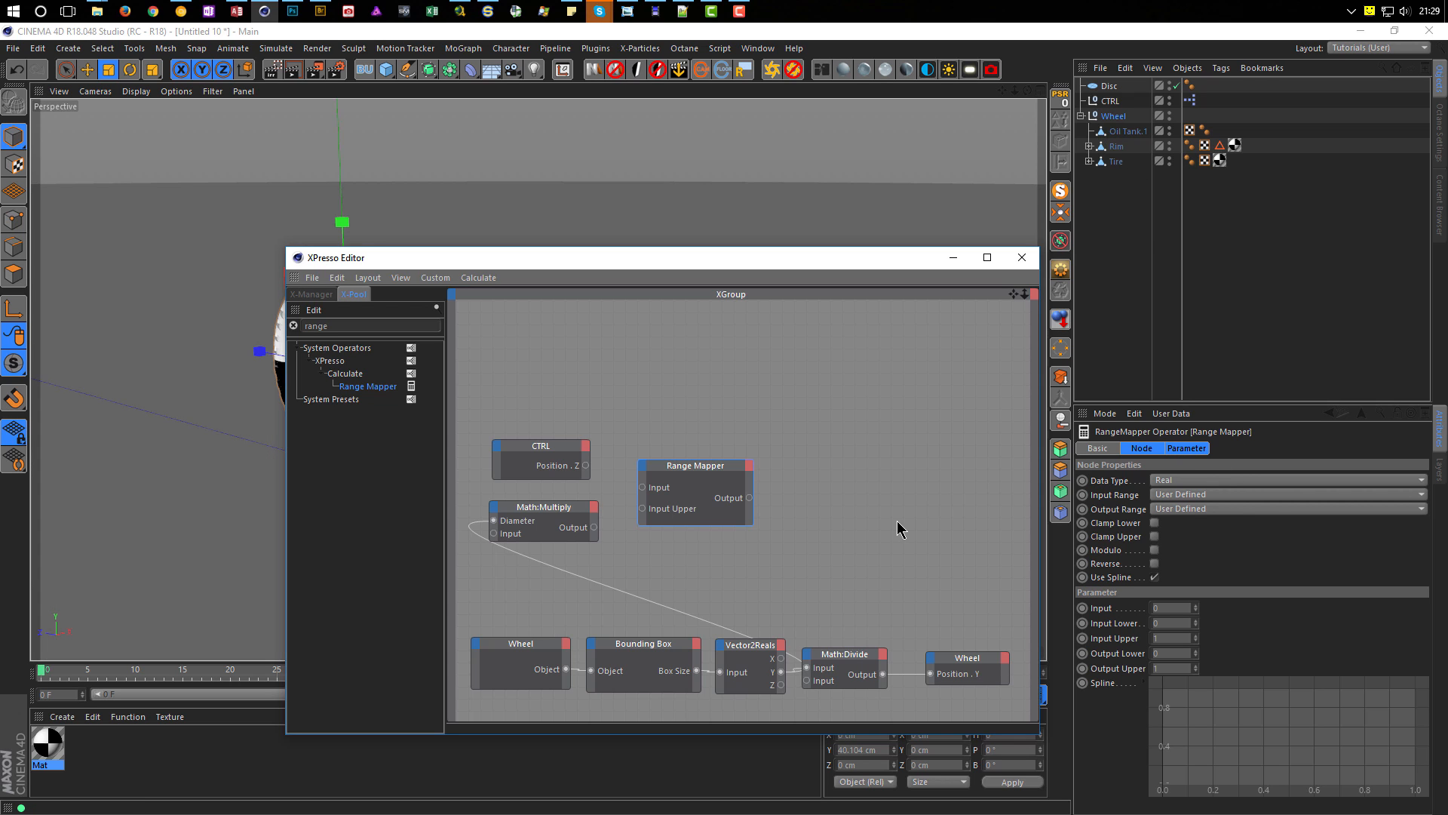
left_click(1179, 497)
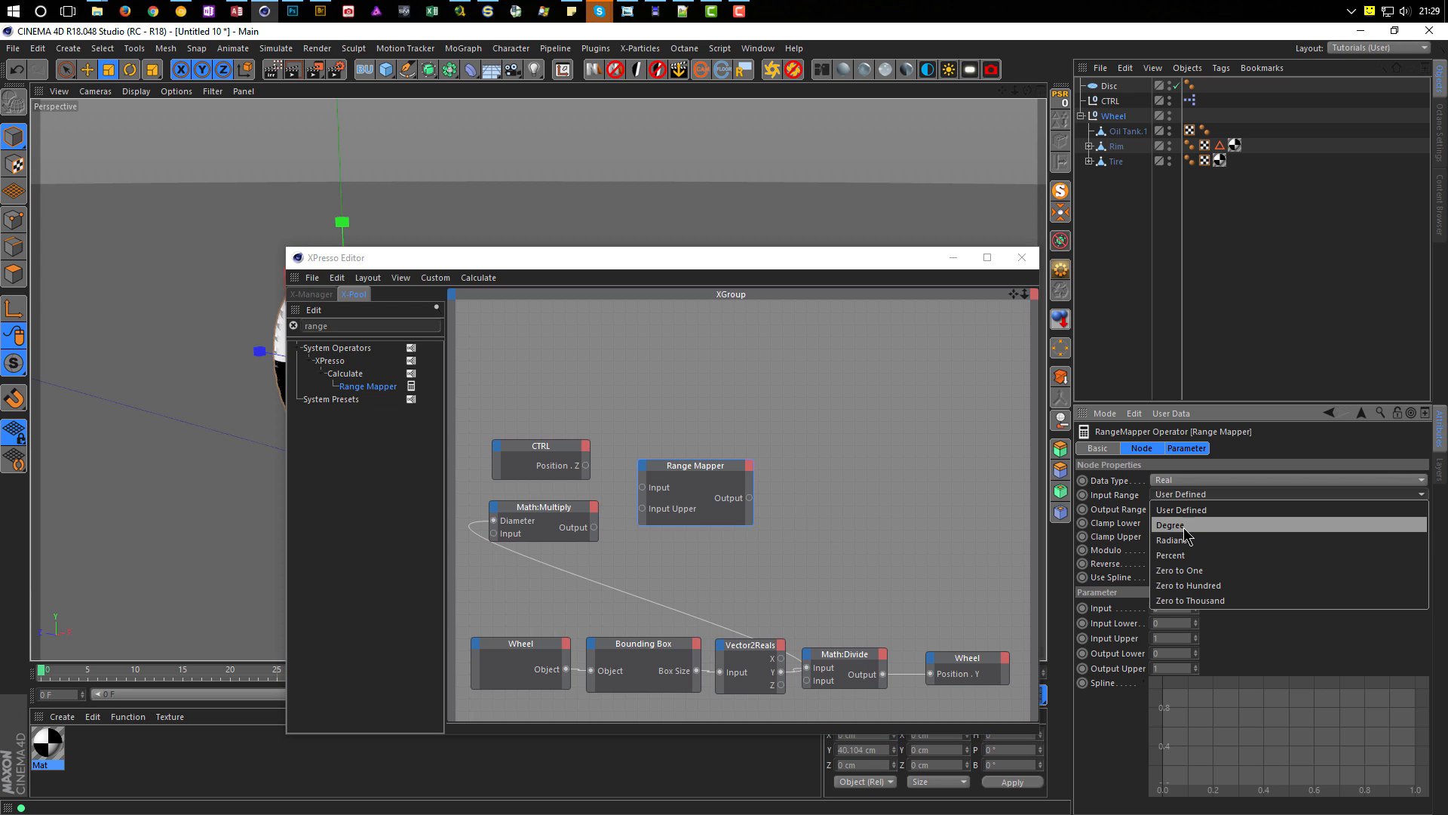
left_click(1186, 494)
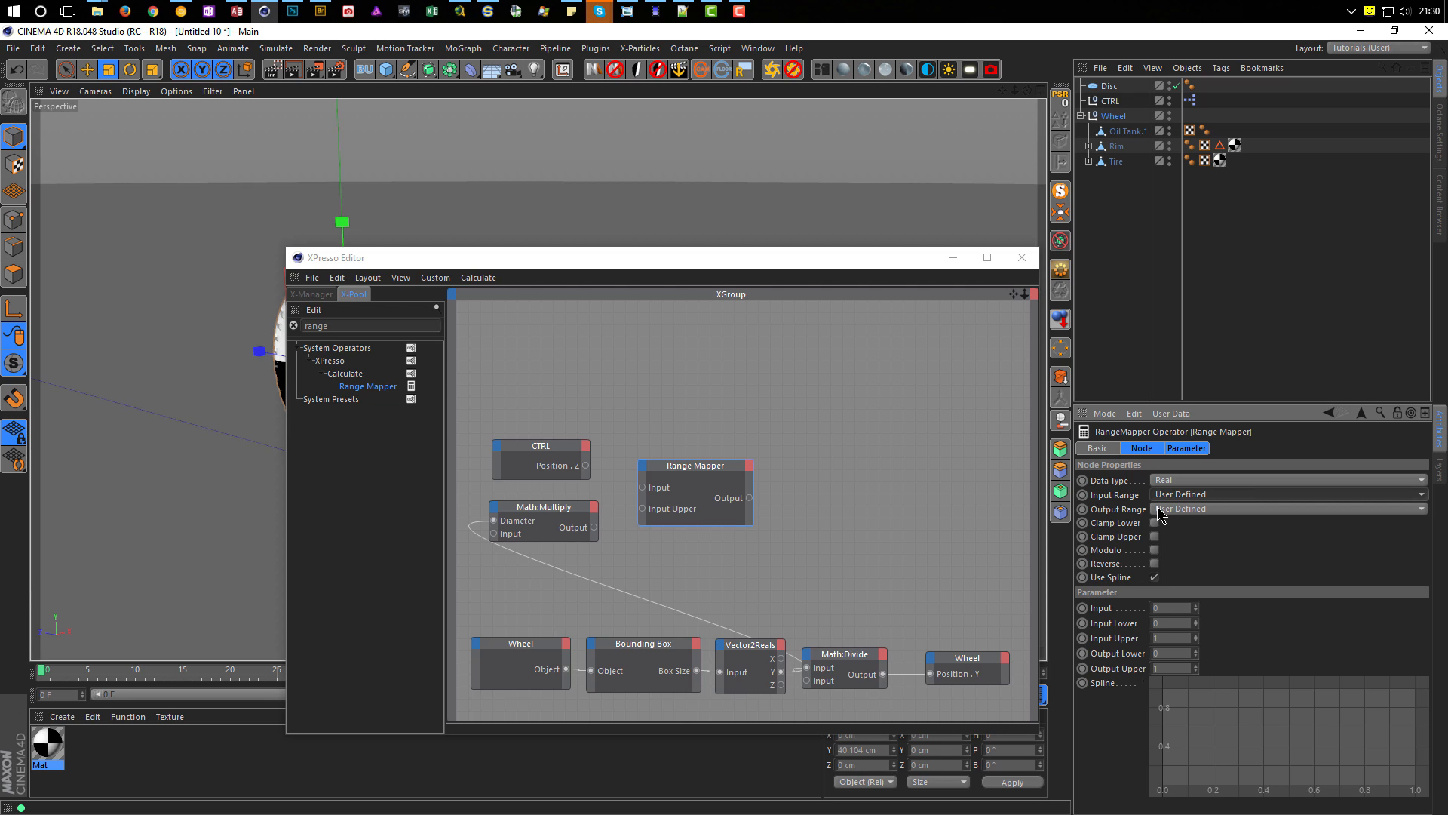
left_click(1189, 510)
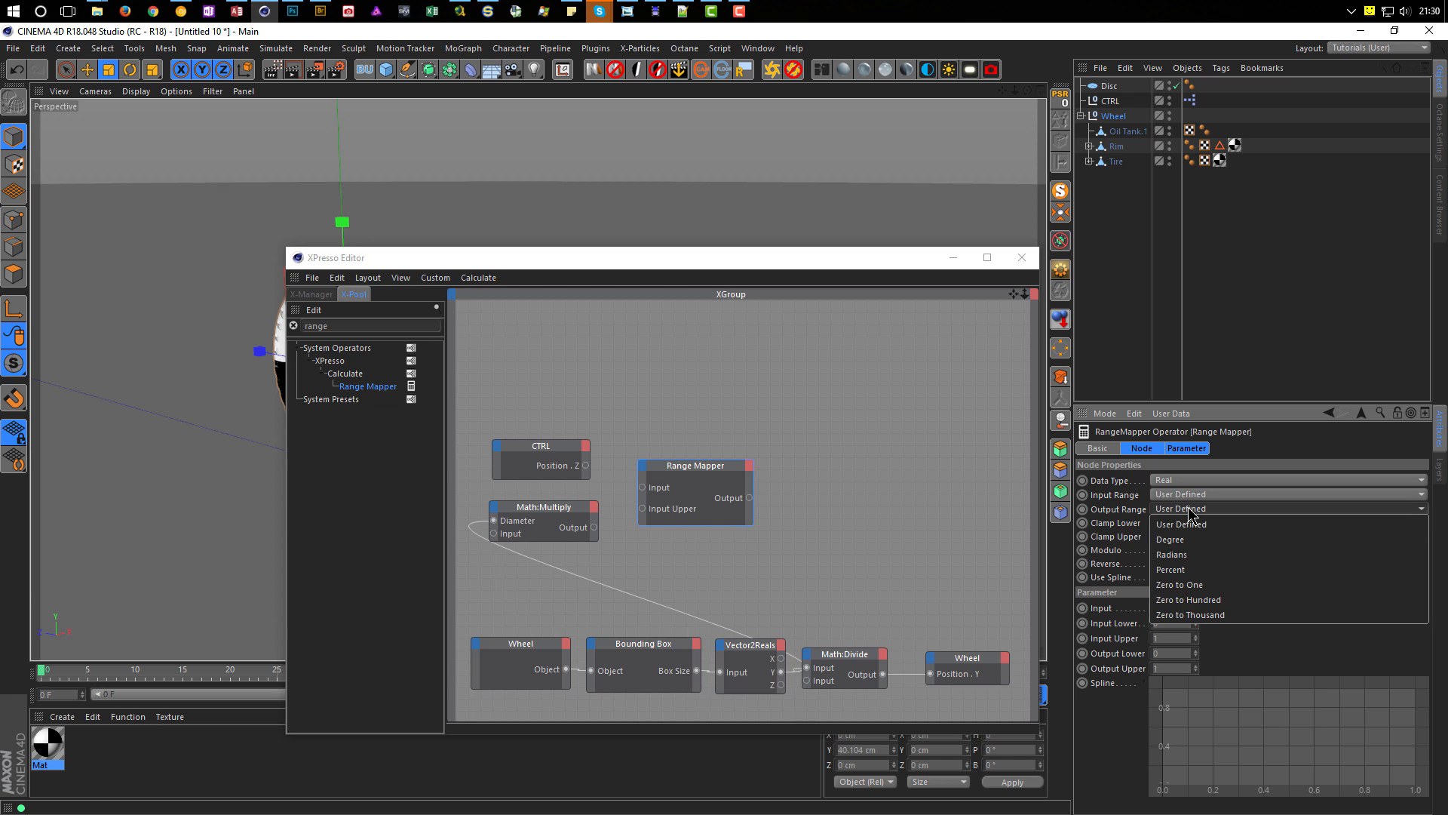
left_click(1185, 540)
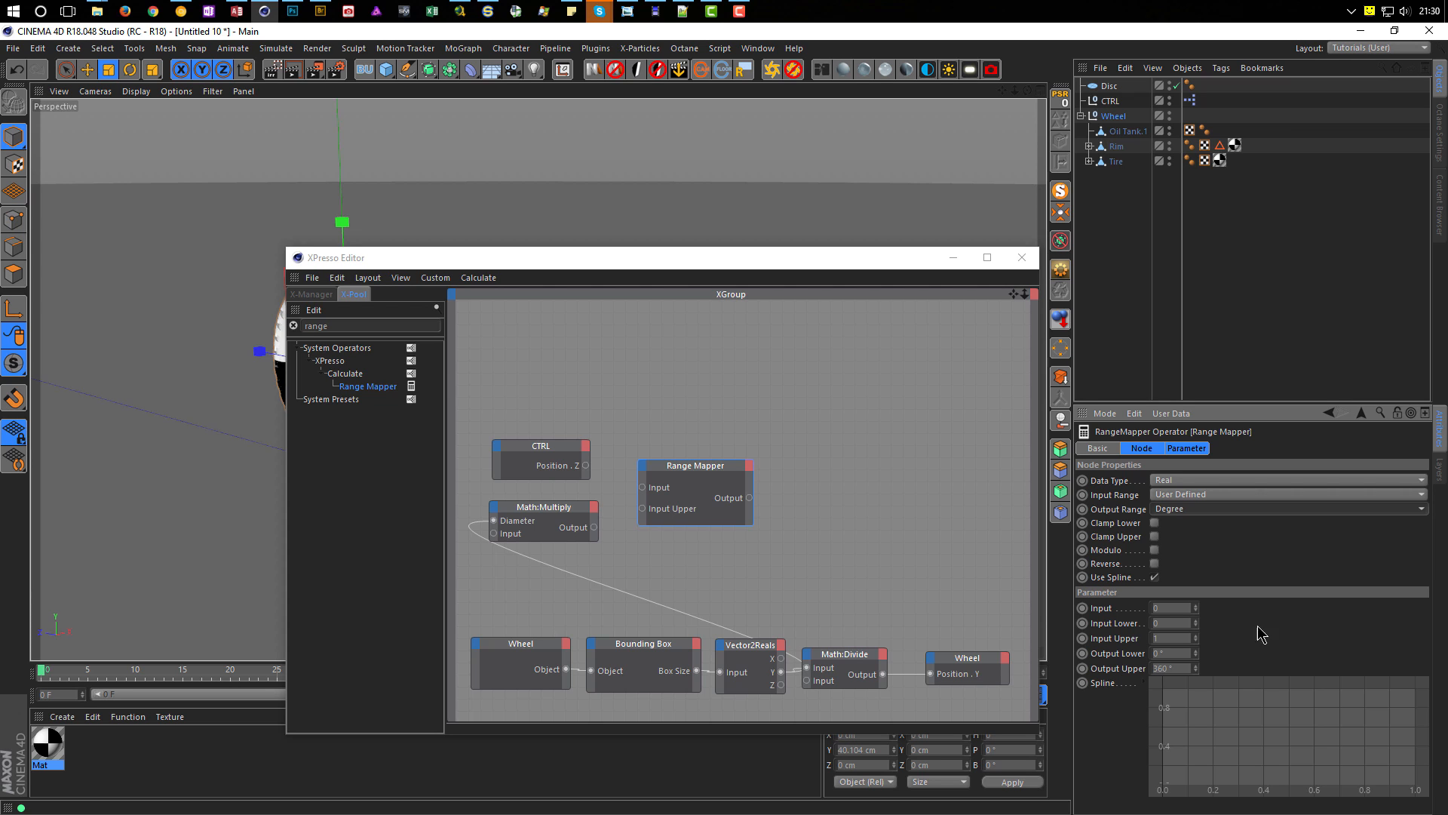
Step: Connect CTRL's Position Z to the Range Mapper's Input and the Math:Multiply output to its Input Upper port
left_click_drag(813, 258, 936, 257)
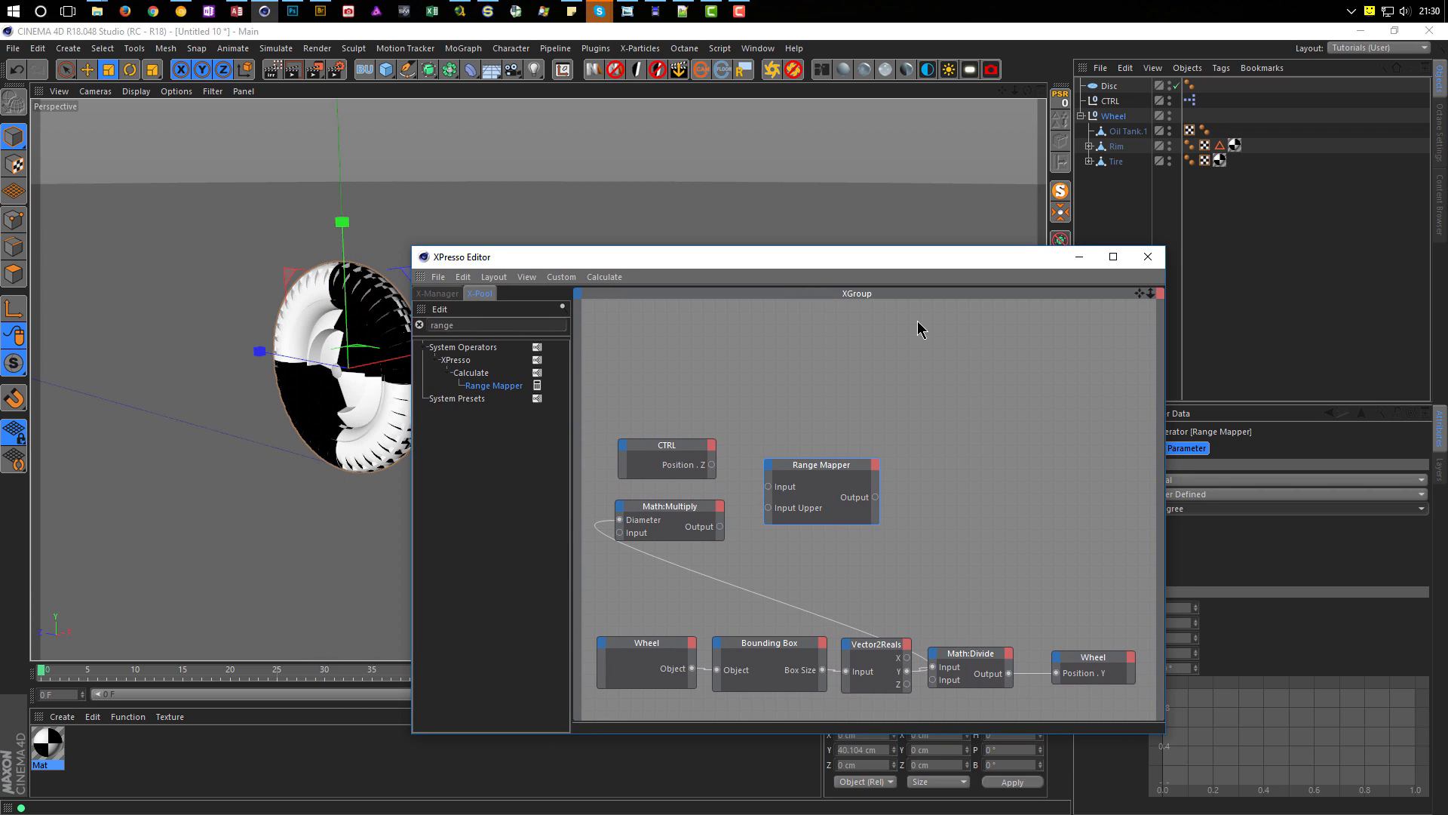
left_click_drag(712, 466, 751, 480)
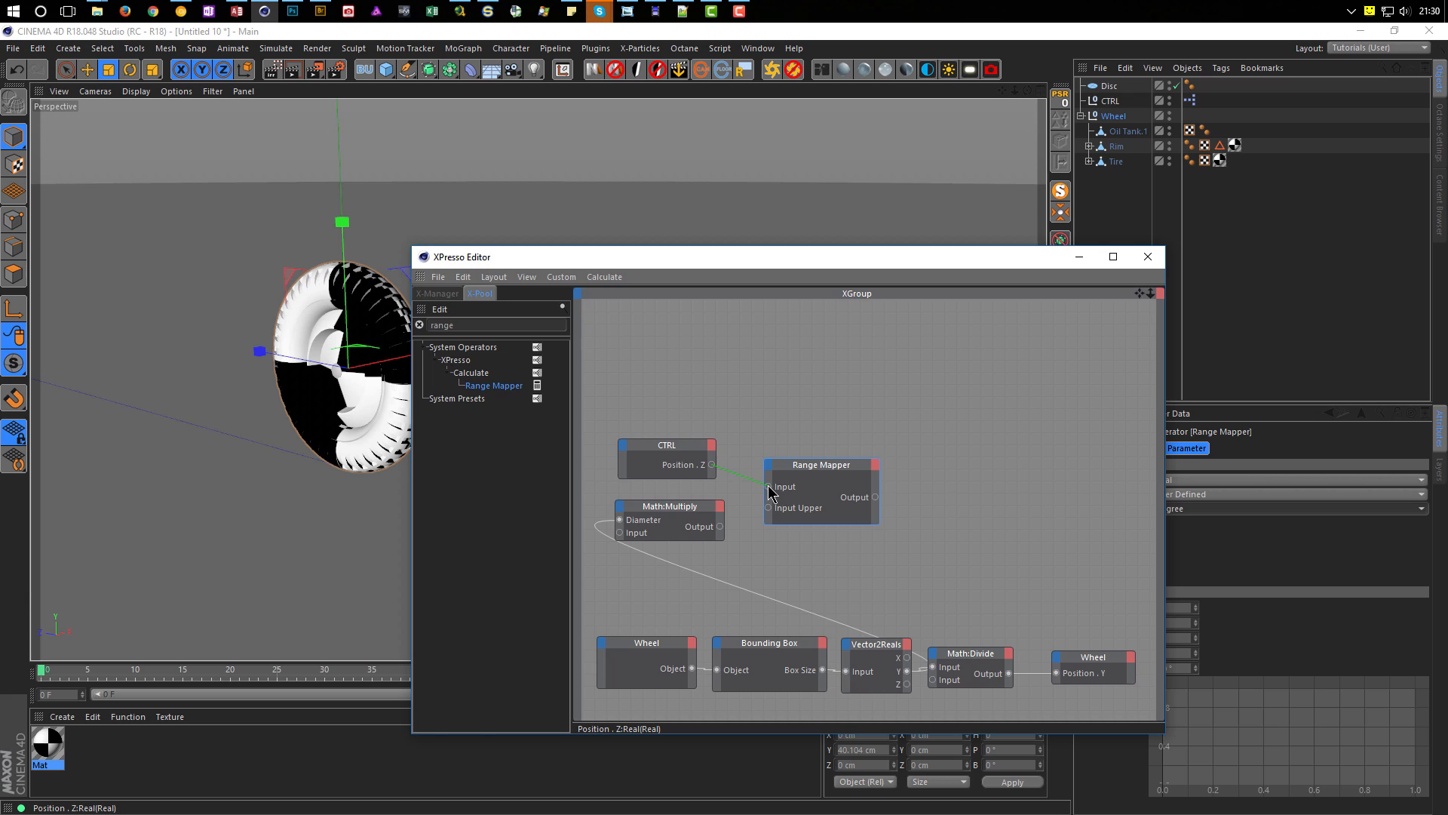
left_click_drag(768, 494, 768, 489)
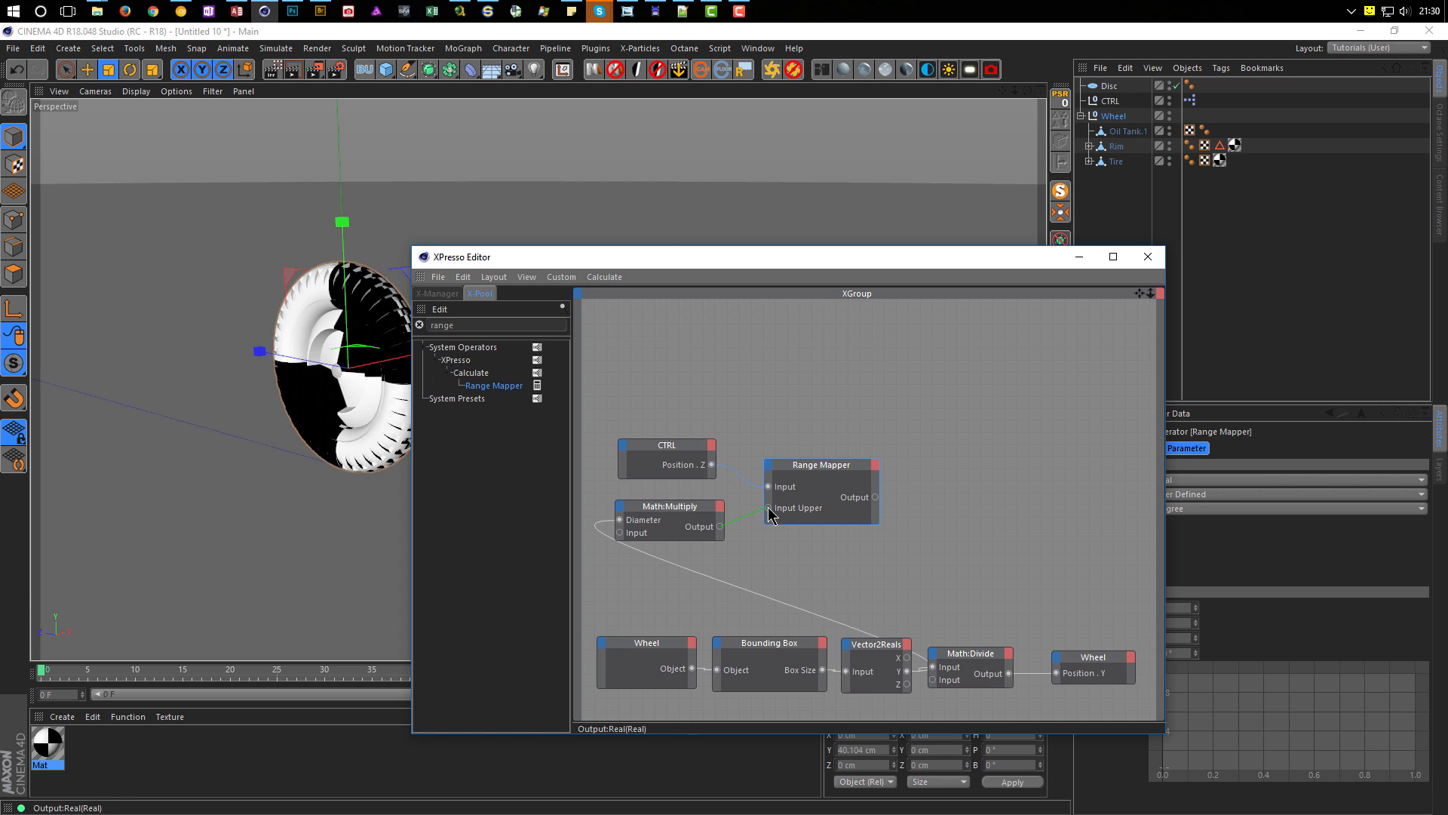
left_click_drag(769, 515, 769, 509)
left_click_drag(855, 268, 750, 264)
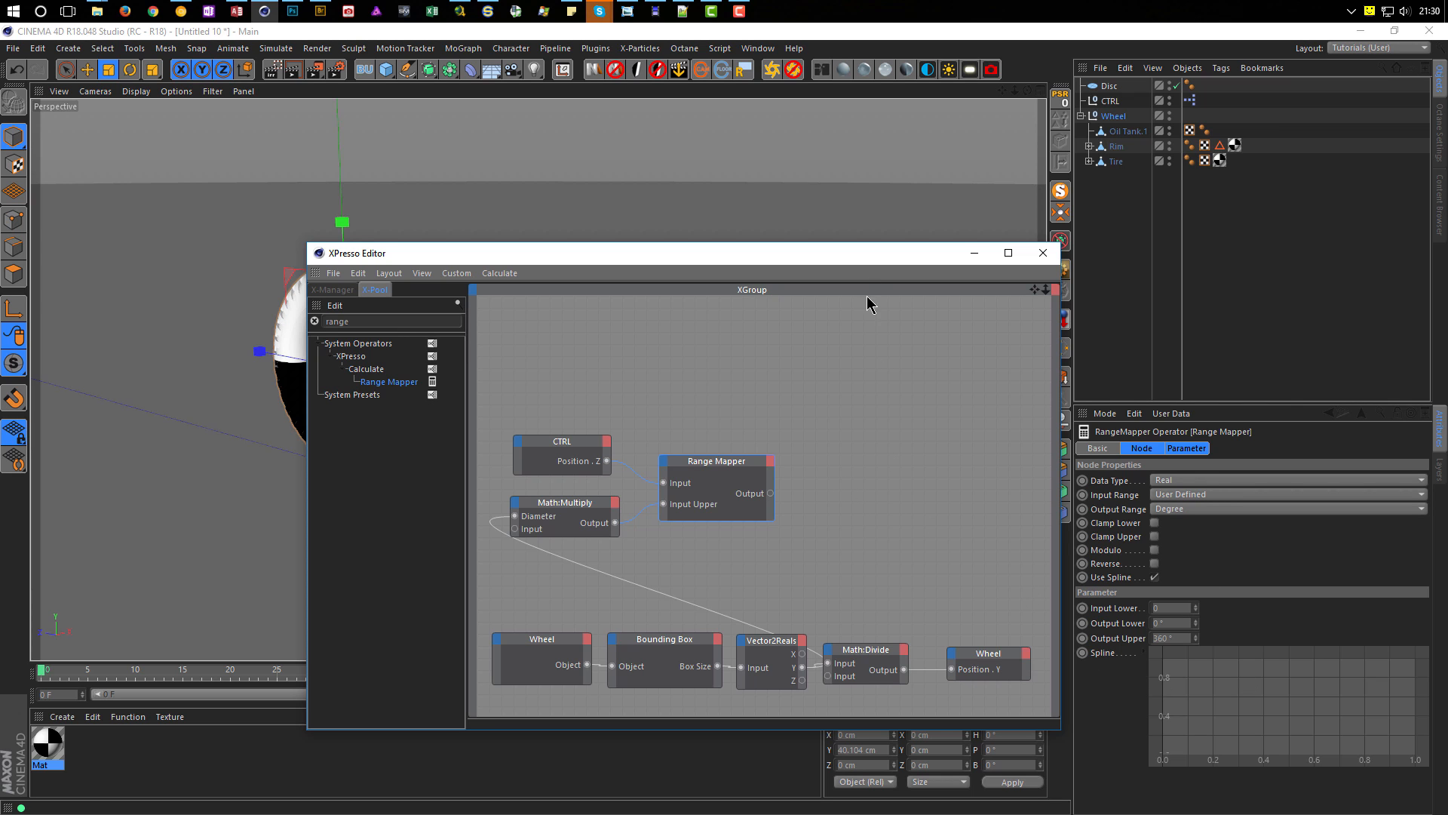
left_click_drag(870, 252, 1032, 279)
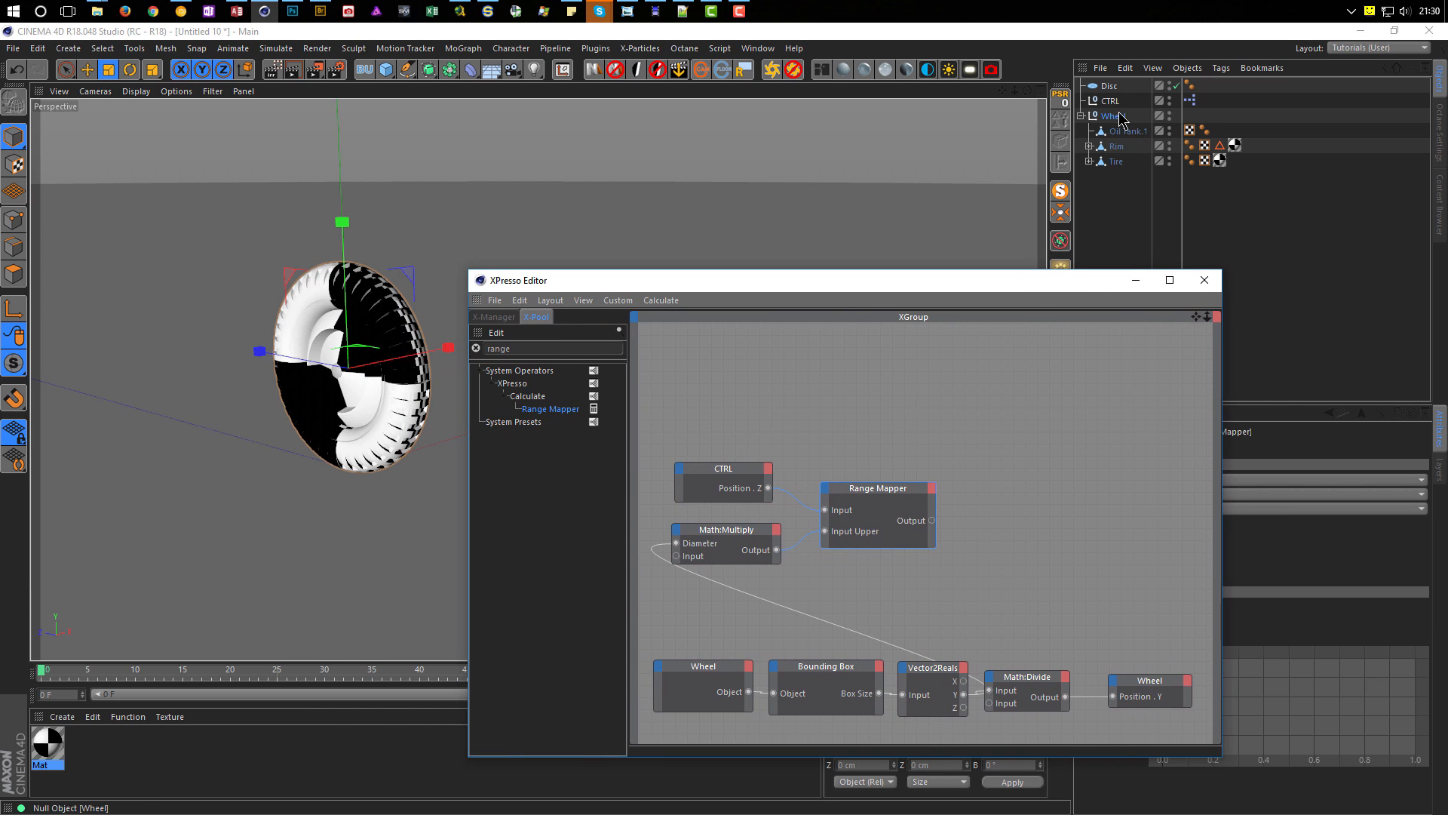
Step: Make the Wheel null a child of CTRL and add another Wheel node beside the Range Mapper in the XPresso graph
left_click(1118, 120)
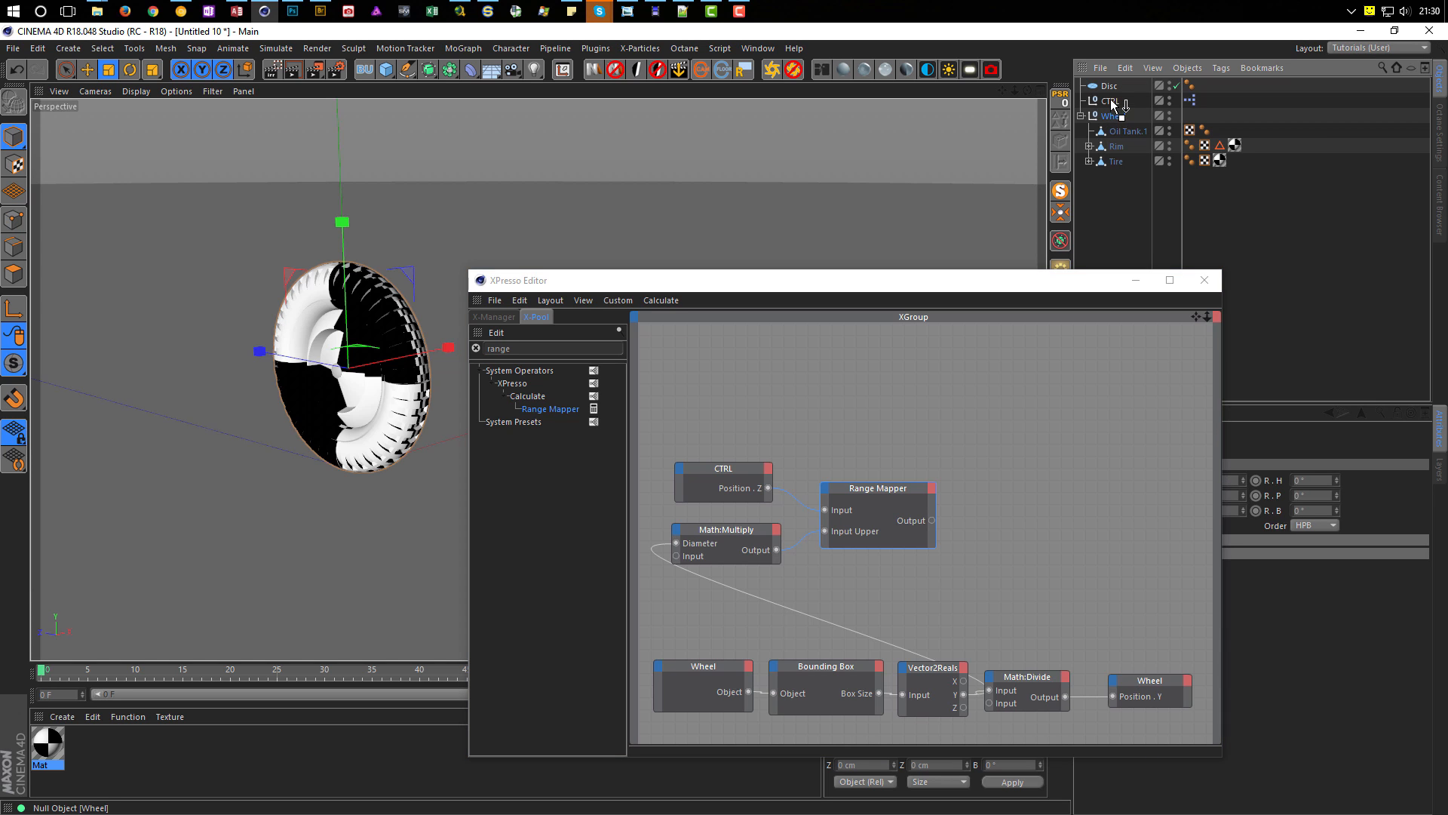
left_click_drag(1111, 104, 1112, 103)
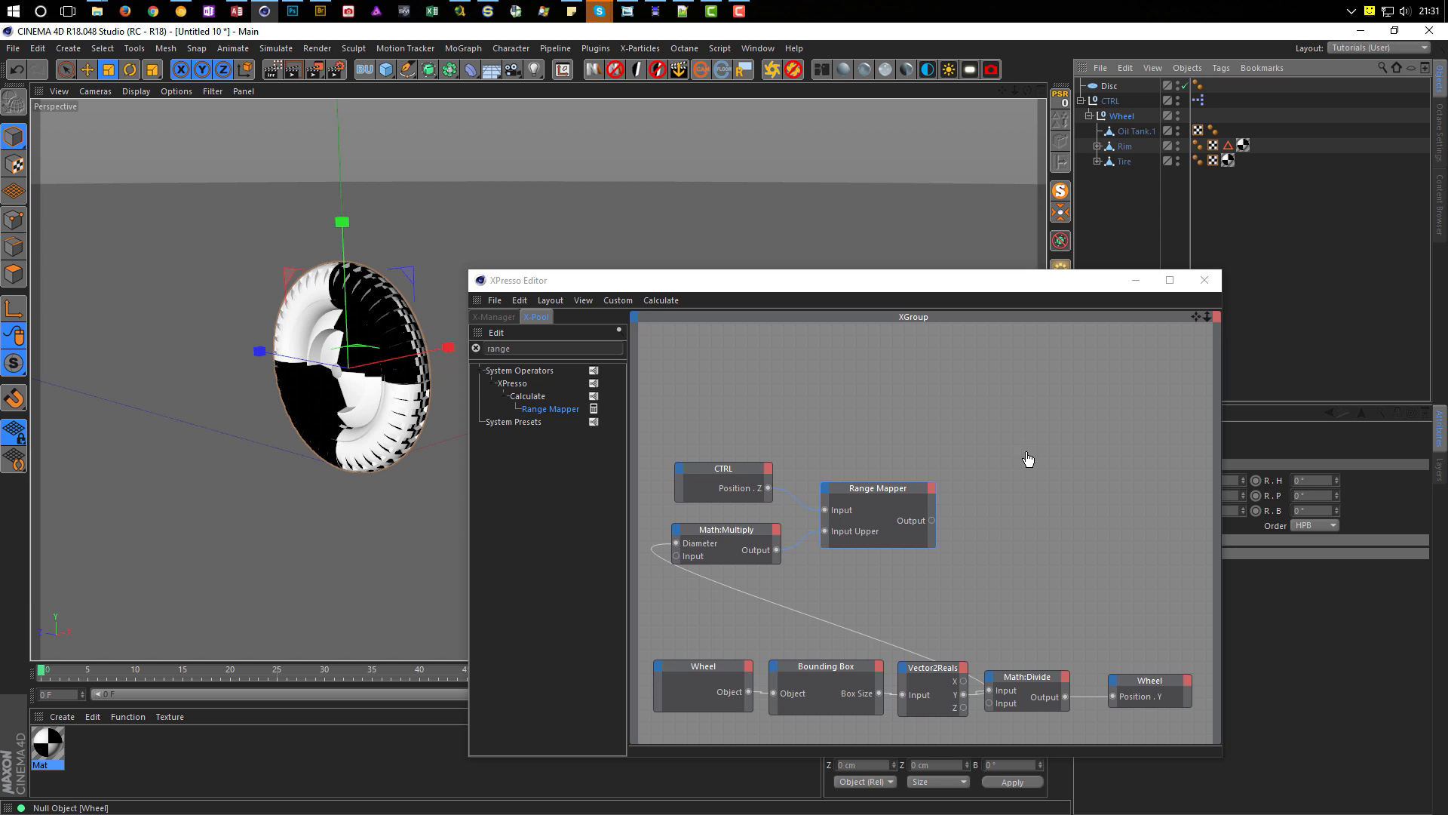
left_click_drag(1028, 495, 1058, 510)
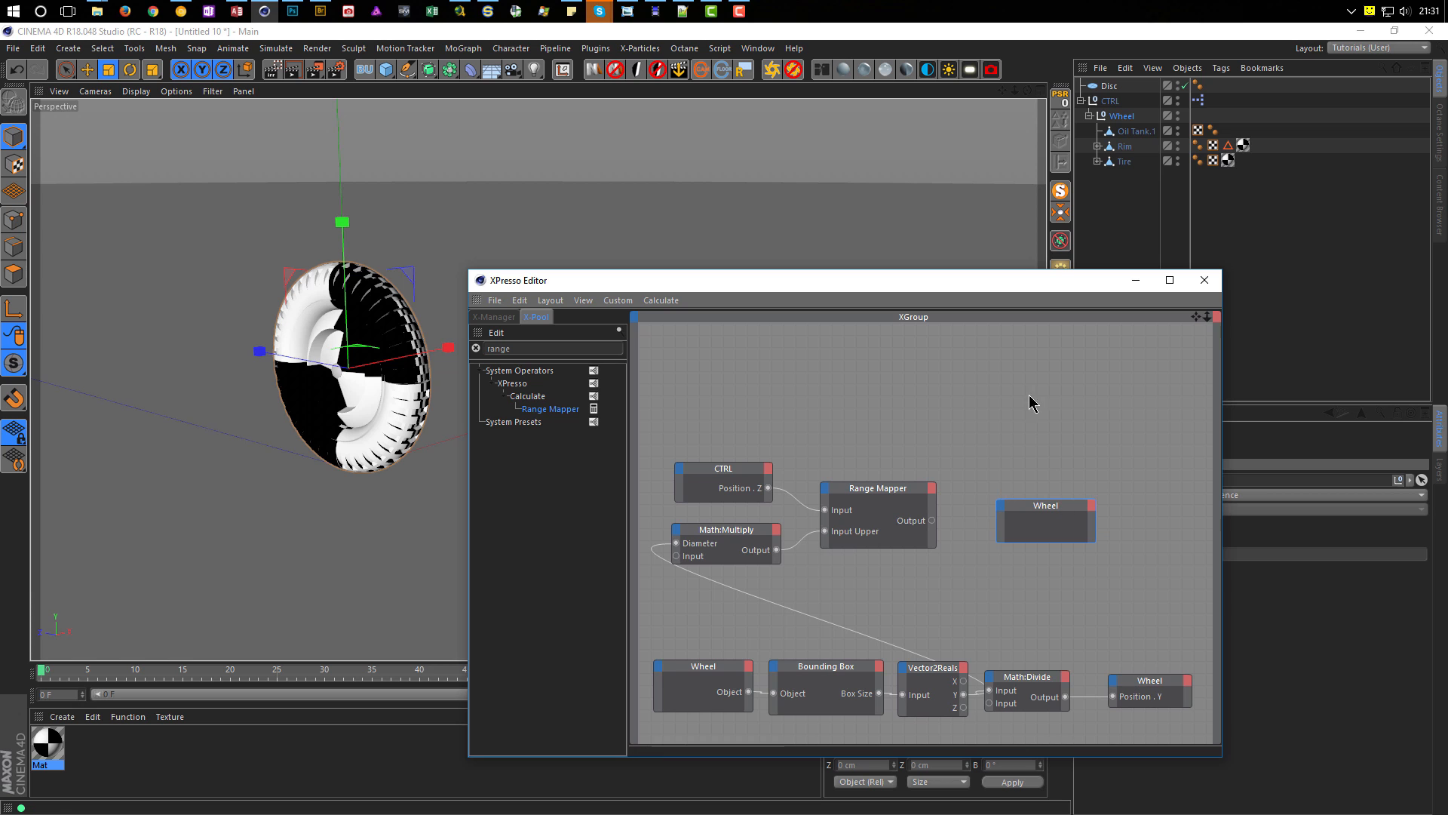
Step: Give the new Wheel node a Rotation P input port and connect the Range Mapper's Output to it
left_click_drag(1011, 285, 752, 265)
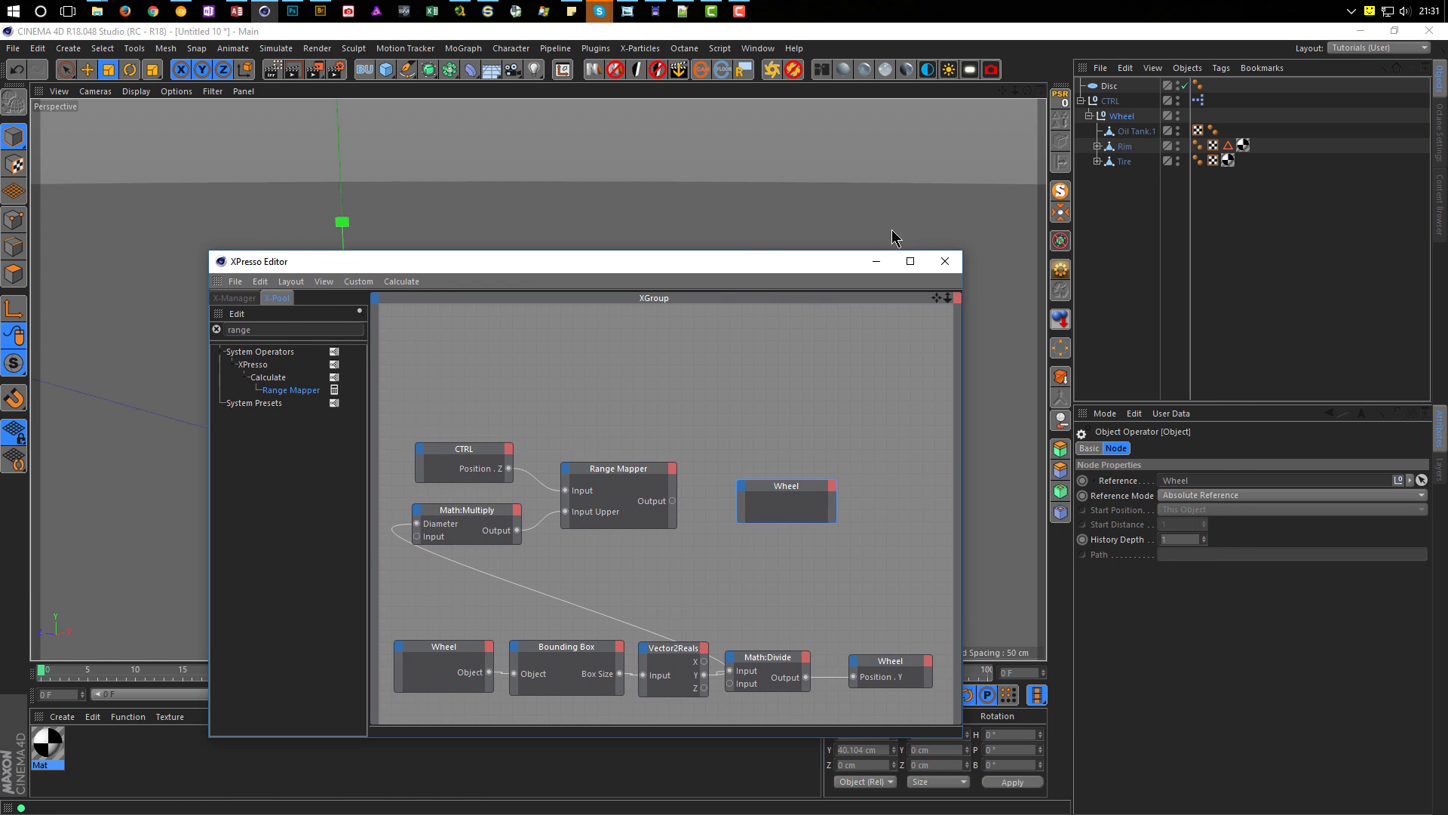
left_click(1123, 117)
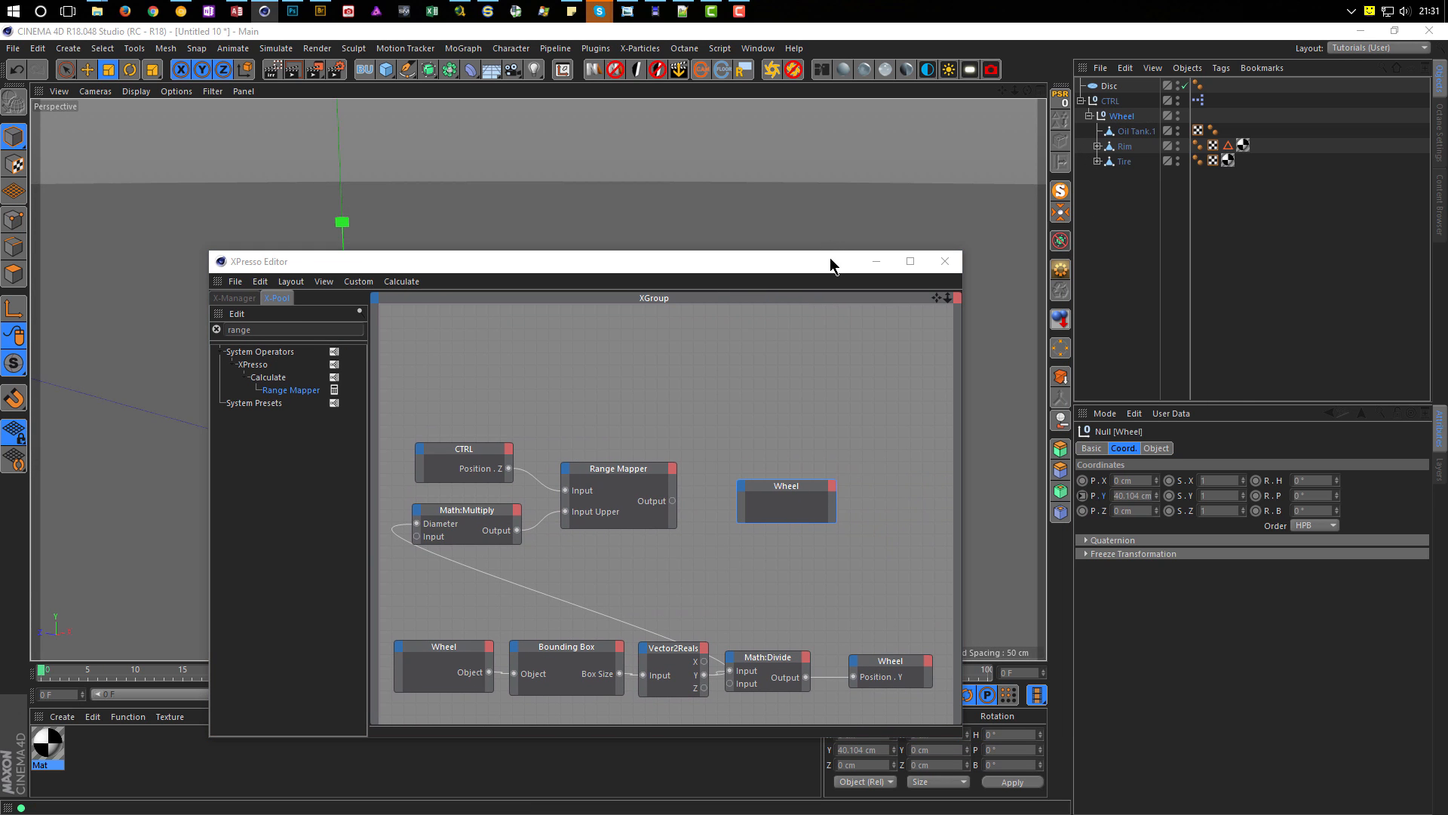
left_click_drag(830, 258, 914, 414)
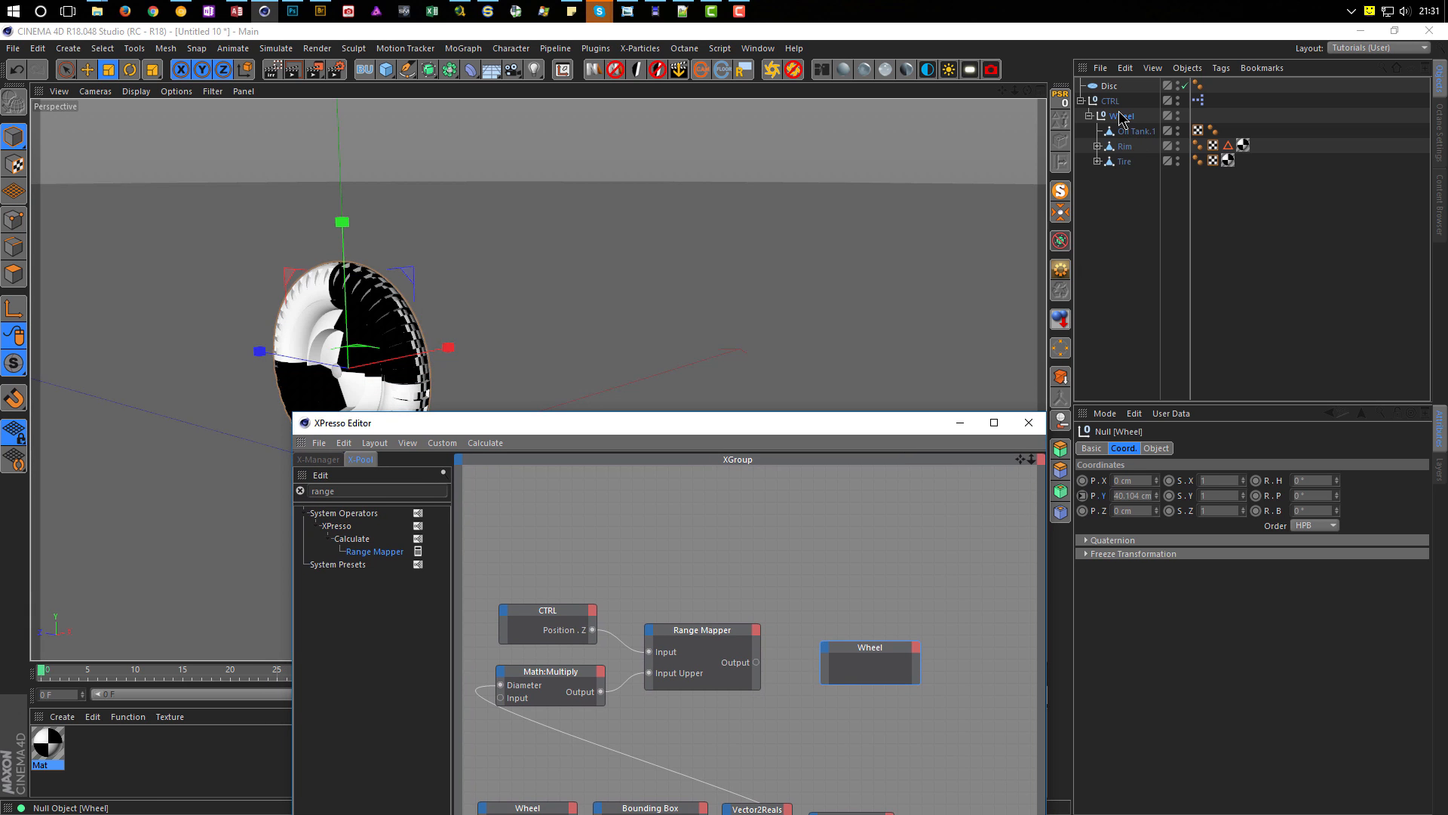
mouse_move(1336, 510)
left_mouse_down()
mouse_move(1336, 525)
mouse_move(1337, 487)
mouse_move(1321, 498)
left_mouse_up()
left_click_drag(887, 424, 922, 268)
left_click_drag(1281, 498, 858, 501)
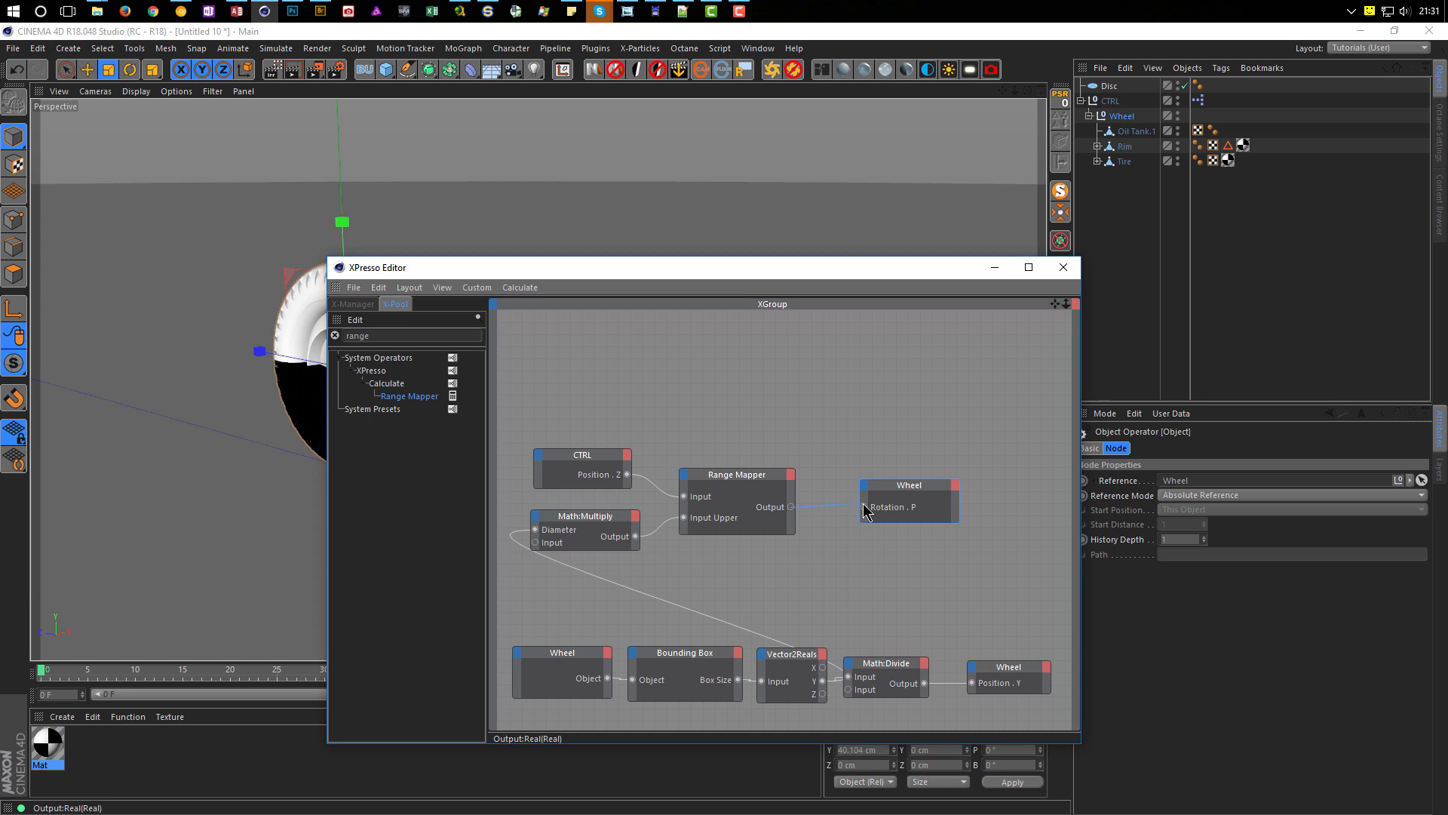
left_click_drag(866, 511, 865, 509)
Step: Move the CTRL null along its Z axis in the perspective view to test the direction of the wheel's rotation
left_click_drag(896, 276, 1038, 600)
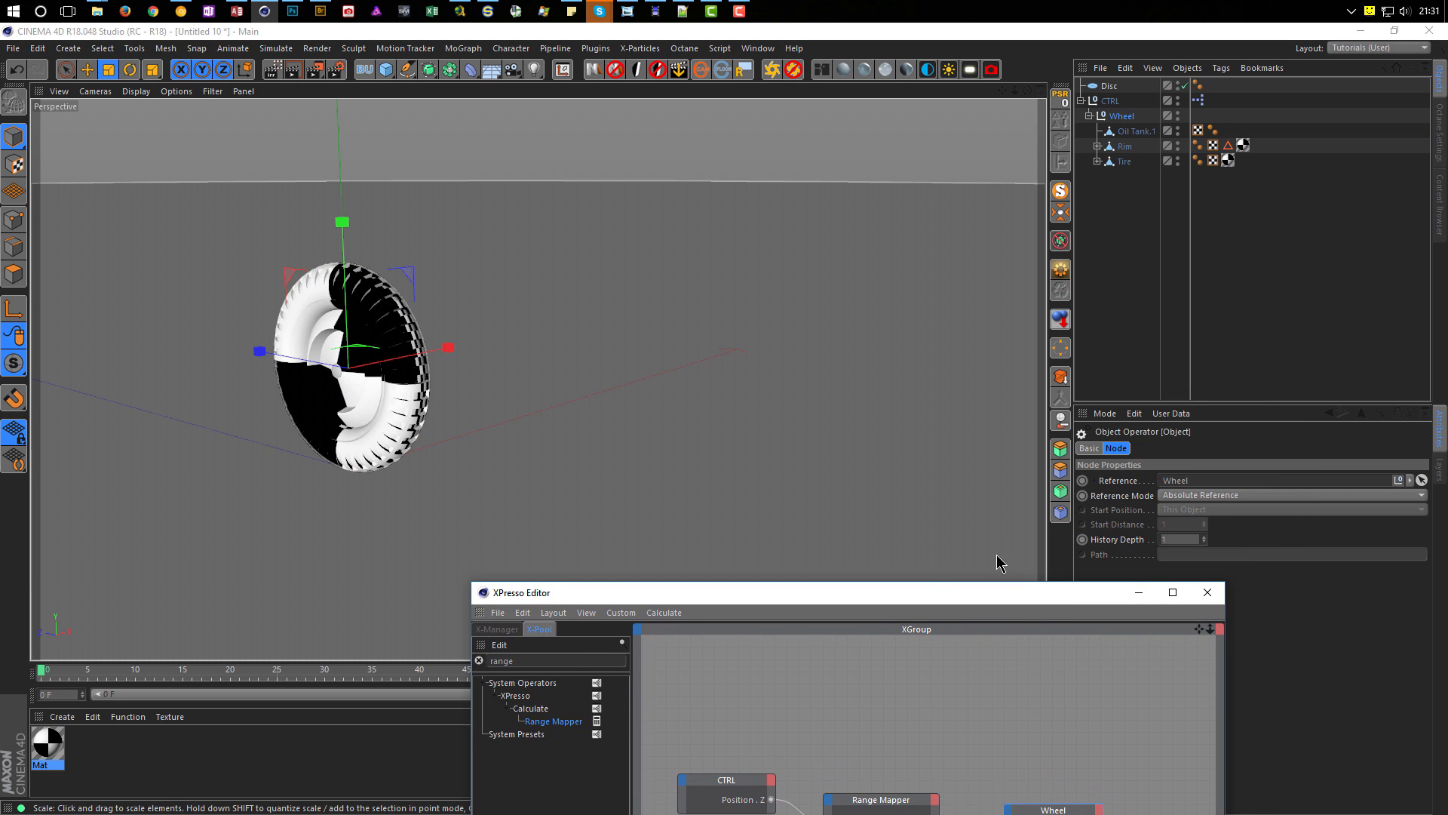
left_click(1111, 101)
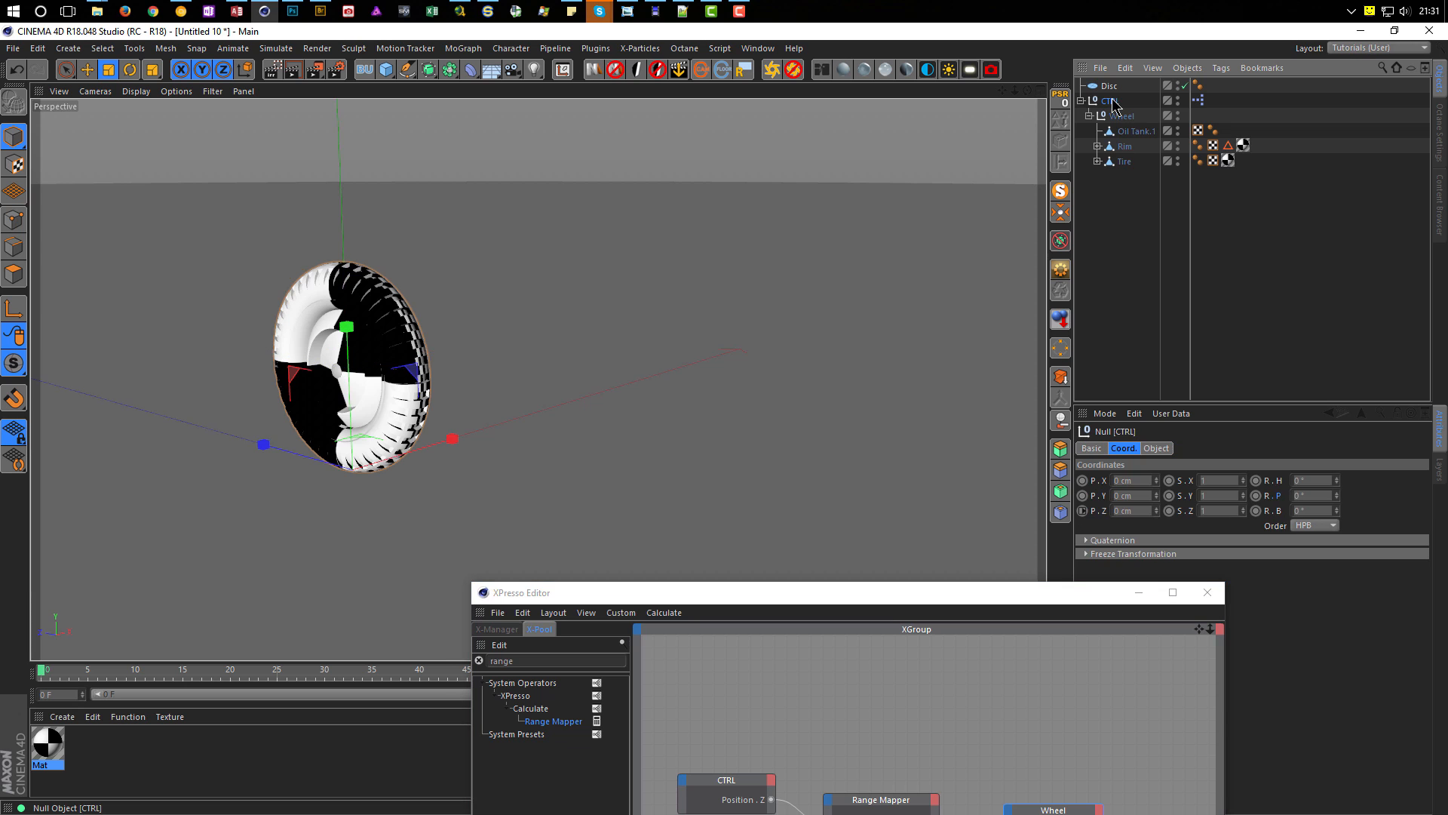
key("e")
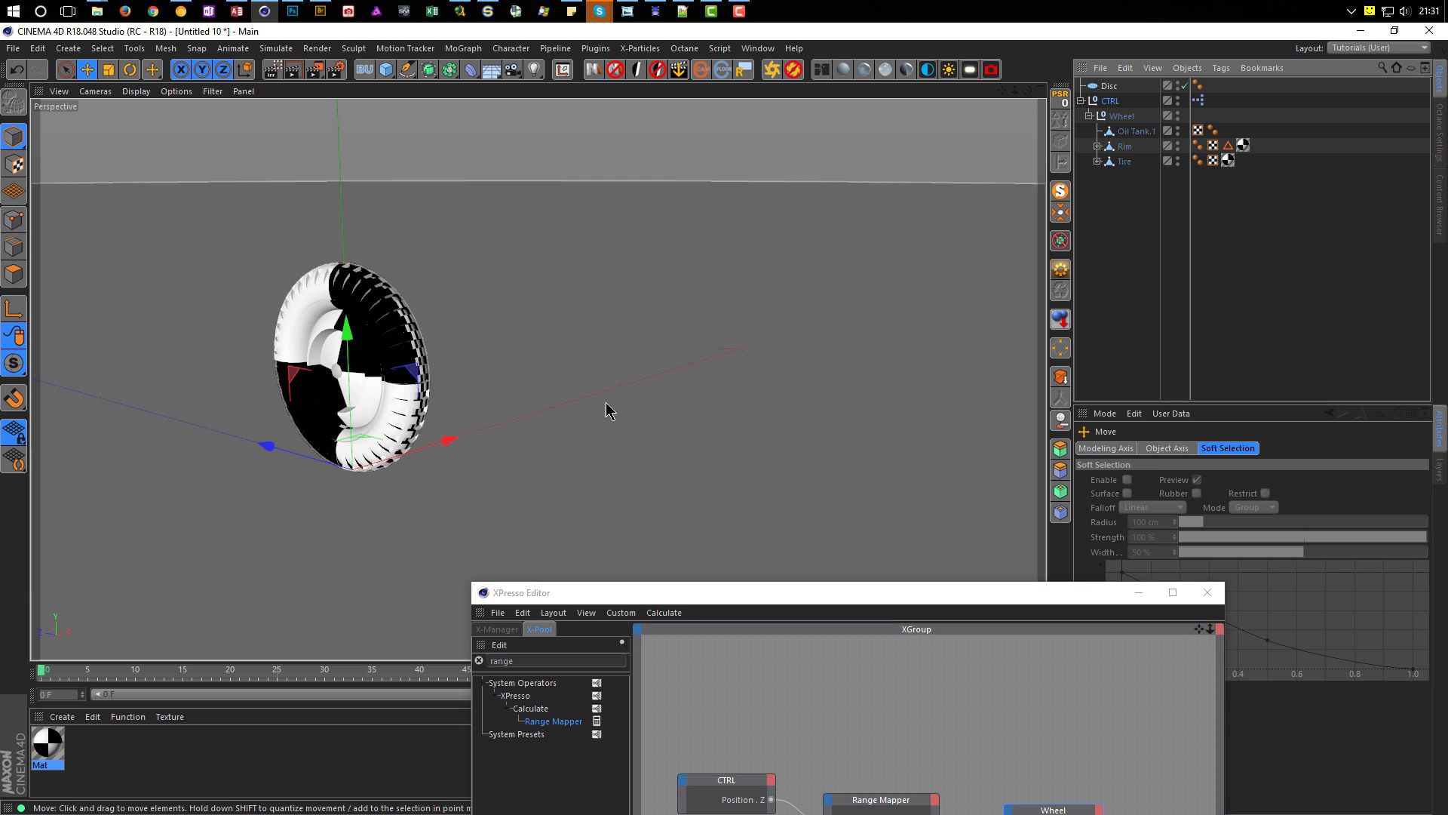
mouse_move(273, 450)
left_mouse_down()
mouse_move(138, 409)
mouse_move(509, 531)
mouse_move(265, 445)
left_mouse_up()
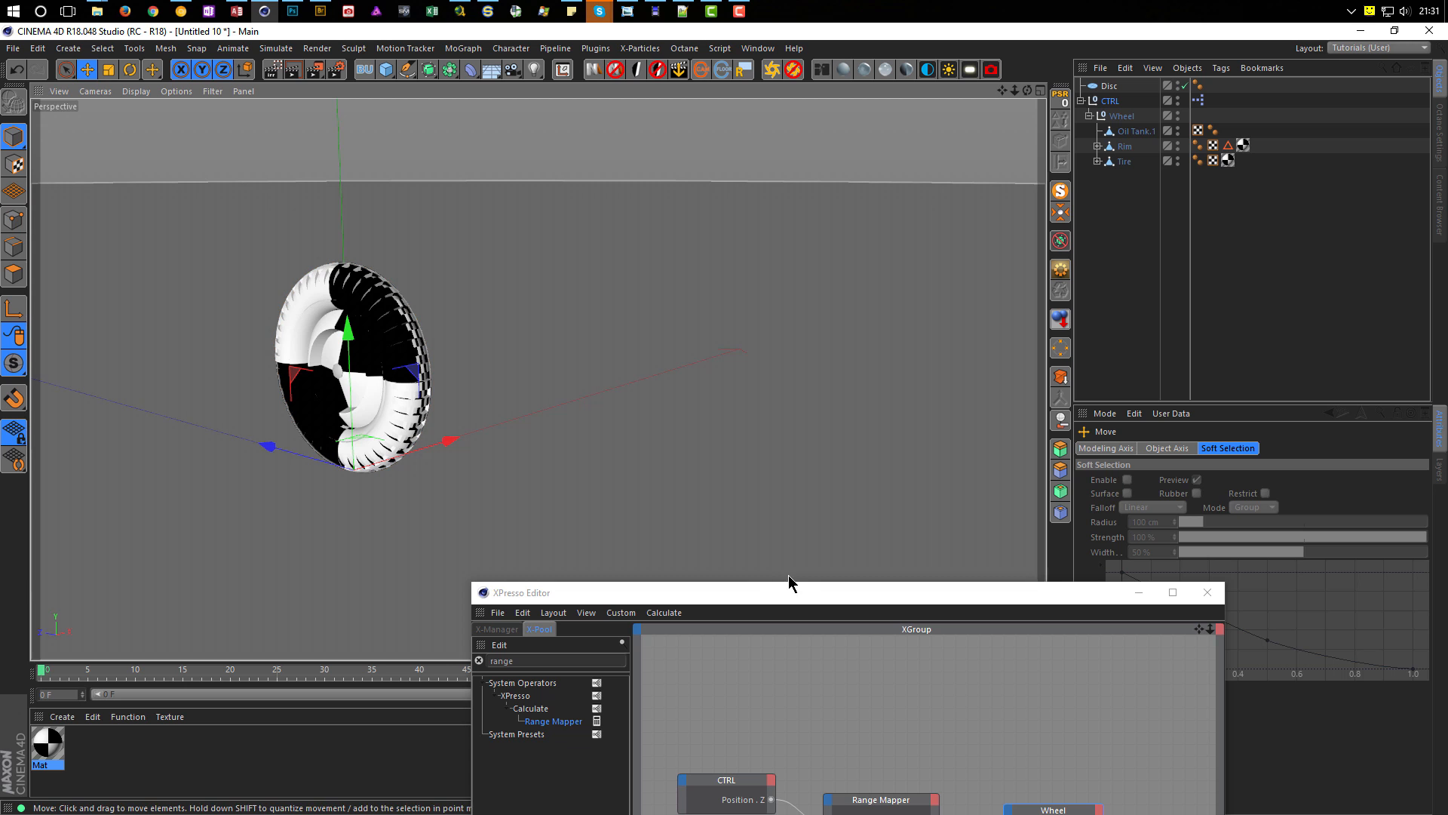
left_click_drag(789, 591, 791, 347)
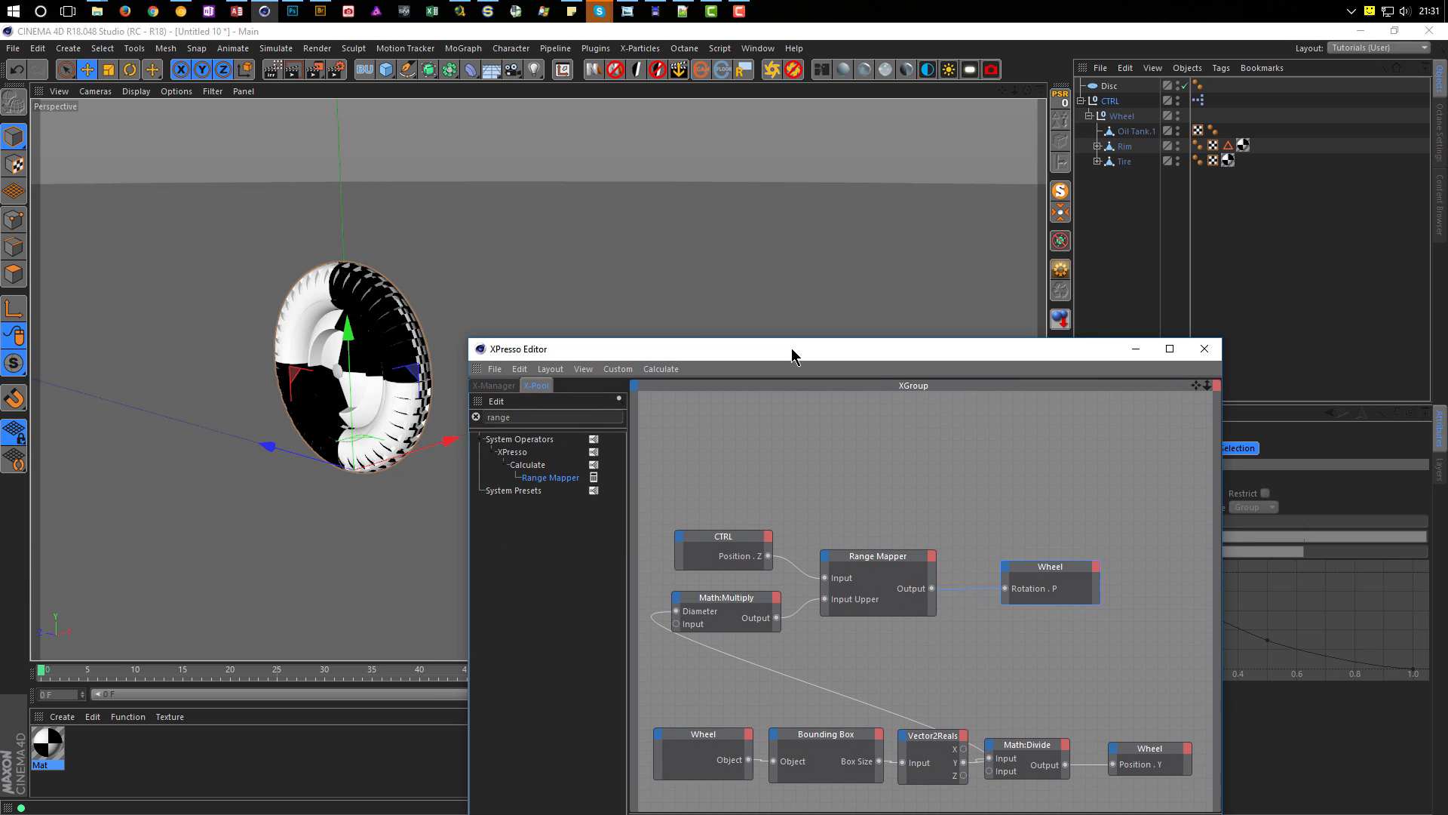
left_click_drag(267, 446, 240, 505)
Step: Insert a Negate node between the Range Mapper's Output and the Wheel node's Rotation P input
left_click_drag(1040, 579, 1115, 575)
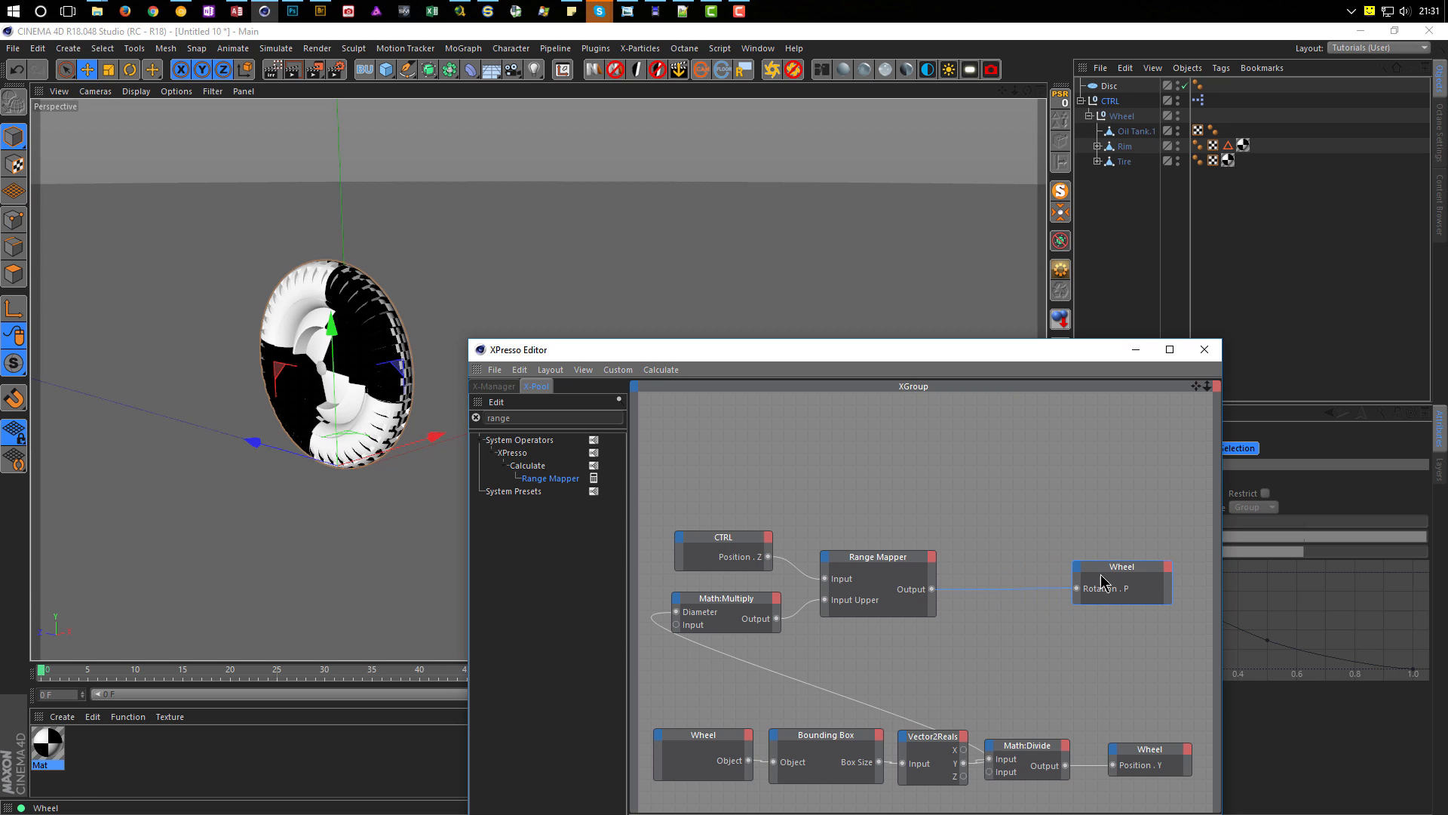
double_click(485, 416)
type("ne")
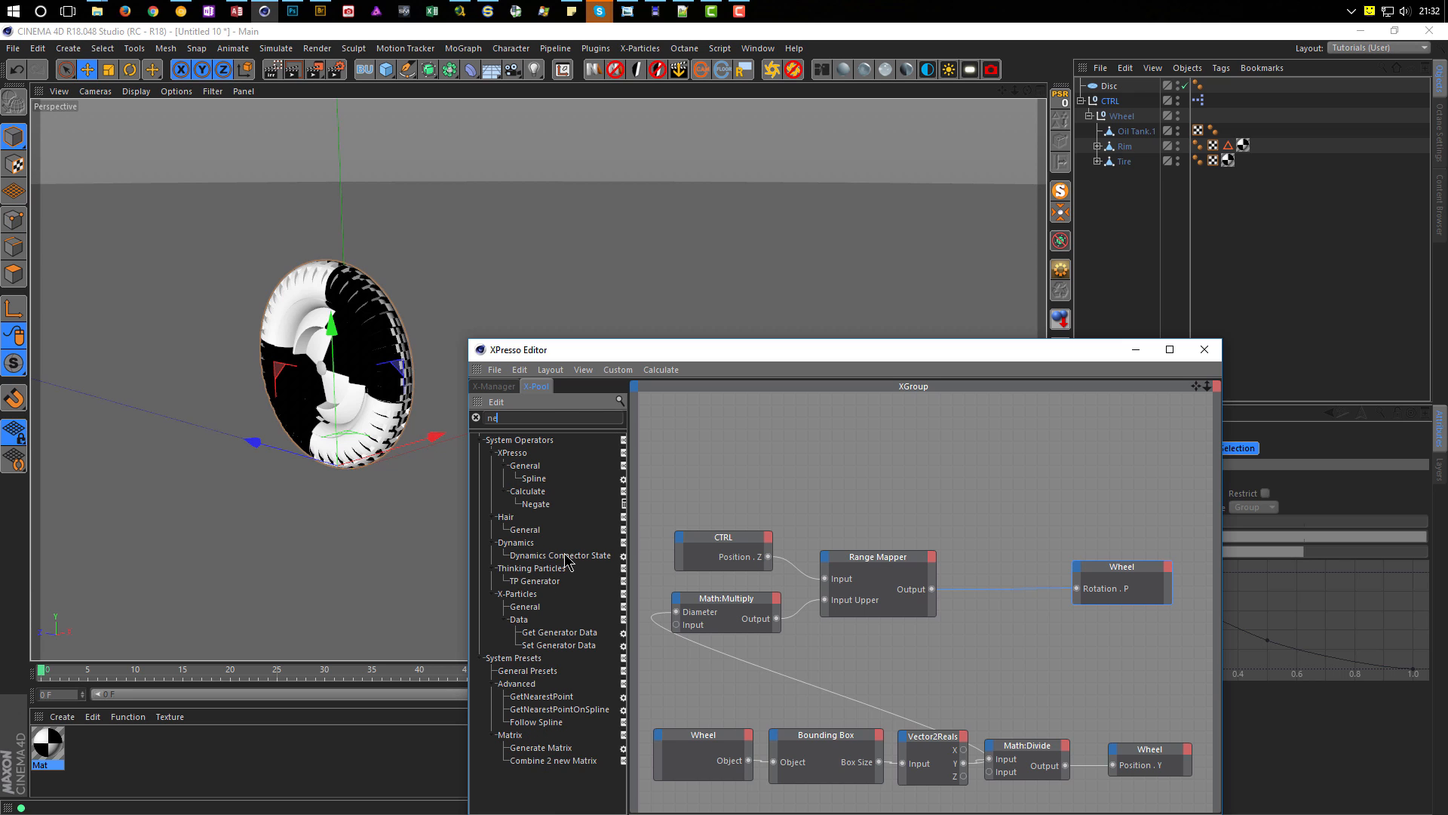
left_click_drag(1013, 573, 968, 622)
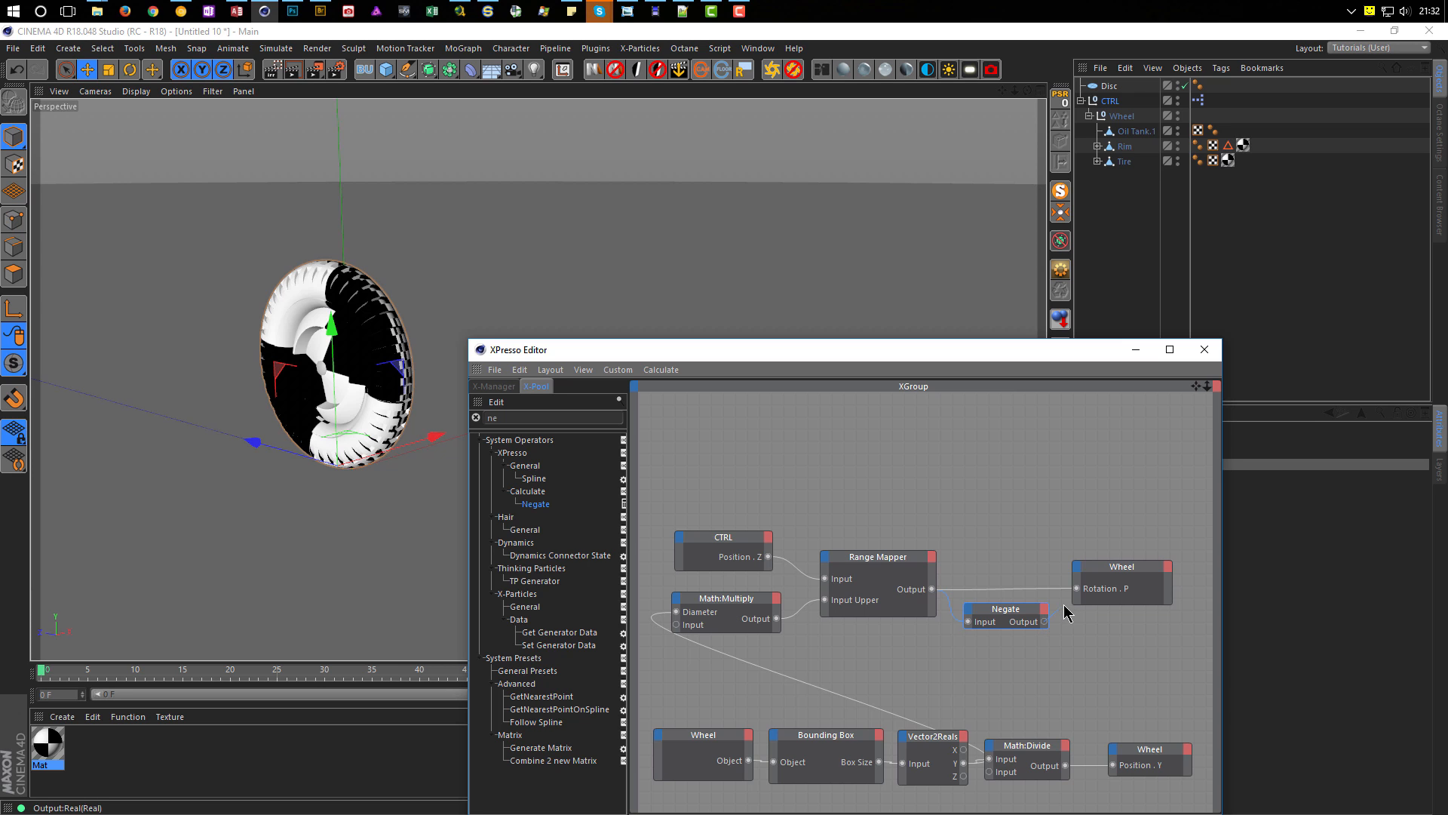
left_click_drag(1077, 596, 1078, 590)
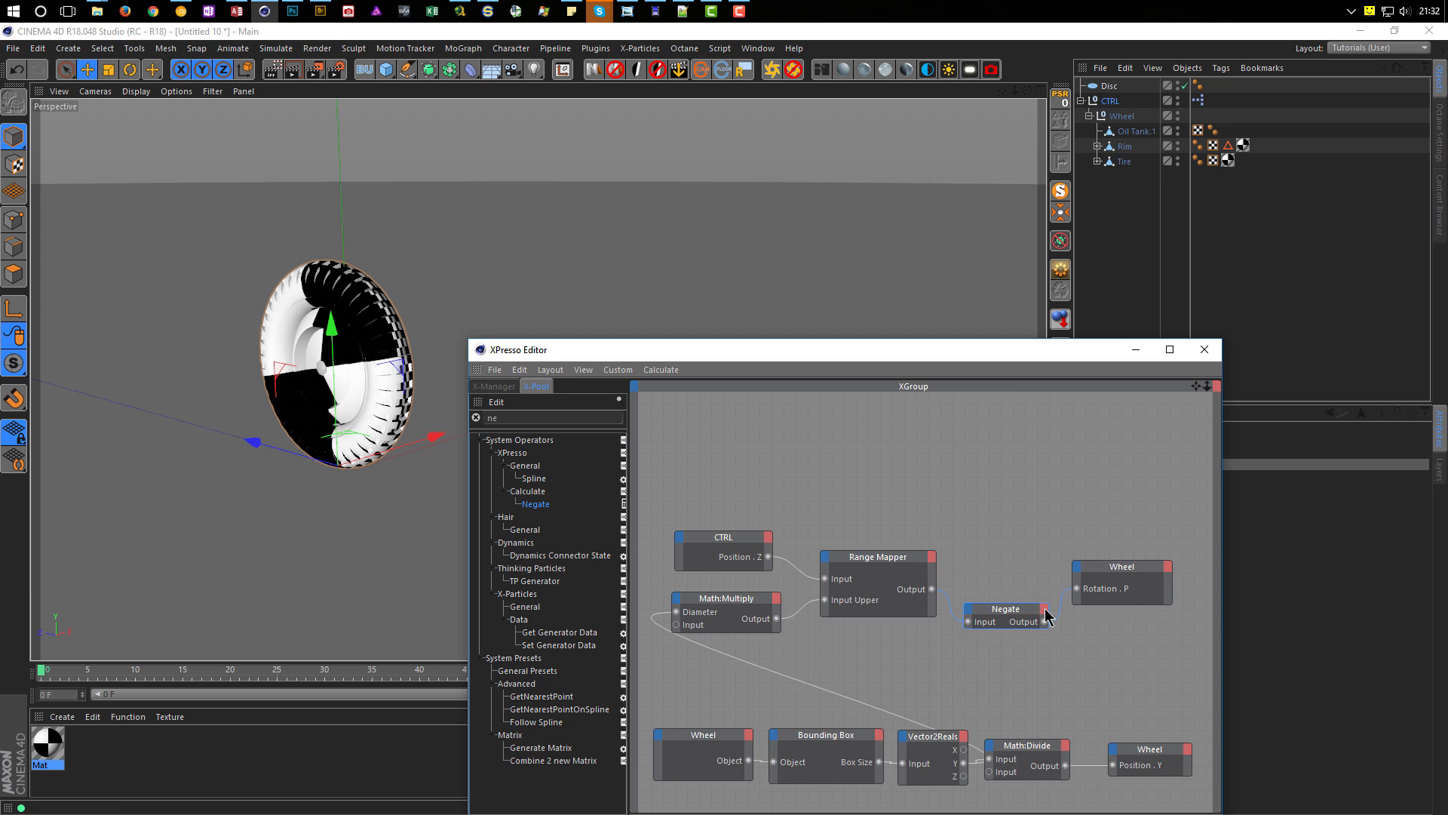
Step: Test the reversed rotation by moving CTRL along Z, and line up the Negate node between the Range Mapper and Wheel nodes
left_click_drag(253, 443, 226, 533)
left_click_drag(965, 349, 1113, 537)
left_click_drag(170, 417, 252, 480)
left_click_drag(823, 537, 798, 359)
left_click_drag(1126, 616, 1129, 588)
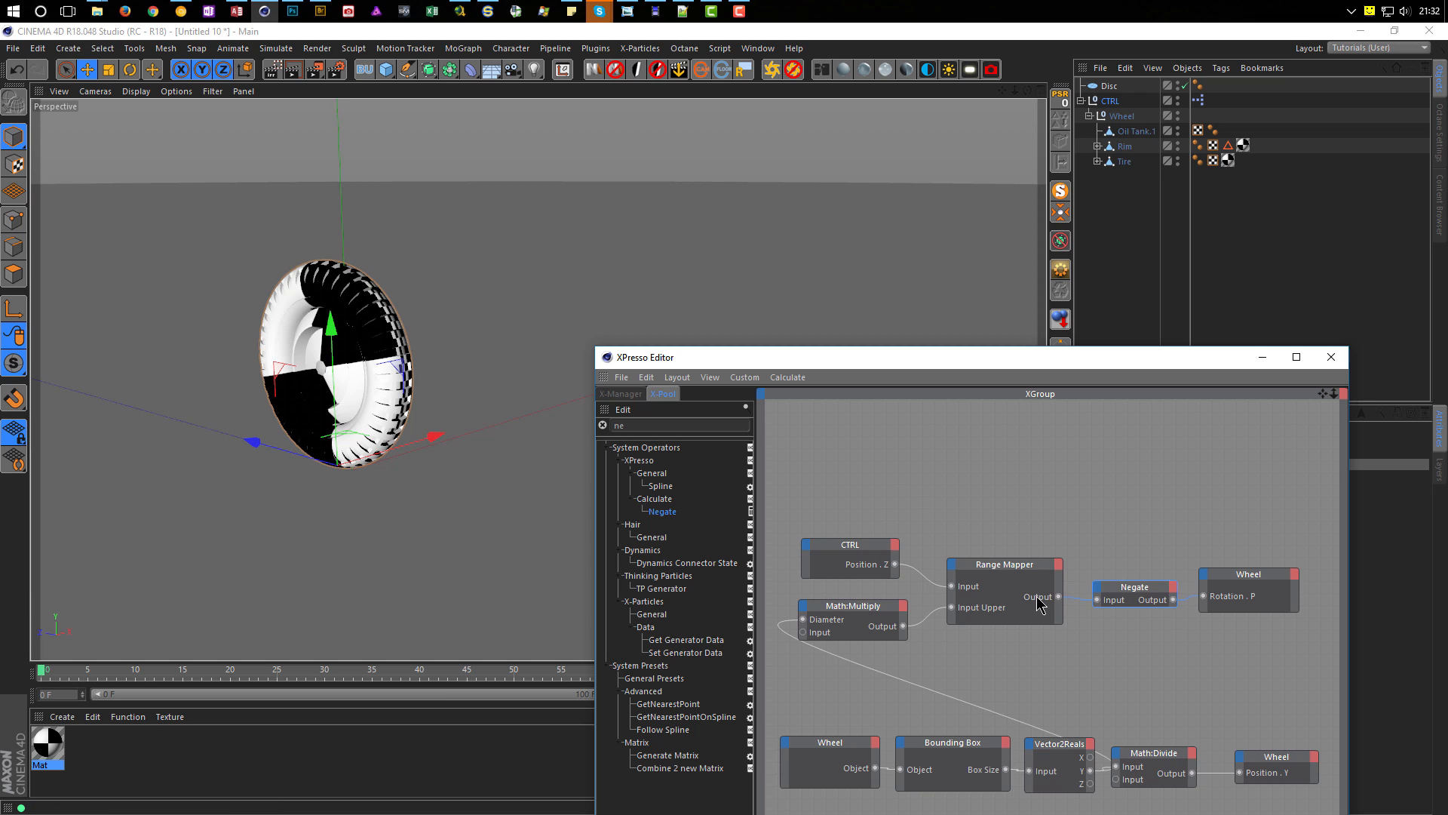
Step: Move CTRL along Z to check the wheel's roll again, and reset CTRL's position, scale and rotation
left_click_drag(251, 442, 388, 537)
left_click(1145, 350)
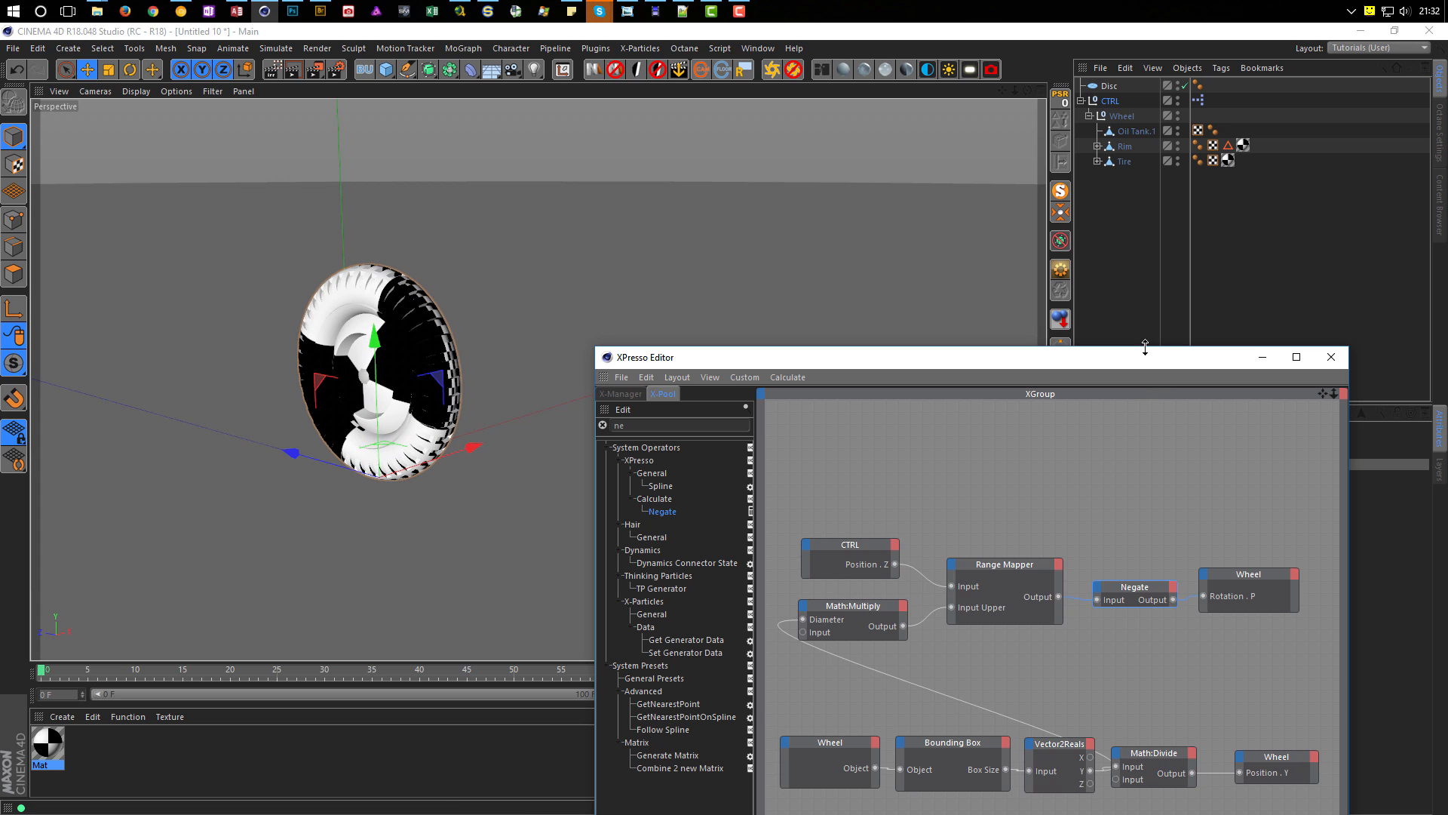
left_click_drag(1142, 356, 1056, 554)
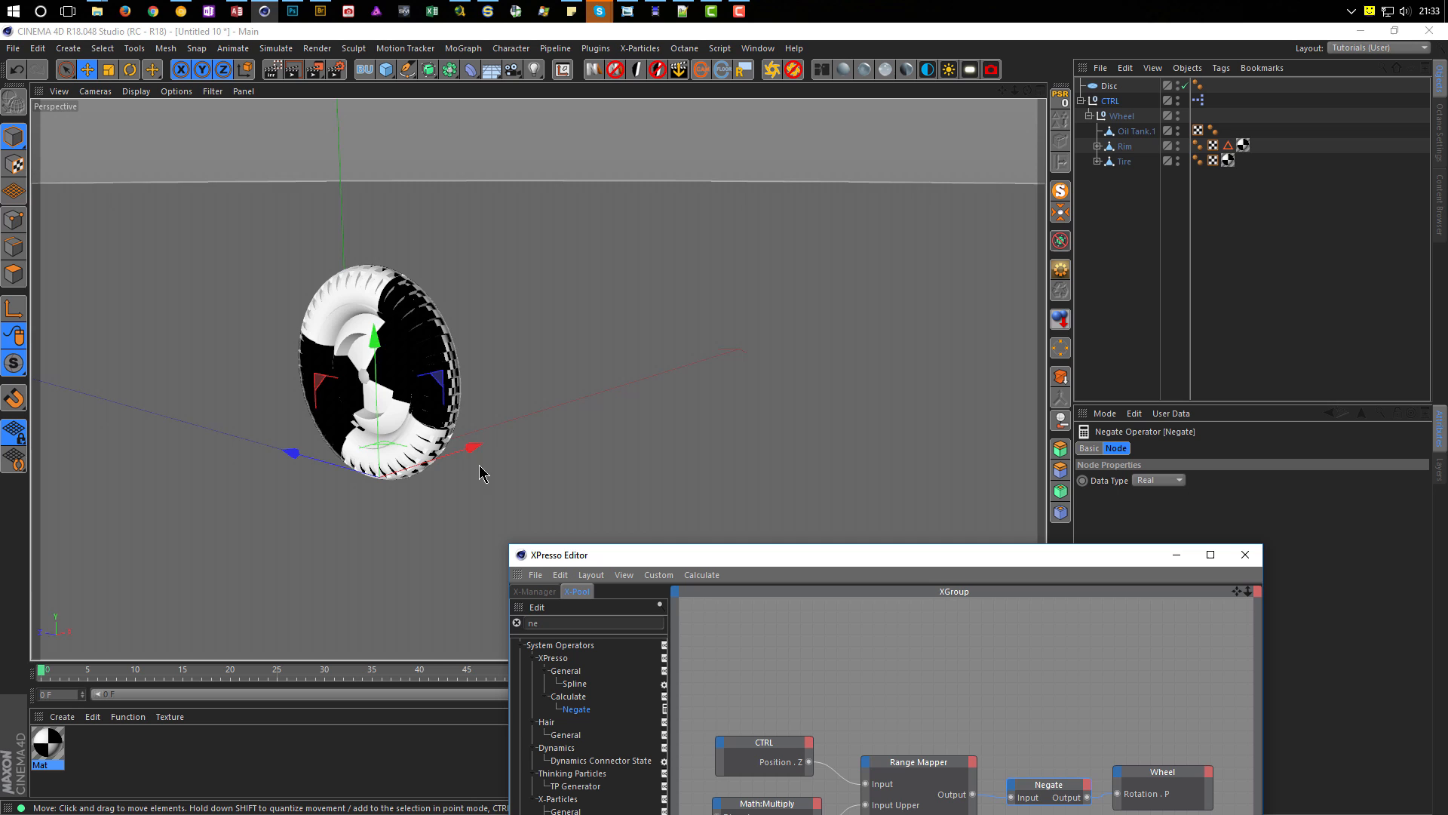
left_click(1109, 105)
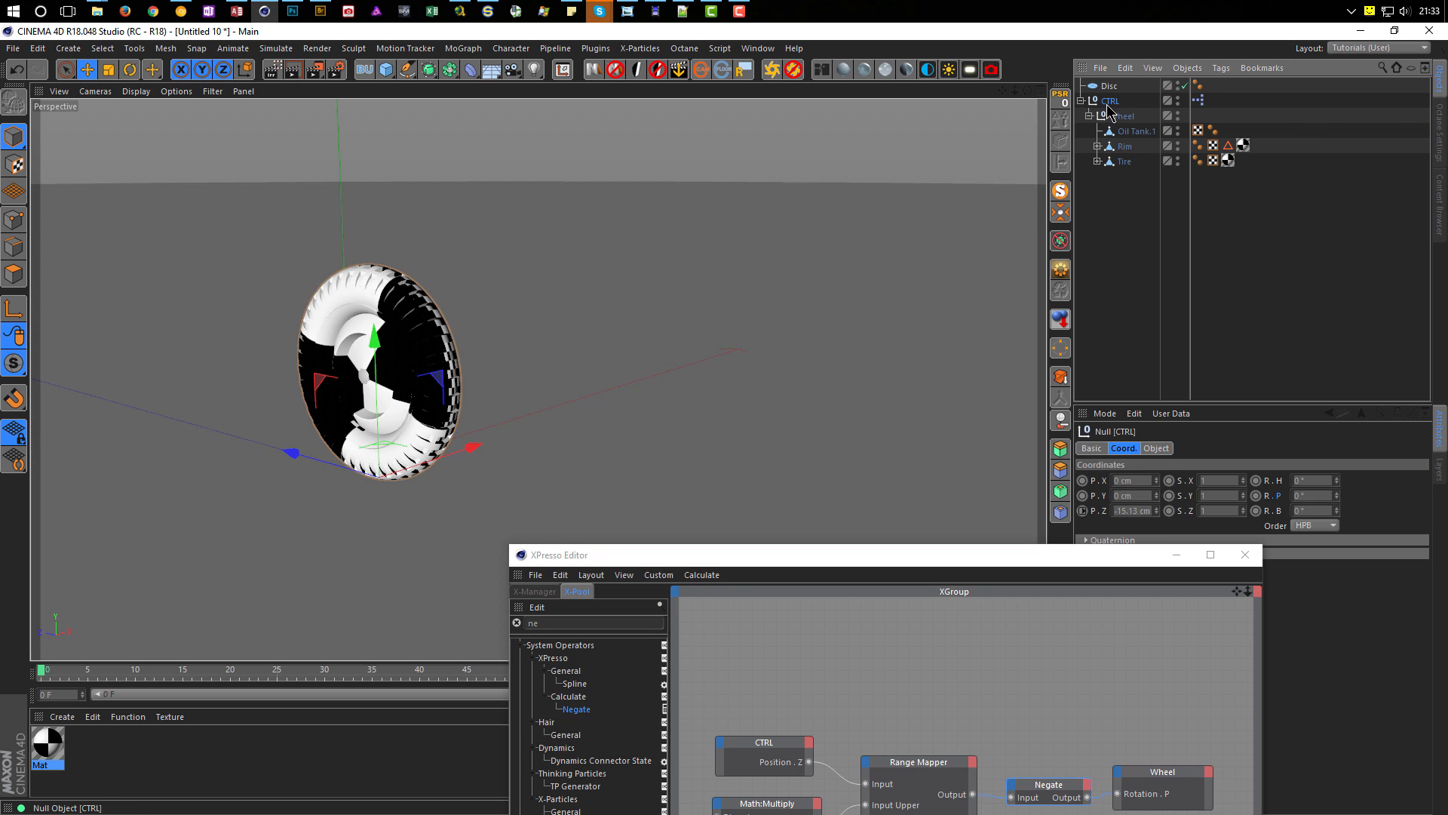
left_click(1060, 101)
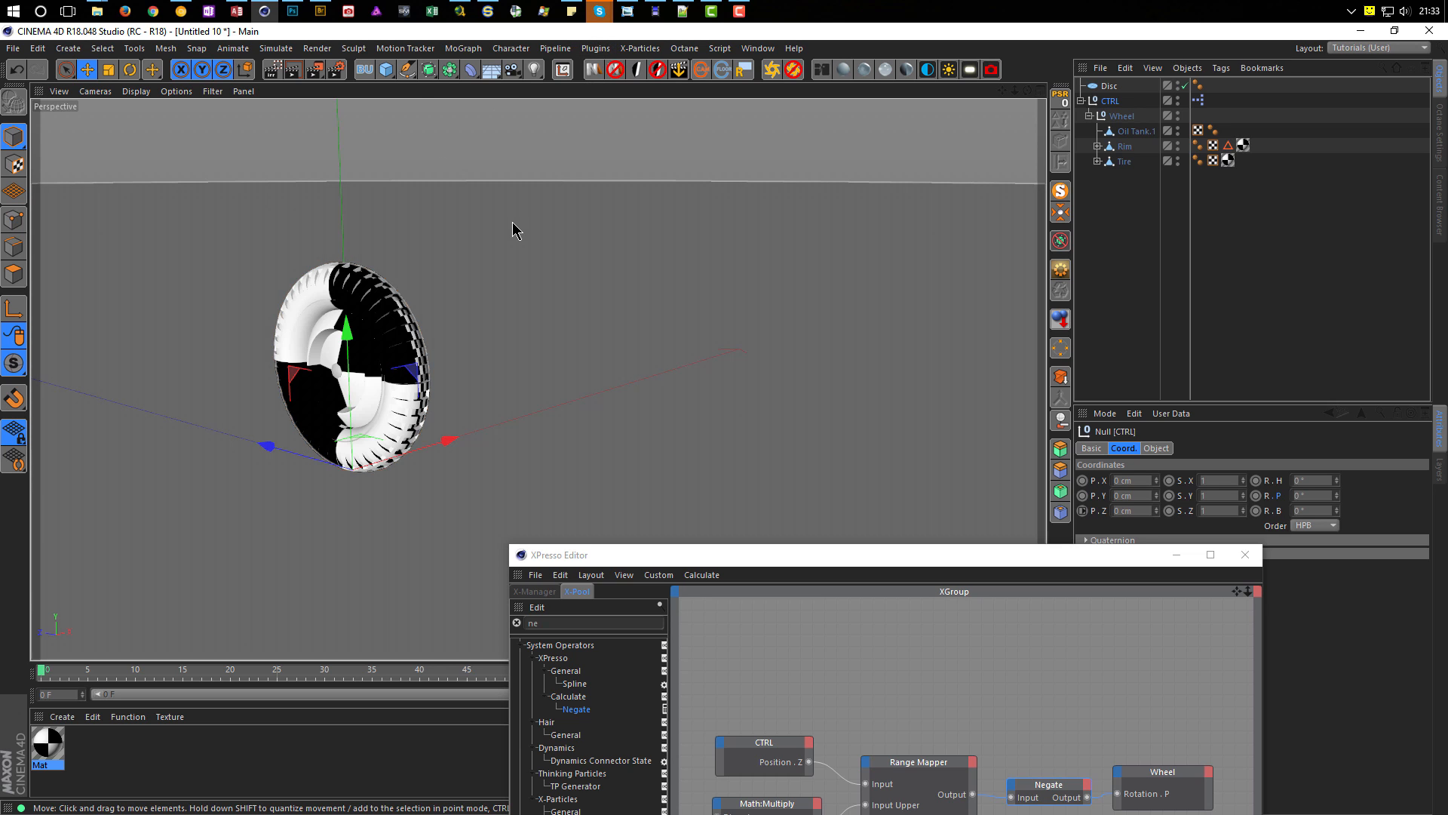
Step: Inspect the wheel in the Top view, test CTRL's Z movement in the perspective view, and reset CTRL's PSR
middle_click(544, 241)
middle_click(682, 310)
scroll(560, 409, "down", 6)
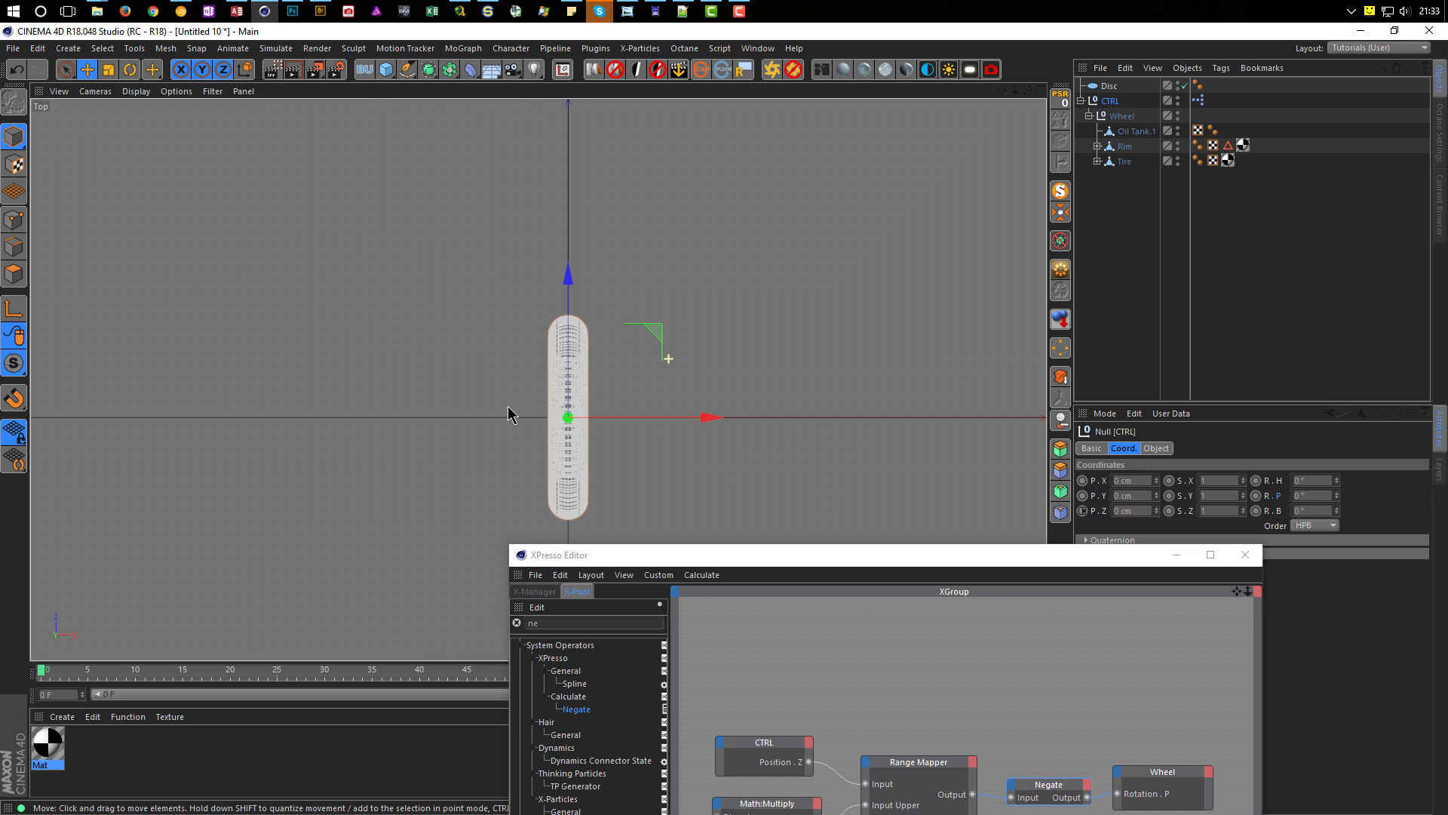
scroll(488, 431, "down", 1)
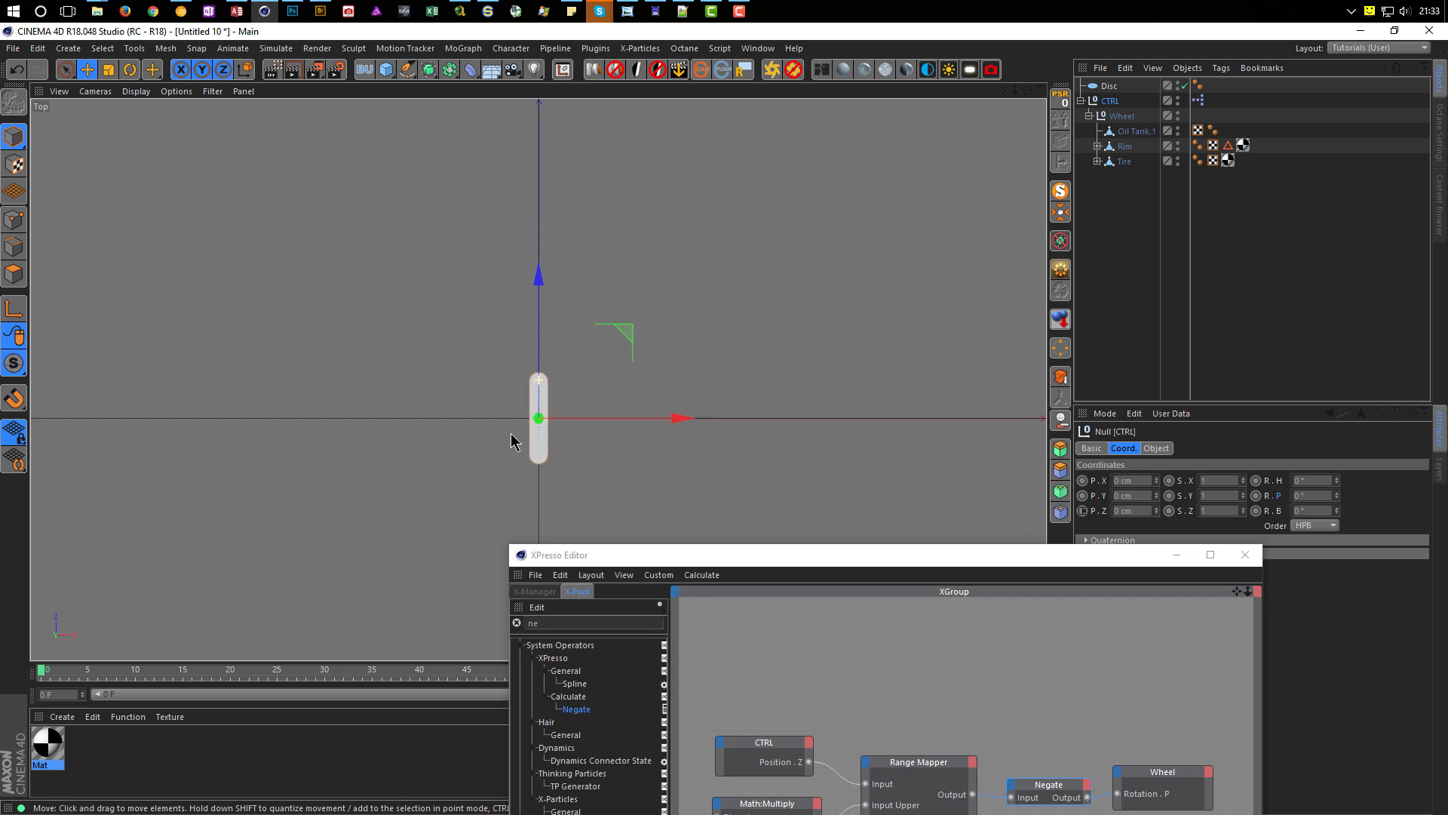
middle_click_drag(514, 435, 494, 449, "alt")
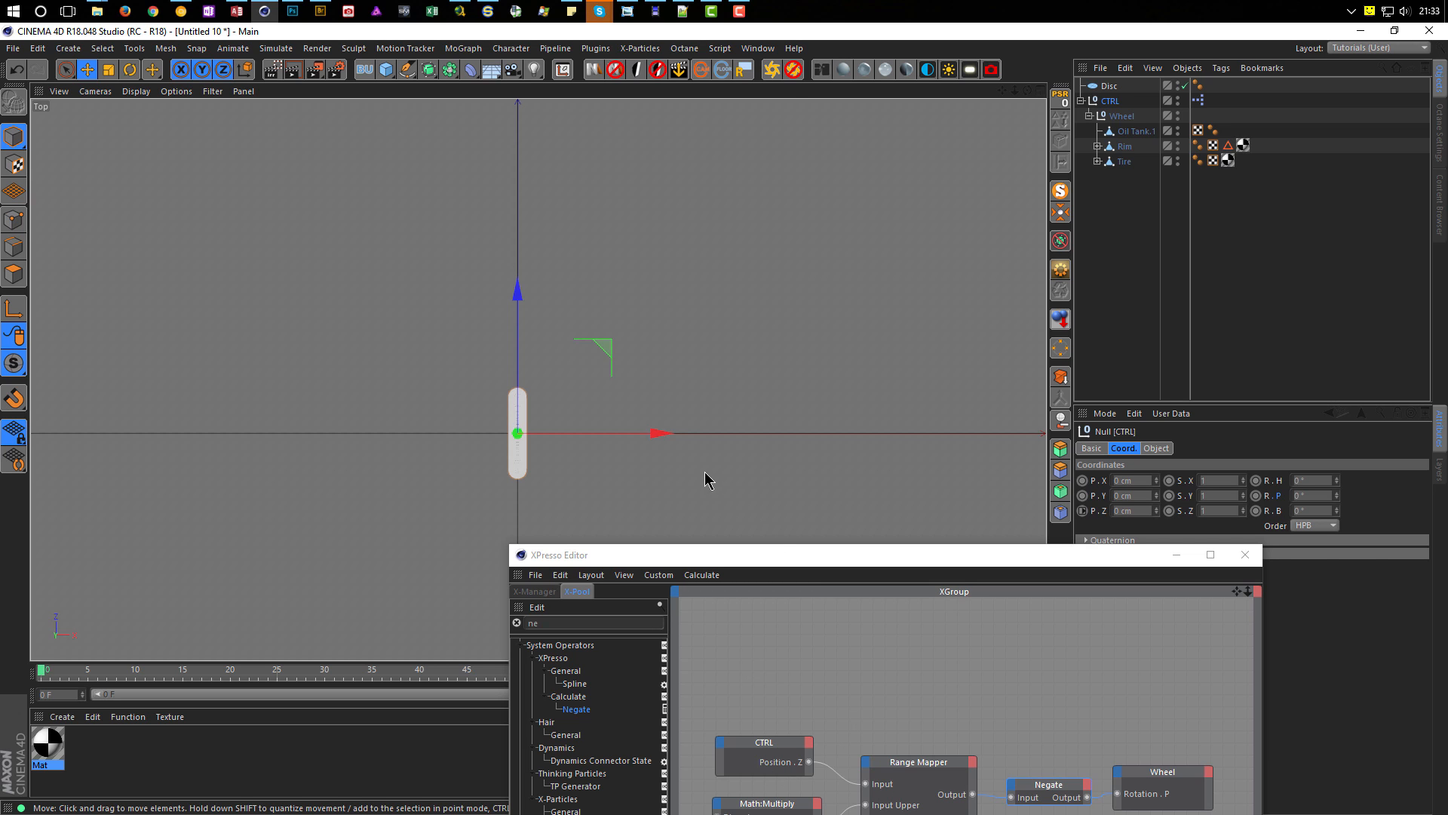
middle_click(740, 397)
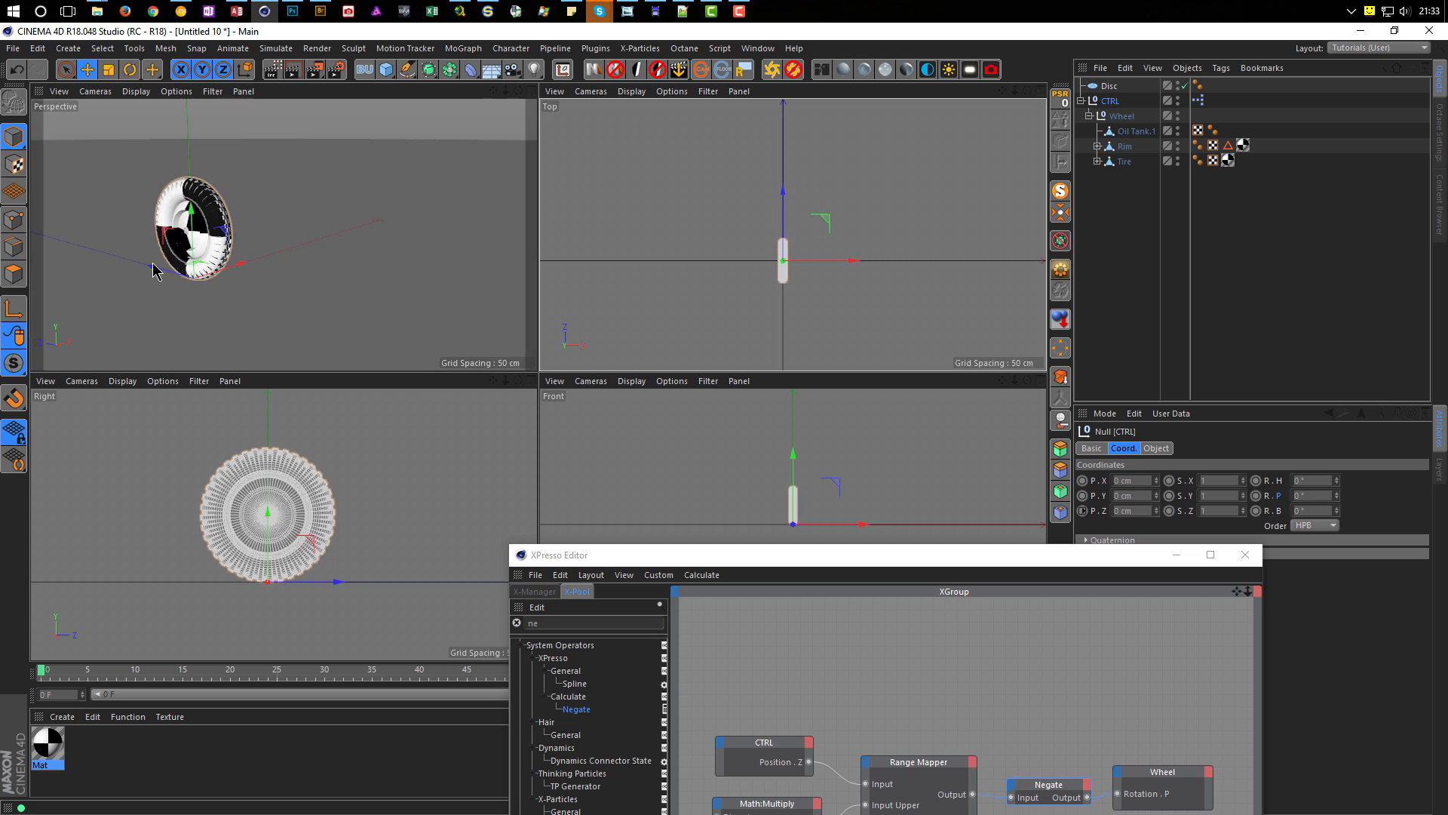
mouse_move(159, 274)
left_mouse_down()
mouse_move(179, 300)
mouse_move(152, 294)
left_mouse_up()
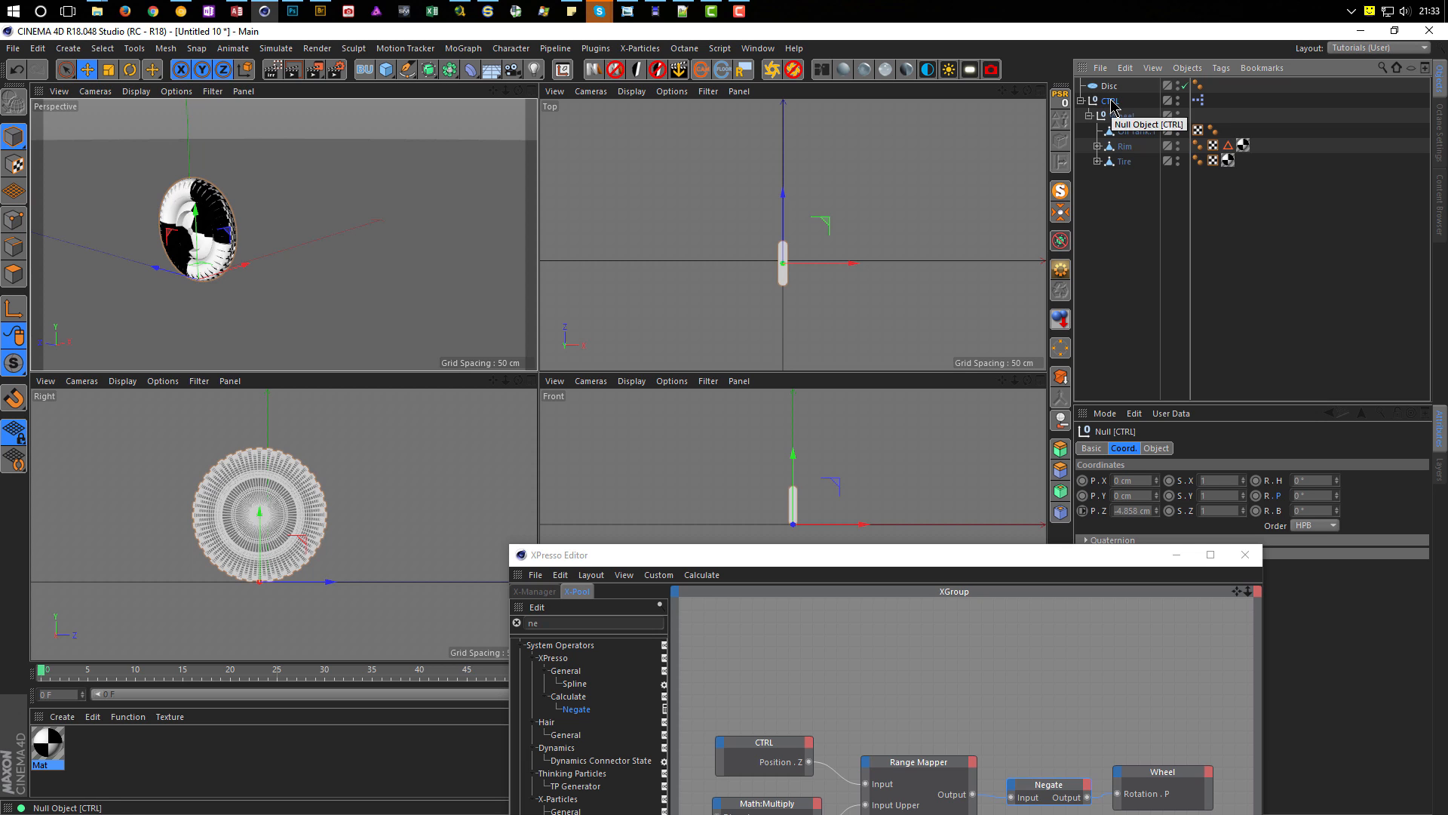
left_click(1060, 102)
Step: Add an Arc spline in the Top view and set its start angle to -90° and its end angle to -180°
middle_click(901, 204)
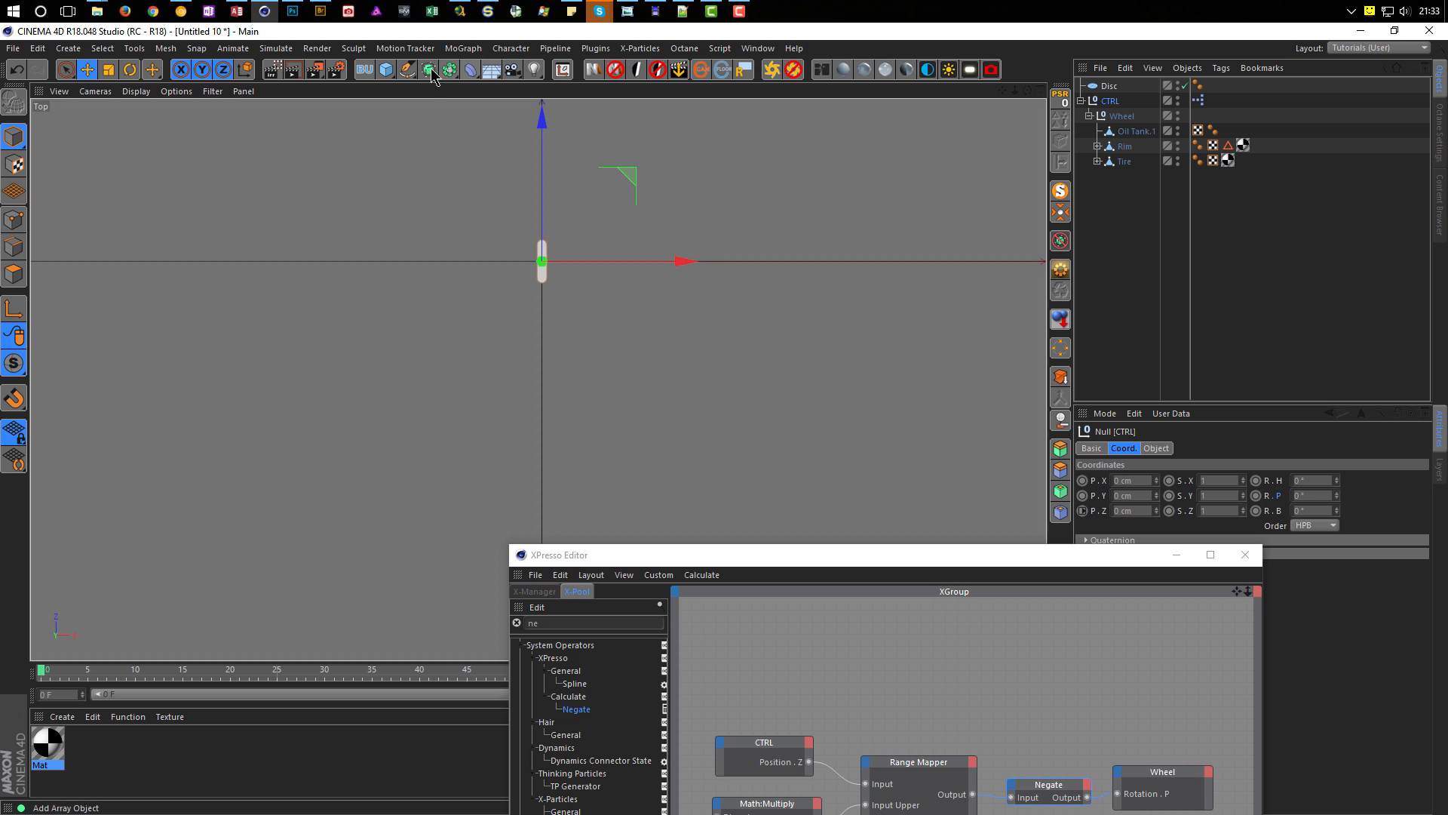
left_click_drag(407, 70, 426, 163)
left_click(541, 91)
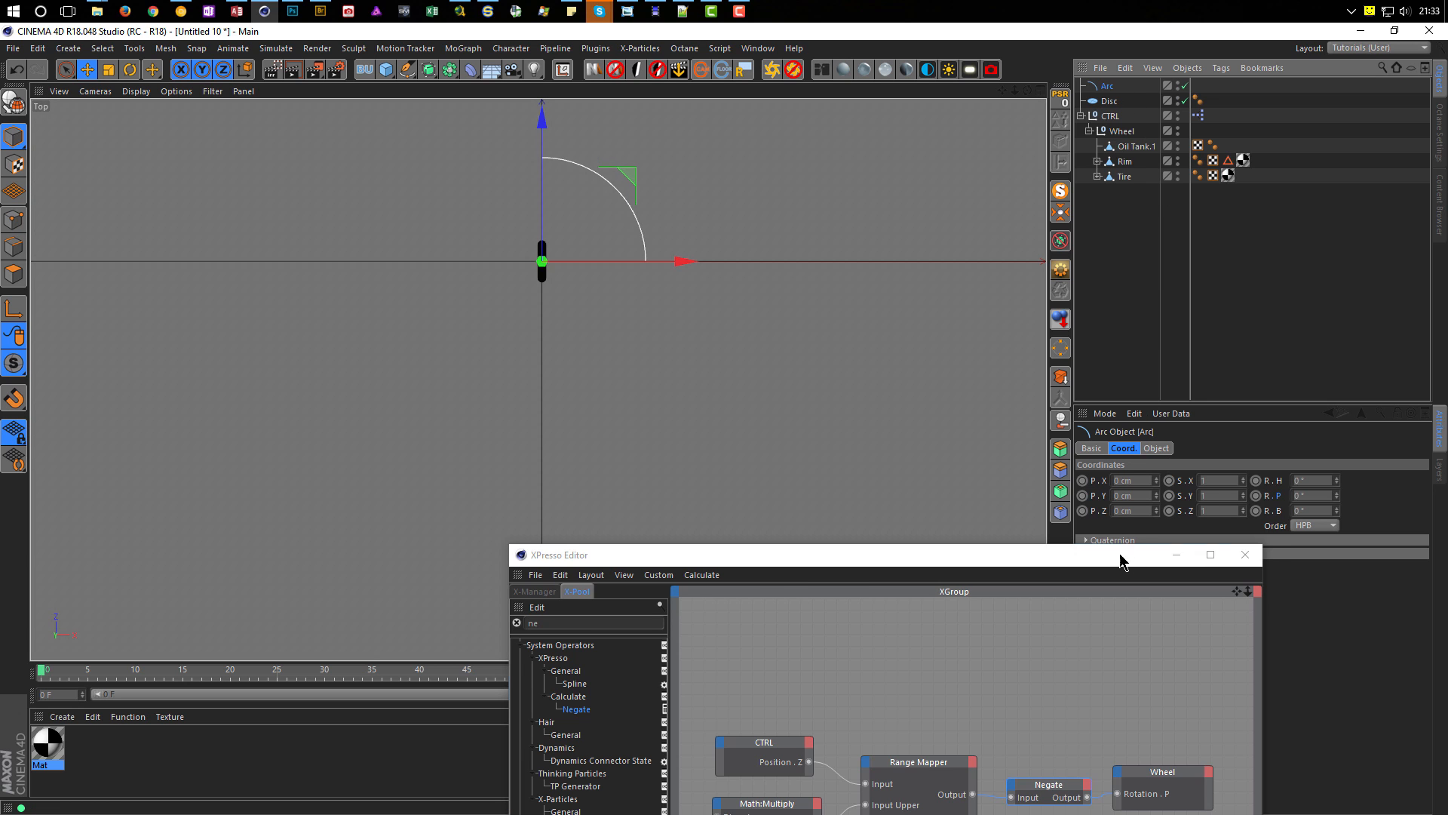
left_click_drag(1120, 561, 949, 562)
left_click(1158, 451)
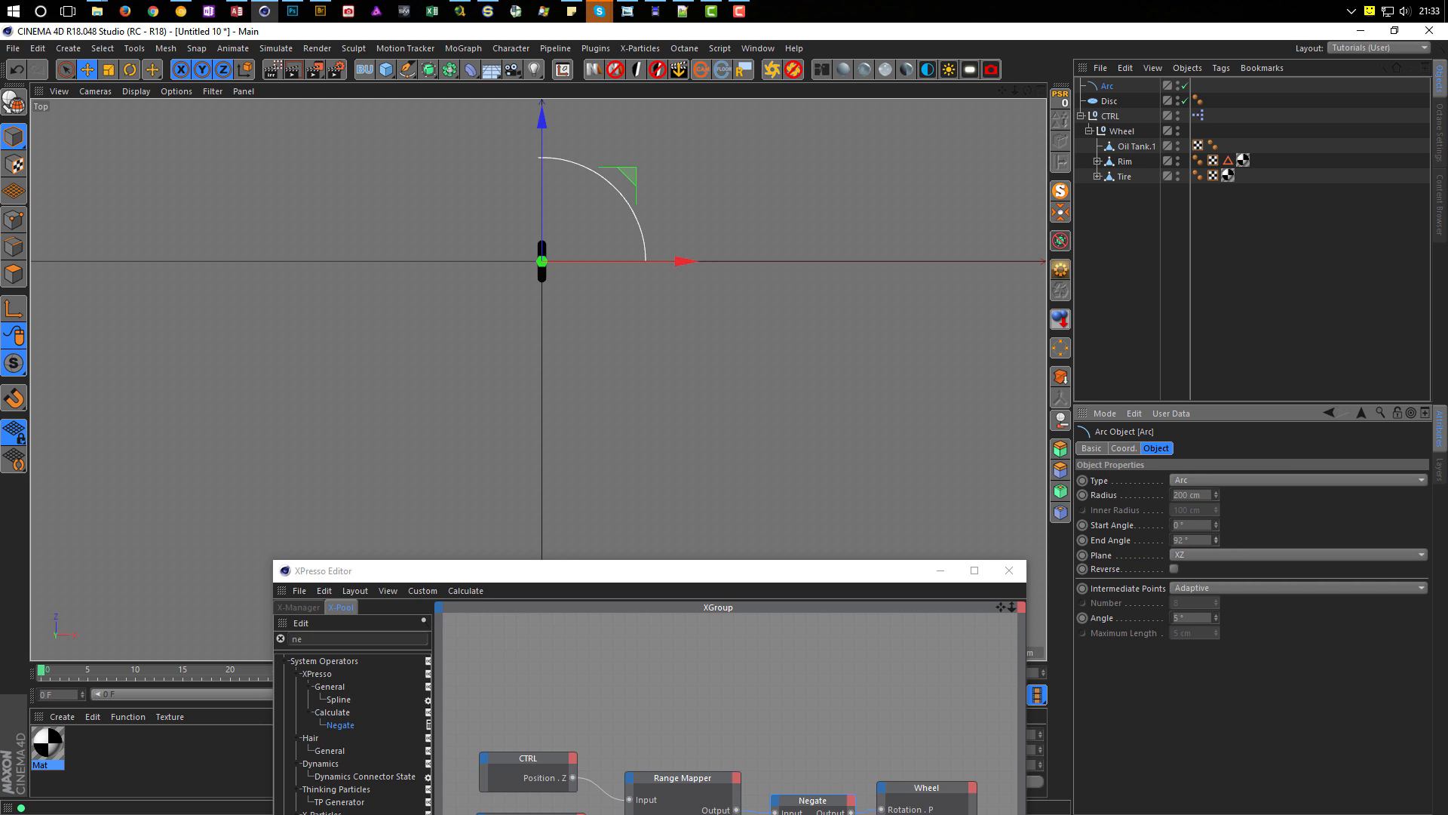
left_click_drag(1216, 540, 1215, 706)
left_click(1188, 540)
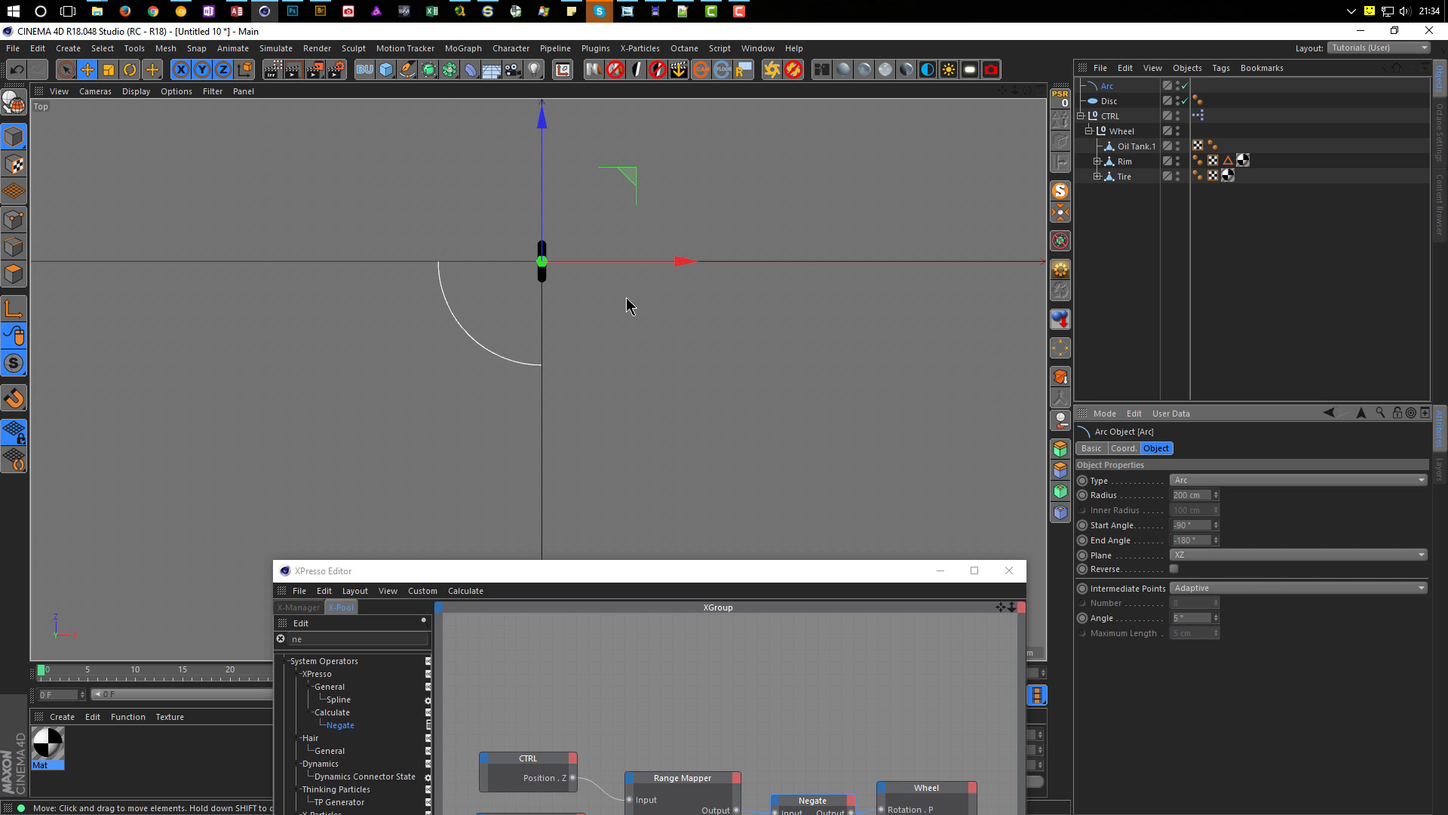
Step: Scale the arc up to about twice its size and move it along X until the curve begins at the wheel
key("t")
left_click_drag(694, 336, 846, 333)
key("e")
left_click_drag(686, 260, 904, 285)
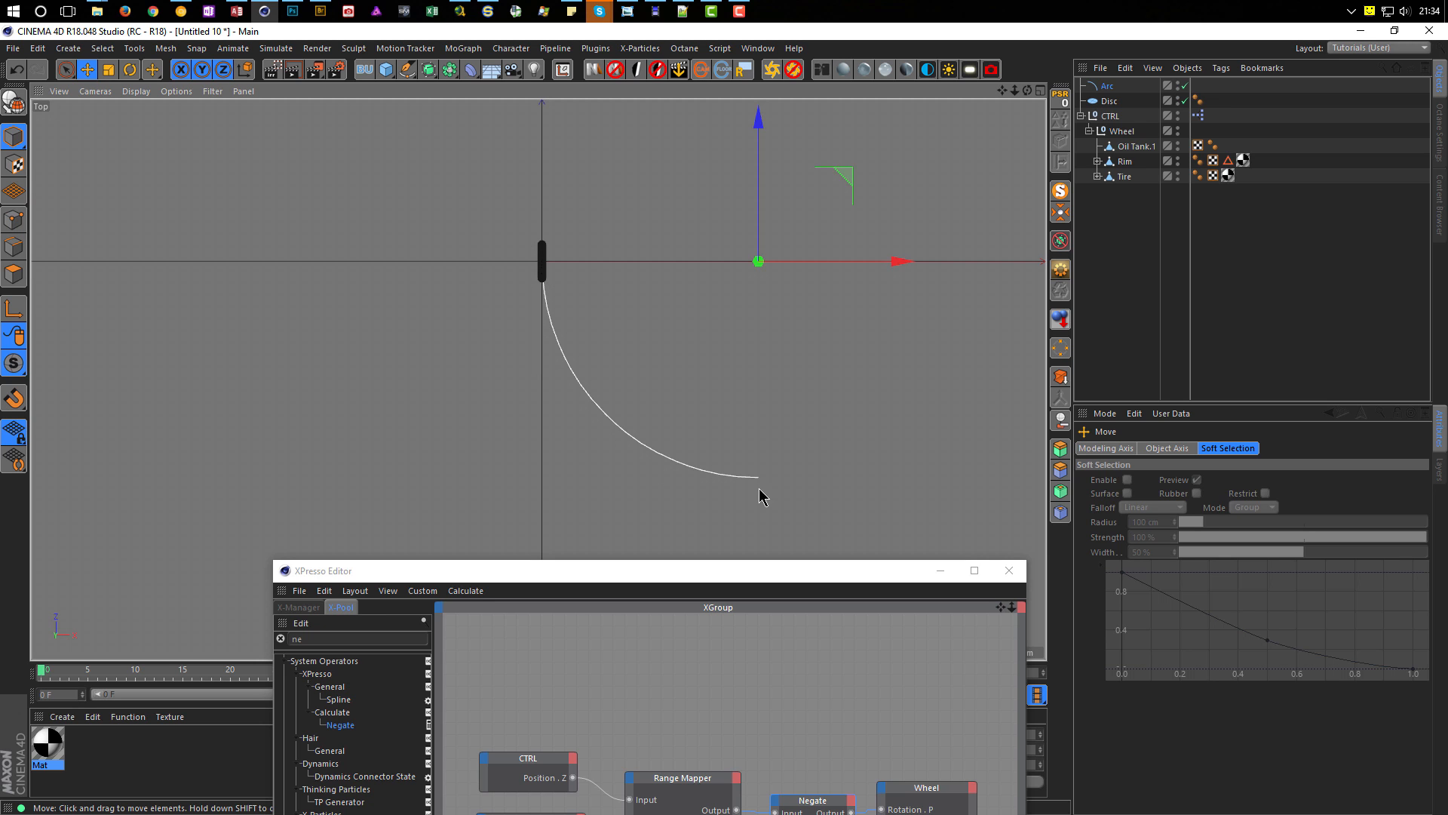
Step: Add an Align to Spline tag to CTRL and assign the Arc as its spline path
left_click_drag(815, 585, 1051, 400)
middle_click(647, 264)
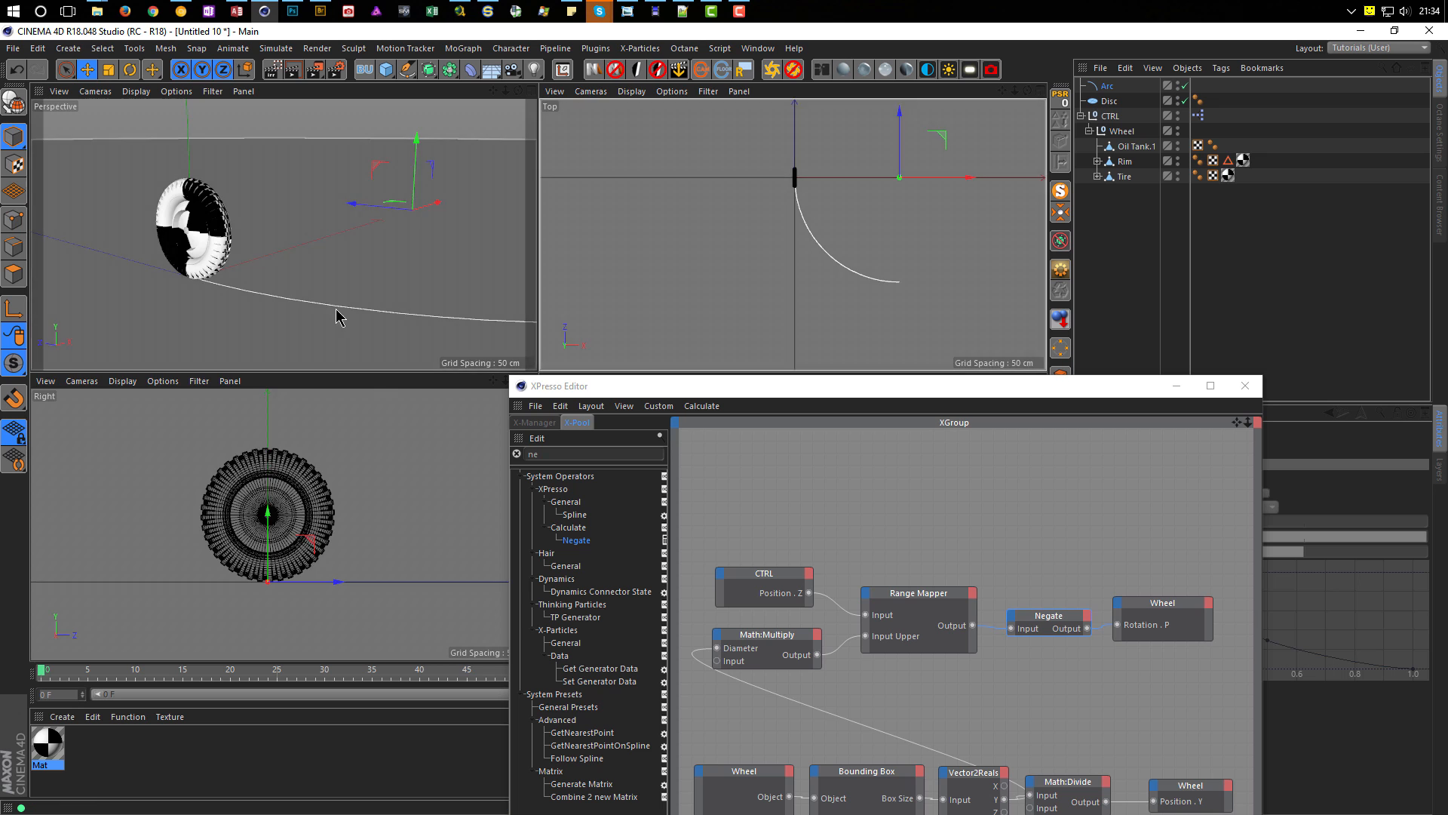
middle_click(336, 310)
scroll(451, 352, "down", 5)
middle_click_drag(451, 352, 294, 301, "alt")
left_click_drag(763, 383, 525, 662)
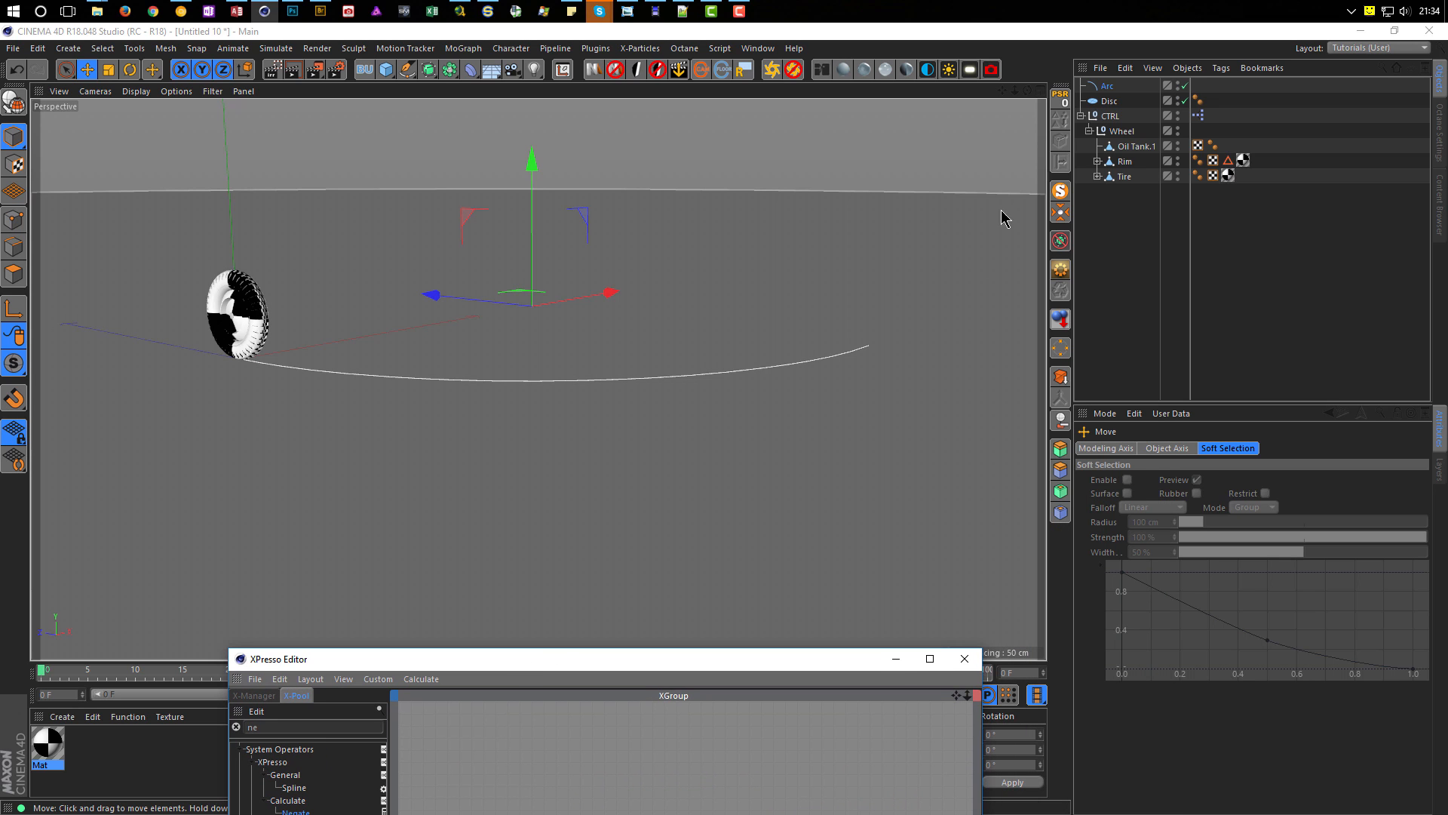
left_click(1111, 117)
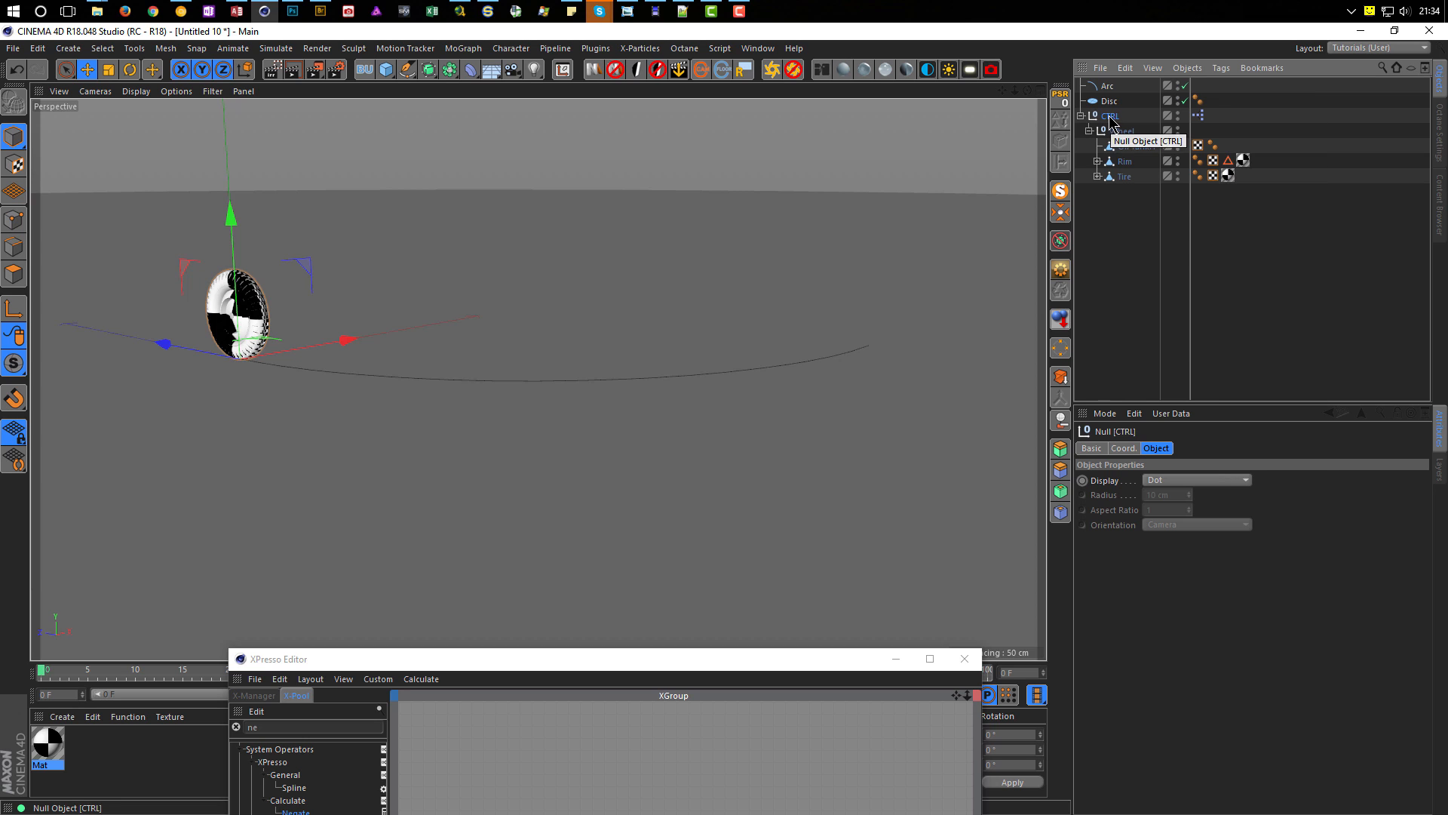
right_click(1111, 120)
mouse_move(1243, 134)
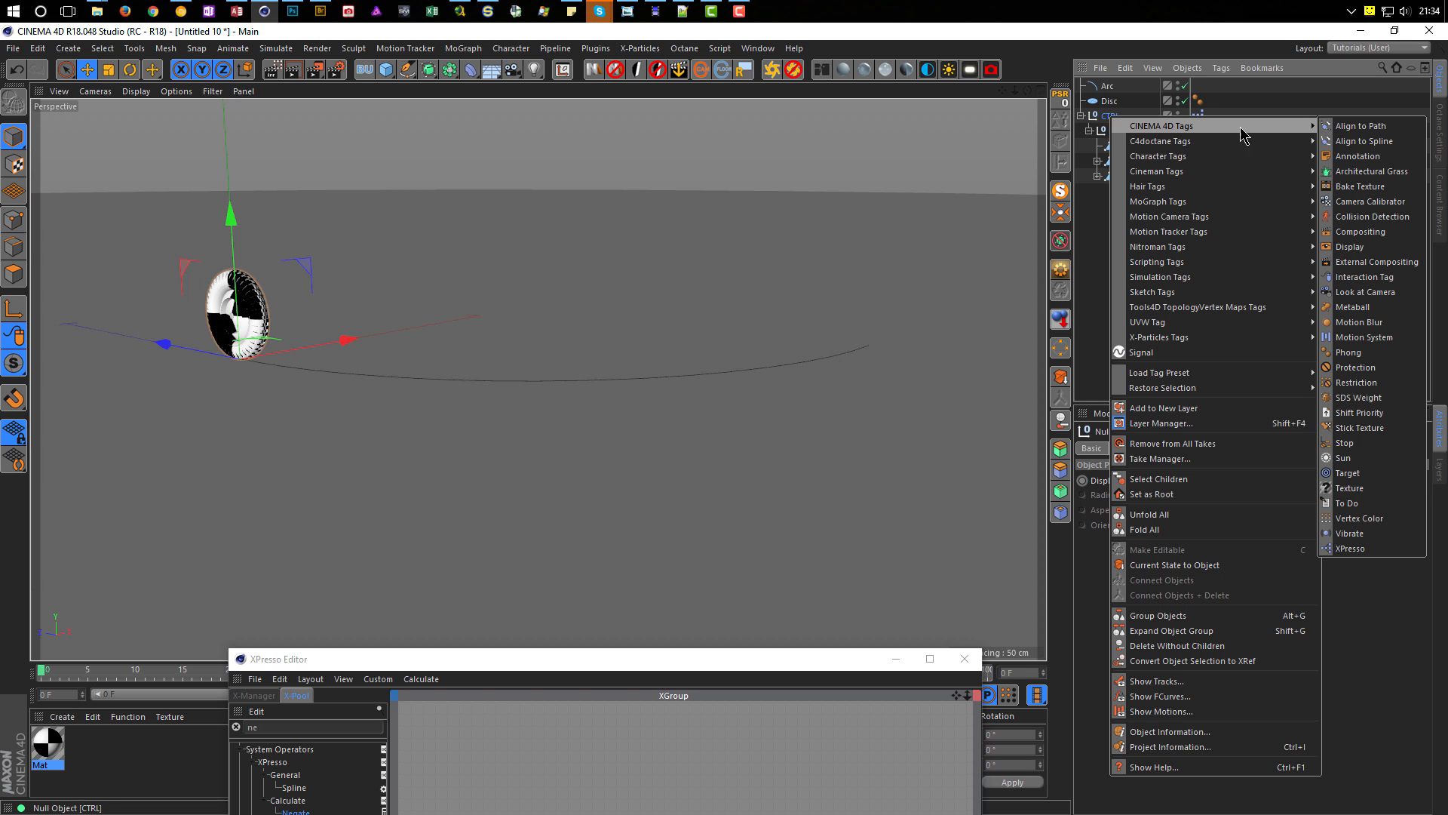
left_click(1367, 143)
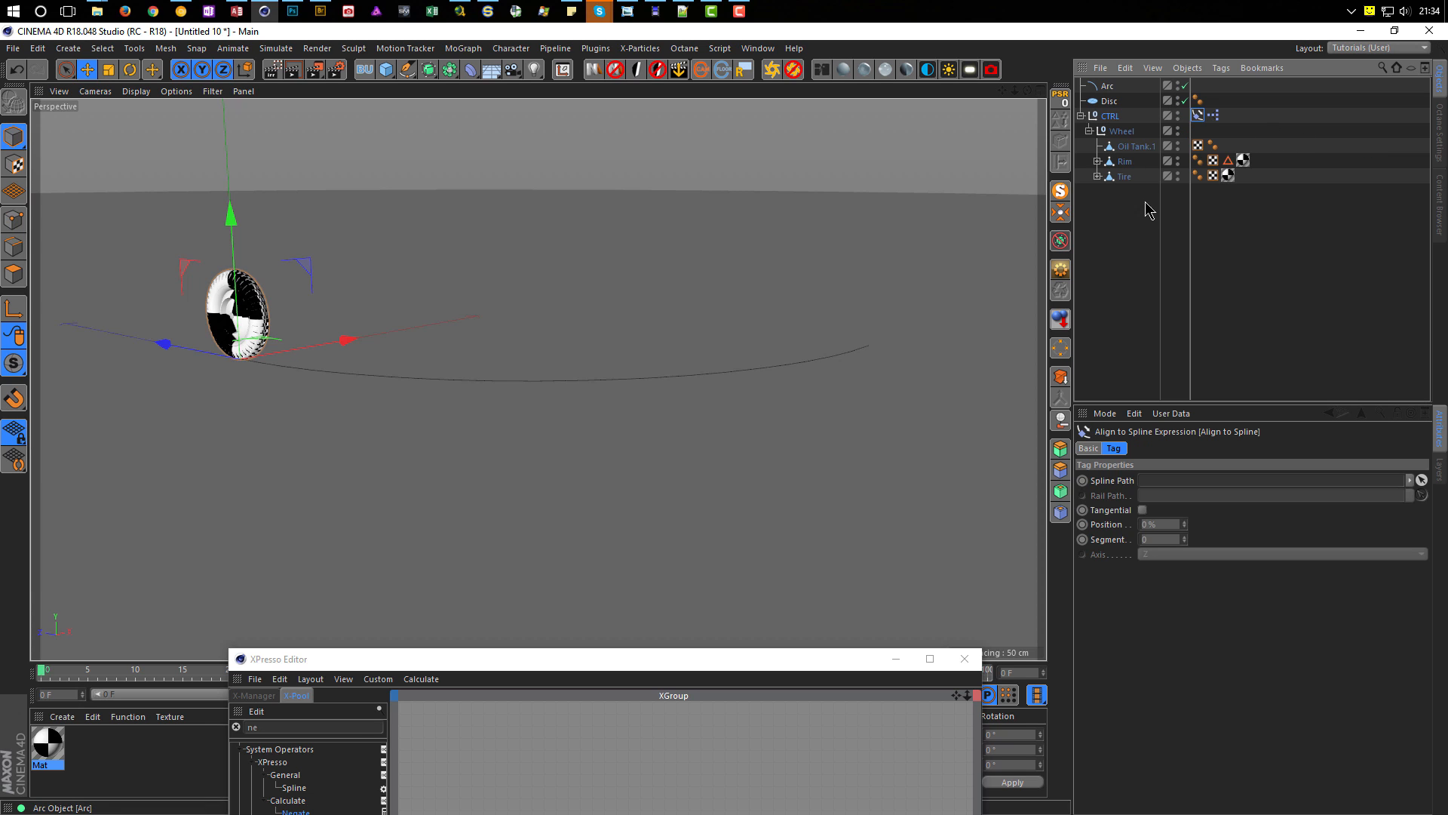
left_click_drag(1107, 87, 1181, 484)
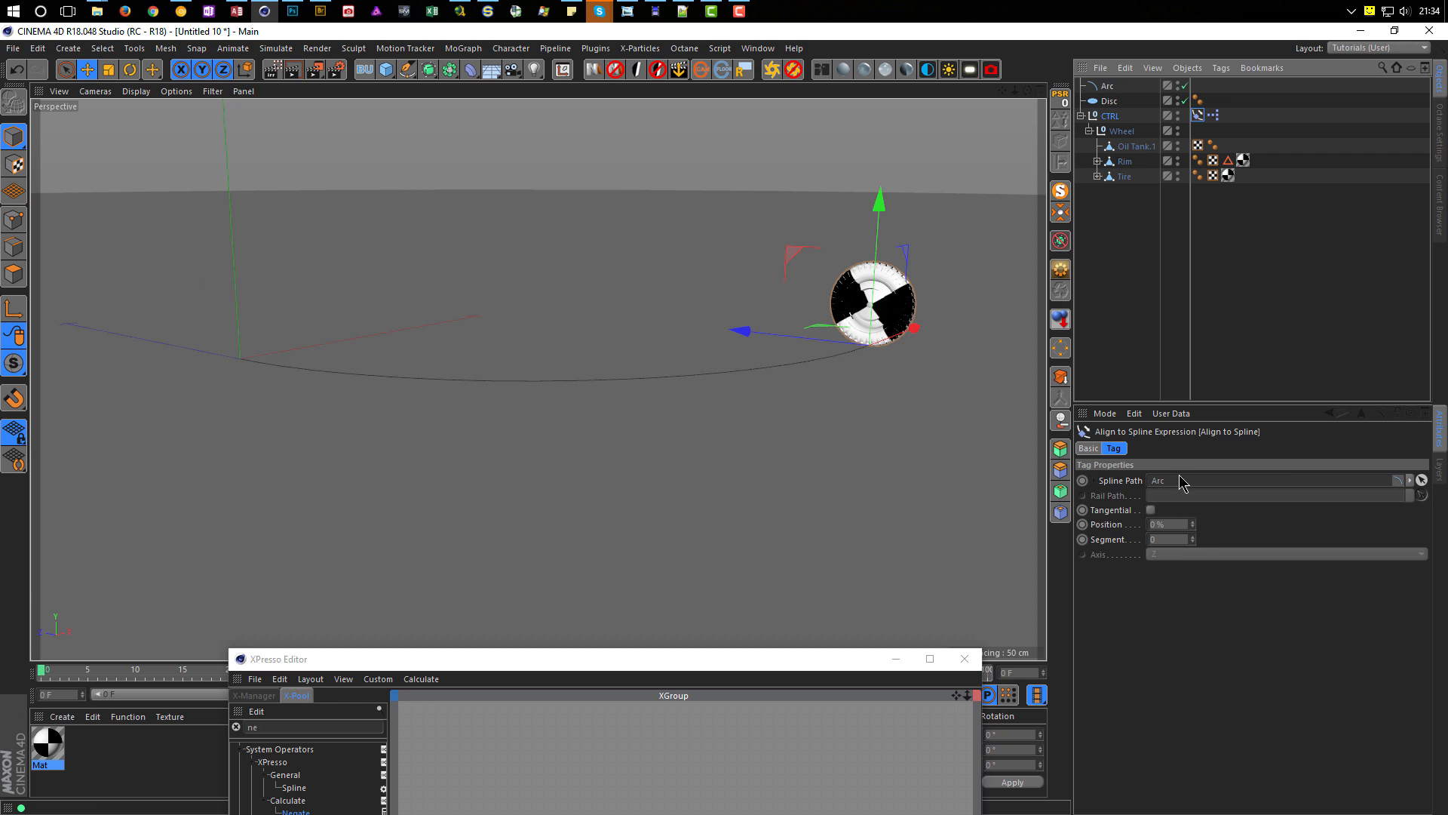
Step: Reverse the Arc's direction and enable Tangential on CTRL's Align to Spline tag, testing the wheel along the spline
left_click(1108, 86)
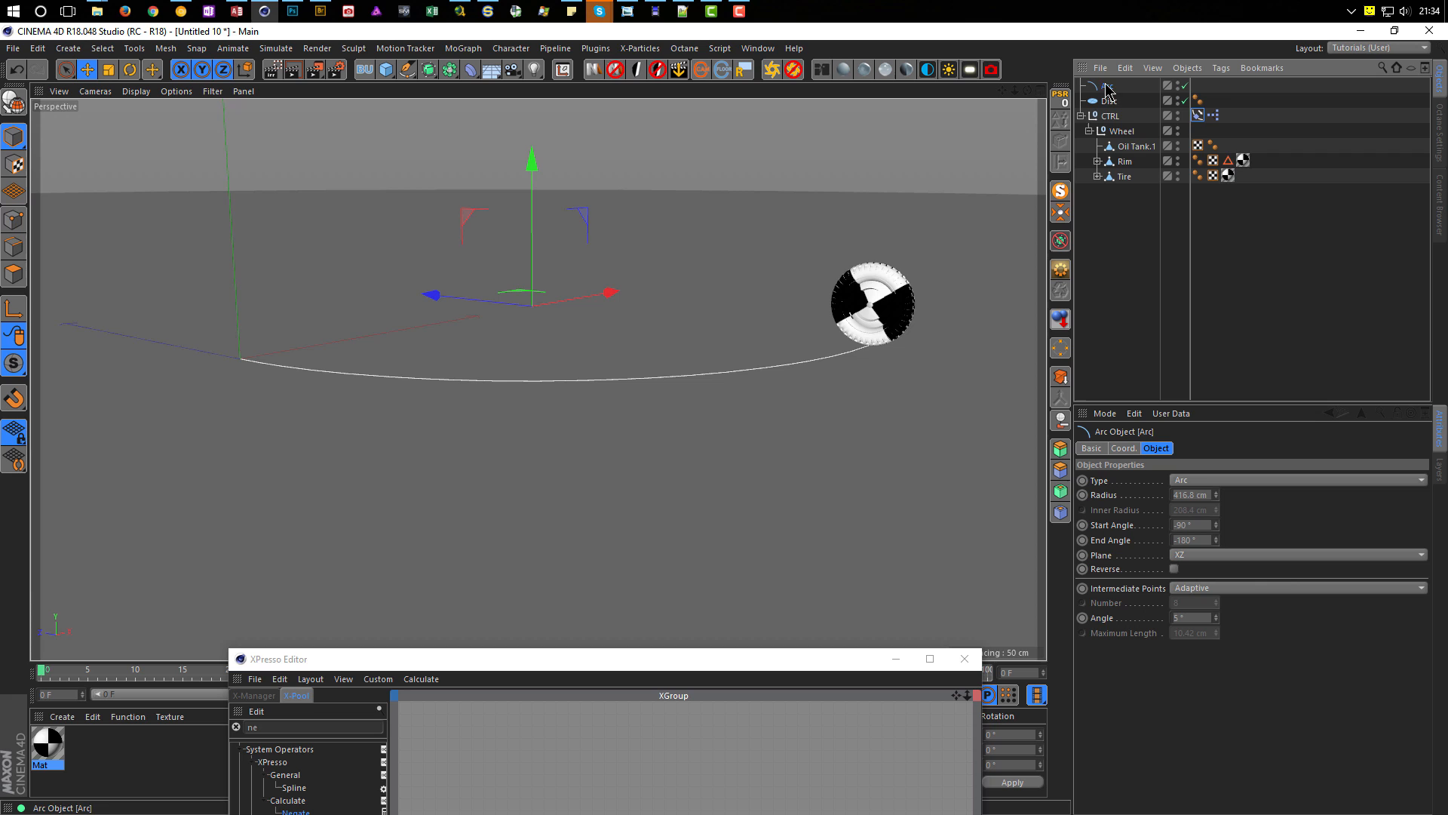
left_click(1174, 569)
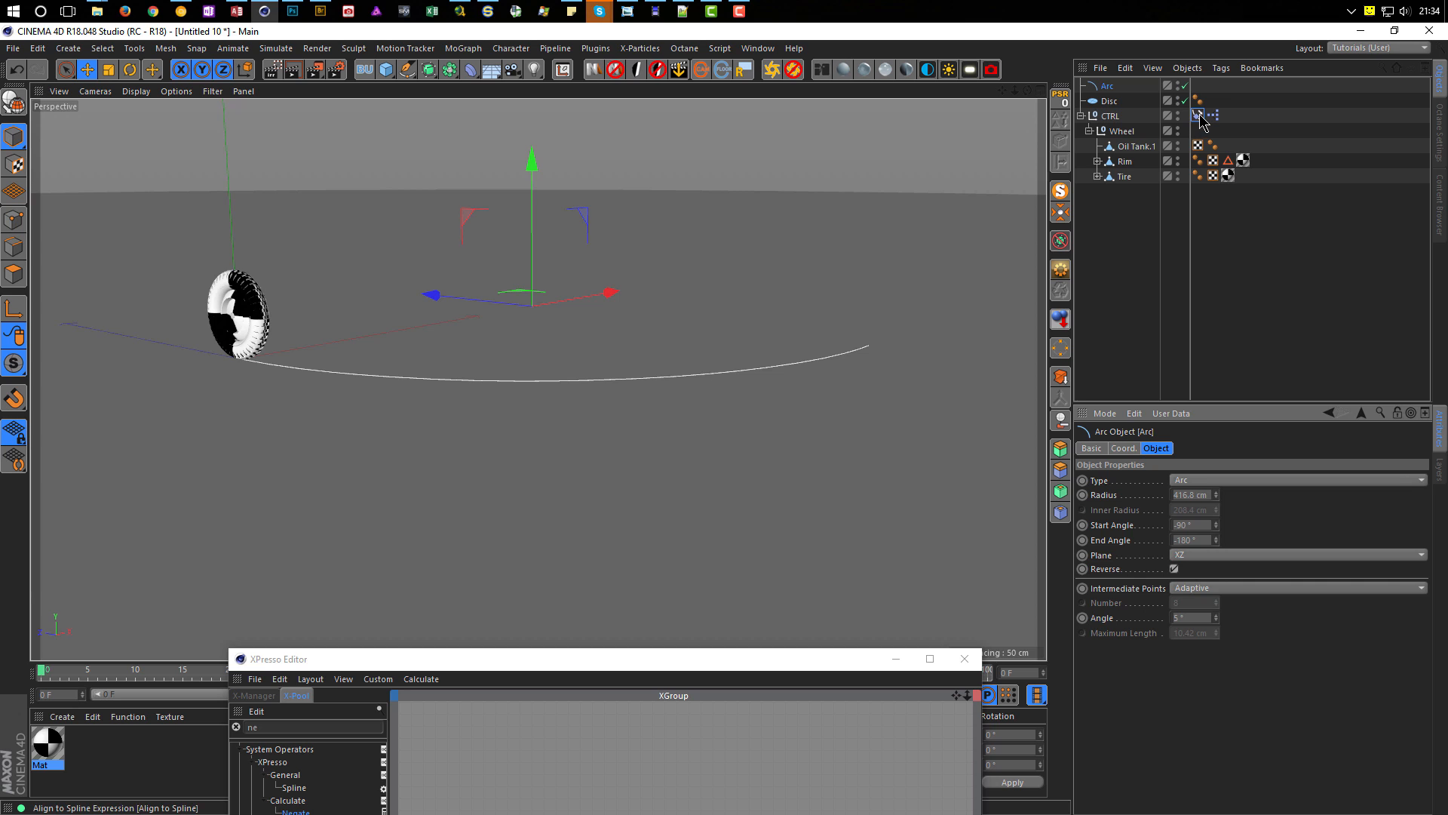
left_click(1198, 161)
mouse_move(1194, 525)
left_mouse_down()
mouse_move(1293, 525)
mouse_move(1194, 524)
left_mouse_up()
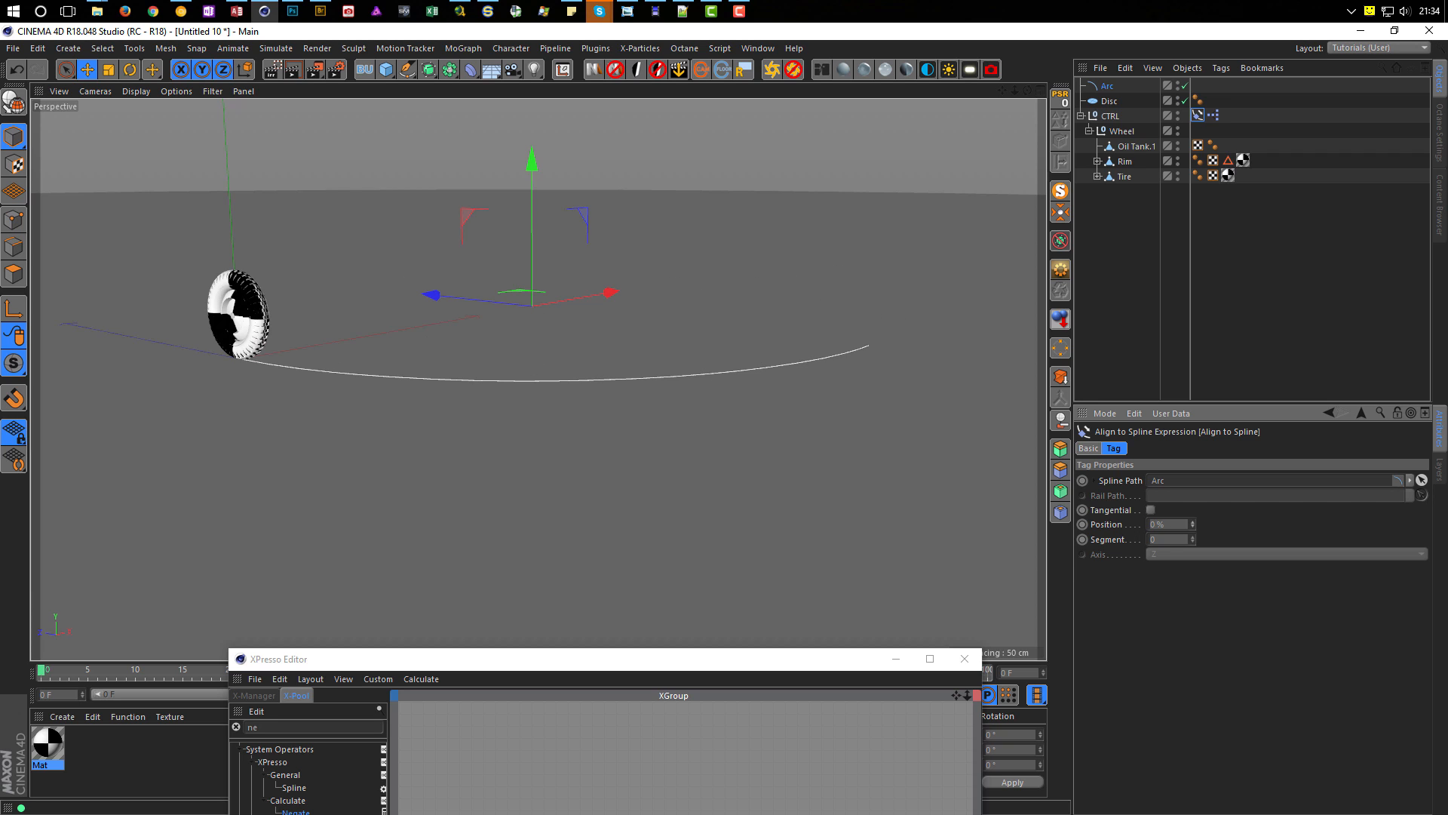
left_click(1151, 510)
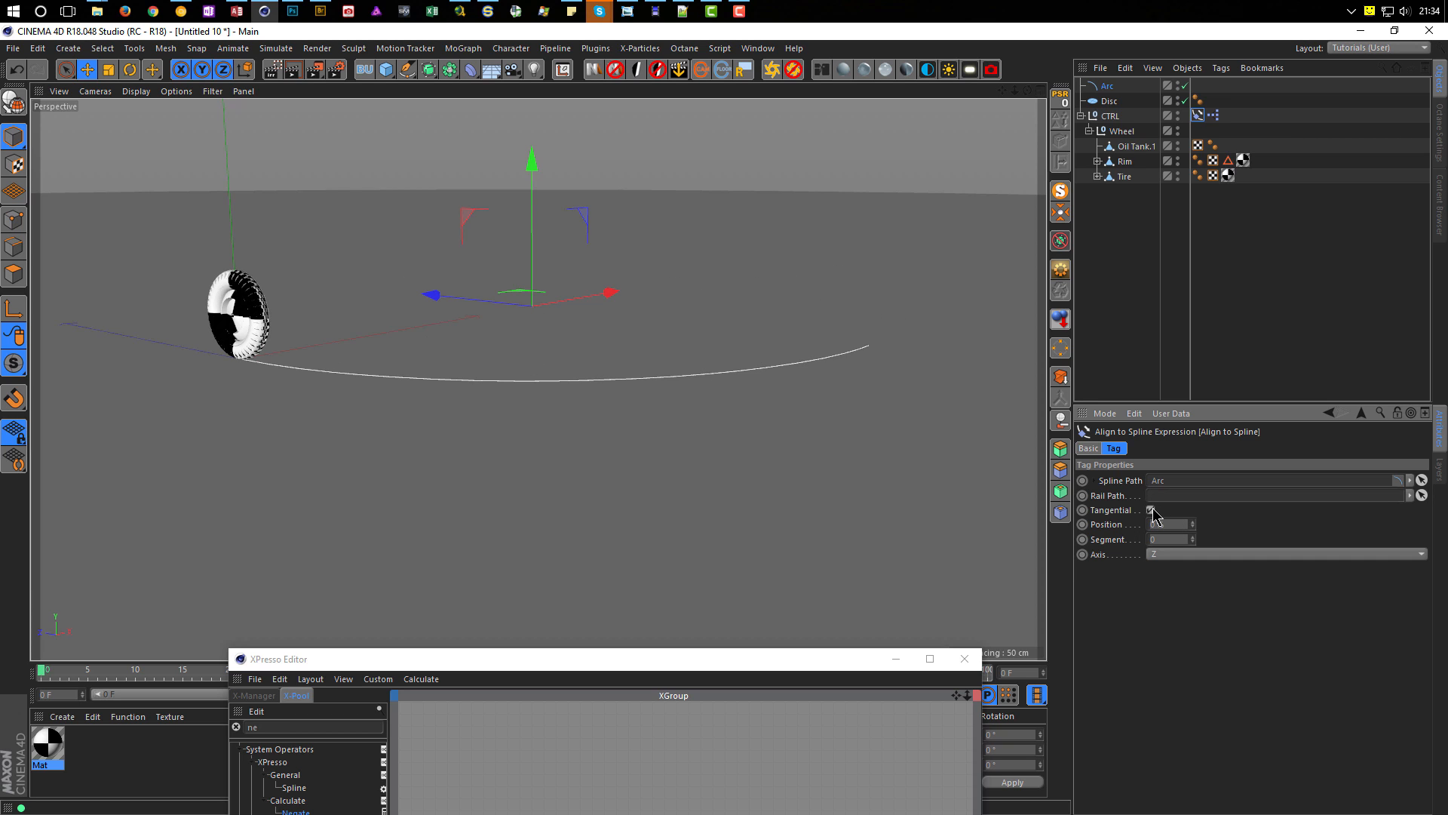
mouse_move(1194, 524)
left_mouse_down()
mouse_move(1302, 524)
mouse_move(1188, 524)
left_mouse_up()
Step: Try connecting the Range Mapper output directly to the Wheel's Rotation.P with Negate disconnected, and test the roll along the arc
left_click_drag(822, 661, 955, 268)
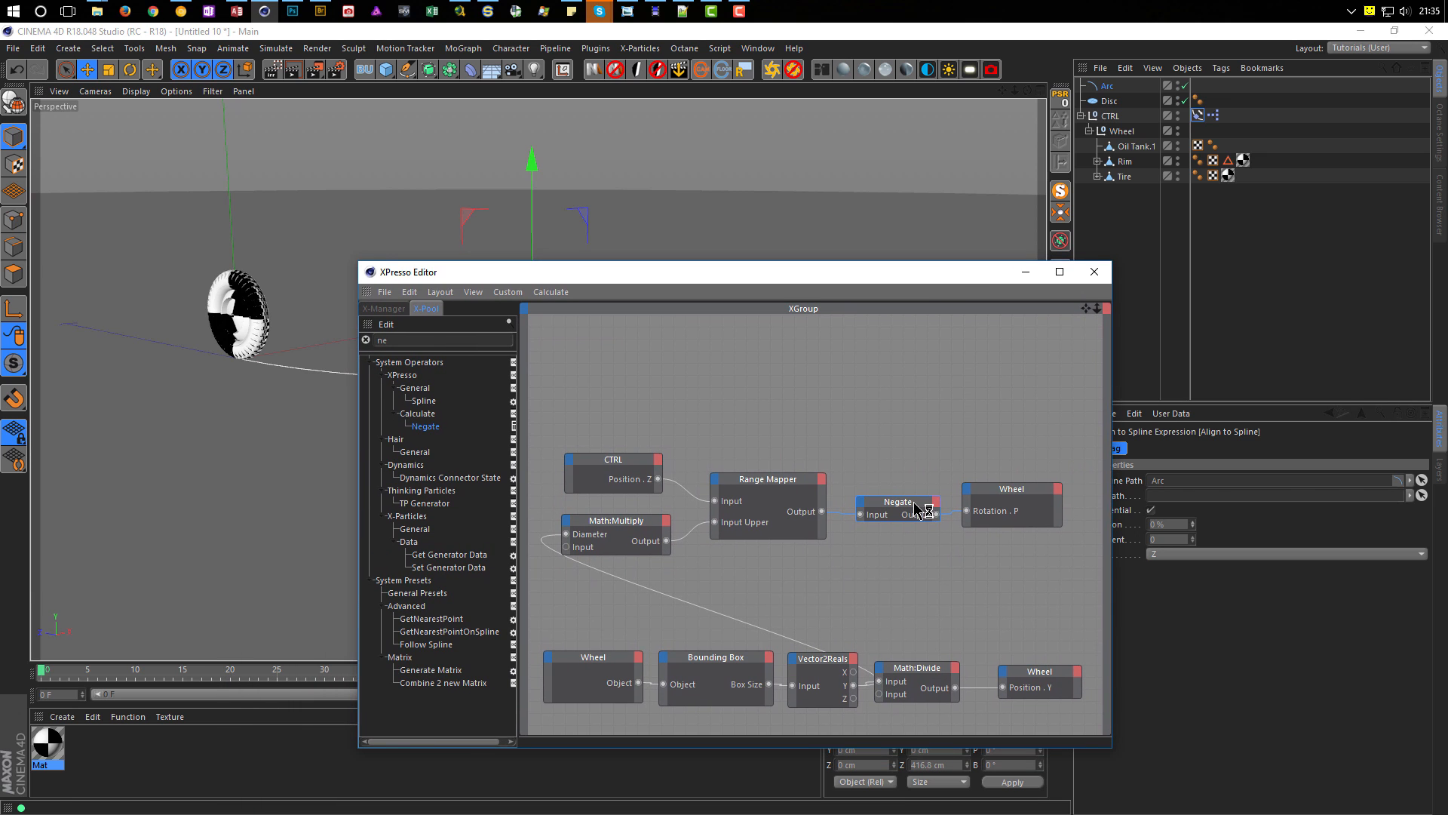
left_click_drag(904, 496, 904, 546)
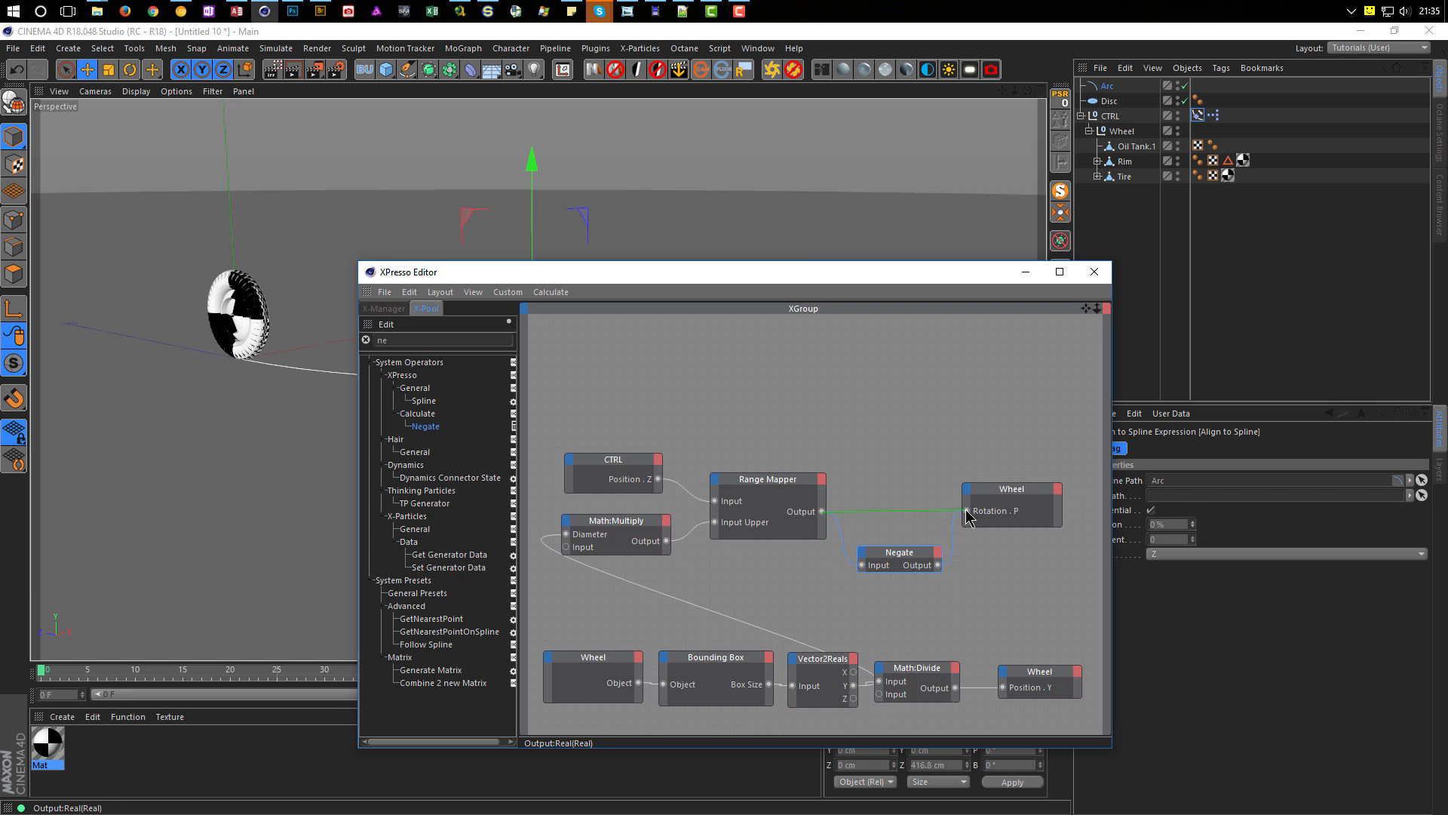
left_click_drag(966, 511, 967, 512)
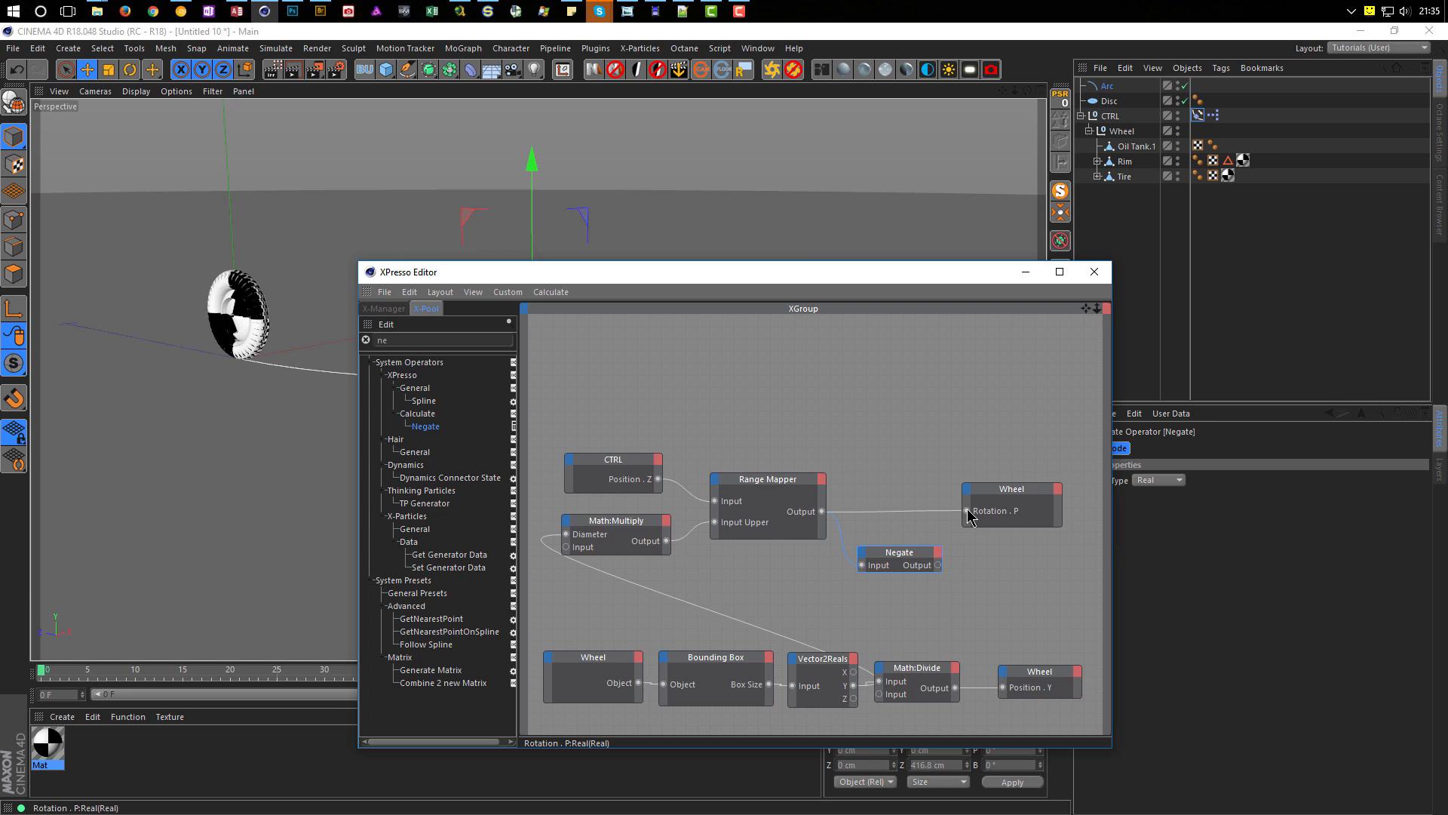
double_click(861, 565)
left_click_drag(877, 273, 723, 542)
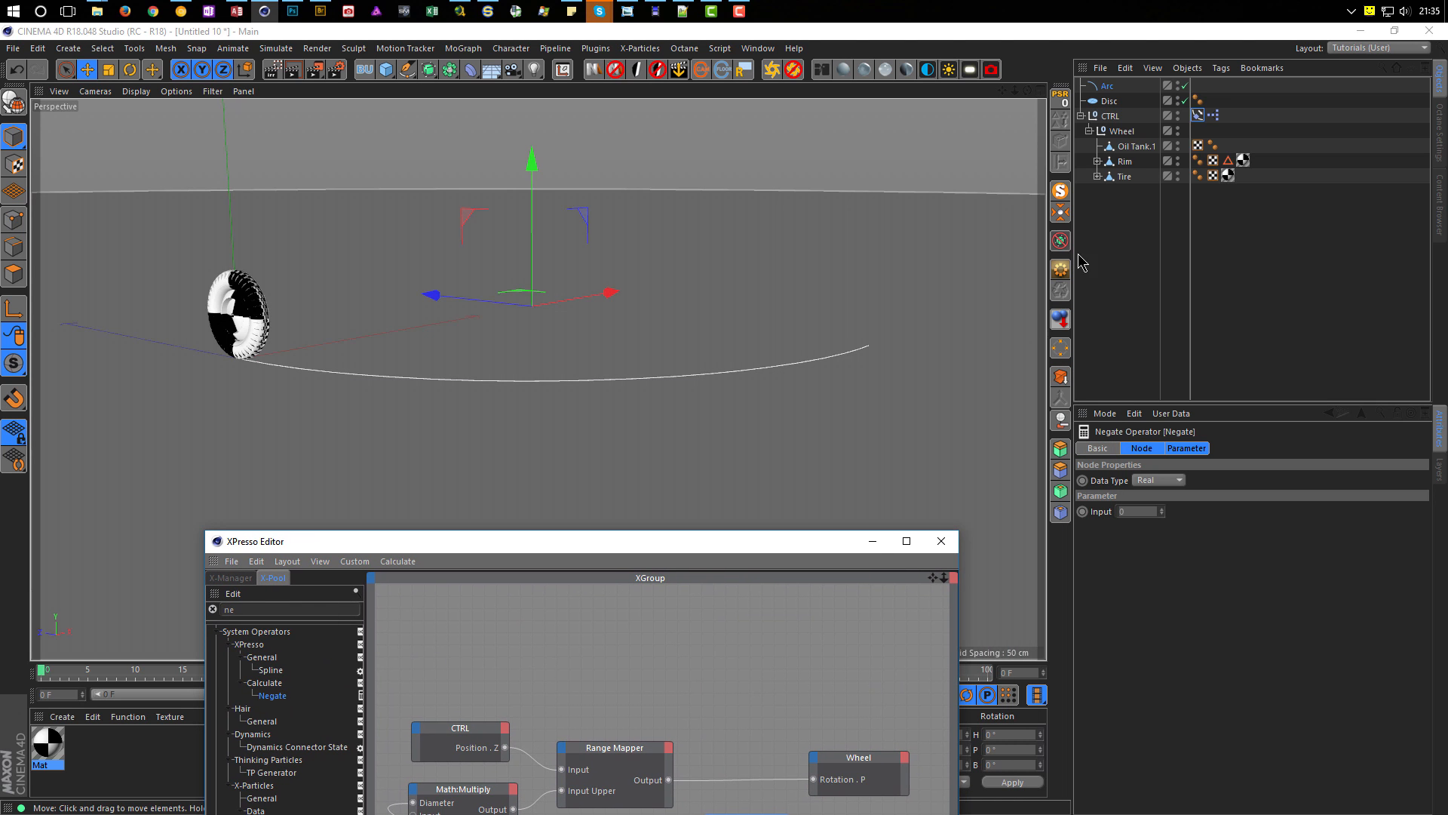
left_click(1198, 116)
mouse_move(1192, 524)
left_mouse_down()
mouse_move(1276, 524)
mouse_move(1201, 525)
left_mouse_up()
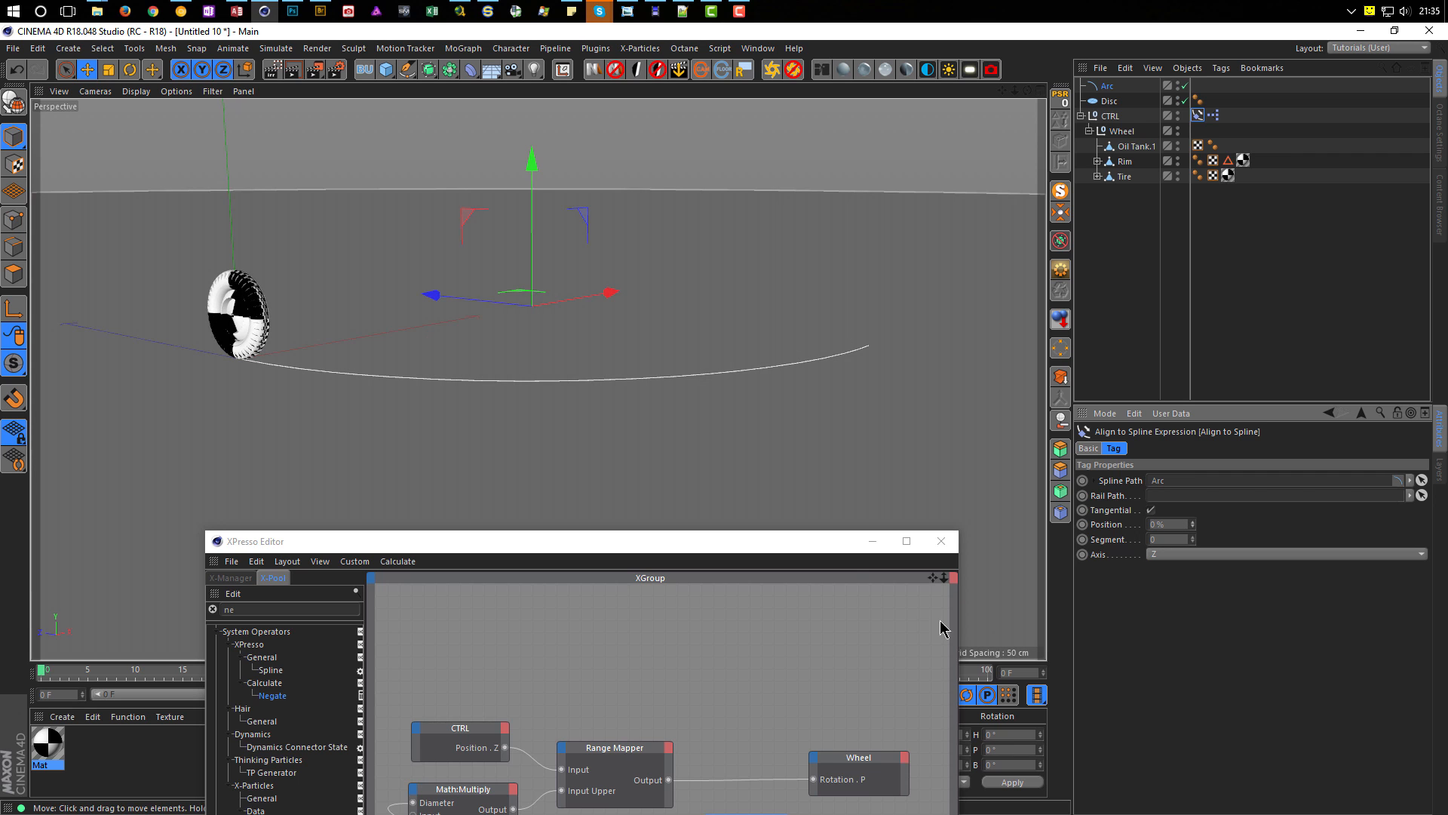
Step: Add a Position output to the CTRL node, connect it to the Range Mapper's Input instead of Position.Z, and test the roll along the arc
left_click_drag(815, 543, 1164, 405)
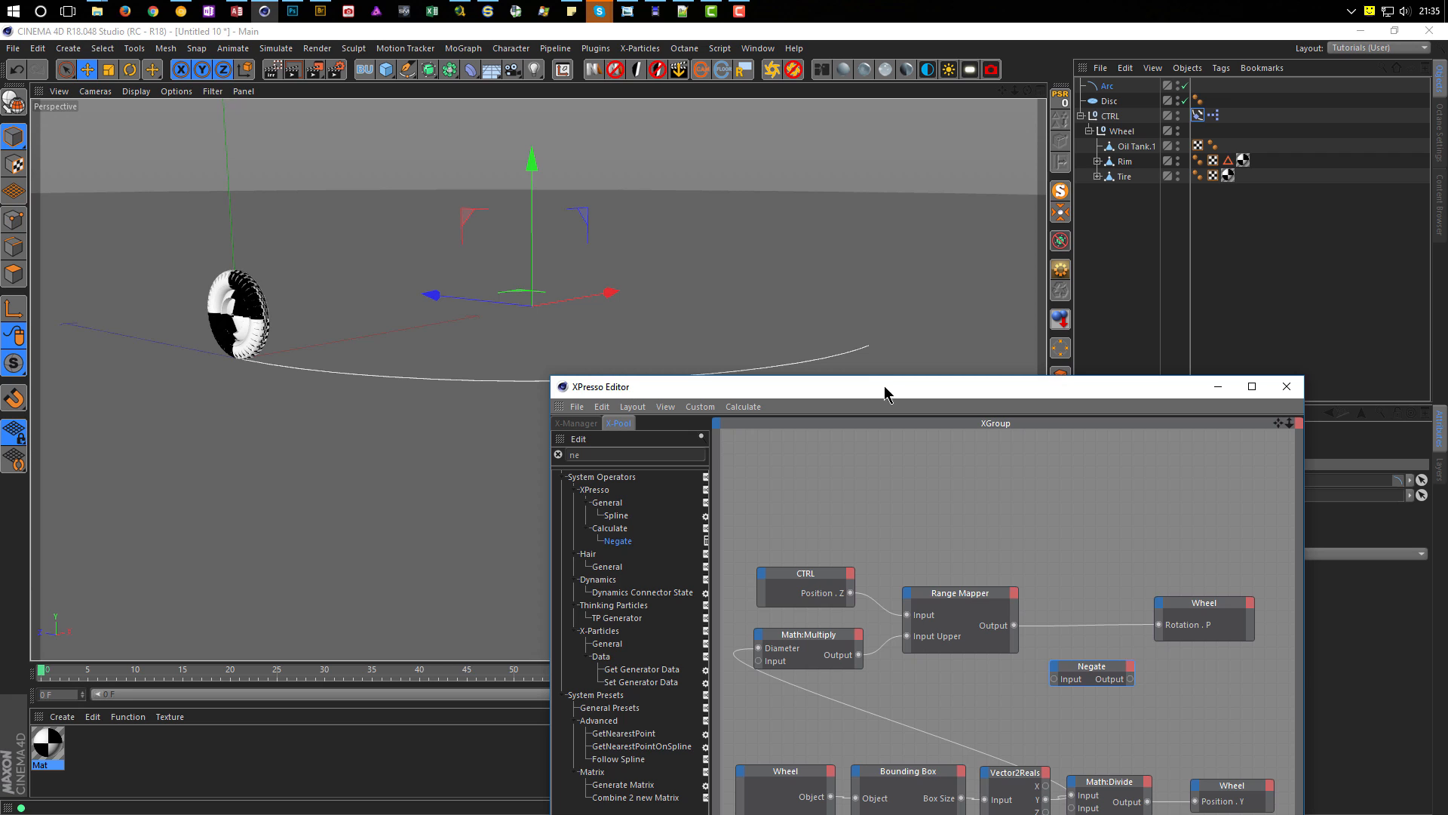
left_click_drag(807, 581, 799, 570)
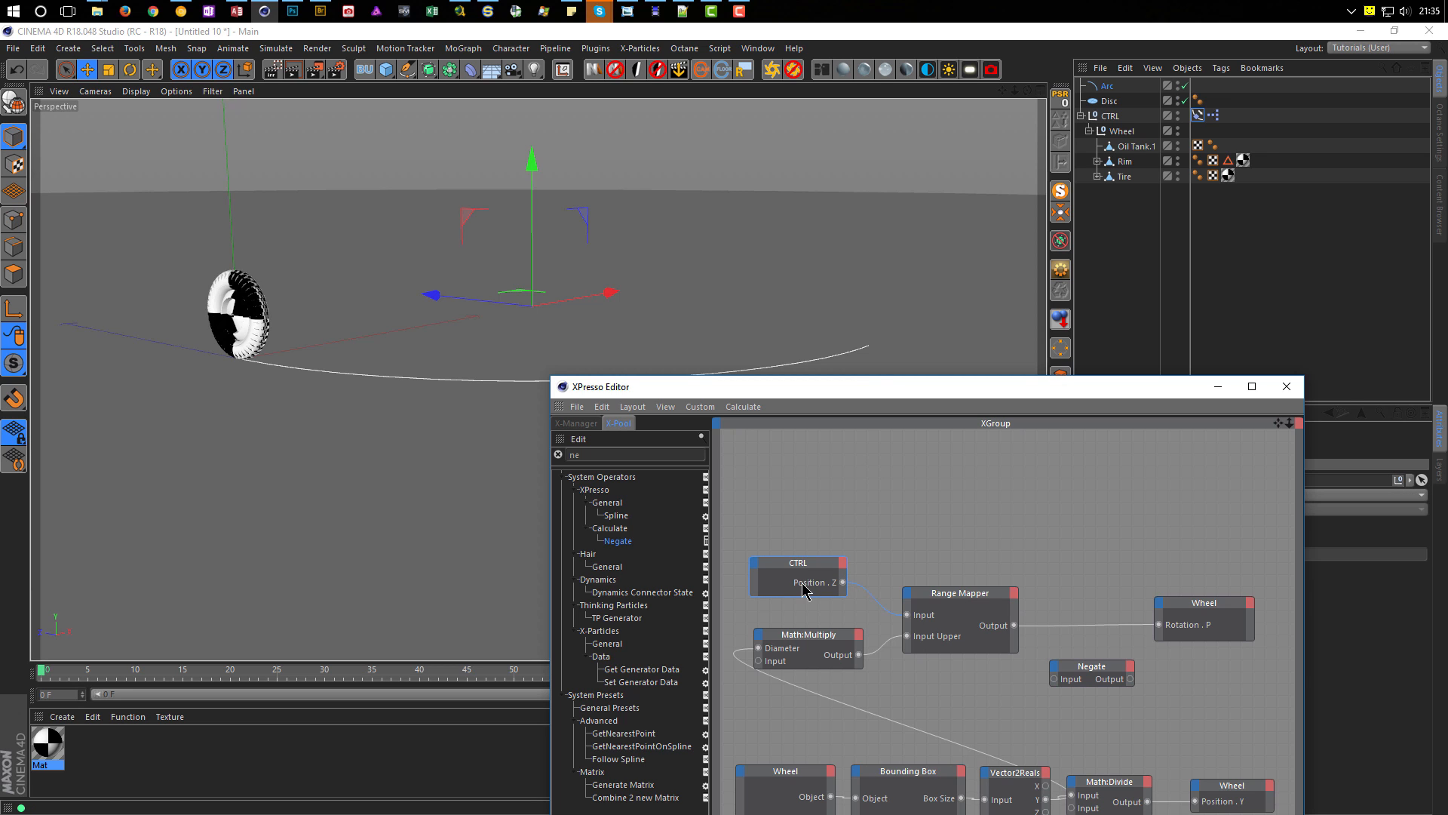
left_click(842, 563)
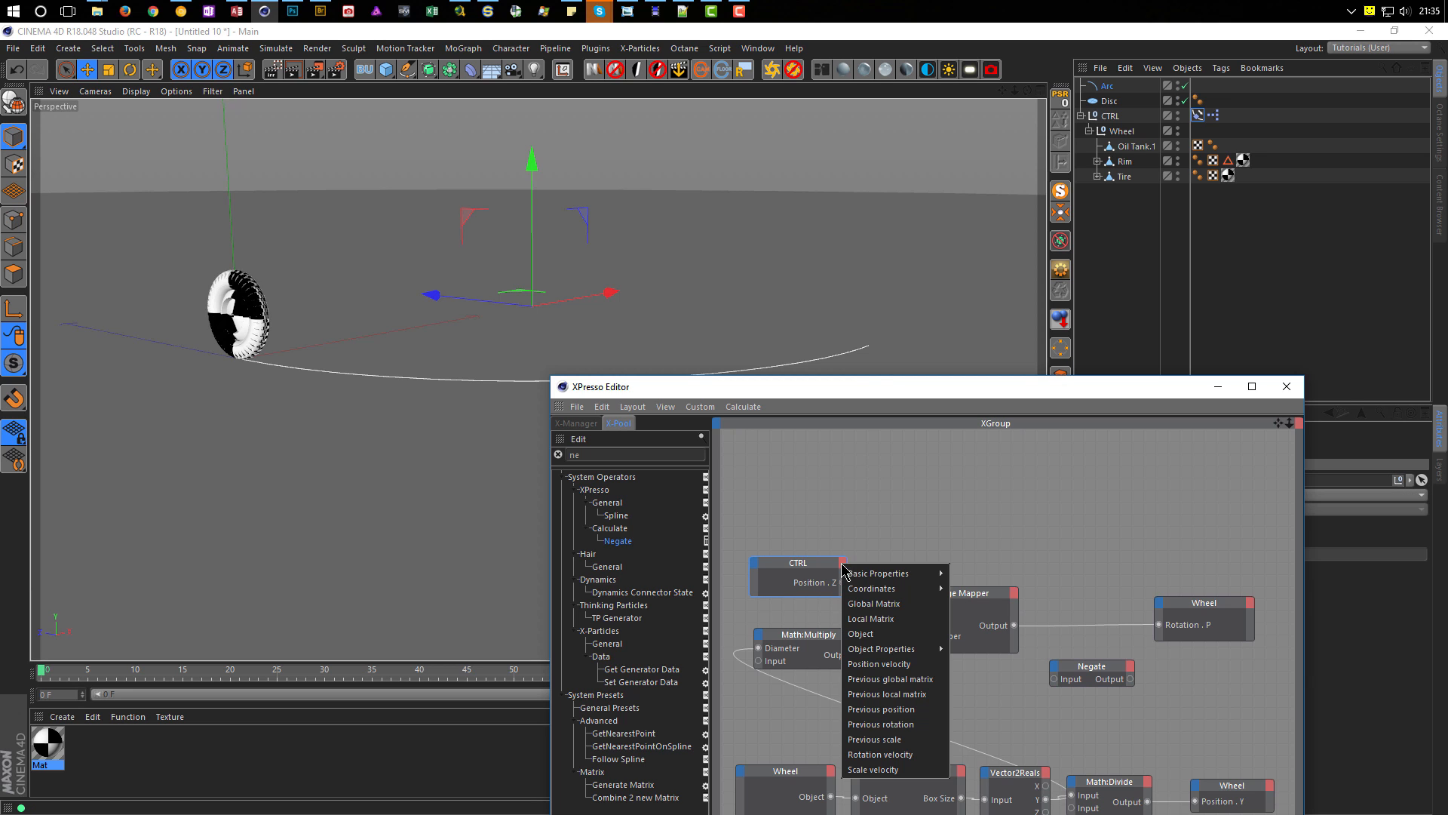
mouse_move(890, 589)
mouse_move(1006, 636)
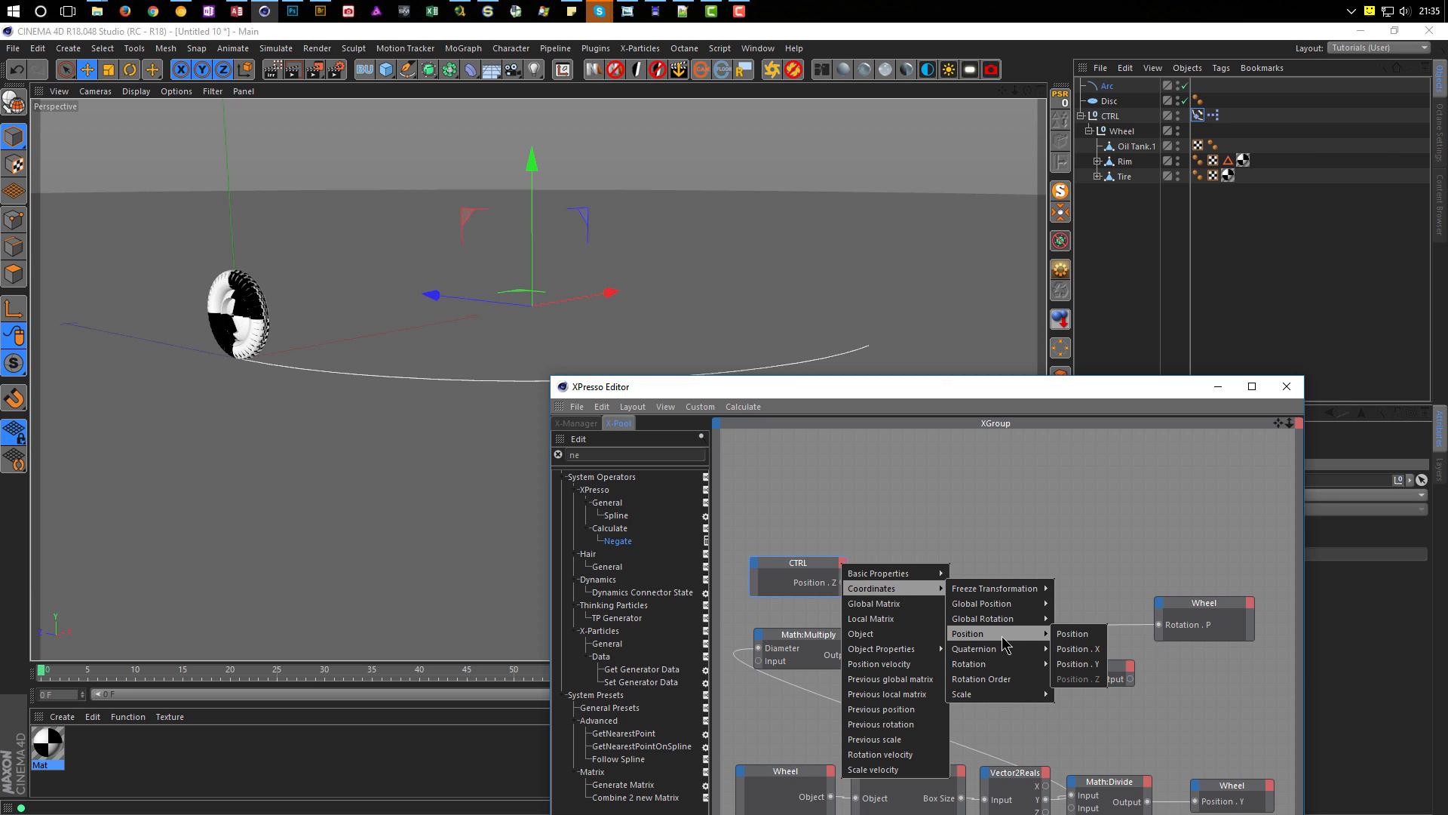
left_click(1074, 635)
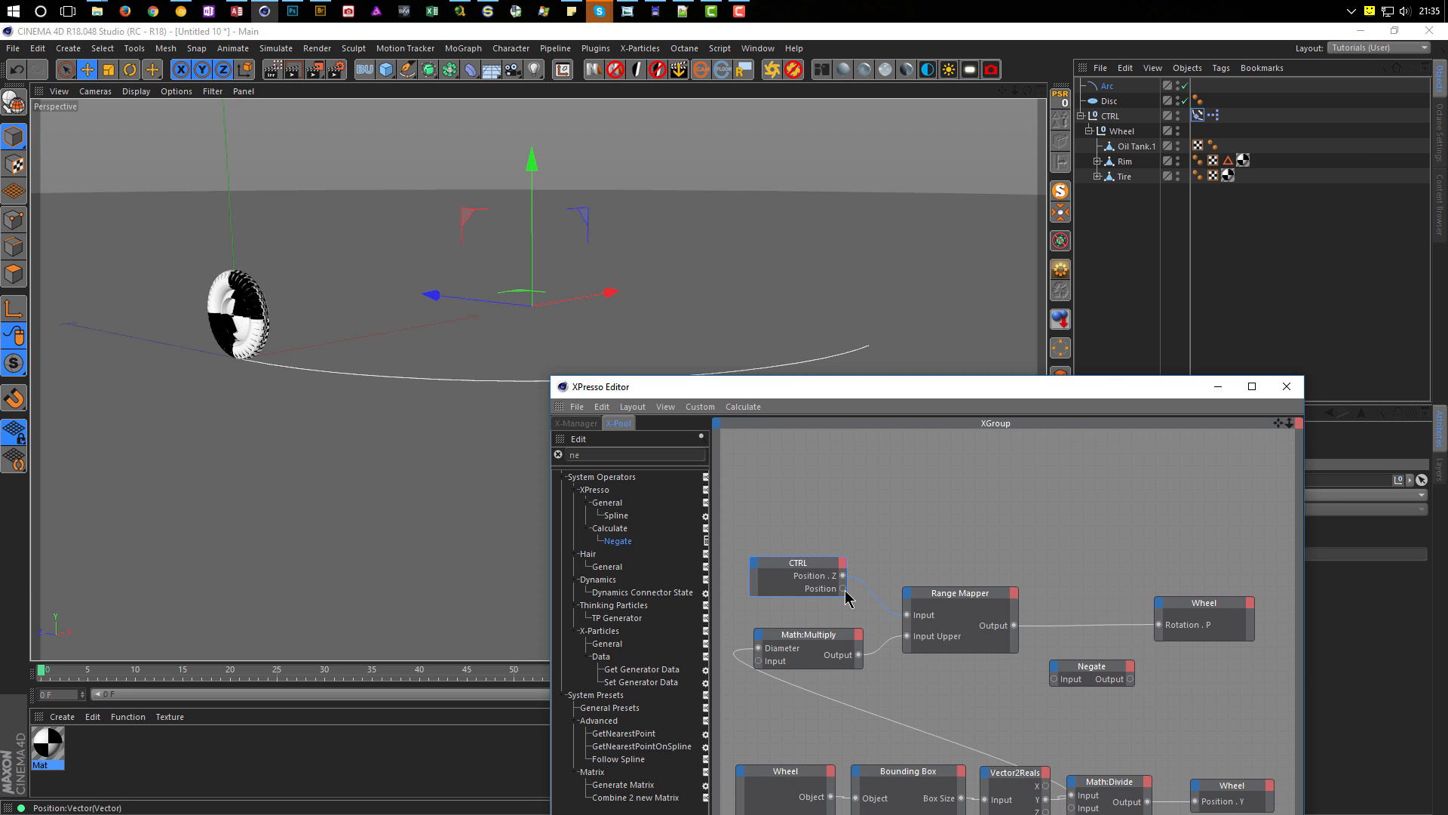
left_click_drag(905, 615, 907, 615)
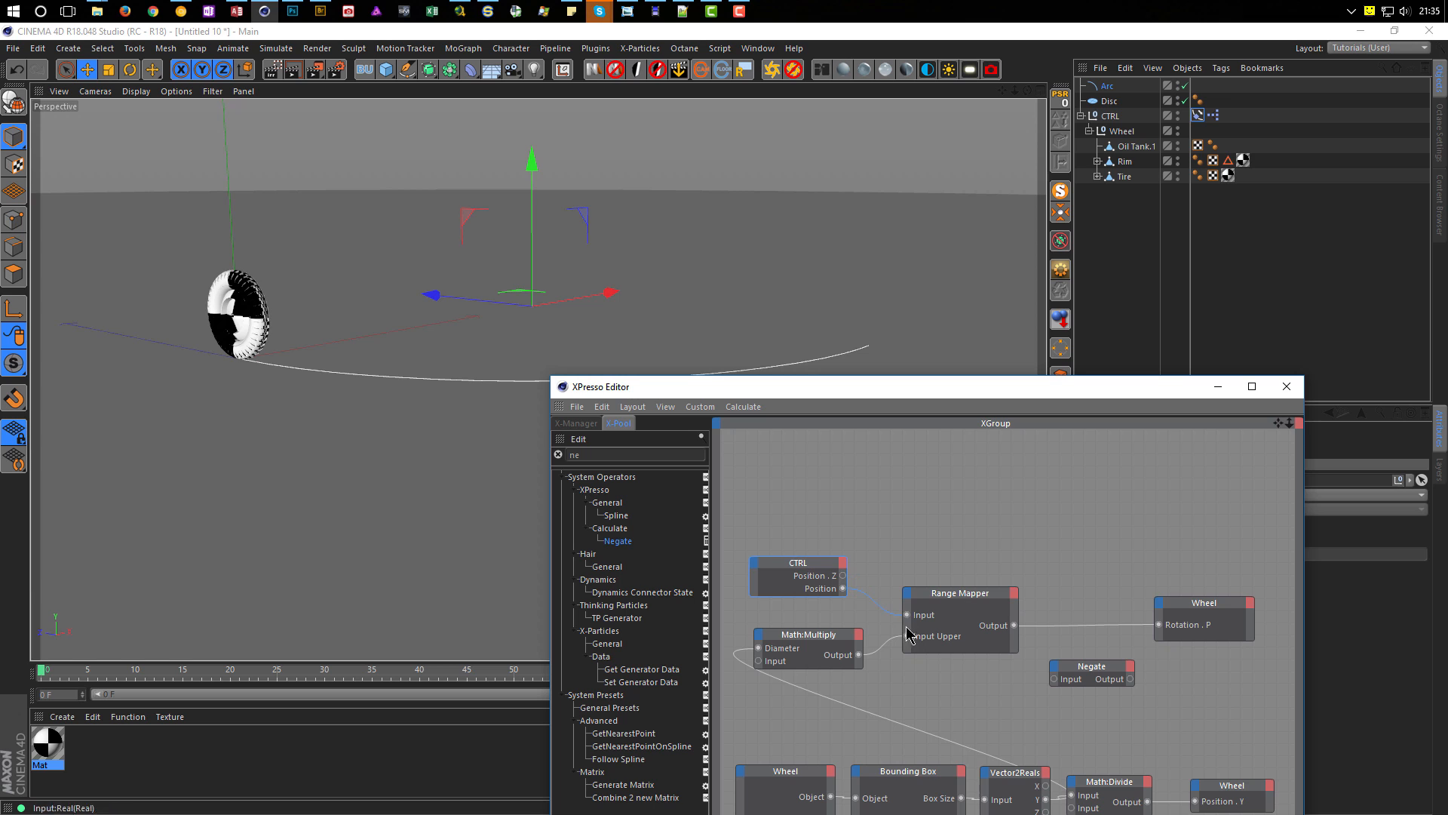
left_click_drag(926, 396, 655, 520)
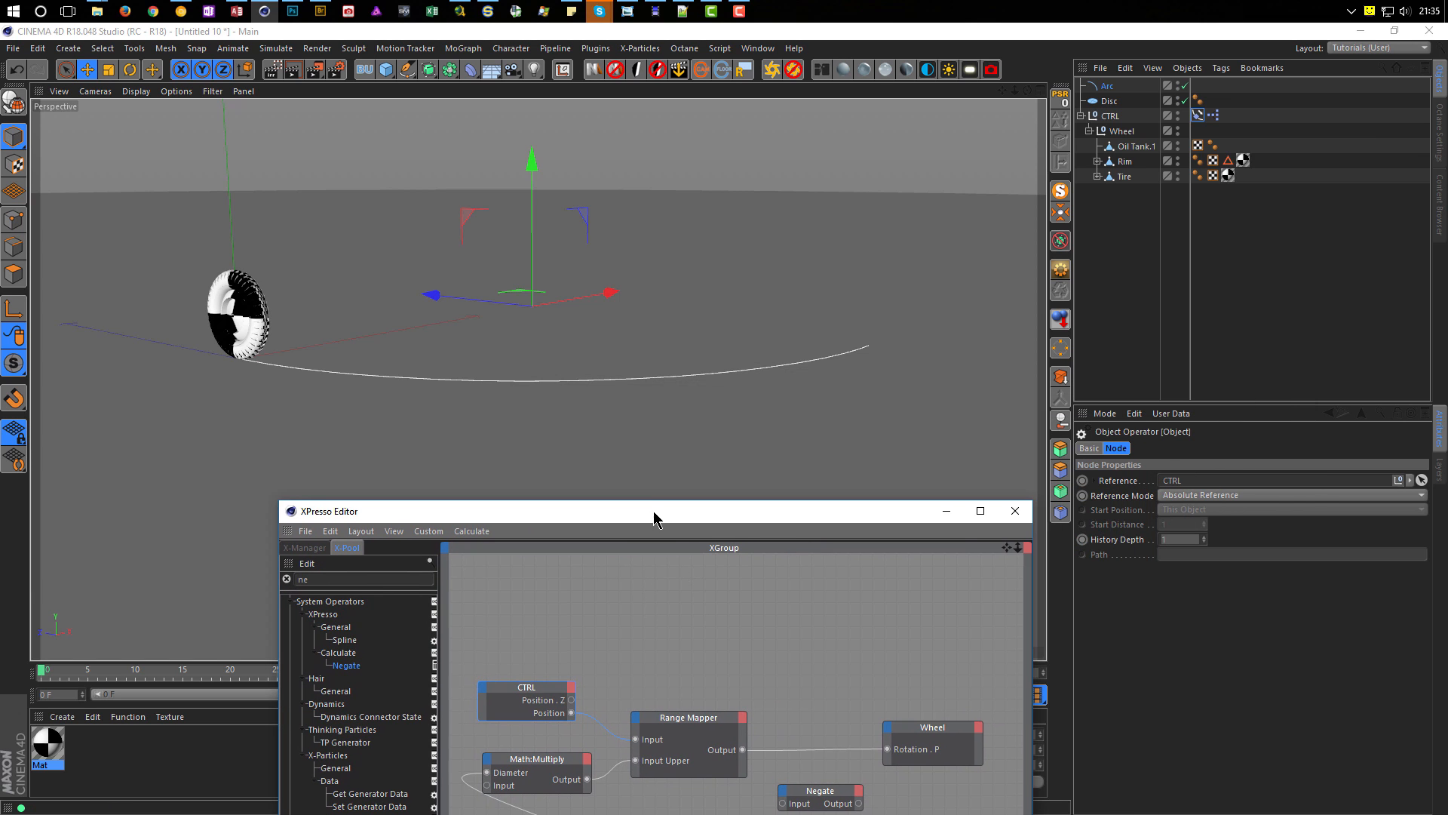
left_click(1200, 115)
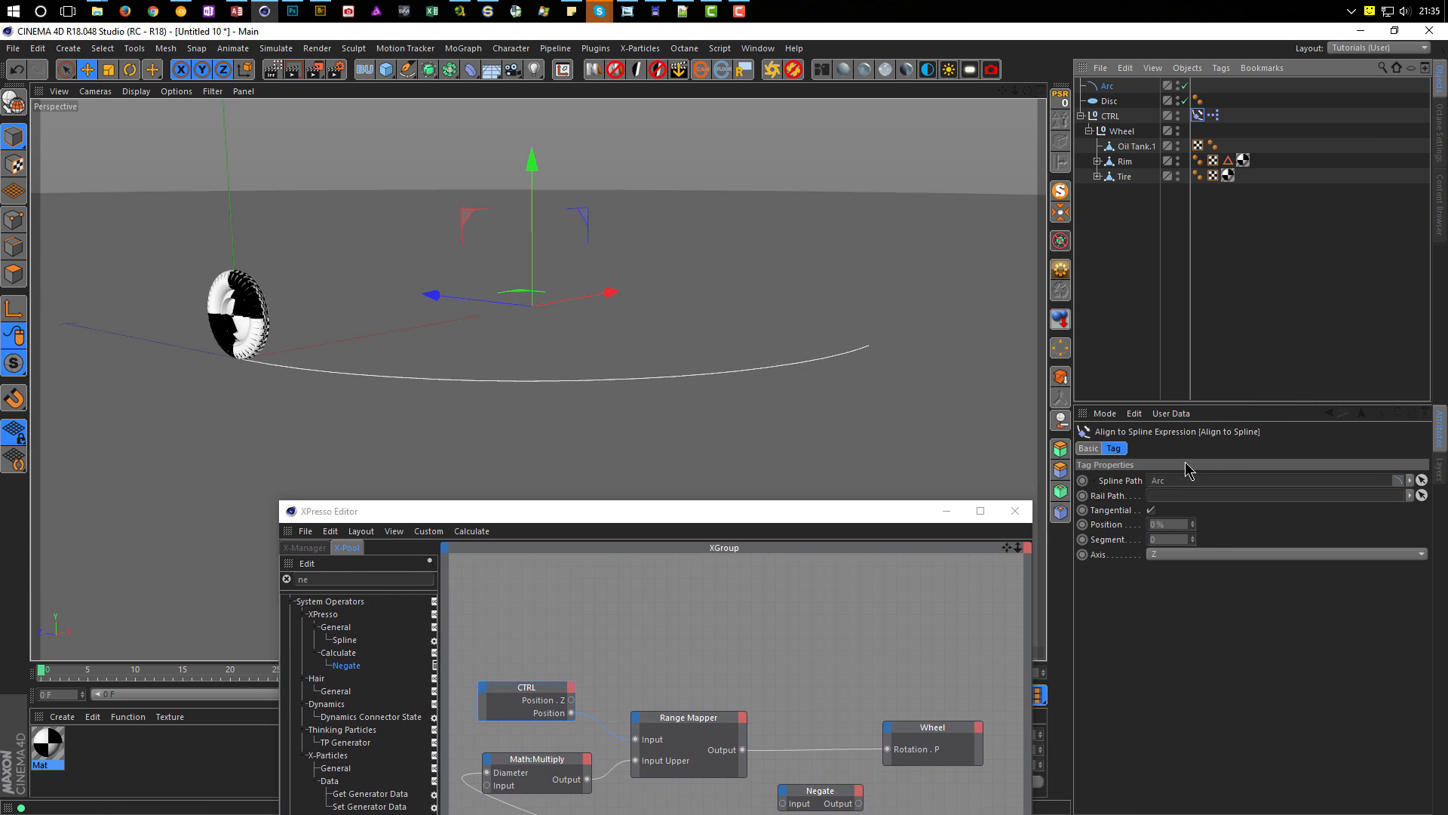
mouse_move(1193, 532)
left_mouse_down()
mouse_move(1243, 532)
mouse_move(1193, 532)
left_mouse_up()
Step: Route the Range Mapper output through Negate into the Wheel's Rotation.P and test the wheel's travel along the arc
left_click_drag(894, 519, 882, 425)
left_click_drag(731, 658, 767, 710)
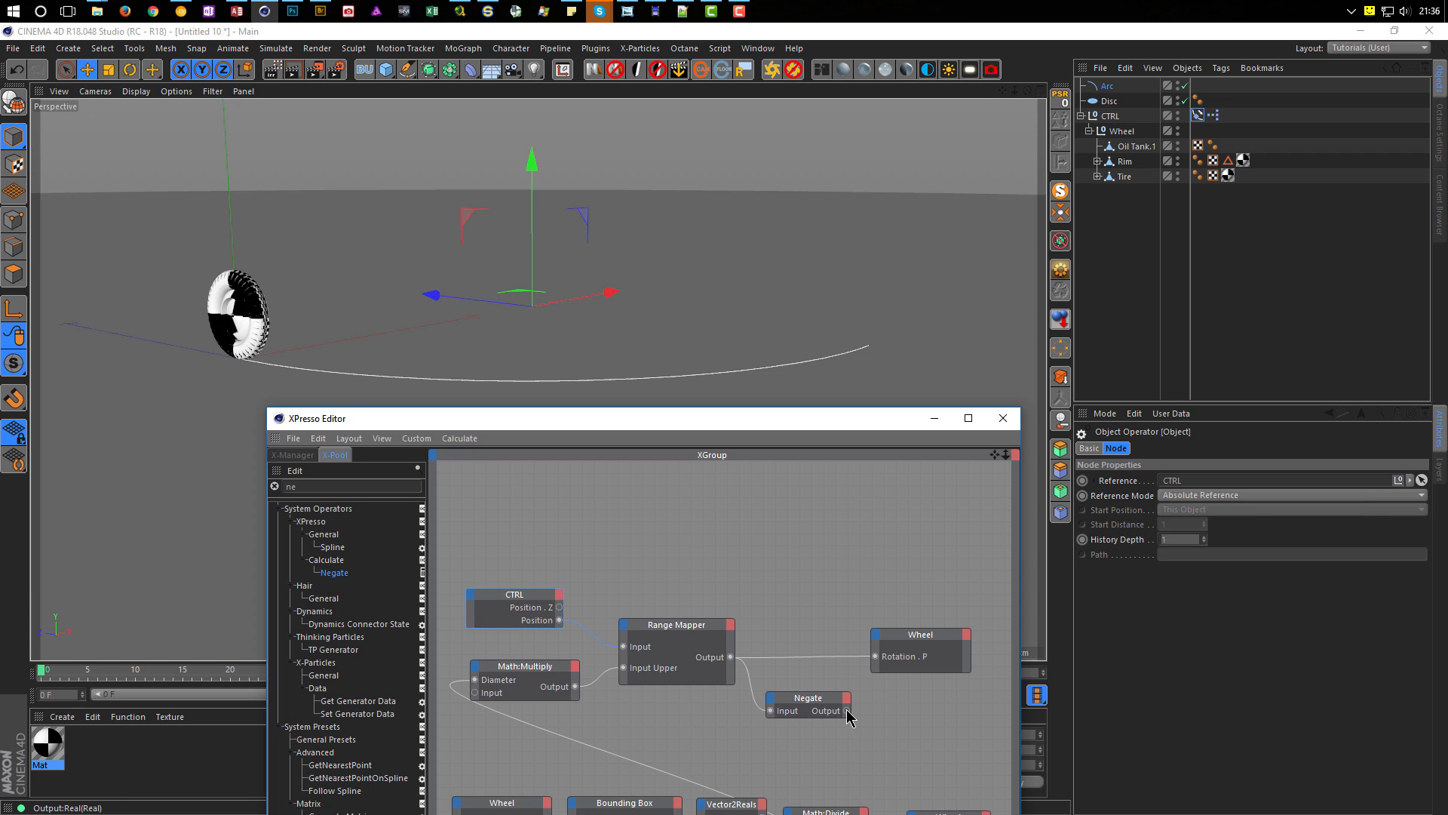
left_click_drag(875, 661, 876, 657)
left_click_drag(881, 429, 838, 548)
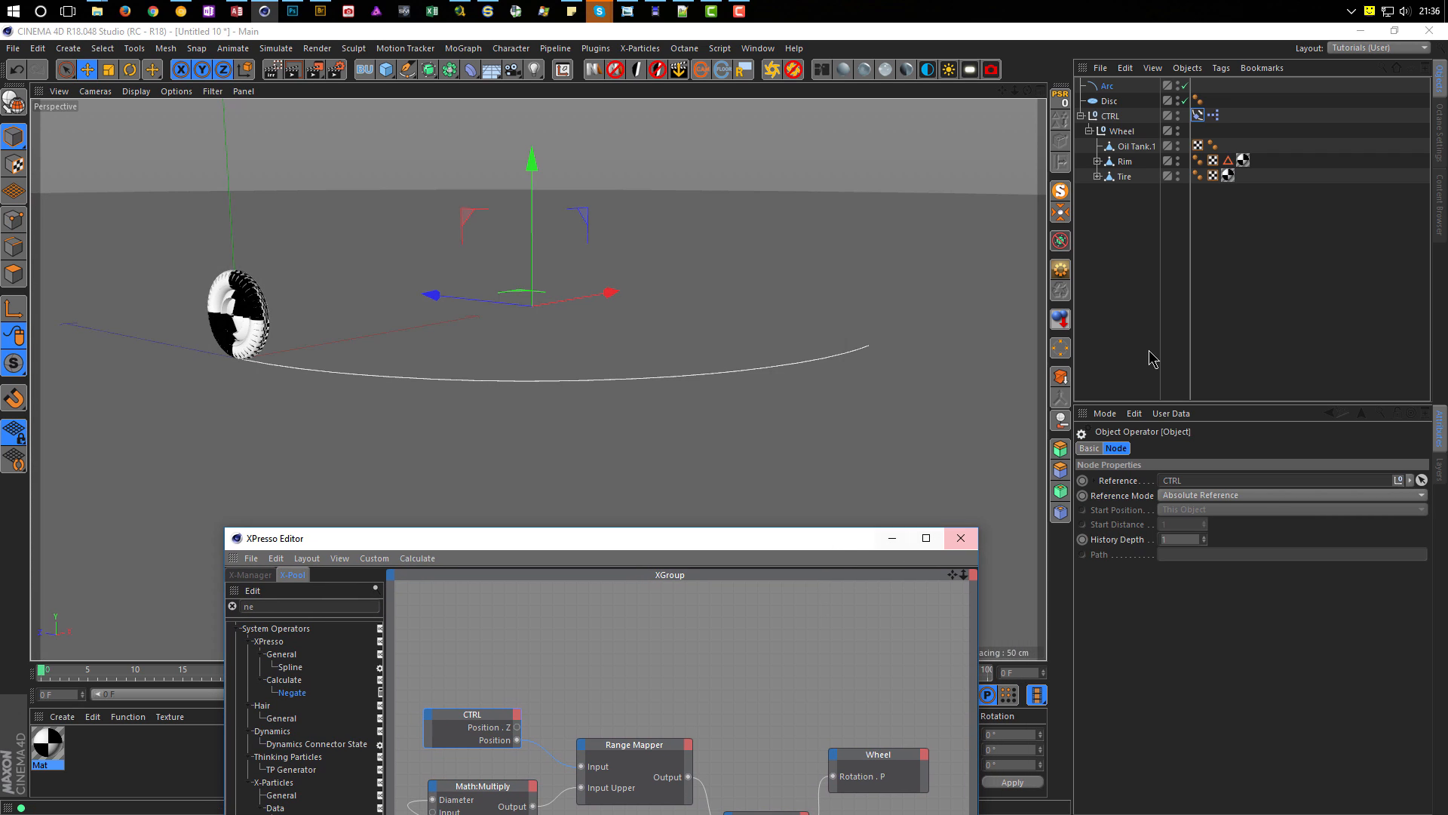
left_click(1199, 143)
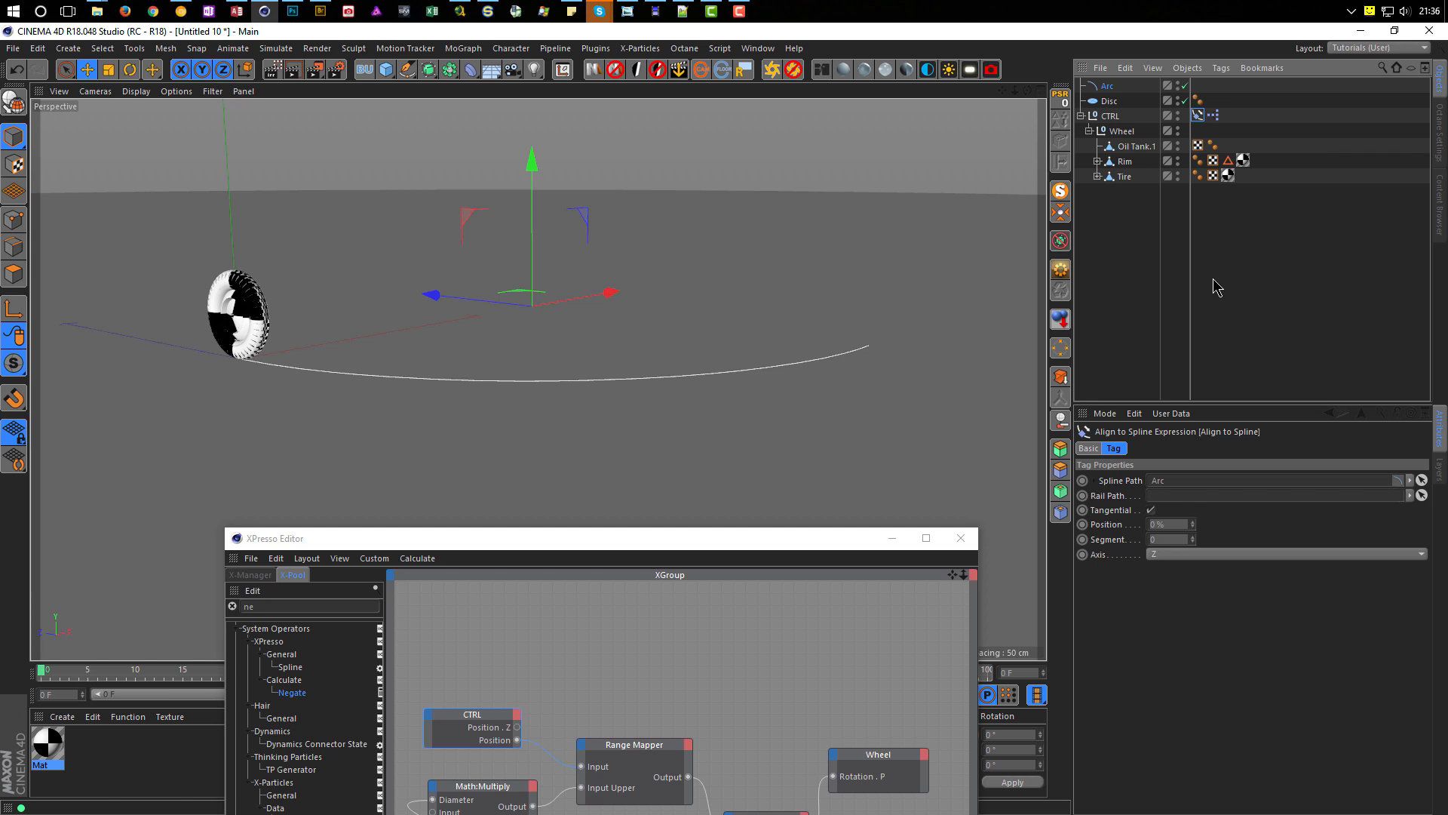
left_click_drag(752, 542, 751, 450)
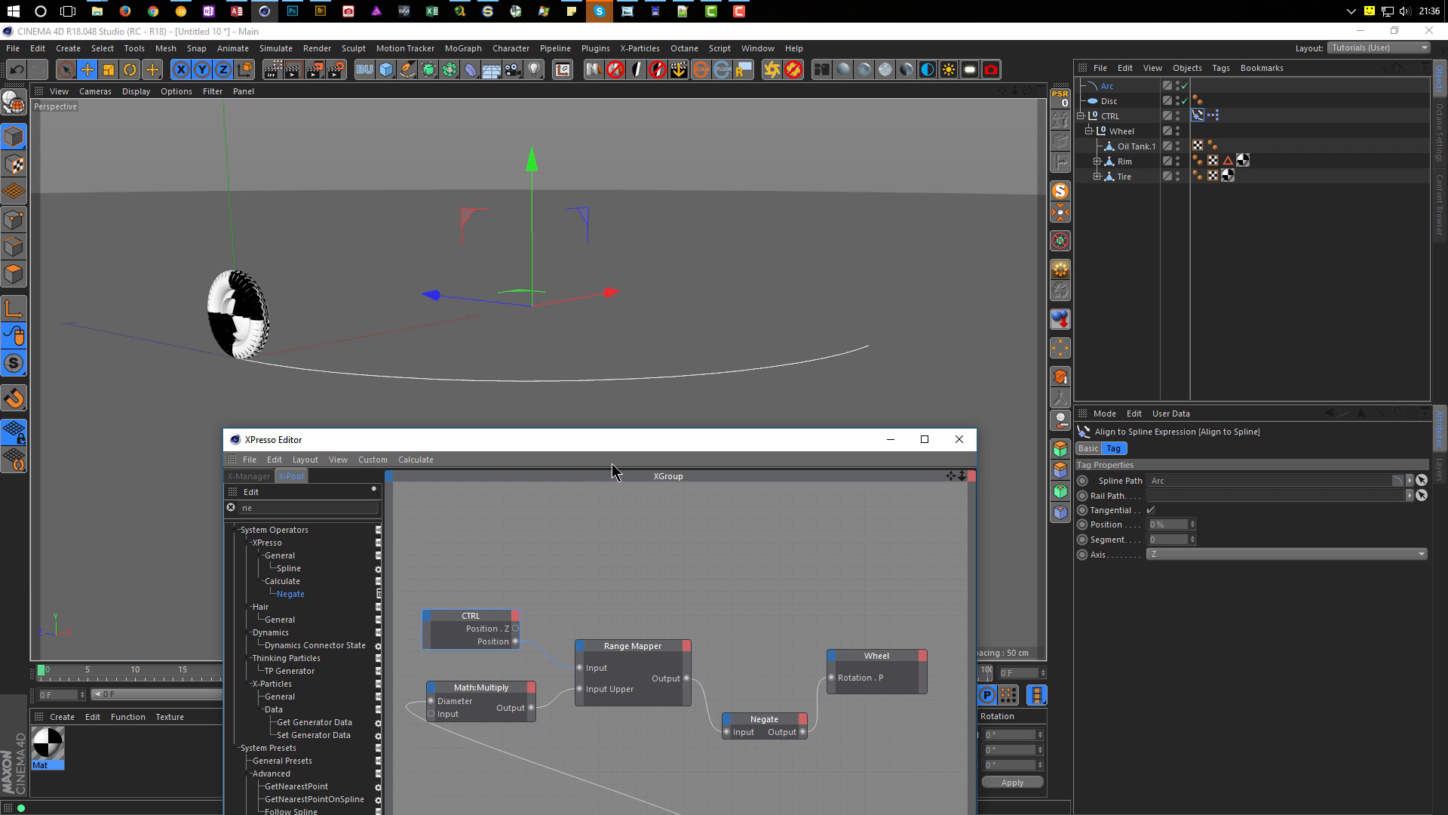
left_click_drag(634, 447, 582, 515)
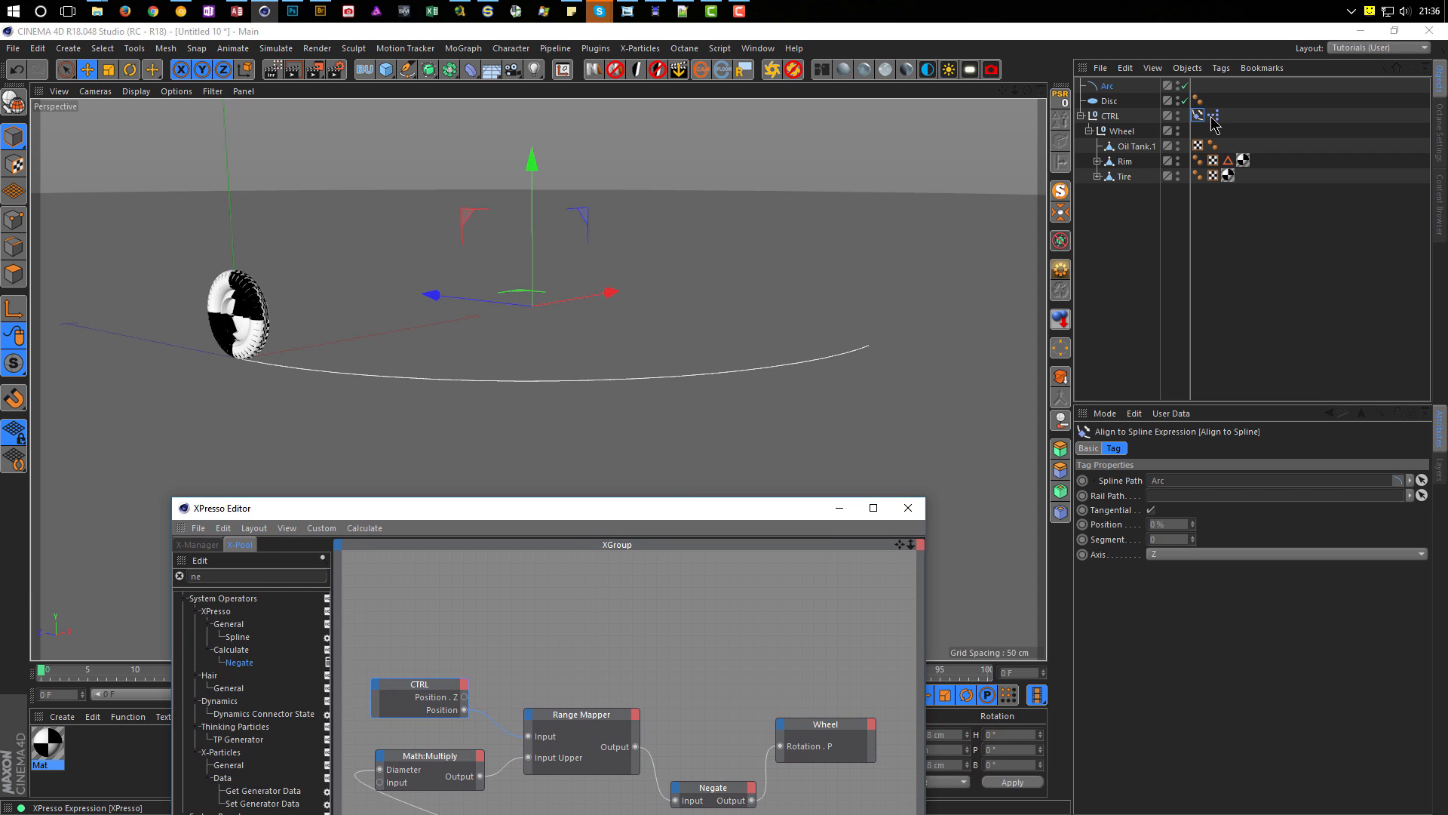
mouse_move(1194, 531)
left_mouse_down()
mouse_move(1296, 530)
mouse_move(1195, 530)
left_mouse_up()
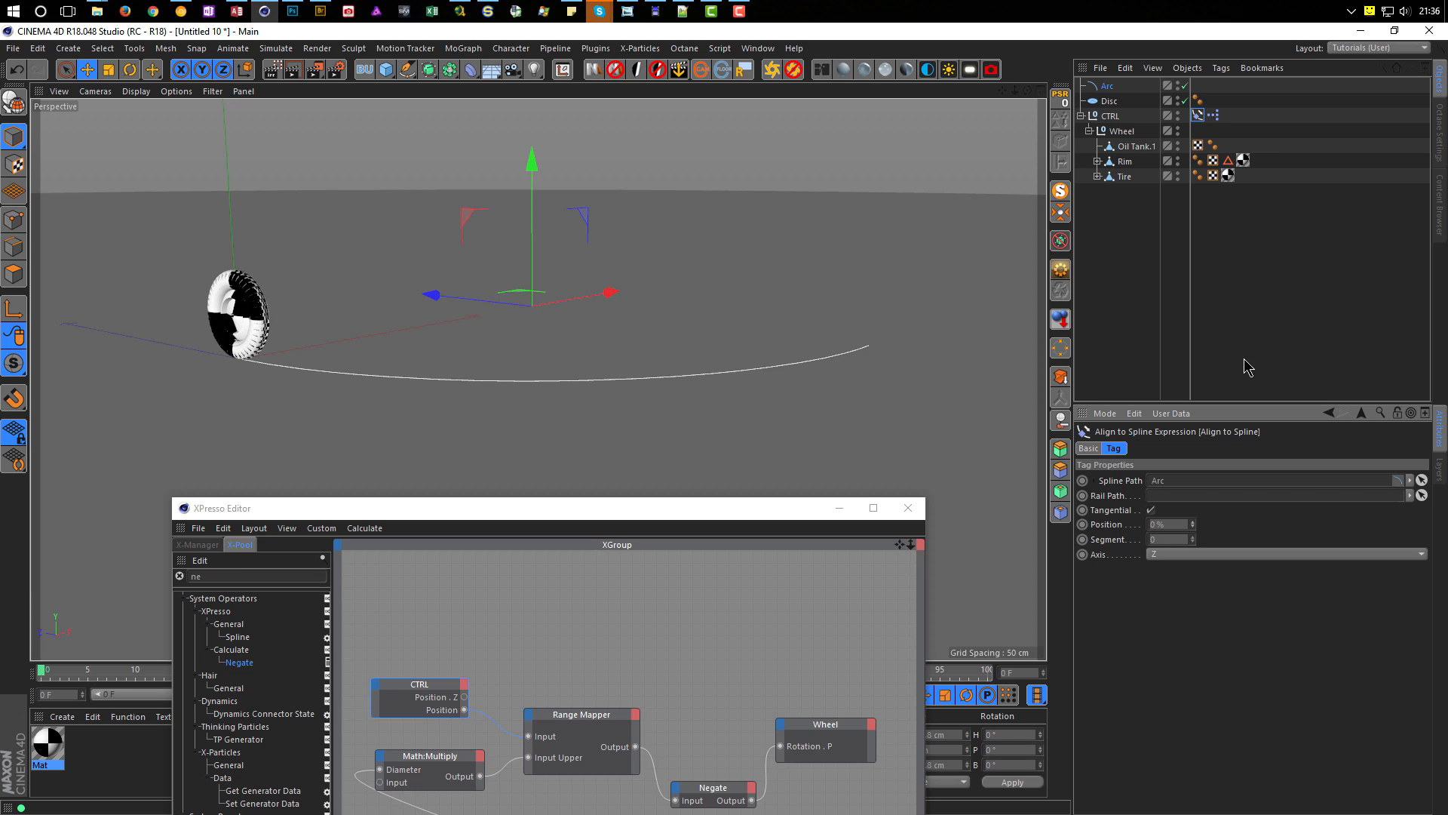
Step: Set the Arc's end angle to -282° and slide CTRL's Align to Spline position to 49% to test the roll
left_click(1109, 86)
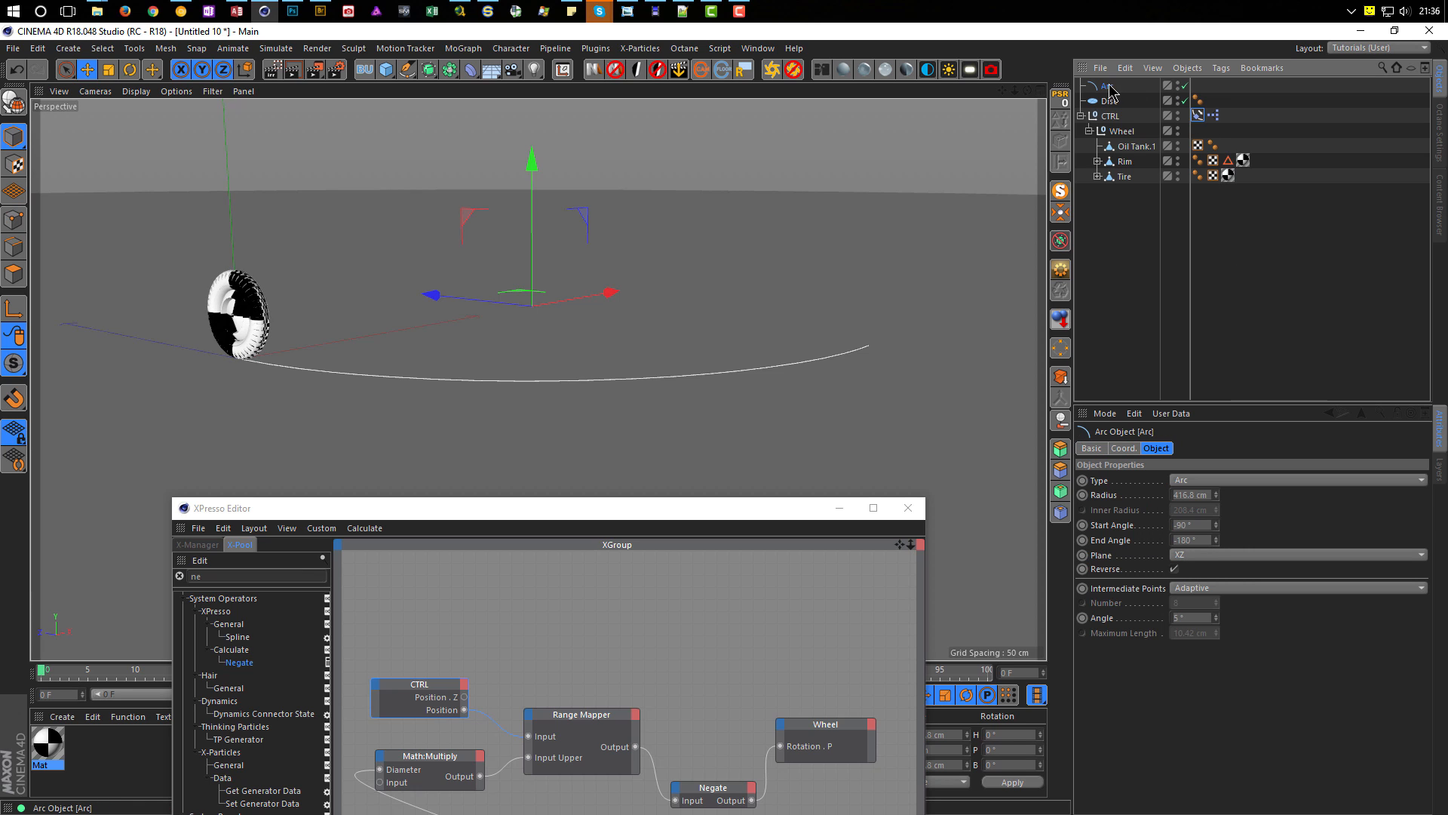
left_click_drag(1216, 540, 1216, 588)
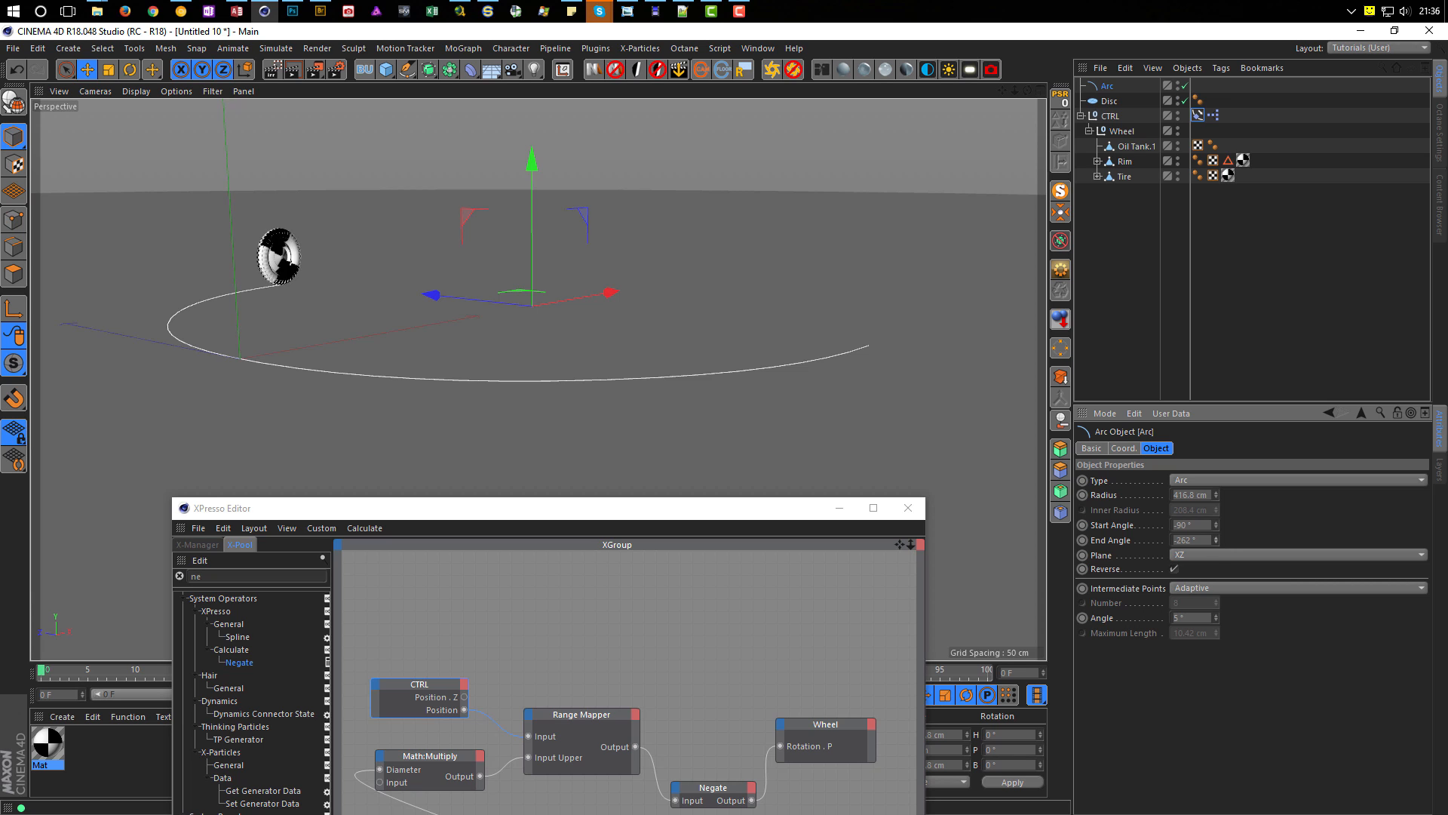
left_click(1198, 115)
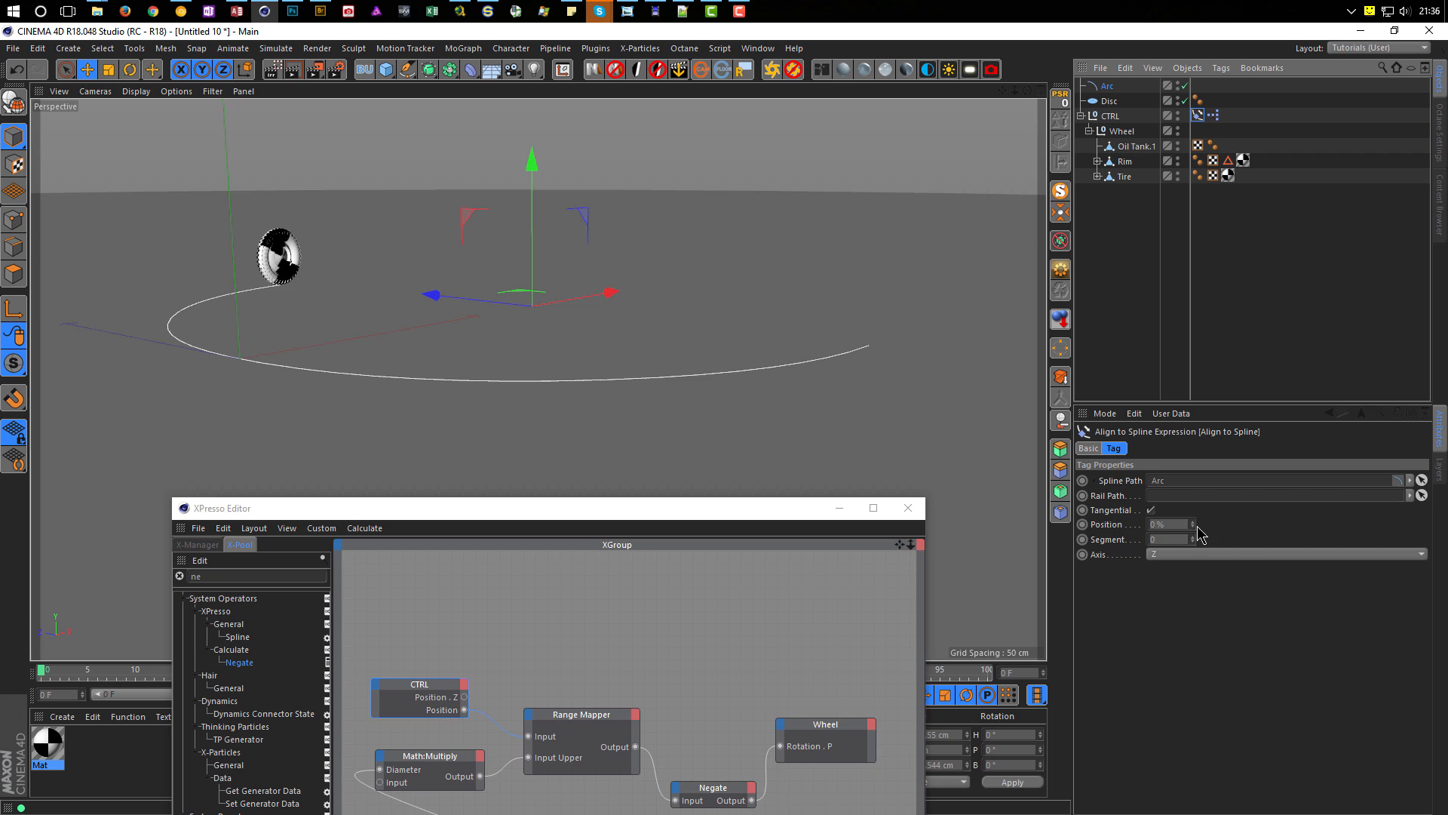
left_click_drag(1193, 524, 1193, 489)
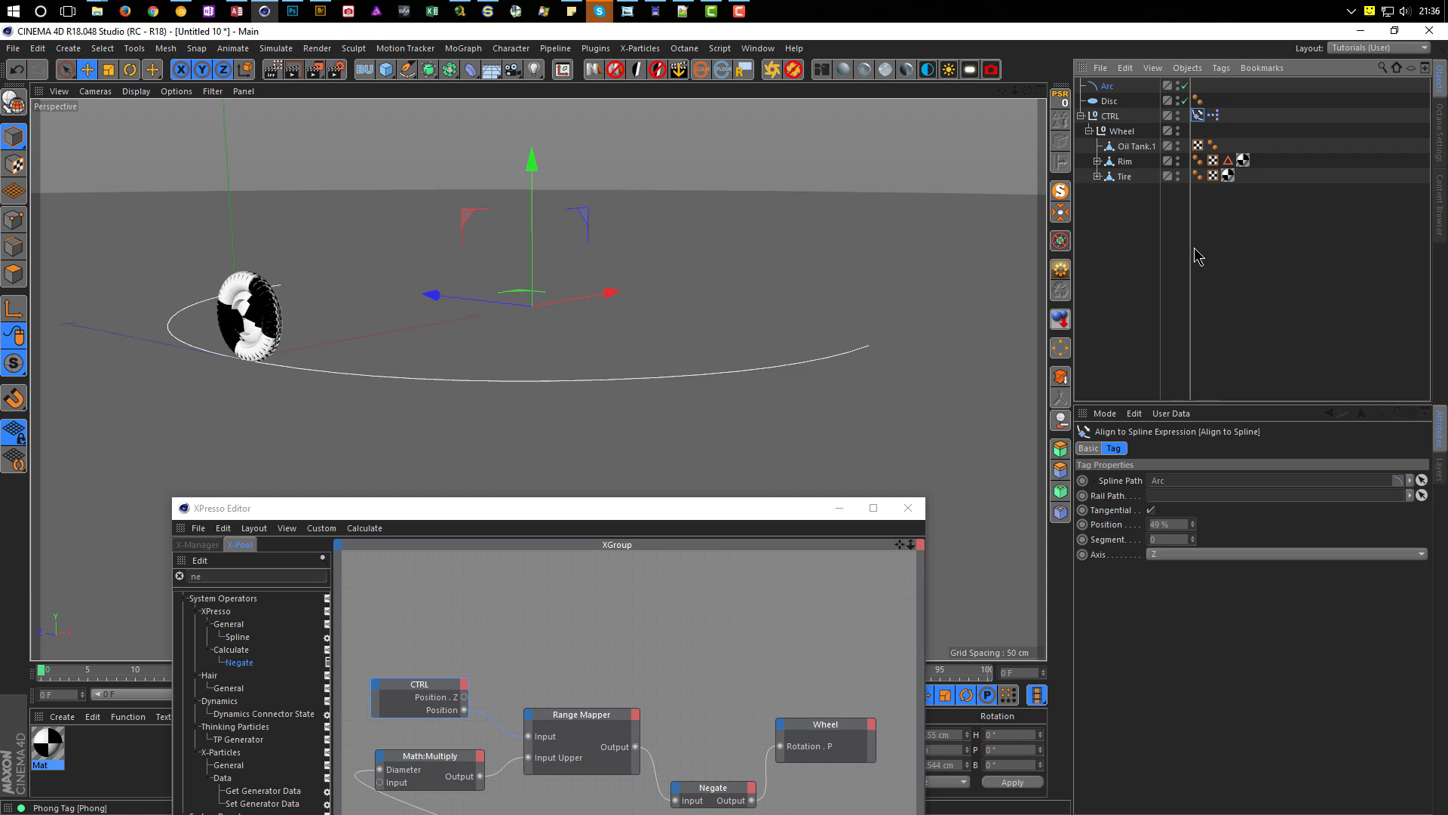
left_click(1184, 525)
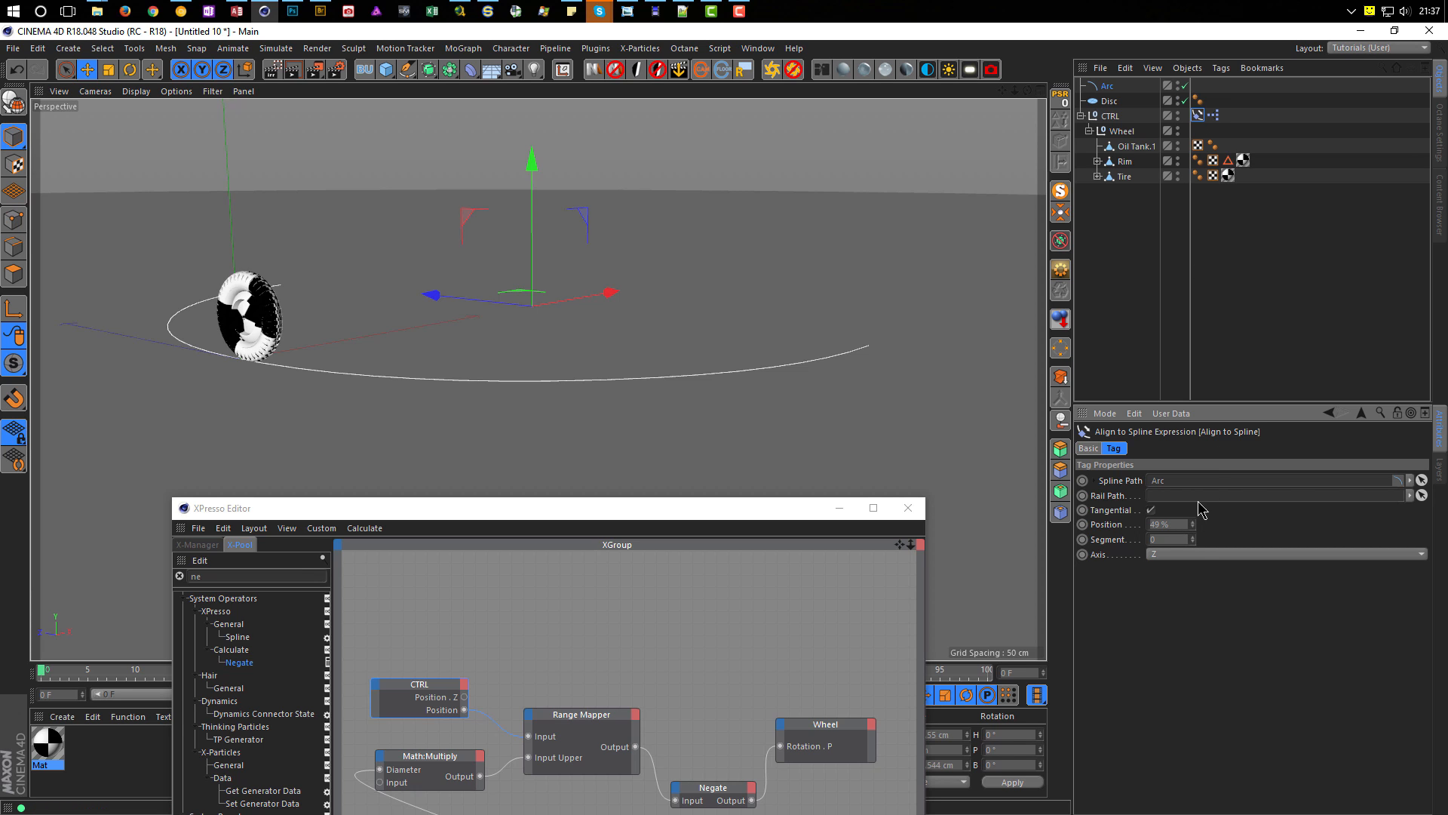
Step: Set the Arc's end angle to -180° and slide CTRL's Align to Spline position to 0%
left_click(1106, 87)
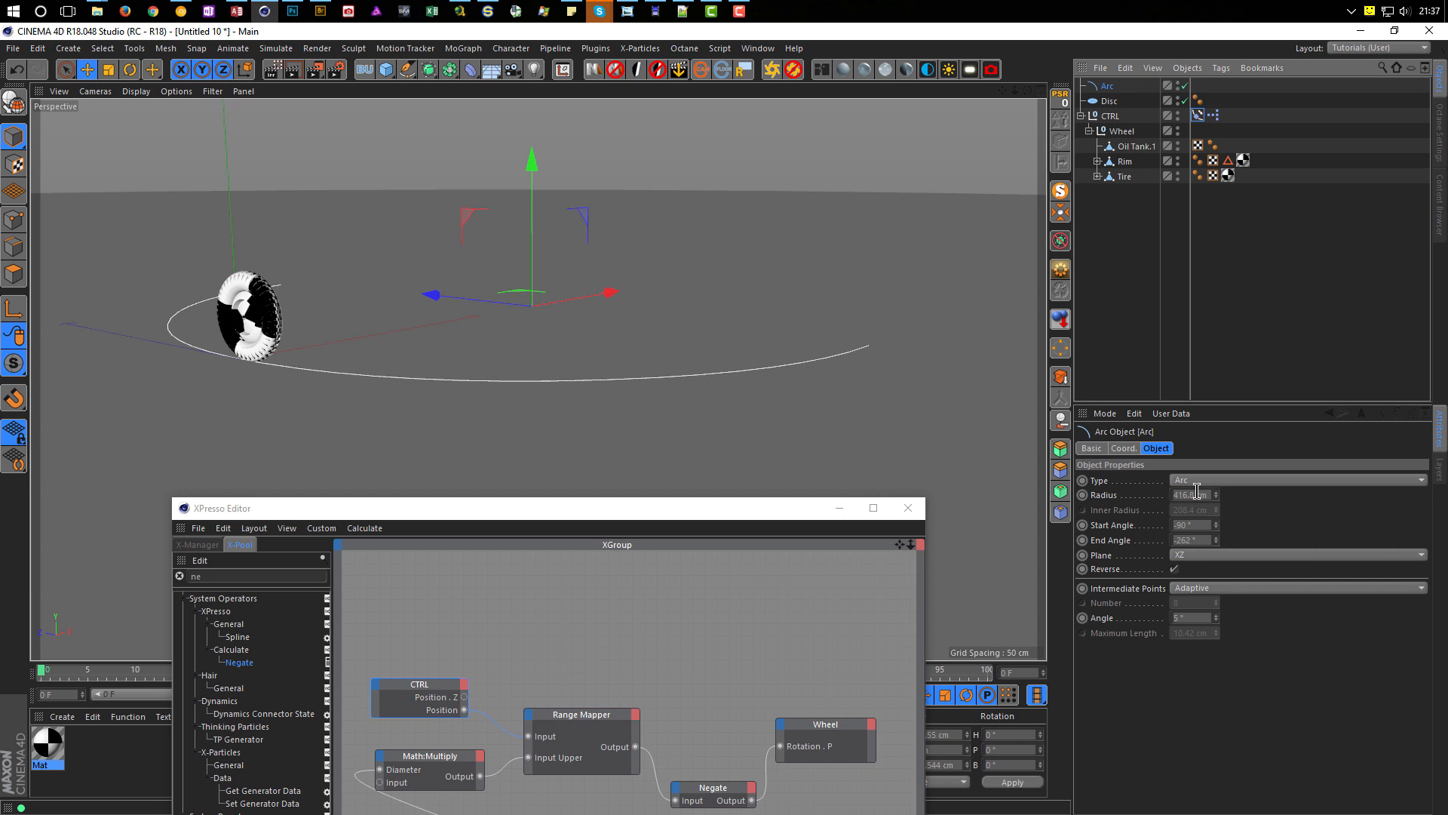
left_click(1208, 540)
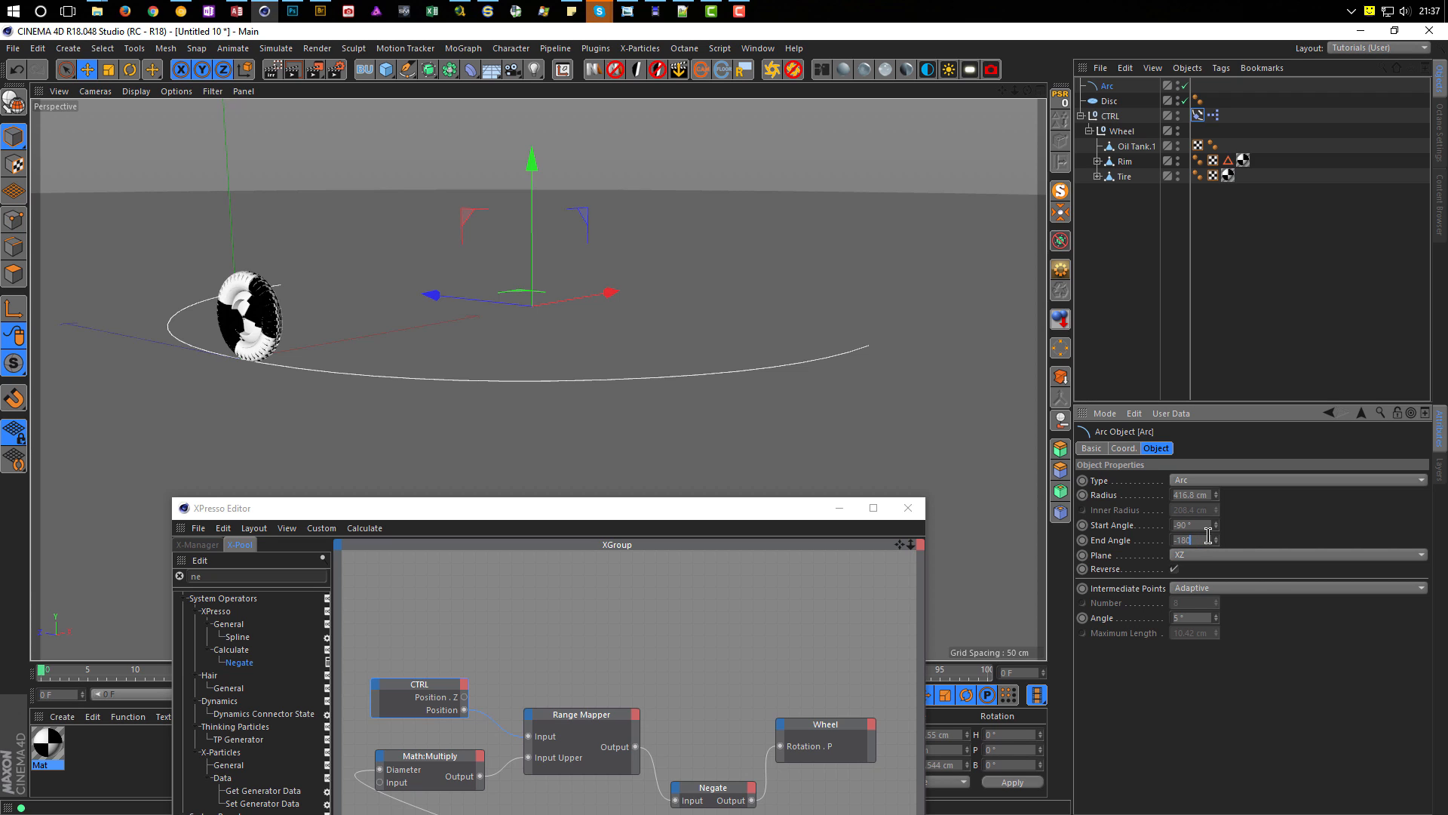
key("Return")
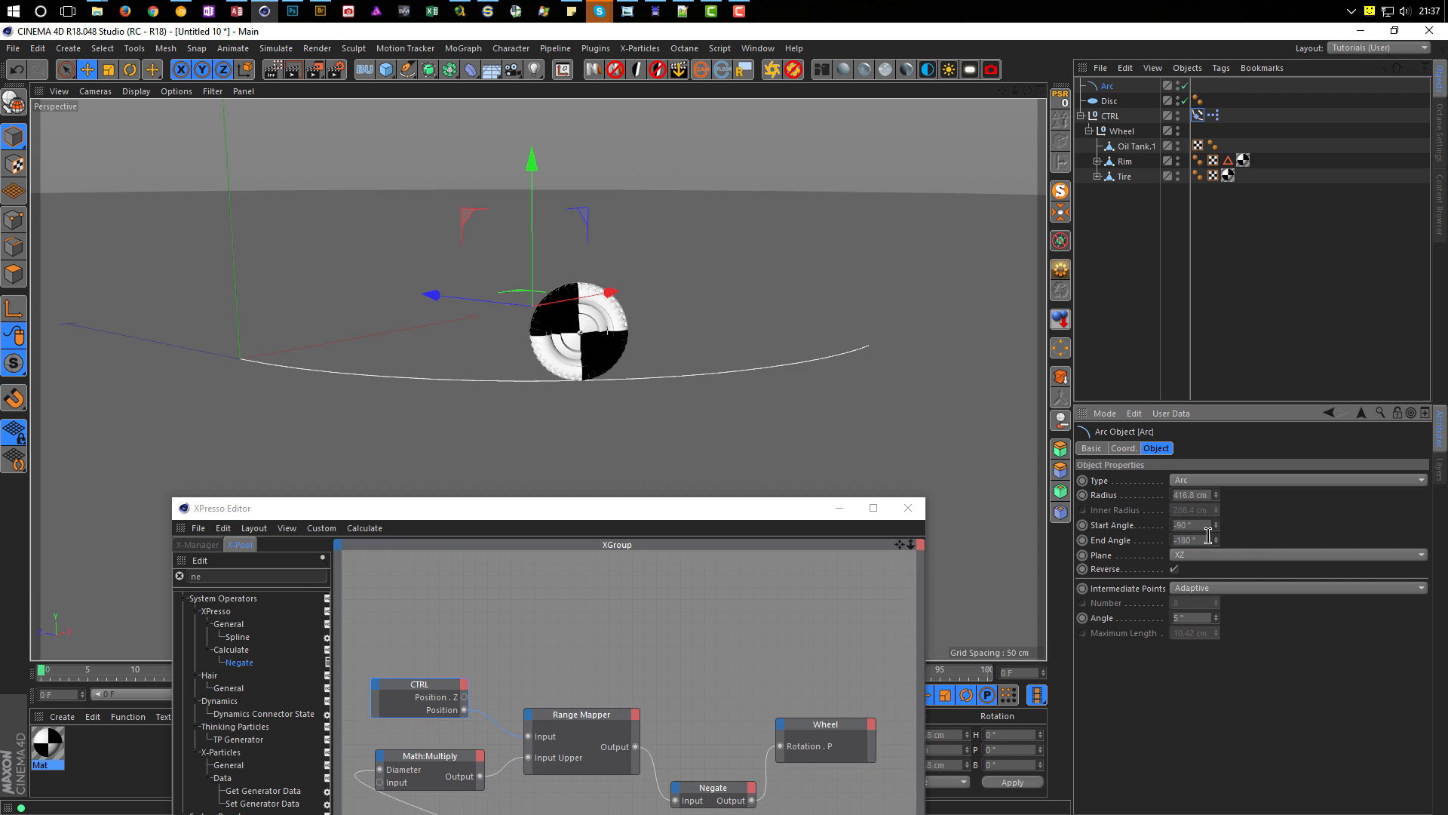
left_click(1175, 569)
left_click(1206, 114)
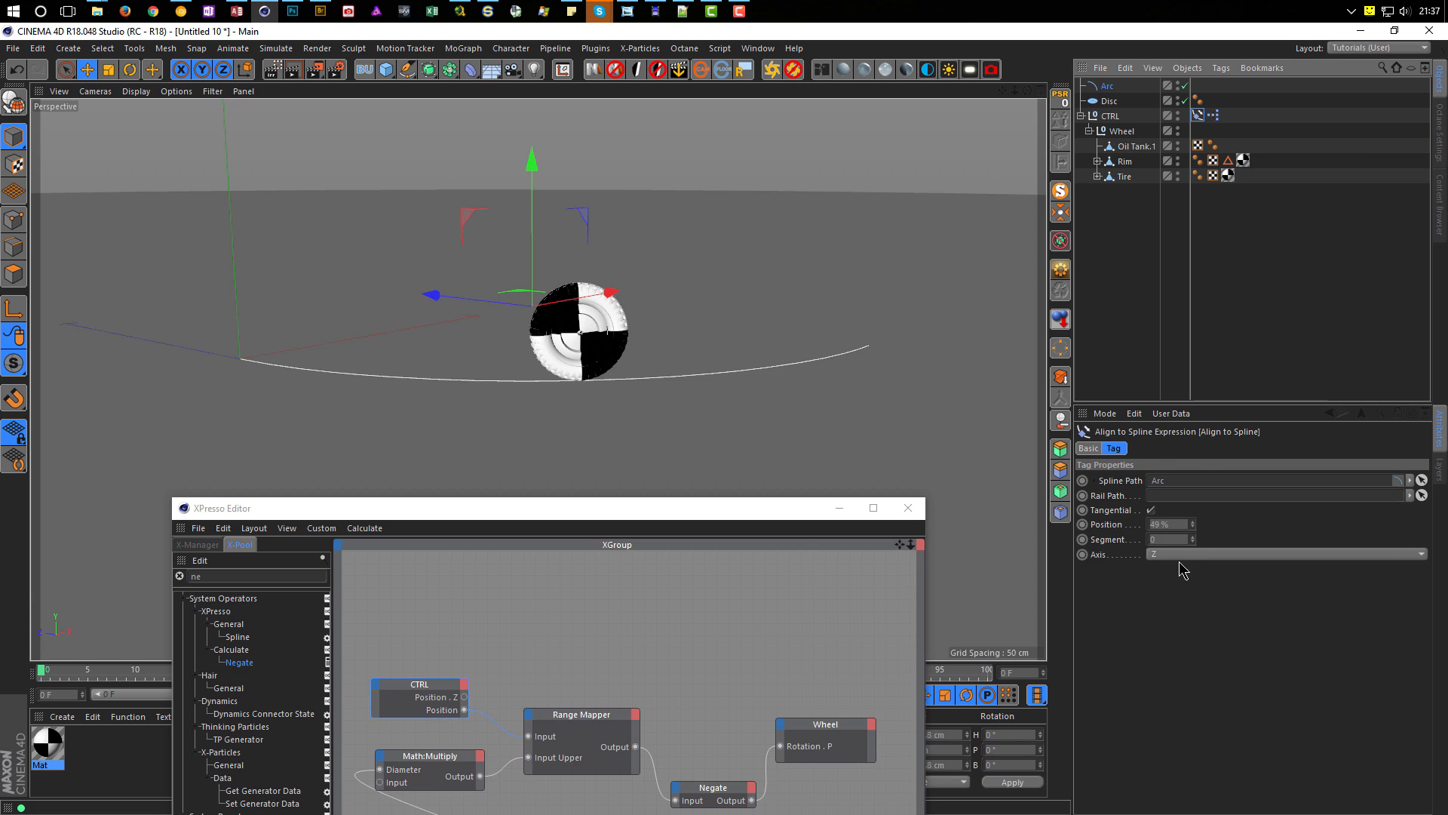
mouse_move(1196, 532)
left_mouse_down()
mouse_move(1197, 499)
mouse_move(1196, 558)
left_mouse_up()
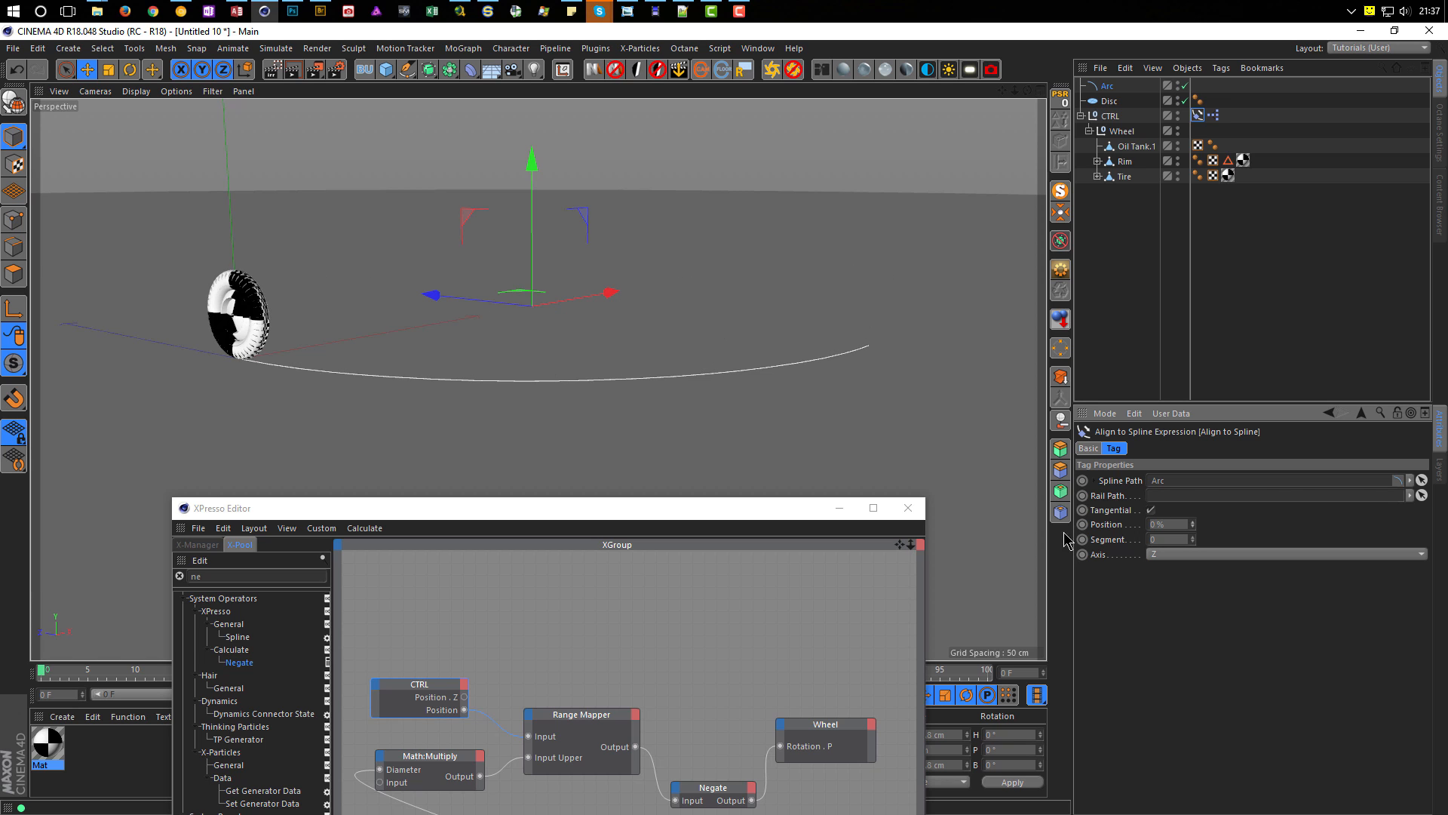
Step: Keyframe the Align to Spline position at 0% on frame 0 and 100% on frame 100, and play the animation
left_click(909, 508)
left_click(1172, 522)
left_click(1082, 524, "ctrl")
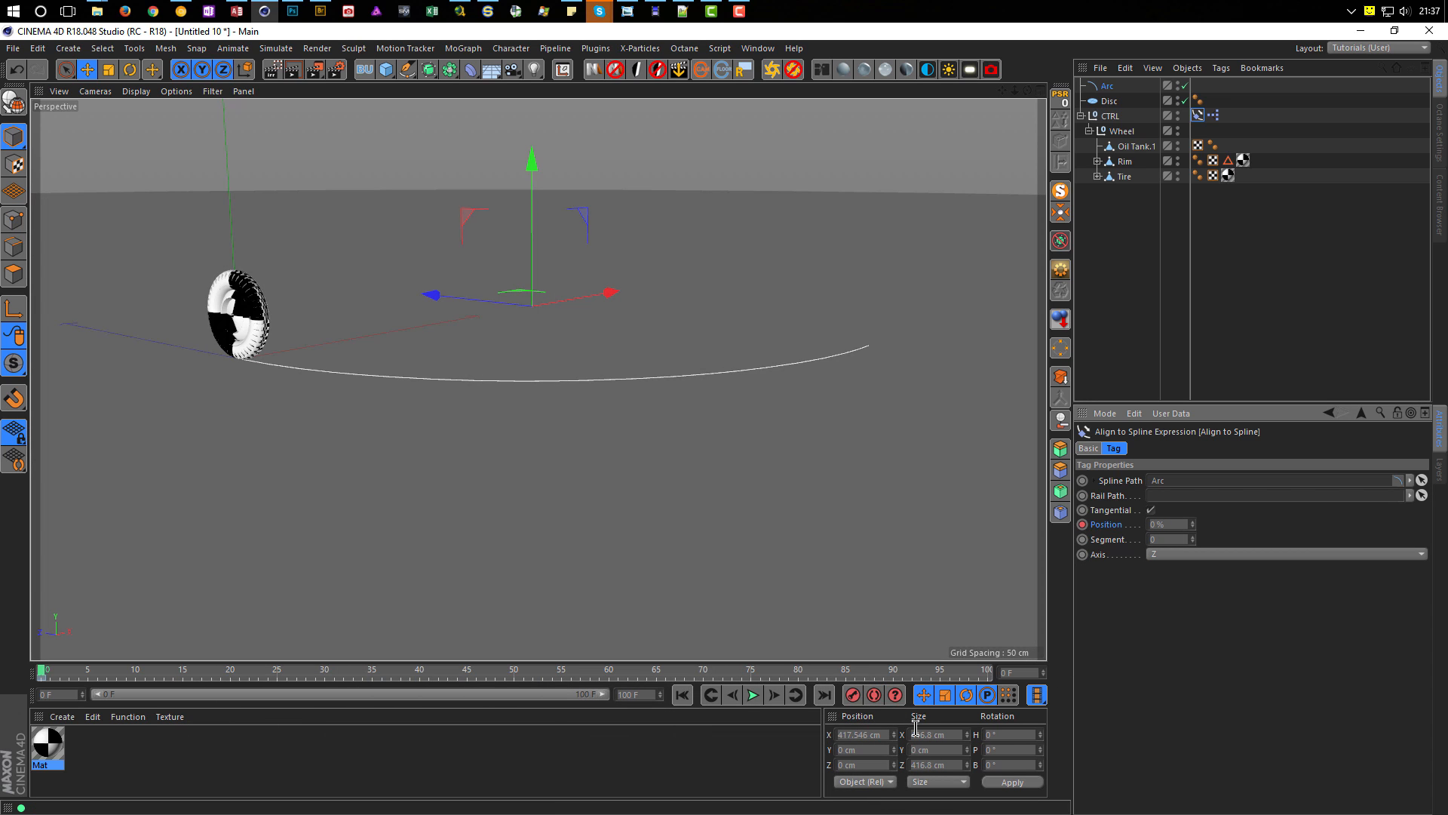
left_click(1037, 674)
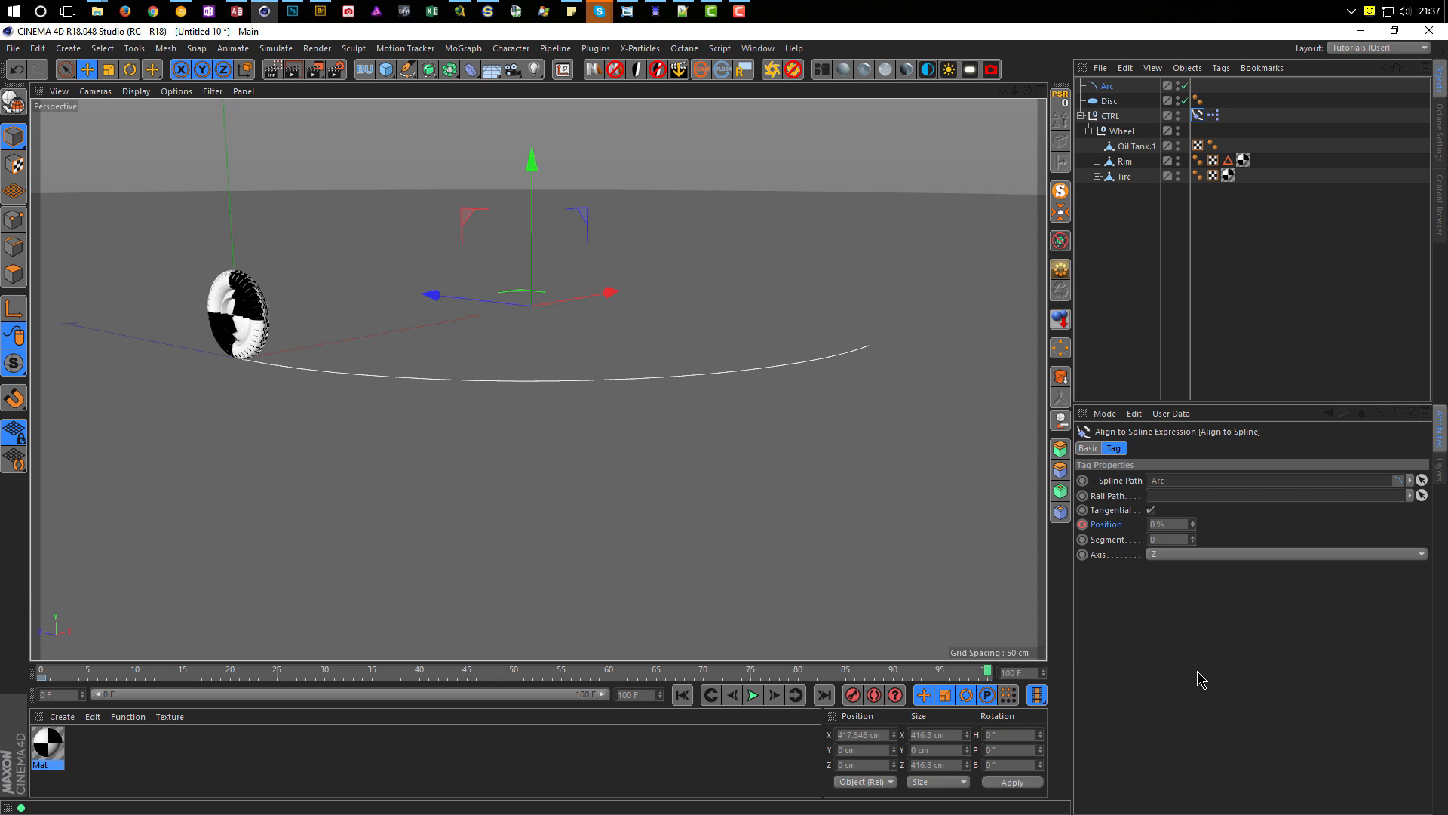
left_click(1177, 524)
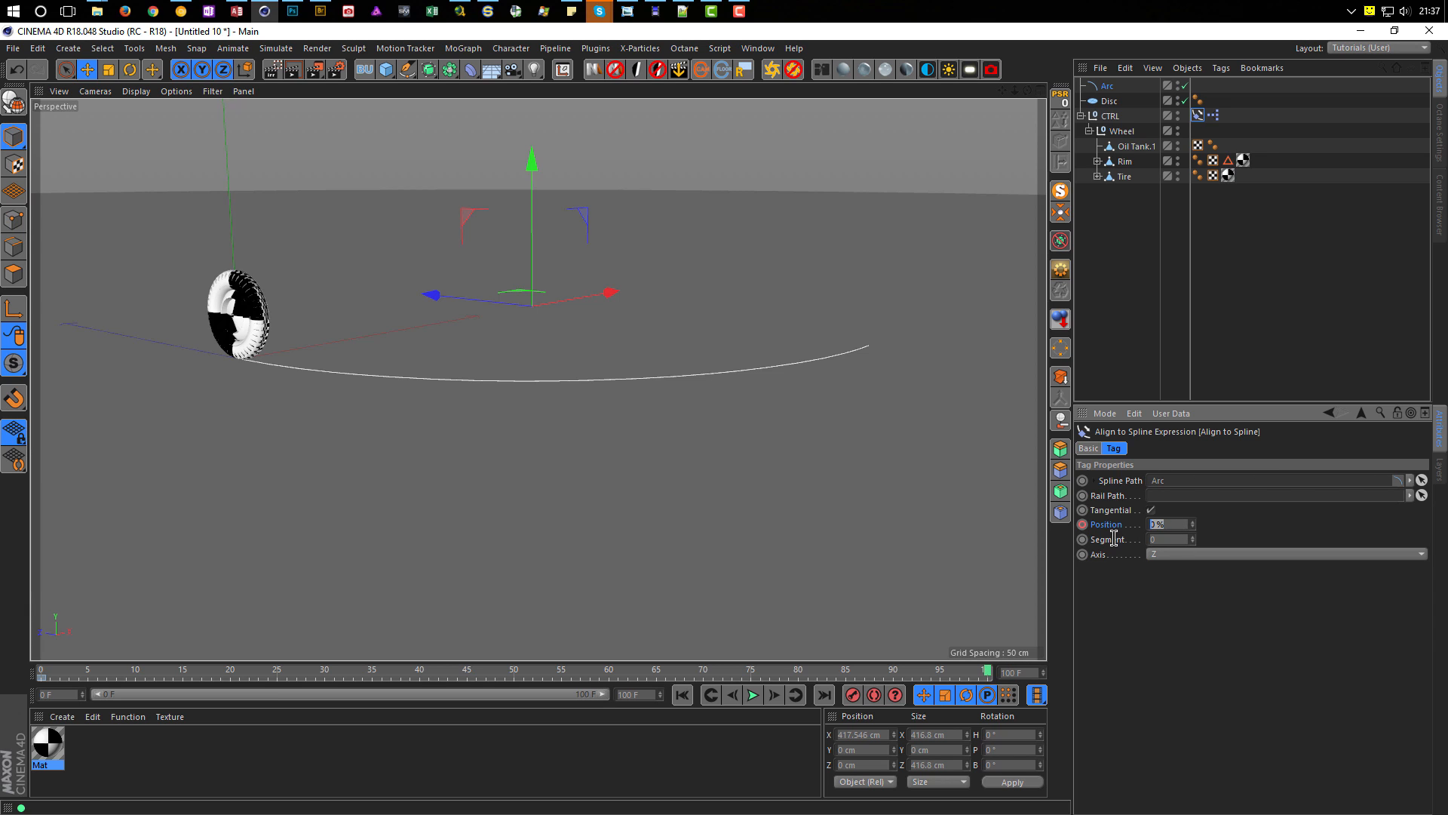
type("100")
key("Return")
left_click(1082, 525)
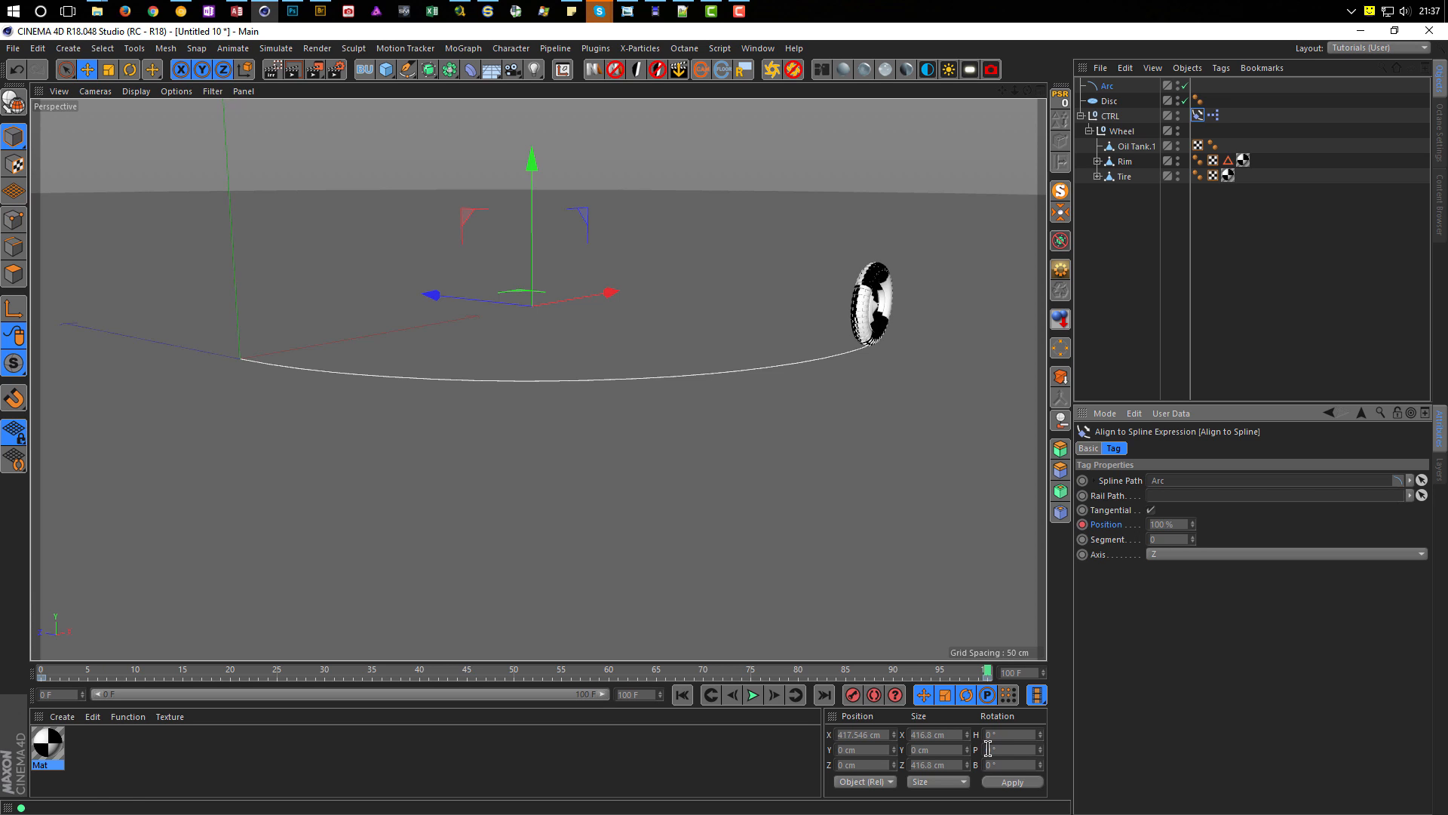
left_click(754, 697)
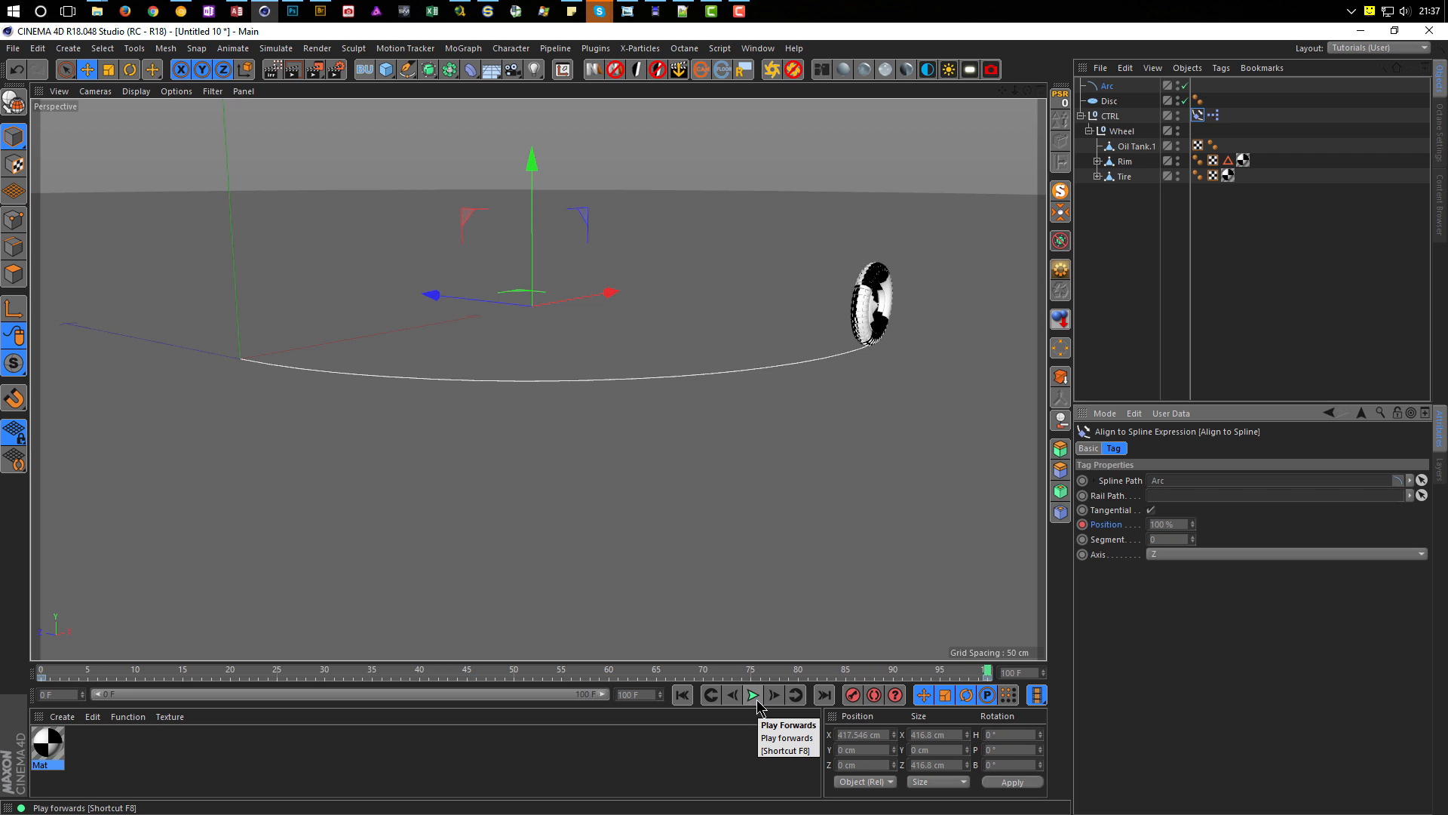
left_click(682, 695)
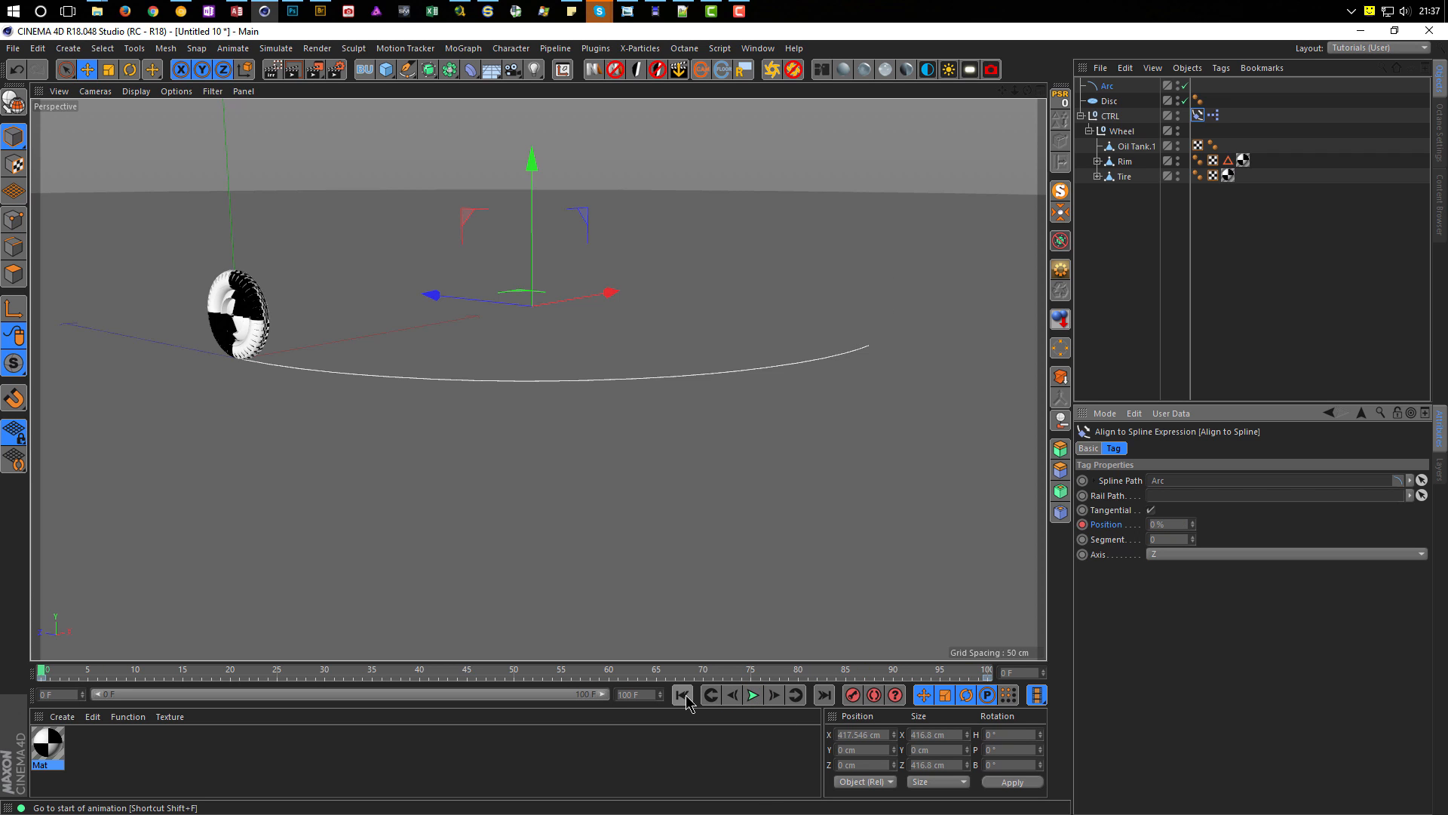
Step: Make the Align to Spline position's F-curve linear, replay the animation and return to the first frame
right_click(1115, 528)
mouse_move(1180, 533)
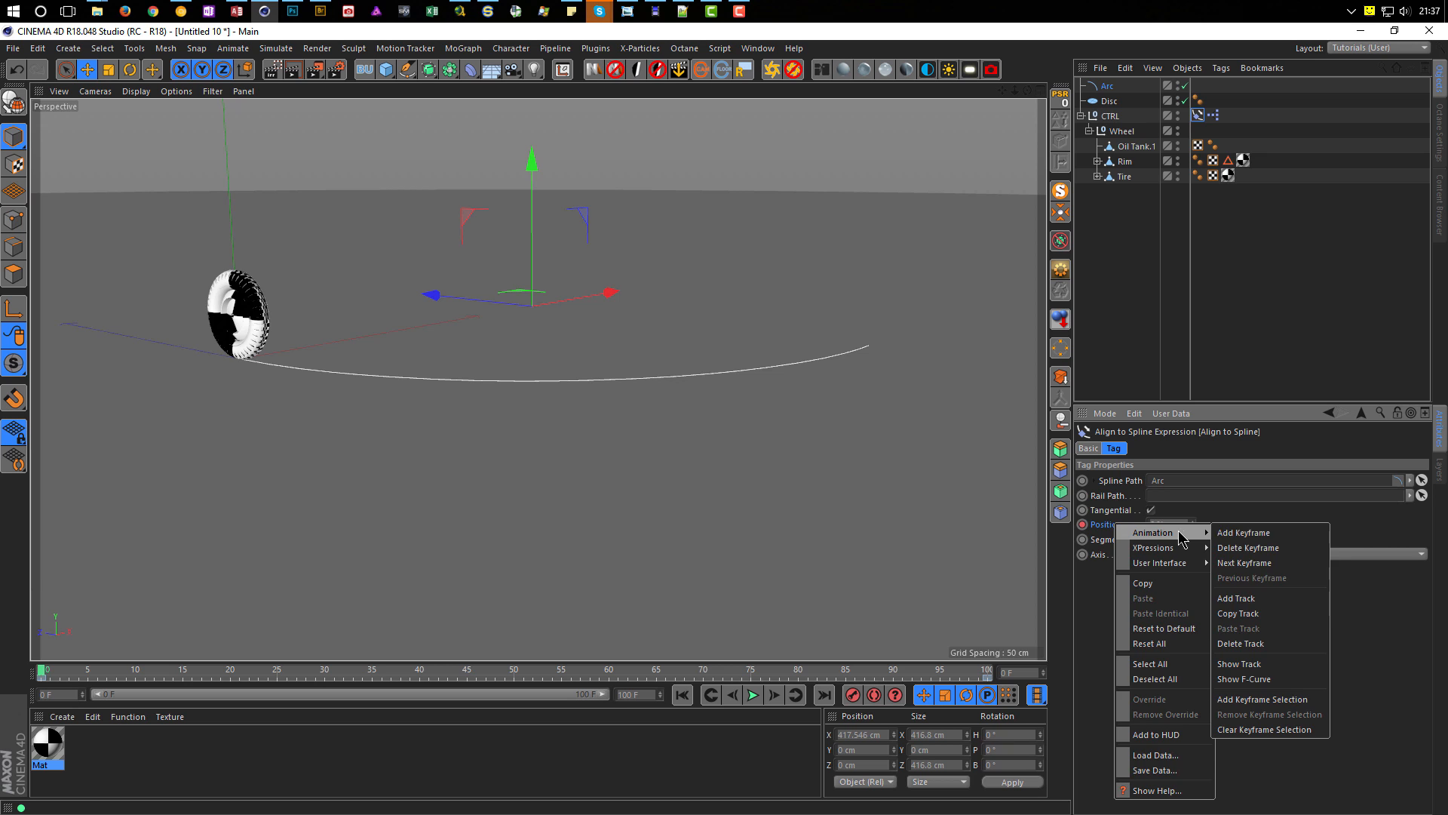
left_click(1264, 679)
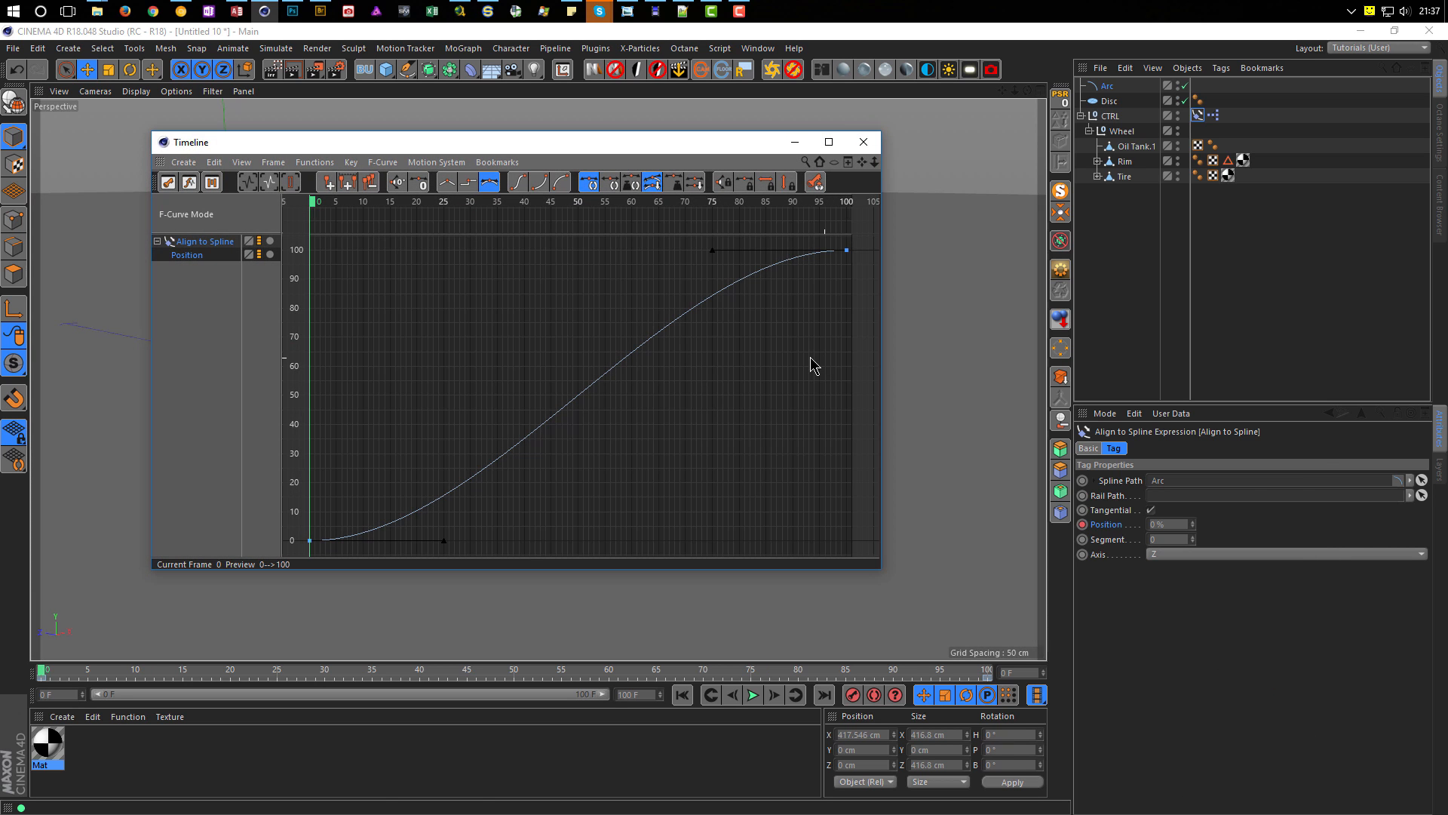
left_click(447, 182)
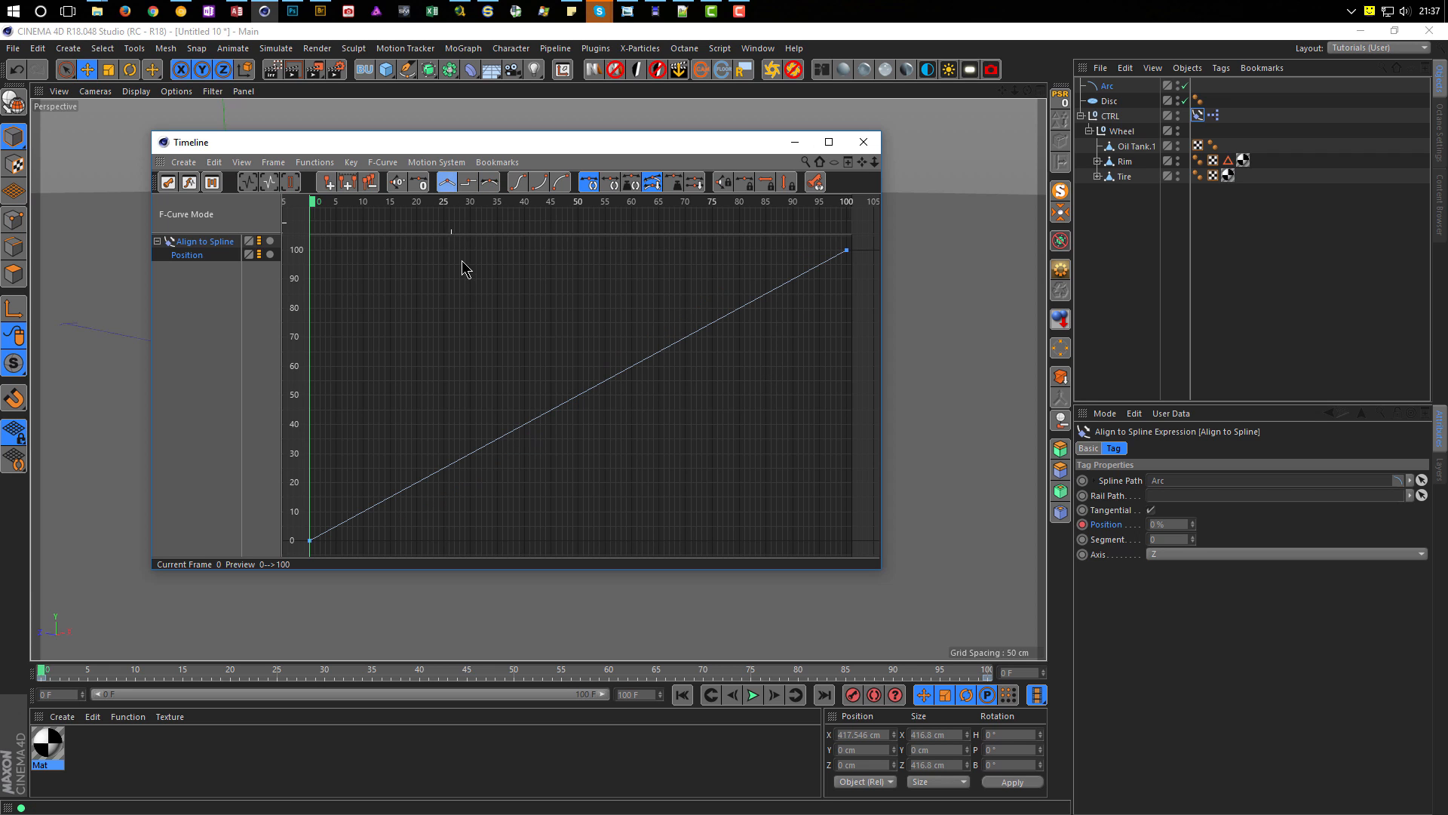
left_click(863, 144)
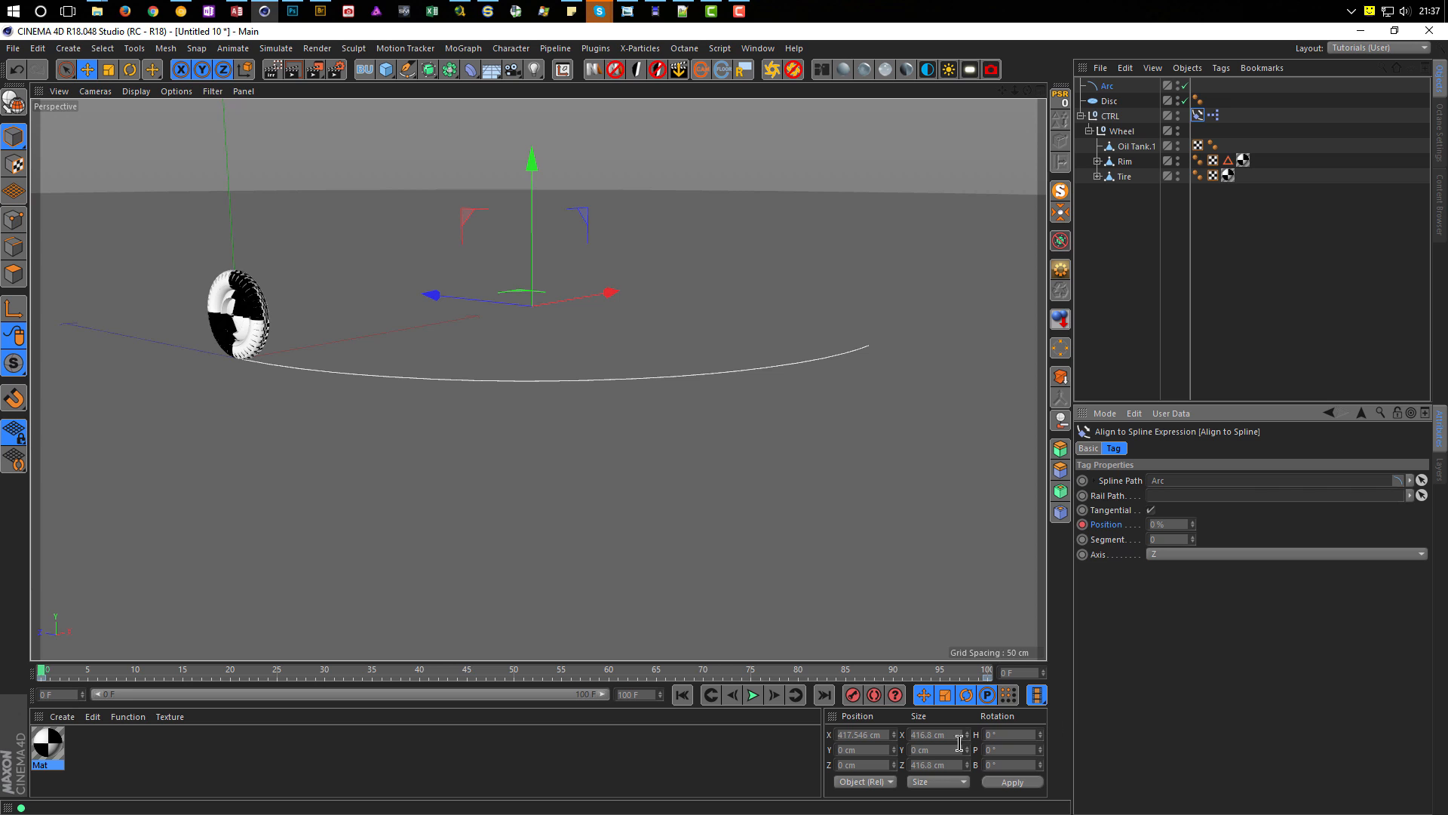
left_click(753, 695)
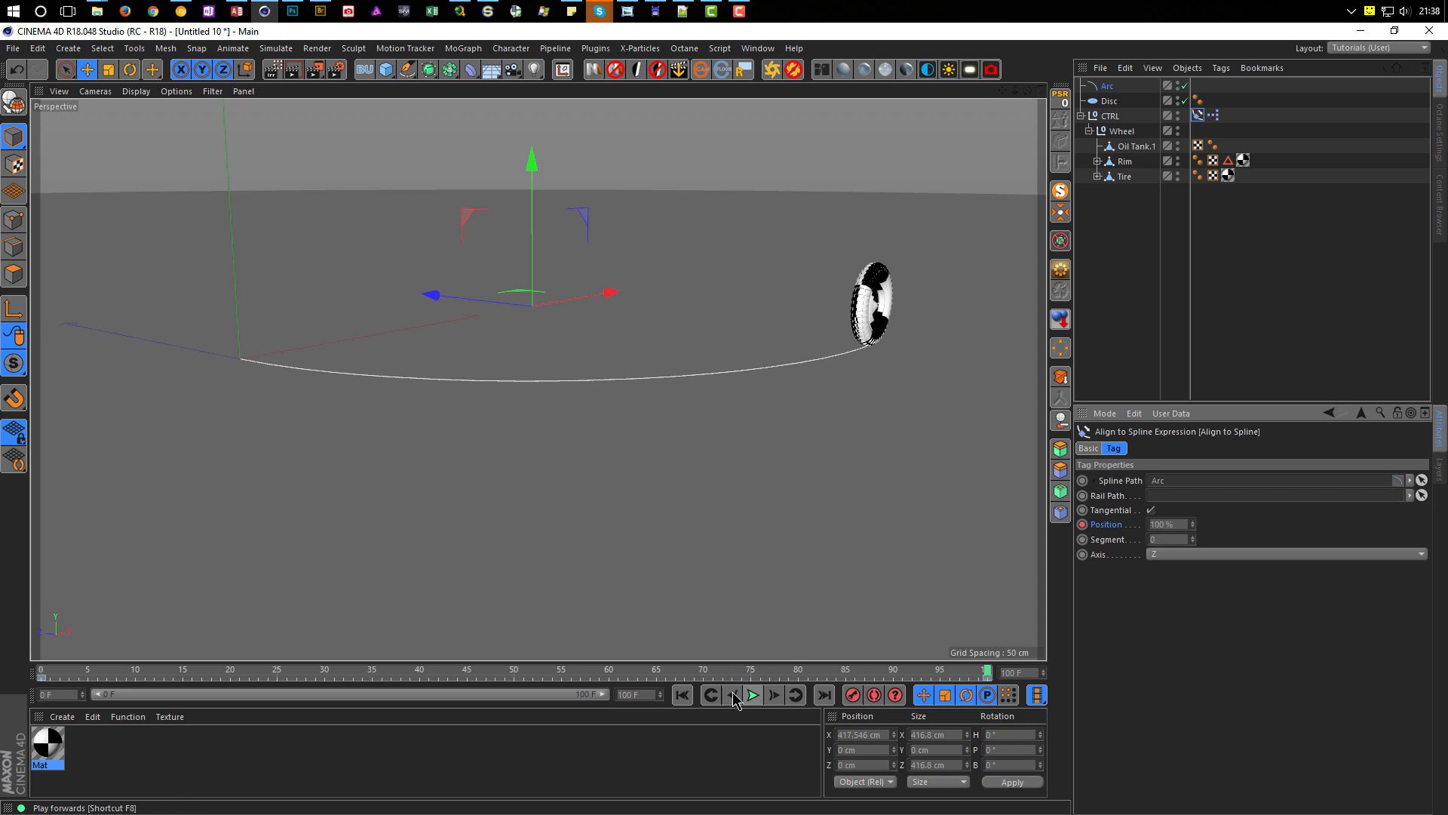
left_click(682, 695)
Step: Test the rolling animation with the Wheel scaled down very small and again with it scaled up very large
left_click(1122, 131)
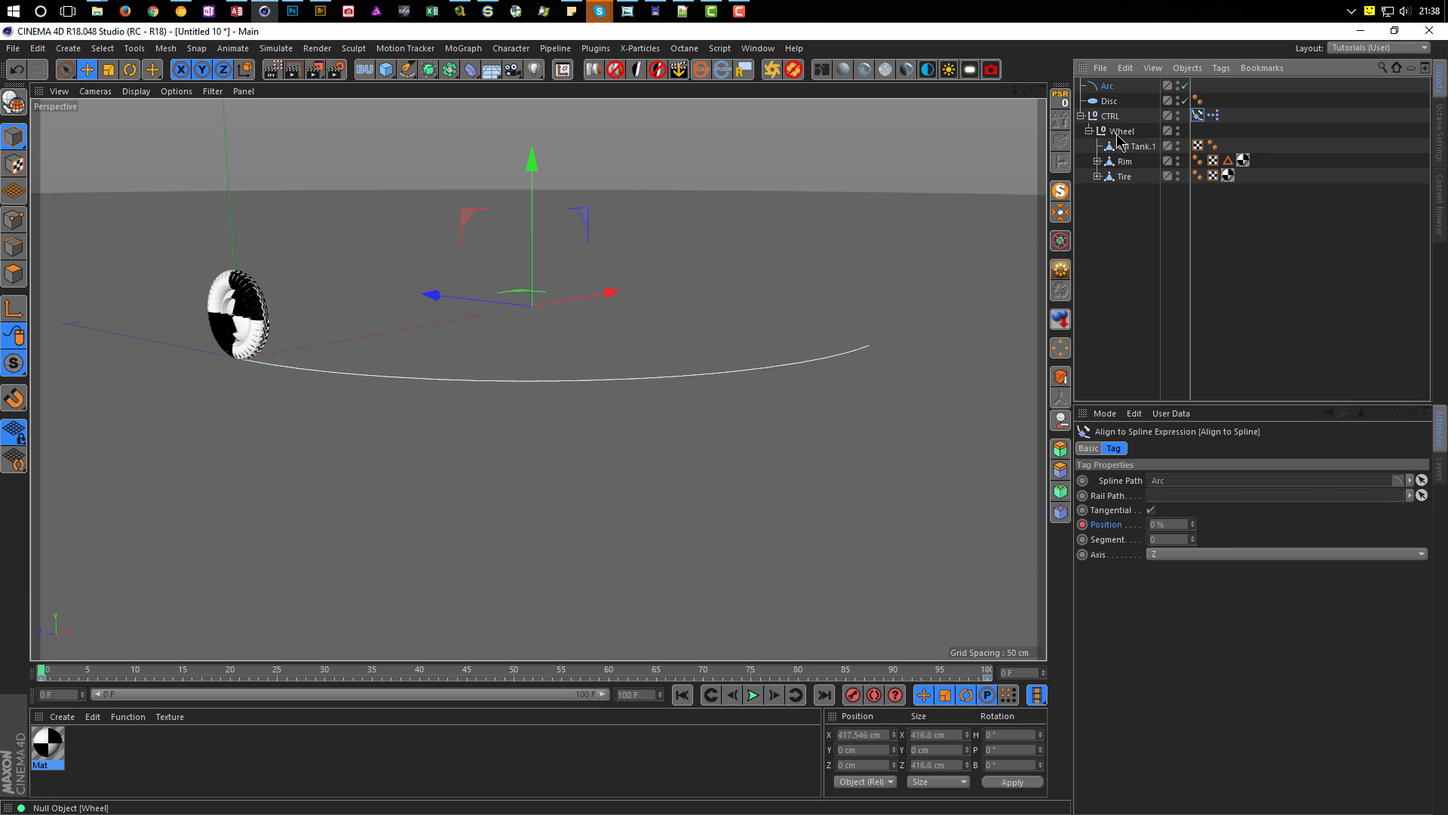
key("t")
left_click_drag(777, 418, 353, 482)
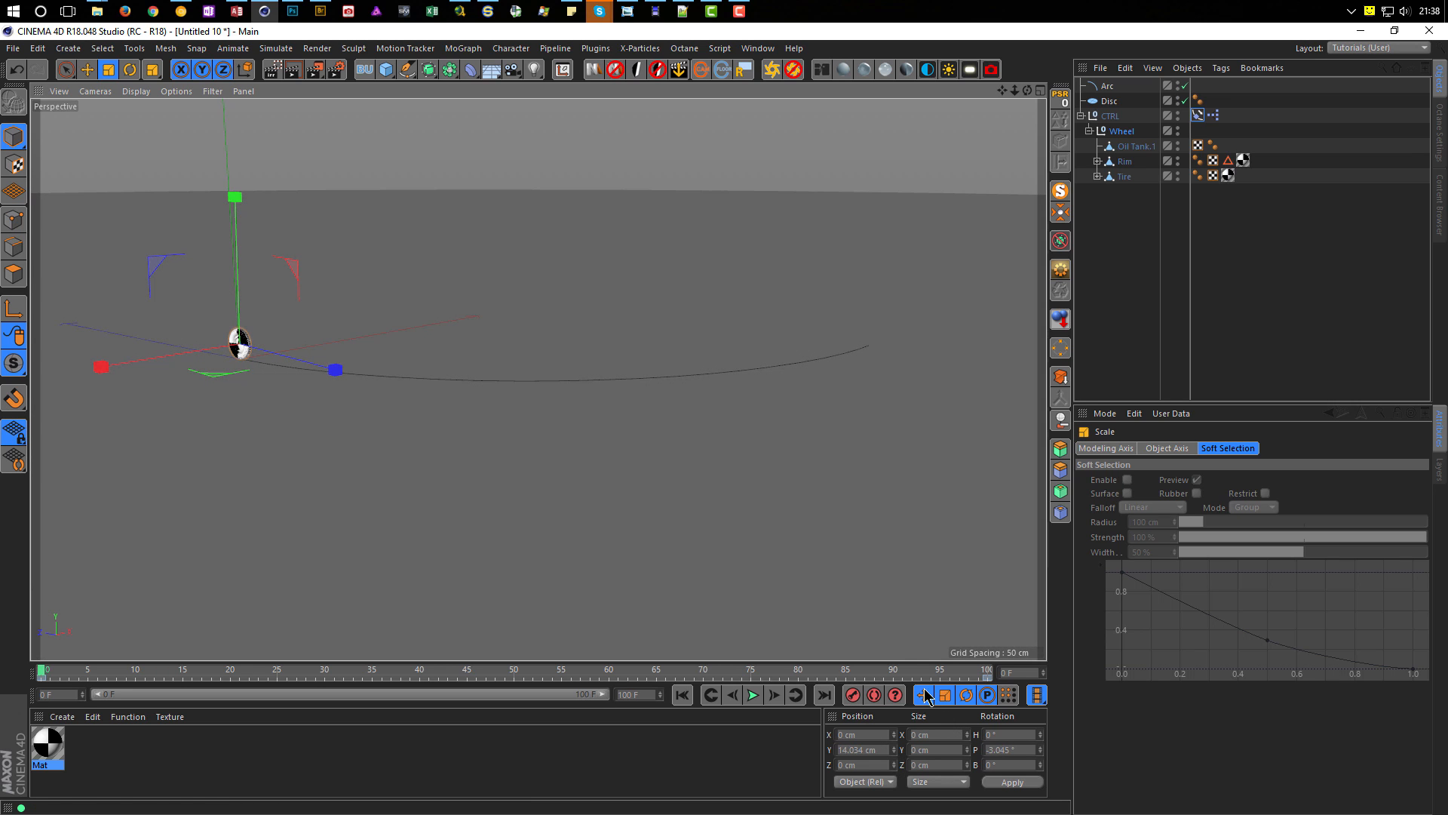
left_click(753, 695)
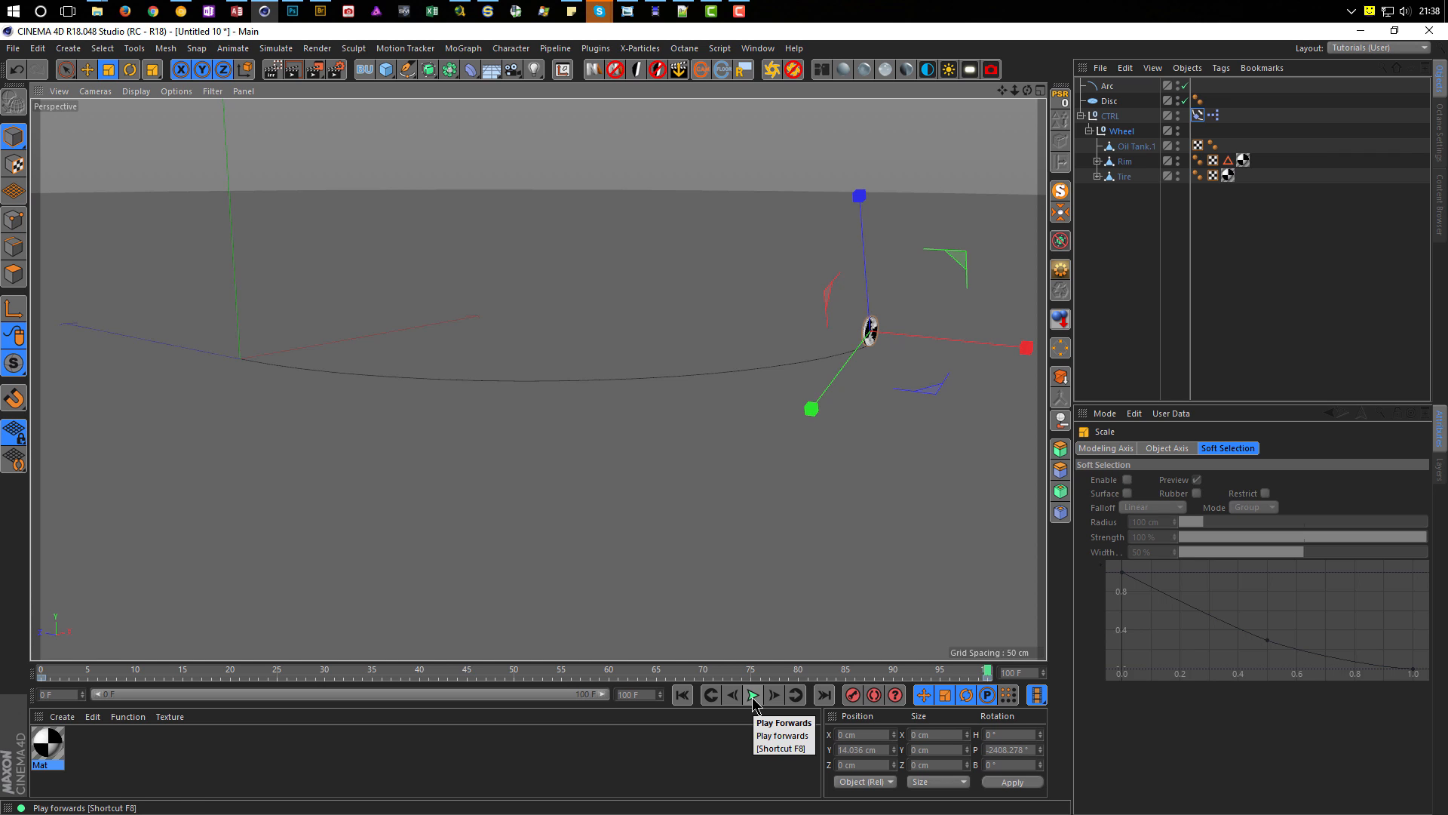
left_click(682, 695)
left_click_drag(578, 514, 1447, 169)
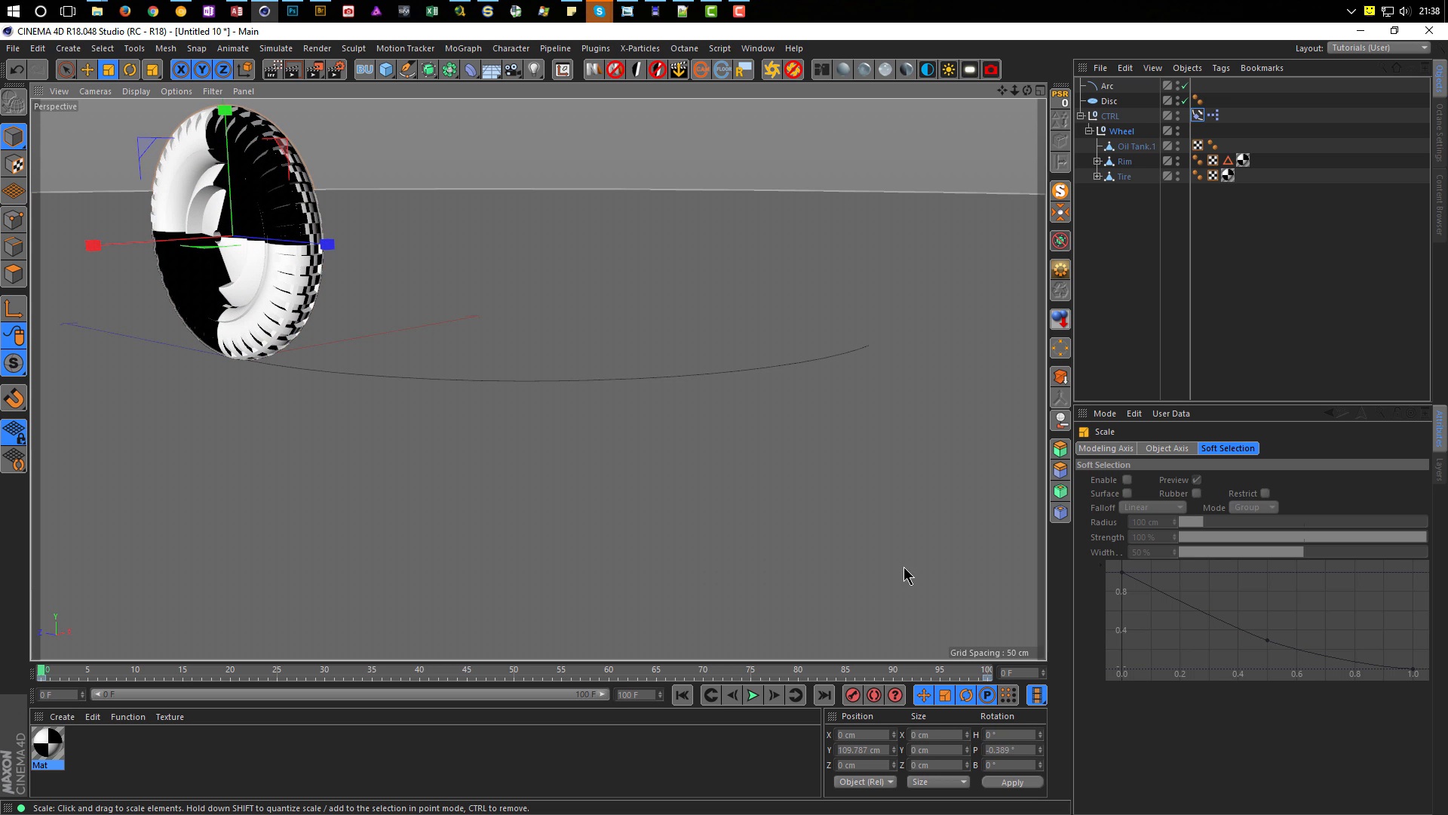
left_click(754, 696)
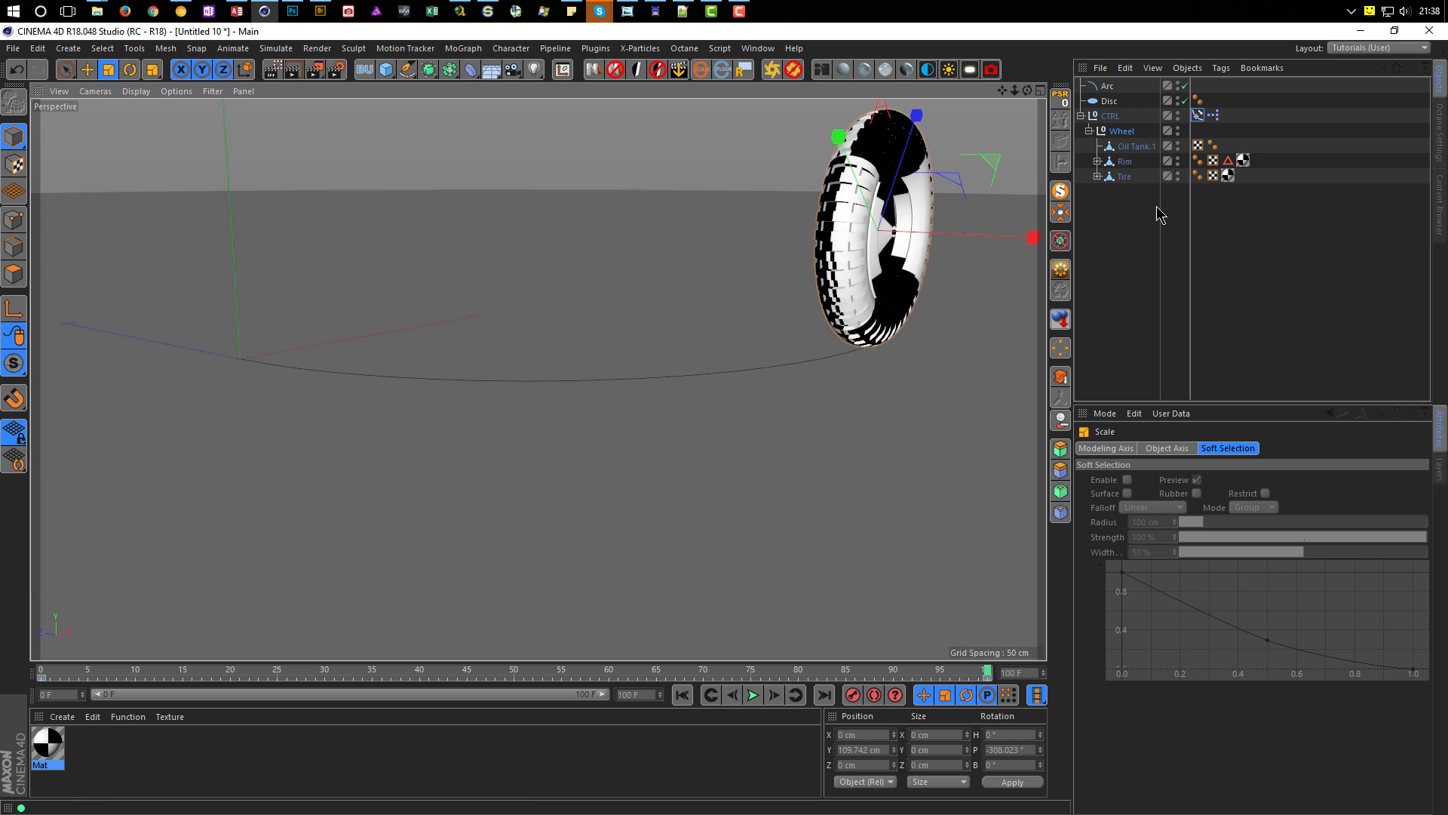
Step: Open CTRL's XPresso graph and space out the Wheel Rotation.P and Math:Multiply nodes
double_click(1213, 115)
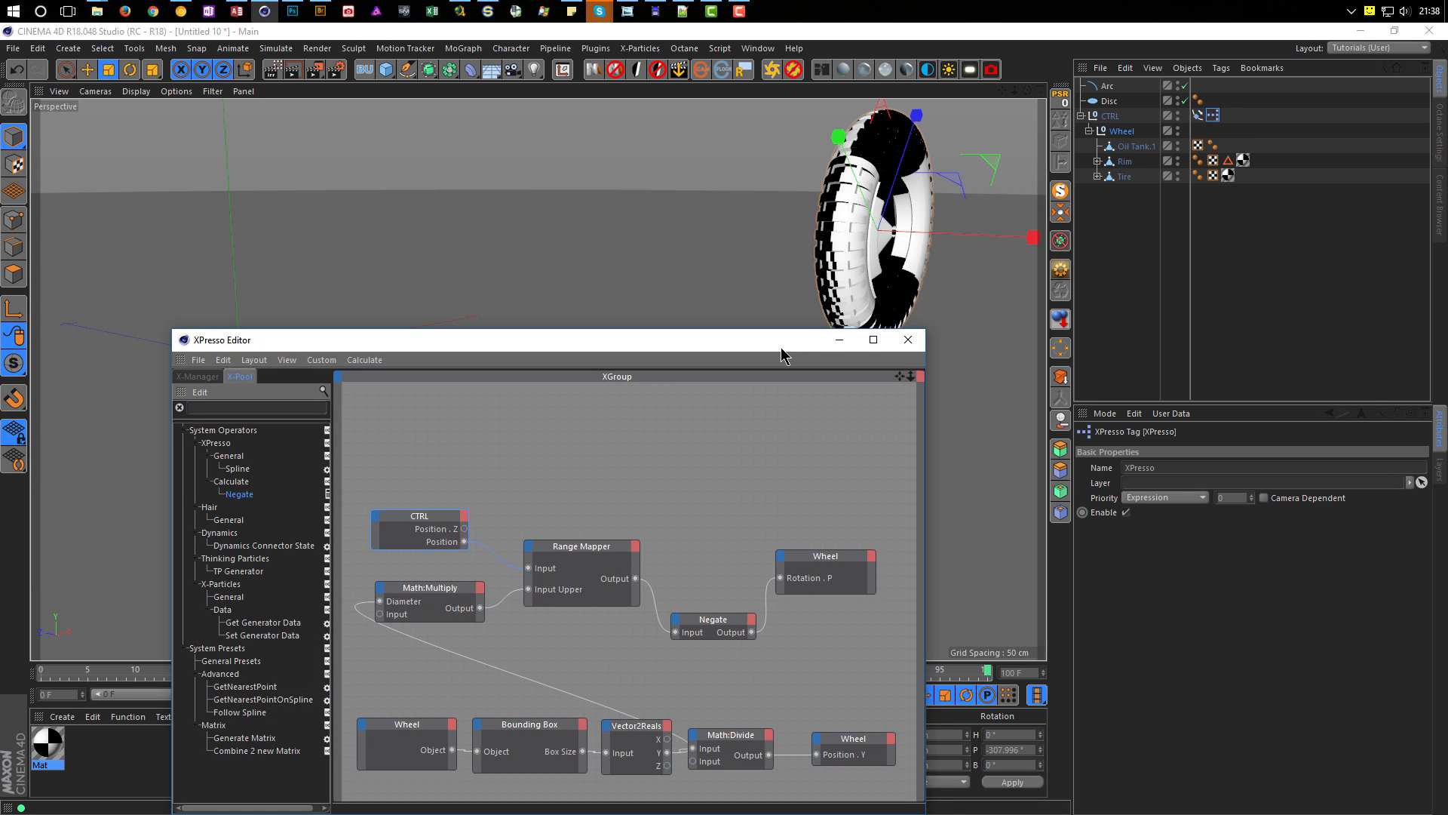
left_click_drag(779, 340, 984, 265)
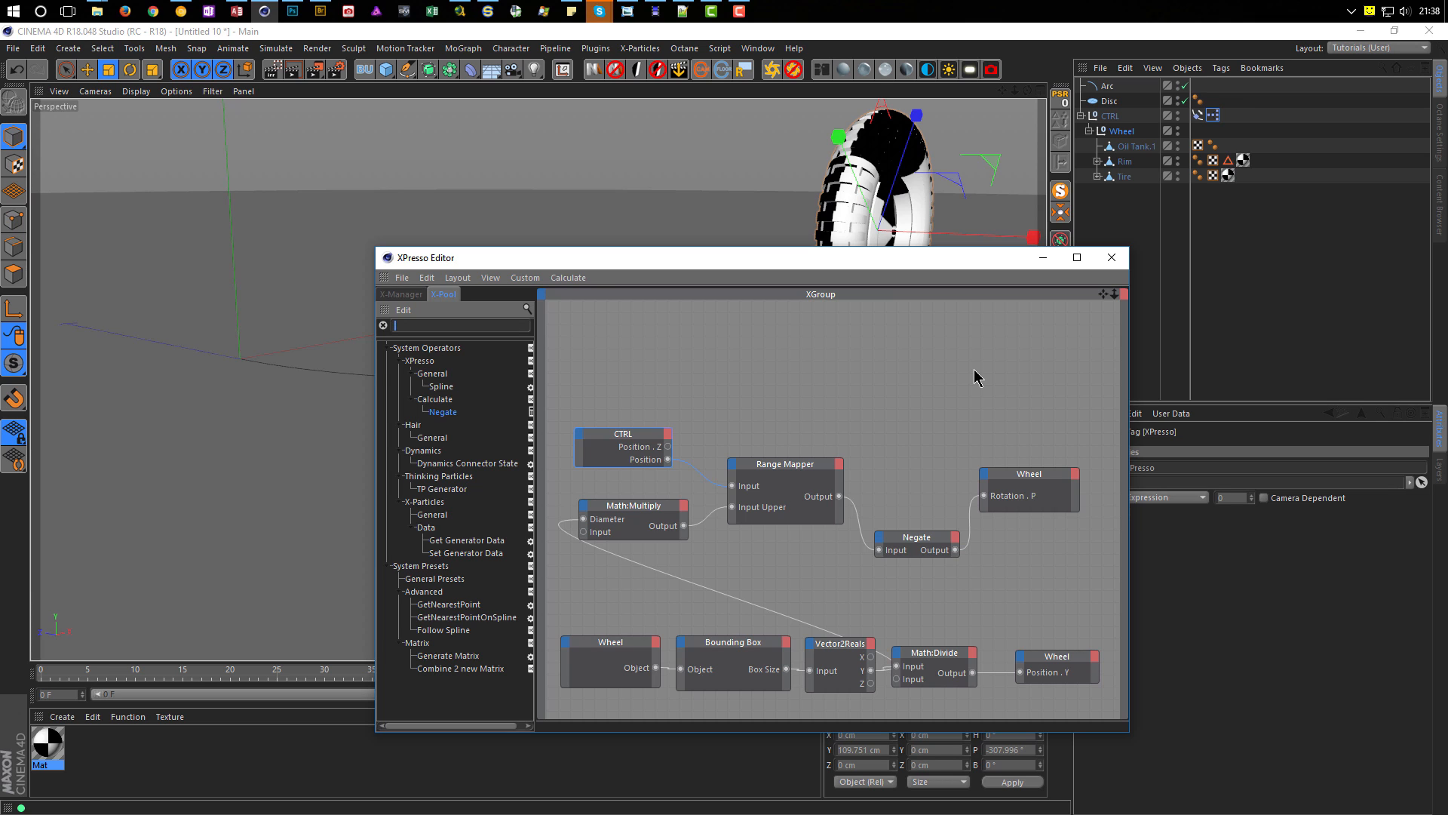
left_click_drag(1019, 481, 1035, 479)
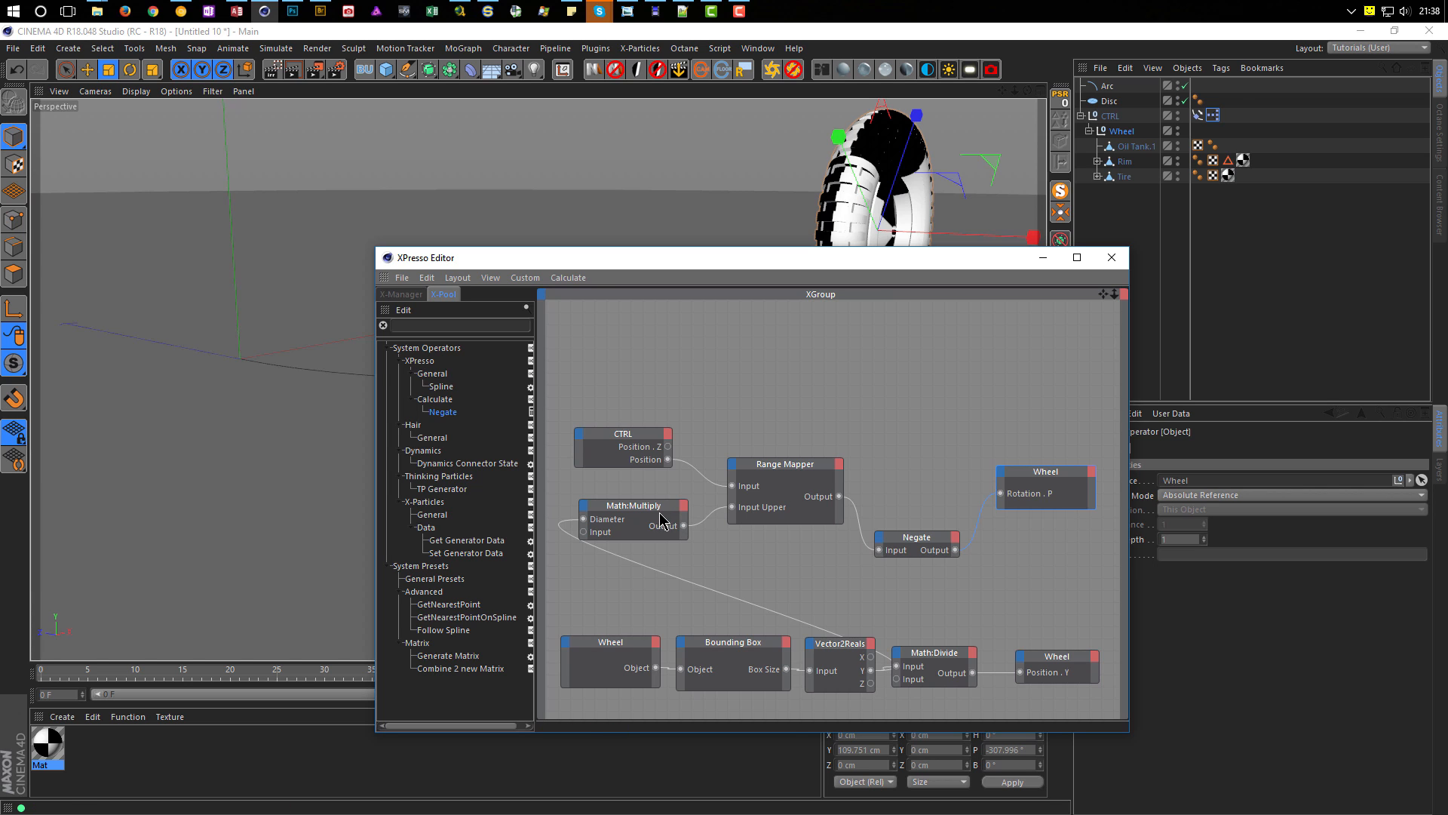
left_click_drag(648, 515, 642, 537)
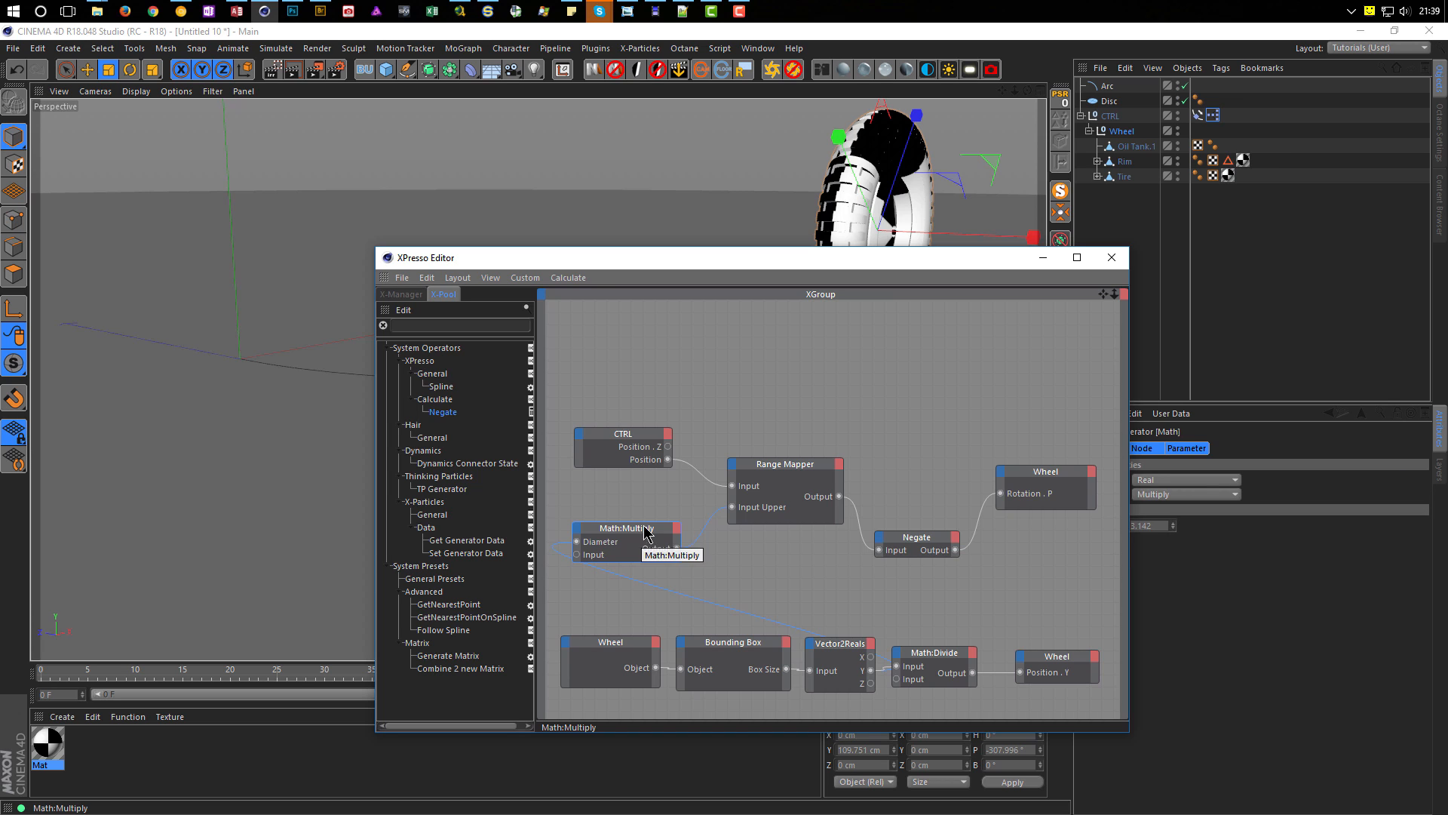
left_click_drag(573, 373, 1073, 514)
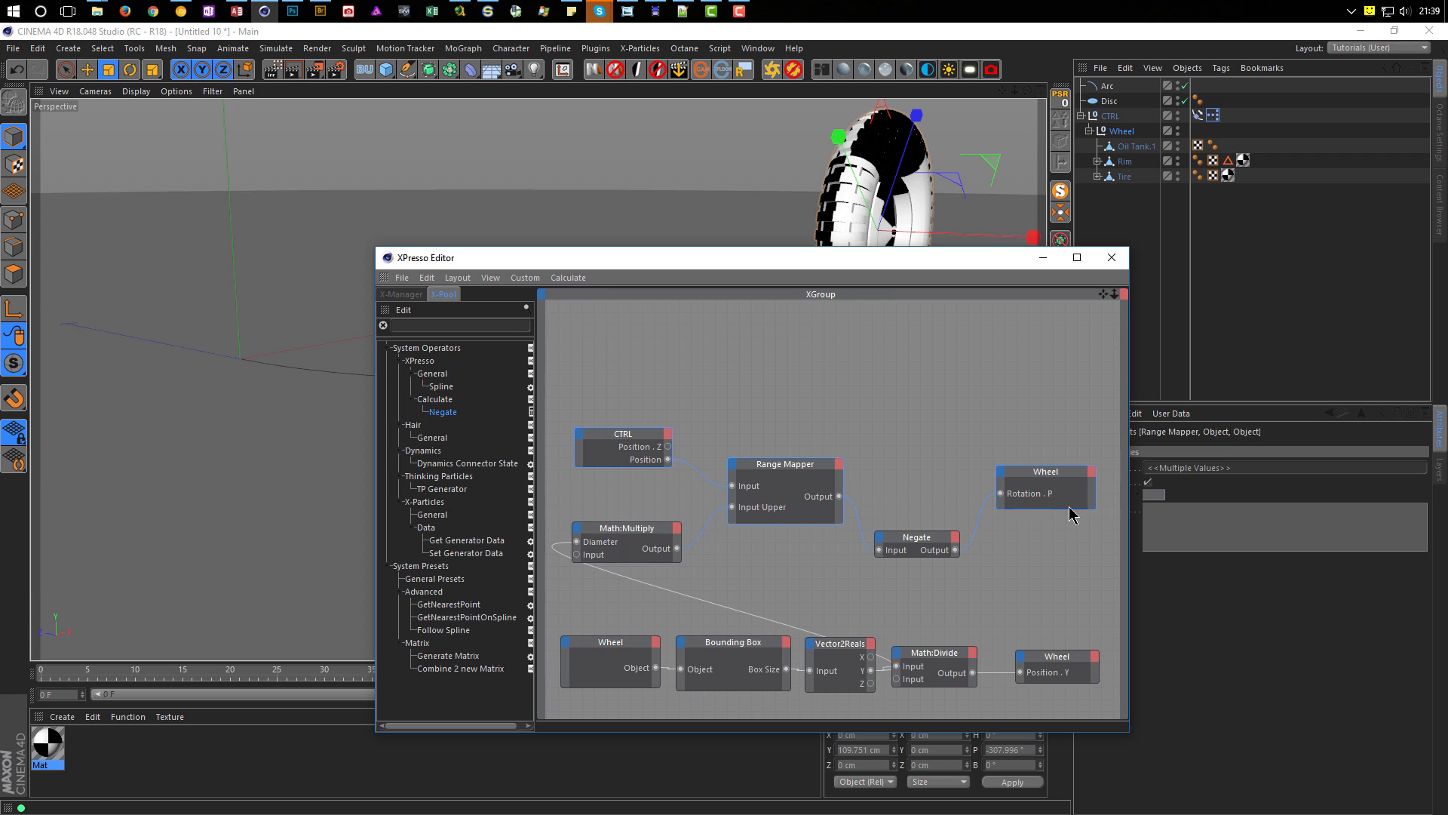
key("Delete")
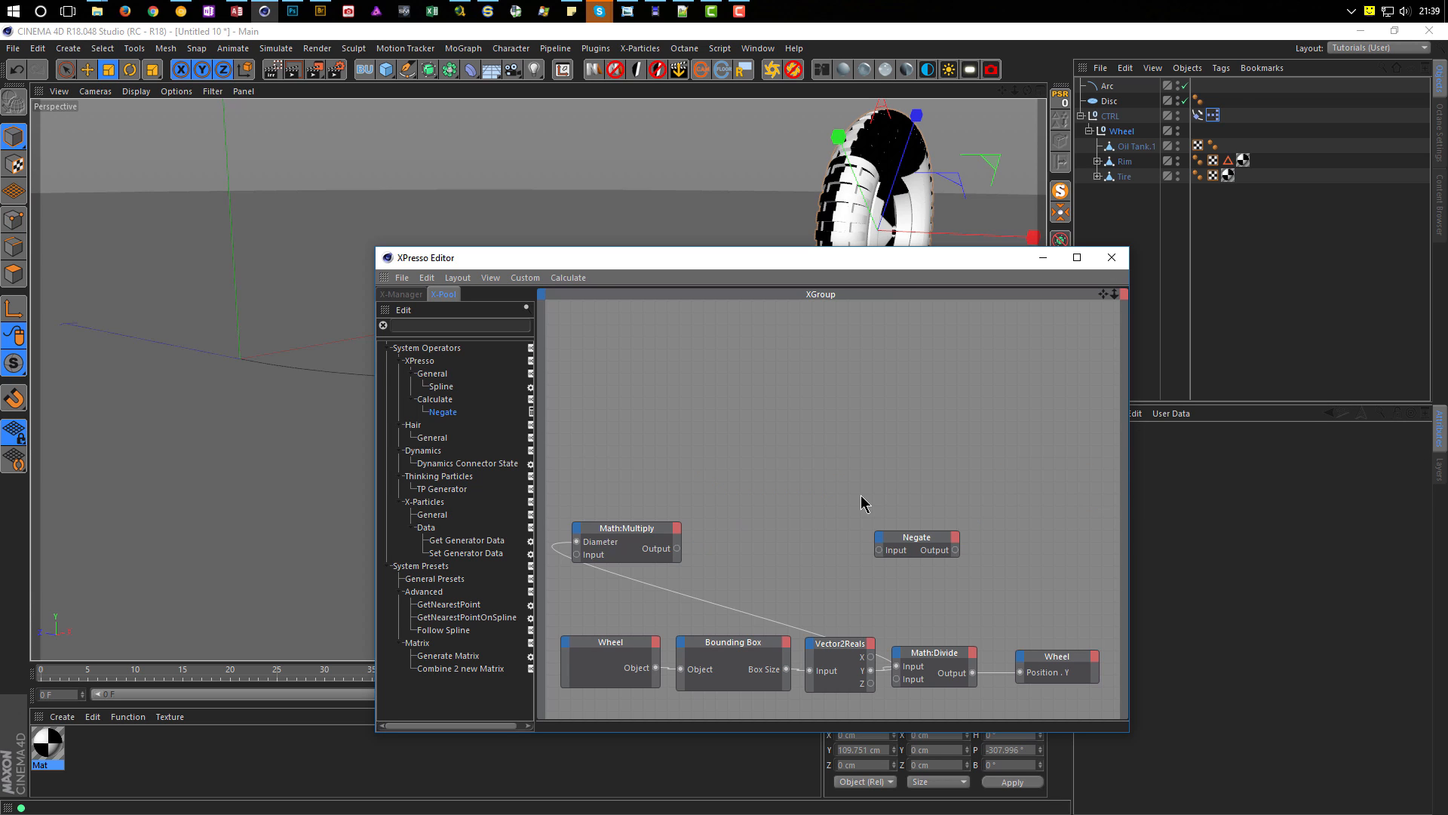
key("ctrl+z")
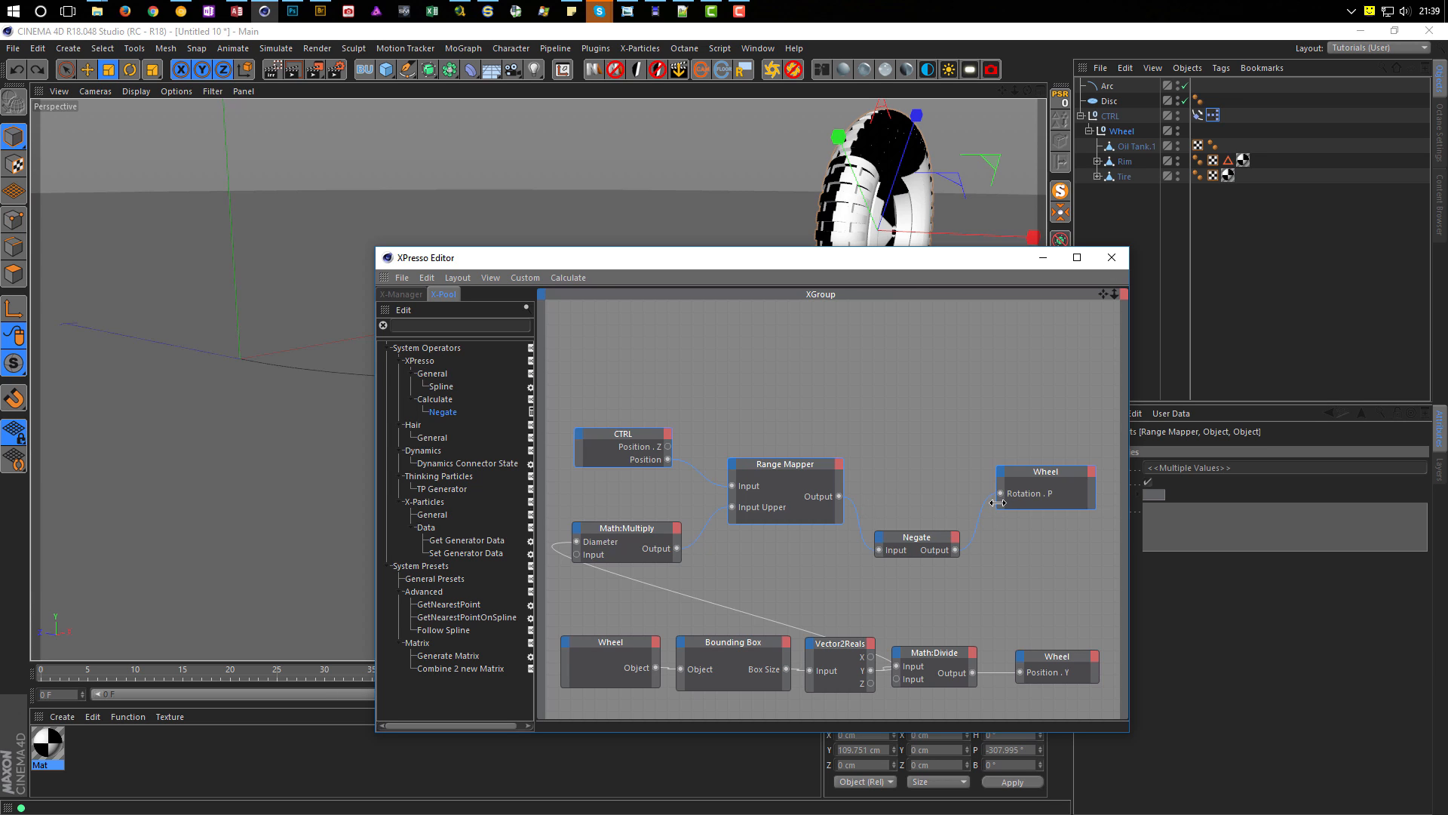
Step: Delete the CTRL, Range Mapper and Negate nodes from the XPresso graph and reposition the Math:Multiply node
left_click(914, 542)
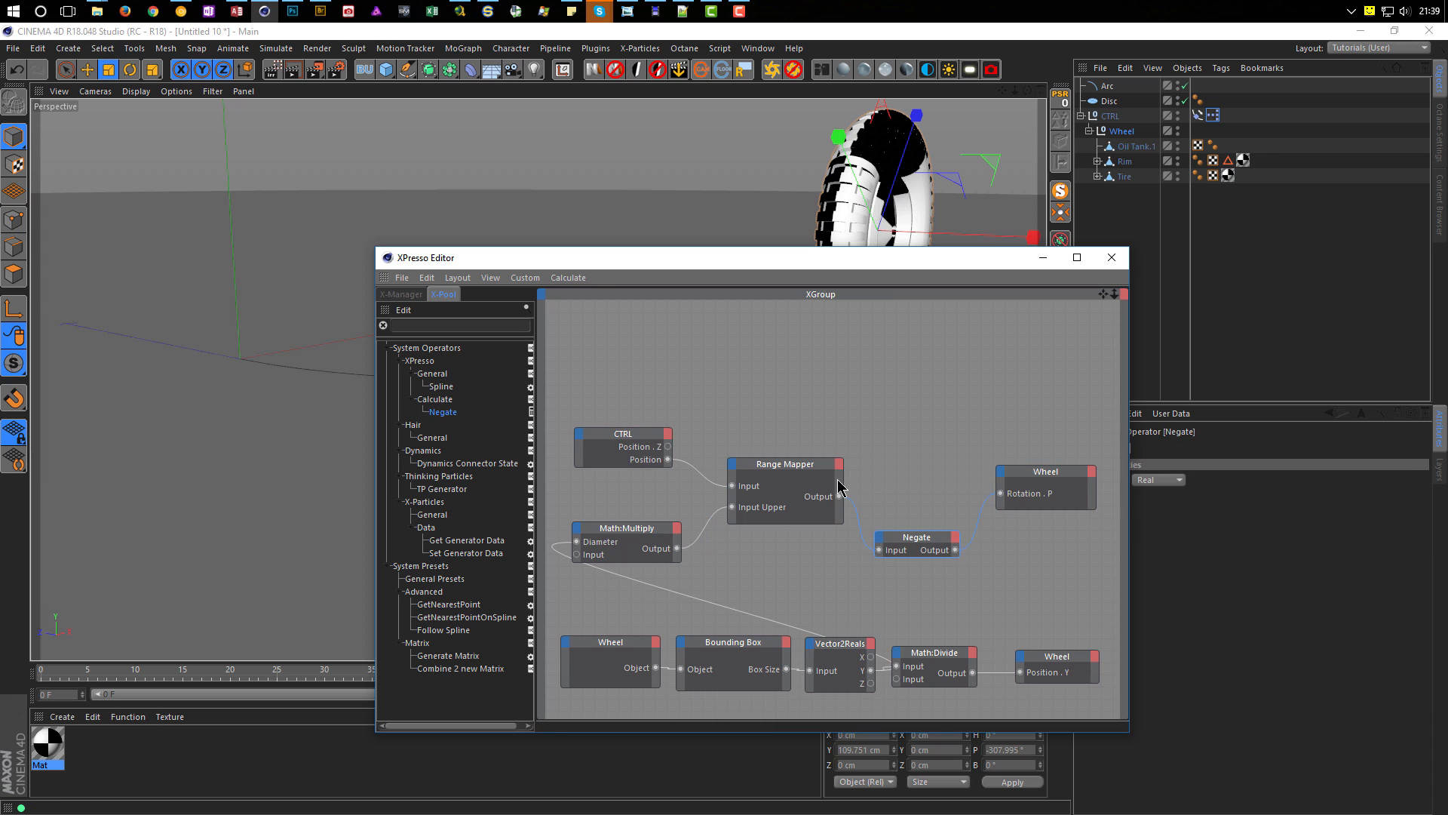
left_click(797, 467, "shift")
key("Delete")
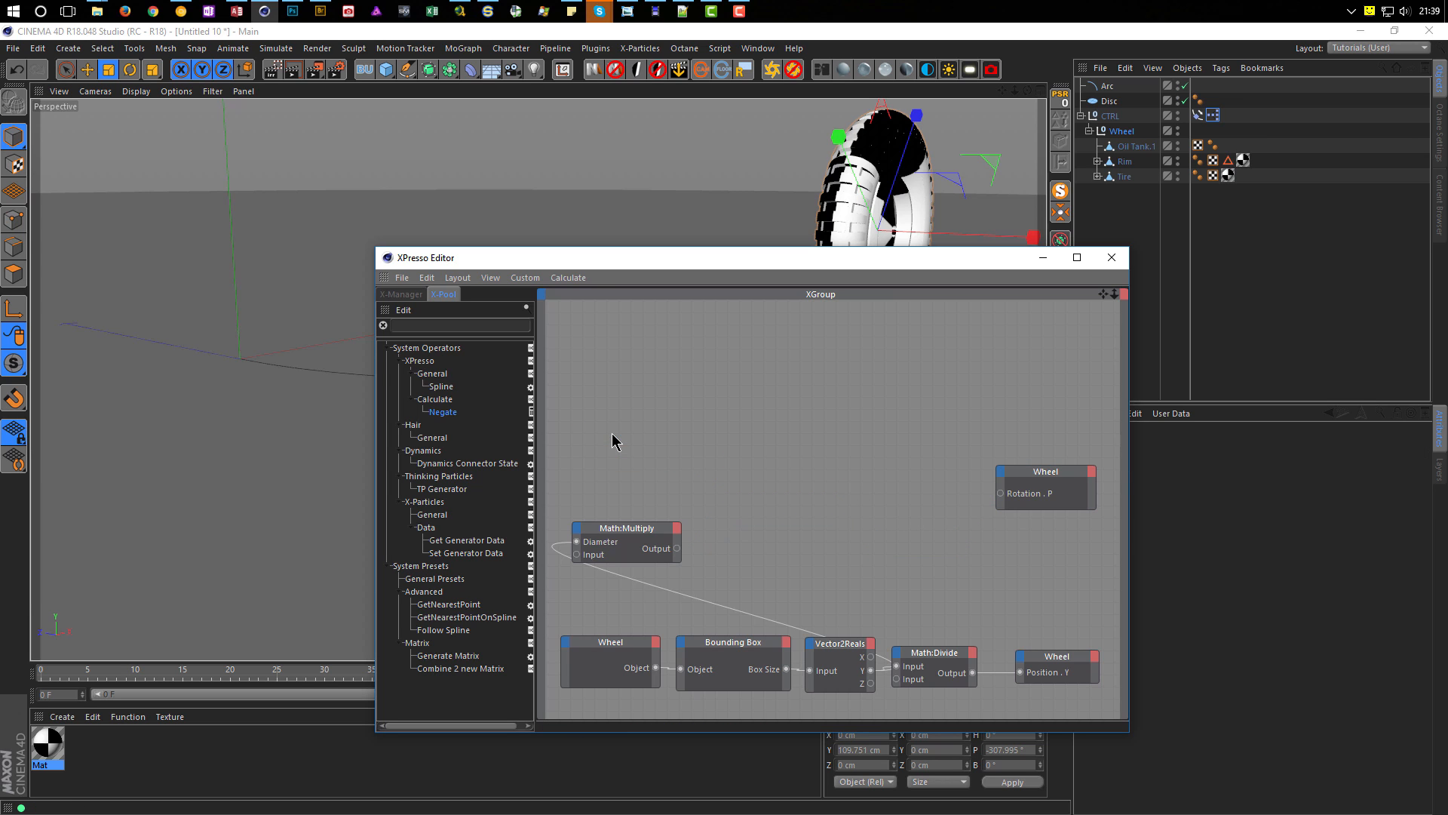
left_click_drag(640, 529, 652, 551)
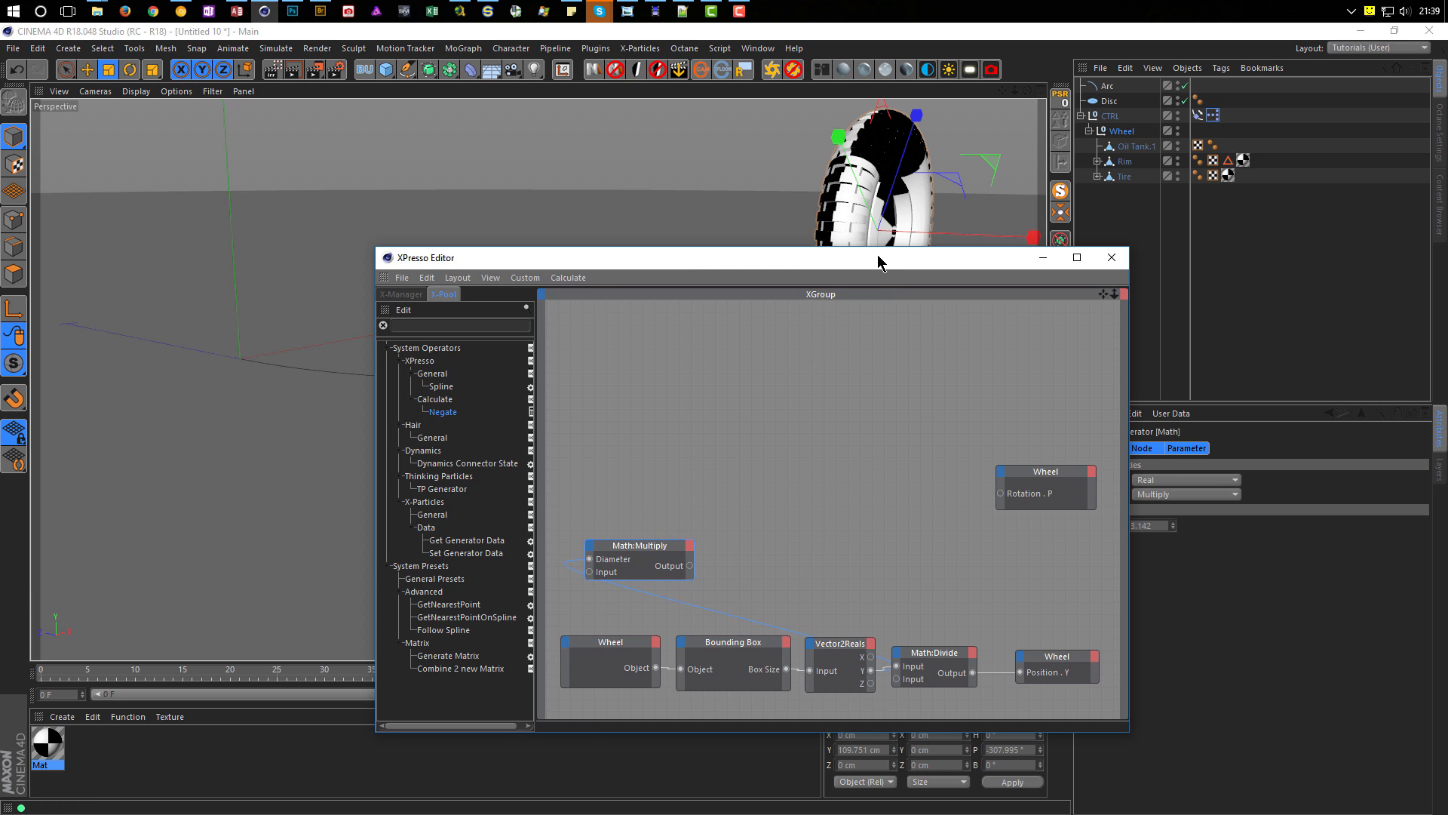
Step: Delete the Arc from the scene and reset CTRL's position, scale and rotation
left_click(1108, 87)
key("Delete")
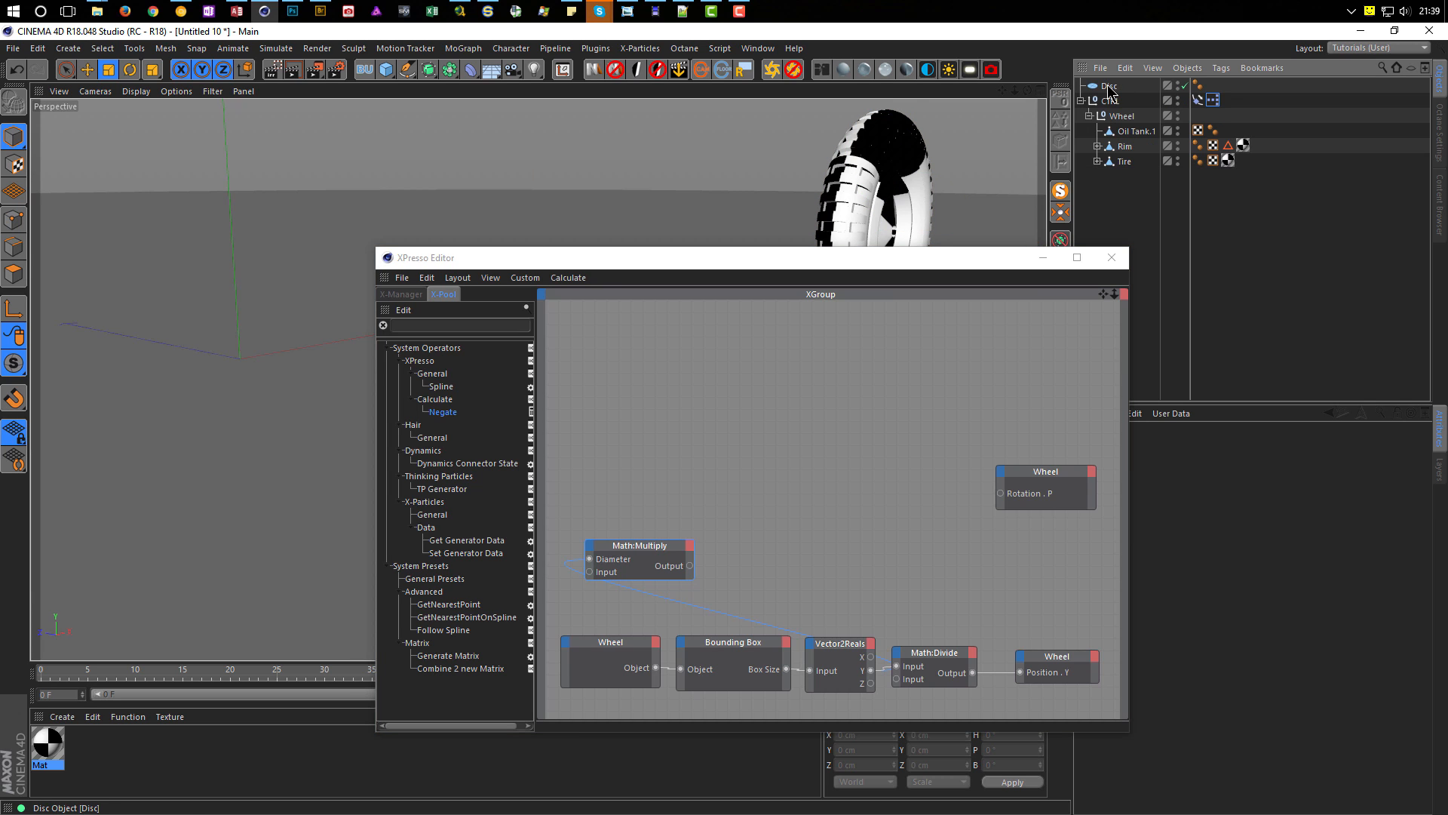
left_click_drag(983, 259, 1036, 487)
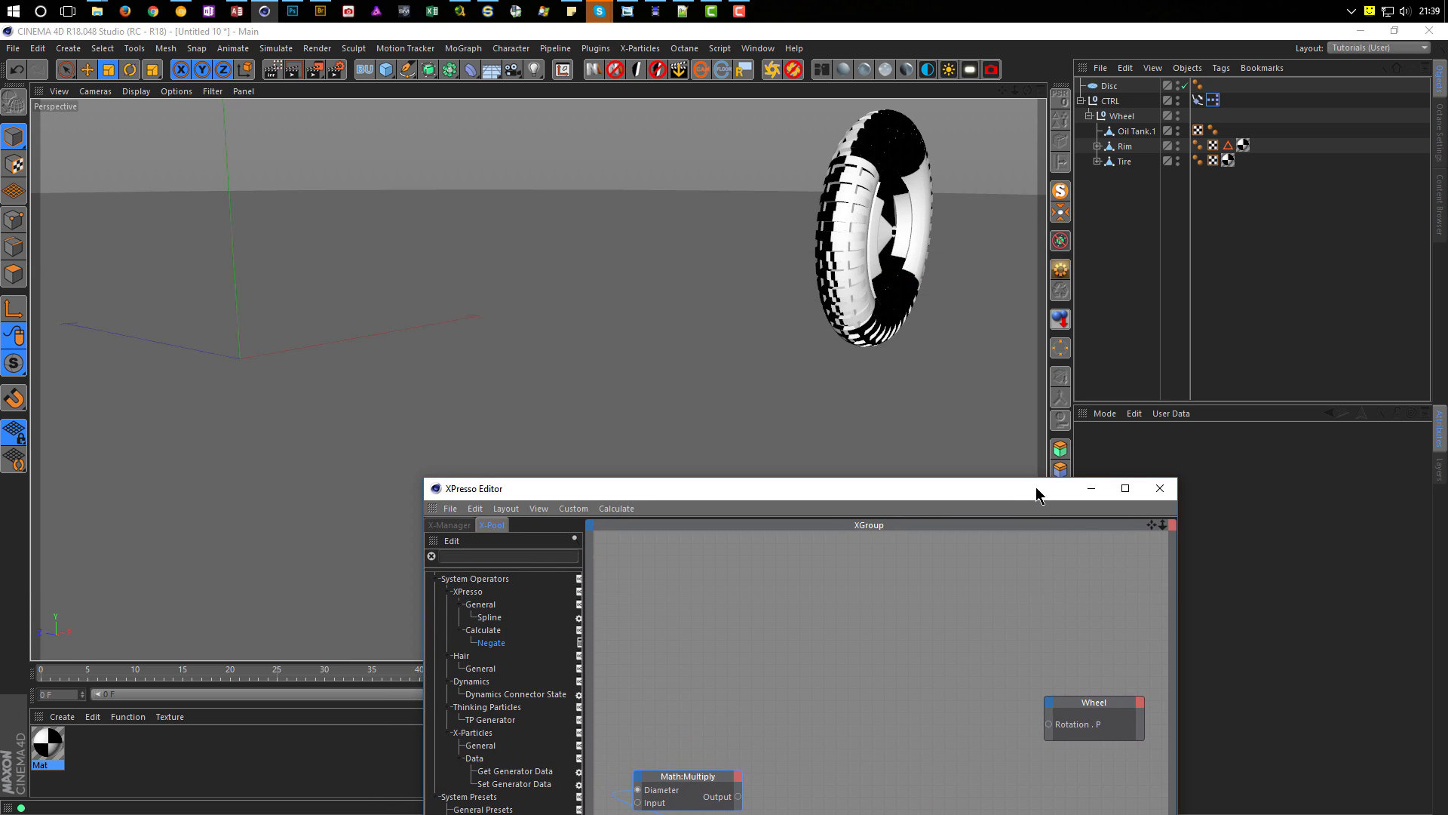
left_click(1110, 101)
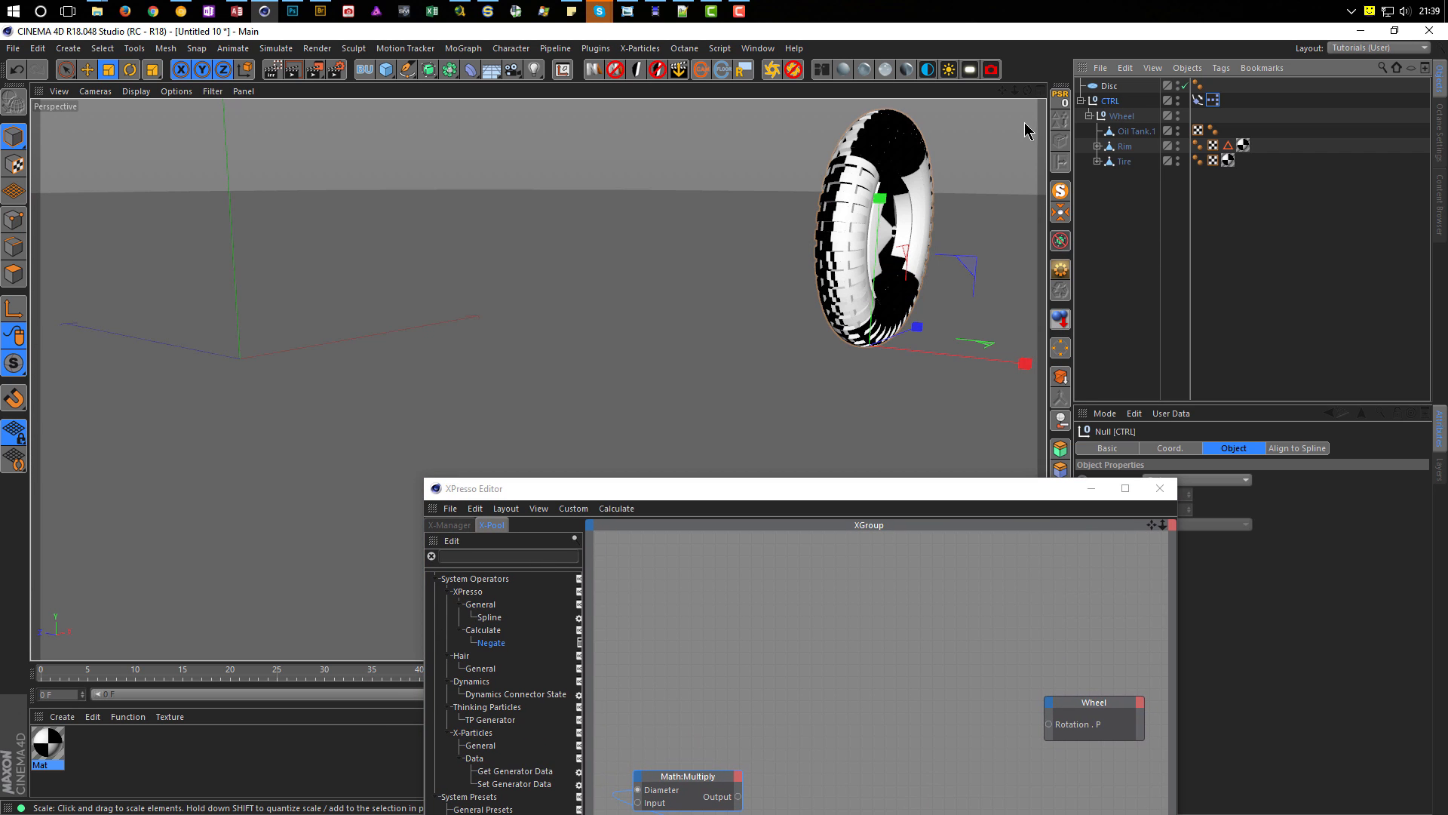
left_click(1060, 99)
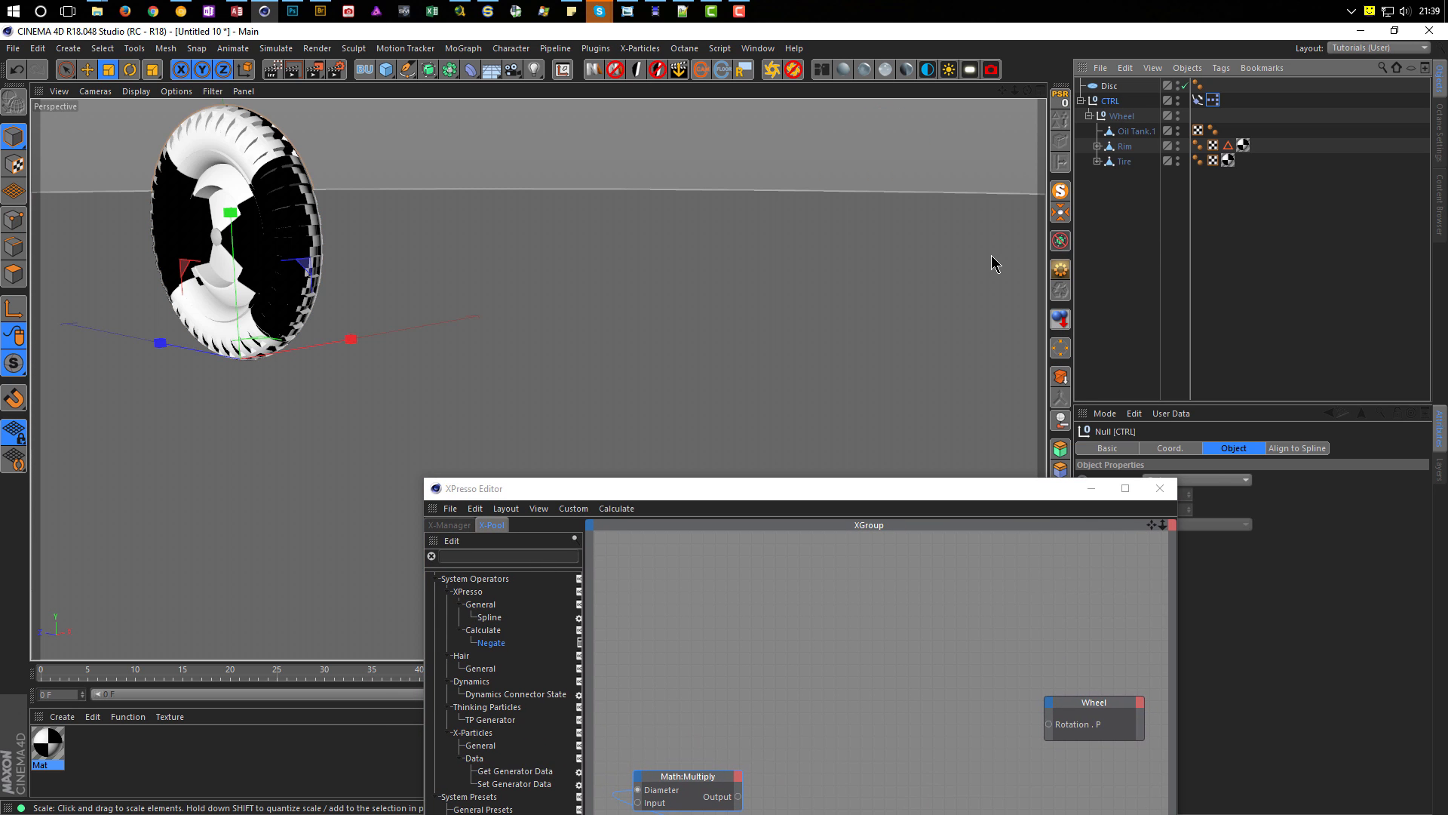
Step: Sketch a freehand looping path around from the wheel in the Top view with Stroke Smoothing at 100%
left_click_drag(709, 291, 411, 398)
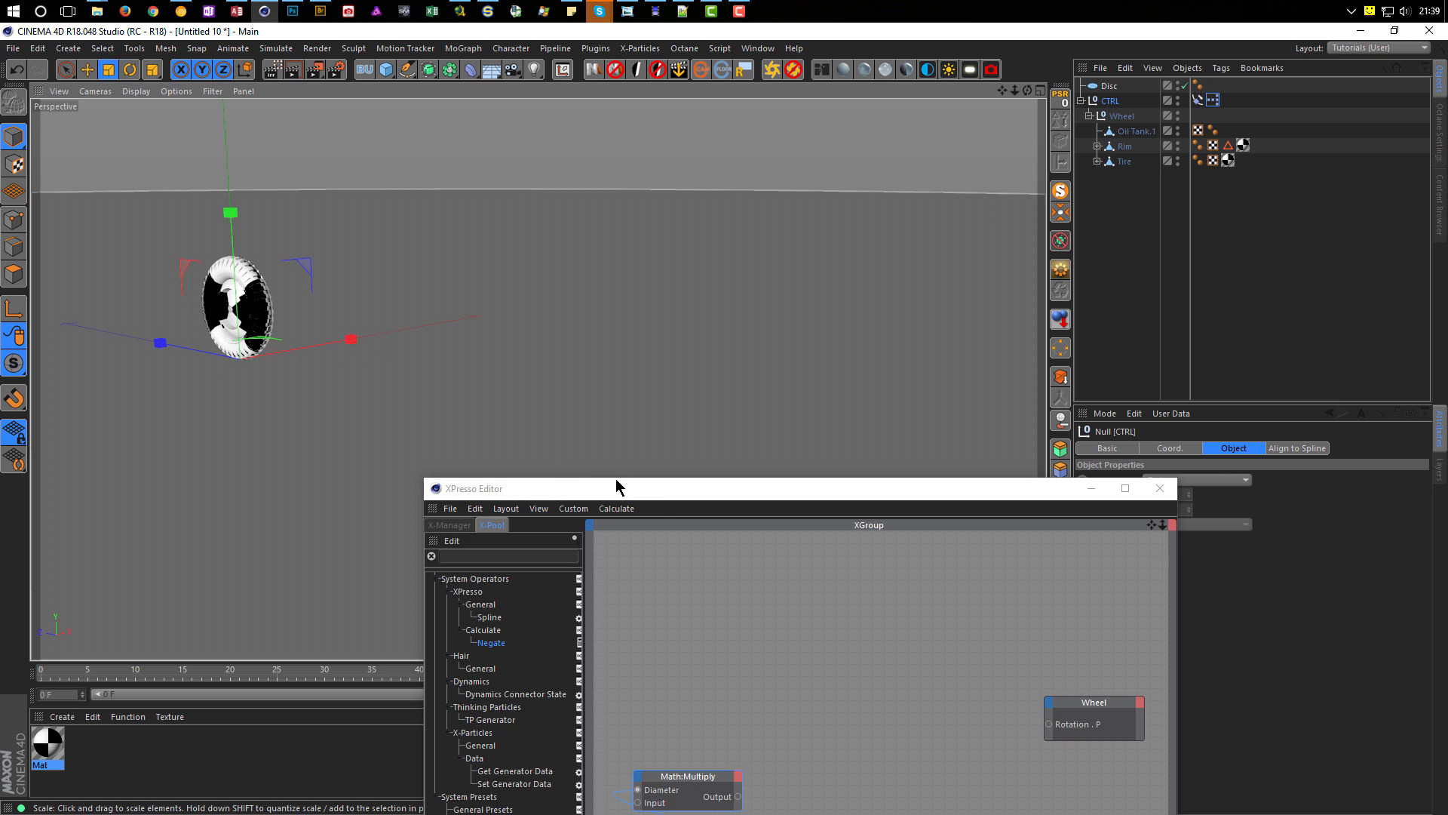
left_click_drag(664, 492, 693, 432)
middle_click_drag(329, 347, 419, 352, "alt")
middle_click(643, 332)
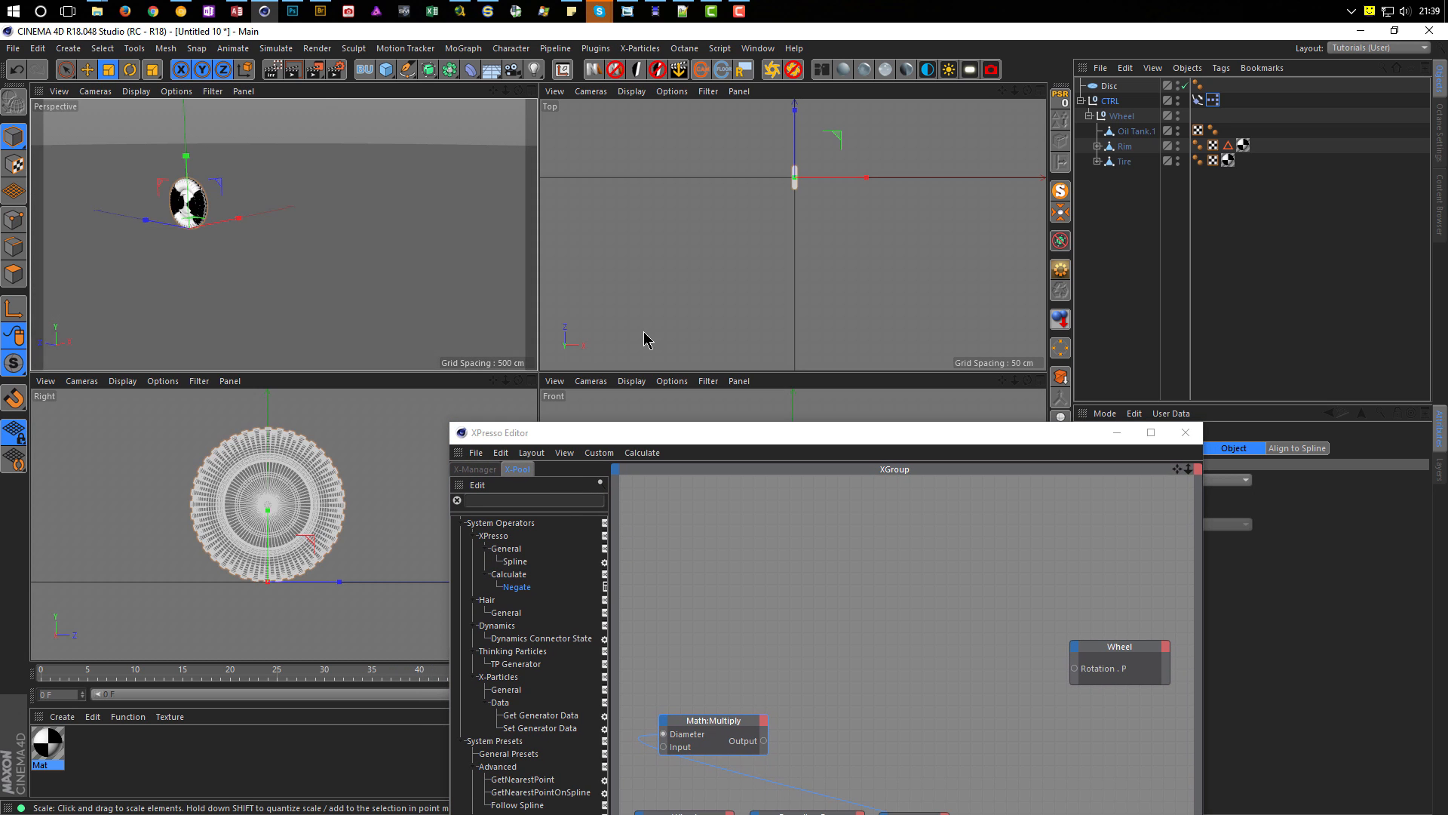
middle_click(664, 328)
left_click_drag(842, 439, 747, 674)
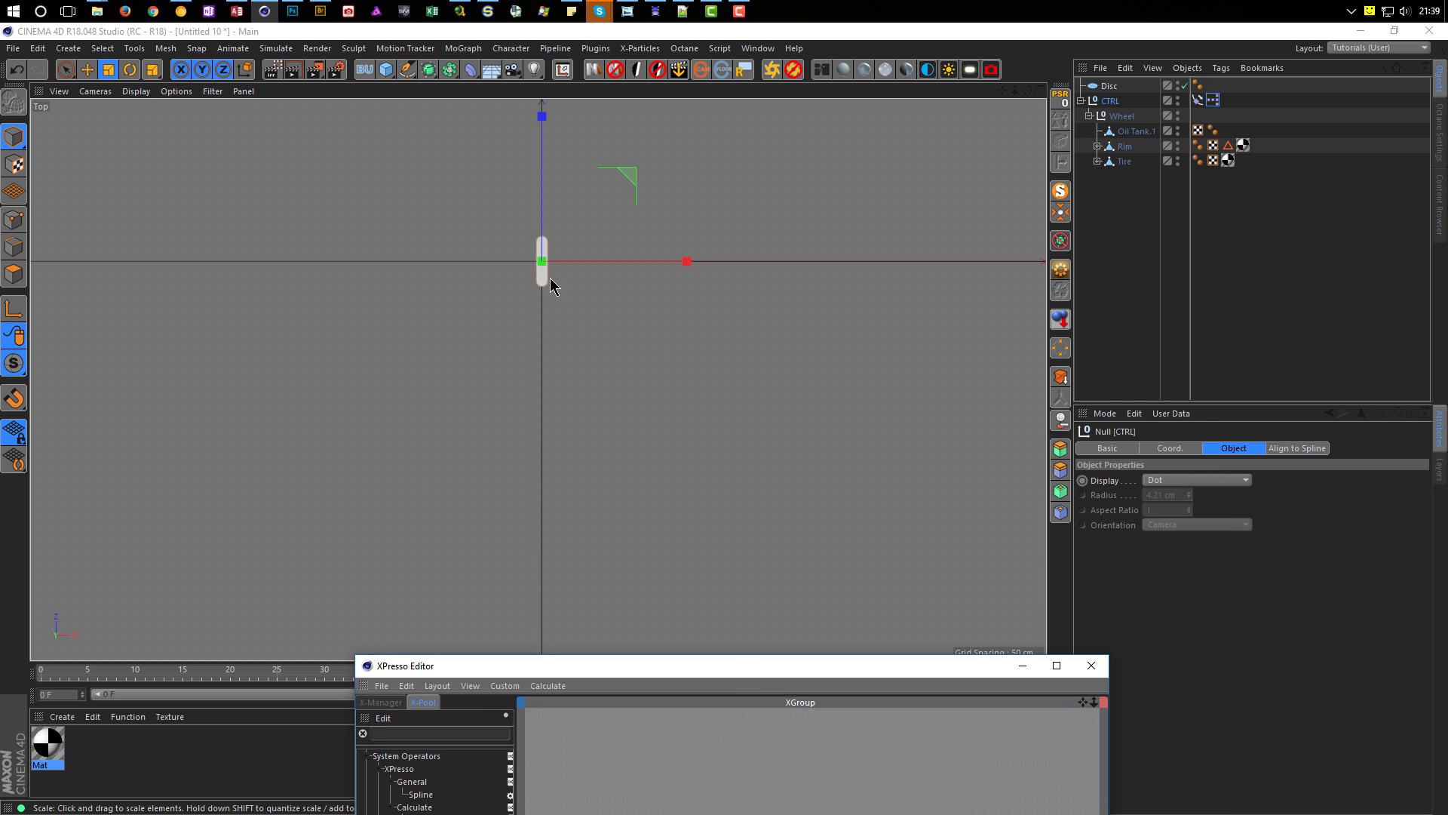
middle_click_drag(517, 324, 425, 314)
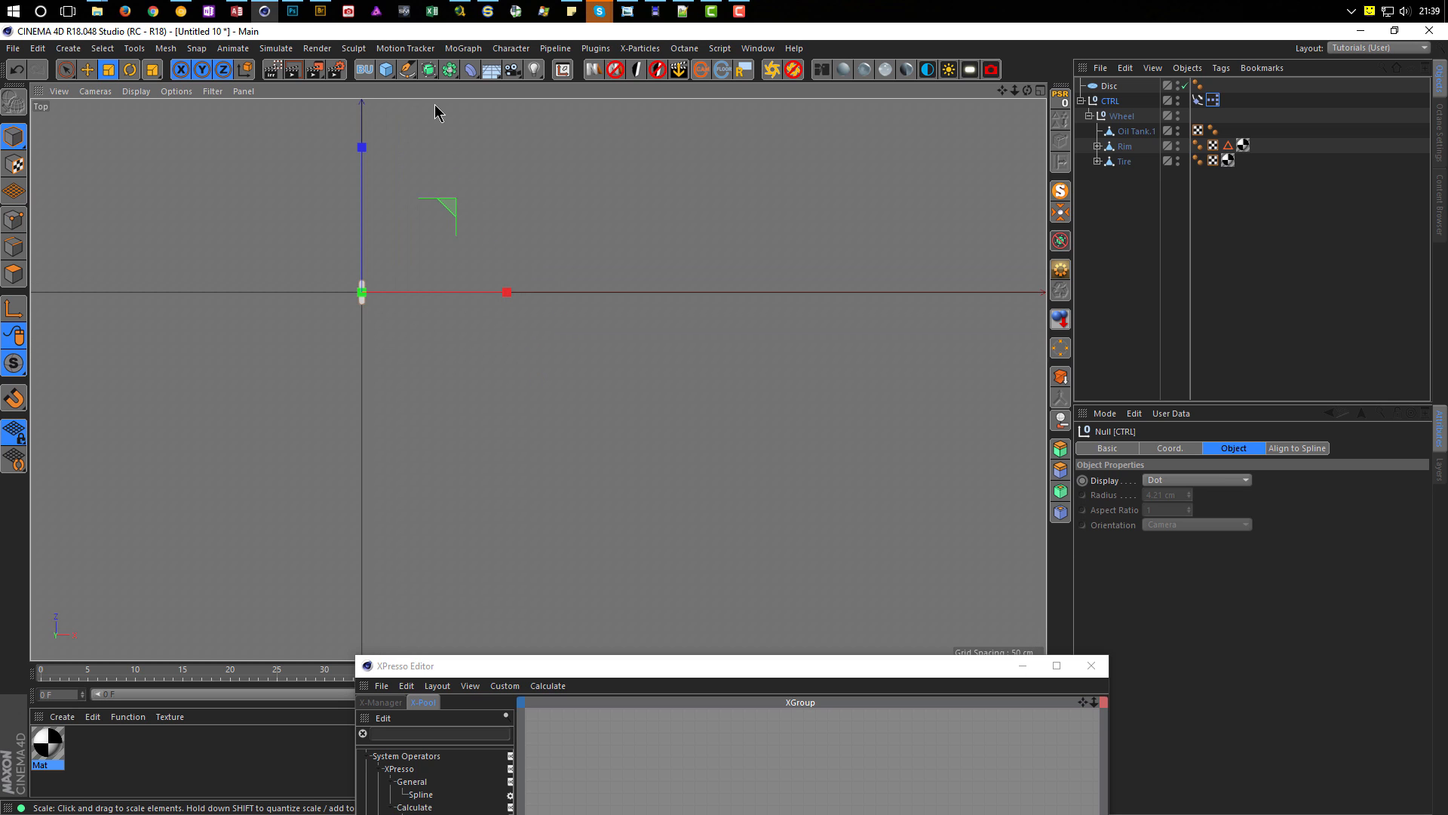
left_click(408, 70)
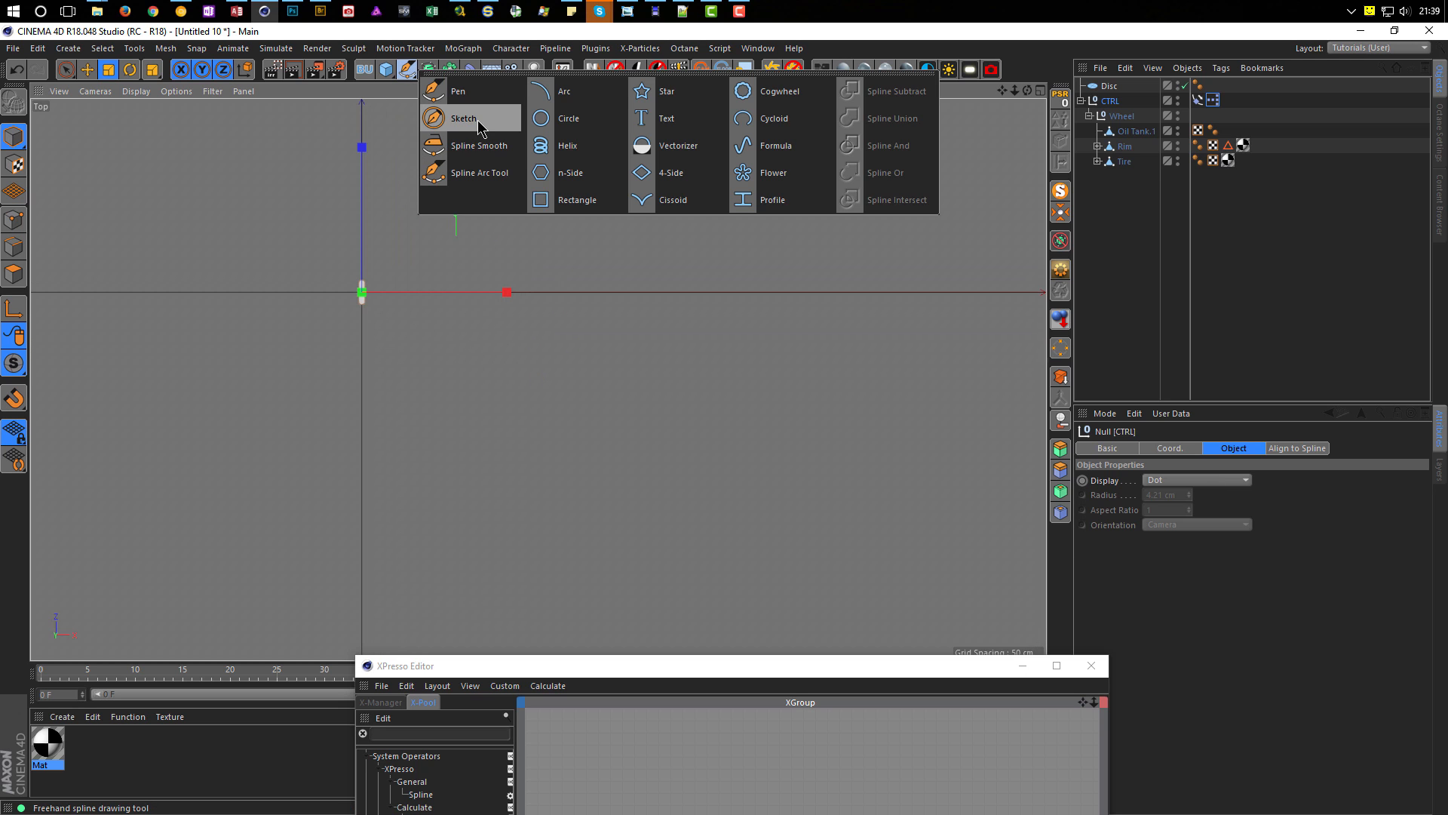
left_click(445, 121)
left_click_drag(1324, 484, 1443, 489)
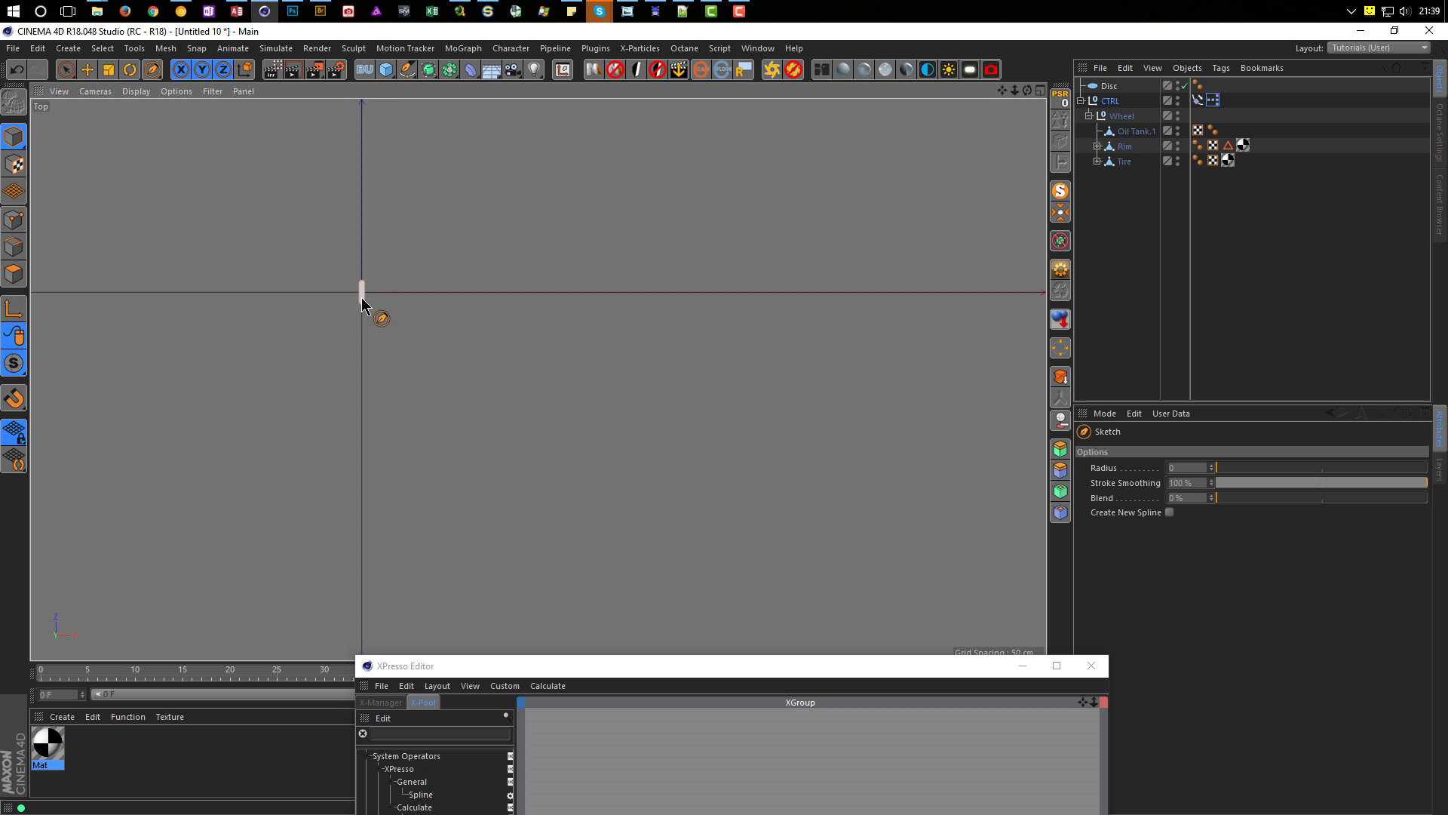
left_click_drag(351, 485, 480, 500)
left_click_drag(465, 346, 449, 276)
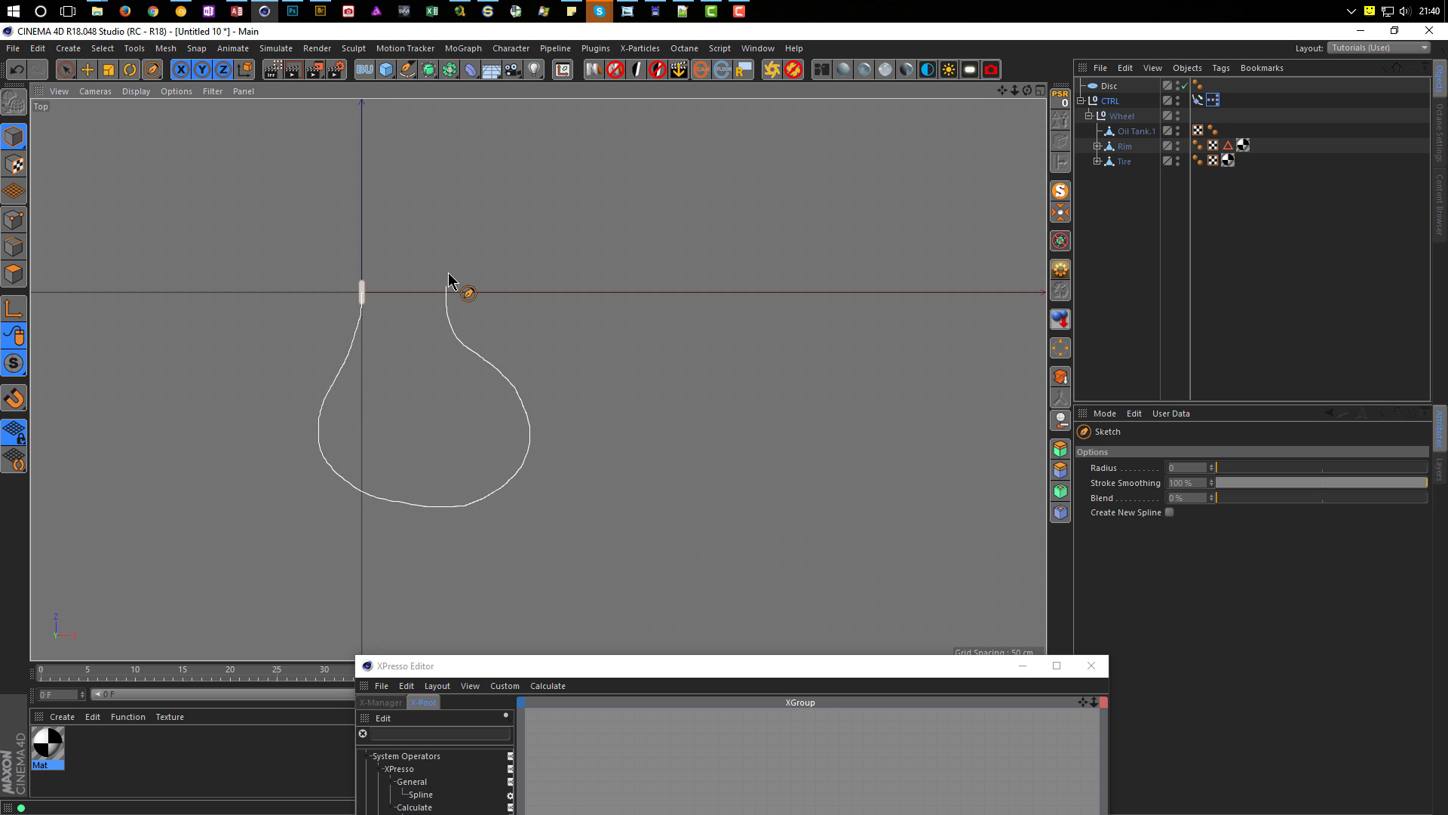
left_click_drag(375, 212, 359, 264)
Step: Turn on Close Spline for the sketched Spline
middle_click(648, 472)
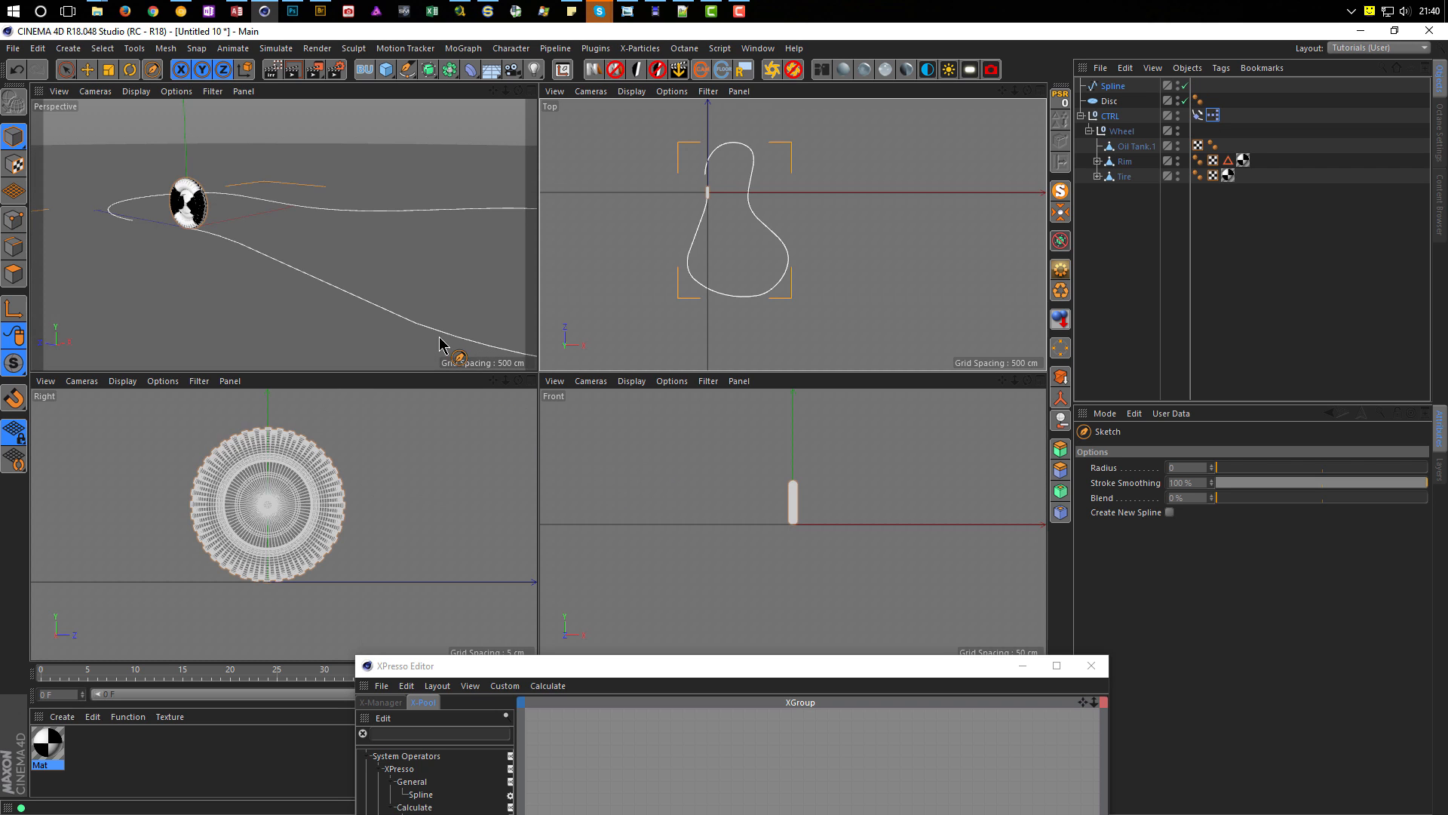
middle_click(407, 301)
scroll(491, 377, "down", 3)
middle_click_drag(546, 400, 405, 402, "alt")
left_click_drag(405, 404, 373, 391, "alt")
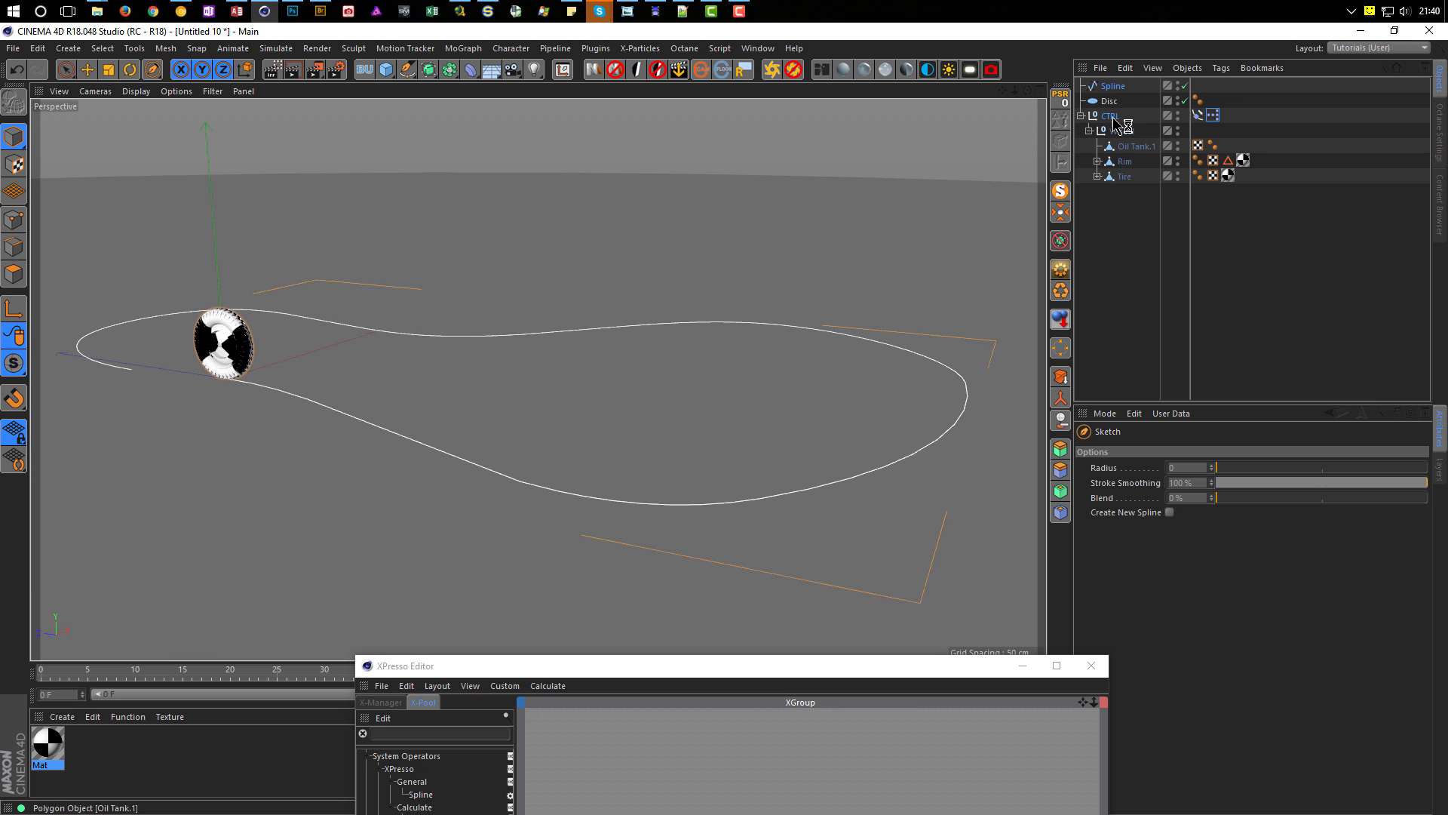
left_click(1110, 86)
left_click(1174, 494)
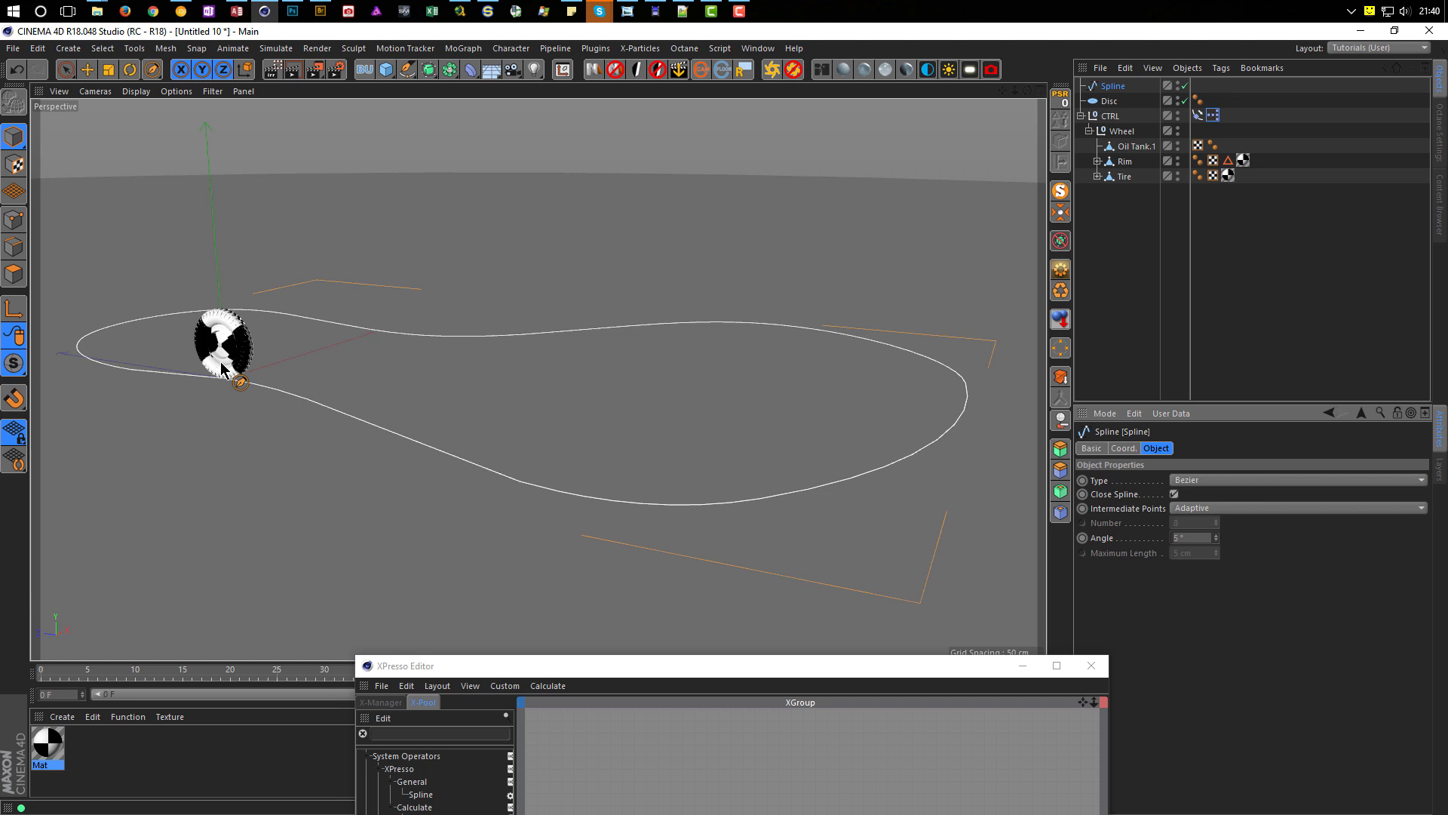
Step: Examine the closed Spline and the wheel's placement on it in the Perspective and Top views
scroll(317, 385, "up", 6)
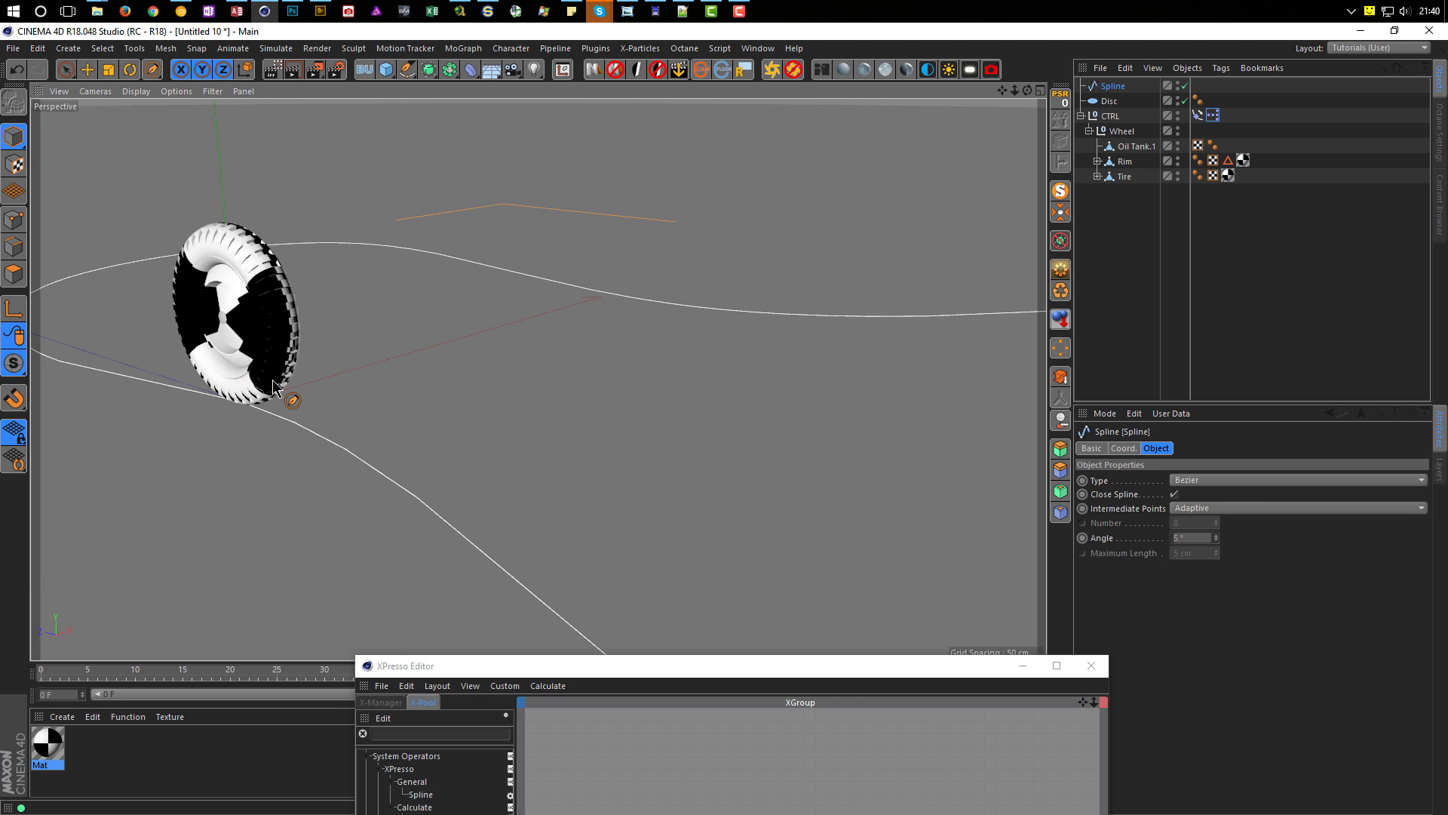
middle_click(566, 350)
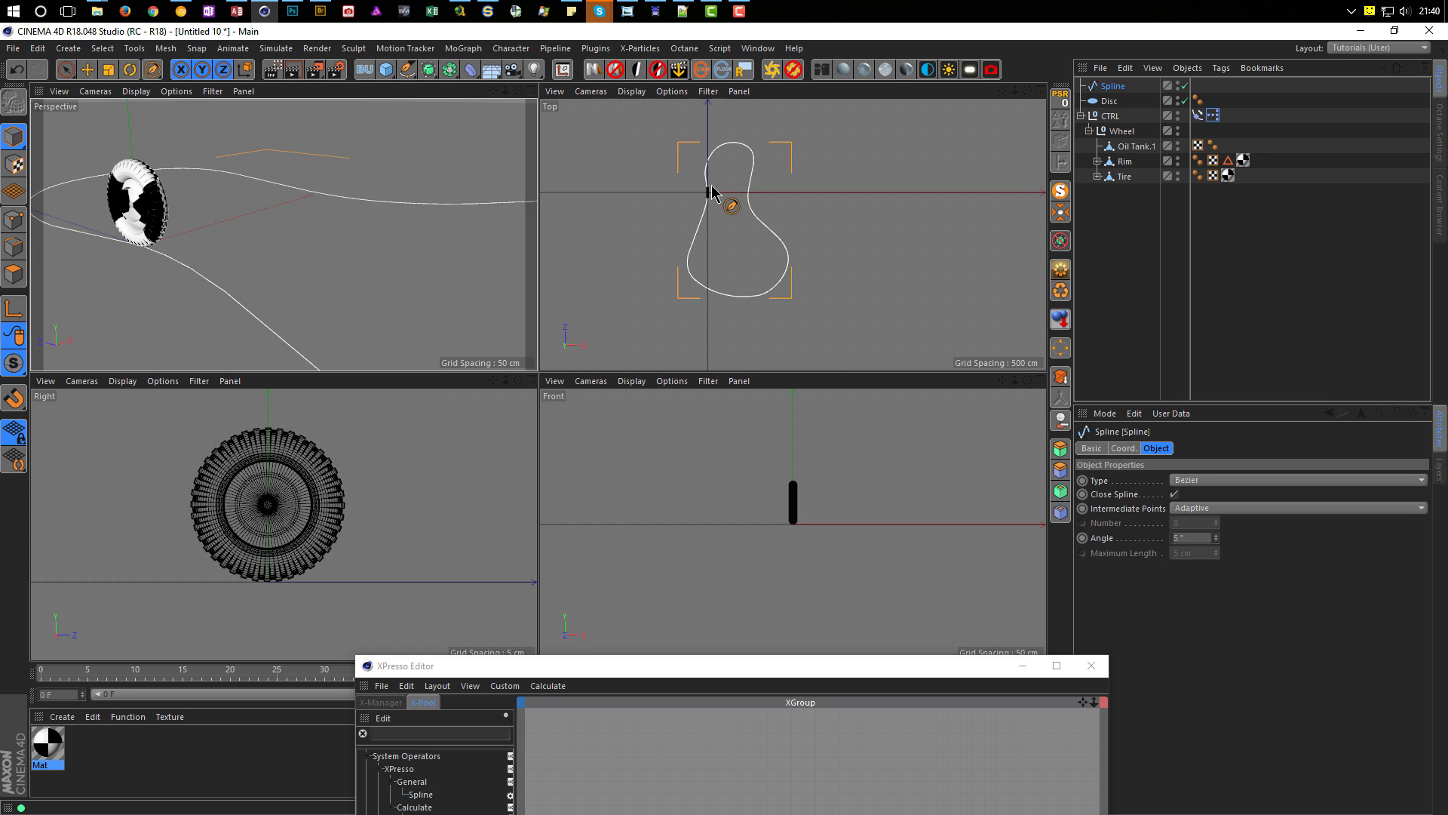
scroll(712, 189, "up", 8)
scroll(804, 230, "down", 4)
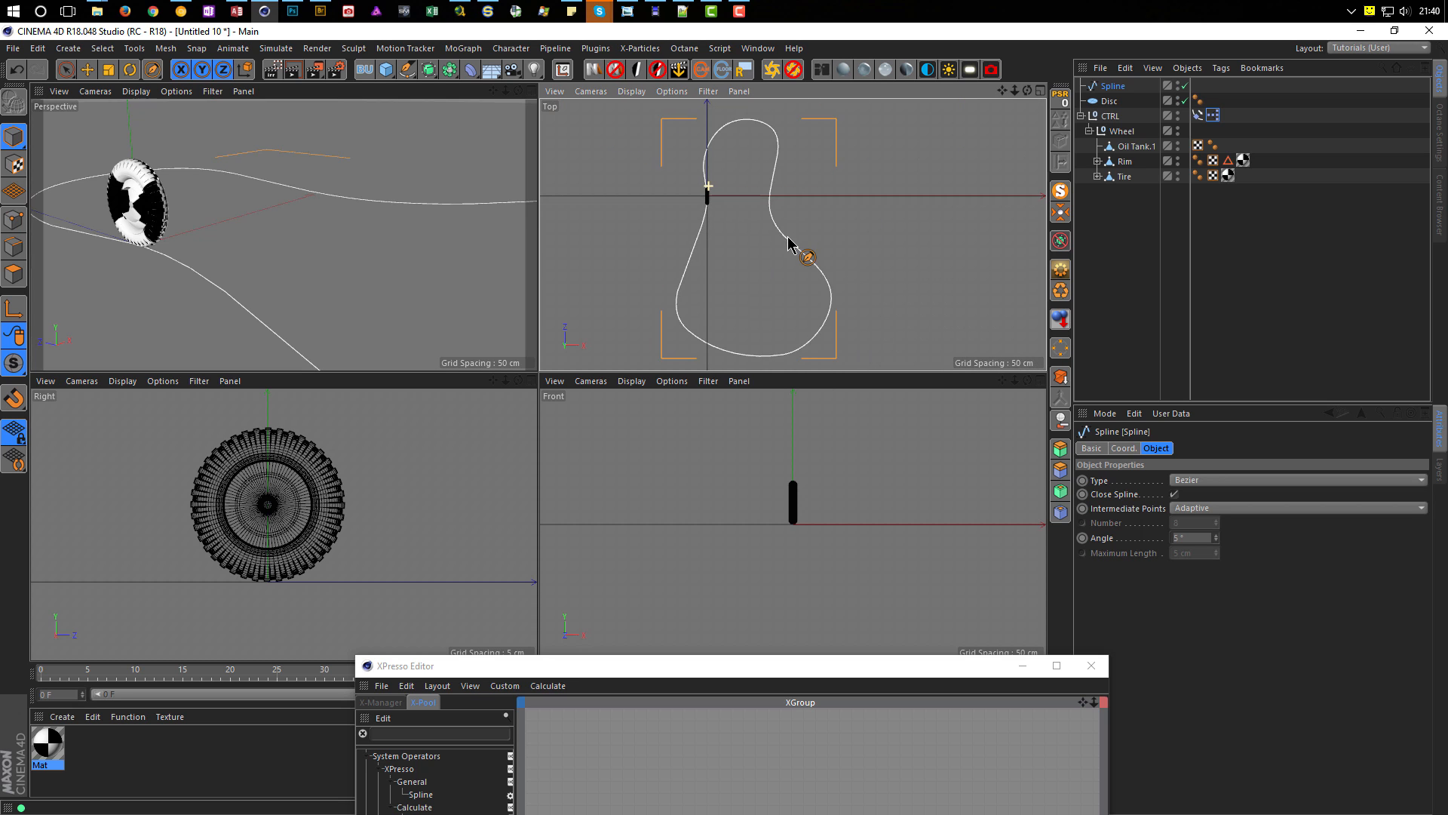
middle_click(352, 297)
scroll(525, 339, "down", 4)
scroll(433, 355, "down", 6)
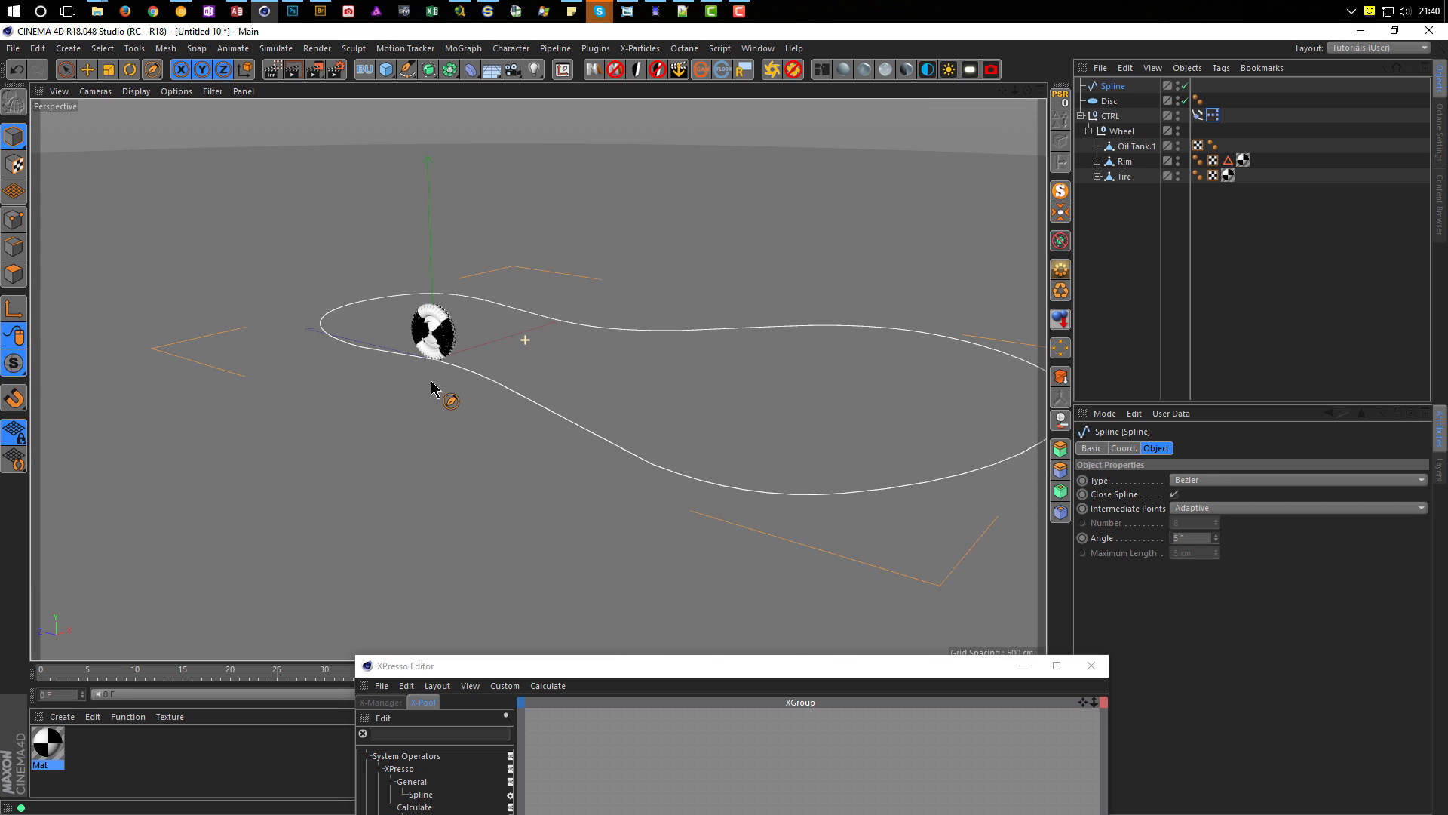
left_click_drag(367, 388, 367, 388, "alt")
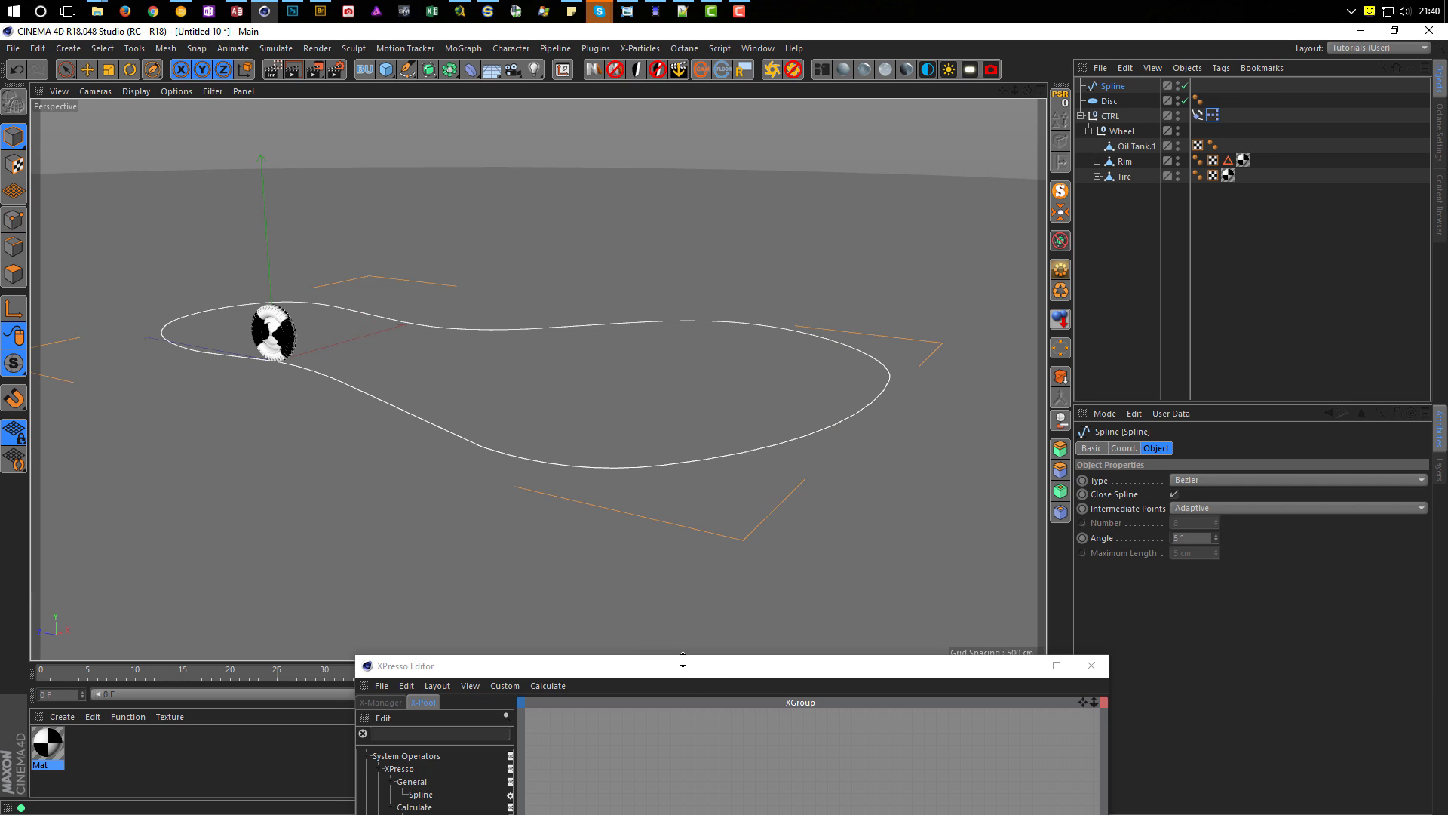
Step: Review the Spline's coordinates and object properties
left_click_drag(684, 669, 516, 552)
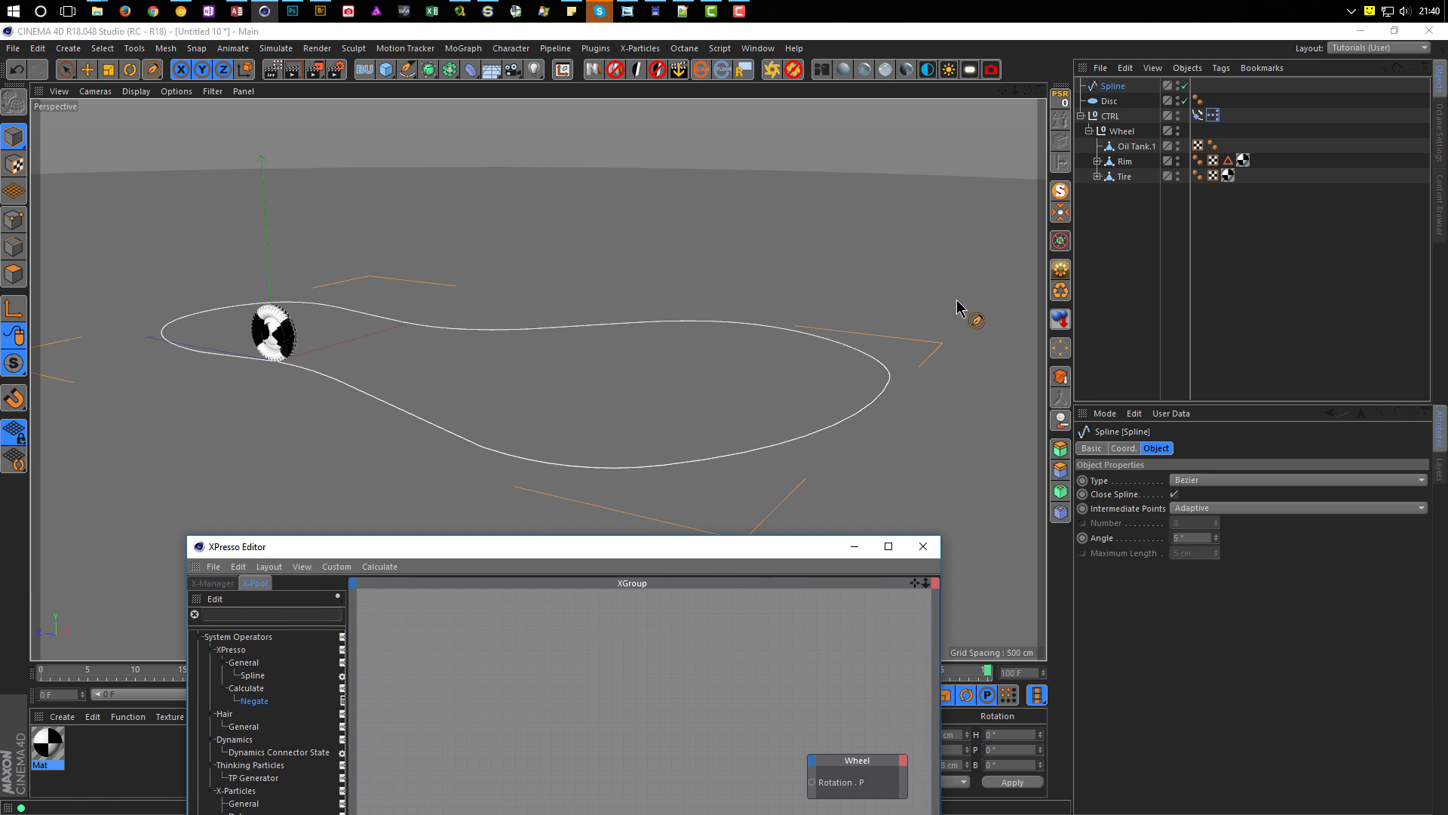
left_click(1114, 86)
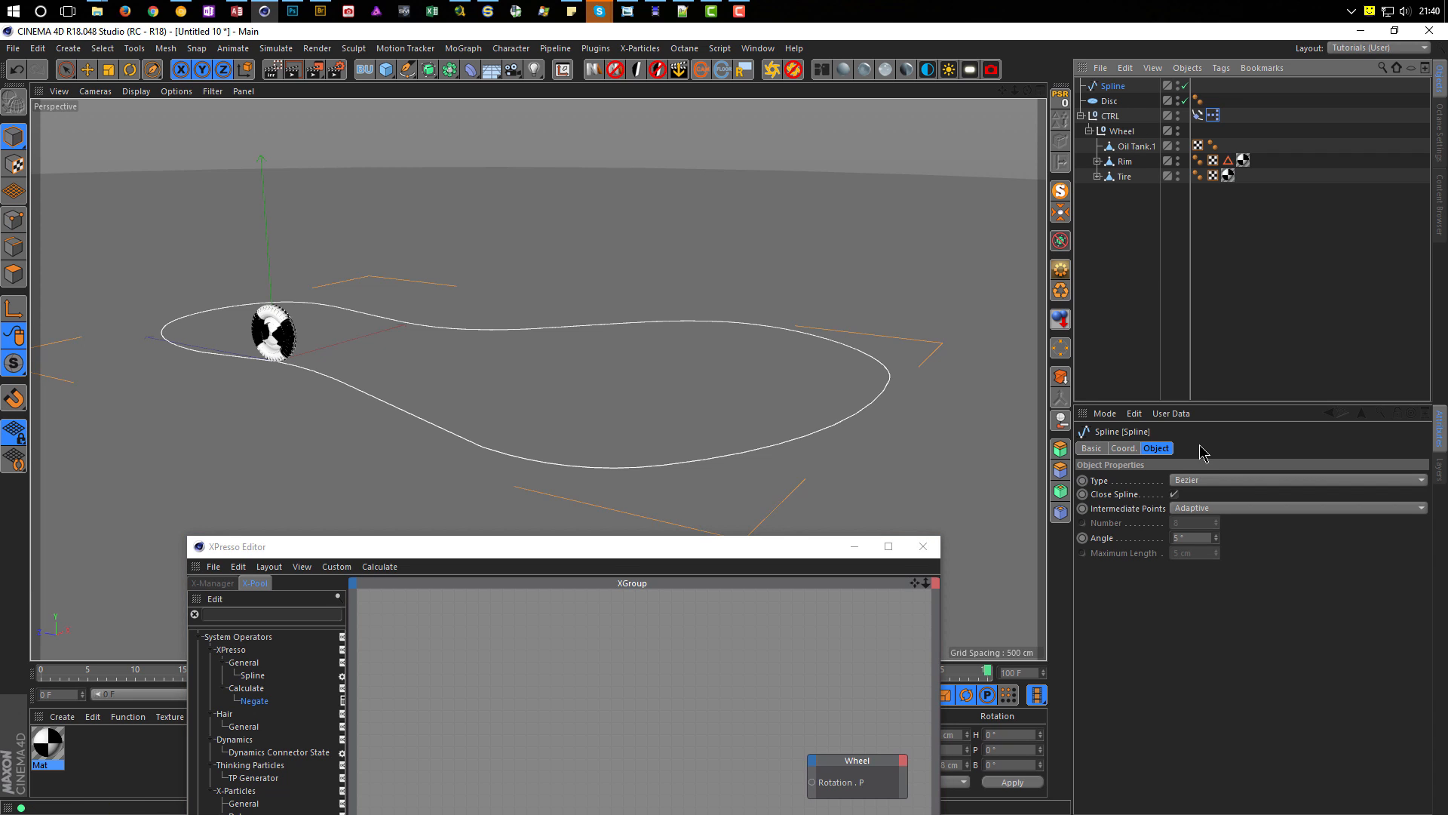
left_click(1128, 452)
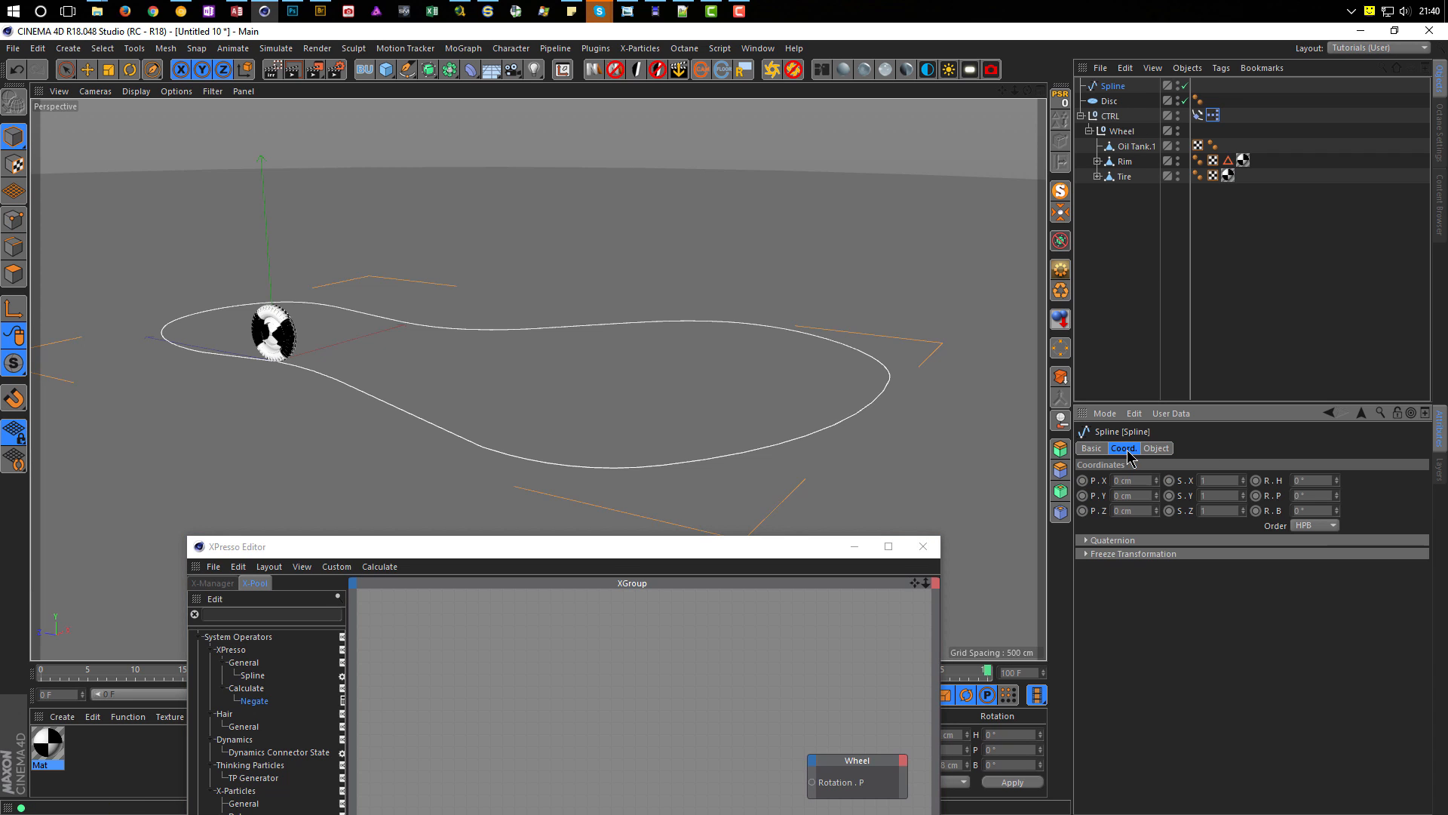
left_click(1158, 449)
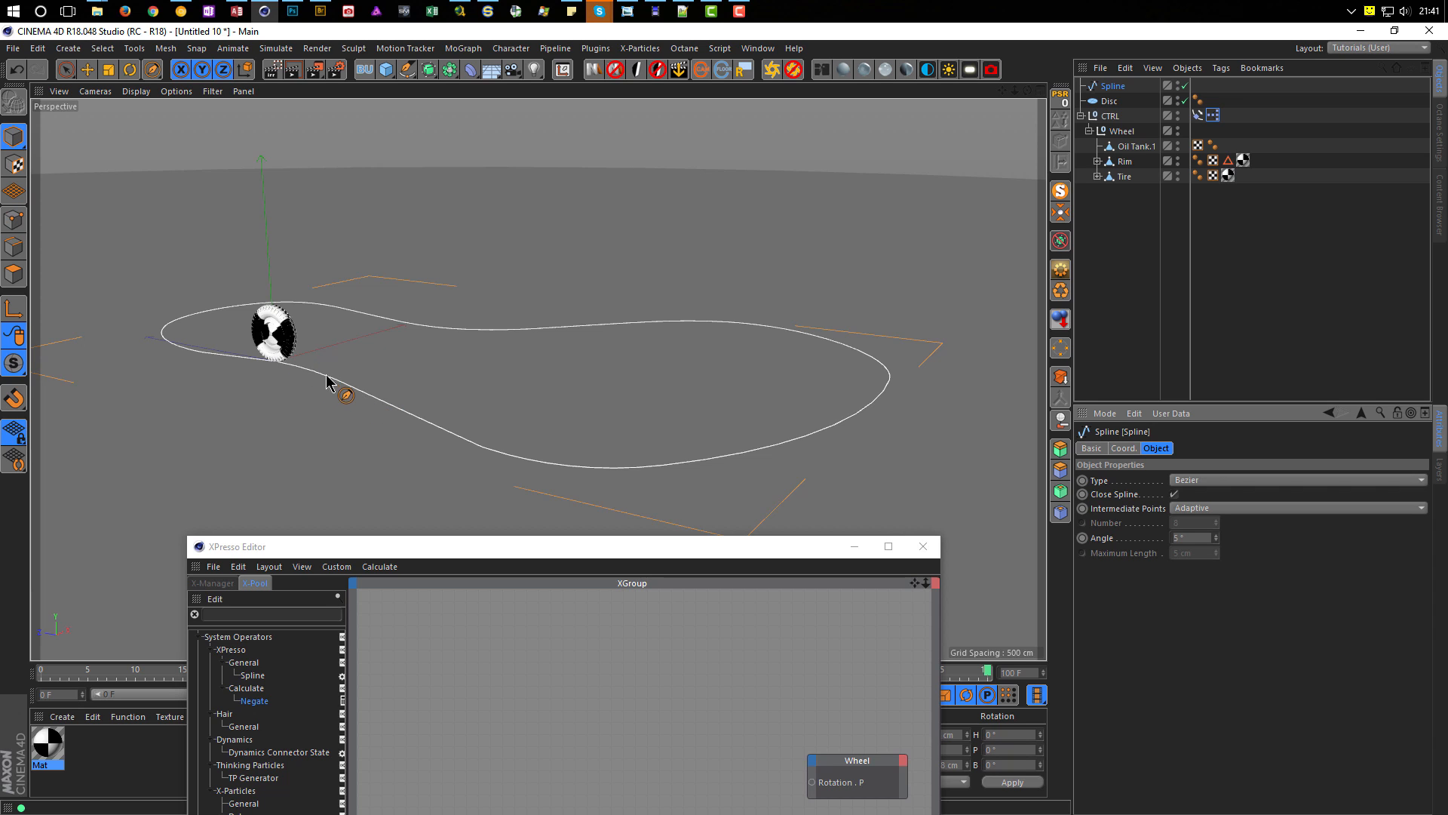
left_click(1434, 760)
Step: Remove the Position animation from CTRL's Align to Spline tag and assign the Spline as its Spline Path
left_click_drag(490, 541, 529, 431)
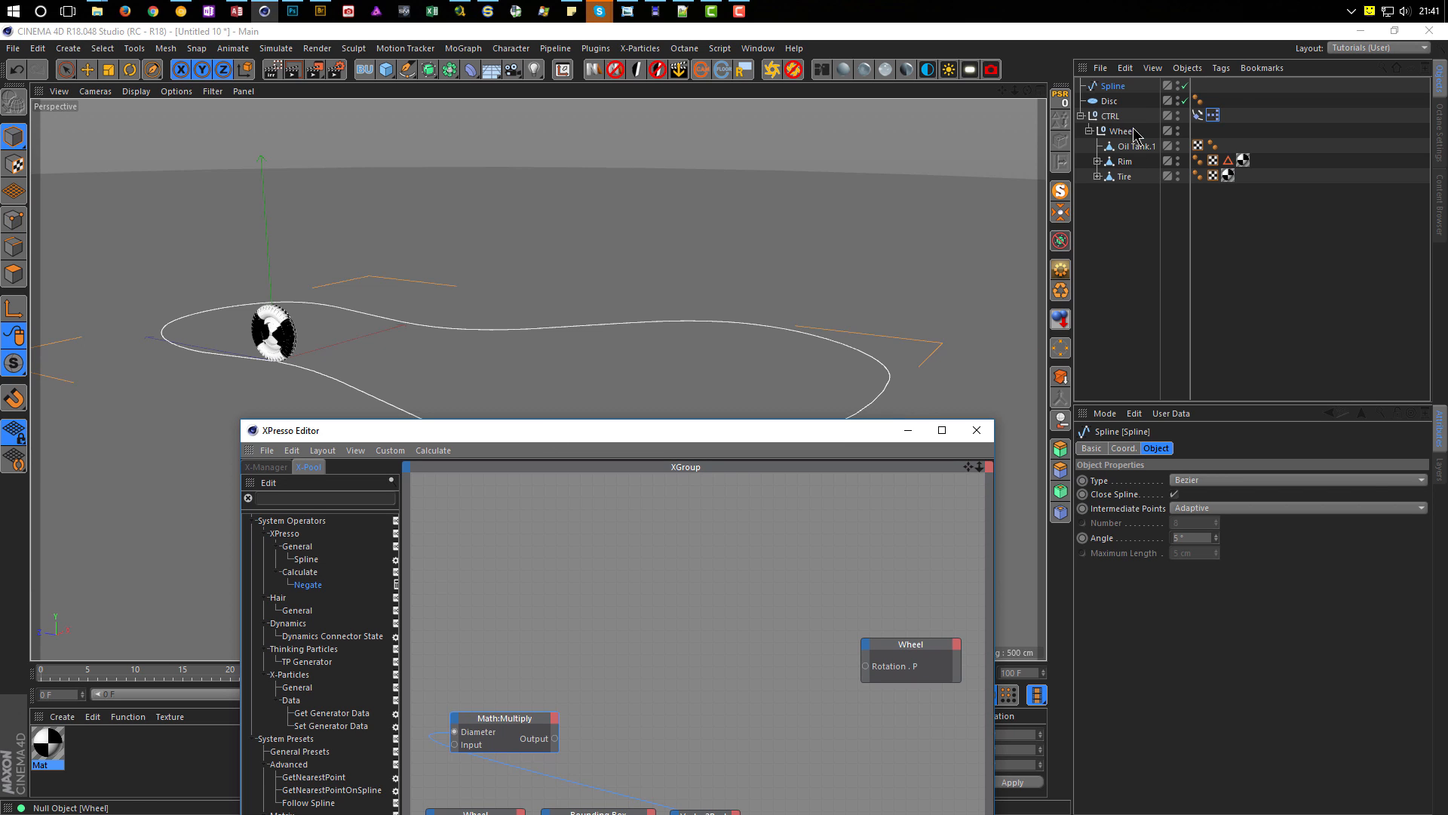
left_click(1115, 89)
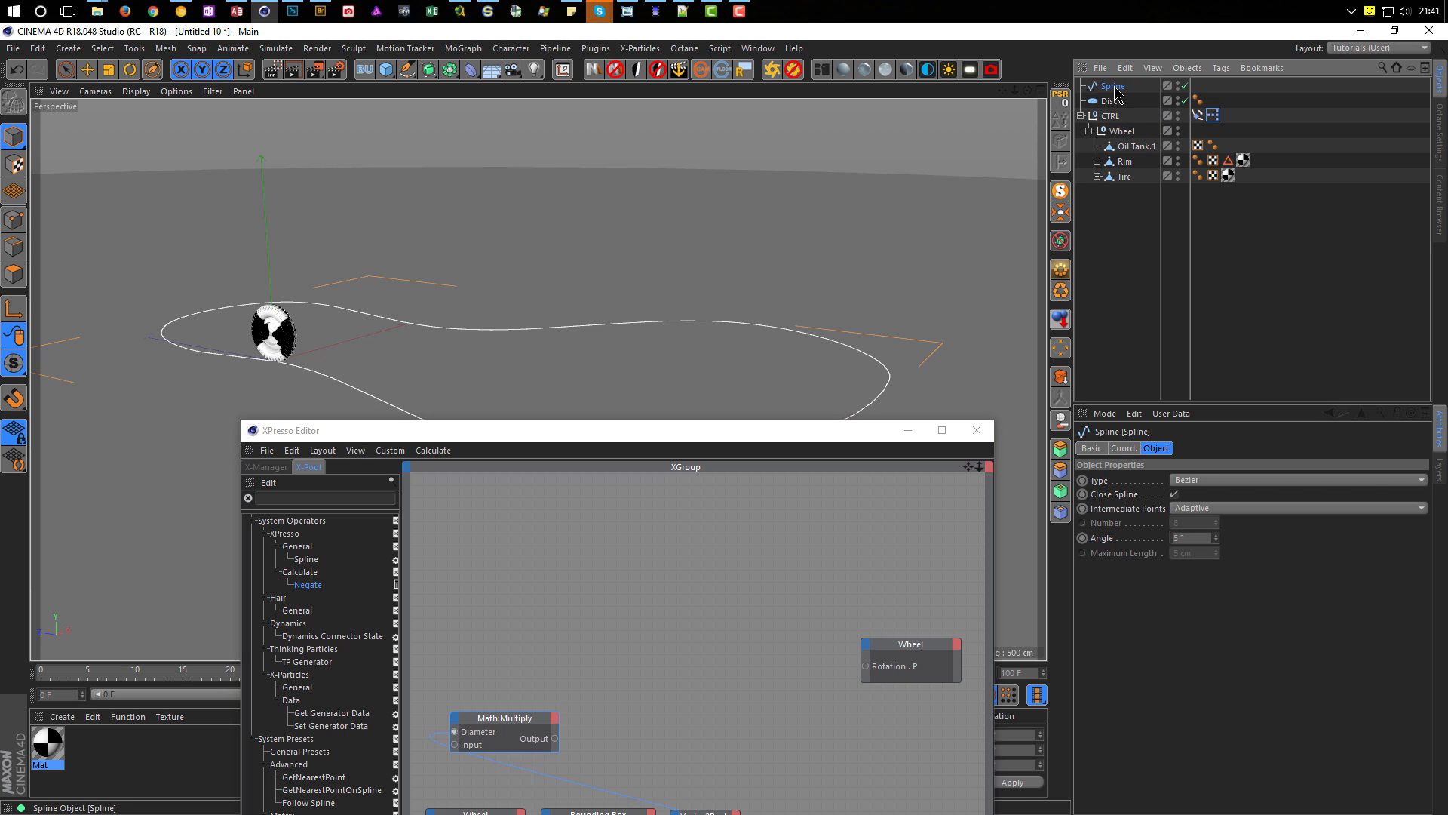
left_click(1199, 116)
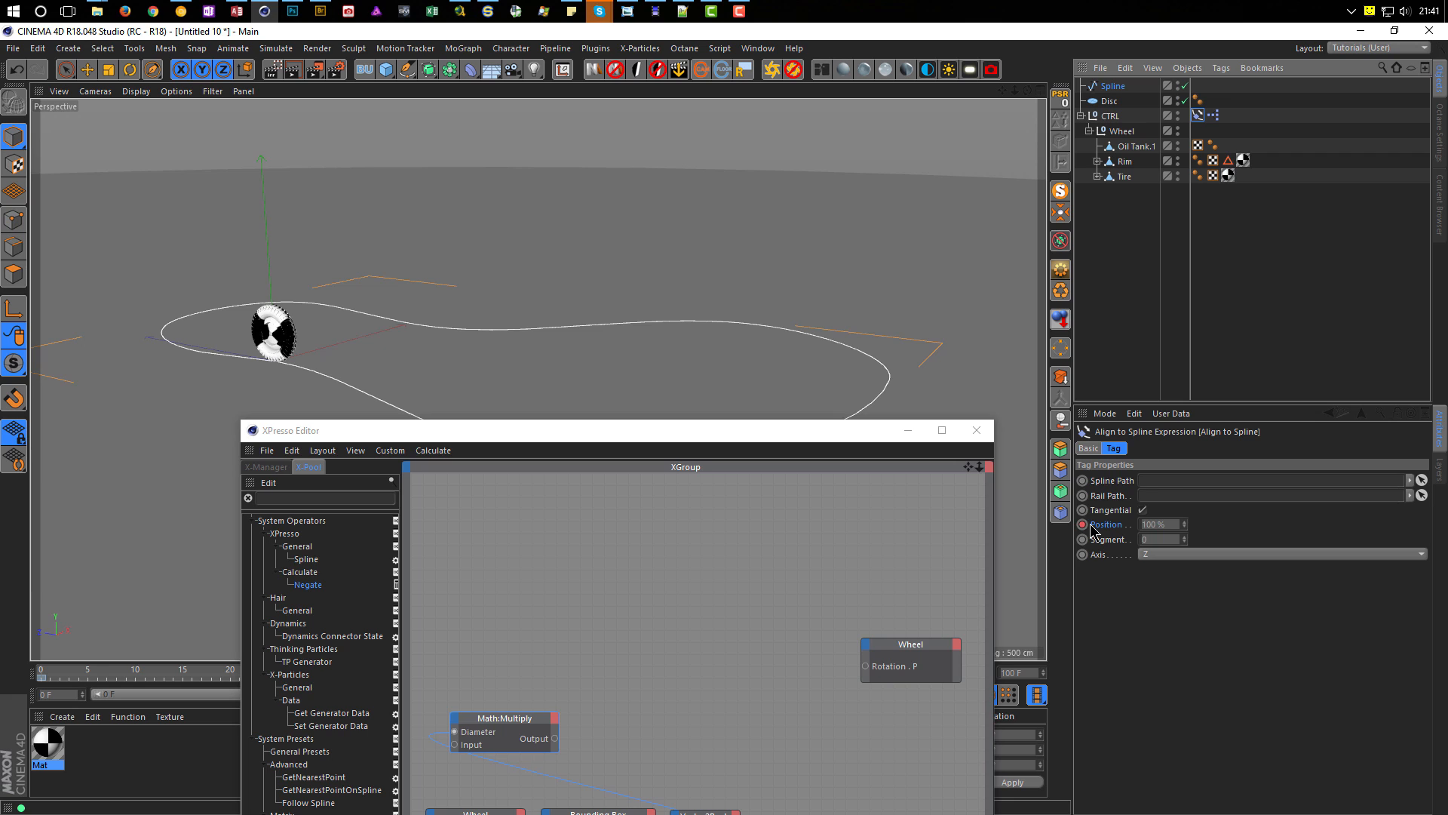
key("F6")
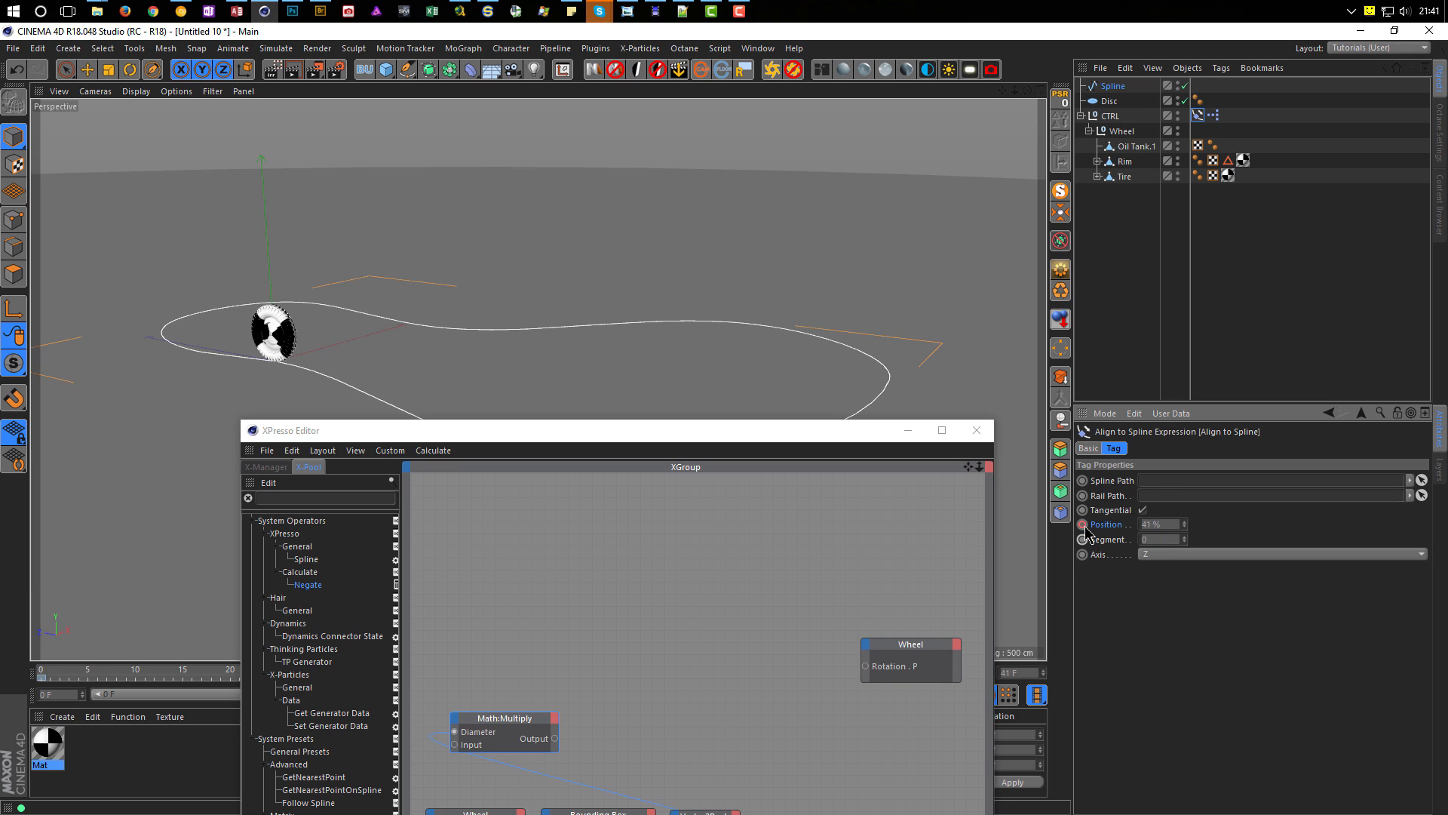
left_click(1086, 526, "ctrl+shift")
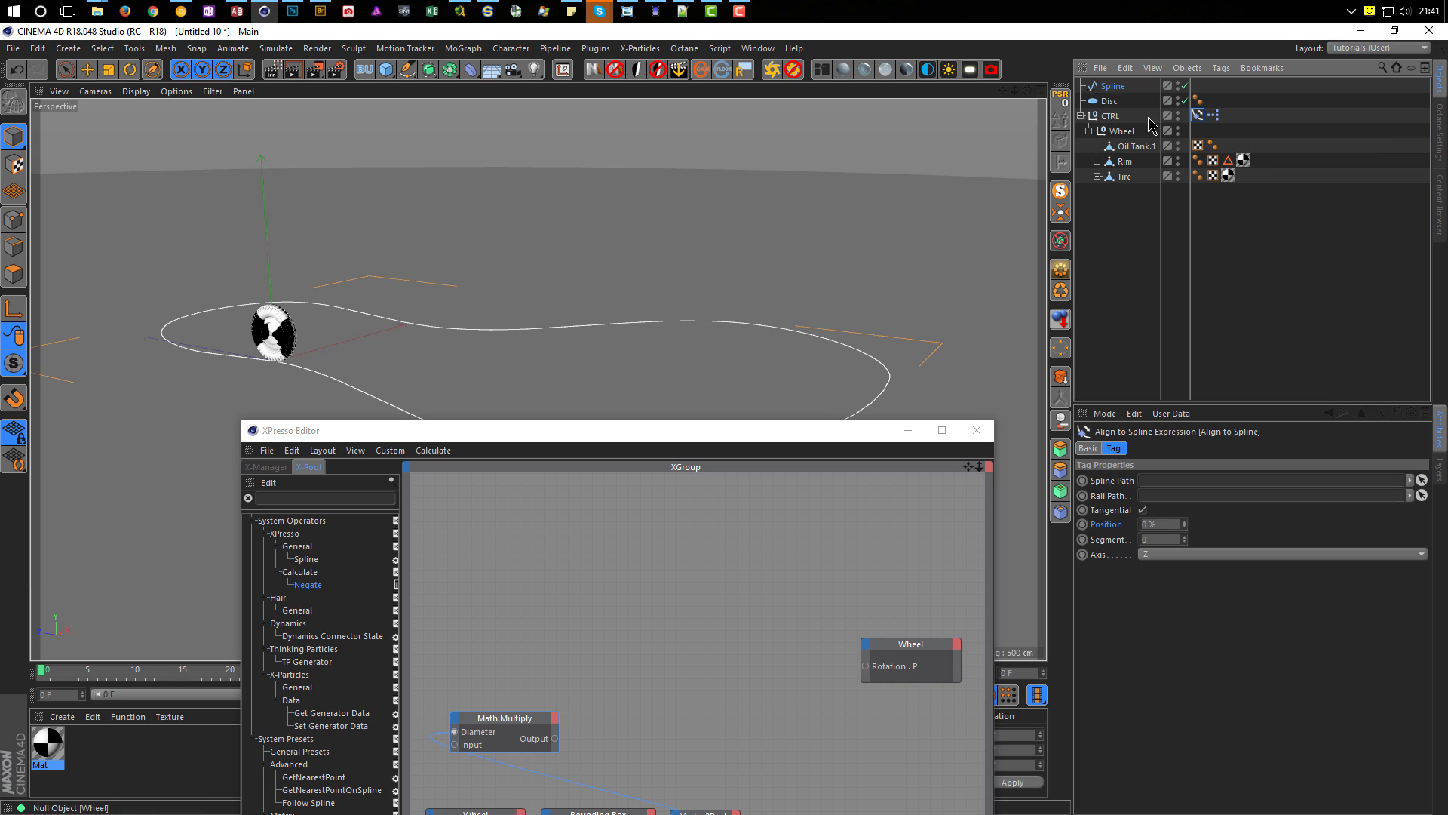
left_click_drag(1116, 90, 1160, 481)
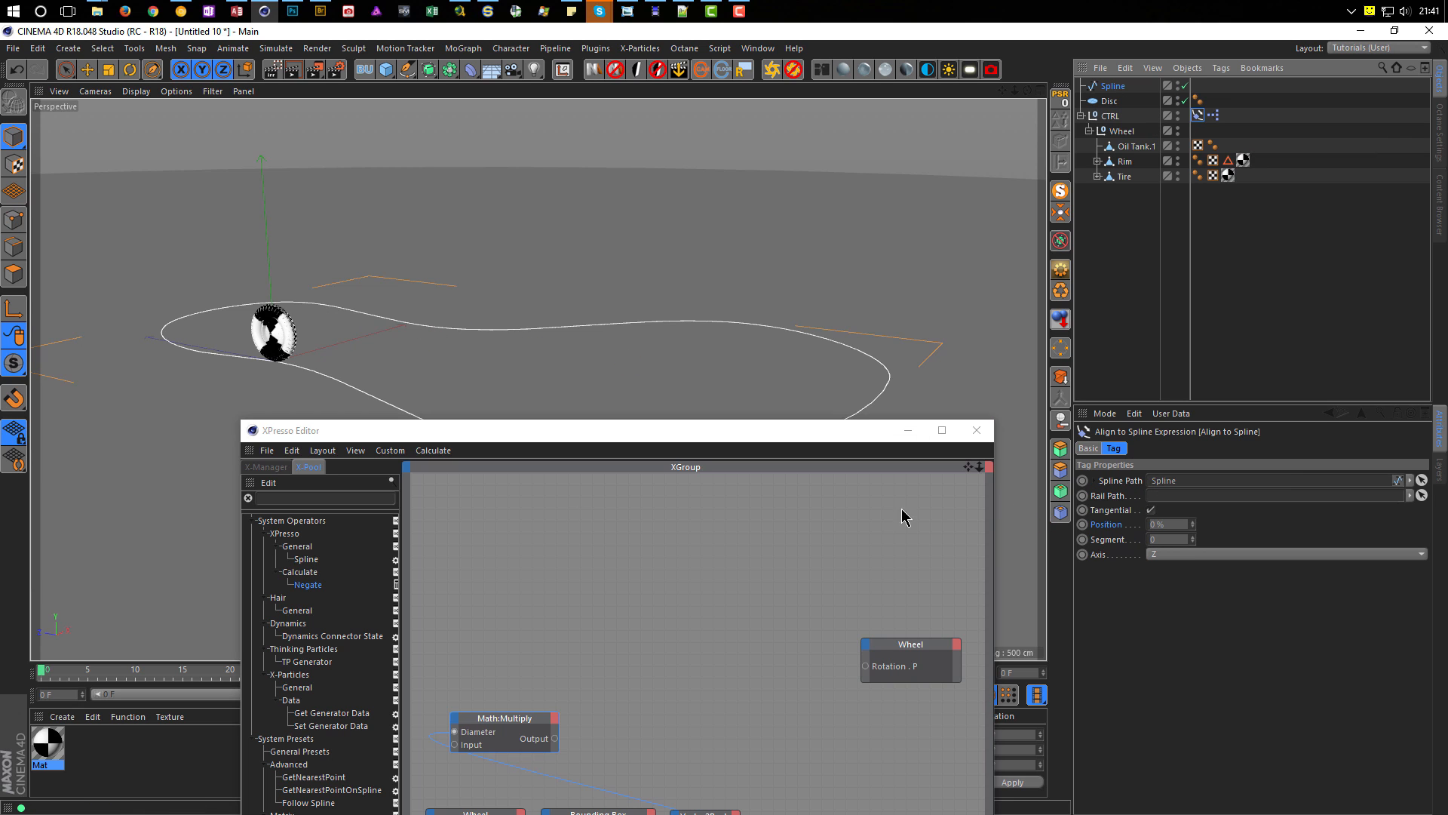
Step: Add the Spline object as a node in the XPresso graph, look through its output ports and place it above Math:Multiply
left_click_drag(761, 441, 814, 401)
left_click_drag(1111, 86, 638, 500)
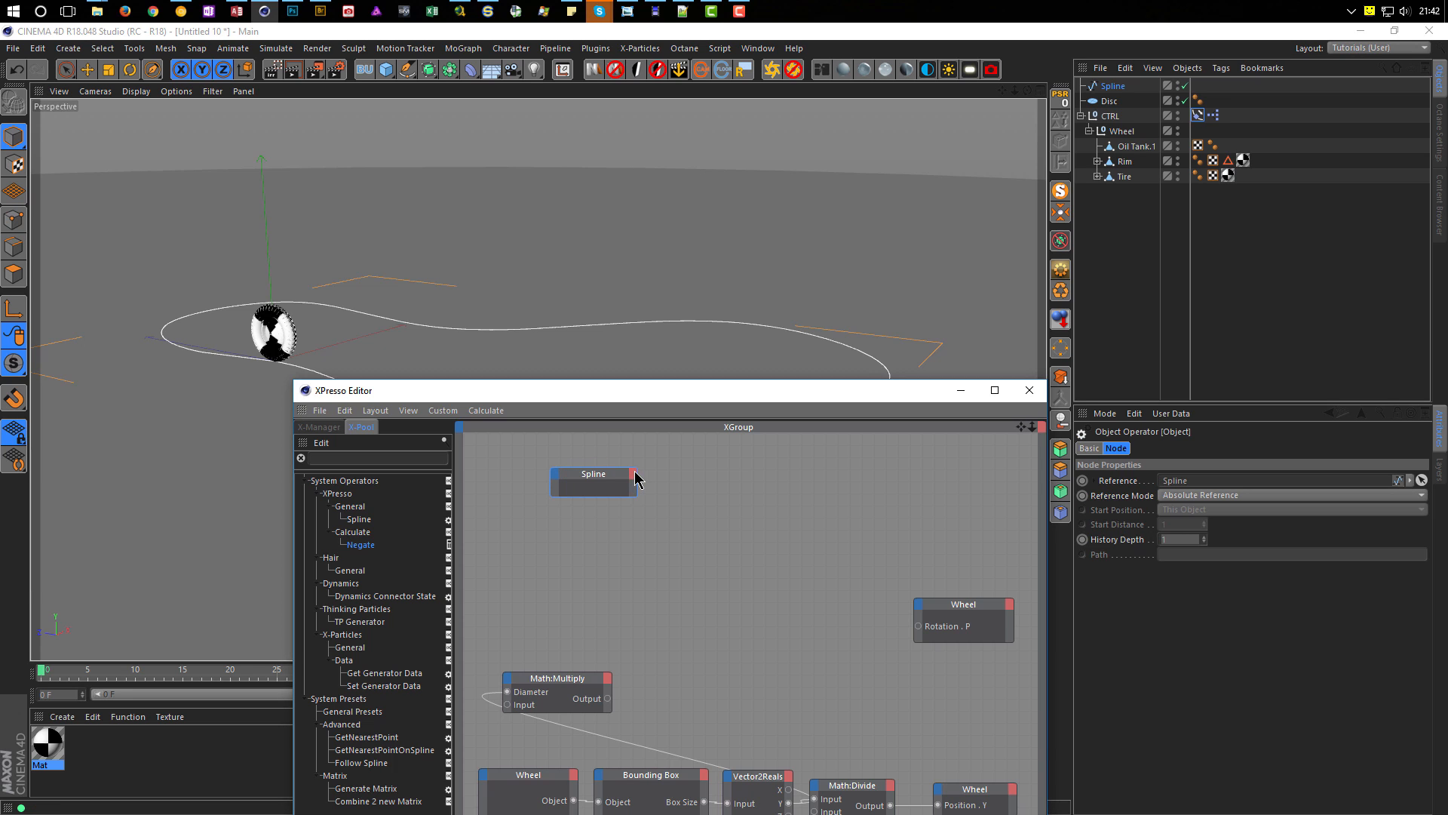
left_click(634, 475)
mouse_move(670, 484)
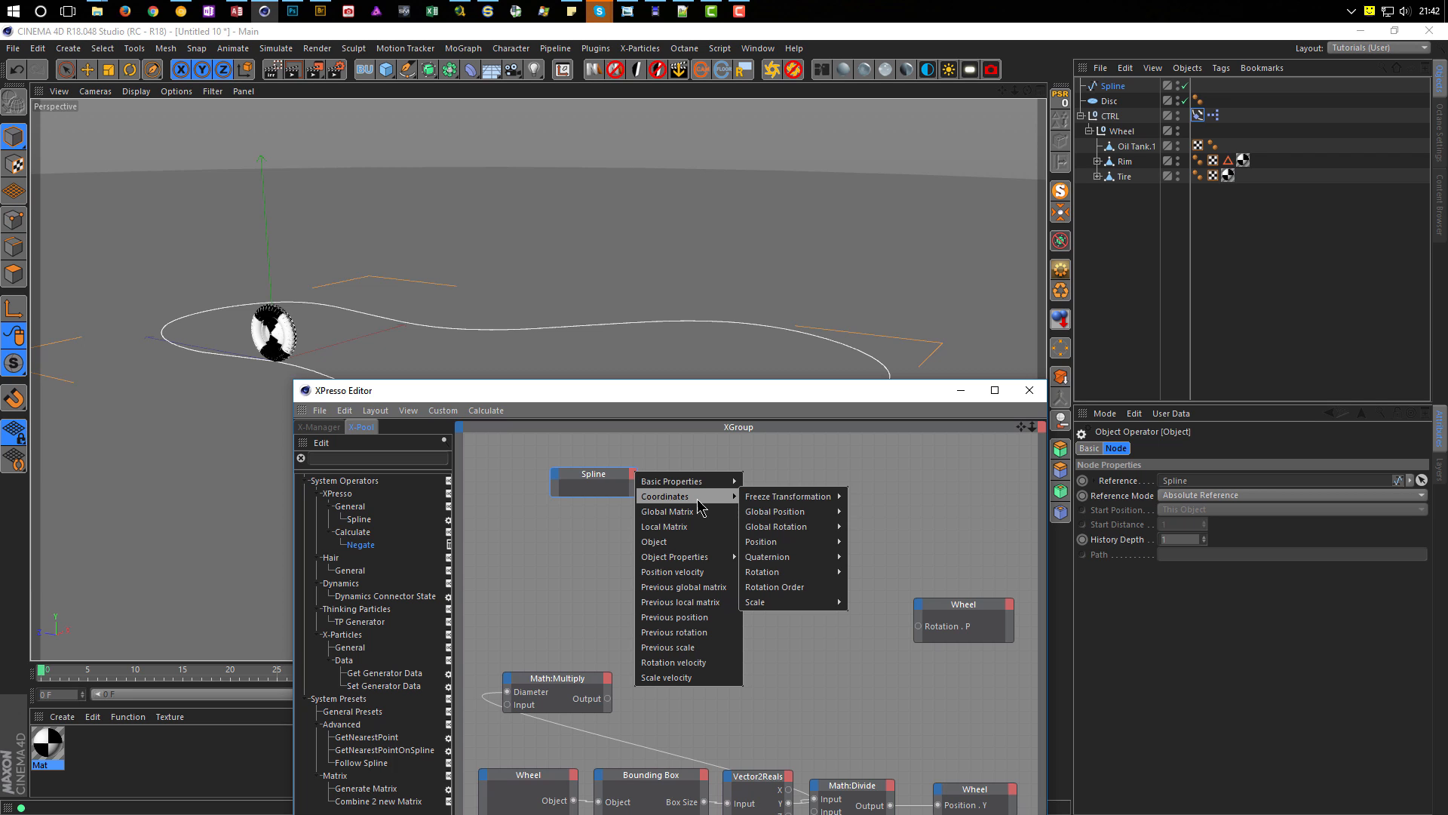
mouse_move(777, 602)
left_click(794, 639)
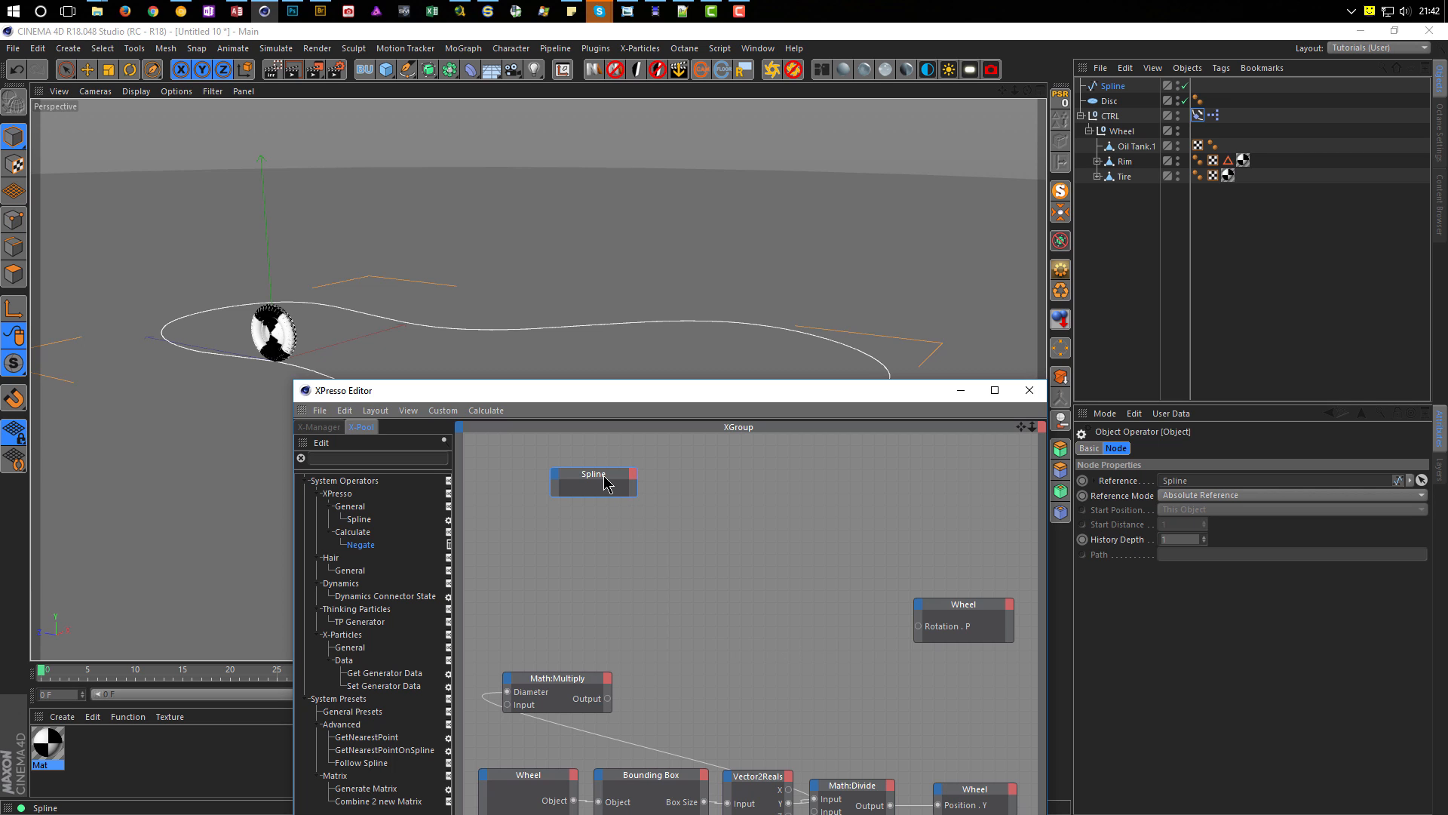
left_click_drag(603, 481, 559, 508)
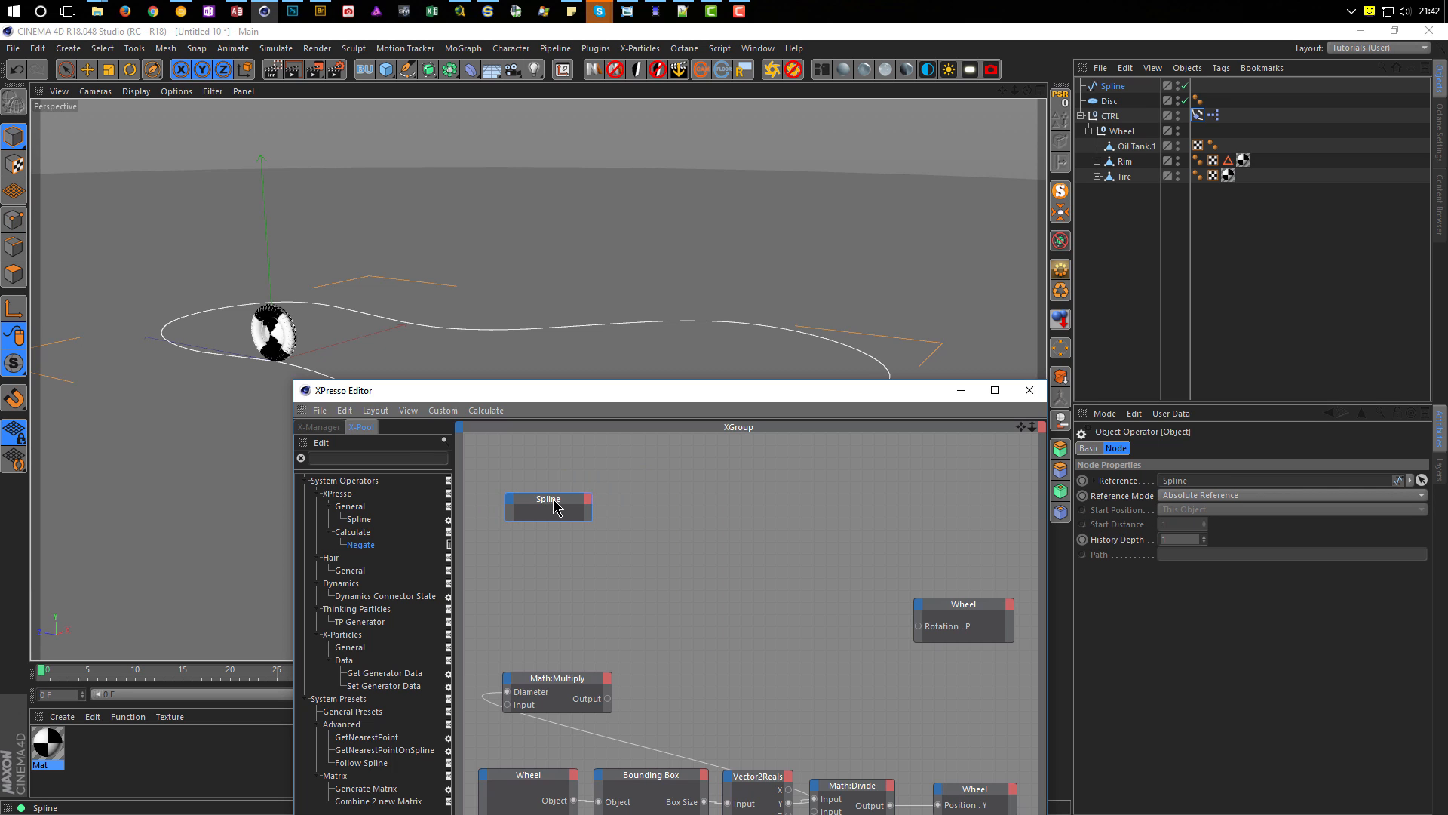
Step: Find the XPresso Spline operator by searching for "spline", add it beside the Spline object node and give it a Length output
left_click(406, 459)
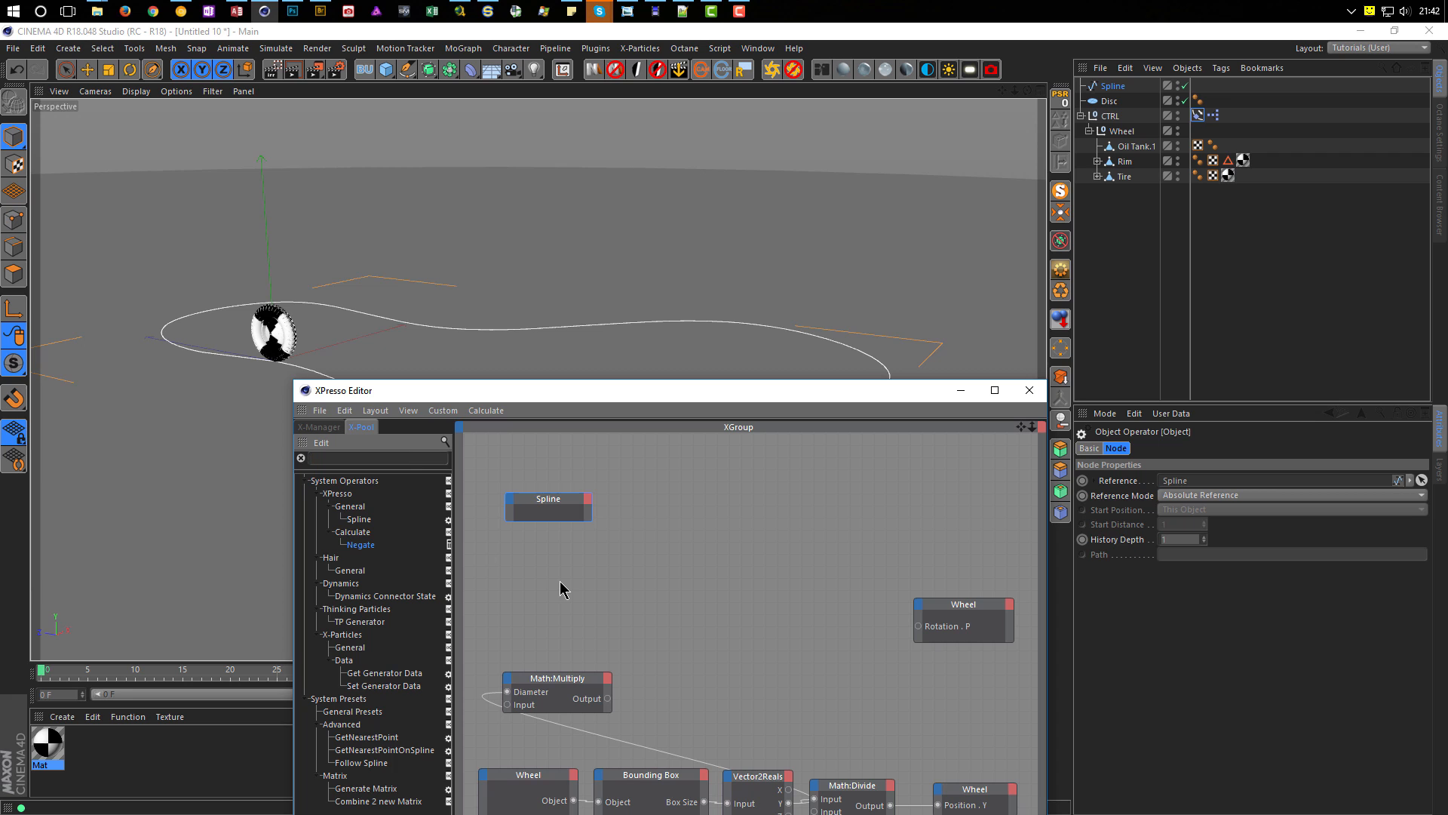
type("sp")
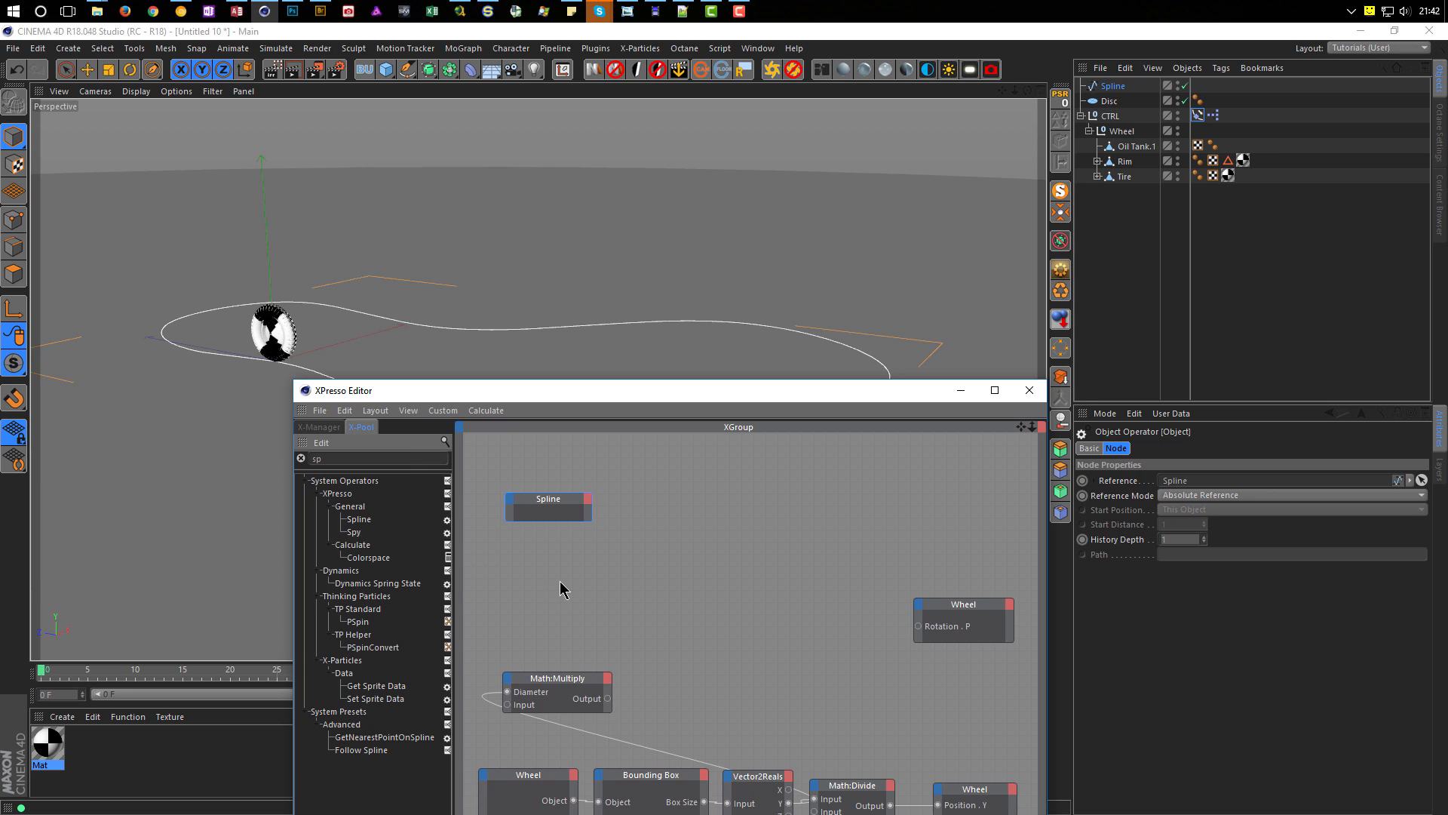
type("li")
key("BackSpace")
type("line")
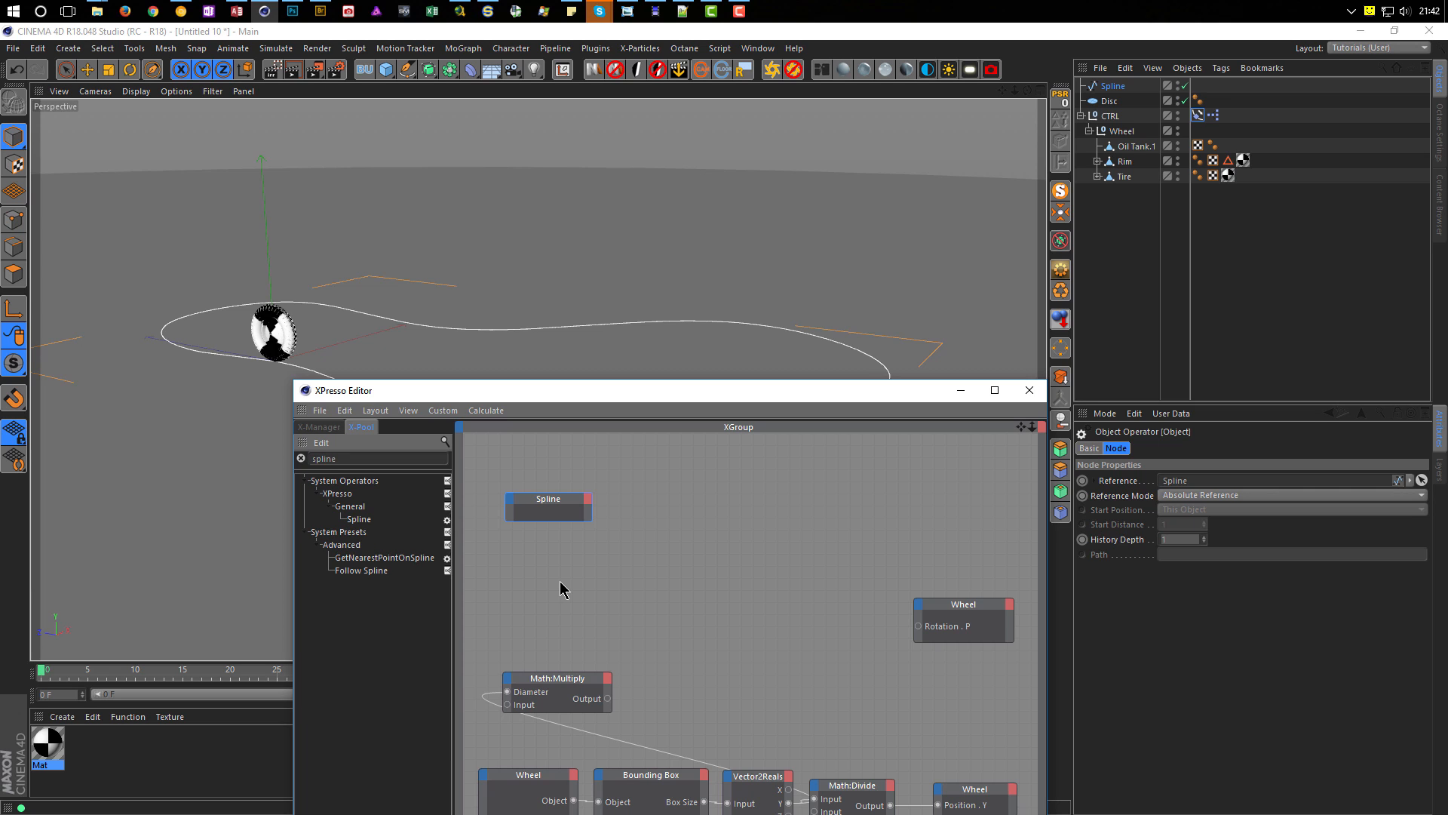
left_click_drag(358, 521, 706, 501)
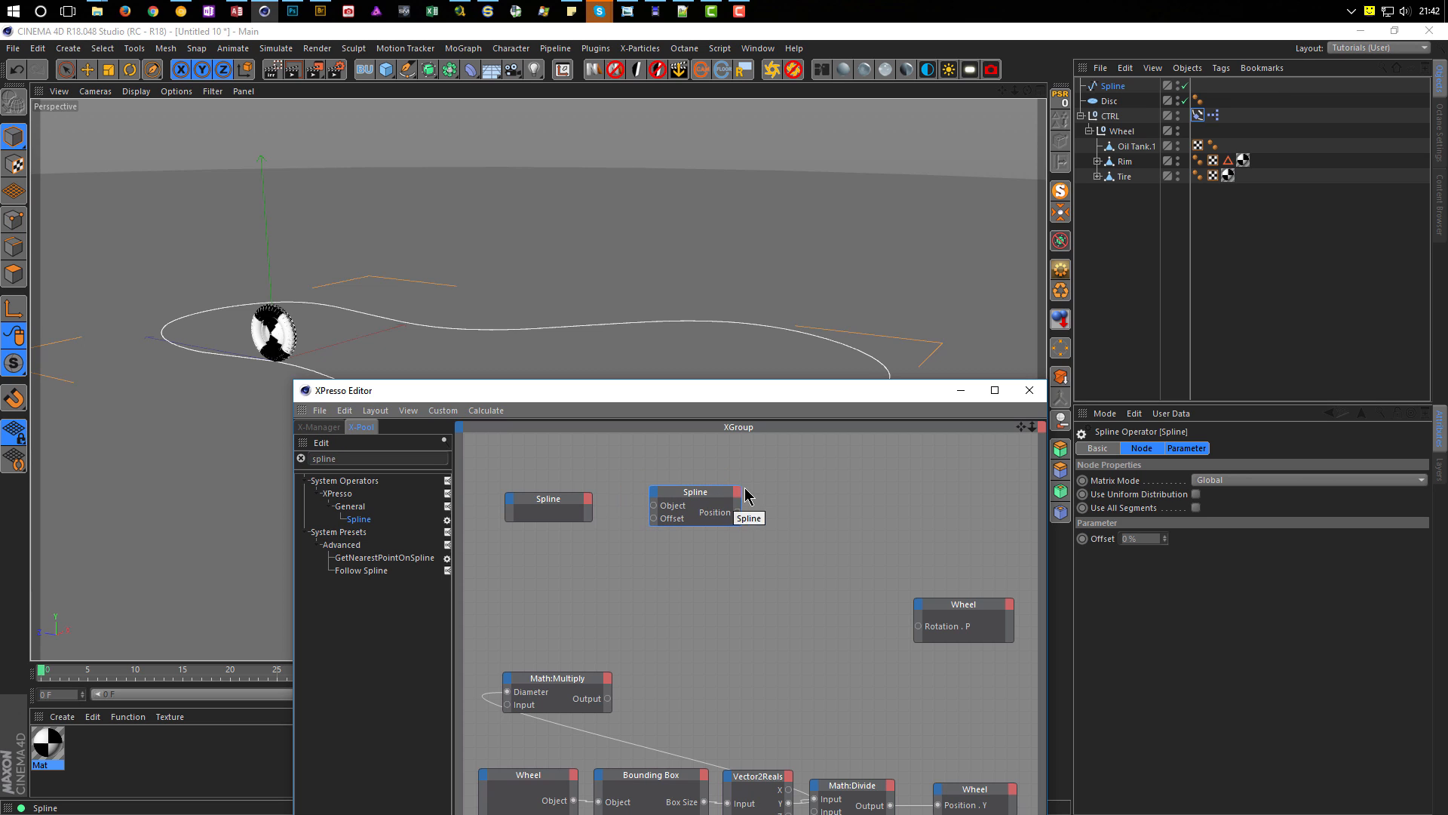
left_click(737, 497)
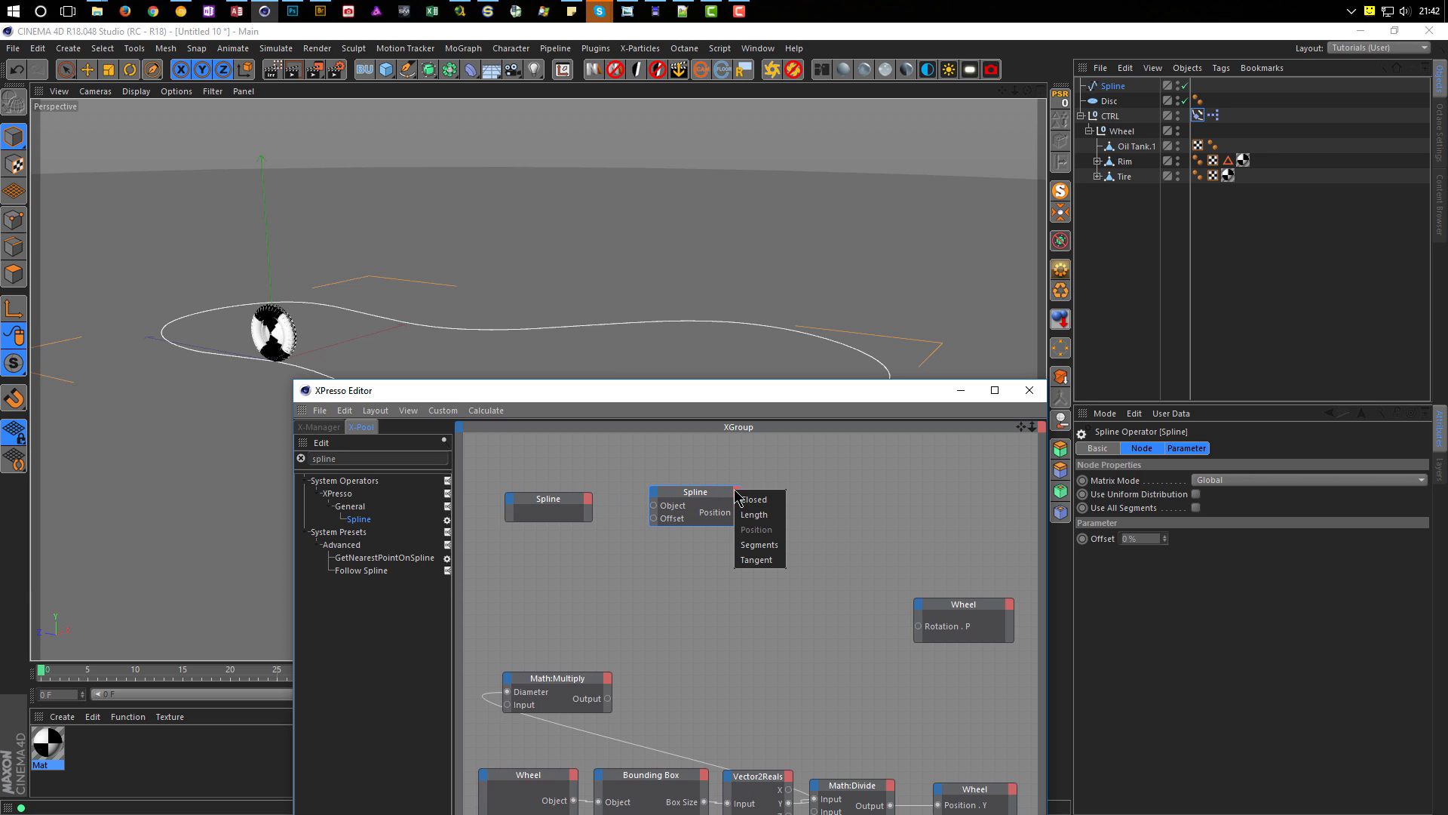
left_click(757, 516)
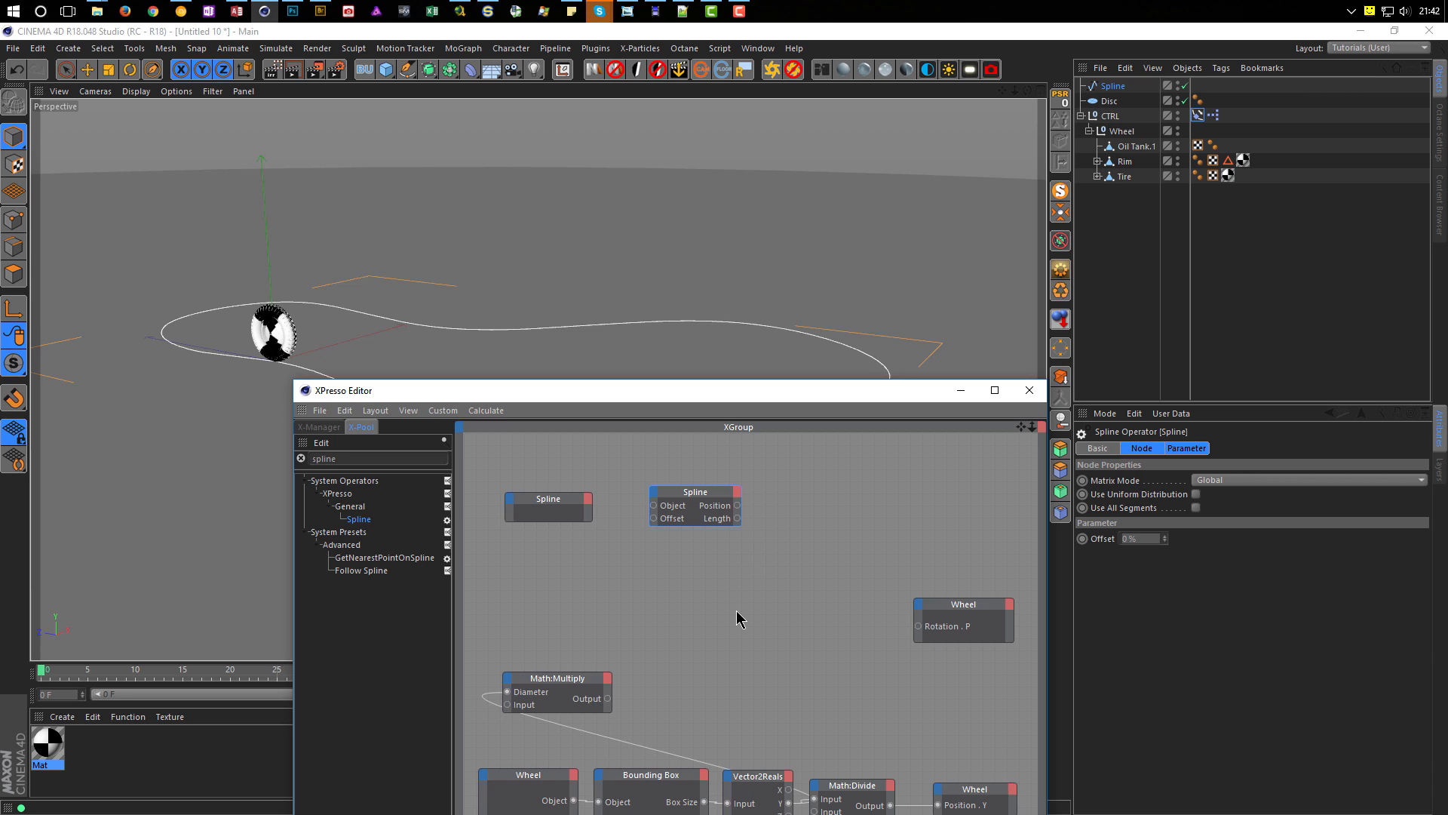
Step: Remove the Spline operator's Position output and wire the Spline object node's Object output into the operator's Object input
double_click(737, 506)
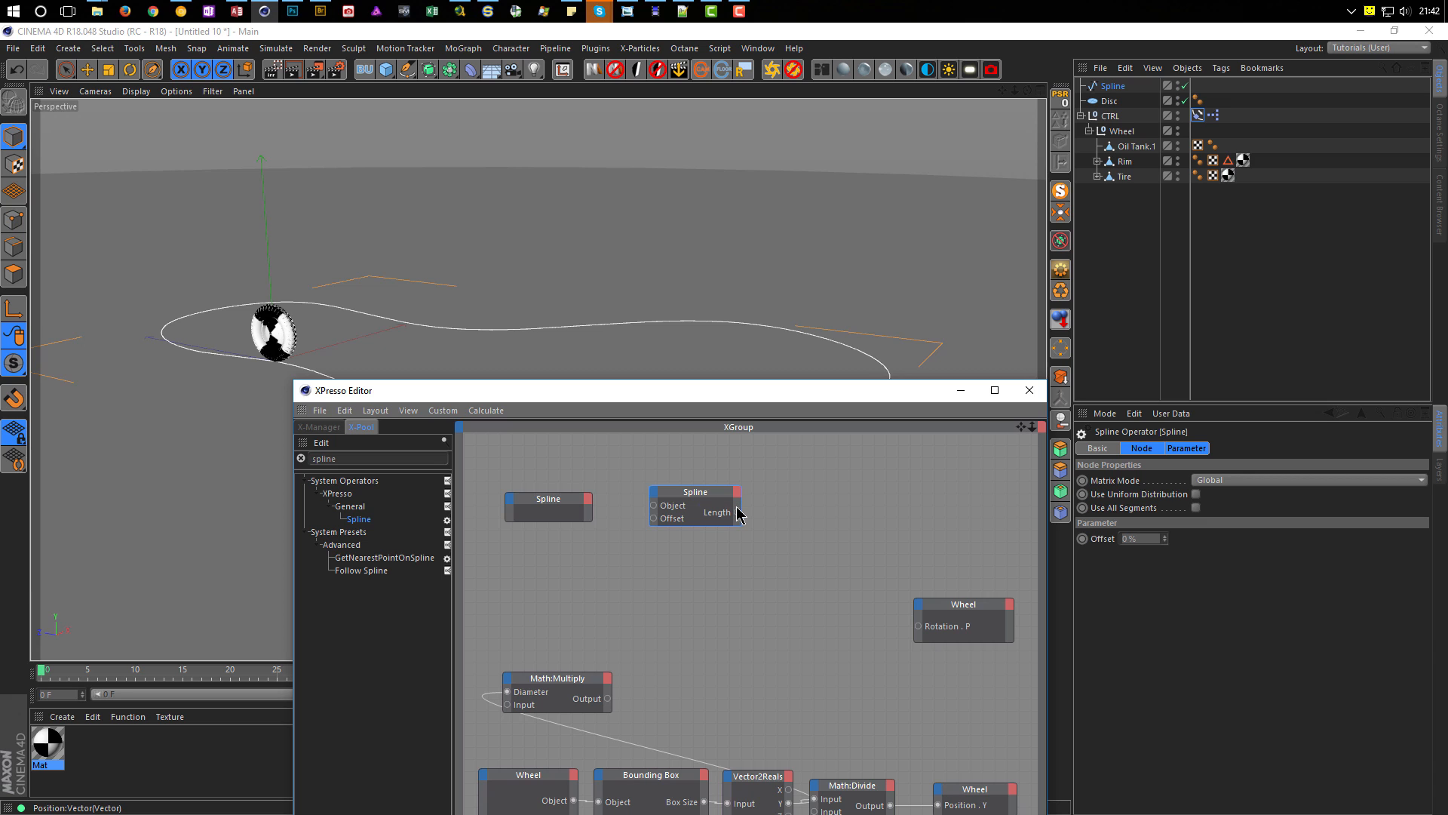
right_click(656, 524)
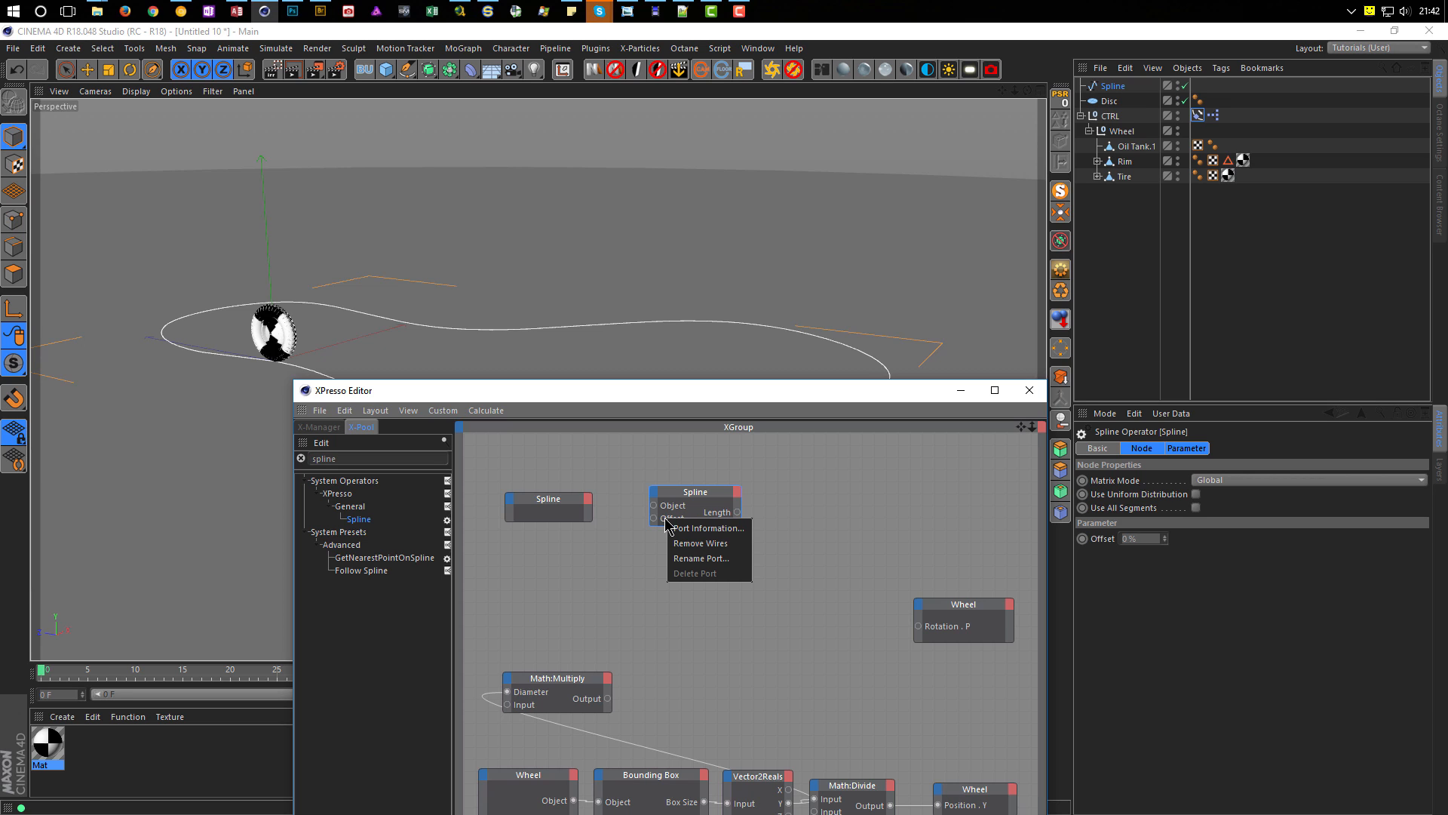
left_click(653, 537)
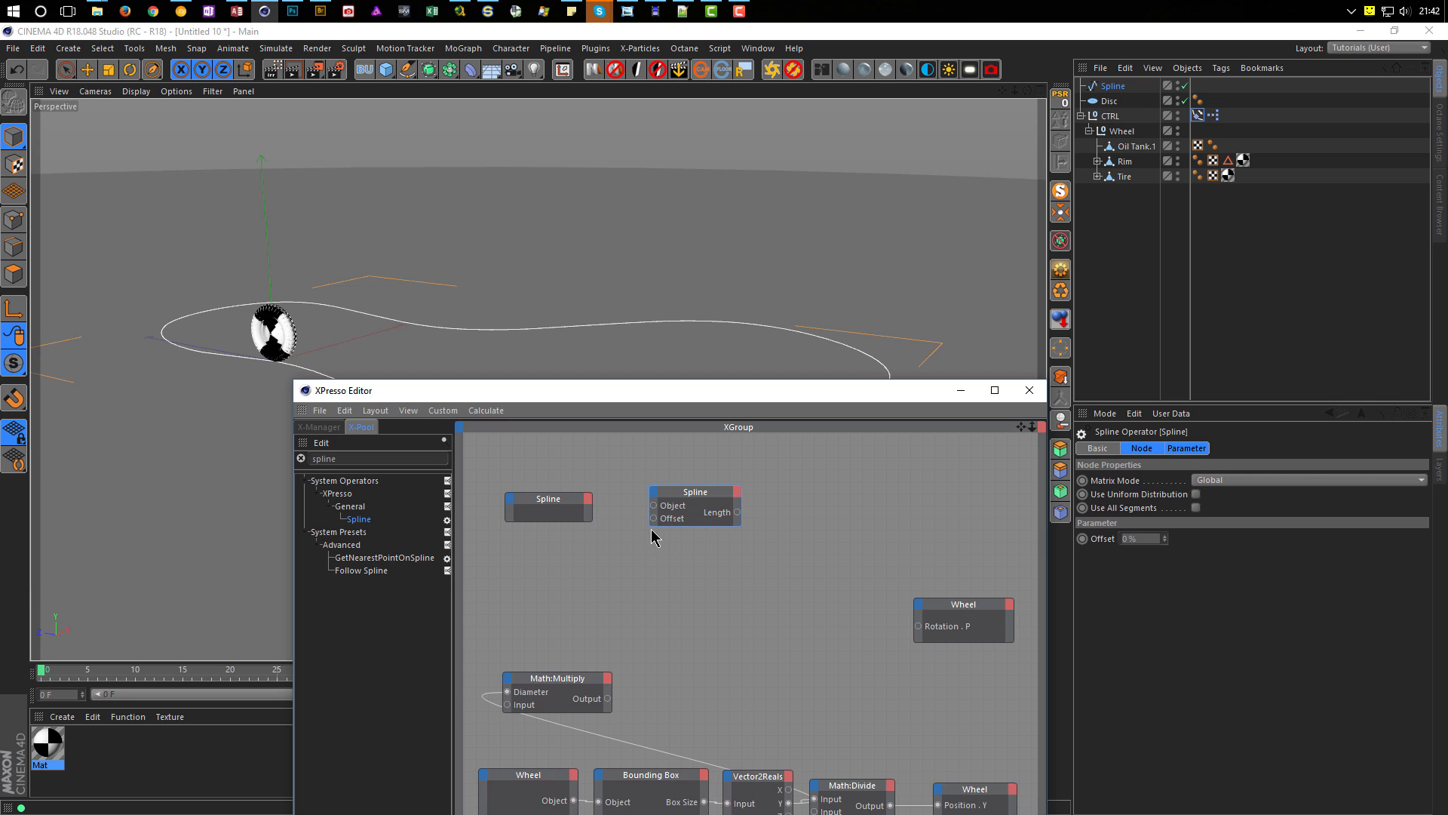
left_click_drag(564, 506, 570, 493)
left_click_drag(653, 511, 595, 496)
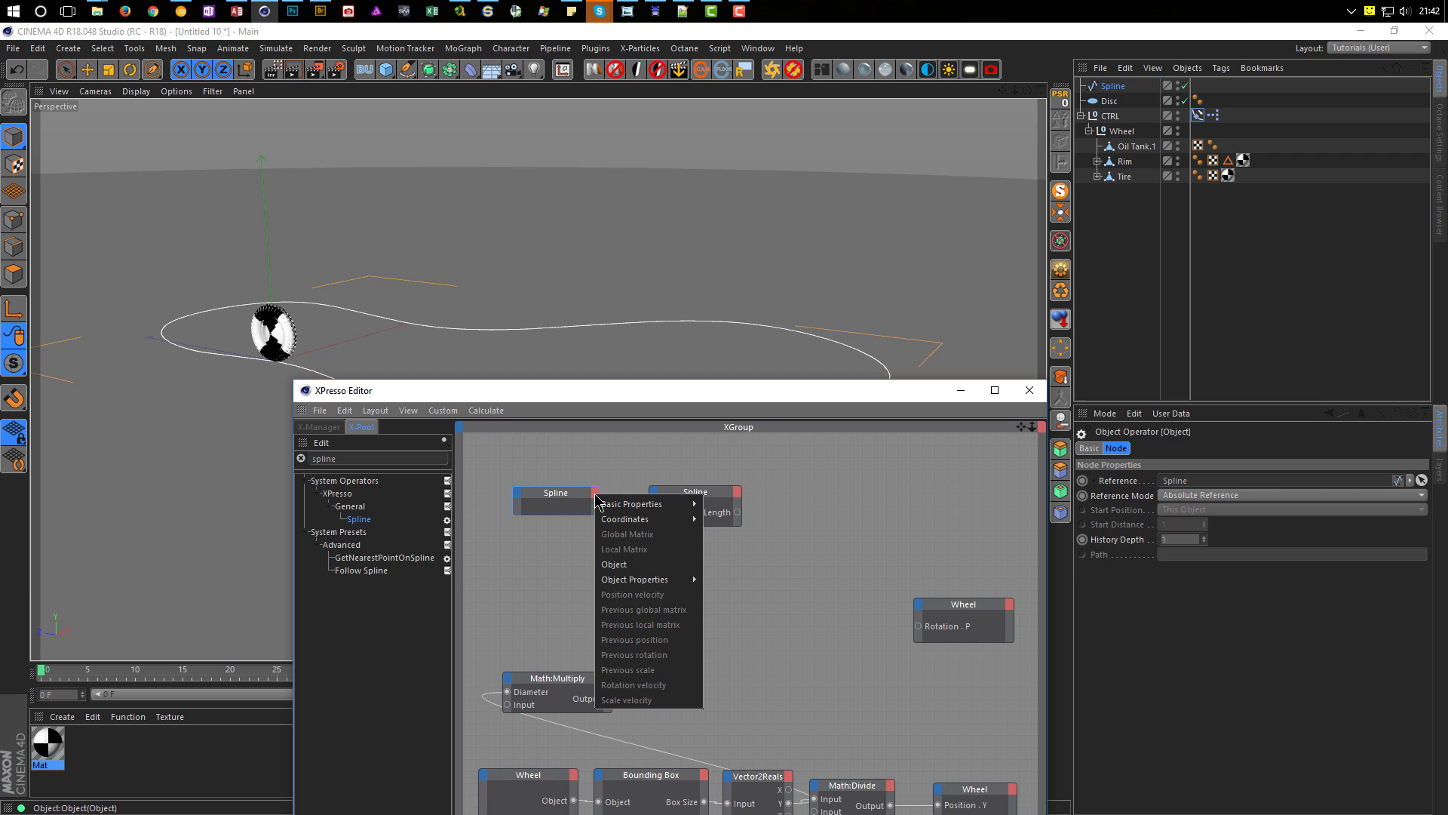
left_click(614, 566)
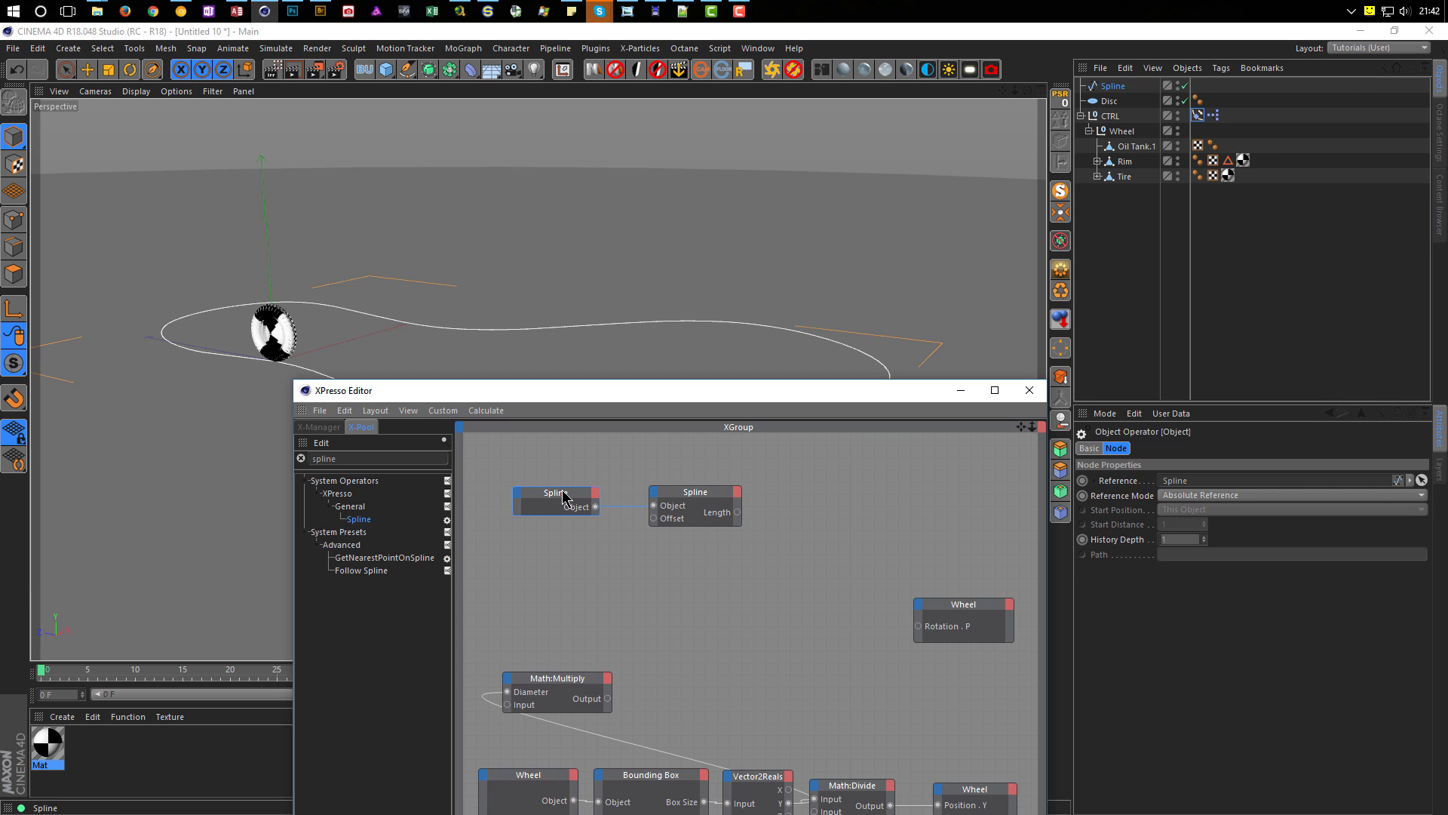
left_click_drag(693, 498, 670, 499)
Step: Find the Result operator by searching for "resu", add it above the Spline operator and connect the Length output to it
type("resu")
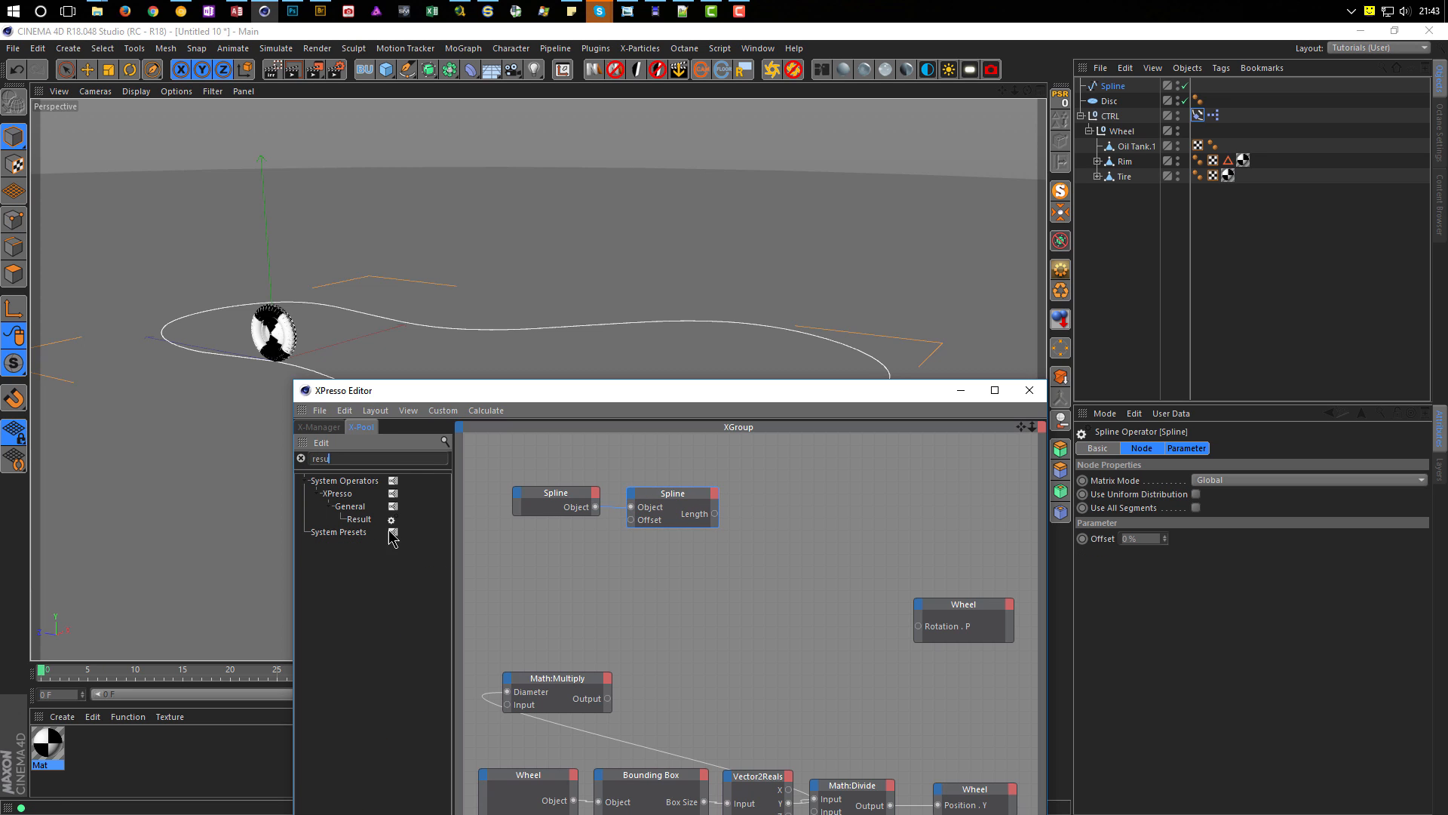
left_click_drag(361, 519, 792, 453)
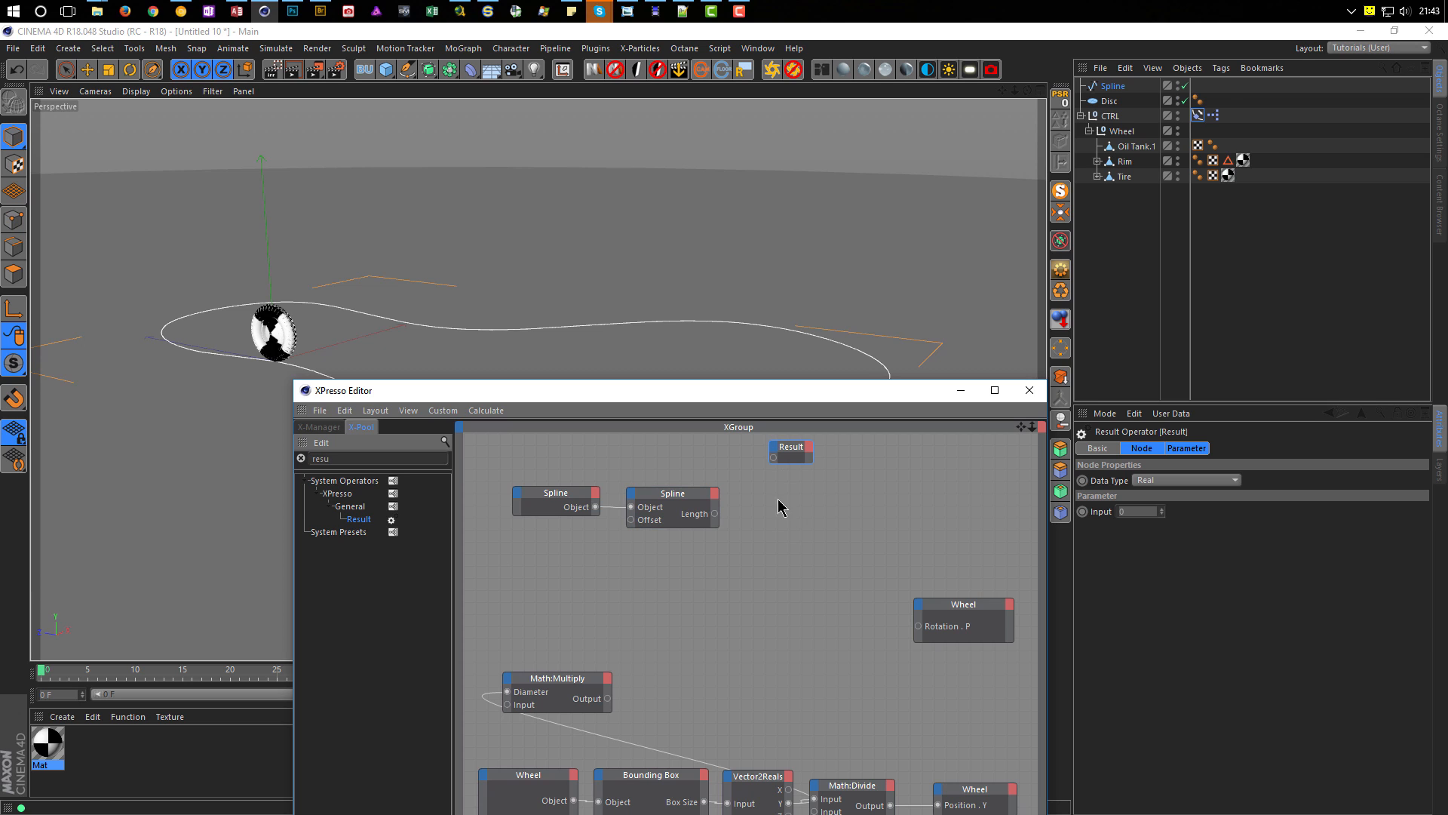
left_click_drag(715, 514, 851, 458)
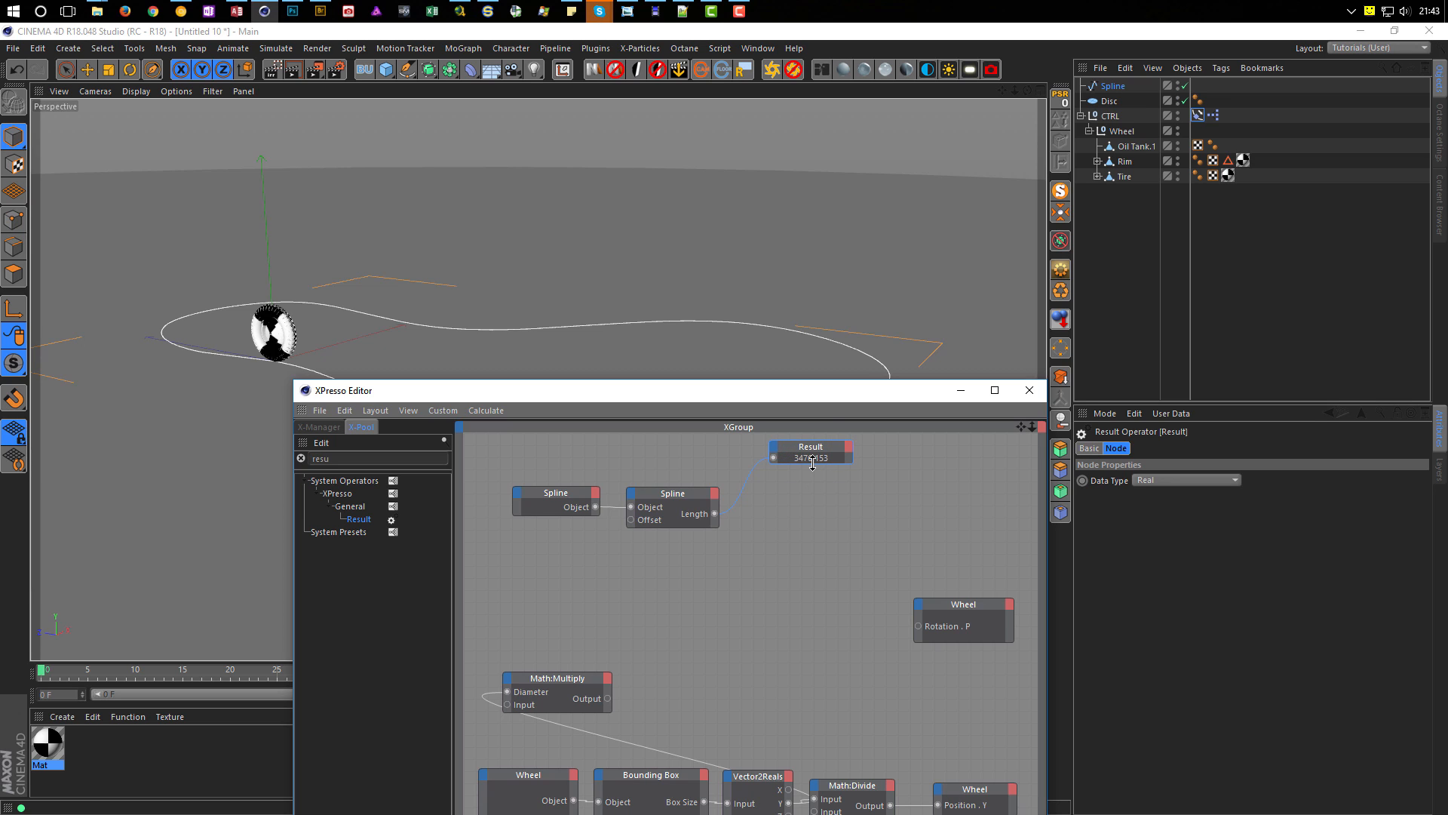
left_click_drag(817, 397, 1031, 376)
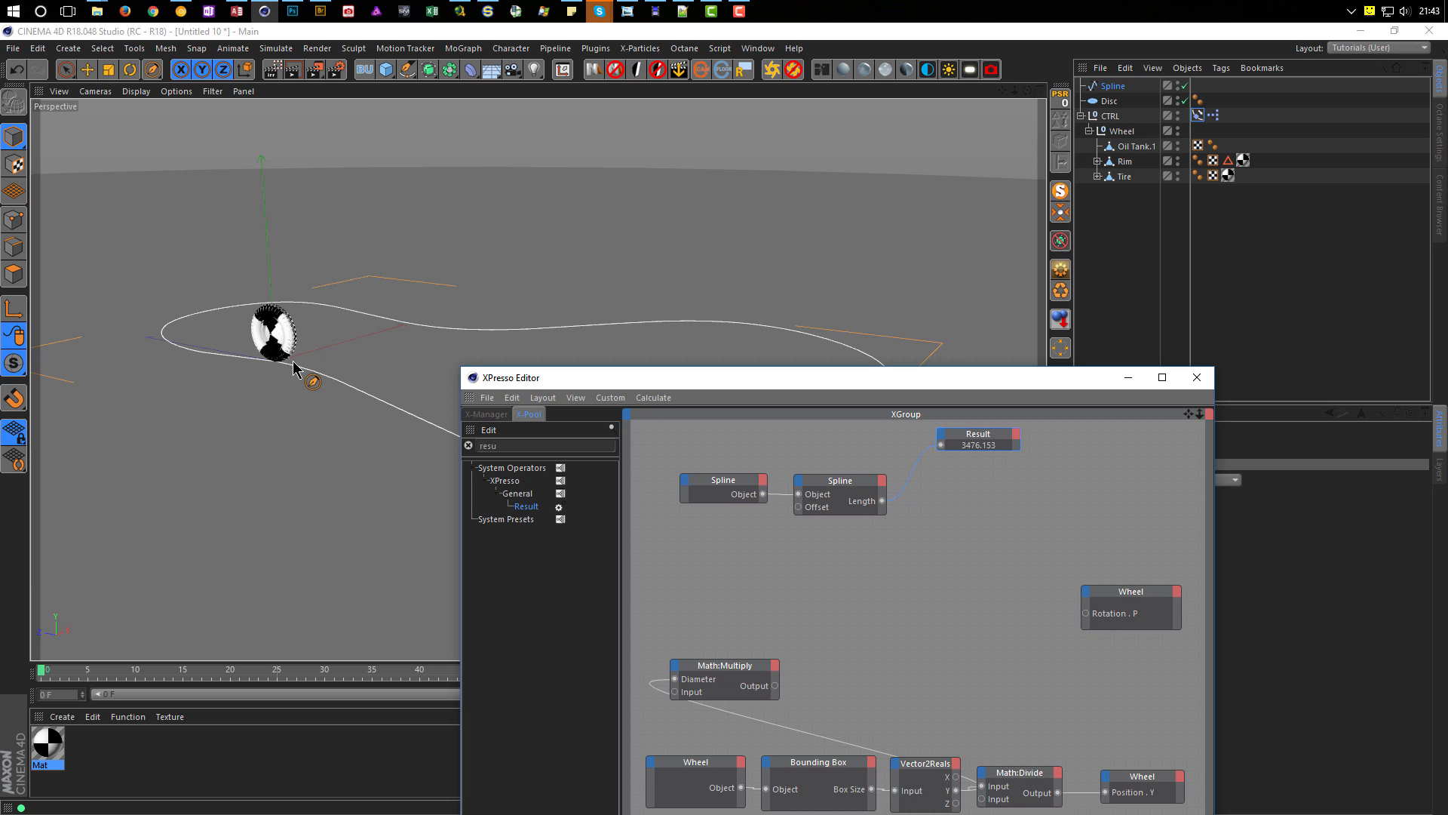
Step: Raise the Position on CTRL's Align to Spline tag by a few percent to move the wheel along the spline
left_click(1115, 117)
left_click_drag(974, 369, 730, 433)
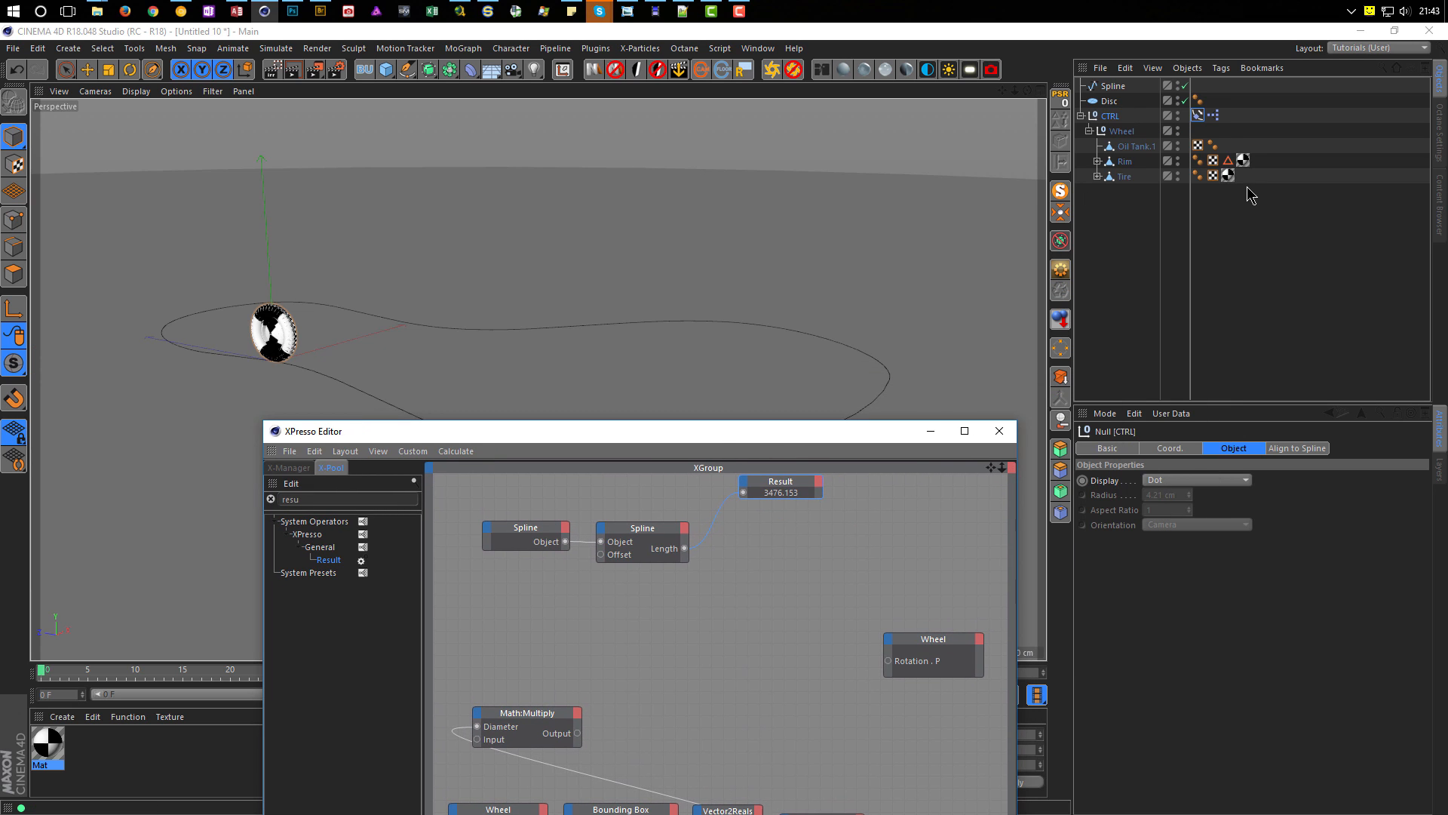
left_click(1213, 115)
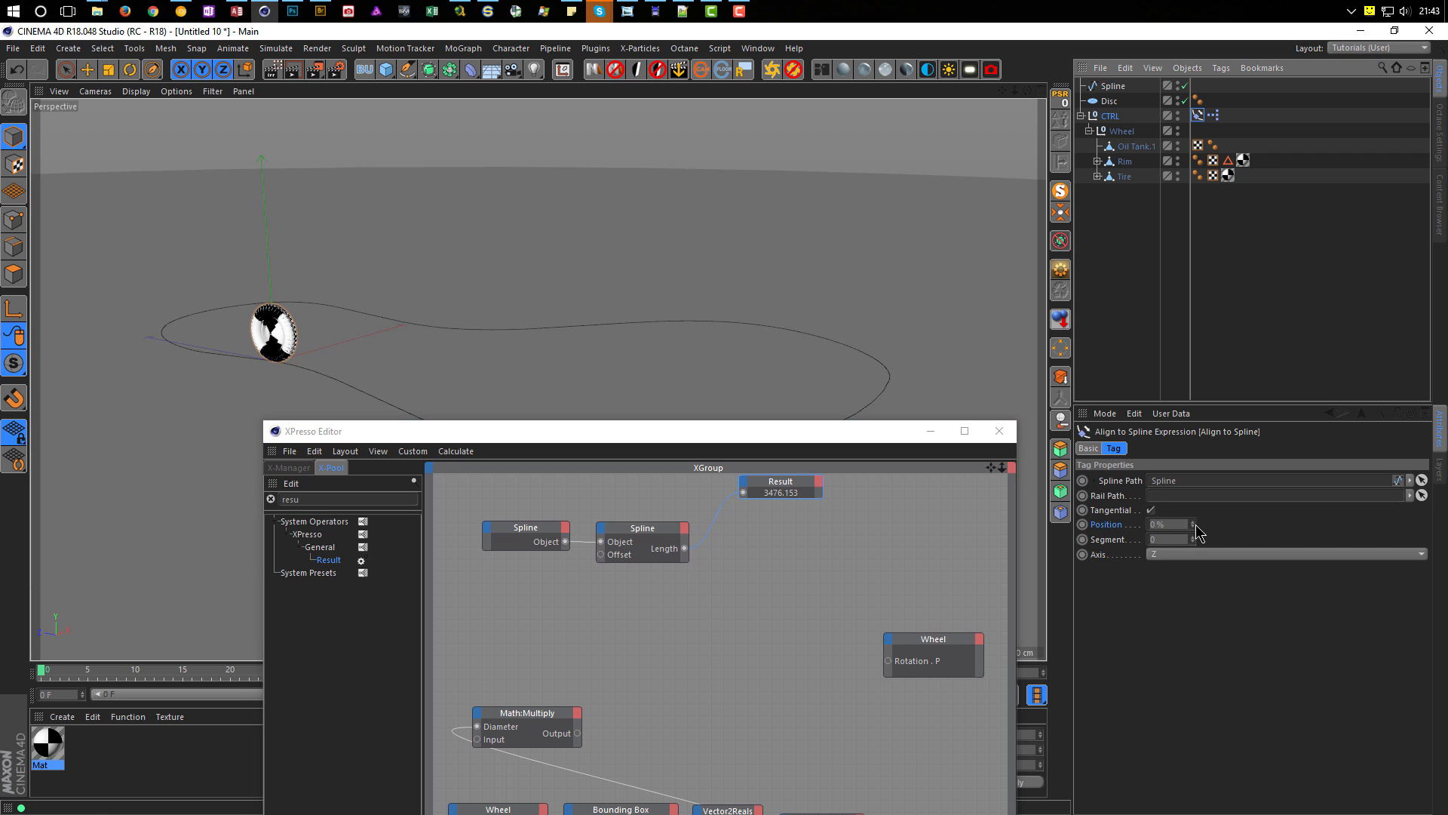
left_click_drag(1193, 531, 1194, 528)
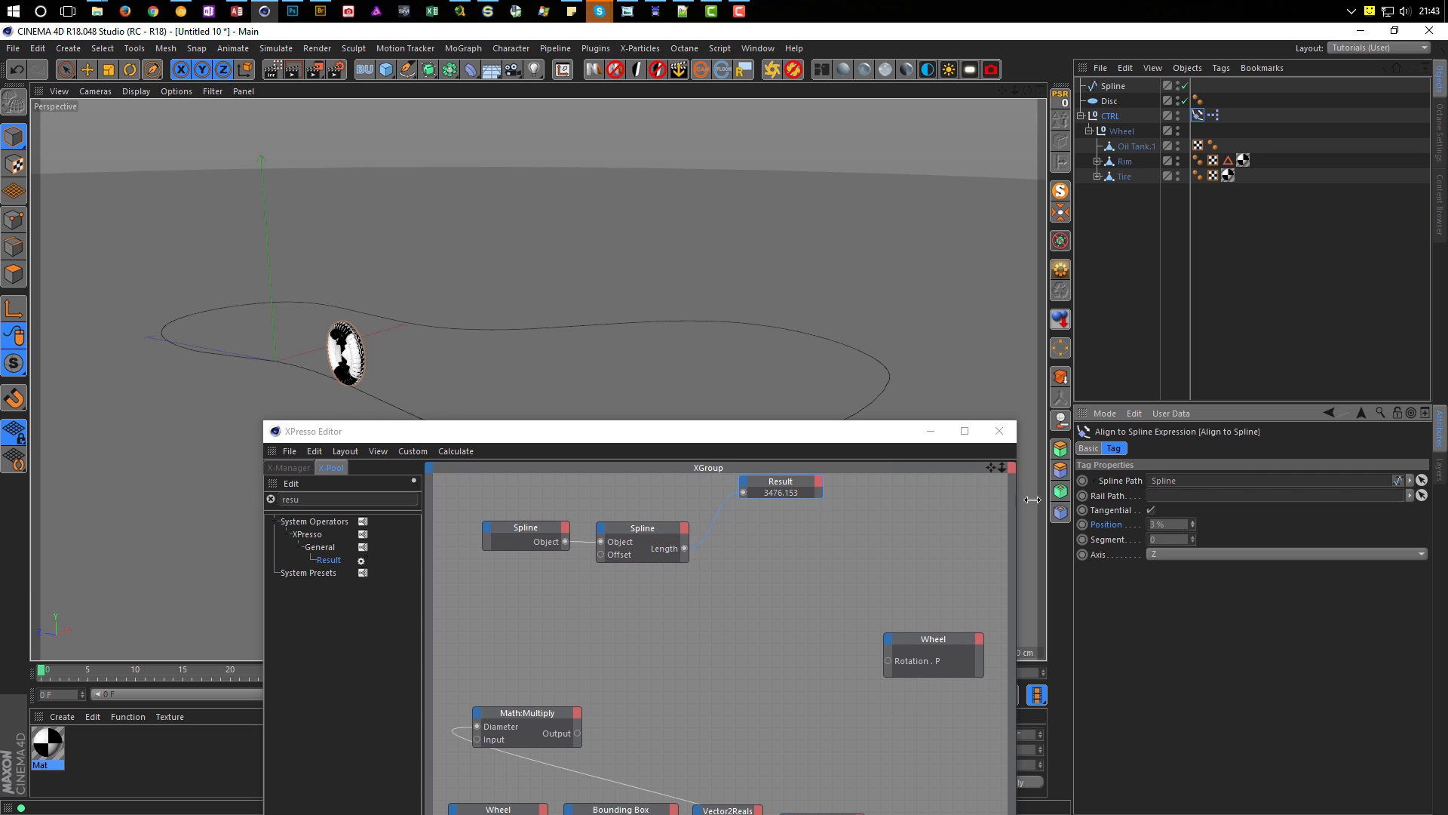
left_click_drag(798, 440, 860, 311)
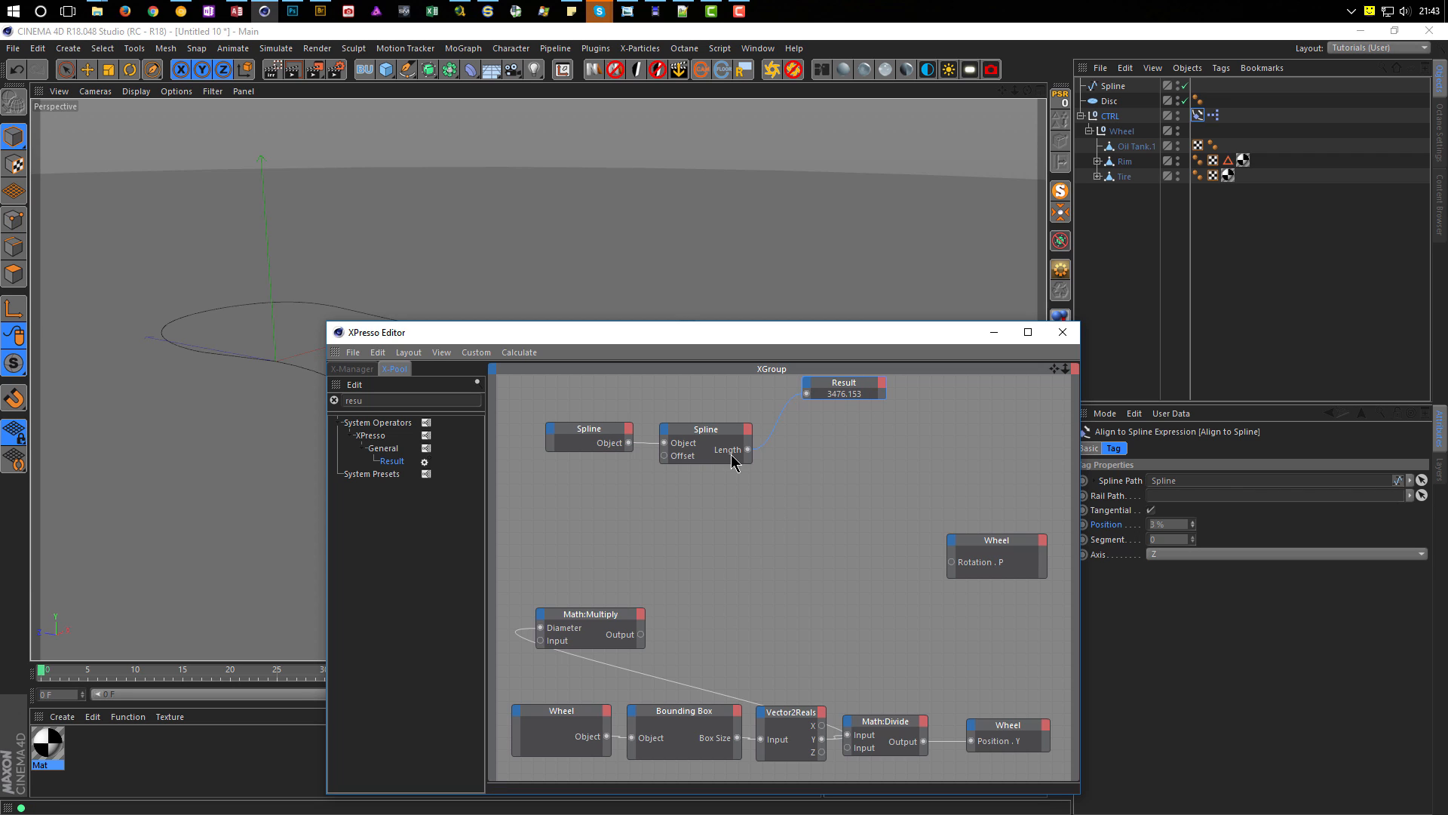
Step: Move Math:Multiply up closer to the Spline nodes and review the Align to Spline tag's settings
left_click_drag(602, 615, 600, 535)
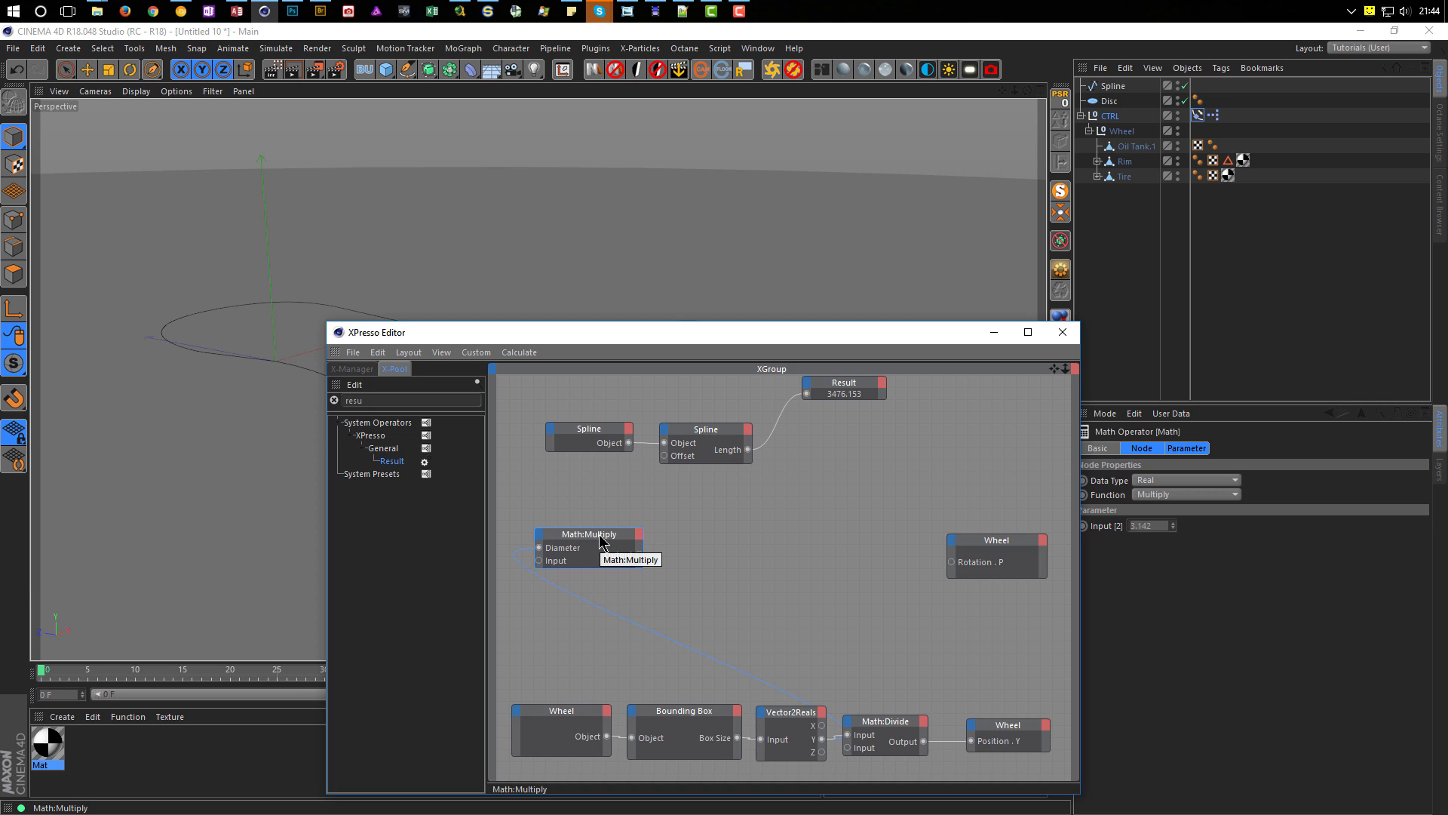
left_click_drag(601, 542, 608, 579)
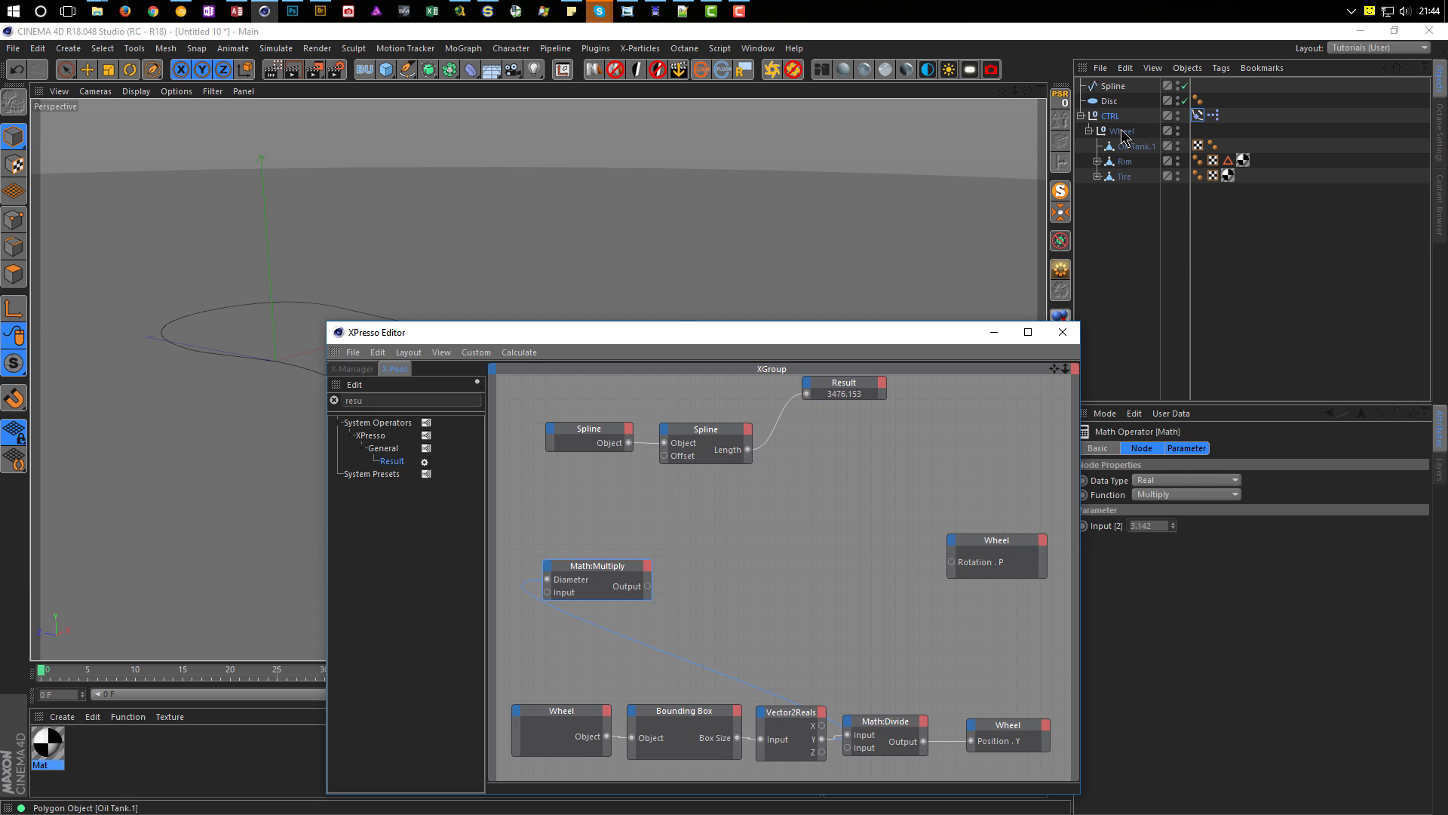
left_click(1199, 117)
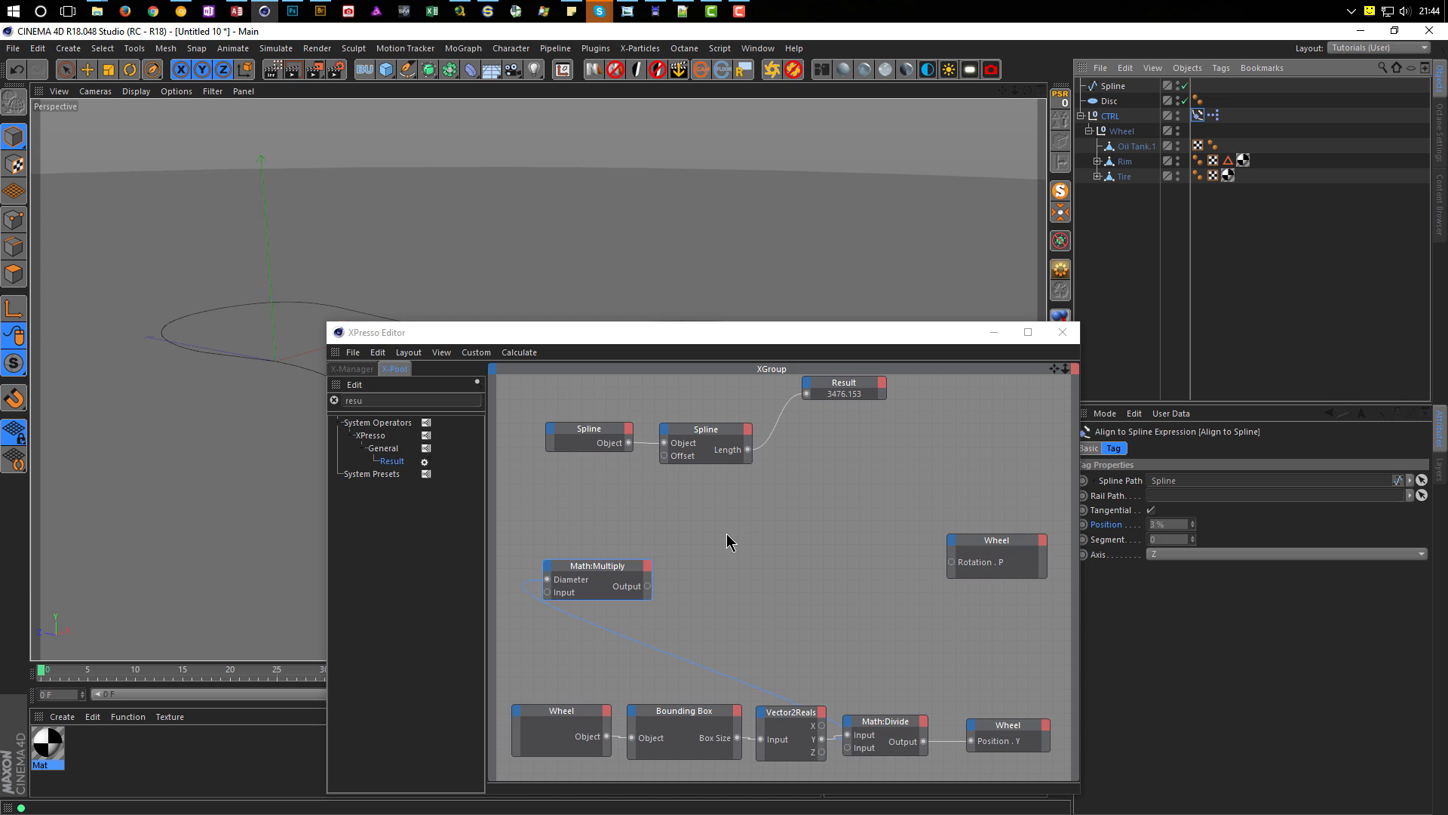
left_click(602, 571)
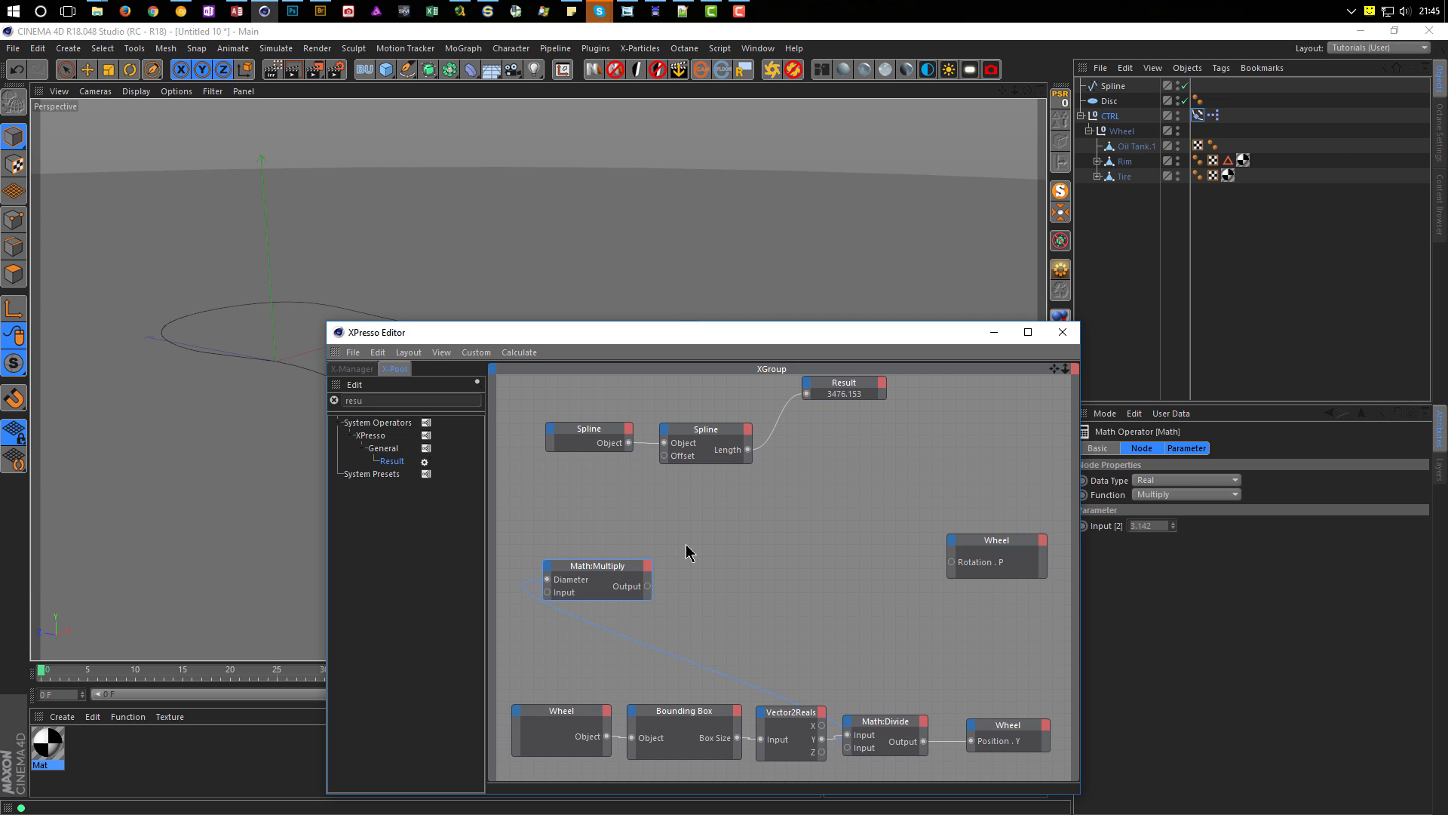
Step: Find the Formula operator by searching for "form", add it below the Spline operator and enlarge its node
left_click(374, 398)
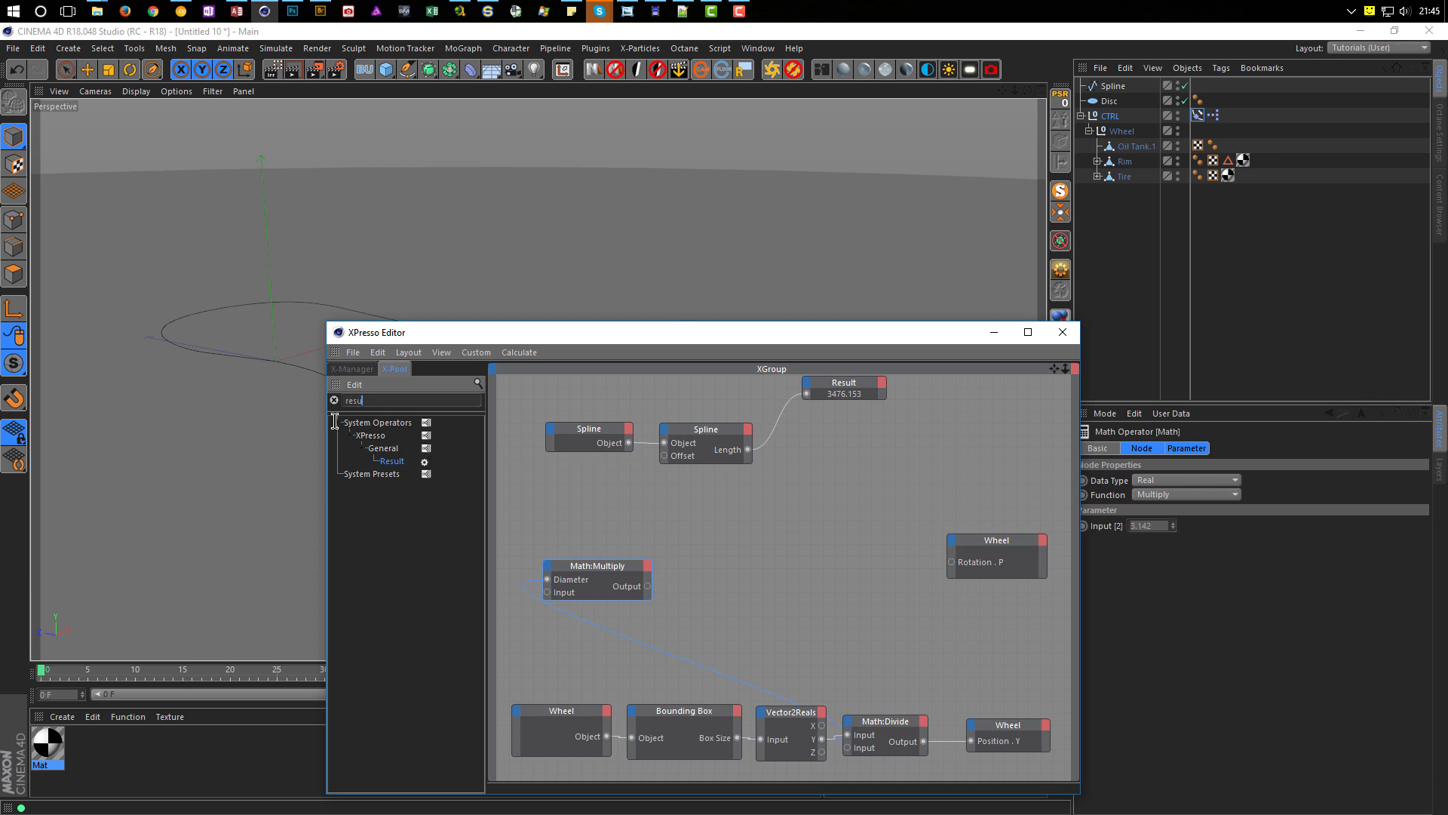
type("form")
left_click_drag(400, 461, 728, 511)
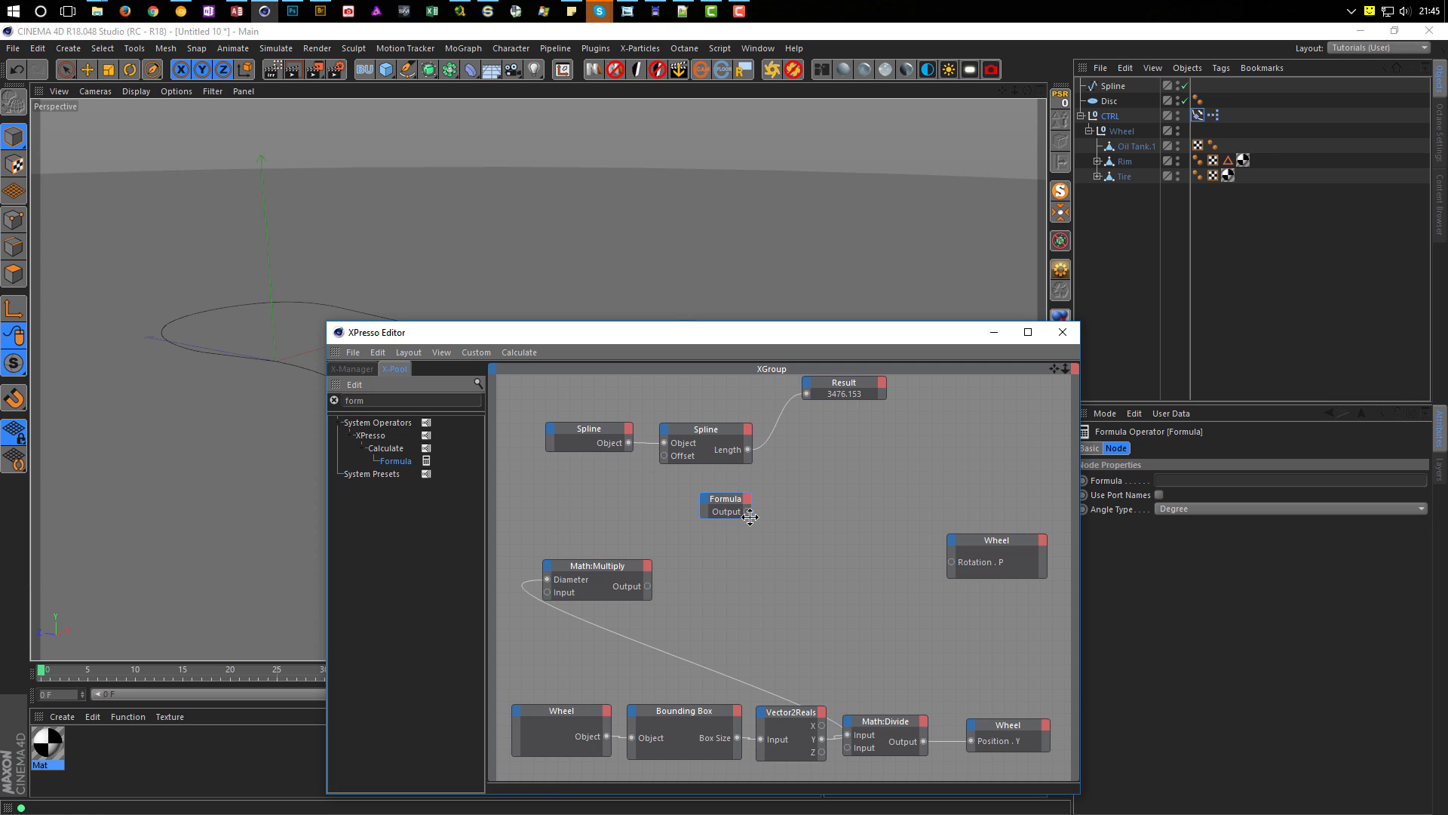
left_click_drag(750, 518, 817, 537)
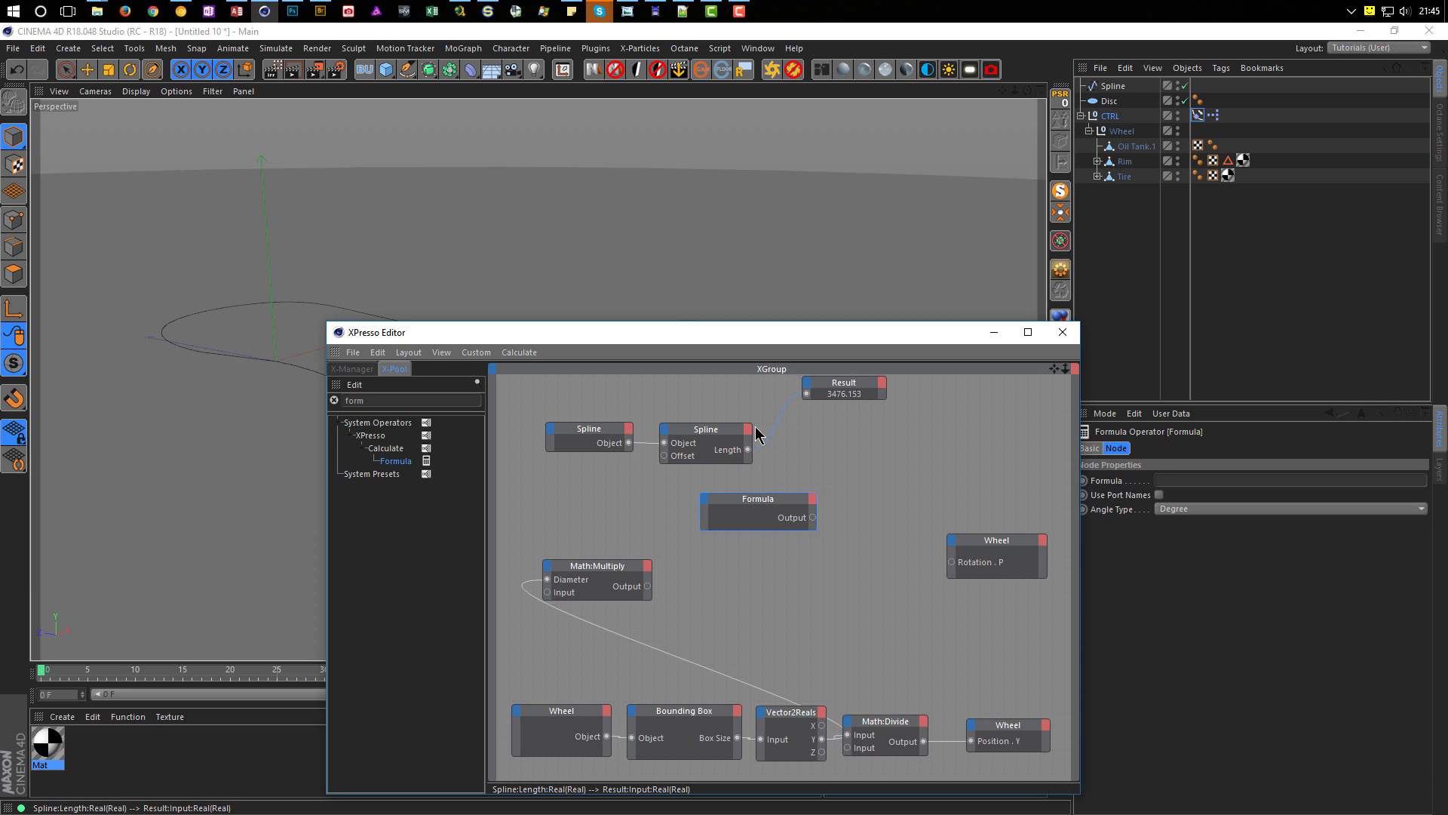
Step: Connect the Spline operator's Length output to a Formula input and rename that input port Length
left_click(844, 391)
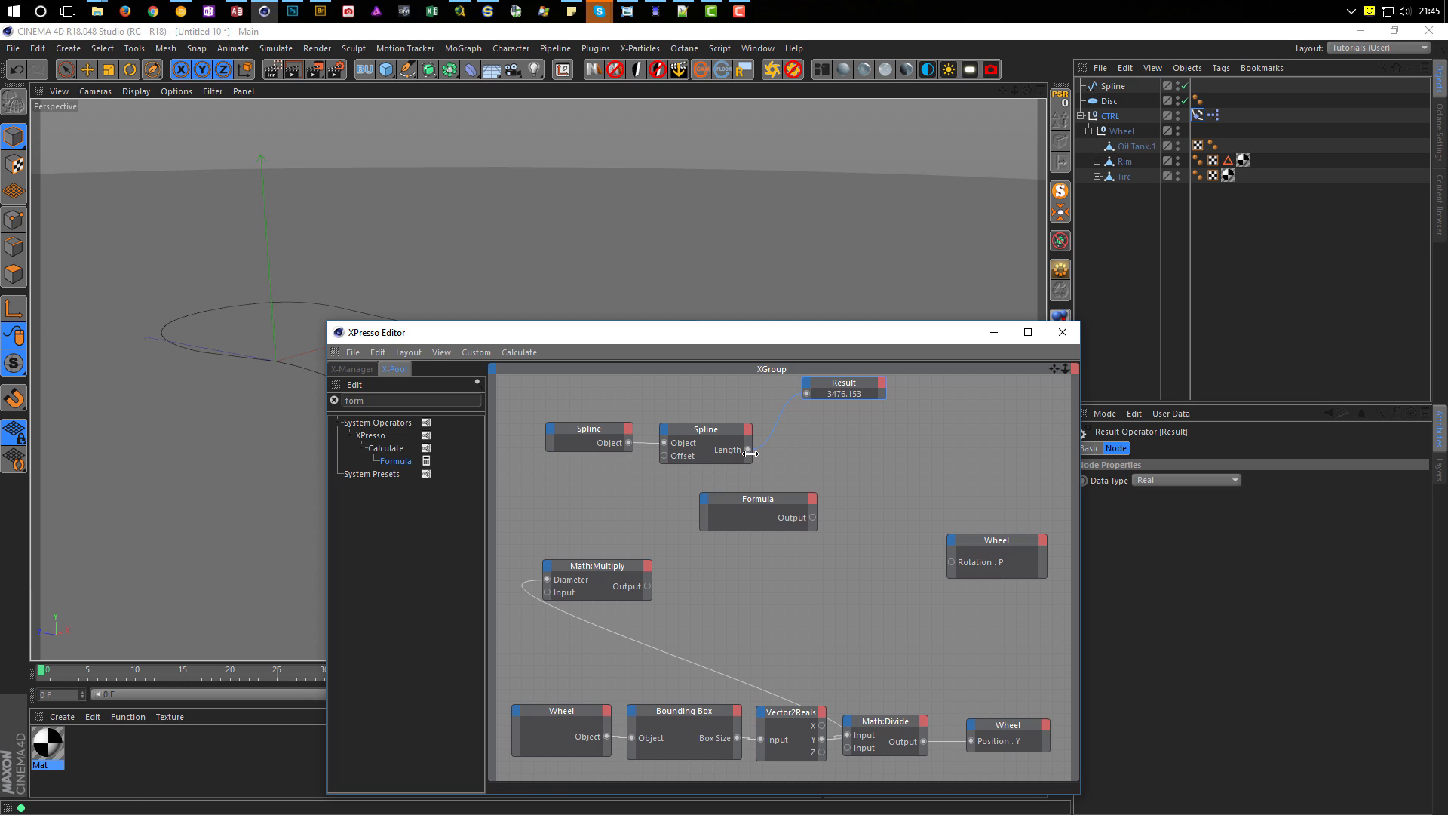
left_click_drag(748, 450, 715, 517)
right_click(728, 519)
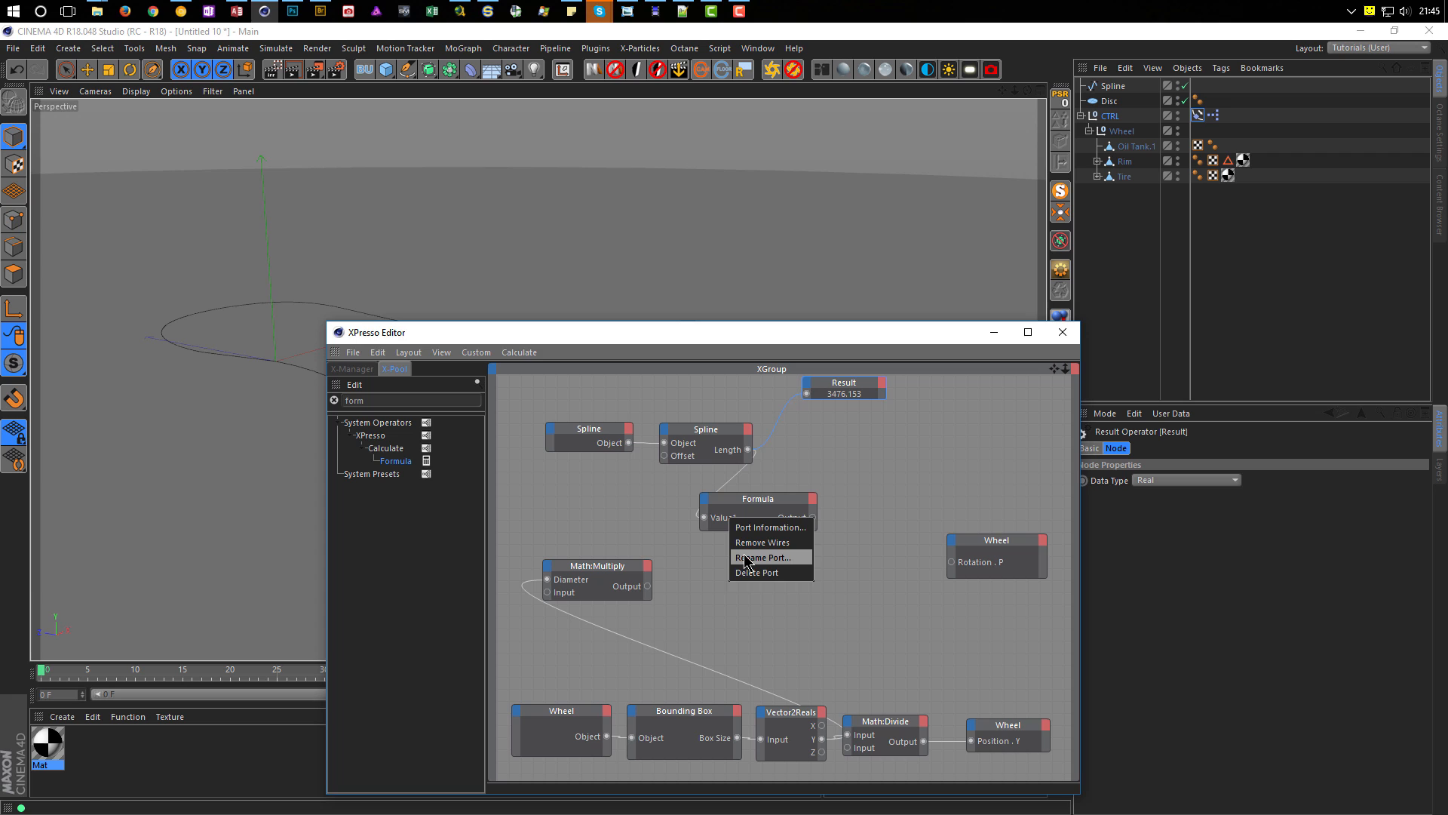
left_click(744, 558)
type("Length")
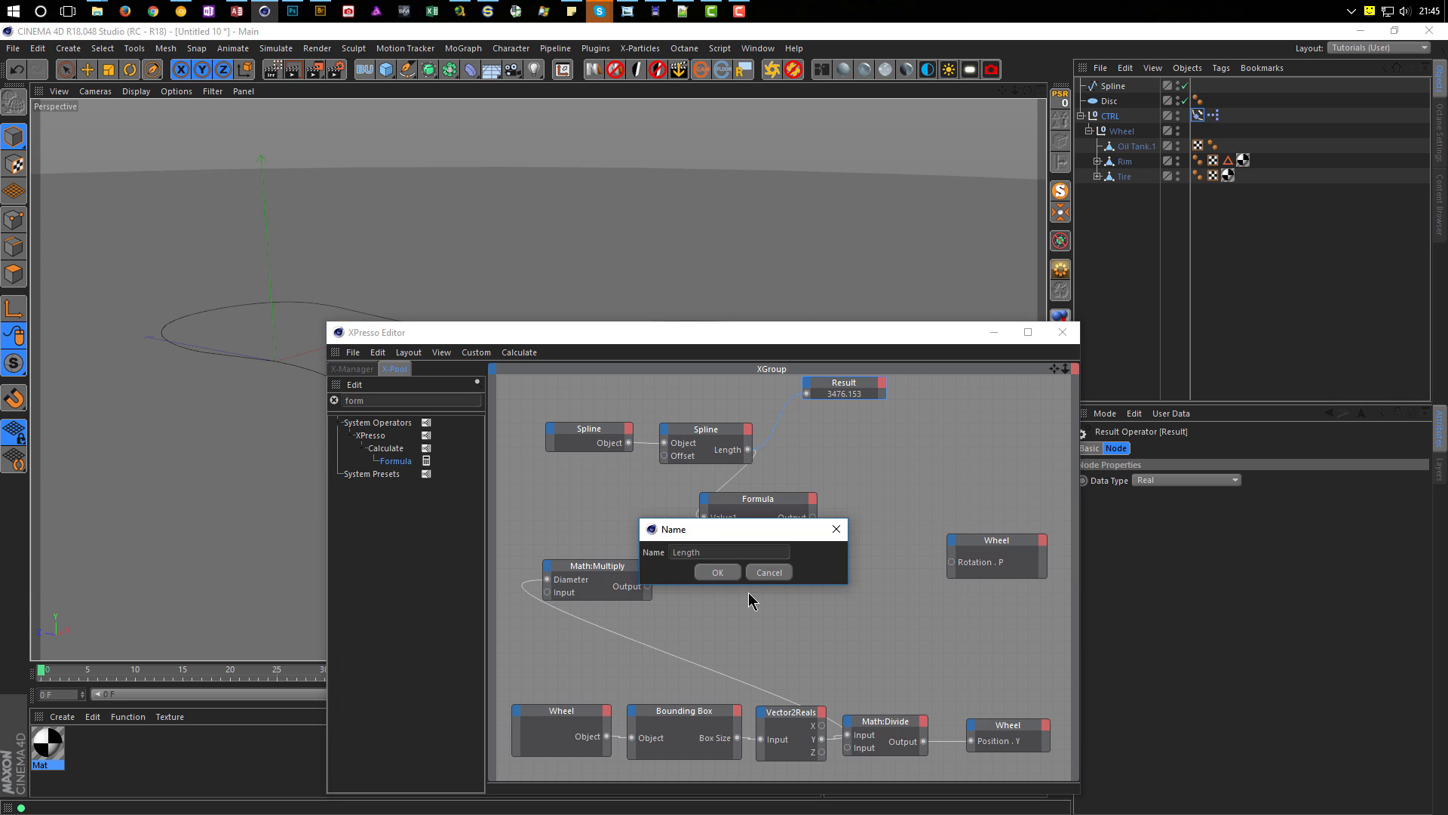
key("Return")
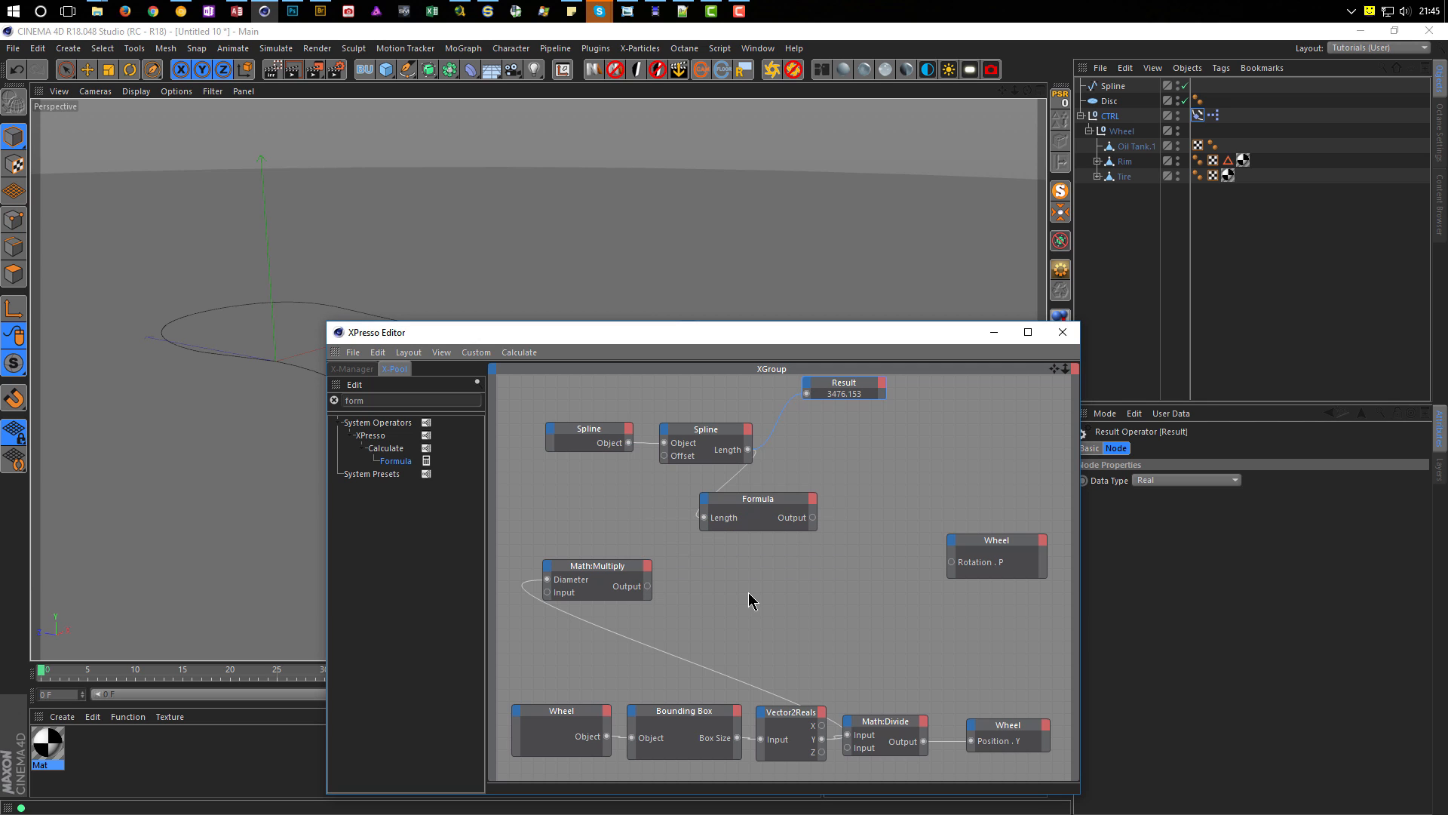
Step: Make the Formula node taller and add CTRL's Align to Spline tag beside it as a node with a Position output
left_click_drag(770, 530, 771, 566)
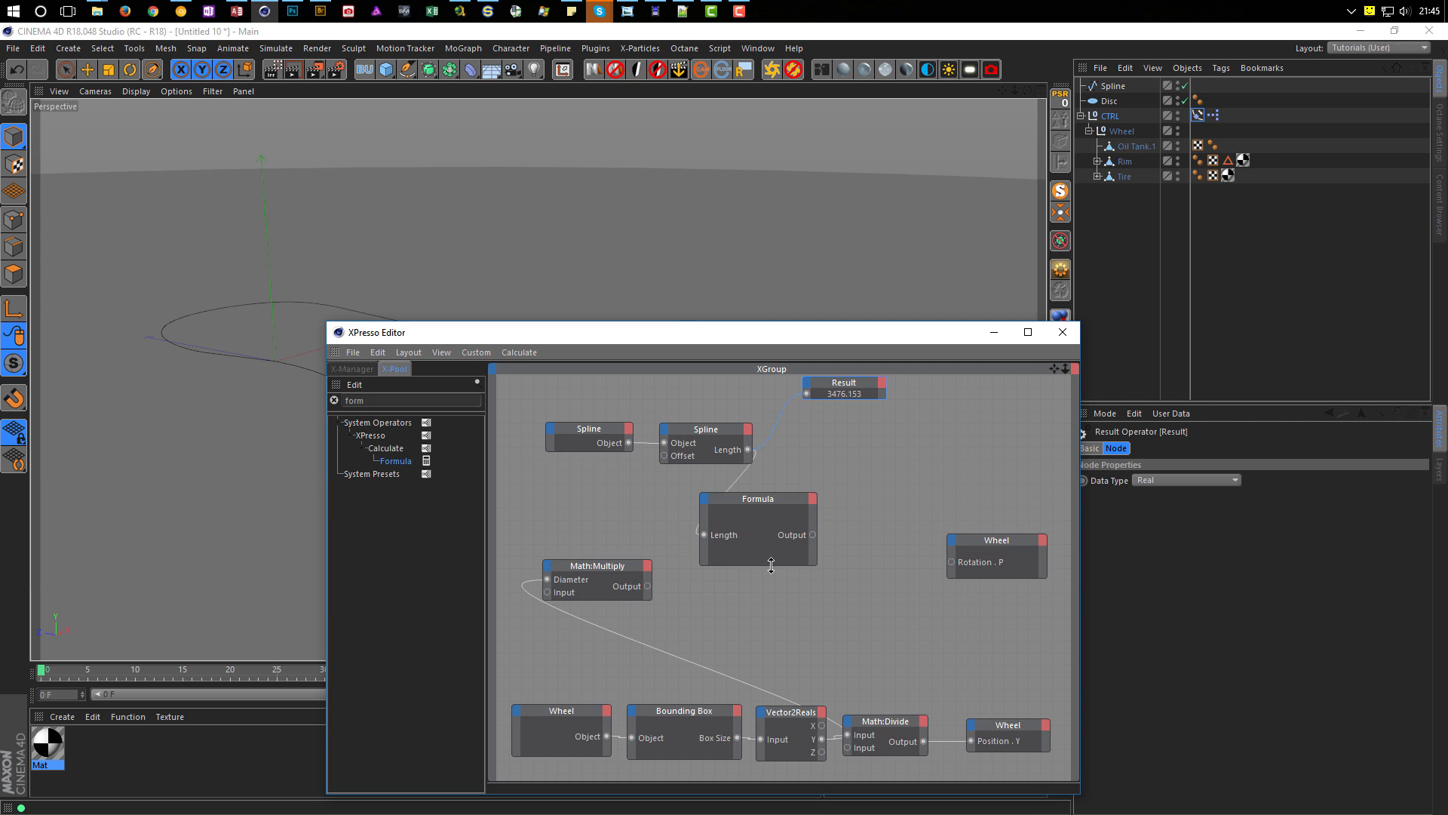
left_click_drag(769, 504, 765, 498)
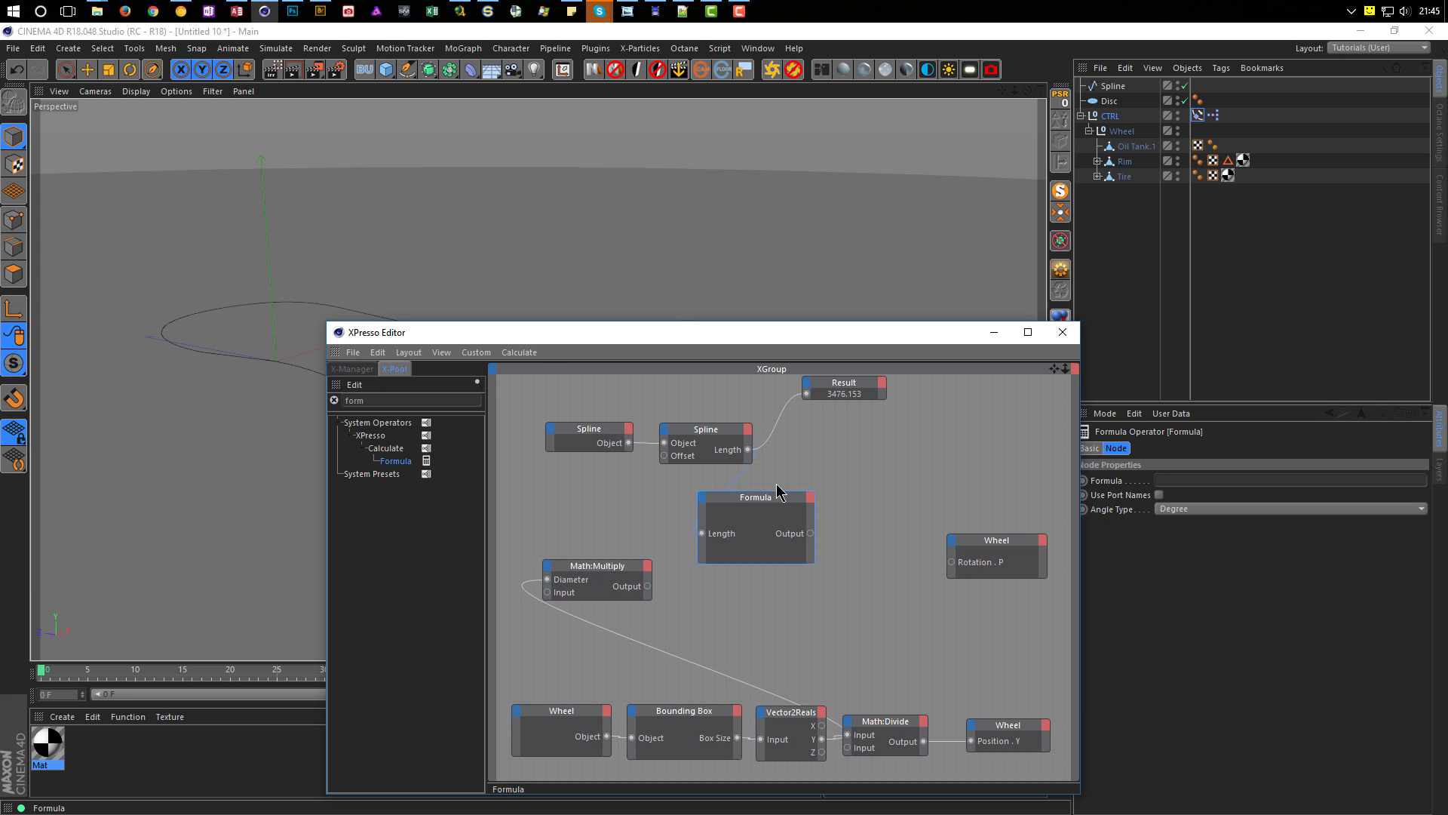
left_click_drag(1200, 119, 647, 526)
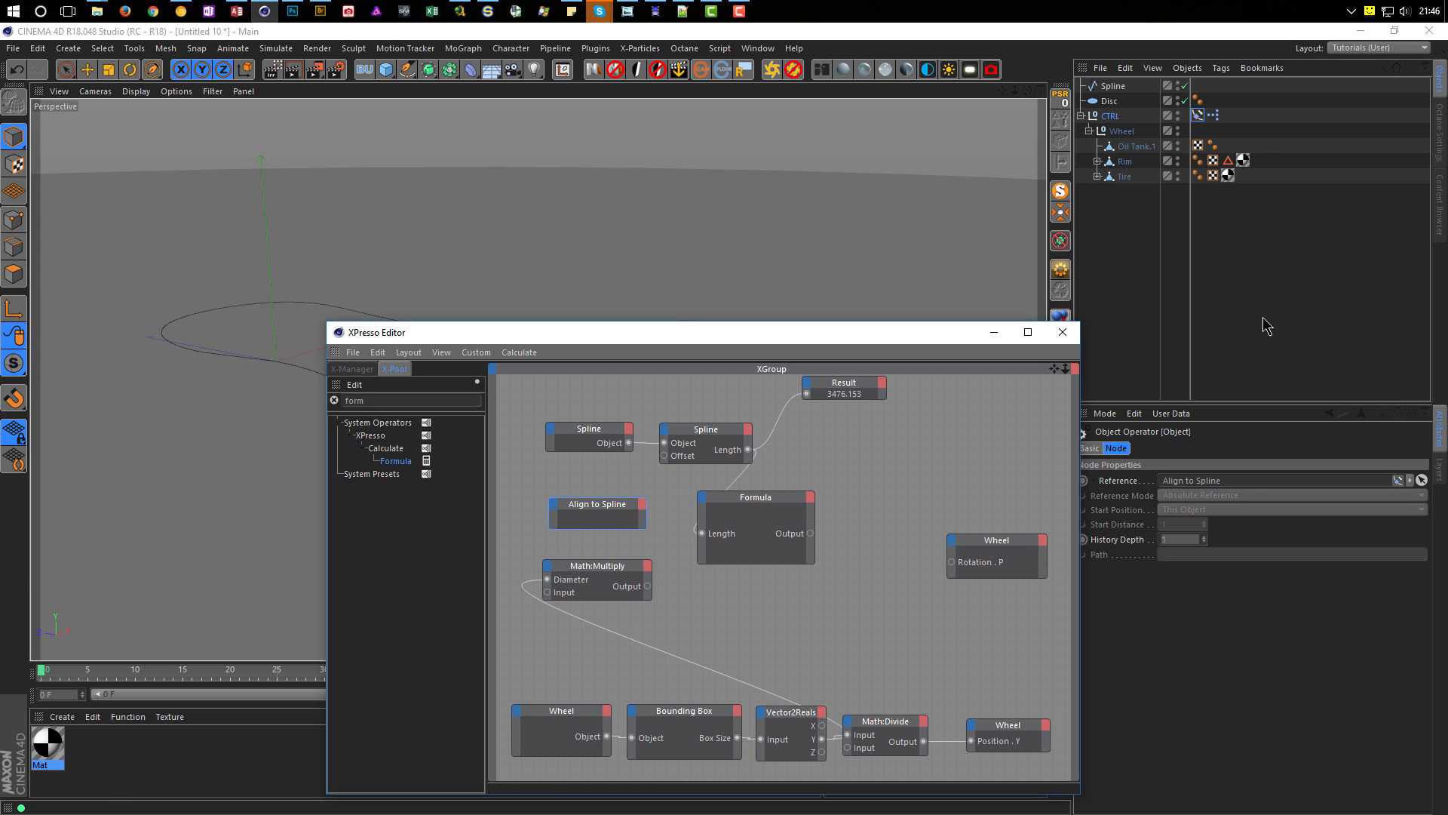
left_click(1198, 116)
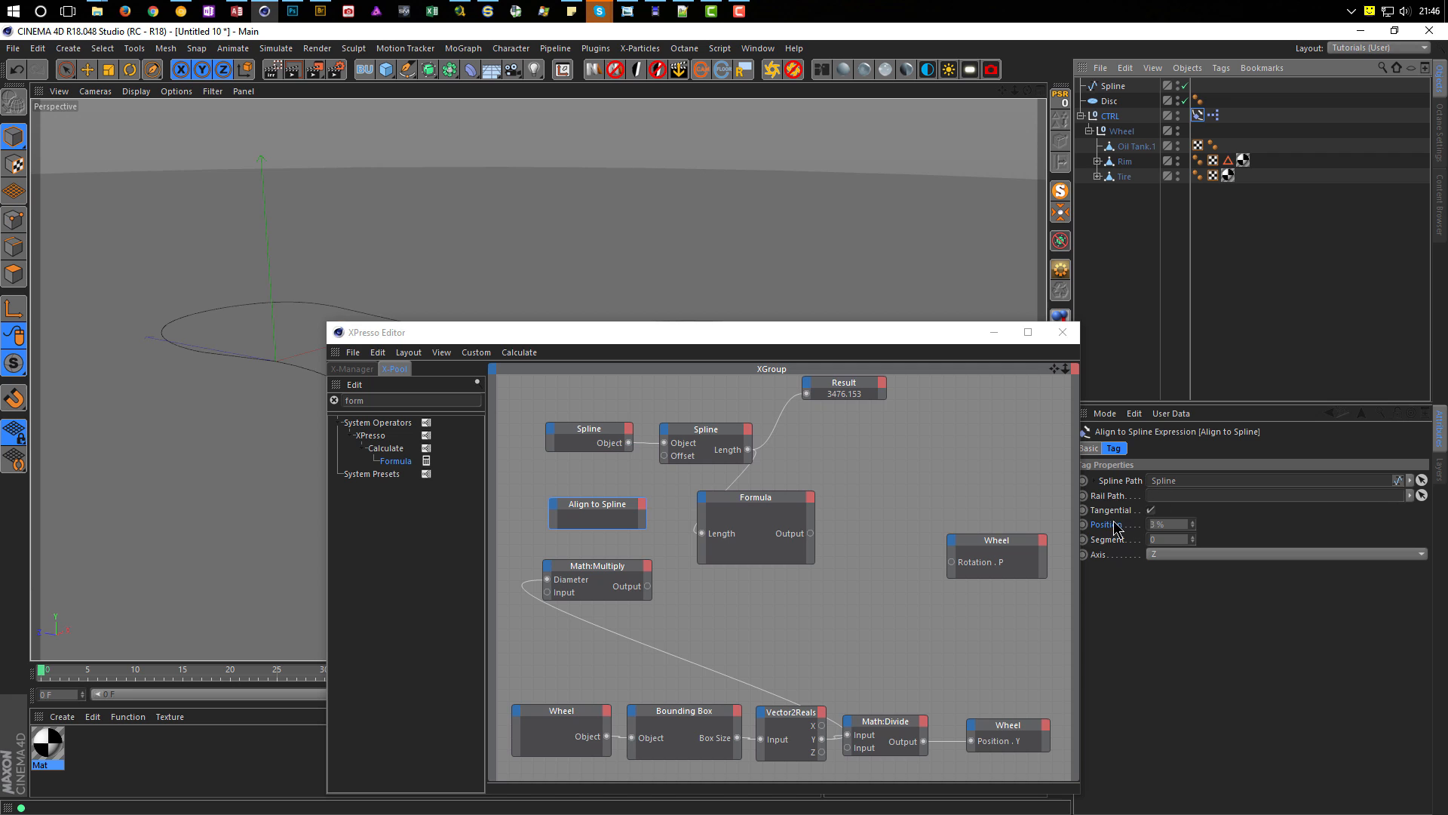
left_click_drag(1107, 525, 582, 502)
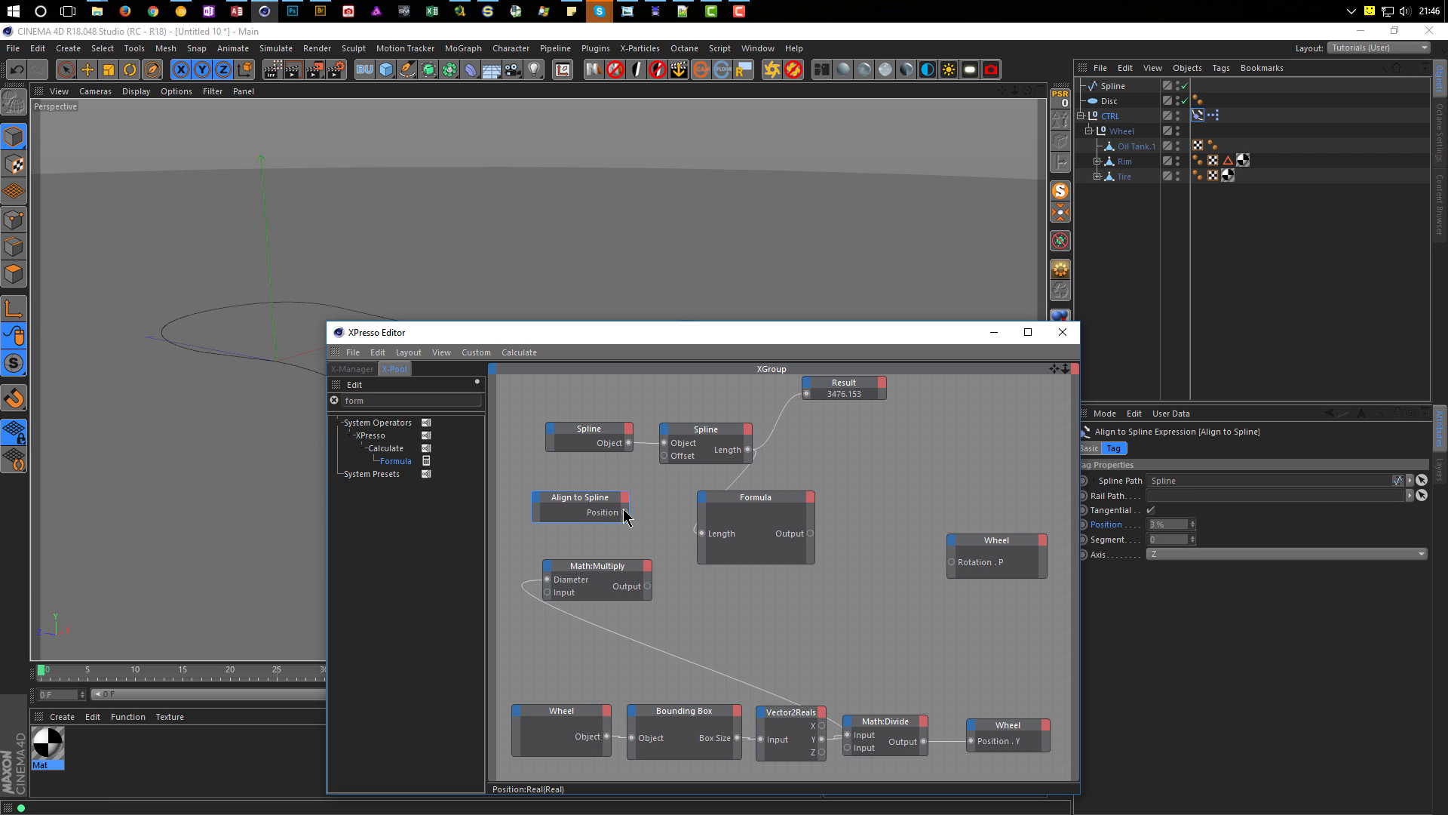
Step: Connect the Align to Spline node's Position output to a new Formula input and rename that port Pos
left_click_drag(624, 512, 720, 510)
right_click(721, 543)
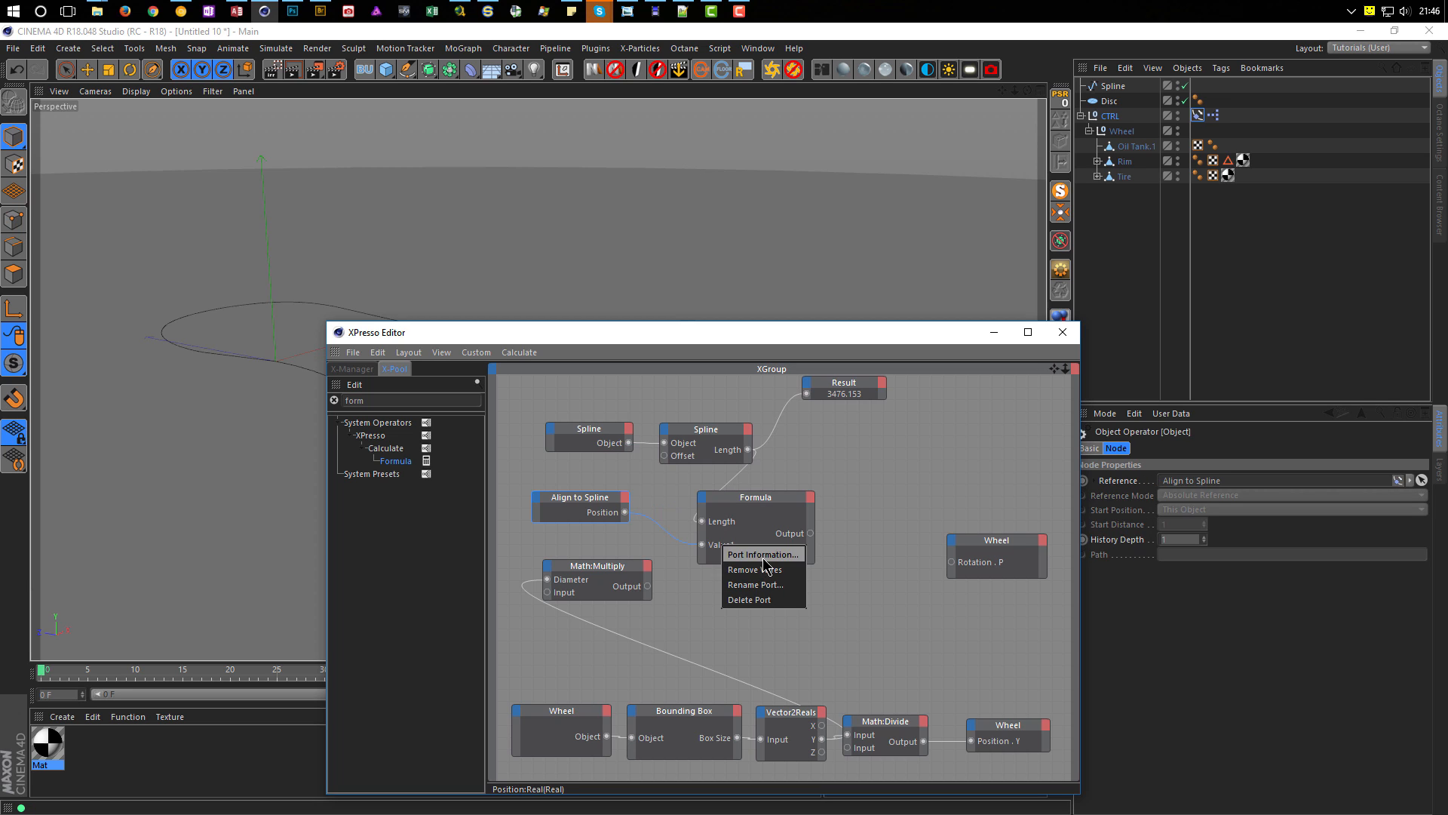
left_click(762, 585)
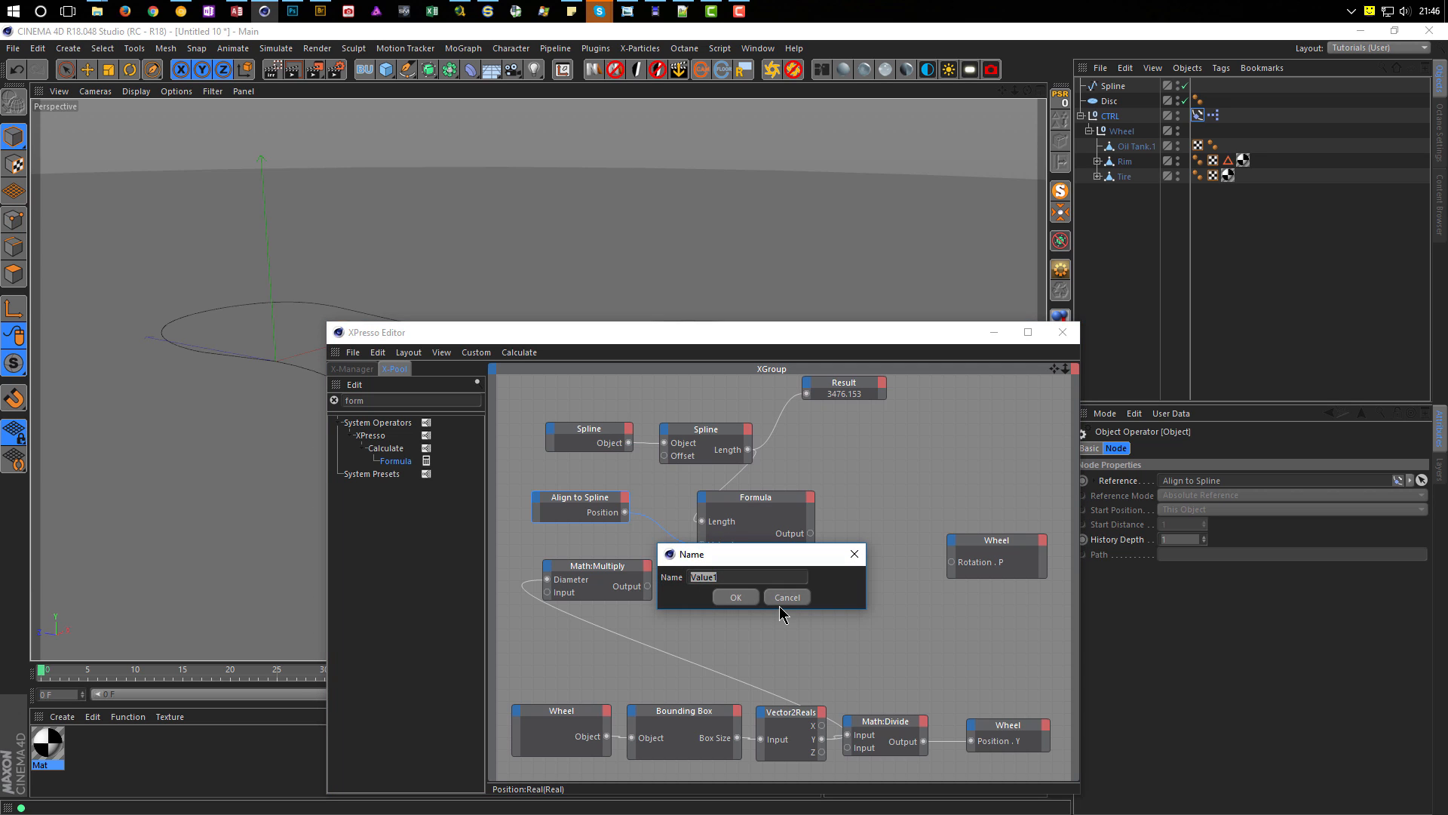
type("Pos")
key("Return")
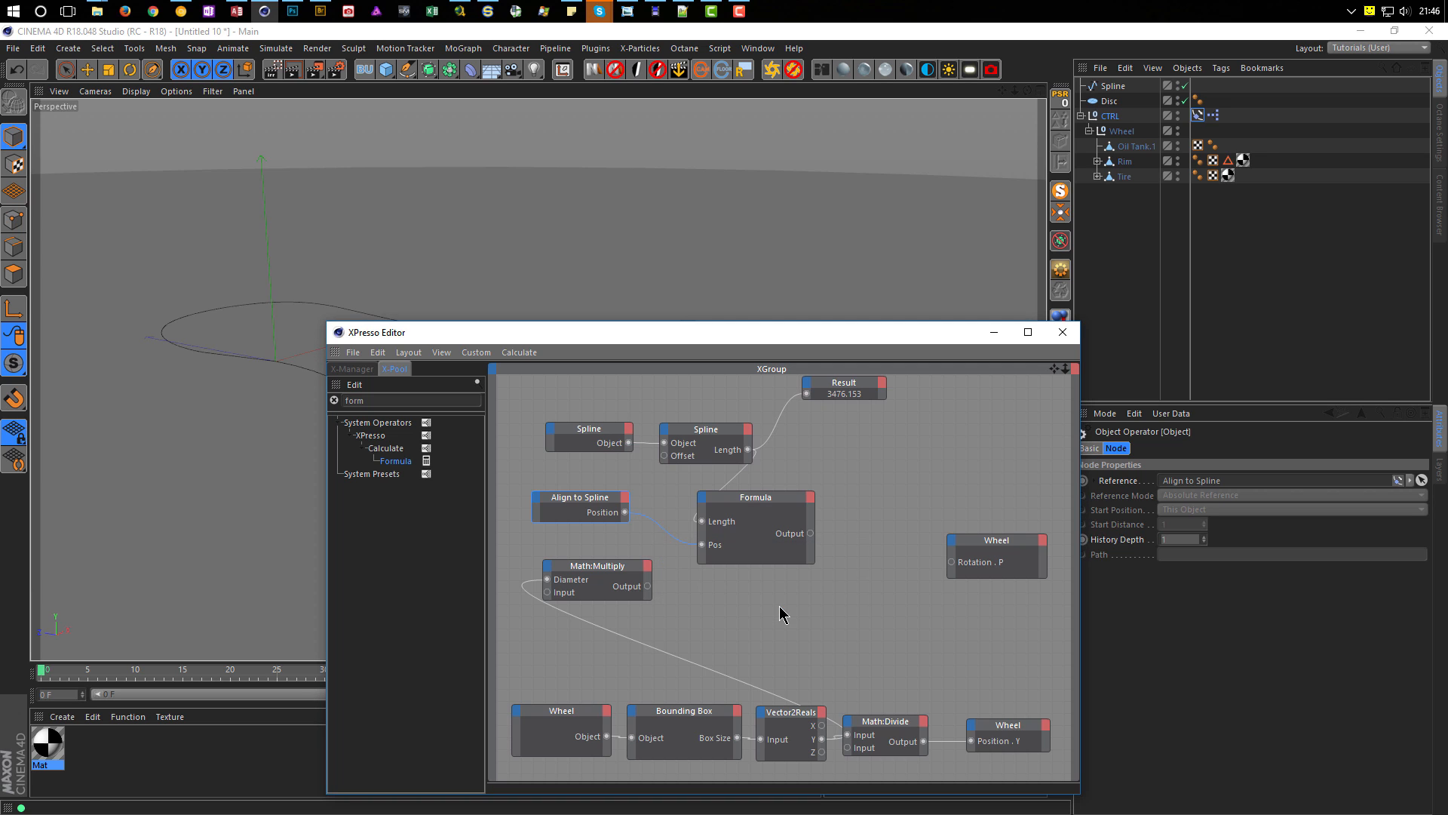
Step: Make the Formula node taller, connect Math:Multiply's Output to a new Formula input and rename that port Circumference
left_click_drag(765, 563, 765, 590)
left_click_drag(646, 585, 703, 504)
left_click(720, 521)
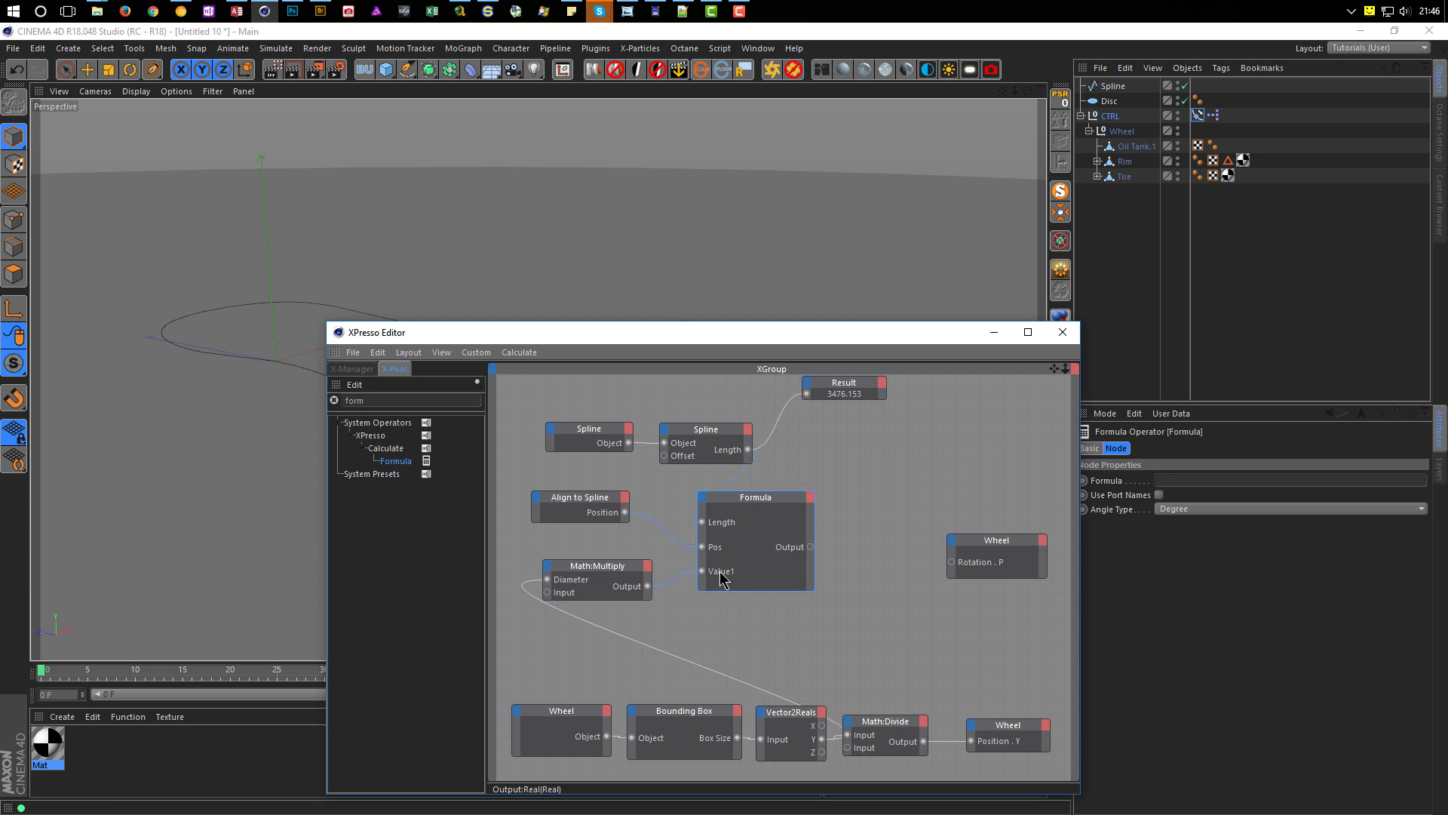
right_click(722, 574)
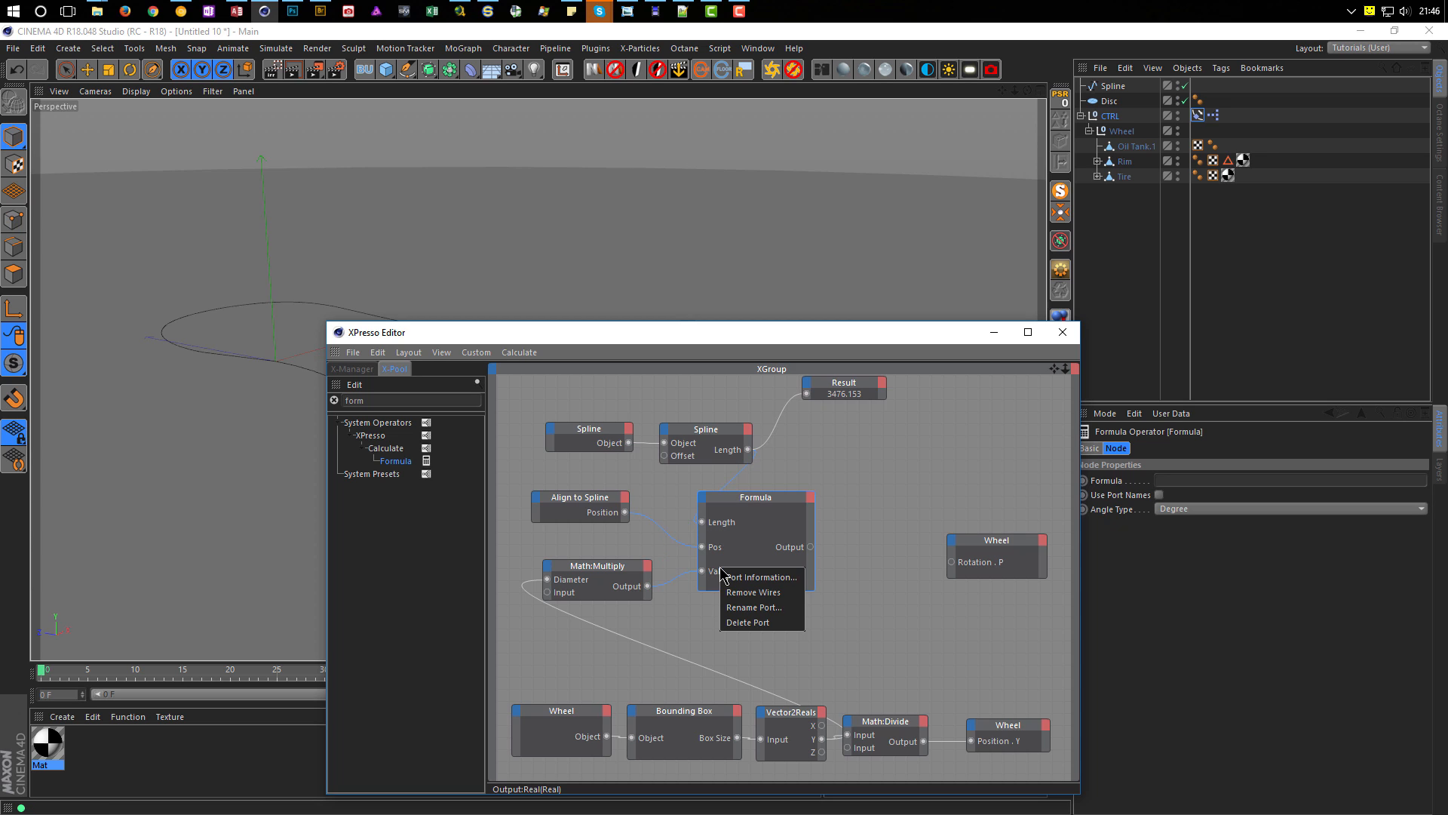
left_click(773, 608)
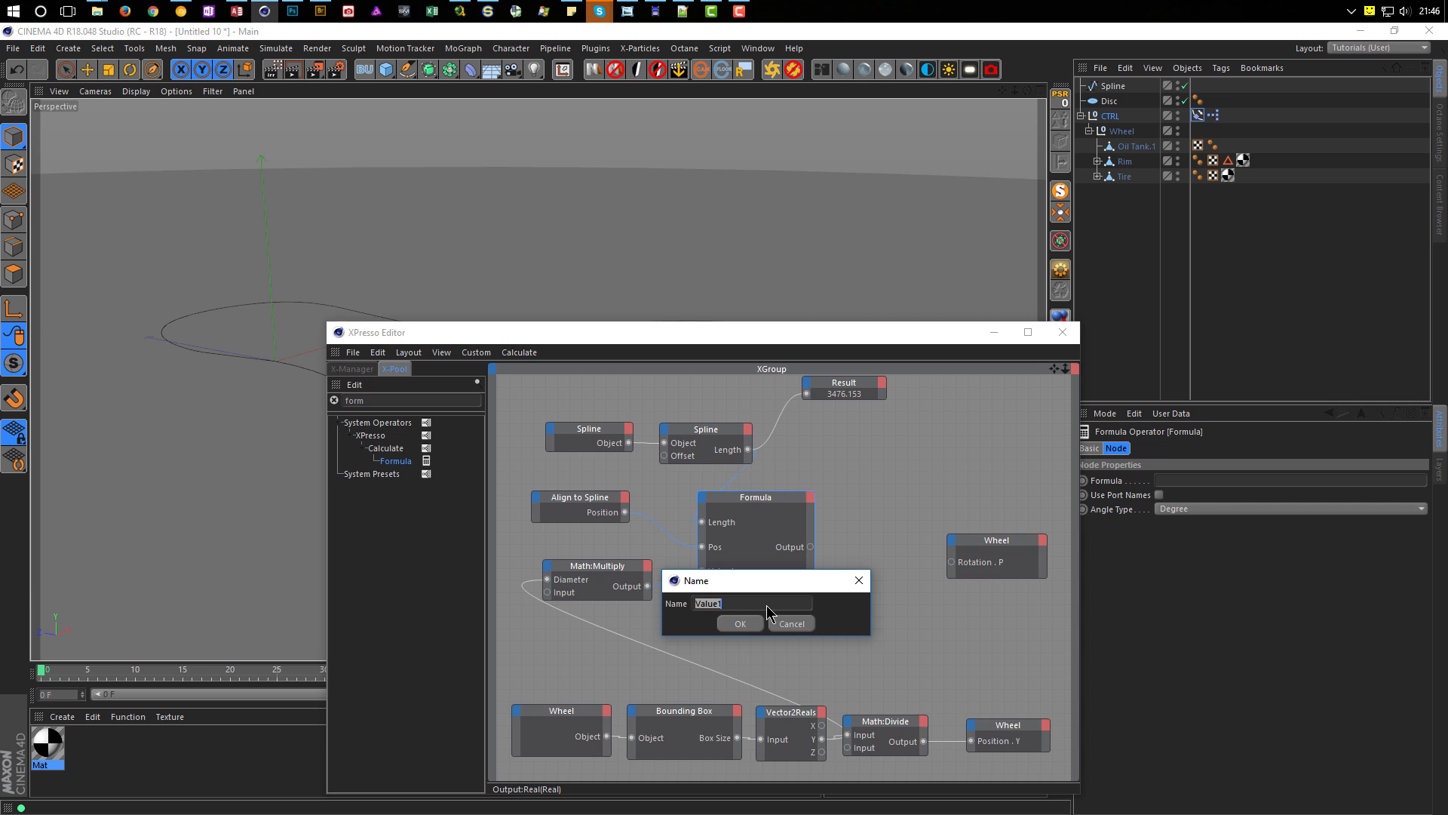
type("Circumference")
key("Return")
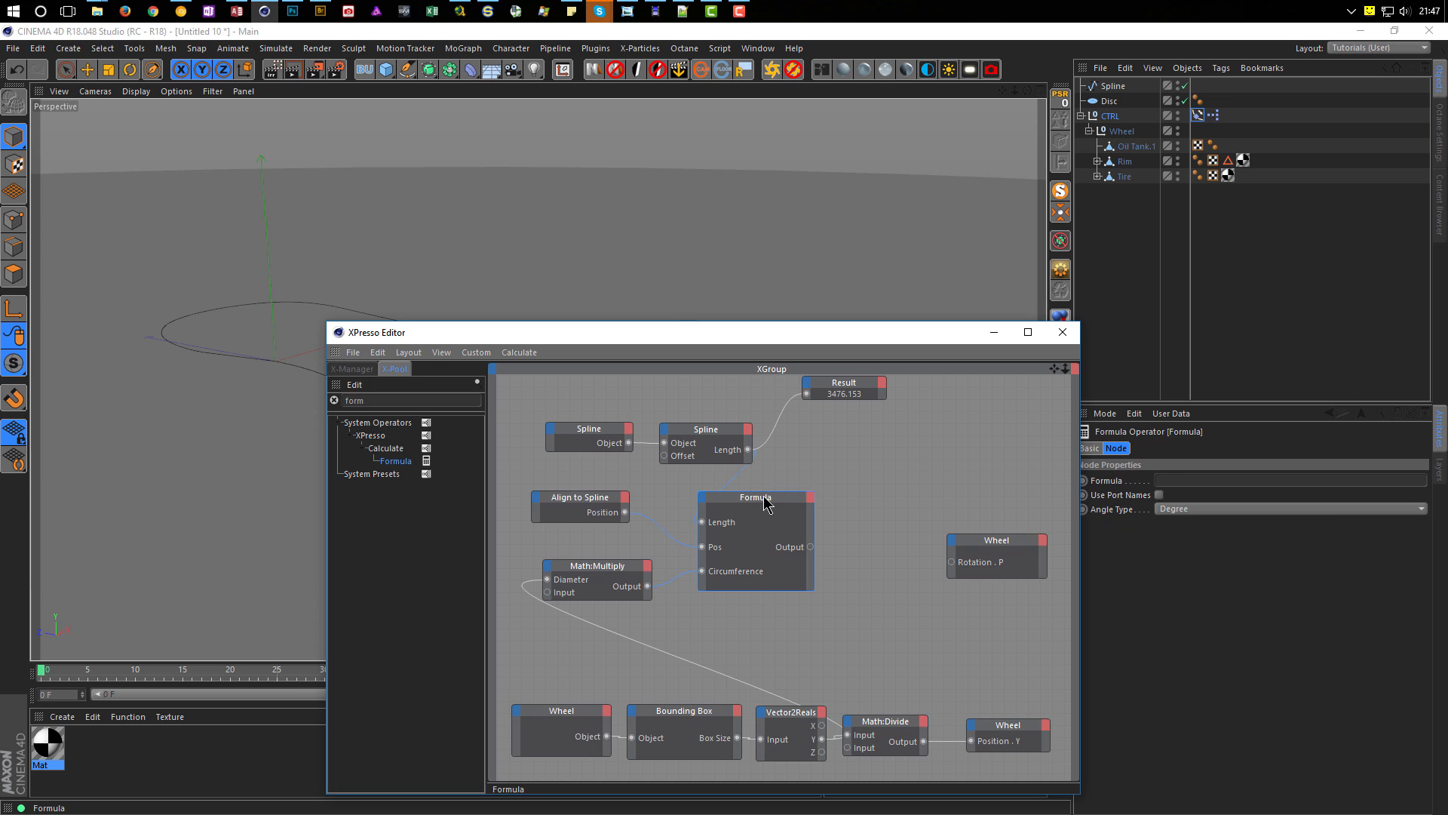
Step: Enter ($1*$2)/$3 as the expression of the Formula operator
left_click_drag(887, 341, 811, 325)
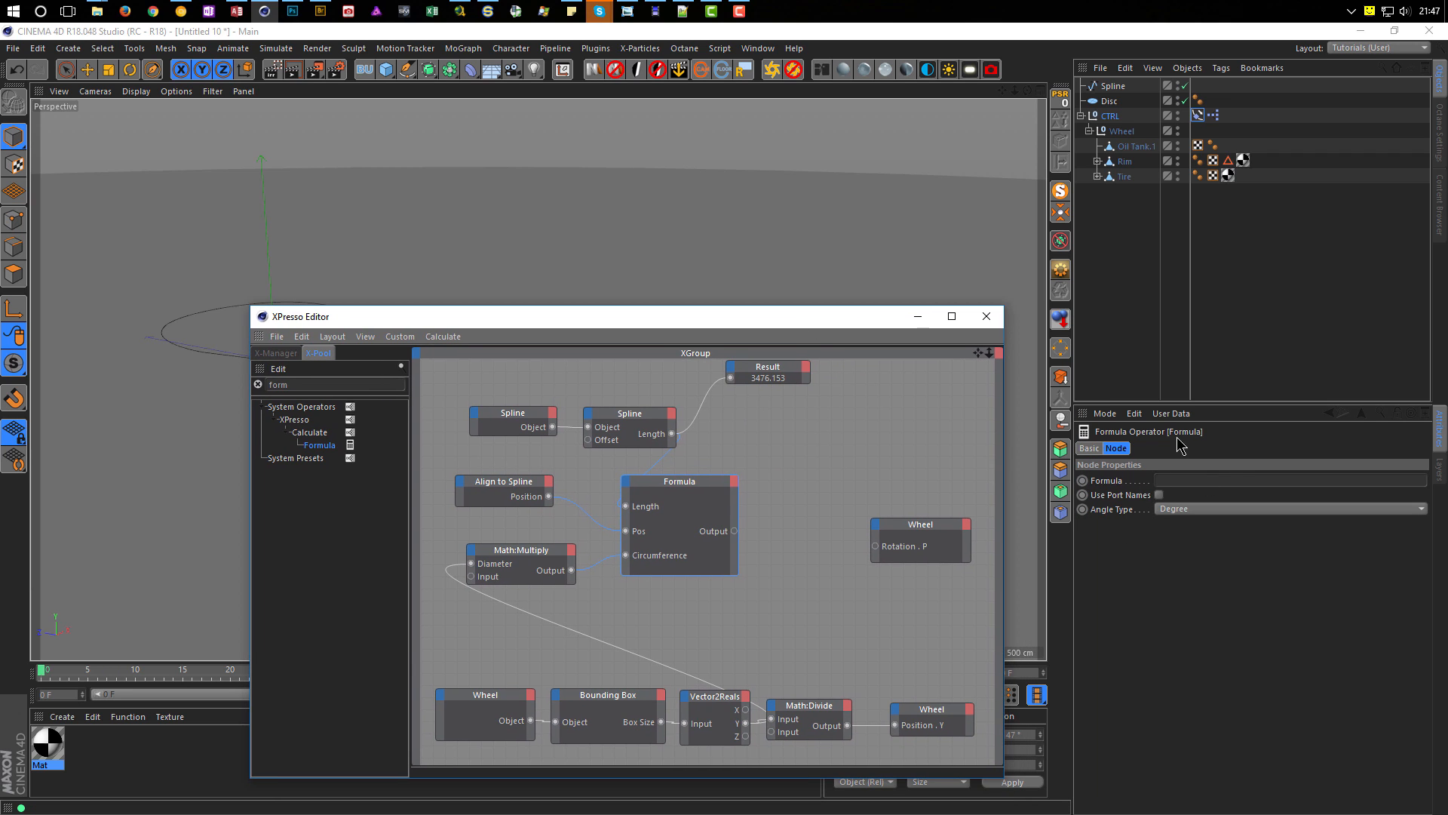
left_click(1164, 480)
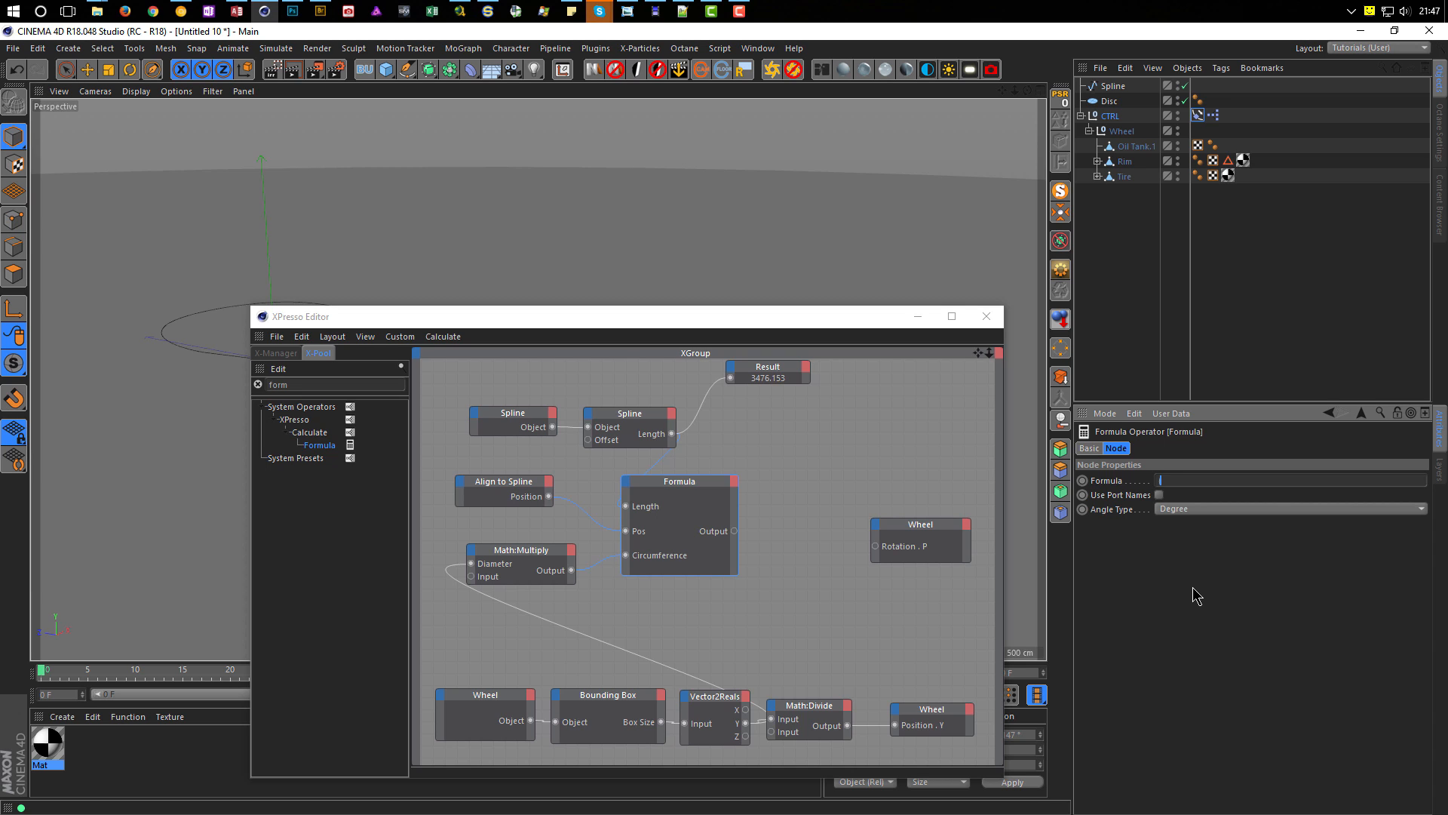
type("$")
type("2")
type("$3")
Step: Duplicate the Result node above the Wheel rotation node and connect the Formula's Output to the copy
left_click_drag(775, 371, 843, 425, "ctrl")
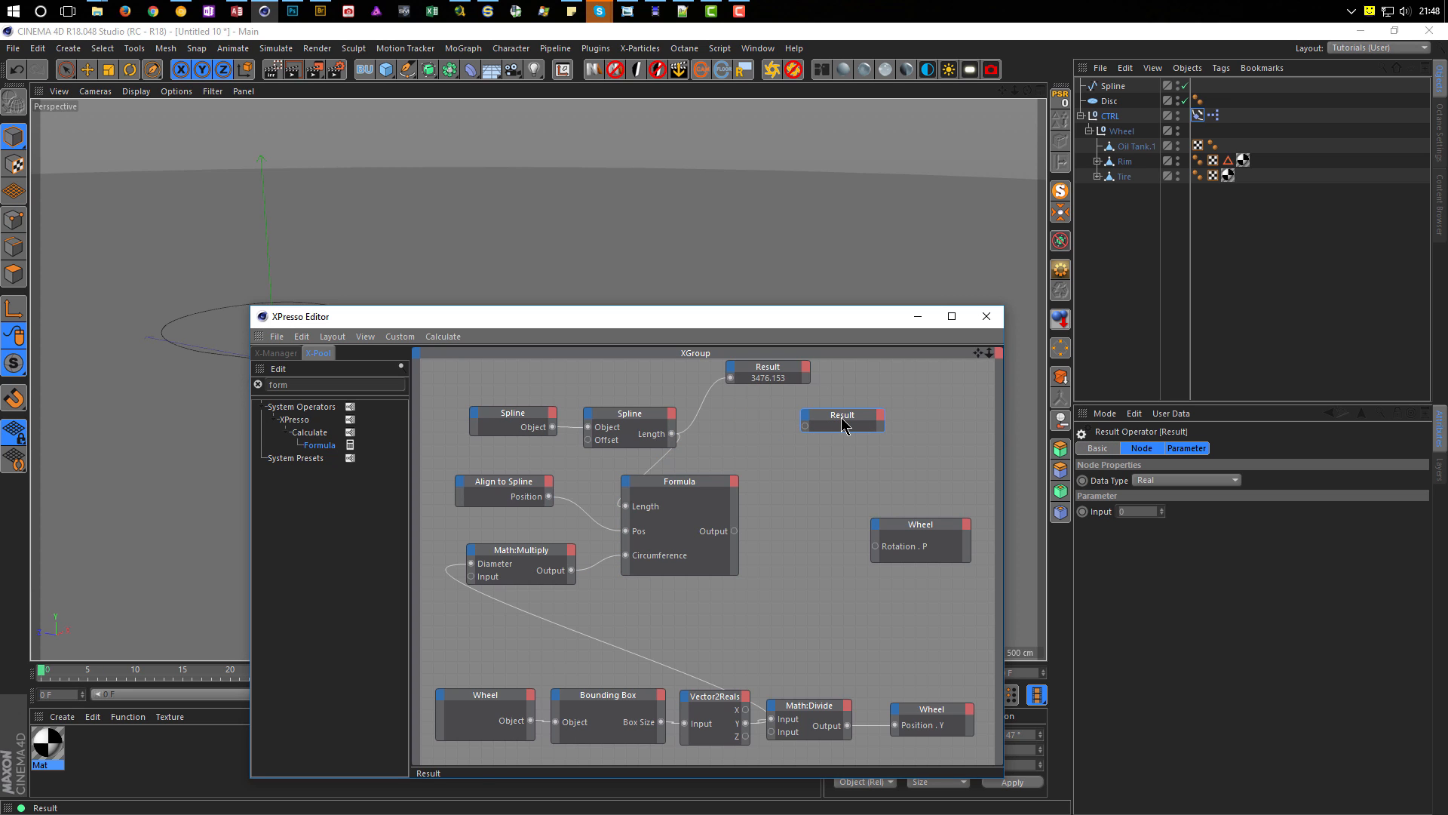
left_click_drag(743, 530, 806, 426)
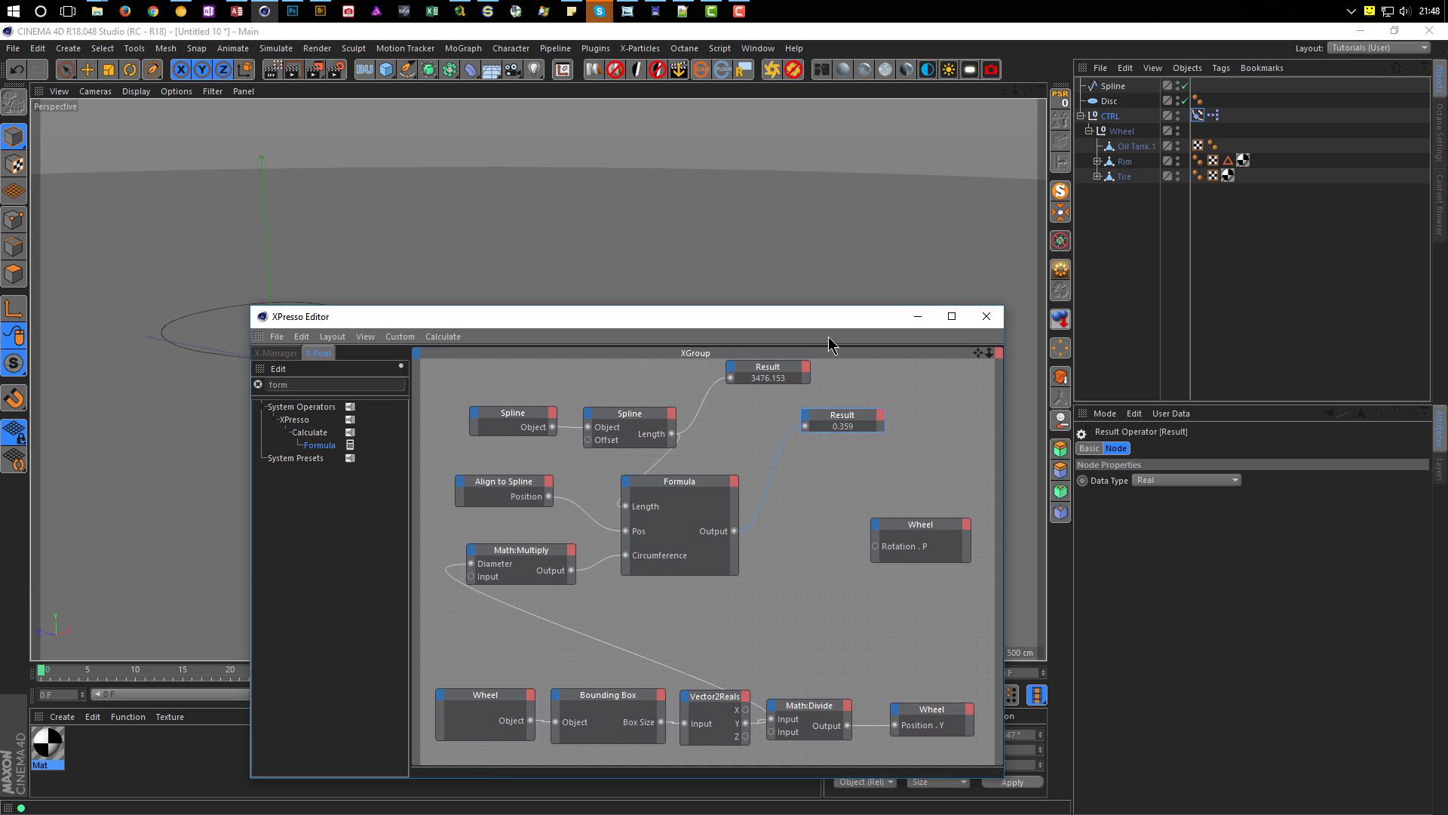
left_click_drag(831, 322, 801, 425)
Step: Step the Align to Spline tag's Position between 0% and 8% to compare the wheel's travel with the Formula's result
left_click(1198, 115)
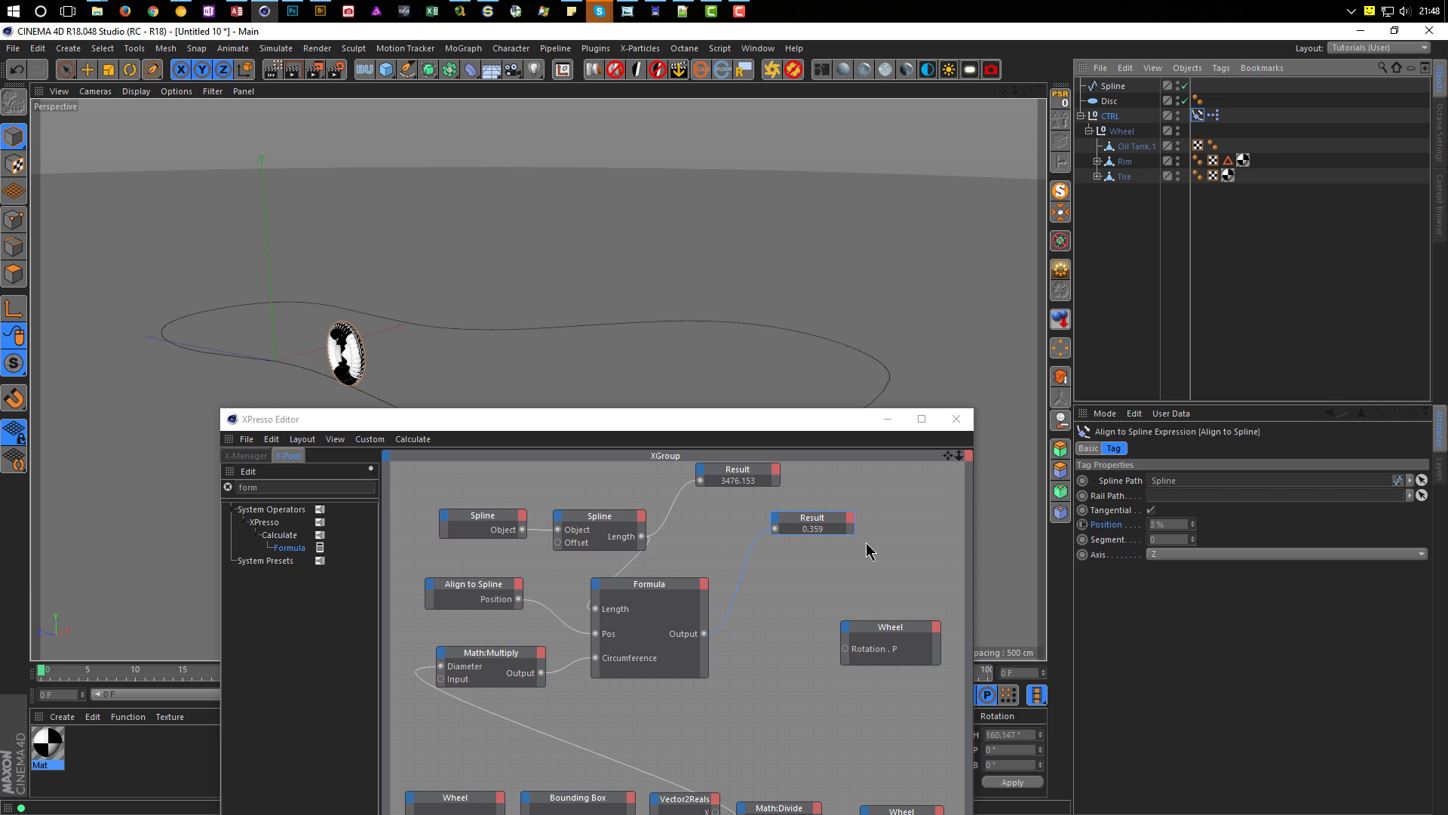
left_click_drag(1194, 522, 1193, 522)
left_click(1194, 521)
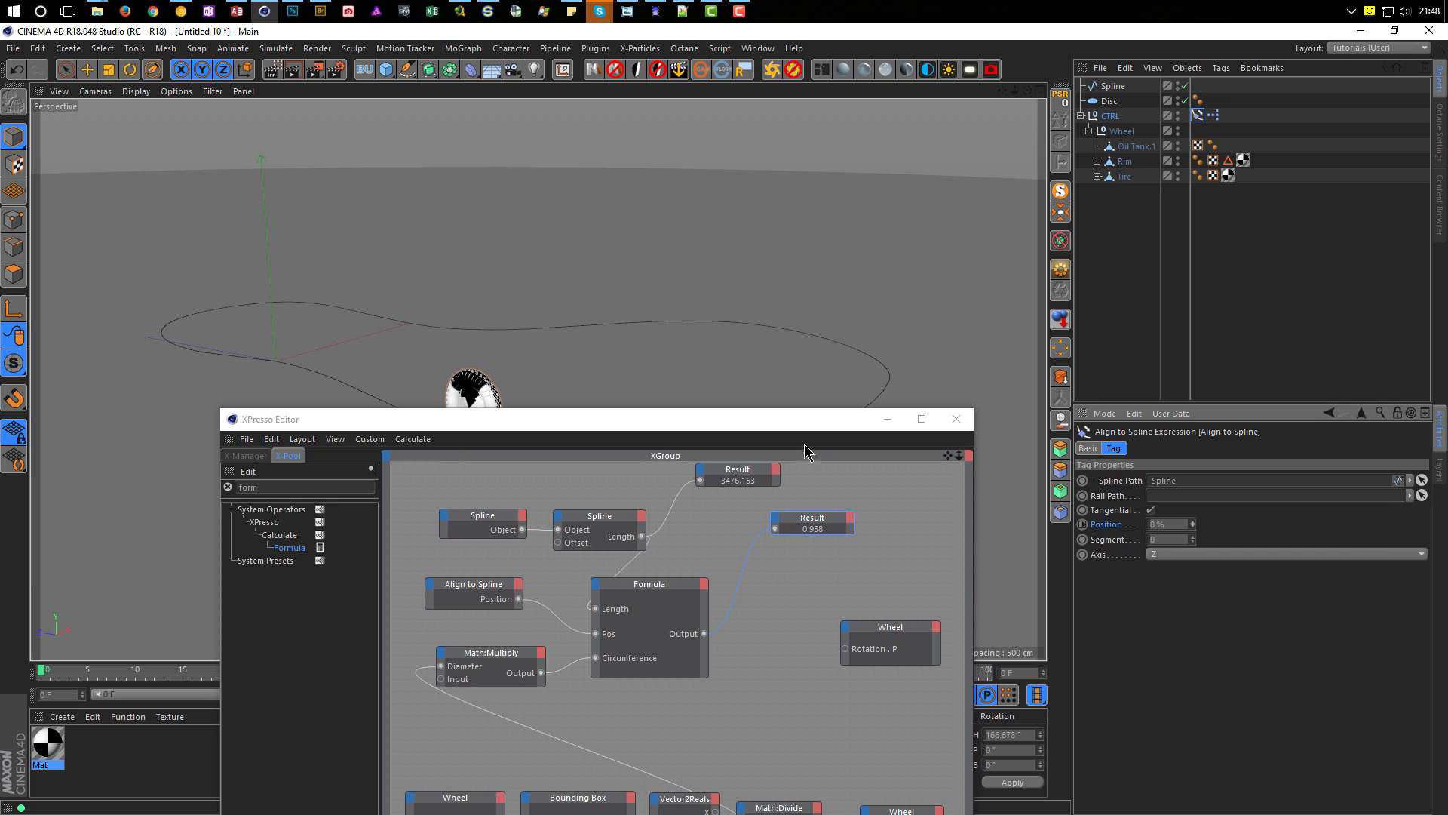
left_click_drag(799, 431, 816, 509)
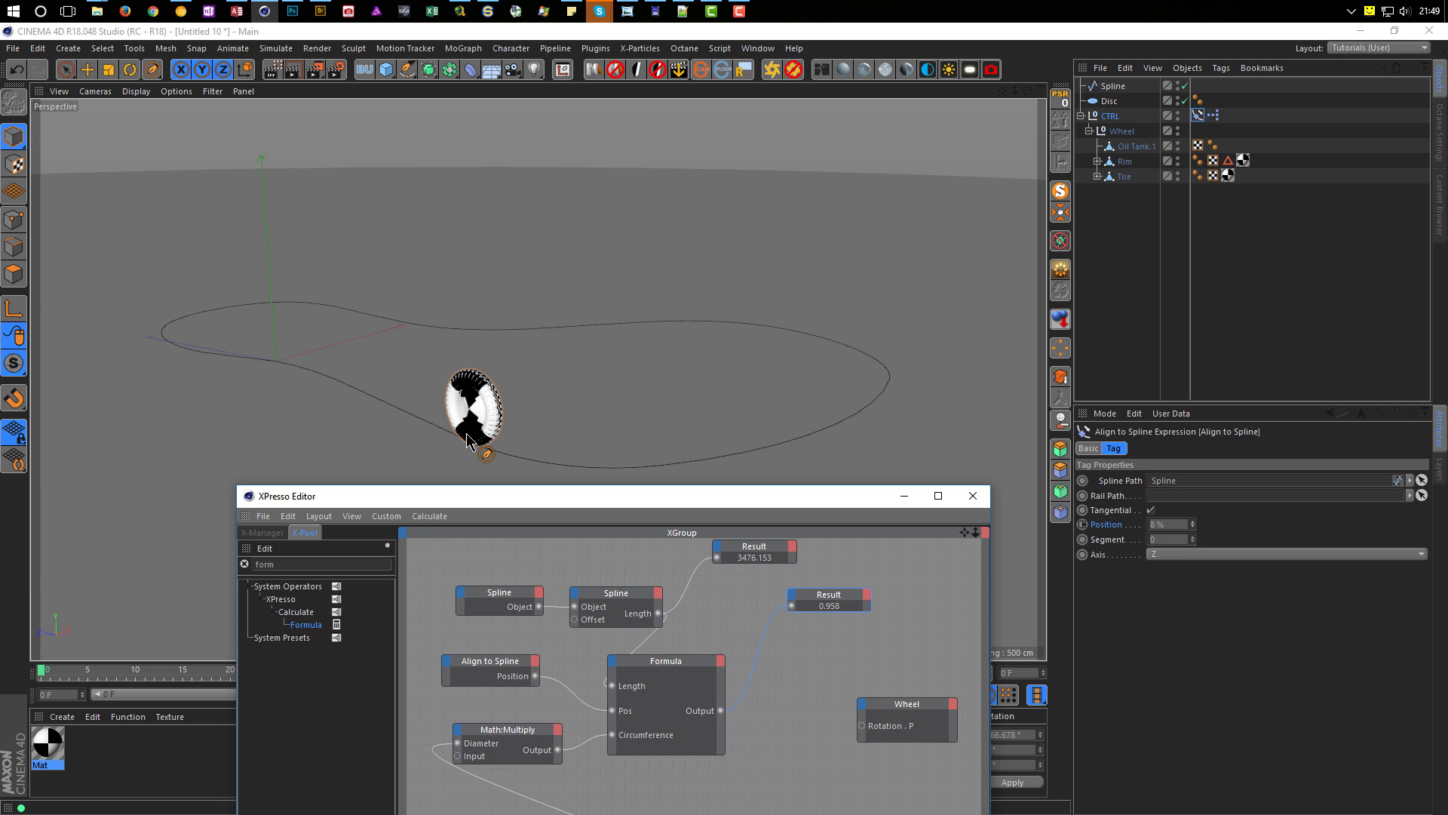
left_click(1193, 528)
left_click(1193, 528)
left_click(1193, 528)
left_click(1194, 528)
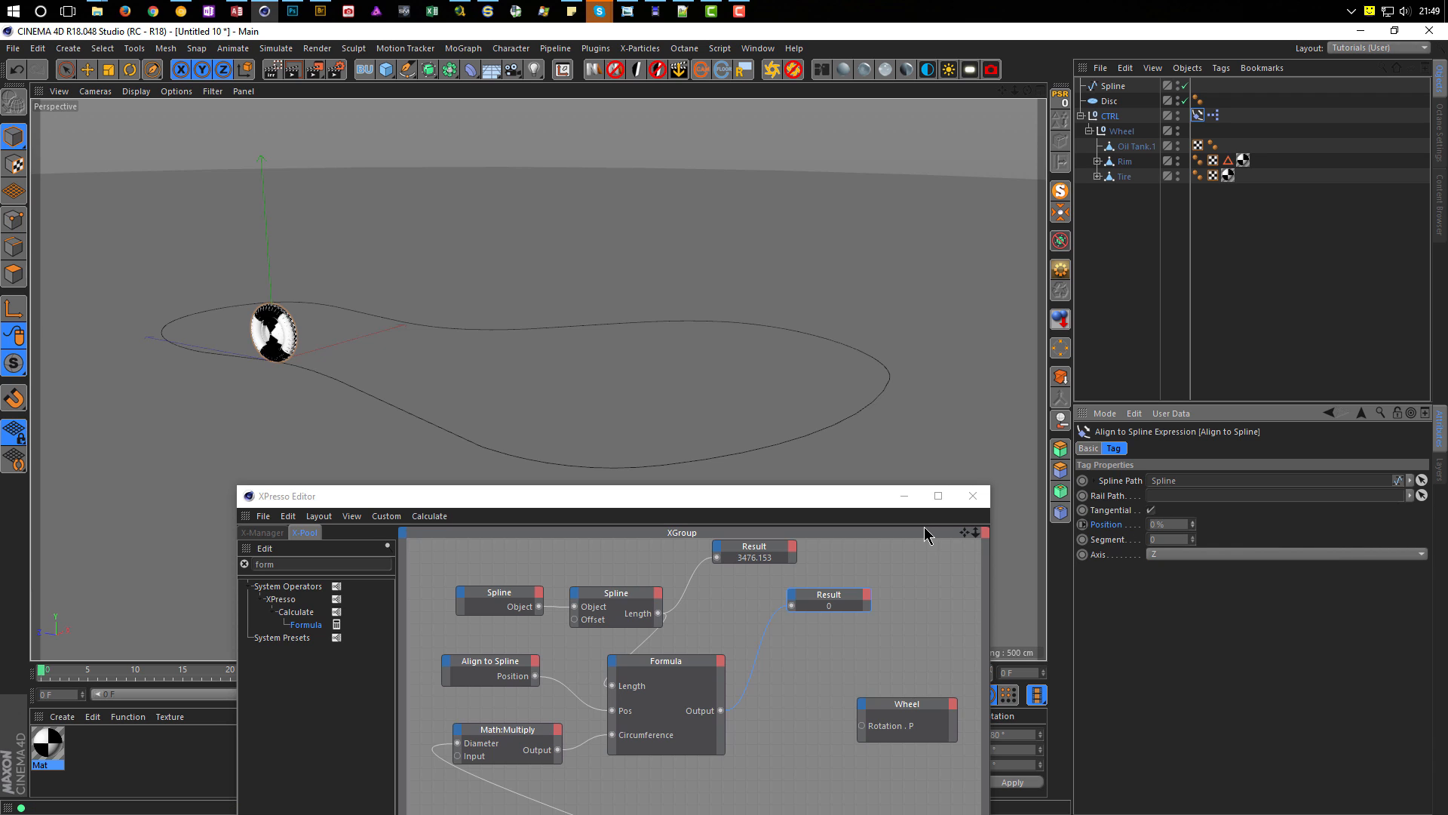
left_click(1194, 522)
left_click(1194, 522)
left_click(1193, 522)
left_click(1194, 522)
left_click(1193, 522)
left_click(1194, 522)
left_click(1194, 522)
left_click(1194, 522)
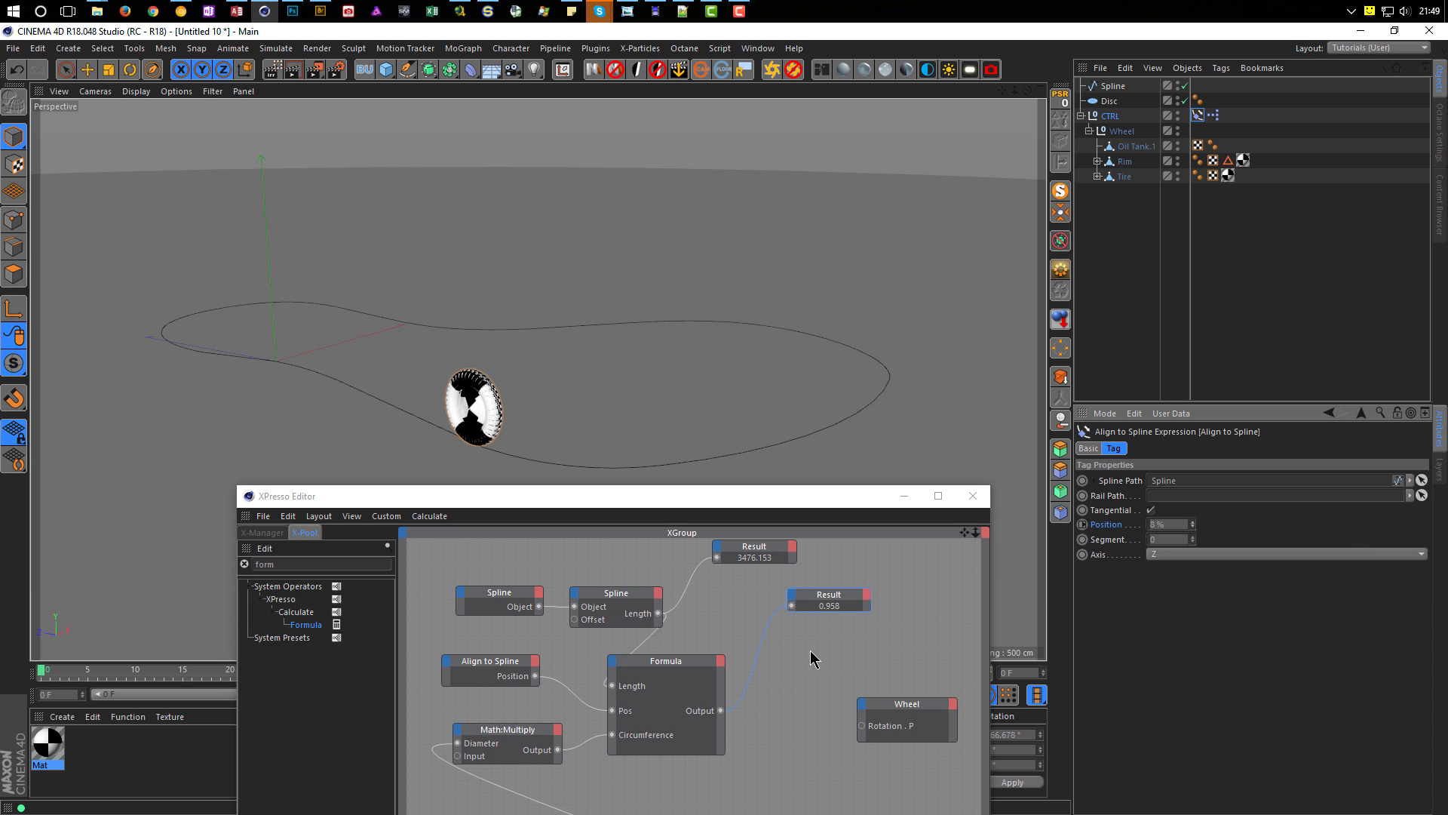
Step: Reposition the Formula's Result node and the Wheel rotation node to leave room for another node between Formula and Wheel
left_click_drag(822, 591, 828, 569)
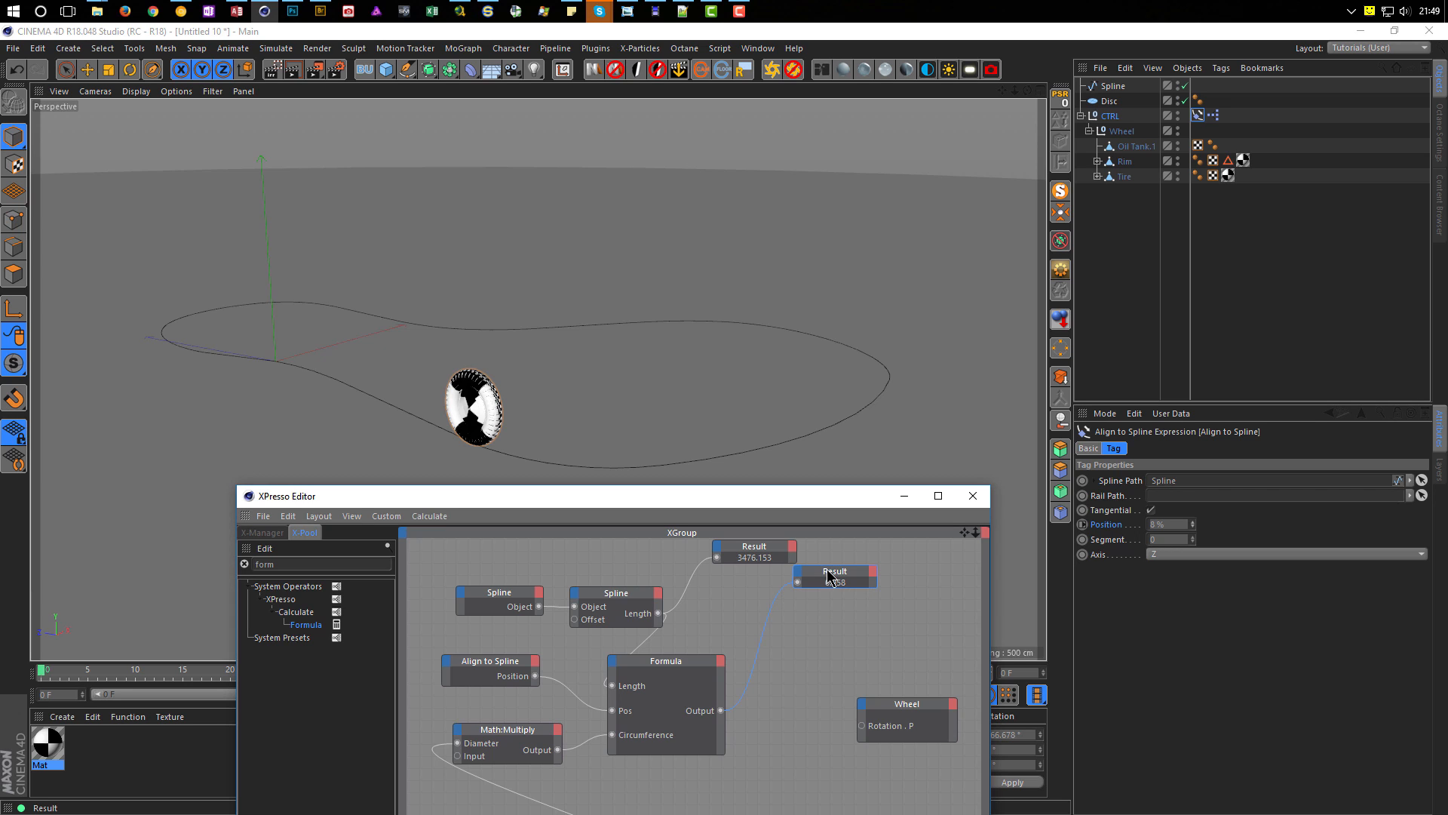
left_click(898, 705)
left_click_drag(898, 704, 899, 687)
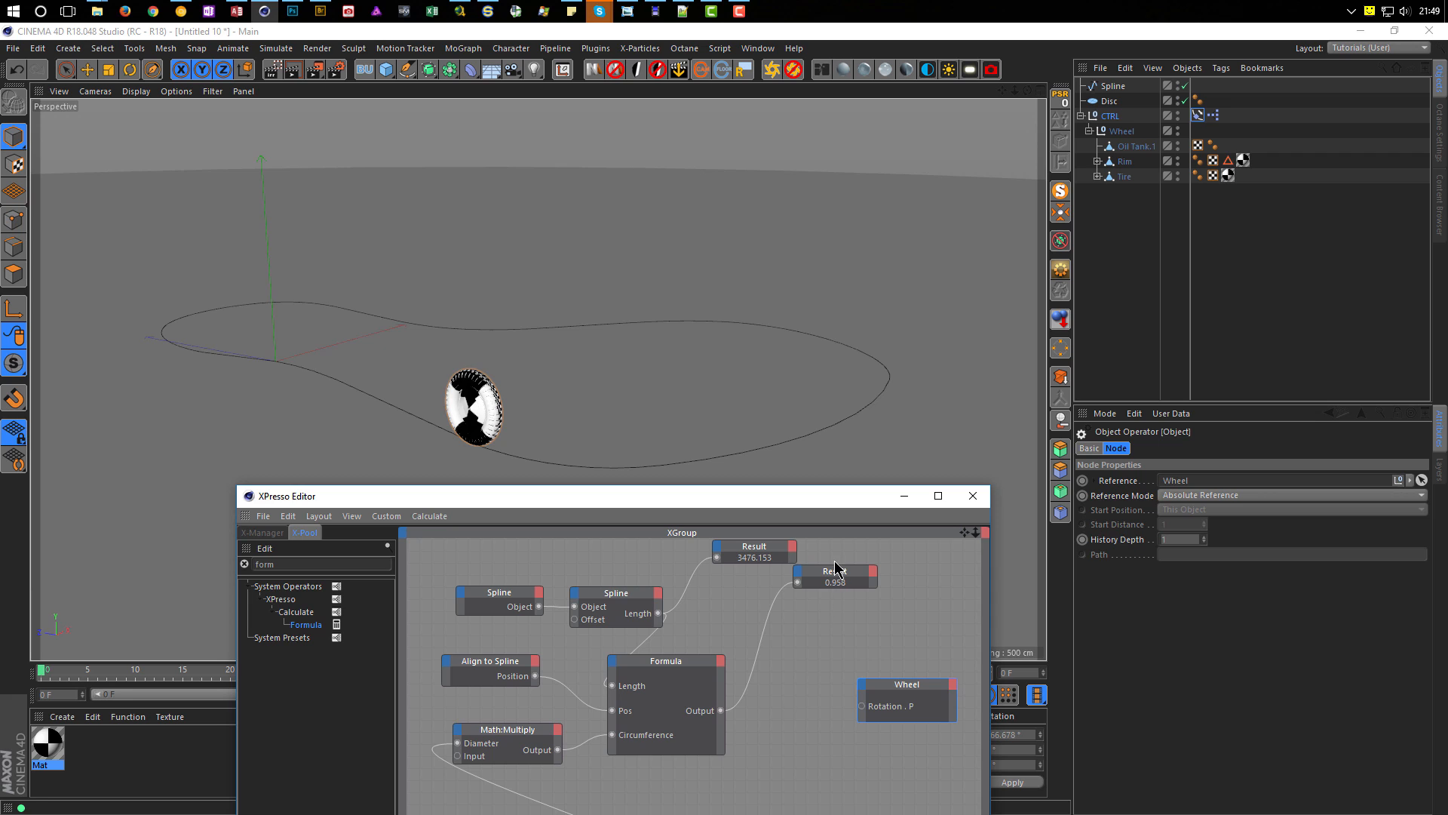
left_click_drag(836, 574, 805, 587)
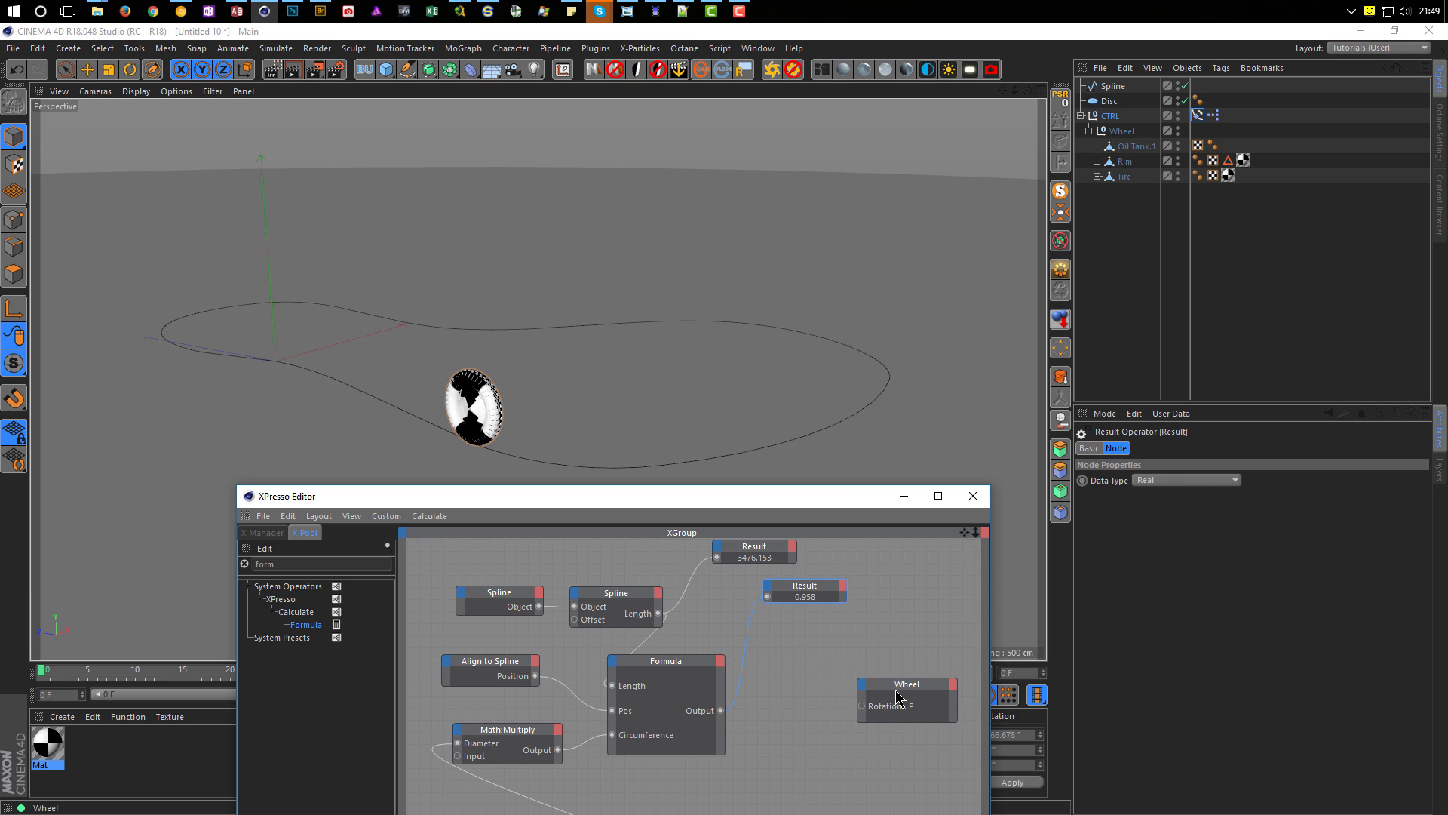
left_click_drag(908, 689, 913, 700)
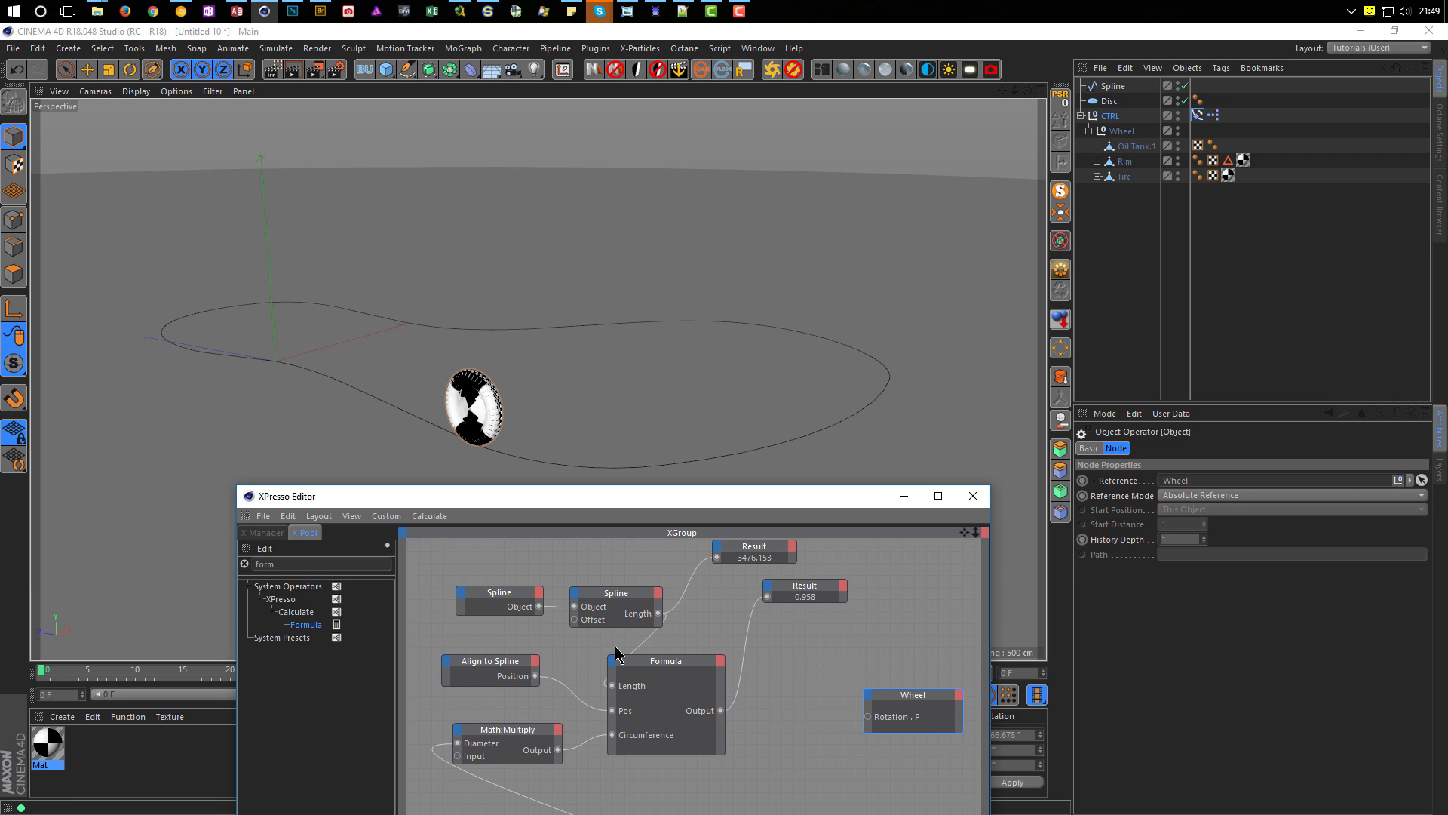
Step: Find the Degree operator by searching for "degree" and wire it between the Formula's Output and the Wheel's Rotation . P input
left_click(276, 564)
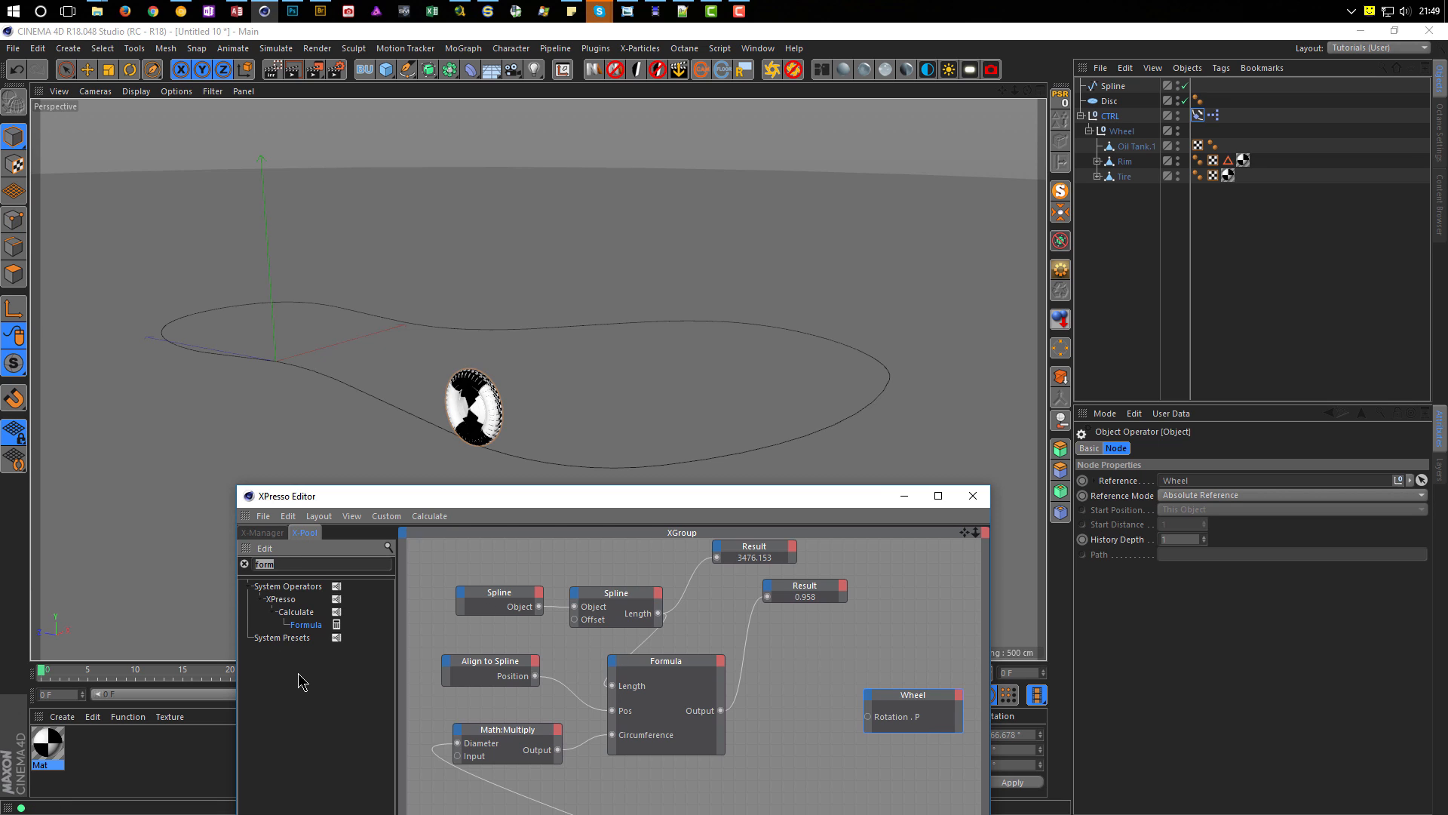
type("degree")
left_click_drag(304, 624, 805, 656)
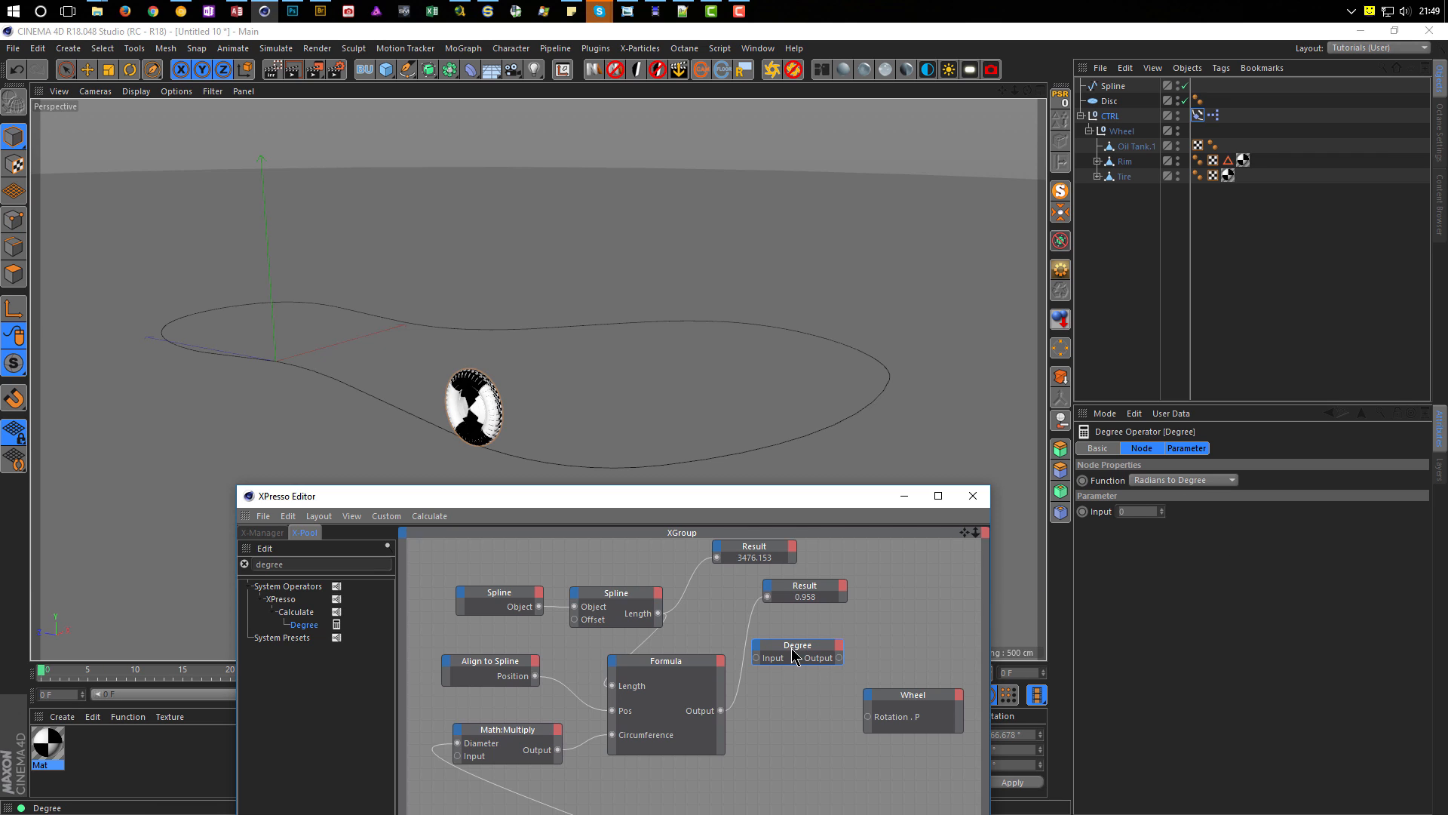
left_click_drag(800, 649, 816, 647)
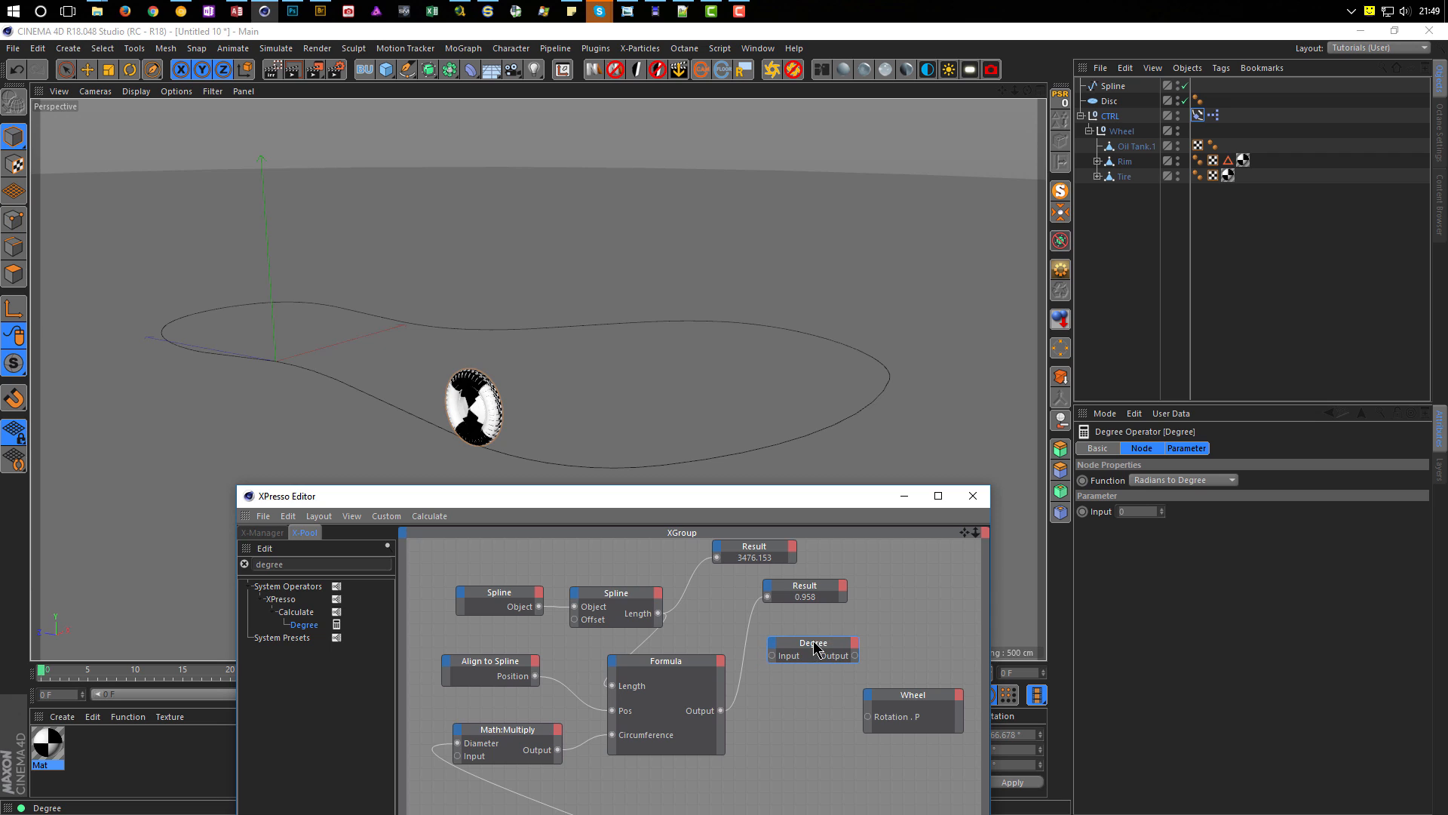
left_click_drag(721, 710, 772, 656)
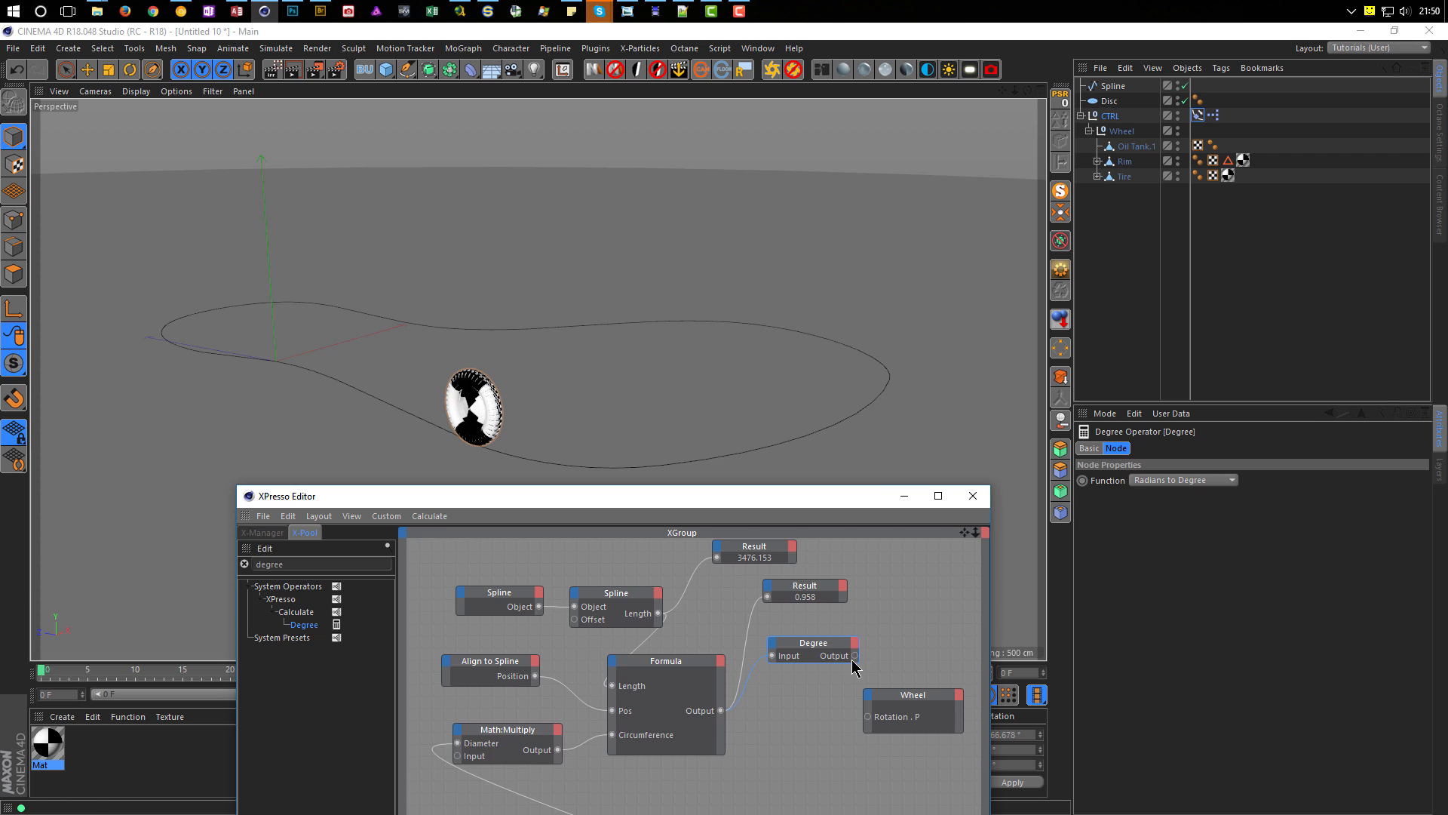
left_click_drag(856, 655, 868, 717)
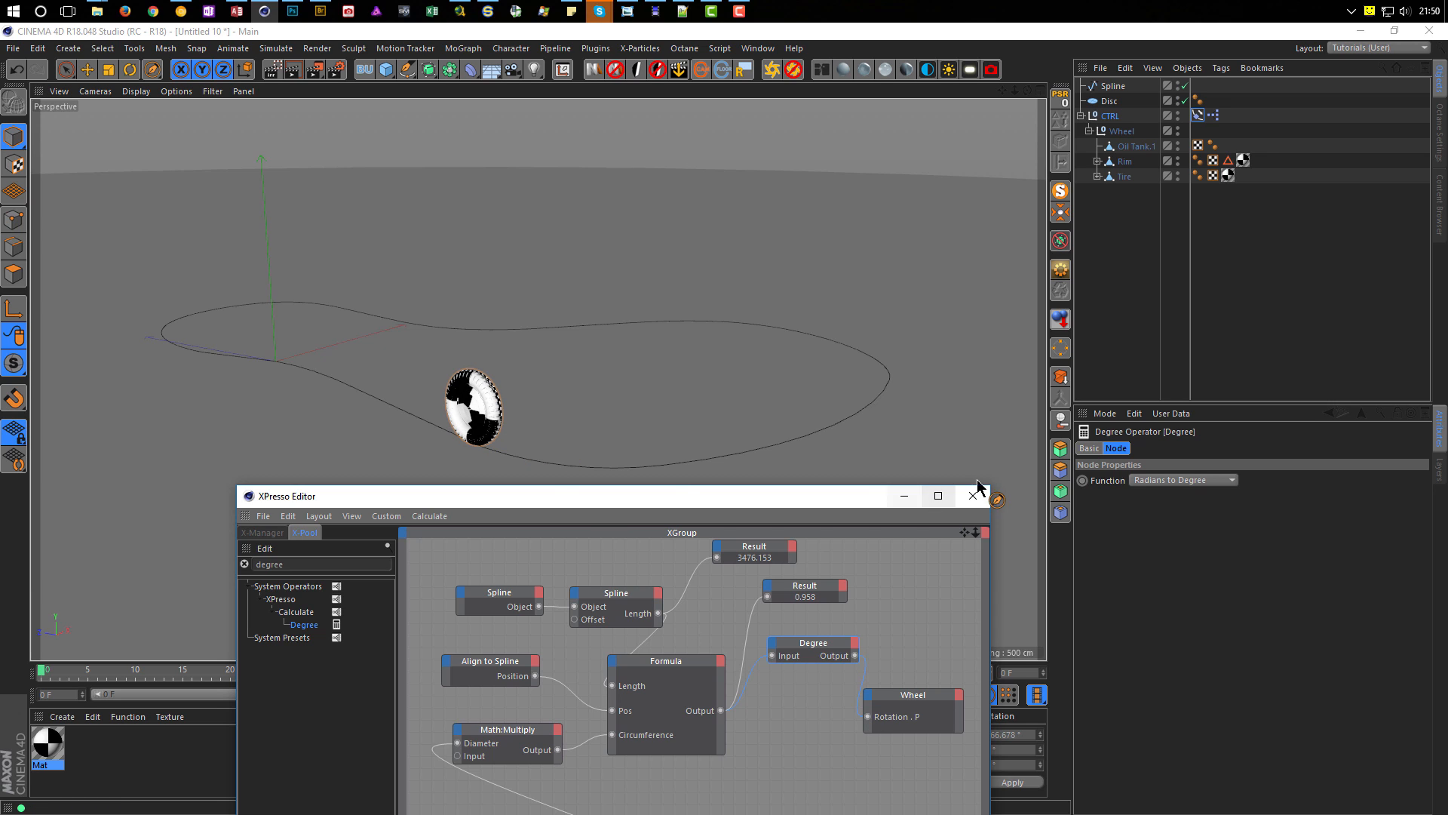
Step: Return the Align to Spline Position to 0% and extend the Formula expression to ($1*$2)/$3*360
left_click(1198, 145)
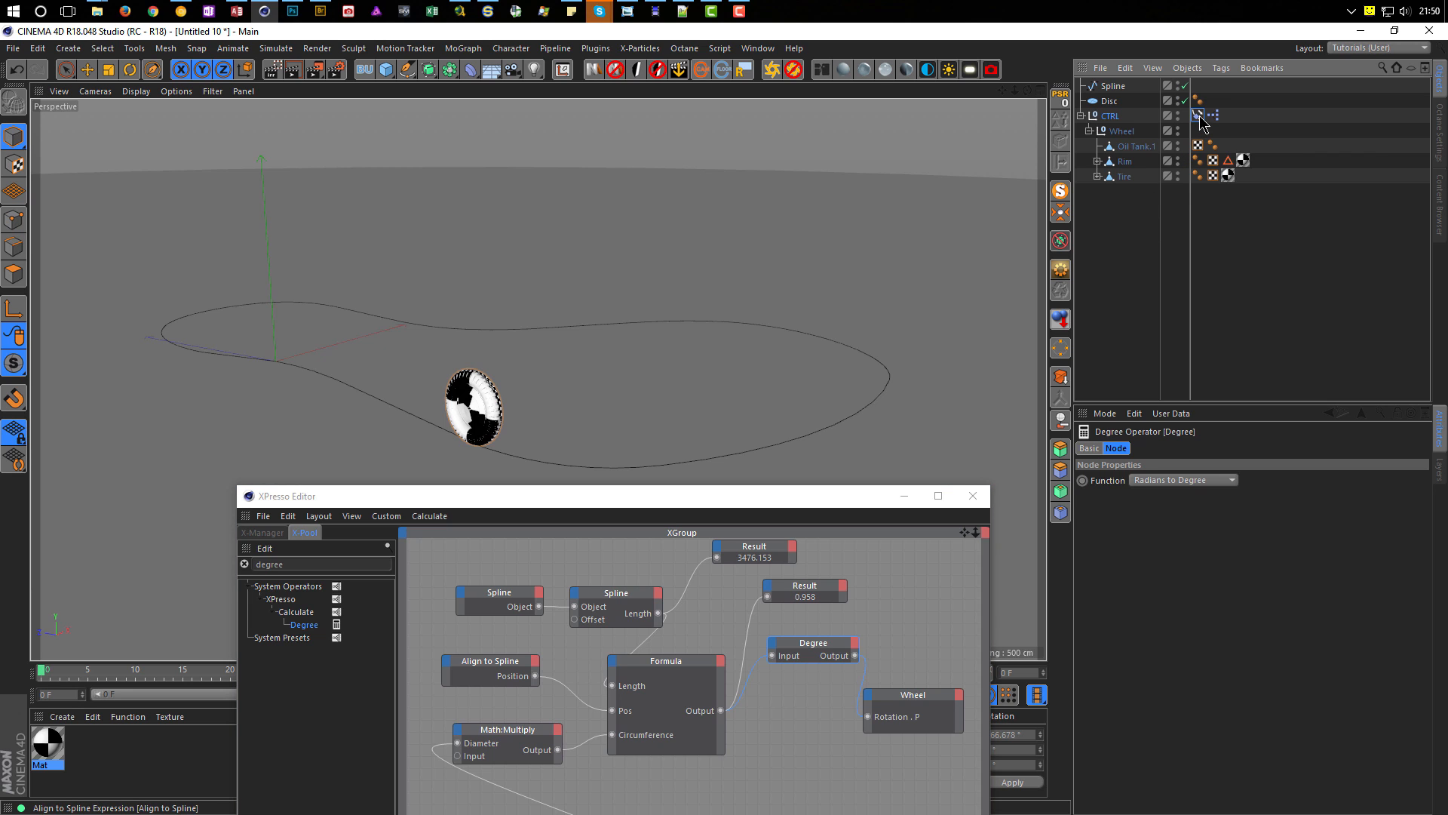
mouse_move(1193, 525)
left_mouse_down()
mouse_move(1193, 500)
mouse_move(1193, 521)
left_mouse_up()
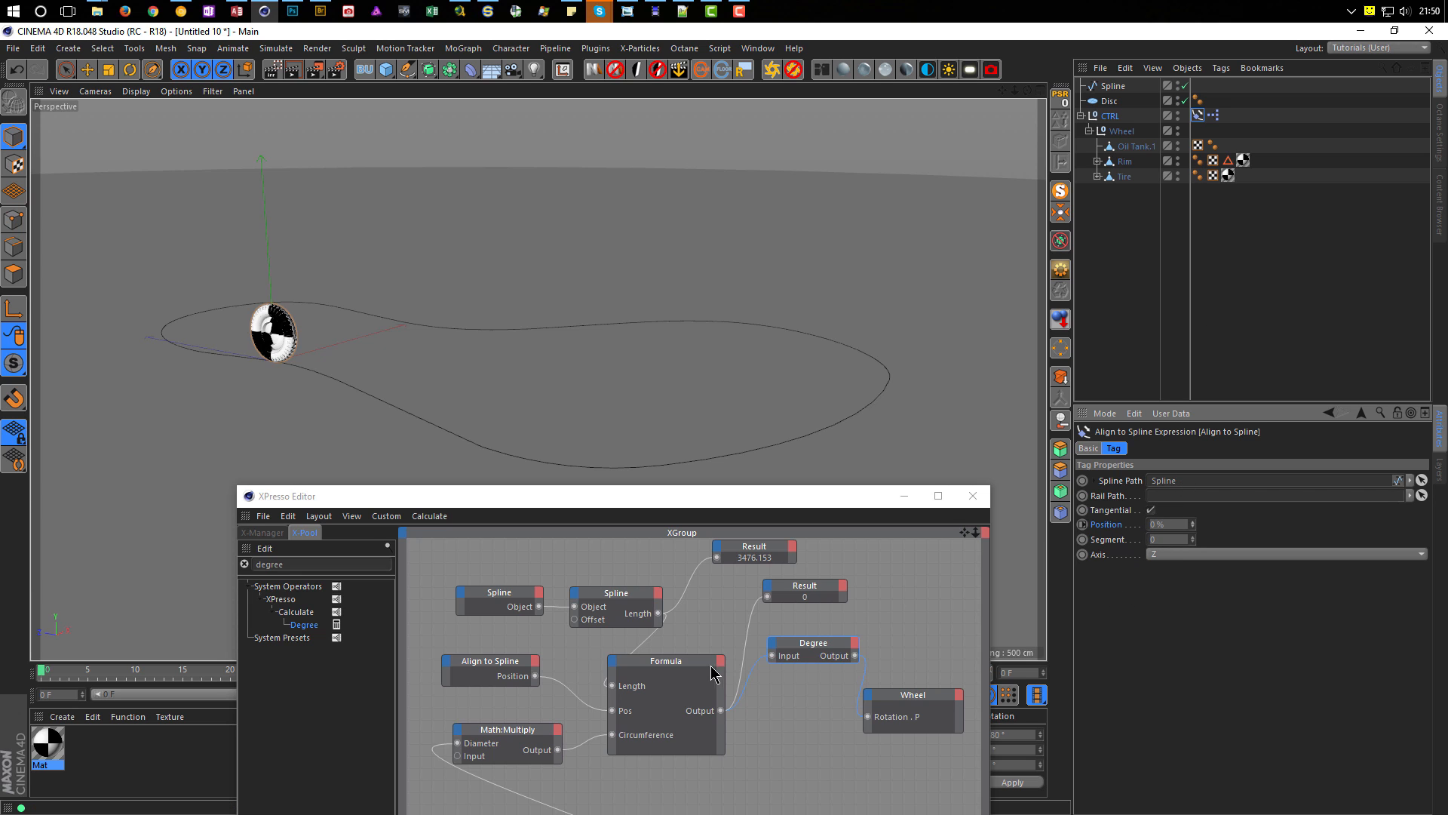
left_click(699, 674)
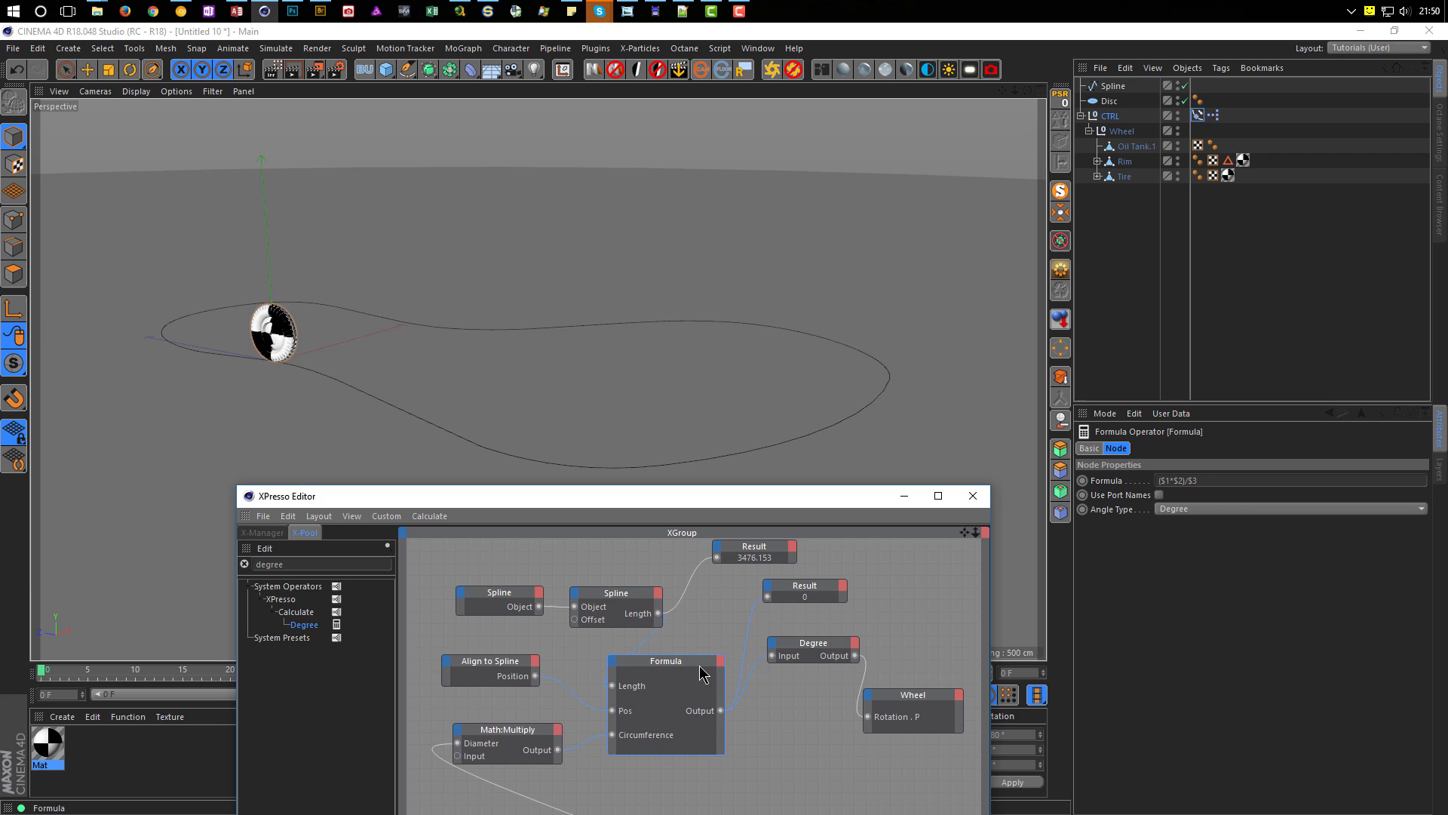
left_click(1223, 481)
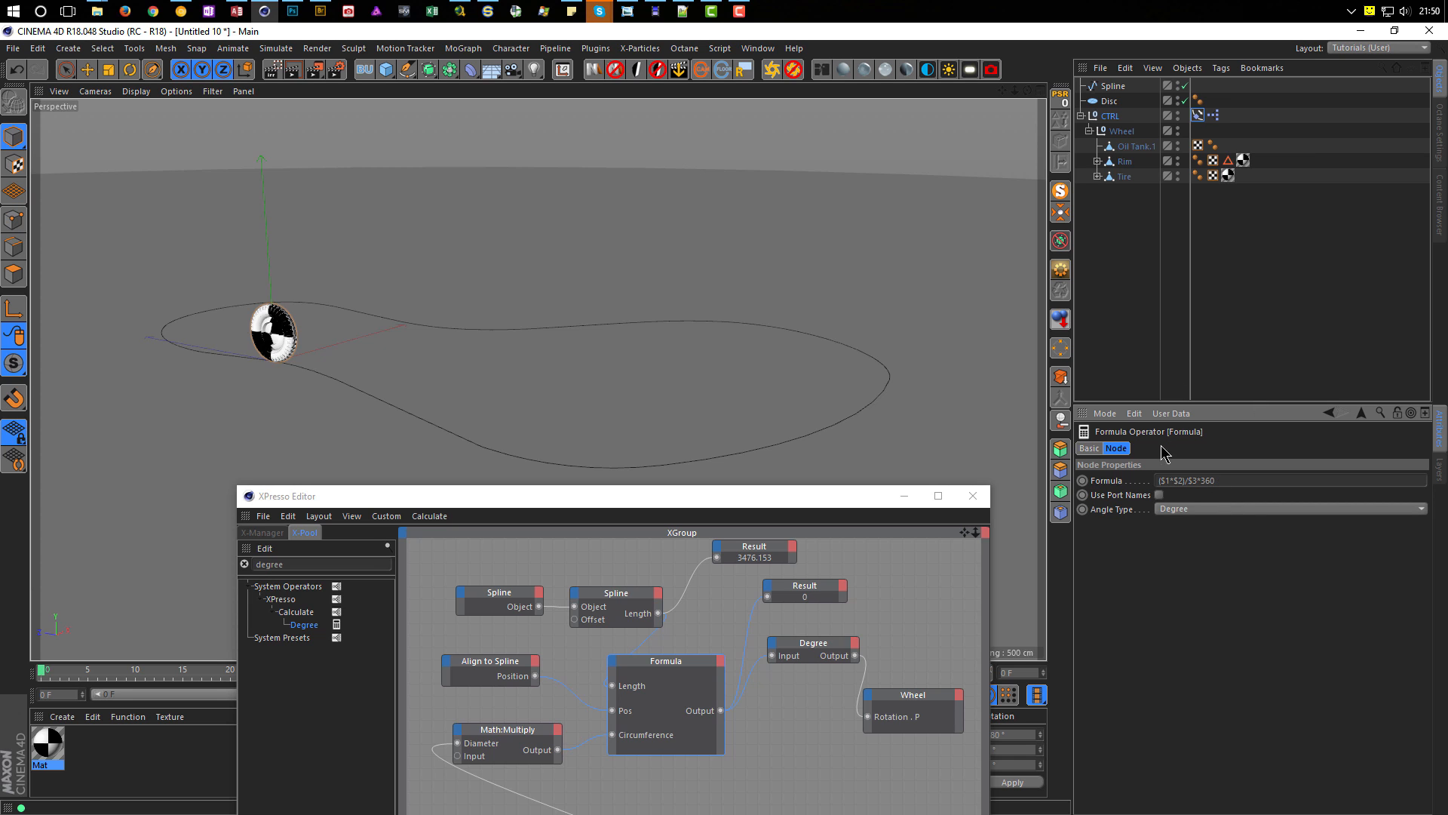
Step: Set the Degree operator's function to Degree to Radians and test the wheel's roll by varying the tag's Position, ending at 0%
left_click(1213, 116)
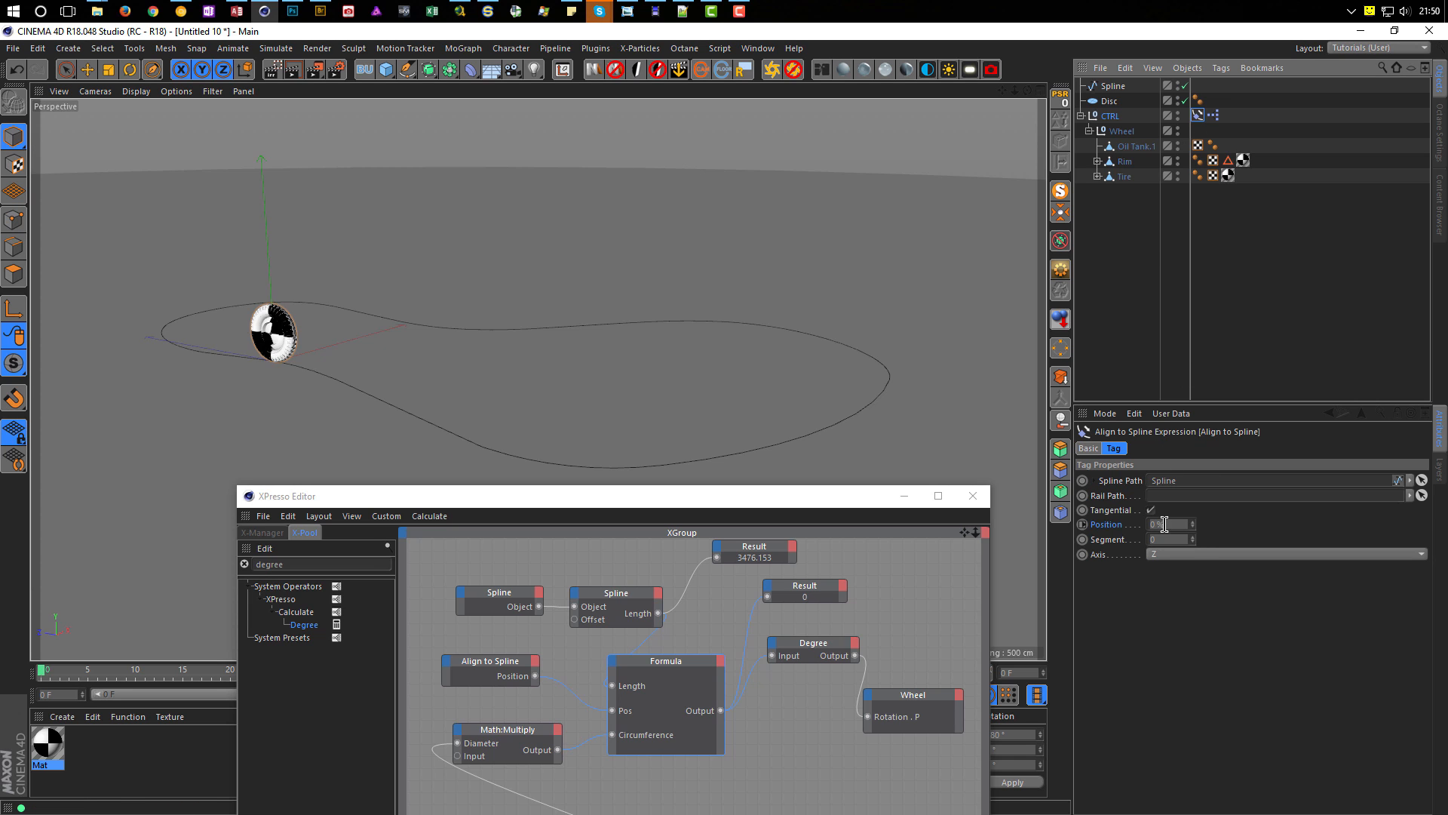
left_click_drag(1195, 528, 1199, 533)
left_click(843, 645)
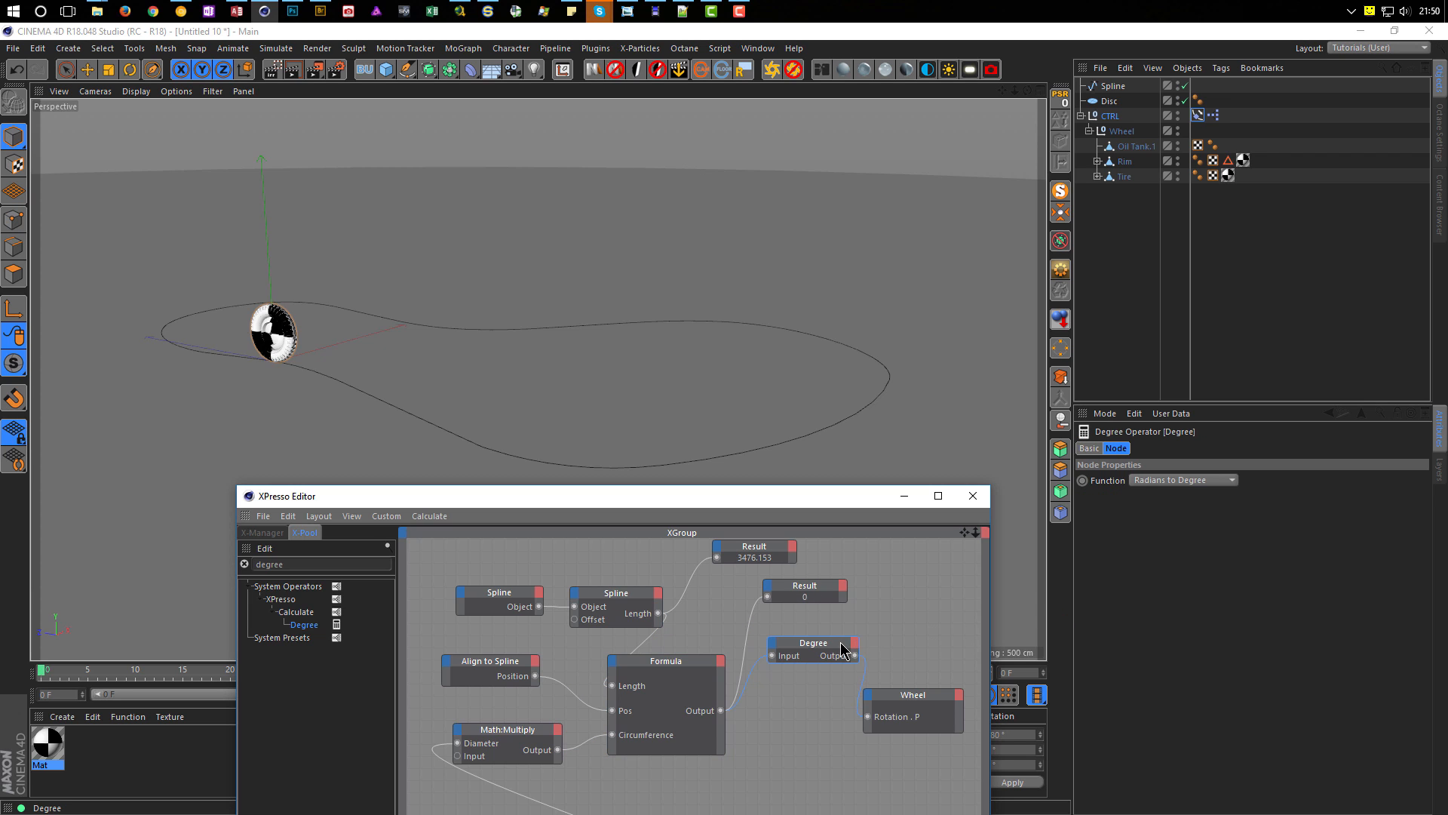
left_click(1167, 484)
left_click(1170, 515)
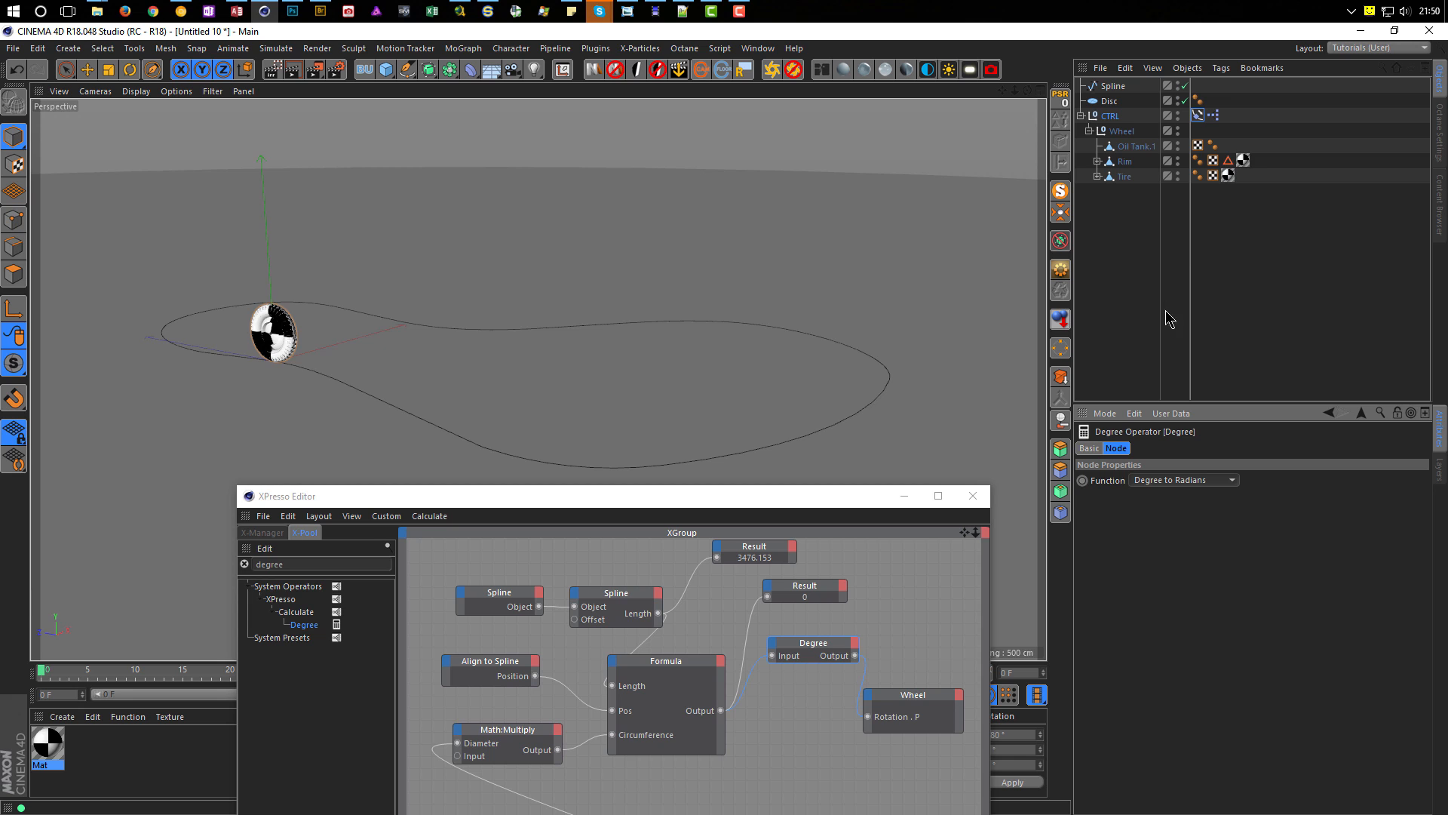
left_click(1215, 148)
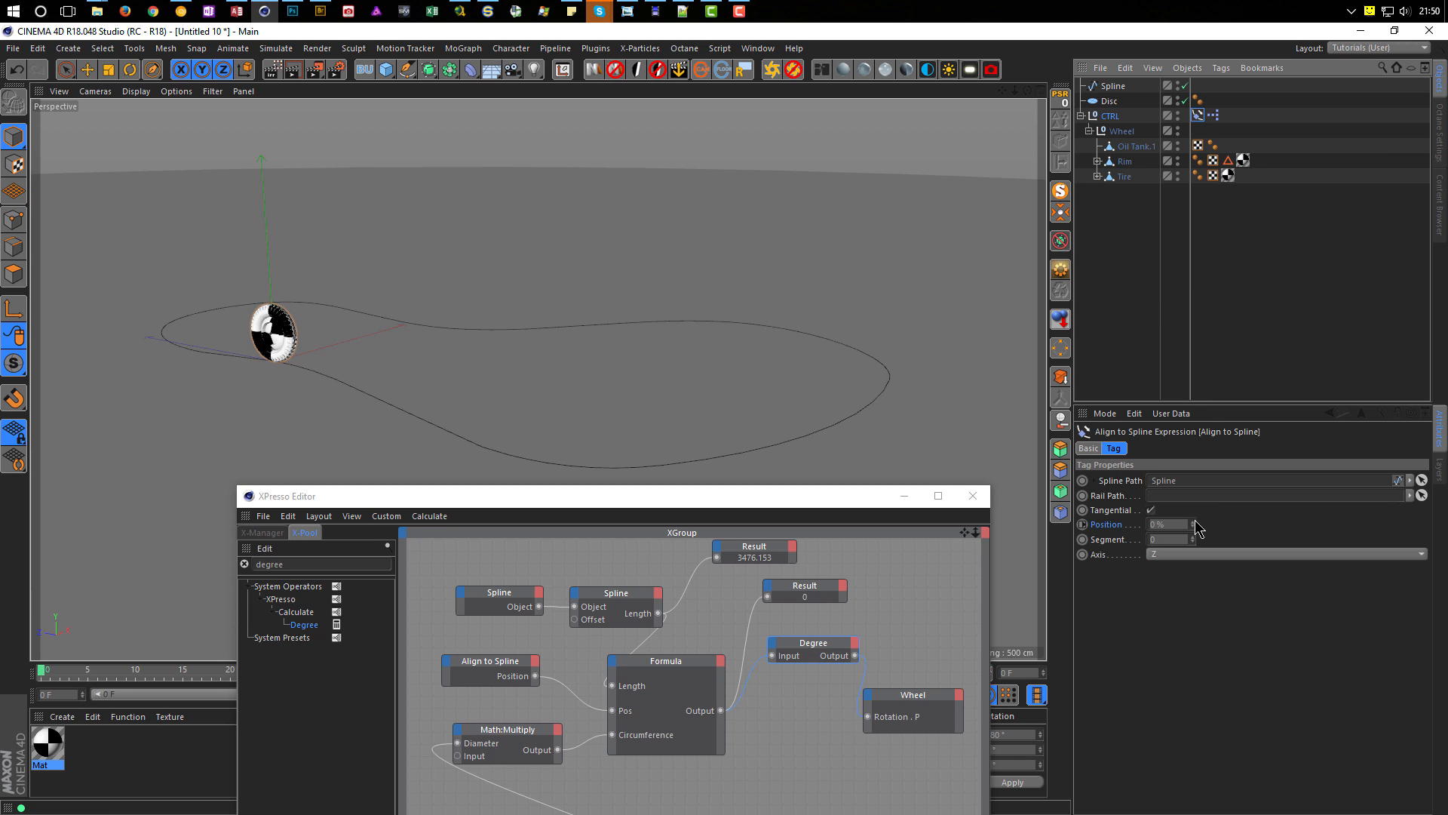
left_click_drag(1193, 525, 1195, 534)
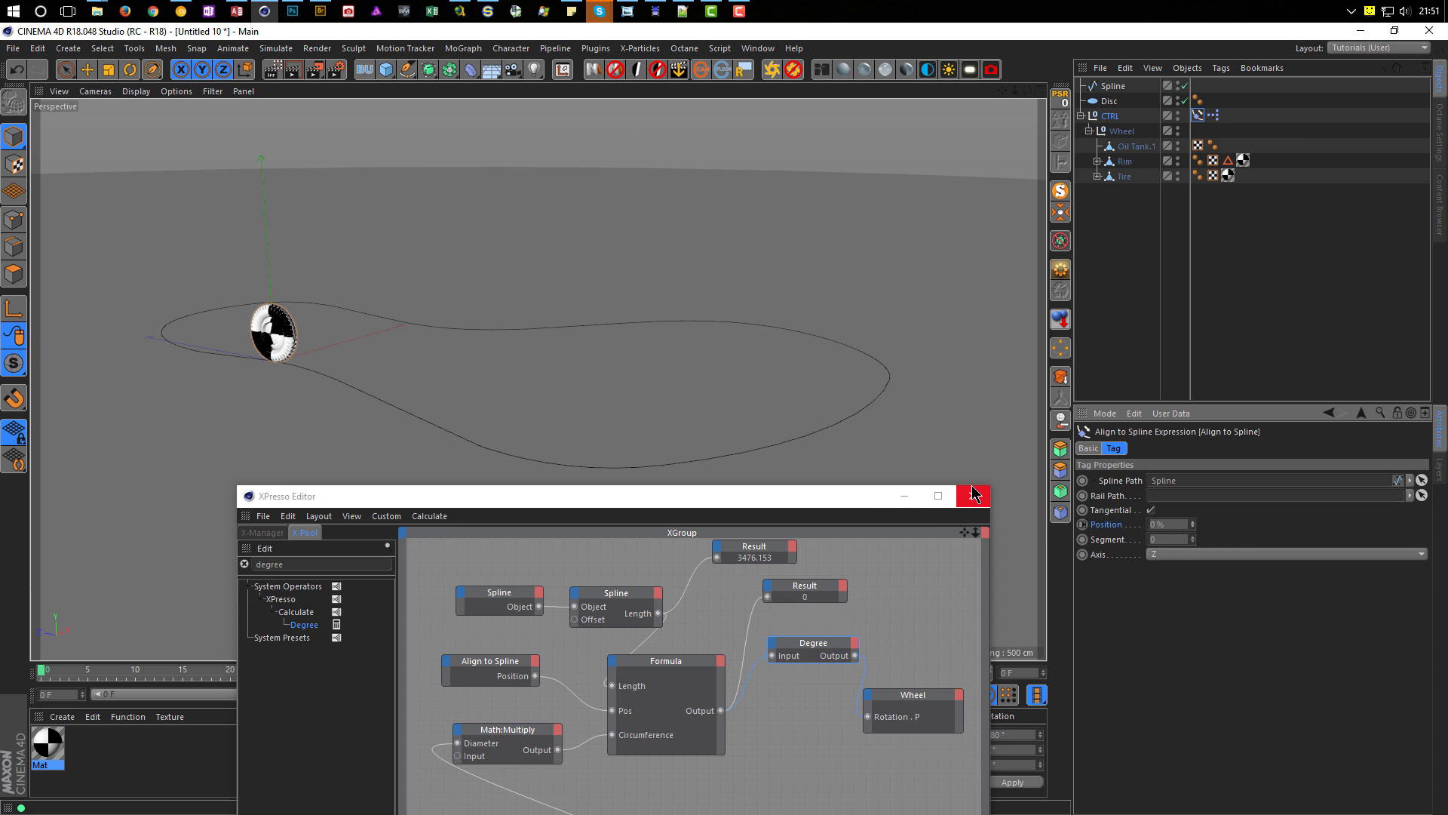
Step: Close the XPresso Editor and keyframe the Align to Spline Position at 0% on frame 0 and 100% on frame 100
left_click(973, 494)
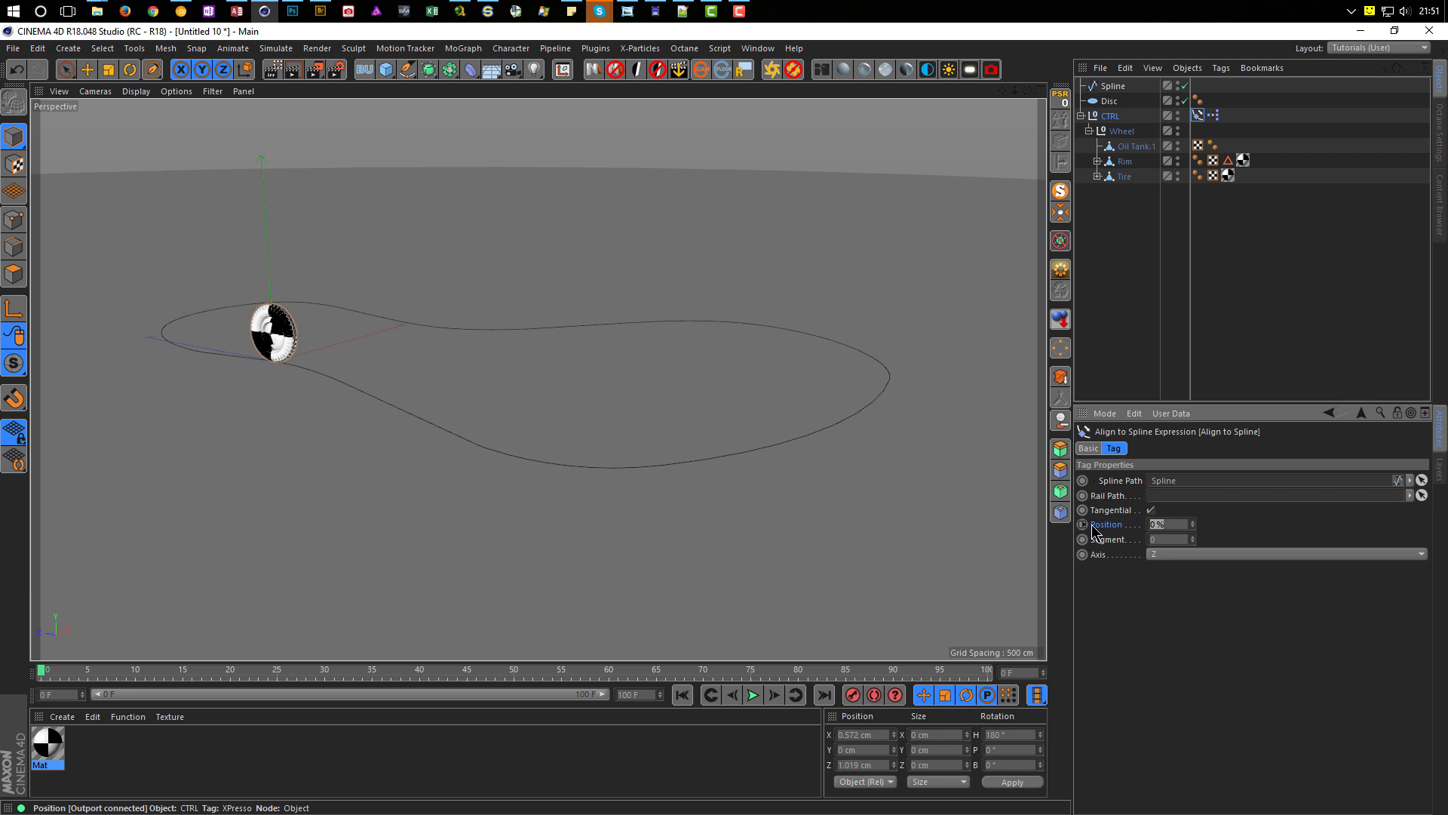
left_click(1022, 671)
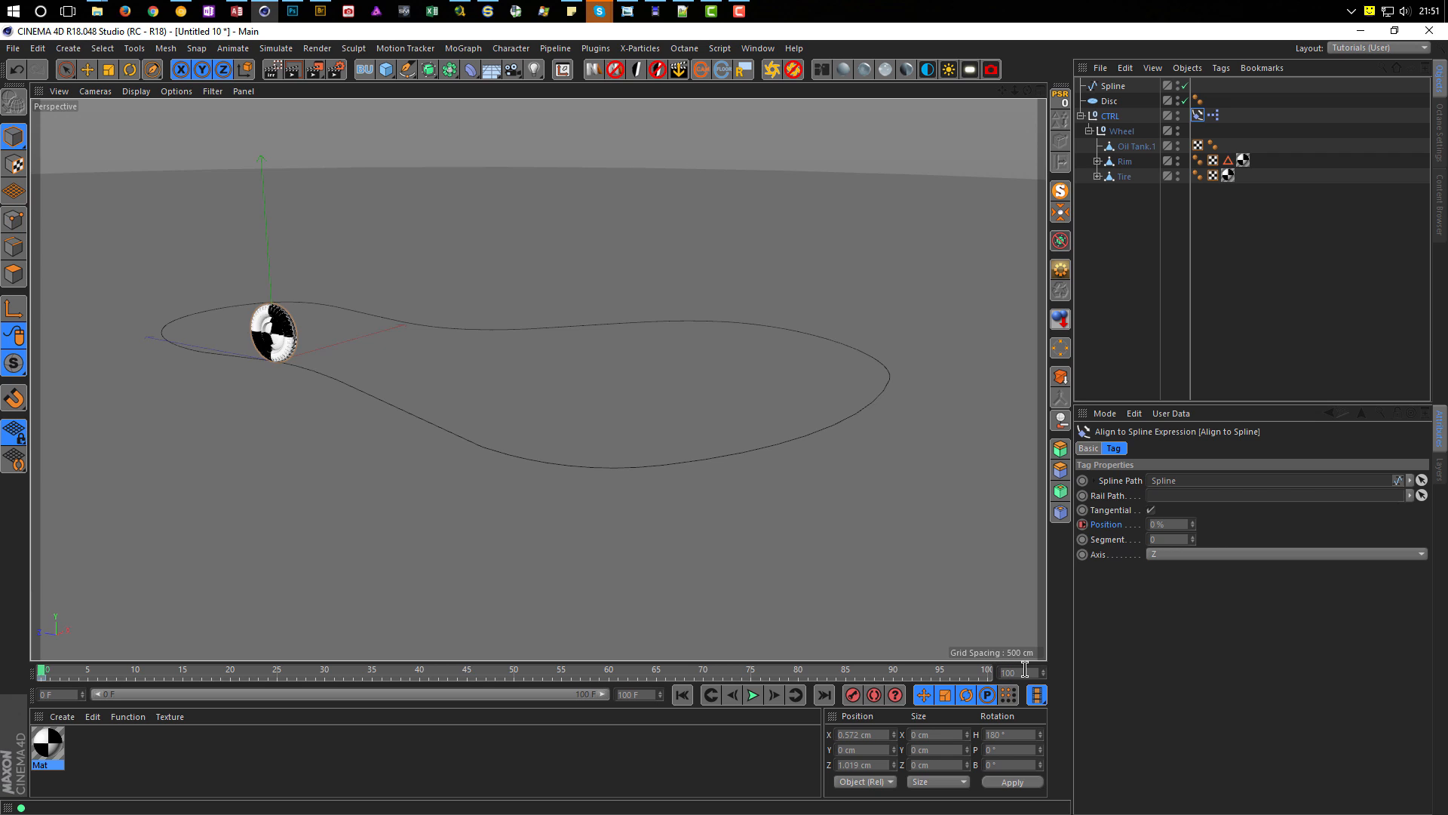
left_click_drag(1183, 523, 1112, 550)
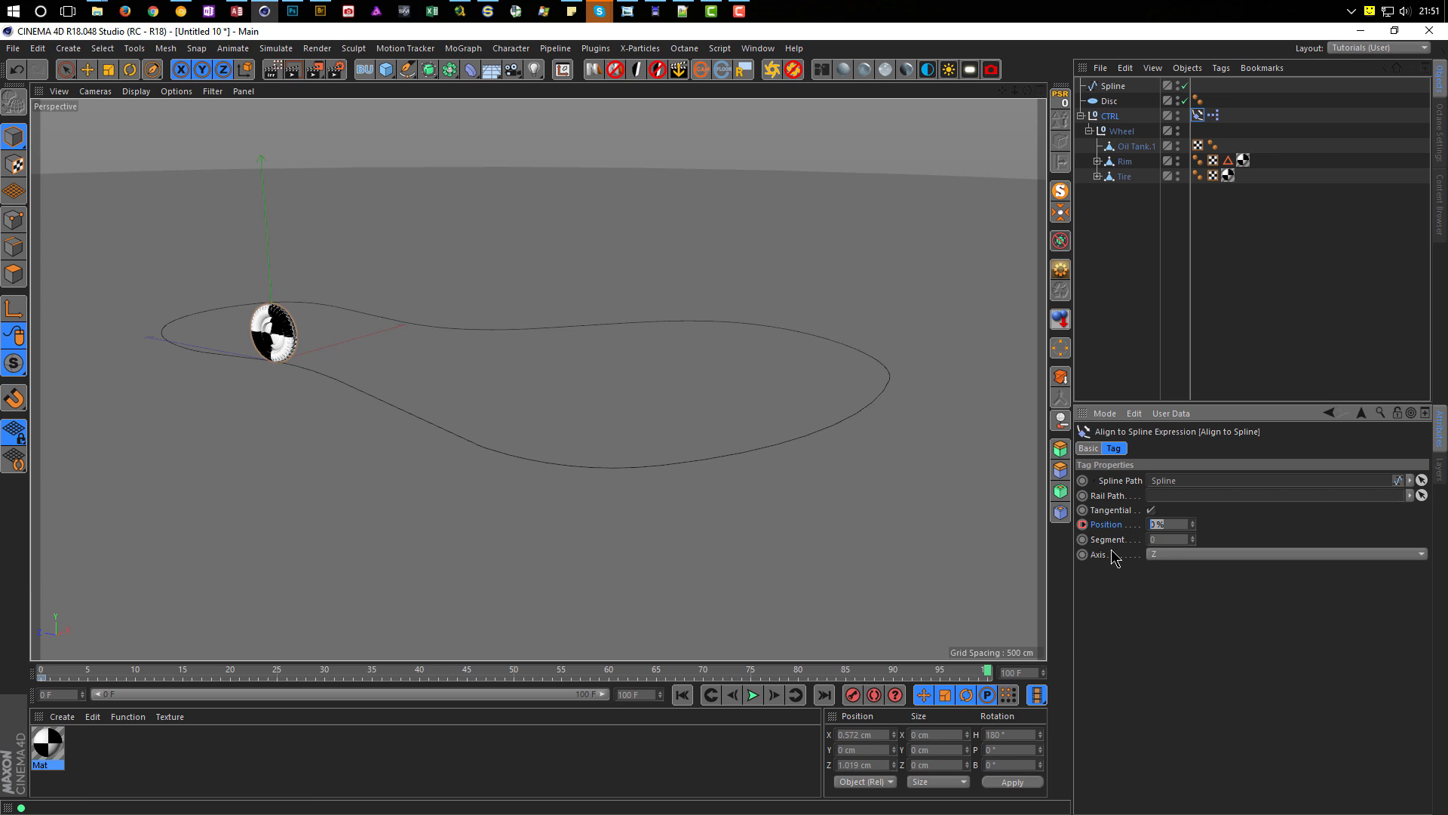
type("100")
key("Return")
left_click(1083, 524)
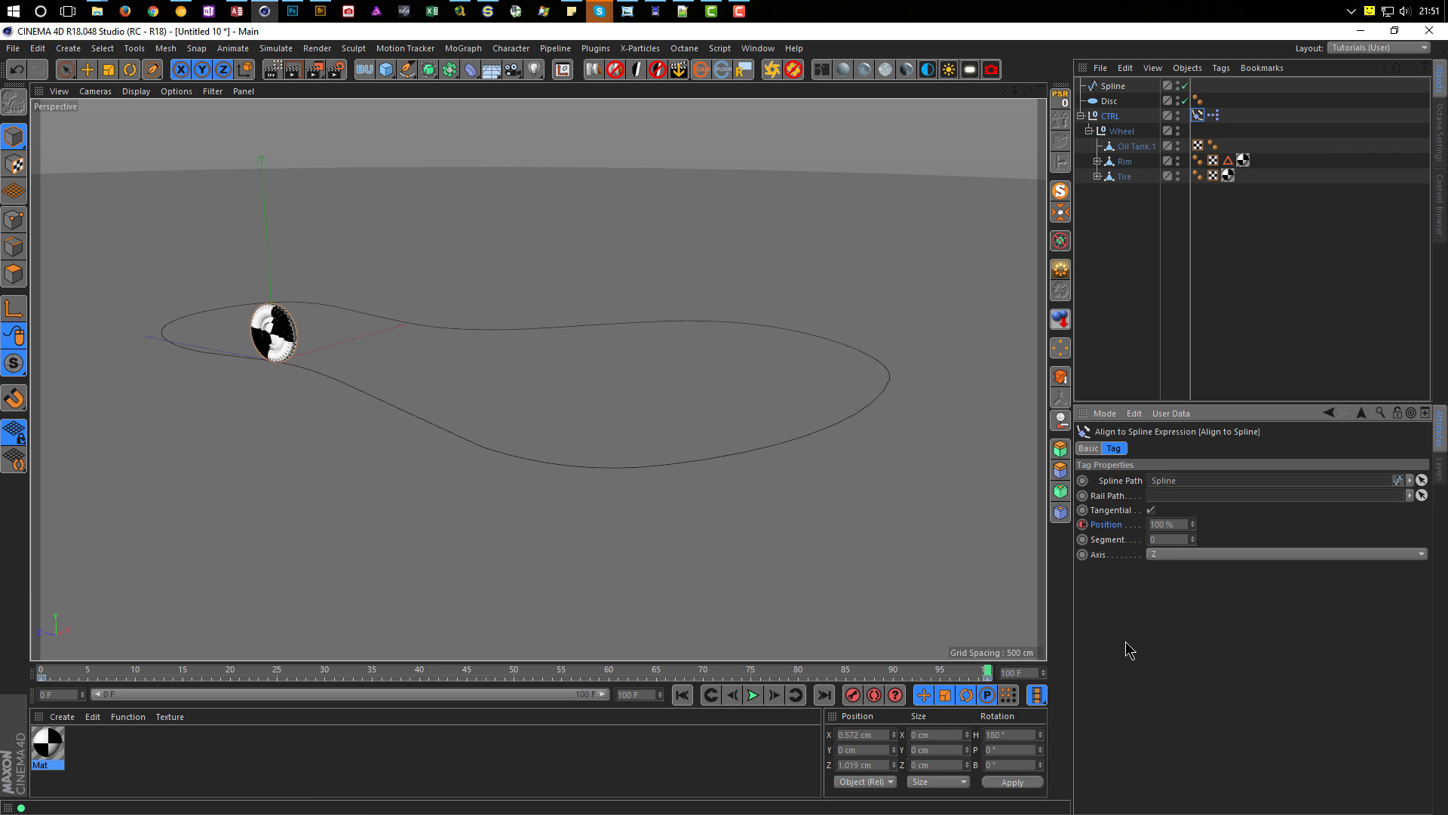
Step: Show the F-Curve of the Align to Spline Position track and set both keys to Linear interpolation, then close the Timeline
right_click(1134, 523)
mouse_move(1177, 532)
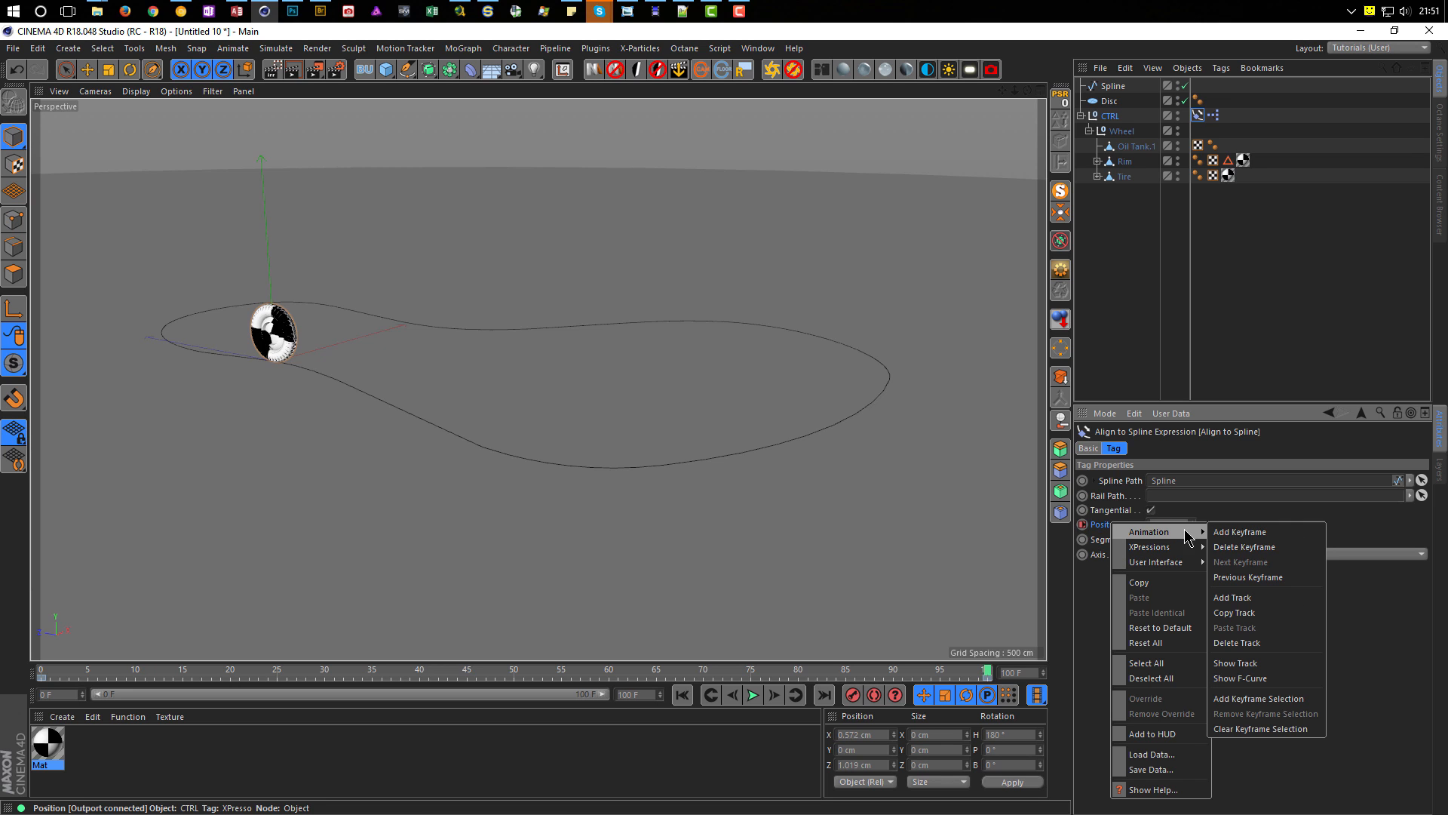
left_click(1252, 678)
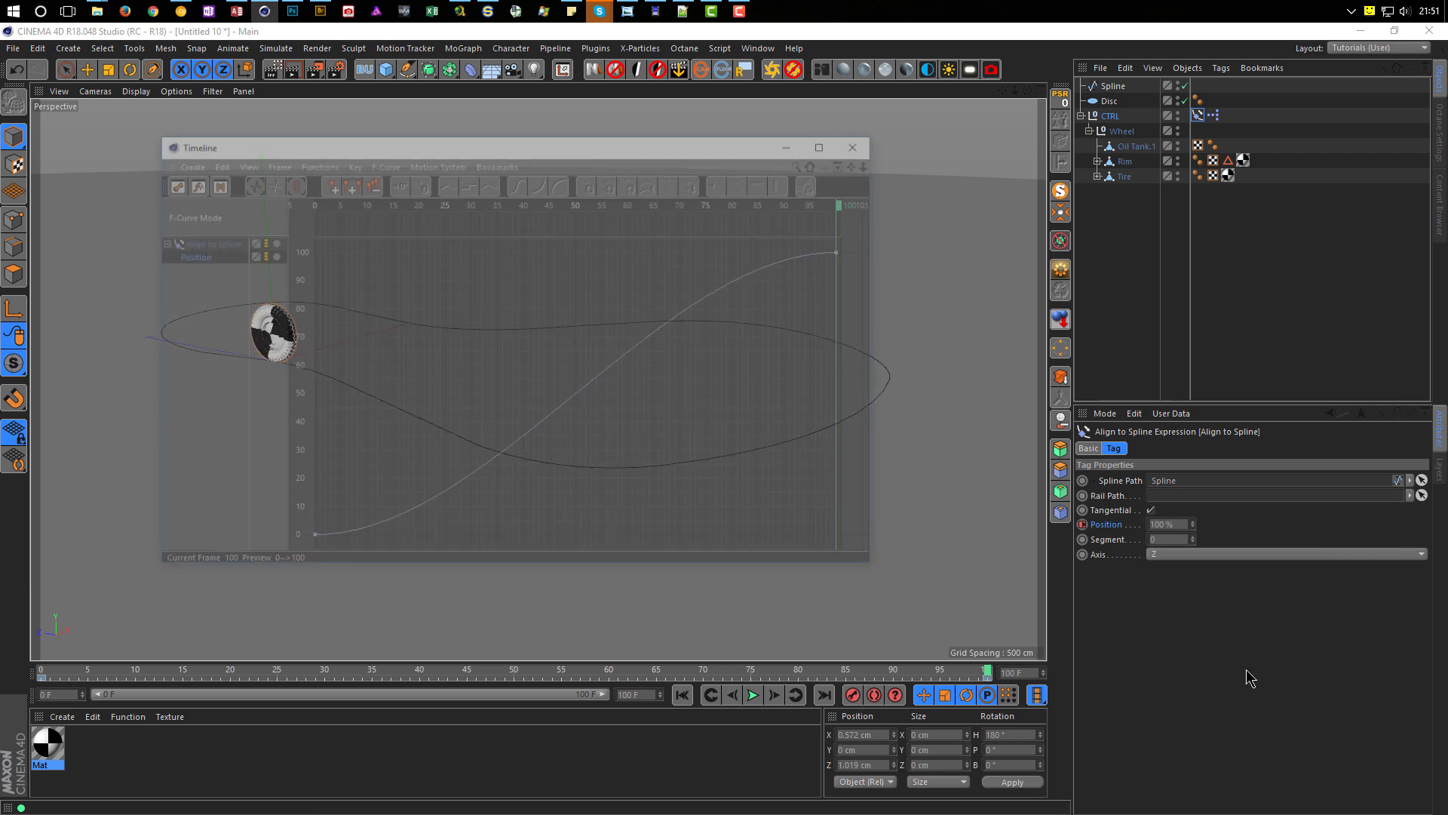
left_click(635, 348)
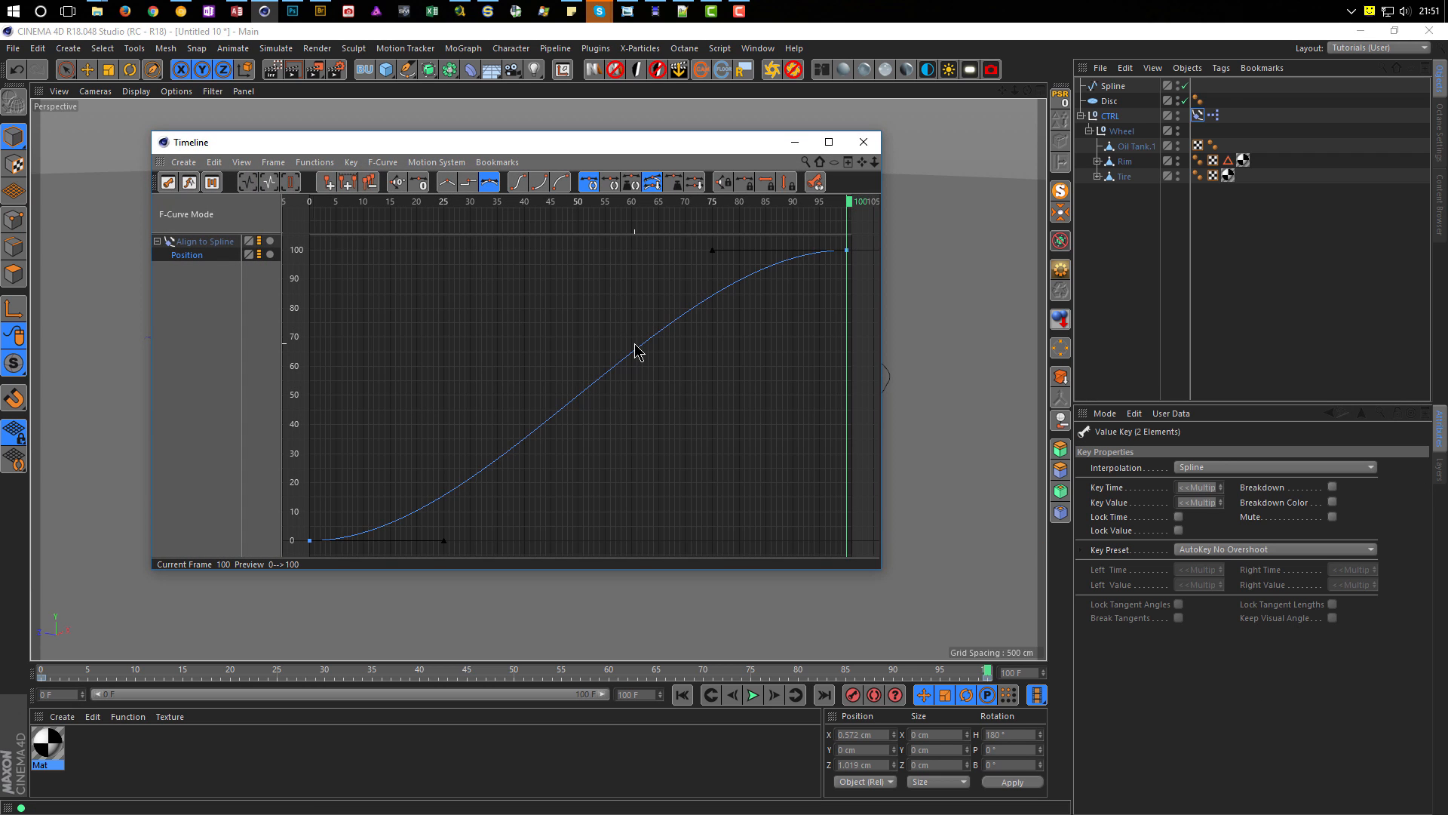
left_click(447, 181)
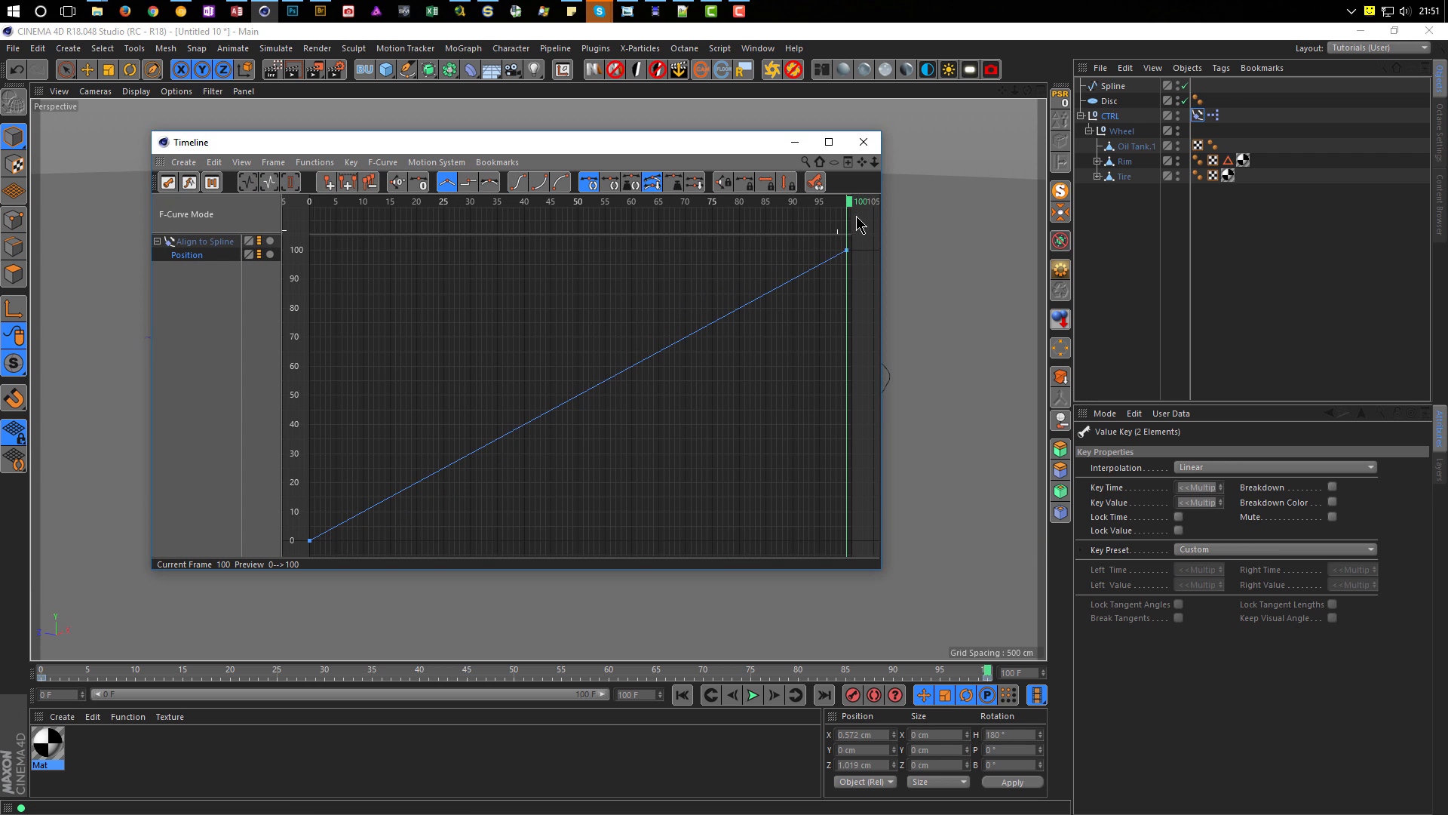
left_click(864, 142)
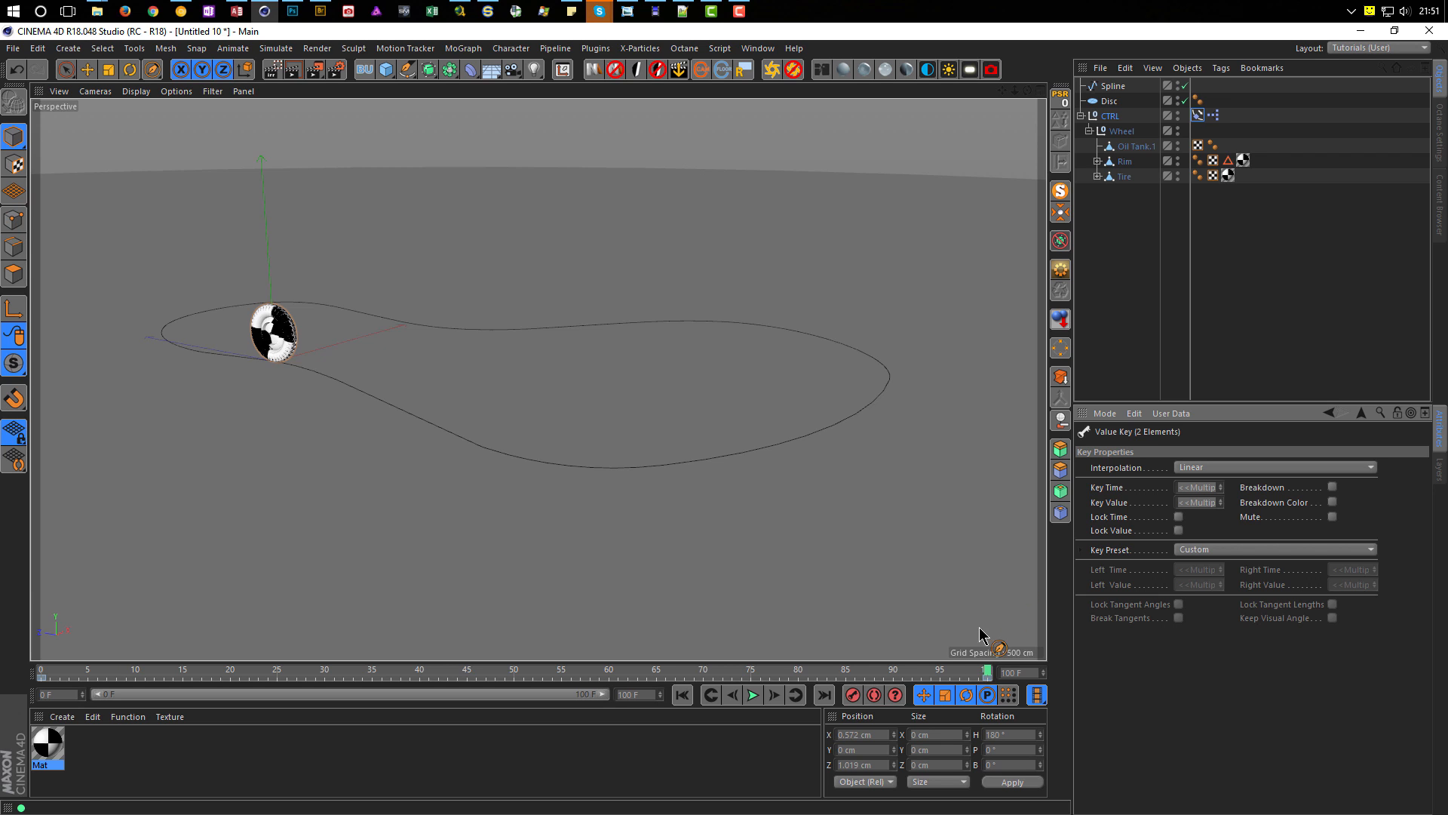
Step: Play the animation from frame 0 to check the wheel's roll along the spline, and return to frame 0
left_click(682, 695)
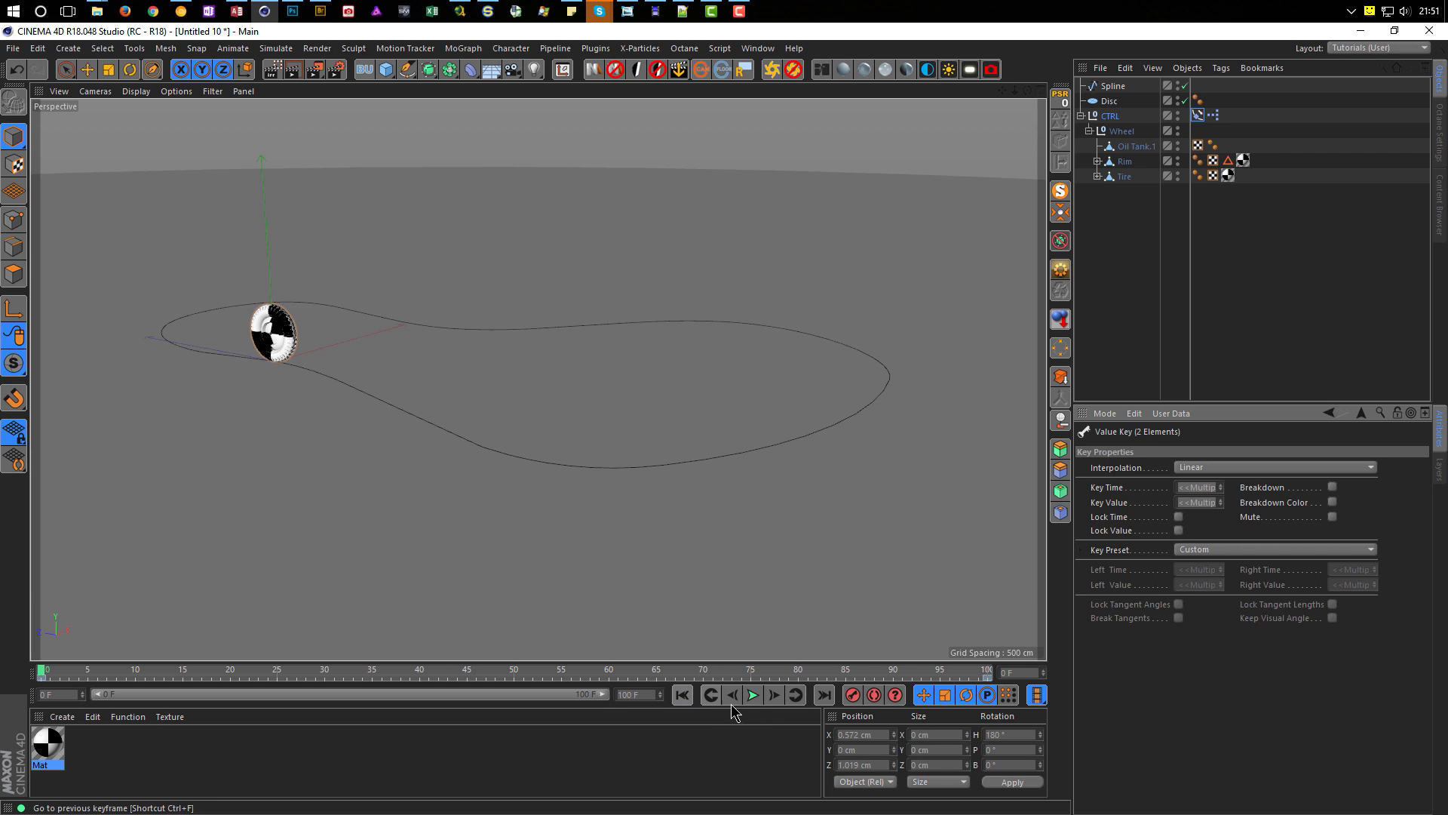
left_click(752, 695)
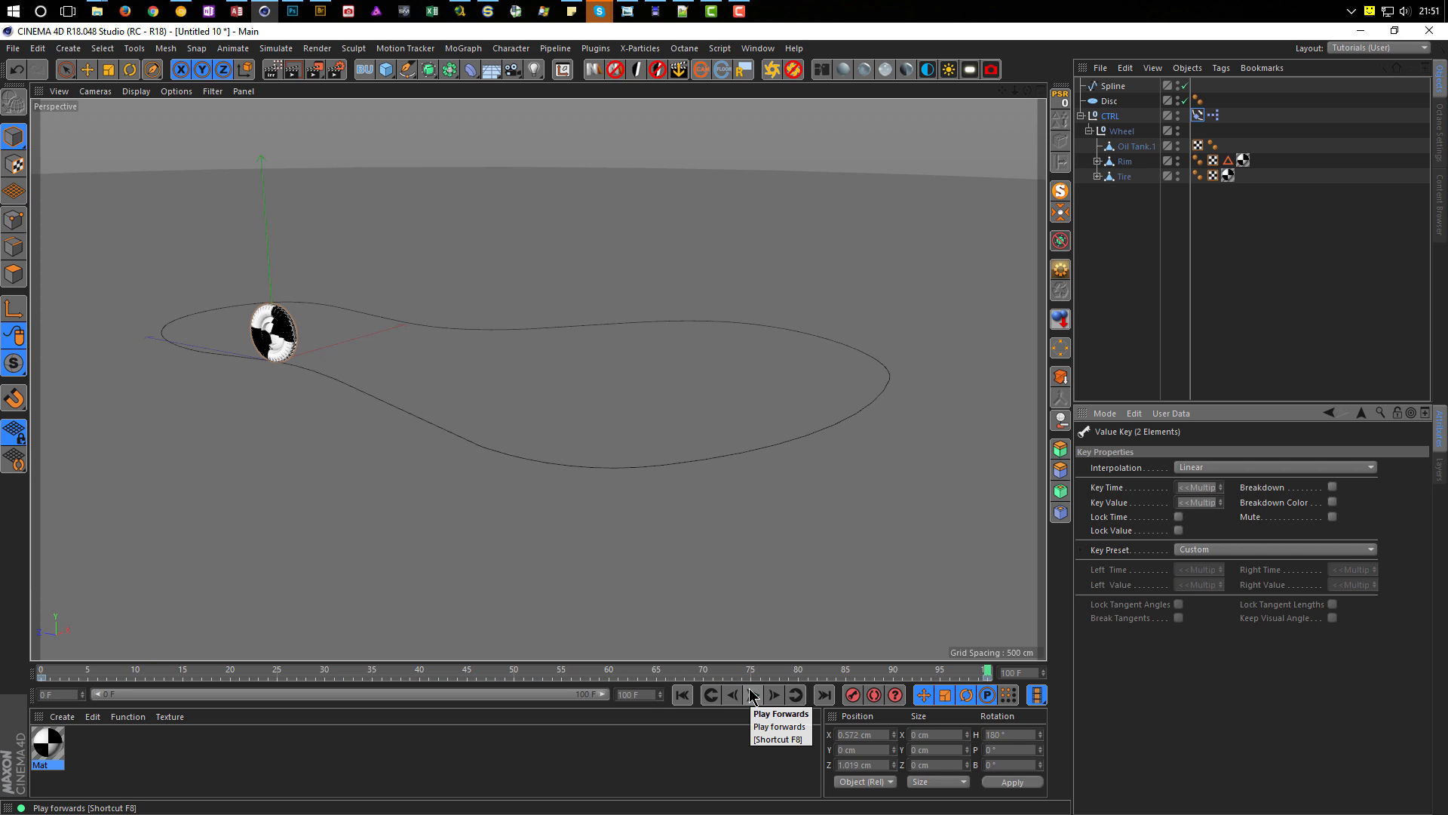
left_click(690, 698)
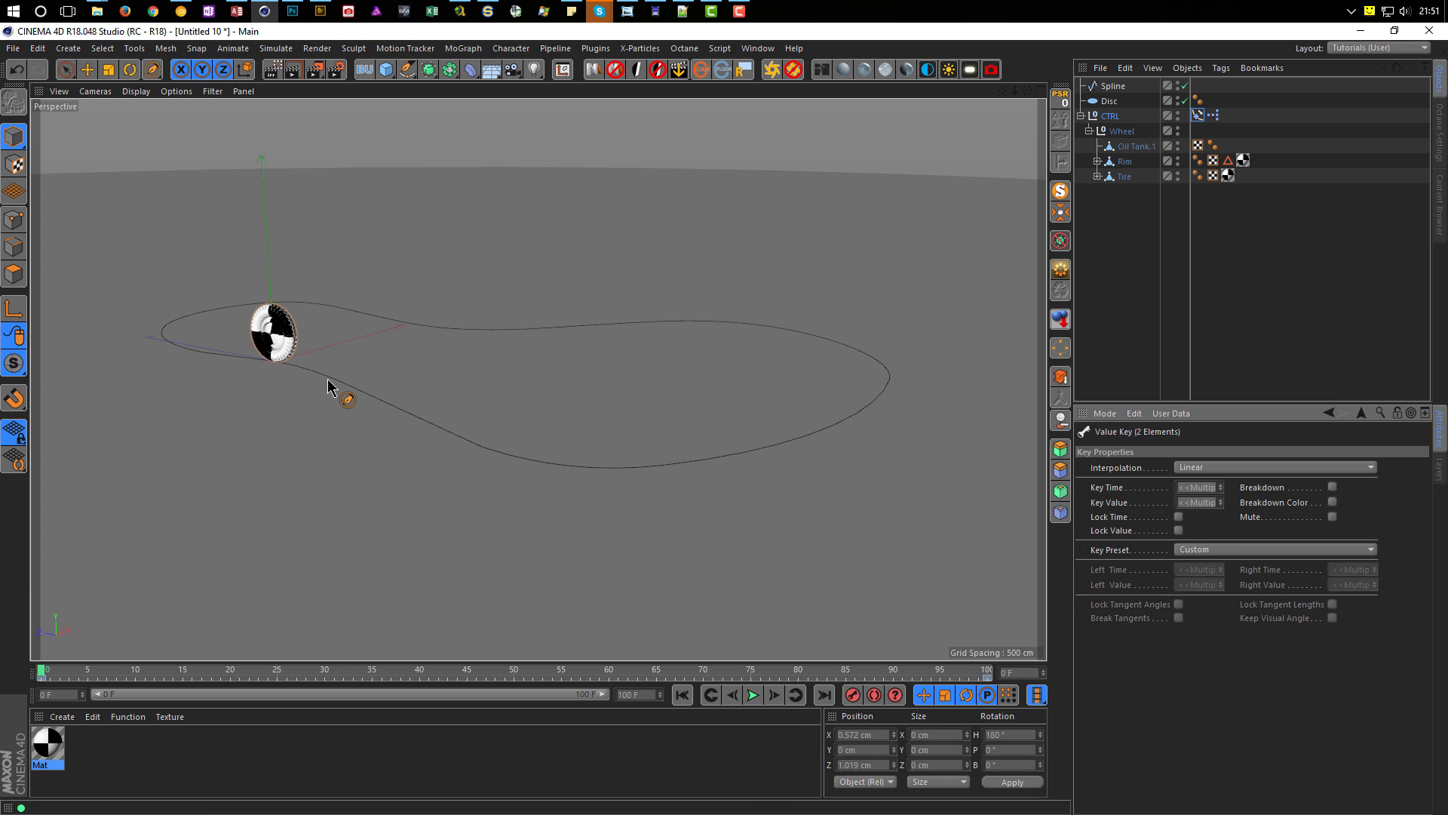
Step: Set the Spline object's Intermediate Points to Uniform
left_click(1113, 86)
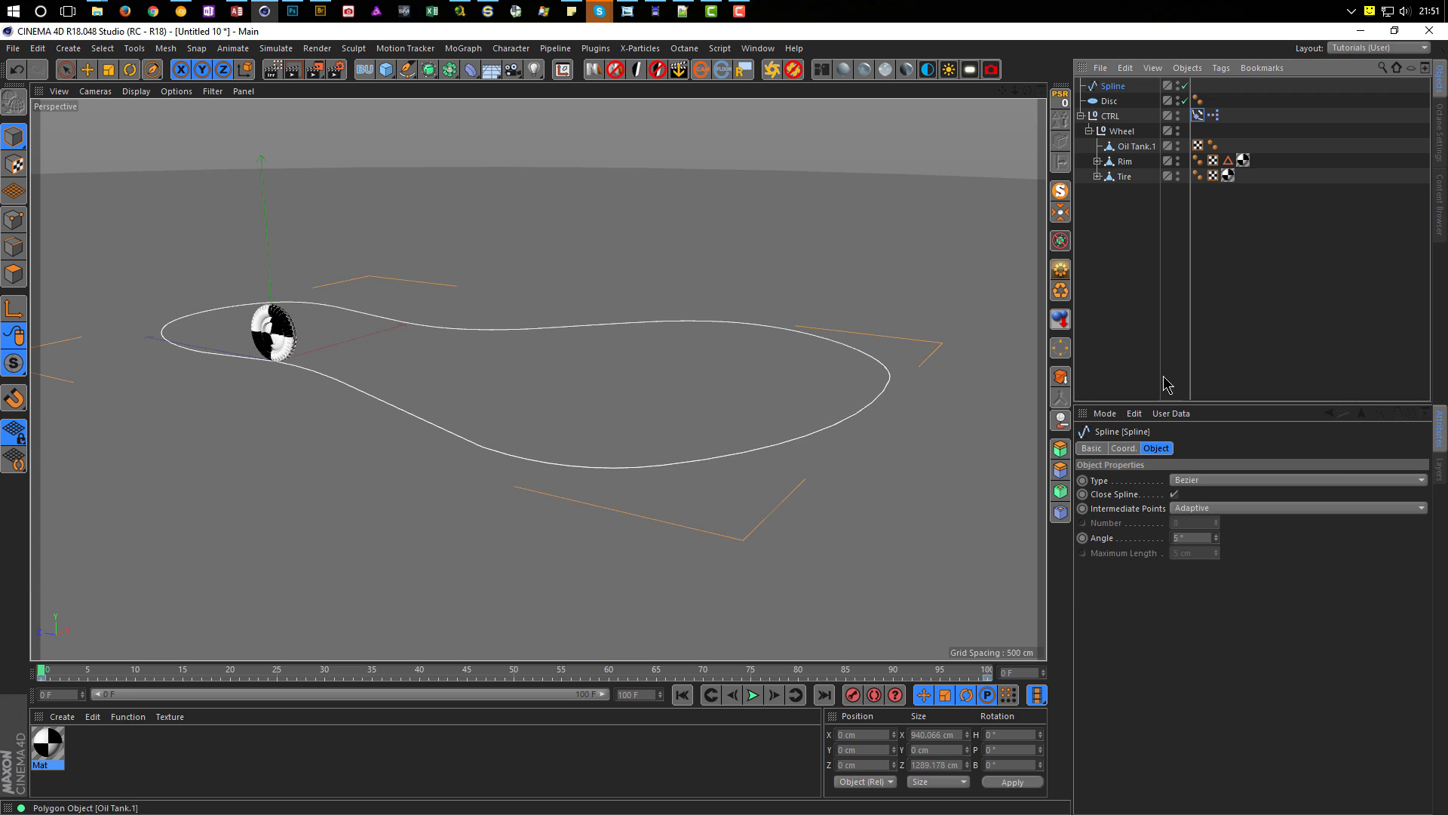
left_click(1223, 509)
left_click(1211, 554)
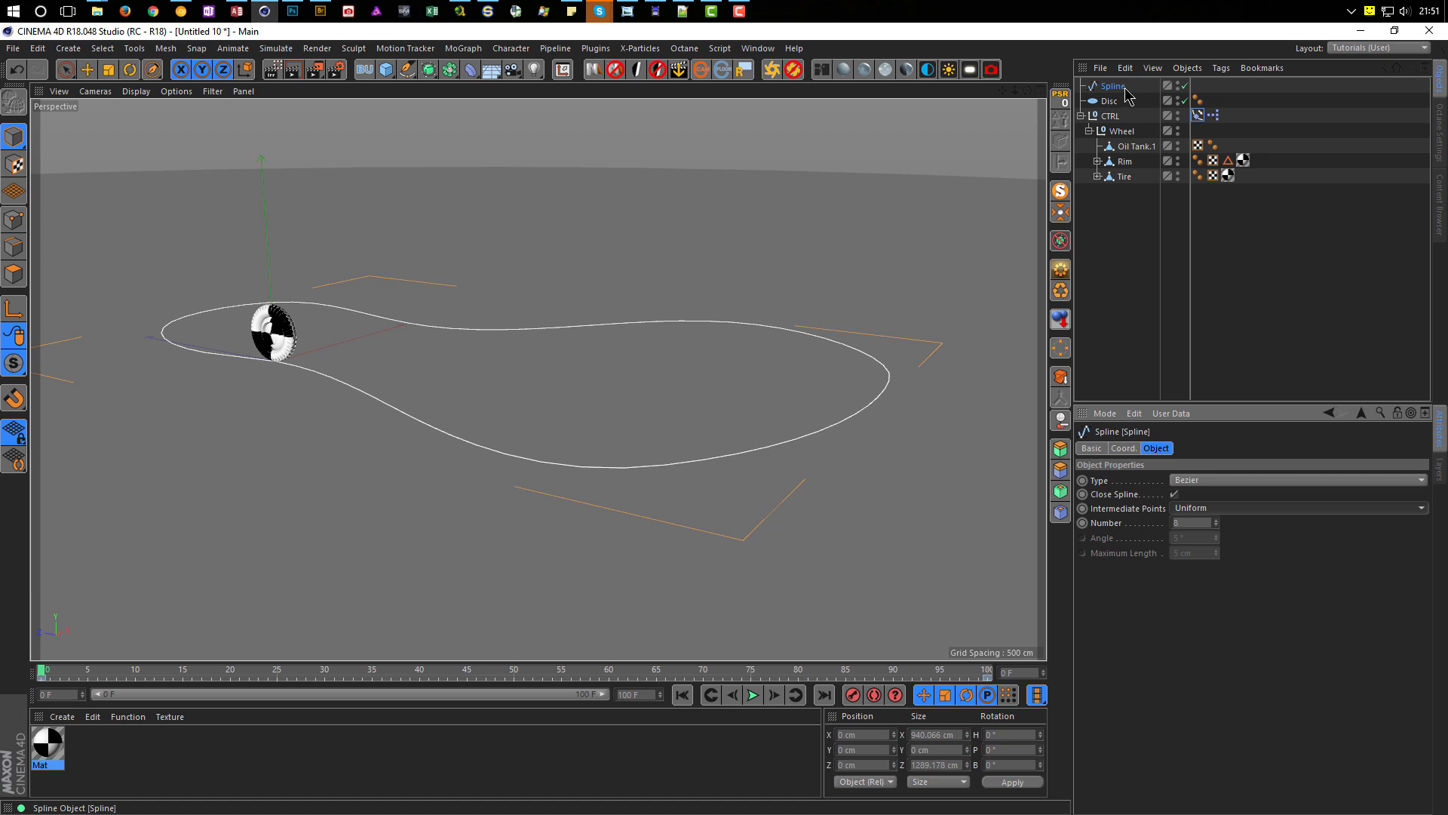
Step: Reopen the XPresso setup, line up the Degree node beside the Formula, and delete the Result node reading the Formula's Output
double_click(1213, 114)
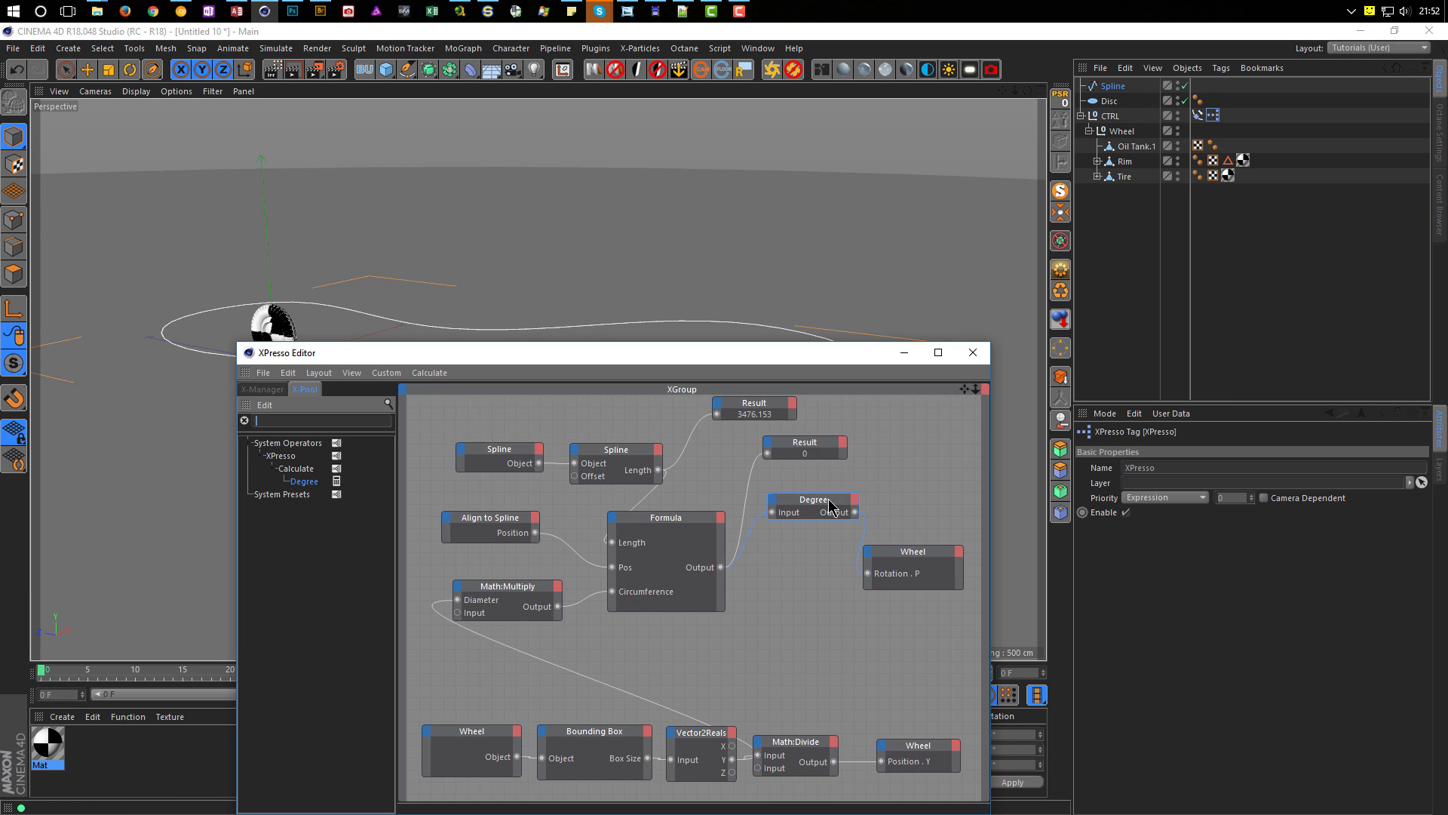
left_click_drag(830, 506, 805, 564)
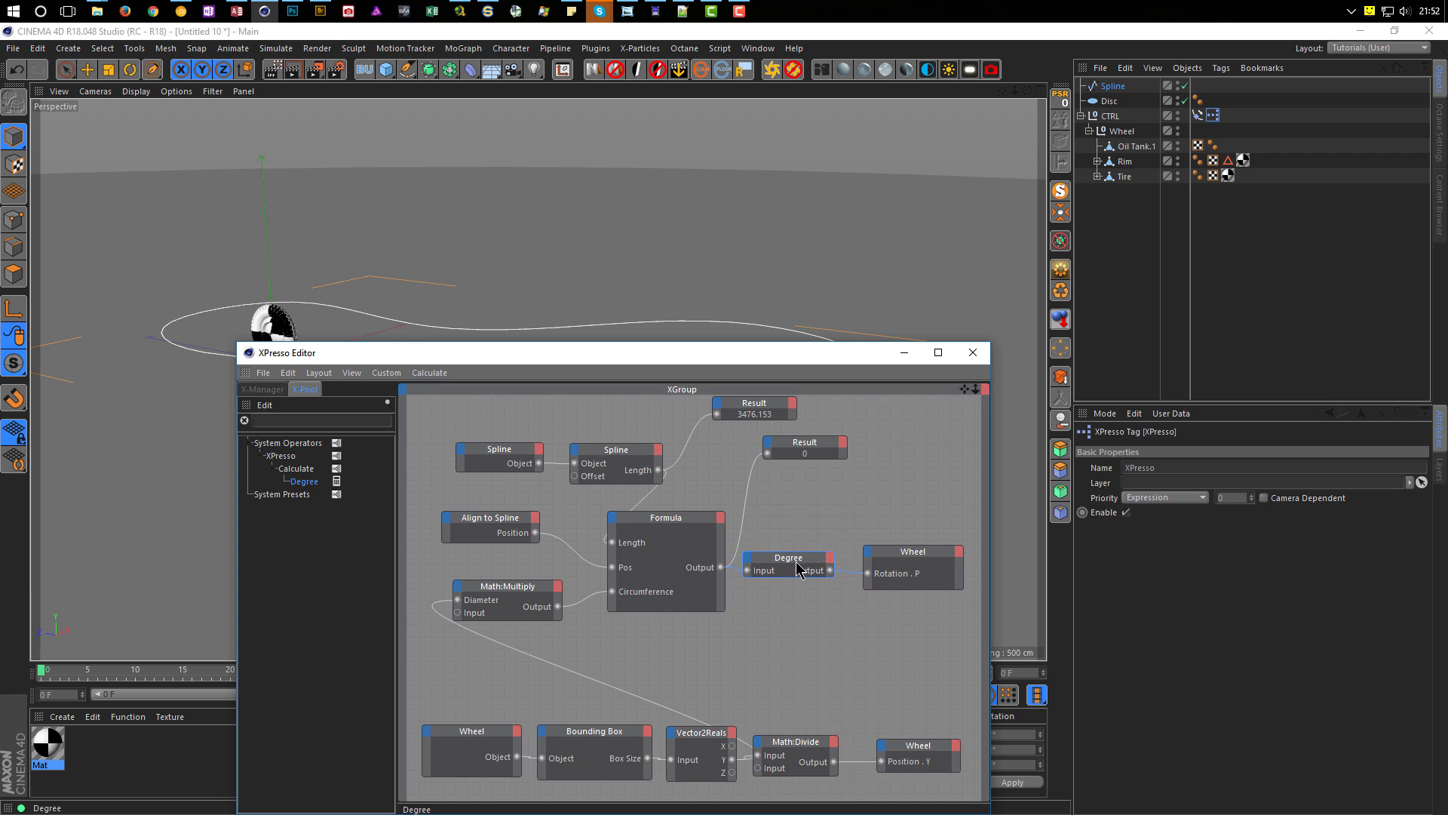
left_click(814, 448)
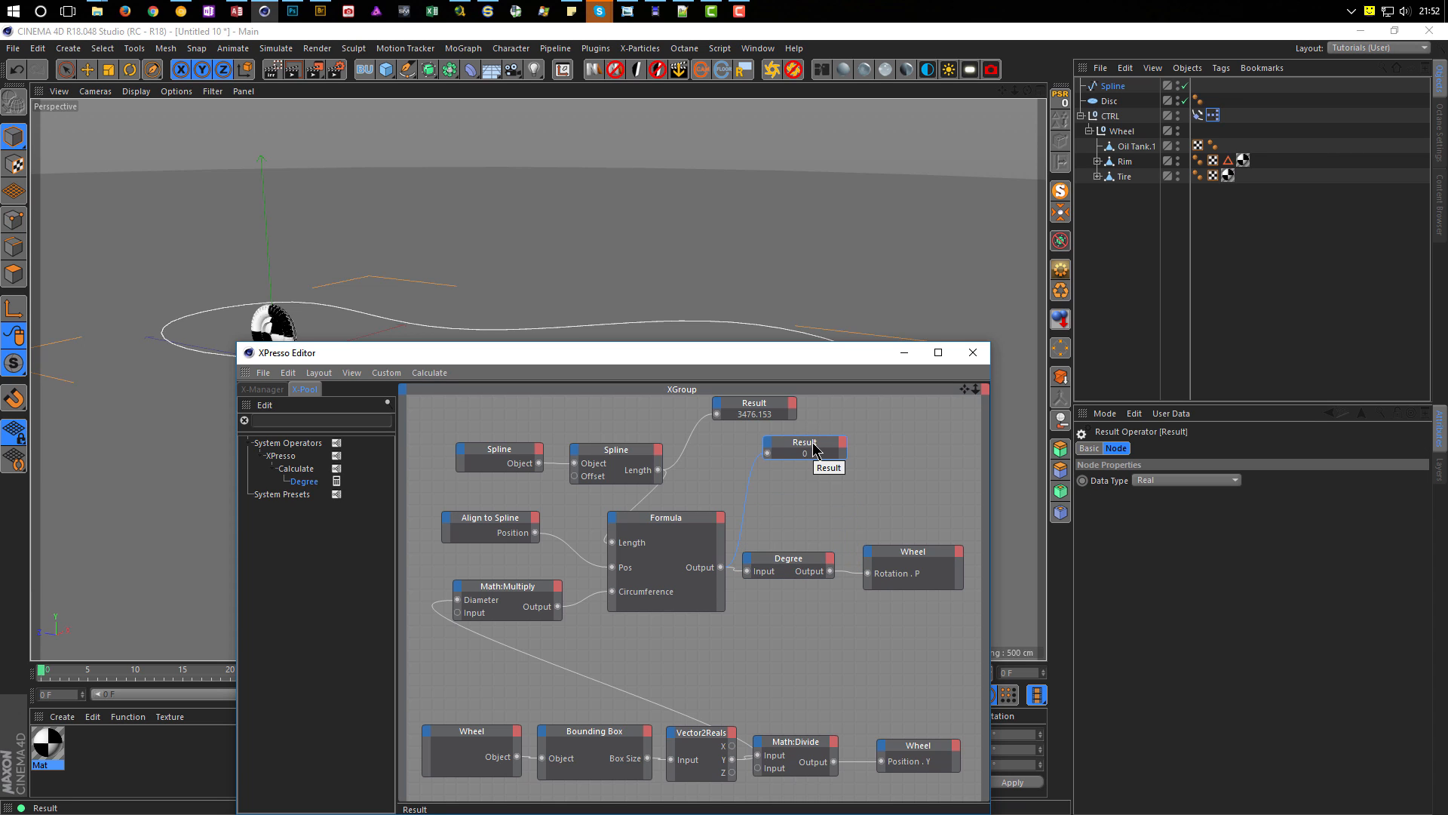
key("Delete")
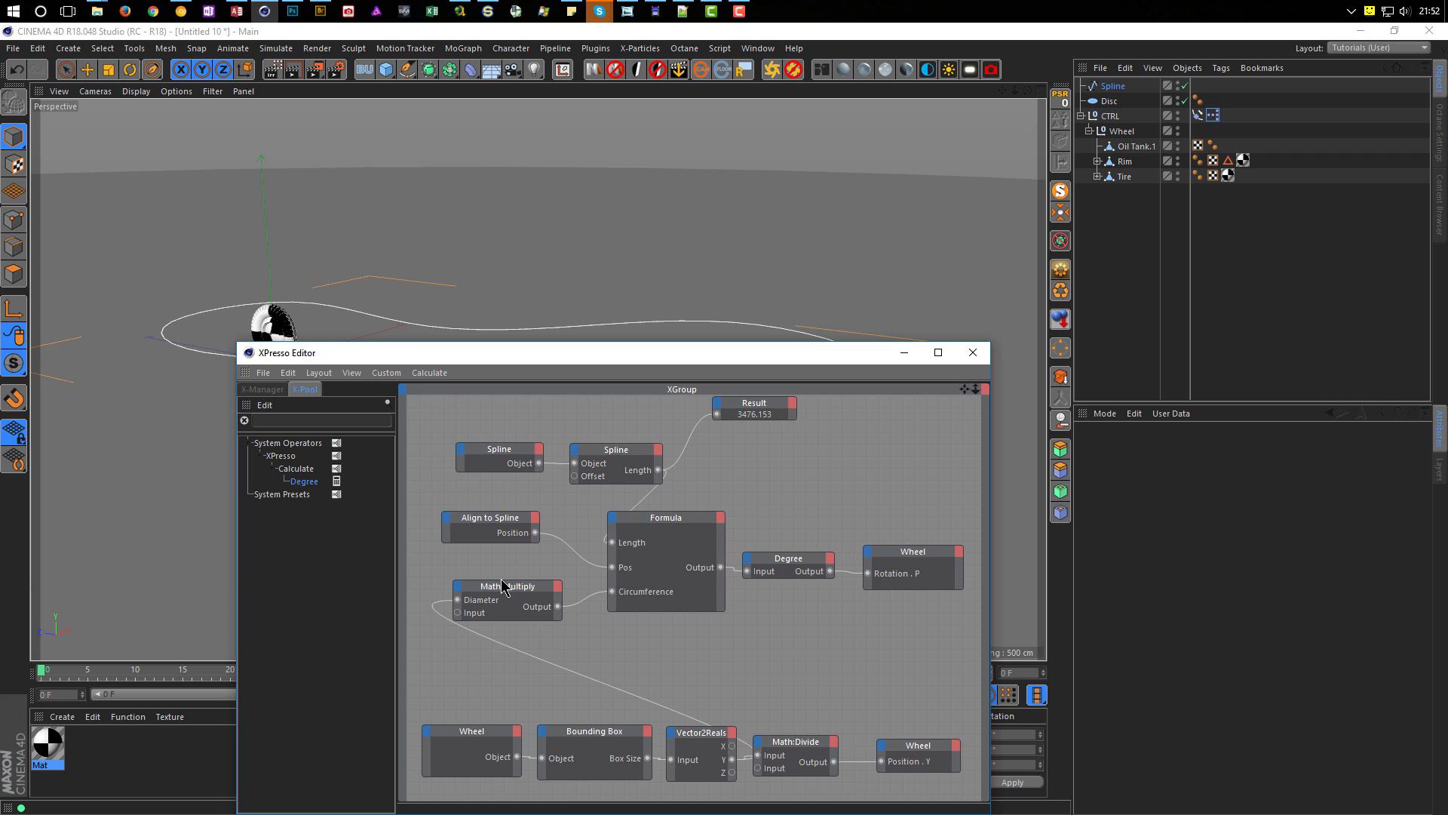
Step: Widen the XPresso Editor and spread the Math:Multiply, Formula, Degree and Wheel nodes to leave a gap before Rotation . P
left_click_drag(503, 587, 477, 586)
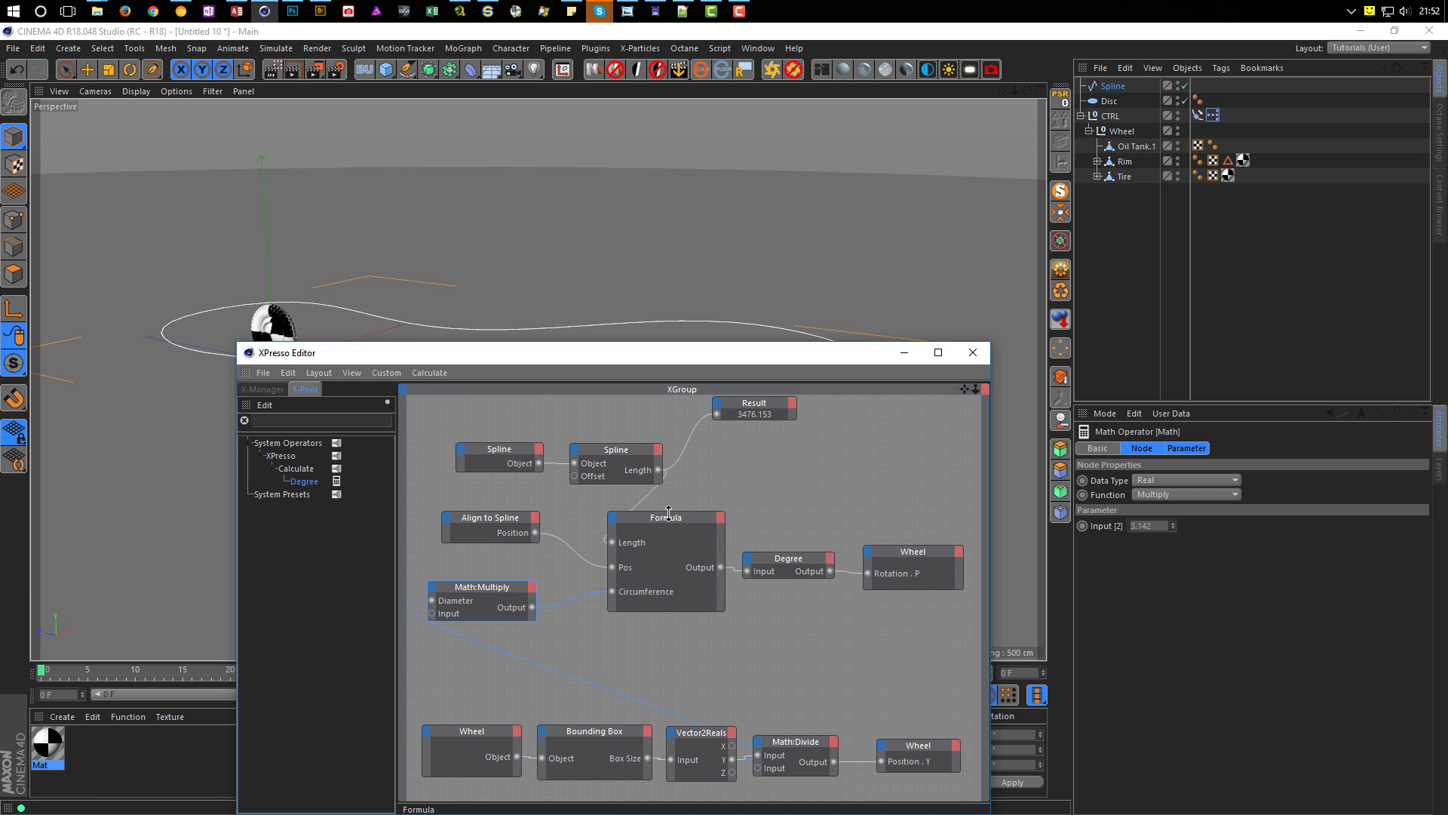
left_click_drag(665, 523, 613, 528)
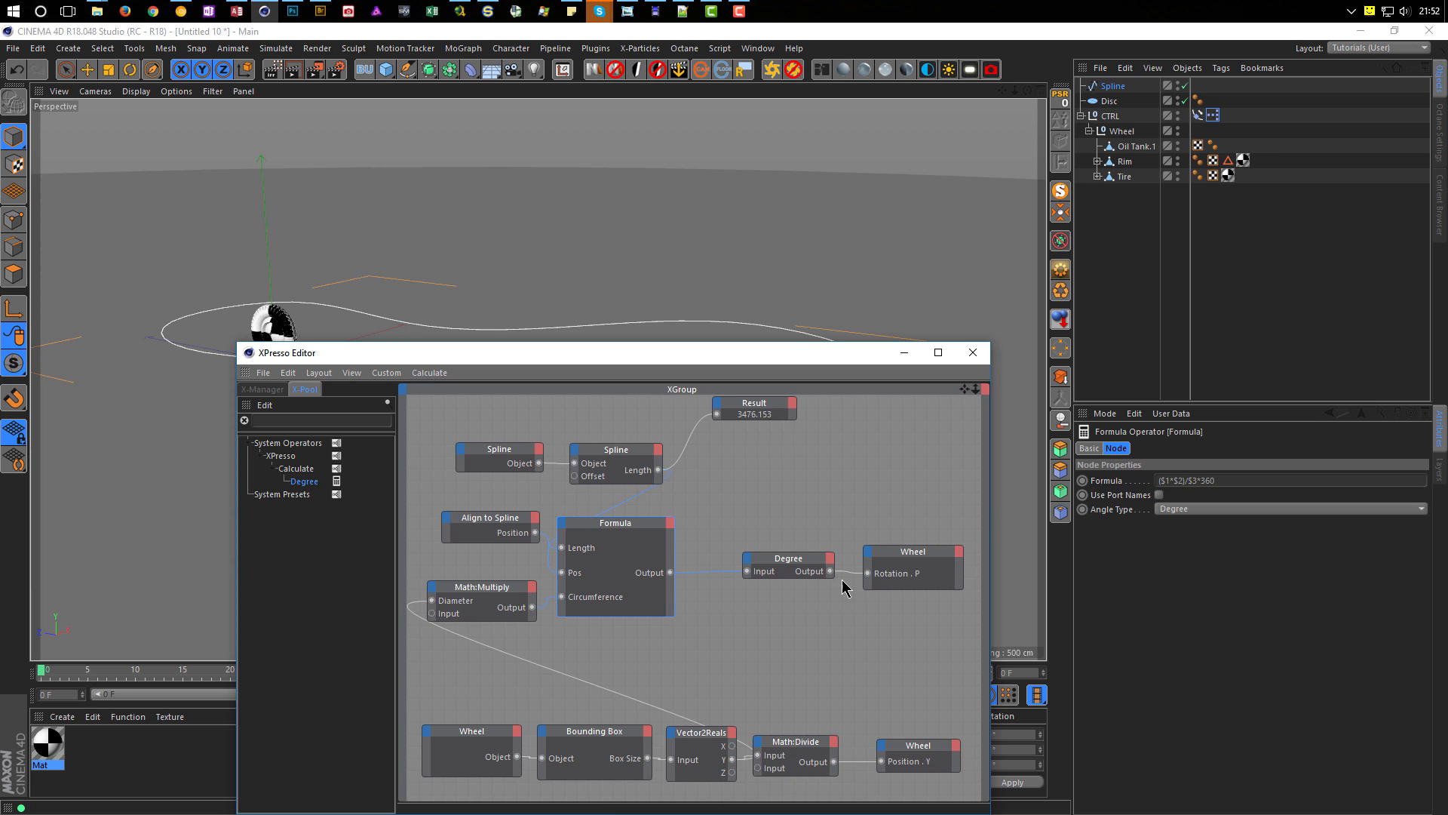
left_click_drag(794, 561, 743, 560)
left_click_drag(992, 501, 1049, 502)
left_click_drag(960, 553, 993, 553)
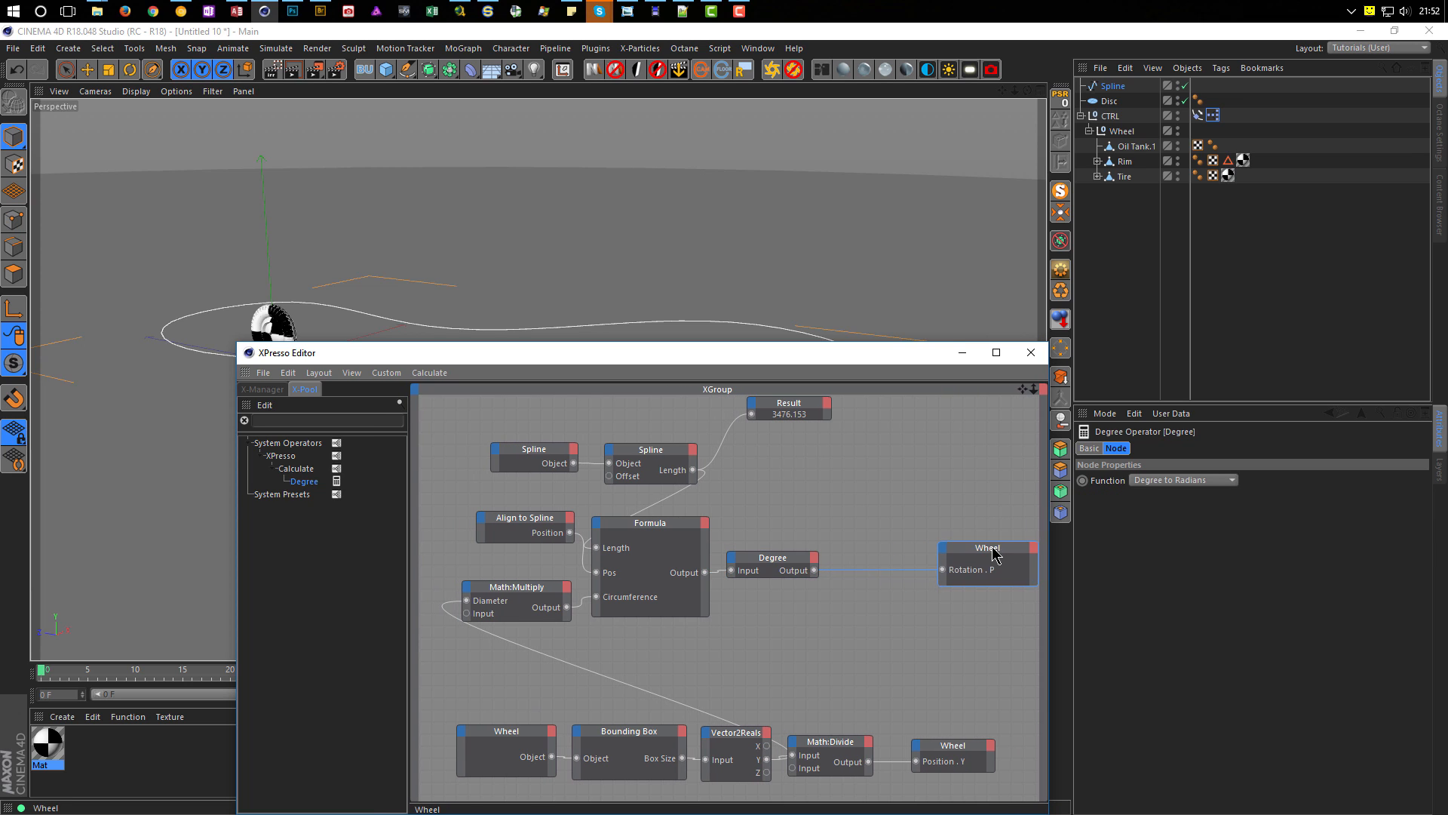
Step: Insert a Negate operator between the Degree Output and the Wheel's Rotation . P, and play the animation to check the rolling direction
left_click(325, 421)
type("nega")
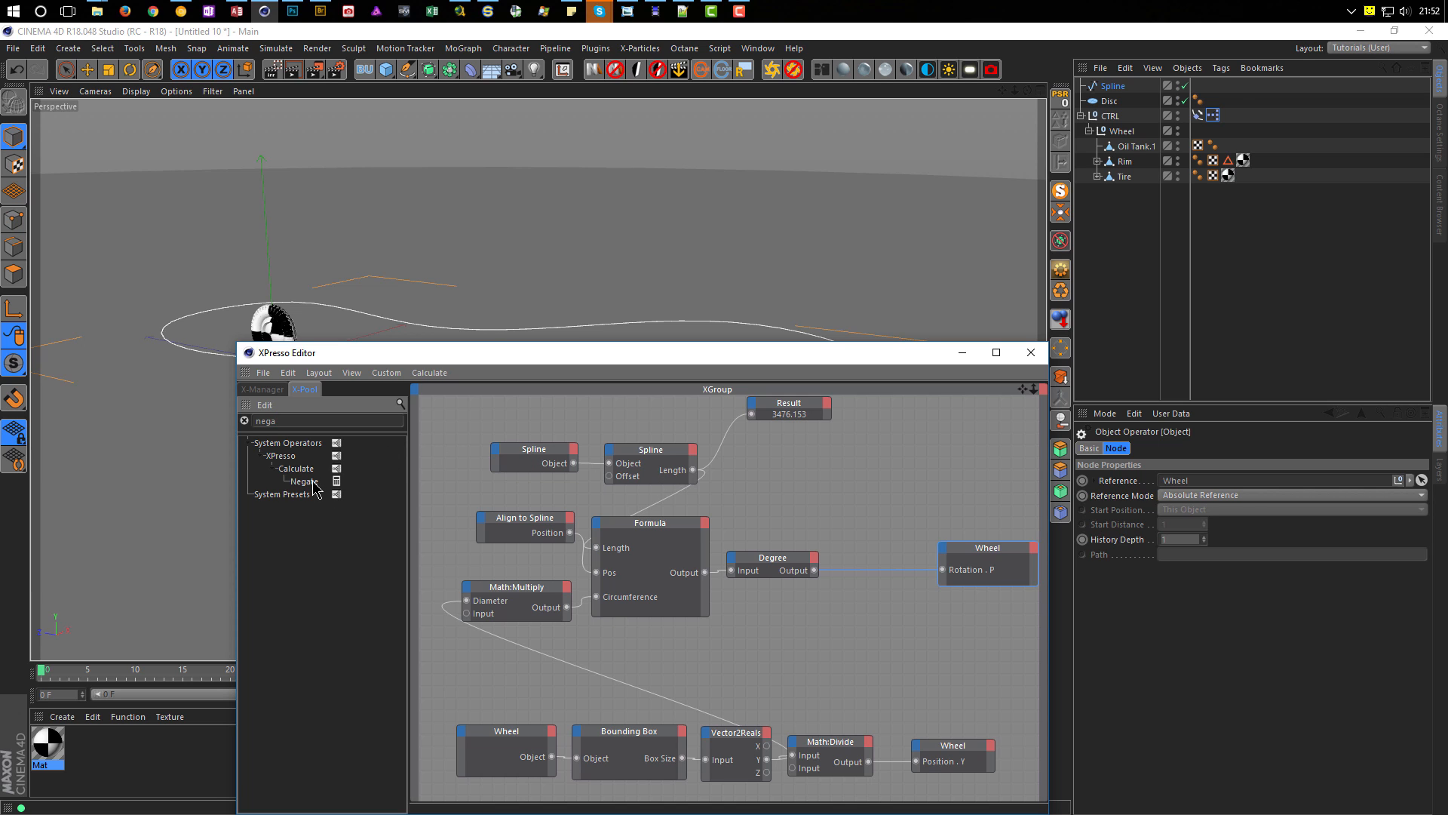
left_click_drag(860, 504, 861, 505)
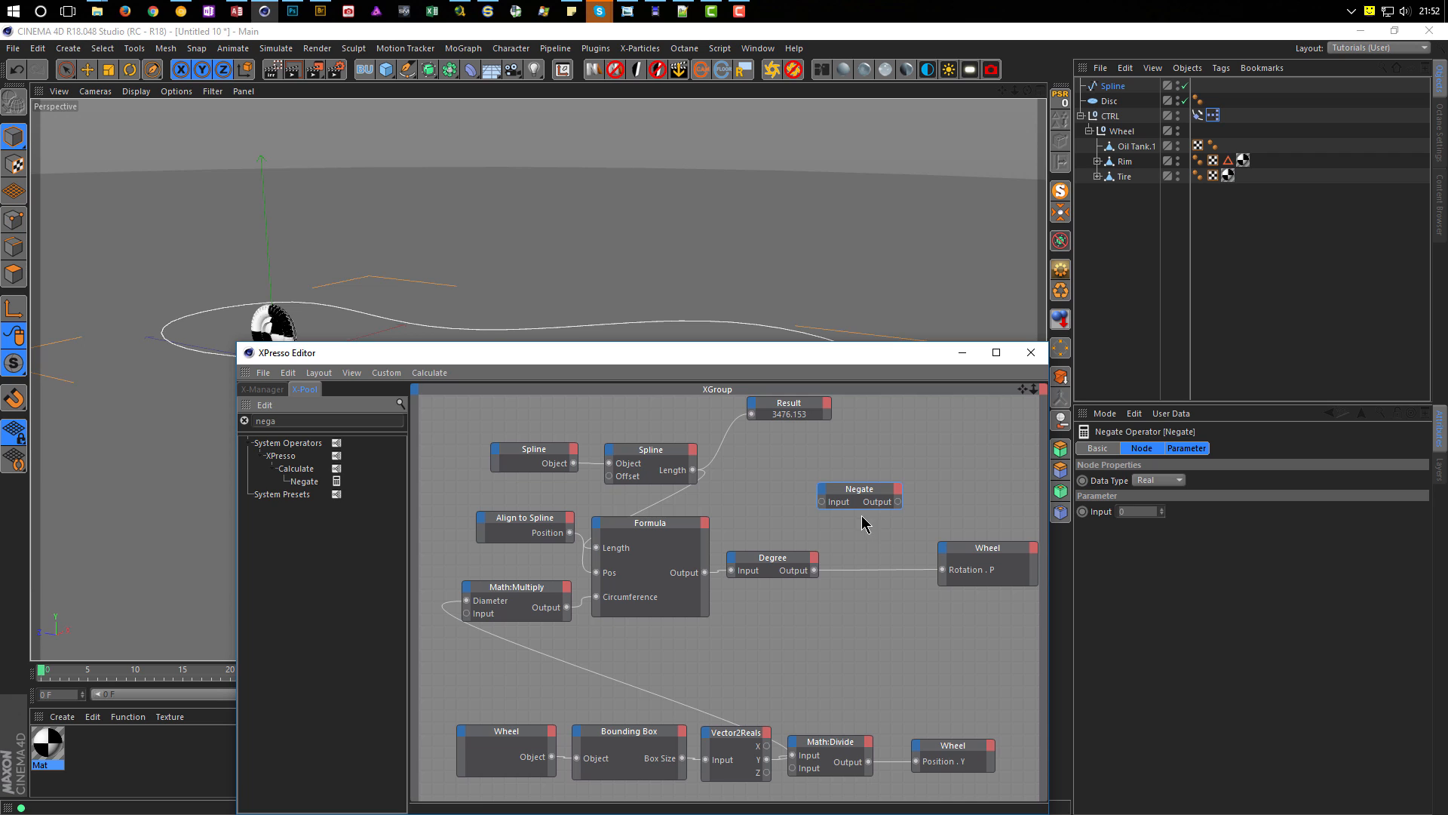
left_click_drag(815, 577, 824, 506)
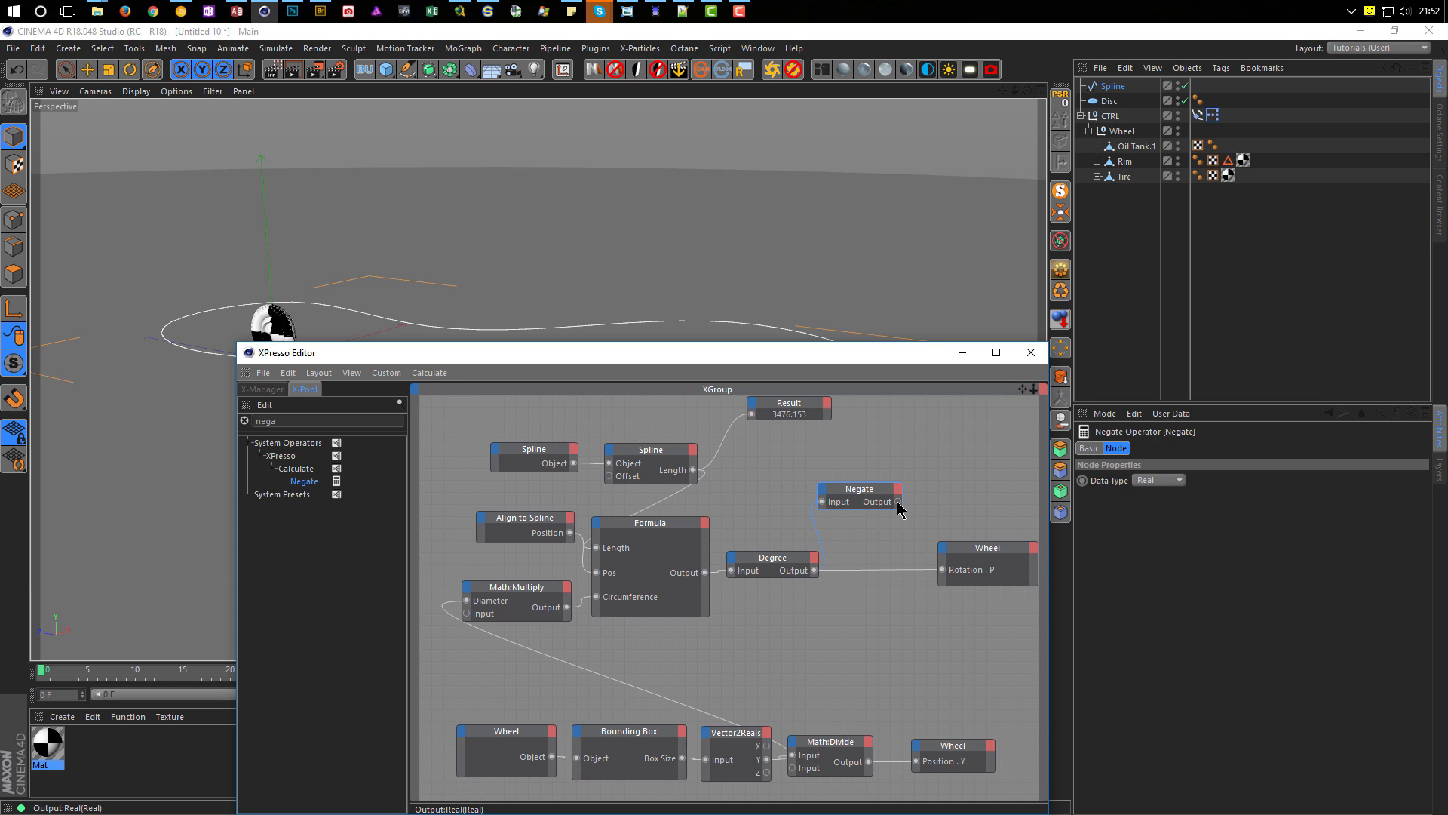
left_click_drag(945, 575, 943, 570)
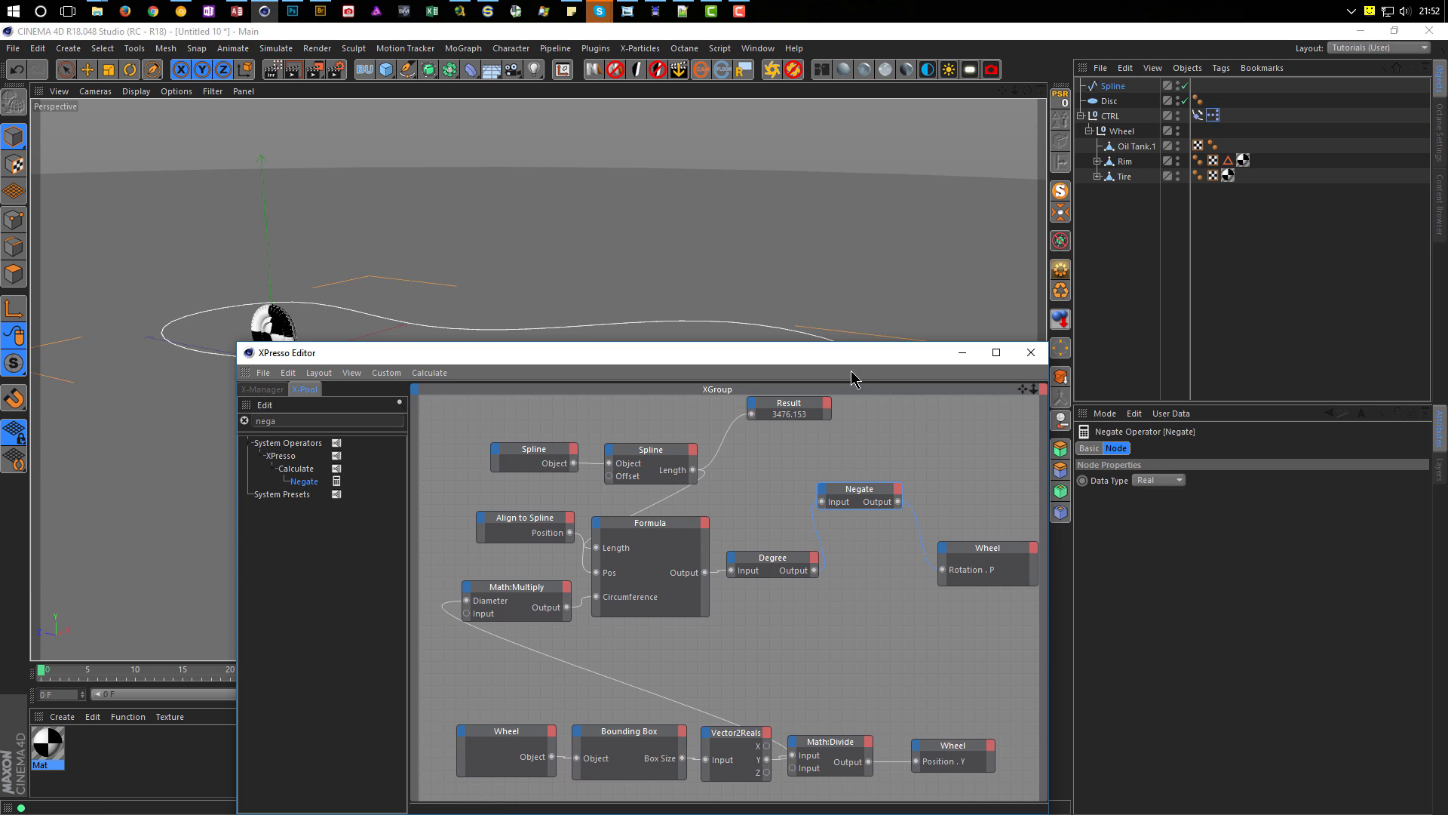
left_click_drag(855, 364, 495, 592)
left_click(754, 695)
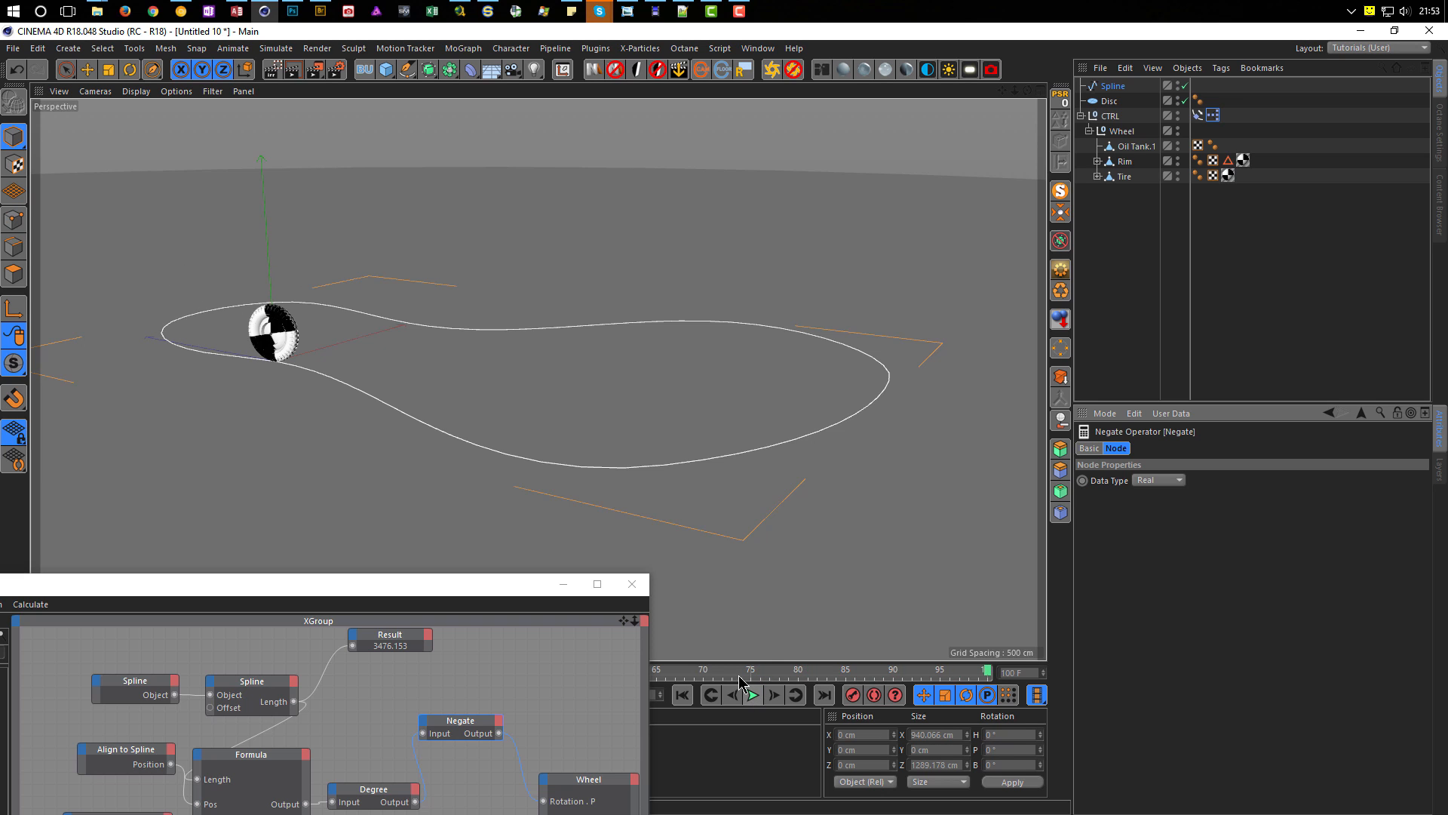
Step: Scale the Wheel null up to about twice its size and replay the animation to test the rig
left_click(1124, 133)
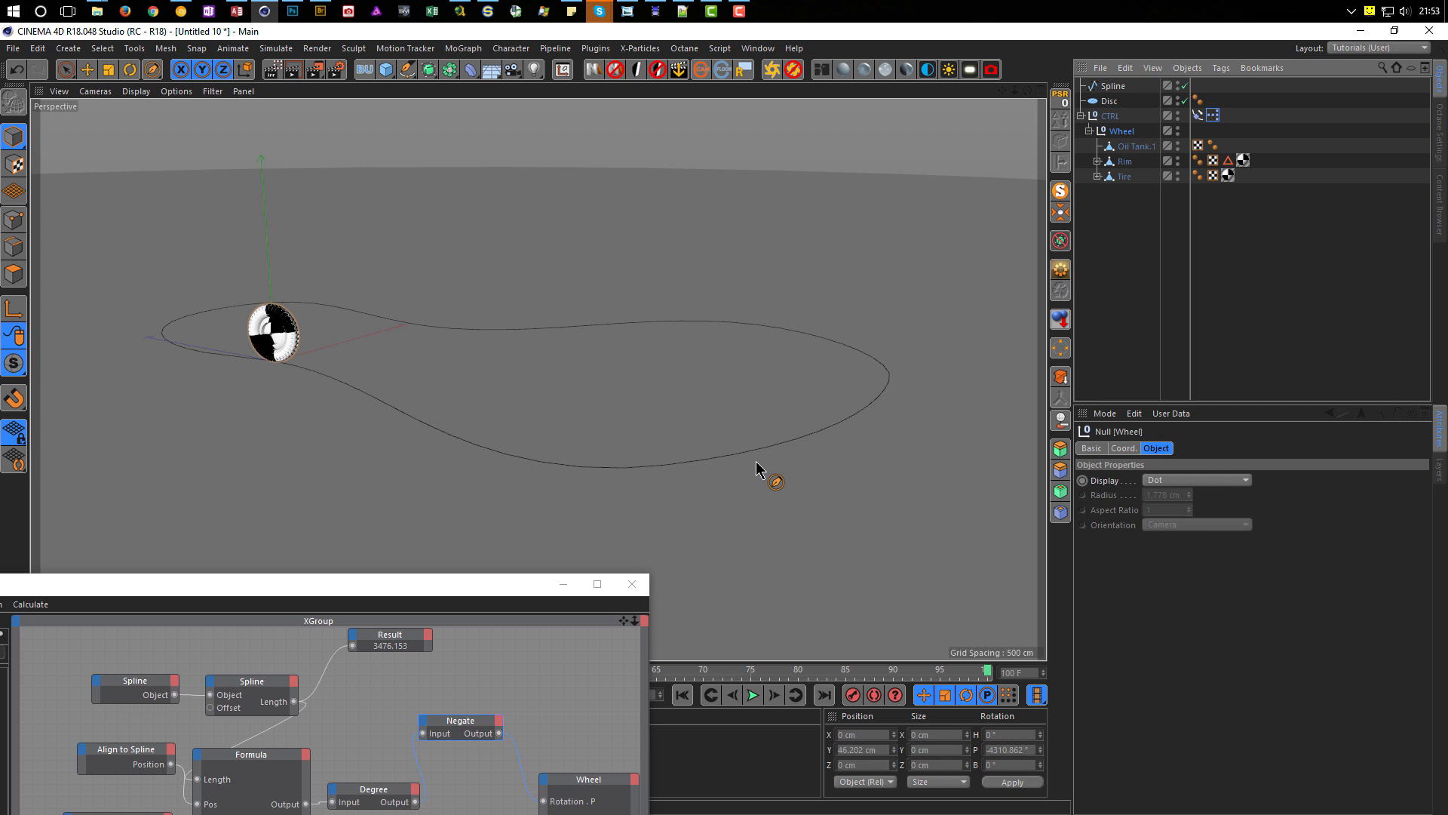
key("t")
left_click_drag(749, 468, 666, 598)
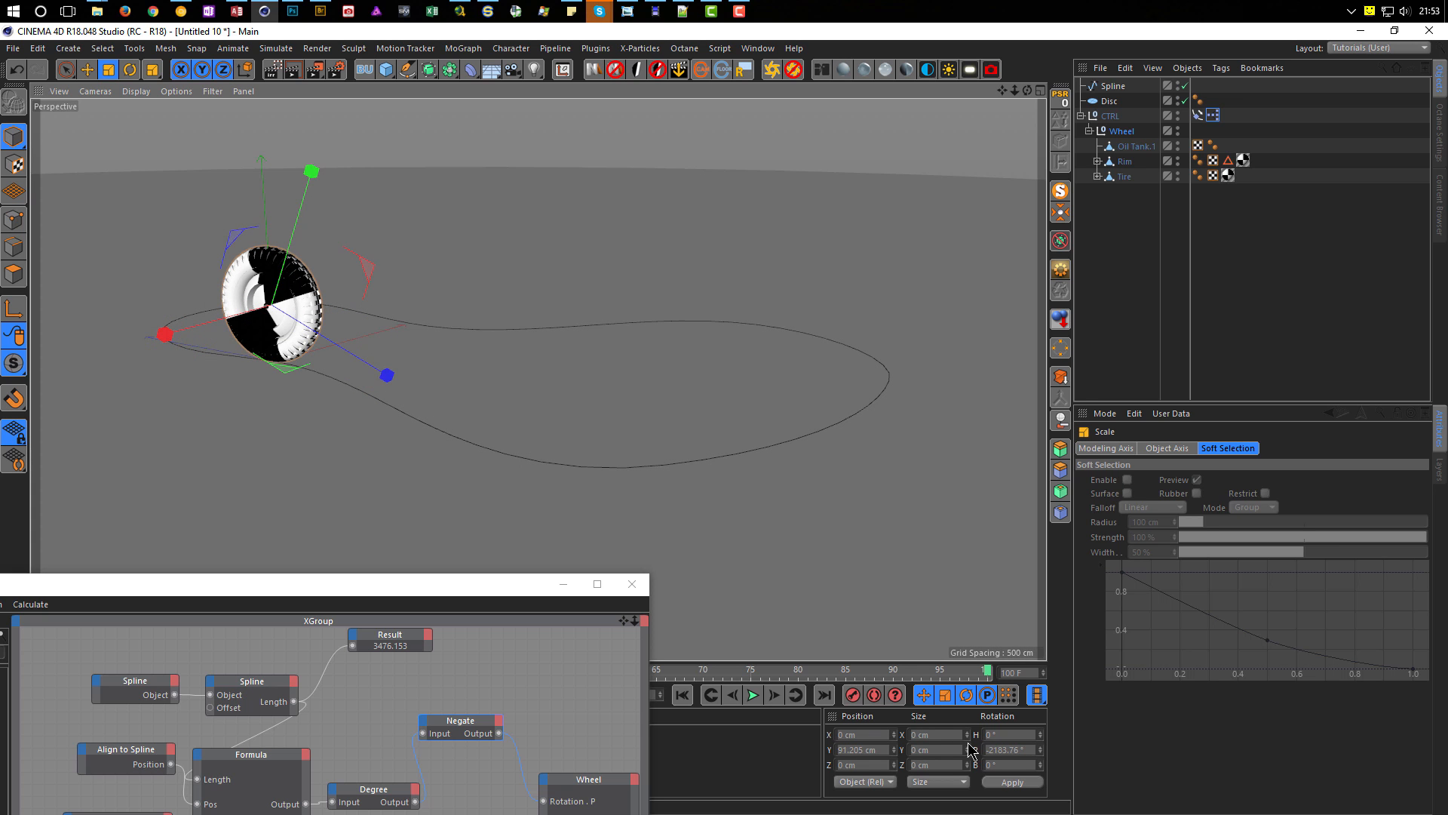
left_click(752, 696)
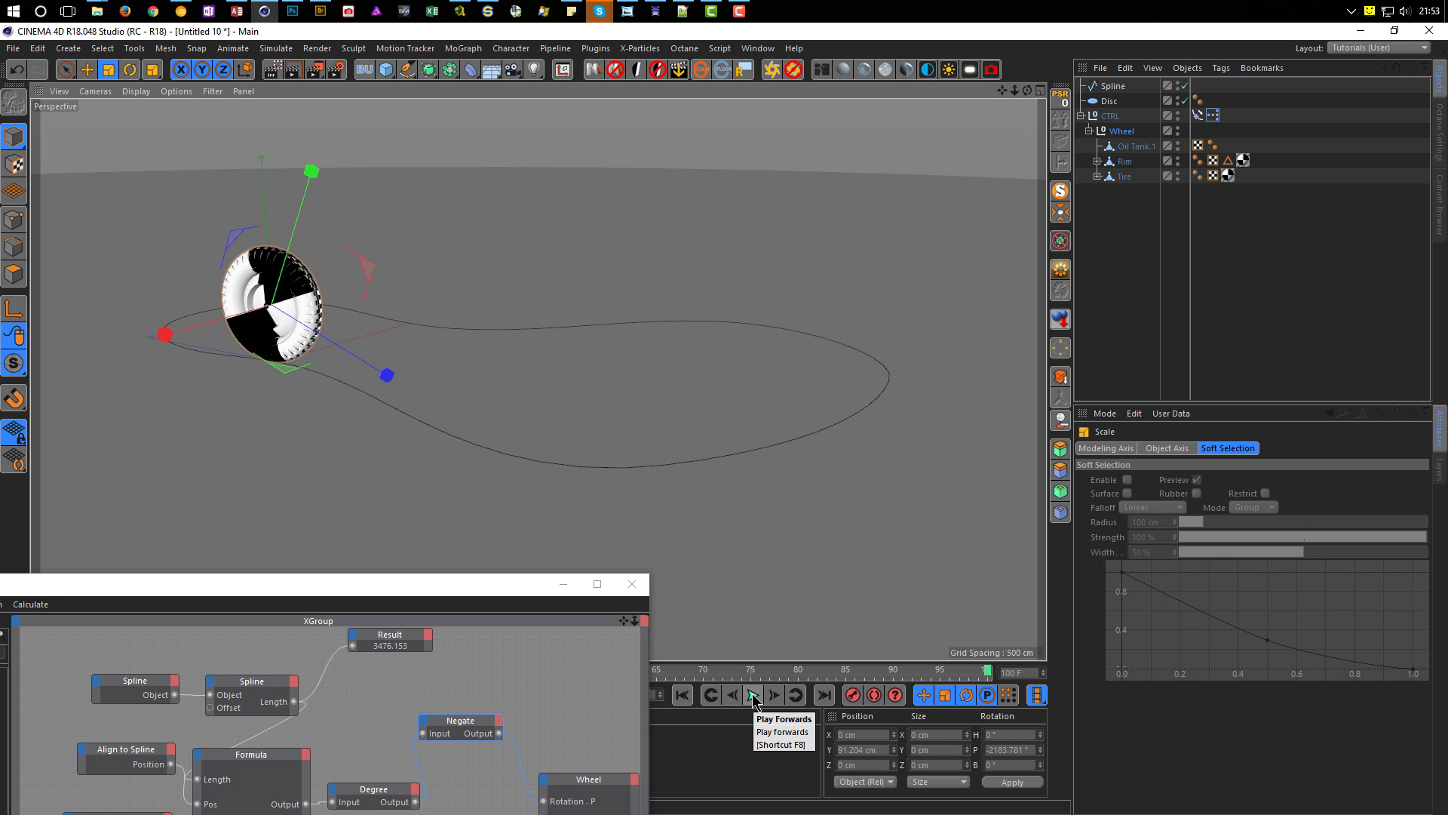
Step: Bring the XPresso Editor back over the viewport and save the scene on the Desktop as LetItRoll
left_click_drag(477, 596, 779, 318)
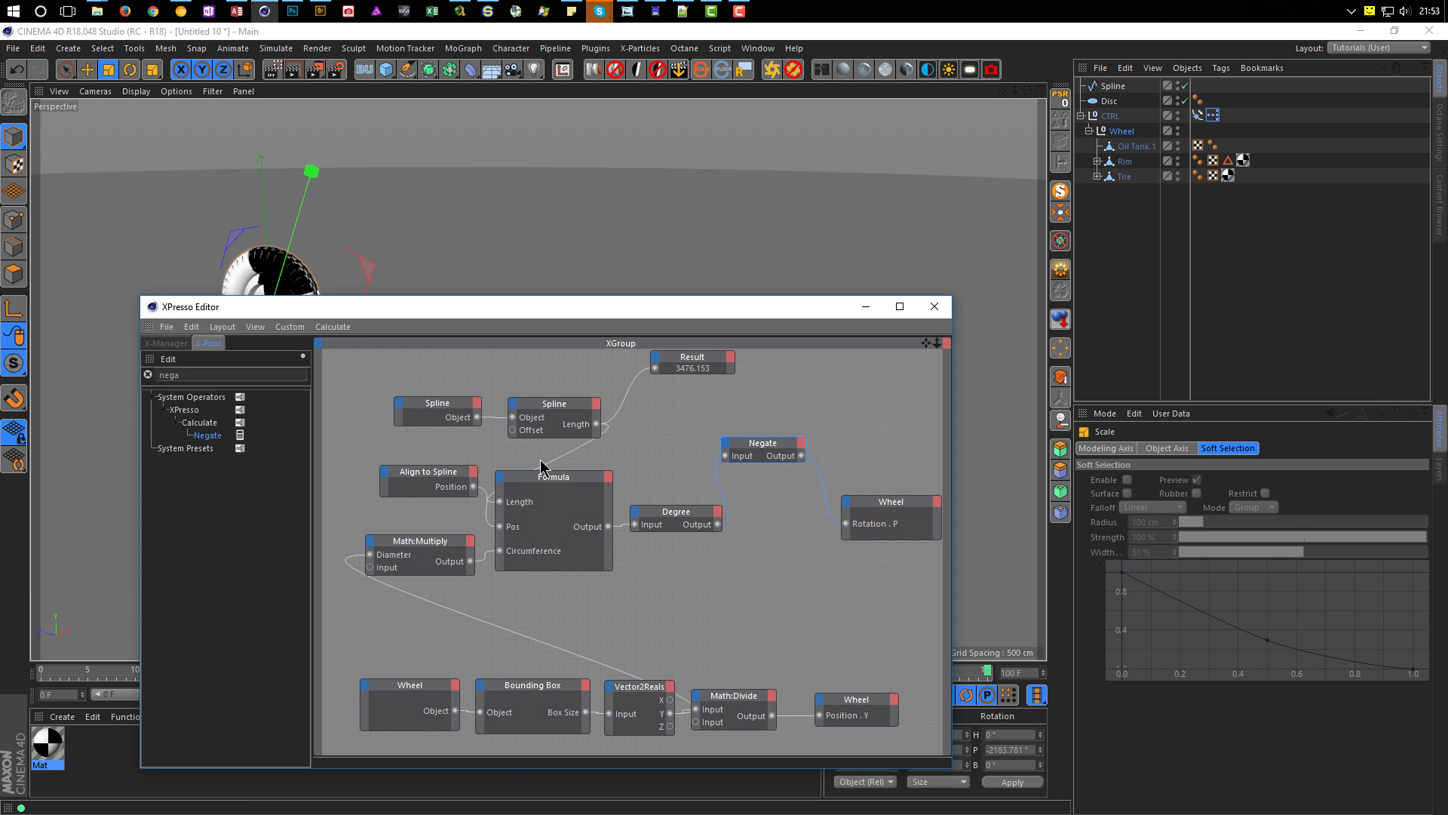
middle_click_drag(757, 573, 742, 579, "alt")
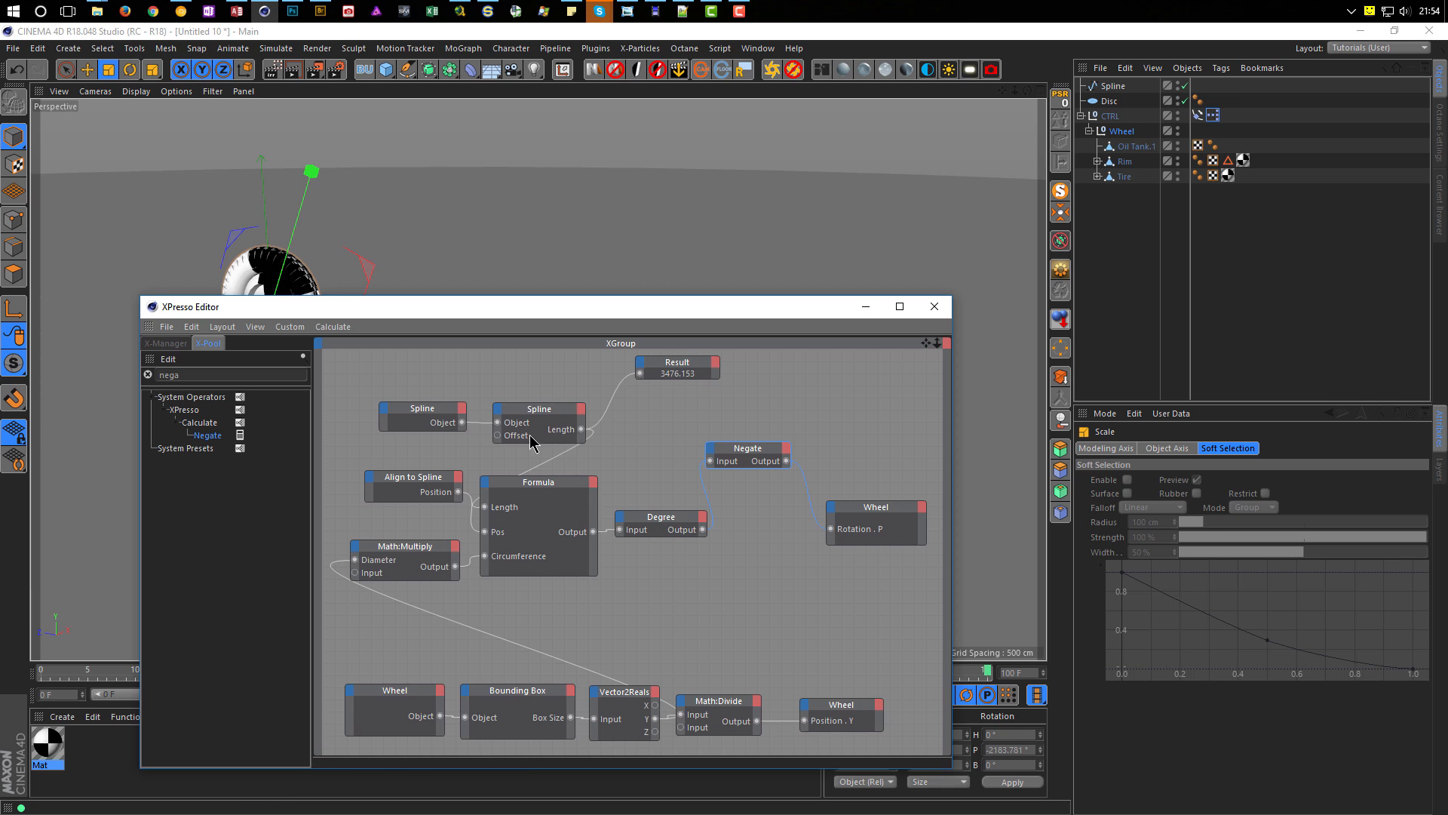
key("ctrl+s")
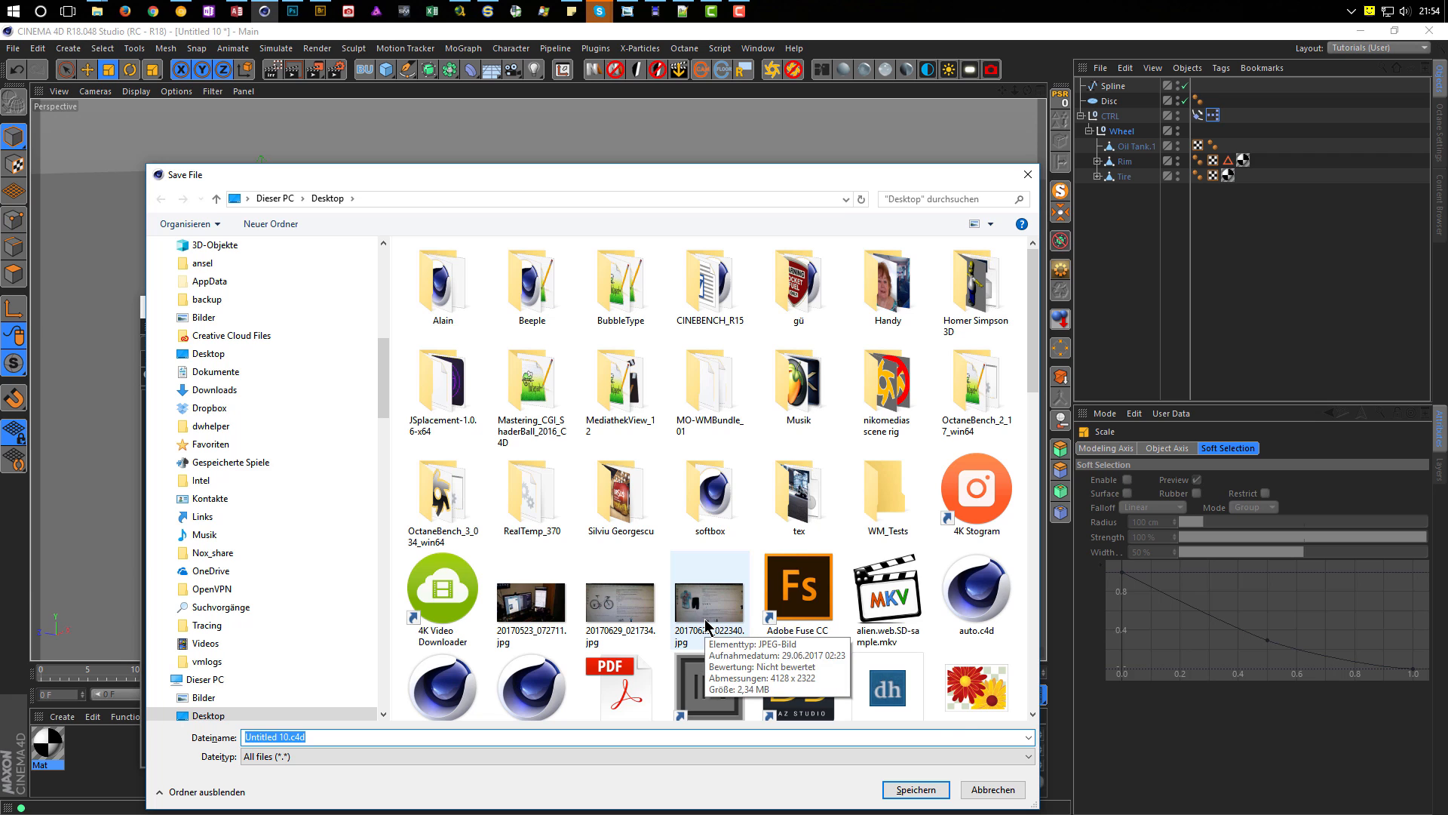
type("Xpresso")
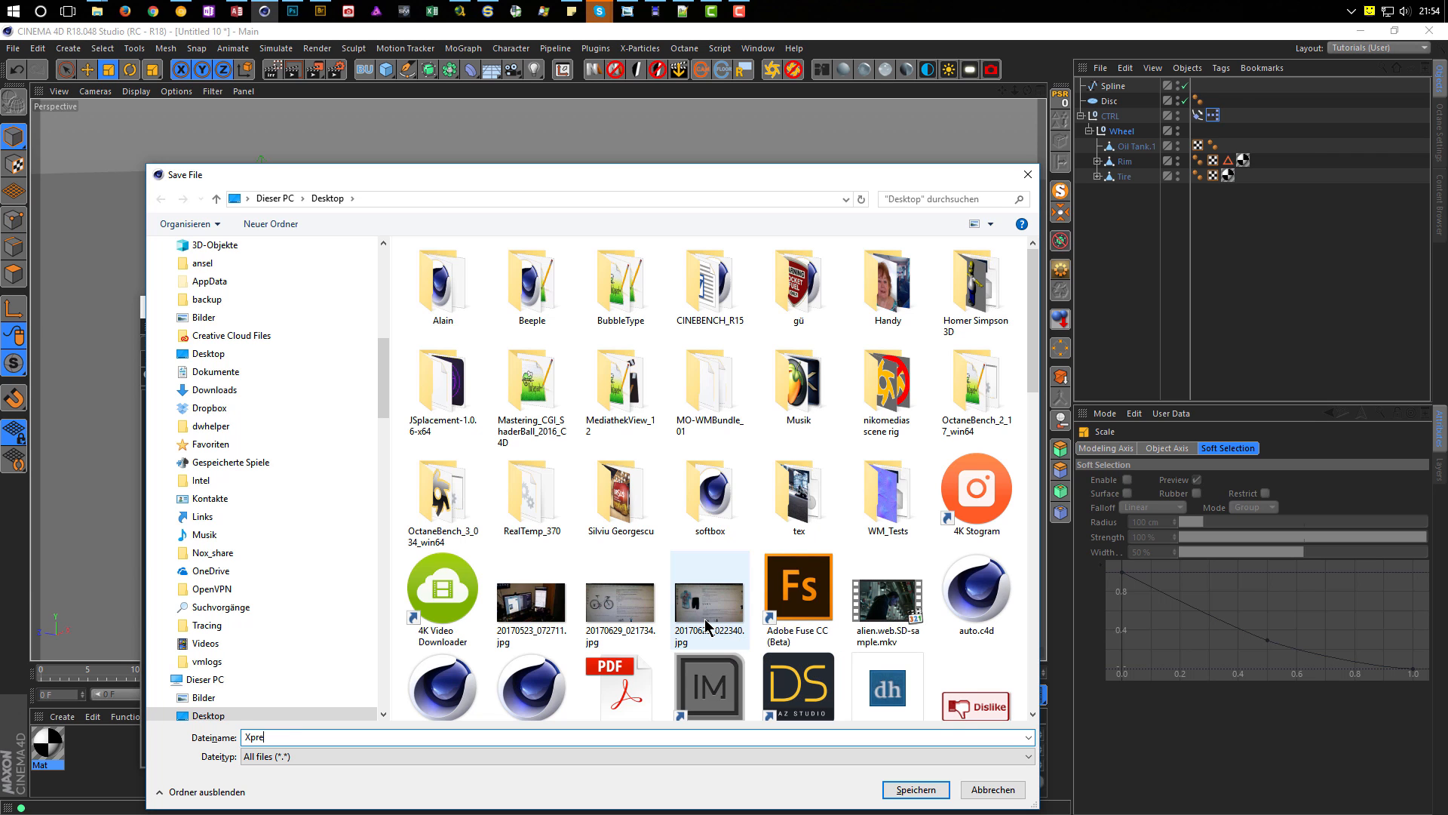
key("BackSpace")
key("BackSpace")
key("BackSpace")
key("BackSpace")
key("BackSpace")
key("BackSpace")
type("LetItRoll")
key("Return")
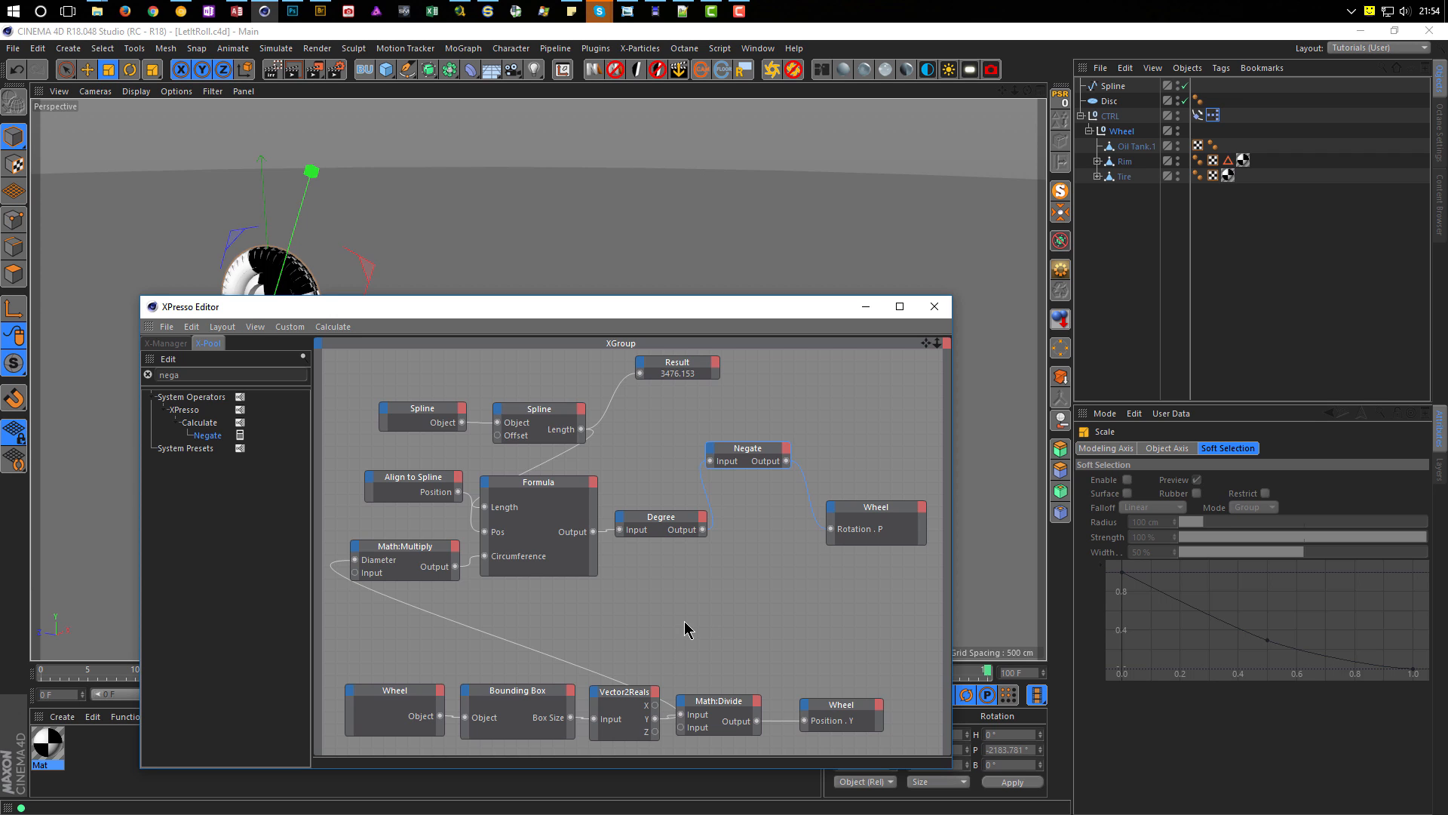
Step: Tidy the node layout by lining up Negate between Degree and Wheel and moving the Result node nearer the Spline's Length output
left_click_drag(803, 304, 1093, 296)
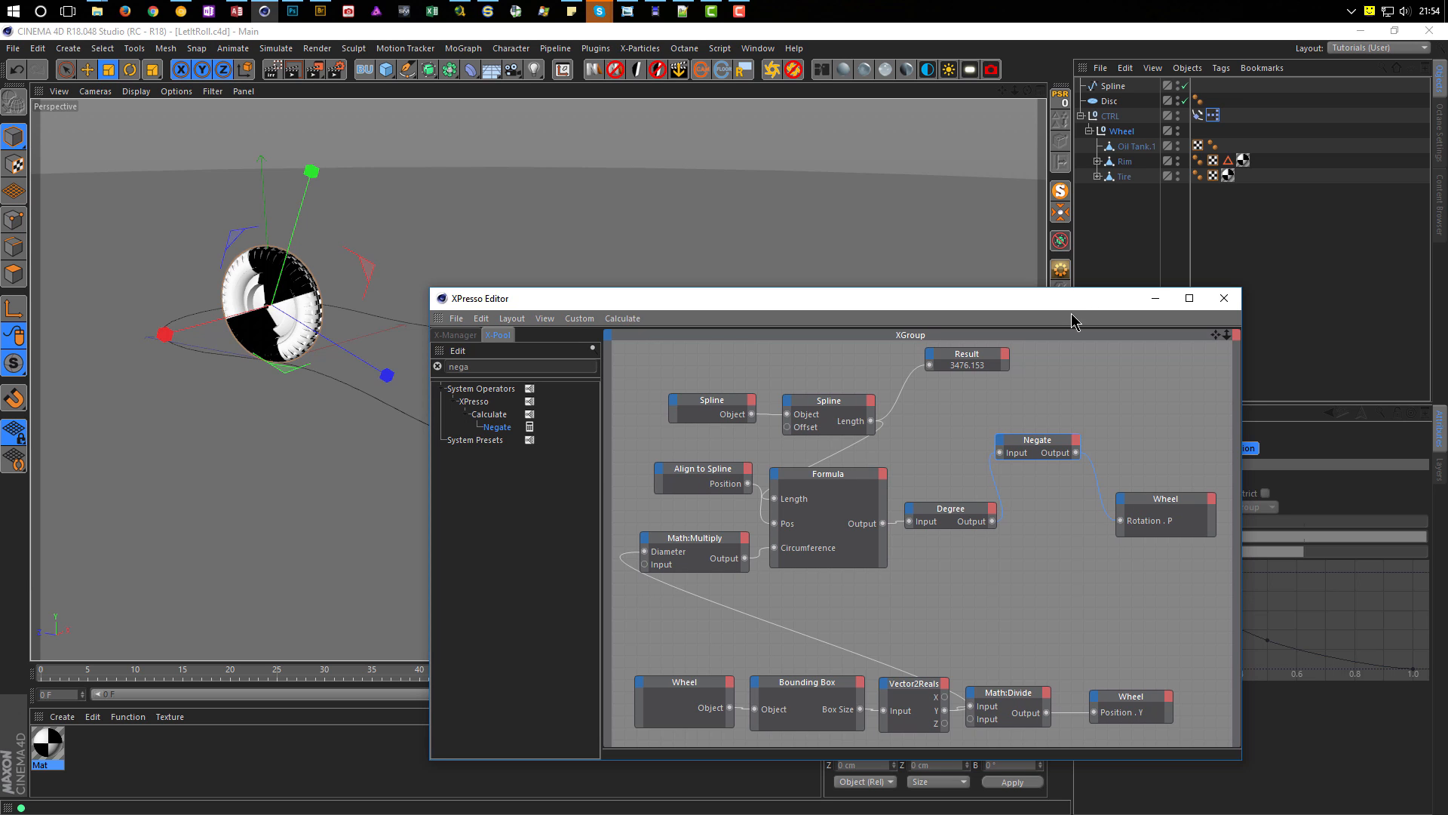
left_click_drag(905, 306, 710, 340)
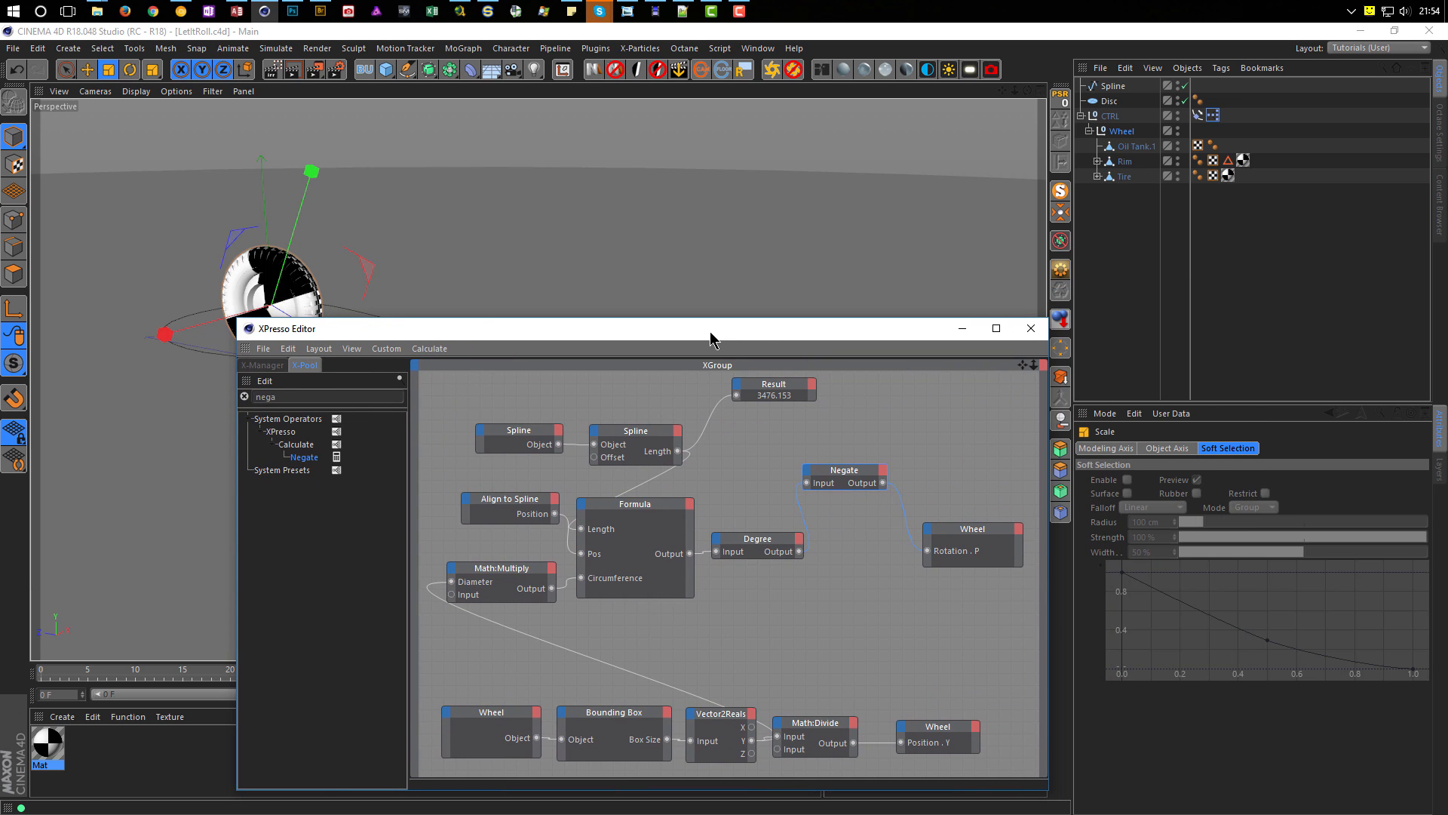
left_click(1118, 133)
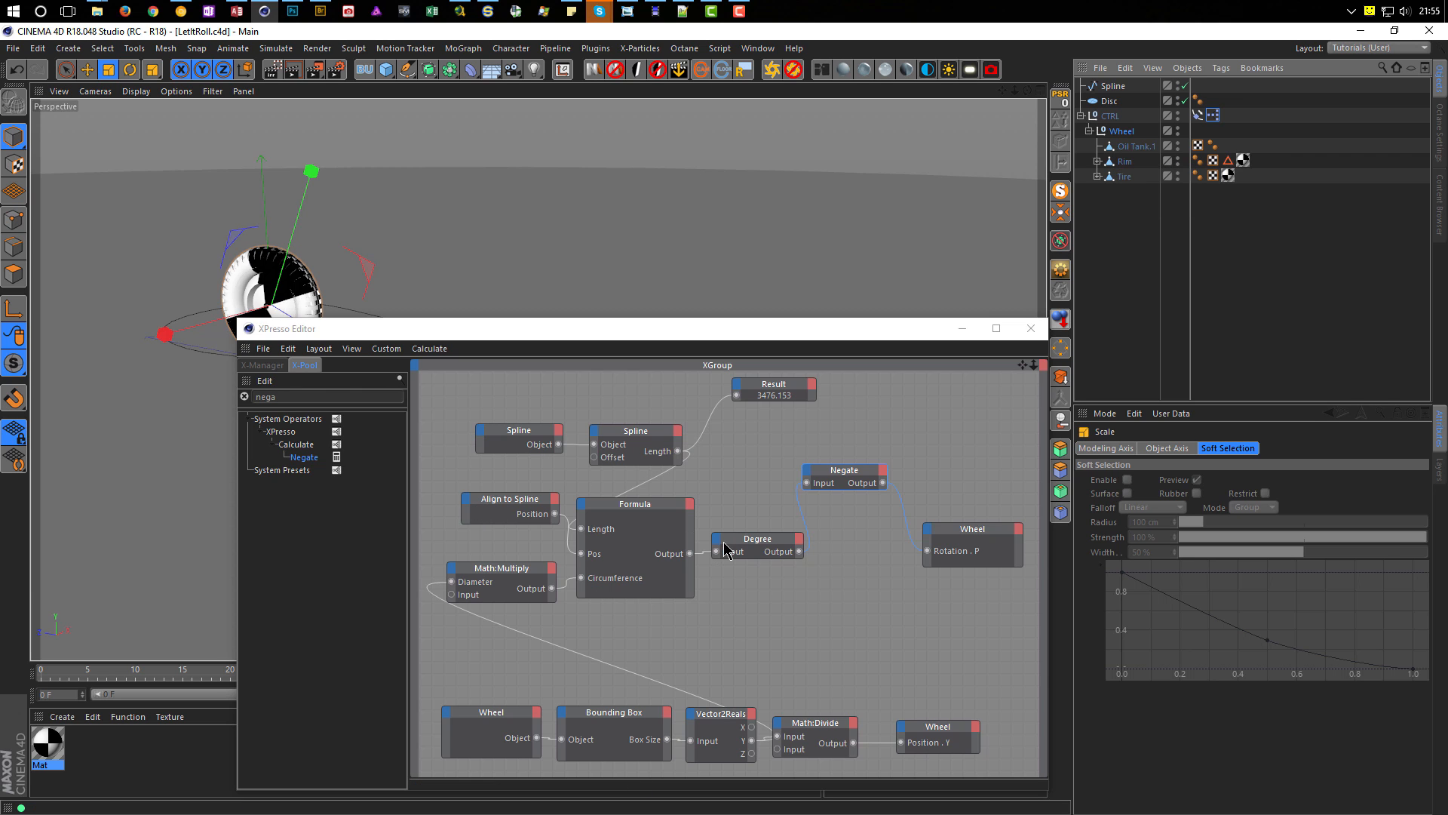
left_click_drag(857, 479, 874, 549)
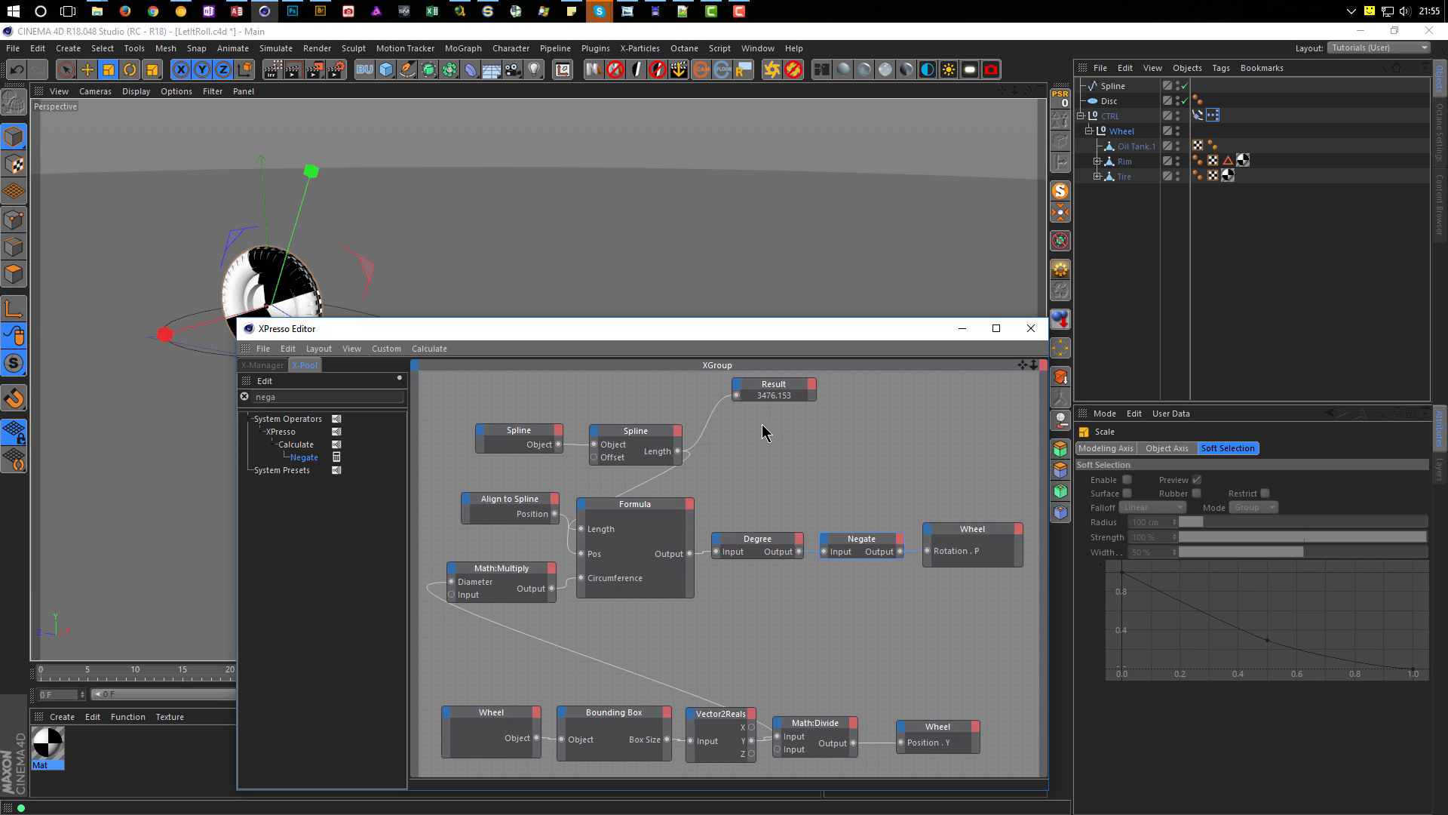
left_click_drag(776, 390, 792, 426)
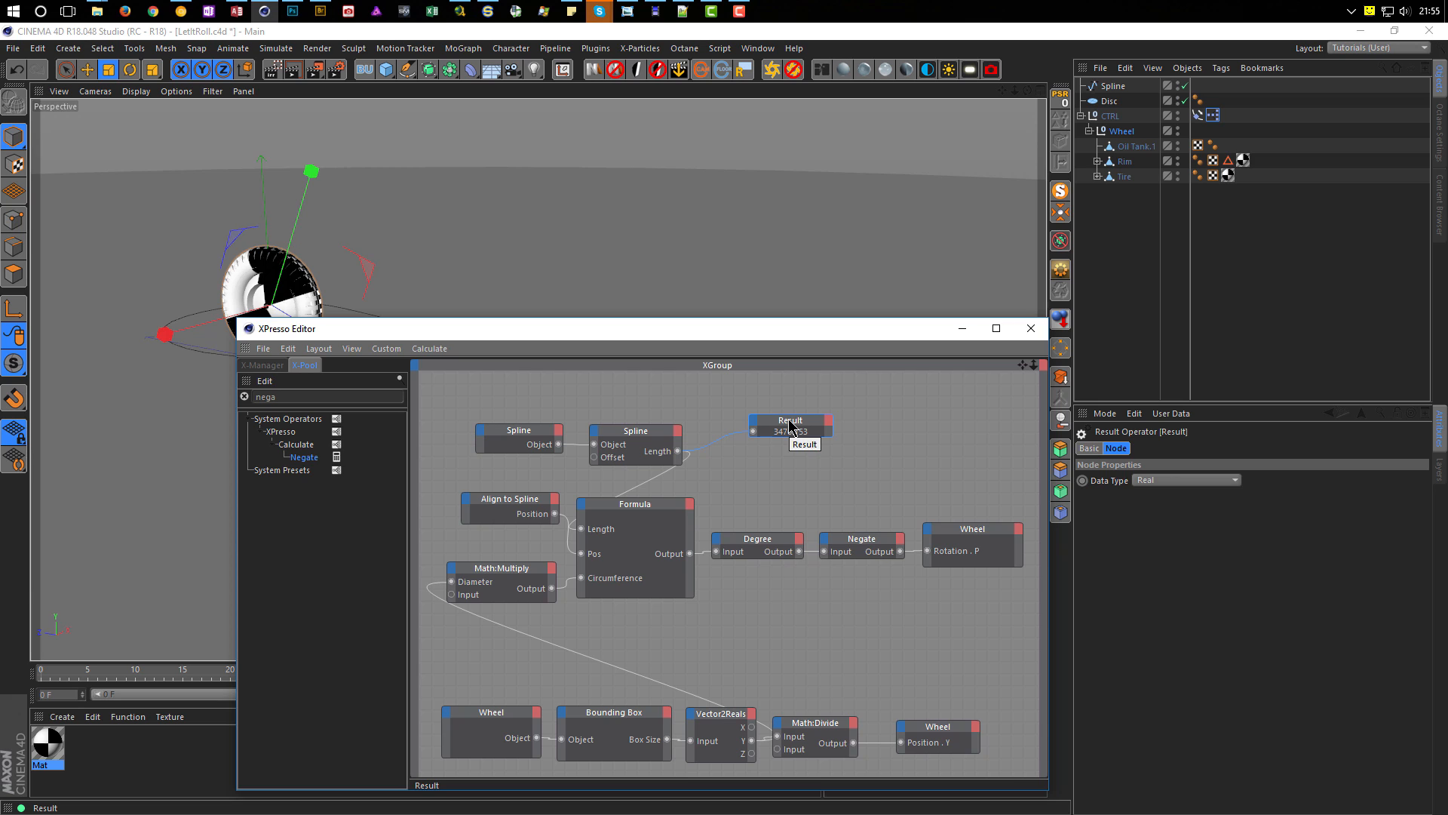
Step: Delete the Result node and tidy the layout by nudging the Spline operator up and the Formula node sideways
key("Delete")
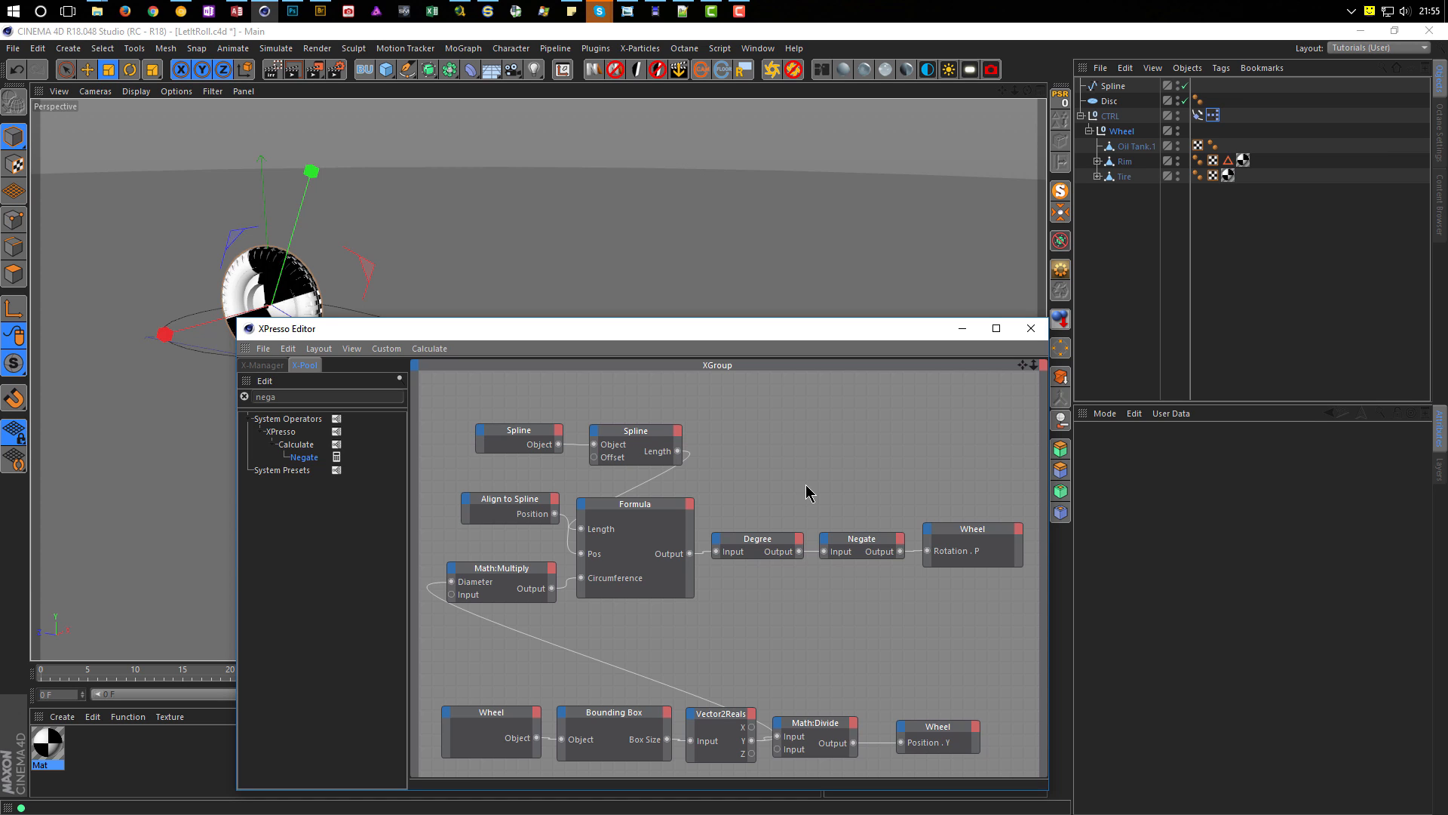
left_click_drag(847, 332, 832, 226)
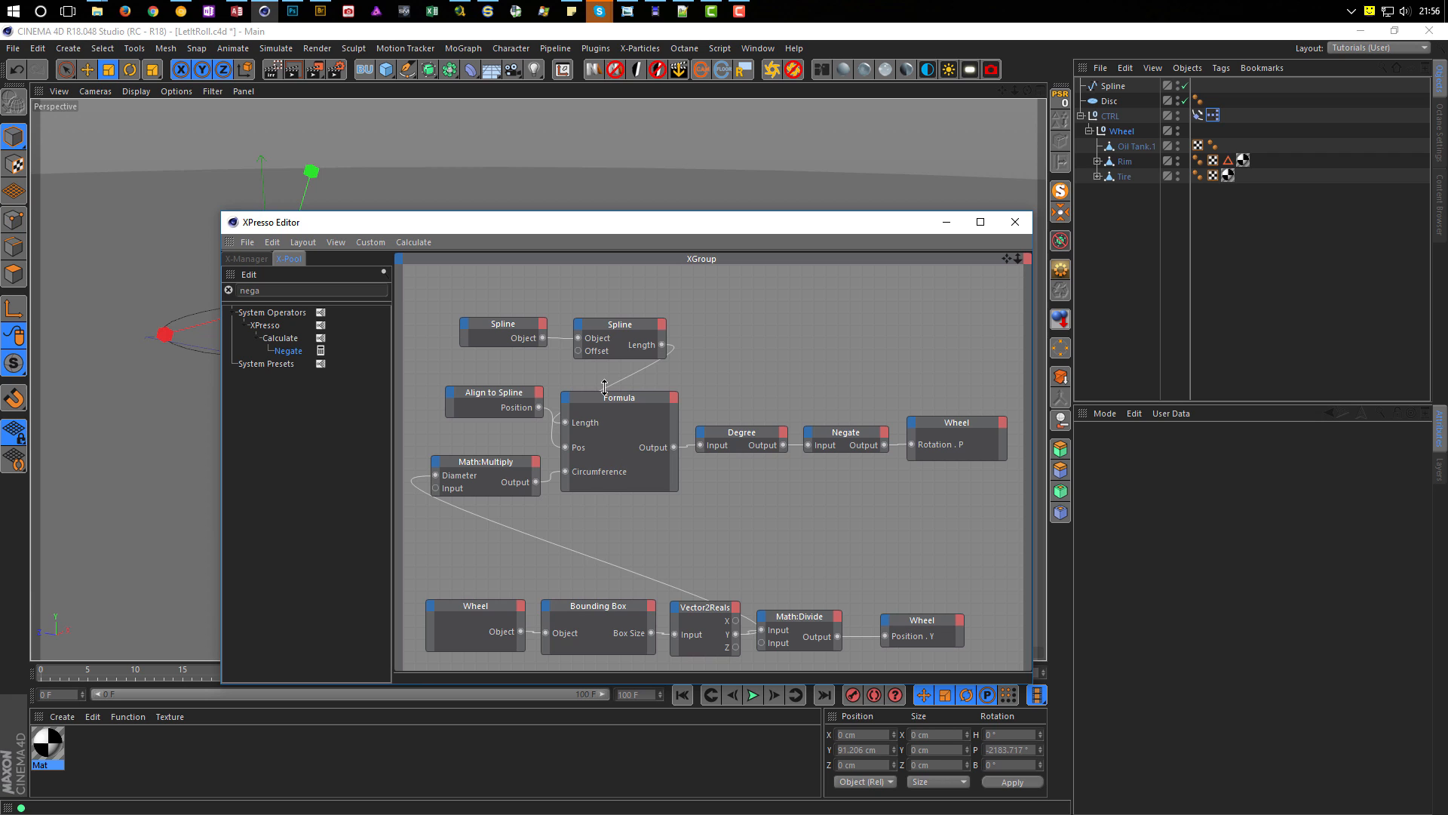
left_click_drag(619, 328, 619, 322)
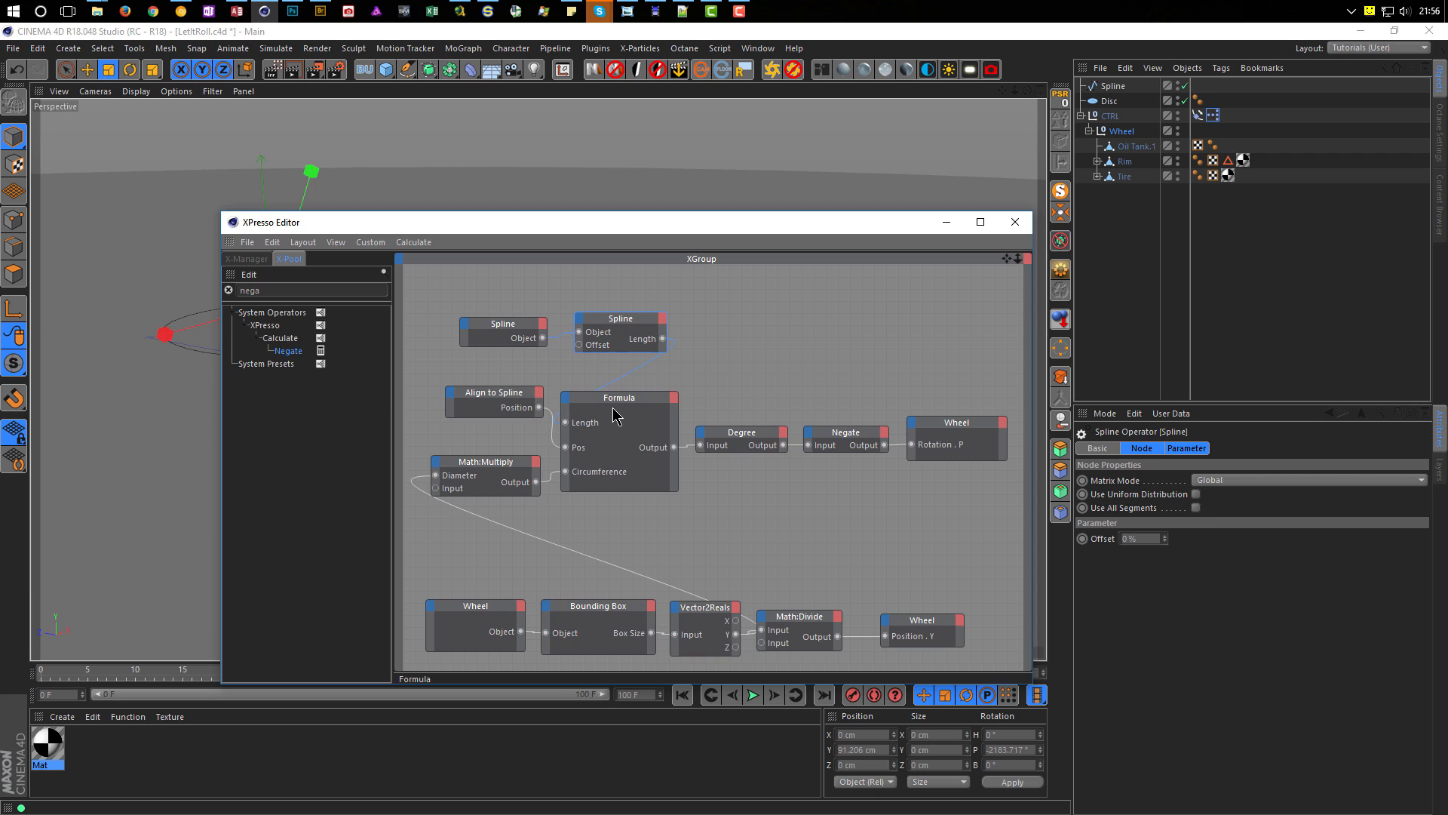
left_click(638, 406)
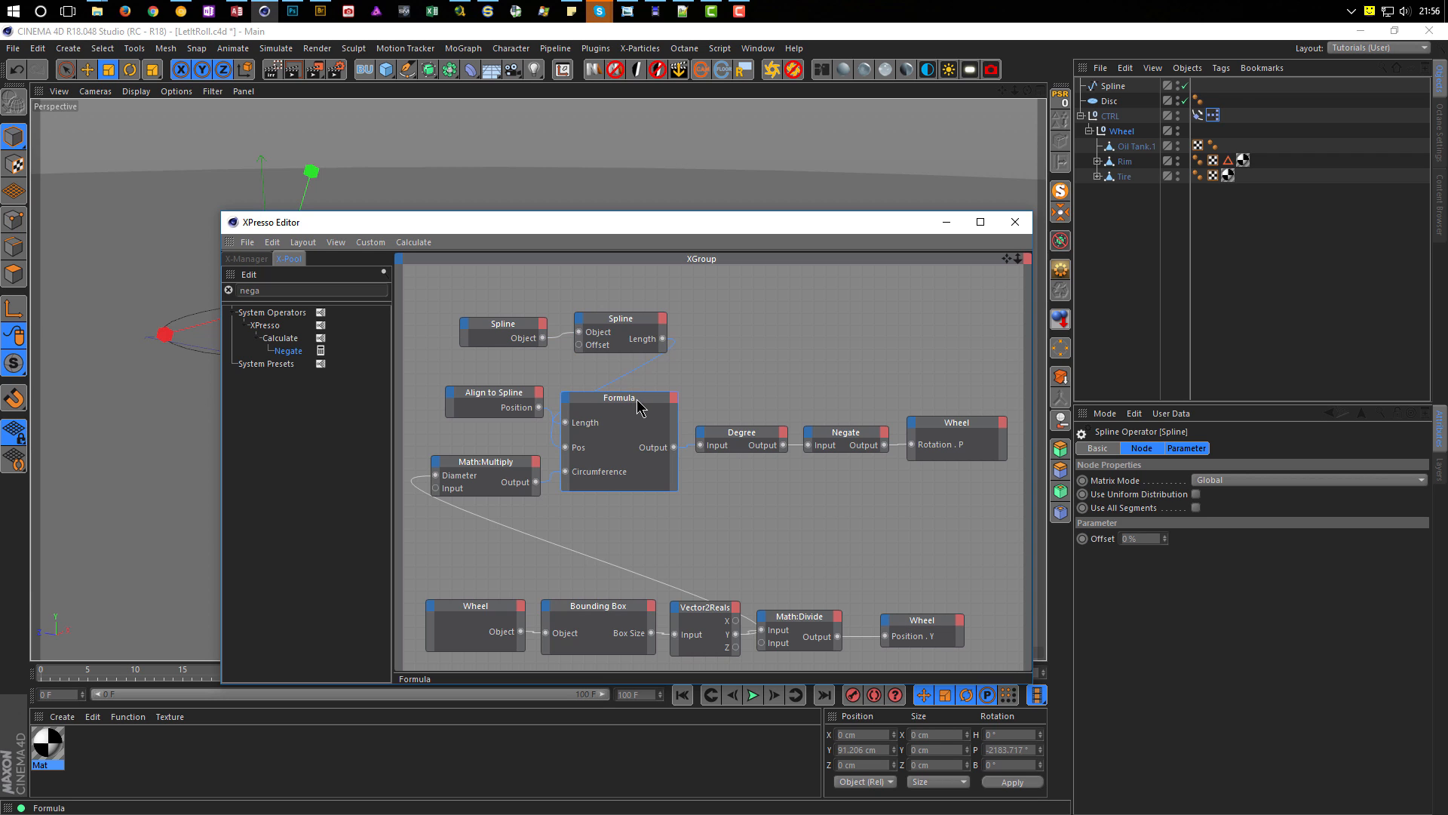
left_click_drag(638, 404, 641, 404)
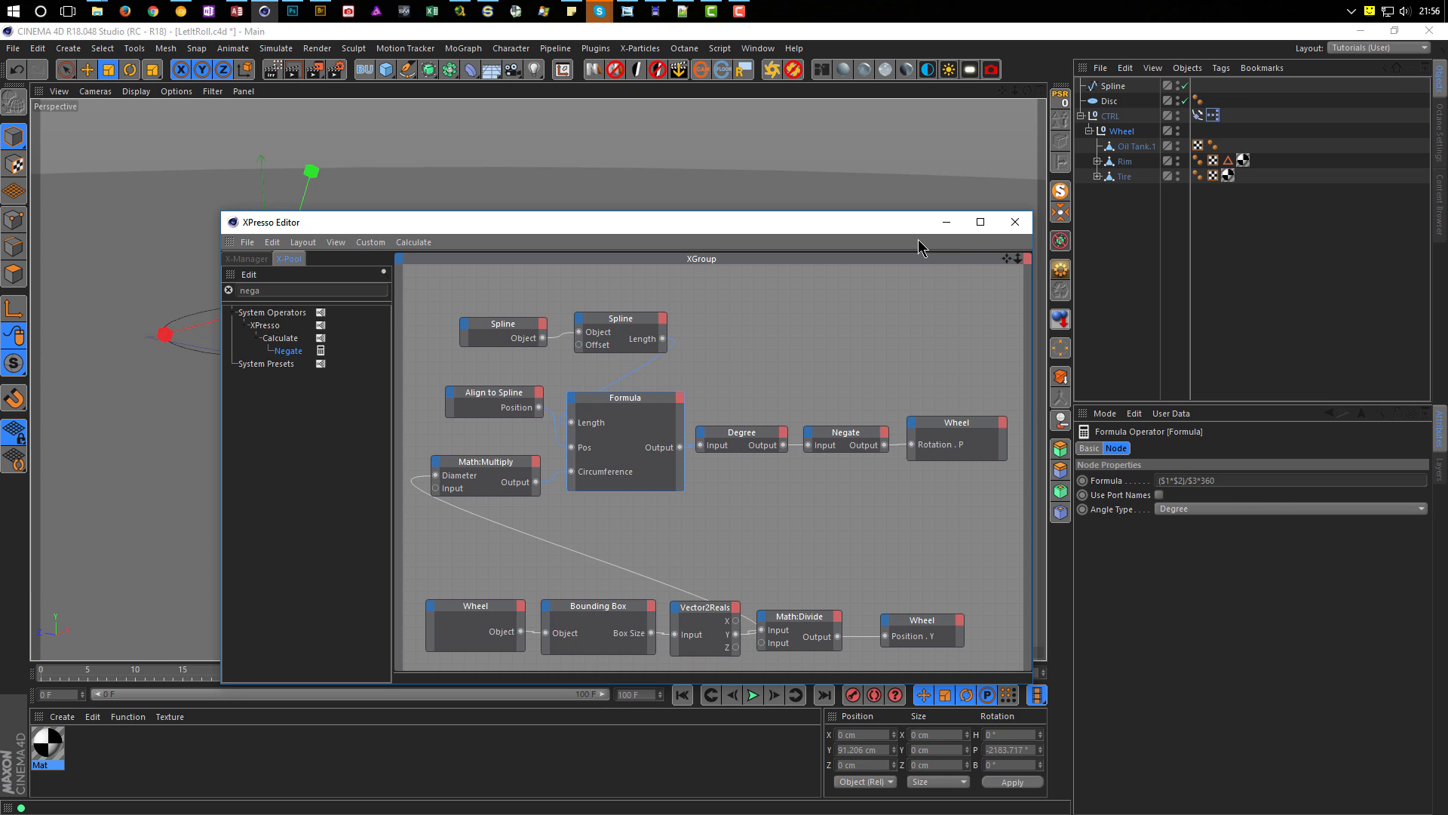
Step: Move the XPresso Editor clear of the wheel path, play the rolling animation and return to the first frame
left_click_drag(910, 228, 506, 488)
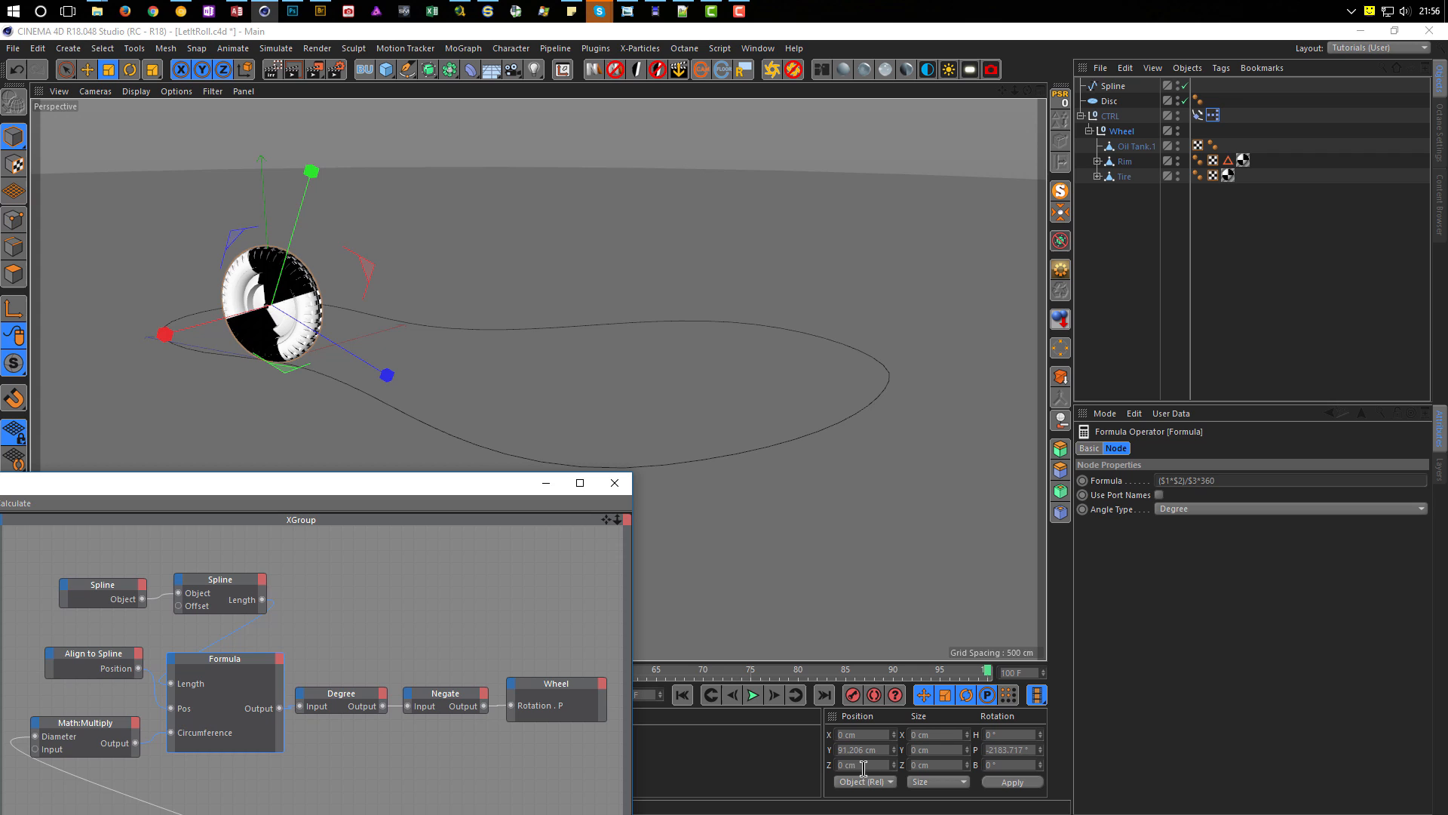
left_click(754, 695)
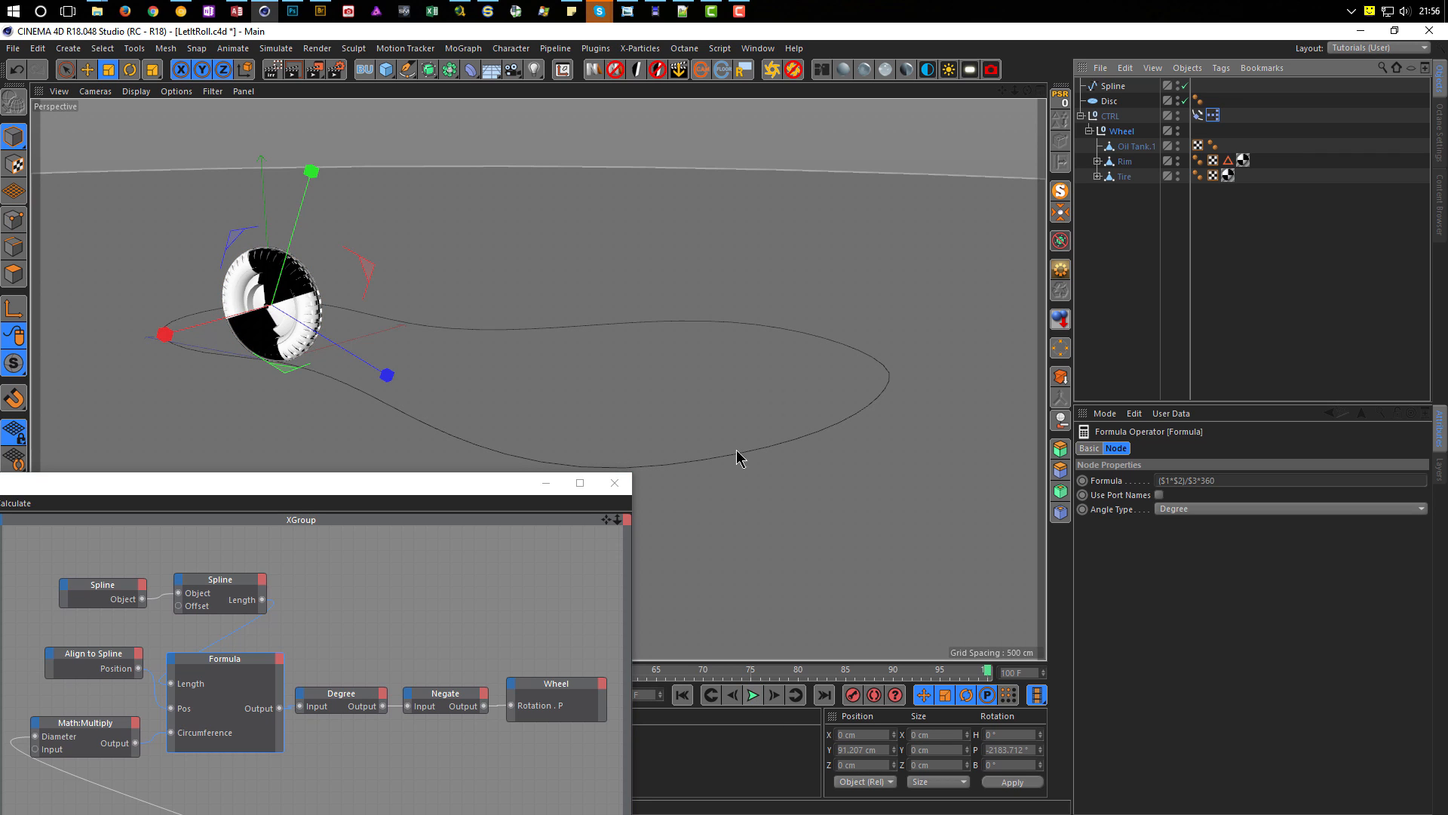
left_click(682, 695)
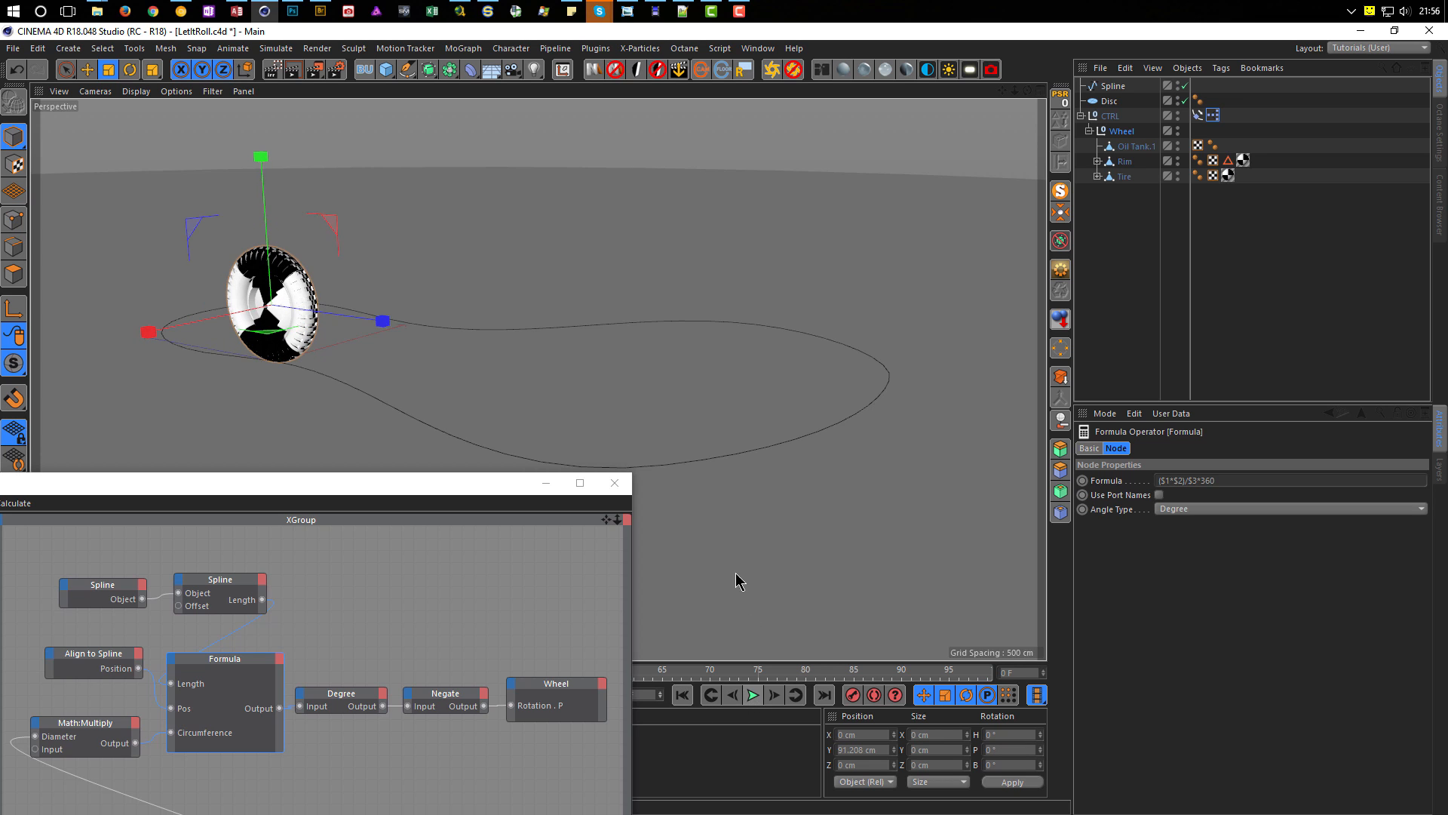
Step: Raise the spline point farthest from the wheel to about 159 cm in Y and replay the animation along the reshaped path
left_click(1114, 86)
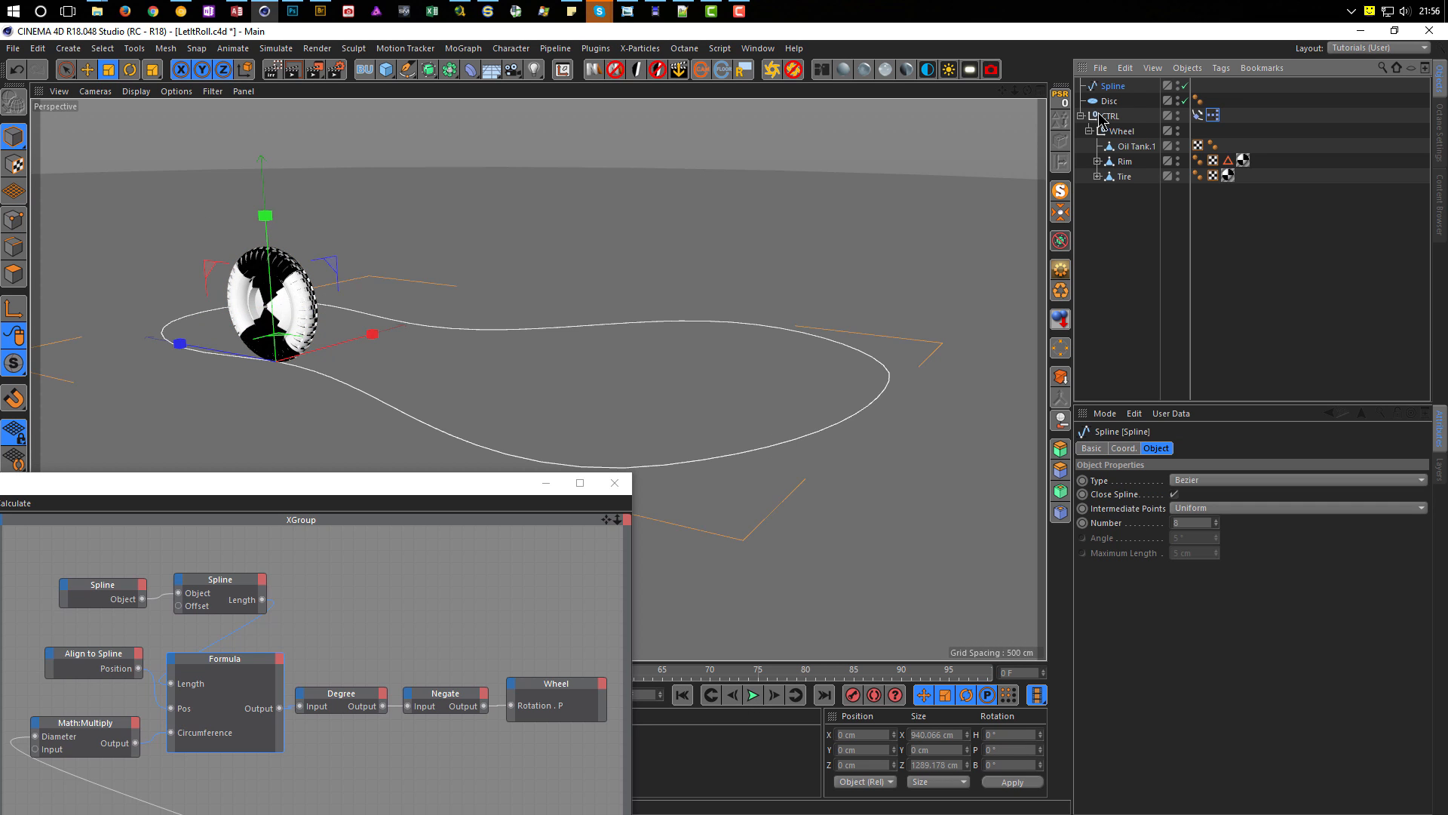
left_click(14, 220)
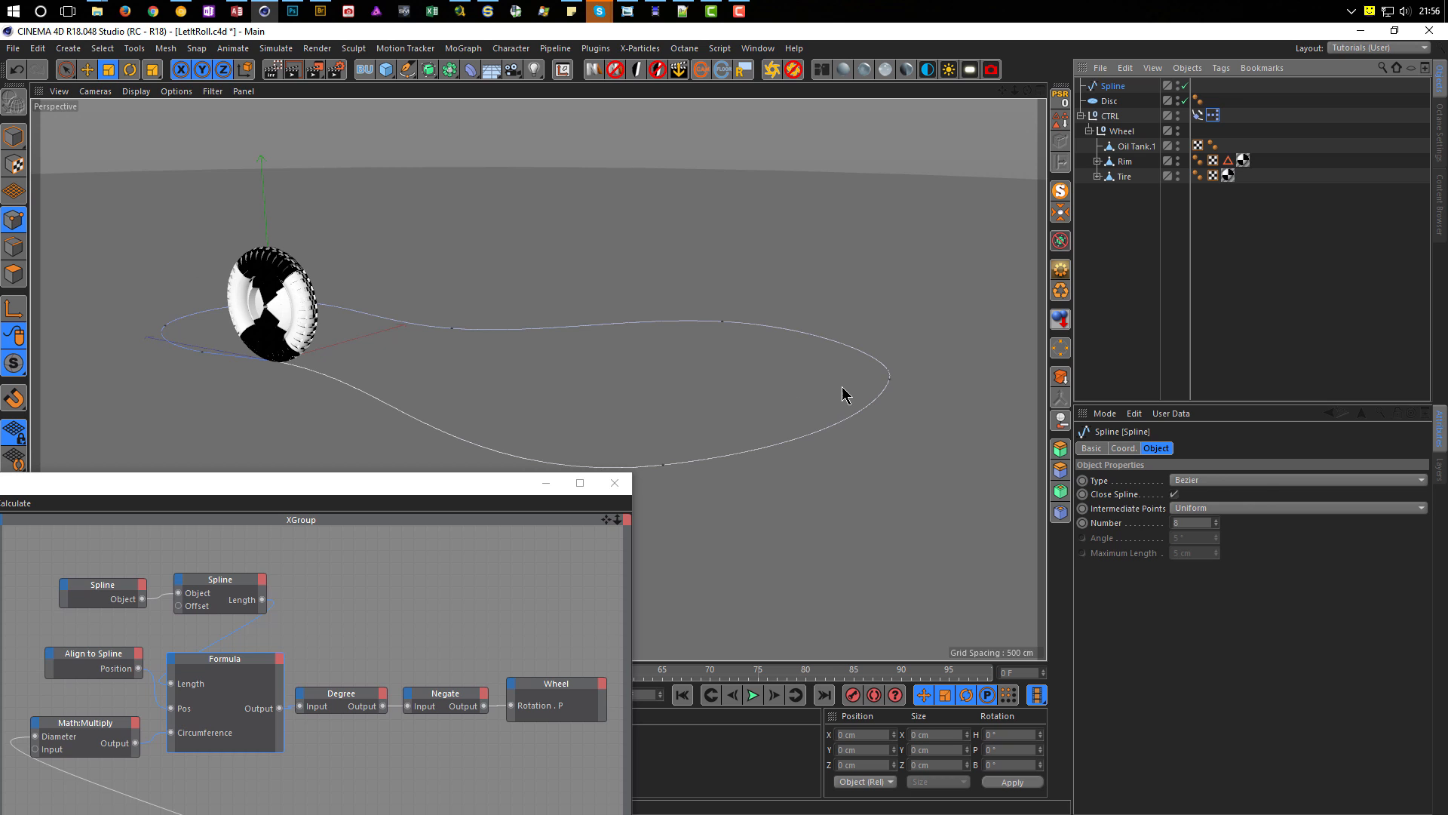
key("9")
left_click(890, 376)
left_click_drag(902, 231, 915, 114)
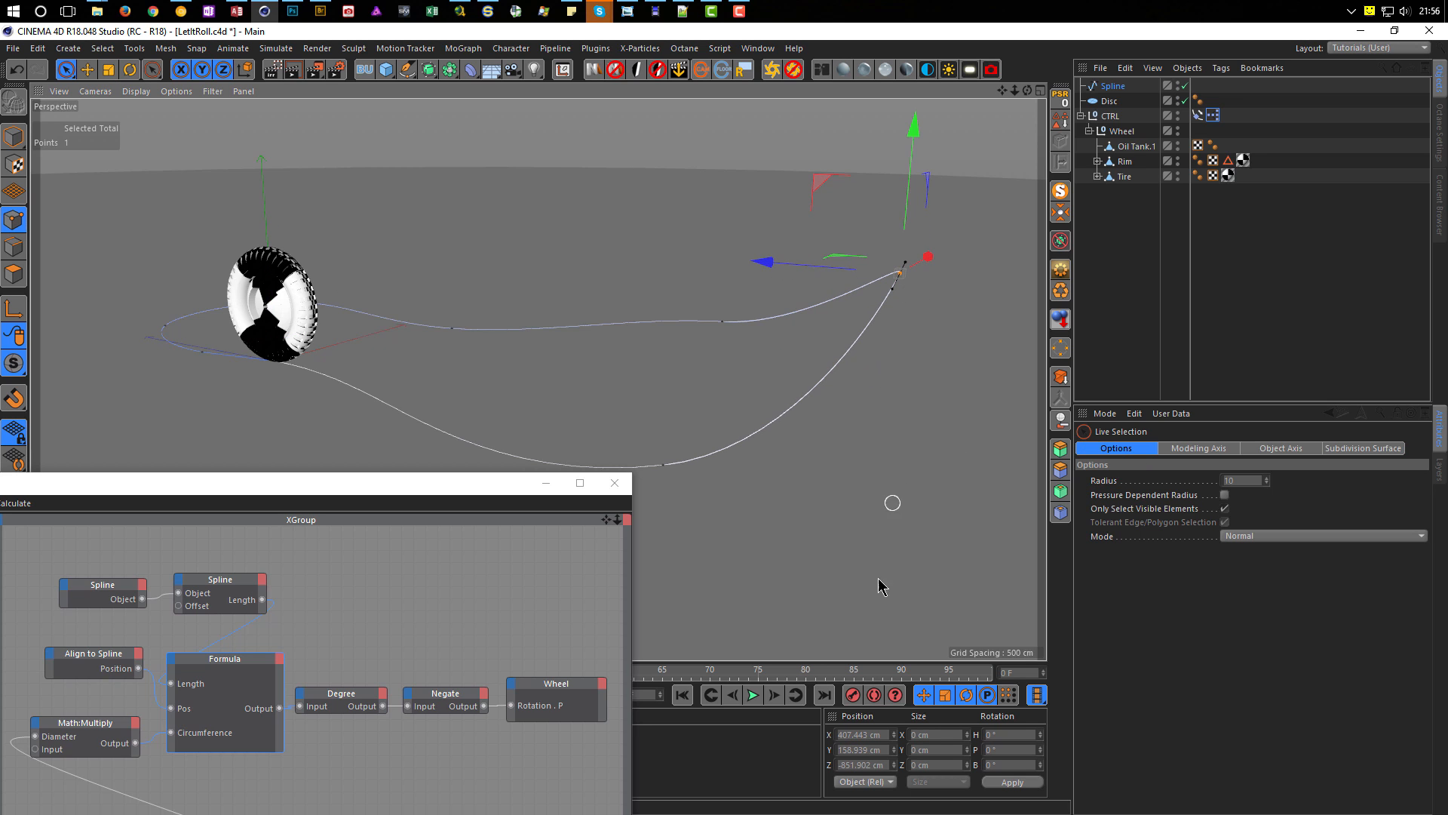
left_click(754, 697)
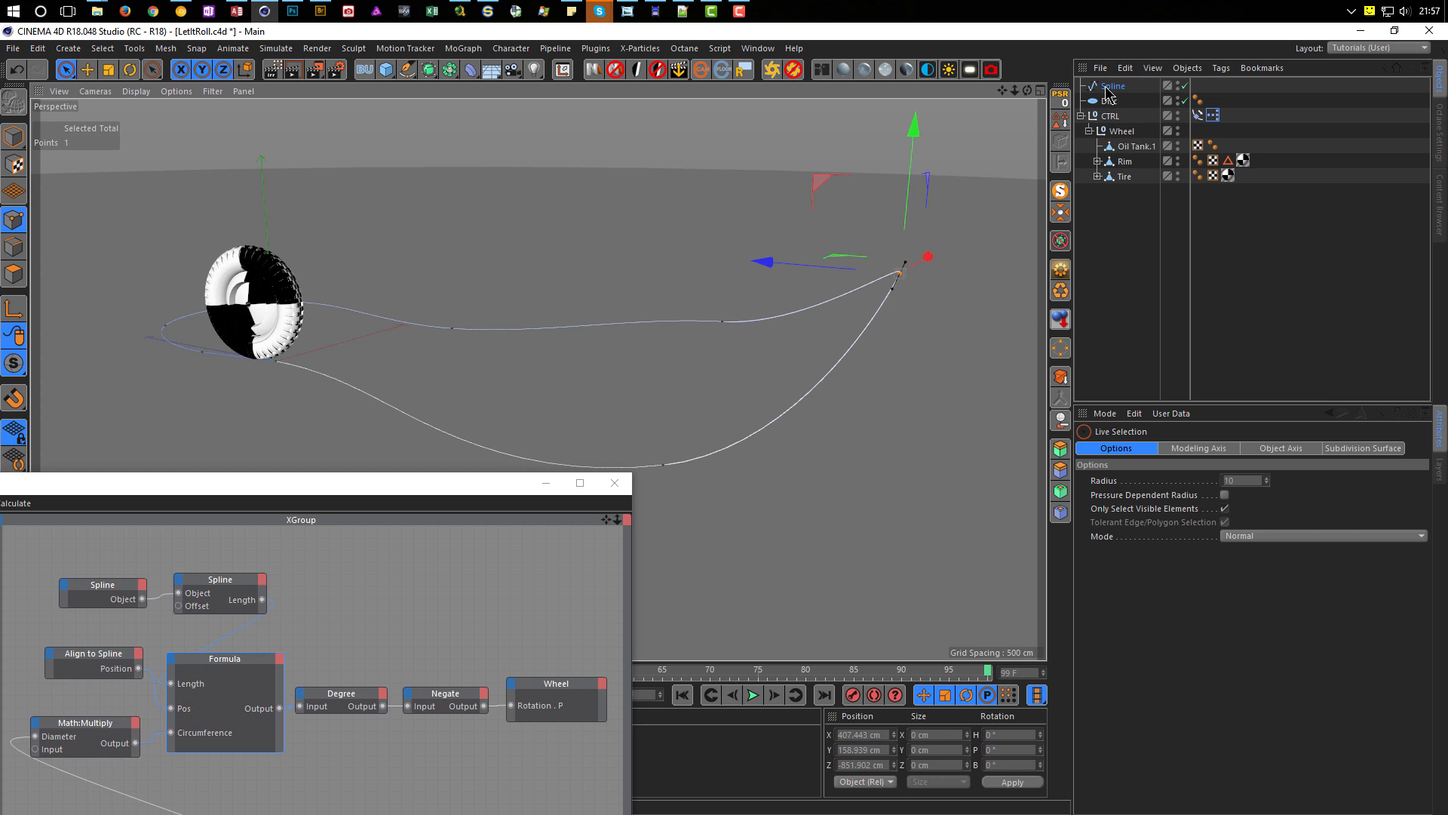
Step: Bring the XPresso Editor back over the viewport and look through the Negate node's data type options, keeping Real
left_click_drag(502, 487, 748, 460)
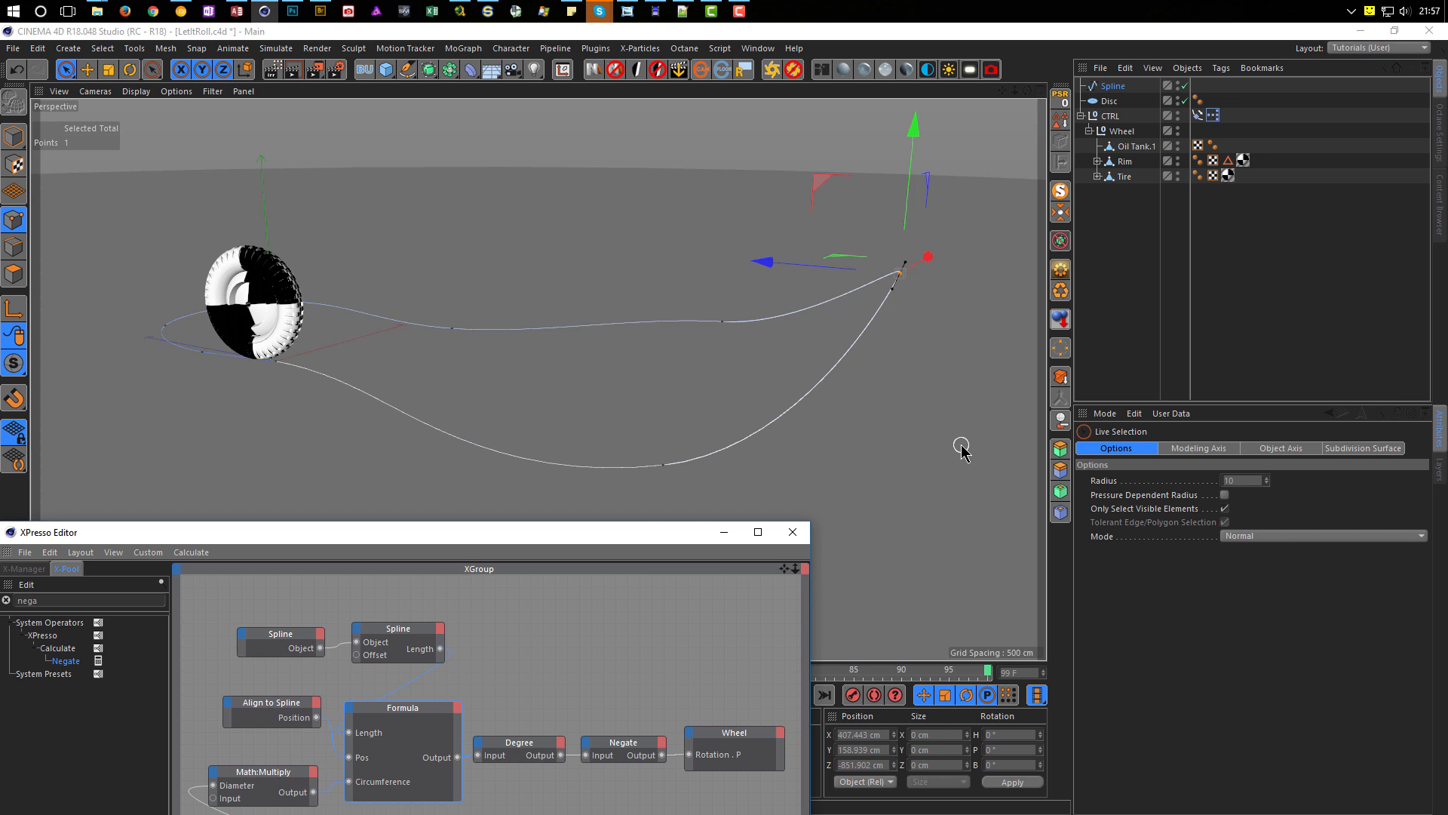
left_click_drag(635, 531, 812, 264)
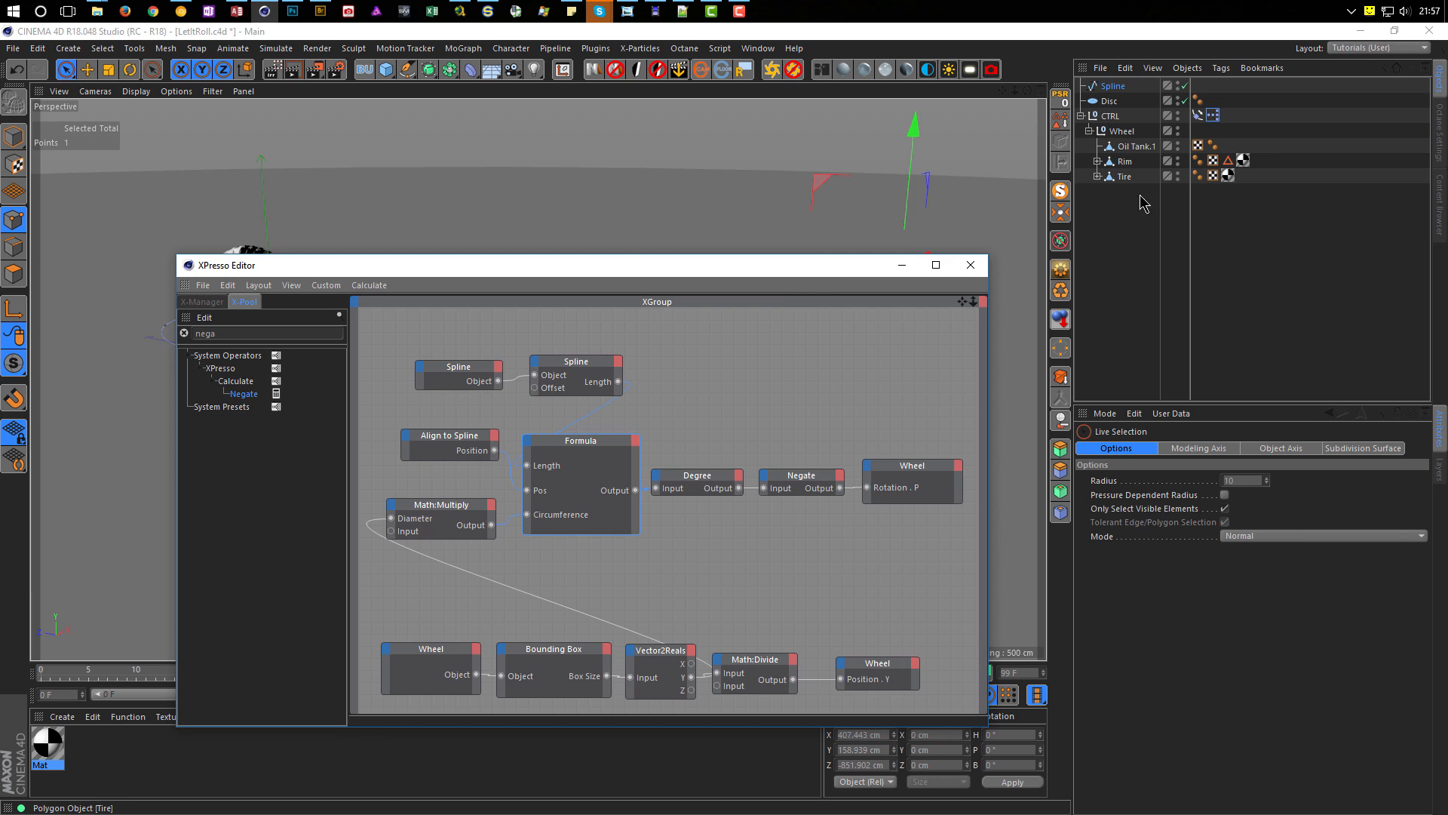
left_click_drag(849, 268, 849, 301)
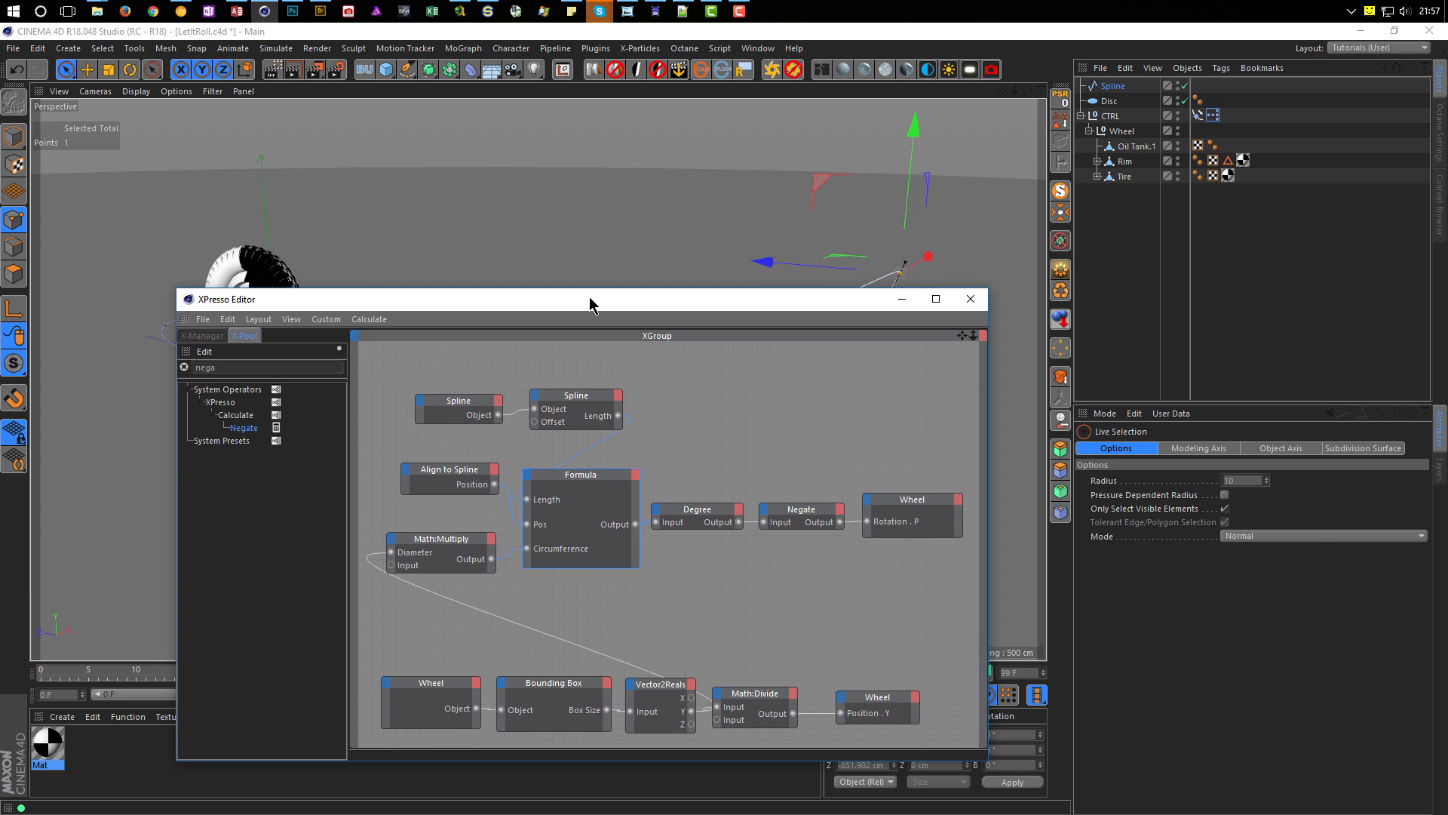
left_click_drag(591, 300, 916, 271)
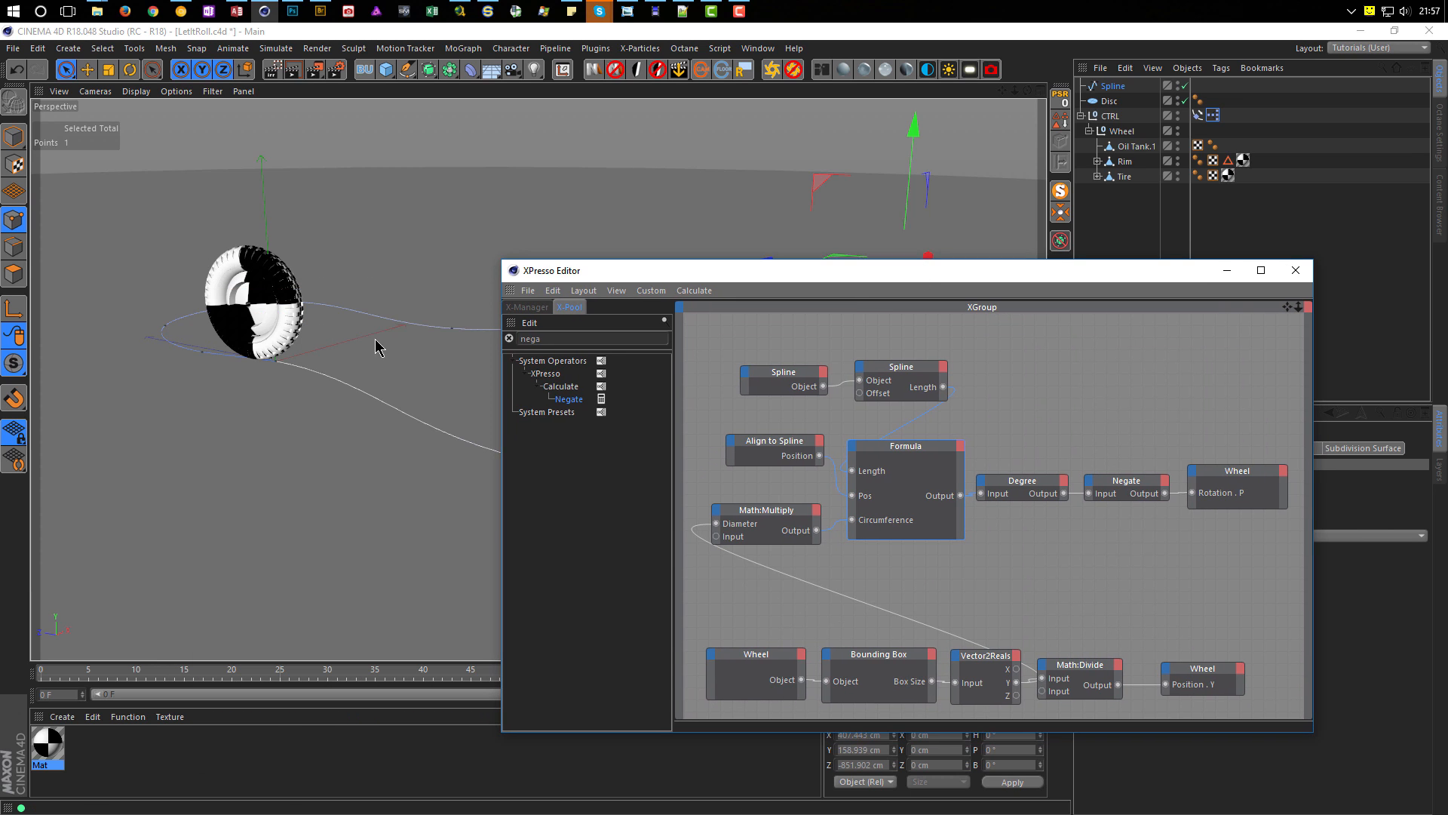
left_click(1126, 485)
left_click_drag(1034, 270, 675, 227)
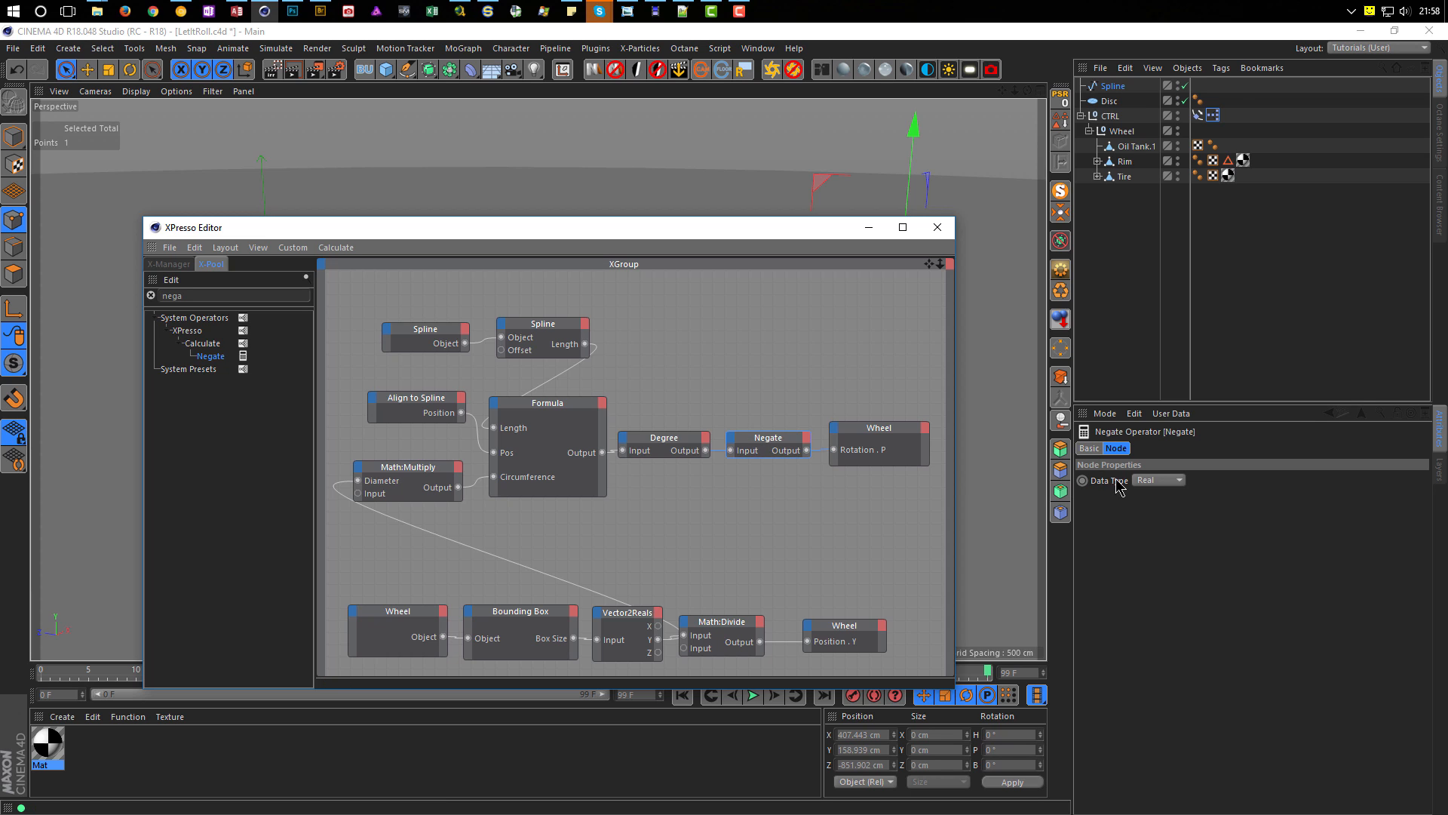
left_click(1180, 480)
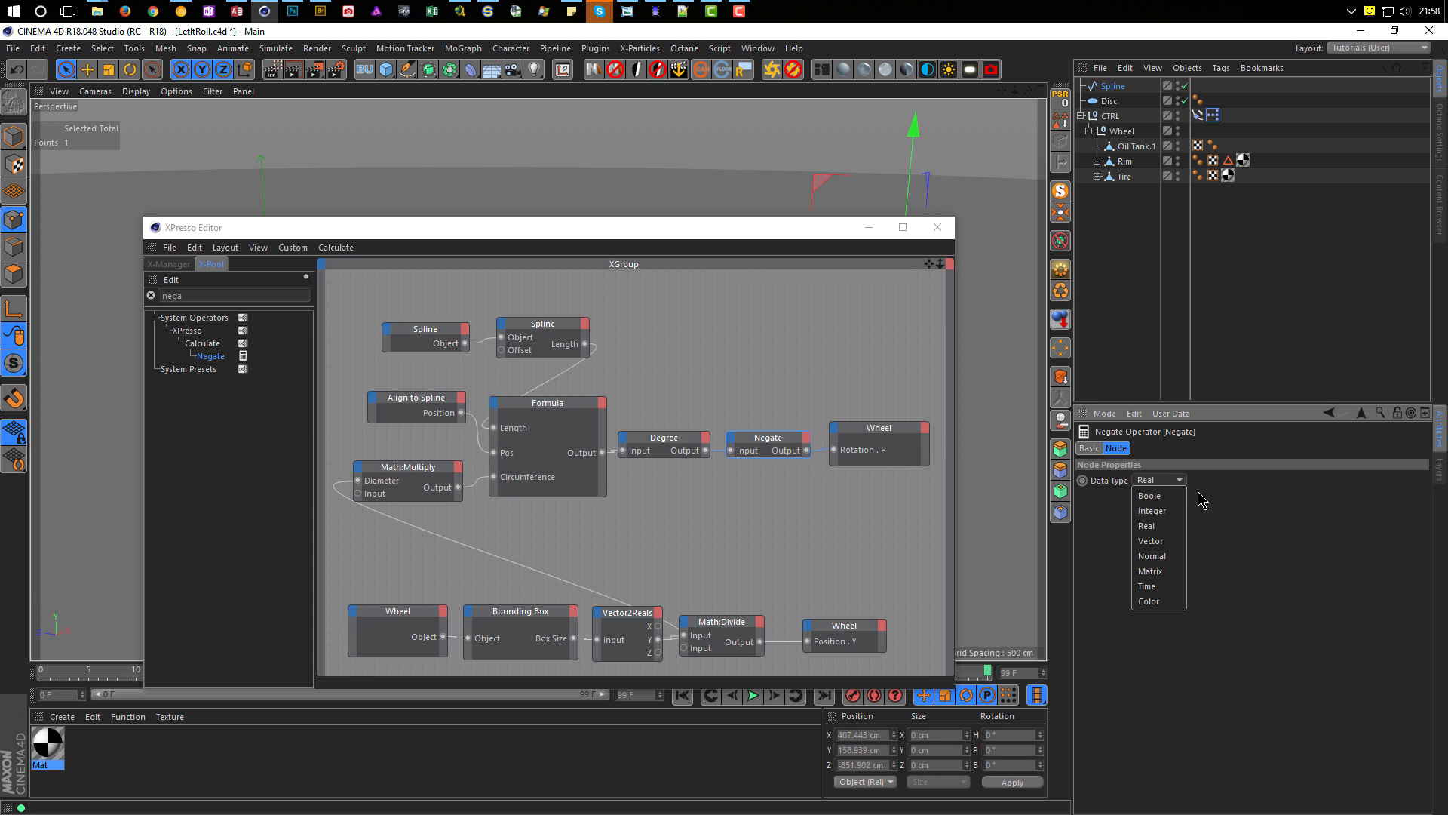
left_click(1275, 488)
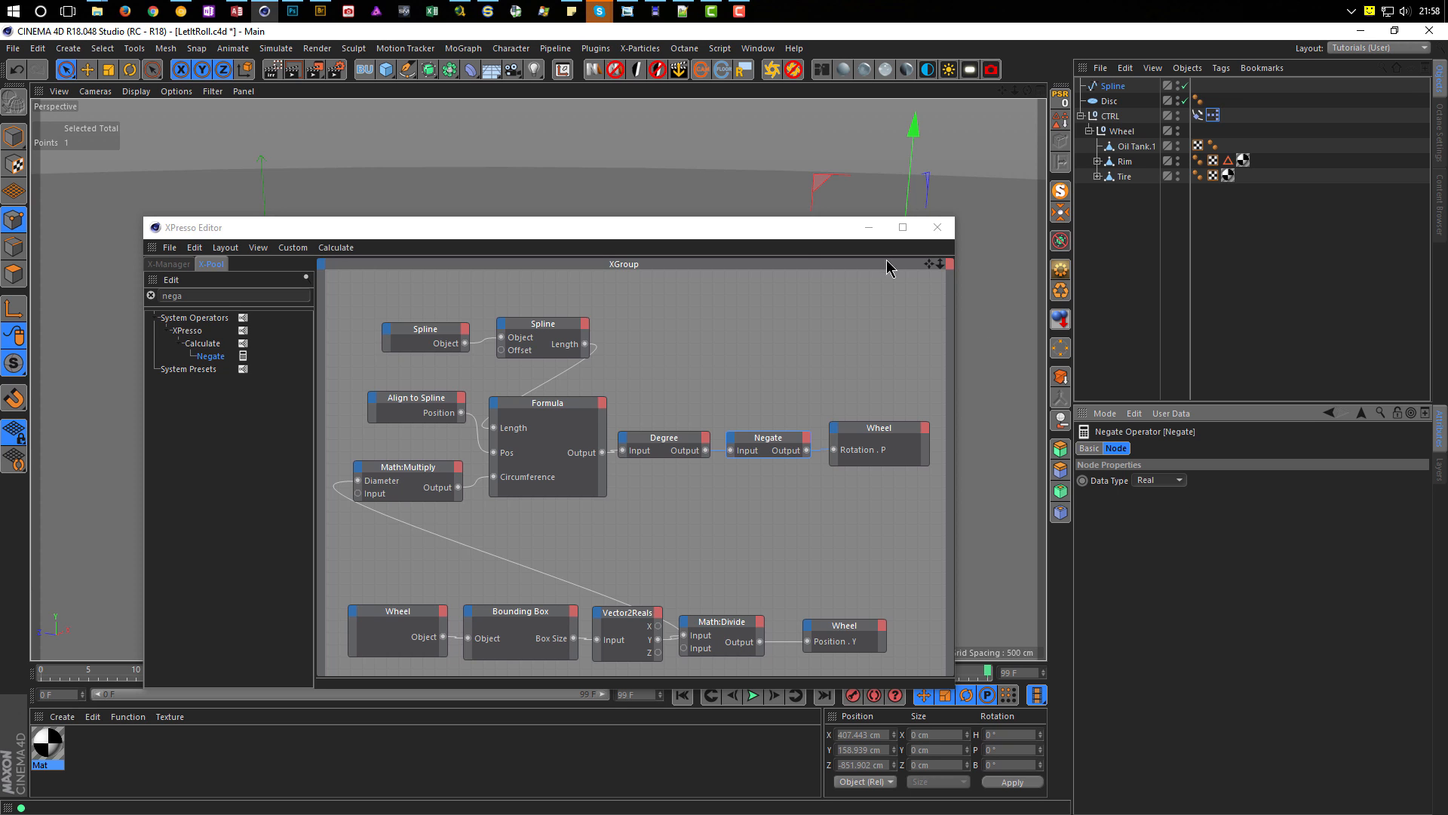
Step: Uncover the wheel path from the XPresso Editor and play the animation once more
left_click_drag(802, 236, 362, 548)
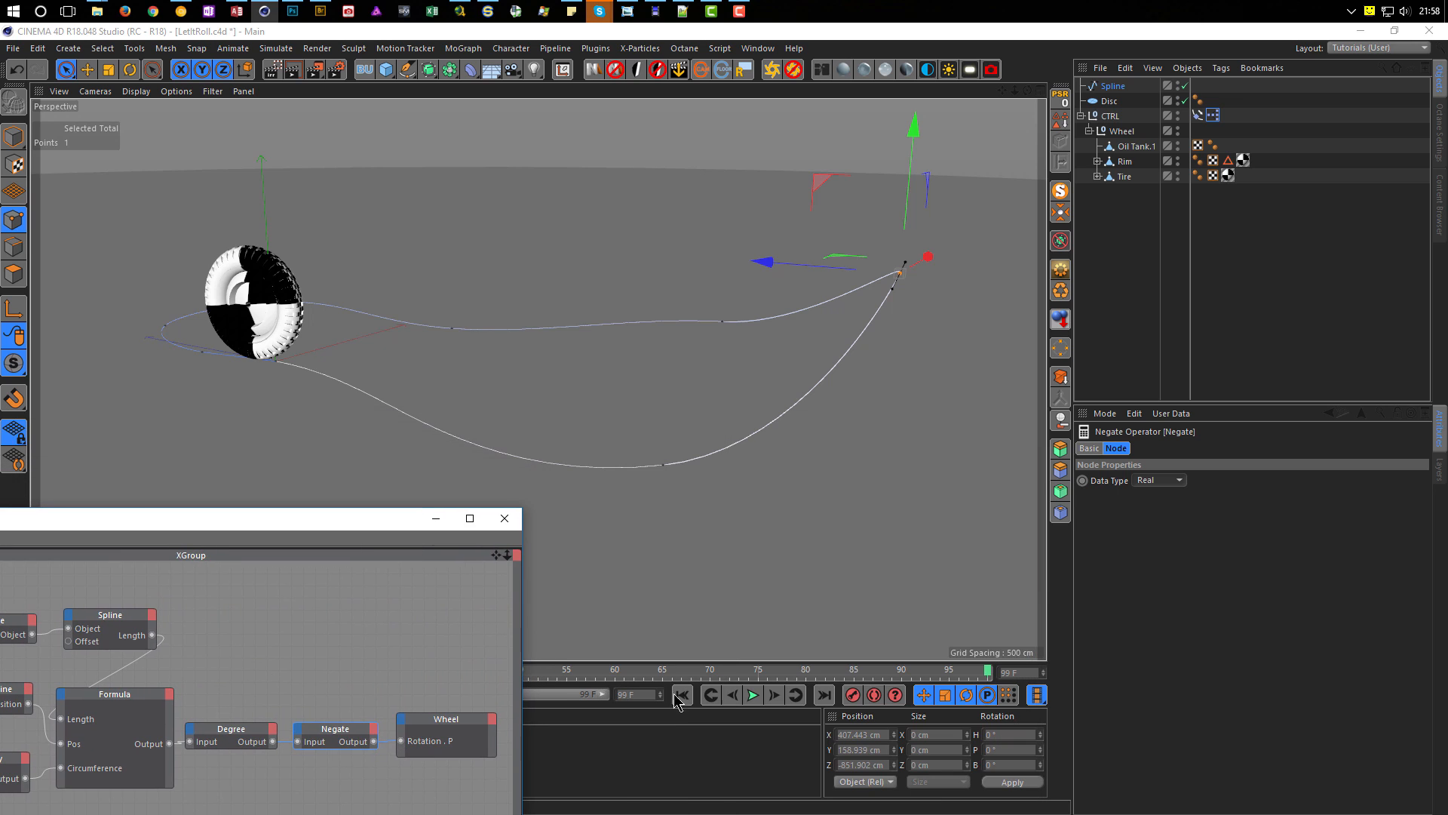
left_click(753, 695)
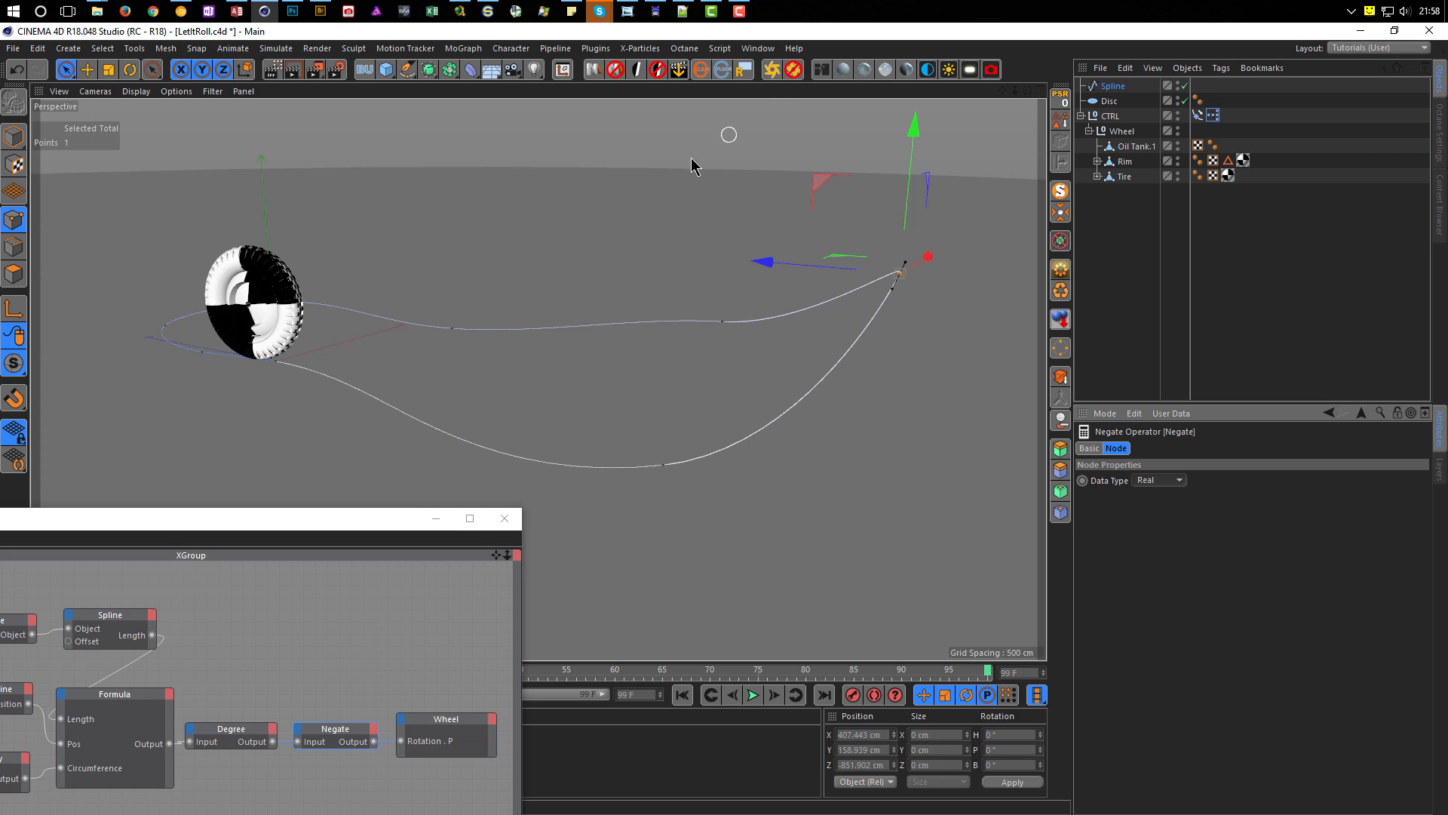
Step: Create a new project and load the Nikomedias Octane Rig Pro into it
left_click(13, 48)
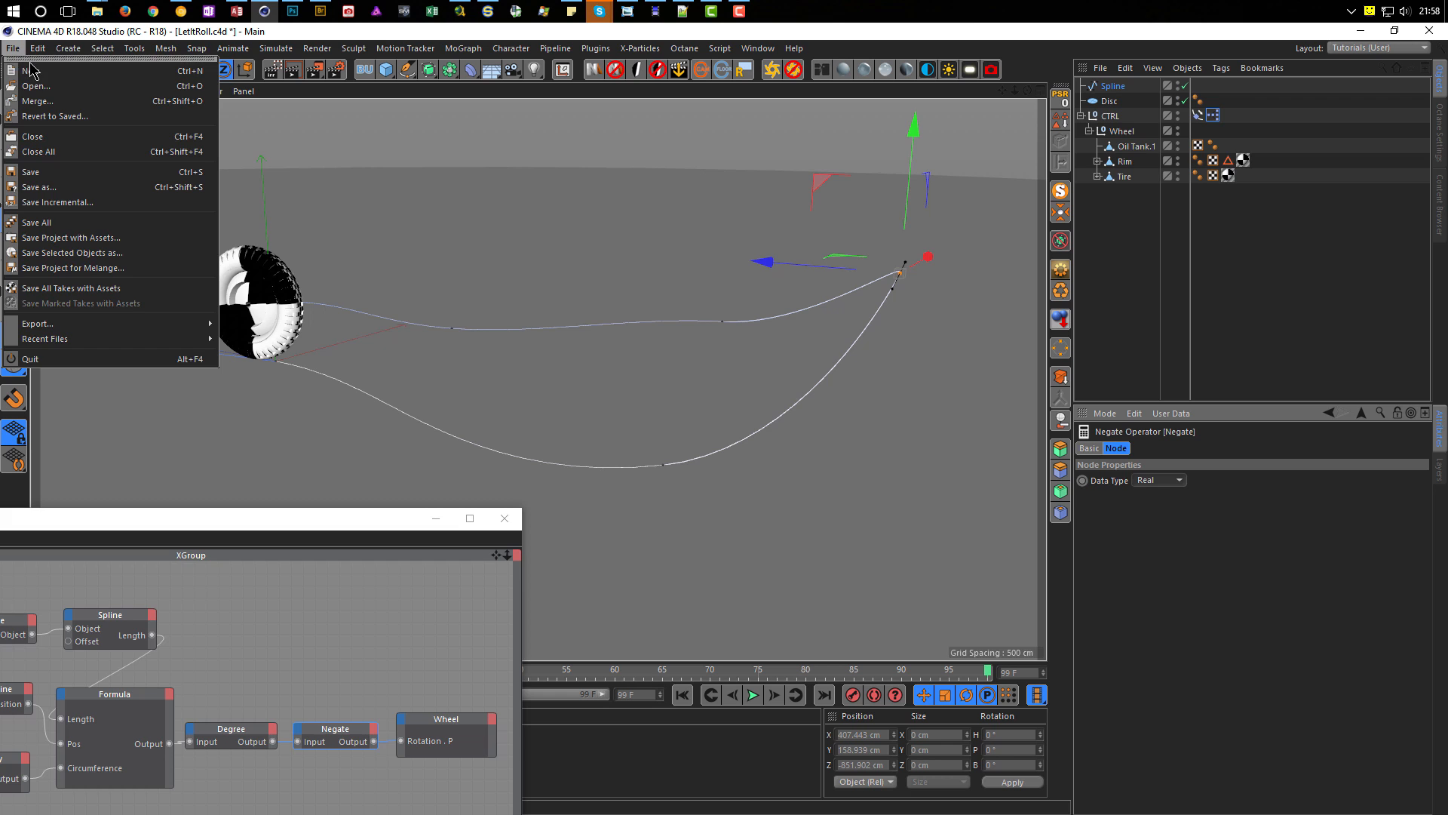
left_click(30, 58)
left_click(771, 69)
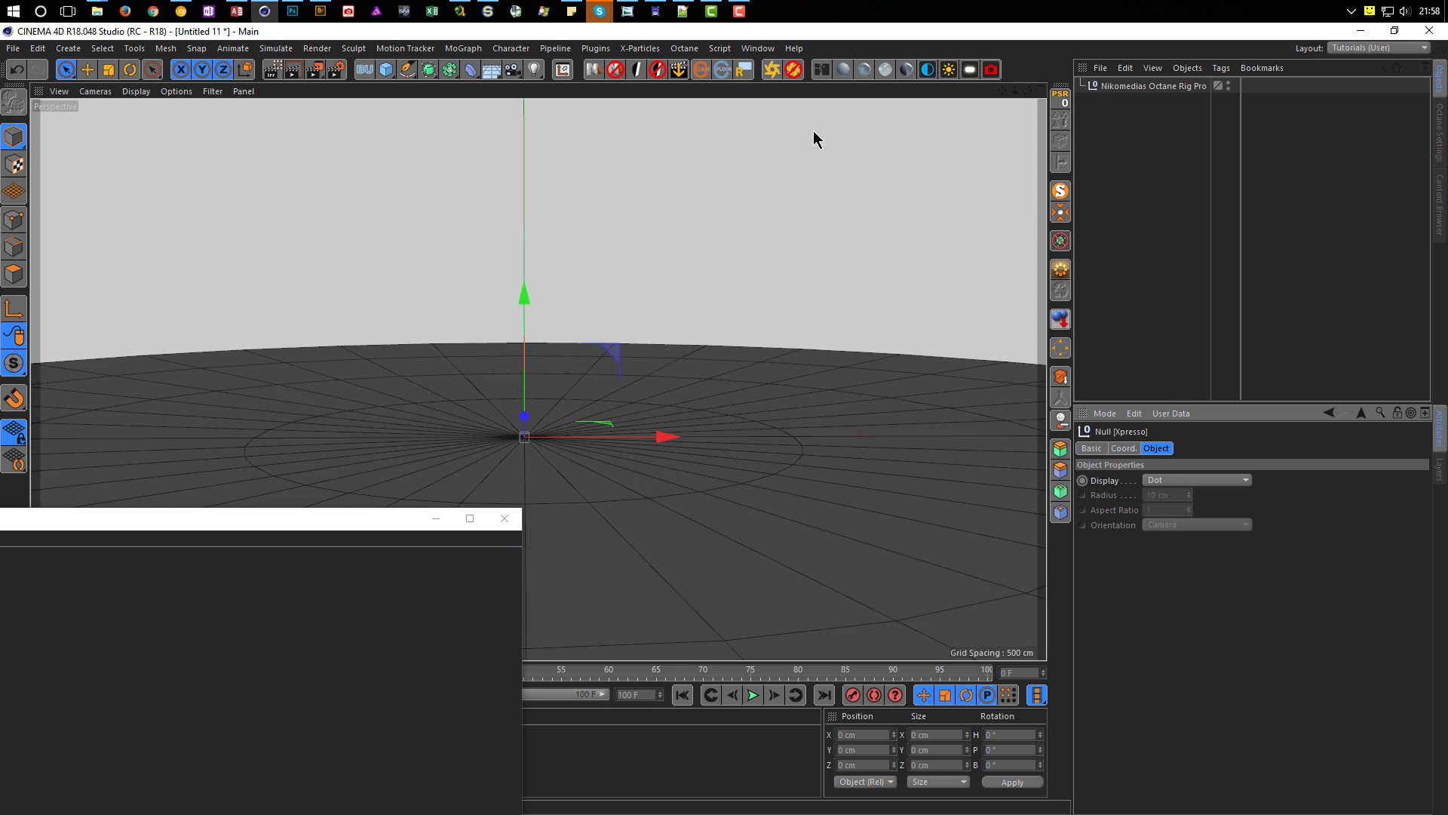
Step: Enlarge the attribute area and examine the Octane rig's HDRI Settings together with its Background & Floor parameters
left_click(1151, 86)
left_click_drag(1327, 404, 1310, 223)
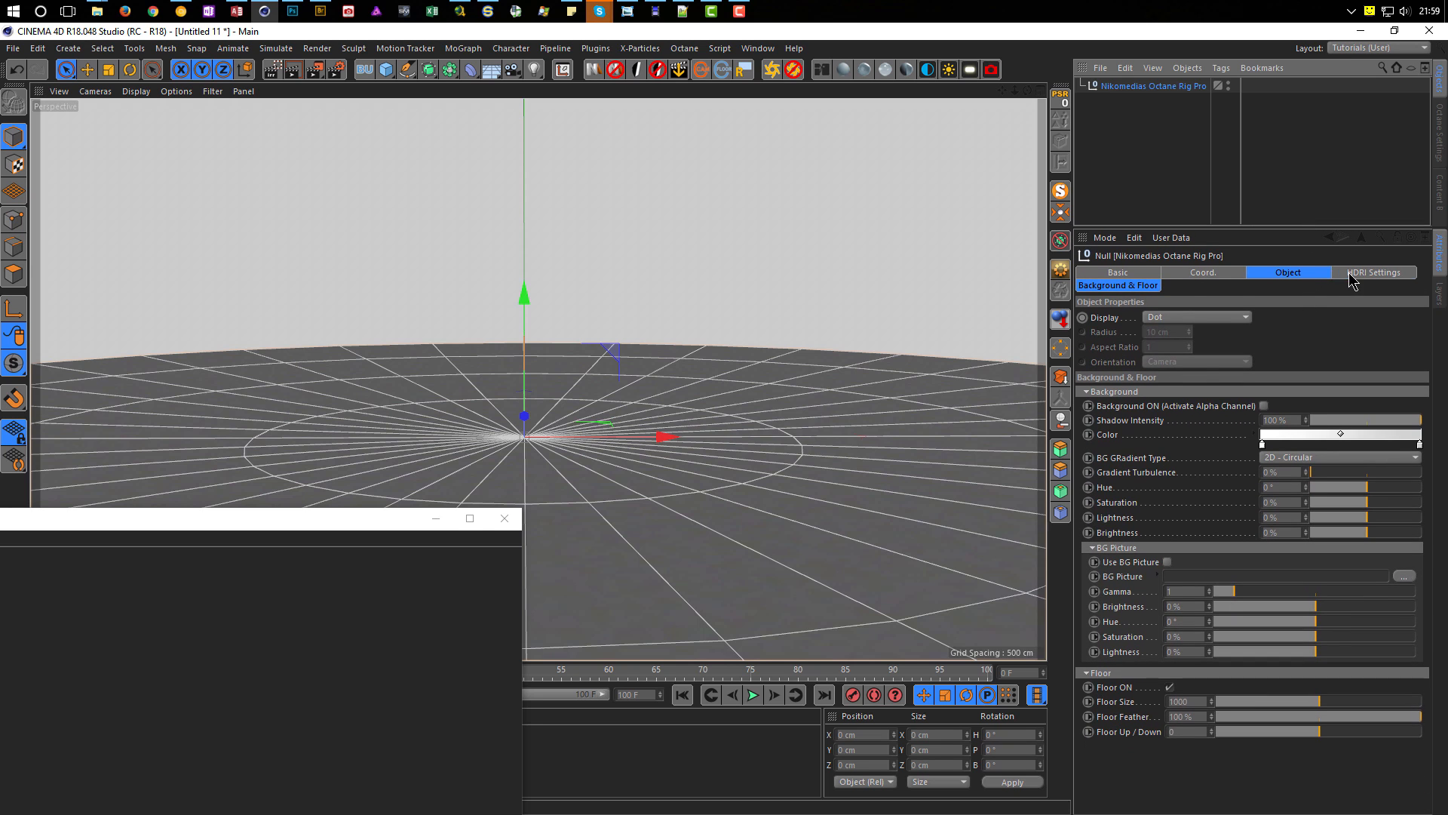
left_click(1352, 273)
left_click(1134, 286, "shift")
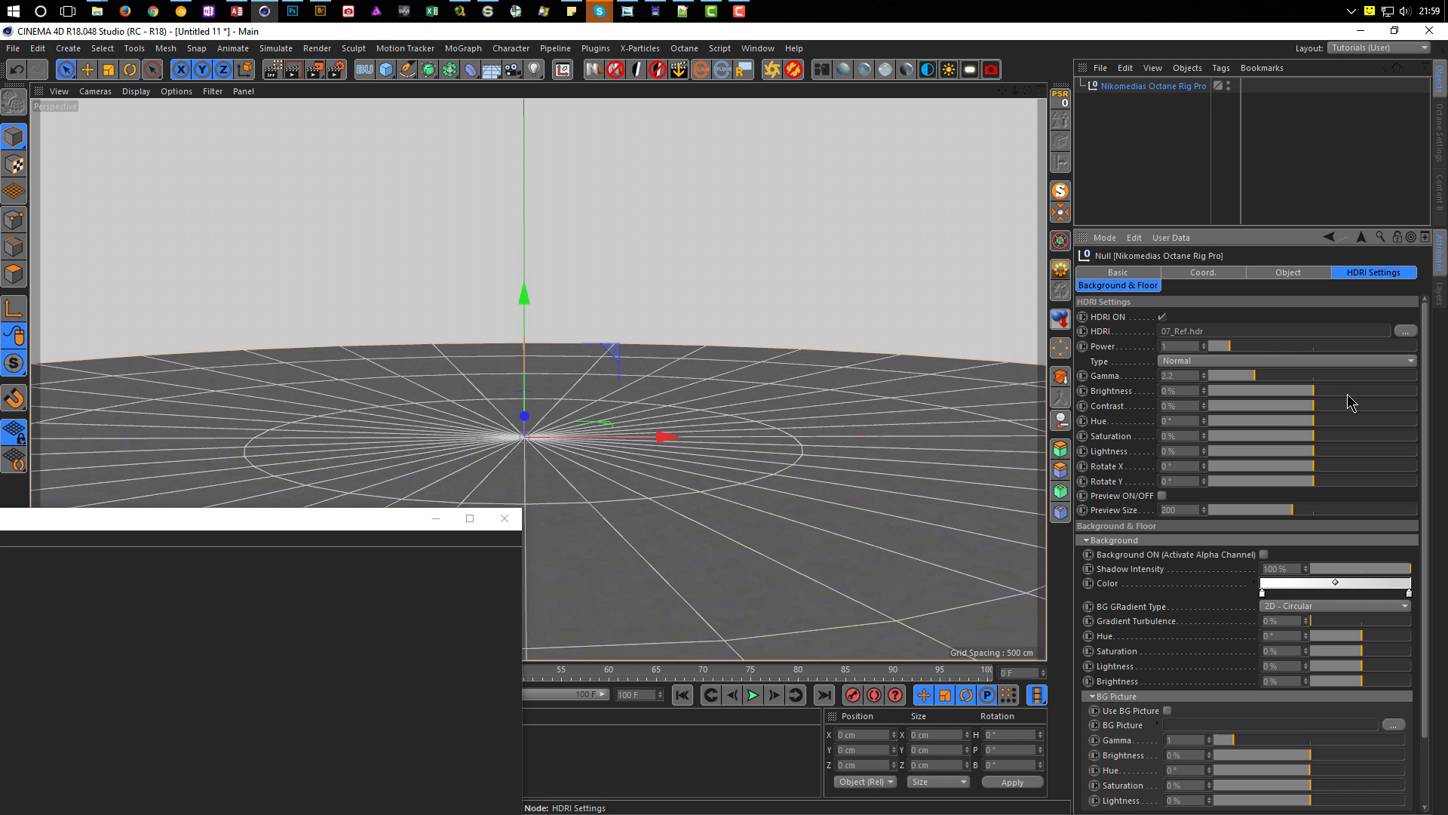
left_click_drag(1430, 417, 1423, 326)
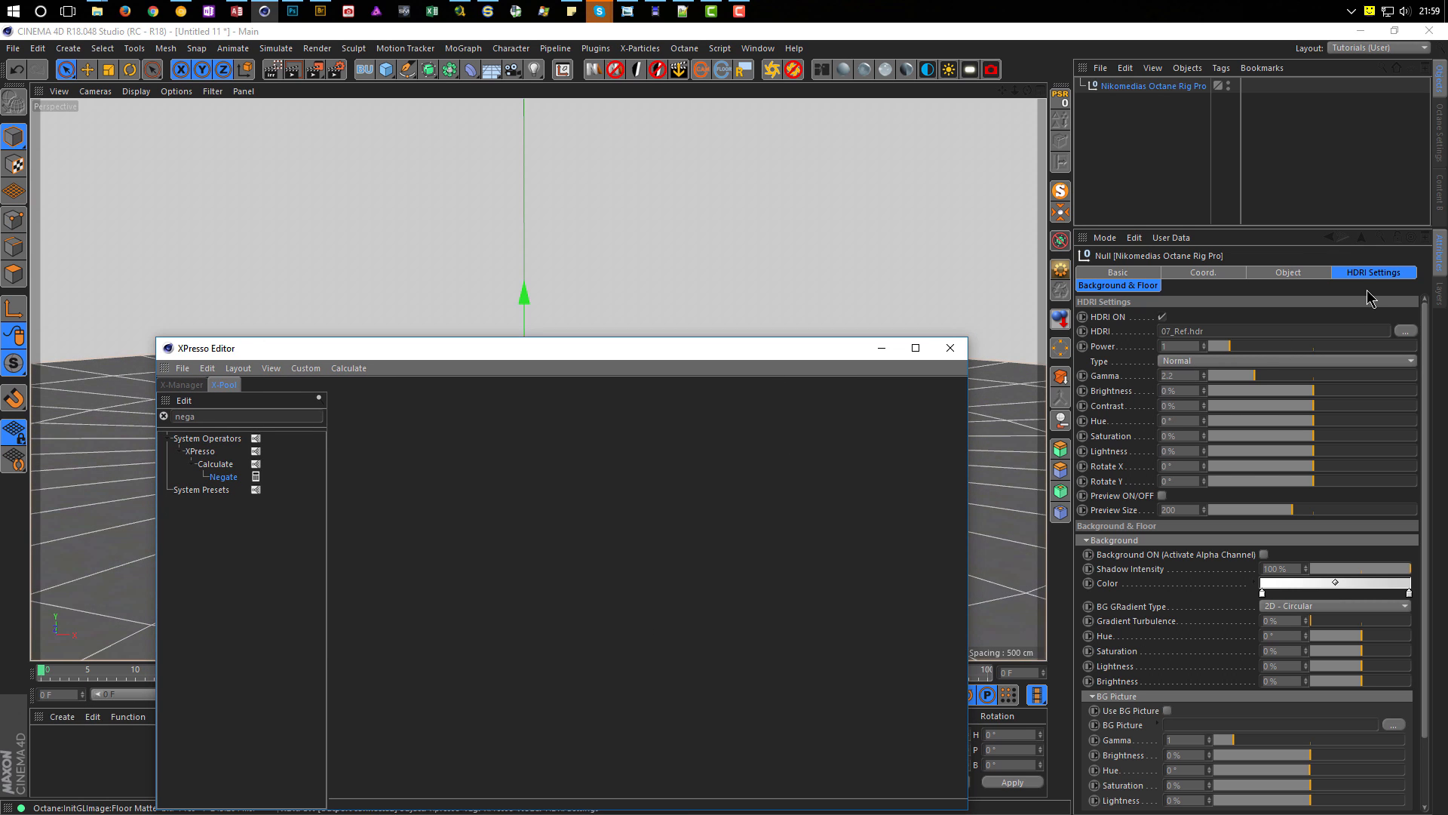
Step: Remove the Octane rig from the untitled project and close that project without saving
left_click_drag(1314, 227, 1310, 413)
left_click(792, 70)
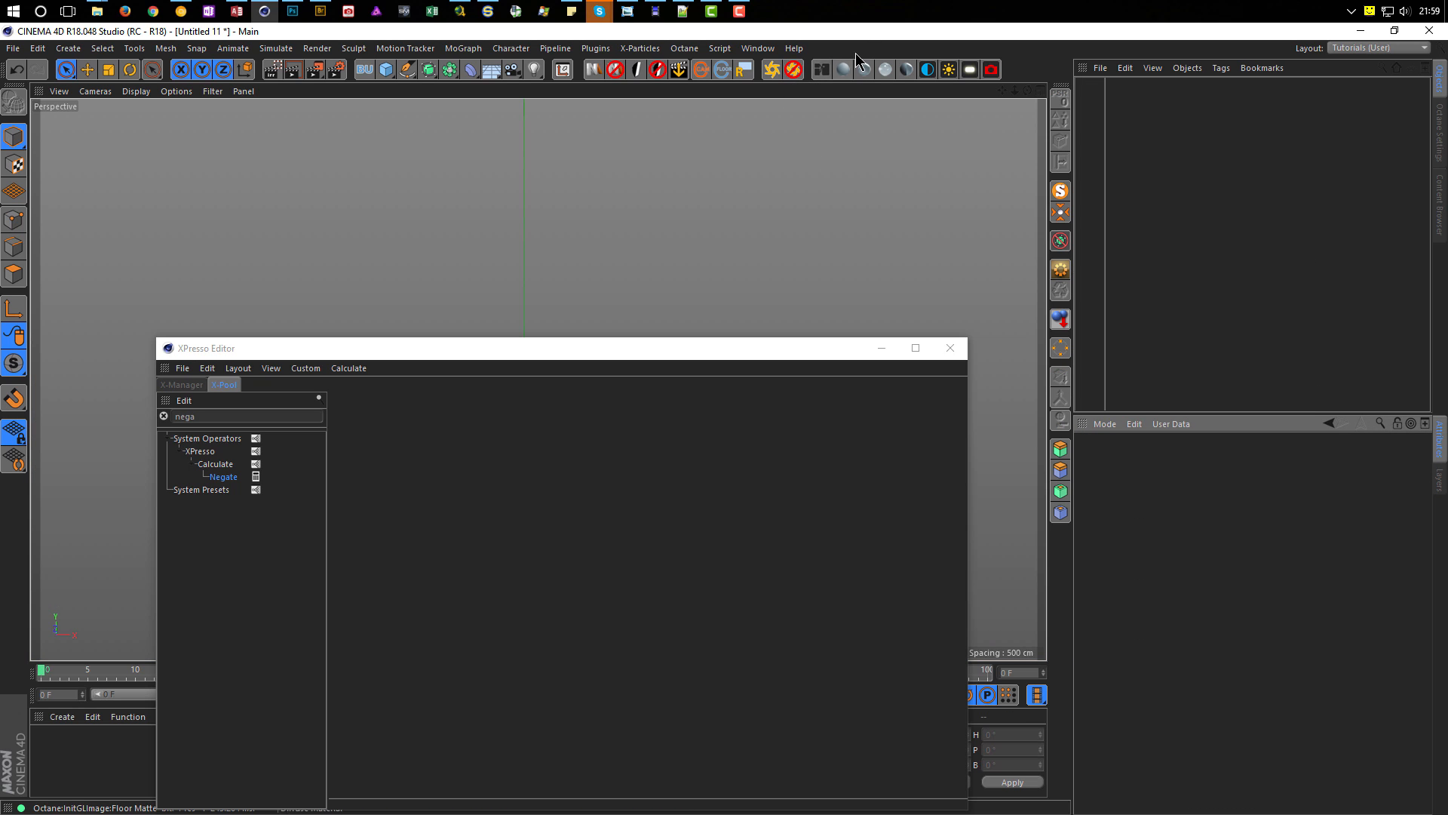
key("ctrl+F4")
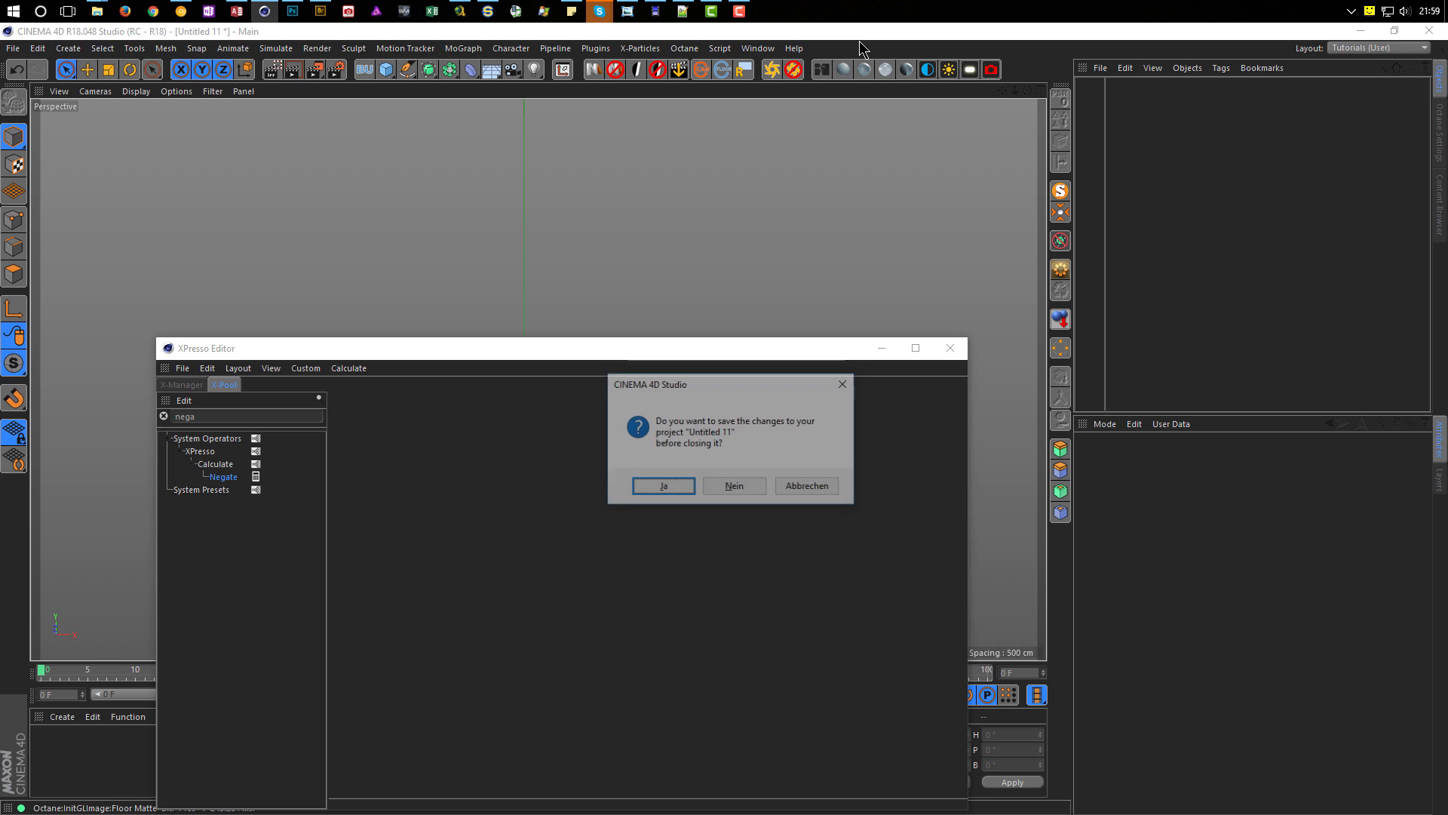
key("n")
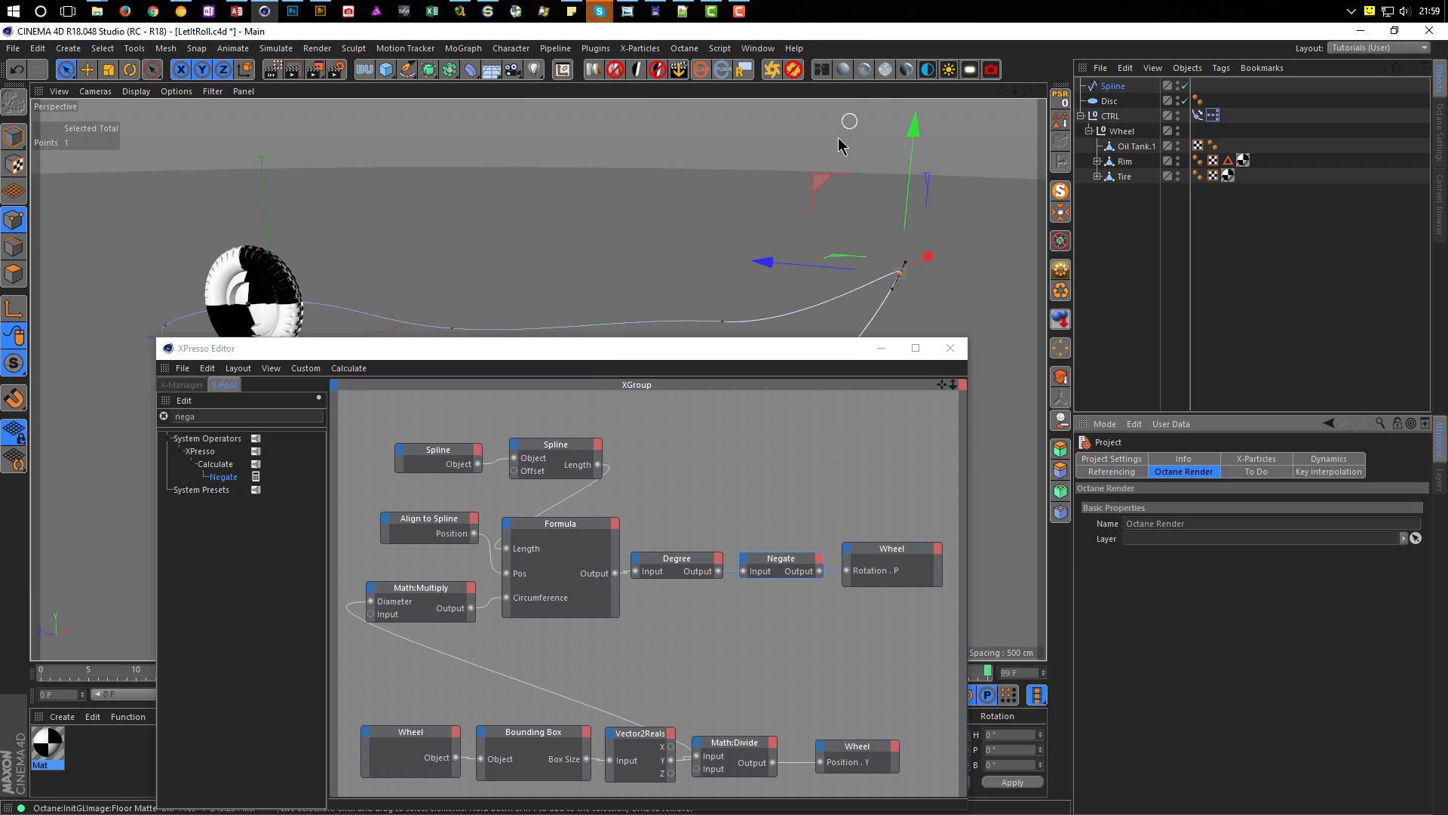
Step: Position the XPresso Editor beside the wheel to review the complete node network
left_click_drag(778, 343, 833, 187)
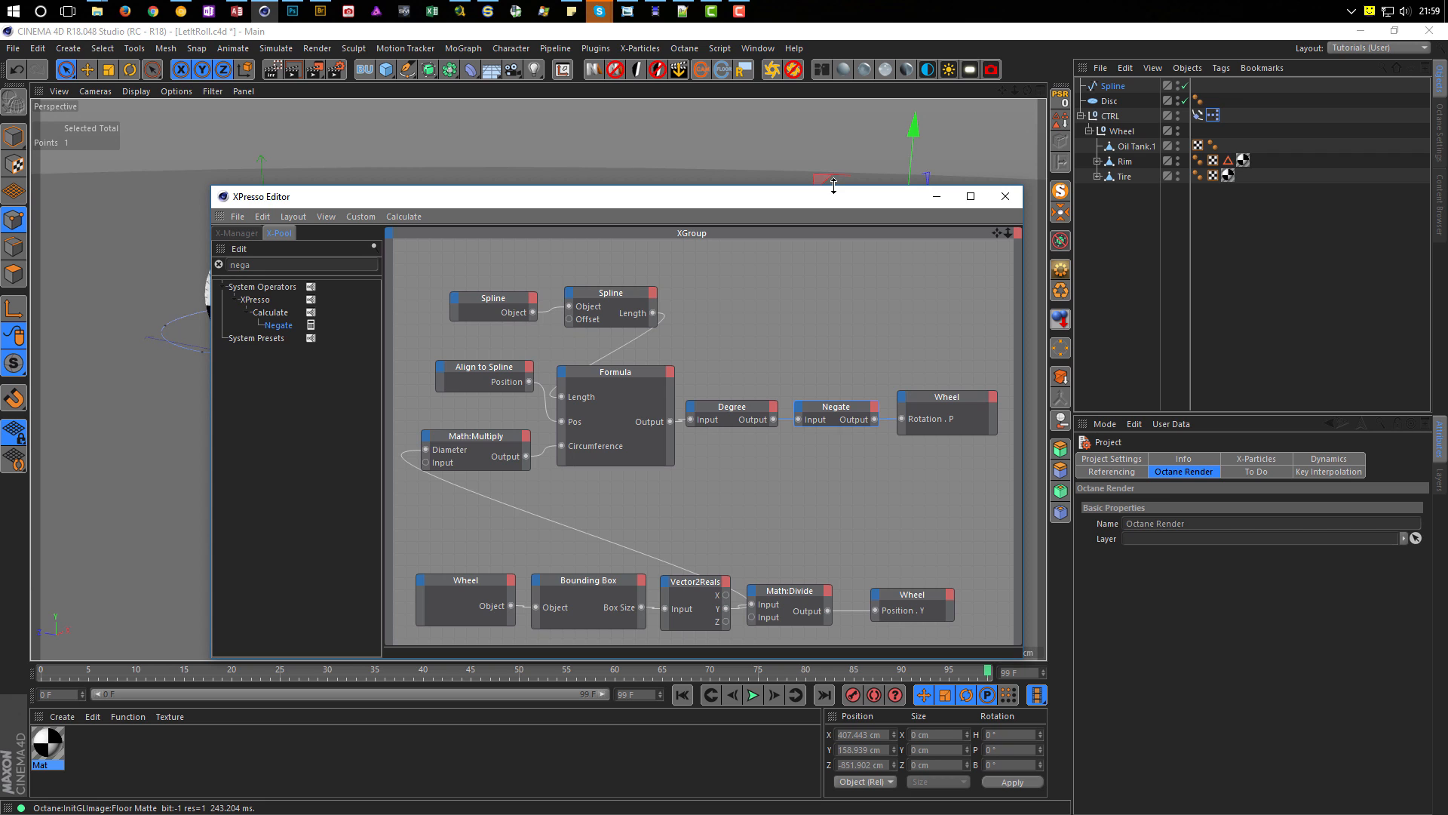
left_click_drag(849, 201, 1114, 274)
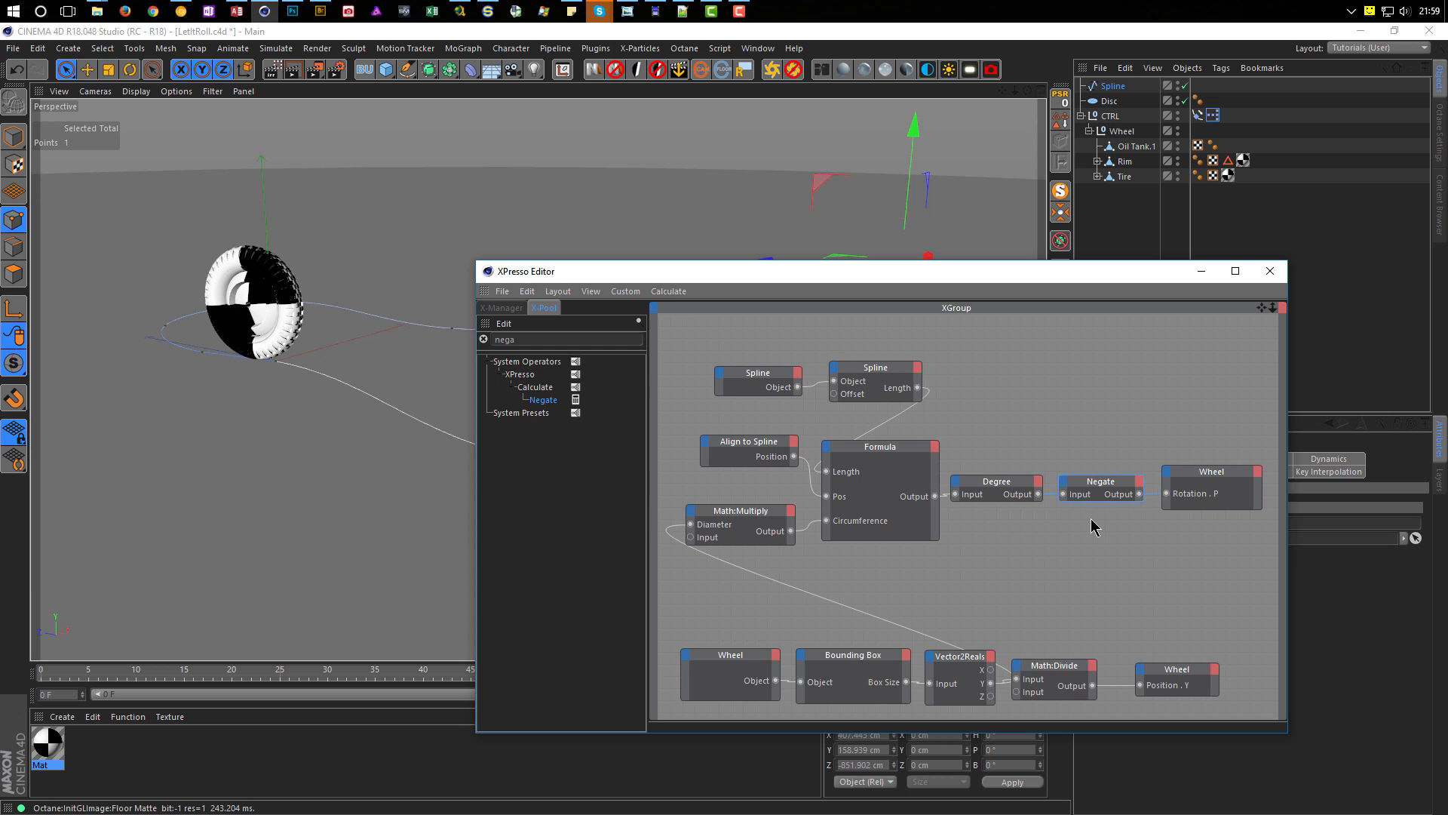
left_click_drag(1024, 271, 970, 291)
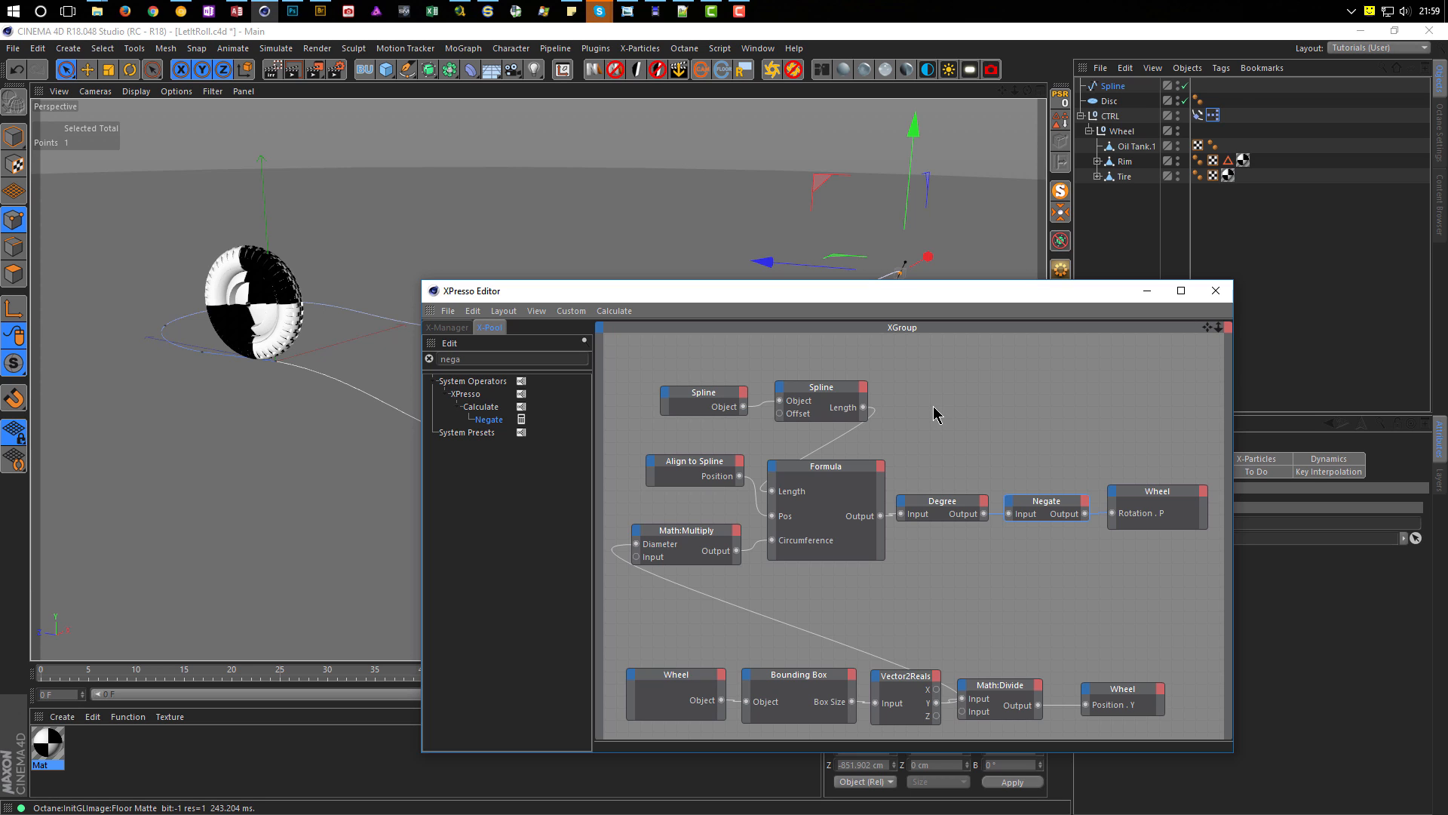
left_click_drag(869, 299, 835, 243)
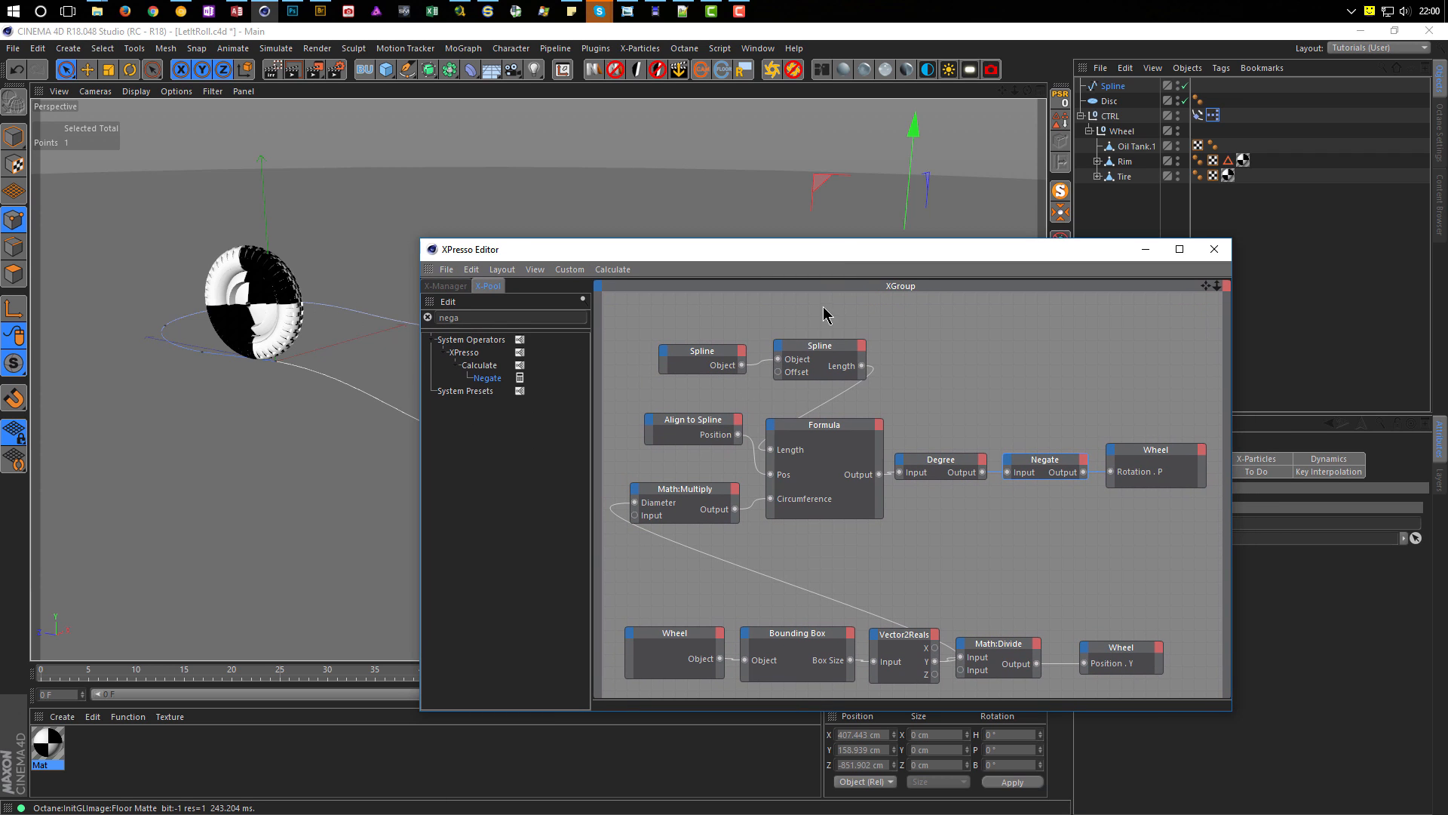